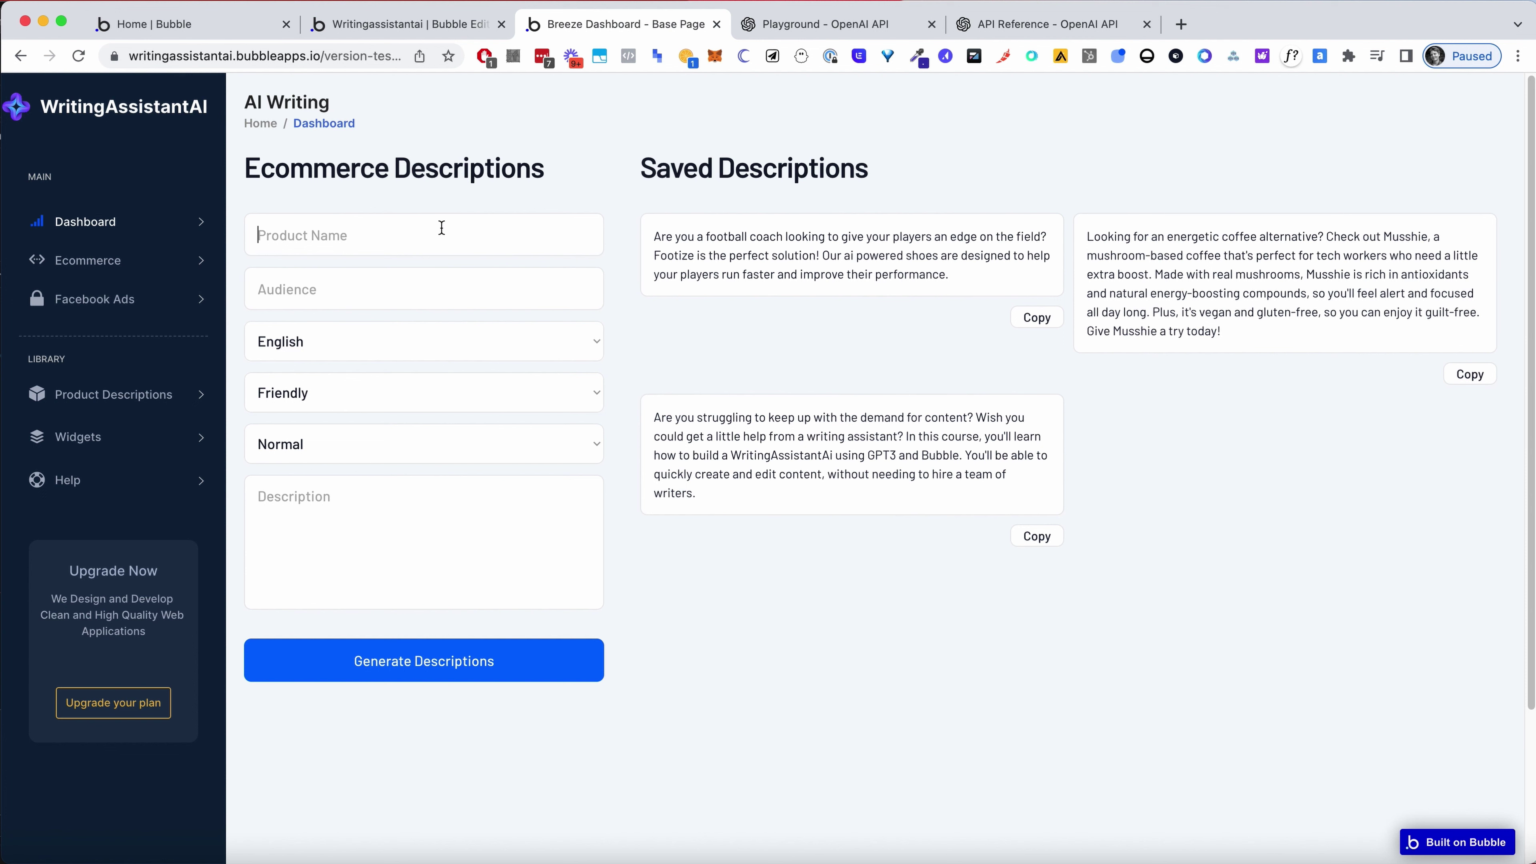
# Fill in the ecommerce description form with product name "NFT T-shirt" and audience "Crypto enthusiast"
pyautogui.click(442, 228)
pyautogui.write('Nft')
pyautogui.press('super+a')
pyautogui.press('BackSpace')
pyautogui.write('NFT')
pyautogui.click(424, 289)
pyautogui.write('Crypt')
pyautogui.press('BackSpace')
pyautogui.write('ypto')
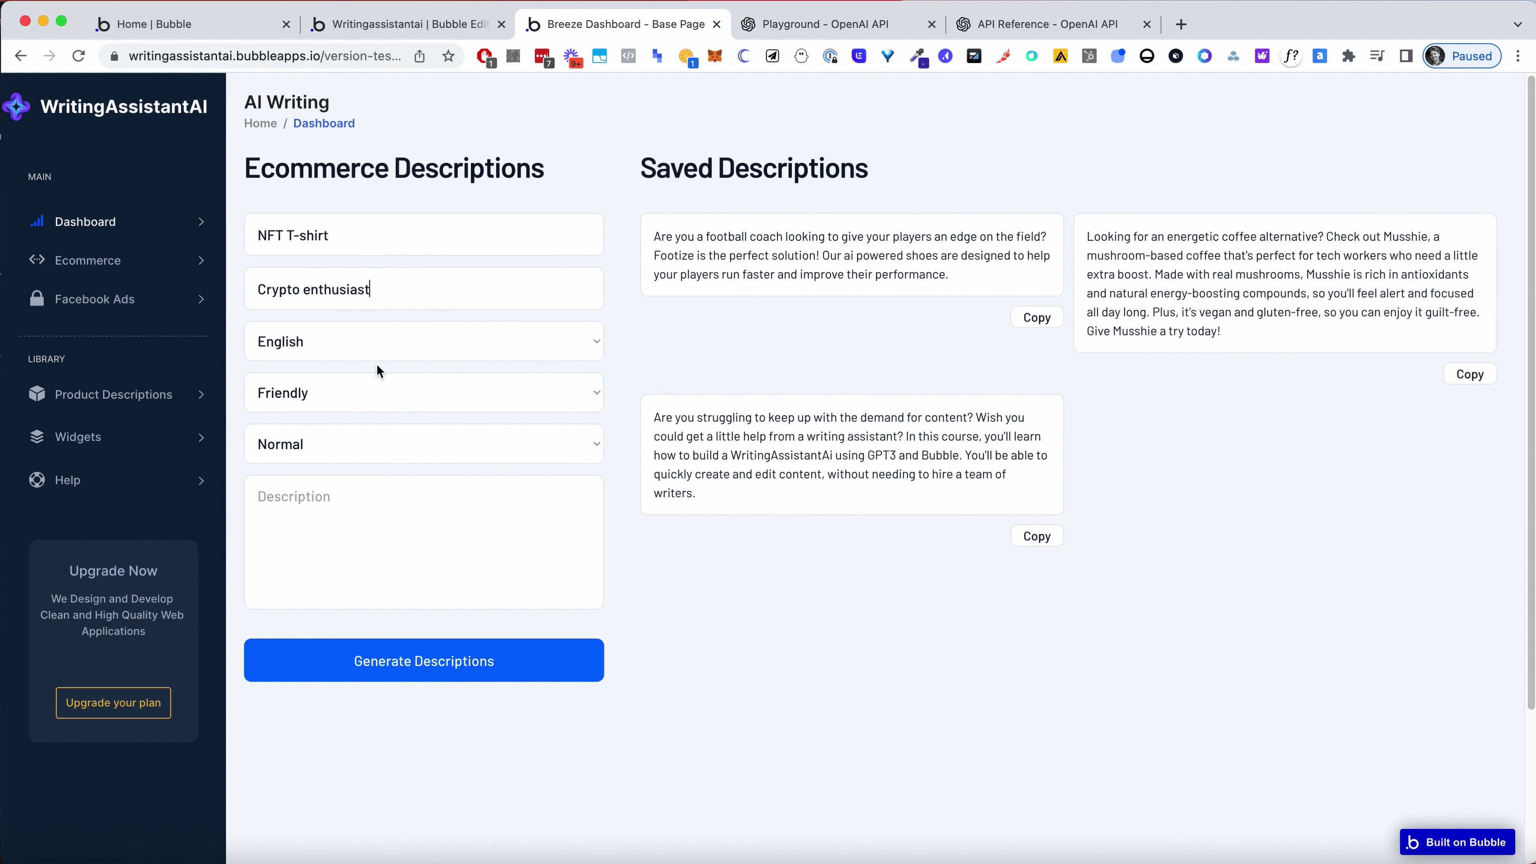
# Set the tone to Confident, describe the product as "A t shirt made for NFTs" and generate the description
pyautogui.click(368, 392)
pyautogui.click(349, 448)
pyautogui.click(346, 516)
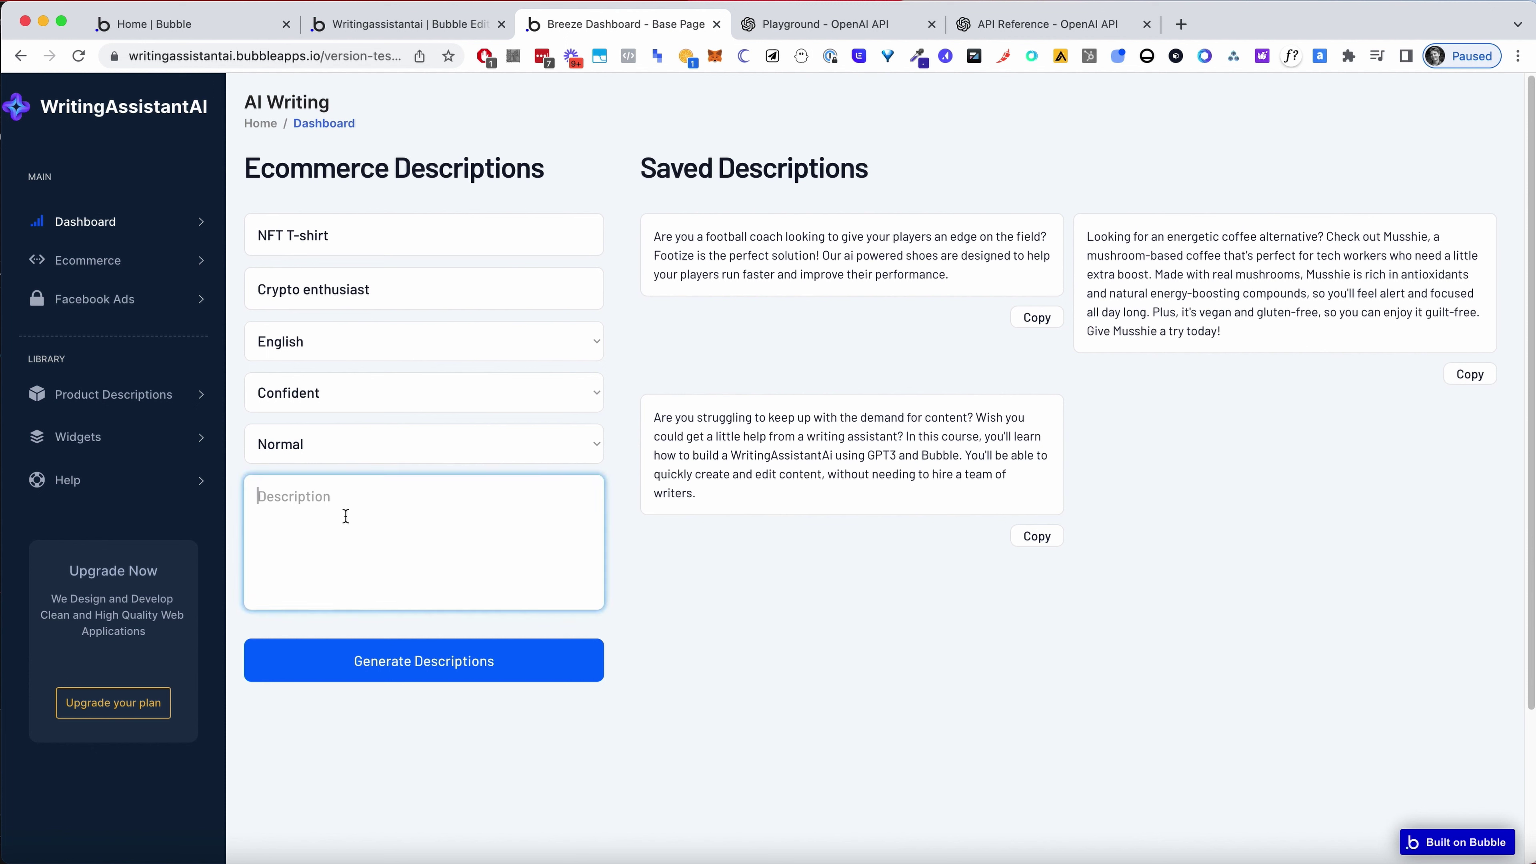
pyautogui.write('A ')
pyautogui.write('t shirt comp')
pyautogui.write('made for NFTs')
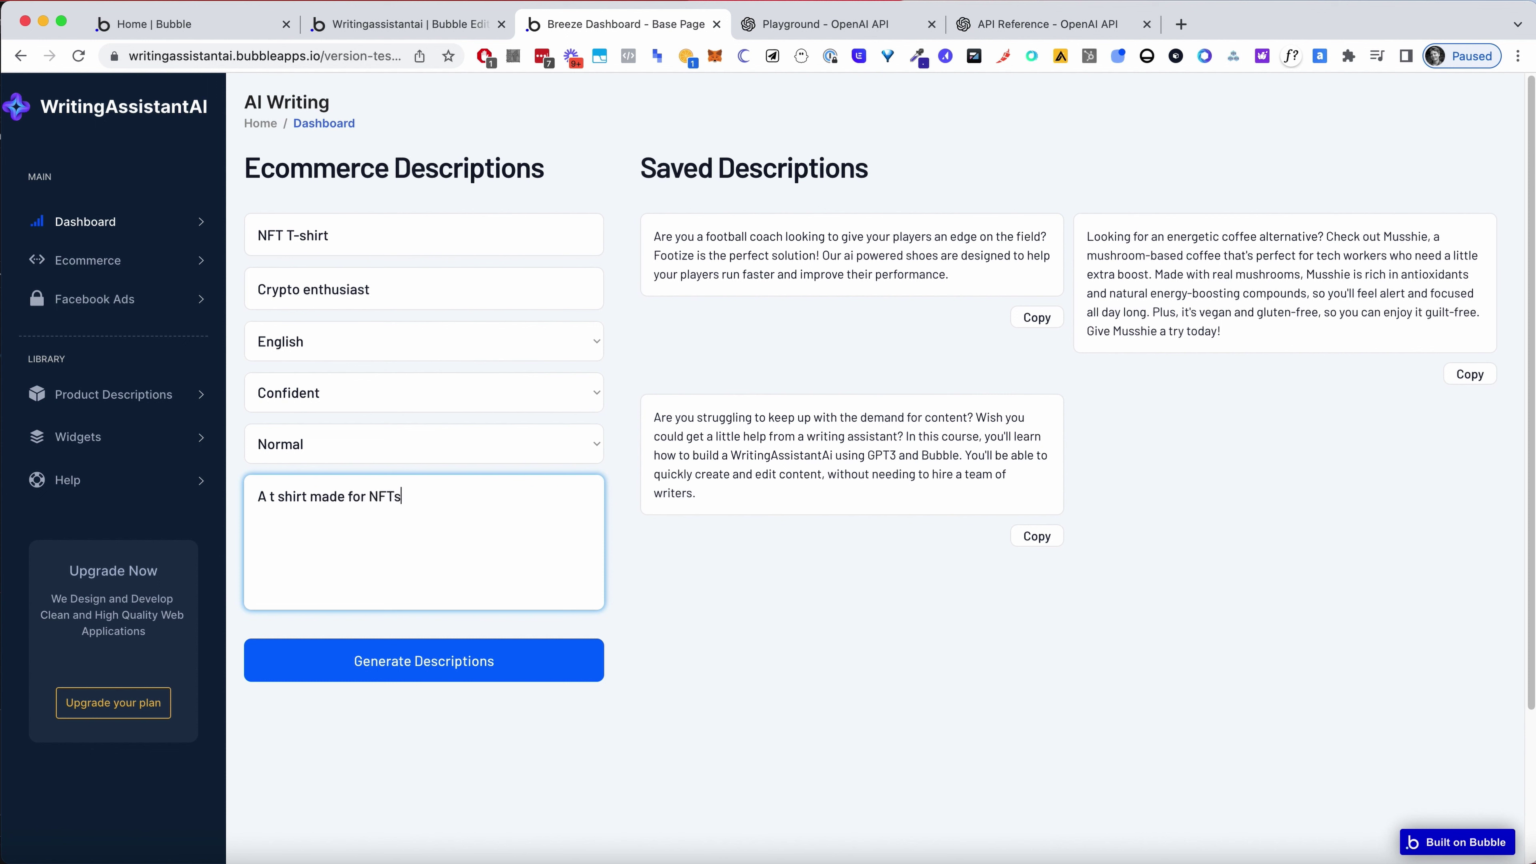
pyautogui.click(461, 673)
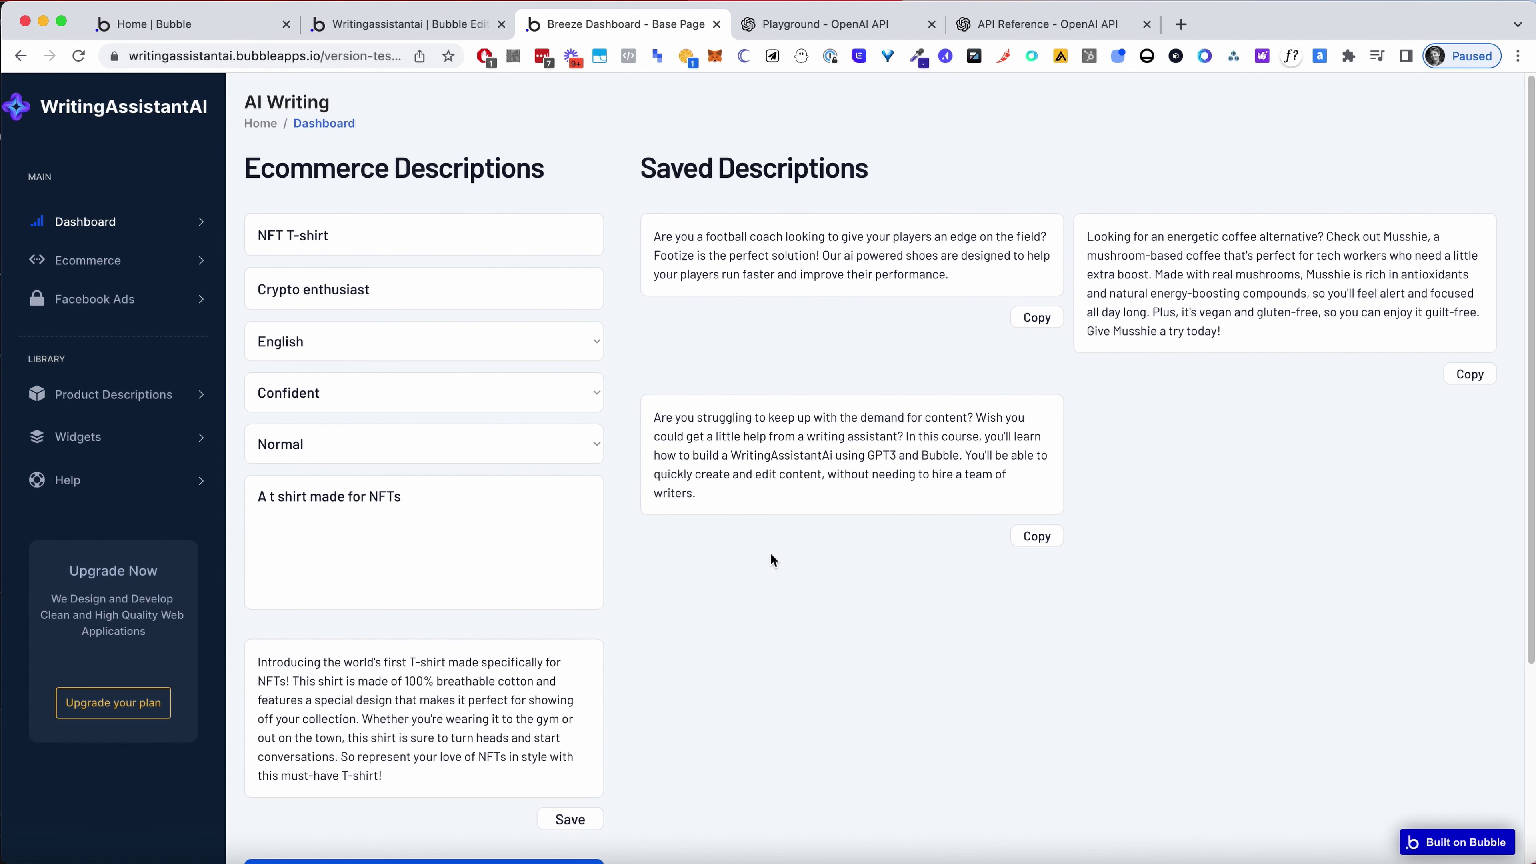
# Save the generated NFT T-shirt text to the saved descriptions
pyautogui.scroll(-2, 407, 580)
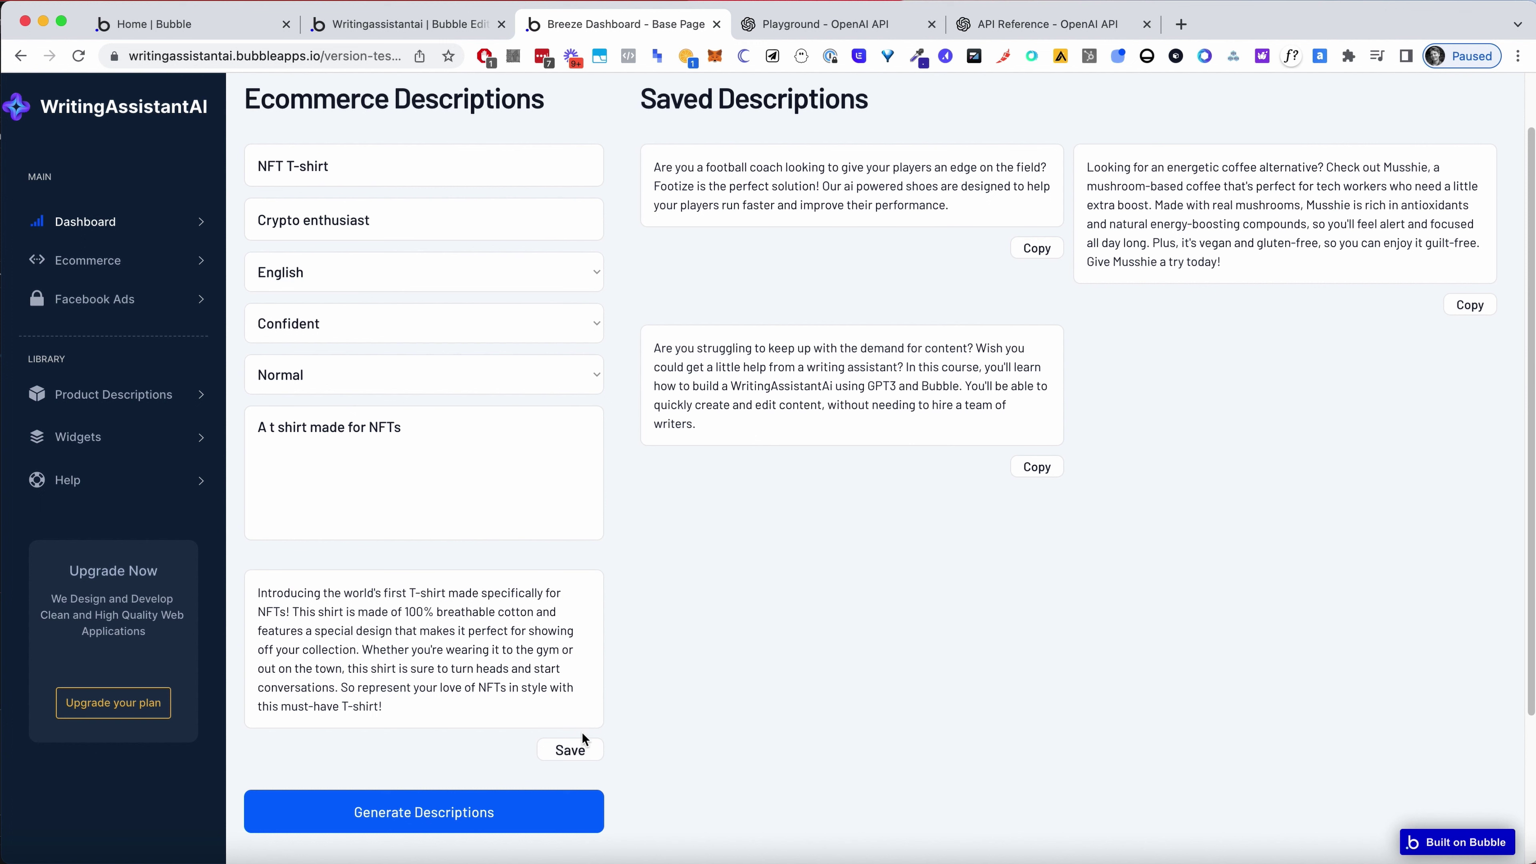
pyautogui.click(581, 749)
pyautogui.click(846, 650)
pyautogui.scroll(2, 845, 650)
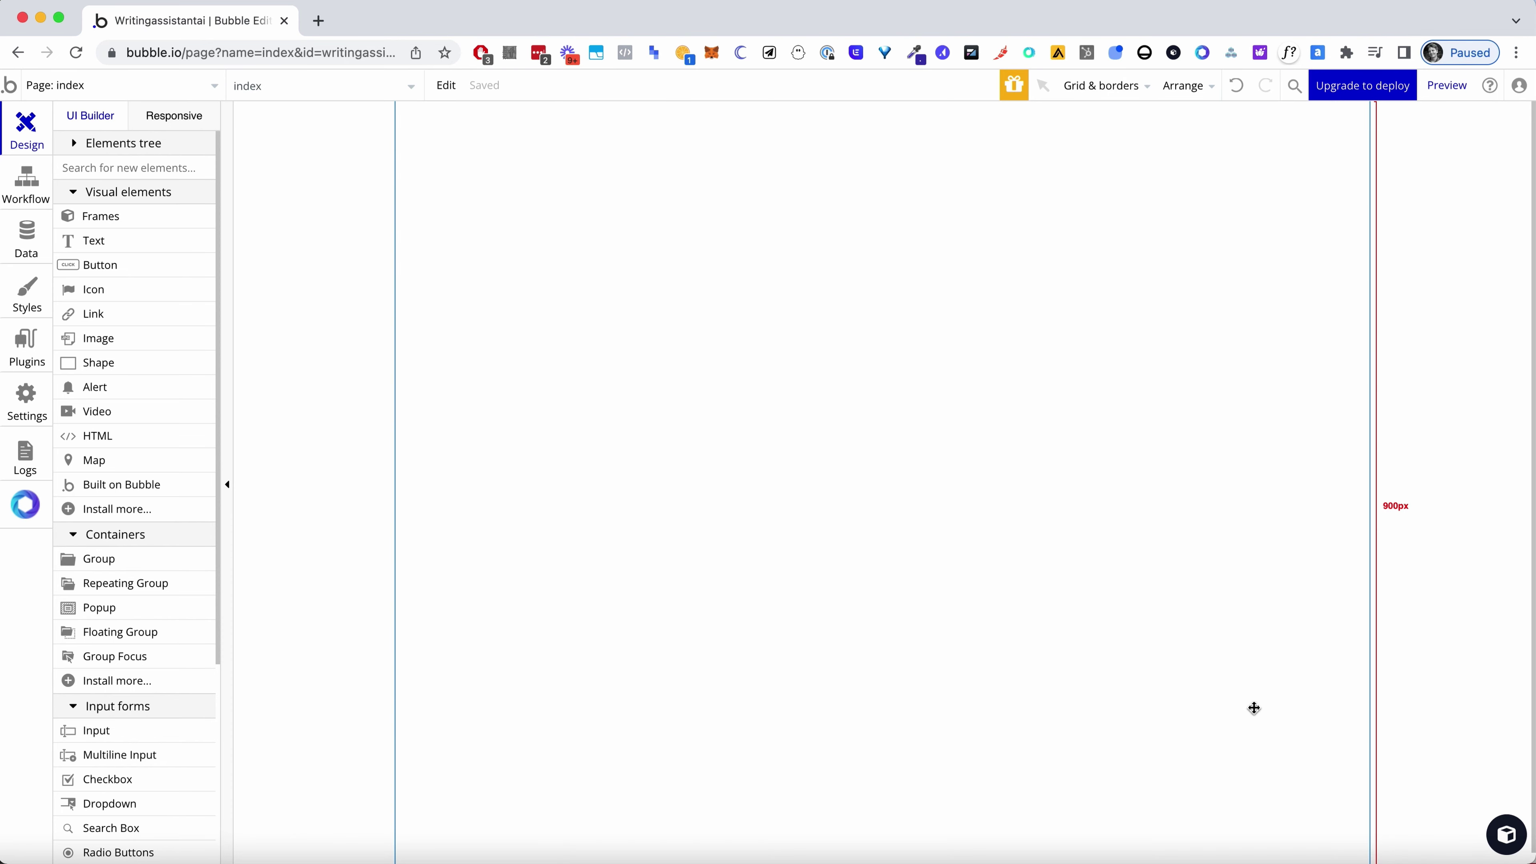
# Find the Breeze Dashboard - Base Page among the Atomic Fusion UI kits and copy it
pyautogui.click(31, 513)
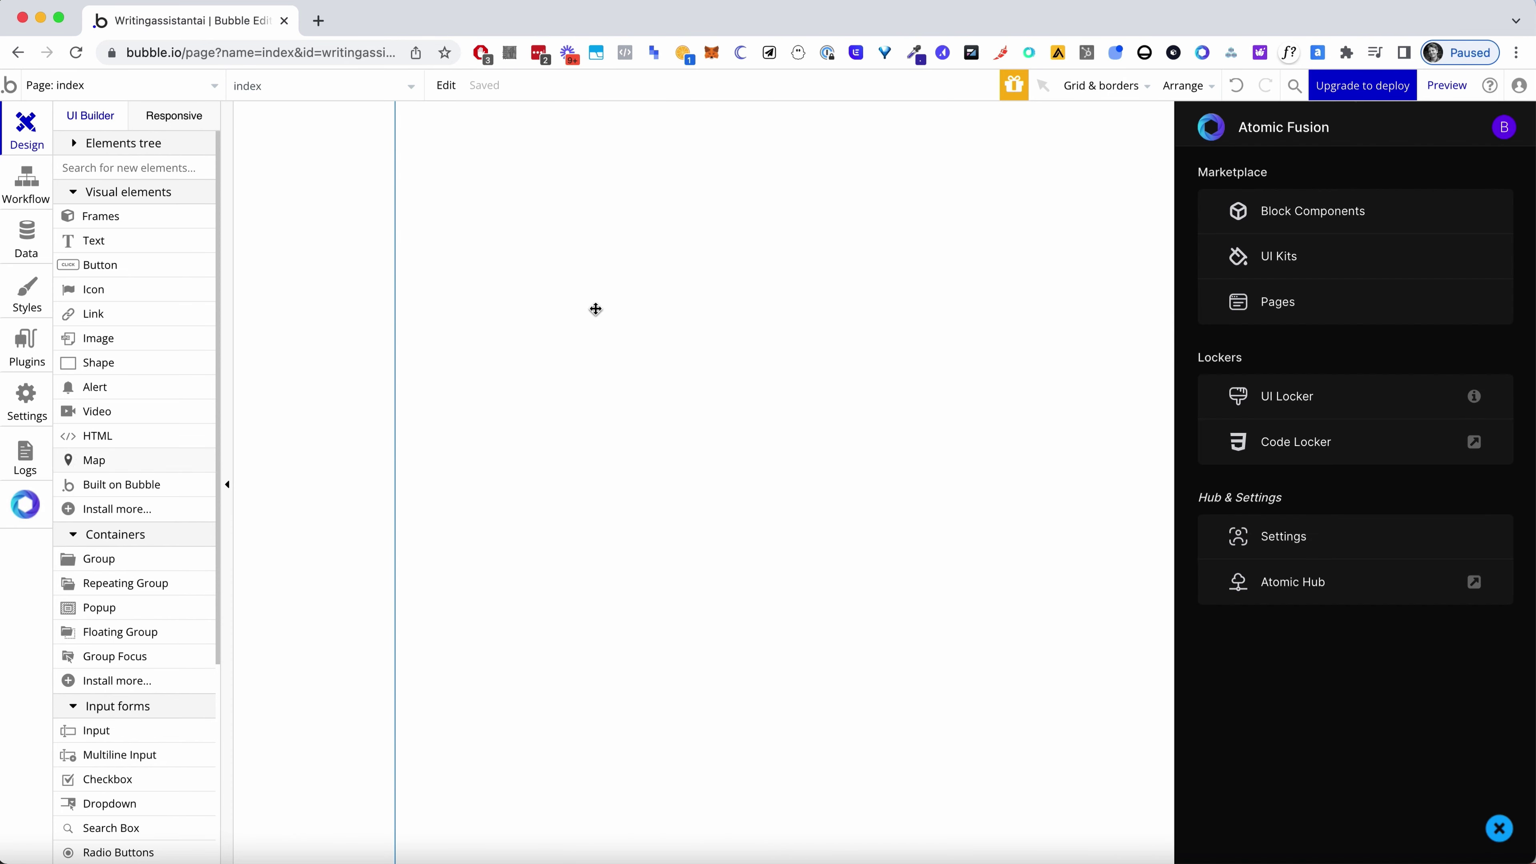
pyautogui.click(1297, 211)
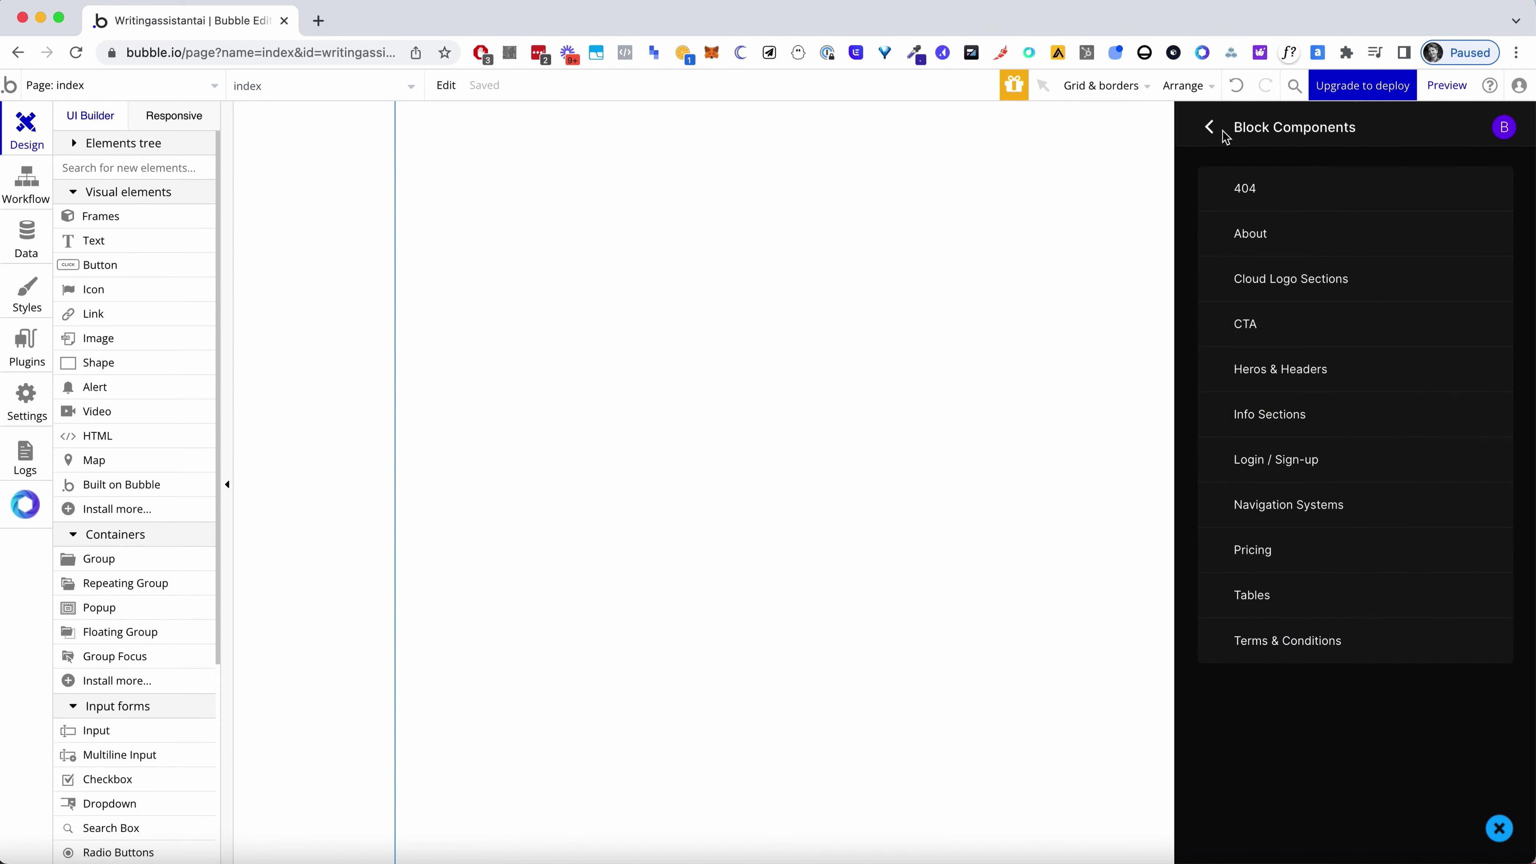
pyautogui.click(1212, 129)
pyautogui.click(1325, 261)
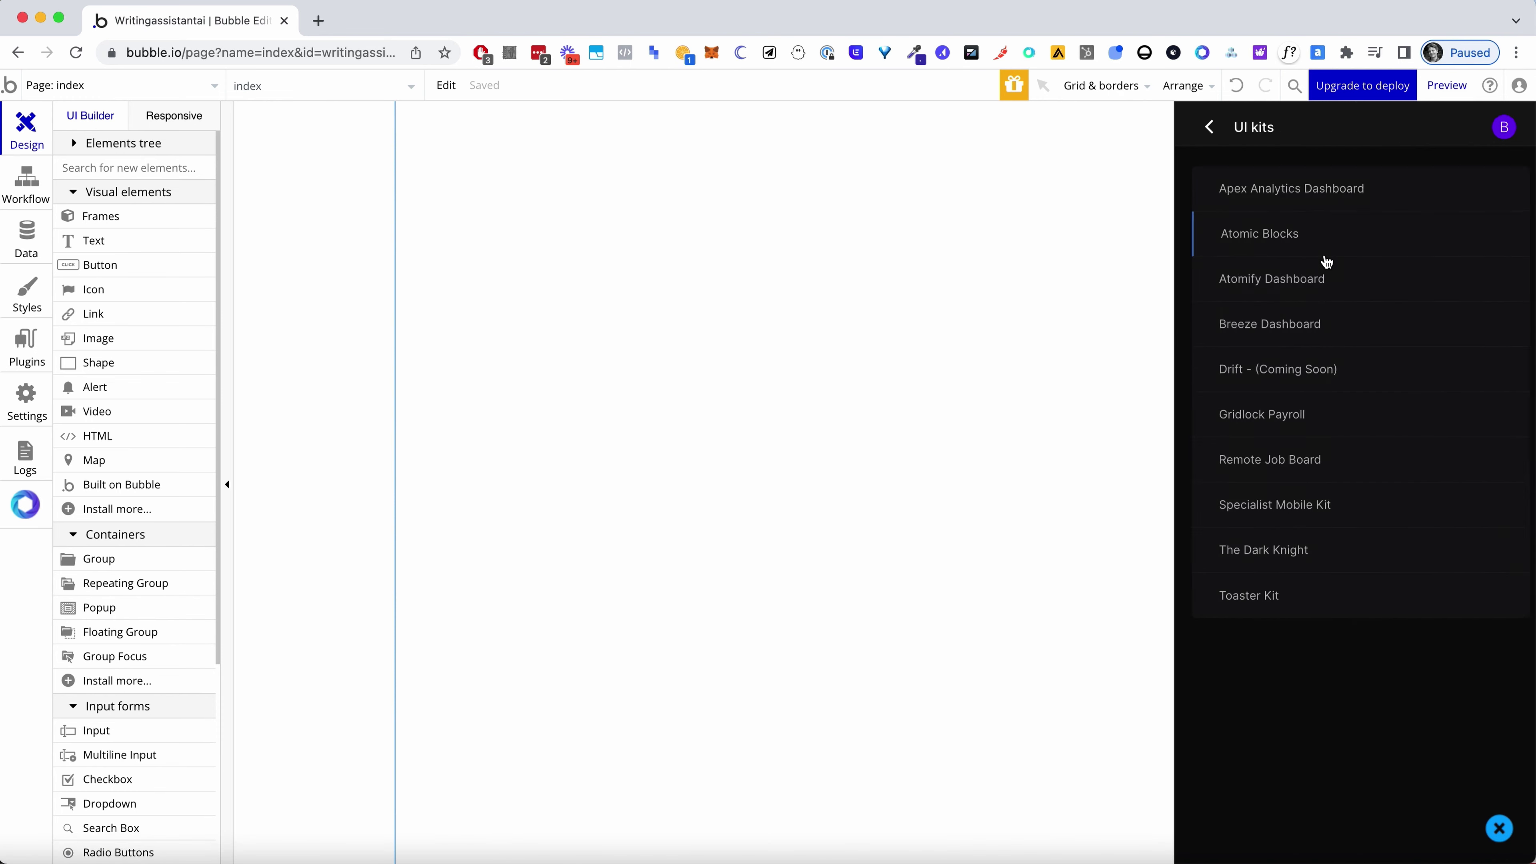
pyautogui.click(1313, 325)
pyautogui.click(1320, 469)
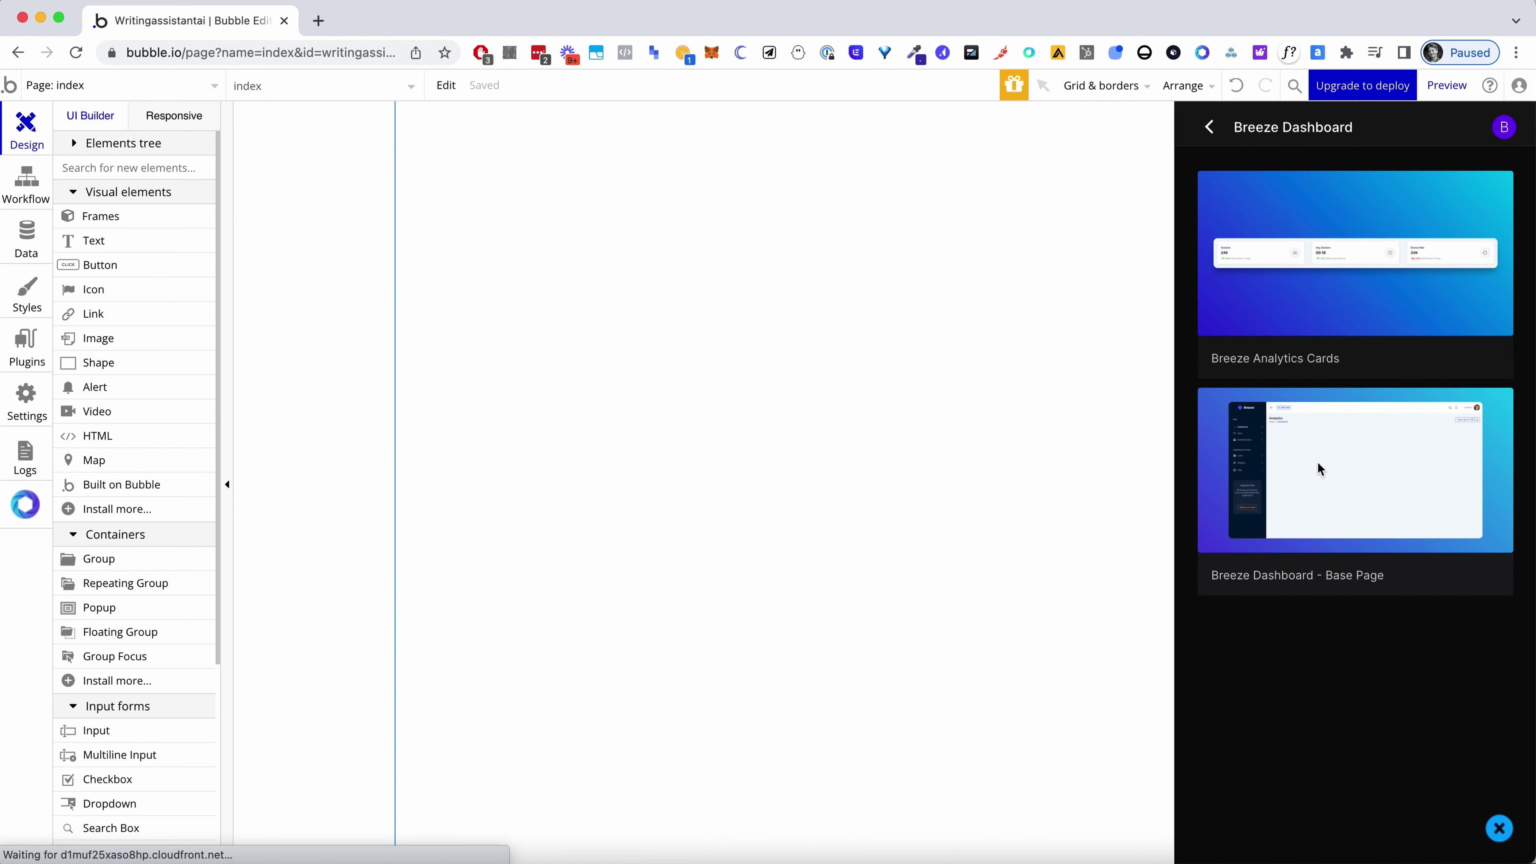
pyautogui.click(1285, 195)
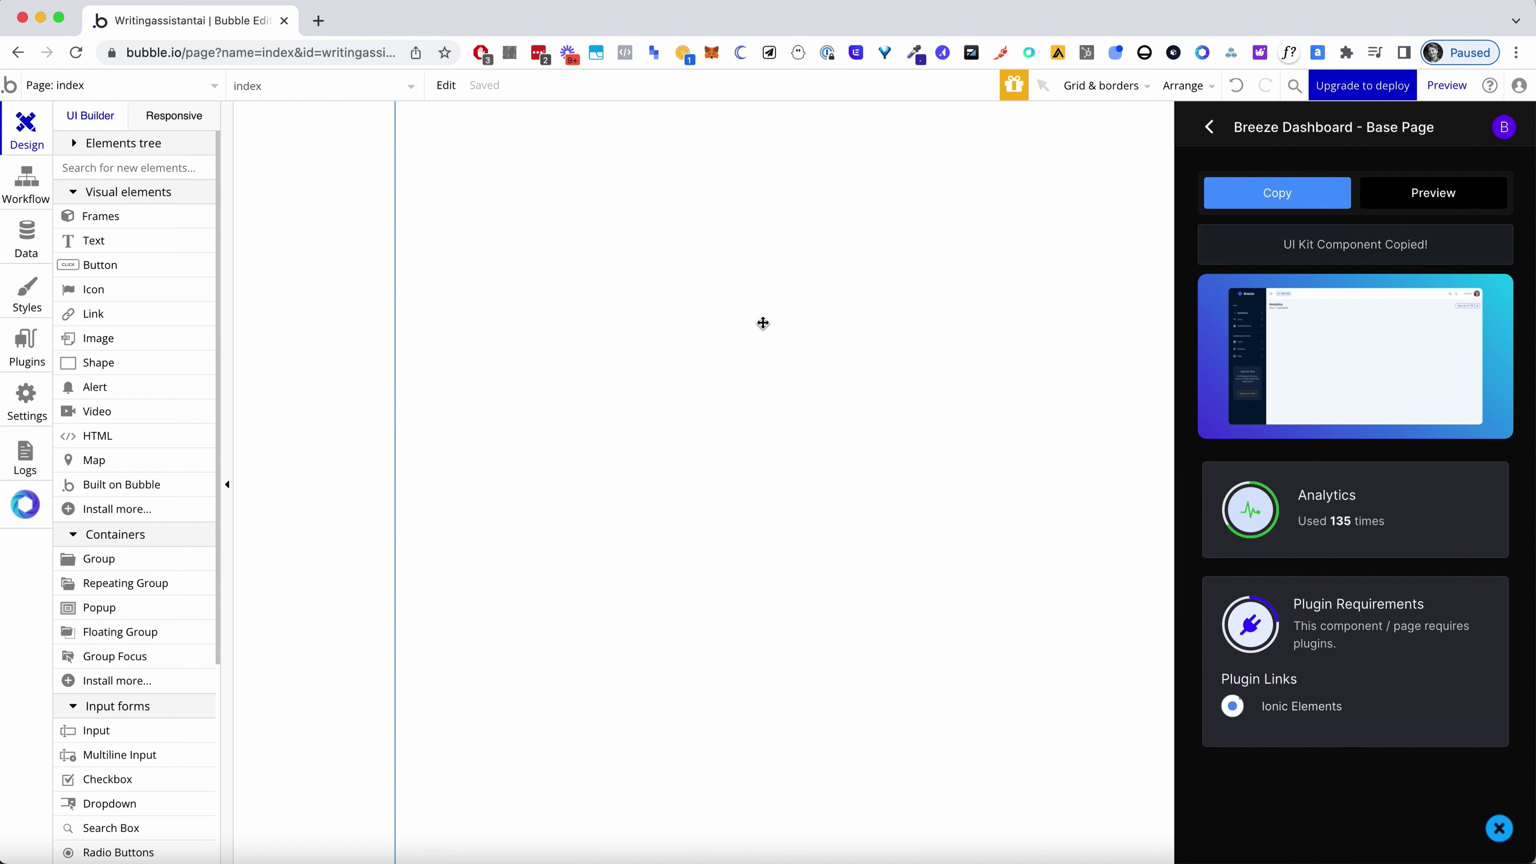
# Paste the copied Breeze base page into the app as a new page named "dashboard"
pyautogui.rightClick(604, 331)
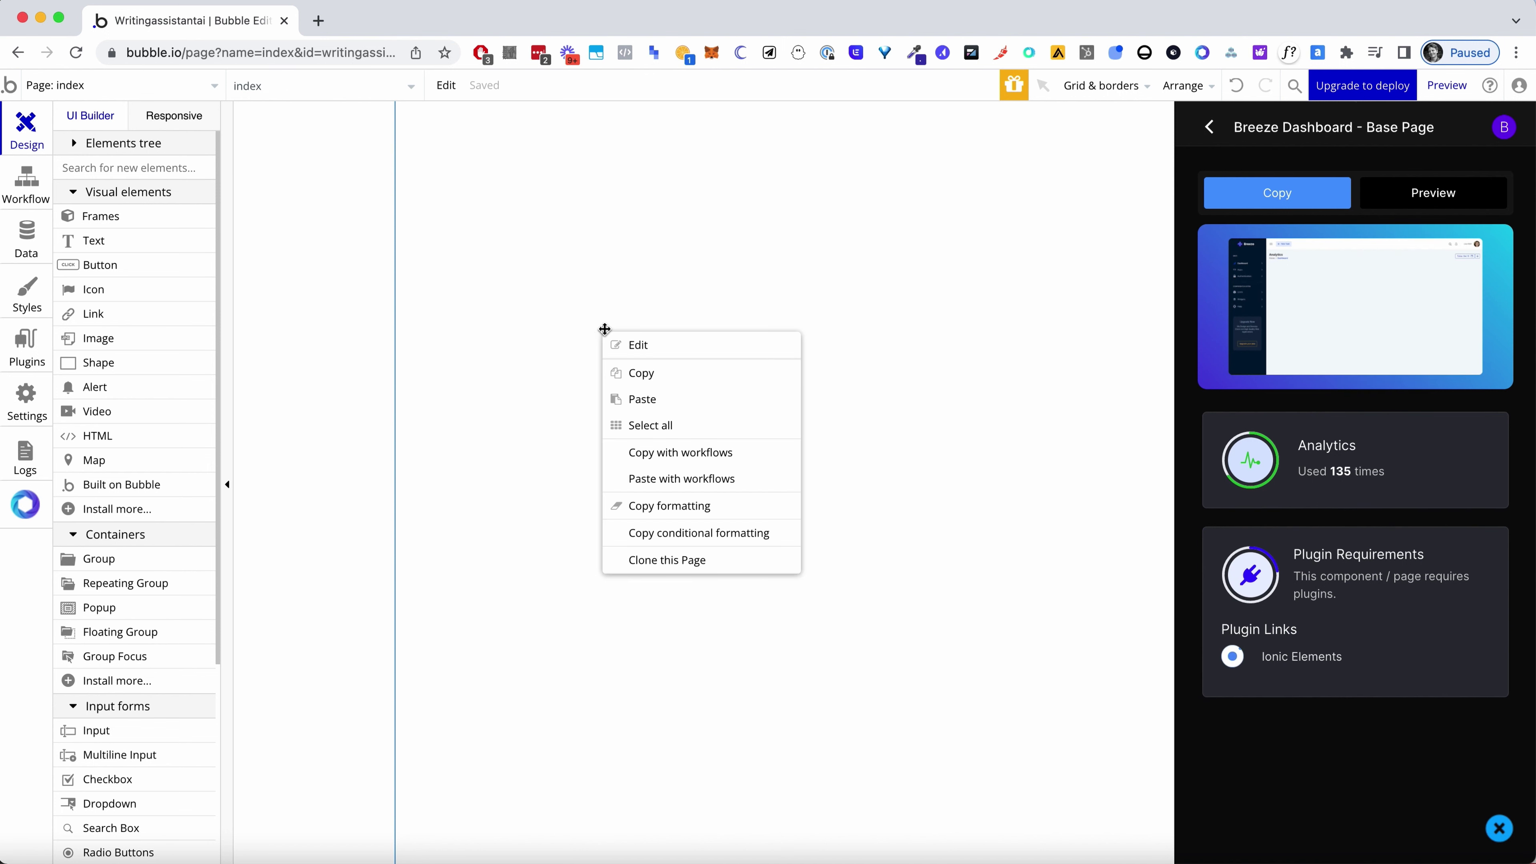
pyautogui.click(648, 400)
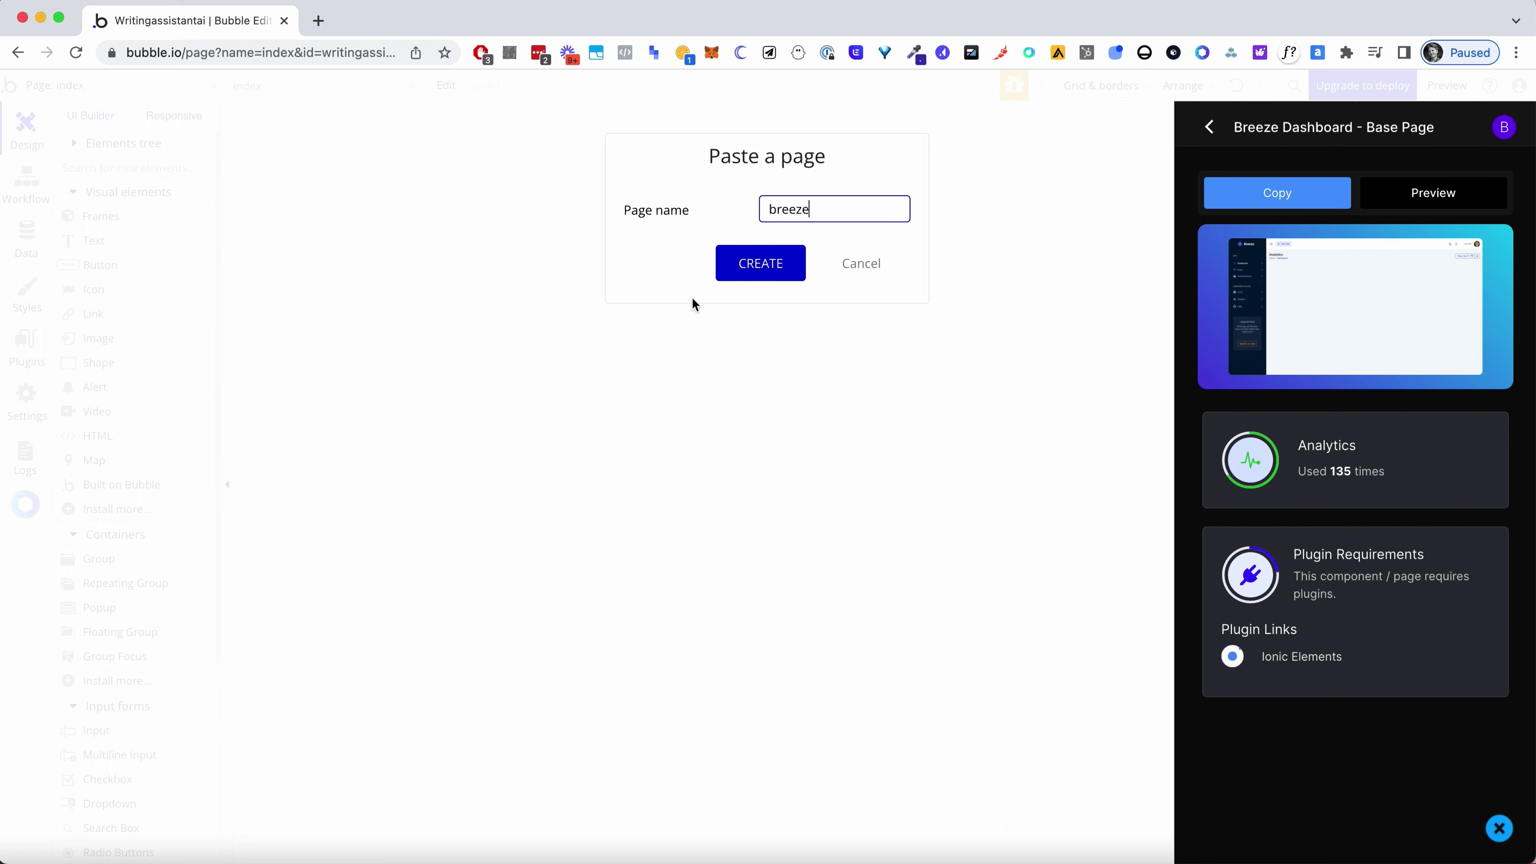
pyautogui.press('super+a')
pyautogui.write('dashb')
pyautogui.press('Return')
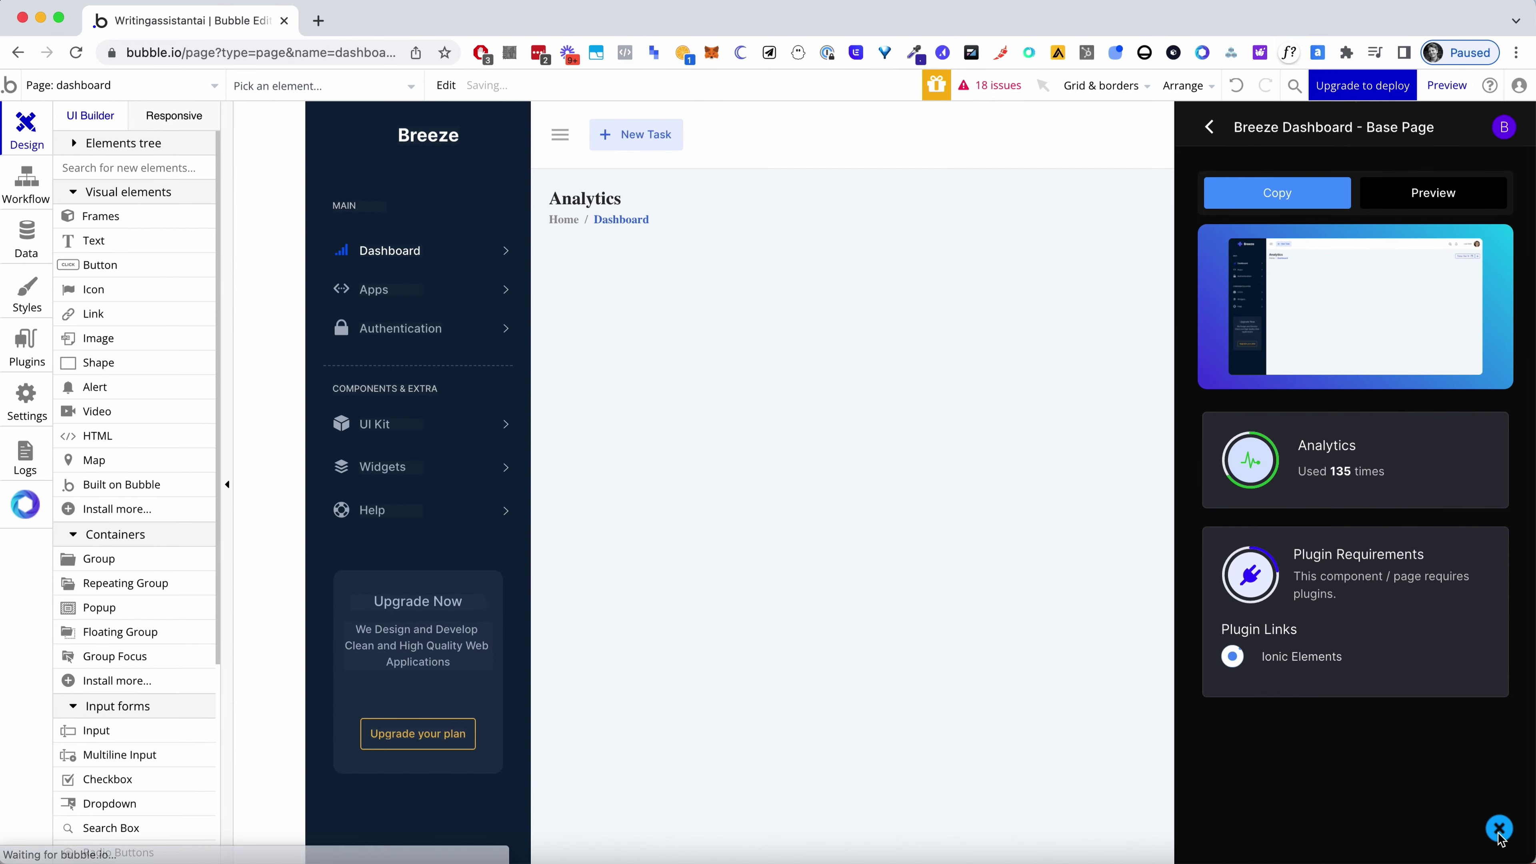
pyautogui.click(1209, 126)
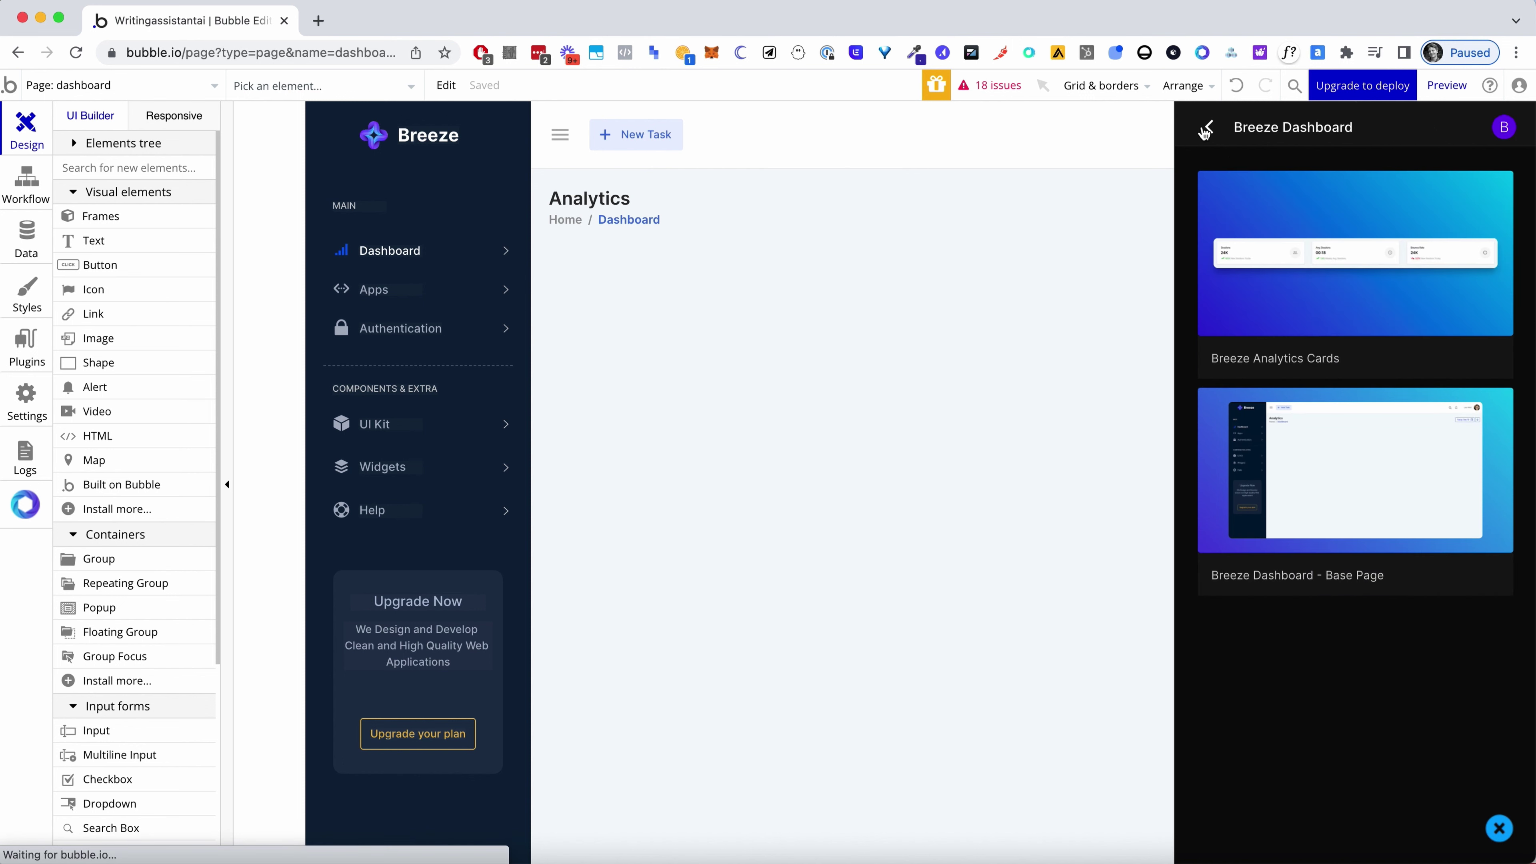
# Change the sidebar logo text to "WritingAssistantAI"
pyautogui.click(437, 135)
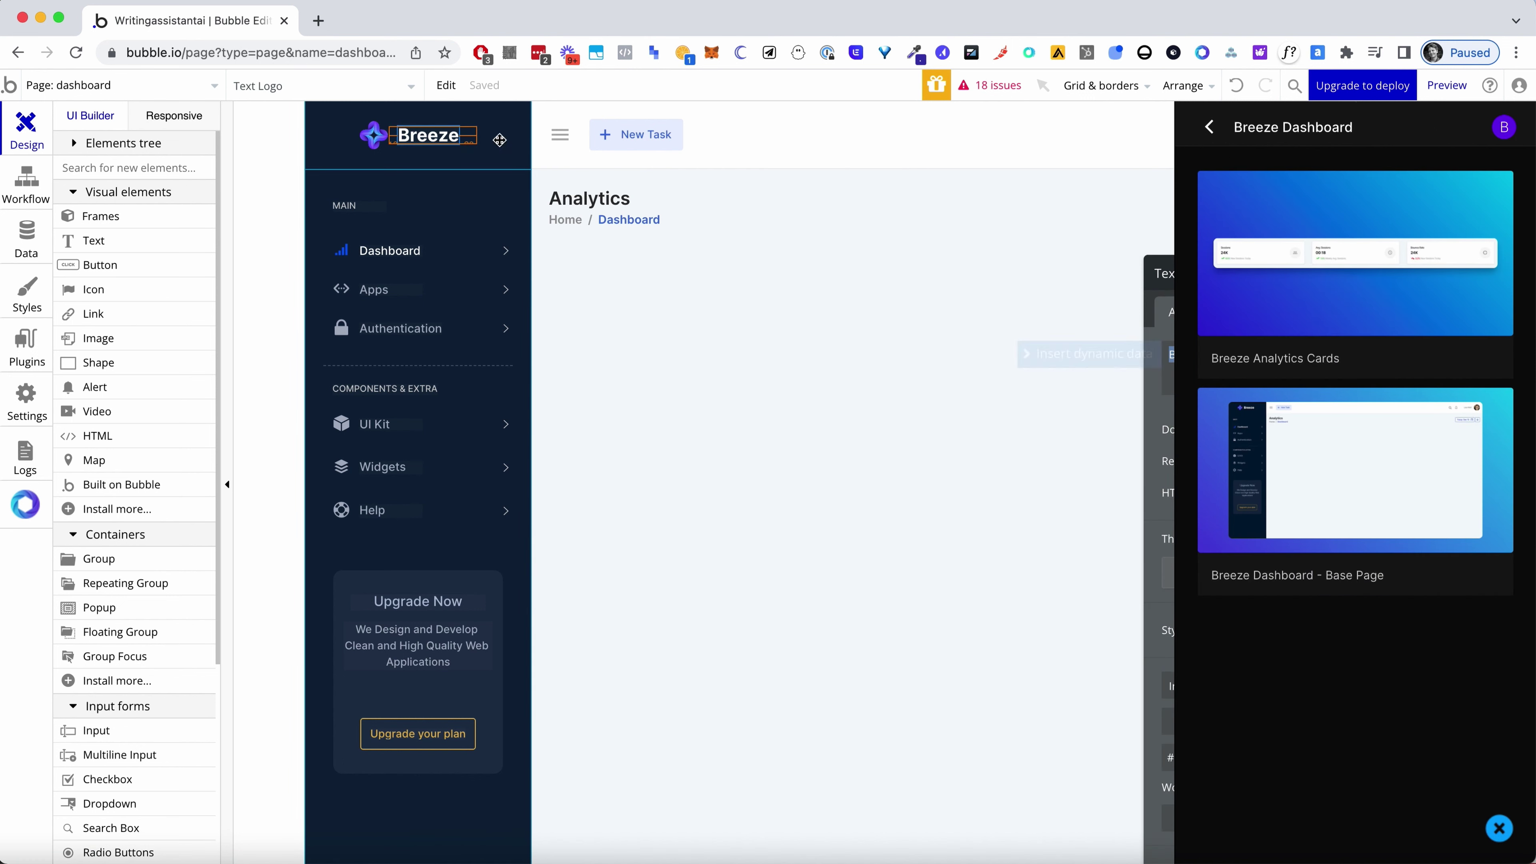
pyautogui.click(1499, 828)
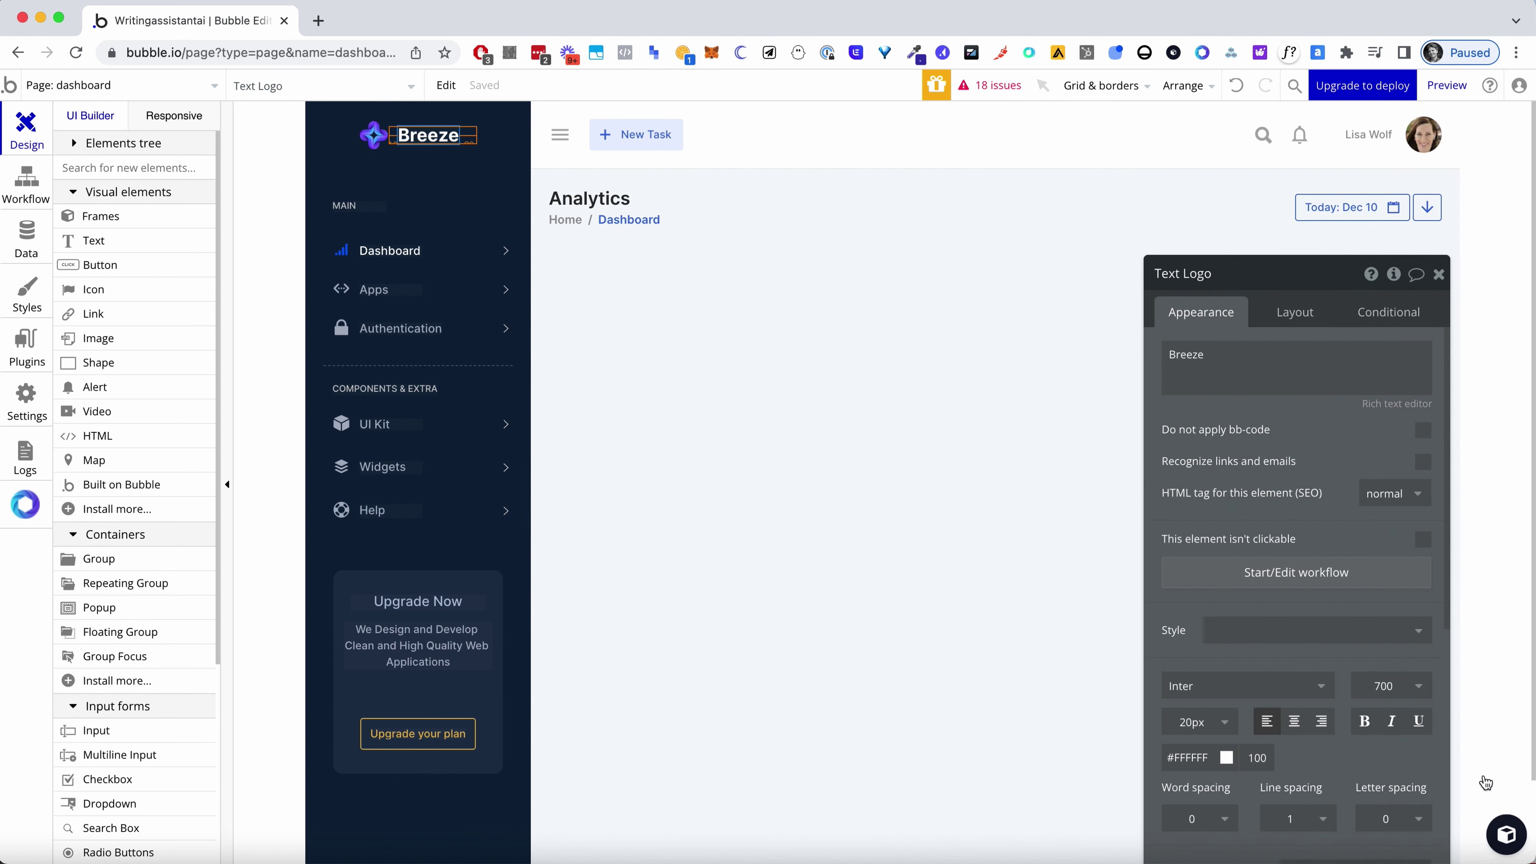
pyautogui.doubleClick(1205, 348)
pyautogui.write('Co')
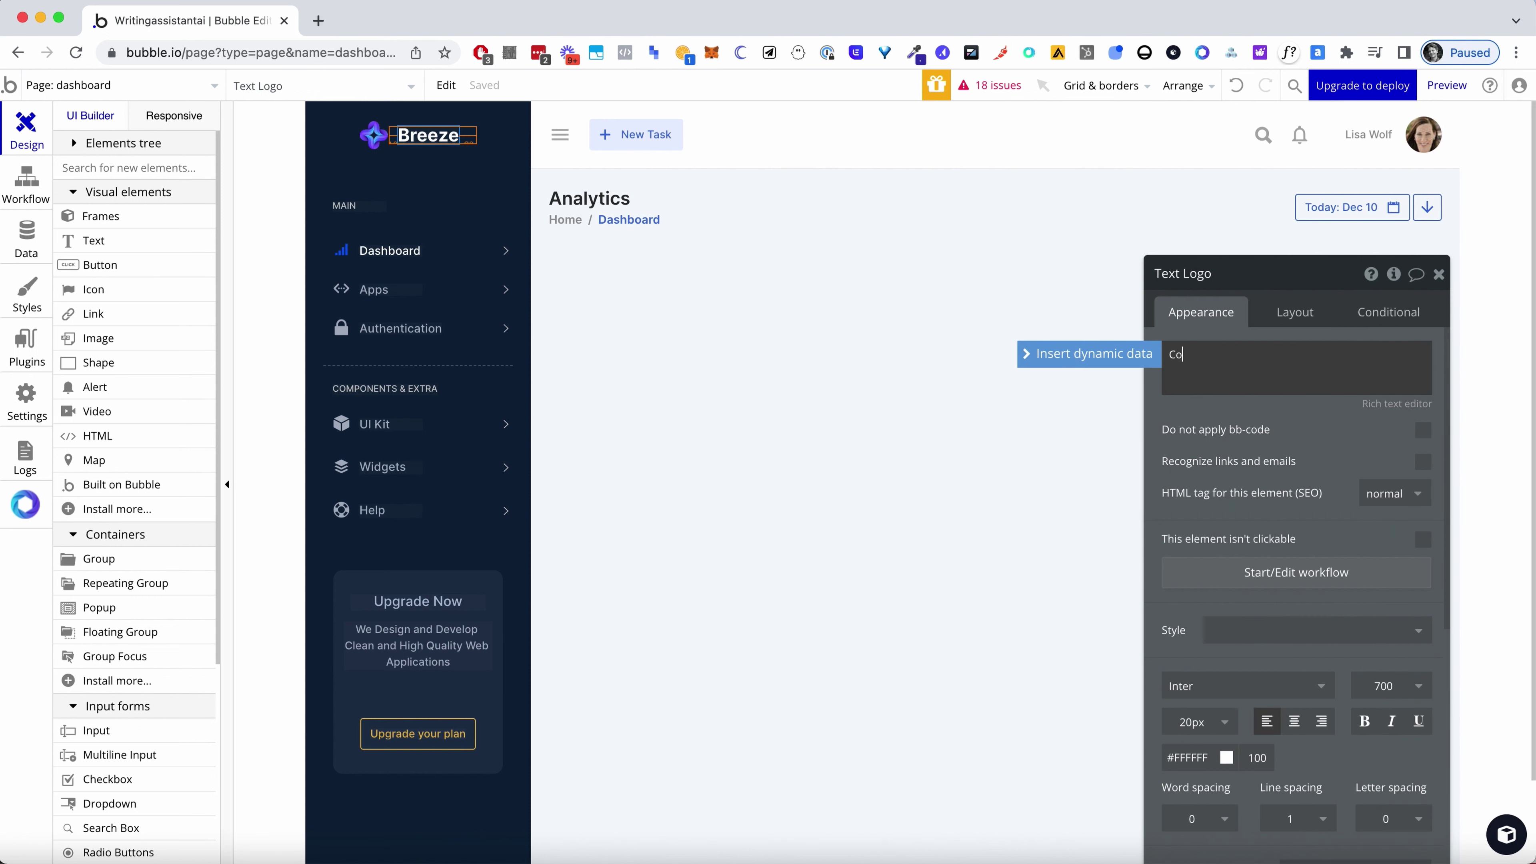
pyautogui.write('py')
pyautogui.press('super+a')
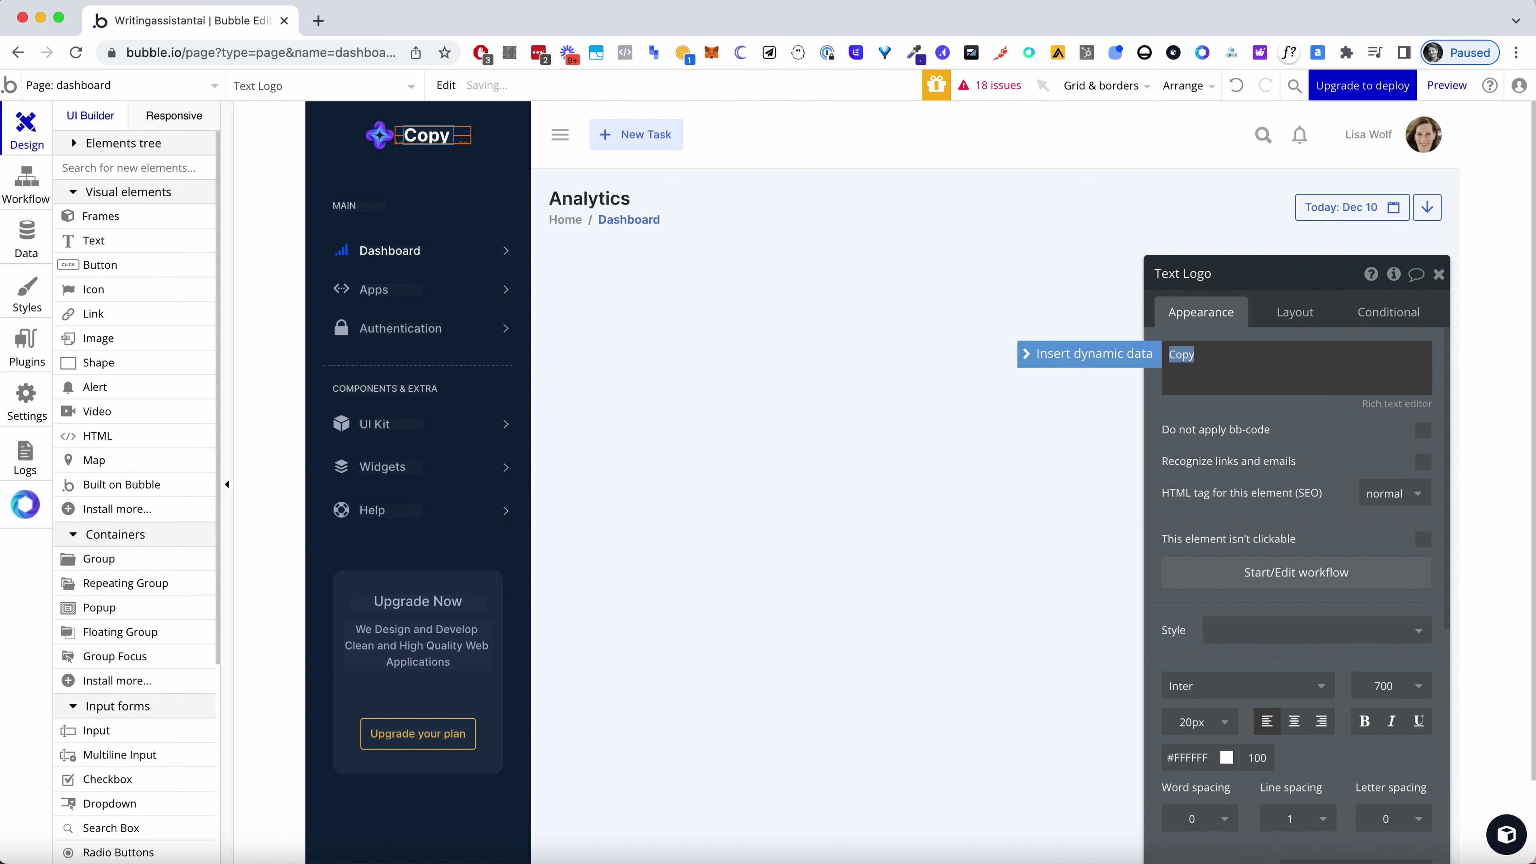
pyautogui.write('WritingAssistantAI')
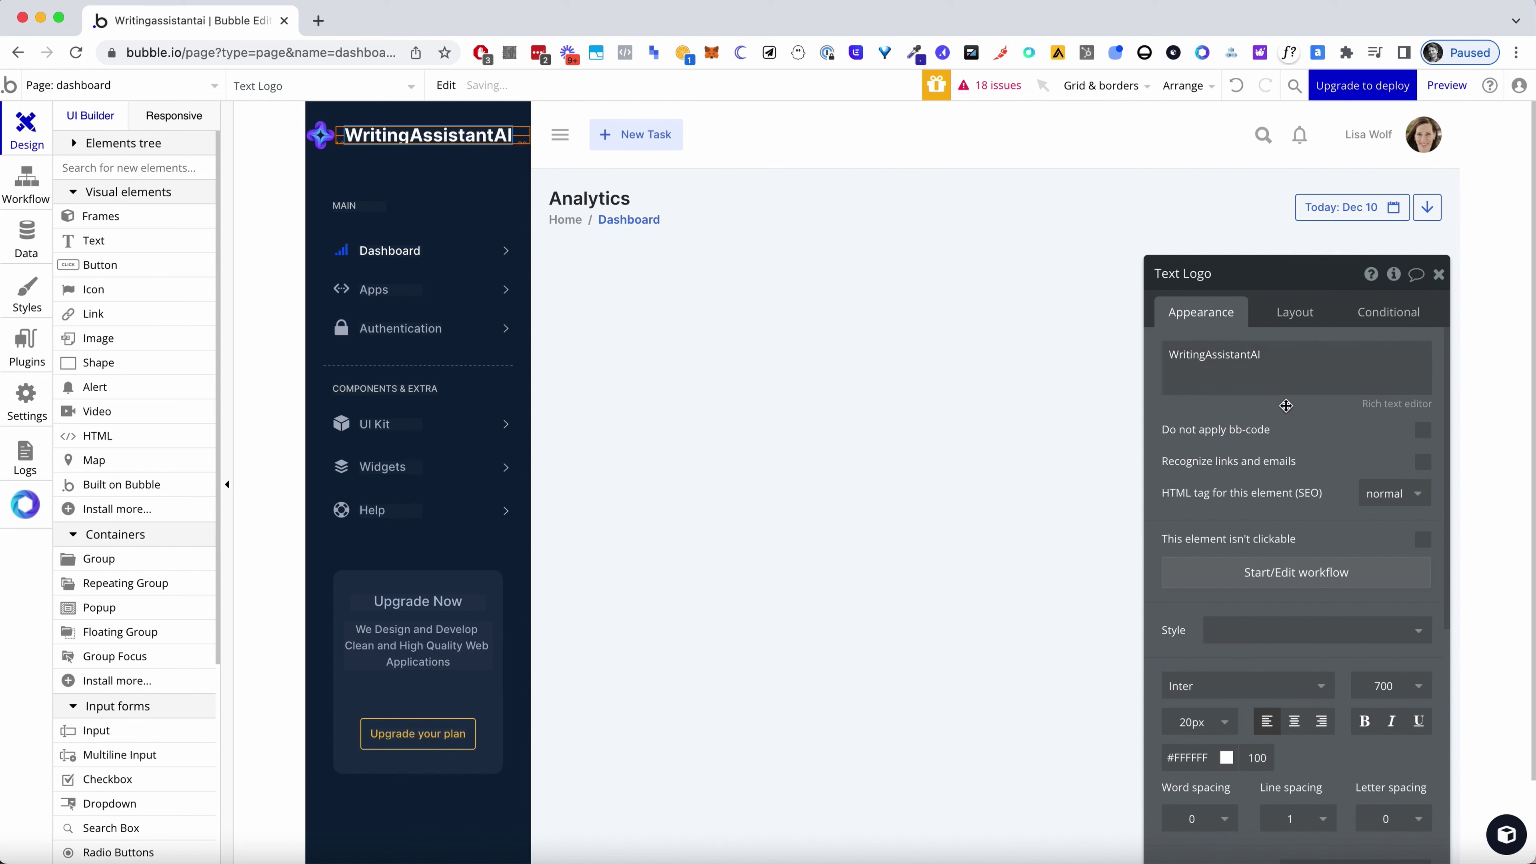
# Delete the header bar with the New Task button and profile above the dashboard's body group
pyautogui.click(826, 309)
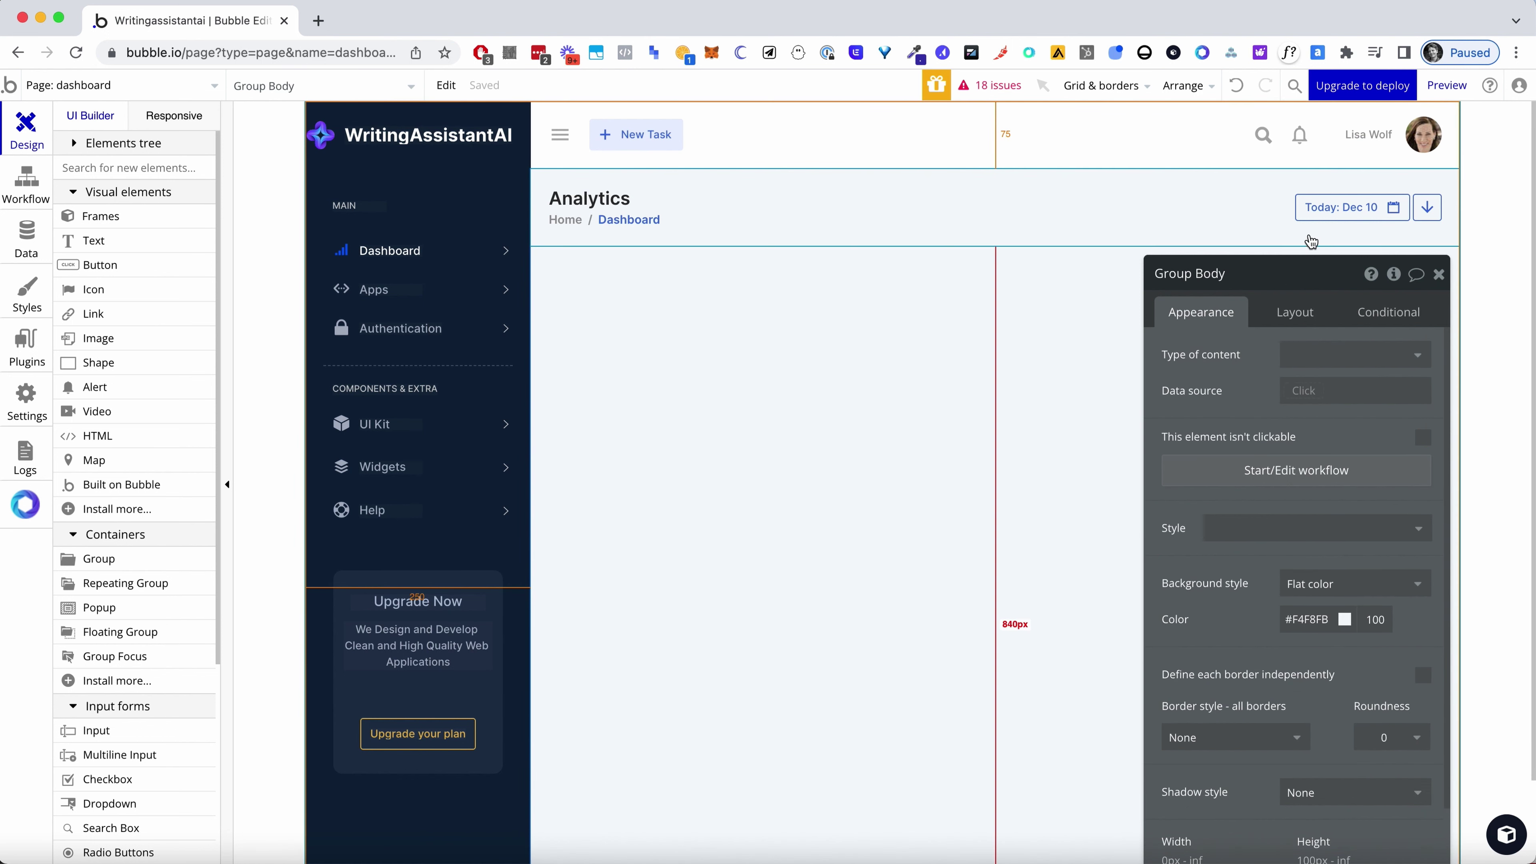
pyautogui.click(1437, 276)
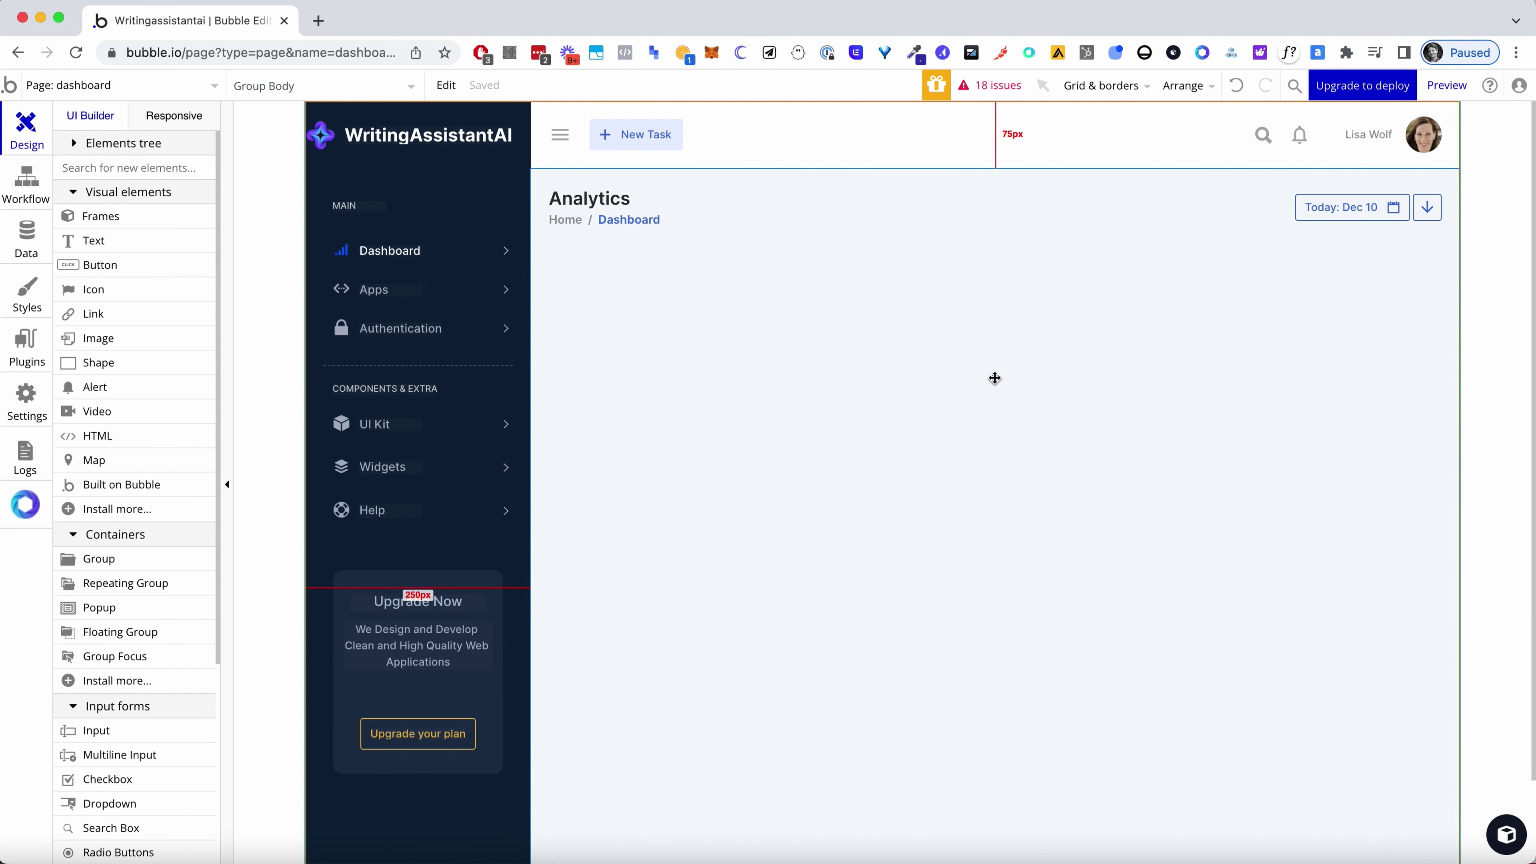
pyautogui.click(832, 114)
pyautogui.press('Delete')
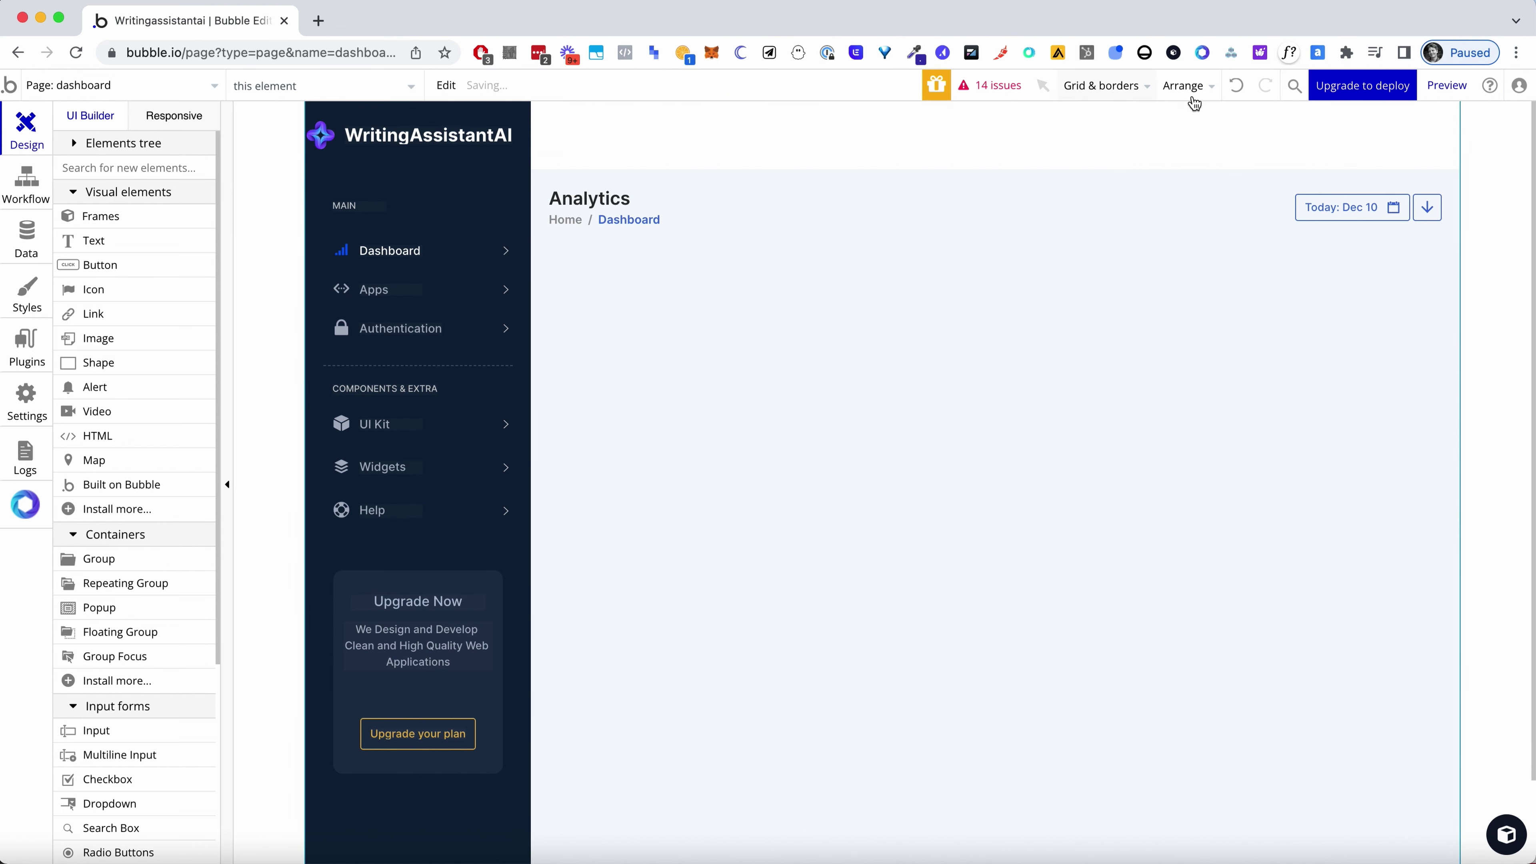
# Set the top margin of Group Body to 0 px in its layout properties
pyautogui.click(1094, 416)
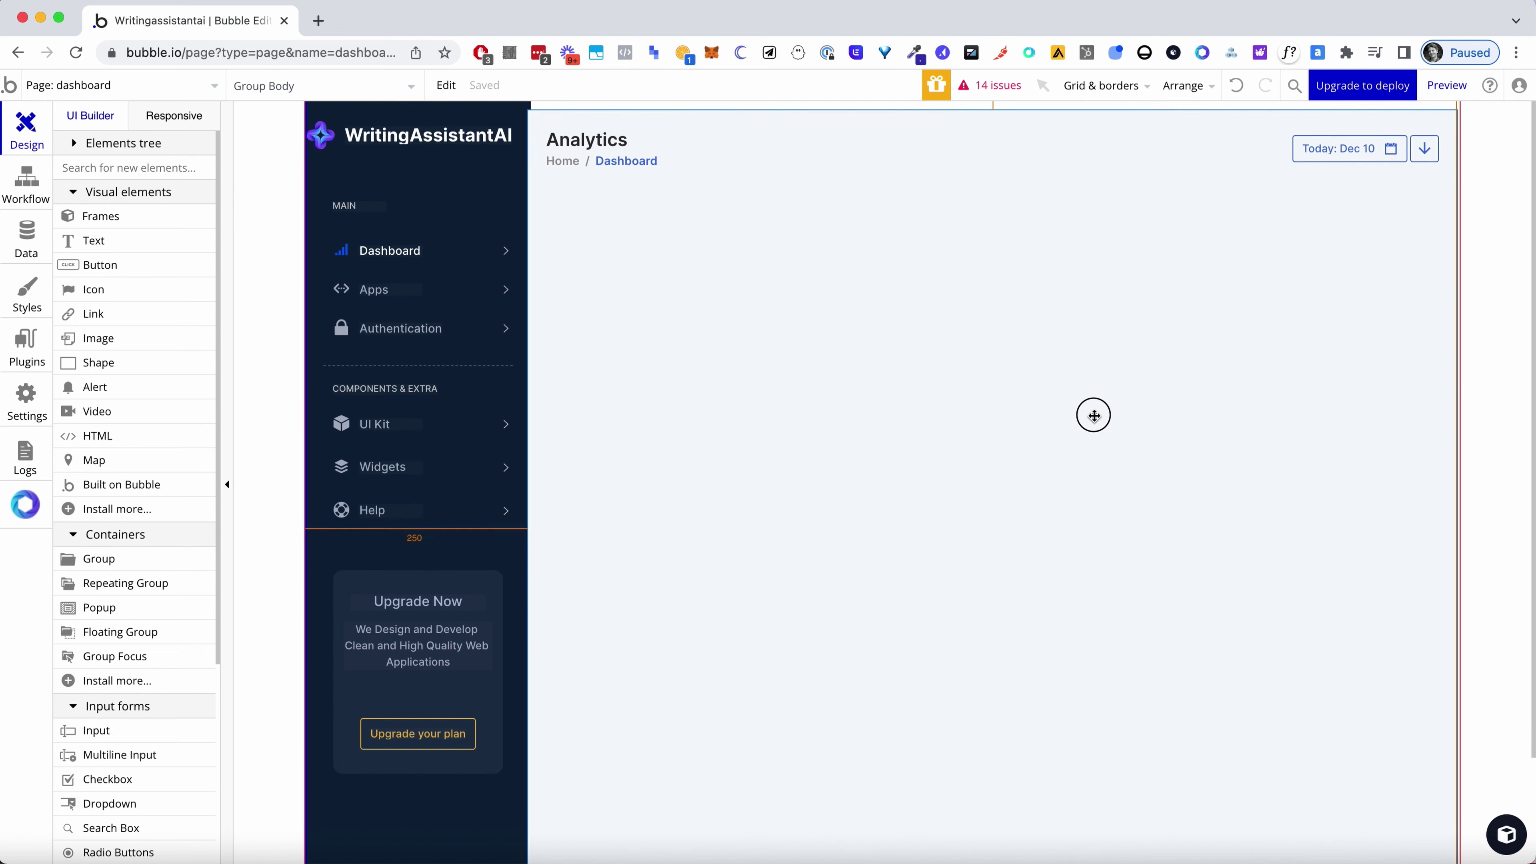
pyautogui.doubleClick(954, 350)
pyautogui.click(1295, 312)
pyautogui.scroll(-3, 1292, 545)
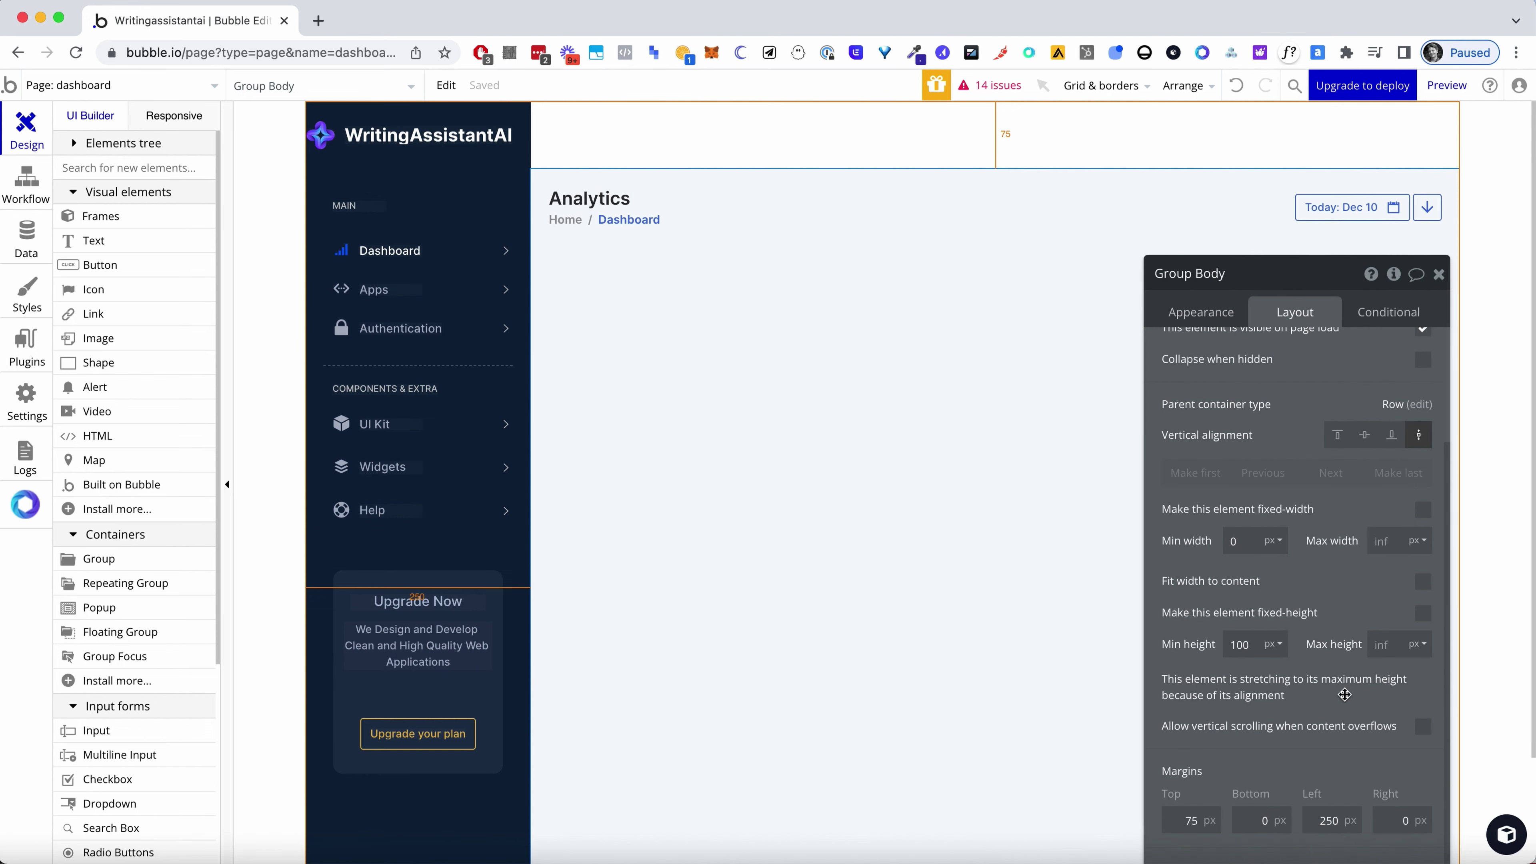
pyautogui.scroll(3, 1292, 544)
pyautogui.scroll(2, 1291, 550)
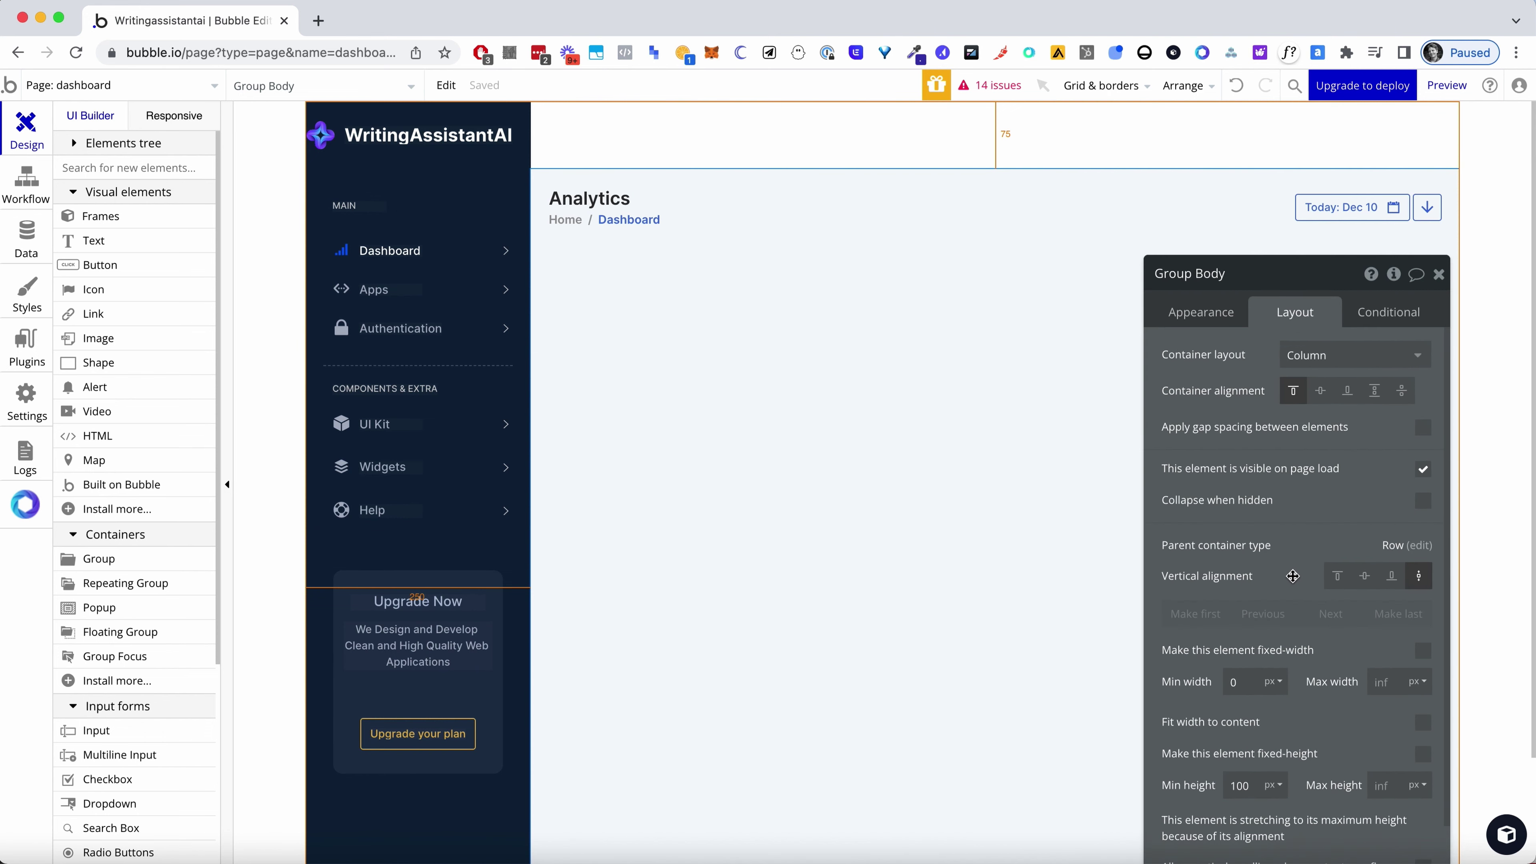
pyautogui.scroll(-5, 1293, 576)
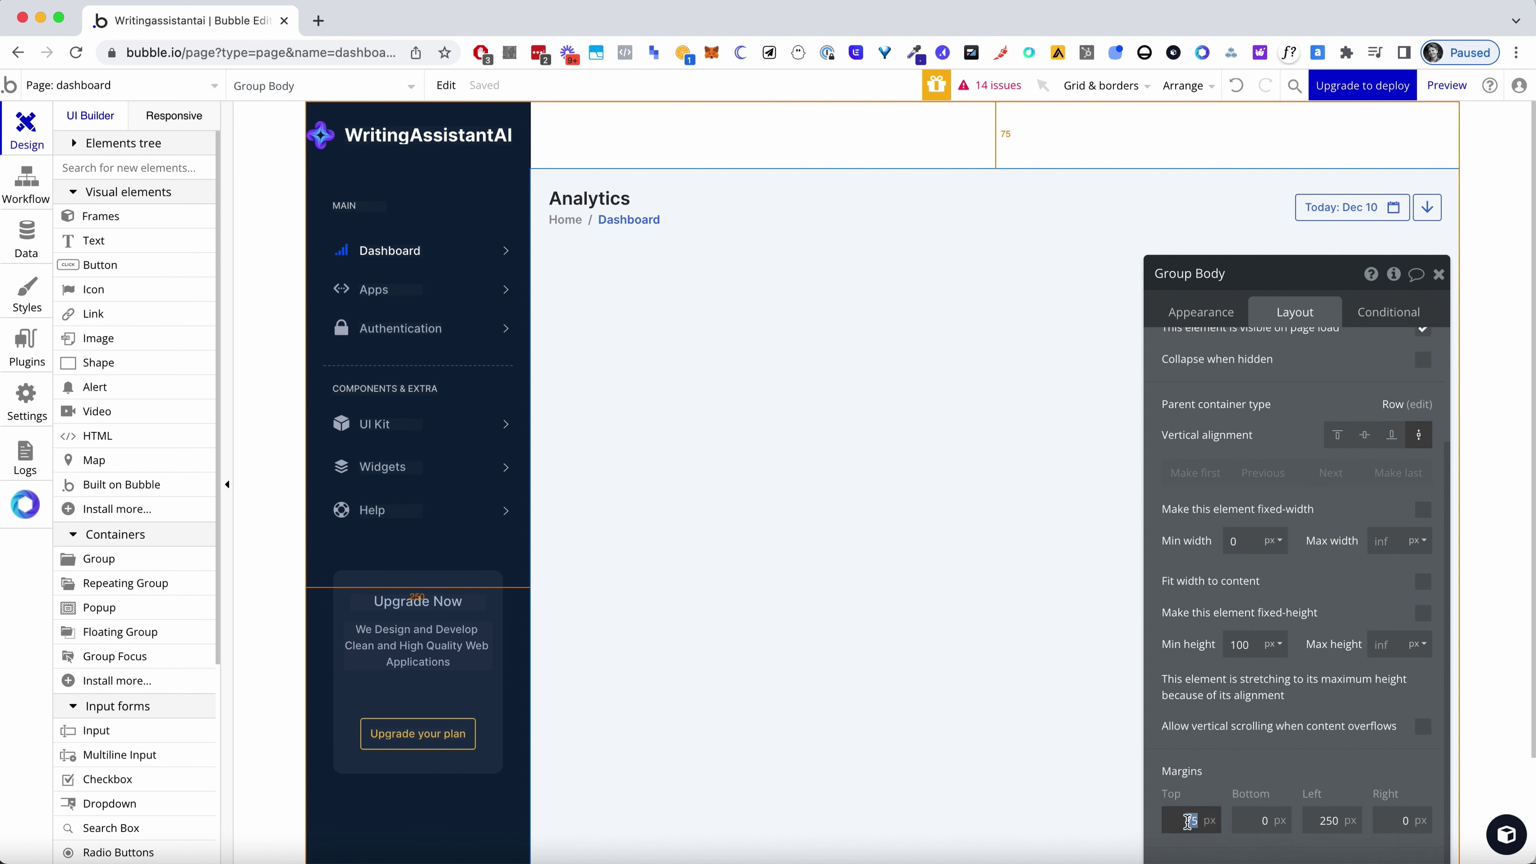
pyautogui.write('0')
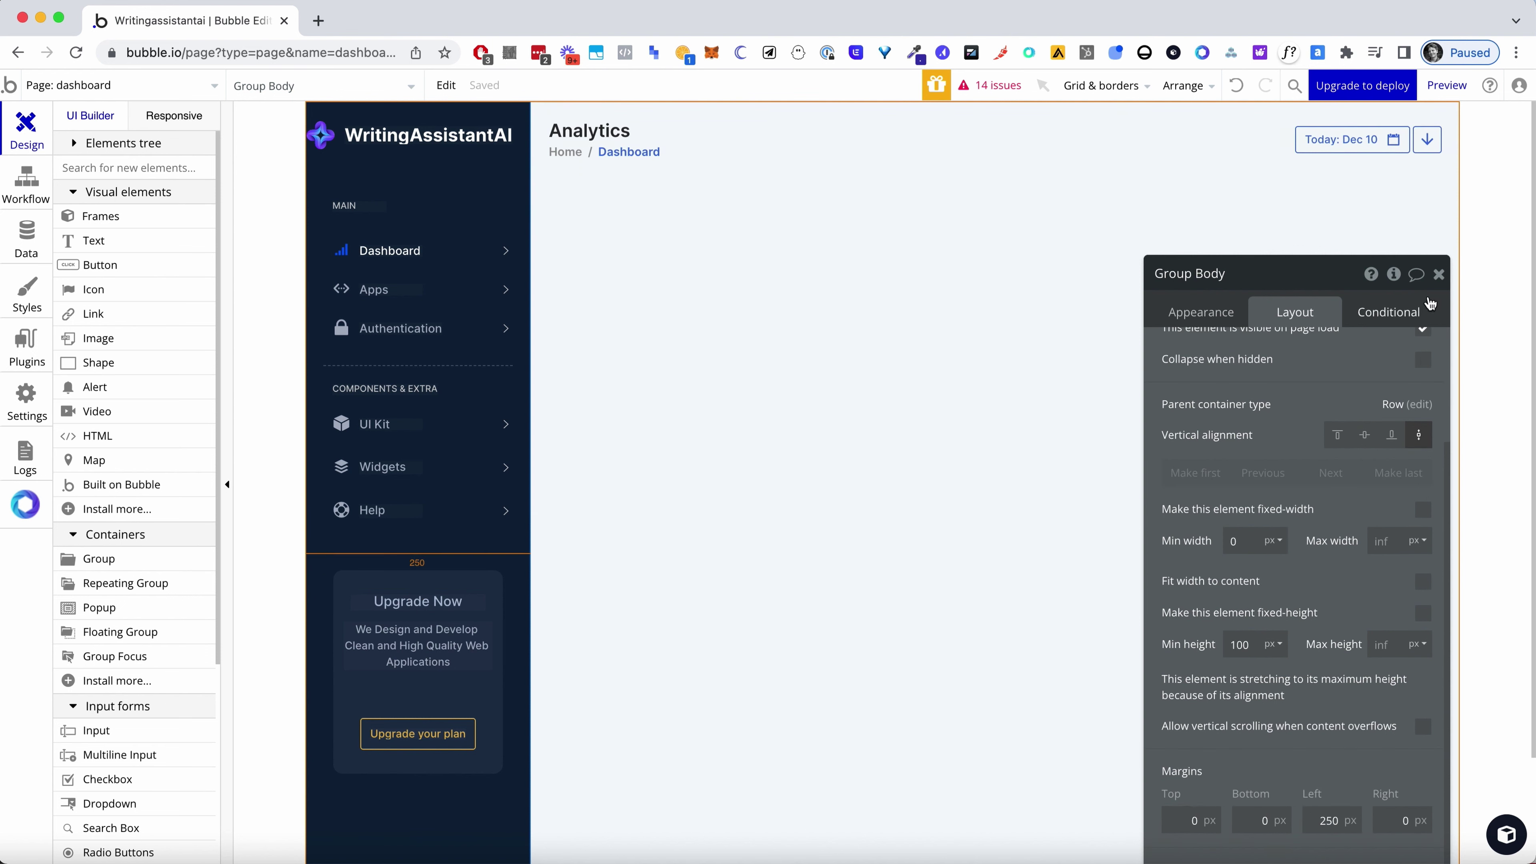
pyautogui.click(1439, 274)
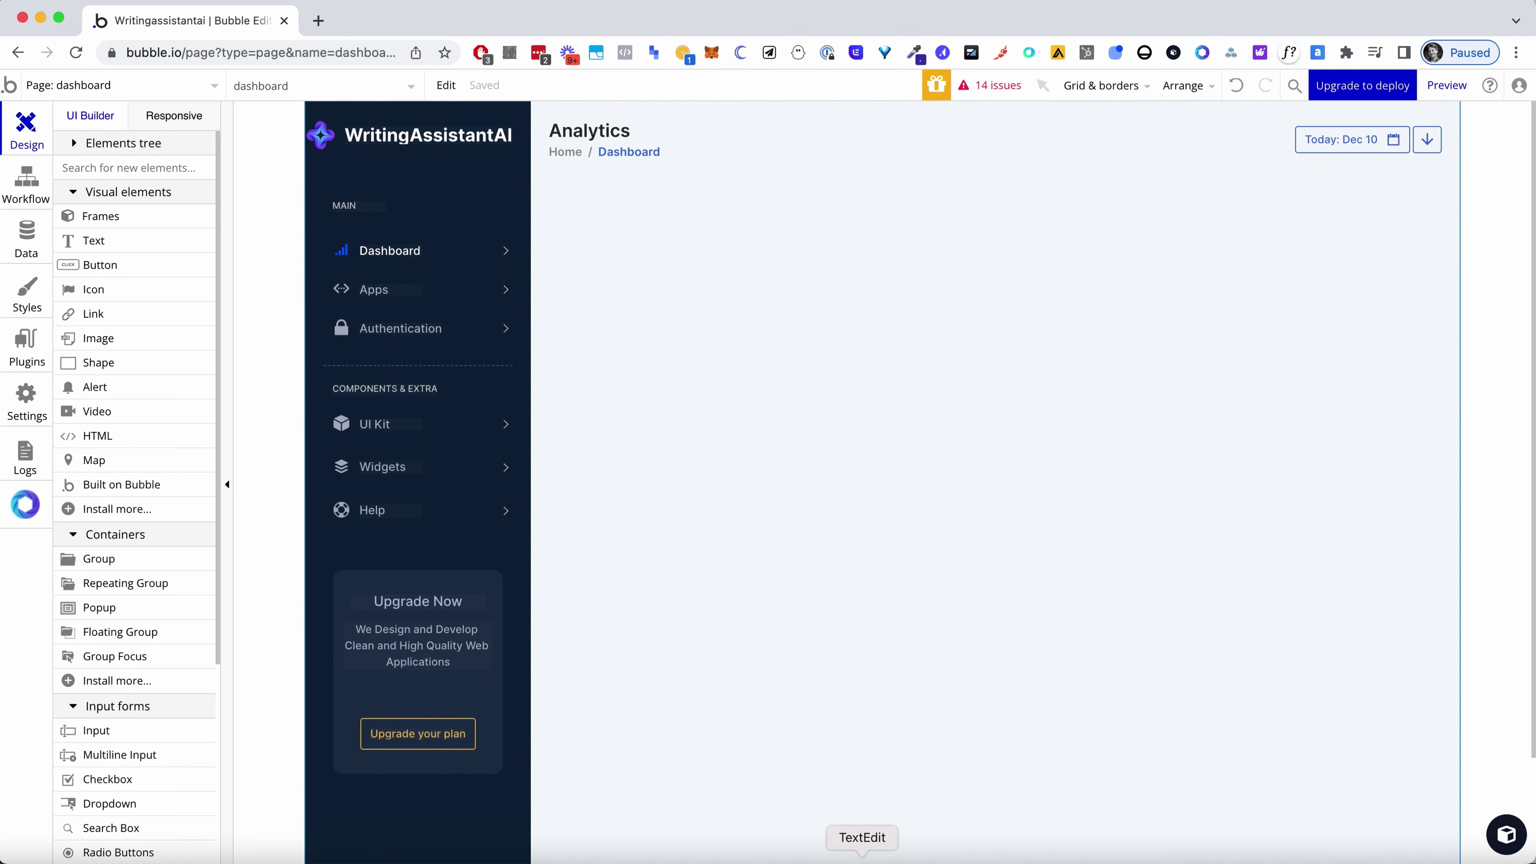
# Switch to the TextEdit notes, review the planned input fields and content types, and minimize the note
pyautogui.click(861, 855)
pyautogui.moveTo(1397, 194); pyautogui.dragTo(1095, 180)
pyautogui.click(1061, 259)
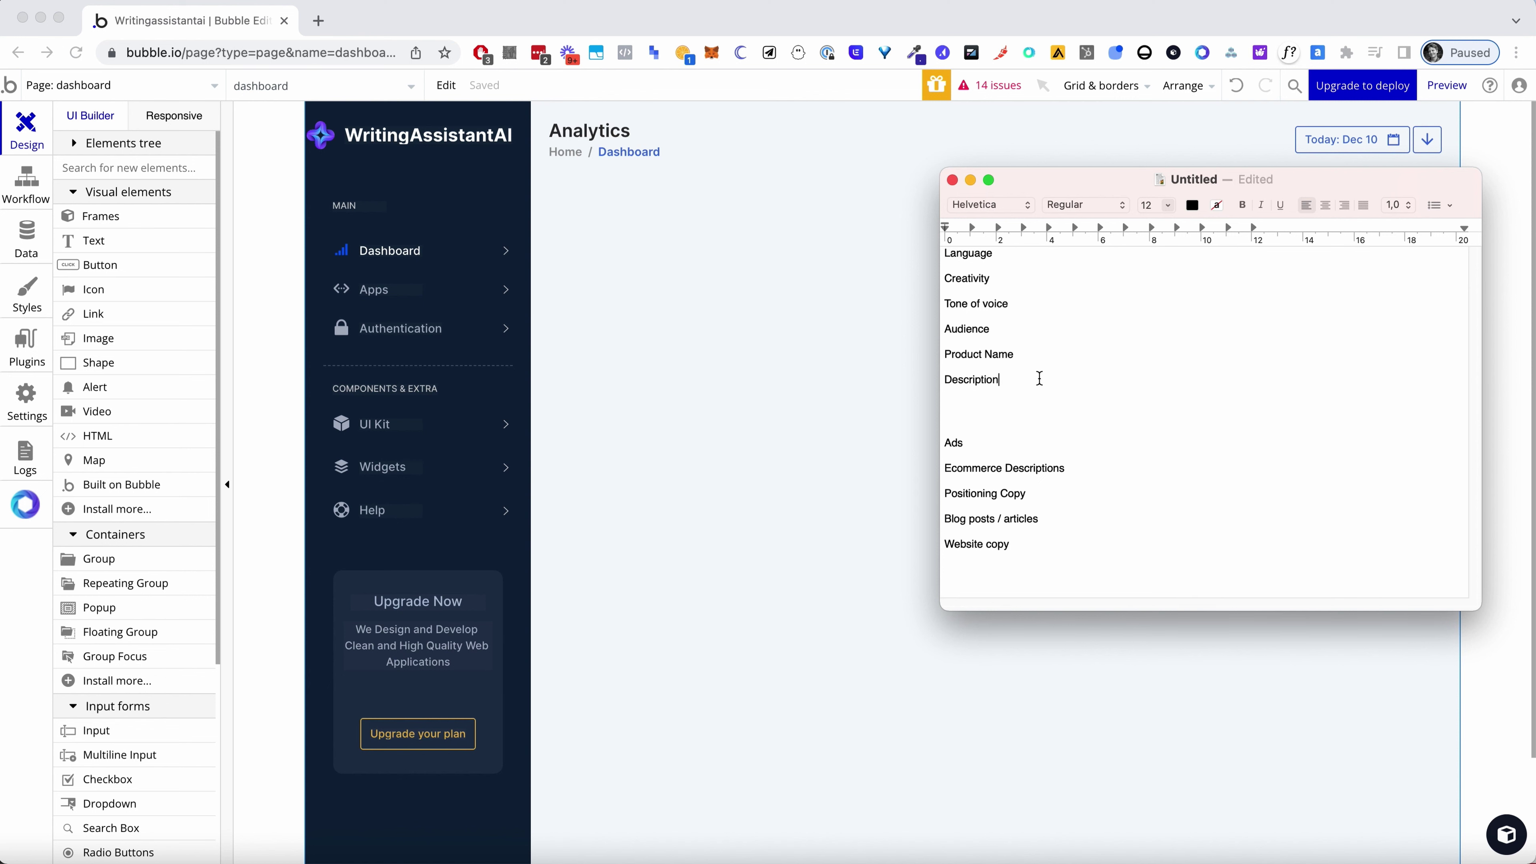
pyautogui.click(972, 183)
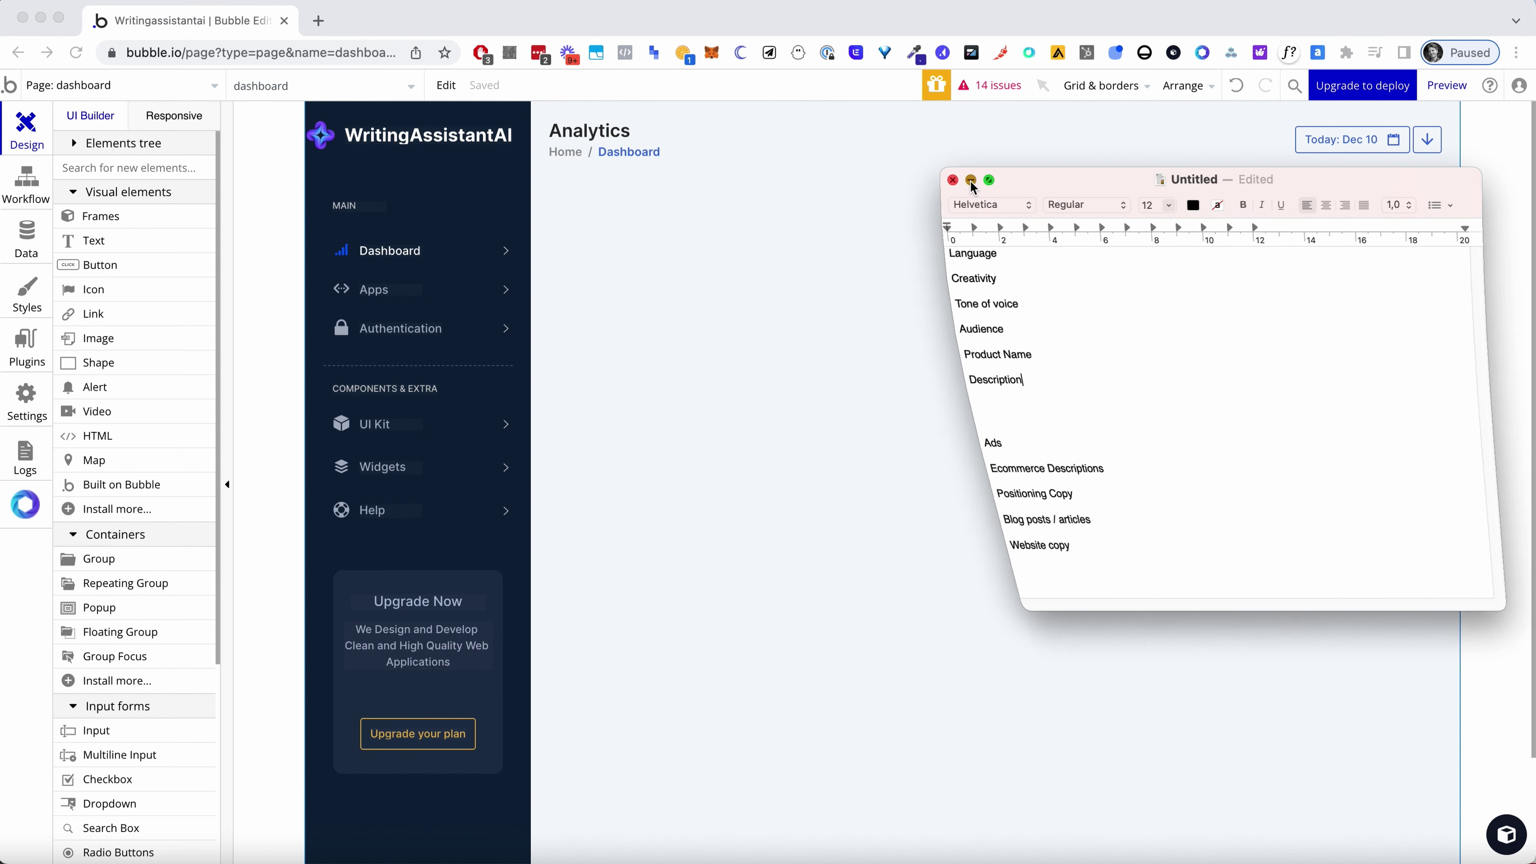
# Open the component library extension and log in with the account password
pyautogui.click(1508, 844)
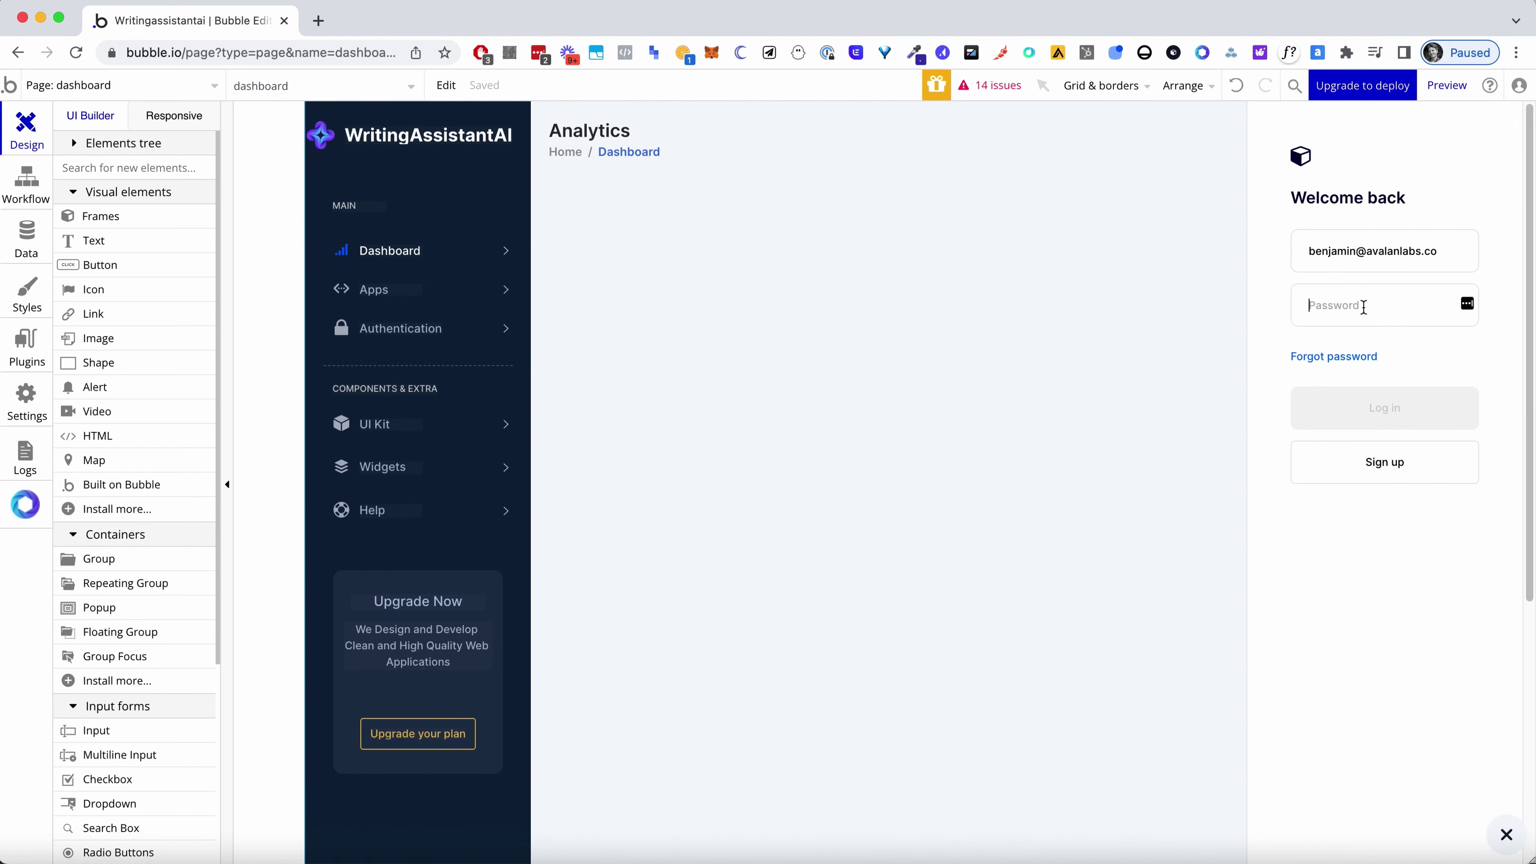
pyautogui.click(1364, 307)
pyautogui.write('••••')
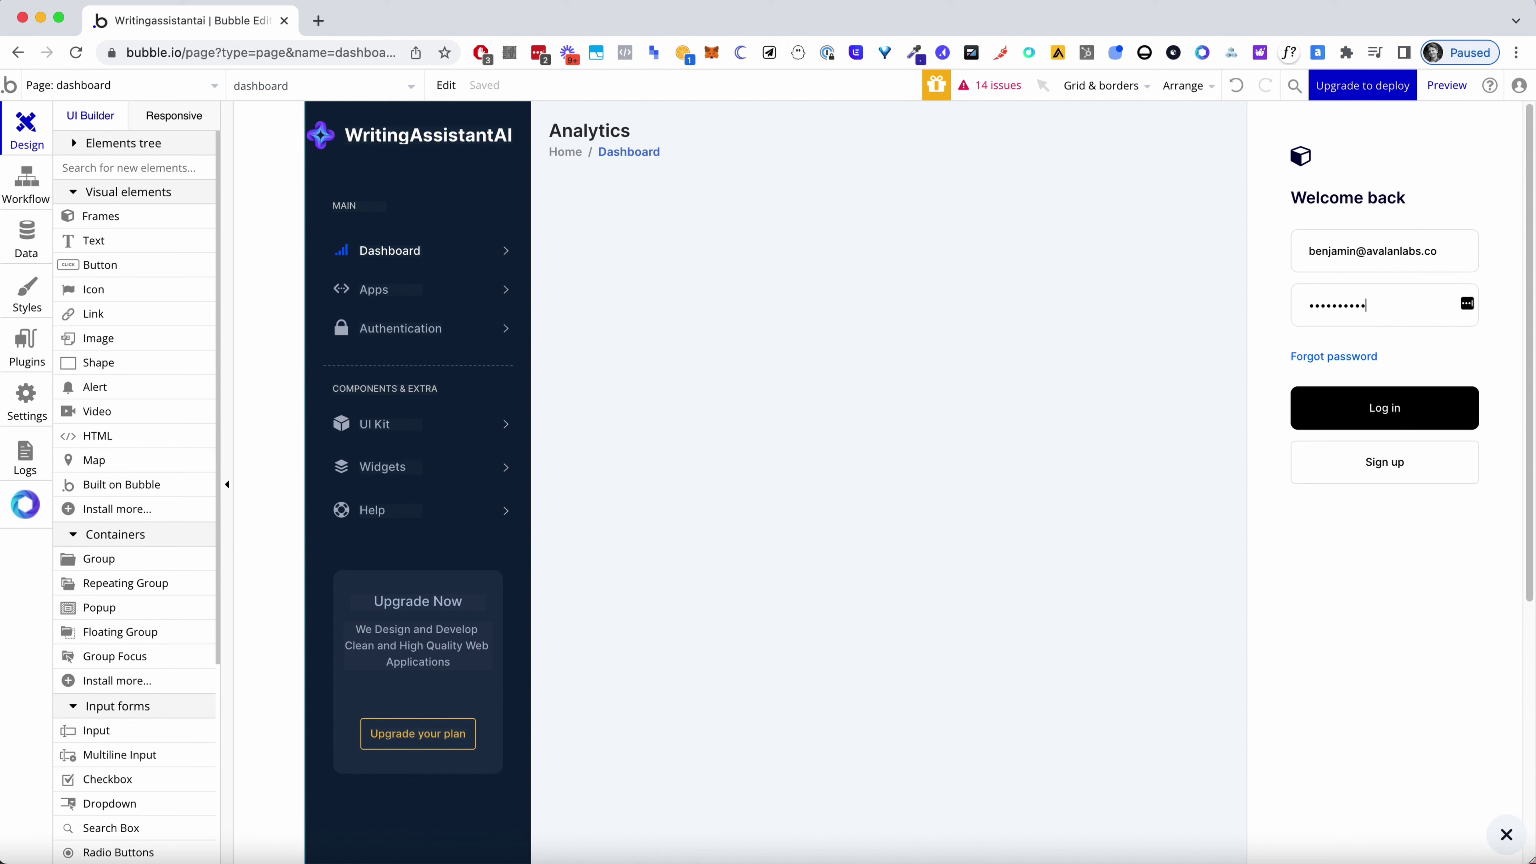
pyautogui.press('Return')
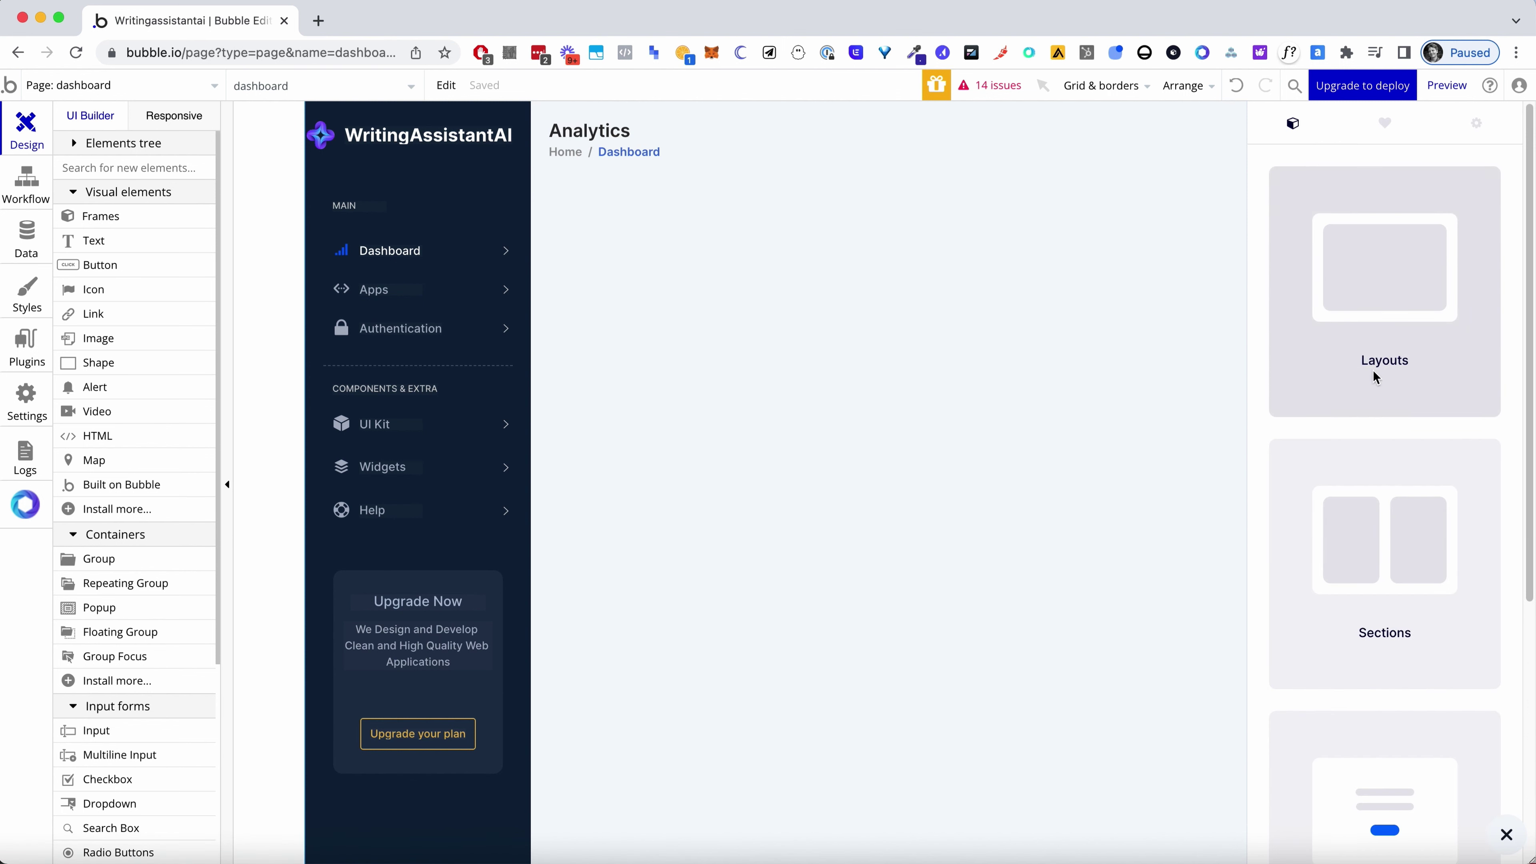
pyautogui.click(1370, 238)
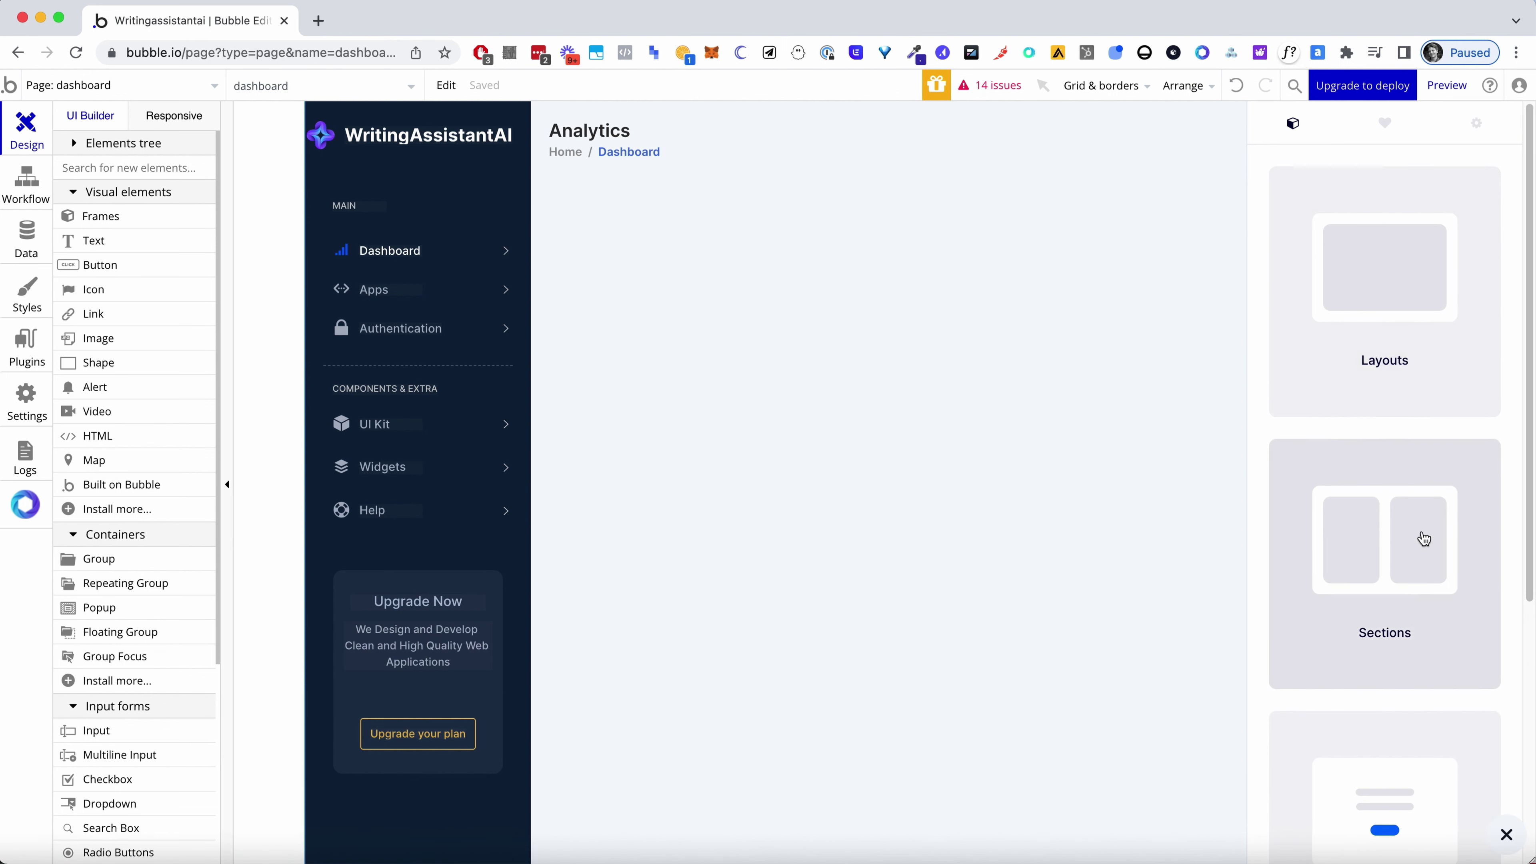
# Find the Forms category in the component library by searching the components for "form"
pyautogui.scroll(-5, 1422, 540)
pyautogui.click(1378, 442)
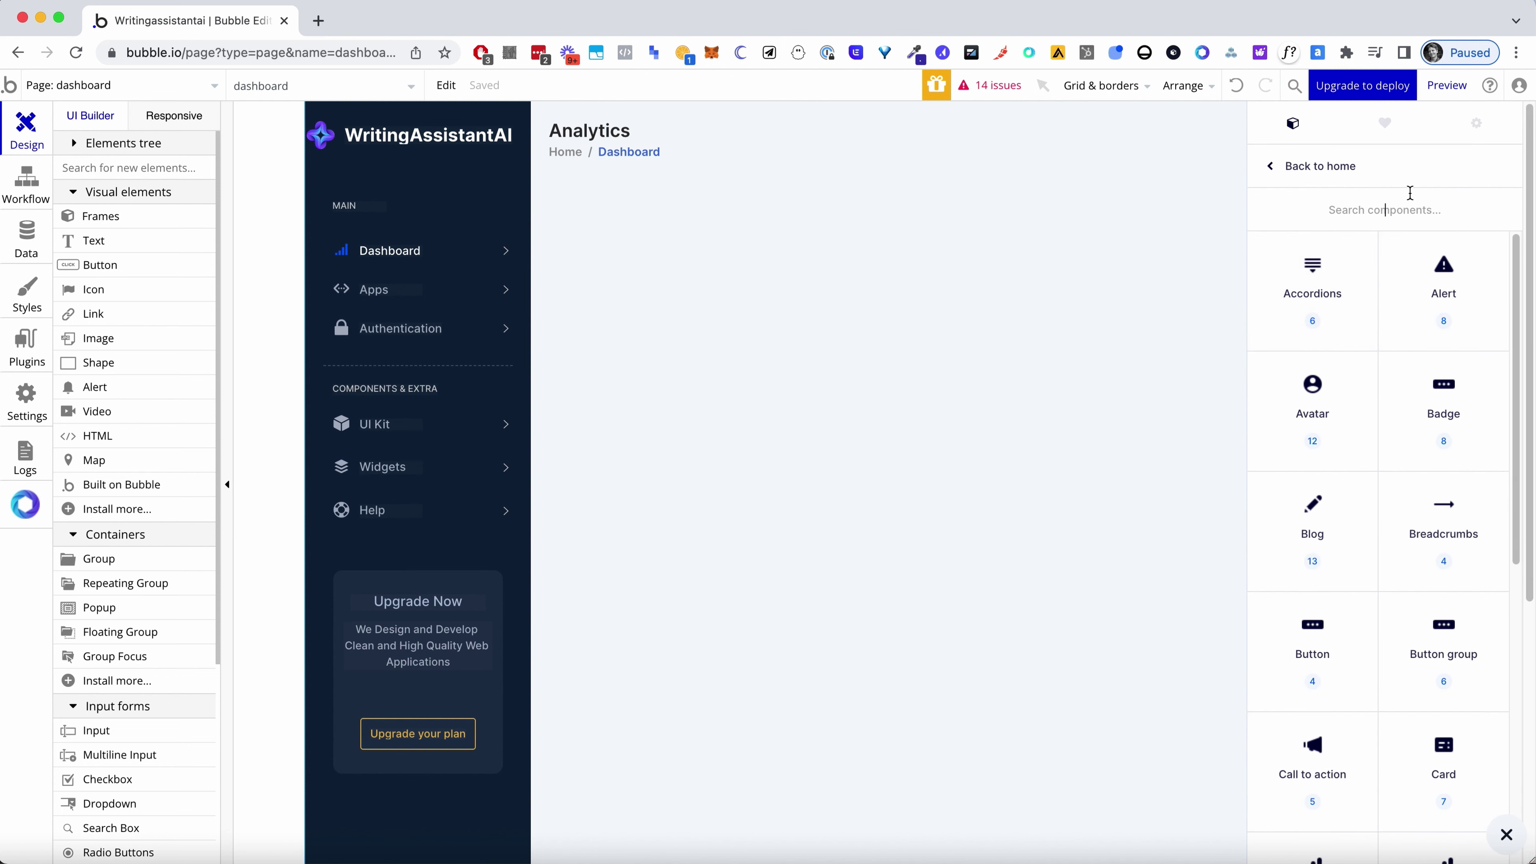
pyautogui.click(1386, 210)
pyautogui.write('form')
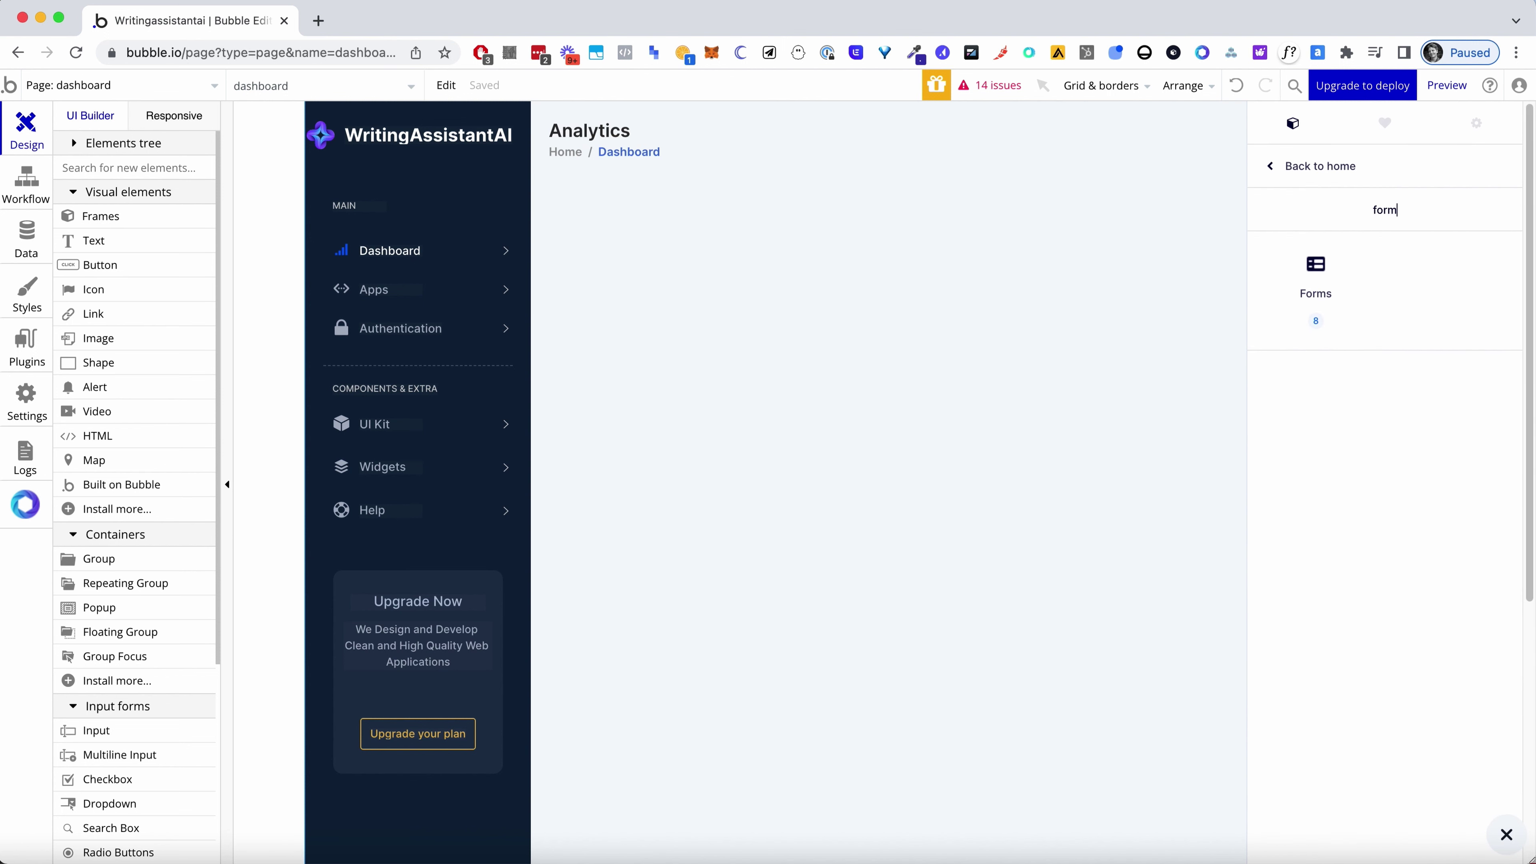
pyautogui.click(1329, 267)
pyautogui.scroll(-1, 1412, 287)
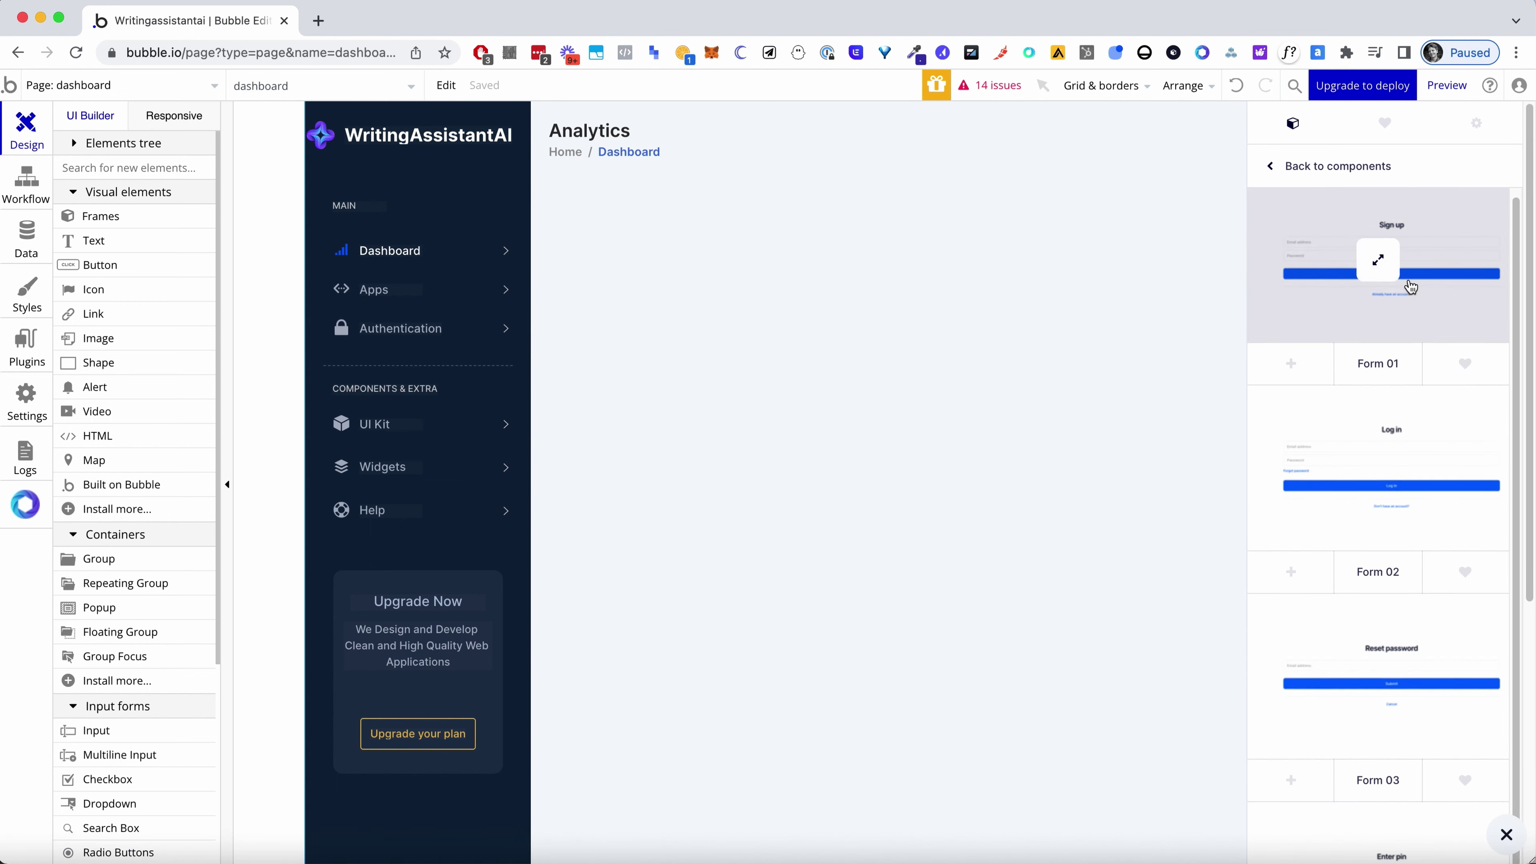
# Browse the form components, copy the Form 02 login form, and paste it into the dashboard's body area
pyautogui.scroll(-8, 1411, 287)
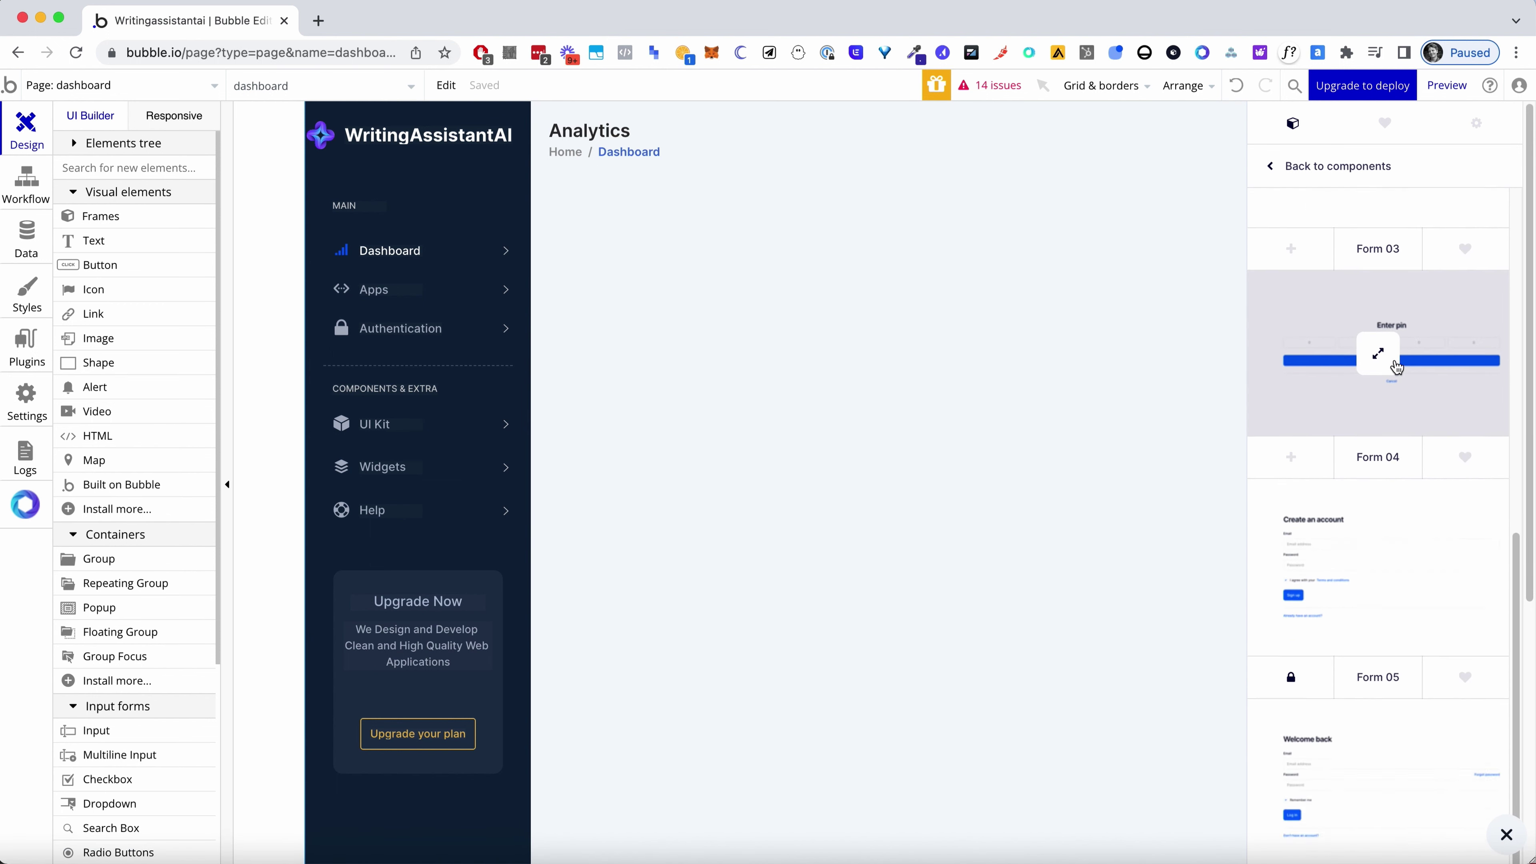
pyautogui.scroll(-8, 1397, 368)
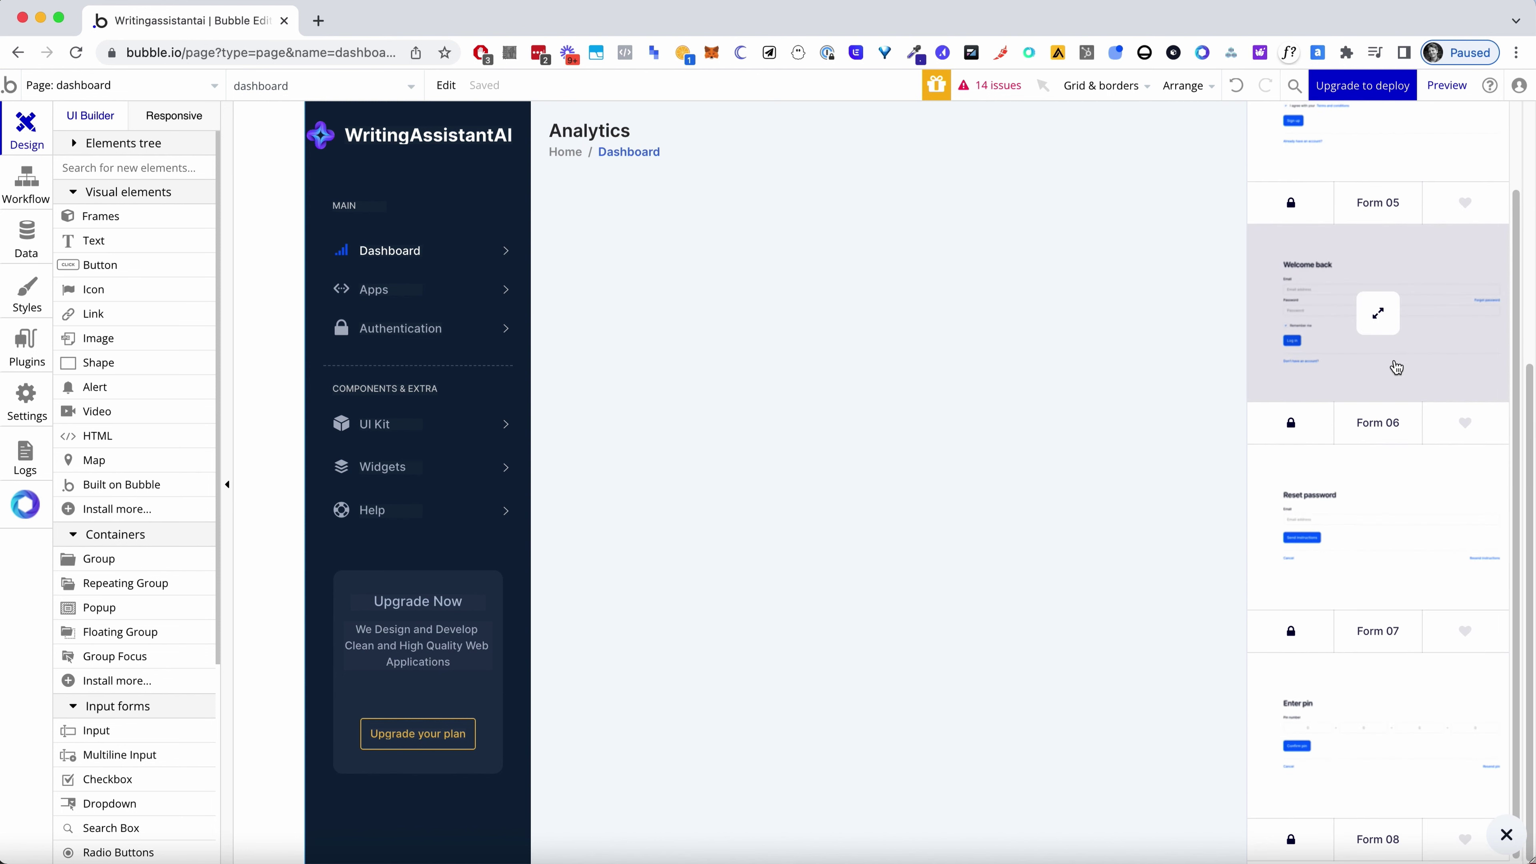
pyautogui.scroll(15, 1397, 368)
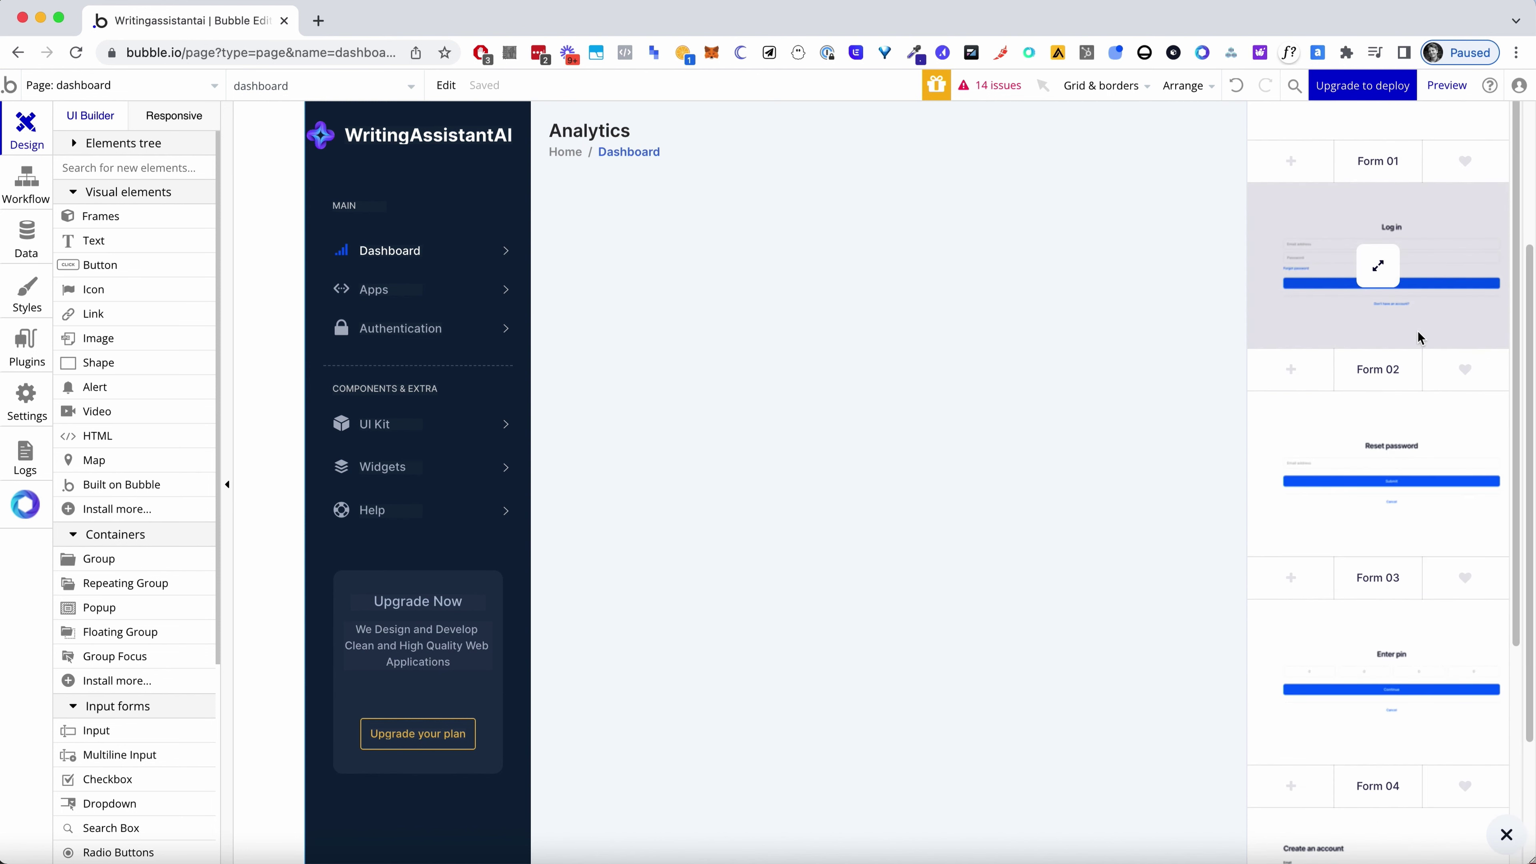
pyautogui.scroll(5, 1421, 339)
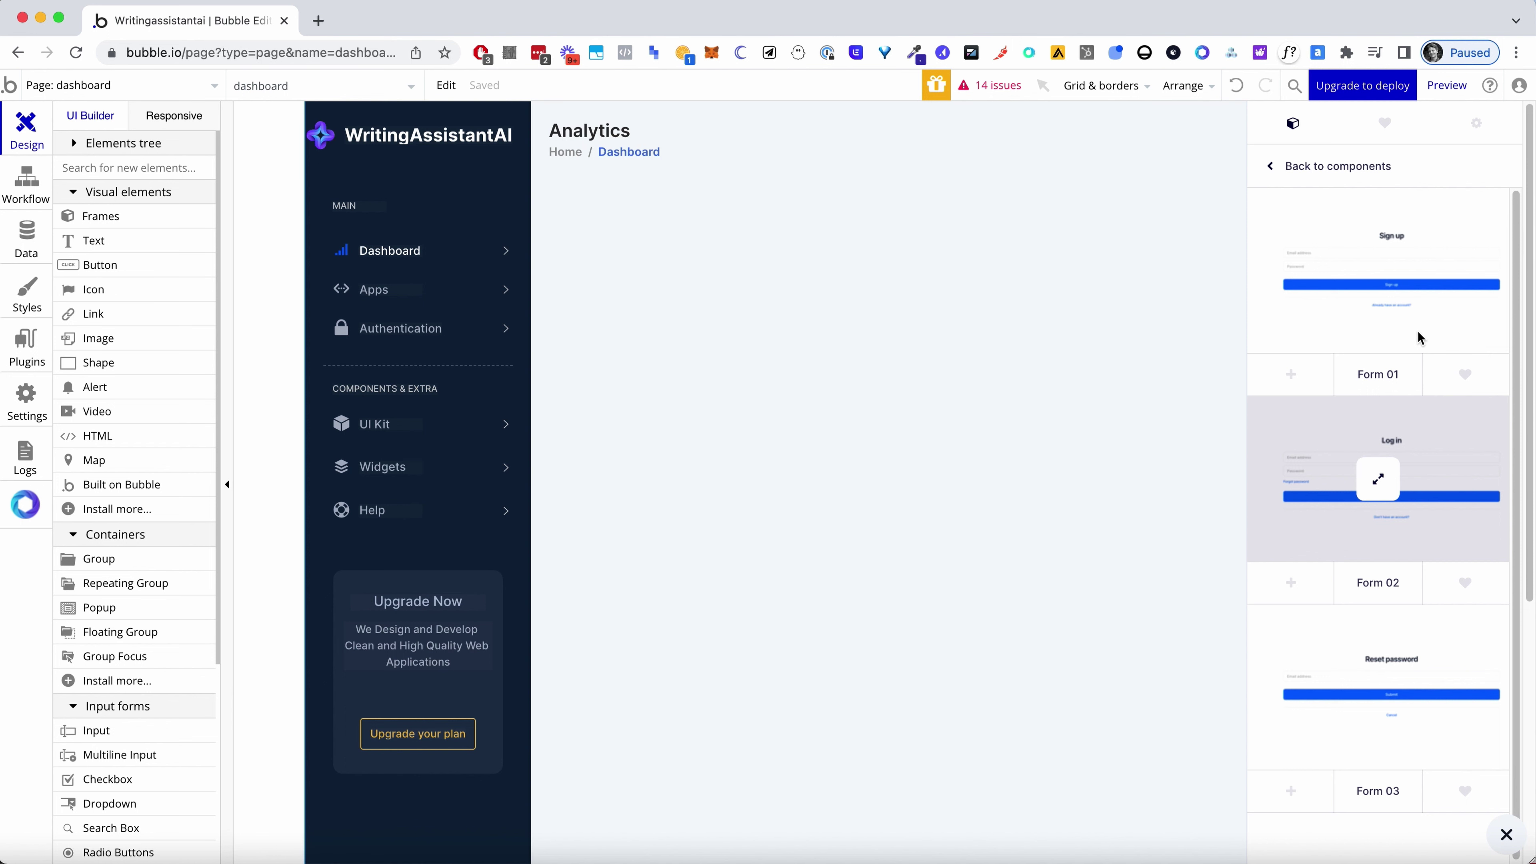
pyautogui.scroll(-1, 1349, 460)
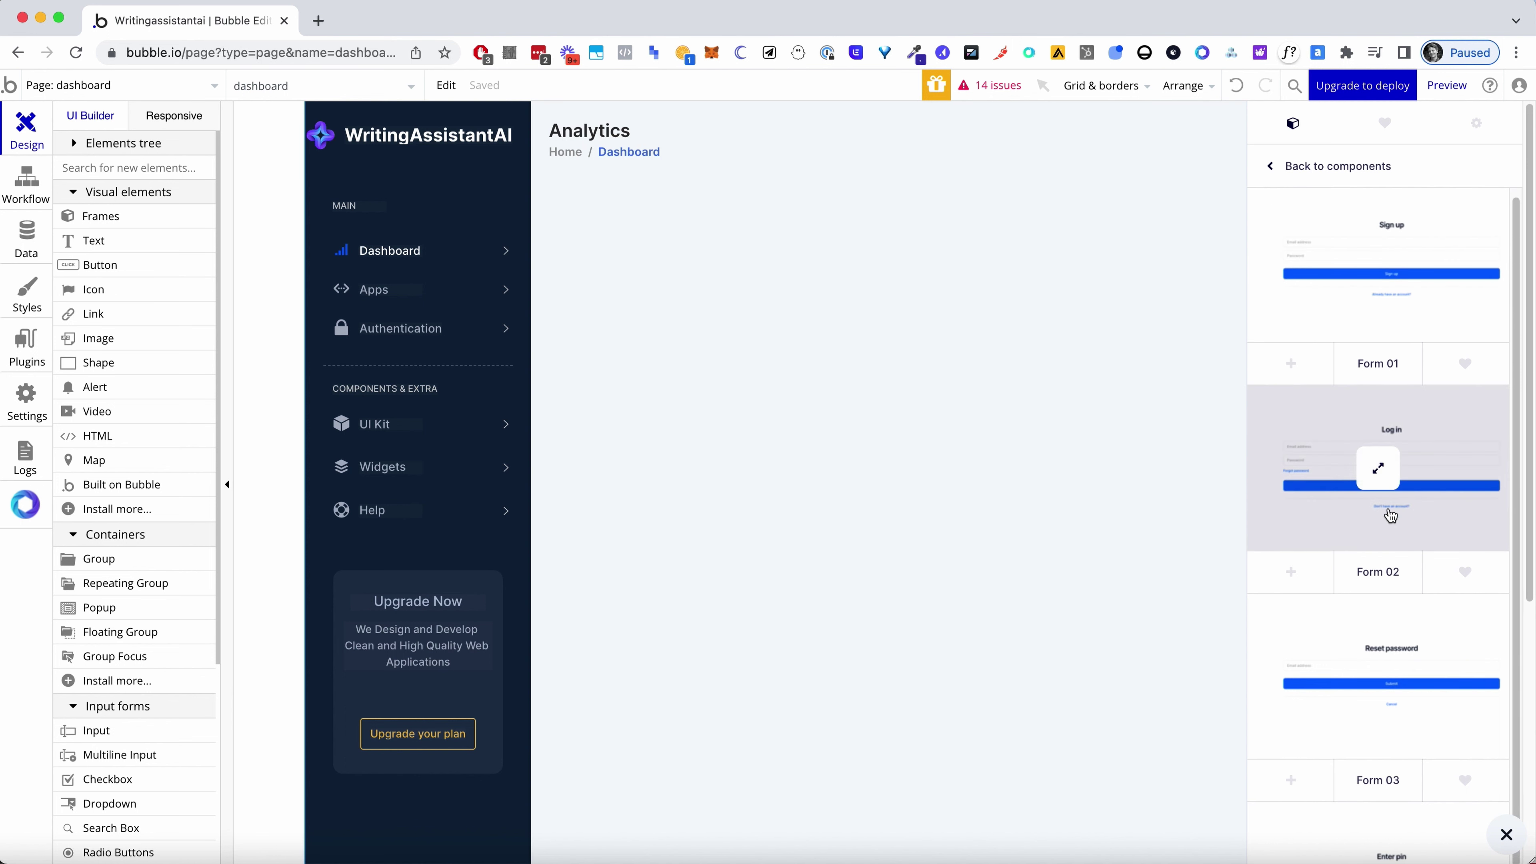
pyautogui.click(1316, 563)
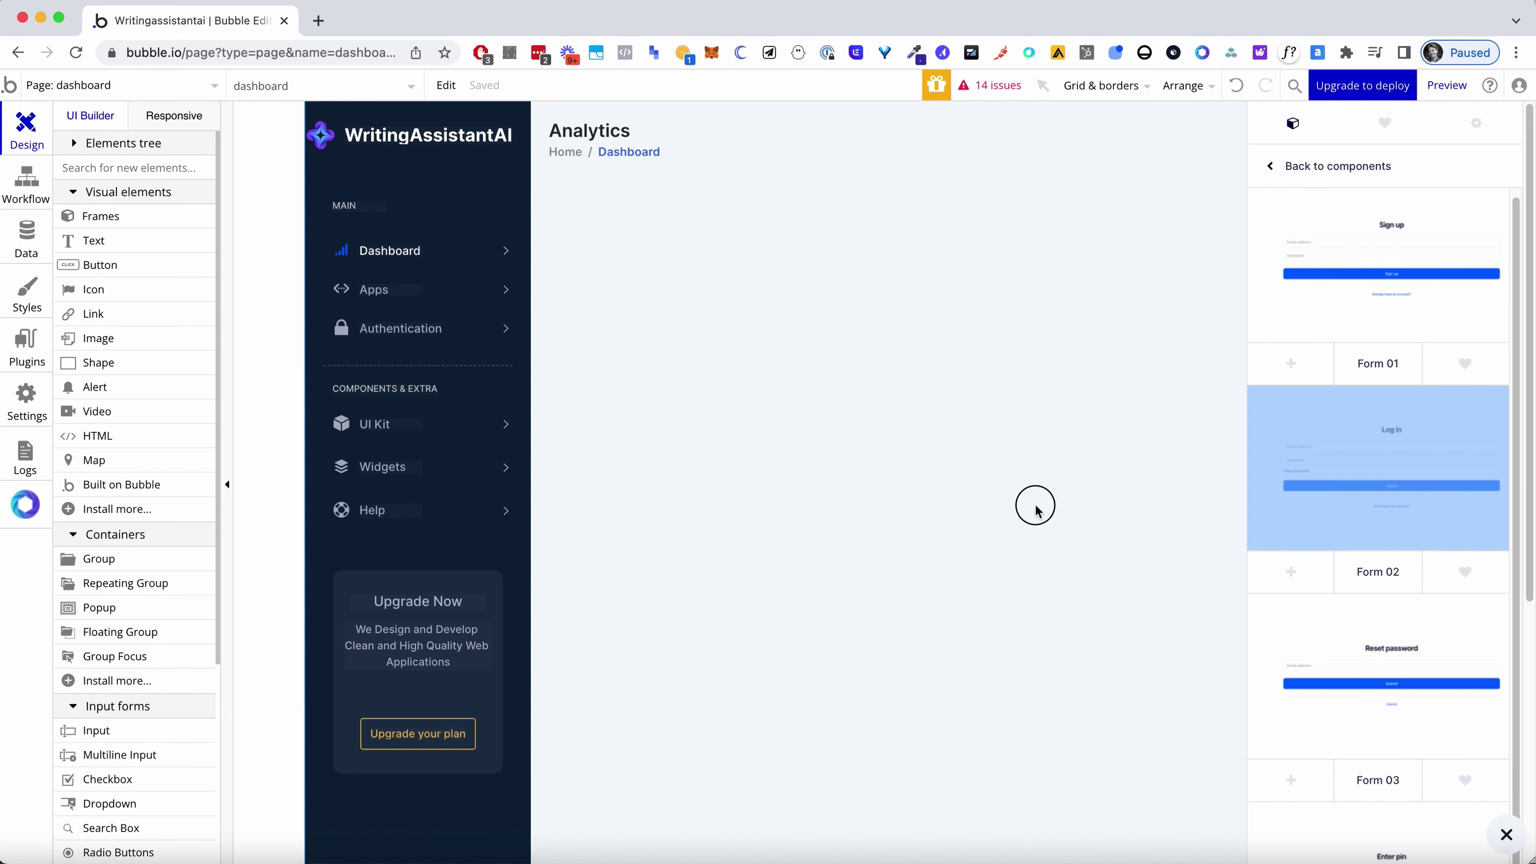
pyautogui.click(1286, 571)
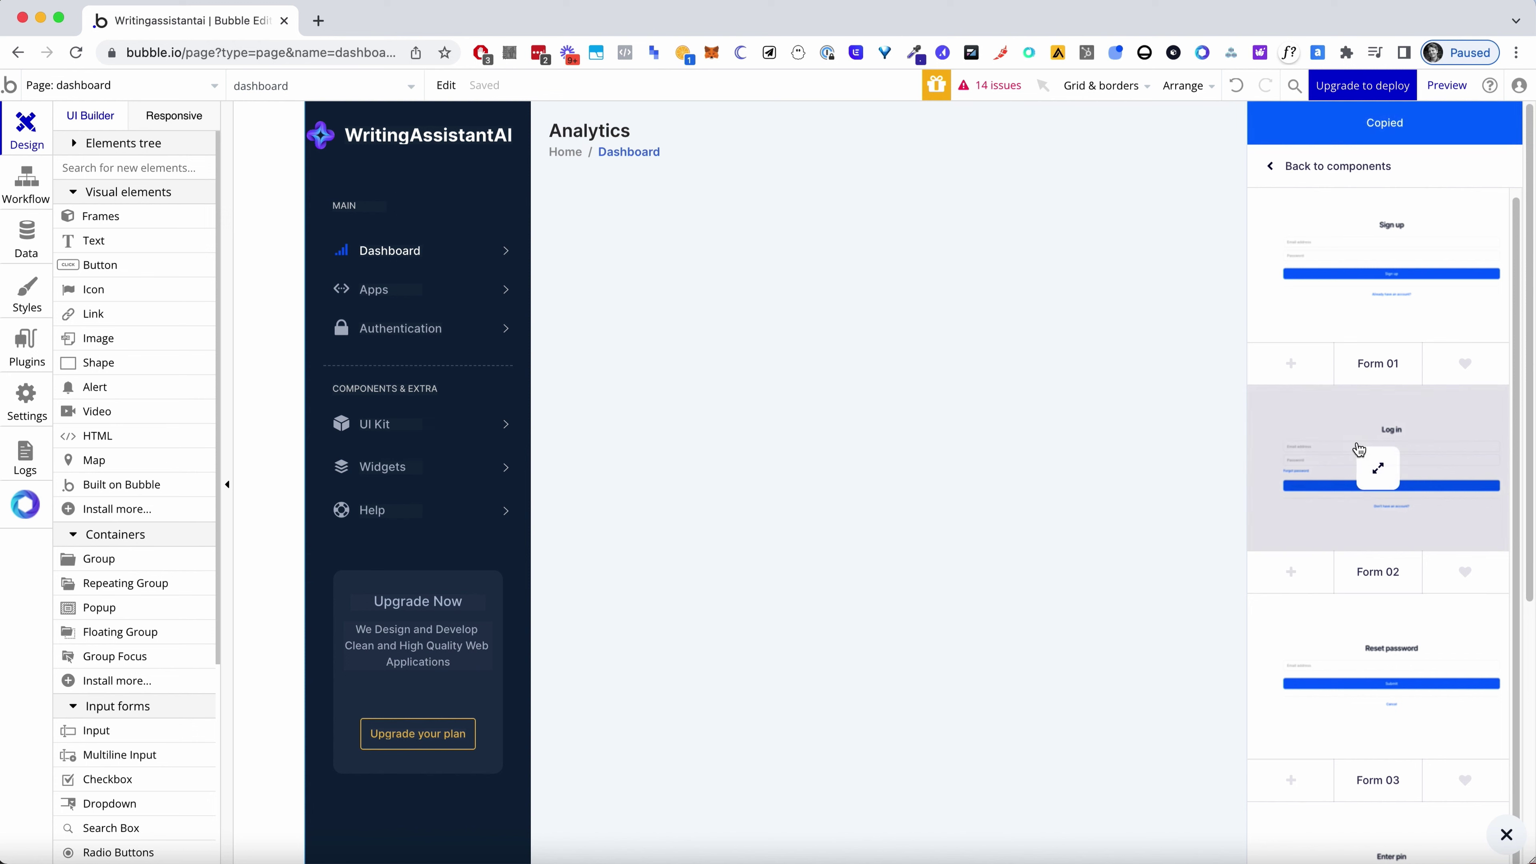
pyautogui.click(924, 434)
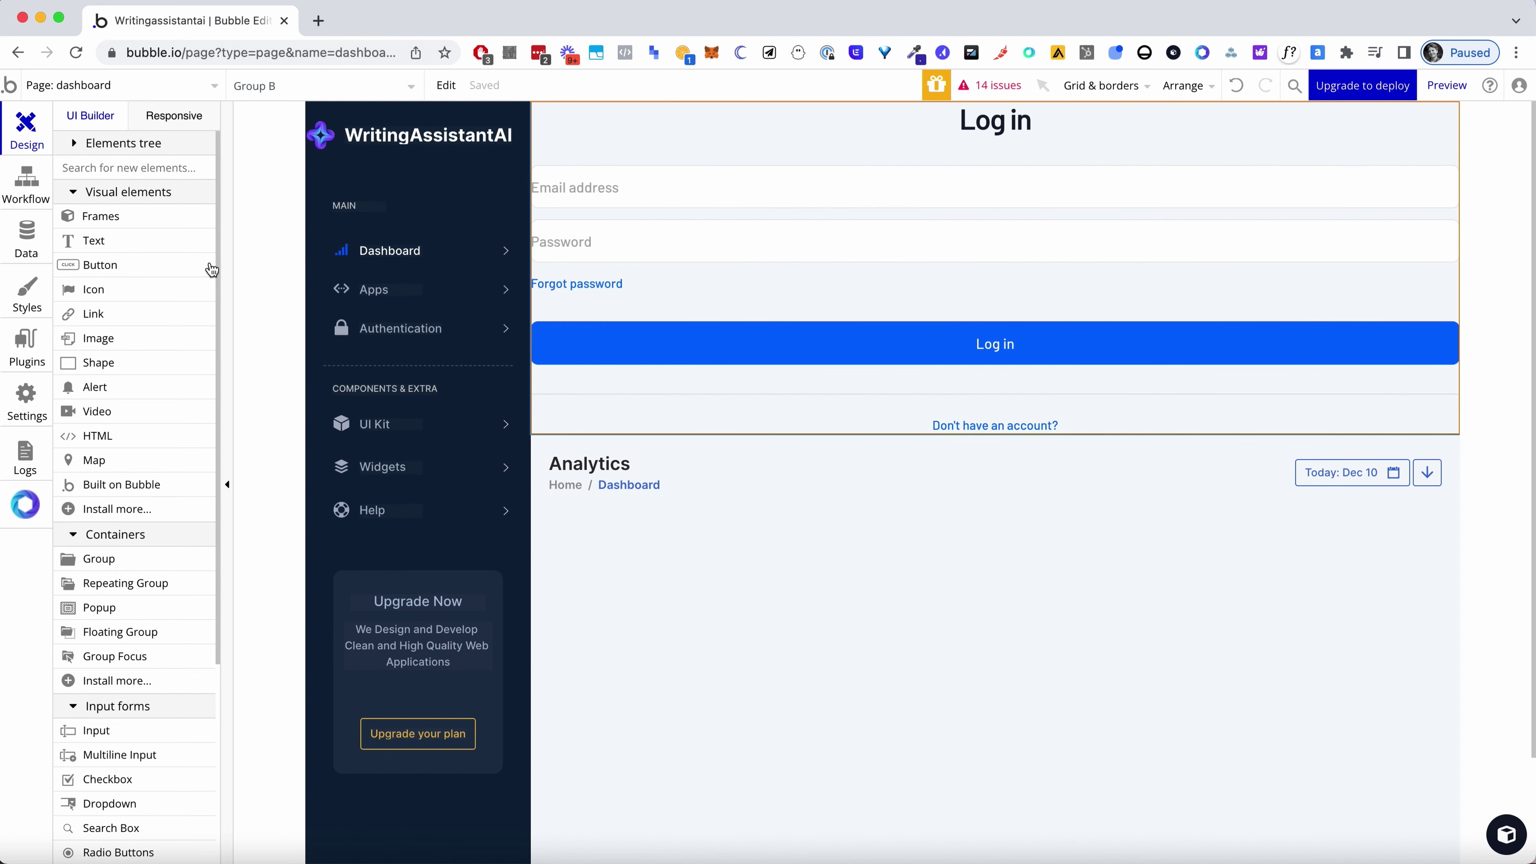
# Draw a group about 512 by 194 px below the Analytics header
pyautogui.scroll(-1, 141, 241)
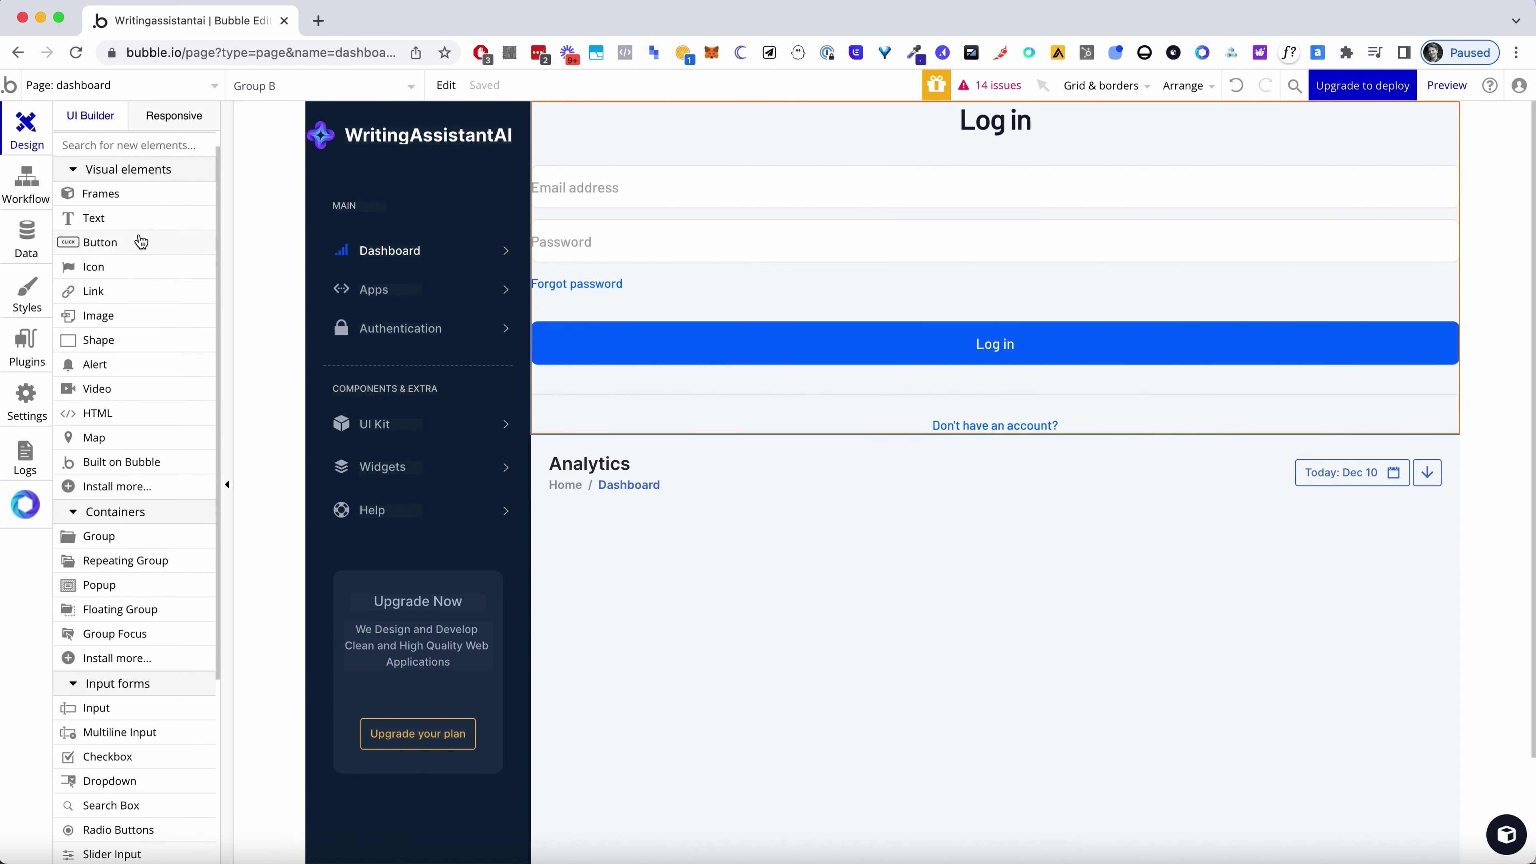
pyautogui.scroll(-2, 124, 545)
pyautogui.click(99, 470)
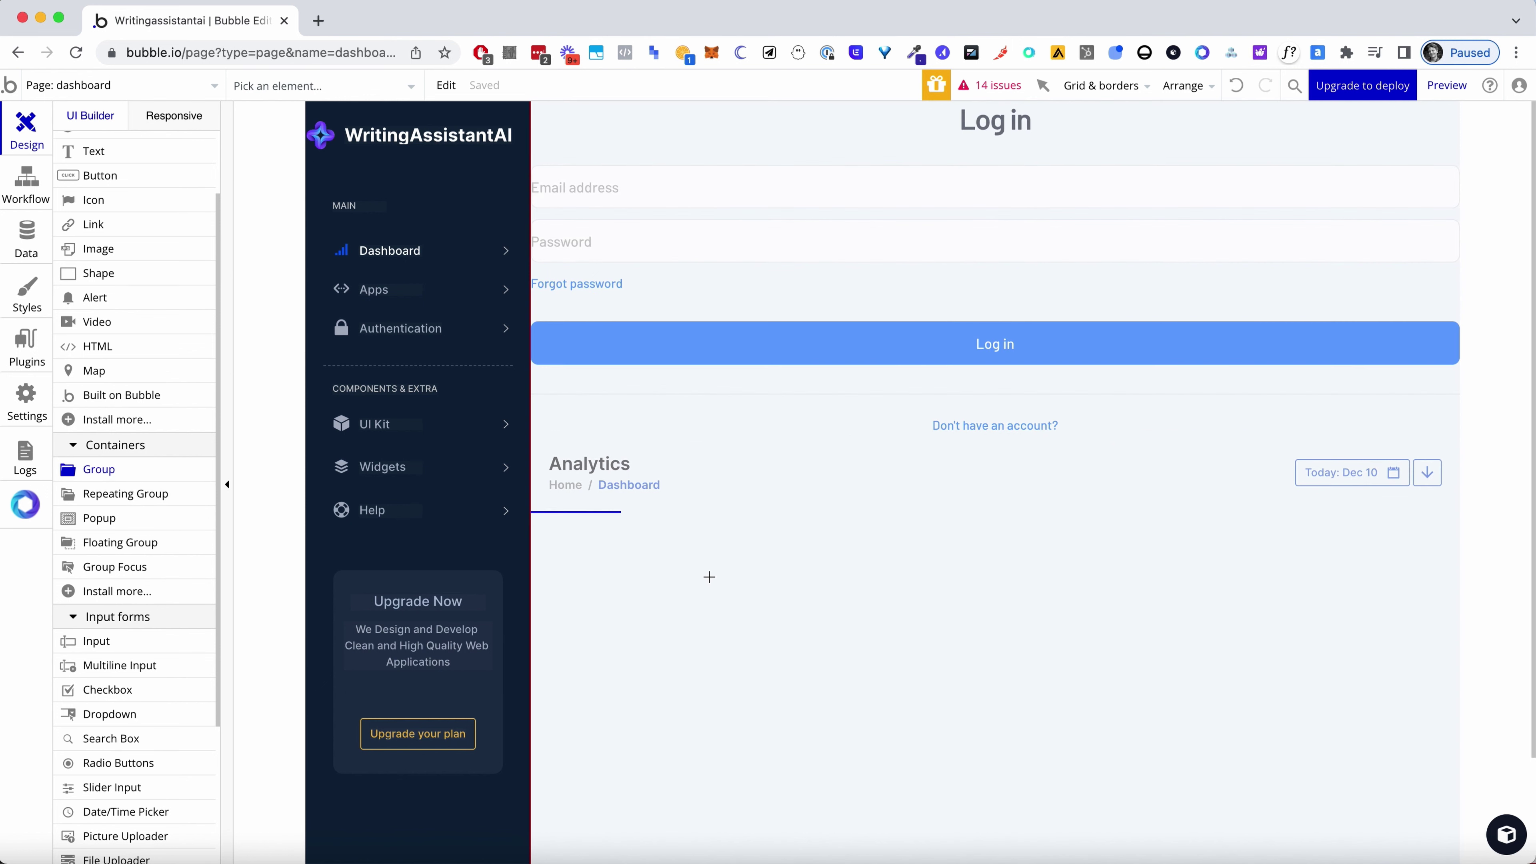
pyautogui.moveTo(657, 567)
pyautogui.mouseDown()
pyautogui.moveTo(1121, 748)
pyautogui.moveTo(1110, 733)
pyautogui.mouseUp()
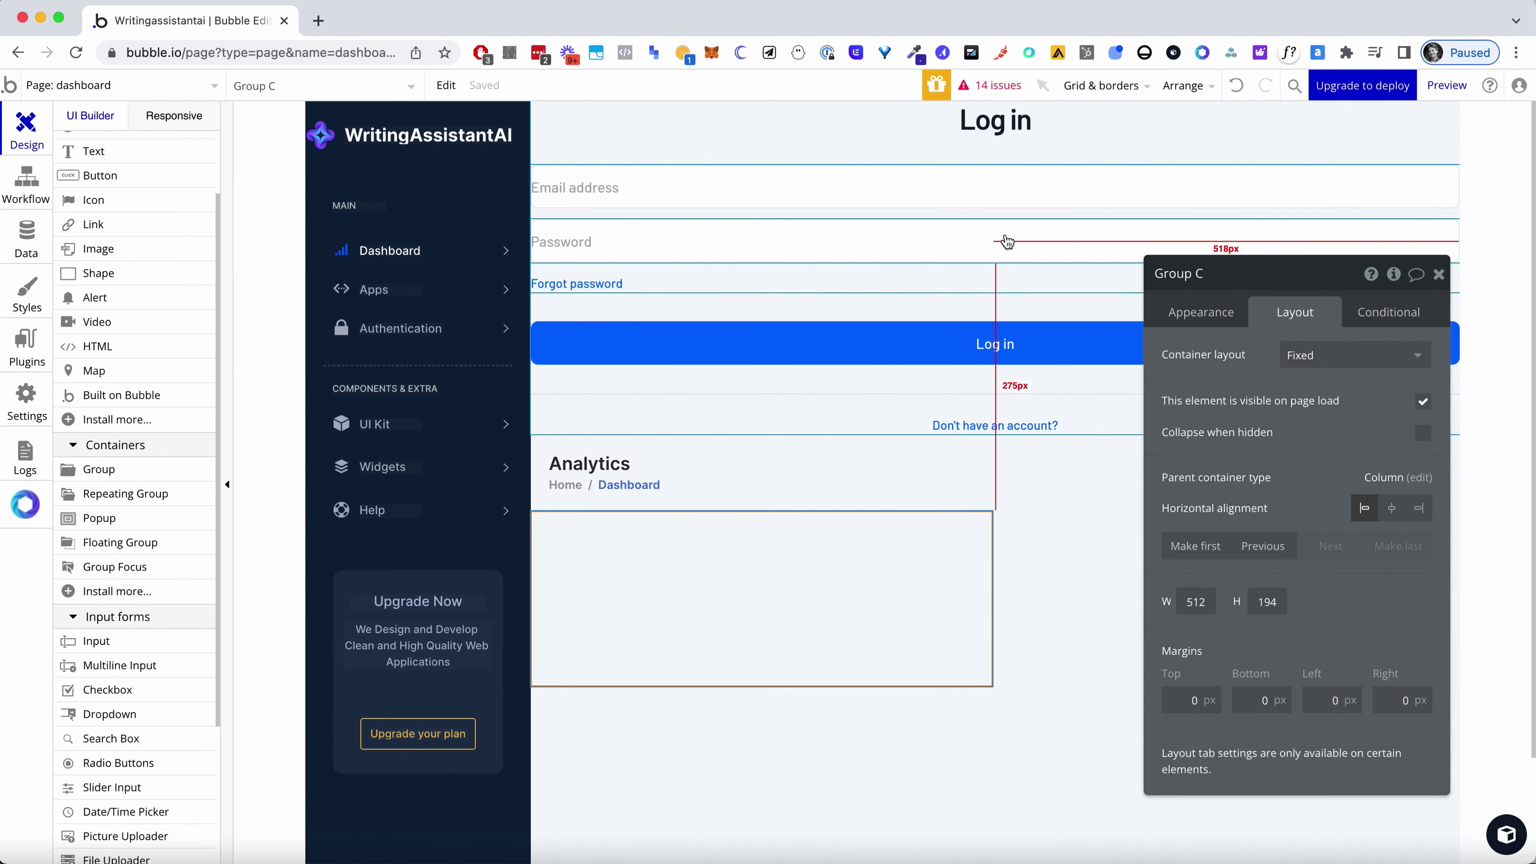
# Move the whole login form group into the new group below the Analytics header
pyautogui.click(1004, 216)
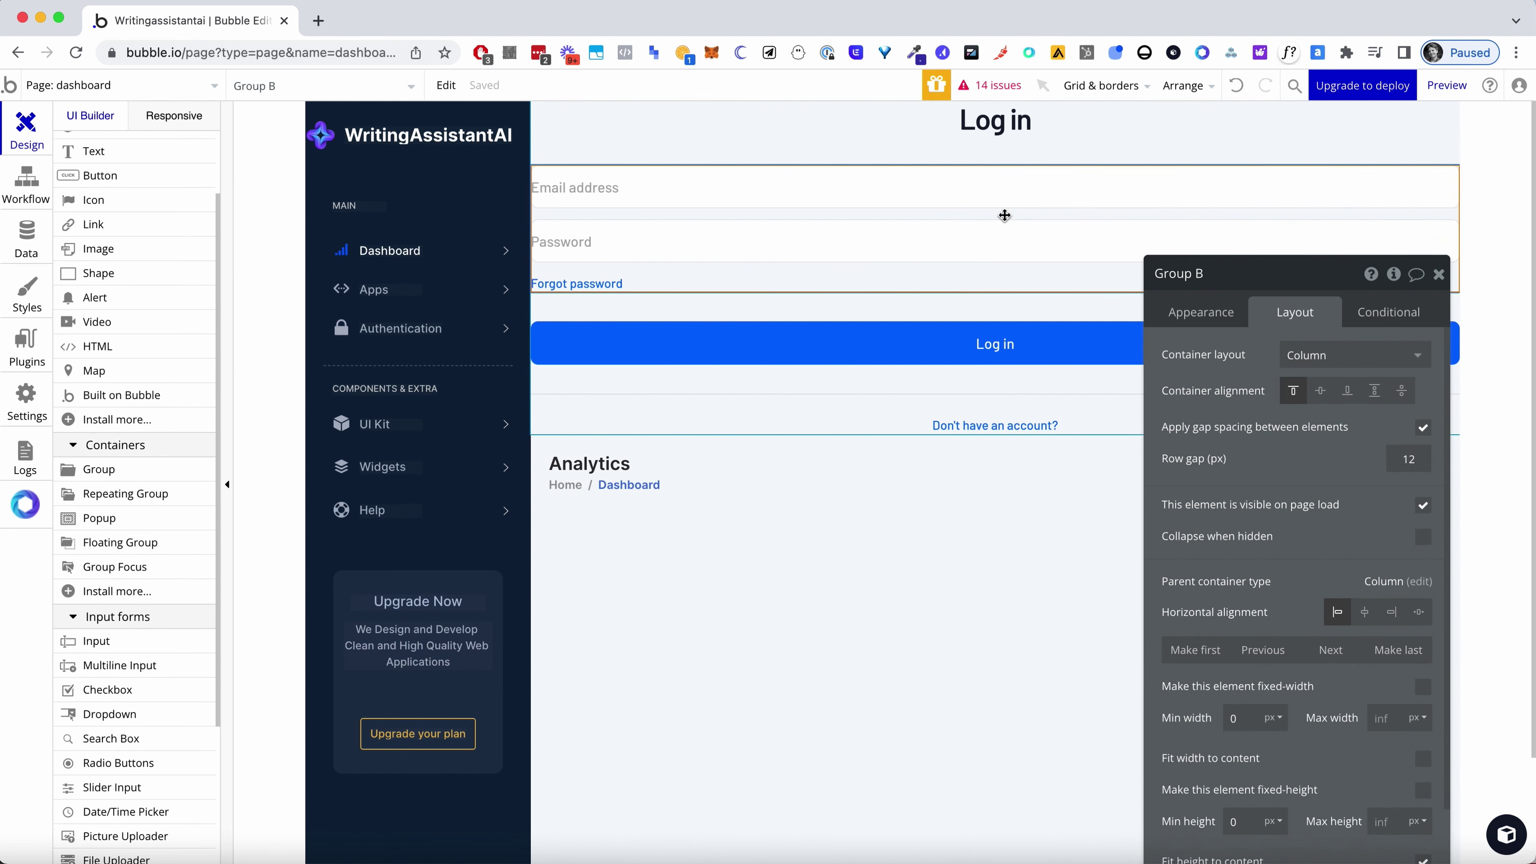
pyautogui.click(1000, 377)
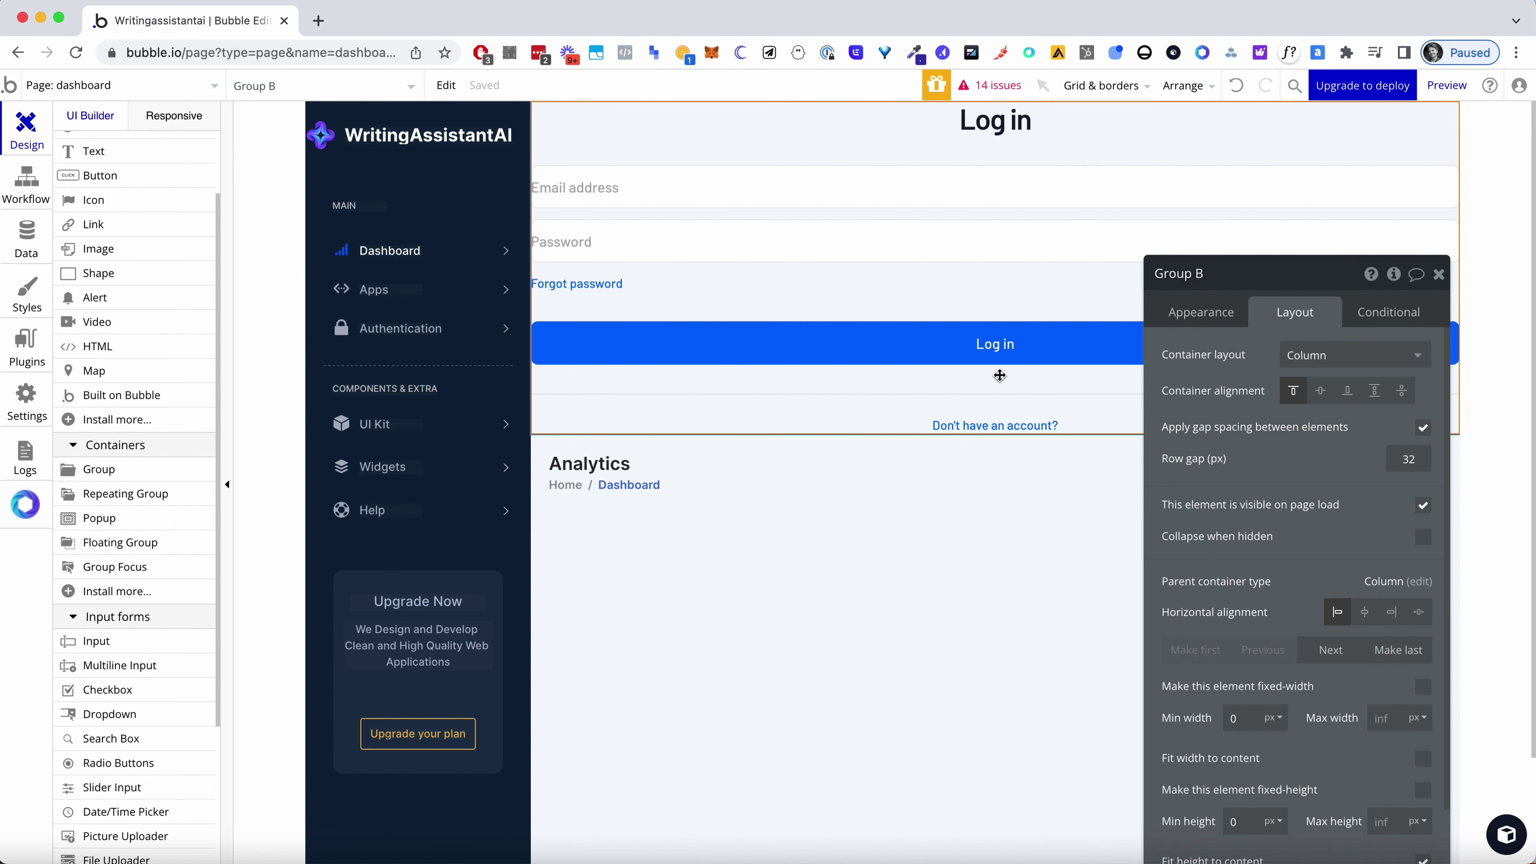
pyautogui.moveTo(1000, 376); pyautogui.dragTo(678, 309)
pyautogui.click(954, 281)
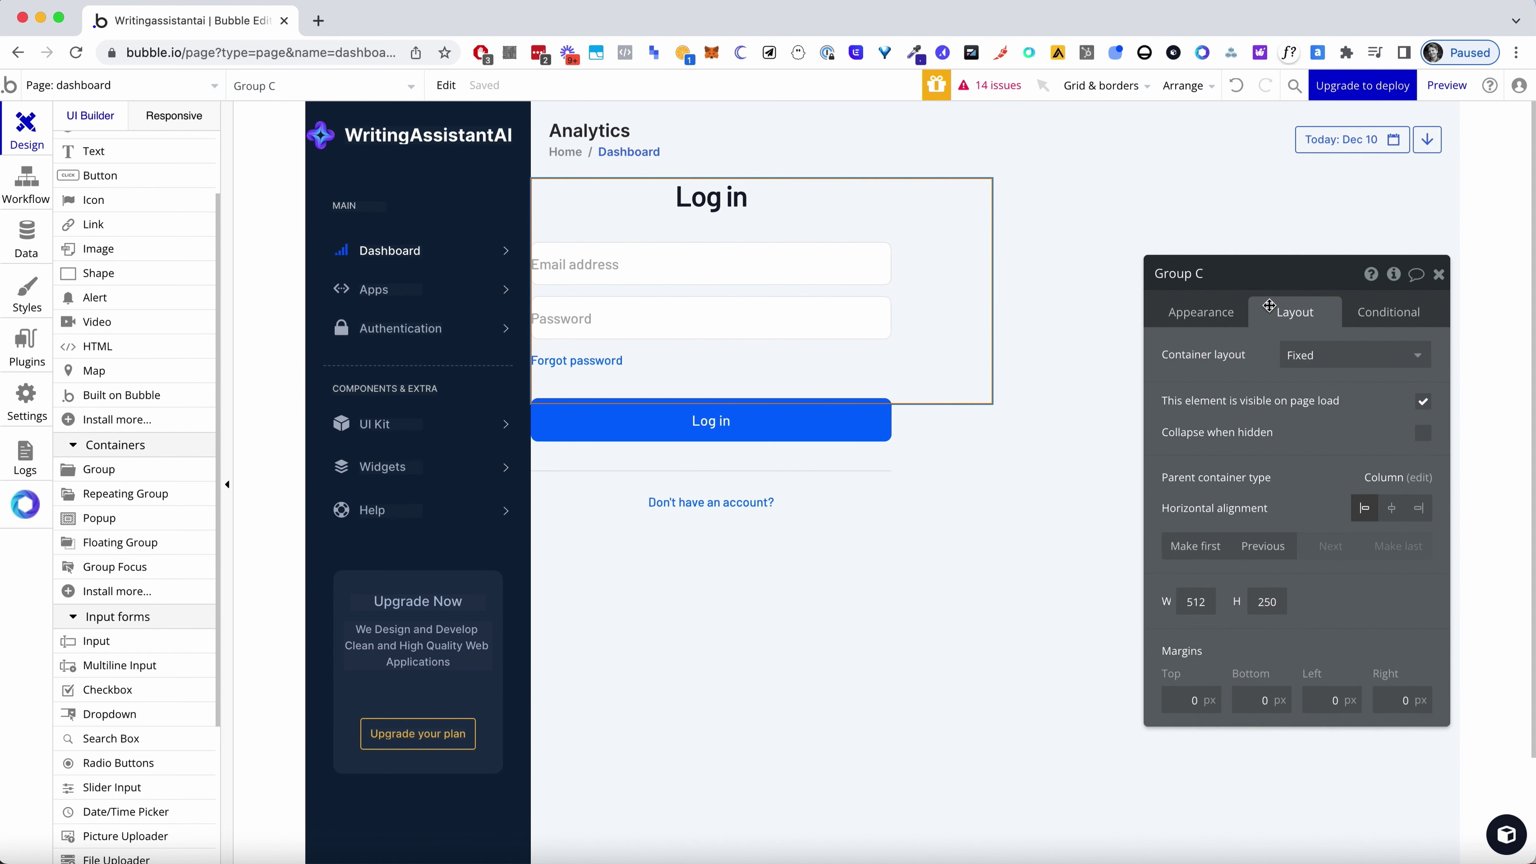
# Set the outer form group's container layout to Row and its horizontal alignment to center
pyautogui.click(1320, 368)
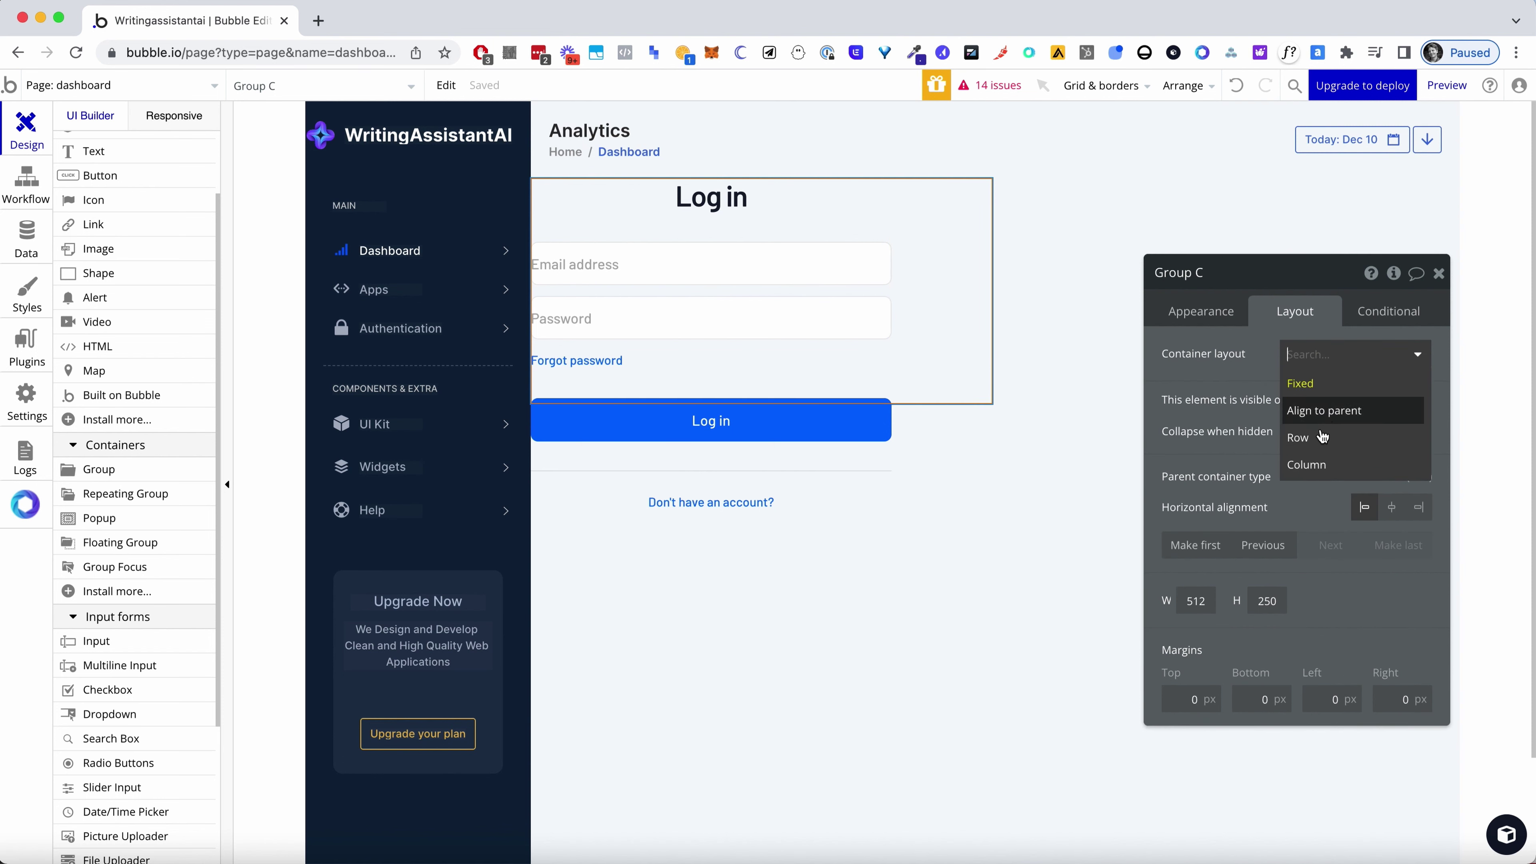
pyautogui.click(1298, 438)
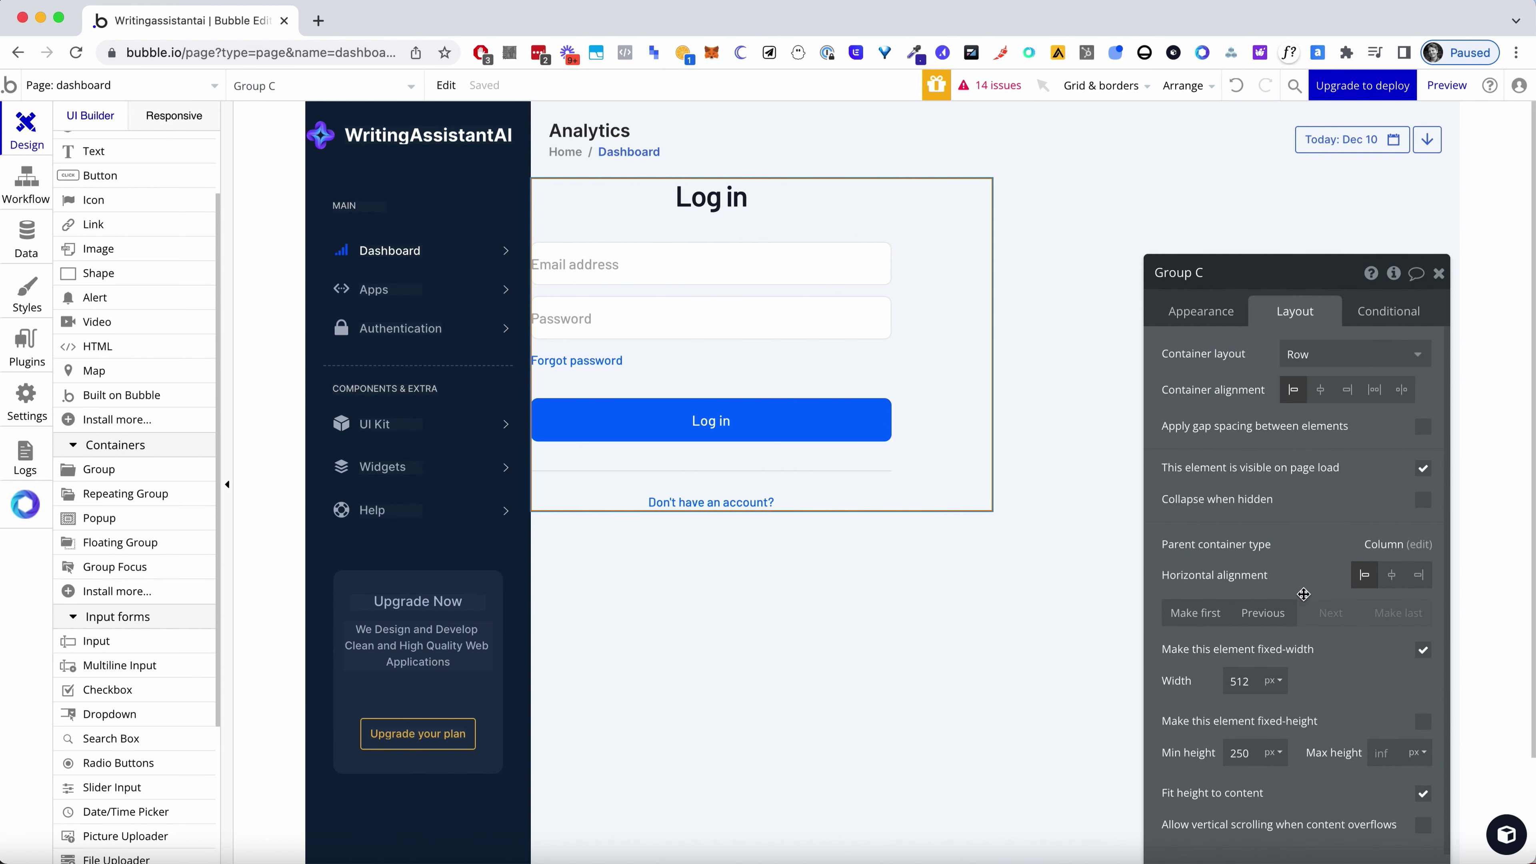
pyautogui.click(1392, 575)
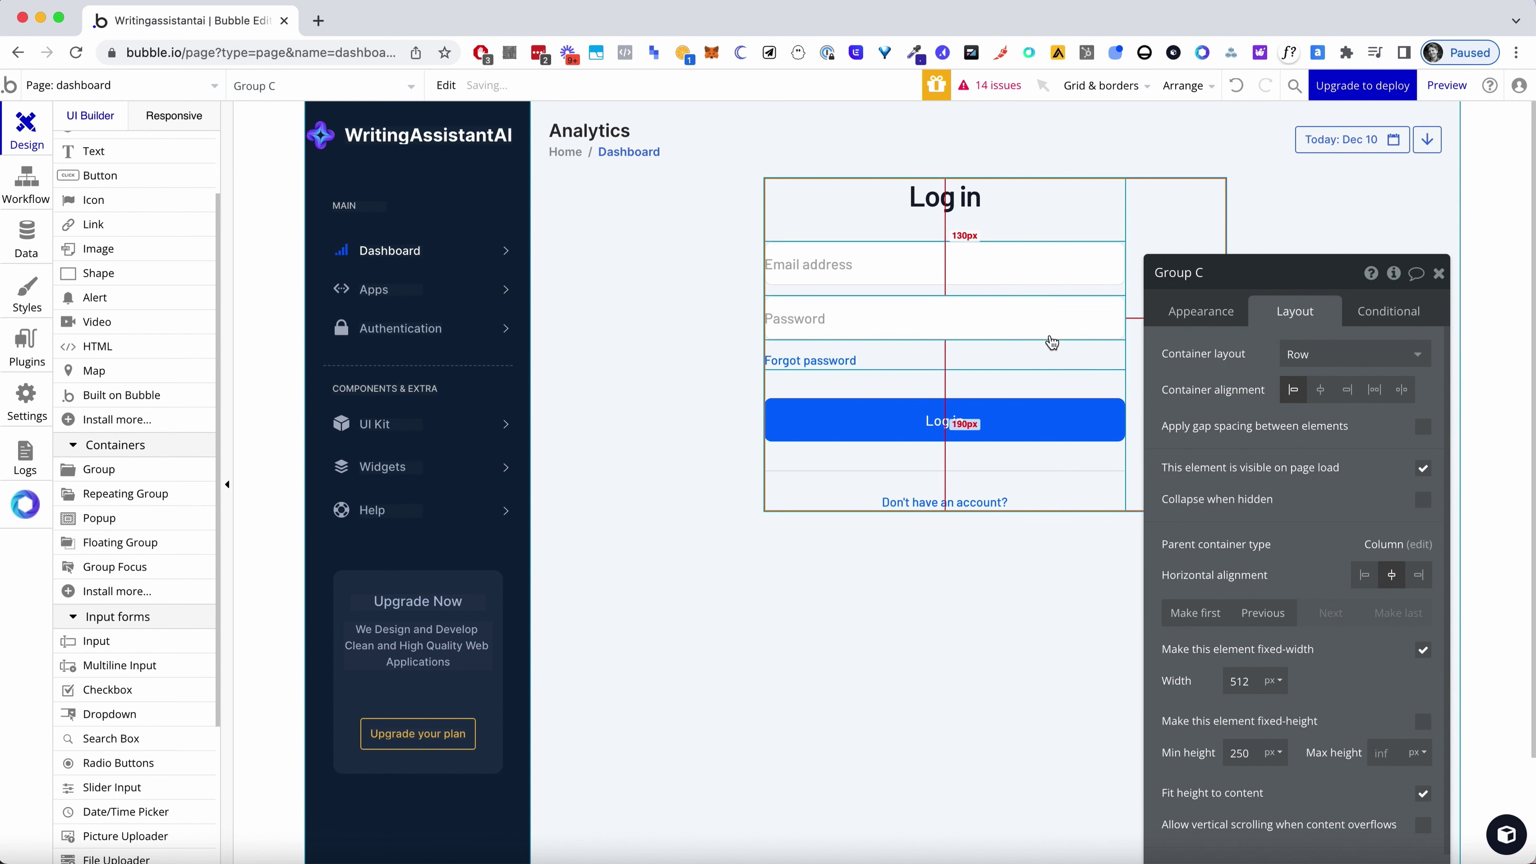
# Center the inner login form group's container alignment and its vertical alignment within the outer group
pyautogui.click(1045, 356)
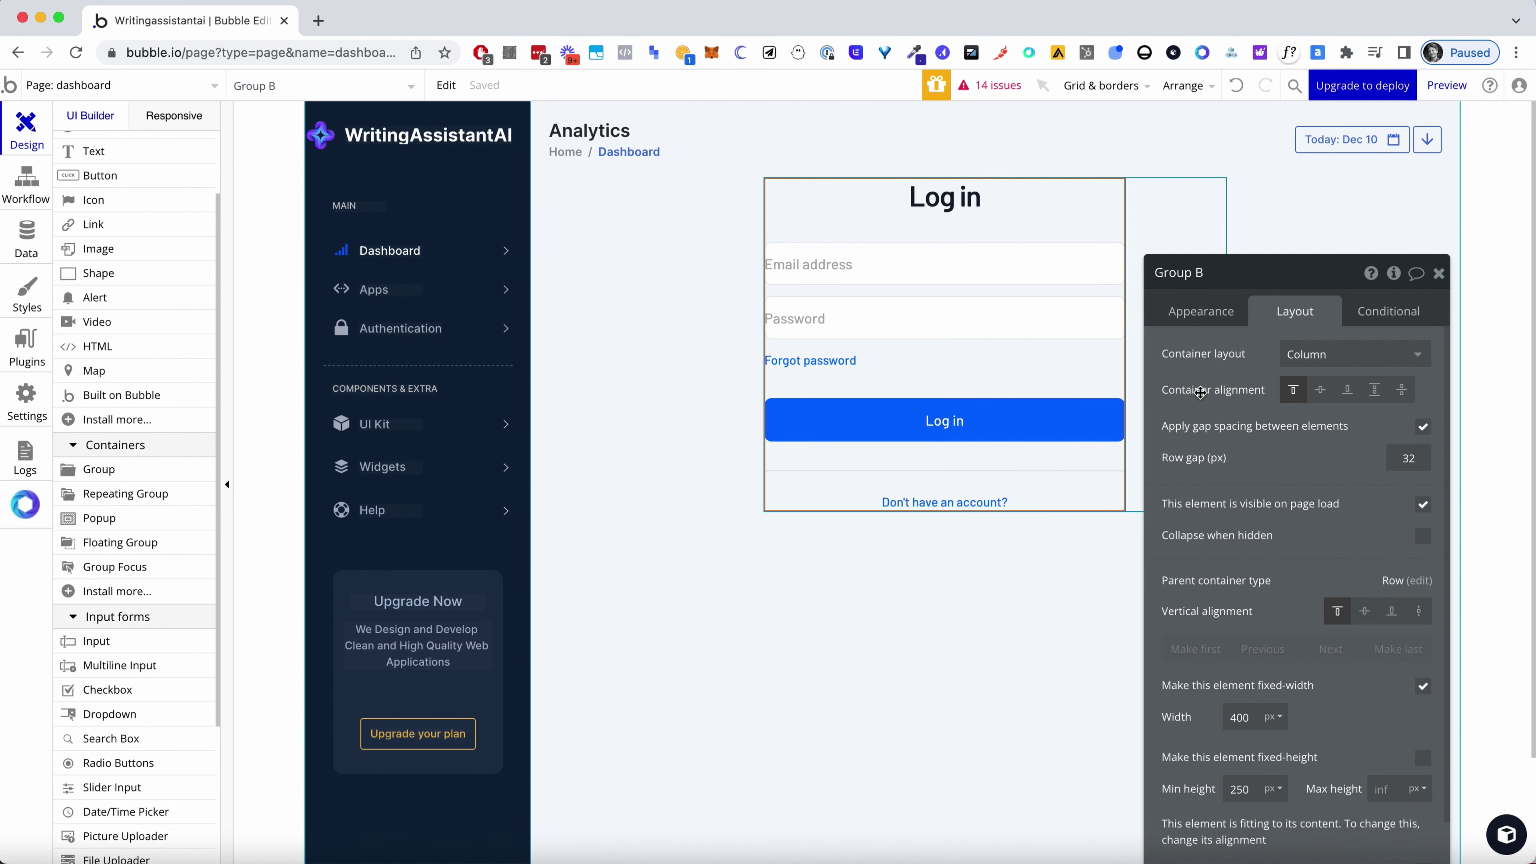
pyautogui.click(1365, 611)
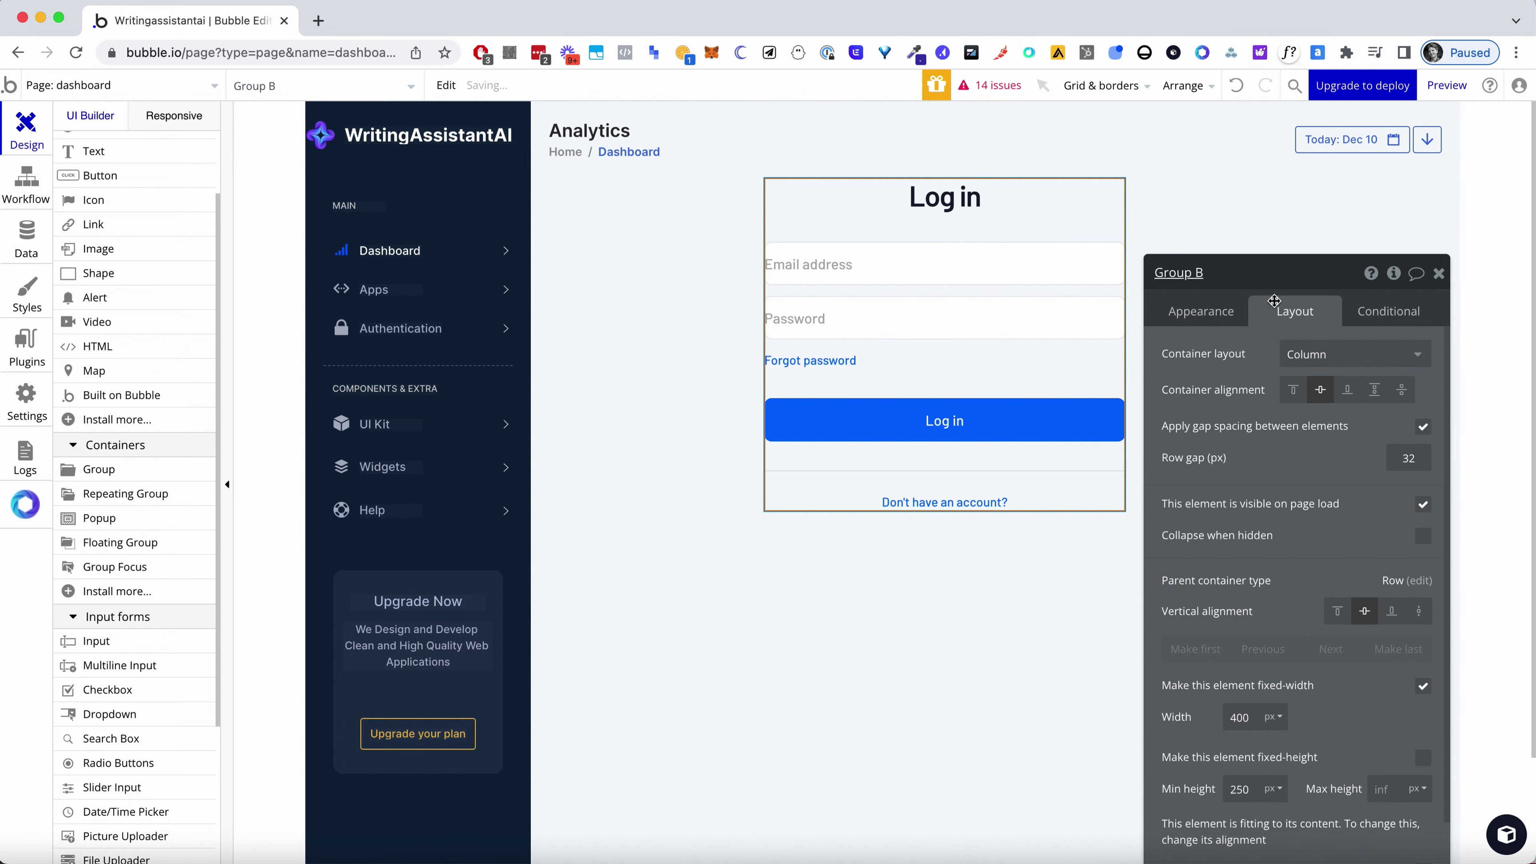
# Try a Row container layout on the inner login form group and return it to Column
pyautogui.click(1311, 356)
pyautogui.click(1312, 437)
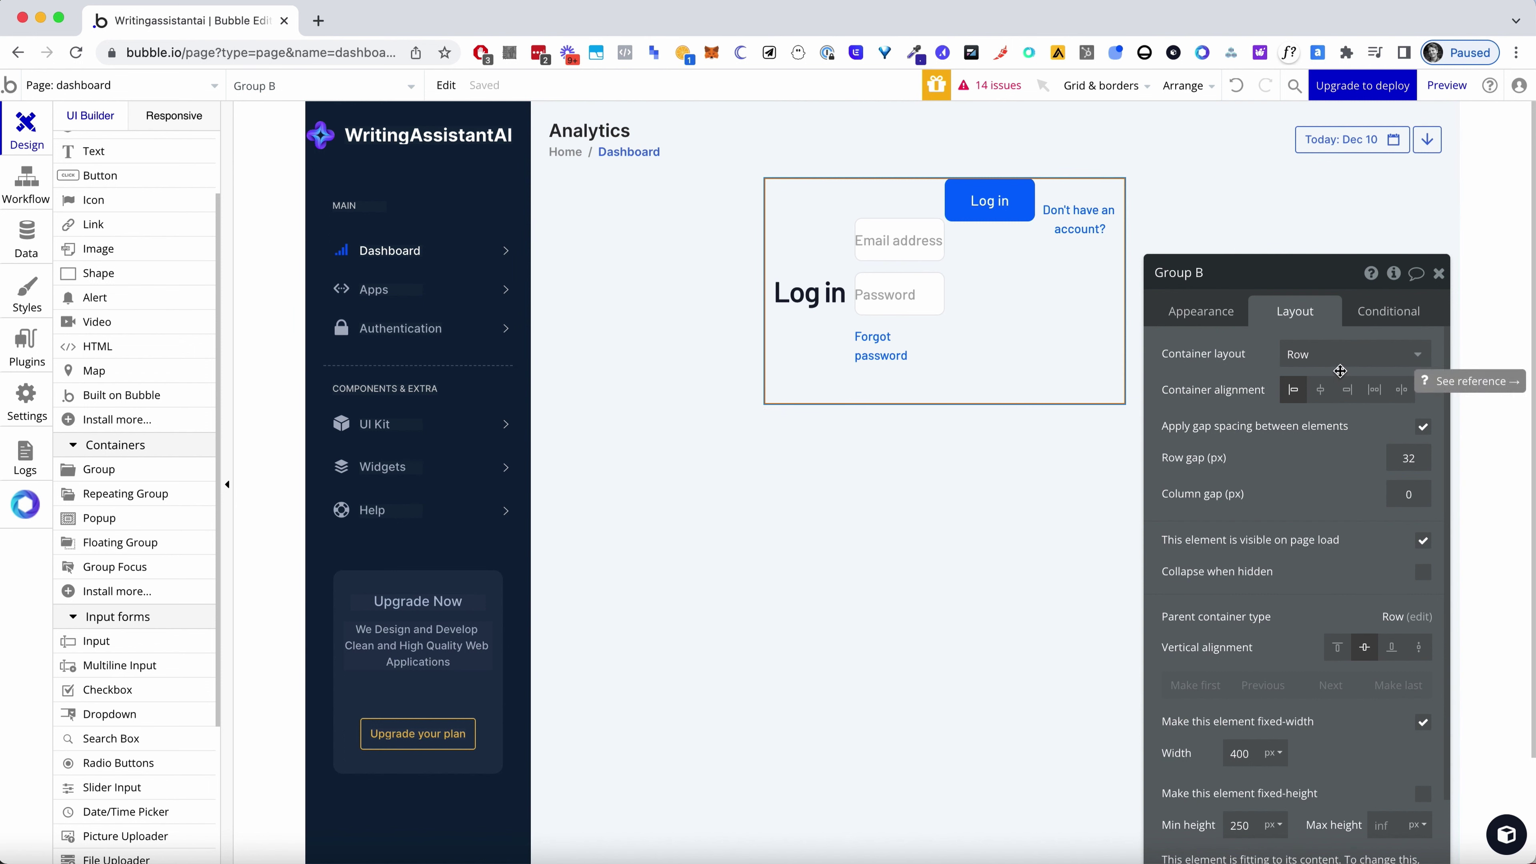
pyautogui.click(1331, 362)
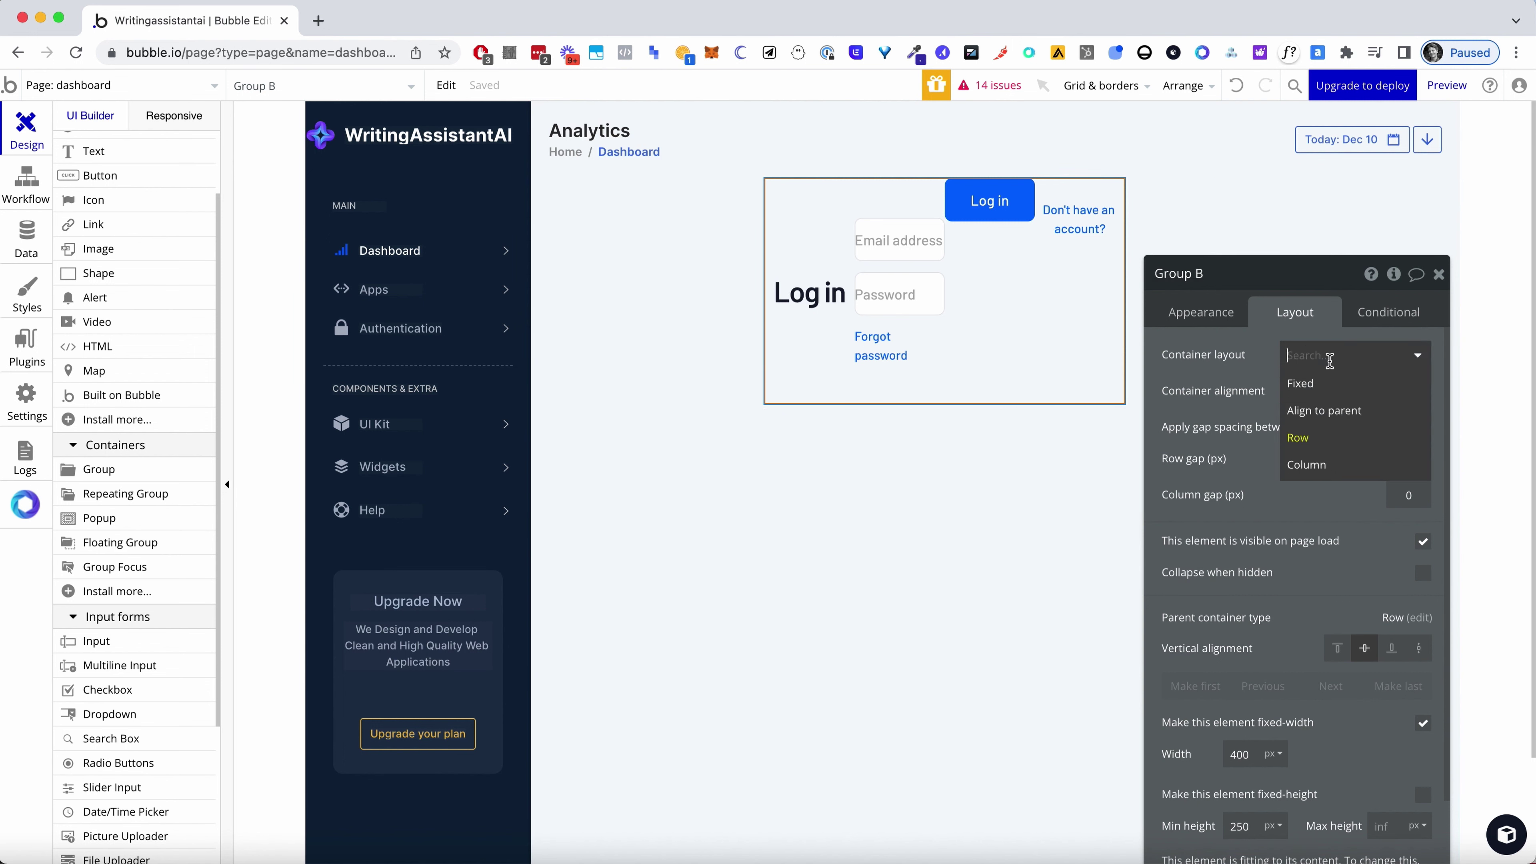
pyautogui.click(1336, 464)
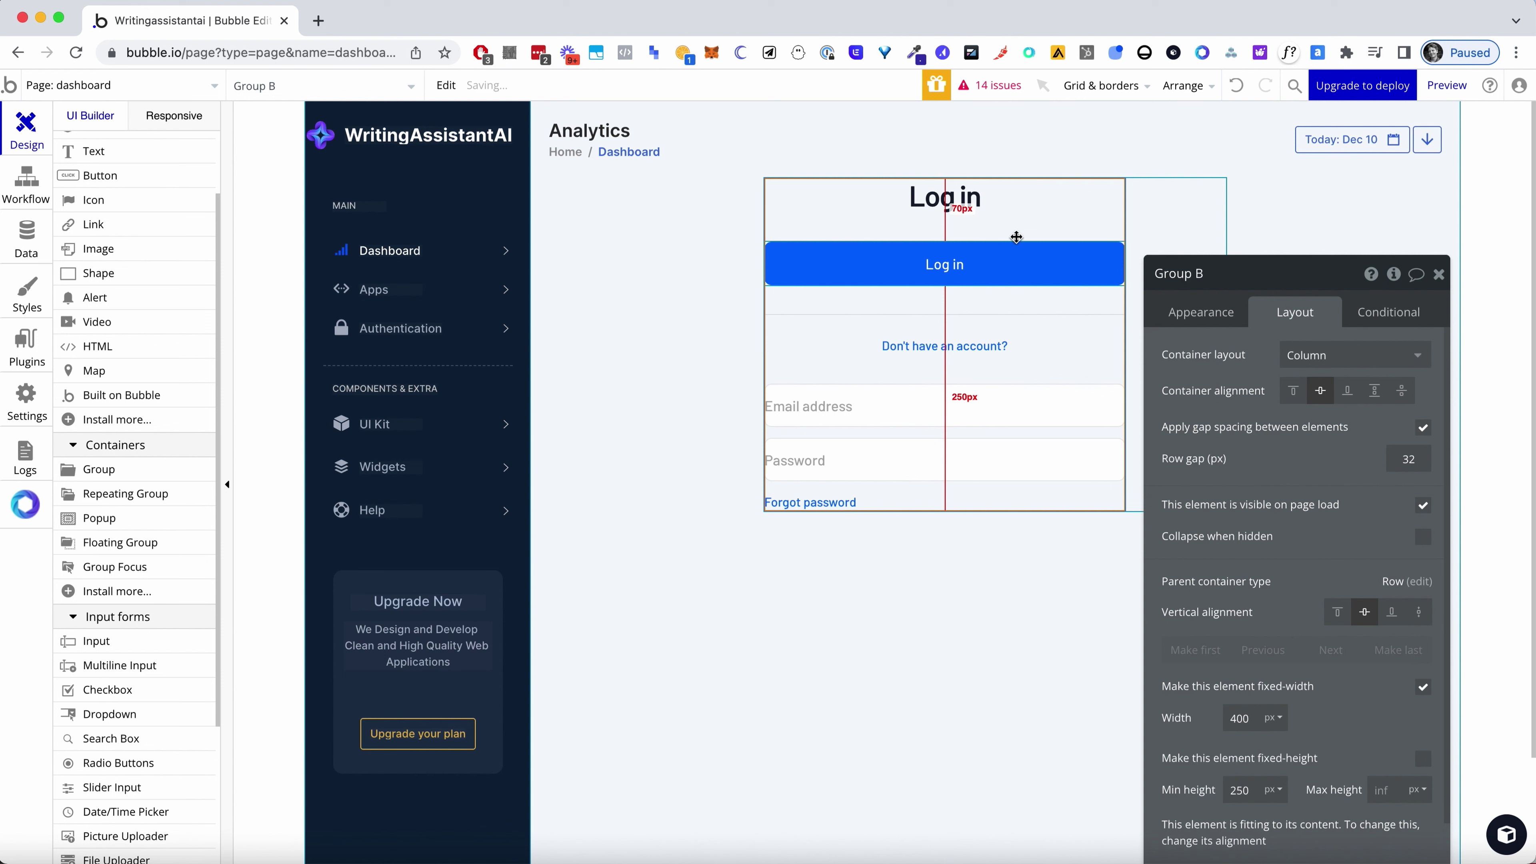
# Set the outer group's container alignment to center so the login form sits in its middle
pyautogui.click(1148, 206)
pyautogui.click(1320, 391)
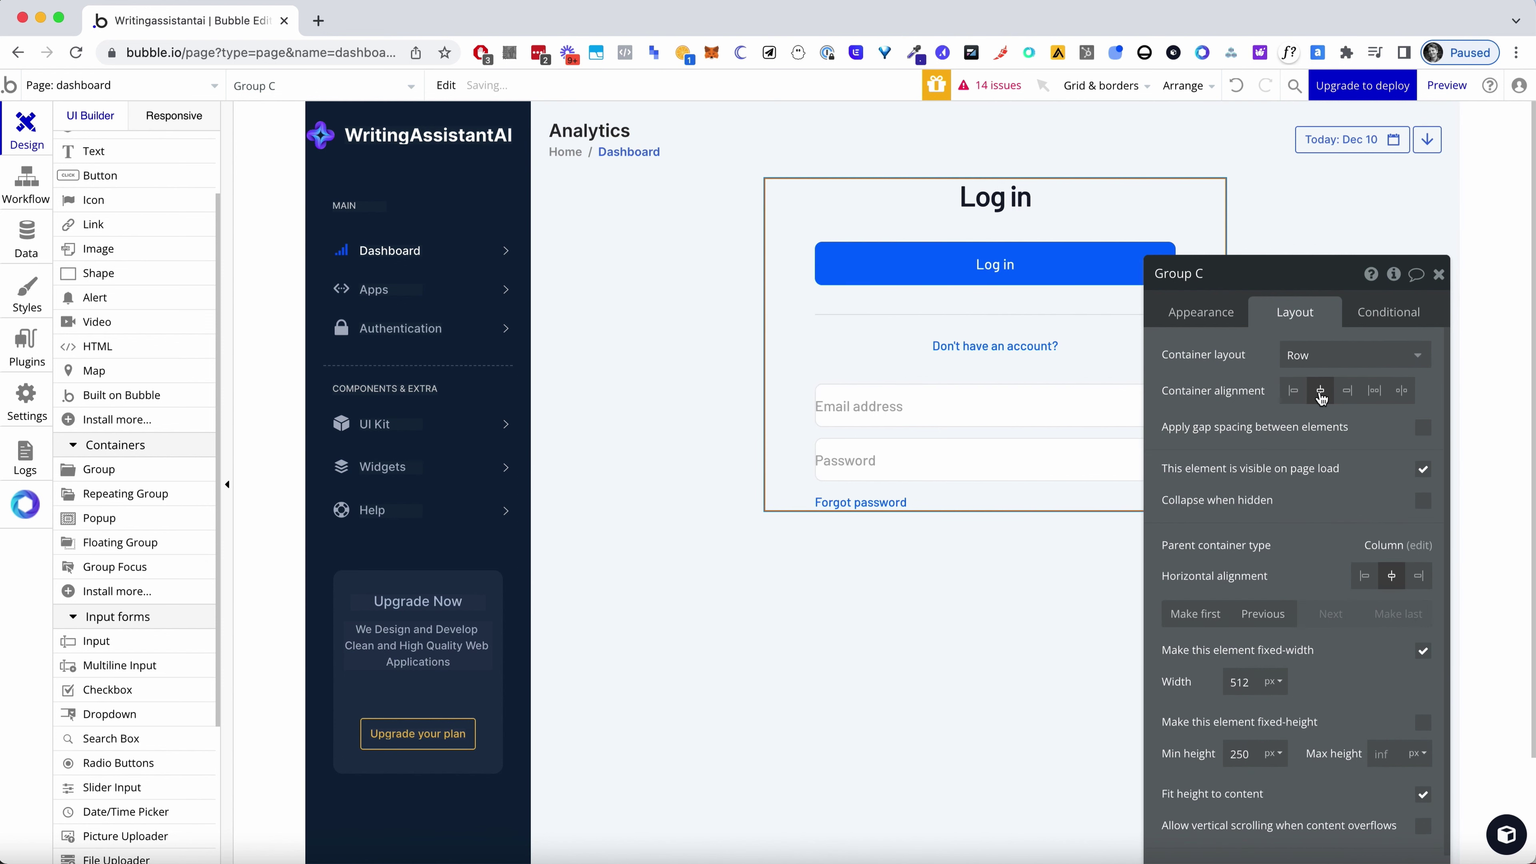
pyautogui.click(1439, 274)
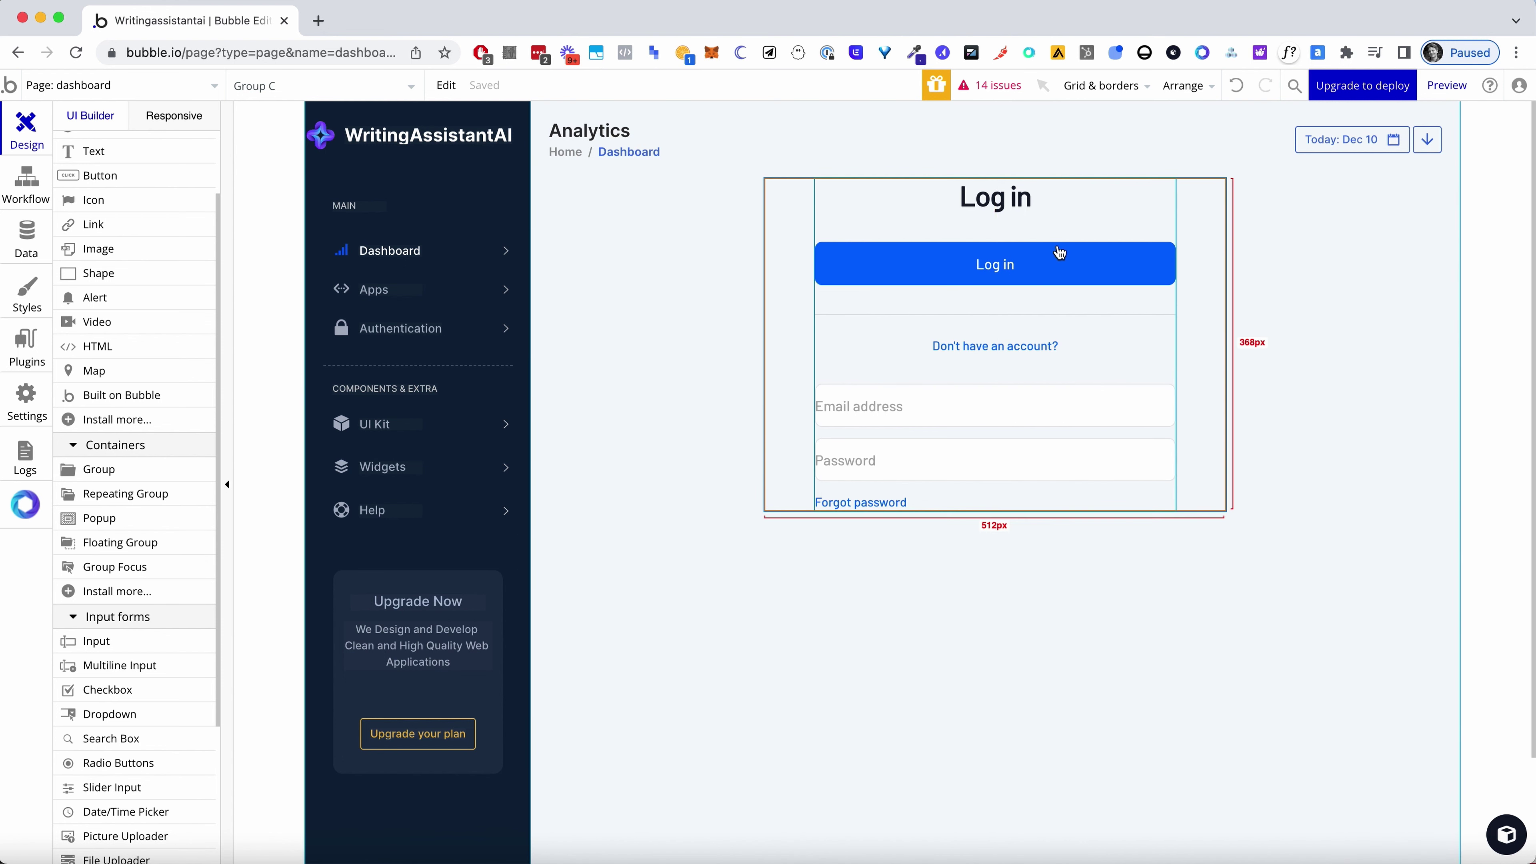
# Change the form's "Log in" heading text to "AI Writing"
pyautogui.click(1057, 261)
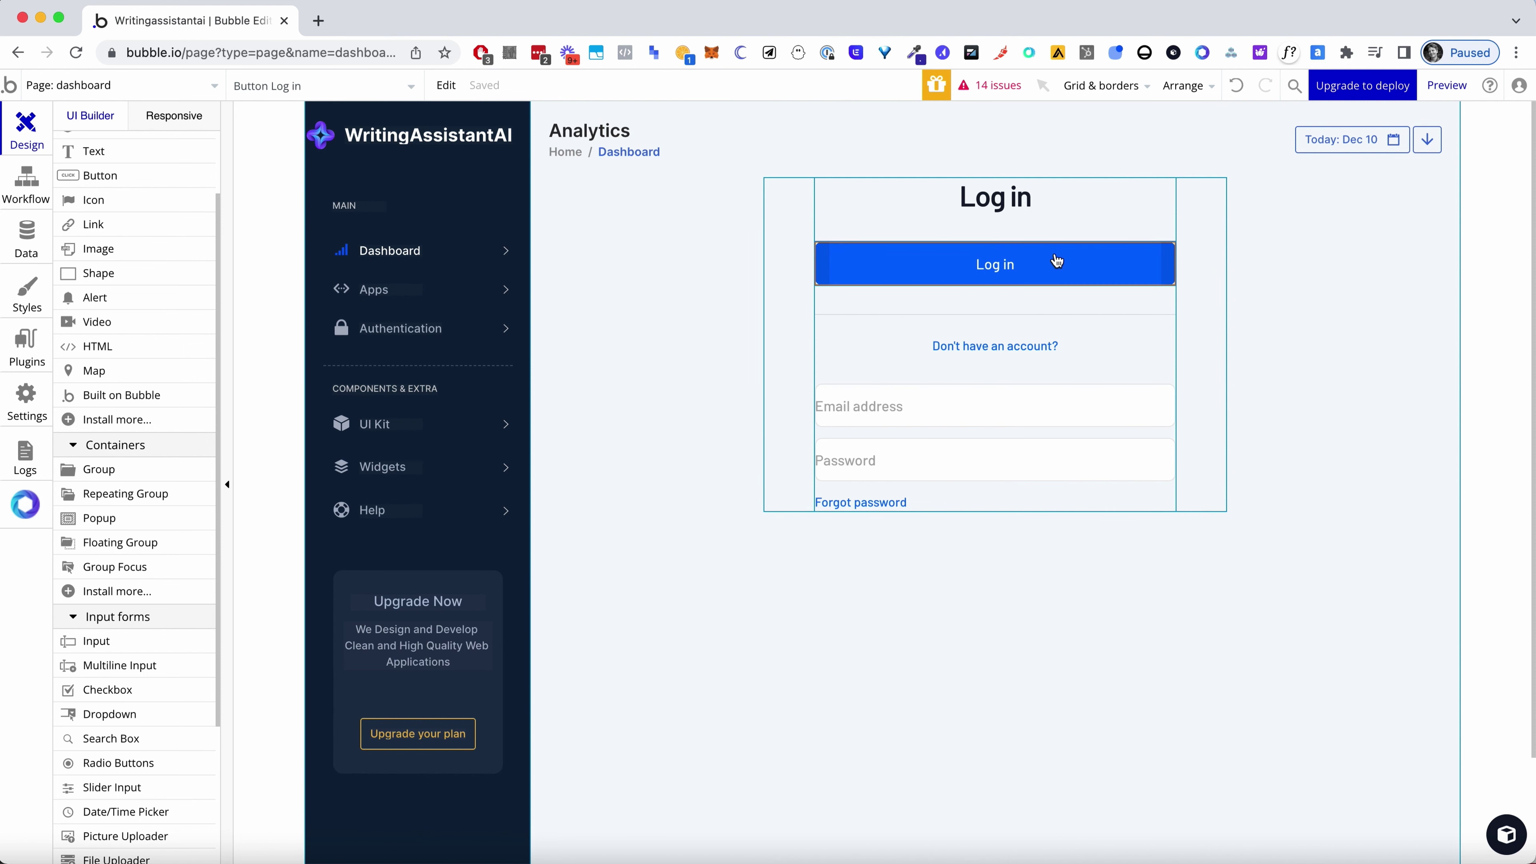
pyautogui.doubleClick(1021, 205)
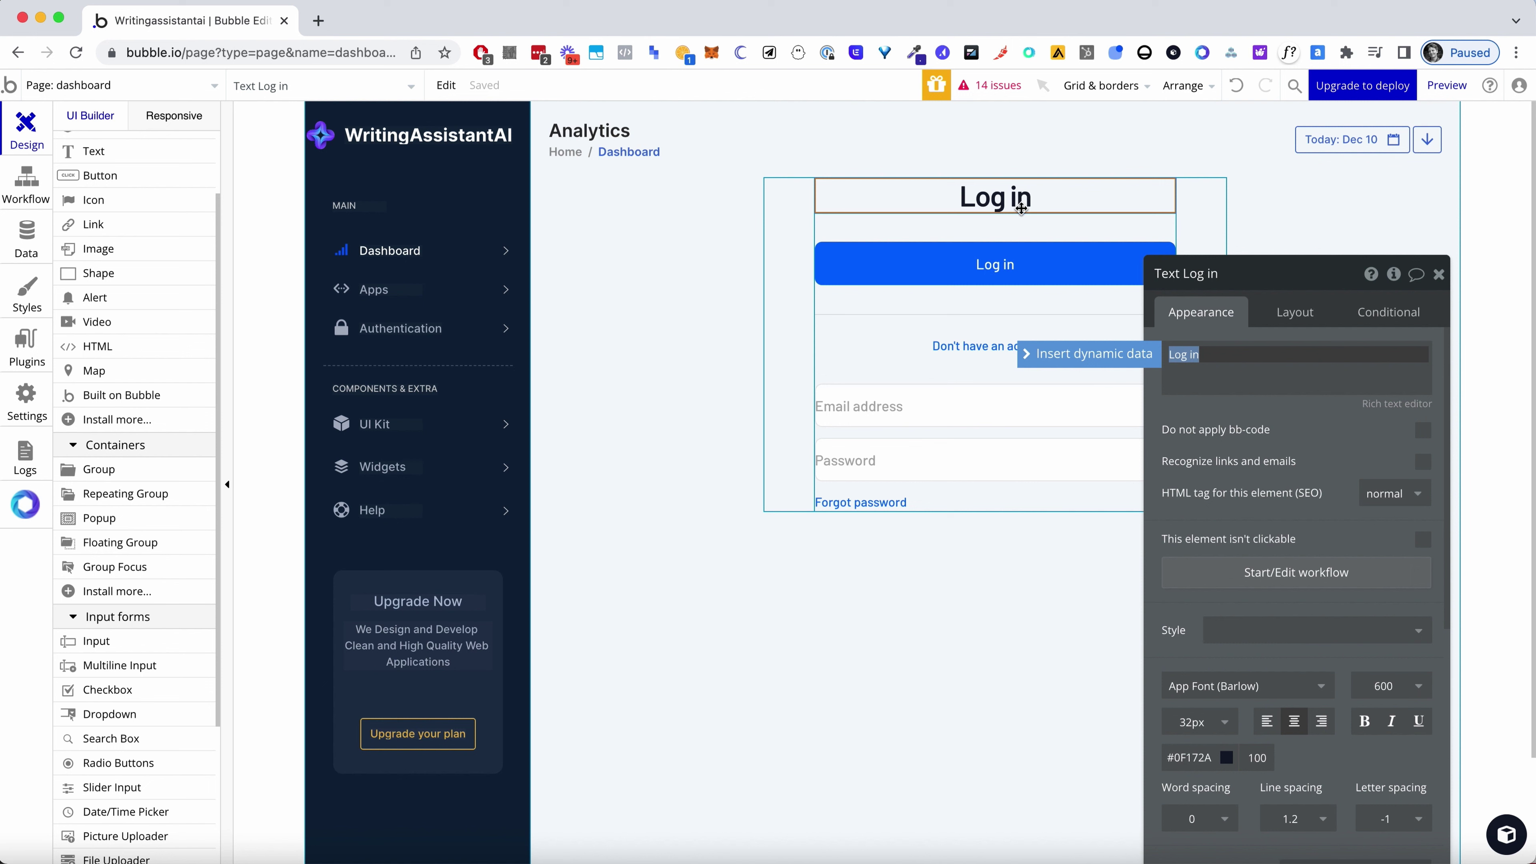
pyautogui.write('AI')
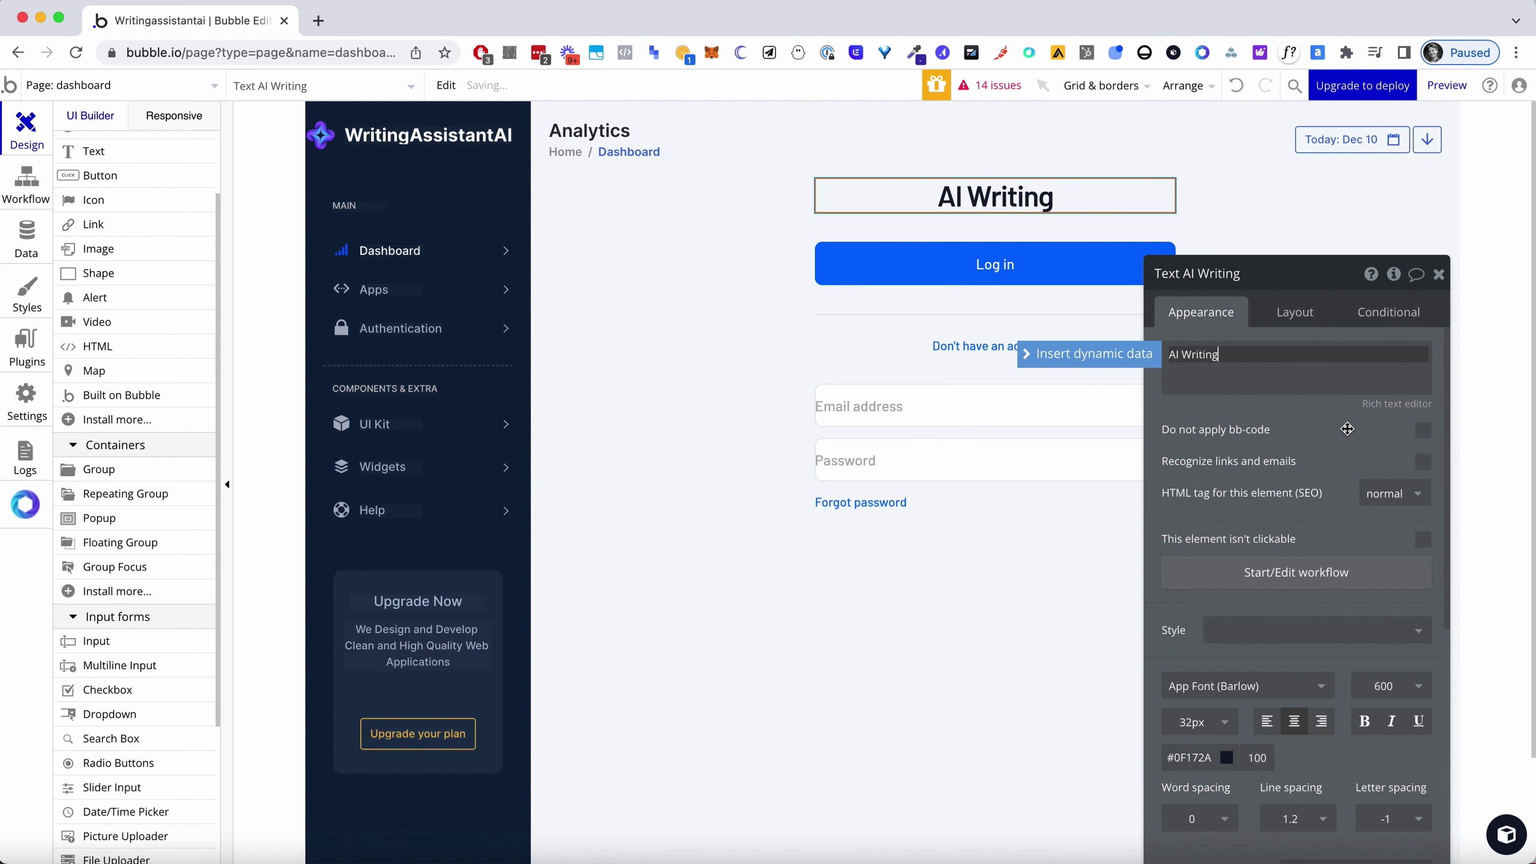
pyautogui.click(1440, 274)
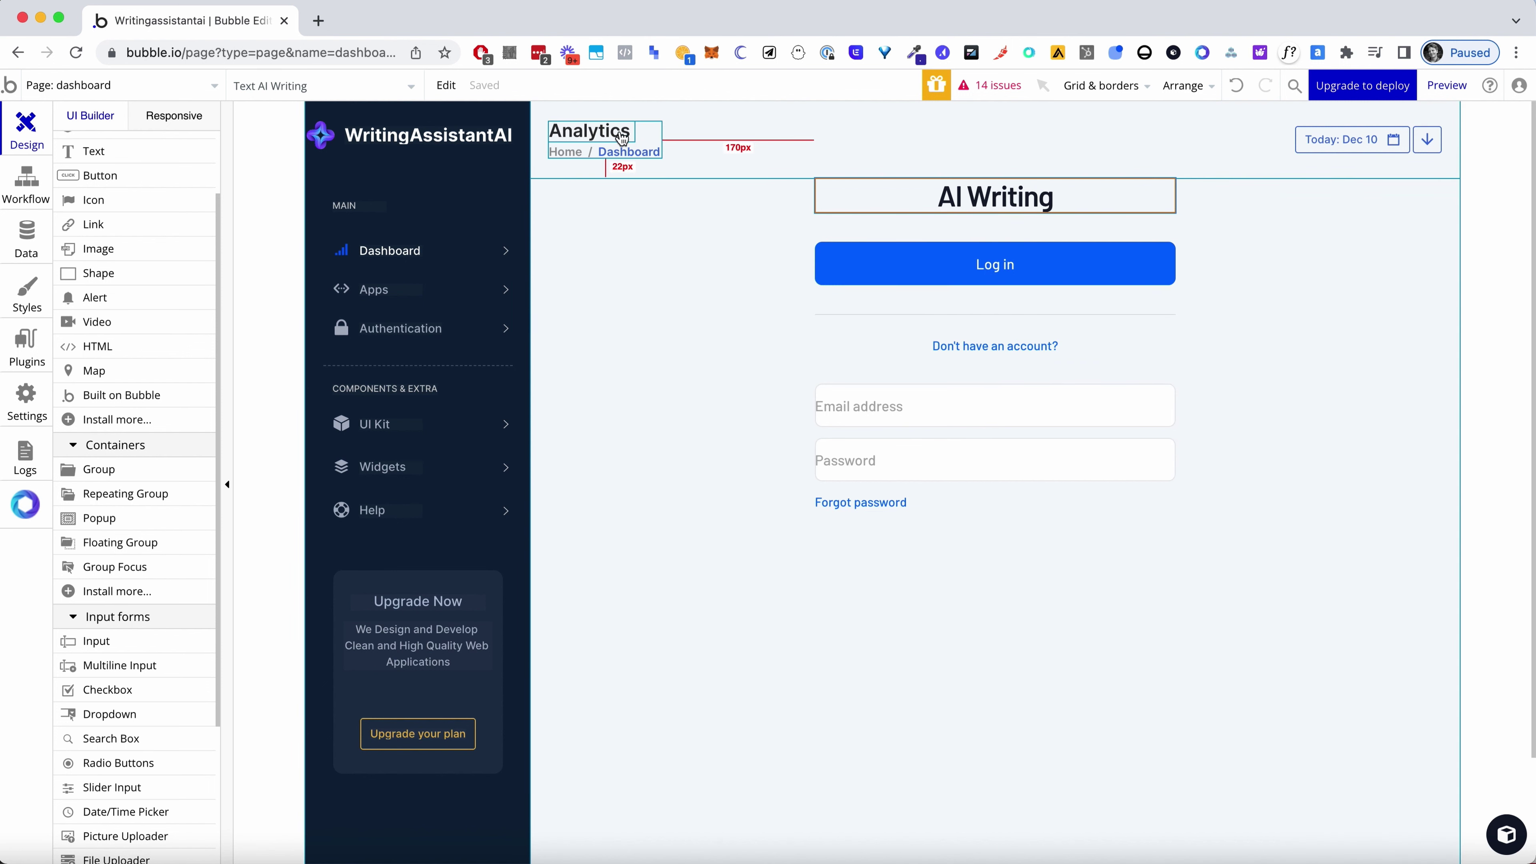
# Change the page title "Analytics" above the breadcrumb to "AI Writing"
pyautogui.doubleClick(629, 124)
pyautogui.write('AI Writing')
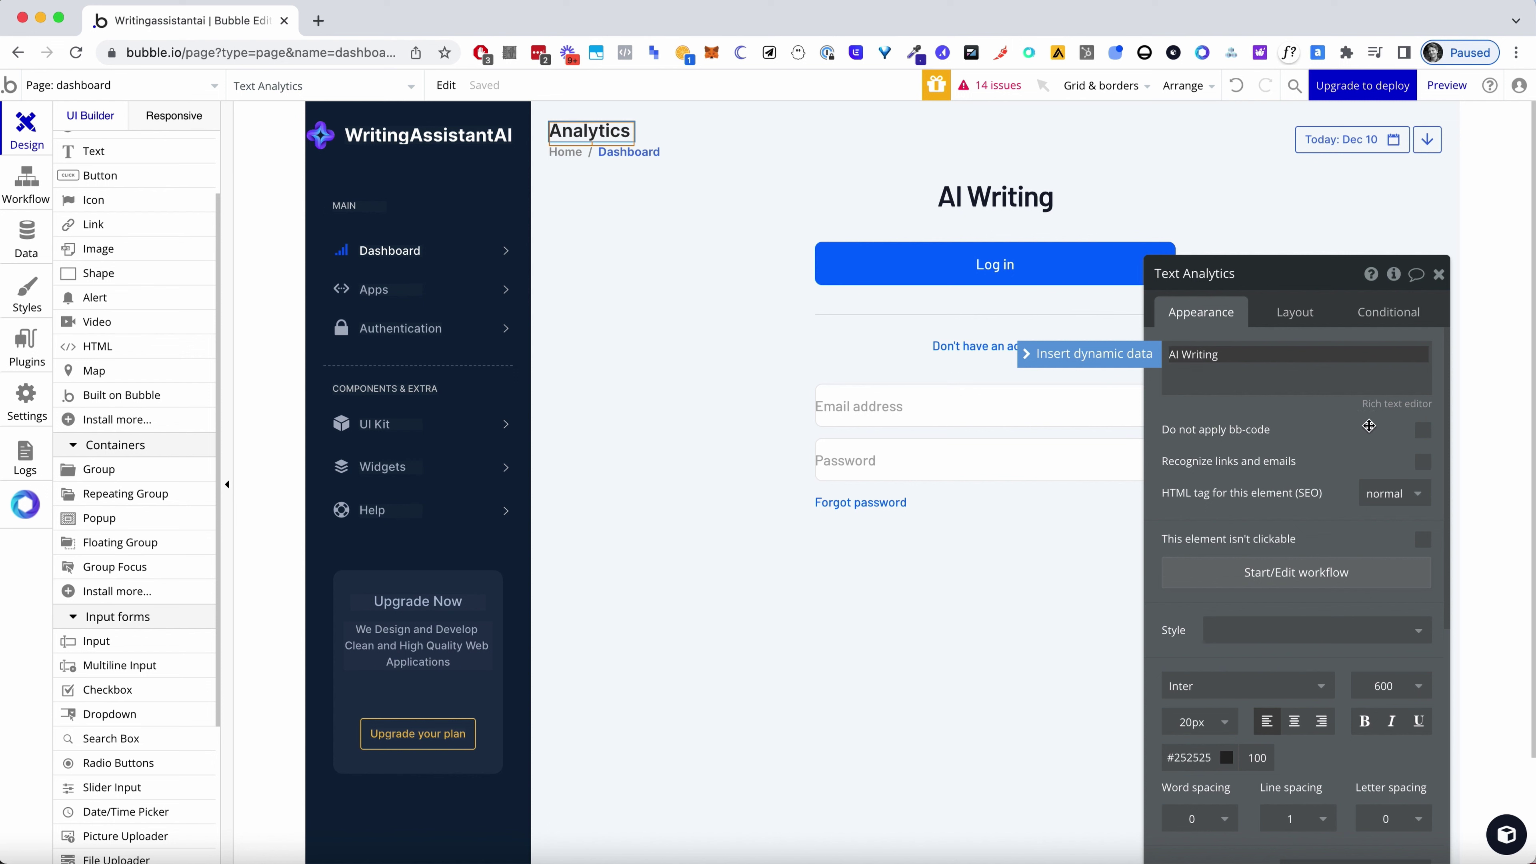
pyautogui.click(1439, 274)
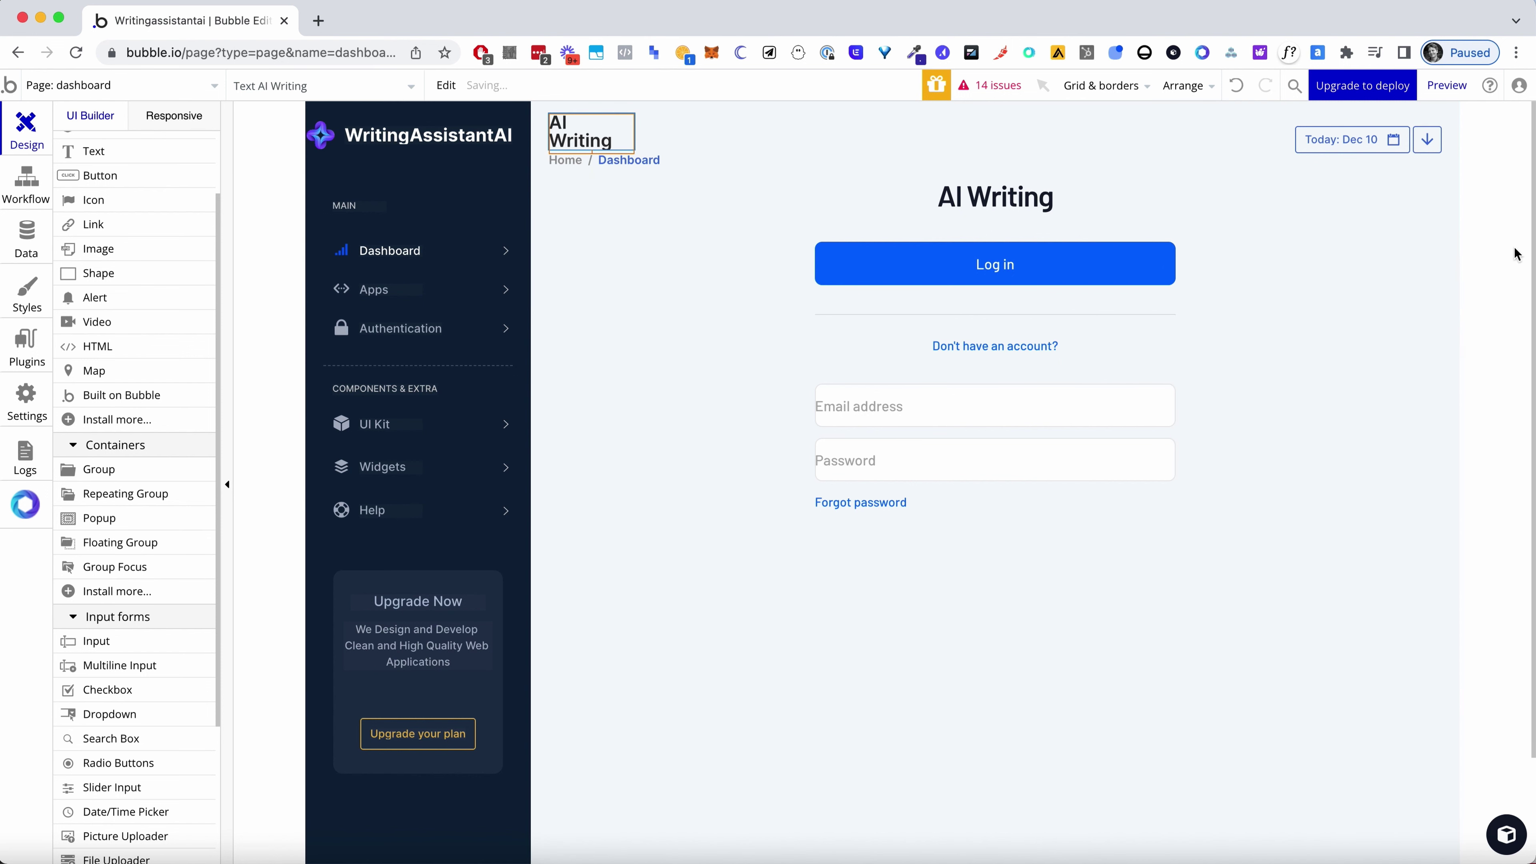
# Delete the "Today: Dec 10" date button and the down-arrow button from the page header
pyautogui.click(1385, 153)
pyautogui.press('Delete')
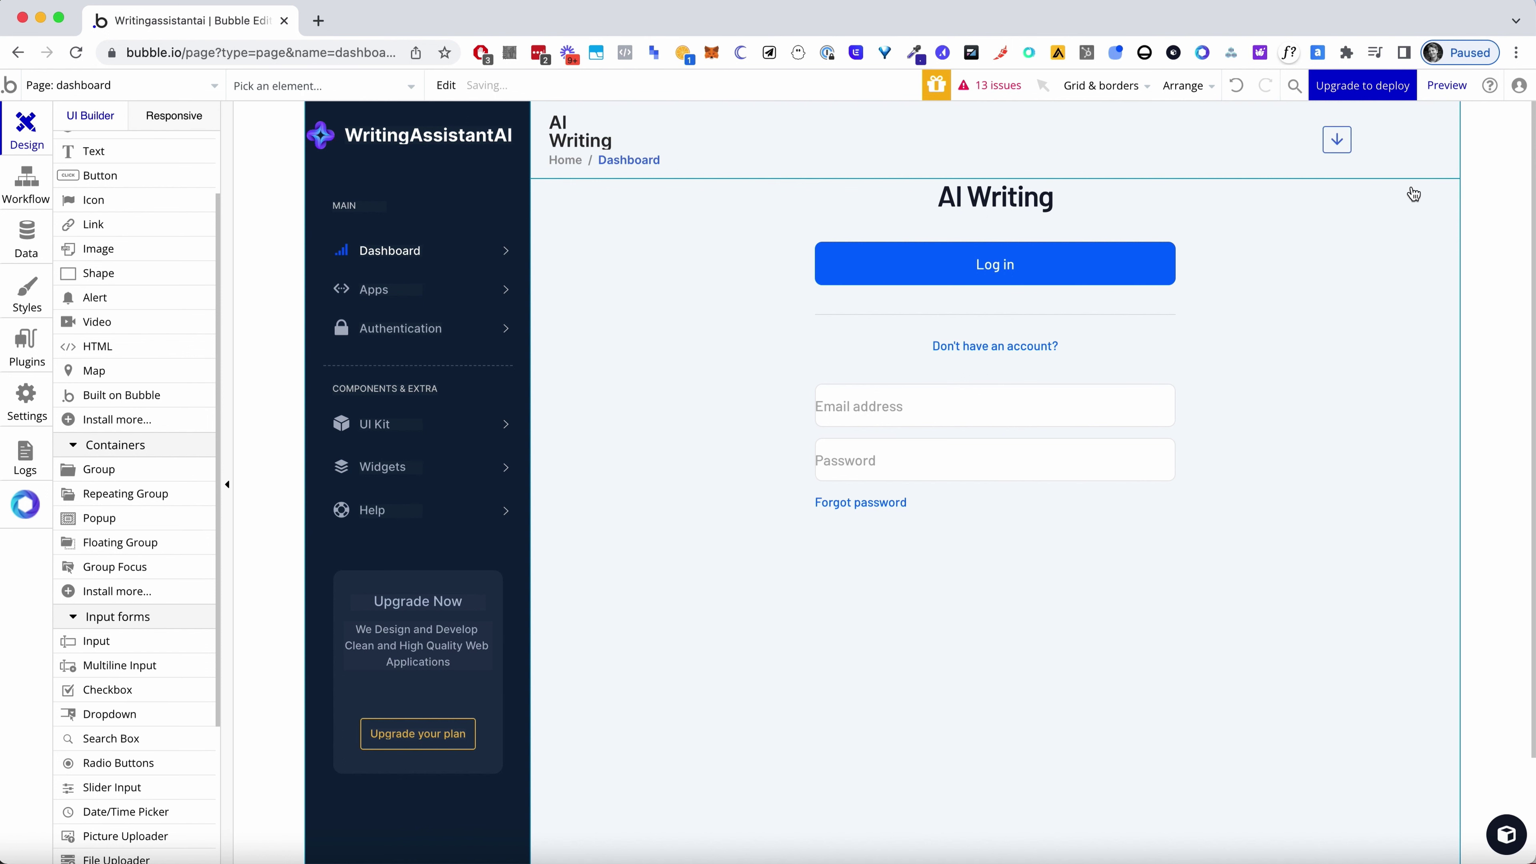
pyautogui.click(1366, 153)
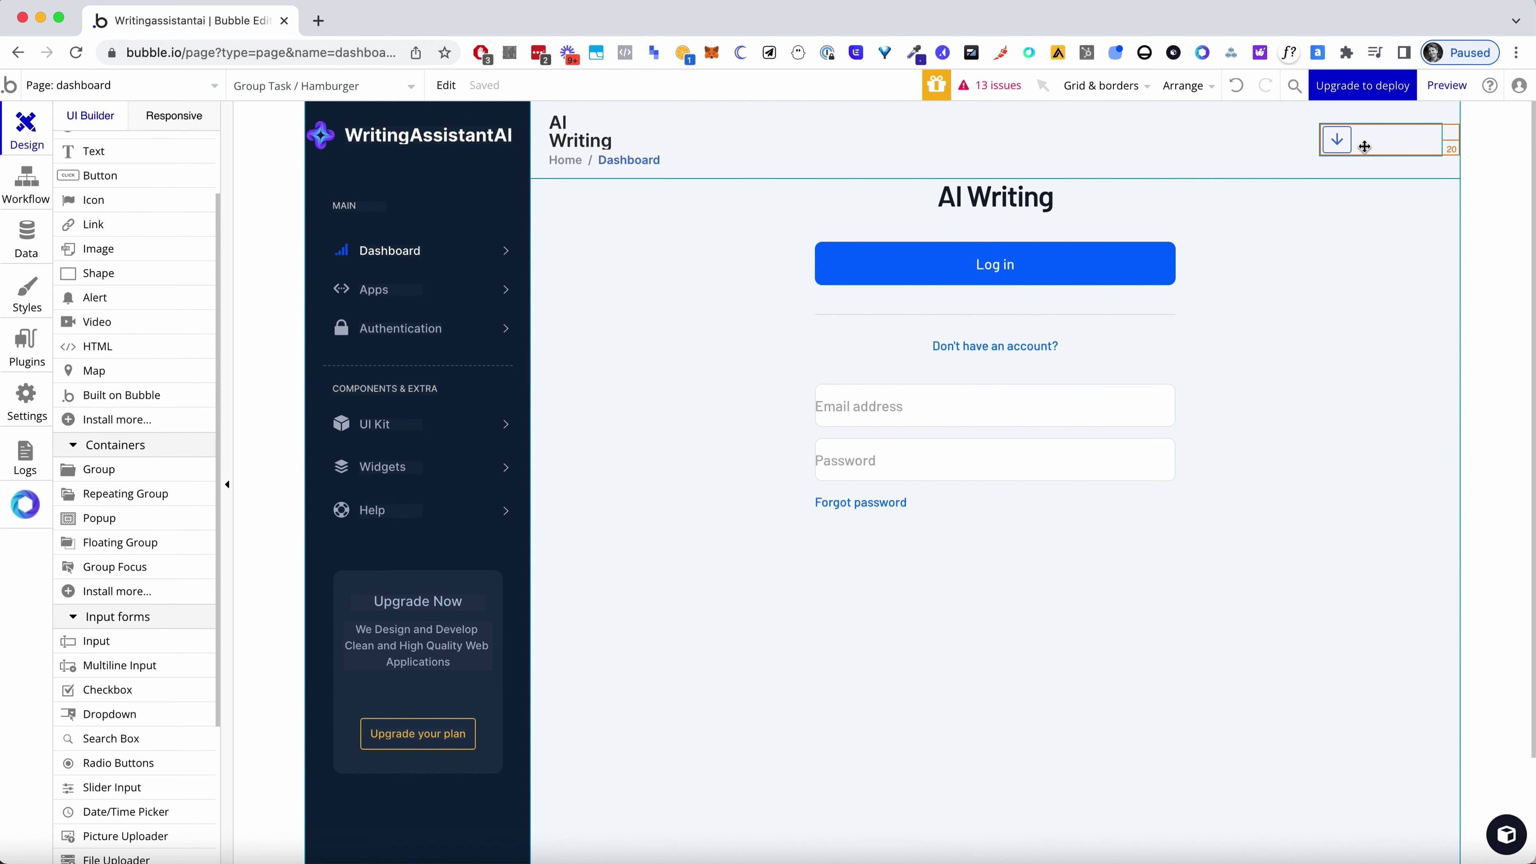
pyautogui.click(1336, 140)
pyautogui.press('Delete')
pyautogui.click(1407, 141)
pyautogui.click(1445, 192)
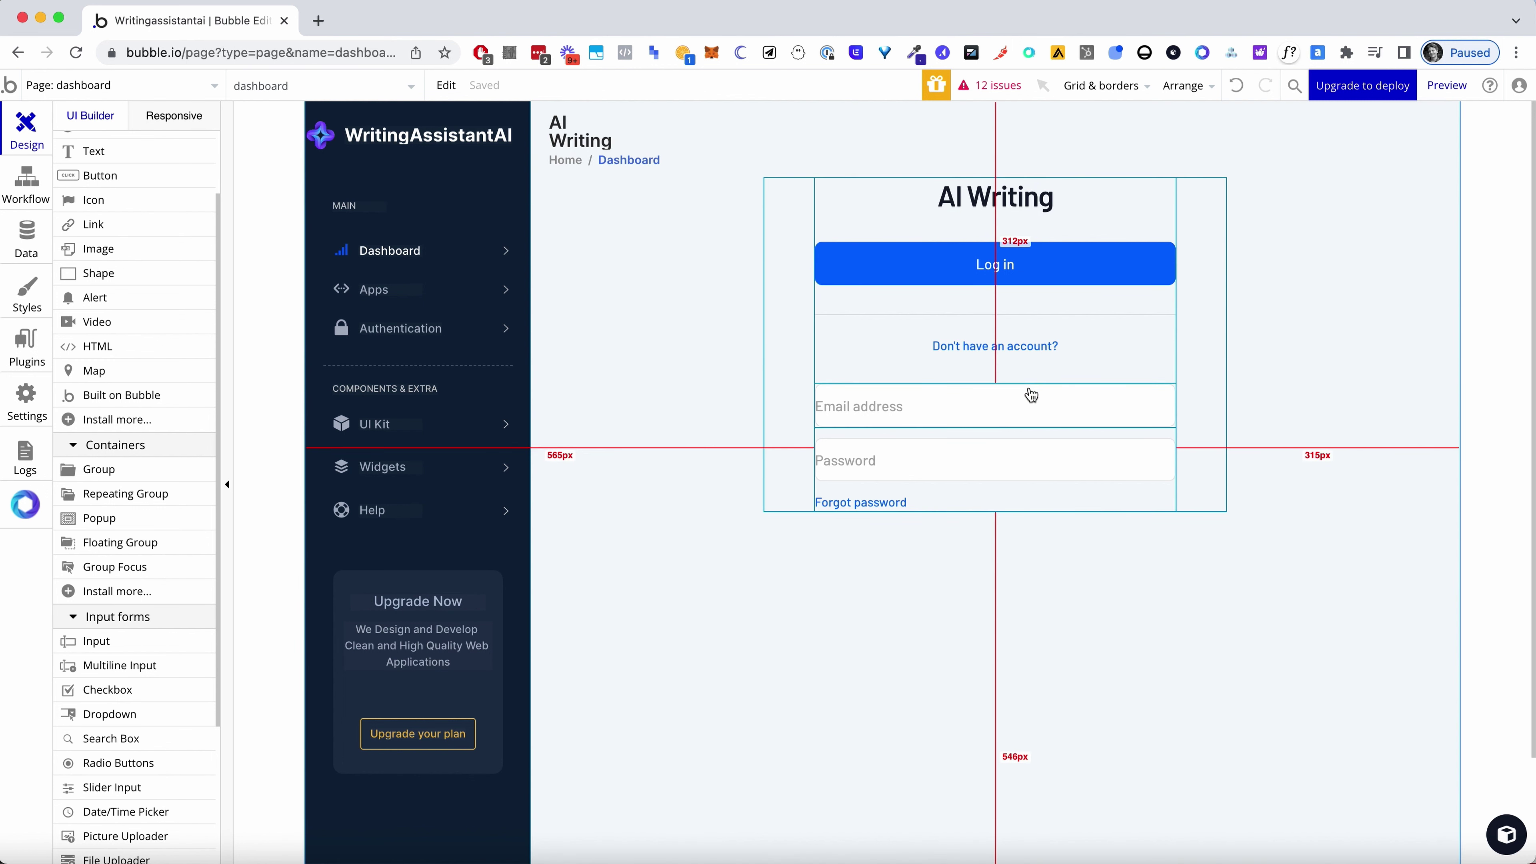
# Open the email address input's properties, then review the notes in the text editor for the form fields and copy types needed
pyautogui.click(874, 403)
pyautogui.click(1005, 393)
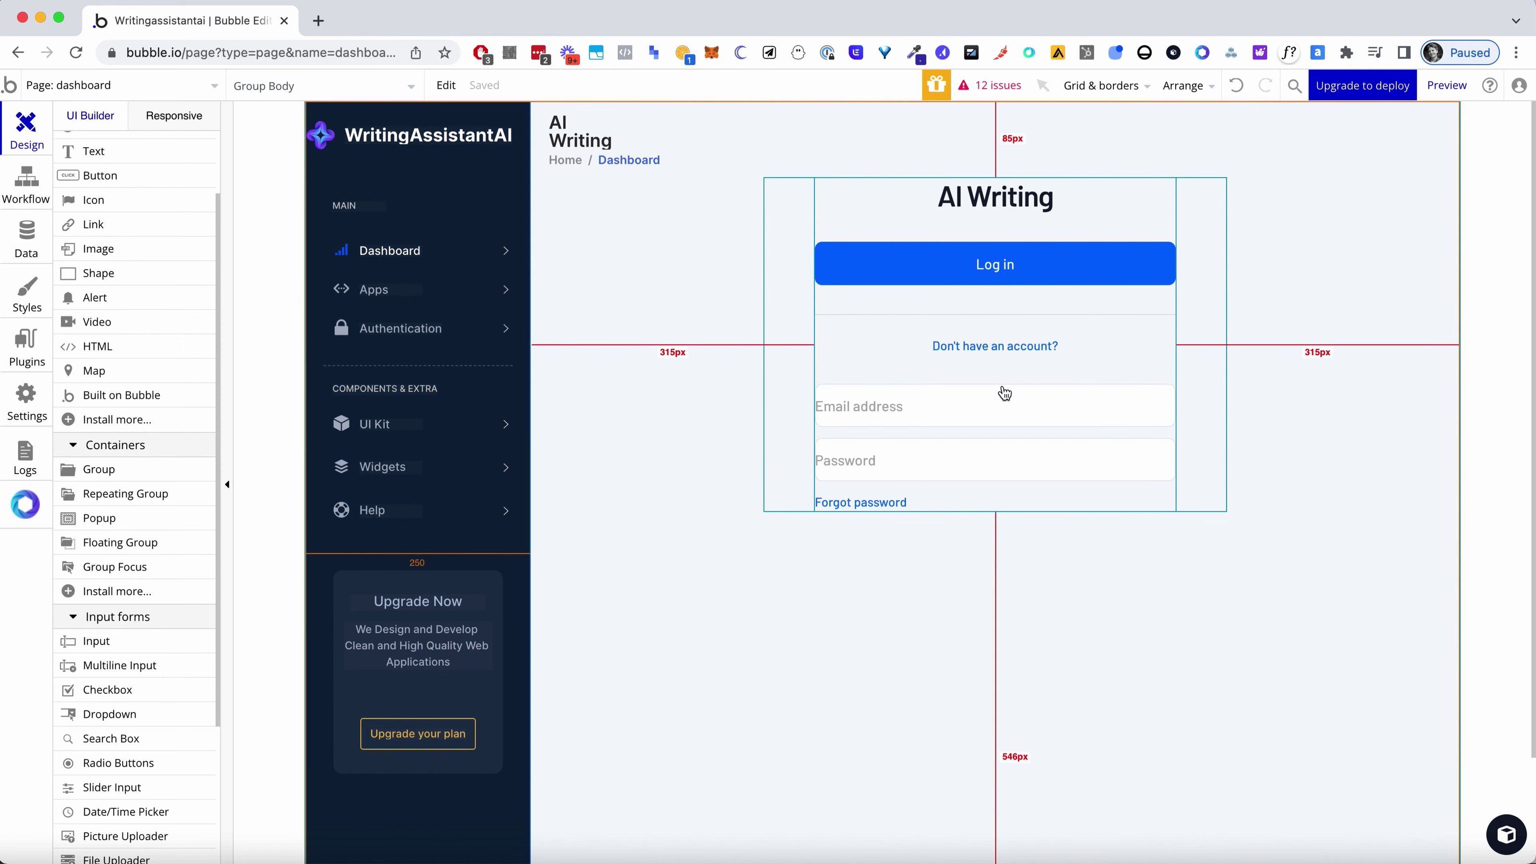
pyautogui.doubleClick(964, 393)
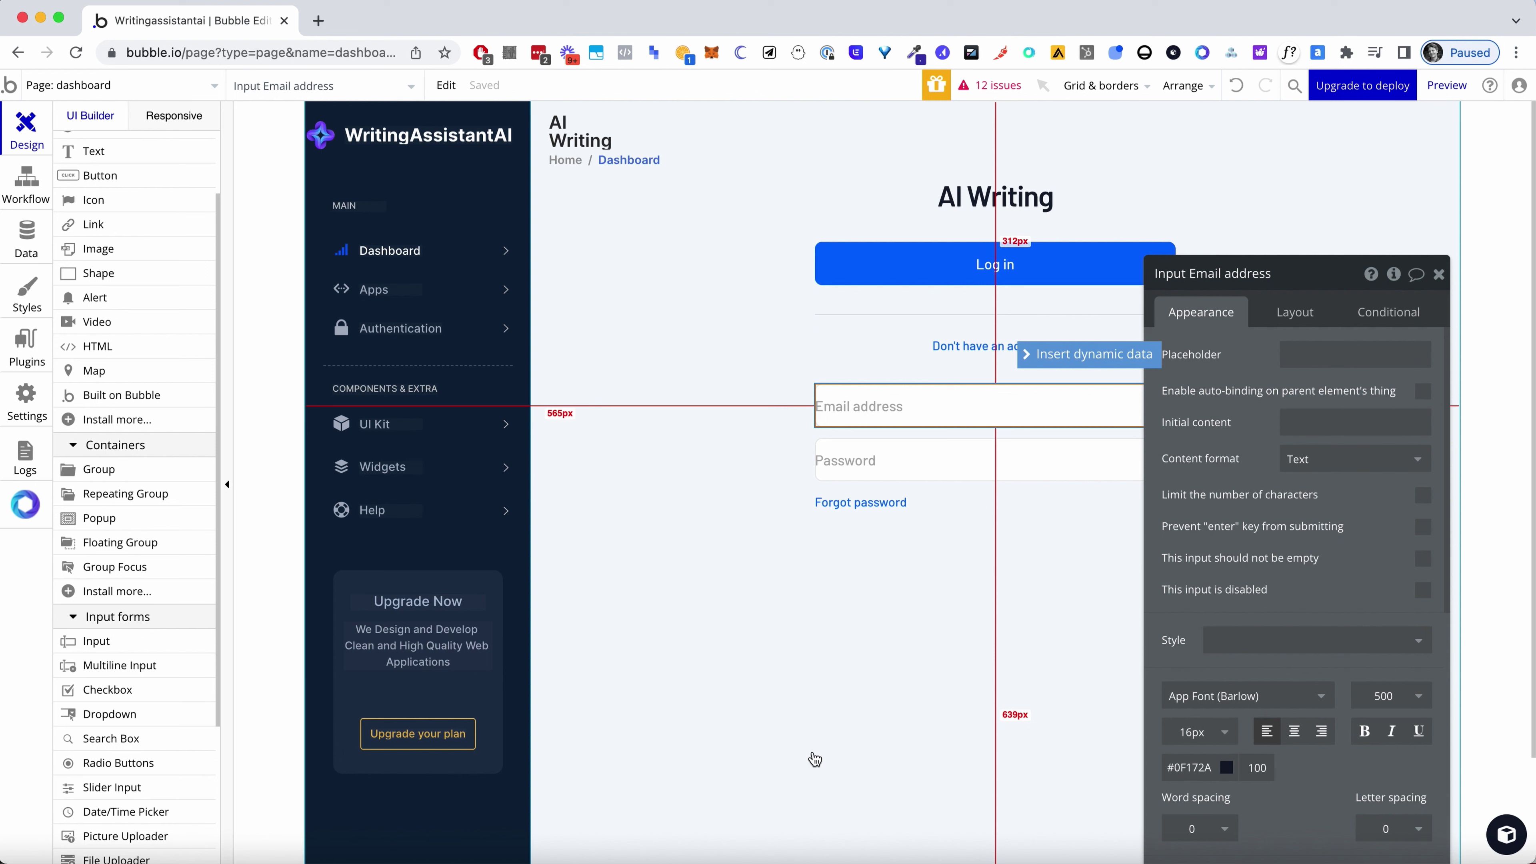
pyautogui.click(863, 856)
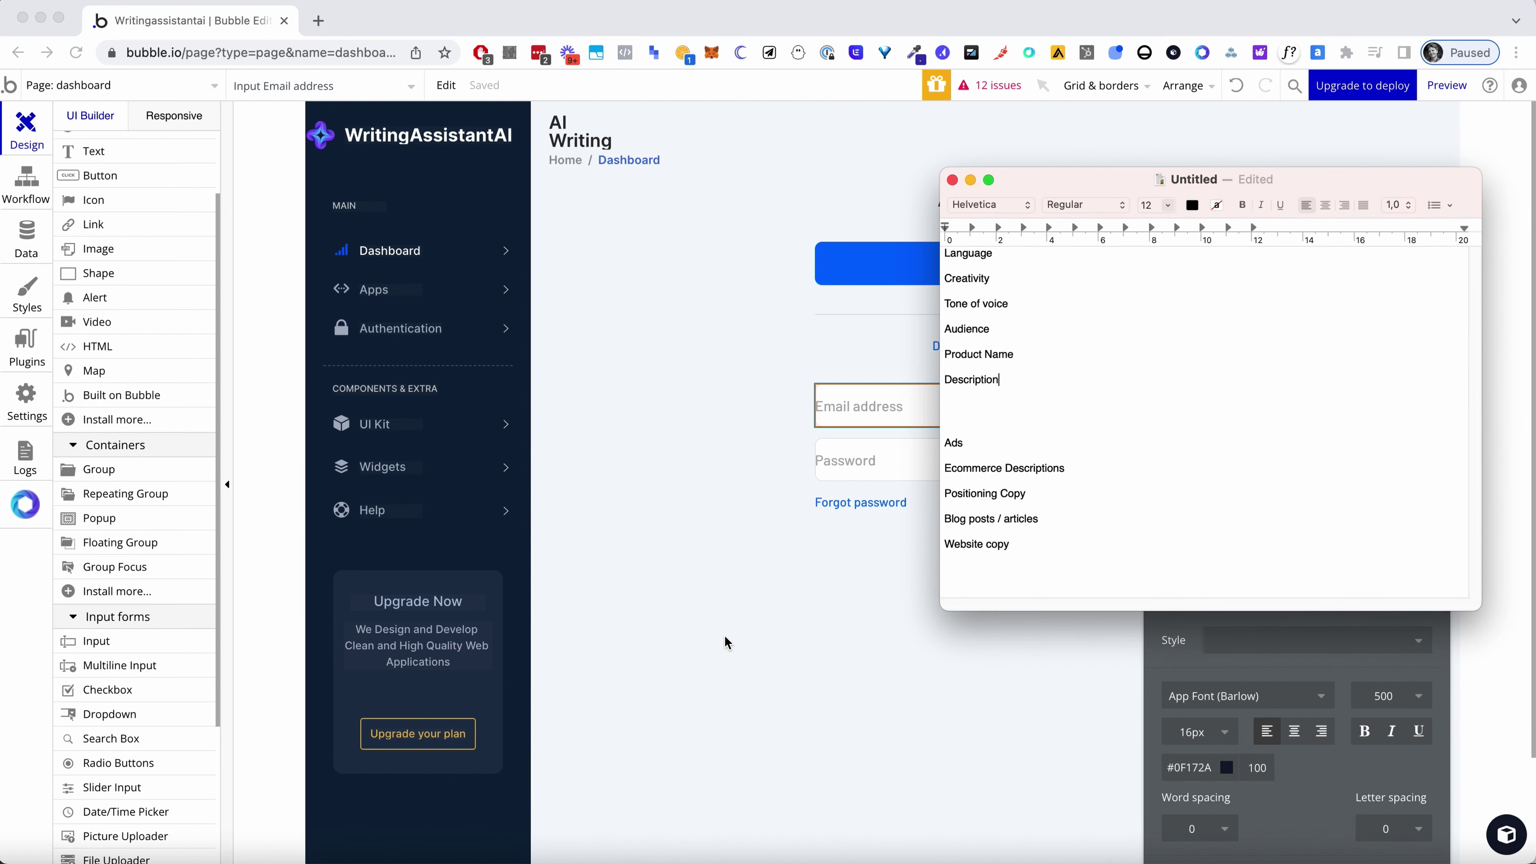
pyautogui.moveTo(1069, 189); pyautogui.dragTo(1043, 180)
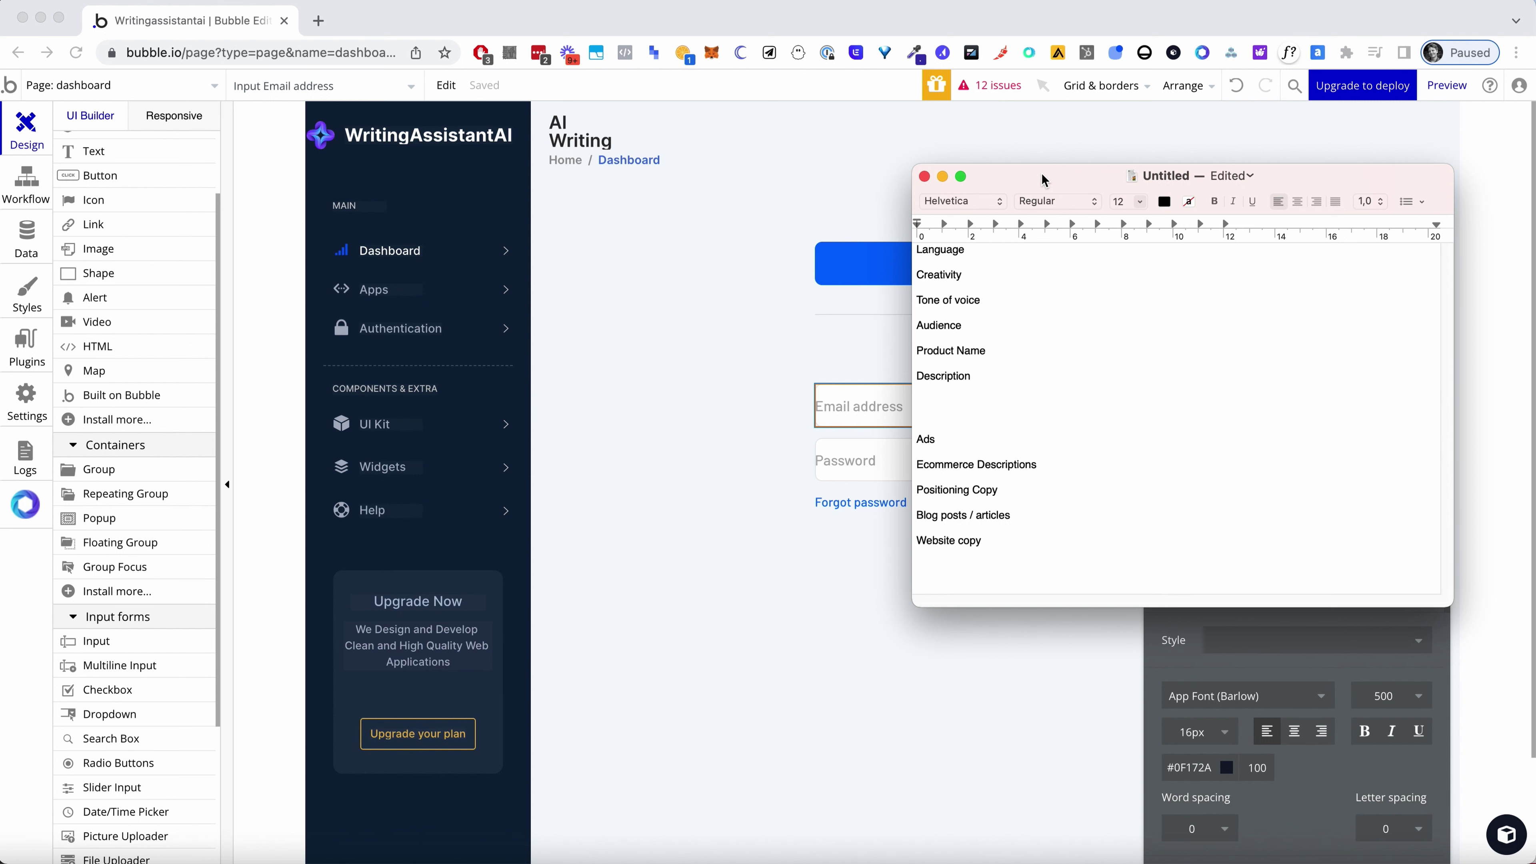
pyautogui.click(709, 282)
# Change the form's "AI Writing" heading text to "Ecommerce Descriptions"
pyautogui.doubleClick(1022, 197)
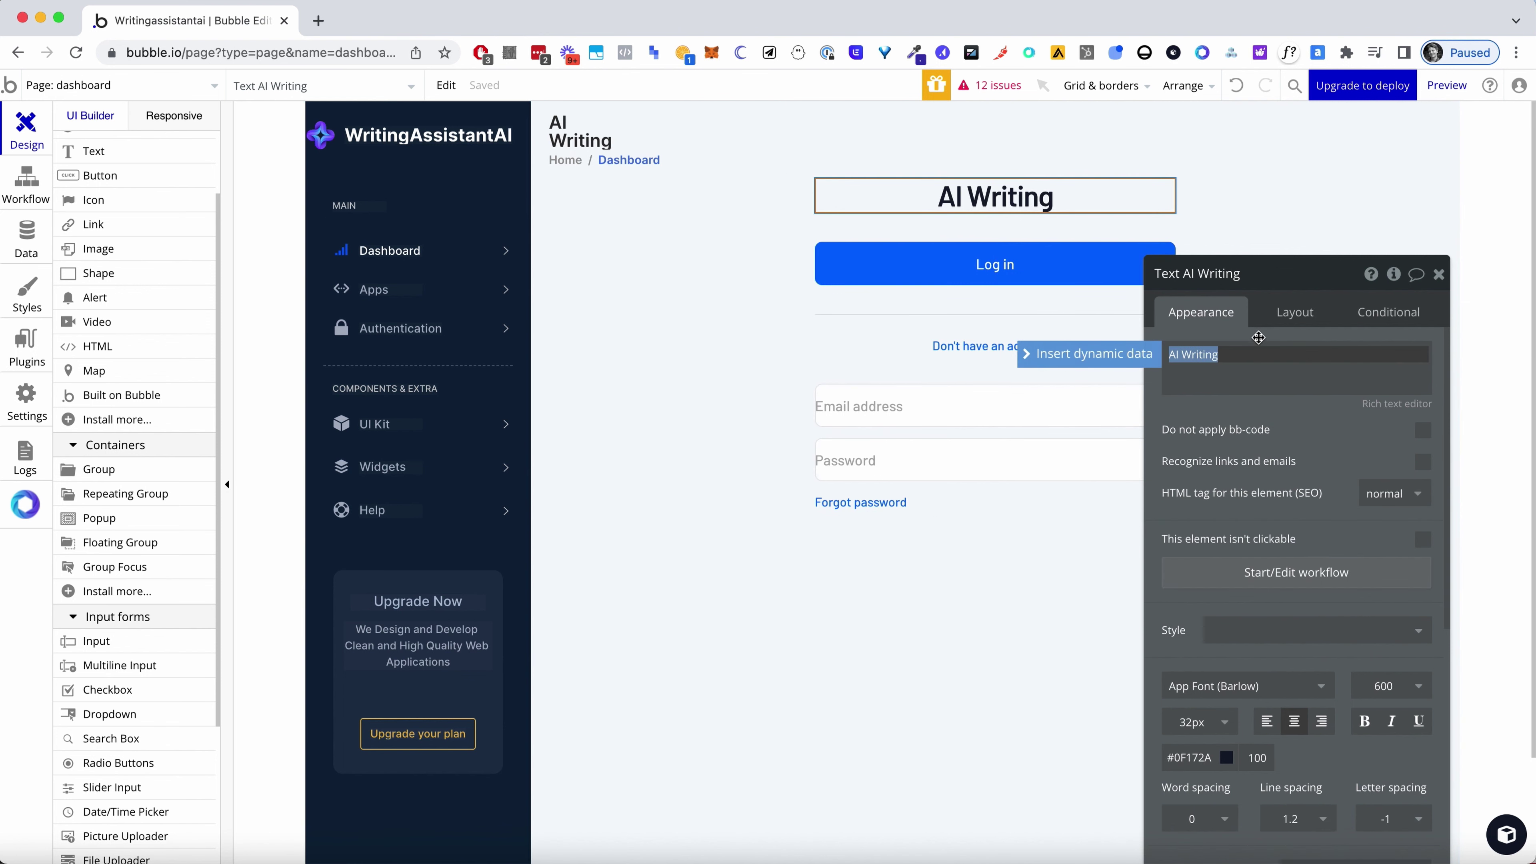
pyautogui.write('Ed')
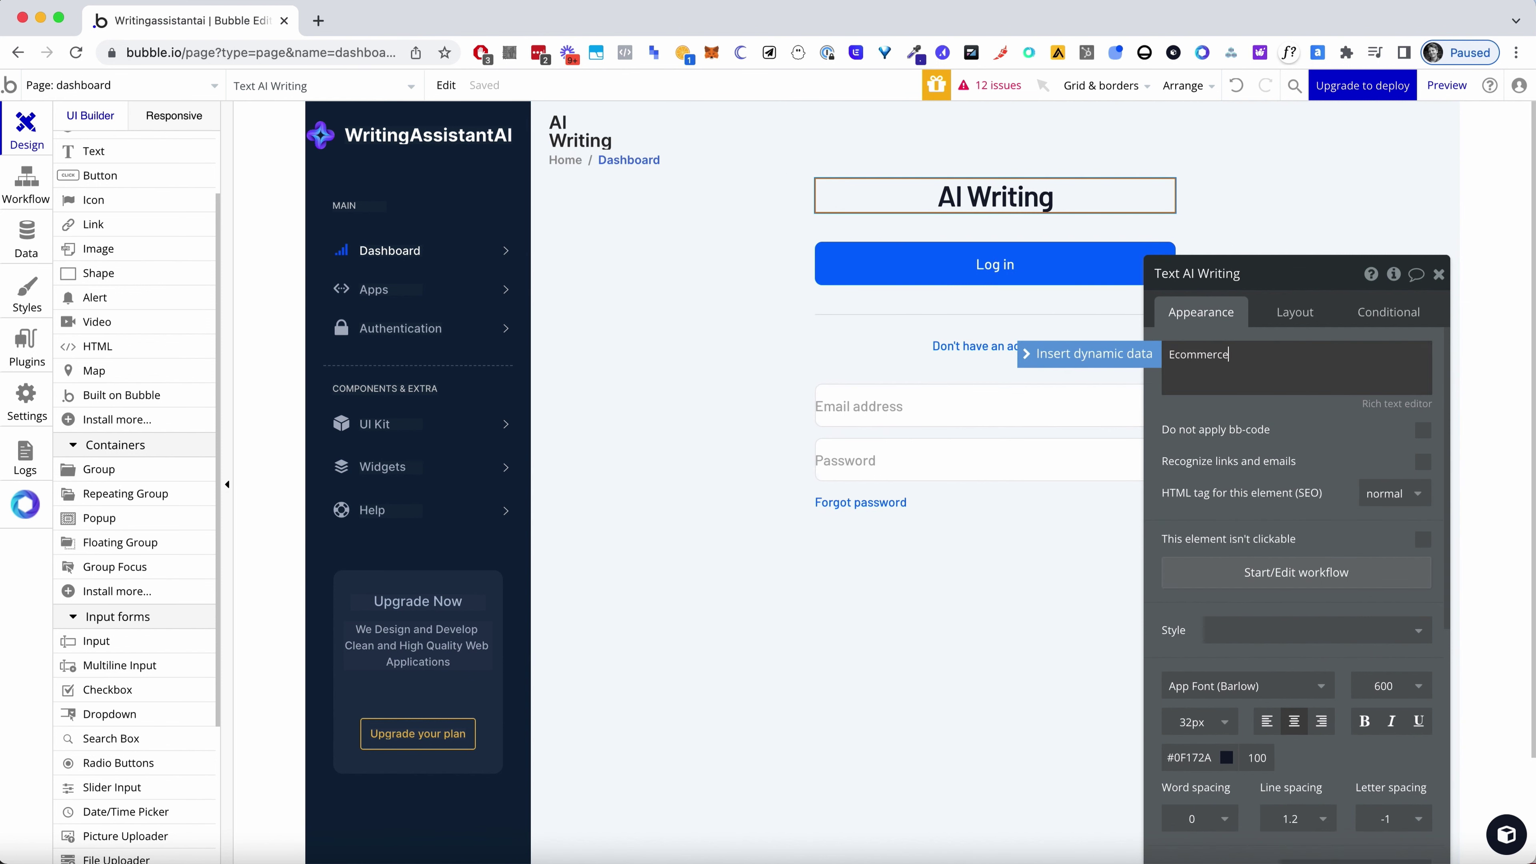
pyautogui.write('ommerce Descriptions')
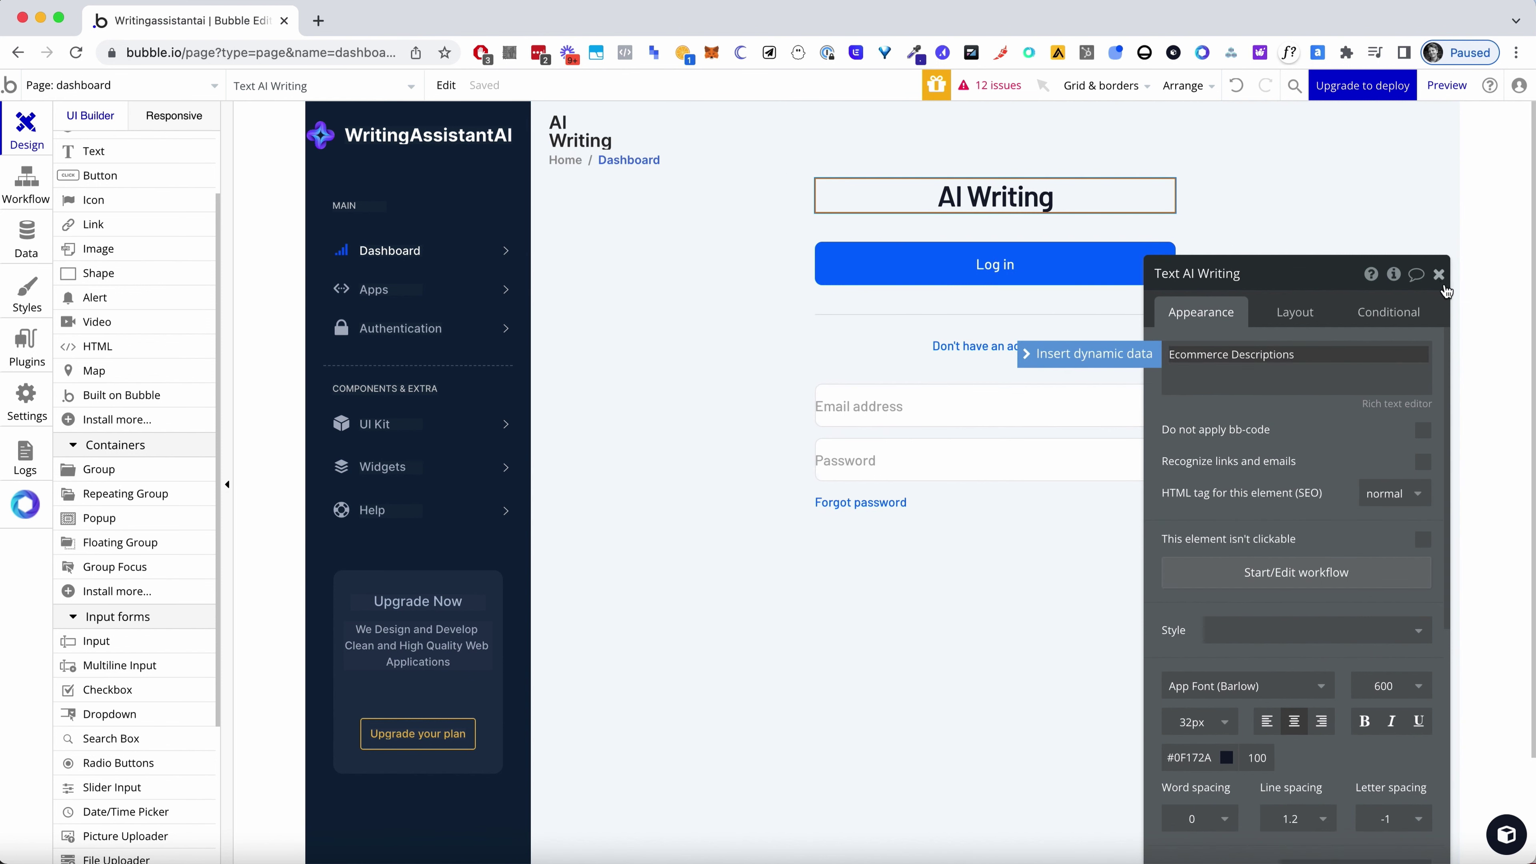
pyautogui.click(1325, 398)
pyautogui.click(1439, 273)
# Set the "Log in" button's horizontal alignment to center within the form's column
pyautogui.doubleClick(1076, 283)
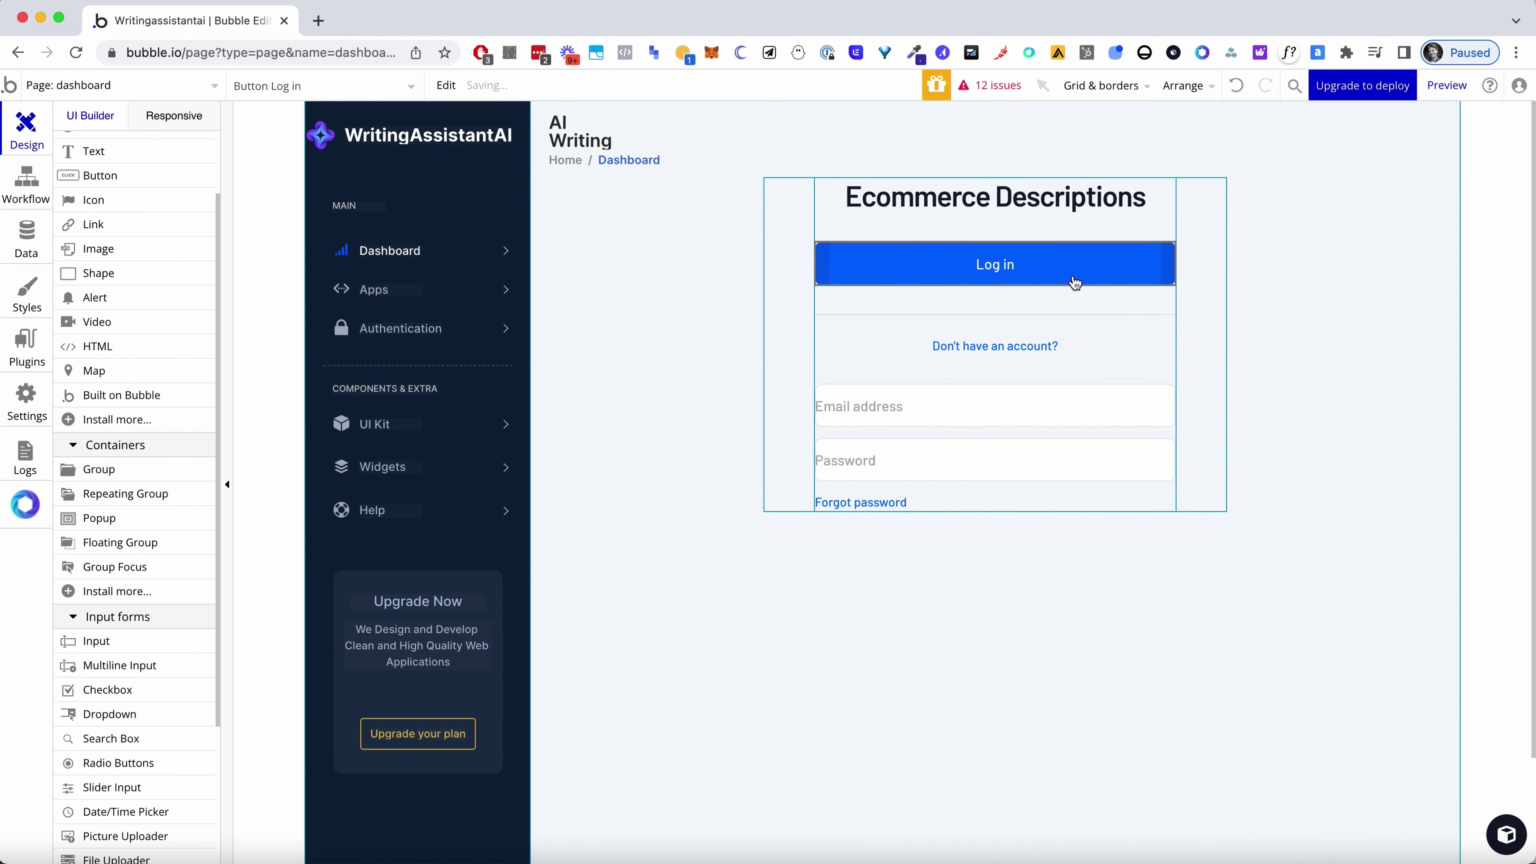
pyautogui.scroll(-1, 1301, 551)
pyautogui.scroll(-3, 1300, 552)
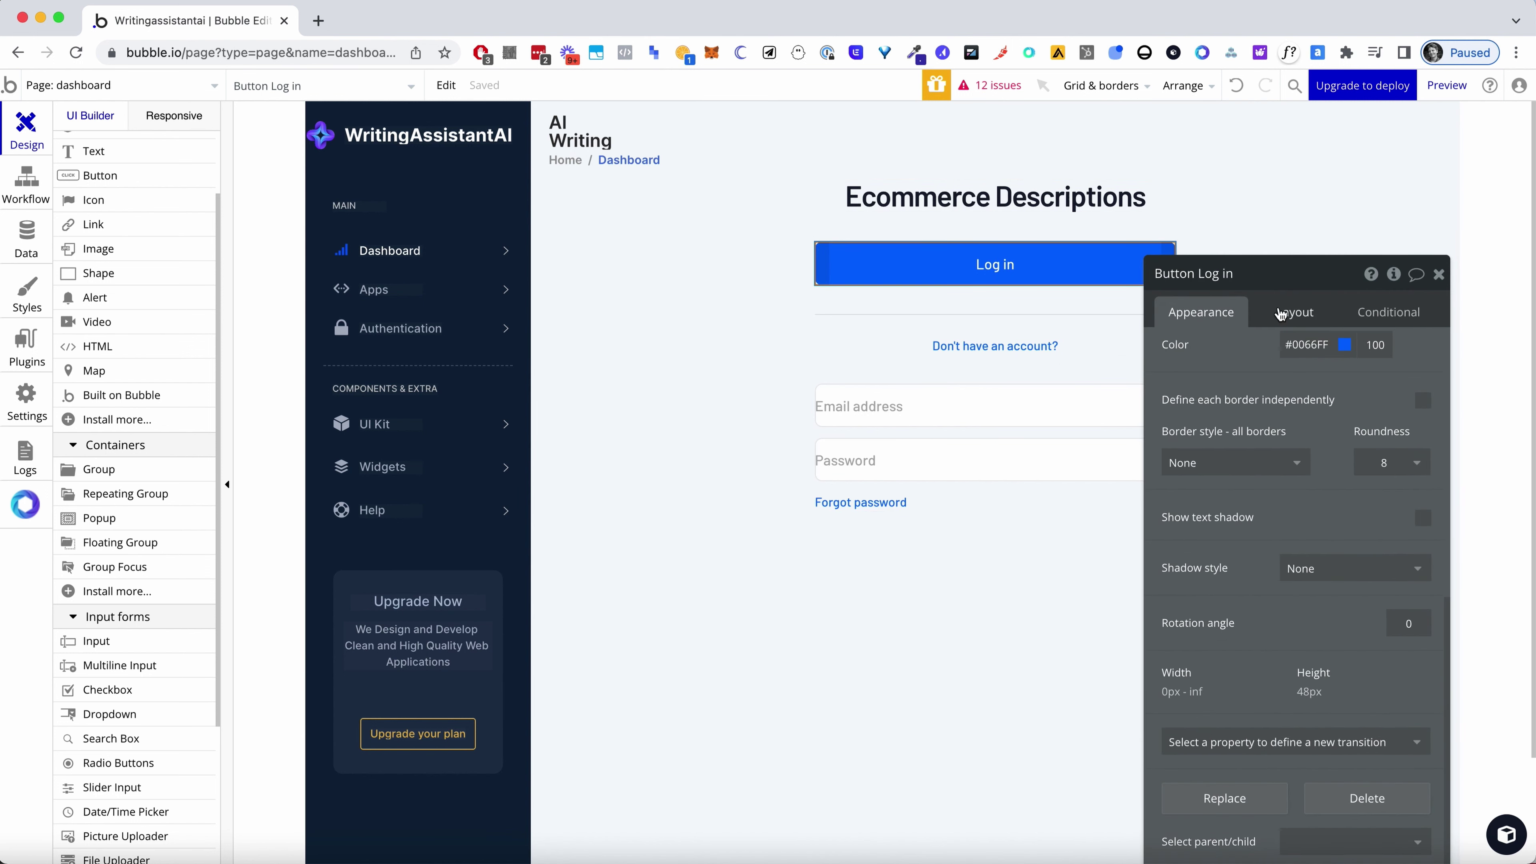
pyautogui.click(1295, 312)
pyautogui.click(1421, 459)
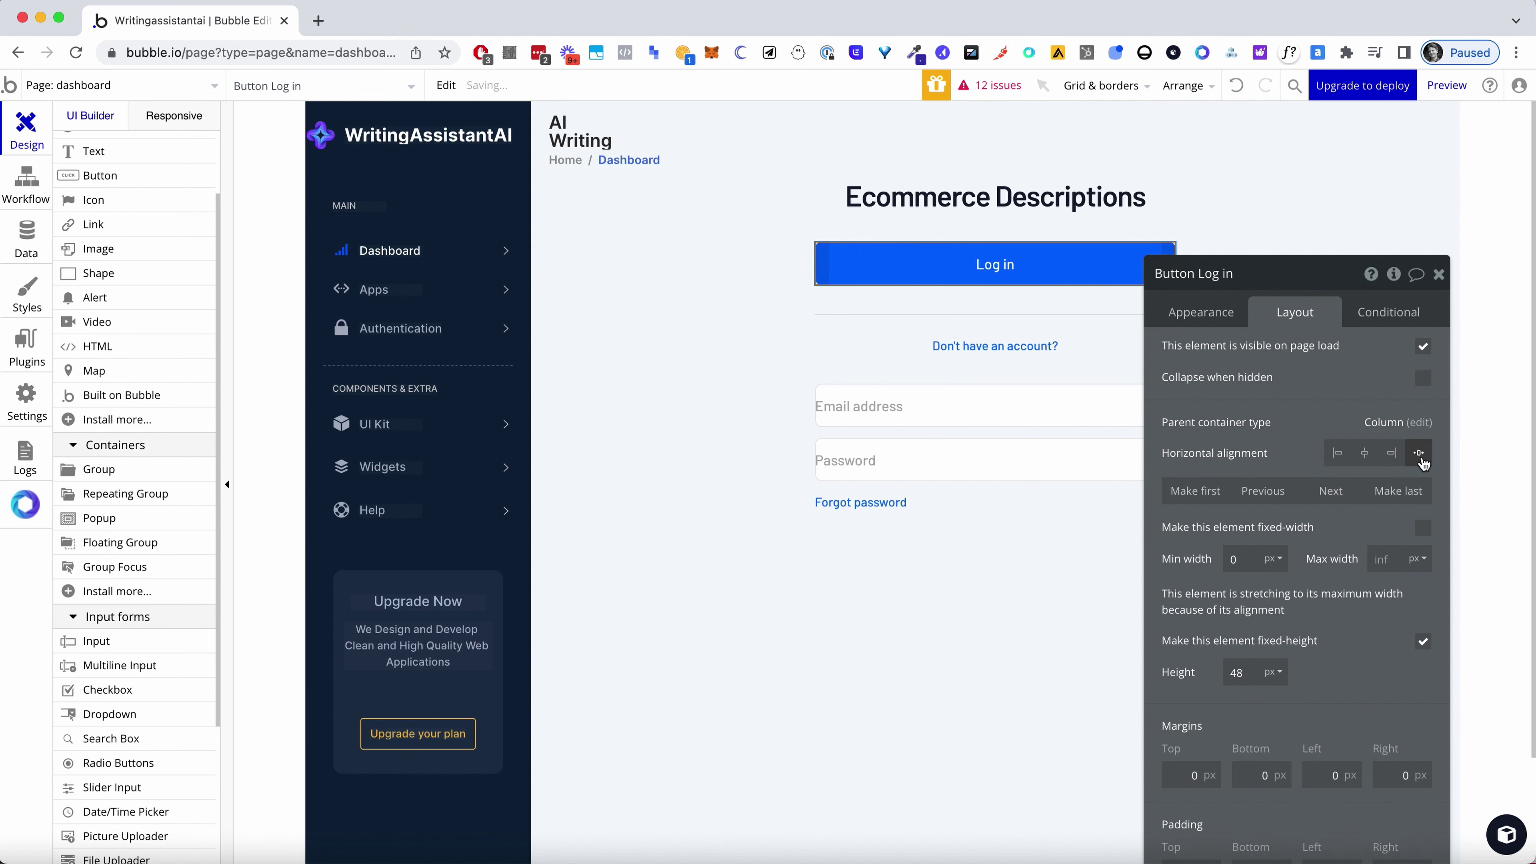
pyautogui.click(1364, 455)
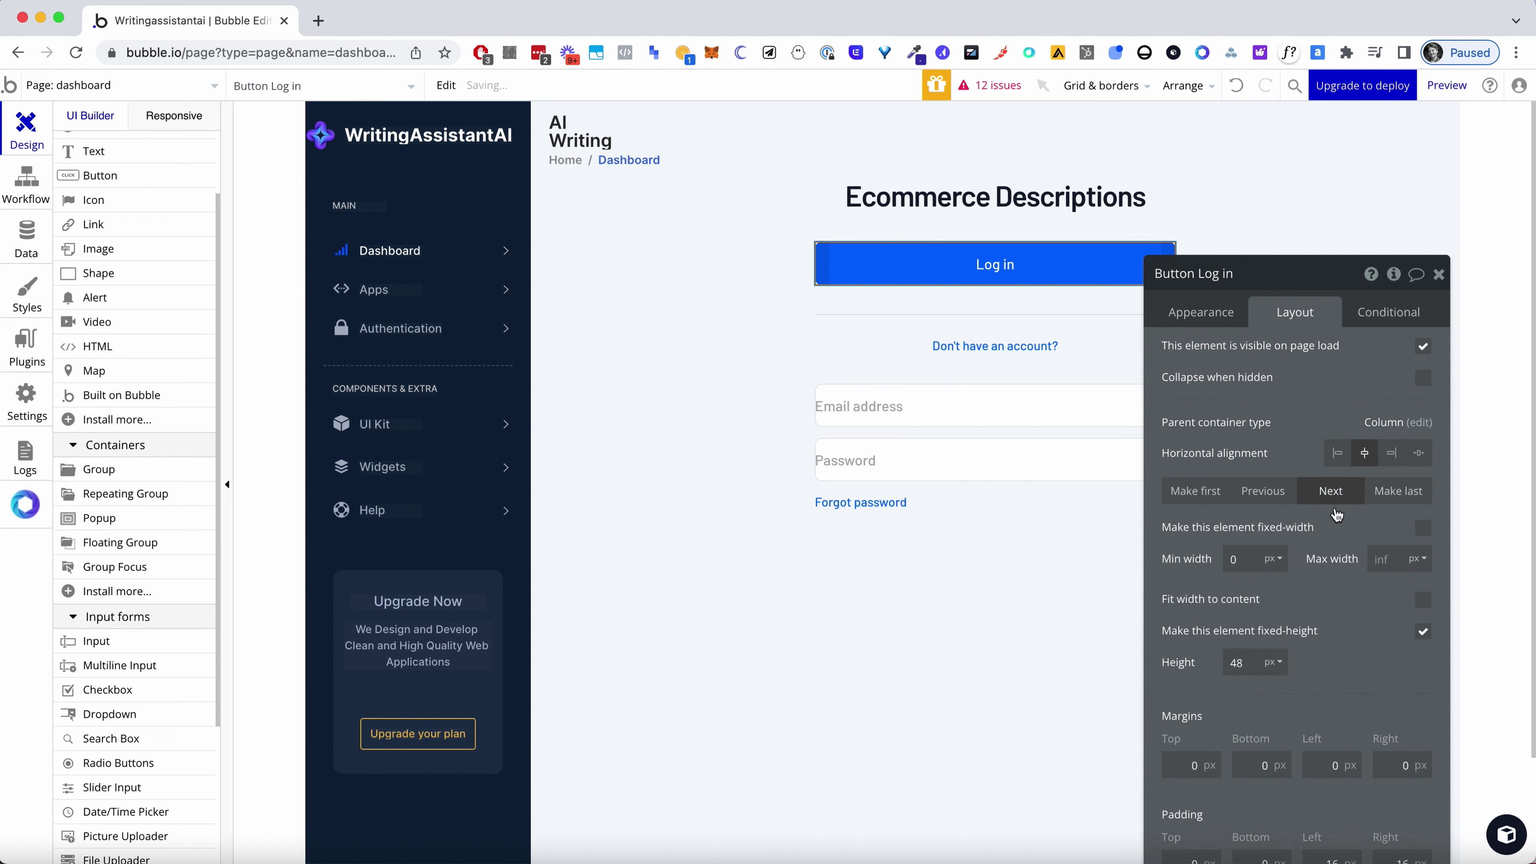
pyautogui.scroll(-2, 1346, 625)
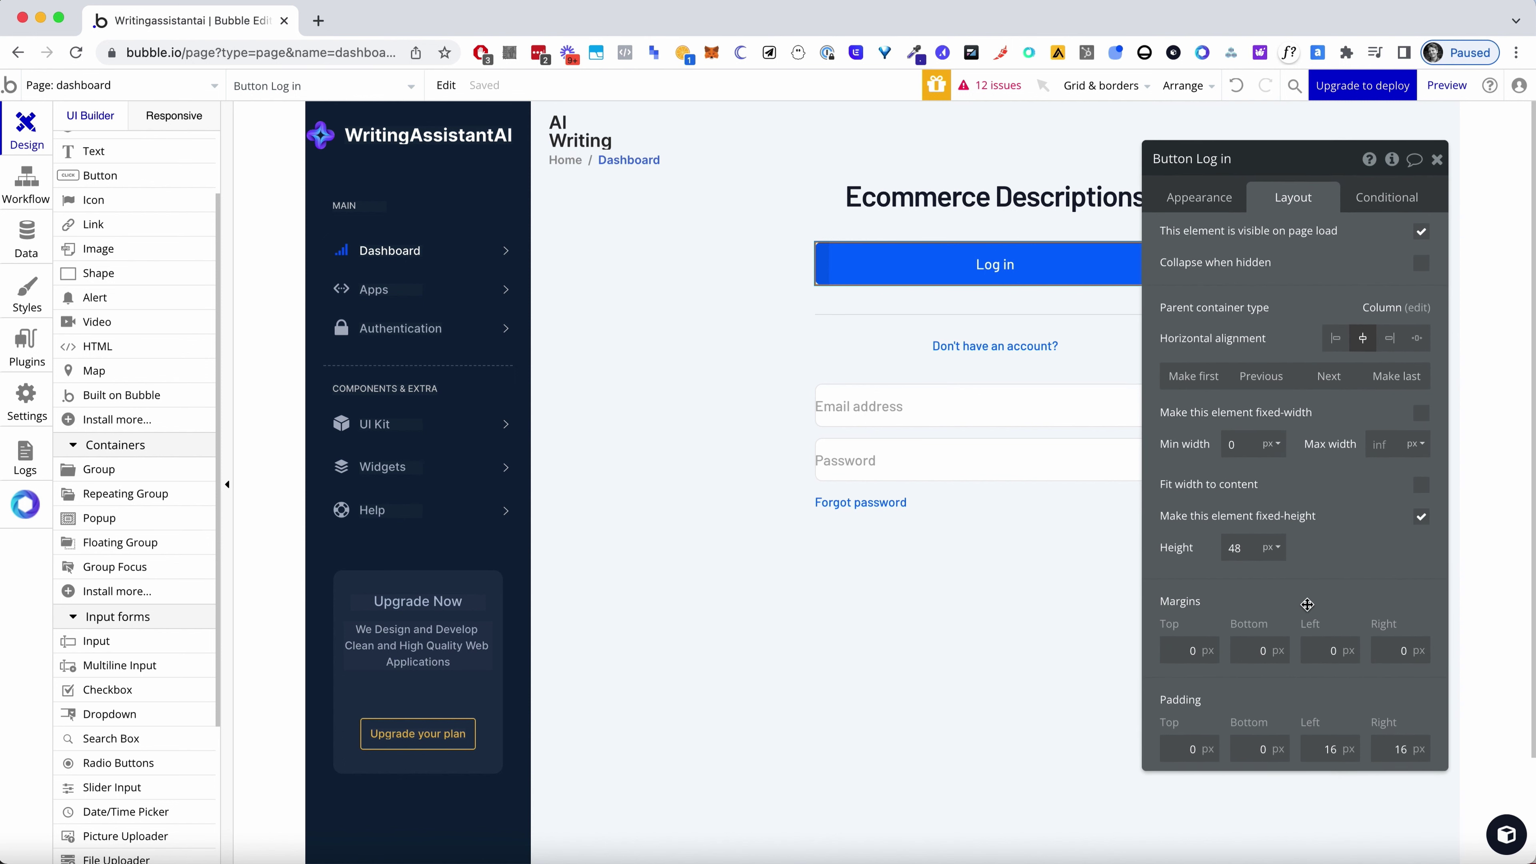
pyautogui.scroll(1, 1312, 398)
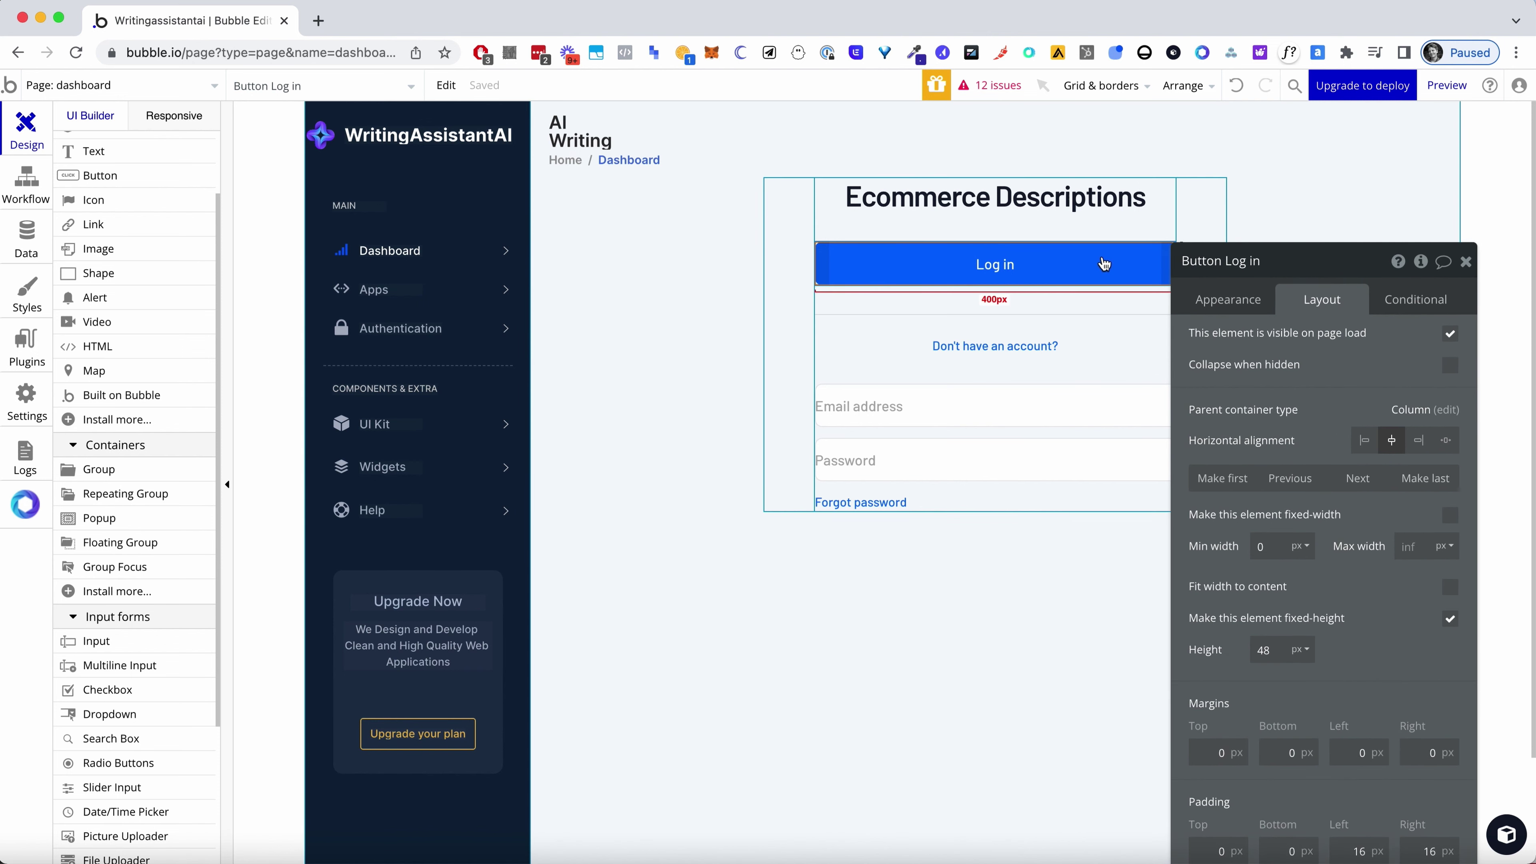
# Move the "Log in" button to the end of the form, below the "Forgot password" text
pyautogui.moveTo(1105, 263); pyautogui.dragTo(1107, 502)
pyautogui.press('super+z')
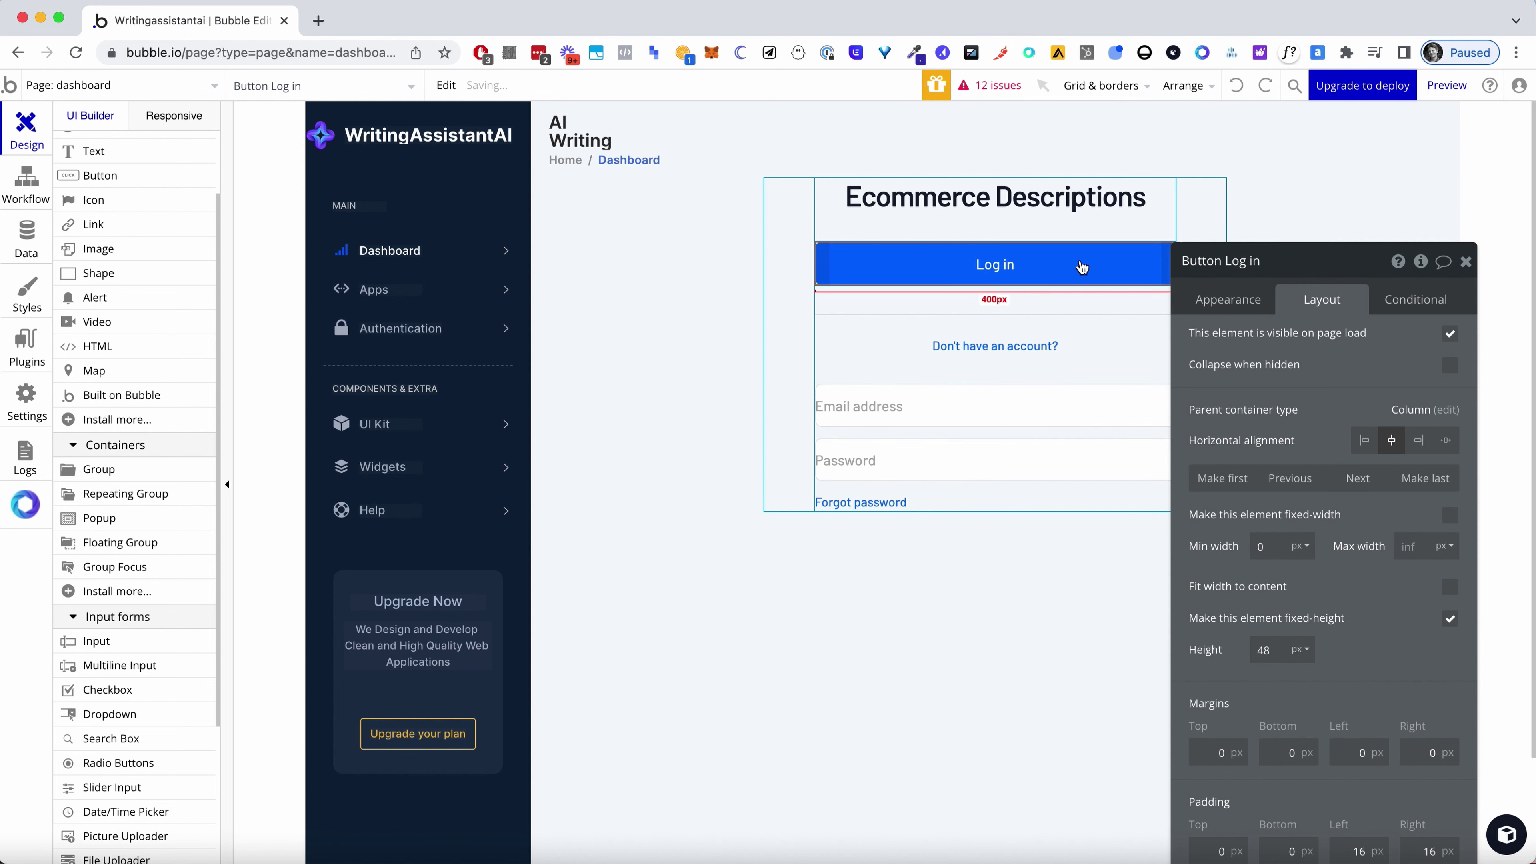
pyautogui.click(1357, 478)
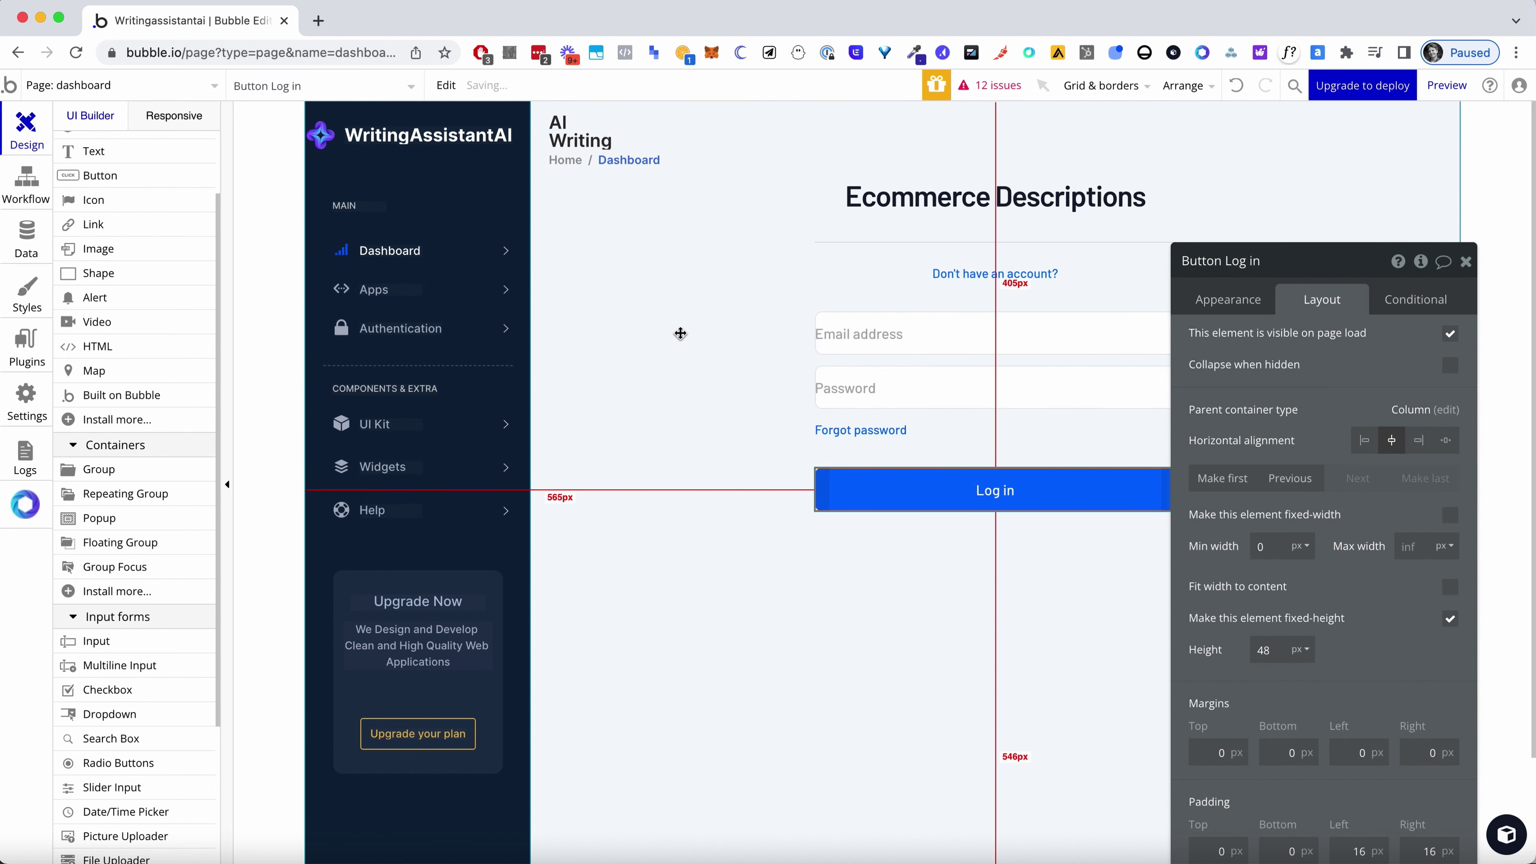
pyautogui.click(680, 335)
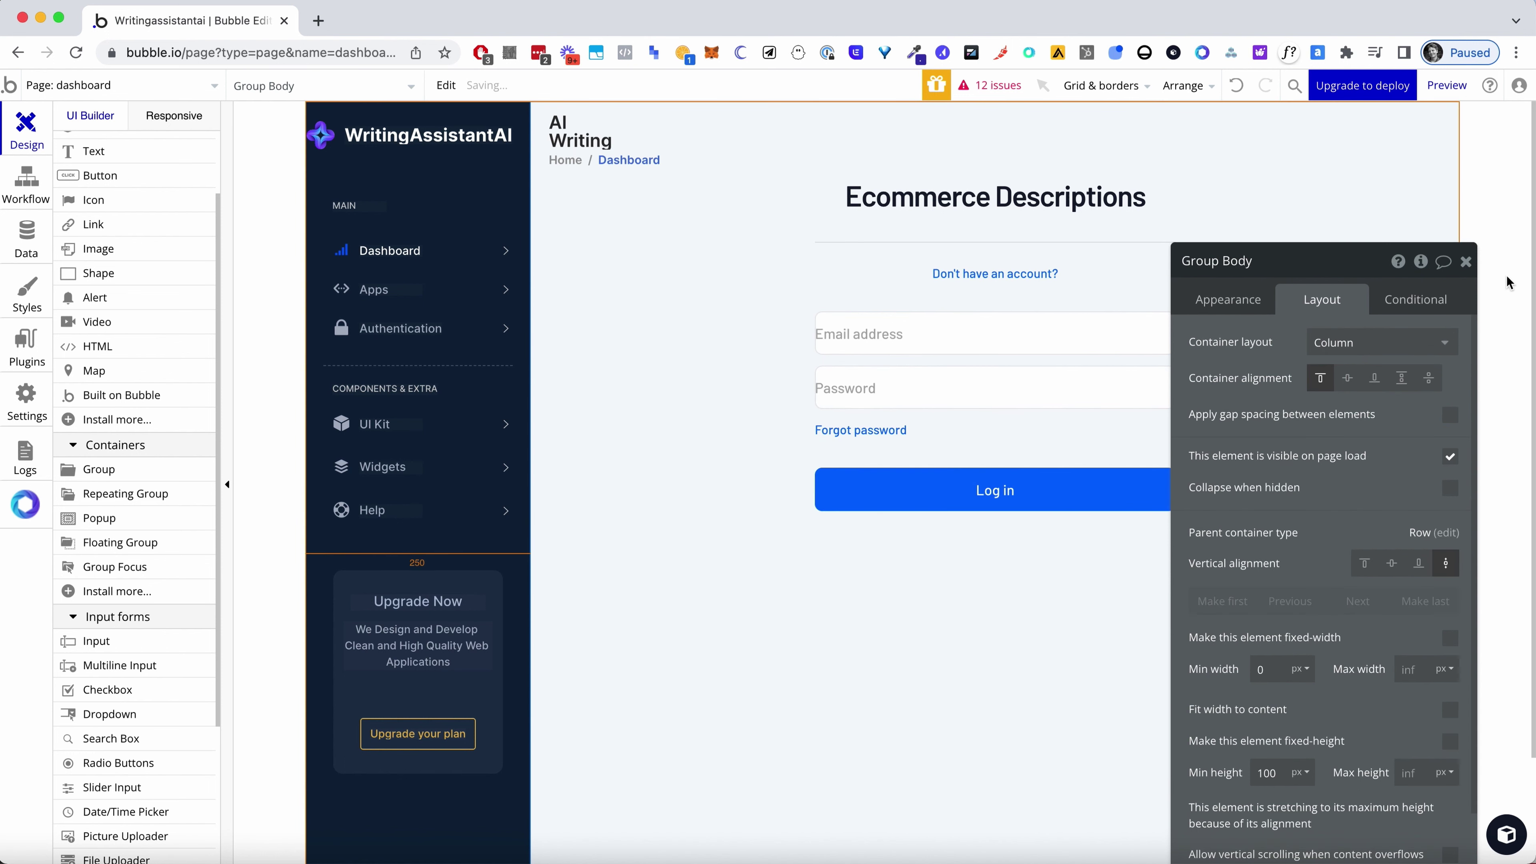
pyautogui.click(1451, 275)
# Set the fixed width of the "AI Writing" page title above the breadcrumb to 120 px
pyautogui.click(651, 139)
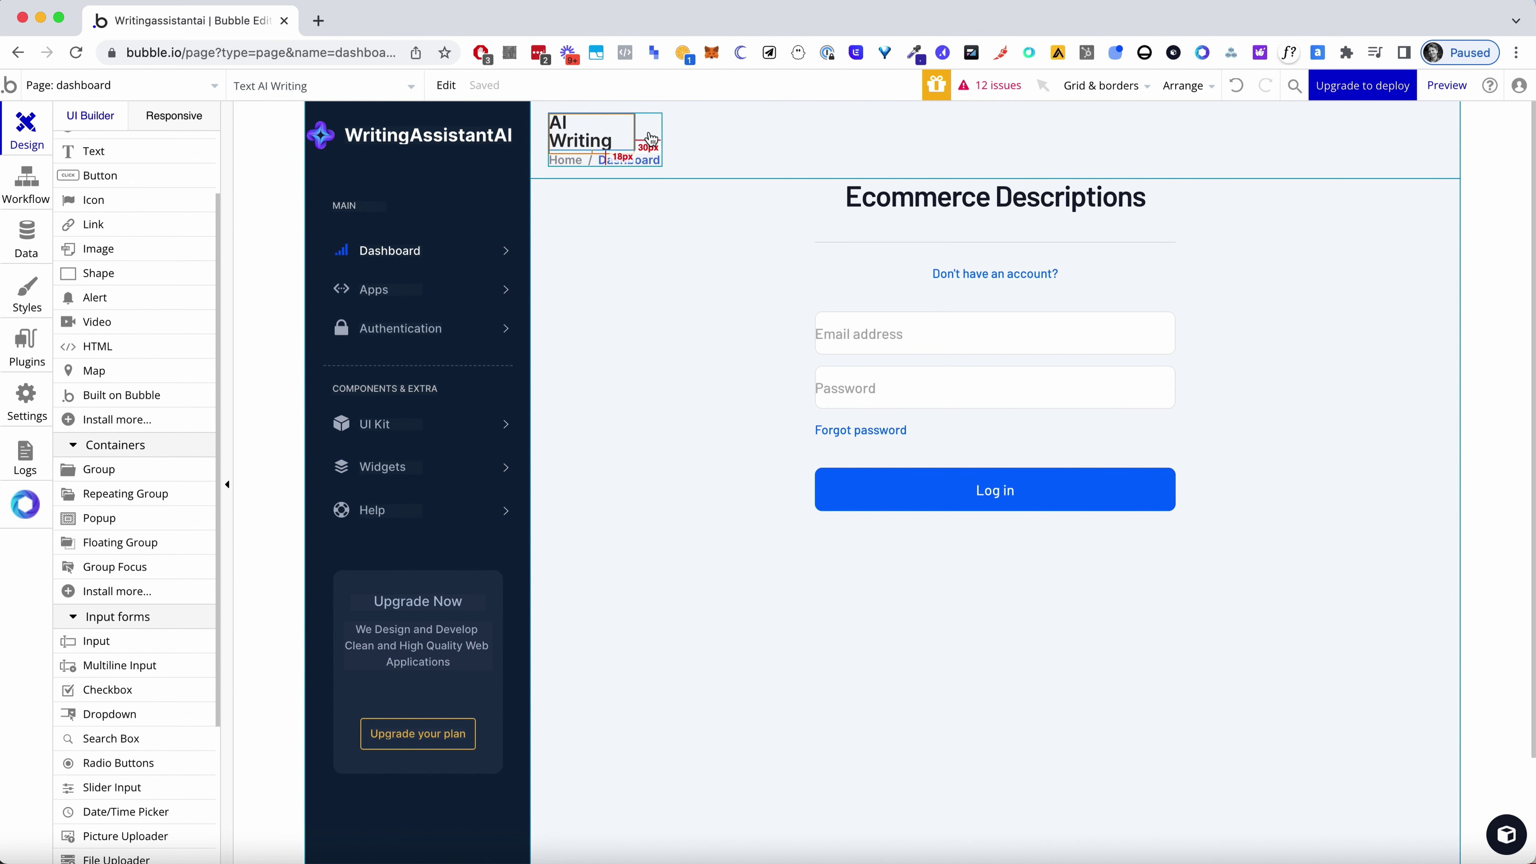
pyautogui.doubleClick(627, 128)
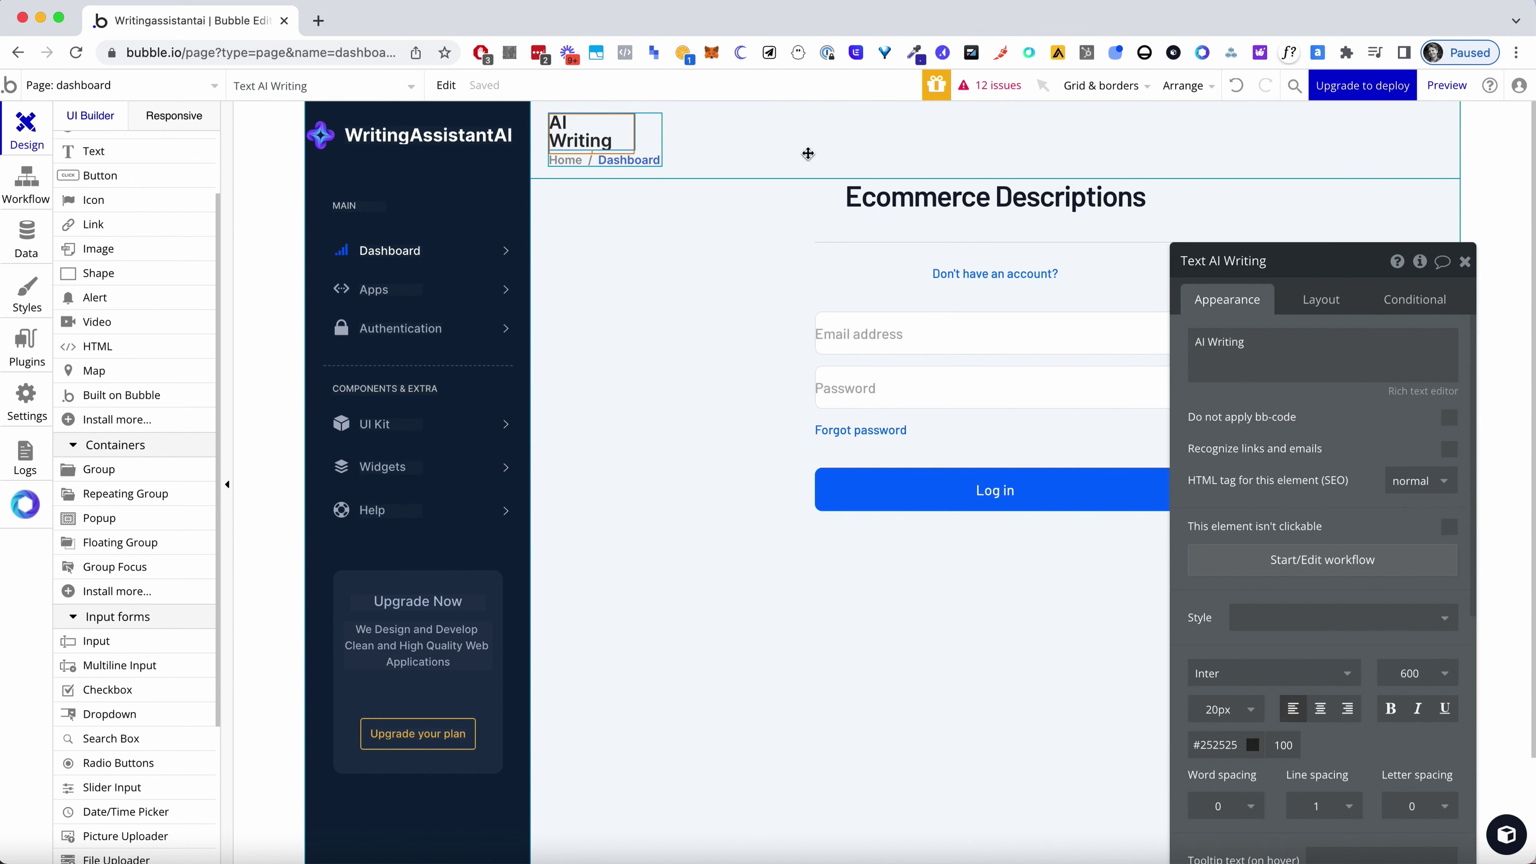
pyautogui.click(1323, 300)
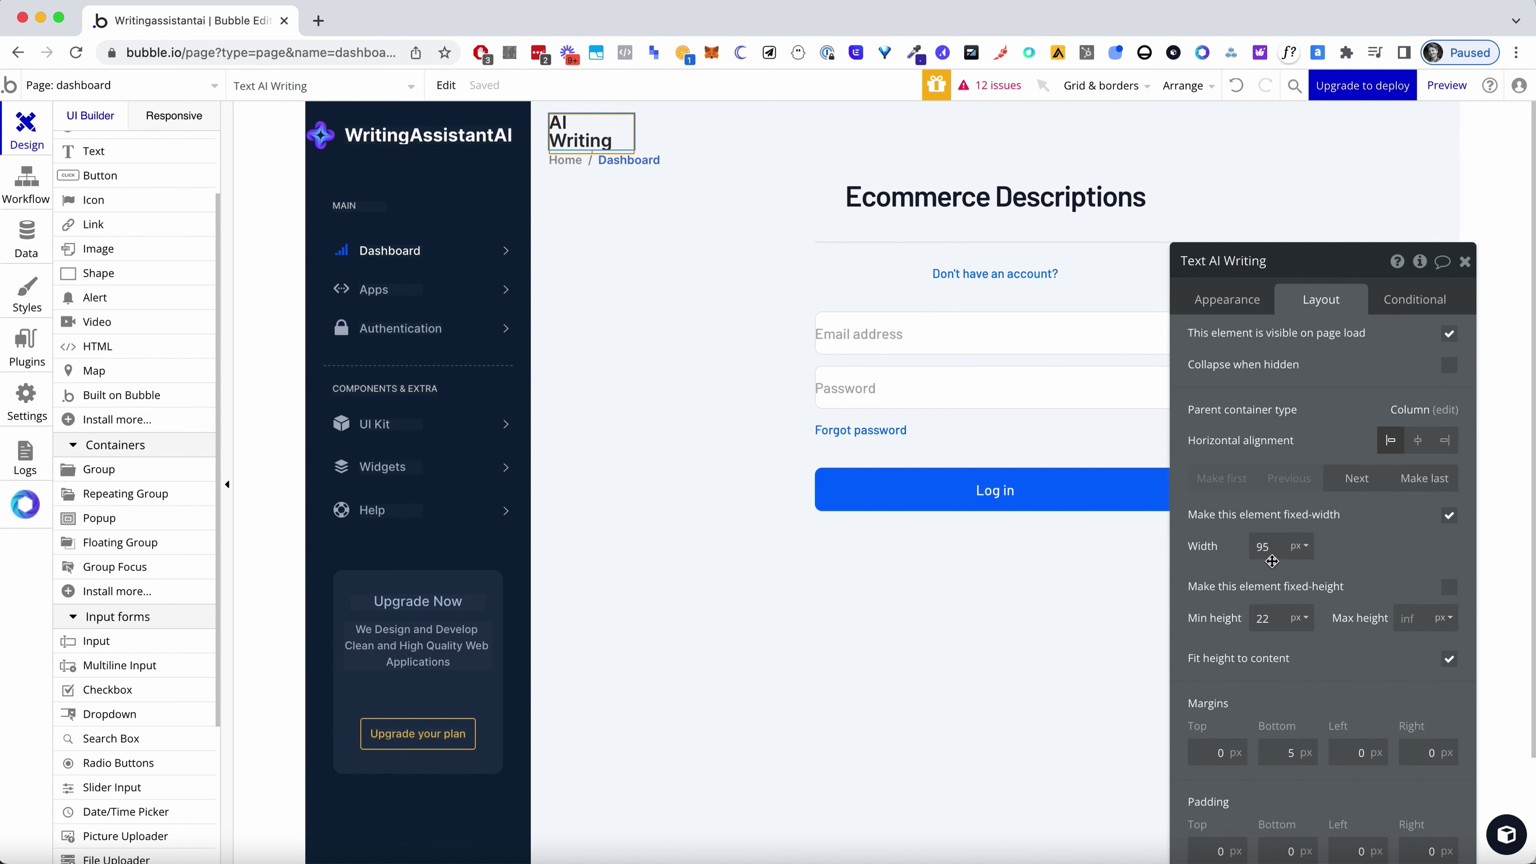
pyautogui.doubleClick(1272, 562)
pyautogui.write('120')
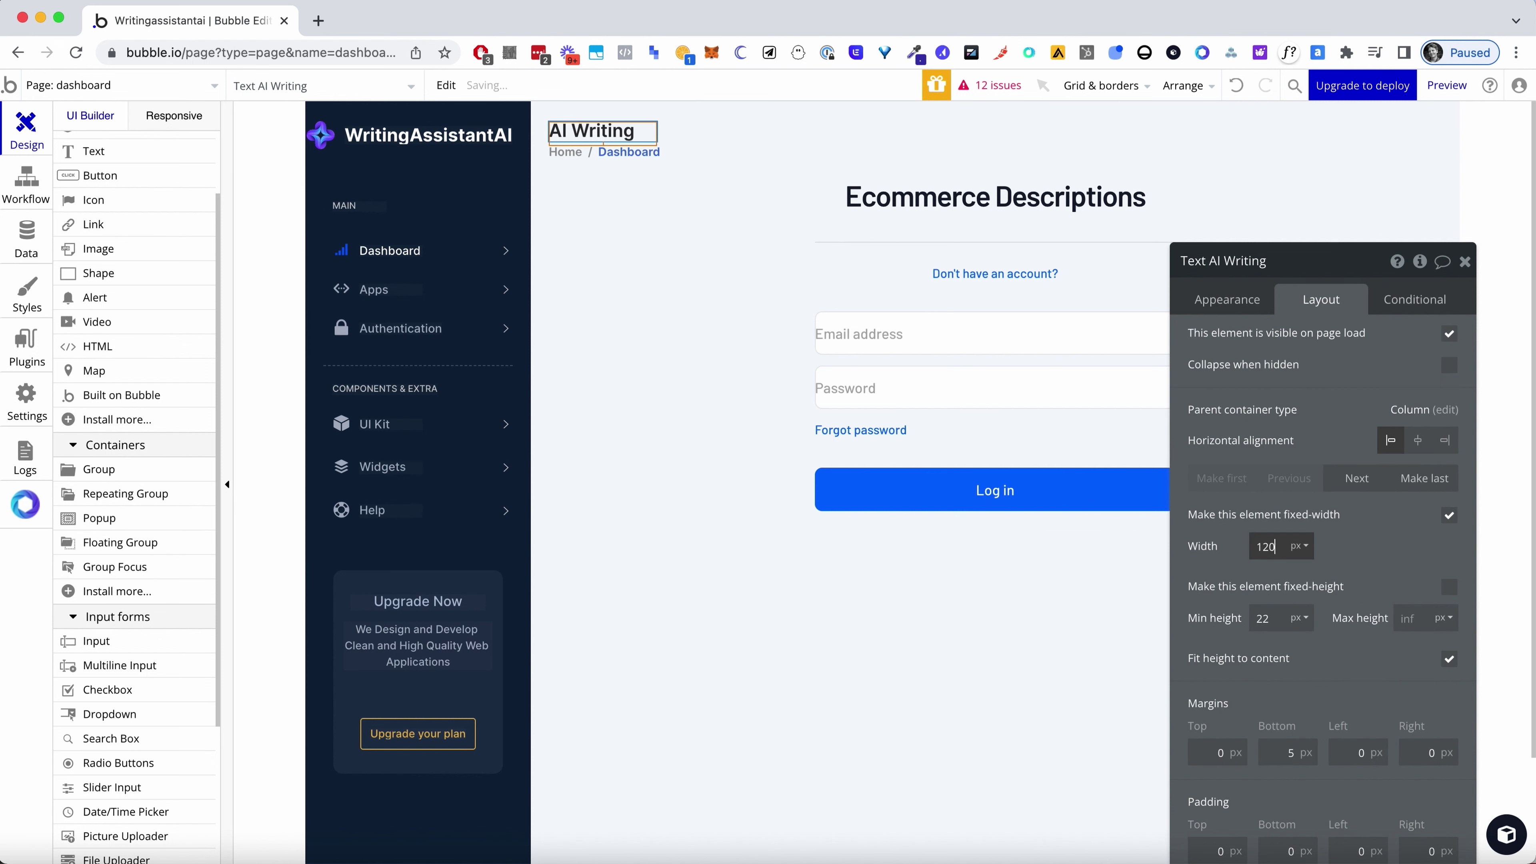
pyautogui.click(637, 216)
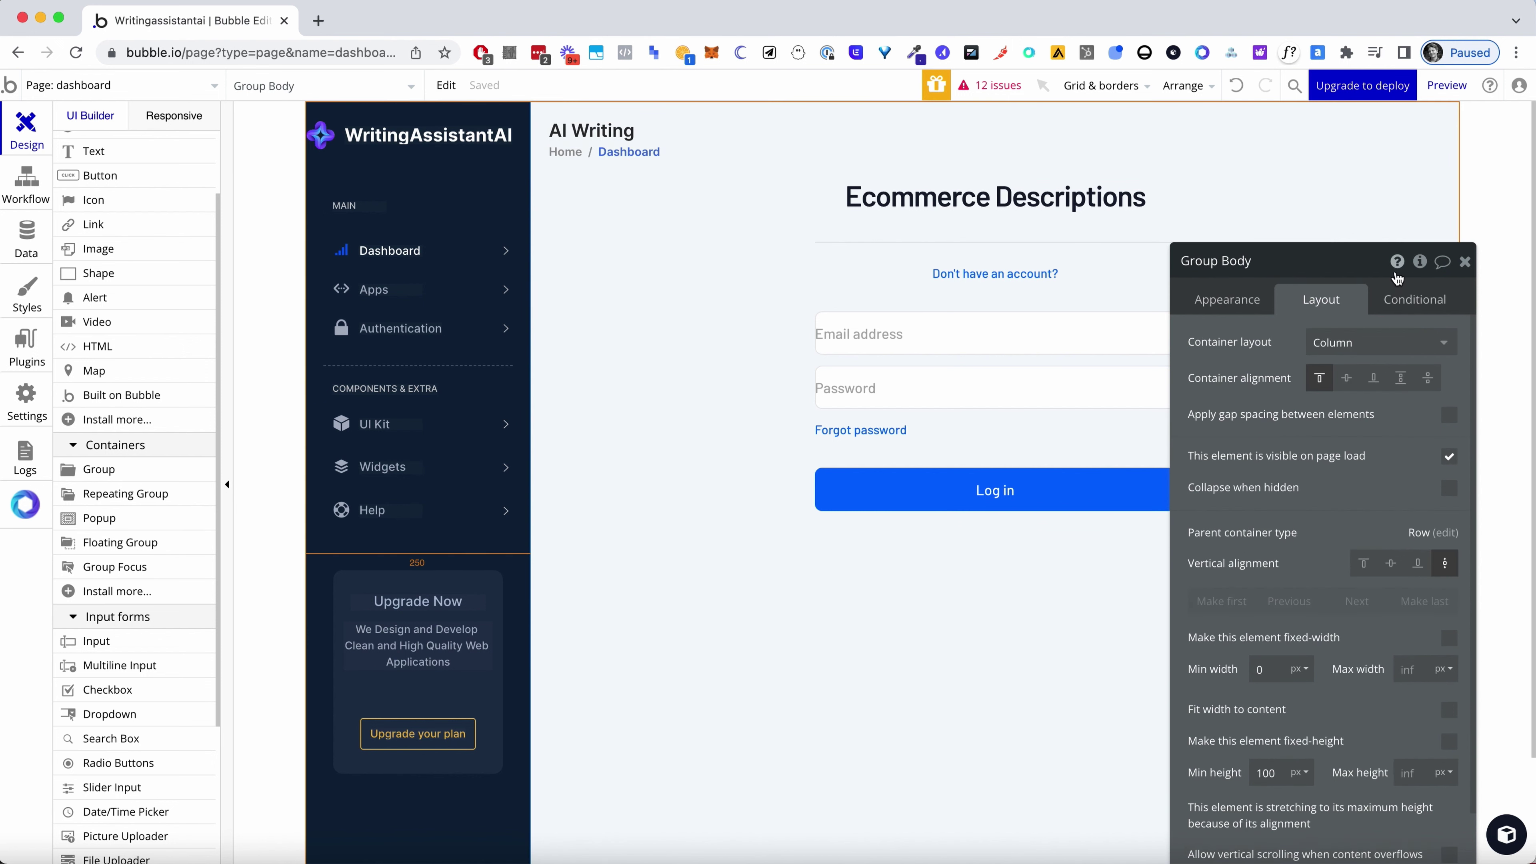
pyautogui.click(1465, 261)
pyautogui.click(1483, 262)
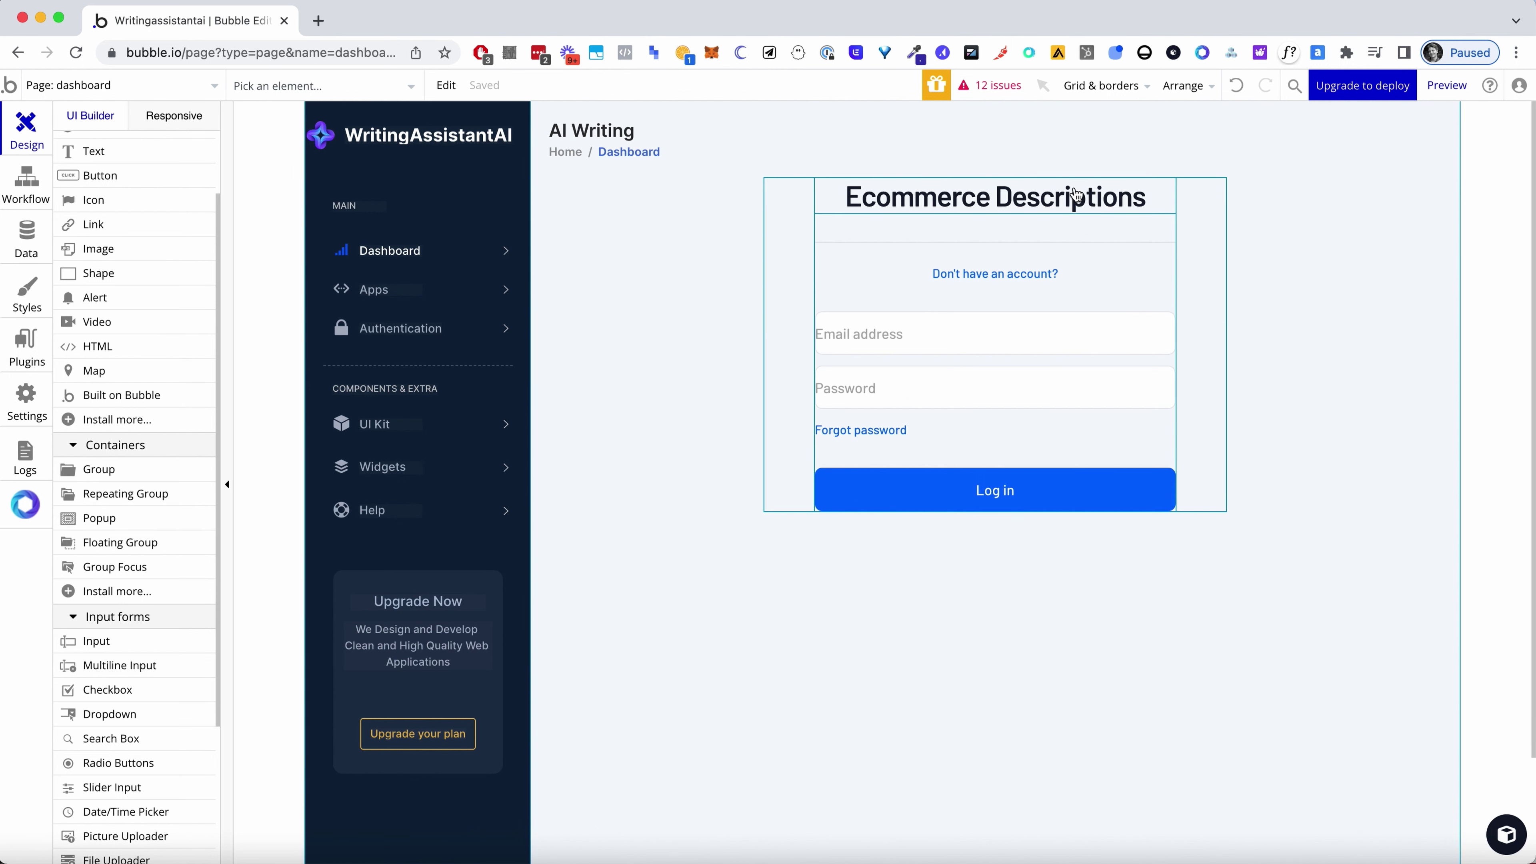
# Delete the "Don't have an account?" and "Forgot password" texts from the form
pyautogui.click(1072, 275)
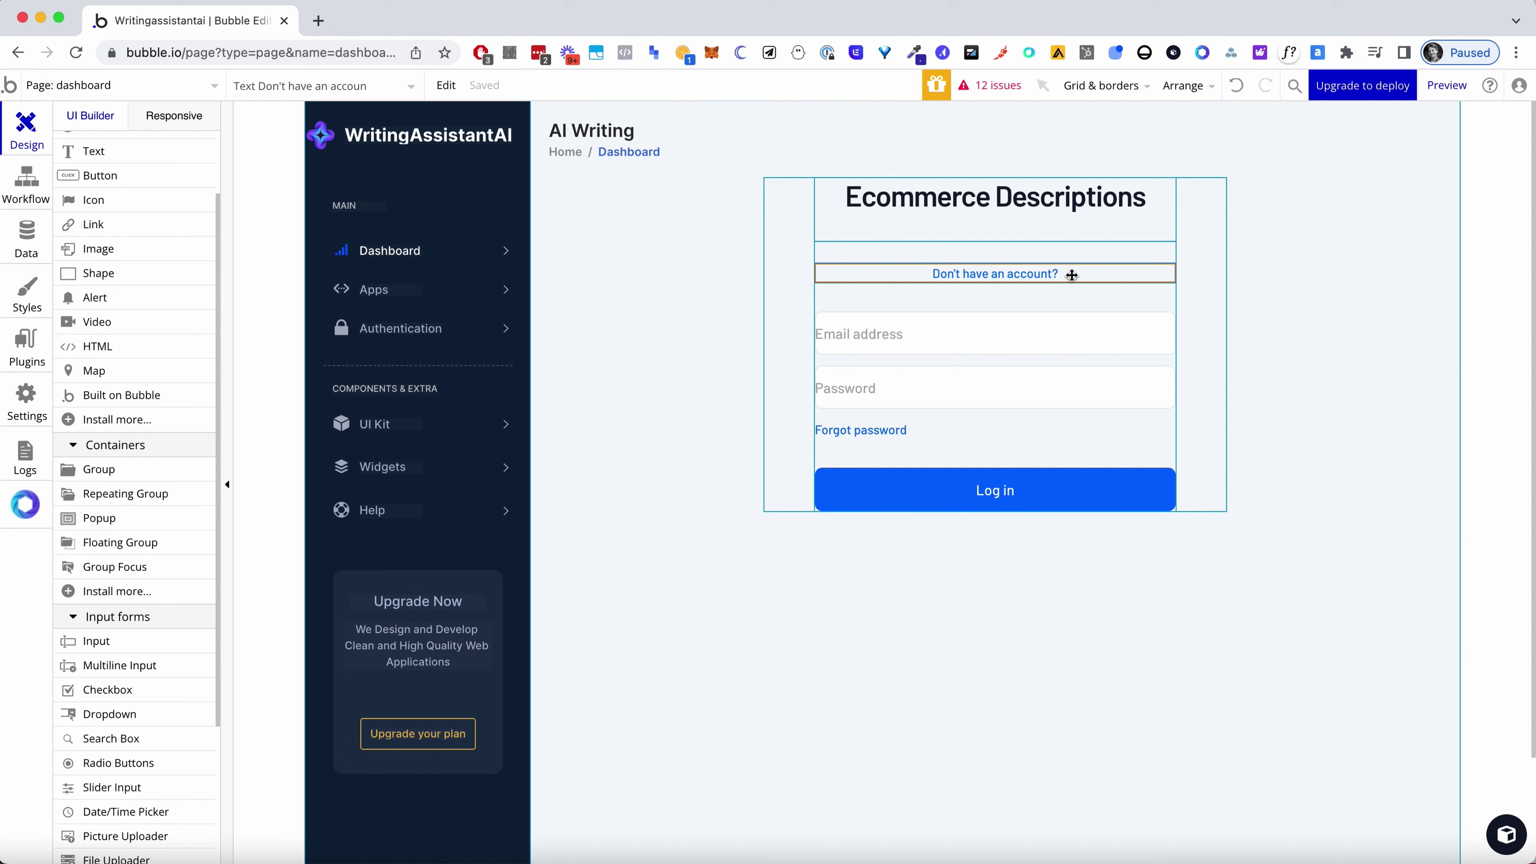
pyautogui.press('Delete')
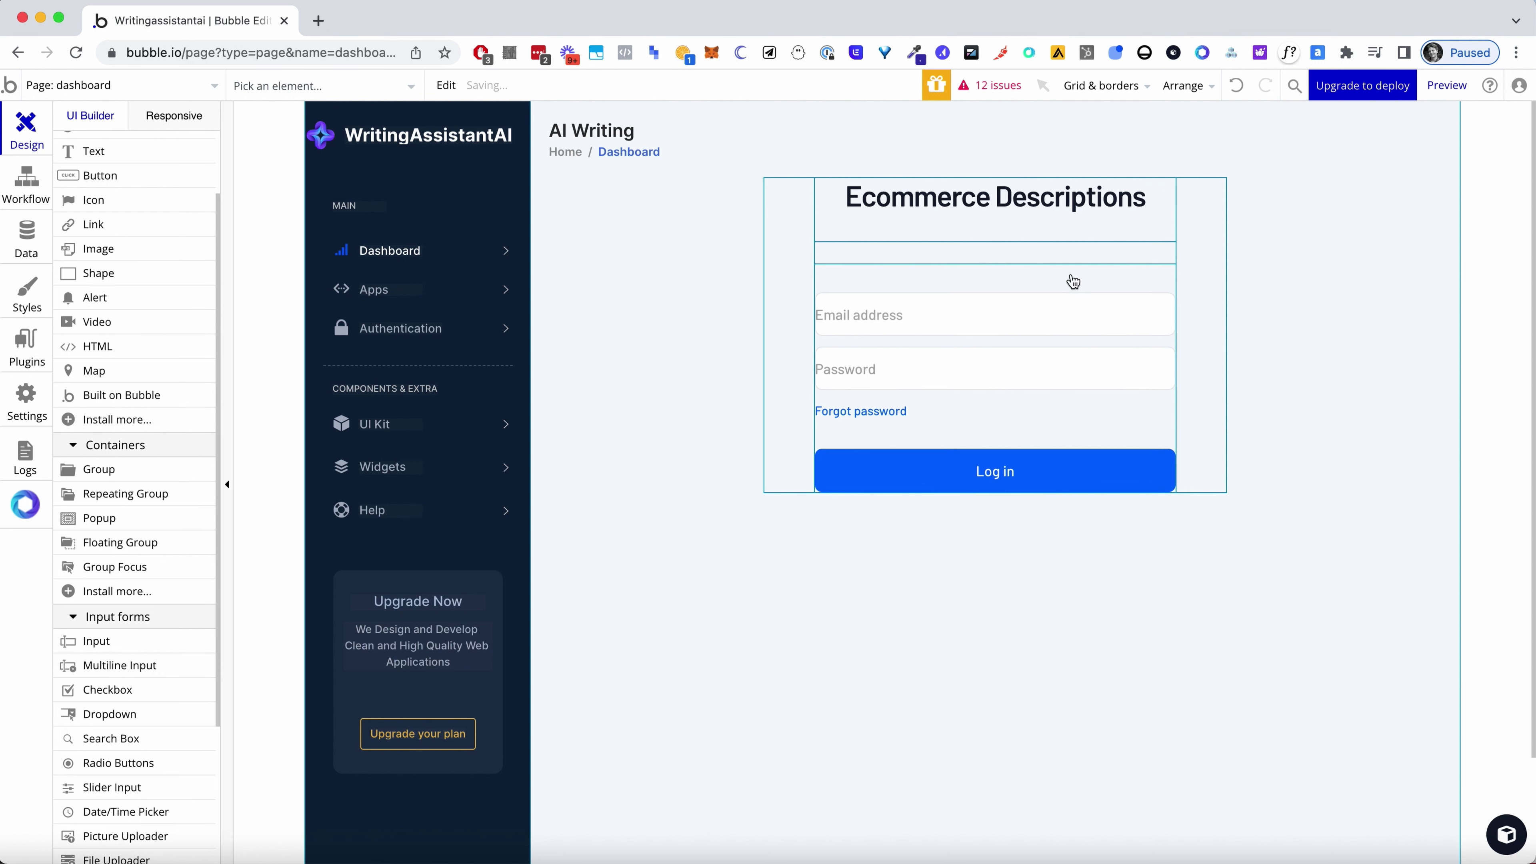
pyautogui.click(909, 412)
pyautogui.press('Delete')
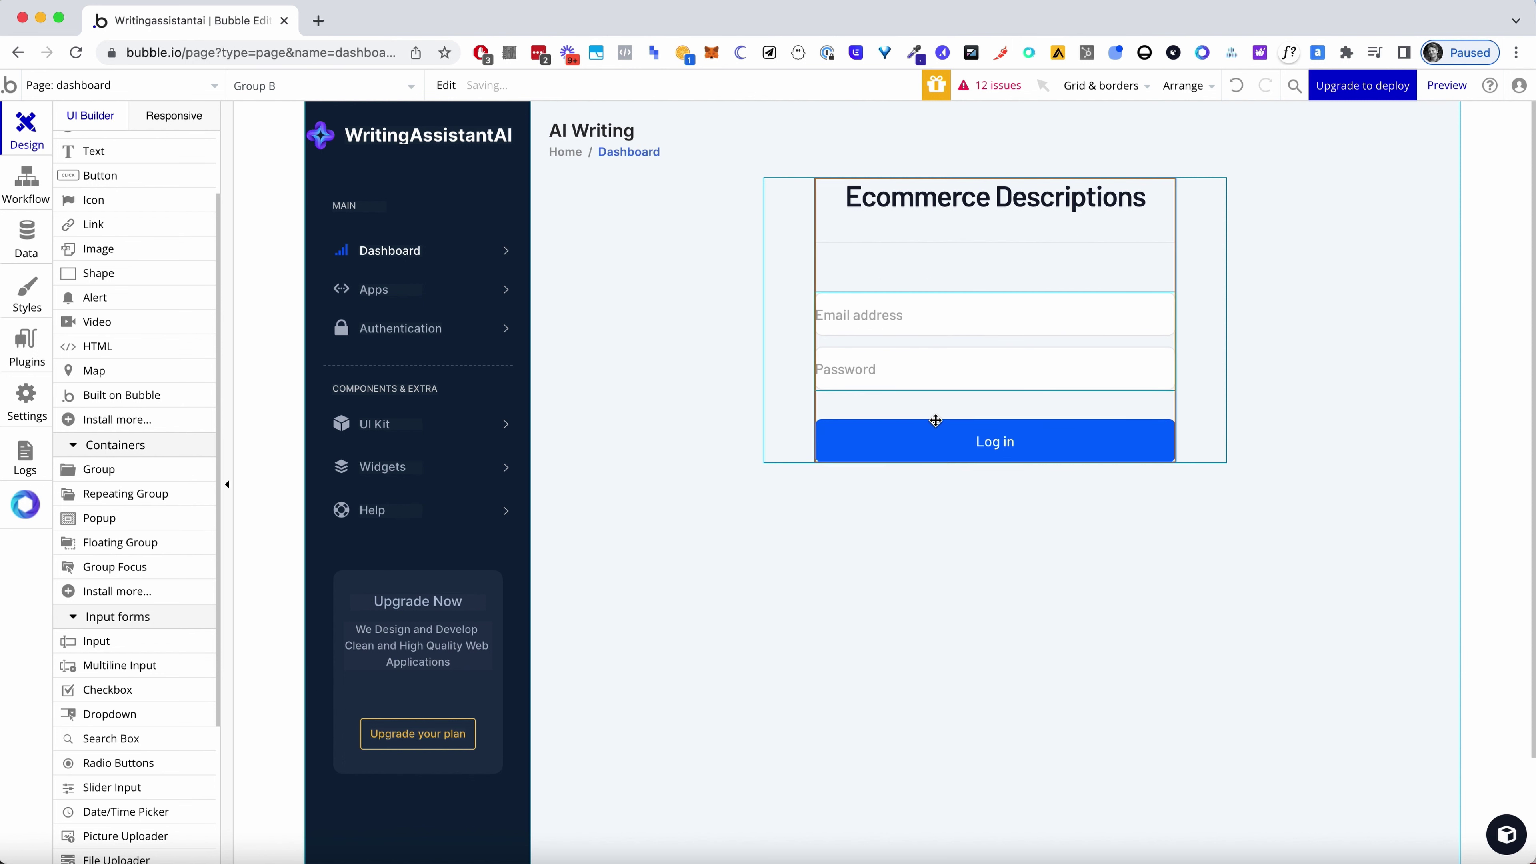
# Change the "Log in" button's label to "Generate Descriptions"
pyautogui.click(947, 441)
pyautogui.doubleClick(947, 441)
pyautogui.write('Generate Descriptions')
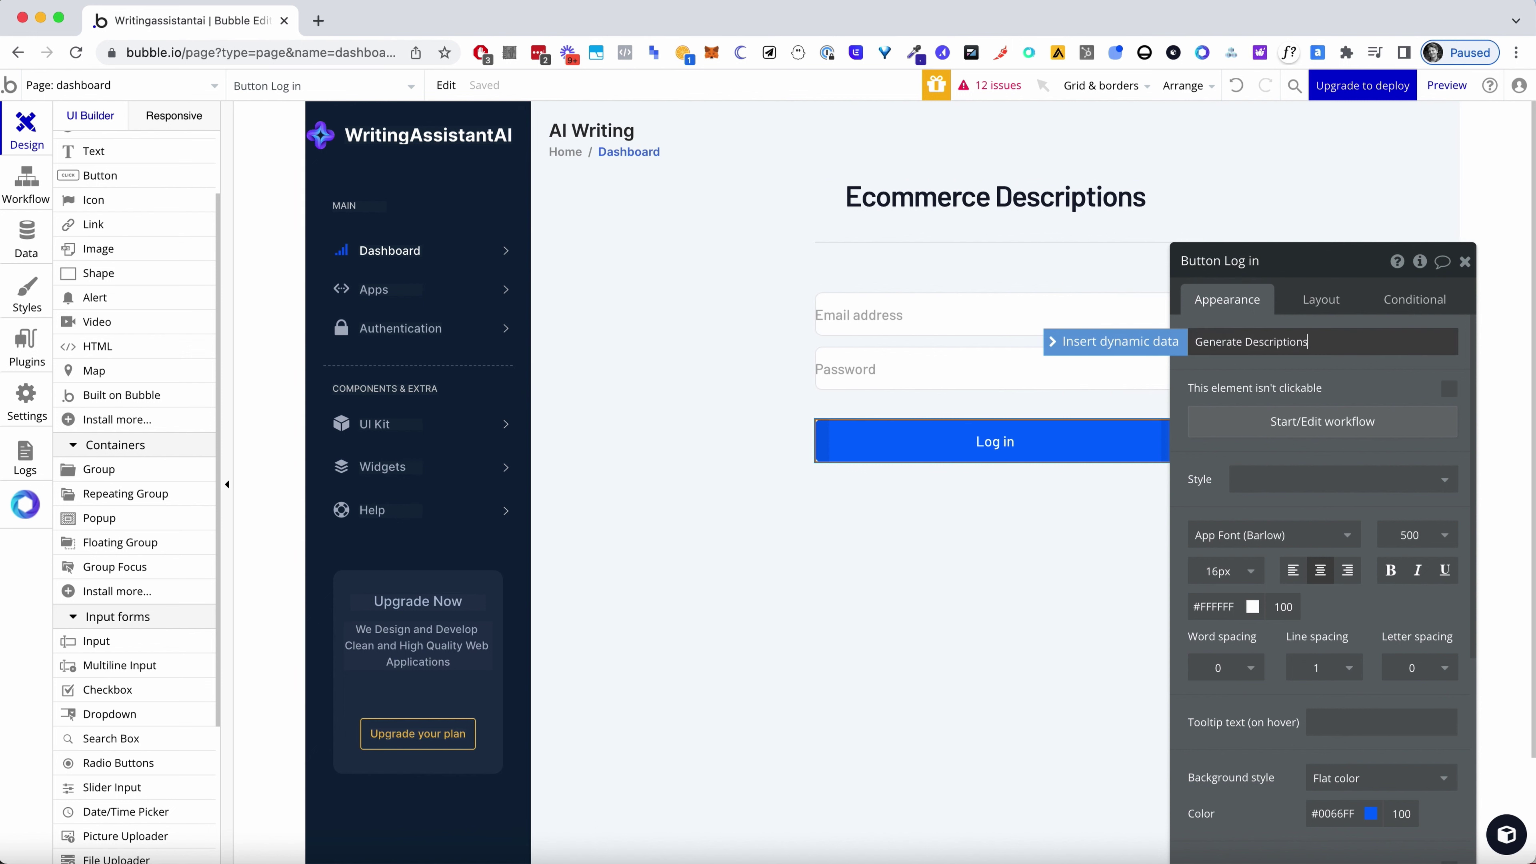
pyautogui.click(1466, 260)
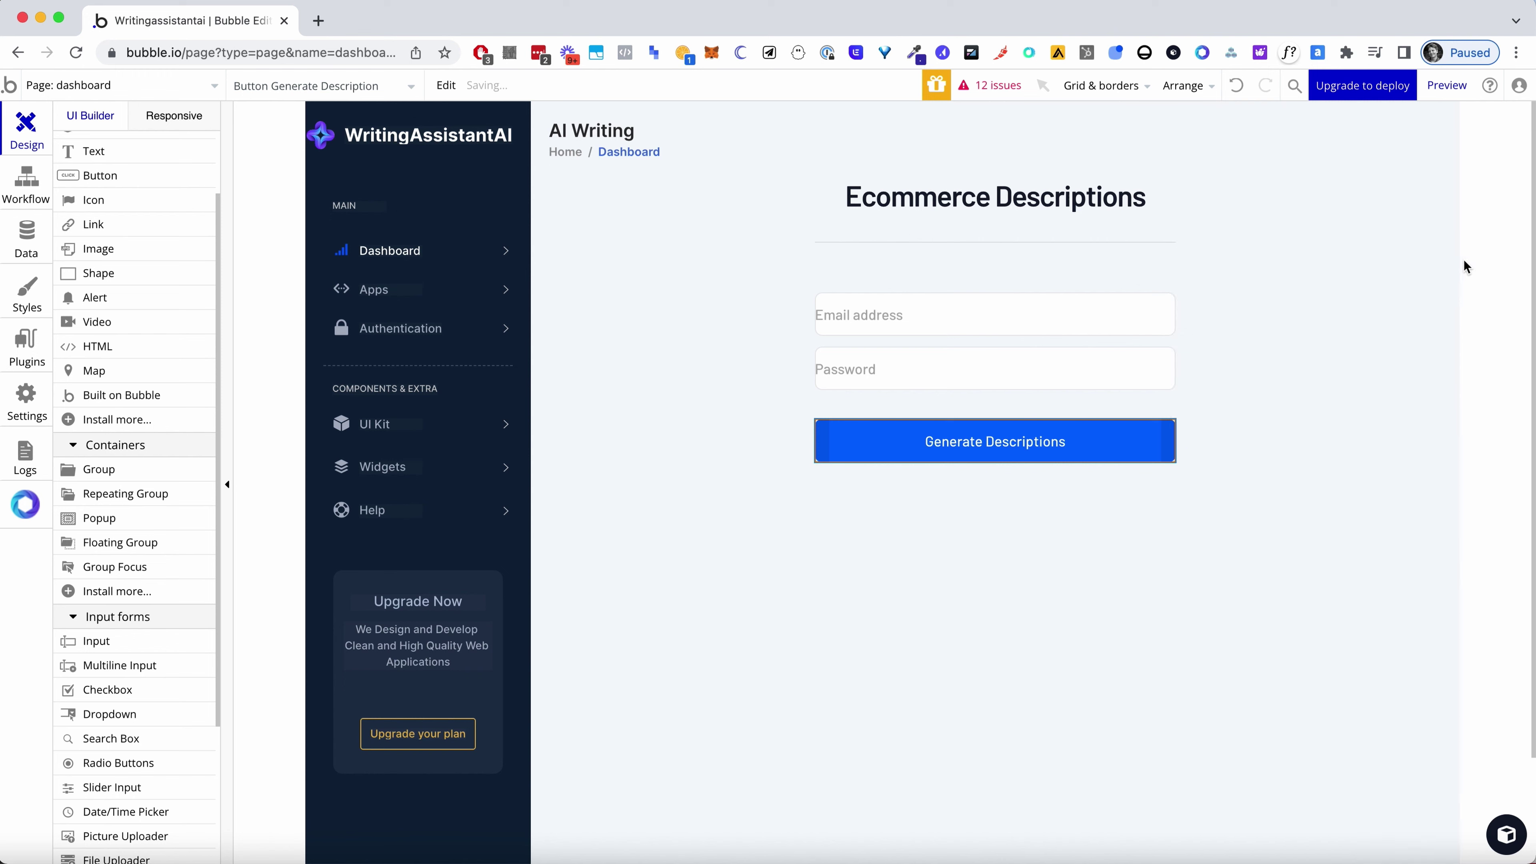
# Check the field list in the notes and add a multiline input between the password field and the "Generate Descriptions" button
pyautogui.press('super+Tab')
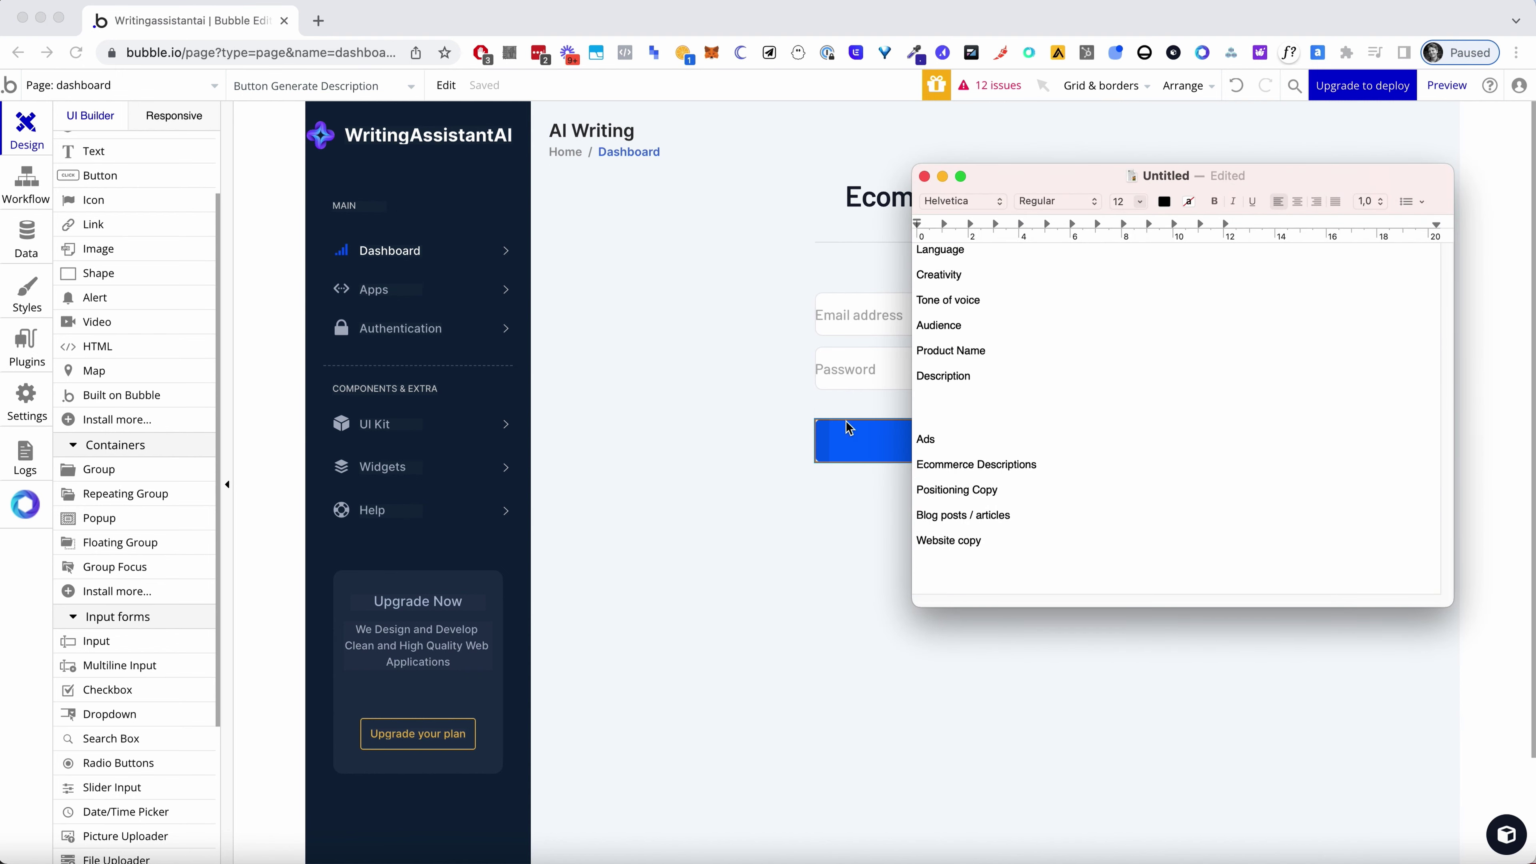
pyautogui.click(851, 386)
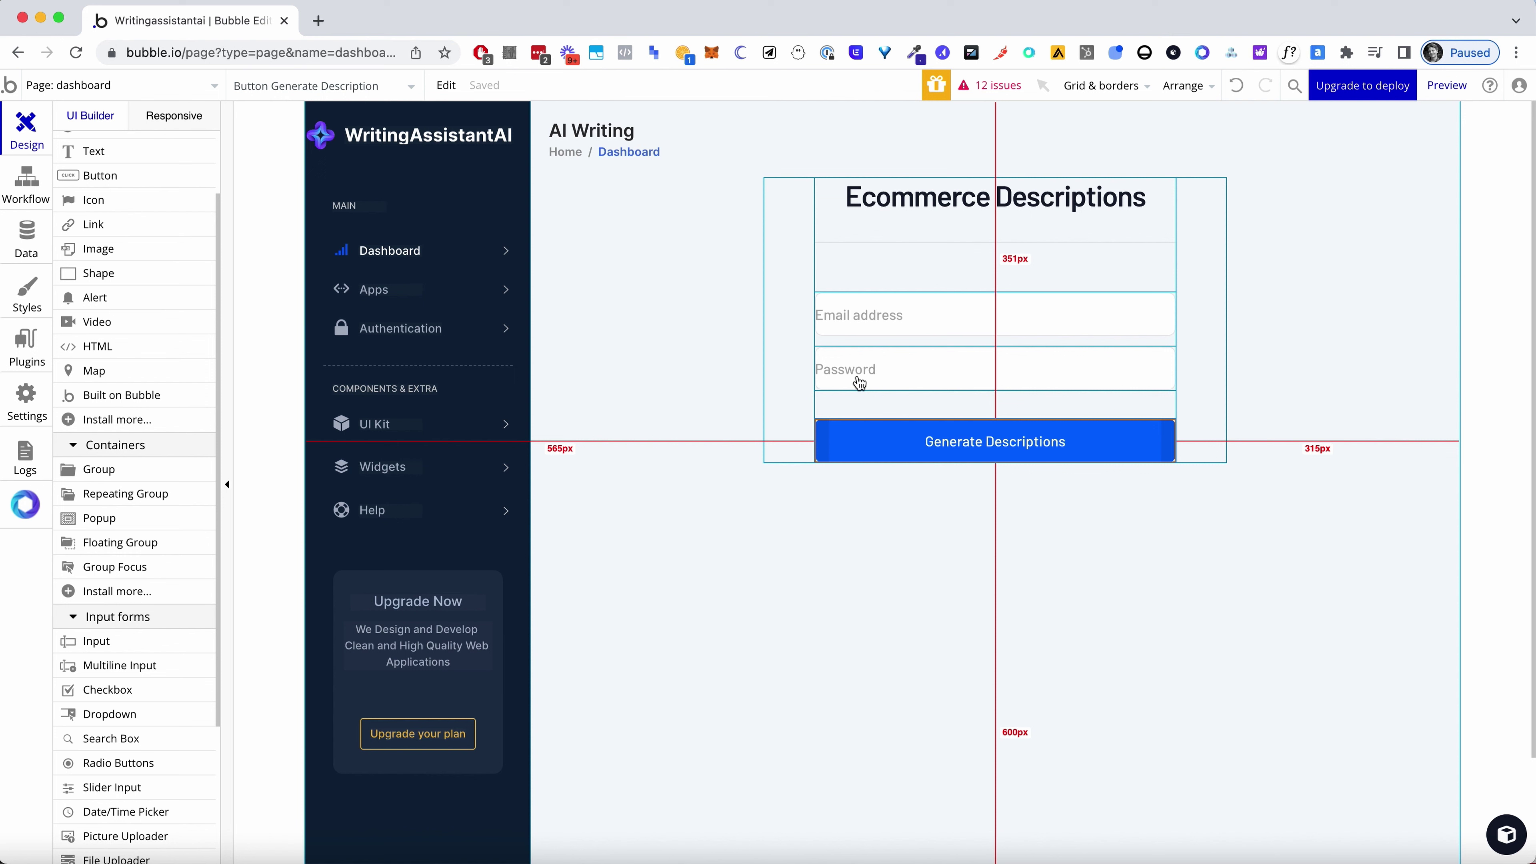
pyautogui.click(789, 405)
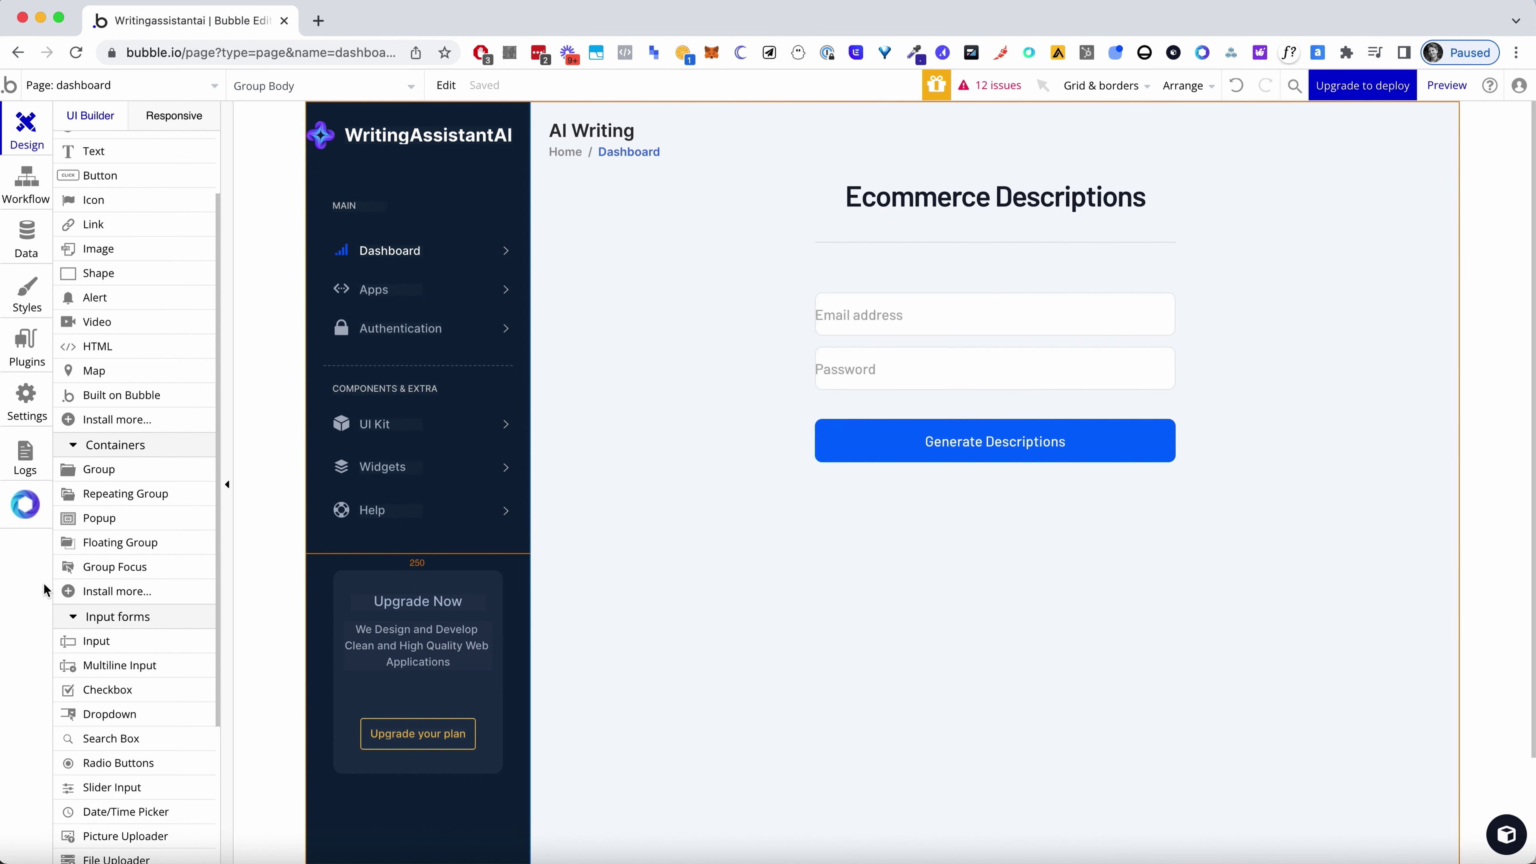
pyautogui.scroll(-2, 113, 593)
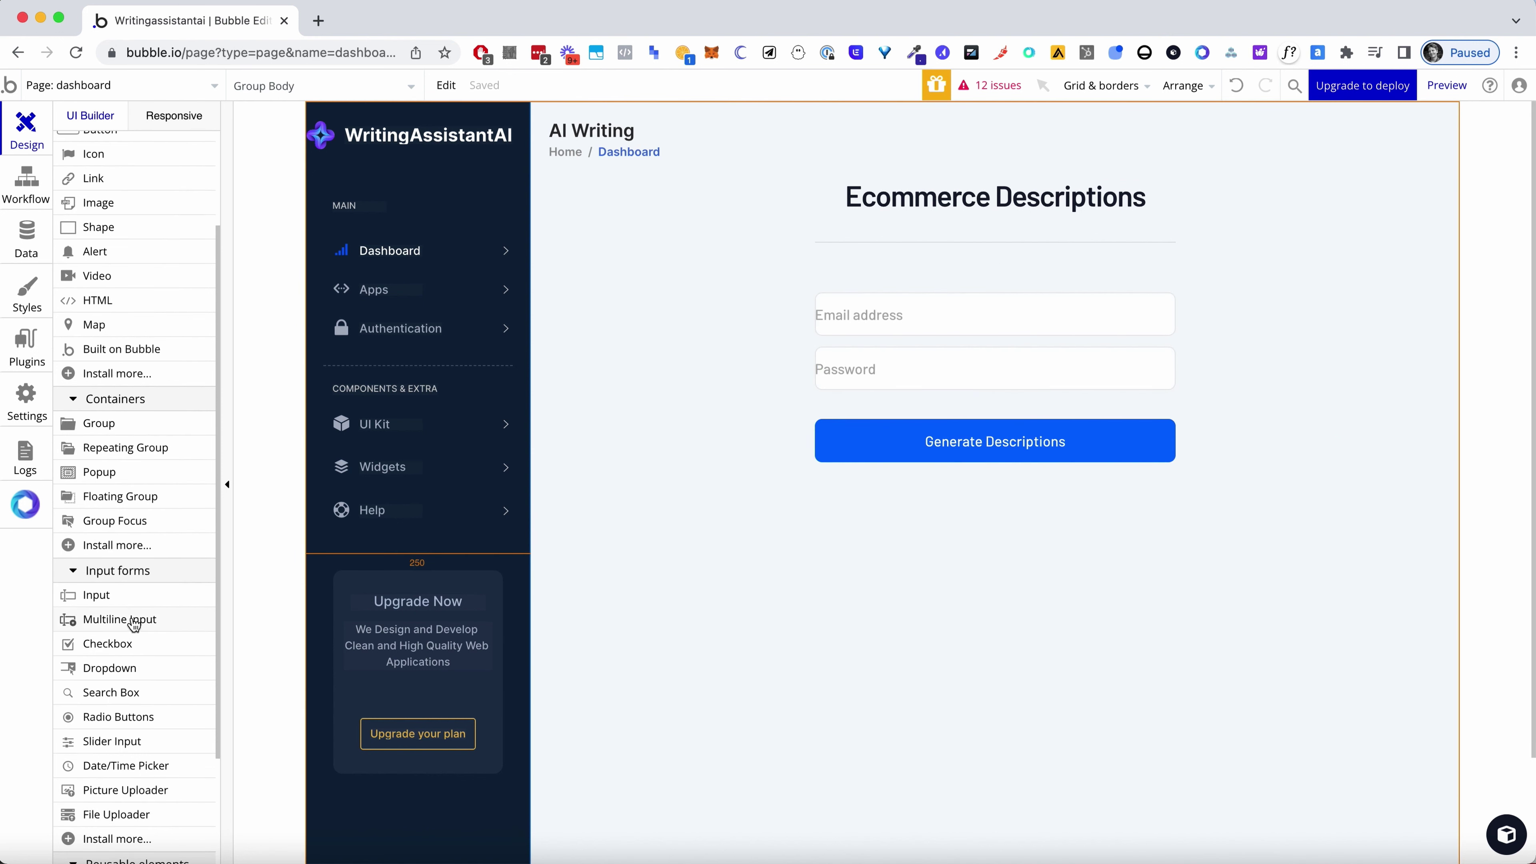
pyautogui.moveTo(135, 625); pyautogui.dragTo(923, 390)
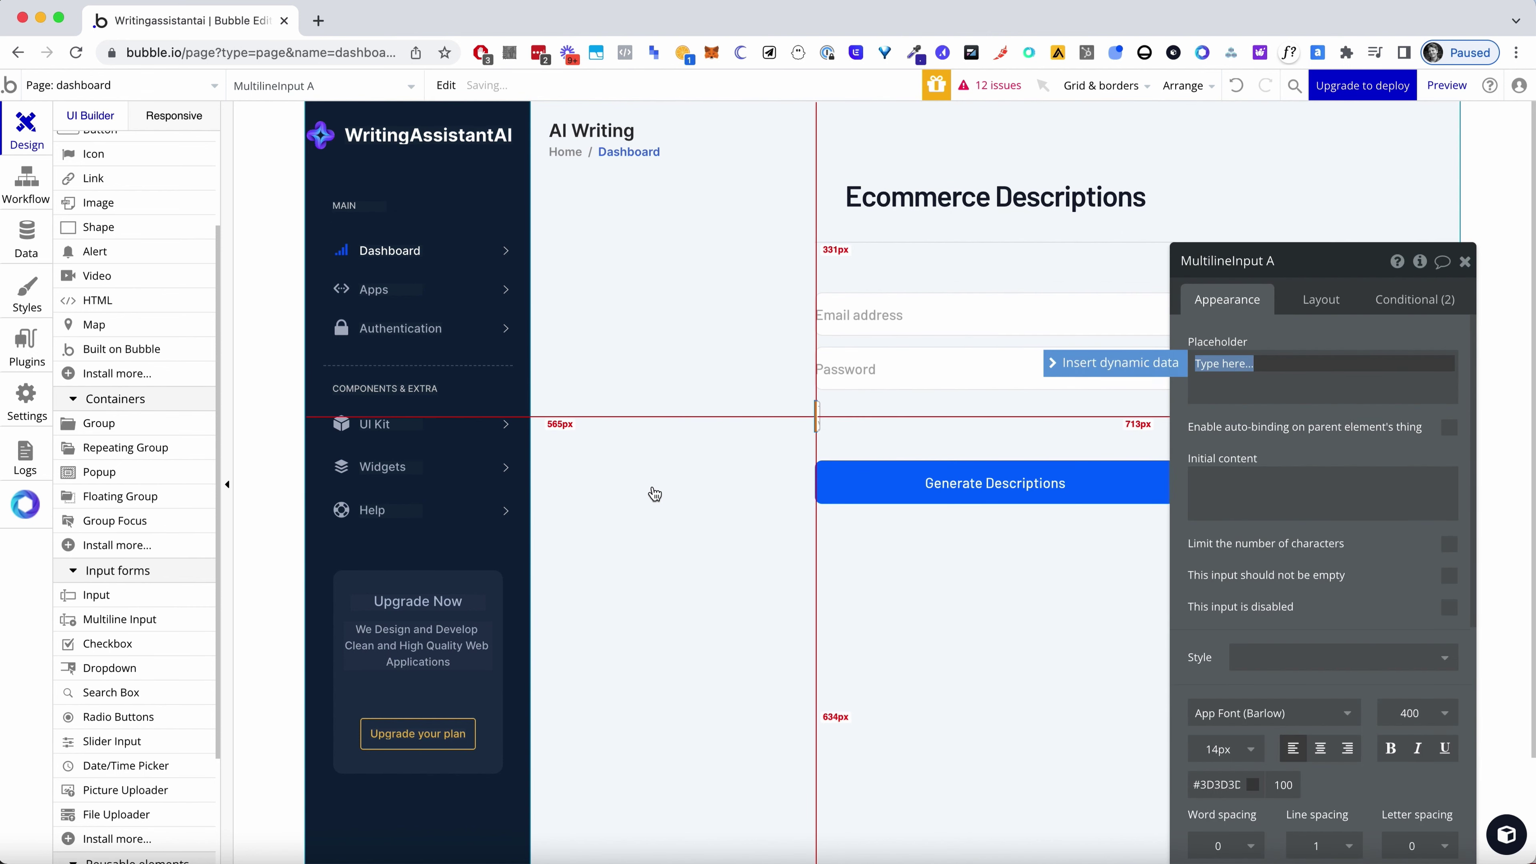
# Set the new multiline input's fixed width to 120 px
pyautogui.click(1321, 300)
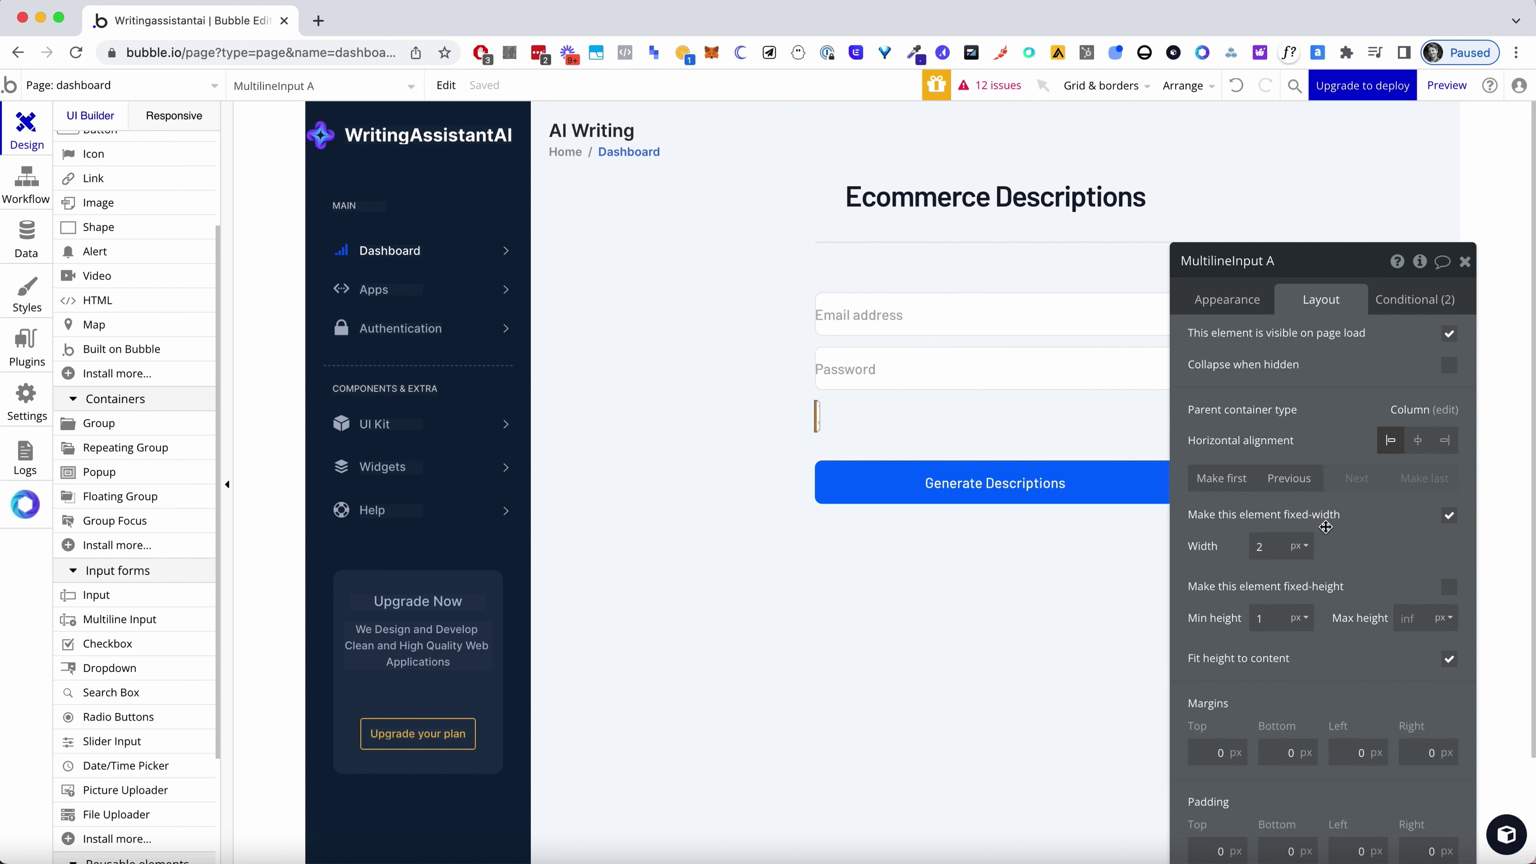
pyautogui.doubleClick(1268, 548)
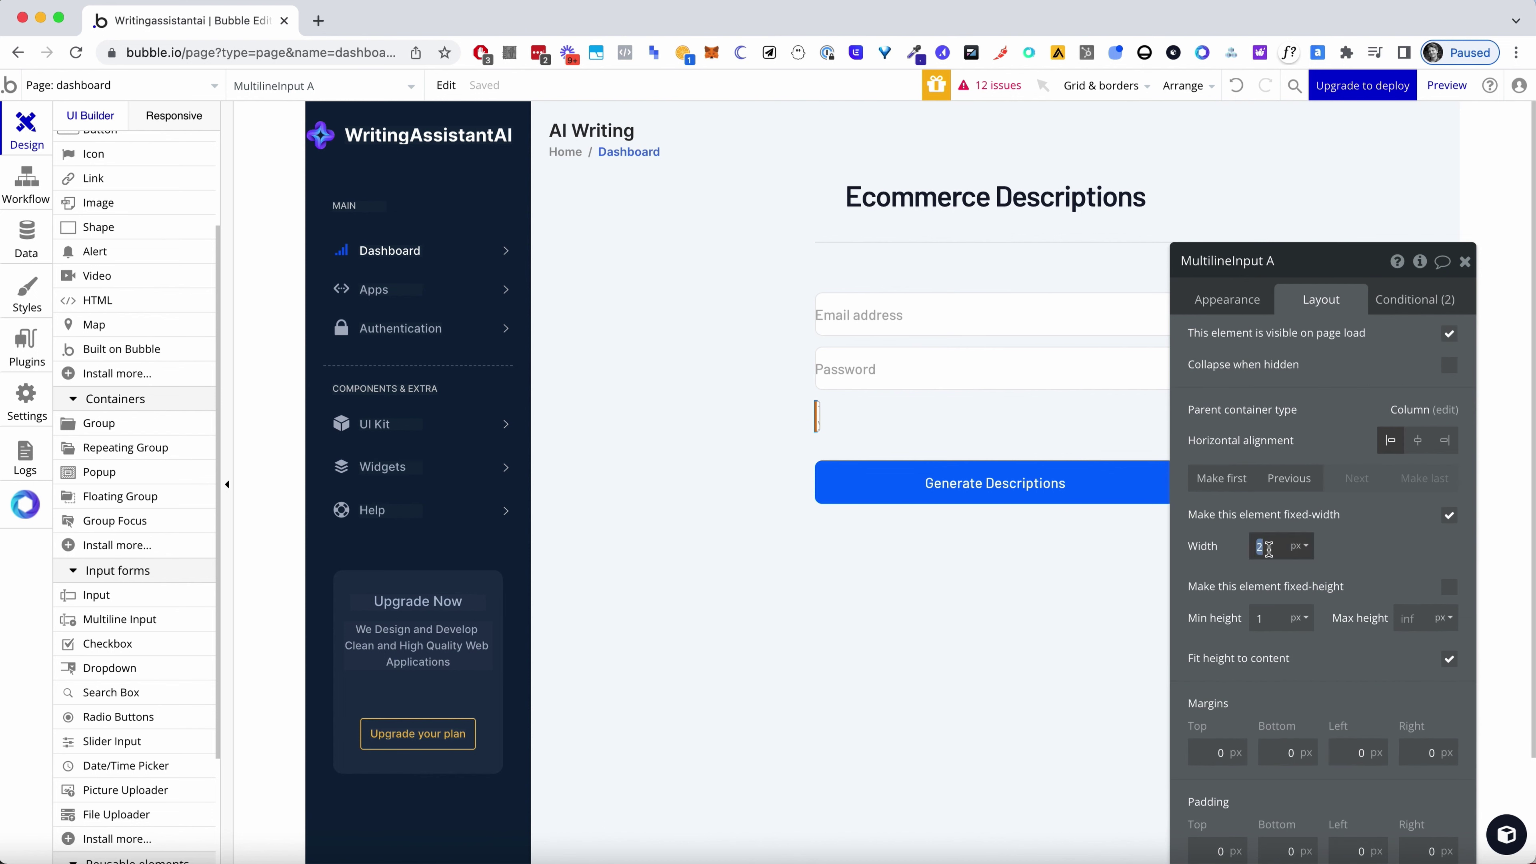
pyautogui.write('120')
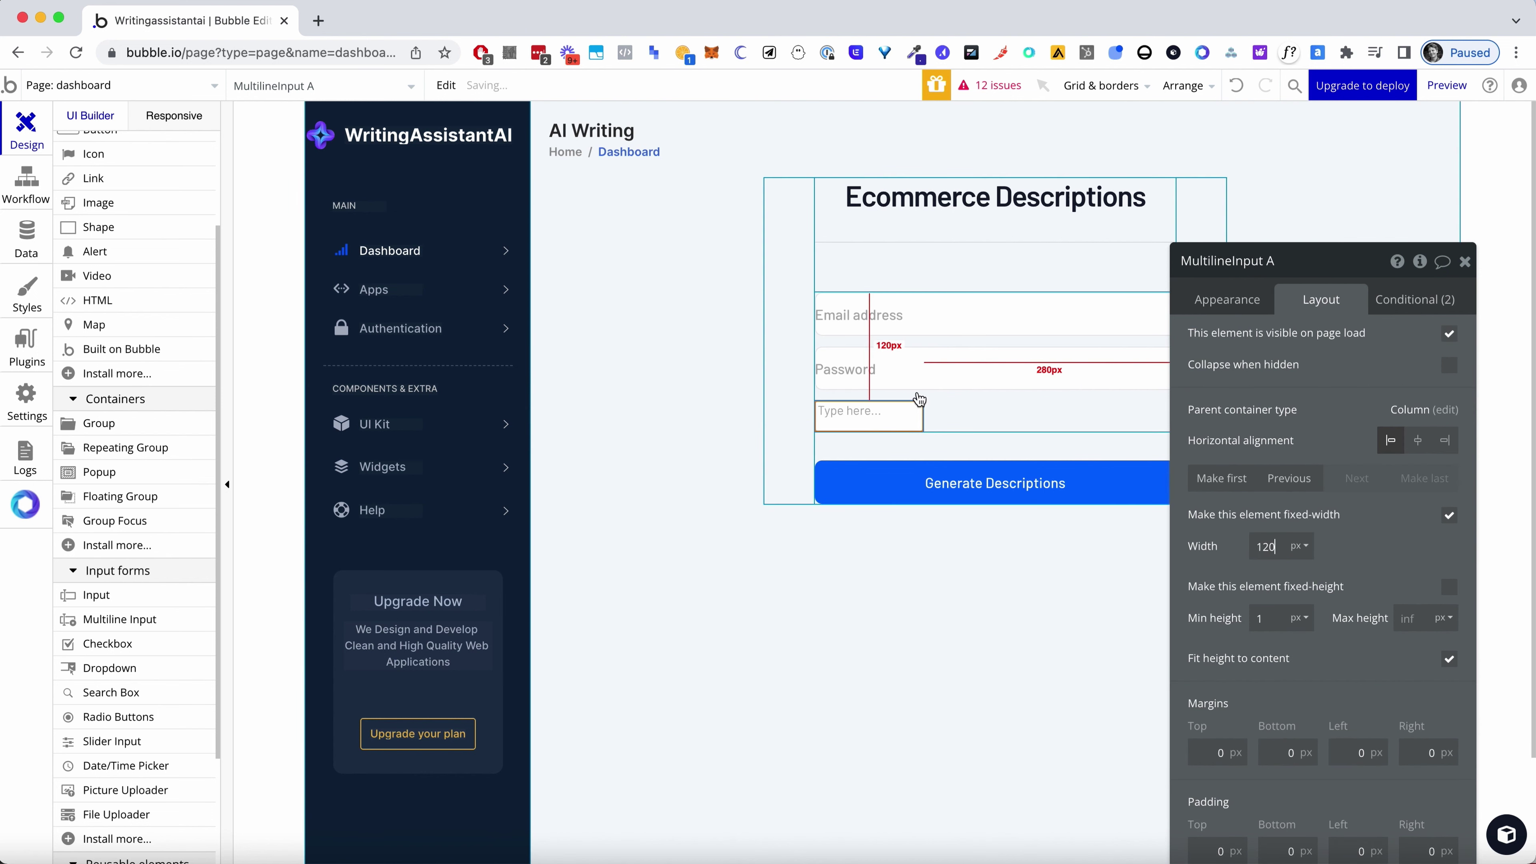
# Copy the Password input's formatting and paste it onto the multiline input below it
pyautogui.rightClick(952, 369)
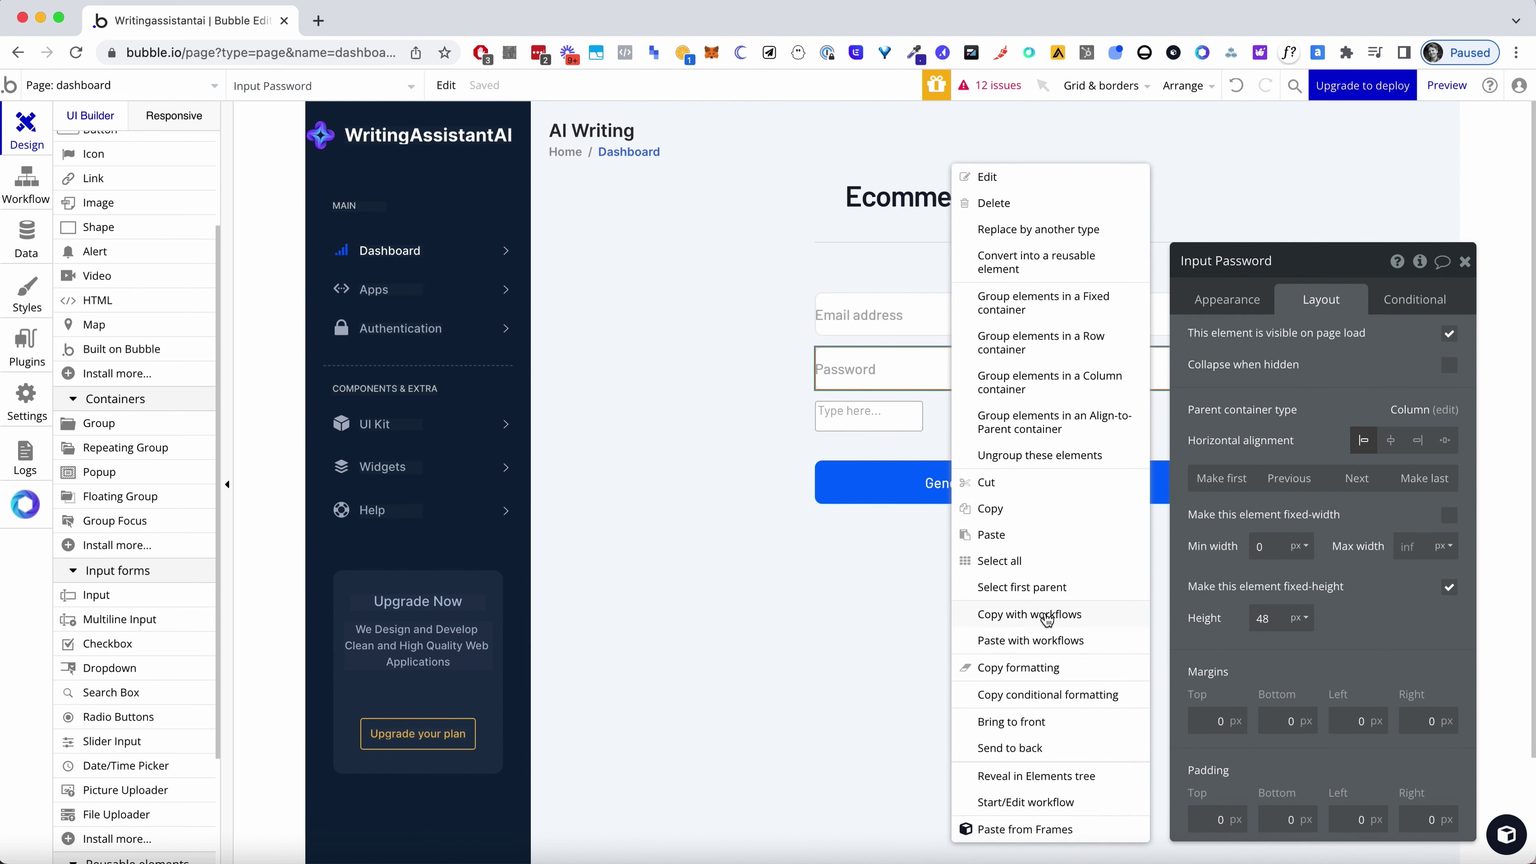
pyautogui.click(1042, 666)
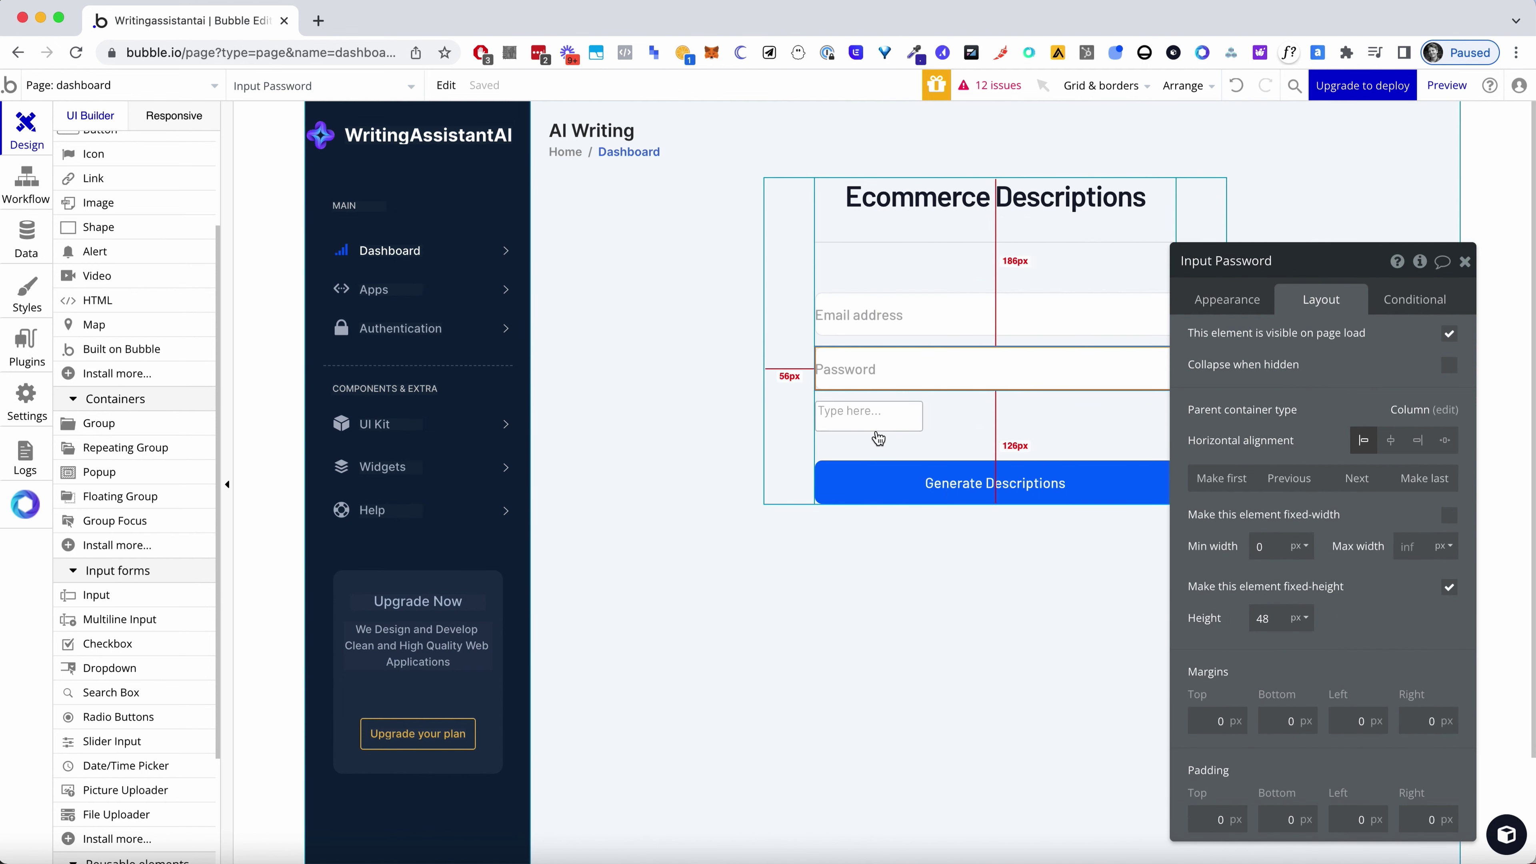
pyautogui.rightClick(883, 417)
pyautogui.click(962, 667)
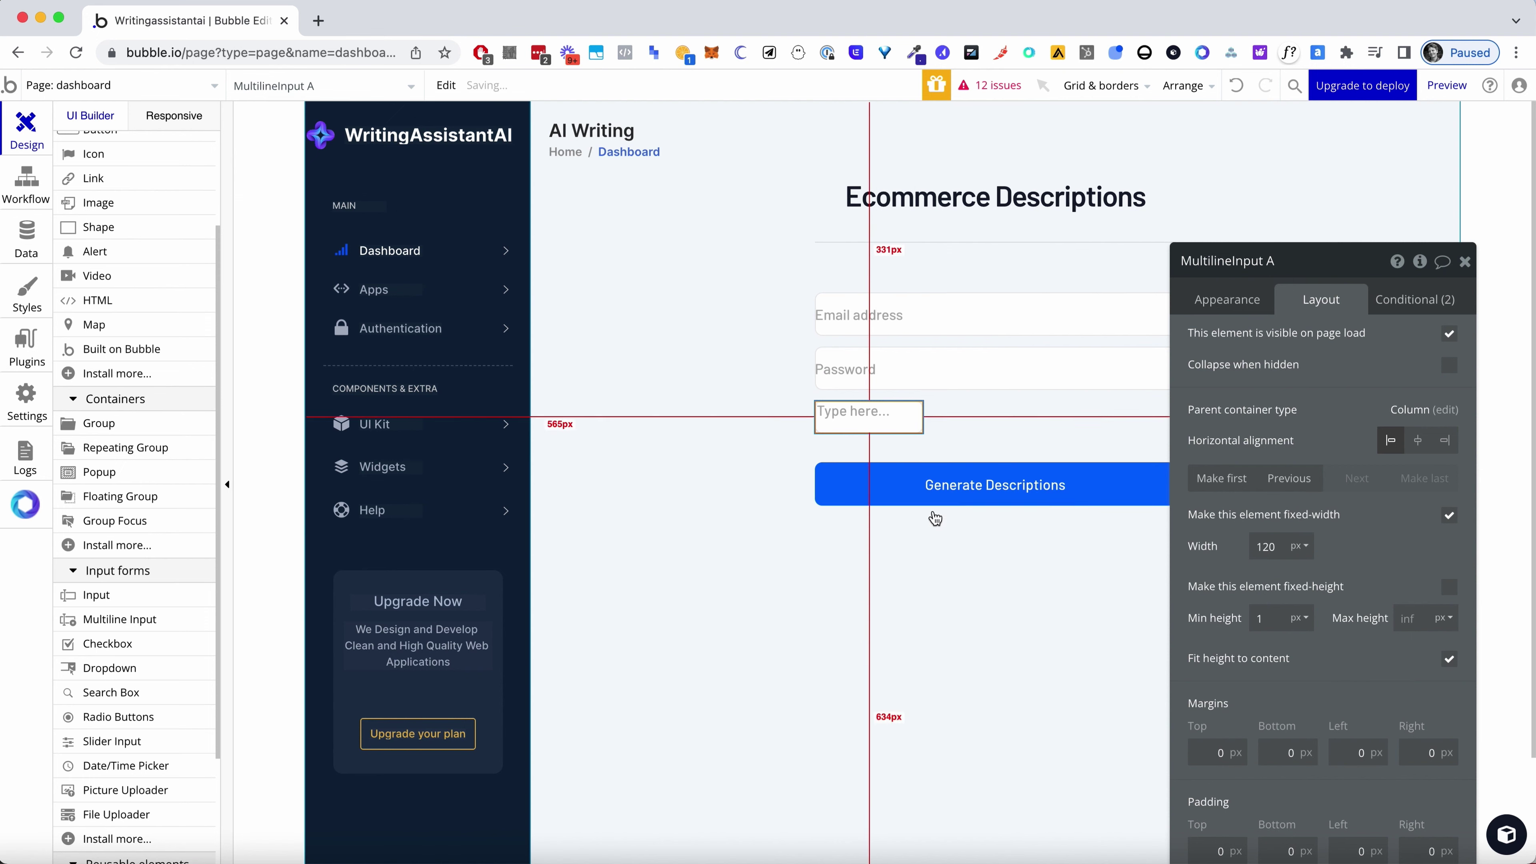
# Try to carry over the Password input's conditional formatting to the multiline input and paste the copied formatting again
pyautogui.rightClick(915, 369)
pyautogui.click(995, 696)
pyautogui.rightClick(902, 426)
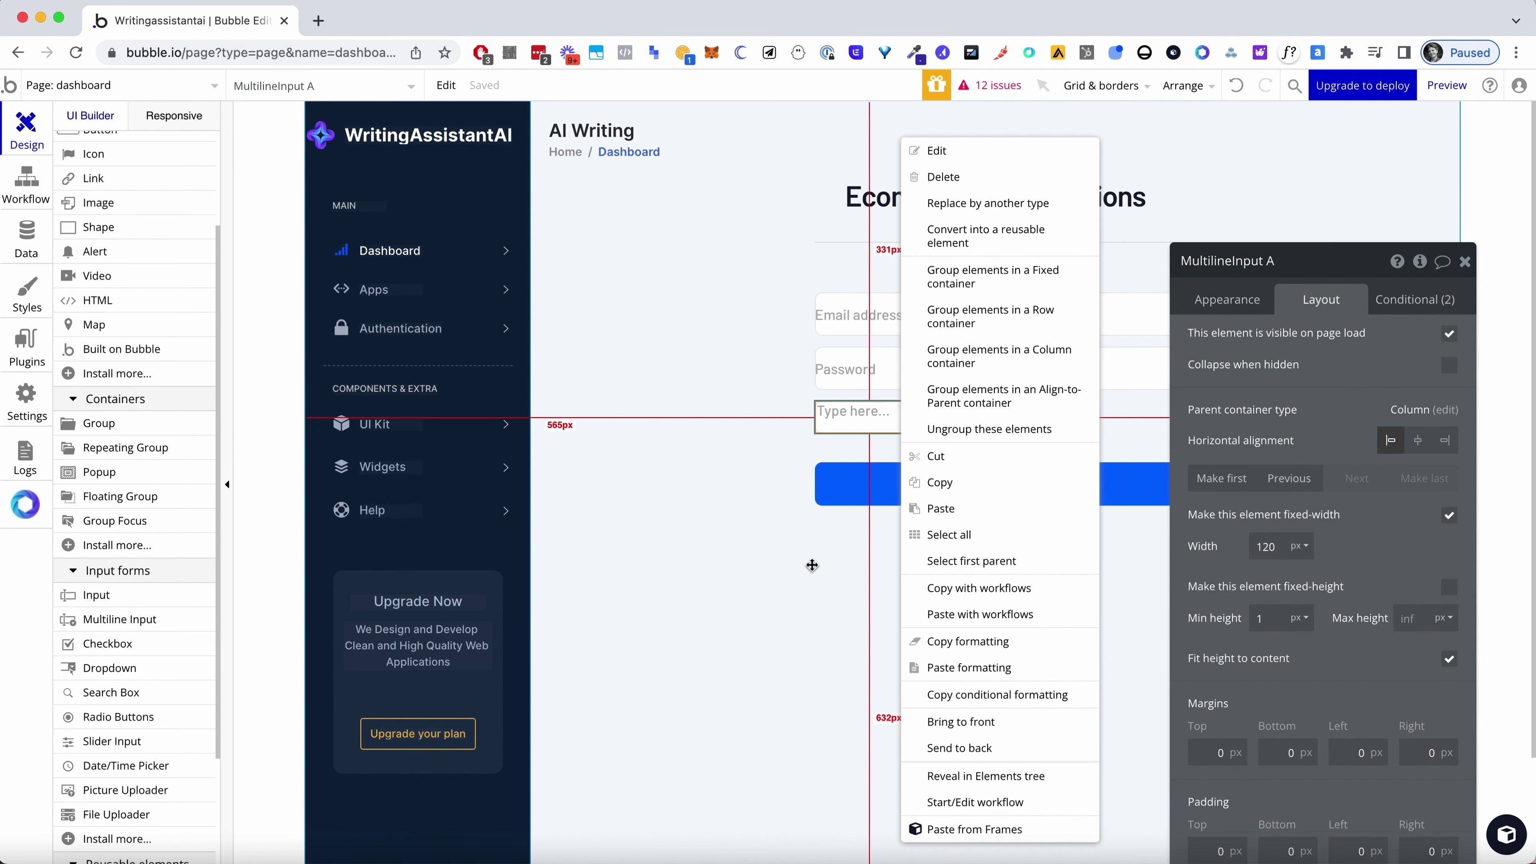
pyautogui.click(882, 361)
pyautogui.rightClick(882, 361)
pyautogui.click(962, 694)
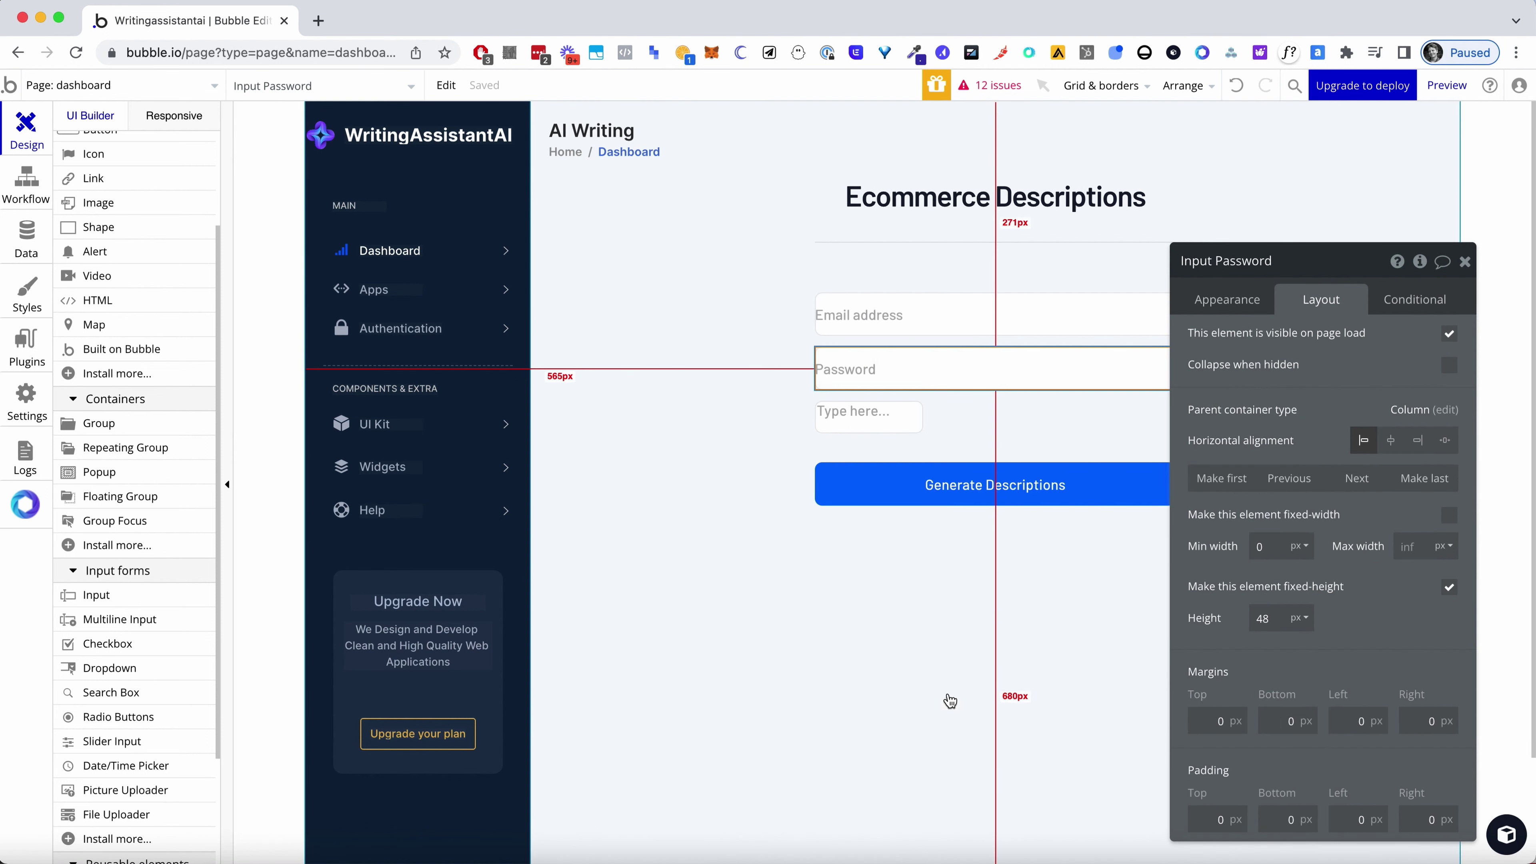
pyautogui.rightClick(875, 431)
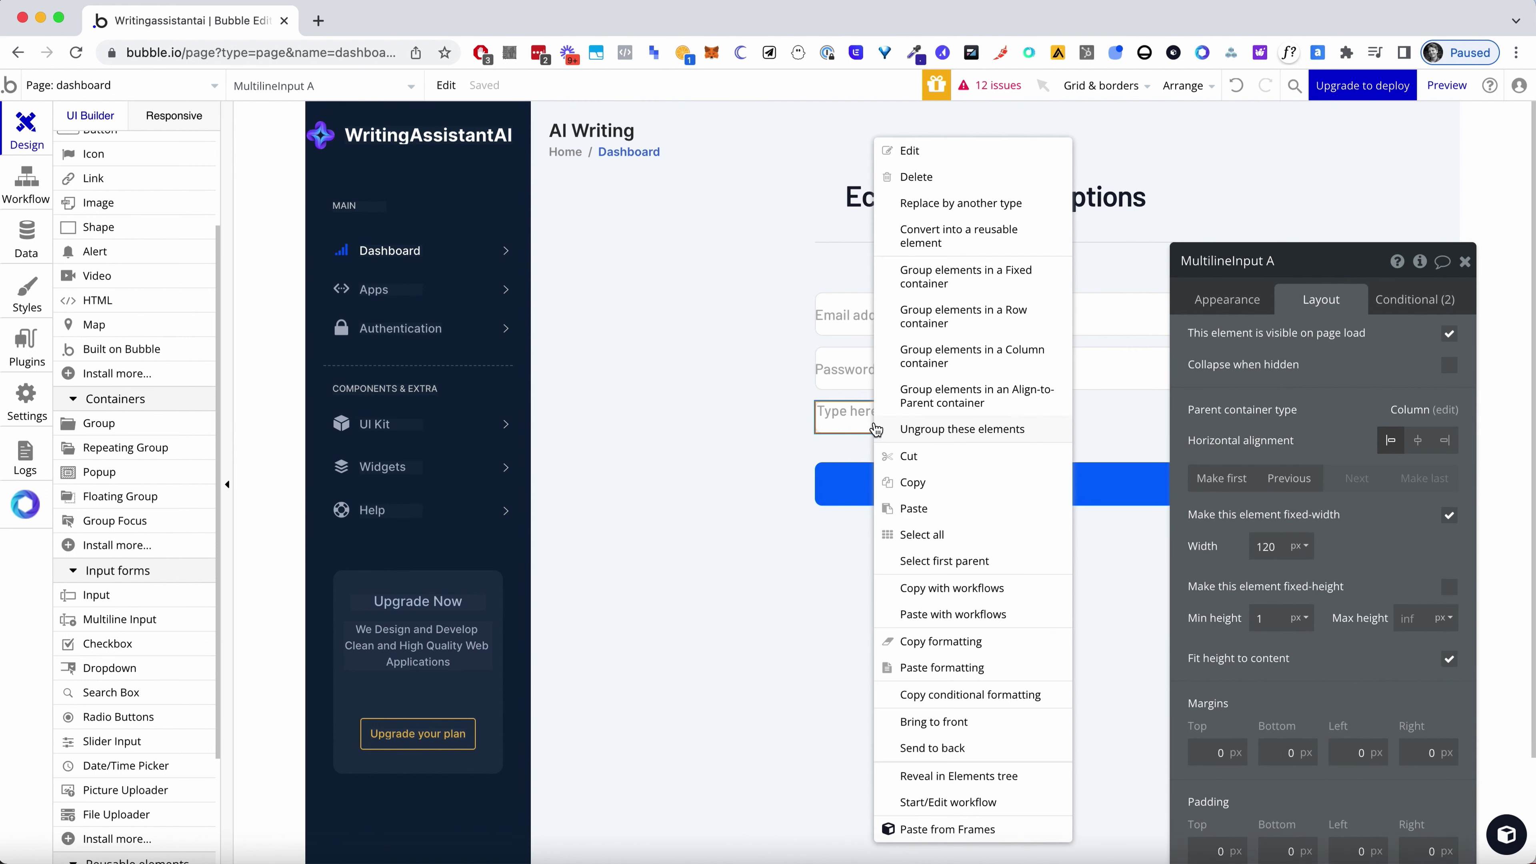
pyautogui.click(957, 670)
pyautogui.click(1465, 262)
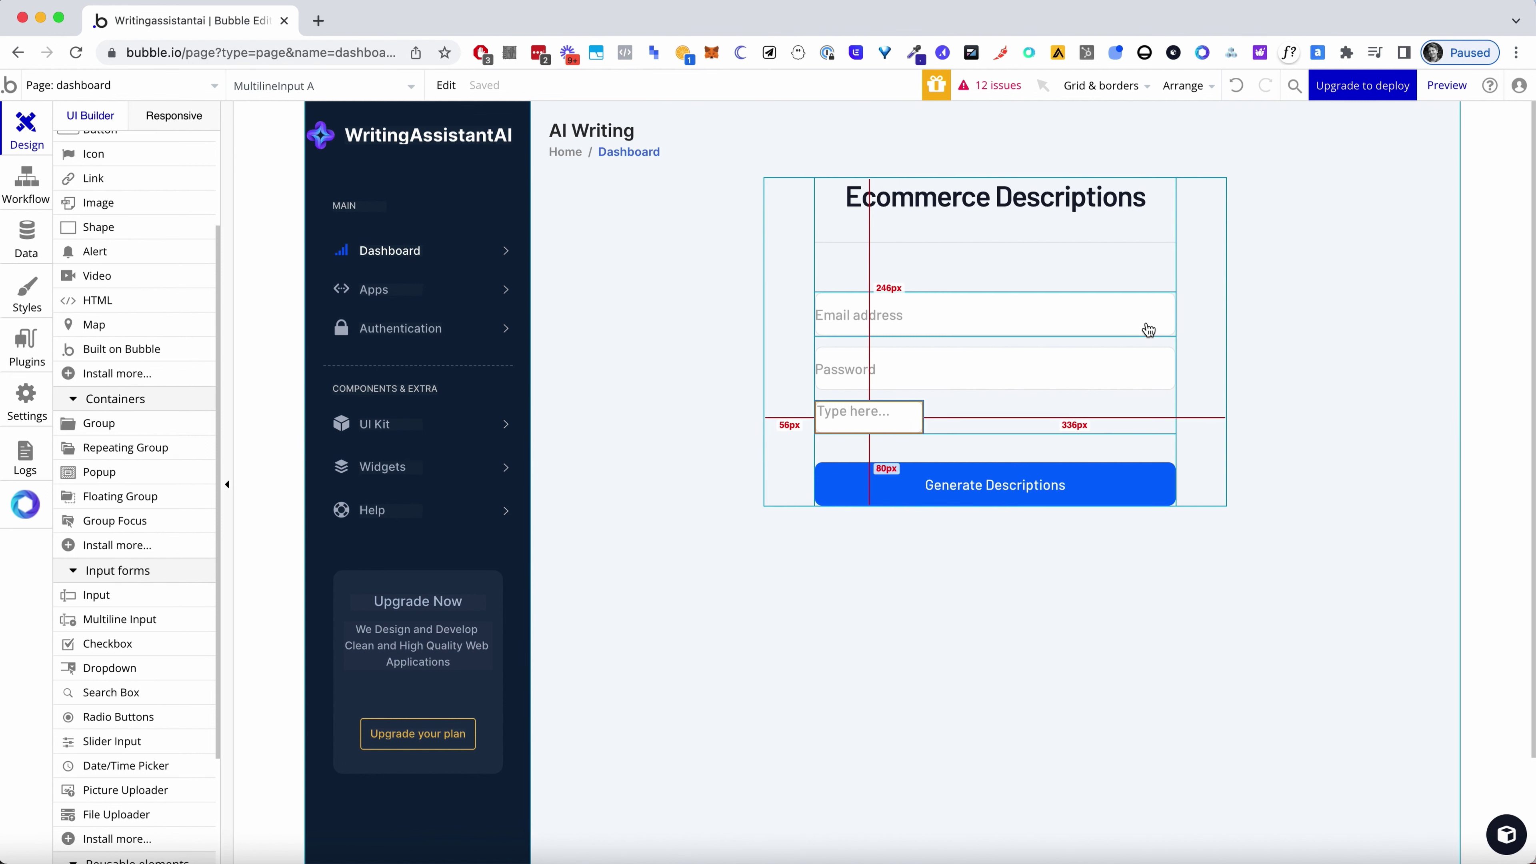
# Examine the Password input's appearance and layout settings, including its font, border, shadow, width and height
pyautogui.doubleClick(1097, 381)
pyautogui.scroll(-1, 1309, 554)
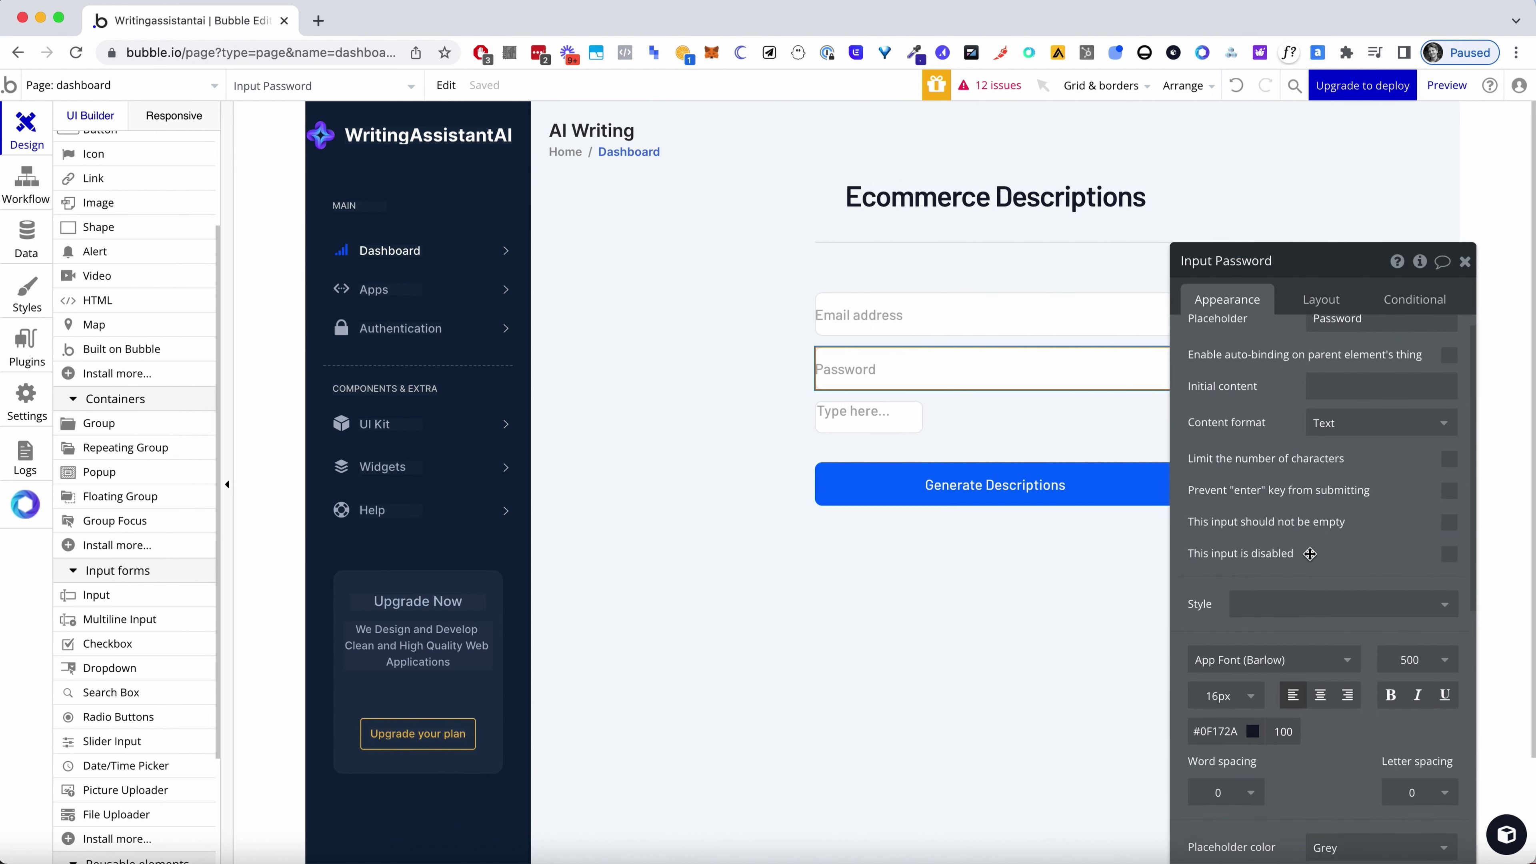
pyautogui.scroll(-5, 1310, 554)
pyautogui.click(1314, 303)
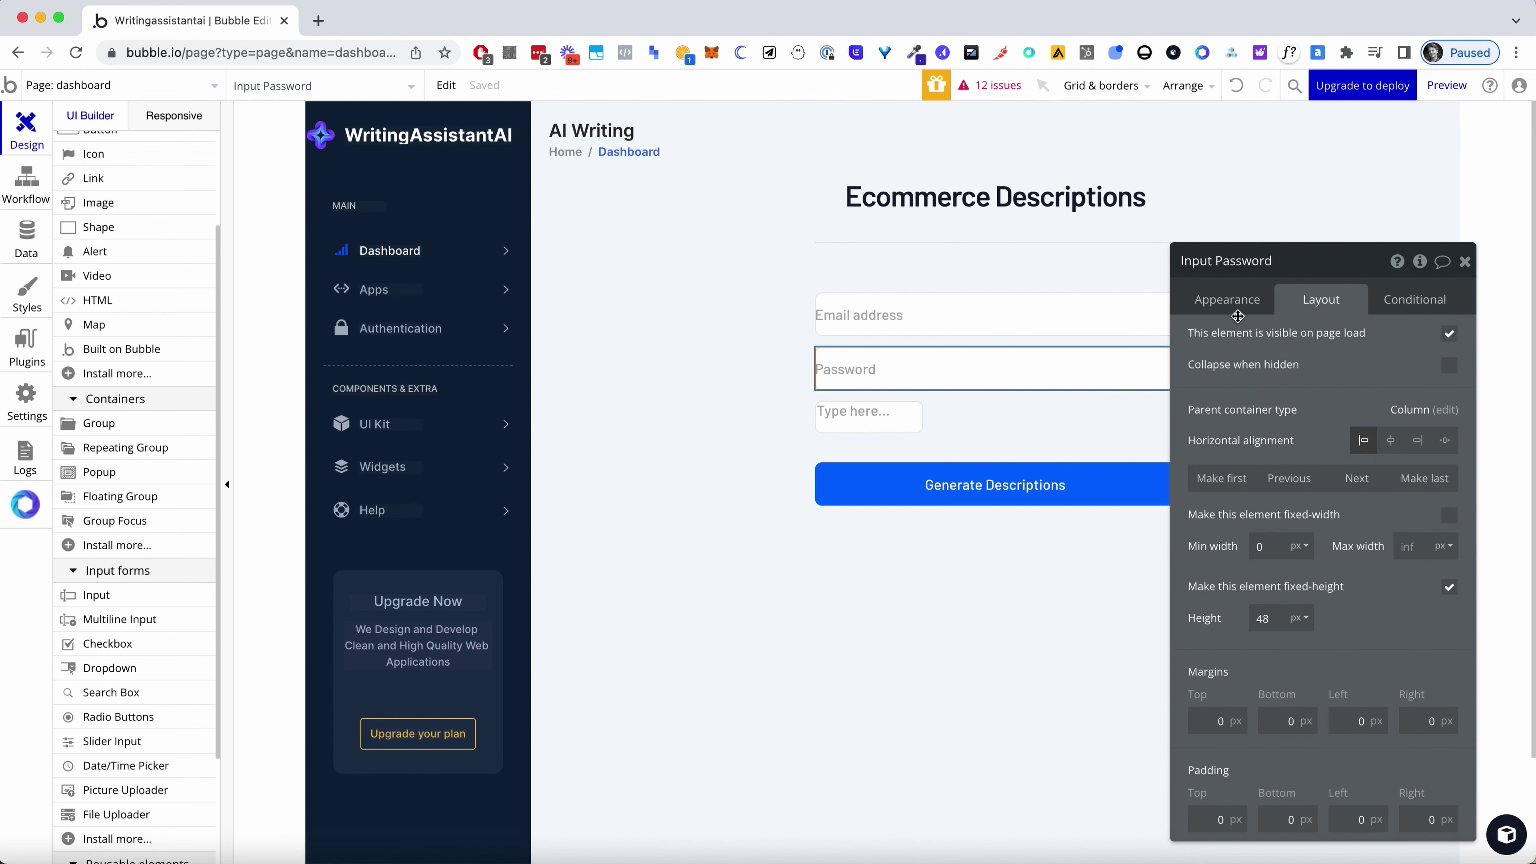
pyautogui.click(1232, 301)
pyautogui.scroll(-4, 1297, 537)
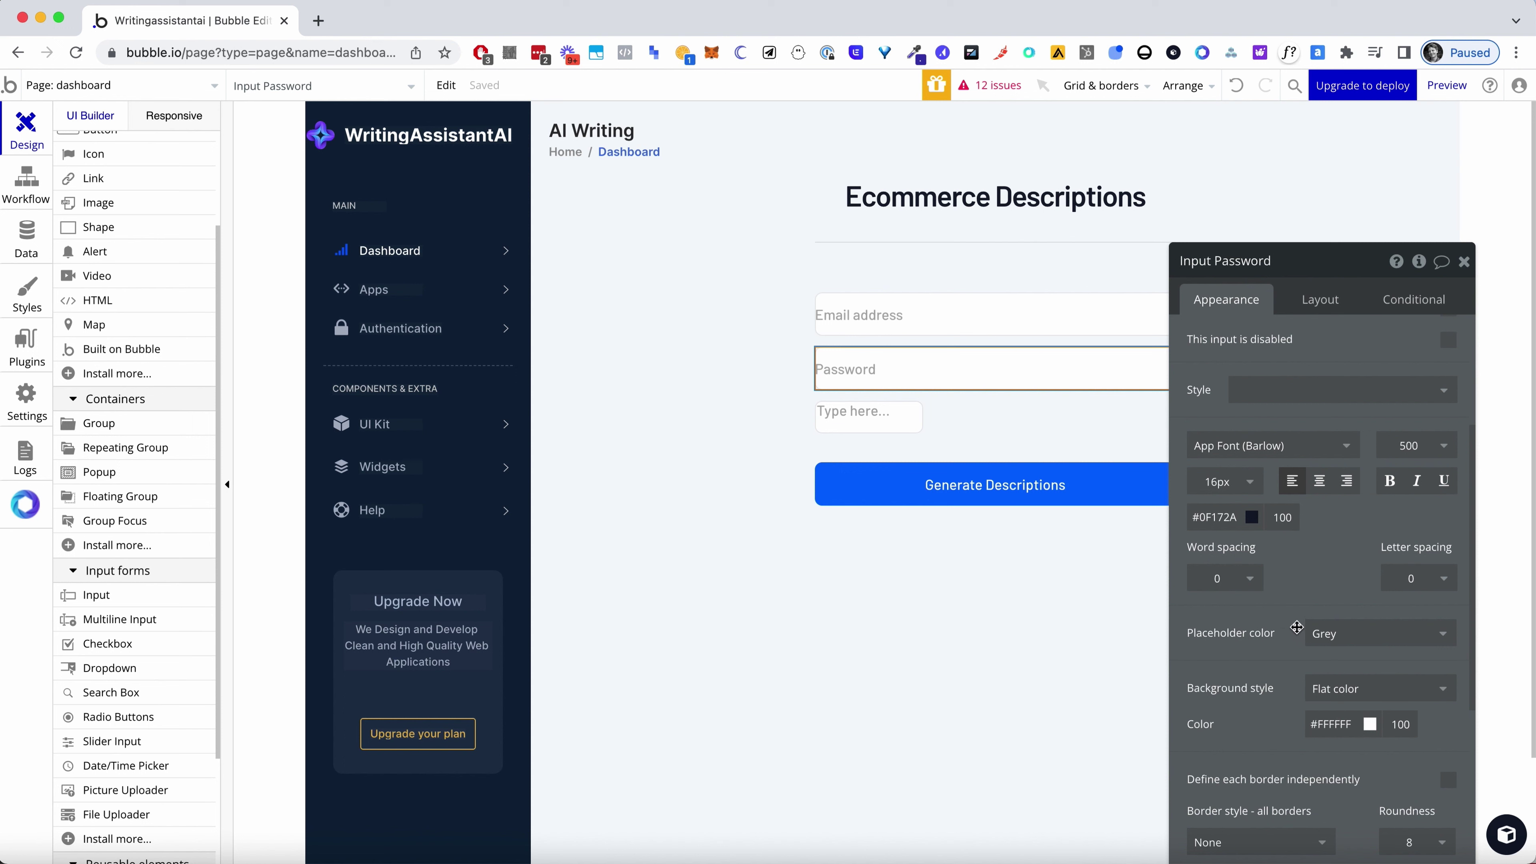
pyautogui.scroll(3, 1298, 627)
pyautogui.scroll(-10, 1294, 631)
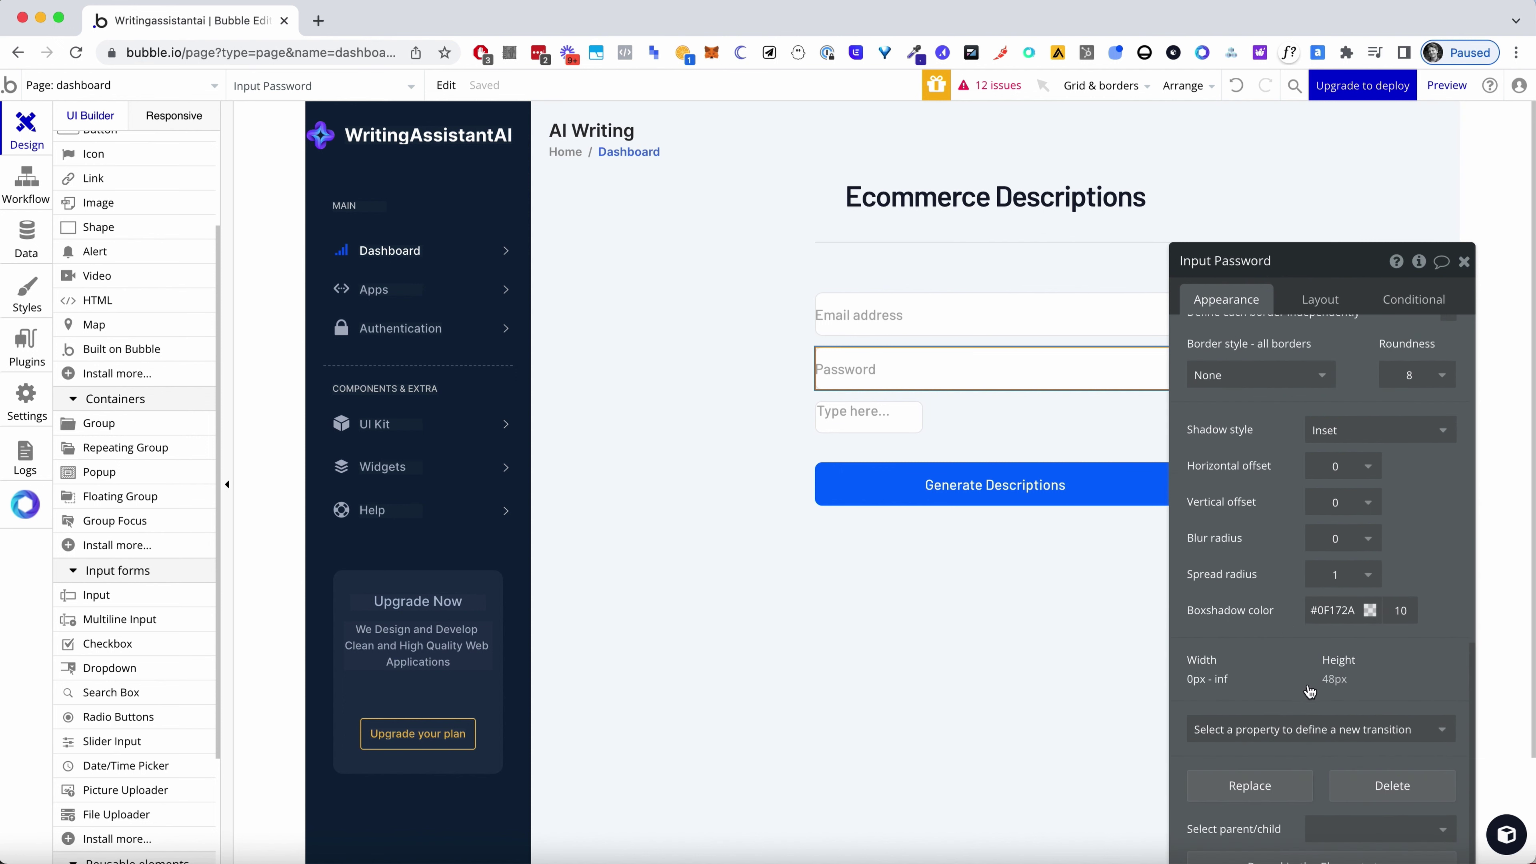
# Turn off the fixed width on the multiline input so it stretches across the form
pyautogui.click(878, 418)
pyautogui.click(1320, 299)
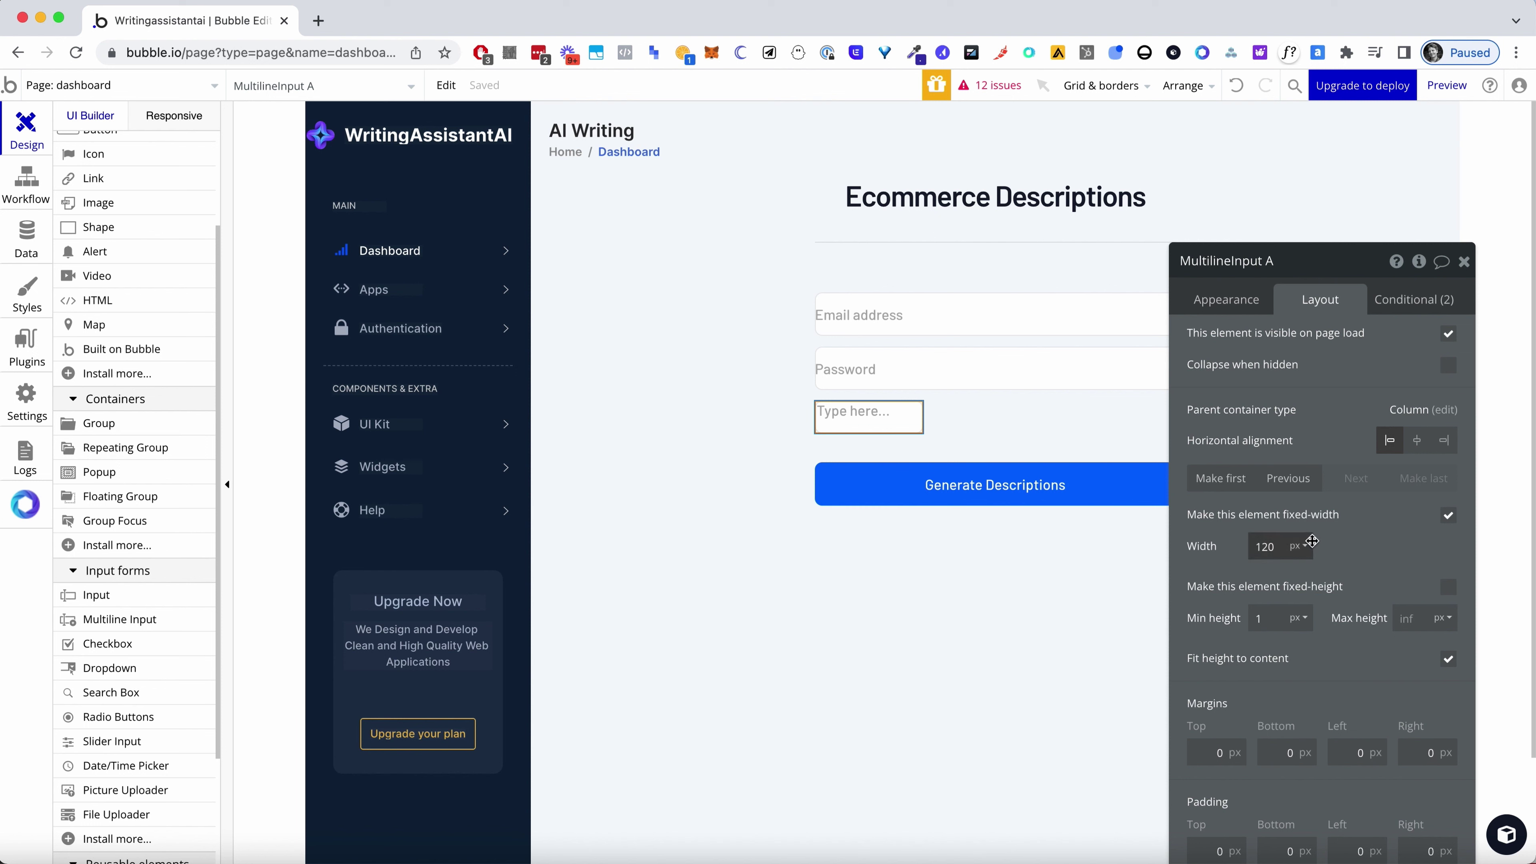
pyautogui.click(1300, 547)
pyautogui.click(1299, 574)
pyautogui.click(1447, 516)
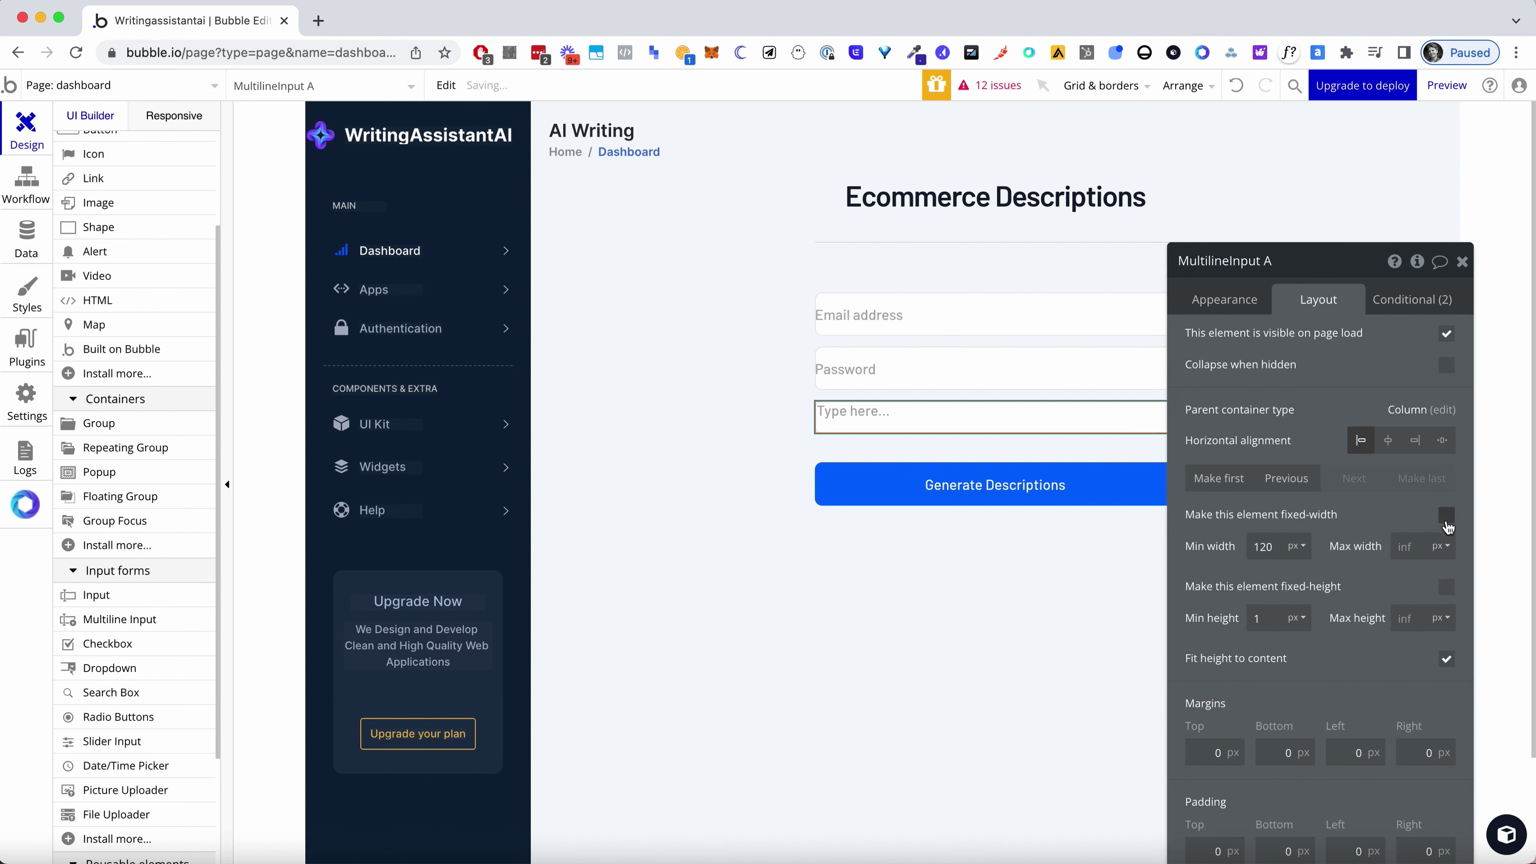
pyautogui.click(1463, 263)
# Set the multiline input's placeholder to "Description"
pyautogui.moveTo(1007, 666); pyautogui.dragTo(1013, 424)
pyautogui.doubleClick(1013, 424)
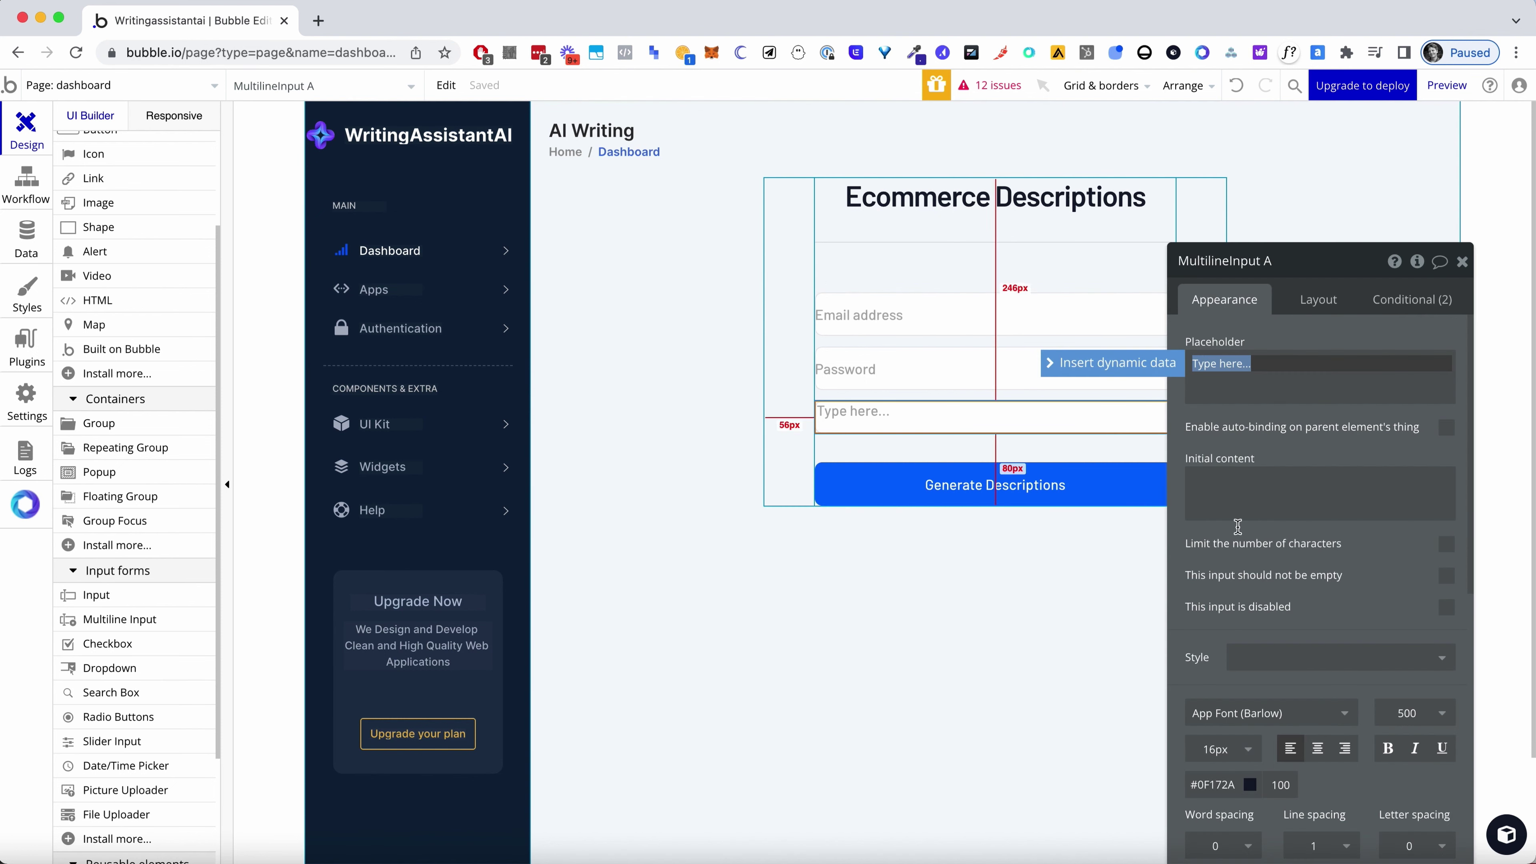
pyautogui.scroll(-3, 1303, 372)
pyautogui.scroll(4, 1303, 372)
pyautogui.tripleClick(1289, 375)
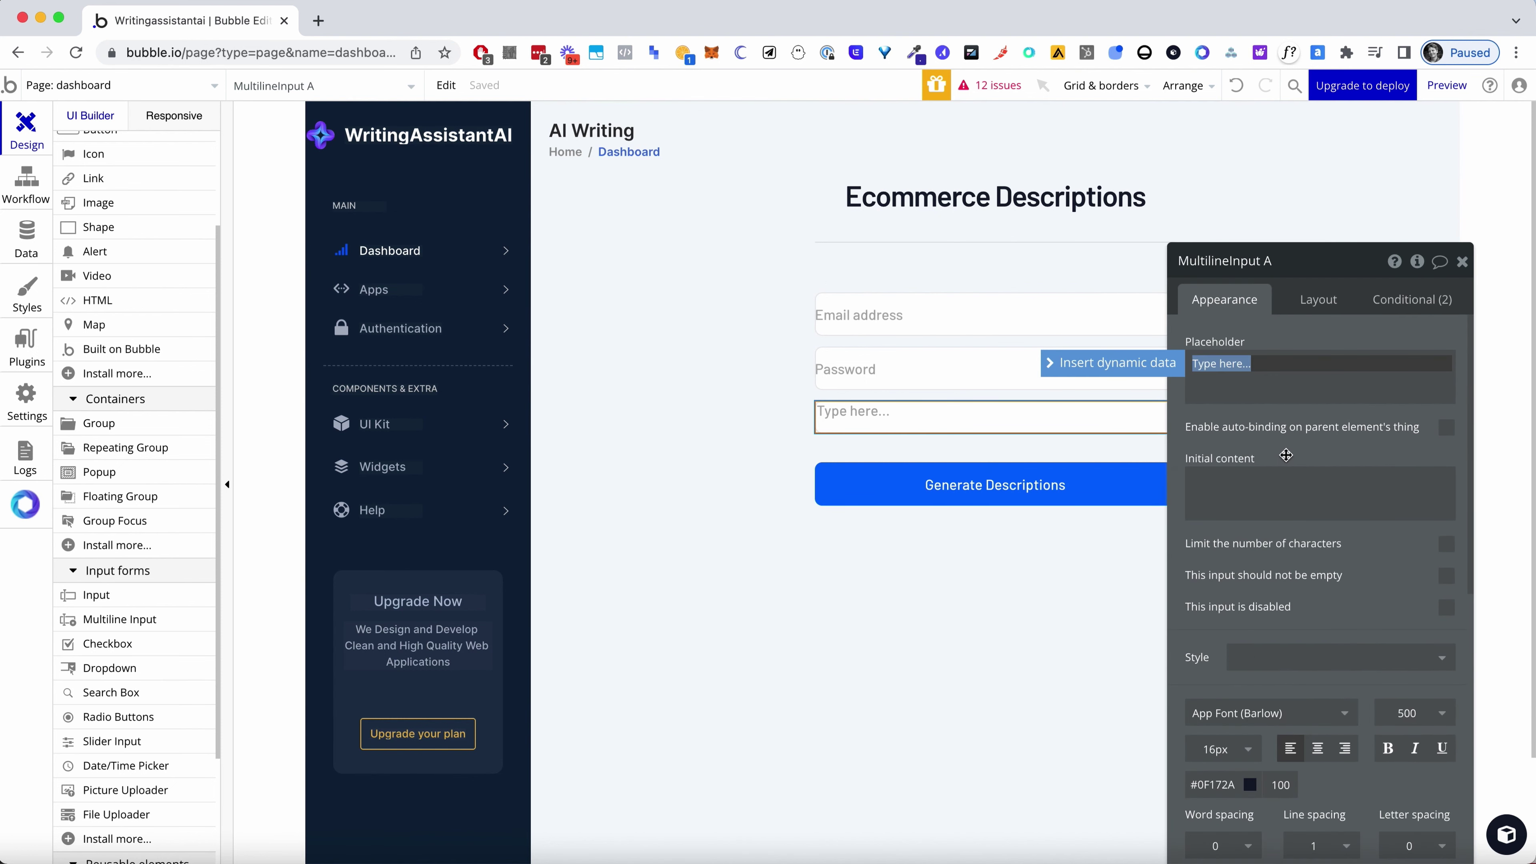
pyautogui.write('Description')
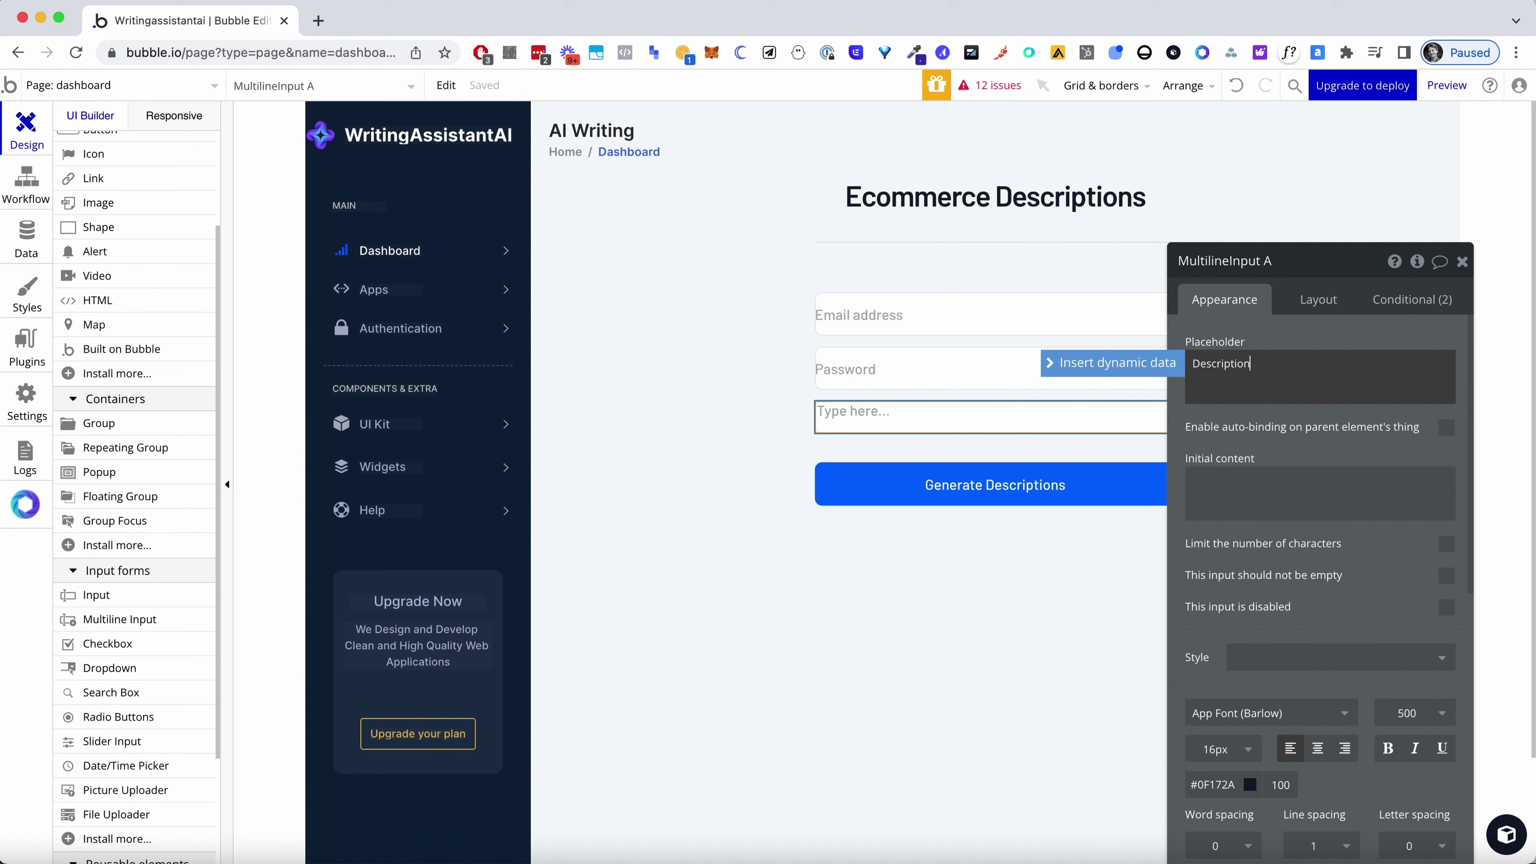
pyautogui.click(1362, 484)
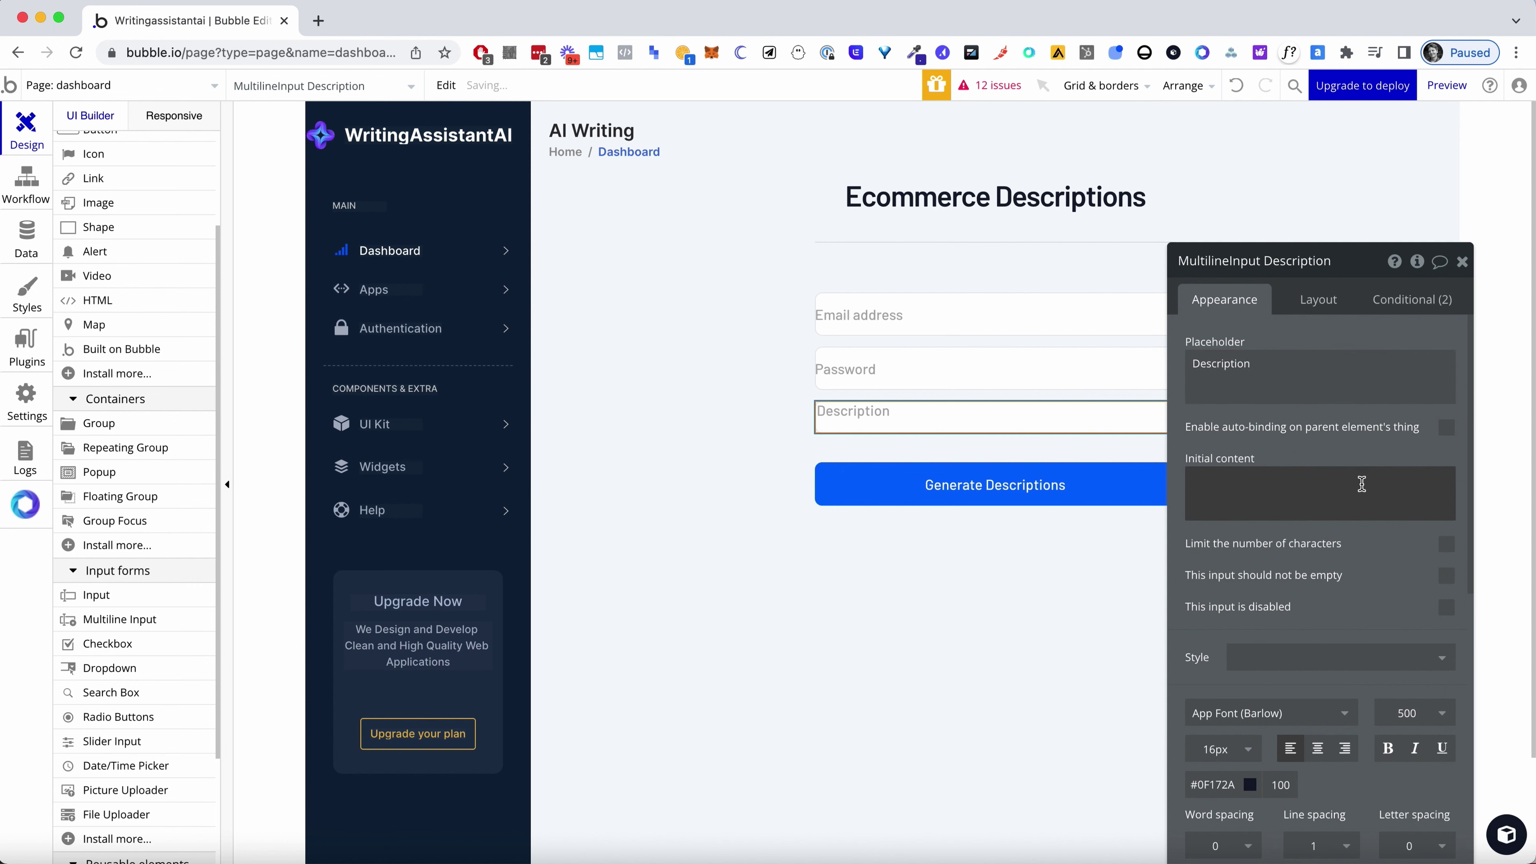
# Set the Description multiline input's minimum height to 150 px
pyautogui.scroll(-1, 1361, 484)
pyautogui.scroll(-4, 1363, 520)
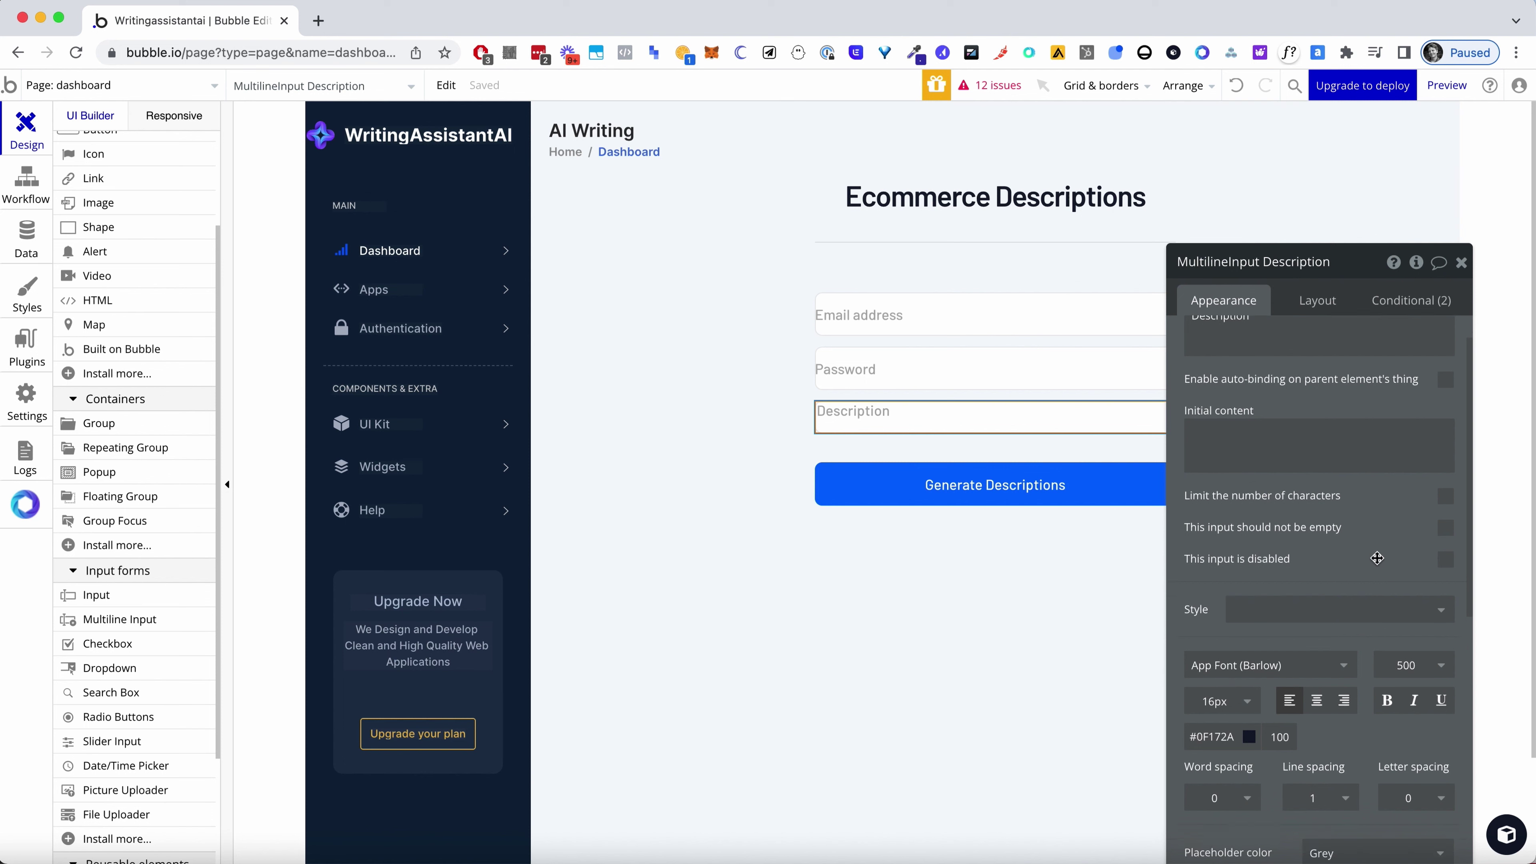
pyautogui.scroll(-10, 1321, 724)
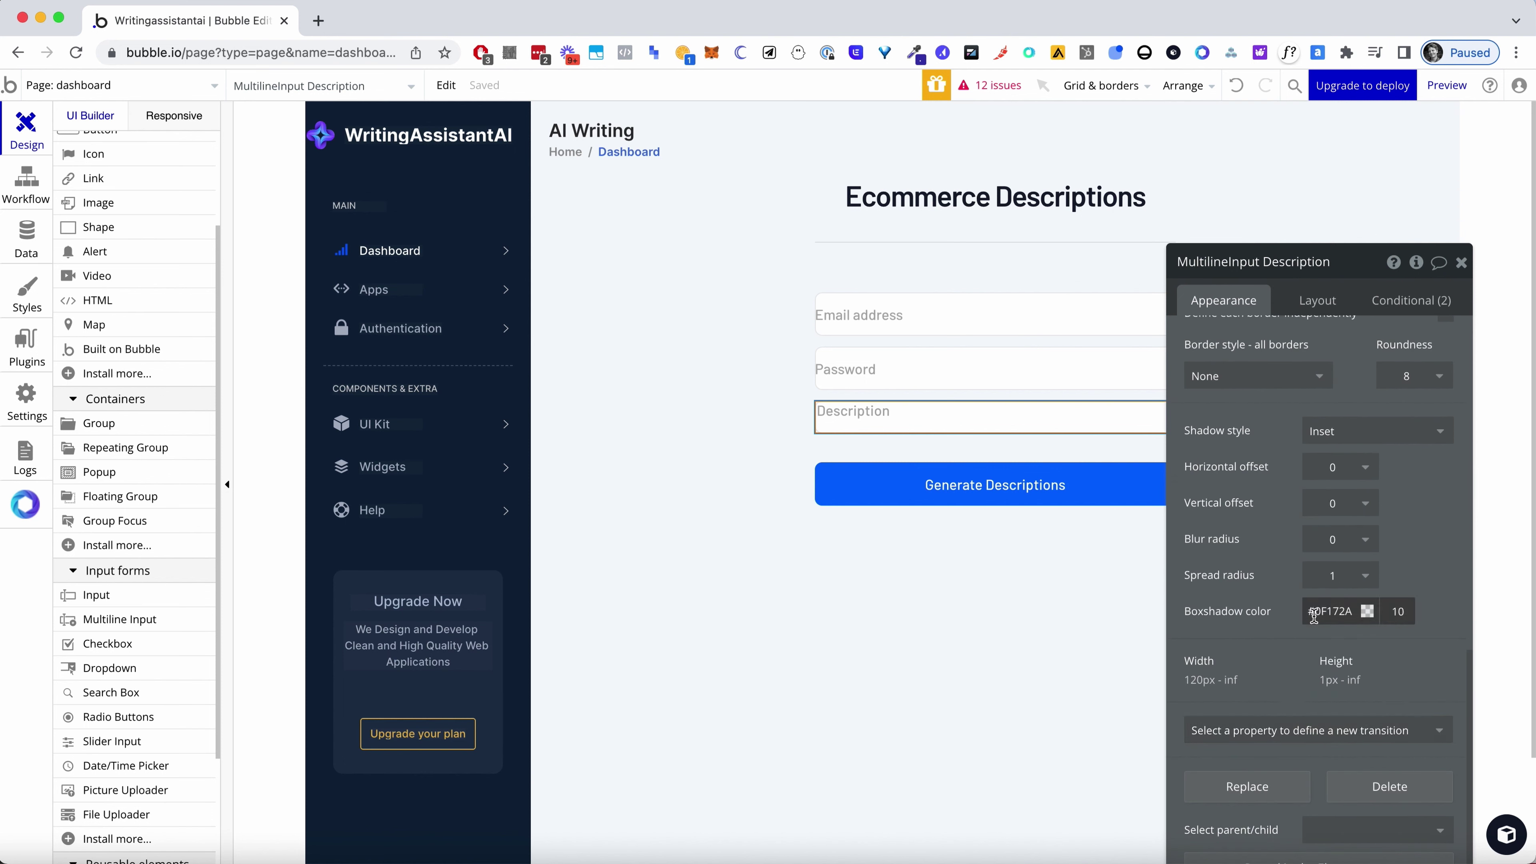
pyautogui.click(1338, 680)
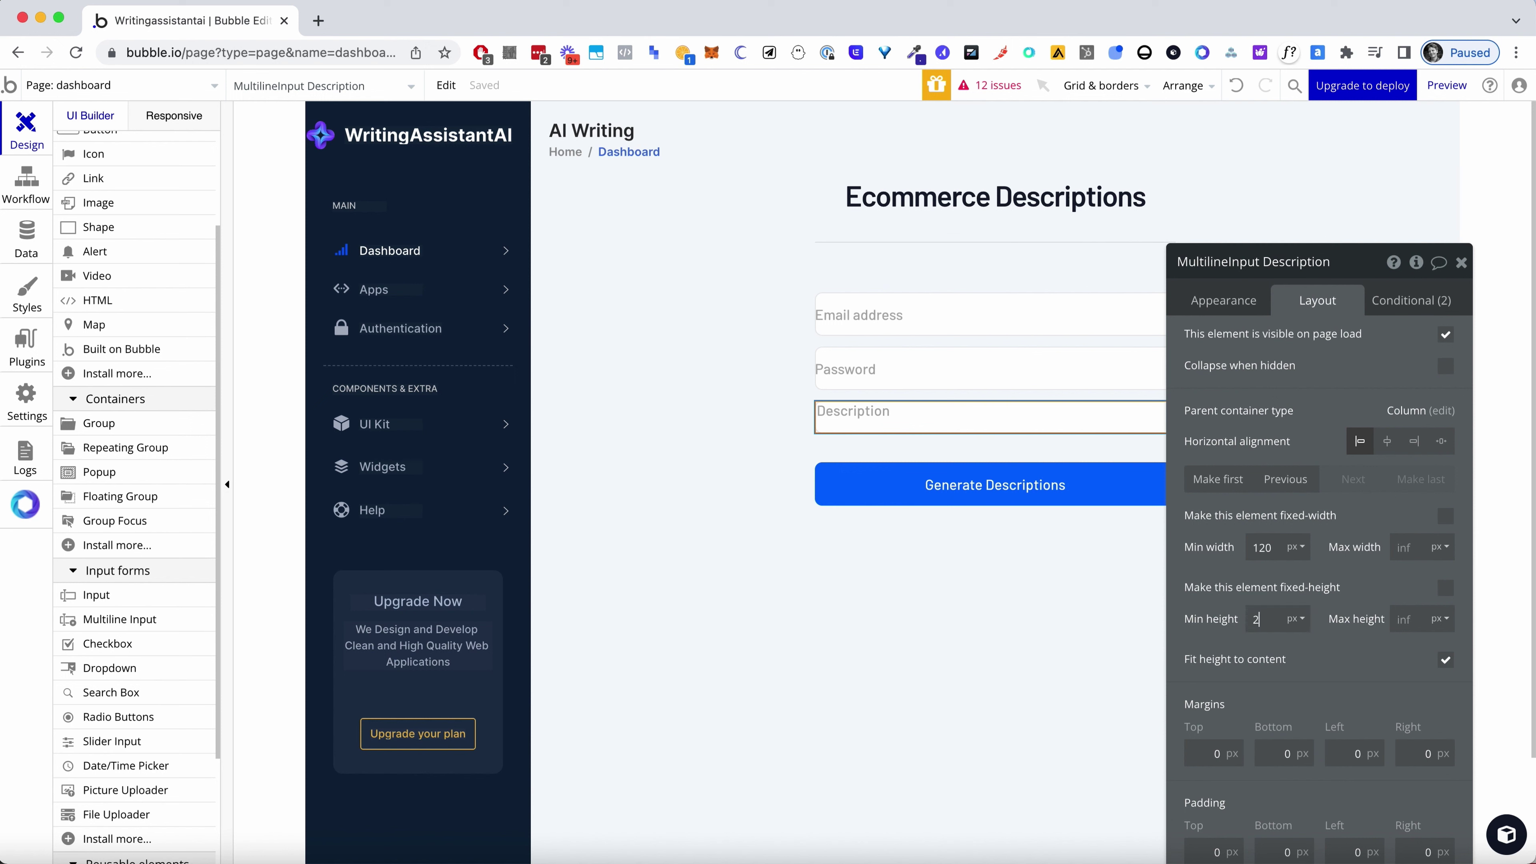
pyautogui.write('00')
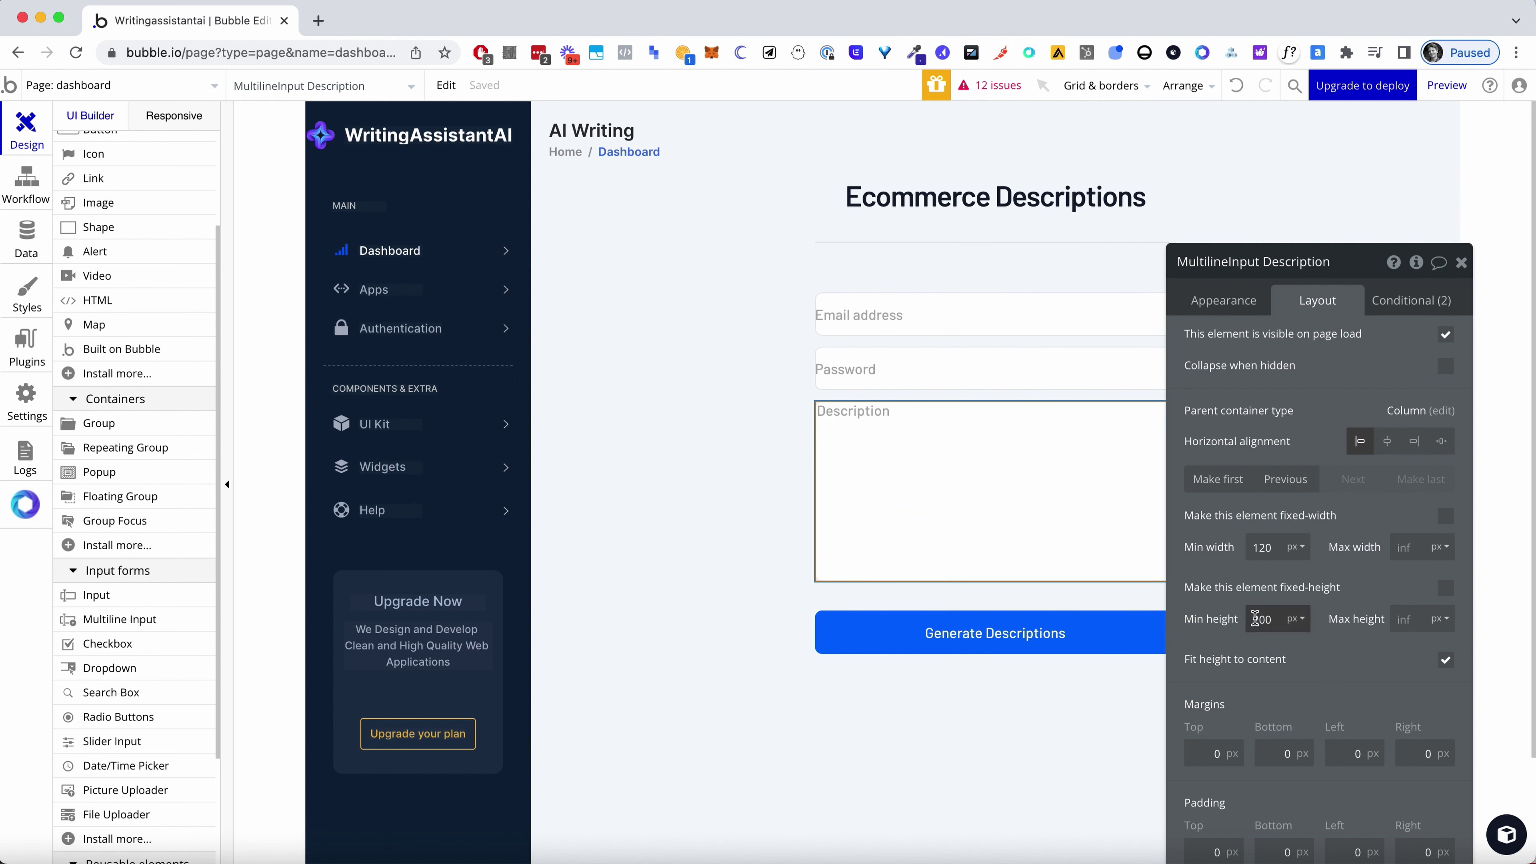
pyautogui.doubleClick(1257, 618)
pyautogui.write('150')
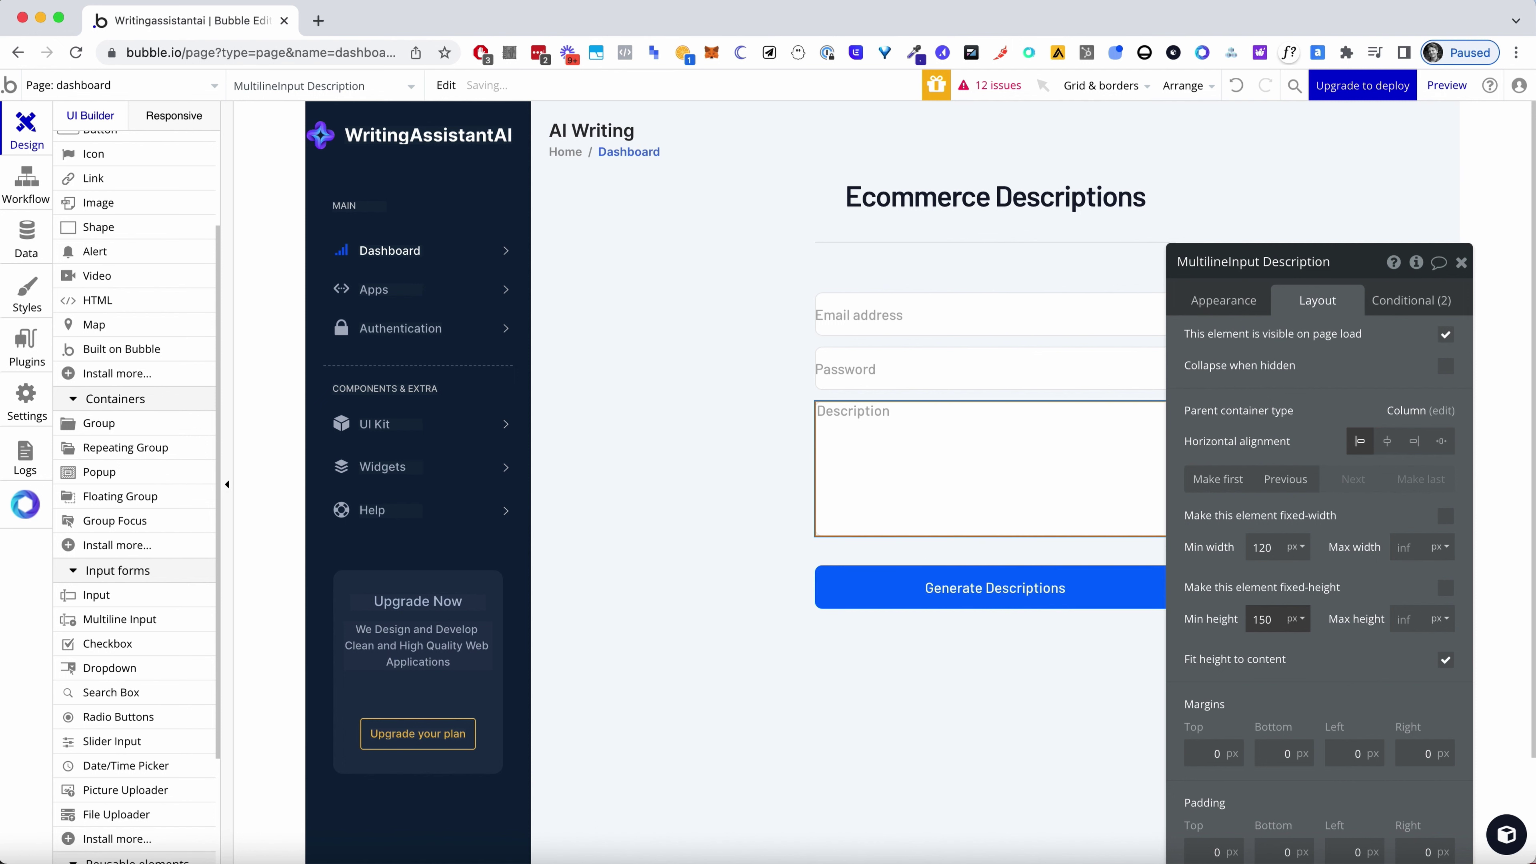
# Give the Description multiline input 15 px of padding on the top, bottom, left and right
pyautogui.click(786, 527)
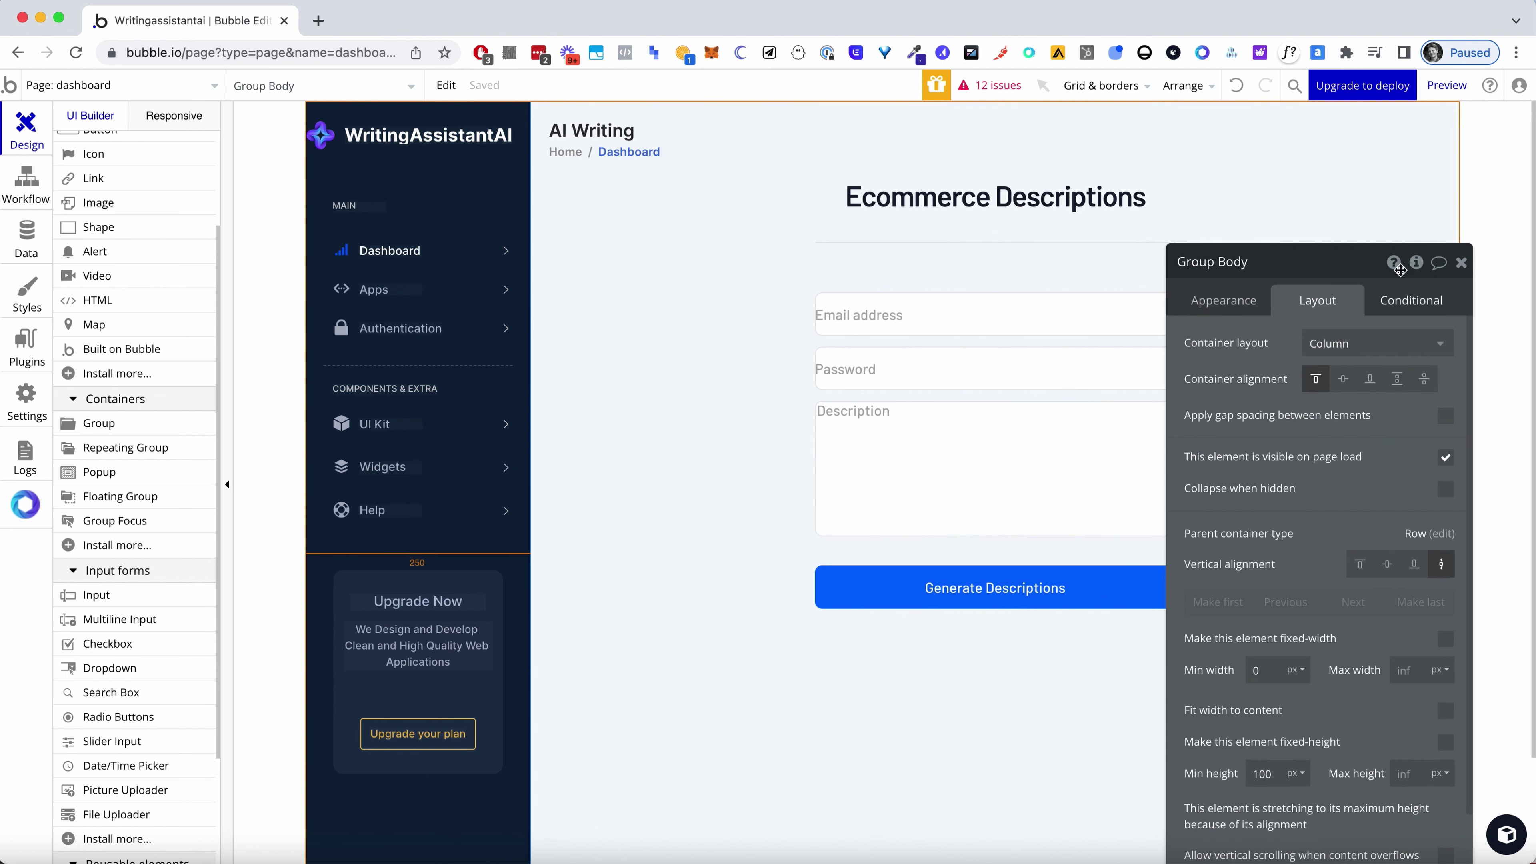
pyautogui.click(975, 431)
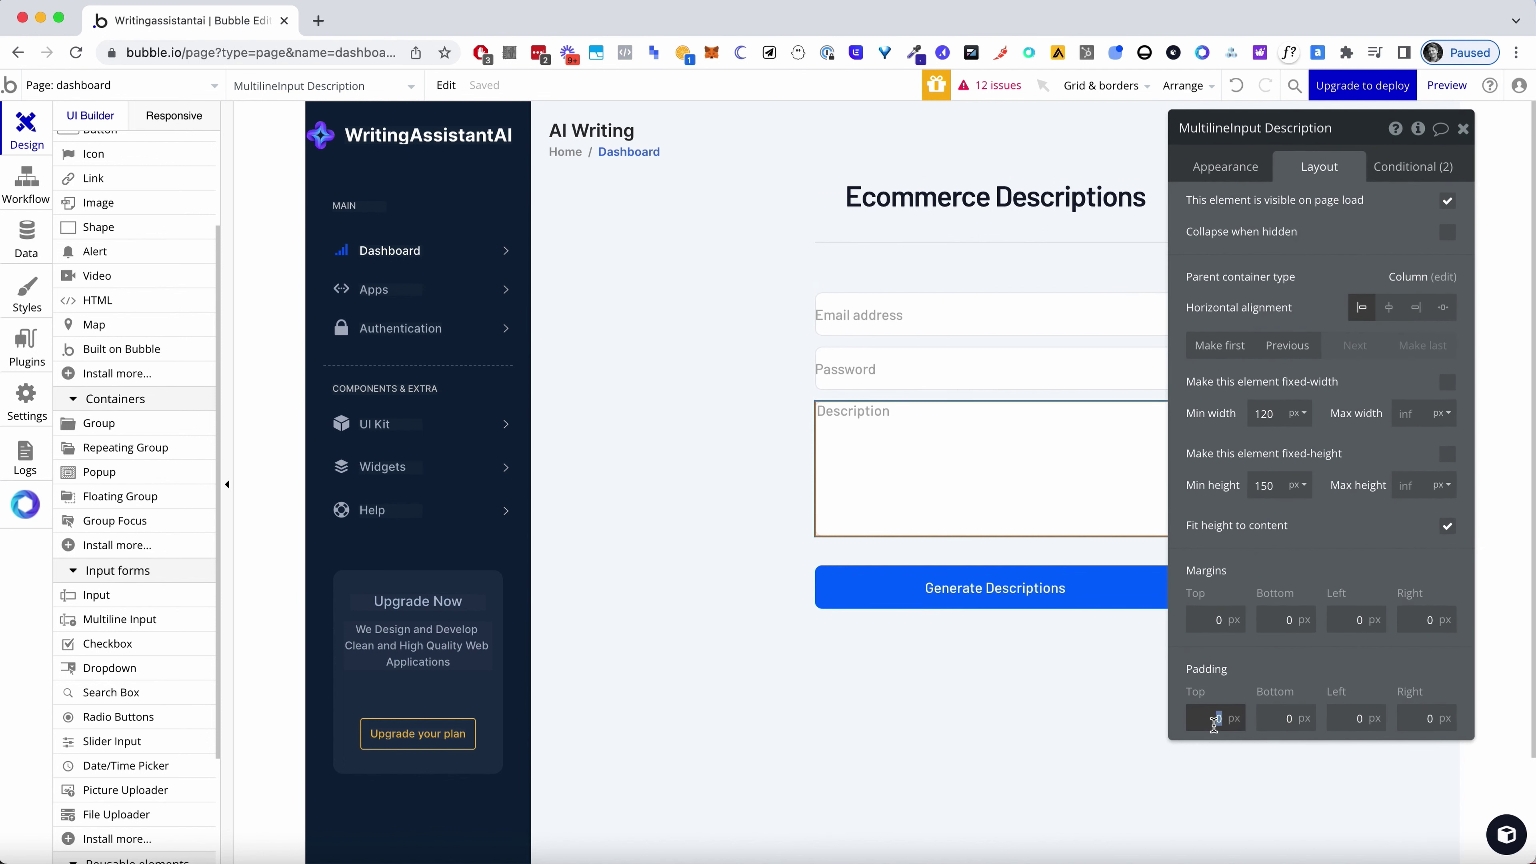
pyautogui.write('15')
pyautogui.press('Tab')
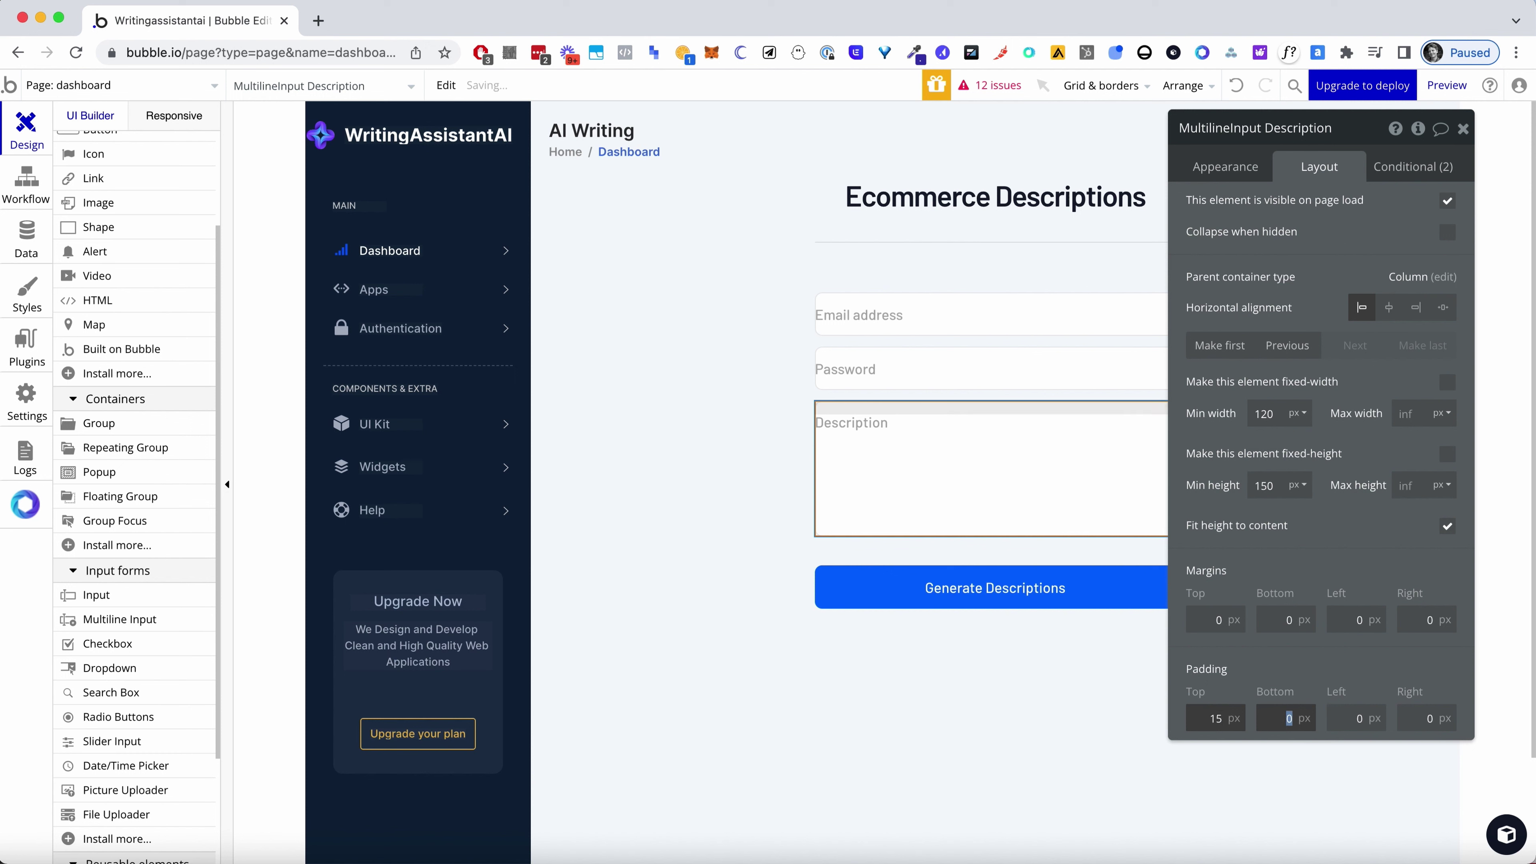
pyautogui.write('15')
pyautogui.press('Tab')
pyautogui.write('15')
pyautogui.press('Tab')
pyautogui.write('15')
pyautogui.press('Tab')
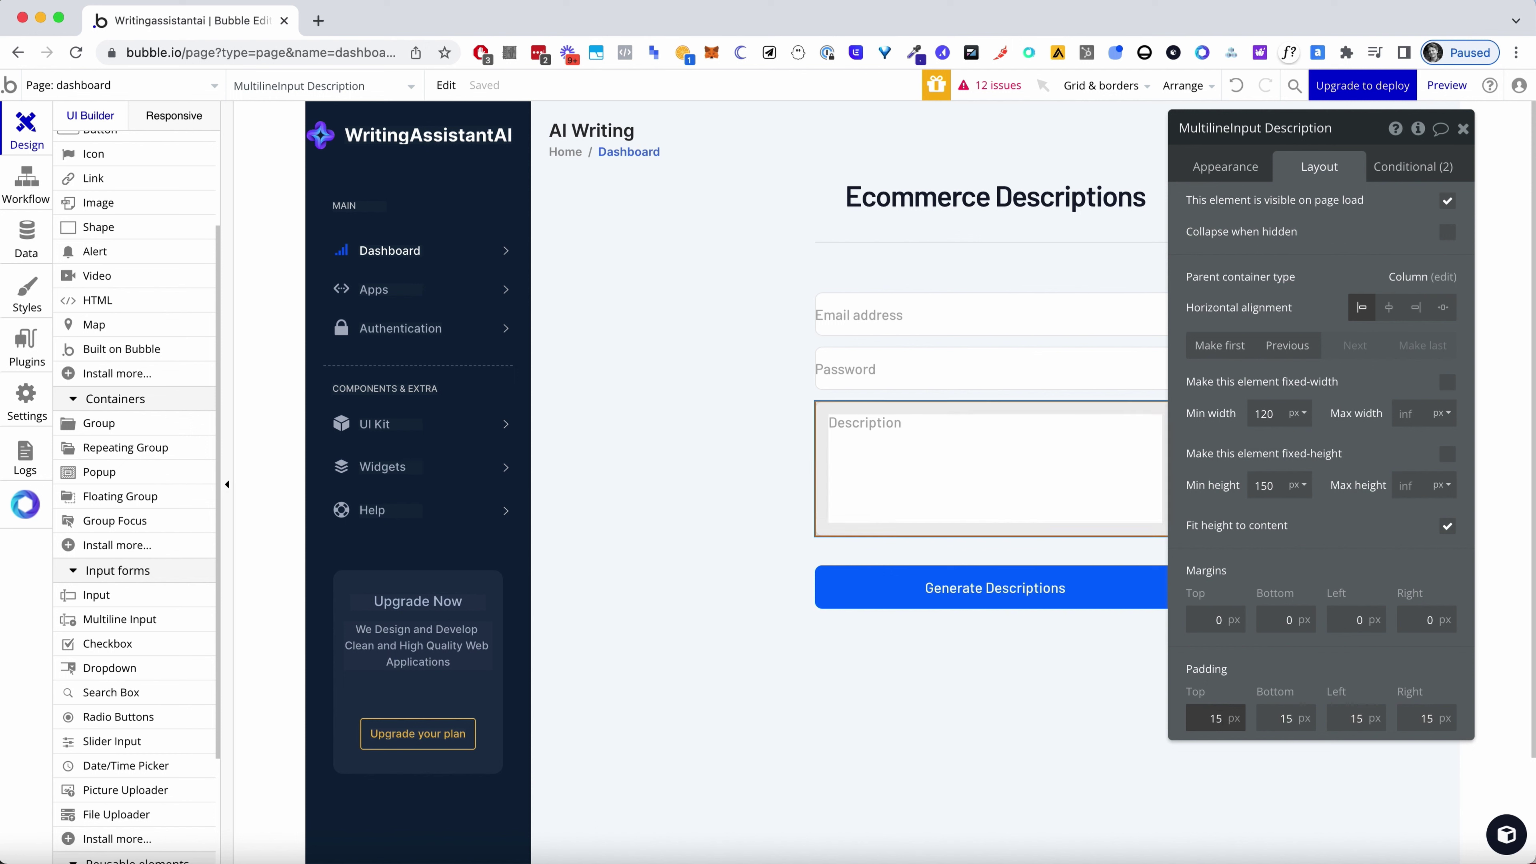
pyautogui.click(707, 638)
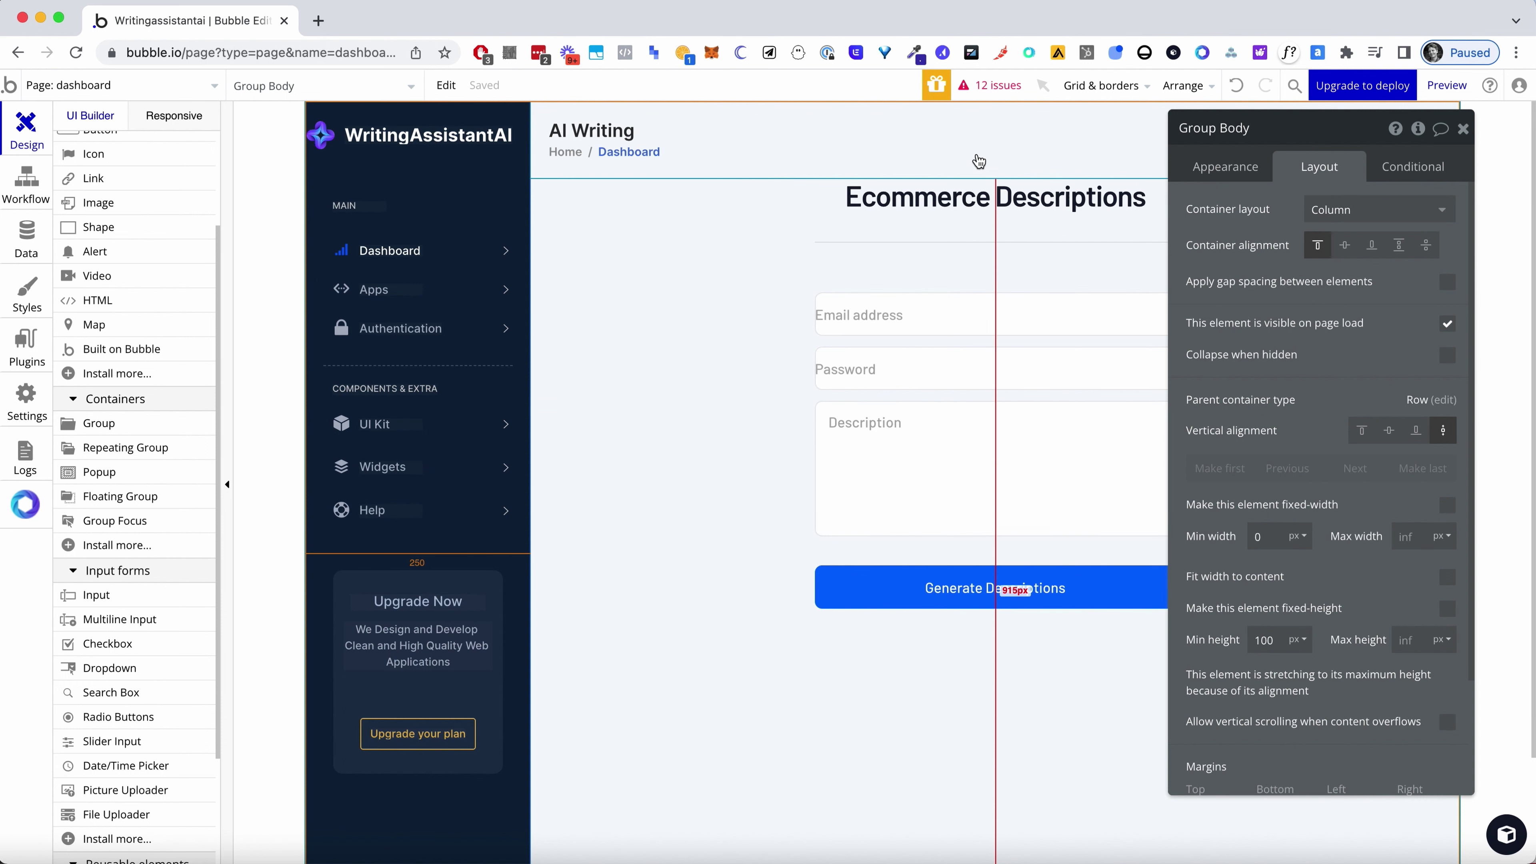
# Copy the Description input's formatting and paste it onto the Email address and Password inputs
pyautogui.click(966, 302)
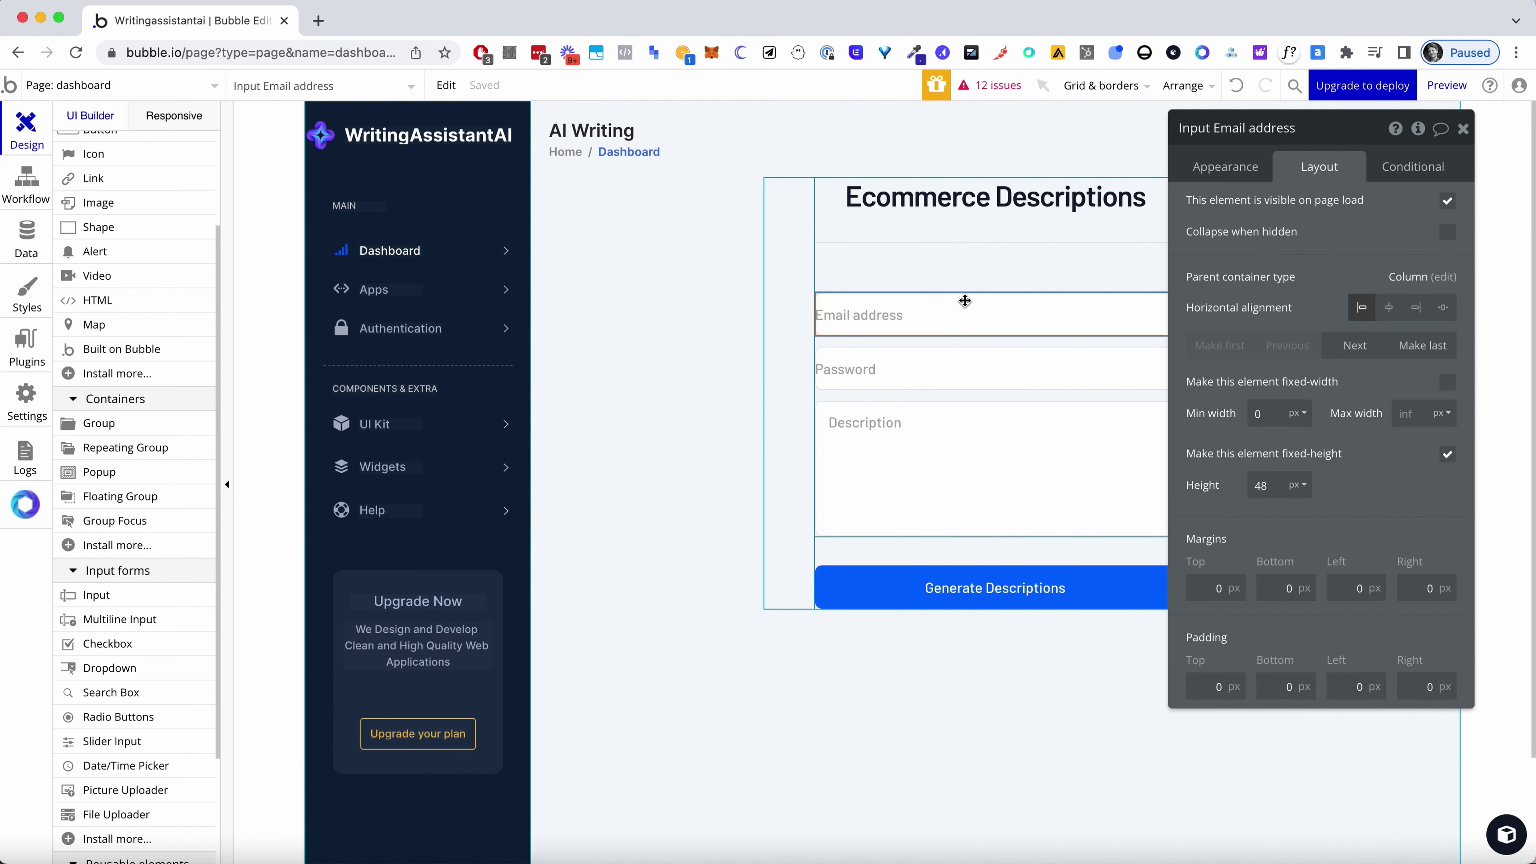
pyautogui.rightClick(954, 433)
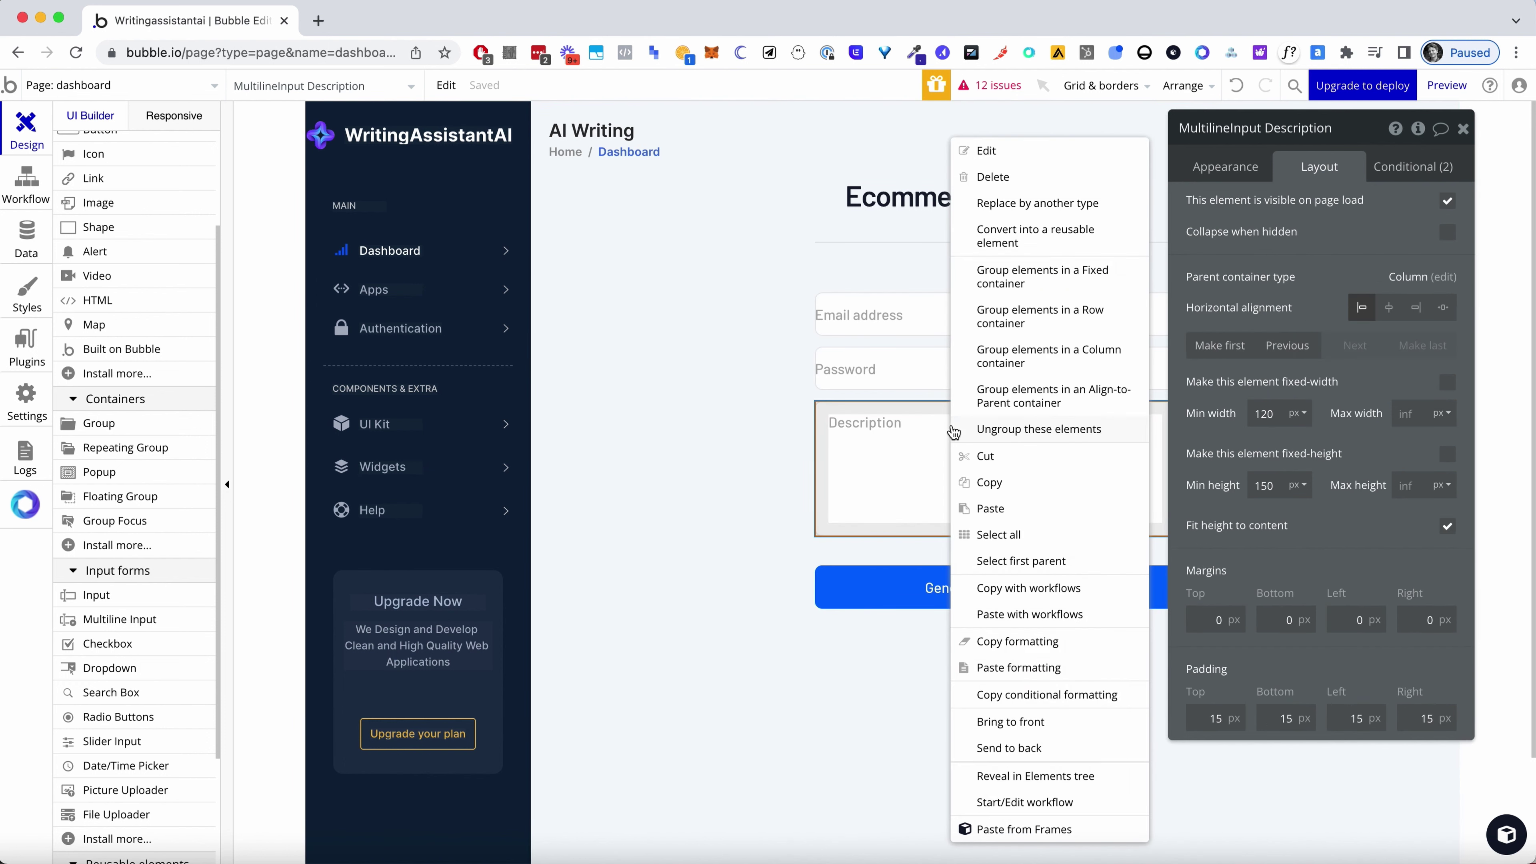
pyautogui.click(1039, 644)
pyautogui.rightClick(921, 334)
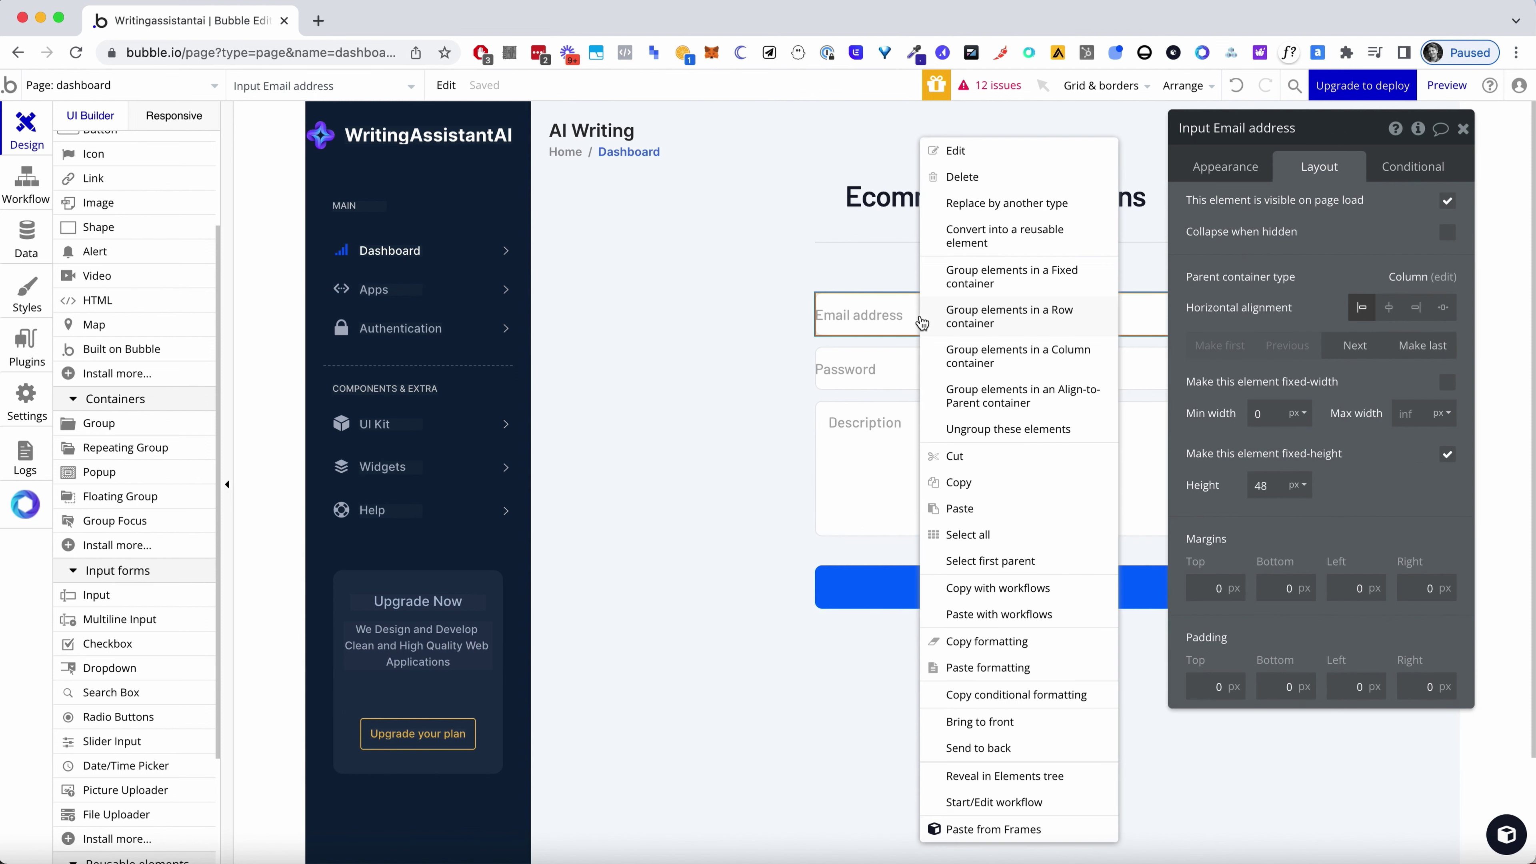
pyautogui.click(1010, 670)
pyautogui.rightClick(922, 363)
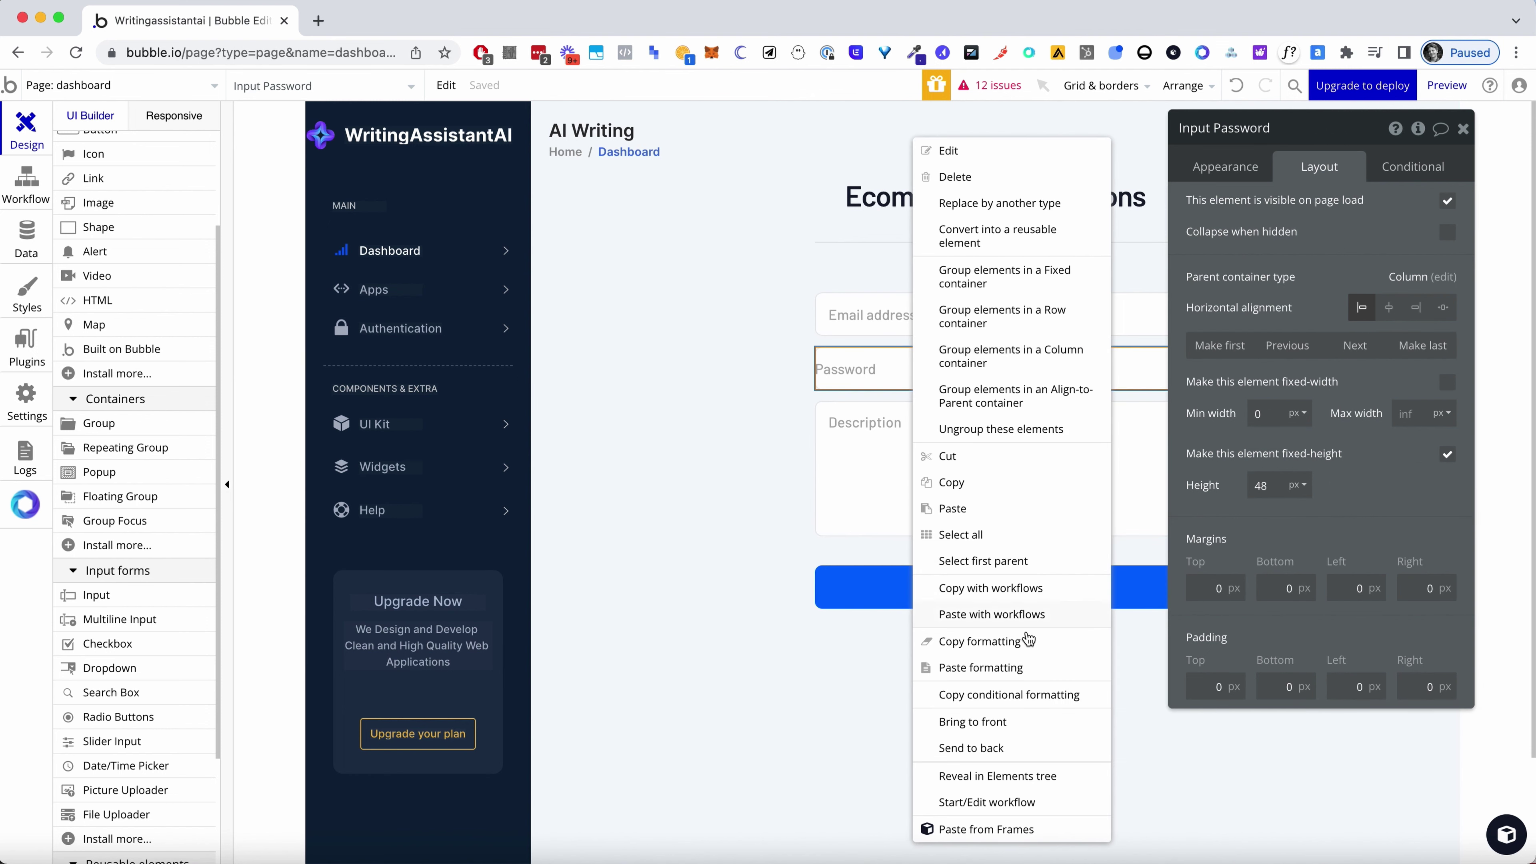
pyautogui.click(1031, 668)
pyautogui.click(1146, 396)
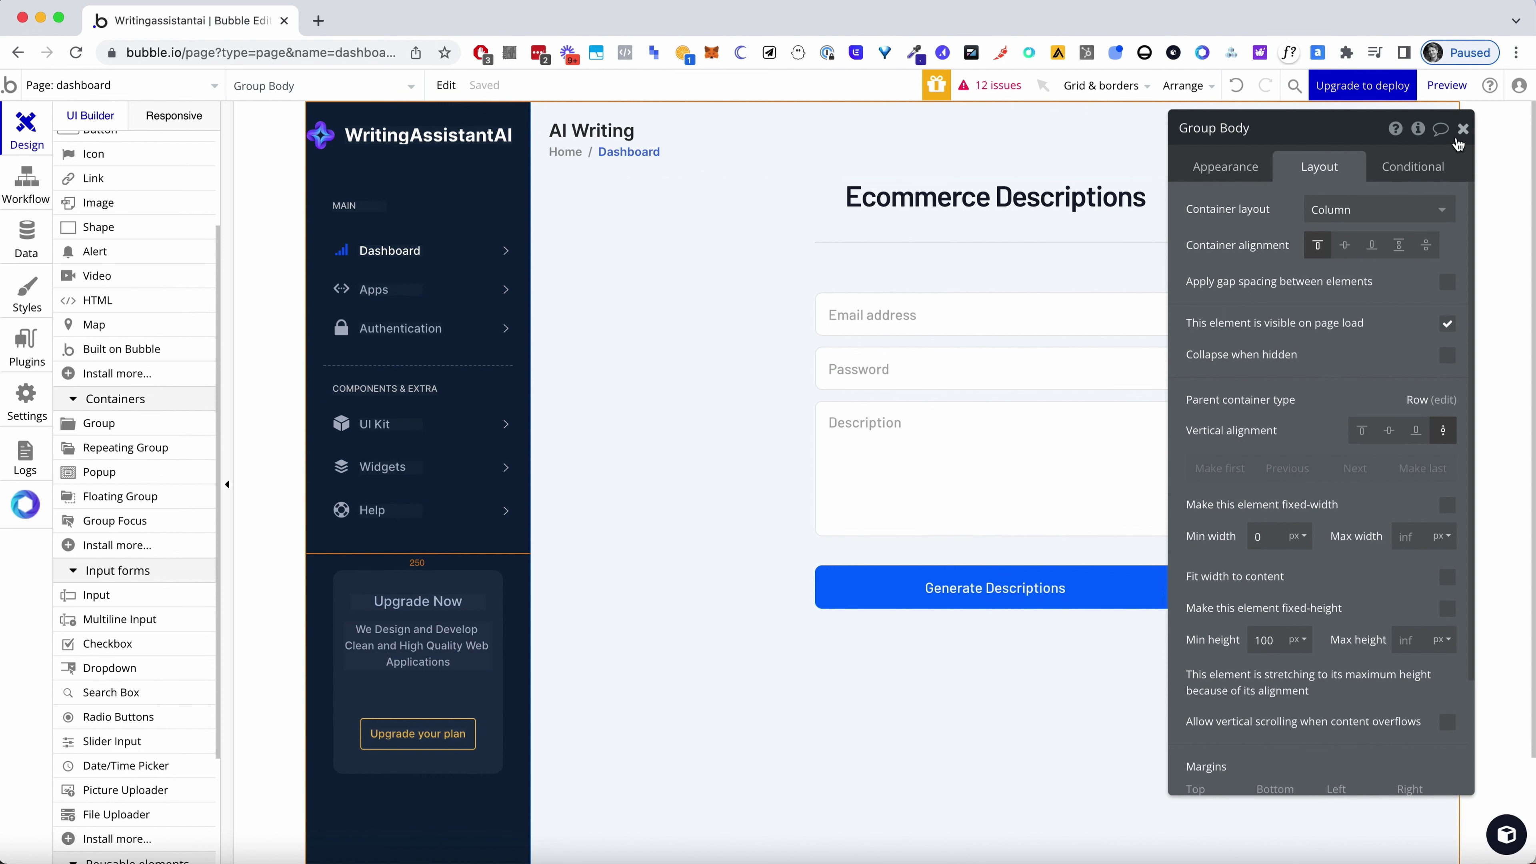
# Check the field names in the text notes and set the Email address input's placeholder to "Audience"
pyautogui.click(1463, 128)
pyautogui.doubleClick(1023, 296)
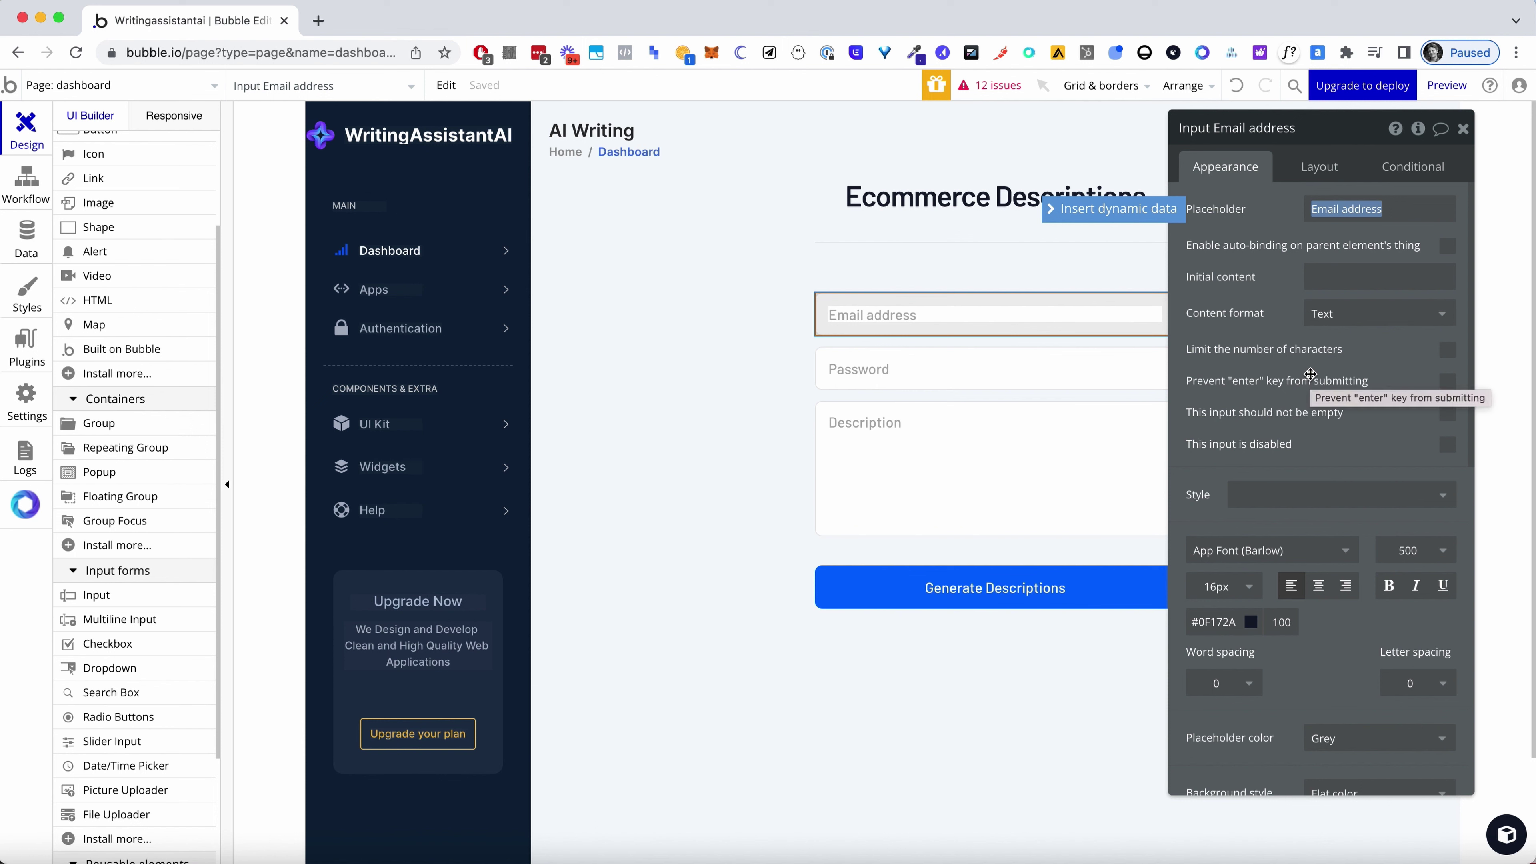
pyautogui.press('super+Tab')
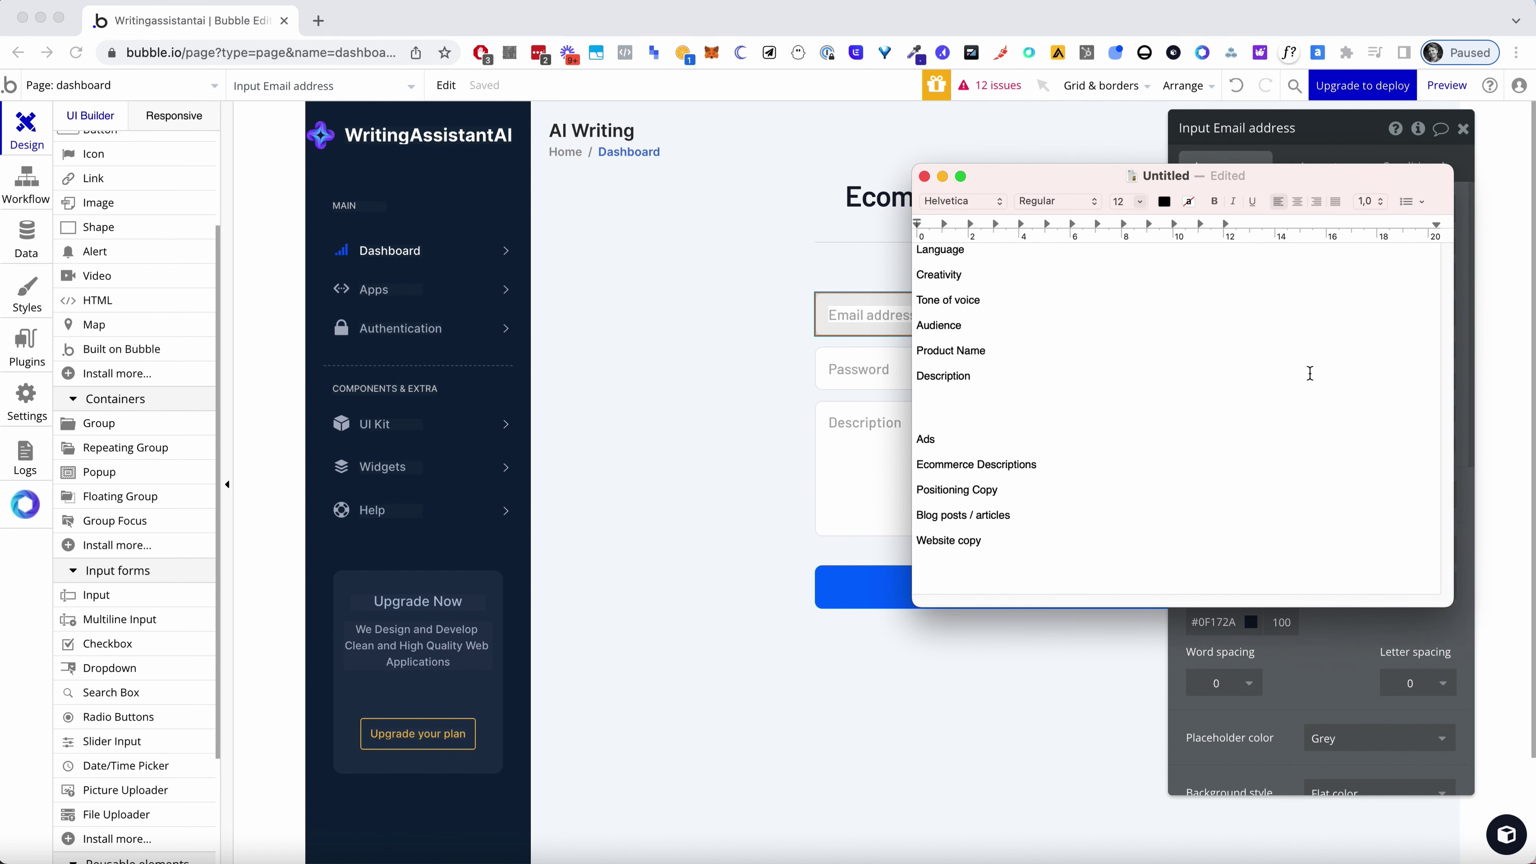
pyautogui.press('super+Tab')
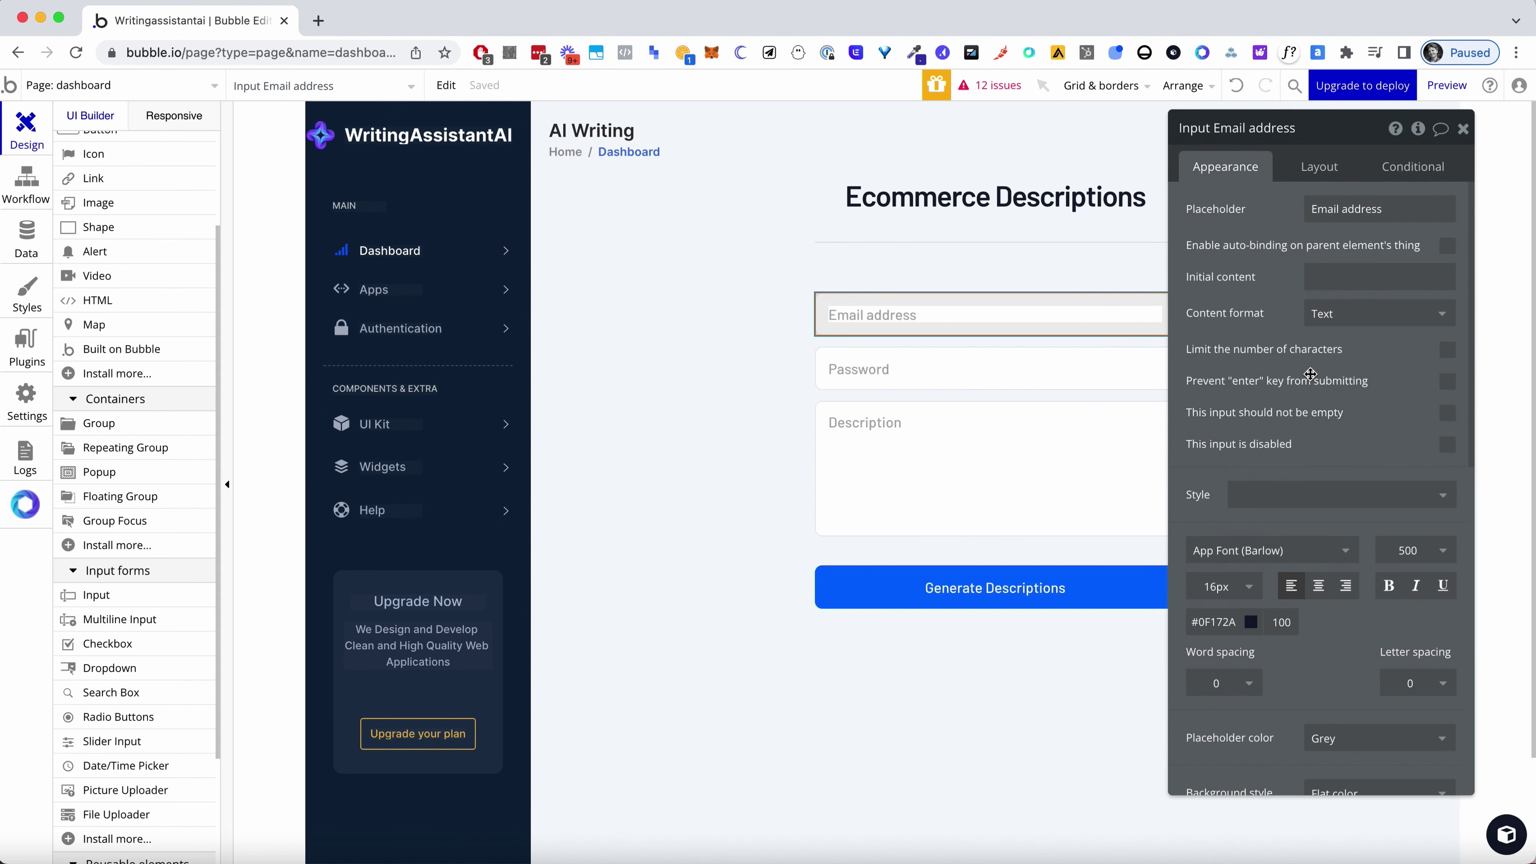
pyautogui.tripleClick(1336, 209)
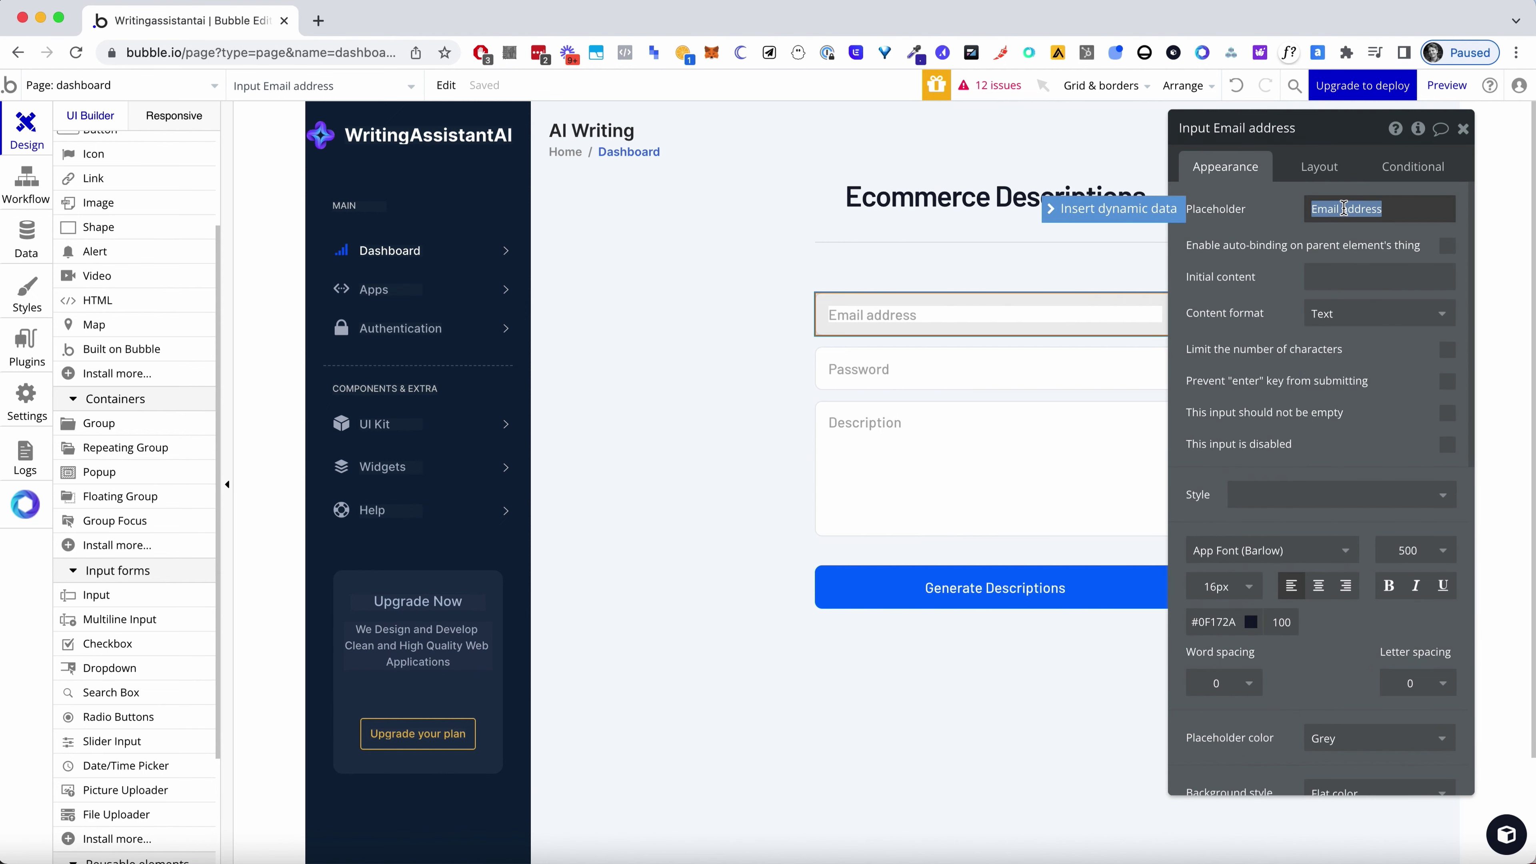
pyautogui.write('Audience')
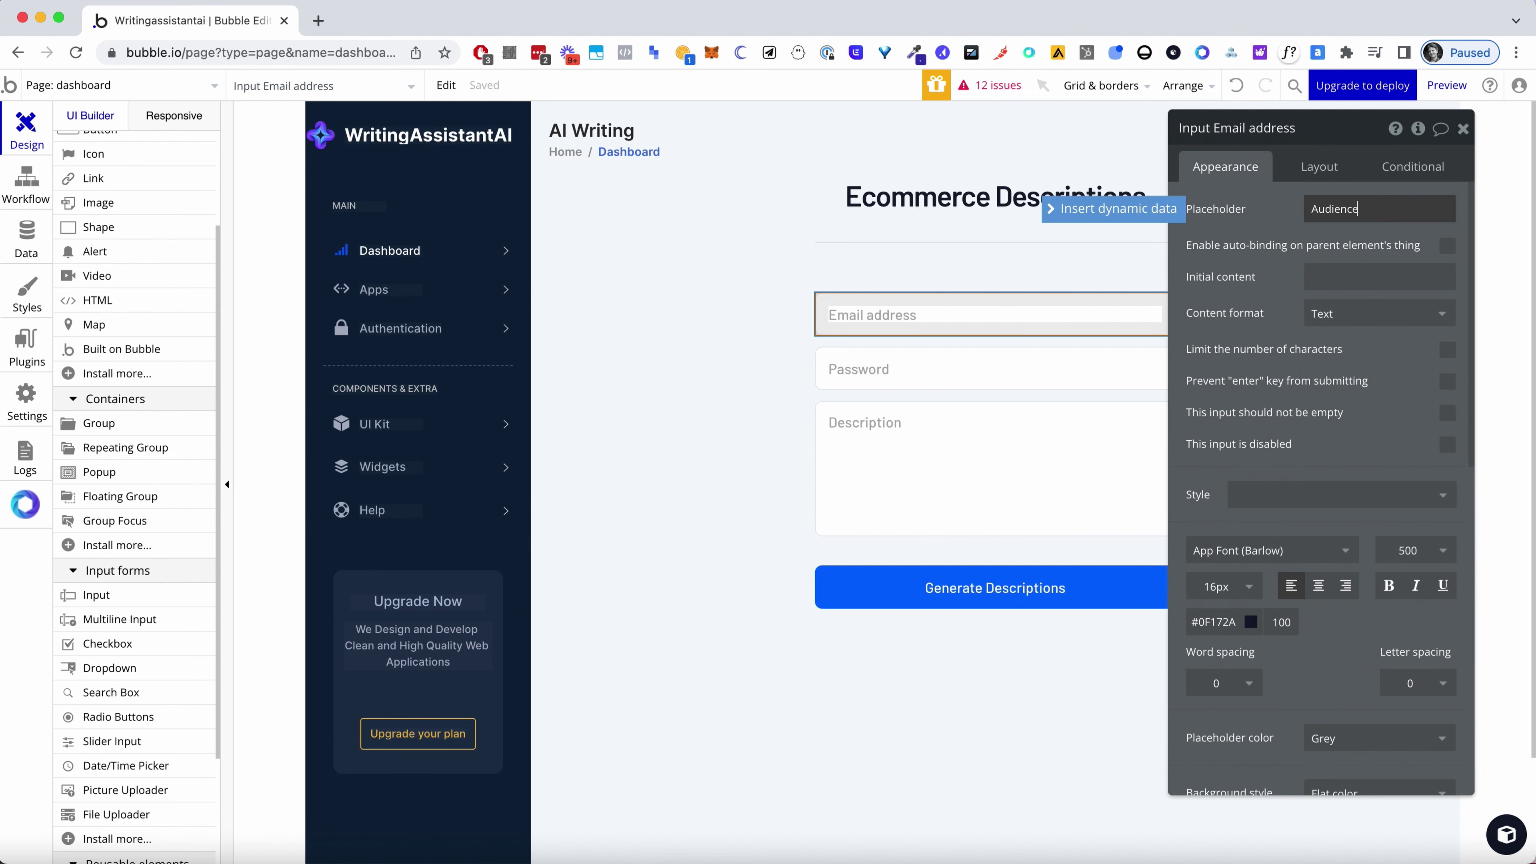
# Set the Password input's placeholder to "Product Name", following the field list in the text notes
pyautogui.click(944, 362)
pyautogui.press('super+Tab')
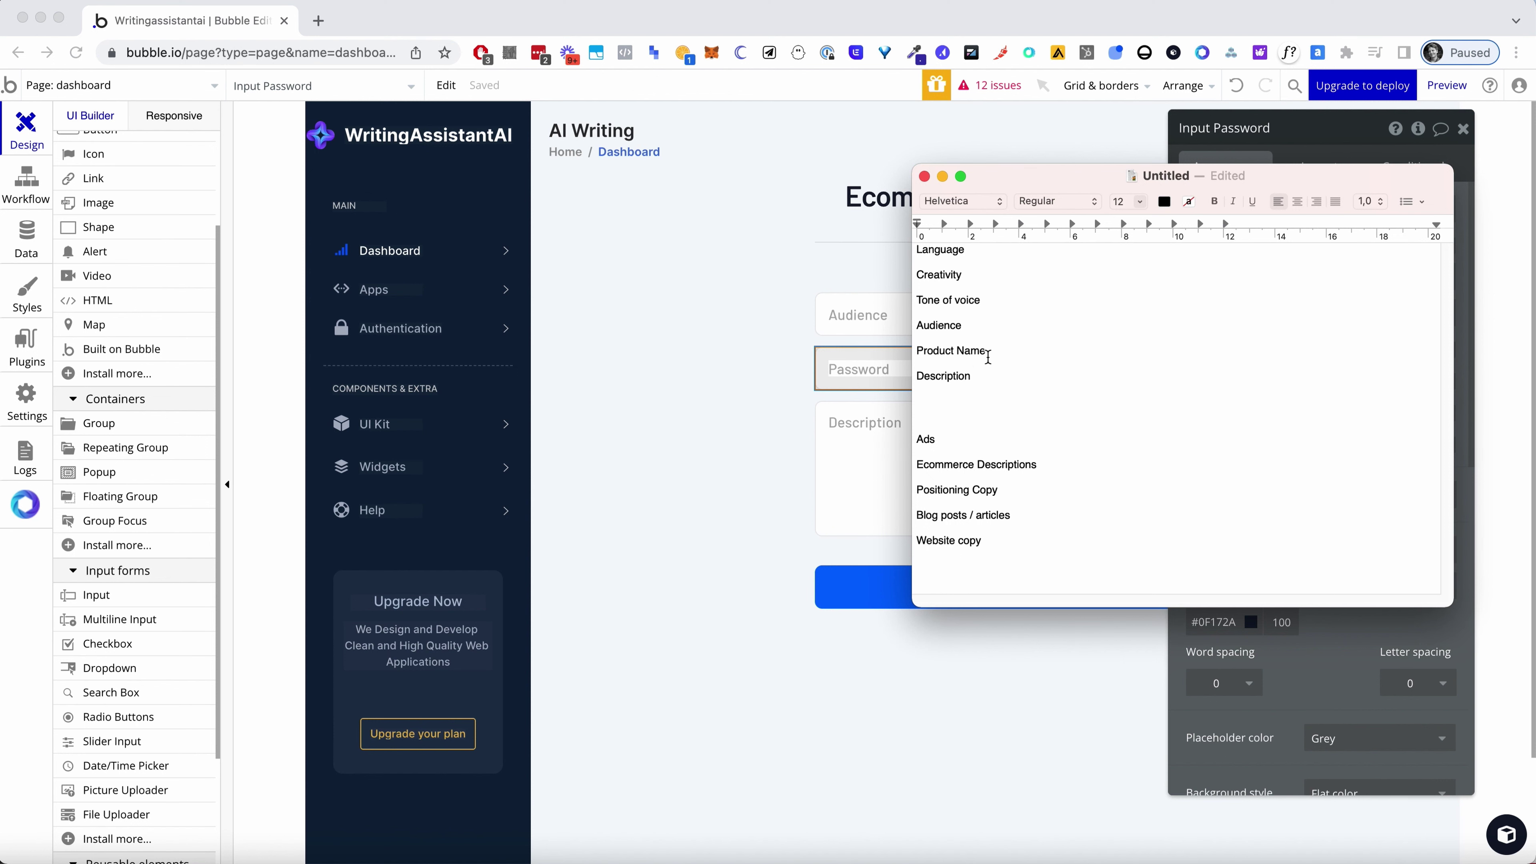
pyautogui.click(885, 367)
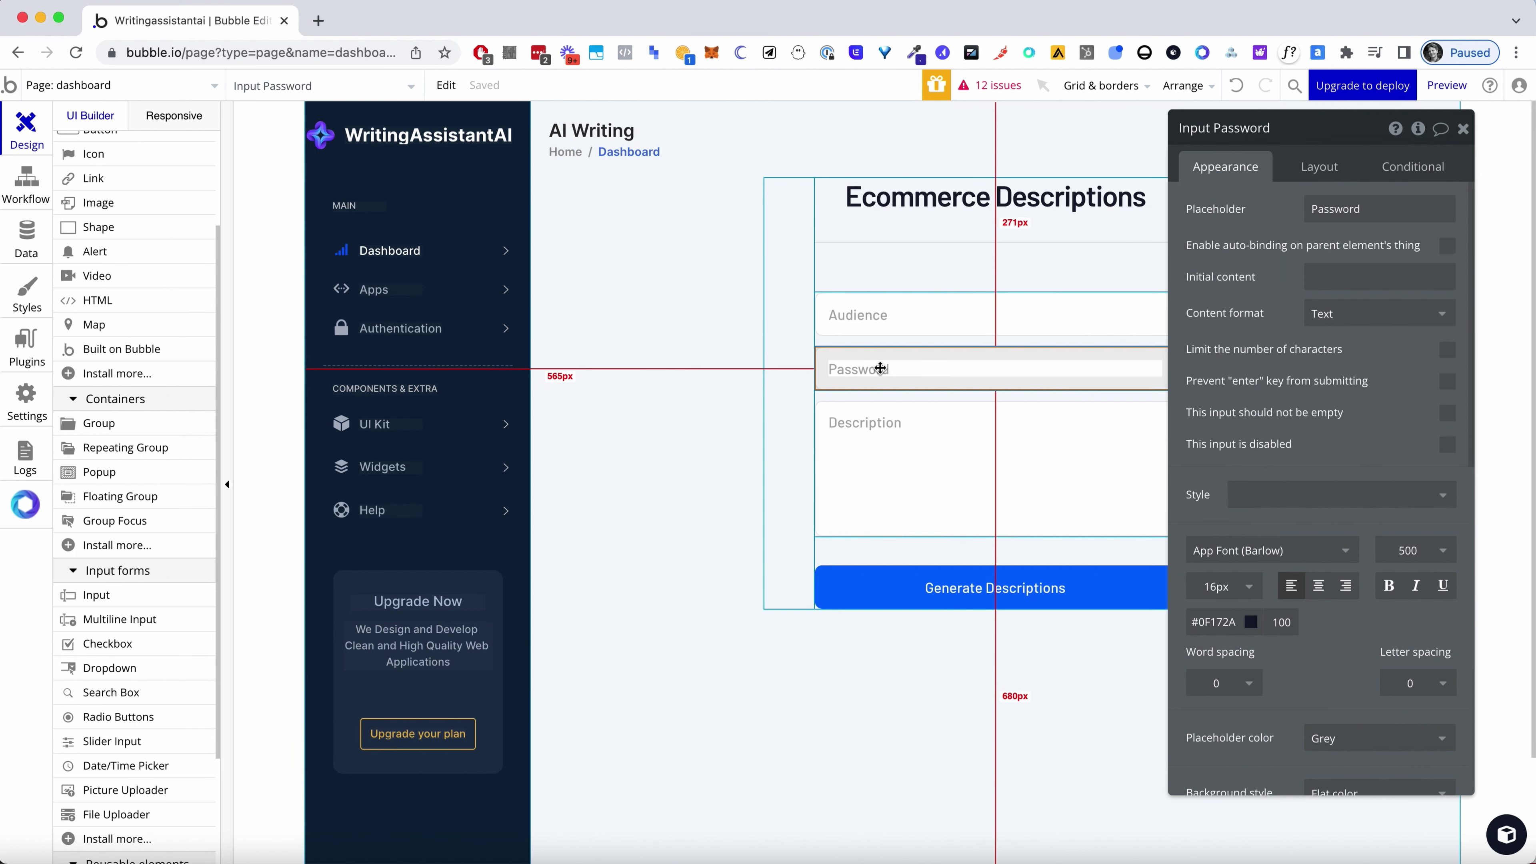
pyautogui.doubleClick(1402, 202)
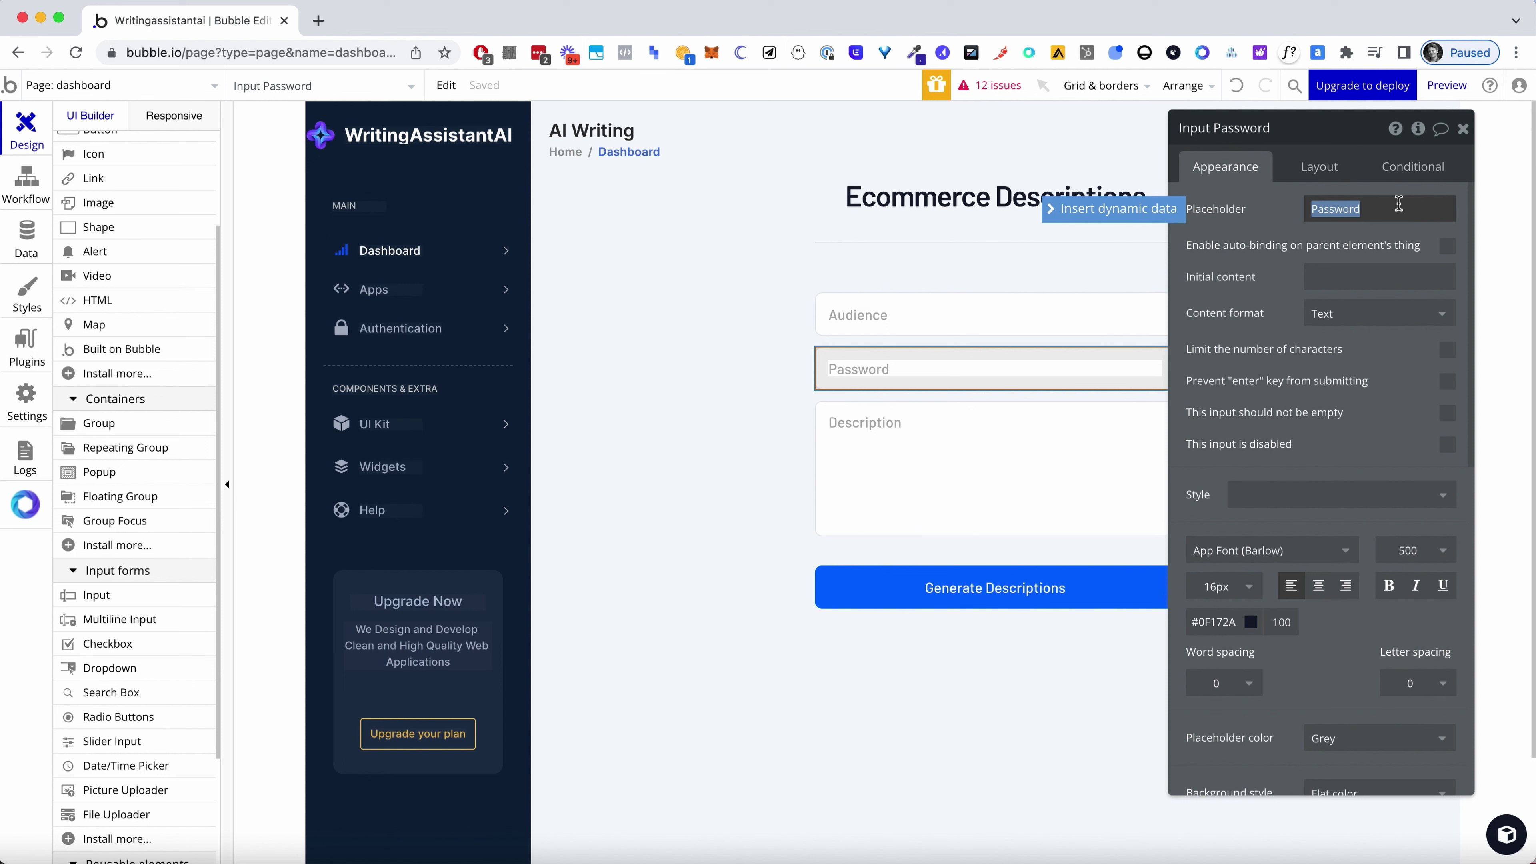
pyautogui.write('Product Name')
pyautogui.click(1463, 128)
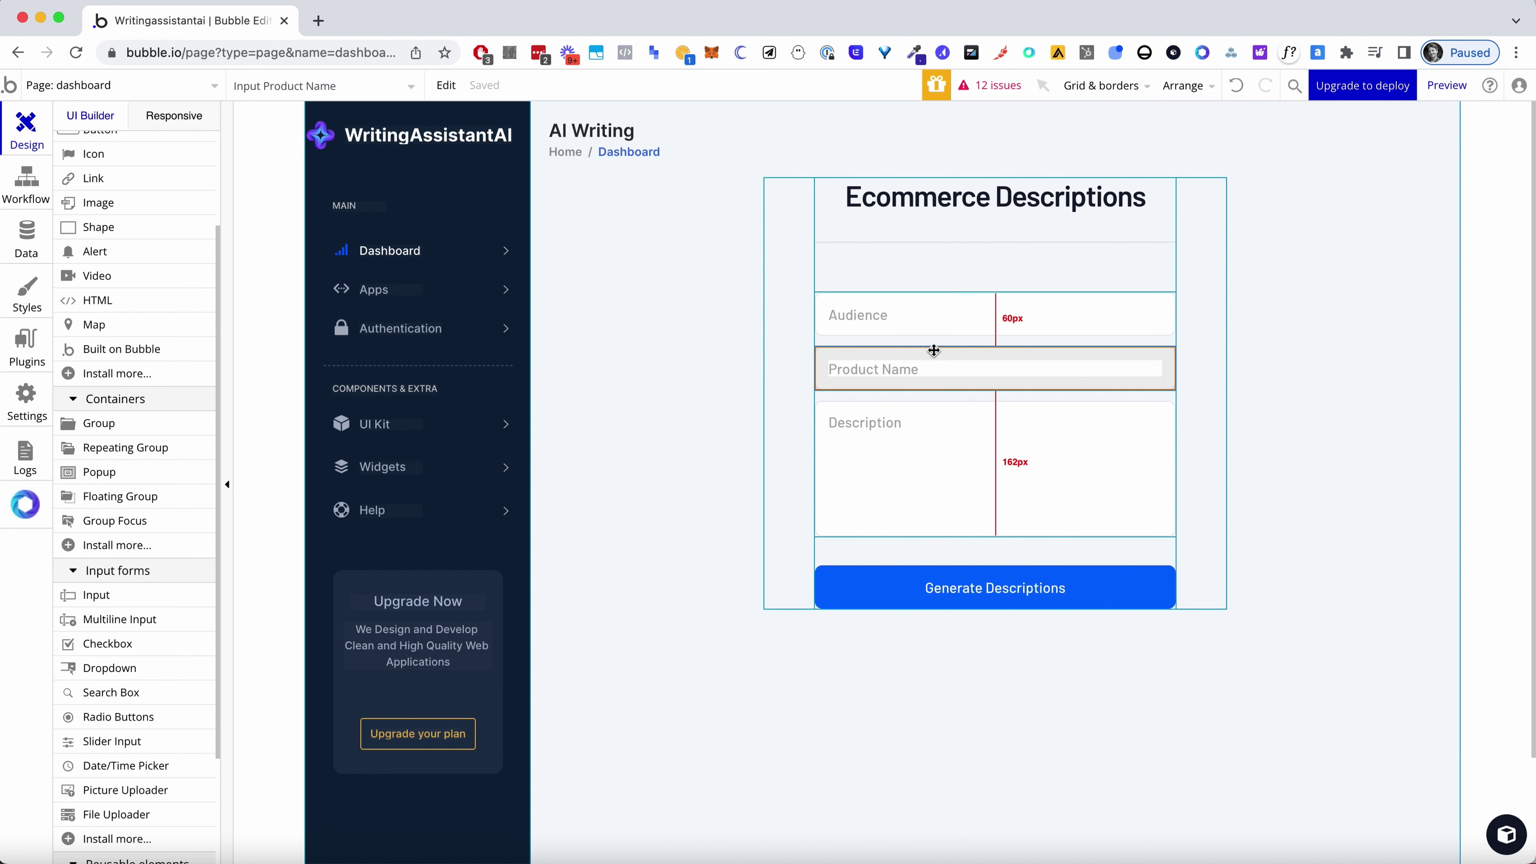
# Move the Product Name input one place earlier in its column, above the Audience input
pyautogui.doubleClick(933, 350)
pyautogui.click(1334, 169)
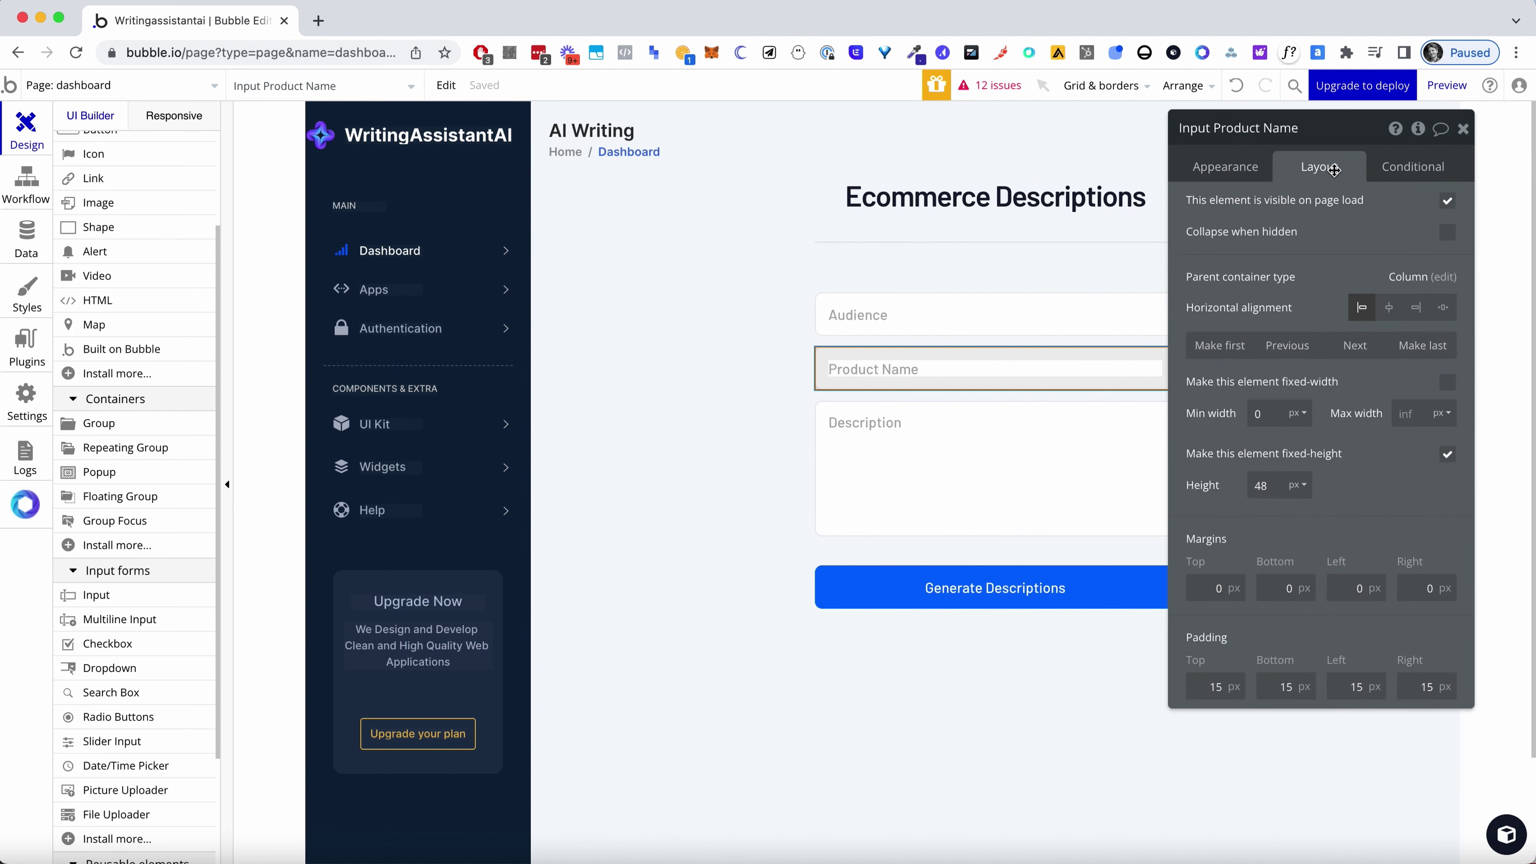
pyautogui.click(1288, 345)
pyautogui.click(724, 385)
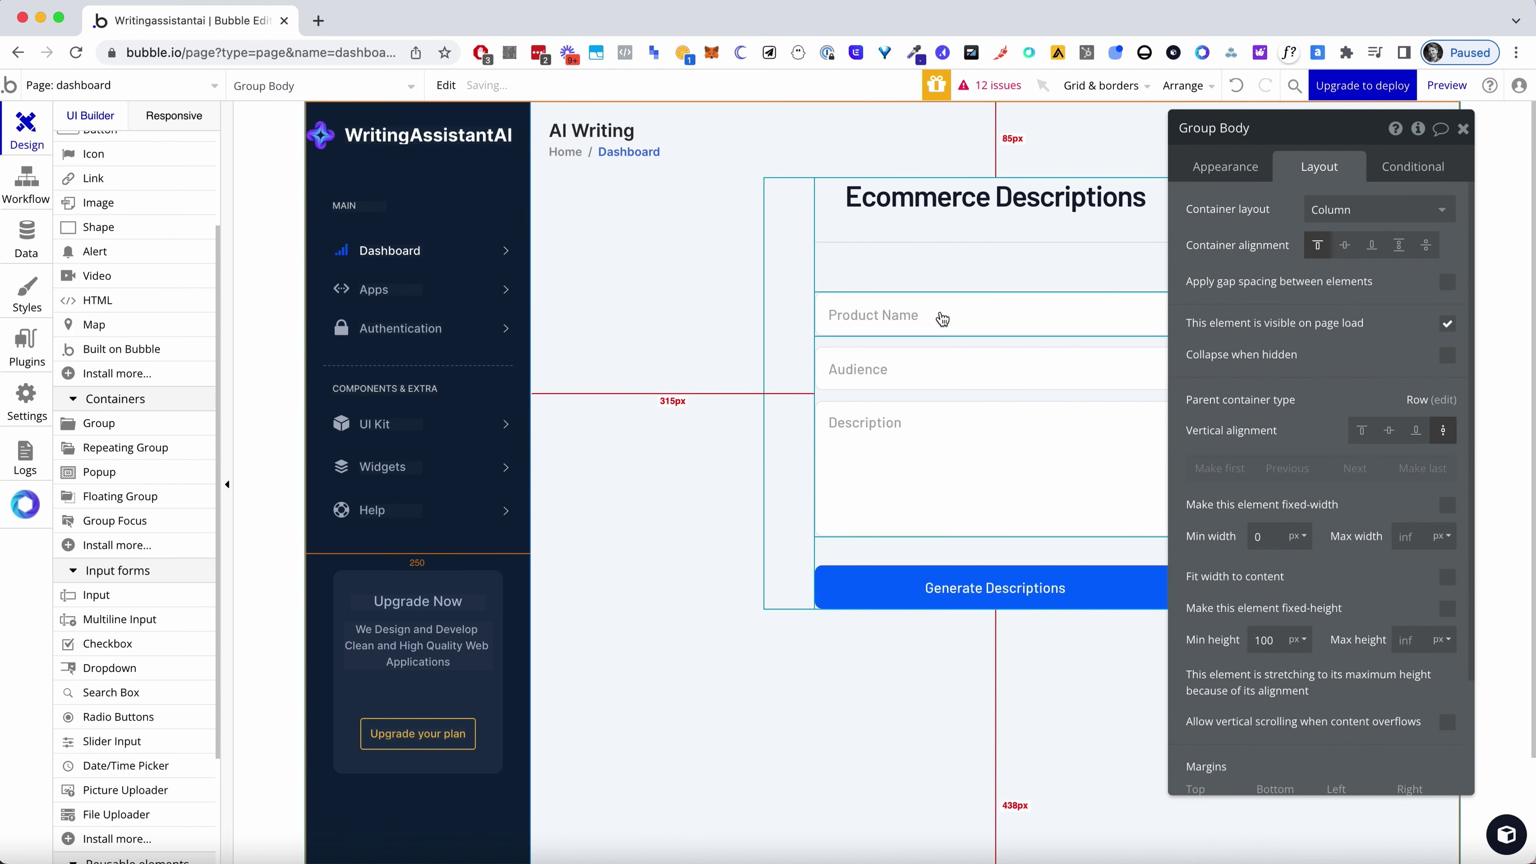
pyautogui.click(943, 318)
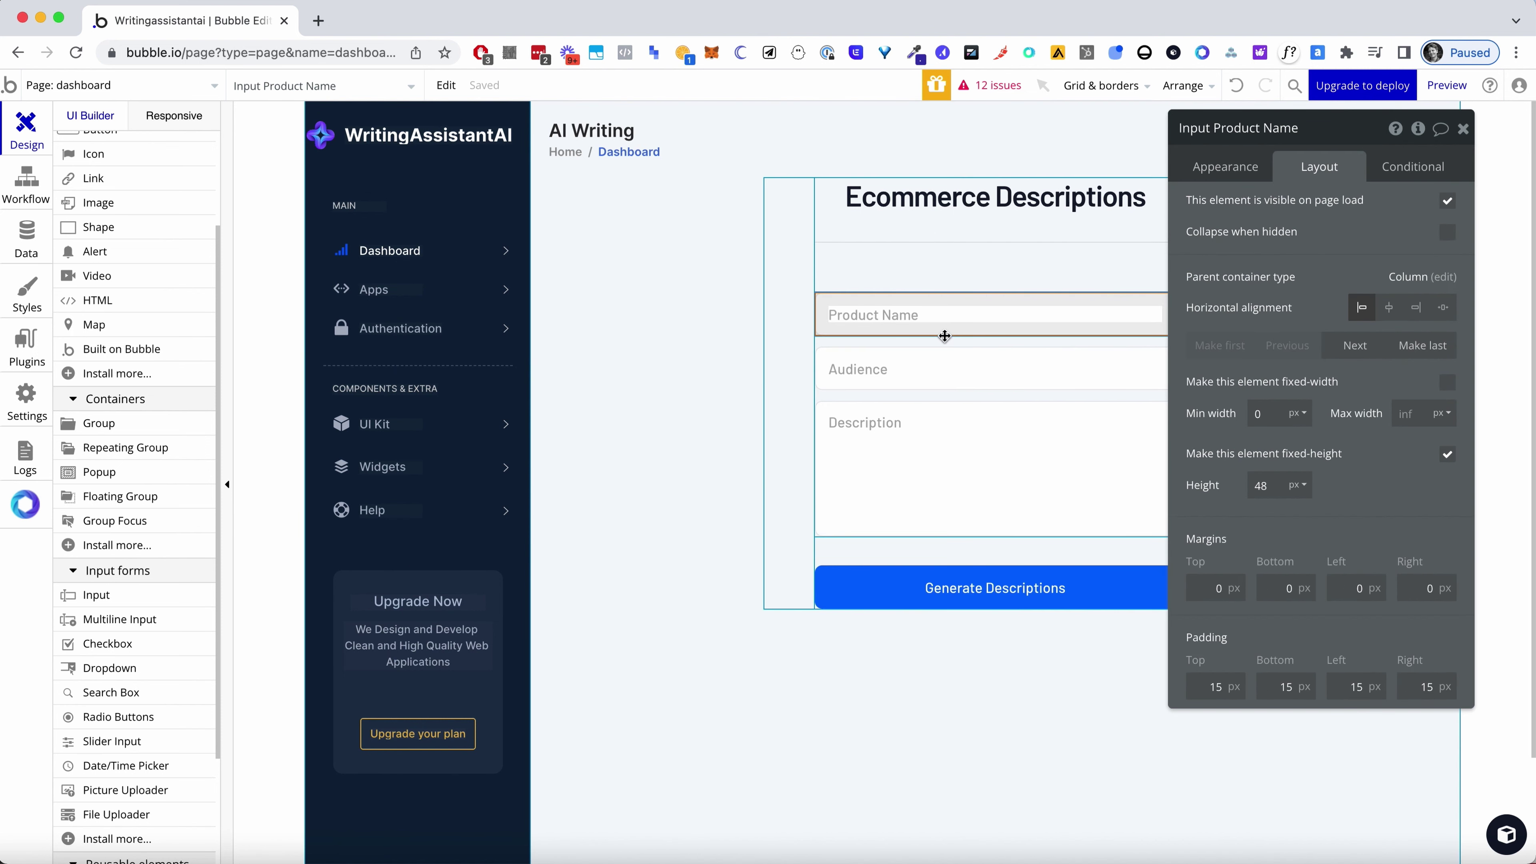
pyautogui.click(944, 367)
pyautogui.click(947, 432)
pyautogui.press('Escape')
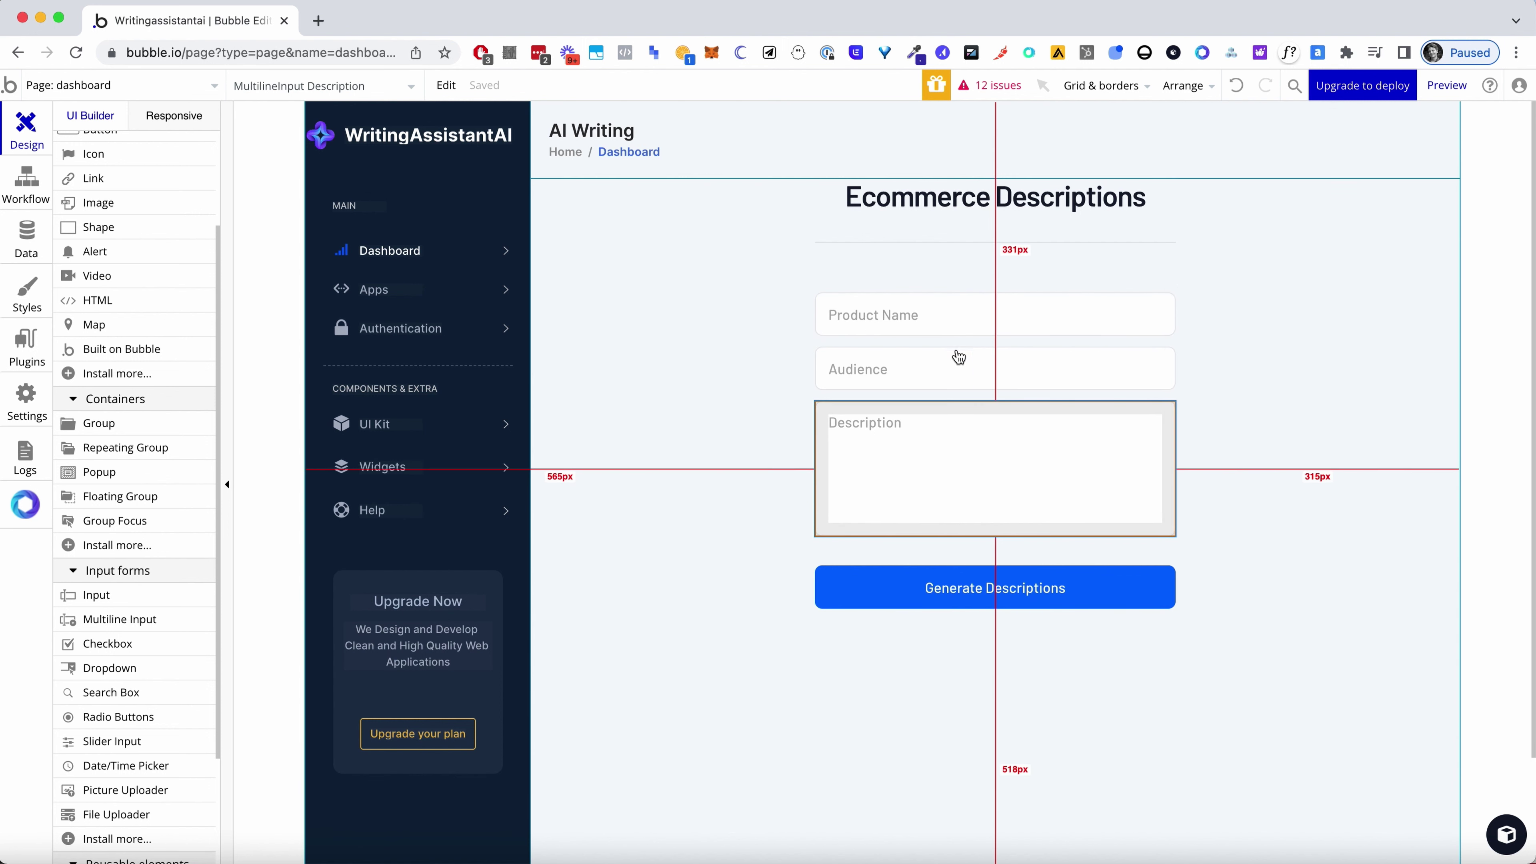
# Add a dropdown to the form between the Audience input and the Description multiline input
pyautogui.click(674, 351)
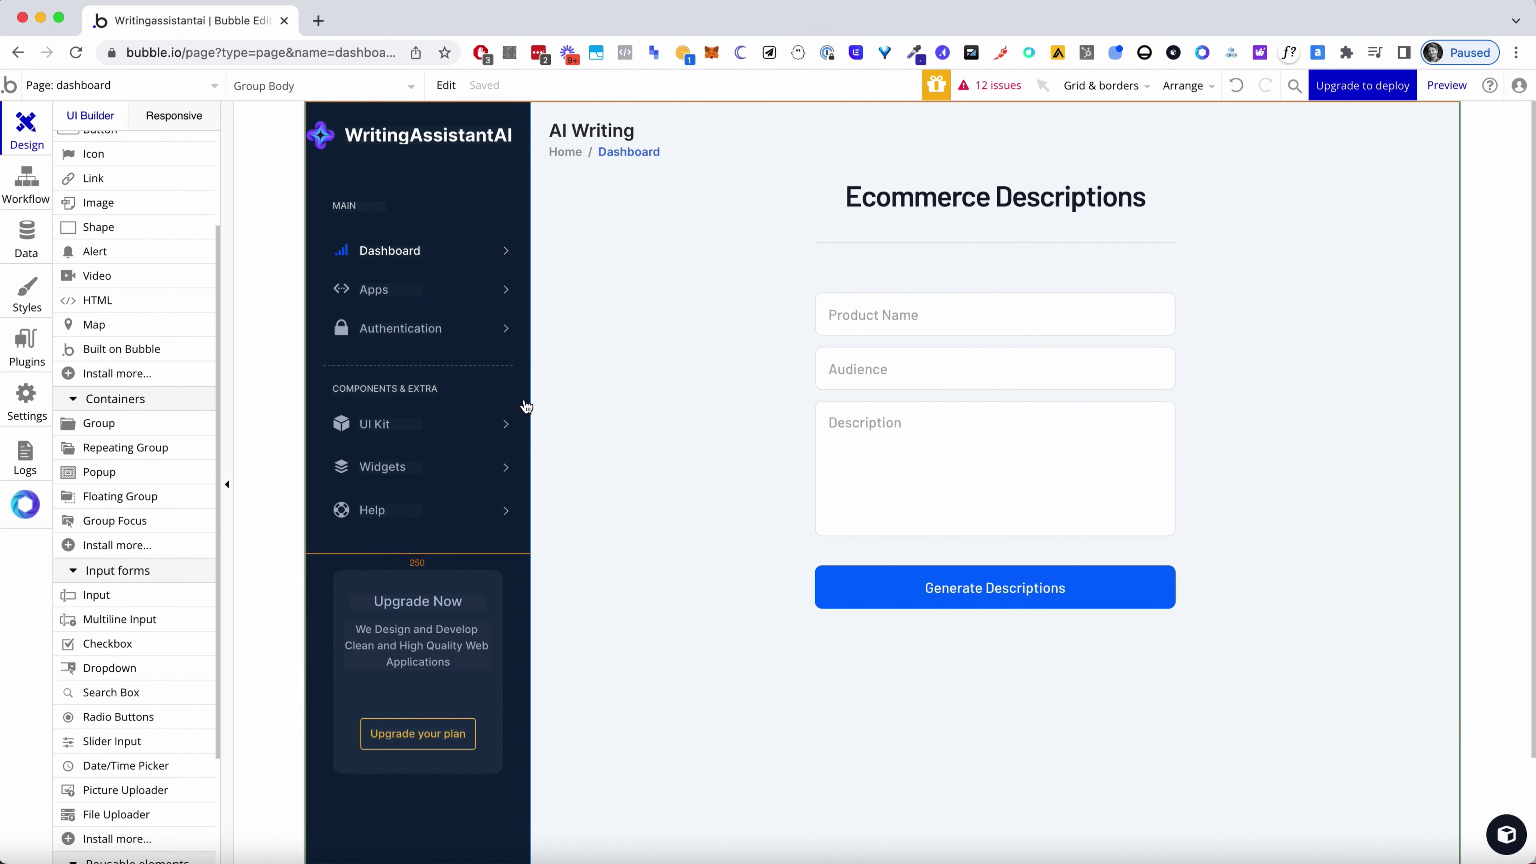
pyautogui.scroll(-2, 182, 436)
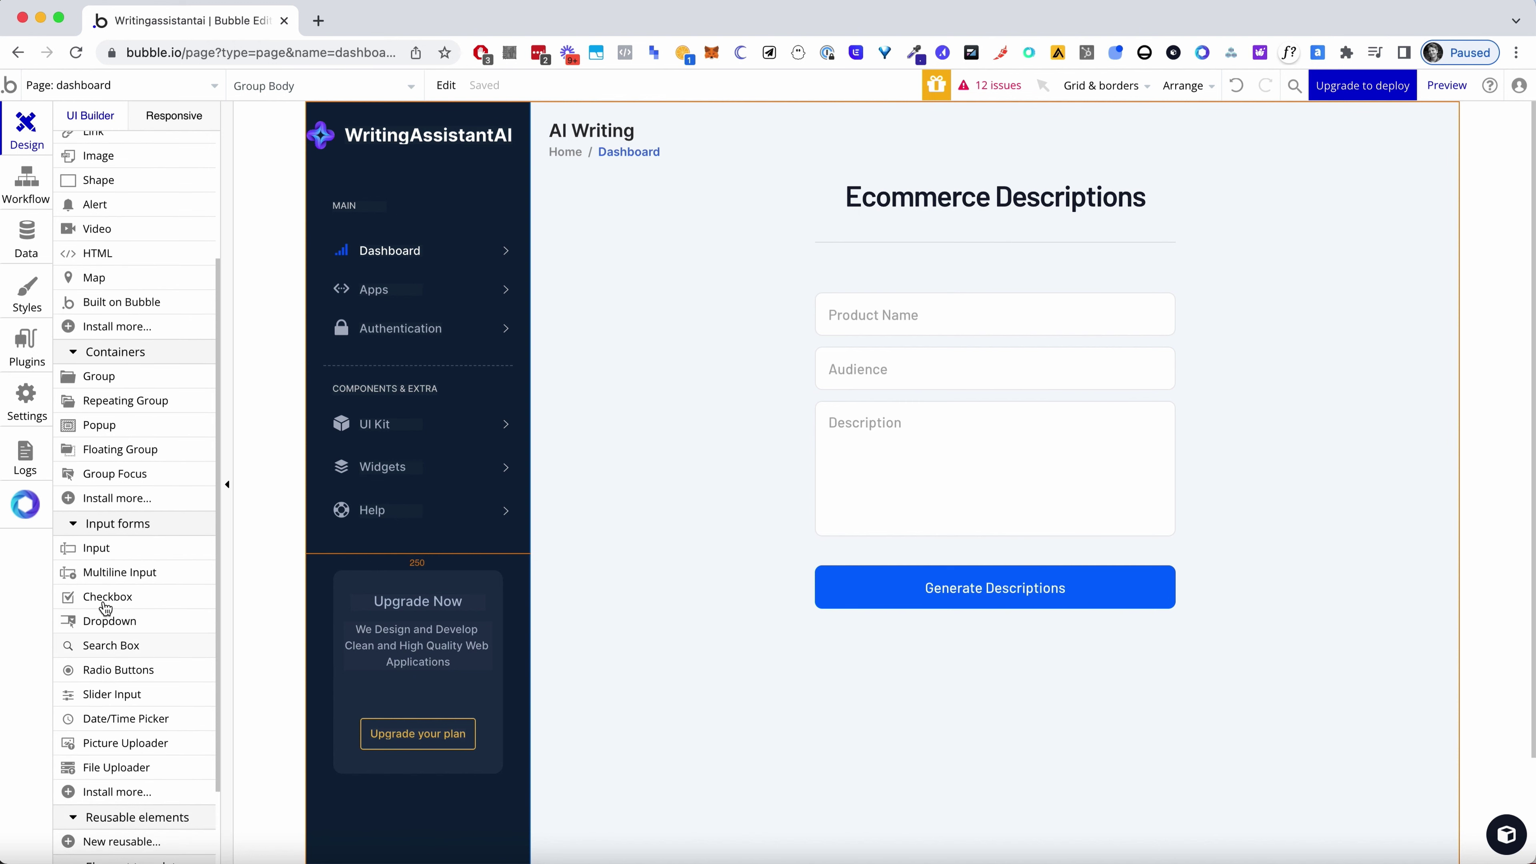
pyautogui.moveTo(112, 620); pyautogui.dragTo(932, 394)
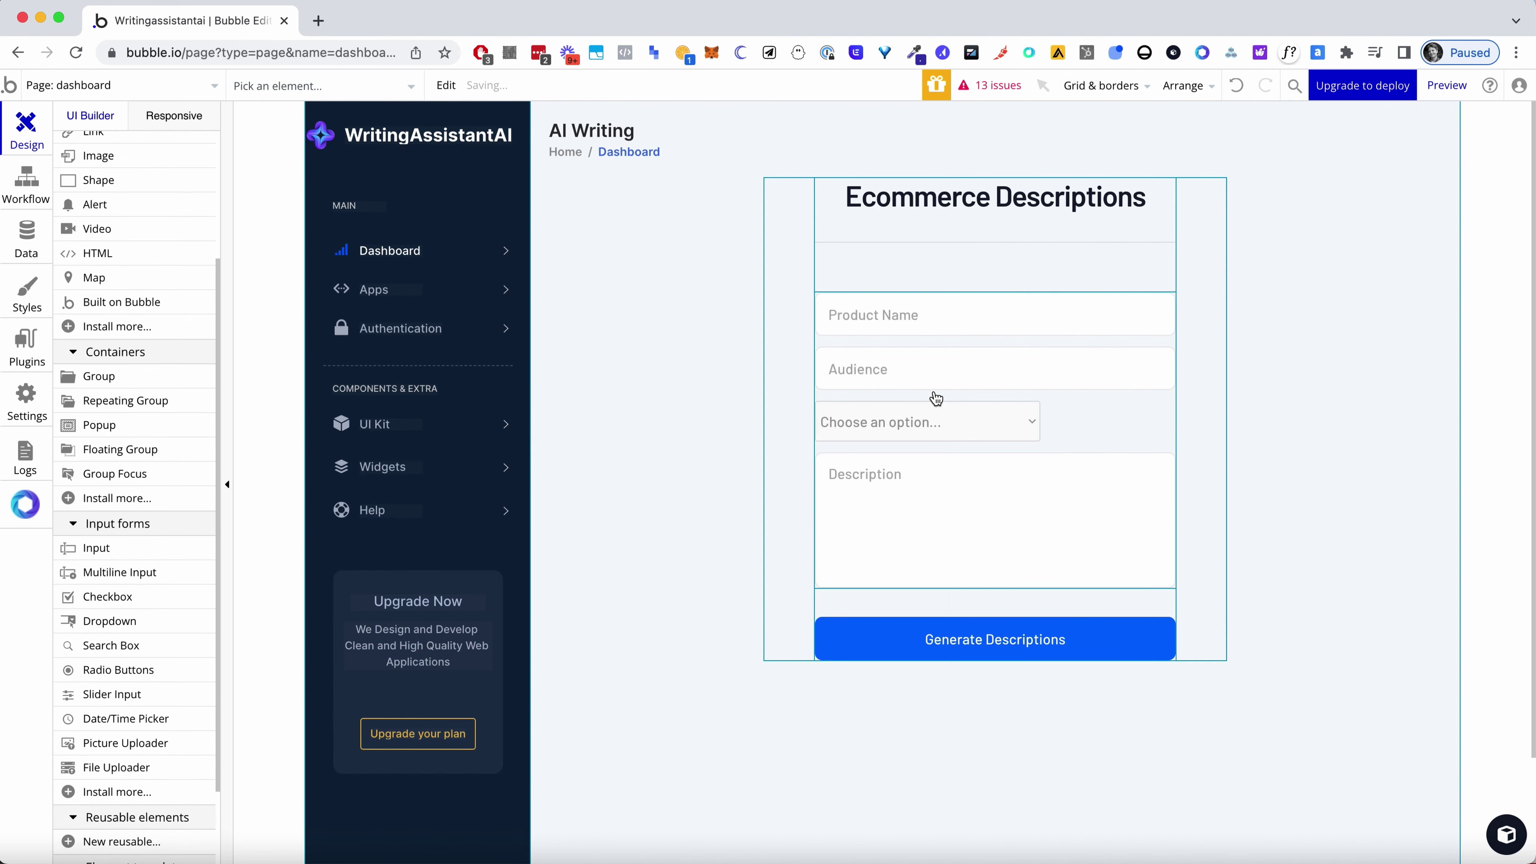
# Copy the Audience input's formatting and conditional formatting and paste both onto the new dropdown
pyautogui.rightClick(955, 367)
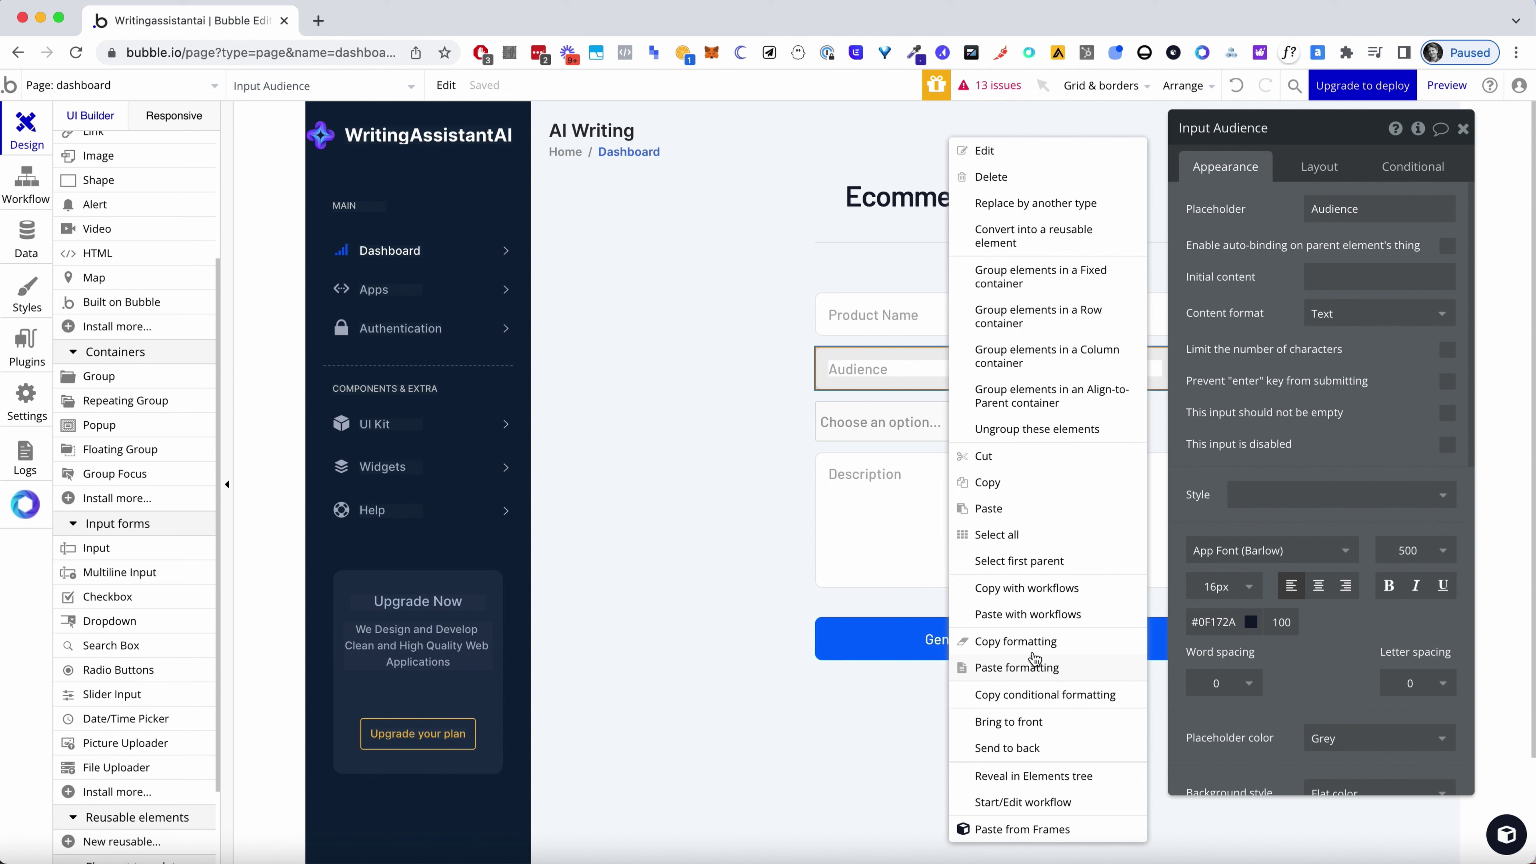
pyautogui.click(895, 419)
pyautogui.rightClick(895, 419)
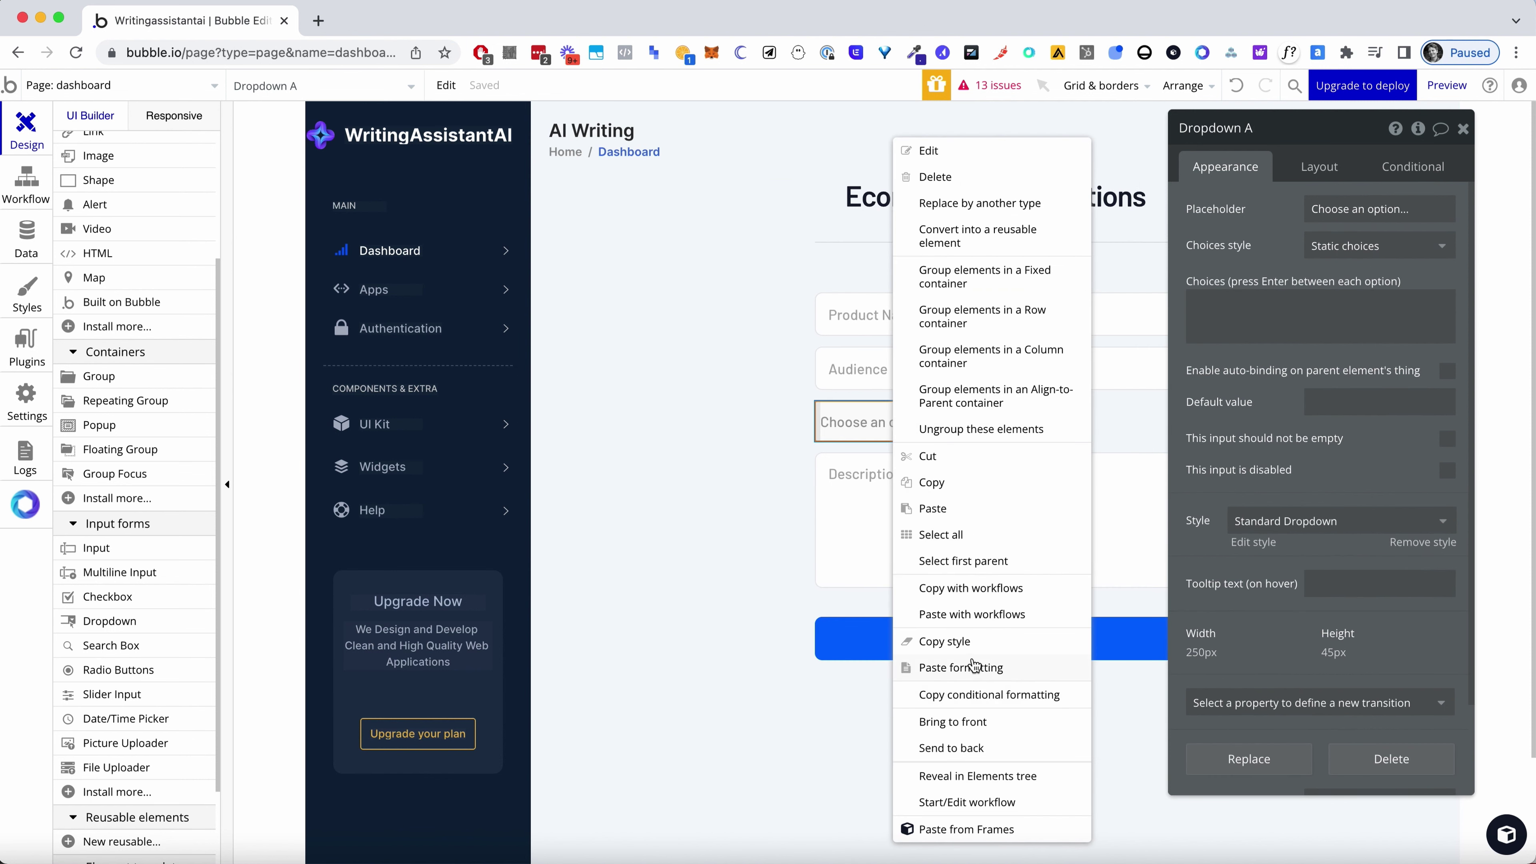
pyautogui.click(895, 479)
pyautogui.rightClick(904, 362)
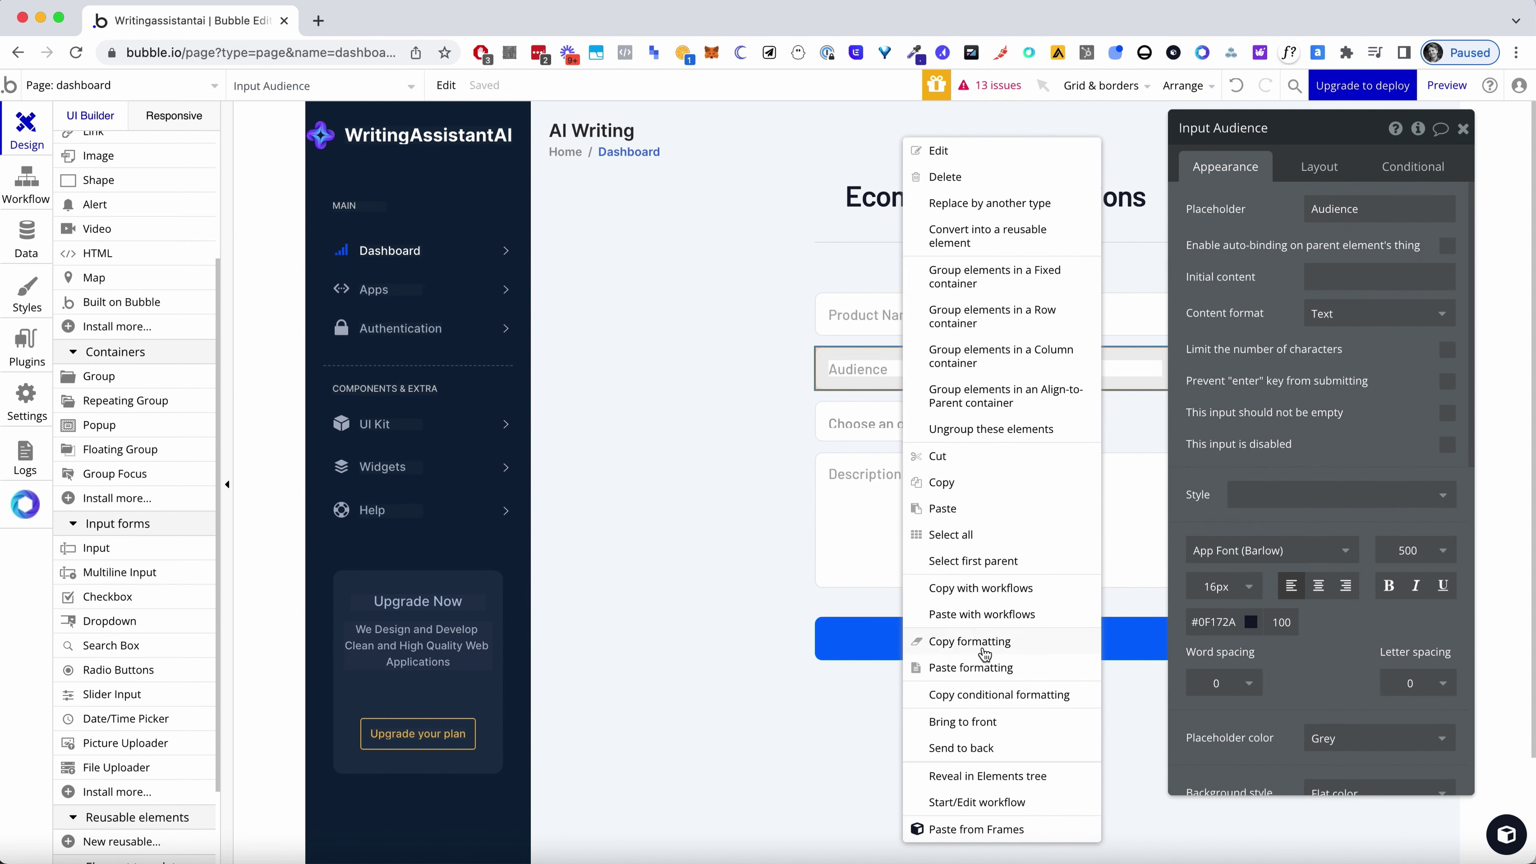
pyautogui.click(979, 681)
pyautogui.rightClick(906, 422)
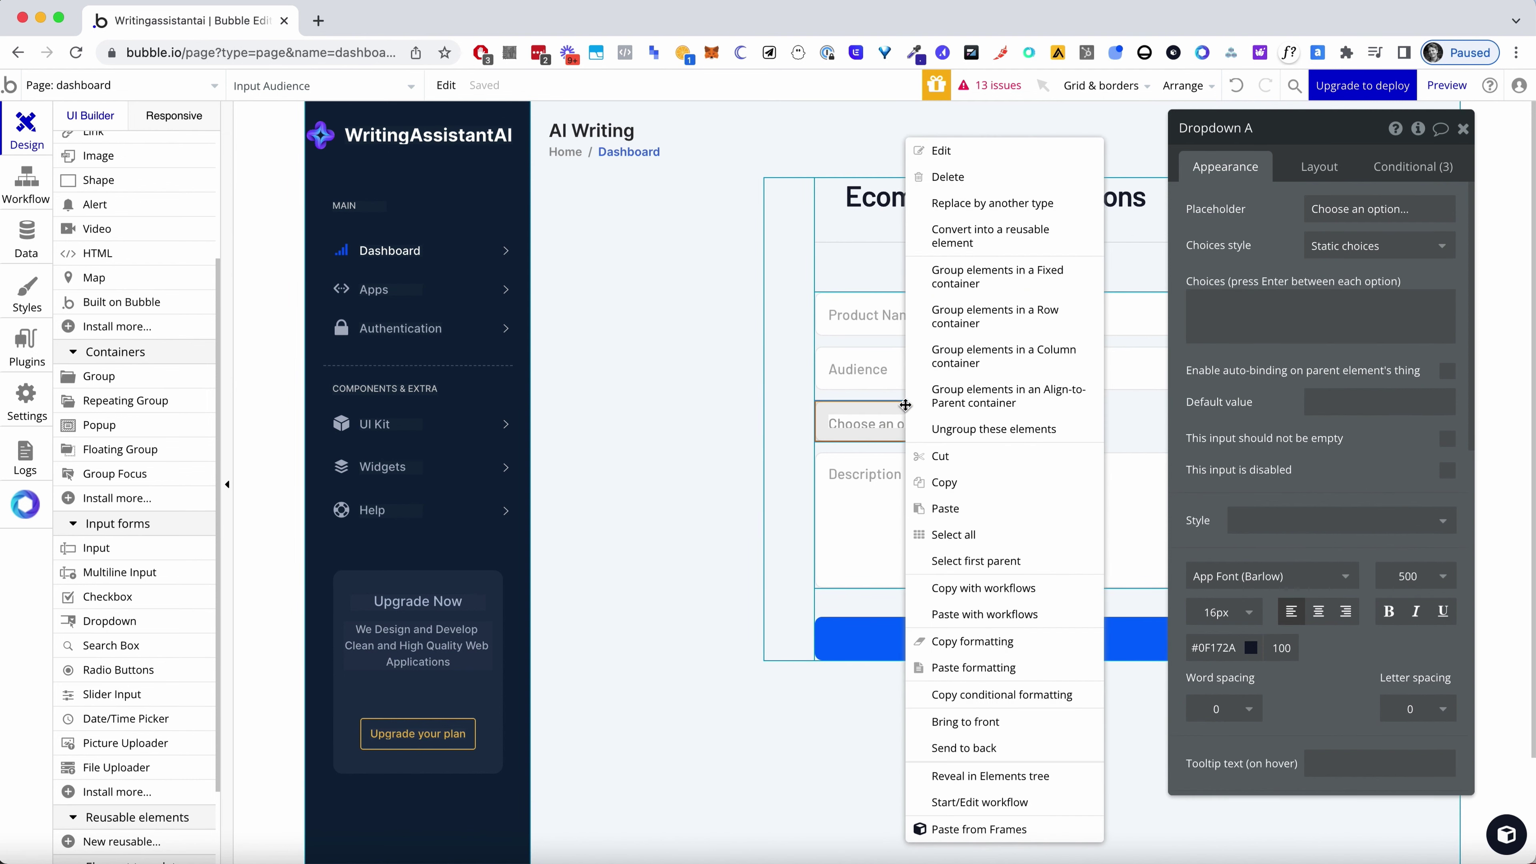
pyautogui.click(980, 669)
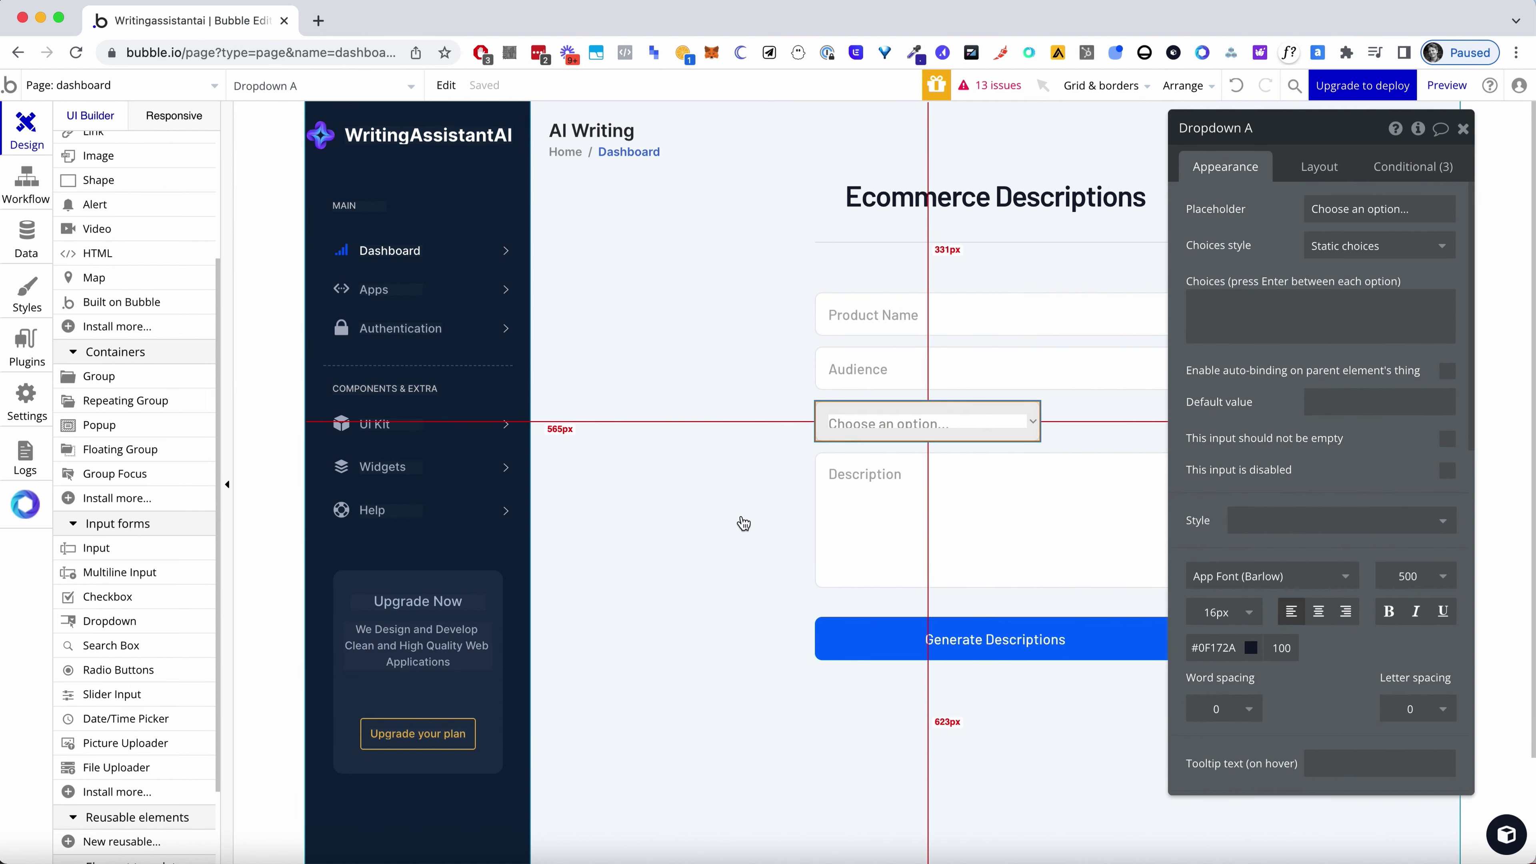
# Set the dropdown's top and bottom padding to 10 px
pyautogui.click(908, 425)
pyautogui.click(1320, 166)
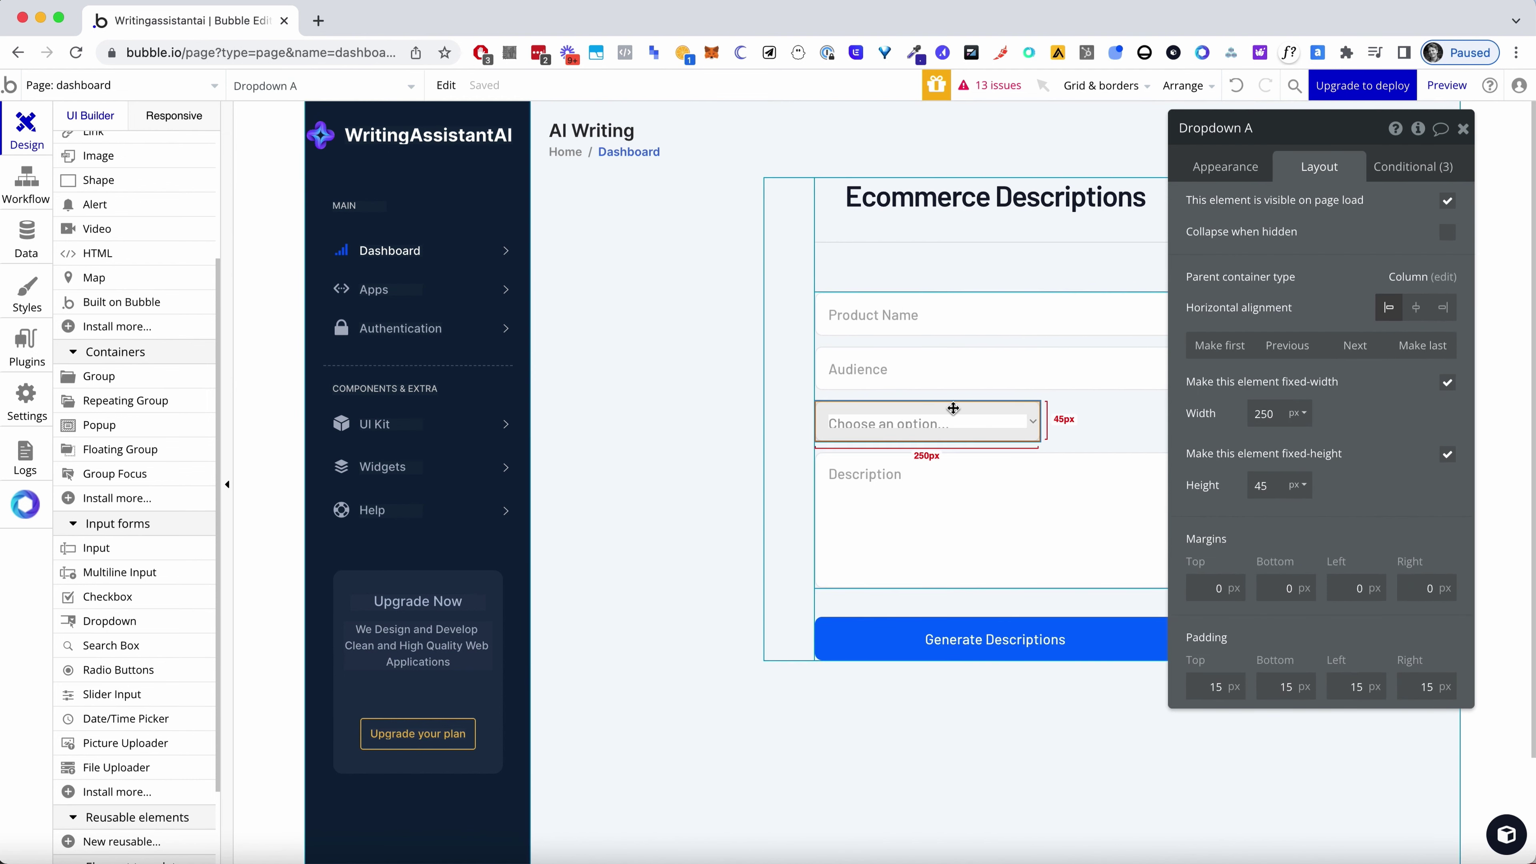
pyautogui.doubleClick(1281, 682)
pyautogui.write('10')
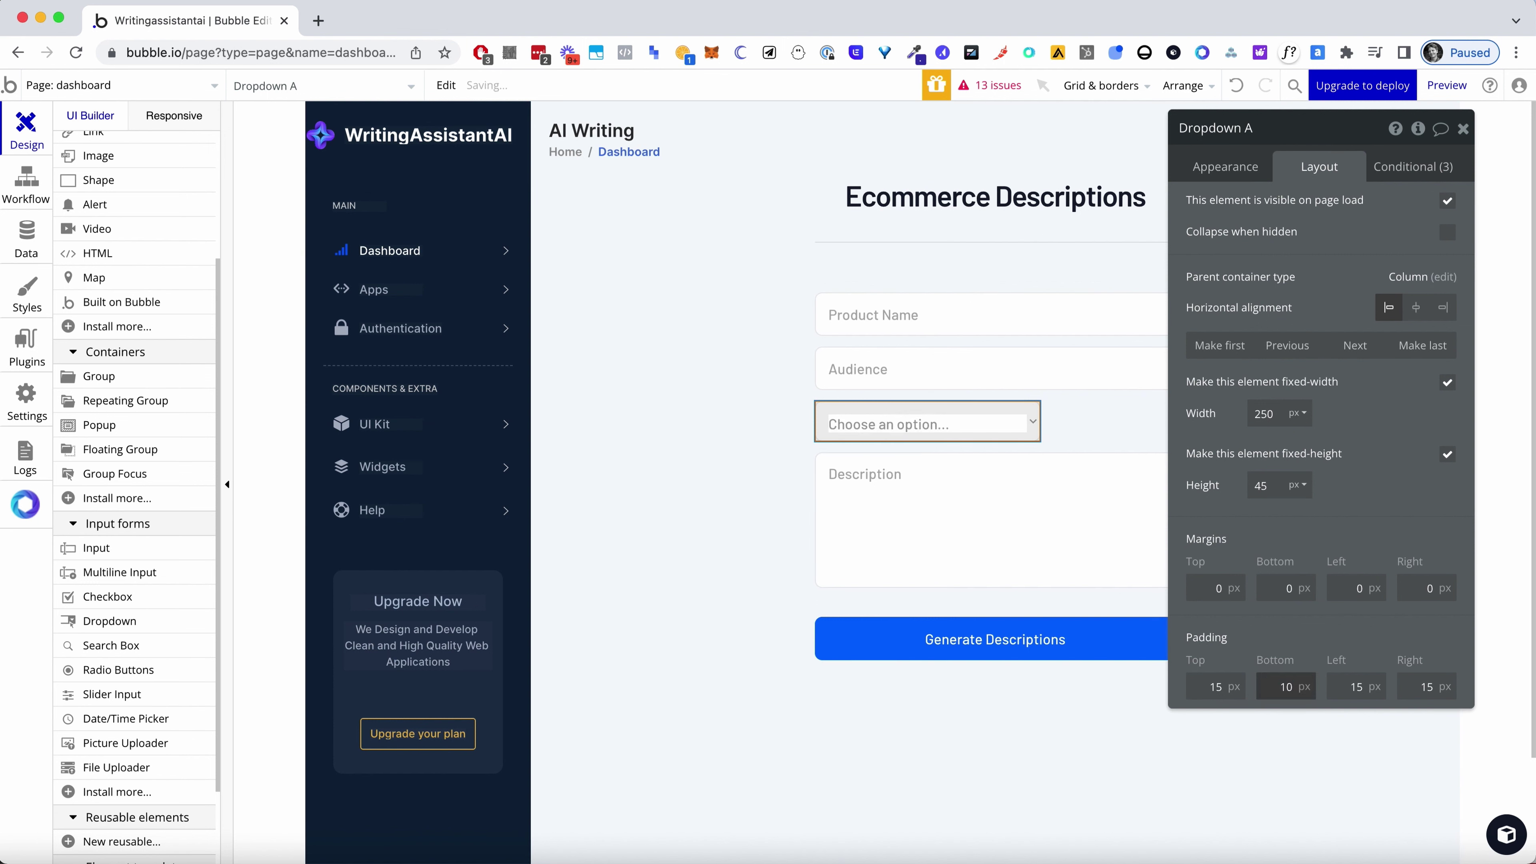
pyautogui.doubleClick(1216, 682)
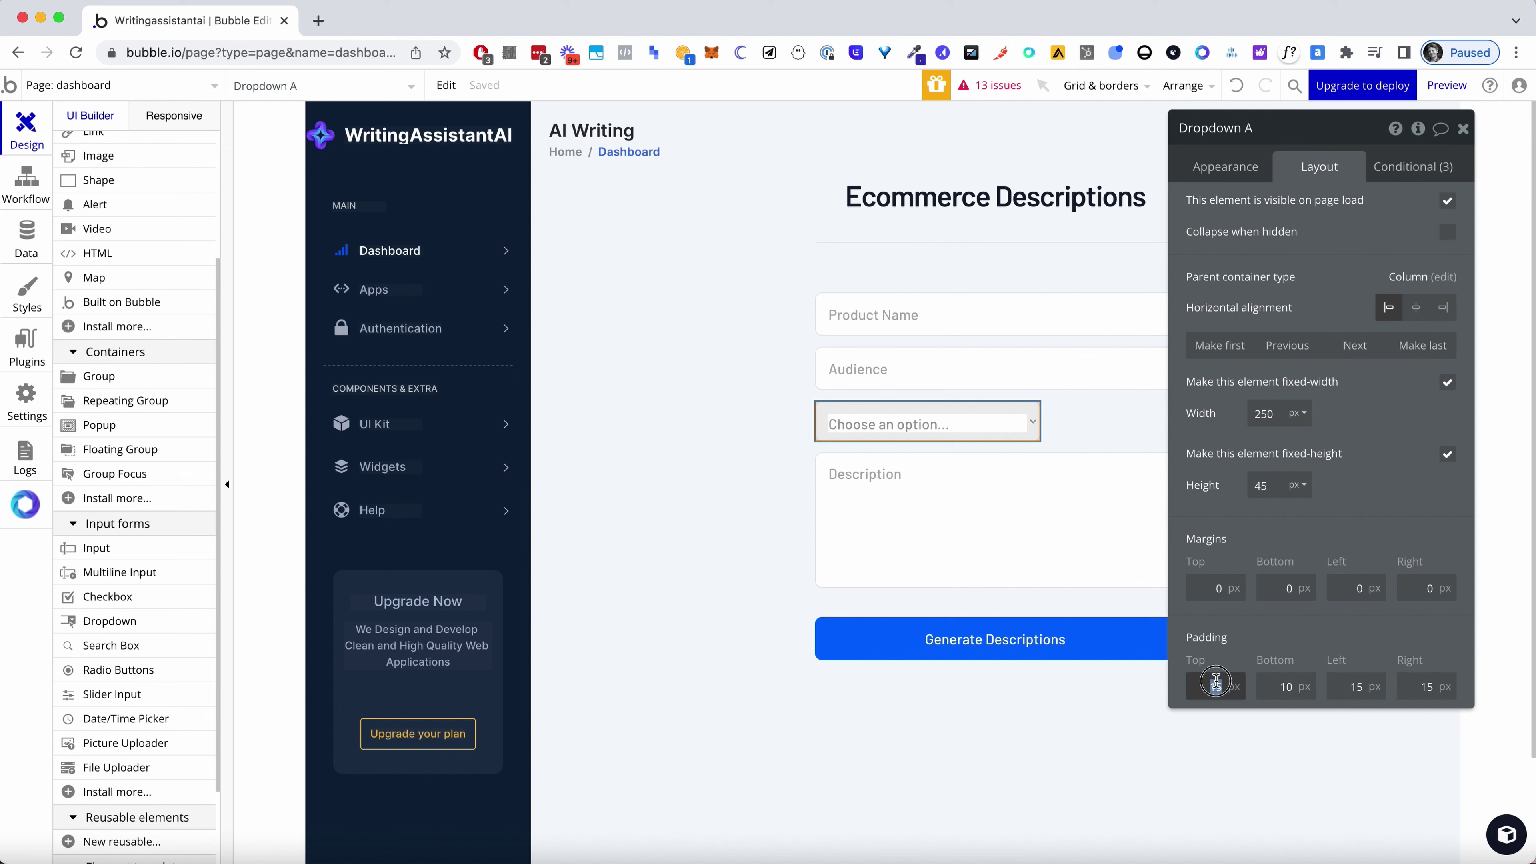
pyautogui.write('10')
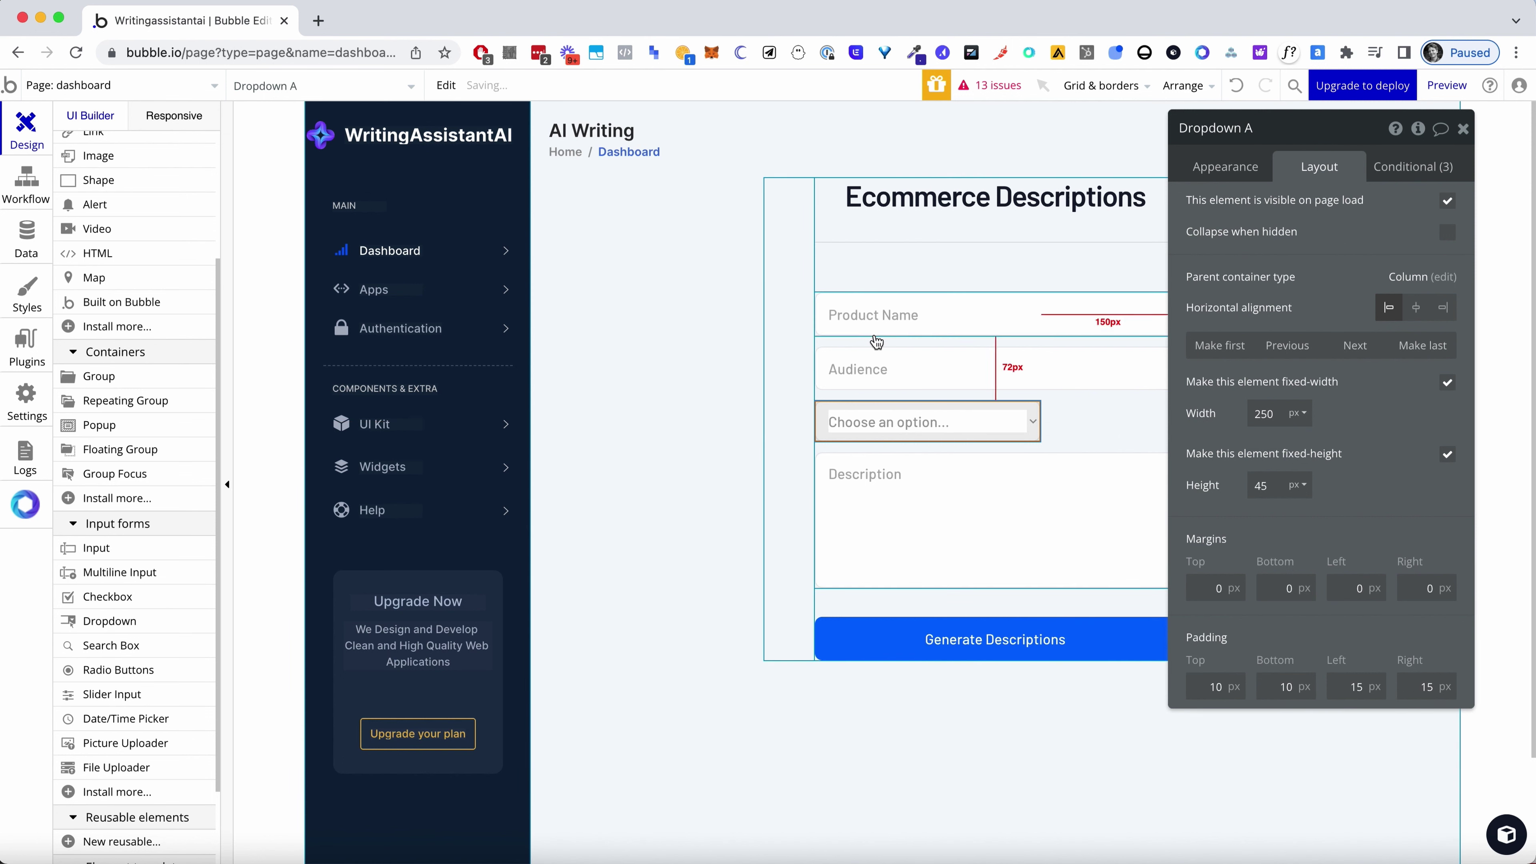
# Set the dropdown's placeholder to "Language"
pyautogui.click(1225, 166)
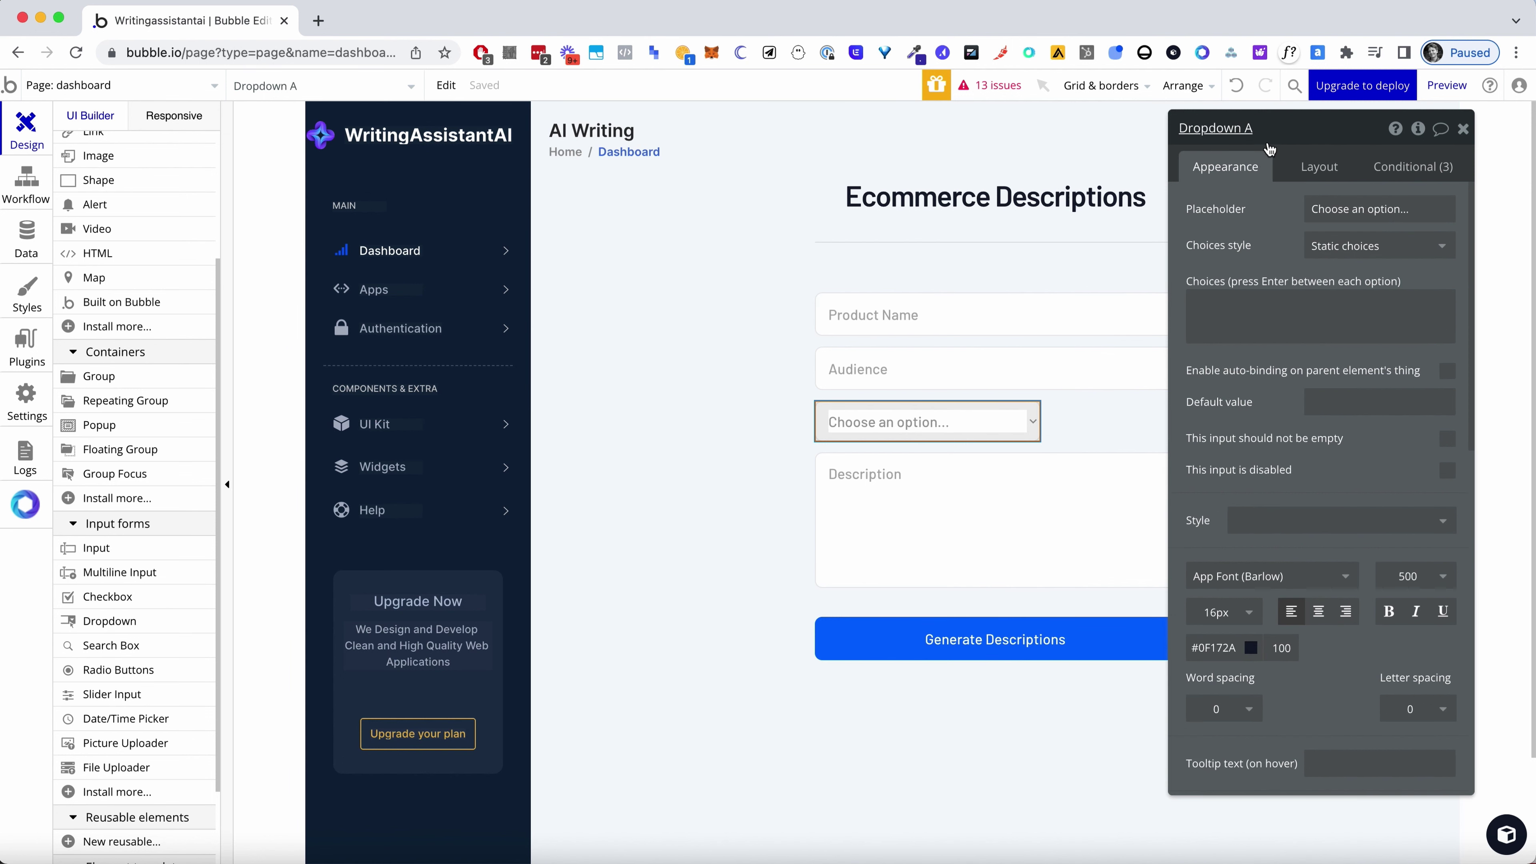
pyautogui.click(1348, 217)
pyautogui.write('Language')
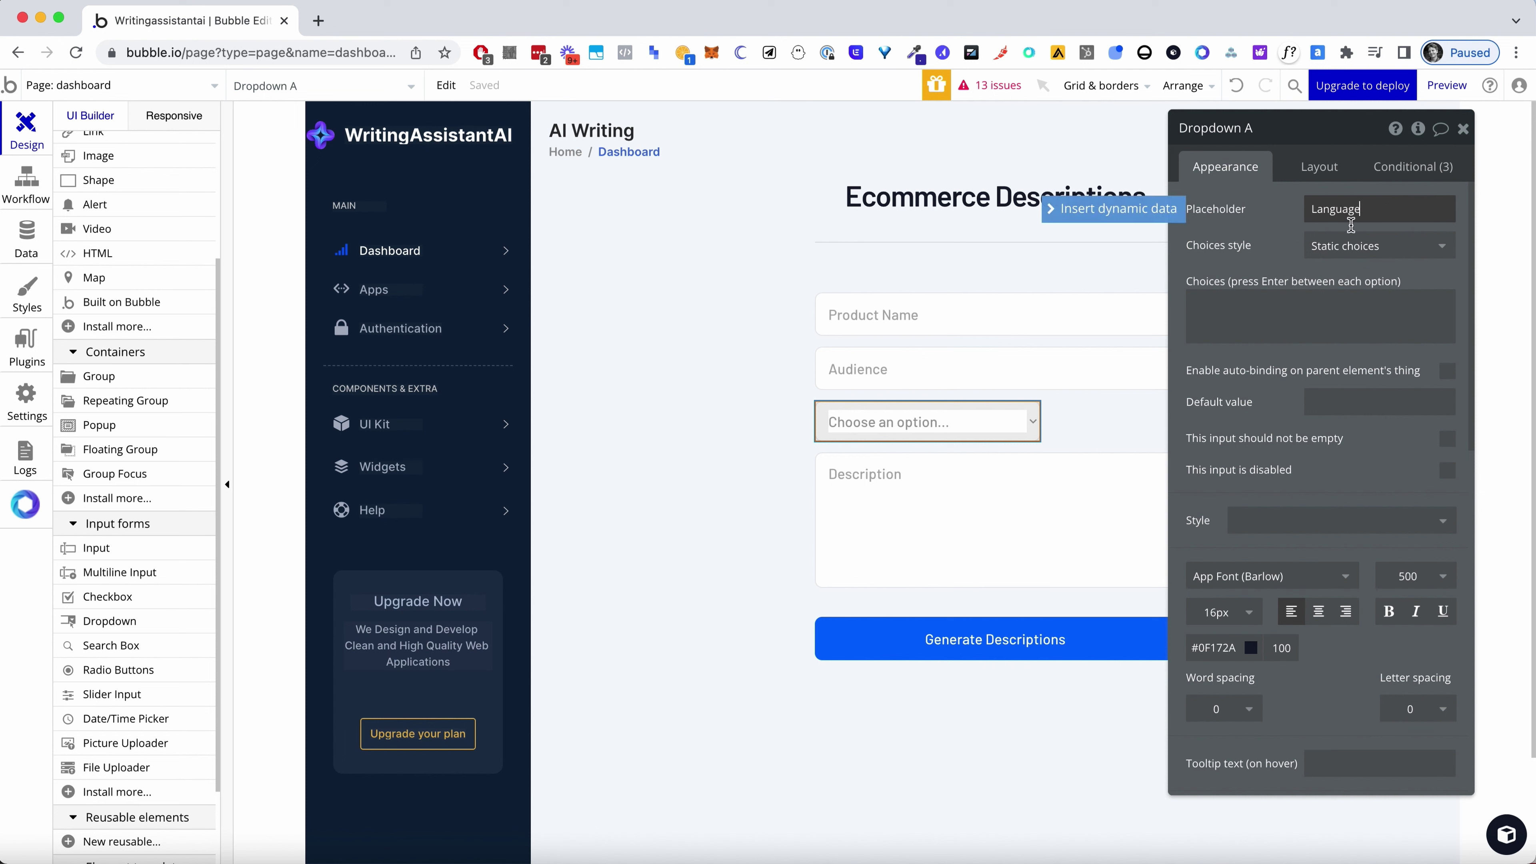
# Add "English" as a static choice of the Language dropdown and make it the default value
pyautogui.click(1310, 309)
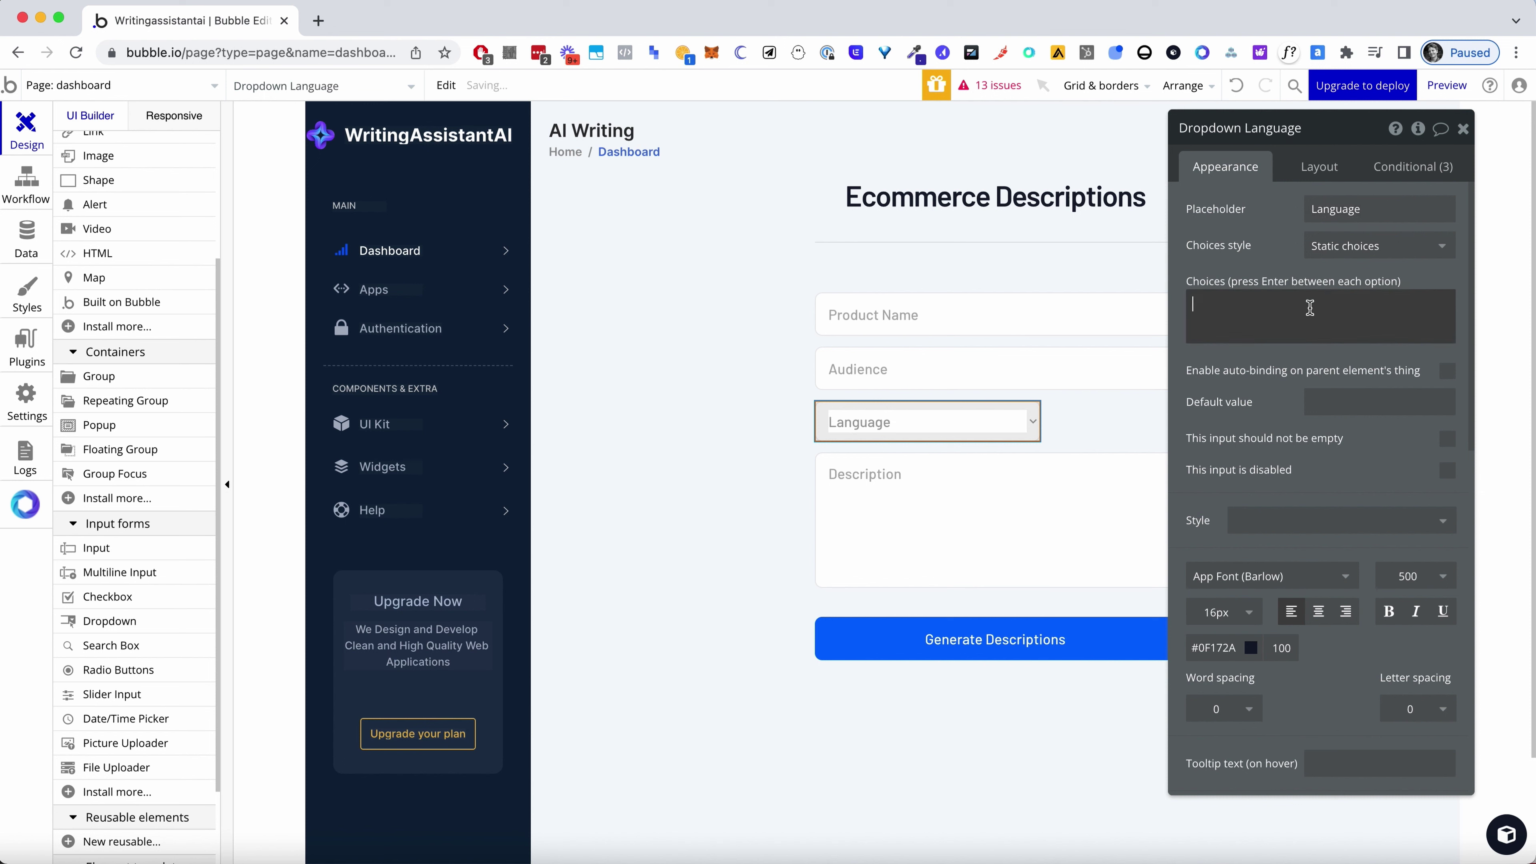
pyautogui.write('English')
pyautogui.click(1348, 399)
pyautogui.write('En')
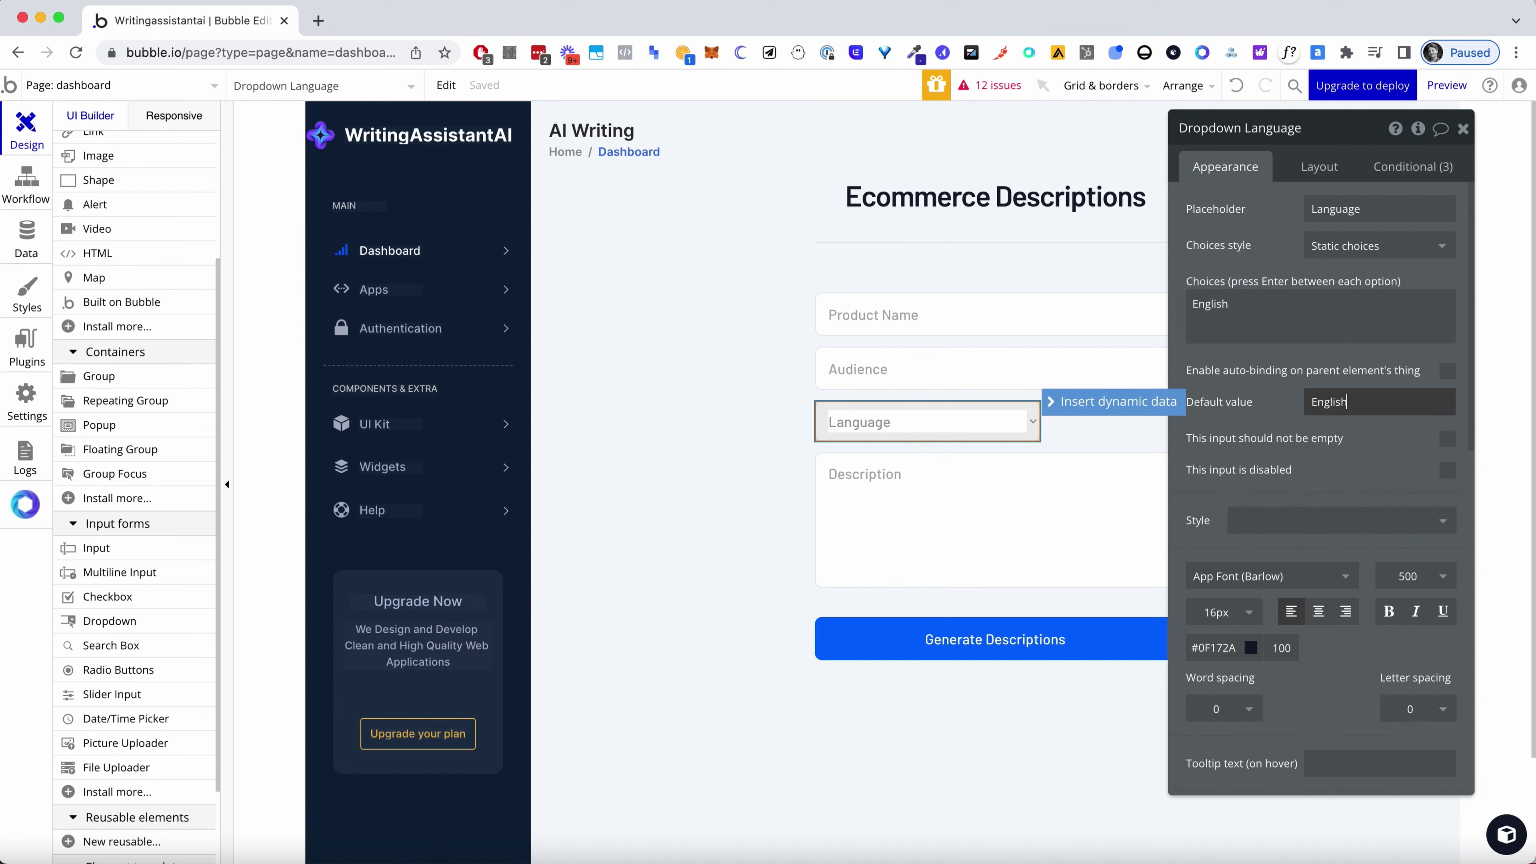
pyautogui.write('glish')
# Add Spanish, Russian, Chinese, French and Arabic to the Language dropdown's choices, each on its own line
pyautogui.click(1267, 294)
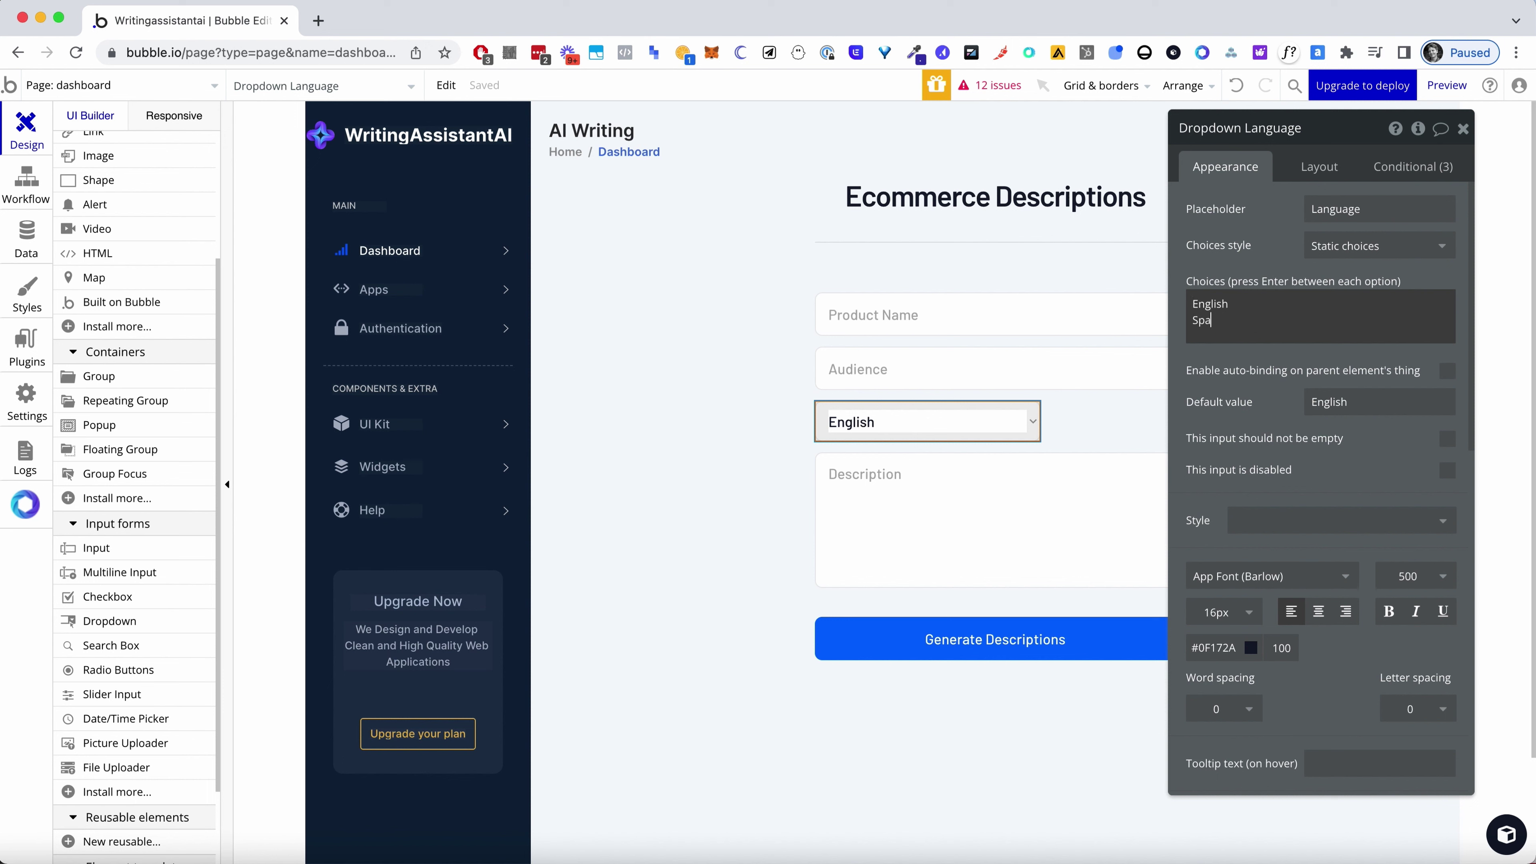
pyautogui.press('Return')
pyautogui.write('Russia')
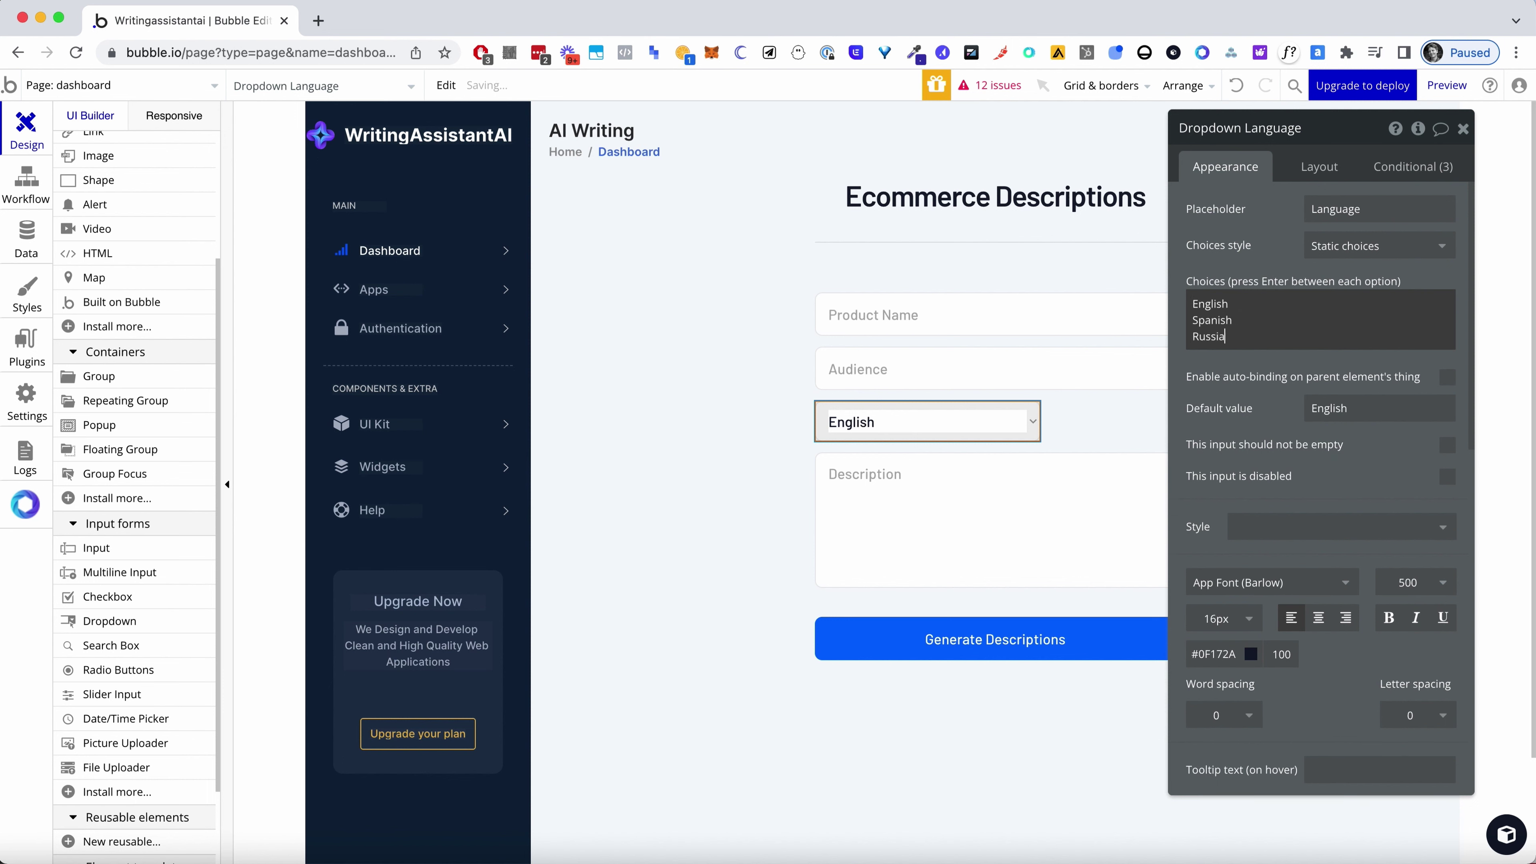
pyautogui.write('n')
pyautogui.press('Return')
pyautogui.write('Ma')
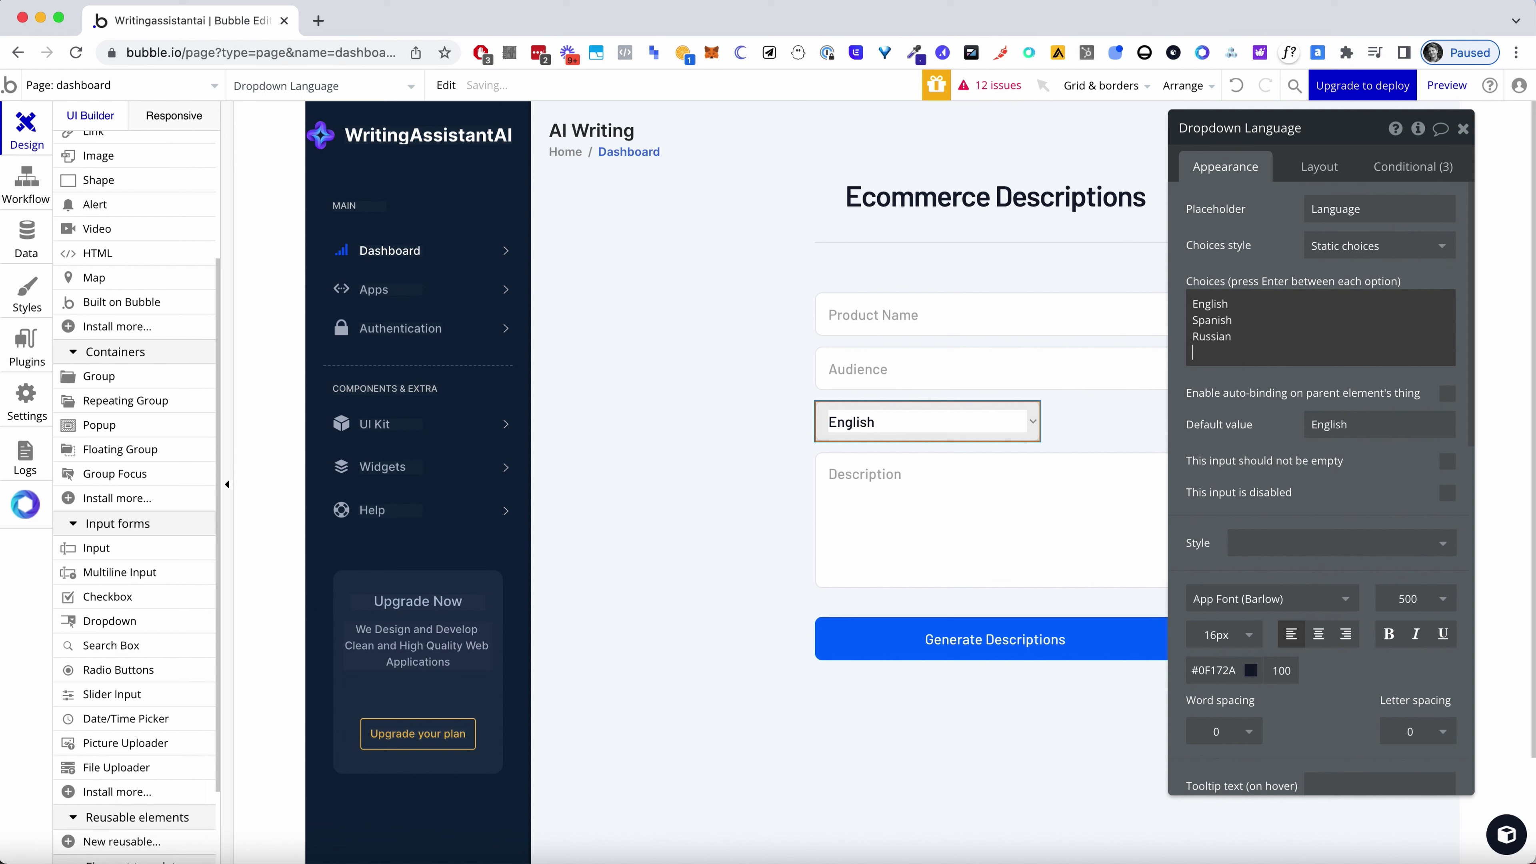
pyautogui.press('Return')
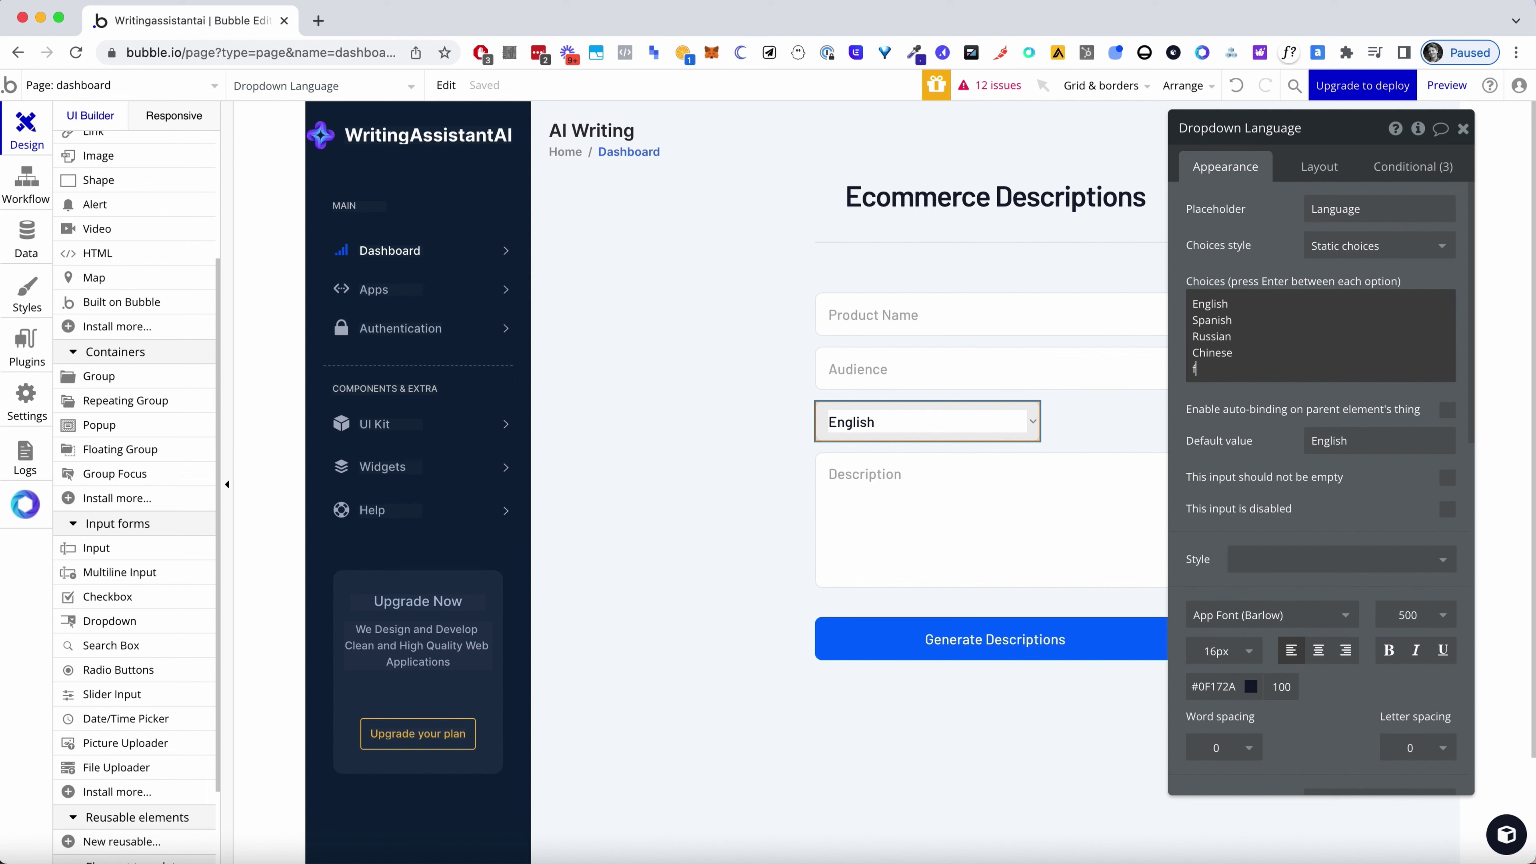
pyautogui.write('Frewnch')
pyautogui.press('Return')
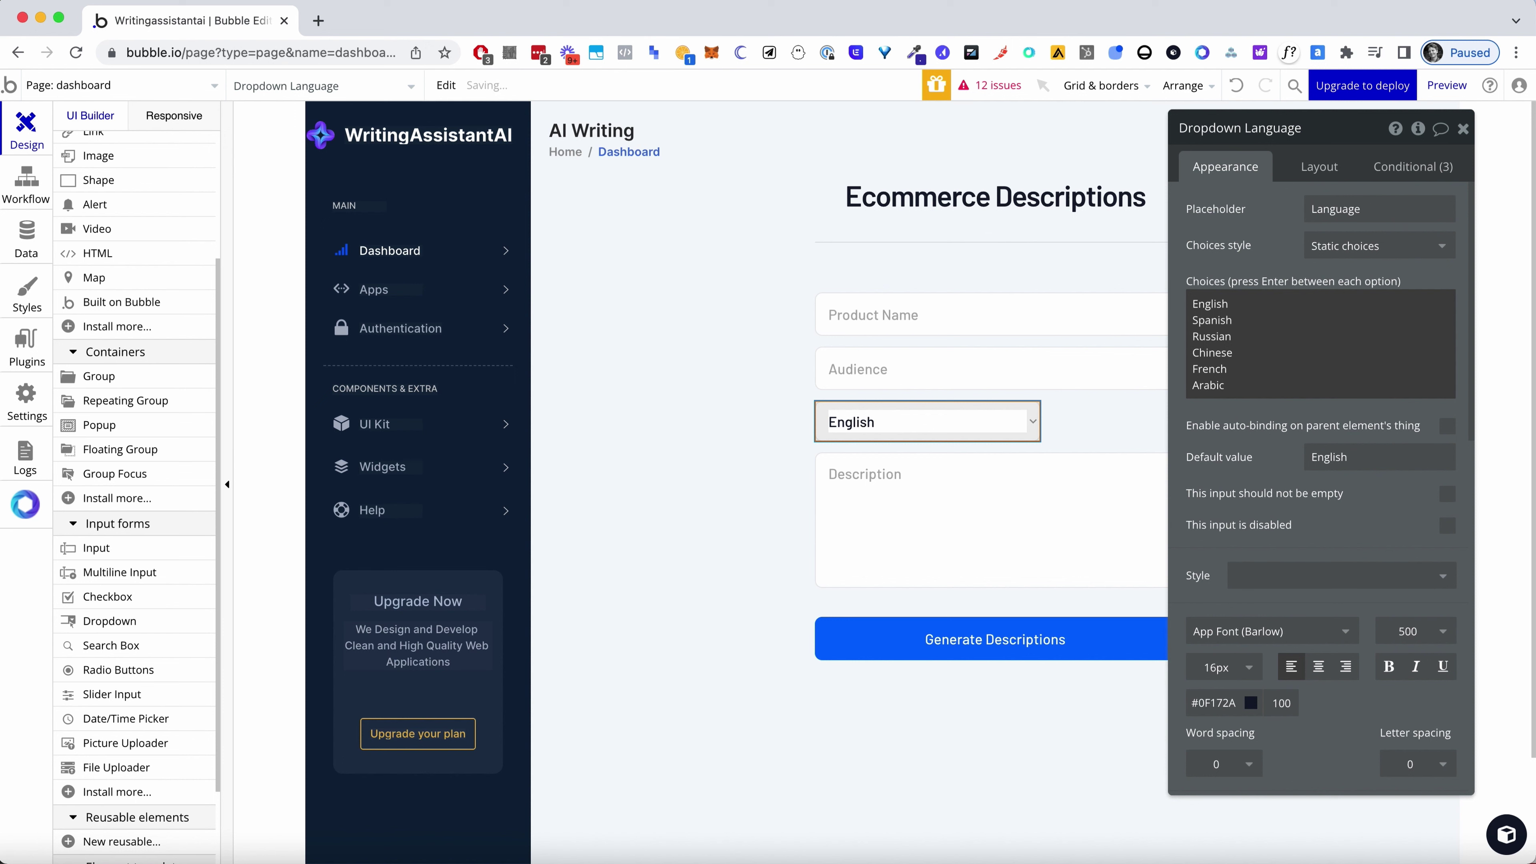
pyautogui.click(1277, 321)
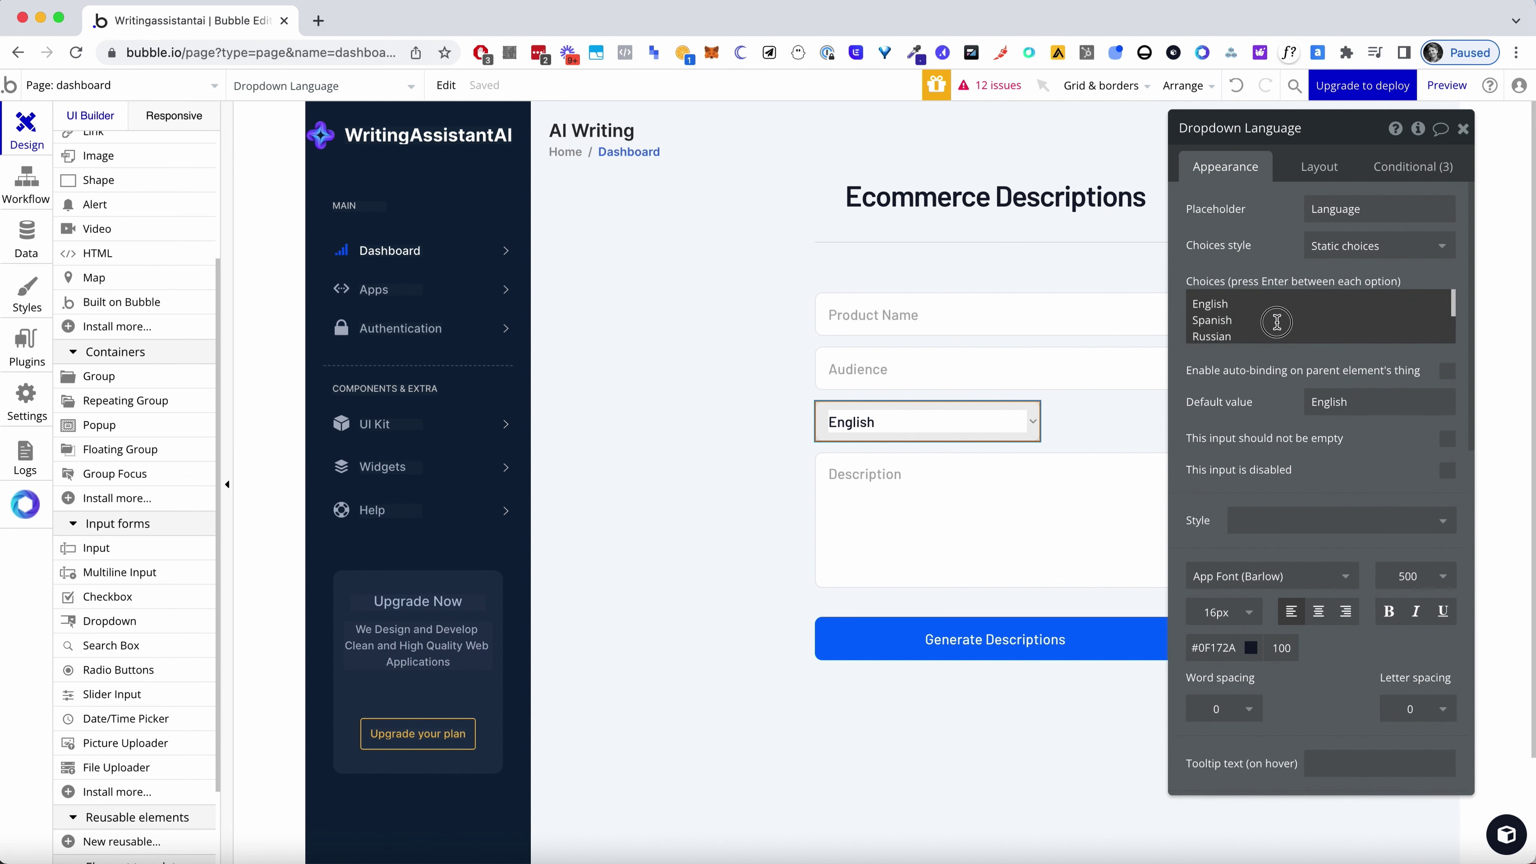
# Turn off the fixed width of the Language dropdown and close its property editor
pyautogui.click(1285, 257)
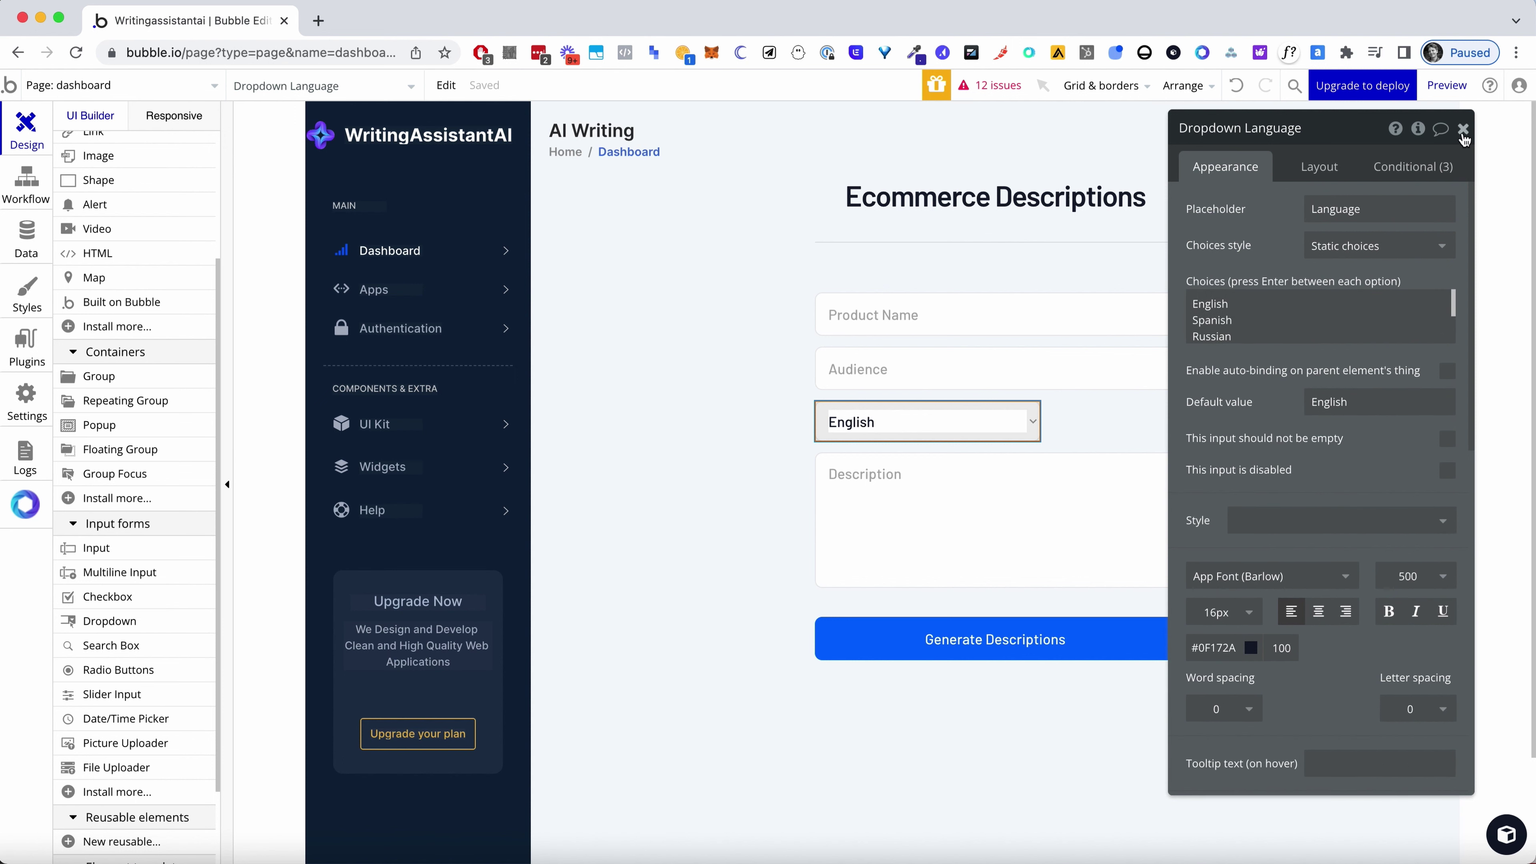
pyautogui.click(1321, 168)
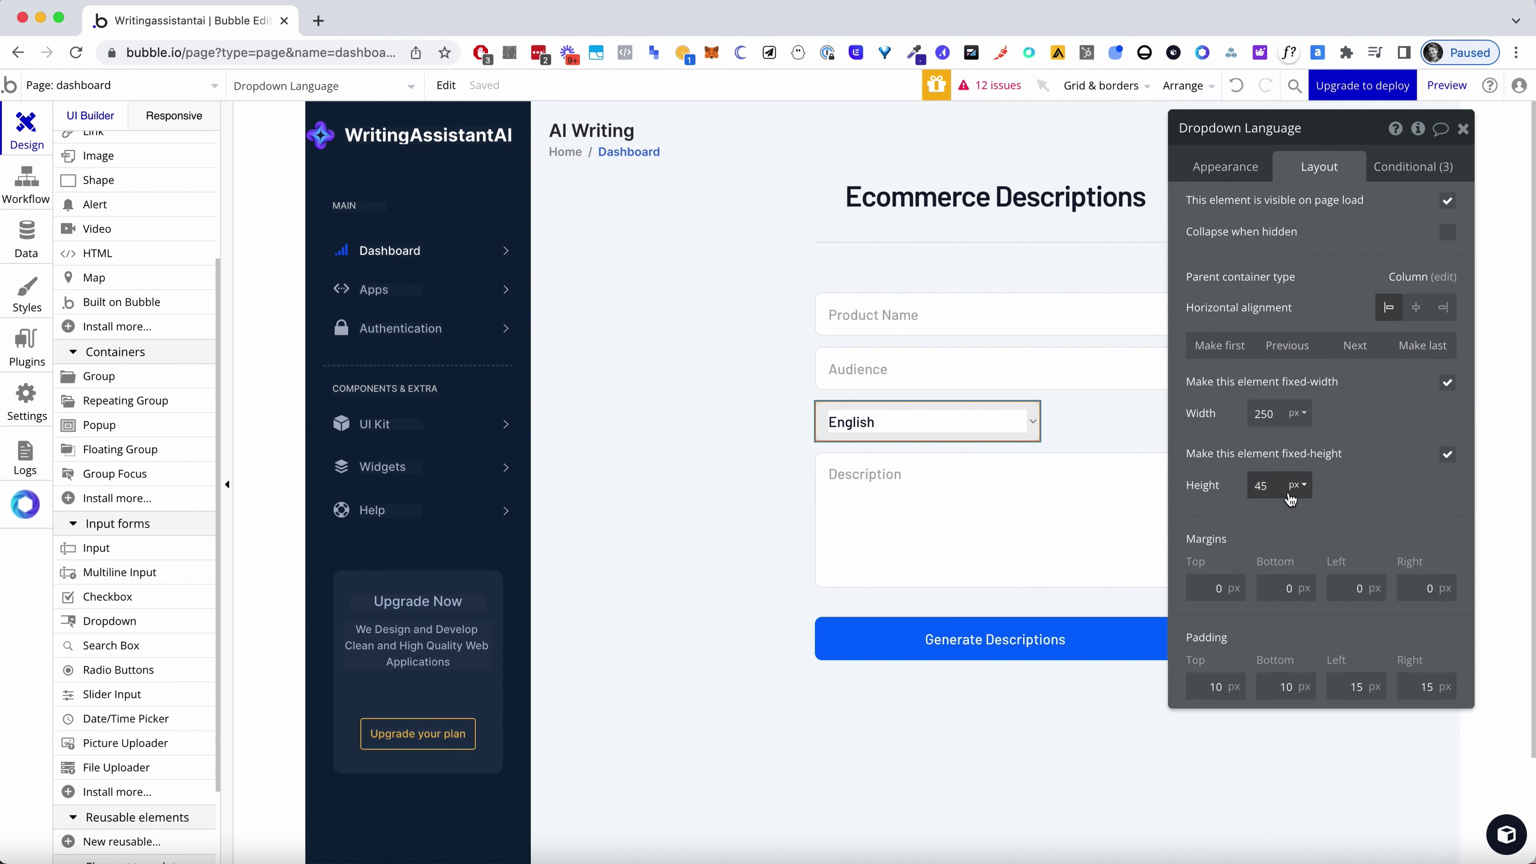
pyautogui.click(1440, 386)
pyautogui.click(1463, 129)
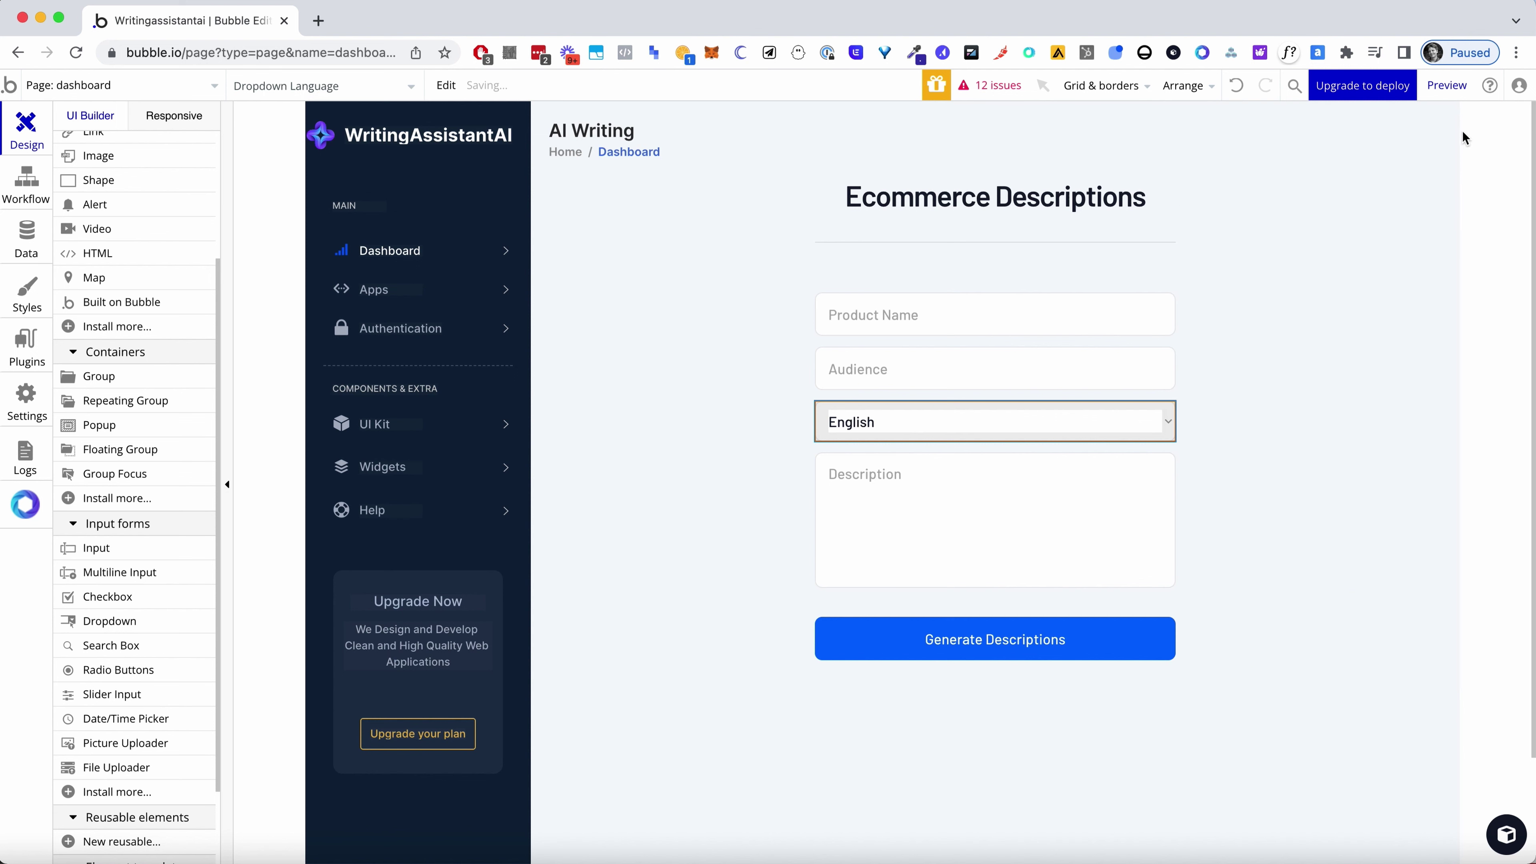
# Duplicate the Language dropdown and set the copy's placeholder to "Tone of Voice"
pyautogui.click(1067, 419)
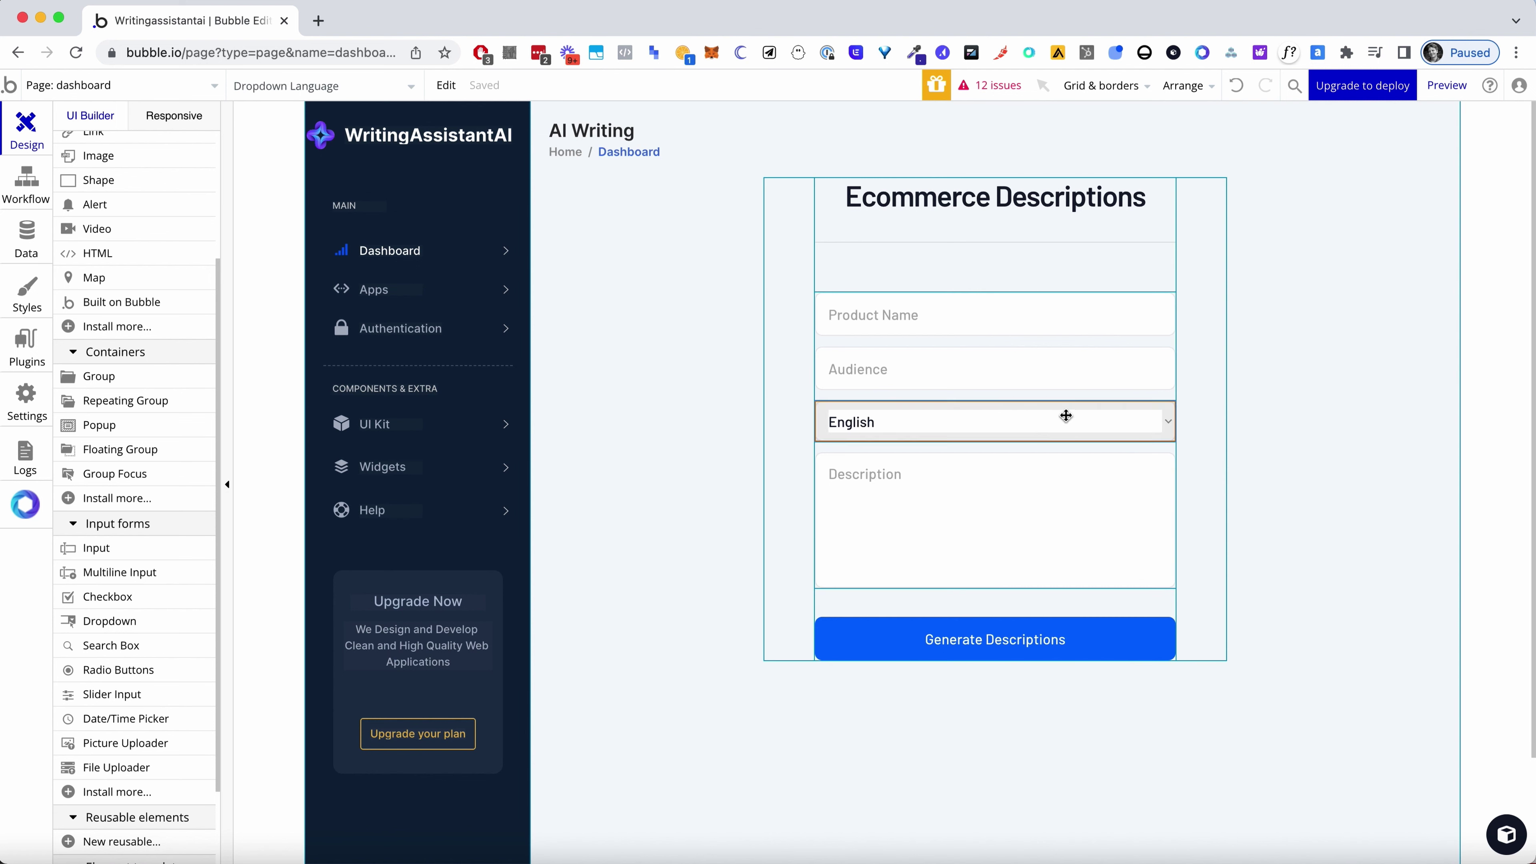
pyautogui.press('super+c')
pyautogui.press('super+v')
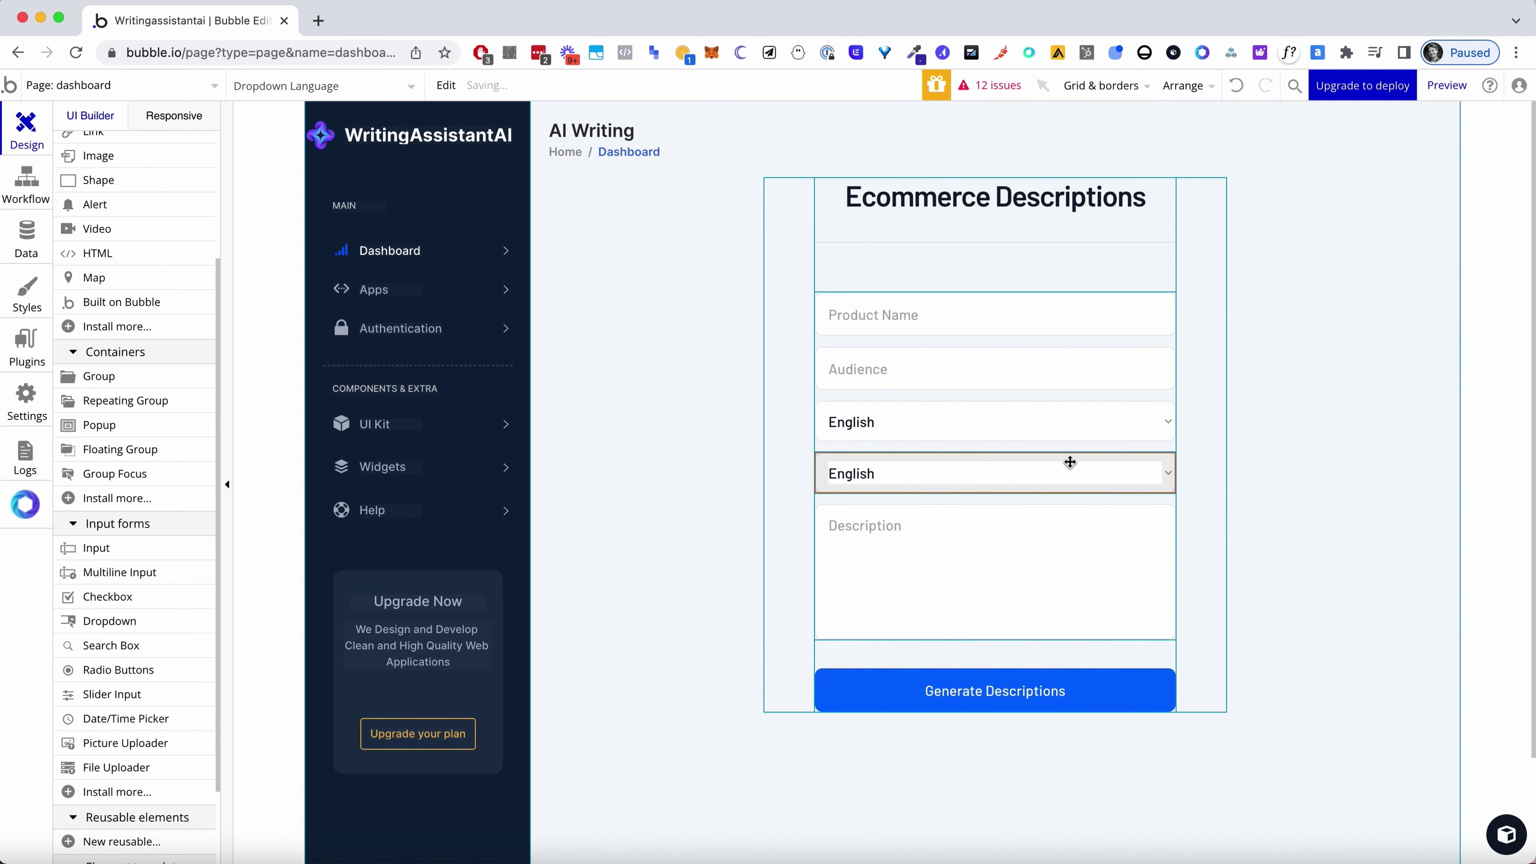
pyautogui.doubleClick(1069, 461)
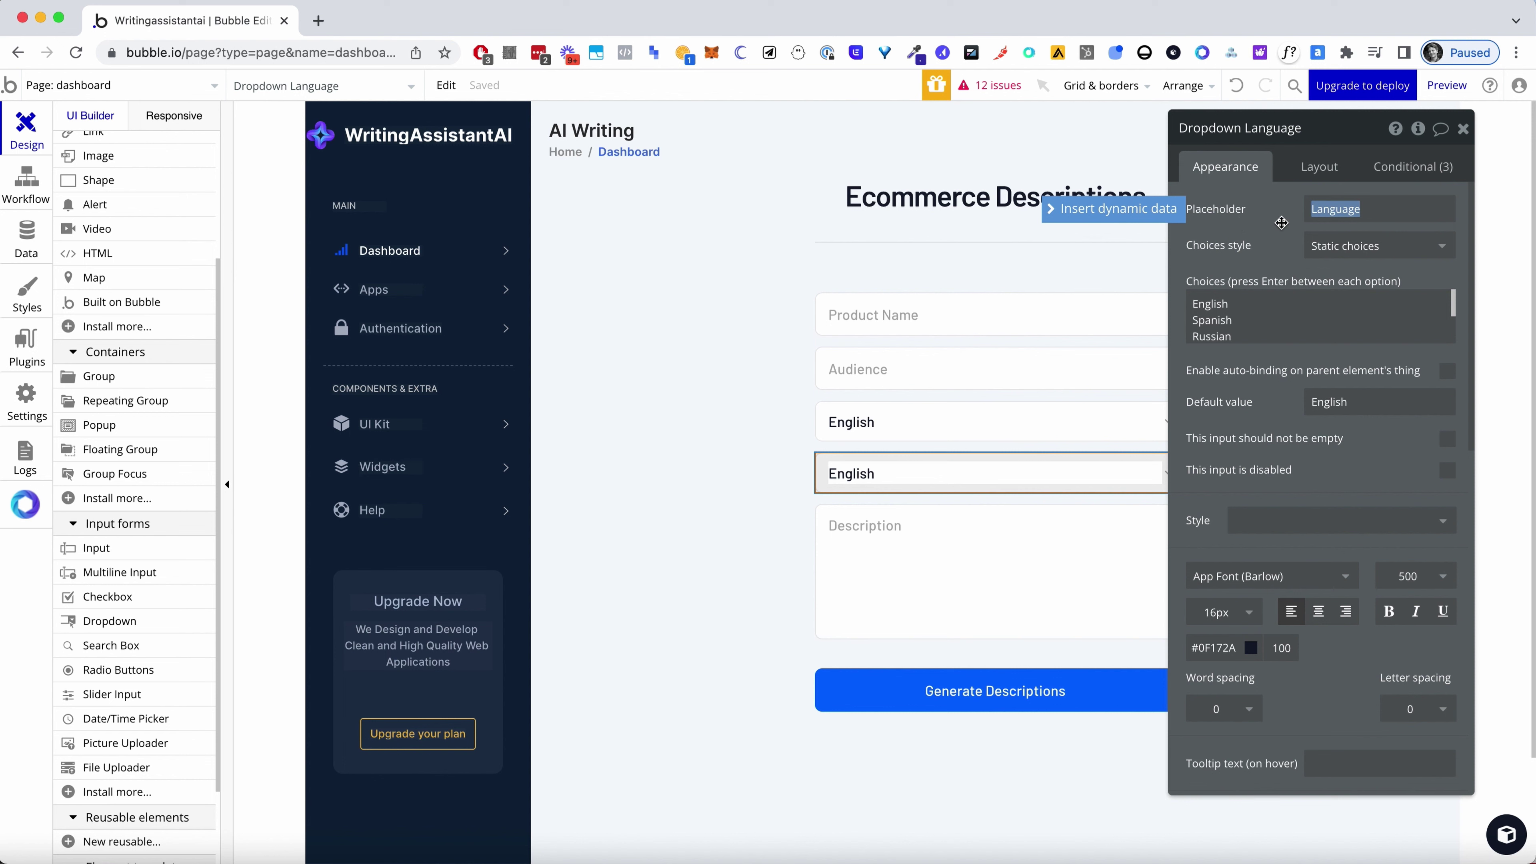
pyautogui.write('Tone of Voice')
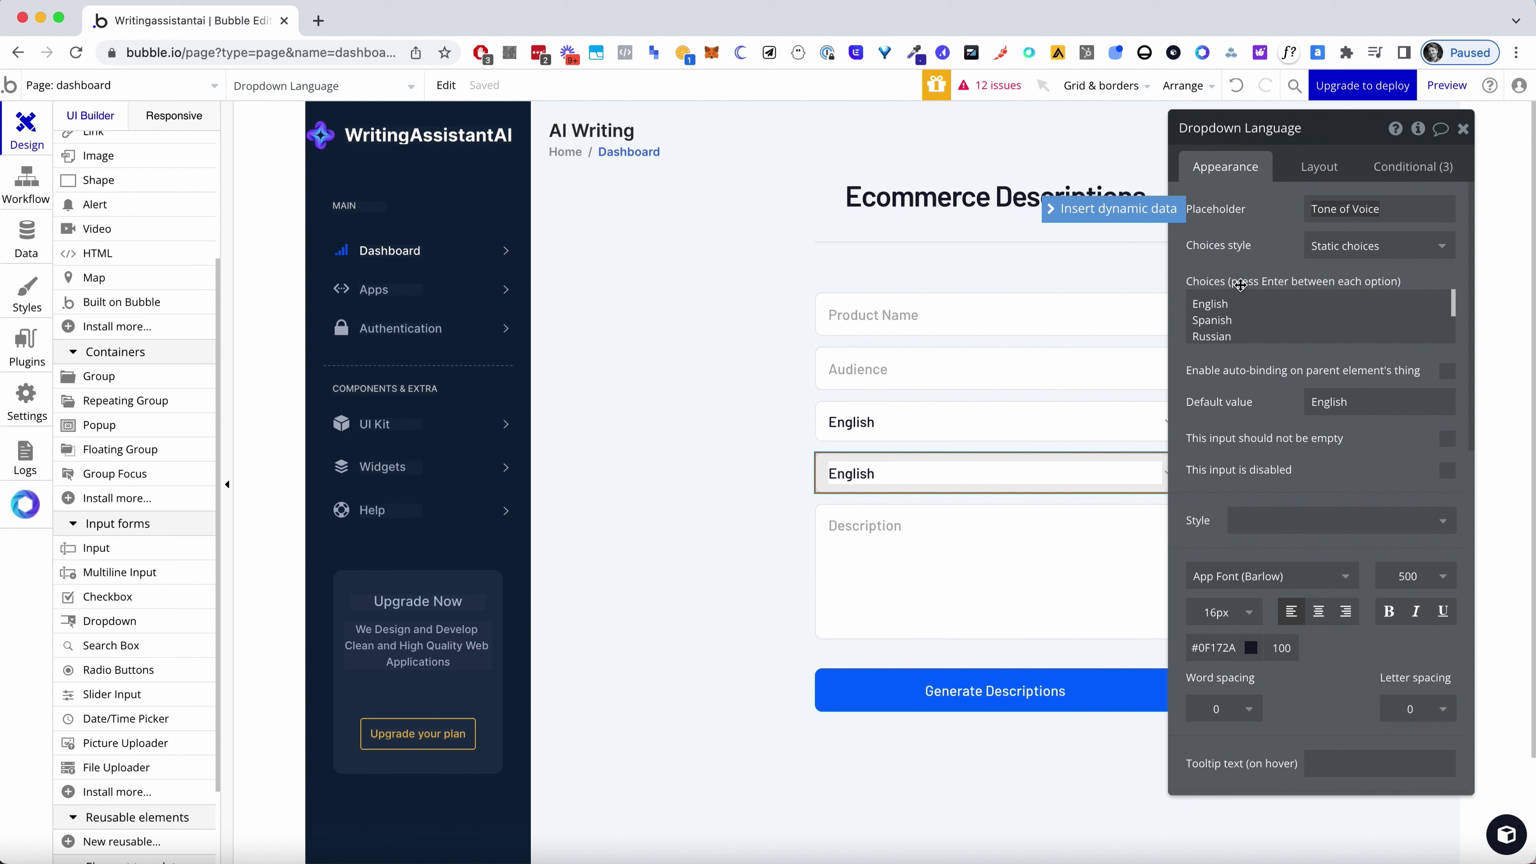
# Replace the Tone of Voice dropdown's choices with Friendly, Professional, Confident and Energetic, each on its own line
pyautogui.click(1262, 316)
pyautogui.press('super+a')
pyautogui.write('Friend')
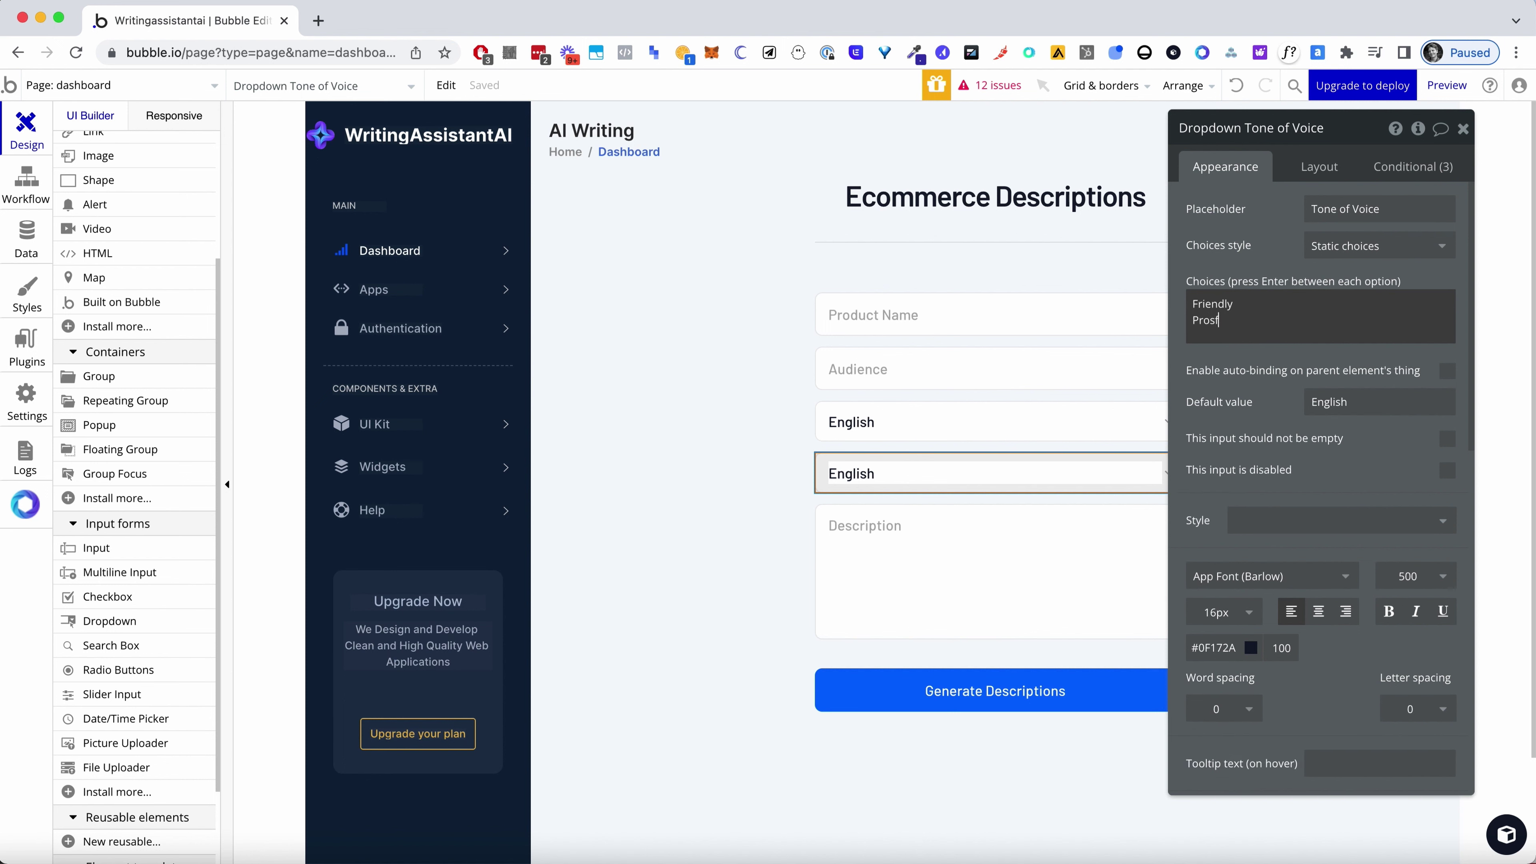
pyautogui.write('ly Professional')
pyautogui.press('Return')
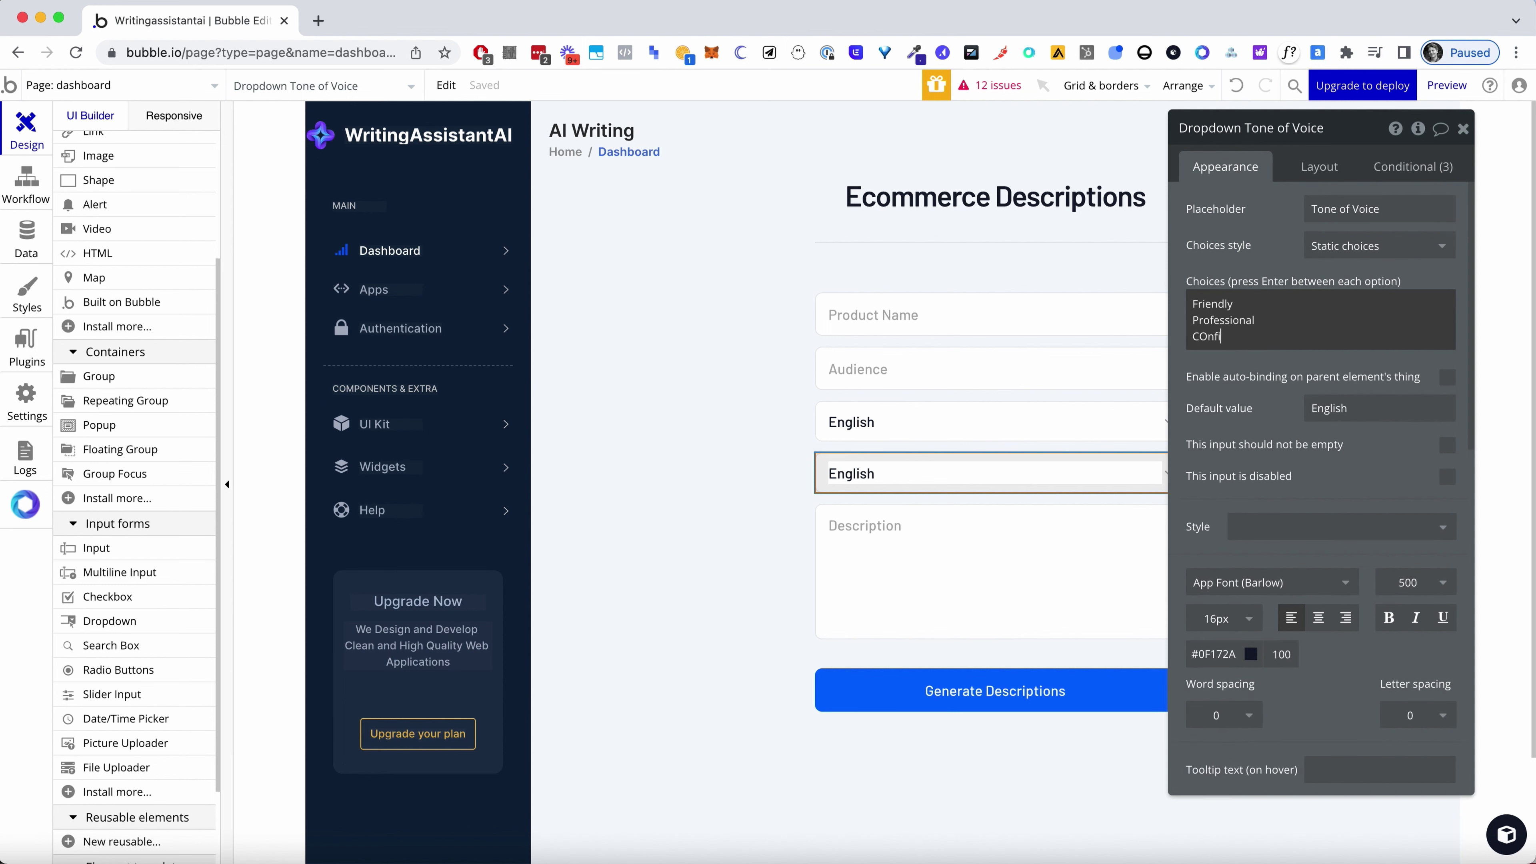
pyautogui.write('Confident')
pyautogui.press('Return')
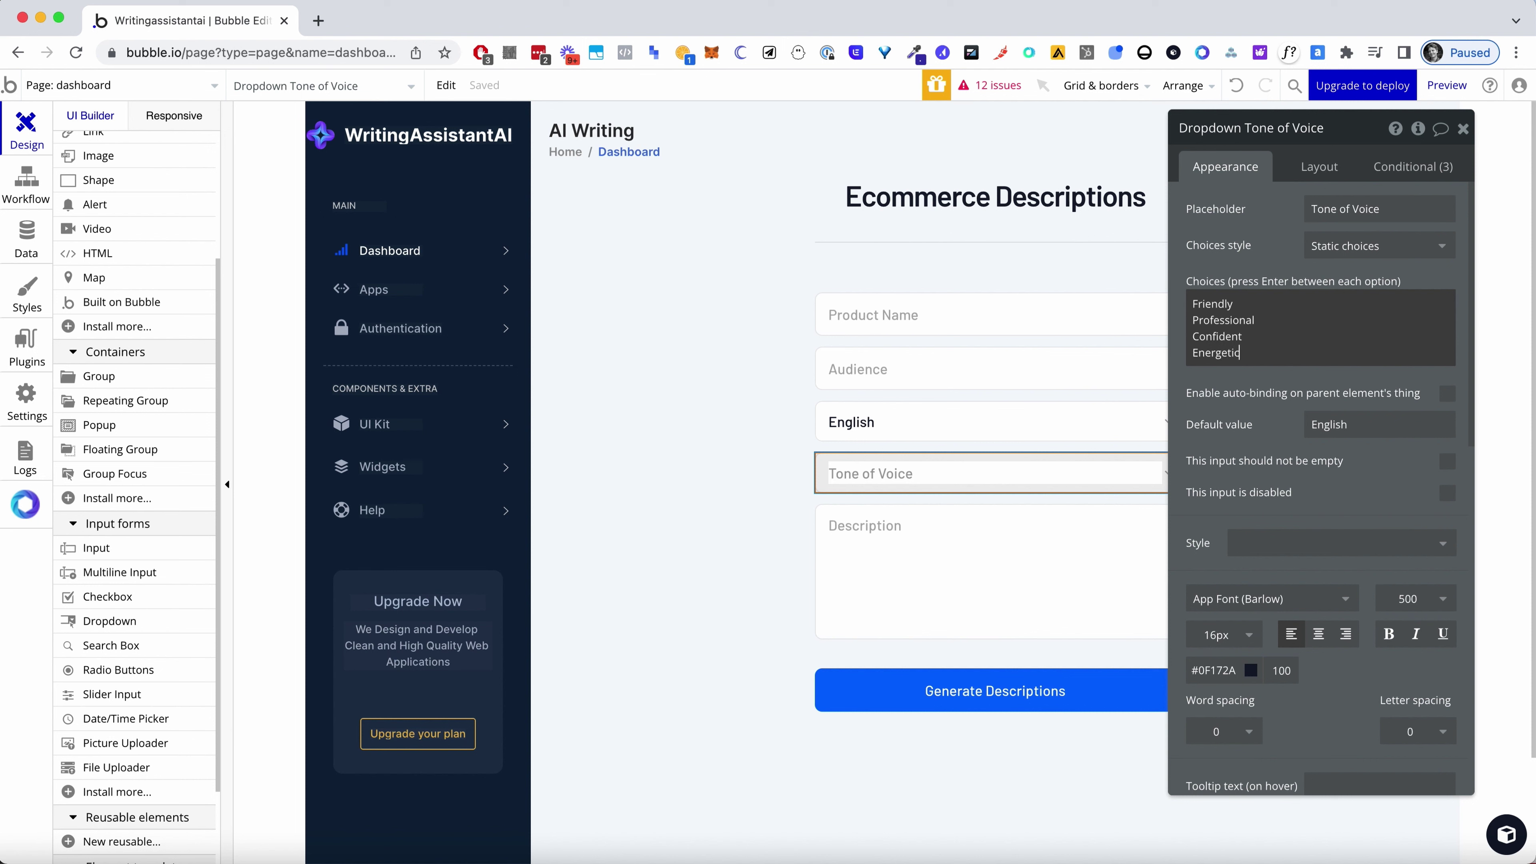
pyautogui.click(1277, 422)
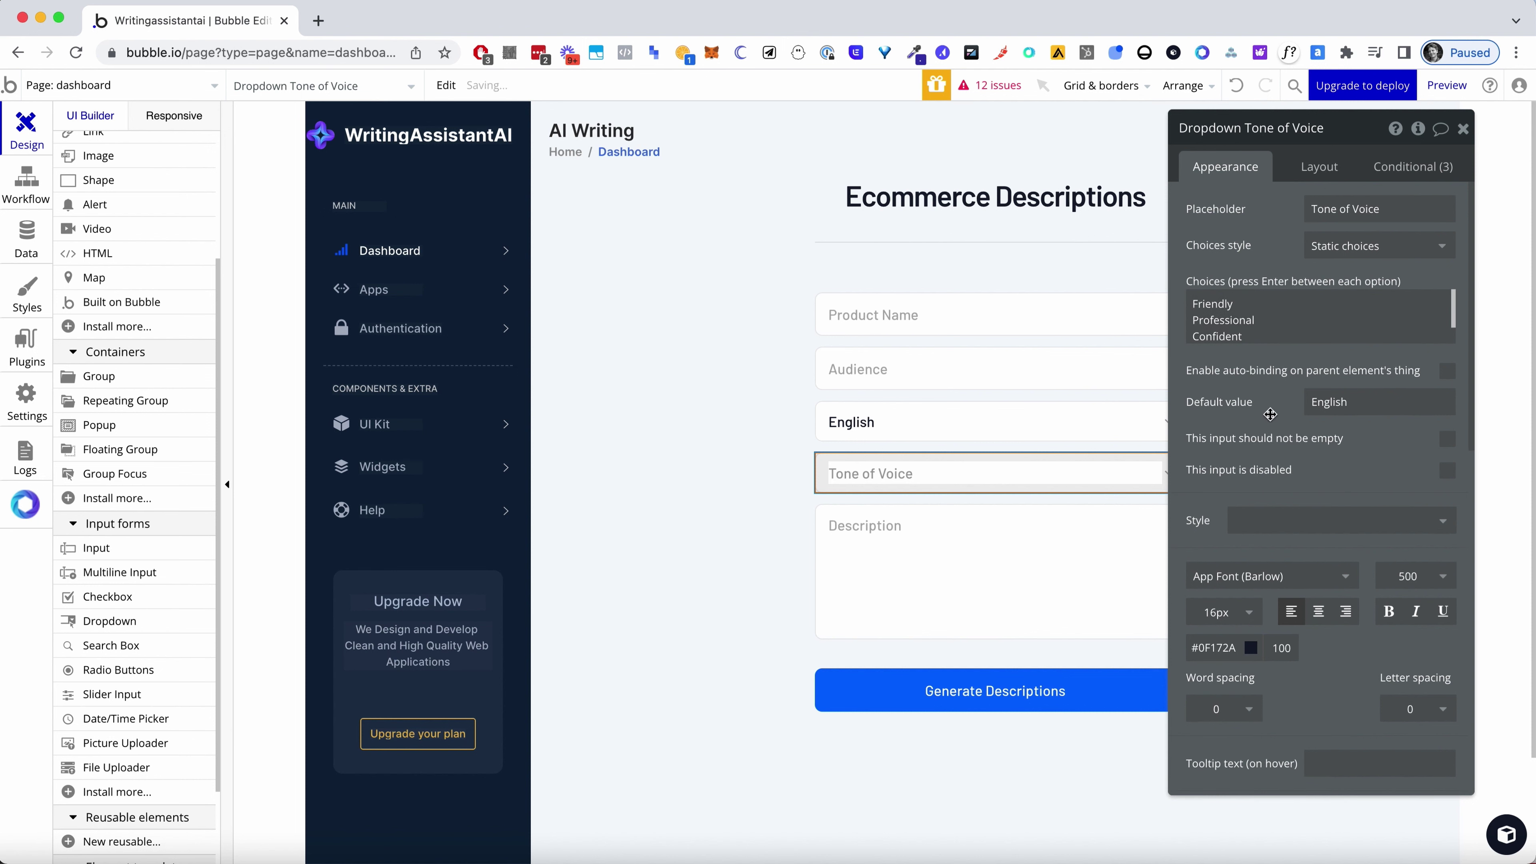
# Set the Tone of Voice dropdown's default value to "Friendly" and close its property editor
pyautogui.doubleClick(1353, 400)
pyautogui.write('Fr')
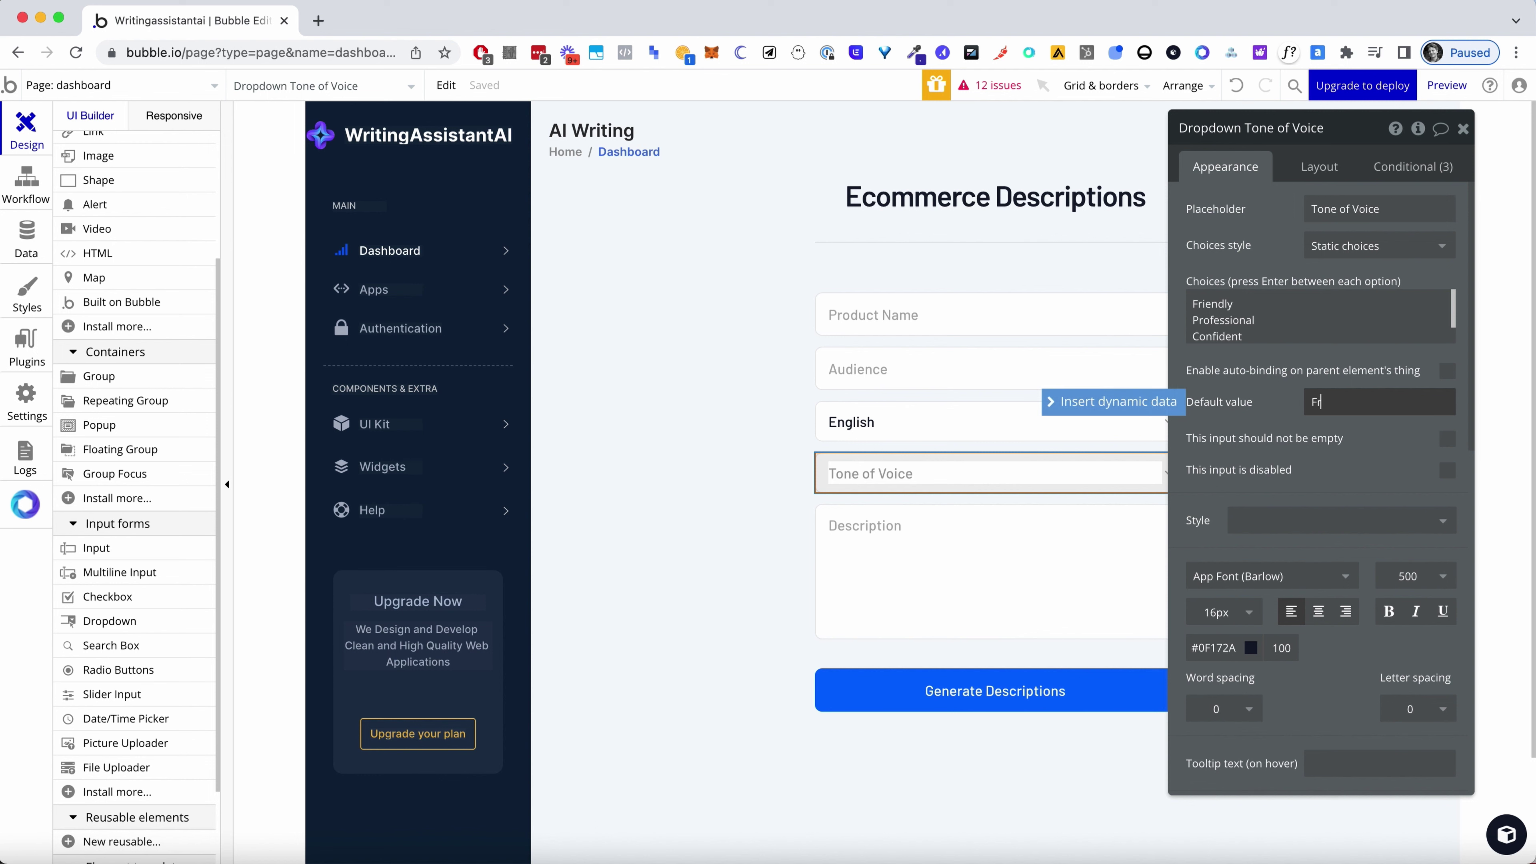
pyautogui.write('iendly')
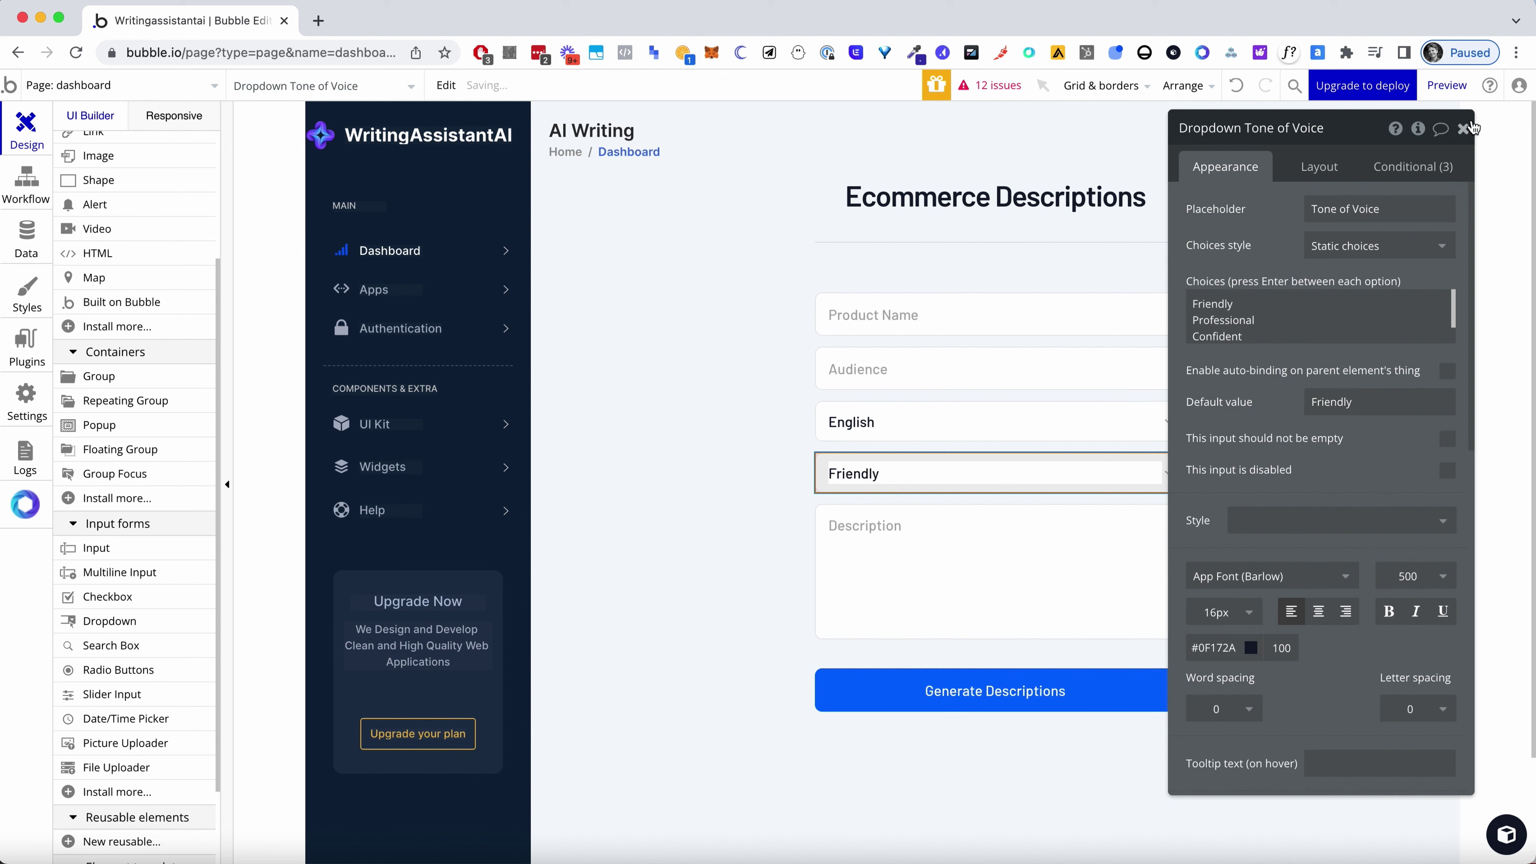
pyautogui.click(1464, 128)
pyautogui.click(1343, 394)
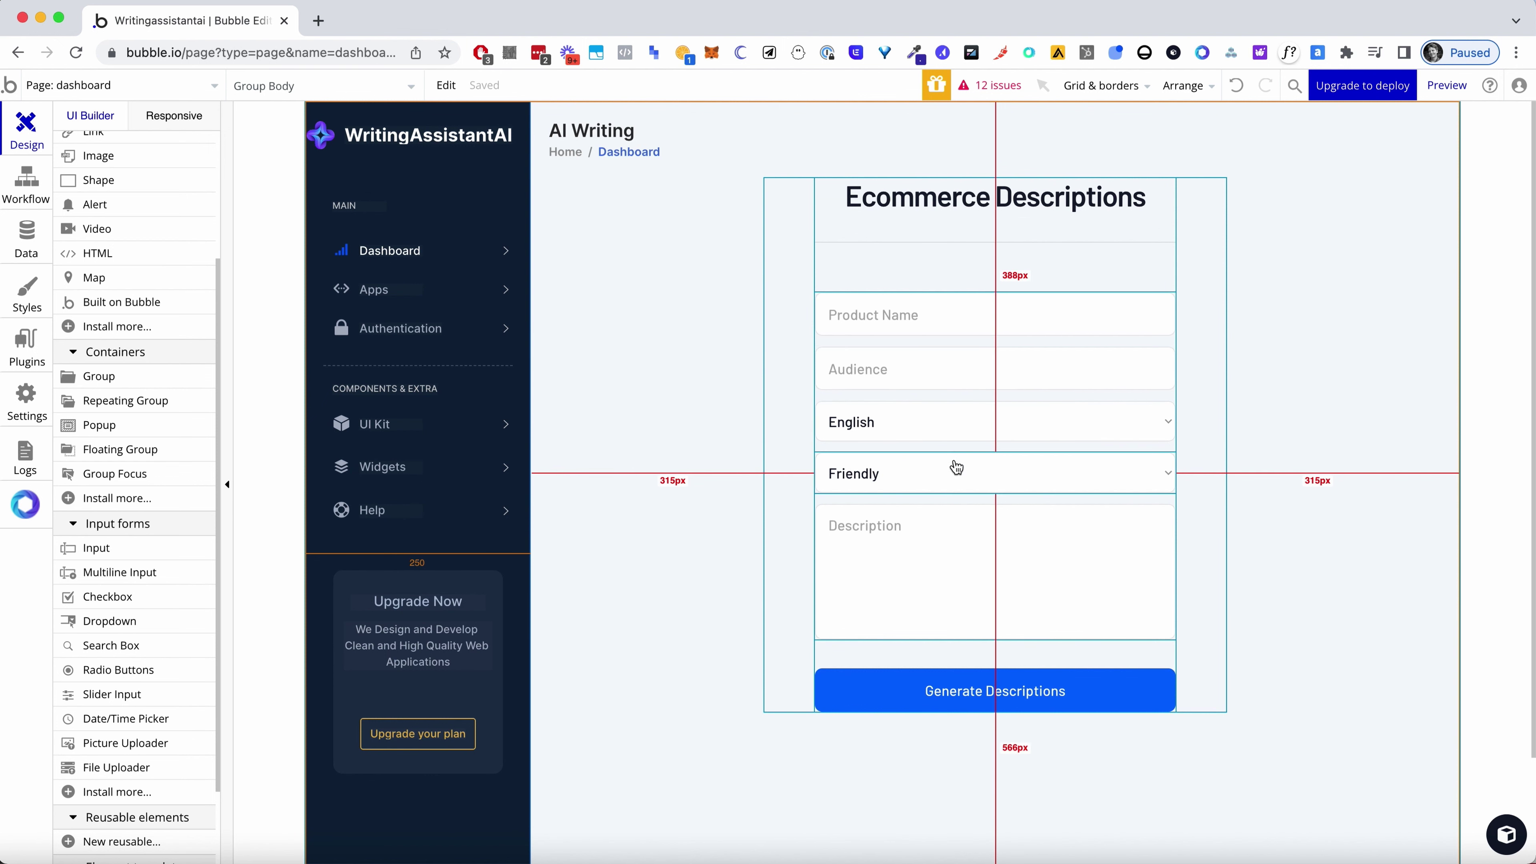
# Check the field list in the text notes, duplicate the Tone of Voice dropdown and set the copy's placeholder to "Creative"
pyautogui.press('super+Tab')
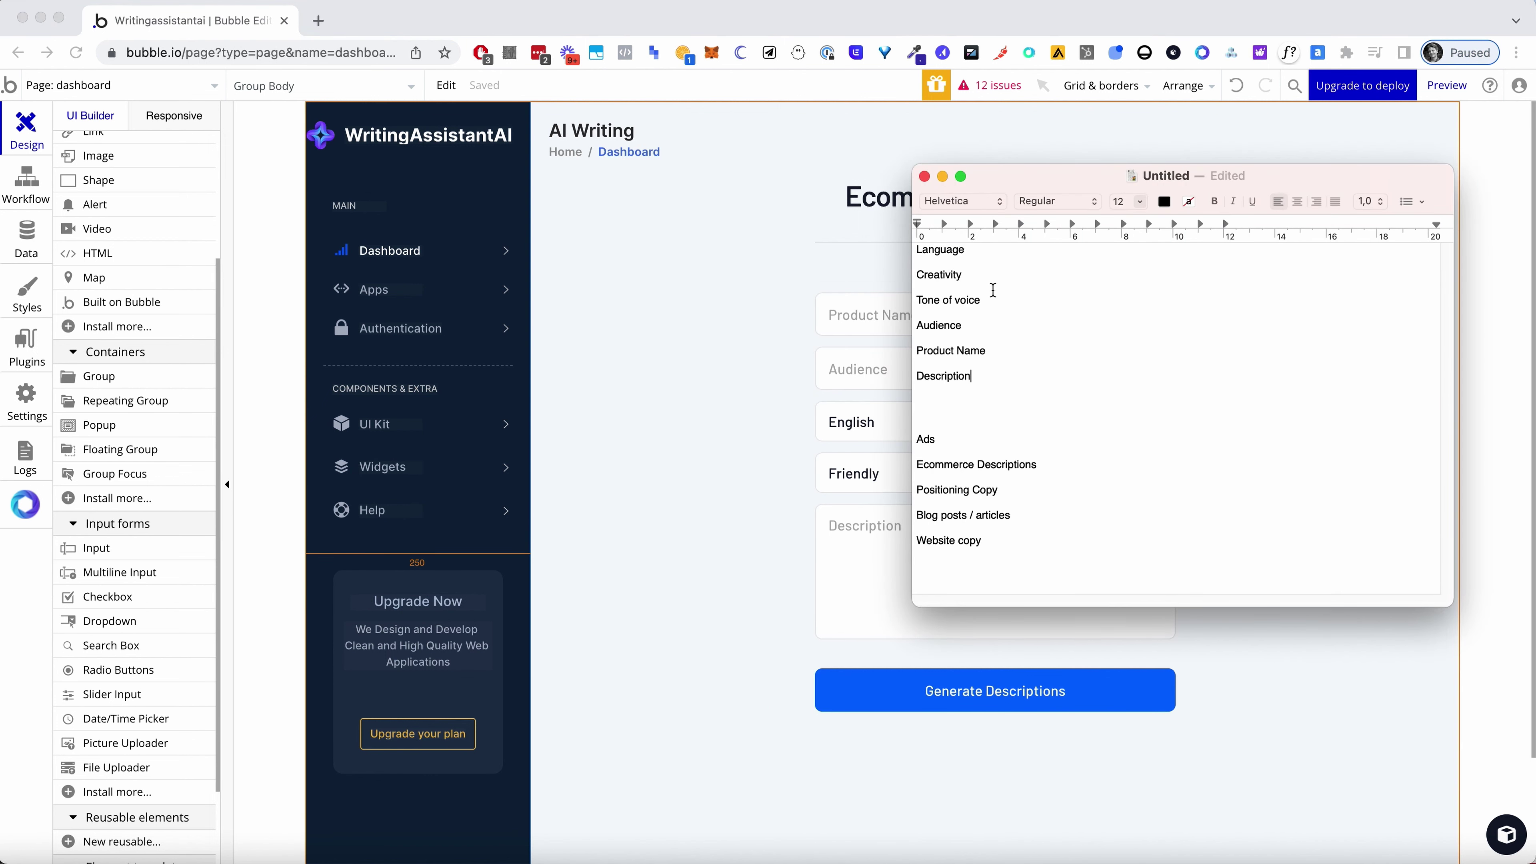
pyautogui.press('super+Tab')
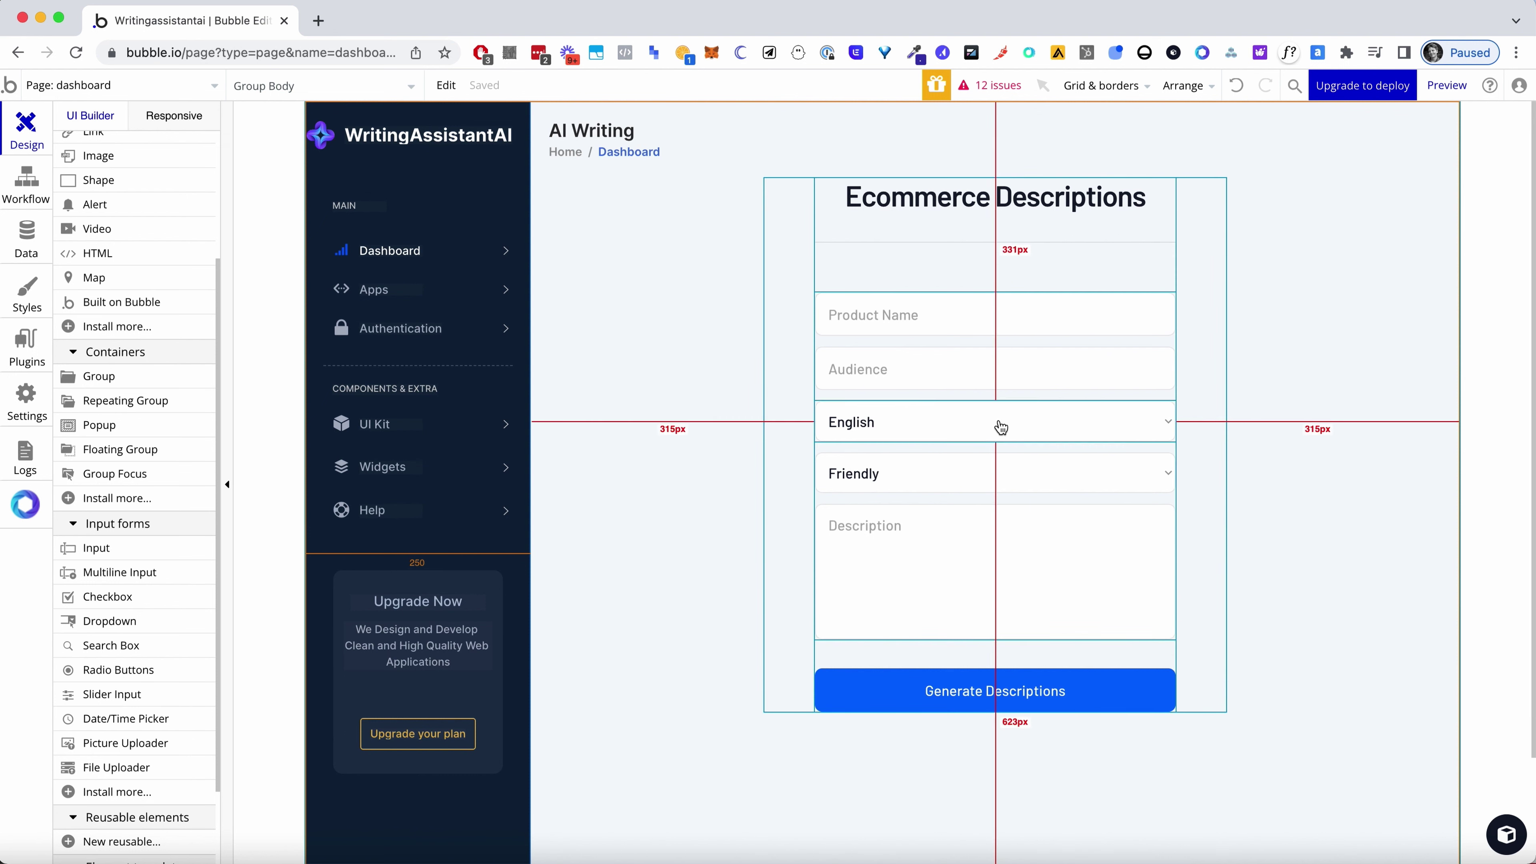
pyautogui.click(1001, 478)
pyautogui.press('super+c')
pyautogui.press('super+v')
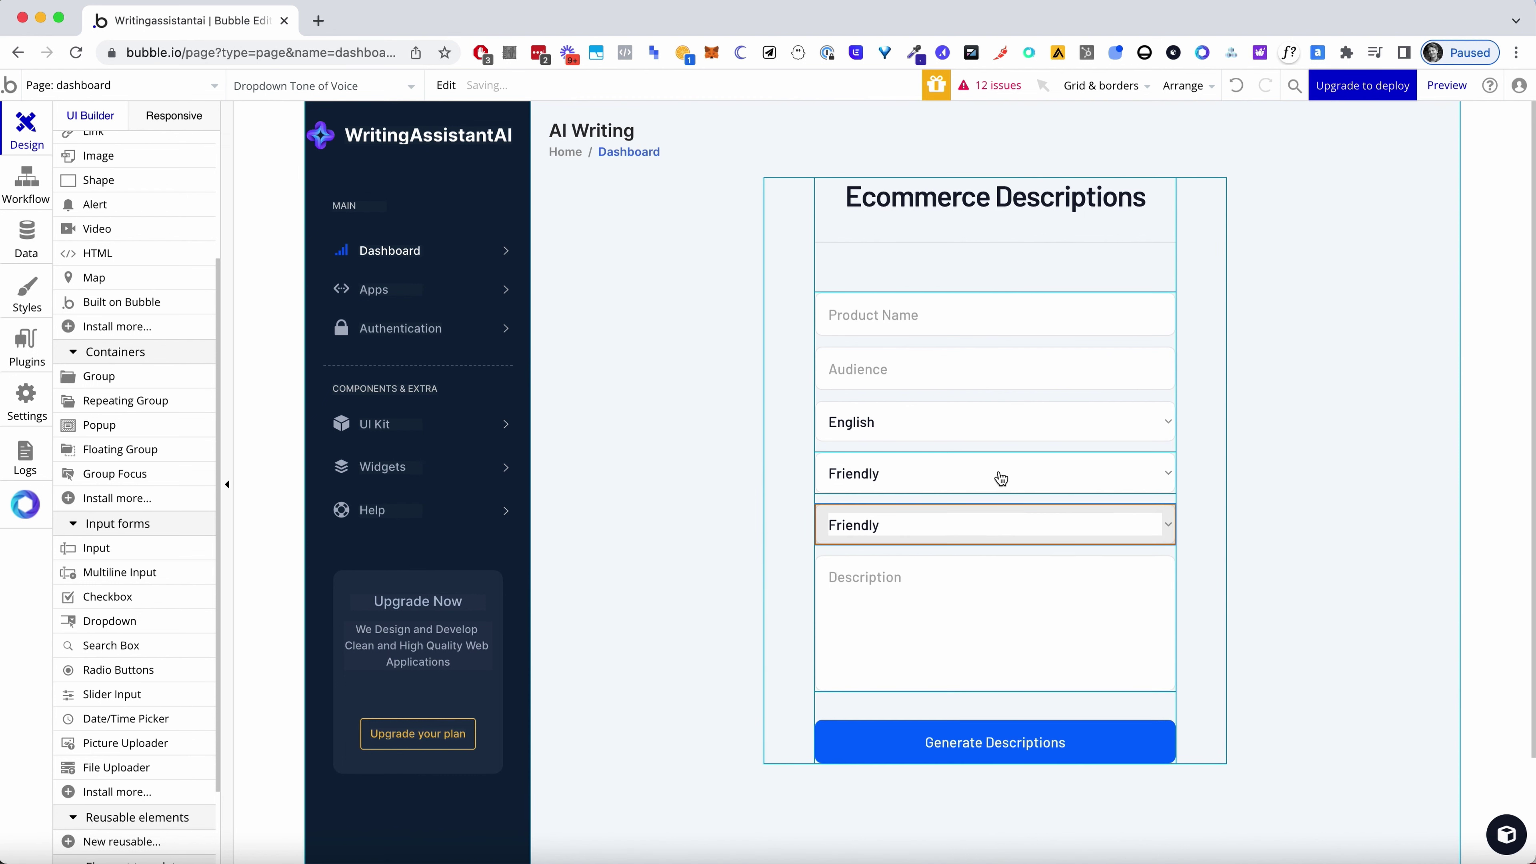
pyautogui.doubleClick(1003, 509)
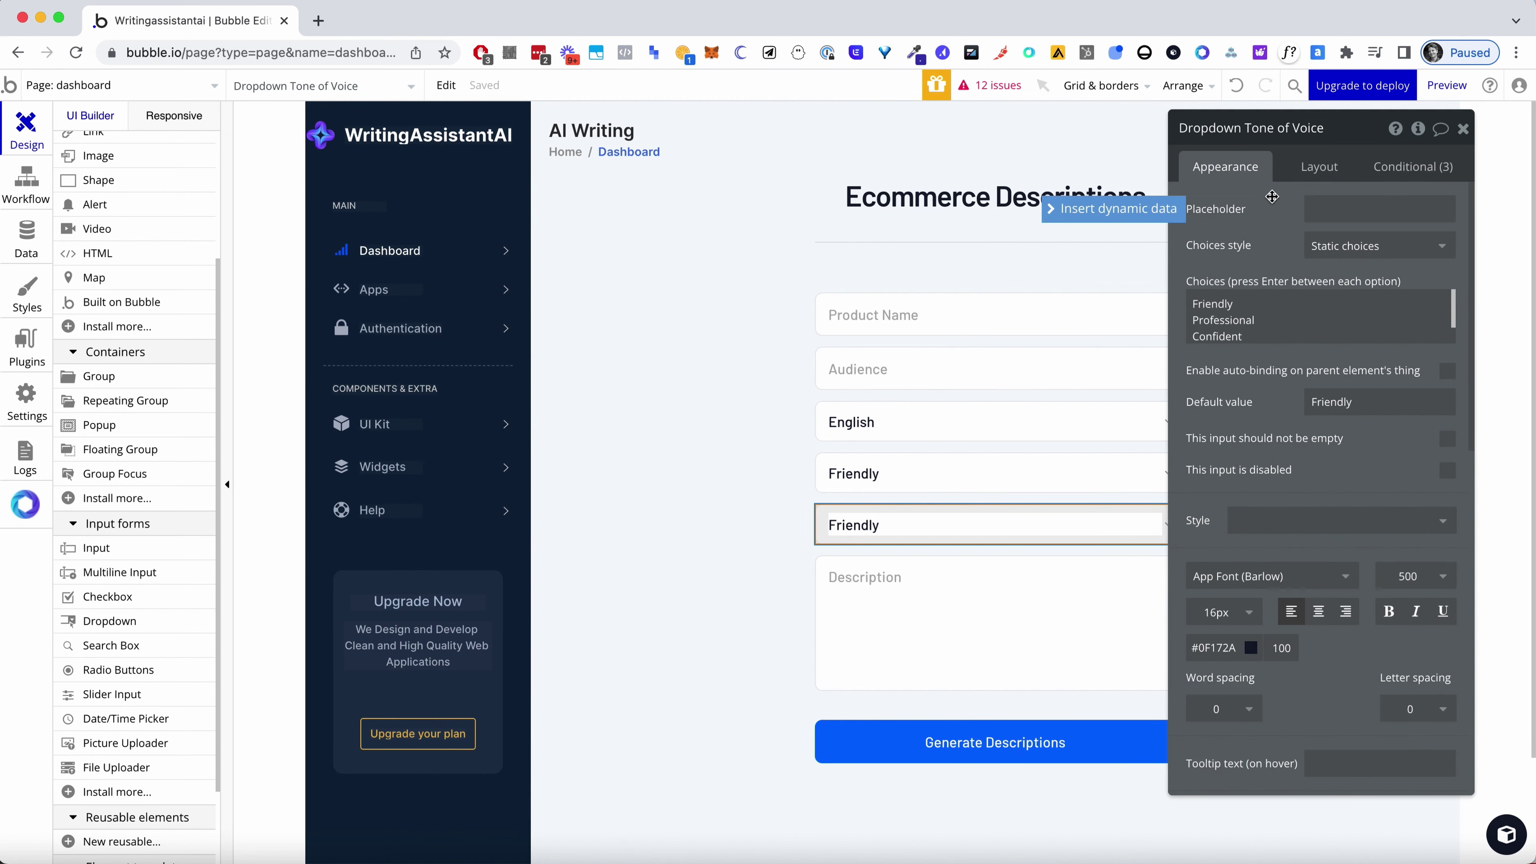
pyautogui.click(1333, 203)
pyautogui.write('Creative')
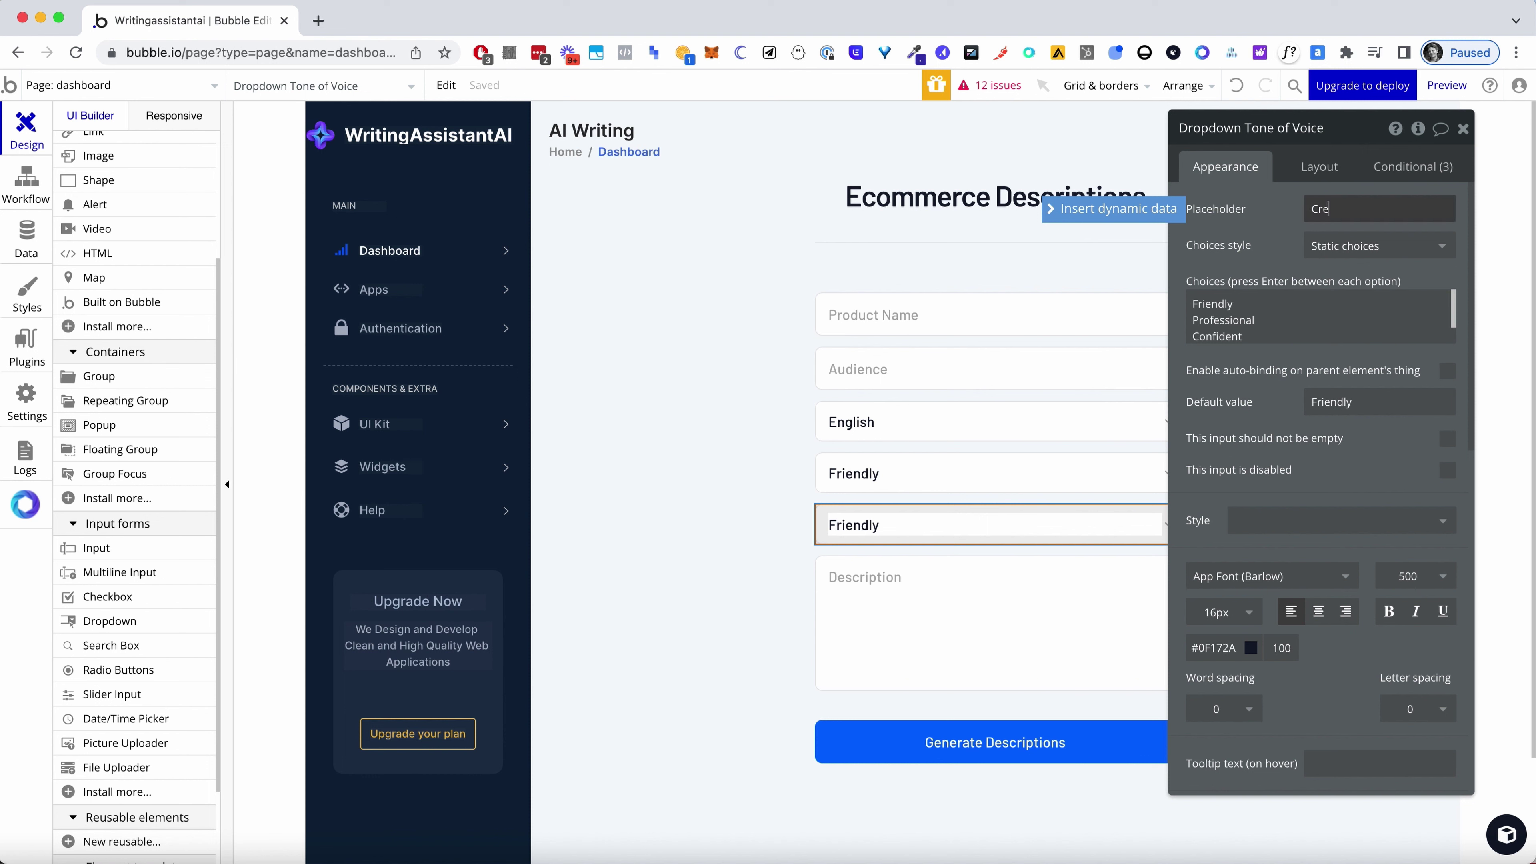
pyautogui.click(1274, 215)
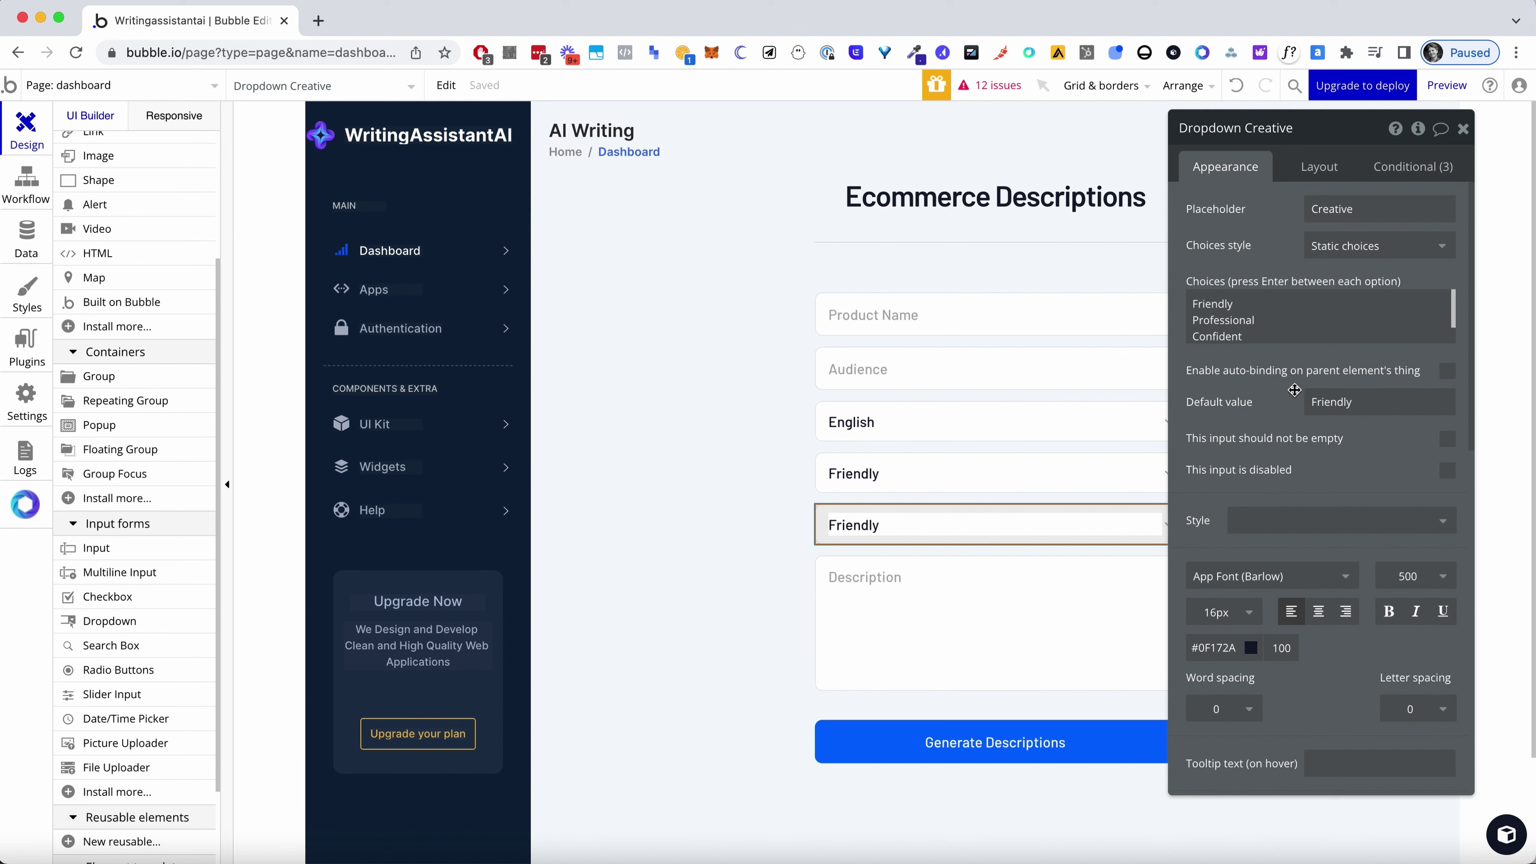
# Change the newest dropdown's placeholder to "Creativity"
pyautogui.click(1295, 327)
pyautogui.doubleClick(1293, 320)
pyautogui.press('super+a')
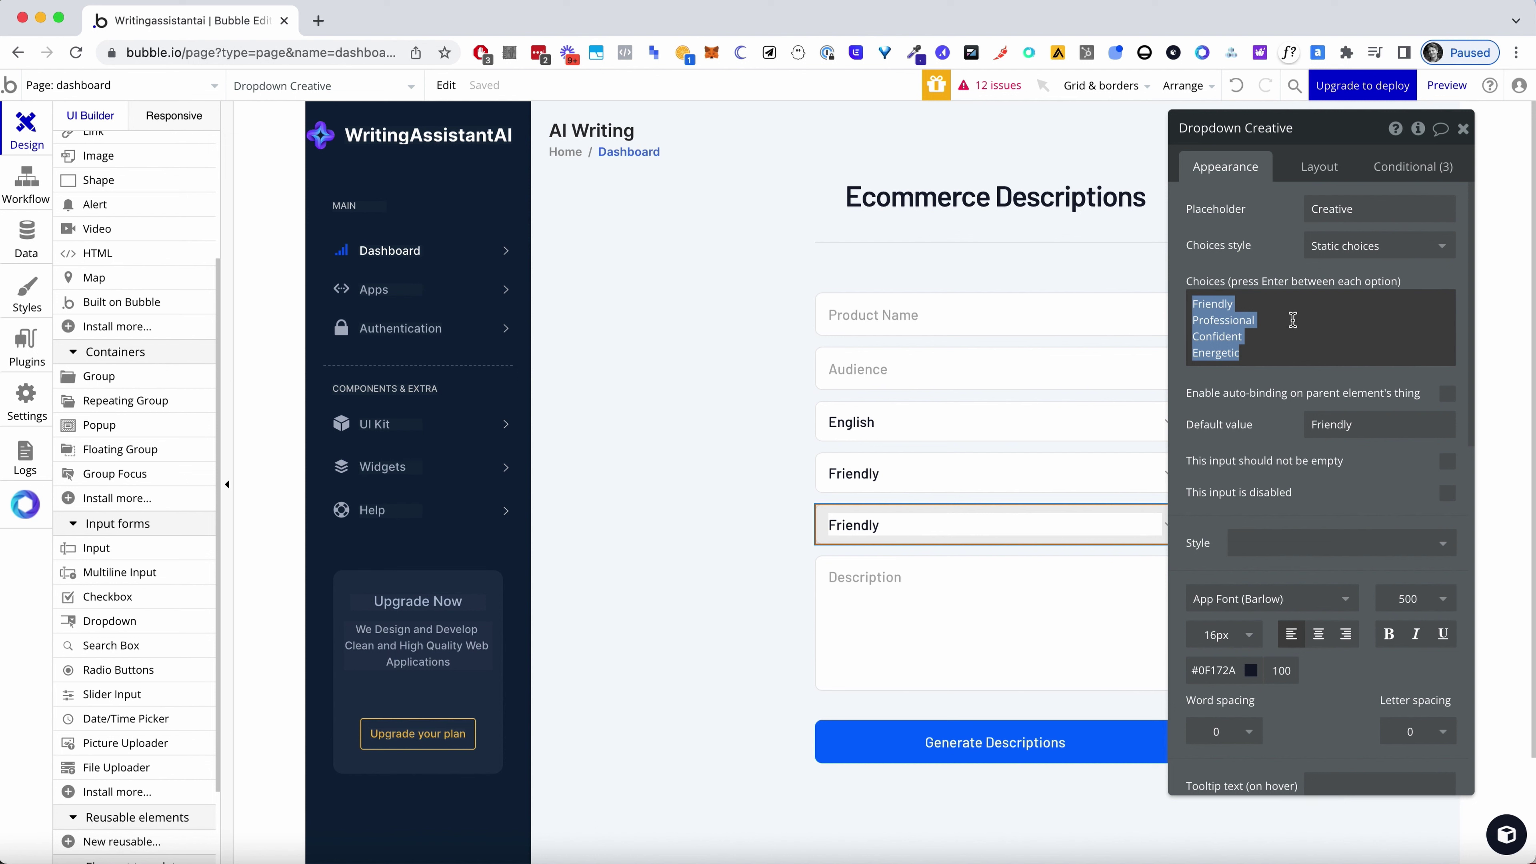
pyautogui.click(1414, 211)
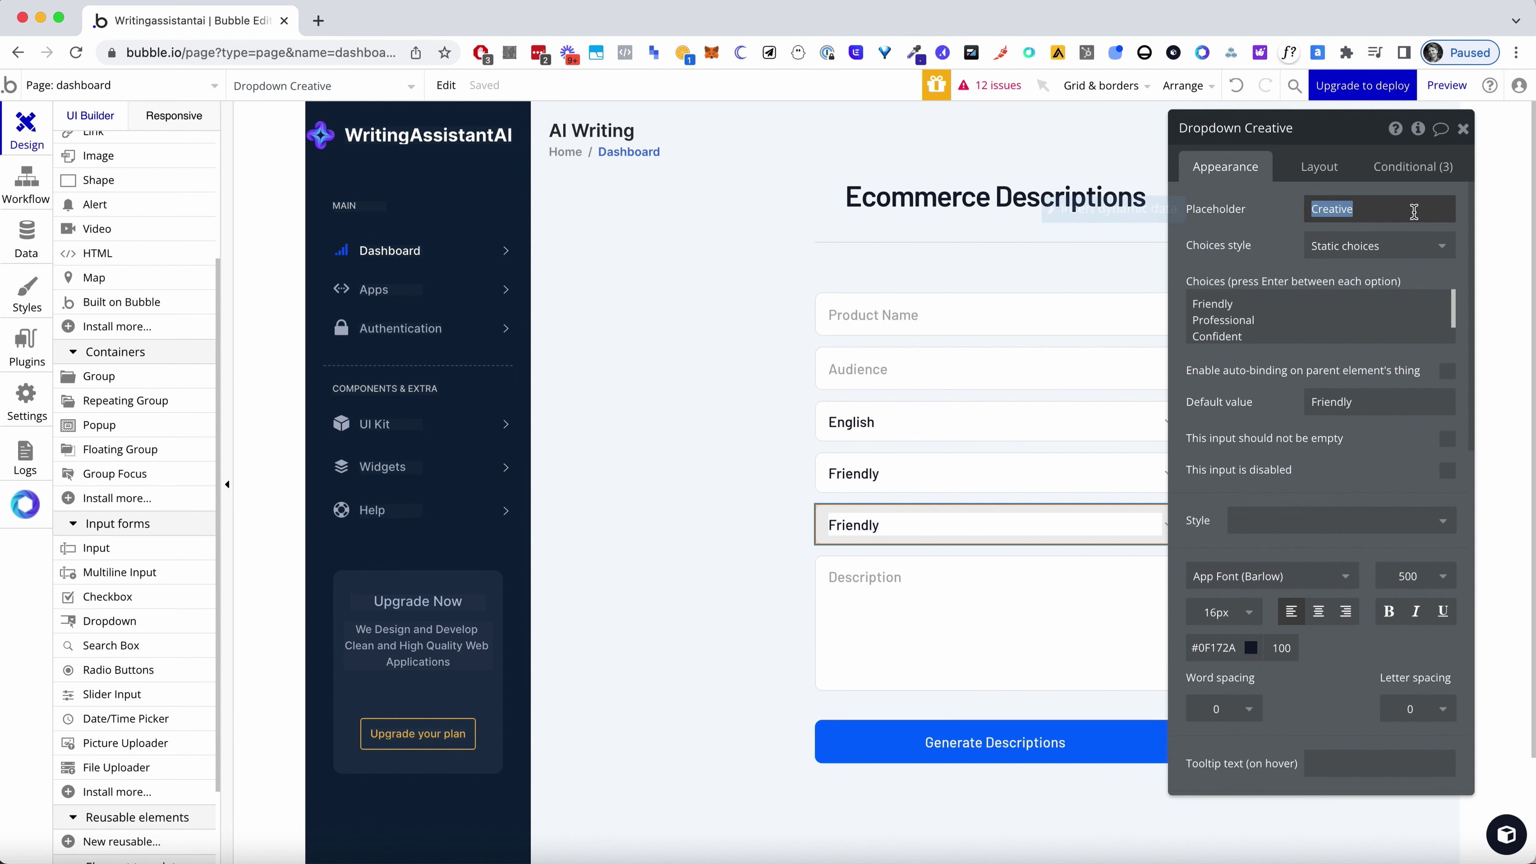
pyautogui.press('Right')
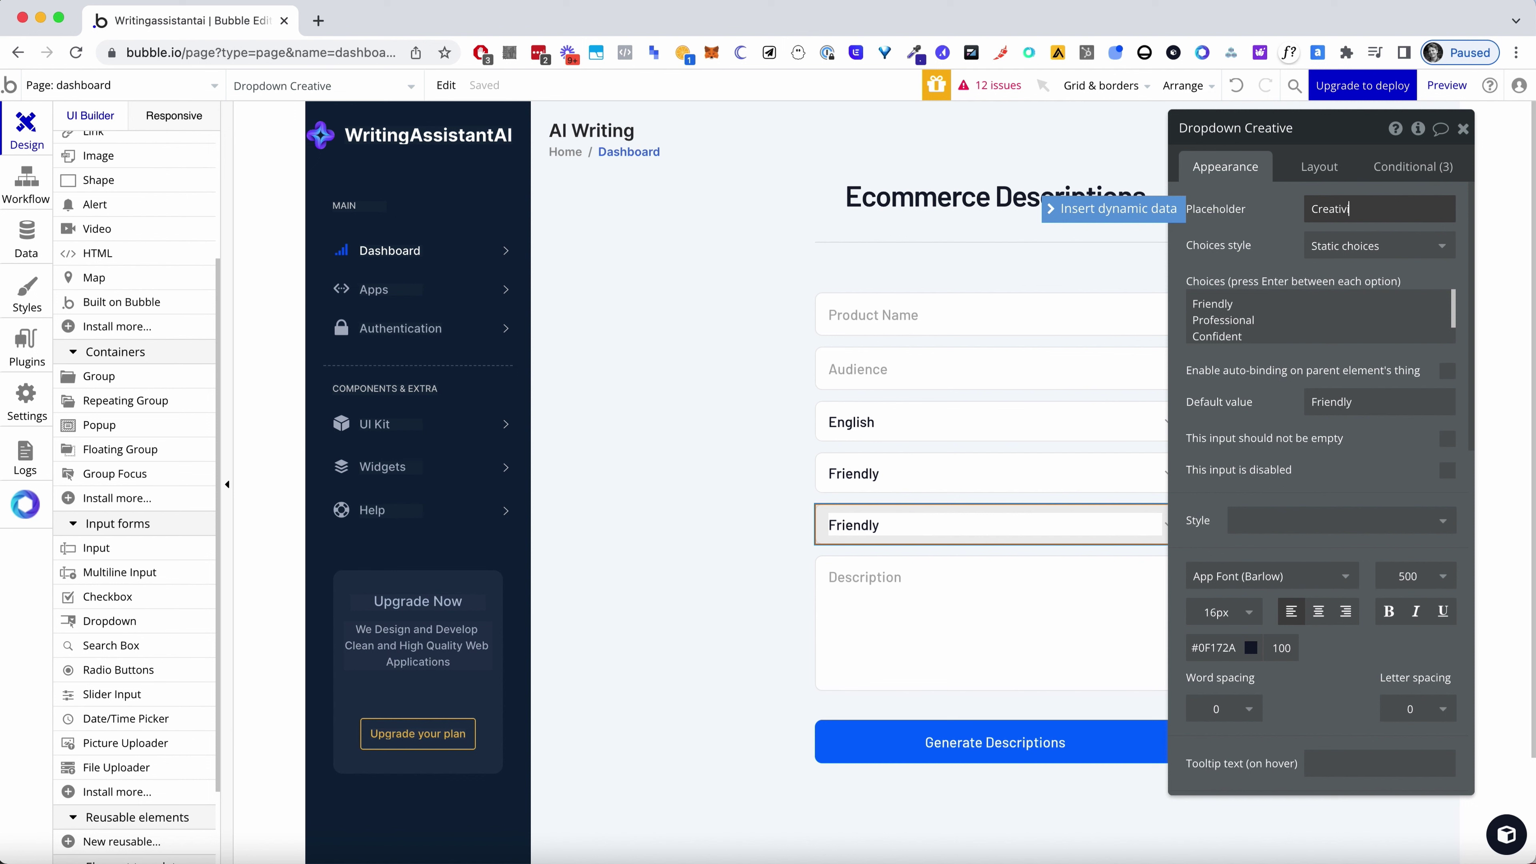
pyautogui.write('ity')
# Replace the Creativity dropdown's choices with Low, Normal and High, each on its own line
pyautogui.click(1339, 306)
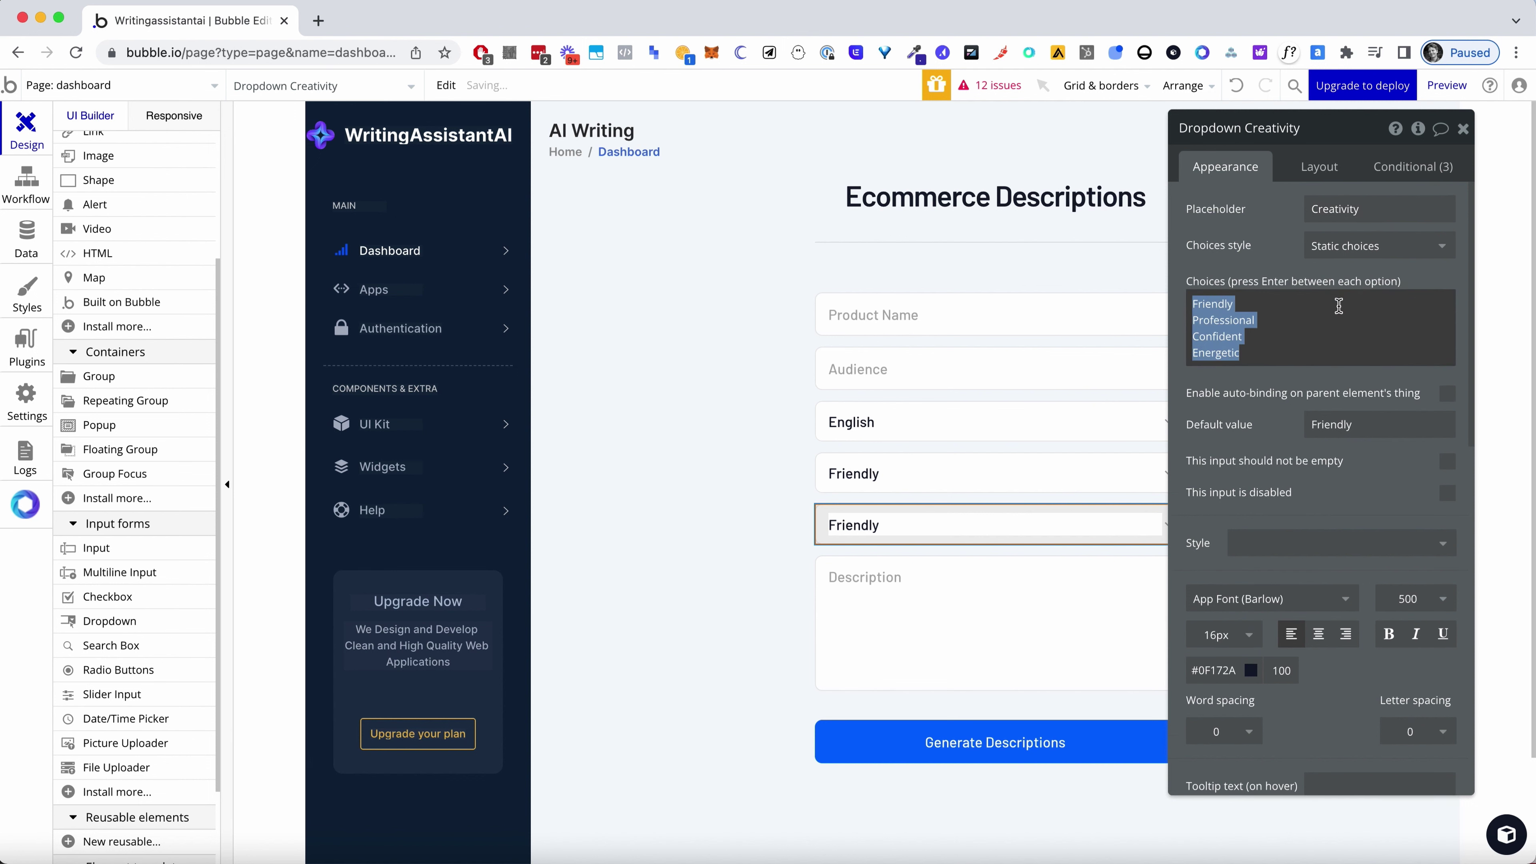
pyautogui.write('Low')
pyautogui.press('Return')
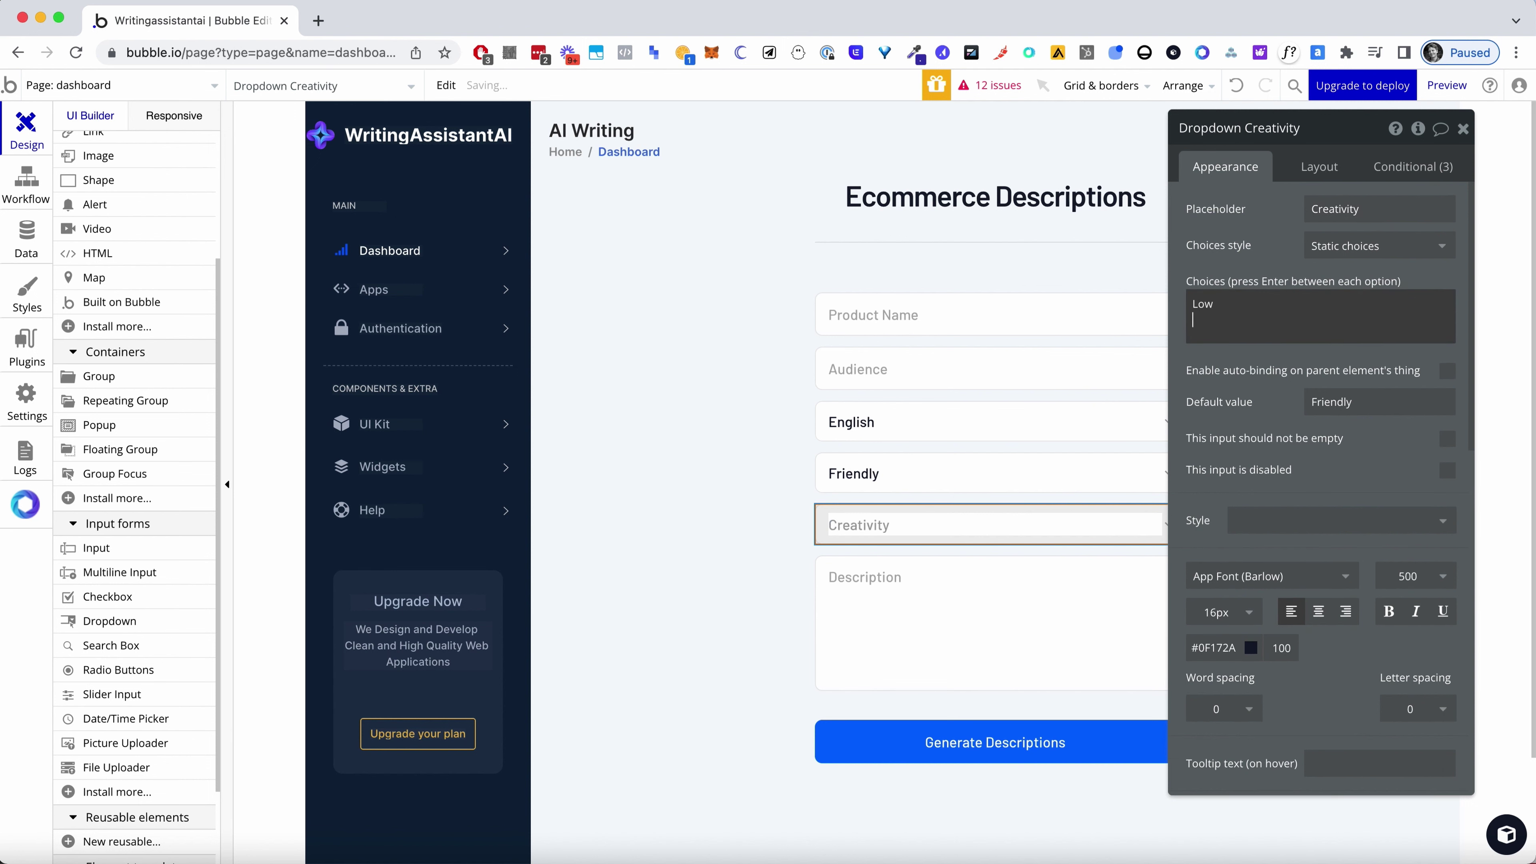
pyautogui.write('Normal')
pyautogui.press('Return')
pyautogui.write('High')
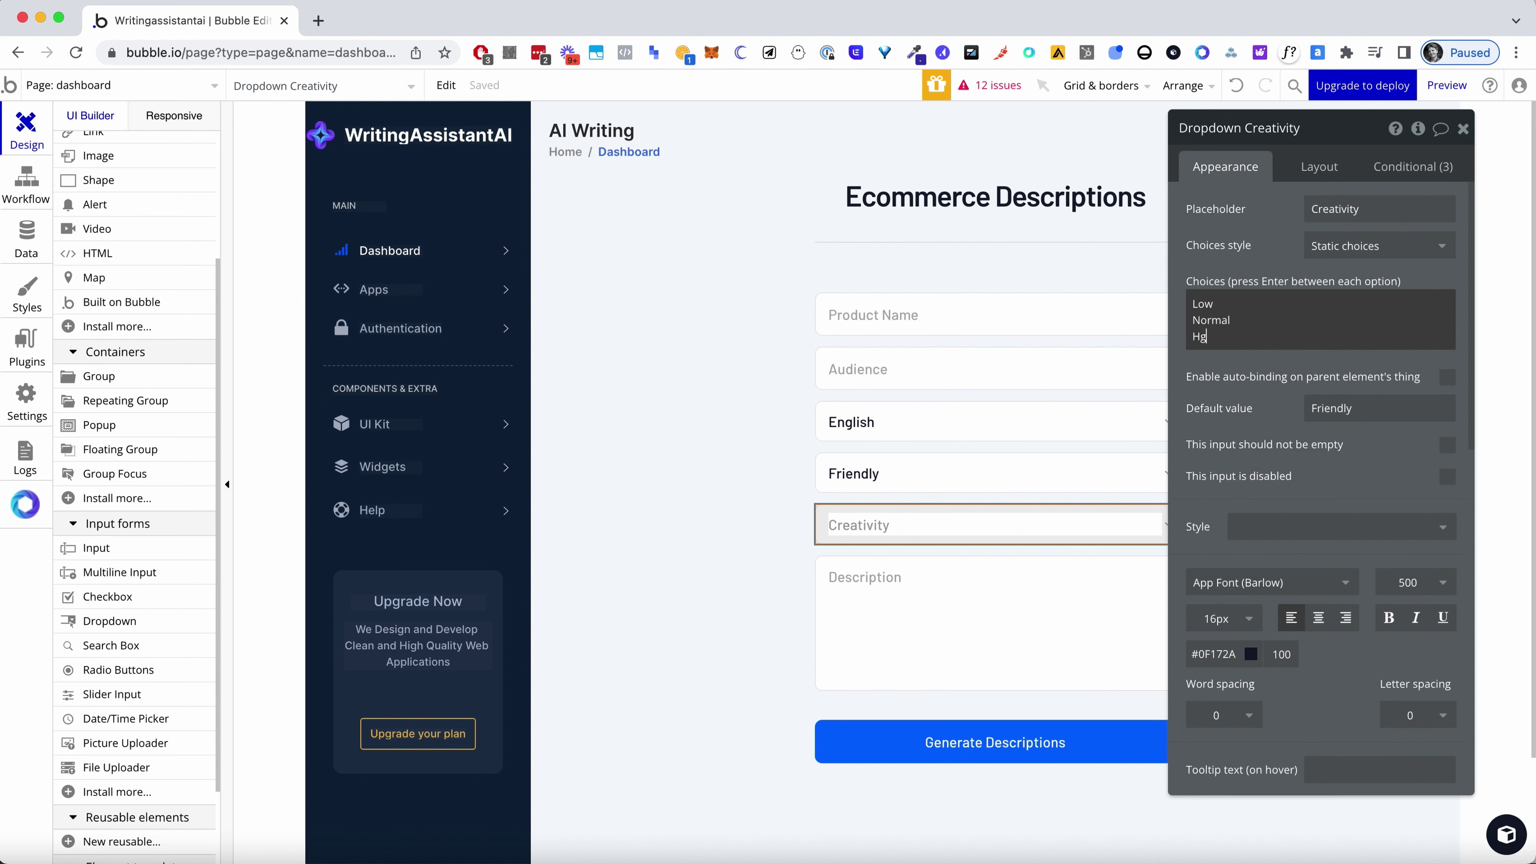
pyautogui.click(1259, 359)
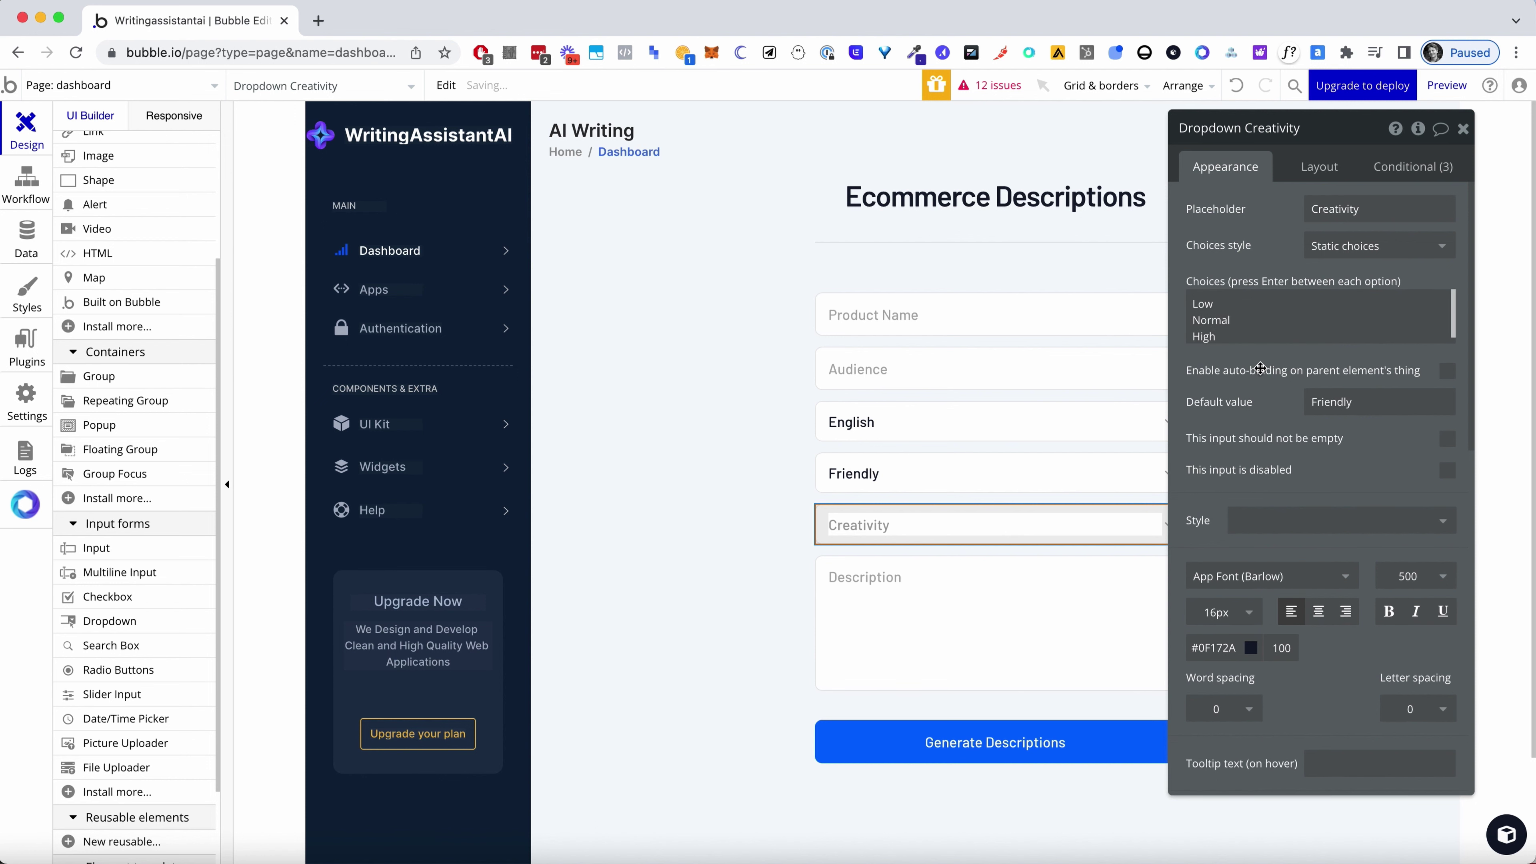
# Set the Creativity dropdown's default value to "Normal" and close its property editor
pyautogui.doubleClick(1331, 402)
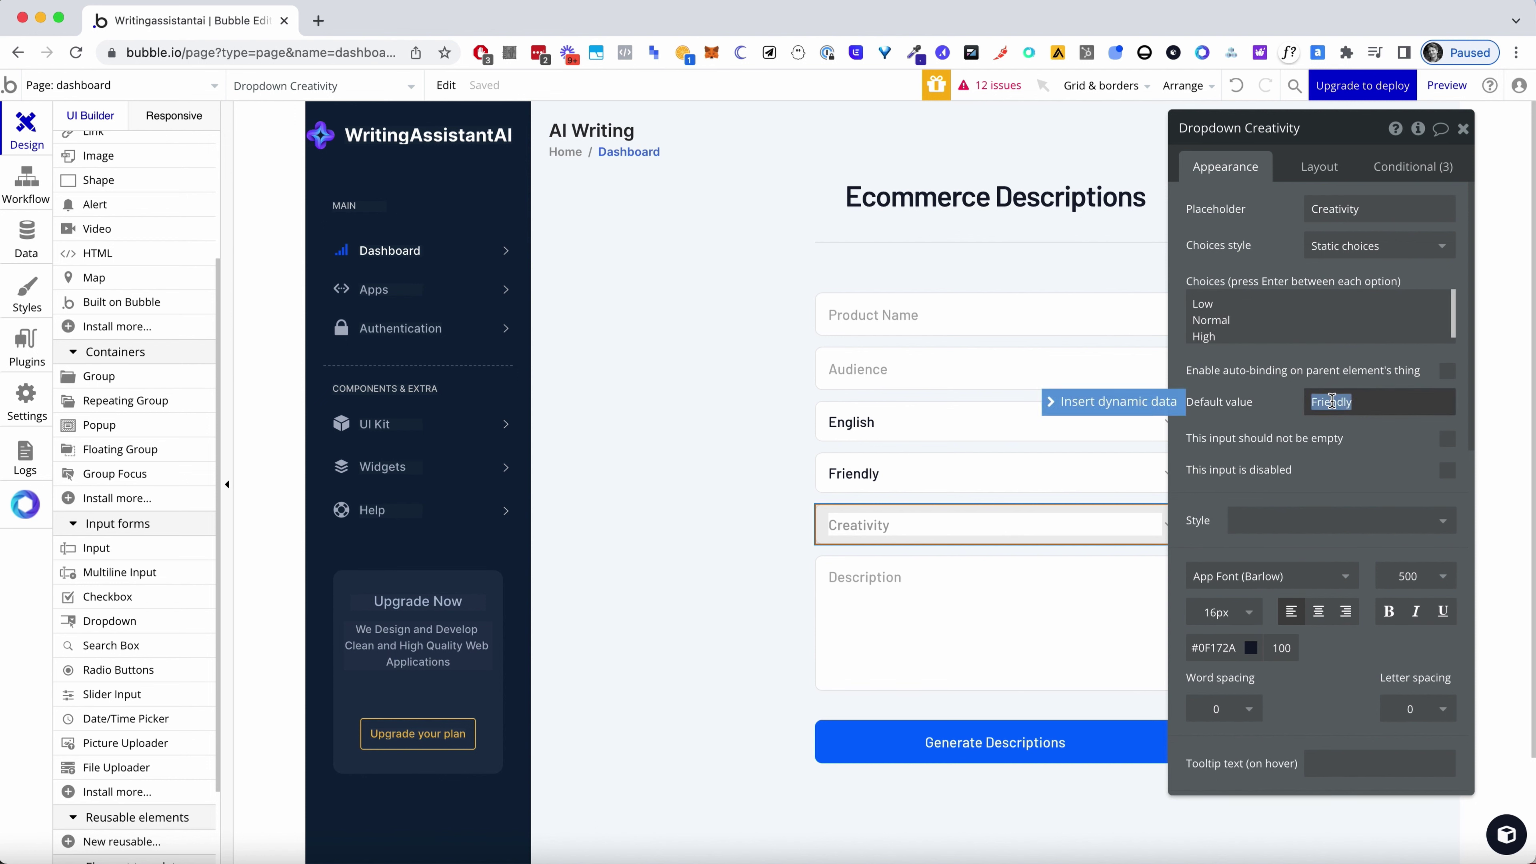
pyautogui.write('Normal')
pyautogui.click(1257, 398)
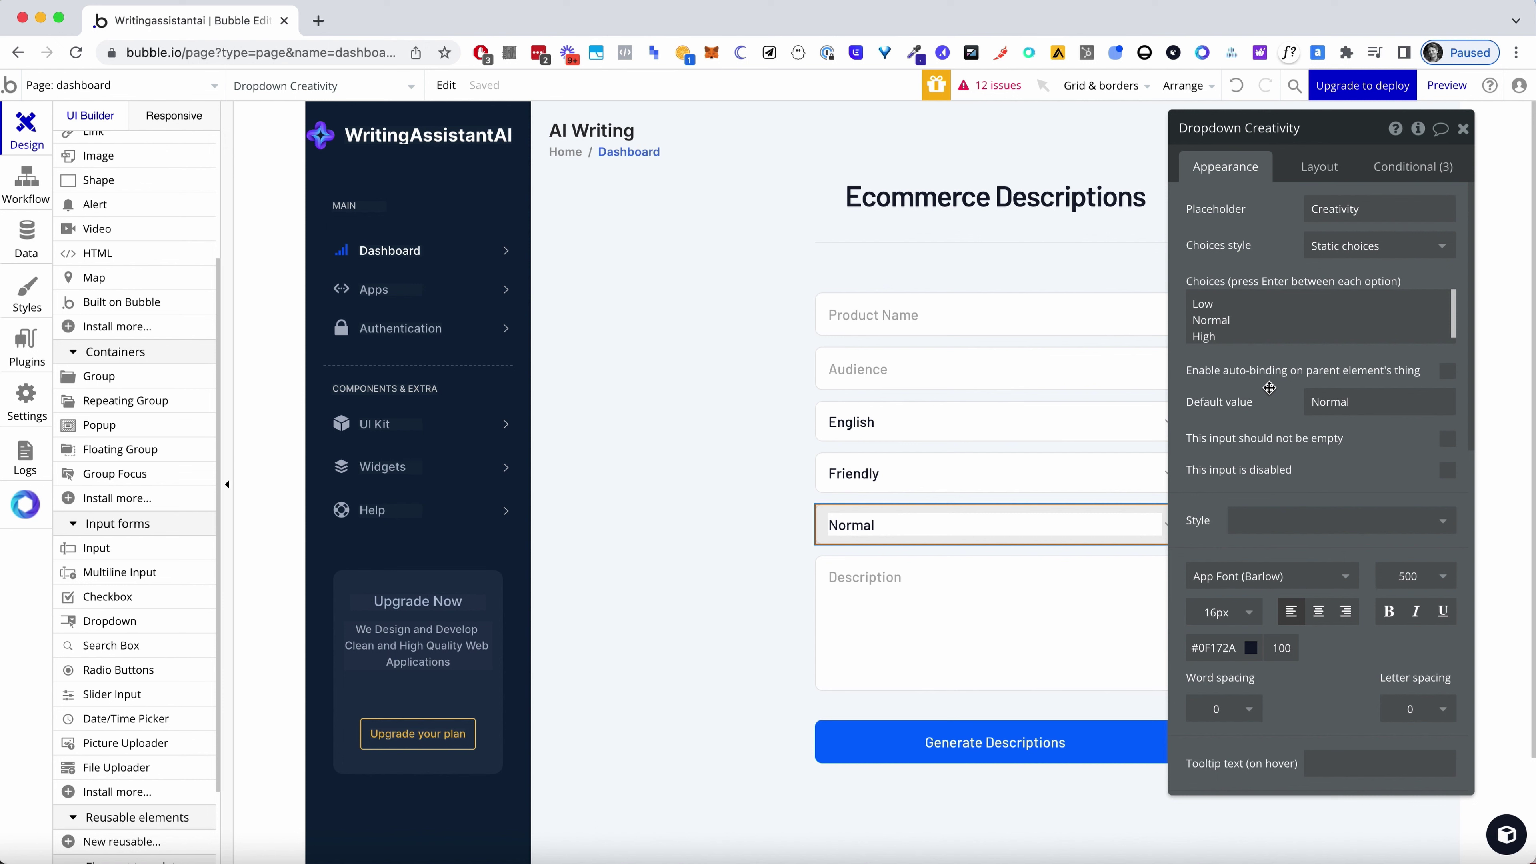
pyautogui.click(728, 474)
pyautogui.click(1462, 131)
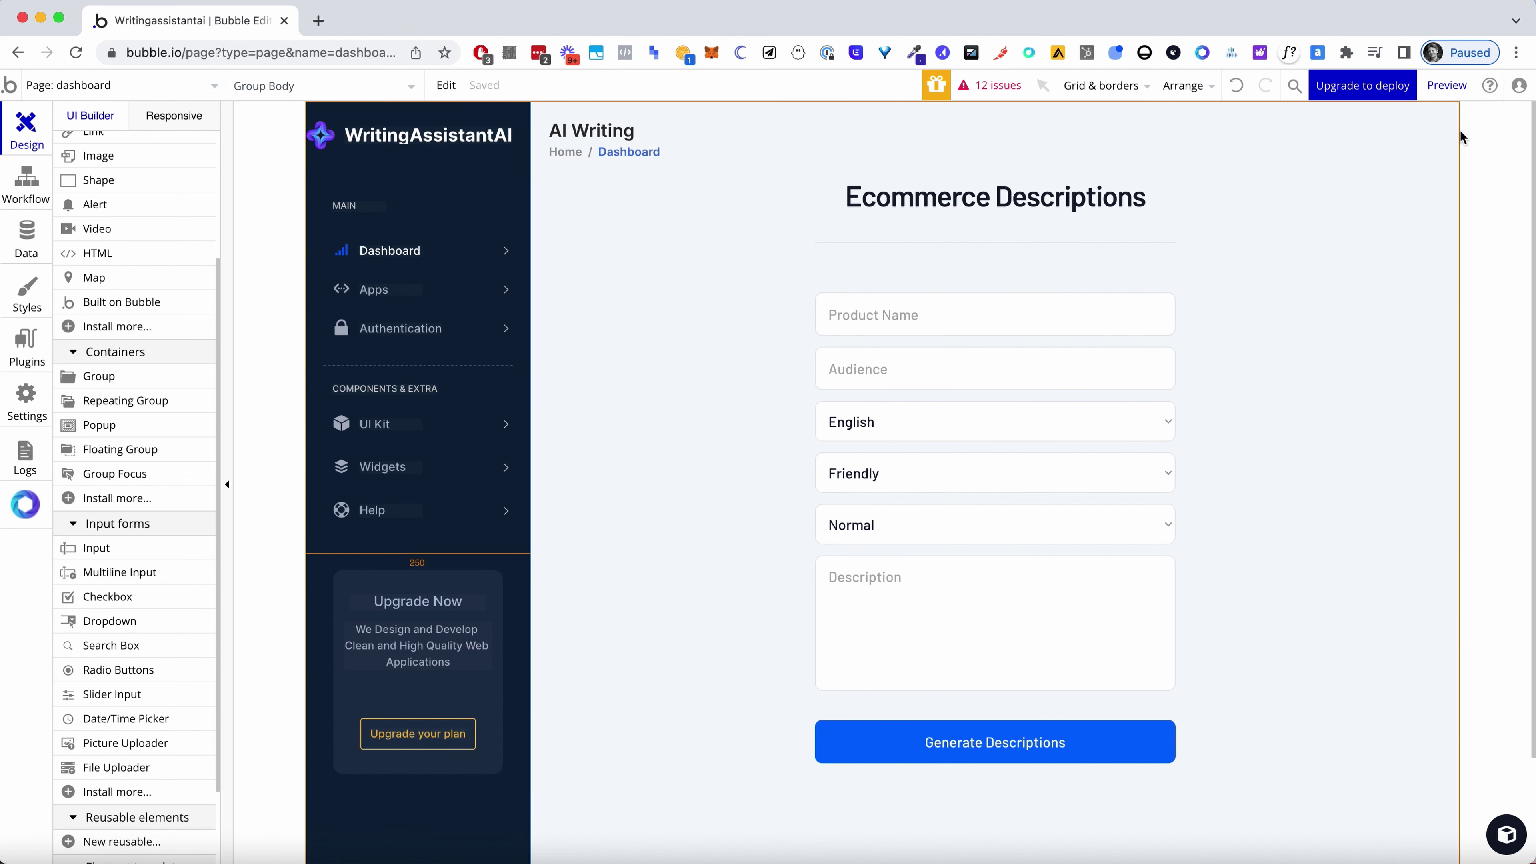
# Inspect the form's inputs and dropdowns one after another, from Product Name to Description, checking each element's name
pyautogui.click(1005, 303)
pyautogui.doubleClick(1043, 298)
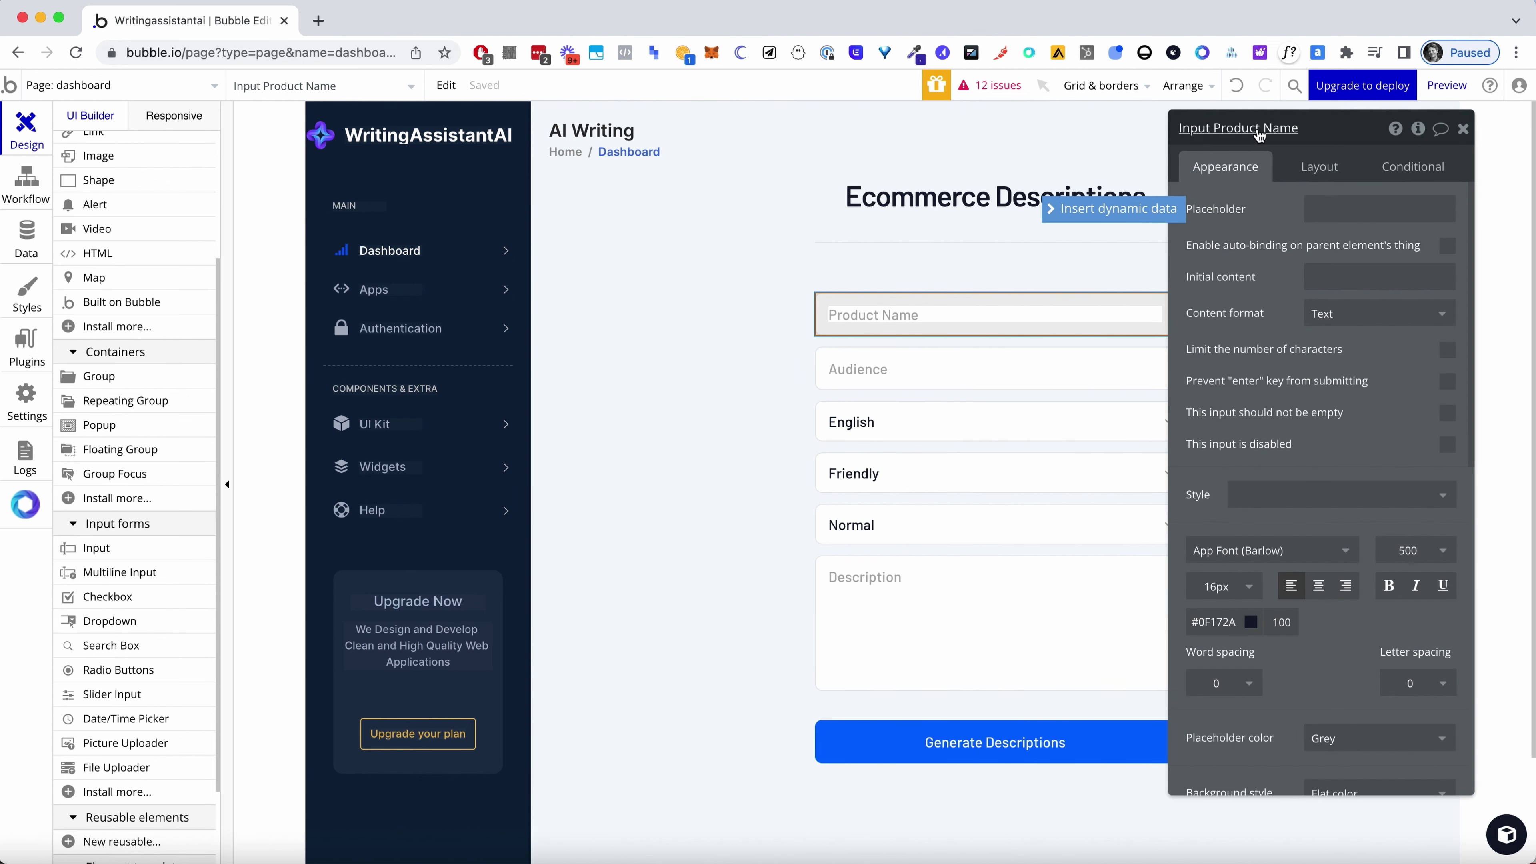
pyautogui.click(1014, 370)
pyautogui.click(995, 429)
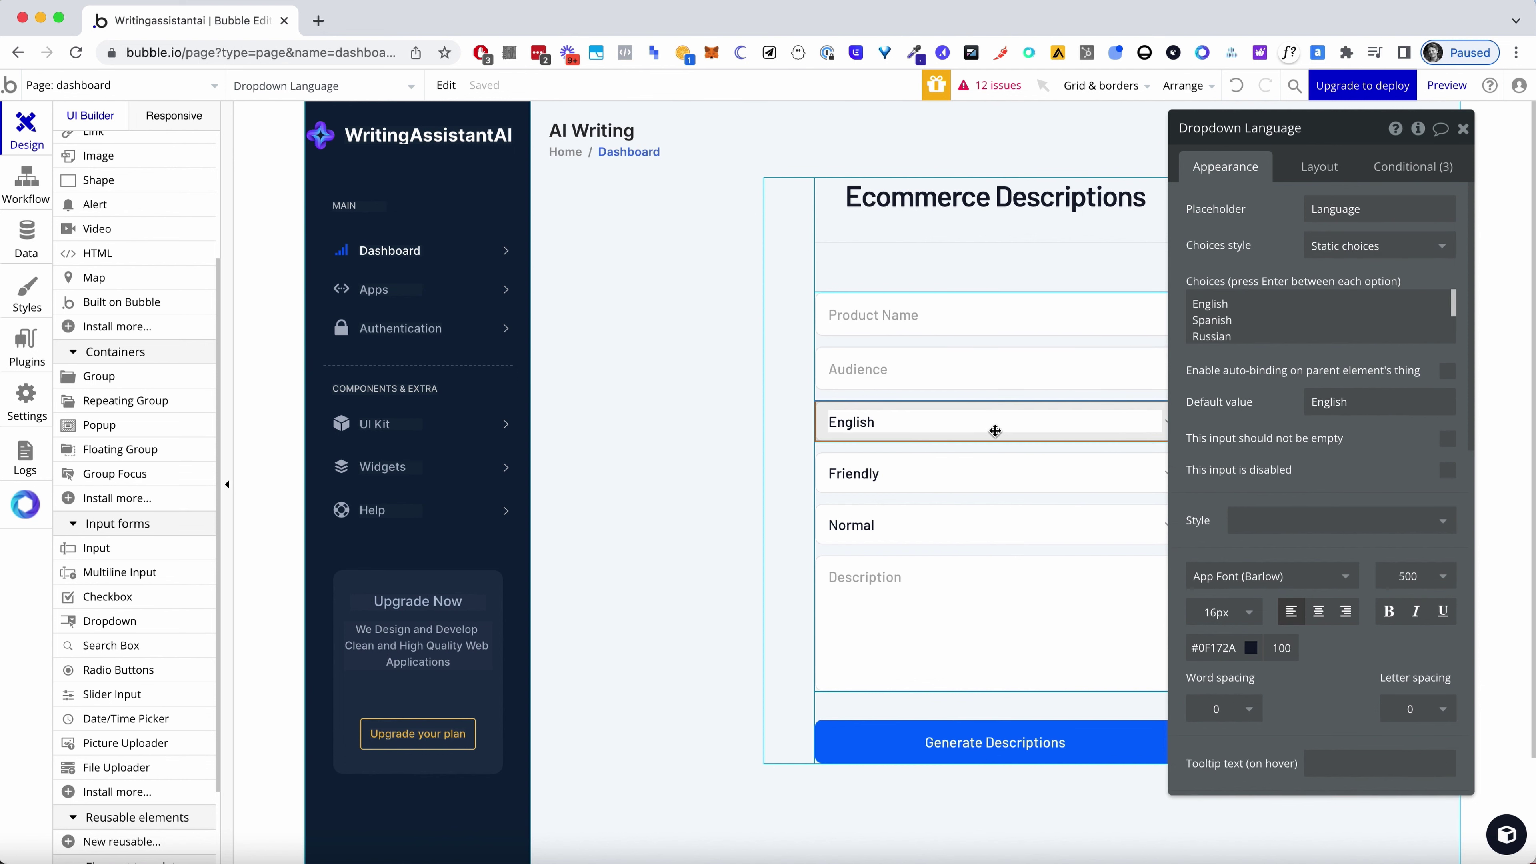
pyautogui.click(986, 479)
pyautogui.click(988, 532)
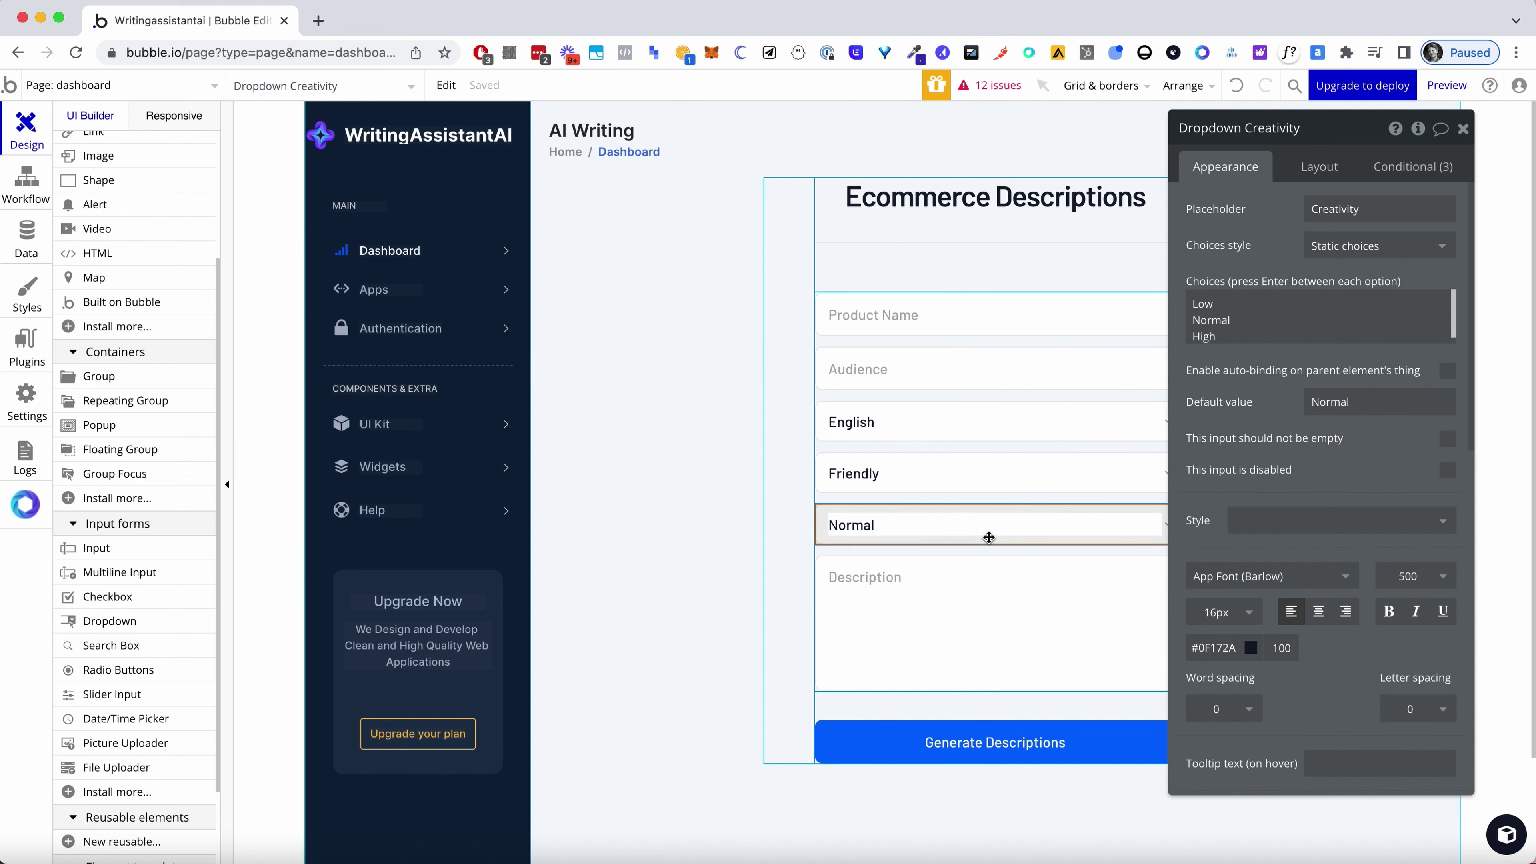
pyautogui.click(981, 620)
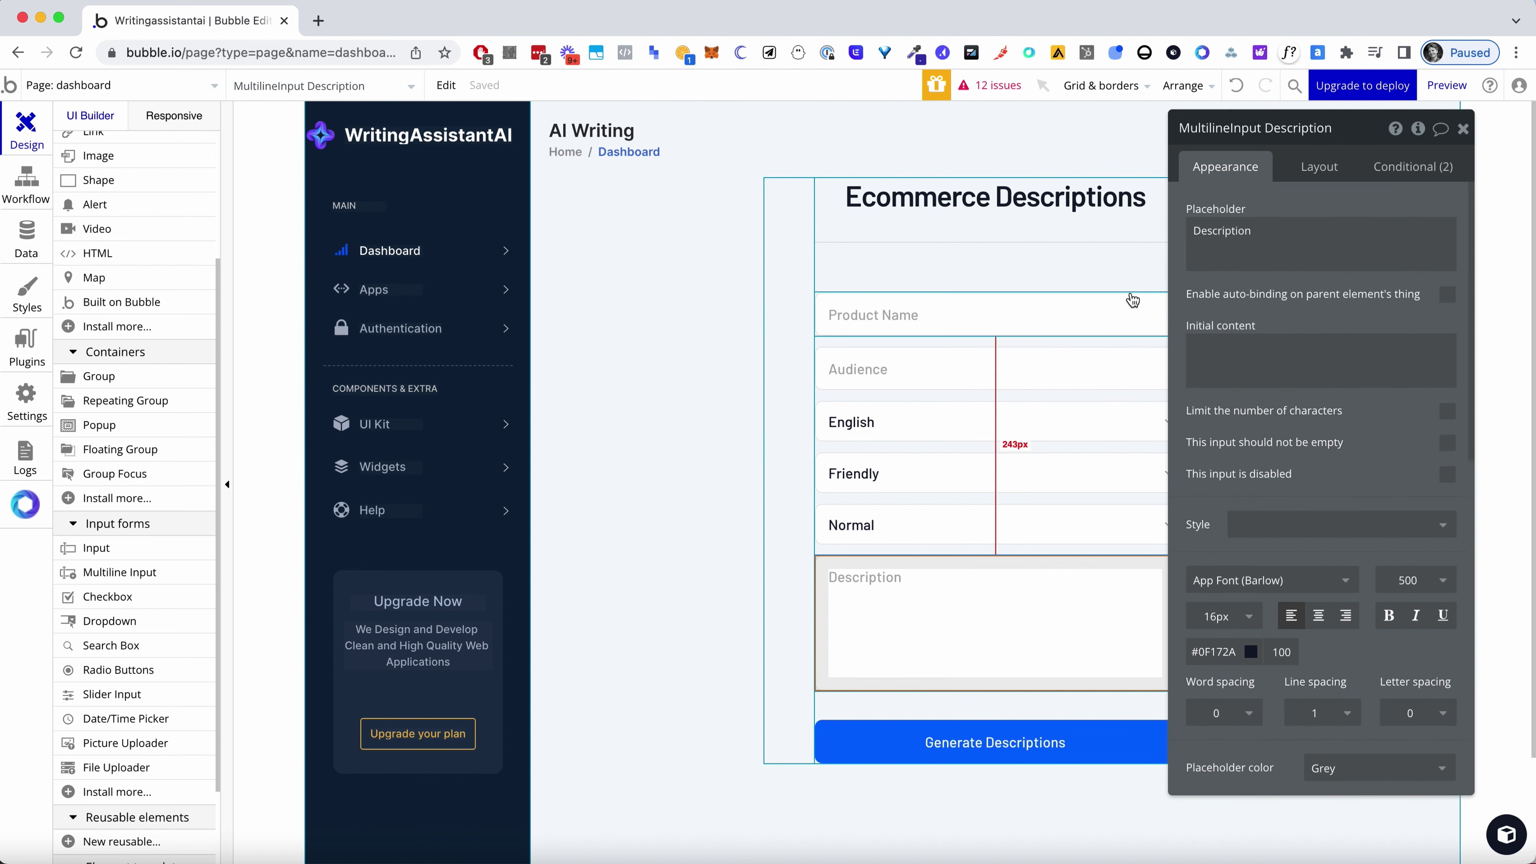
pyautogui.doubleClick(1189, 126)
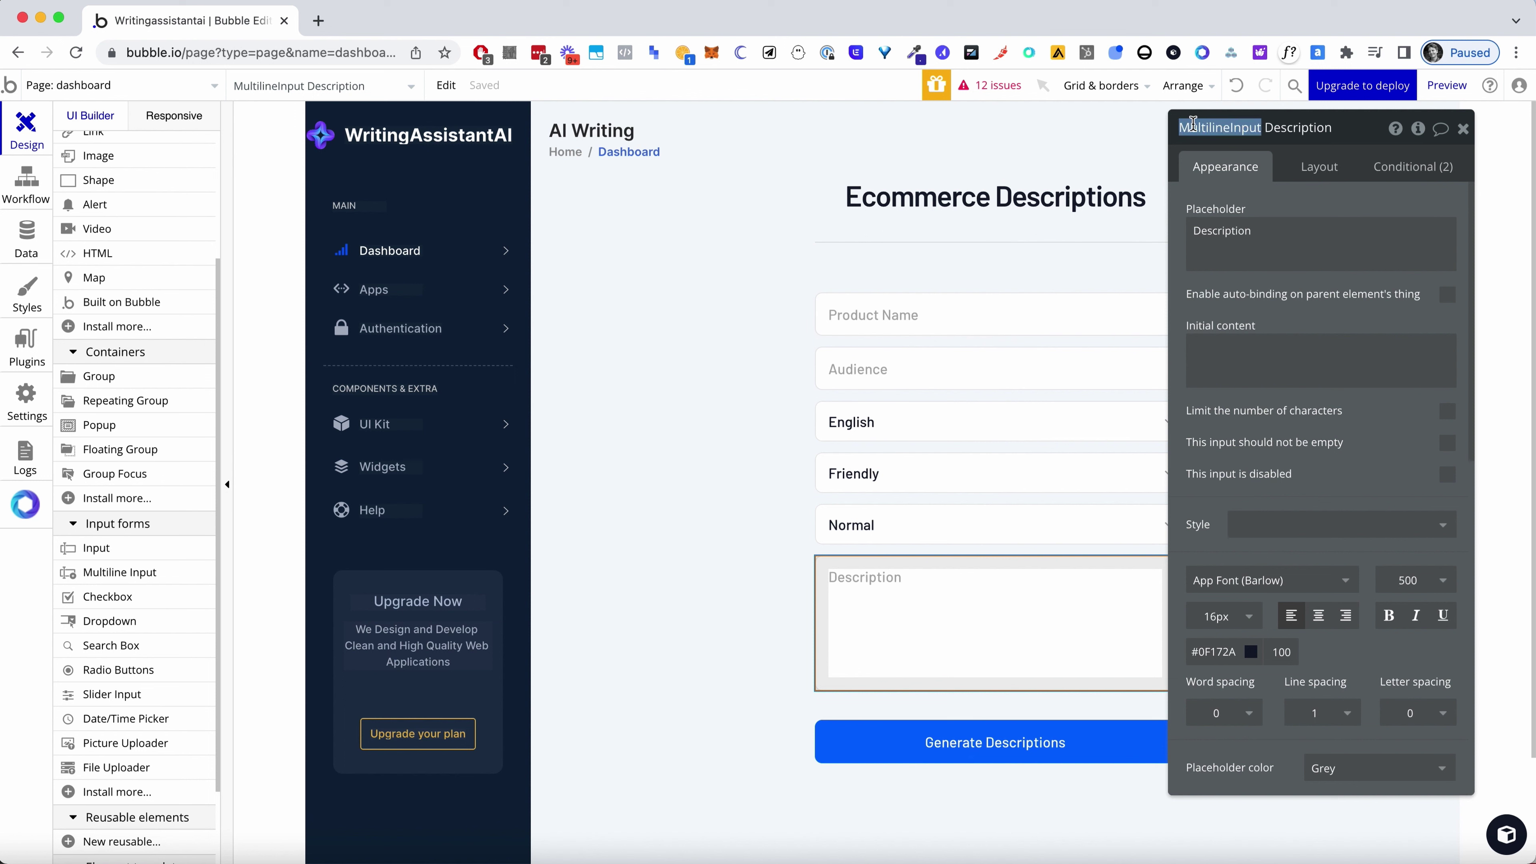
# Rename the Description multiline input element as "Input Product Description" and close its property editor
pyautogui.write('Input Prouct')
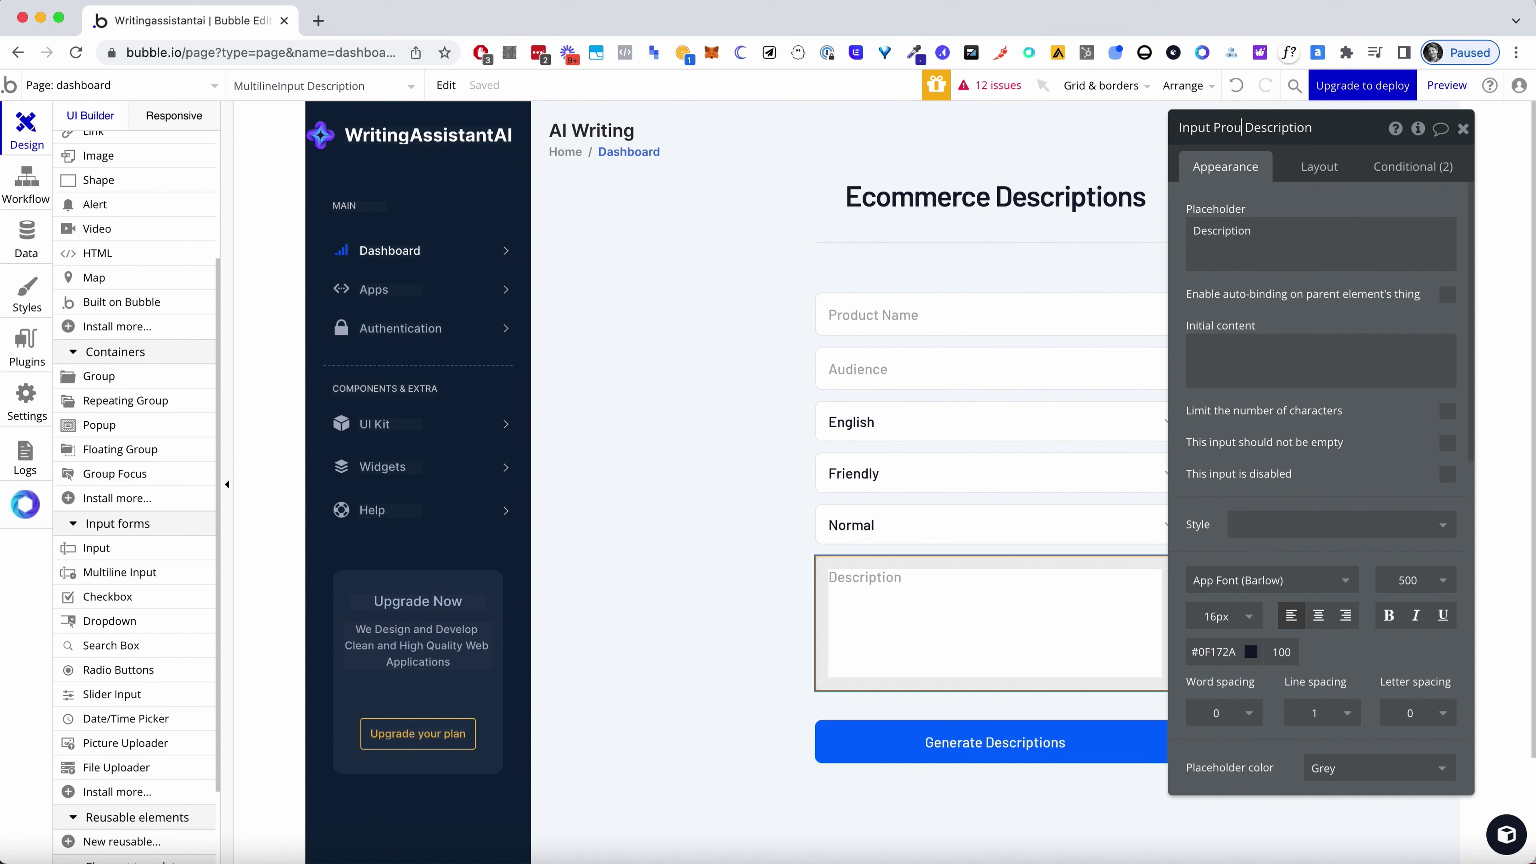
pyautogui.press('BackSpace')
pyautogui.press('BackSpace')
pyautogui.write('dcy')
pyautogui.press('BackSpace')
pyautogui.press('BackSpace')
pyautogui.write('uct')
pyautogui.click(1225, 211)
pyautogui.click(1240, 132)
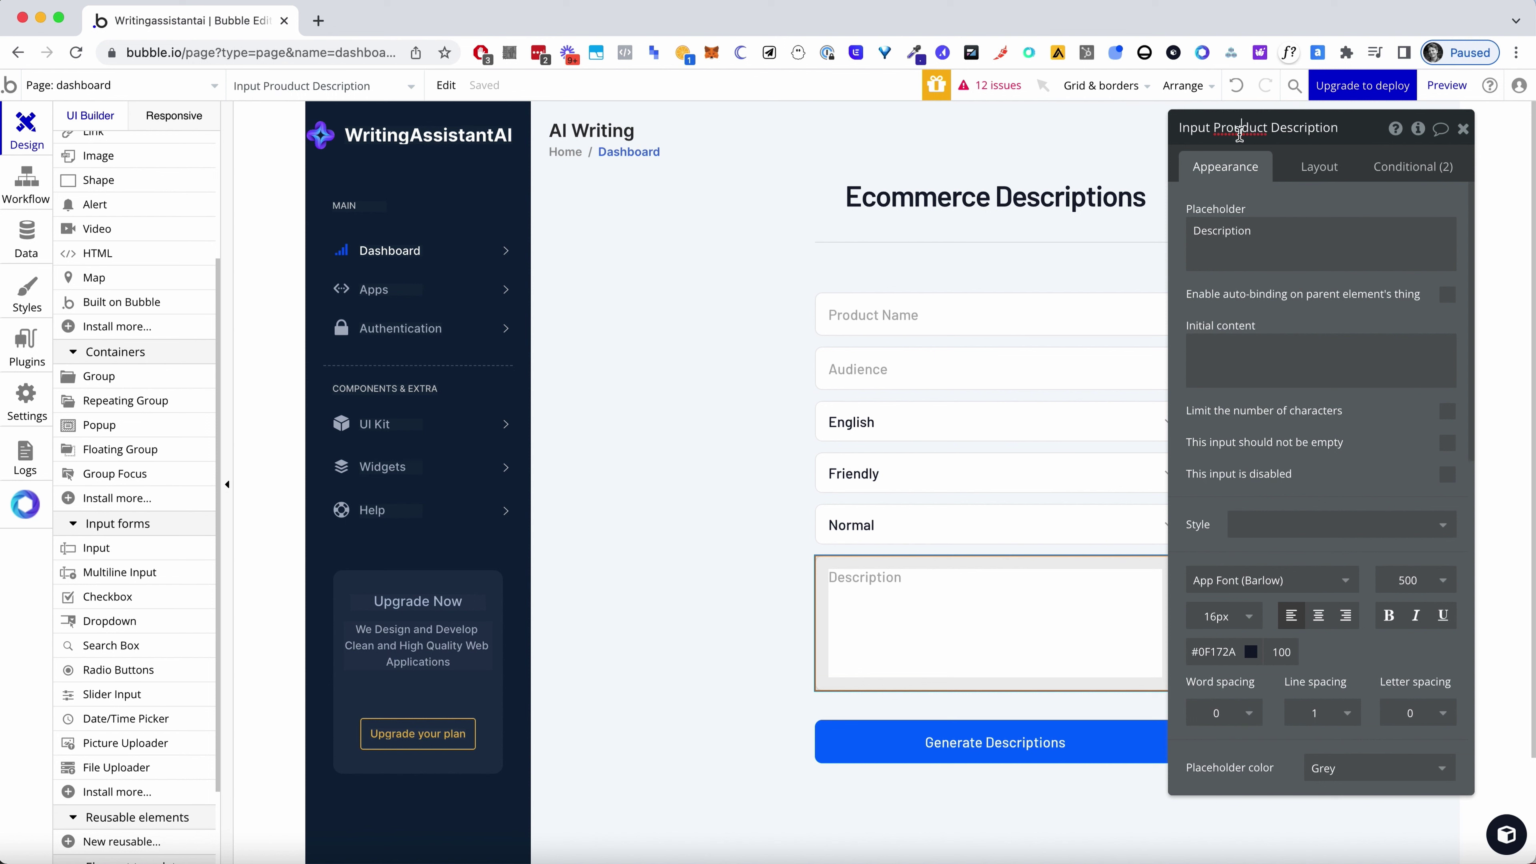
pyautogui.press('BackSpace')
pyautogui.click(1228, 204)
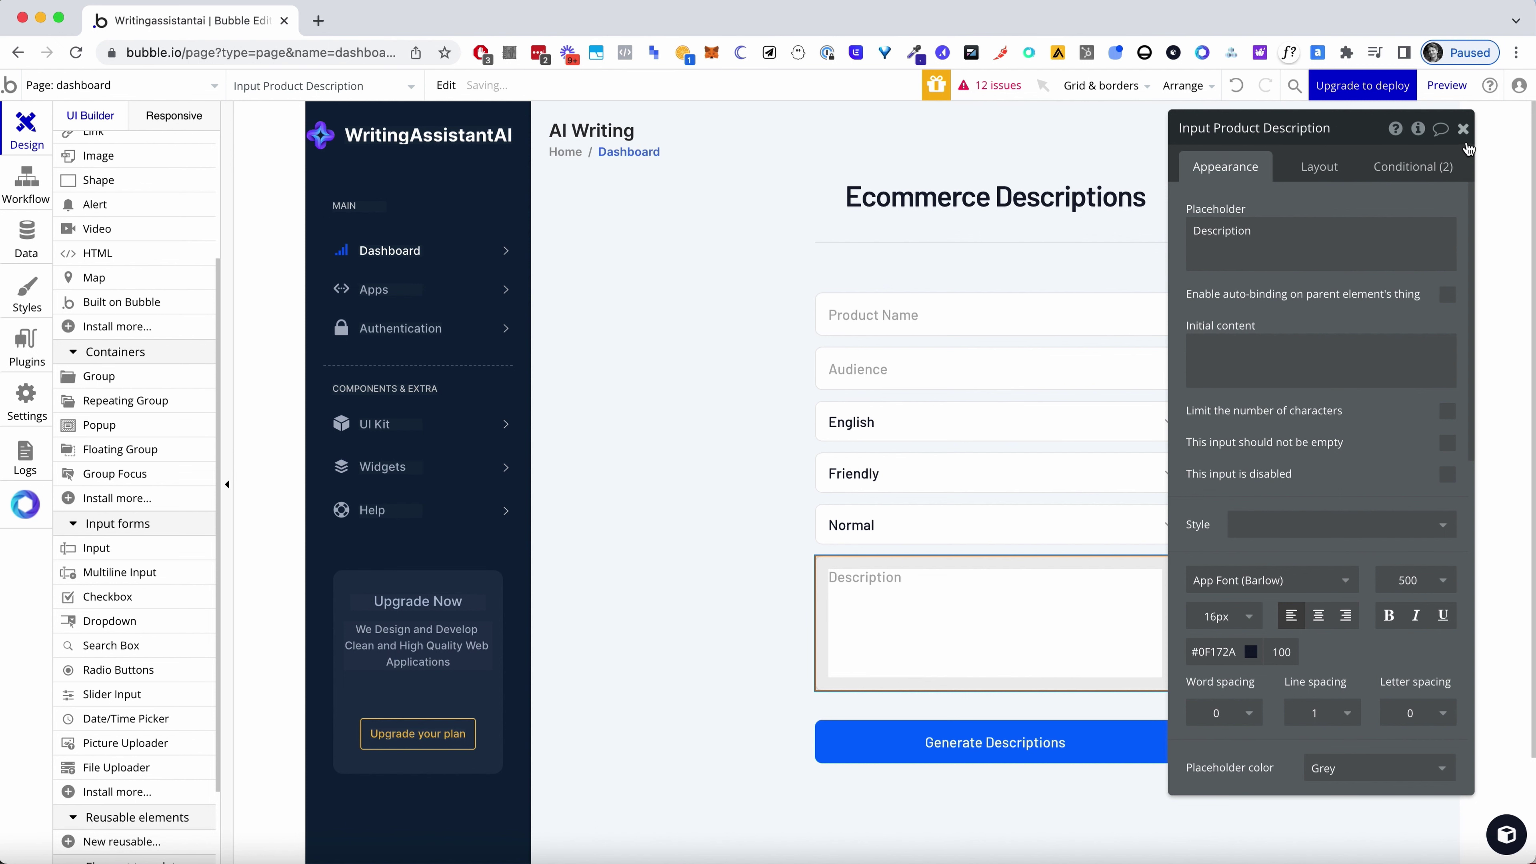
pyautogui.click(1464, 128)
pyautogui.click(1474, 303)
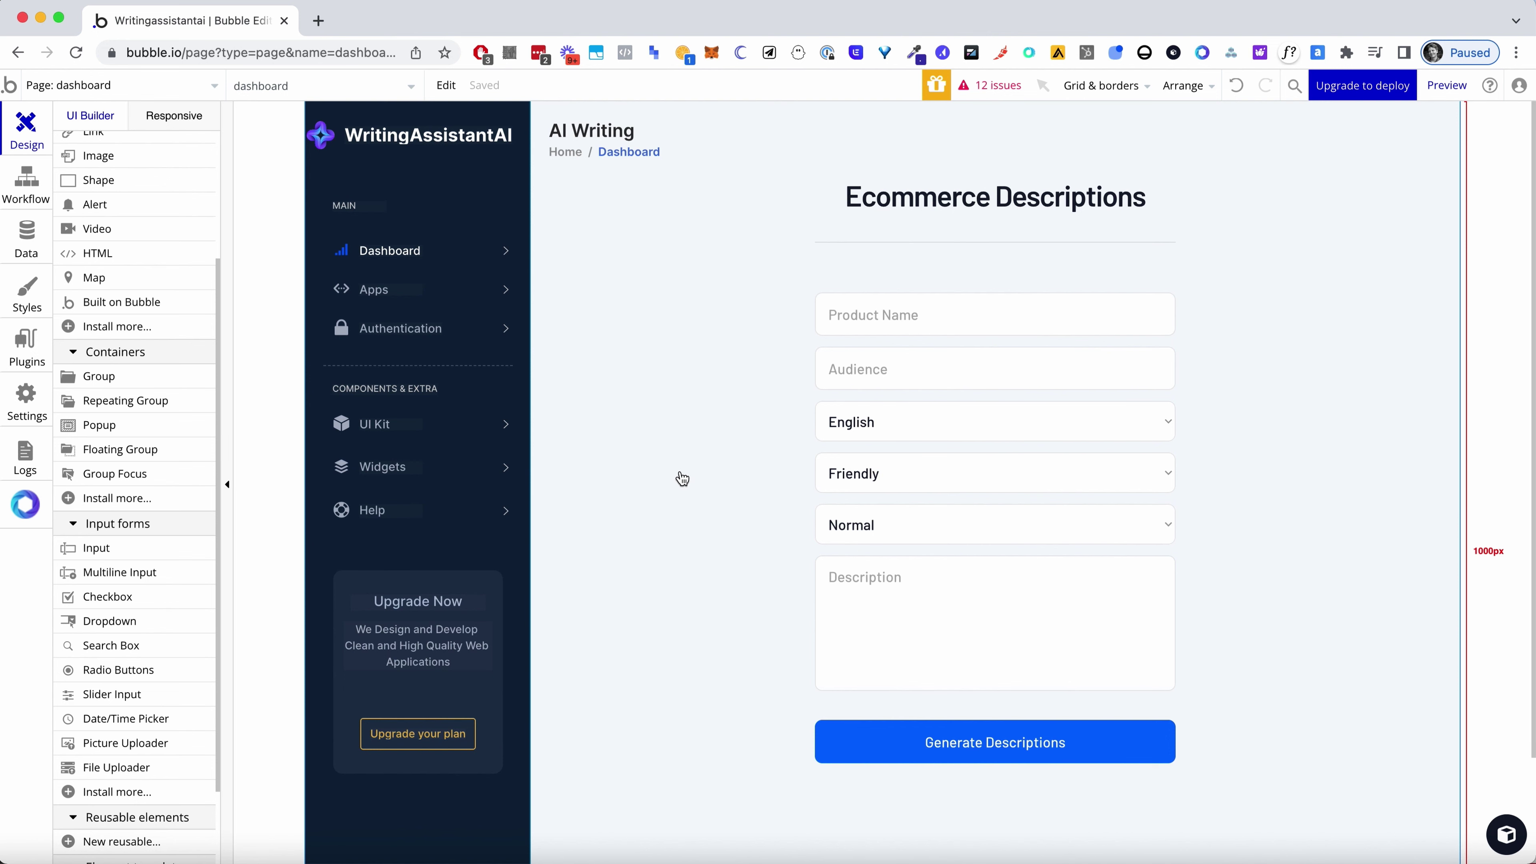
pyautogui.scroll(-3, 682, 478)
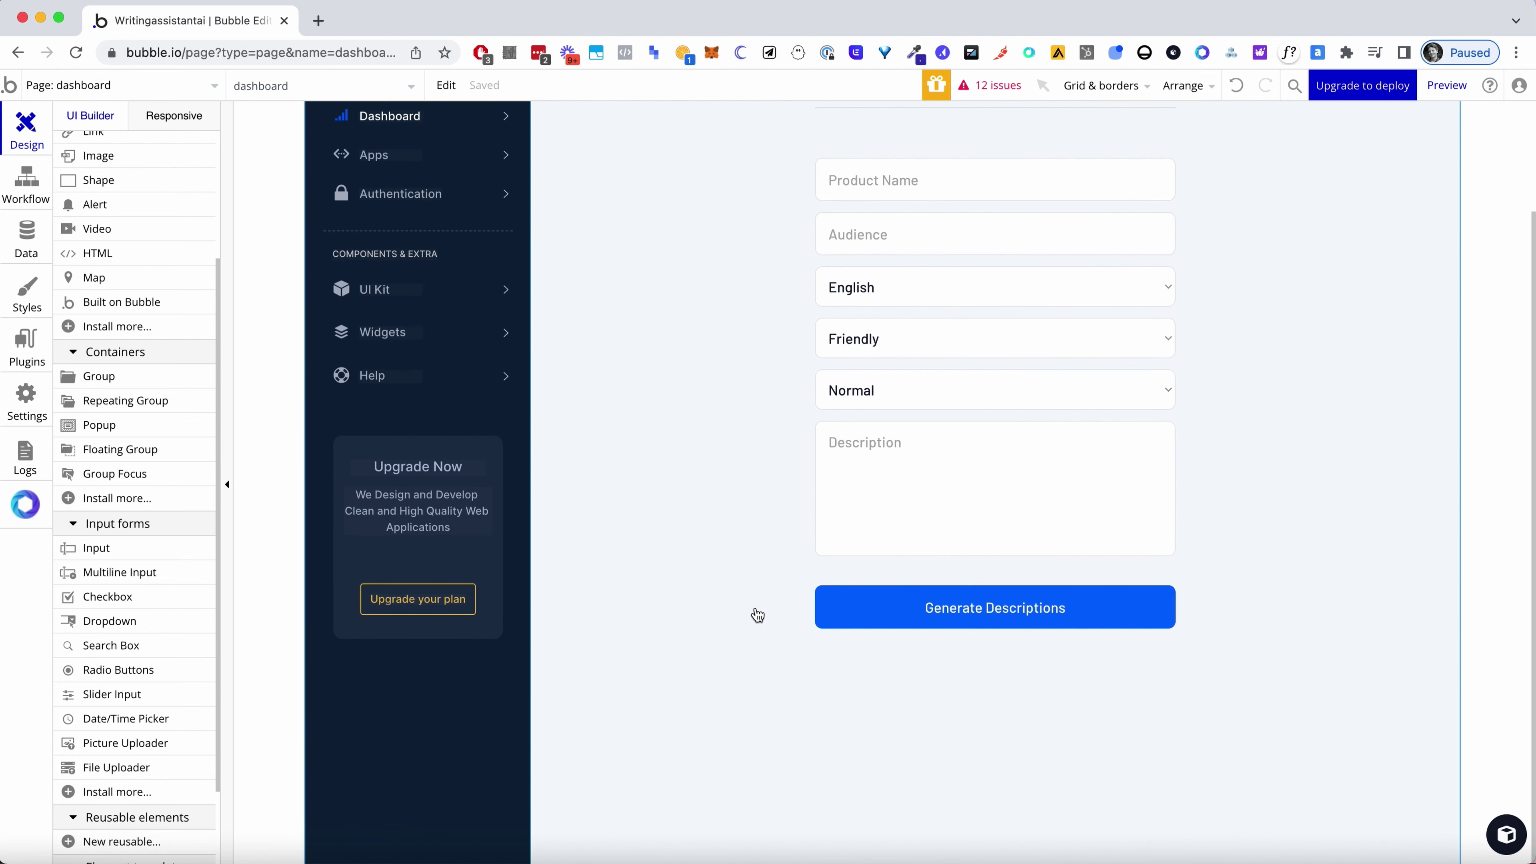
pyautogui.scroll(-1, 889, 642)
pyautogui.scroll(4, 755, 624)
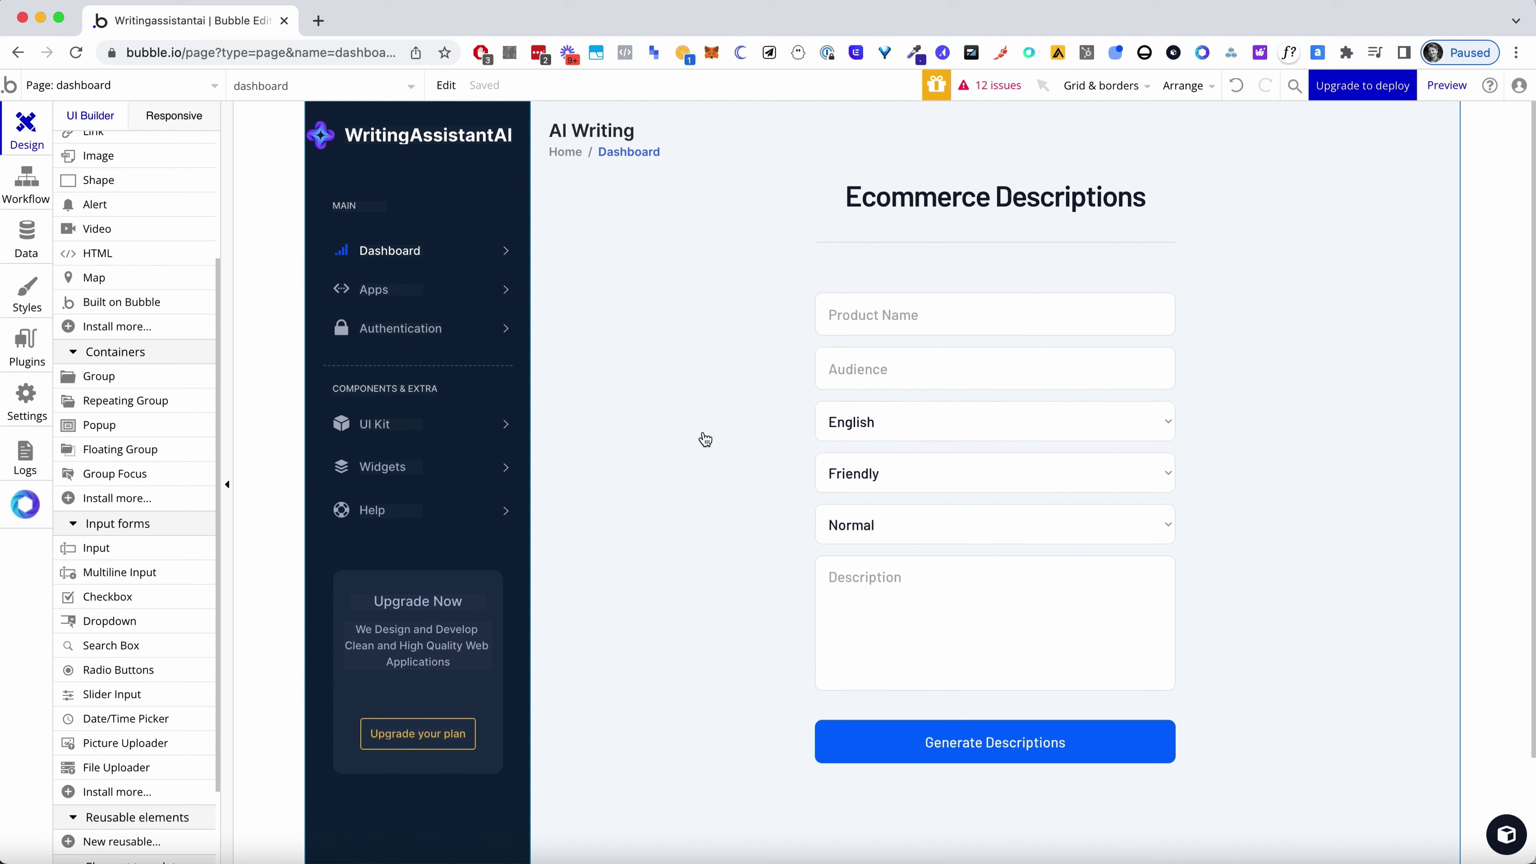
pyautogui.moveTo(871, 354); pyautogui.dragTo(892, 638)
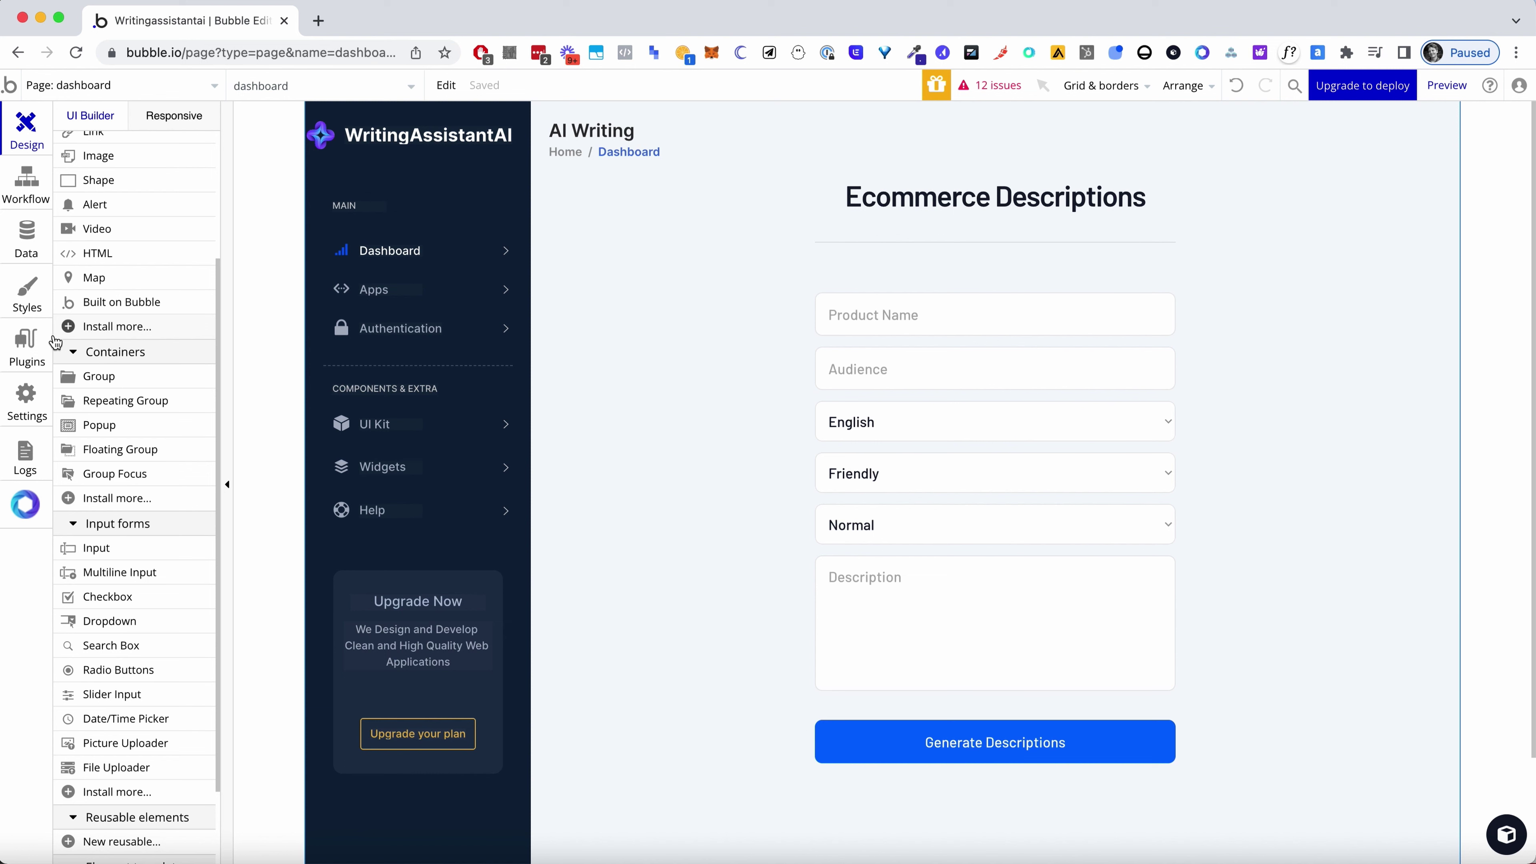
# Search the plugin library for "api", install the API Connector plugin and close the plugin library
pyautogui.click(32, 346)
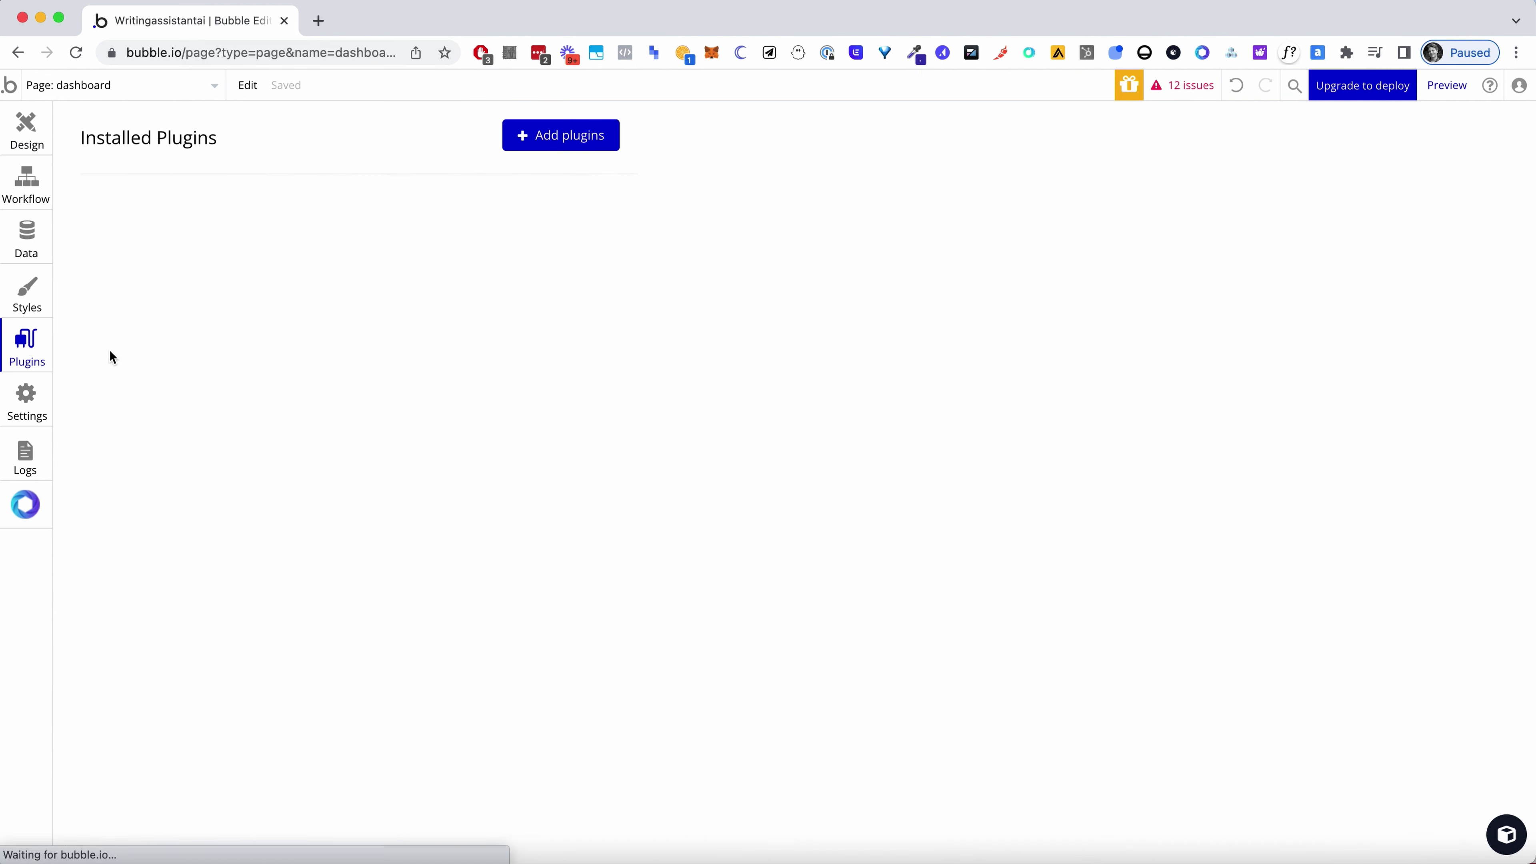
pyautogui.click(529, 145)
pyautogui.write('api')
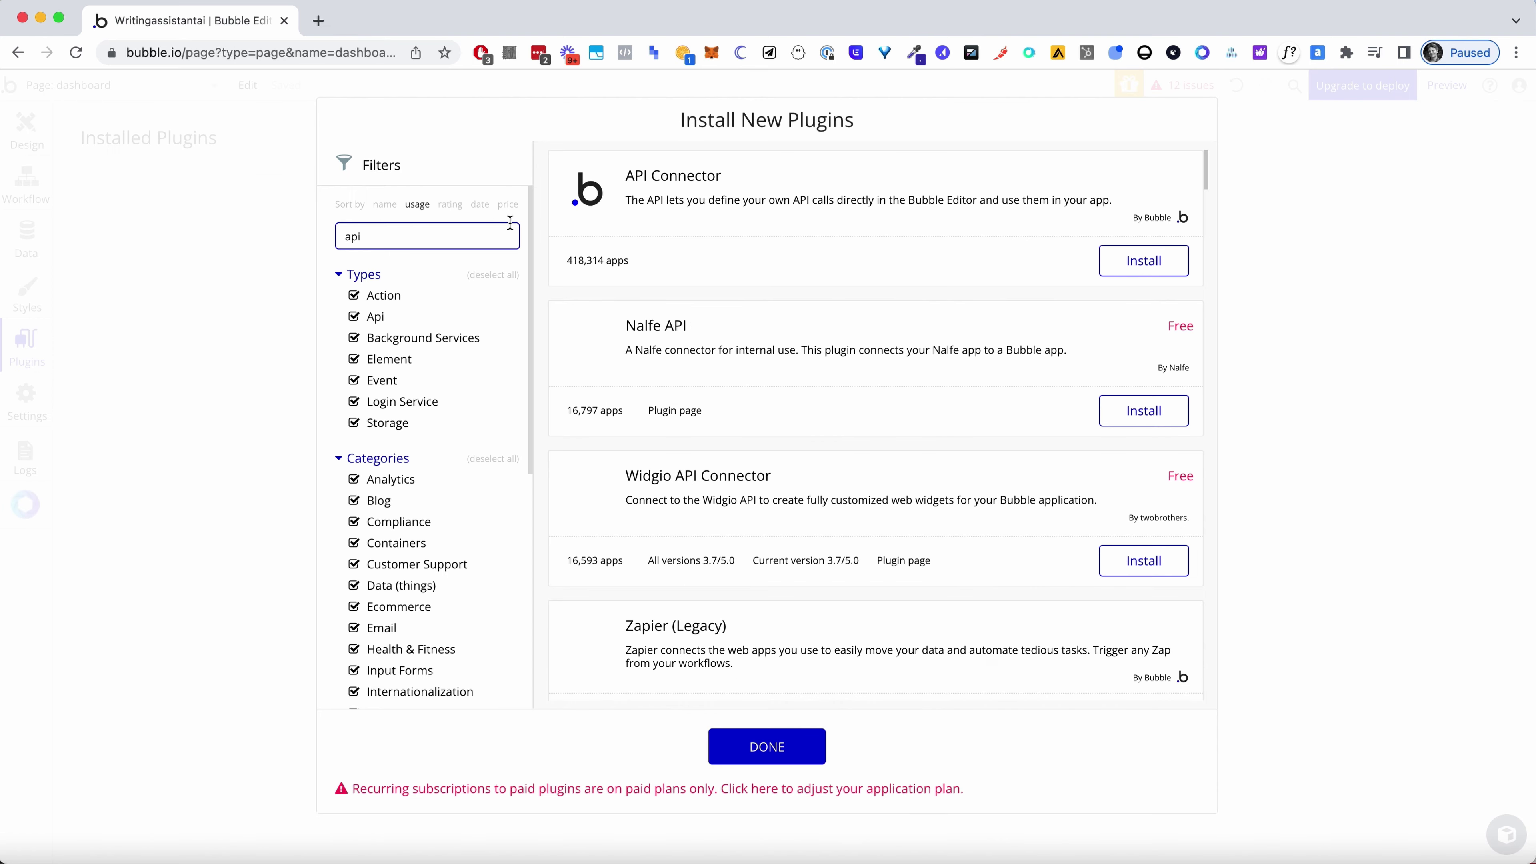
pyautogui.click(1184, 267)
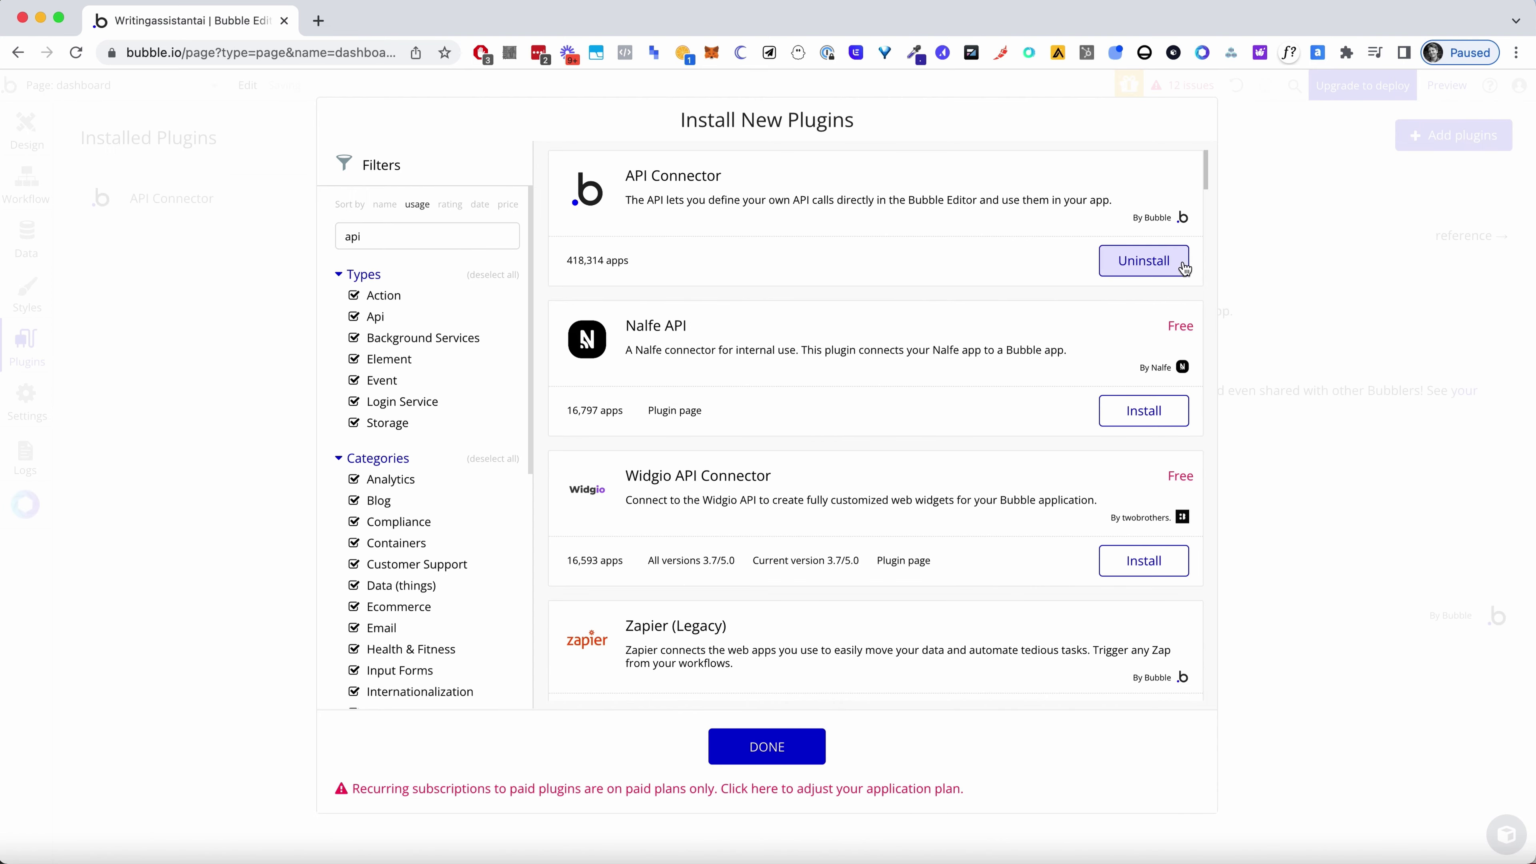
pyautogui.click(1278, 306)
# Add a new API in the API Connector and name it "GPT3"
pyautogui.click(787, 470)
pyautogui.tripleClick(804, 464)
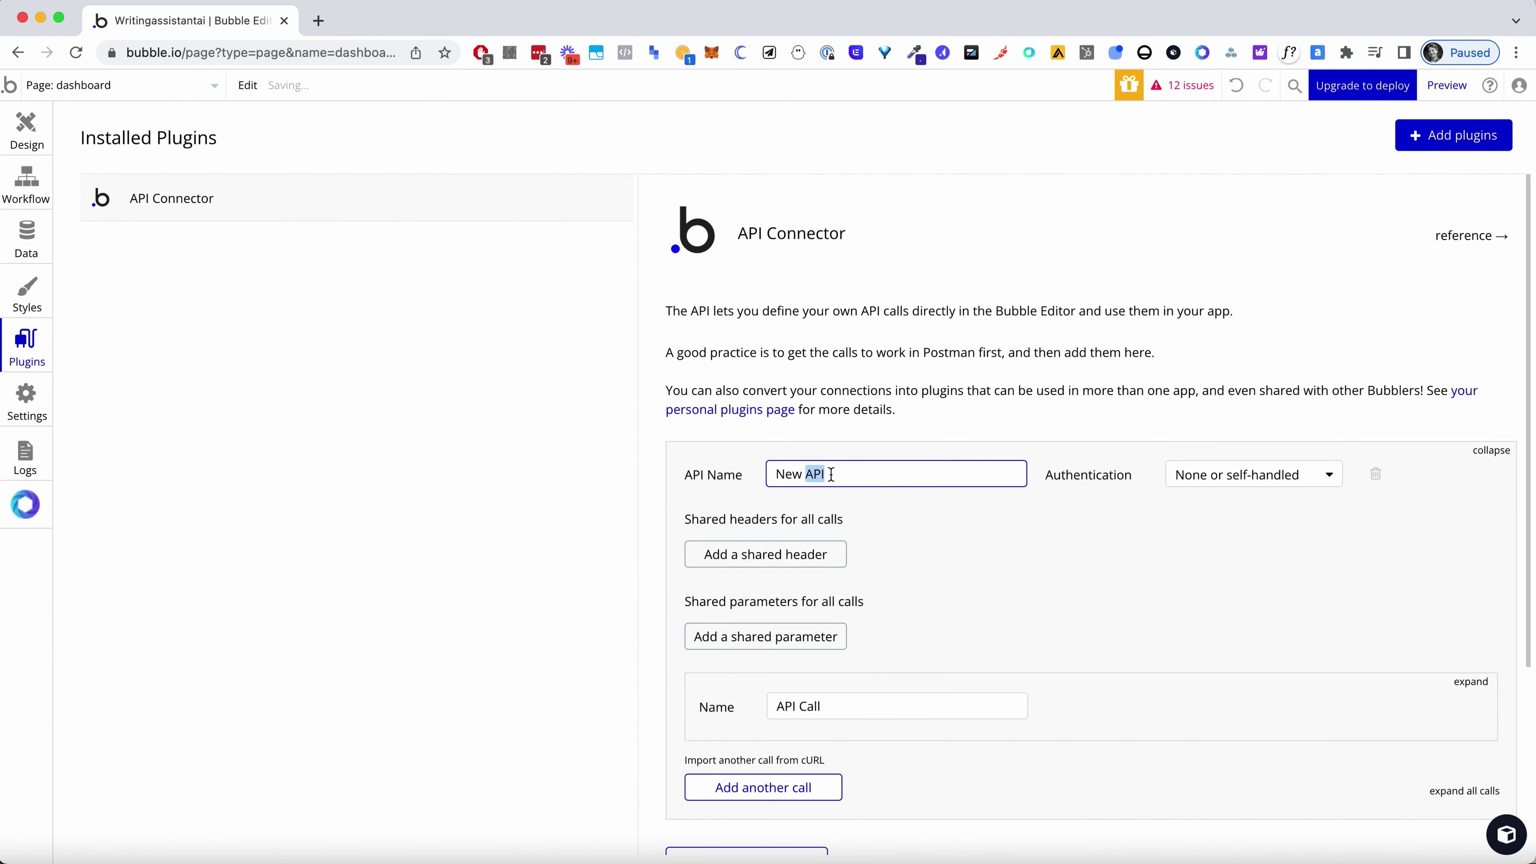
pyautogui.write('OpenAI')
pyautogui.press('super+a')
pyautogui.write('Gpt')
pyautogui.press('BackSpace')
pyautogui.press('BackSpace')
pyautogui.write('PT3')
# Try HTTP Basic Auth as the authentication method of the GPT3 API
pyautogui.click(1228, 476)
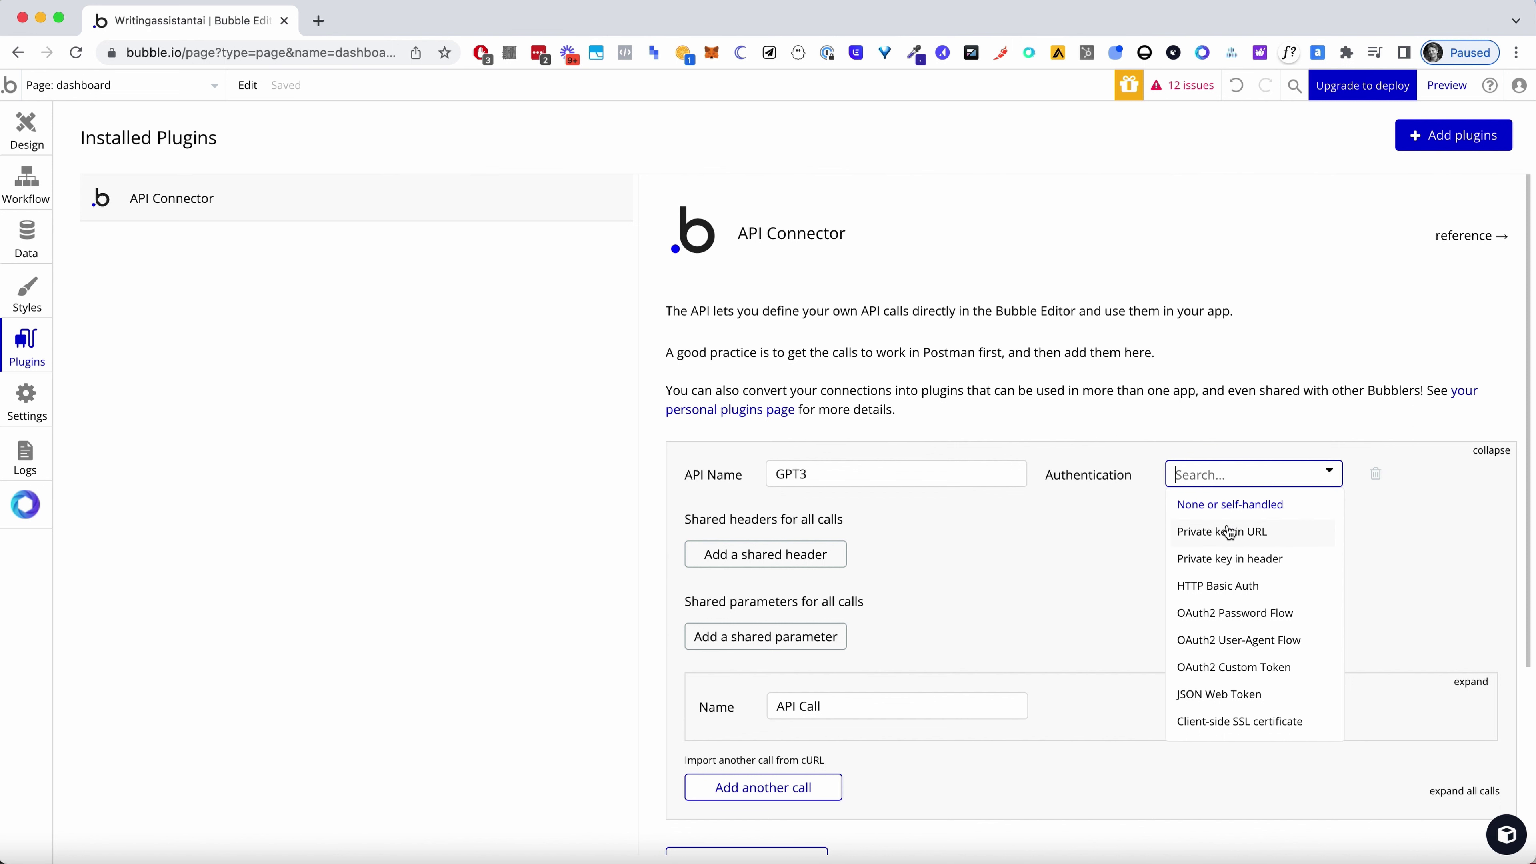
pyautogui.click(1234, 584)
pyautogui.scroll(-1, 908, 538)
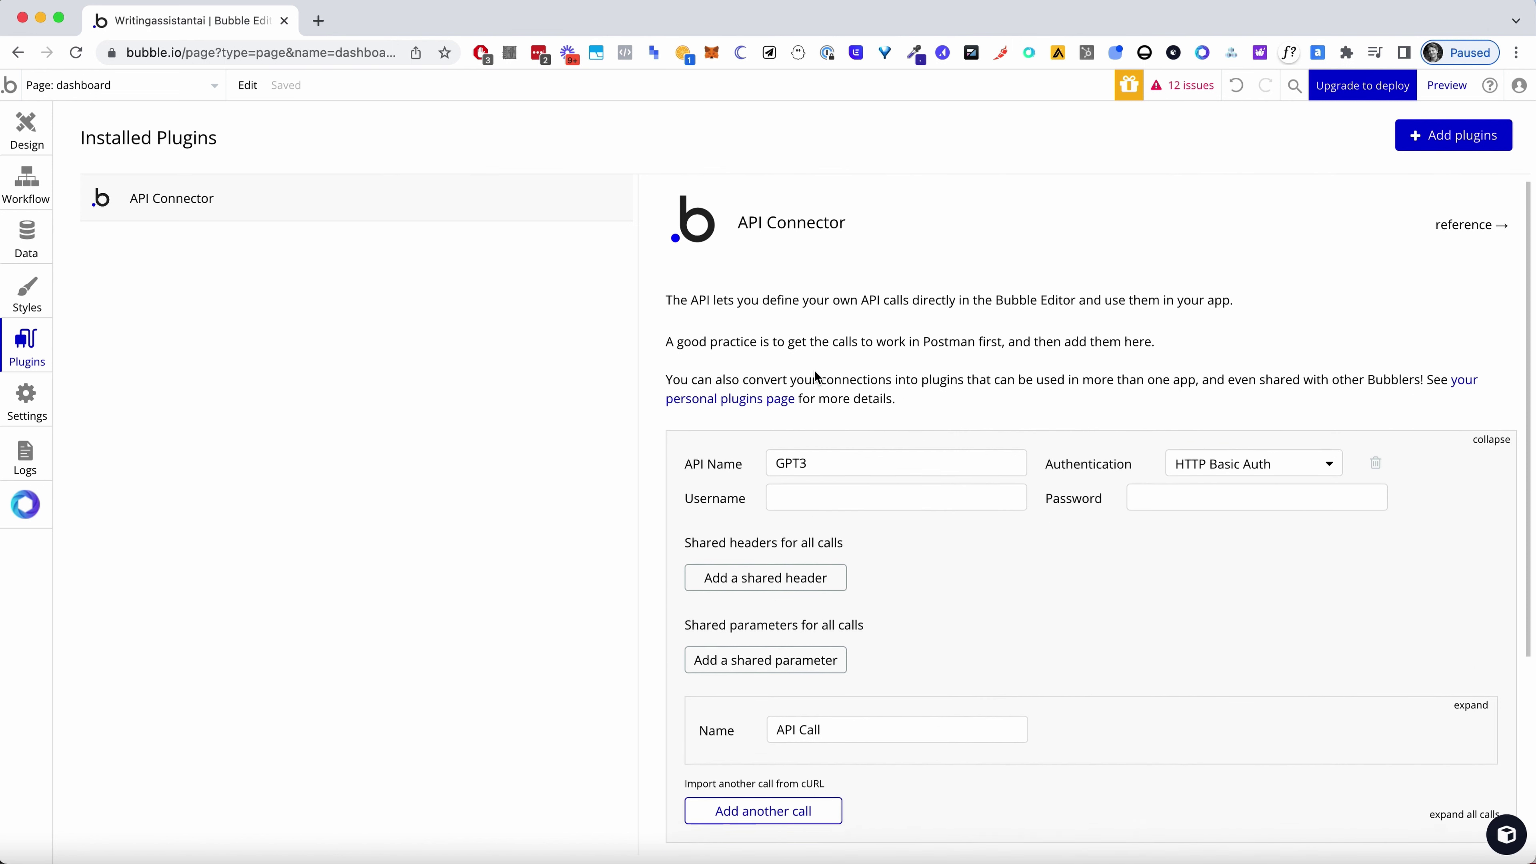
pyautogui.scroll(-1, 1195, 553)
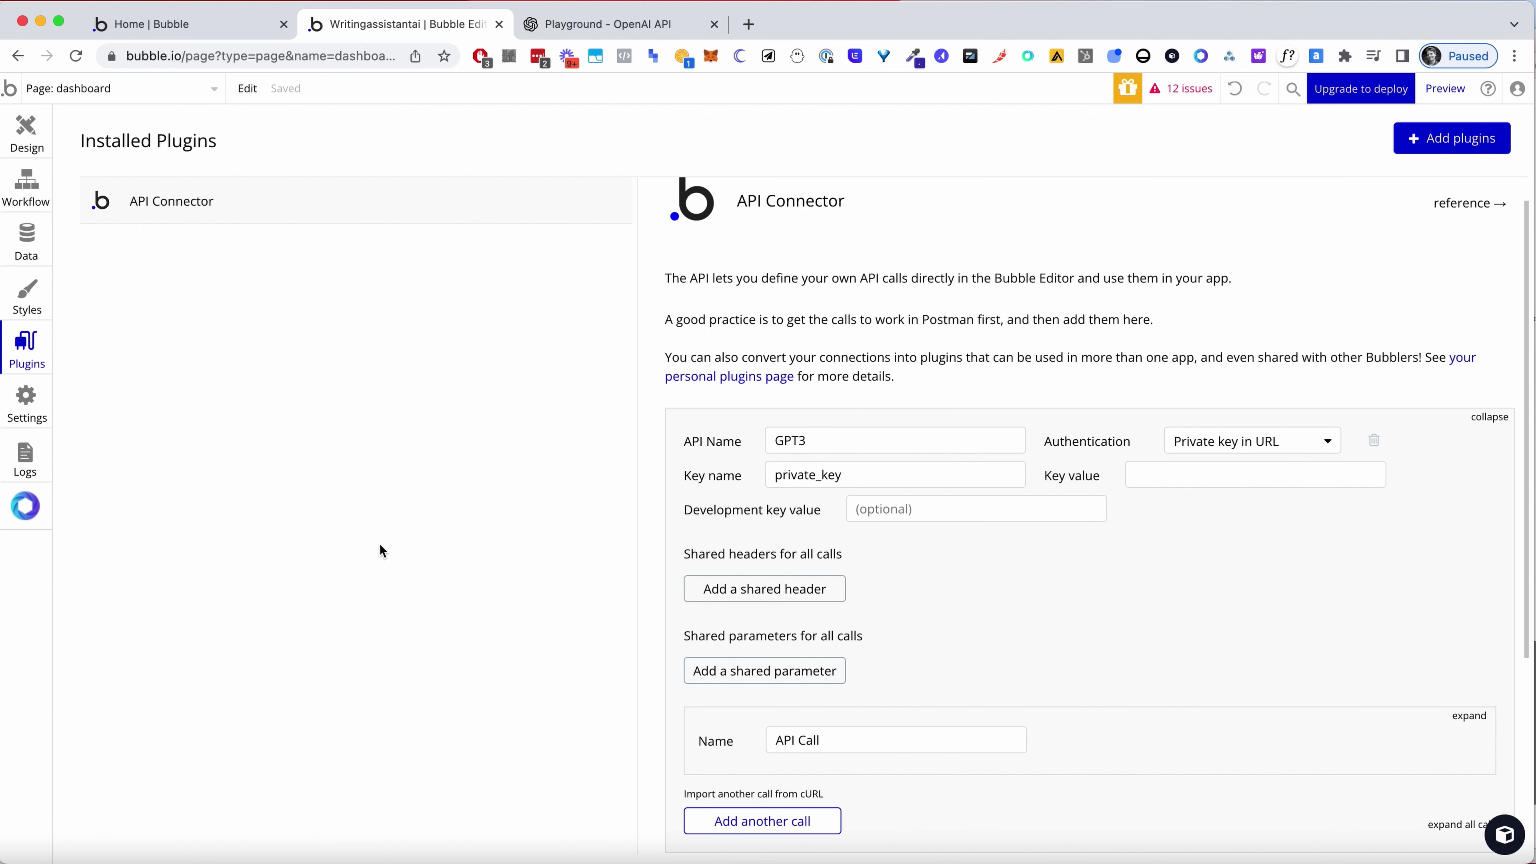
# Switch to the OpenAI Playground and clear the existing ecommerce prompt
pyautogui.click(560, 21)
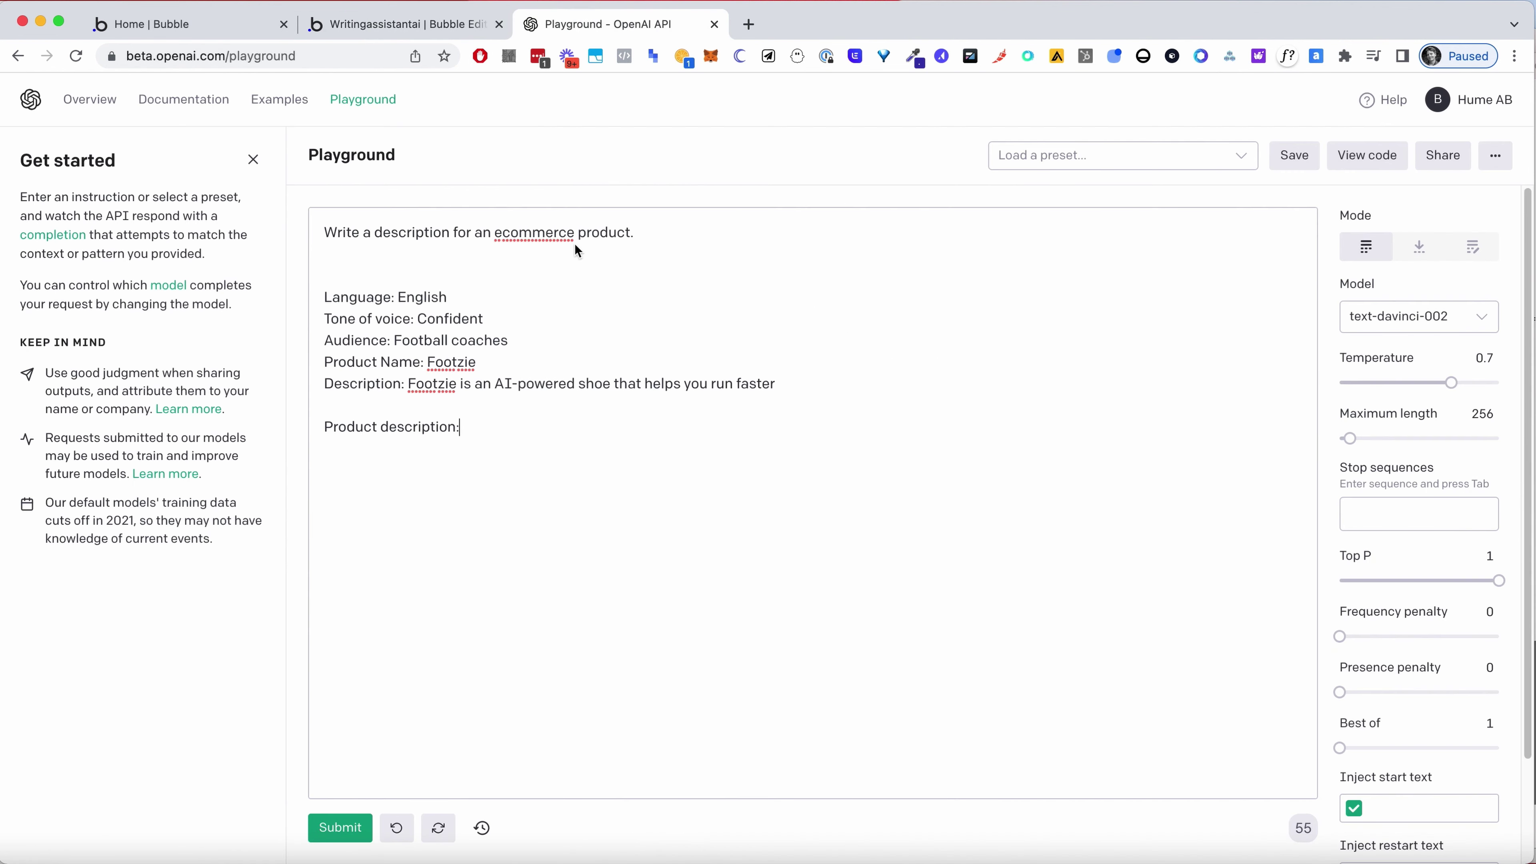
pyautogui.press('super+a')
pyautogui.press('BackSpace')
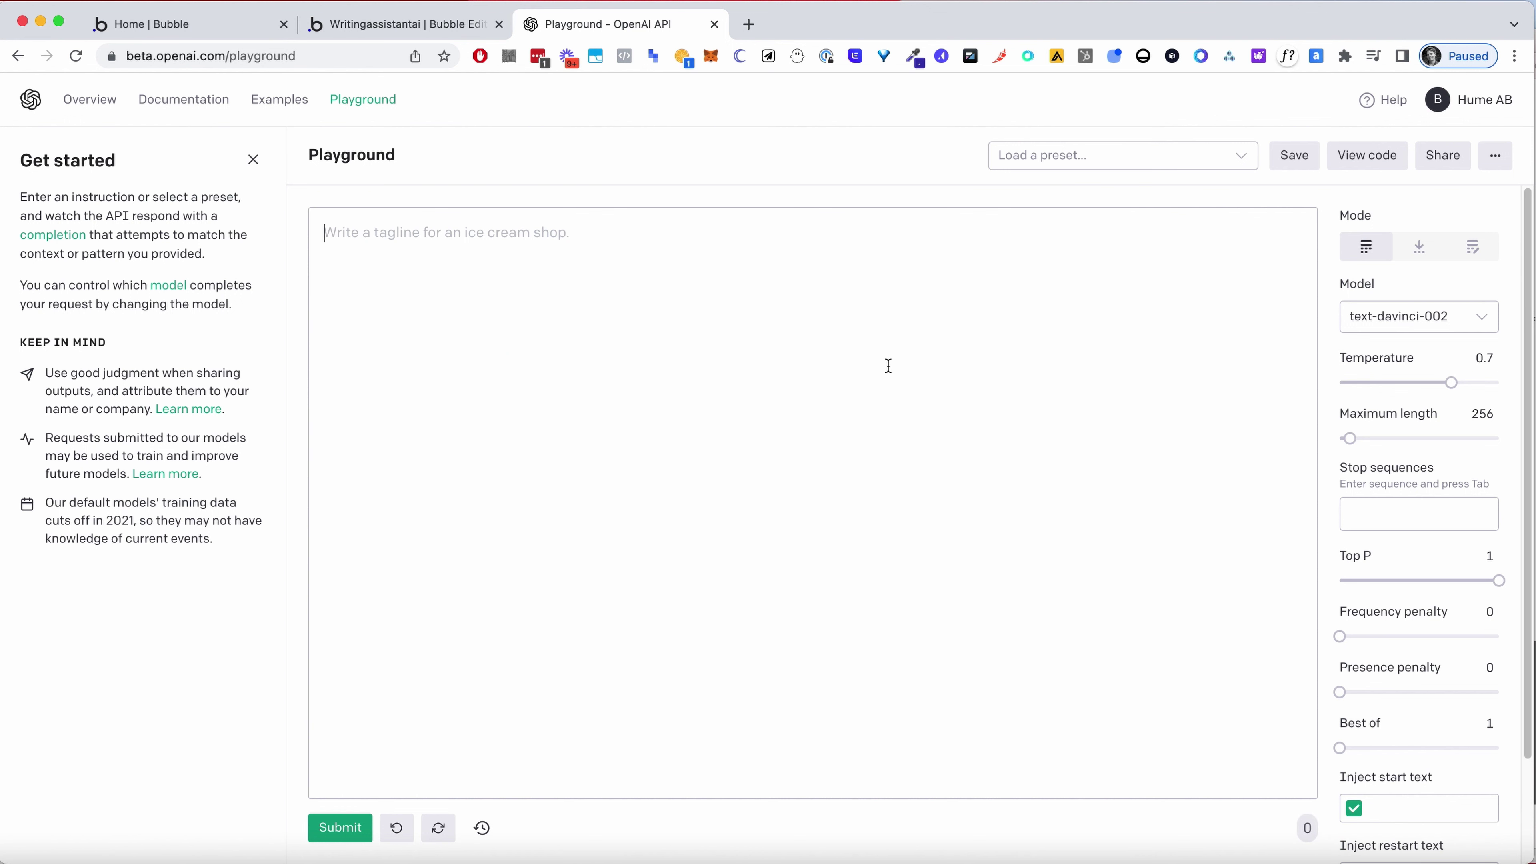
# Enter the prompt "write a story about a potato" and submit it to generate a completion
pyautogui.write('w')
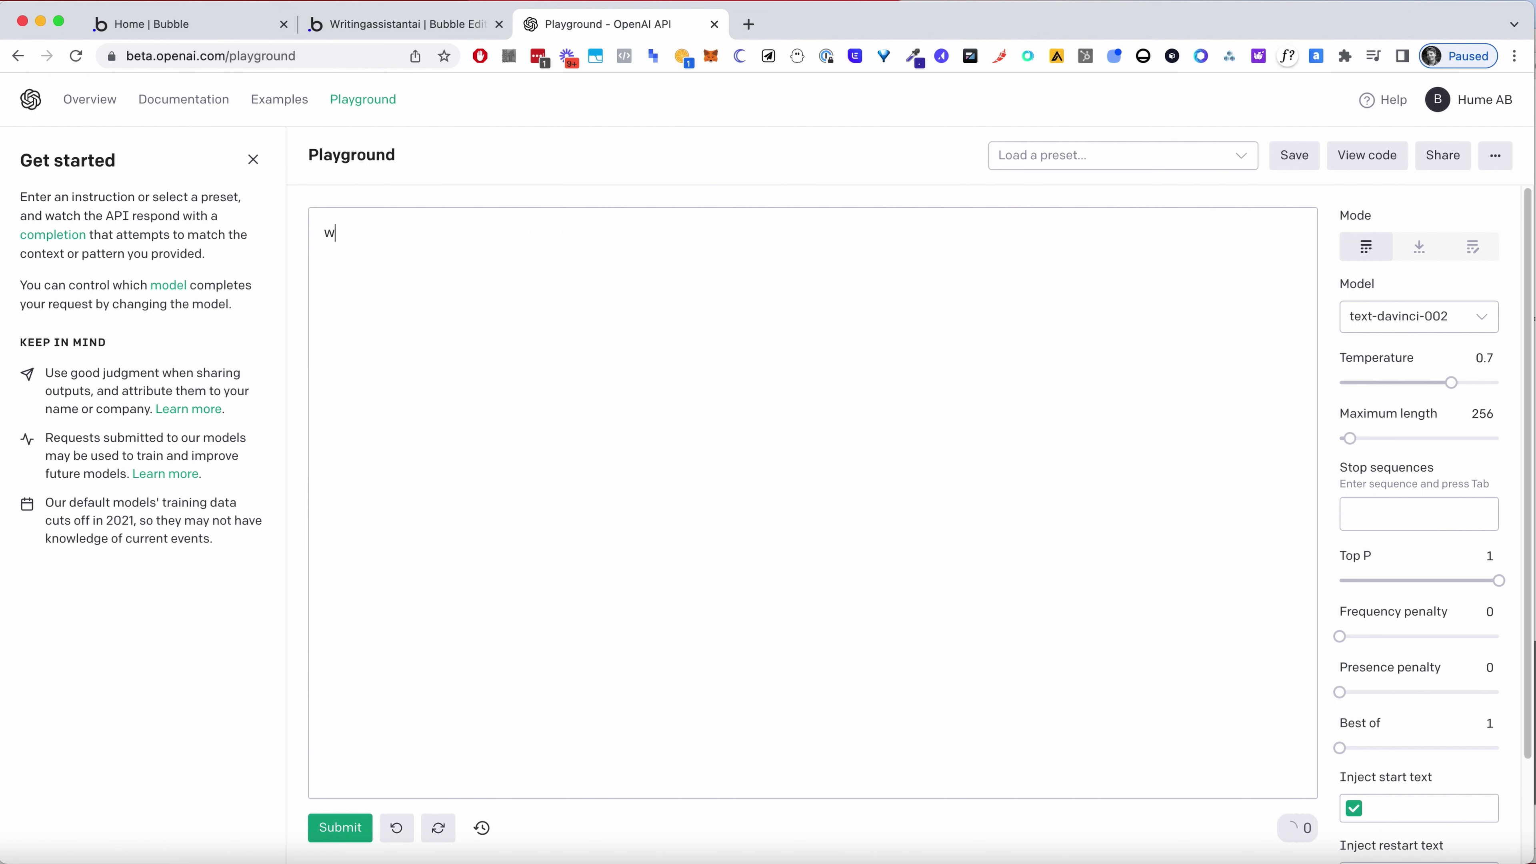
pyautogui.write('rite a story about a pota')
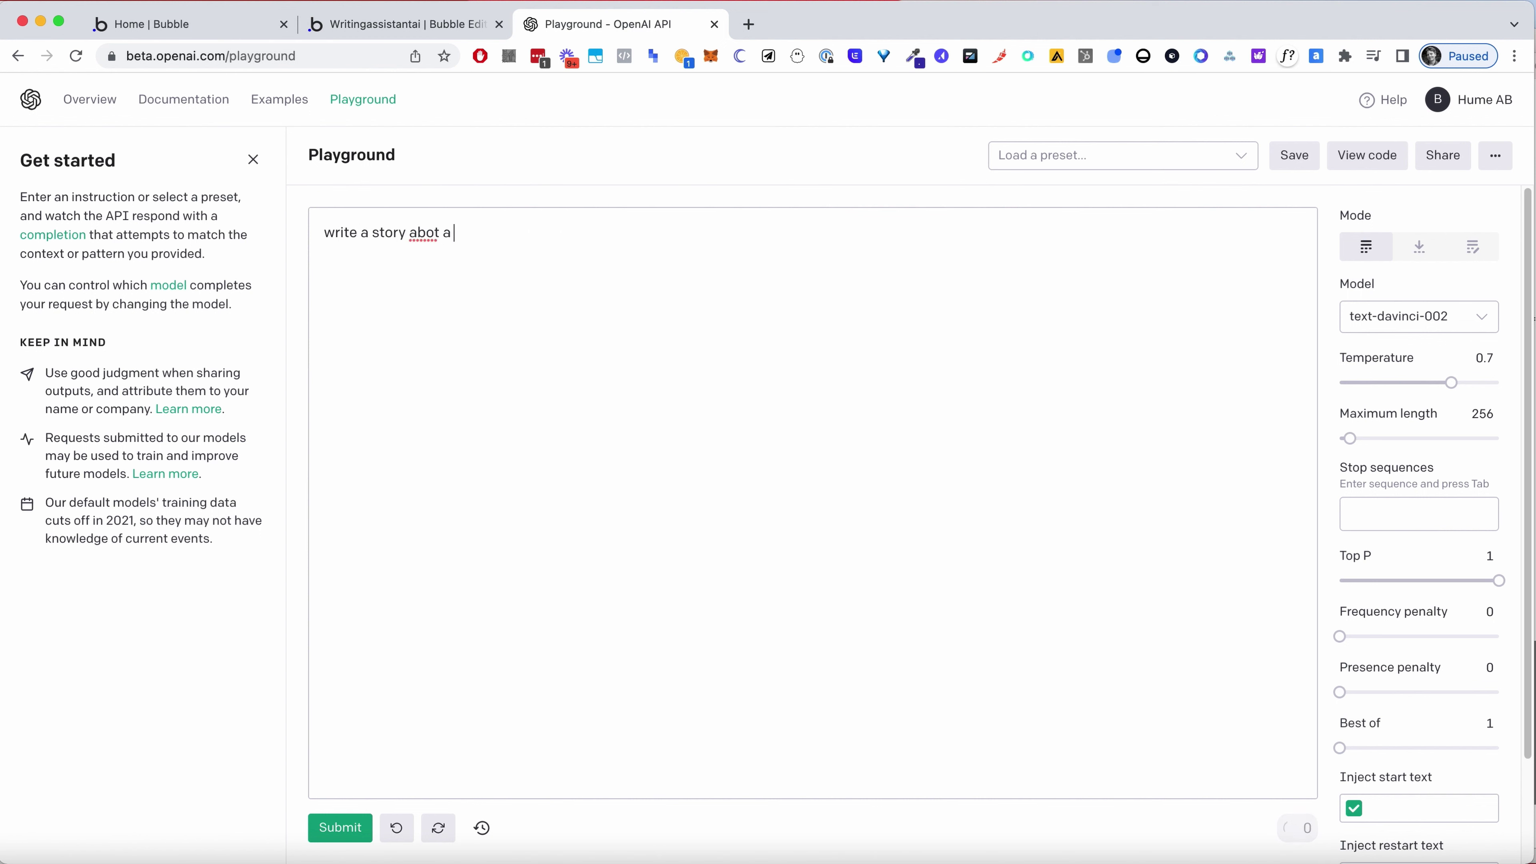
pyautogui.write('tu')
pyautogui.press('BackSpace')
pyautogui.write('otato')
pyautogui.click(362, 838)
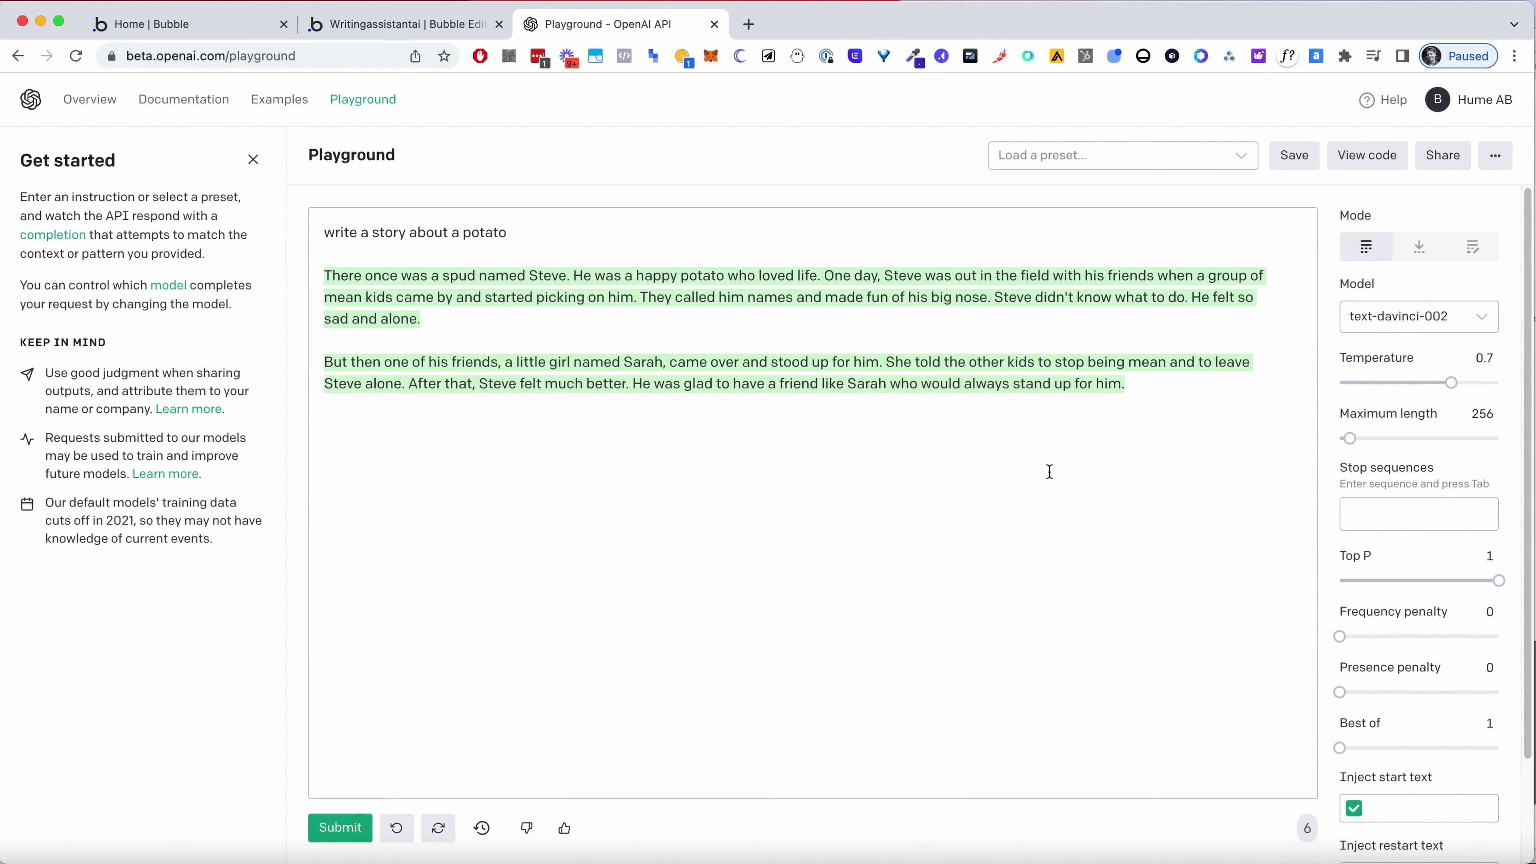
# Examine the generated story and compare it with the prompt line above it
pyautogui.moveTo(945, 396); pyautogui.dragTo(297, 281)
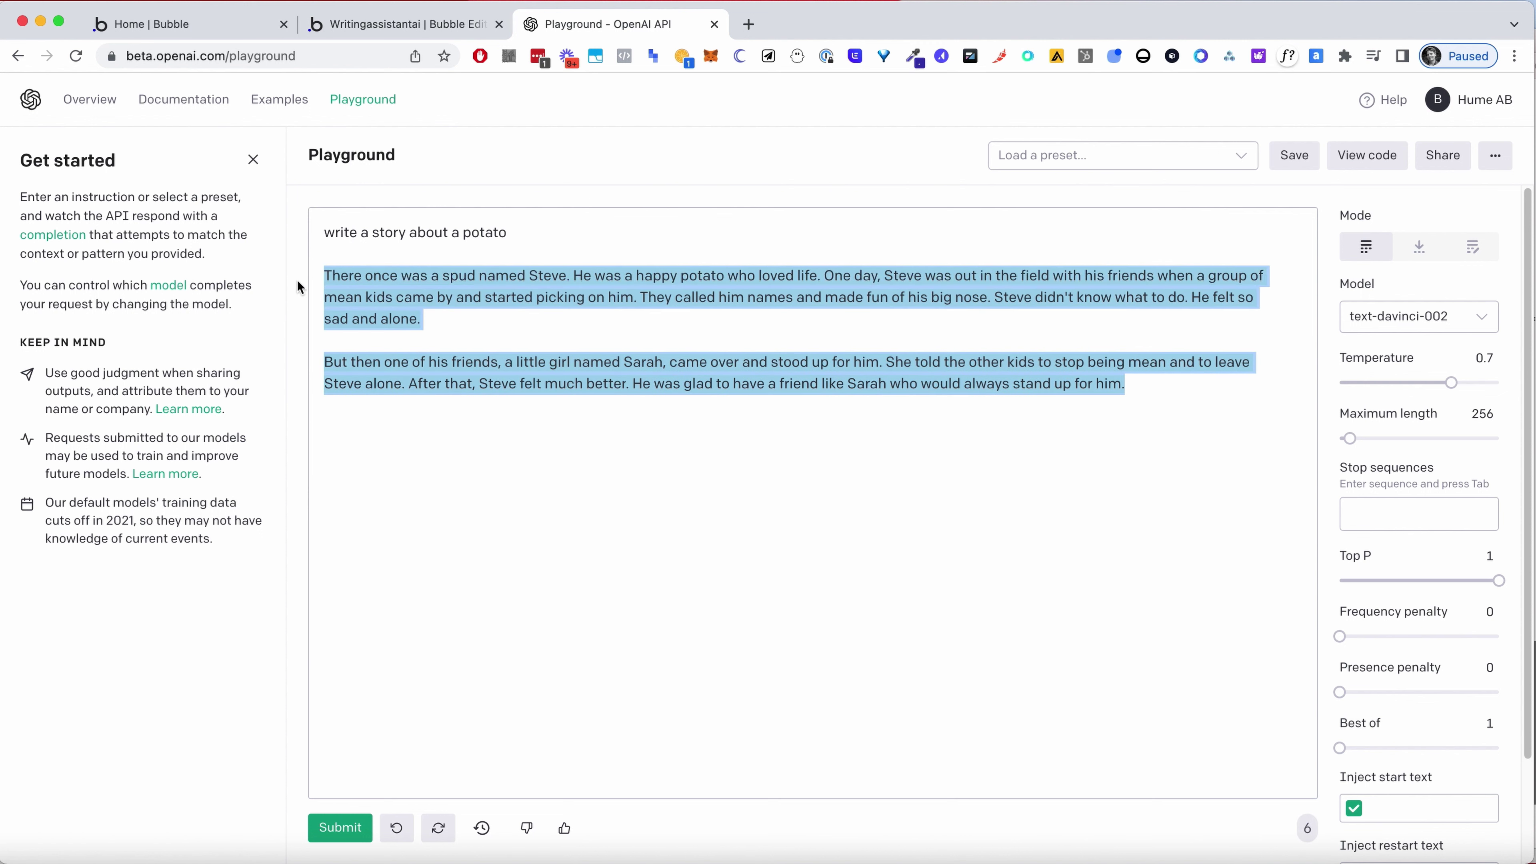
pyautogui.tripleClick(390, 238)
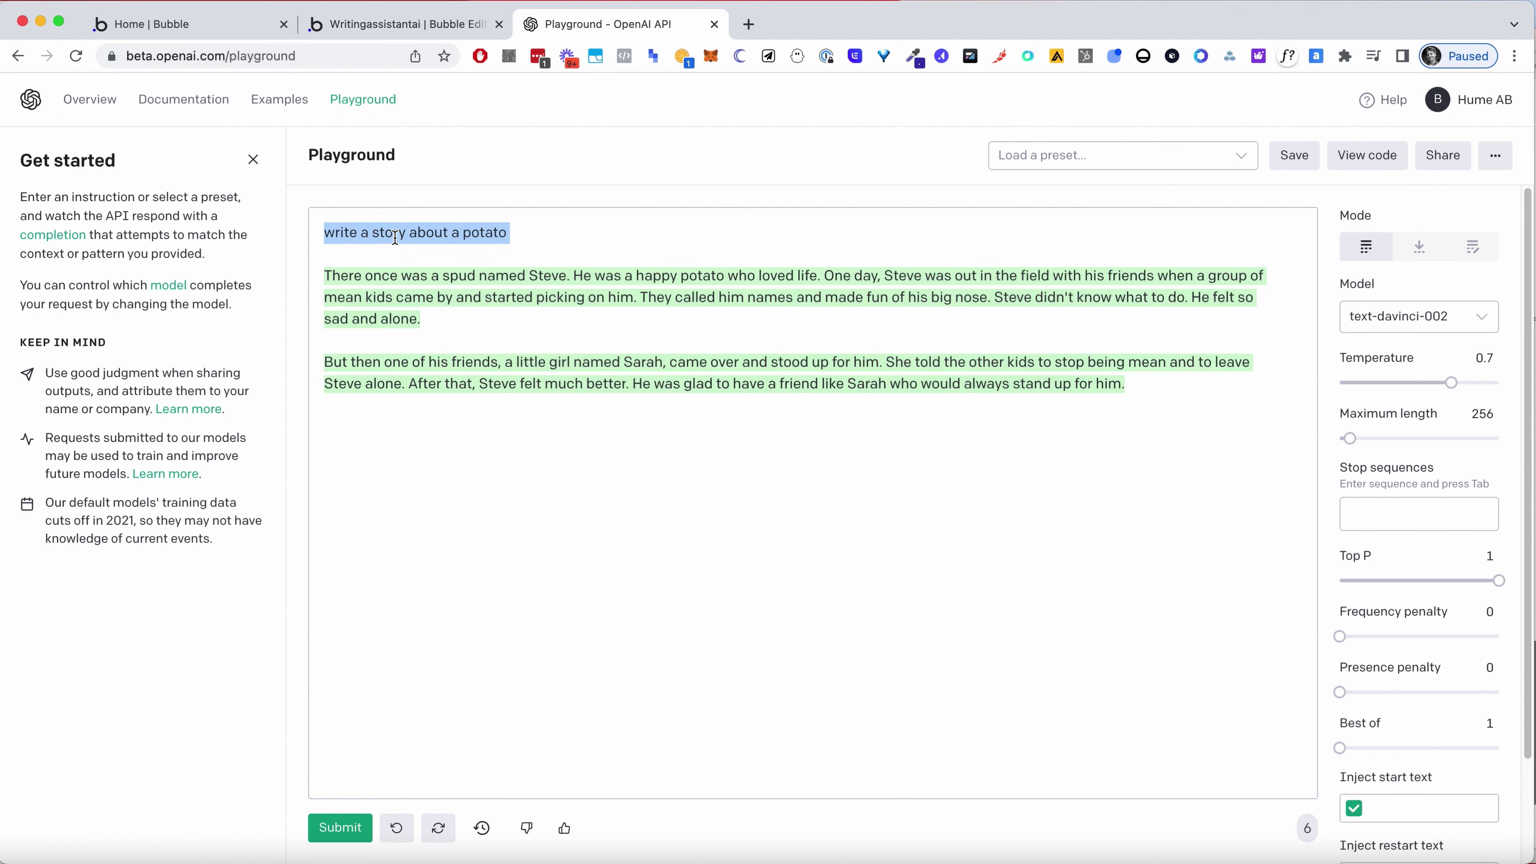
pyautogui.click(386, 238)
pyautogui.click(425, 235)
pyautogui.click(475, 234)
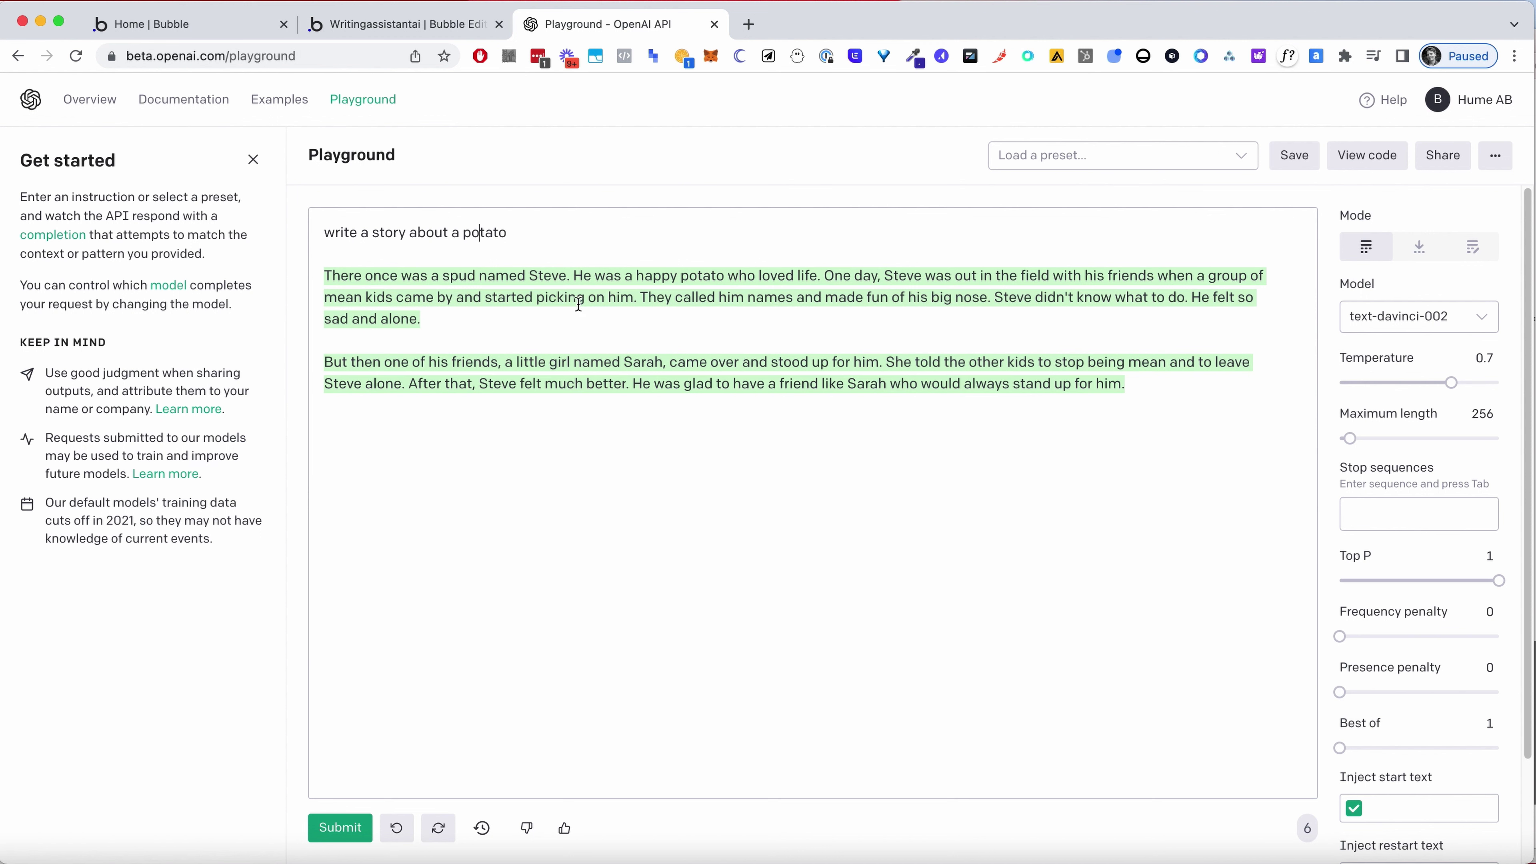
# Delete the potato prompt and its generated story from the Playground
pyautogui.moveTo(701, 494); pyautogui.dragTo(377, 238)
pyautogui.click(822, 409)
pyautogui.press('super+a')
pyautogui.press('BackSpace')
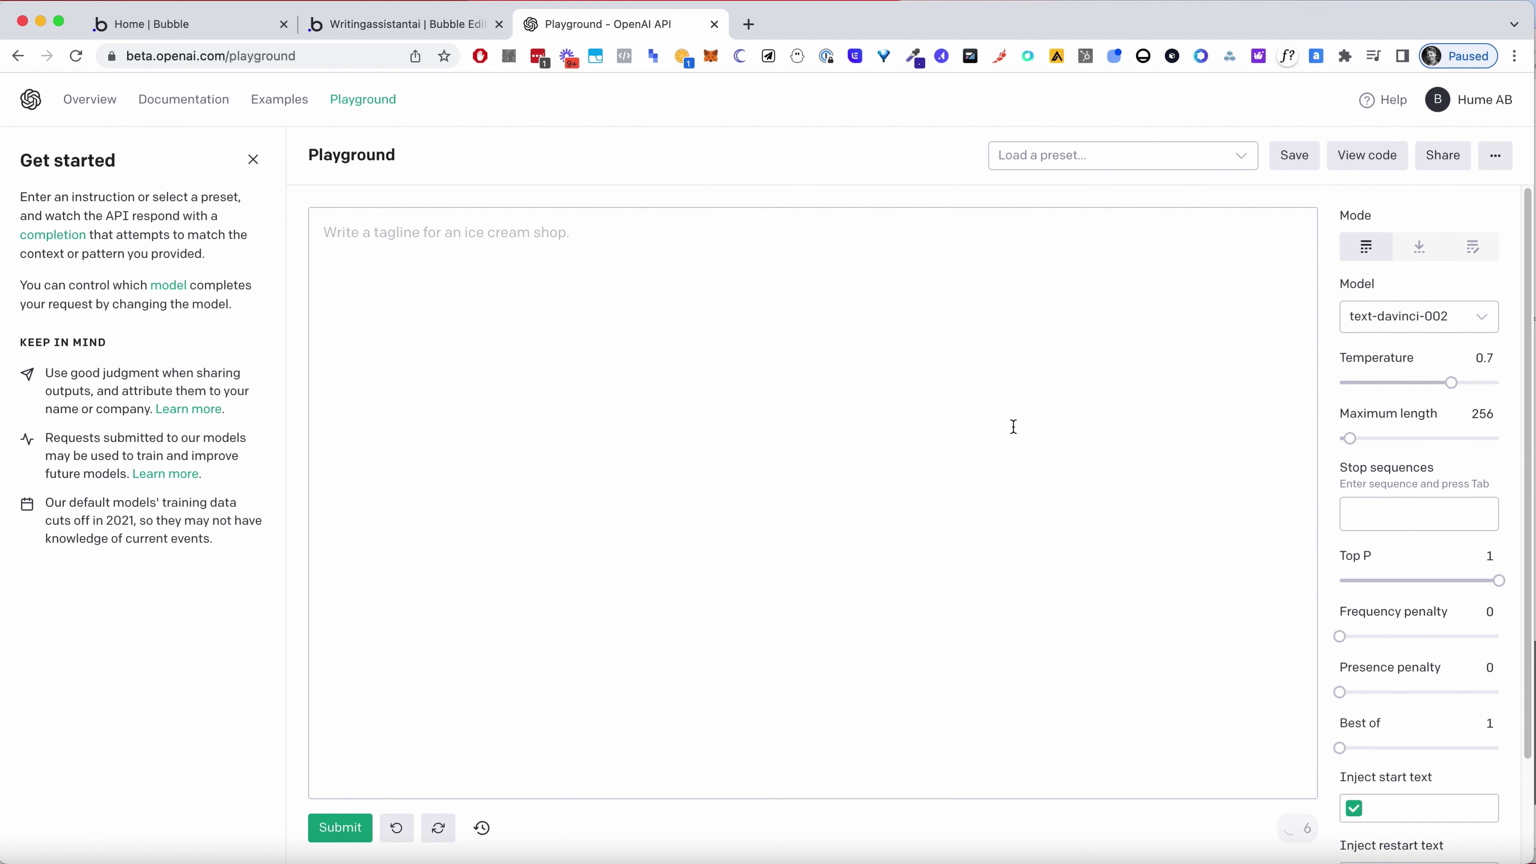
# Keep text-davinci-002 as the model and set the Frequency penalty to 0.5
pyautogui.click(1391, 330)
pyautogui.click(1412, 311)
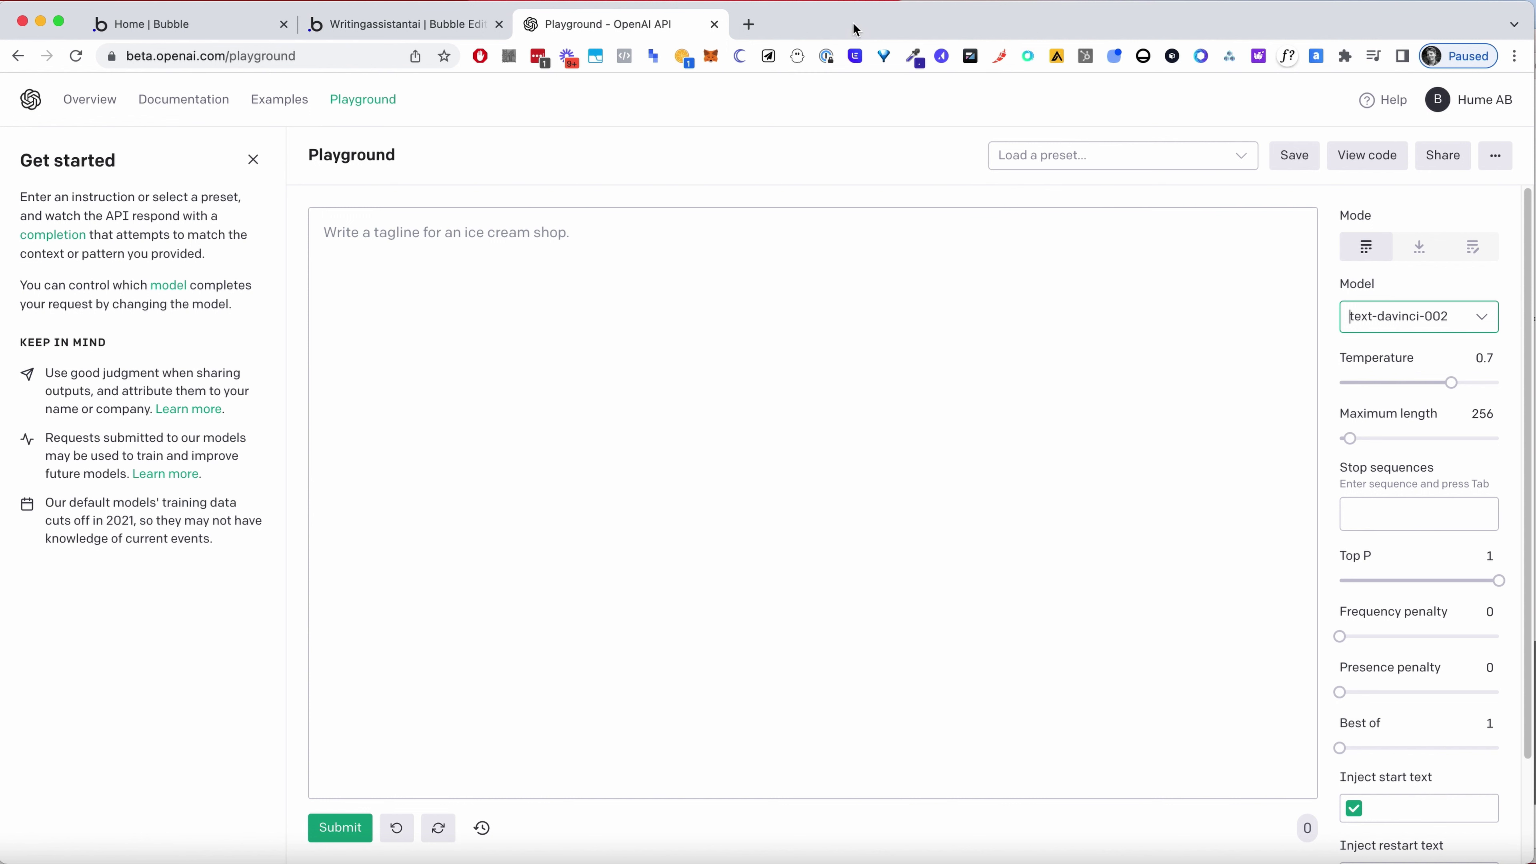
pyautogui.moveTo(76, 12)
pyautogui.click(1414, 637)
pyautogui.doubleClick(1477, 613)
pyautogui.write('0,5')
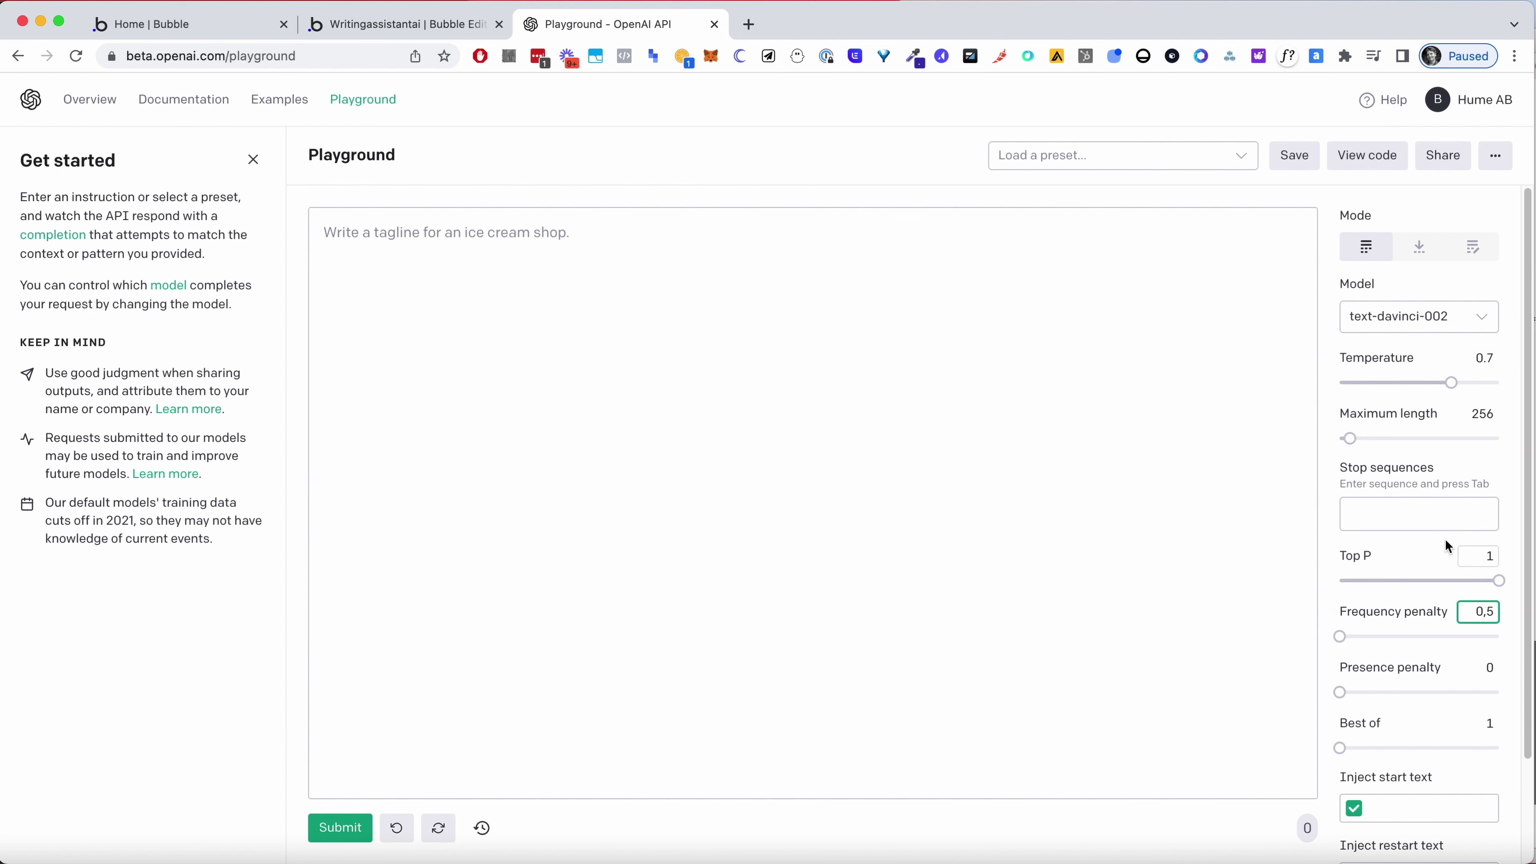
pyautogui.press('Return')
pyautogui.doubleClick(1478, 609)
pyautogui.write('0.5')
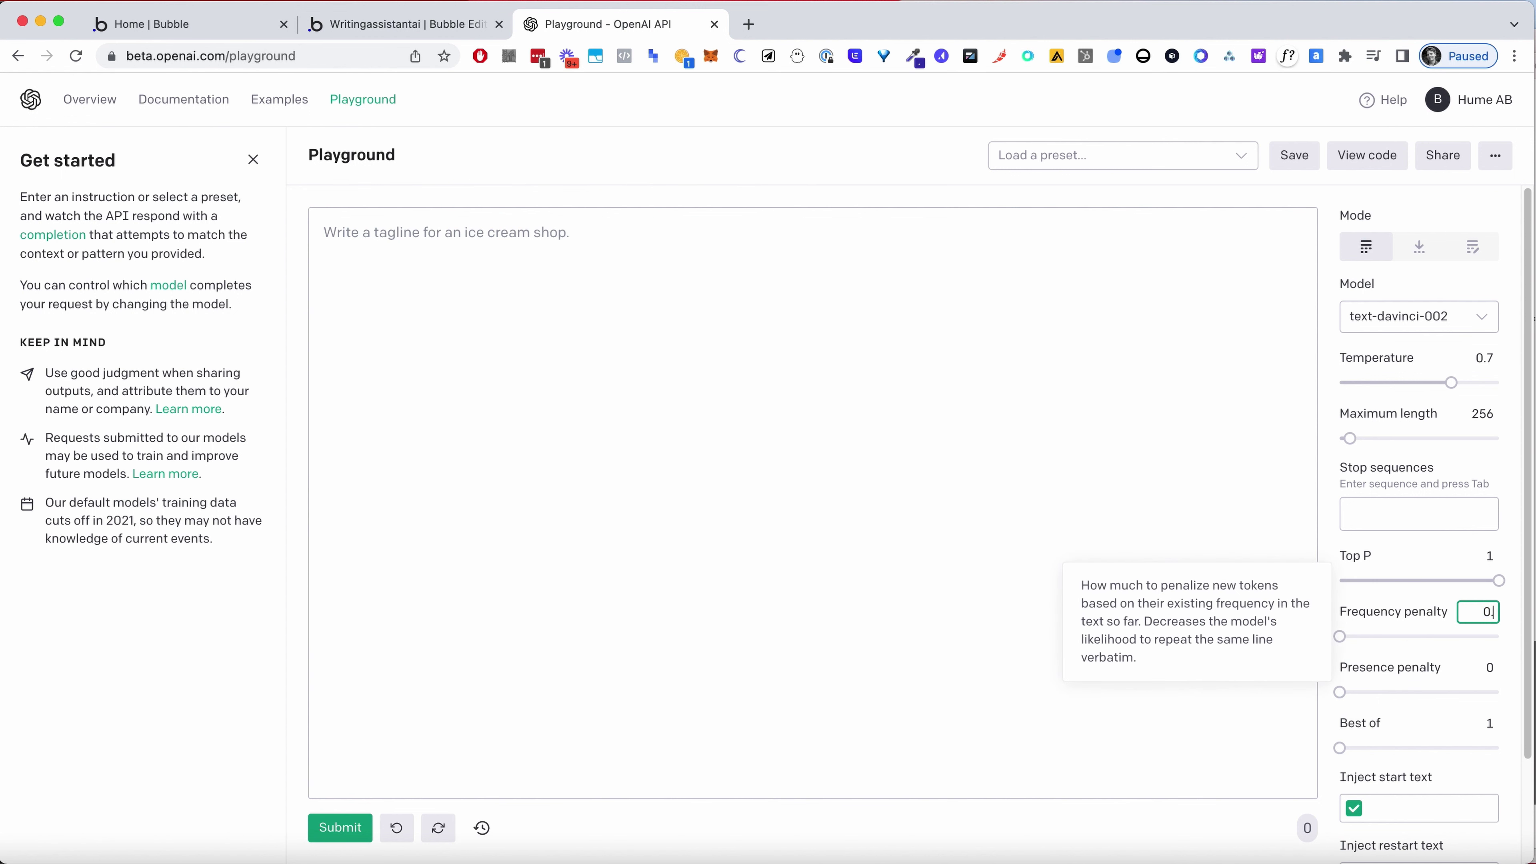
pyautogui.click(993, 311)
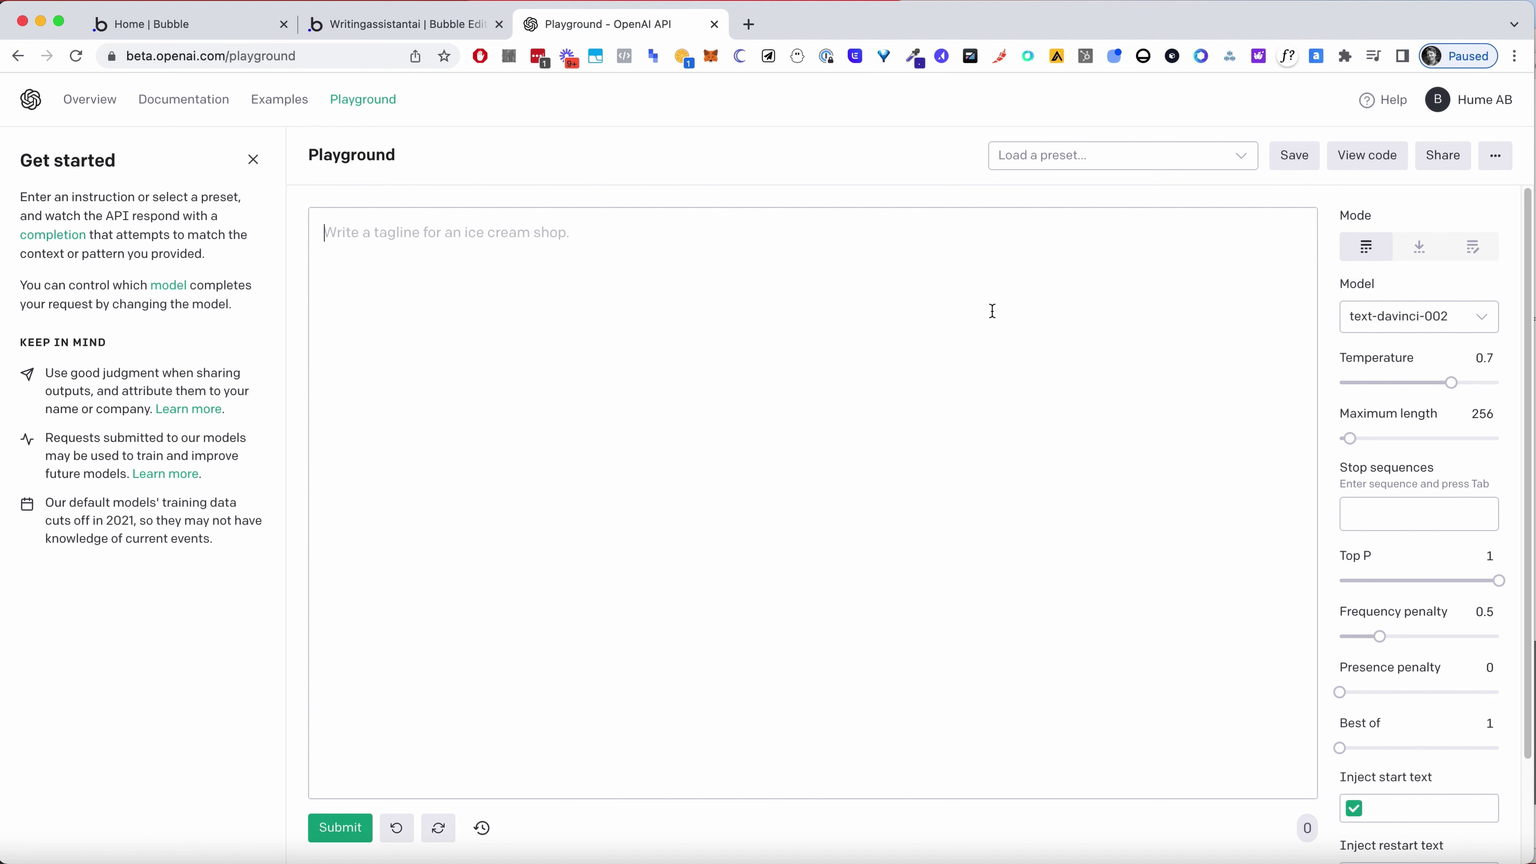
# Write the prompt instruction "Write an ecommerce product description" in the empty Playground prompt
pyautogui.write('Write an e')
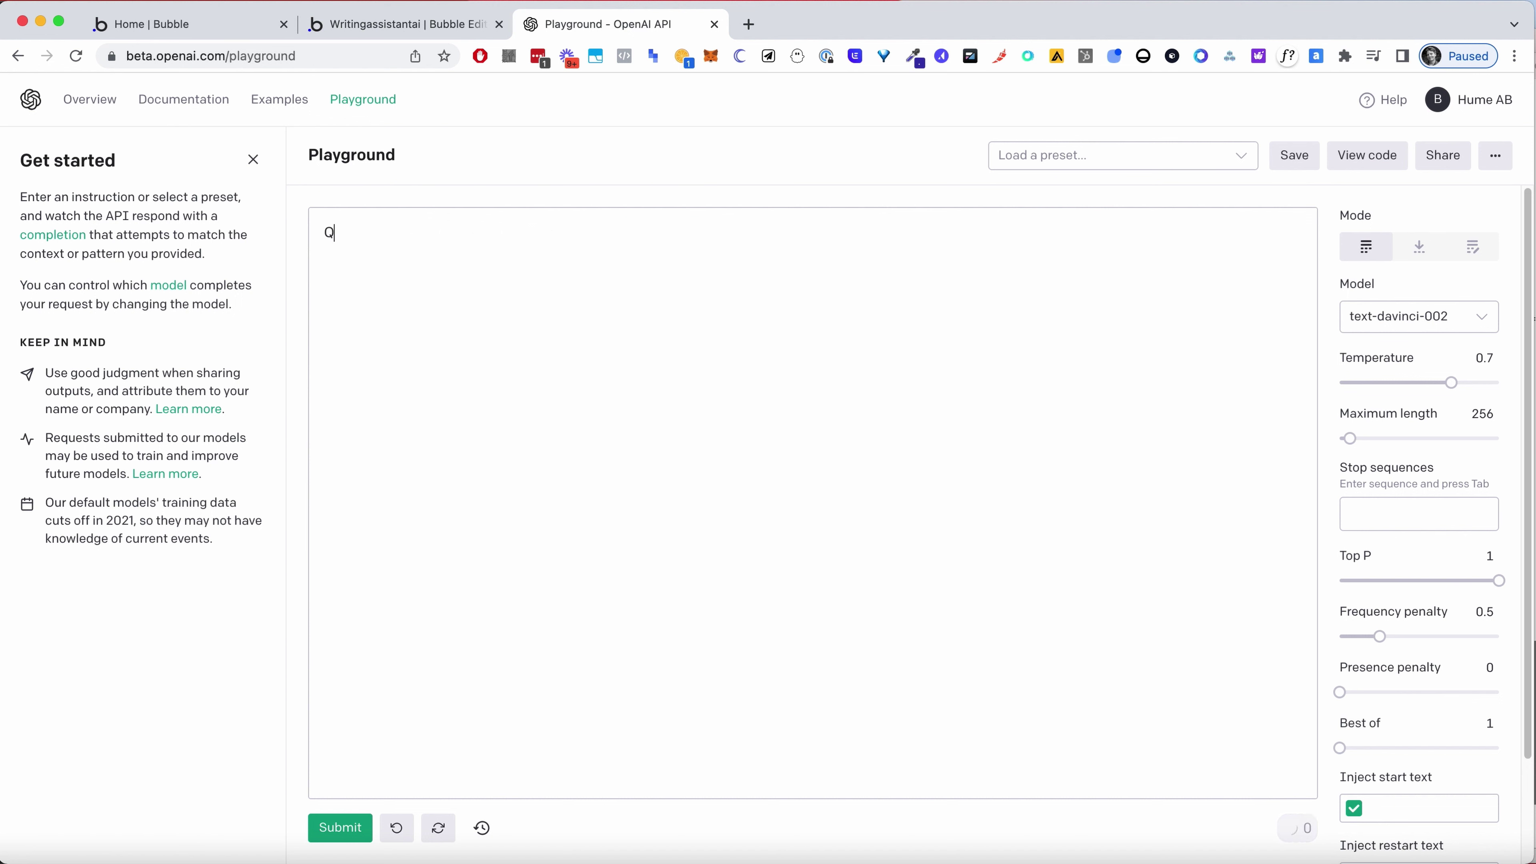
pyautogui.write('co')
pyautogui.press('BackSpace')
pyautogui.write('ommerce p')
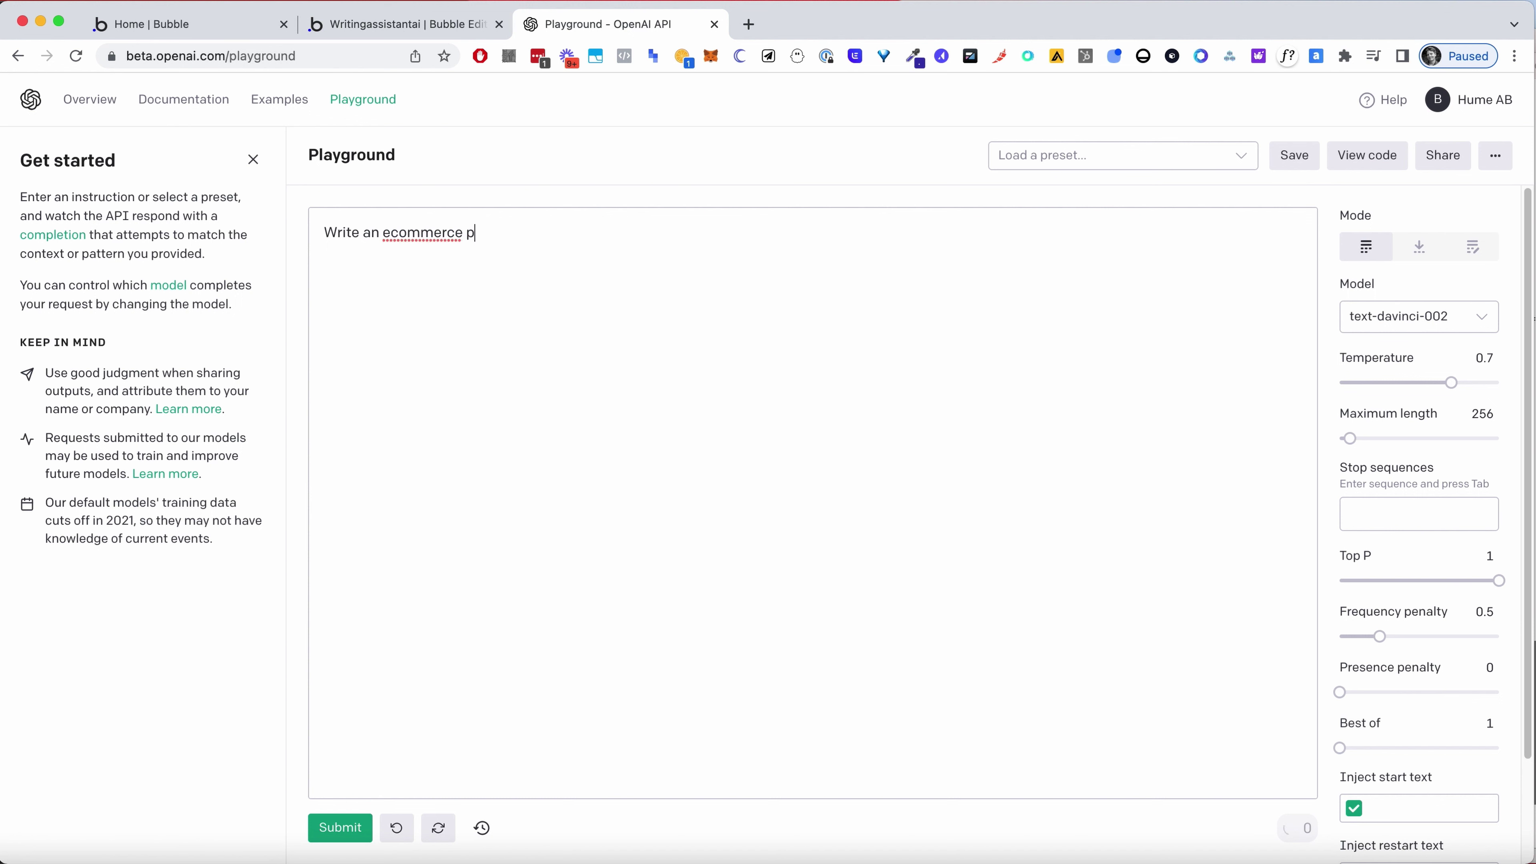
pyautogui.write('roduct description')
pyautogui.press('super+a')
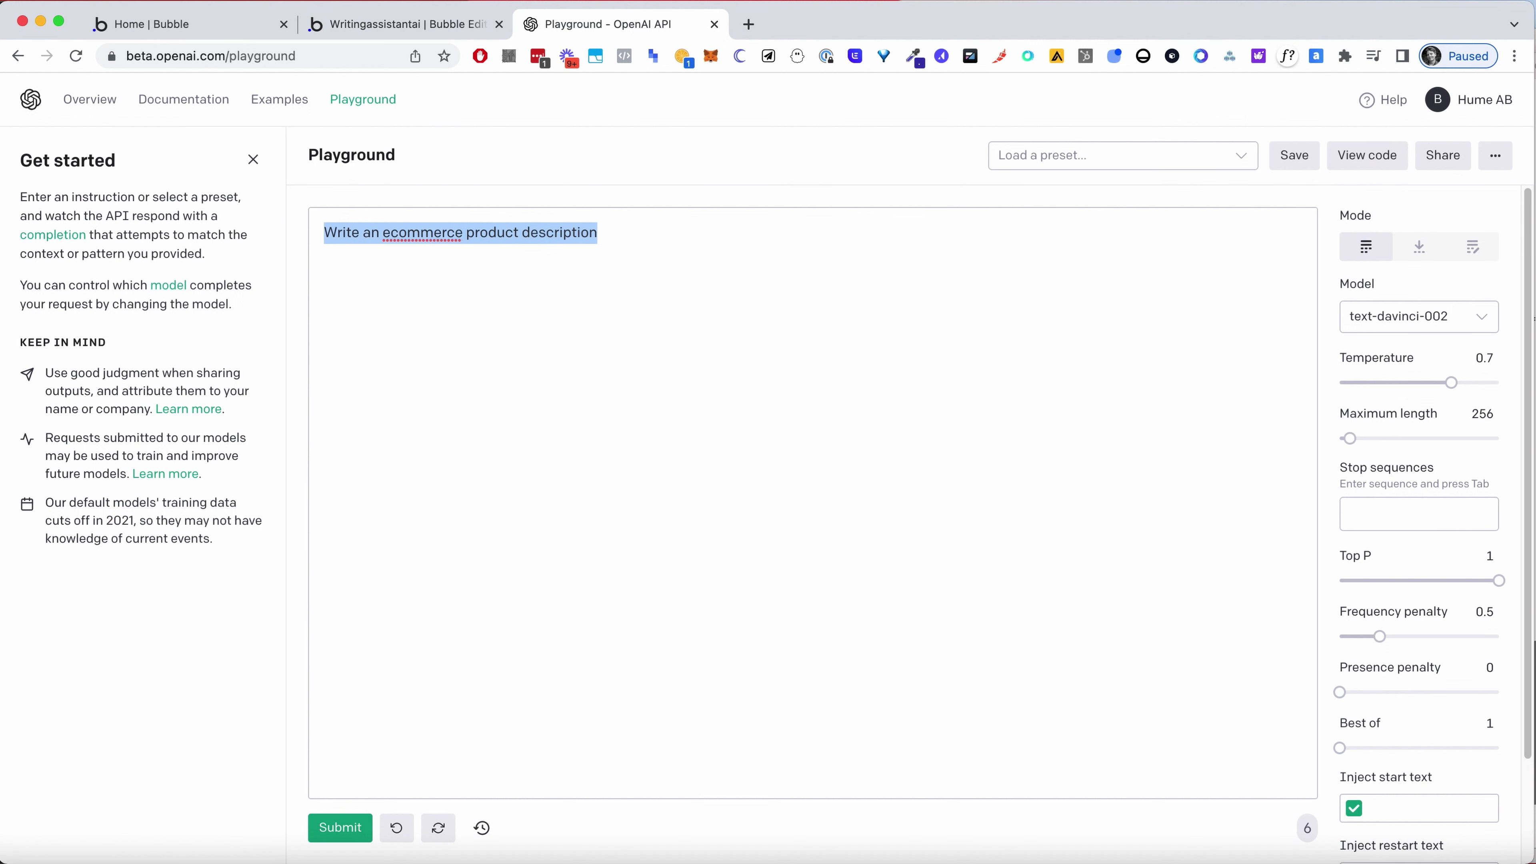
# End the instruction with a period and, after a blank line, list Language, Tone of voice, Audience and Creativity on separate lines
pyautogui.click(648, 248)
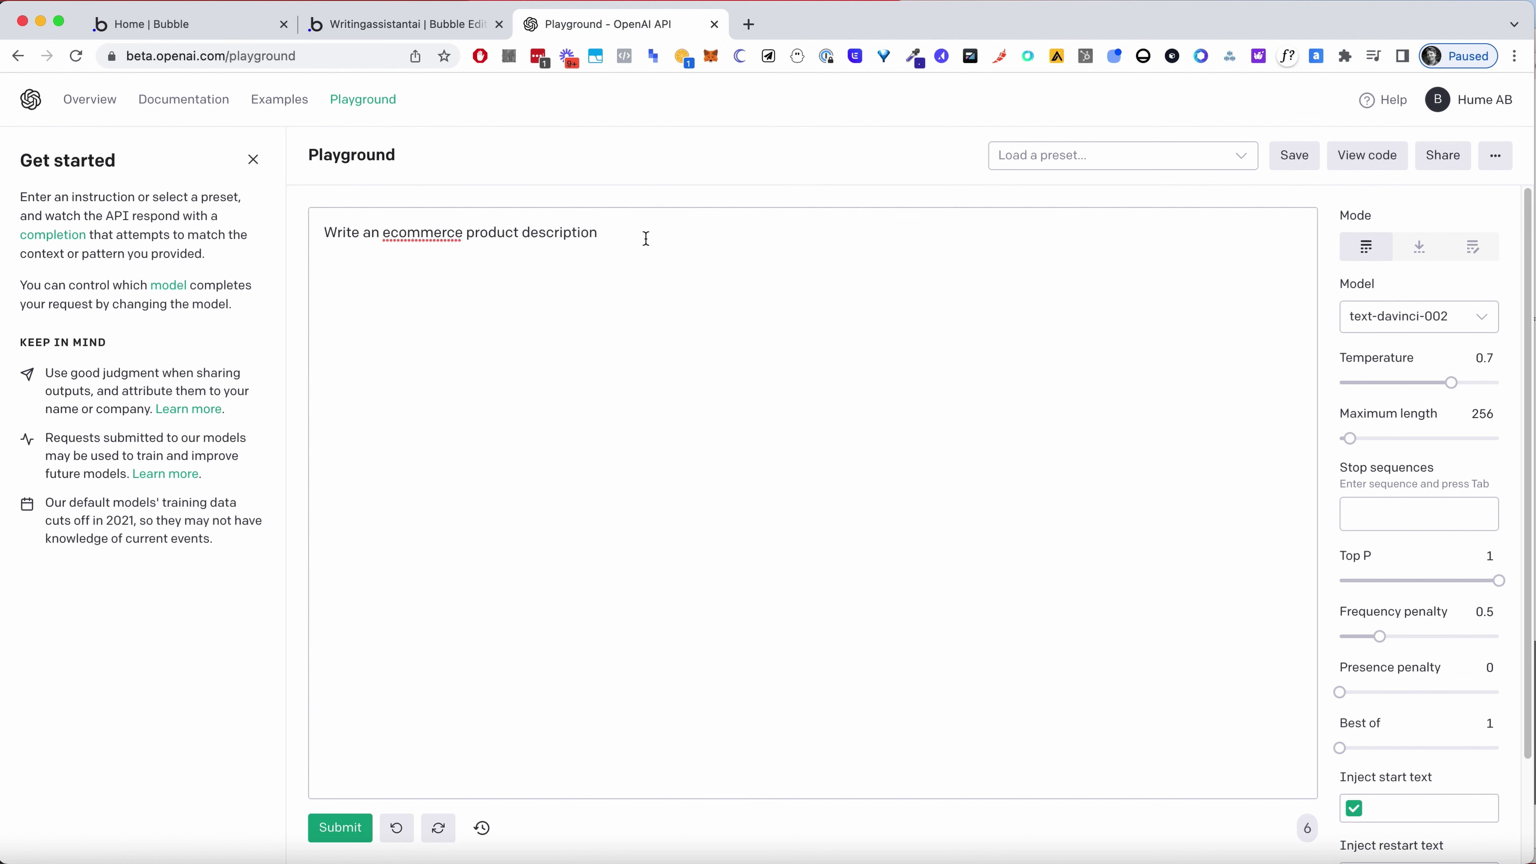
pyautogui.write('.  Language')
pyautogui.press('Return')
pyautogui.write('Tone of voice')
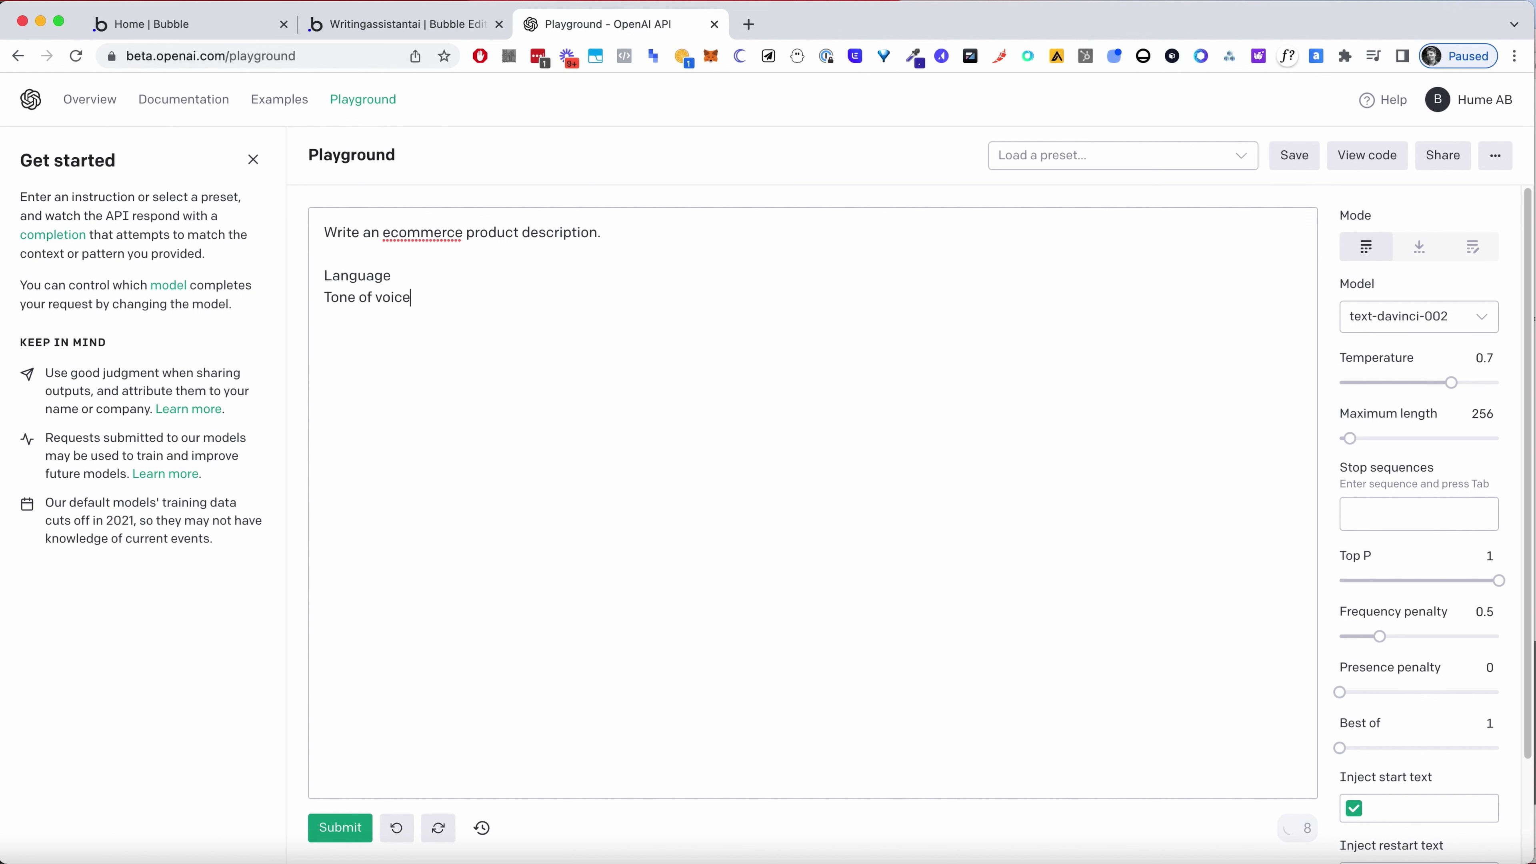
pyautogui.press('Return')
pyautogui.write('Audience')
pyautogui.press('Return')
pyautogui.write('Creativity')
pyautogui.press('Return')
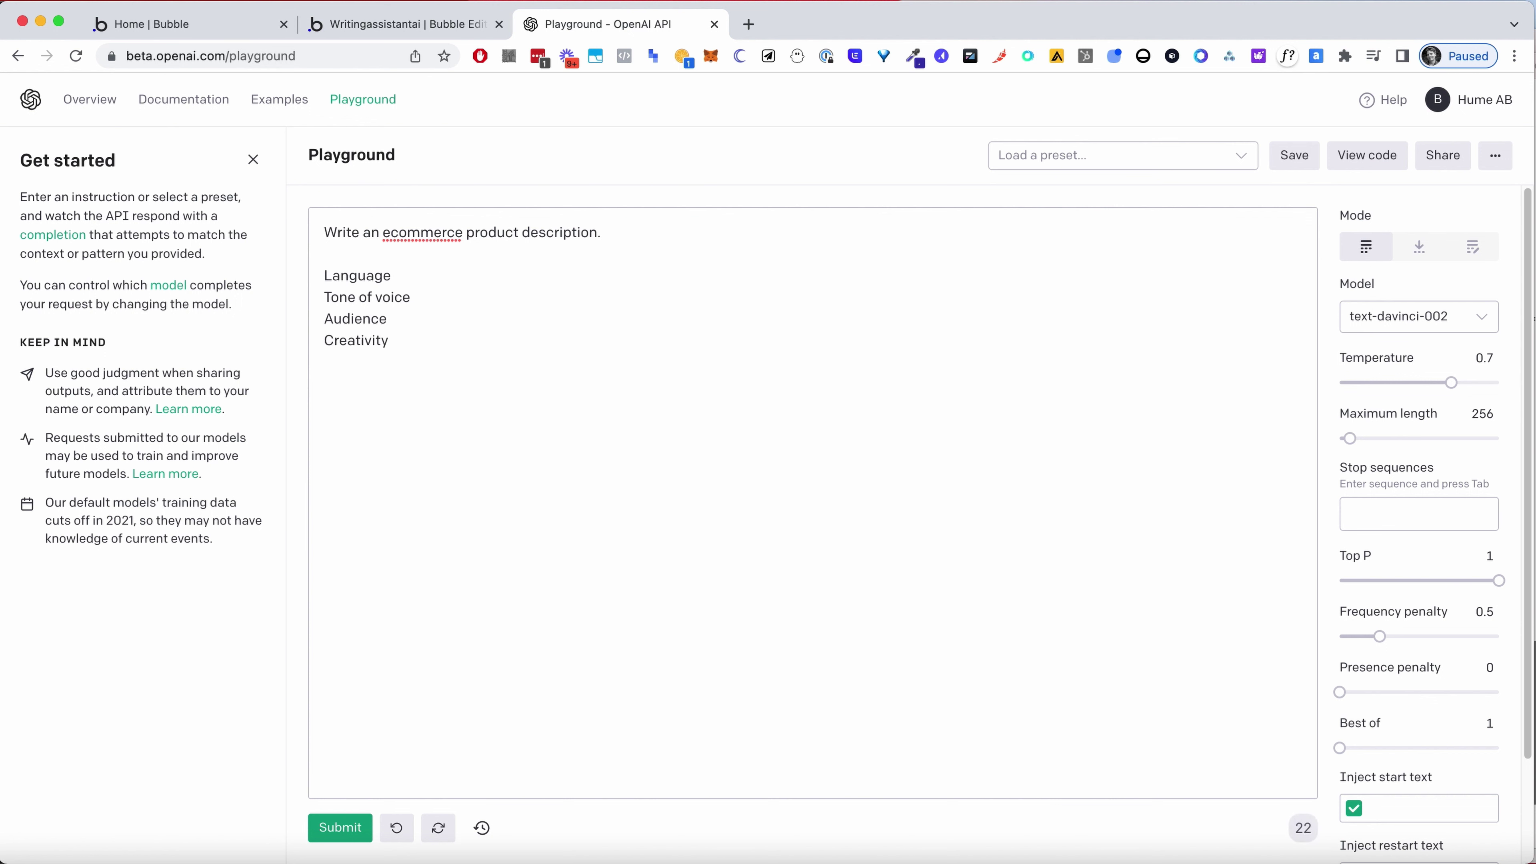
# Add "Product name" and "description" as the last two lines of the prompt's field list
pyautogui.write('Product name')
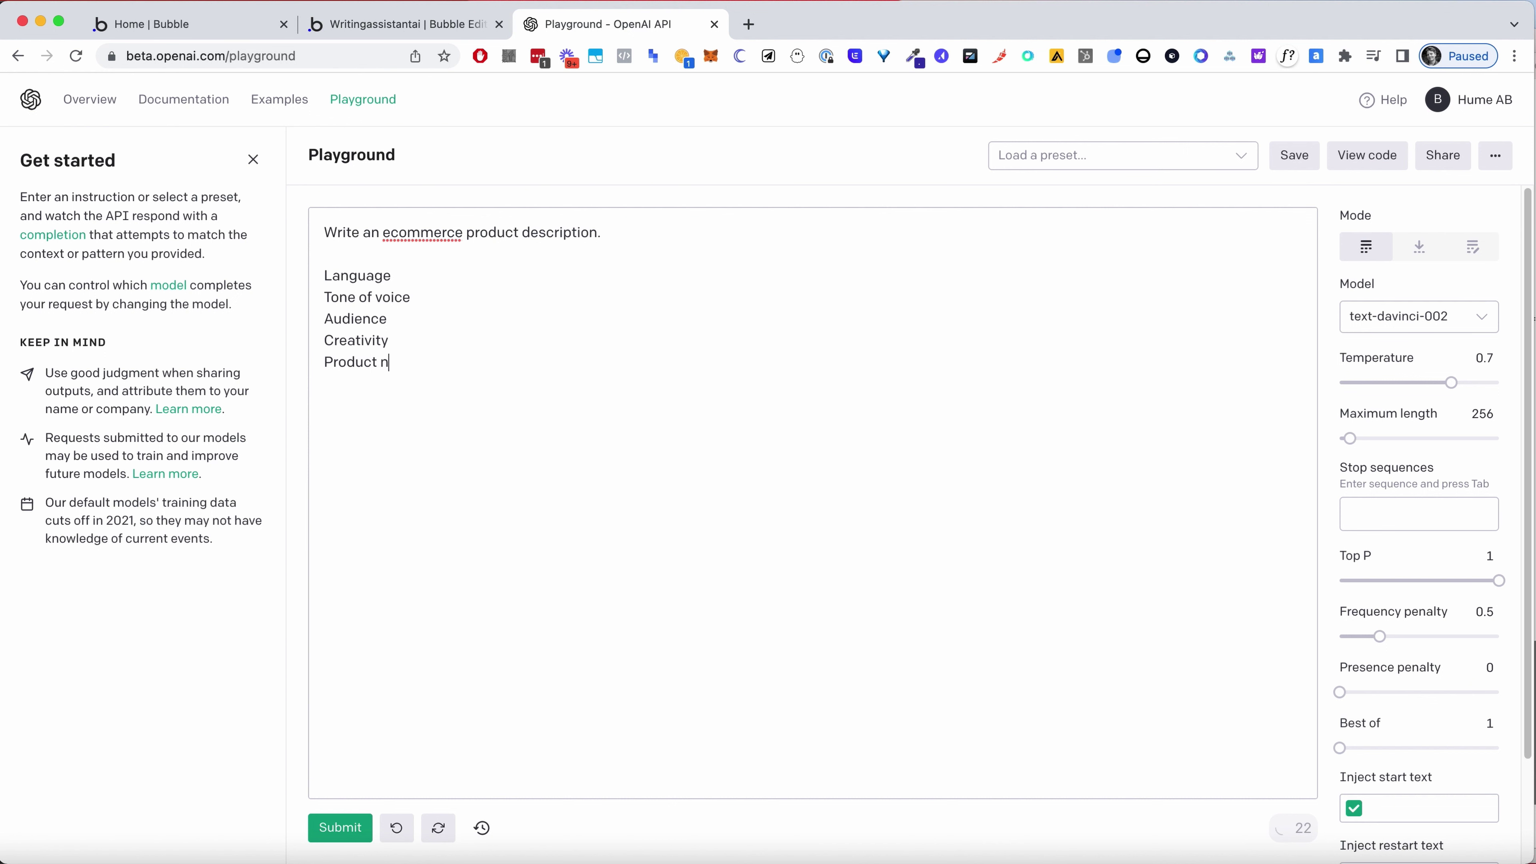
pyautogui.press('Return')
pyautogui.write('prod')
pyautogui.press('BackSpace')
pyautogui.press('BackSpace')
pyautogui.press('BackSpace')
pyautogui.press('BackSpace')
pyautogui.write('description')
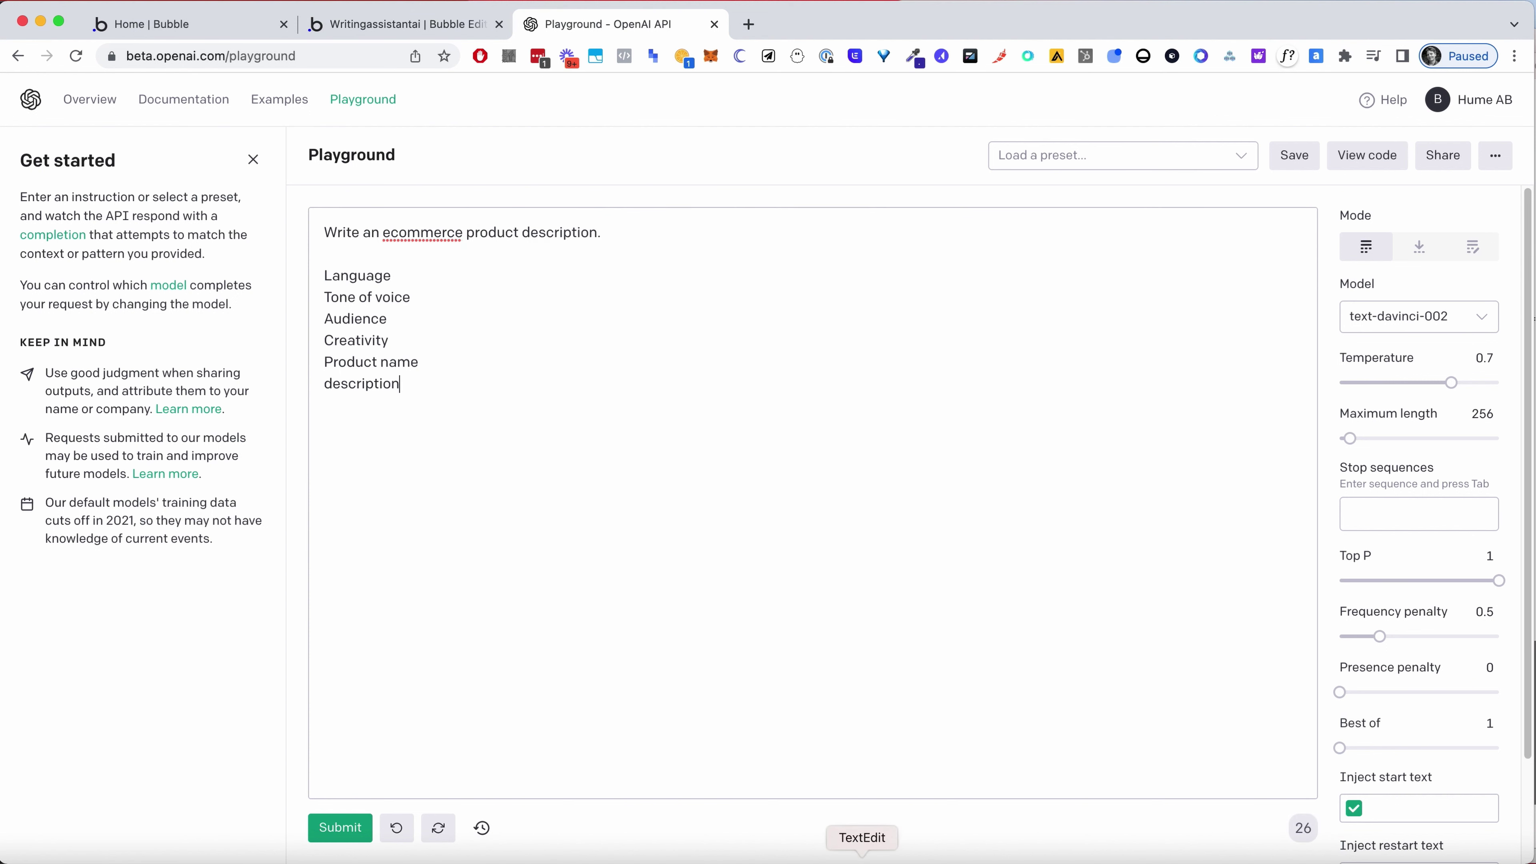
# Consult the field list in TextEdit, and fill in the Playground prompt's Language as English, Tone of voice as Confident and Audience as Football coaches
pyautogui.click(895, 847)
pyautogui.click(999, 388)
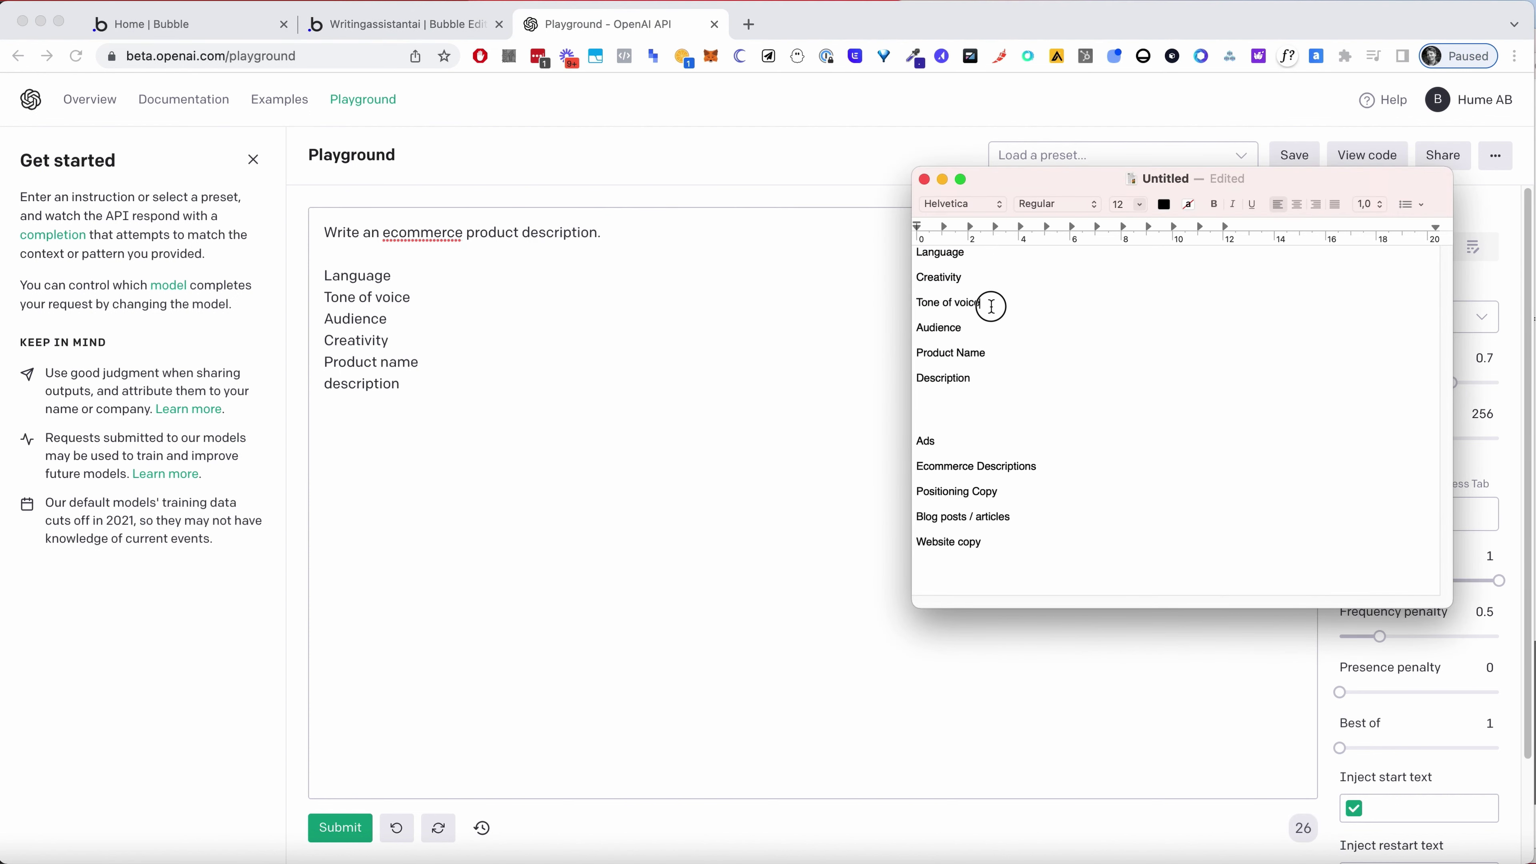
pyautogui.click(986, 278)
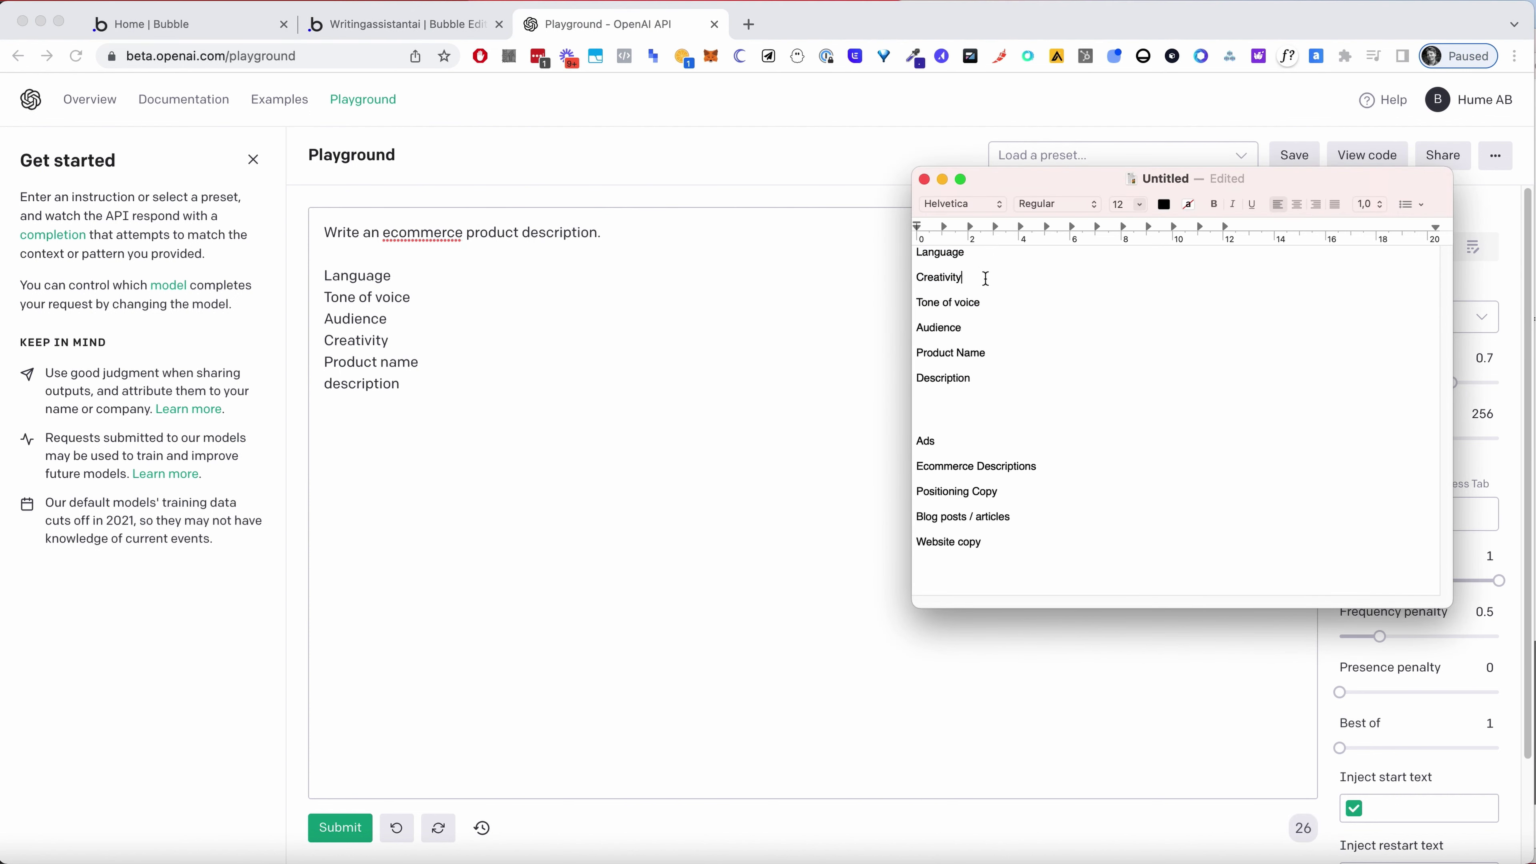
pyautogui.click(577, 414)
pyautogui.click(427, 271)
pyautogui.write(':')
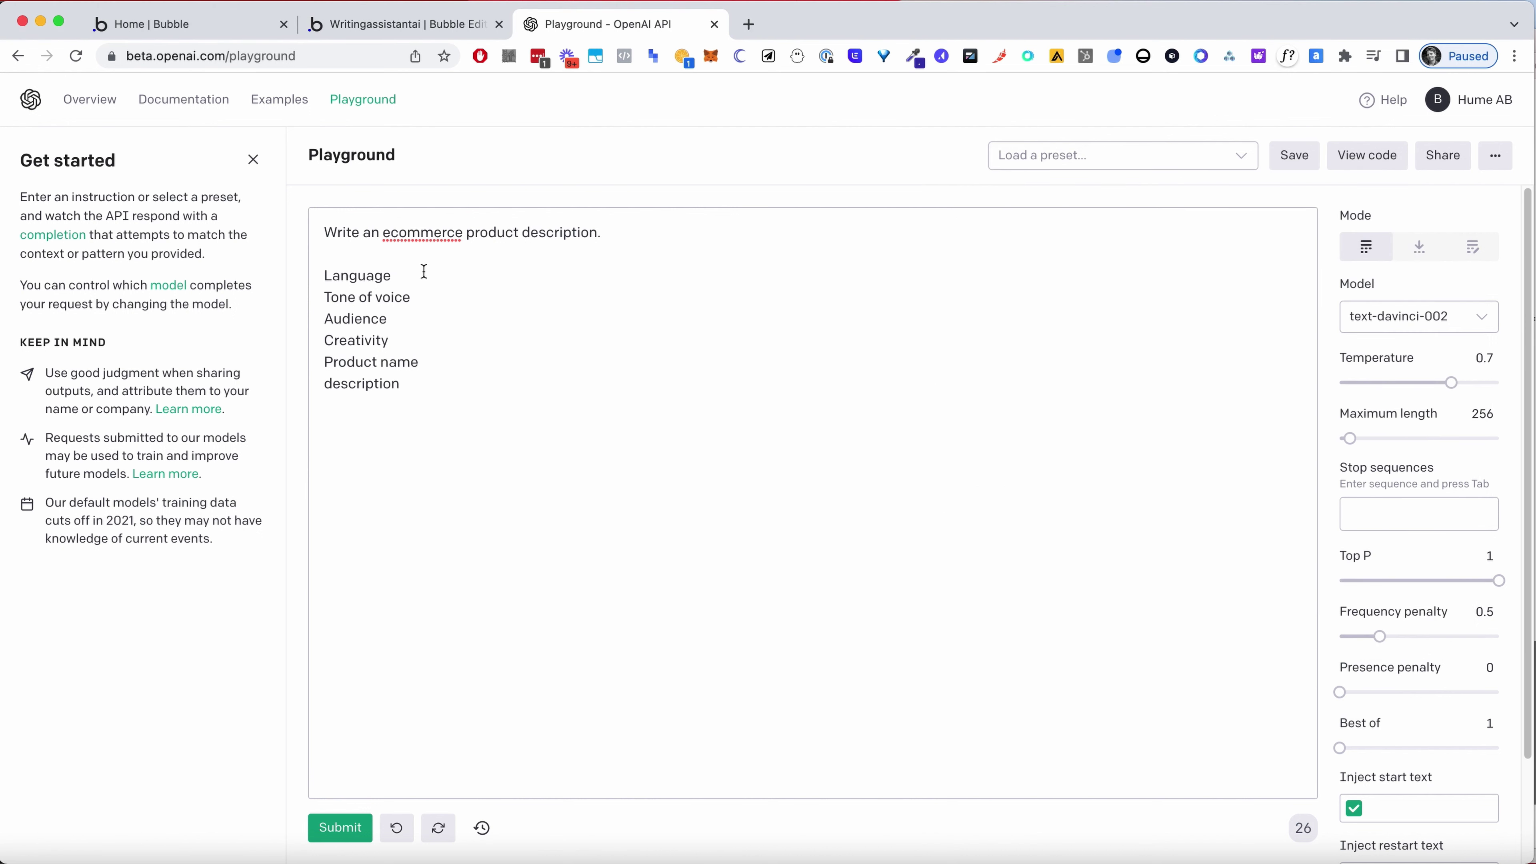
pyautogui.write(' English')
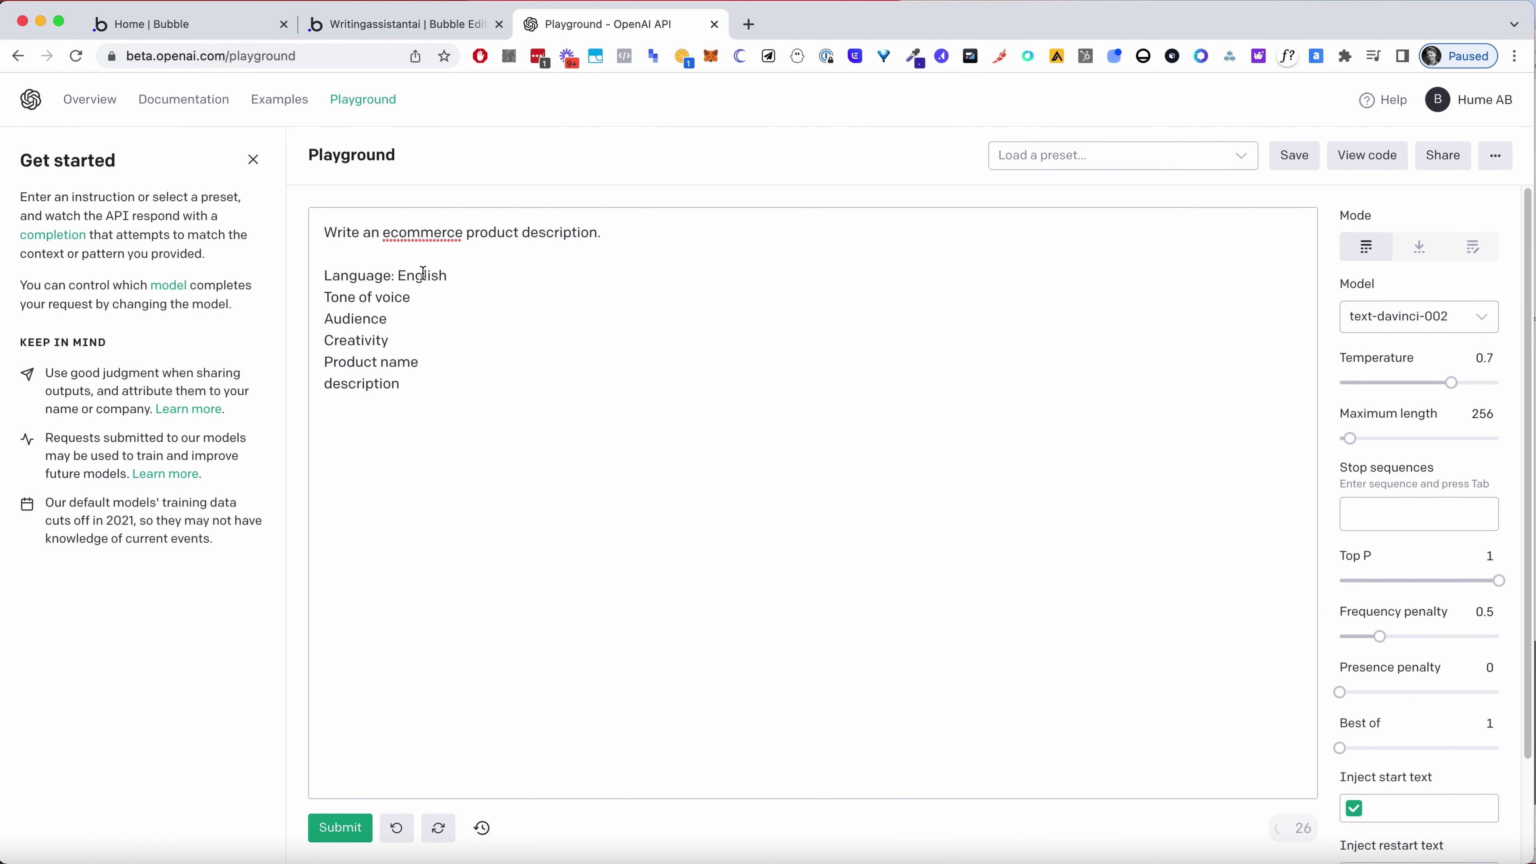
pyautogui.click(430, 291)
pyautogui.write(': Confident')
pyautogui.click(437, 313)
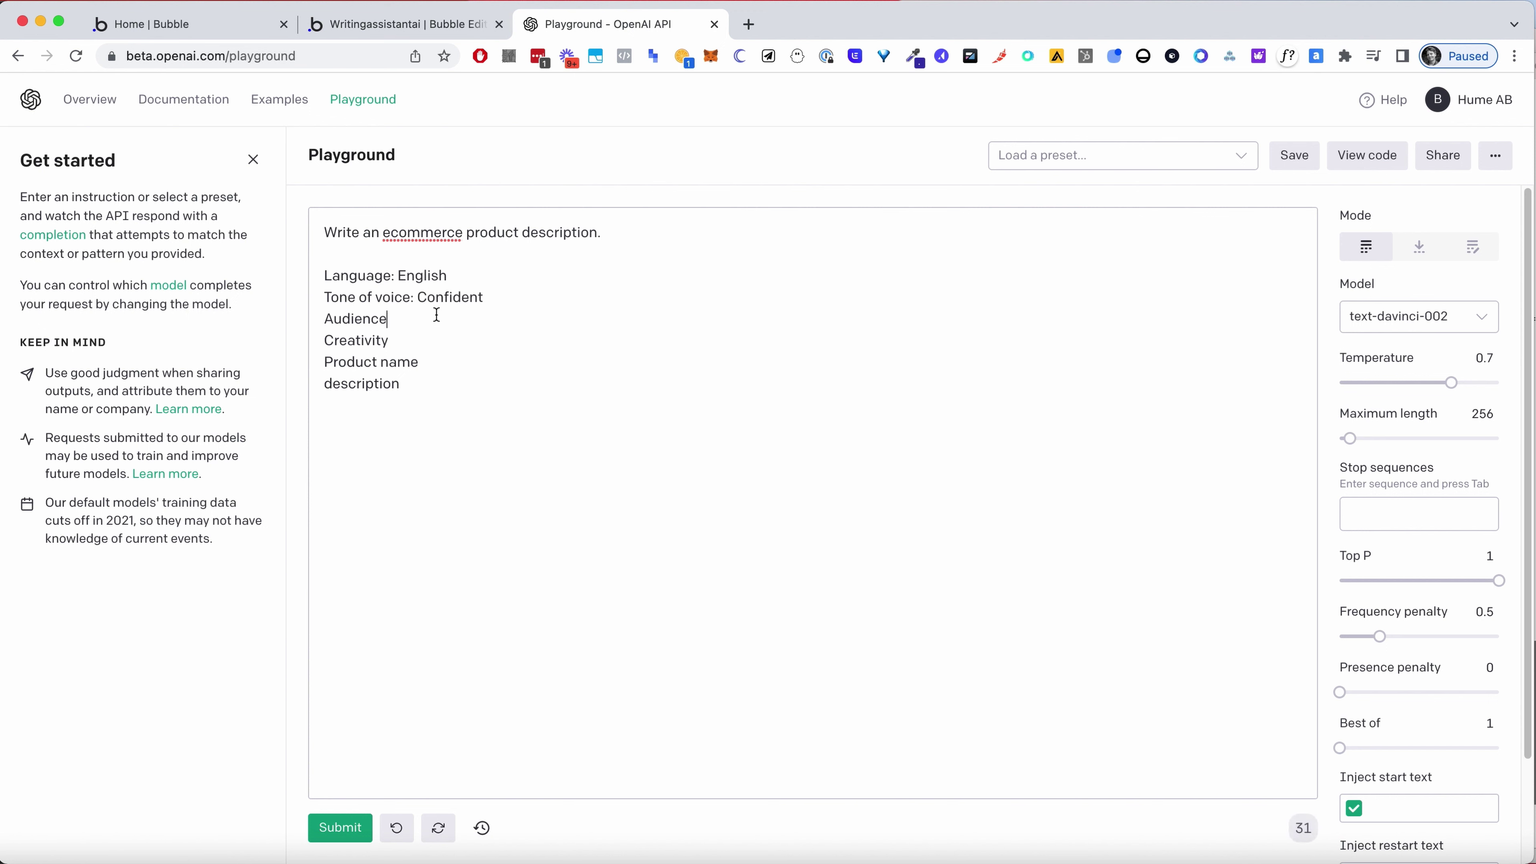
pyautogui.write(': Football coaches')
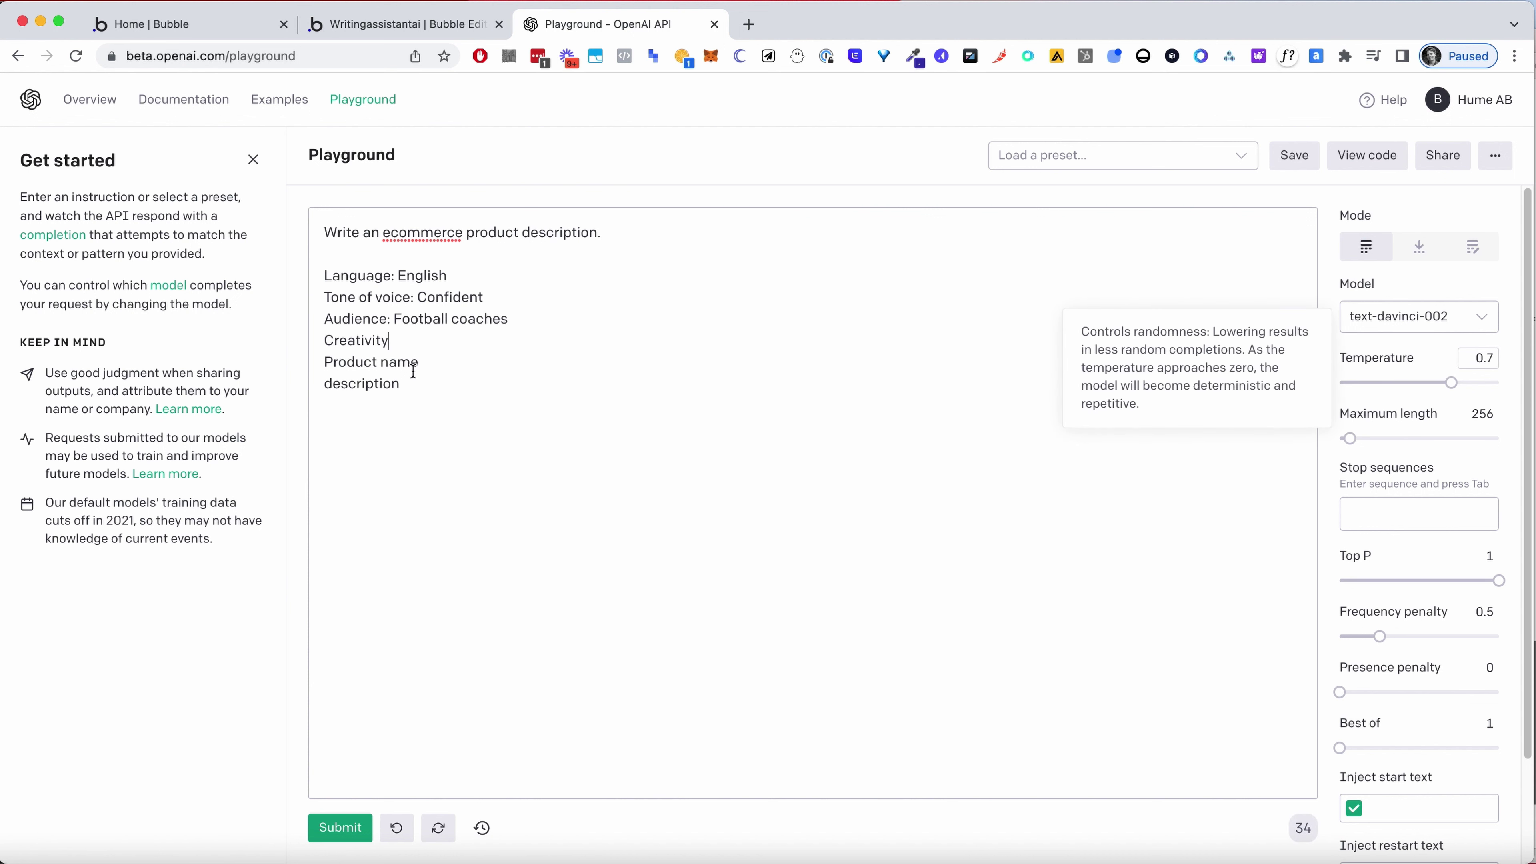
# Delete the Creativity line from the prompt's field list
pyautogui.doubleClick(362, 339)
pyautogui.press('BackSpace')
pyautogui.press('BackSpace')
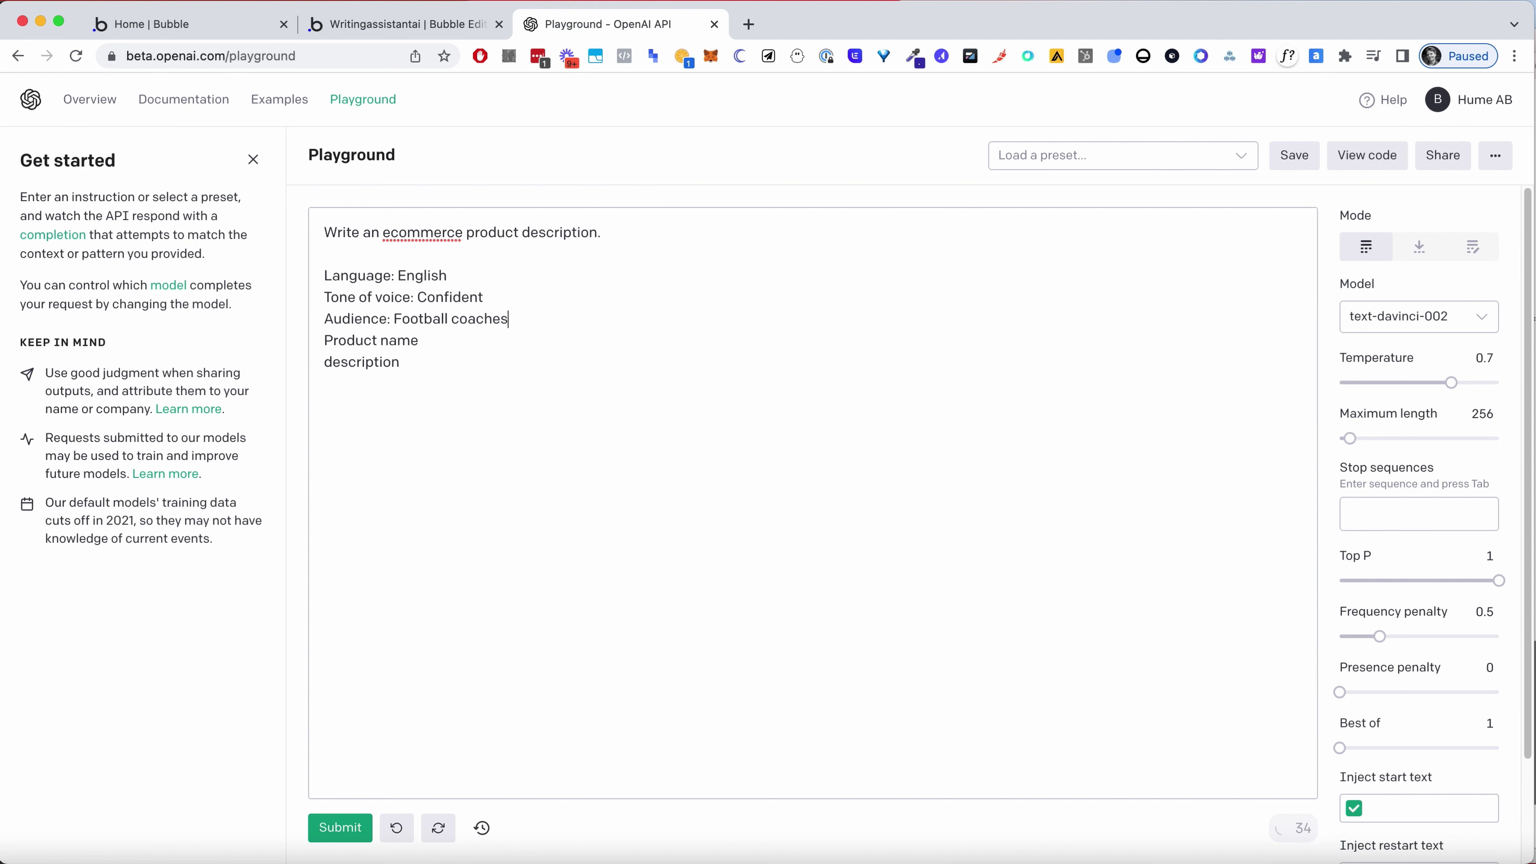
# Fill in the Product name as "Footzie" and the description as "An AI-powered shoe that helps you run faster"
pyautogui.write(': Footzie')
pyautogui.click(478, 368)
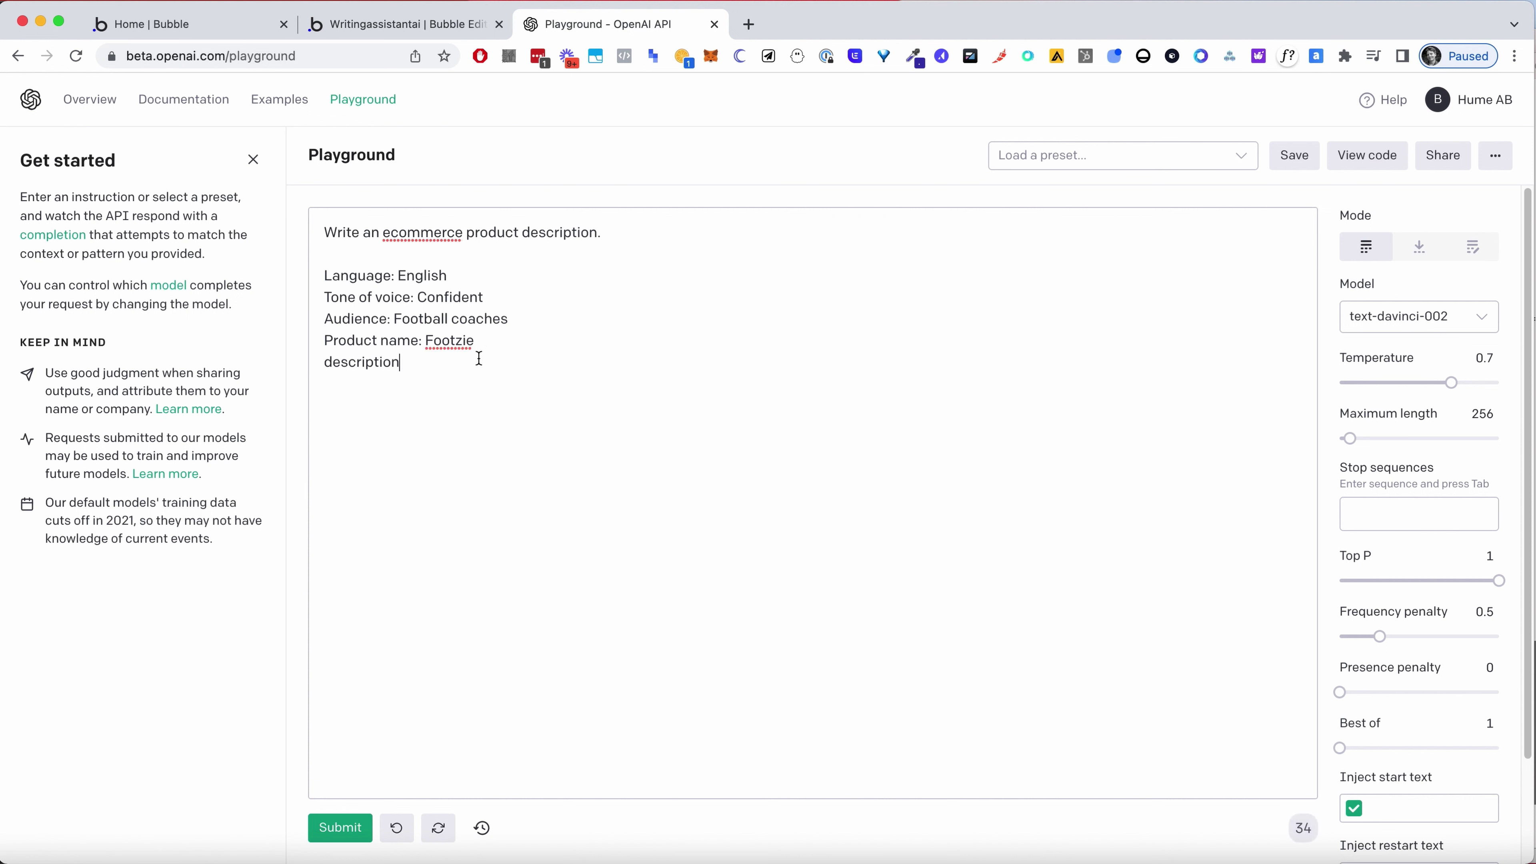
pyautogui.write(': An AI-powere')
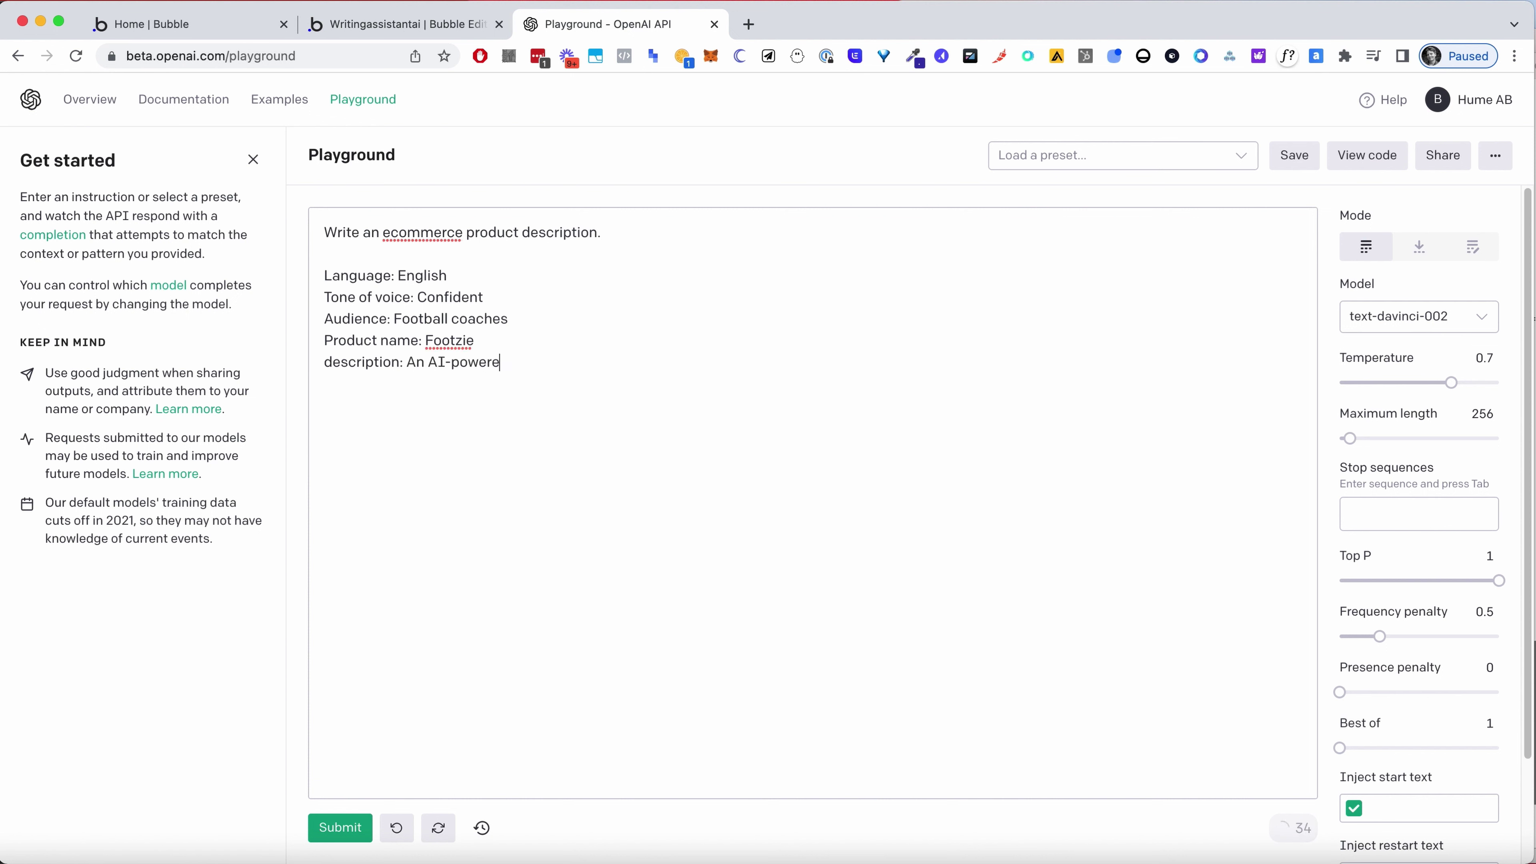
pyautogui.write('d shoe that helps you run faster')
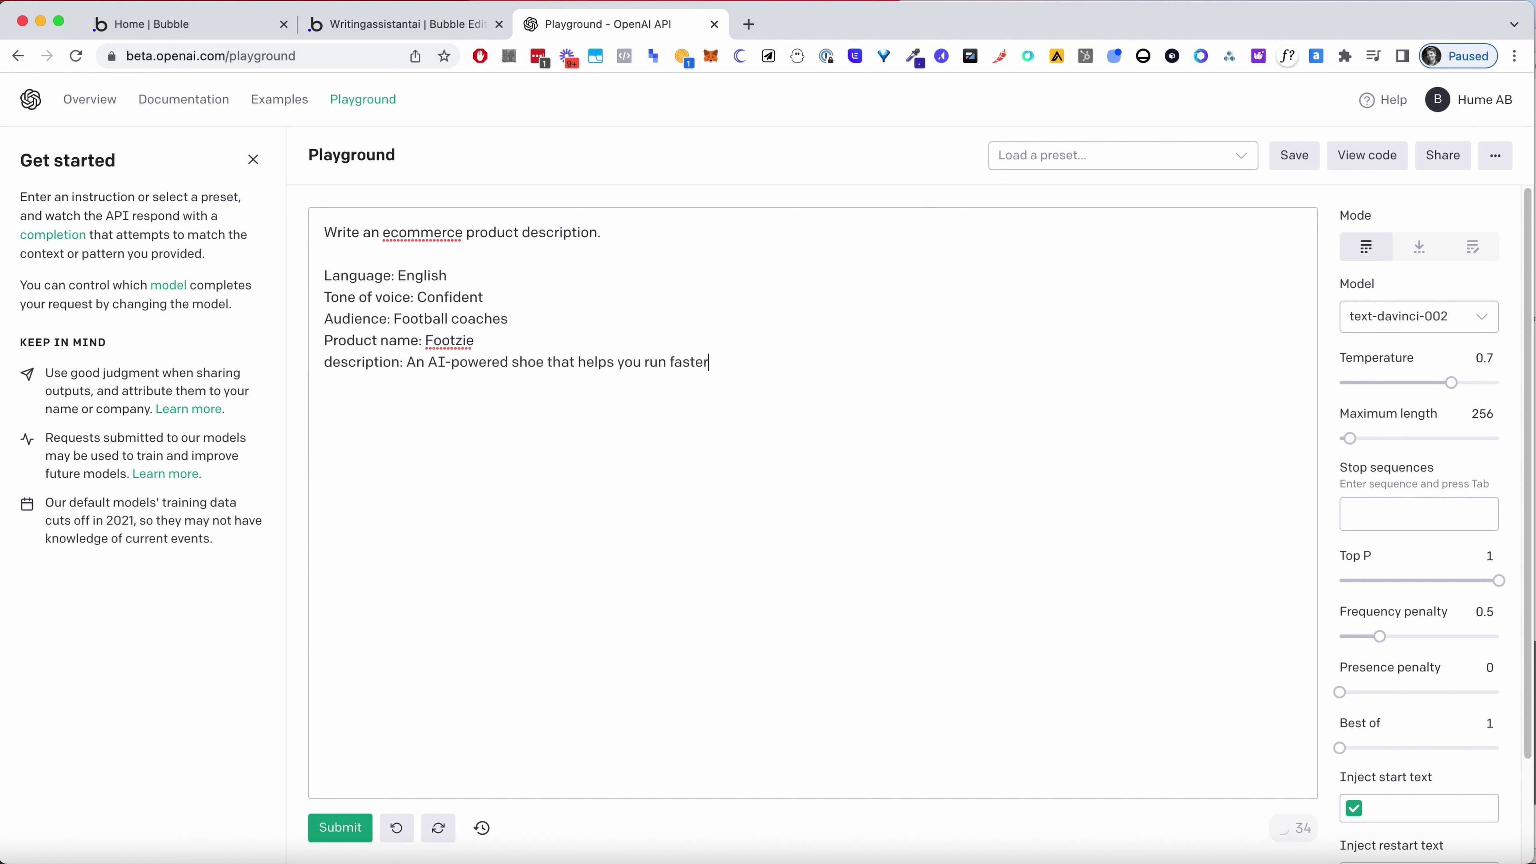
# End the prompt with the line "Product description:" after a blank line
pyautogui.press('Return')
pyautogui.press('Return')
pyautogui.write('Product description:')
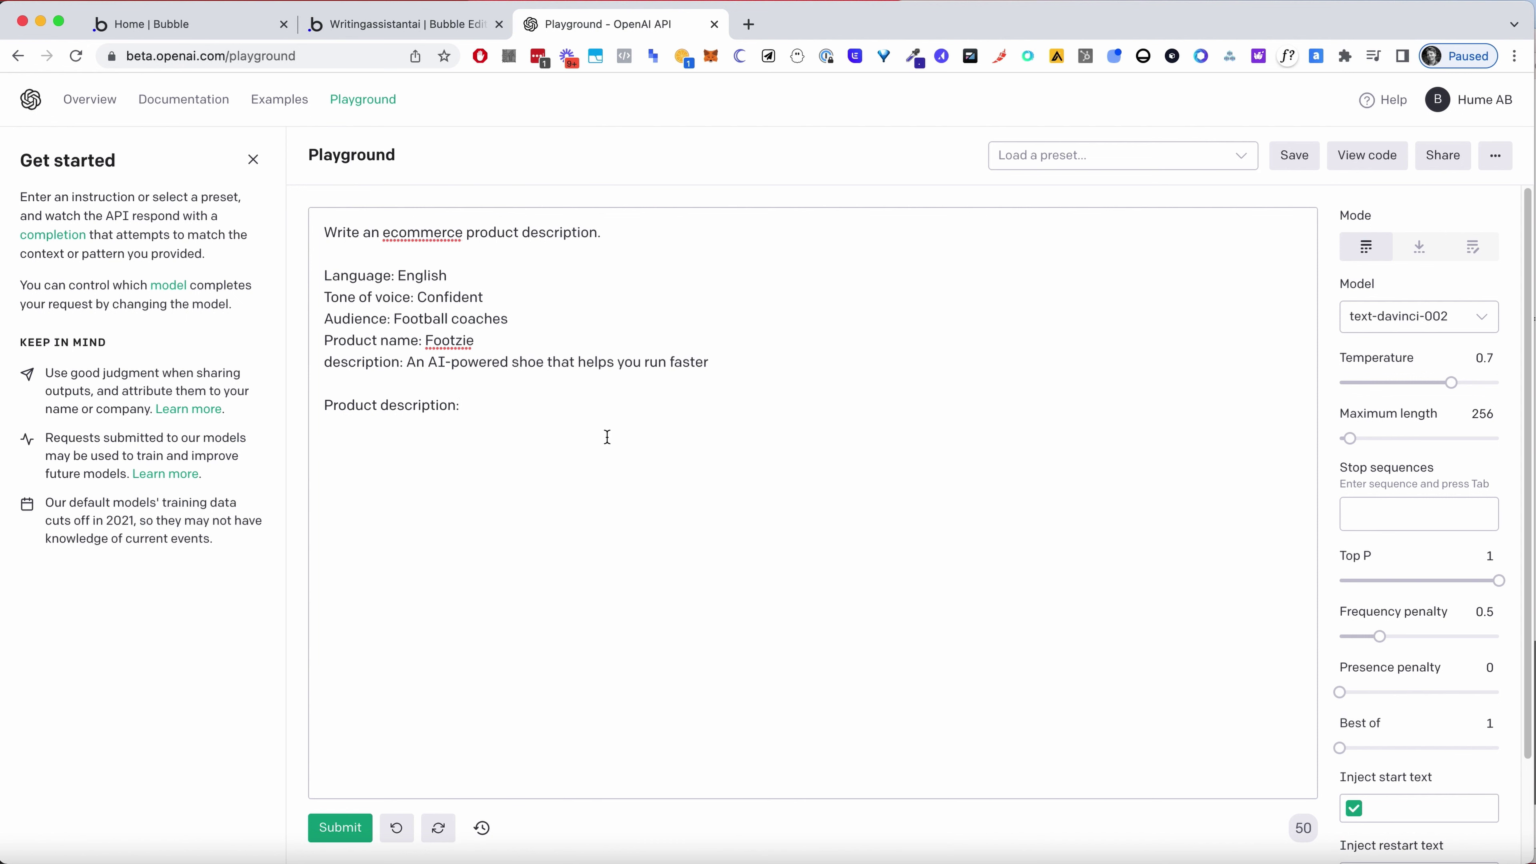
# Look at the API Connector in the Bubble editor, and submit the finished prompt in the OpenAI Playground
pyautogui.click(418, 33)
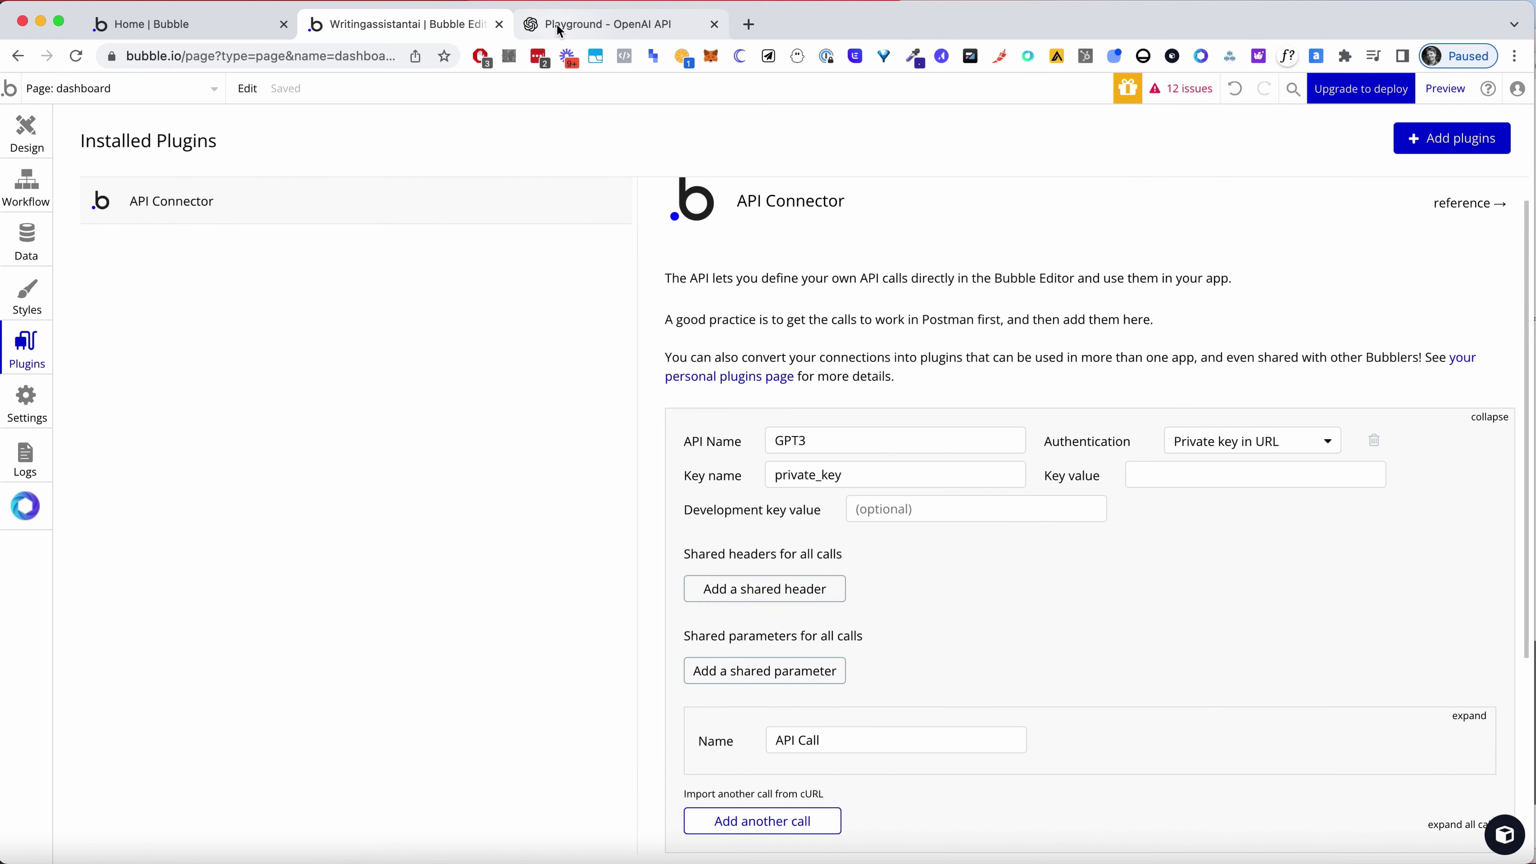
pyautogui.click(625, 29)
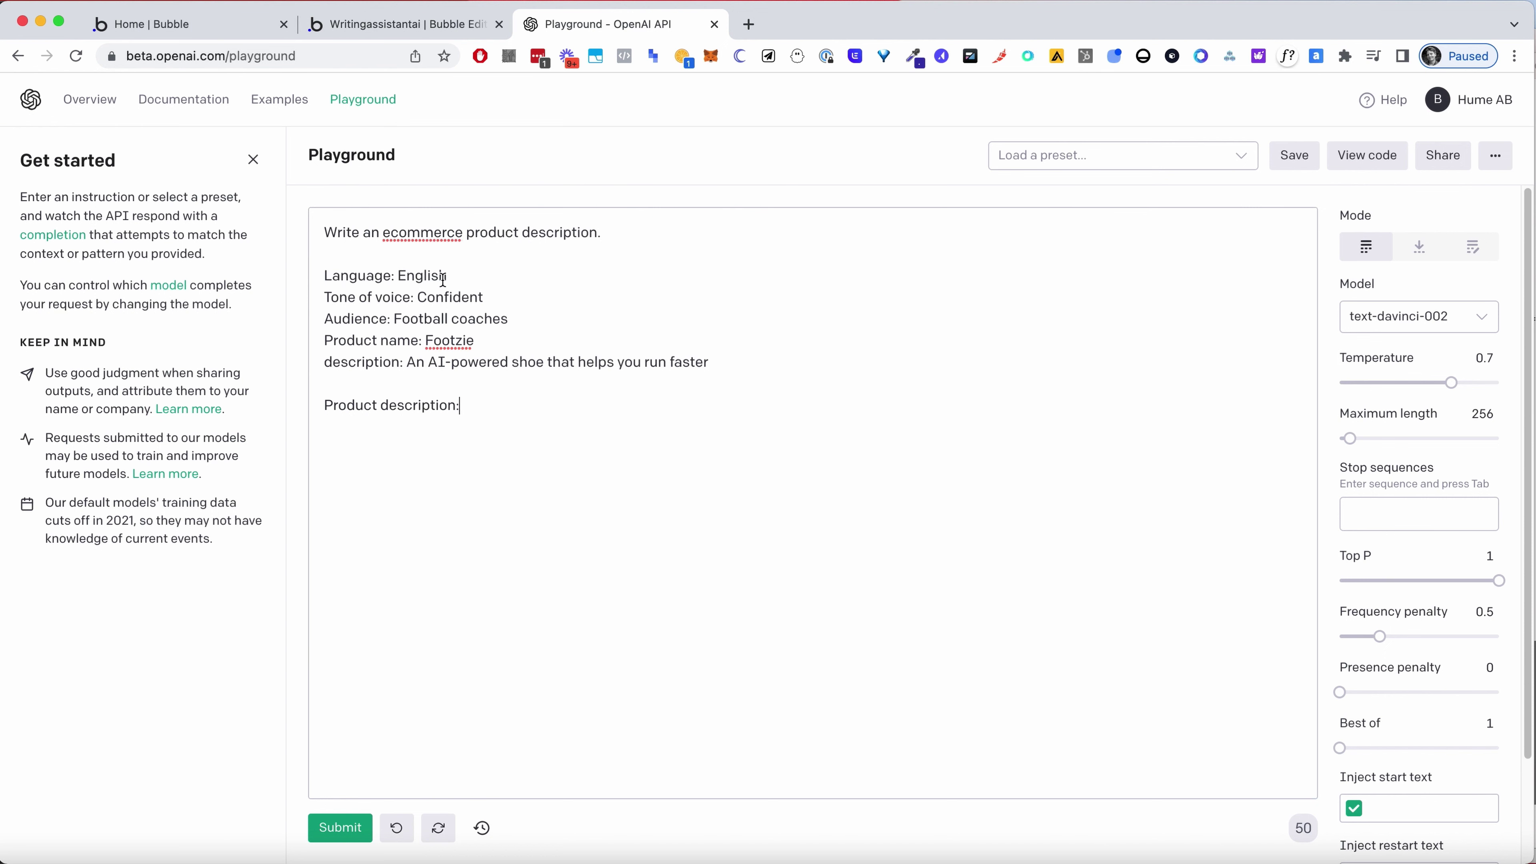
pyautogui.click(406, 33)
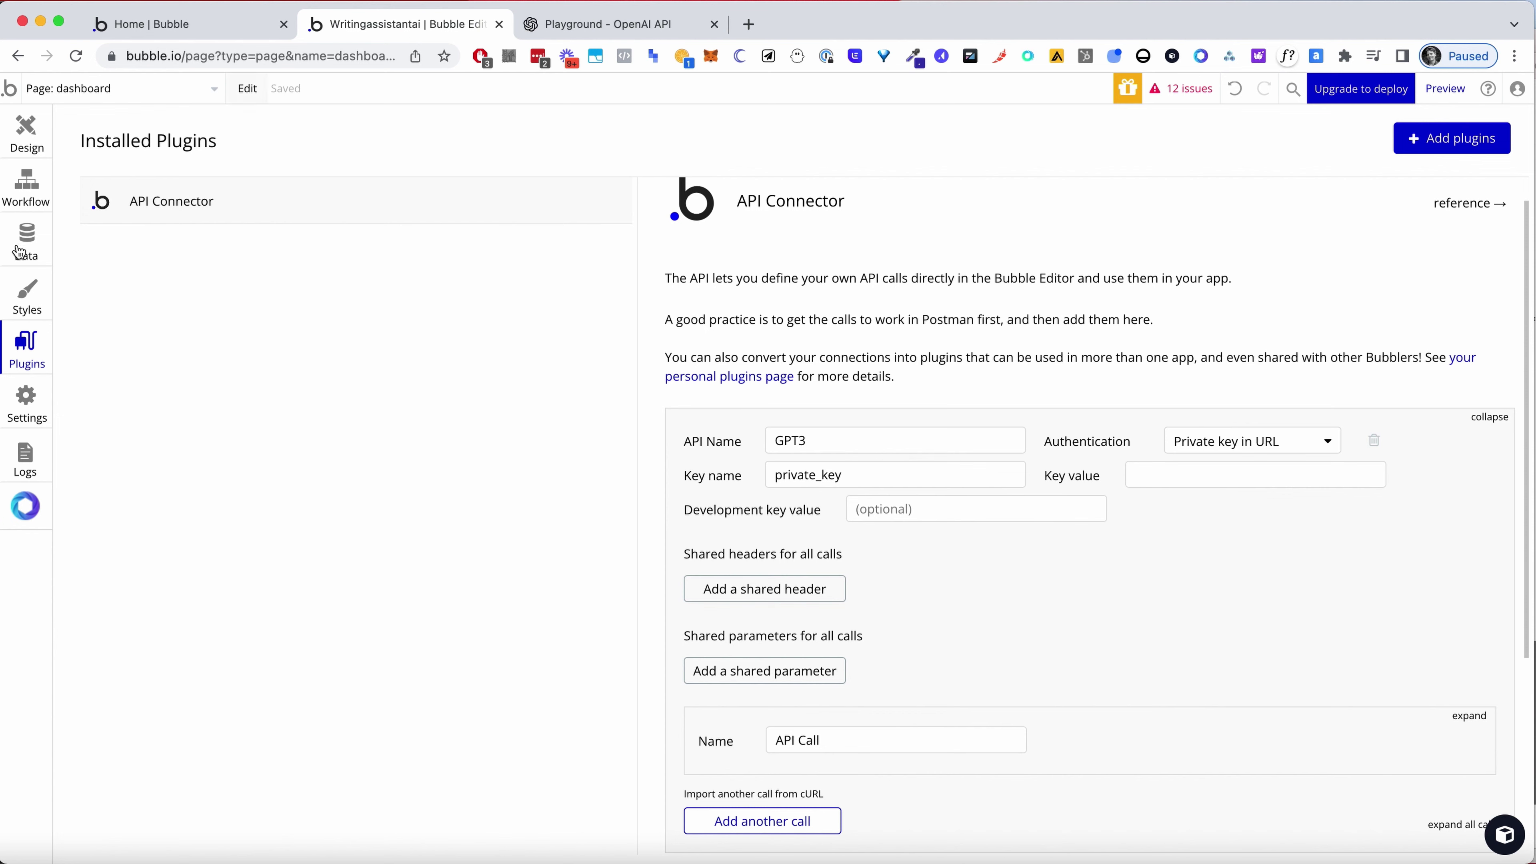
pyautogui.click(579, 29)
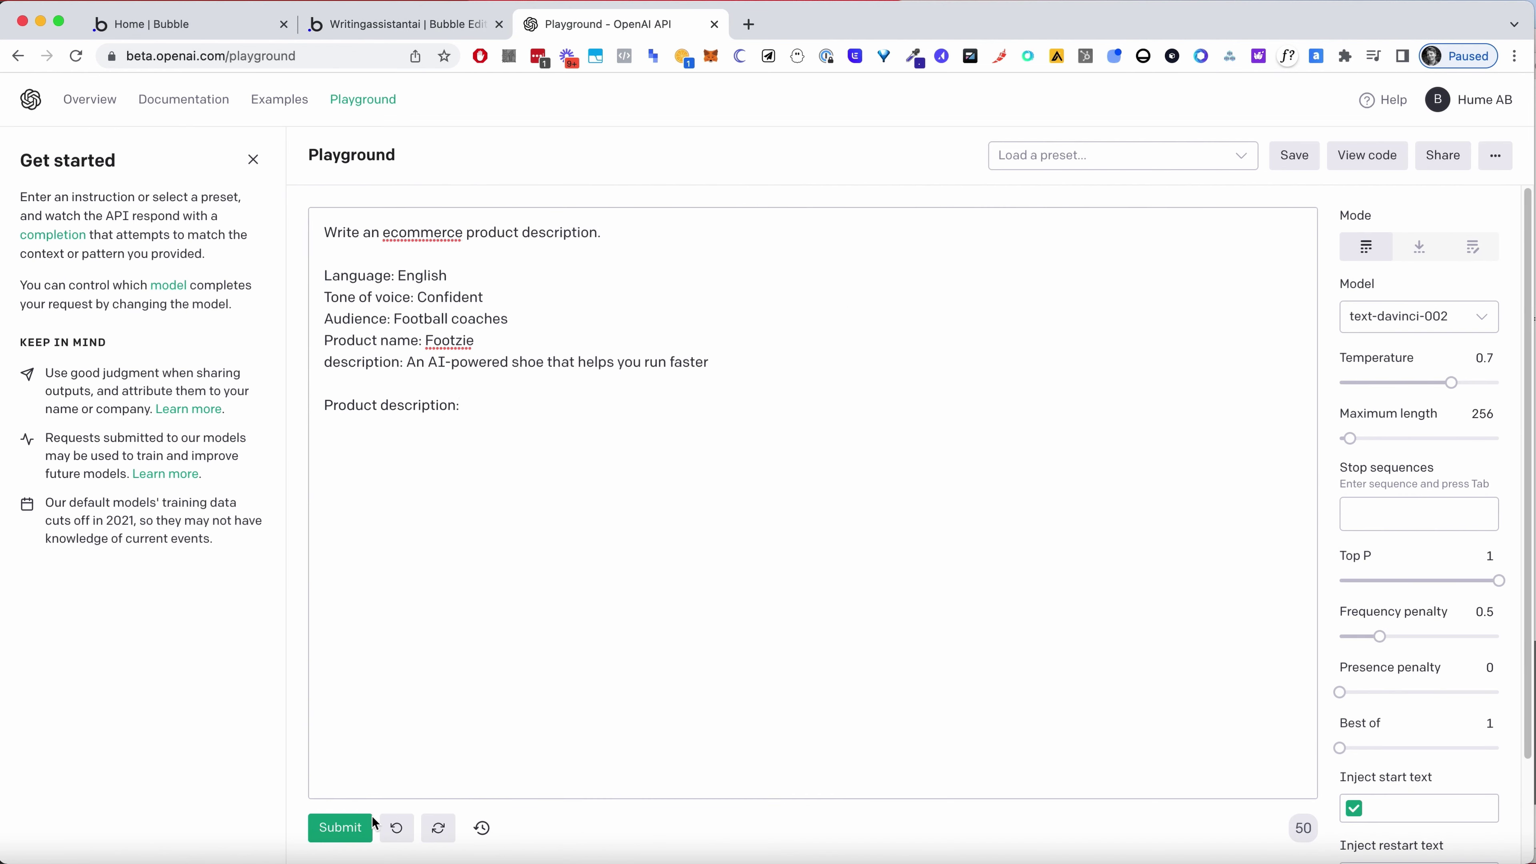
pyautogui.click(363, 824)
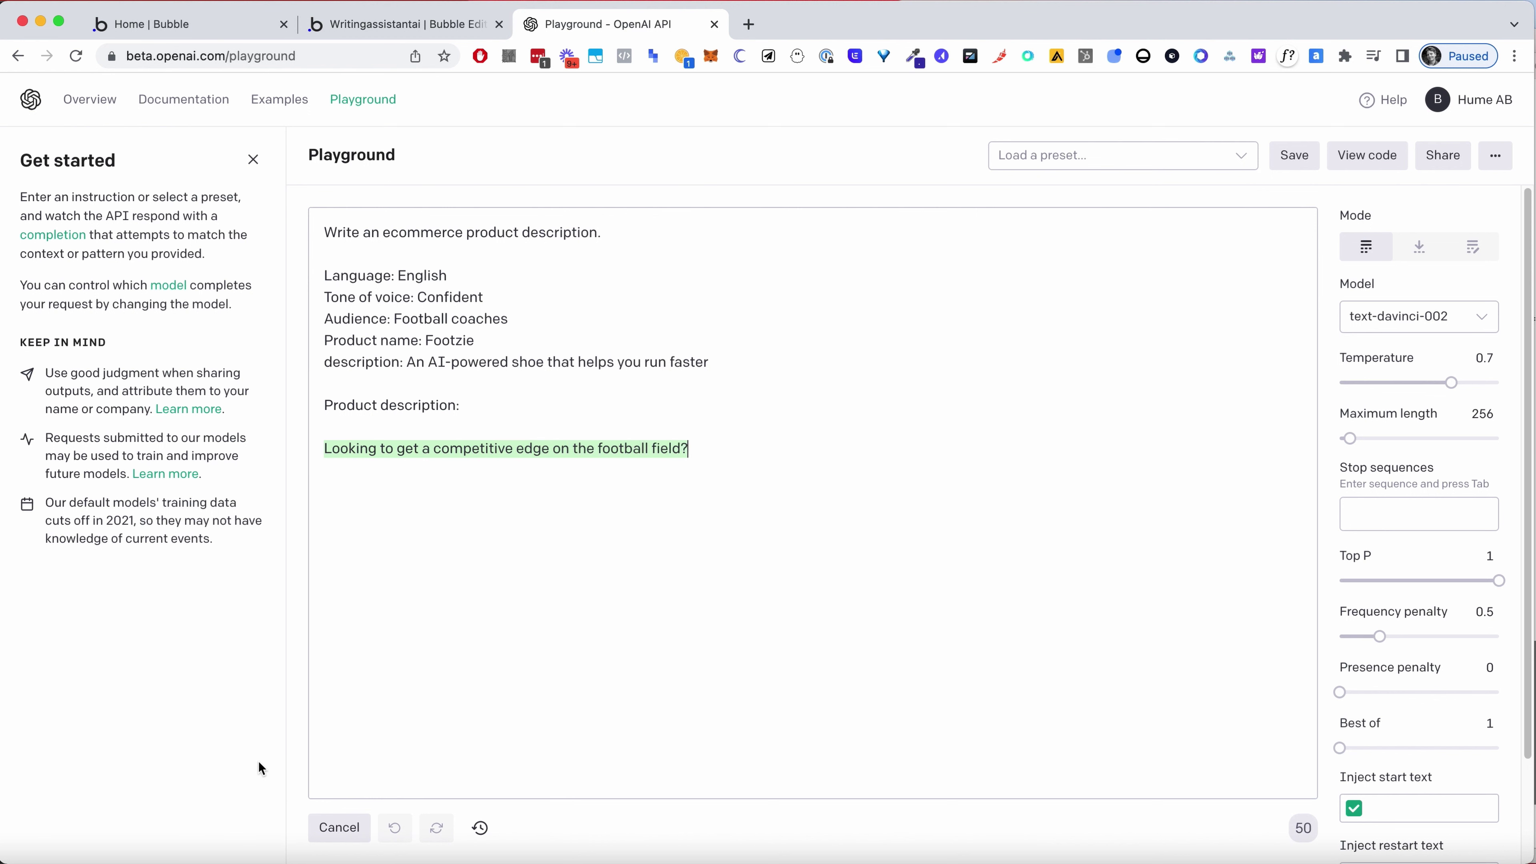
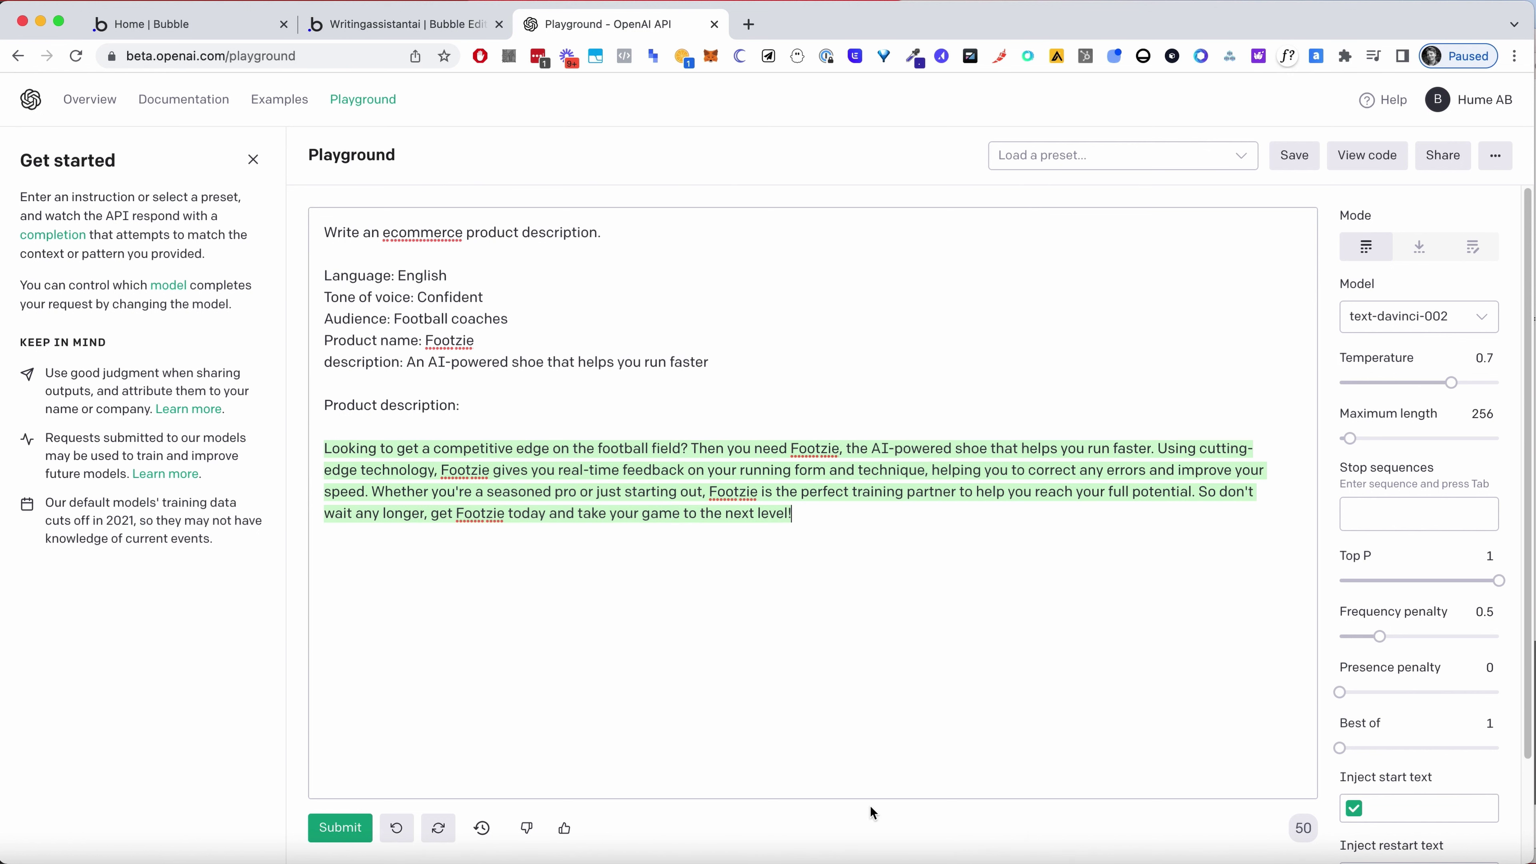
# Close the InvalidRequestError page and show the Playground prompt's integration code as curl
pyautogui.click(417, 26)
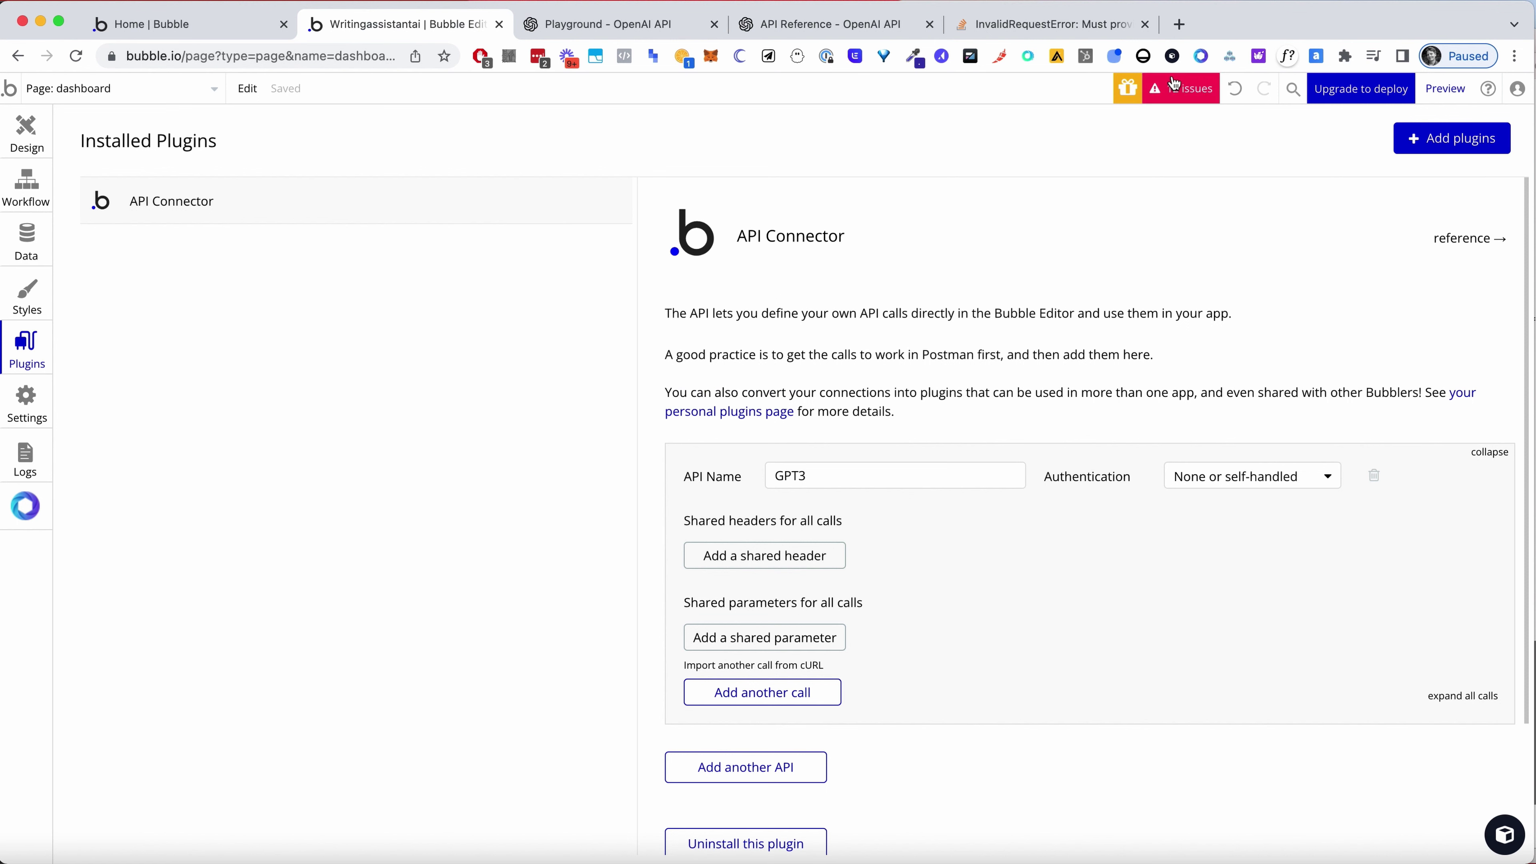
pyautogui.click(1146, 25)
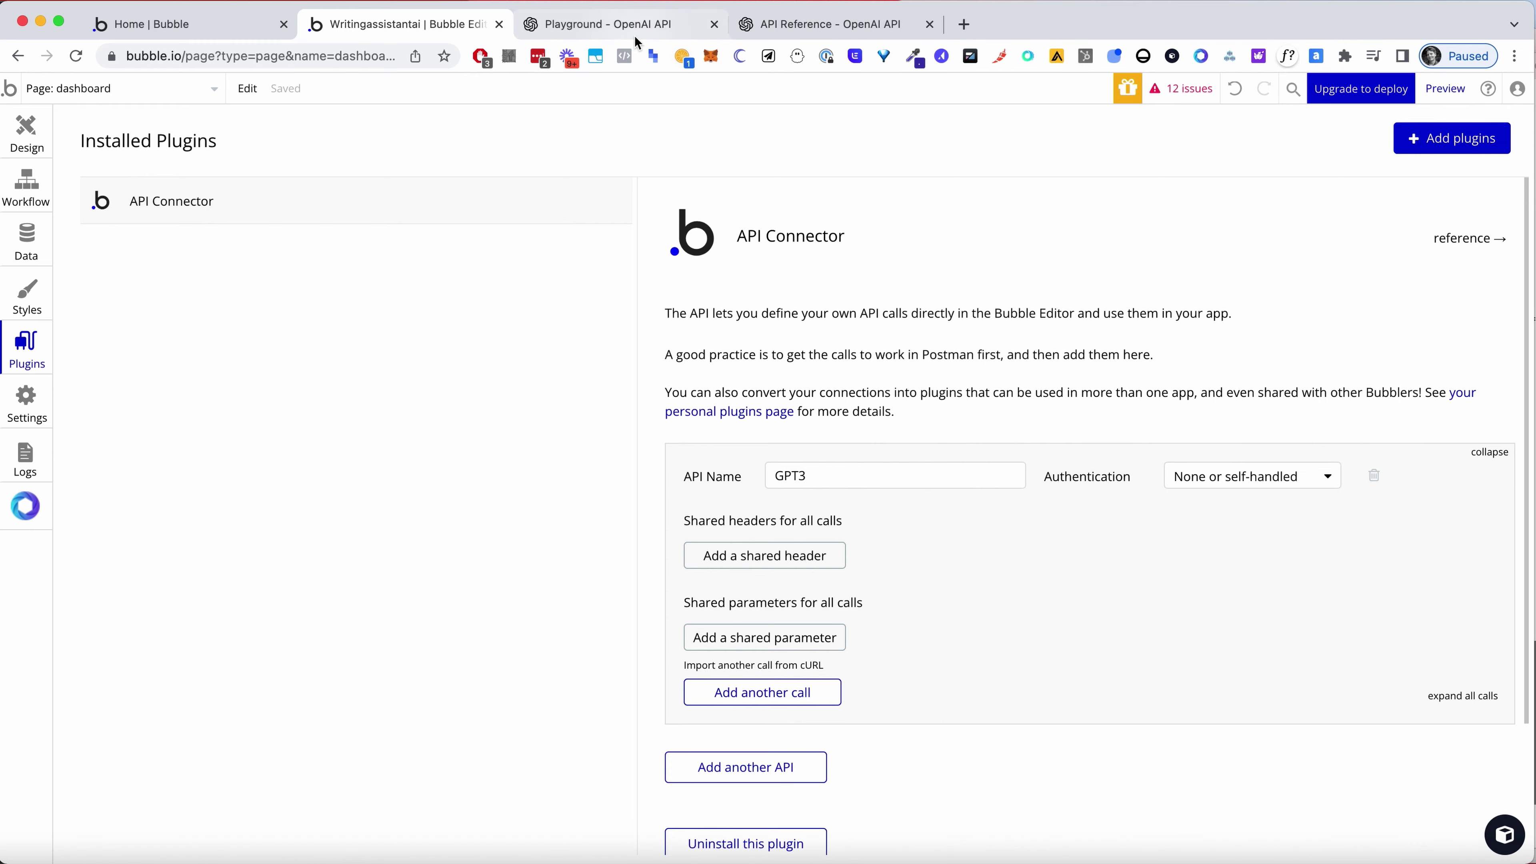
pyautogui.click(611, 25)
pyautogui.press('Escape')
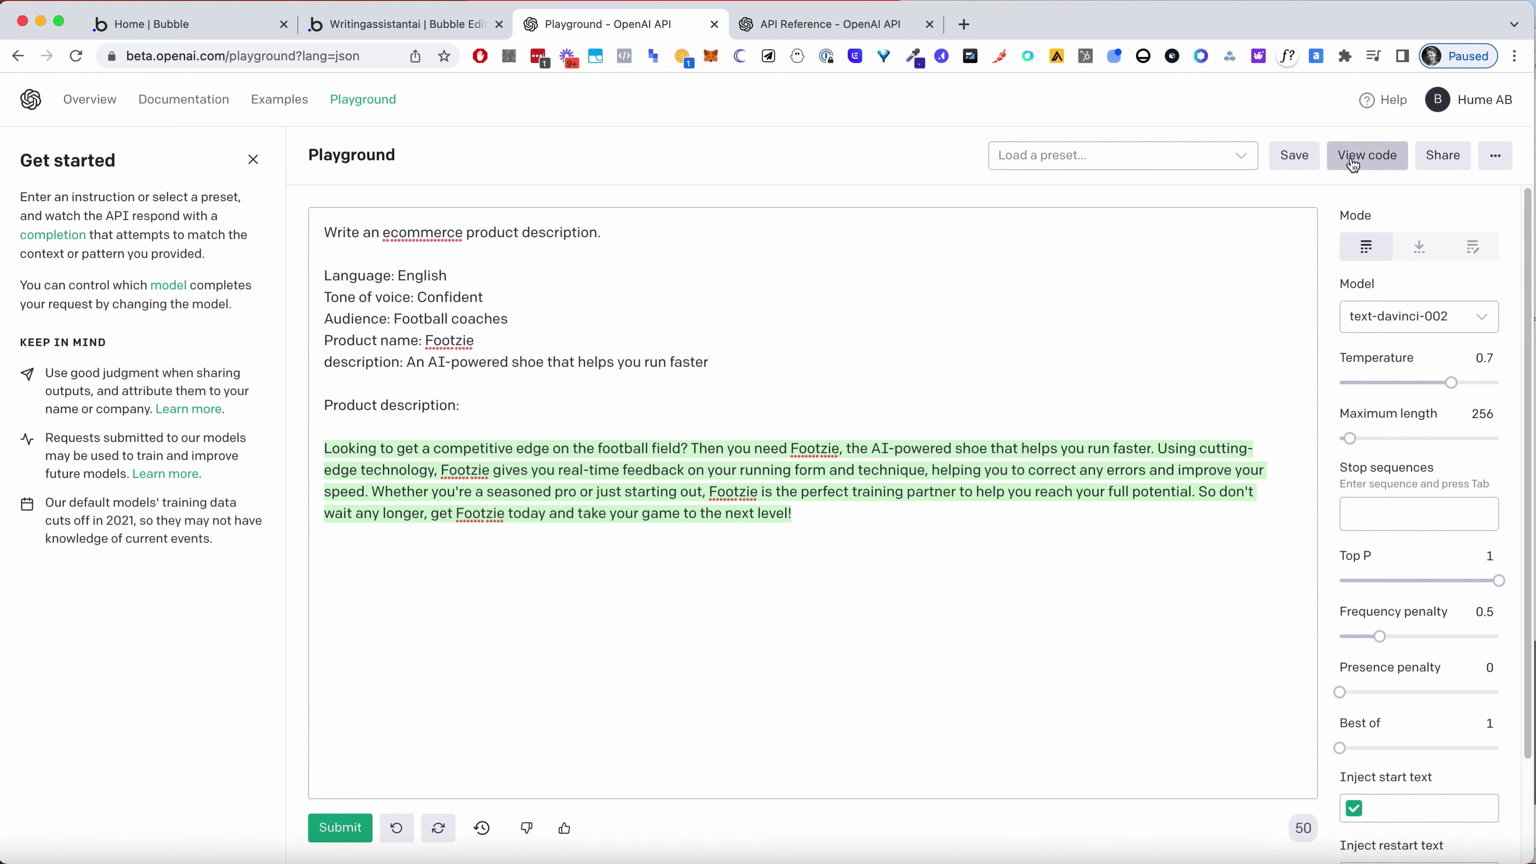
pyautogui.click(1365, 155)
pyautogui.click(934, 359)
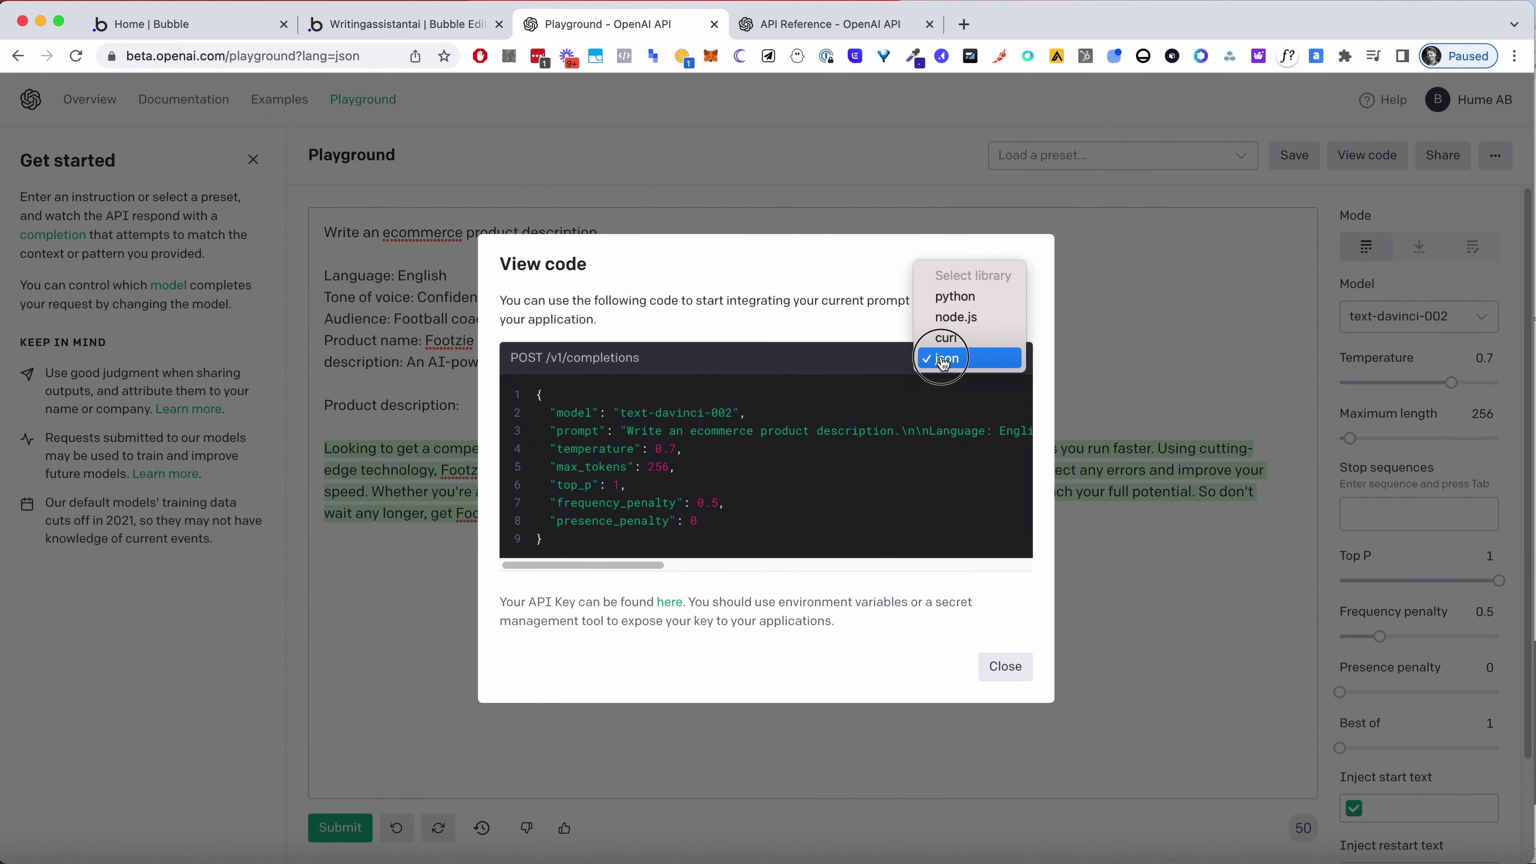
pyautogui.click(967, 341)
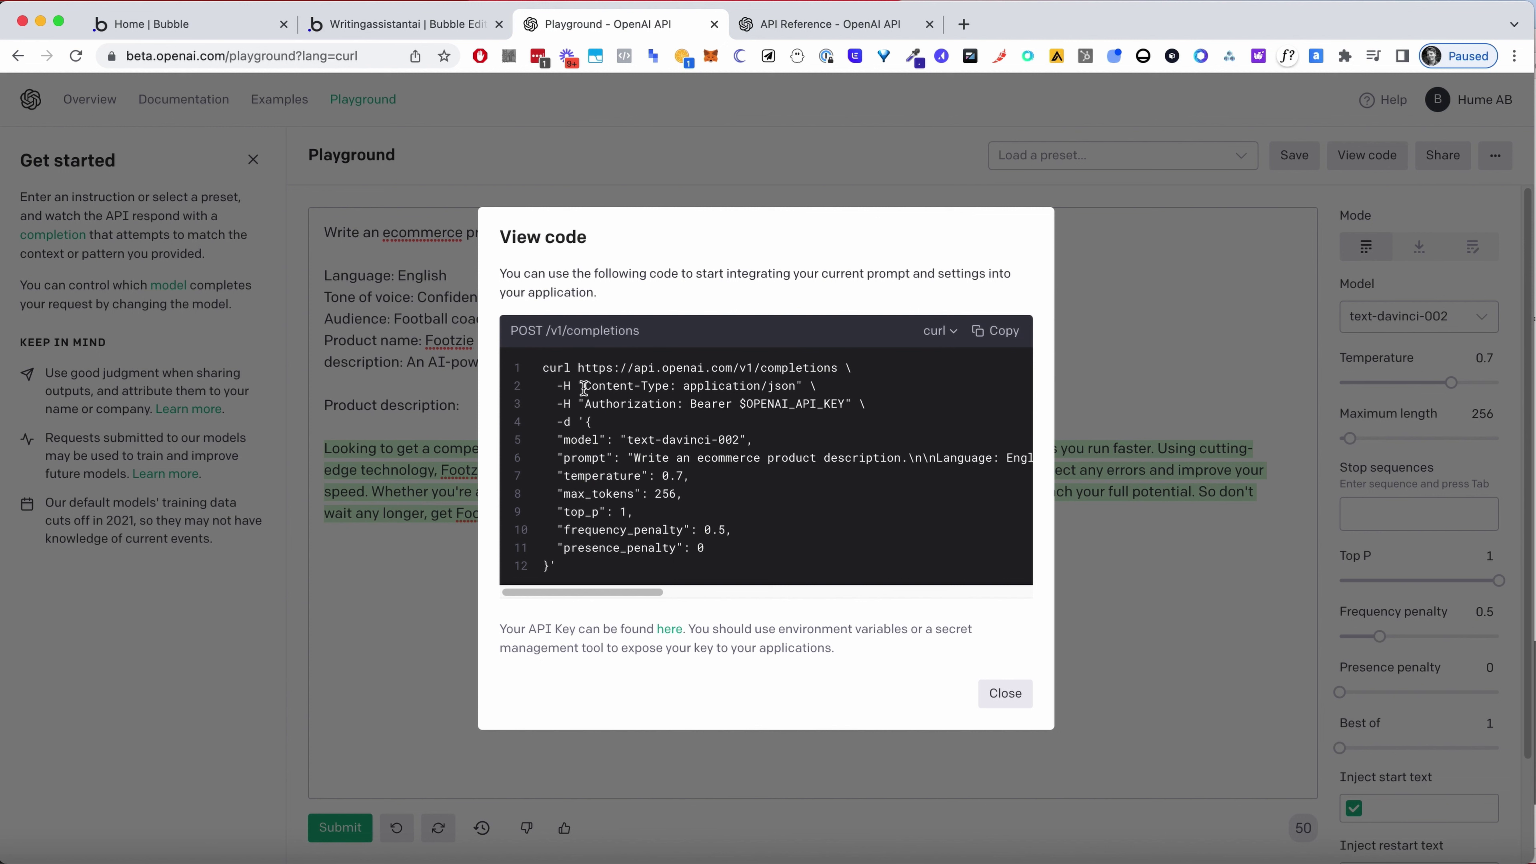
pyautogui.doubleClick(712, 404)
pyautogui.click(792, 400)
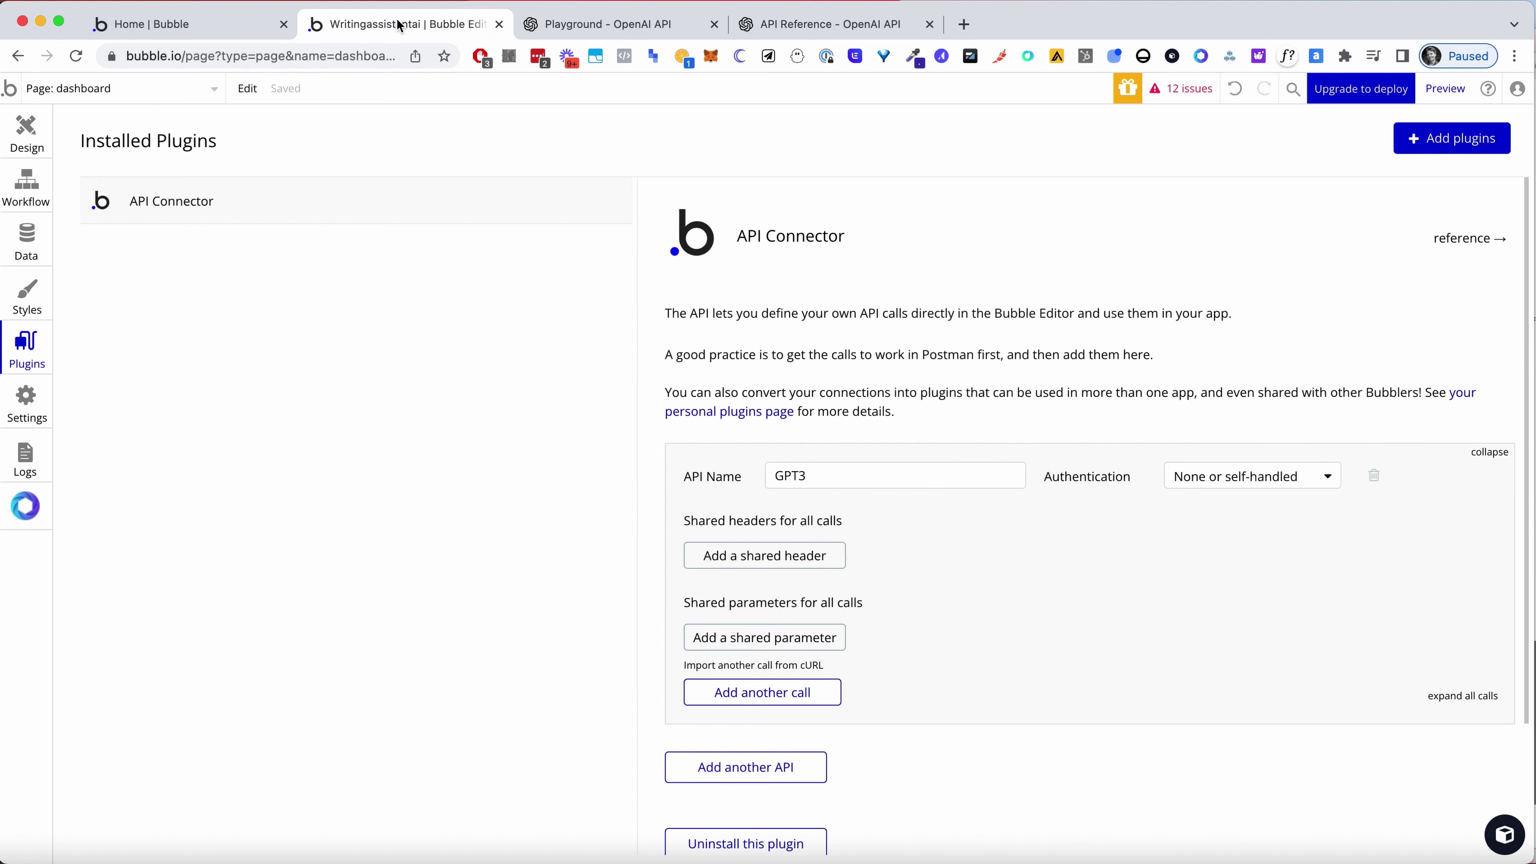
# In the Bubble editor, add a new call to the GPT3 API and name it "GPT3 Completion"
pyautogui.click(401, 26)
pyautogui.scroll(-1, 1111, 602)
pyautogui.click(759, 665)
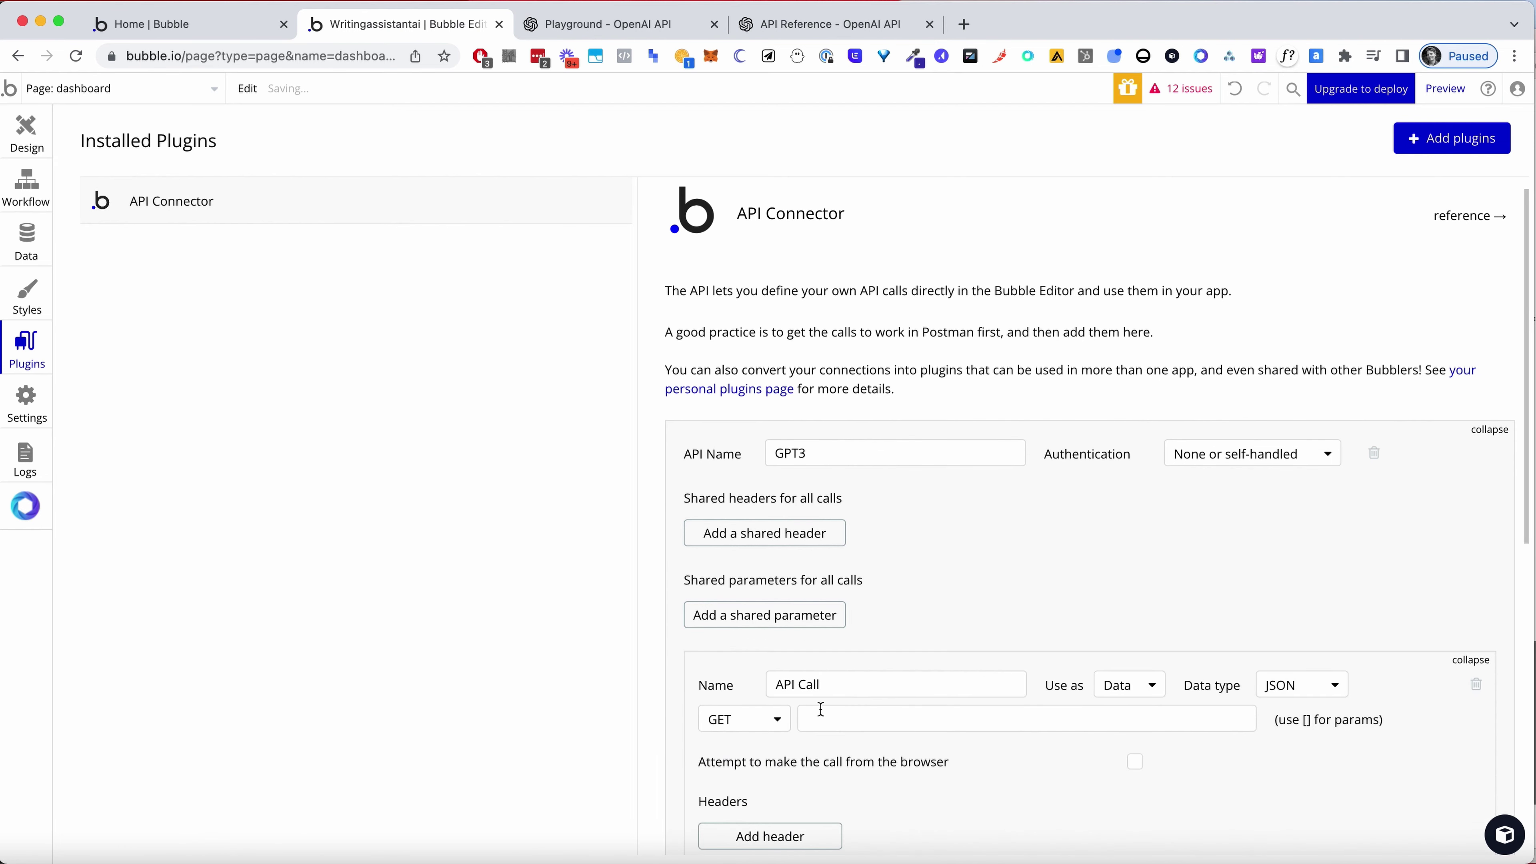
pyautogui.click(834, 687)
pyautogui.tripleClick(835, 687)
pyautogui.write('G')
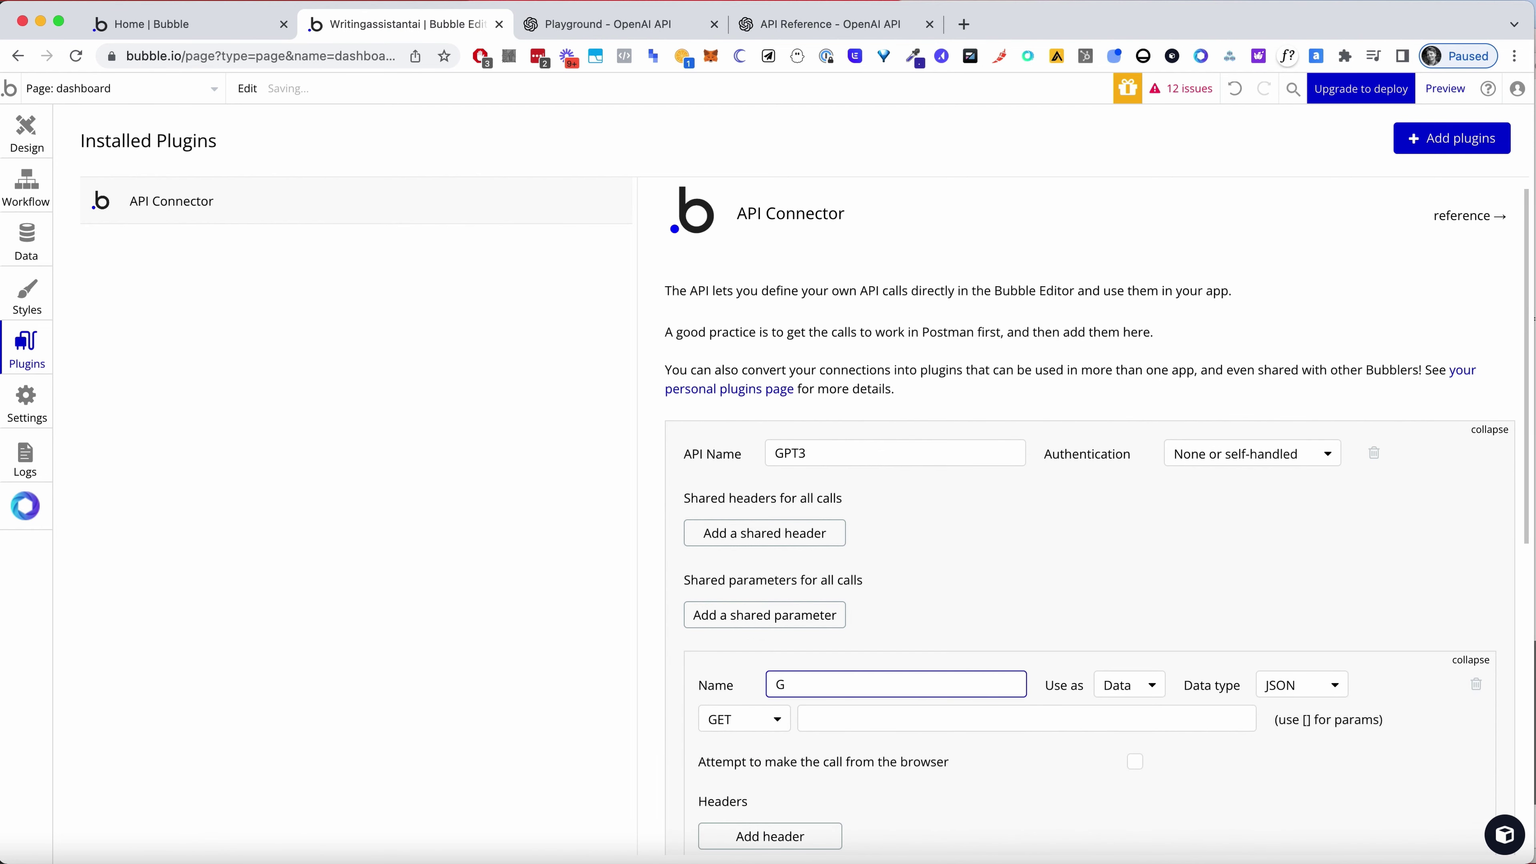
pyautogui.write('PT3 Completions')
pyautogui.press('BackSpace')
# Set the GPT3 Completion call to be used as an Action with the POST method
pyautogui.click(1129, 695)
pyautogui.click(1140, 740)
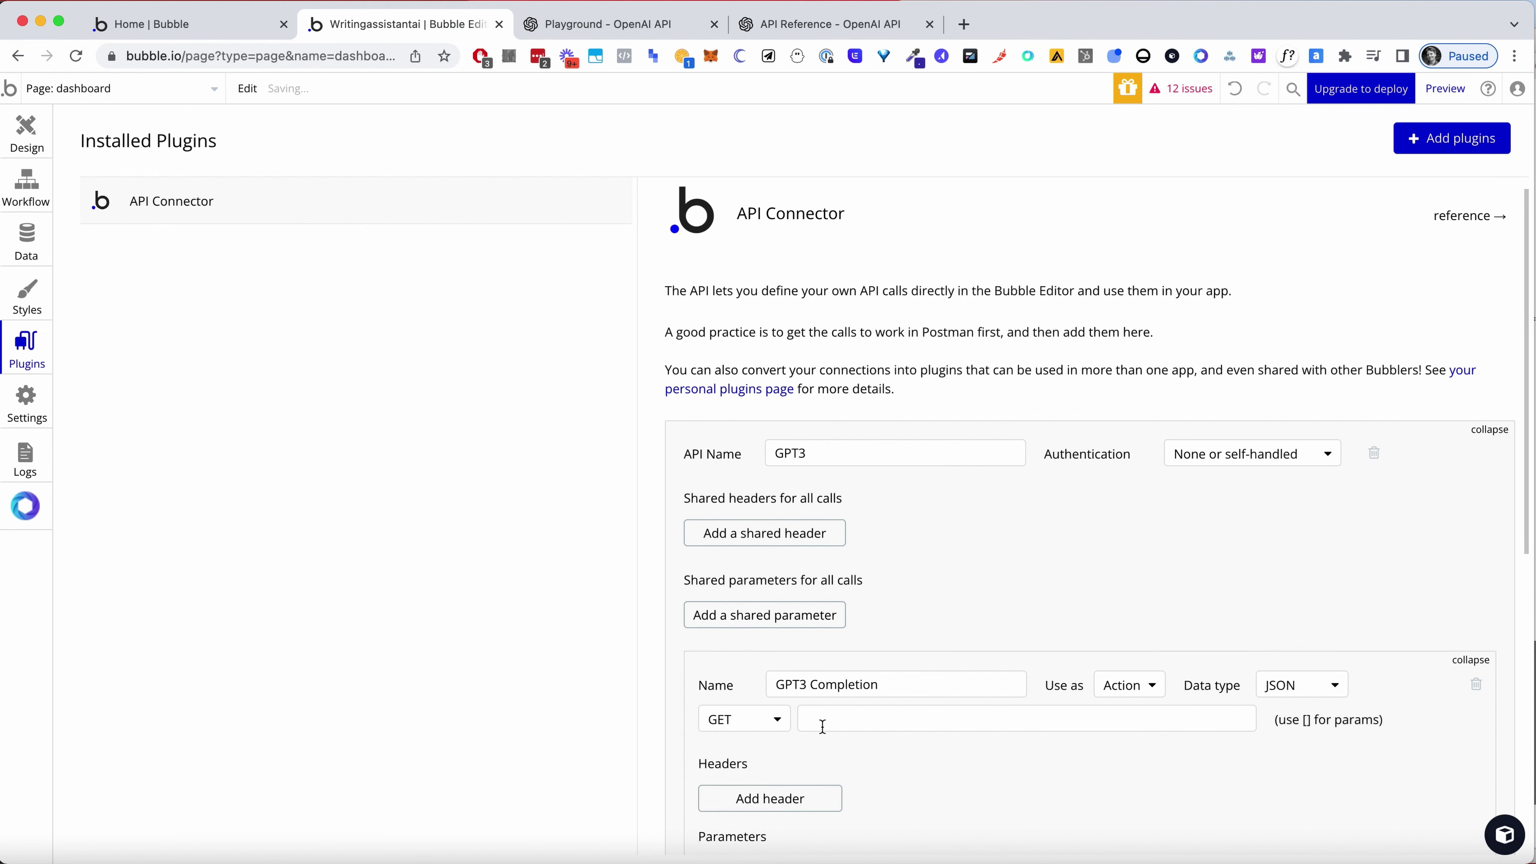
pyautogui.click(760, 729)
pyautogui.click(748, 764)
pyautogui.scroll(-2, 905, 761)
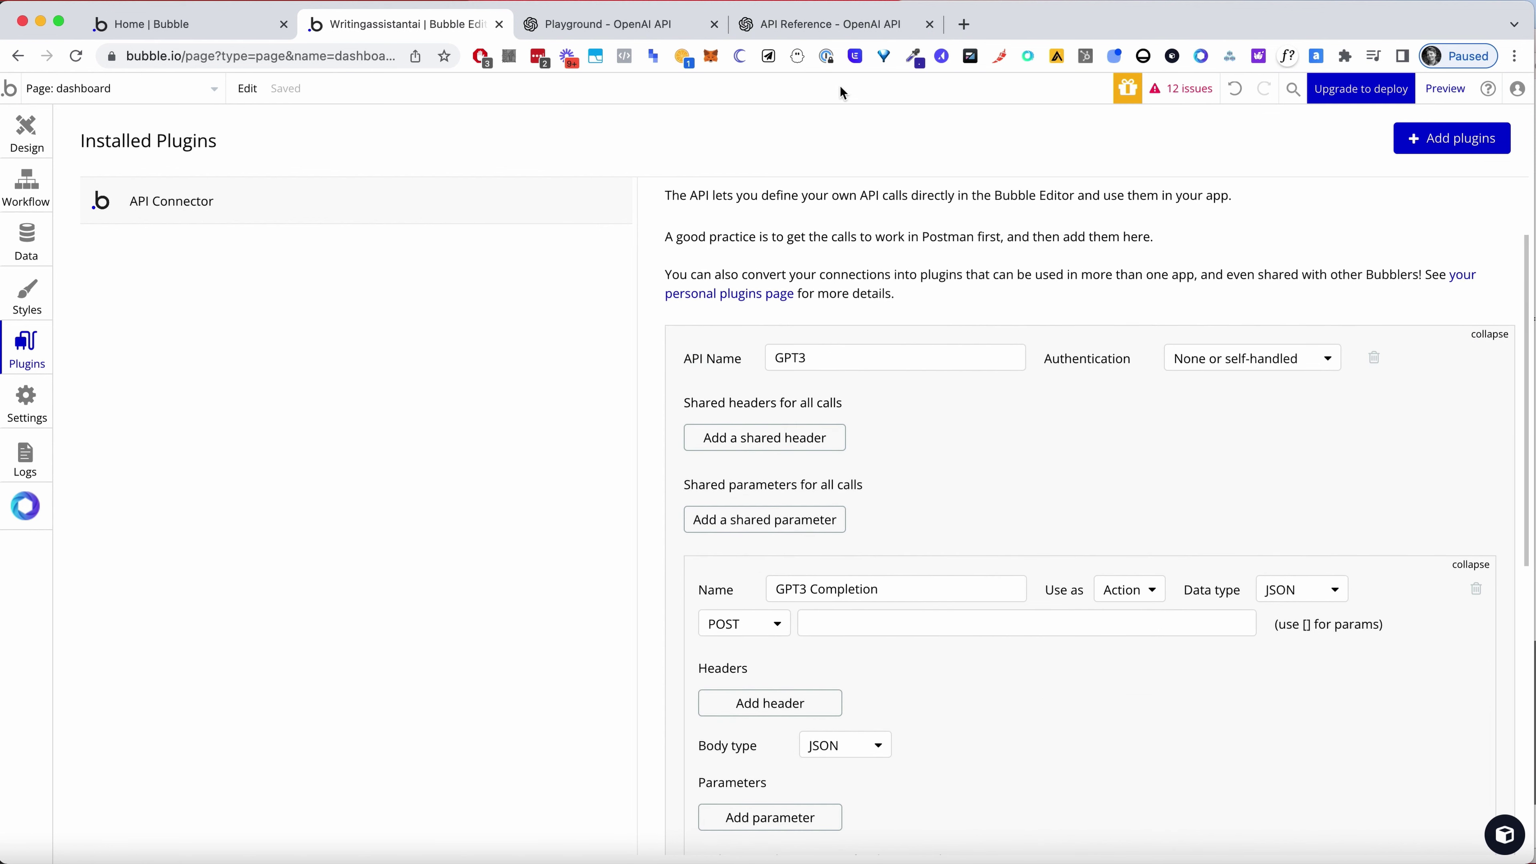
pyautogui.click(607, 25)
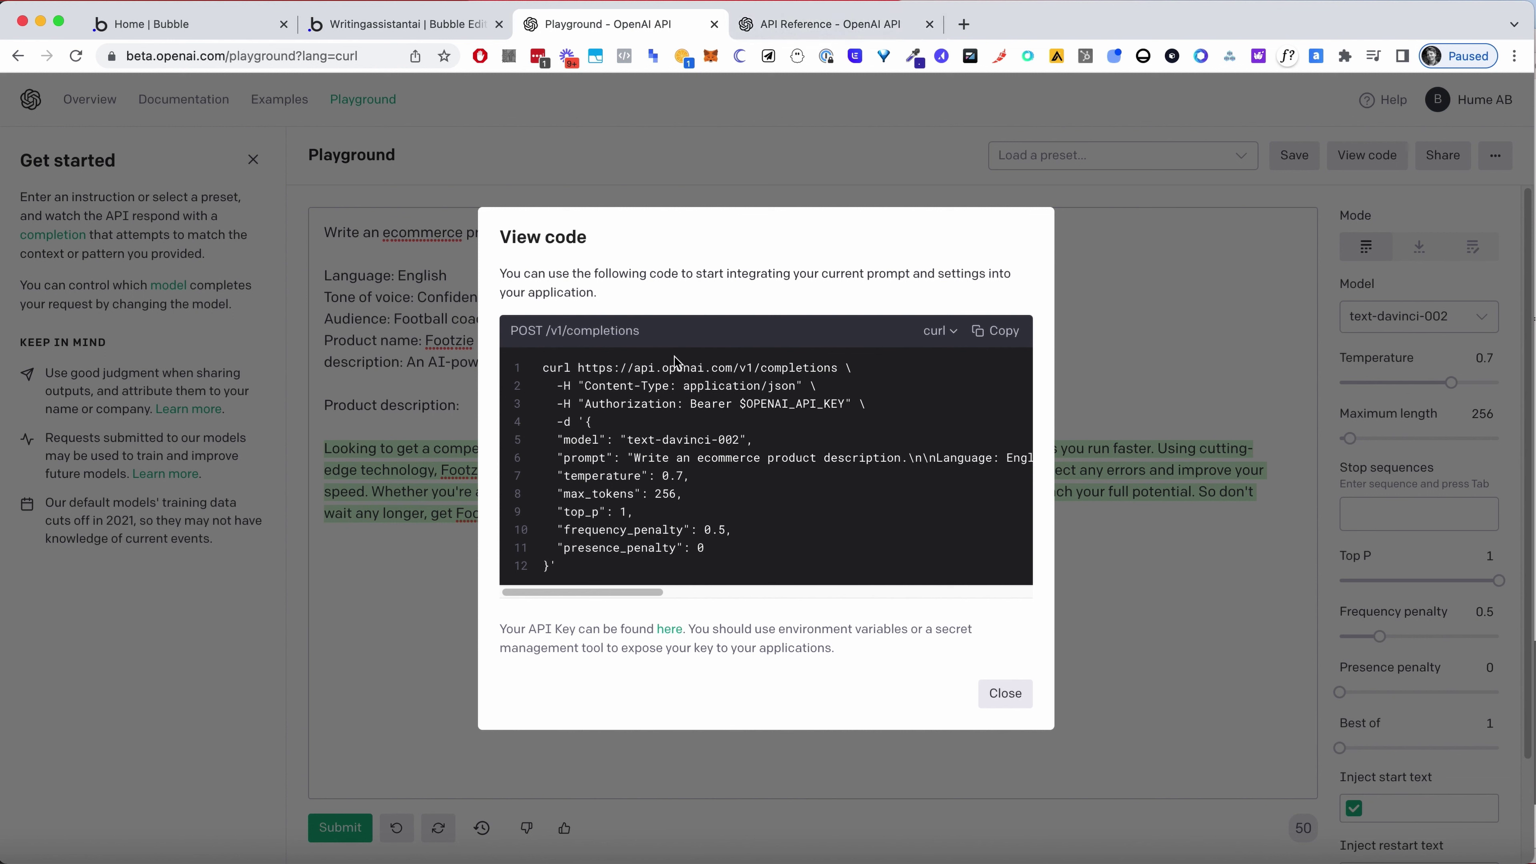
pyautogui.moveTo(577, 367); pyautogui.dragTo(831, 363)
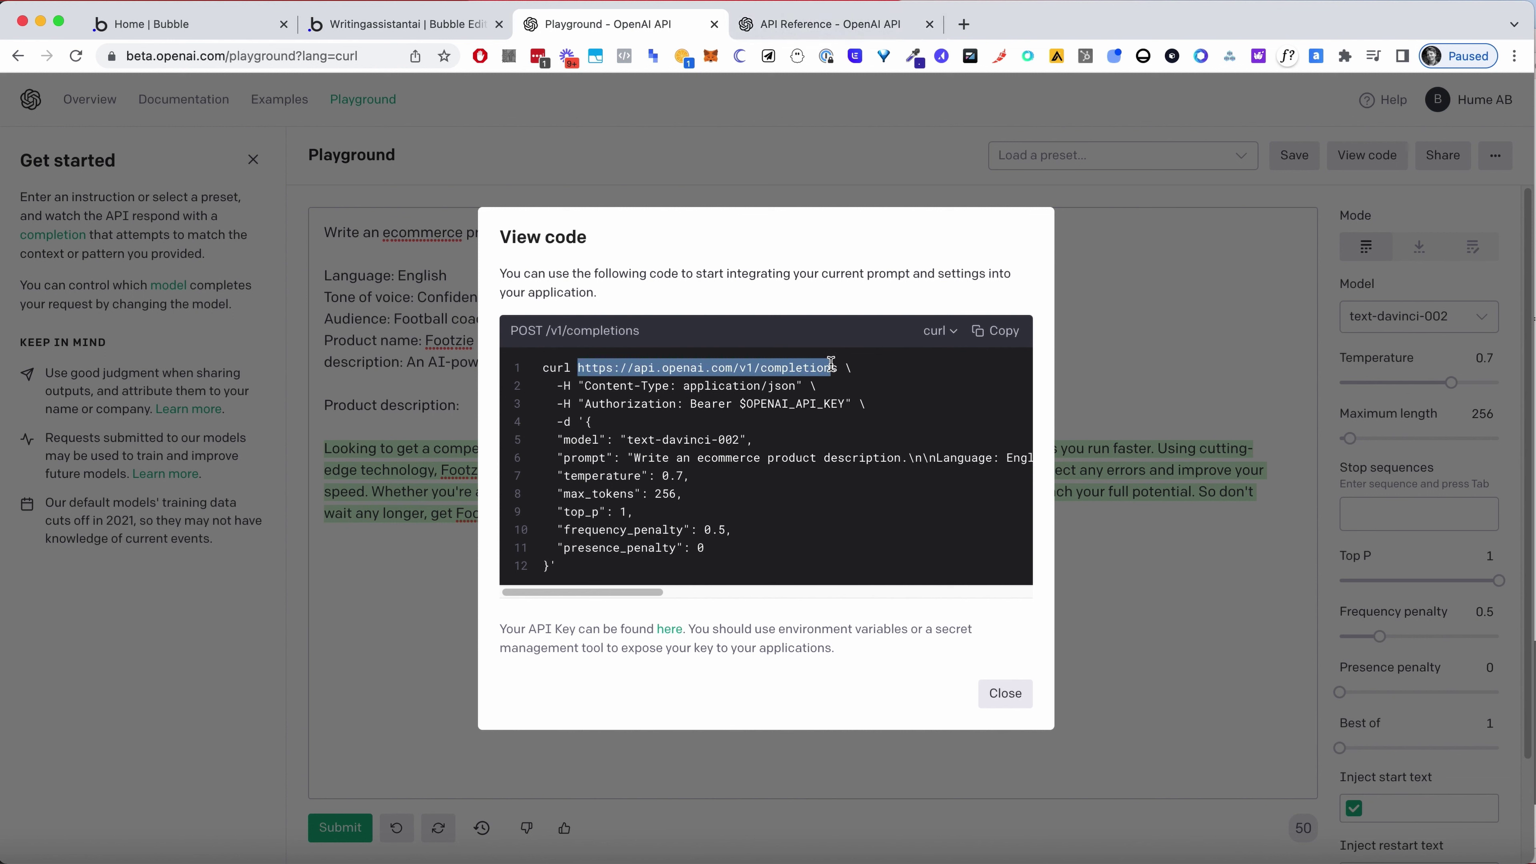
pyautogui.press('super+shift+bracketleft')
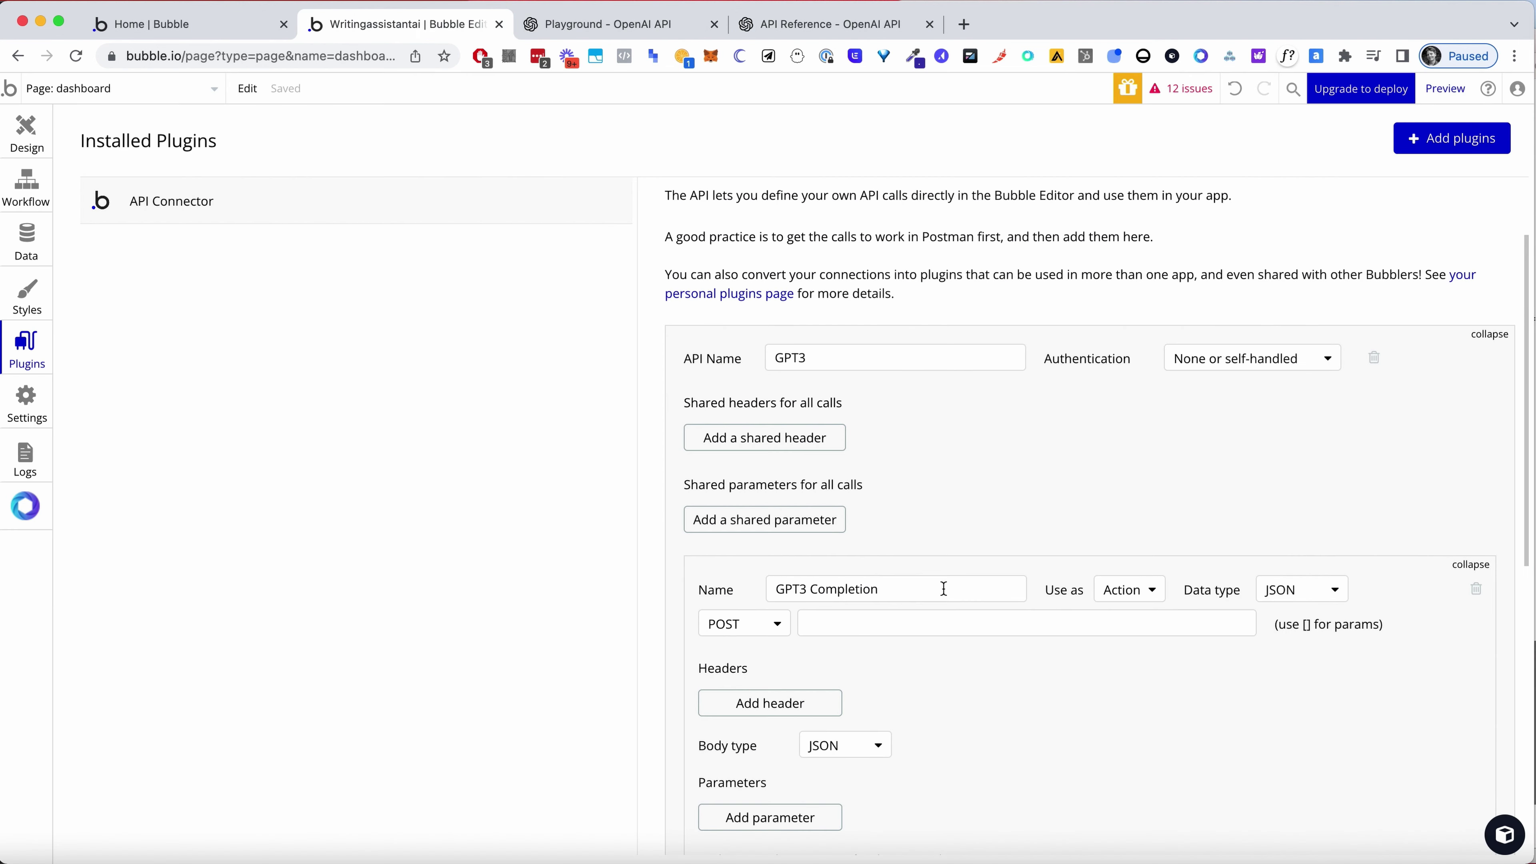
pyautogui.click(929, 635)
pyautogui.write('https://api.openai.com/v1/completions')
pyautogui.scroll(-3, 980, 666)
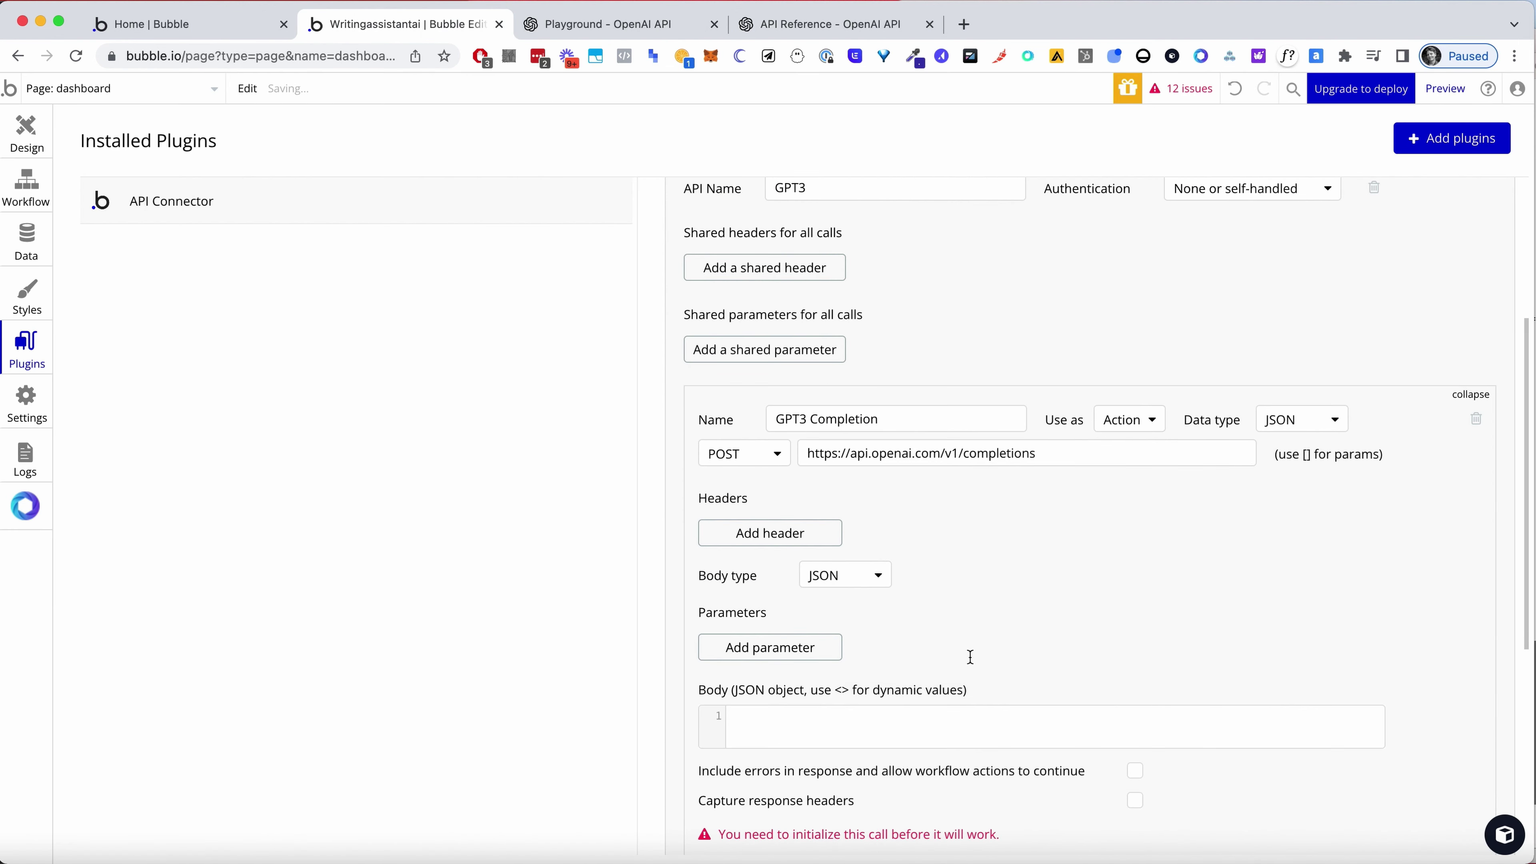
# Add a header to the GPT3 Completion call with the key content-type and the value application/json
pyautogui.scroll(-2, 847, 624)
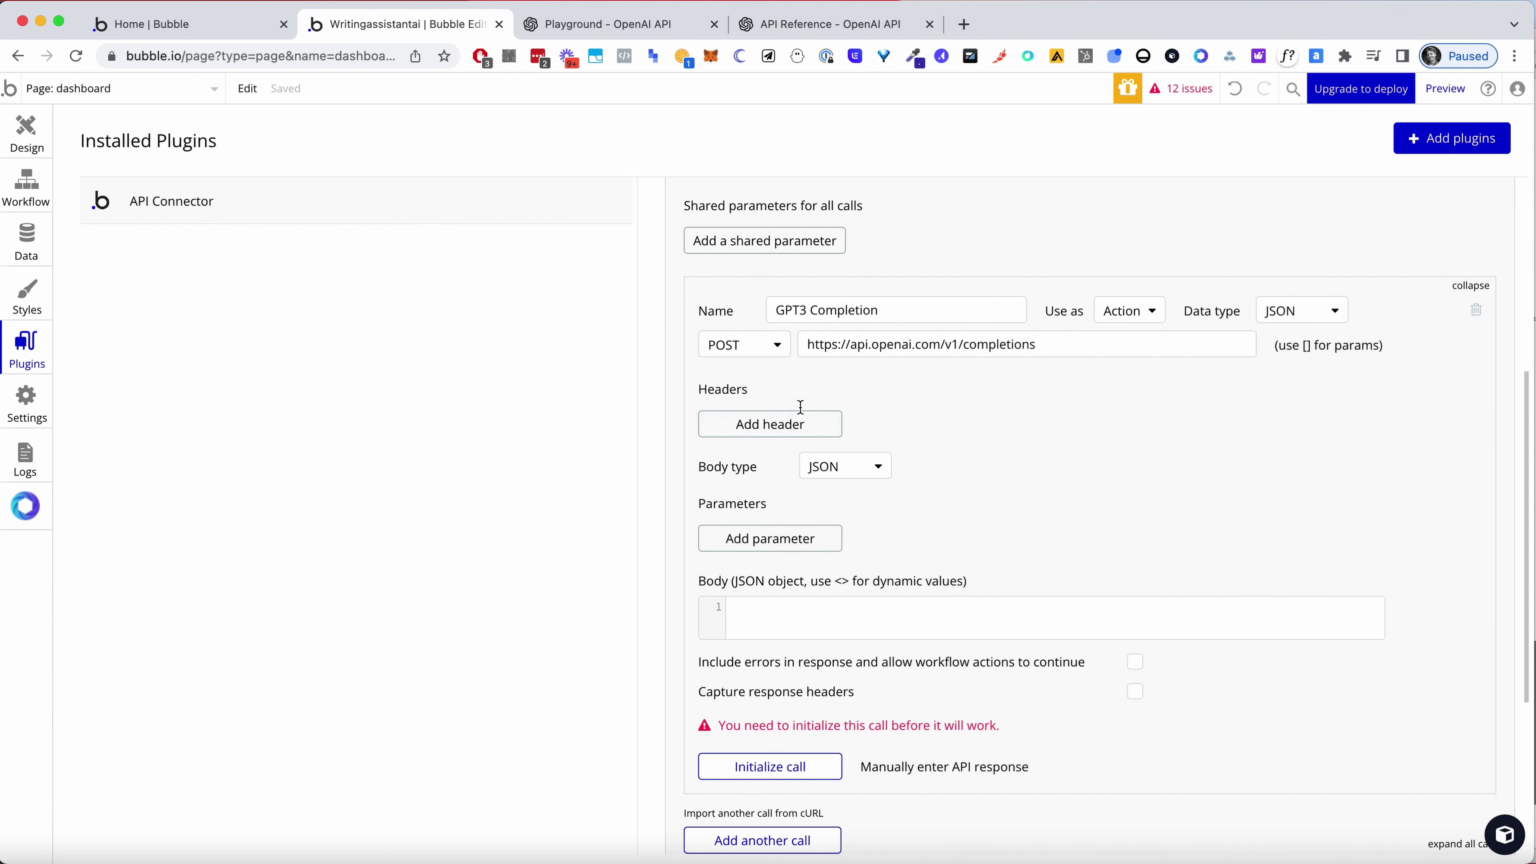
pyautogui.click(799, 422)
pyautogui.click(787, 421)
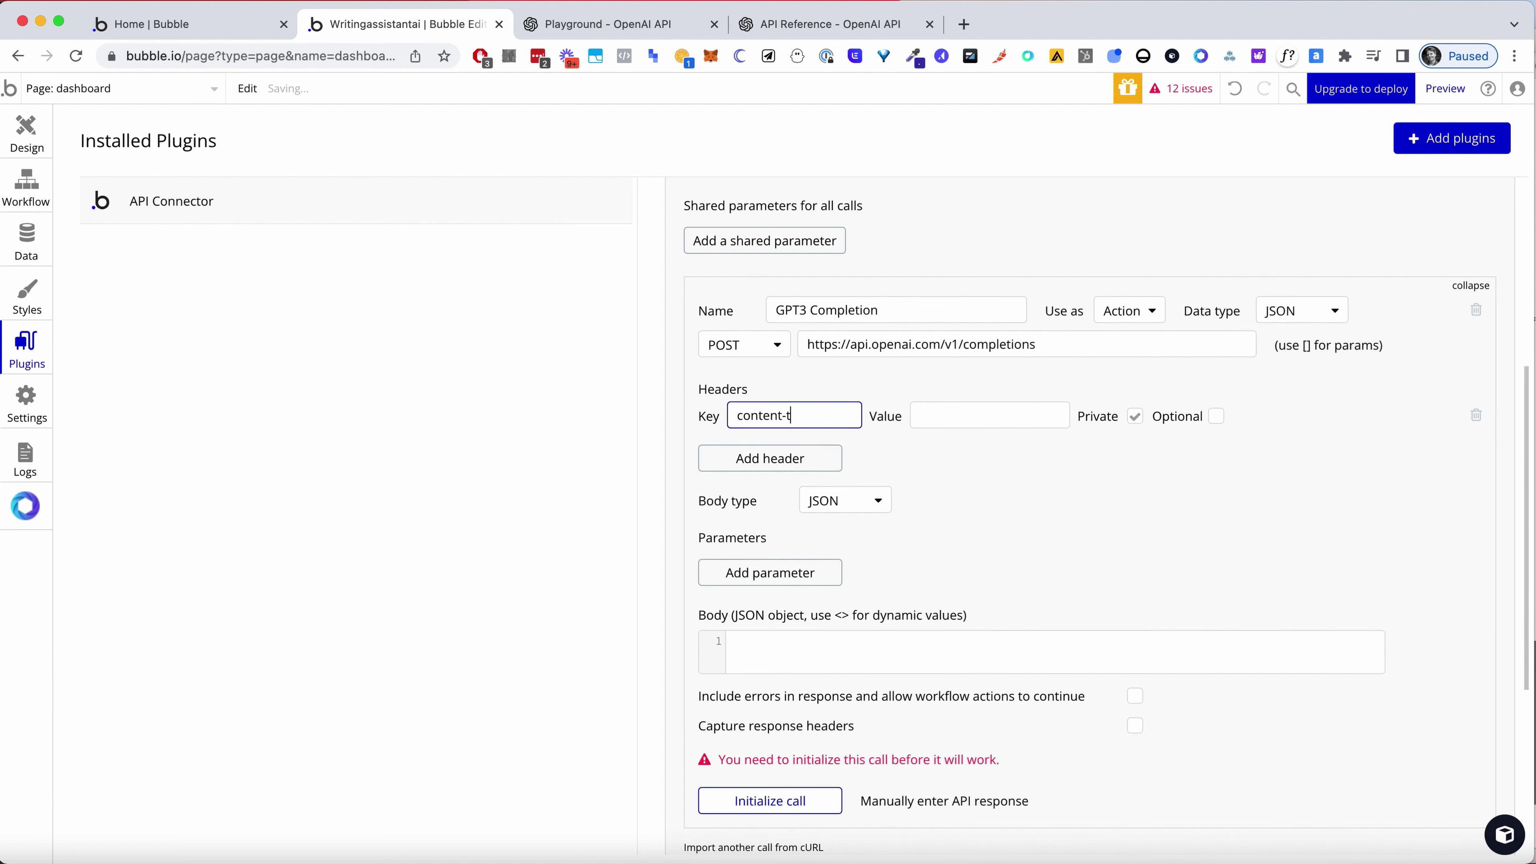
pyautogui.click(989, 415)
pyautogui.write('applicatio')
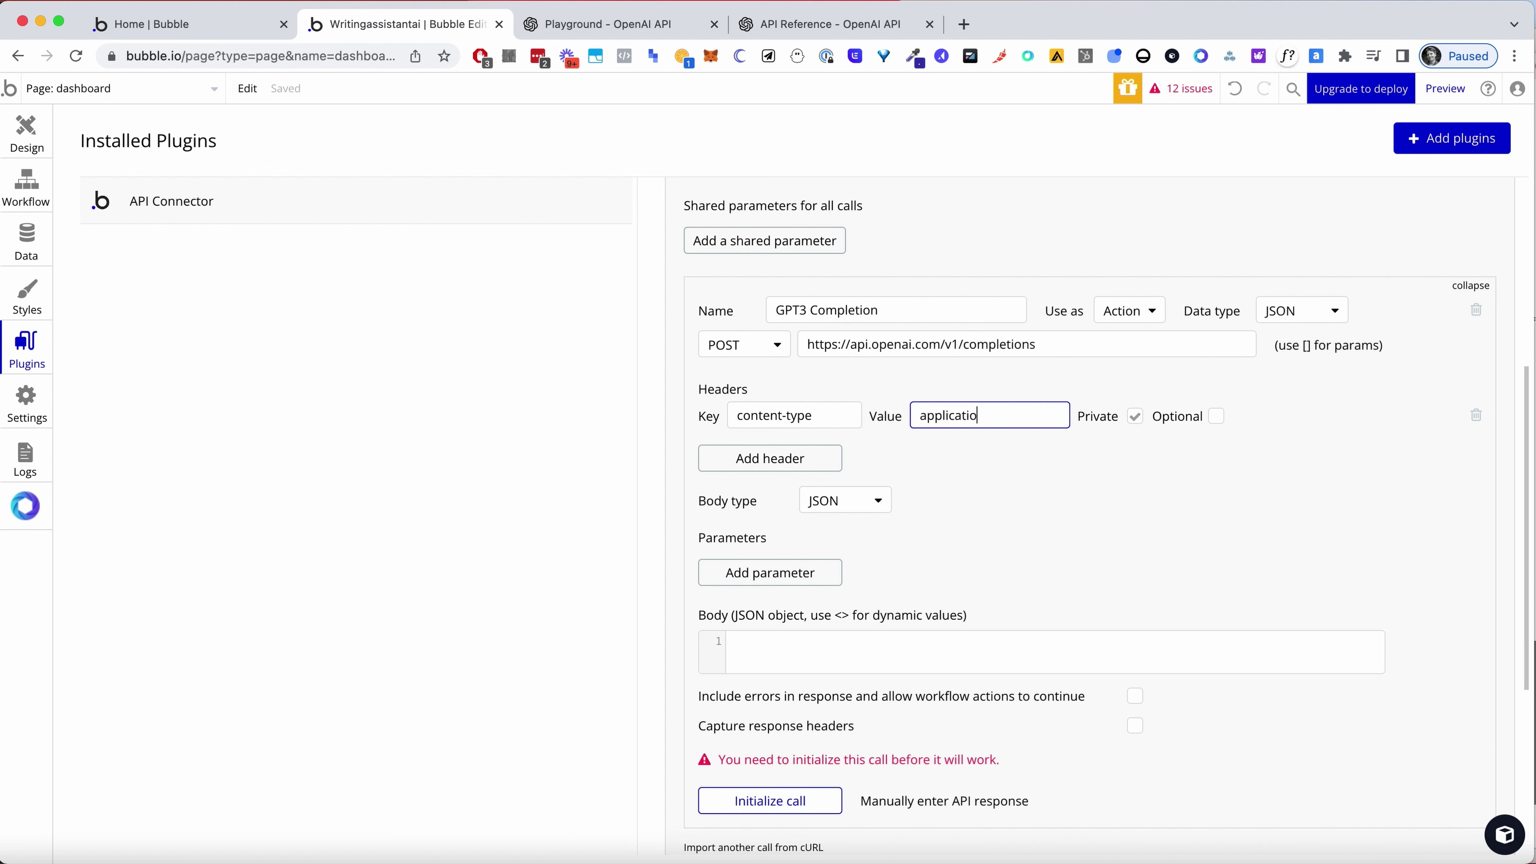
pyautogui.write('n/json')
# Add a second header with the key Authorization to the GPT3 Completion call
pyautogui.click(817, 451)
pyautogui.click(816, 450)
pyautogui.write('Auth')
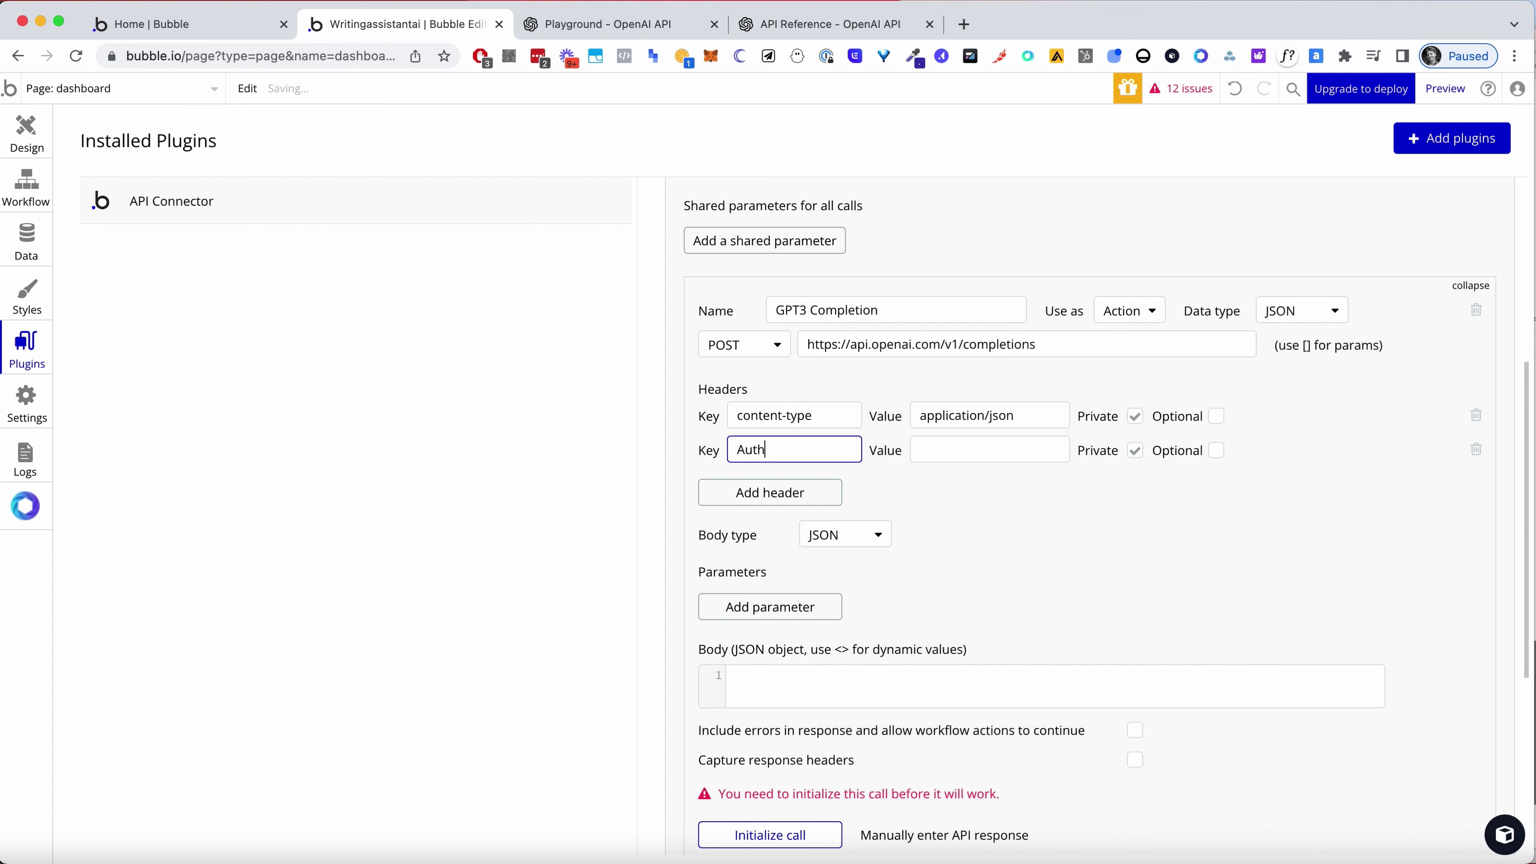
pyautogui.write('orix')
pyautogui.write('ation')
pyautogui.click(987, 462)
# Switch to the OpenAI Playground and change the request code's format from curl to json
pyautogui.hotkey('ctrl', 'Tab')
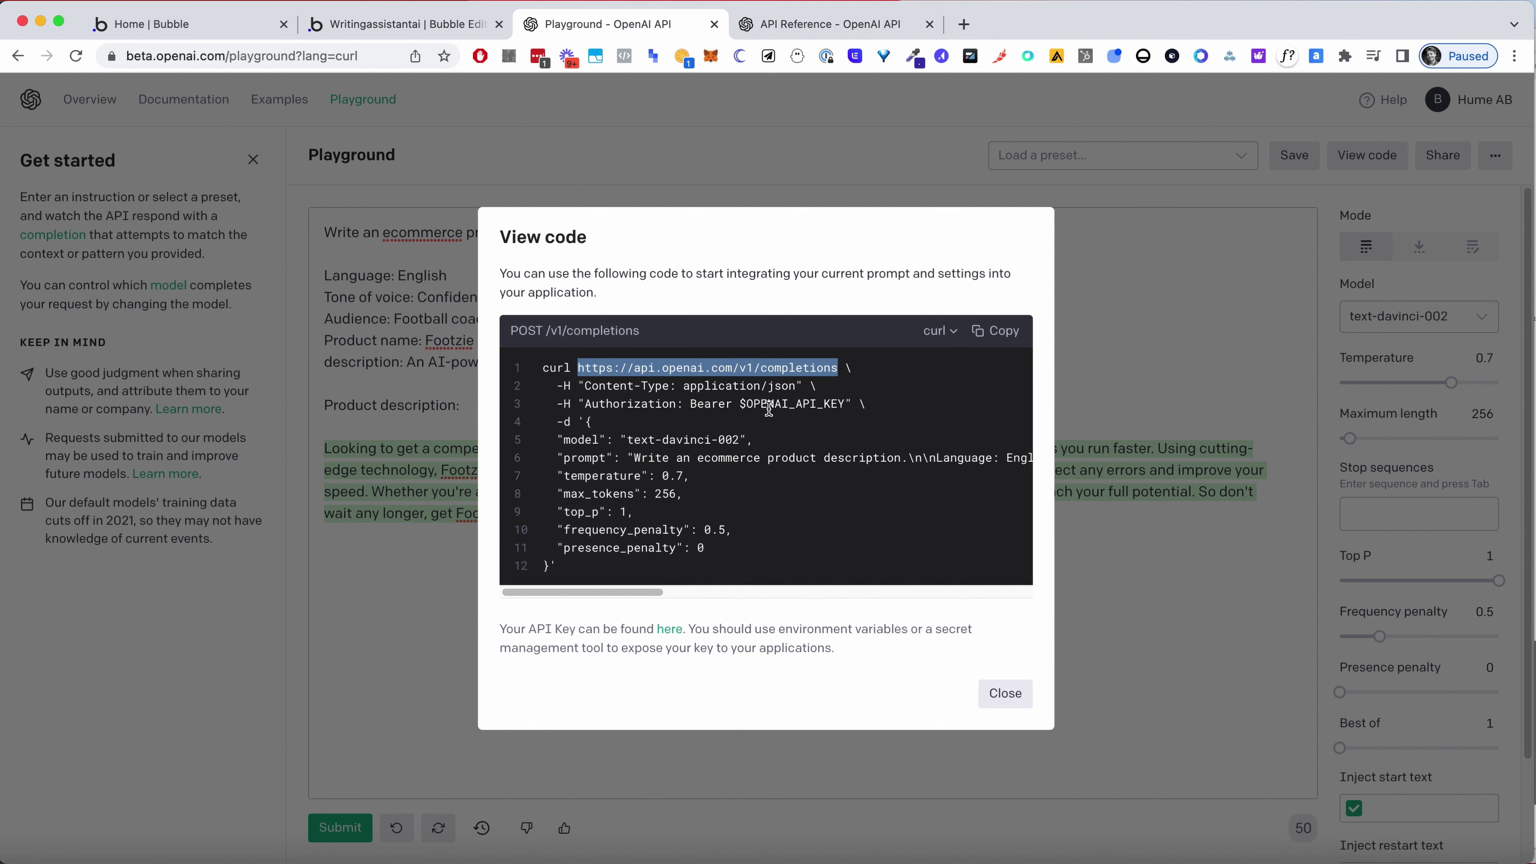
pyautogui.hotkey('ctrl', 'shift', 'Tab')
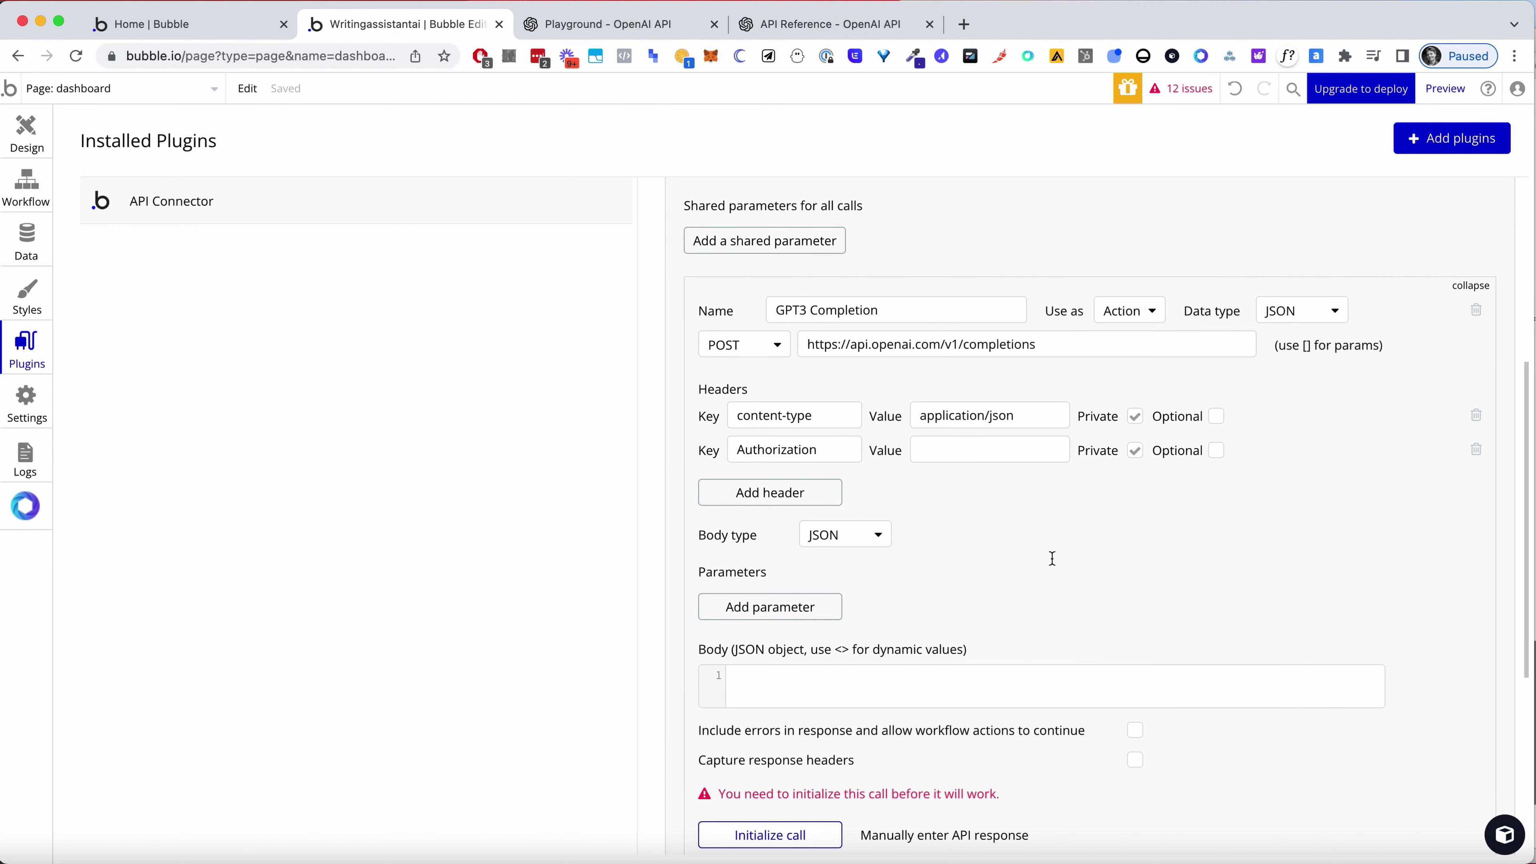
pyautogui.scroll(-2, 1053, 558)
pyautogui.click(648, 27)
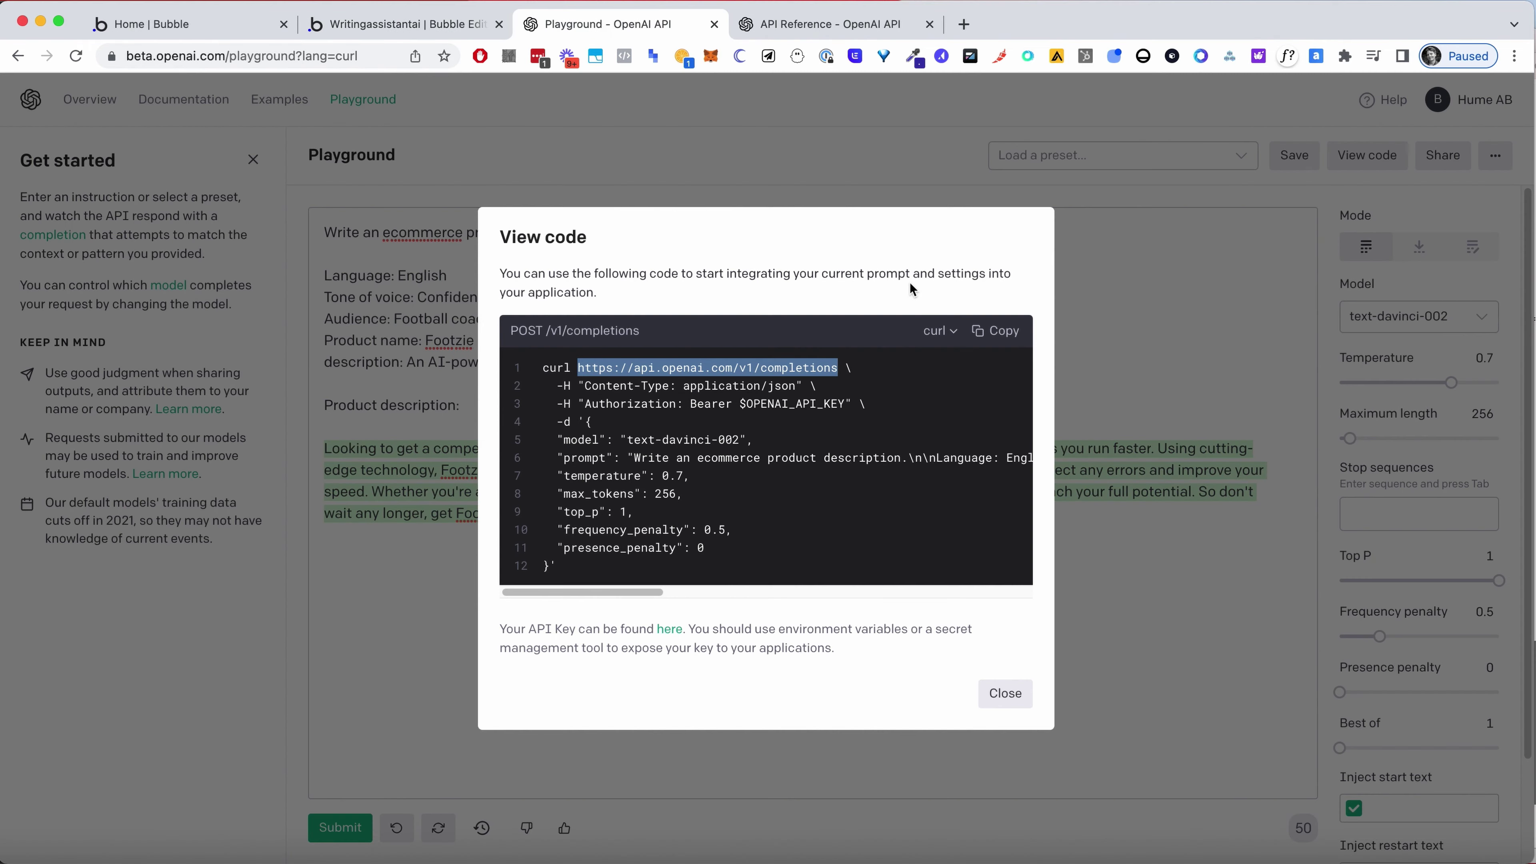
pyautogui.click(1007, 326)
pyautogui.click(932, 332)
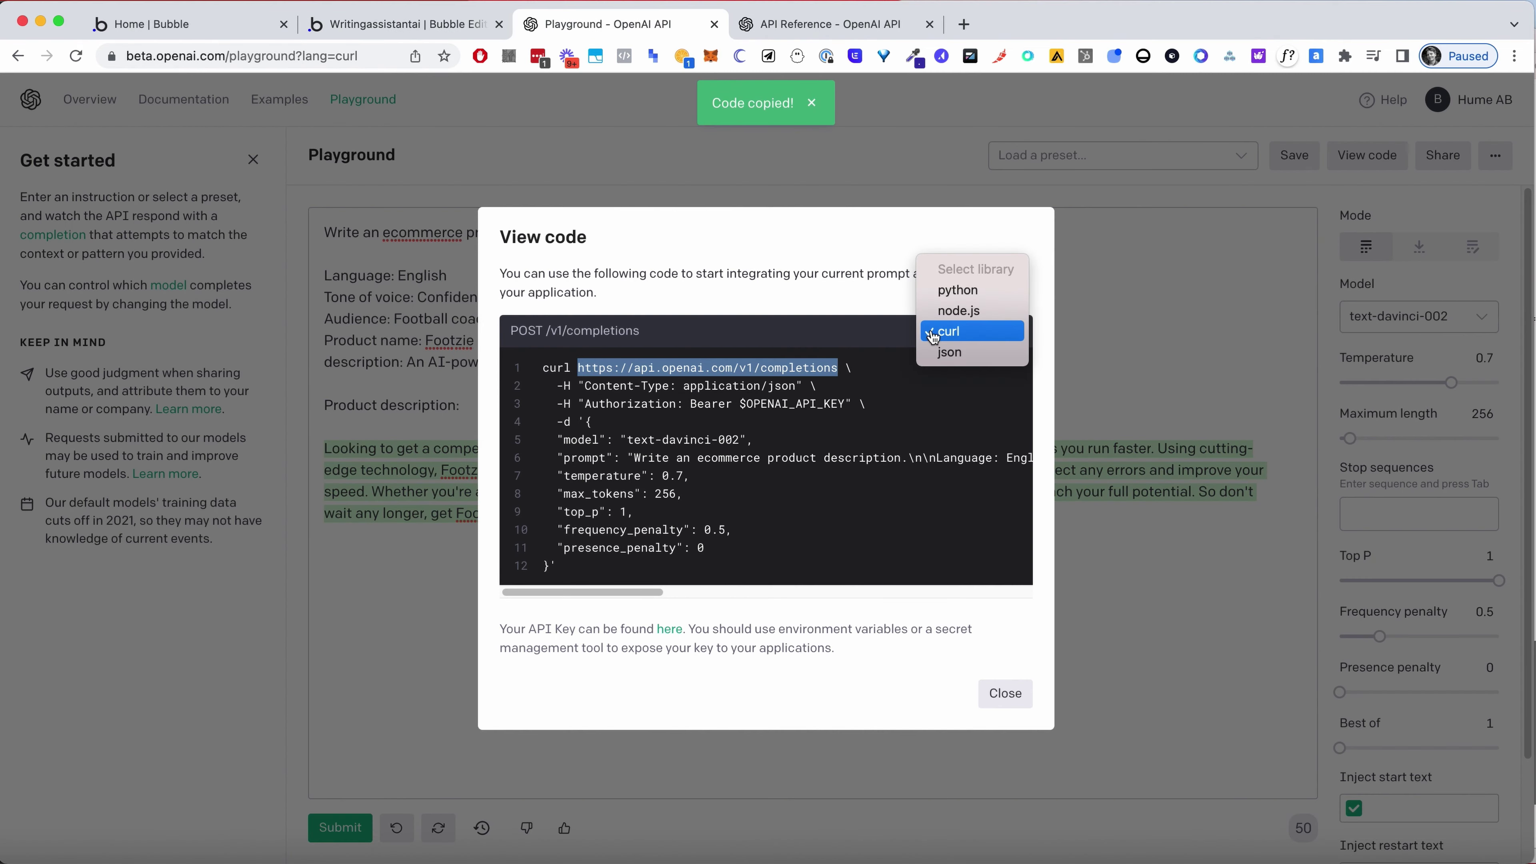
pyautogui.click(949, 352)
# Copy the complete JSON request code from the Playground into the body of the GPT3 Completion call in Bubble
pyautogui.hotkey('ctrl', 'shift', 'Tab')
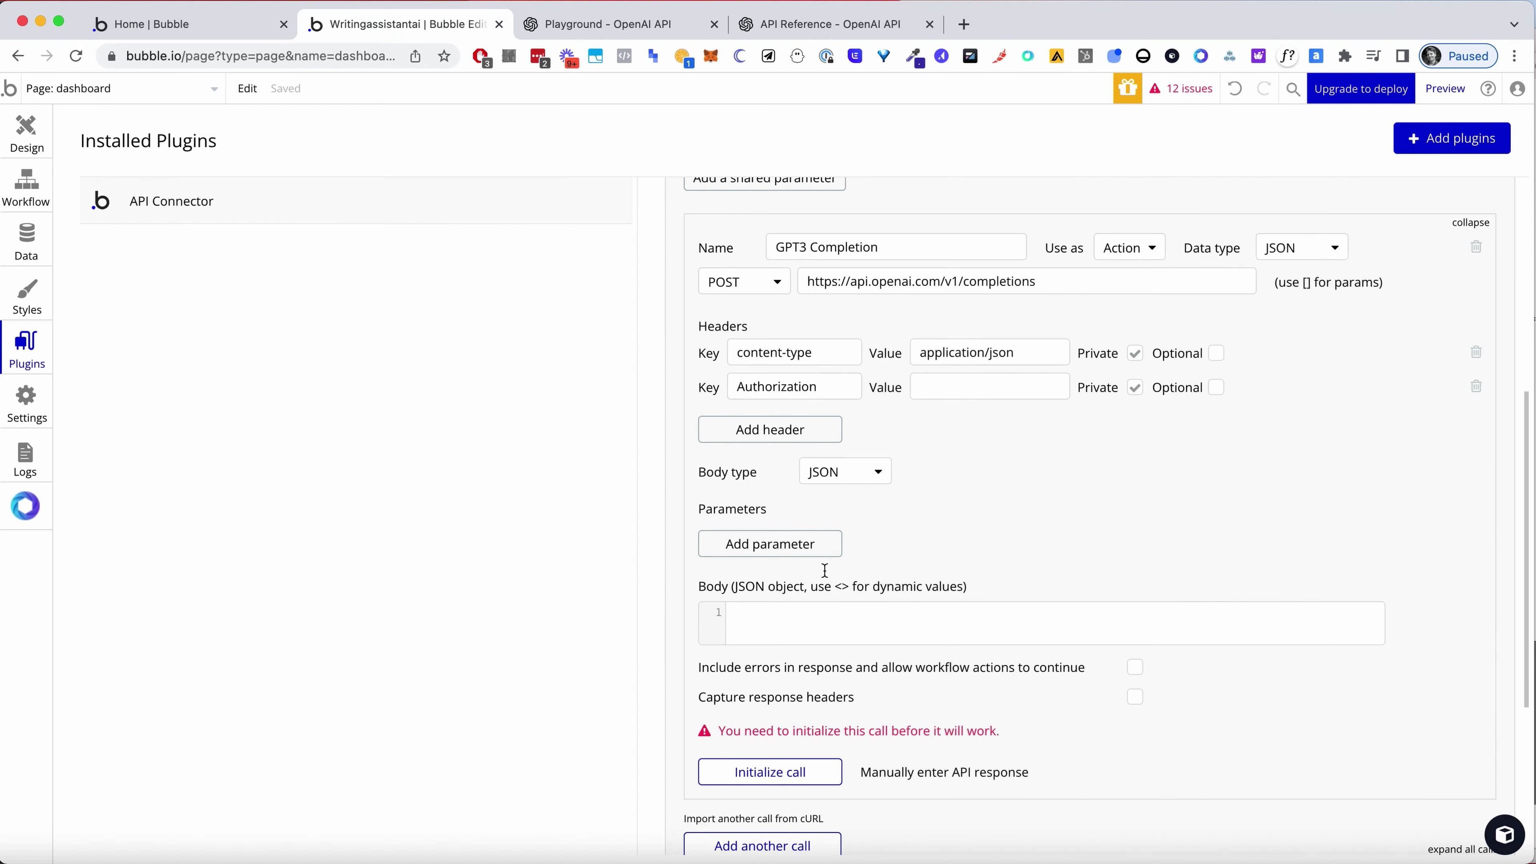
pyautogui.doubleClick(734, 590)
pyautogui.click(608, 25)
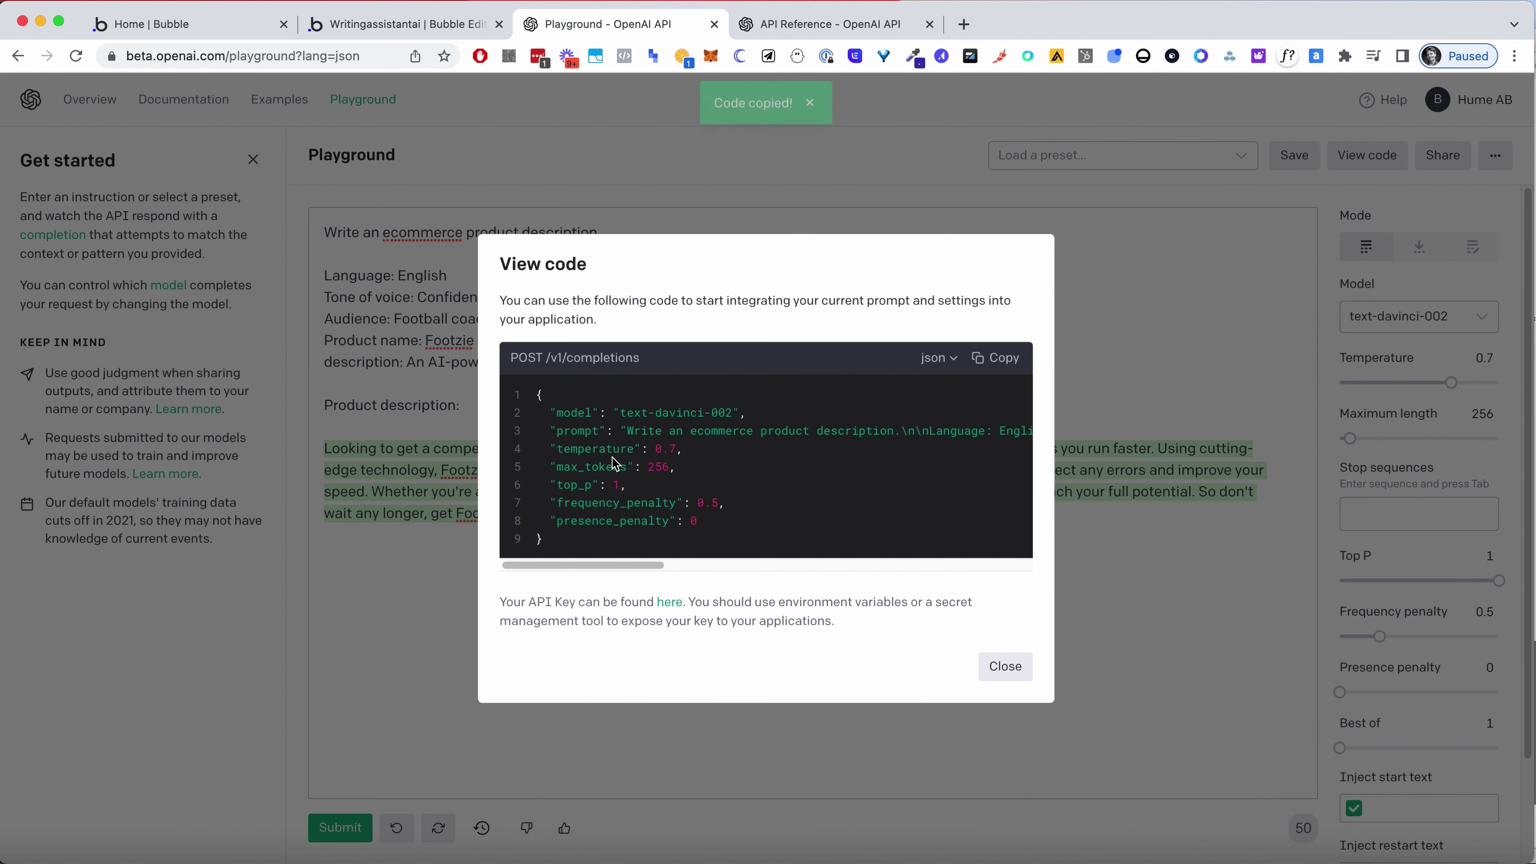
pyautogui.moveTo(540, 395); pyautogui.dragTo(568, 561)
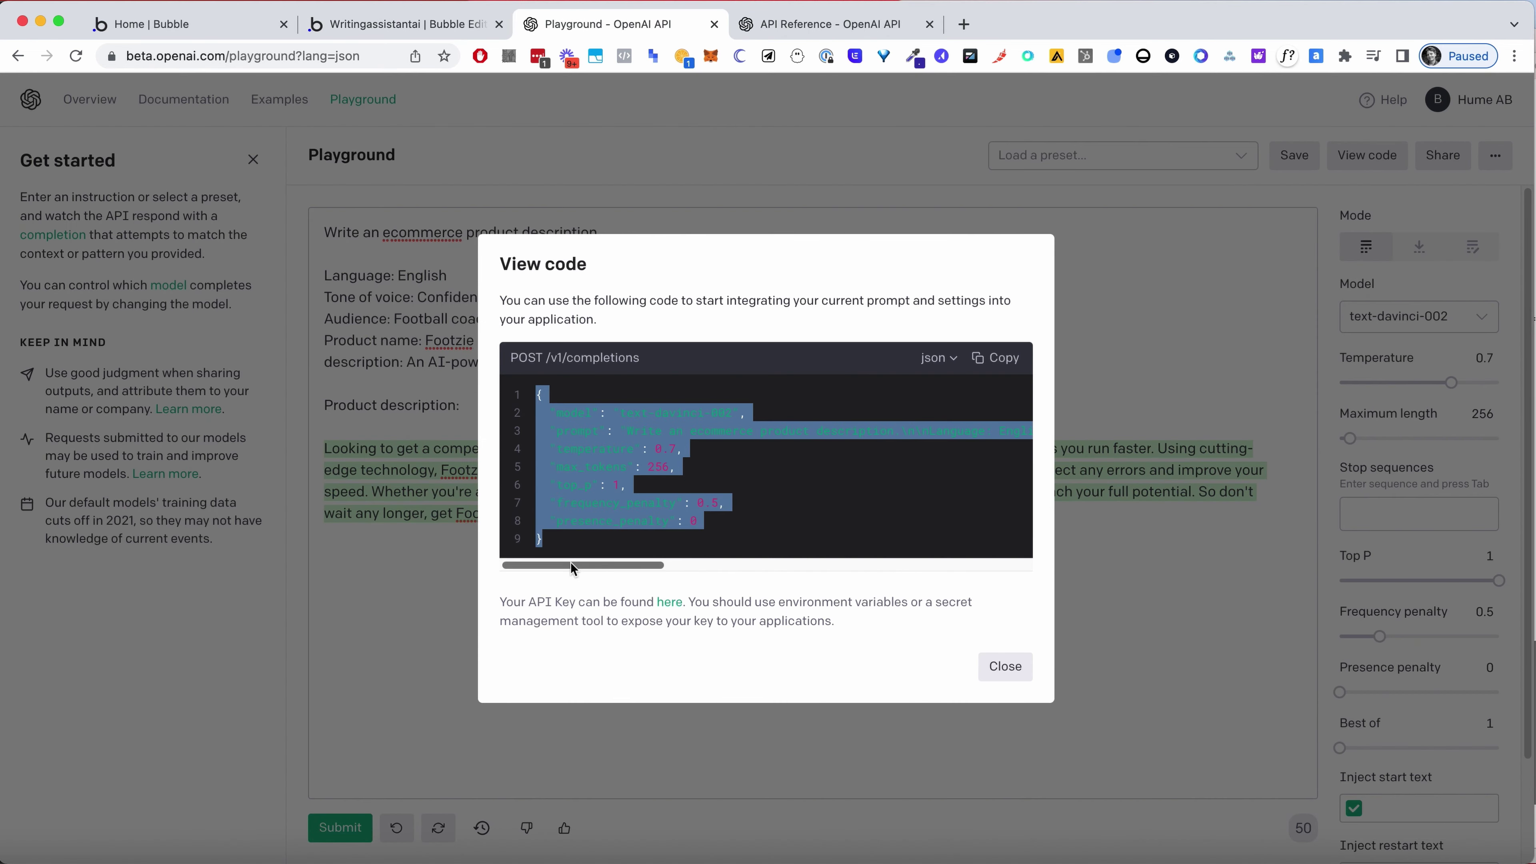
pyautogui.click(400, 25)
pyautogui.click(782, 623)
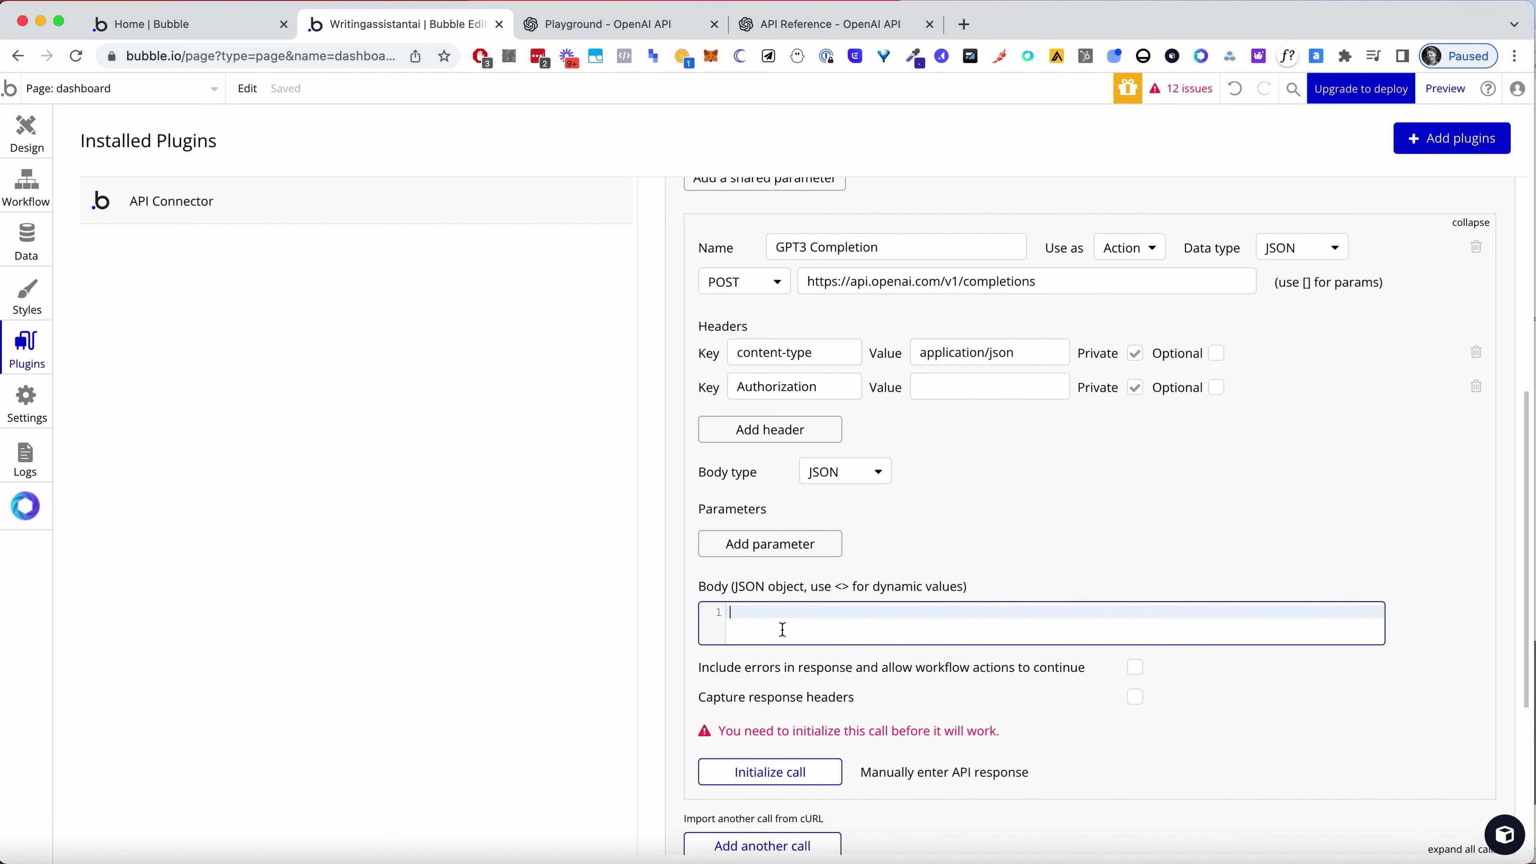
pyautogui.press('cmd+v')
pyautogui.click(1004, 560)
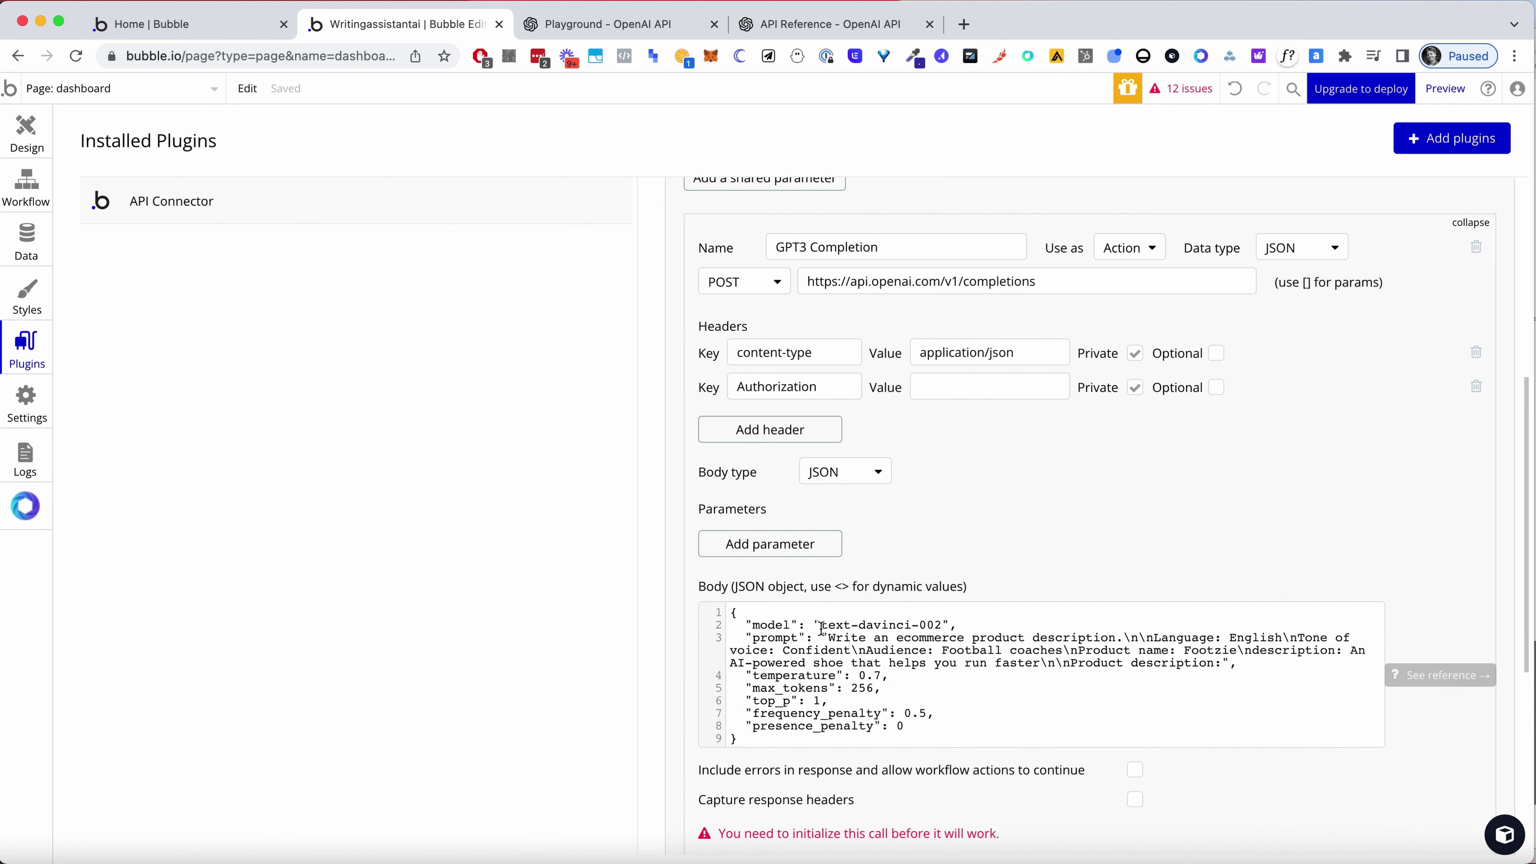
pyautogui.moveTo(821, 624); pyautogui.dragTo(943, 626)
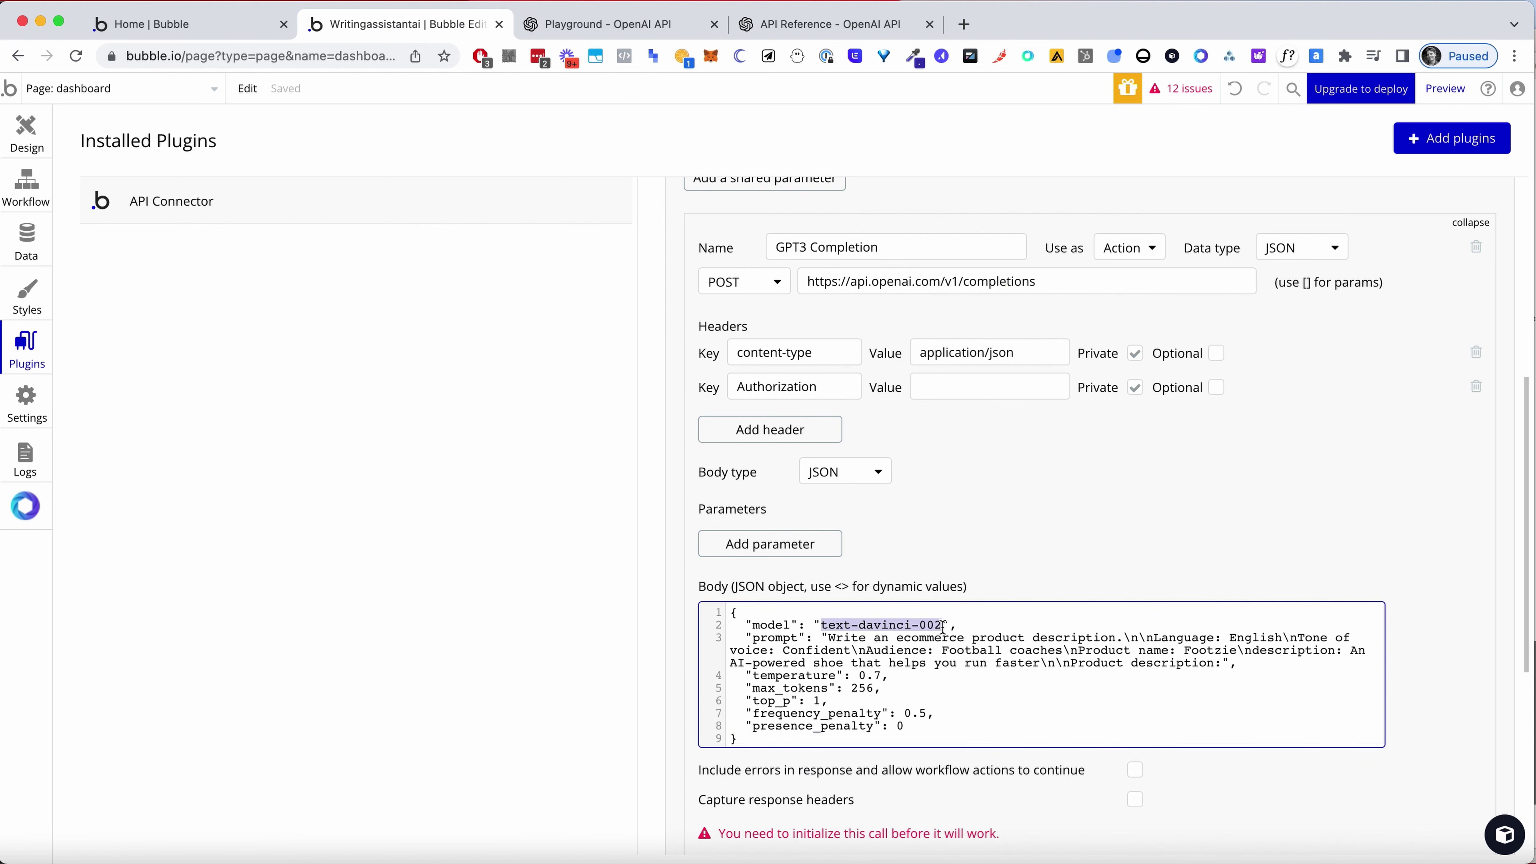
pyautogui.write('<model>')
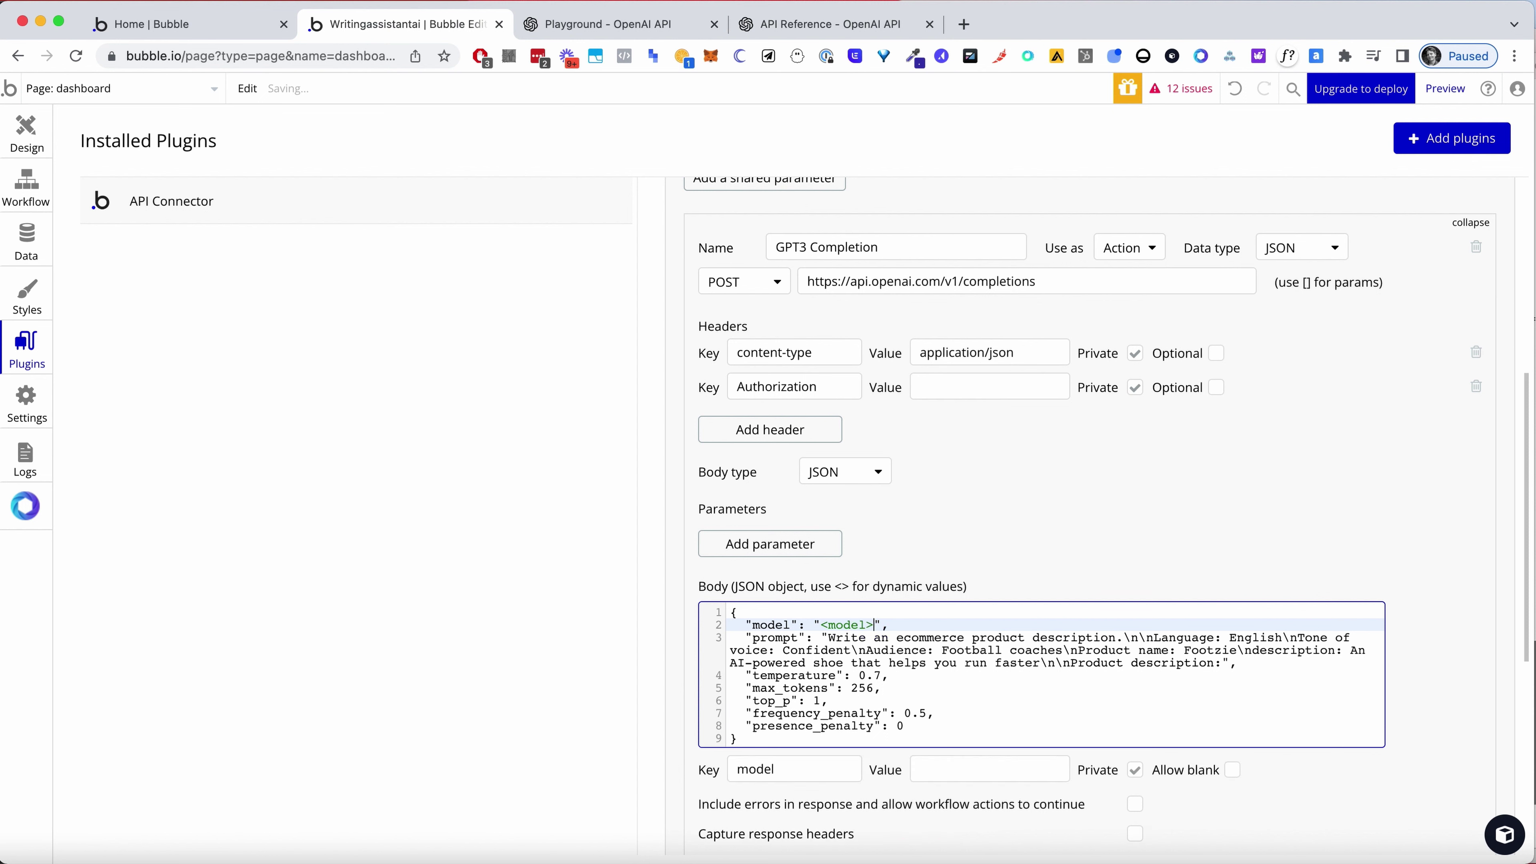
pyautogui.click(949, 777)
pyautogui.press('super+v')
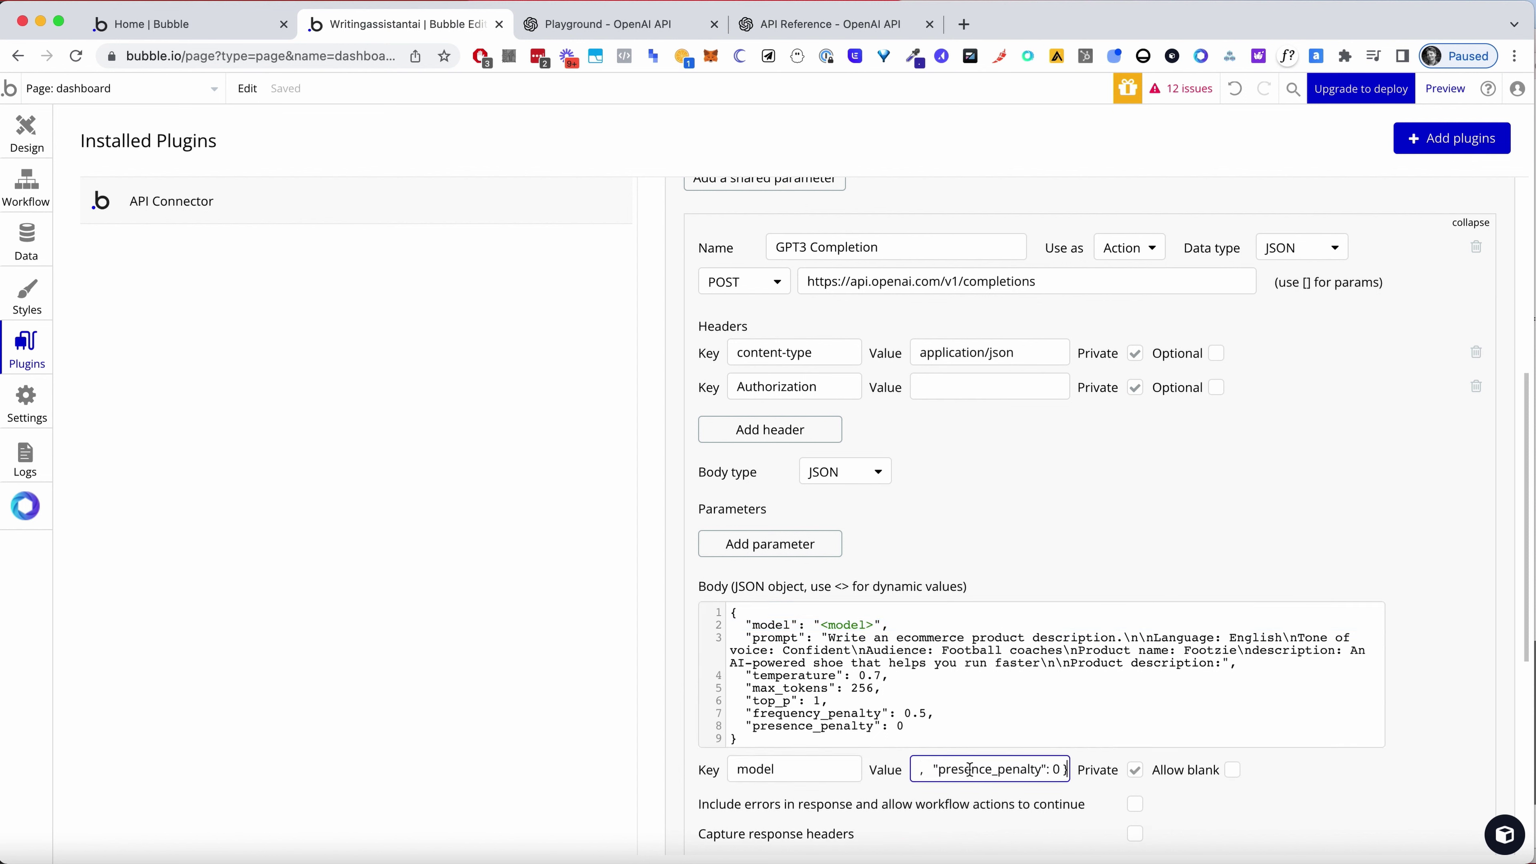
pyautogui.press('super+z')
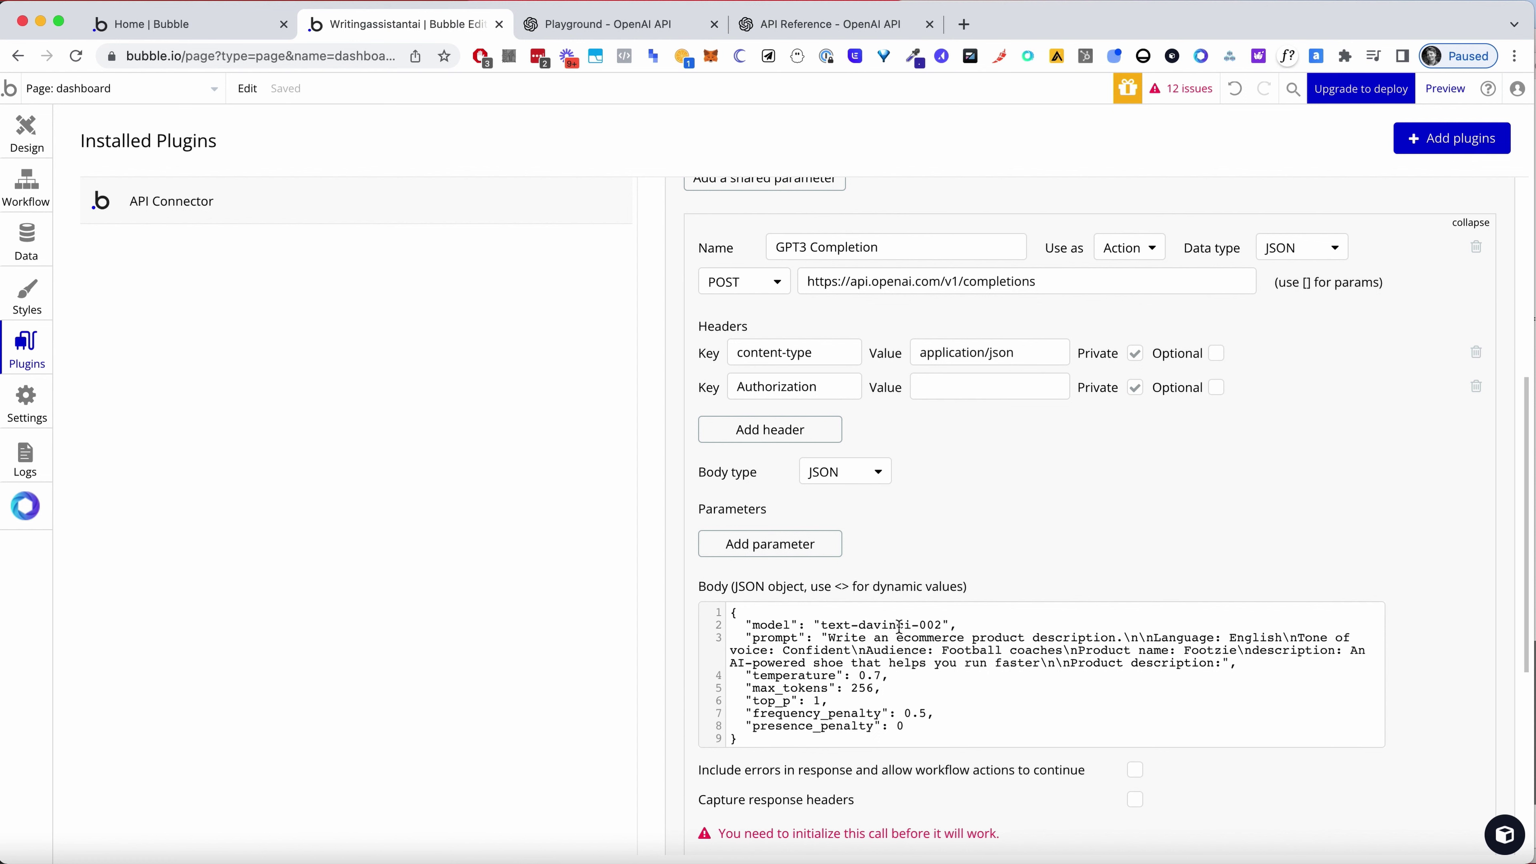
# Replace the model name in the JSON body with <model>, and give that parameter the value text-davinci-002 and make it non-private
pyautogui.doubleClick(901, 626)
pyautogui.moveTo(939, 628); pyautogui.dragTo(823, 627)
pyautogui.press('BackSpace')
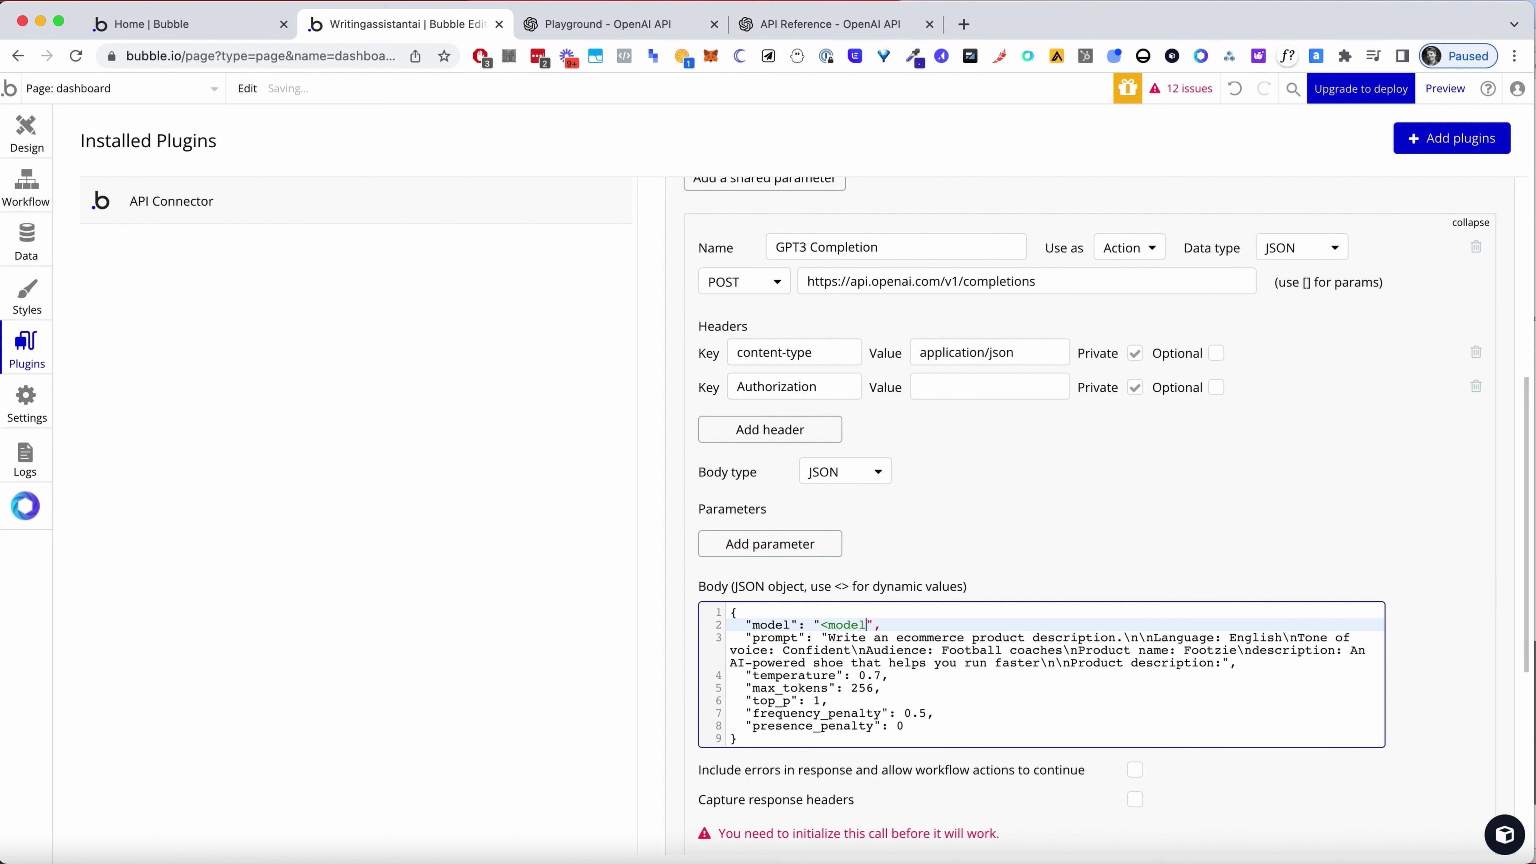
pyautogui.write('<model>')
pyautogui.click(964, 768)
pyautogui.press('super+v')
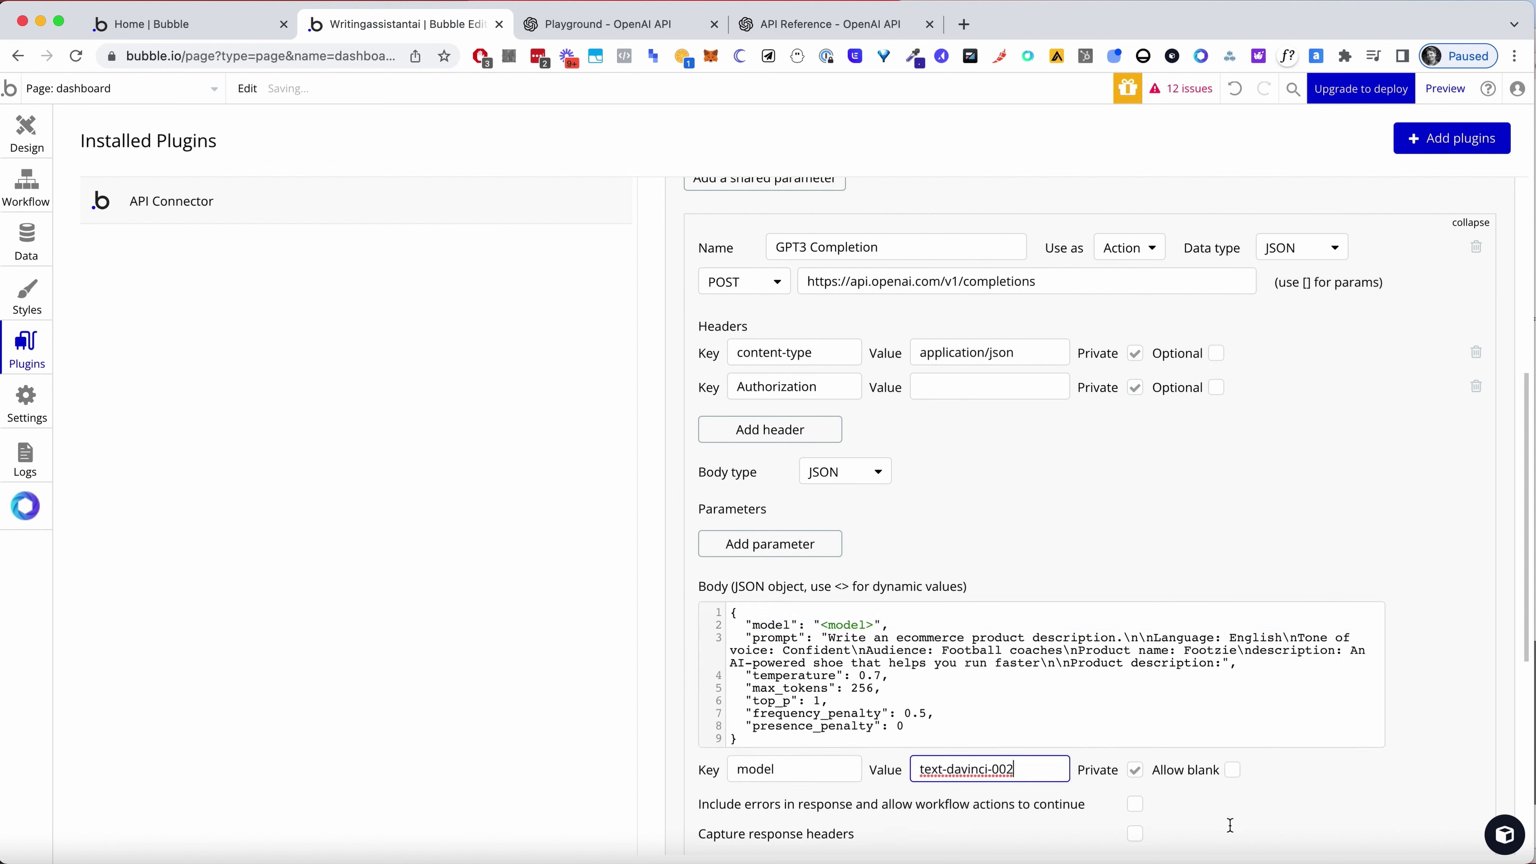
pyautogui.click(1136, 772)
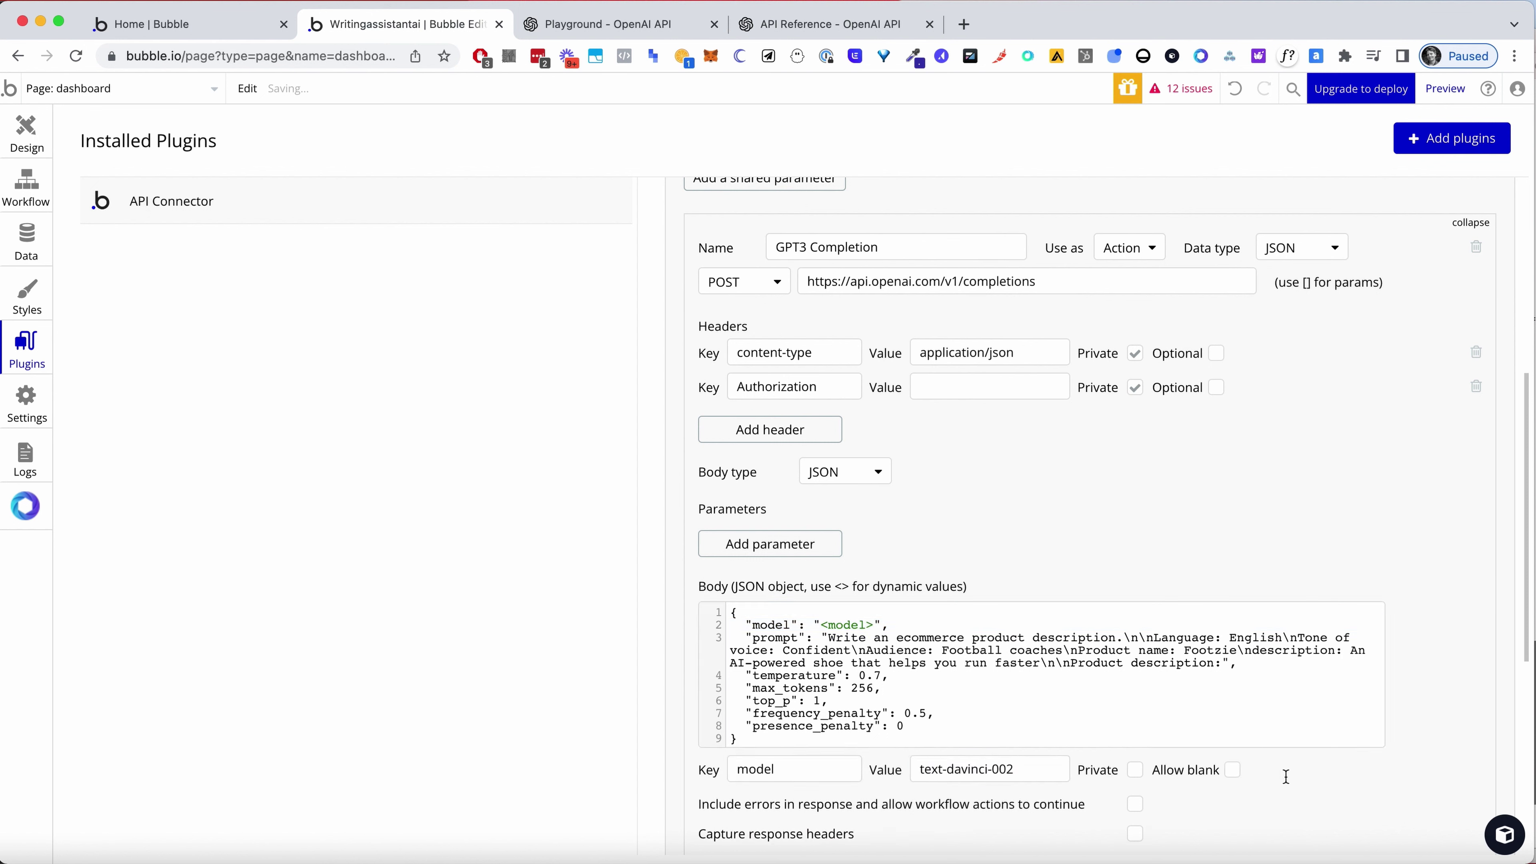
# Replace the prompt text in the JSON body with <prompt>, and give that parameter the value "write a story about a potato" and make it non-private
pyautogui.scroll(-2, 1086, 694)
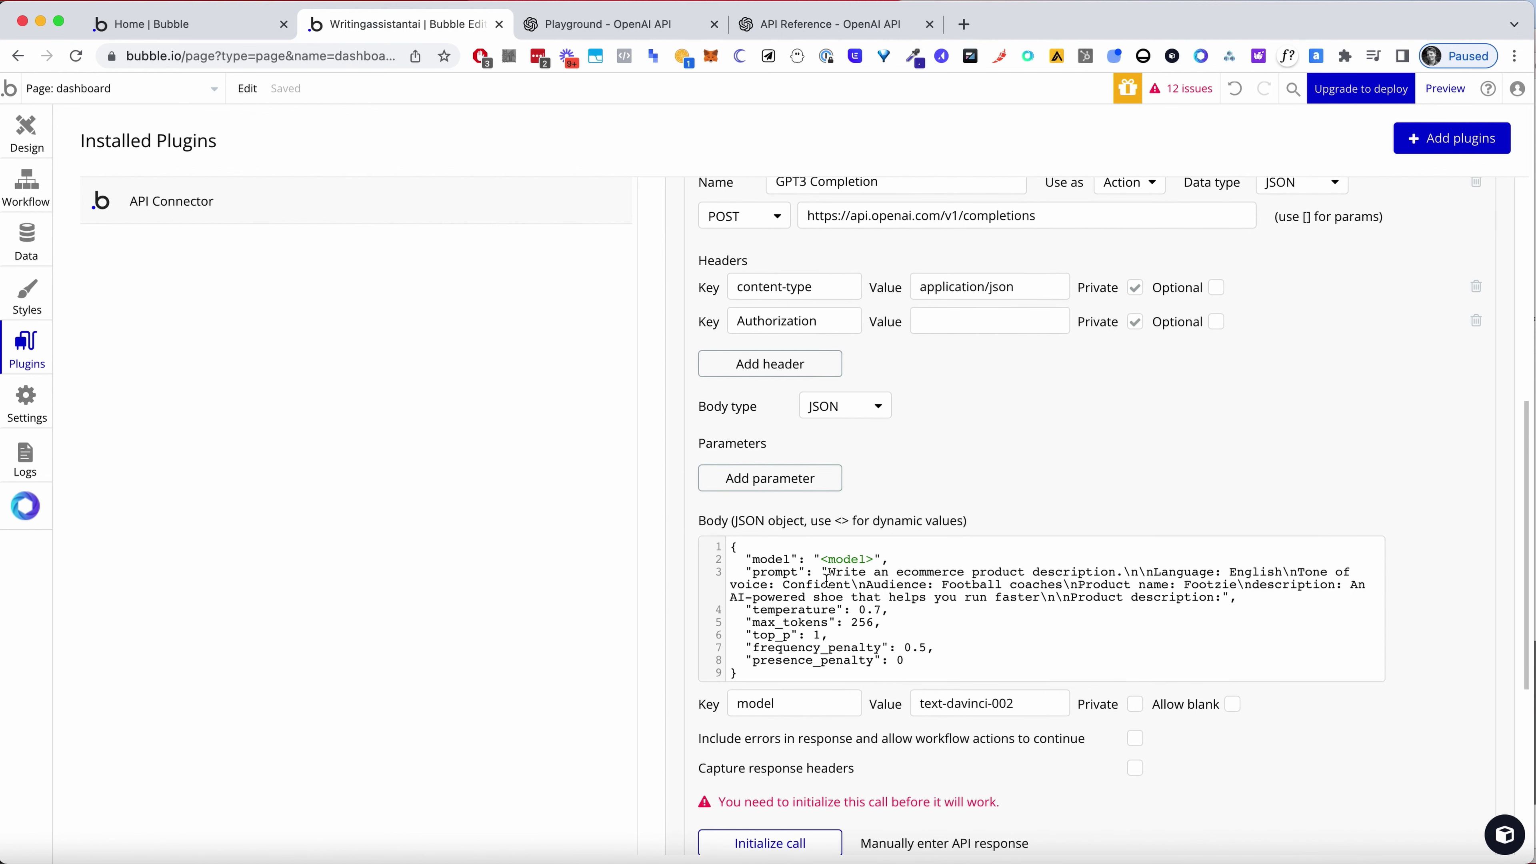
pyautogui.moveTo(828, 574); pyautogui.dragTo(1222, 600)
pyautogui.write('<prompt>')
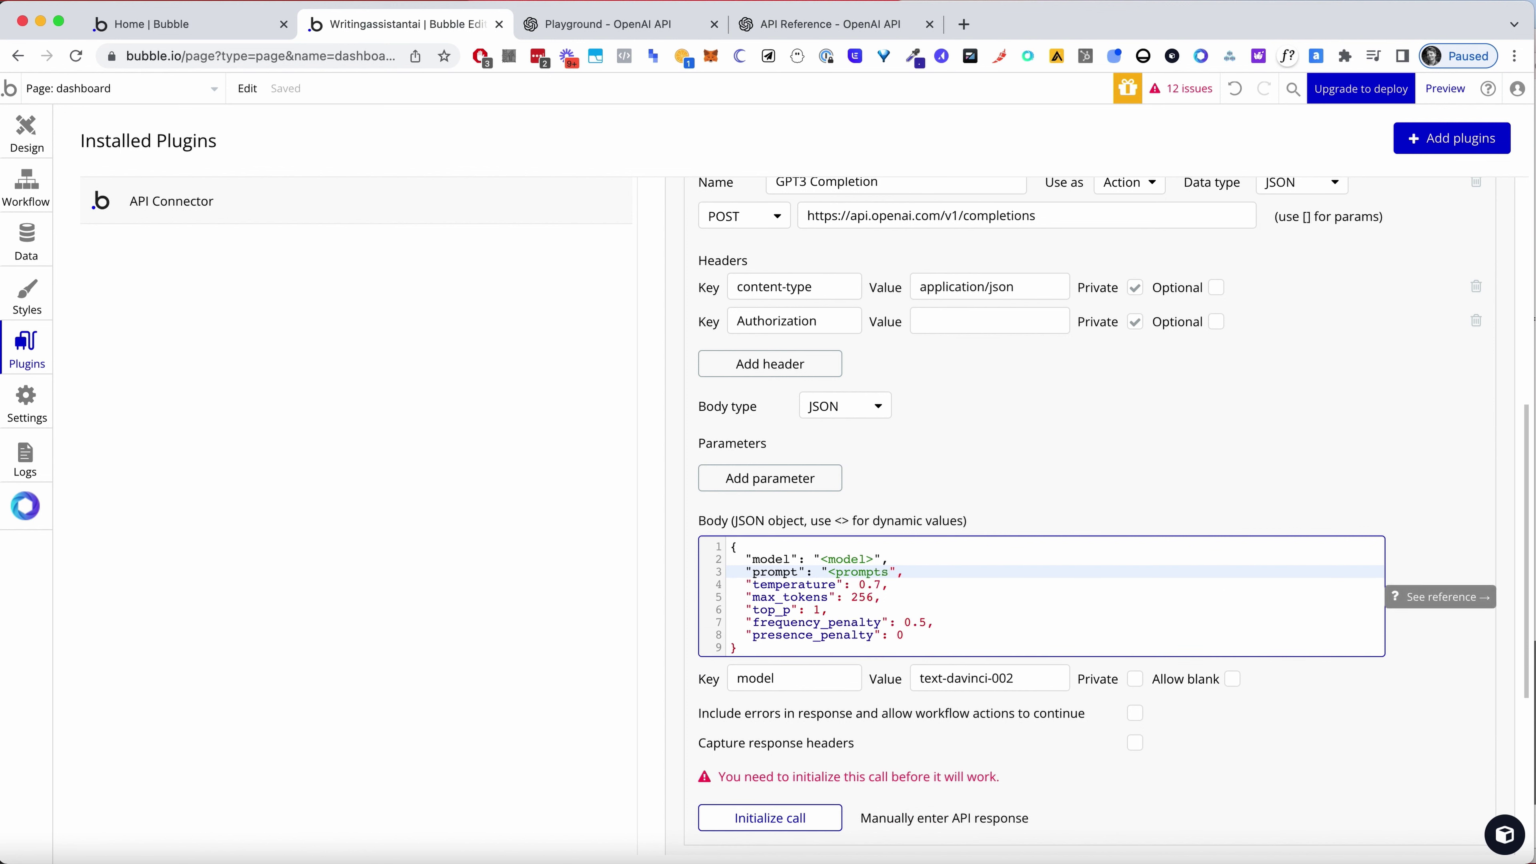
pyautogui.press('BackSpace')
pyautogui.write('>')
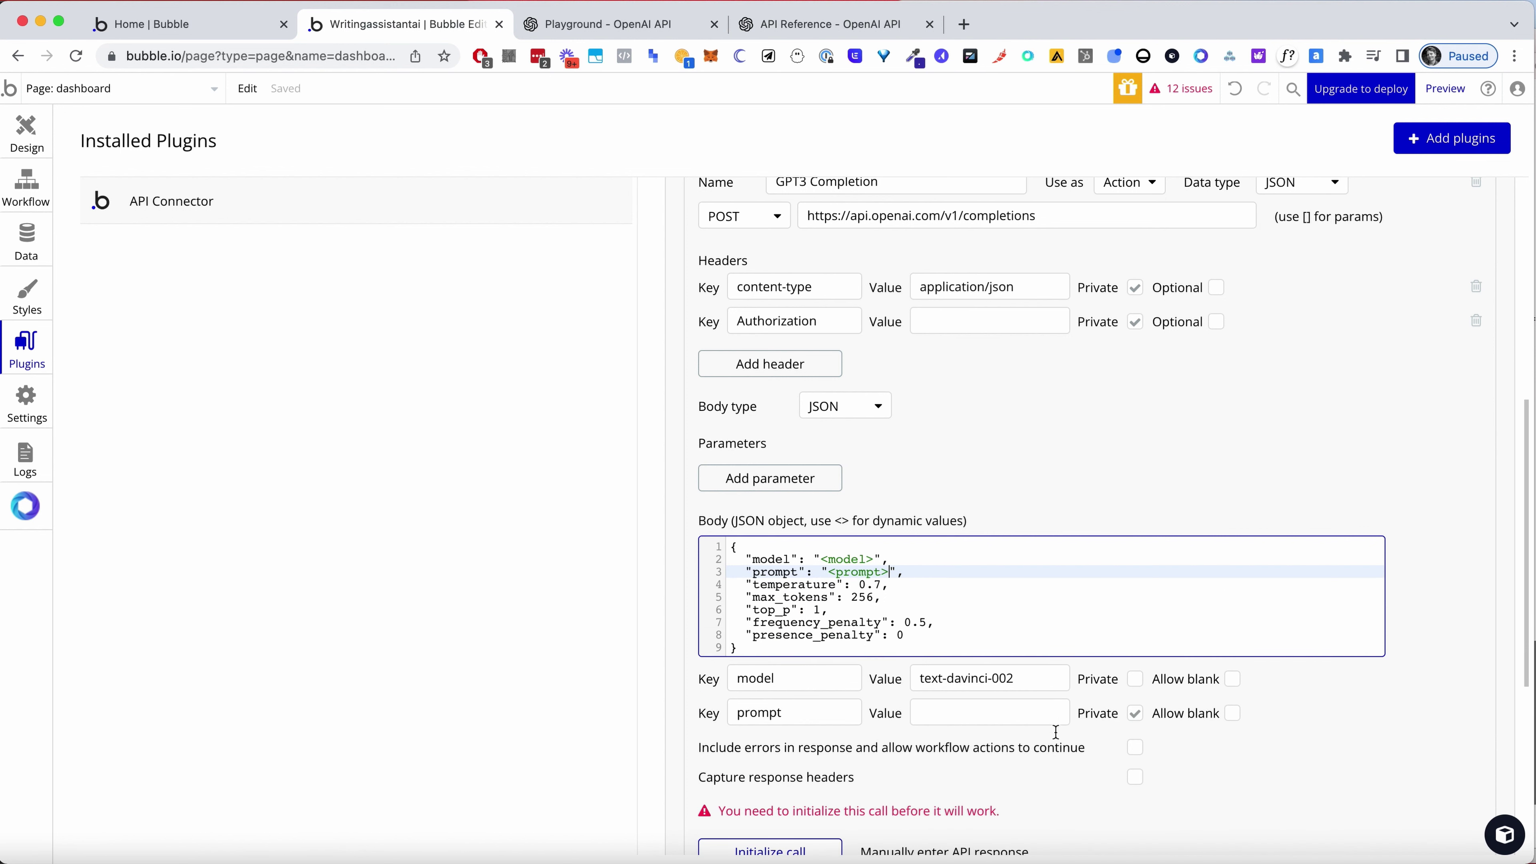
pyautogui.click(1001, 713)
pyautogui.write('write a s')
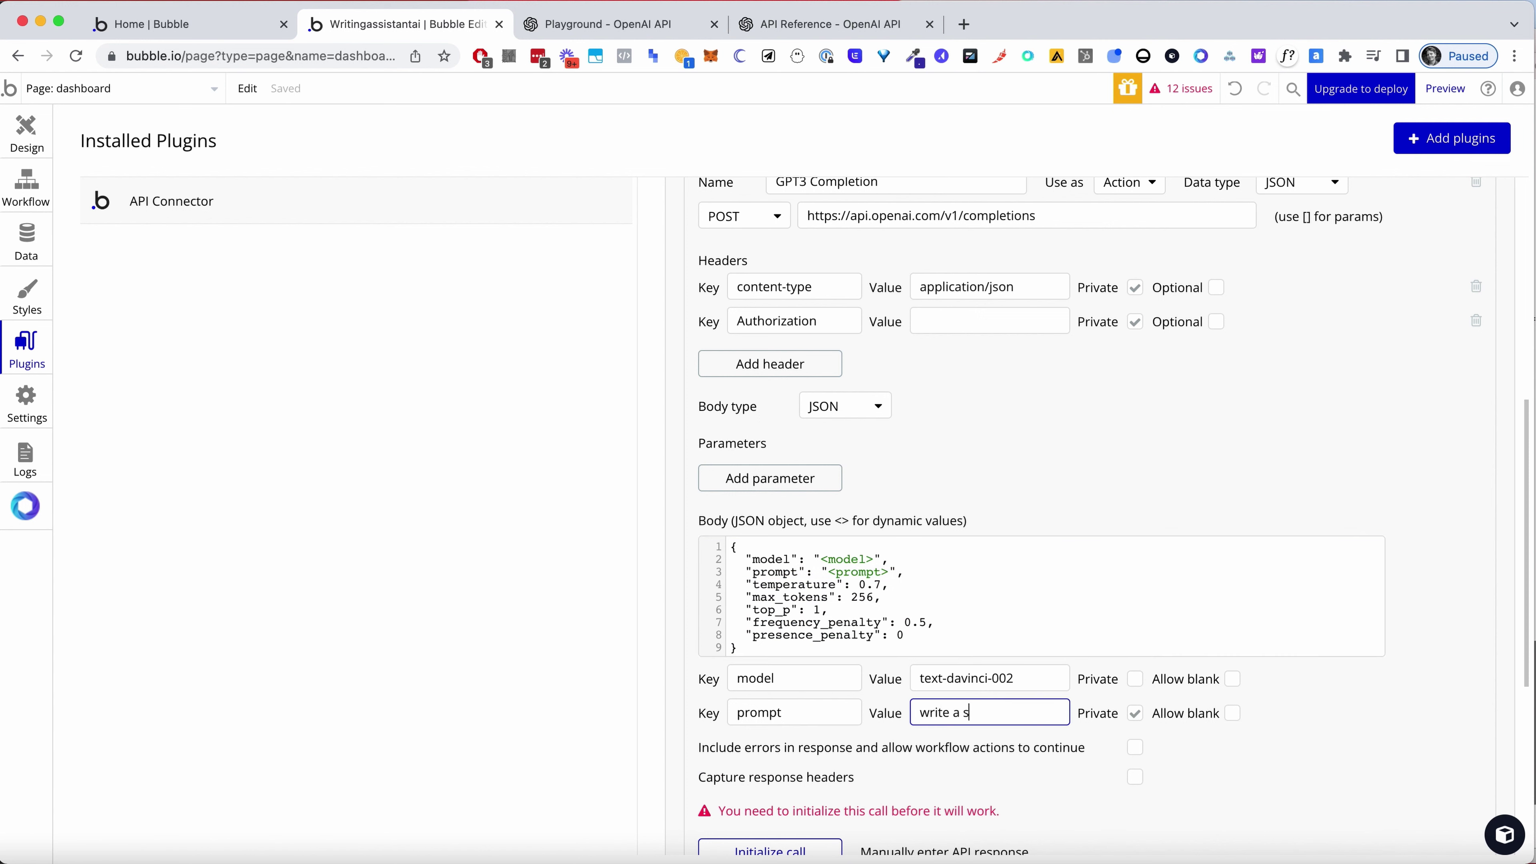
pyautogui.write('tory about a potato')
pyautogui.click(1137, 713)
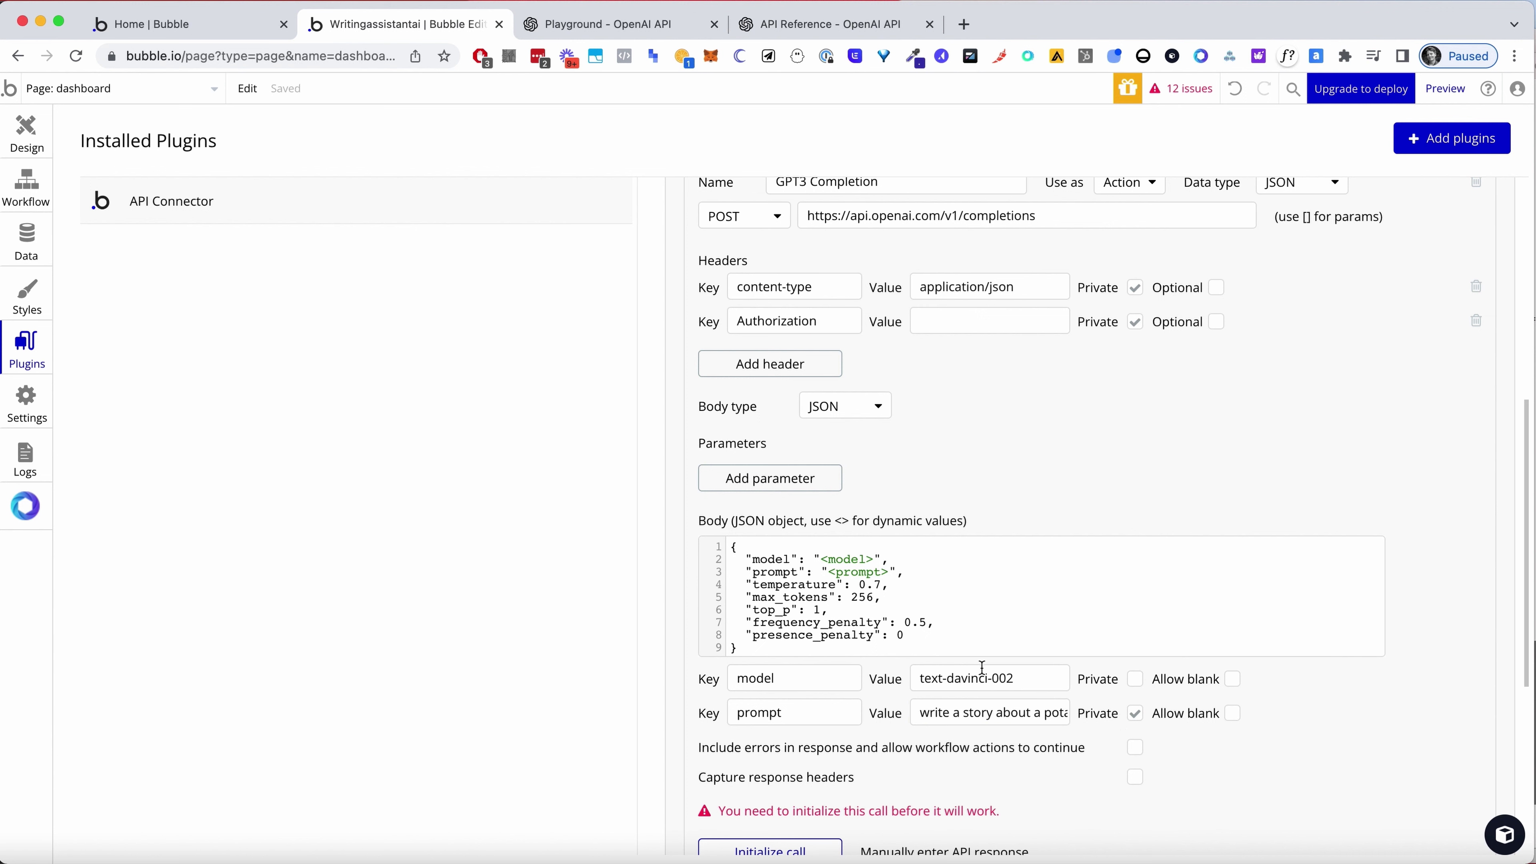
# Replace the max_tokens number in the JSON body with <tokens>, and give that parameter the value 256 and make it non-private
pyautogui.doubleClick(872, 598)
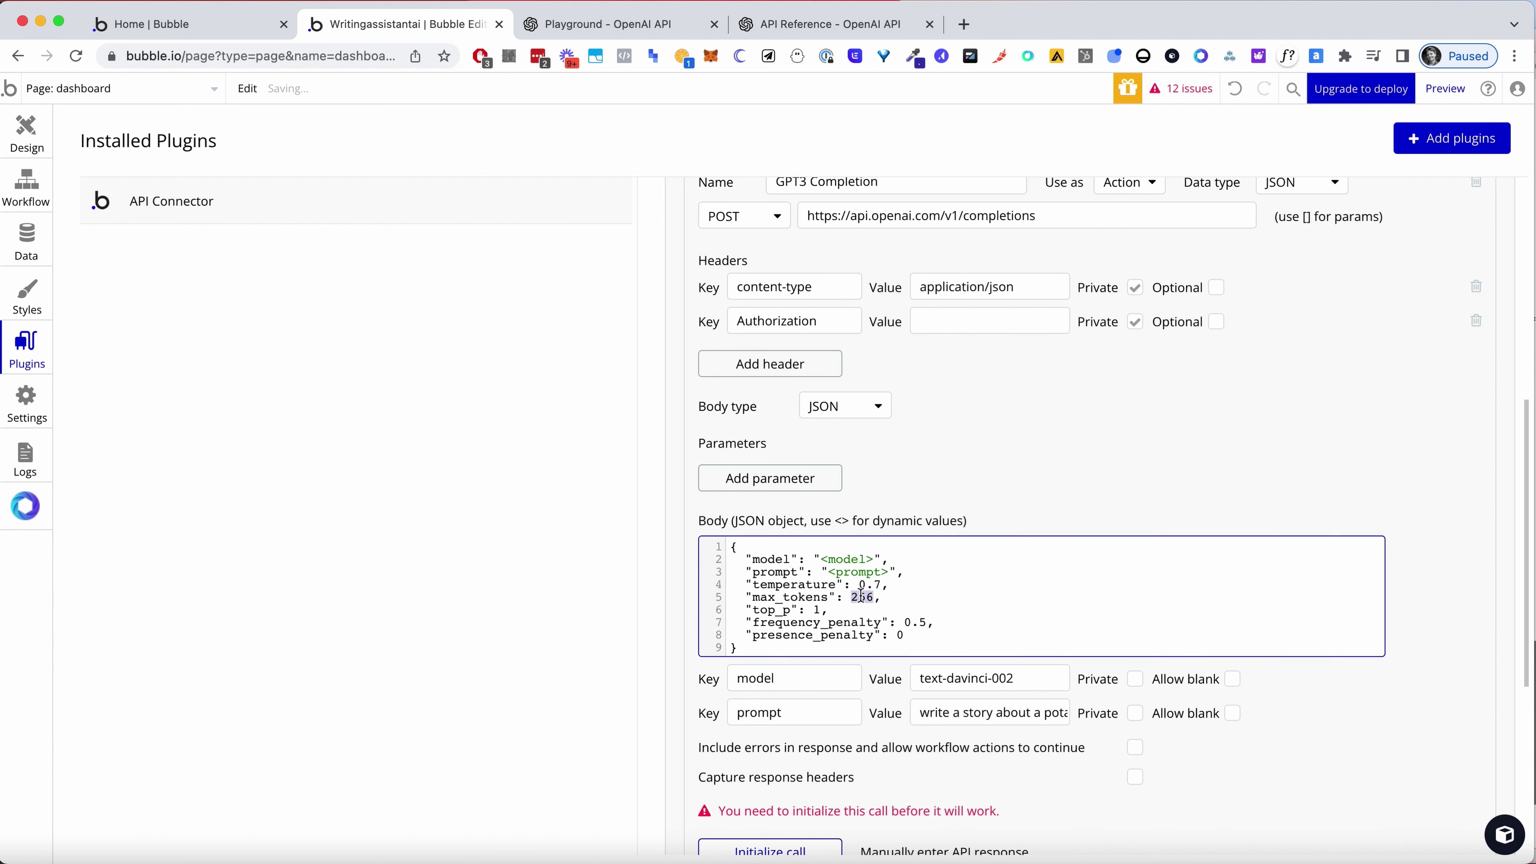
pyautogui.write('<token')
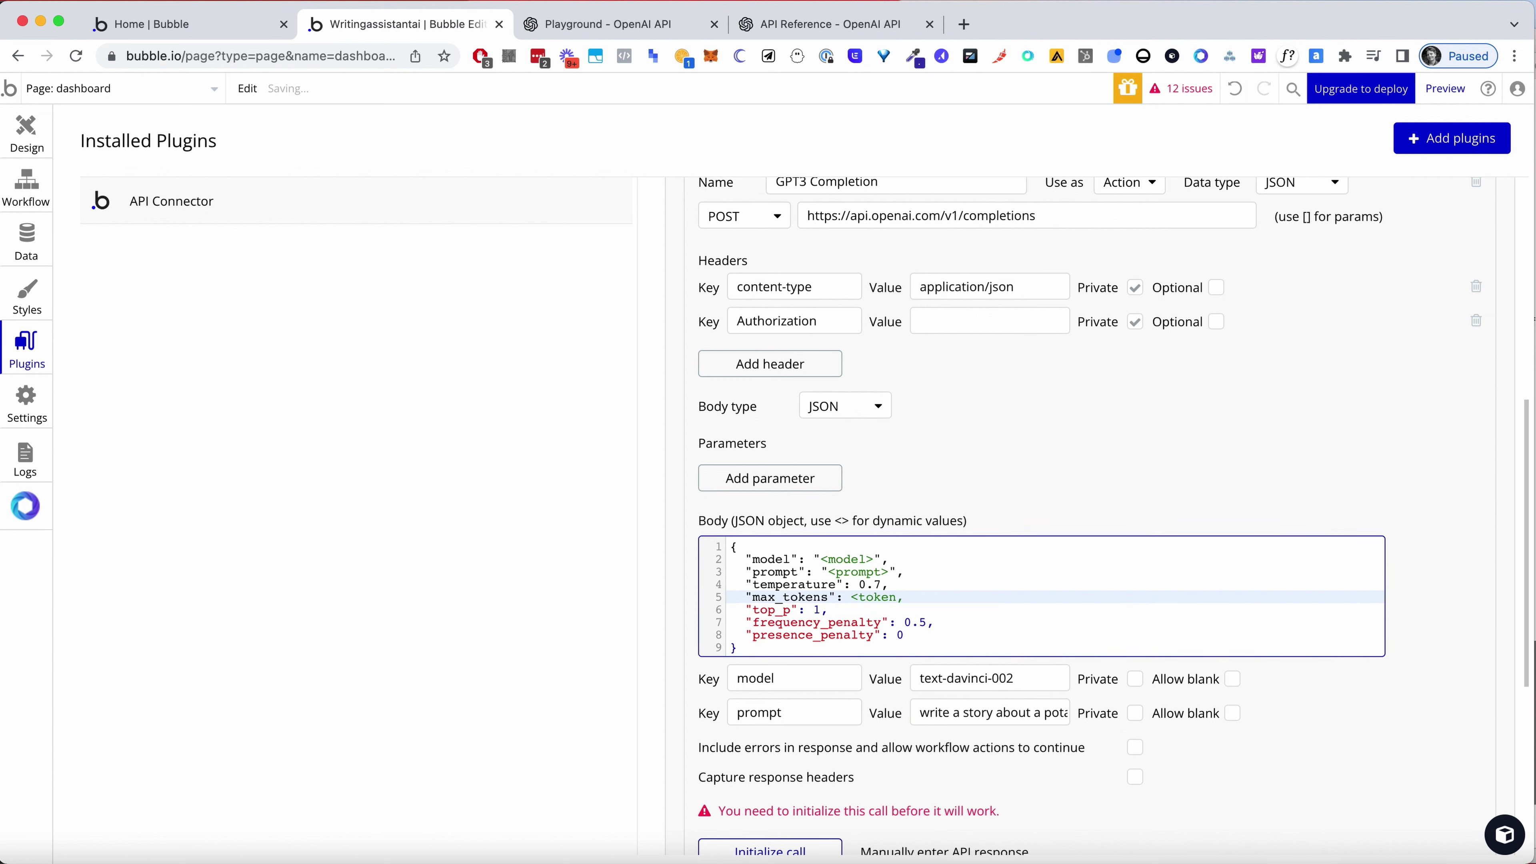
pyautogui.write('>')
pyautogui.write('s')
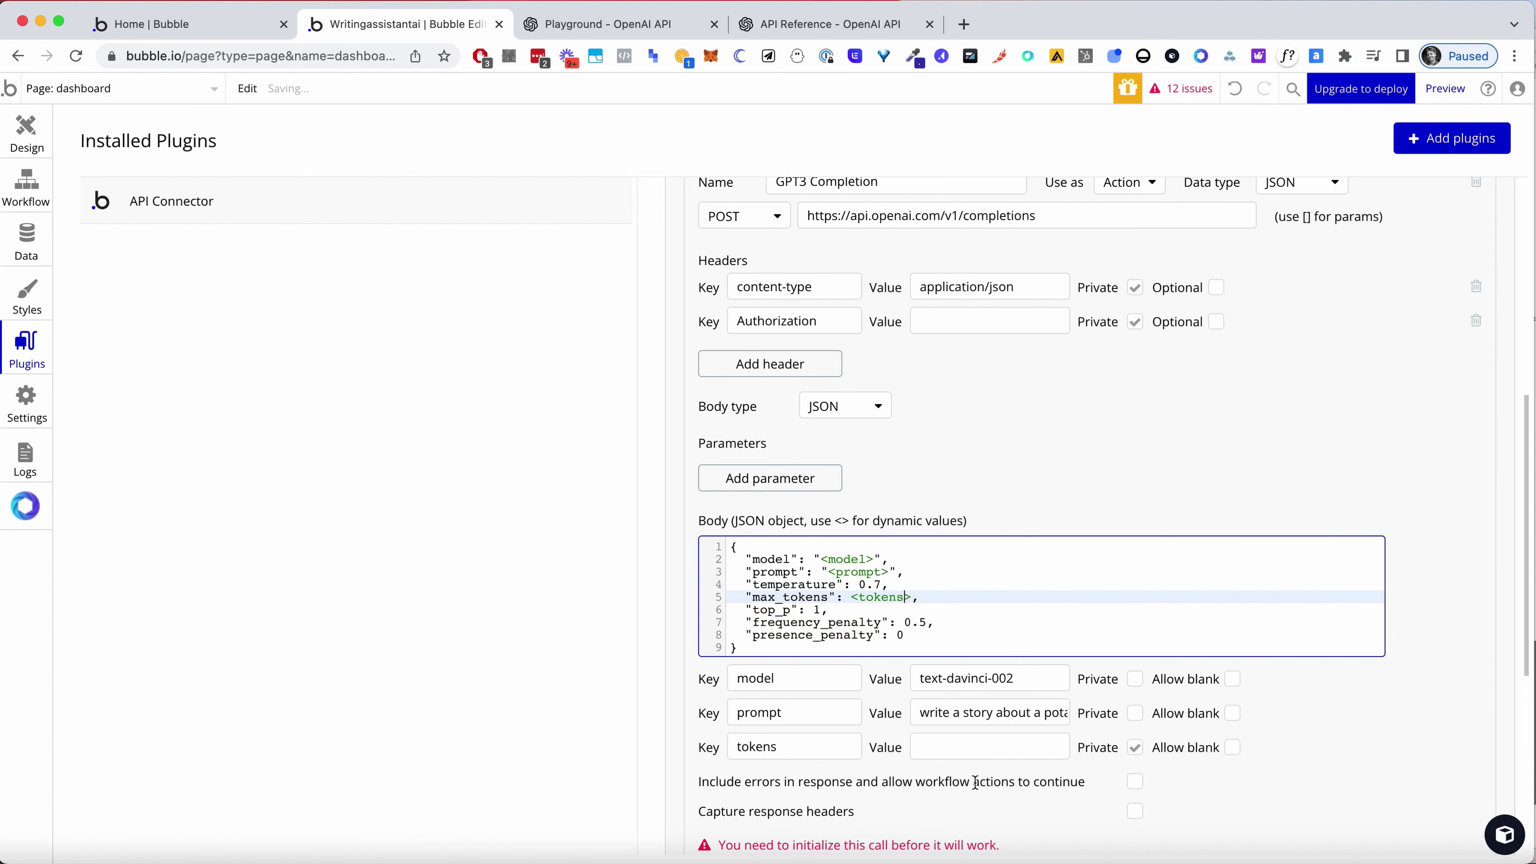
pyautogui.click(995, 748)
pyautogui.write('256')
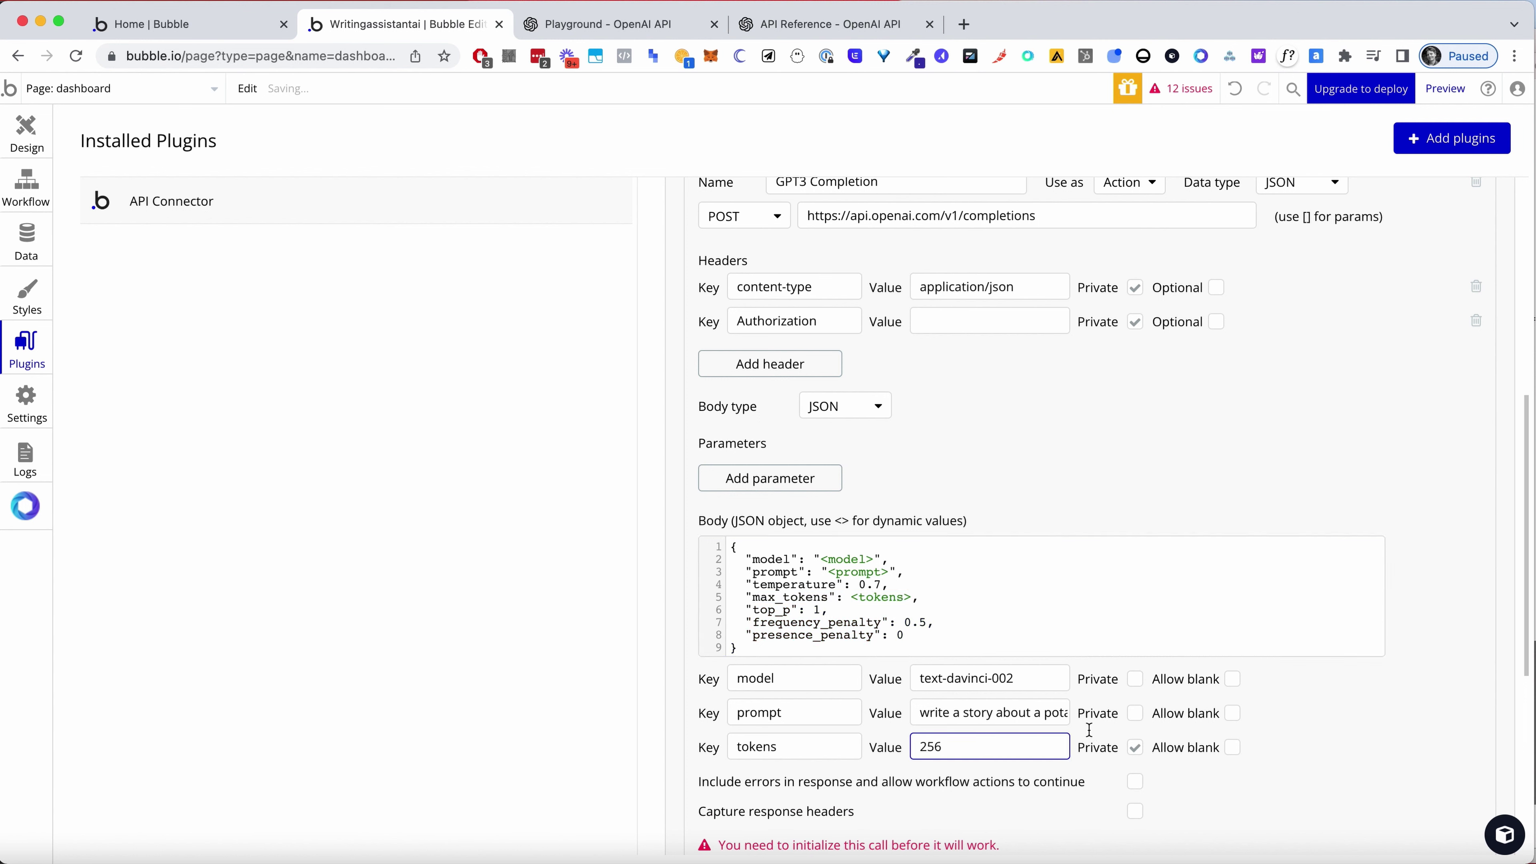
pyautogui.scroll(-1, 1029, 757)
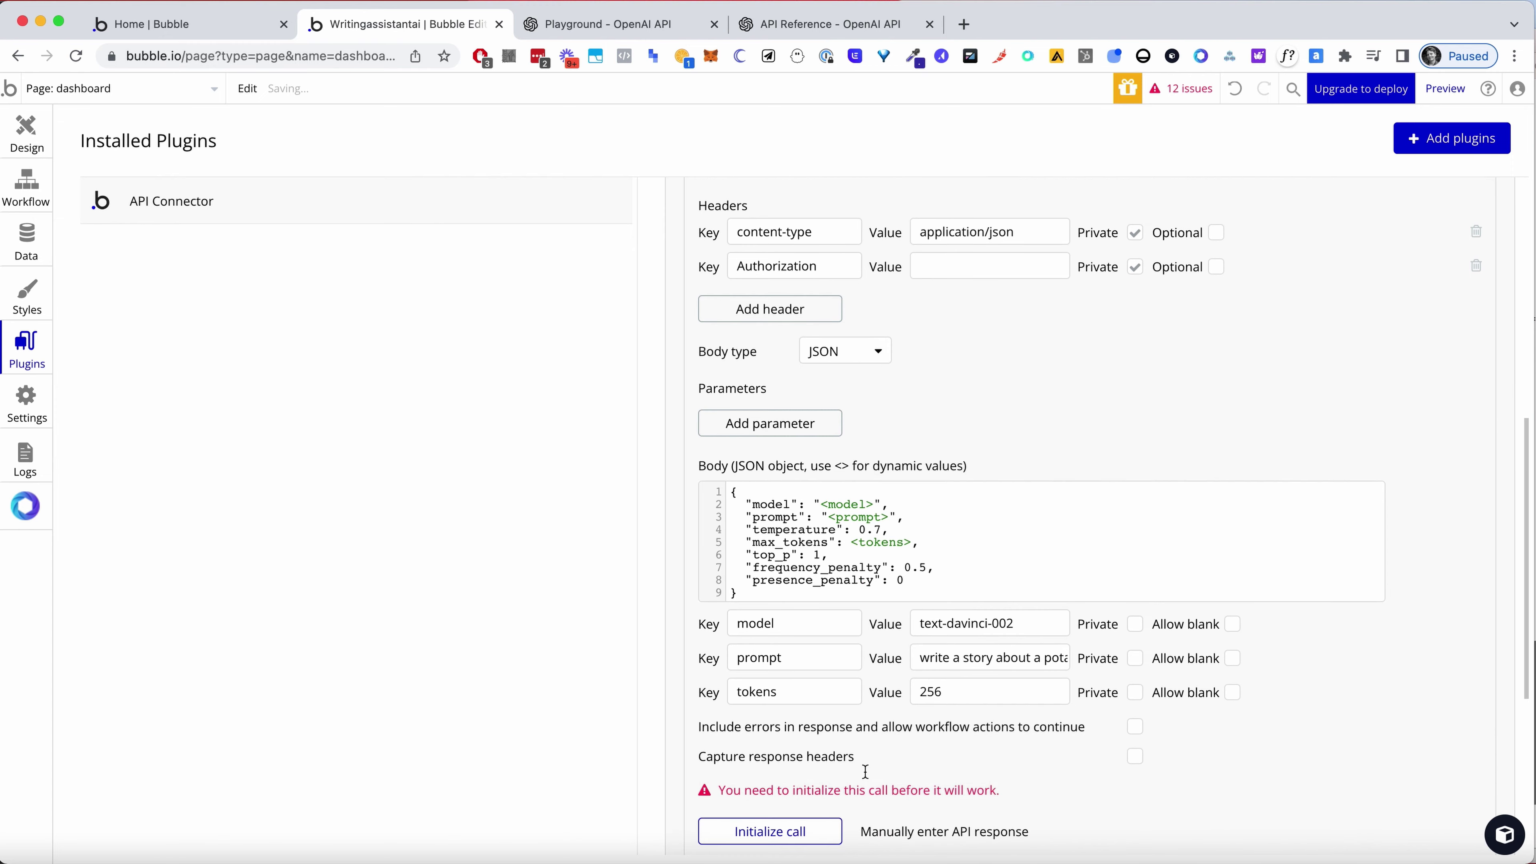
# Try to initialize the GPT3 Completion call
pyautogui.click(762, 831)
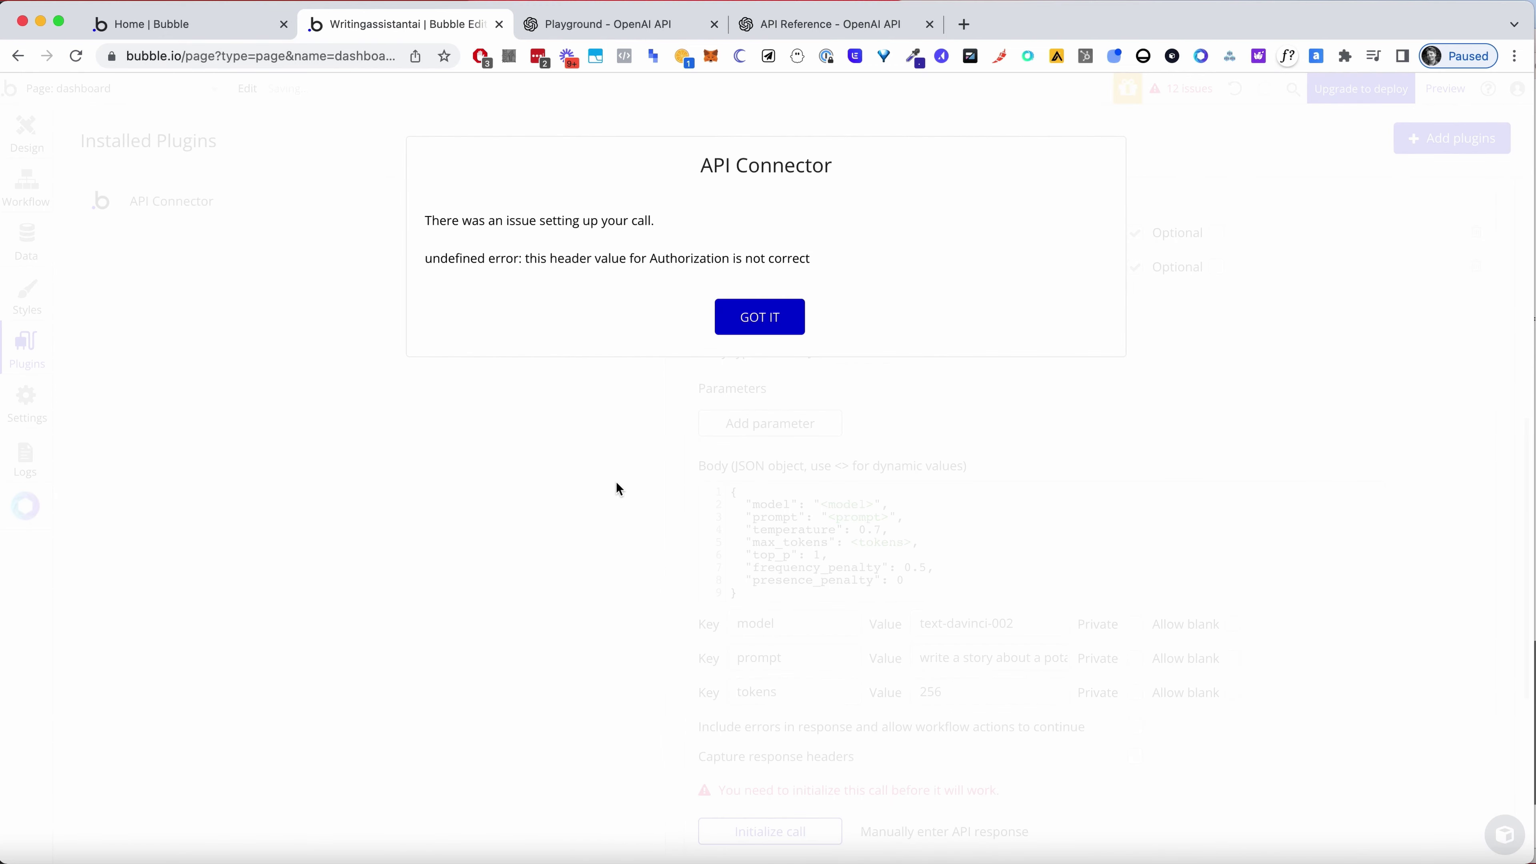
pyautogui.click(760, 321)
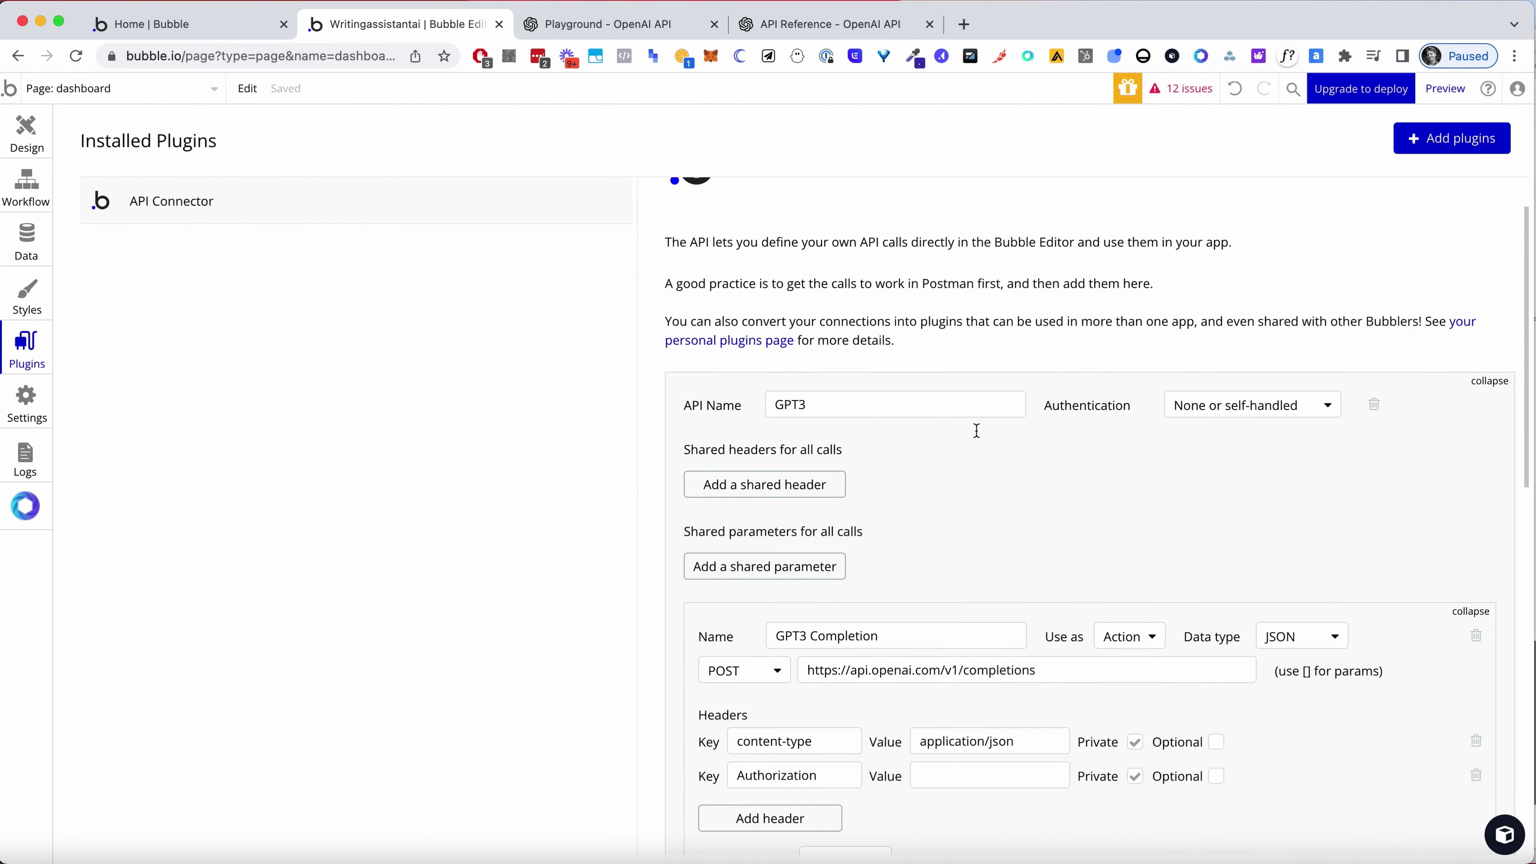
# Initialize the GPT3 Completion API call to fetch its returned values
pyautogui.scroll(-8, 977, 430)
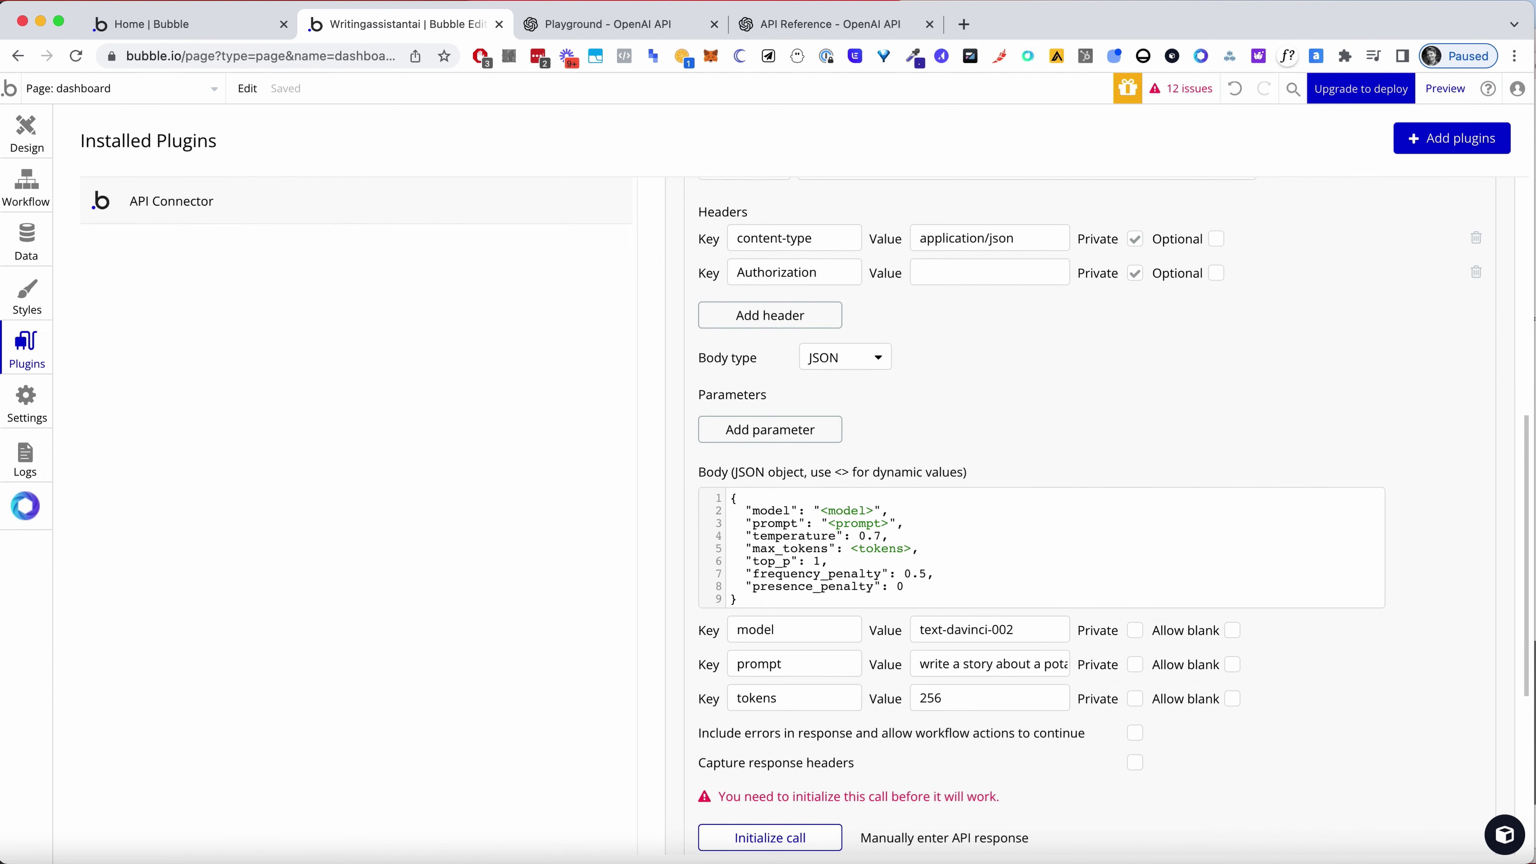
pyautogui.click(865, 396)
pyautogui.scroll(-2, 931, 264)
pyautogui.click(785, 732)
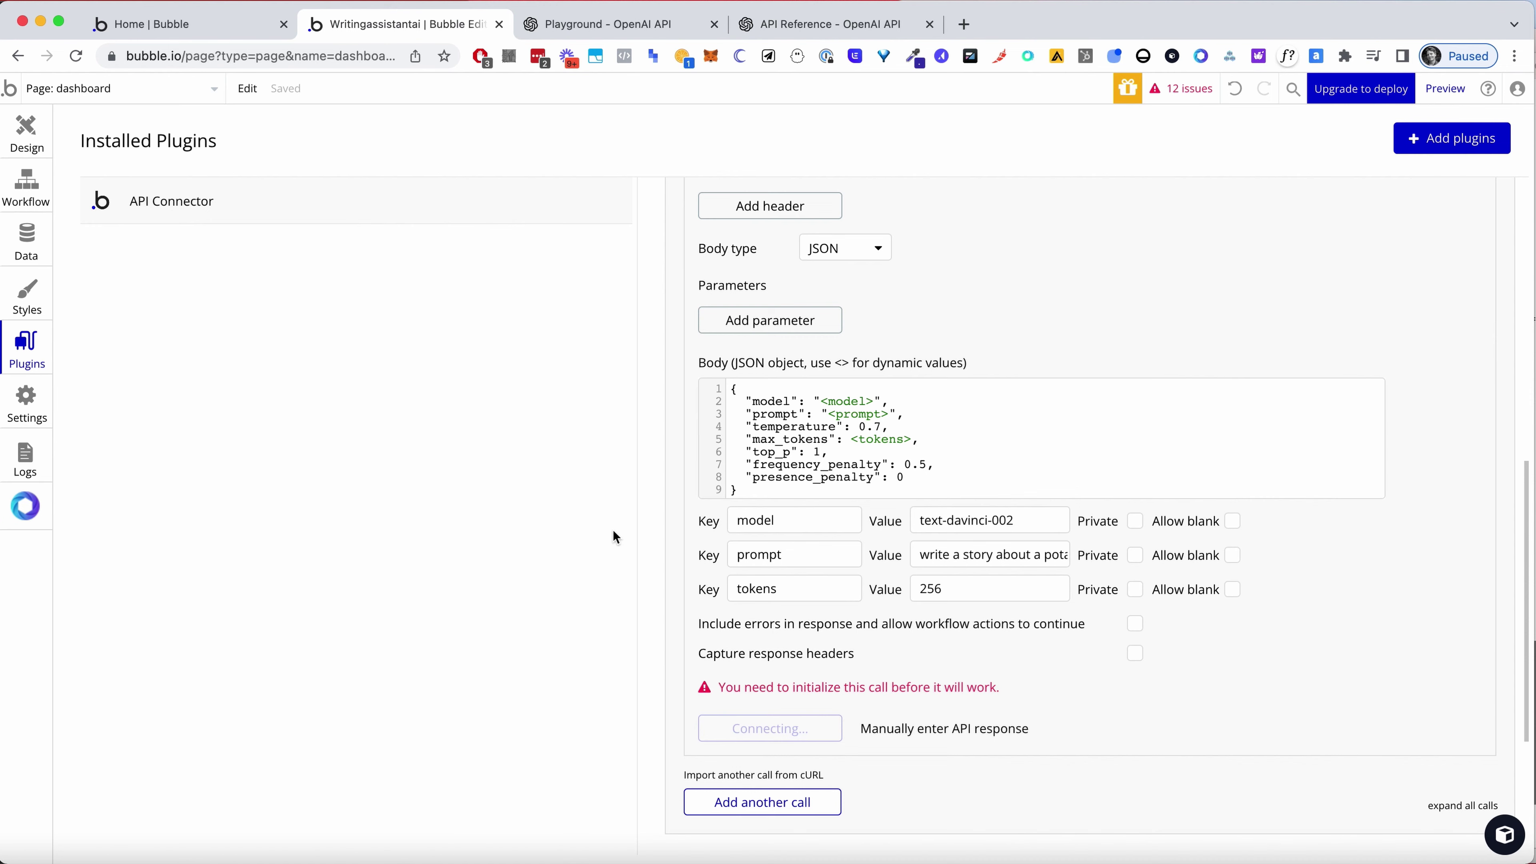
pyautogui.scroll(-3, 629, 506)
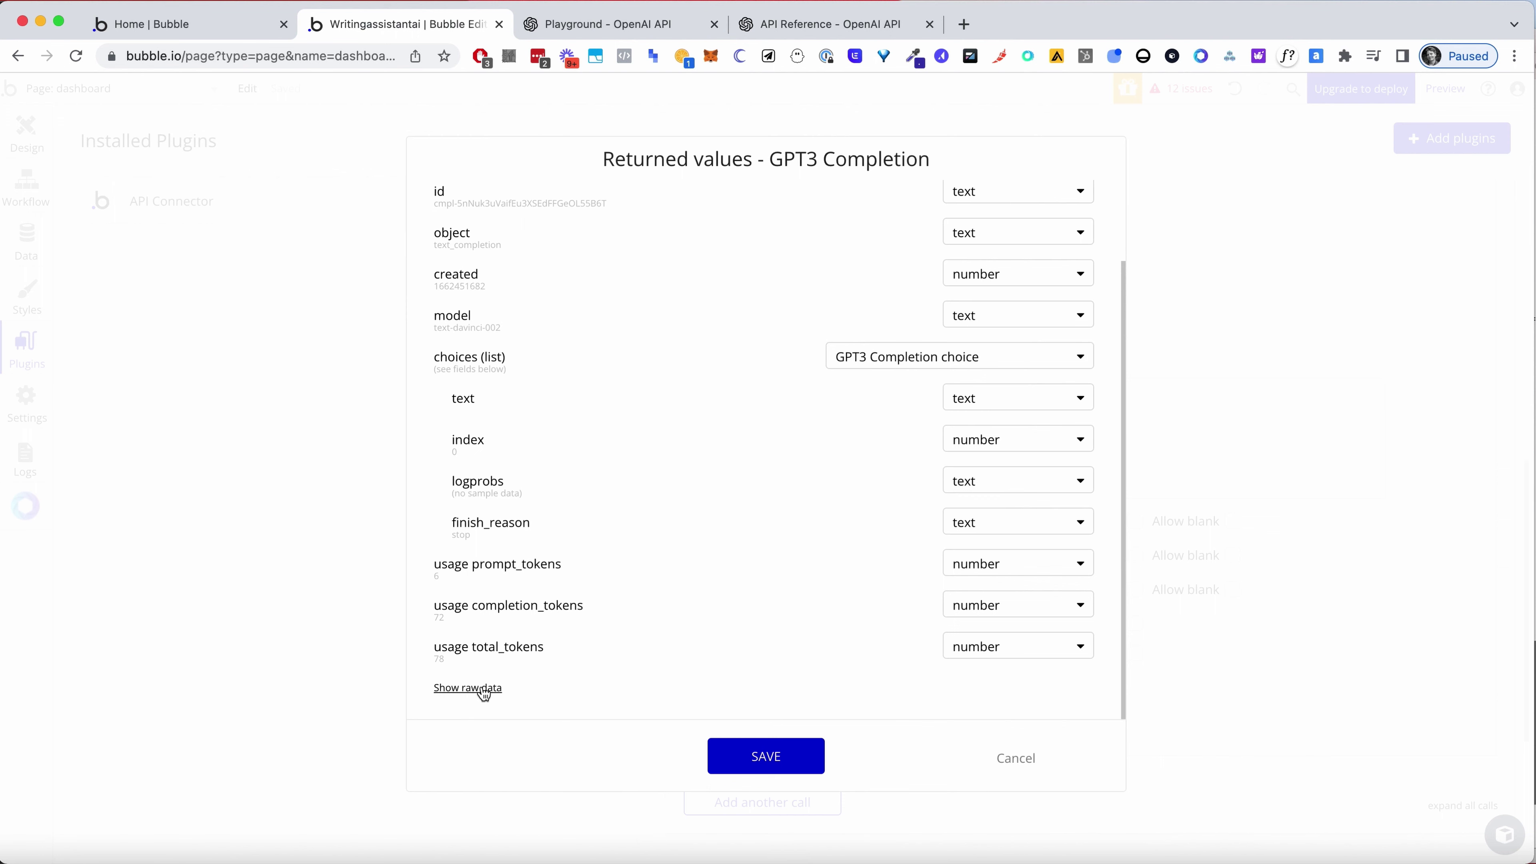
# Show the raw data of the GPT3 Completion response, highlight the generated story text, and cancel the returned values dialog
pyautogui.click(468, 688)
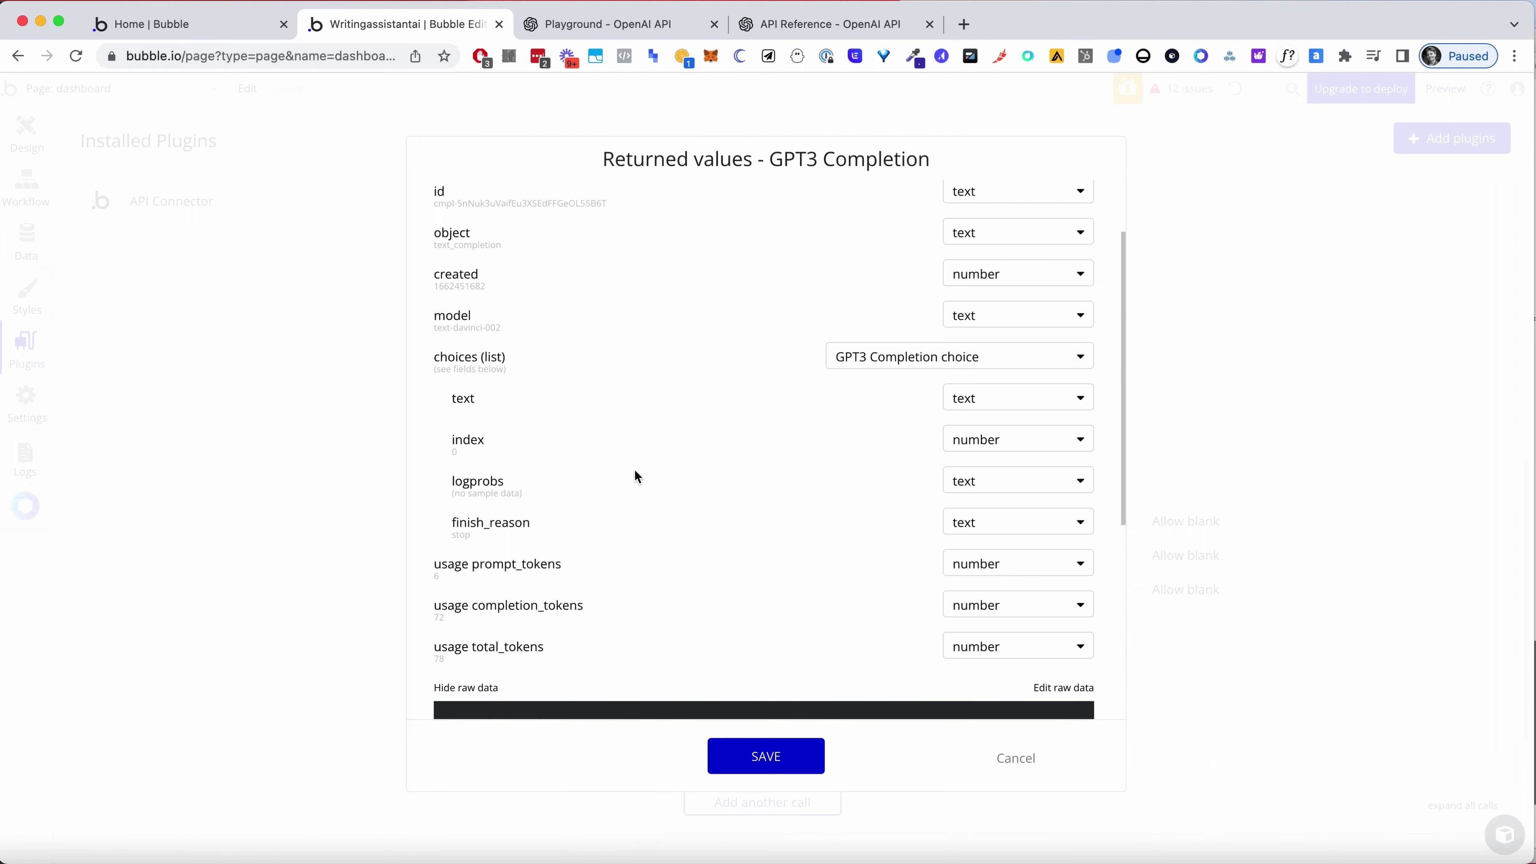
pyautogui.scroll(-6, 634, 478)
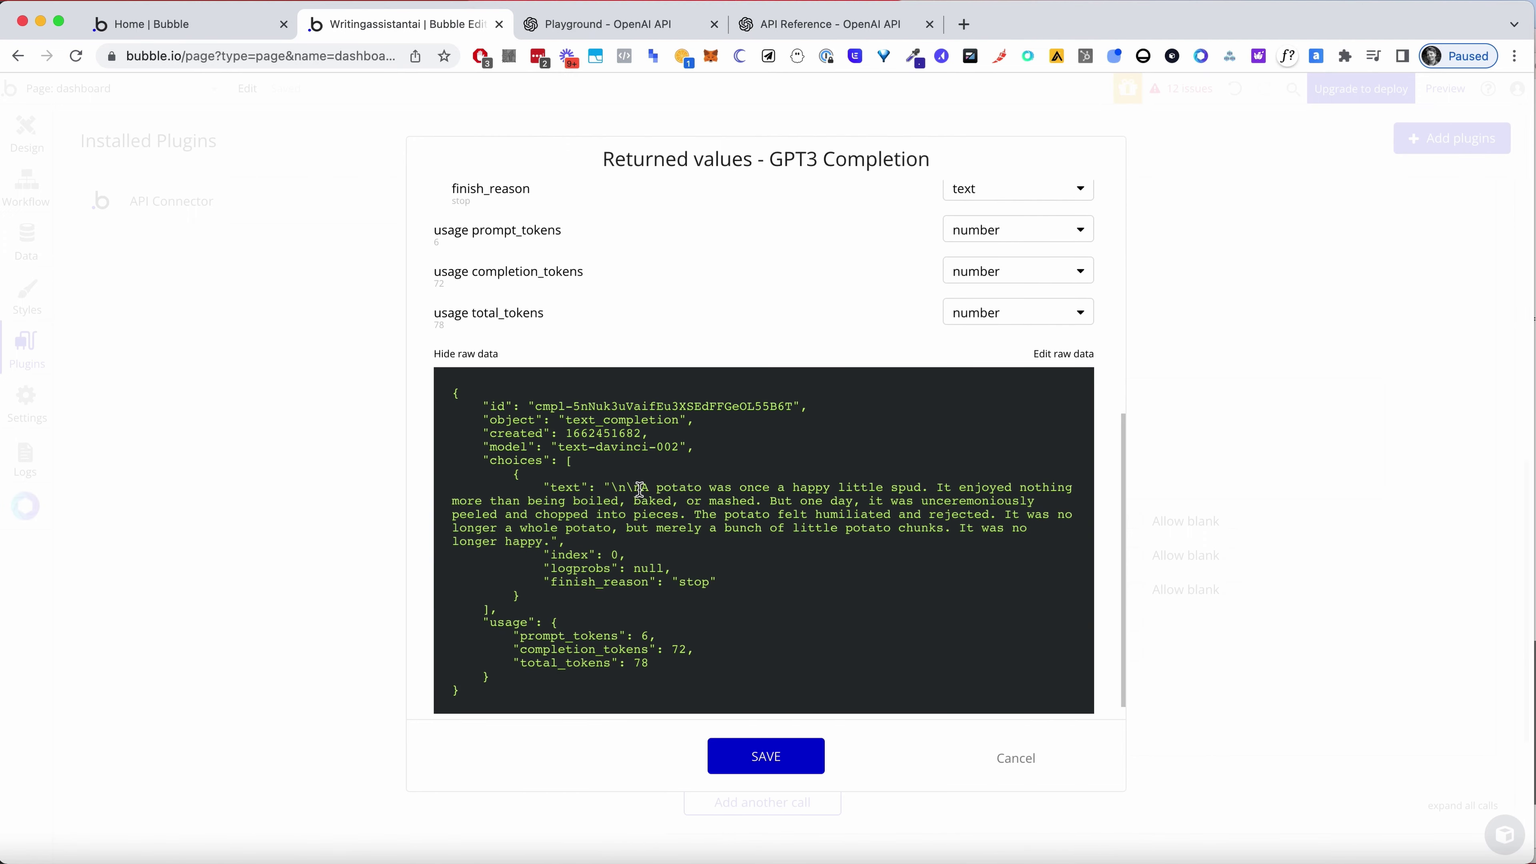
pyautogui.moveTo(641, 488); pyautogui.dragTo(611, 529)
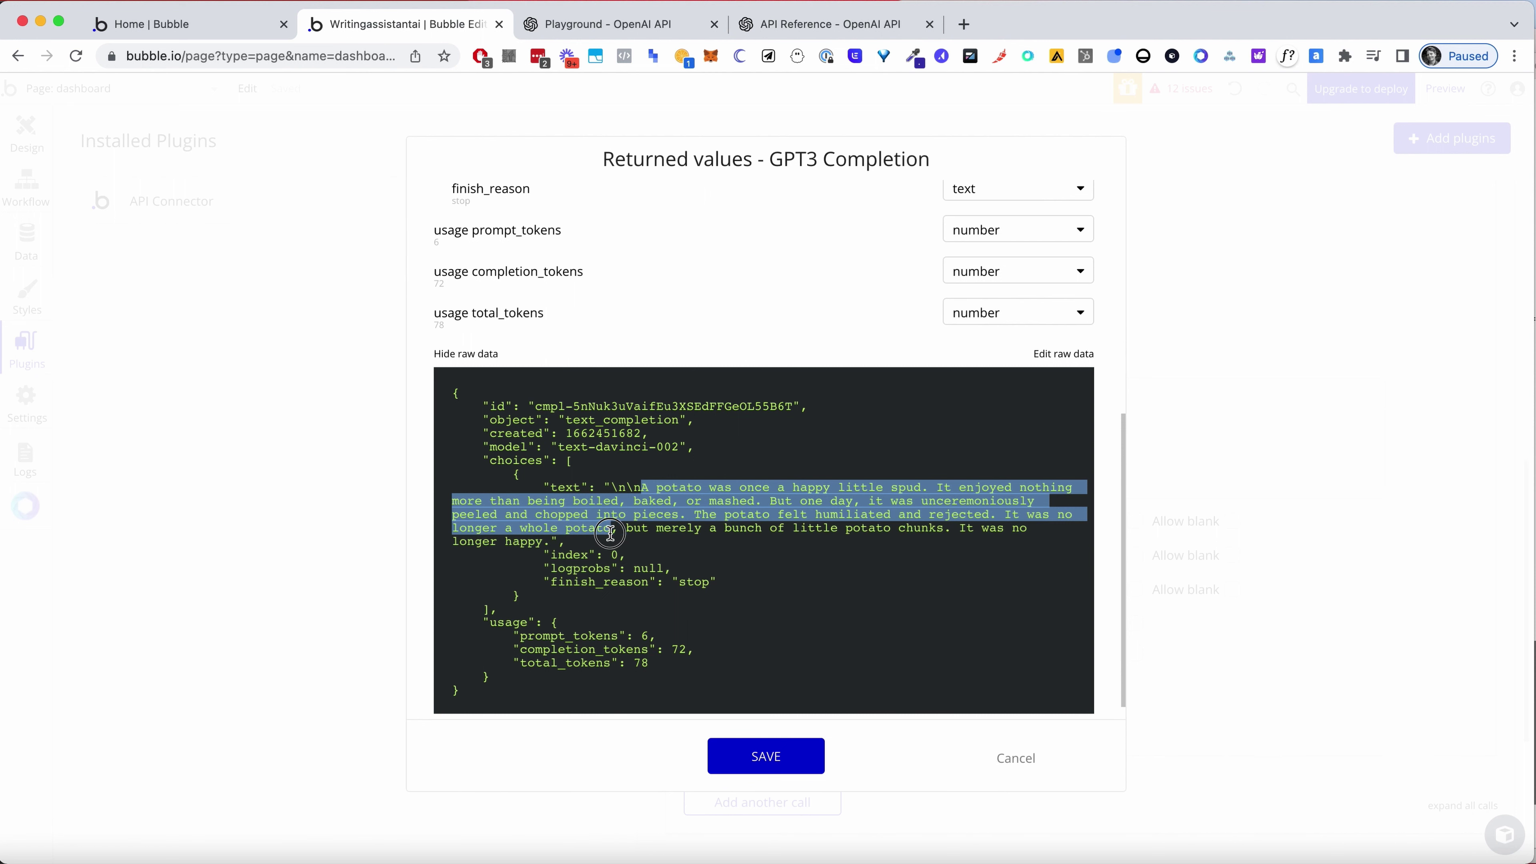
pyautogui.scroll(-1, 819, 591)
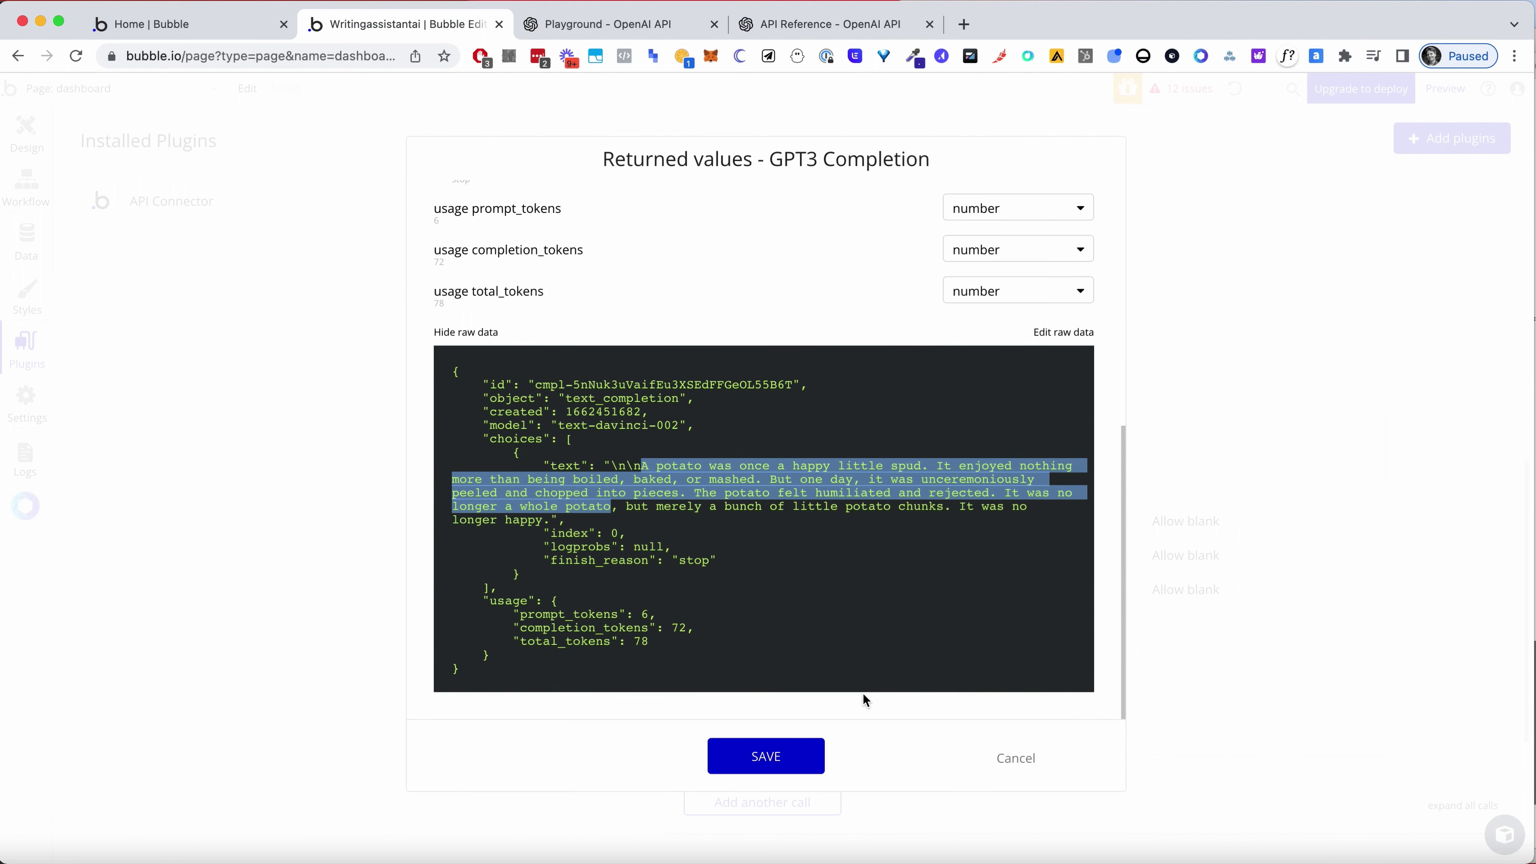
pyautogui.click(1038, 760)
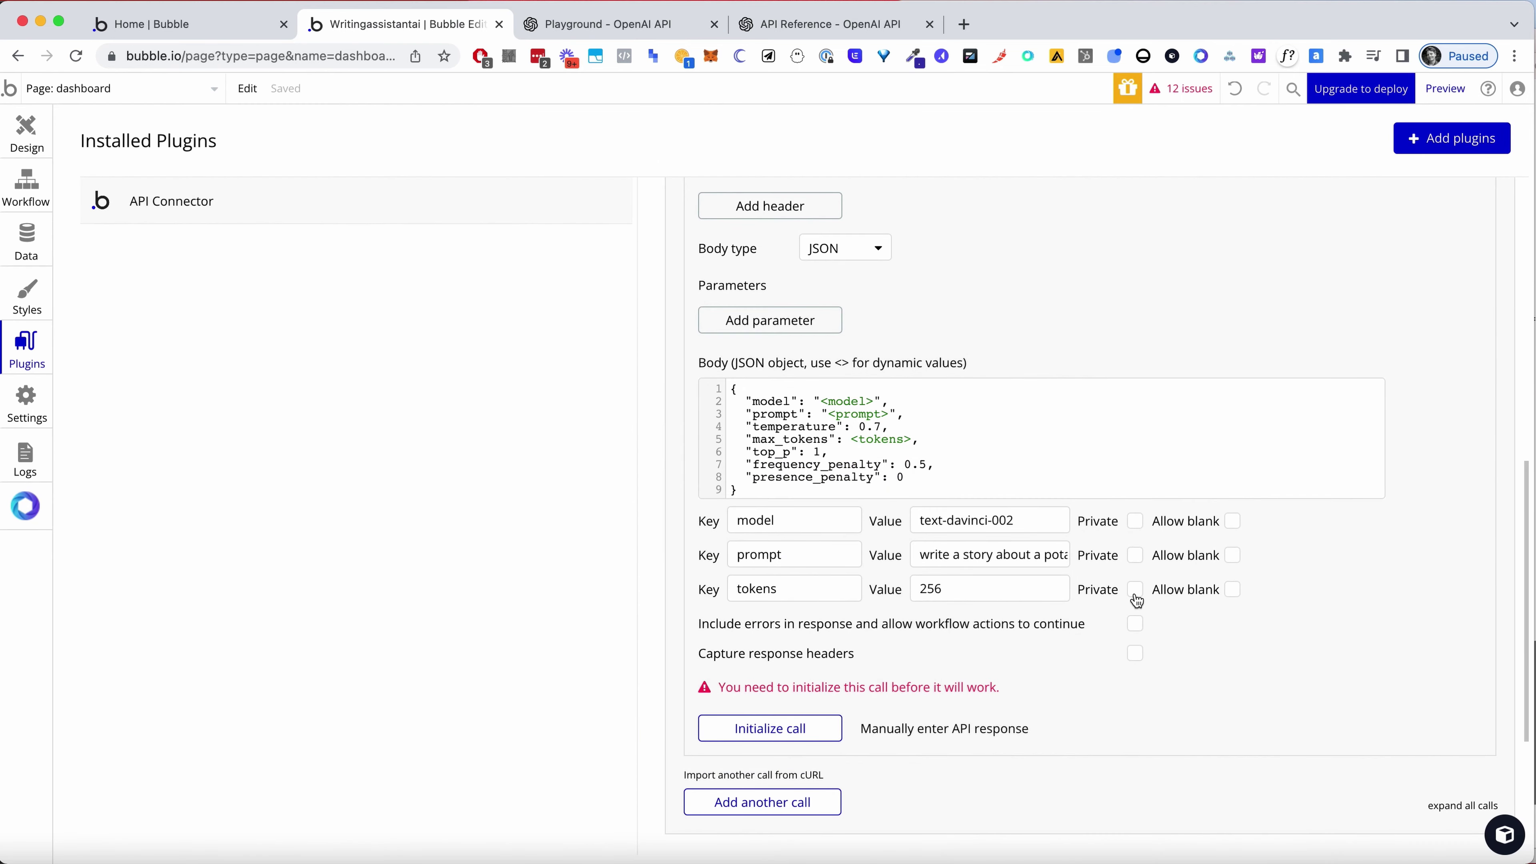
# Examine the model, prompt and tokens keys of the GPT3 Completion call and the prompt placeholder in its JSON body
pyautogui.scroll(1, 1019, 427)
pyautogui.scroll(1, 992, 387)
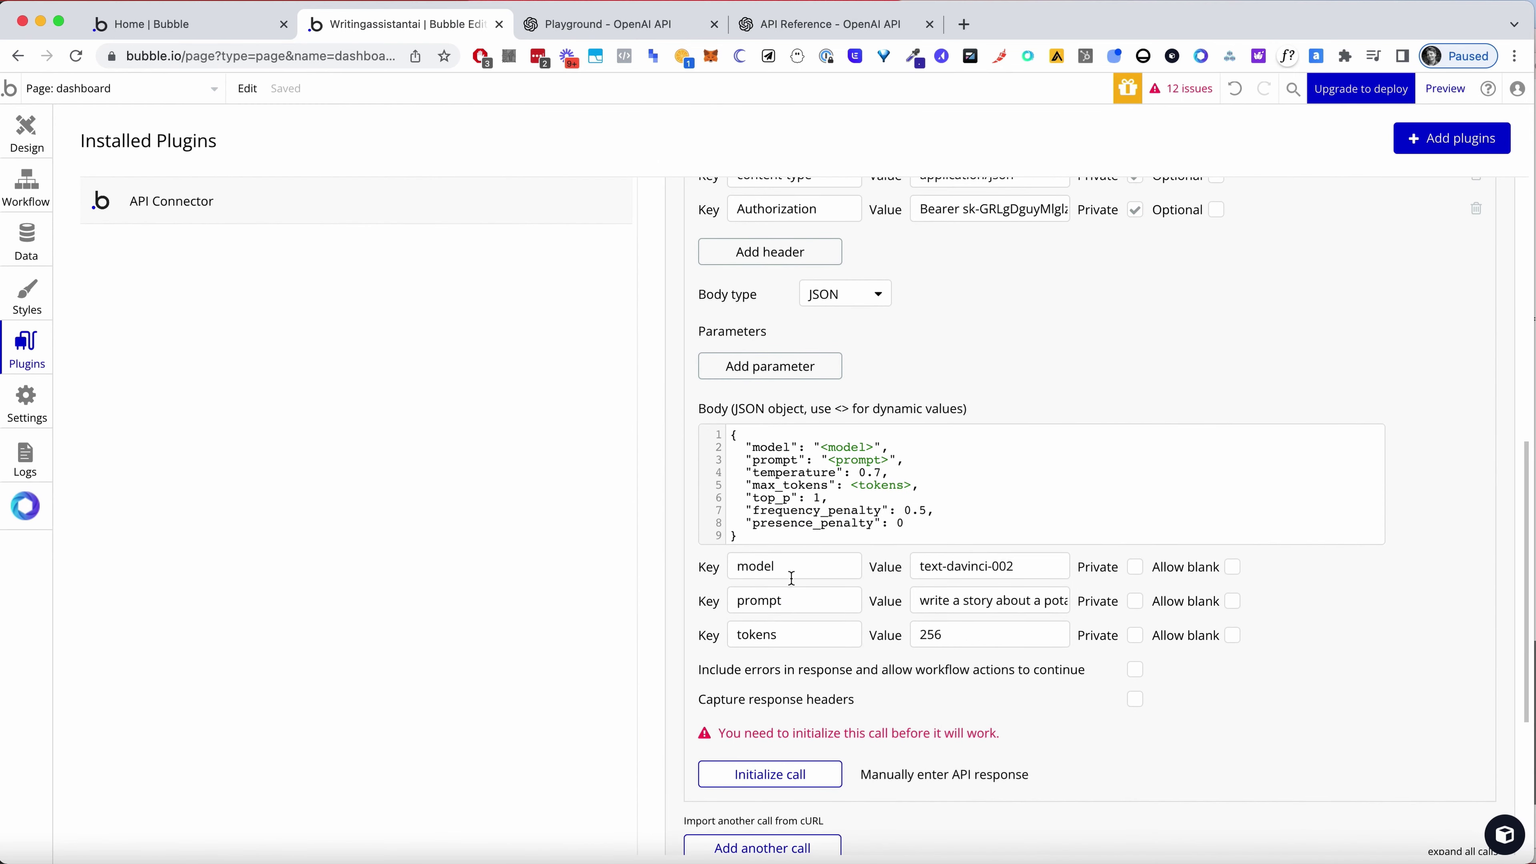
pyautogui.click(803, 568)
pyautogui.click(812, 600)
pyautogui.click(810, 633)
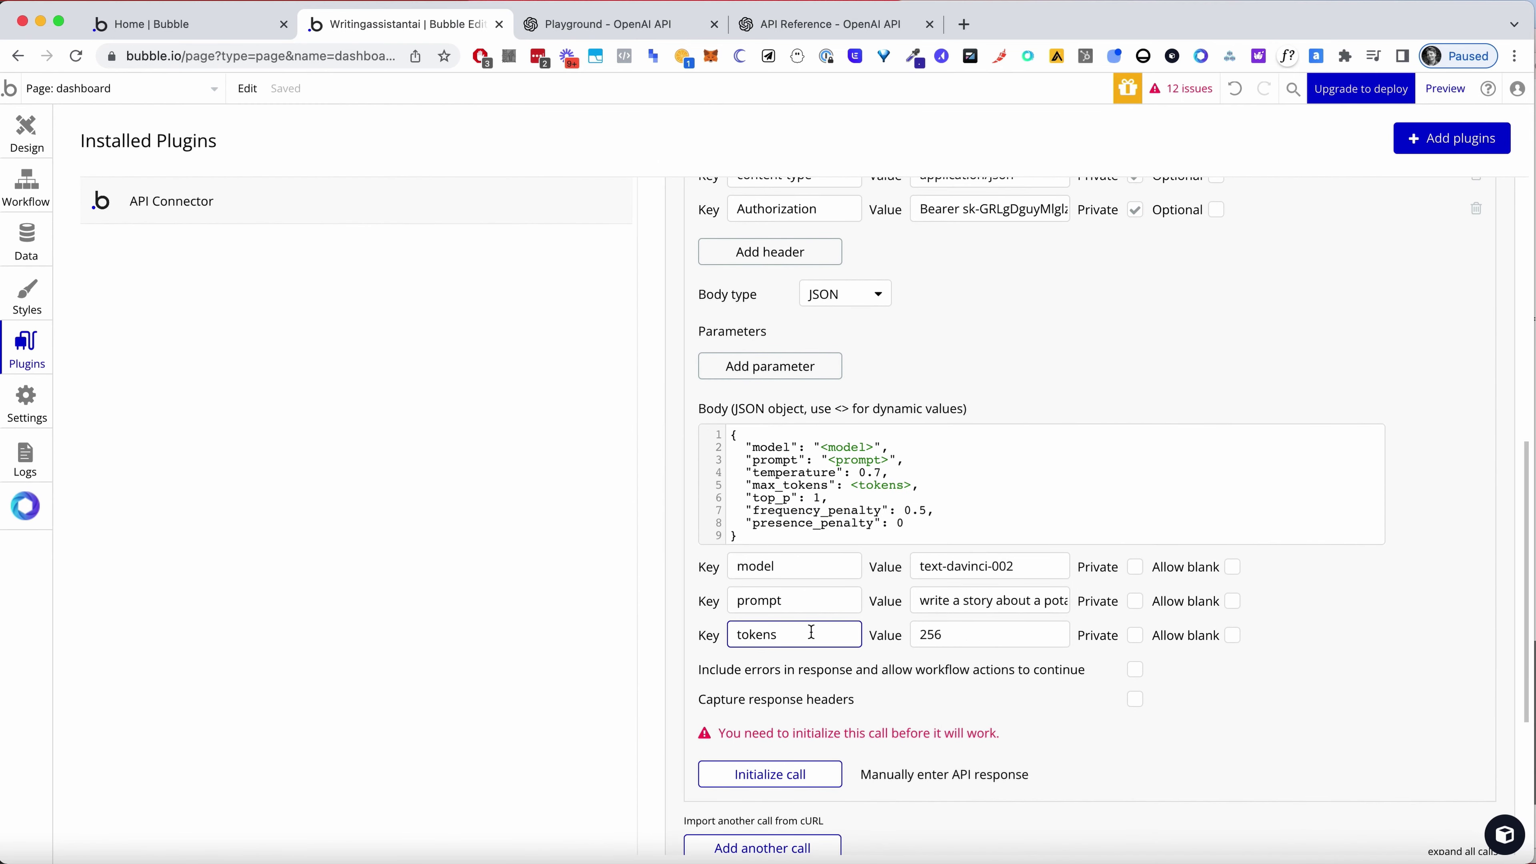
pyautogui.click(1343, 682)
pyautogui.scroll(2, 1351, 678)
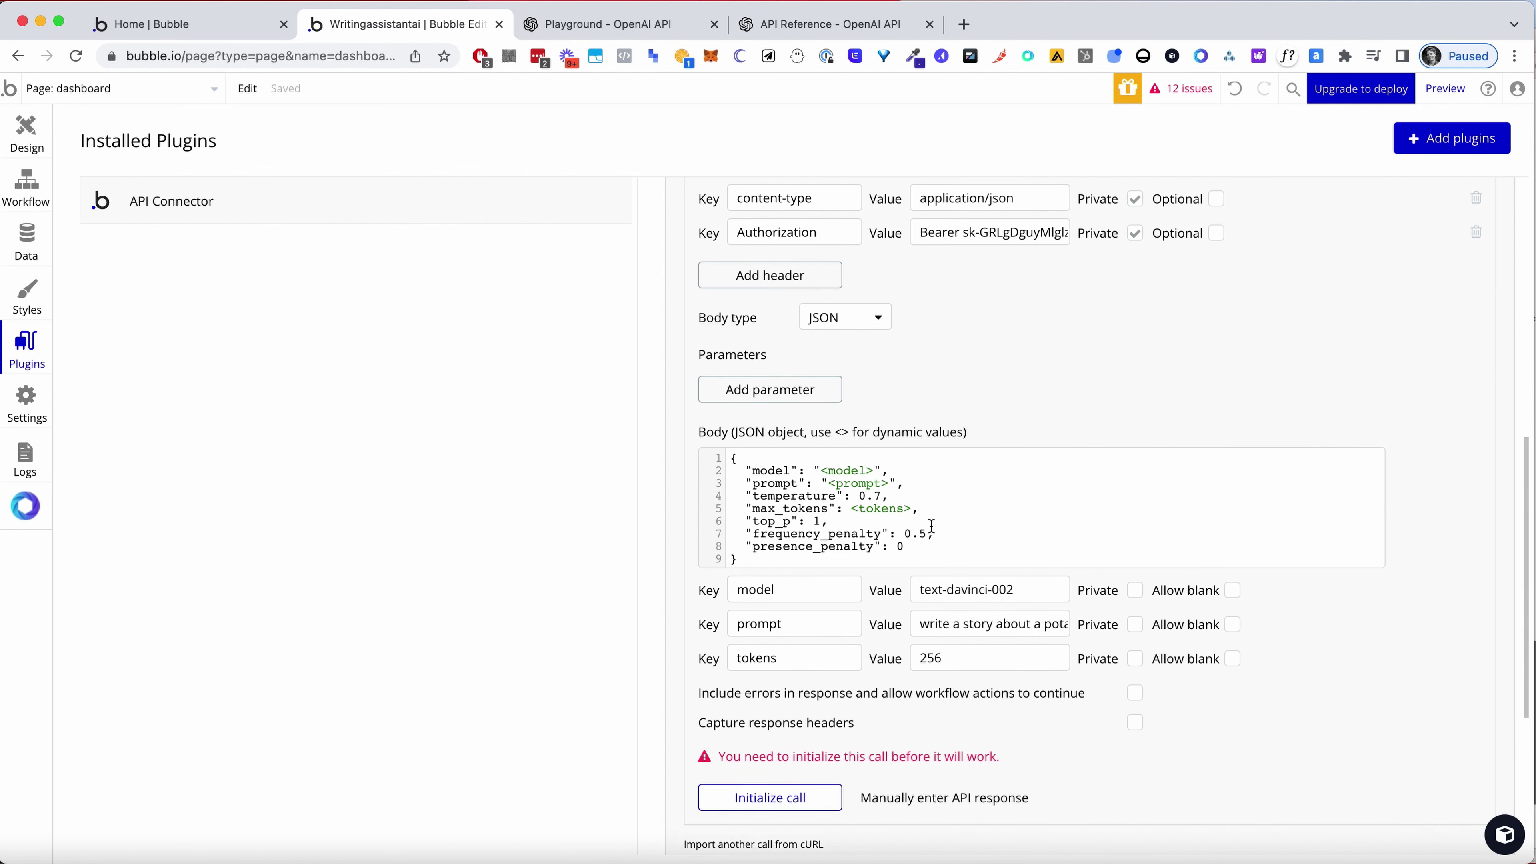
pyautogui.doubleClick(857, 496)
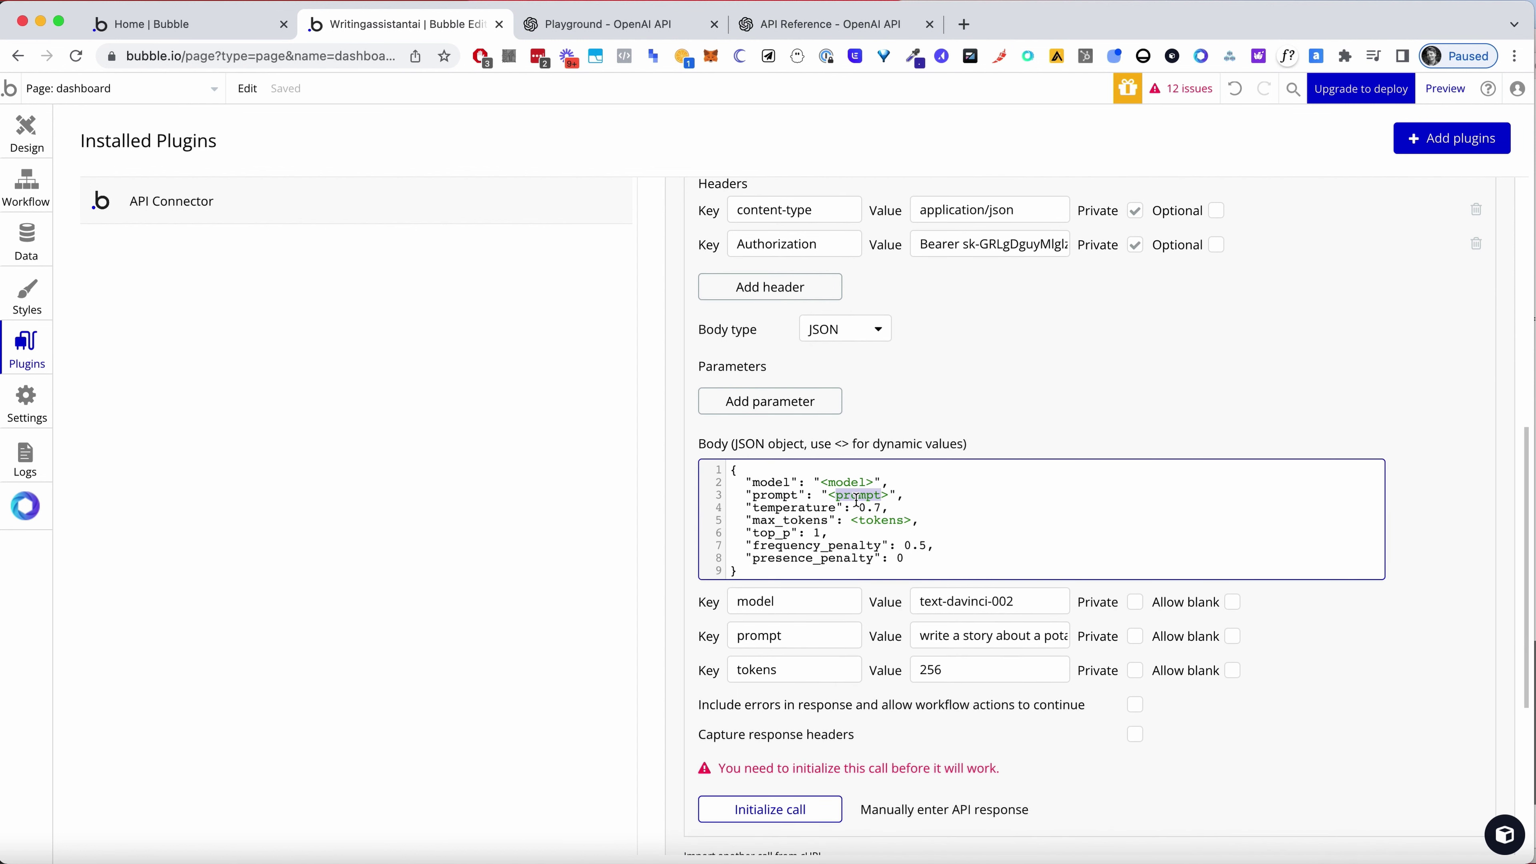
pyautogui.click(920, 453)
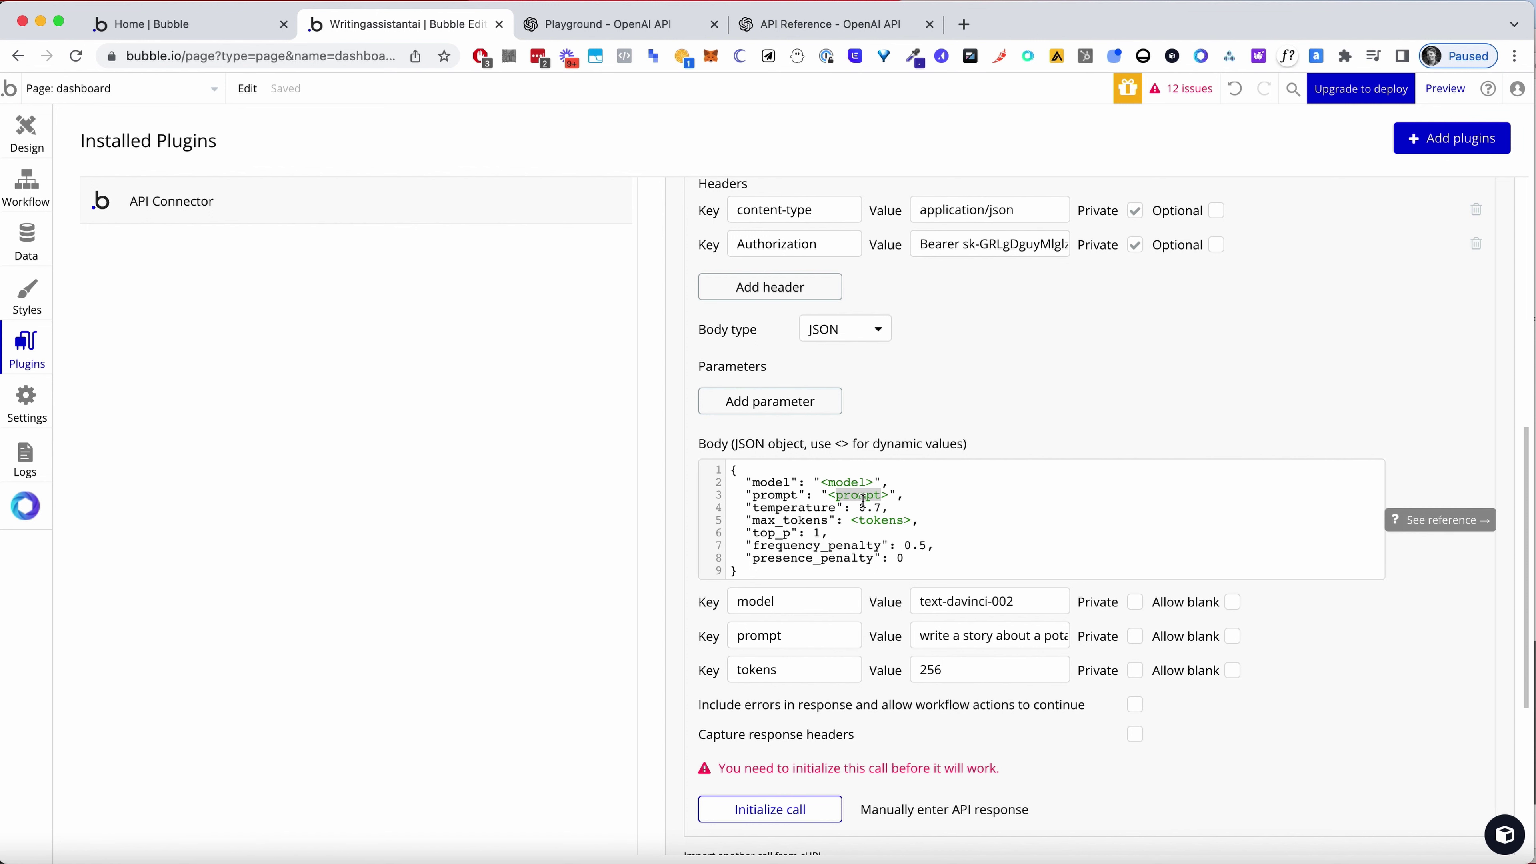
pyautogui.scroll(1, 863, 500)
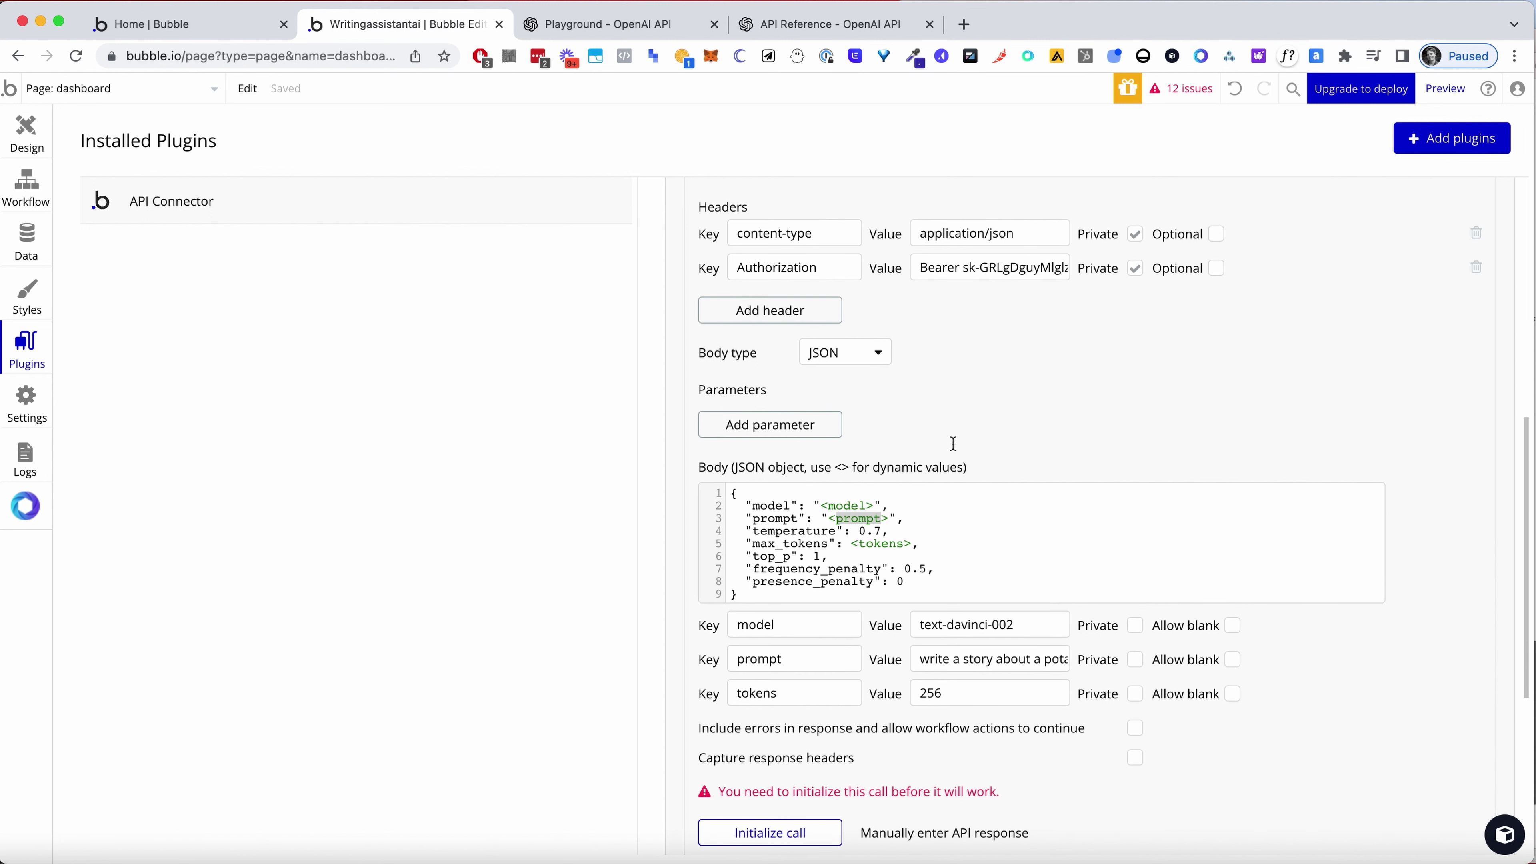
# Compare the dashboard's Ecommerce Descriptions form in the page design with the product description prompt in the OpenAI Playground
pyautogui.click(17, 149)
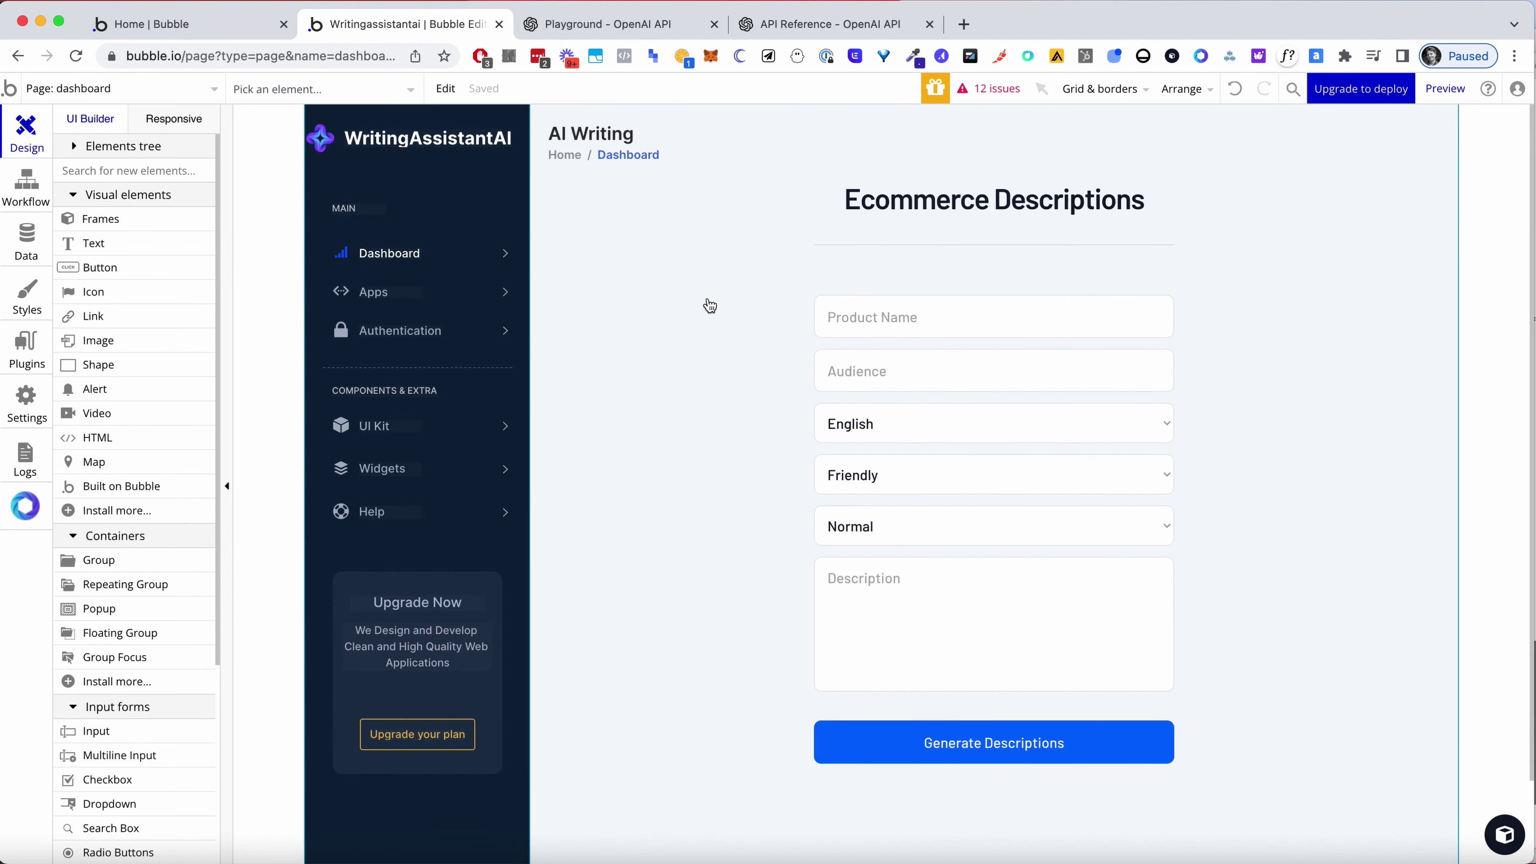
pyautogui.click(909, 337)
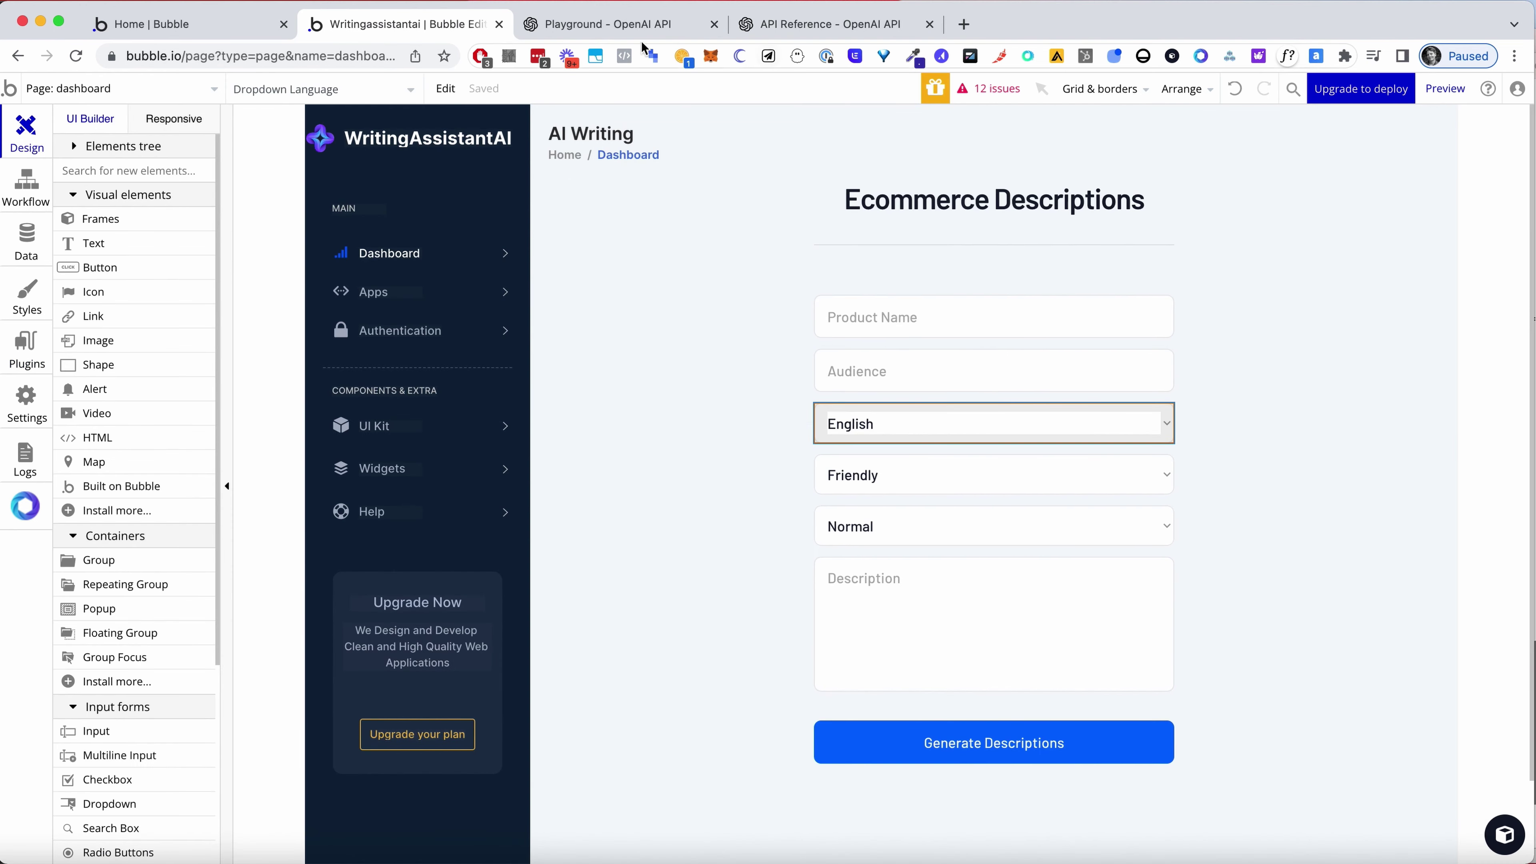
pyautogui.click(599, 27)
pyautogui.click(799, 232)
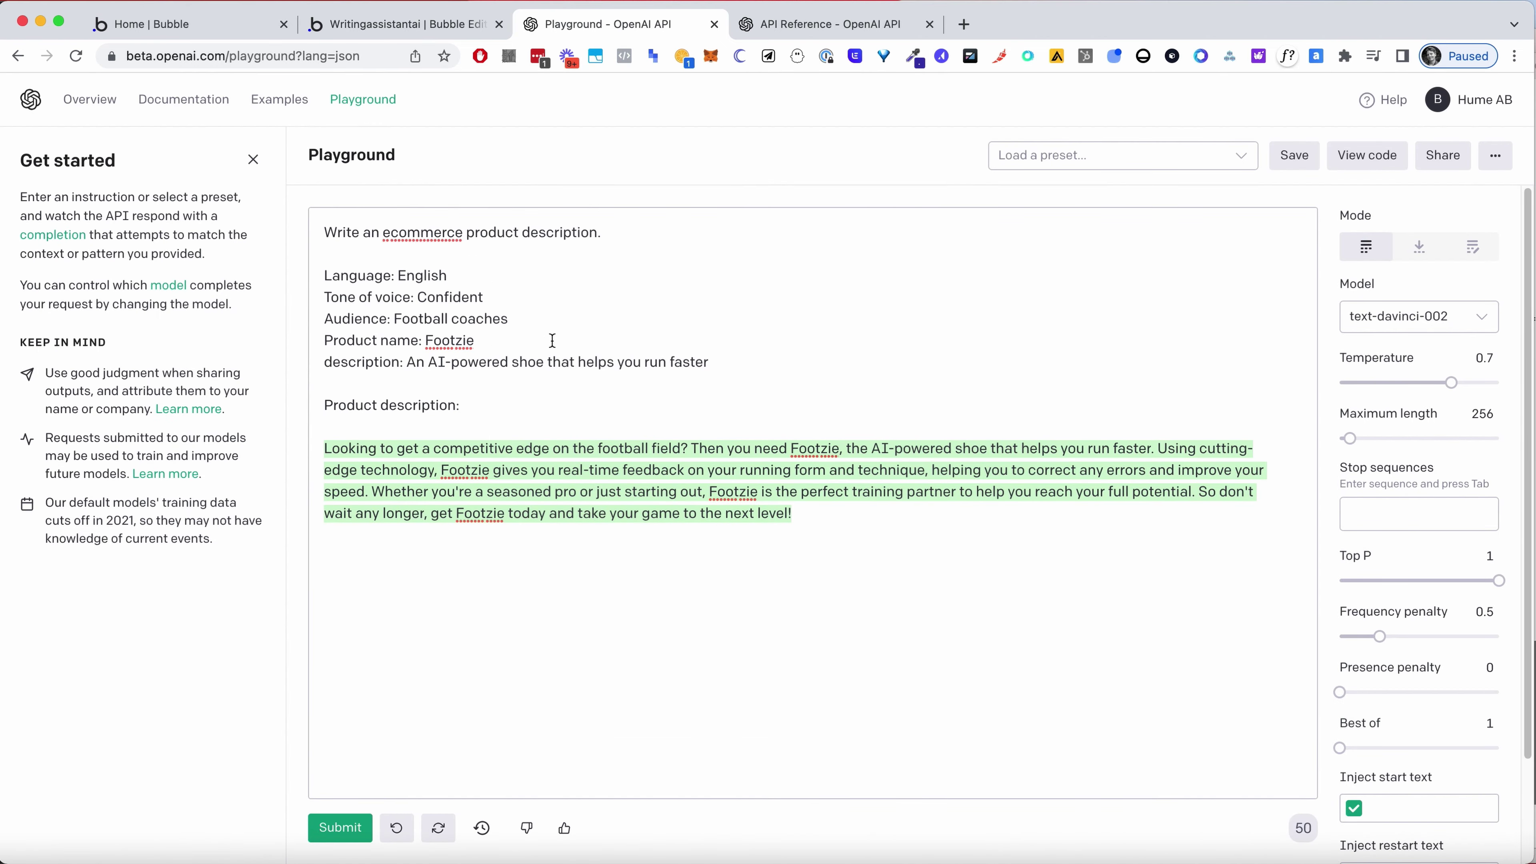
pyautogui.click(342, 35)
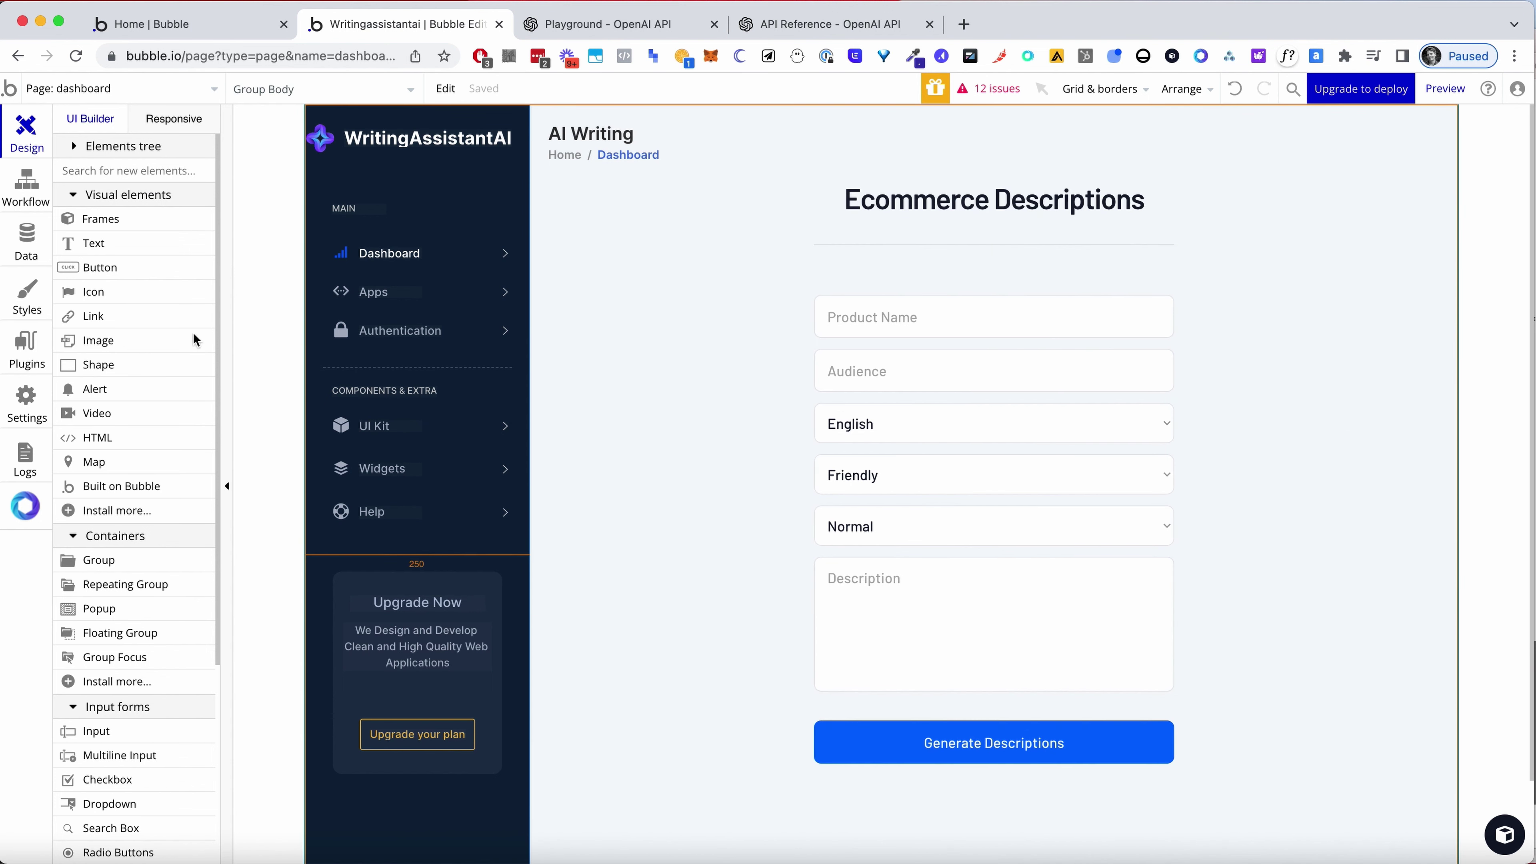
pyautogui.click(617, 24)
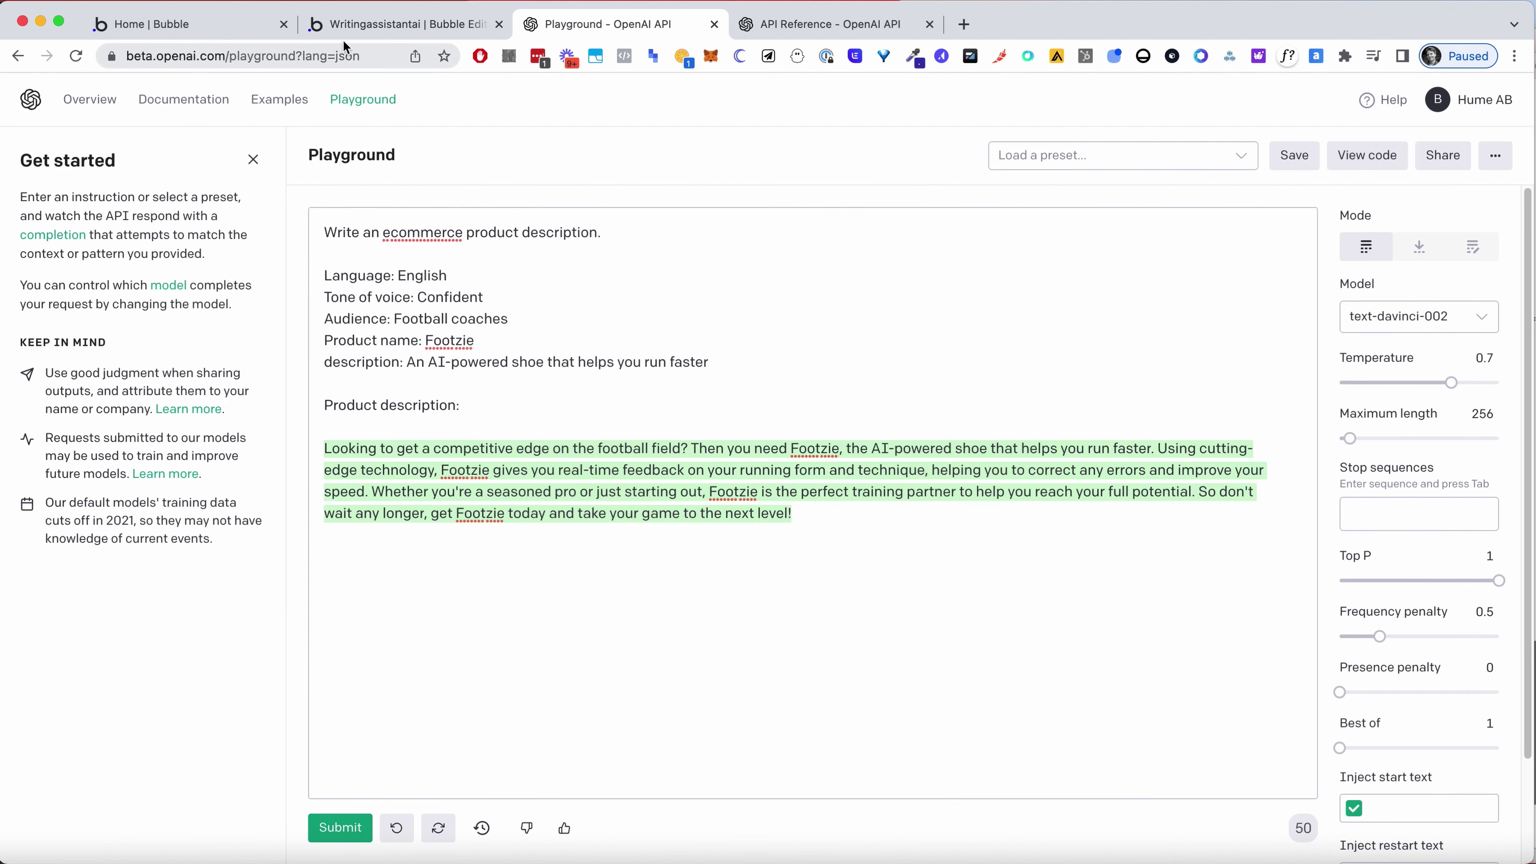
pyautogui.click(396, 23)
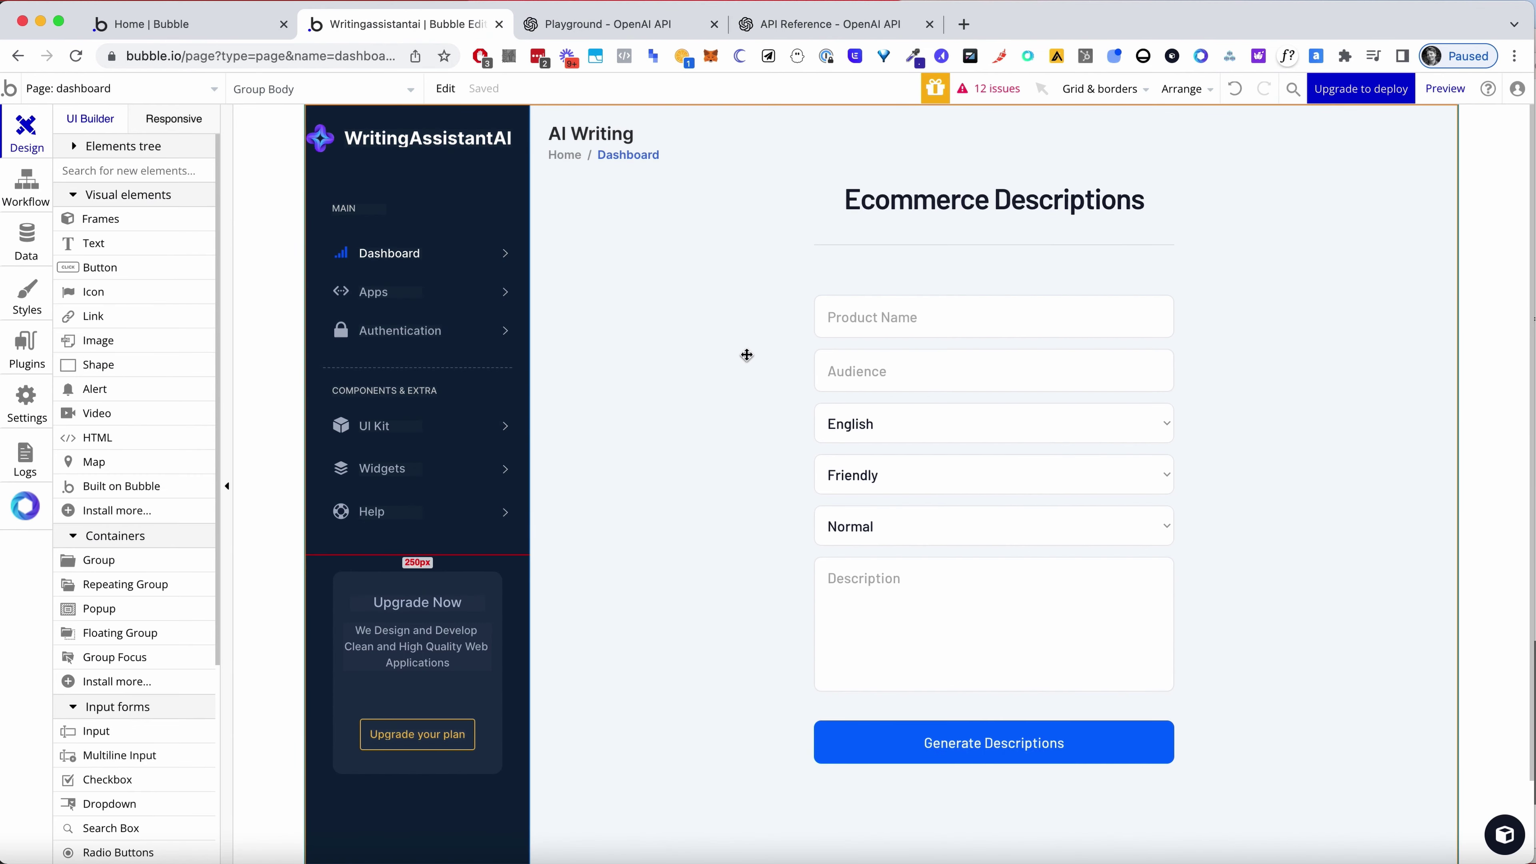
pyautogui.doubleClick(1130, 739)
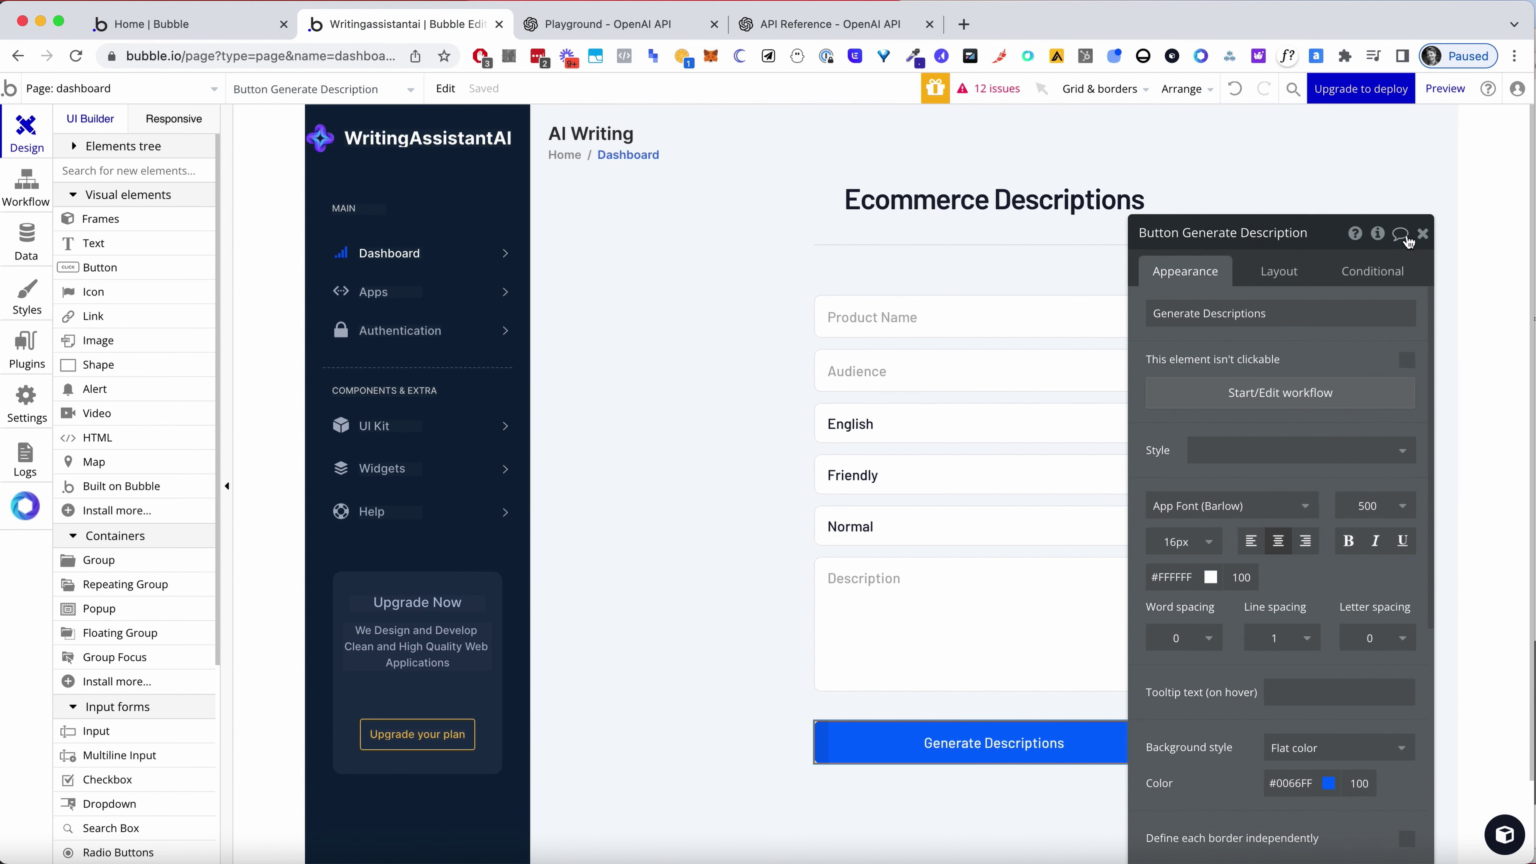
pyautogui.click(1424, 235)
# Add a text element between the Ecommerce Descriptions heading and the Product Name input and name it "Complete prompt"
pyautogui.click(90, 244)
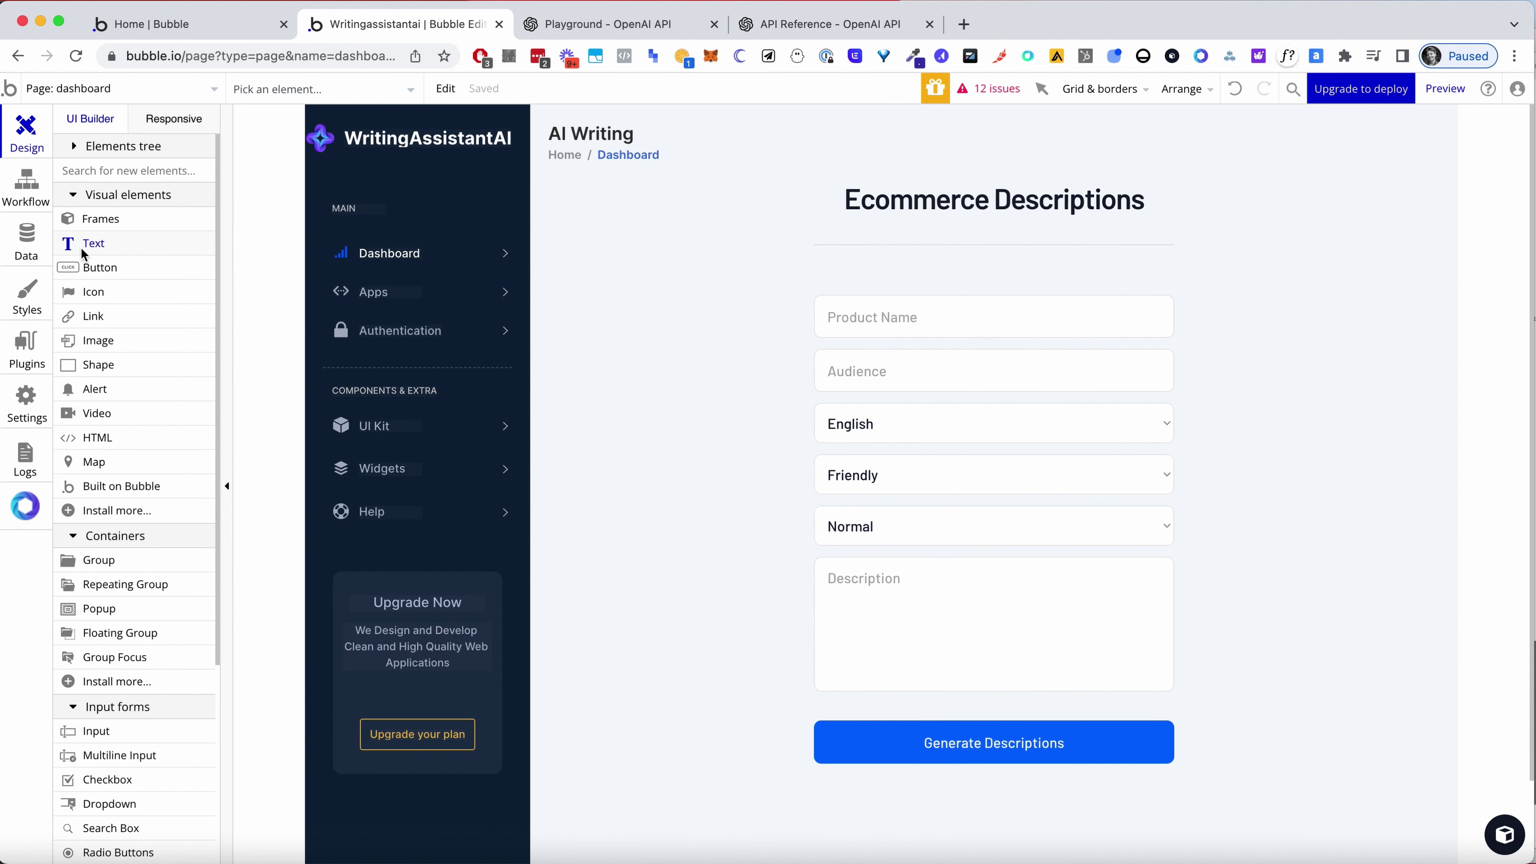
pyautogui.click(854, 274)
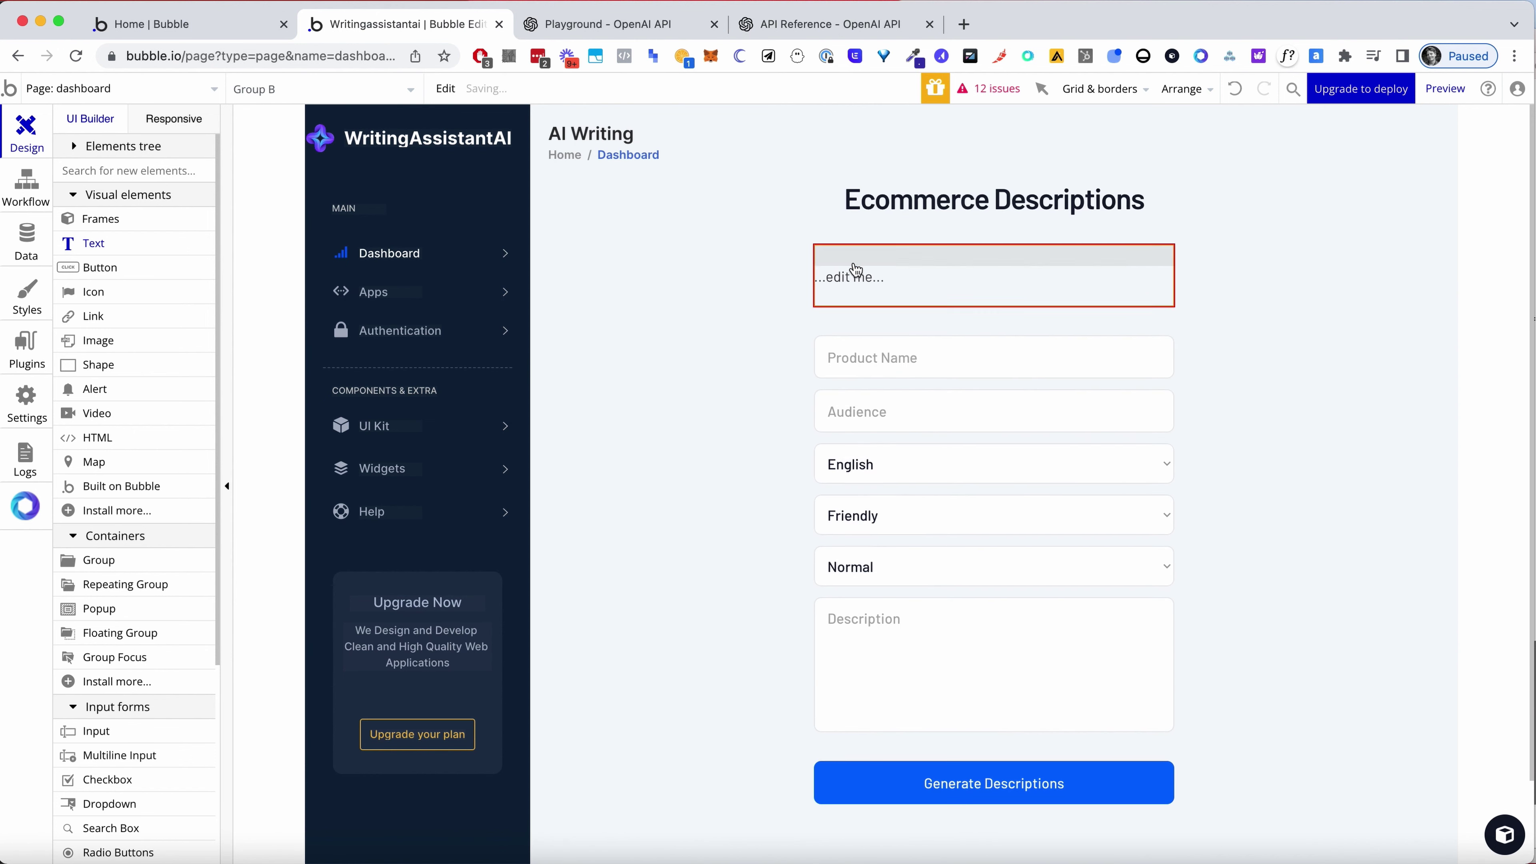
pyautogui.click(1234, 237)
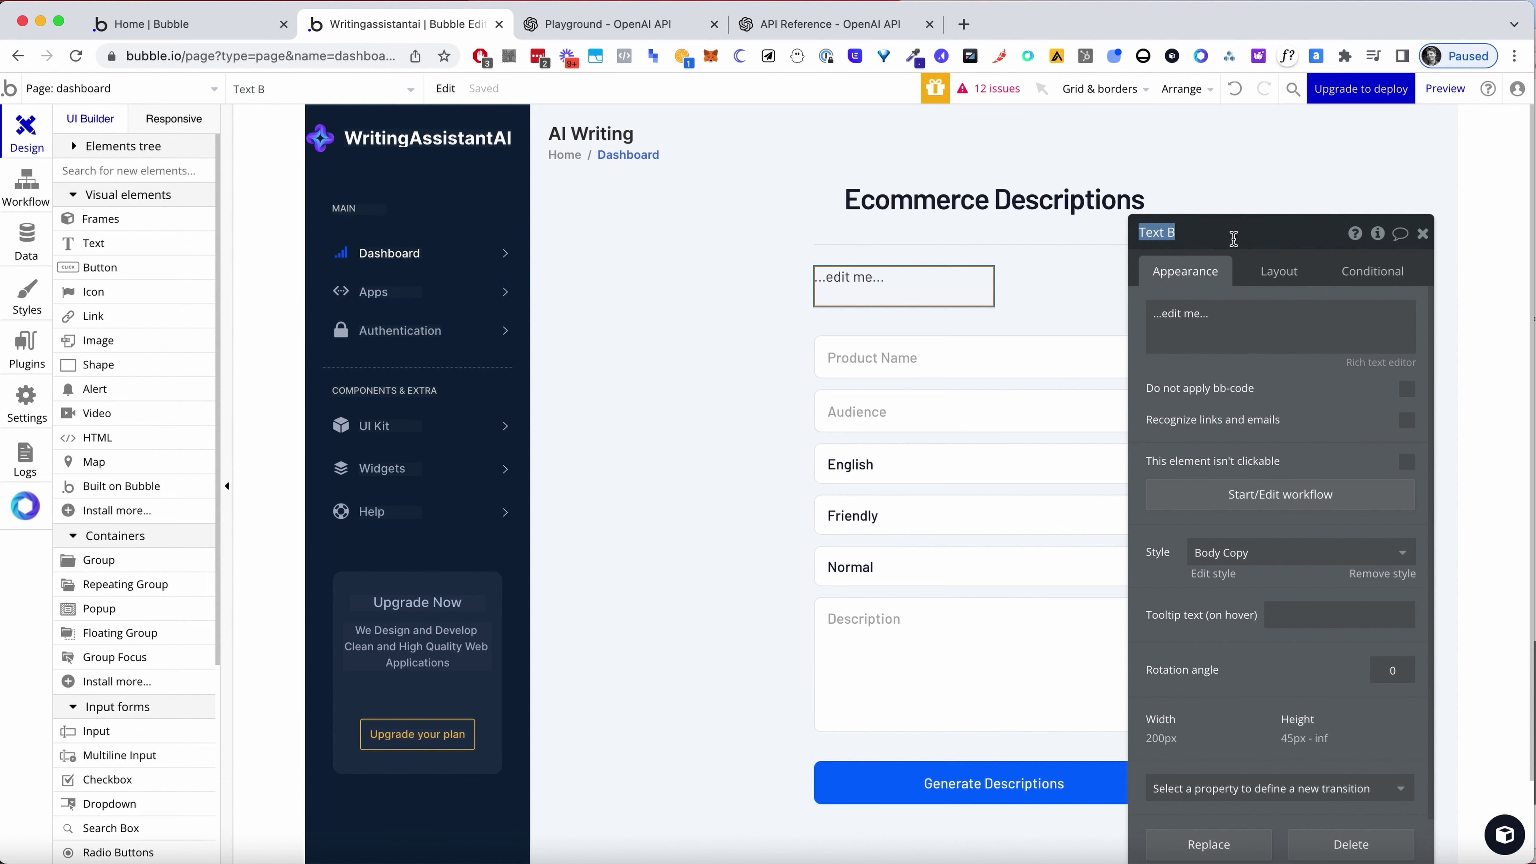
pyautogui.write('Complete')
pyautogui.rightClick(1240, 232)
pyautogui.click(1204, 378)
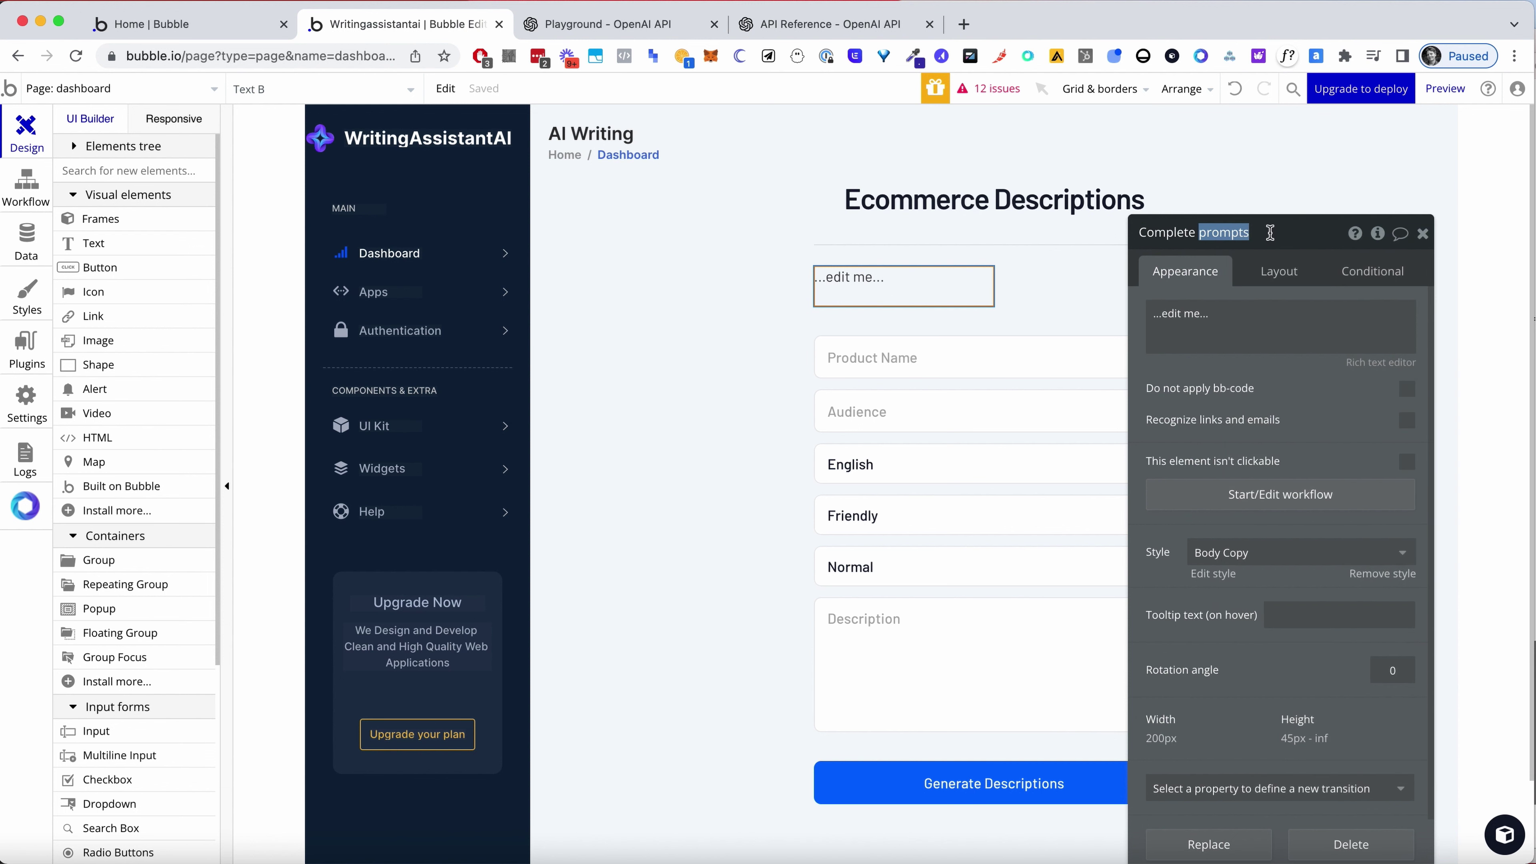
pyautogui.click(1271, 233)
pyautogui.press('BackSpace')
pyautogui.press('Return')
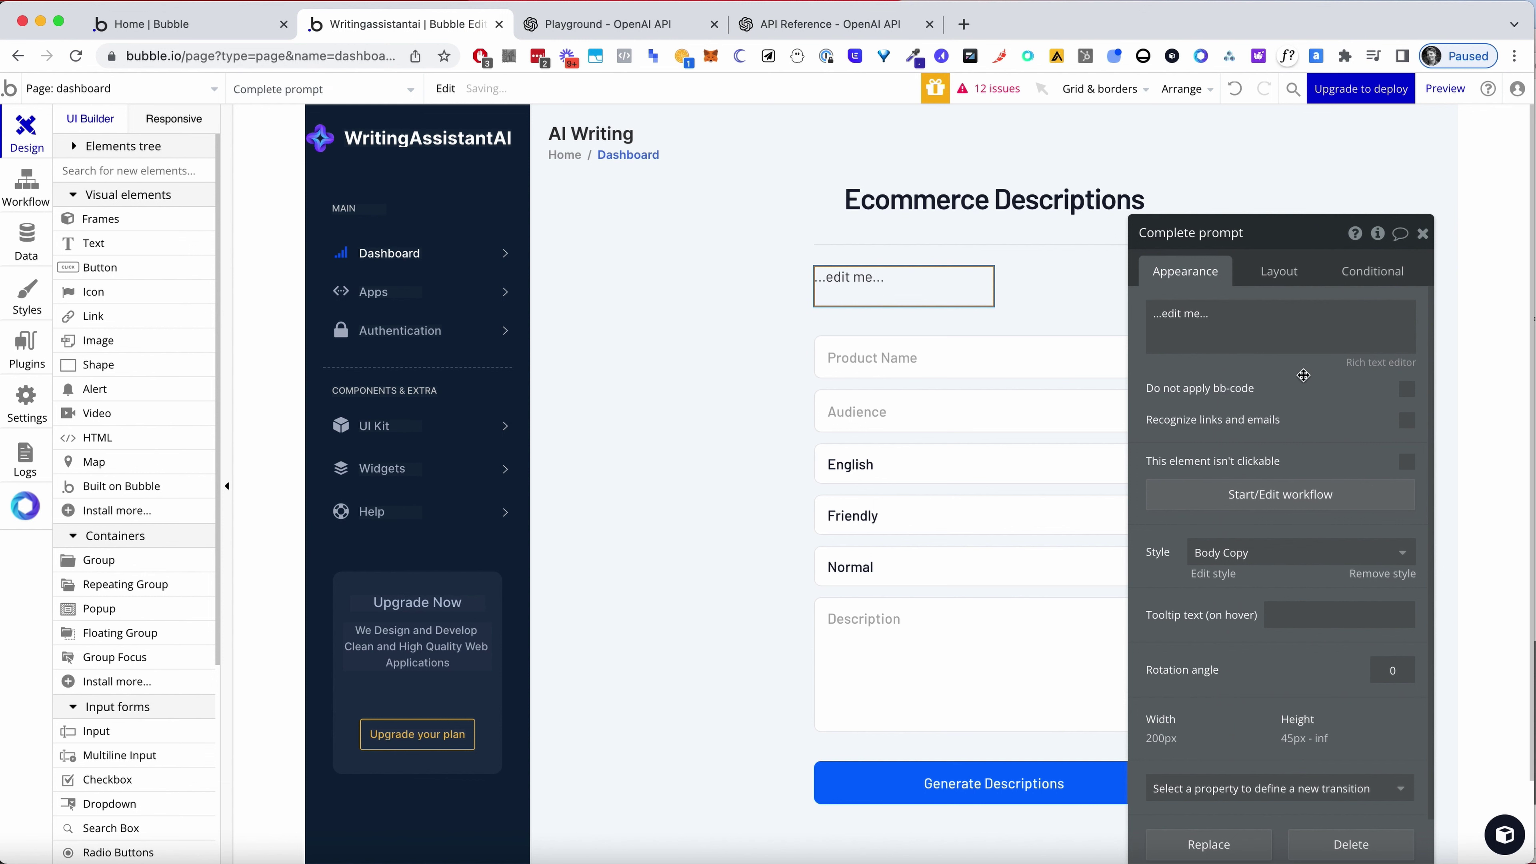
pyautogui.click(1423, 234)
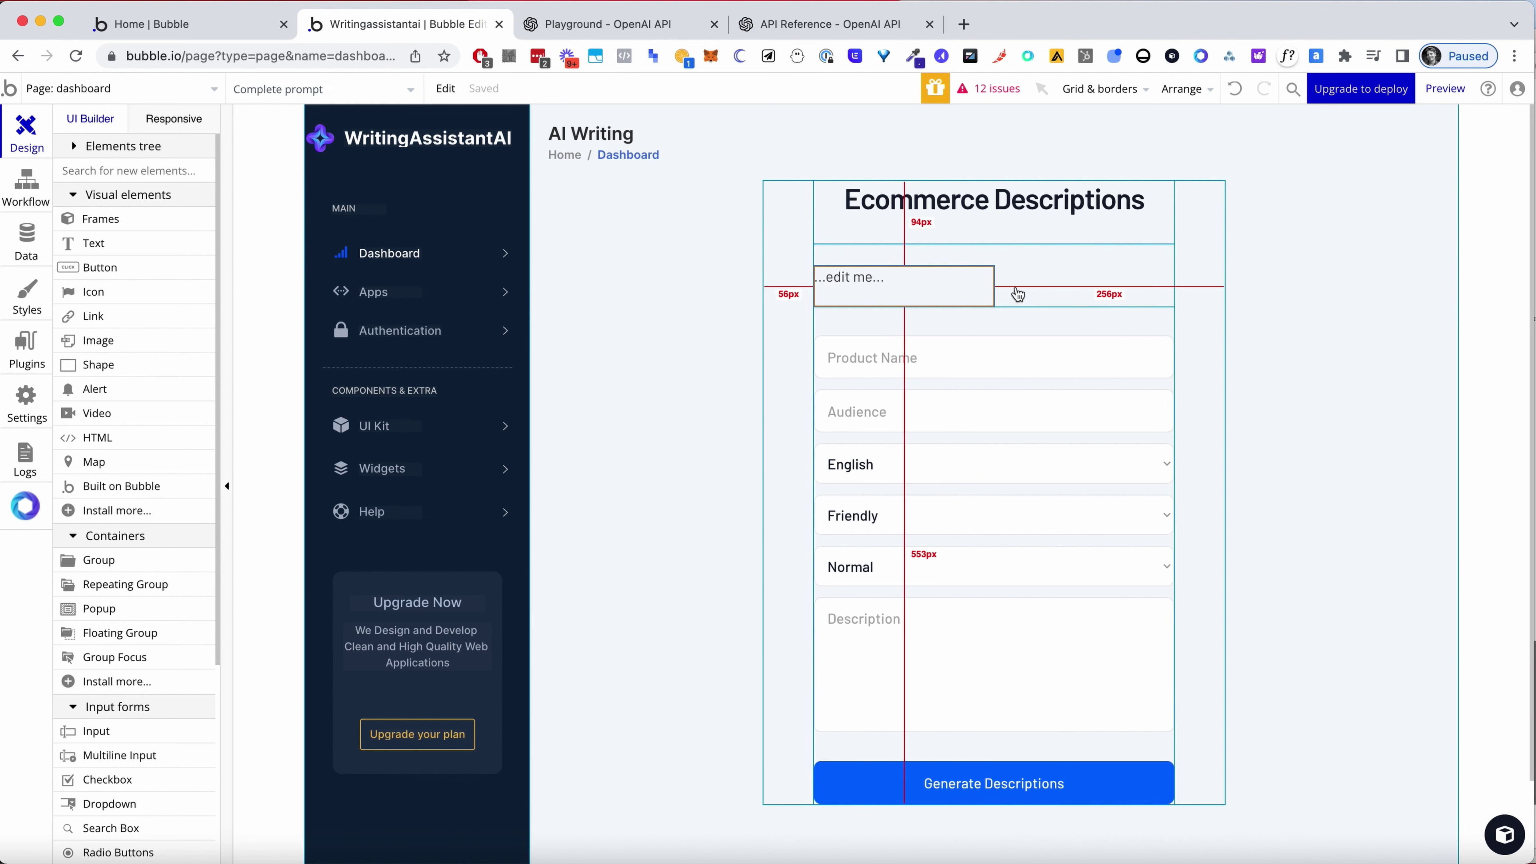
# Turn off the fixed width of the Complete prompt text element
pyautogui.doubleClick(957, 286)
pyautogui.click(1295, 282)
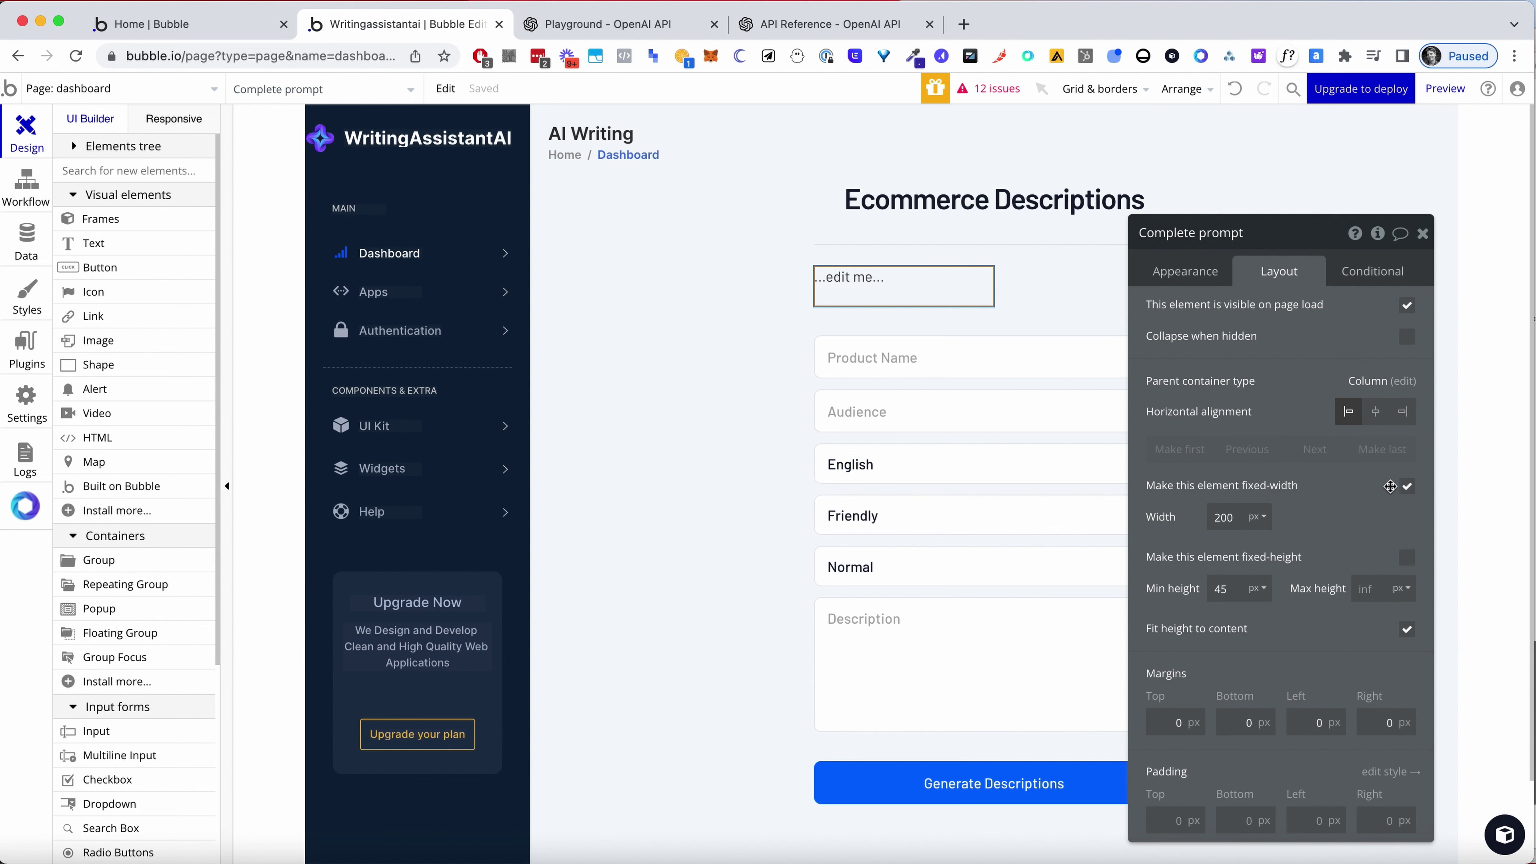
pyautogui.click(1406, 486)
pyautogui.click(1423, 234)
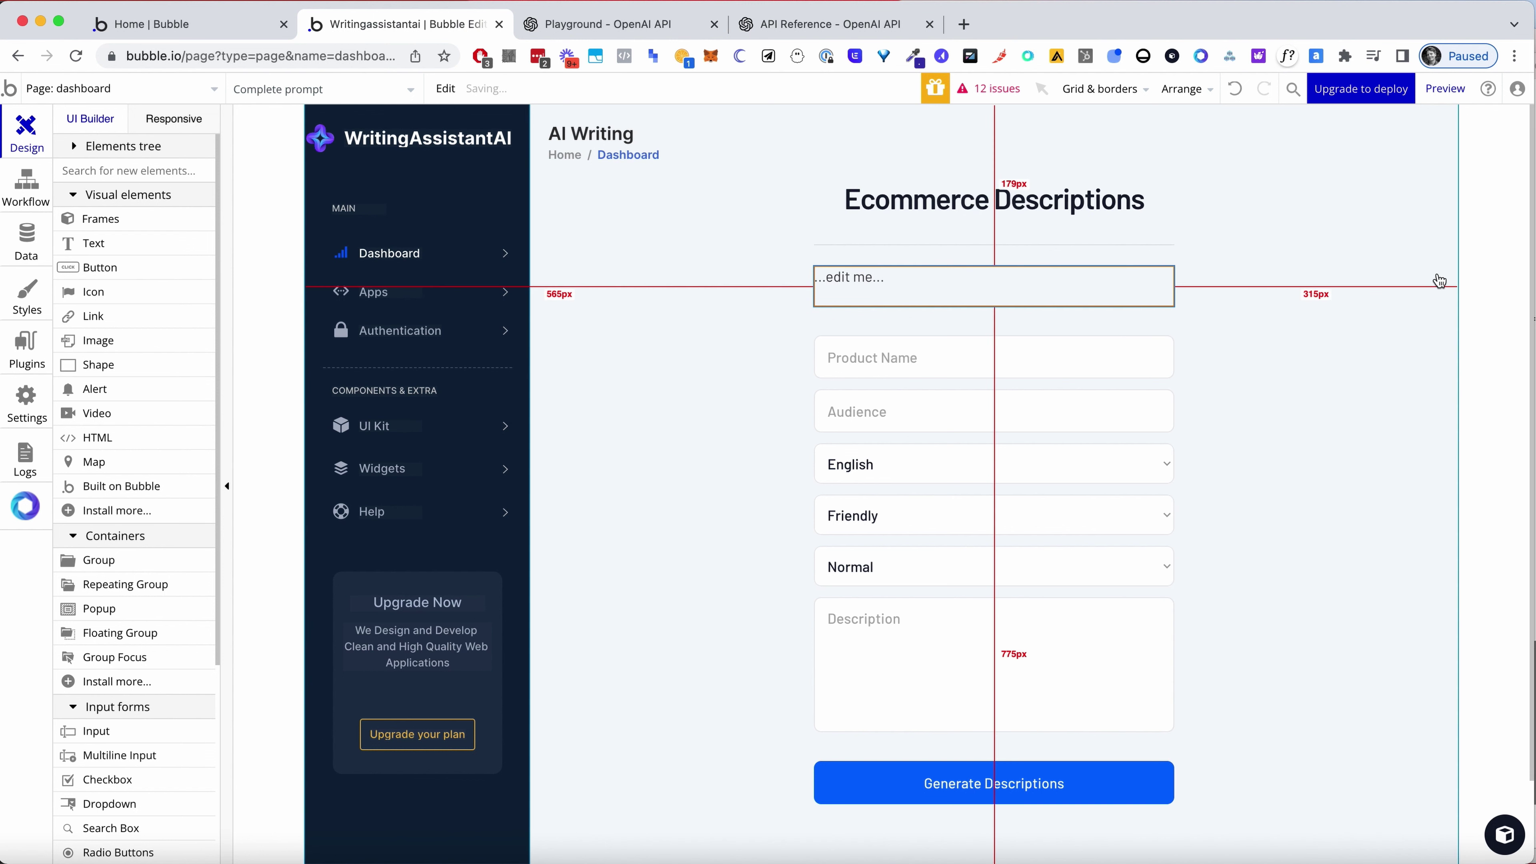
# Set the Complete prompt text element's minimum height to 150 px
pyautogui.doubleClick(1156, 291)
pyautogui.click(1279, 271)
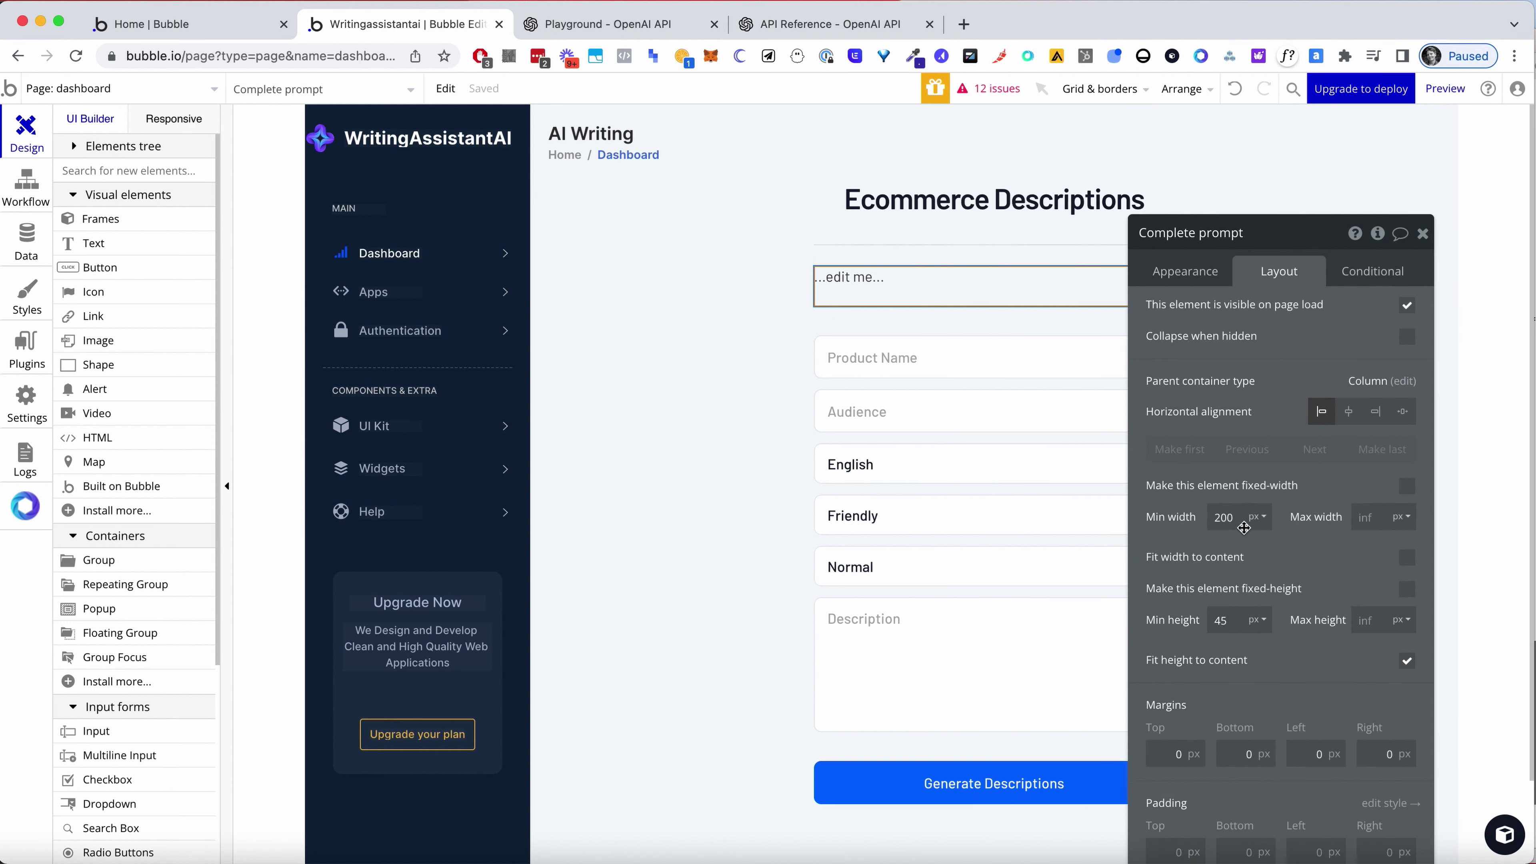
pyautogui.doubleClick(1225, 622)
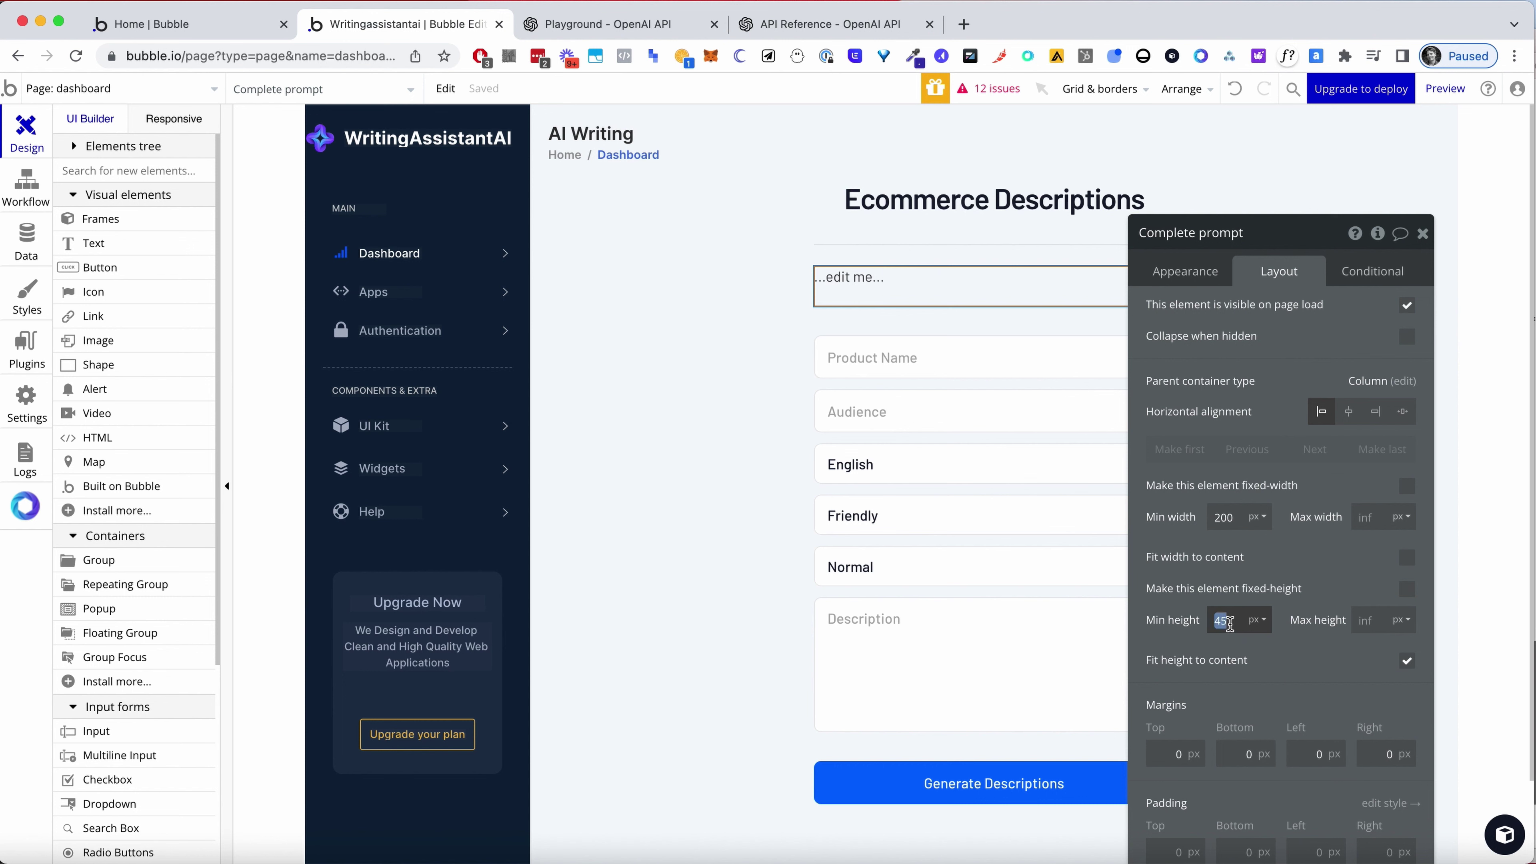
# Remove the Body Copy style from the Complete prompt text and set its font size to 10 px
pyautogui.click(1185, 271)
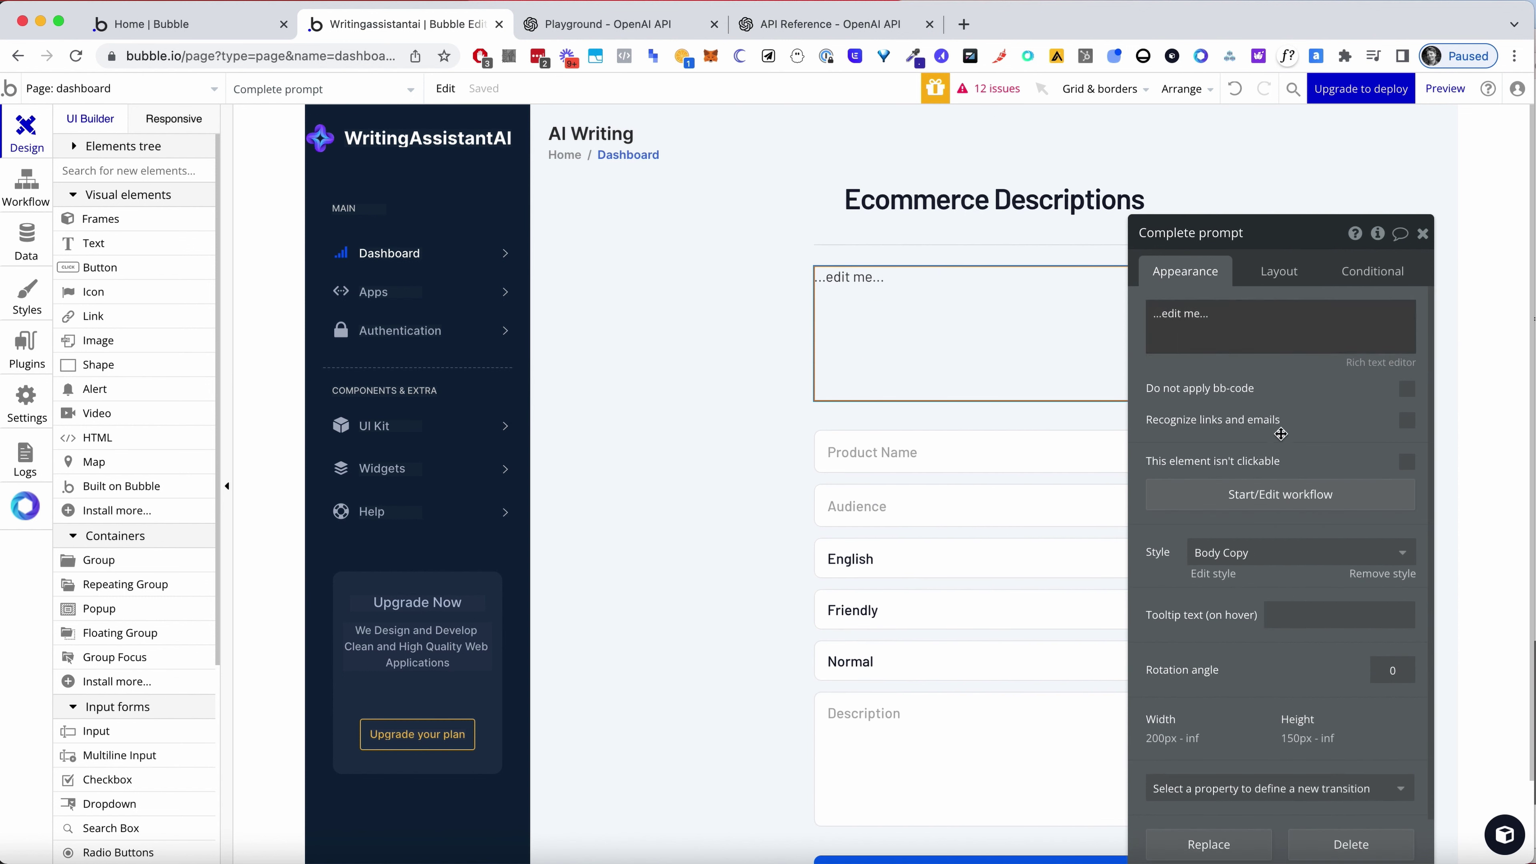
pyautogui.click(1383, 574)
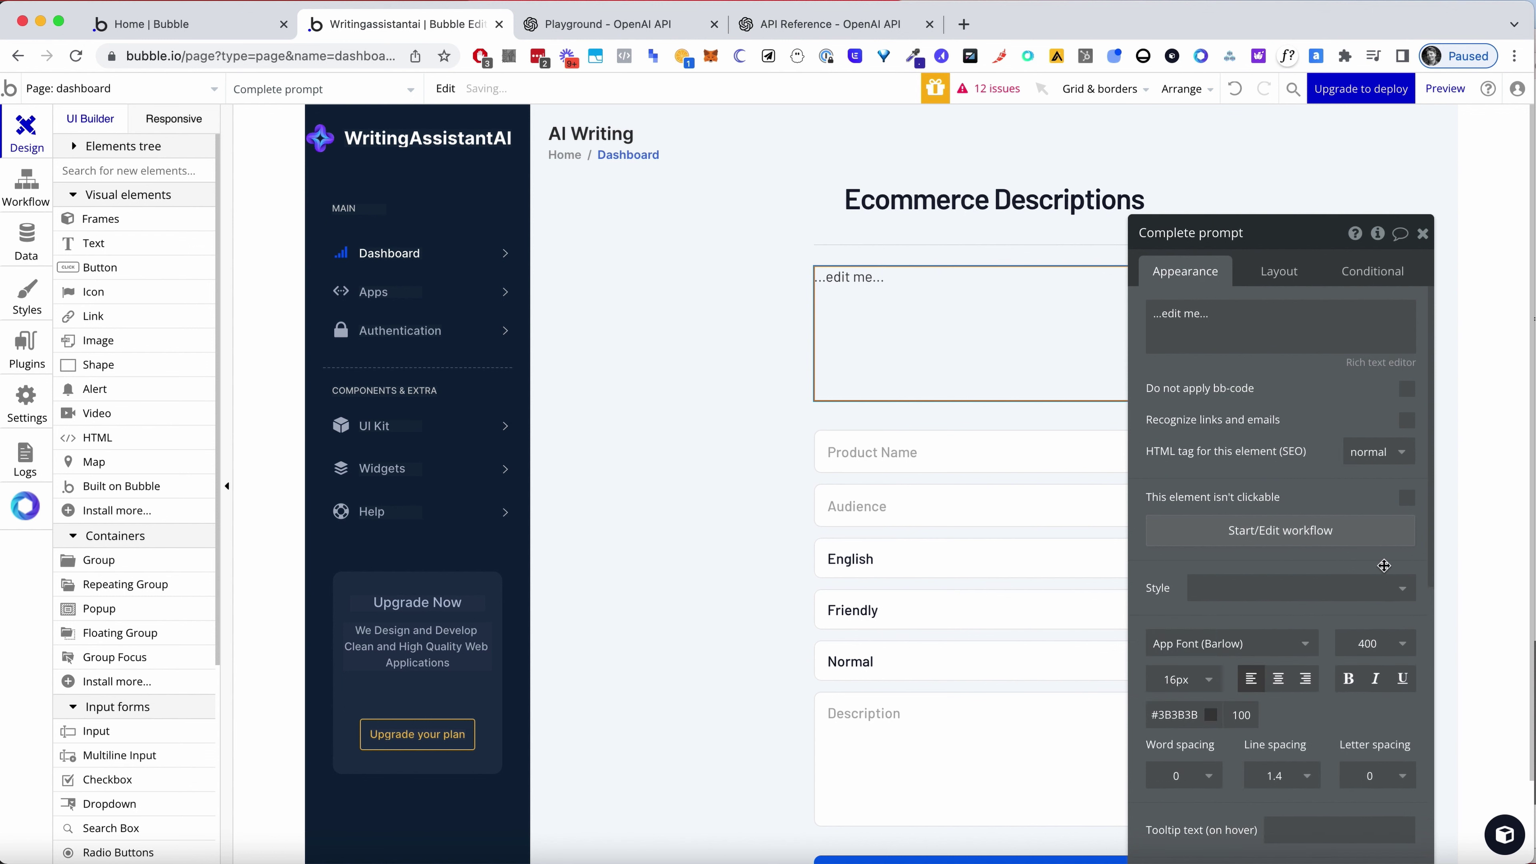
pyautogui.doubleClick(1170, 673)
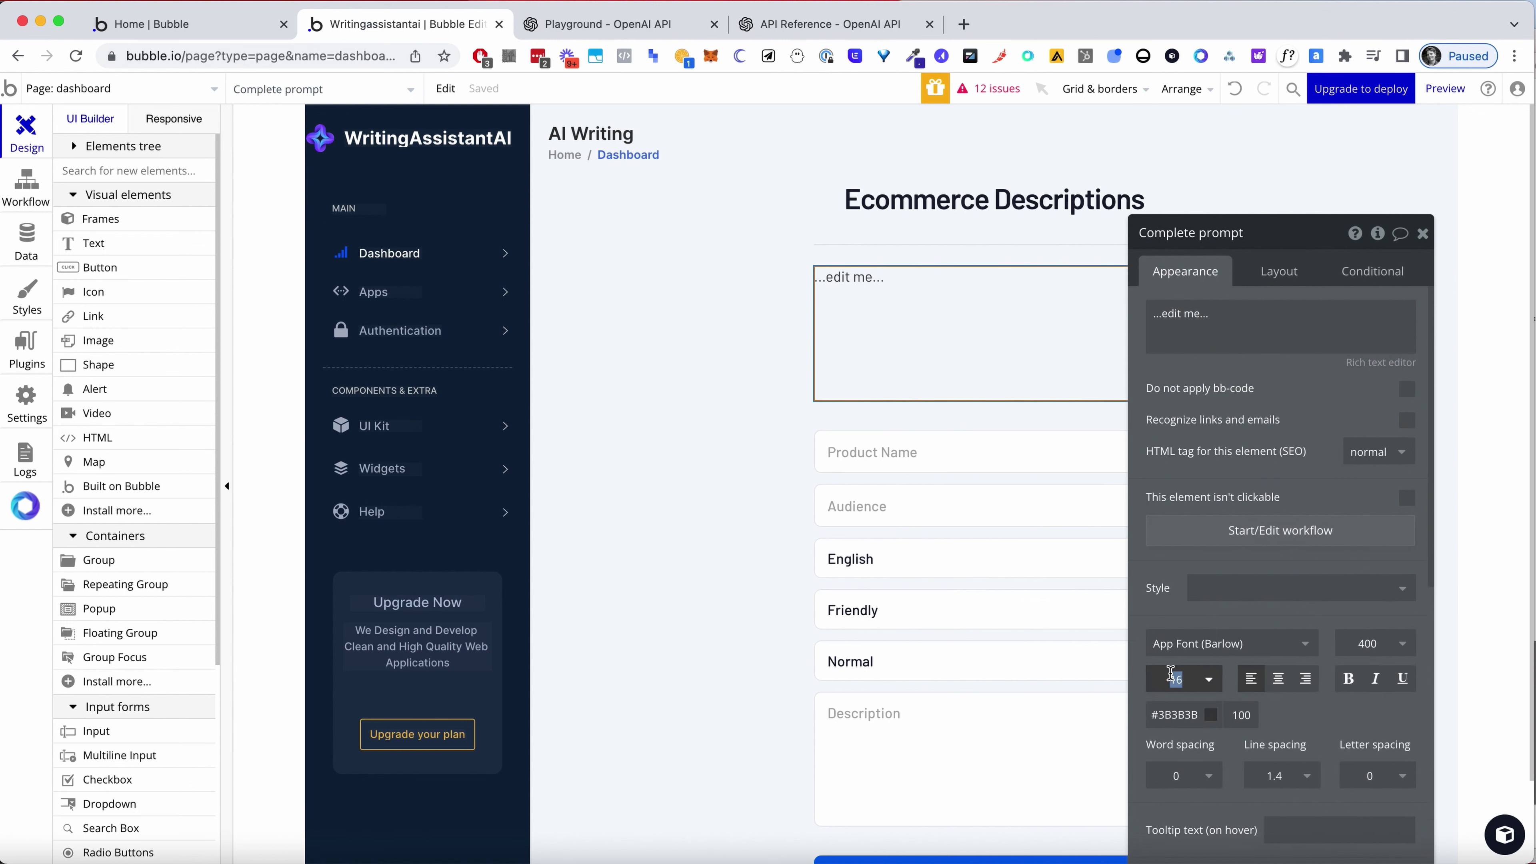
pyautogui.write('10')
pyautogui.click(883, 507)
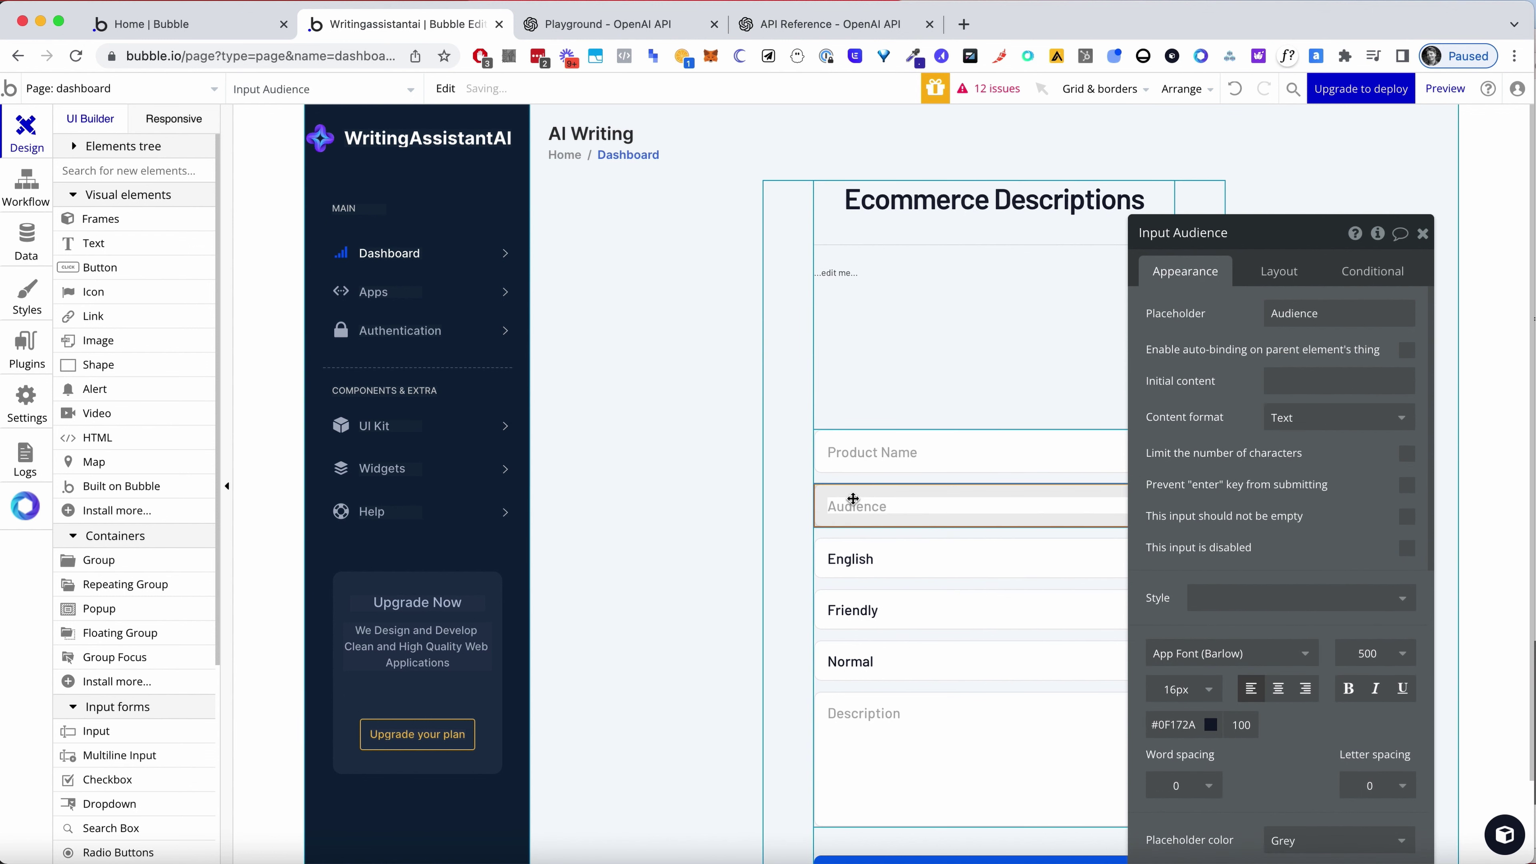
# Replace the Complete prompt element's placeholder text with "Write a story"
pyautogui.click(890, 423)
pyautogui.scroll(-2, 964, 460)
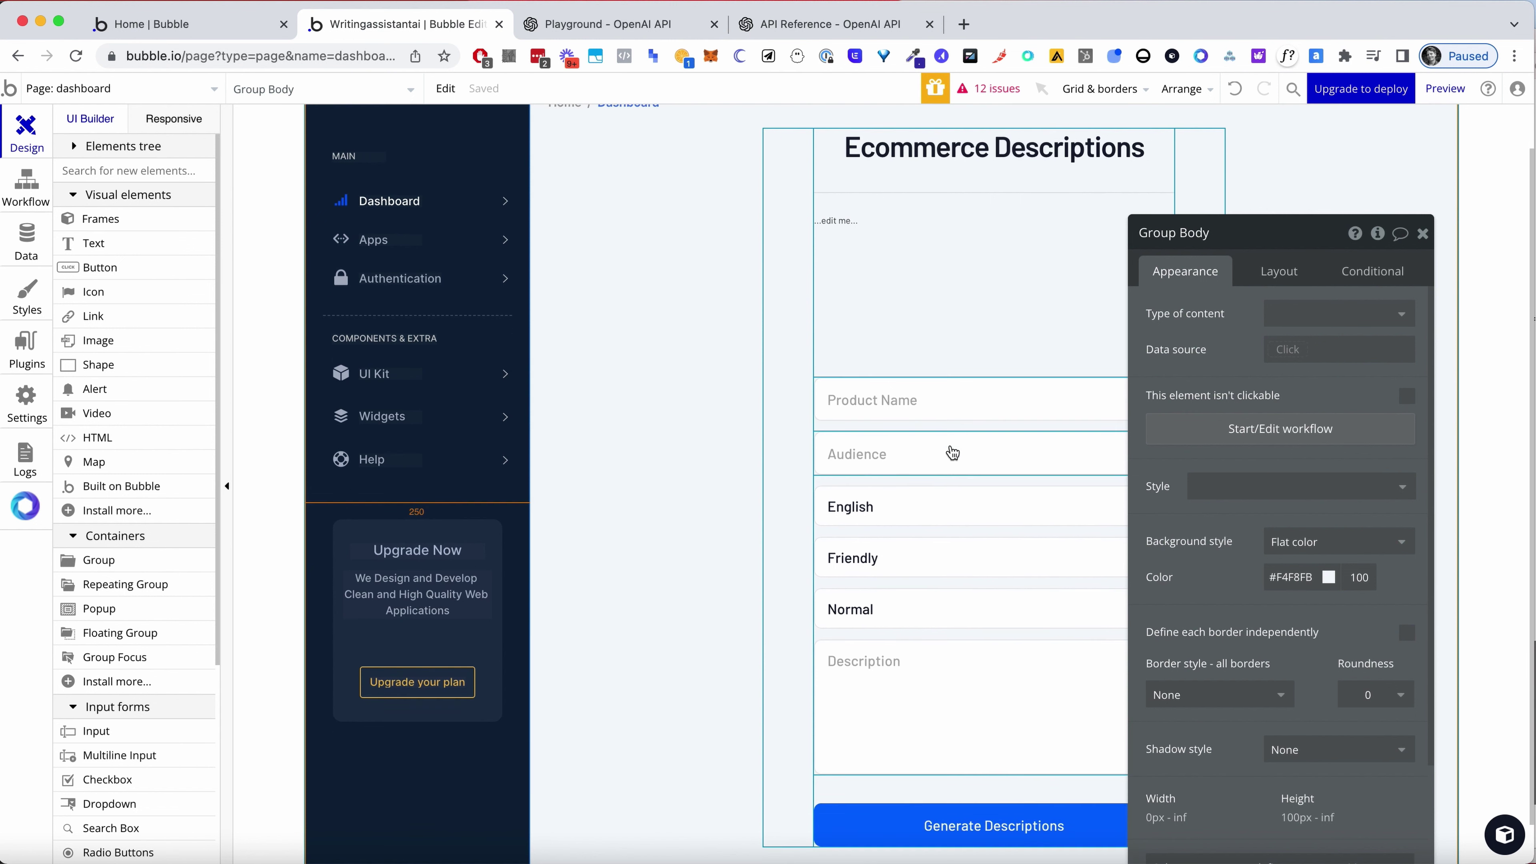
pyautogui.click(1423, 233)
pyautogui.scroll(-1, 956, 255)
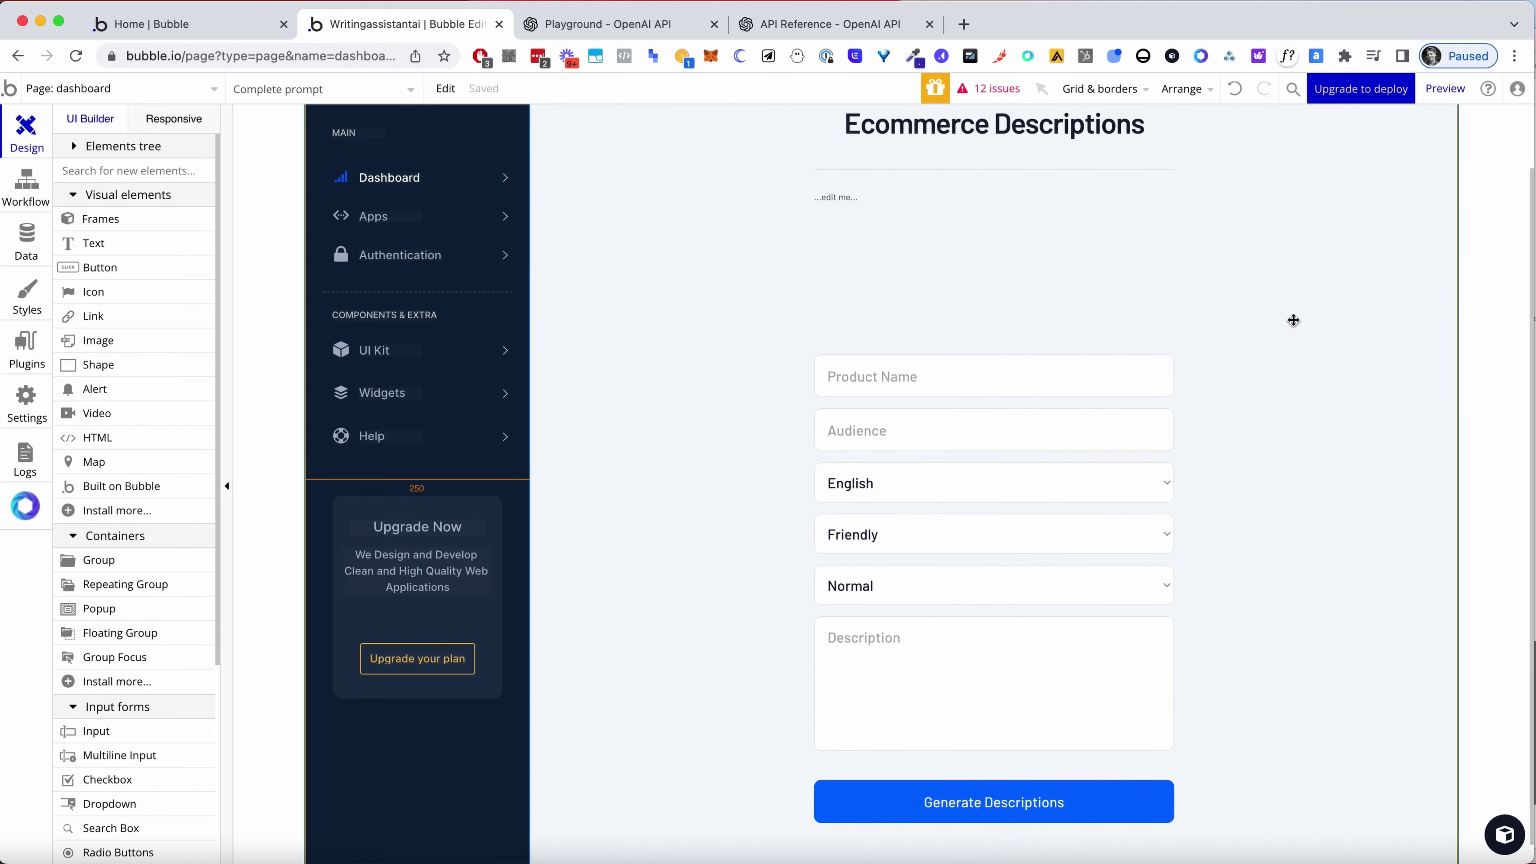
pyautogui.doubleClick(894, 223)
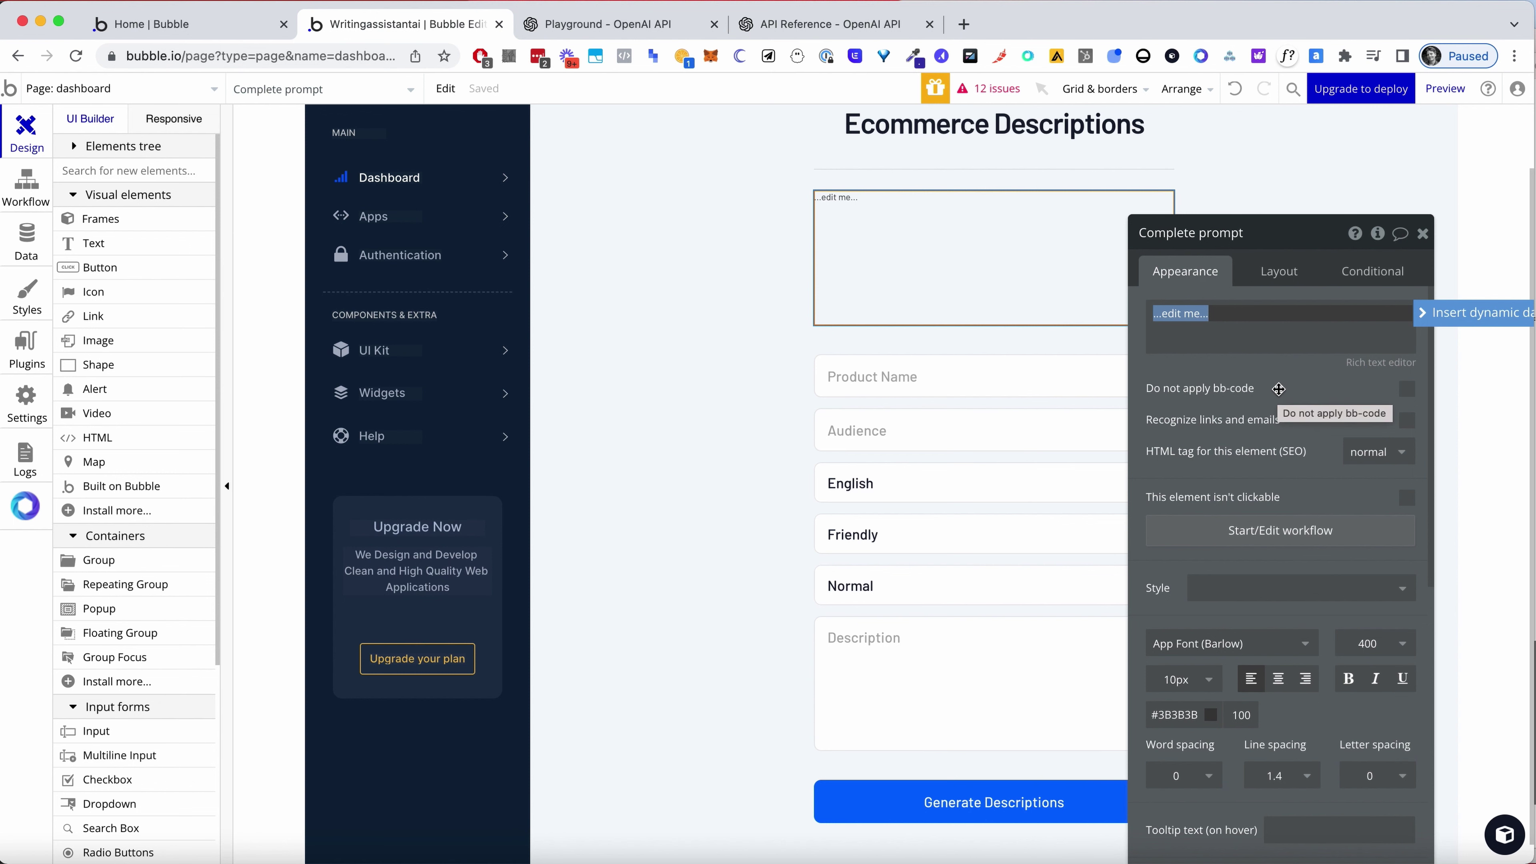
pyautogui.write('Write a story')
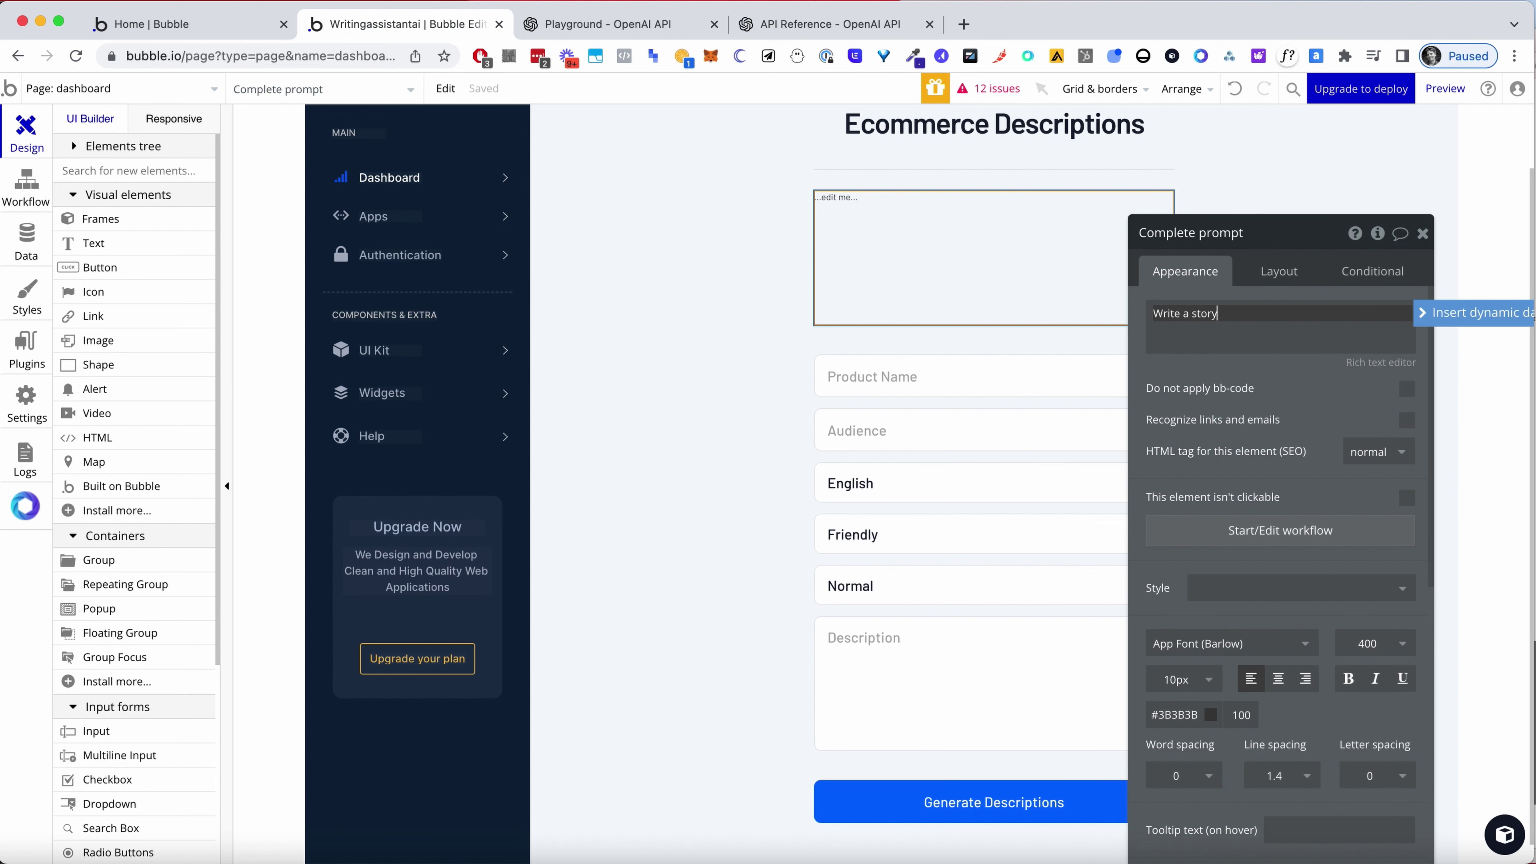
# Copy the ecommerce prompt from the OpenAI Playground, through "Product description:", and paste it into the Complete prompt text in Bubble
pyautogui.click(605, 23)
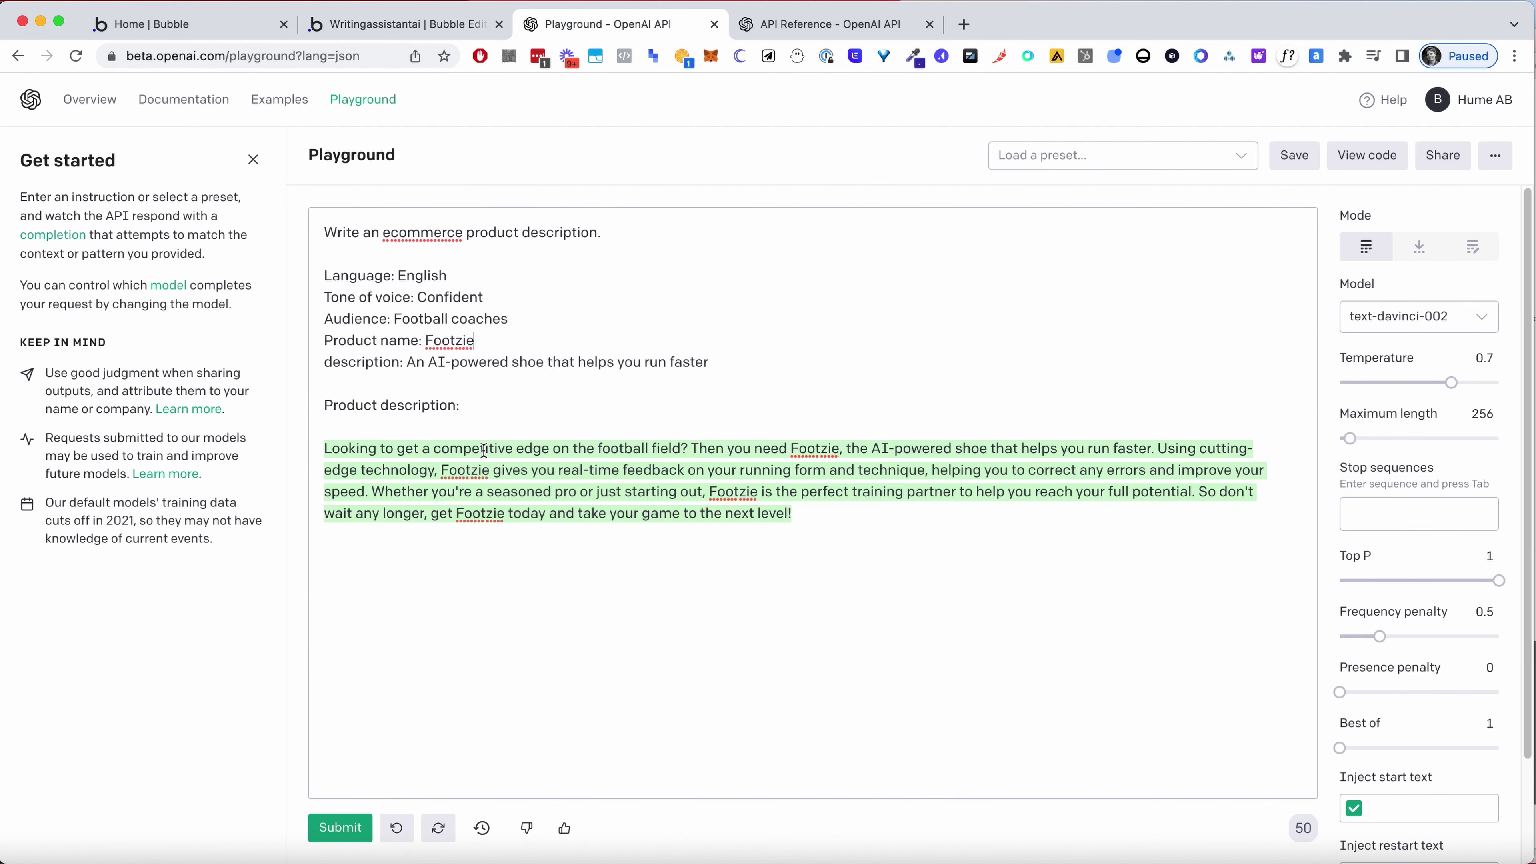
pyautogui.moveTo(491, 412); pyautogui.dragTo(321, 148)
pyautogui.press('super+c')
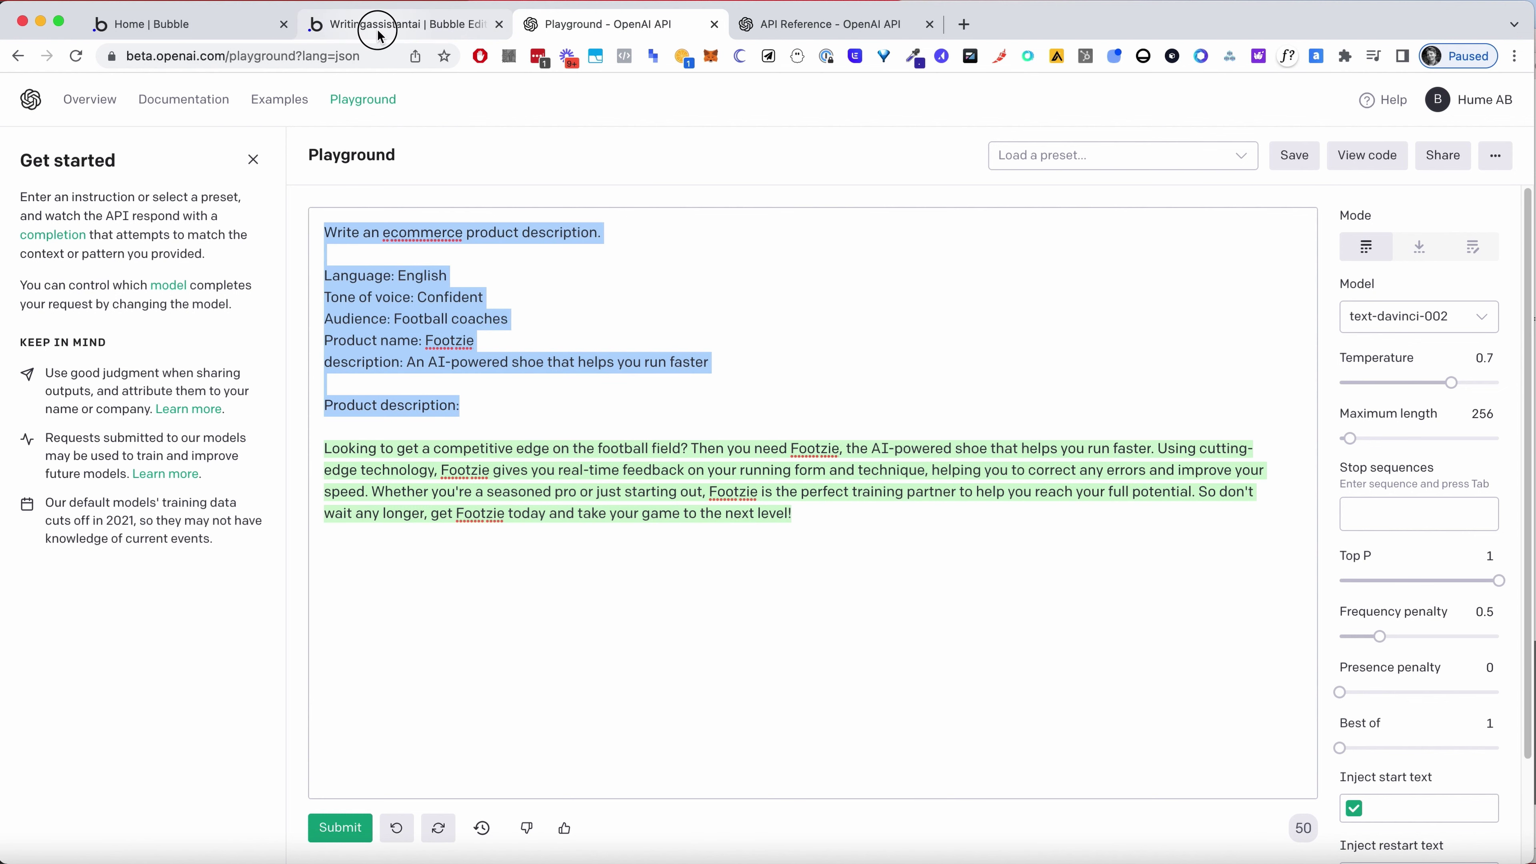
pyautogui.click(359, 33)
pyautogui.moveTo(1152, 314); pyautogui.dragTo(1199, 313)
pyautogui.press('super+v')
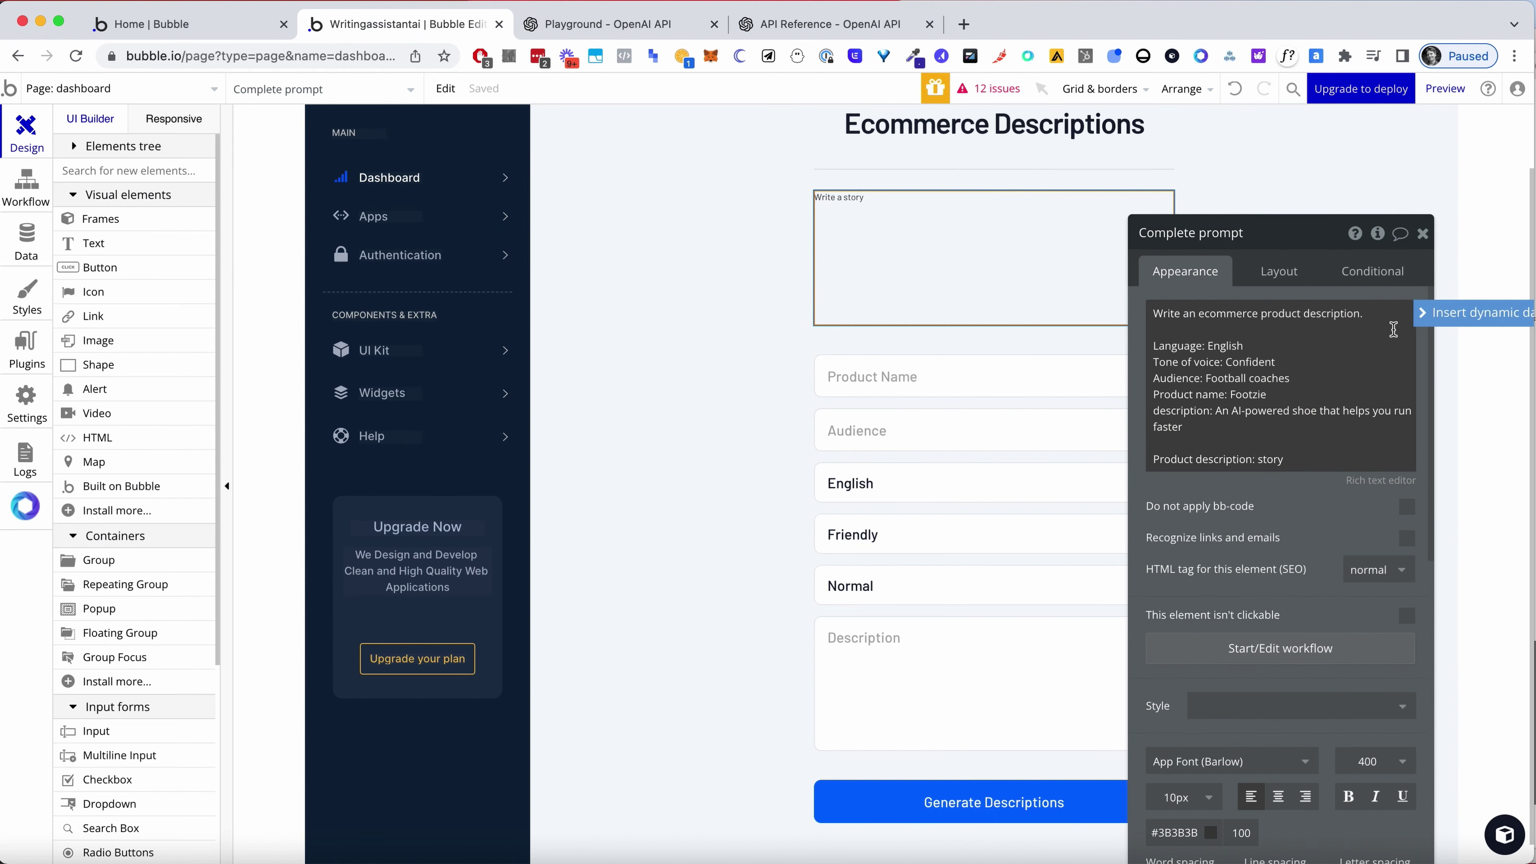
# Replace the sample language and the tone of voice line in the prompt with Dropdown Language's value
pyautogui.moveTo(1205, 345); pyautogui.dragTo(1276, 362)
pyautogui.press('BackSpace')
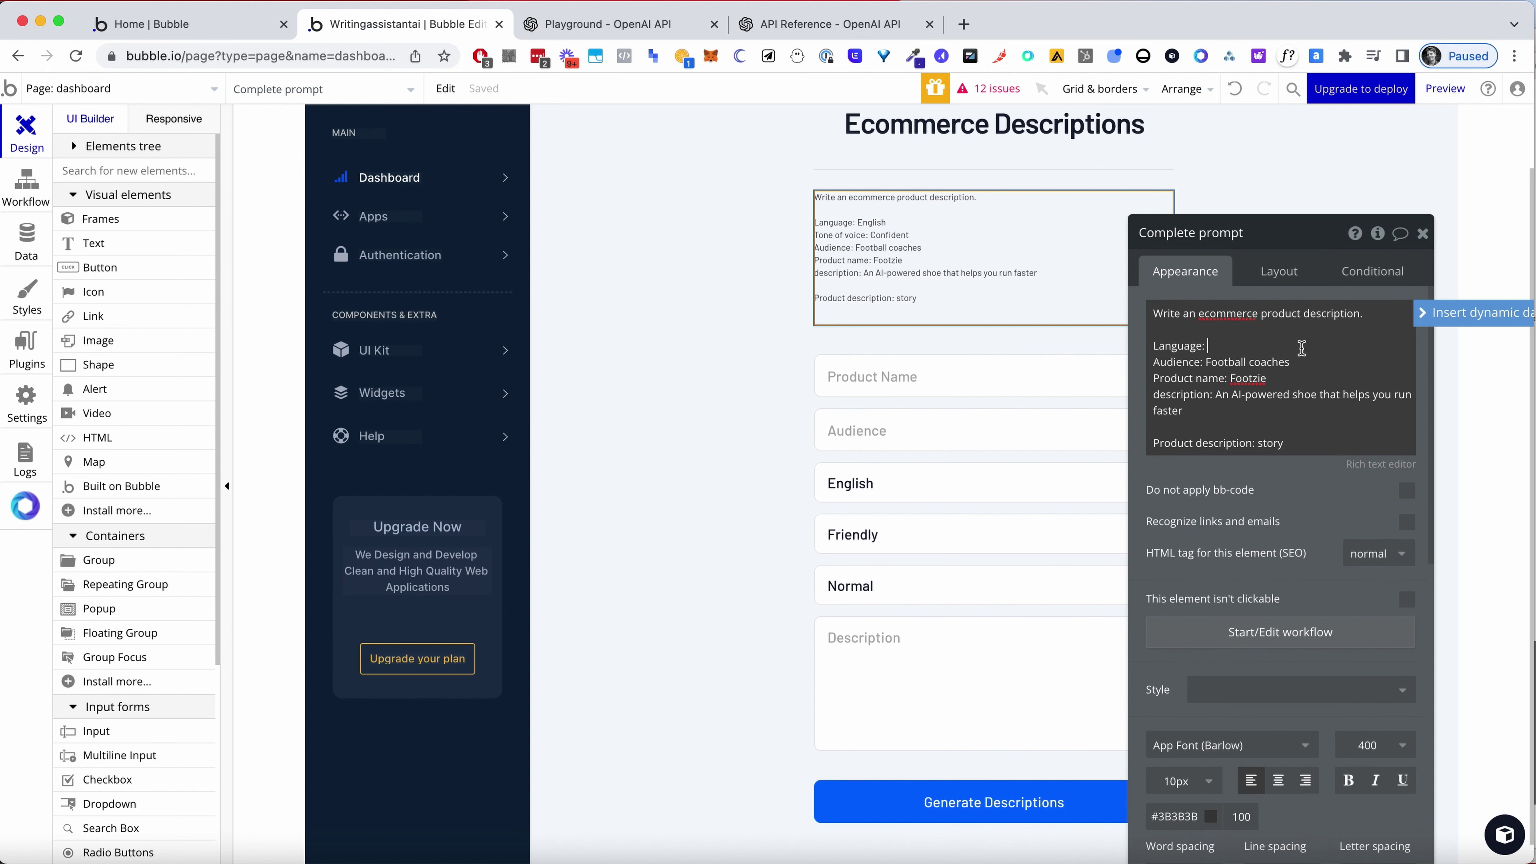
pyautogui.click(1464, 313)
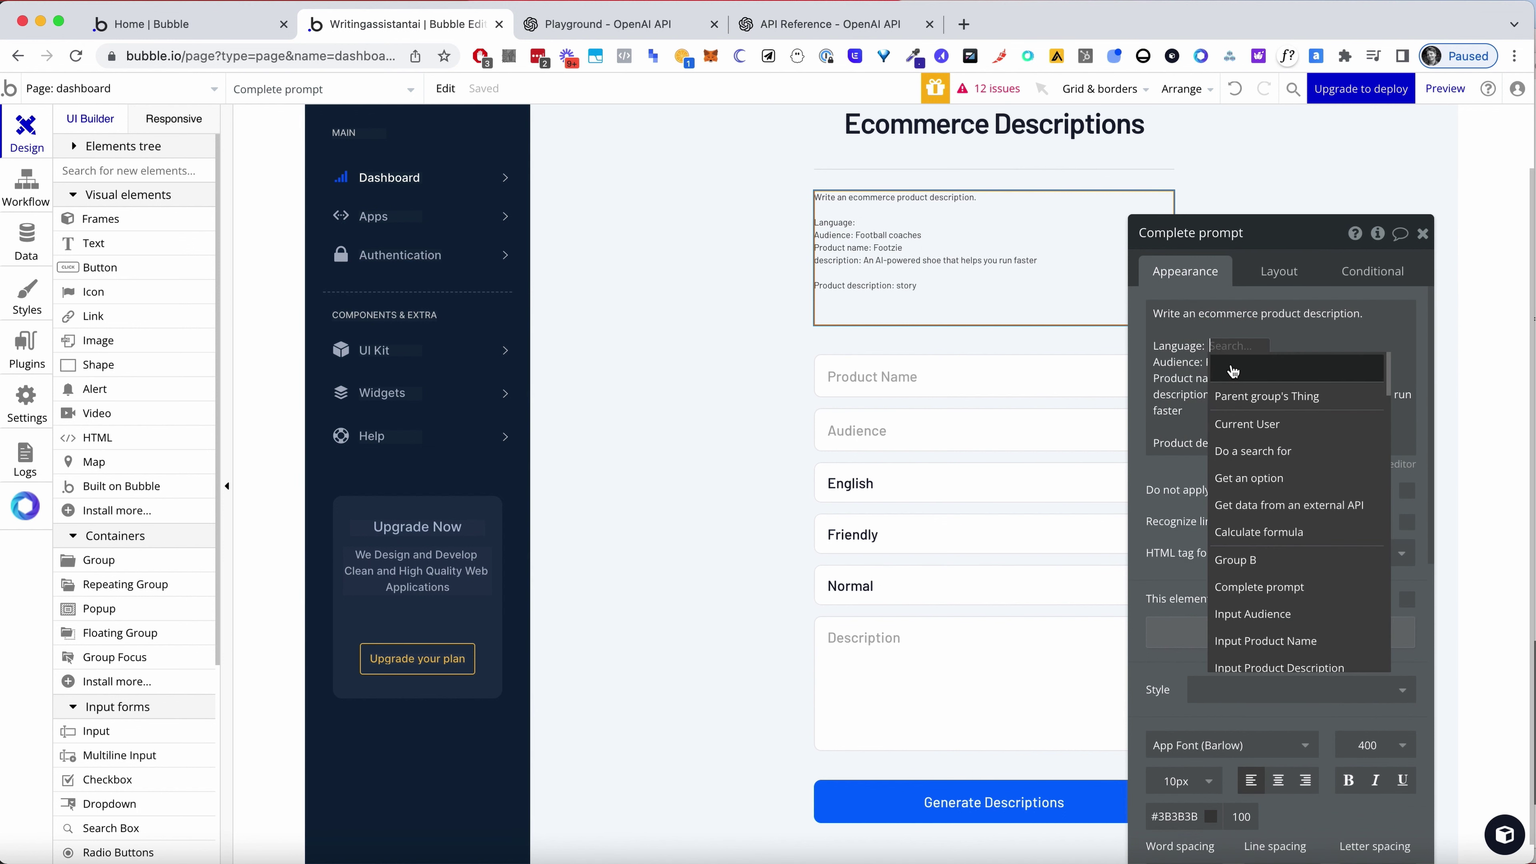
pyautogui.write('langu')
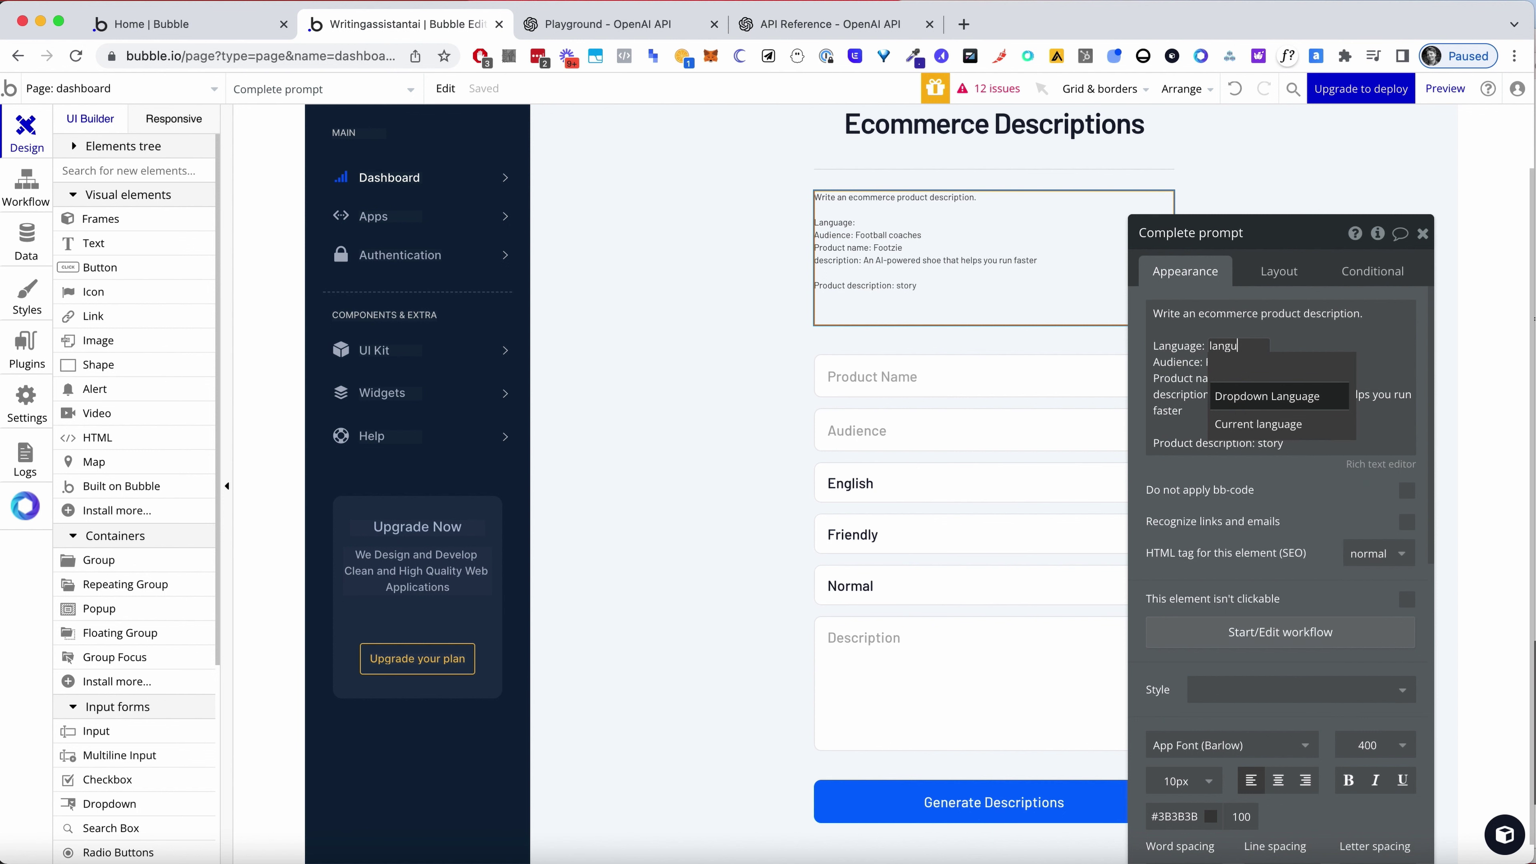
pyautogui.click(1228, 399)
pyautogui.click(1343, 370)
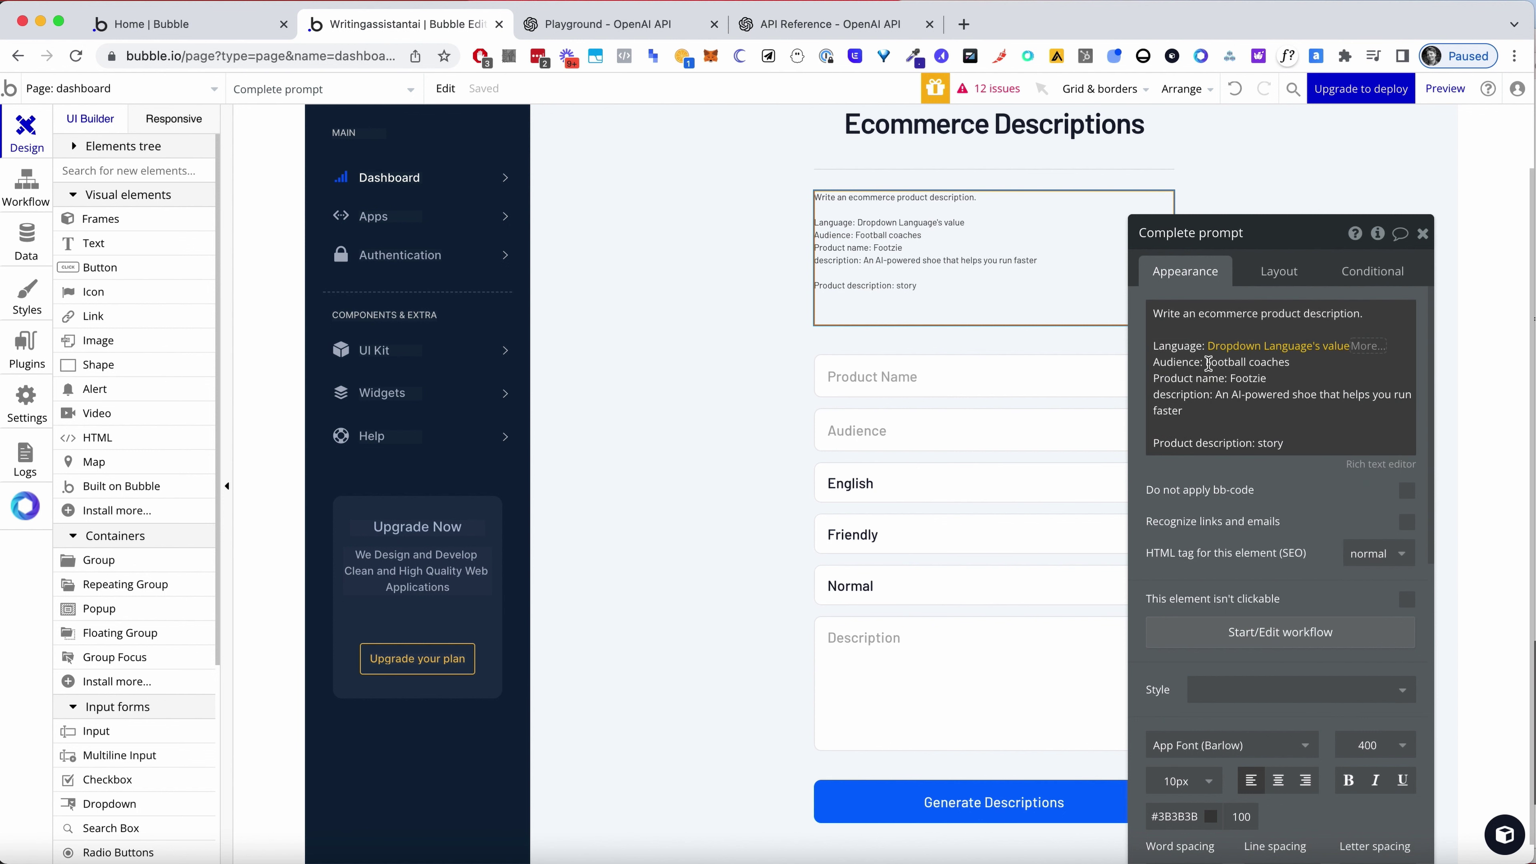
# Replace "Football coaches" on the prompt's Audience line with Input Audience's value
pyautogui.moveTo(1294, 378); pyautogui.dragTo(1208, 372)
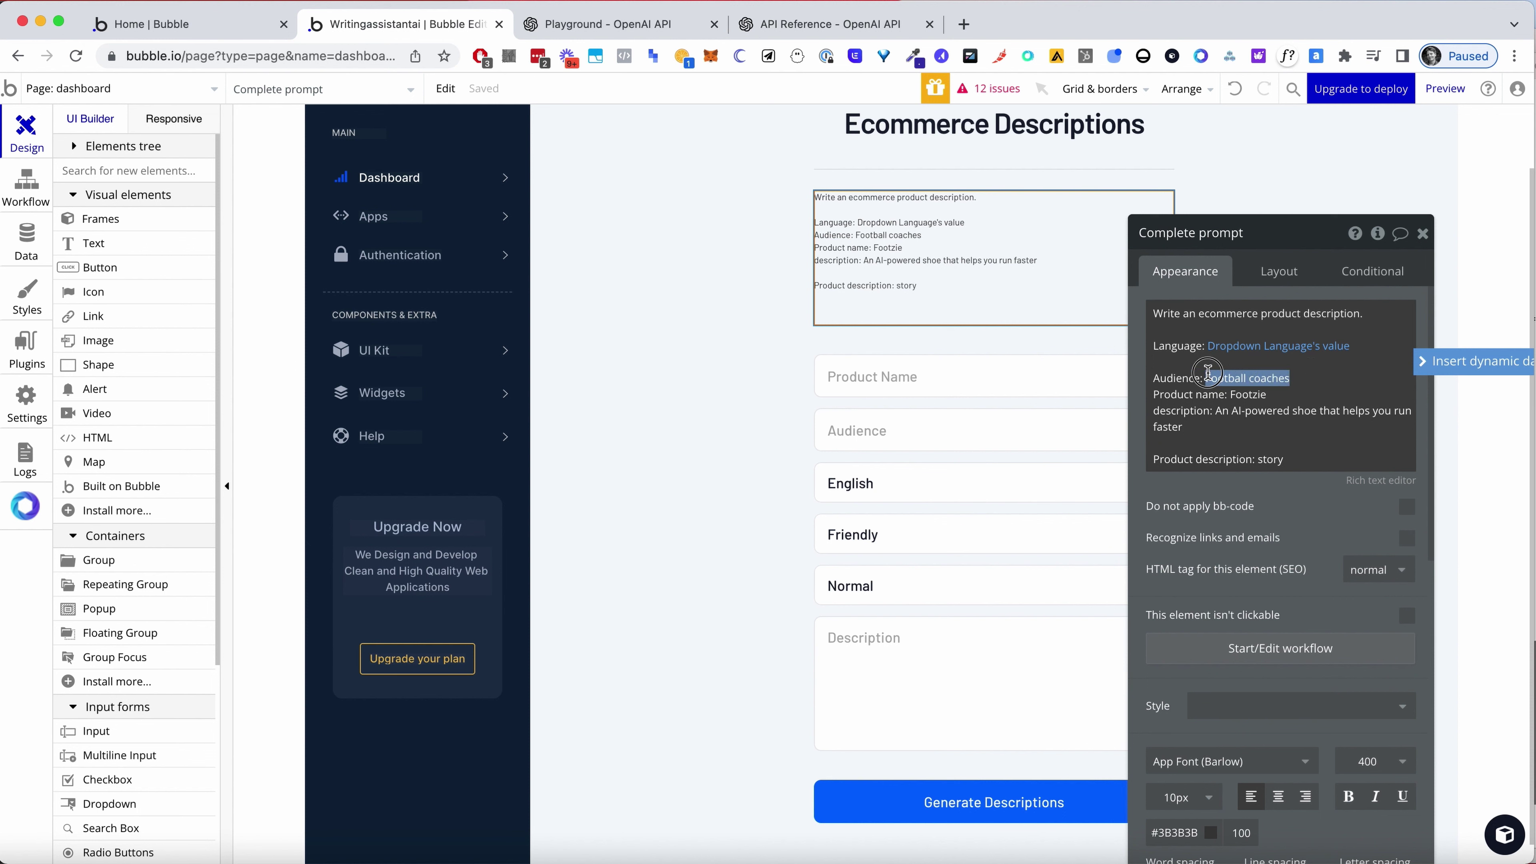
pyautogui.click(1461, 363)
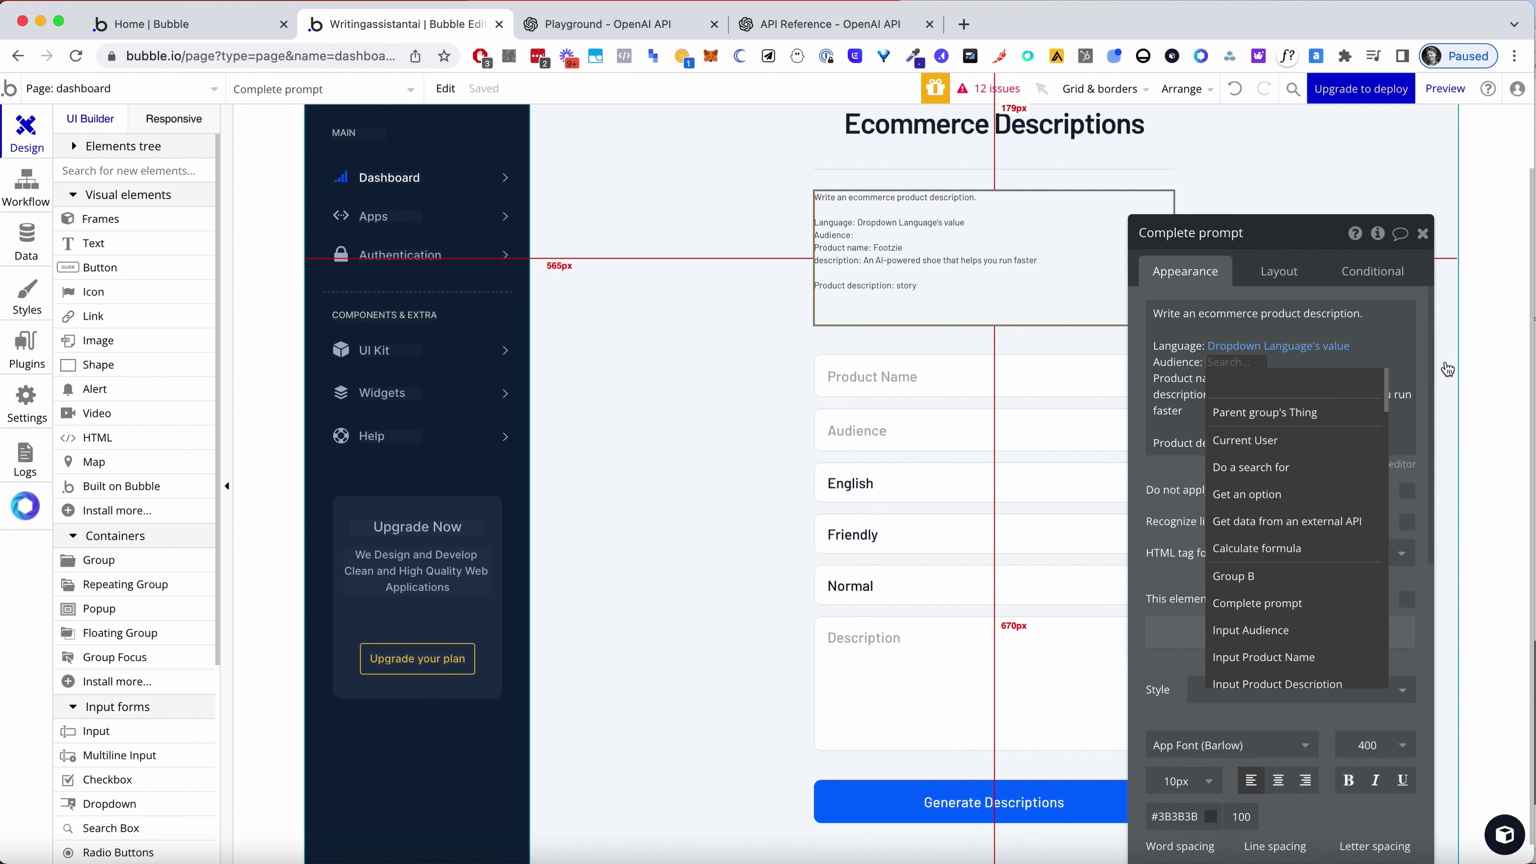
pyautogui.write('adu')
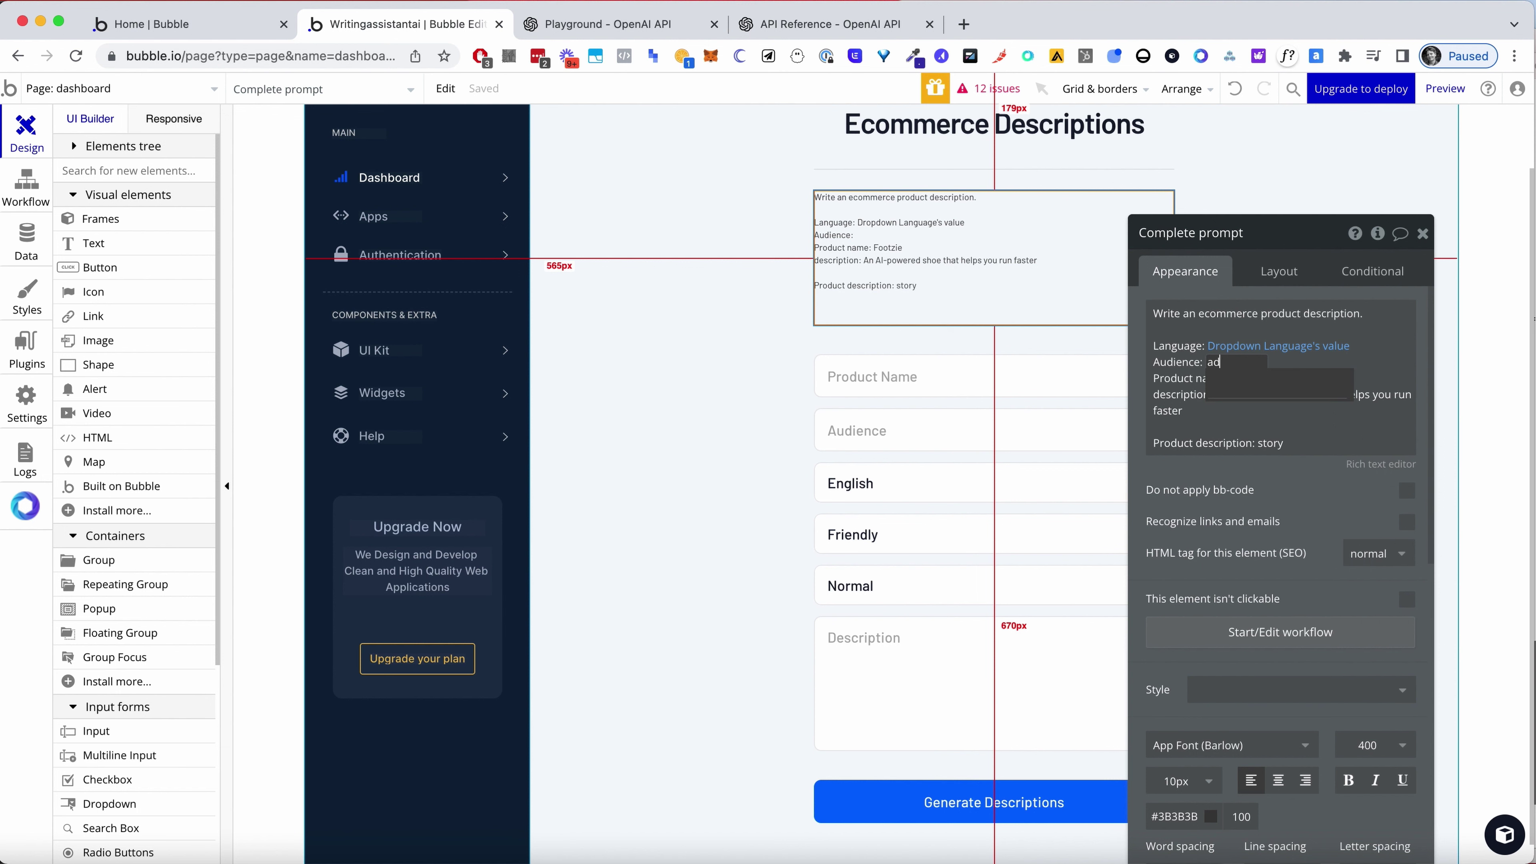
pyautogui.click(1294, 410)
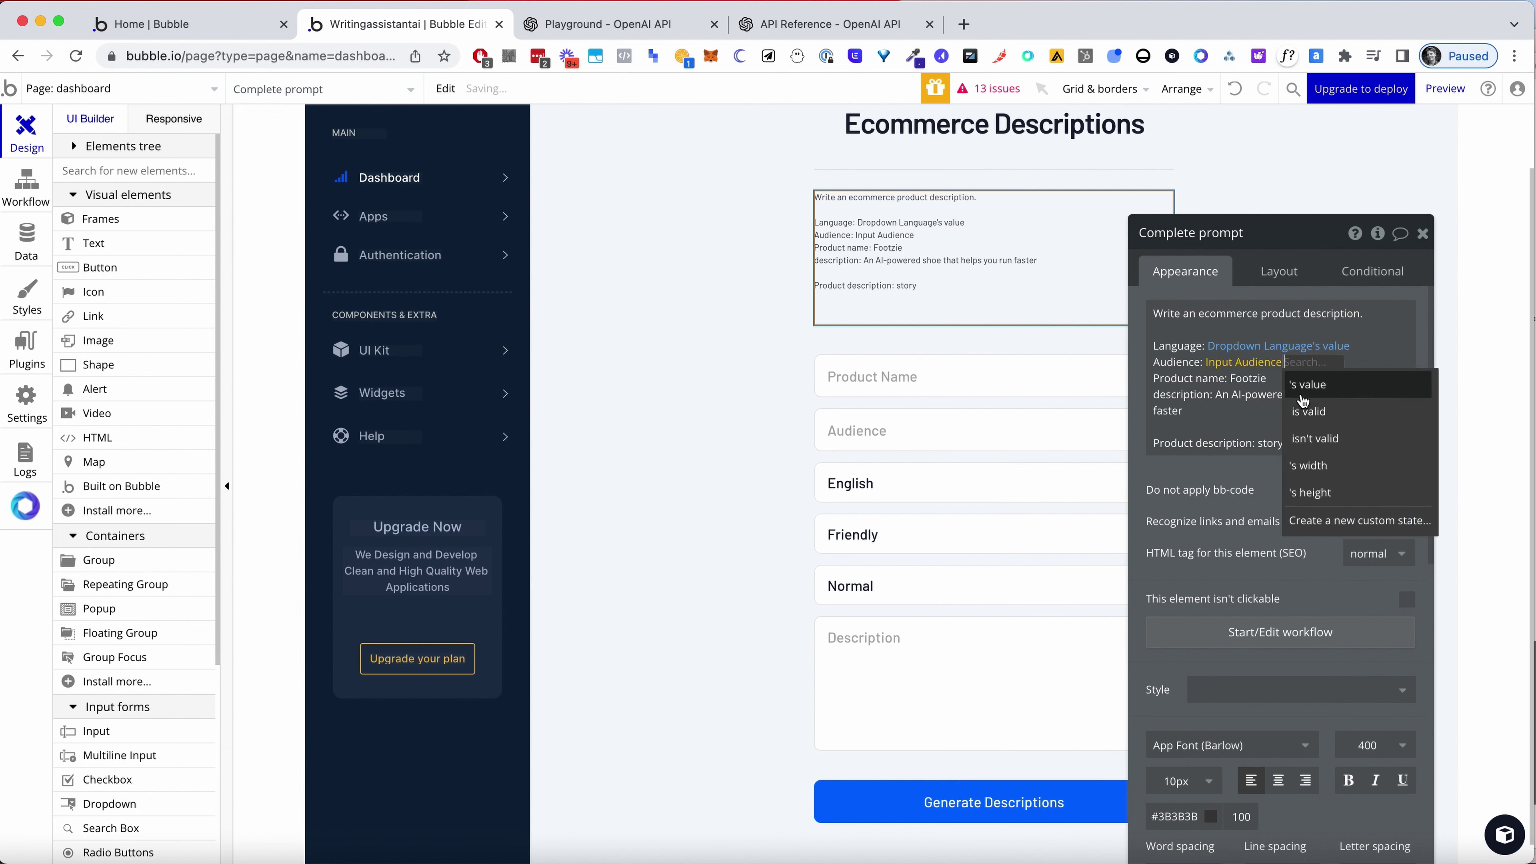
pyautogui.click(1306, 388)
# Replace "Footzie" on the prompt's Product name line with Input Product Name's value
pyautogui.click(1234, 379)
pyautogui.press('Return')
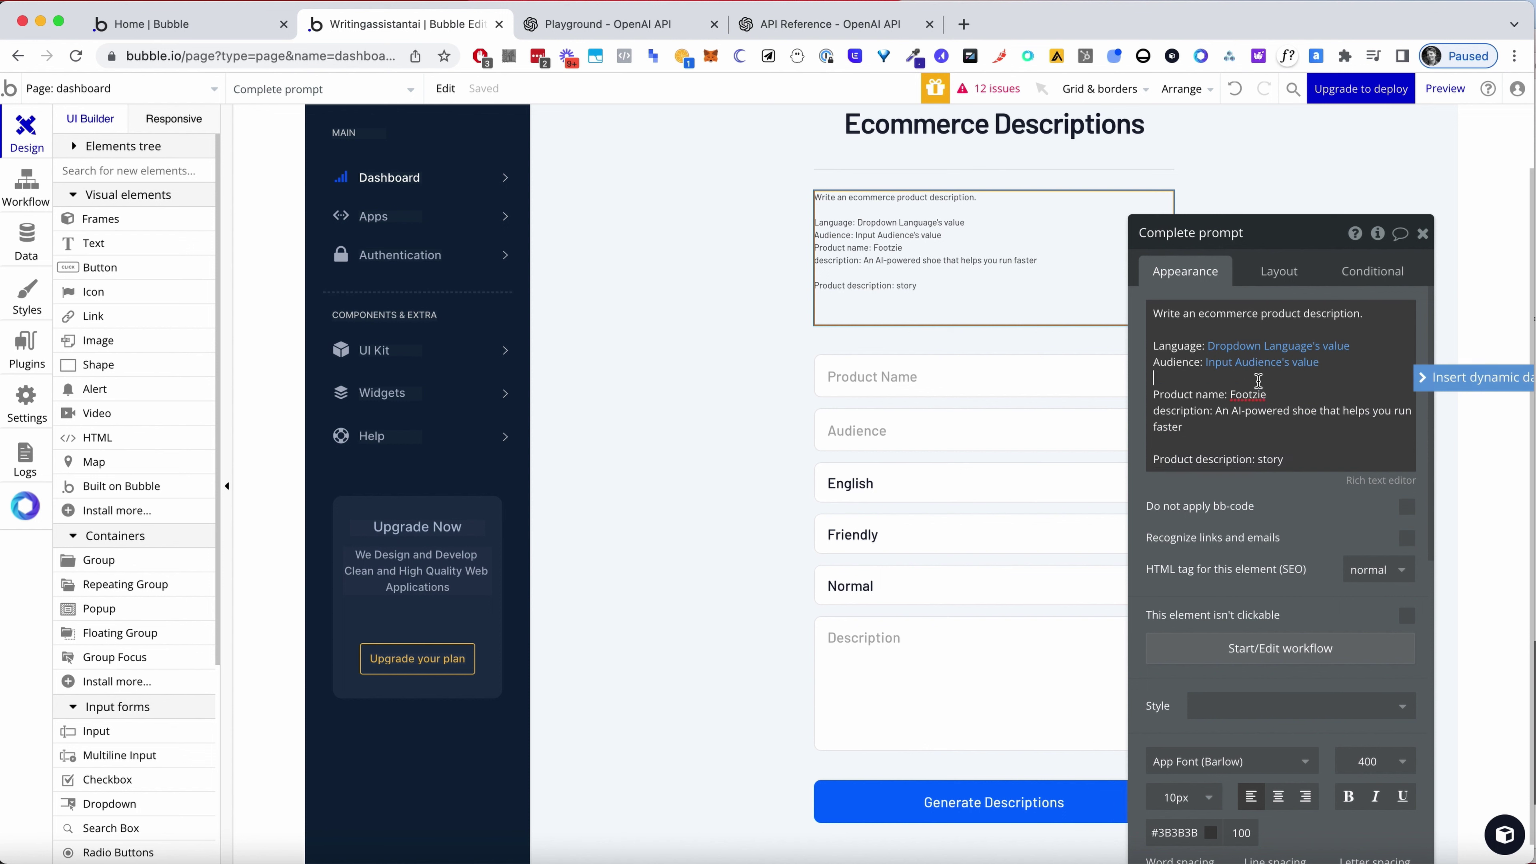
pyautogui.doubleClick(1248, 394)
pyautogui.press('BackSpace')
pyautogui.click(1439, 382)
pyautogui.write('product na')
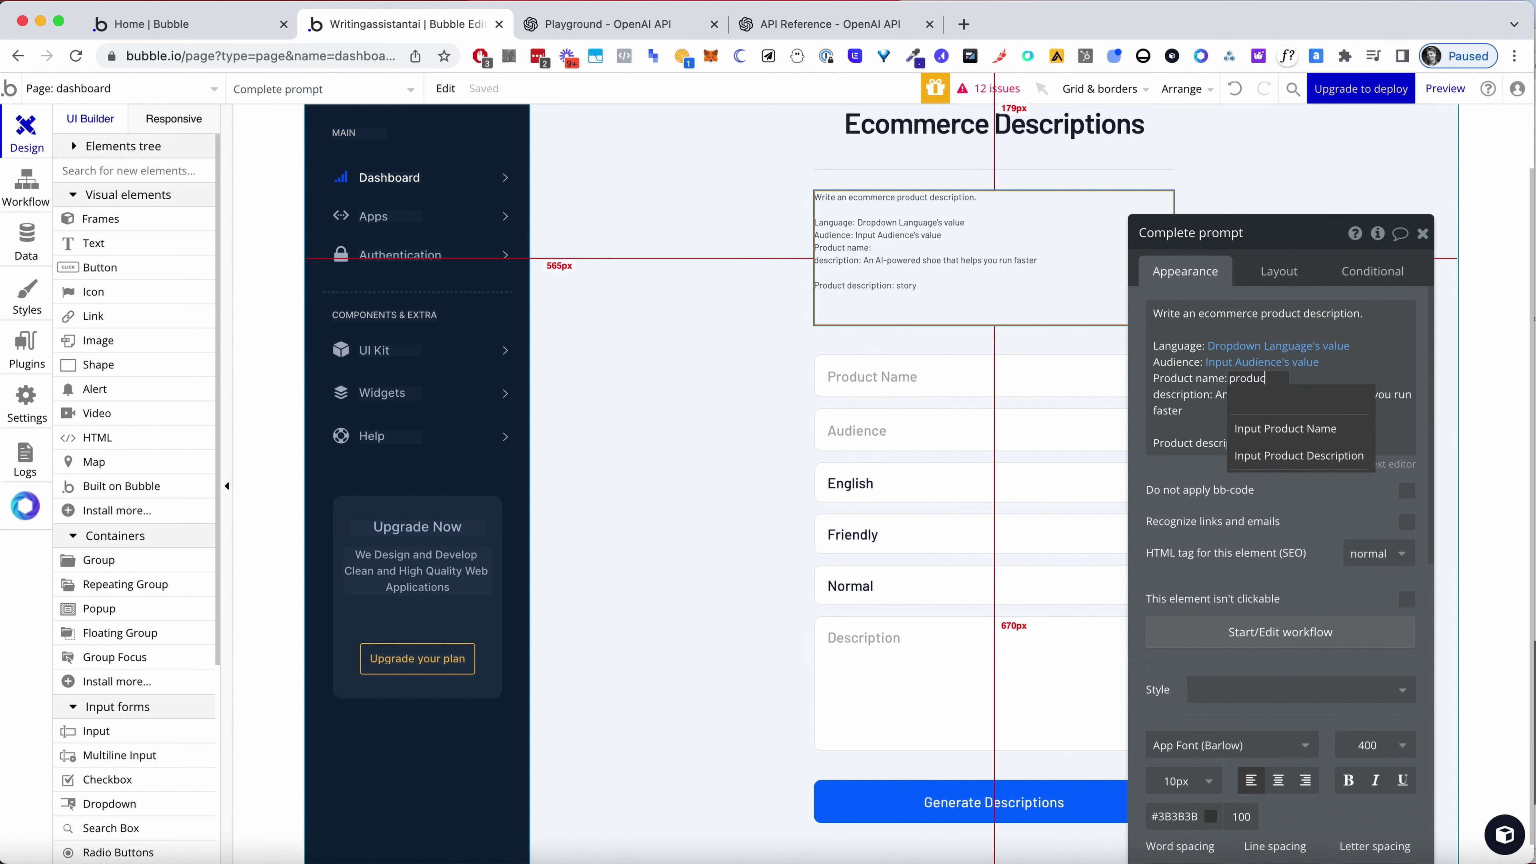
pyautogui.click(1301, 428)
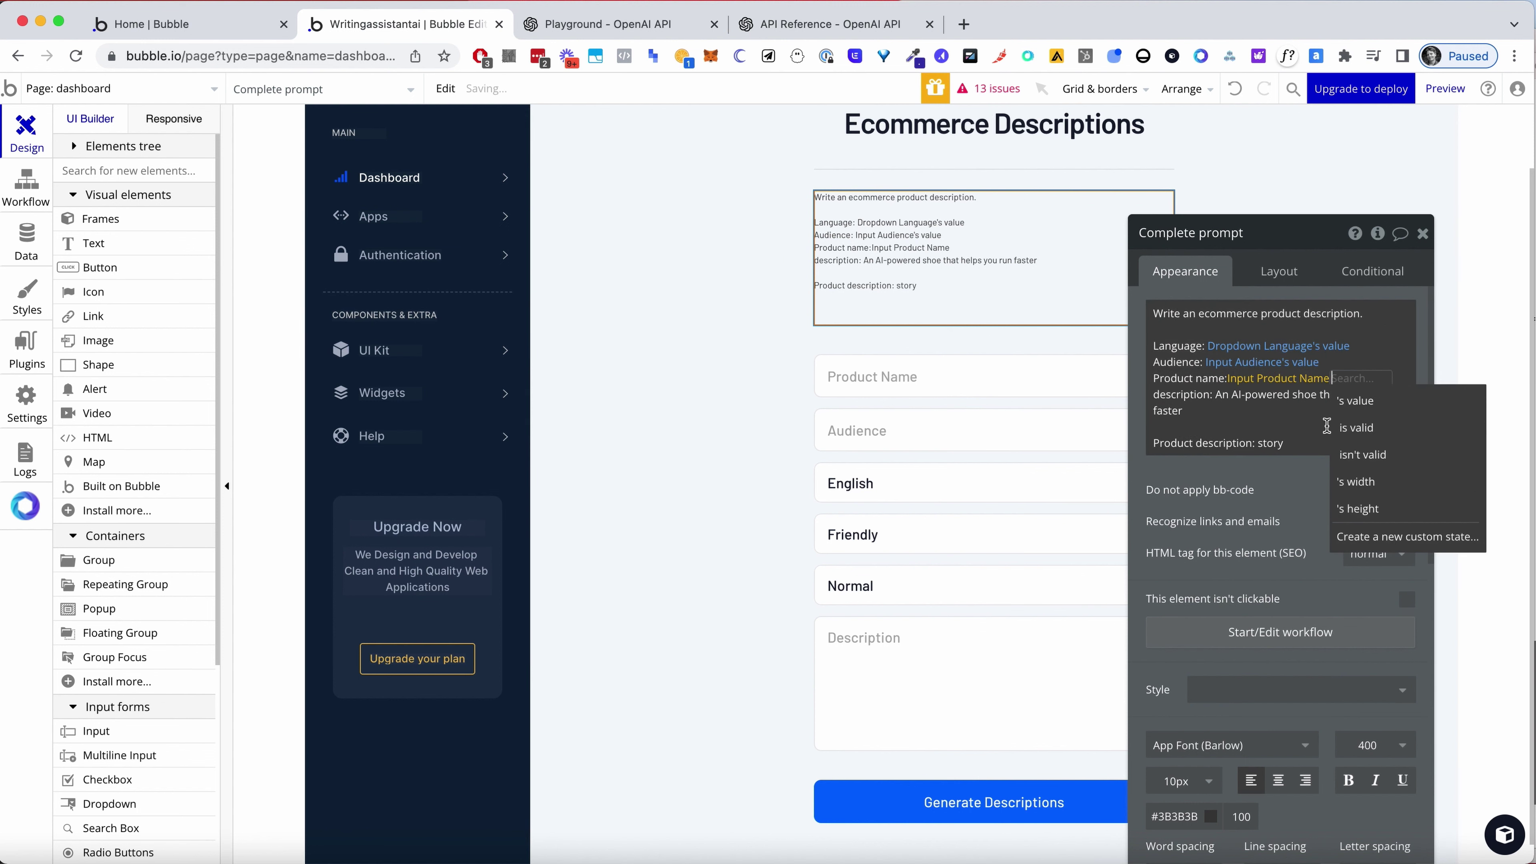
pyautogui.click(1314, 401)
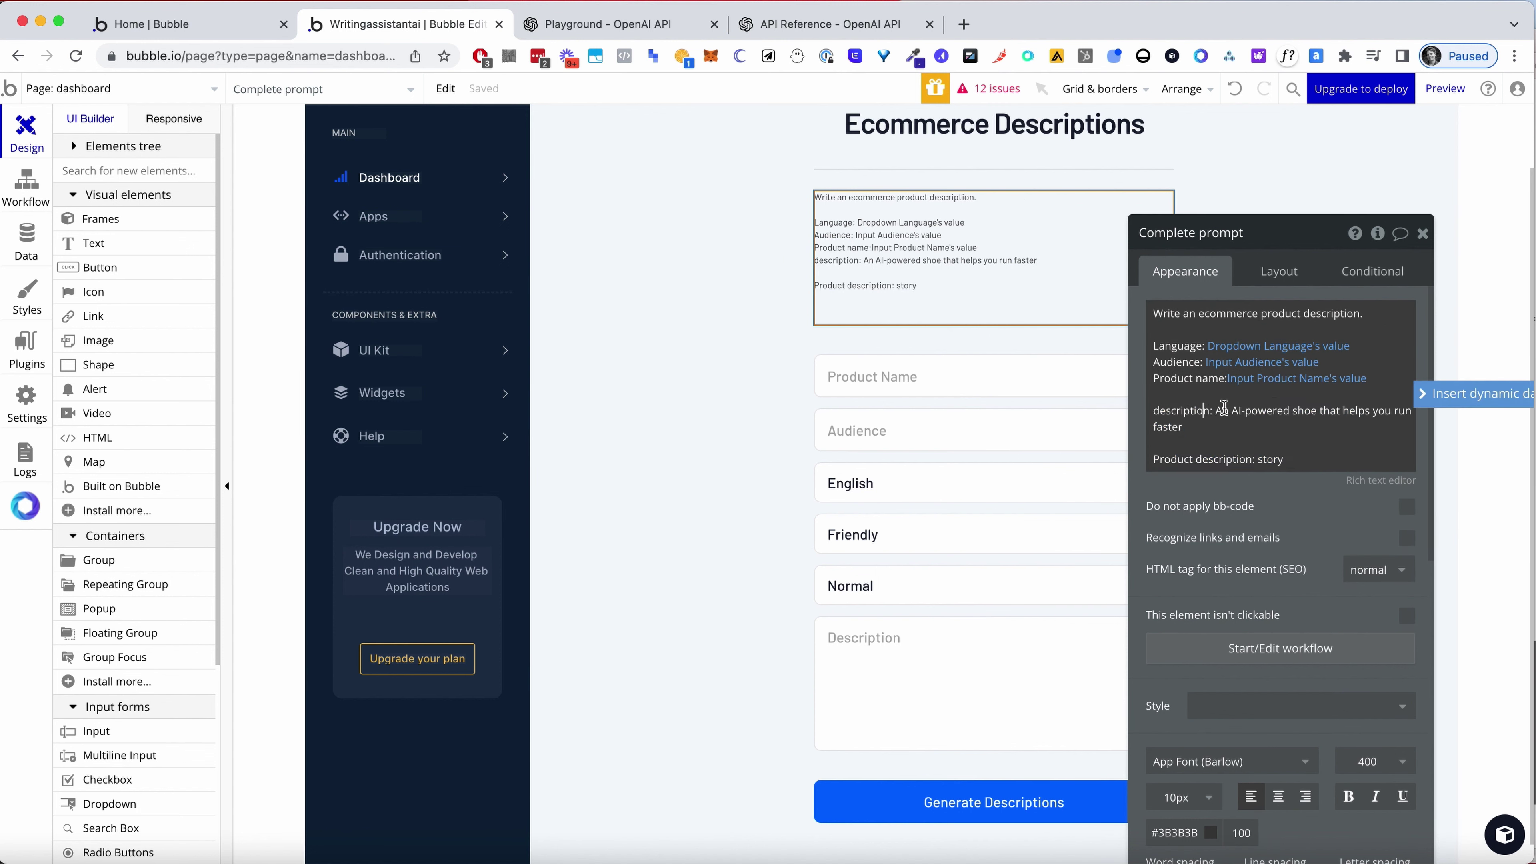
# Replace the sample shoe text on the prompt's description line with Input Product Description's value
pyautogui.moveTo(1217, 411); pyautogui.dragTo(1225, 427)
pyautogui.click(1439, 395)
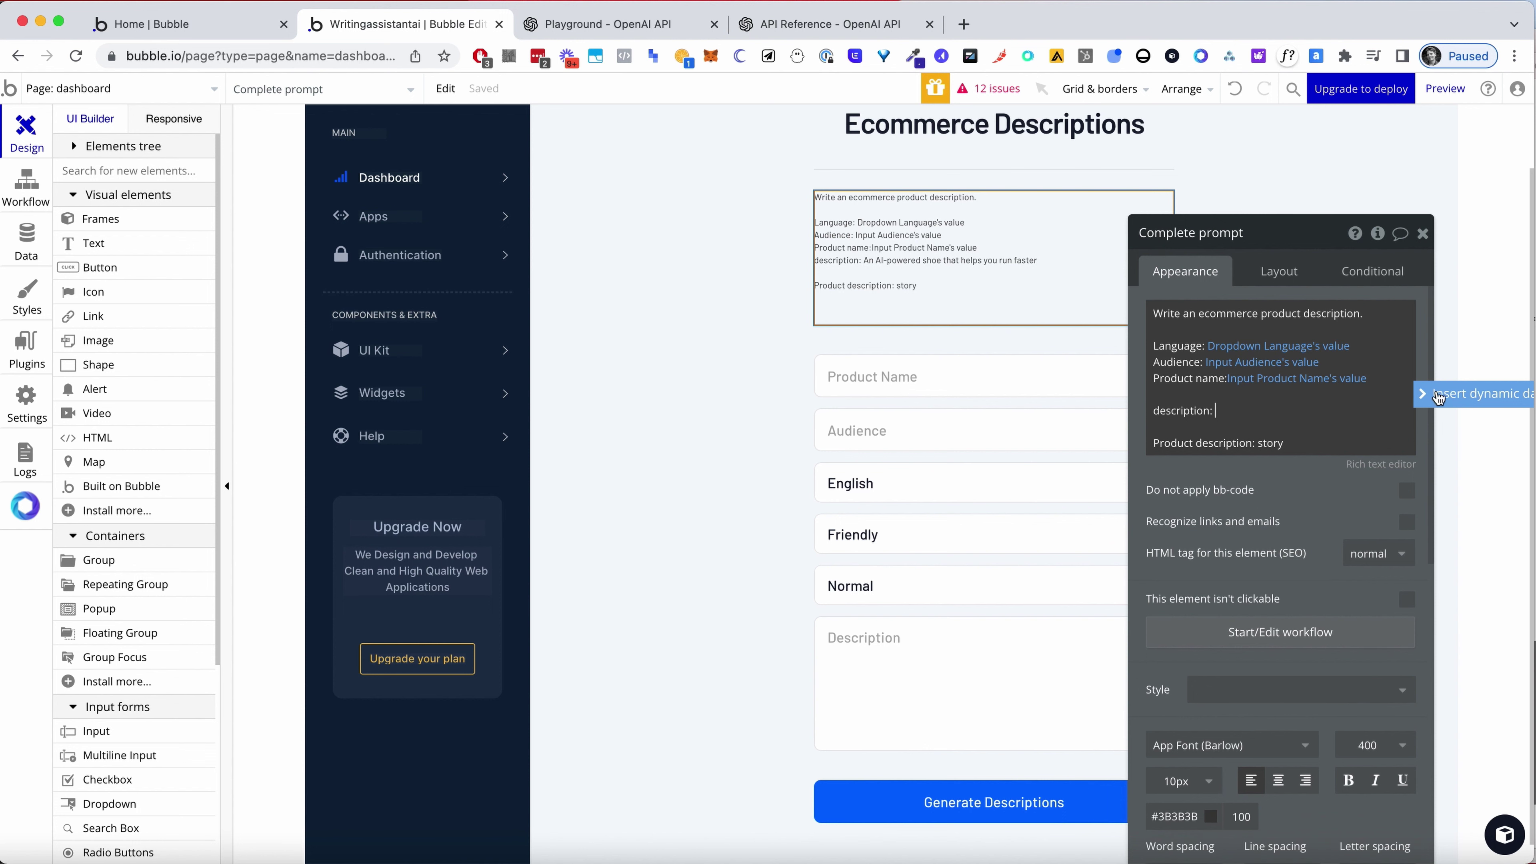
pyautogui.write('product')
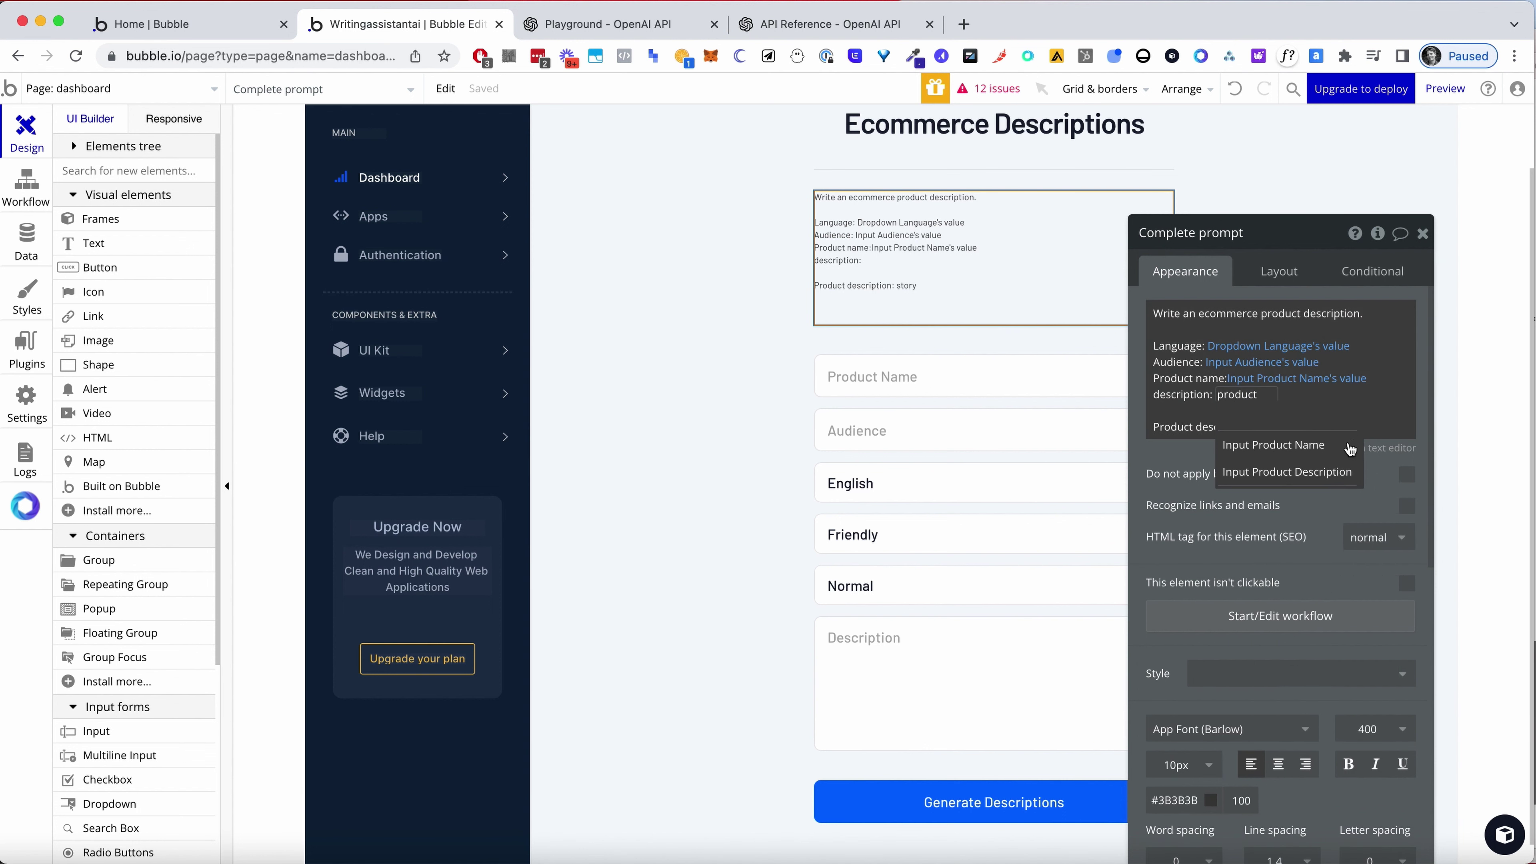
pyautogui.click(1325, 473)
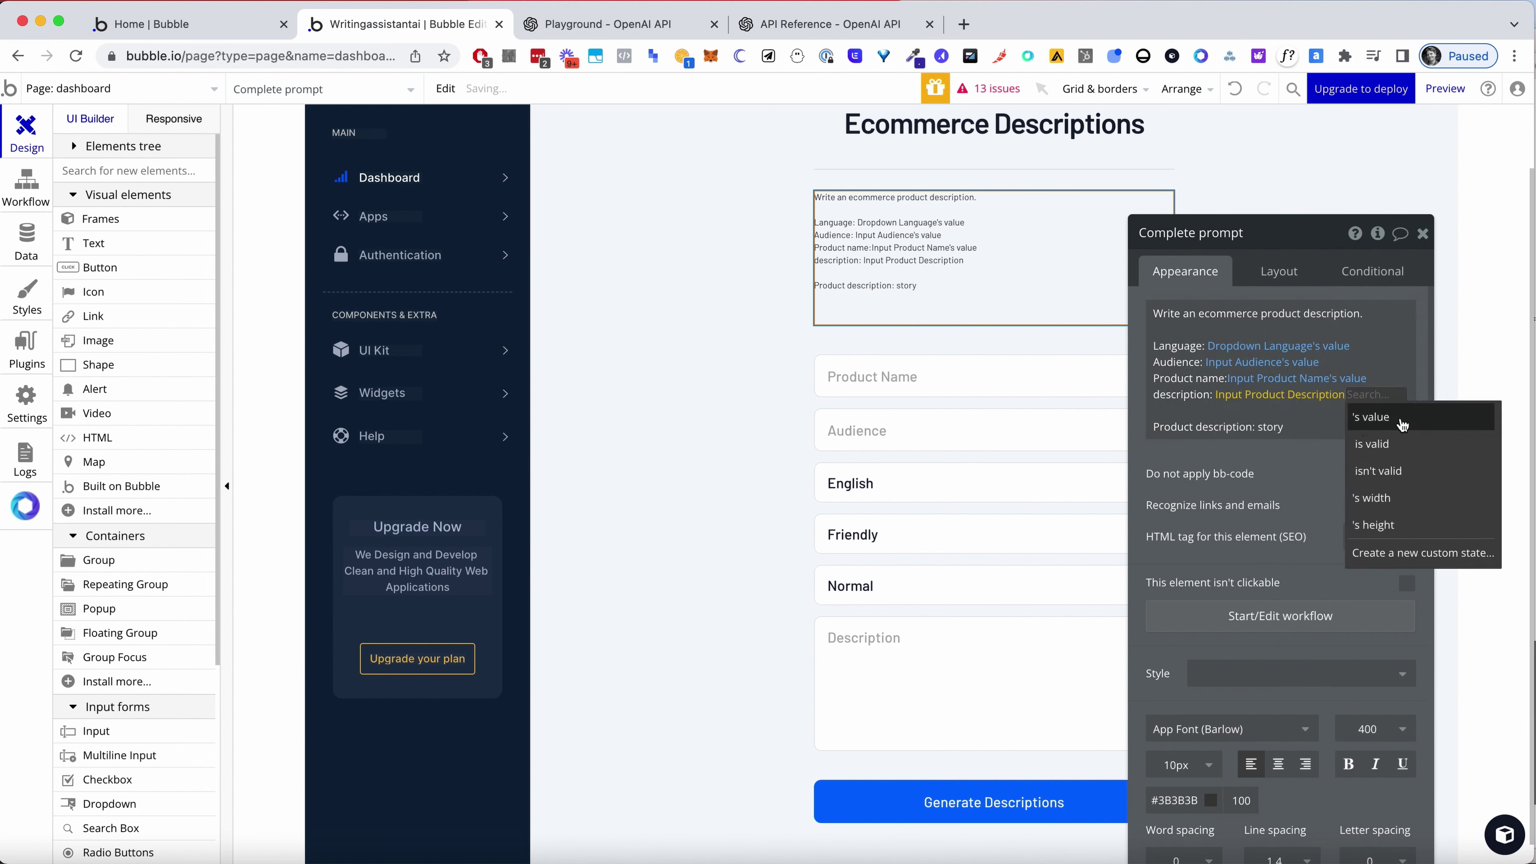
pyautogui.click(1333, 431)
# Delete the leftover word "story" after "Product description:" and close the Complete prompt element's properties
pyautogui.tripleClick(1279, 437)
pyautogui.click(1269, 443)
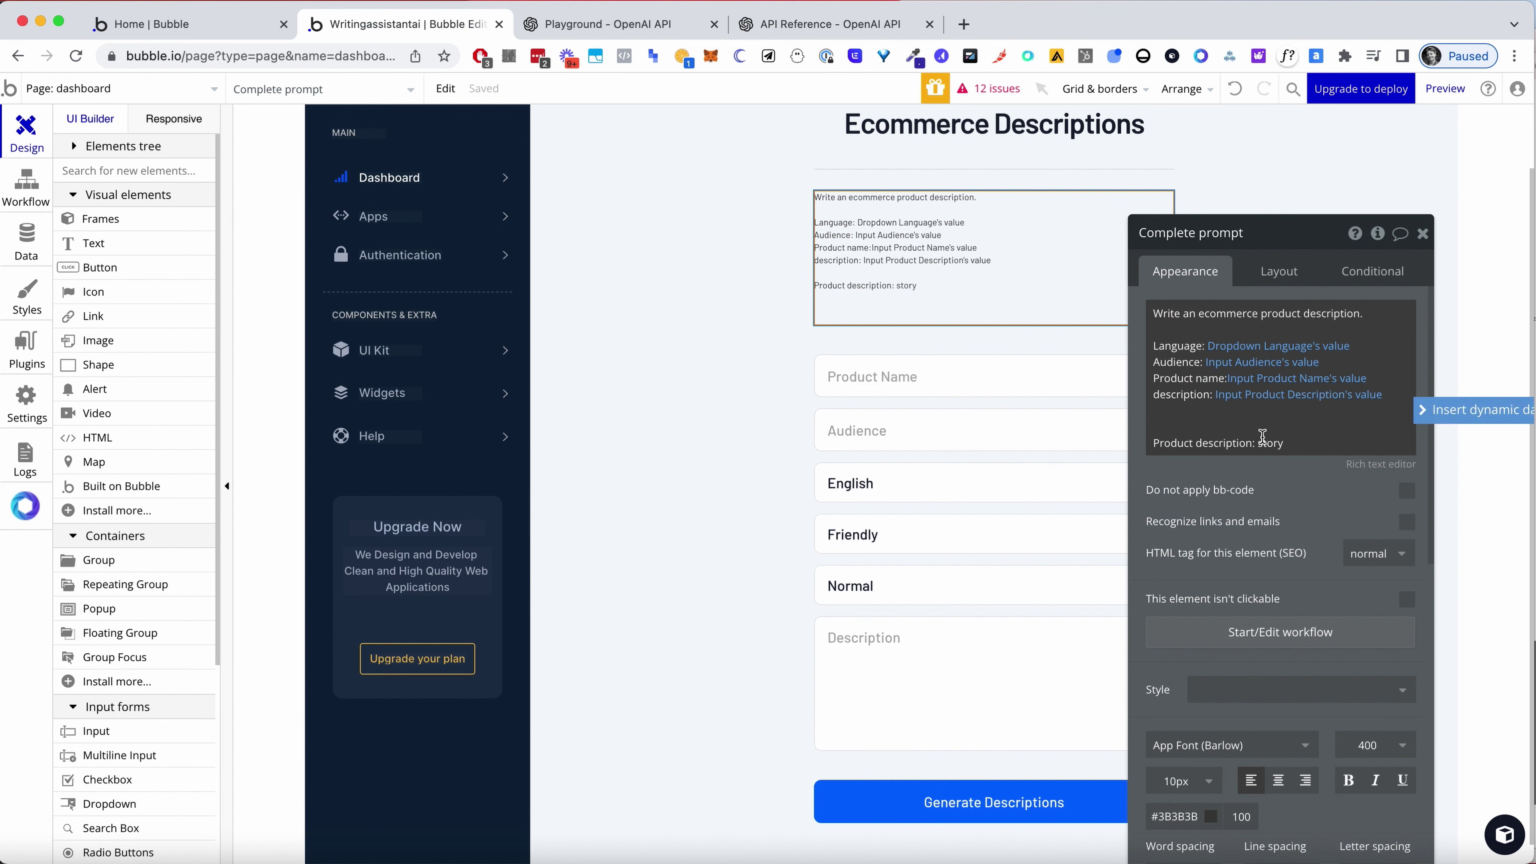
pyautogui.scroll(-5, 1264, 438)
pyautogui.scroll(5, 1267, 445)
pyautogui.doubleClick(1263, 443)
pyautogui.press('BackSpace')
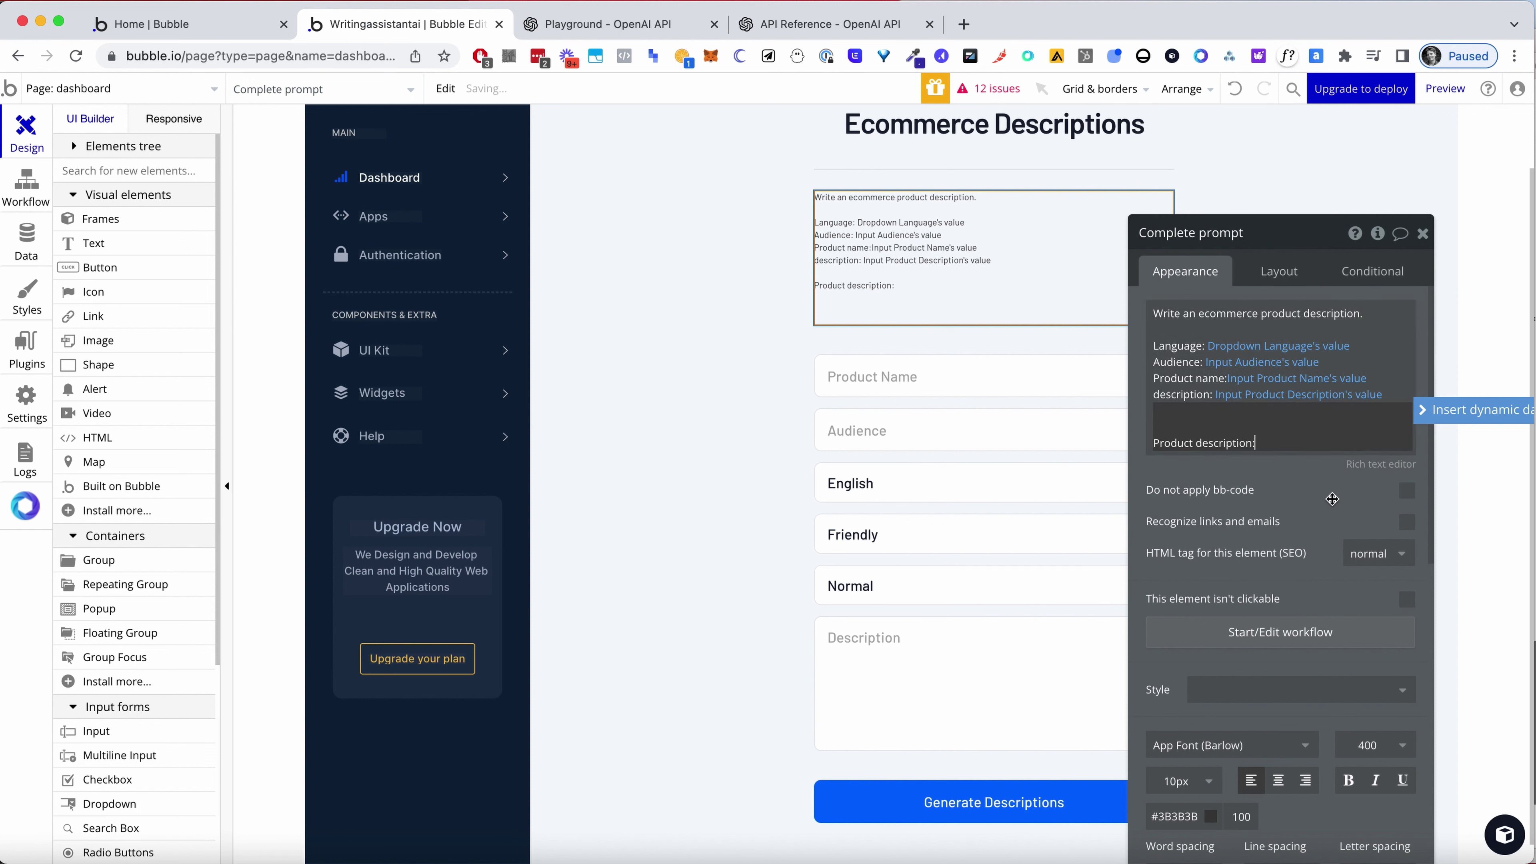
pyautogui.moveTo(1270, 233); pyautogui.dragTo(1323, 211)
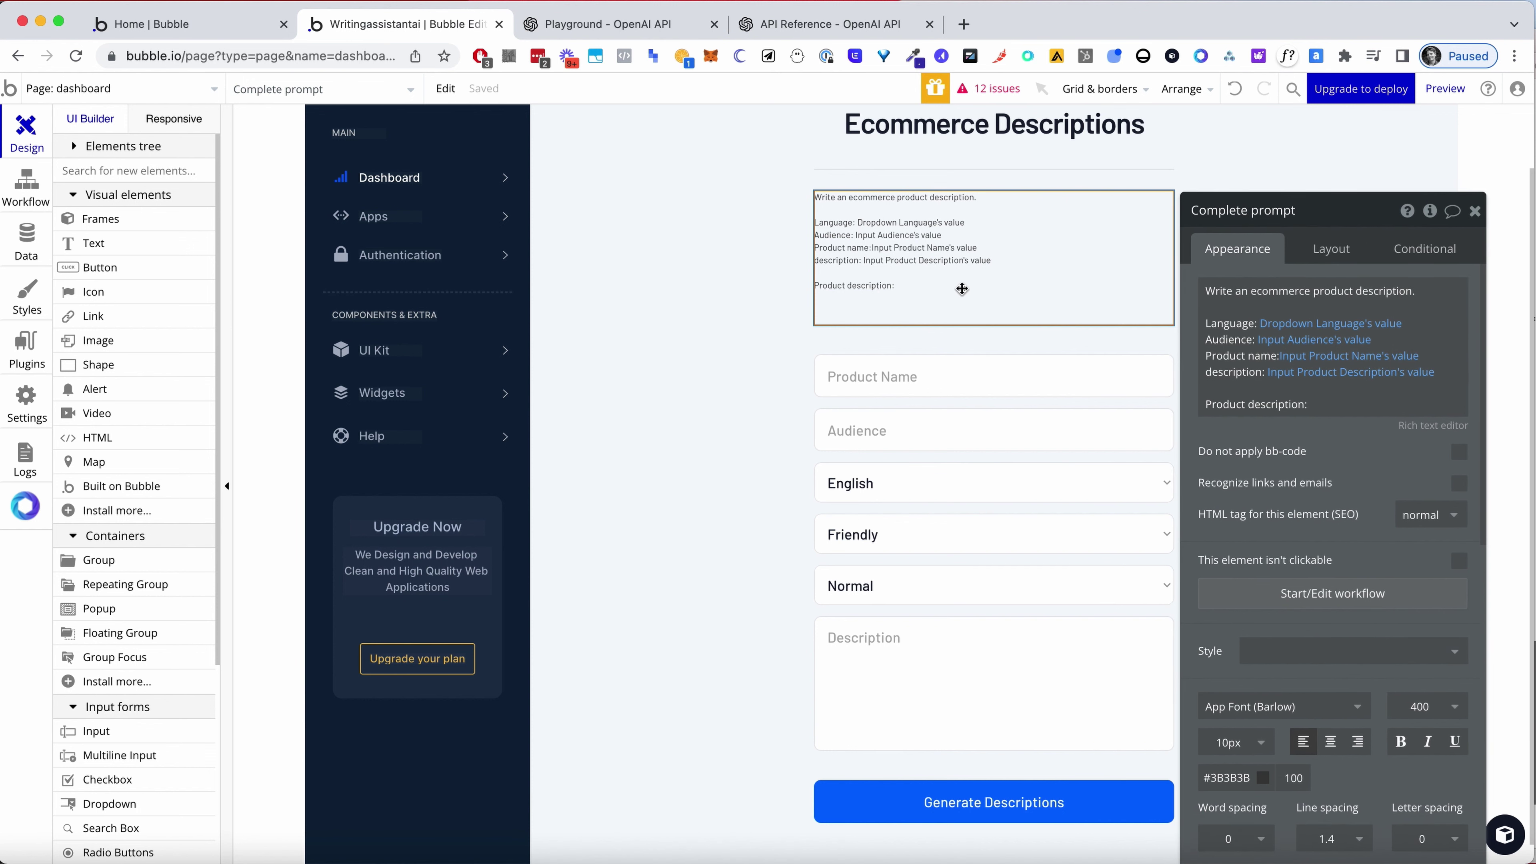
pyautogui.click(1474, 211)
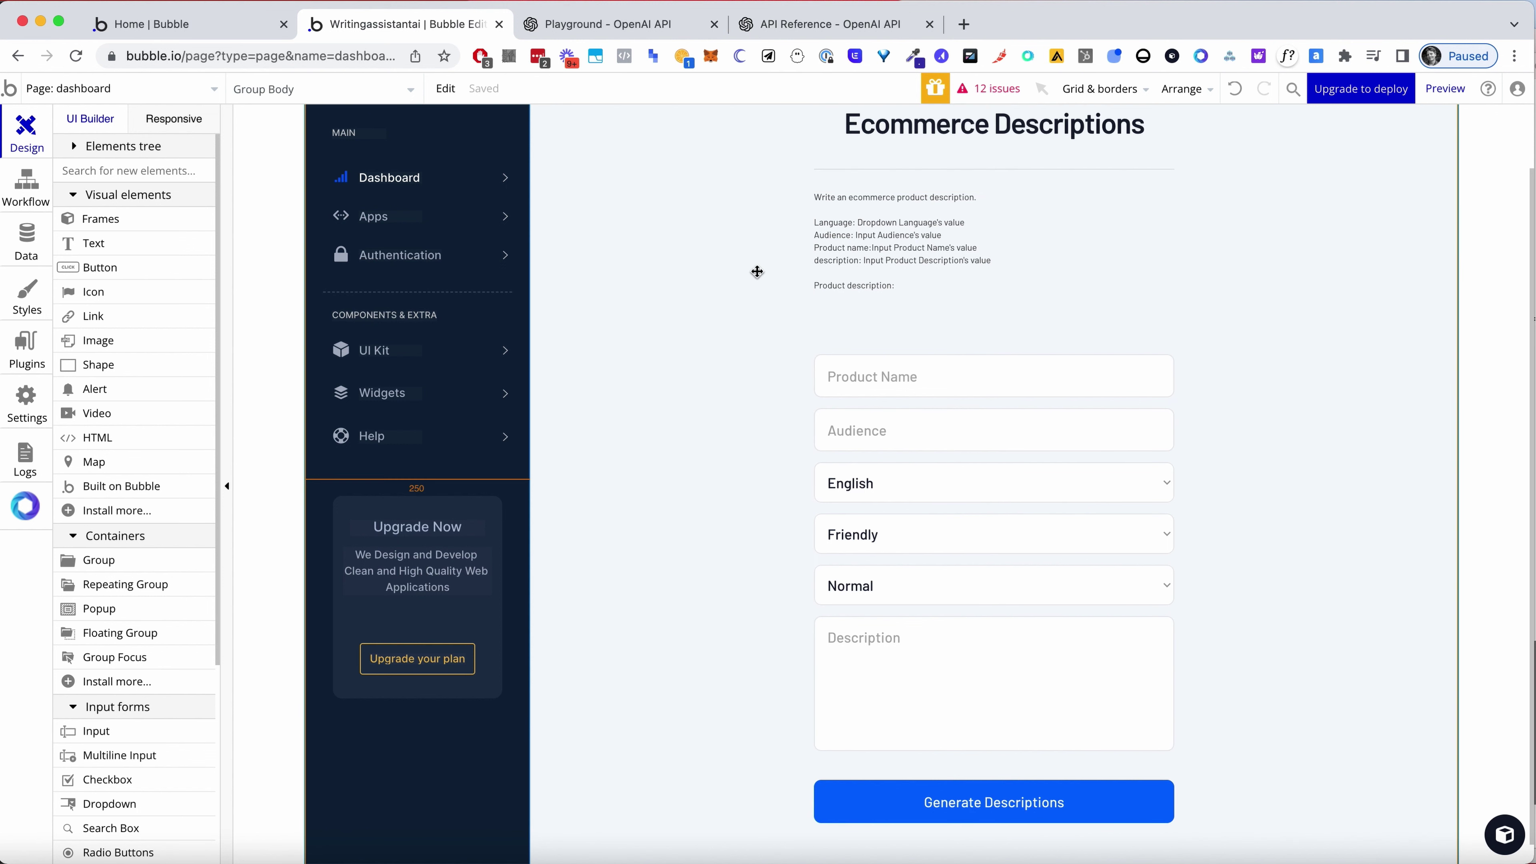
# Create a click workflow for the Generate Descriptions button
pyautogui.click(787, 267)
pyautogui.scroll(-1, 919, 262)
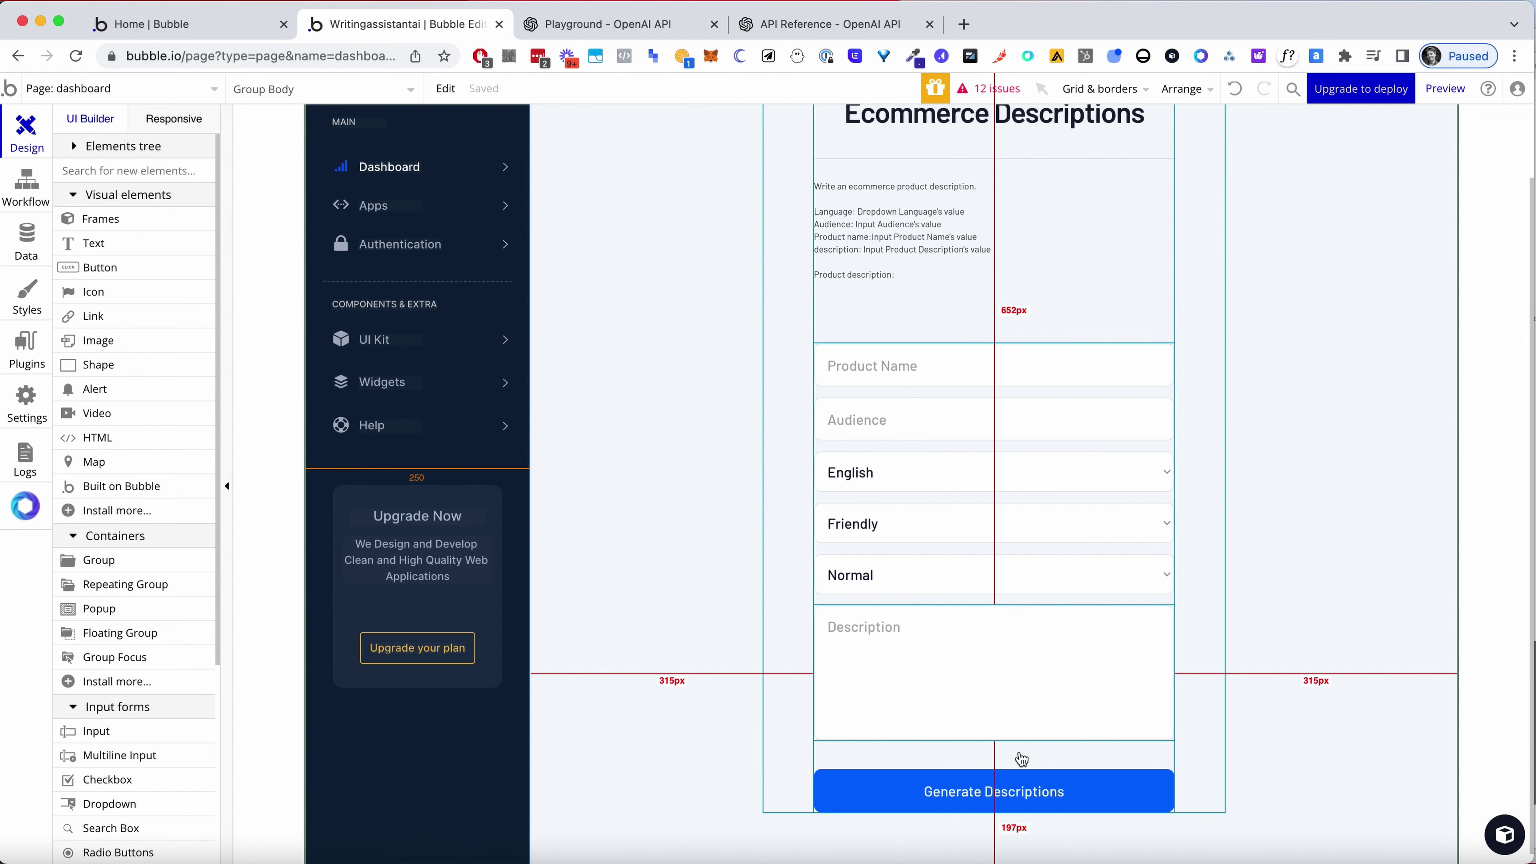
pyautogui.click(1053, 778)
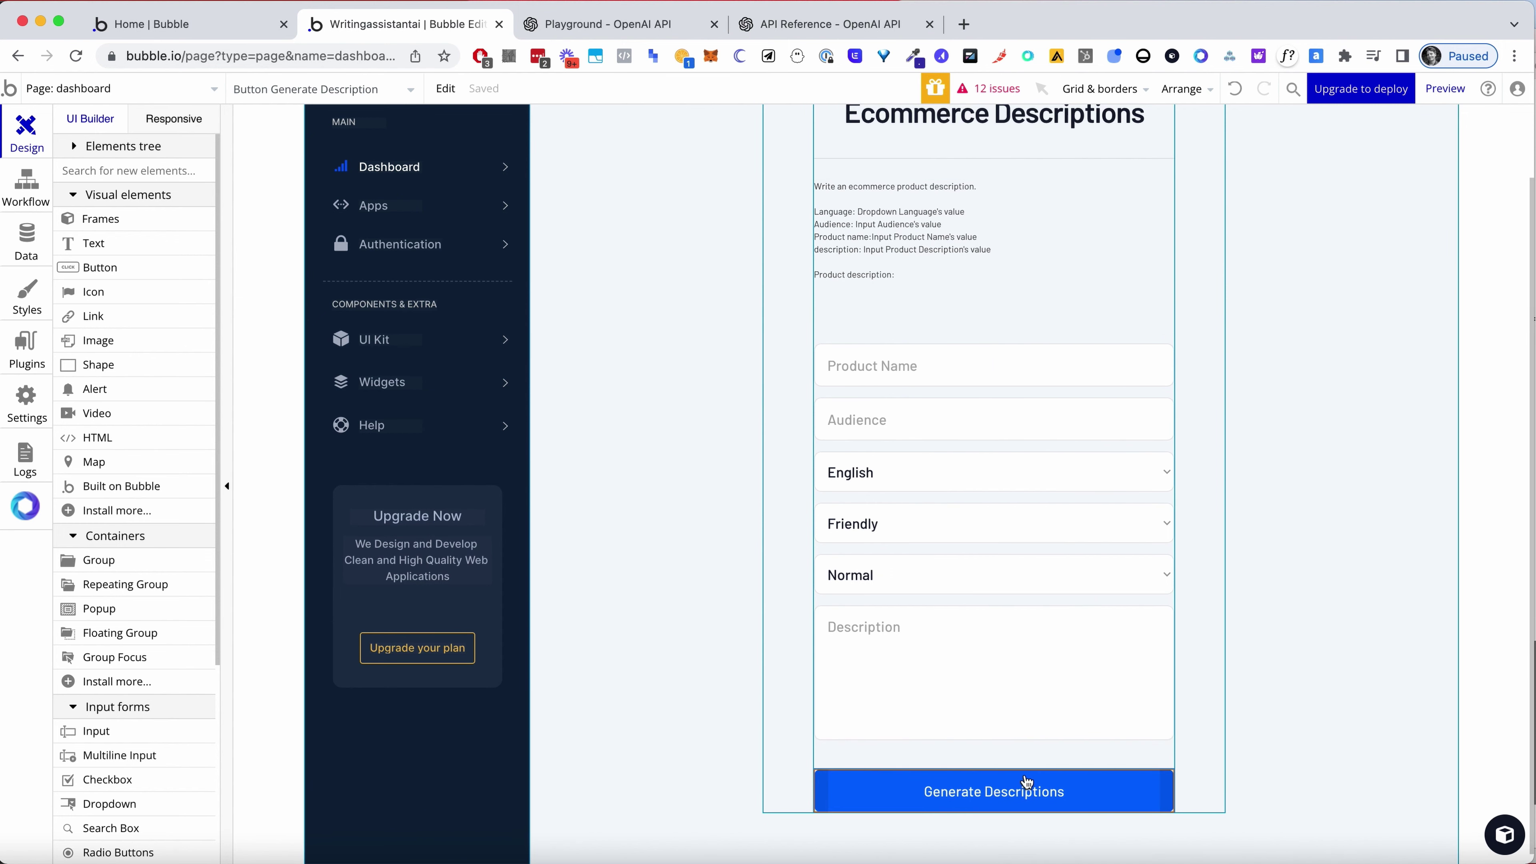
pyautogui.doubleClick(1054, 779)
pyautogui.click(1335, 370)
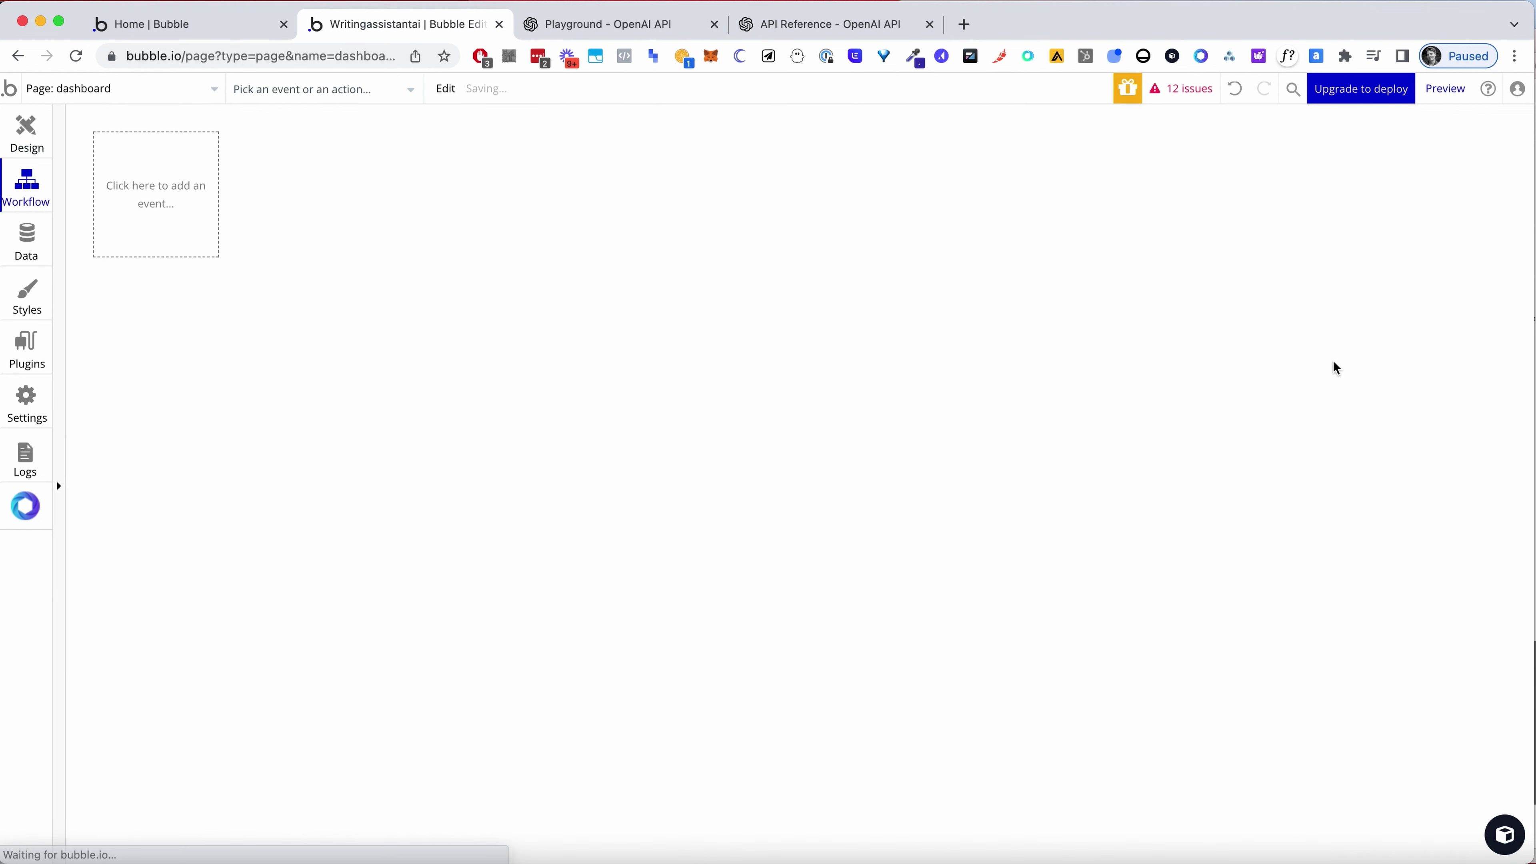
# Add the GPT3 - GPT3 Completion action to the Generate Descriptions button's workflow
pyautogui.click(193, 331)
pyautogui.write('gpt')
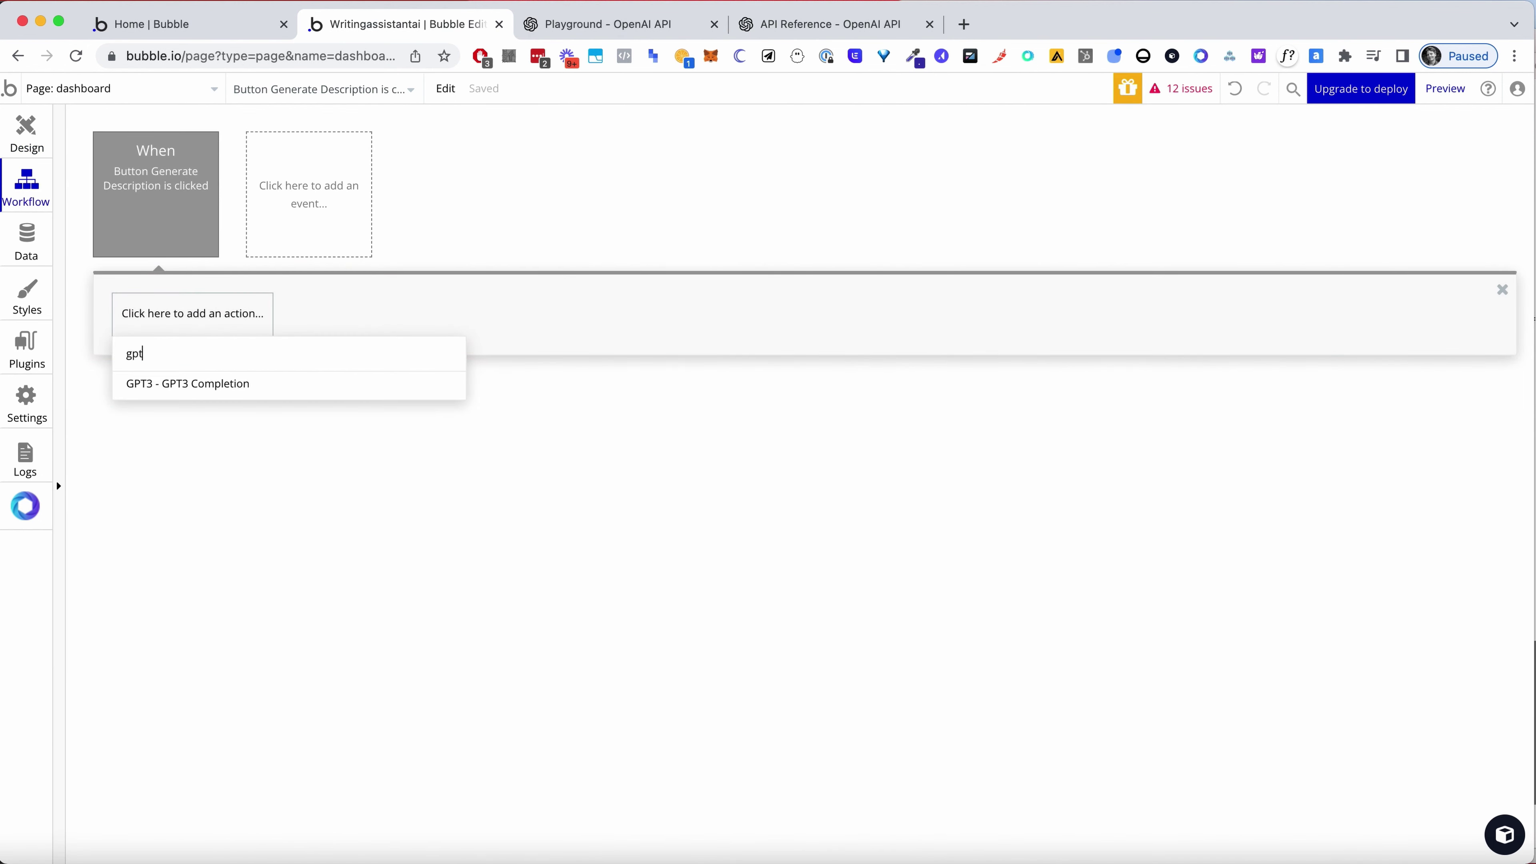
pyautogui.click(221, 393)
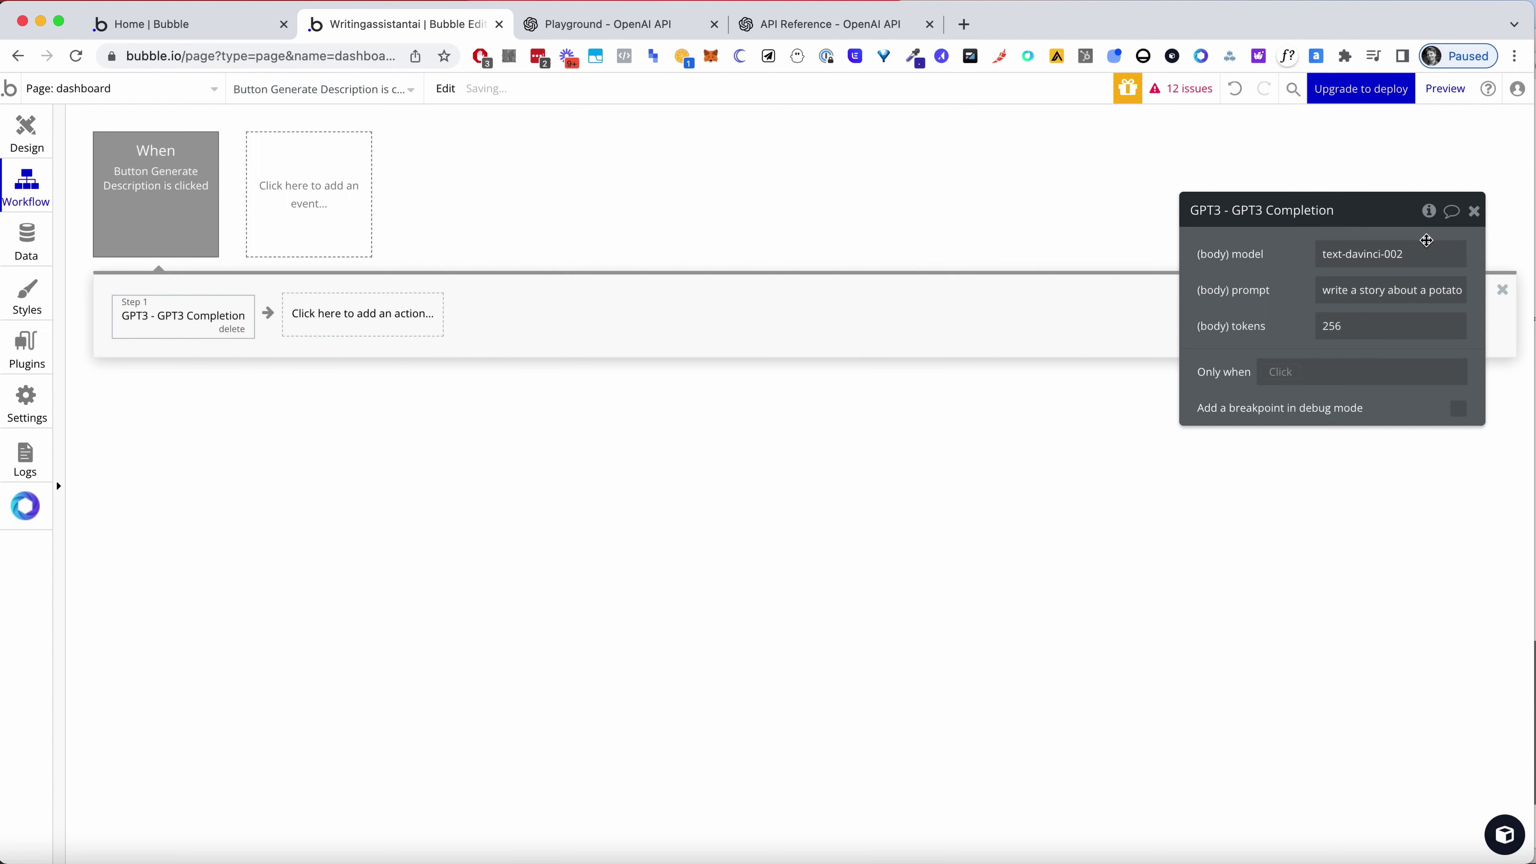
# Try to replace the GPT3 Completion action's sample potato-story prompt with the Complete prompt element
pyautogui.click(1104, 299)
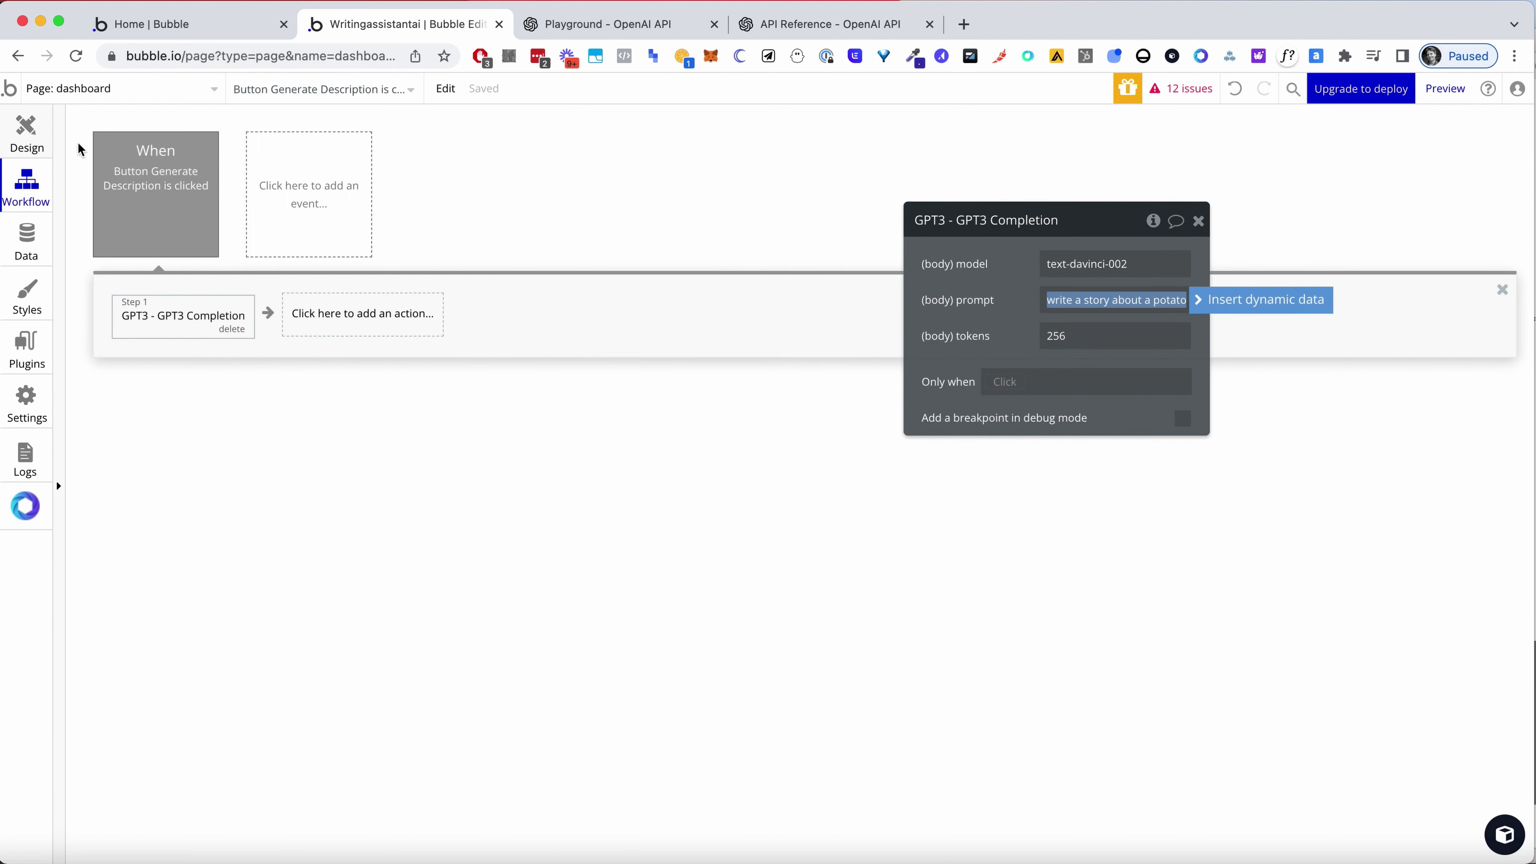
pyautogui.click(1201, 303)
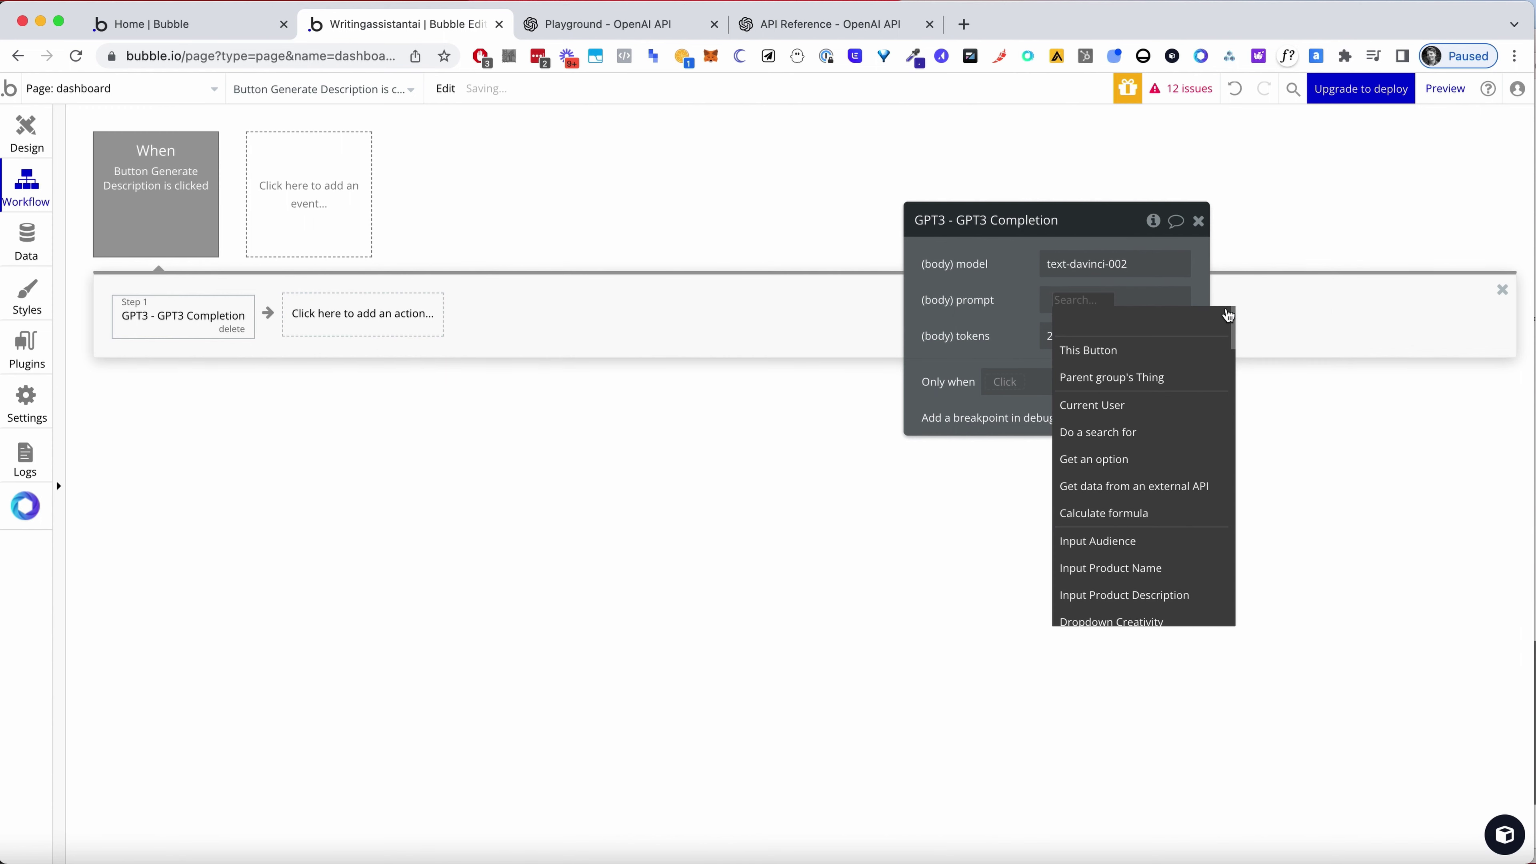
pyautogui.write('pro')
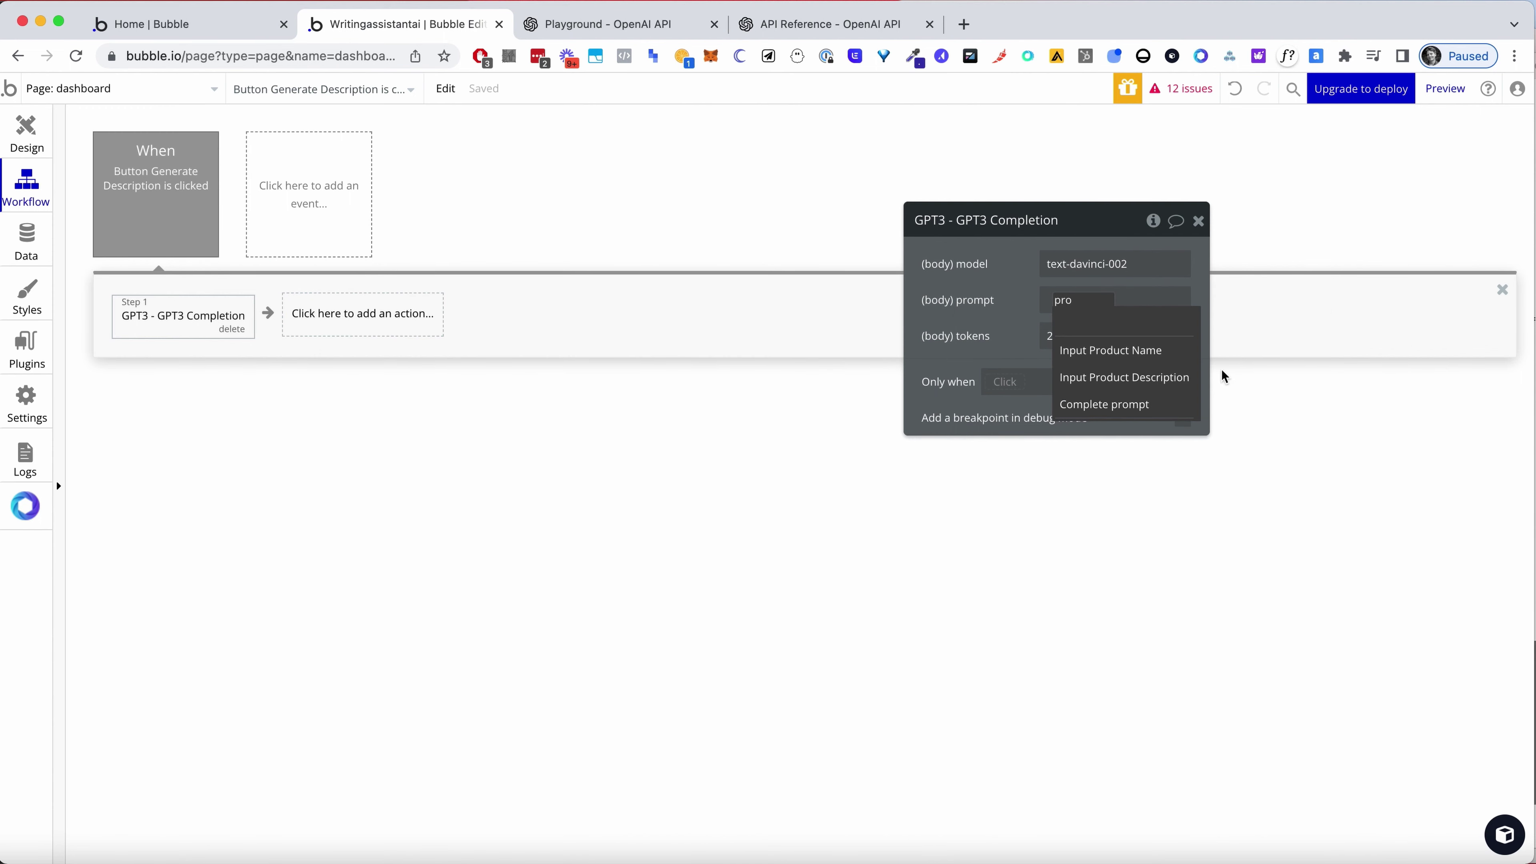
pyautogui.click(1110, 402)
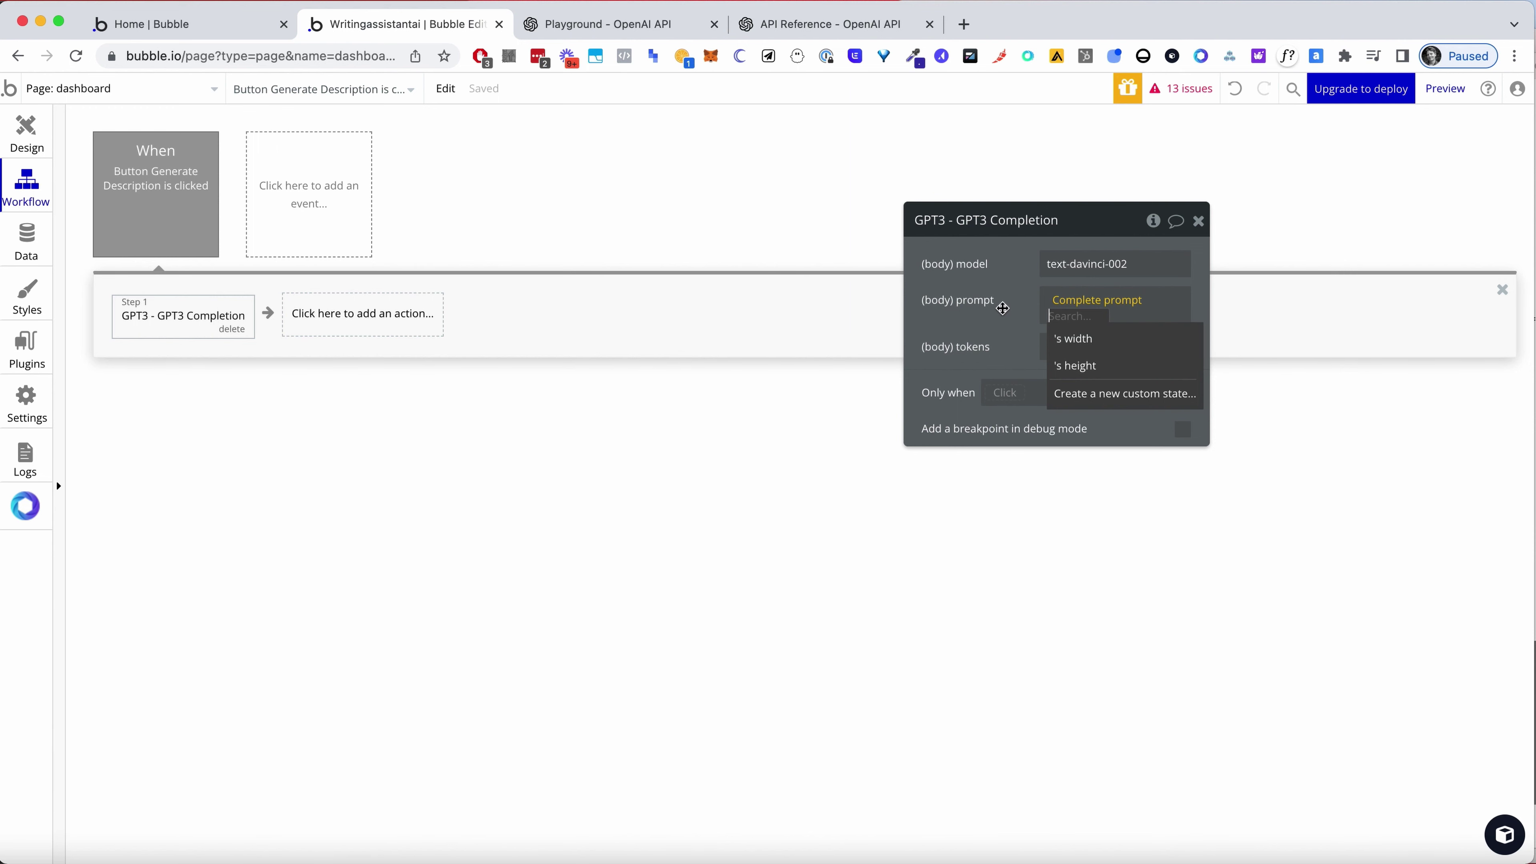
pyautogui.click(1012, 304)
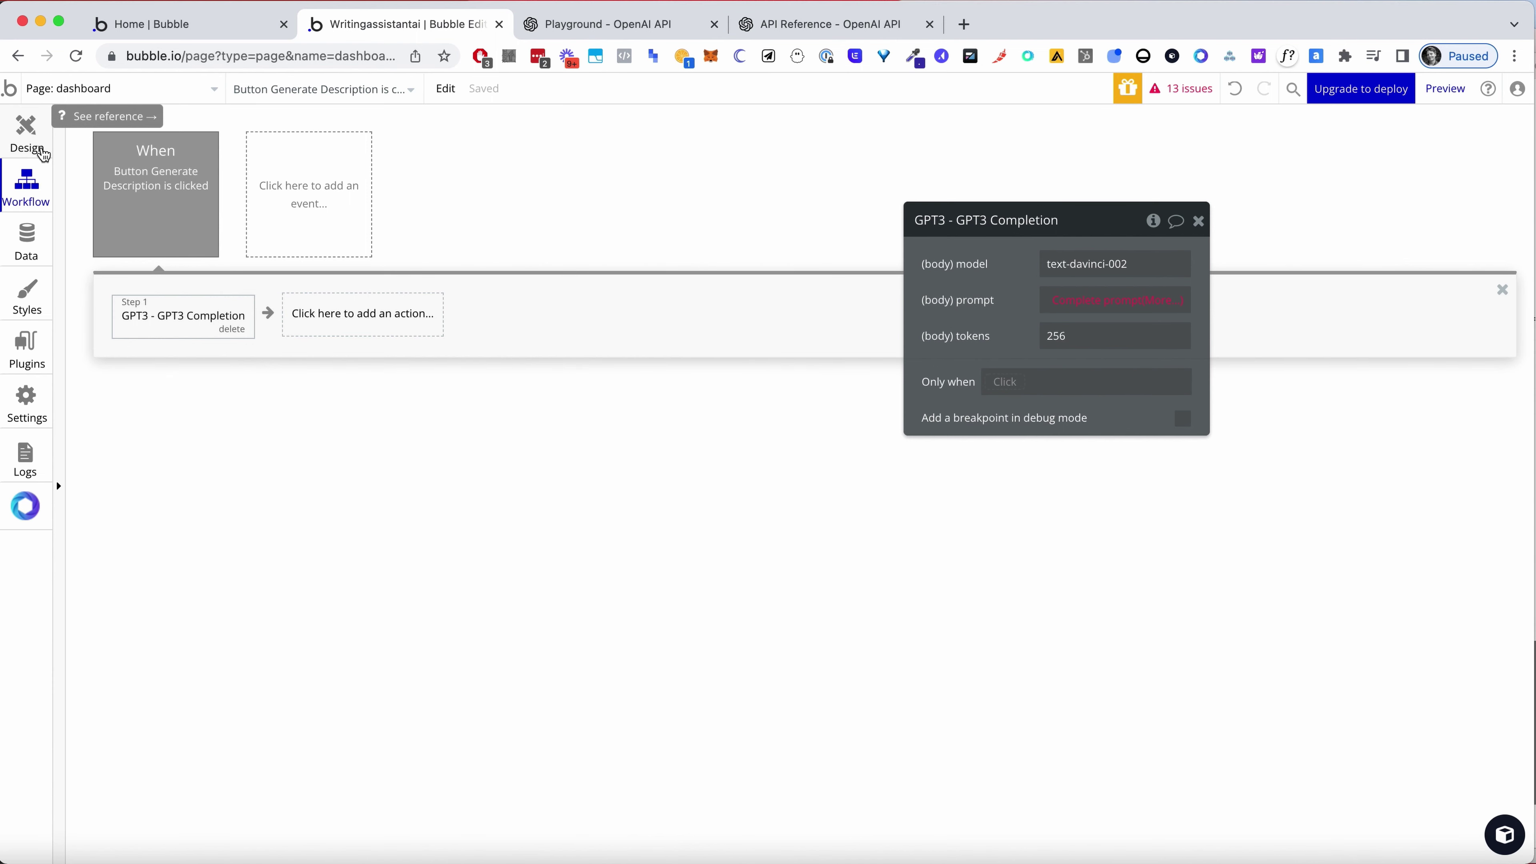
# Add a Set state of an element action after the GPT3 Completion action in the Generate Descriptions workflow
pyautogui.click(321, 315)
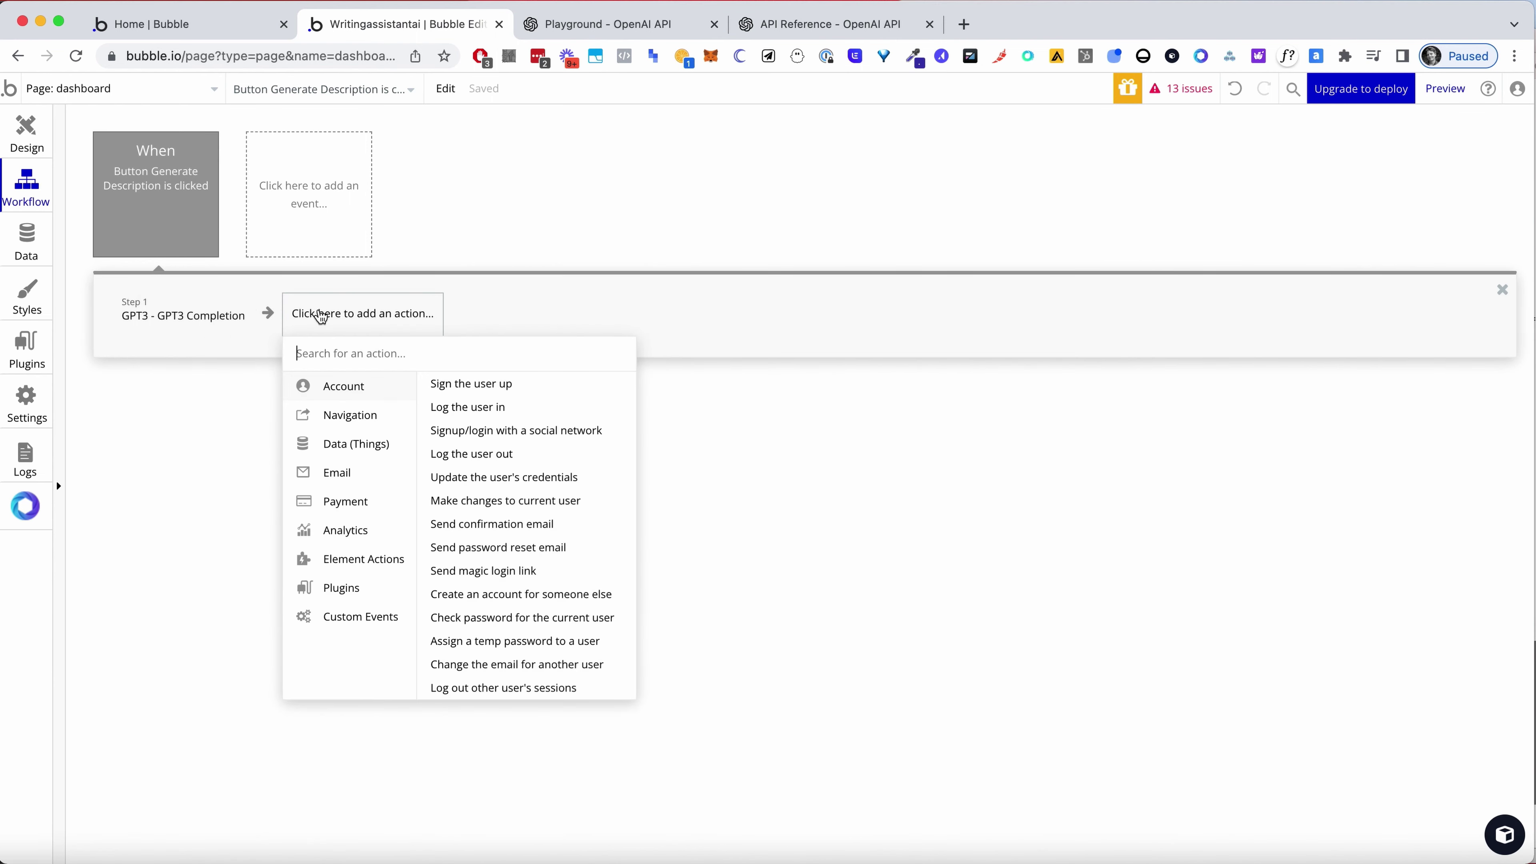
pyautogui.write('state')
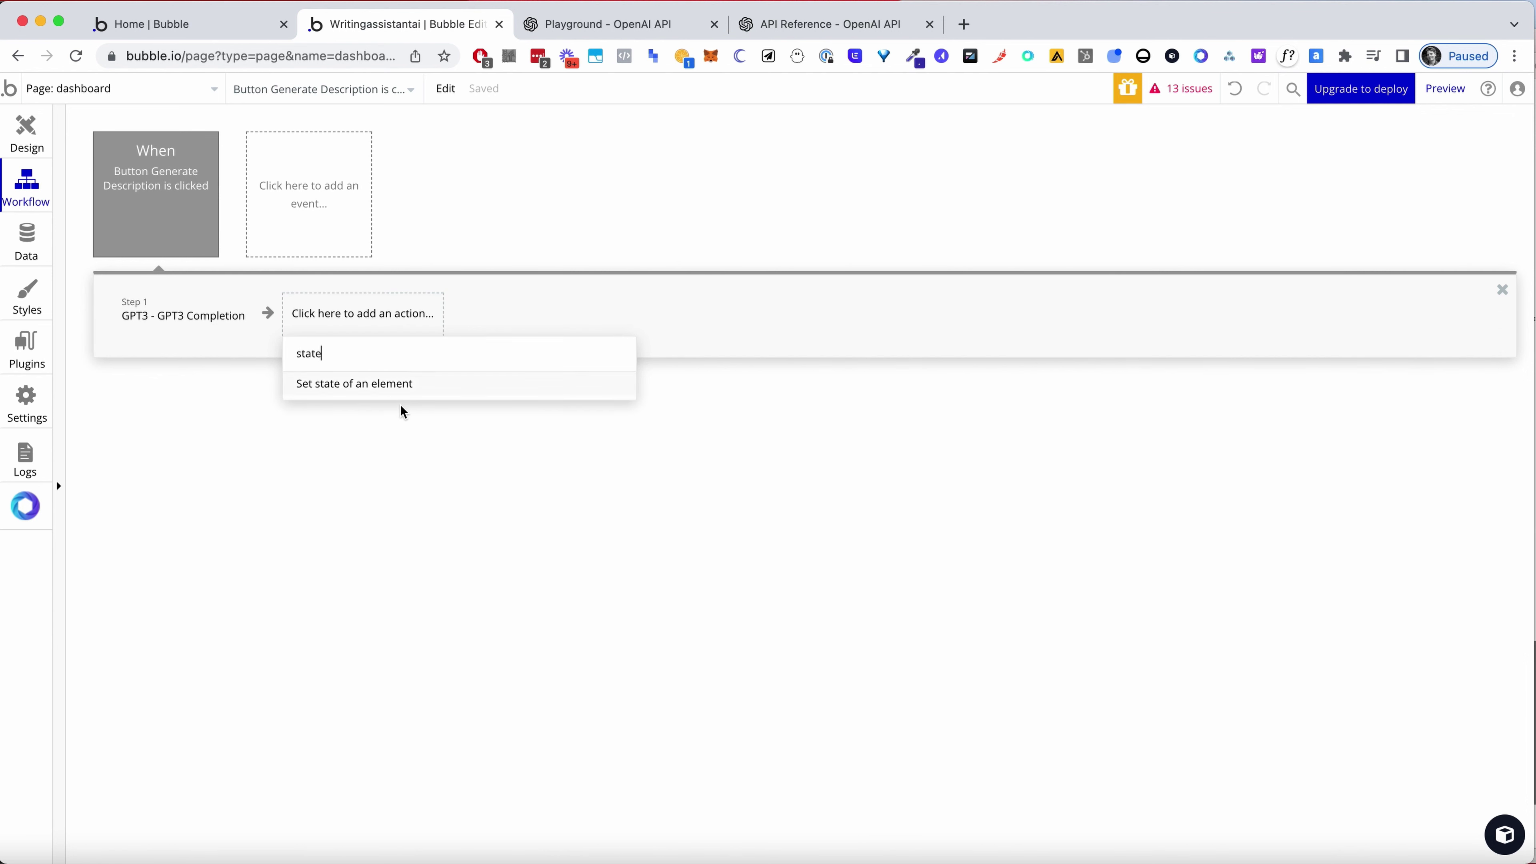
pyautogui.click(405, 388)
pyautogui.click(1069, 266)
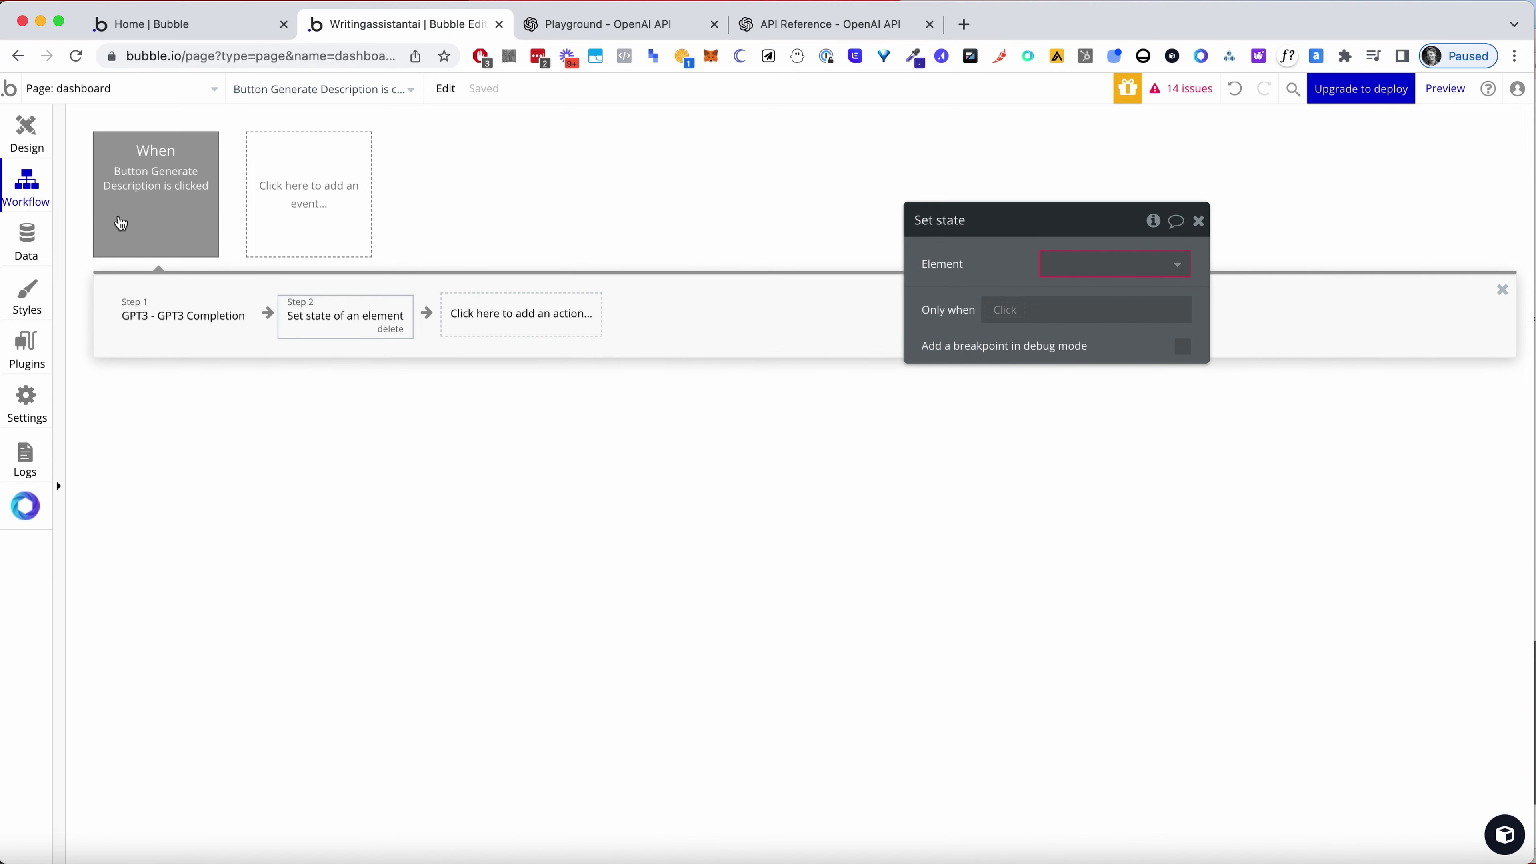
# Rename the group containing the ecommerce form as Group Ecommerce Descriptions
pyautogui.click(3, 131)
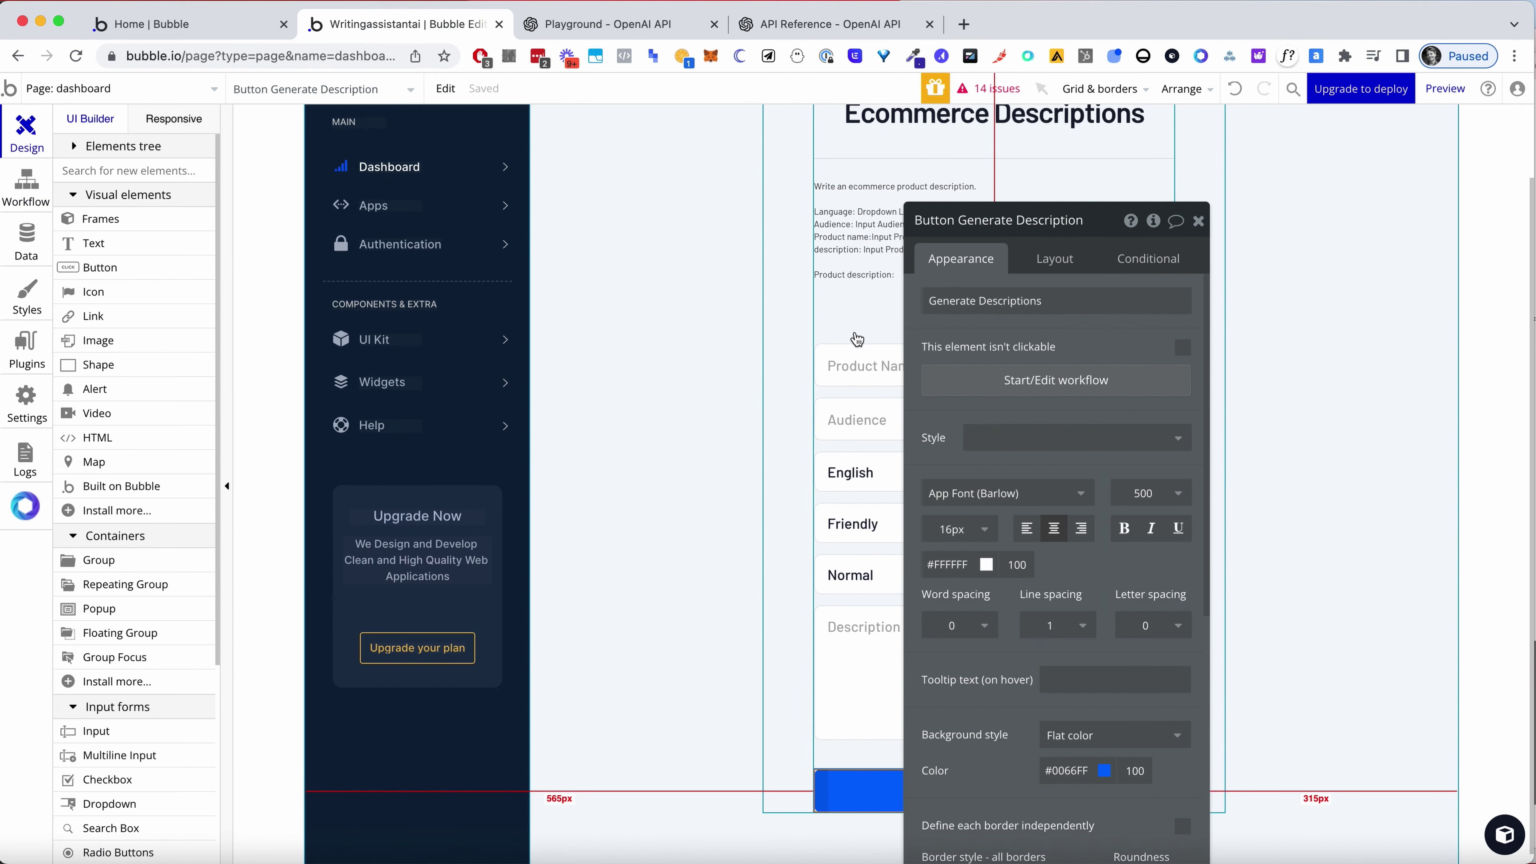
pyautogui.click(809, 330)
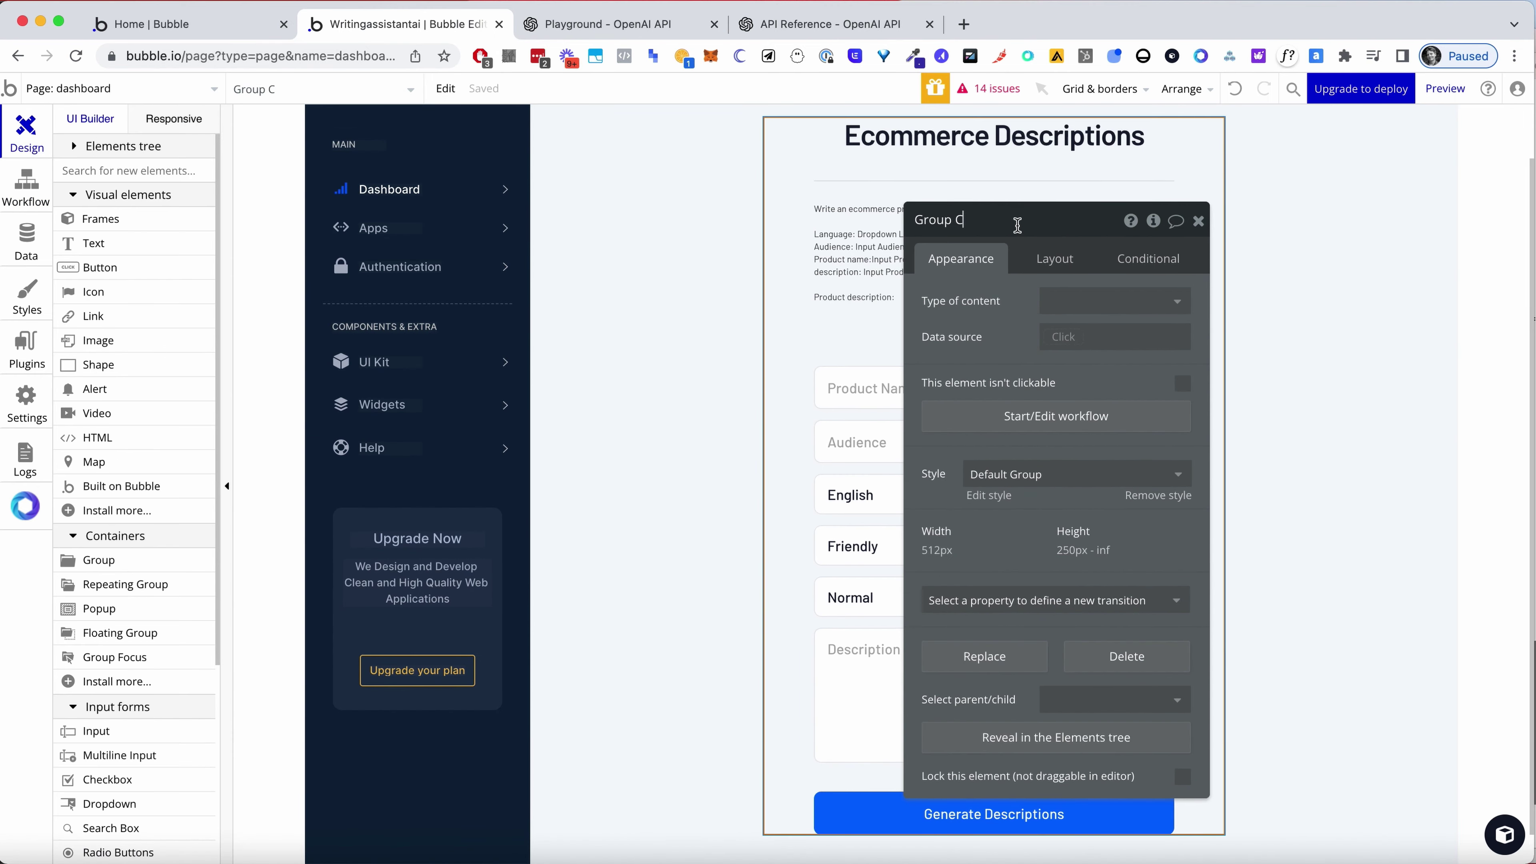
pyautogui.write('ce Descriptions')
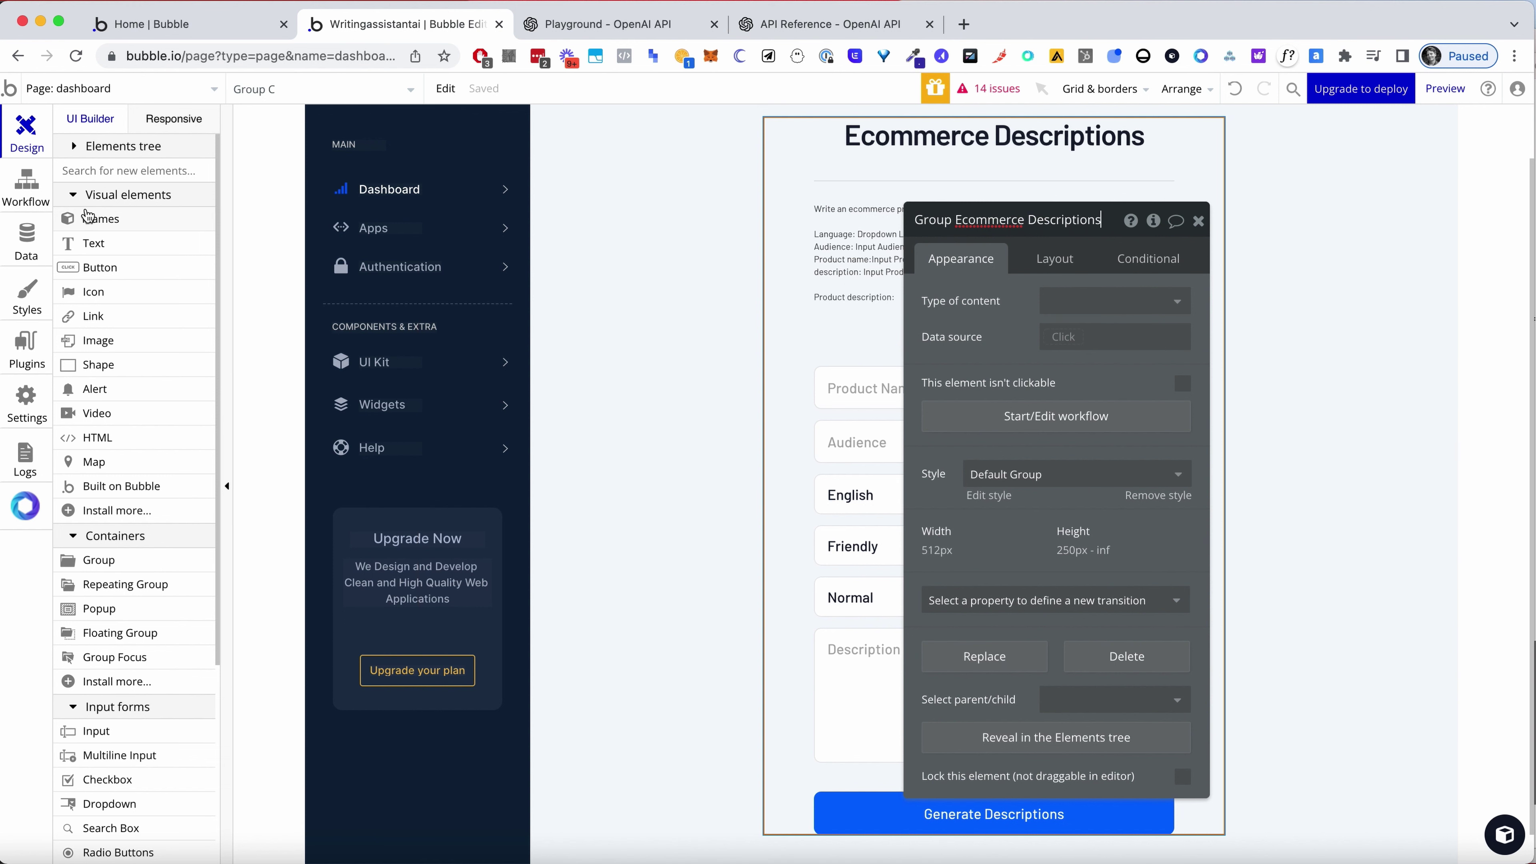
# Choose Group Ecommerce Descriptions as the element of the workflow's Set state action
pyautogui.click(26, 184)
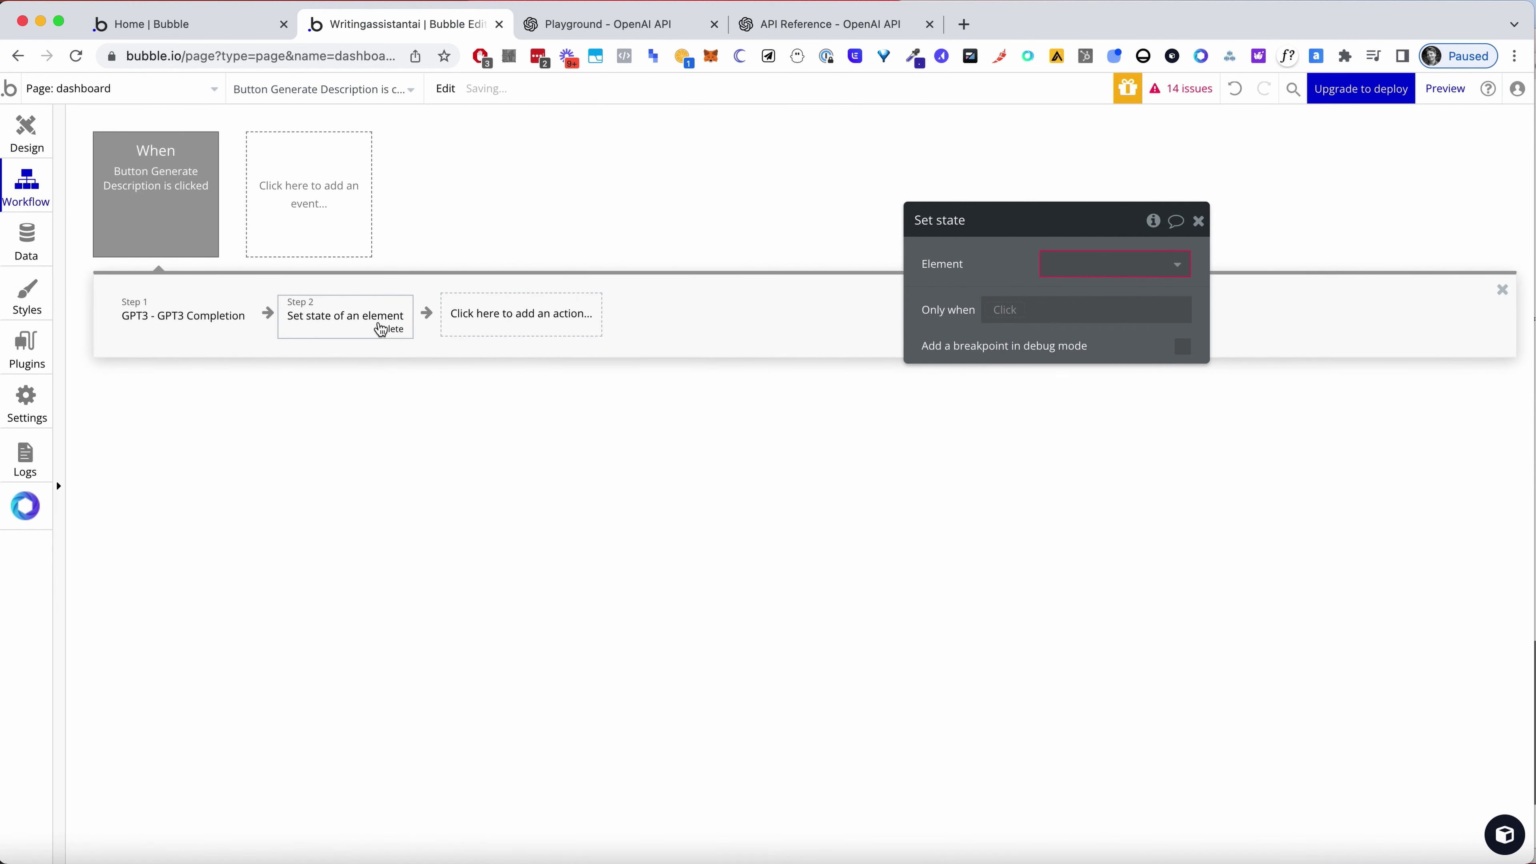
pyautogui.click(1091, 264)
pyautogui.write('de')
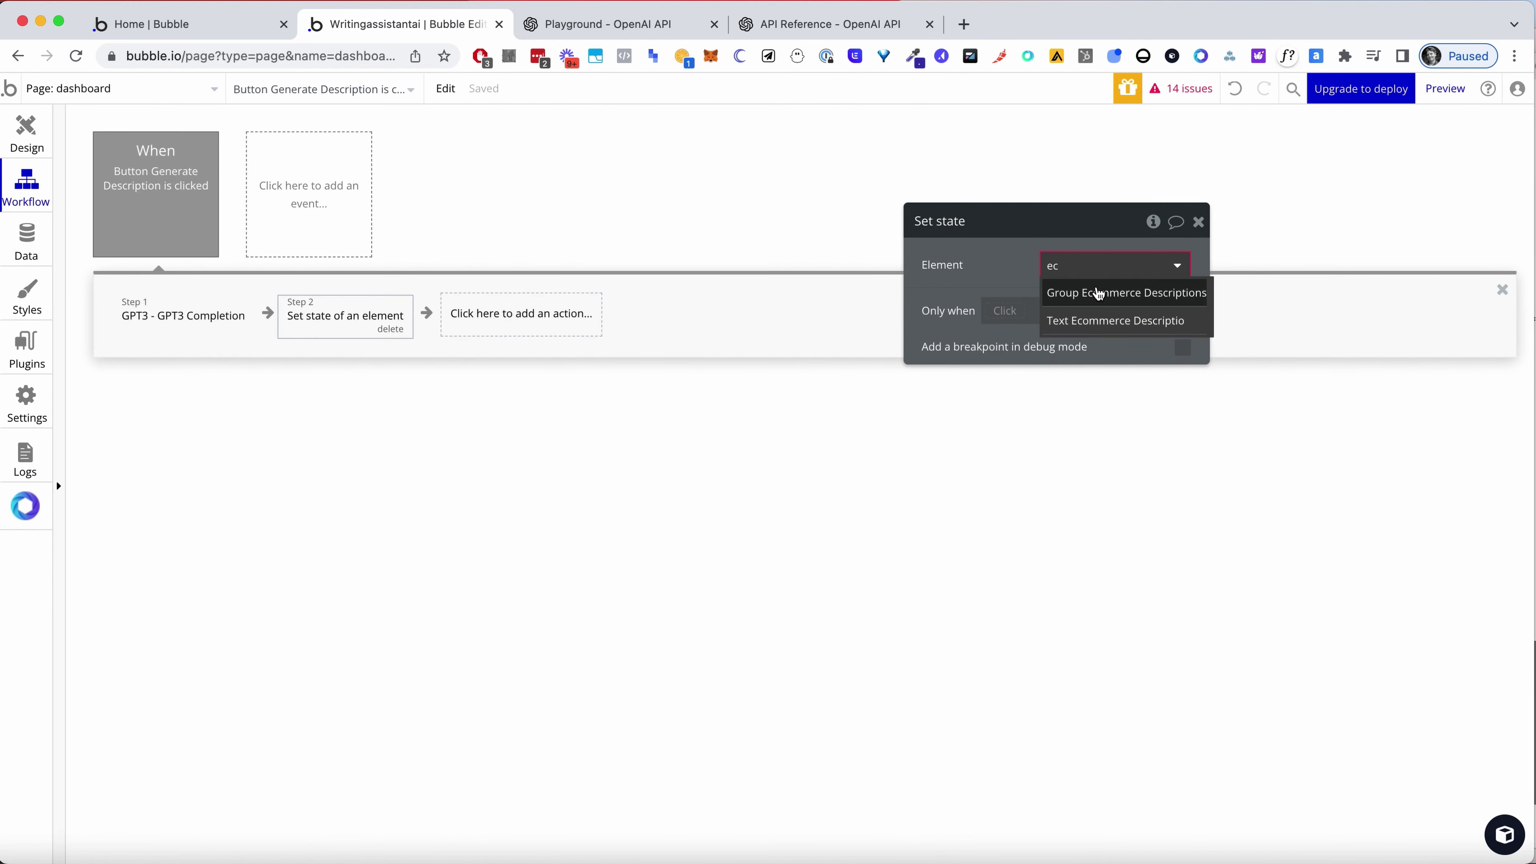
pyautogui.click(1095, 288)
# Create a custom state named prompts of type text for the Set state action
pyautogui.click(1066, 302)
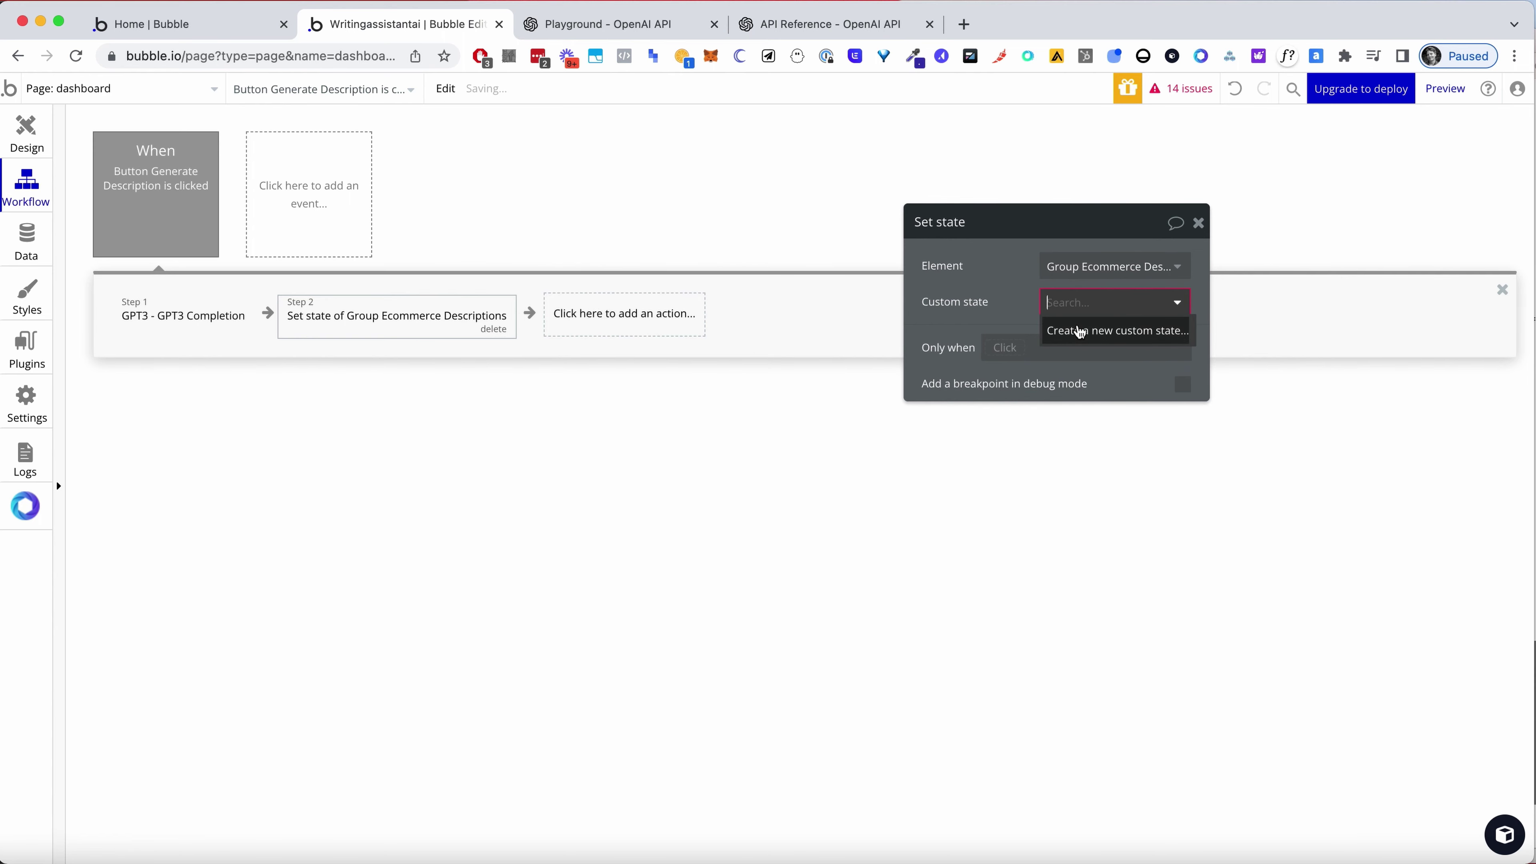
pyautogui.click(1080, 329)
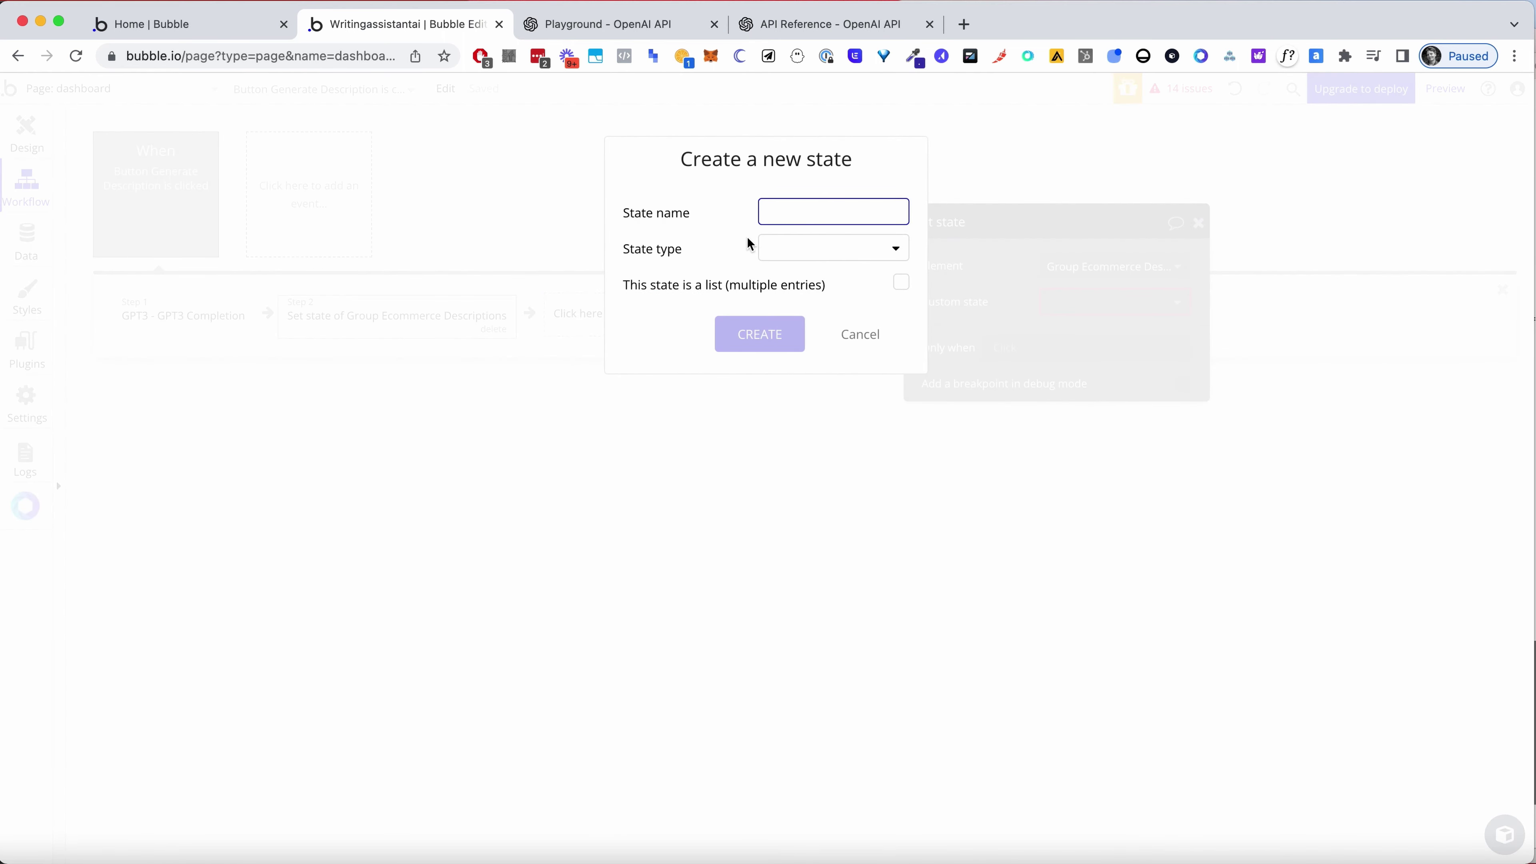
pyautogui.write('prompts')
pyautogui.click(786, 248)
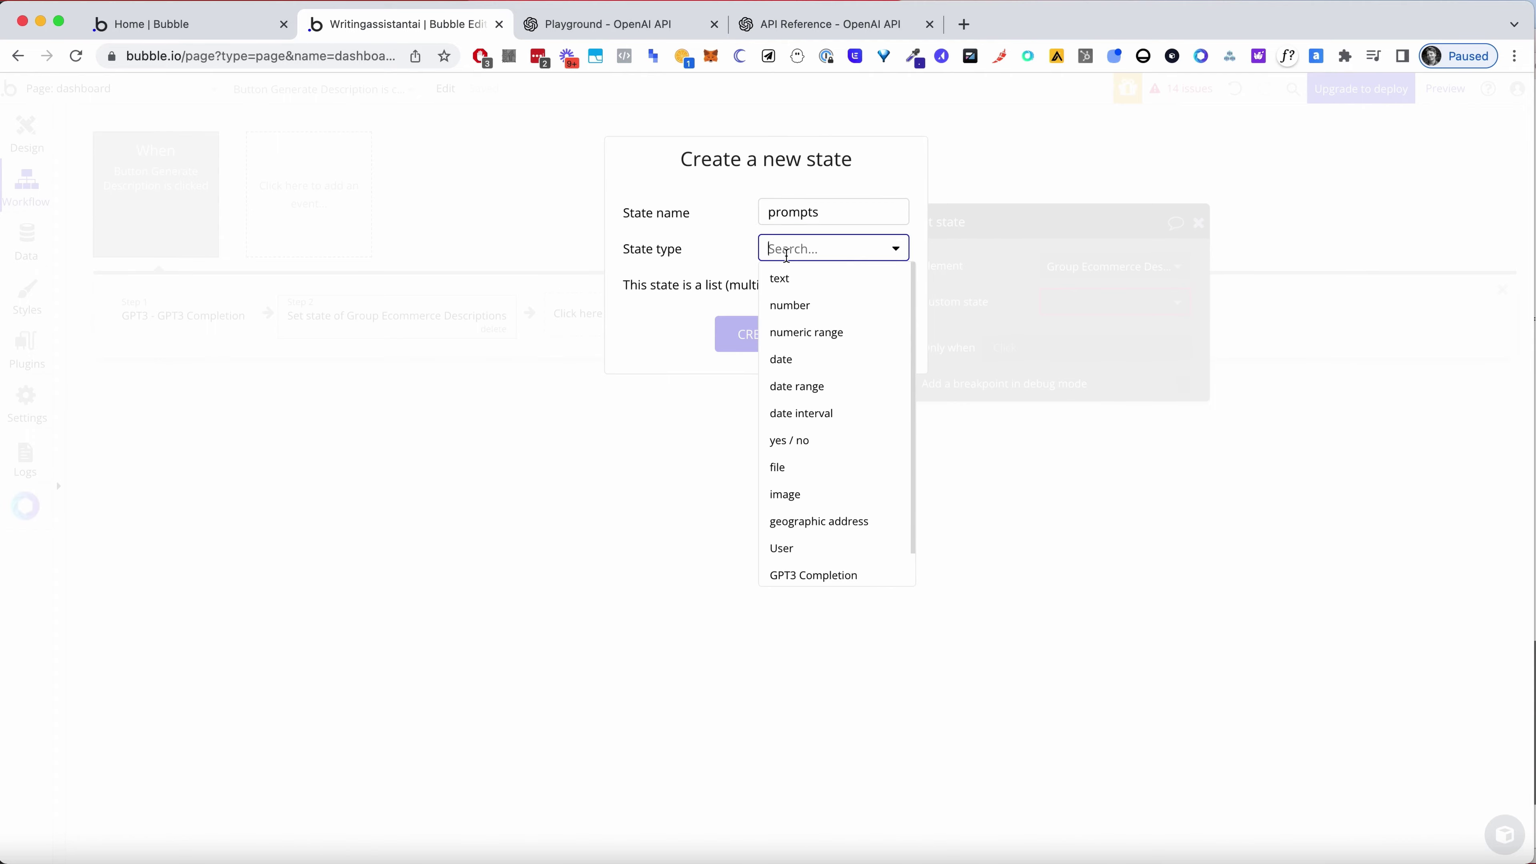
pyautogui.click(781, 275)
pyautogui.click(760, 334)
# Try to set the prompts state's value to the Complete prompt element, and close the Set state properties
pyautogui.click(1056, 339)
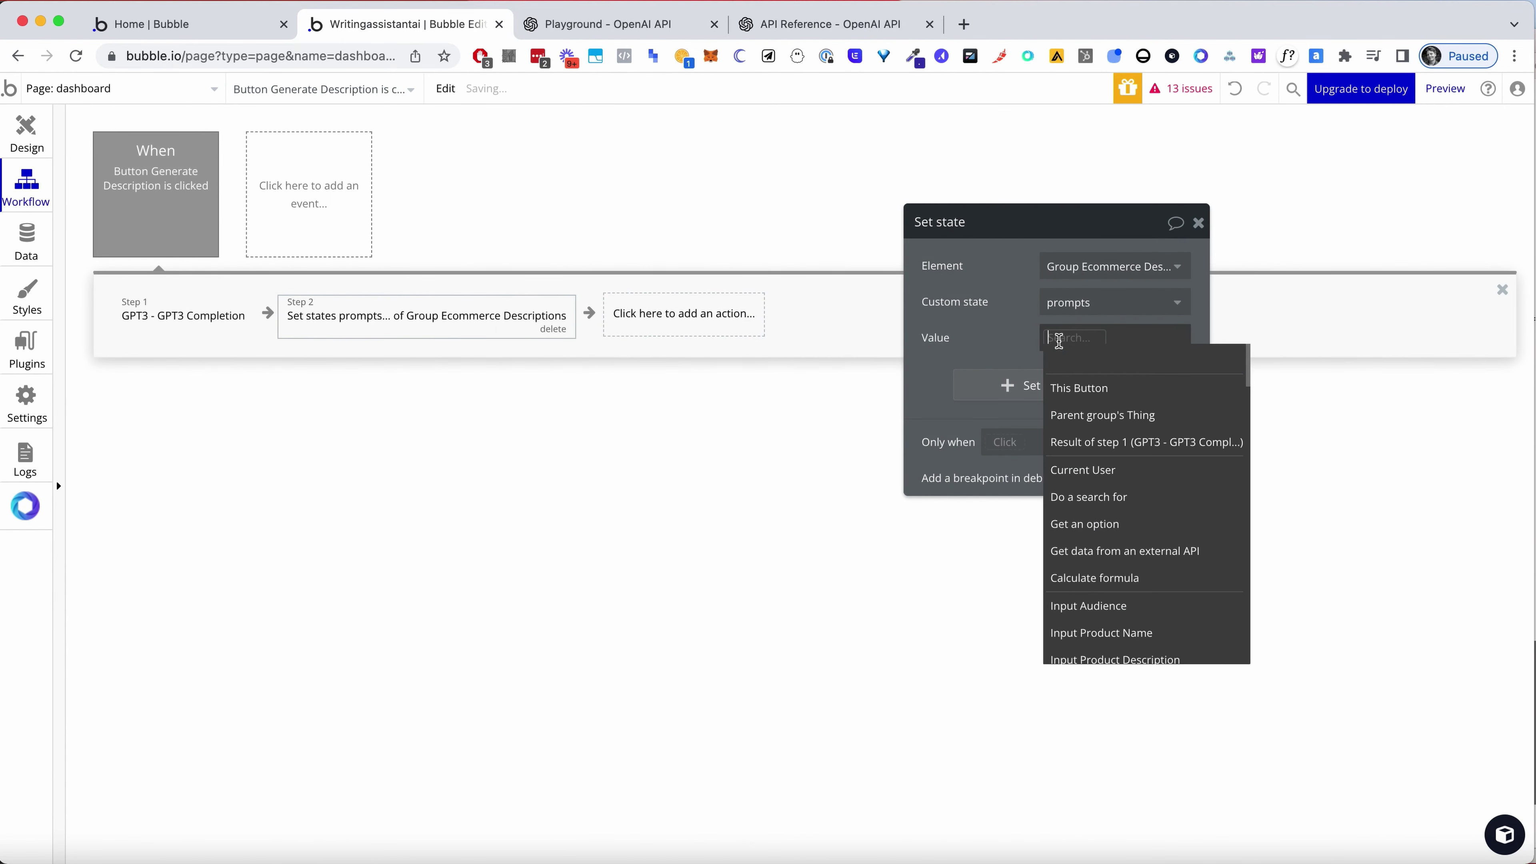
pyautogui.write('prompts')
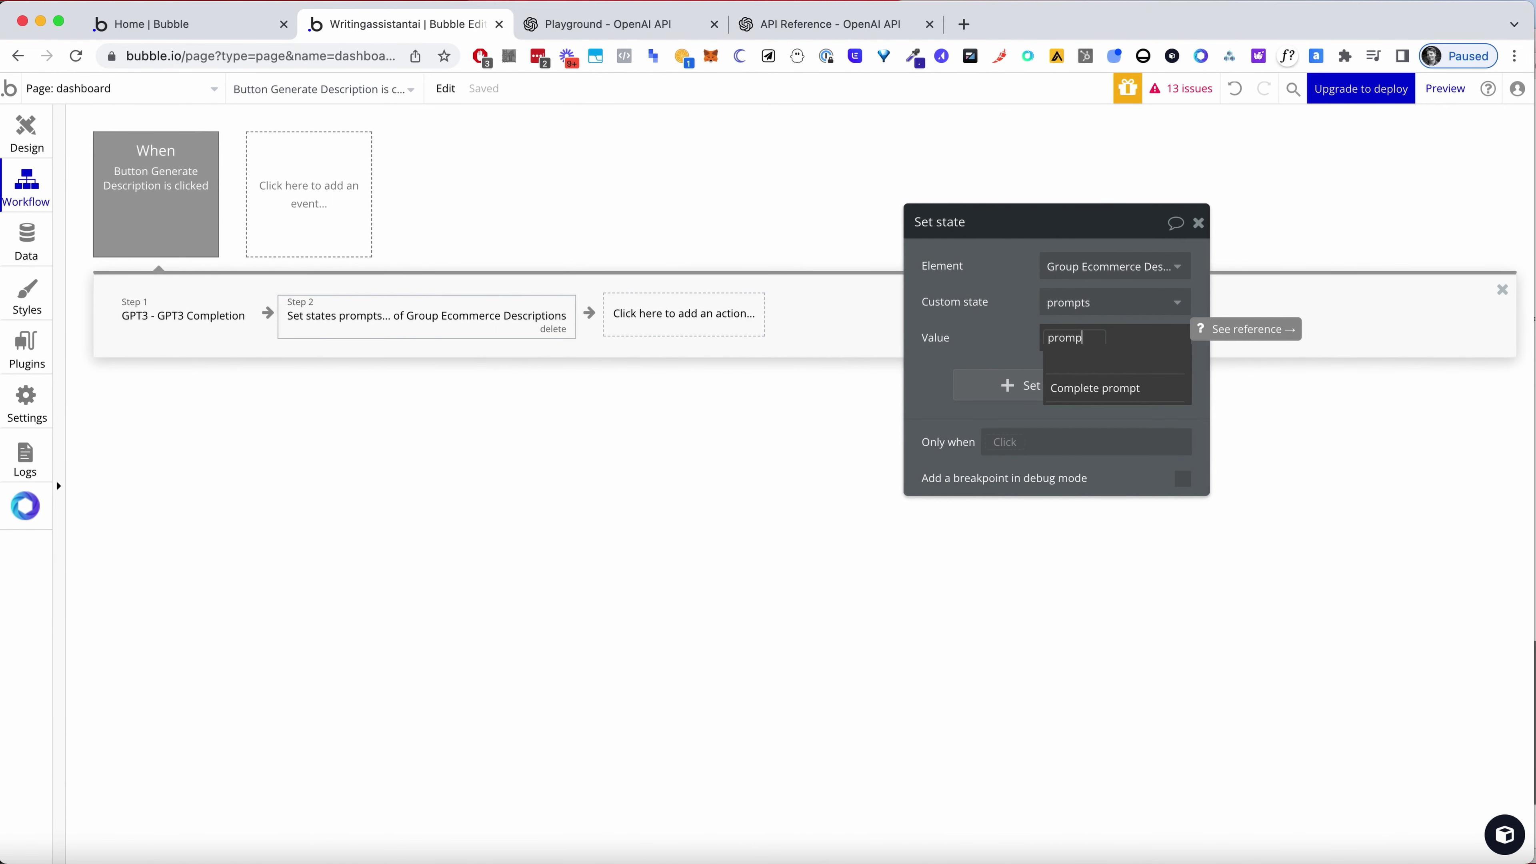
pyautogui.click(1126, 351)
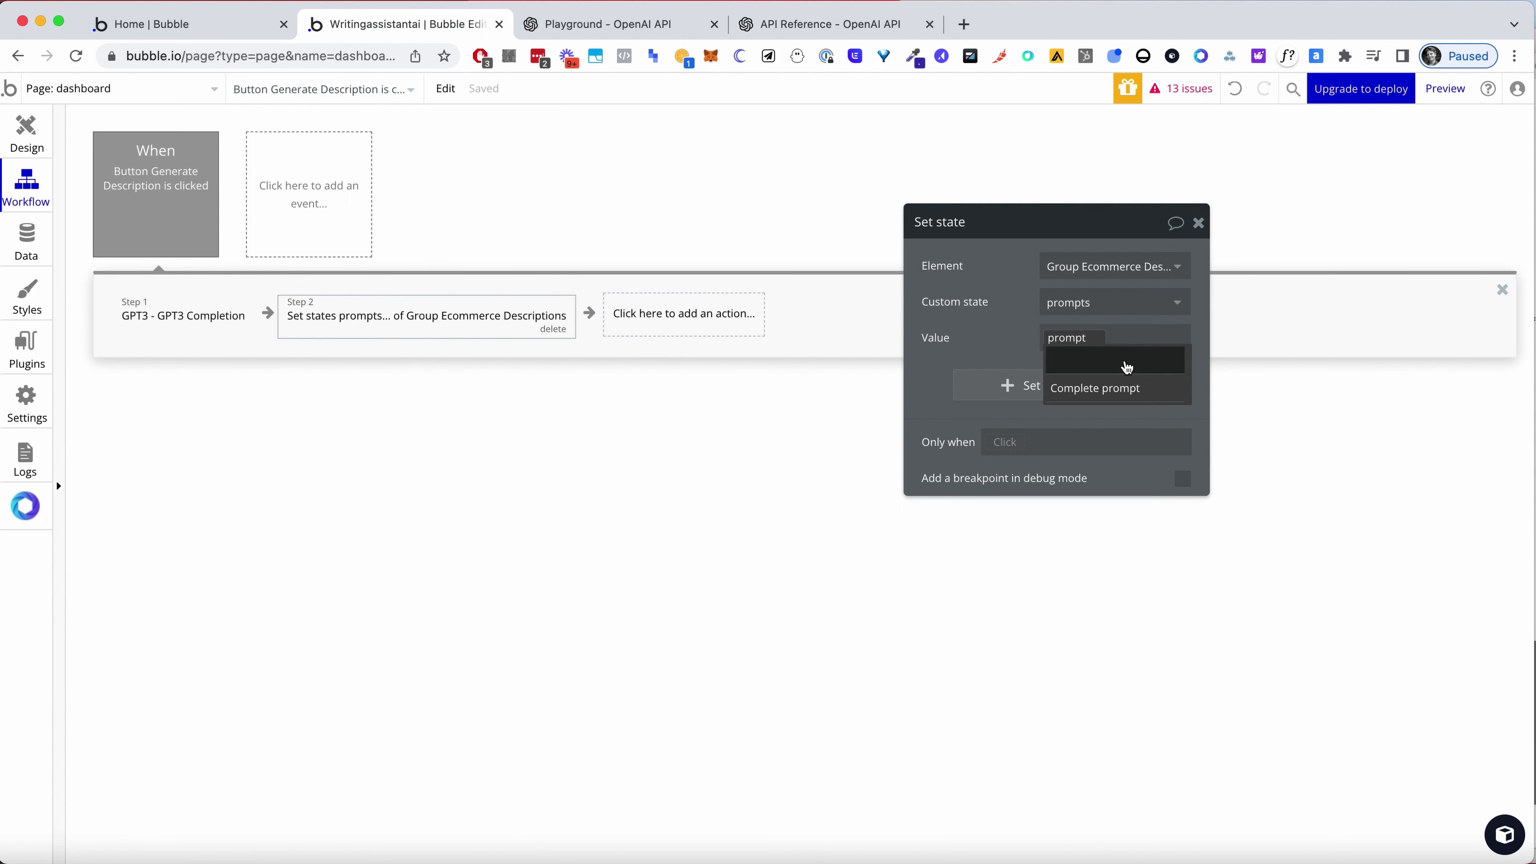
pyautogui.click(1089, 383)
pyautogui.click(1017, 346)
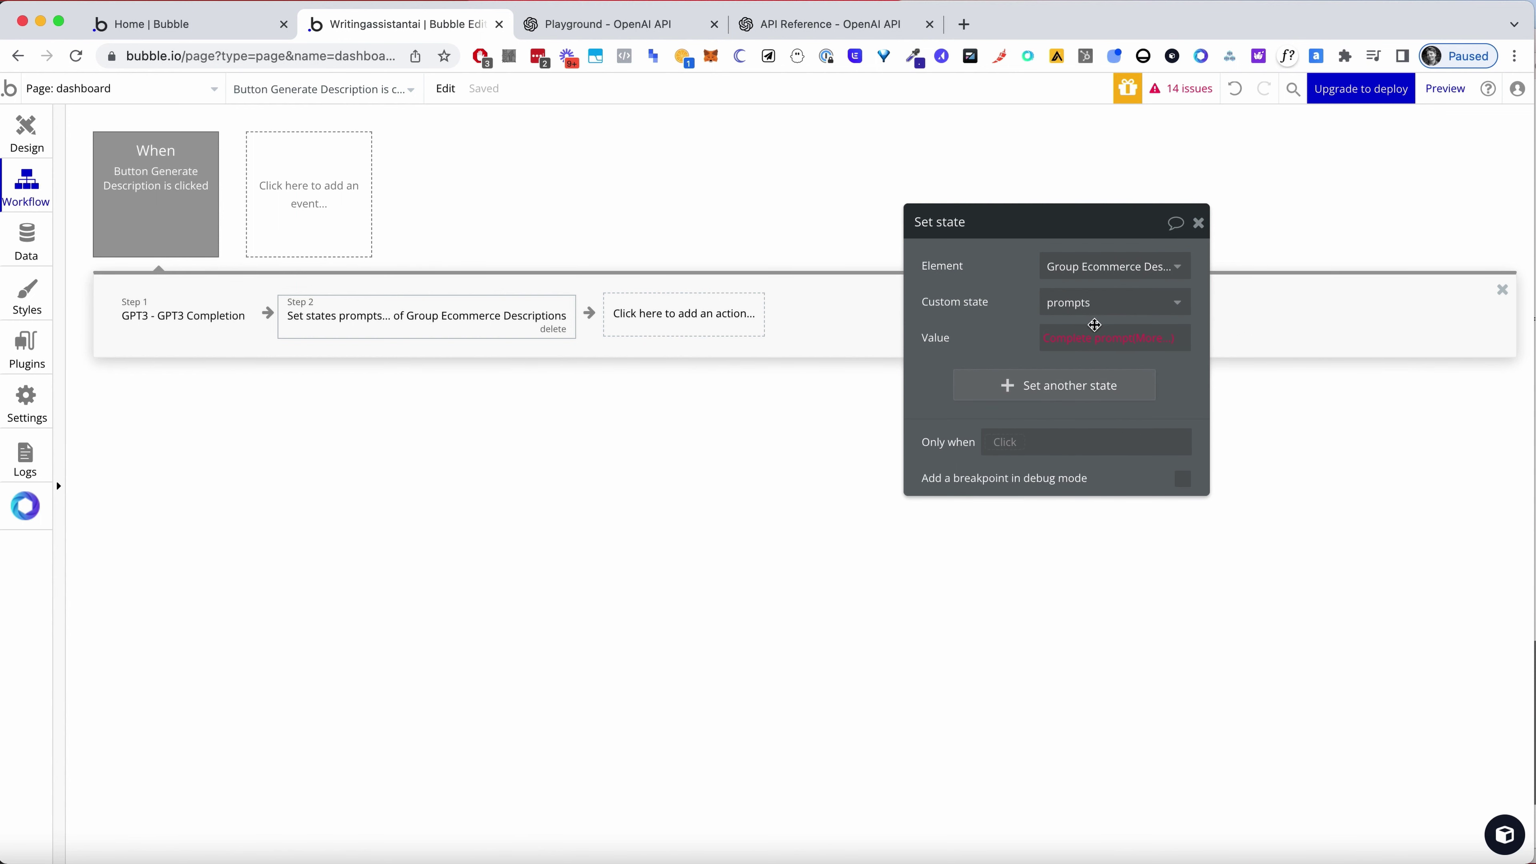
pyautogui.click(1199, 223)
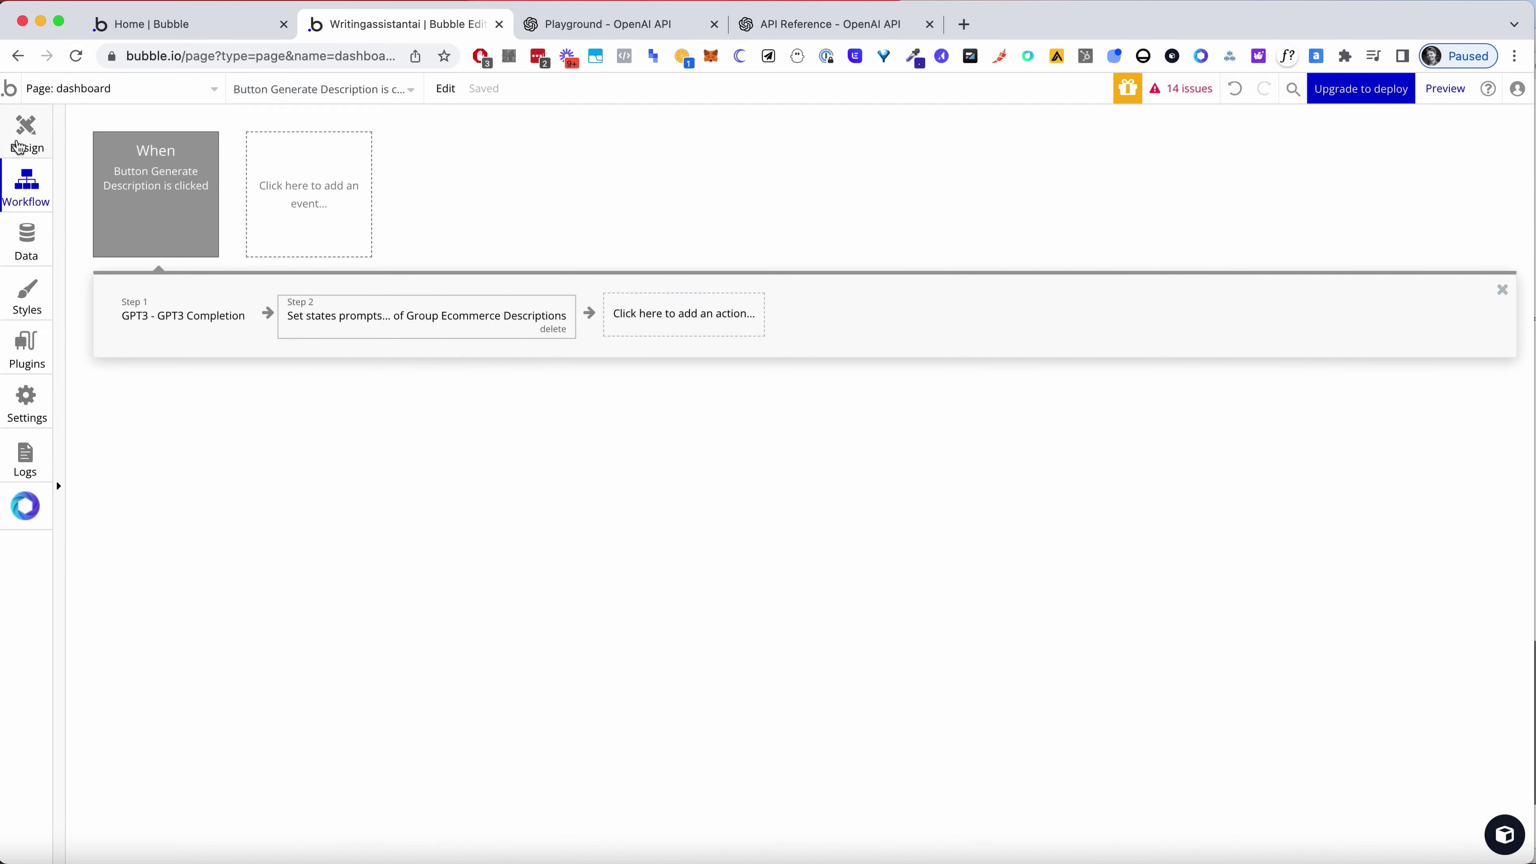
# Duplicate the multiline Description input in the dashboard's ecommerce form
pyautogui.click(19, 146)
pyautogui.click(1198, 220)
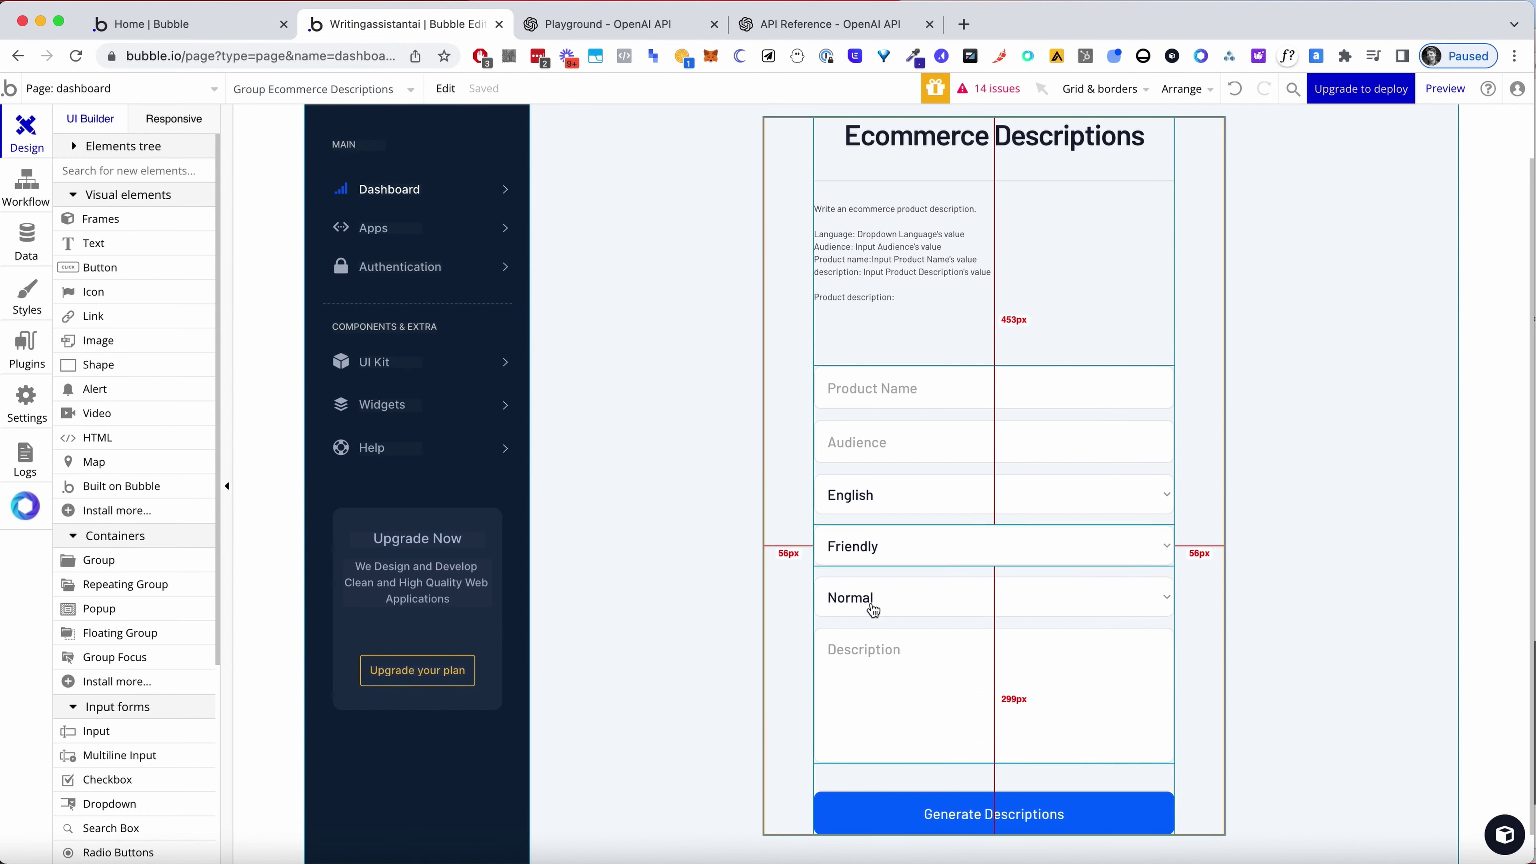
pyautogui.click(885, 651)
pyautogui.press('super+c')
pyautogui.press('super+v')
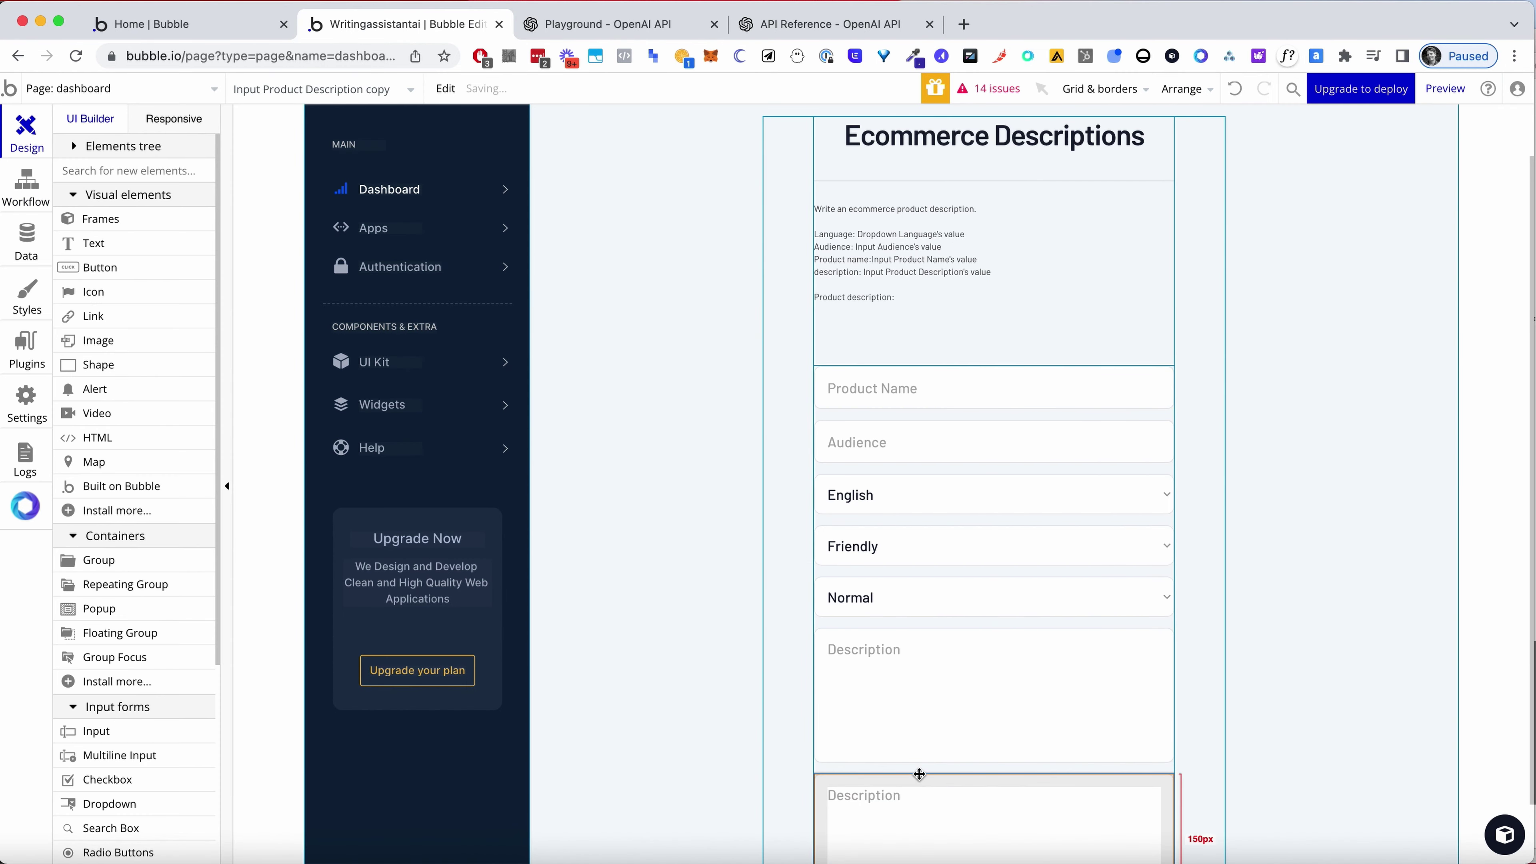
# Make the duplicated Description input the first element in the form's column, above Product Name
pyautogui.moveTo(925, 795); pyautogui.dragTo(991, 793)
pyautogui.doubleClick(1010, 787)
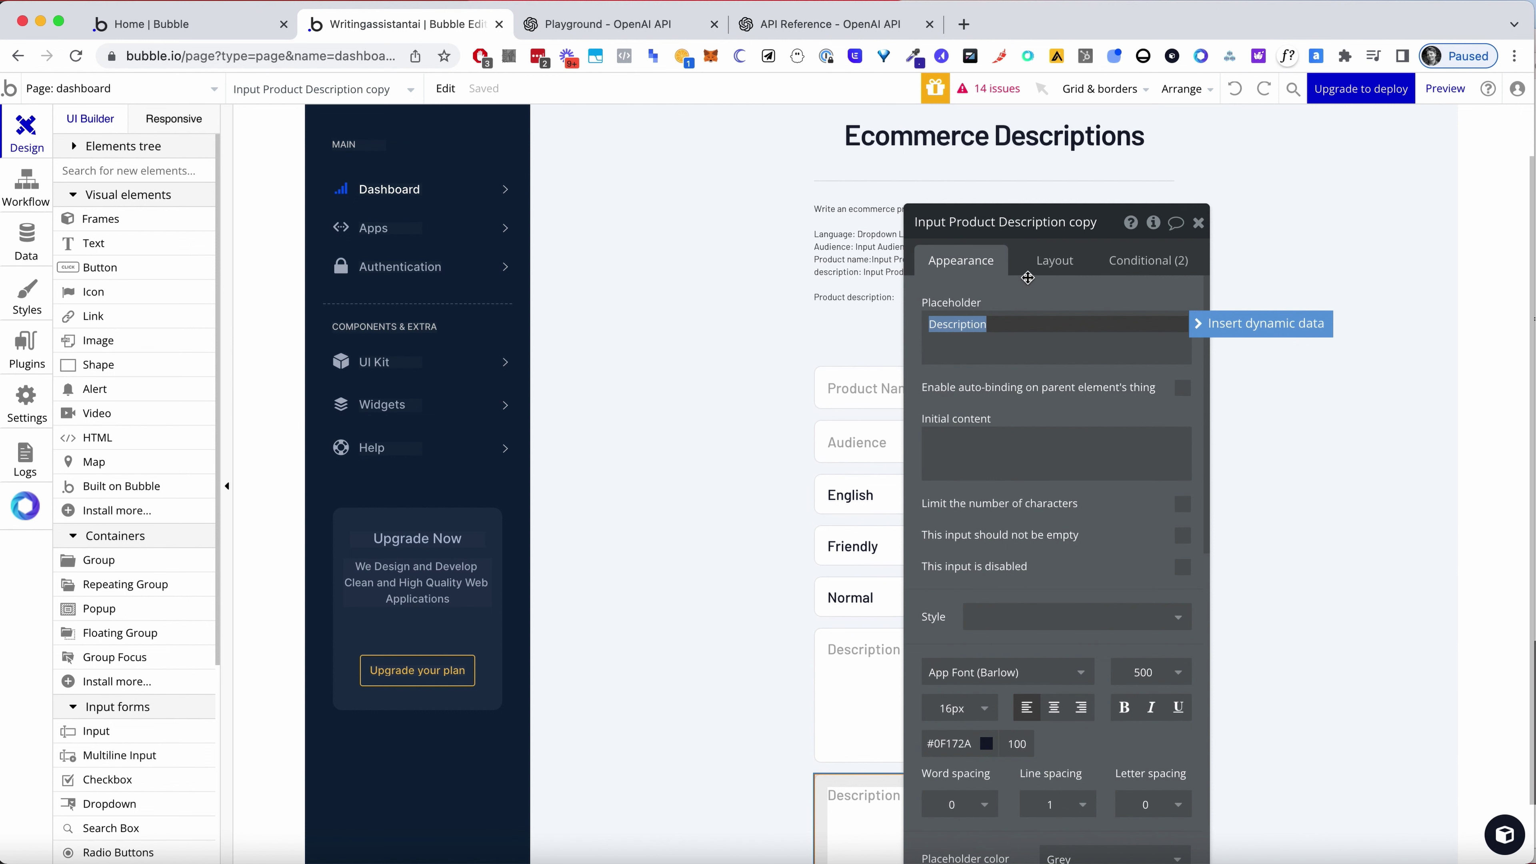
pyautogui.click(1055, 261)
pyautogui.click(1032, 428)
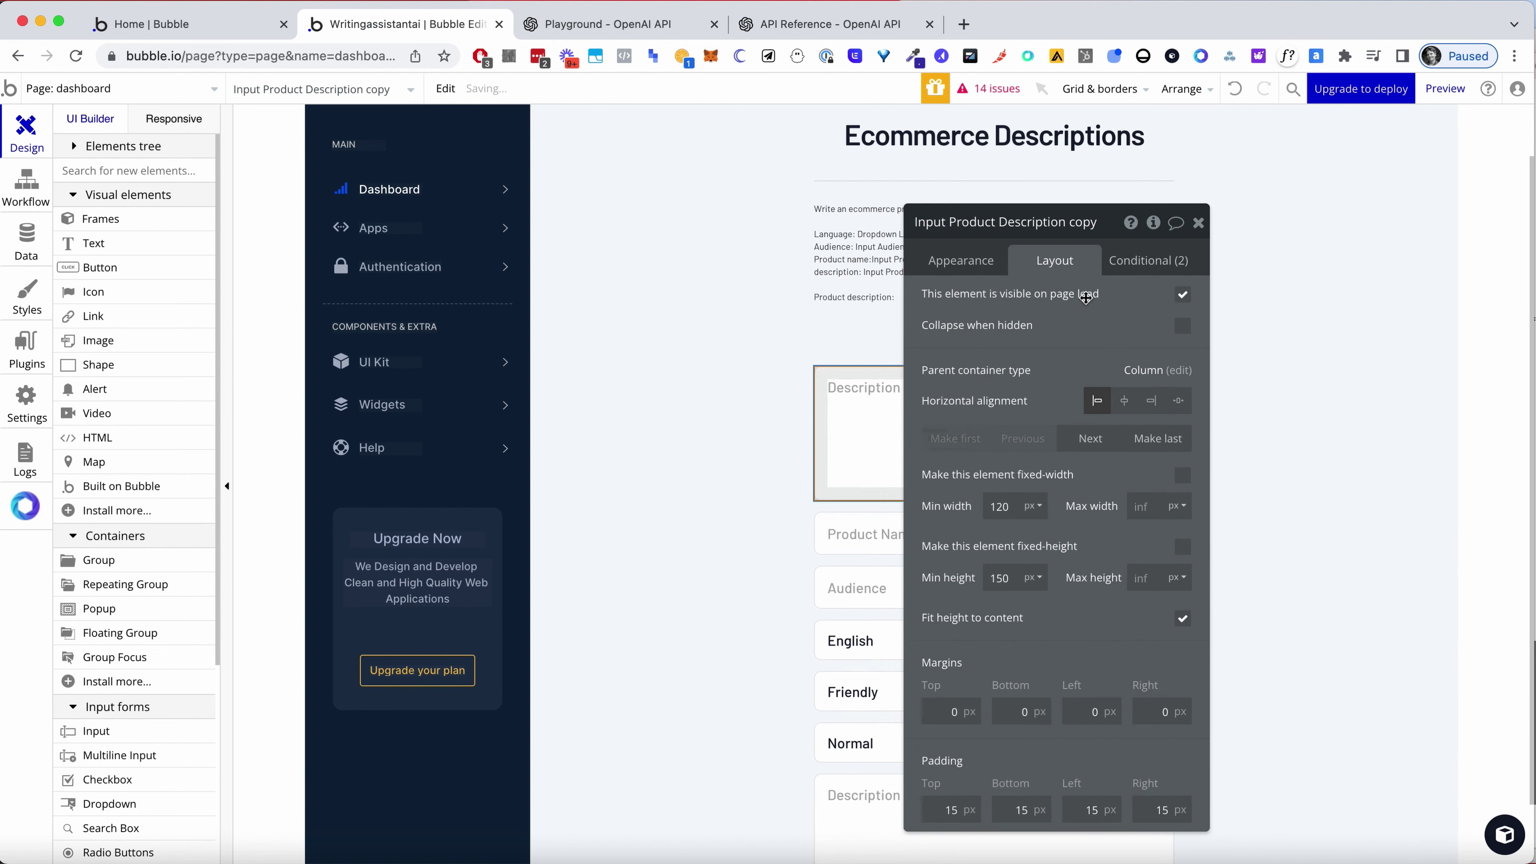
pyautogui.click(1198, 223)
# Copy the ecommerce prompt text, from its opening line through "Product description:", in the OpenAI Playground
pyautogui.click(949, 243)
pyautogui.doubleClick(949, 243)
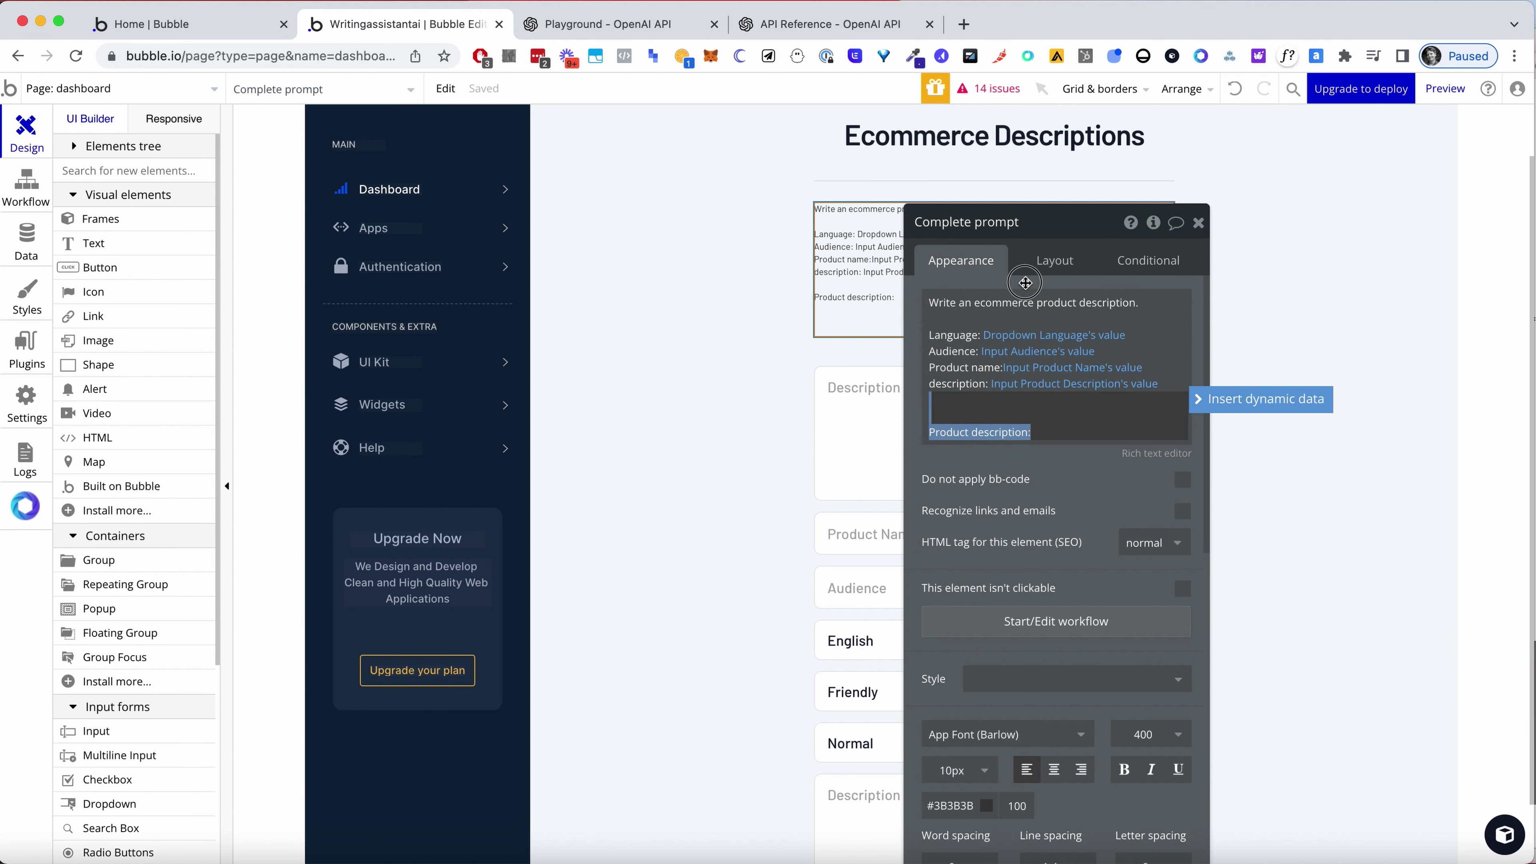
pyautogui.click(607, 24)
pyautogui.click(611, 332)
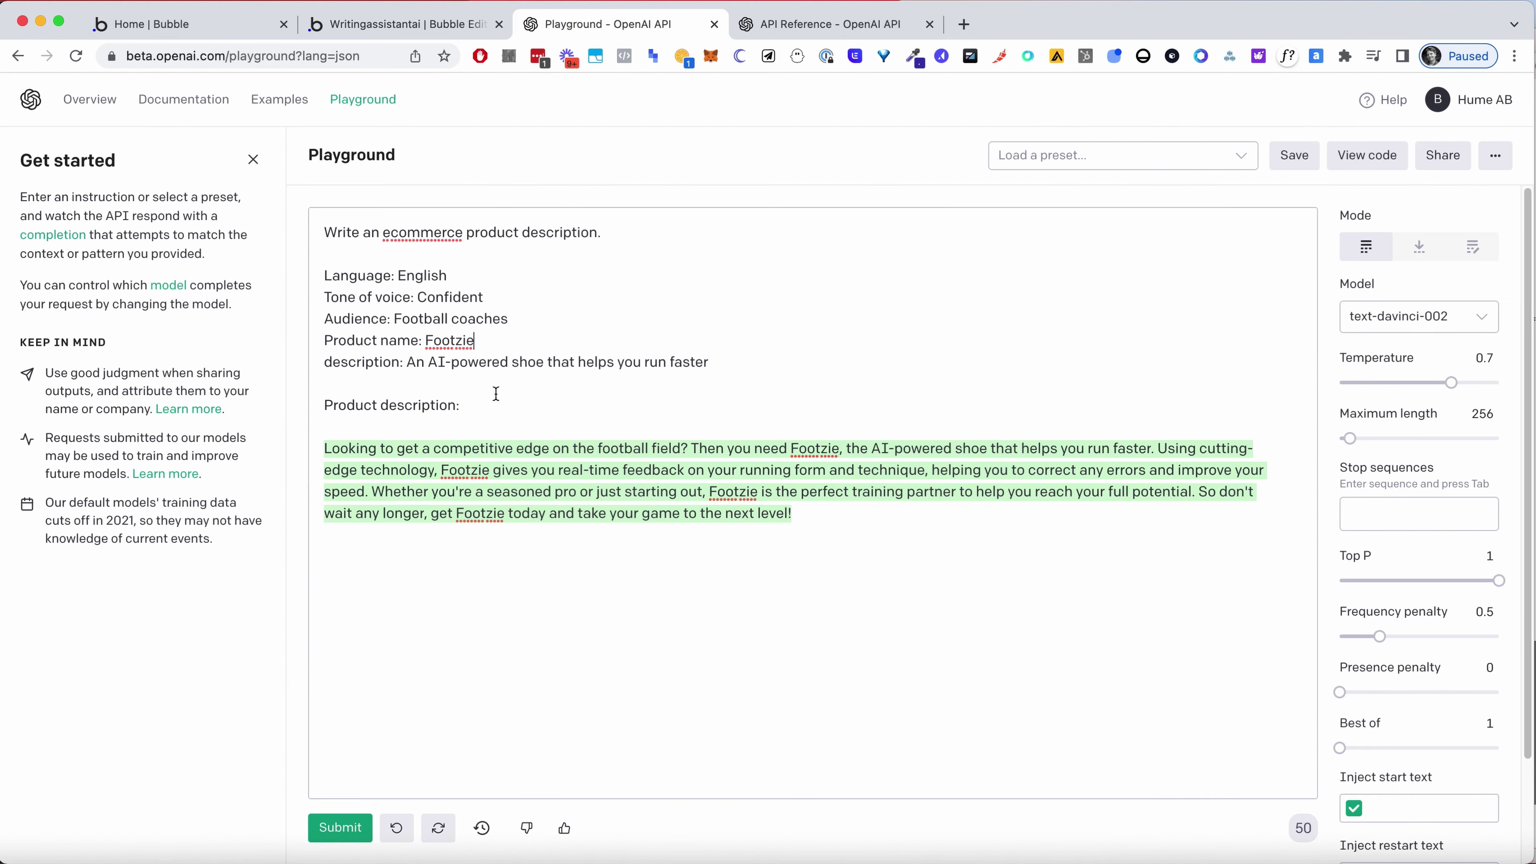
pyautogui.moveTo(484, 409); pyautogui.dragTo(290, 215)
# Replace the Complete prompt text in Bubble with the duplicated input, renamed Input prompt, holding the ecommerce prompt and its dynamic form values as initial content
pyautogui.click(342, 19)
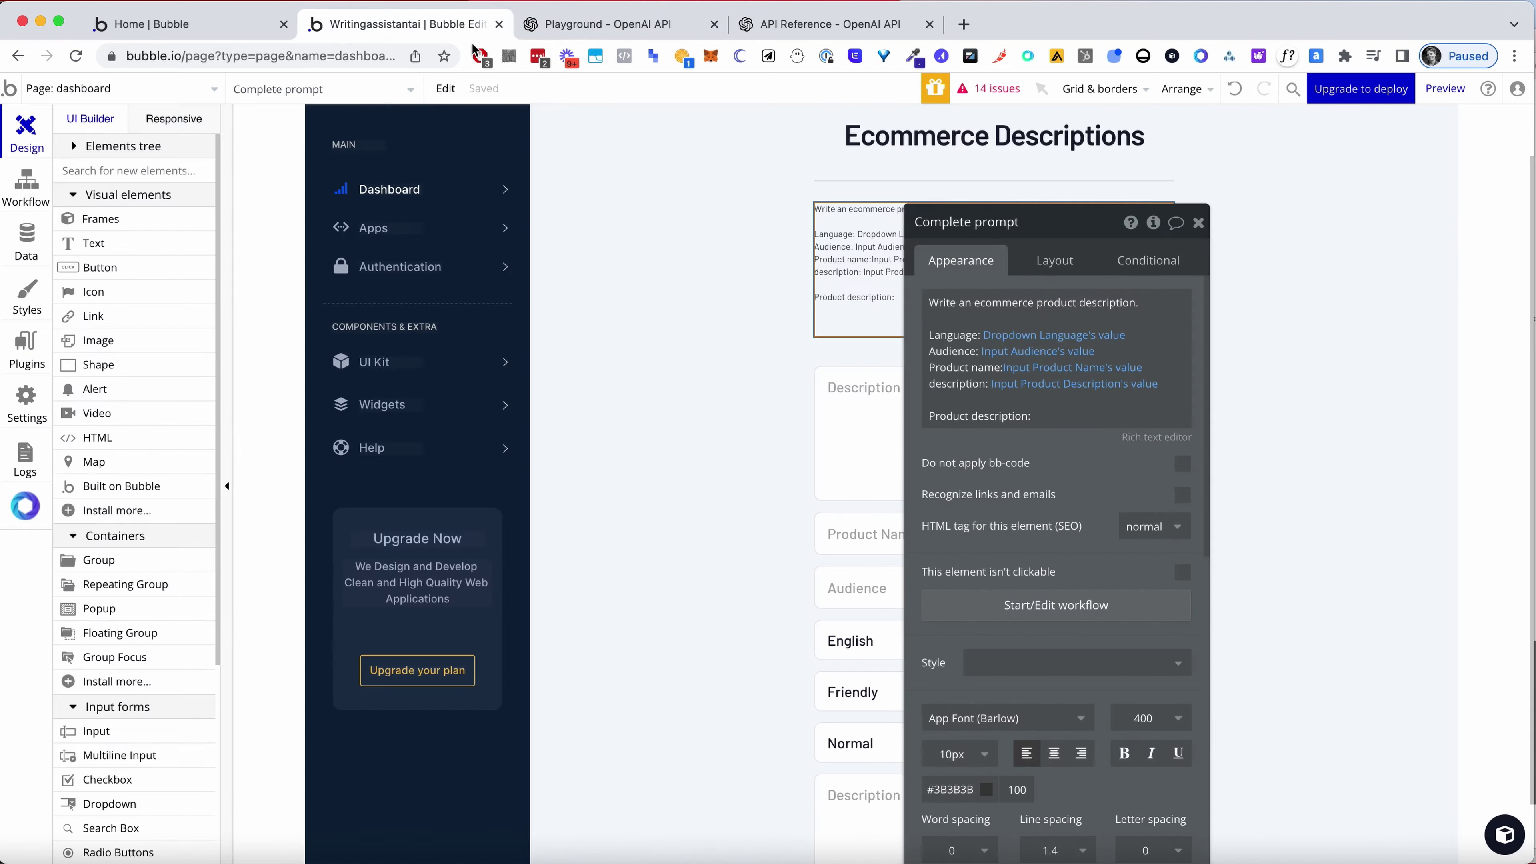
pyautogui.moveTo(962, 270); pyautogui.dragTo(962, 270)
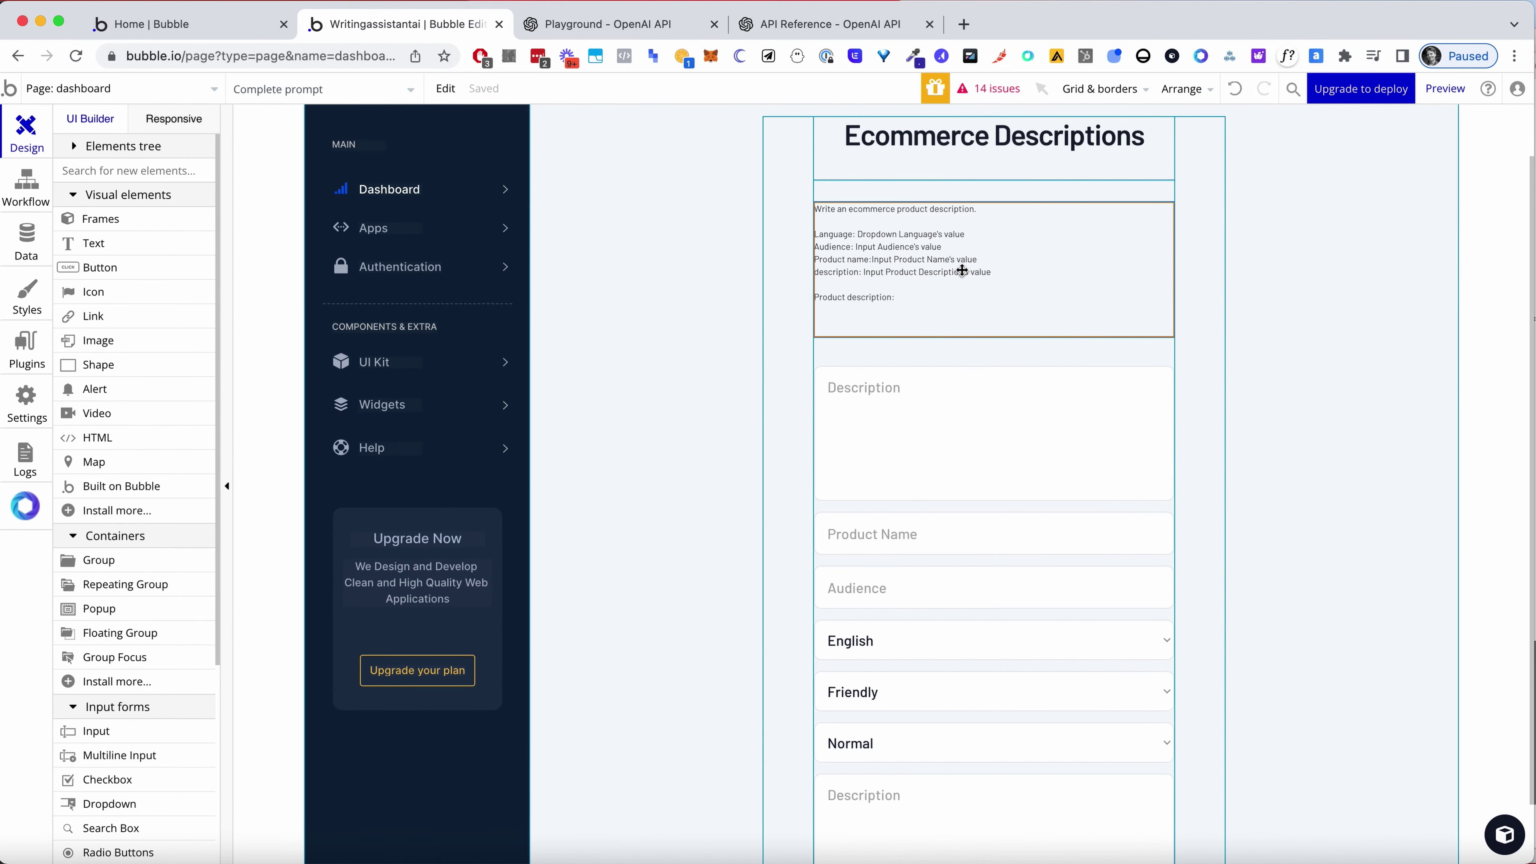
pyautogui.doubleClick(963, 268)
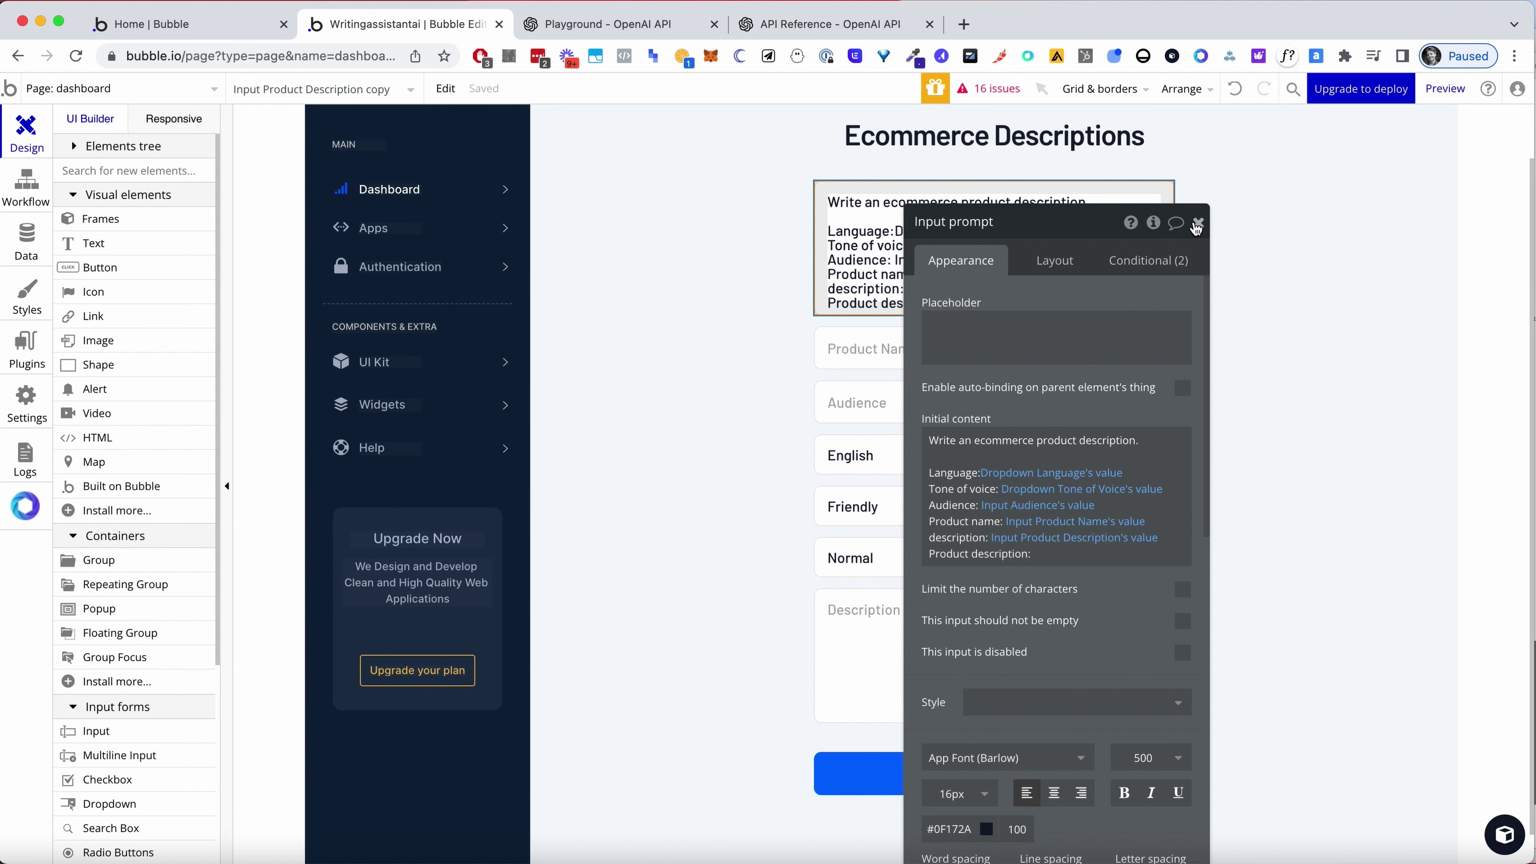
pyautogui.click(1197, 225)
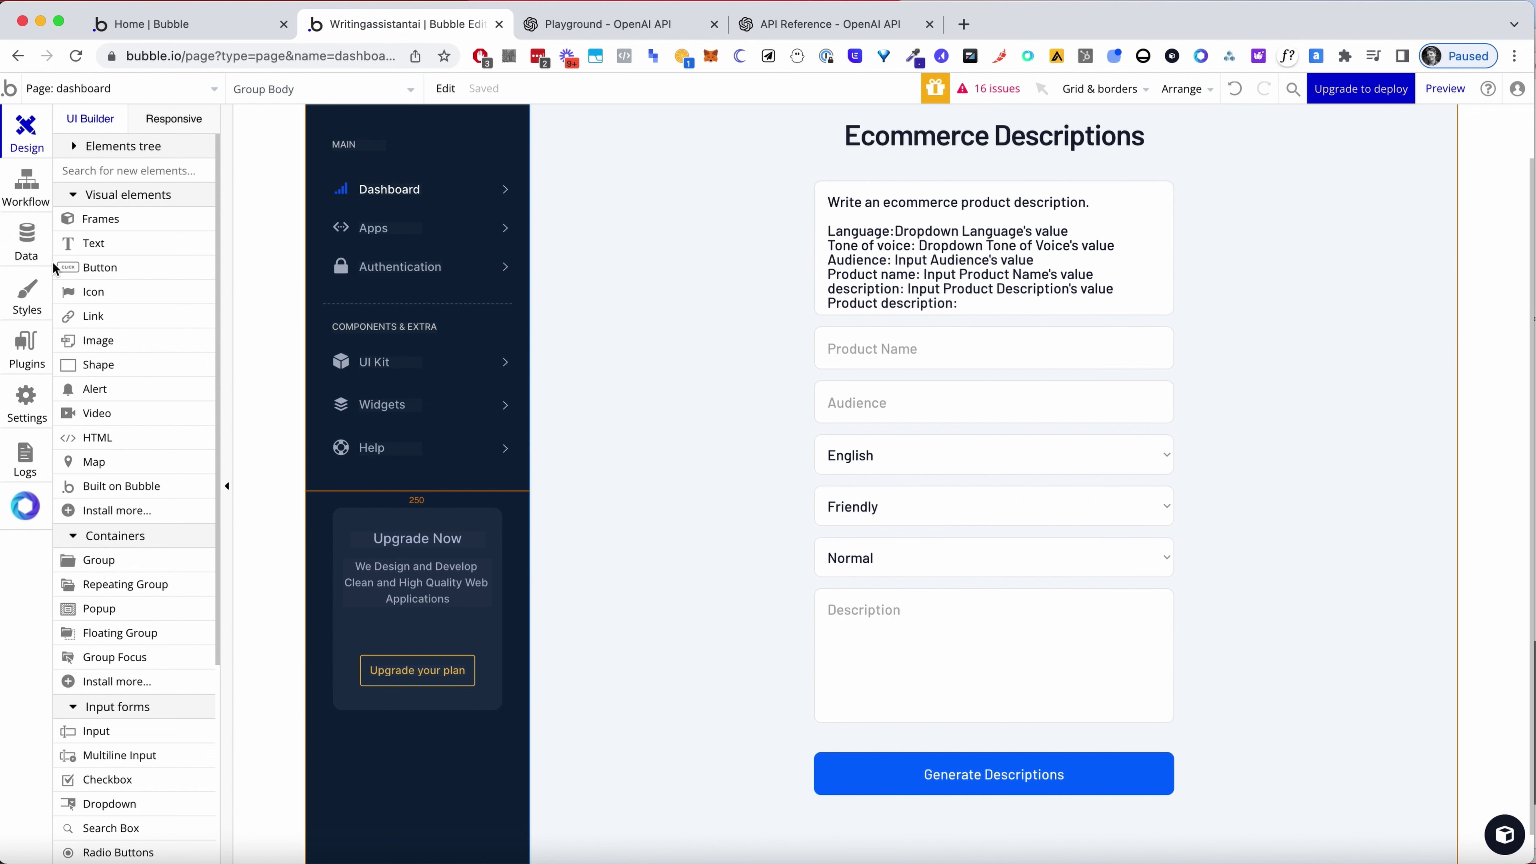
# In the Generate Description button's workflow, set the GPT3 Completion prompt to Input prompt's value and delete the Set states action
pyautogui.click(22, 193)
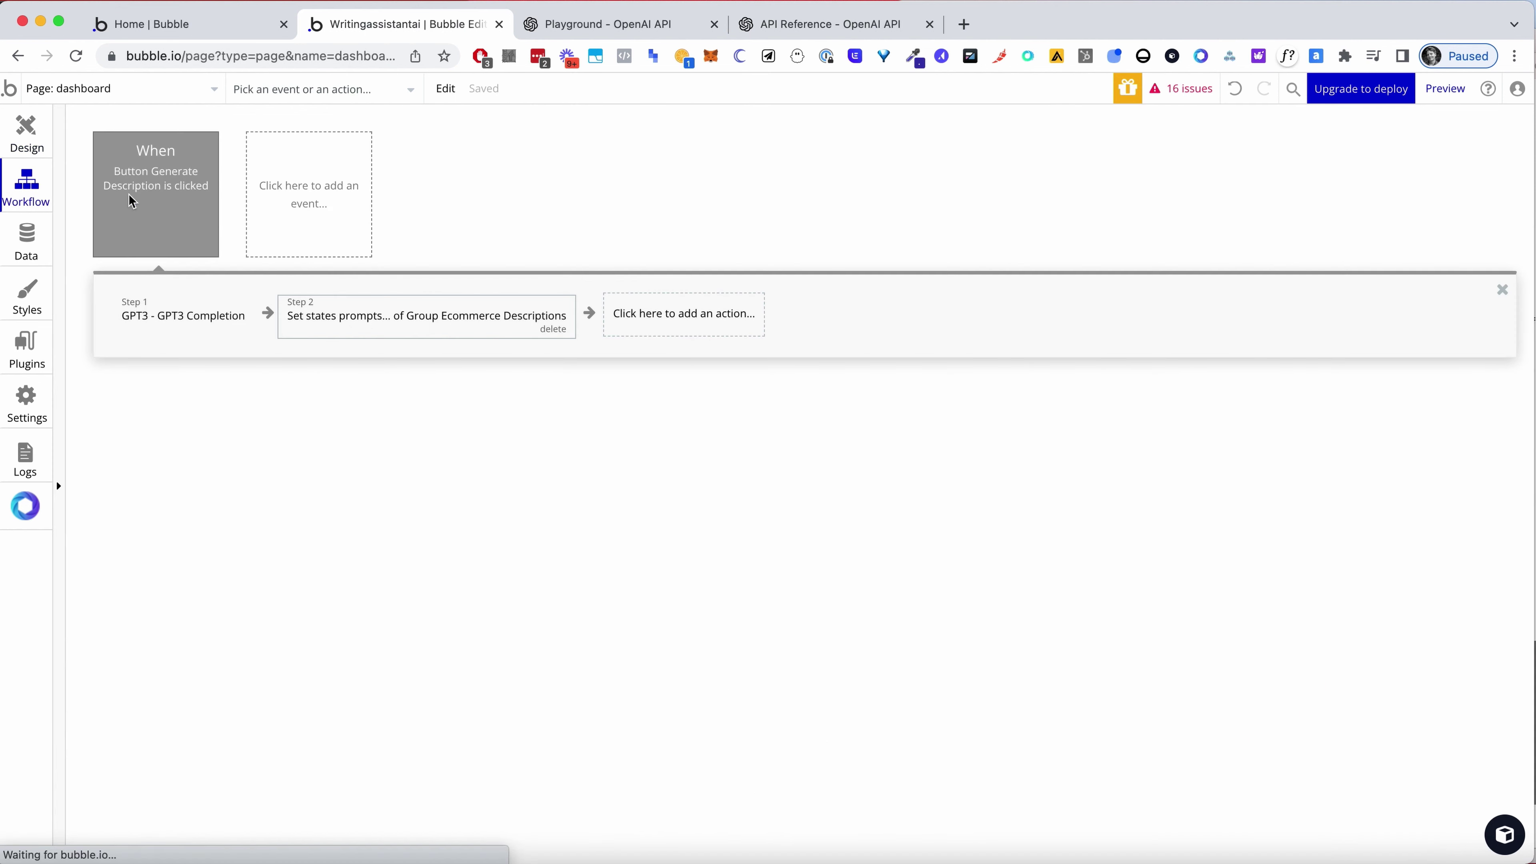
pyautogui.click(465, 326)
pyautogui.click(201, 327)
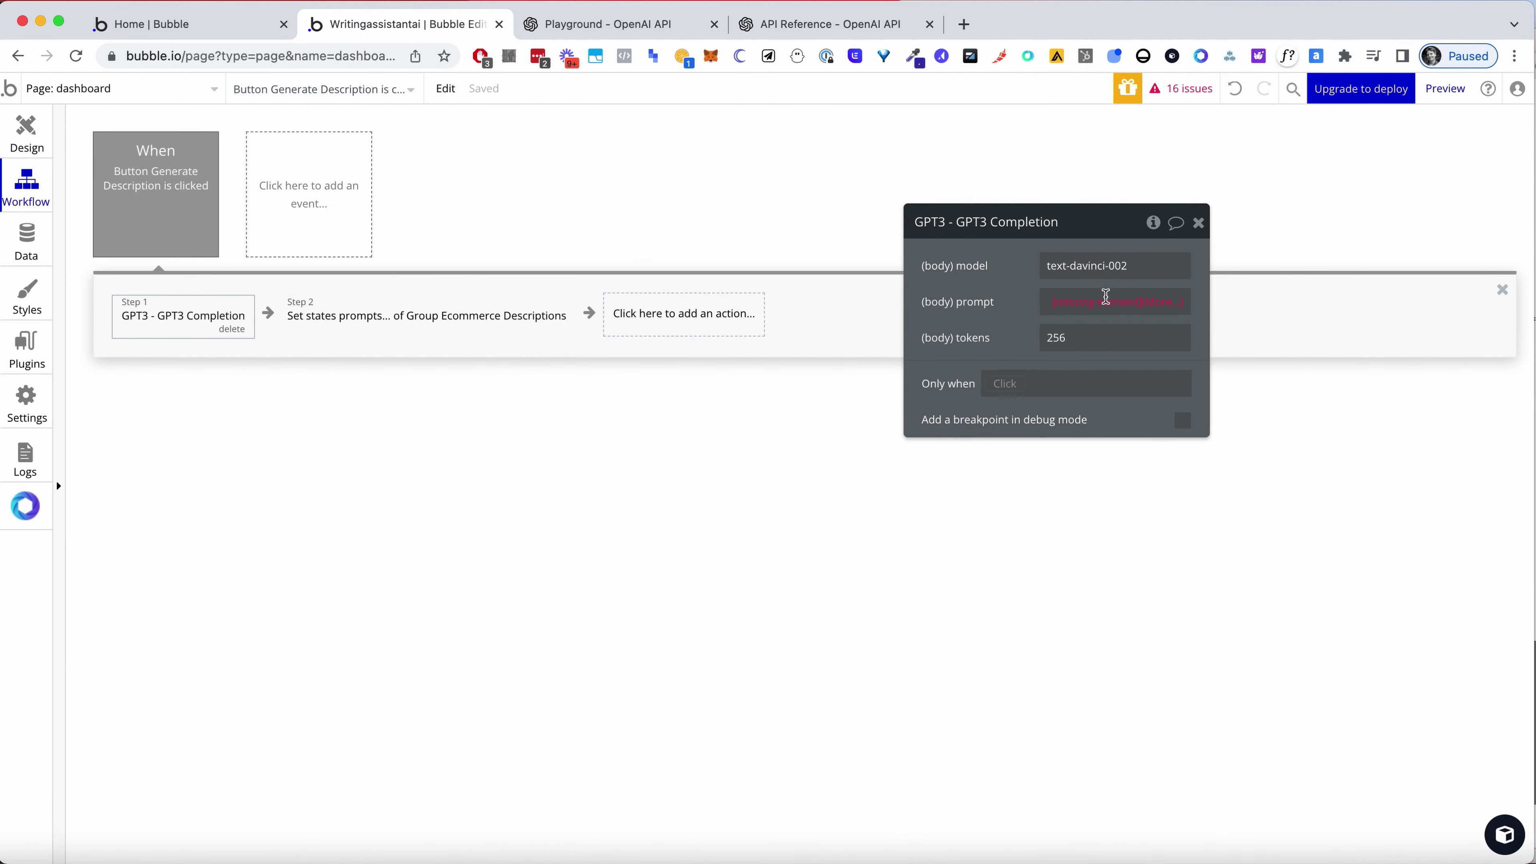
pyautogui.click(1105, 302)
pyautogui.click(1080, 301)
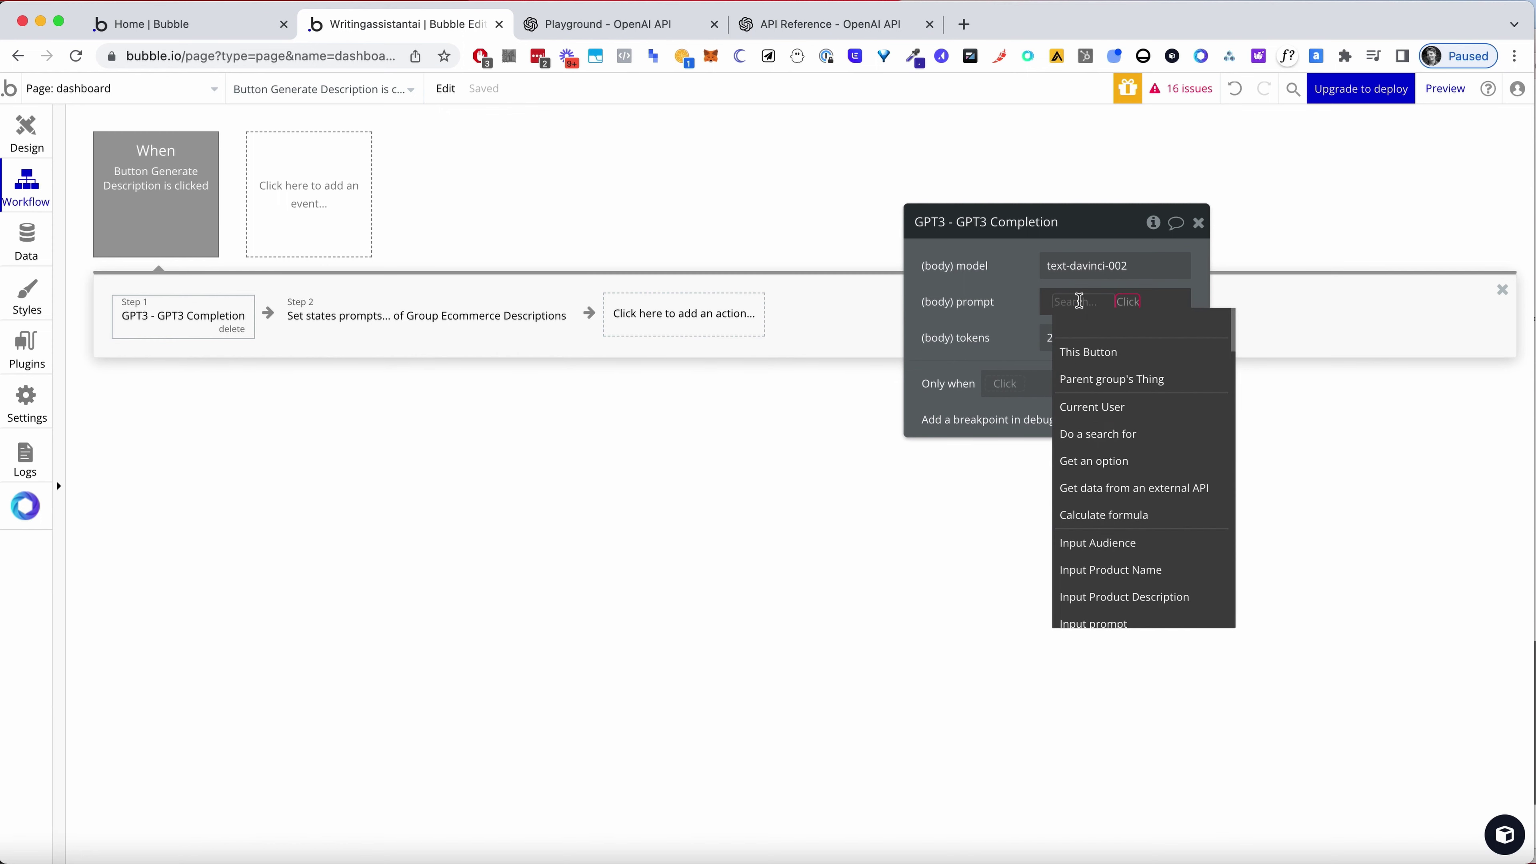
pyautogui.write('input')
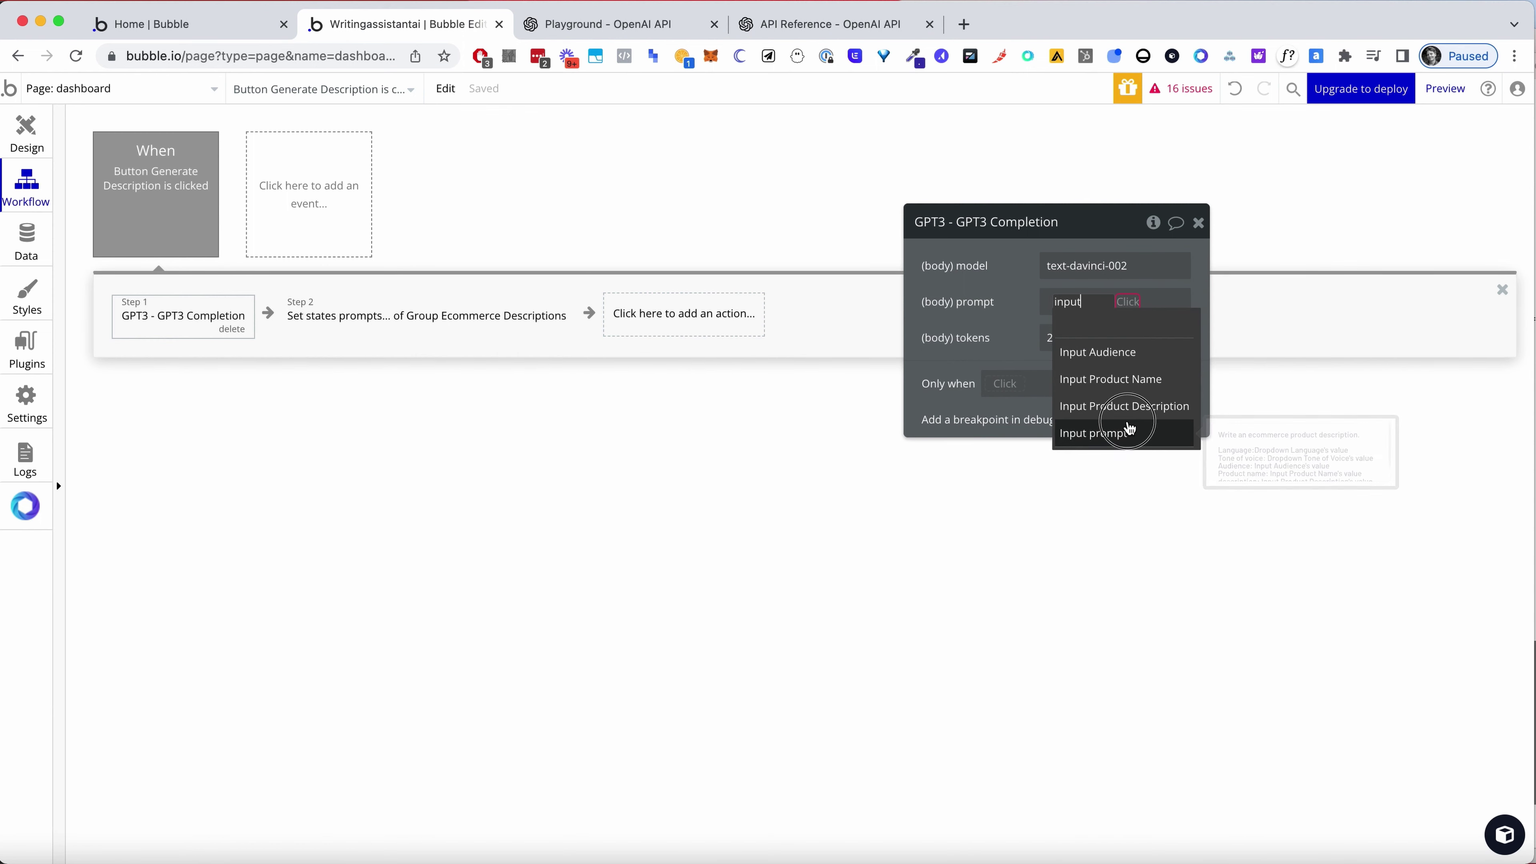
pyautogui.click(1119, 433)
pyautogui.click(1131, 329)
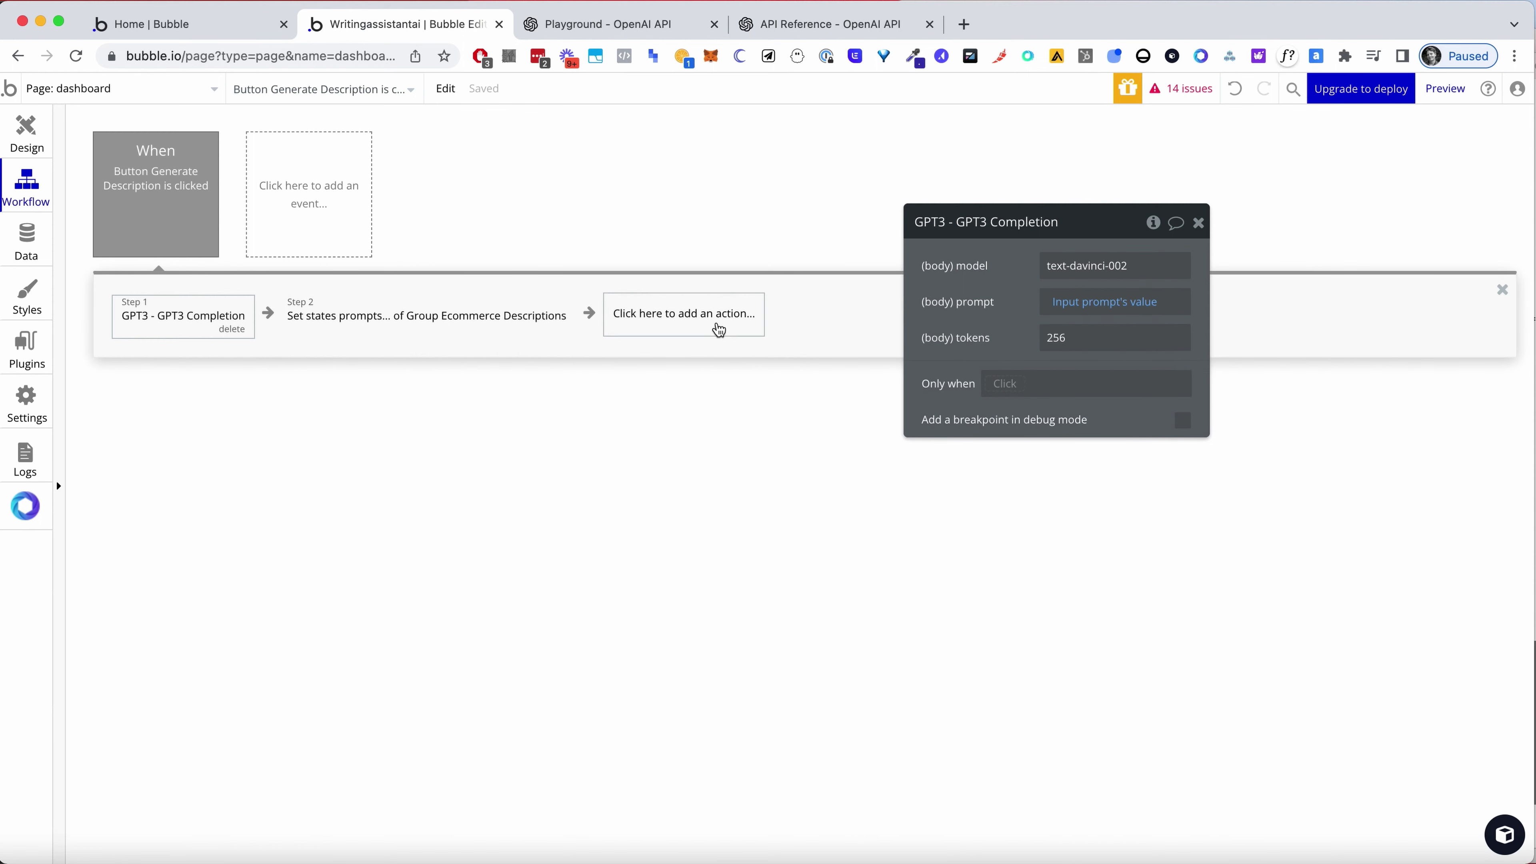
pyautogui.click(515, 312)
pyautogui.click(552, 330)
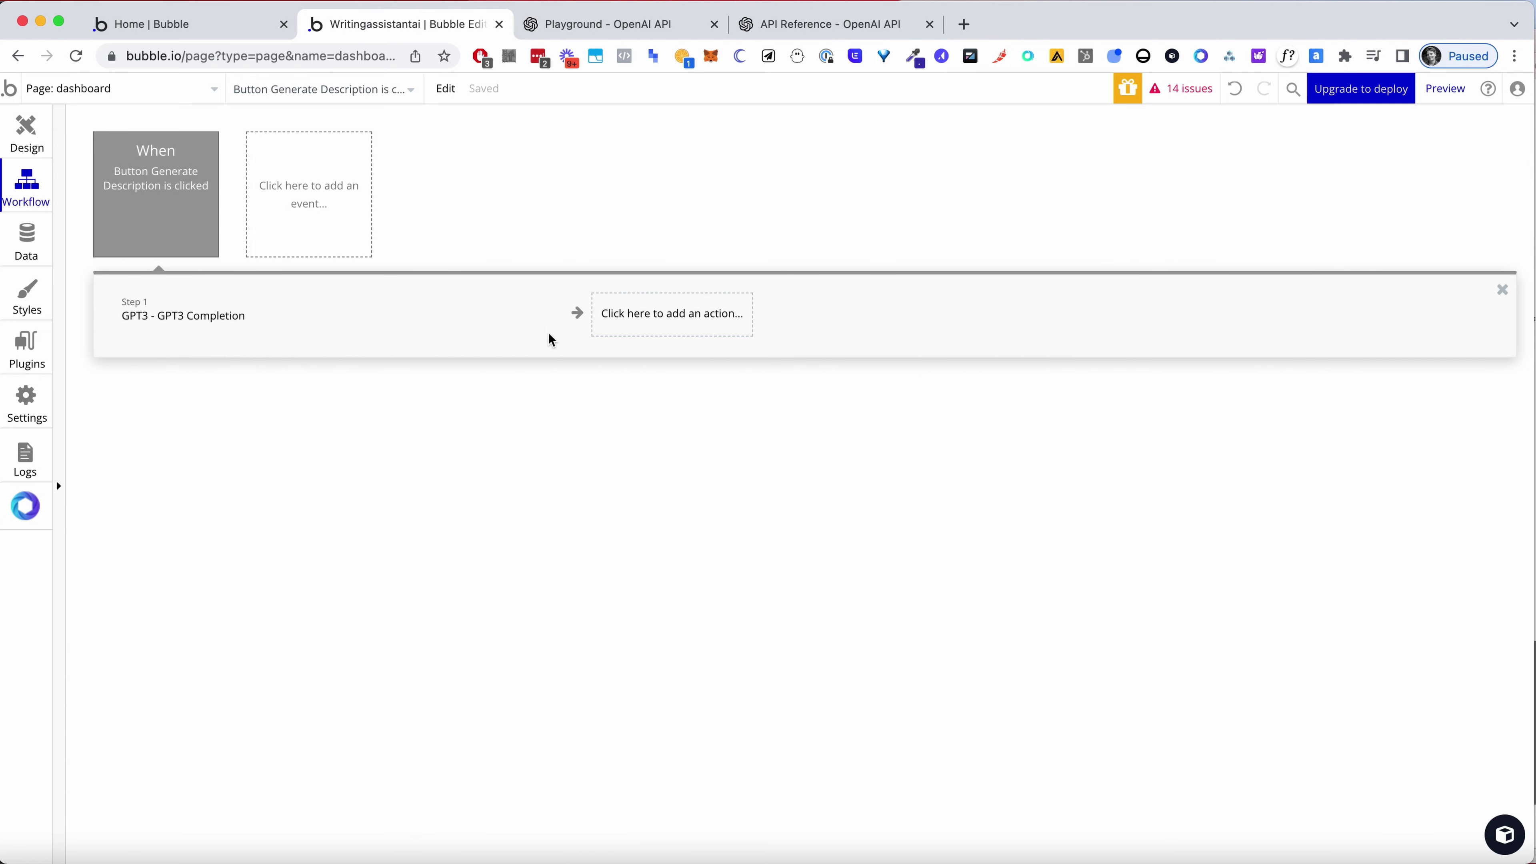
# Review the ecommerce form's layout and the available container elements in the dashboard's design view
pyautogui.click(27, 130)
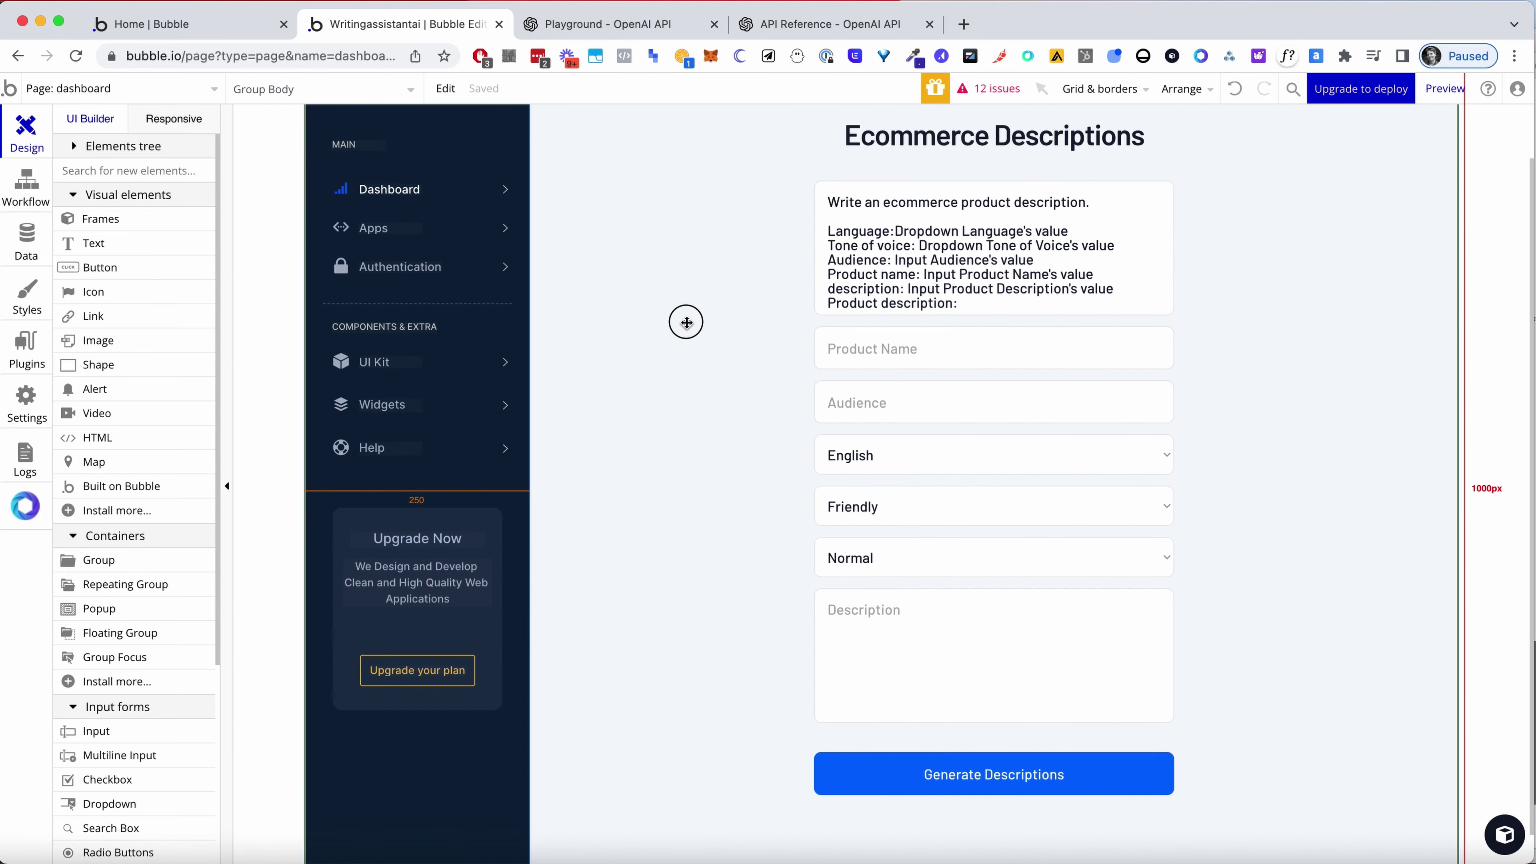
pyautogui.scroll(2, 1056, 614)
pyautogui.scroll(-4, 1056, 614)
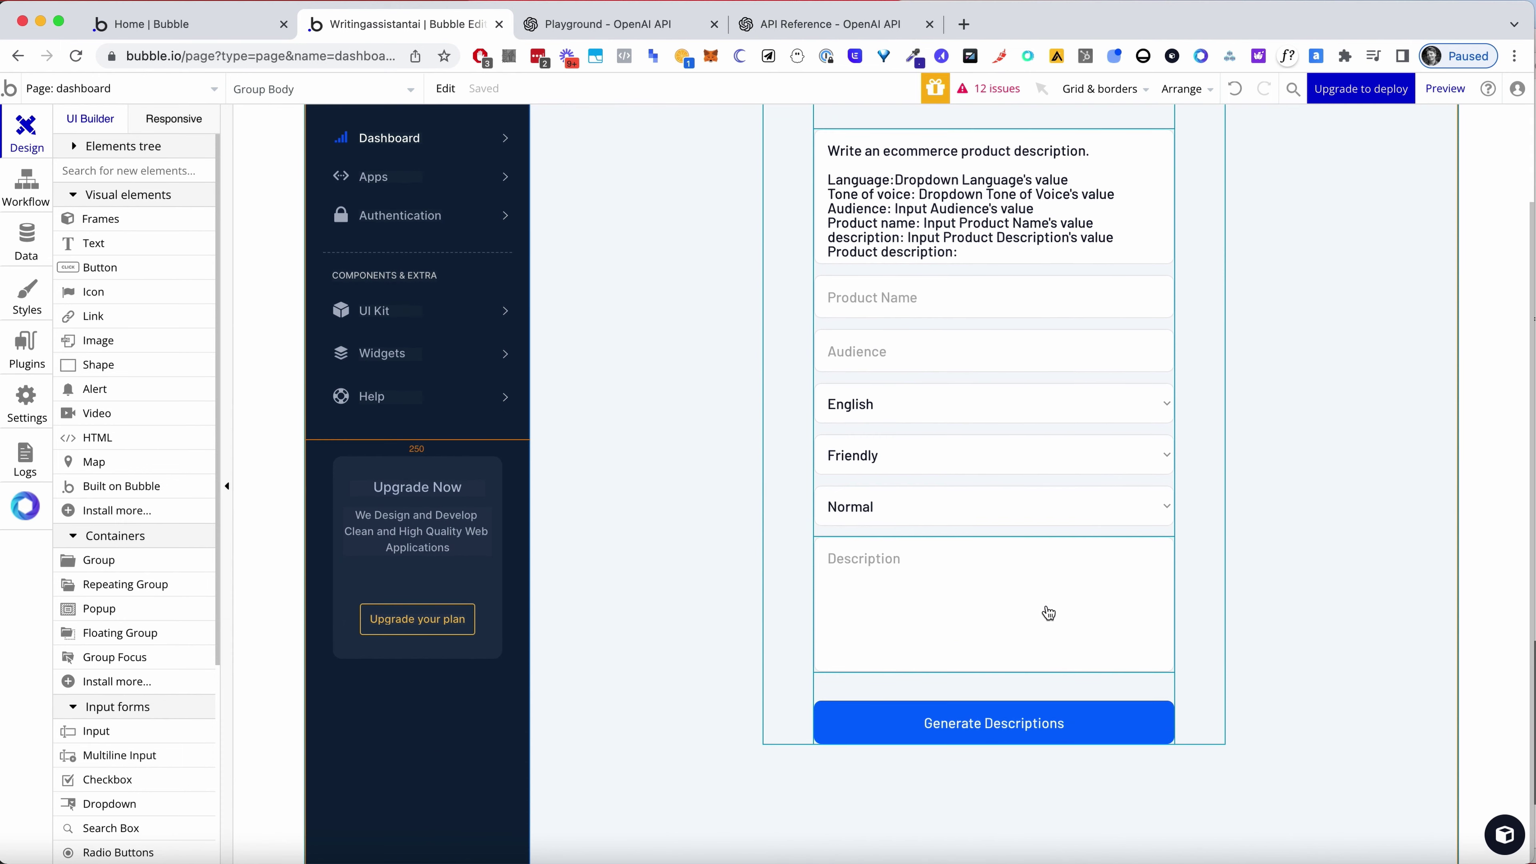
pyautogui.scroll(-1, 1035, 739)
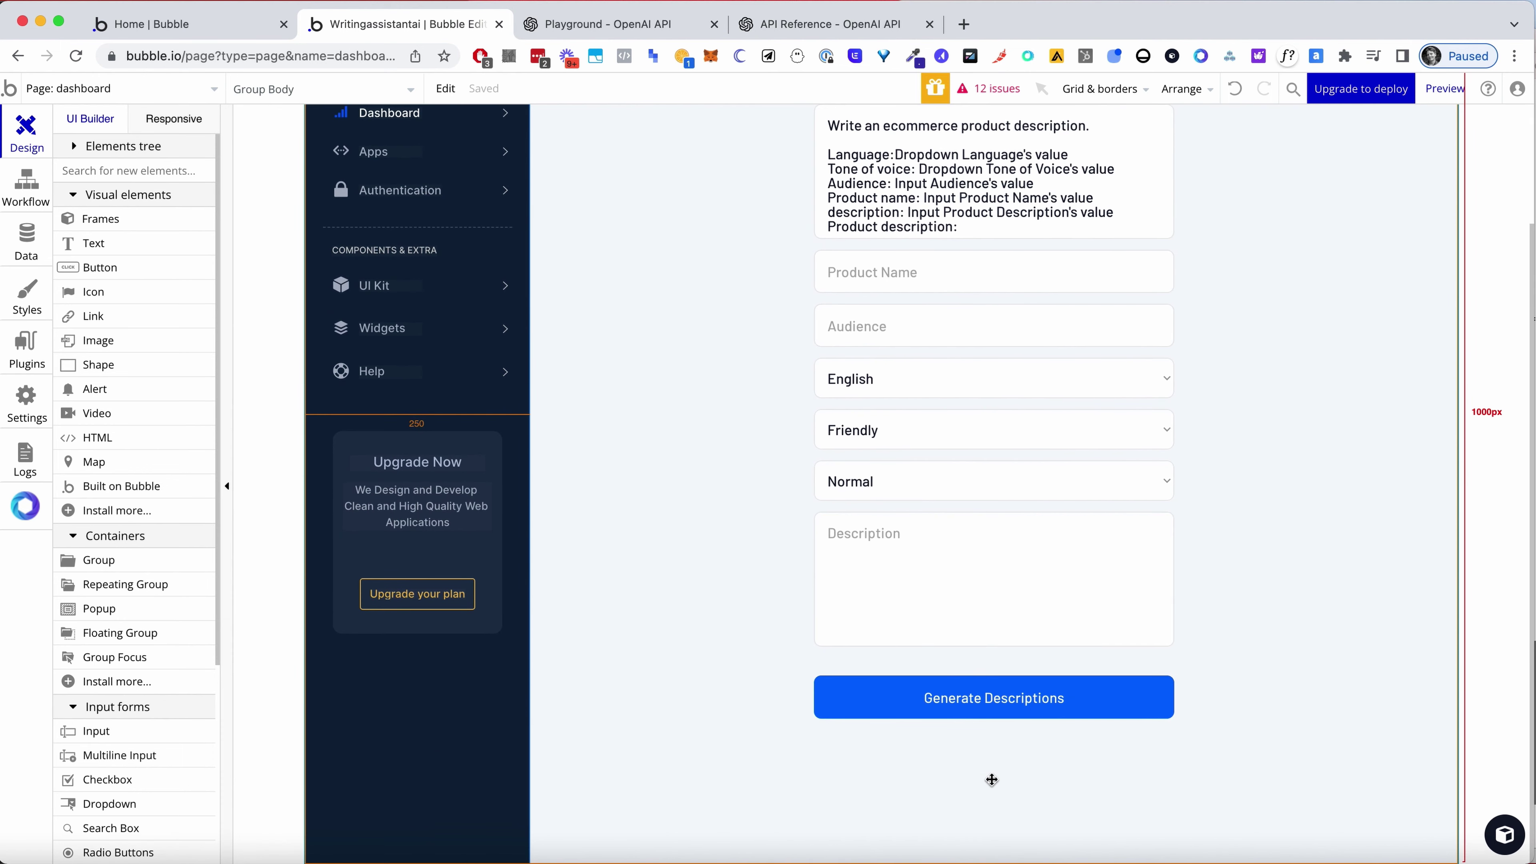
pyautogui.scroll(2, 990, 779)
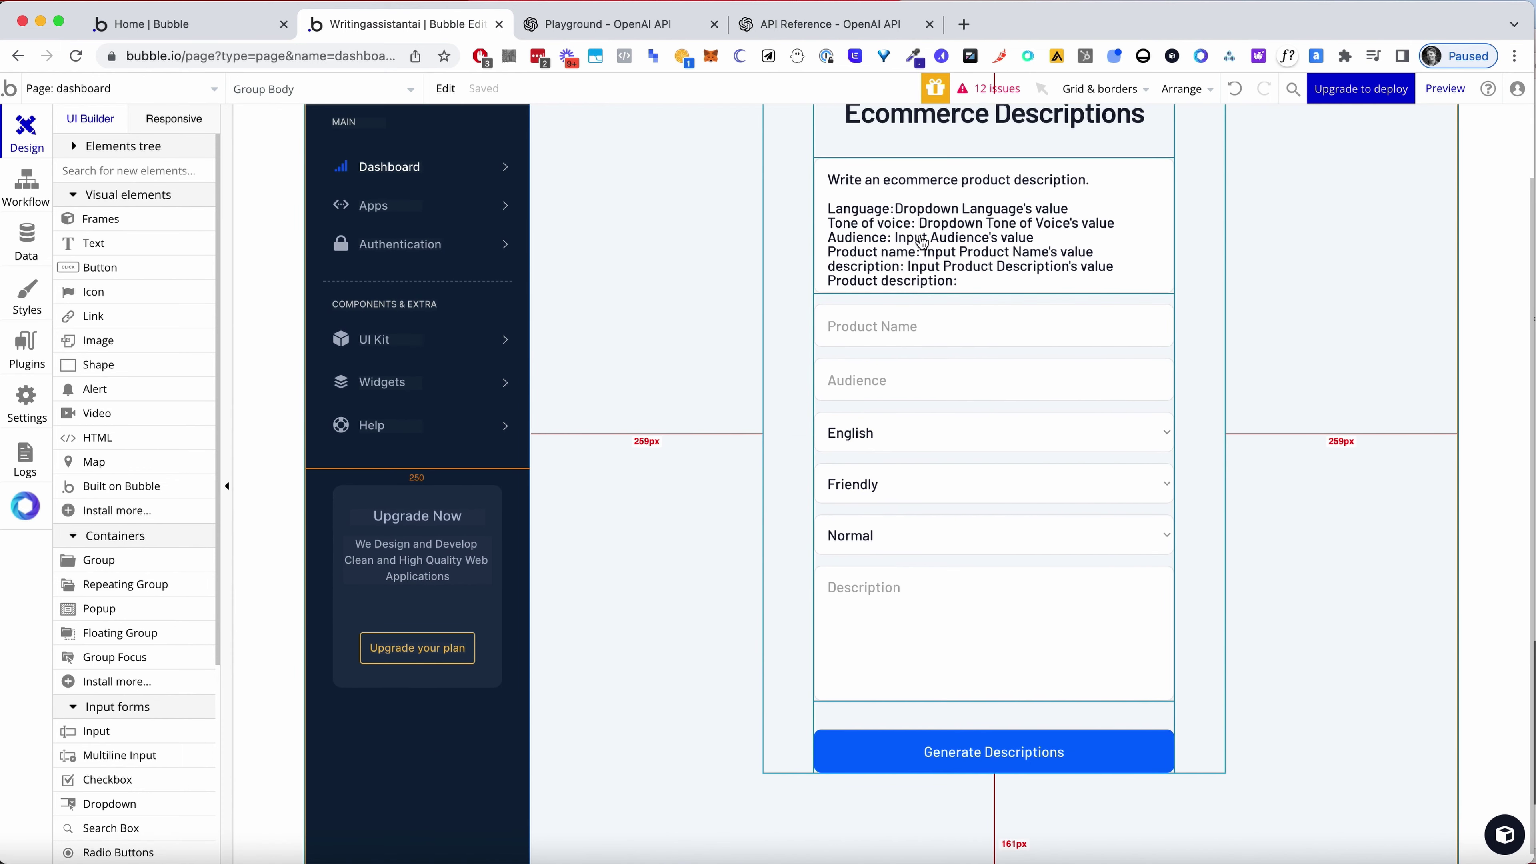
pyautogui.scroll(-1, 1307, 382)
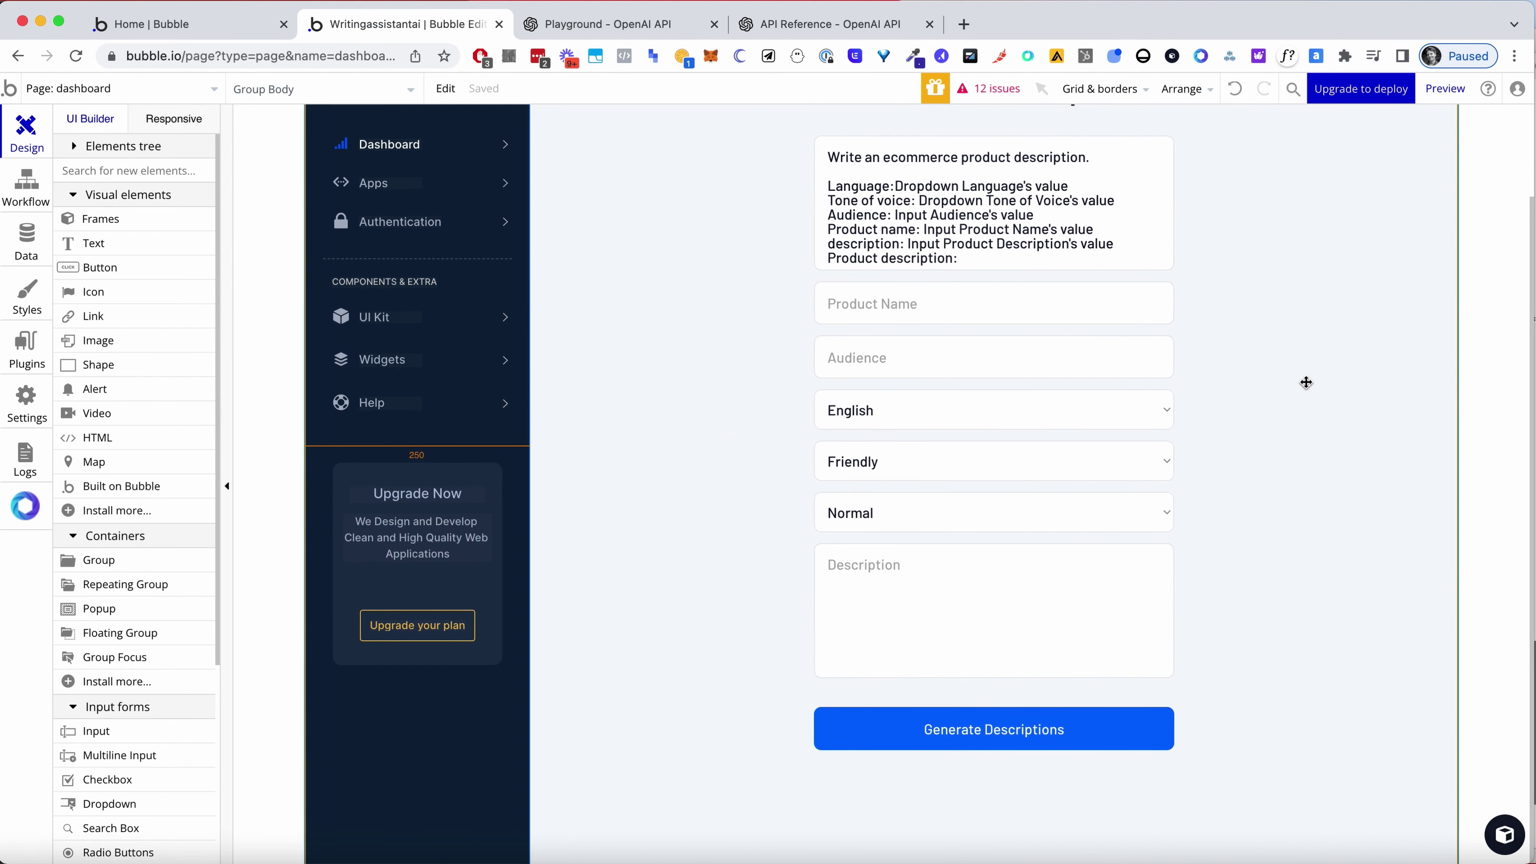
pyautogui.scroll(-1, 583, 527)
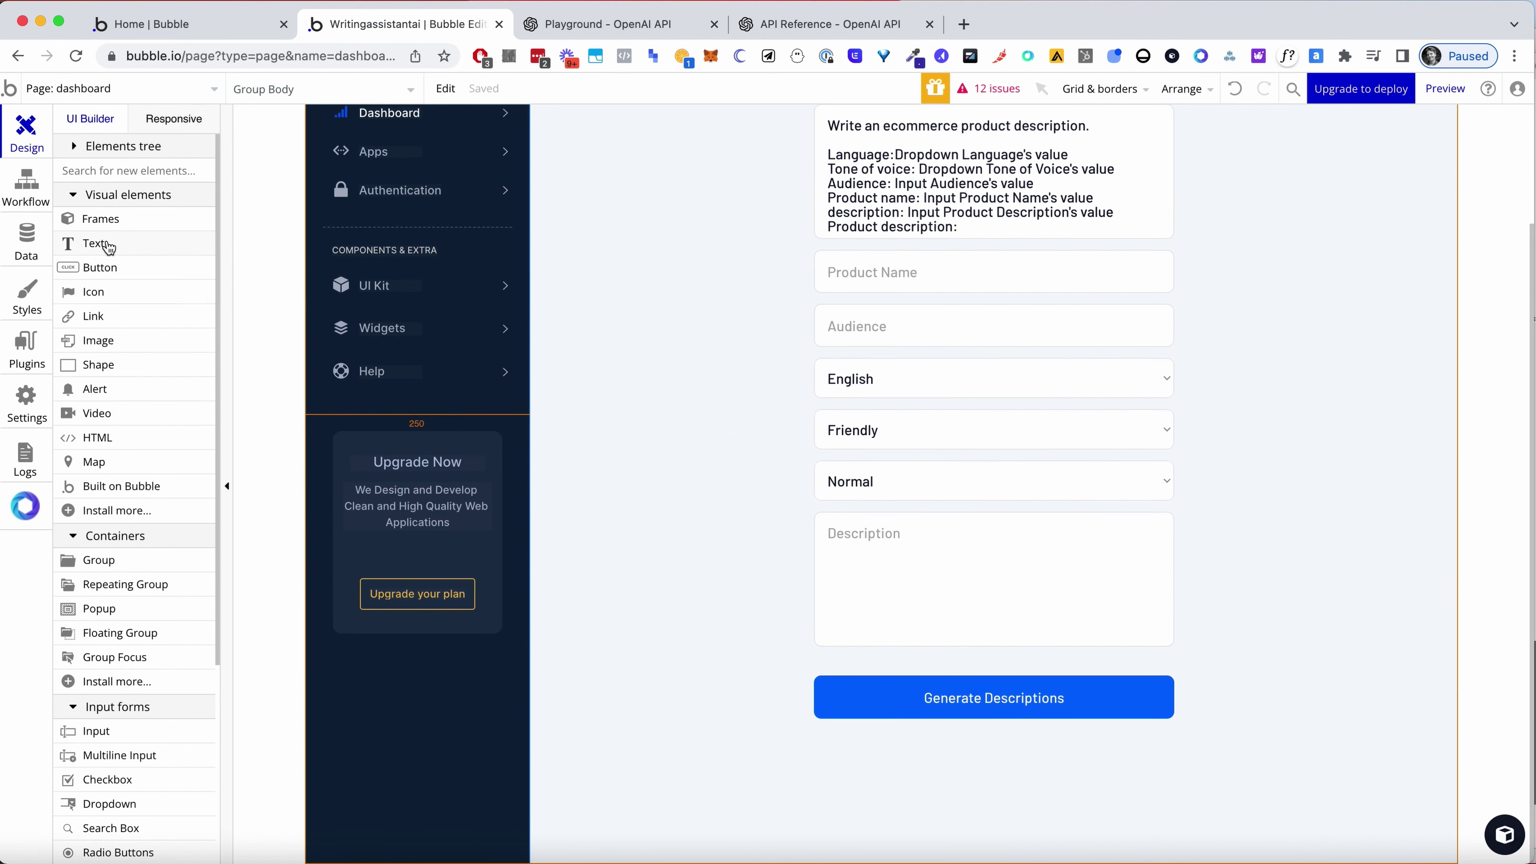
pyautogui.scroll(-1, 112, 398)
pyautogui.scroll(-2, 137, 524)
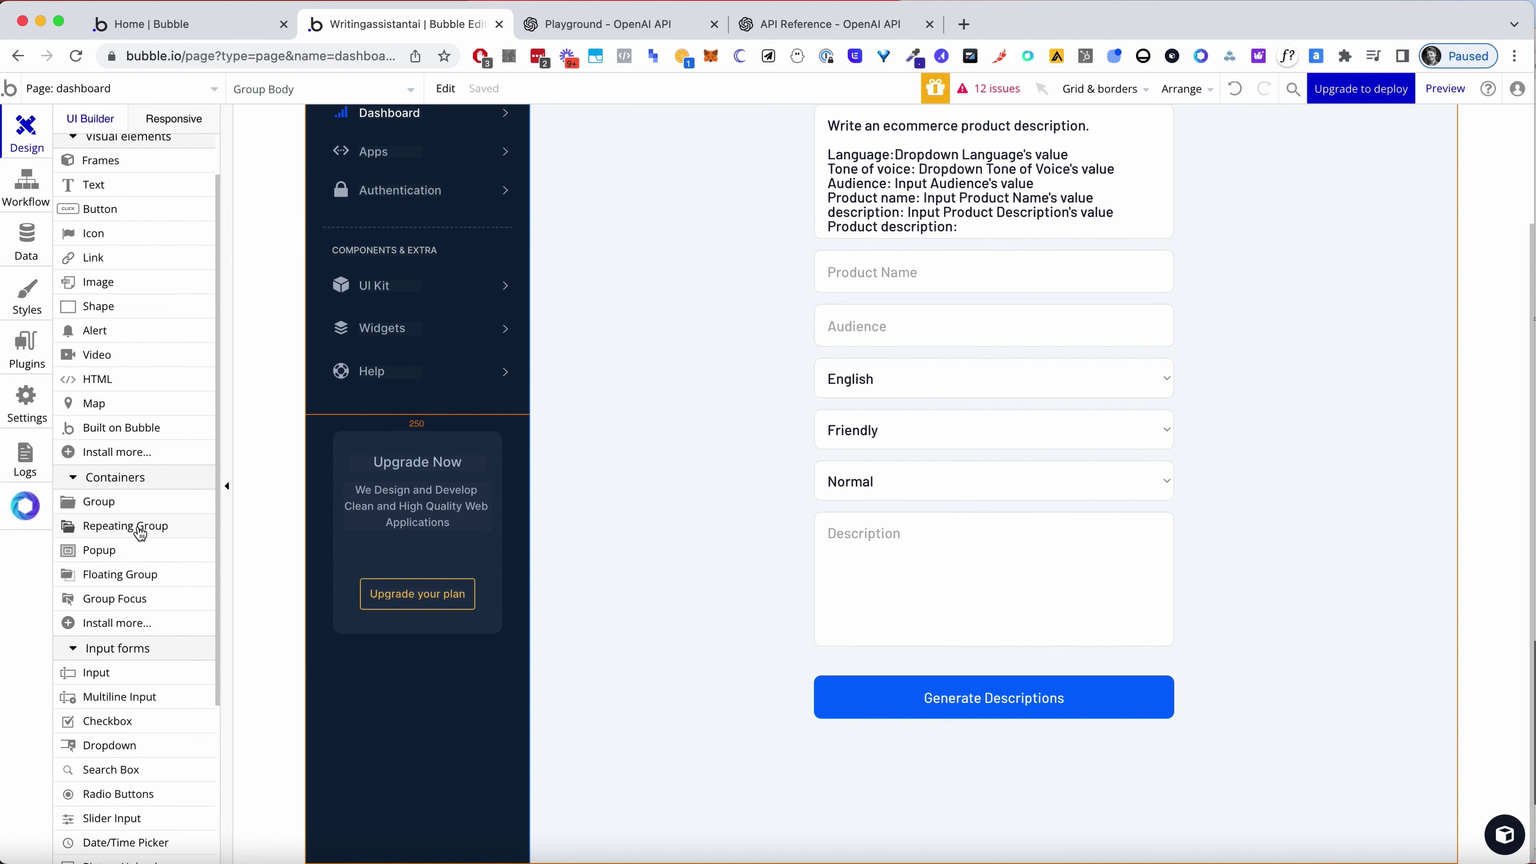
pyautogui.click(141, 528)
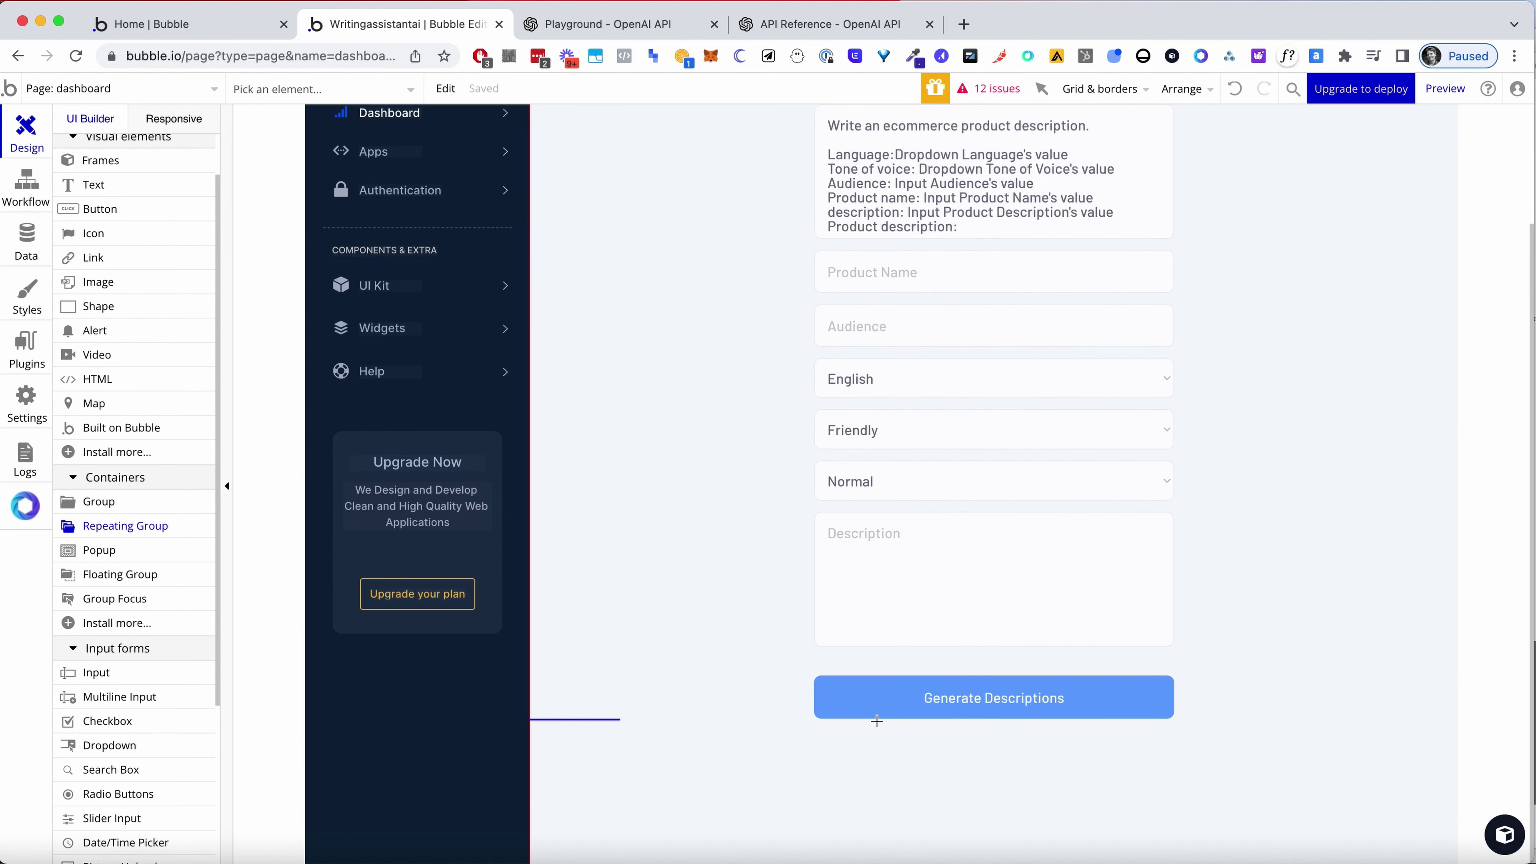
pyautogui.click(167, 491)
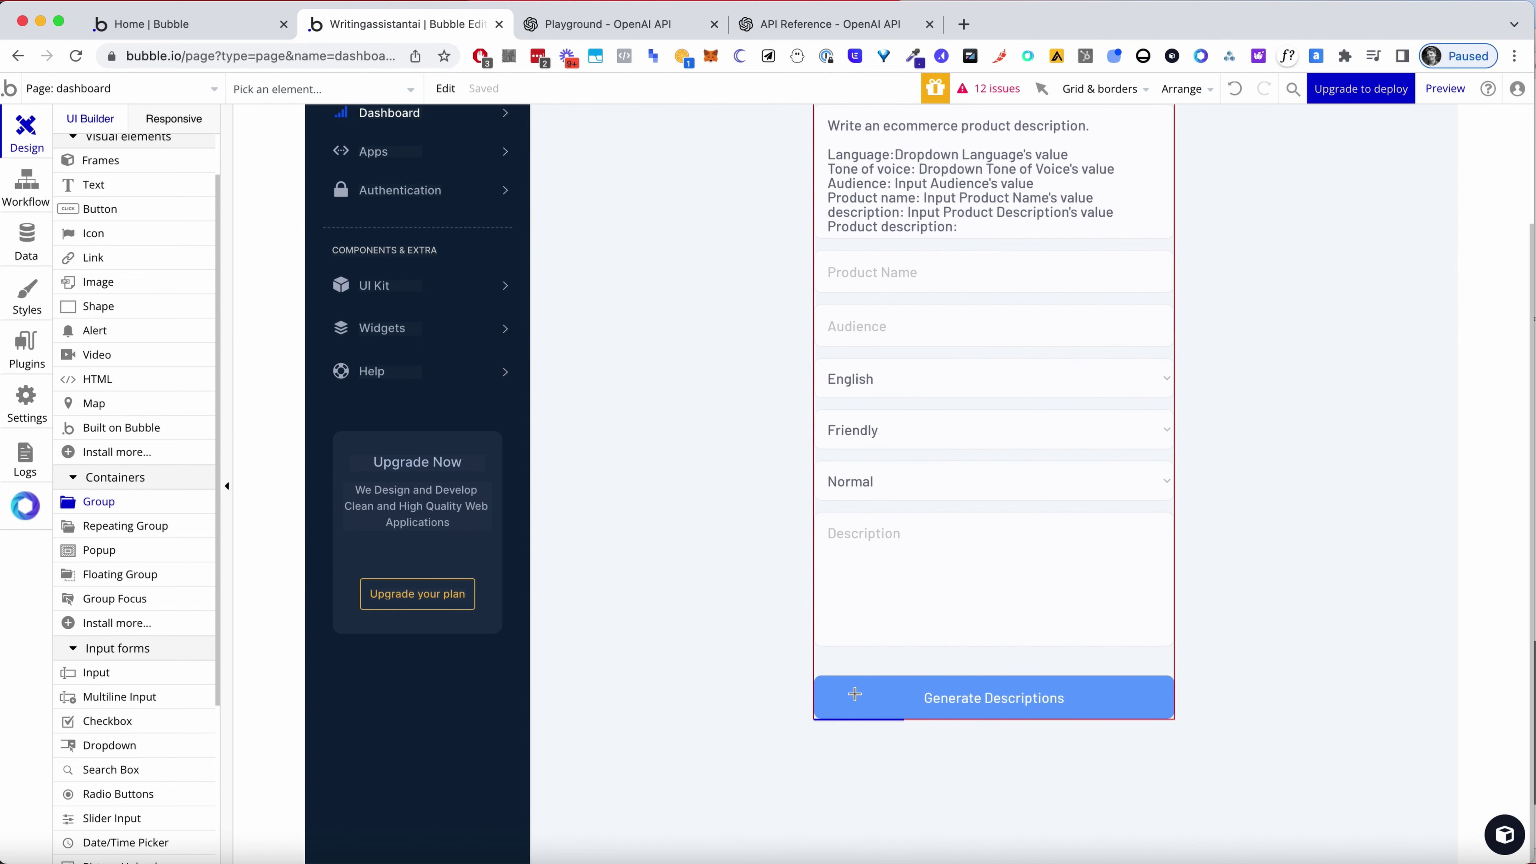
# Preview the dashboard and check the assembled prompt with Footzi, Football coaches, Russian, Confident, High and "This is a shoe made with AI"
pyautogui.click(1446, 88)
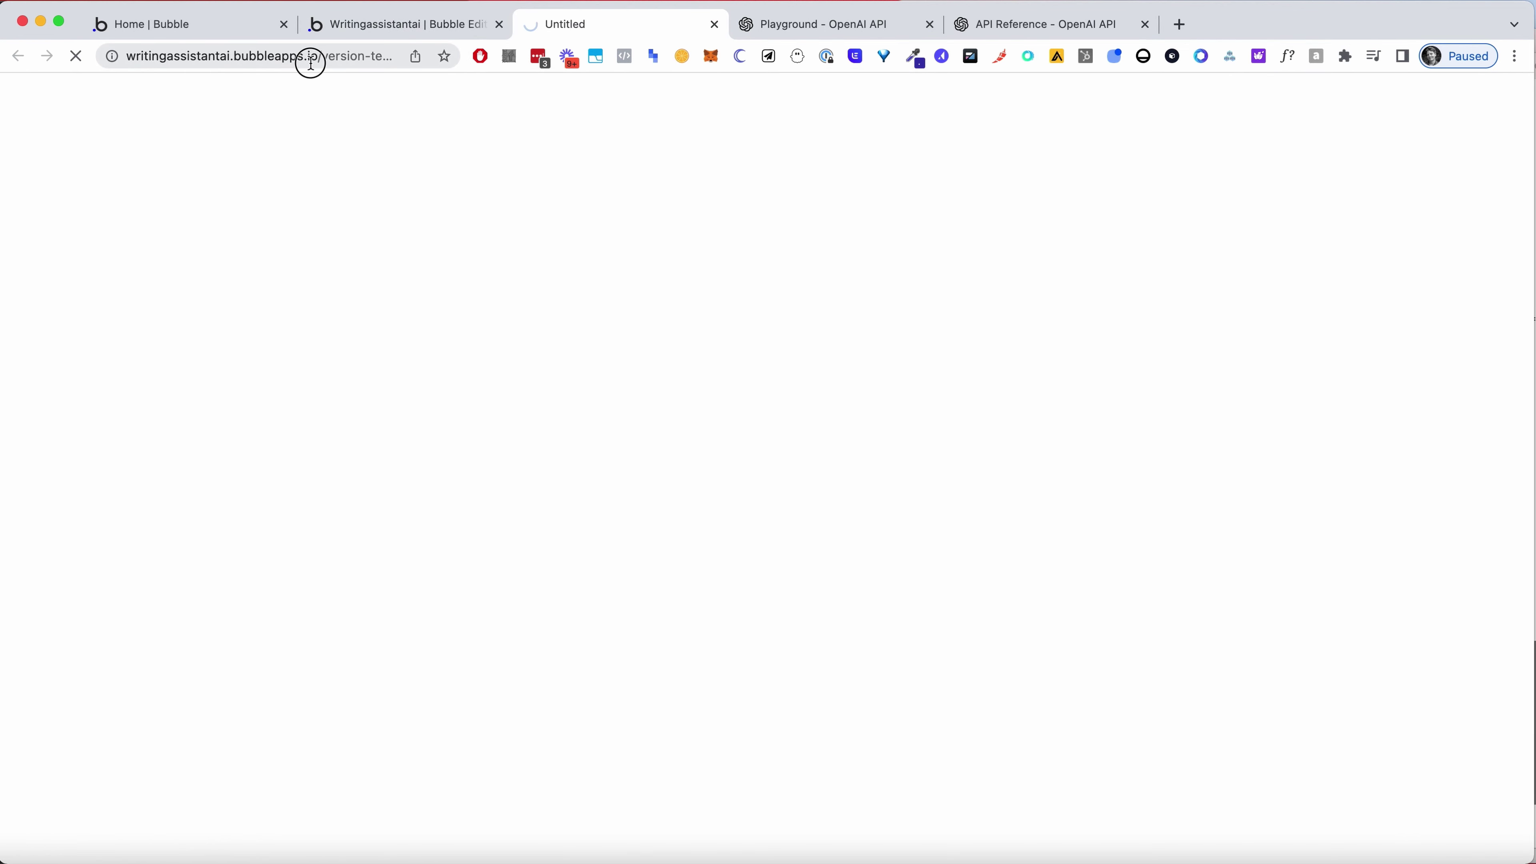
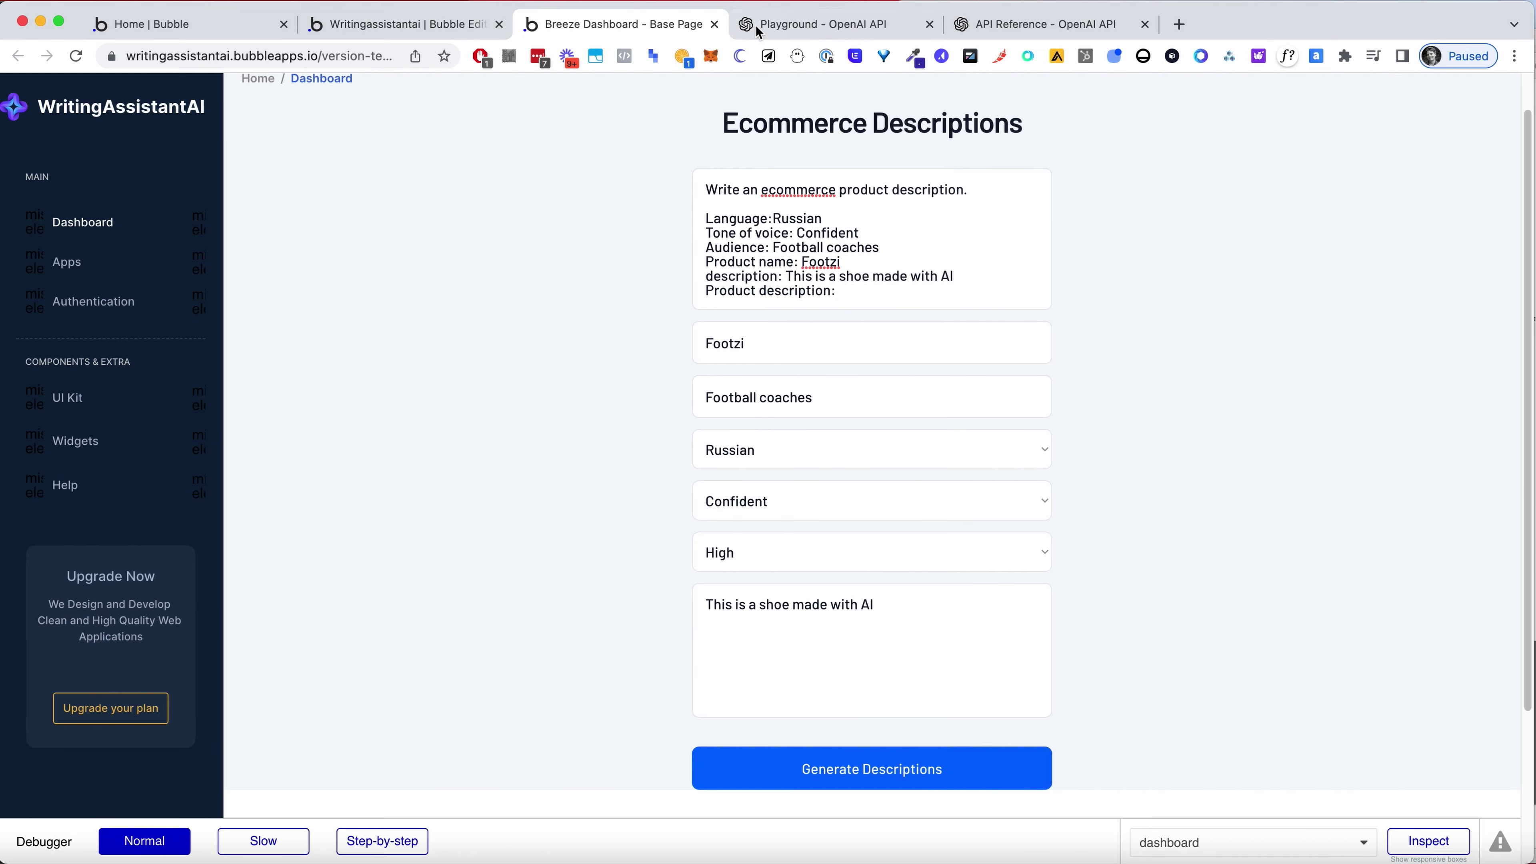
pyautogui.click(829, 24)
pyautogui.click(612, 32)
pyautogui.scroll(-1, 958, 413)
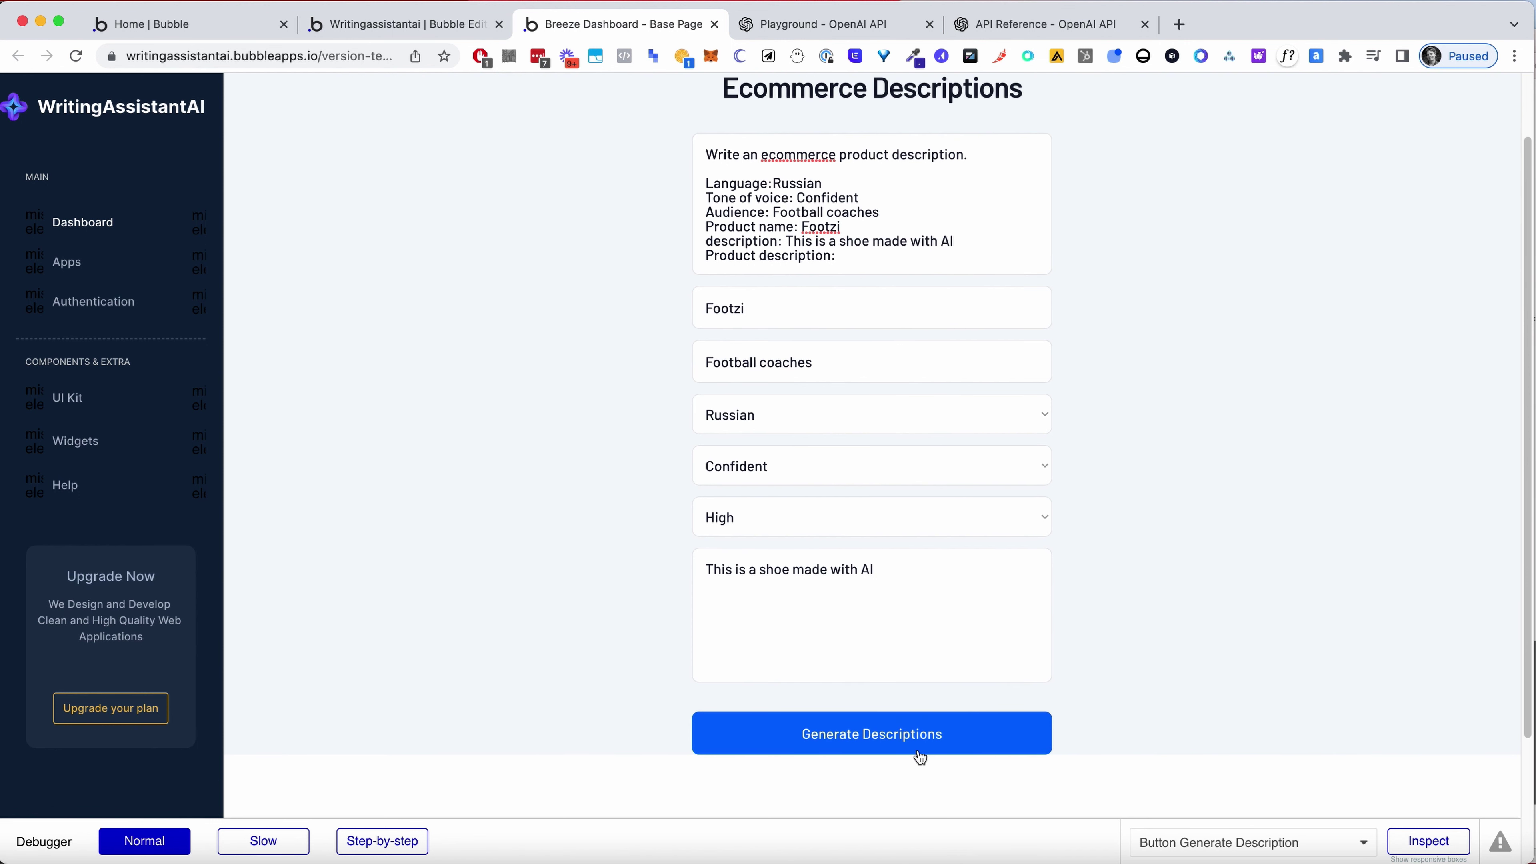
pyautogui.scroll(-5, 919, 756)
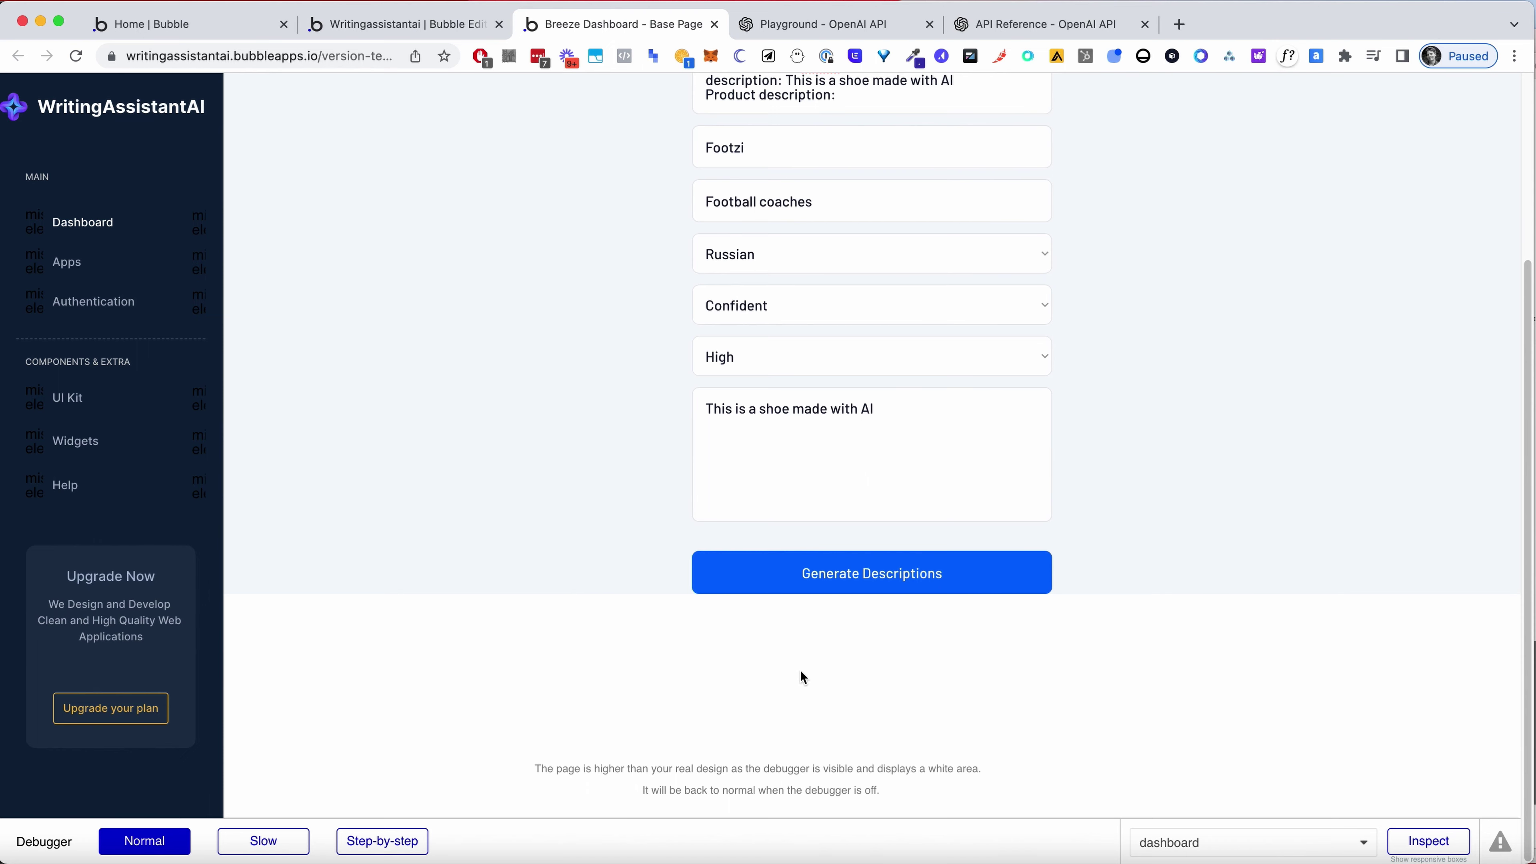
pyautogui.scroll(5, 951, 709)
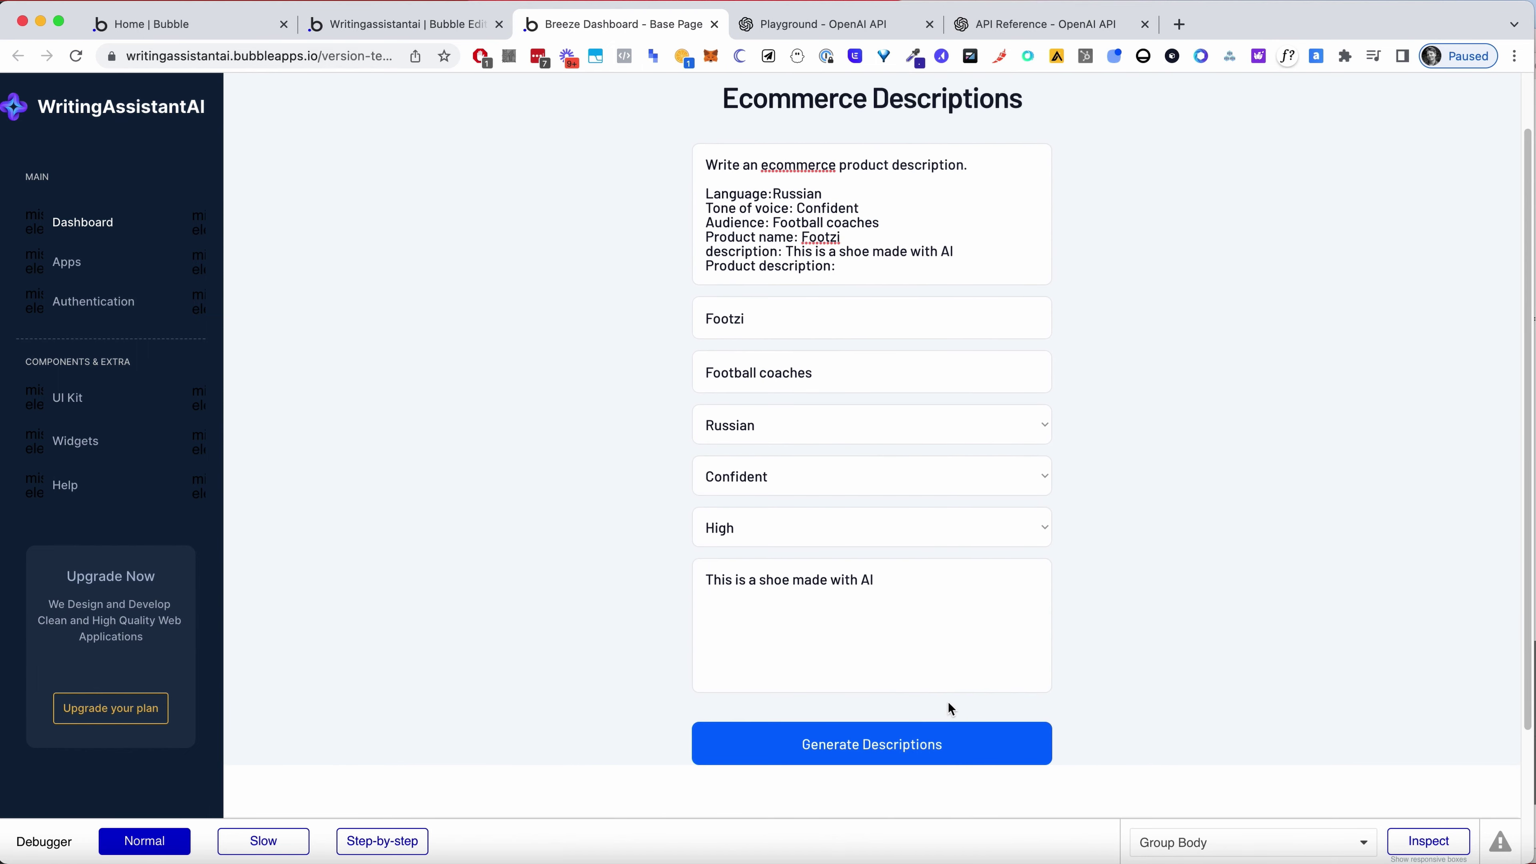
# In the OpenAI Playground, change the prompt's opening line to "Write a few ecommerce product descriptions."
pyautogui.click(804, 32)
pyautogui.click(681, 204)
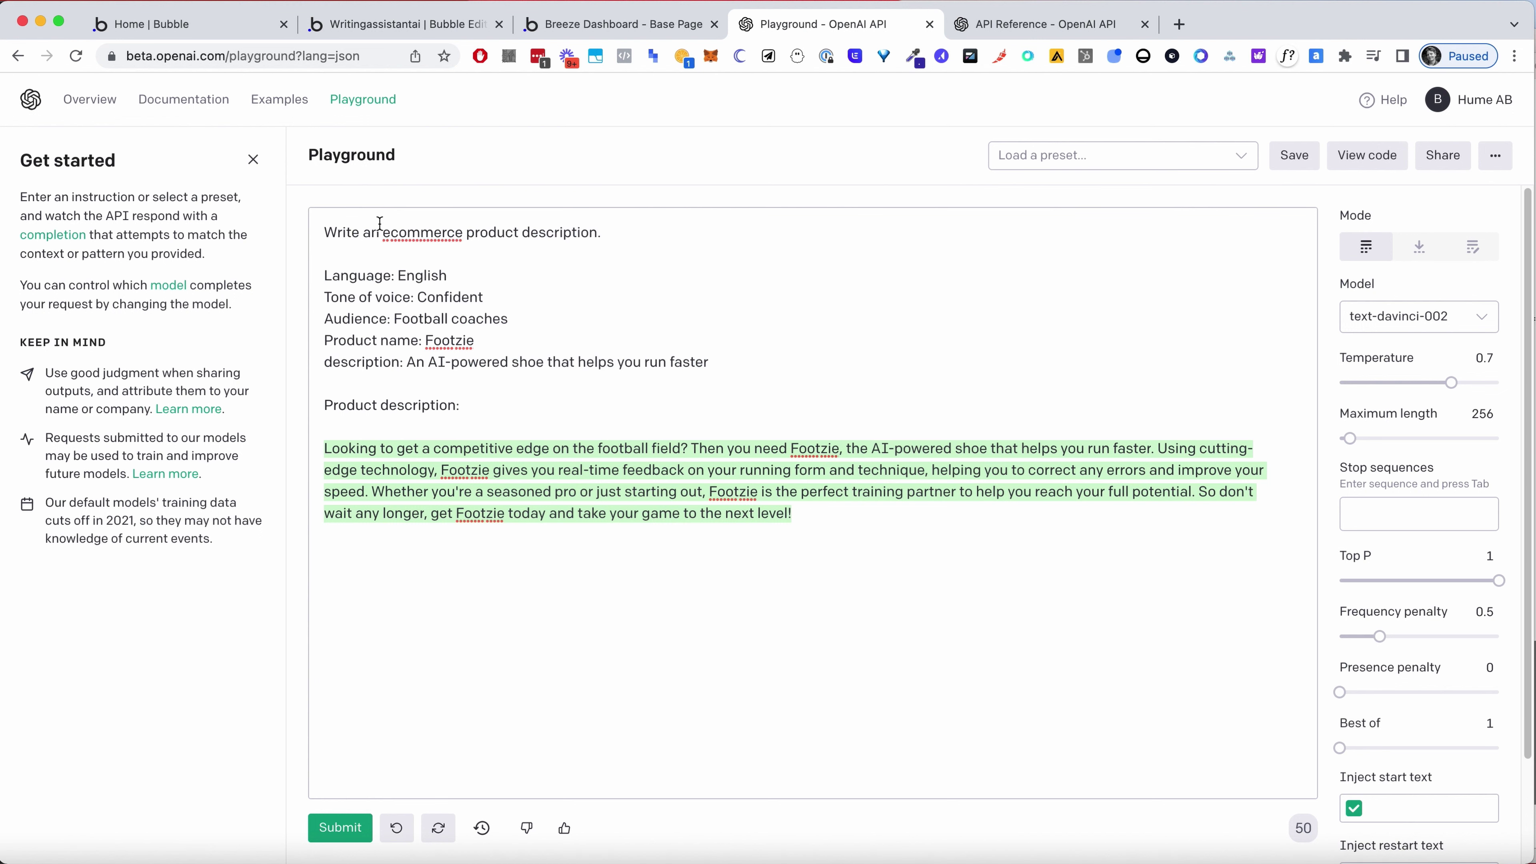
pyautogui.doubleClick(370, 231)
pyautogui.write('a few')
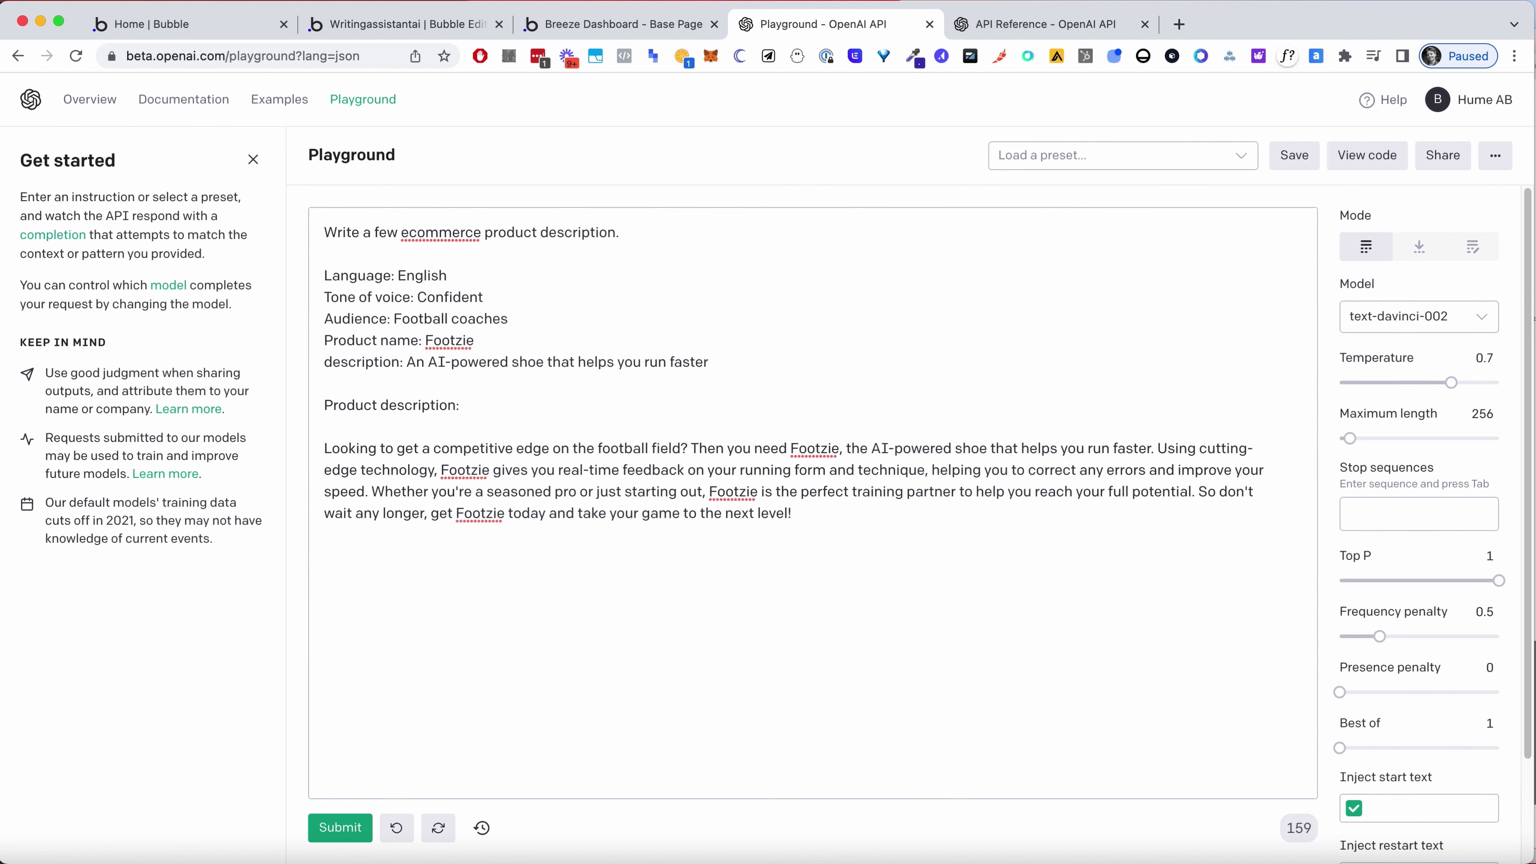
pyautogui.write('s')
# Delete the old generated description, set Maximum length to 600, and generate a new completion
pyautogui.moveTo(503, 409); pyautogui.dragTo(796, 529)
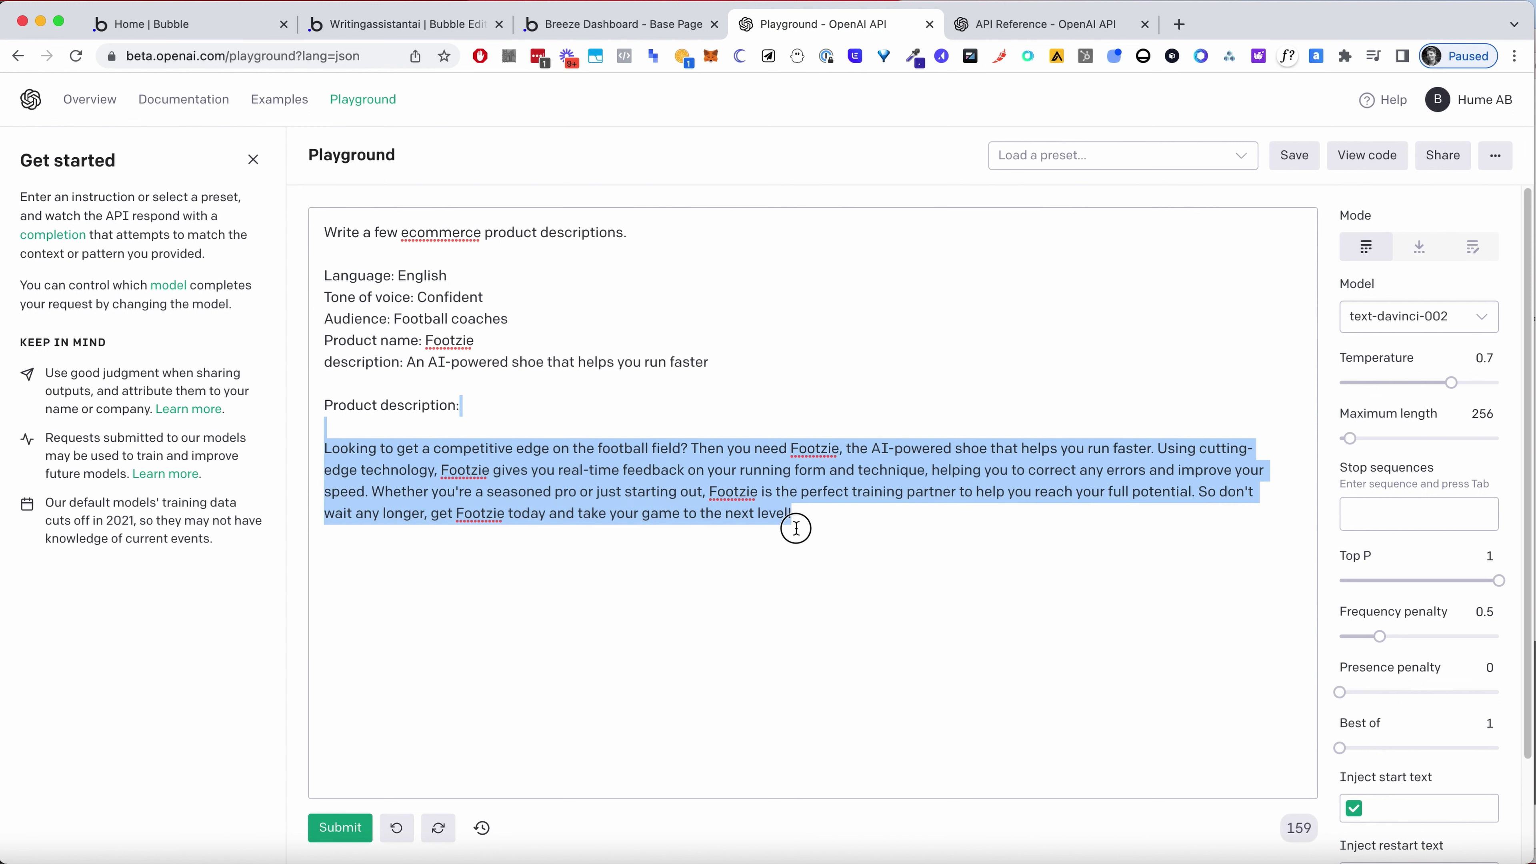
pyautogui.press('BackSpace')
pyautogui.doubleClick(1468, 416)
pyautogui.write('600')
pyautogui.click(366, 746)
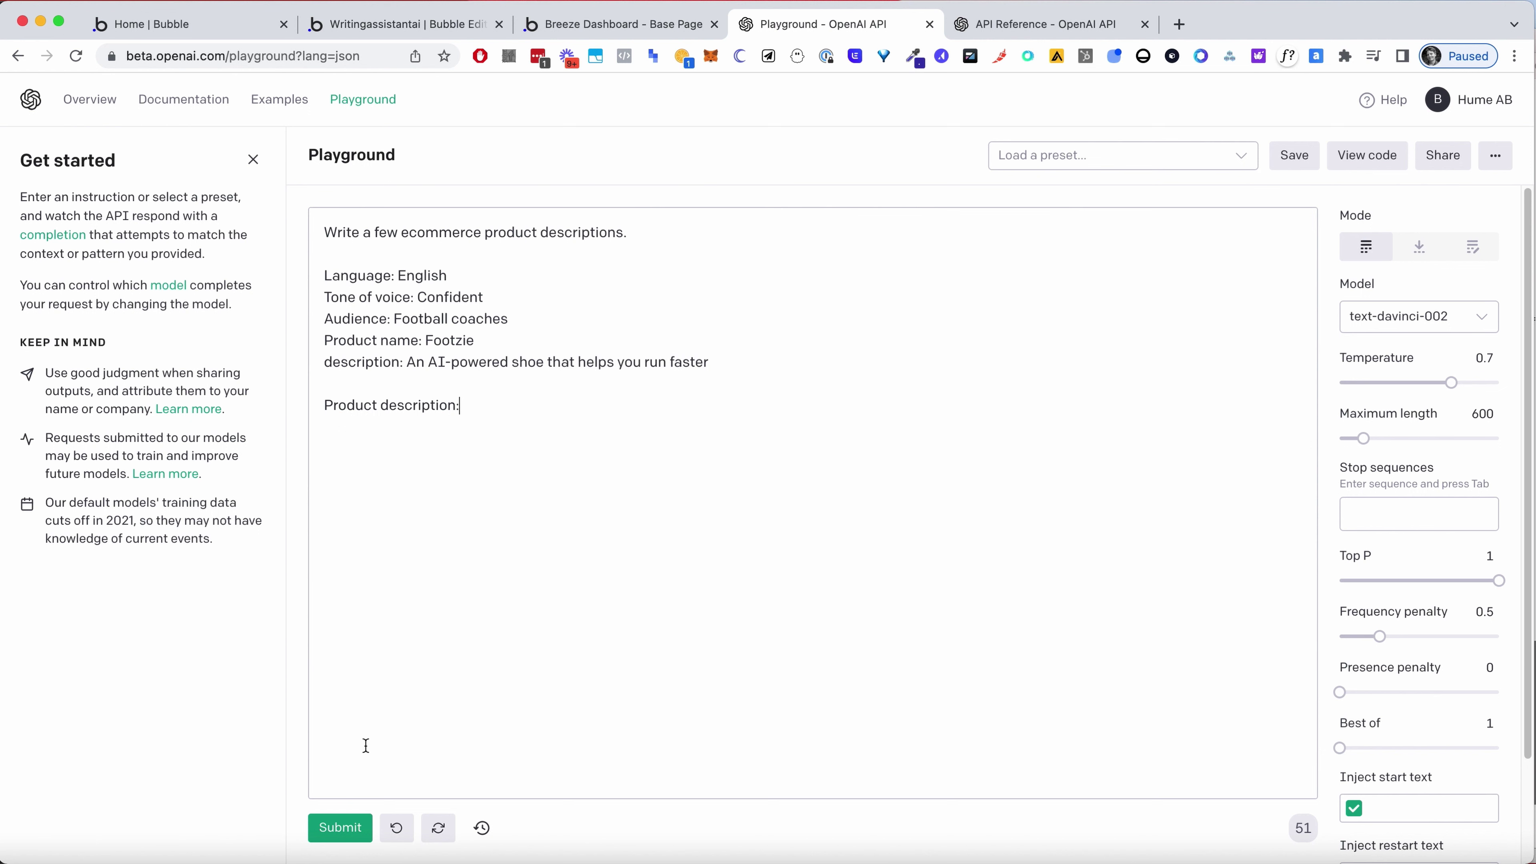
pyautogui.click(341, 828)
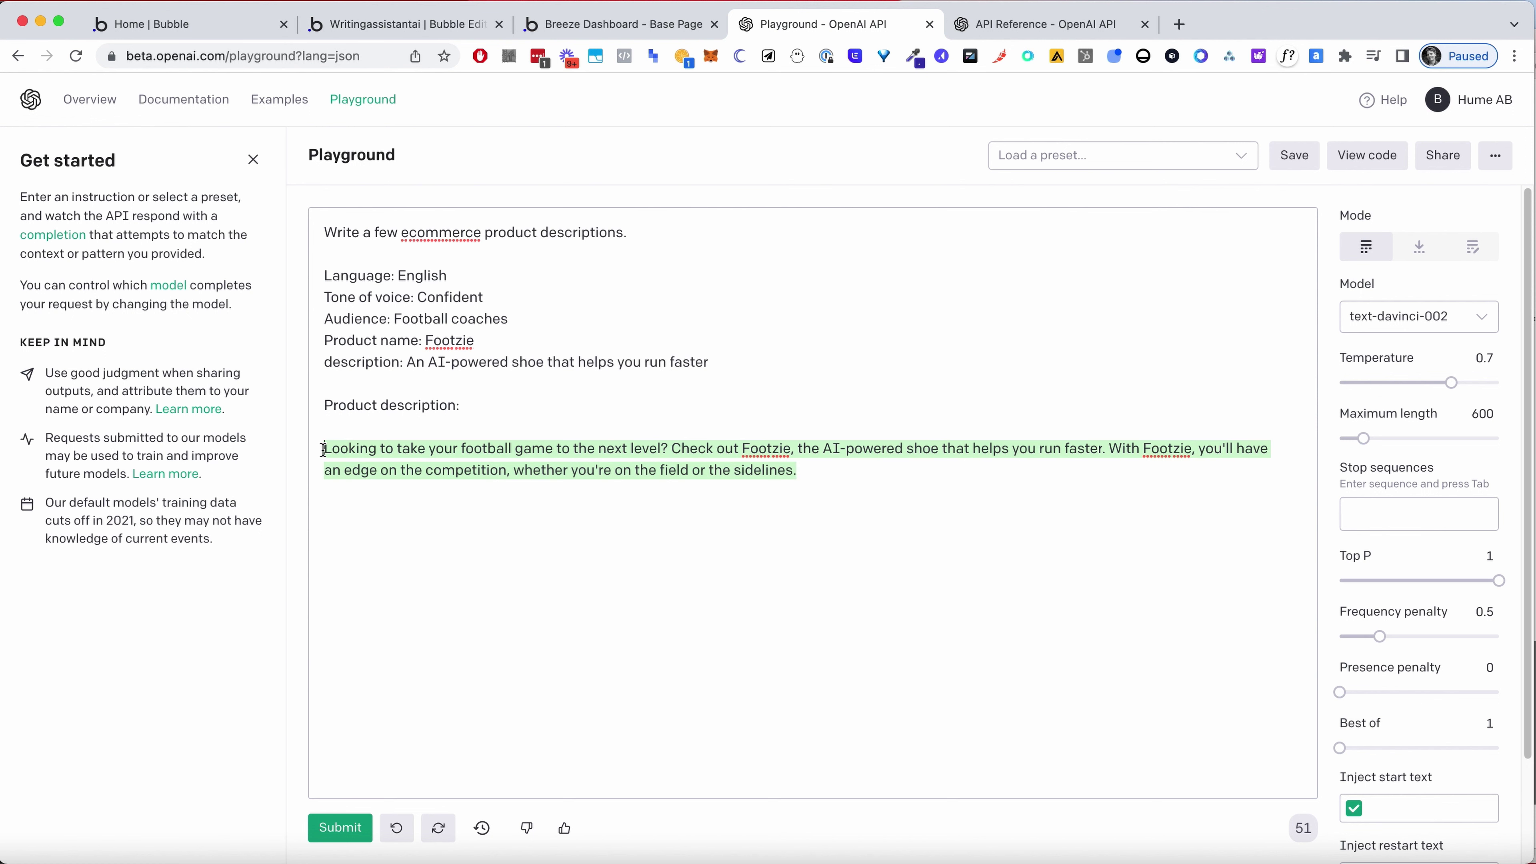
# Replace the generated description with a single "-" below "Product description:" and generate the completion again
pyautogui.moveTo(323, 448); pyautogui.dragTo(797, 471)
pyautogui.press('BackSpace')
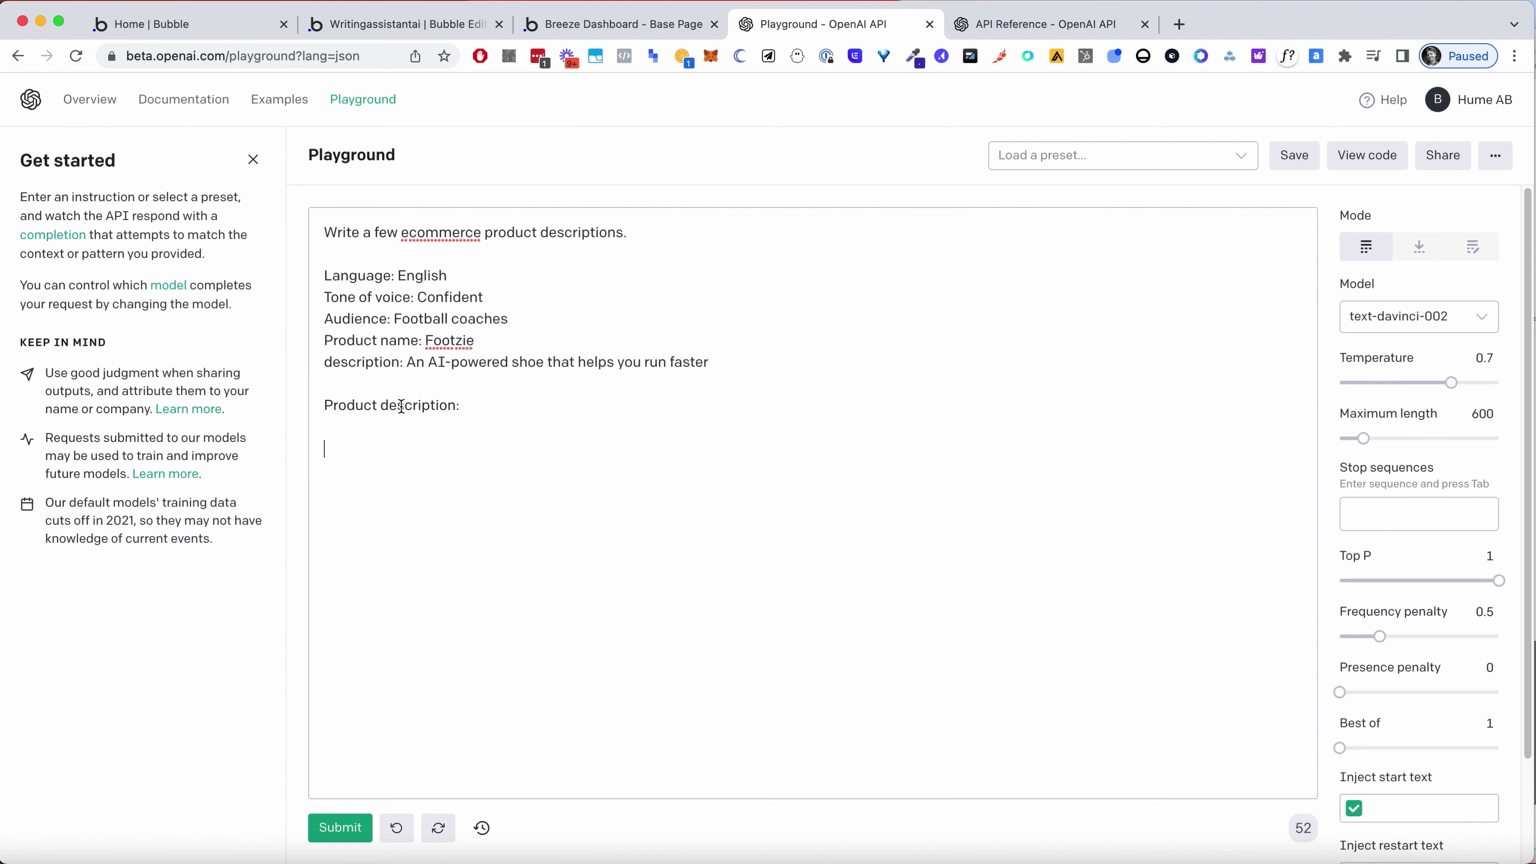
pyautogui.write('-')
pyautogui.click(338, 827)
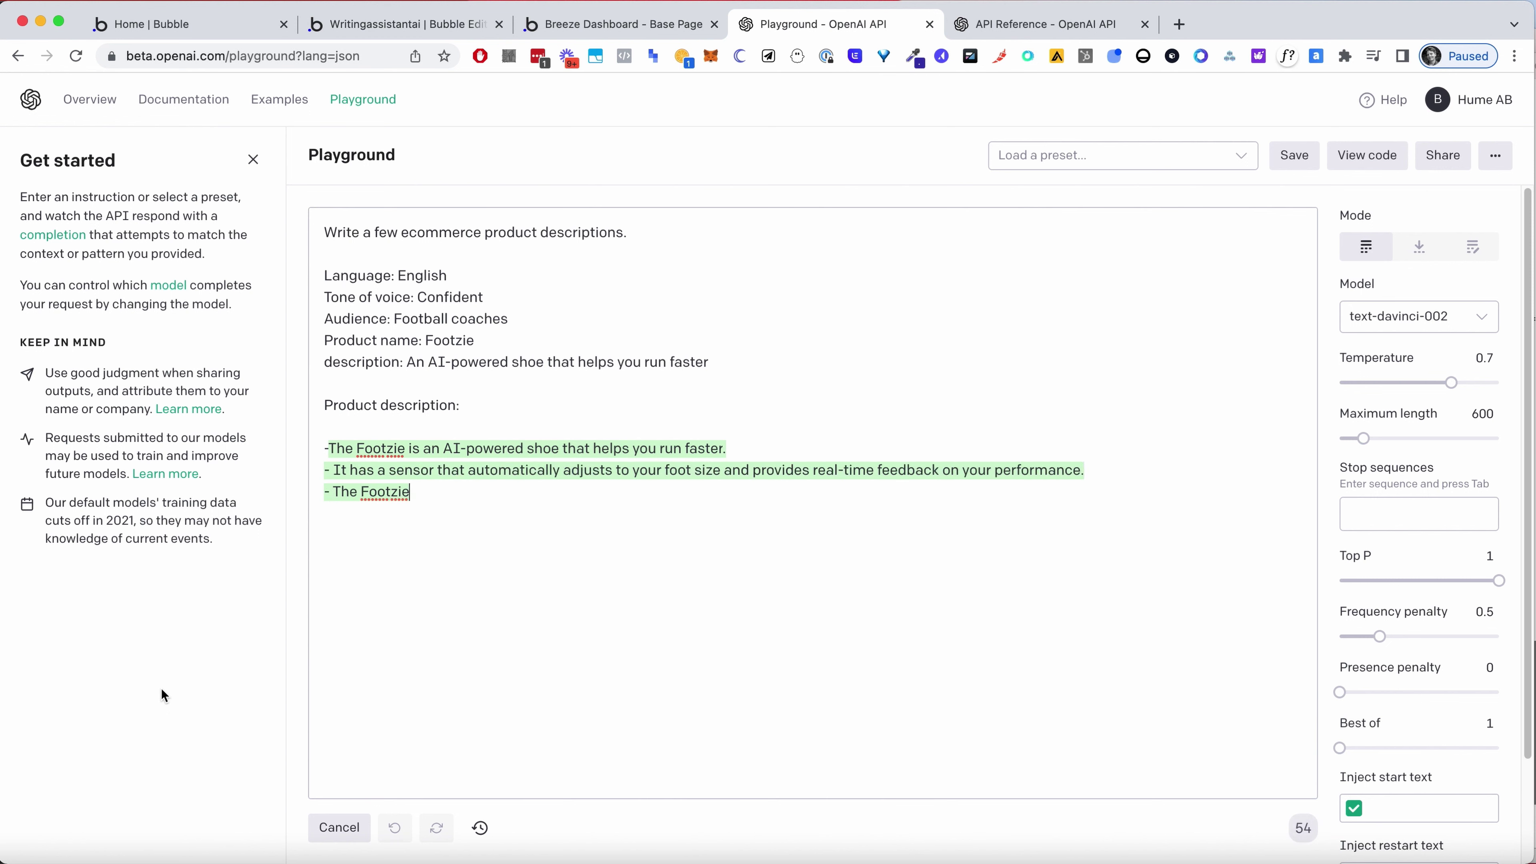
# Clear the hyphenated output, change "few" to "couple" in the prompt's opening line, and generate a new completion
pyautogui.moveTo(1045, 498); pyautogui.dragTo(314, 445)
pyautogui.press('BackSpace')
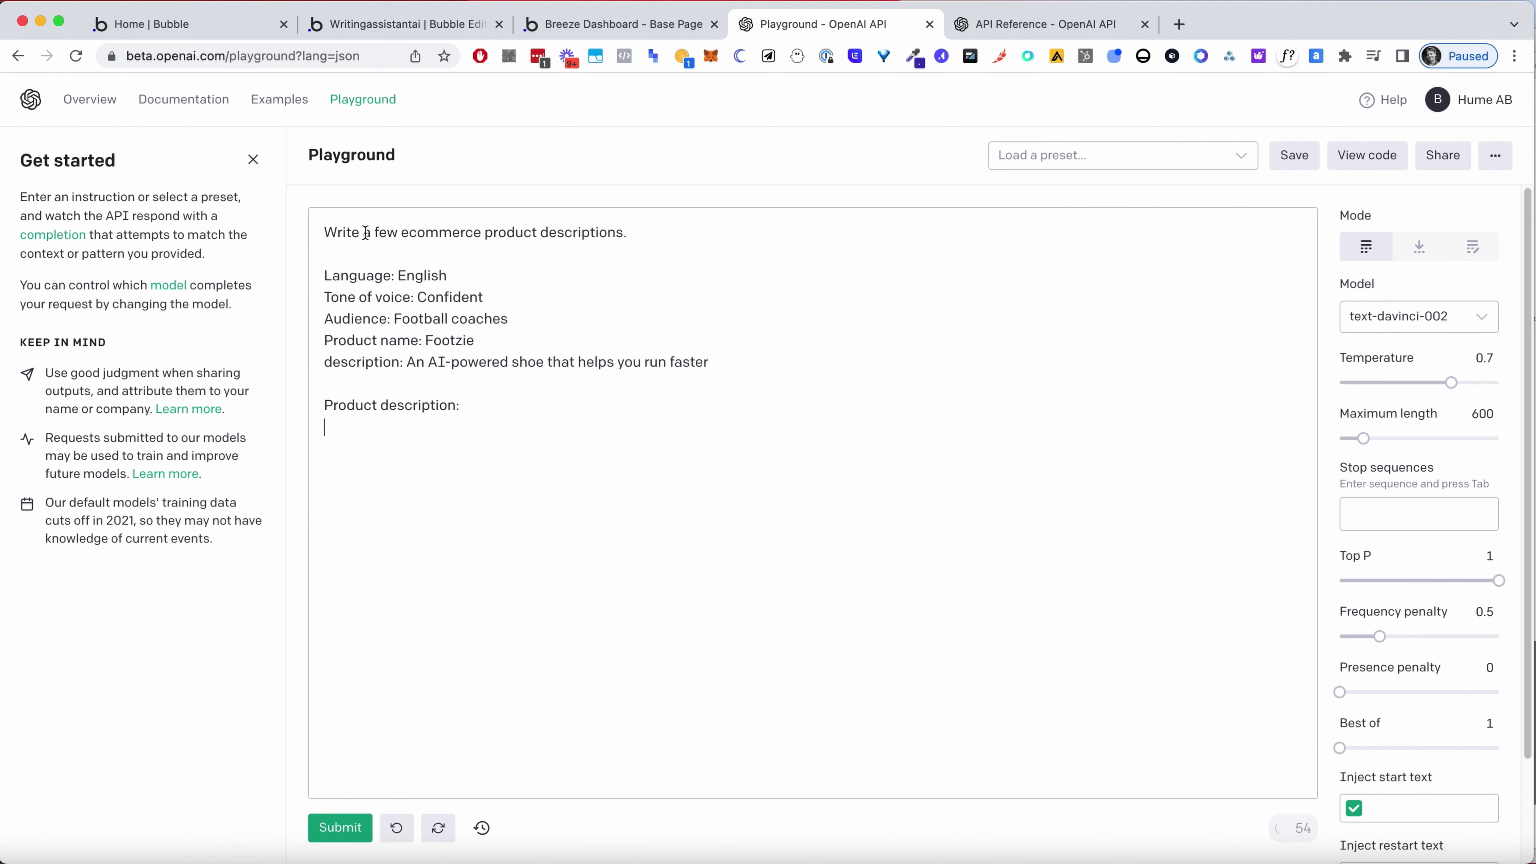
pyautogui.doubleClick(392, 234)
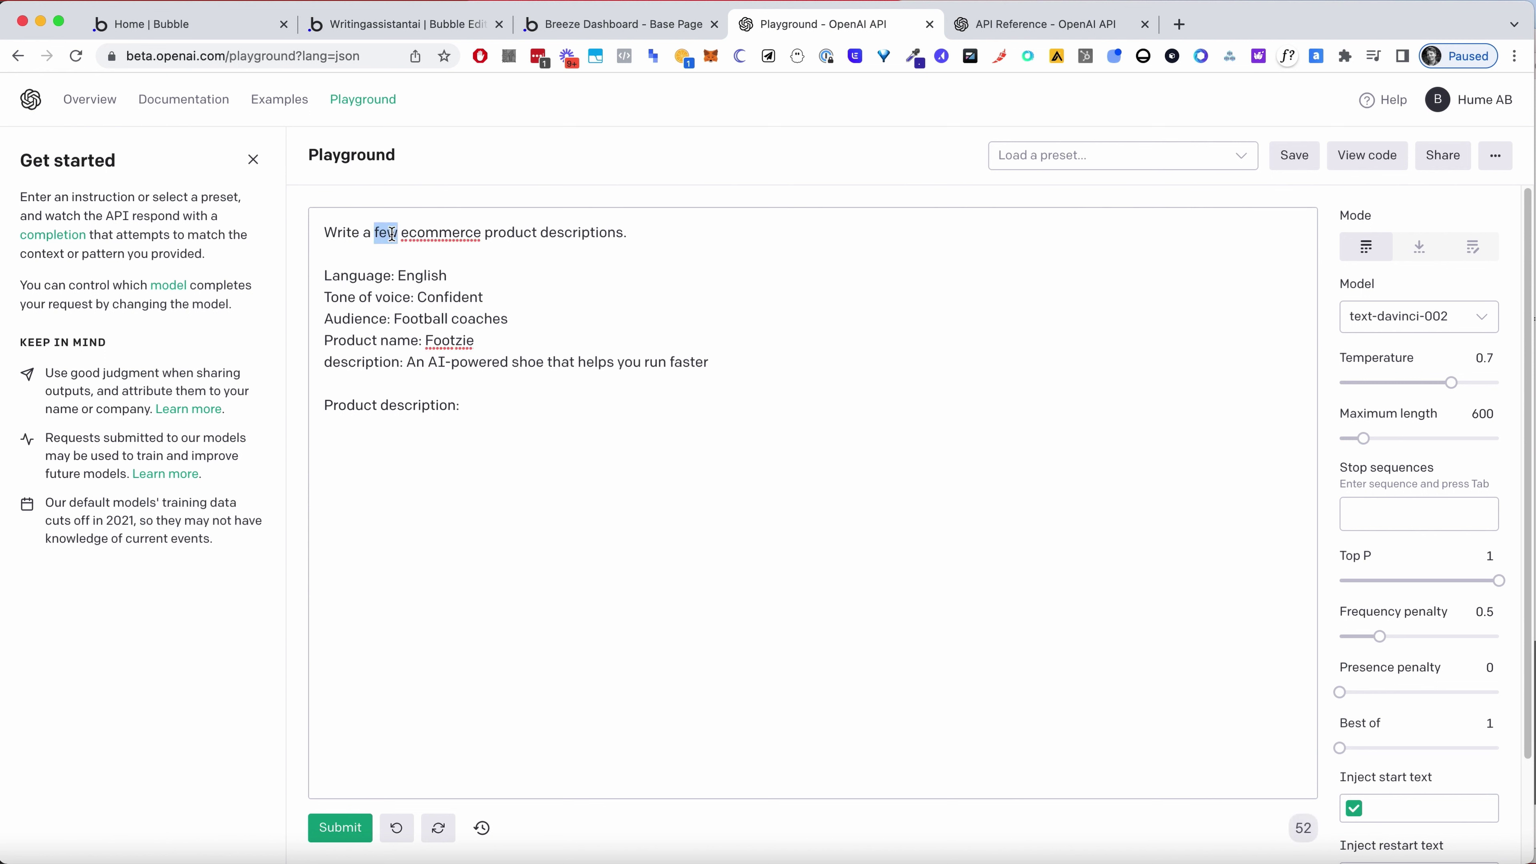
pyautogui.write('copupl')
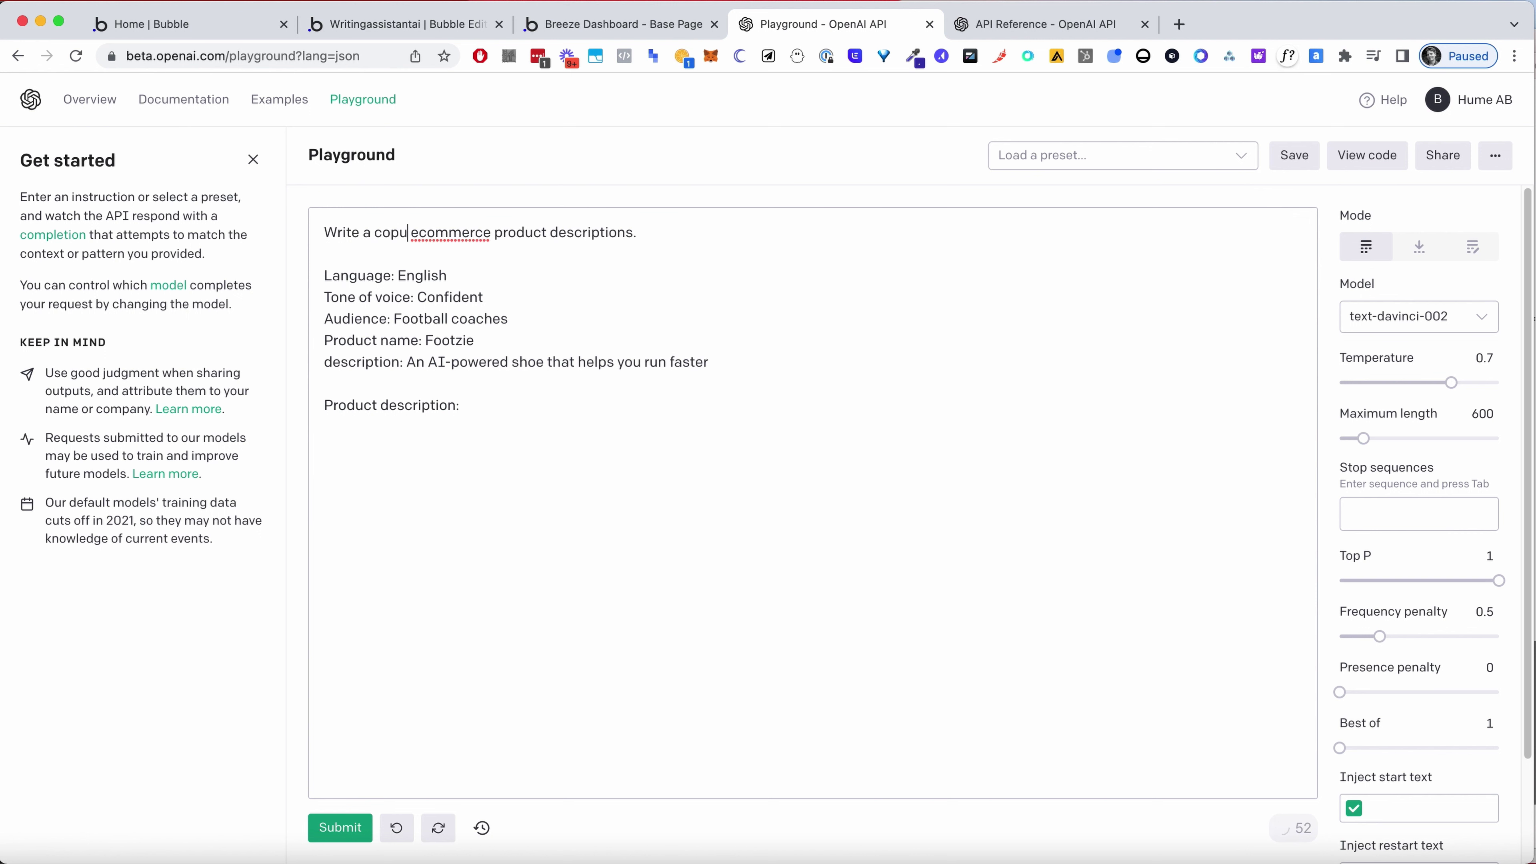
pyautogui.press('BackSpace')
pyautogui.press('BackSpace')
pyautogui.press('BackSpace')
pyautogui.press('BackSpace')
pyautogui.write('uple')
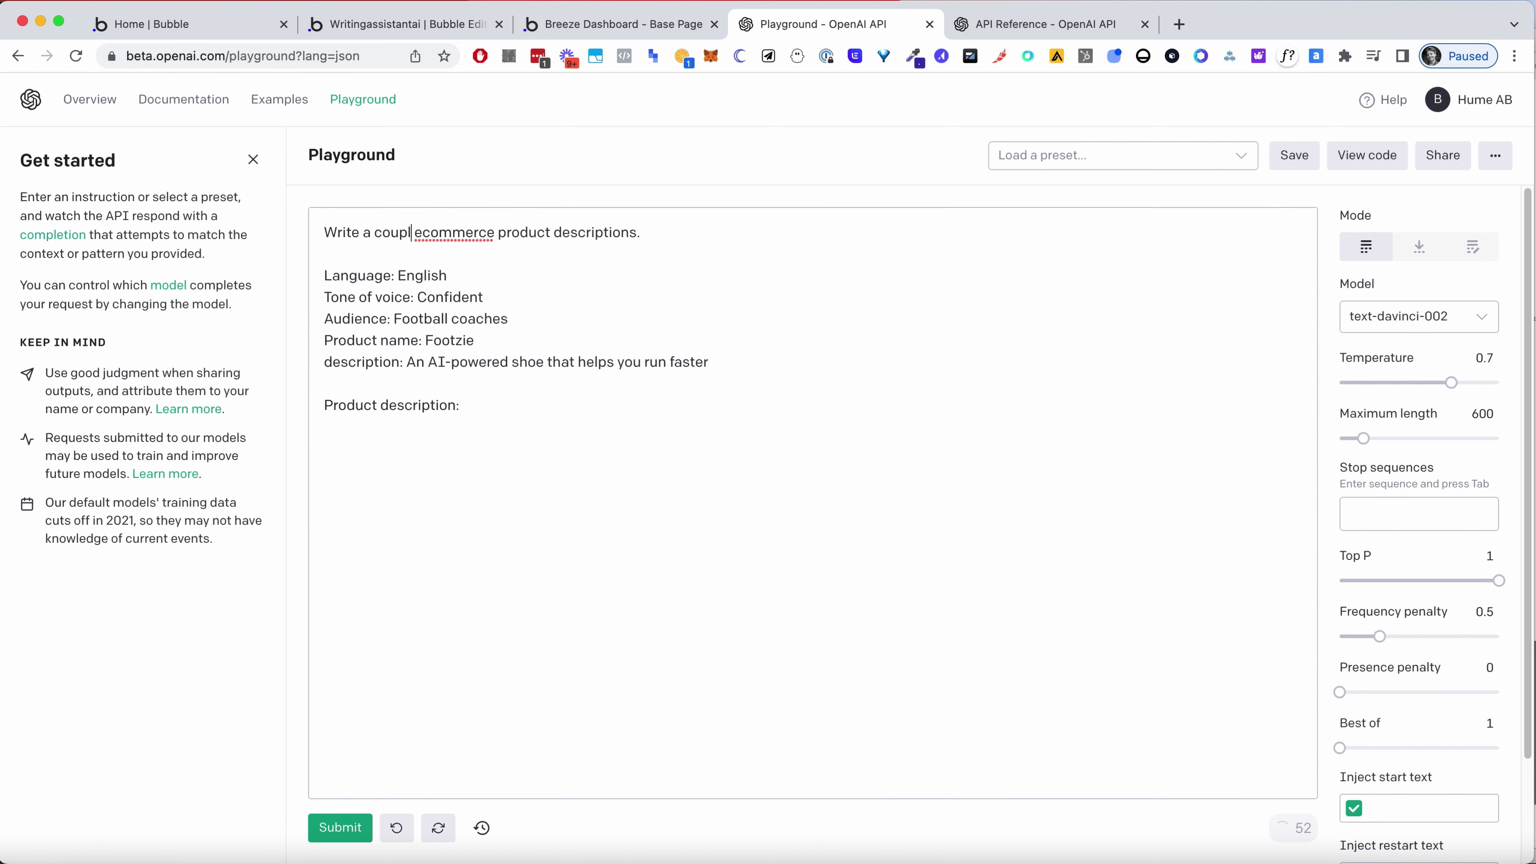
pyautogui.click(340, 828)
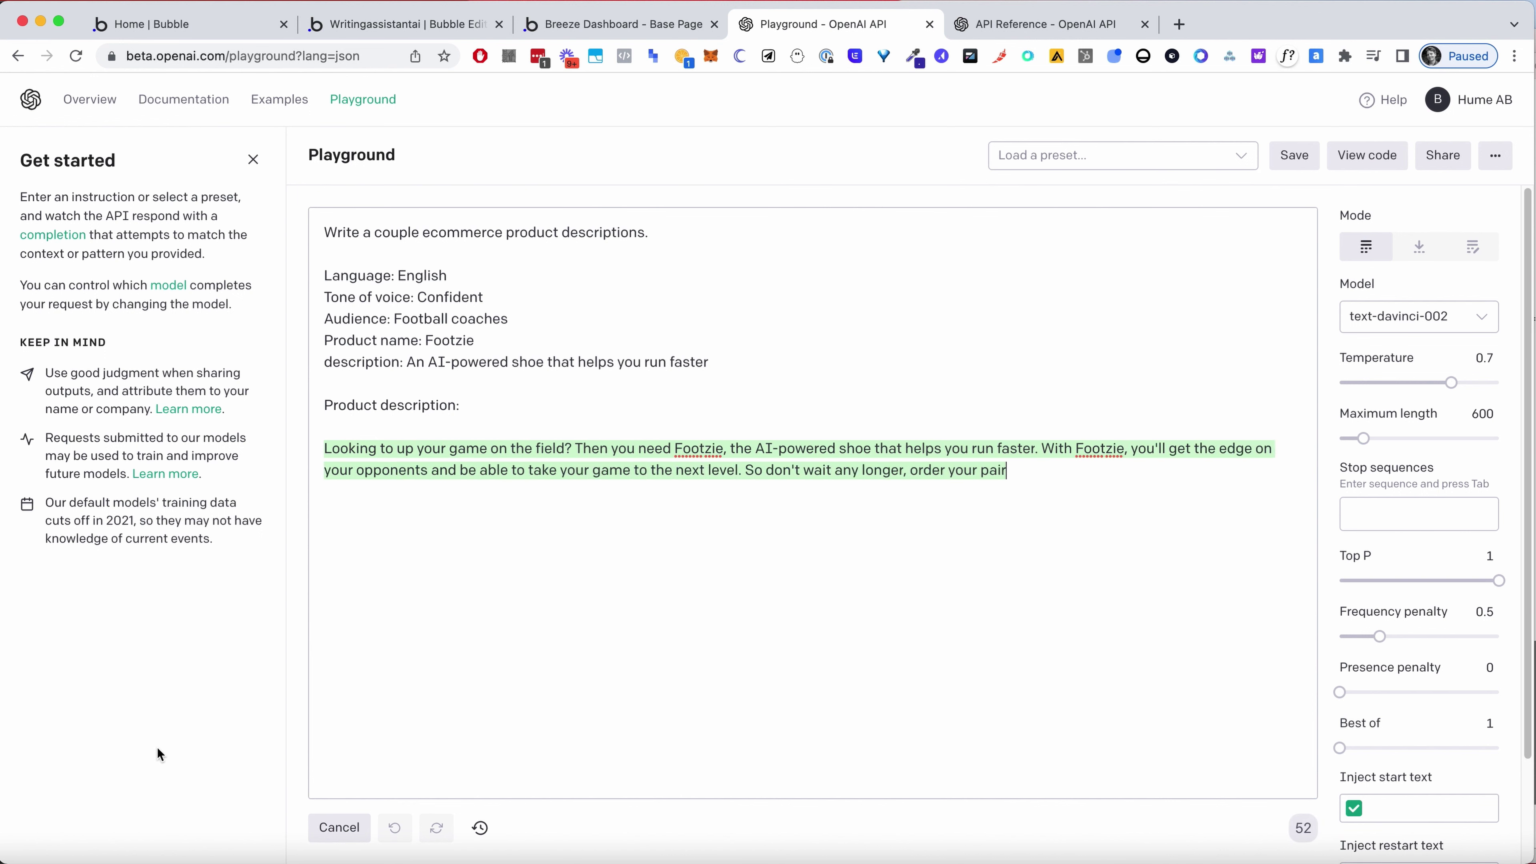
pyautogui.moveTo(1186, 491); pyautogui.dragTo(276, 436)
pyautogui.click(621, 414)
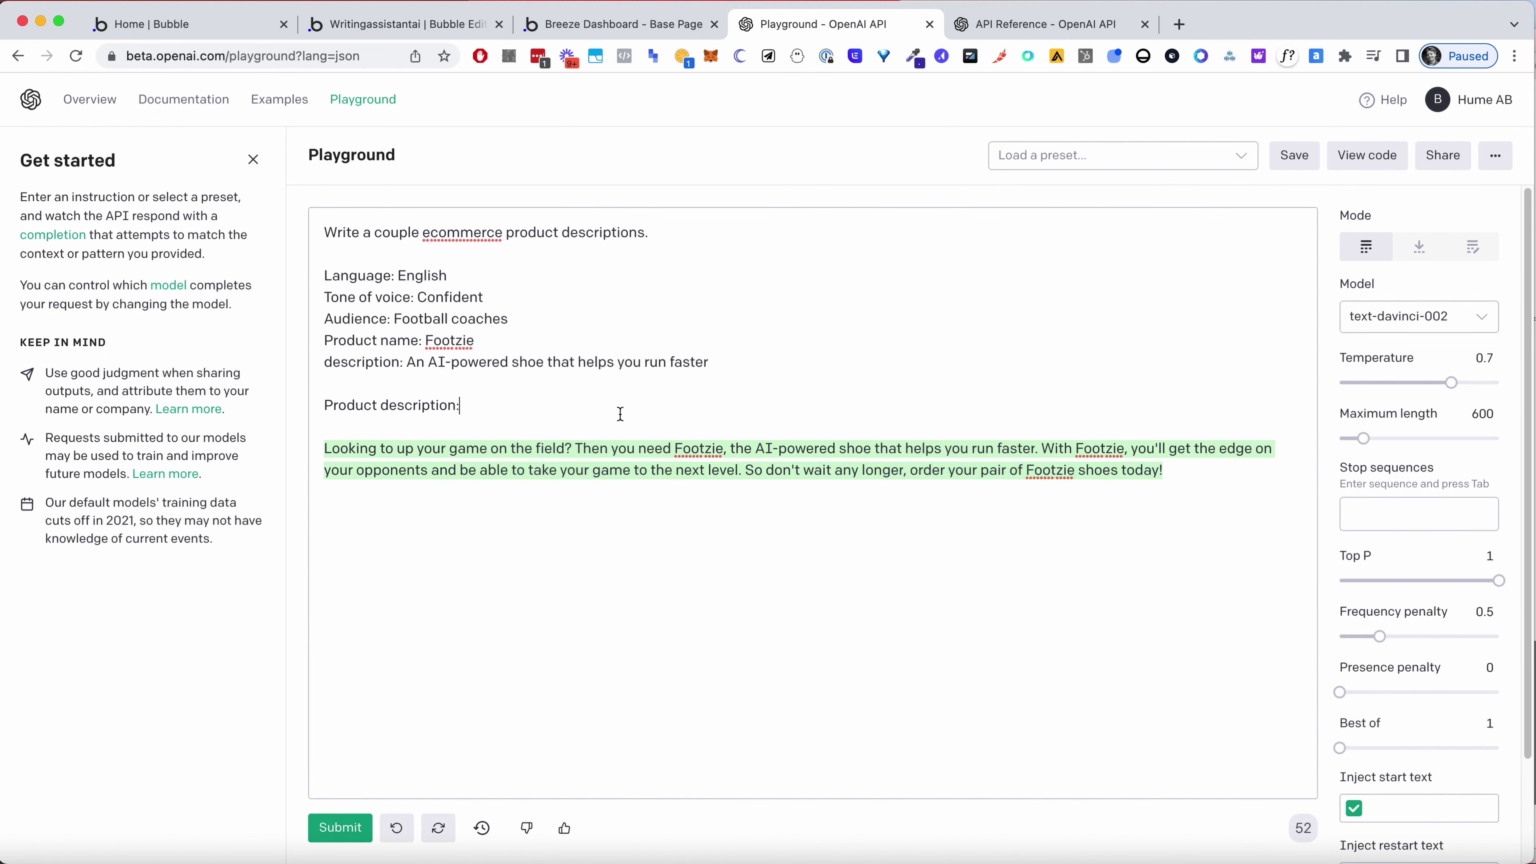
# Switch back to the Bubble dashboard preview and review the filled ecommerce form
pyautogui.click(632, 28)
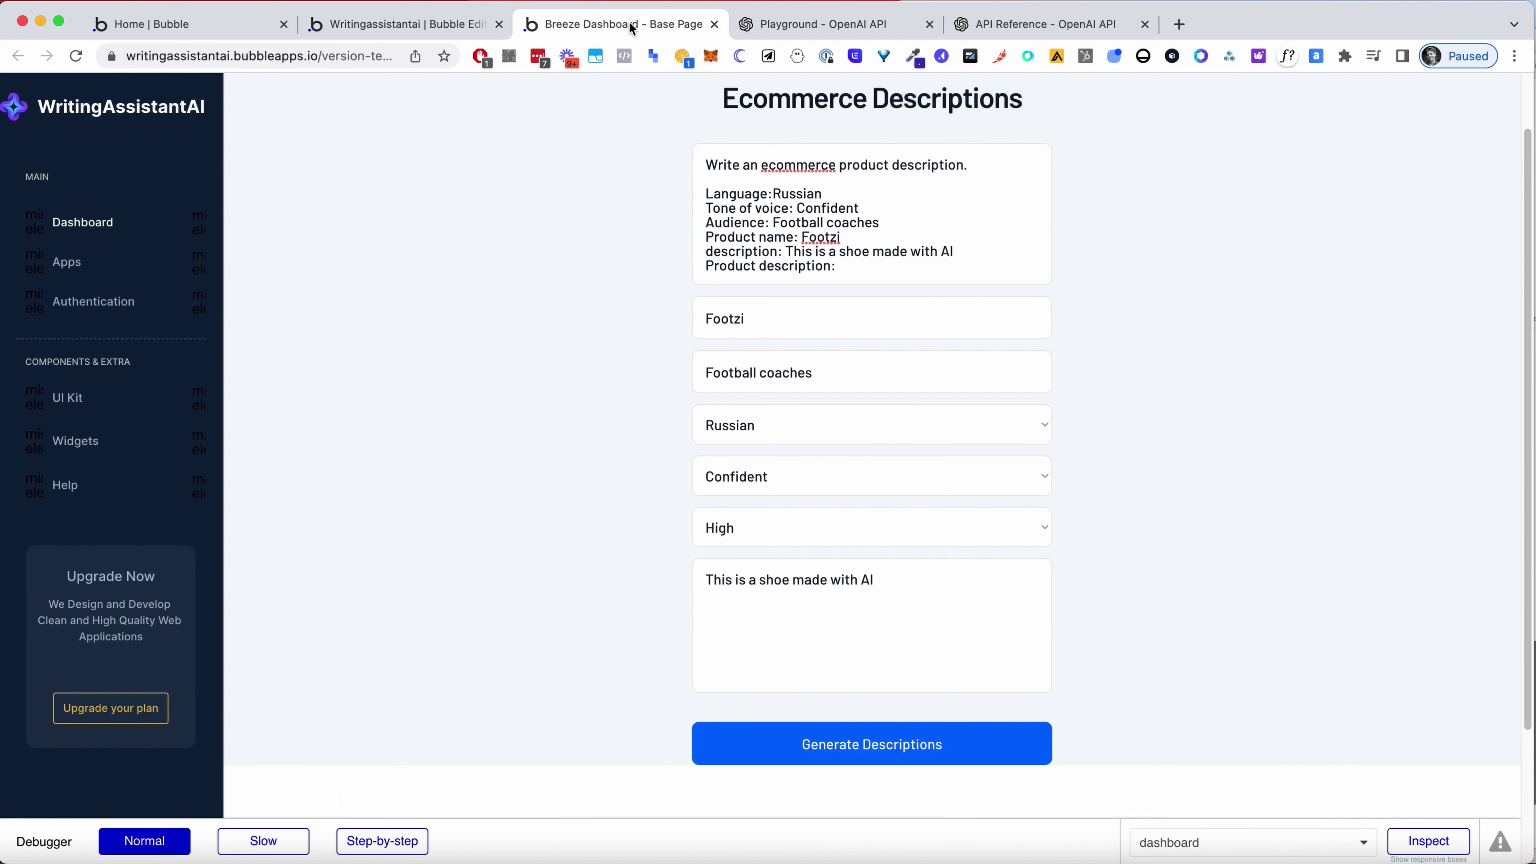
pyautogui.scroll(-1, 901, 566)
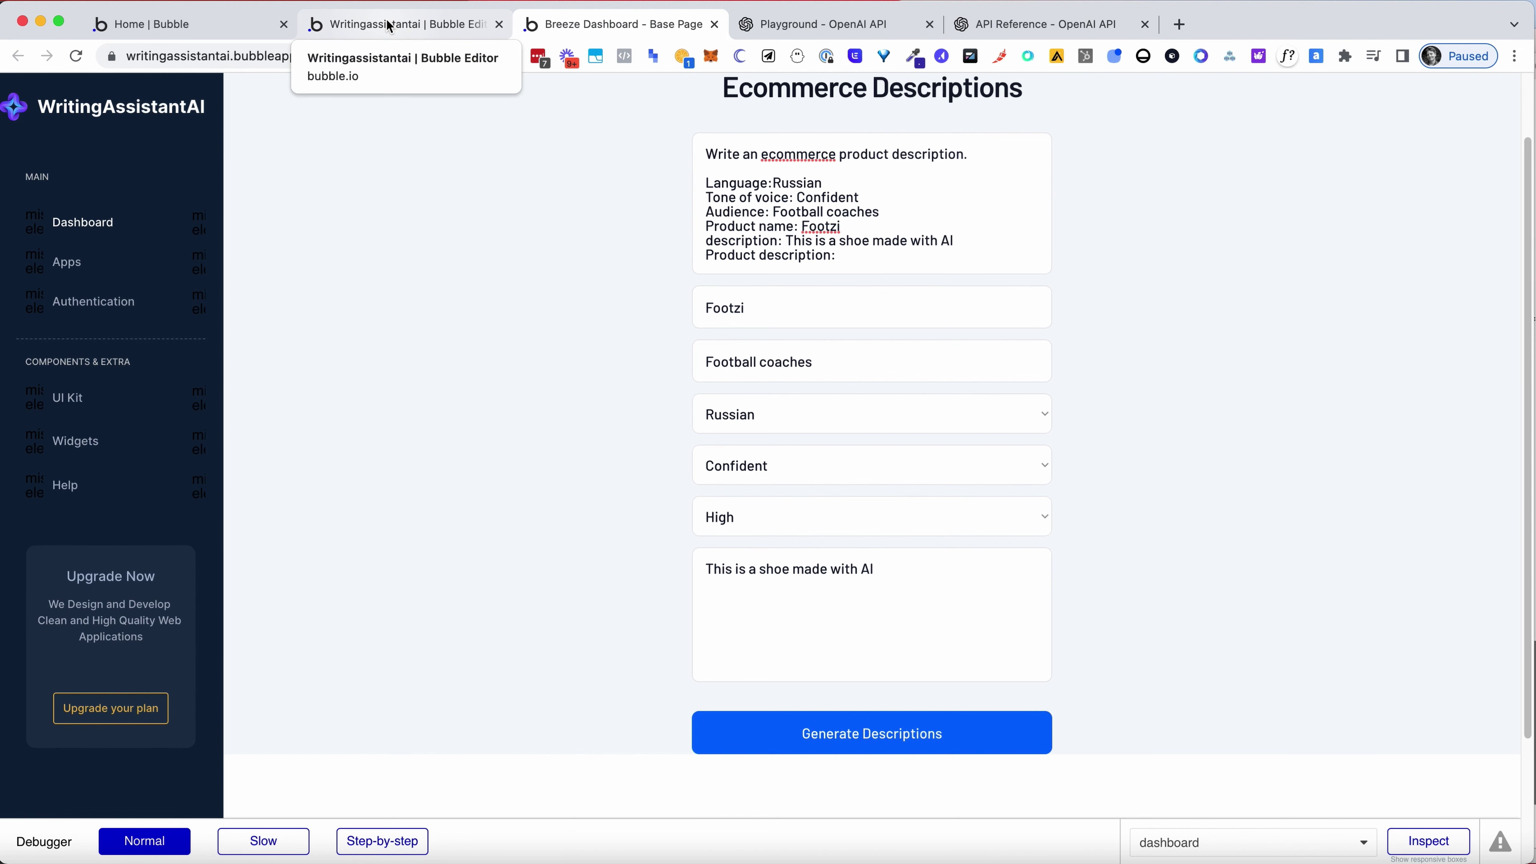
# Switch from the filled-in dashboard preview back to the dashboard page in the Bubble editor
pyautogui.click(902, 734)
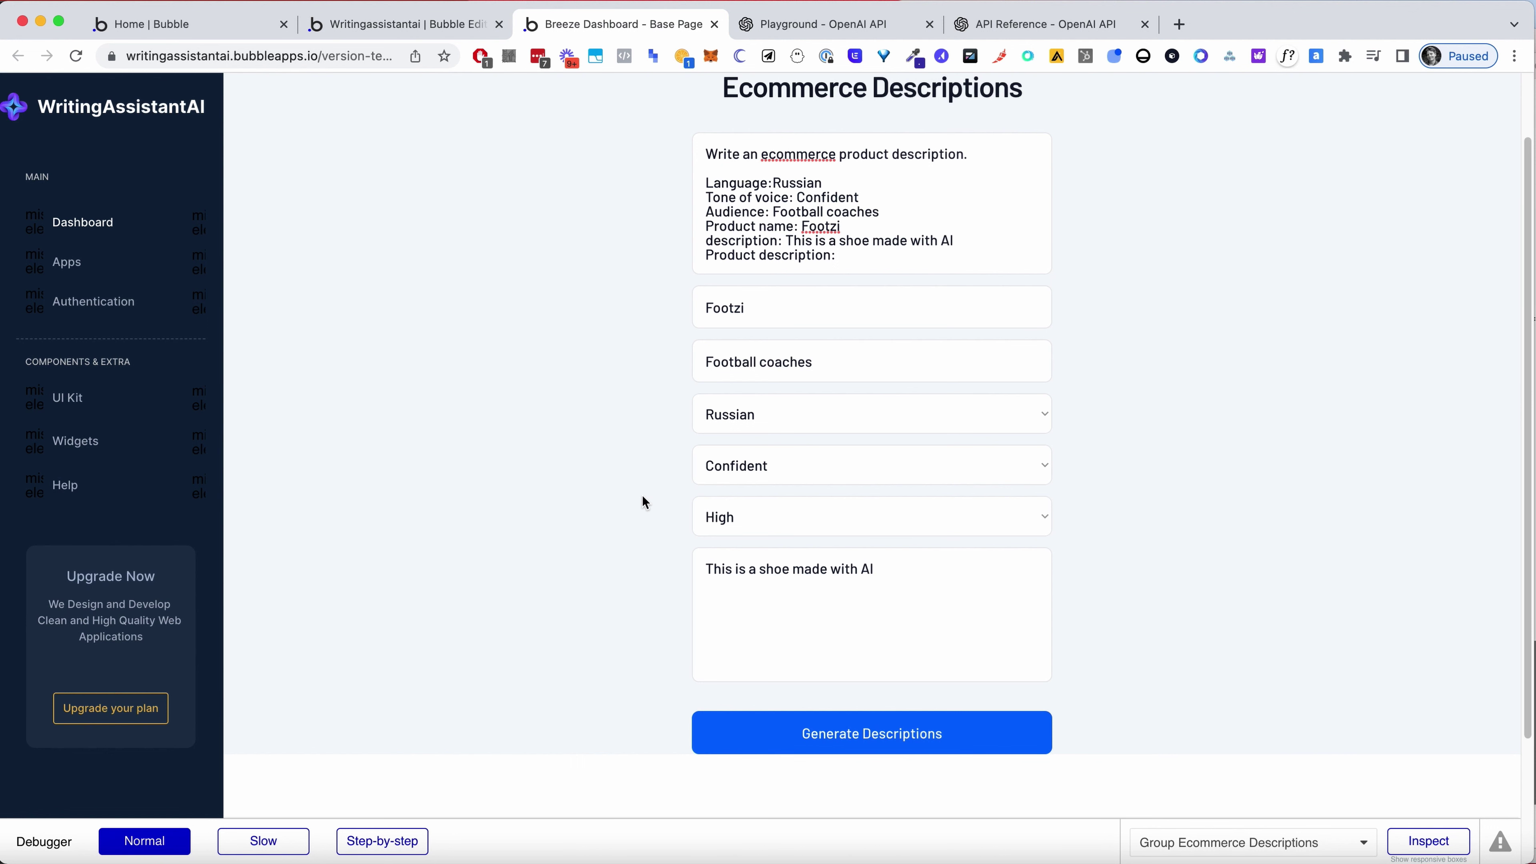
pyautogui.scroll(-1, 810, 735)
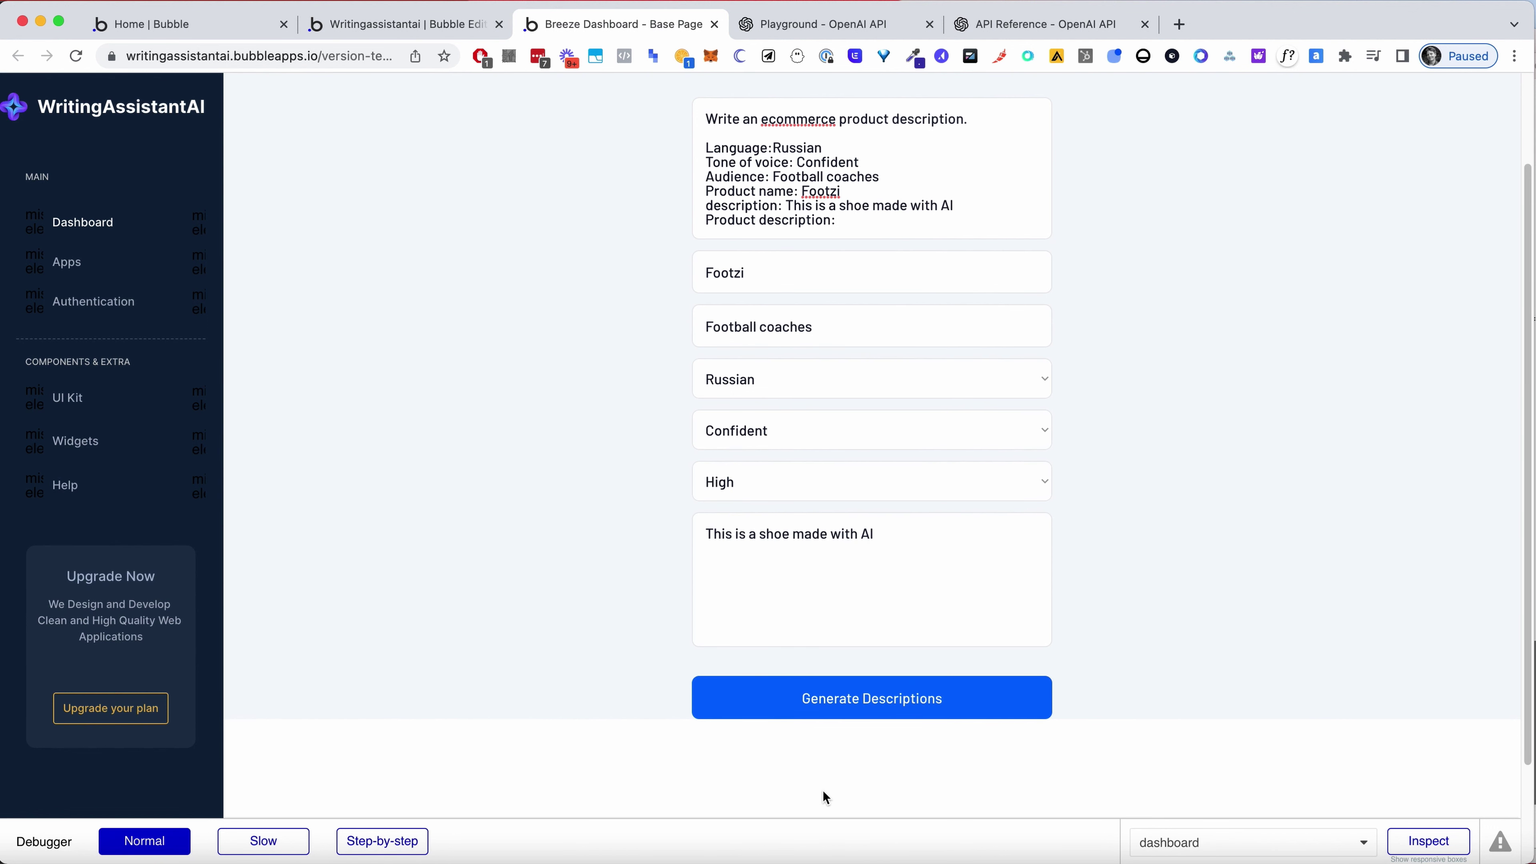
pyautogui.click(441, 27)
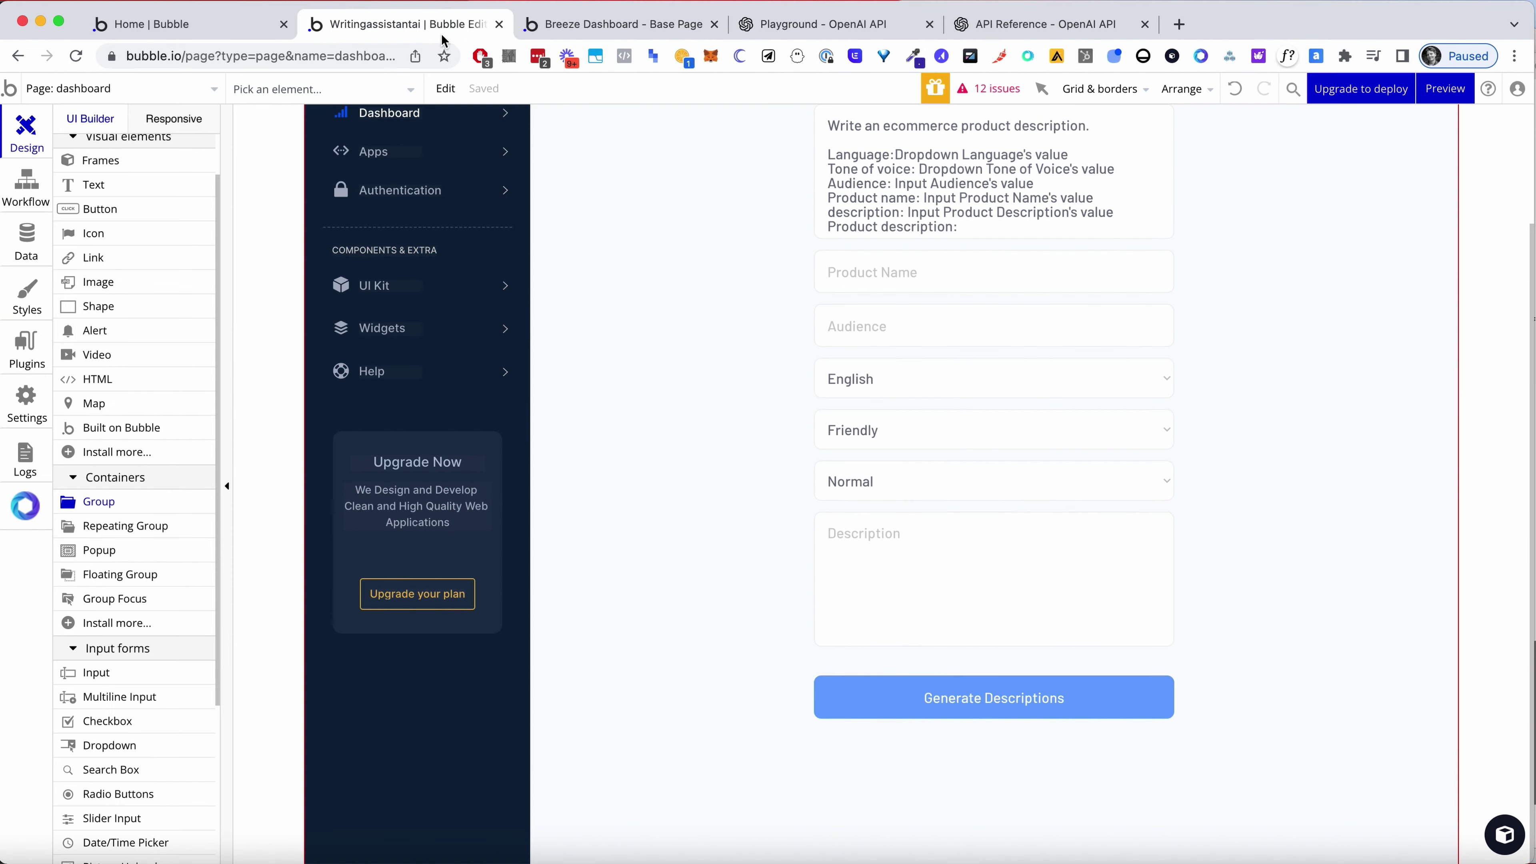
pyautogui.doubleClick(417, 382)
pyautogui.scroll(-1, 189, 566)
pyautogui.click(676, 509)
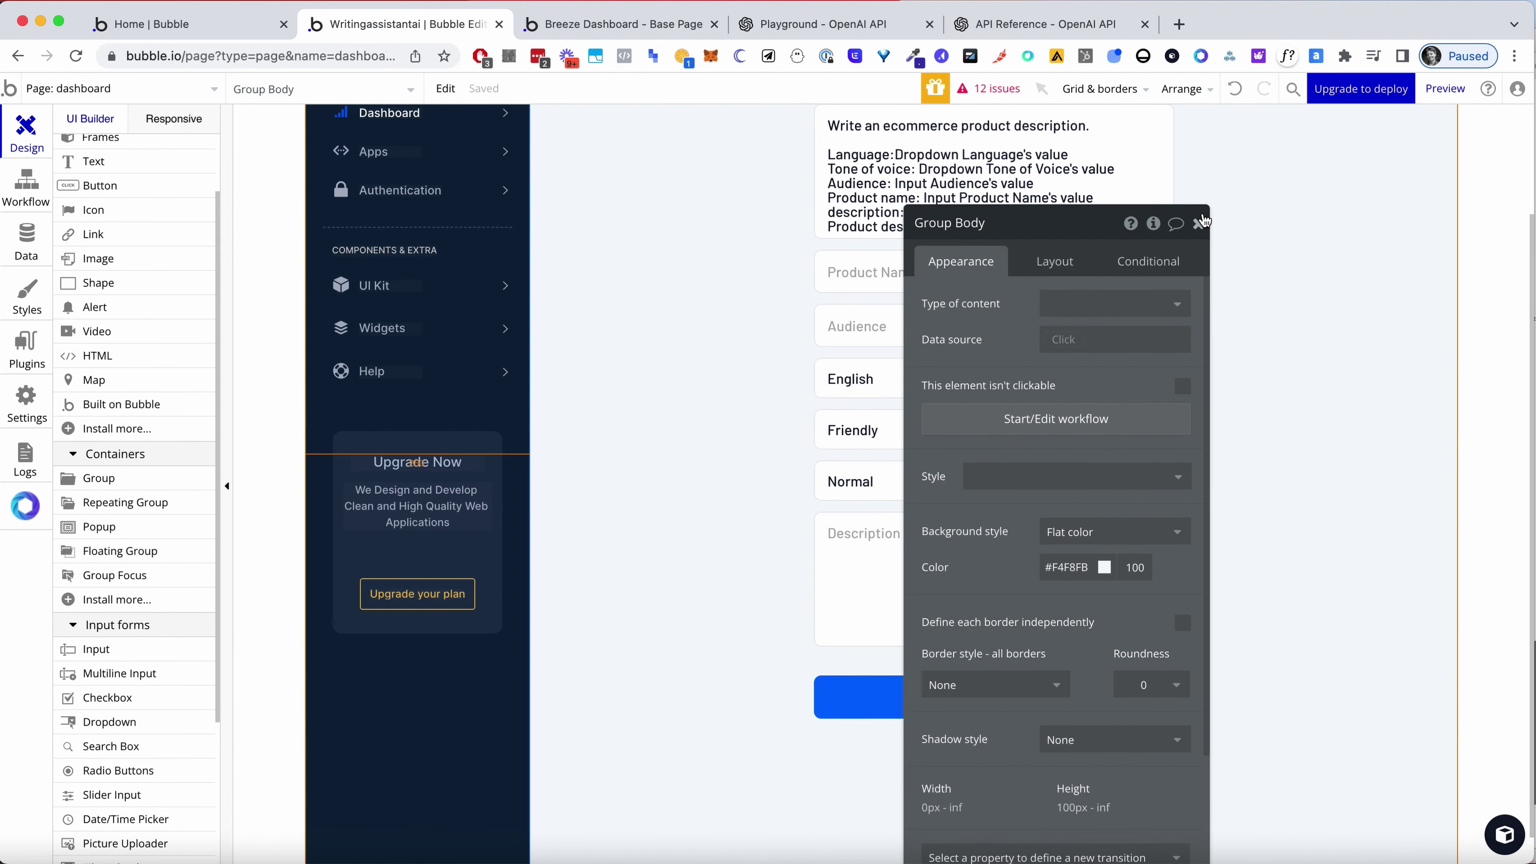
pyautogui.click(1200, 227)
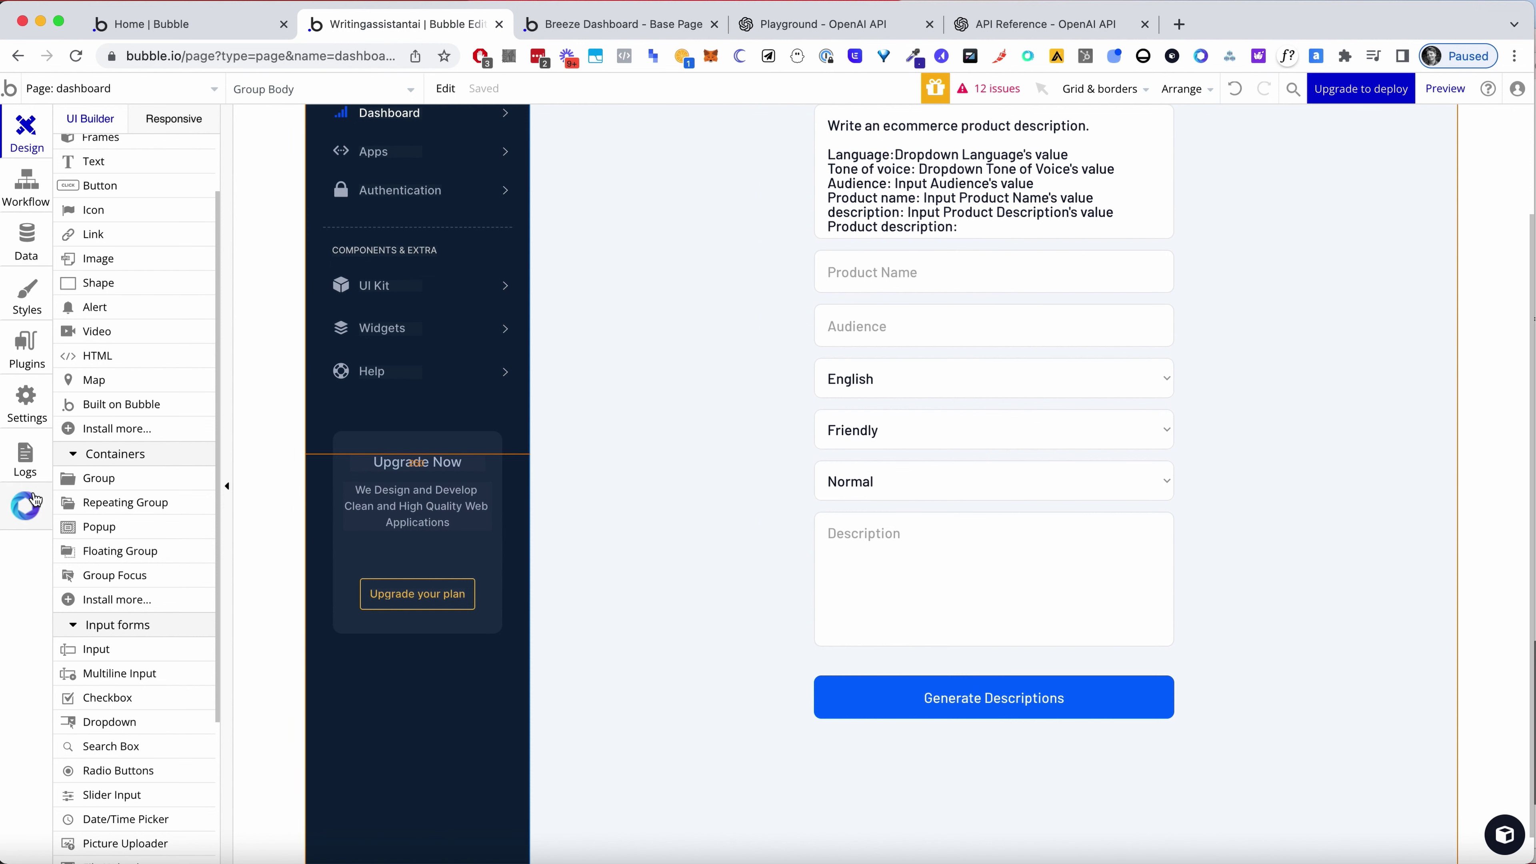
# Draw a narrow group about 39 by 130 px beside the prompt input and set its container layout to Row
pyautogui.click(85, 478)
pyautogui.moveTo(1216, 546); pyautogui.dragTo(1190, 639)
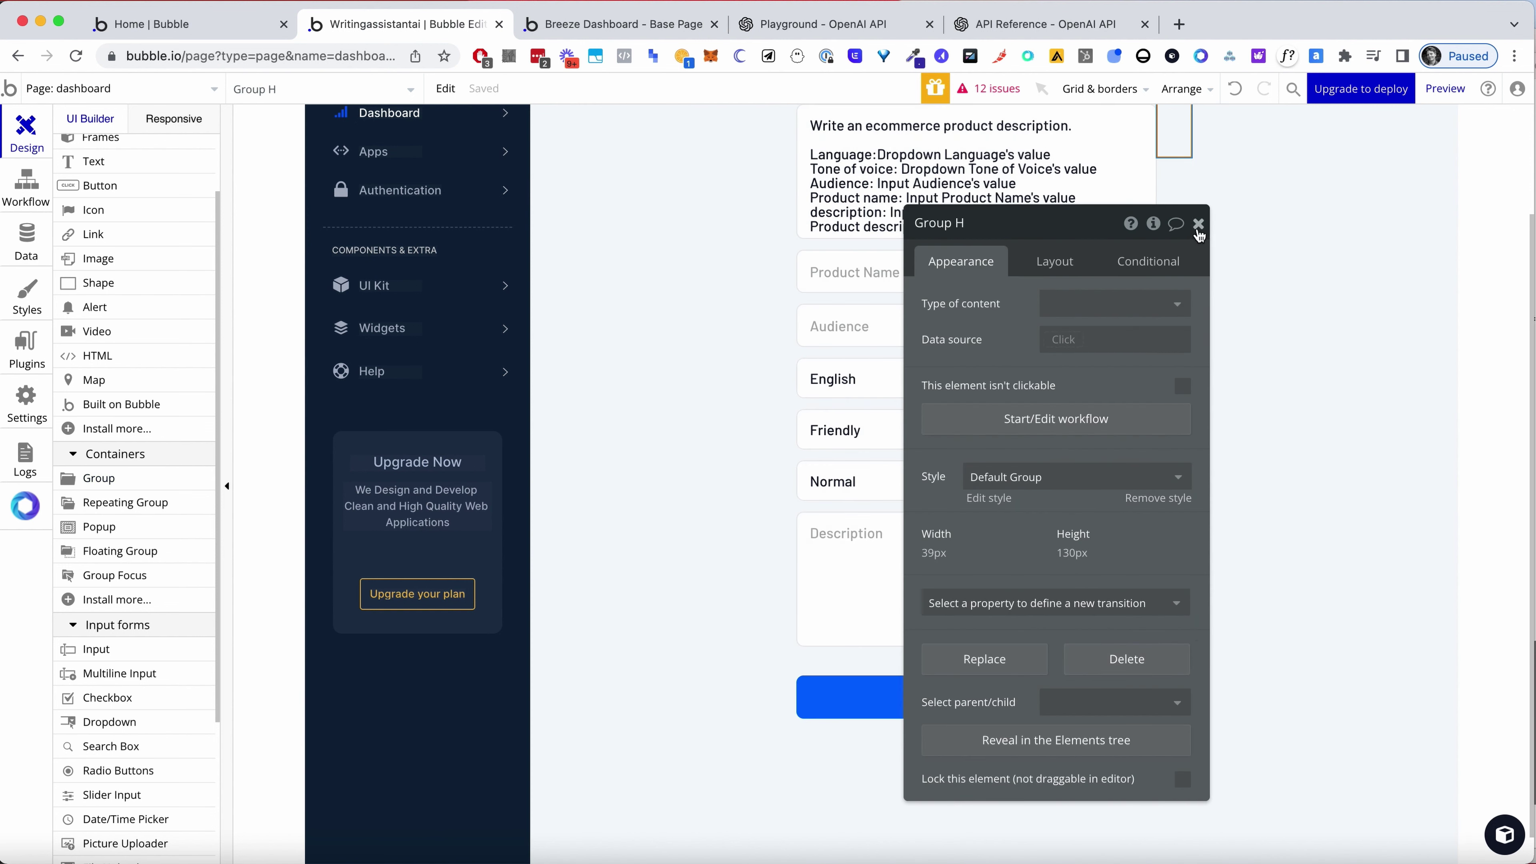
pyautogui.click(1054, 265)
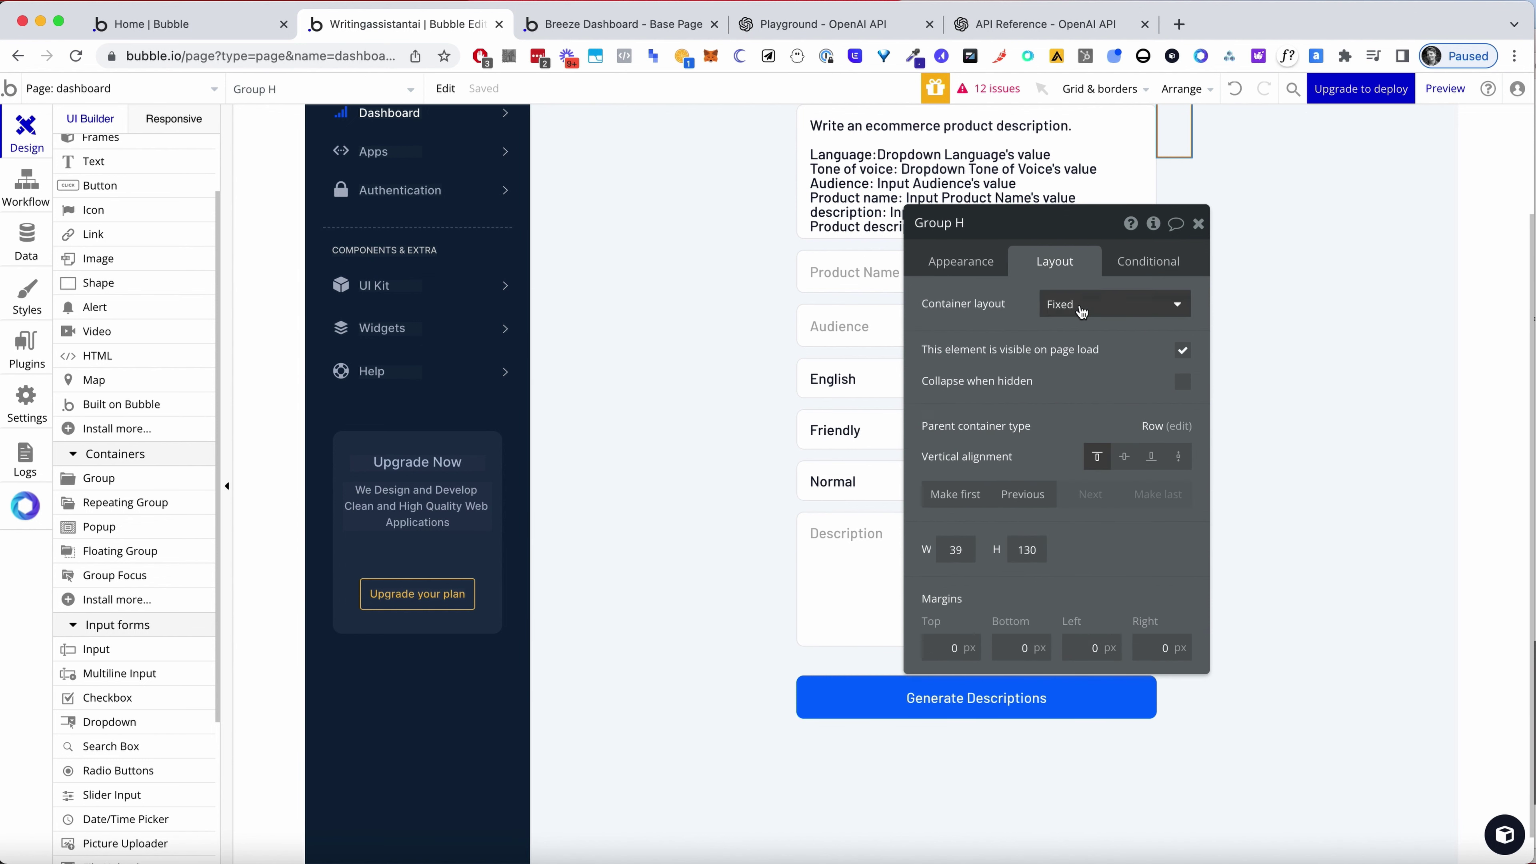
pyautogui.click(1082, 308)
pyautogui.click(1087, 382)
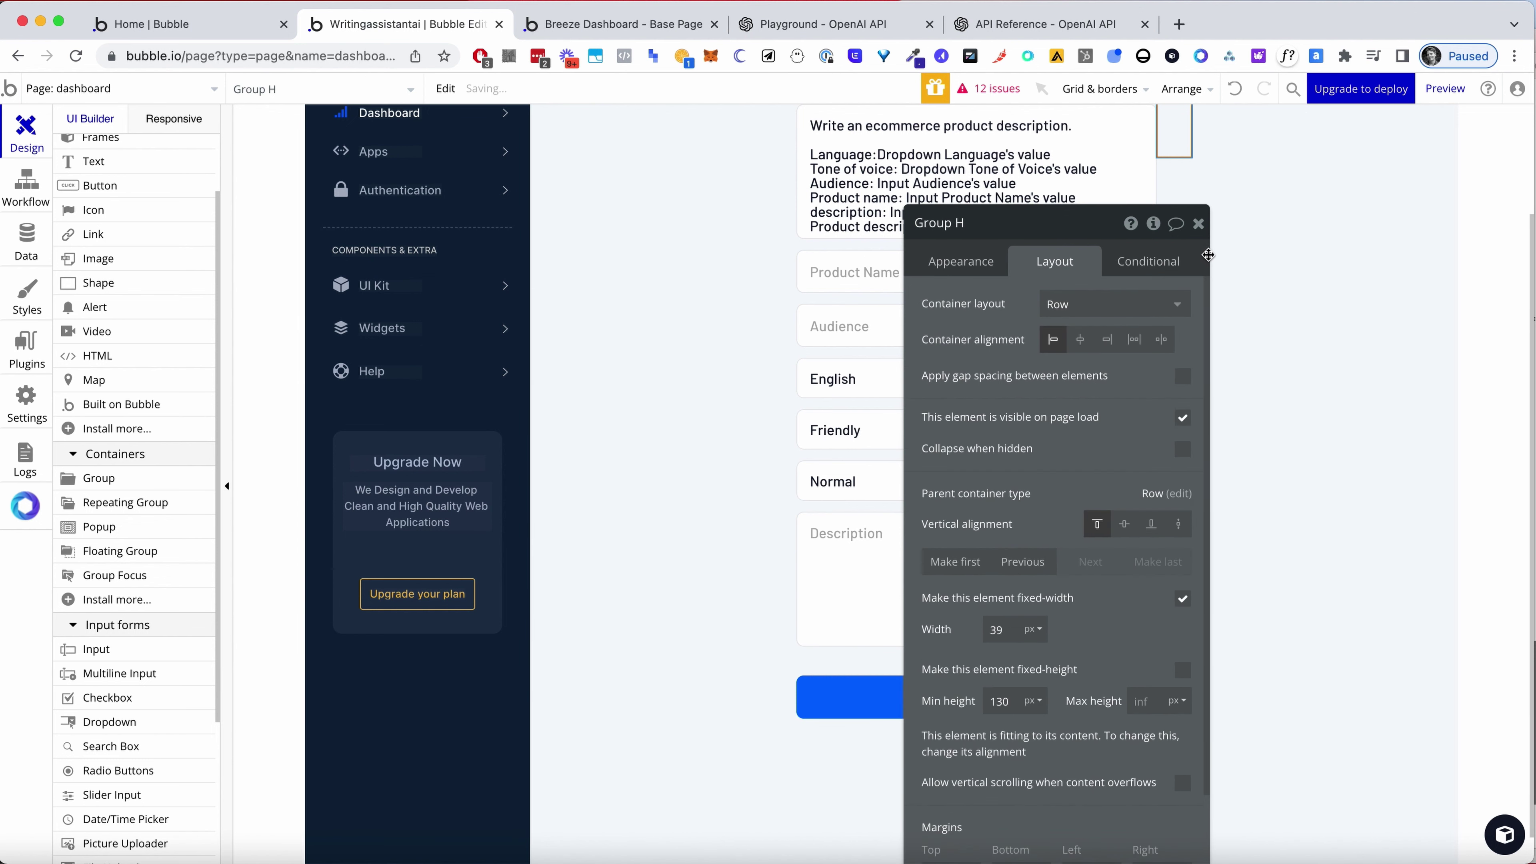
pyautogui.click(1199, 225)
# Move the new group between the Description input and the Generate Descriptions button, and turn off its fixed width
pyautogui.doubleClick(1183, 153)
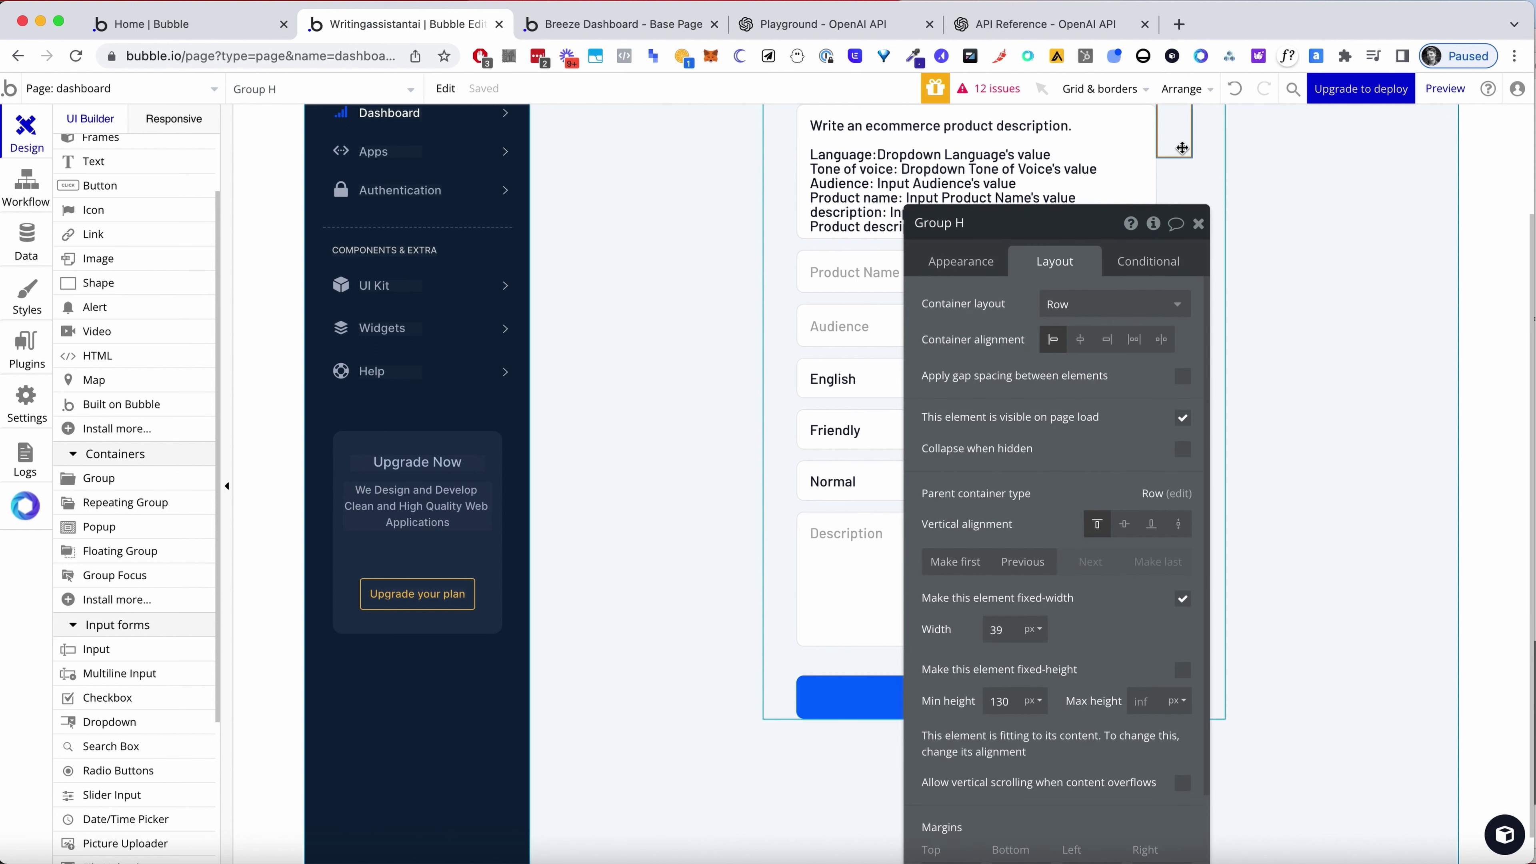
pyautogui.moveTo(1182, 148); pyautogui.dragTo(843, 716)
pyautogui.click(1198, 225)
pyautogui.doubleClick(843, 715)
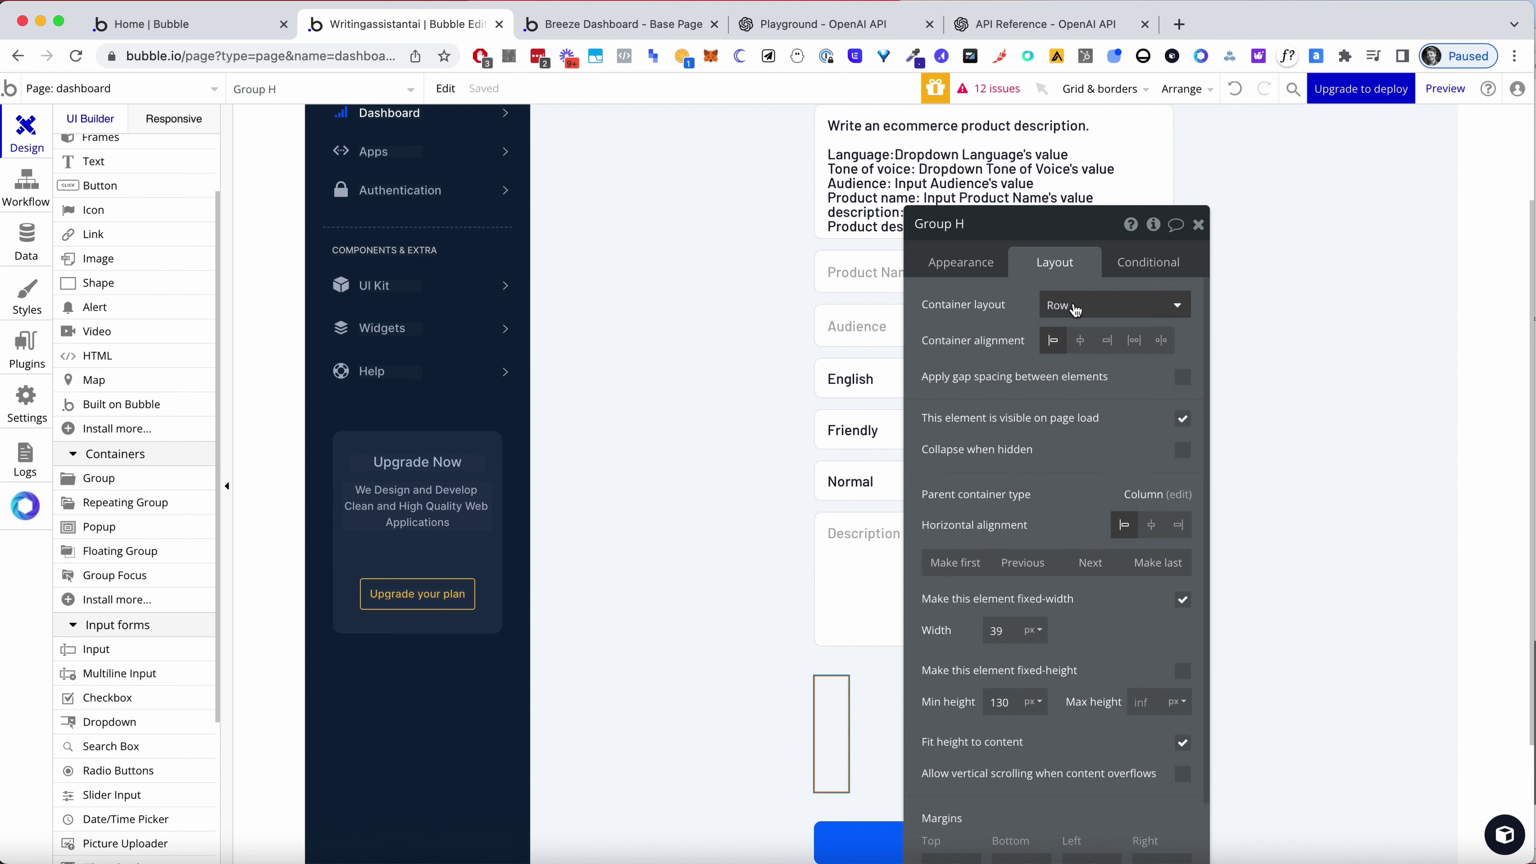
pyautogui.click(1185, 598)
pyautogui.click(1199, 224)
# Copy the Description input's formatting onto the new group above the Generate Descriptions button
pyautogui.rightClick(907, 591)
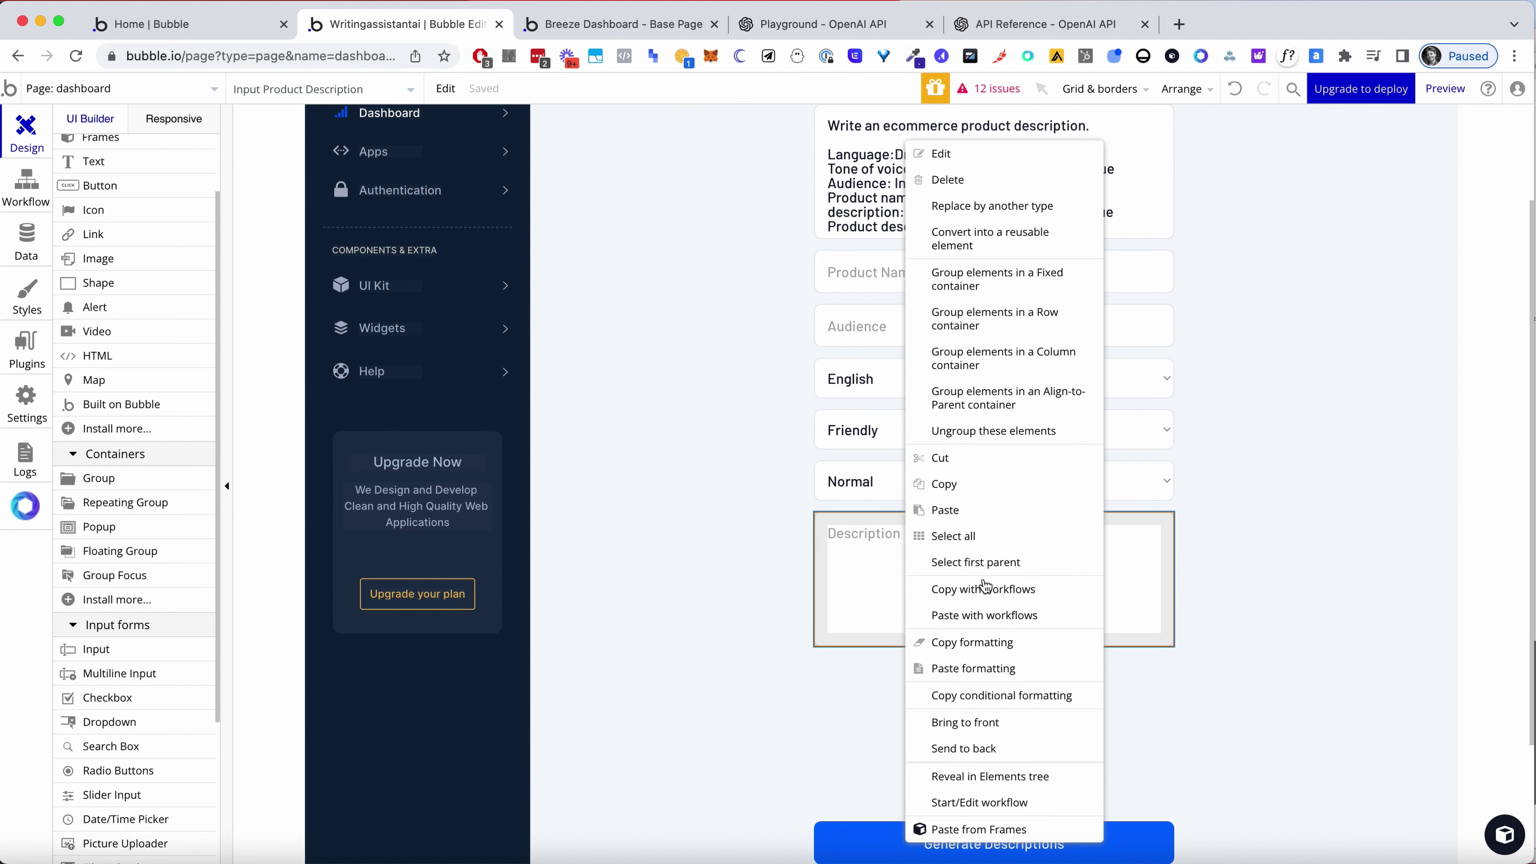
pyautogui.click(983, 637)
pyautogui.rightClick(933, 702)
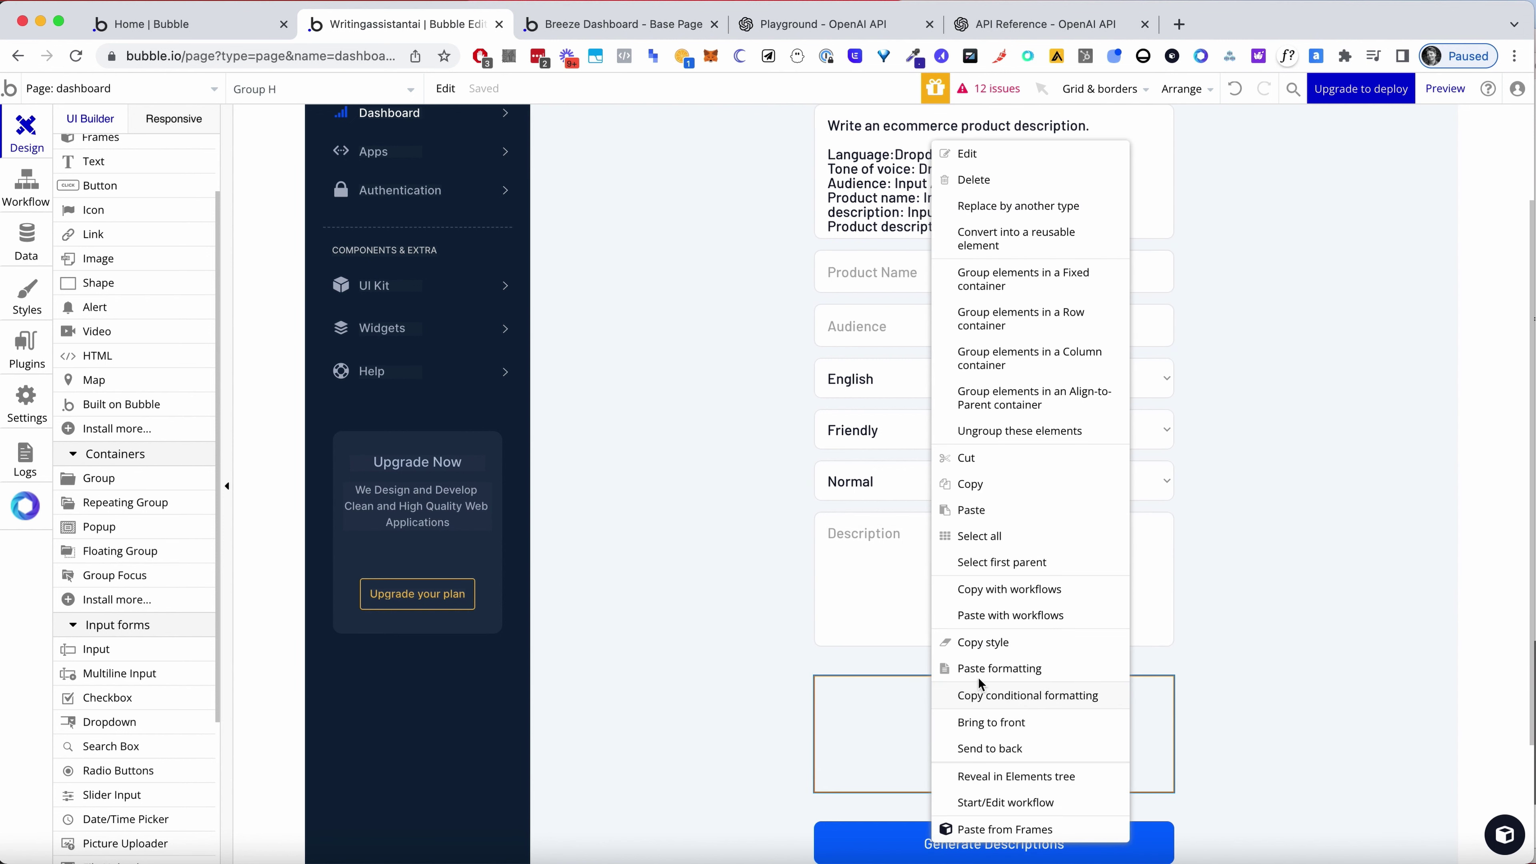
pyautogui.click(1119, 667)
pyautogui.click(1217, 697)
pyautogui.scroll(-2, 1235, 686)
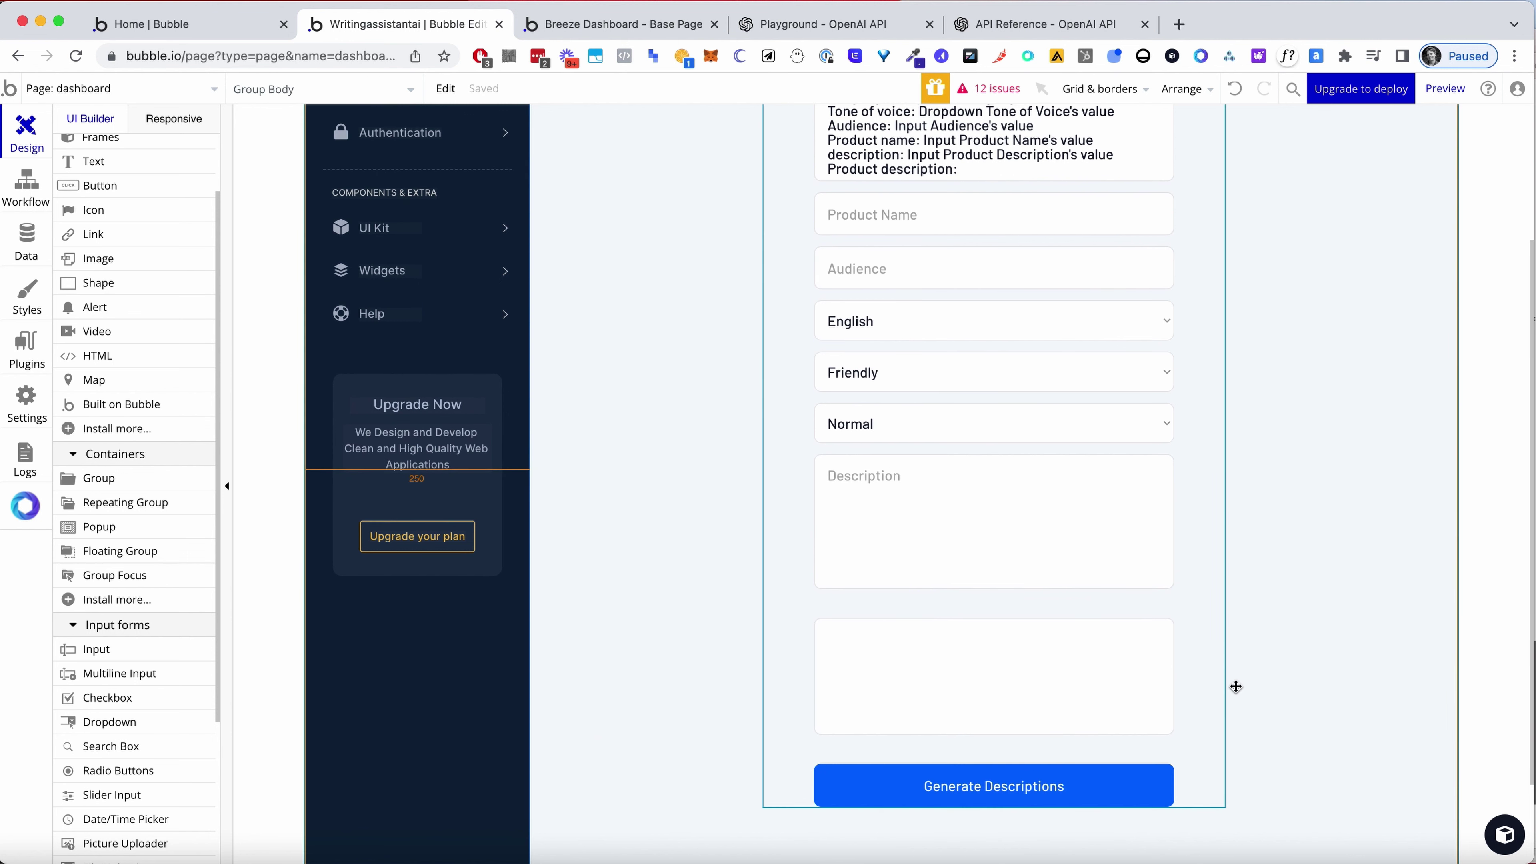
# Set the new group's type of content to GPT3 Completion choice
pyautogui.doubleClick(969, 694)
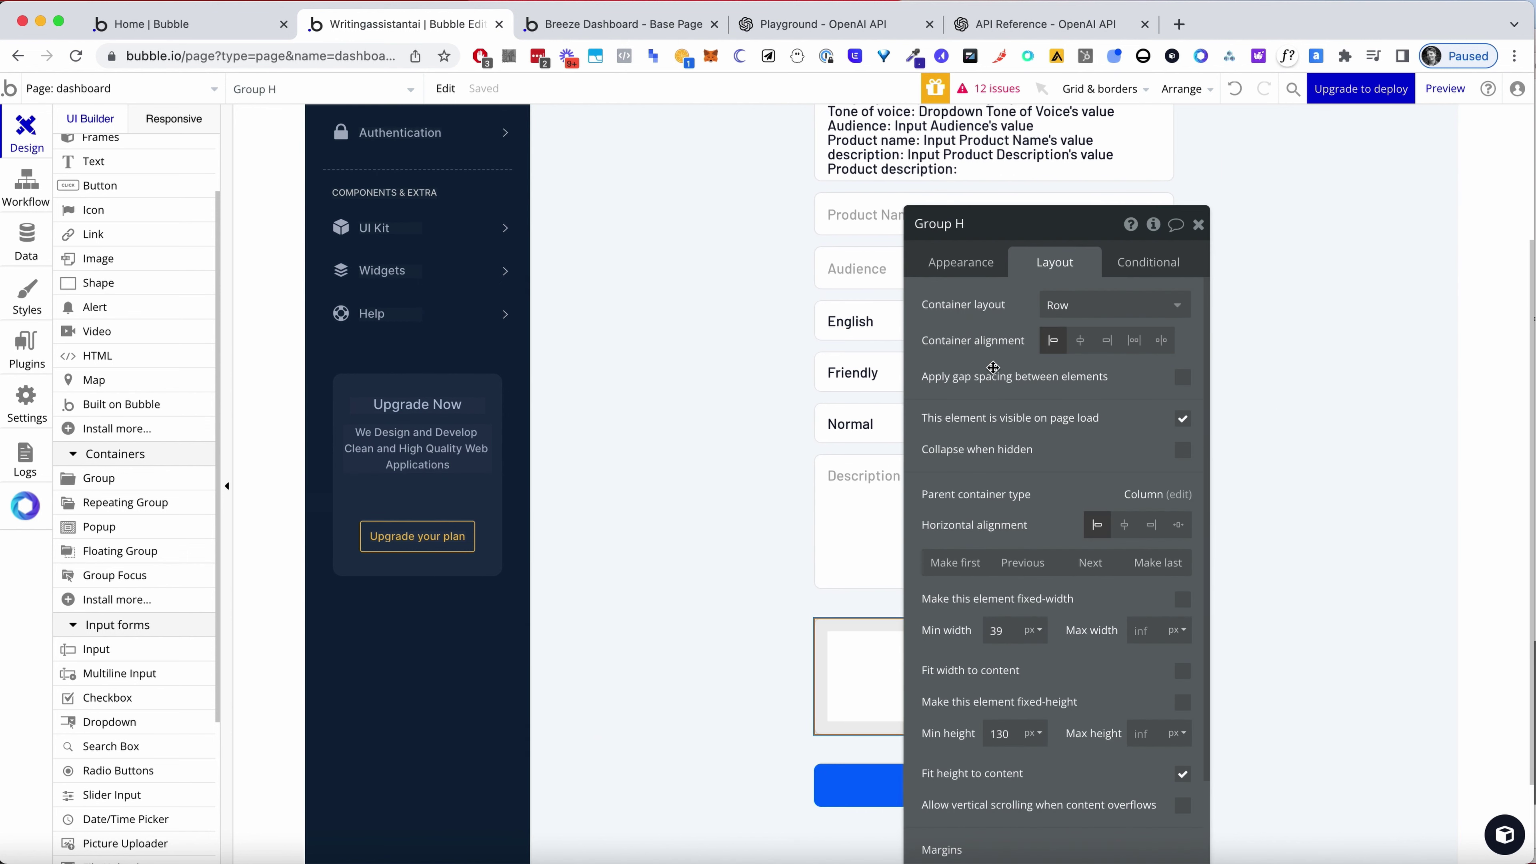
pyautogui.click(977, 267)
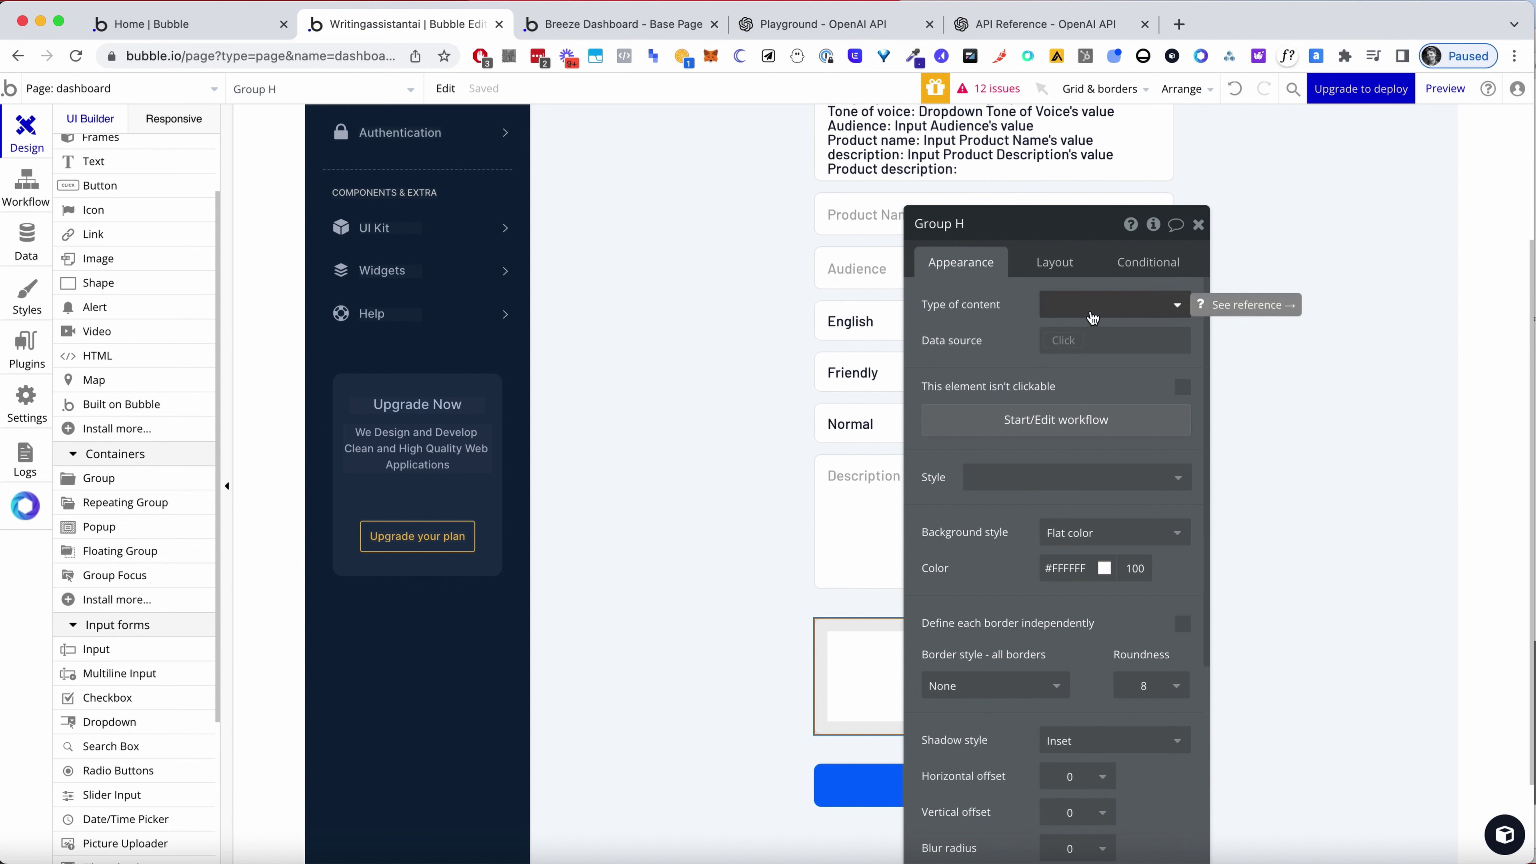
pyautogui.click(1104, 298)
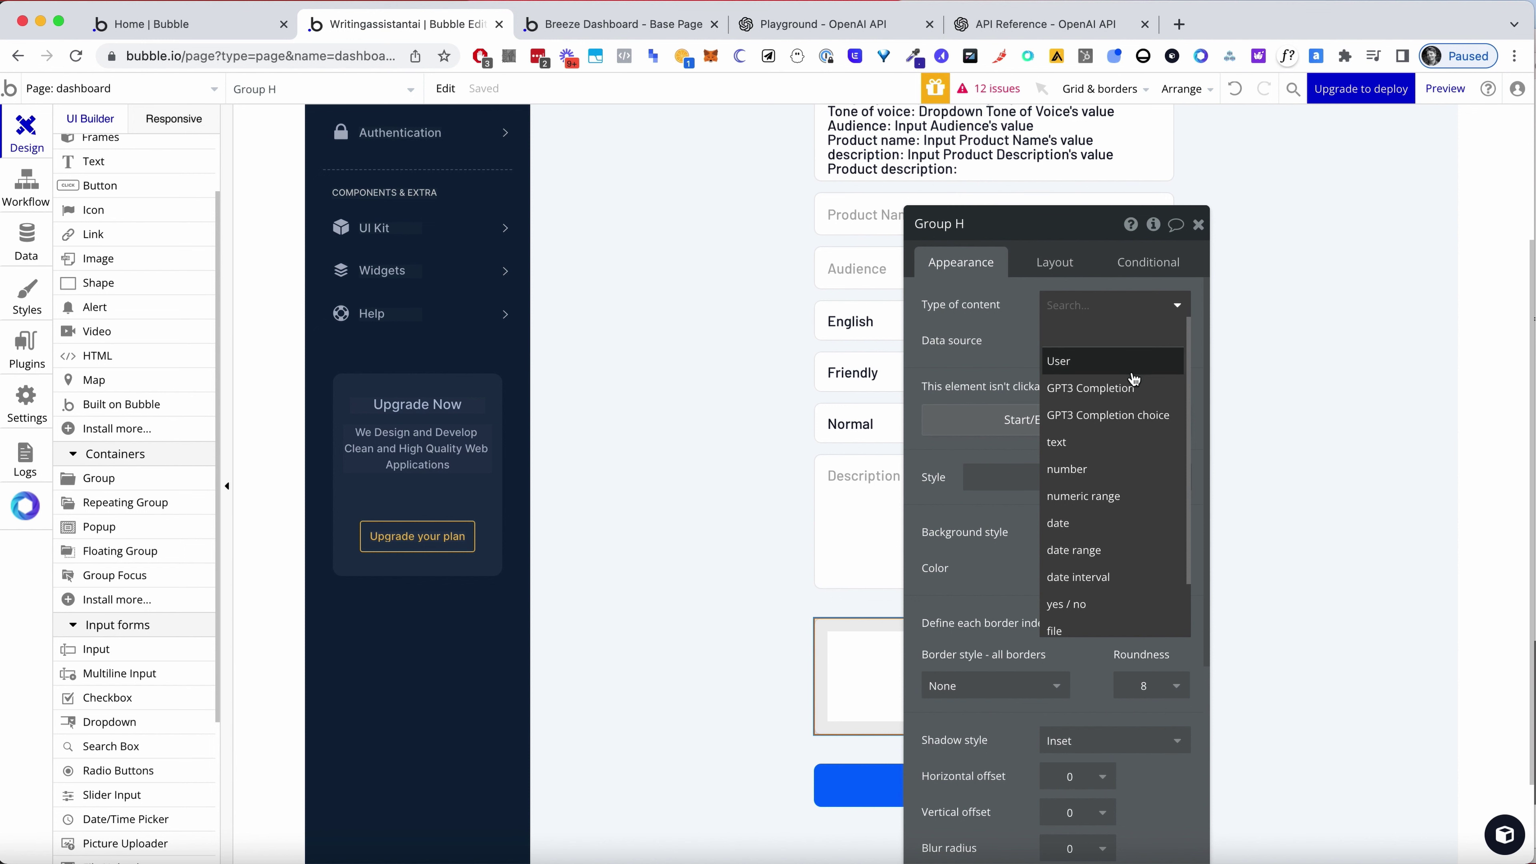
pyautogui.click(1129, 415)
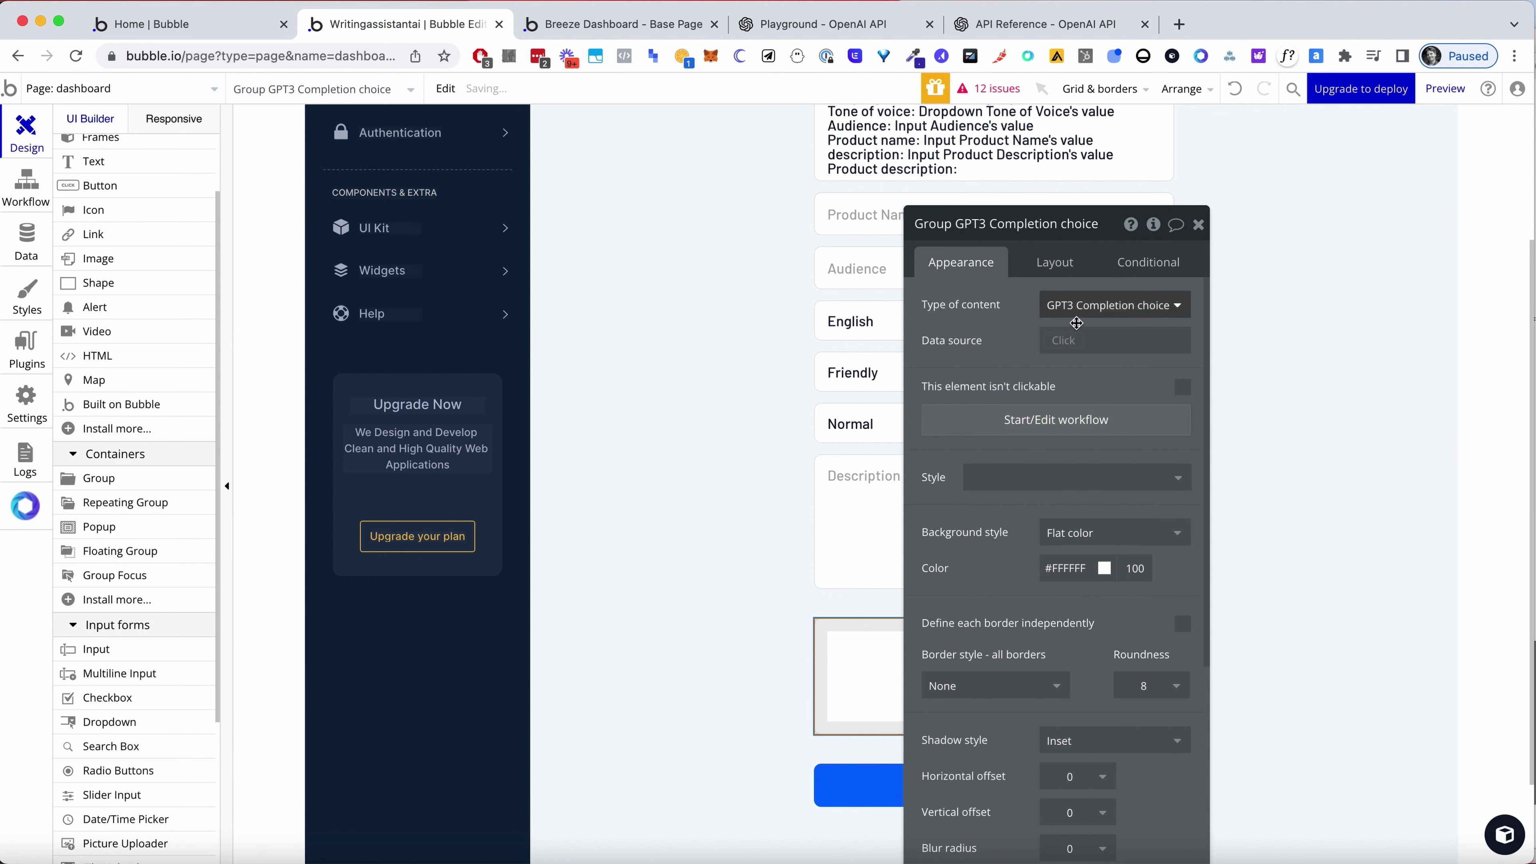
# Try using the group's own GPT3 Completion choice as its data source
pyautogui.click(1066, 343)
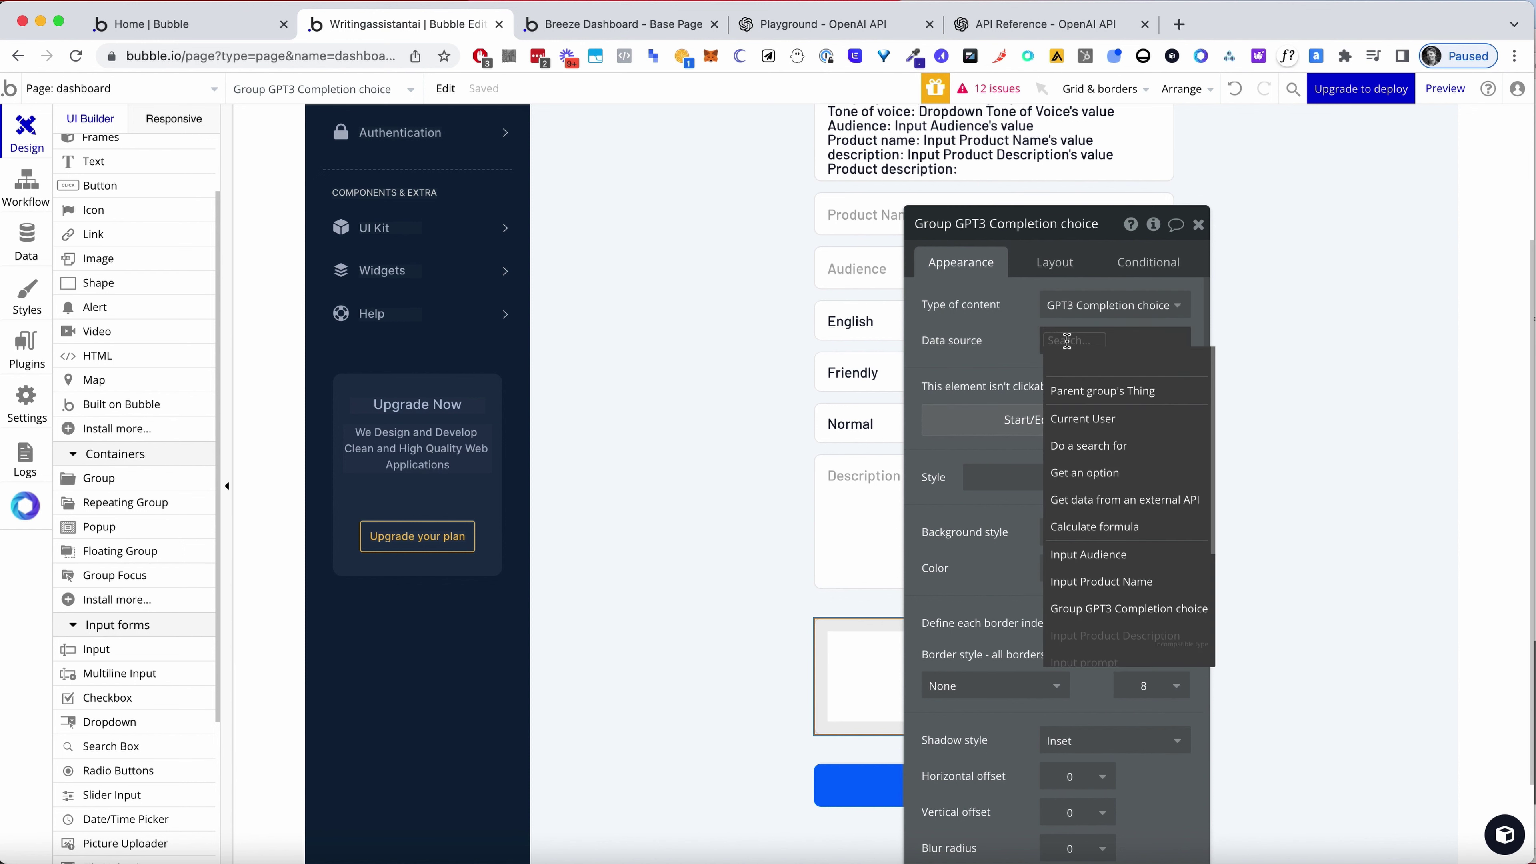
pyautogui.click(1113, 607)
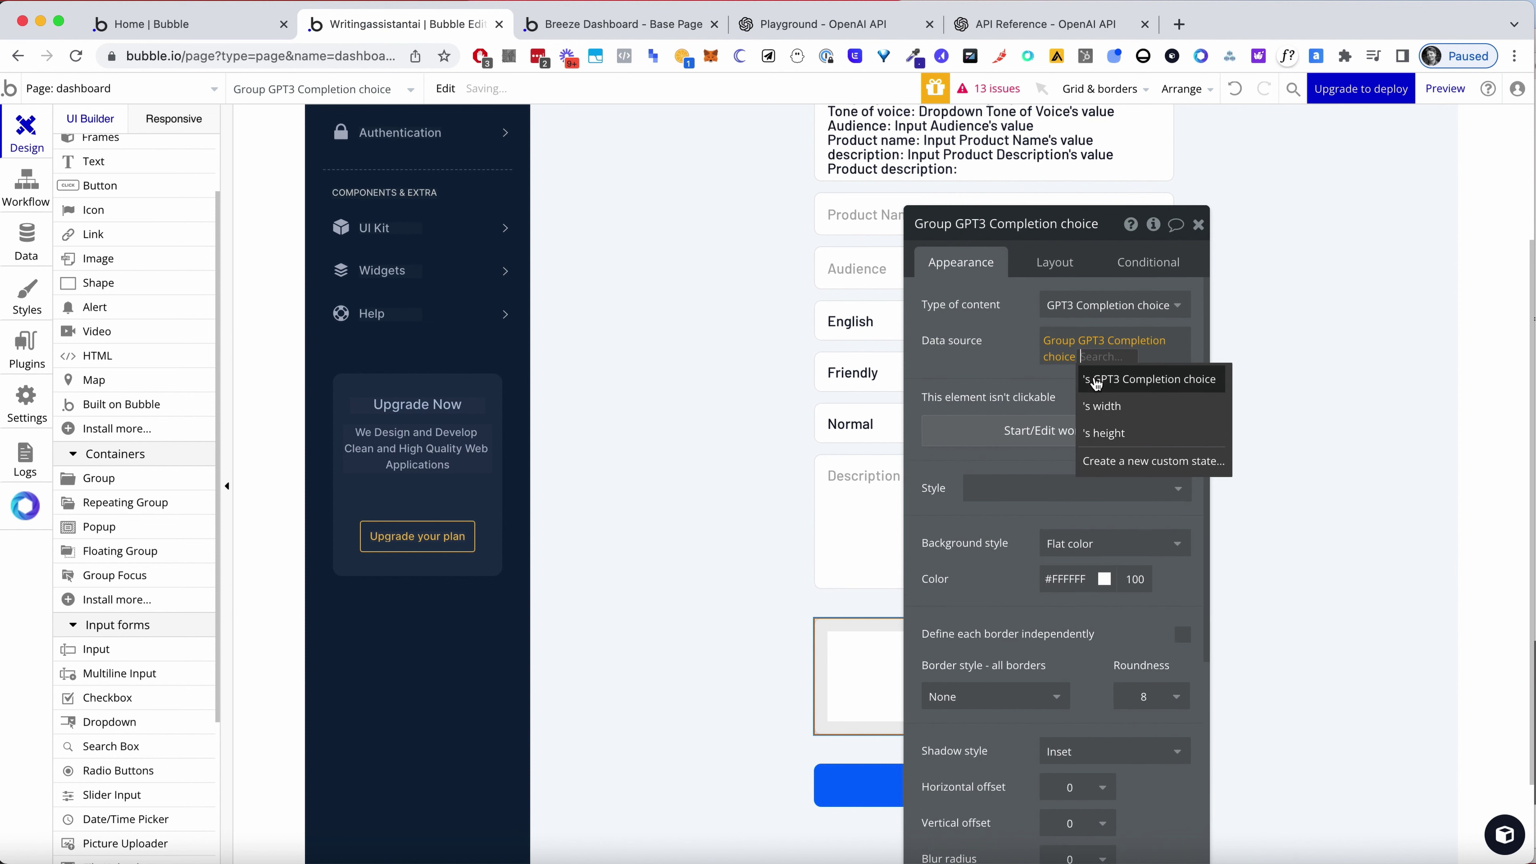
pyautogui.click(1117, 380)
pyautogui.click(1112, 375)
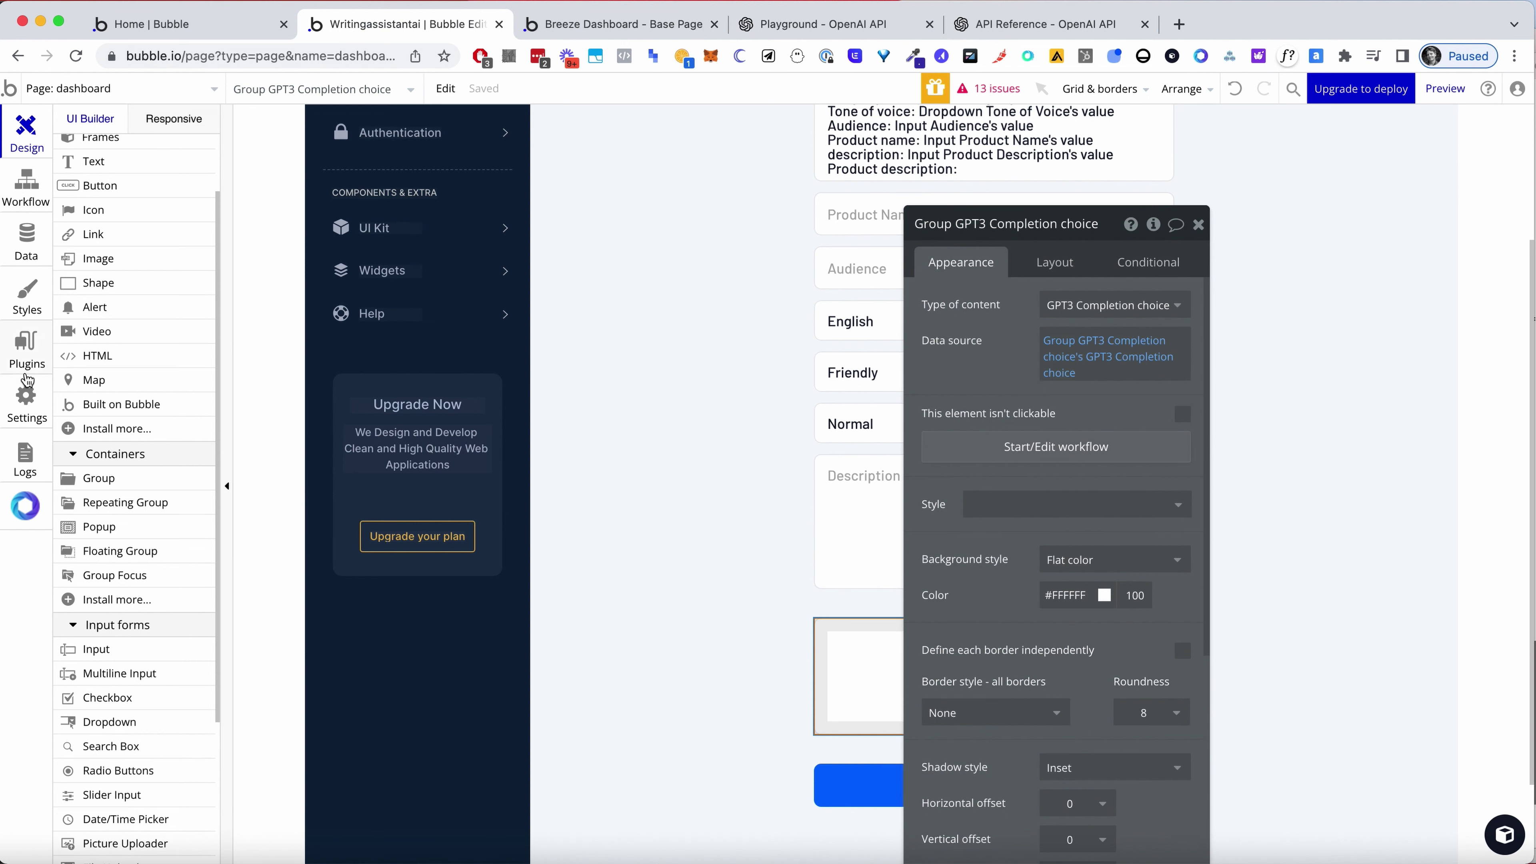
# Reinitialize the GPT3 Completion call in the API Connector and examine its returned values and raw data without saving
pyautogui.click(28, 351)
pyautogui.scroll(-2, 931, 598)
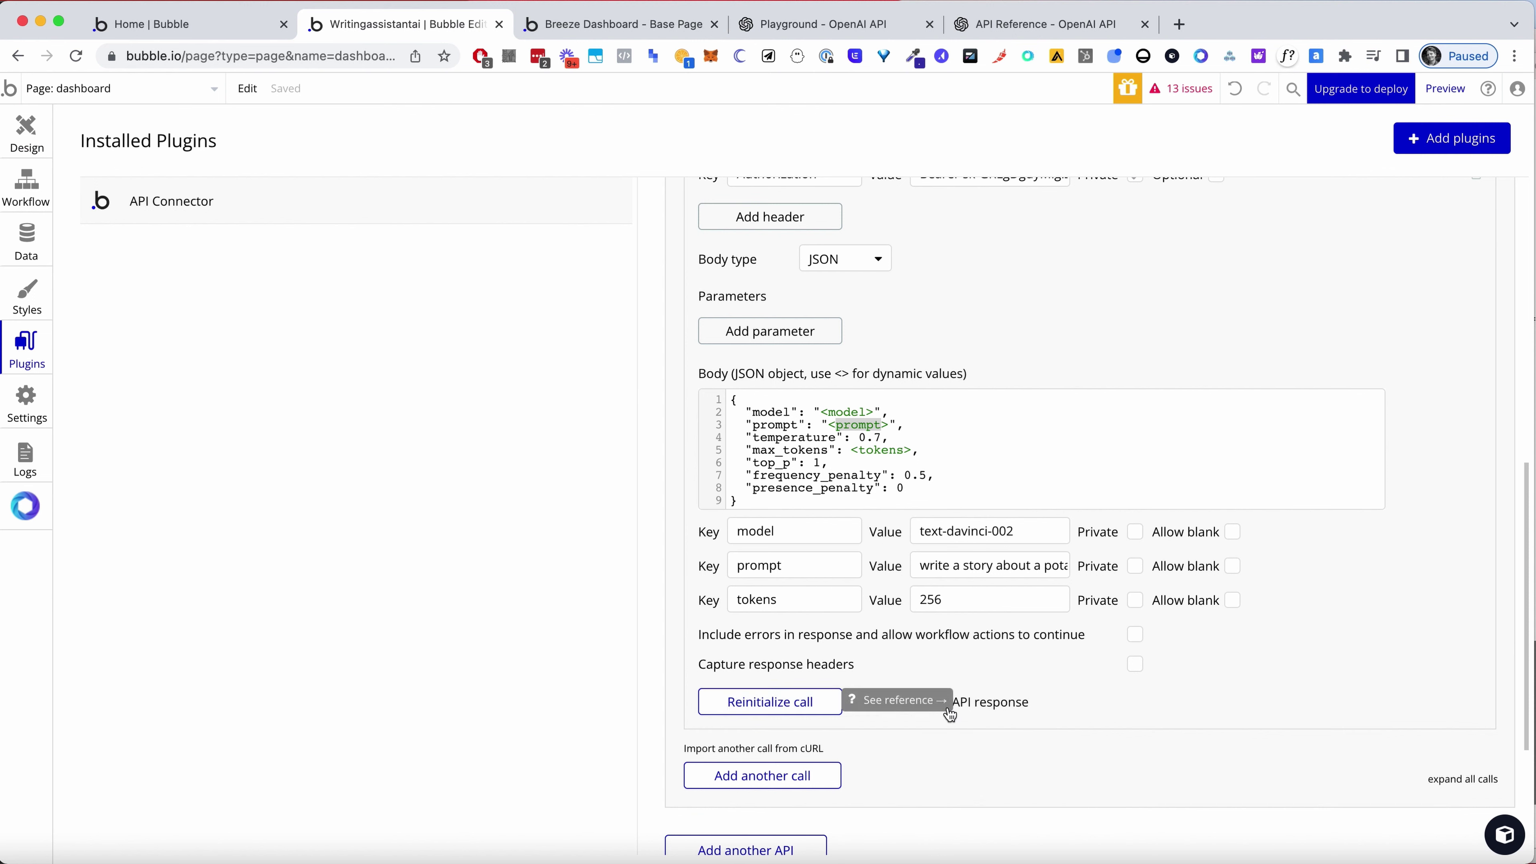
pyautogui.click(809, 702)
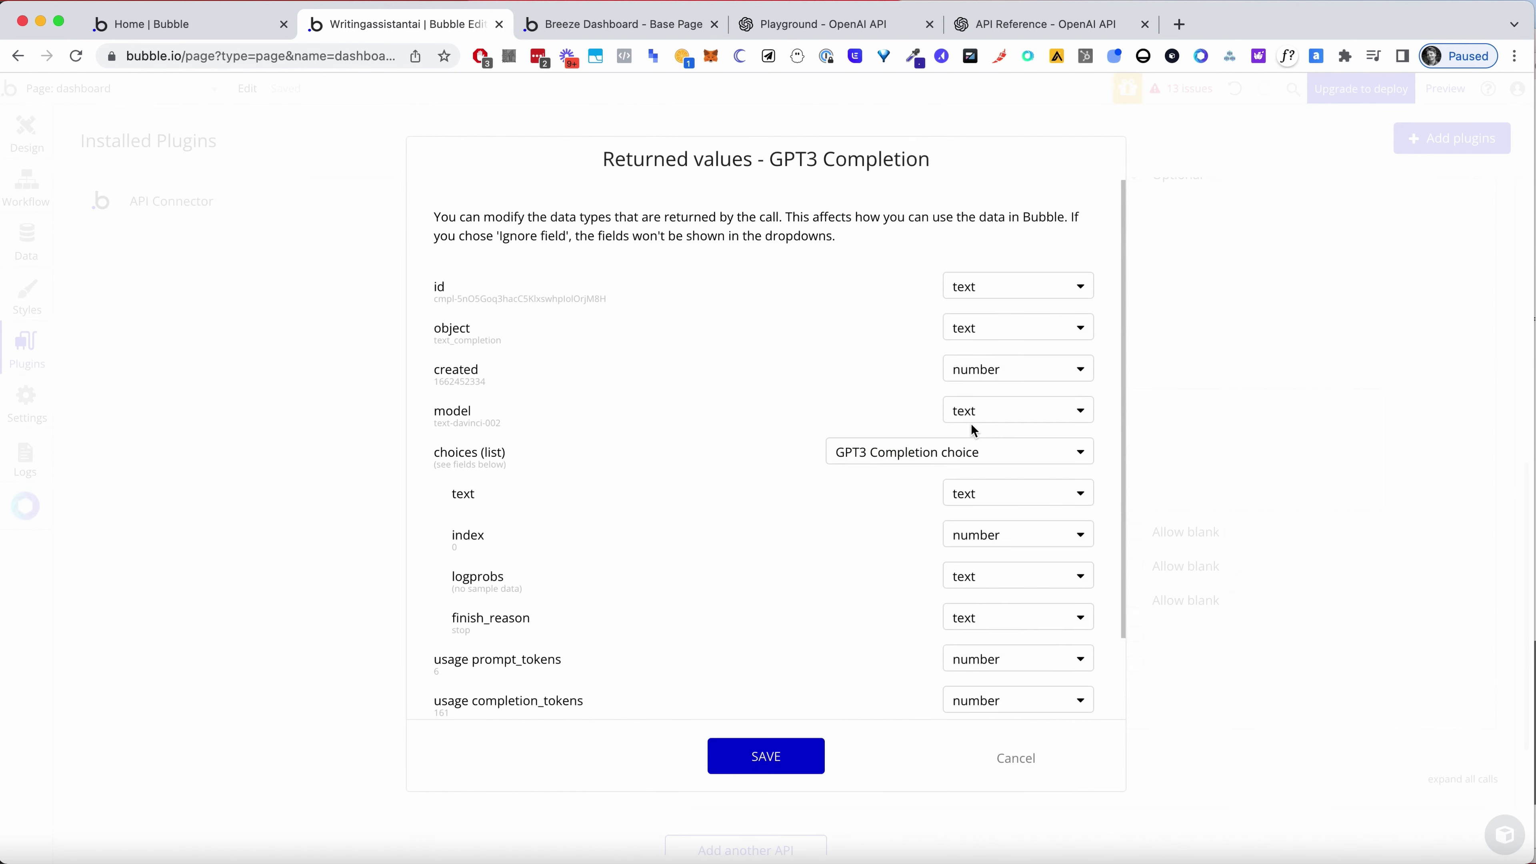
pyautogui.scroll(-3, 790, 499)
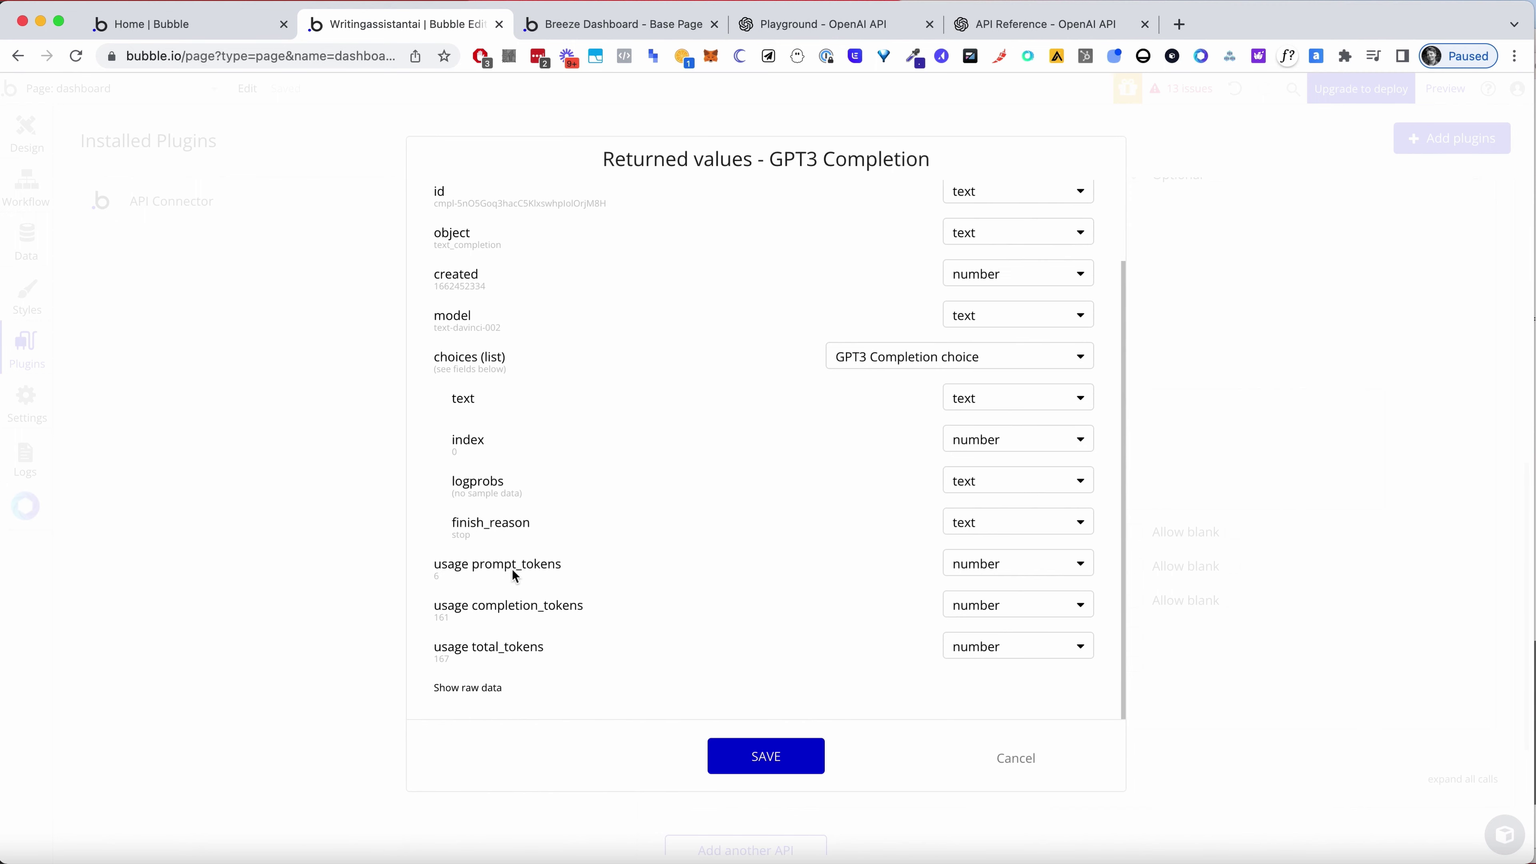
pyautogui.click(482, 690)
pyautogui.scroll(-8, 520, 641)
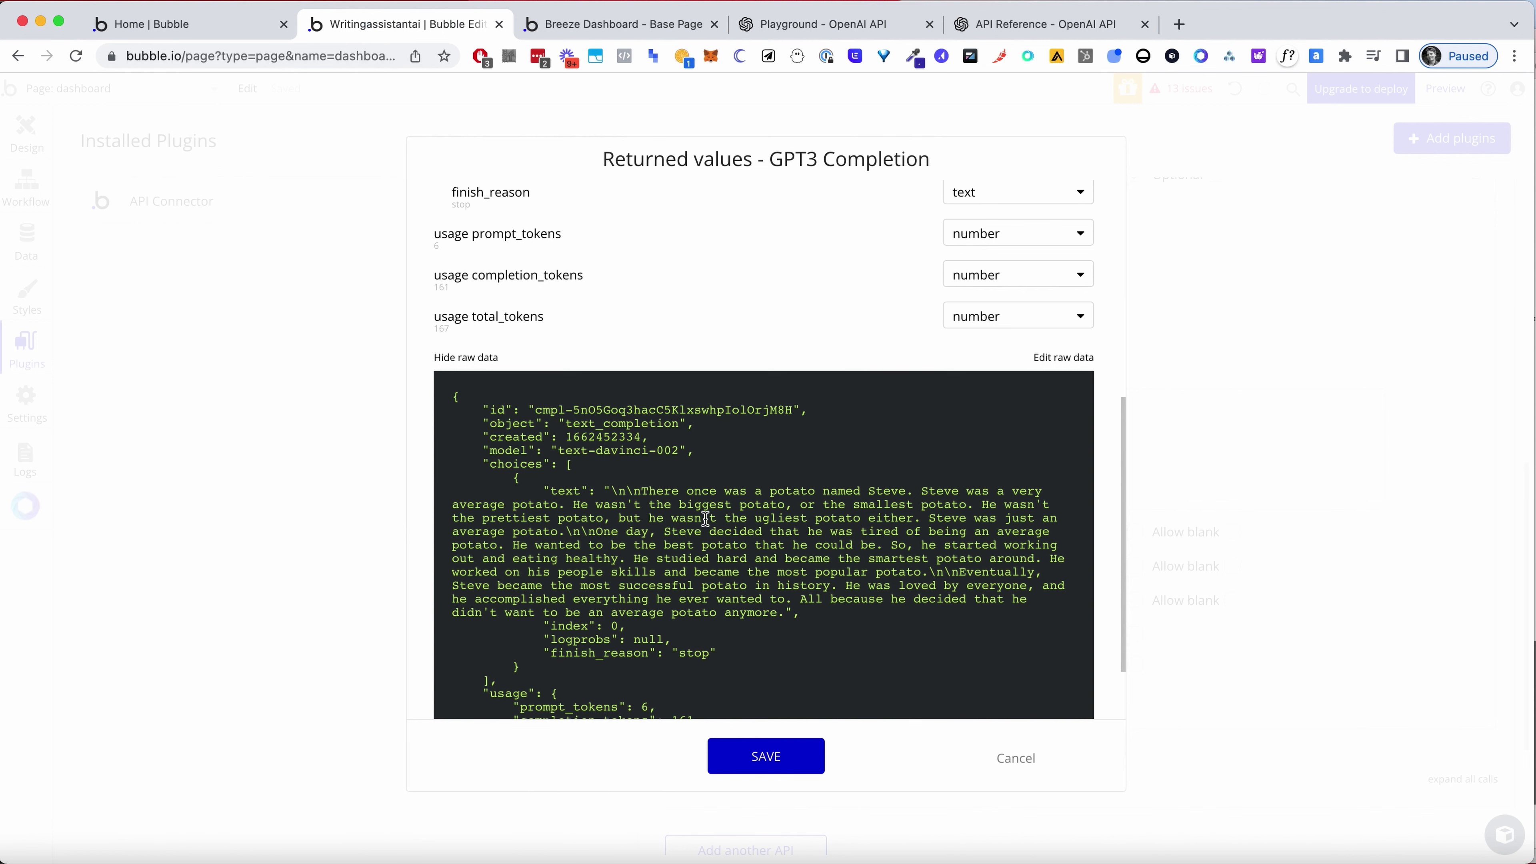
pyautogui.click(1017, 760)
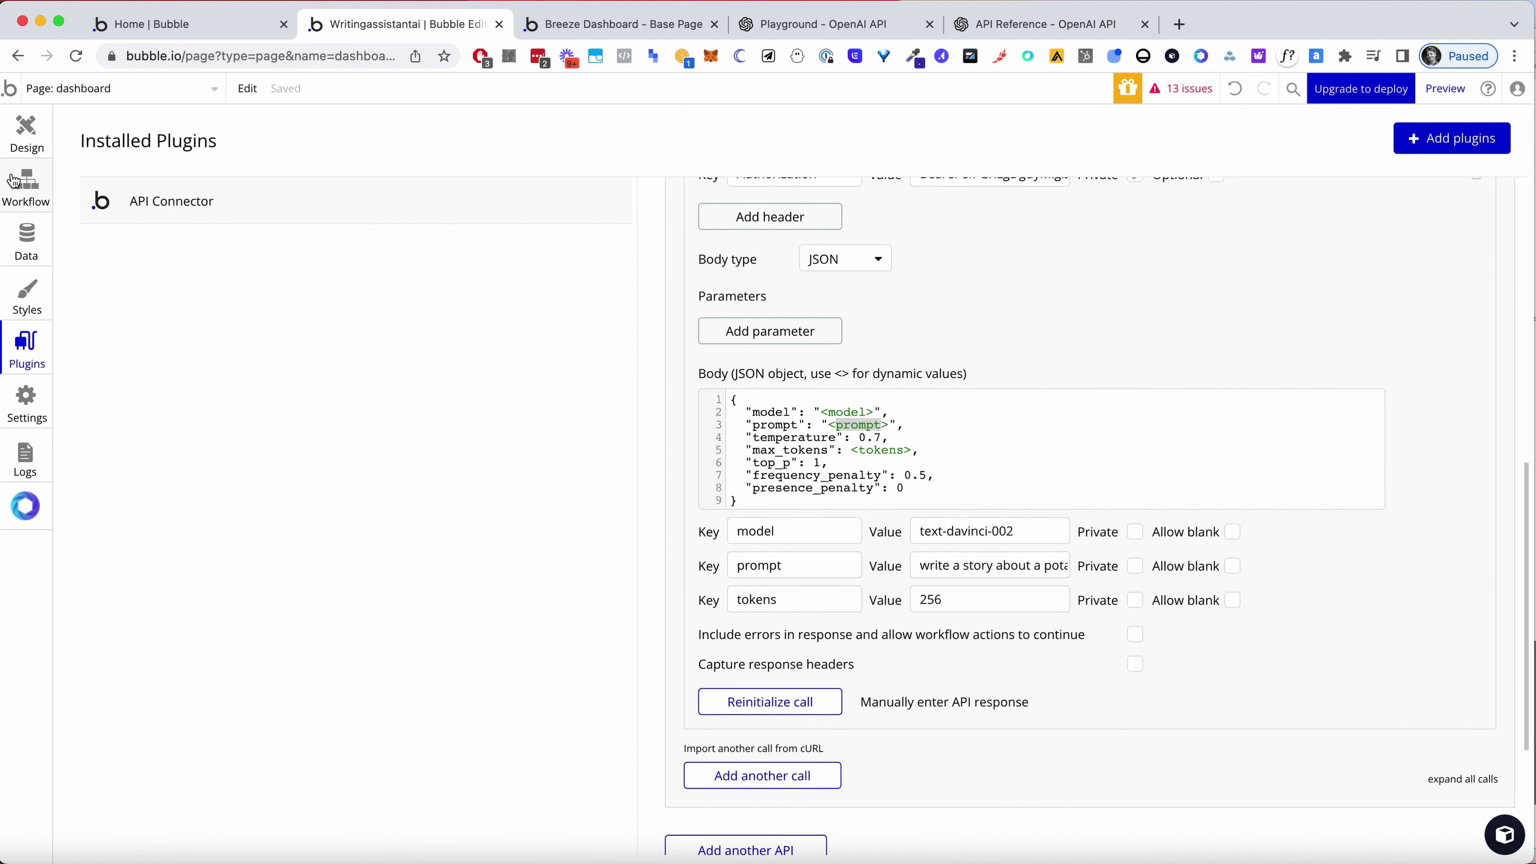
# Return to the page design and try extending the group's data source expression to the completion choice's text
pyautogui.click(26, 145)
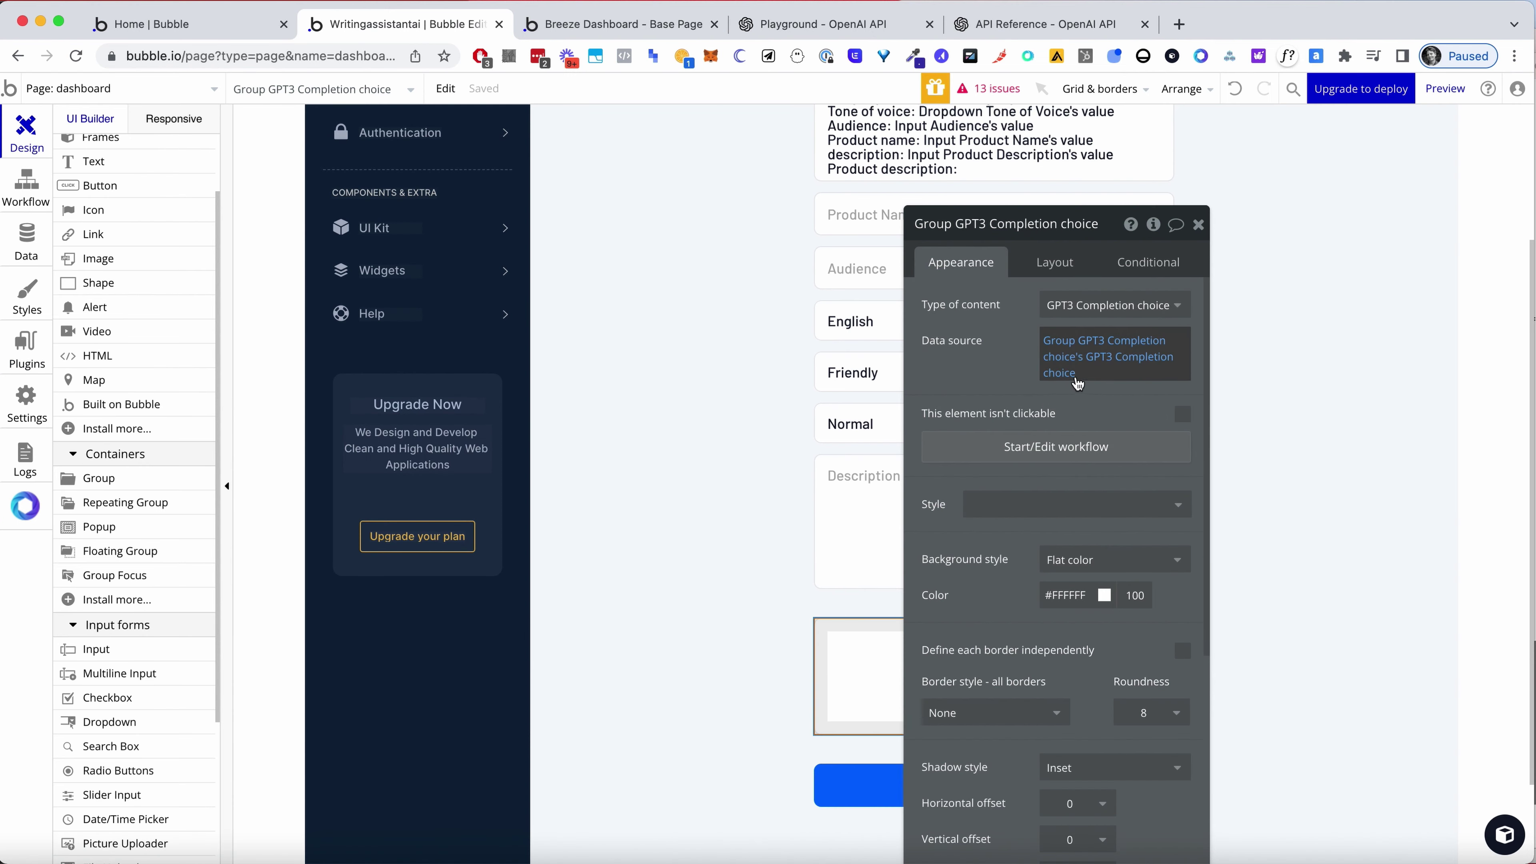
pyautogui.click(1120, 361)
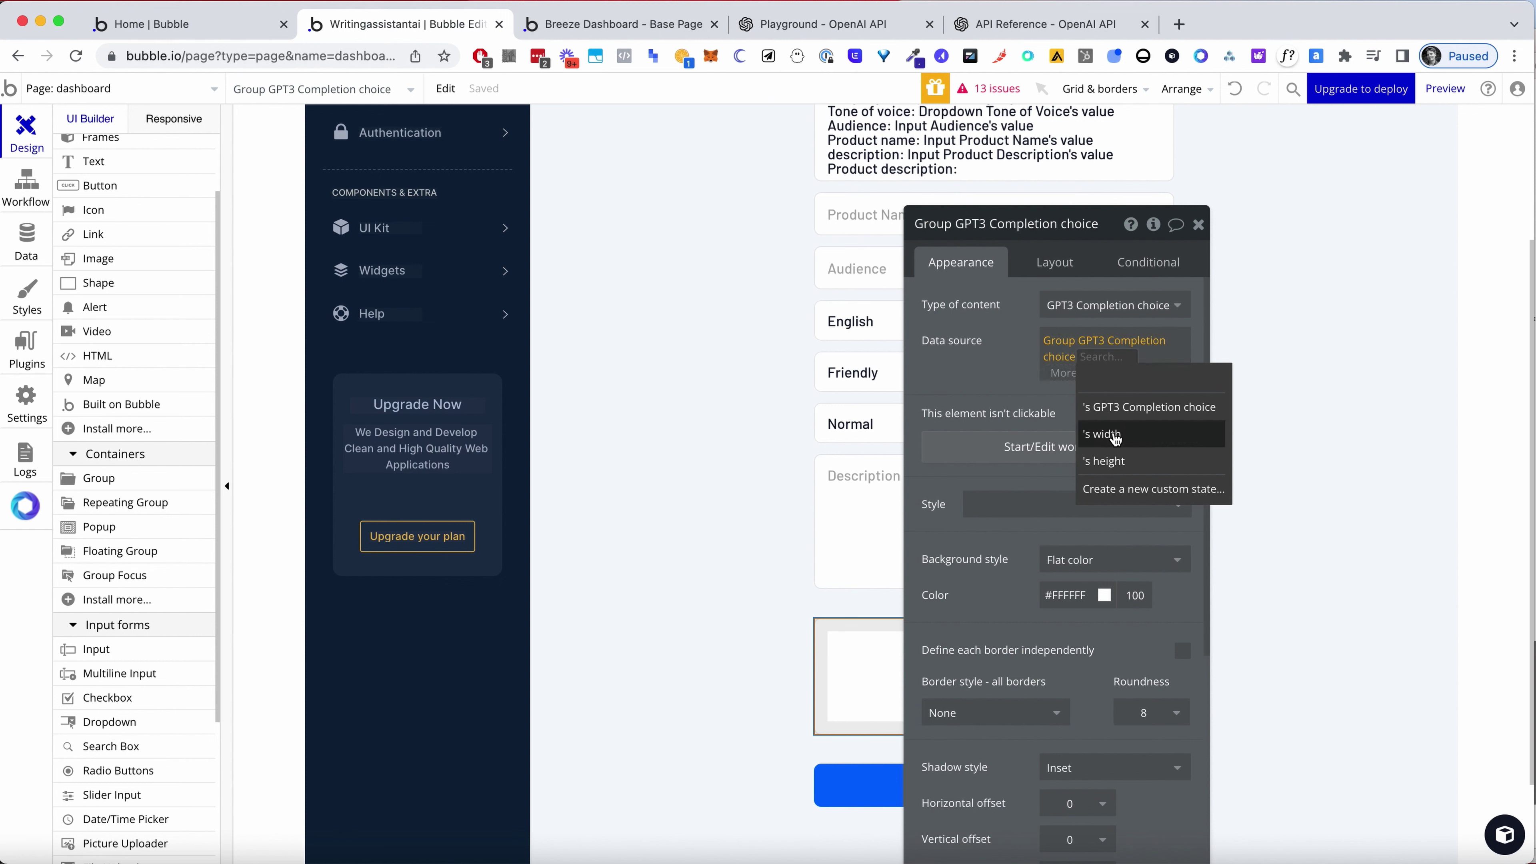
pyautogui.click(1119, 406)
pyautogui.click(1125, 437)
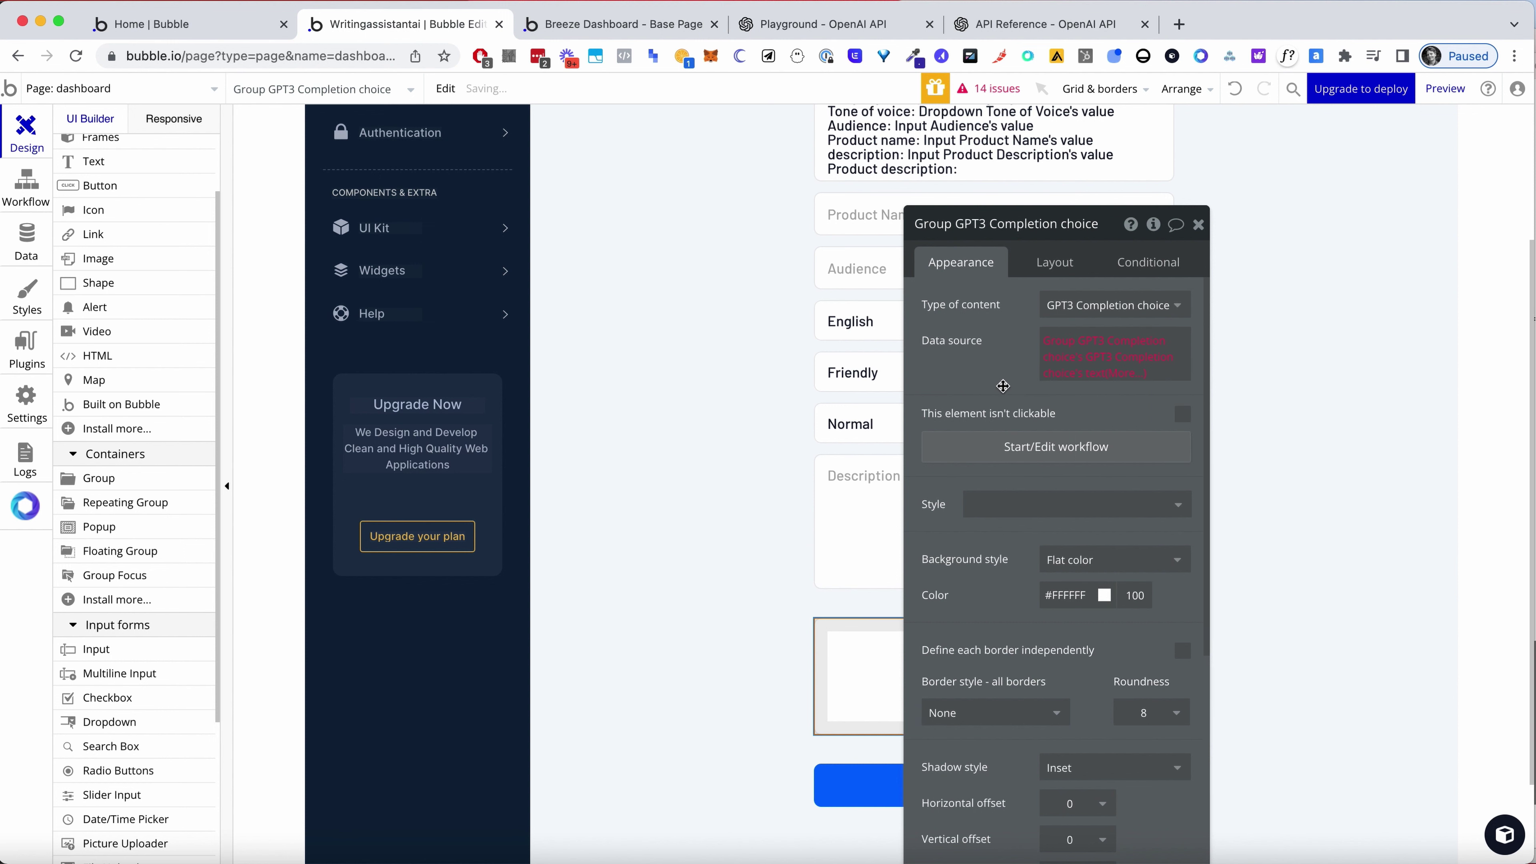
pyautogui.click(1134, 372)
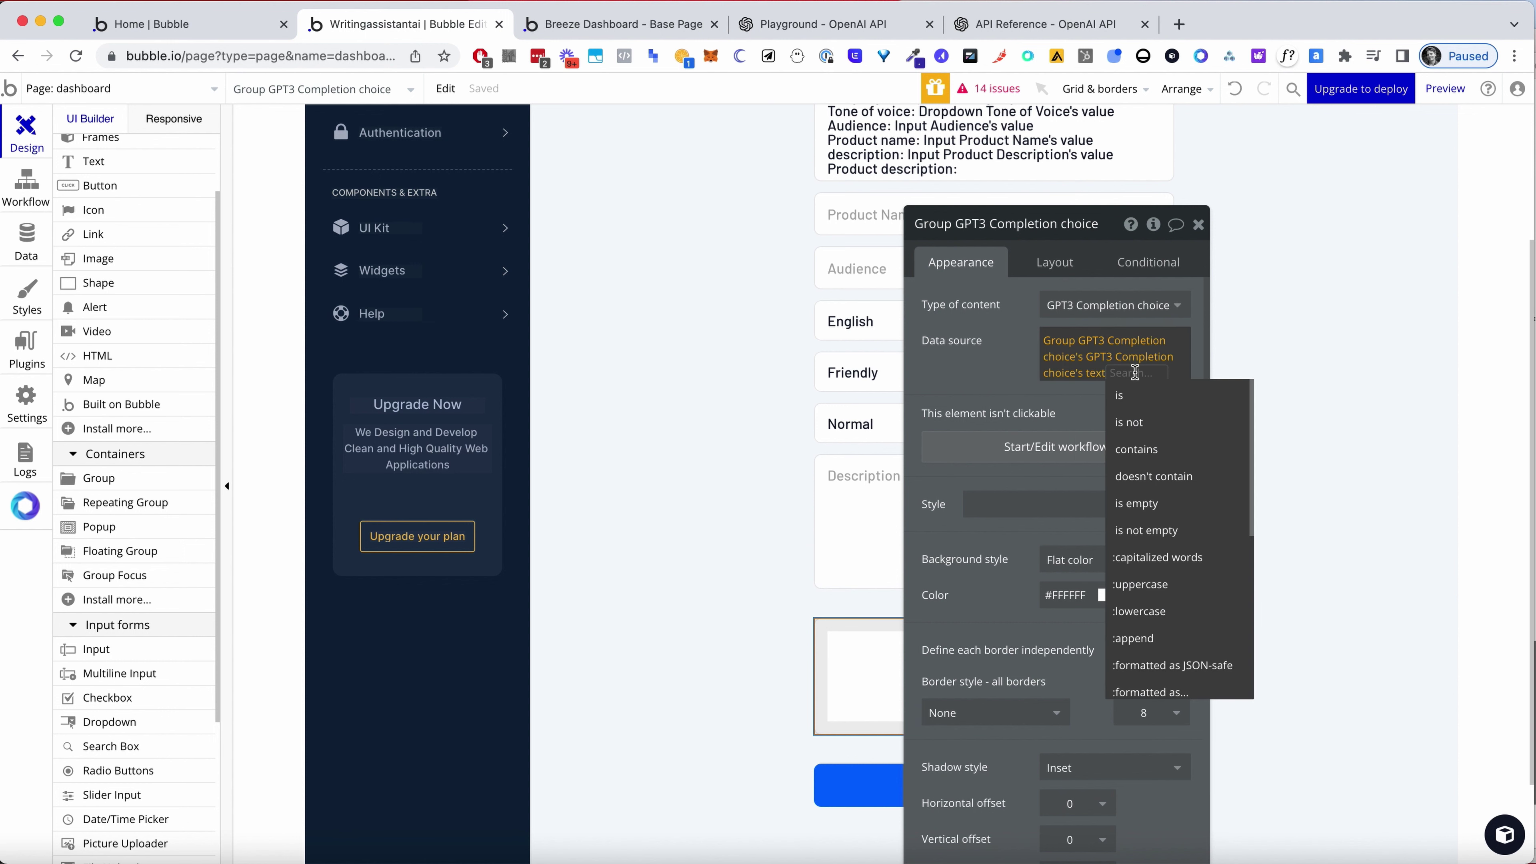
pyautogui.click(1136, 372)
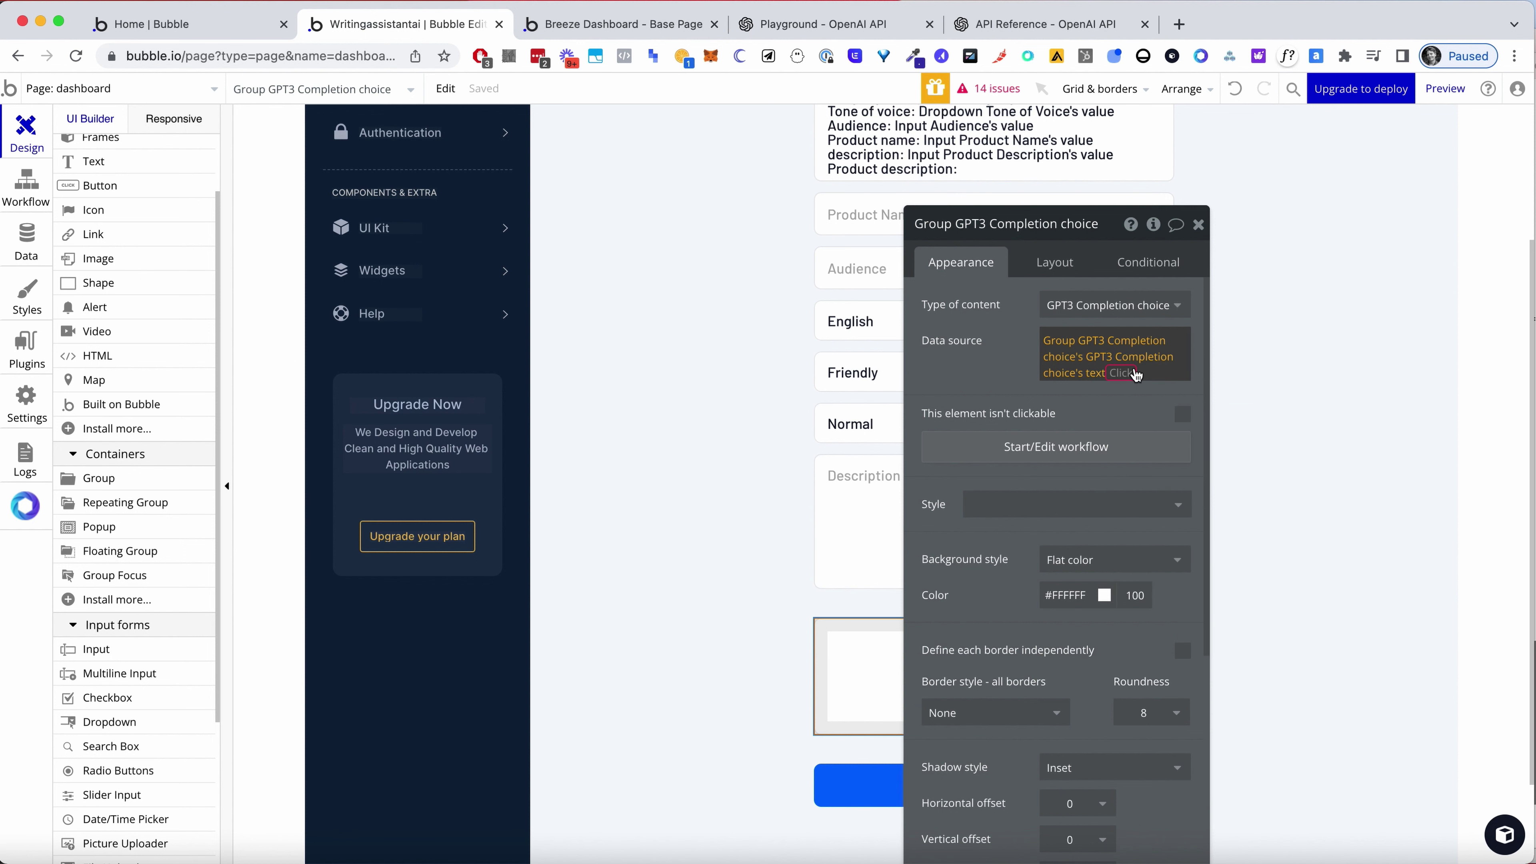
# Clear the whole data source expression of the GPT3 Completion choice group
pyautogui.click(1135, 374)
pyautogui.press('BackSpace')
pyautogui.press('BackSpace')
pyautogui.press('BackSpace')
pyautogui.click(1074, 323)
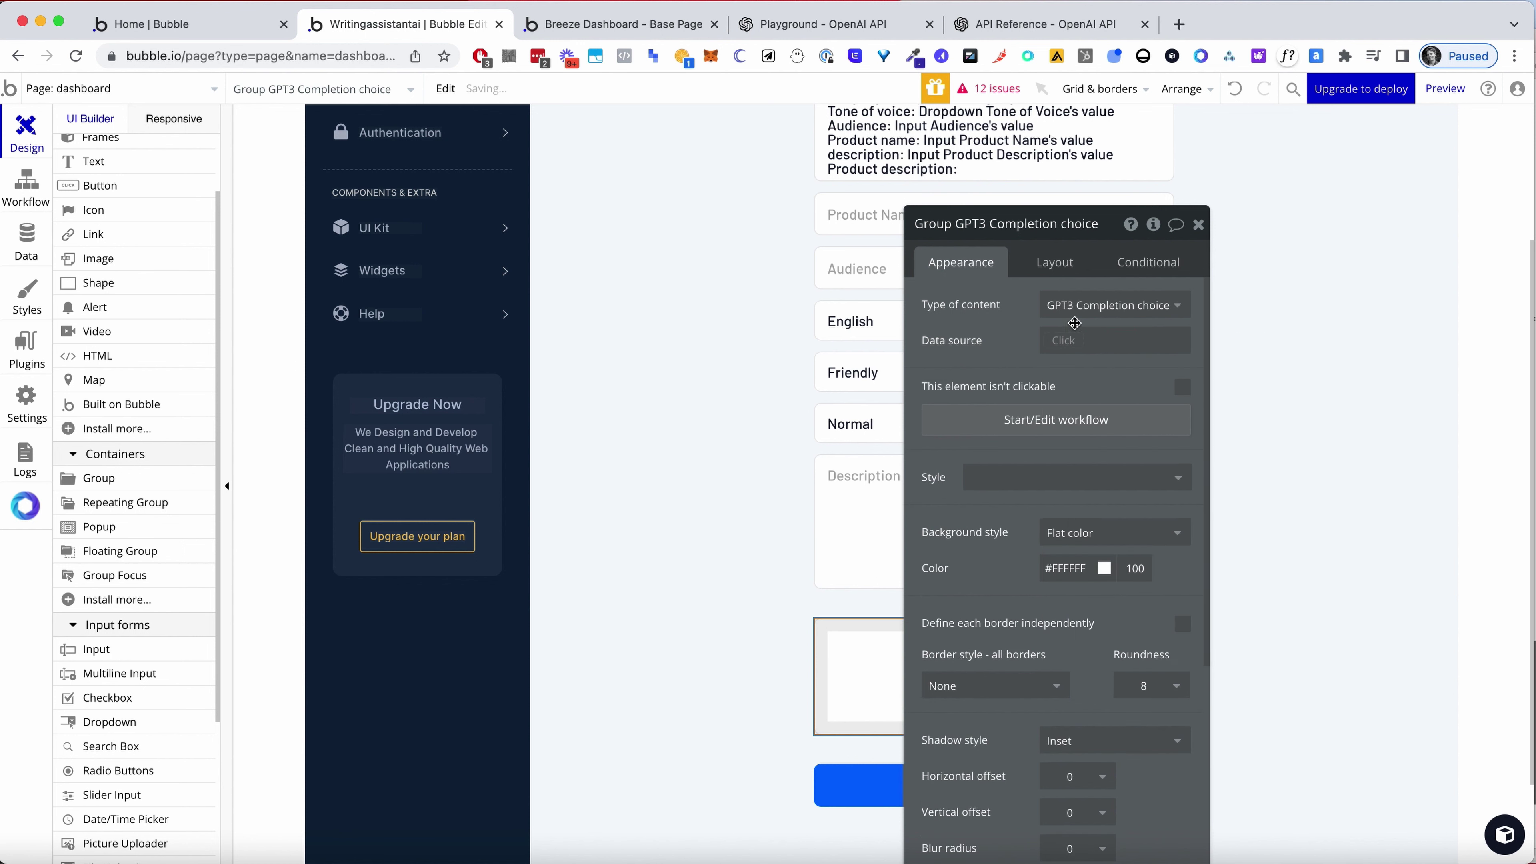
# Add a text element inside the GPT3 Completion choice group above the Generate Descriptions button
pyautogui.click(1199, 224)
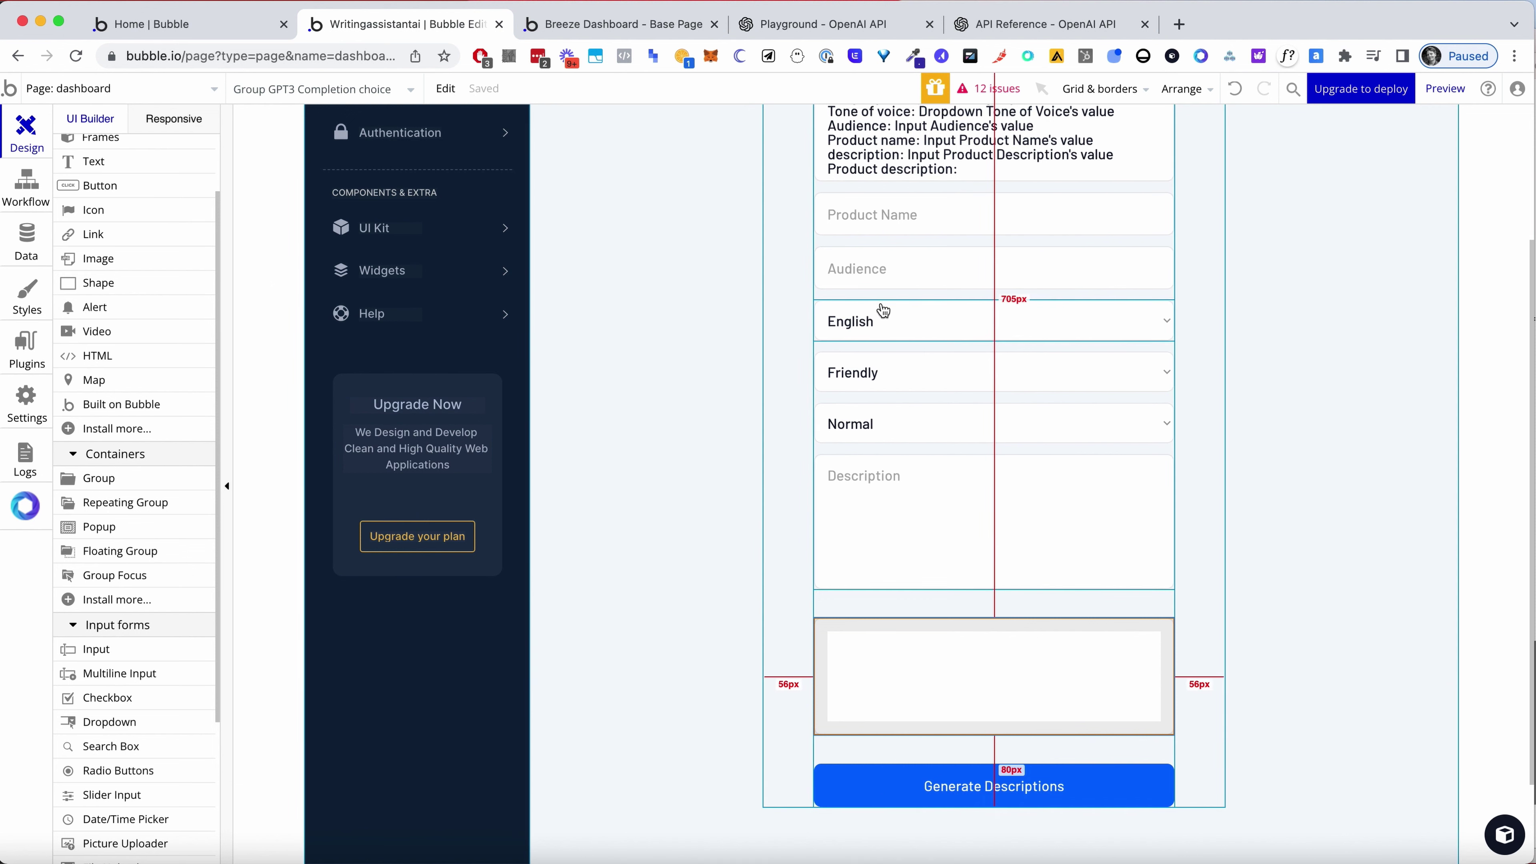
pyautogui.scroll(3, 151, 578)
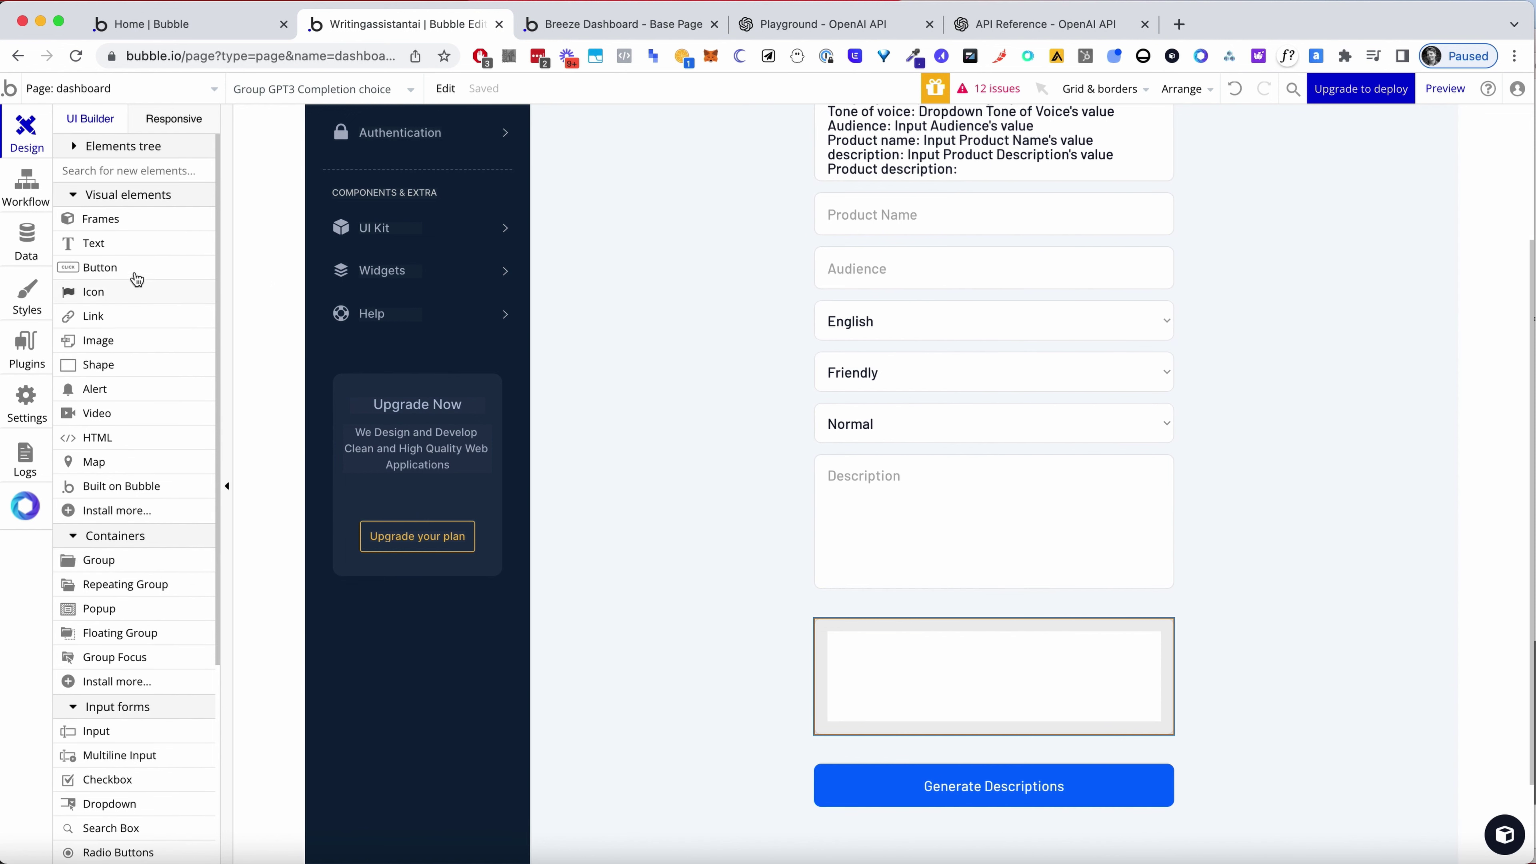
pyautogui.click(123, 245)
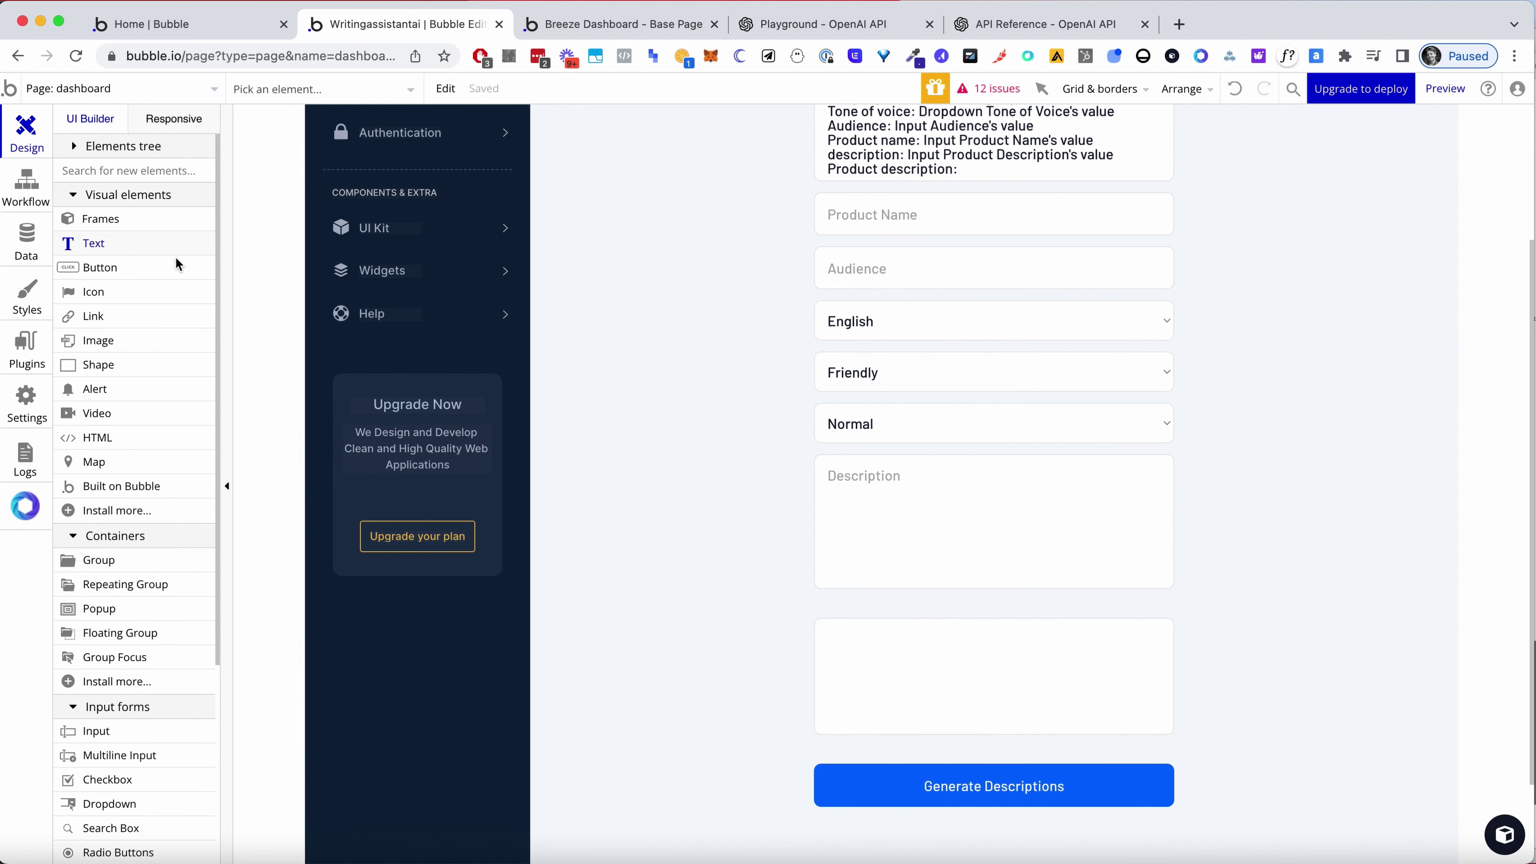
pyautogui.click(839, 638)
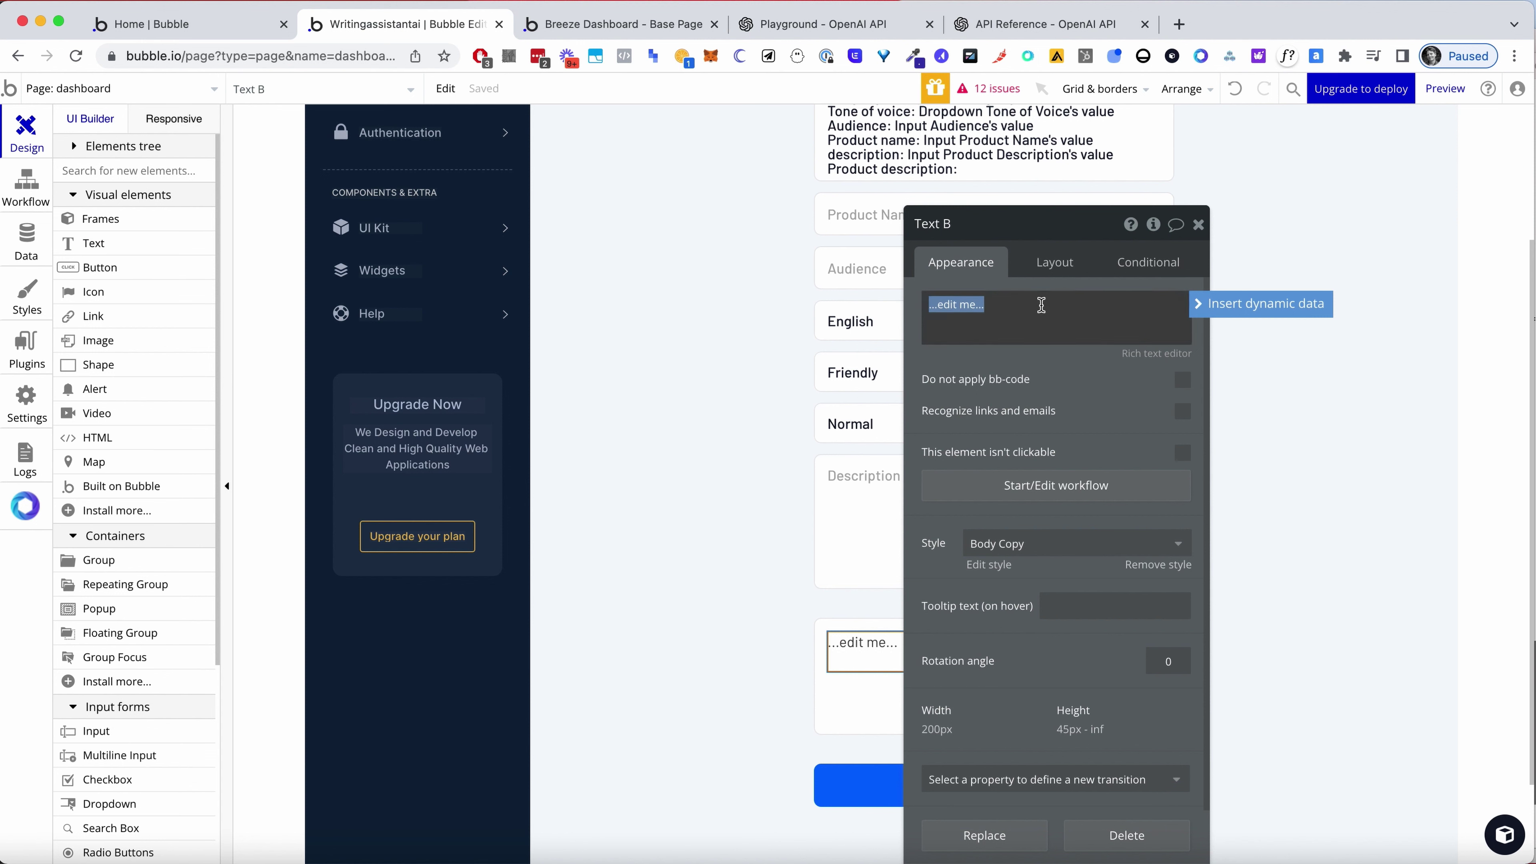
# Fill the new text element with the dynamic value Parent group's GPT3 Completion choice's text
pyautogui.click(1208, 306)
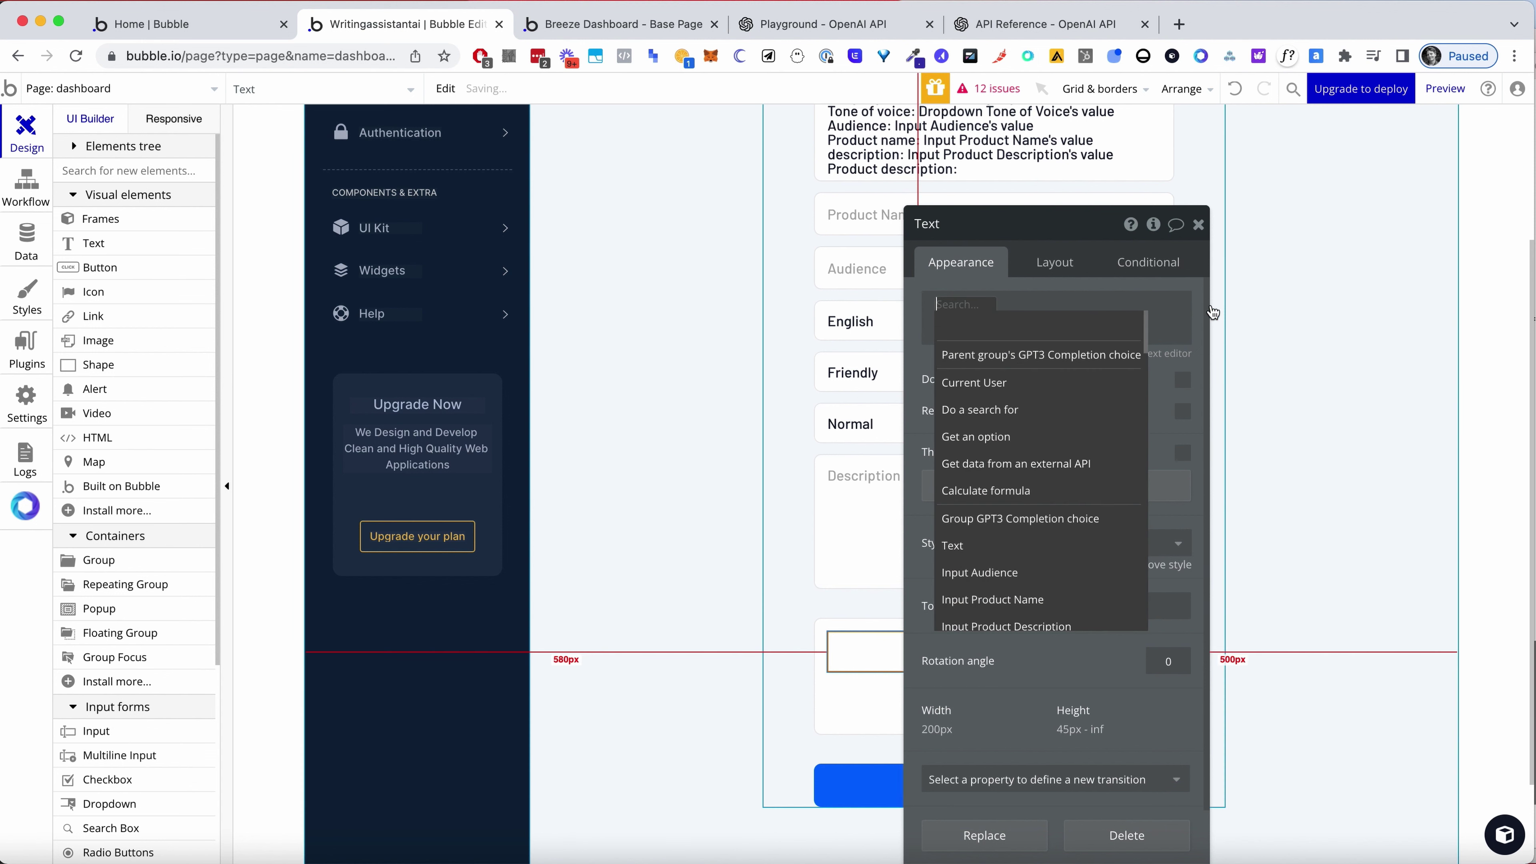
pyautogui.click(1009, 356)
pyautogui.click(1028, 344)
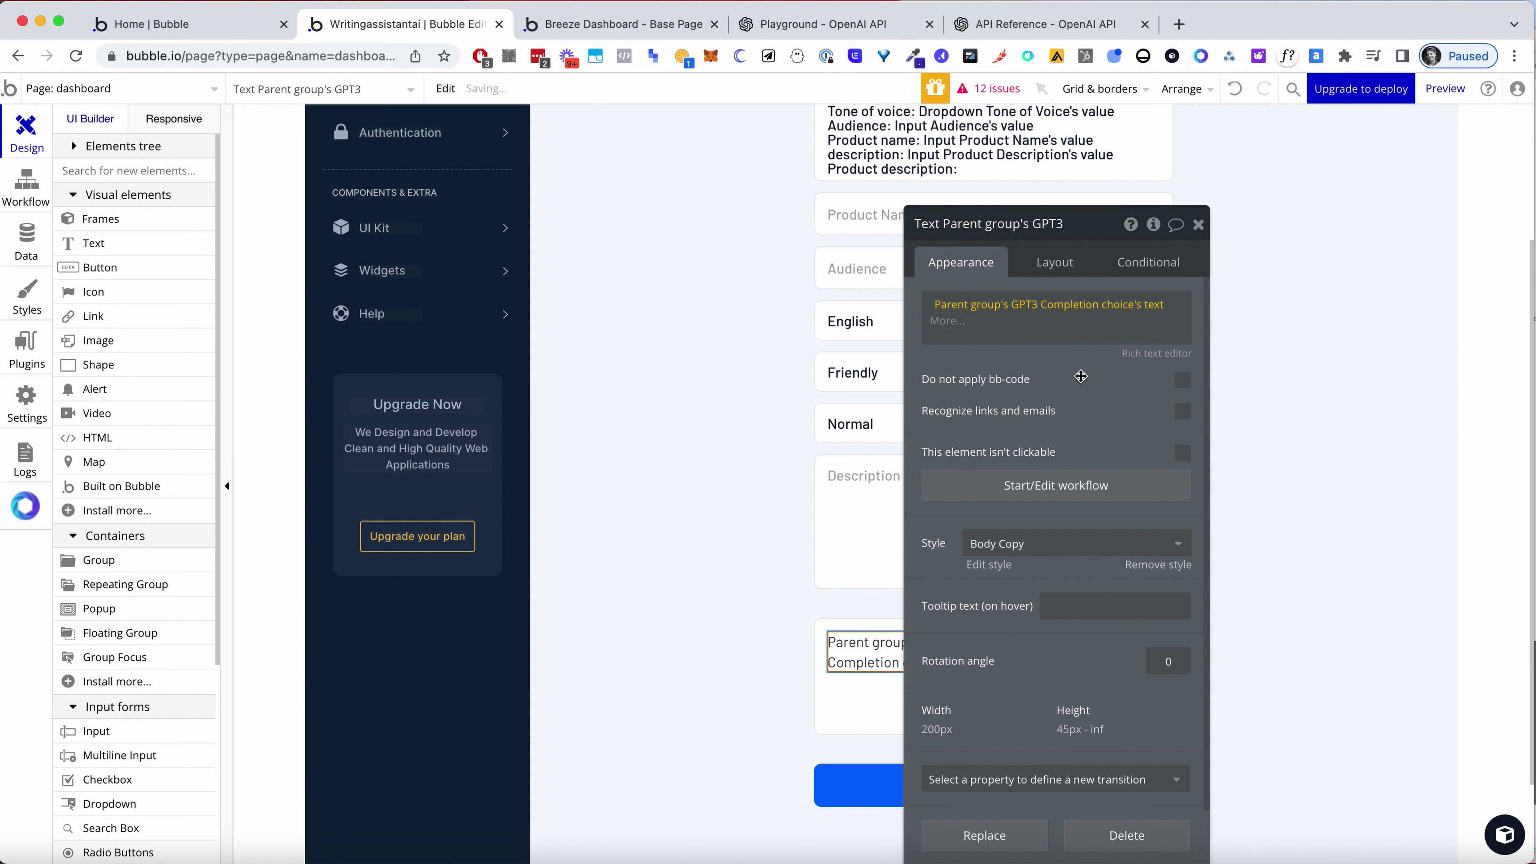
pyautogui.click(1198, 224)
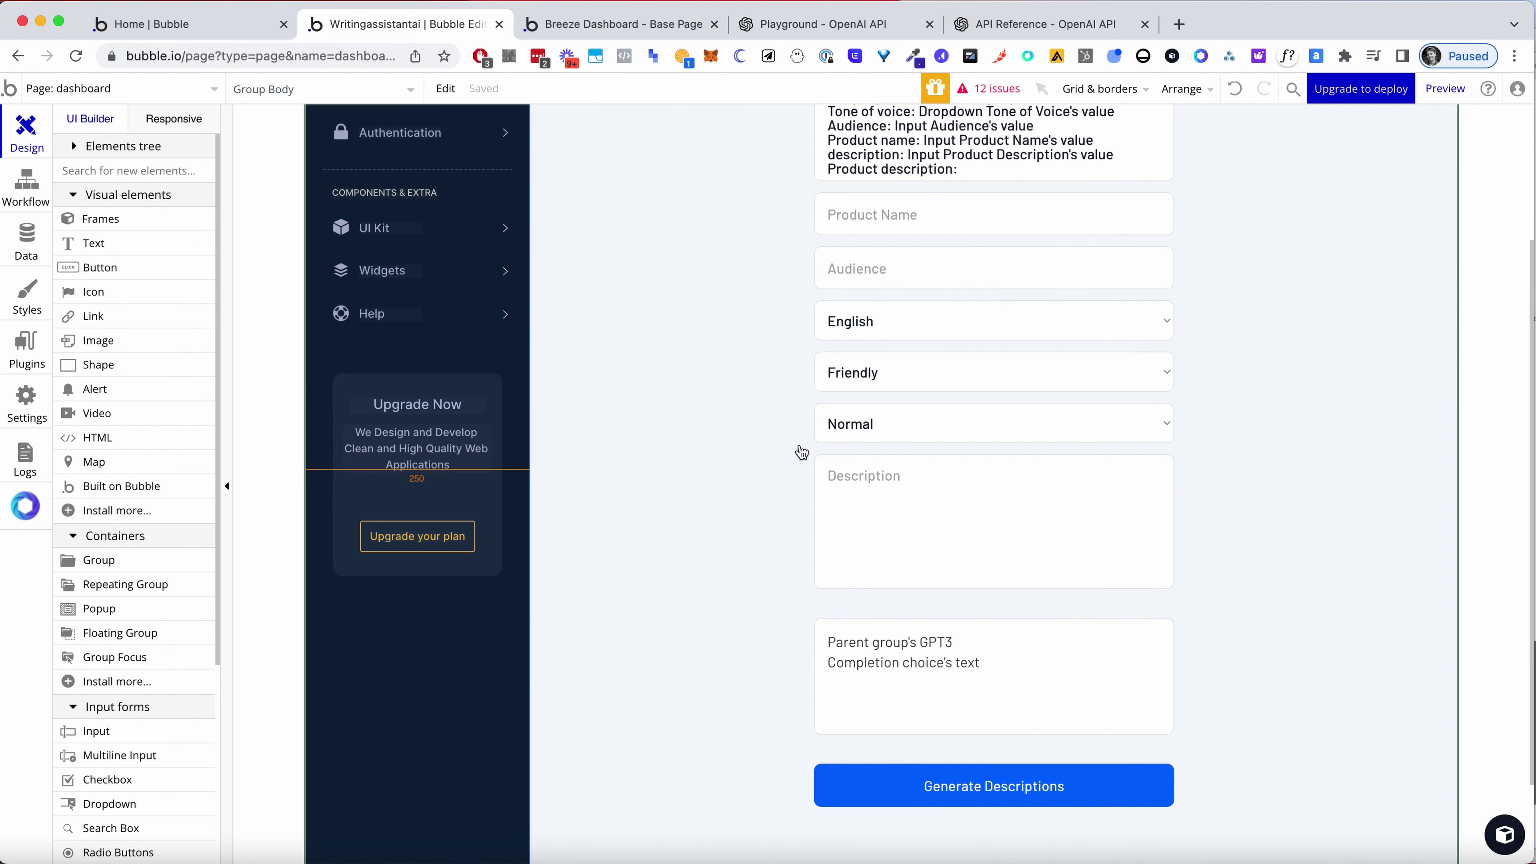
# Detach the Body Copy style from the result text element and let it stretch across the full width of its group
pyautogui.doubleClick(884, 652)
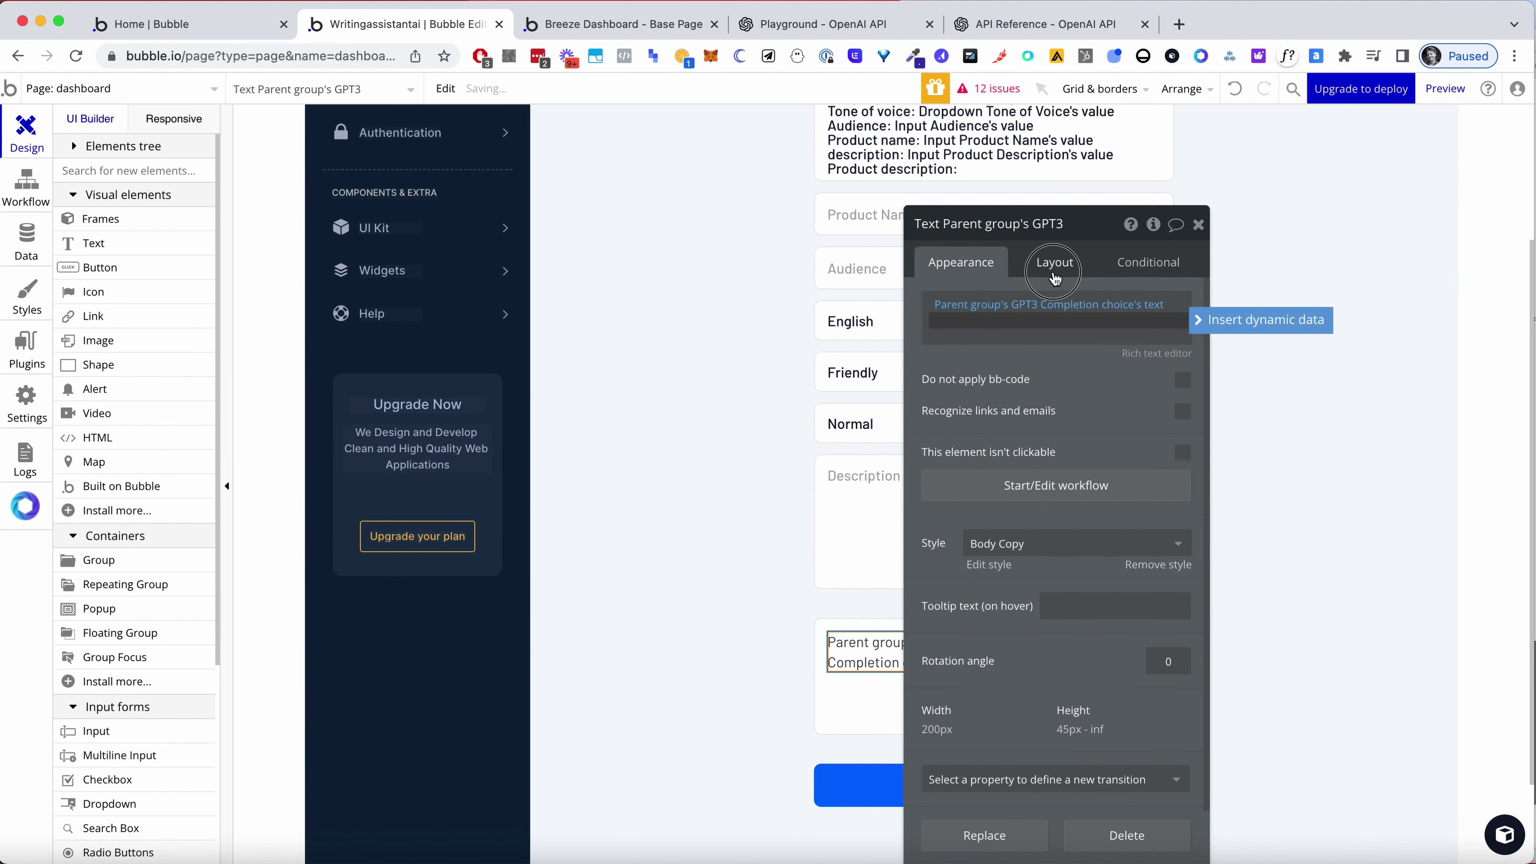
pyautogui.click(1078, 379)
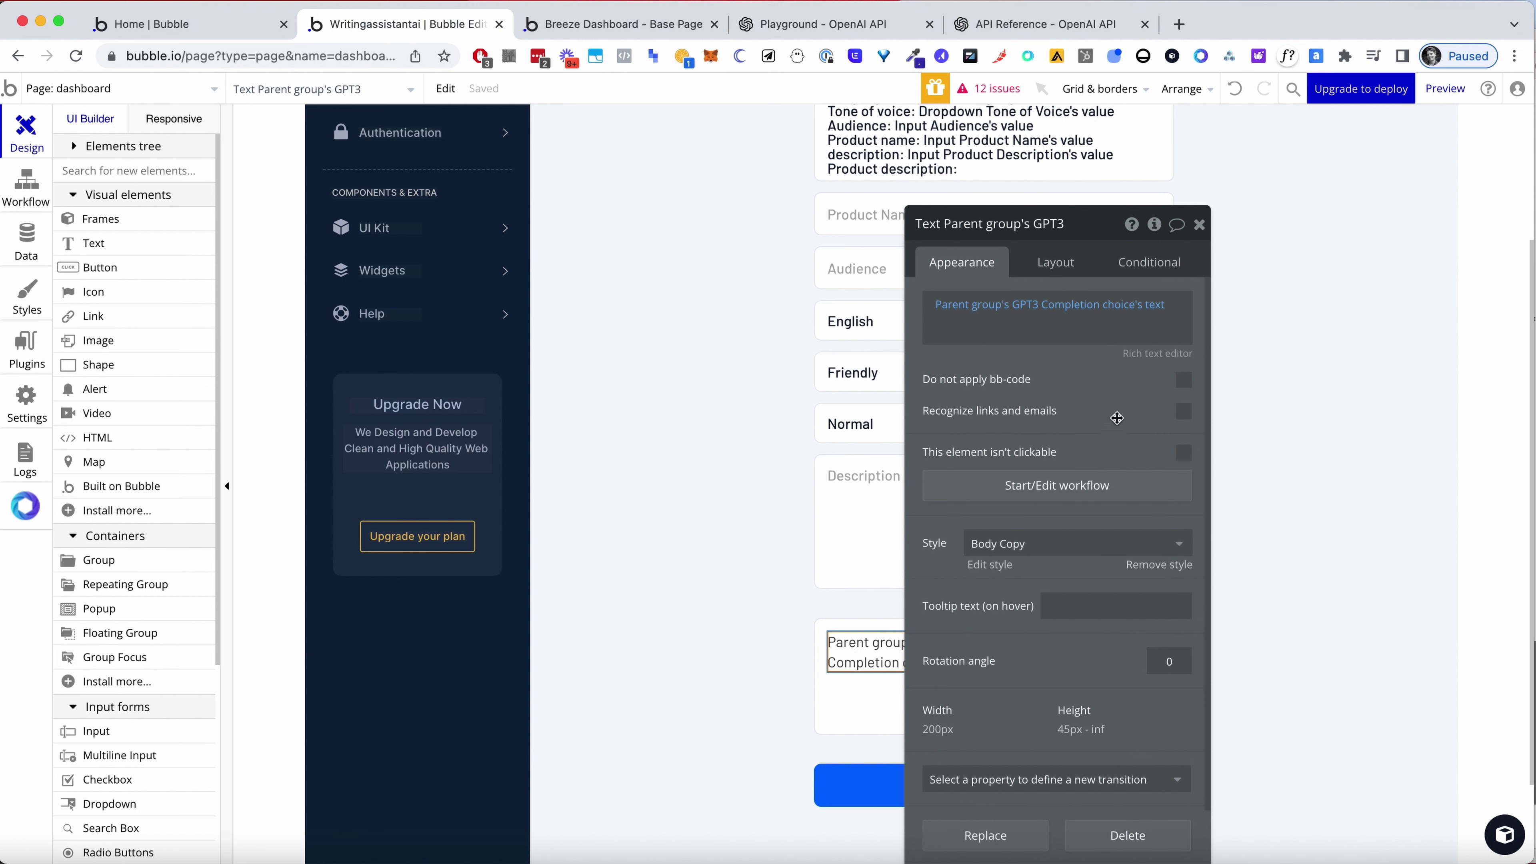
pyautogui.click(1159, 565)
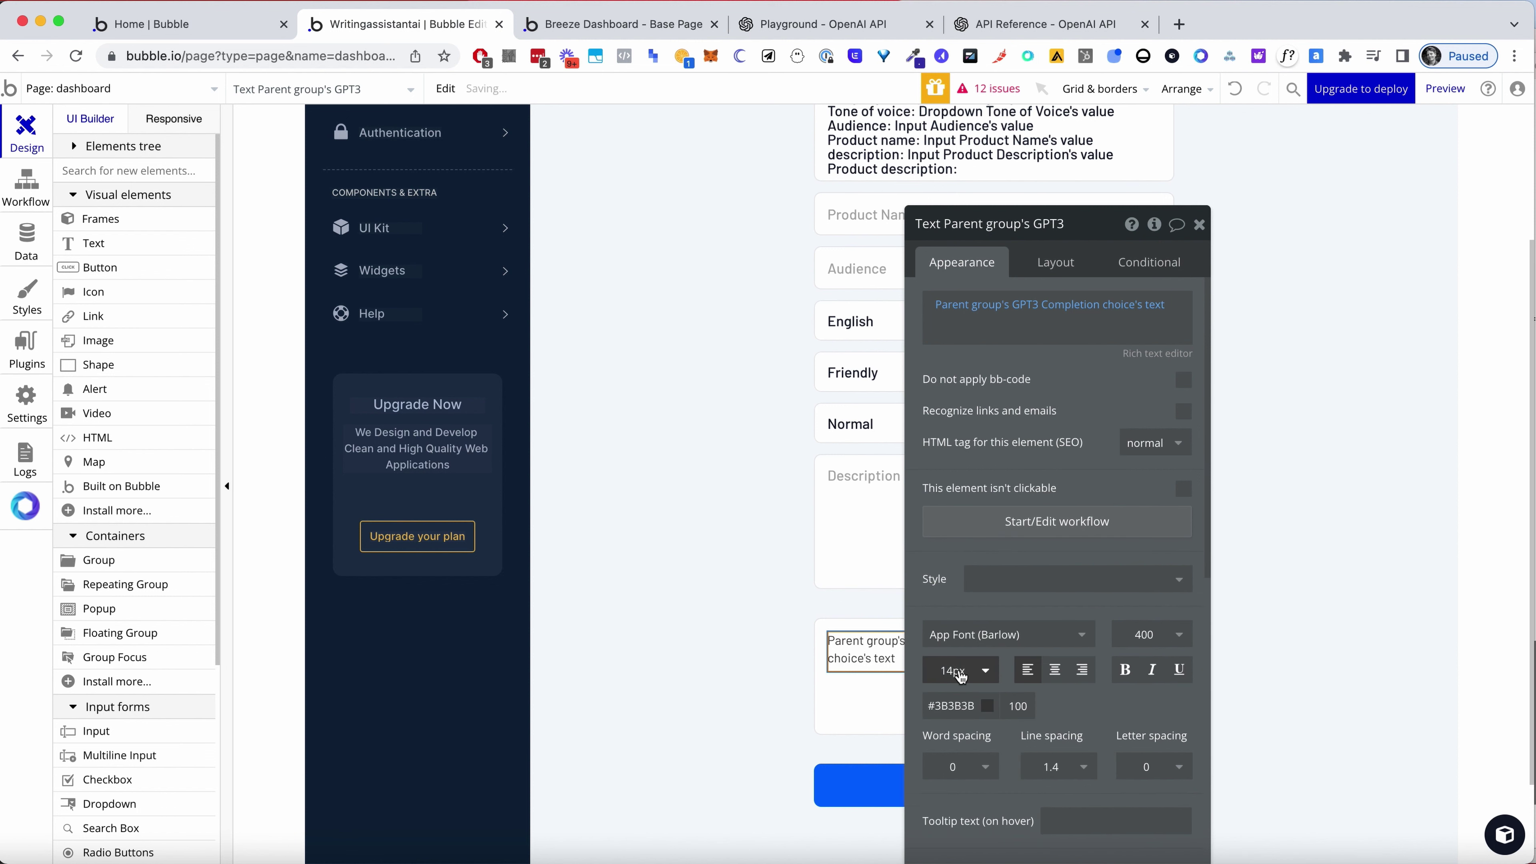
pyautogui.click(1057, 261)
pyautogui.click(1184, 477)
pyautogui.click(1200, 225)
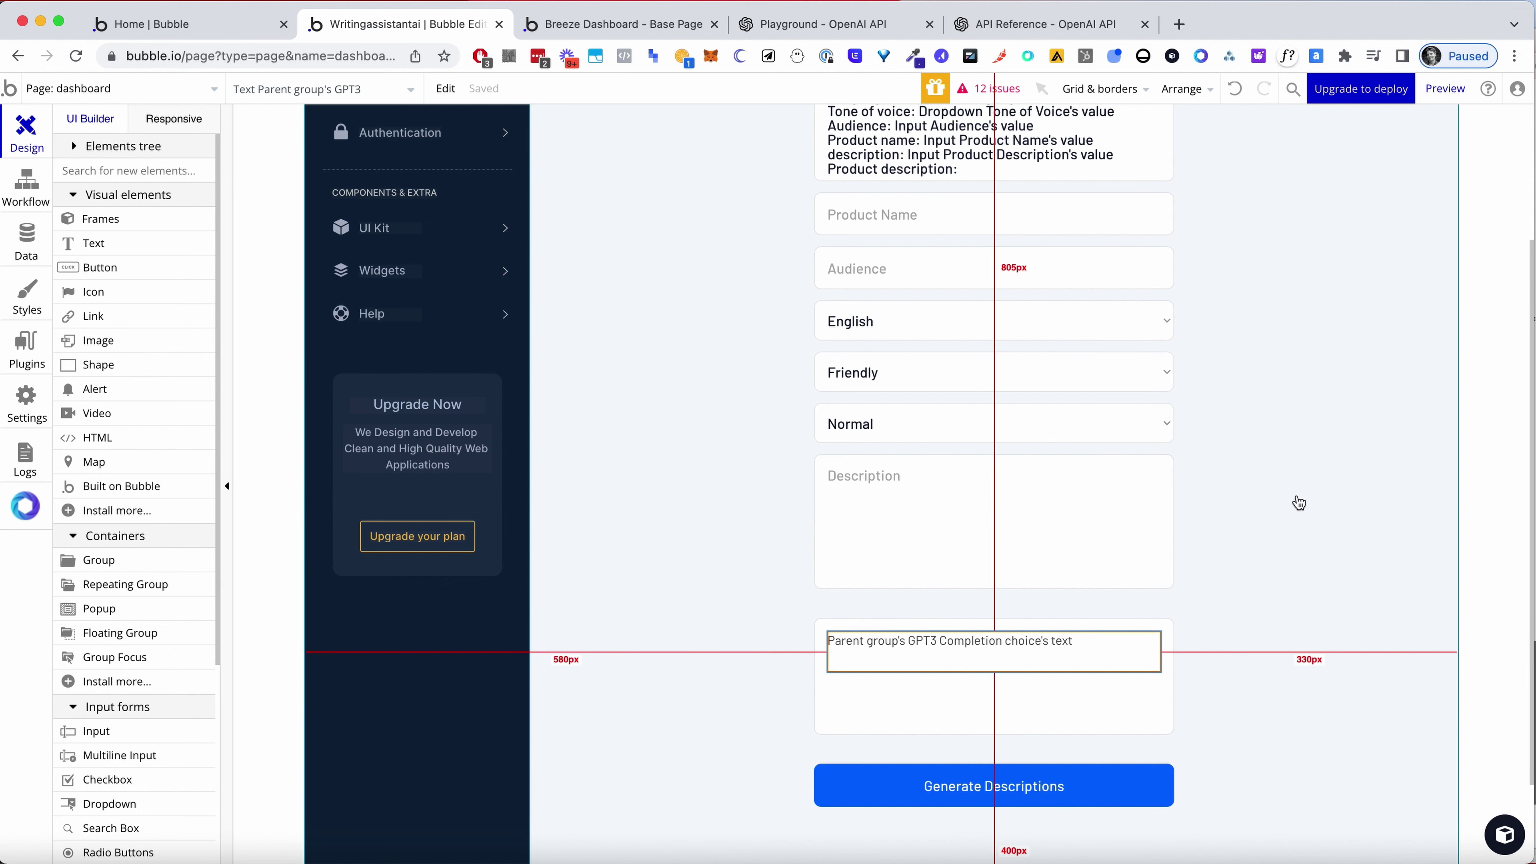
pyautogui.click(797, 564)
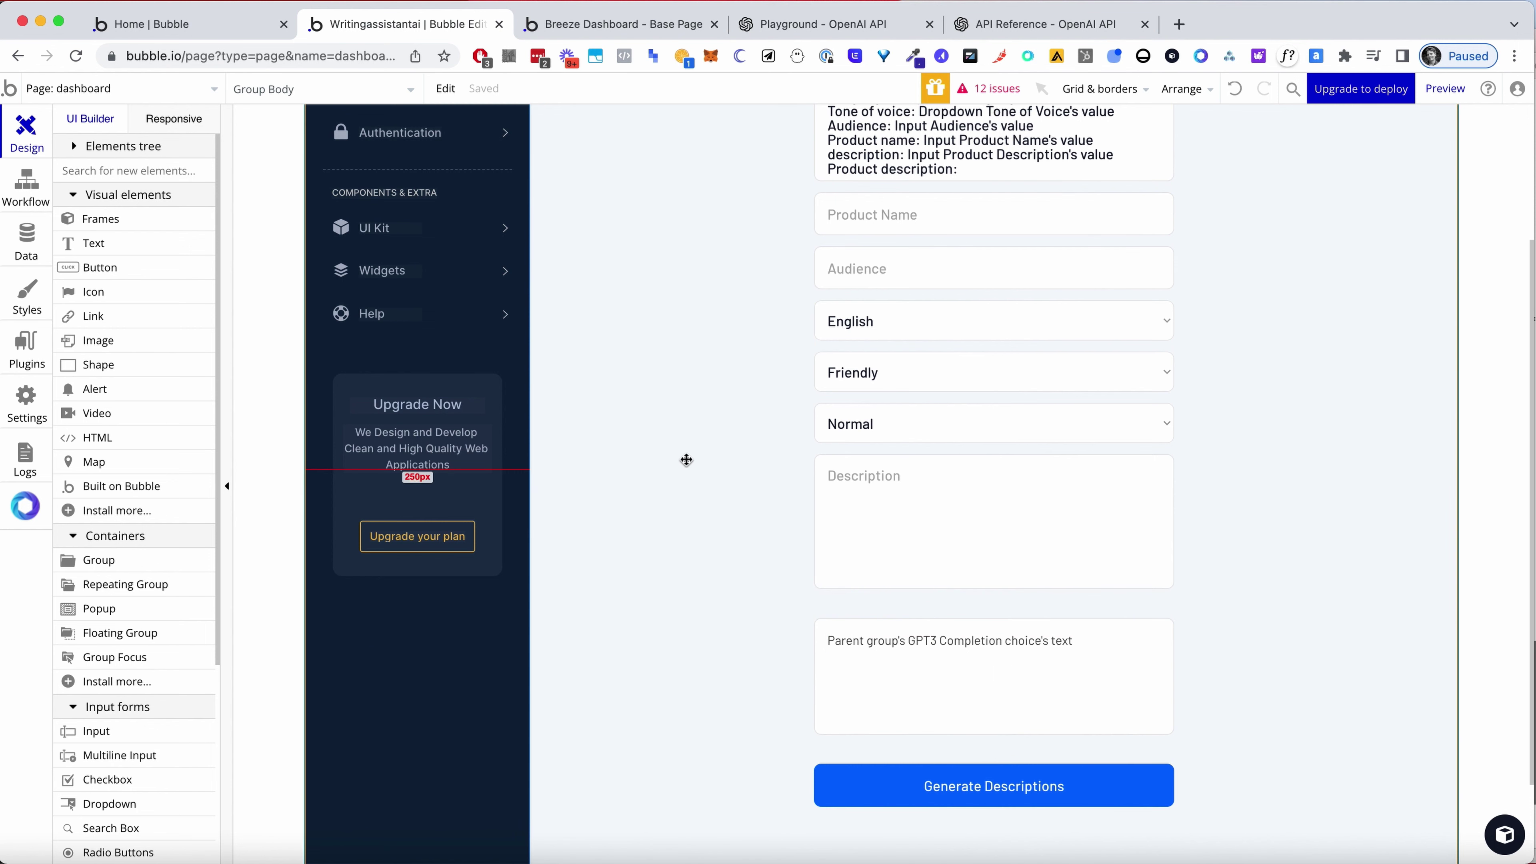
# Reload the dashboard preview and enter Footzie as the product name and Hockey coaches as the audience
pyautogui.click(264, 57)
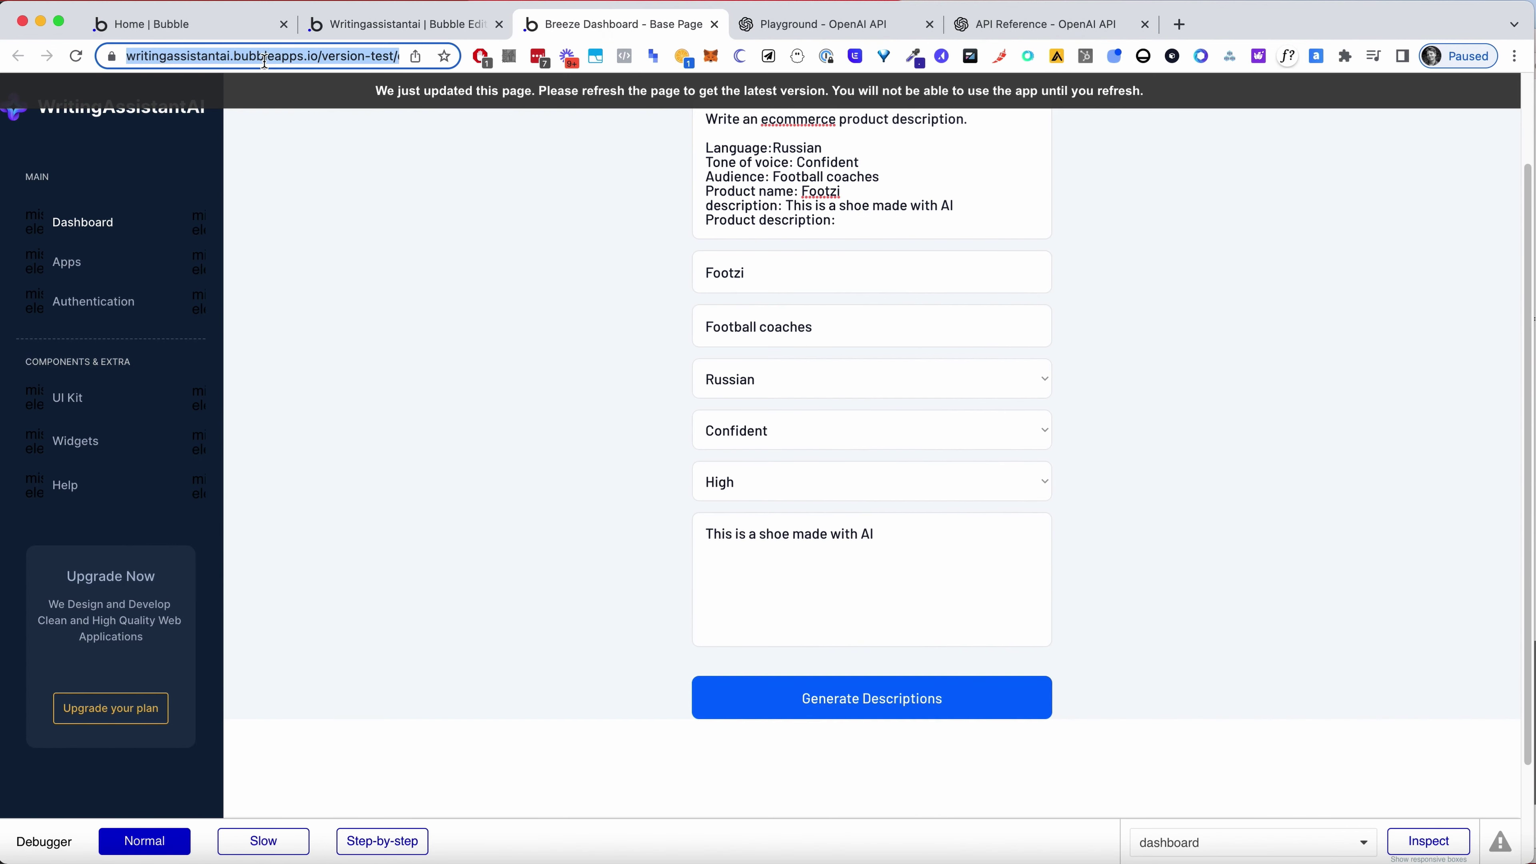
pyautogui.press('Return')
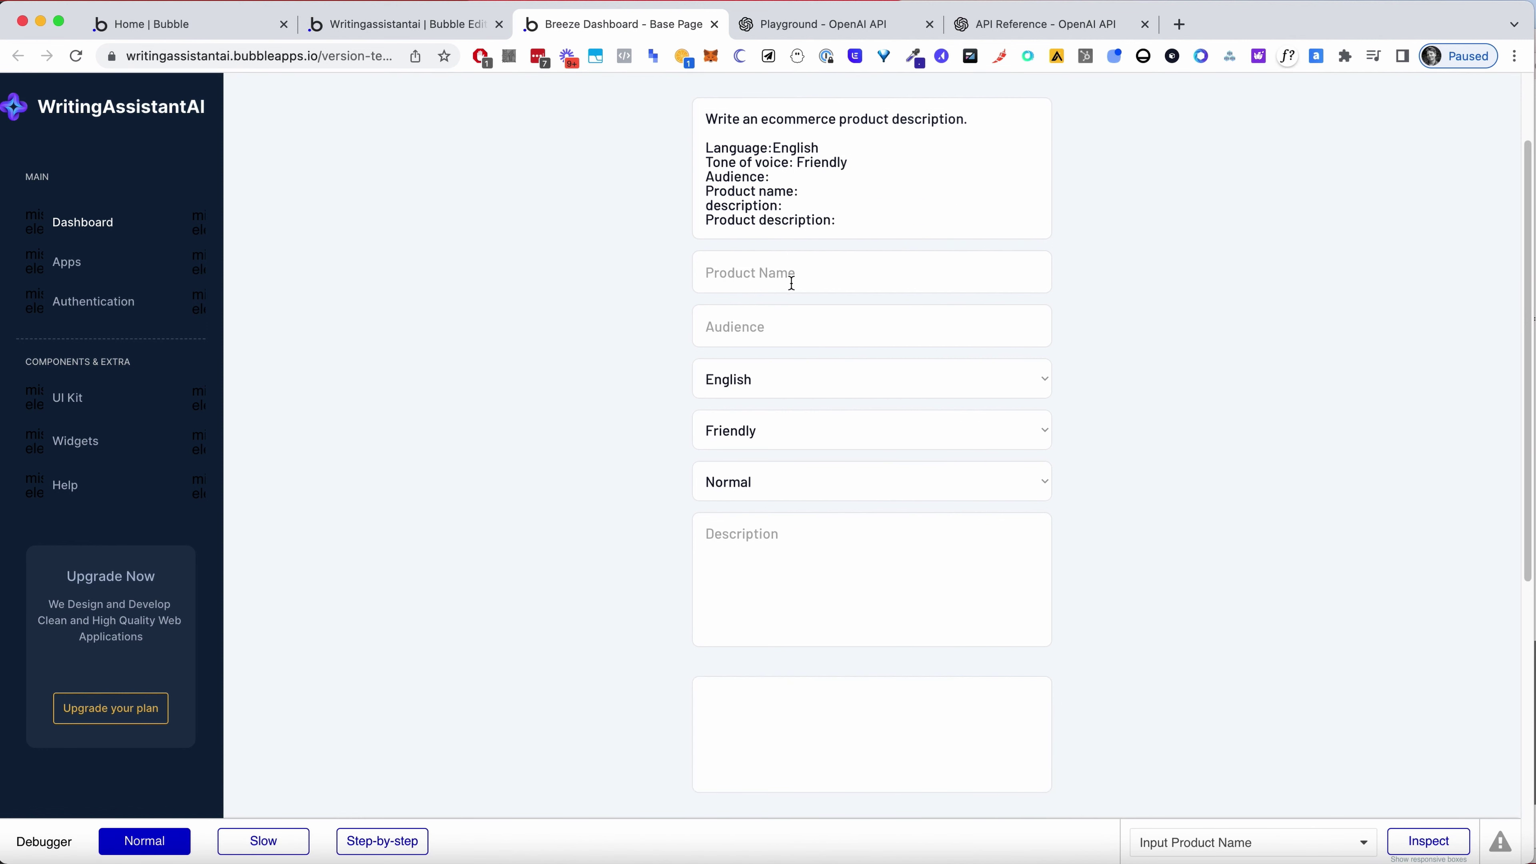
pyautogui.click(789, 285)
pyautogui.write('Footzi')
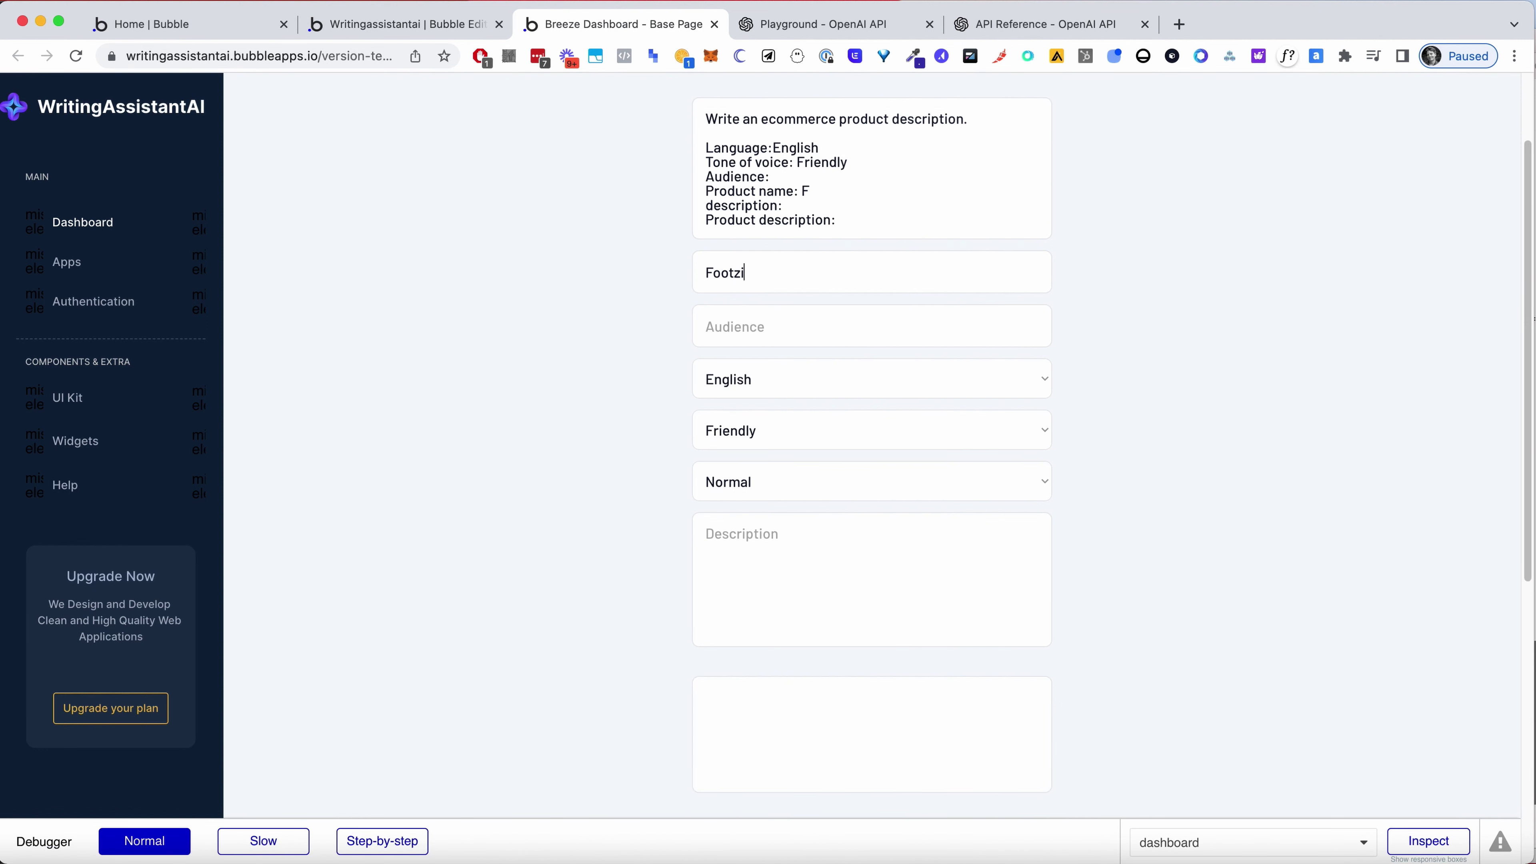
pyautogui.write('e')
pyautogui.press('Tab')
pyautogui.write('Hockey coach')
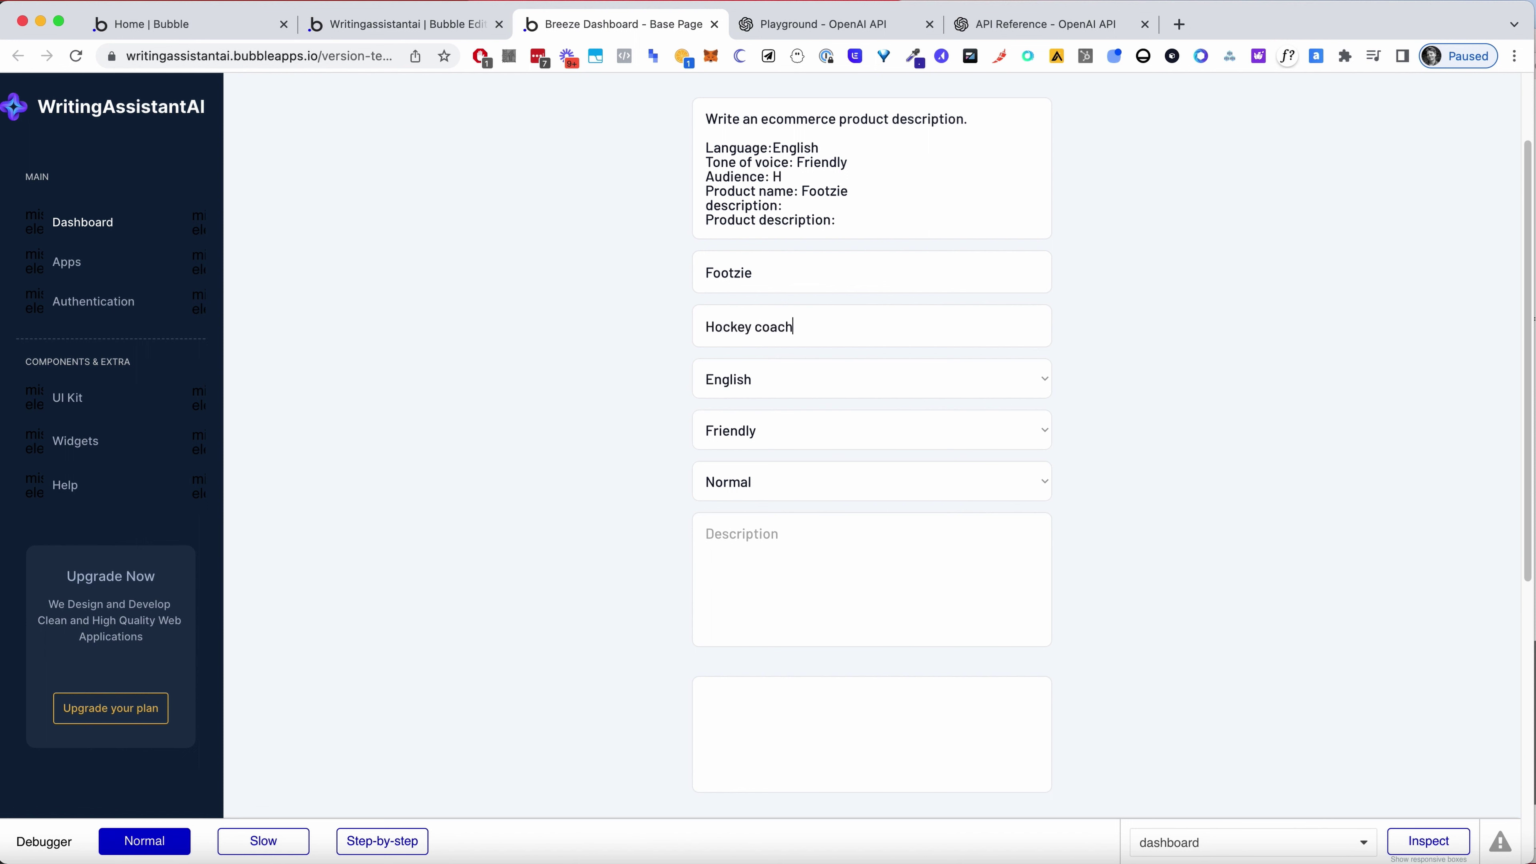
pyautogui.write('es')
pyautogui.press('Tab')
pyautogui.press('Tab')
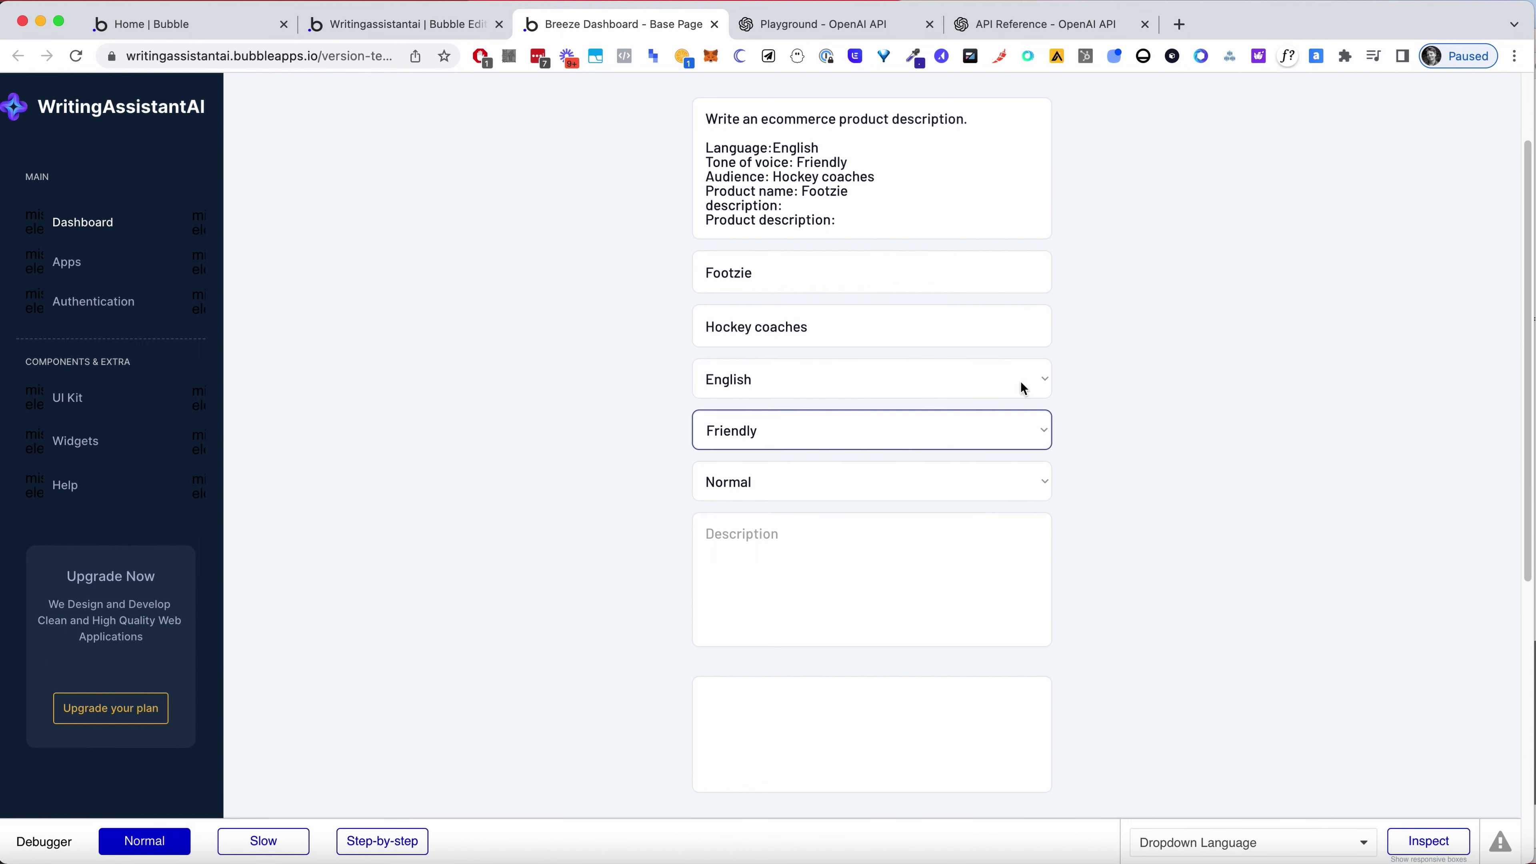
# Set the tone of voice to Energetic and the creativity to High in the preview form
pyautogui.click(925, 434)
pyautogui.click(888, 494)
pyautogui.click(883, 489)
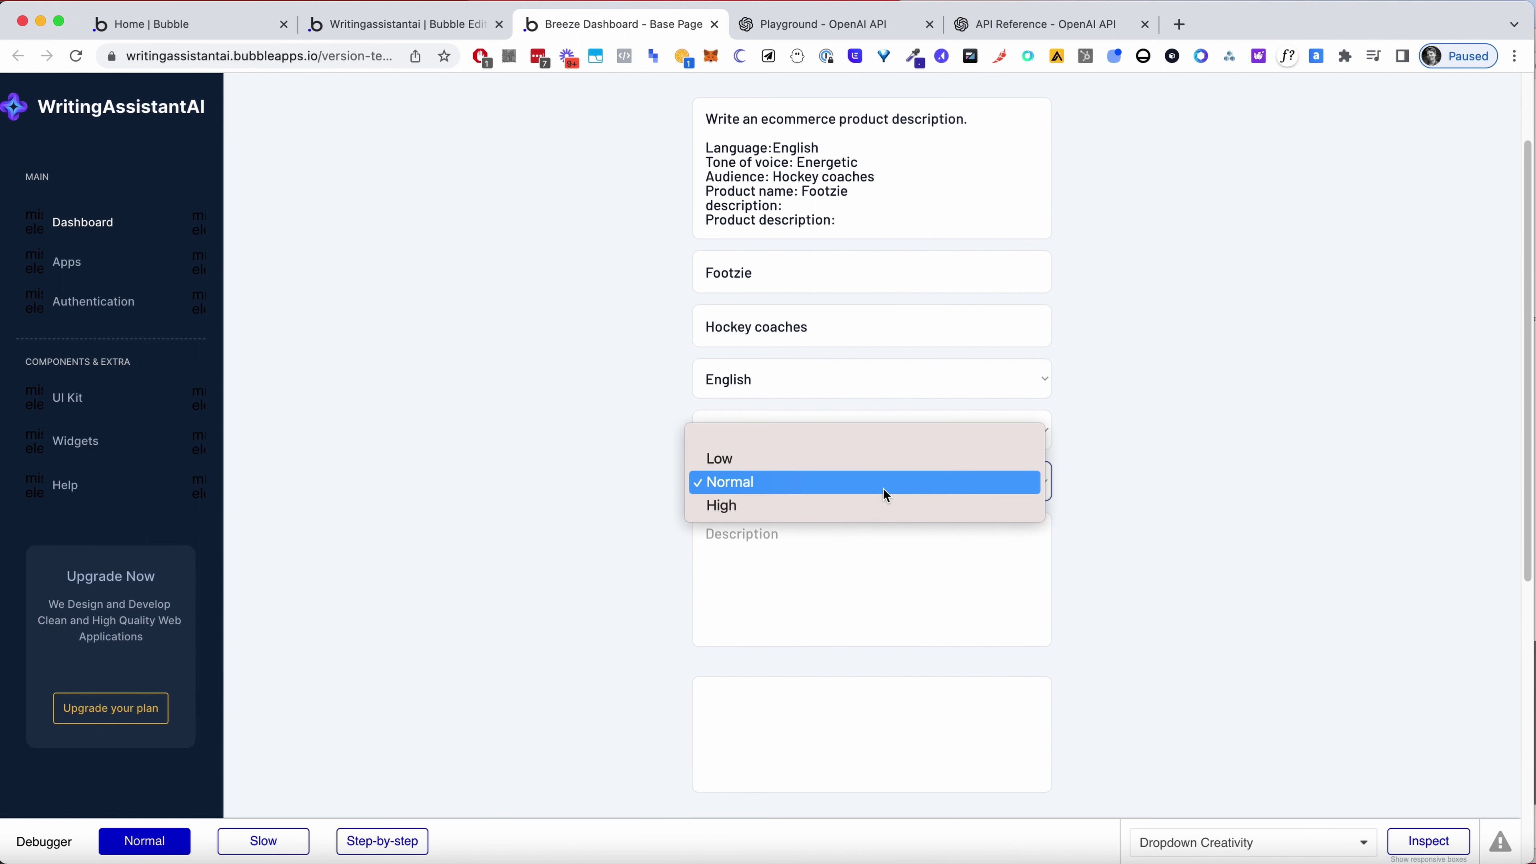
pyautogui.click(884, 504)
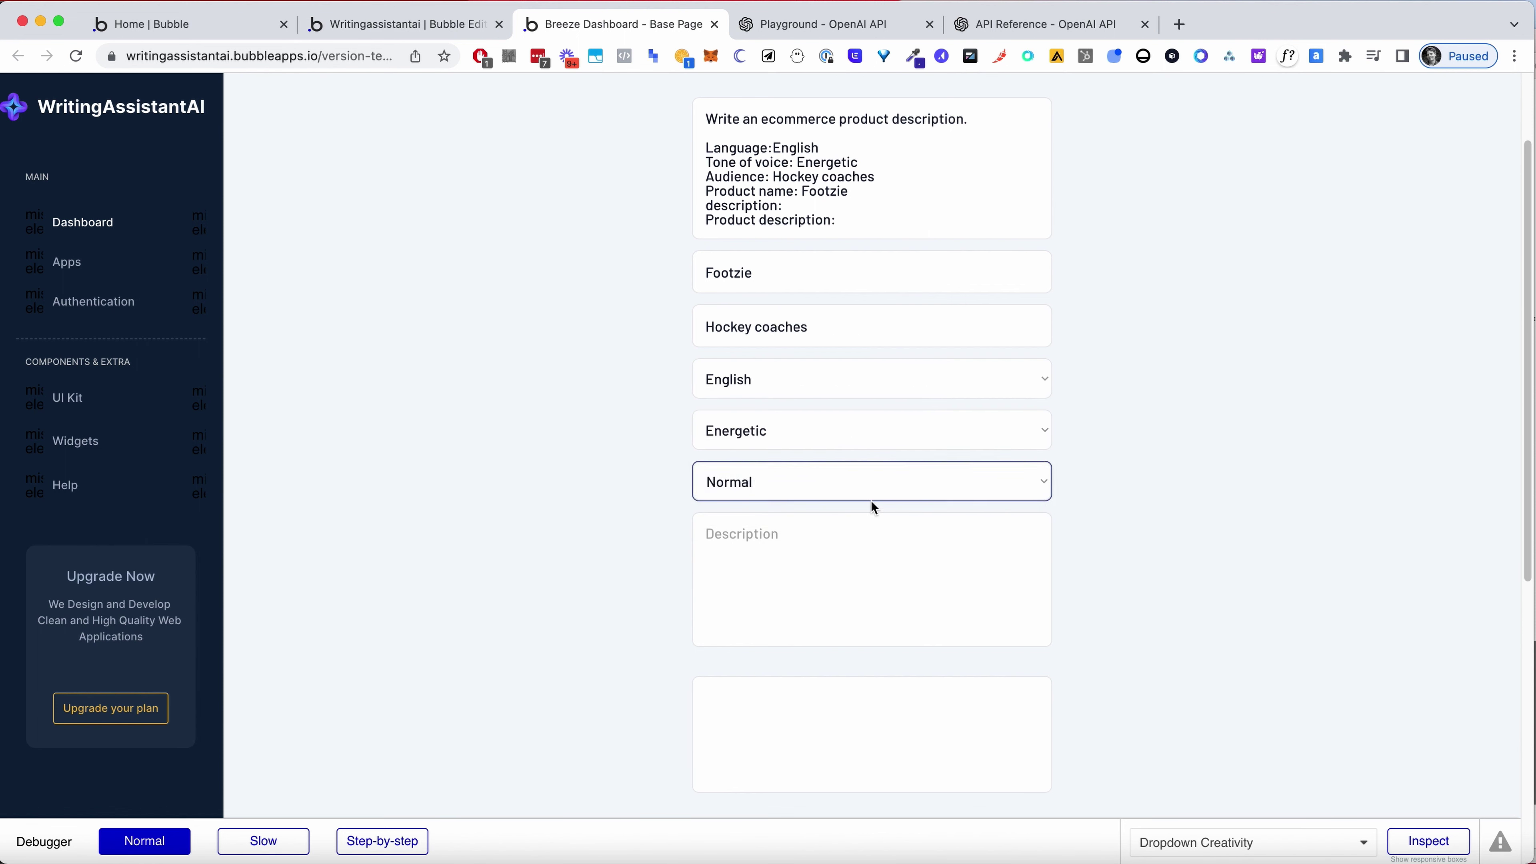
# Enter "An AI powered ice skating shoe" as the product description and generate the descriptions
pyautogui.click(806, 555)
pyautogui.write('An')
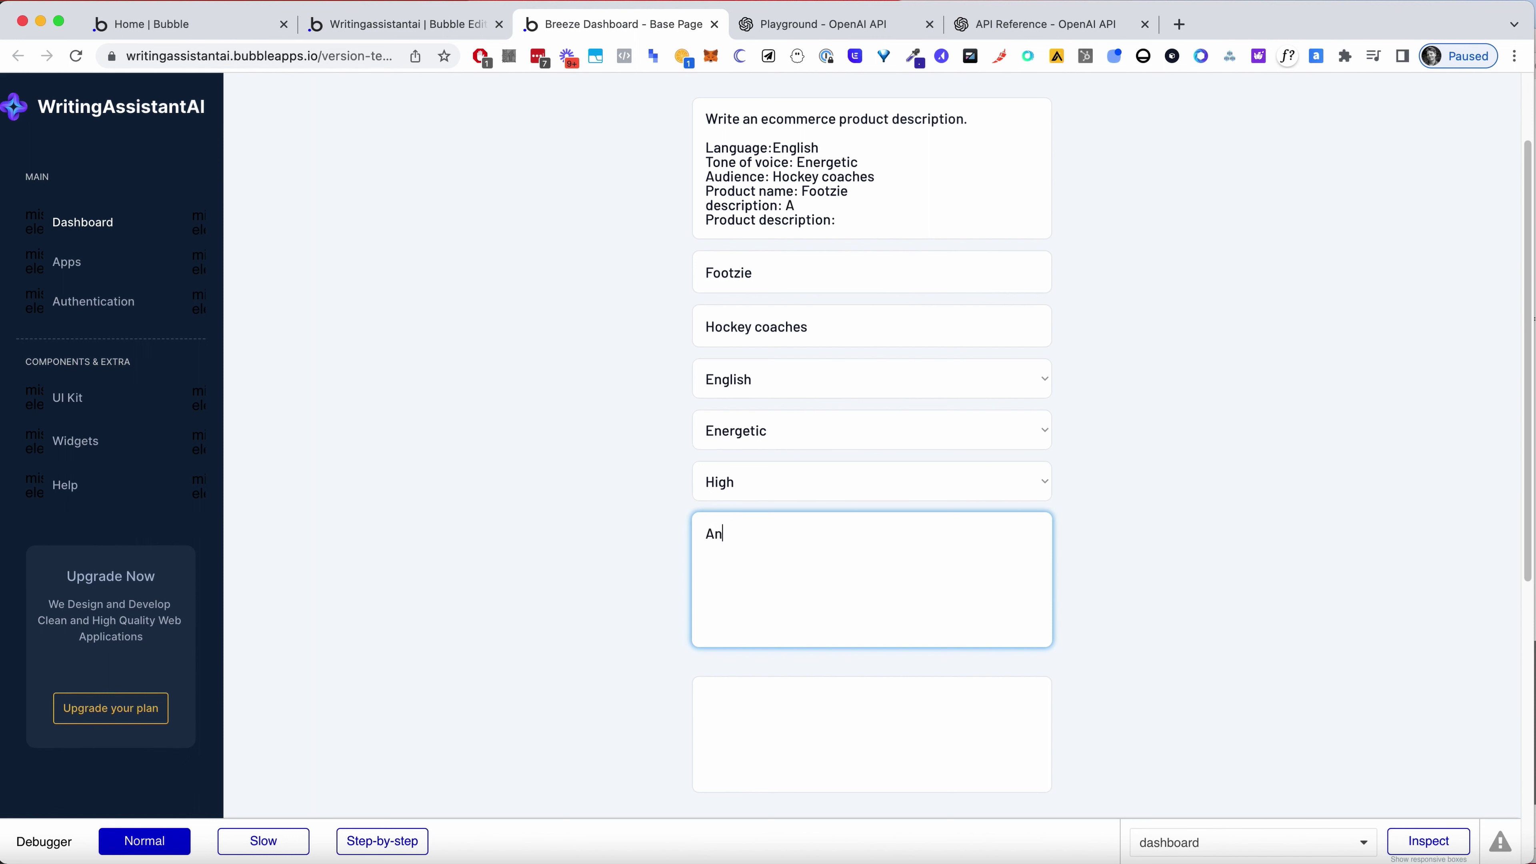
pyautogui.write(' AI powered ice skating show')
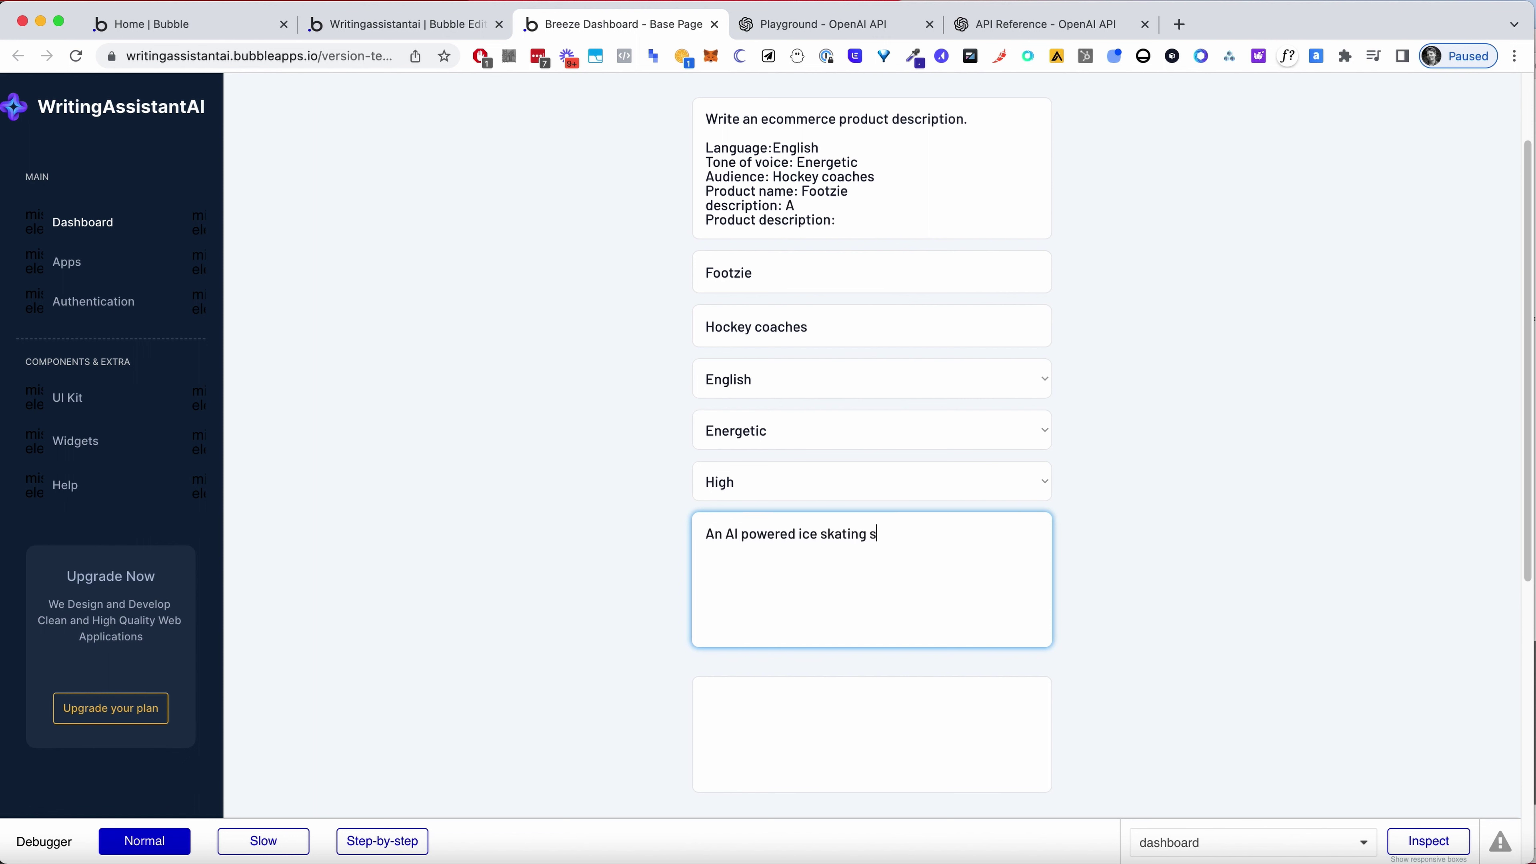
pyautogui.scroll(-3, 968, 647)
pyautogui.click(909, 688)
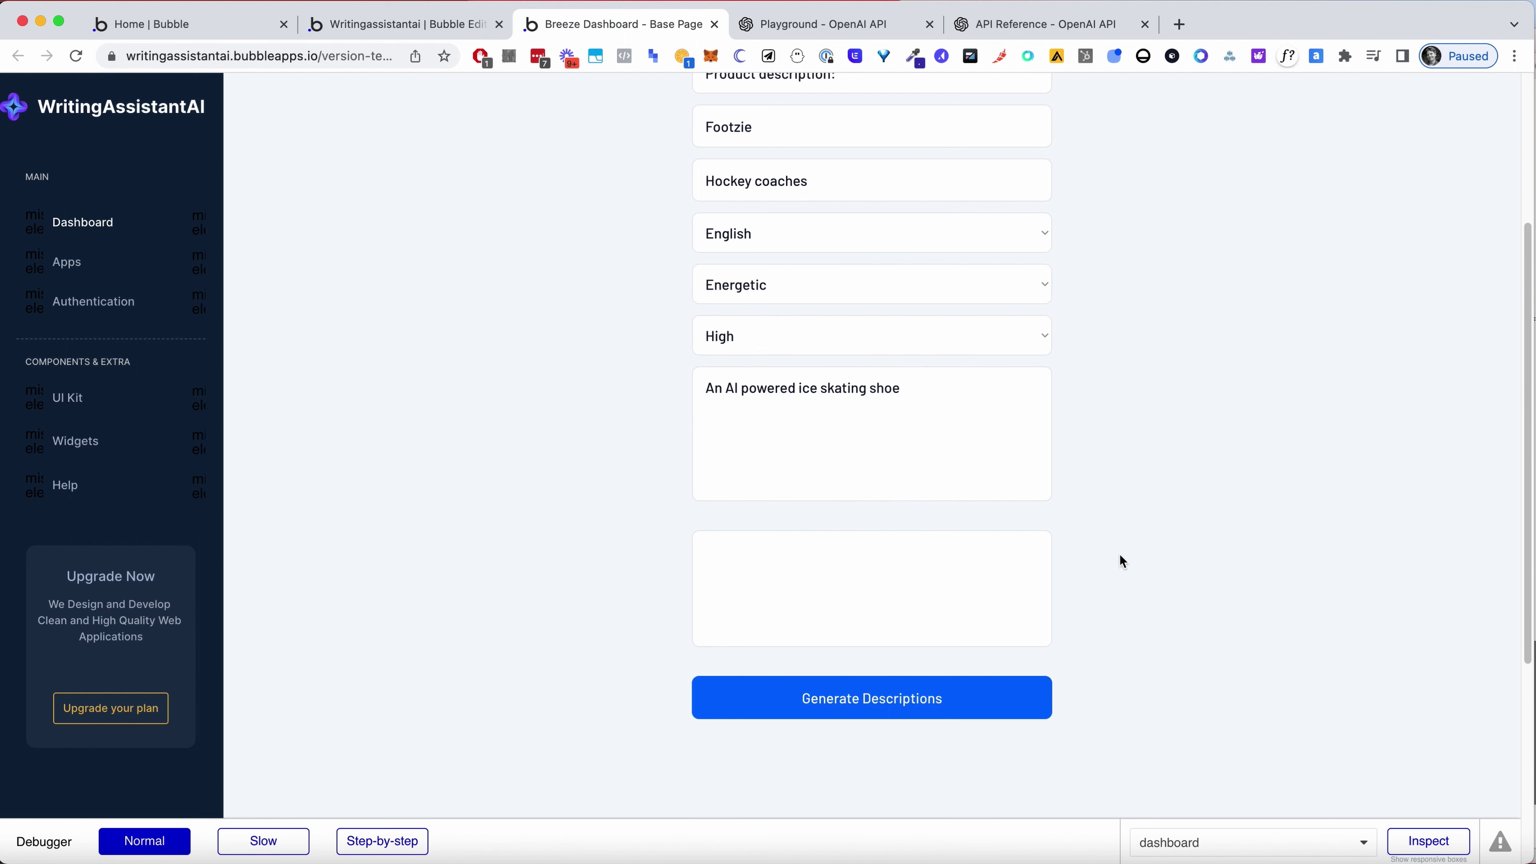
pyautogui.scroll(-1, 1168, 613)
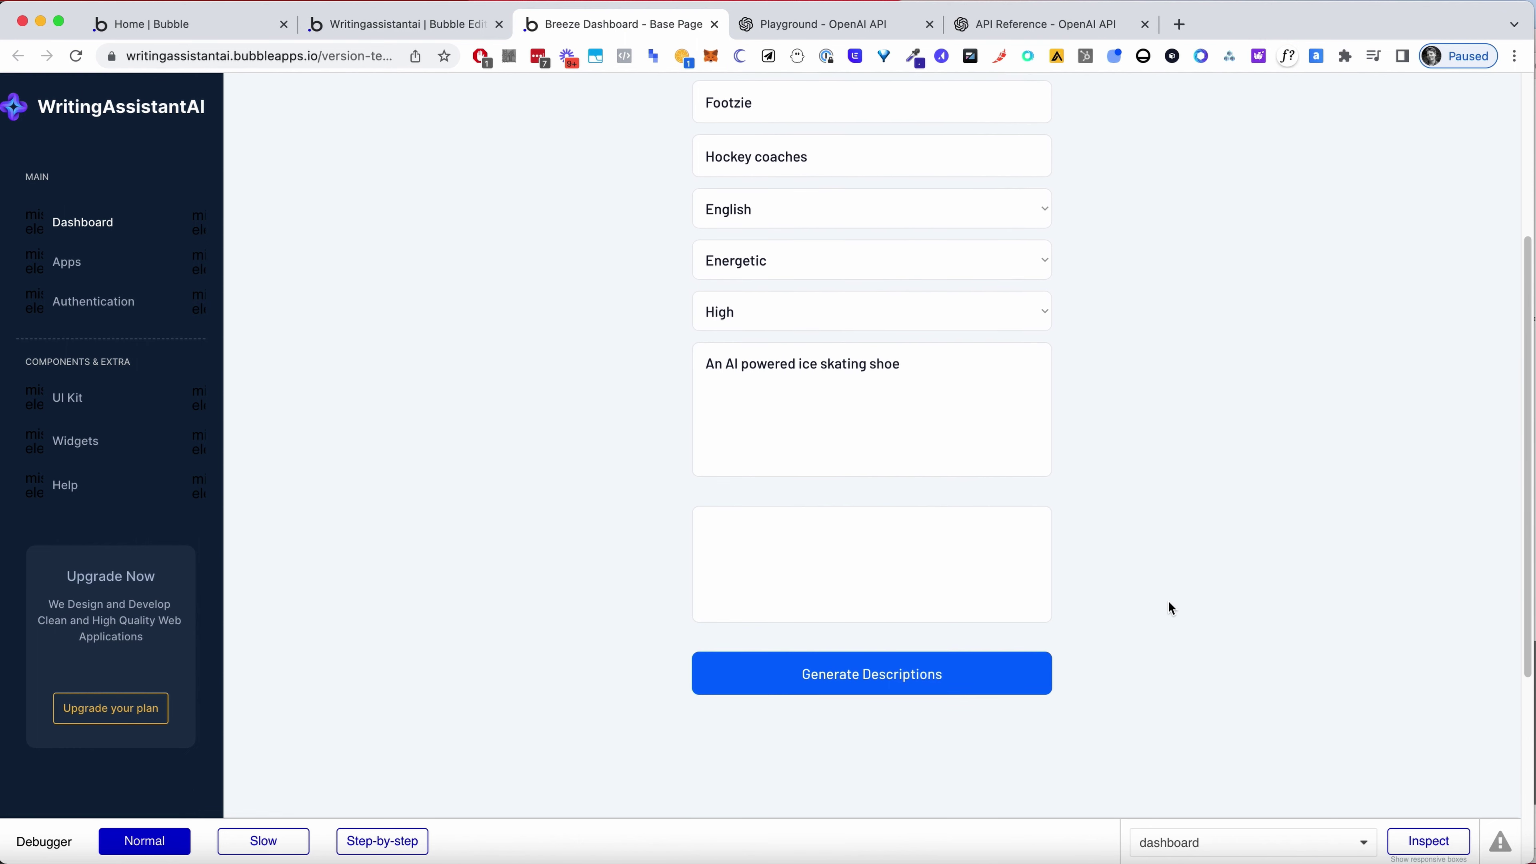
# Return to the page design and examine the Ecommerce Descriptions form, from the prompt text down to the result group
pyautogui.click(387, 26)
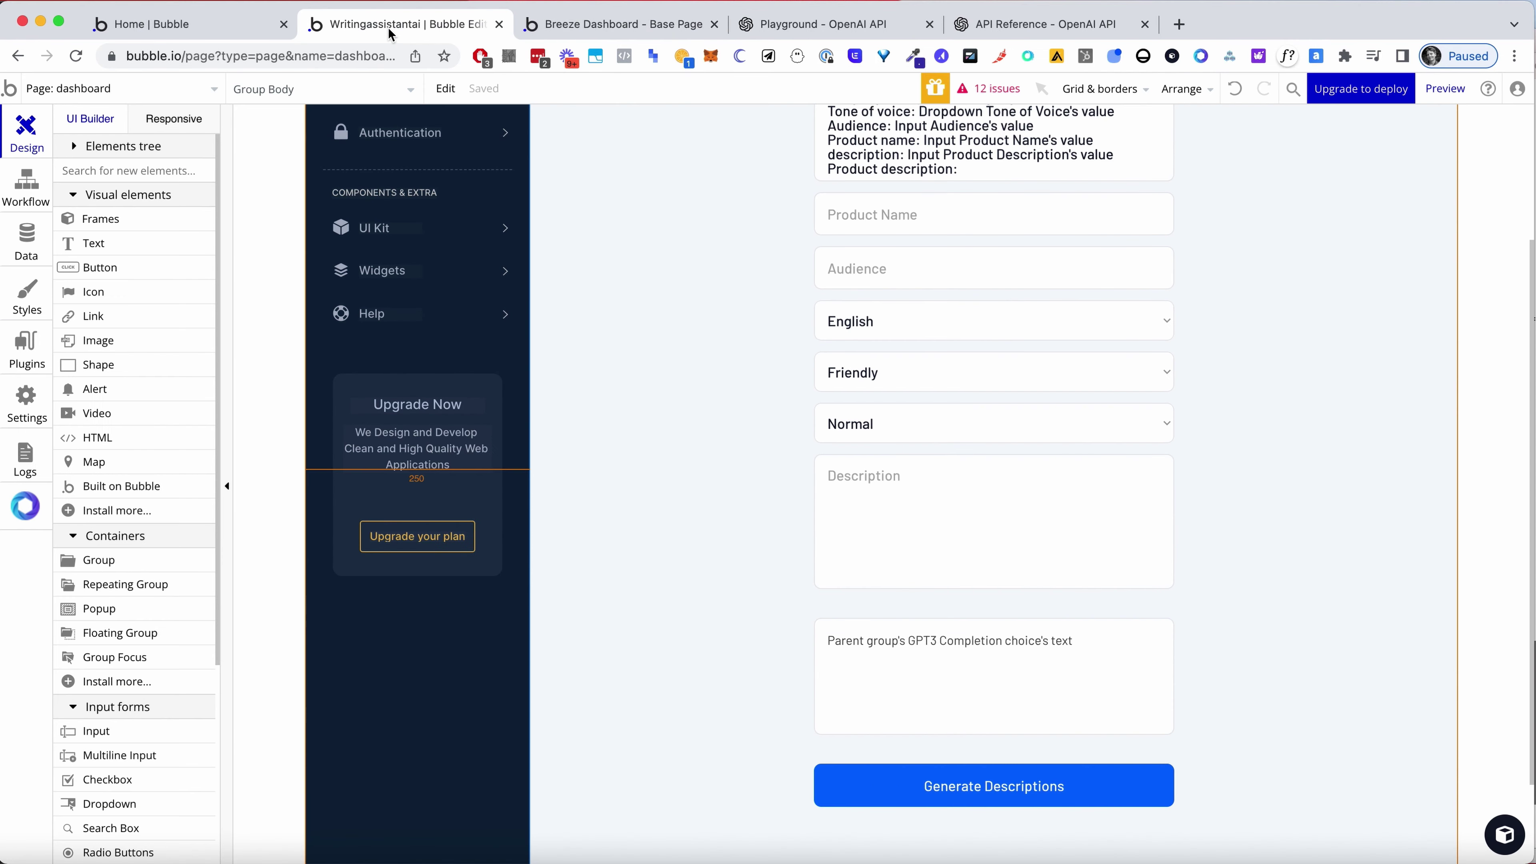
pyautogui.click(980, 703)
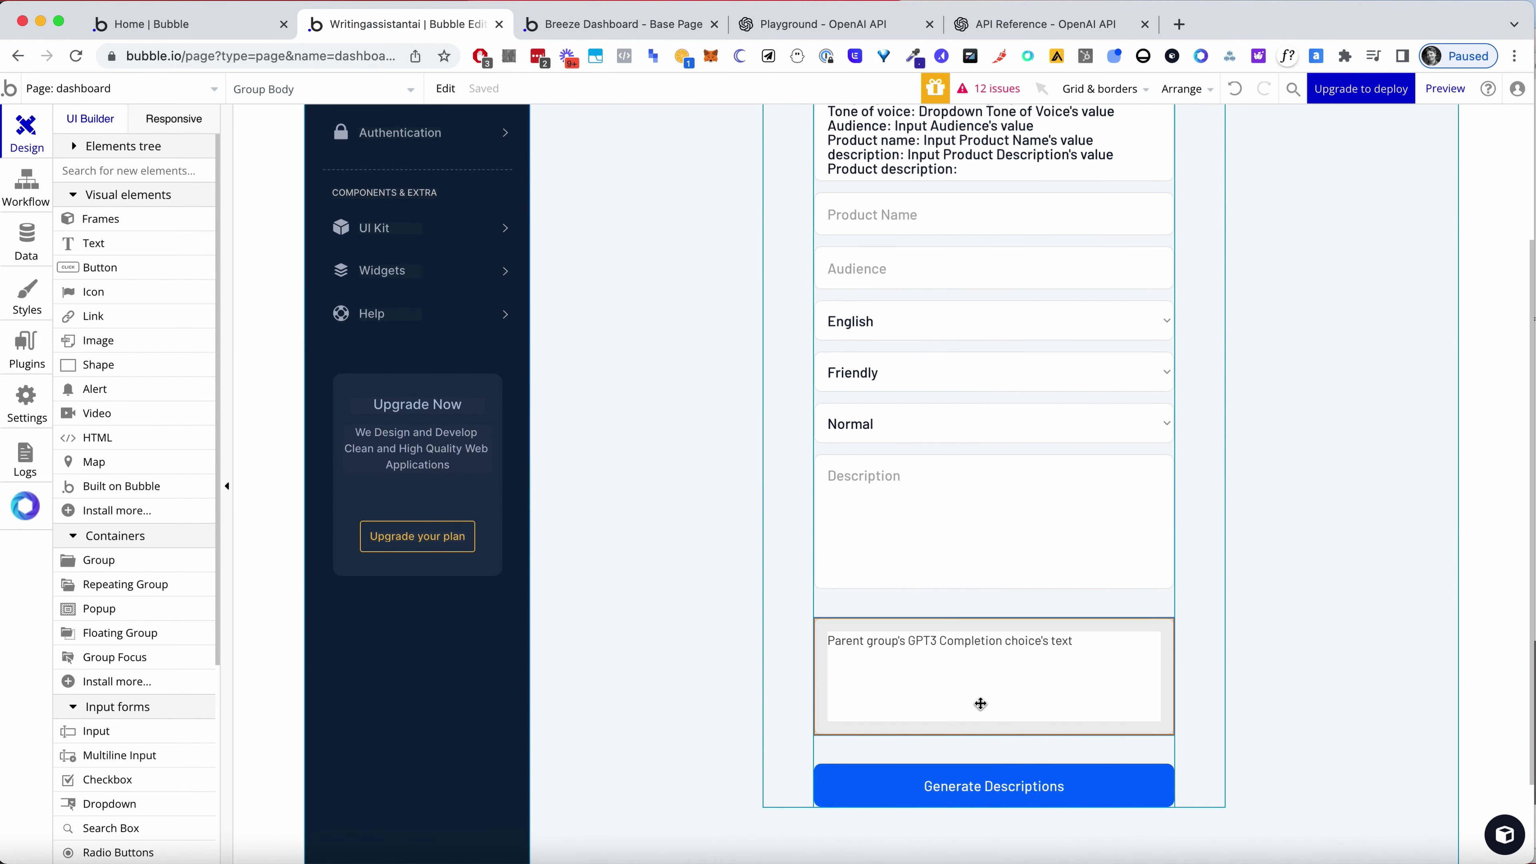
pyautogui.click(1019, 612)
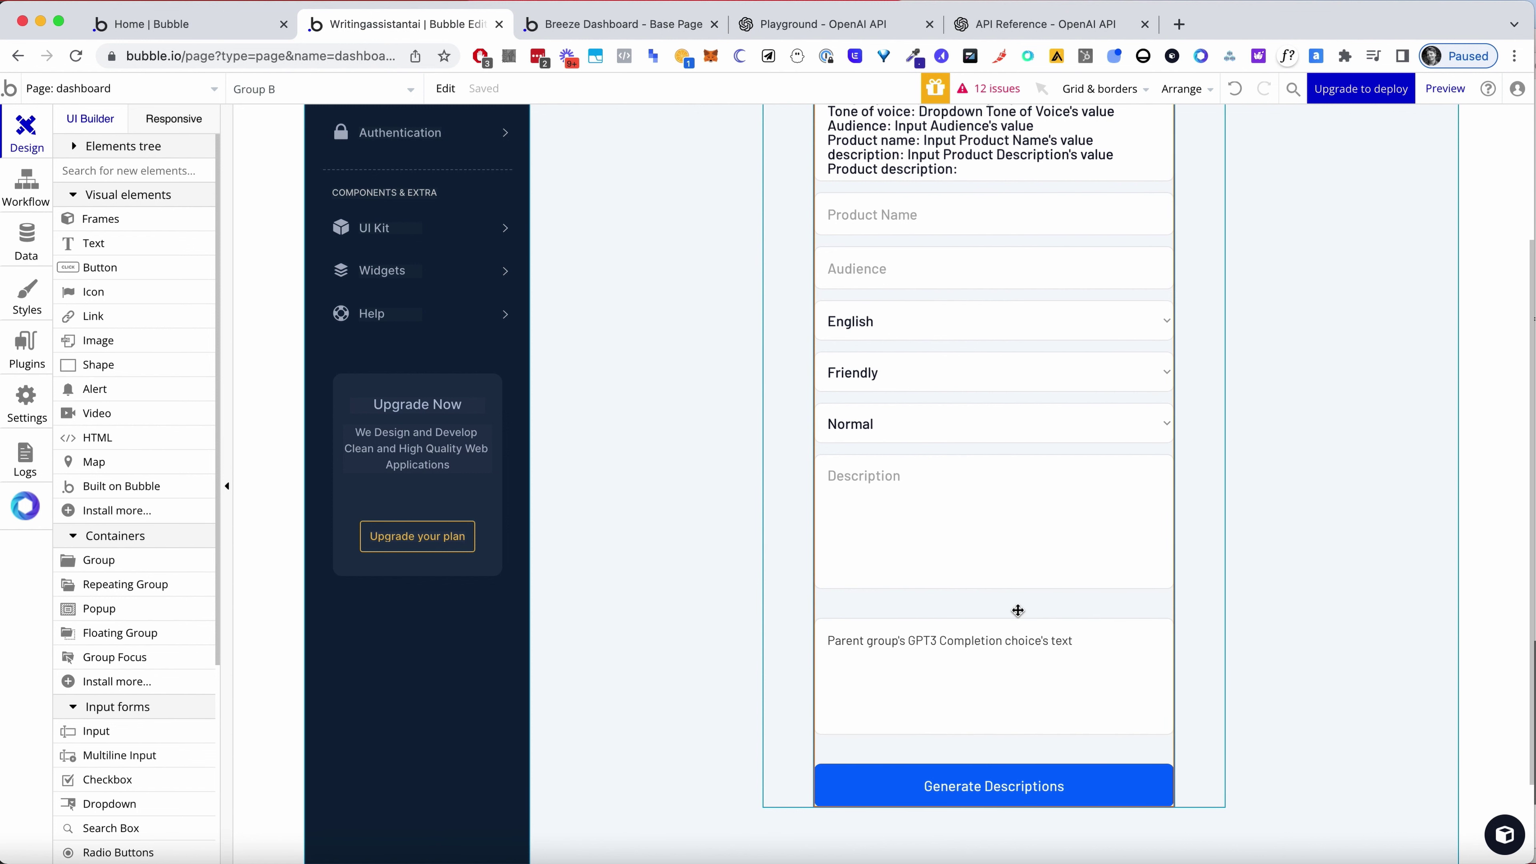
pyautogui.scroll(3, 1018, 612)
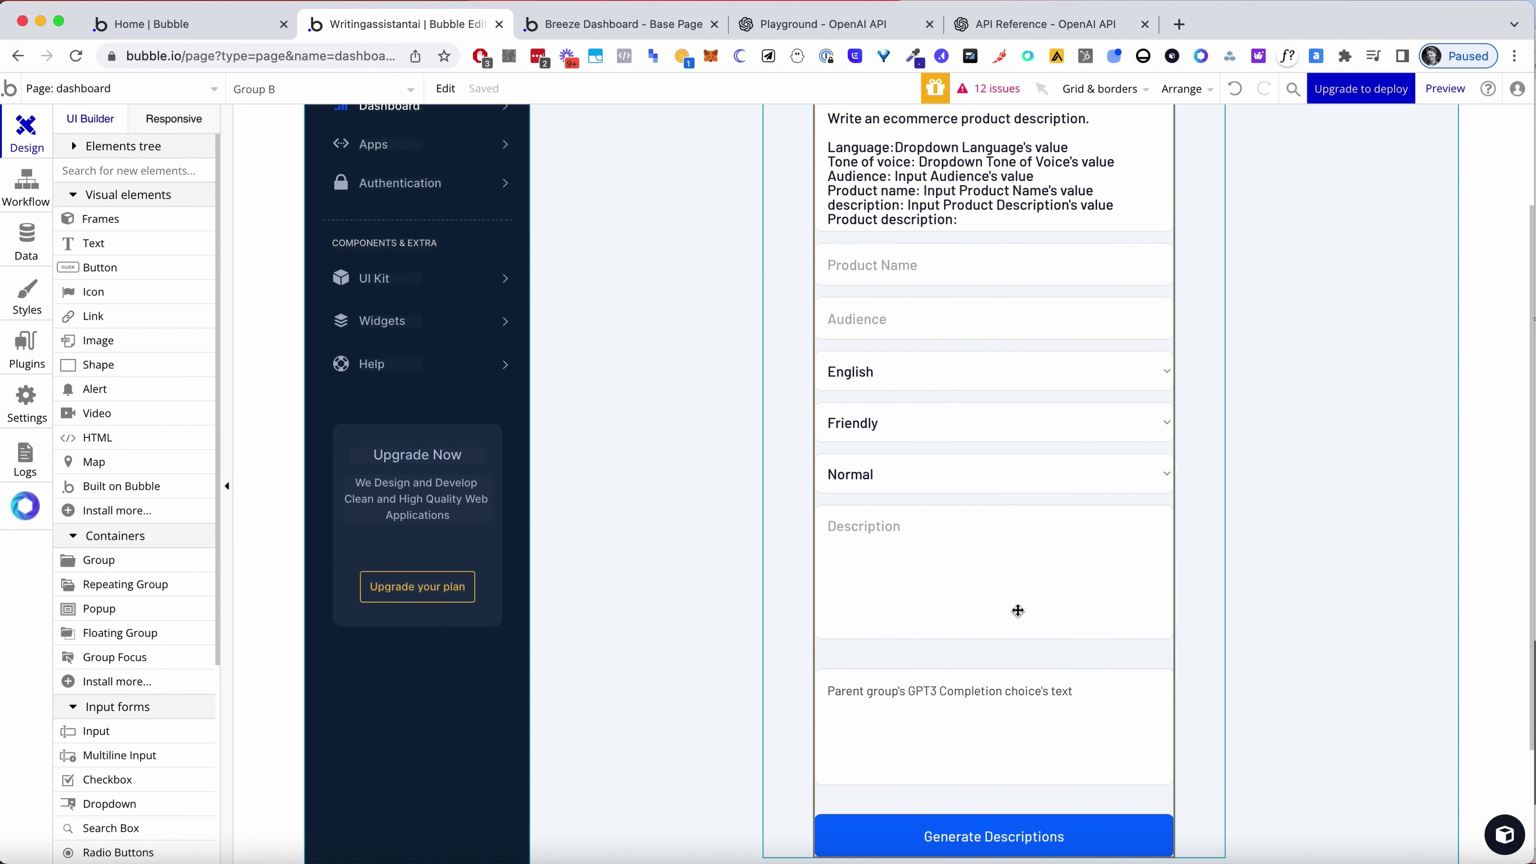
pyautogui.scroll(1, 1019, 615)
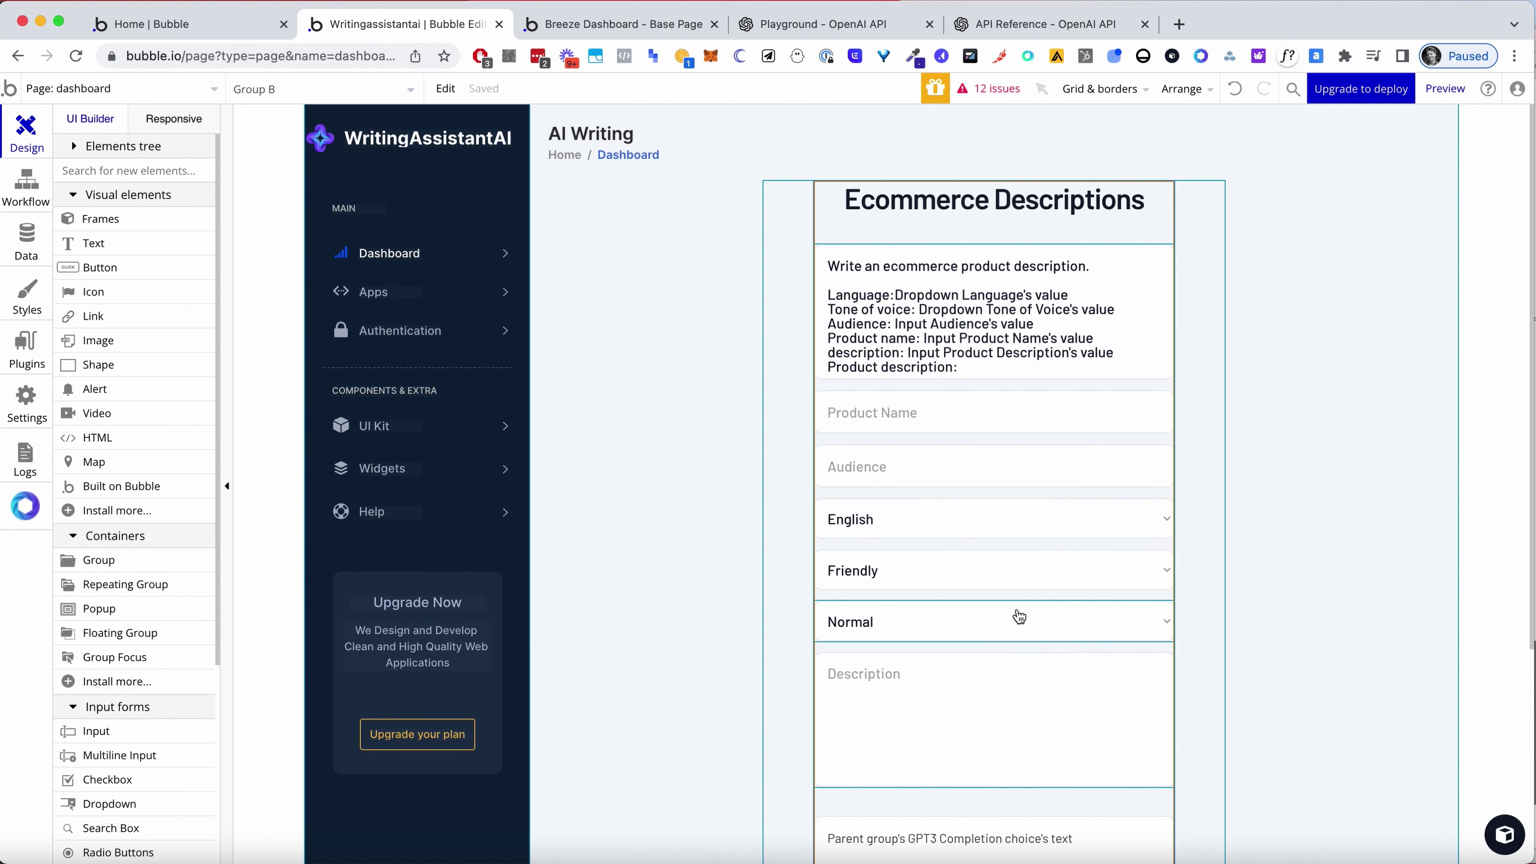
pyautogui.scroll(-1, 1013, 627)
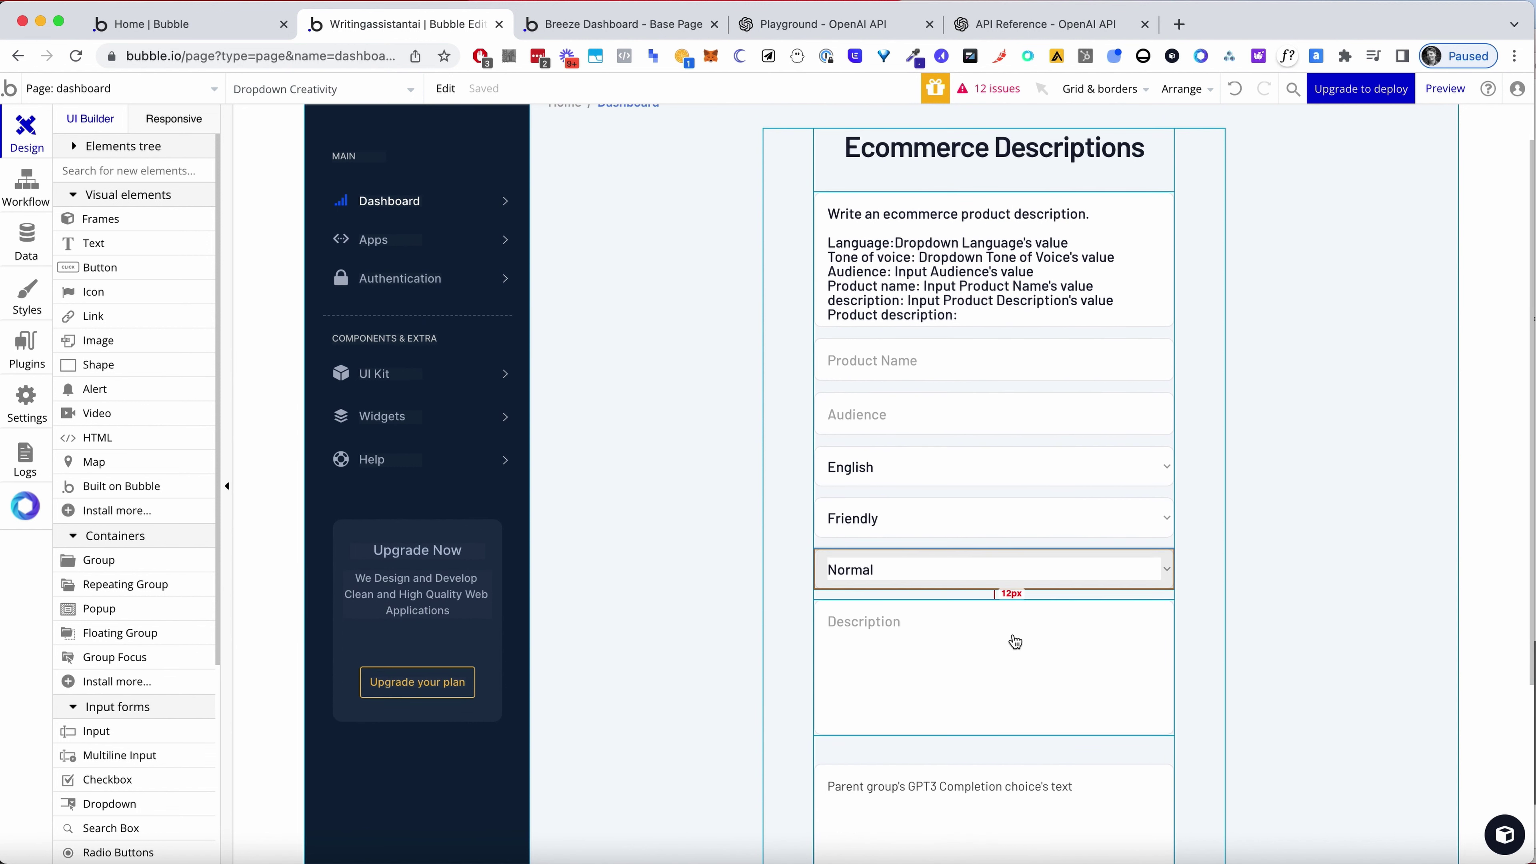
pyautogui.scroll(-1, 1016, 745)
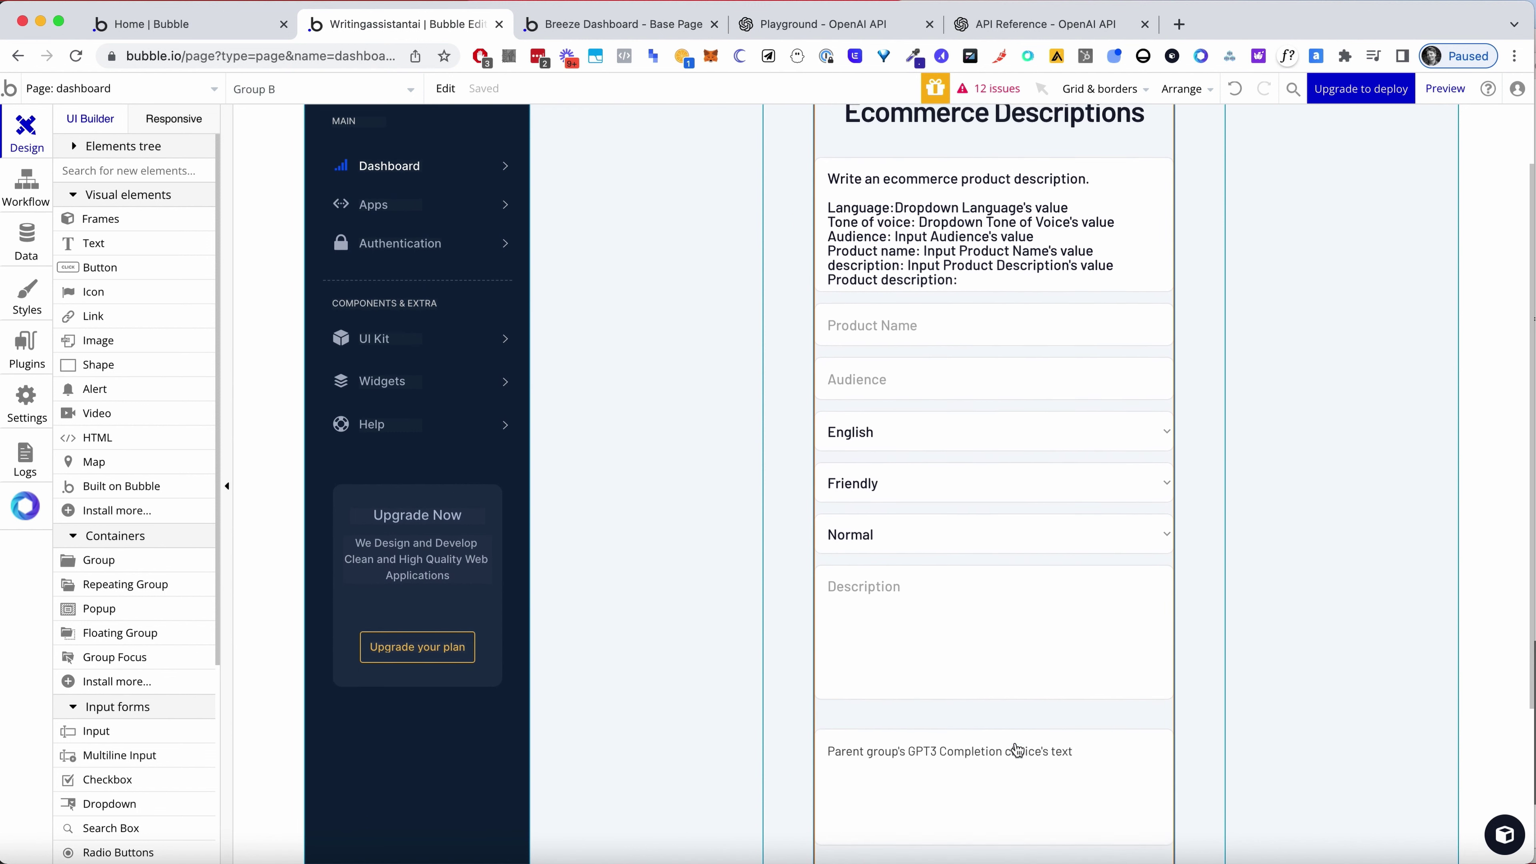
pyautogui.click(1190, 590)
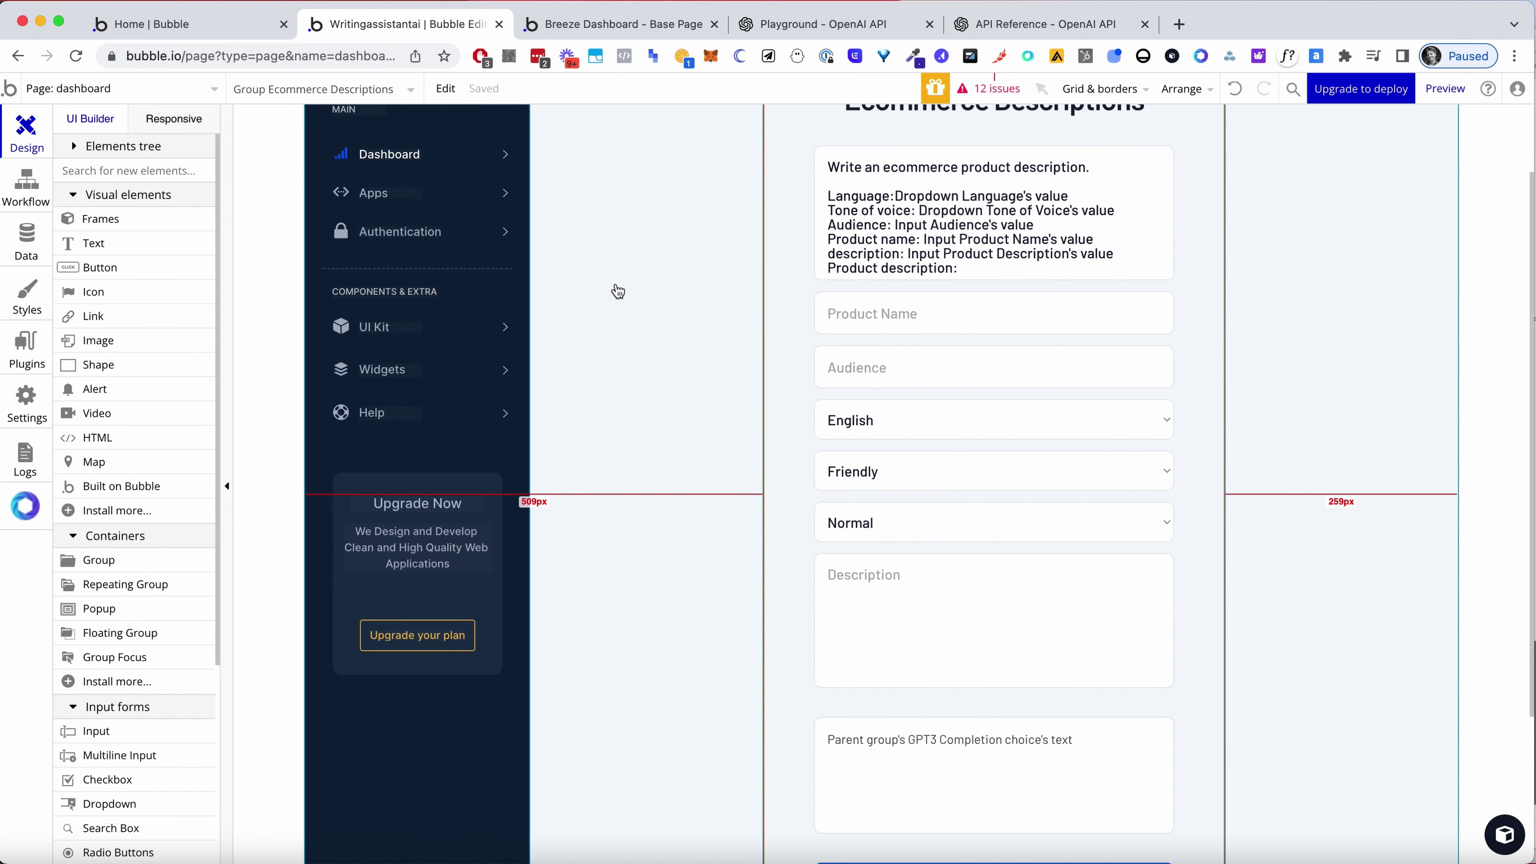
# Add a Set state action on Group Ecommerce Descriptions after the GPT3 Completion step in the Generate Description button's workflow
pyautogui.click(39, 205)
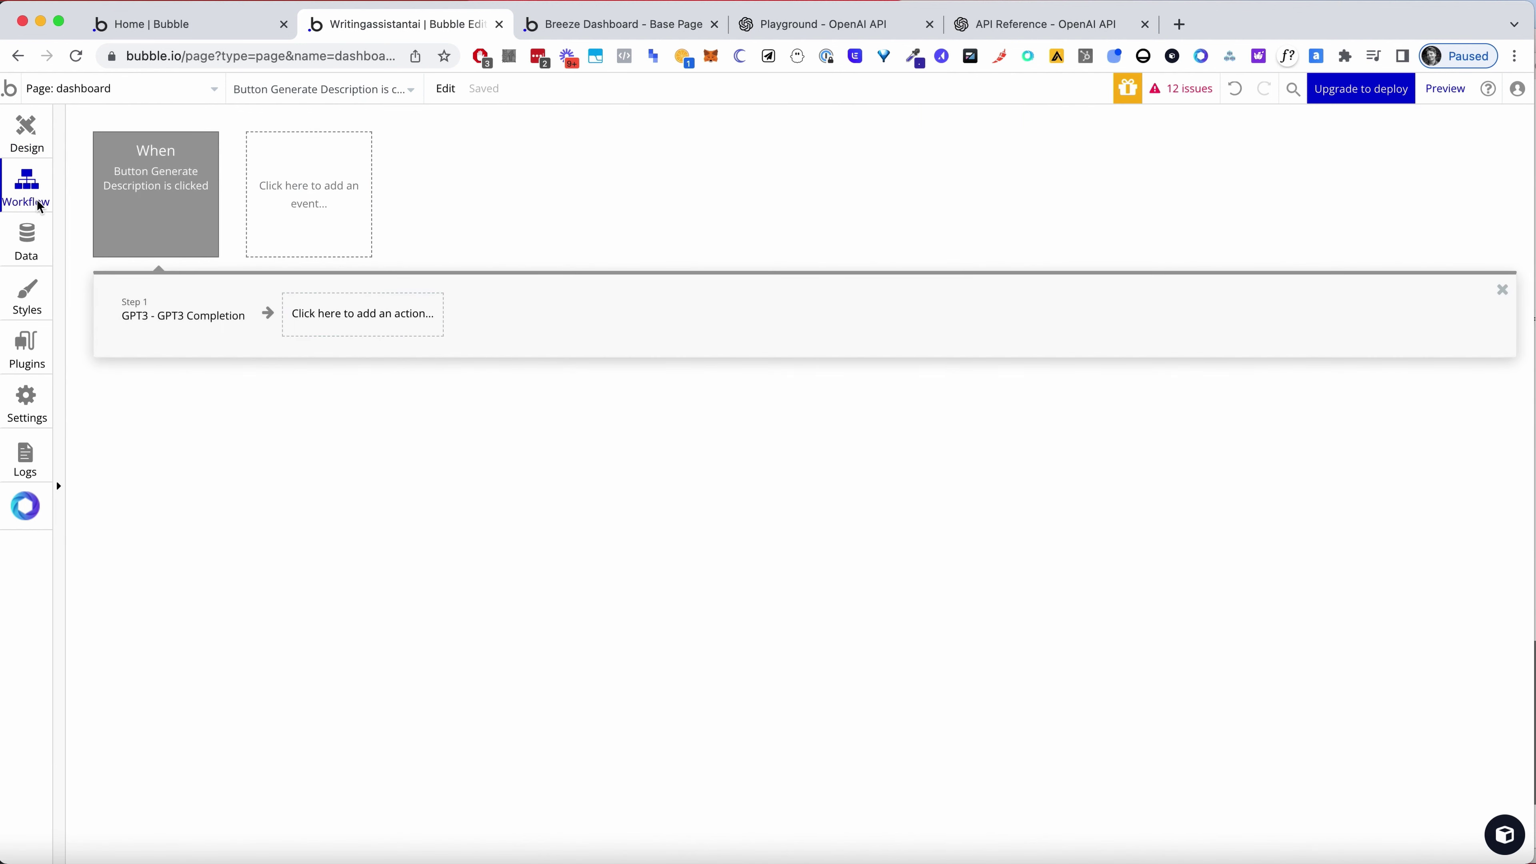
pyautogui.click(345, 321)
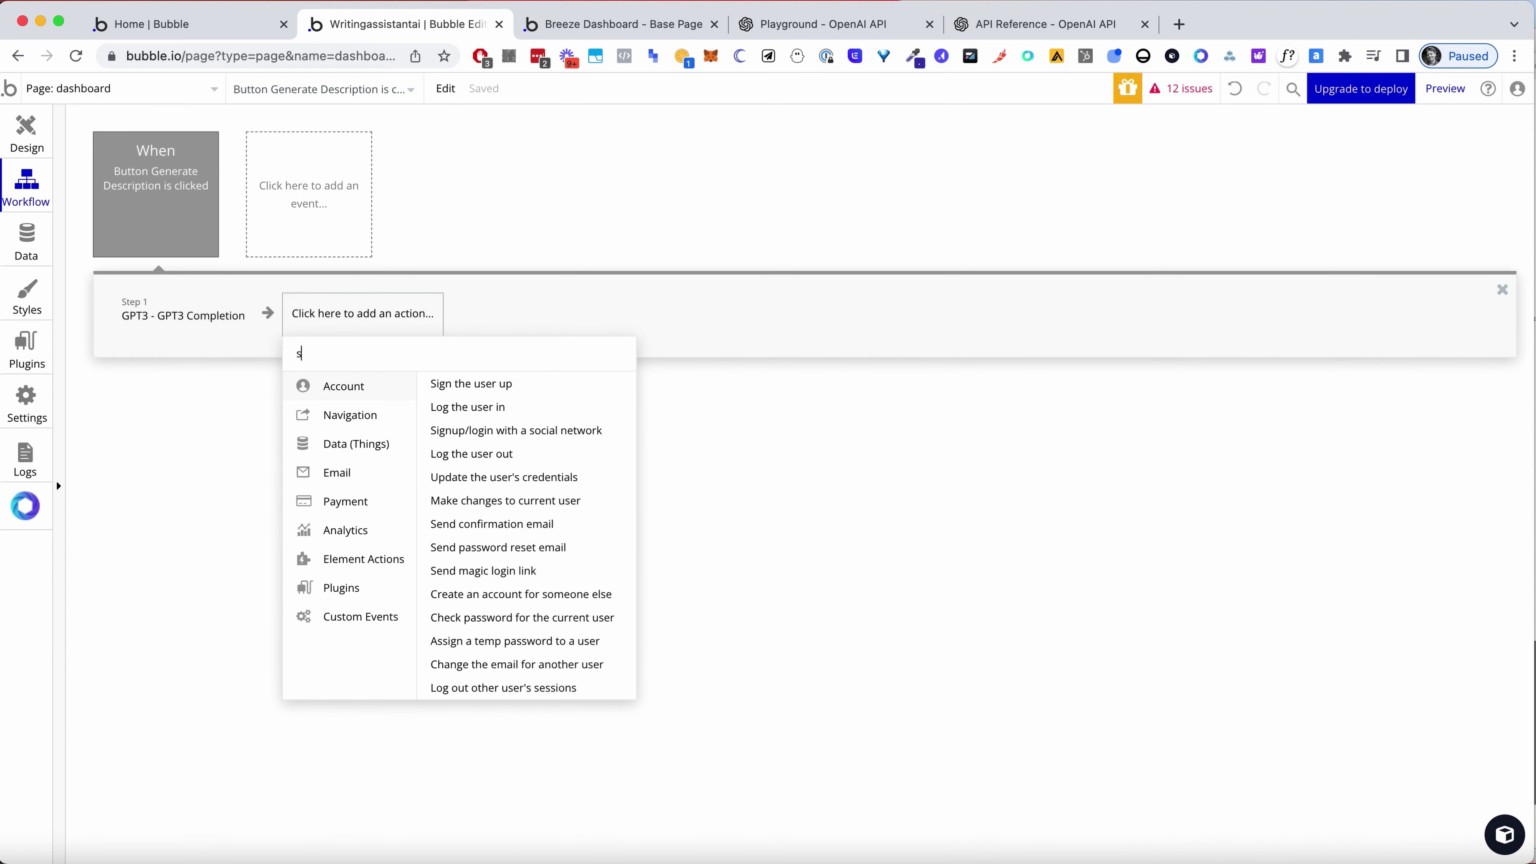
pyautogui.write('state')
pyautogui.click(366, 380)
pyautogui.click(1116, 268)
pyautogui.write('ecom')
pyautogui.click(1113, 389)
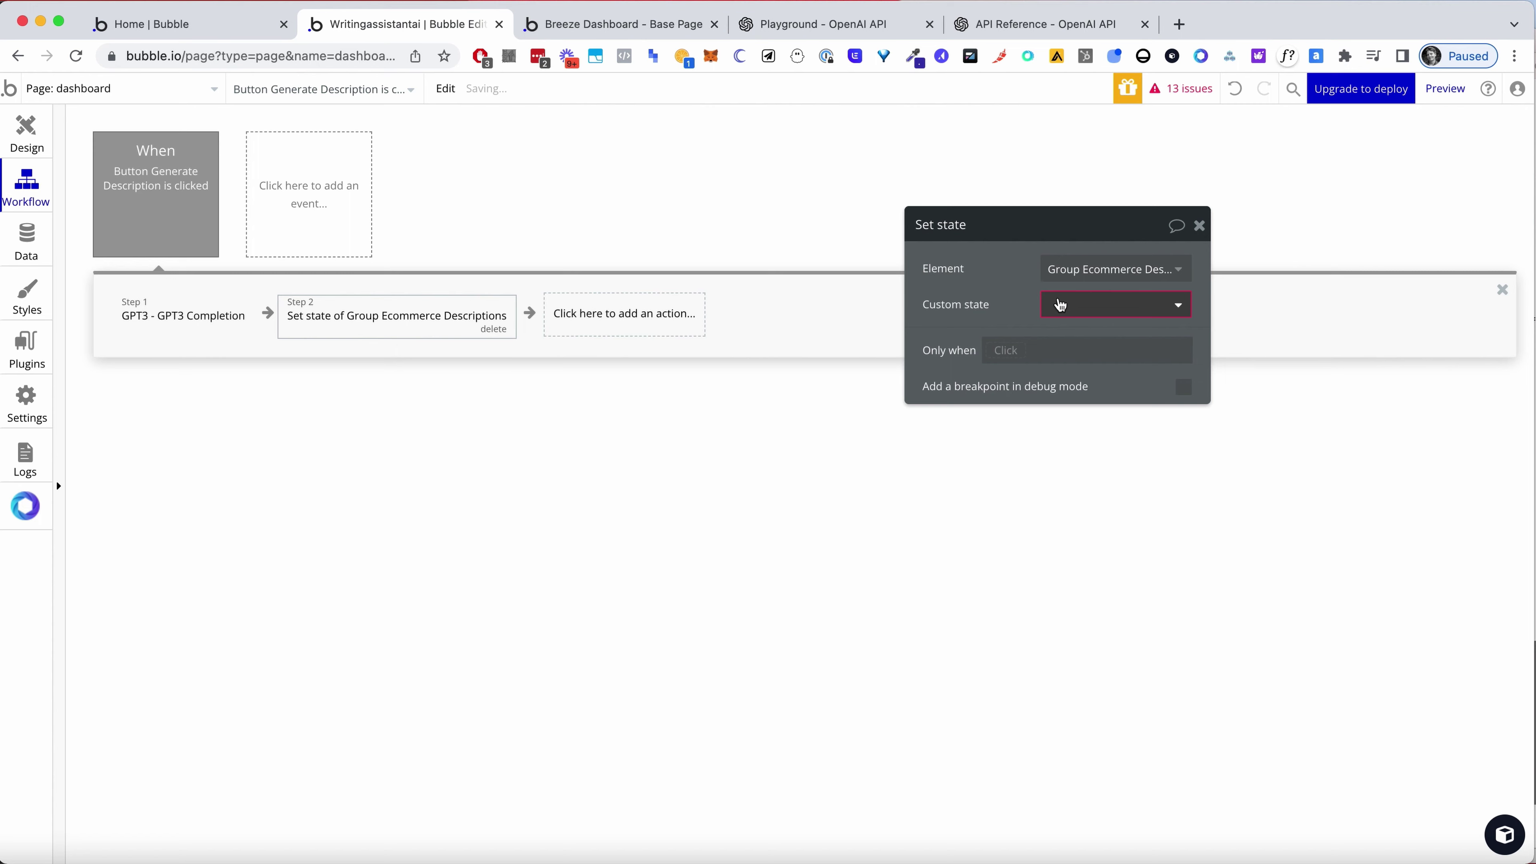
# Create a custom state named completion of type text for the Set state action
pyautogui.click(1060, 304)
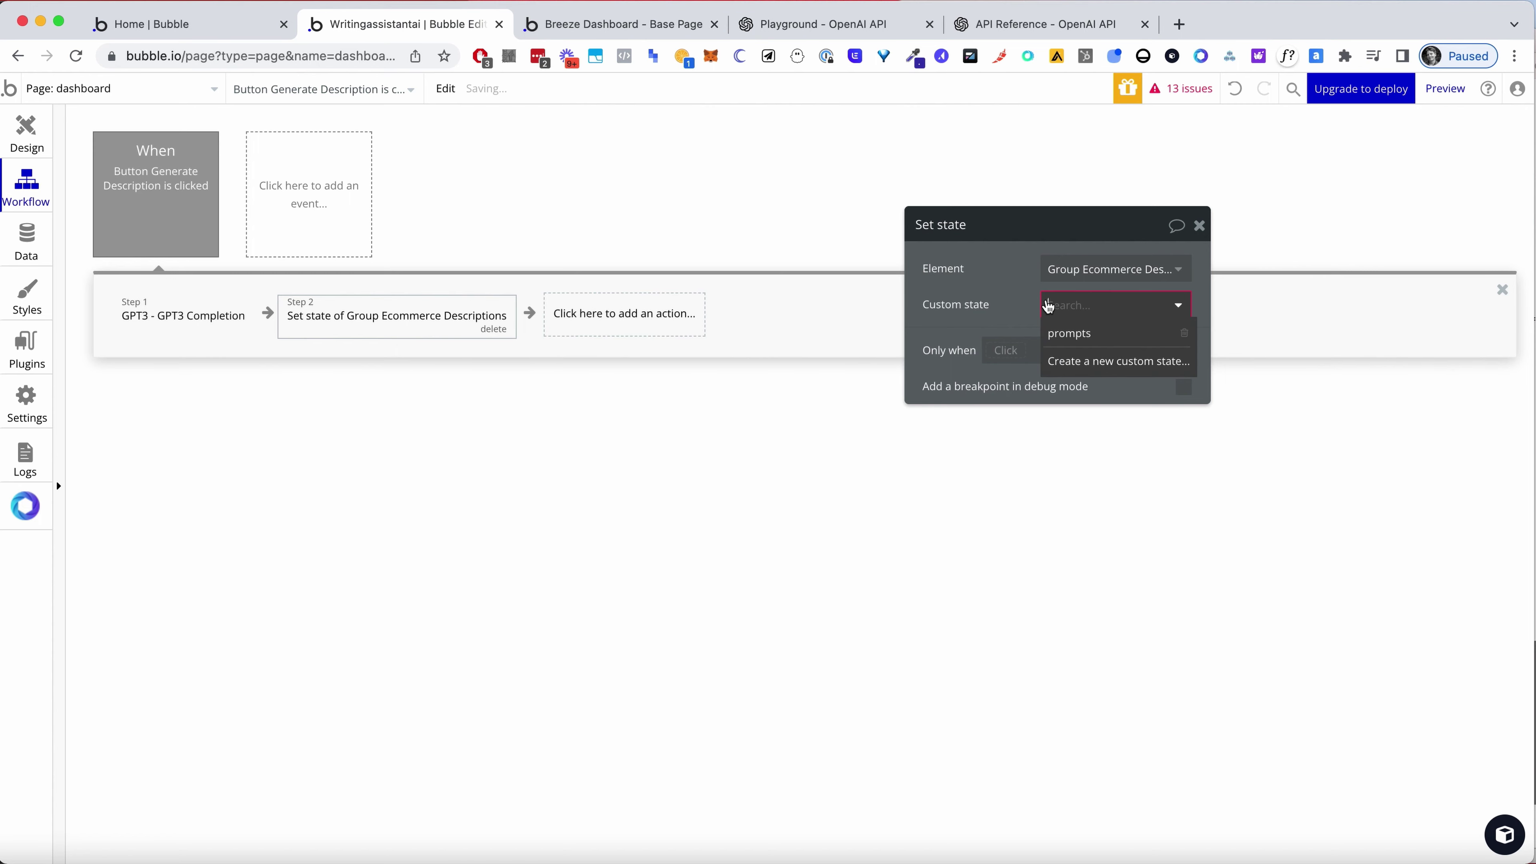
pyautogui.click(1076, 357)
pyautogui.write('comple')
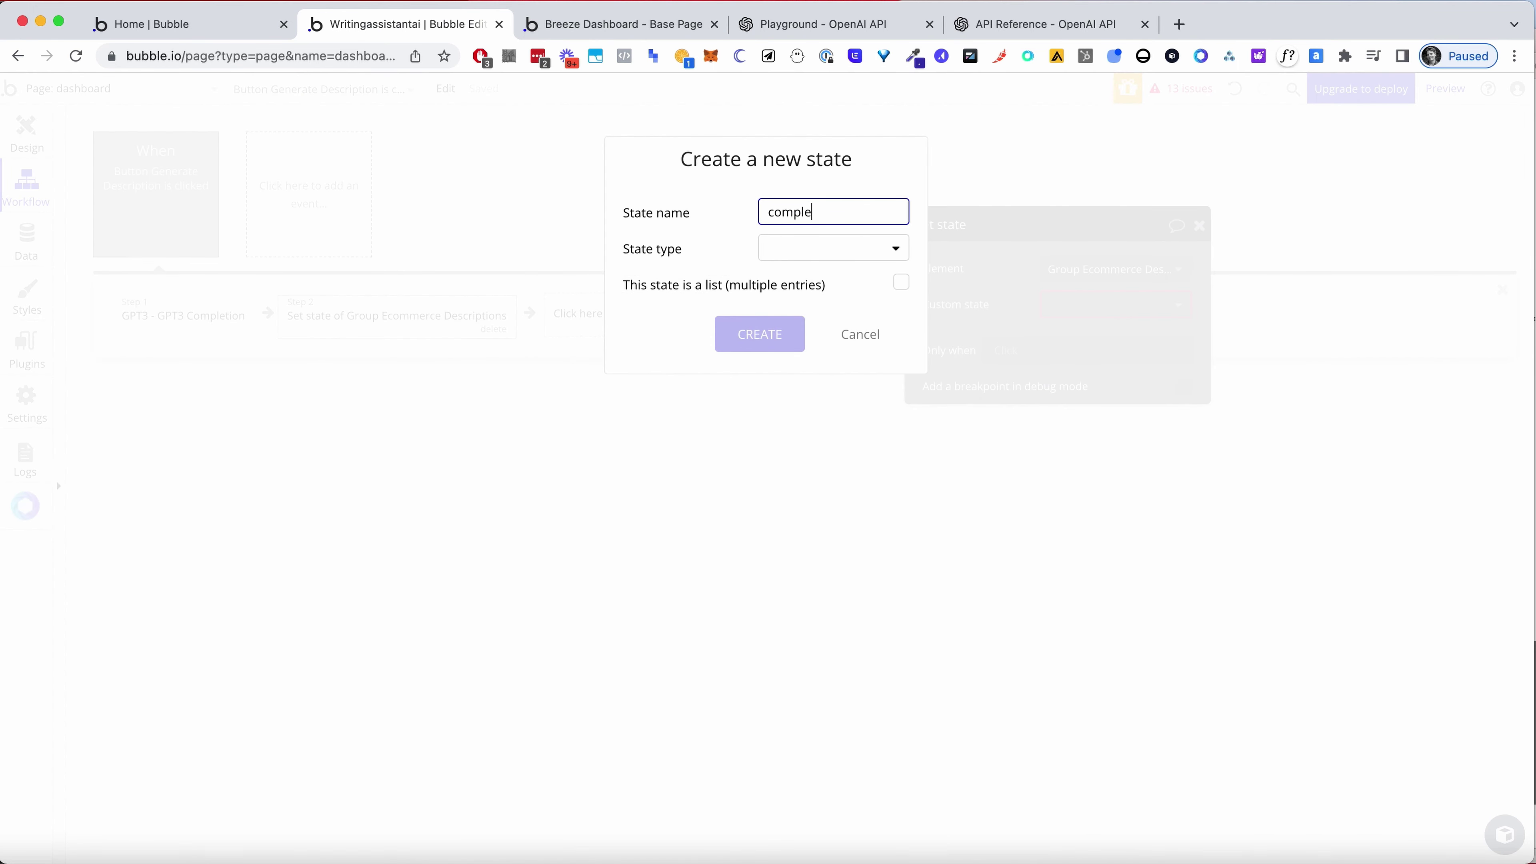
pyautogui.write('tion')
pyautogui.click(881, 247)
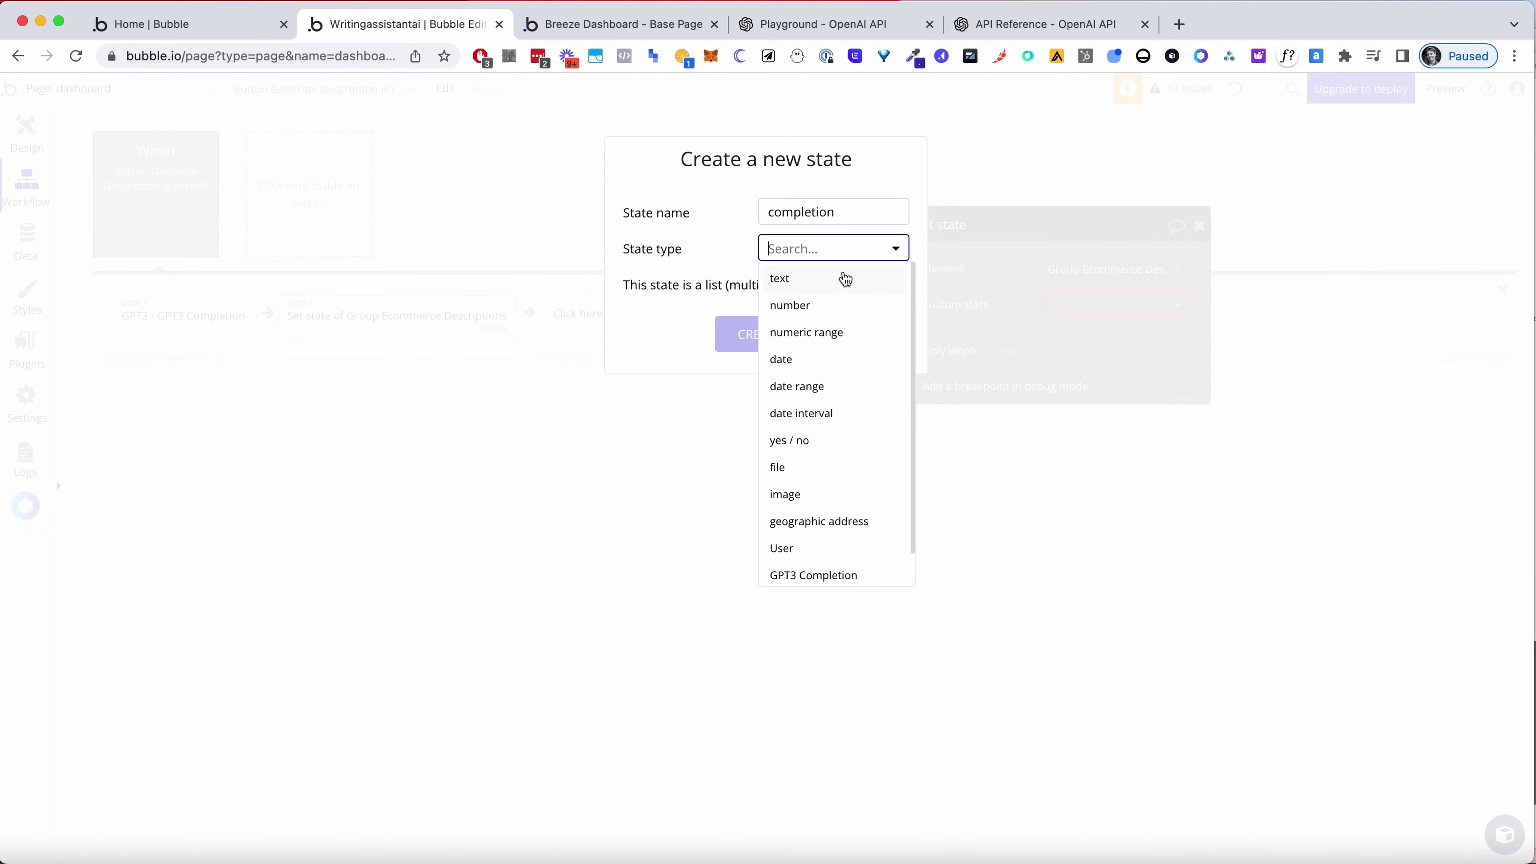
pyautogui.click(844, 278)
pyautogui.click(784, 332)
# Set the completion state's value to the choices from the result of step 1, GPT3 Completion
pyautogui.click(1076, 341)
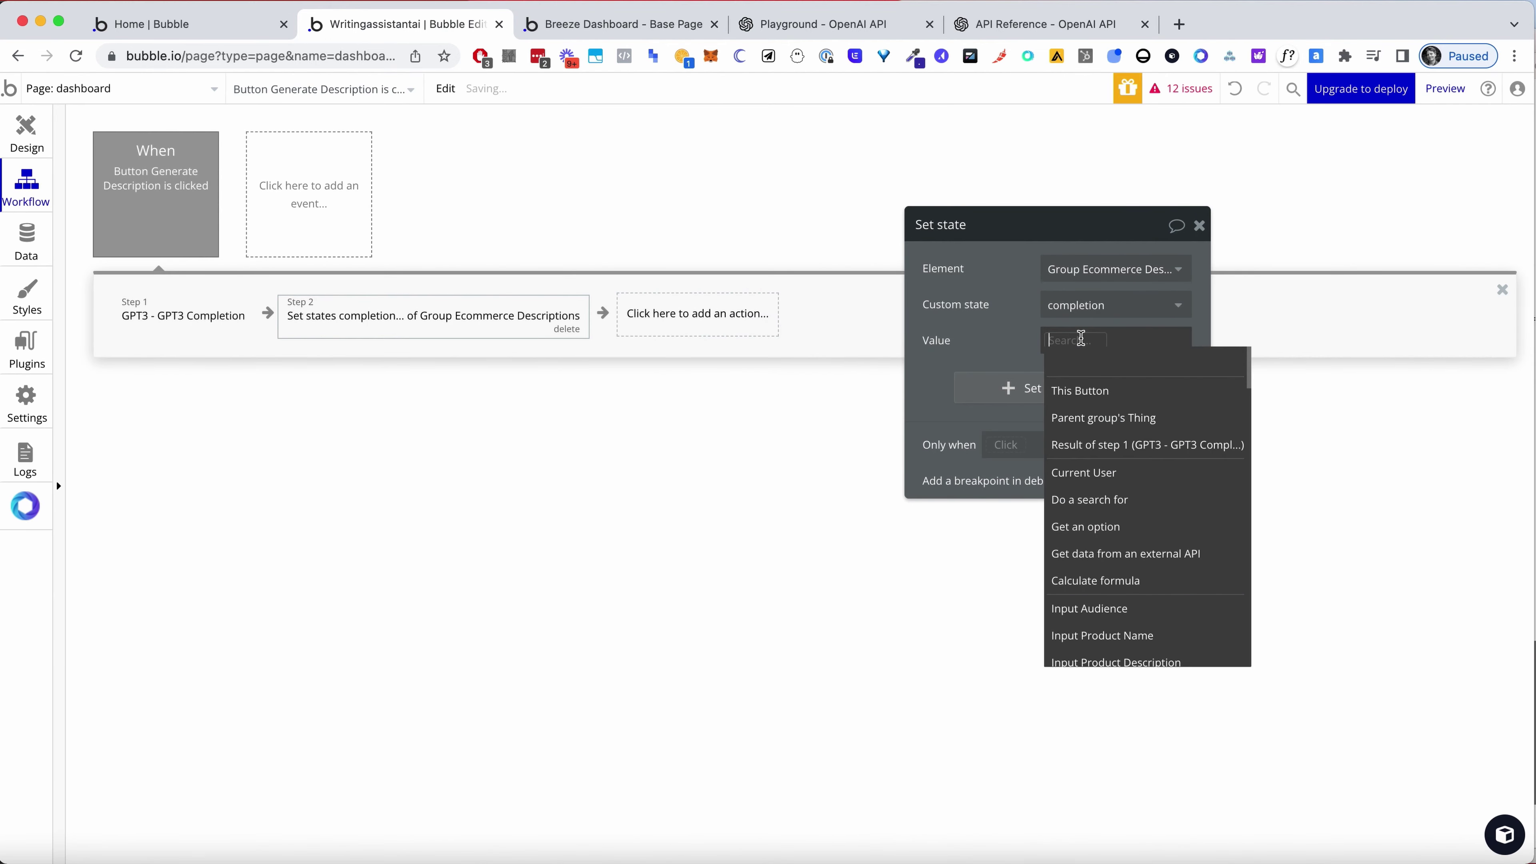
pyautogui.click(1108, 446)
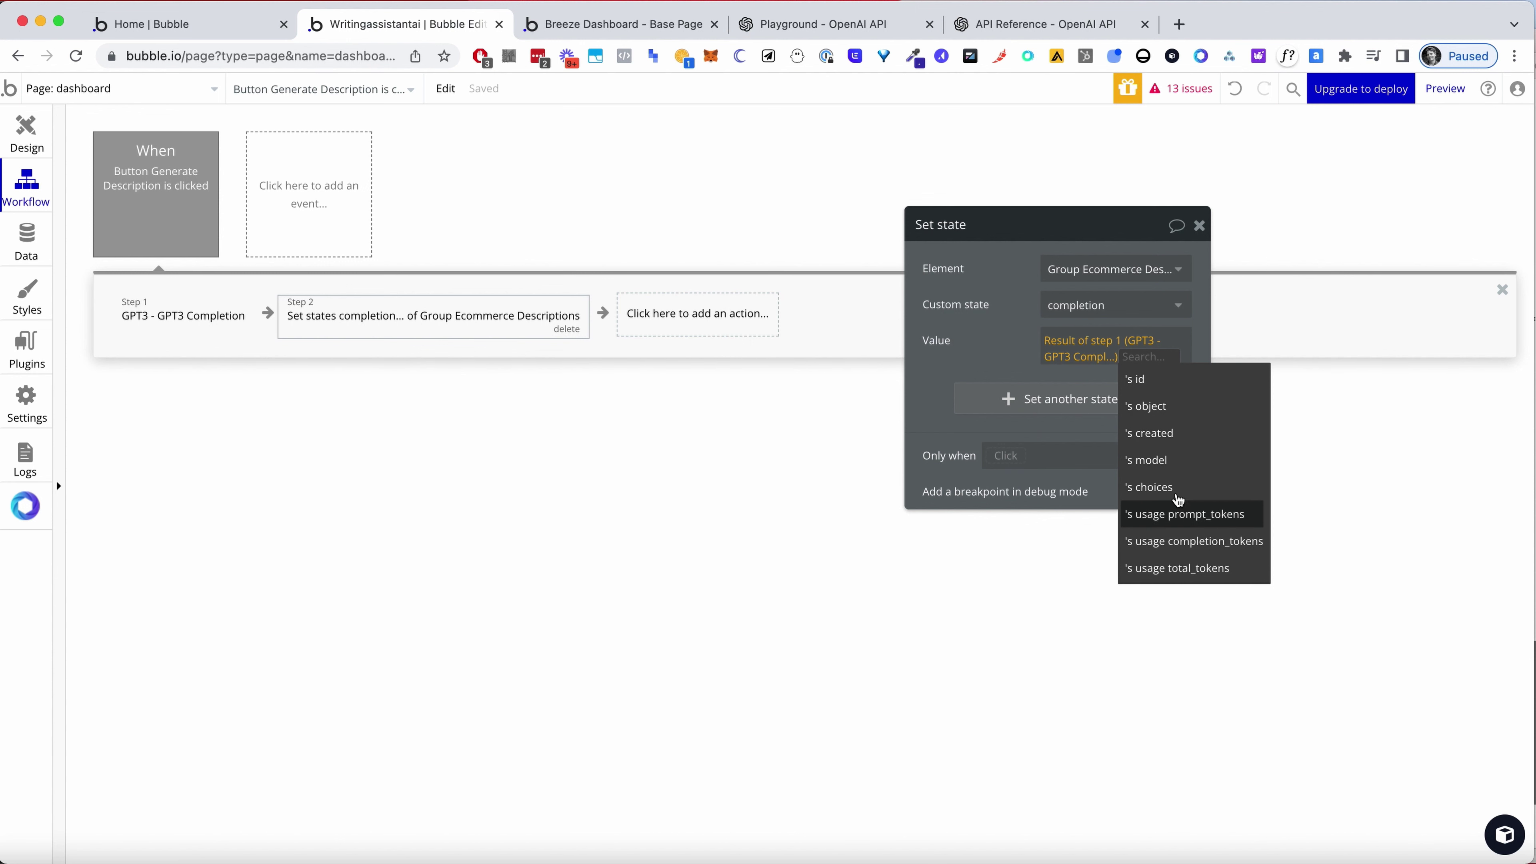
pyautogui.click(1152, 487)
pyautogui.scroll(-5, 1105, 525)
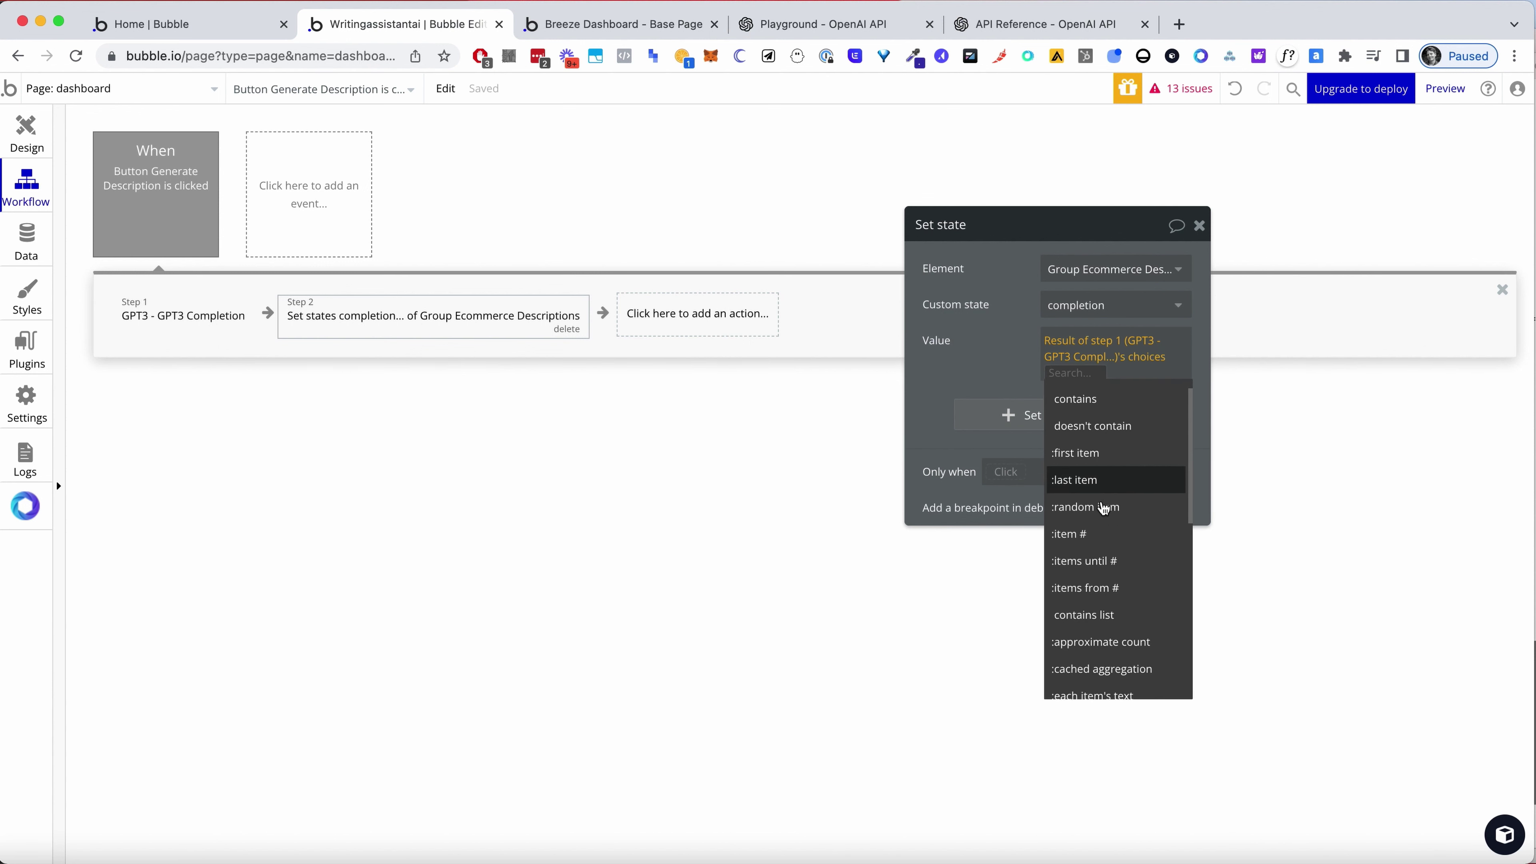
pyautogui.scroll(5, 1104, 508)
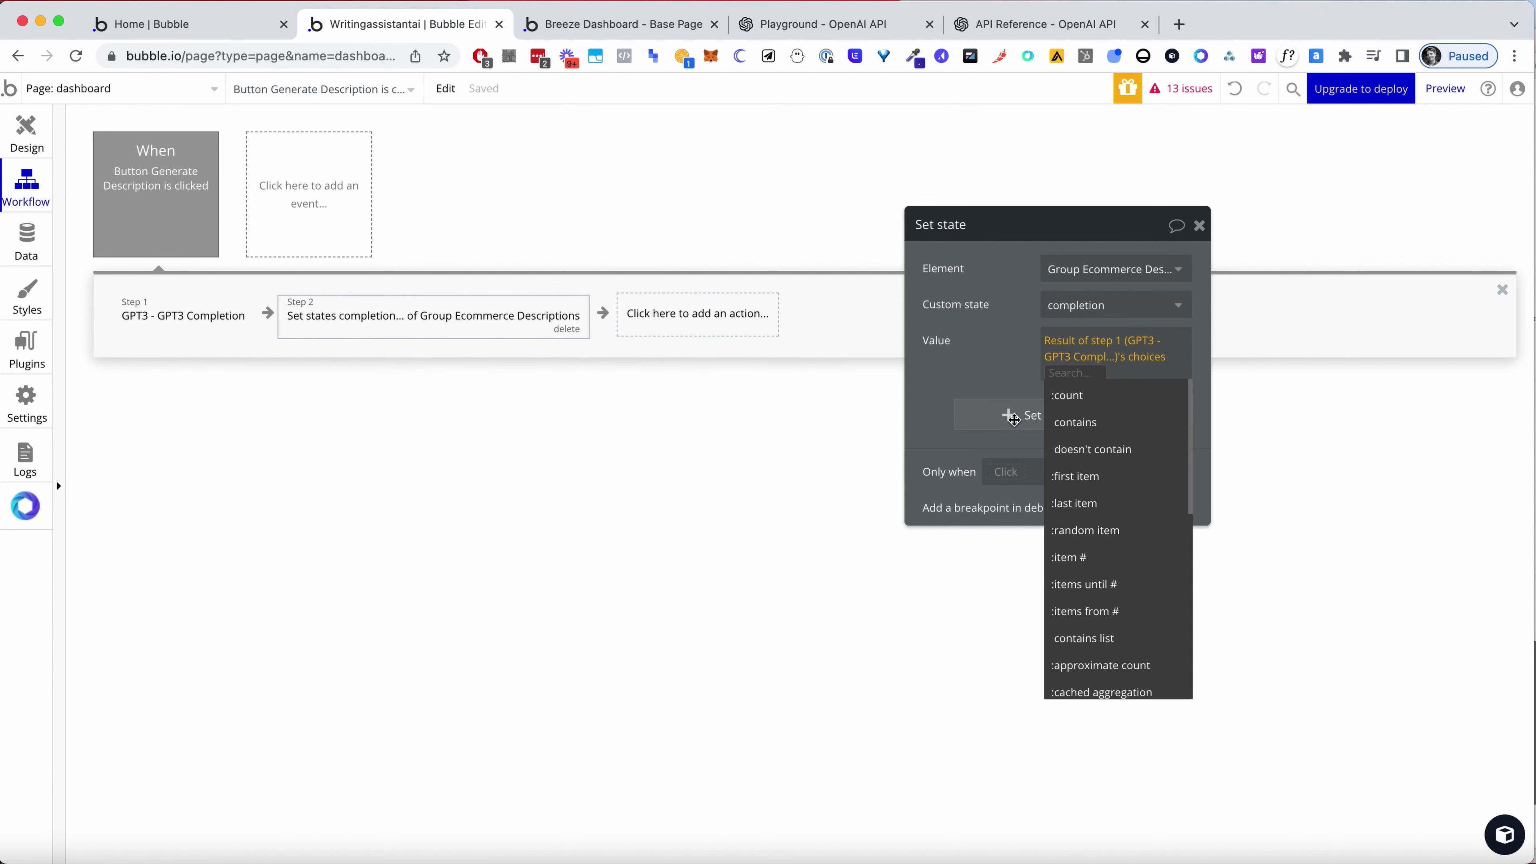
pyautogui.click(1002, 378)
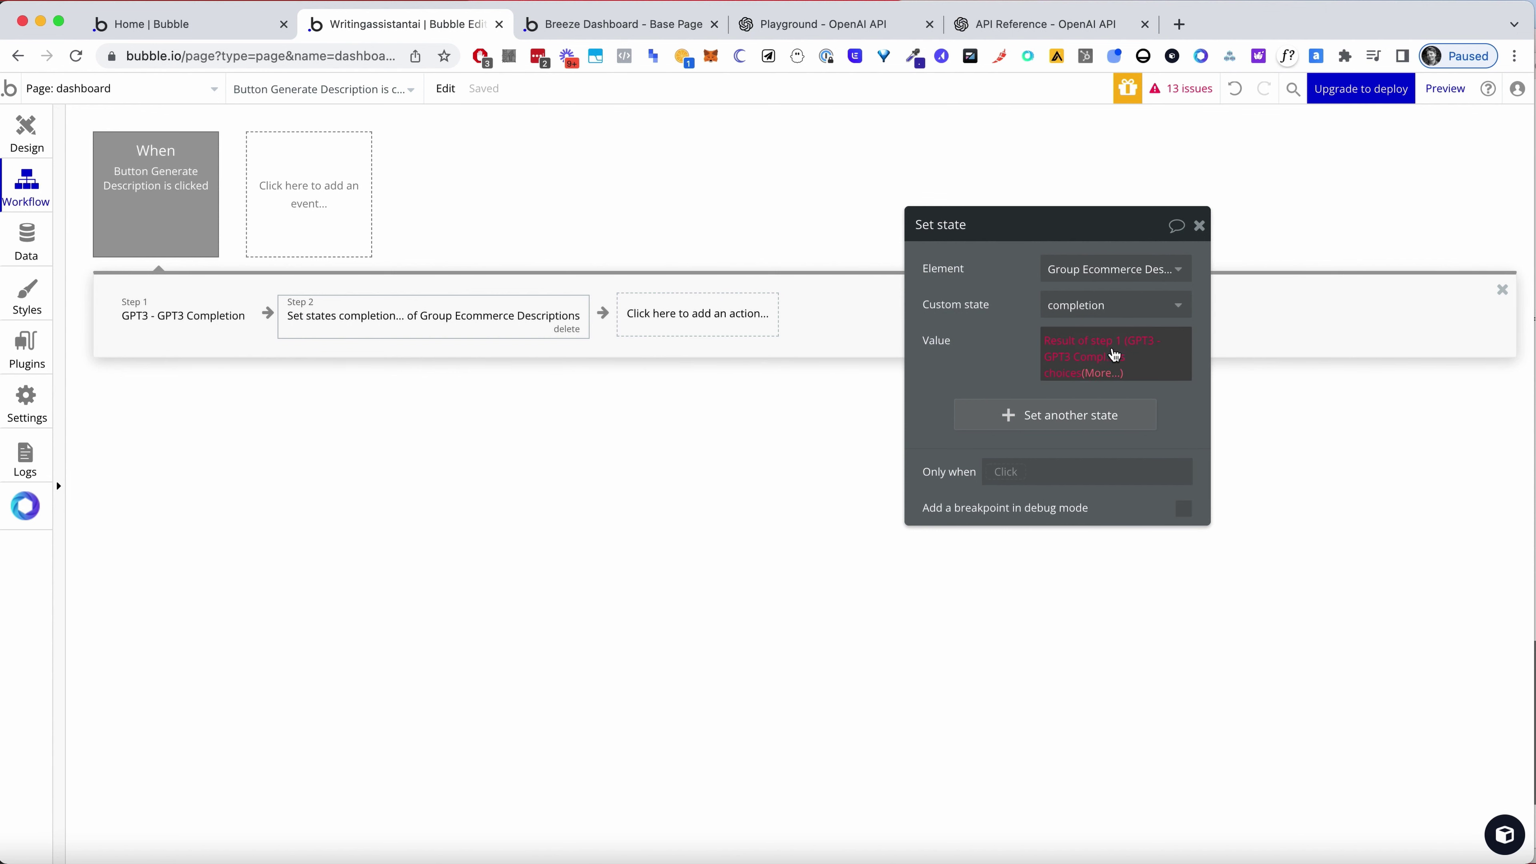
# Check the issue list for the Set state error and extend the value with each item's text:first item
pyautogui.click(1190, 97)
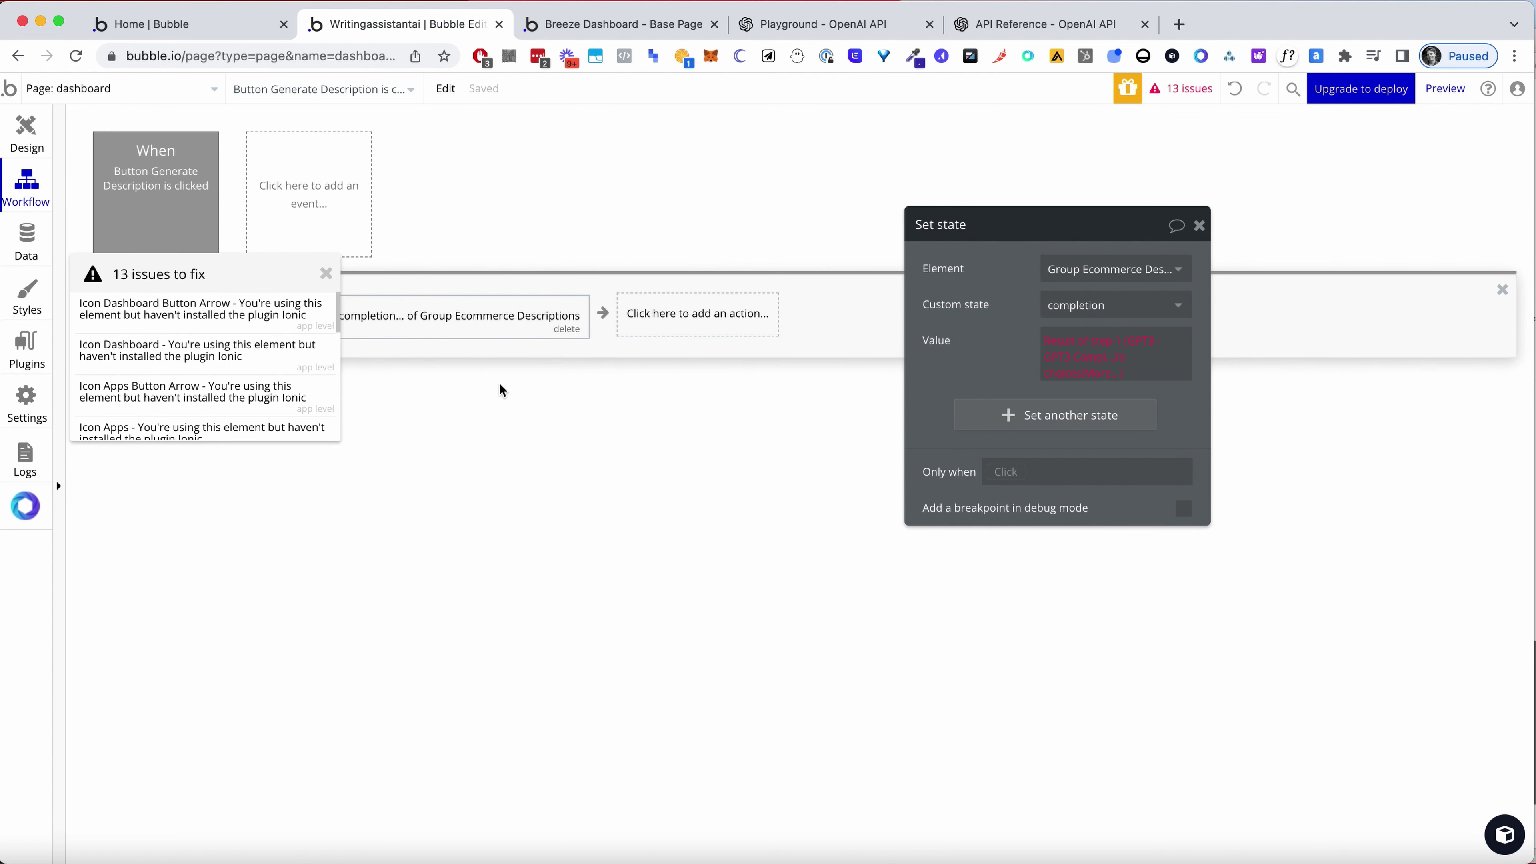
pyautogui.scroll(-5, 181, 385)
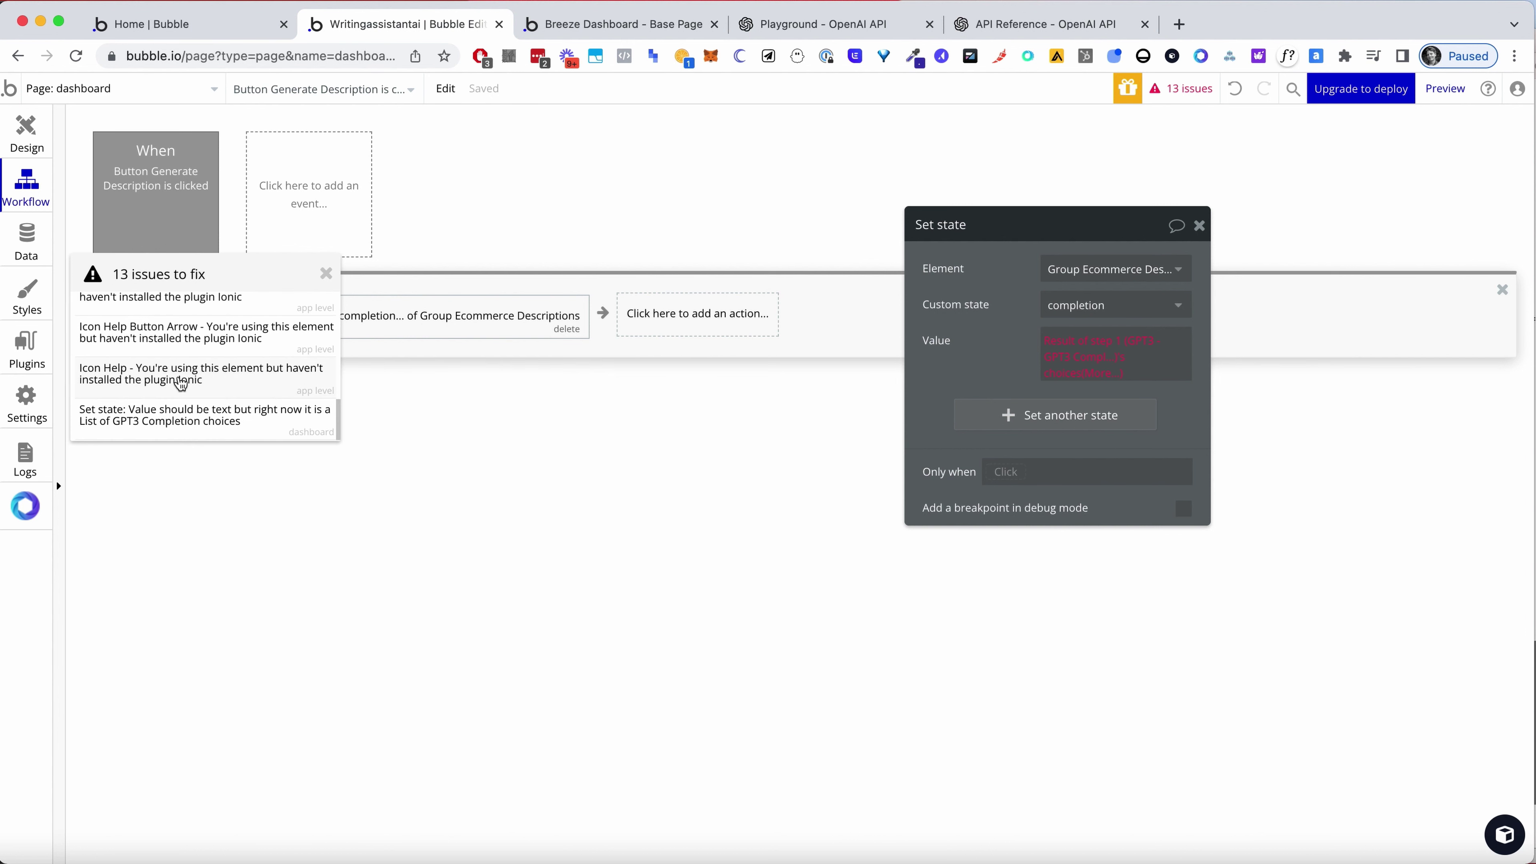
pyautogui.click(1093, 373)
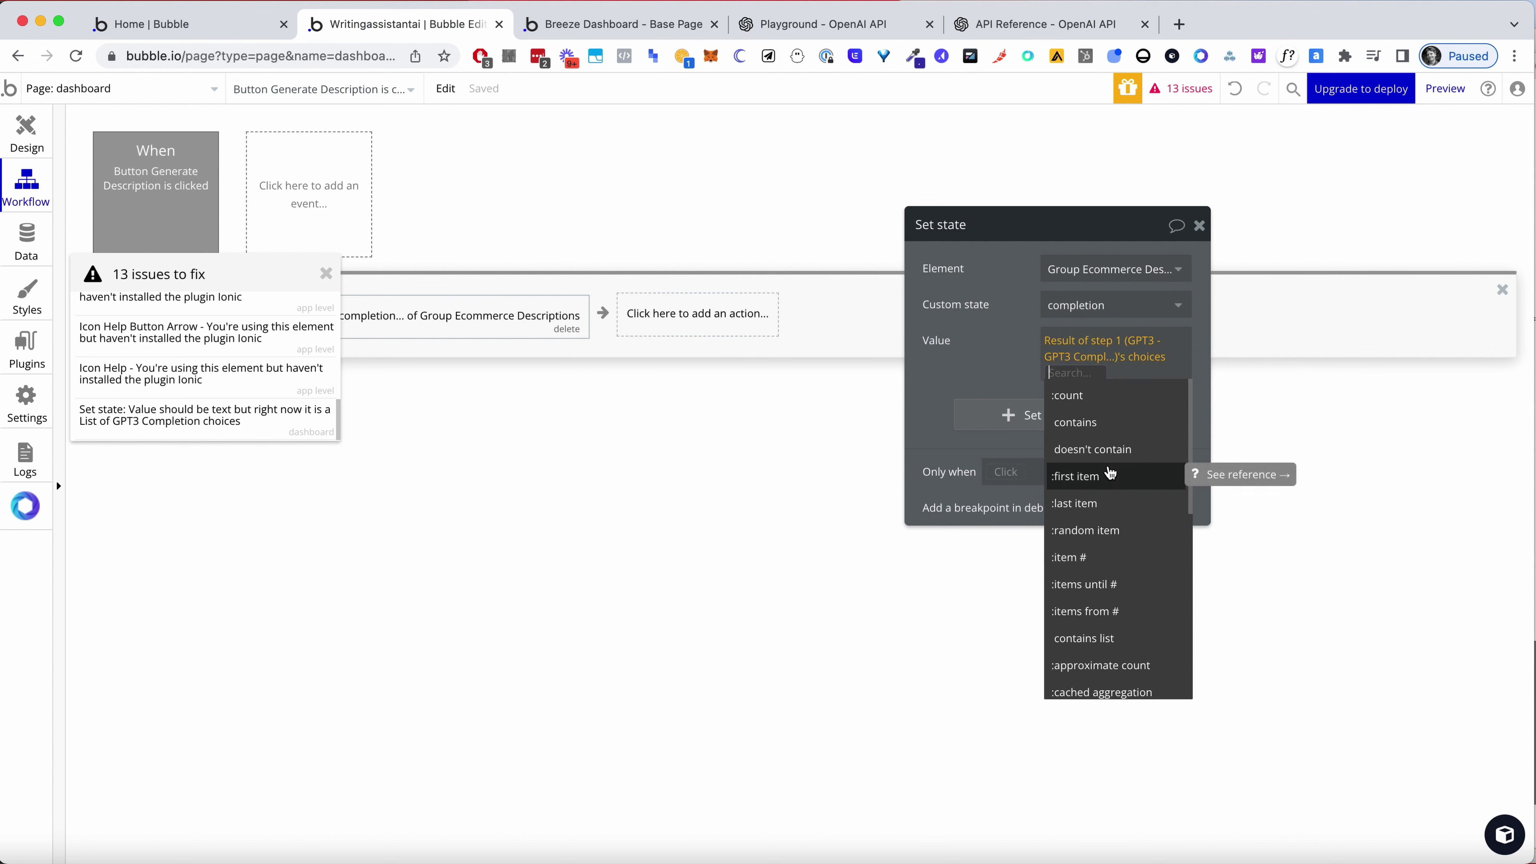
pyautogui.scroll(-5, 1114, 475)
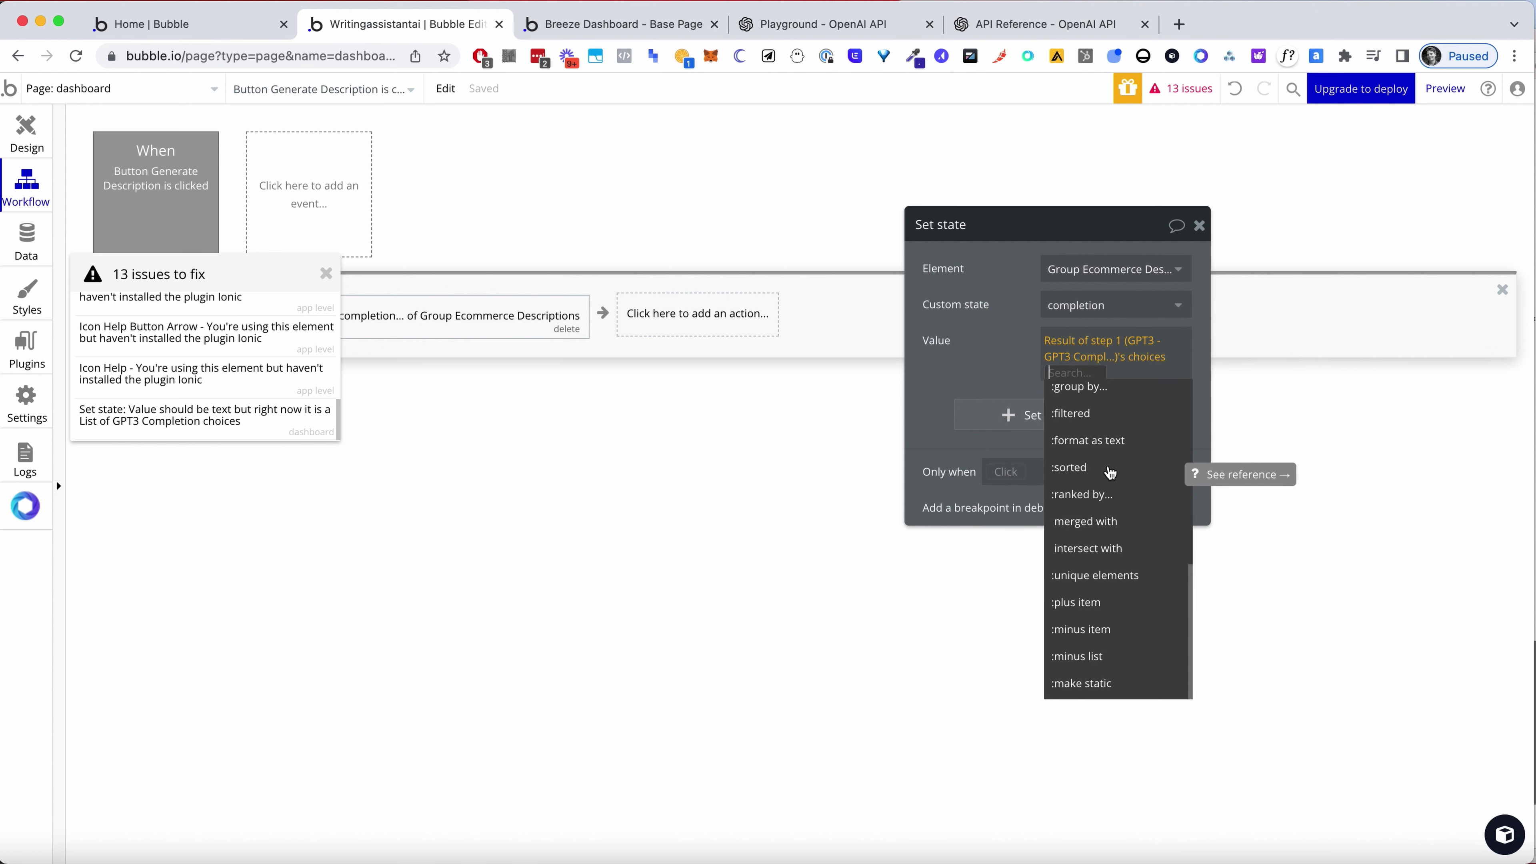
pyautogui.scroll(3, 1132, 487)
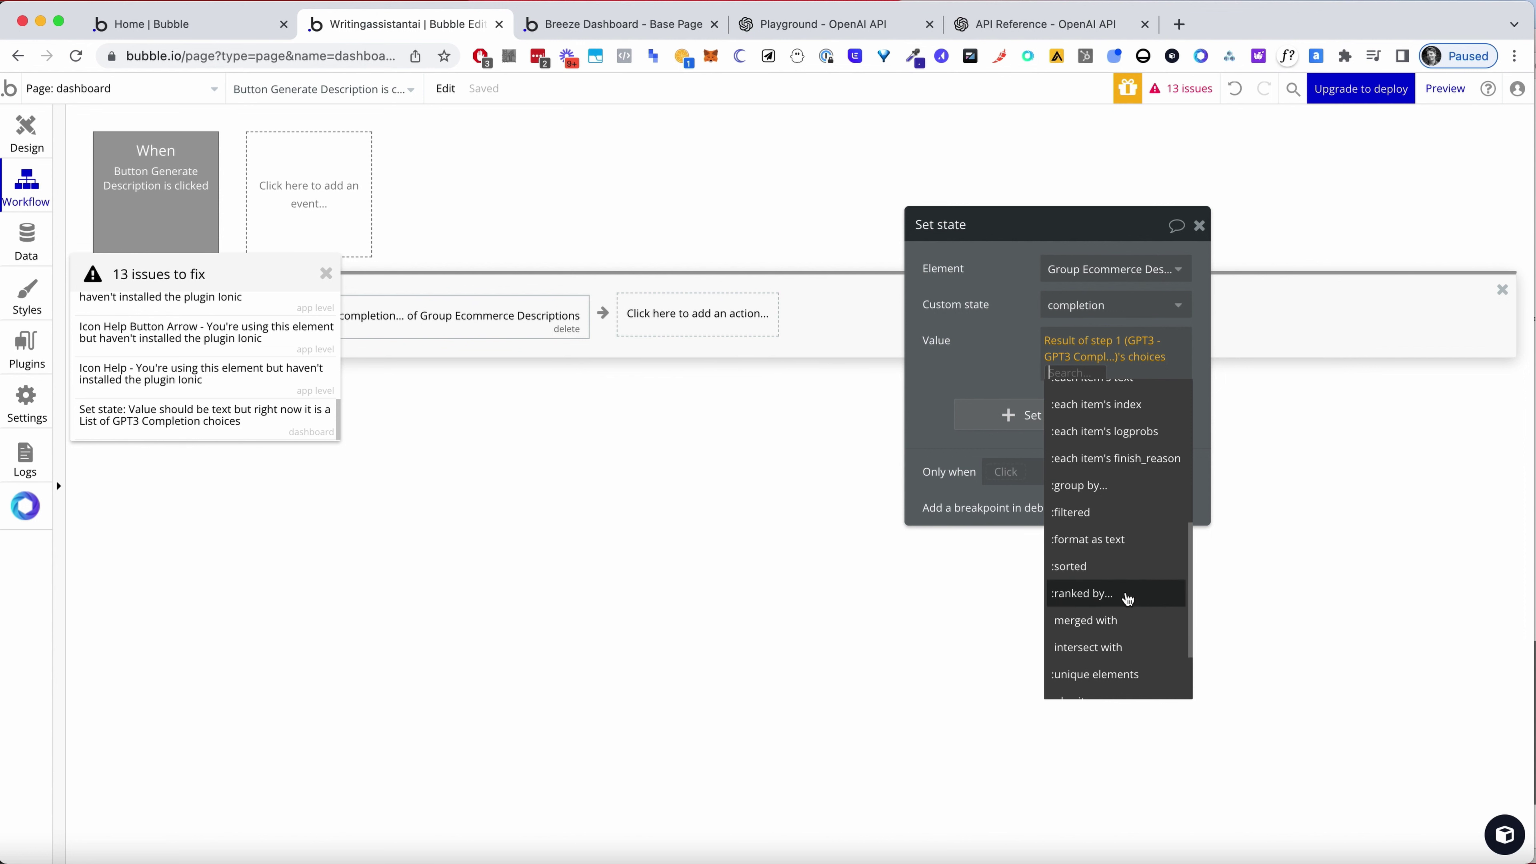
pyautogui.scroll(-2, 1128, 596)
pyautogui.scroll(6, 1137, 581)
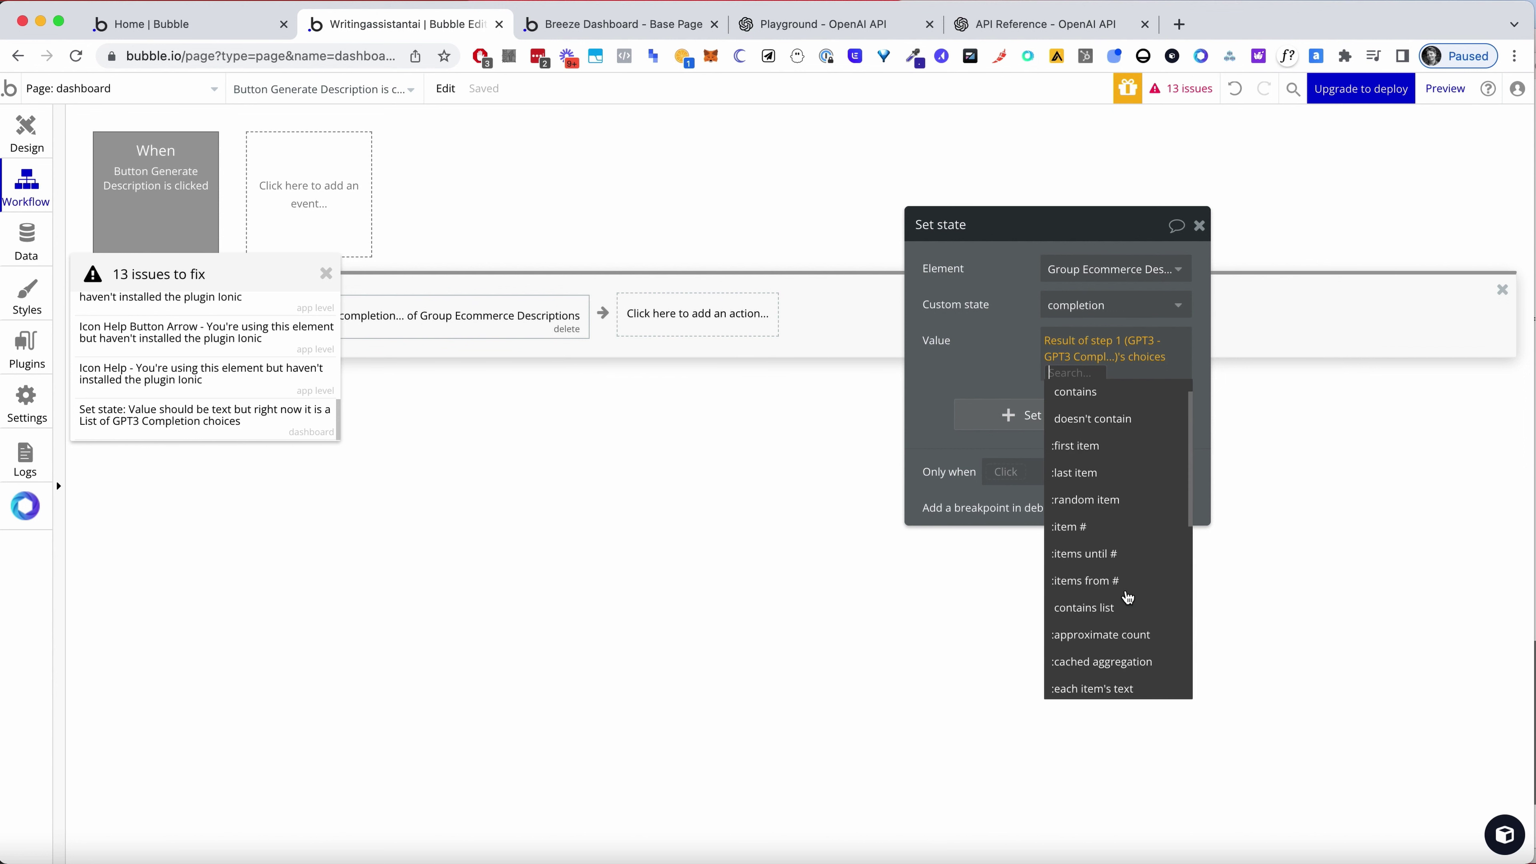
pyautogui.scroll(-2, 1145, 578)
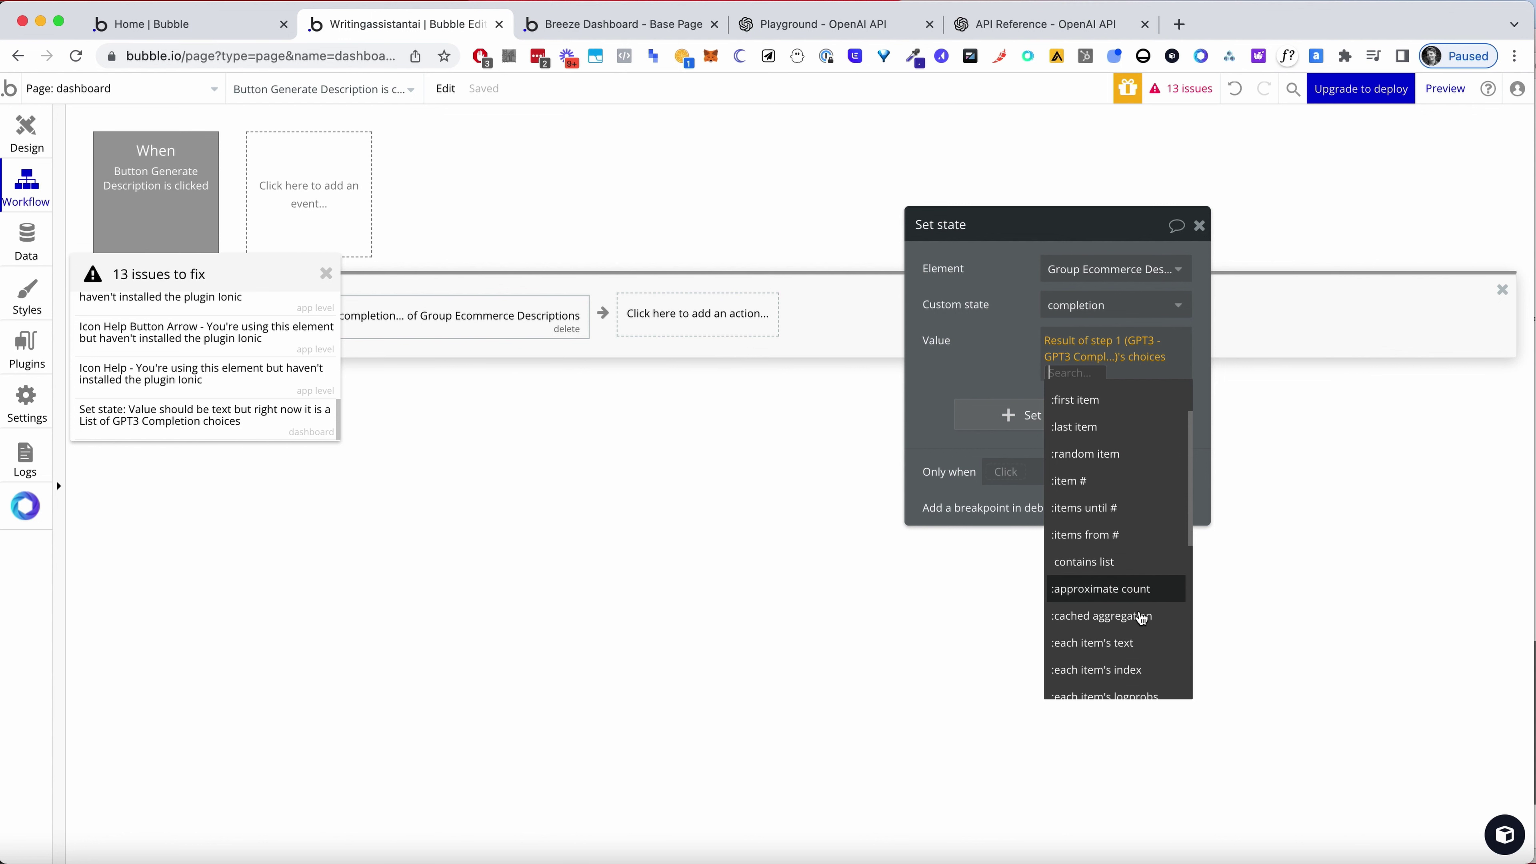
pyautogui.click(1143, 653)
pyautogui.click(984, 368)
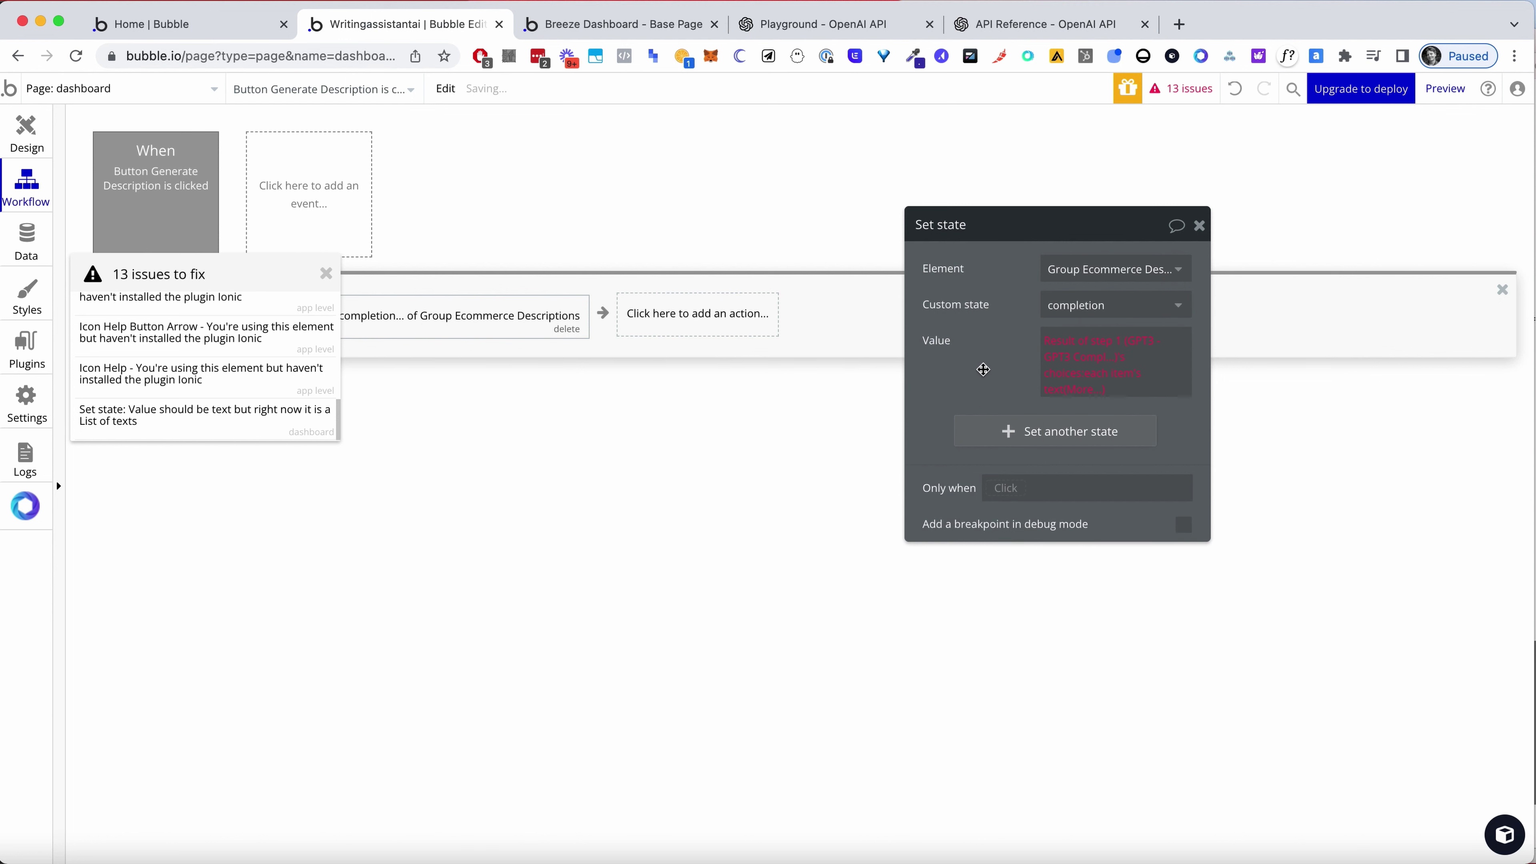
pyautogui.click(1093, 390)
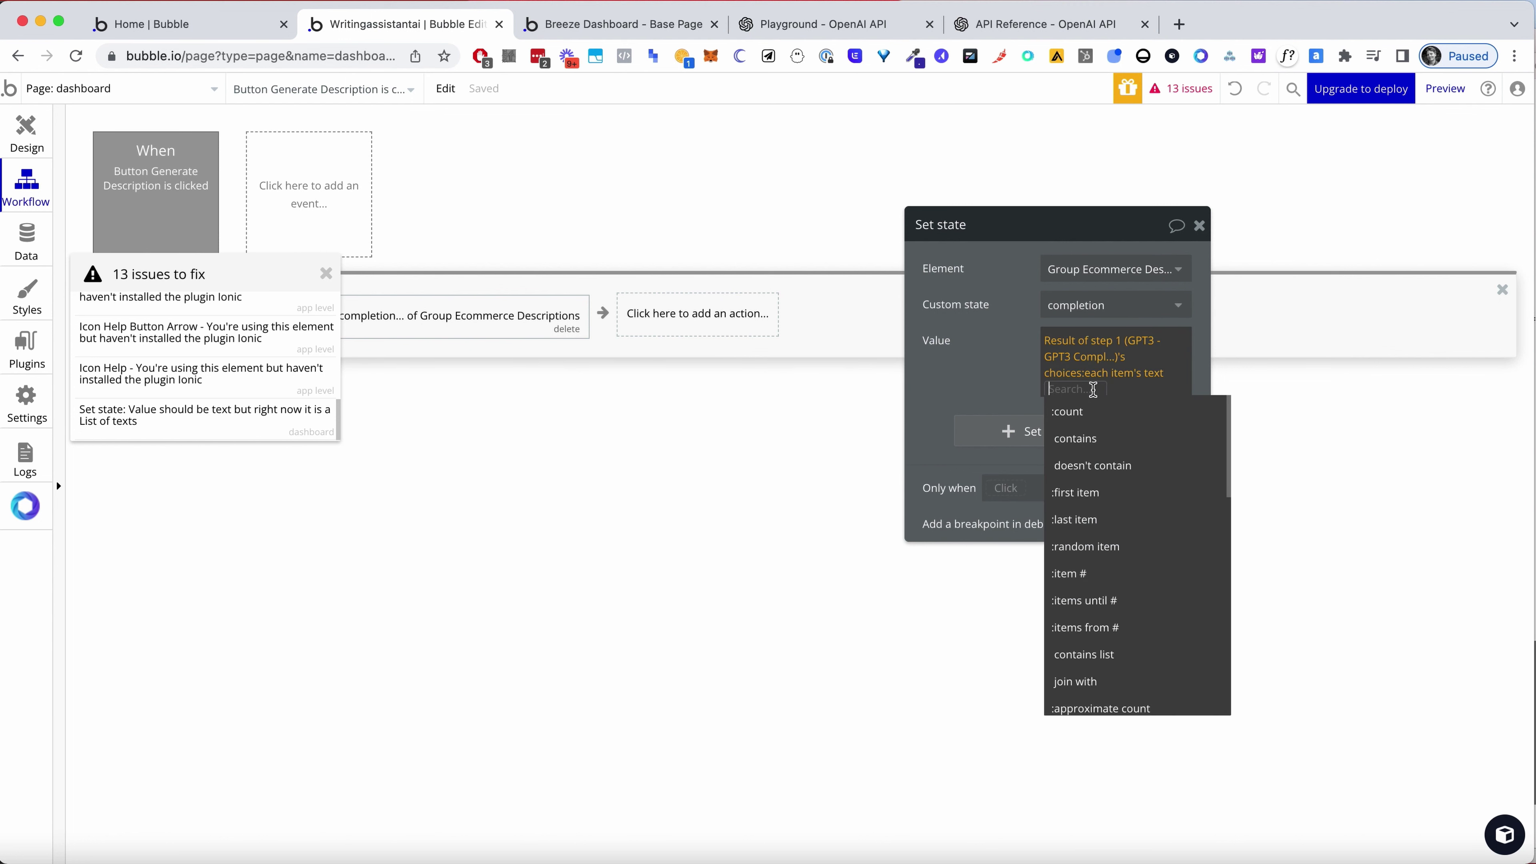
pyautogui.click(1134, 491)
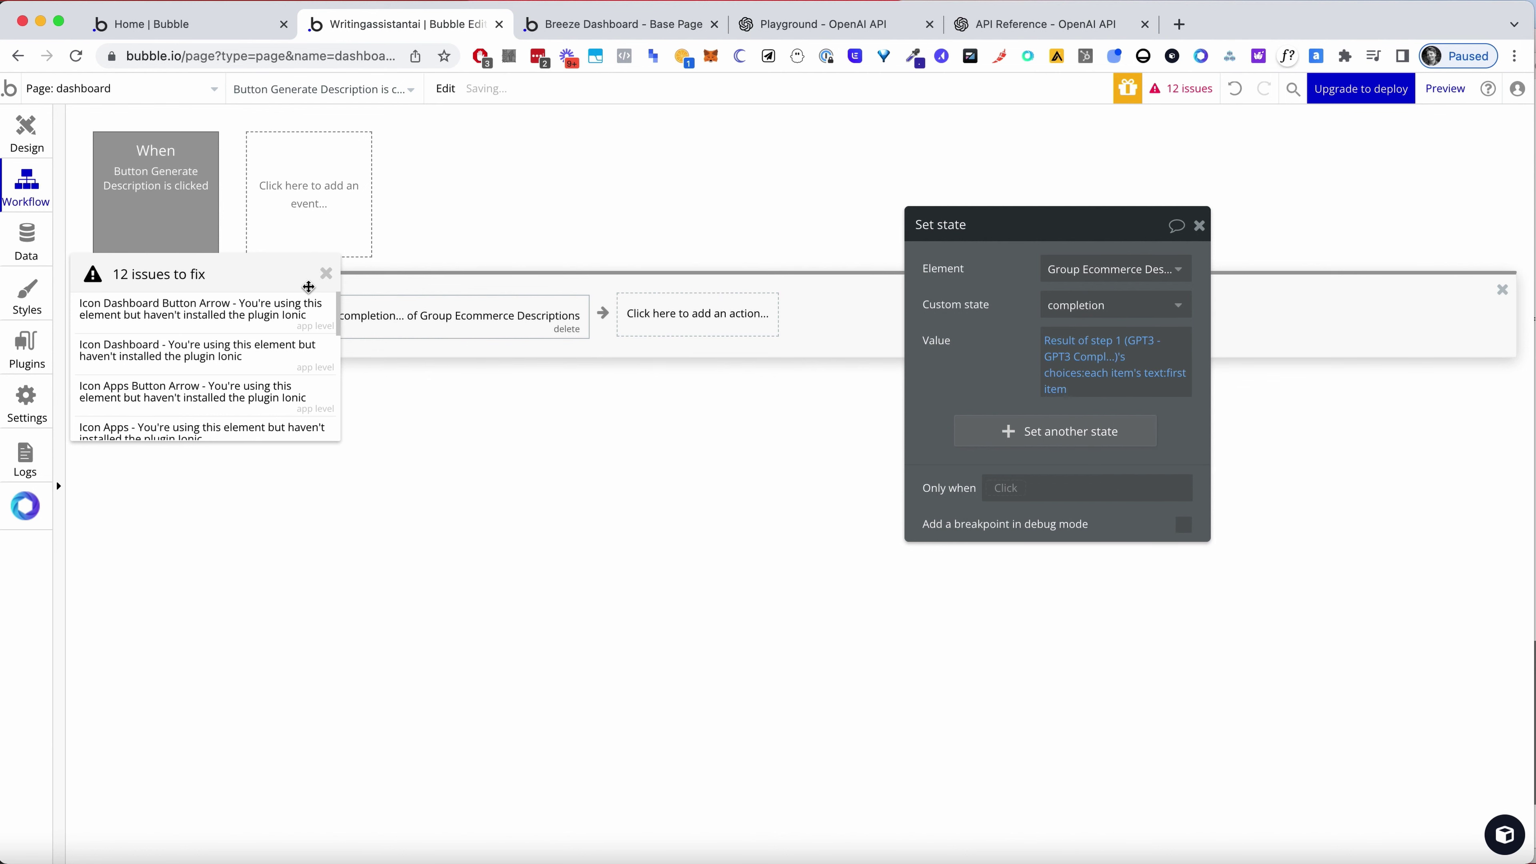
# Return to the page design and replace the result text element's content with Group Ecommerce Descriptions's completion
pyautogui.moveTo(310, 288); pyautogui.dragTo(625, 223)
pyautogui.click(627, 210)
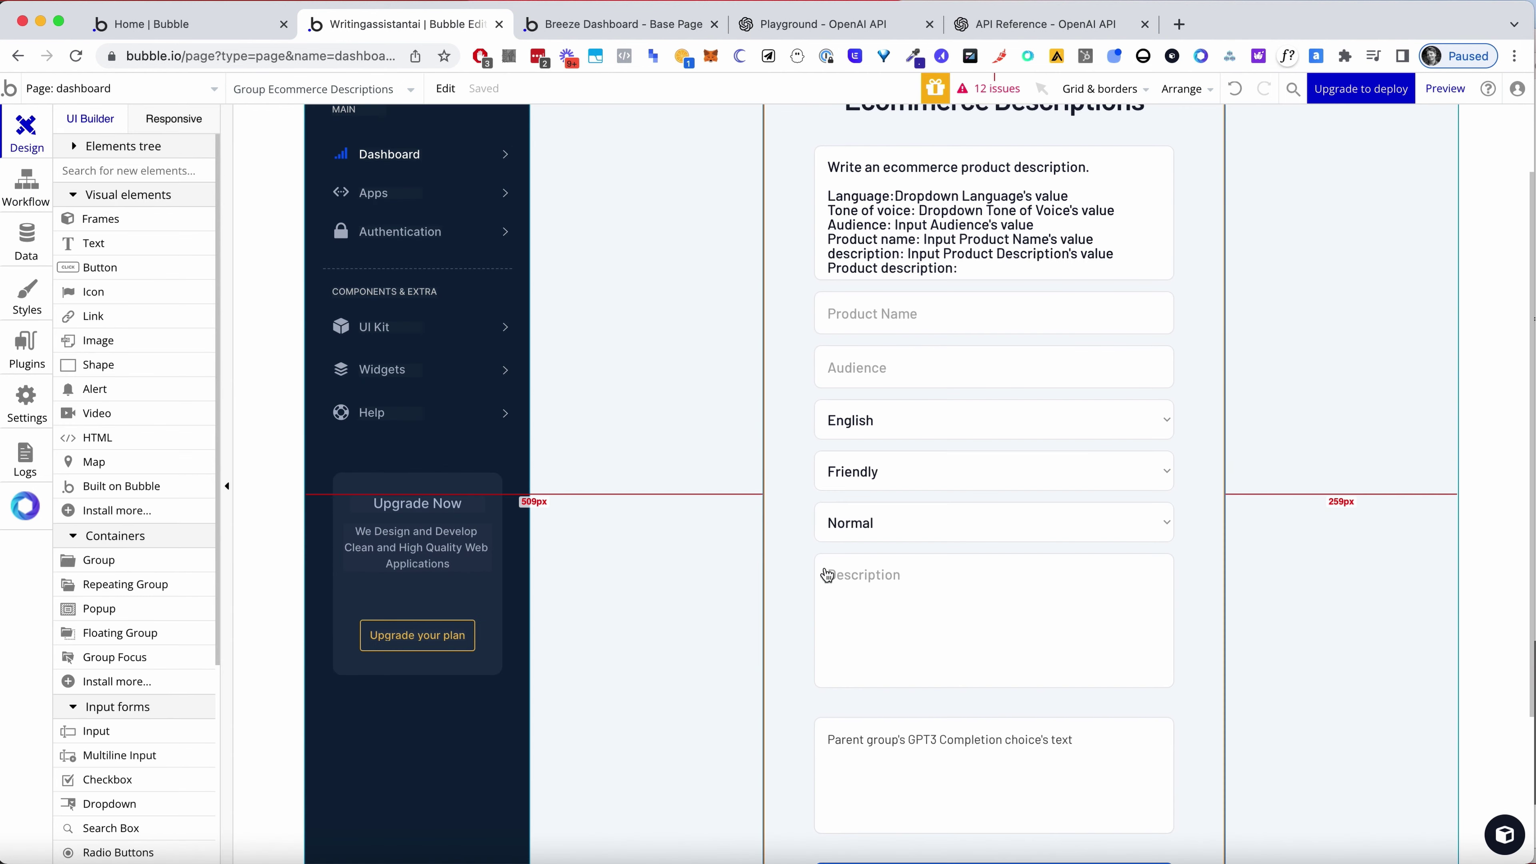
pyautogui.scroll(-2, 825, 576)
pyautogui.click(921, 628)
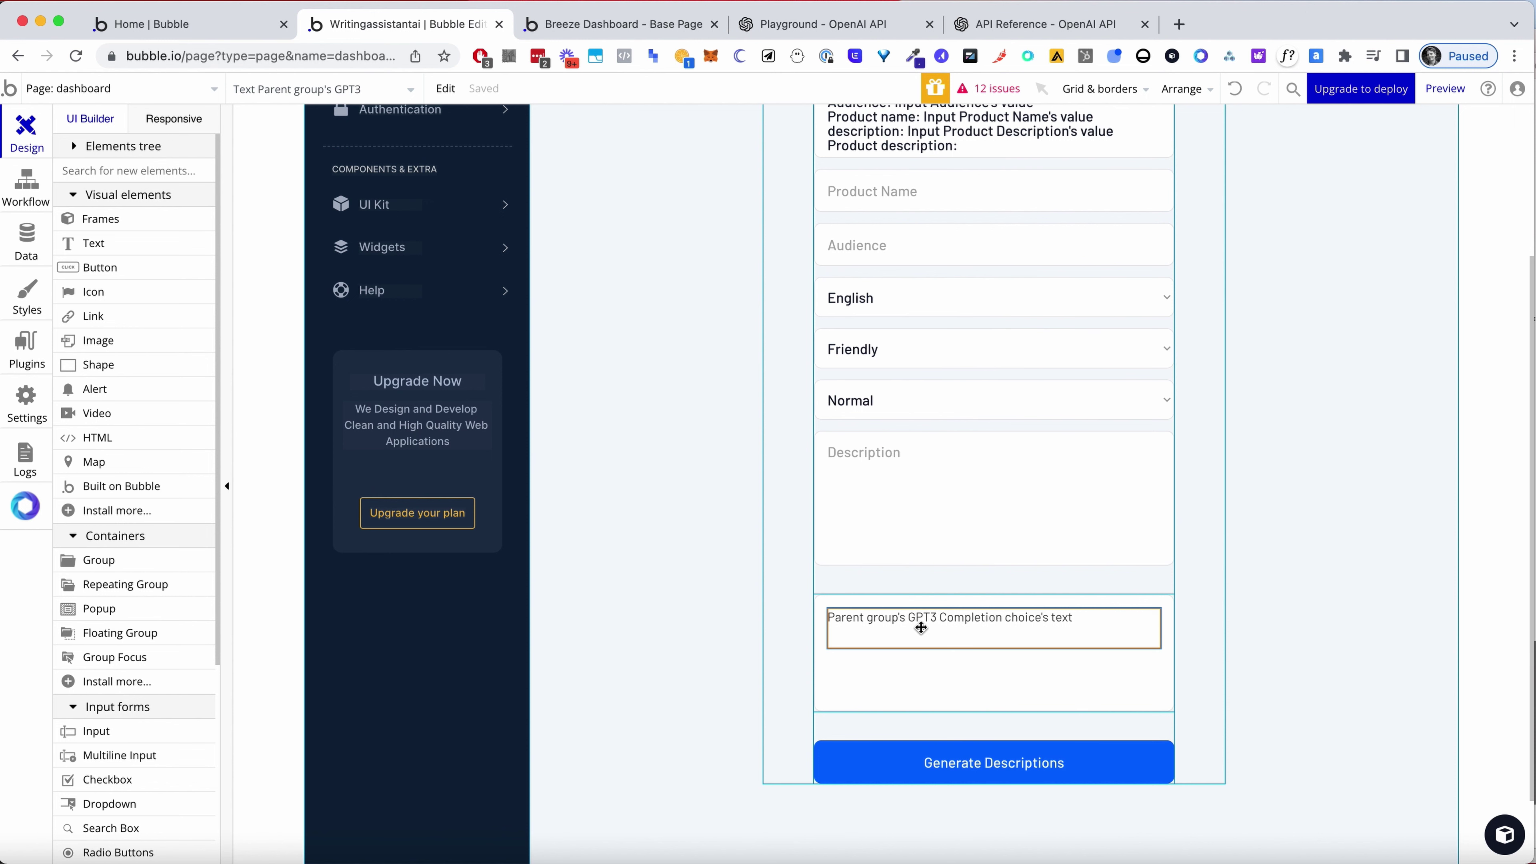
pyautogui.doubleClick(921, 628)
pyautogui.click(969, 305)
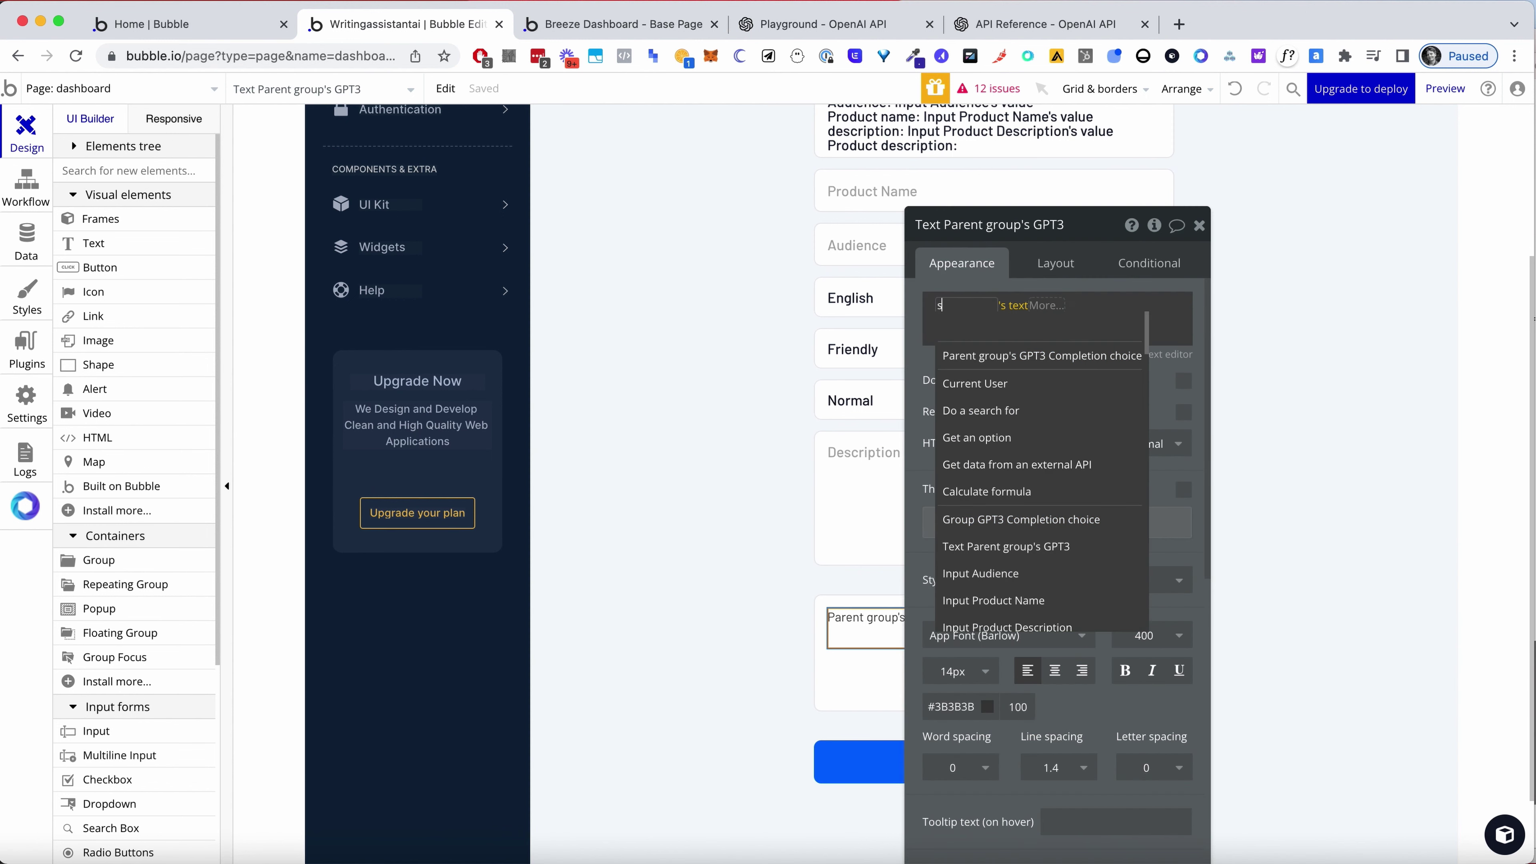
pyautogui.press('BackSpace')
pyautogui.press('BackSpace')
pyautogui.write('ec')
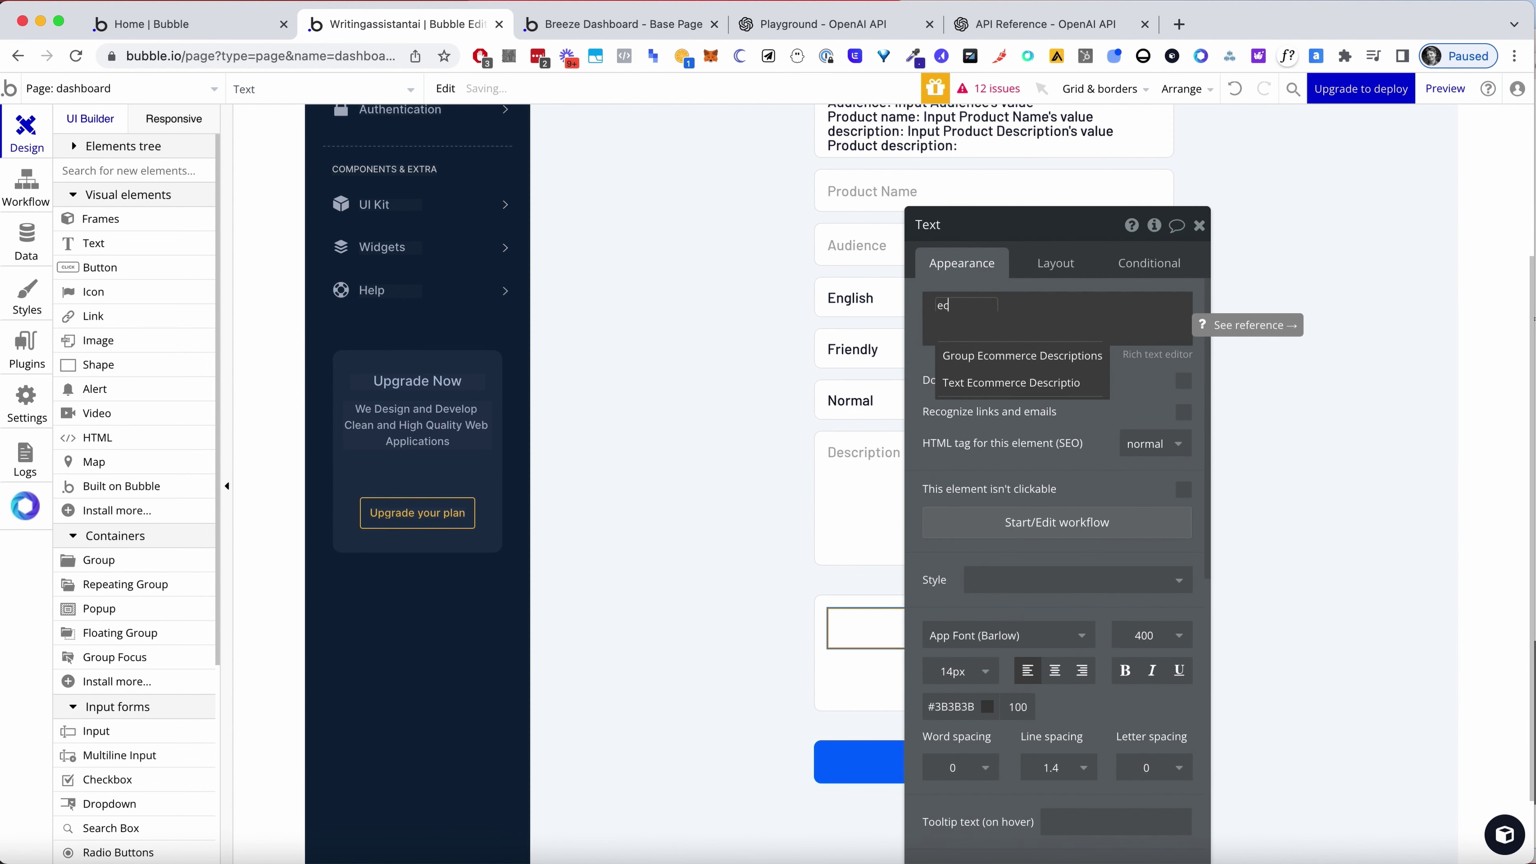
pyautogui.click(1004, 356)
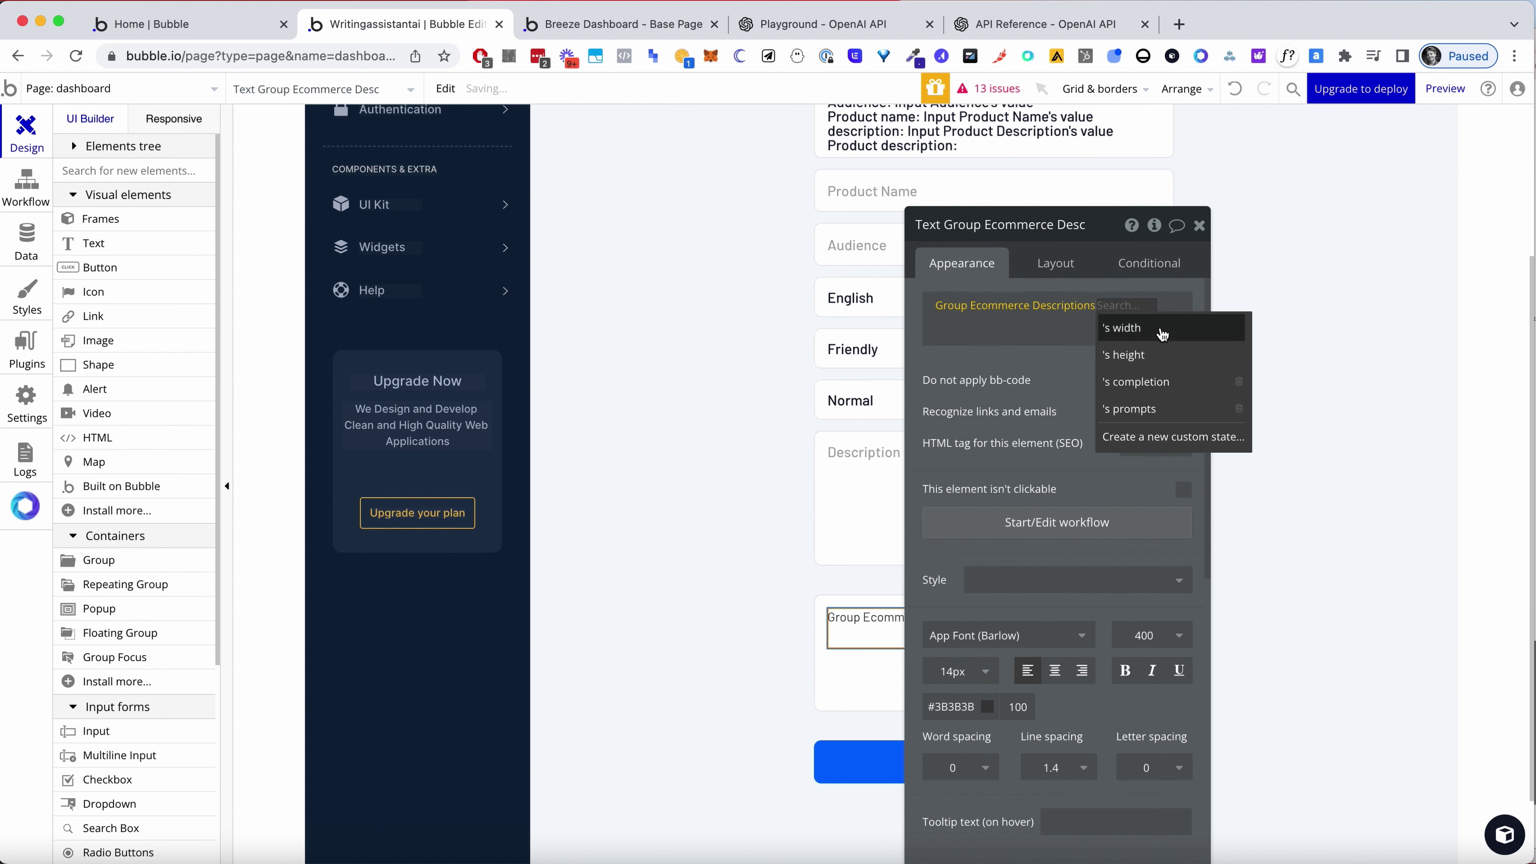
pyautogui.click(1158, 396)
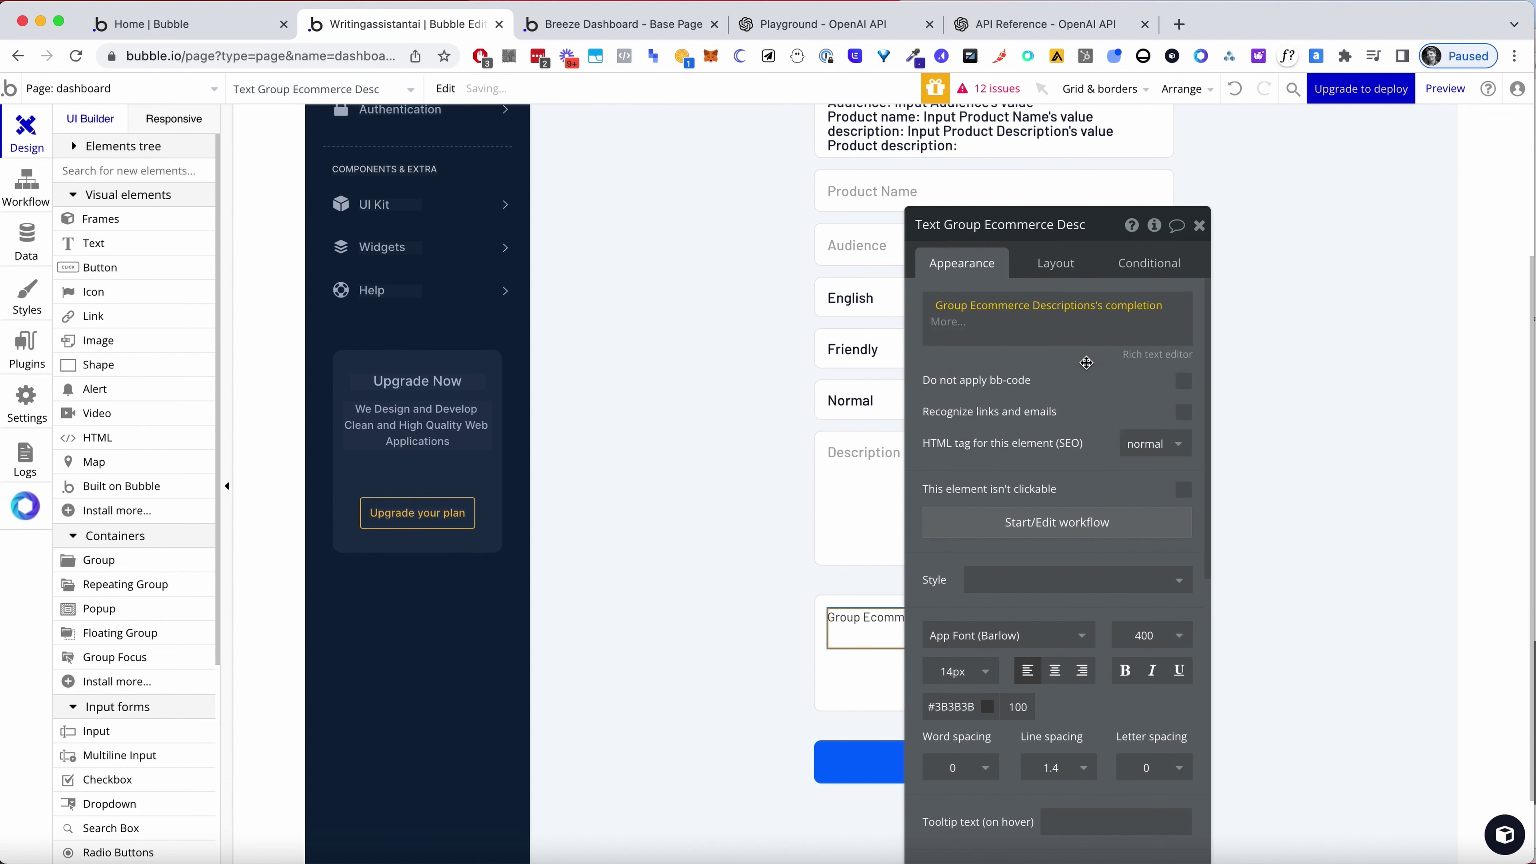
pyautogui.click(1200, 225)
pyautogui.click(669, 232)
pyautogui.scroll(1, 717, 271)
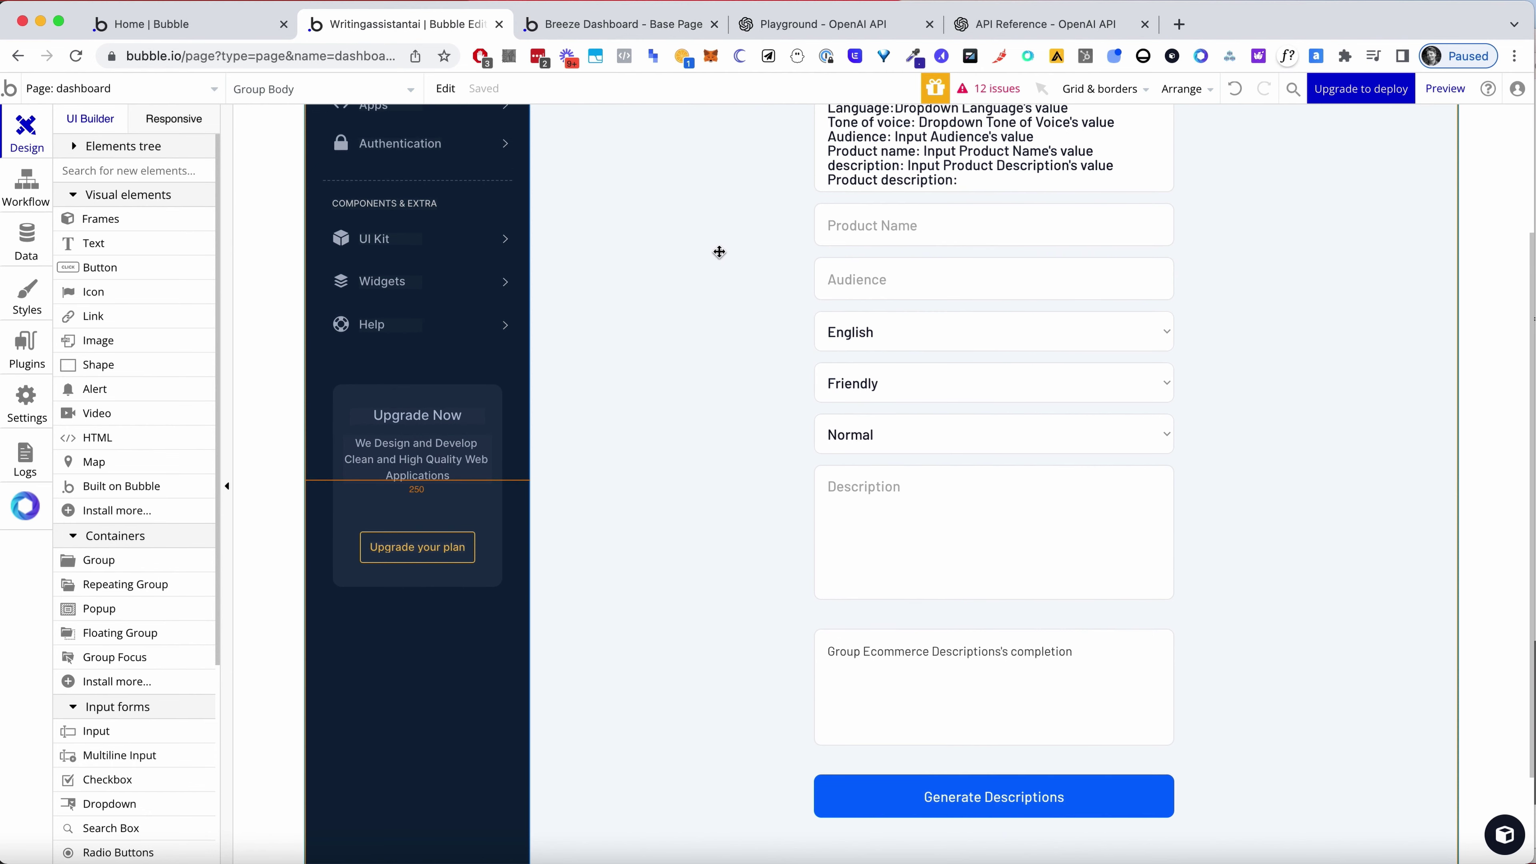
pyautogui.click(797, 321)
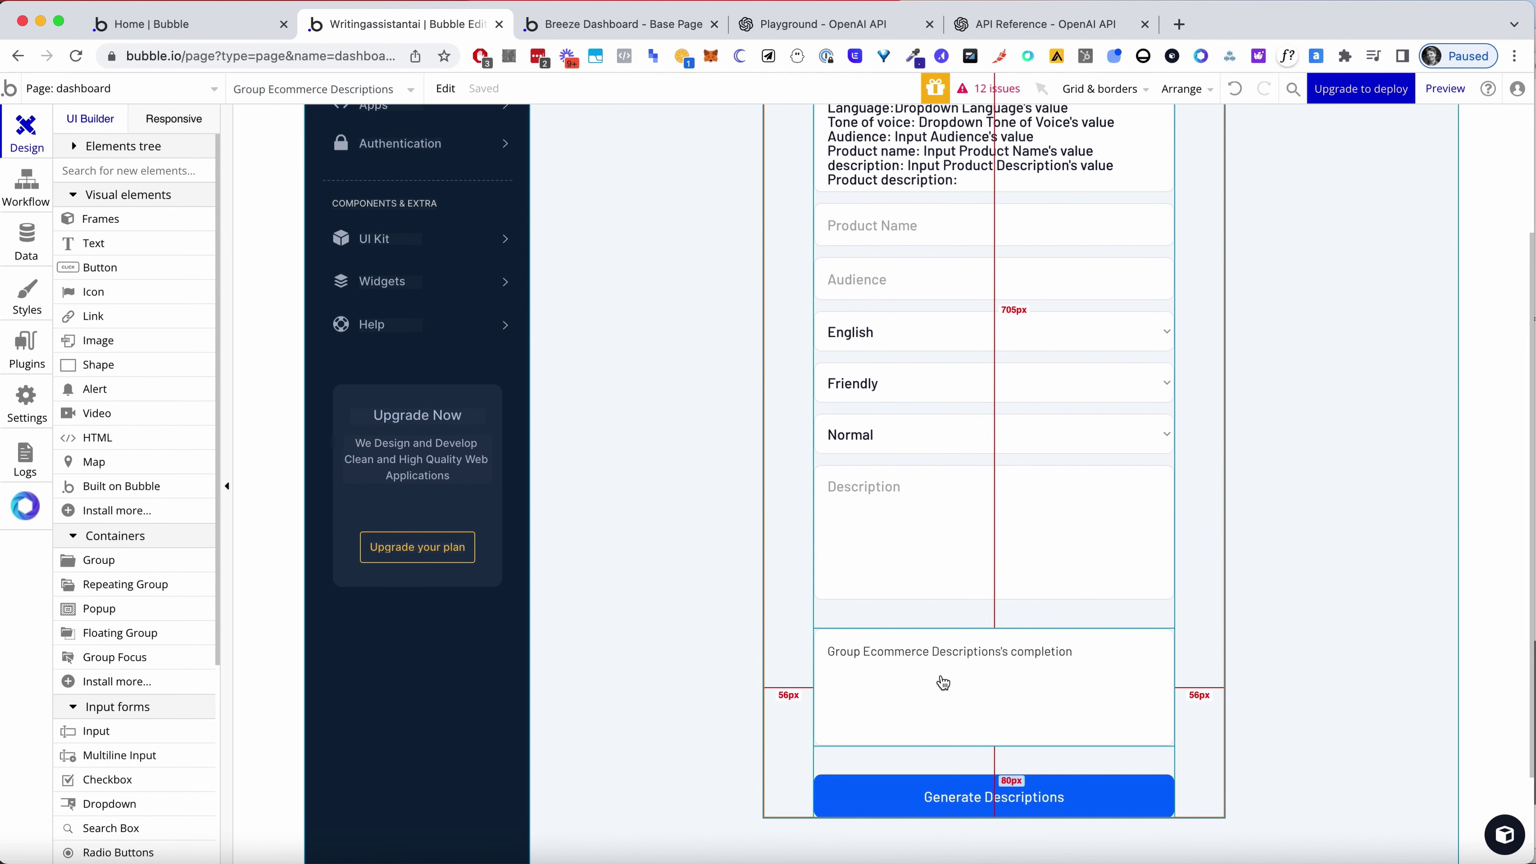
pyautogui.click(925, 666)
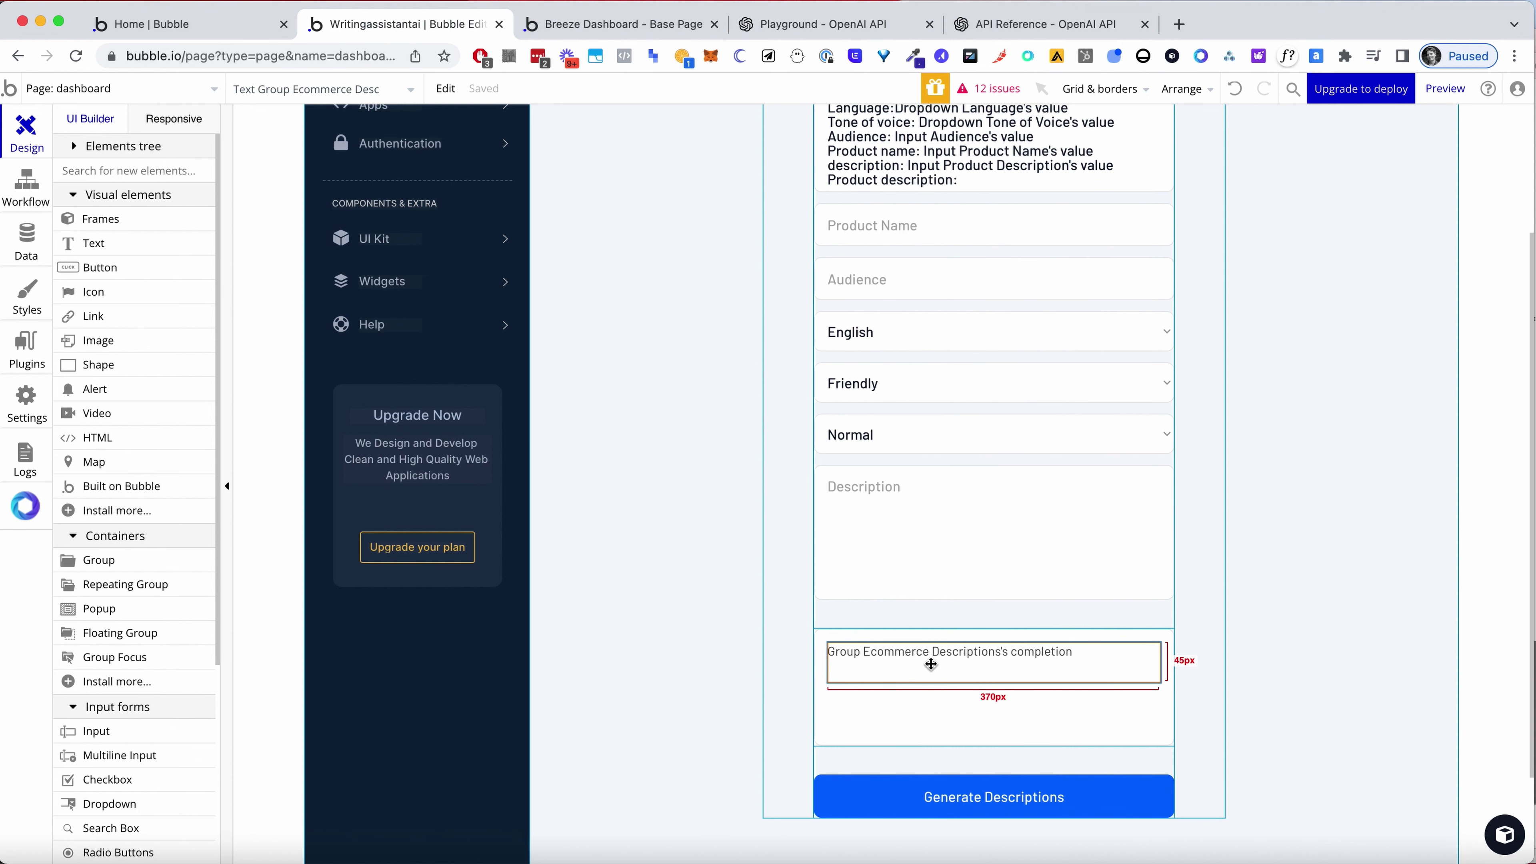
# Switch to the dashboard preview page and reload it to get the latest version
pyautogui.click(605, 25)
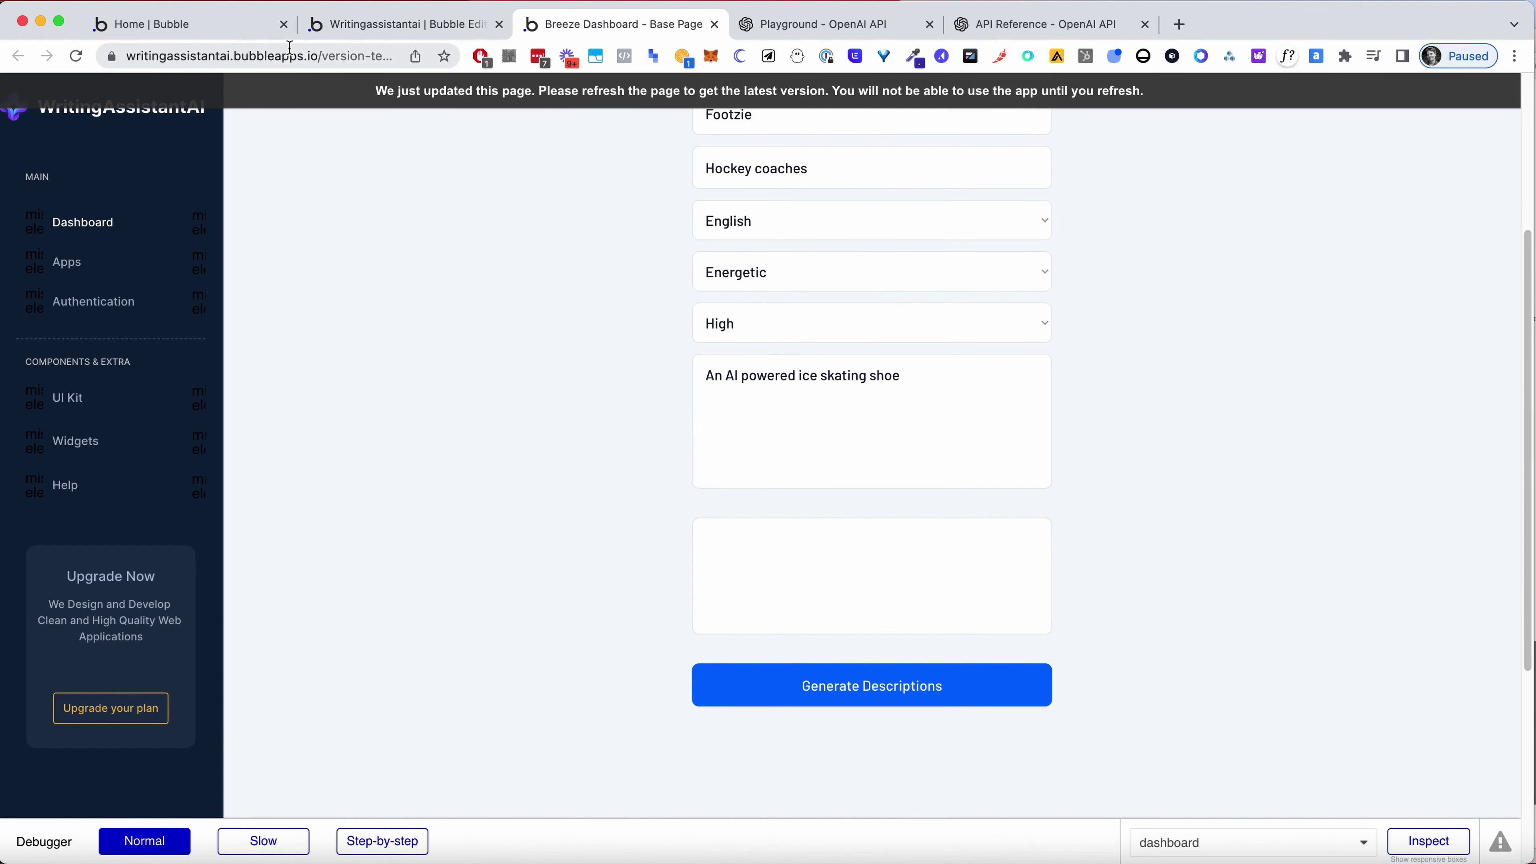
pyautogui.click(290, 47)
pyautogui.write('+')
pyautogui.press('Return')
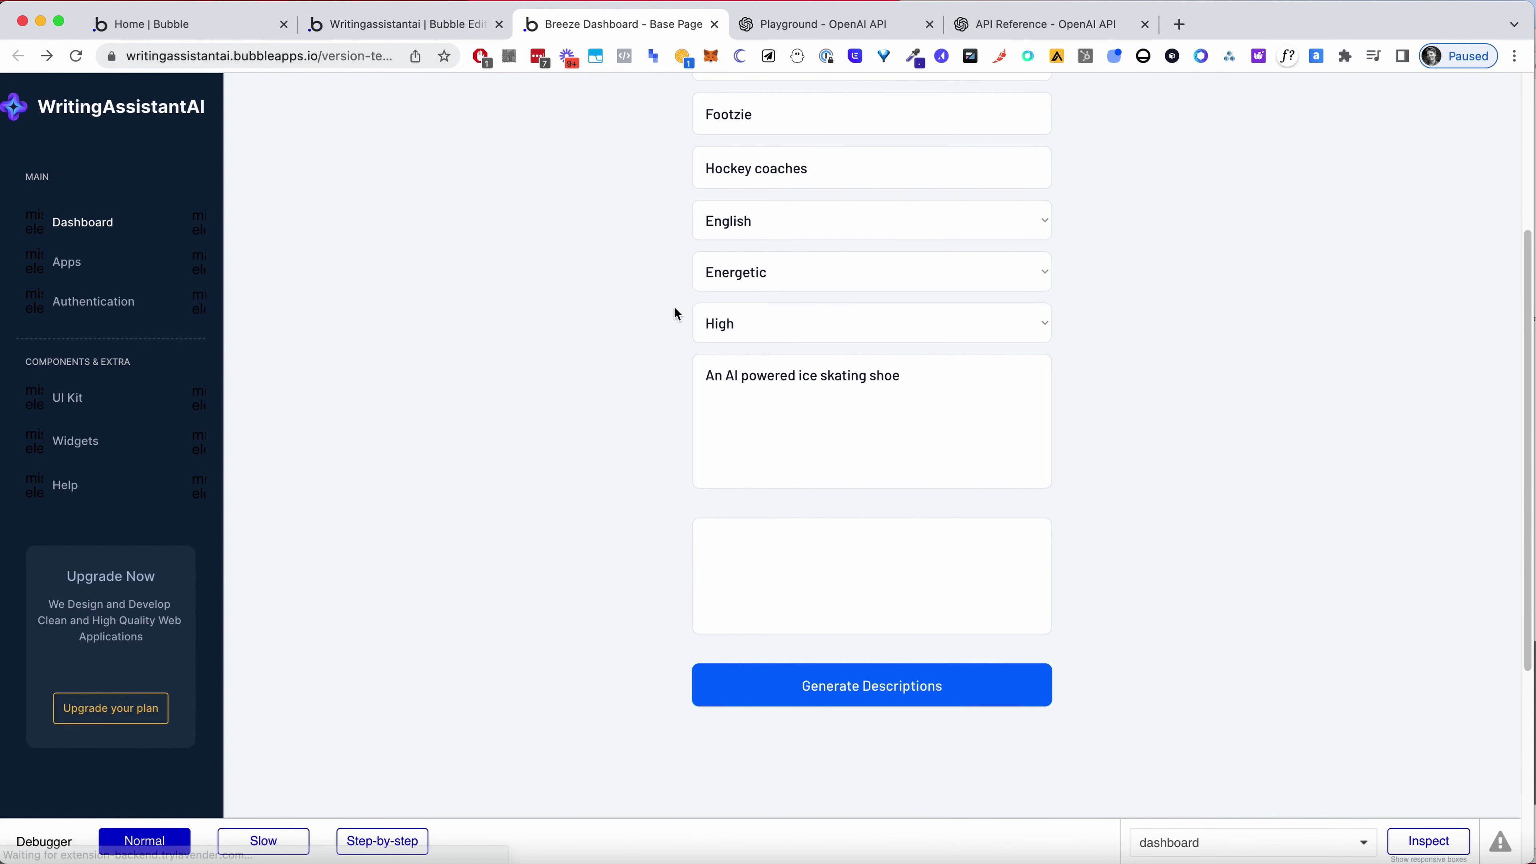
# Generate the descriptions from the filled-in Ecommerce Descriptions form
pyautogui.scroll(3, 851, 226)
pyautogui.scroll(-8, 865, 400)
pyautogui.click(885, 354)
pyautogui.scroll(5, 1318, 463)
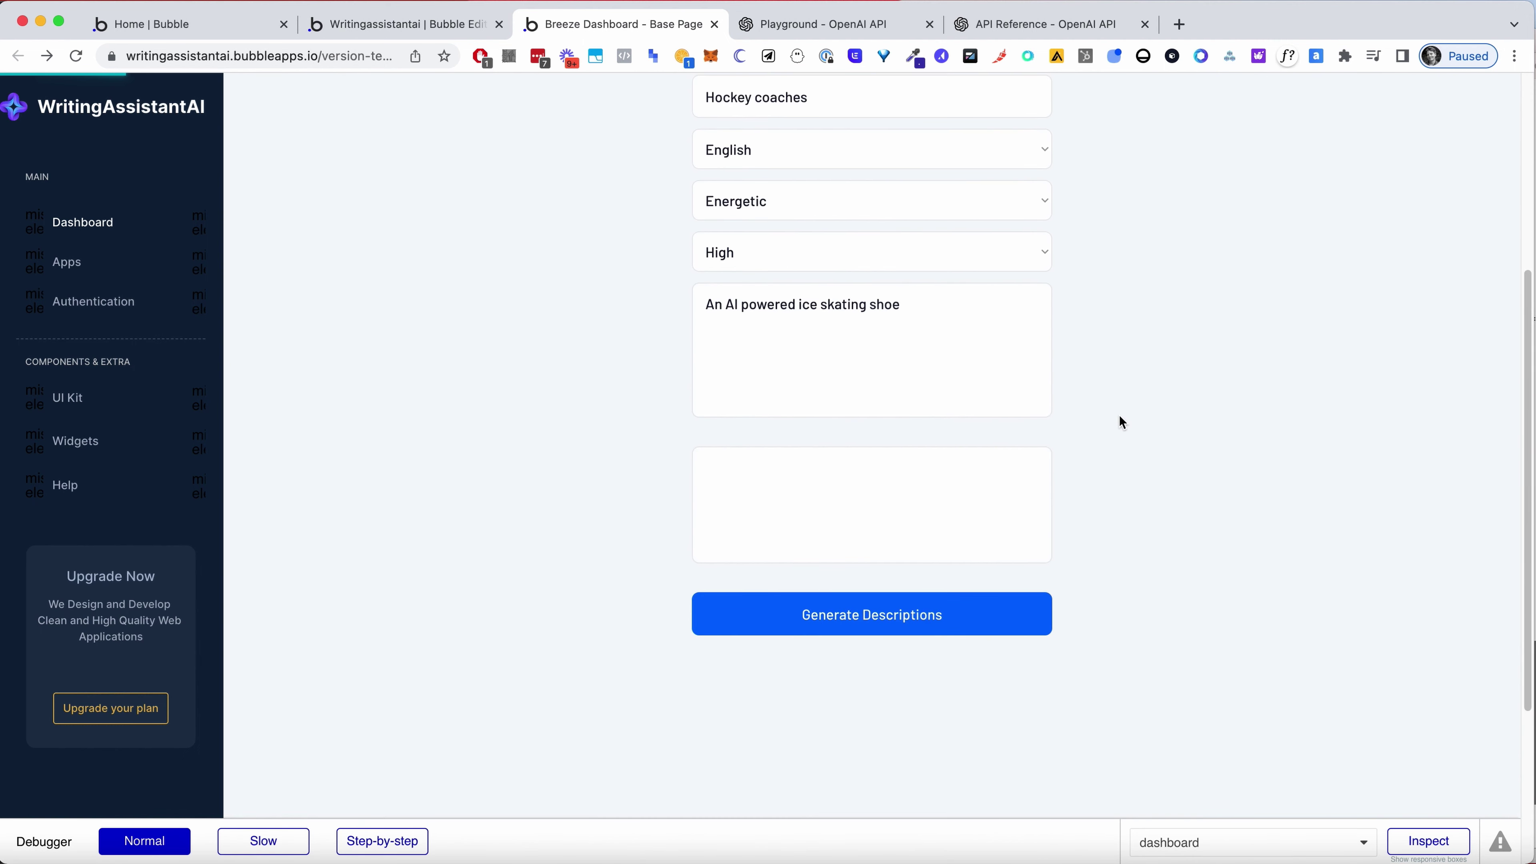
pyautogui.scroll(2, 1122, 422)
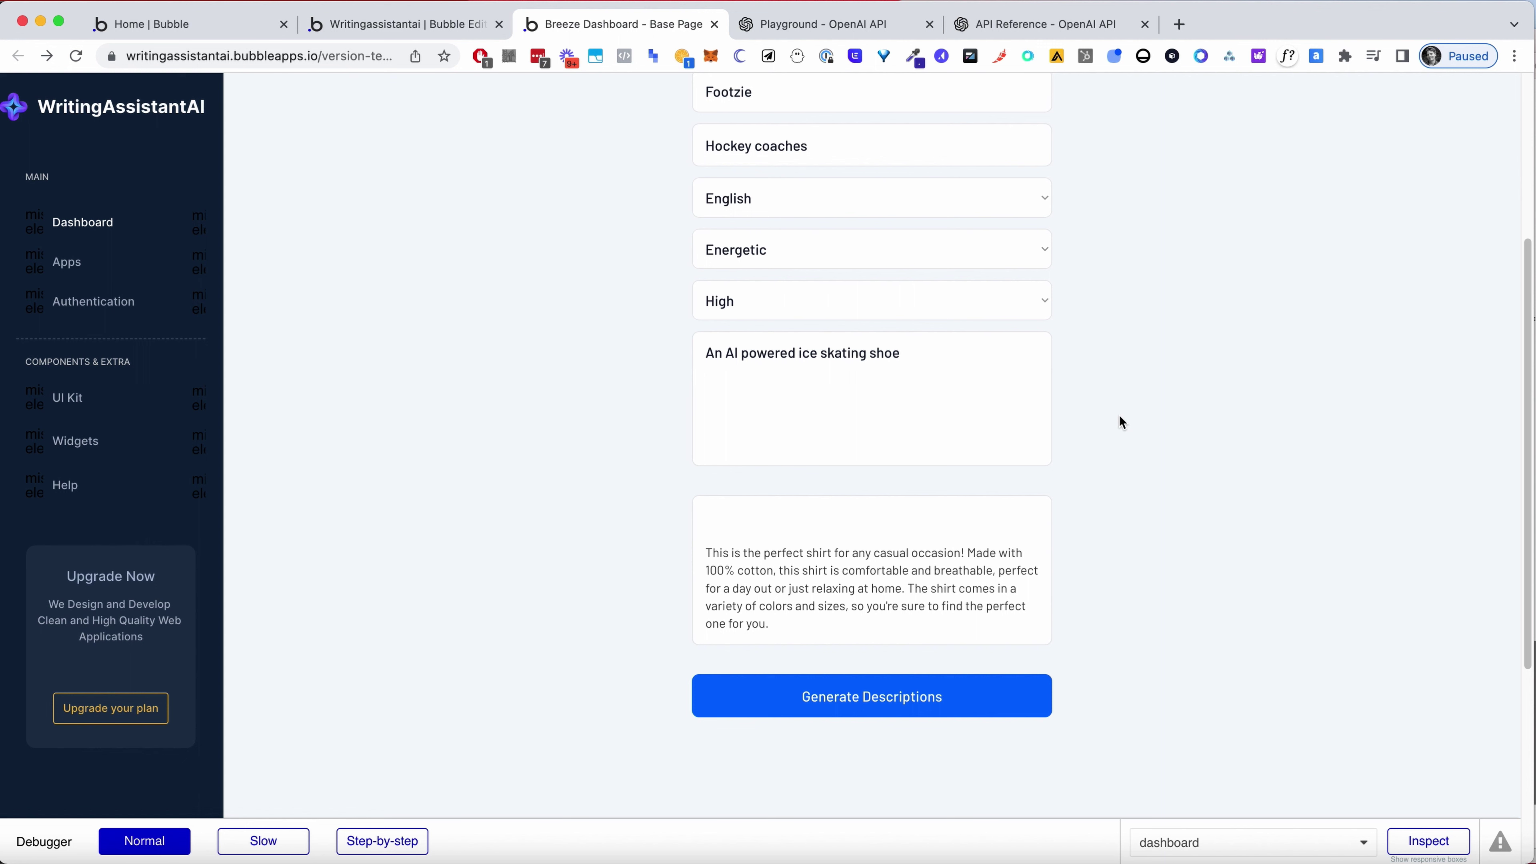
# Examine the generated description and compare it with the prompt text and the form's input values
pyautogui.tripleClick(755, 578)
pyautogui.click(938, 592)
pyautogui.scroll(-1, 790, 623)
pyautogui.scroll(2, 759, 299)
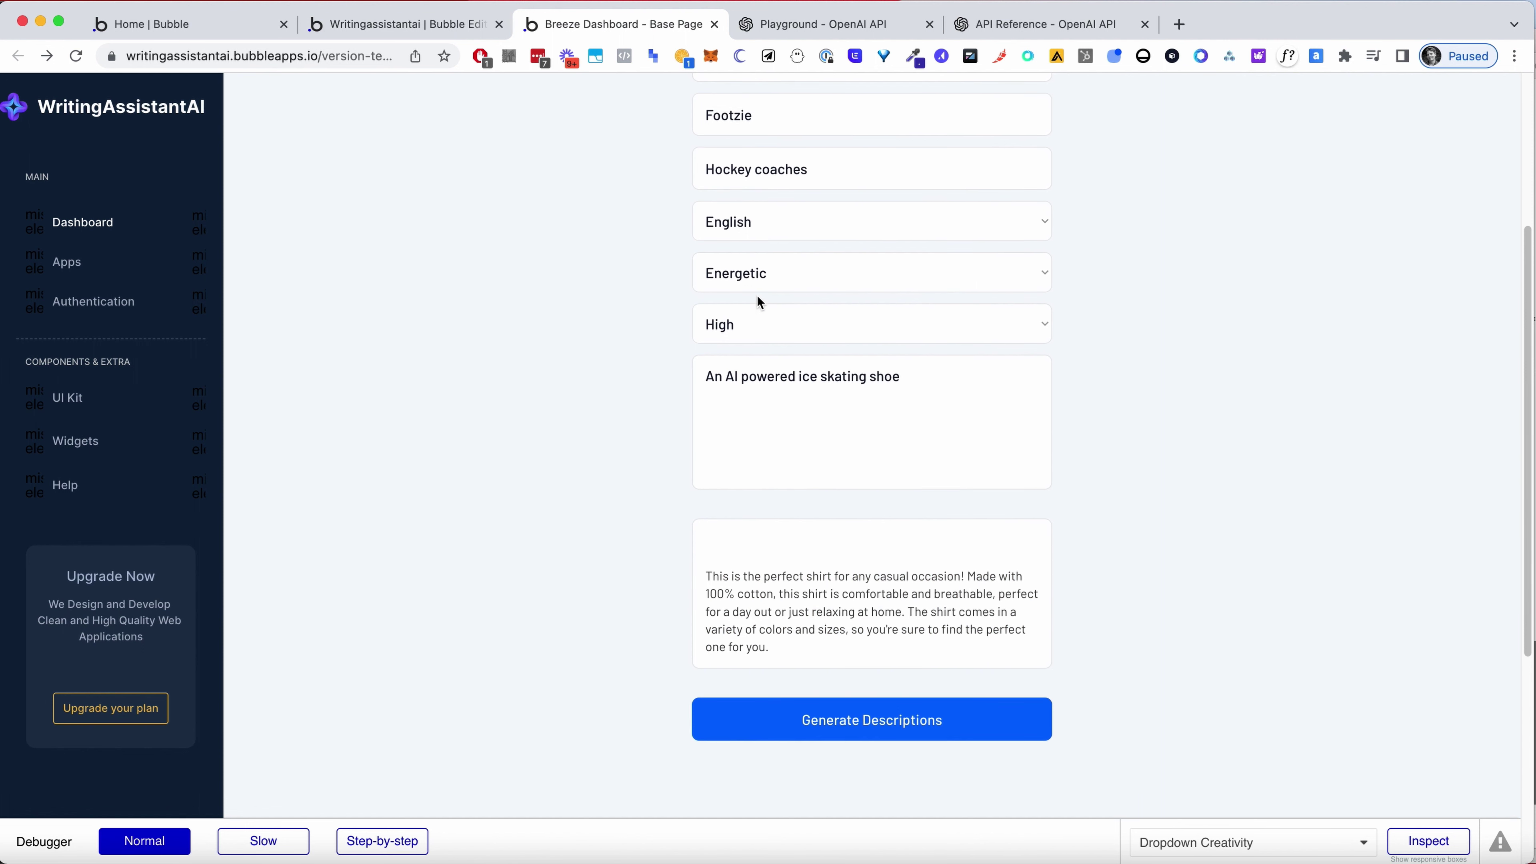
pyautogui.scroll(5, 760, 301)
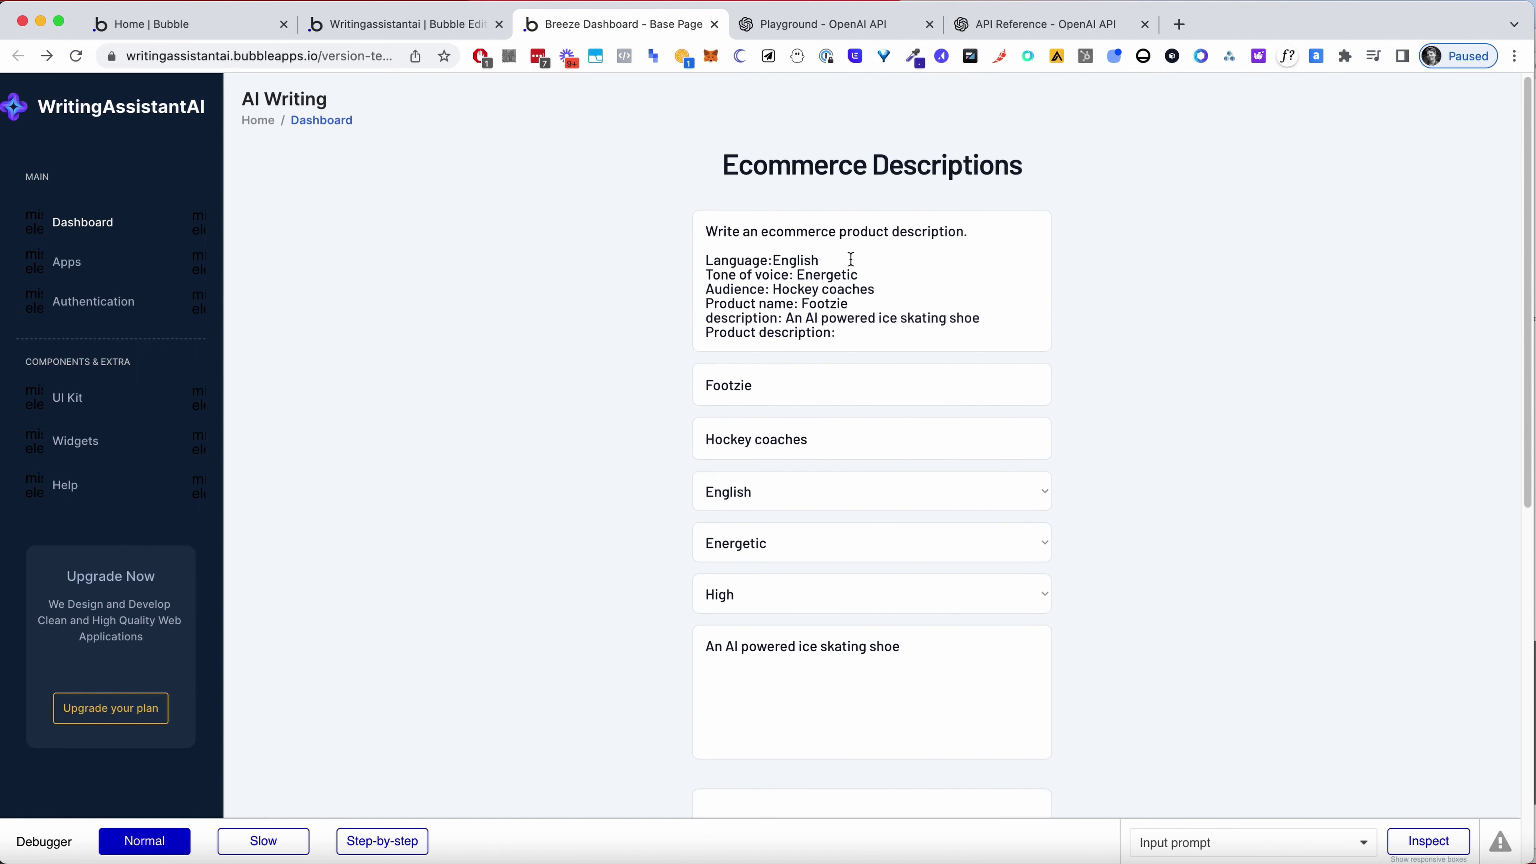
pyautogui.click(887, 296)
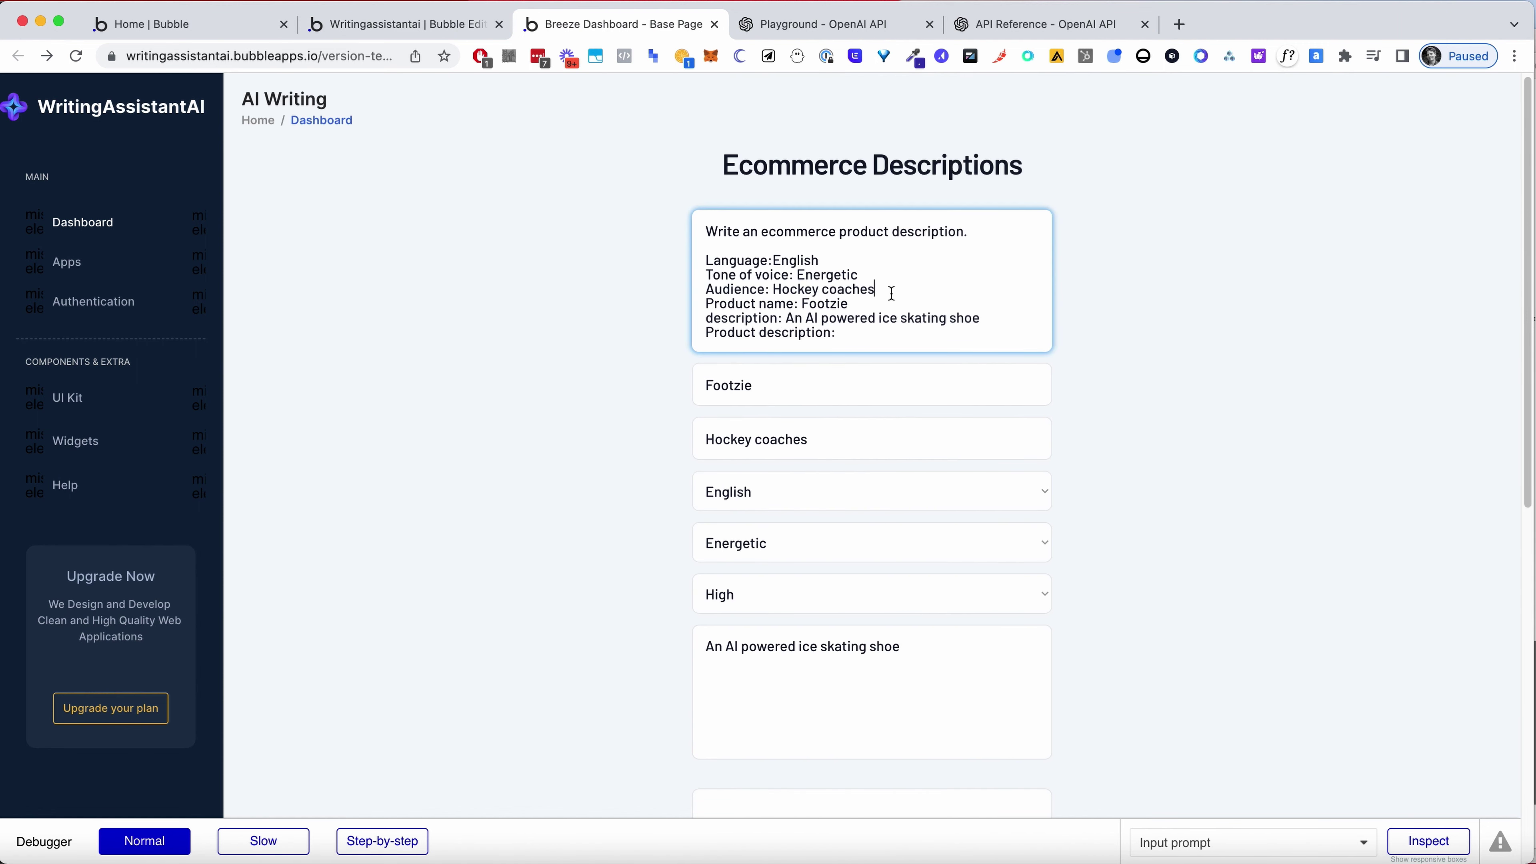
pyautogui.click(876, 336)
pyautogui.scroll(-3, 885, 576)
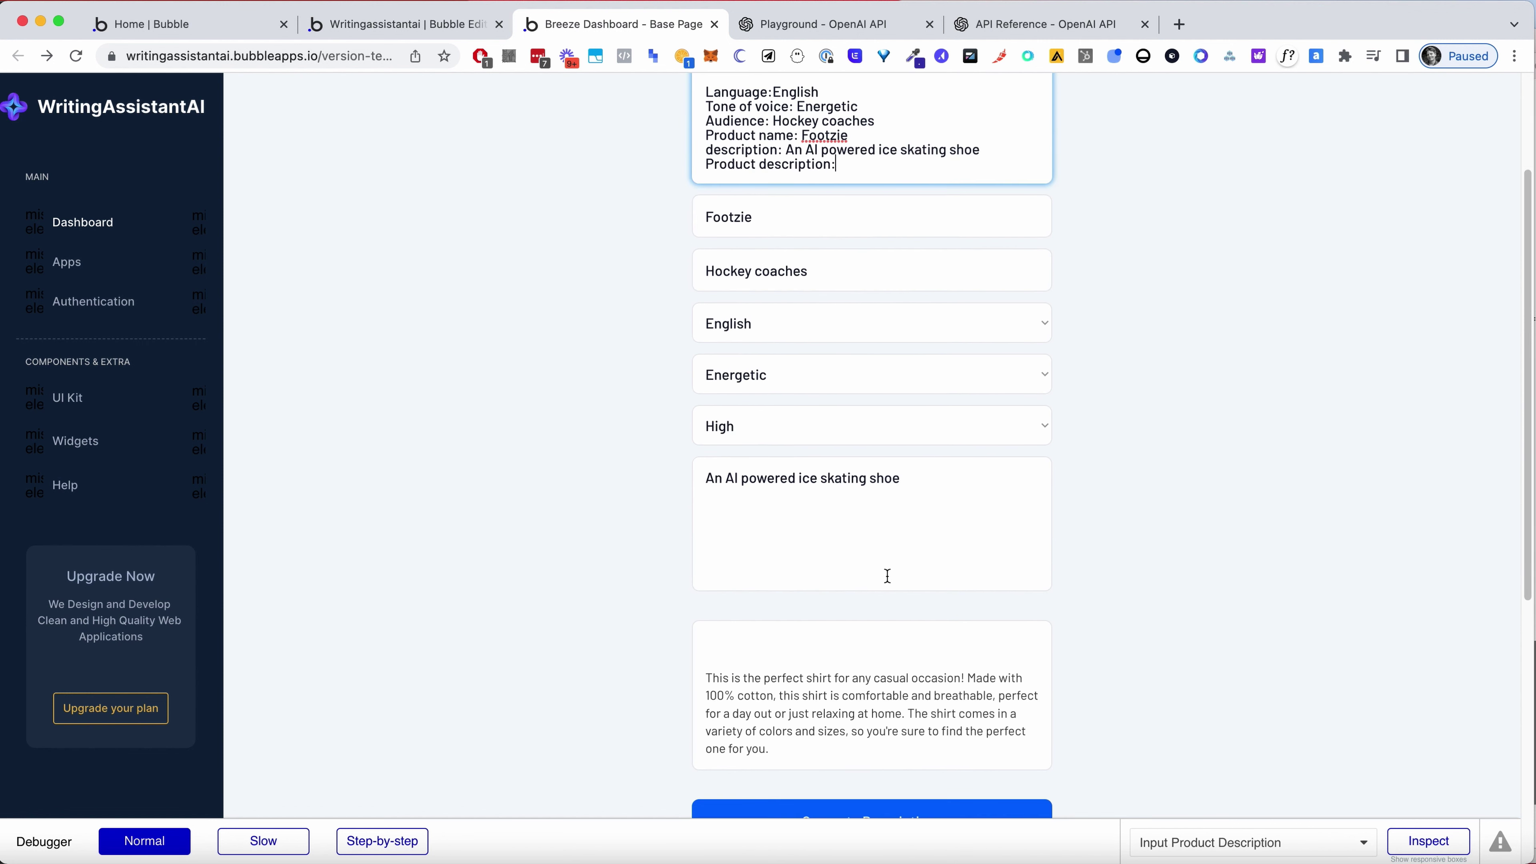
pyautogui.scroll(-2, 837, 696)
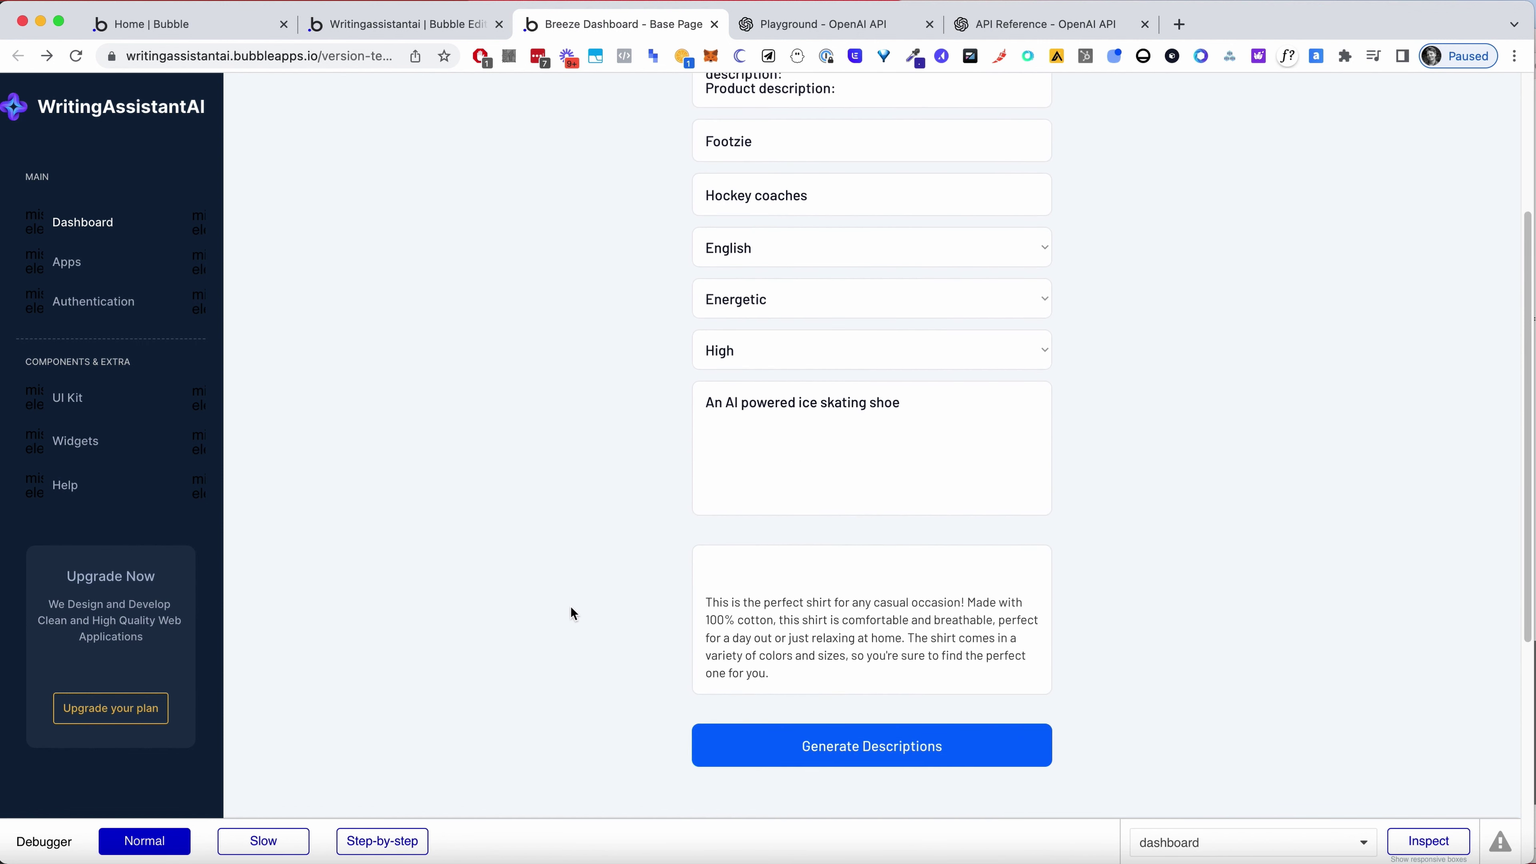
# Clear the product description field and generate the descriptions with that field left empty
pyautogui.click(848, 452)
pyautogui.press('super+a')
pyautogui.press('BackSpace')
pyautogui.click(1159, 542)
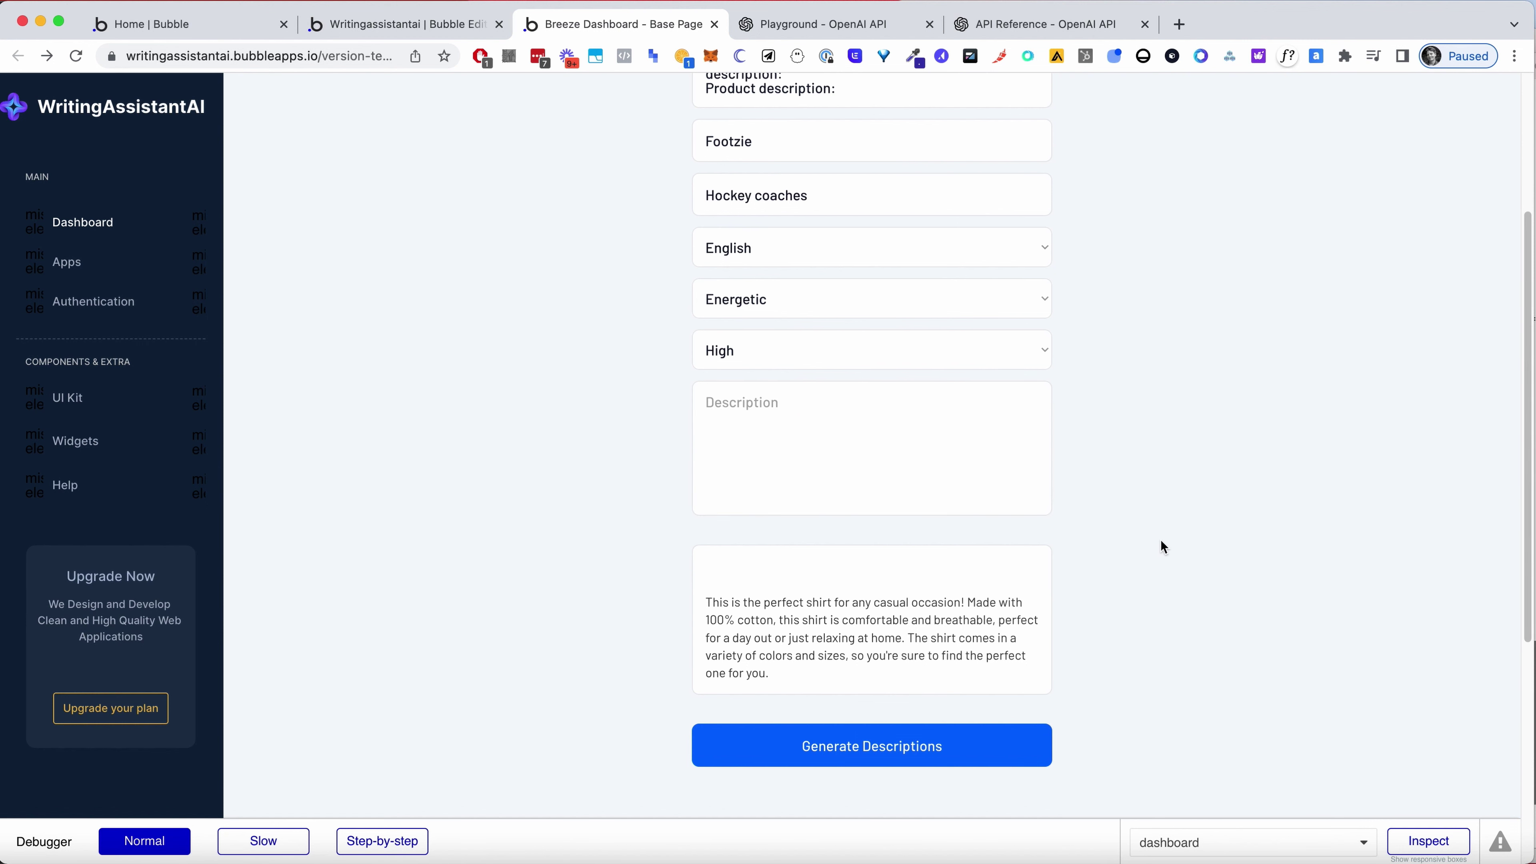
pyautogui.click(899, 453)
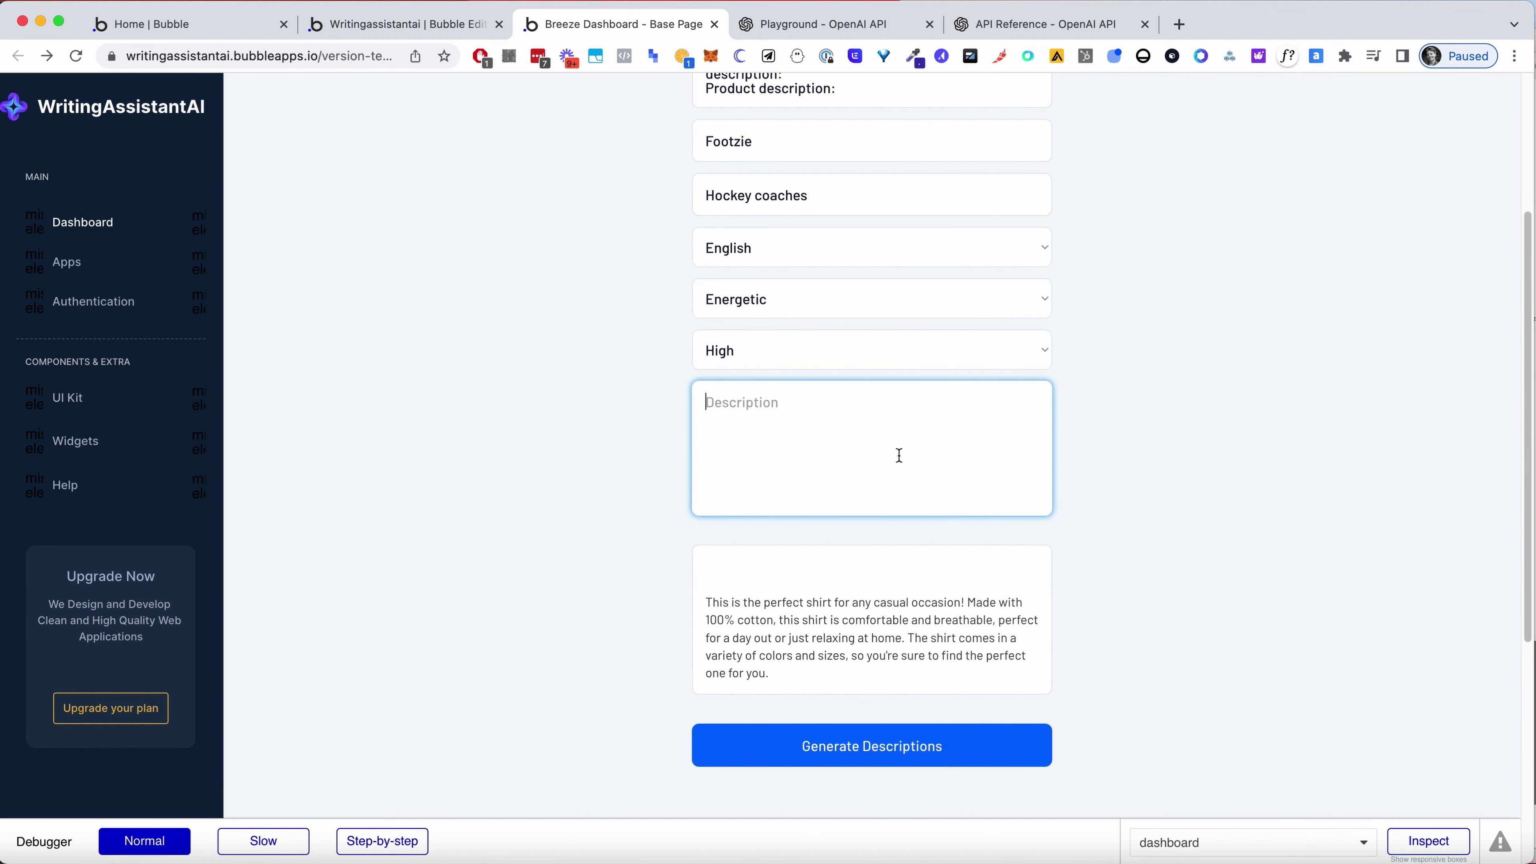
pyautogui.click(890, 748)
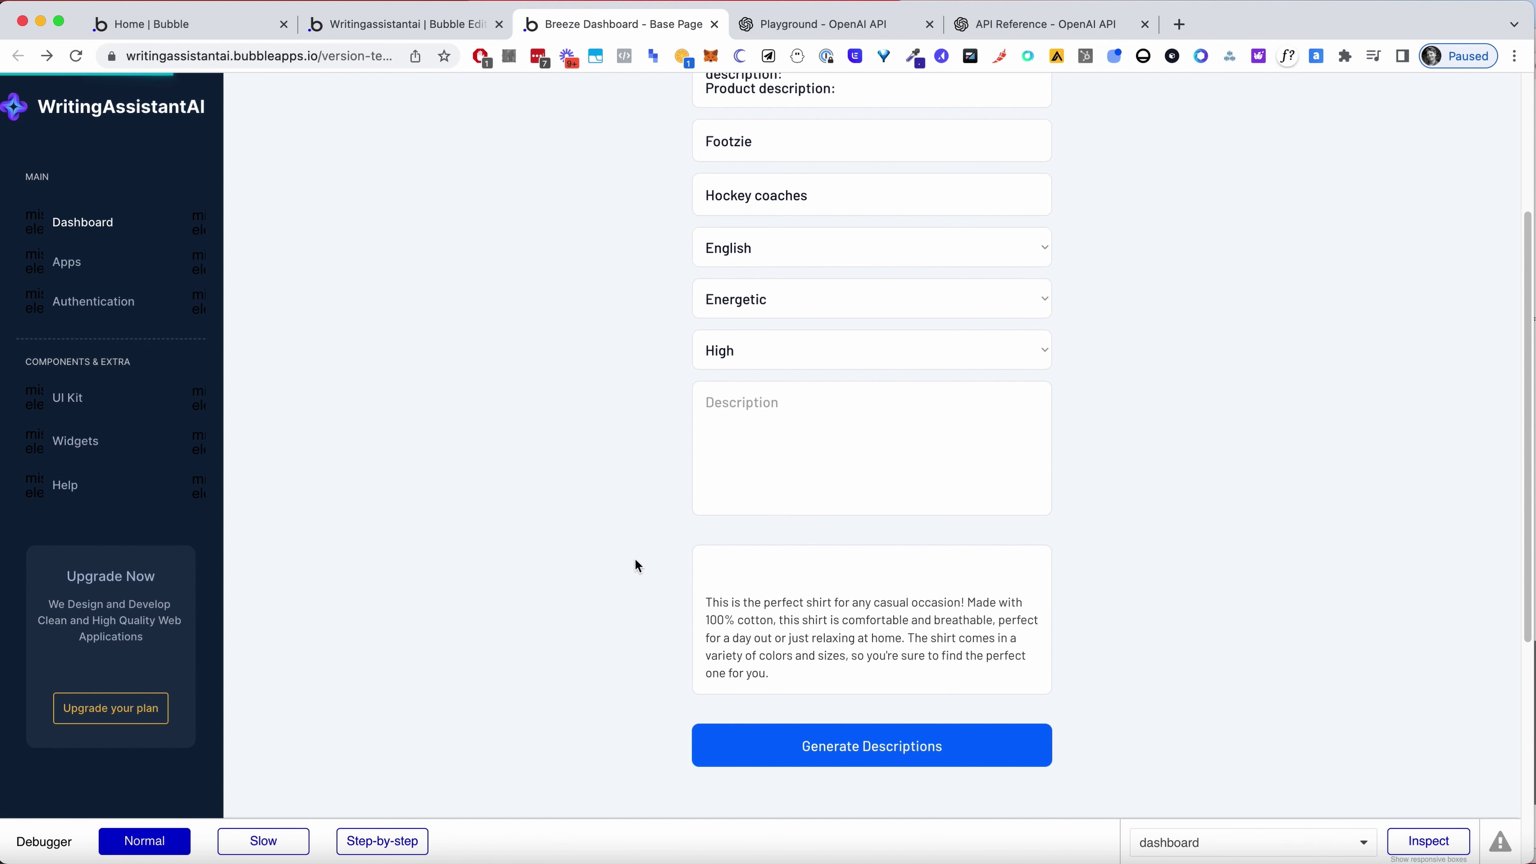
# Enter "A football made of AI" as the product description and generate the descriptions again
pyautogui.click(813, 484)
pyautogui.write('Test')
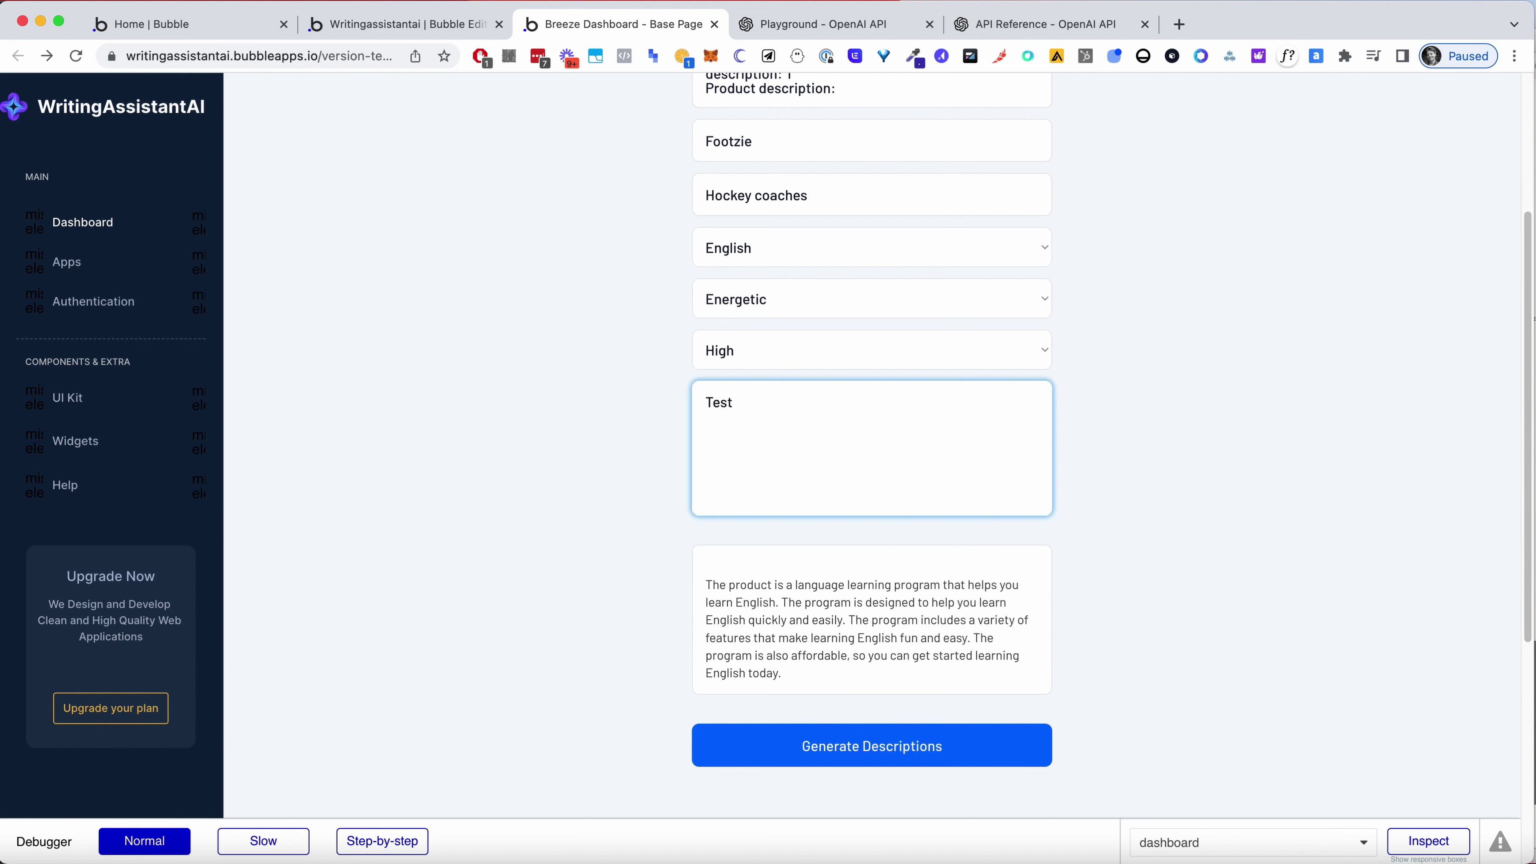
pyautogui.press('super+a')
pyautogui.write('A football mad')
pyautogui.click(930, 750)
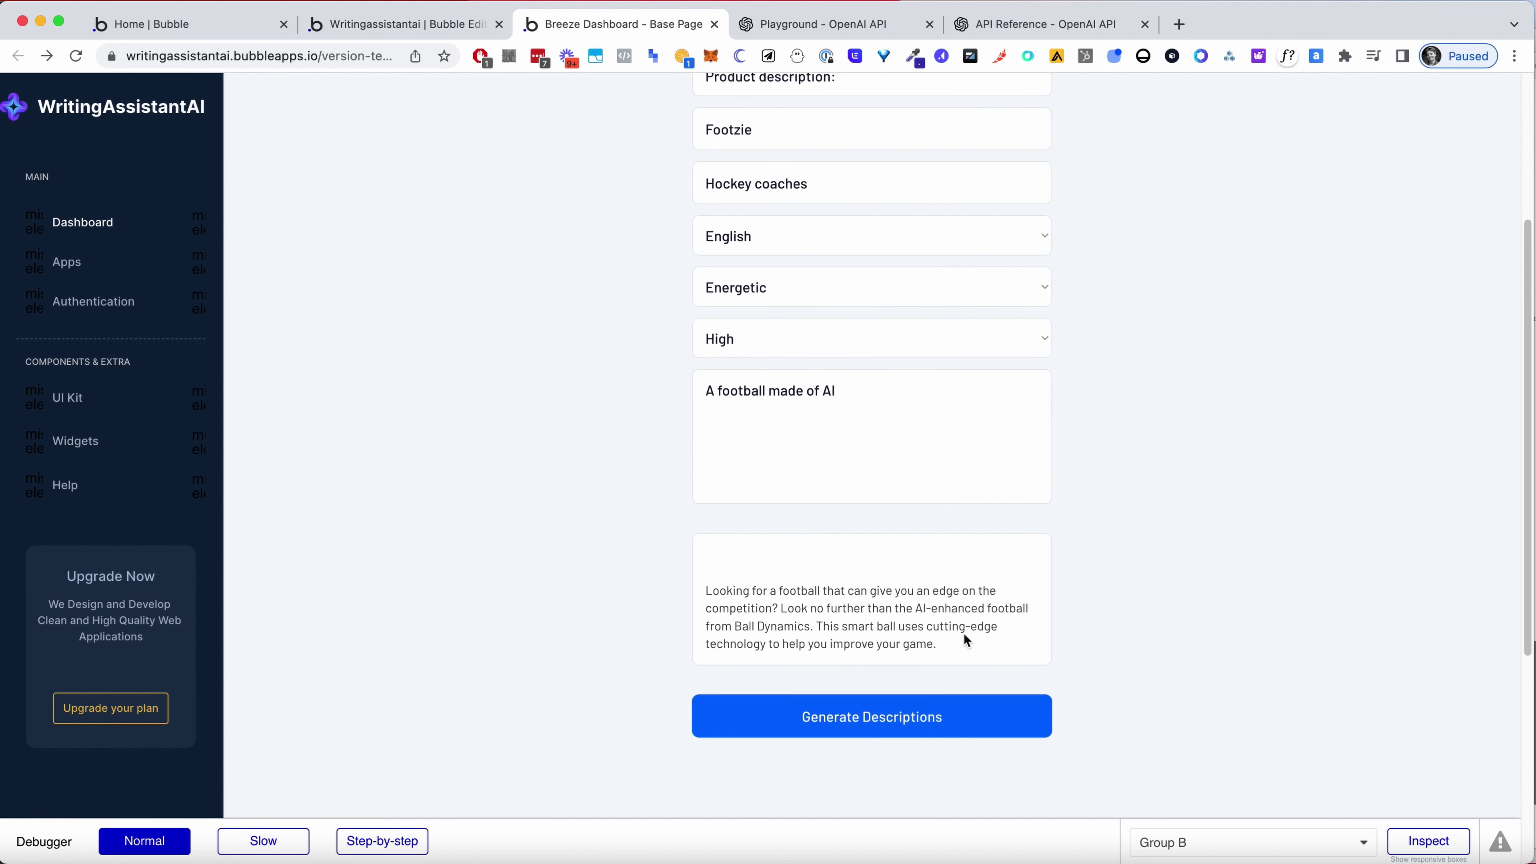
# Examine the assembled prompt text and compare its values with the Ecommerce Descriptions form's inputs
pyautogui.scroll(5, 963, 633)
pyautogui.tripleClick(850, 160)
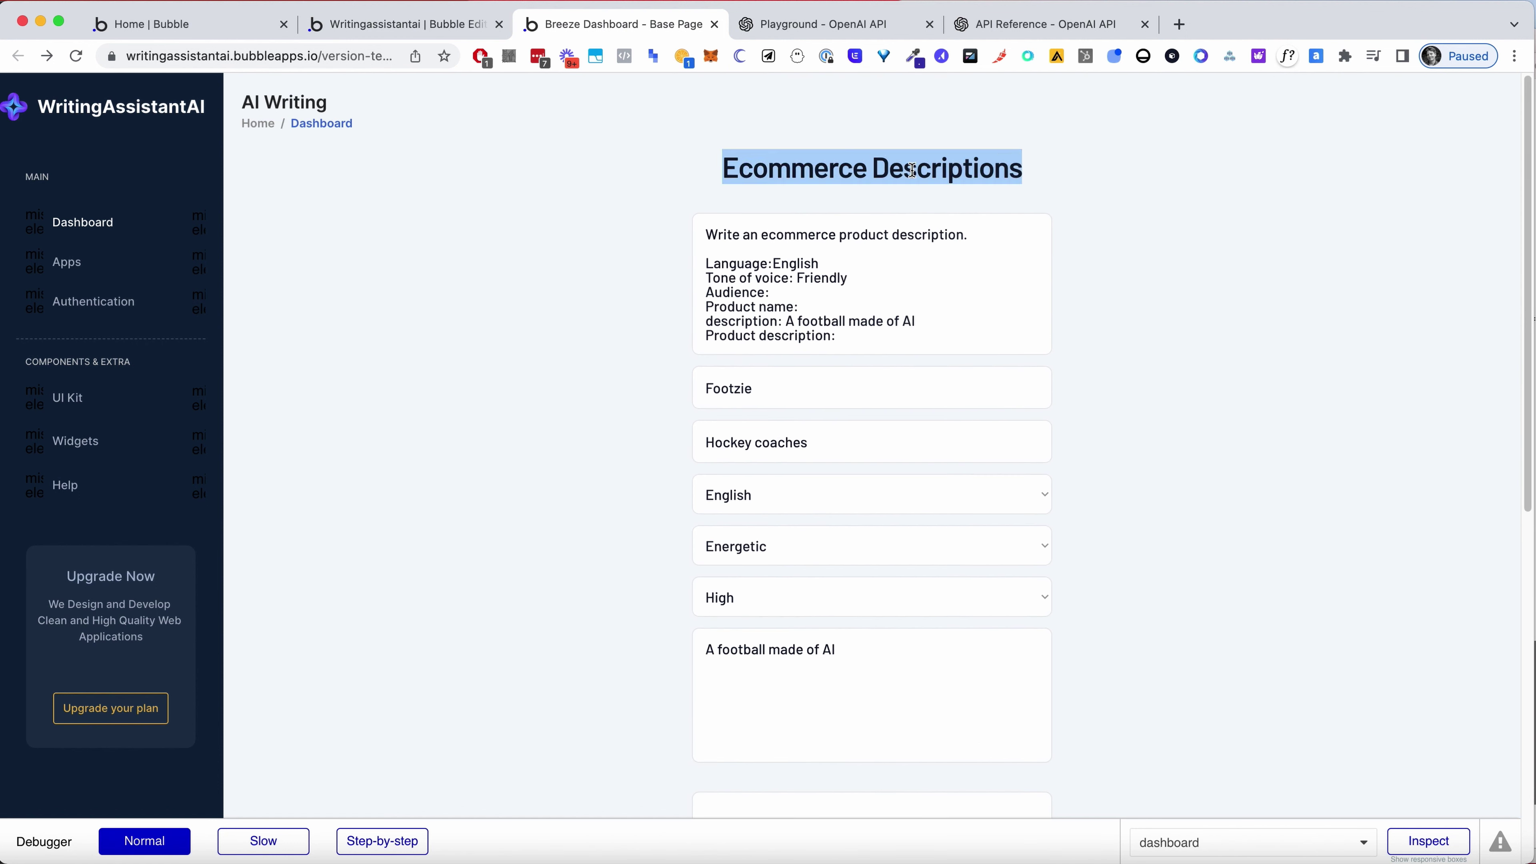
pyautogui.click(1077, 216)
pyautogui.scroll(-1, 1081, 218)
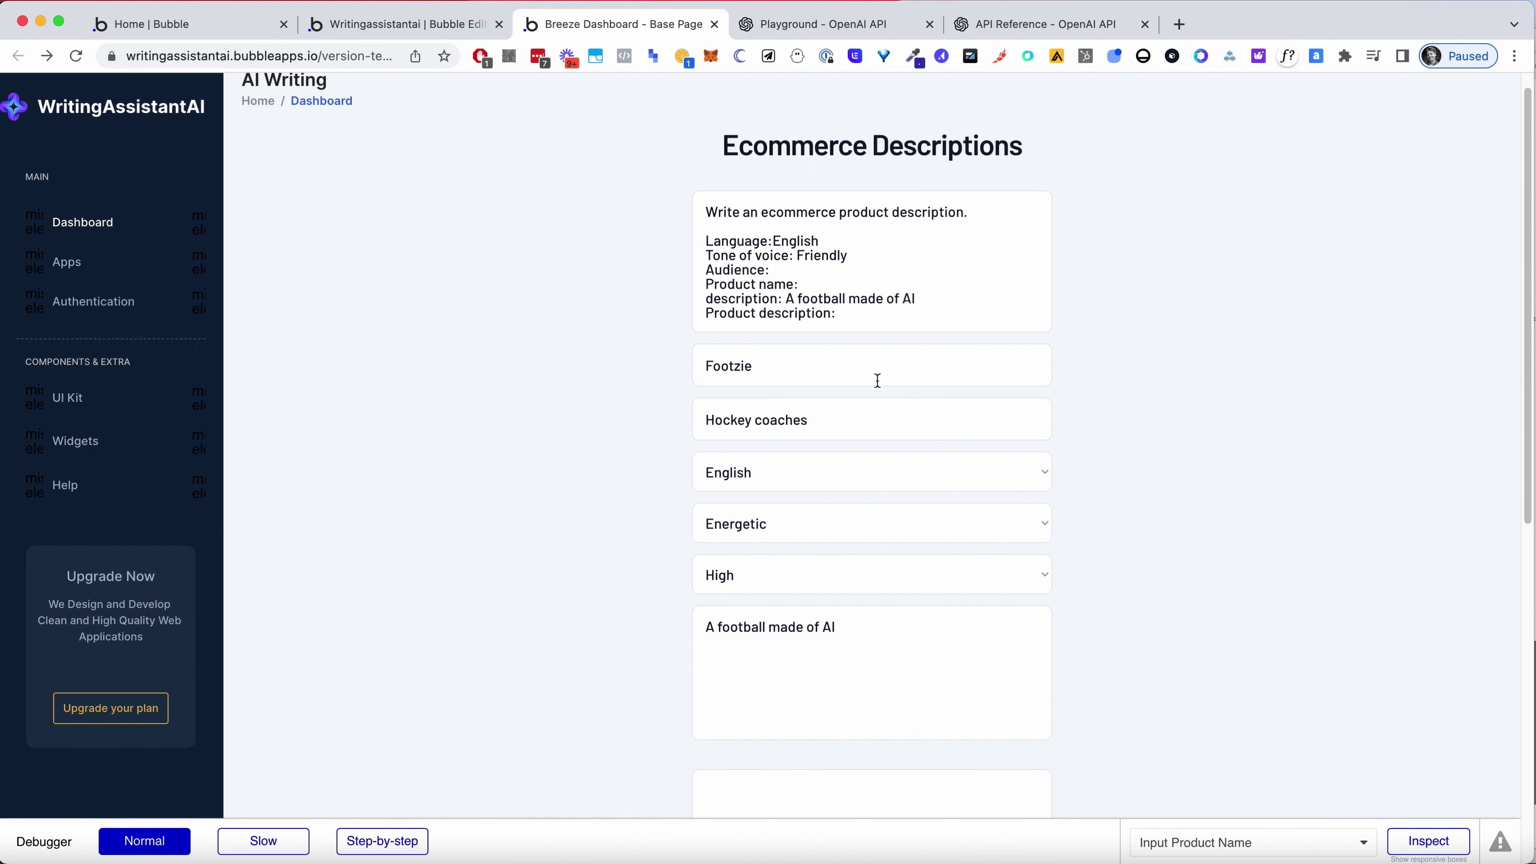
pyautogui.scroll(-1, 967, 510)
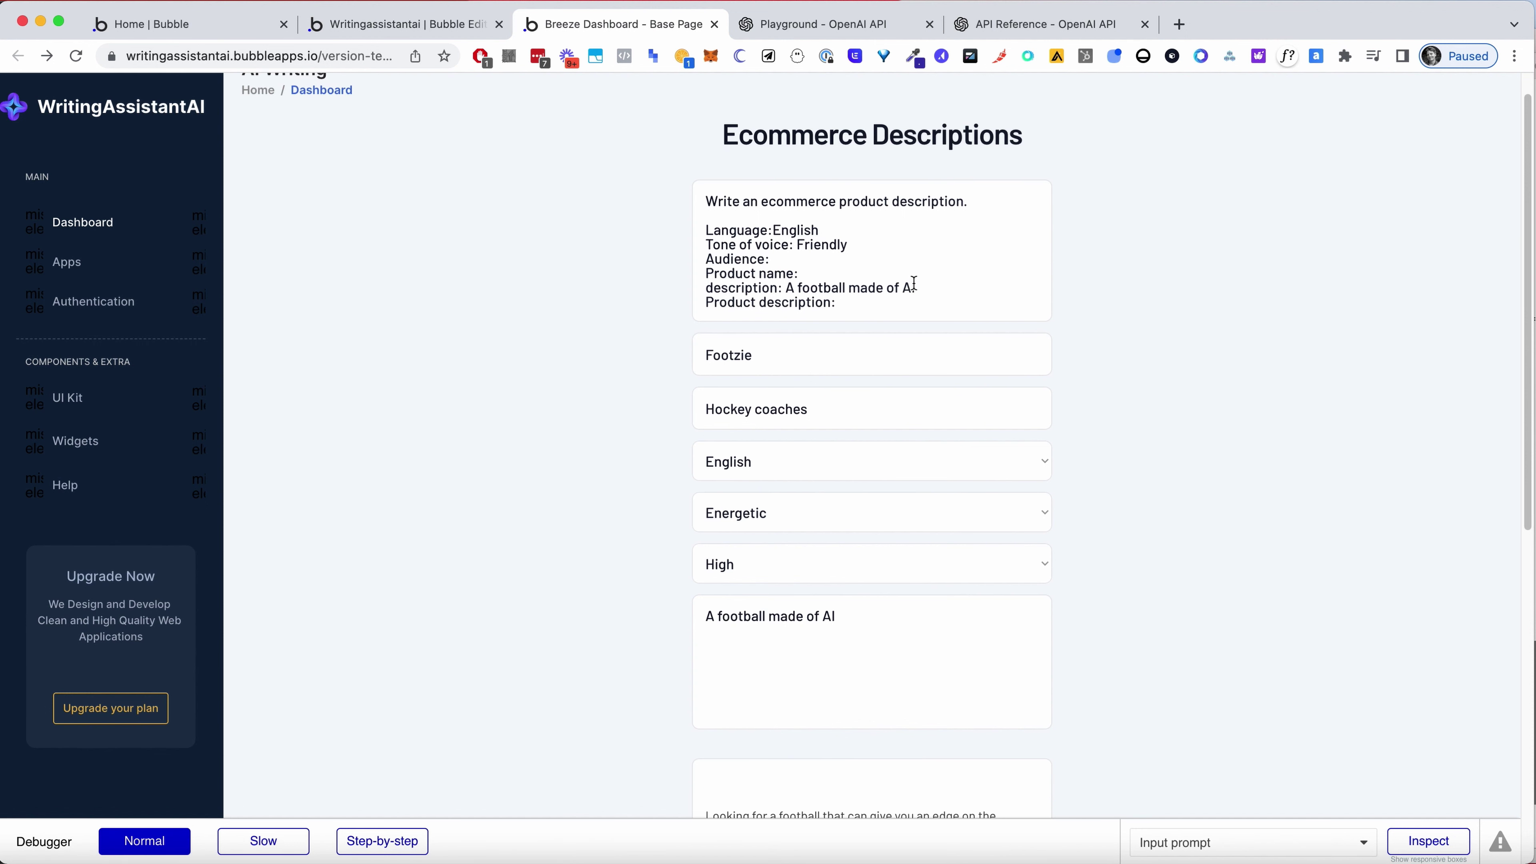
pyautogui.scroll(-1, 914, 283)
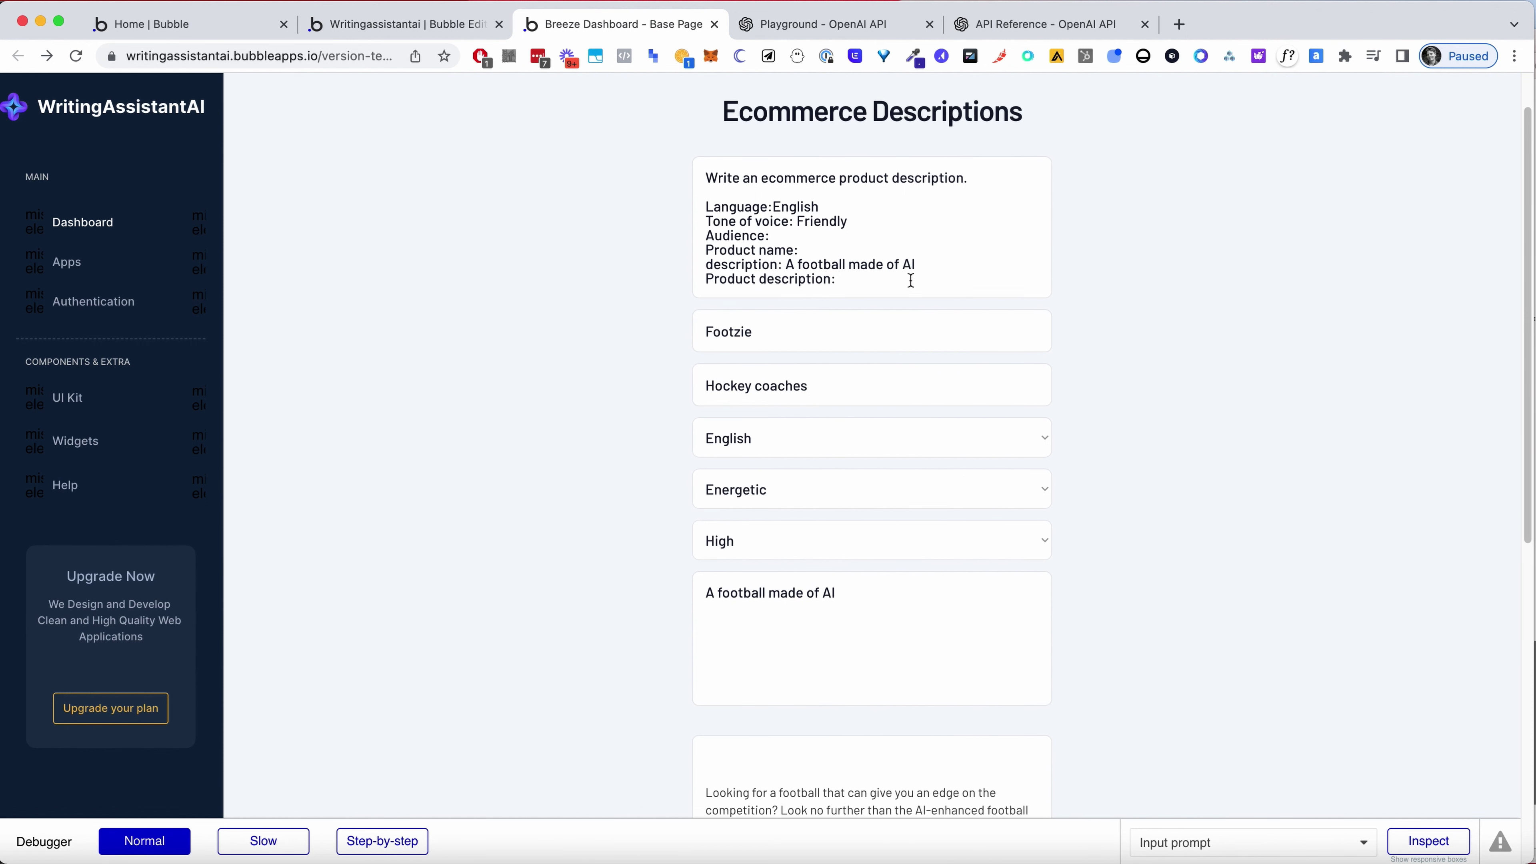
pyautogui.scroll(-1, 902, 281)
pyautogui.scroll(2, 837, 265)
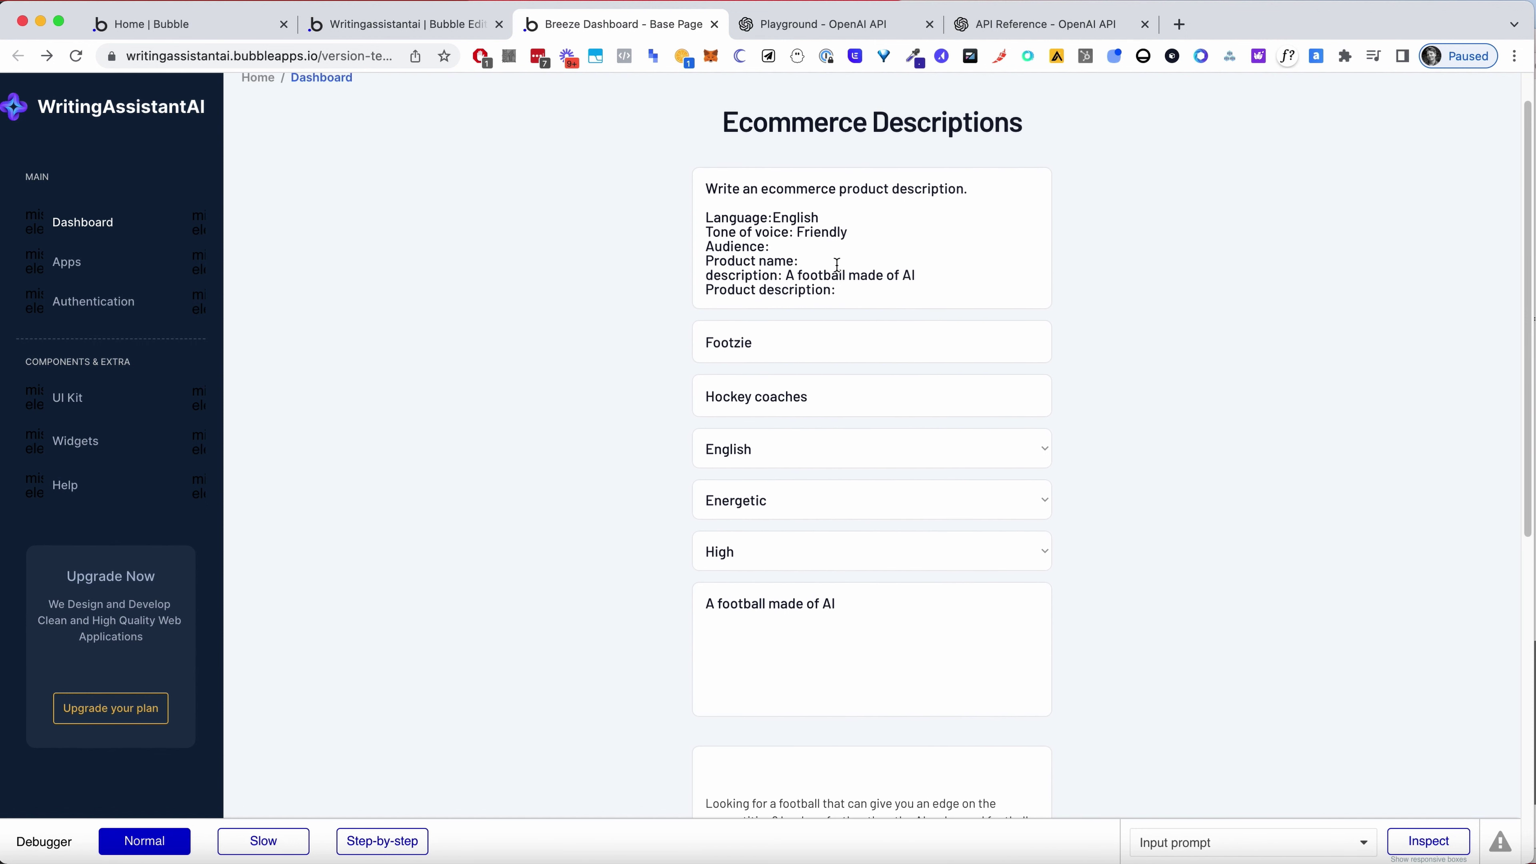
# Switch to the Bubble editor tab and make the prompt input not visible on page load
pyautogui.click(388, 24)
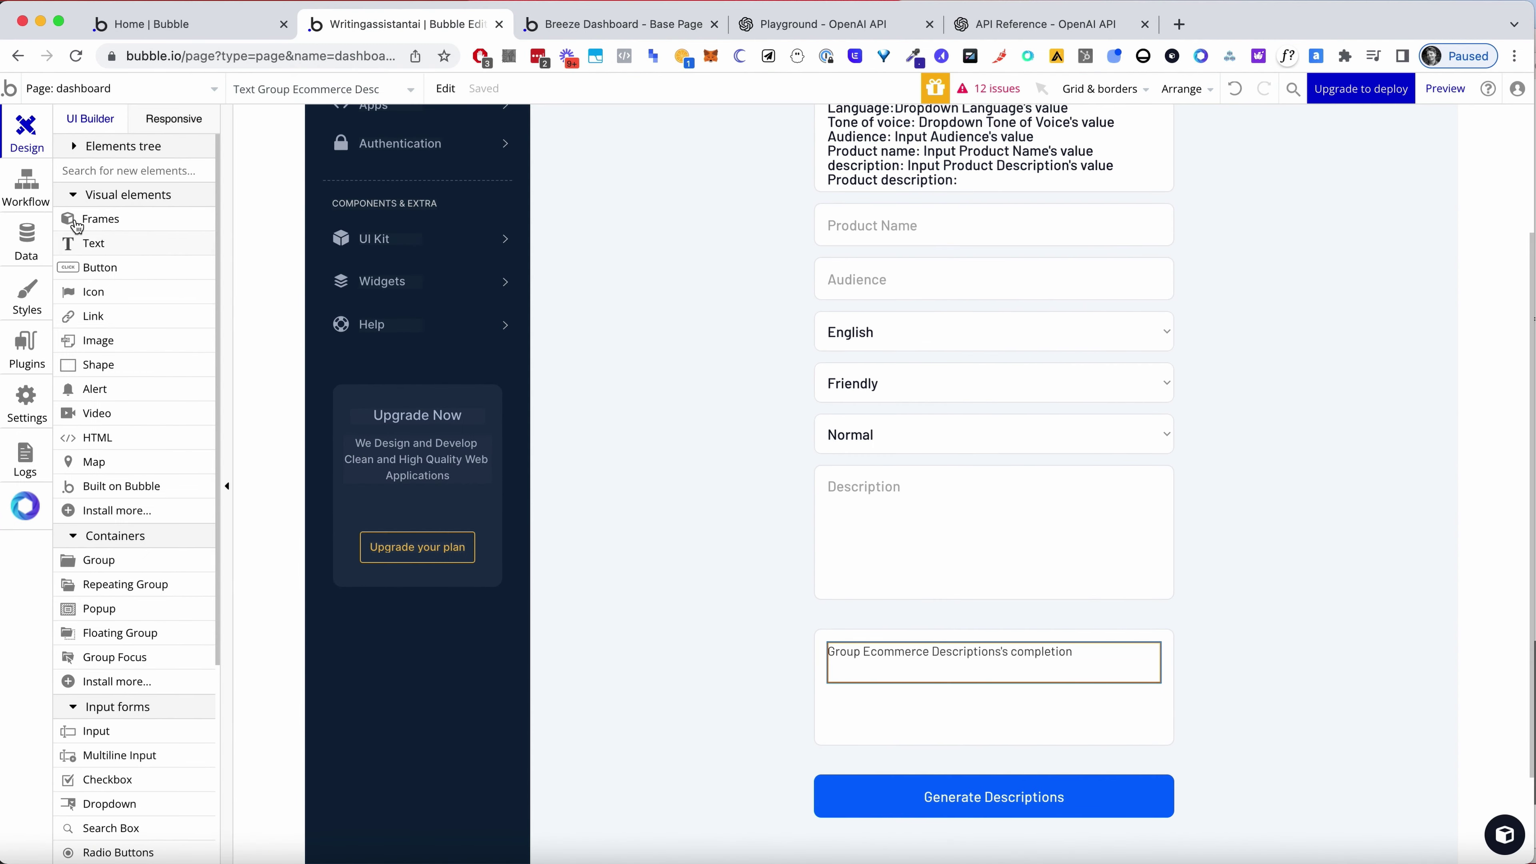
pyautogui.click(18, 198)
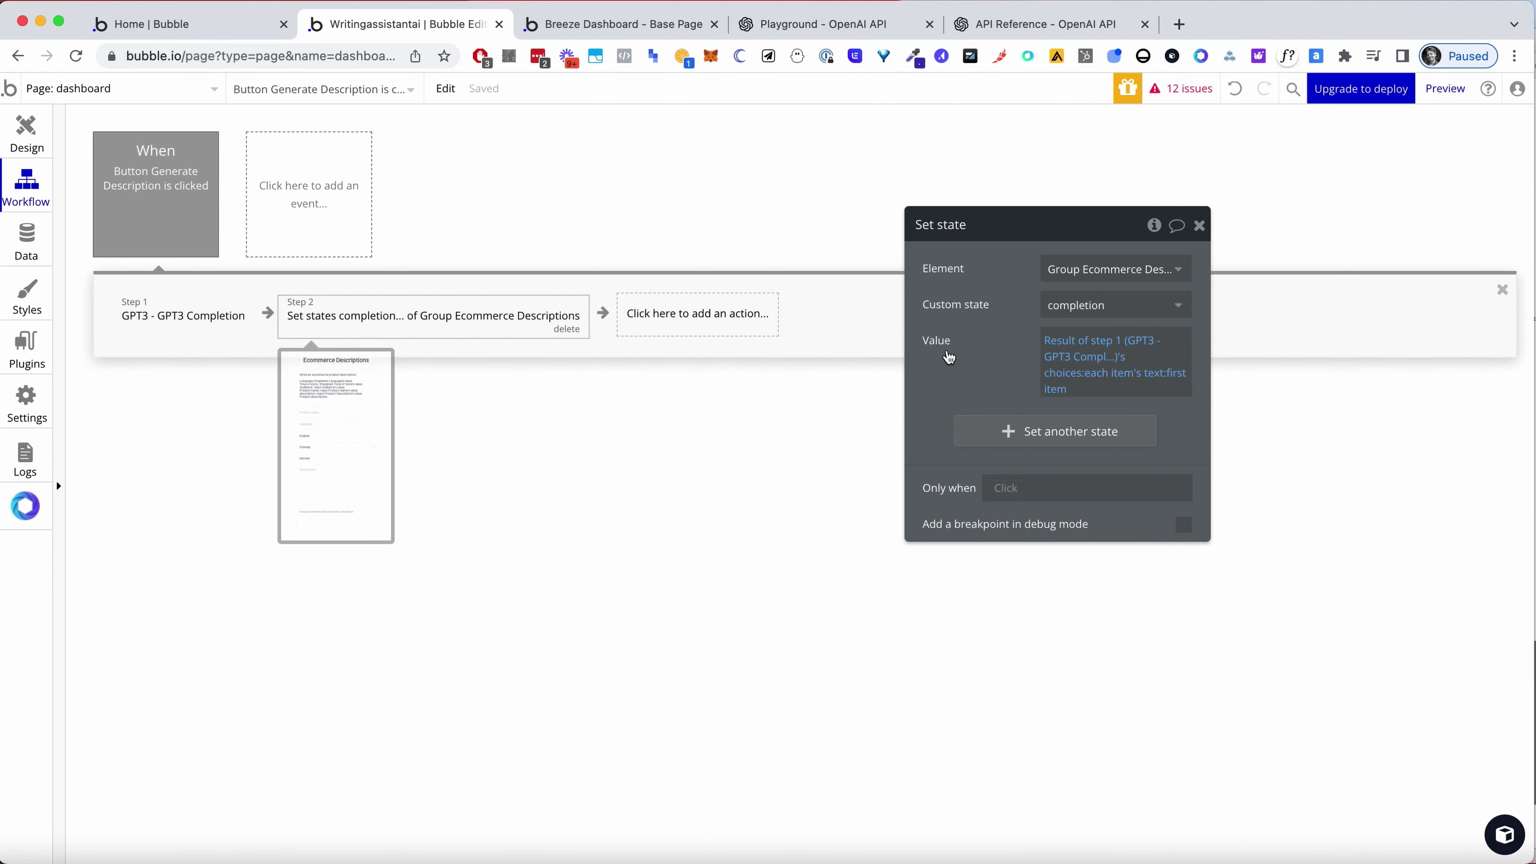
pyautogui.click(163, 318)
pyautogui.click(31, 154)
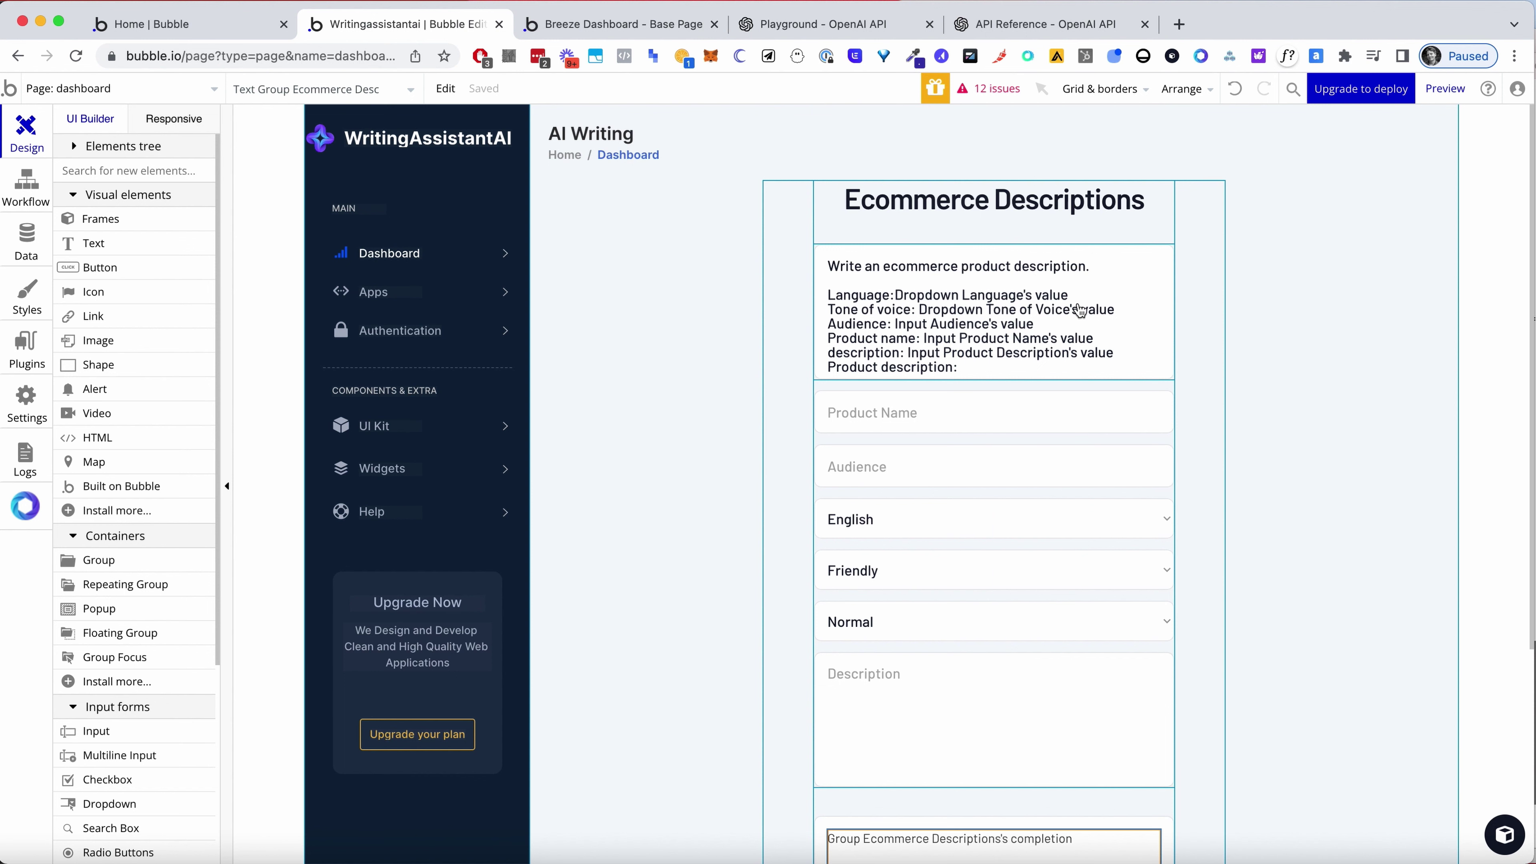
pyautogui.click(1079, 304)
pyautogui.doubleClick(1079, 305)
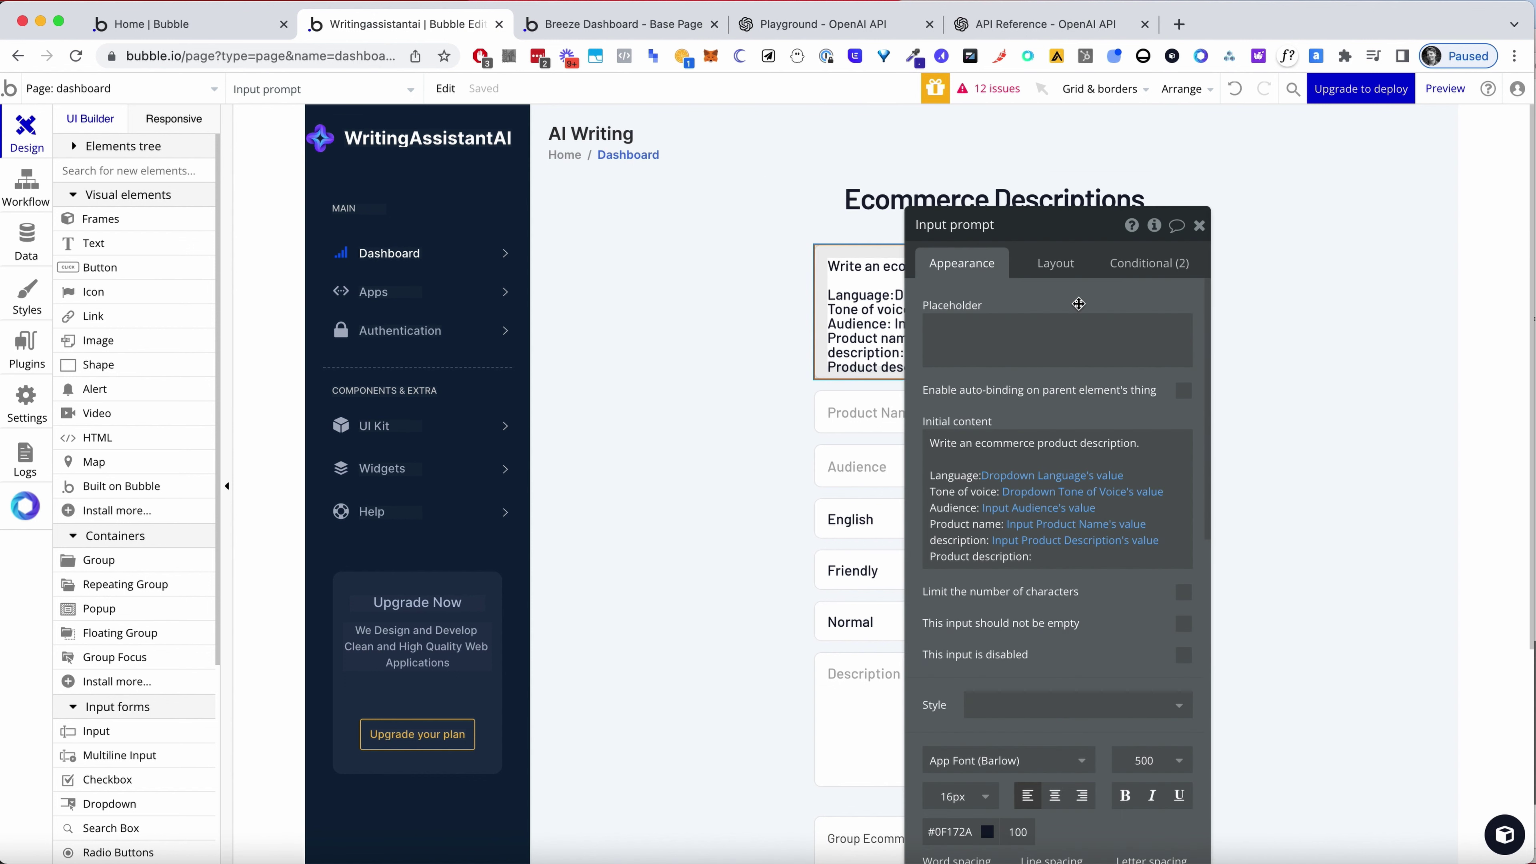
pyautogui.click(1057, 264)
pyautogui.click(1184, 298)
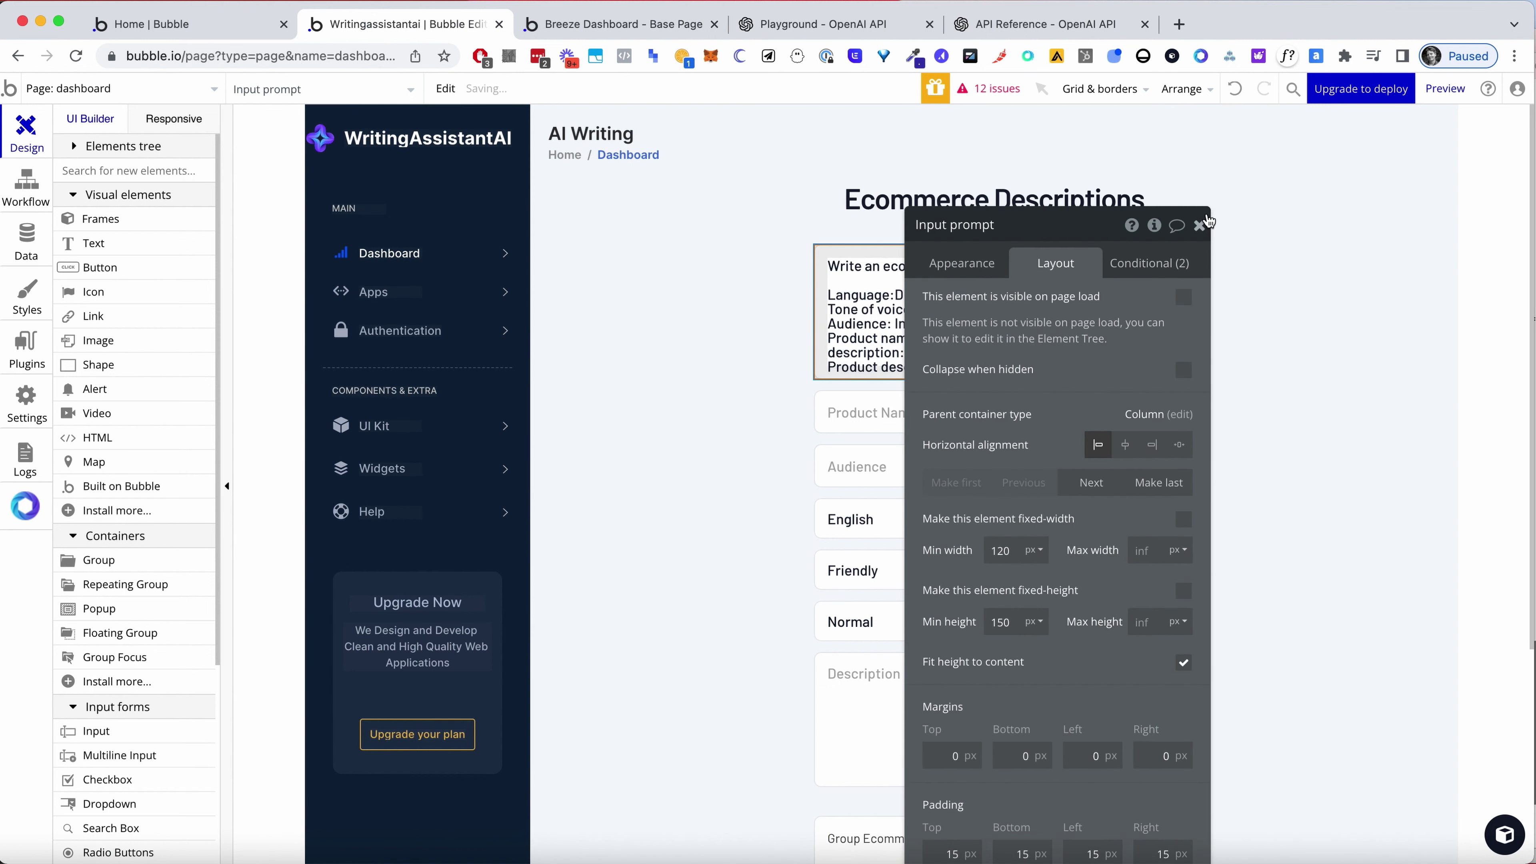
pyautogui.click(1201, 227)
pyautogui.click(1200, 227)
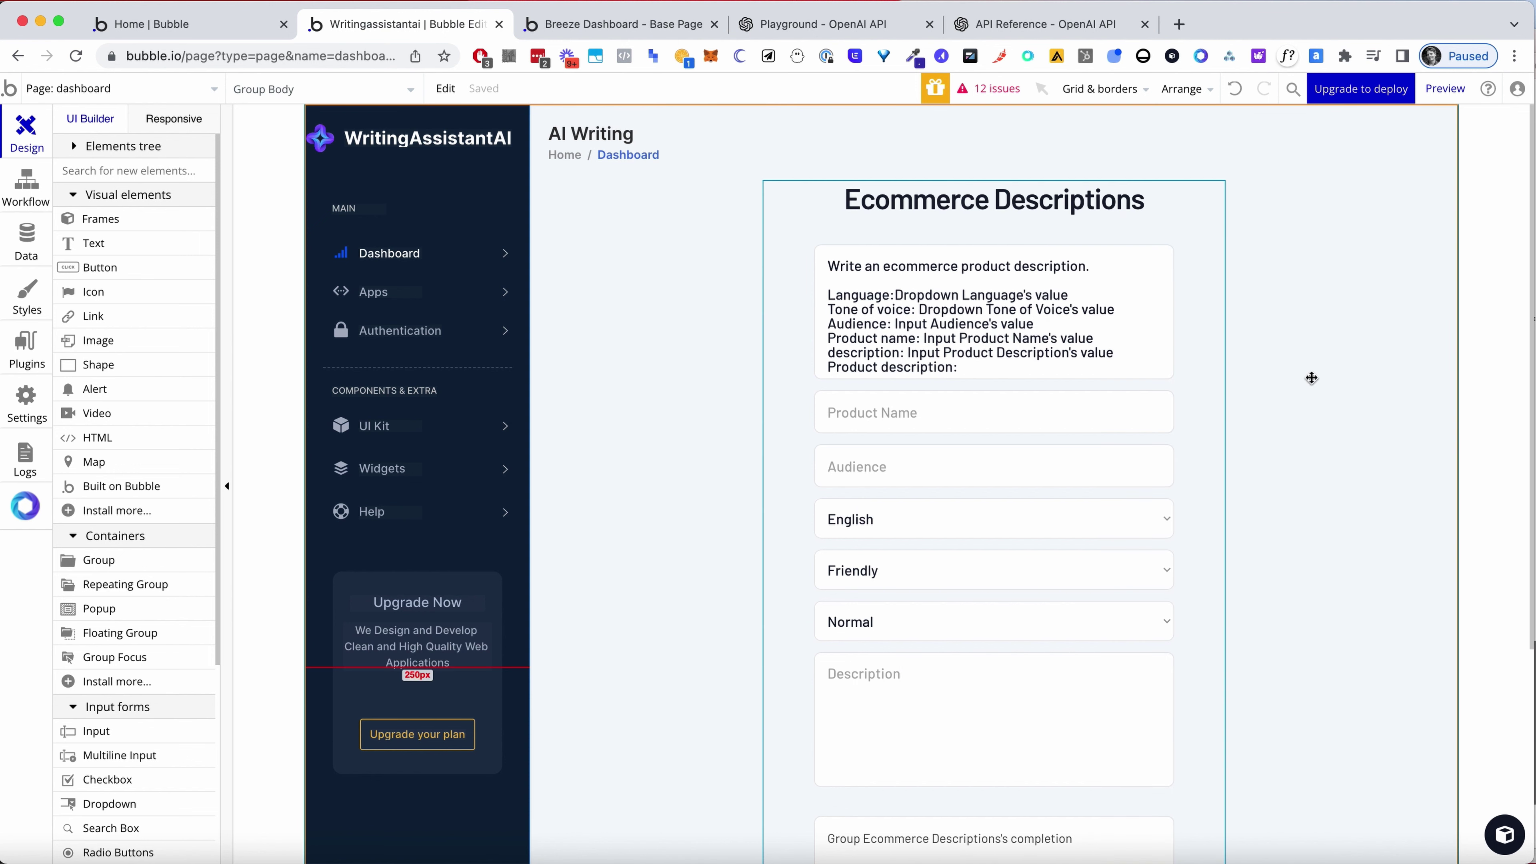
# Copy the prompt input's formatting and paste it onto the result text element
pyautogui.rightClick(1008, 361)
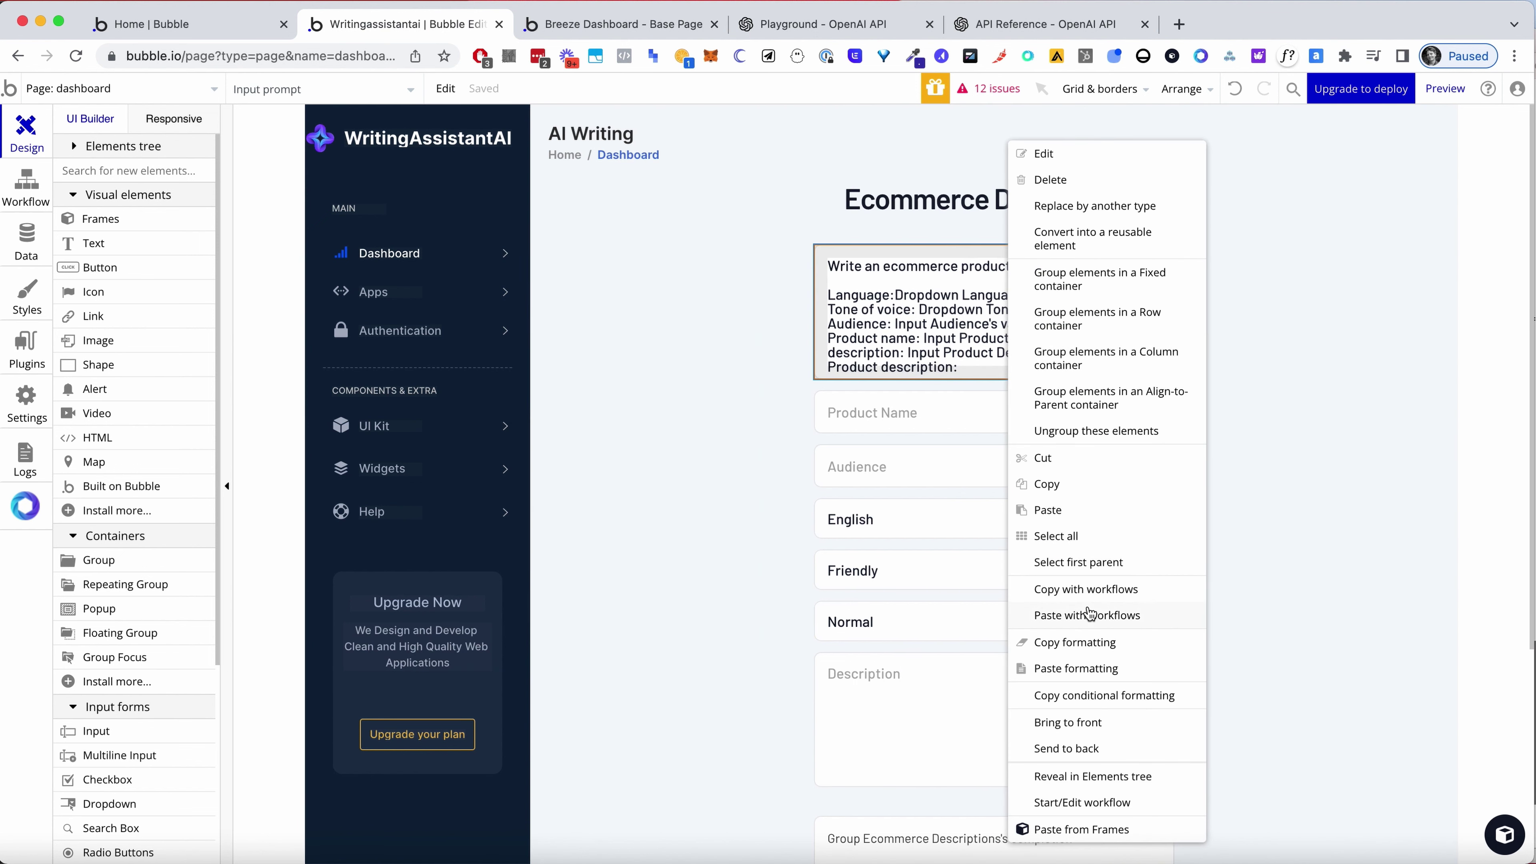
pyautogui.click(1091, 649)
pyautogui.scroll(-1, 953, 697)
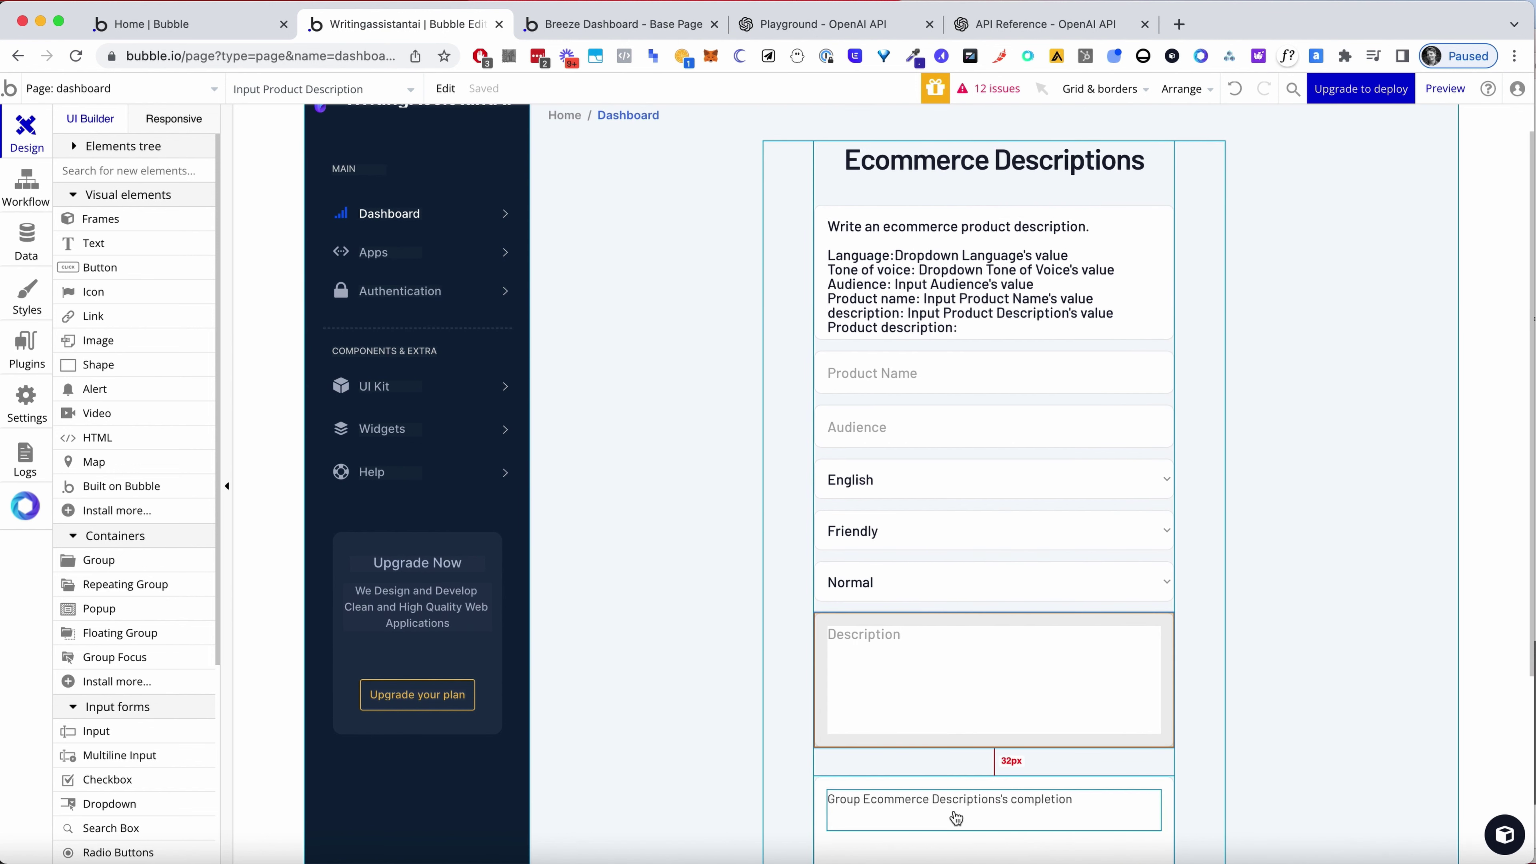
pyautogui.rightClick(954, 814)
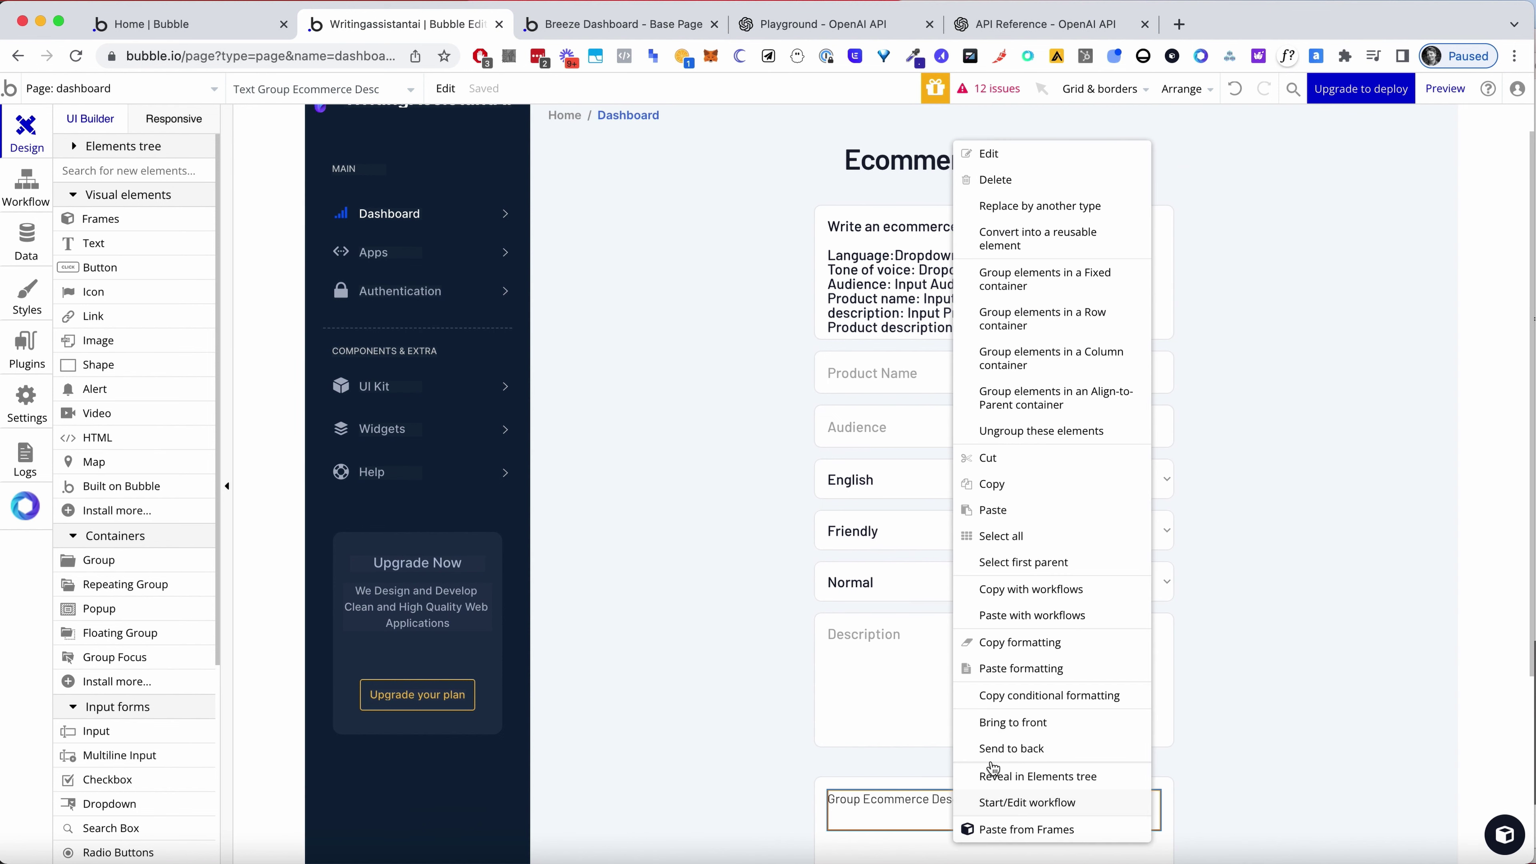
pyautogui.click(1052, 666)
pyautogui.scroll(-3, 1312, 644)
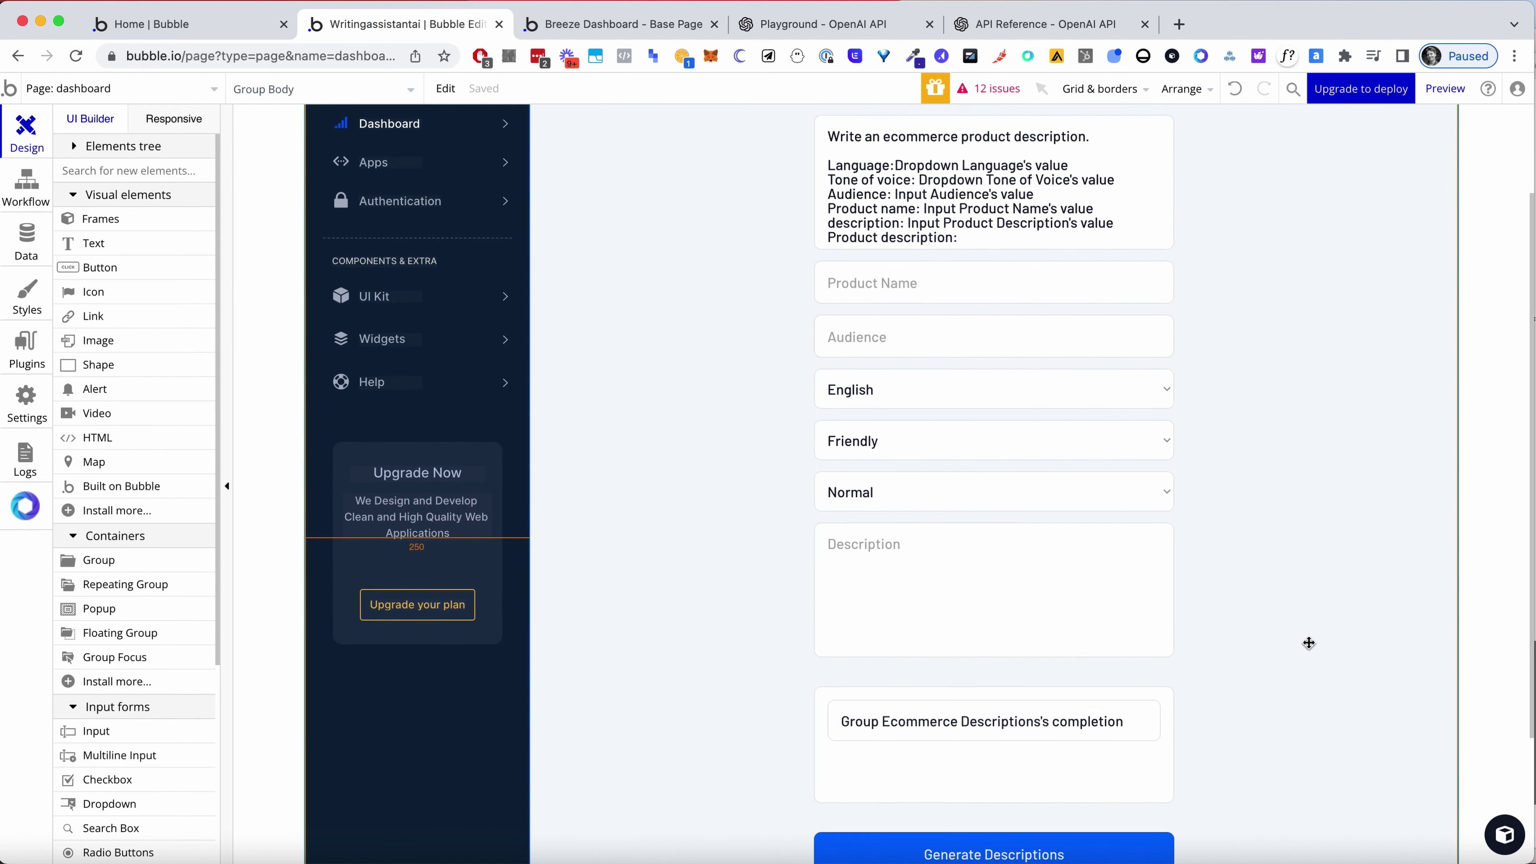
pyautogui.click(1224, 673)
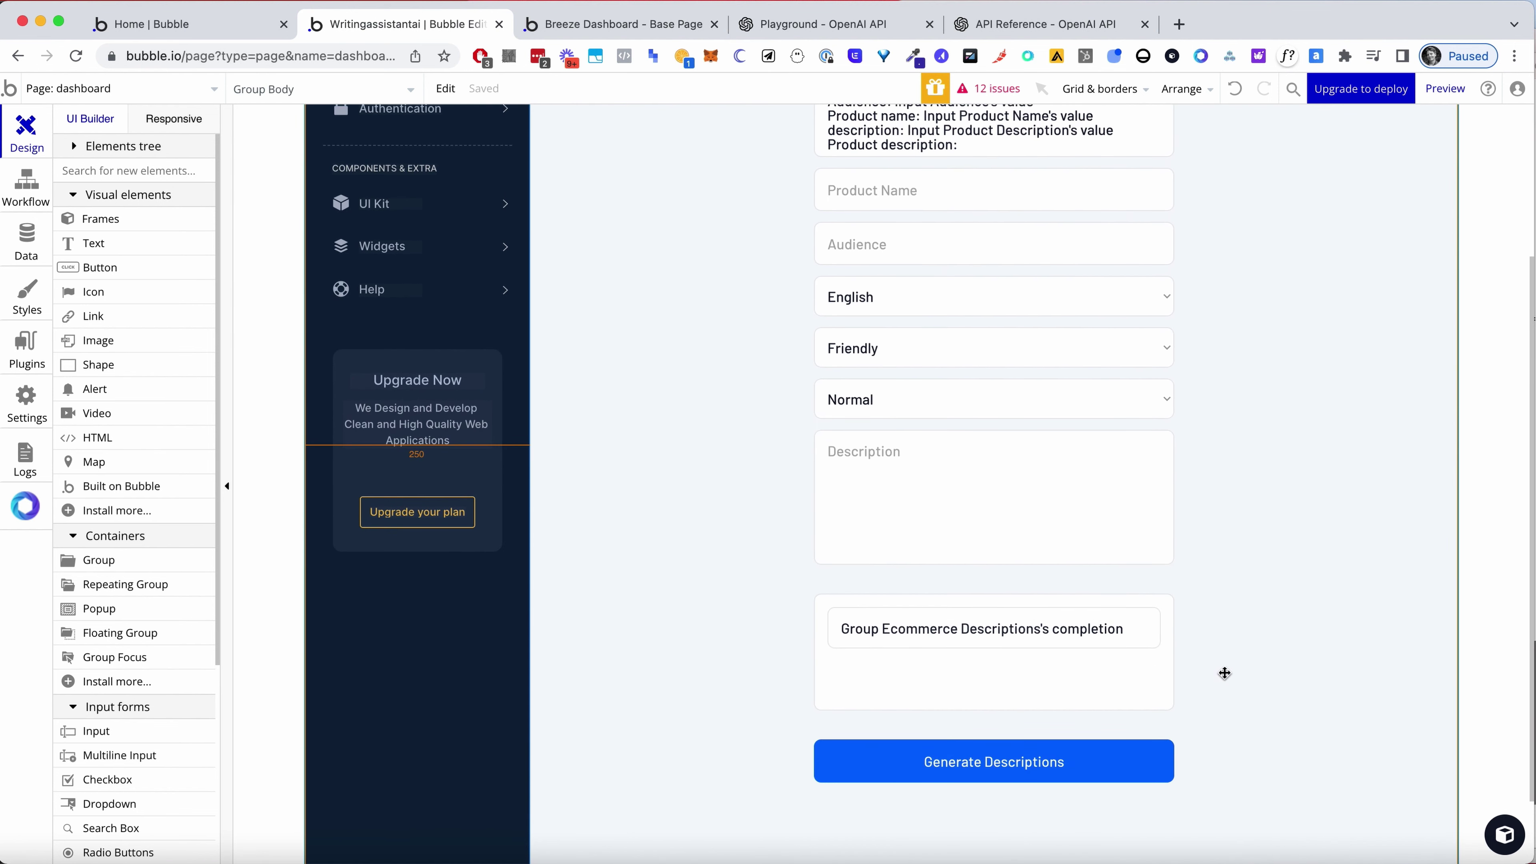
pyautogui.click(1039, 634)
pyautogui.click(1266, 632)
# Review the app's issue list and inspect the issue for the Icon Dashboard Button Arrow element
pyautogui.scroll(-1, 1268, 631)
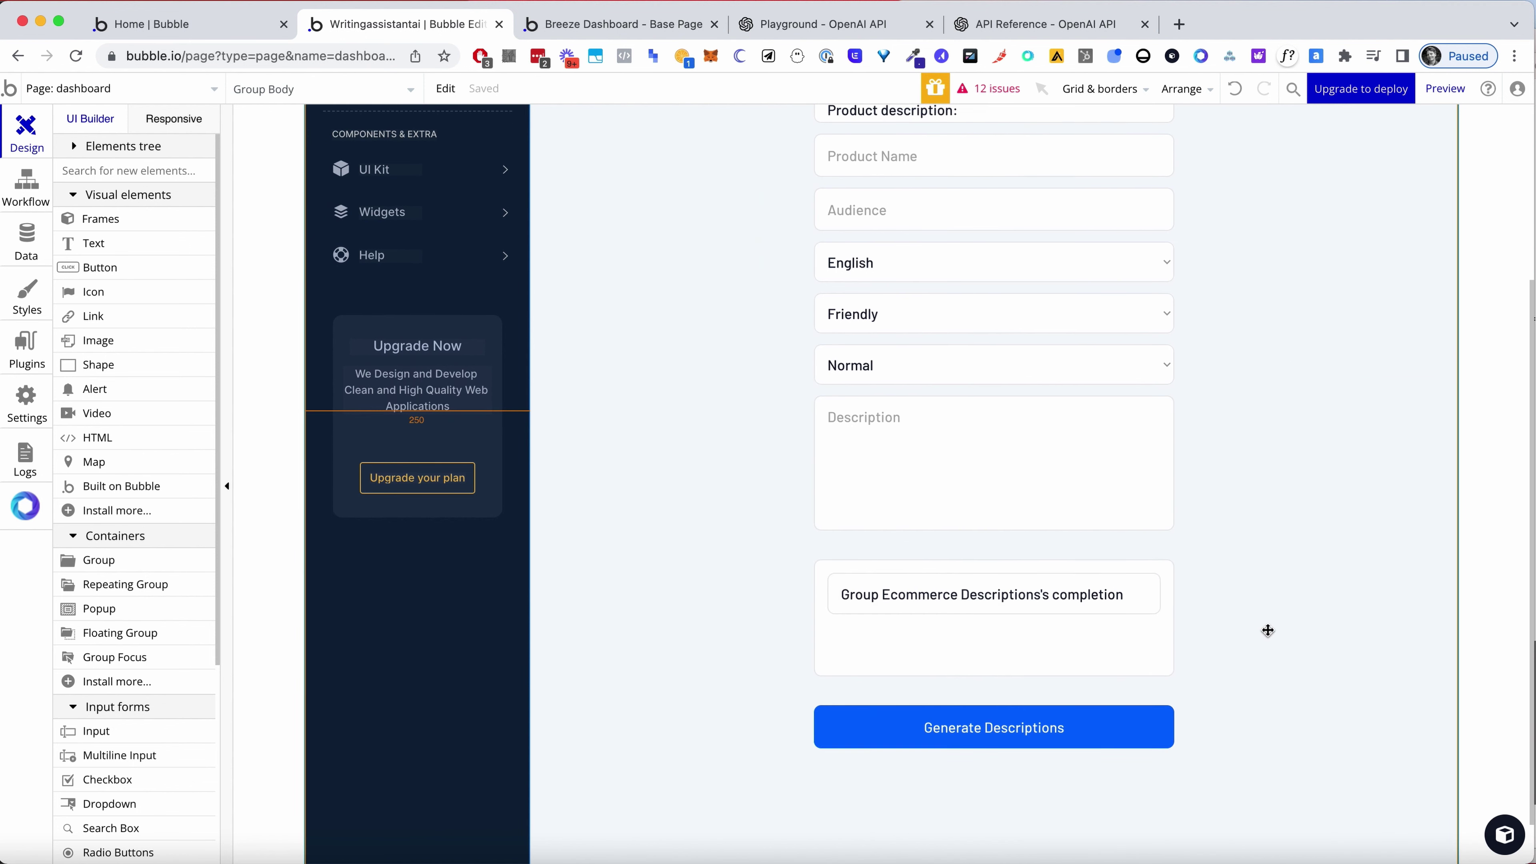
pyautogui.scroll(1, 988, 611)
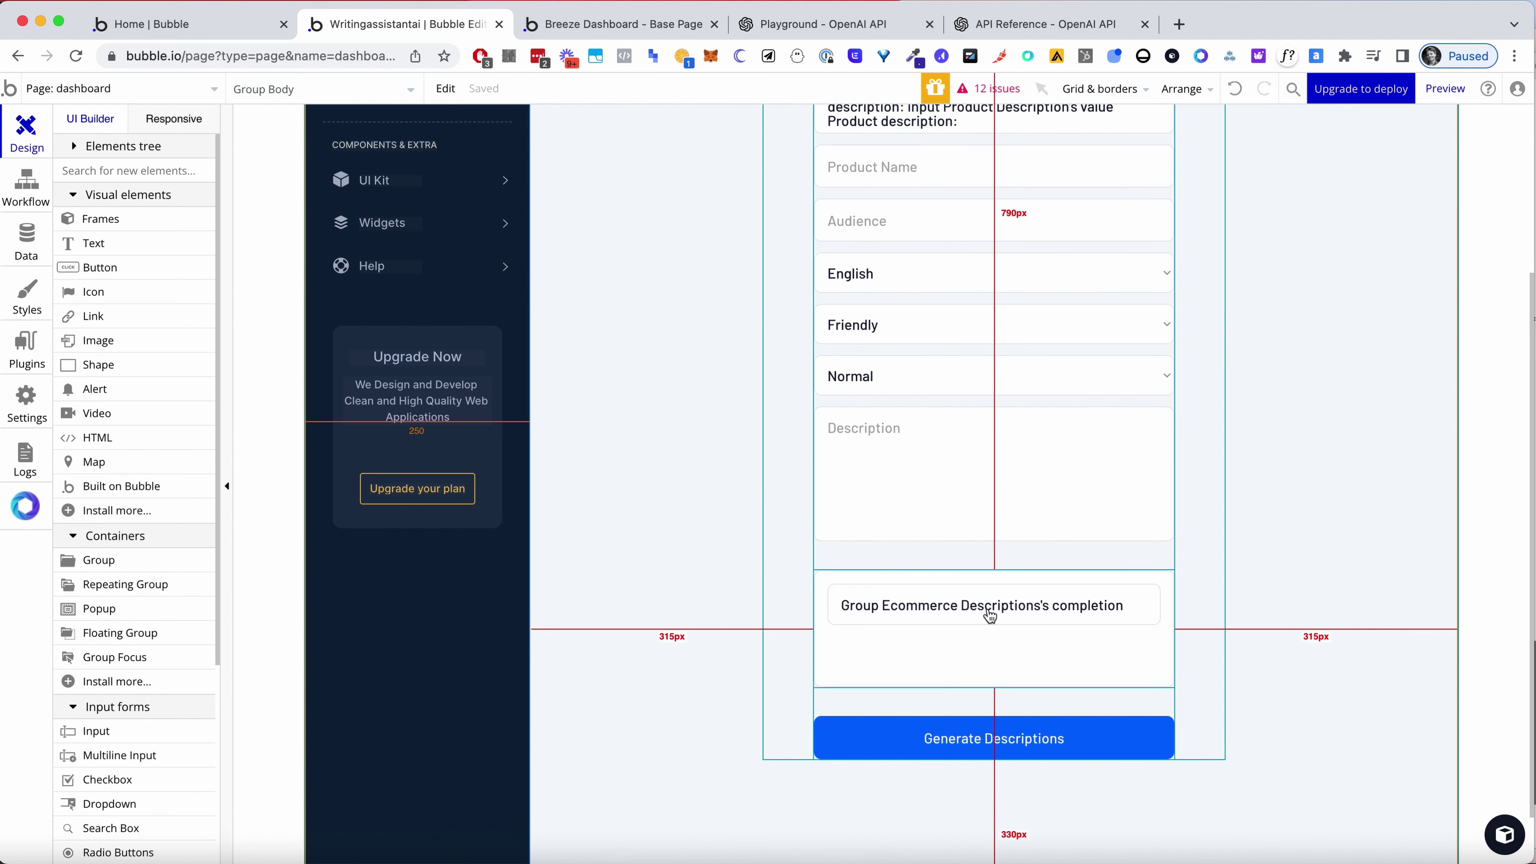
pyautogui.scroll(4, 1175, 239)
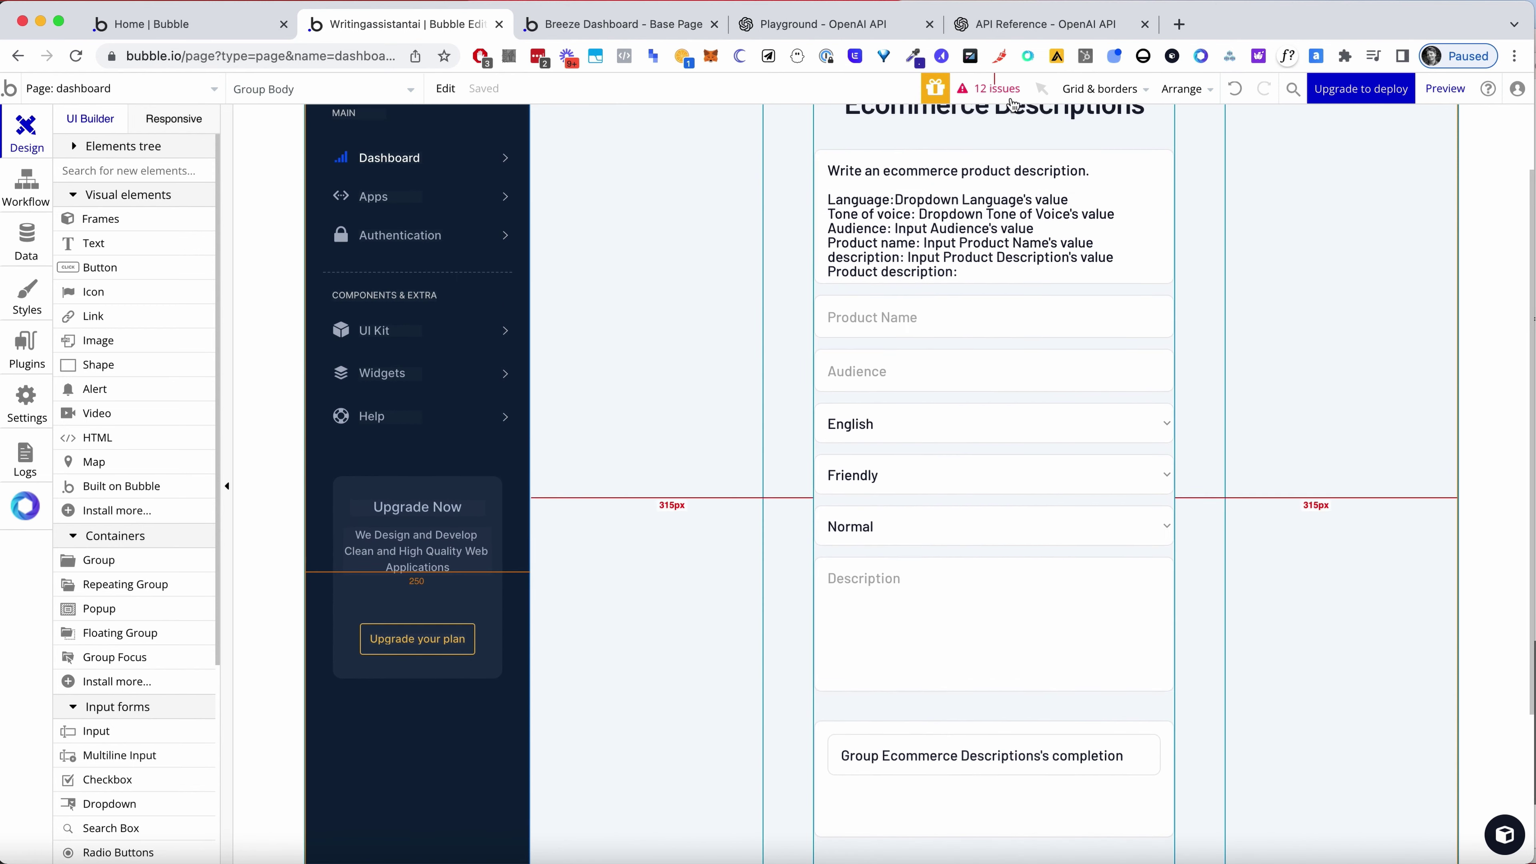
pyautogui.click(990, 89)
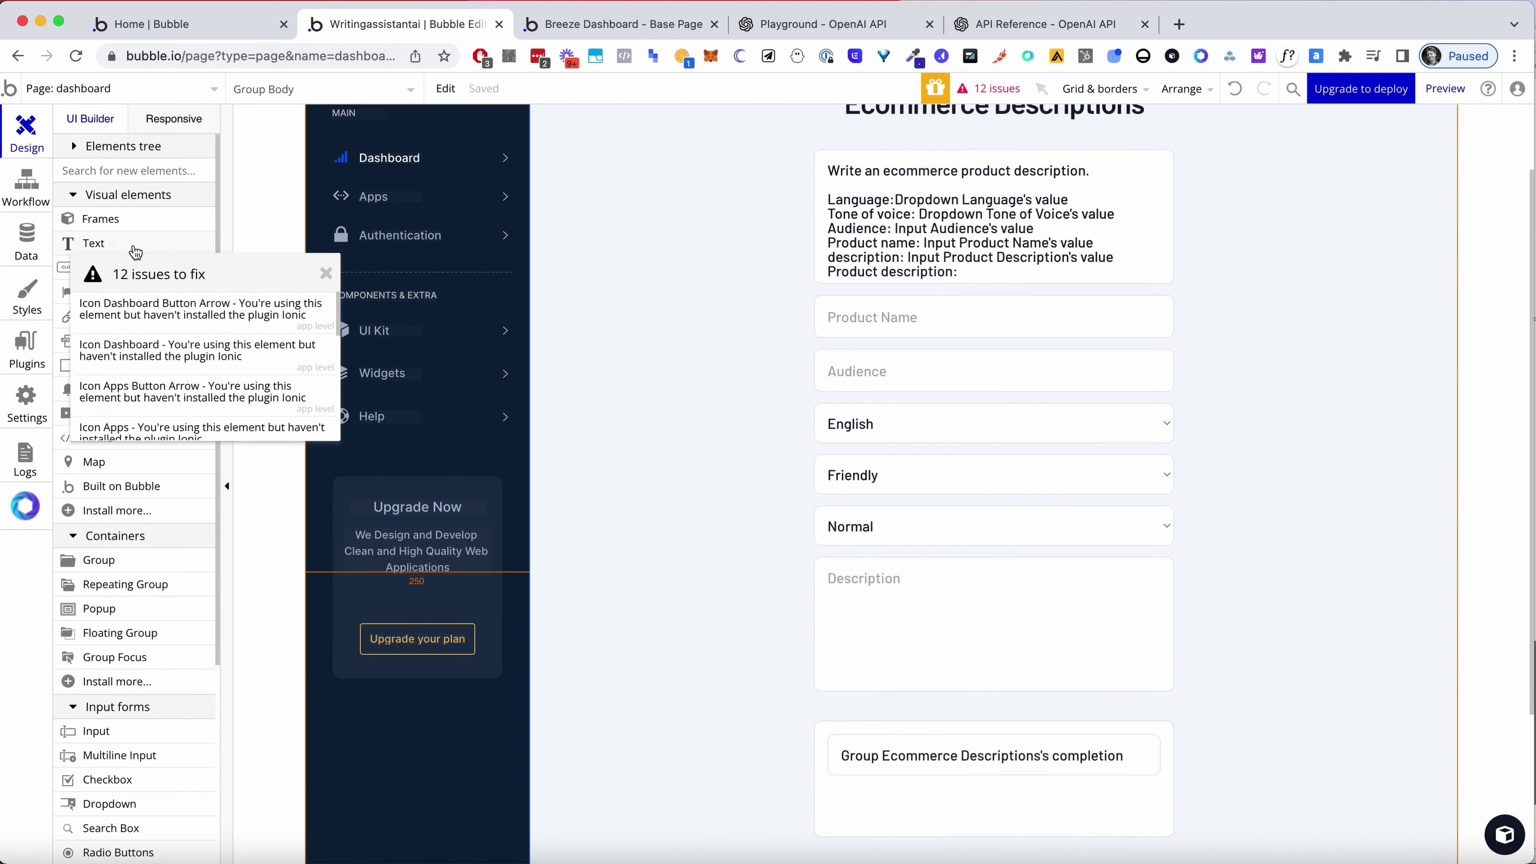
pyautogui.click(155, 320)
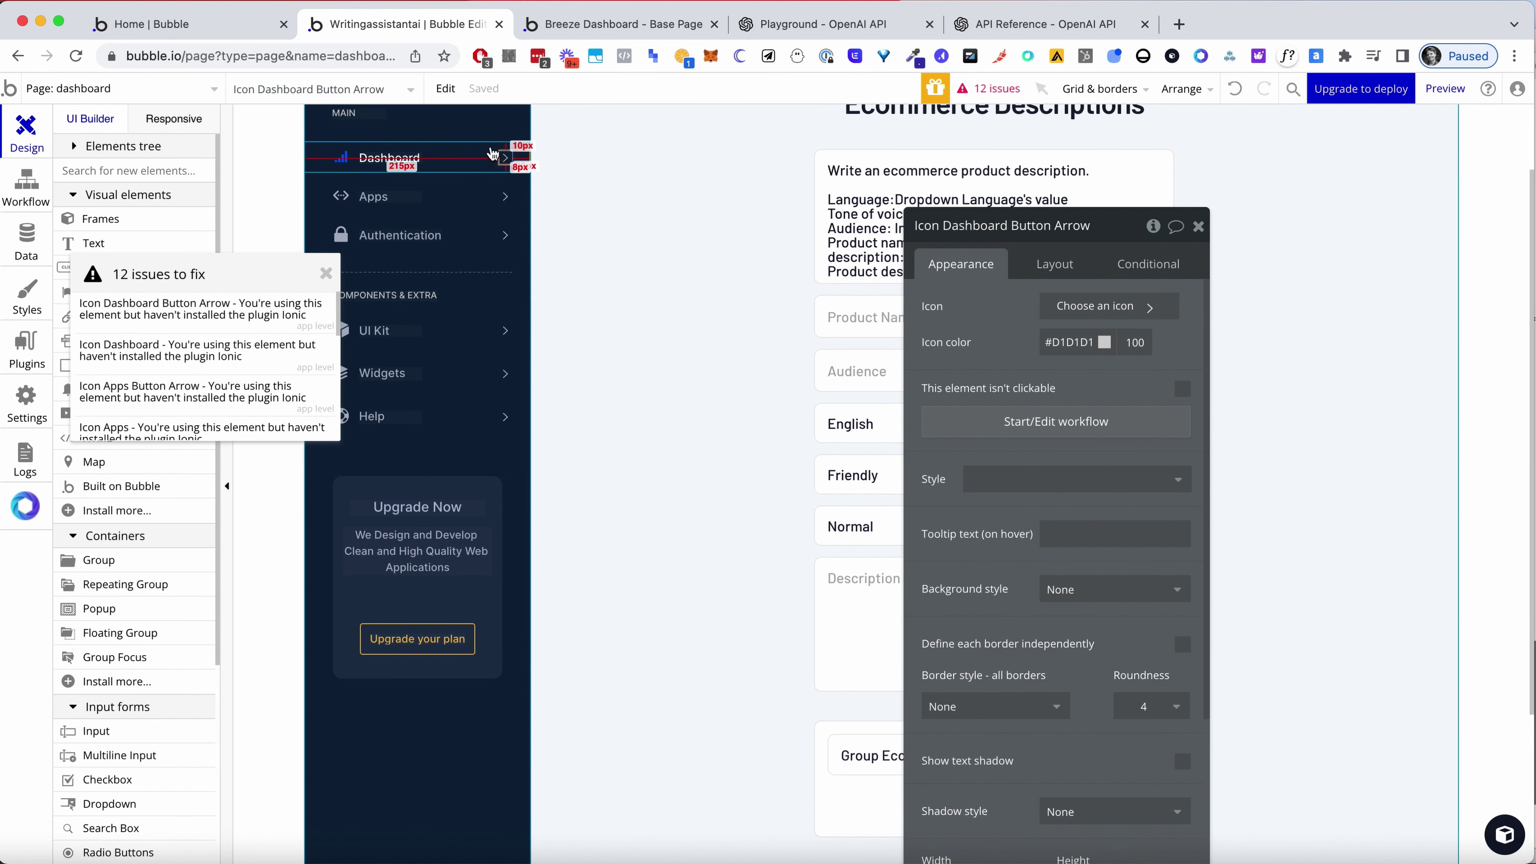
pyautogui.click(326, 274)
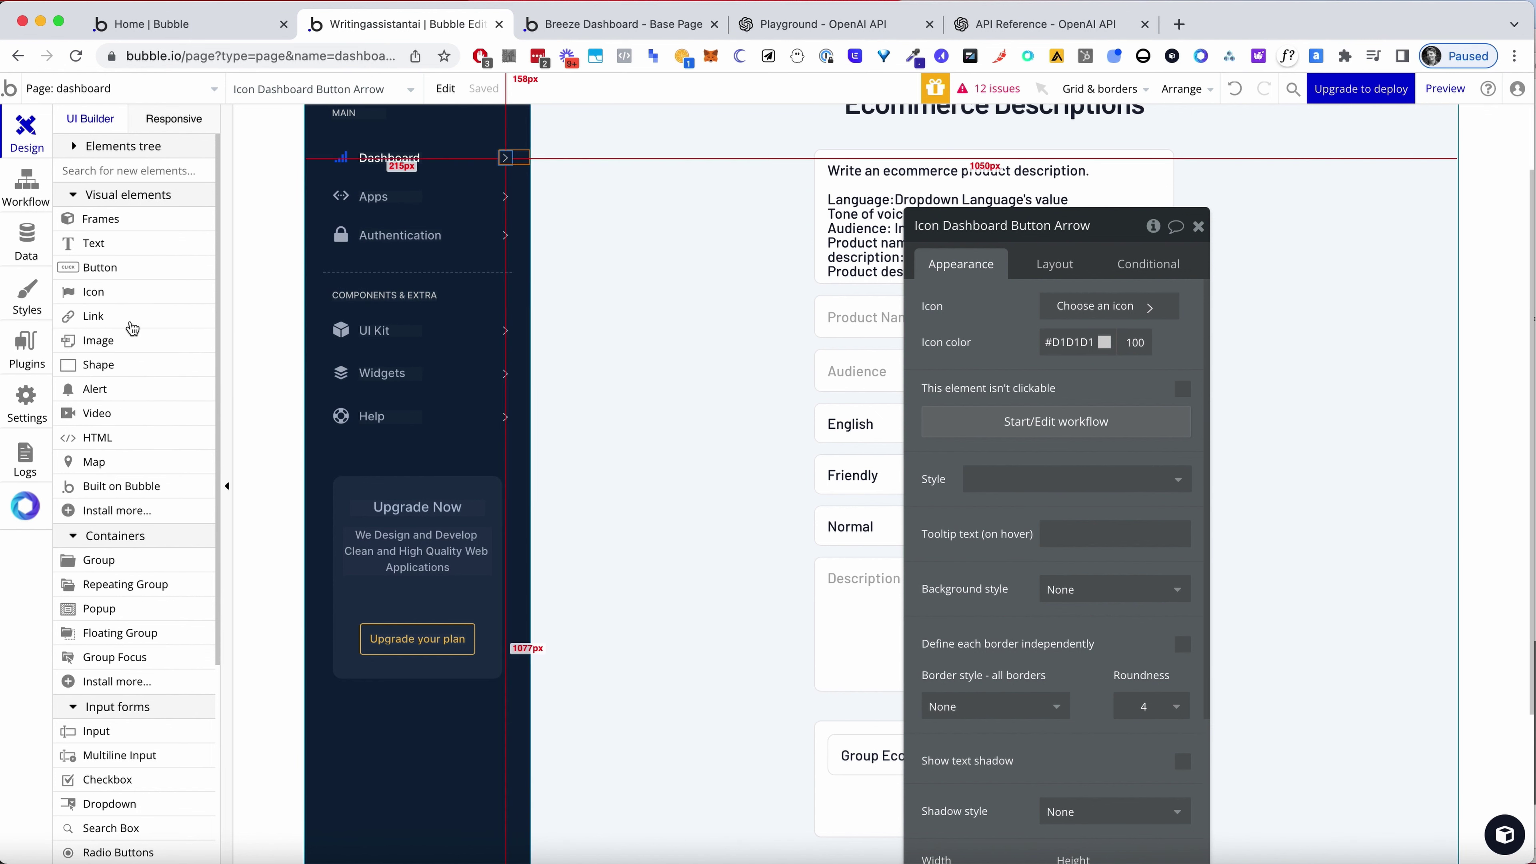
# Search the plugin library for "icon" and install the Google Material Icons plugin
pyautogui.click(27, 348)
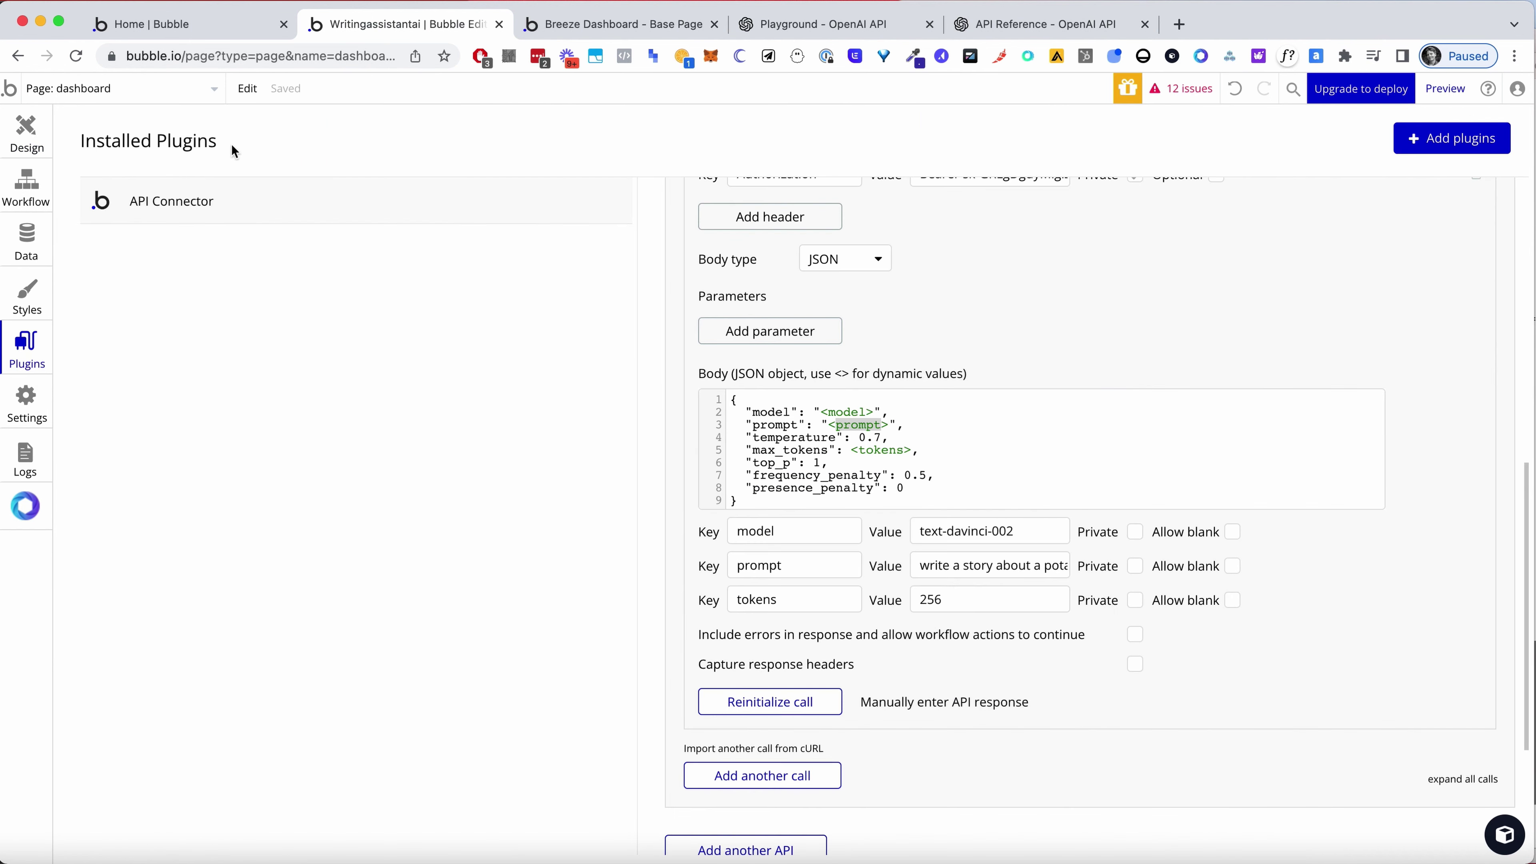
pyautogui.click(1433, 153)
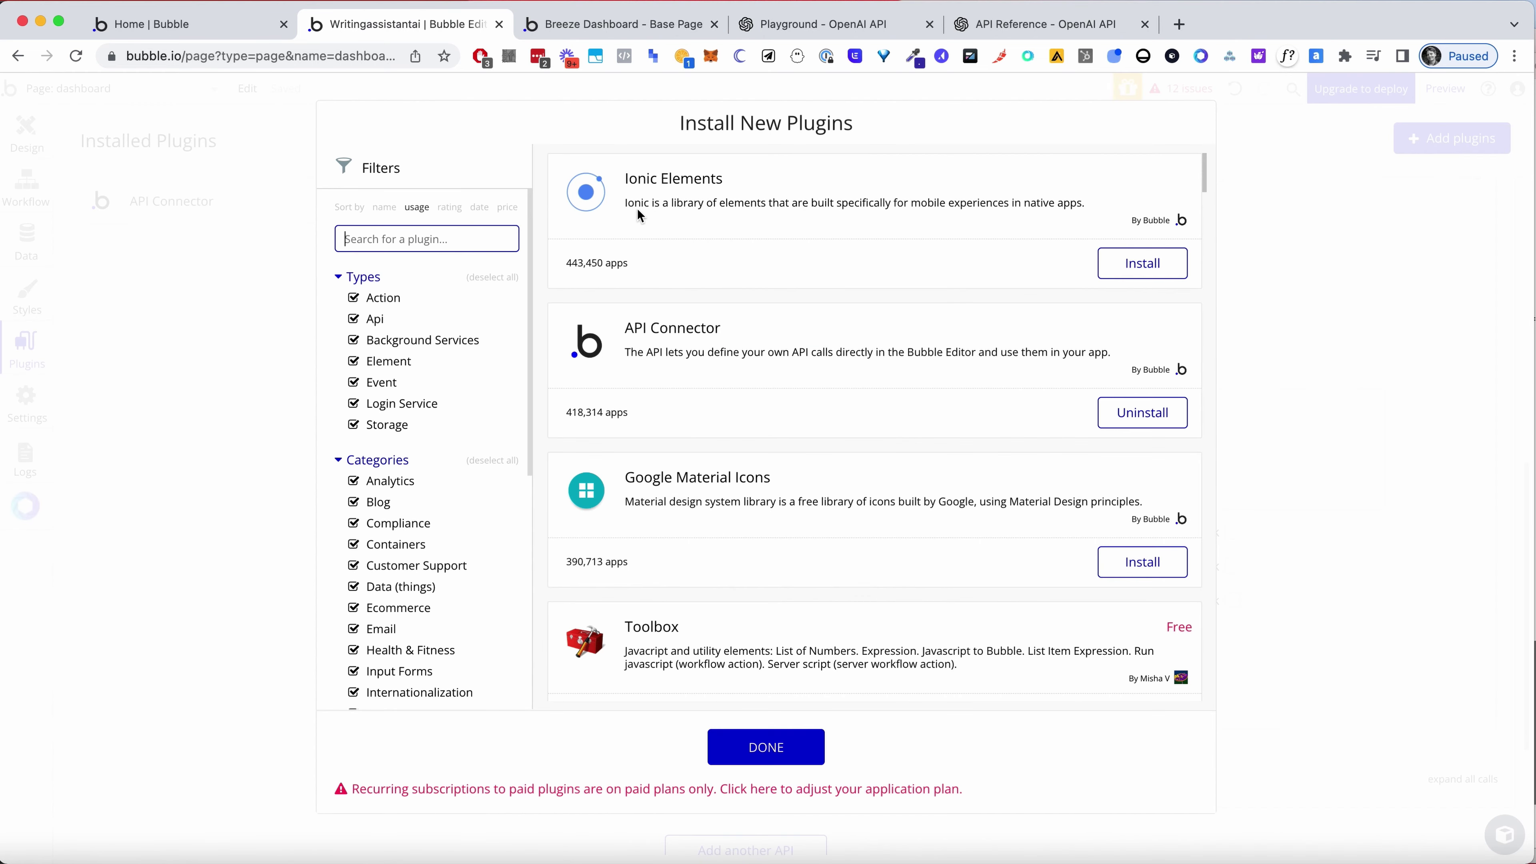
pyautogui.write('icon')
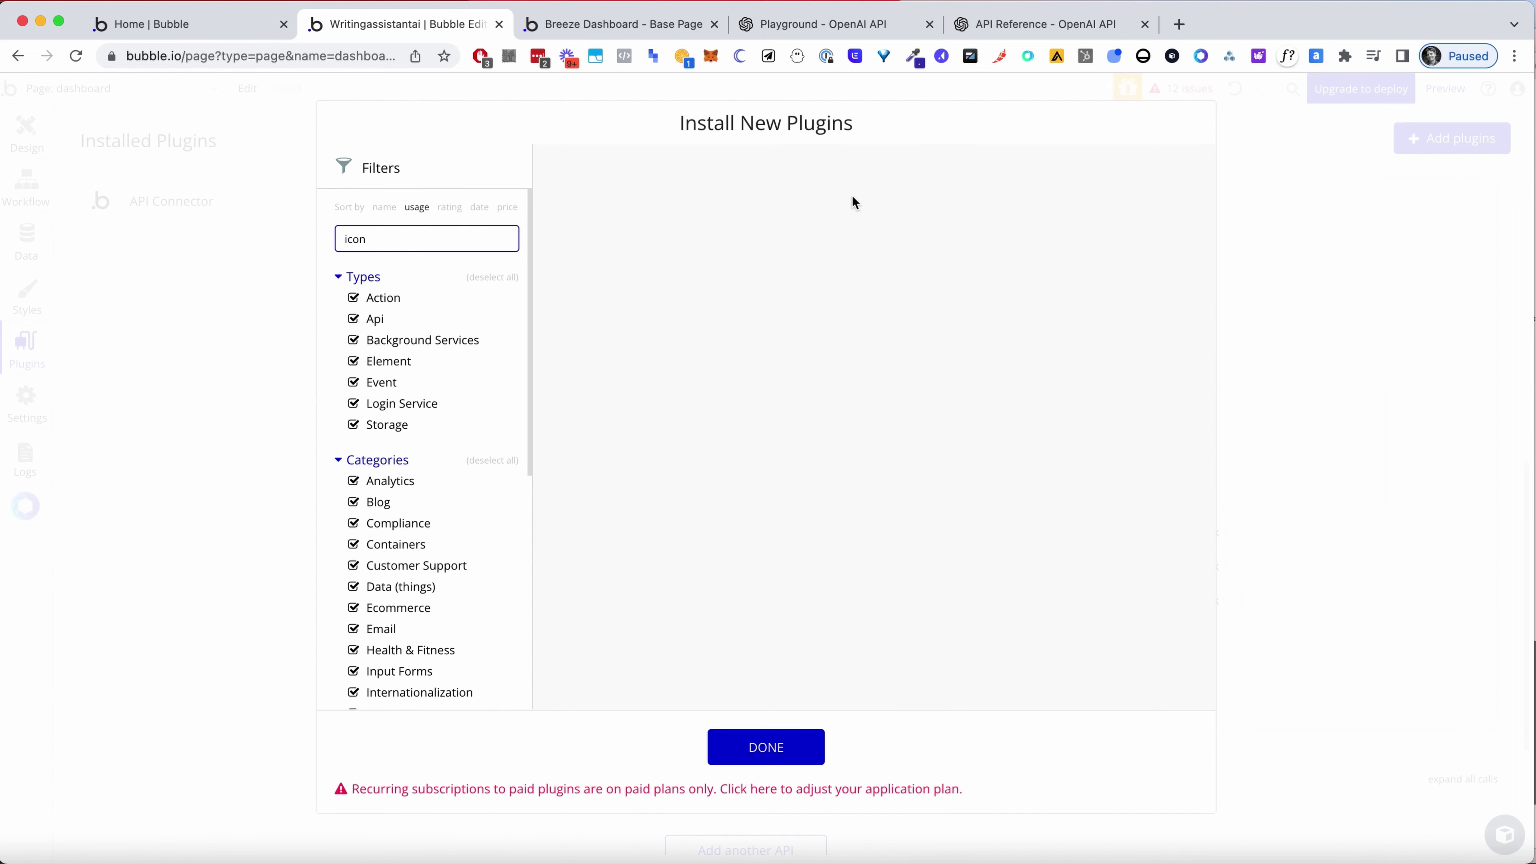
pyautogui.click(1137, 264)
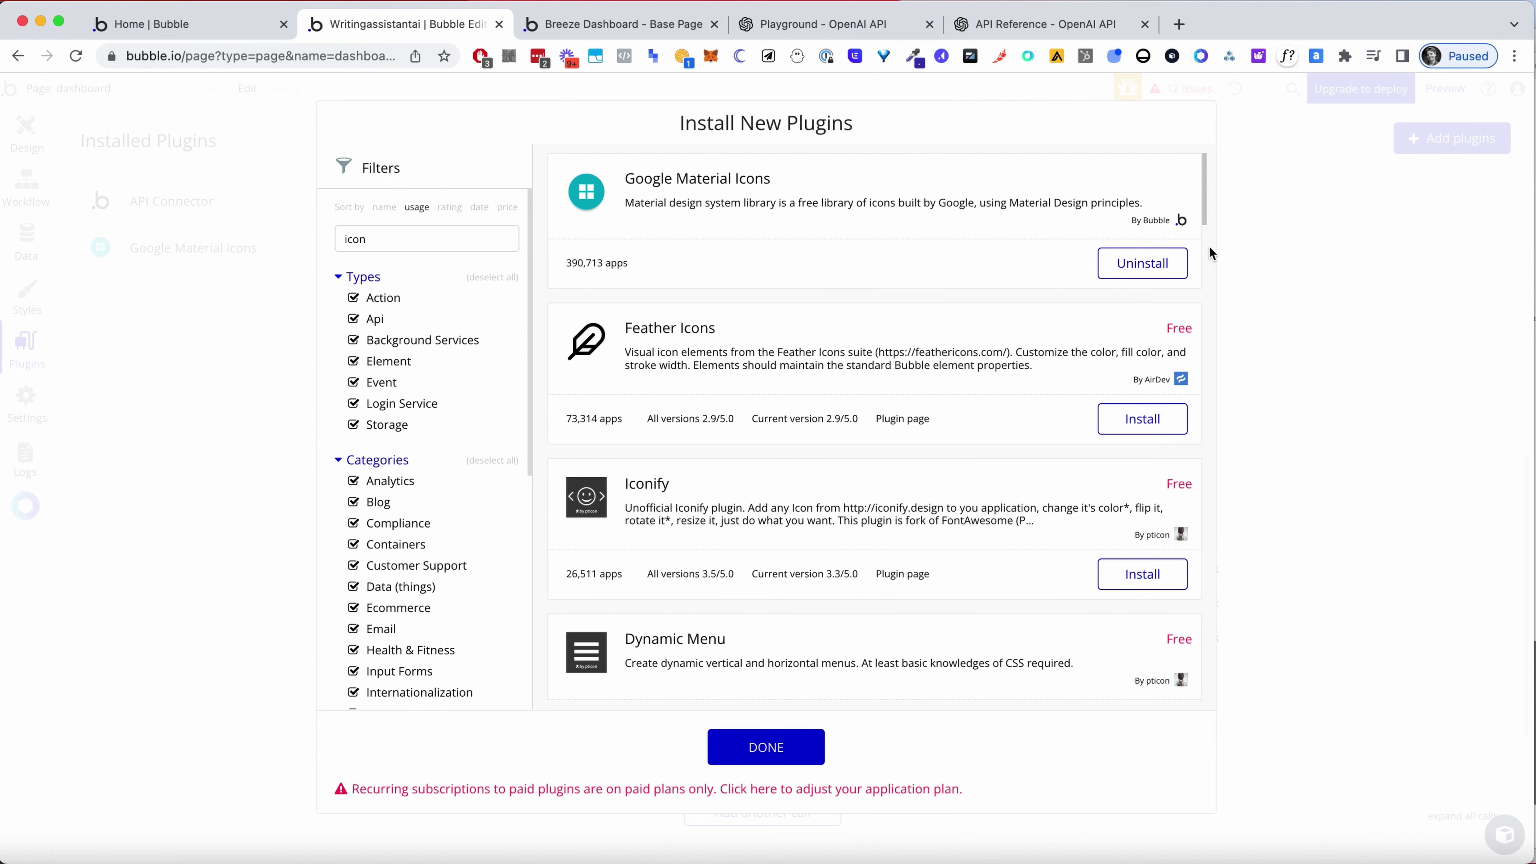
pyautogui.click(1291, 242)
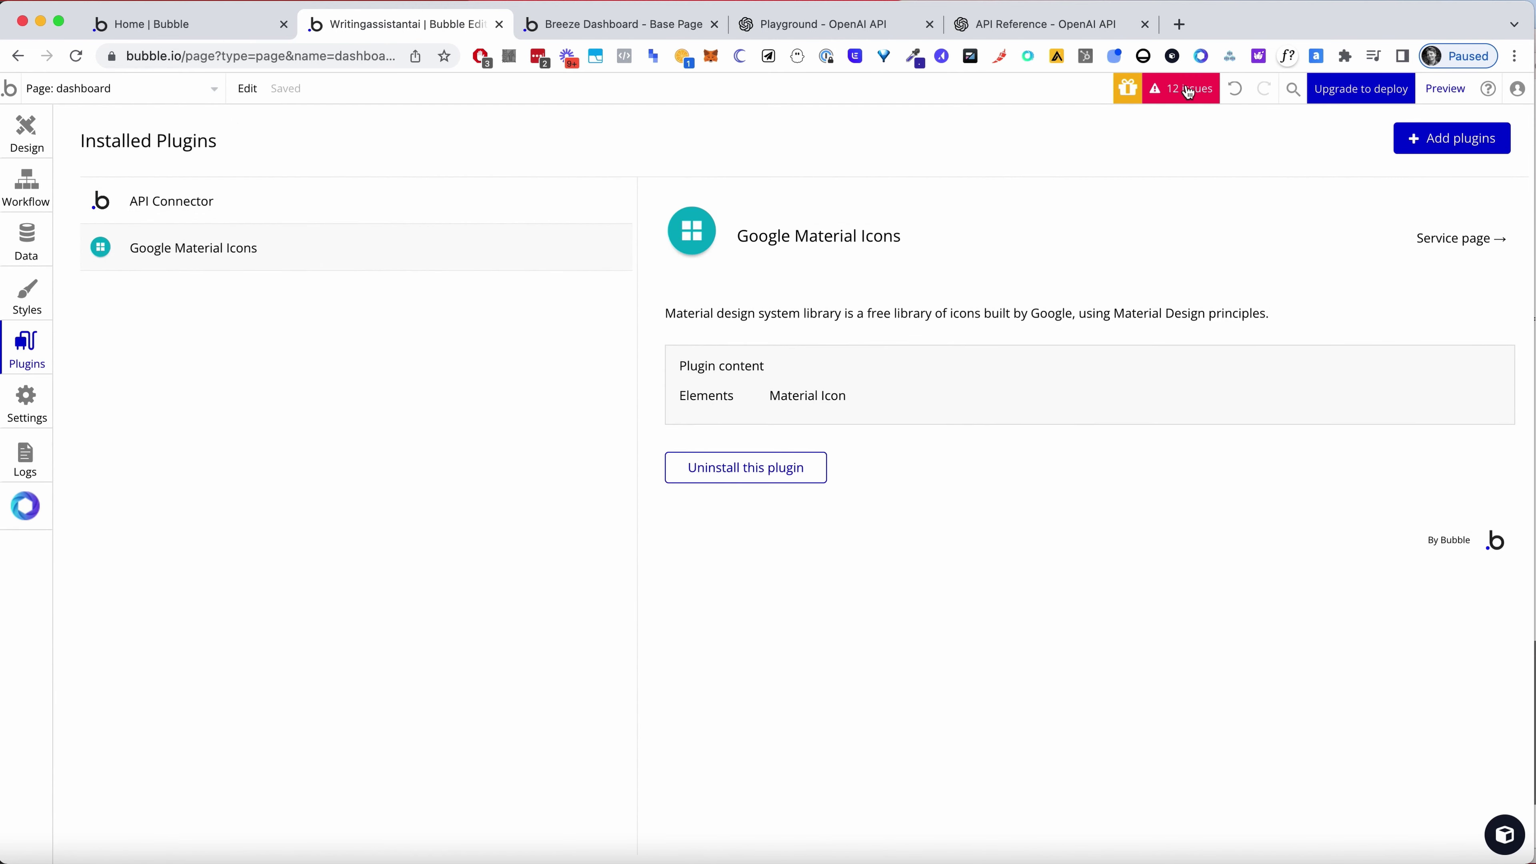
# Install the Ionic Elements plugin, then return to the page design and close the icon's property editor
pyautogui.click(1476, 141)
pyautogui.click(1165, 264)
pyautogui.click(1337, 237)
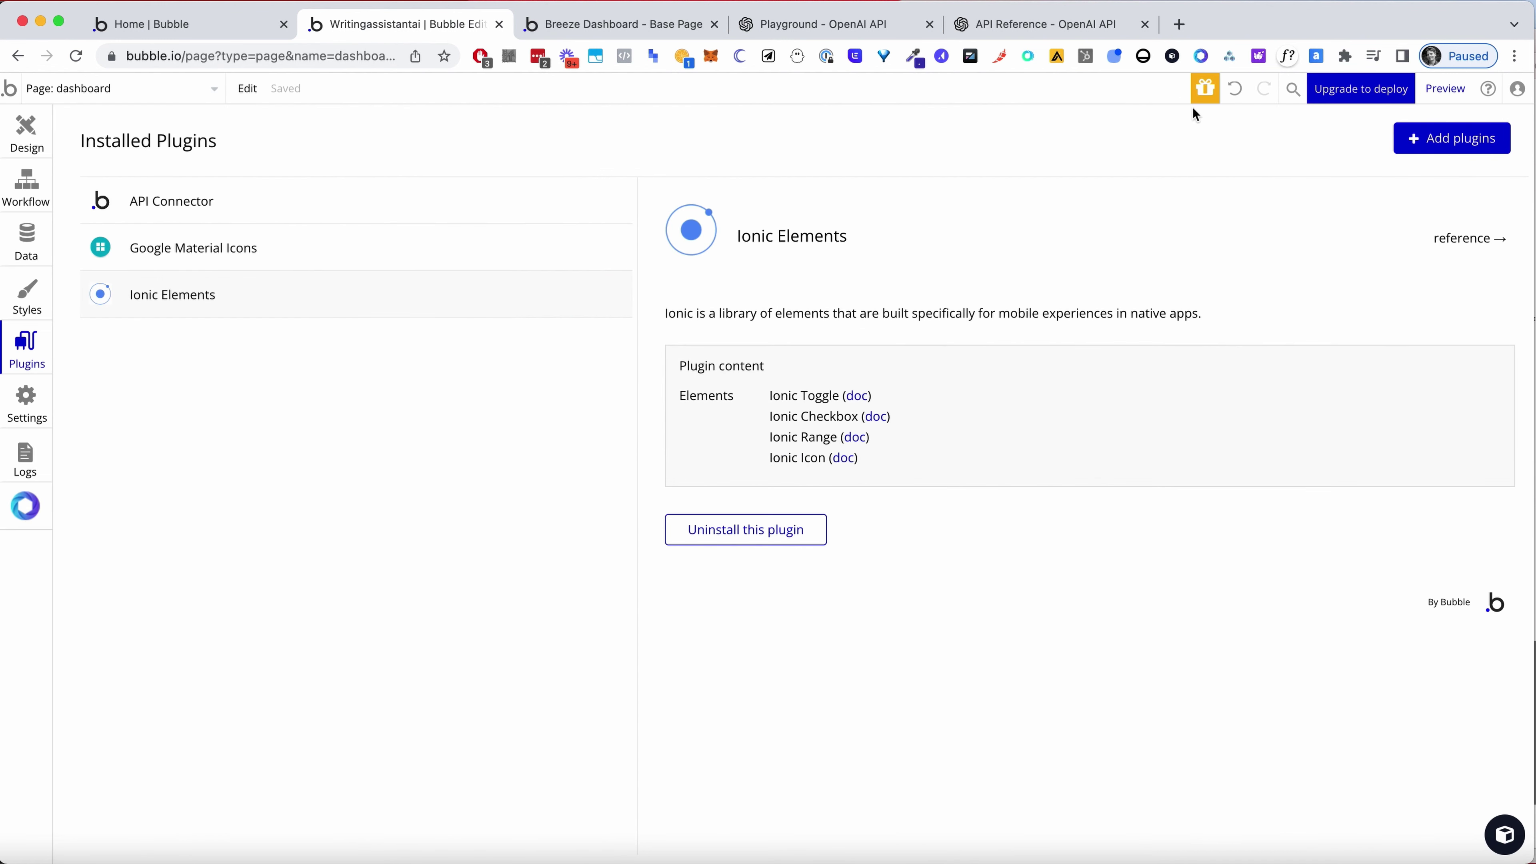
pyautogui.click(20, 145)
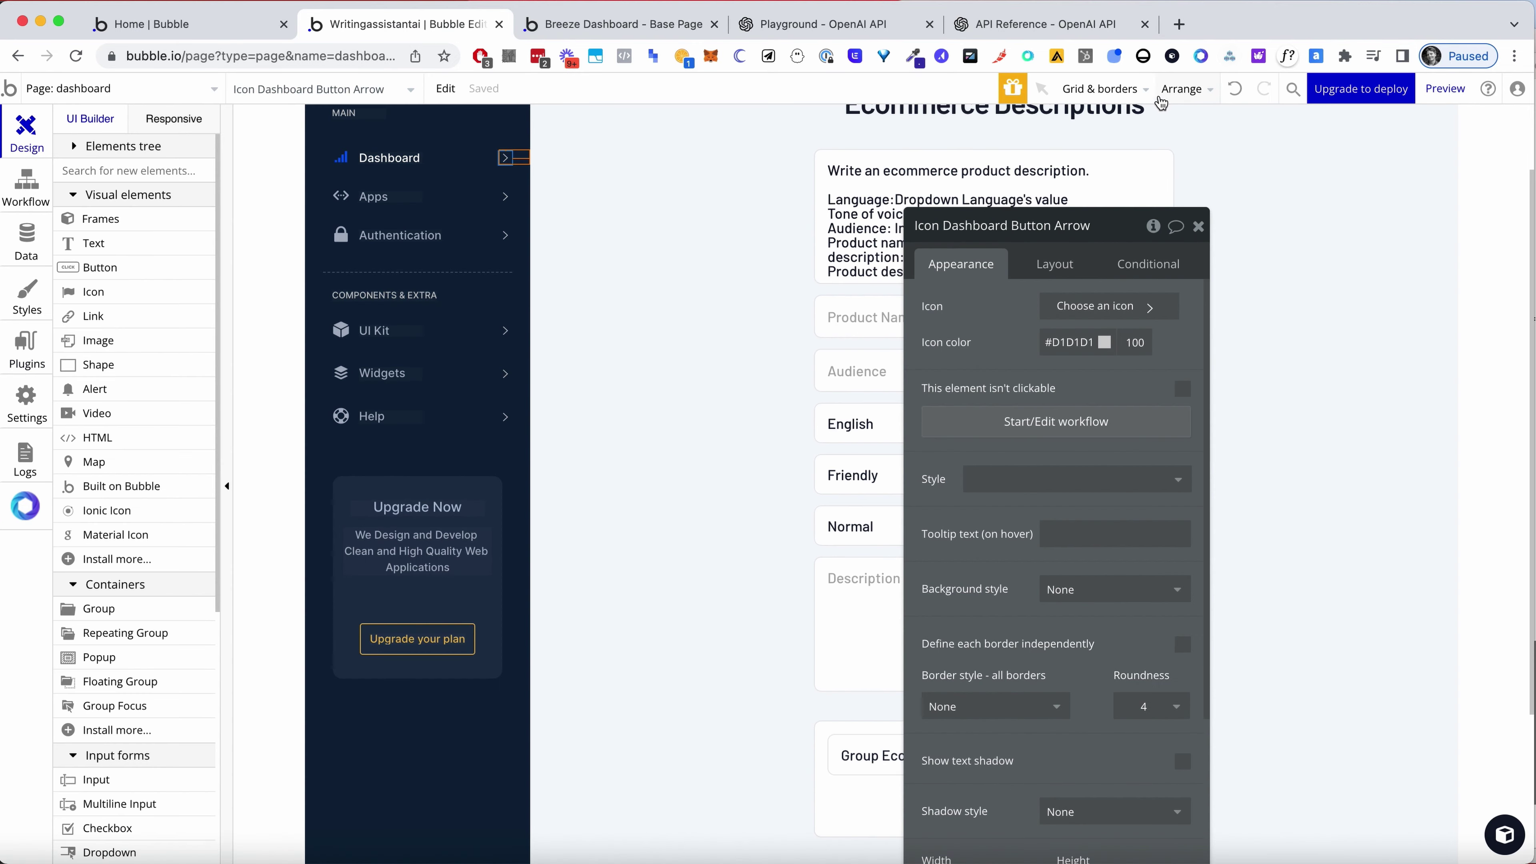
pyautogui.click(1198, 227)
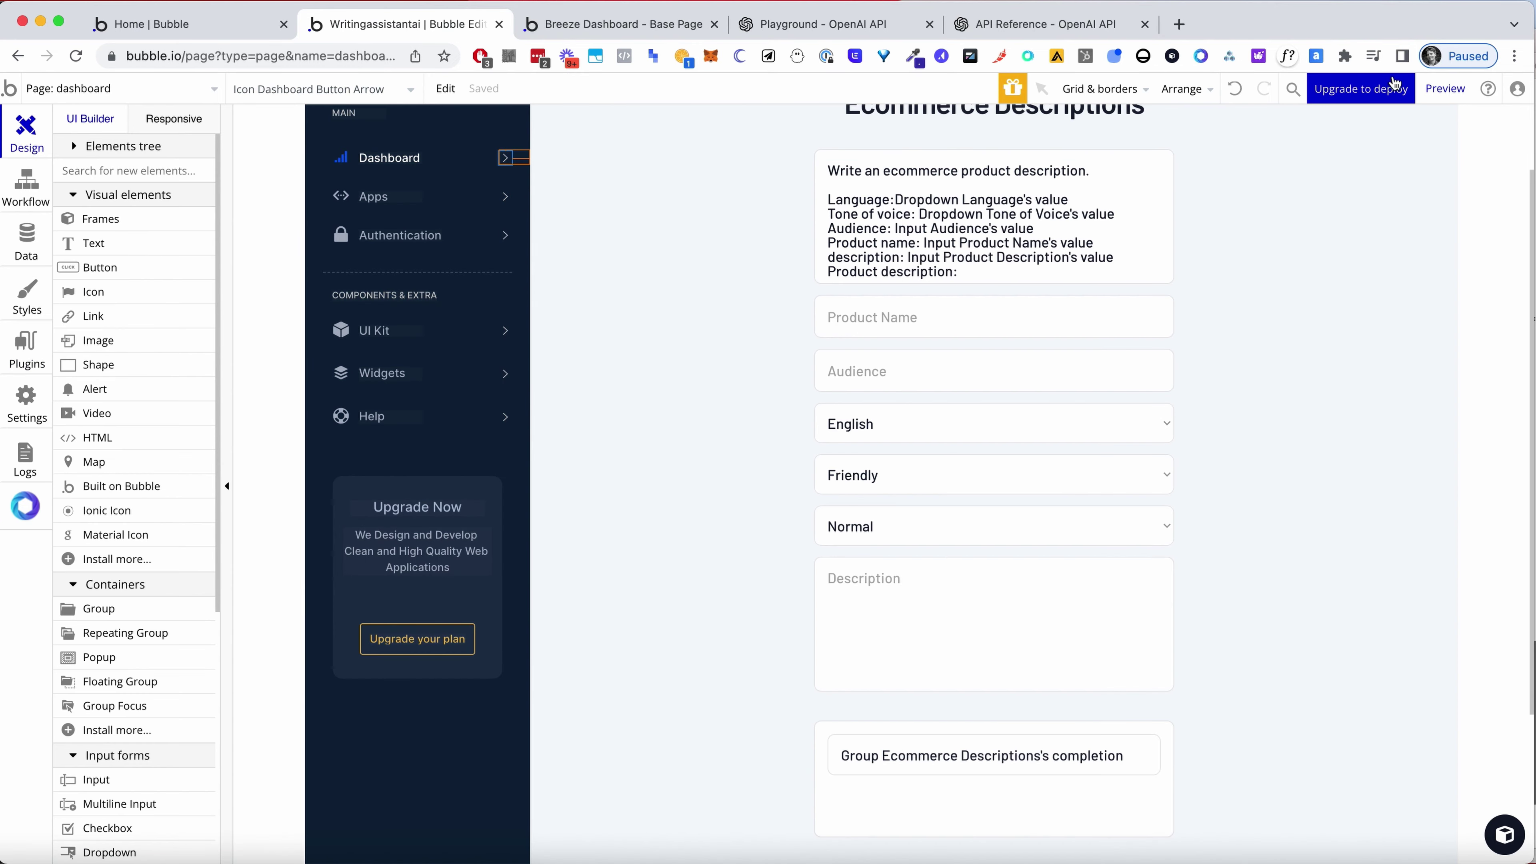
# Preview the dashboard page, close the duplicate preview, and reload the remaining one without the debug_mode parameter in its address
pyautogui.click(1445, 89)
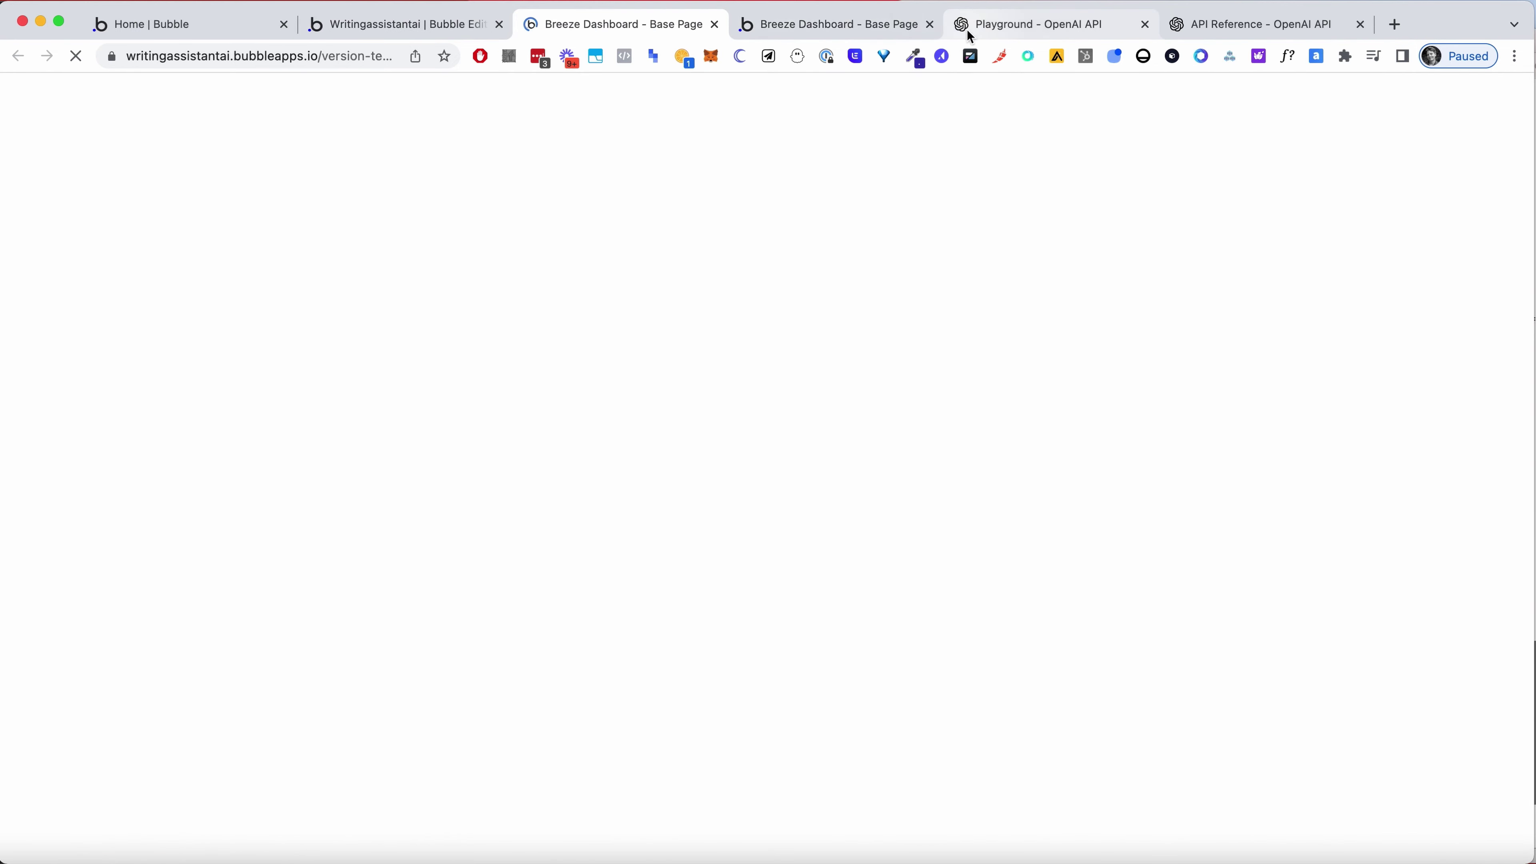
pyautogui.click(930, 25)
pyautogui.click(313, 55)
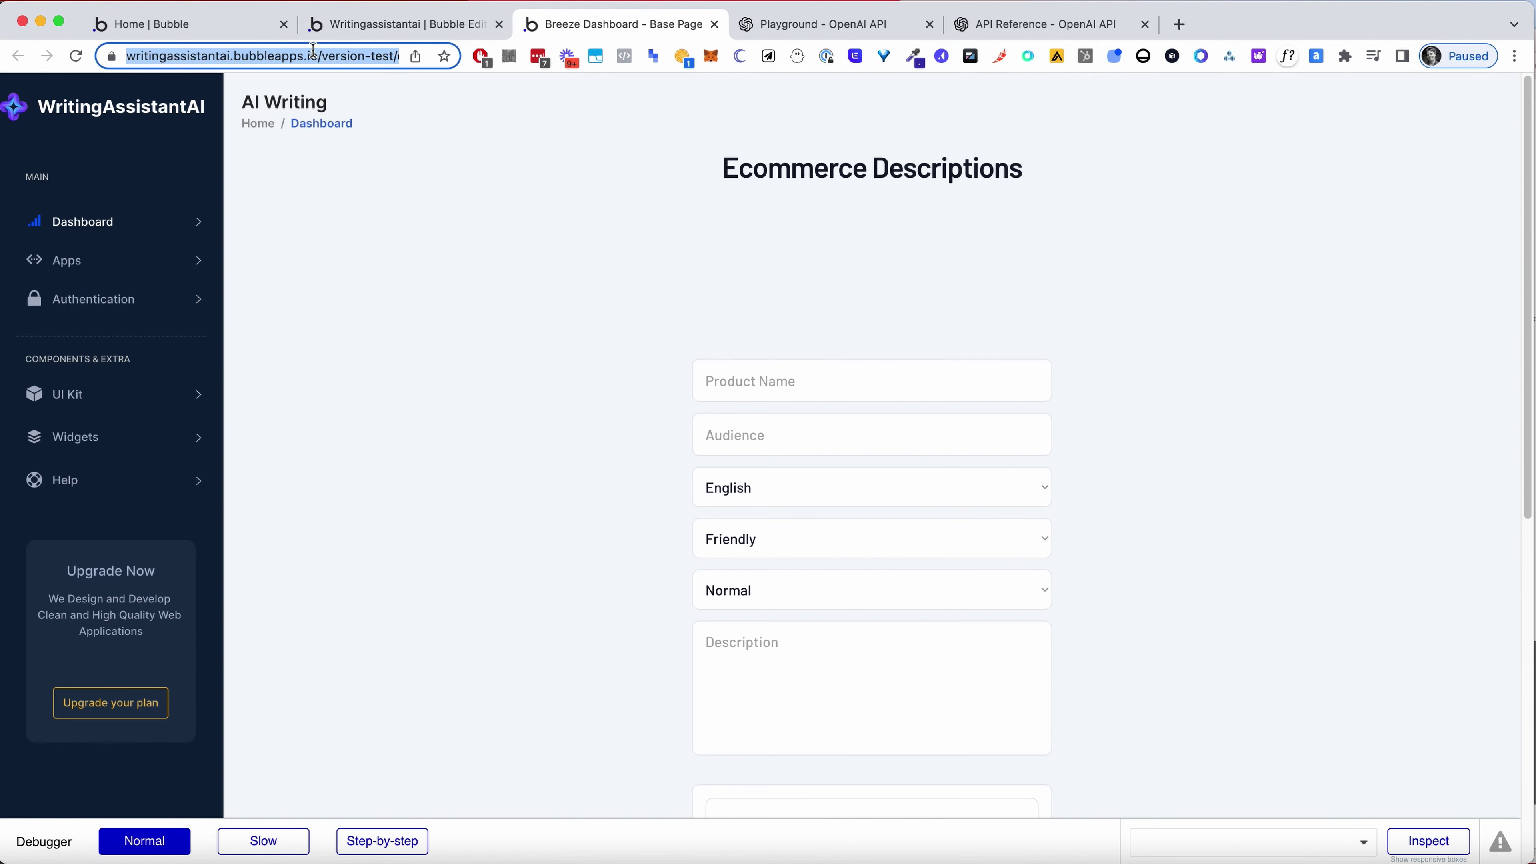
pyautogui.press('Right')
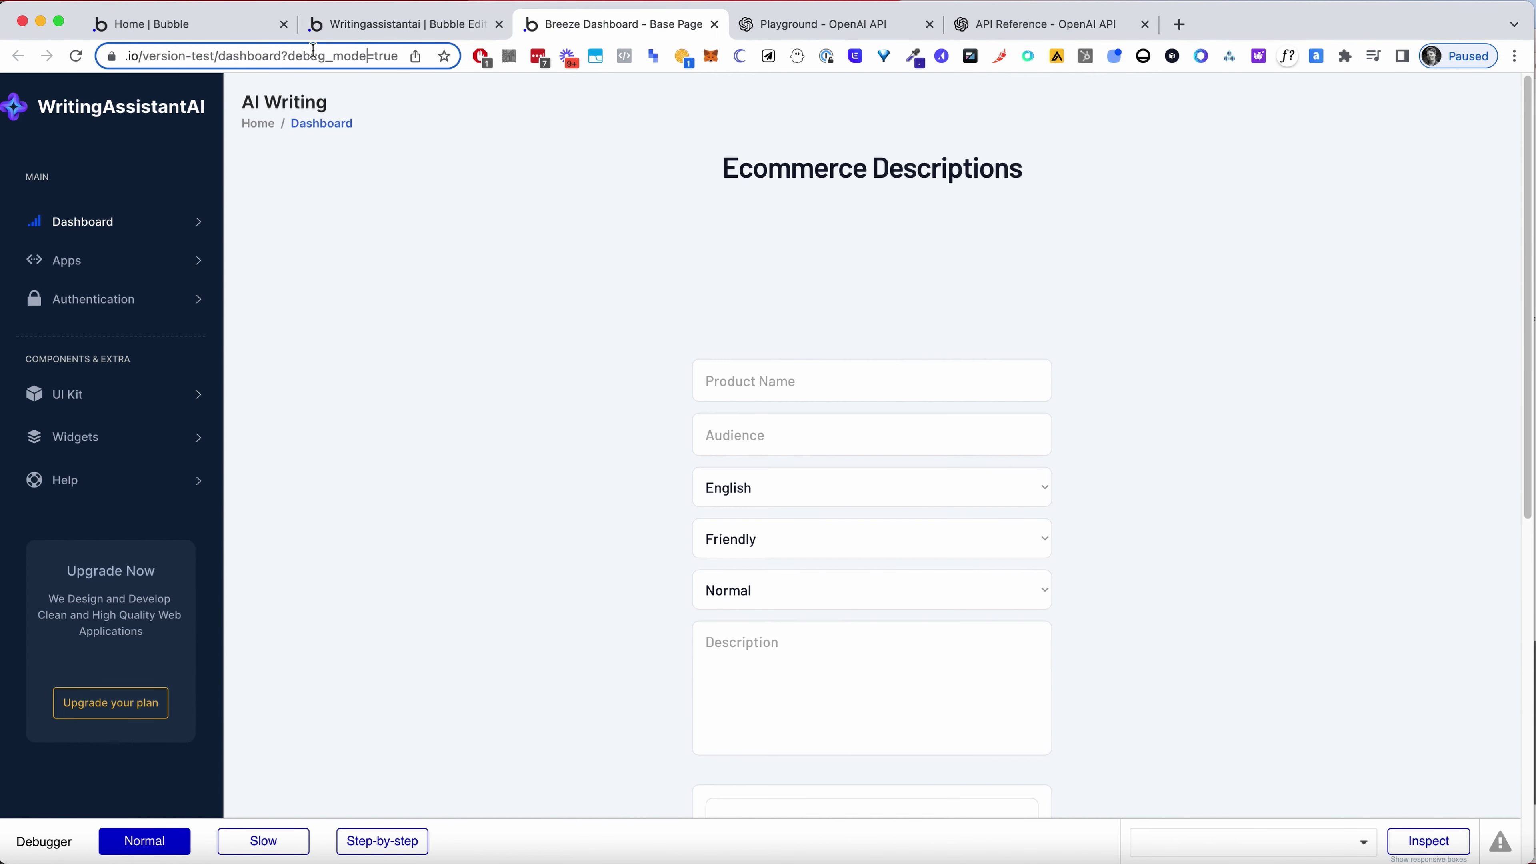
pyautogui.click(290, 56)
pyautogui.hotkey('shift', 'End')
pyautogui.press('BackSpace')
pyautogui.press('Return')
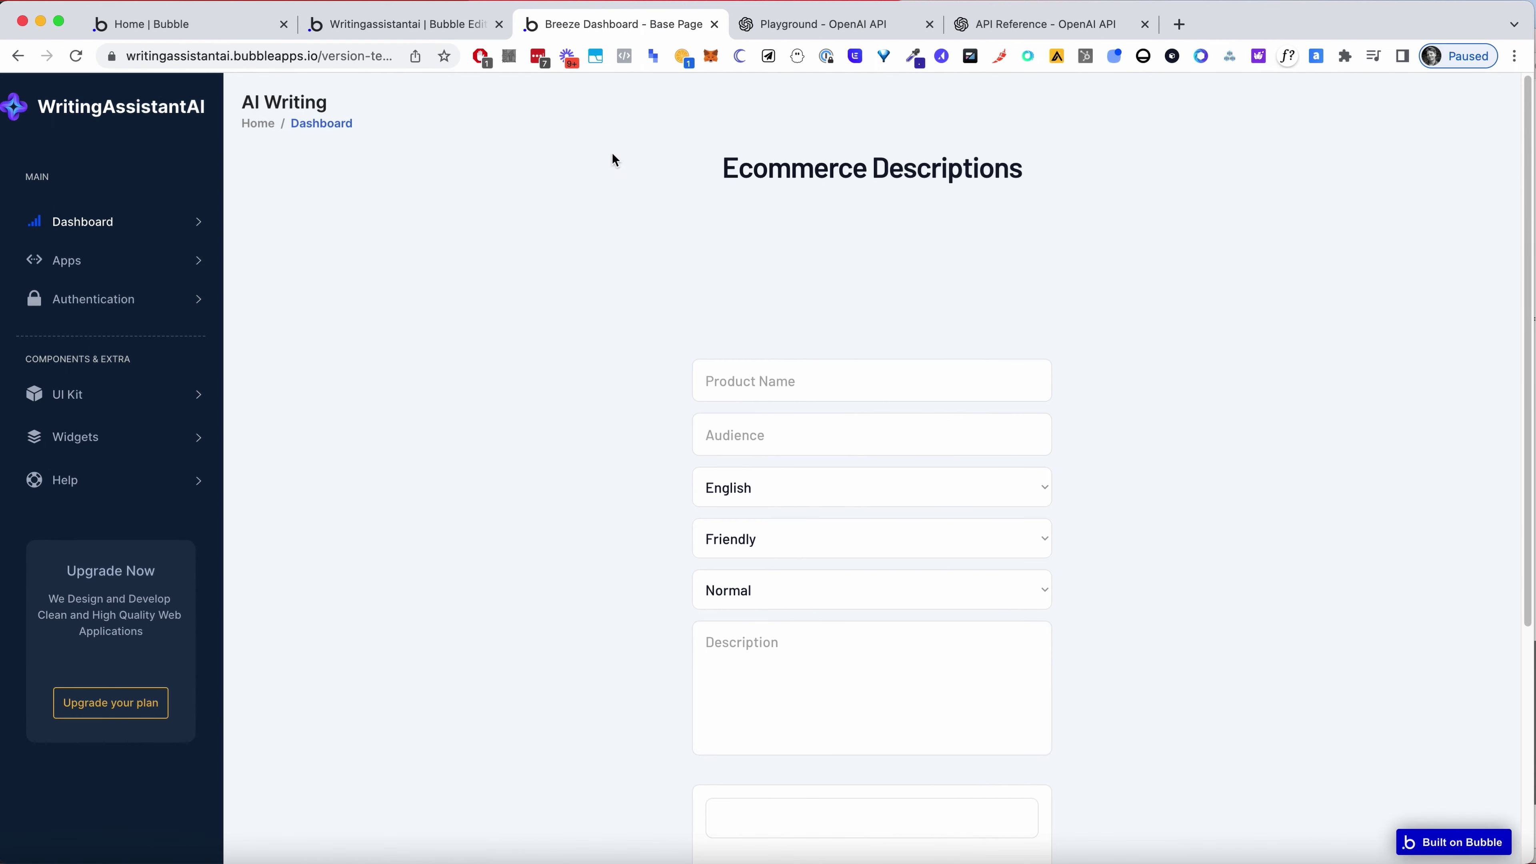
# Set the prompt input to collapse when hidden in the page editor and reload the dashboard preview
pyautogui.click(422, 24)
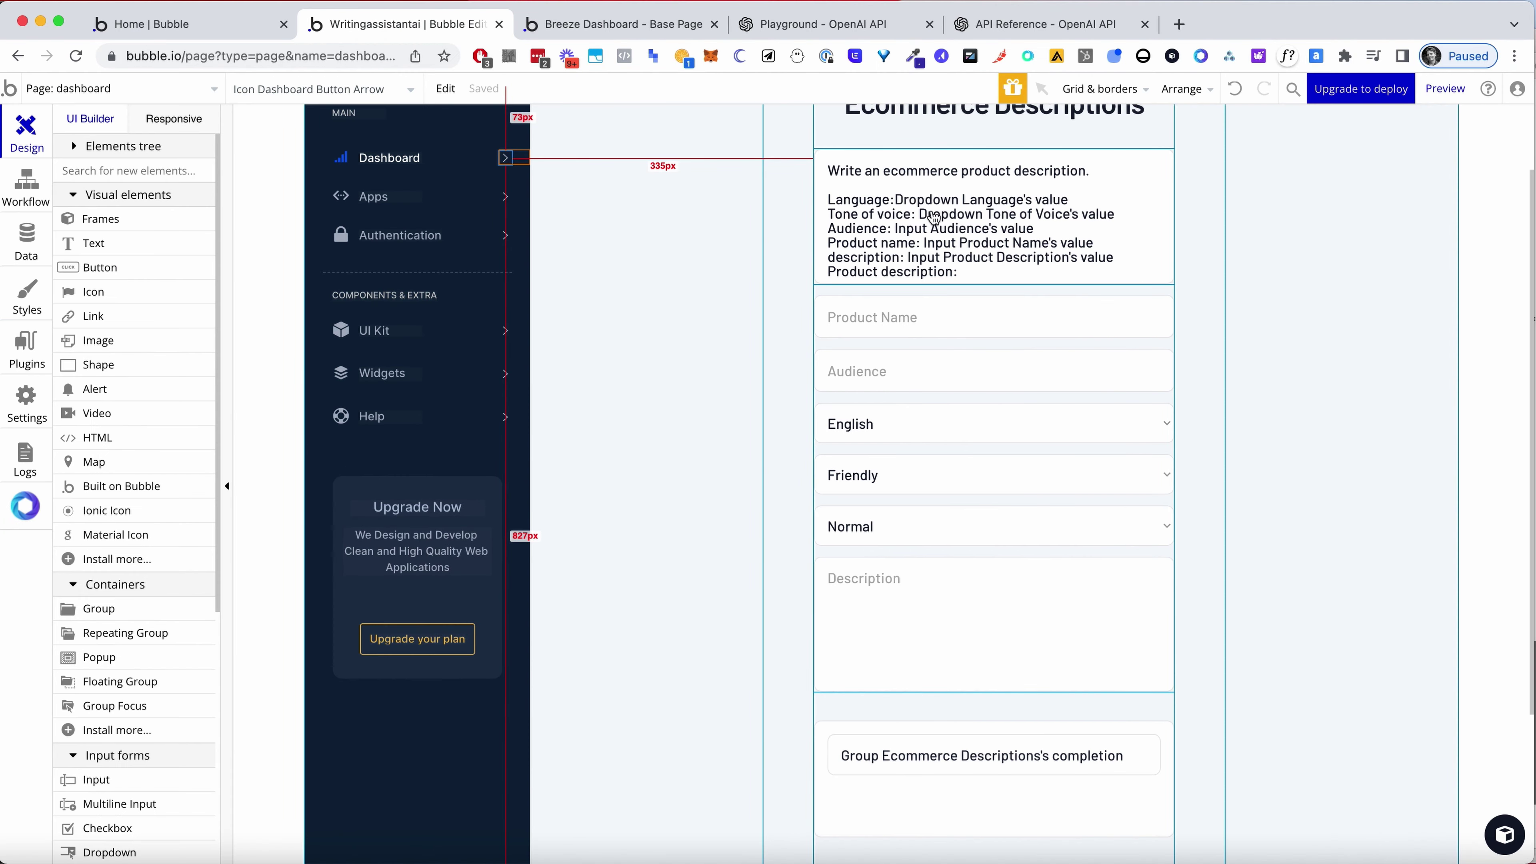
pyautogui.doubleClick(956, 224)
pyautogui.click(1060, 265)
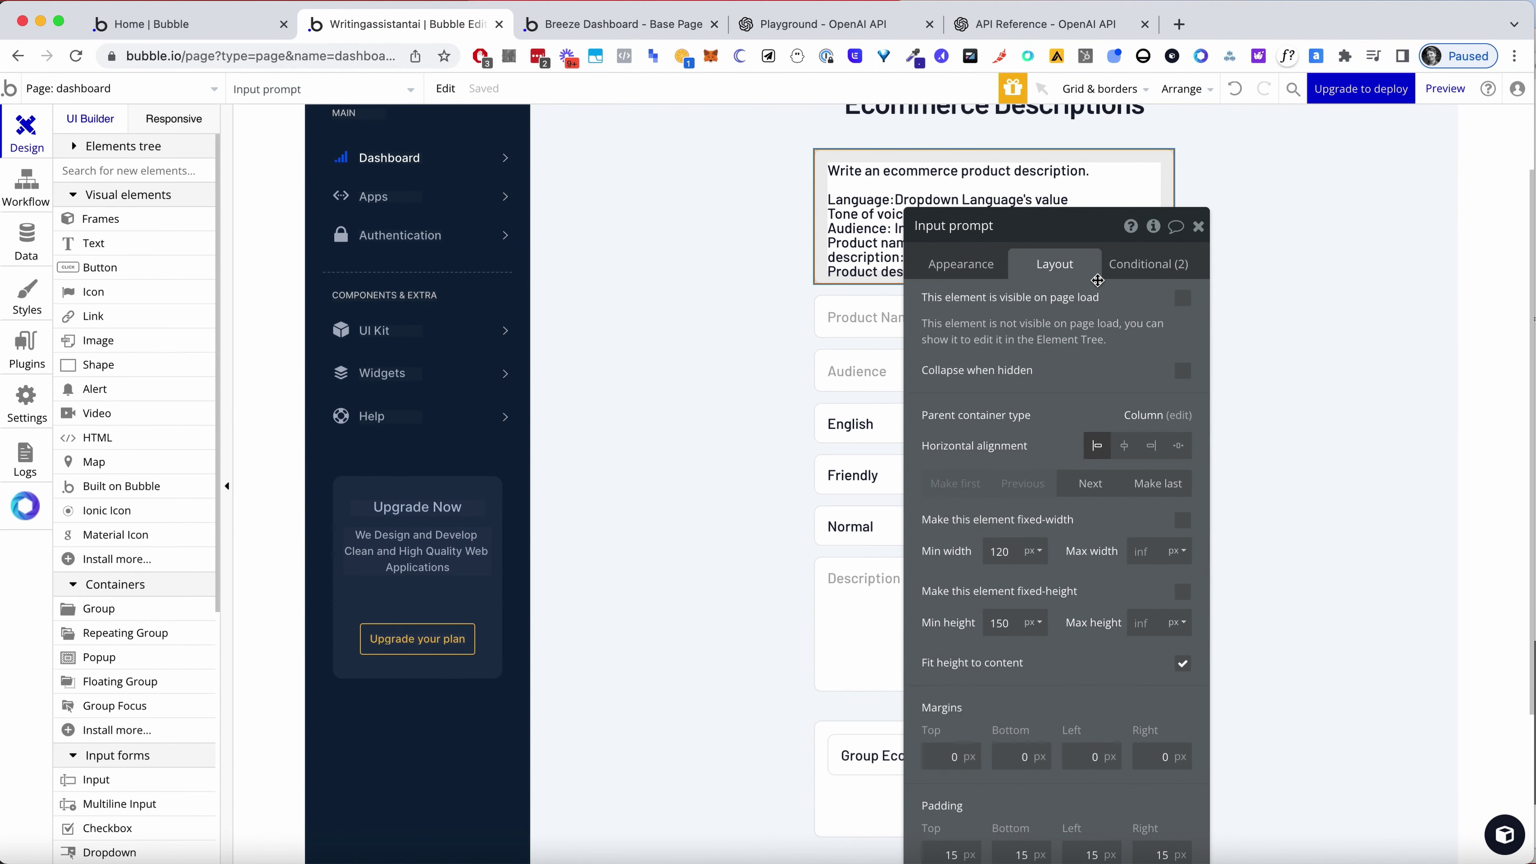
pyautogui.click(1182, 372)
pyautogui.click(603, 26)
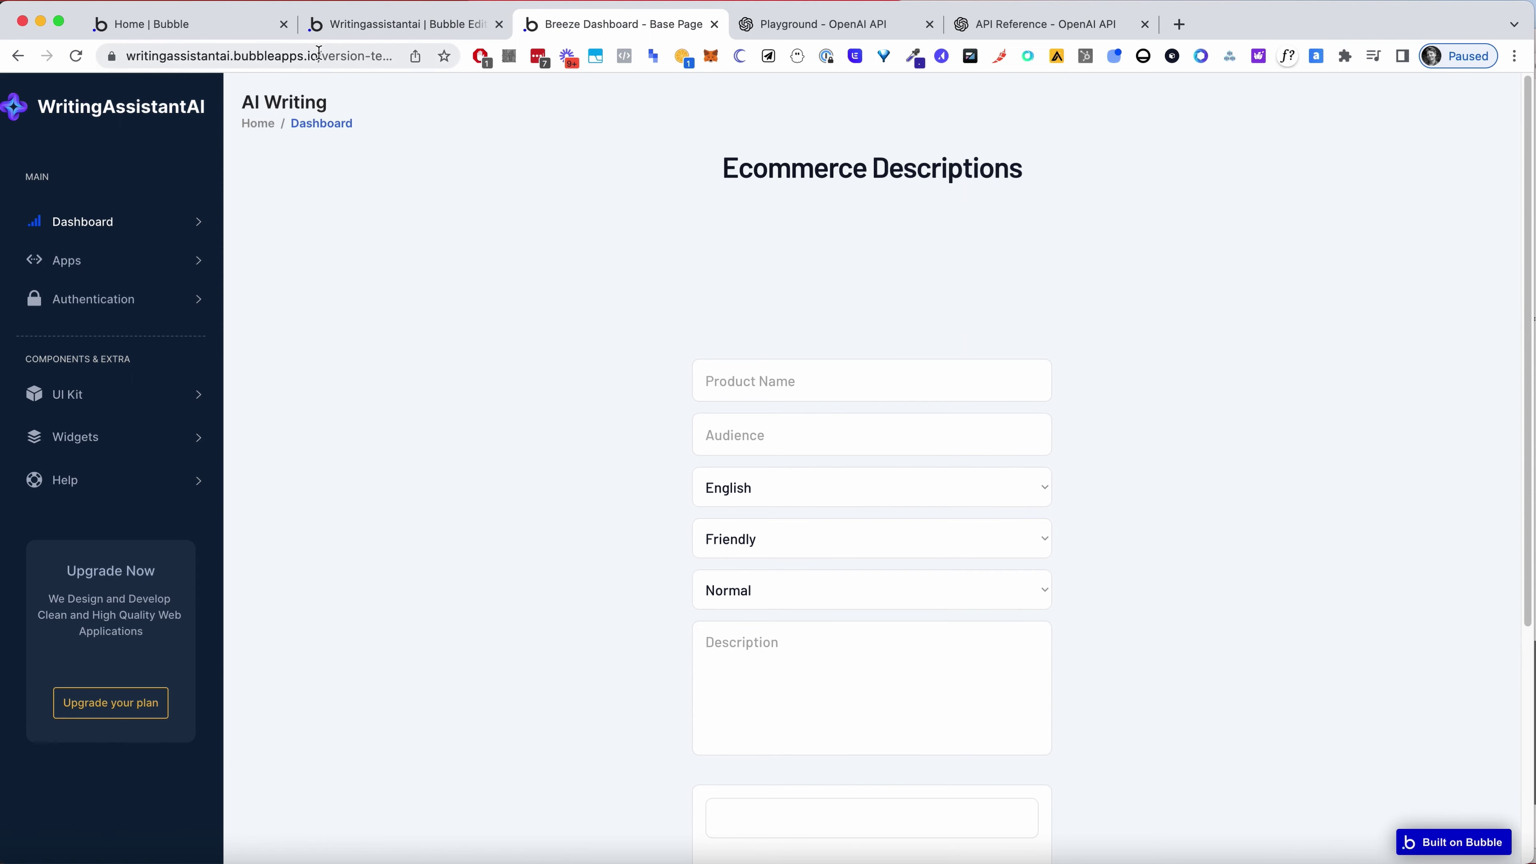
pyautogui.click(293, 54)
pyautogui.press('Return')
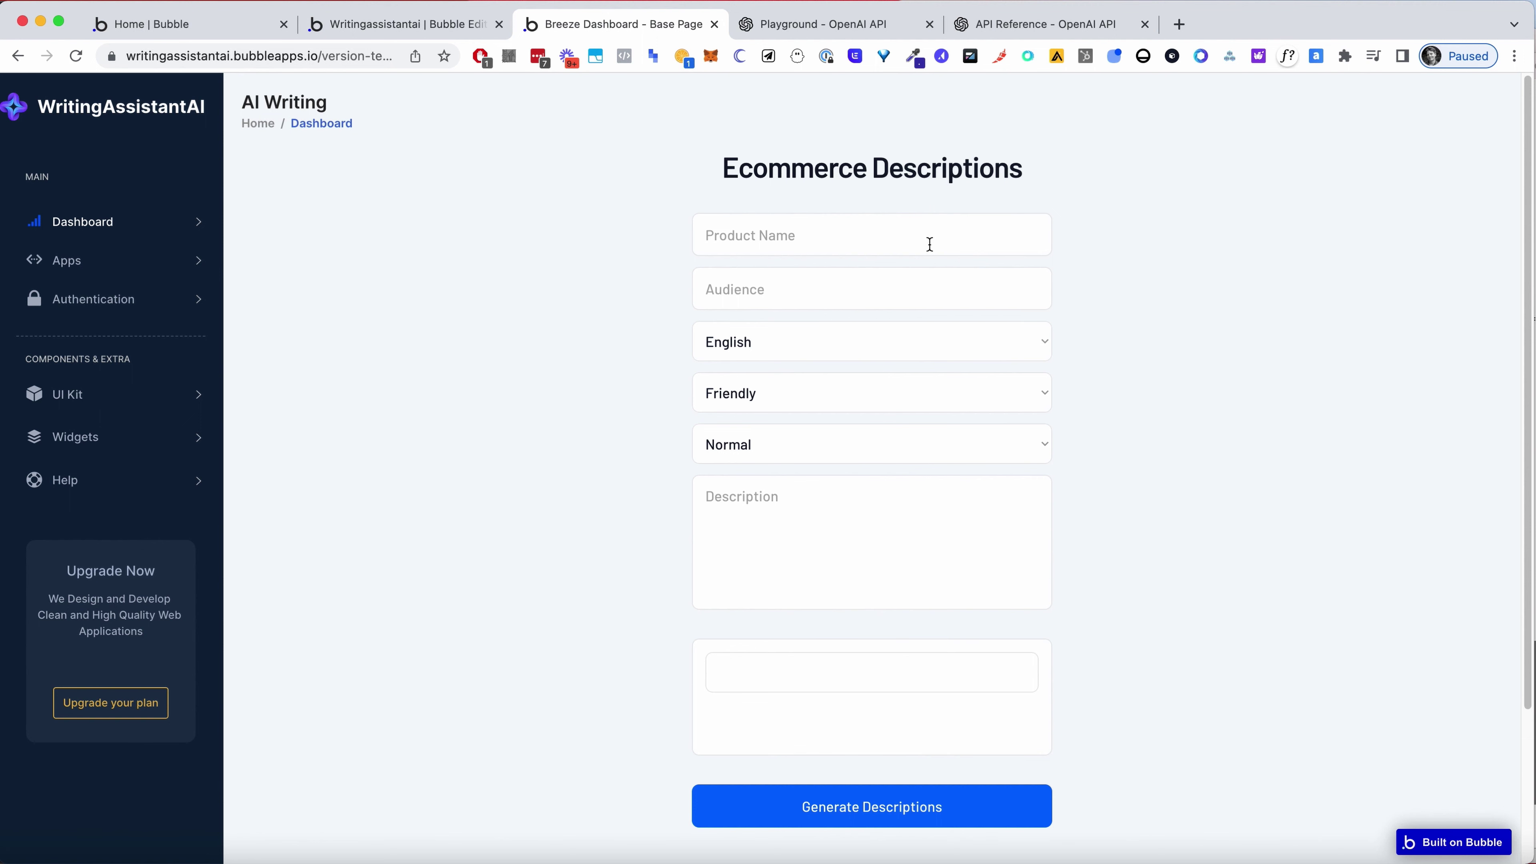
# Enter "Eletric Fog" as the product name and "Burning man participants" as the audience in the preview form
pyautogui.write('Eletric Fog')
pyautogui.press('Tab')
pyautogui.write('R')
pyautogui.press('BackSpace')
pyautogui.write('E')
pyautogui.press('BackSpace')
pyautogui.write('Burning man particpa')
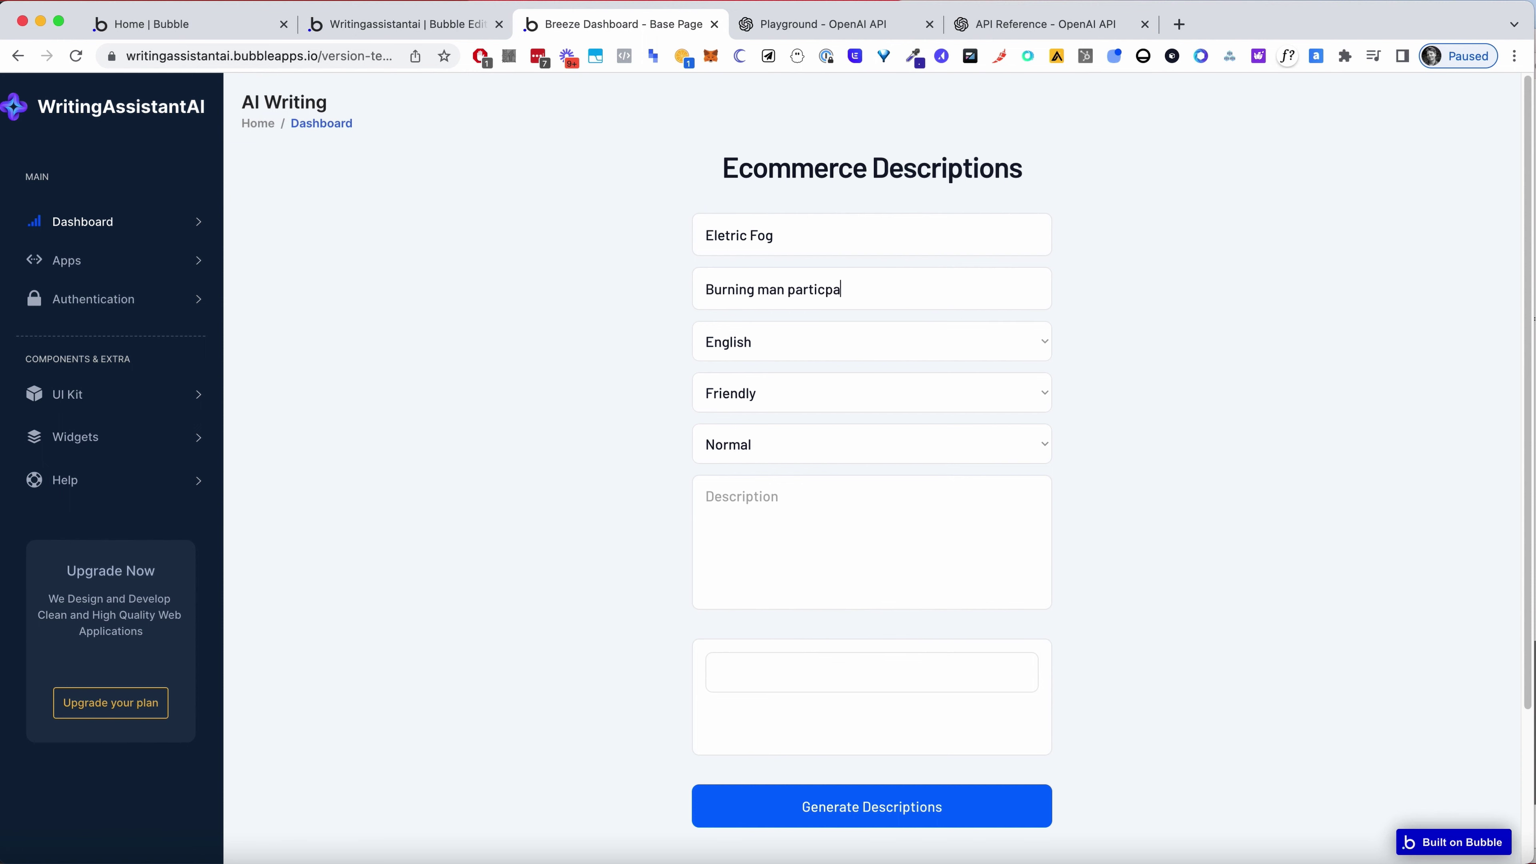
pyautogui.press('BackSpace')
pyautogui.press('BackSpace')
pyautogui.write('ipants')
# Set the tone of voice to Professional and enter the description "A magical fog machine that generates the best fog for big occasions"
pyautogui.click(827, 396)
pyautogui.click(796, 421)
pyautogui.click(791, 433)
pyautogui.click(789, 438)
pyautogui.click(772, 507)
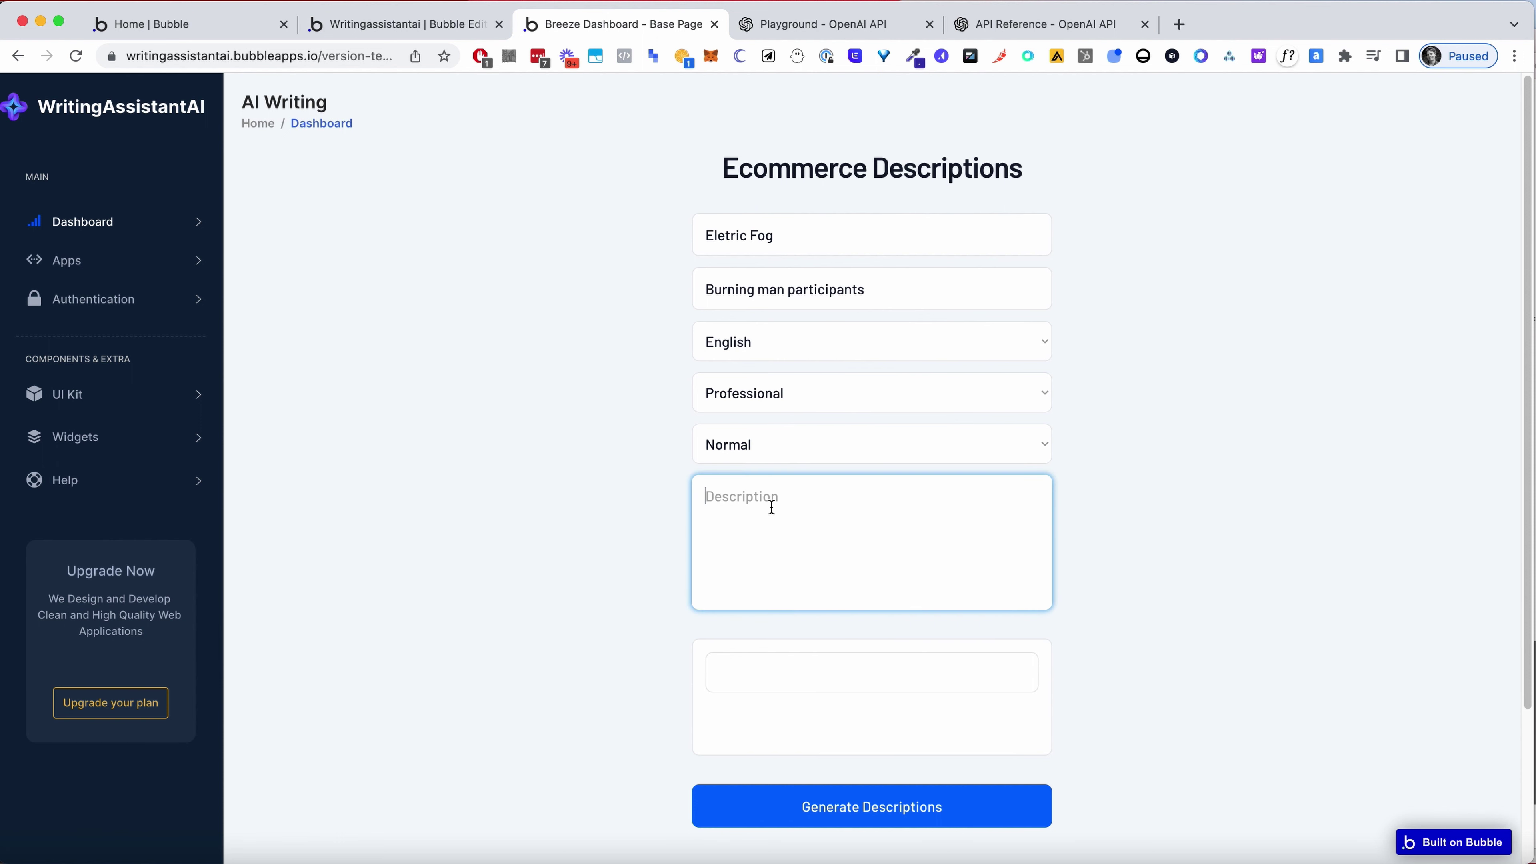
pyautogui.write('A magical fog machin')
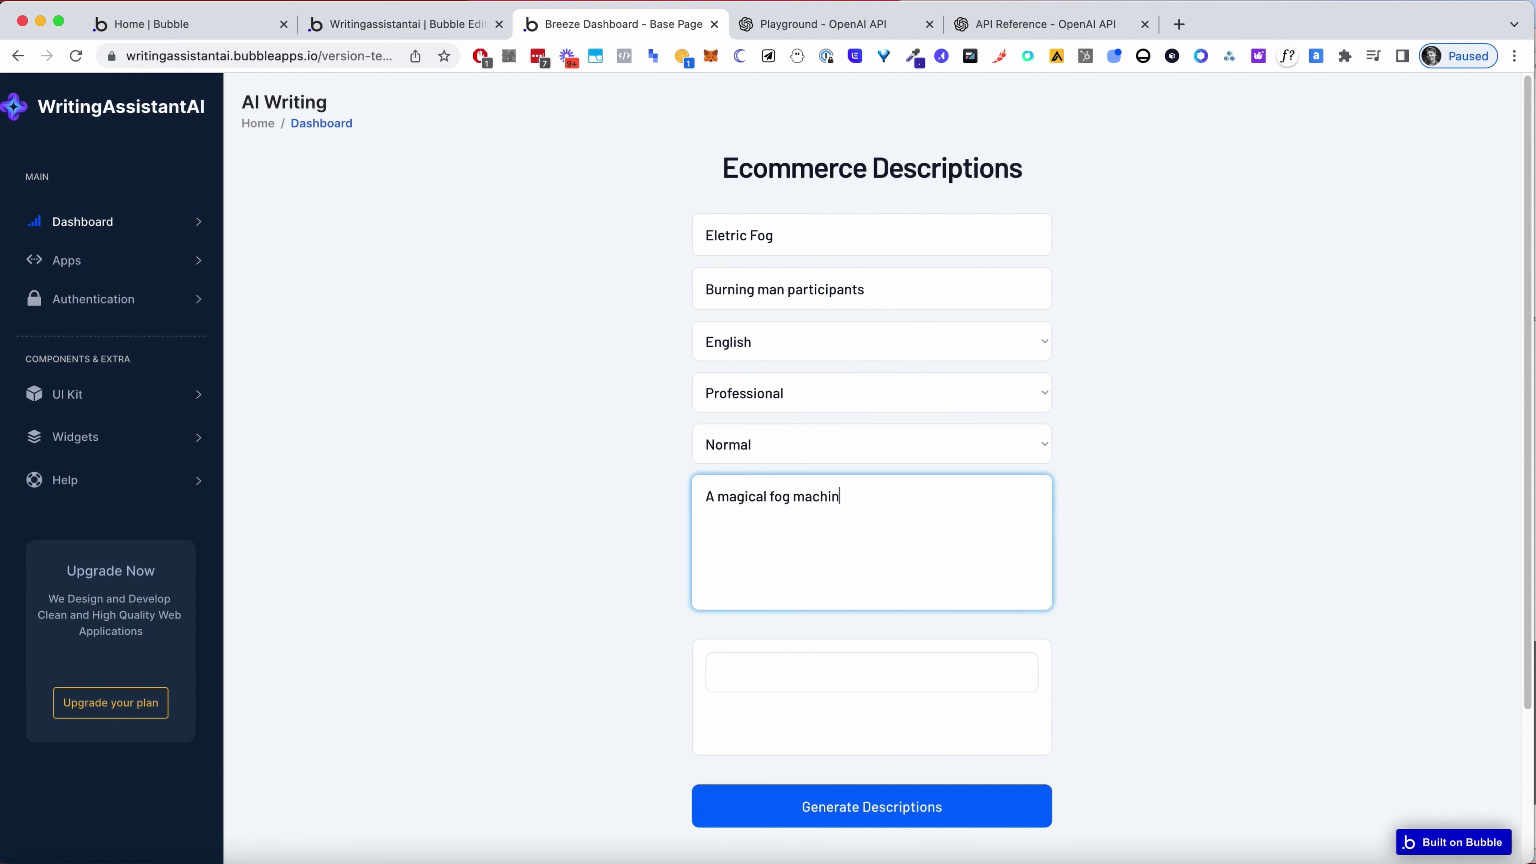
pyautogui.write('e that generates the best fog for big occasions')
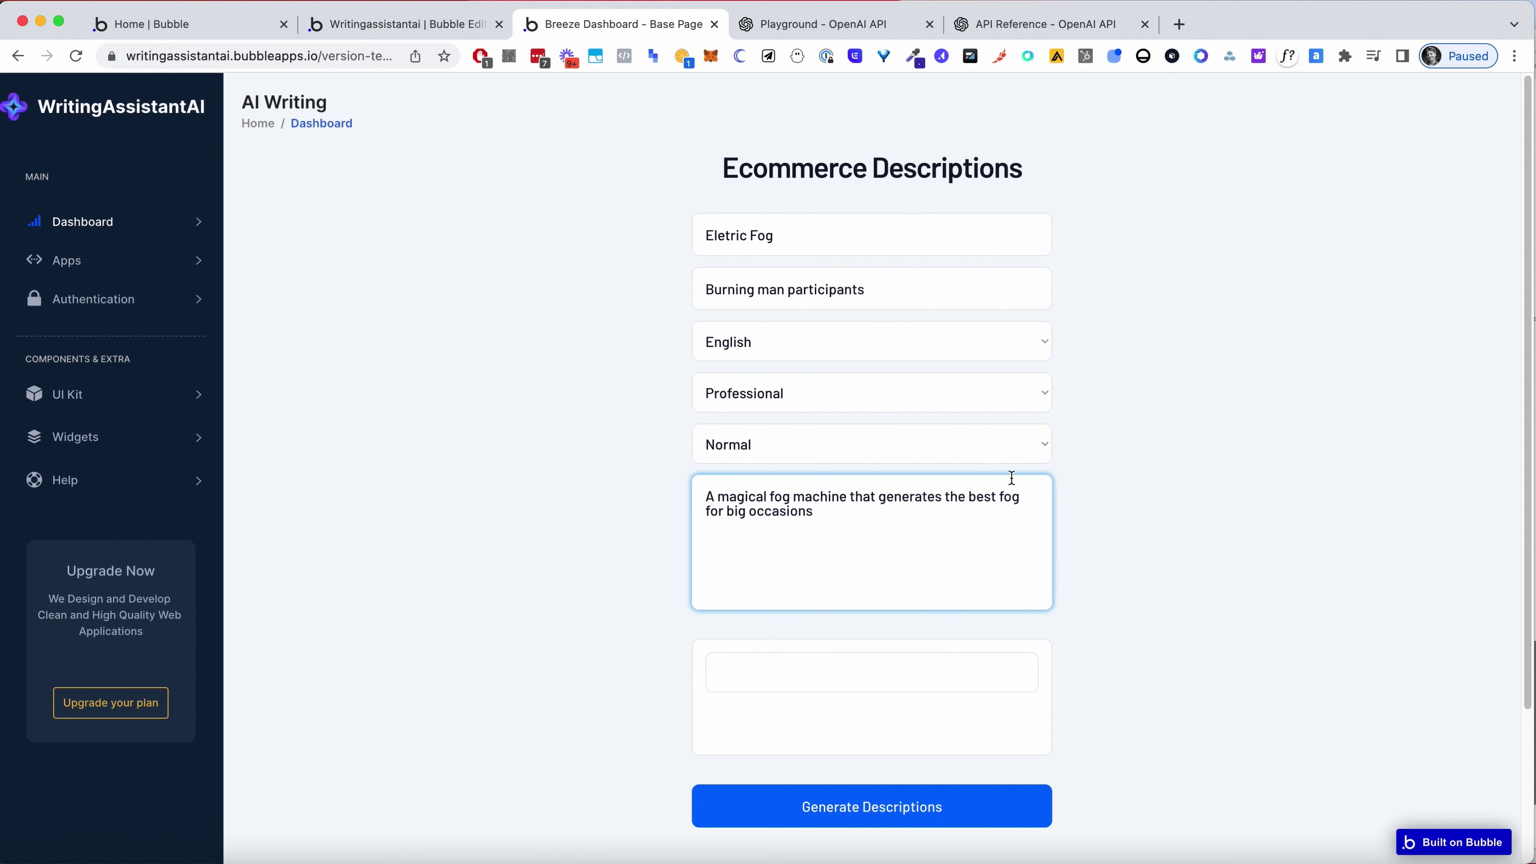
# Generate the ecommerce description from the completed form
pyautogui.click(1165, 482)
pyautogui.scroll(-1, 1059, 593)
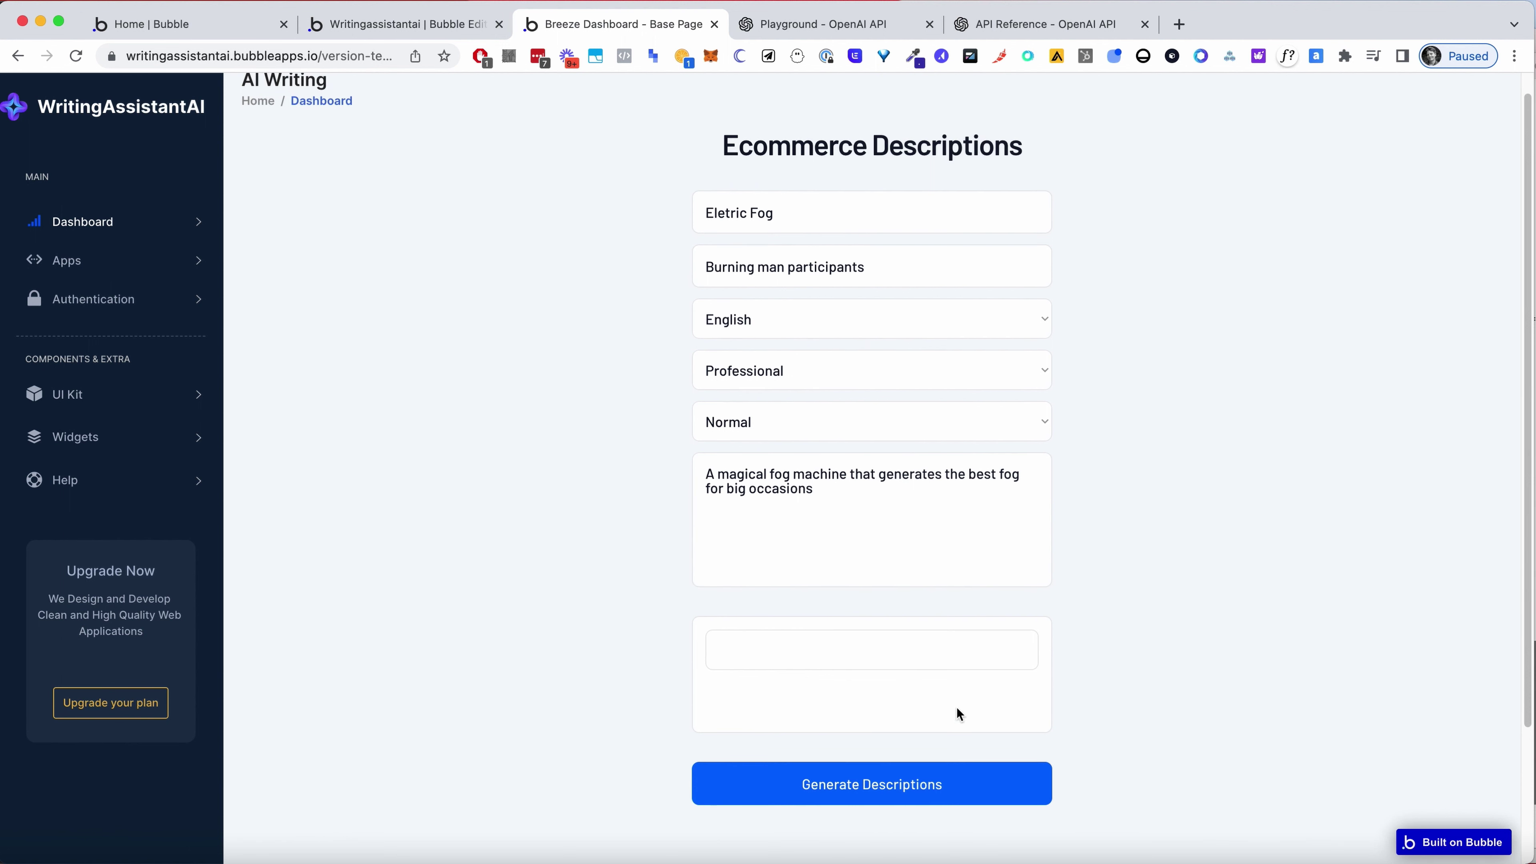
pyautogui.click(911, 793)
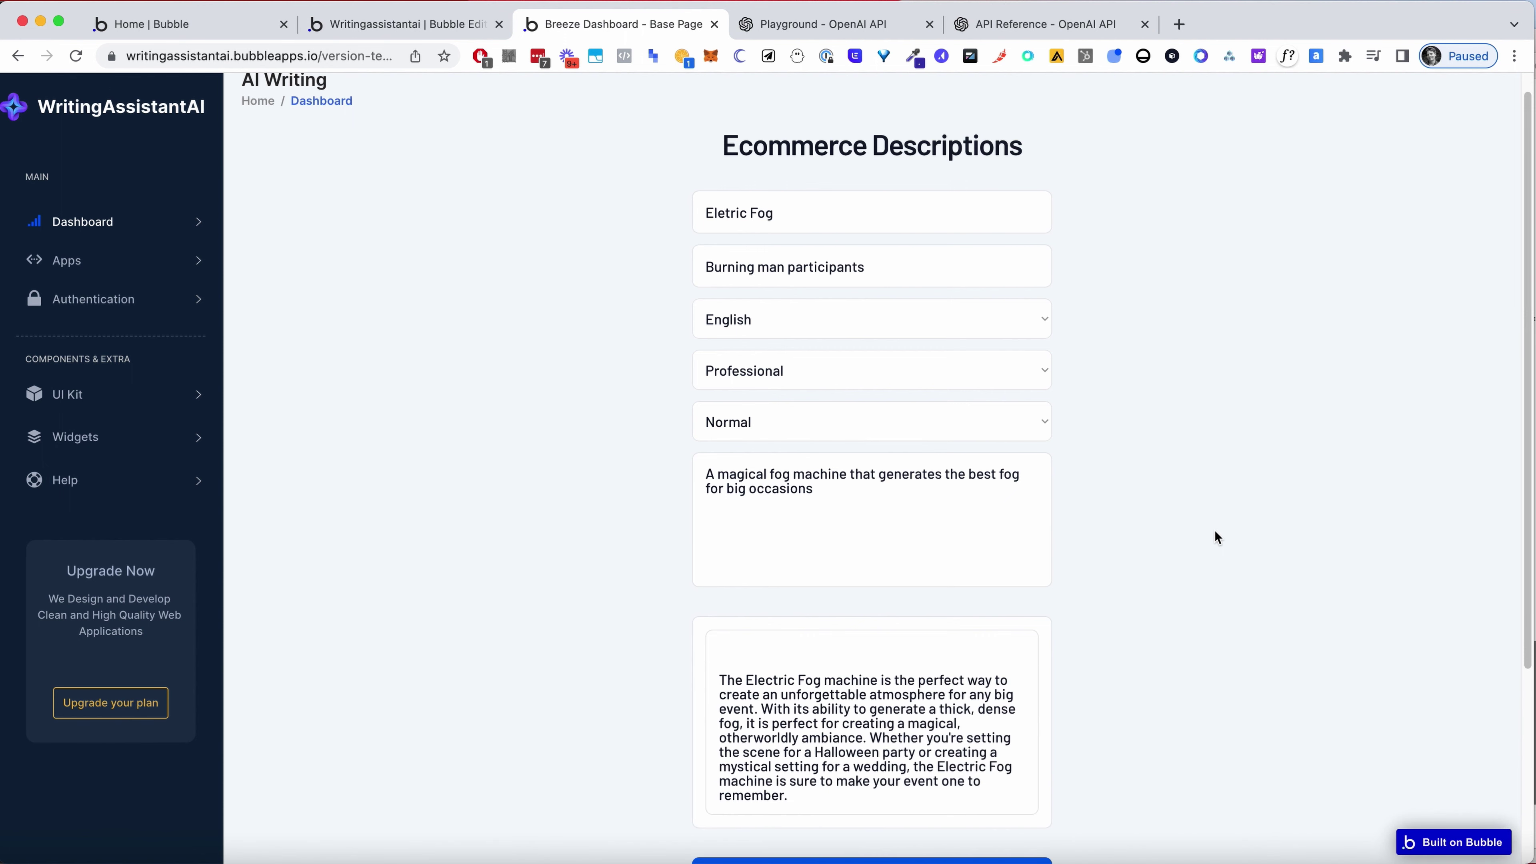
# Examine the generated product description and compare it with the values entered in the form
pyautogui.scroll(-2, 1215, 530)
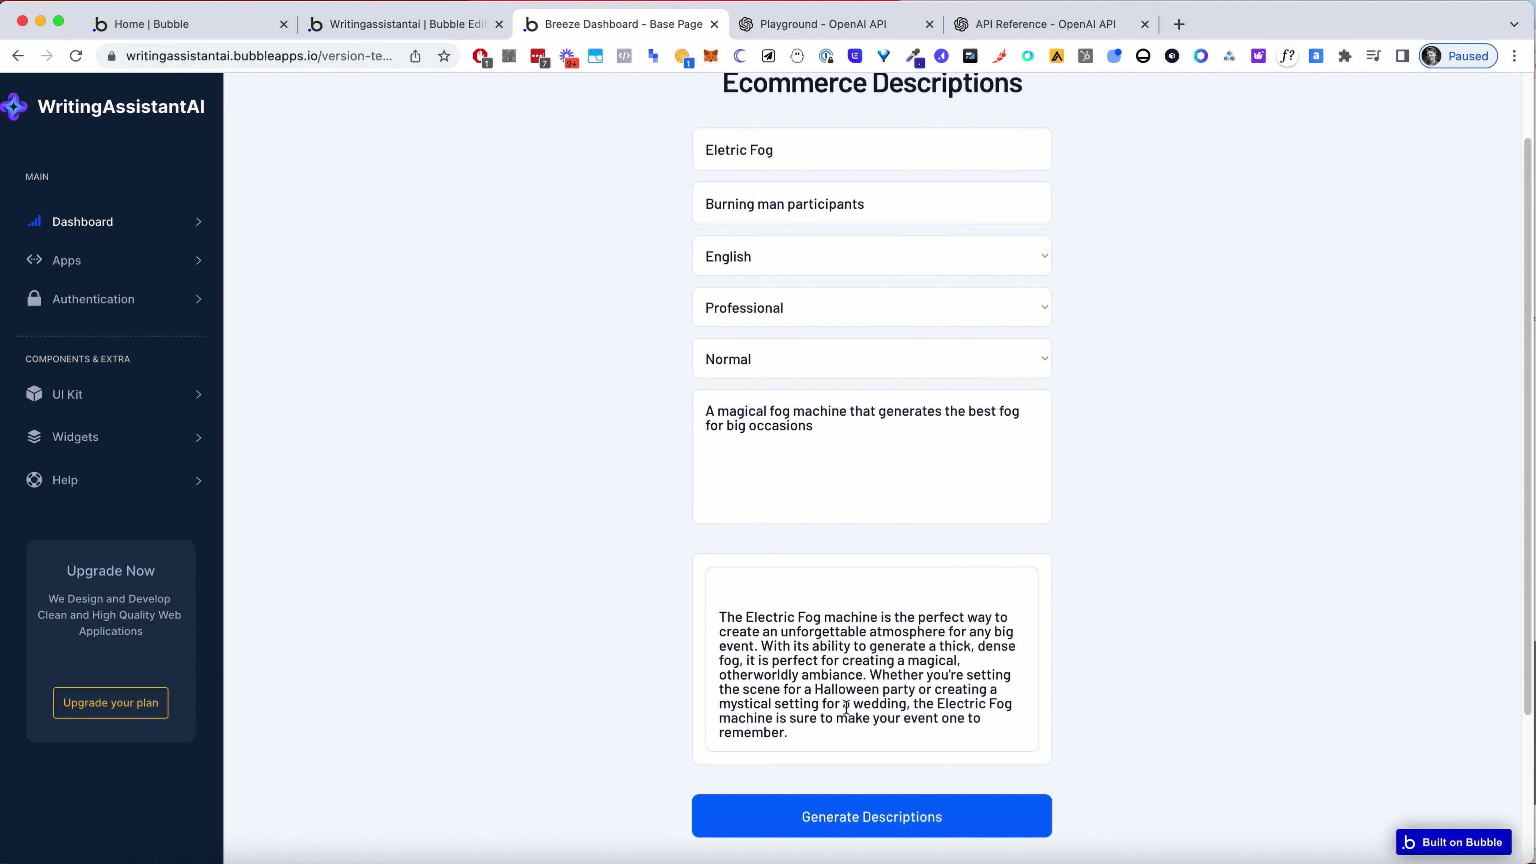
pyautogui.scroll(-1, 877, 720)
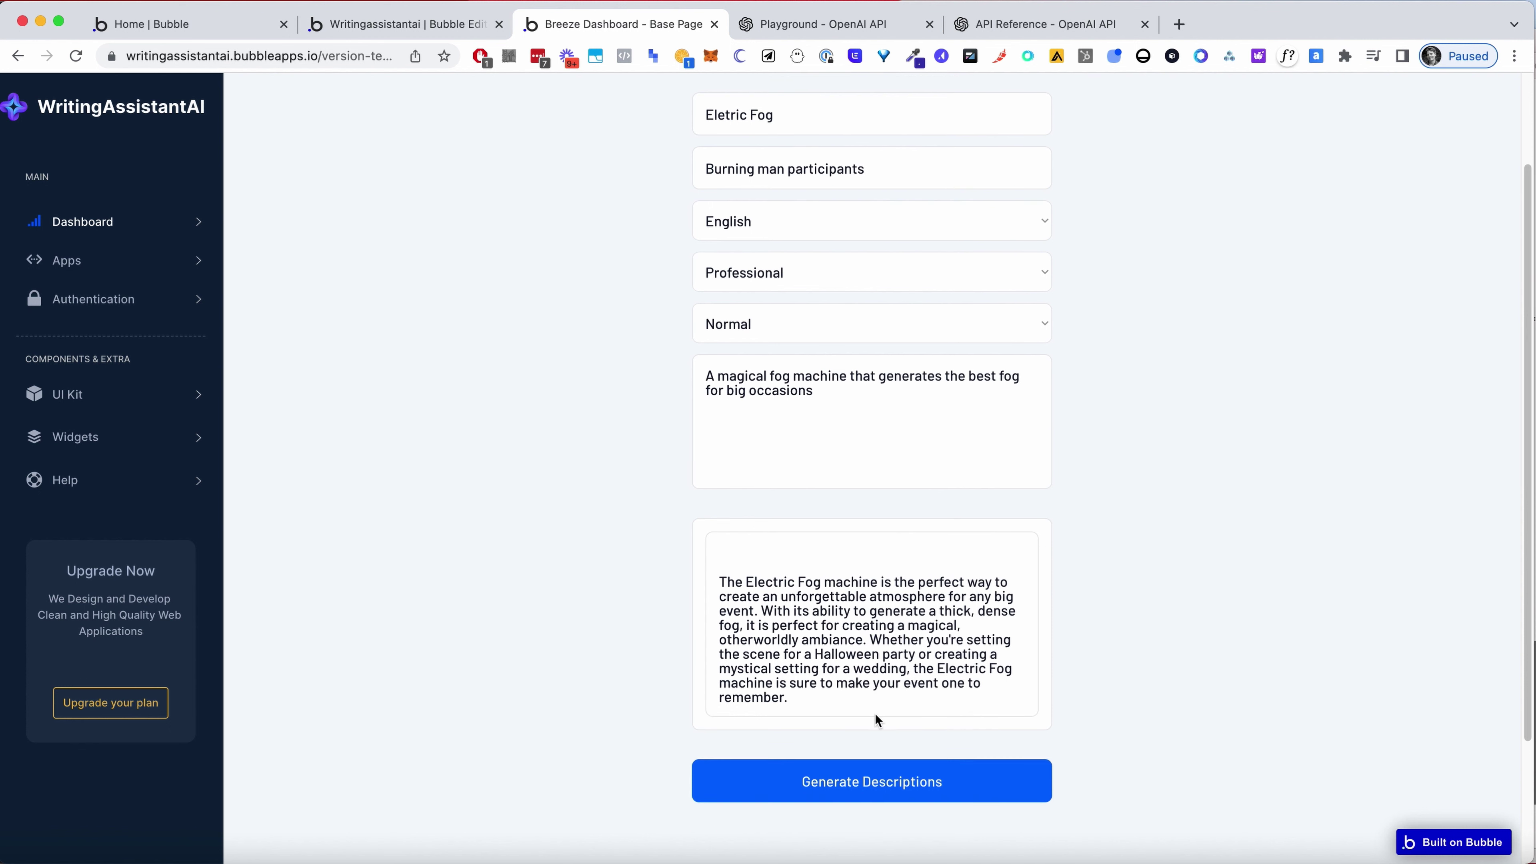
pyautogui.scroll(4, 1168, 616)
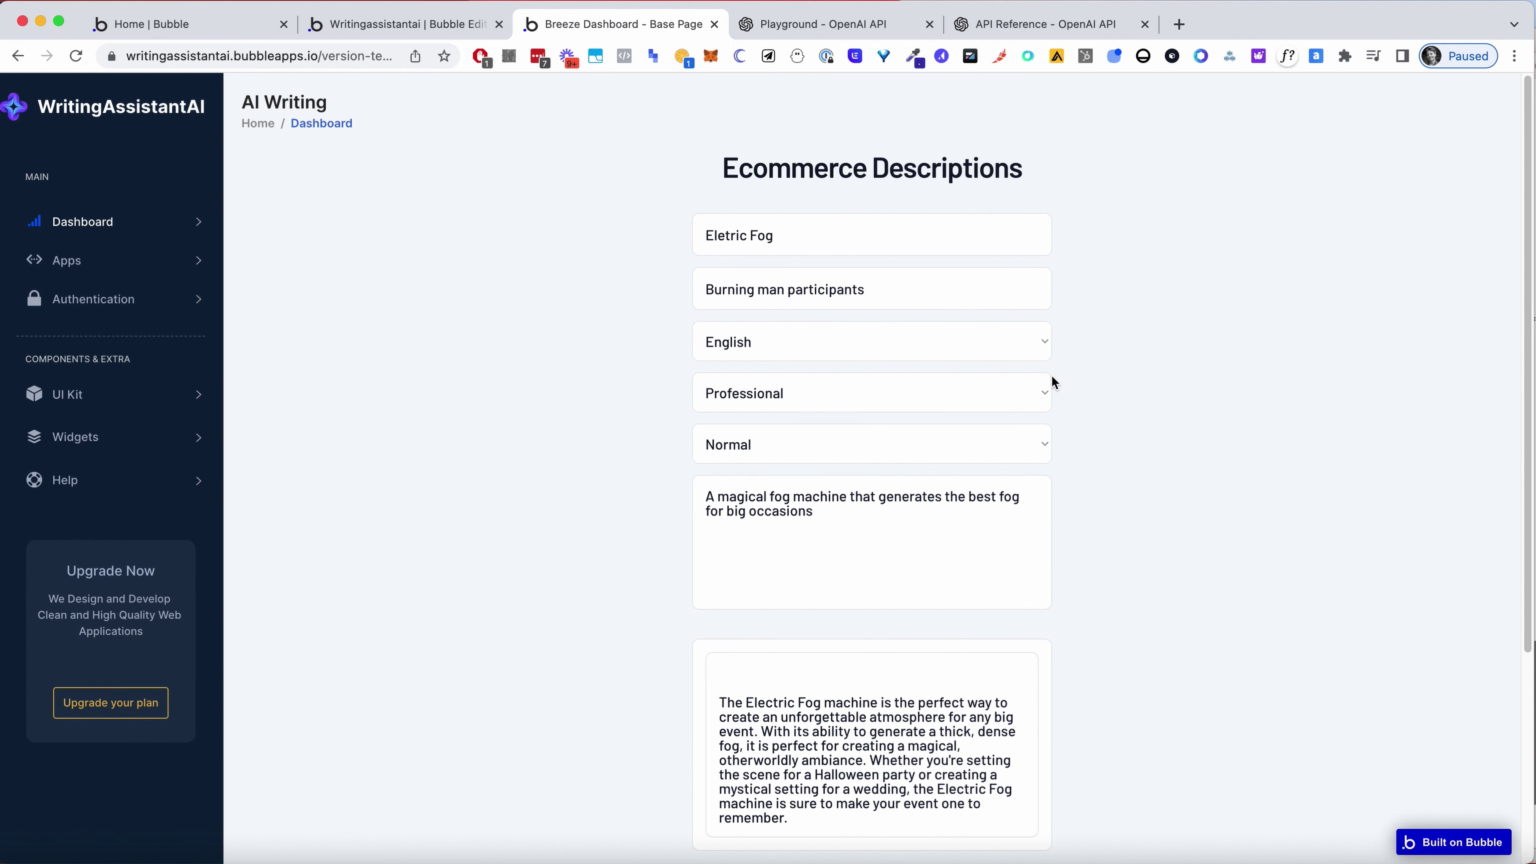
pyautogui.scroll(-4, 1046, 367)
pyautogui.moveTo(900, 646); pyautogui.dragTo(1089, 585)
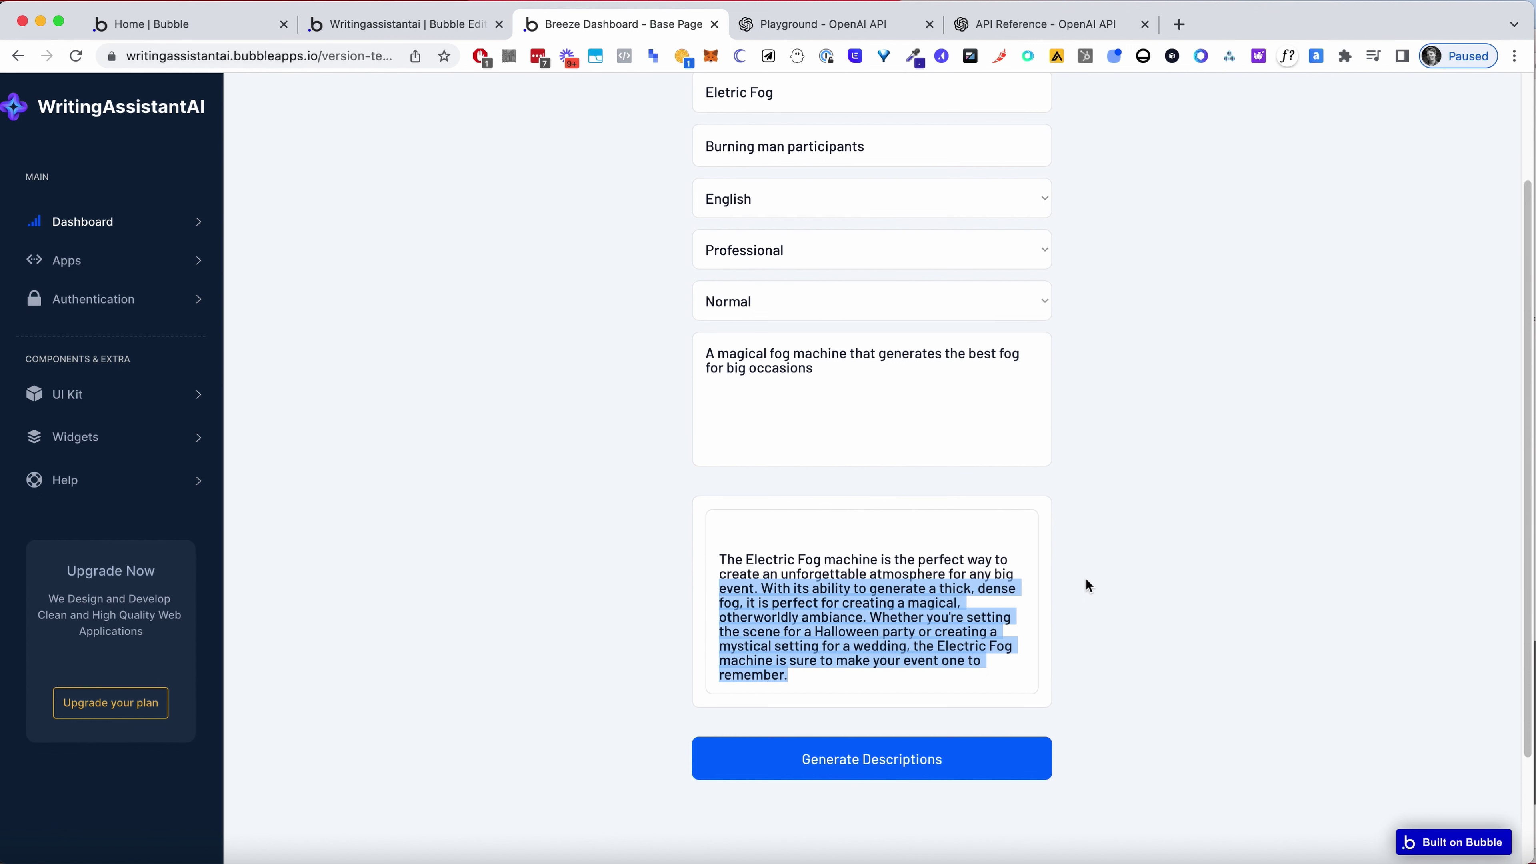
pyautogui.click(1086, 580)
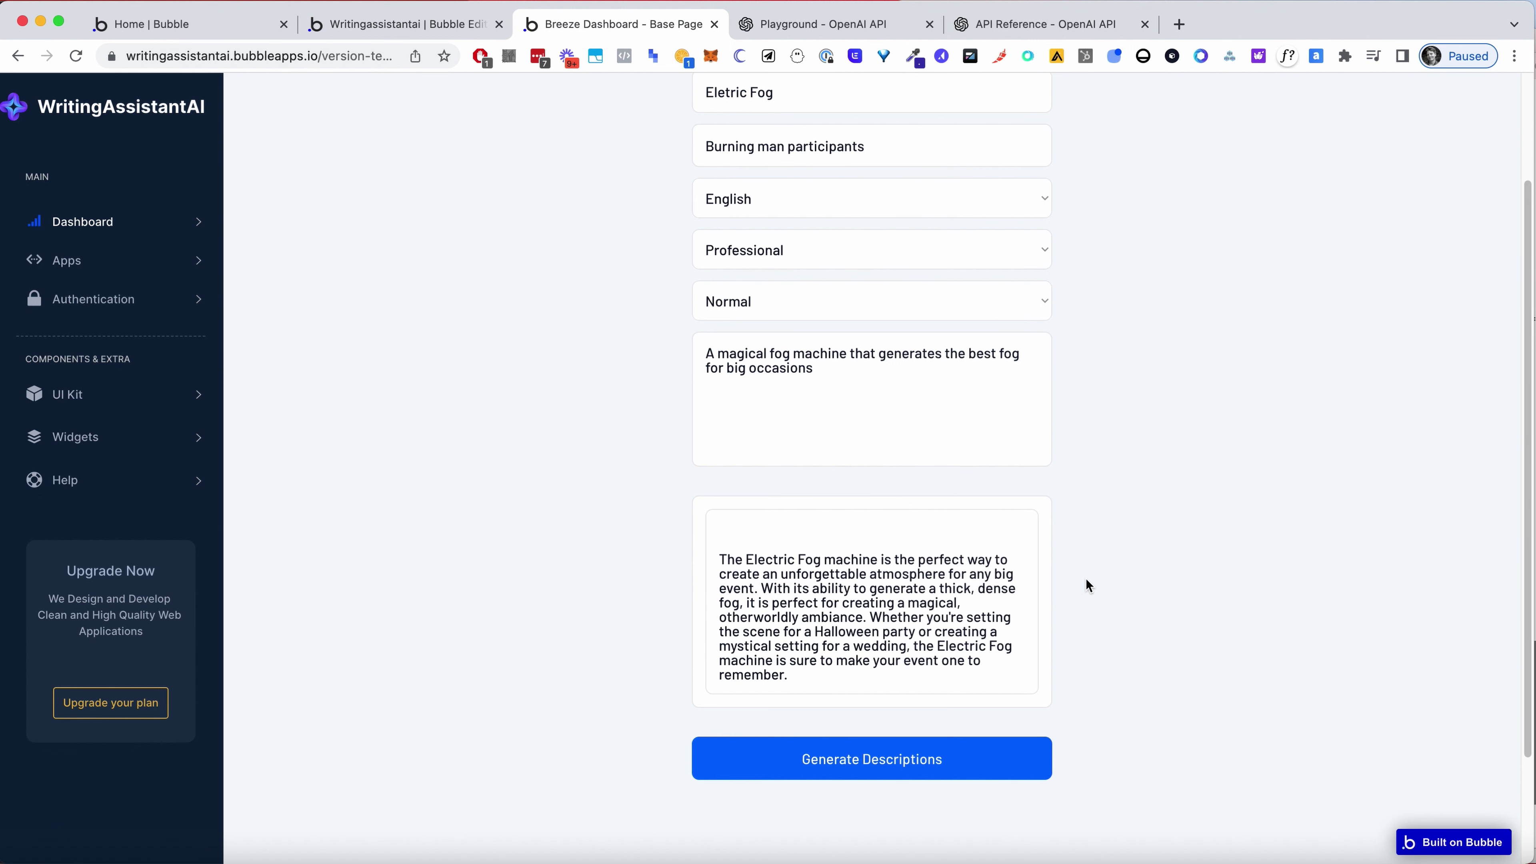
pyautogui.scroll(4, 1088, 580)
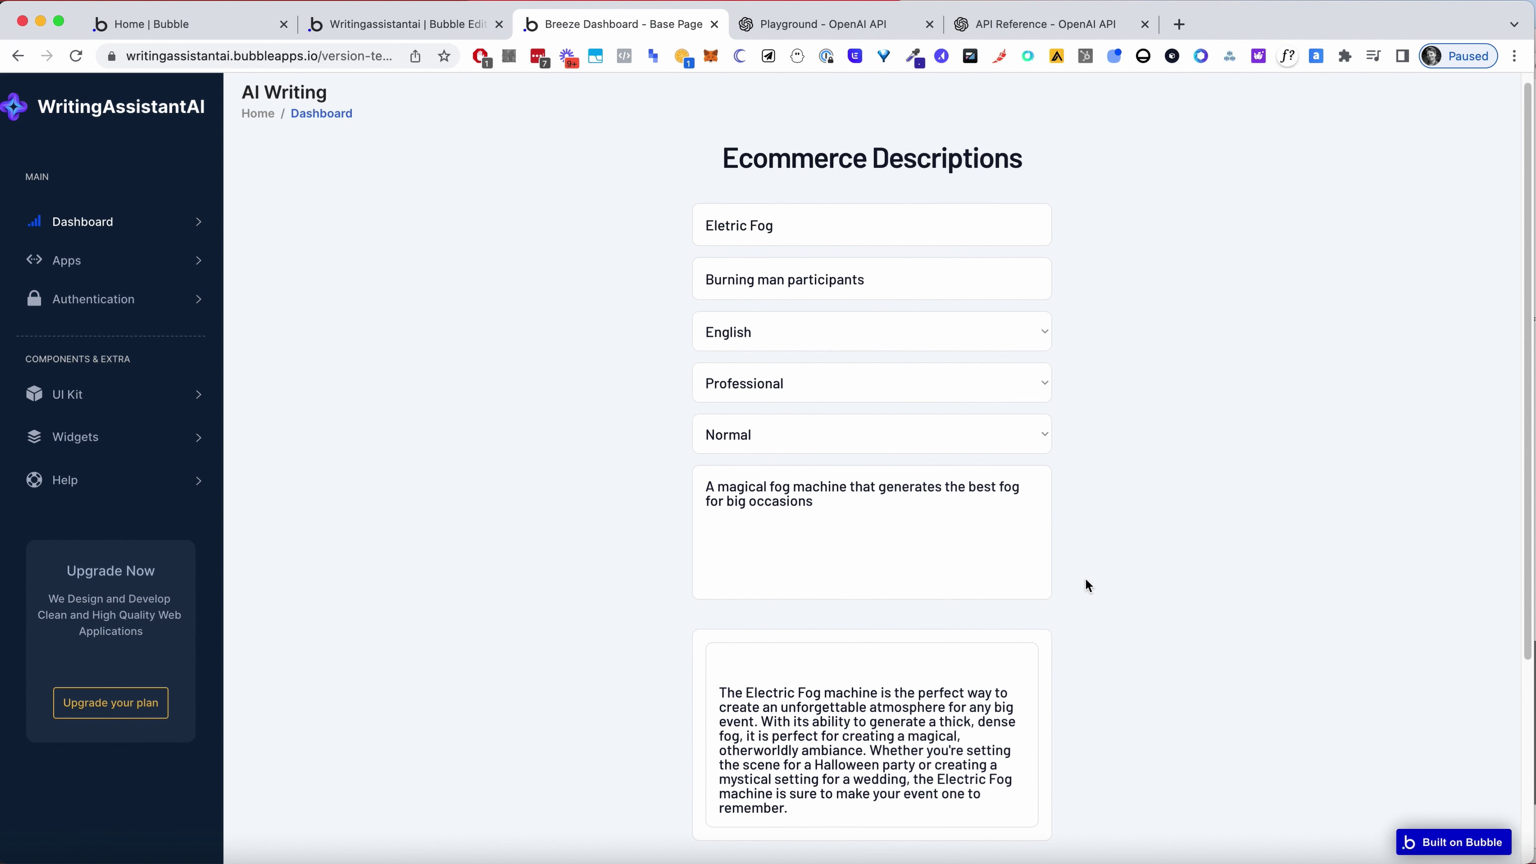
pyautogui.scroll(-2, 1086, 581)
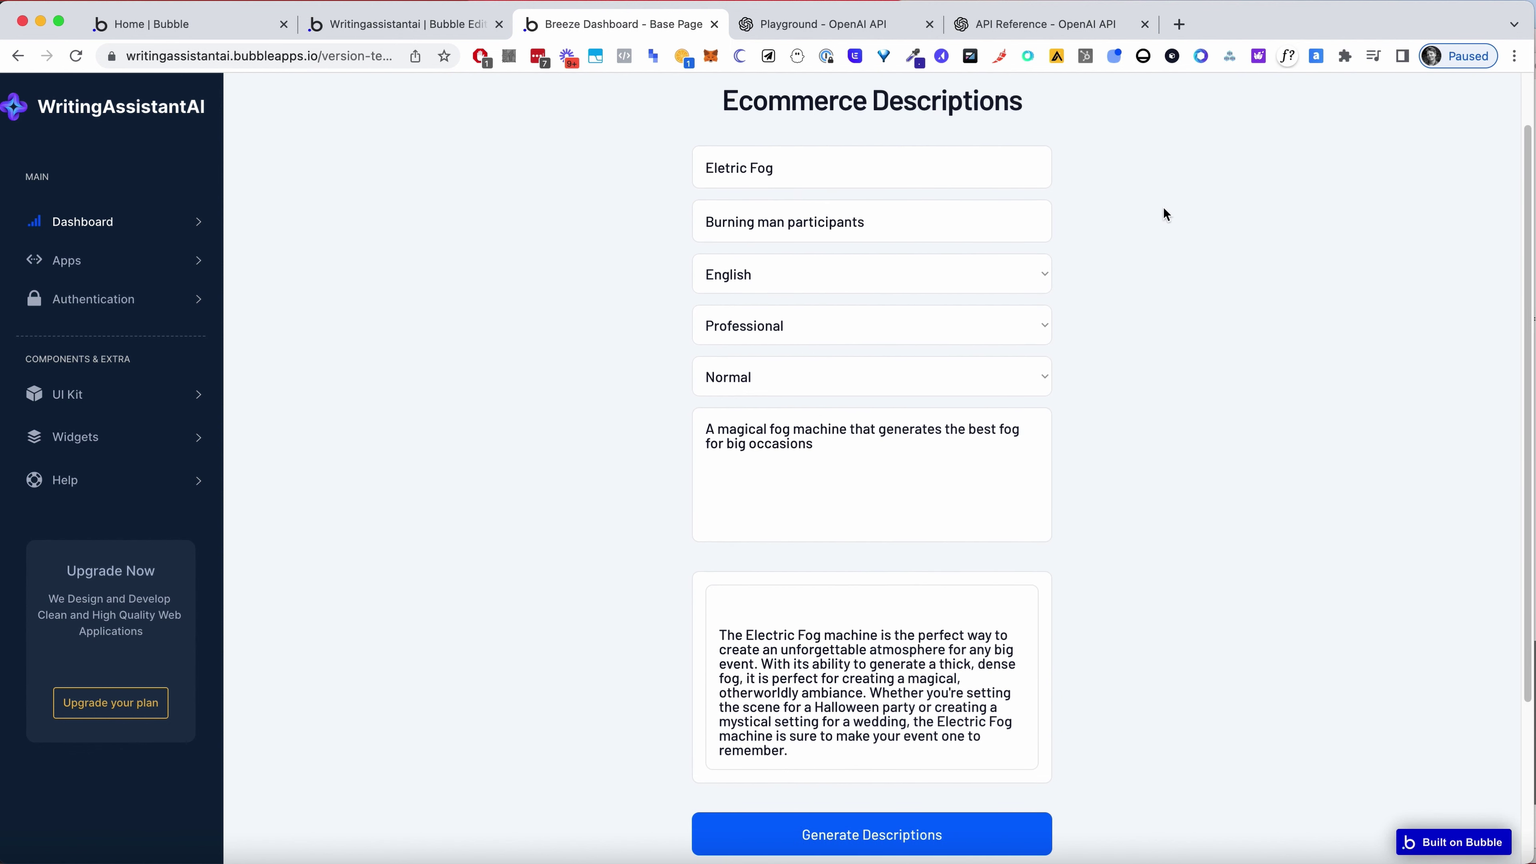
pyautogui.scroll(2, 1080, 523)
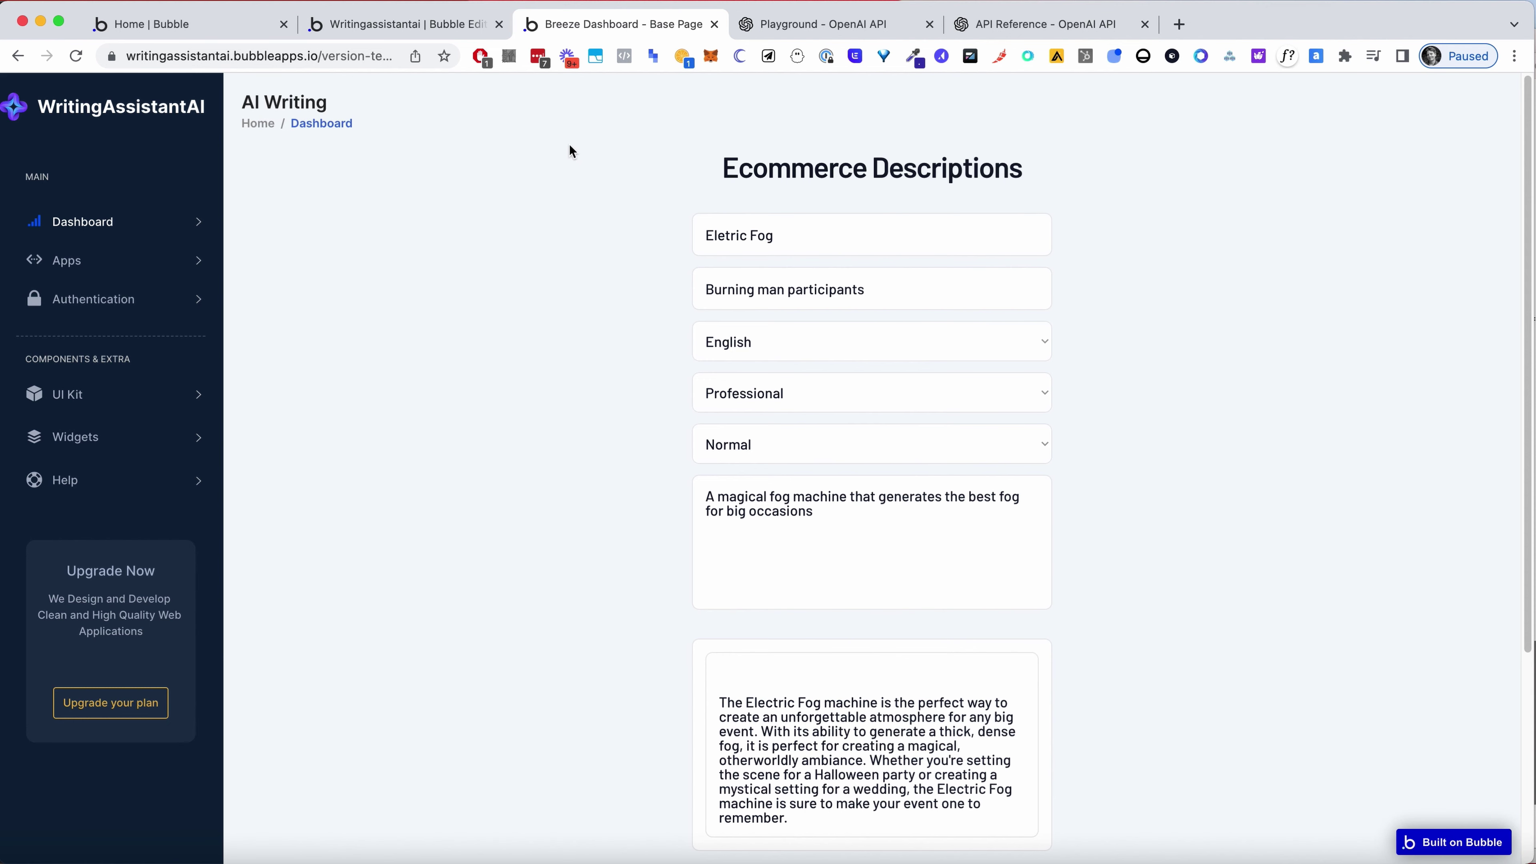
# Return to the Bubble page editor and review the dashboard's prompt, form fields, result text and Save button
pyautogui.hotkey('ctrl', 'shift', 'Tab')
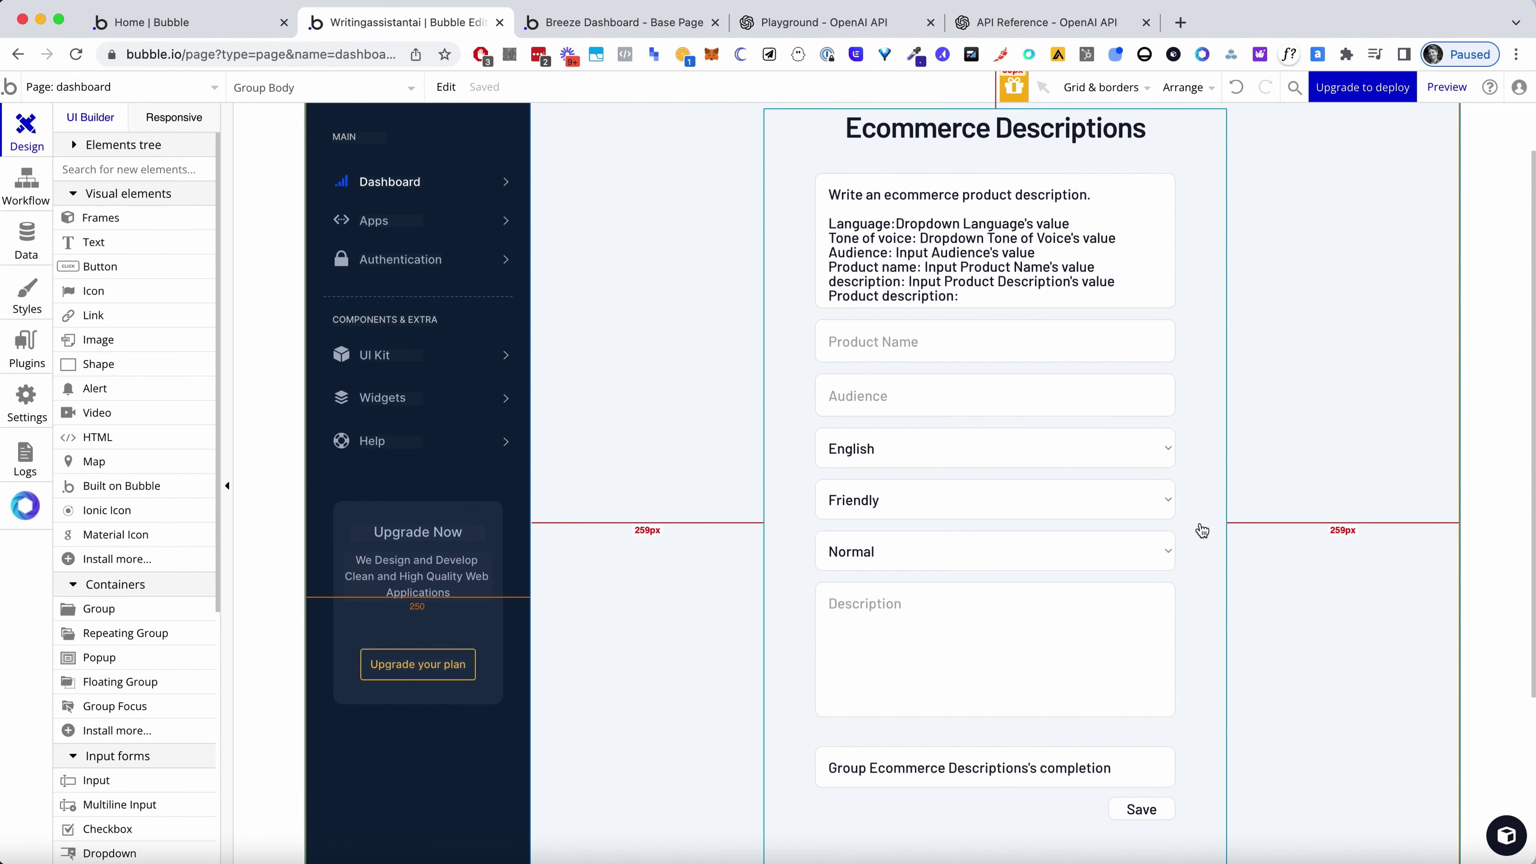
pyautogui.scroll(-1, 1094, 777)
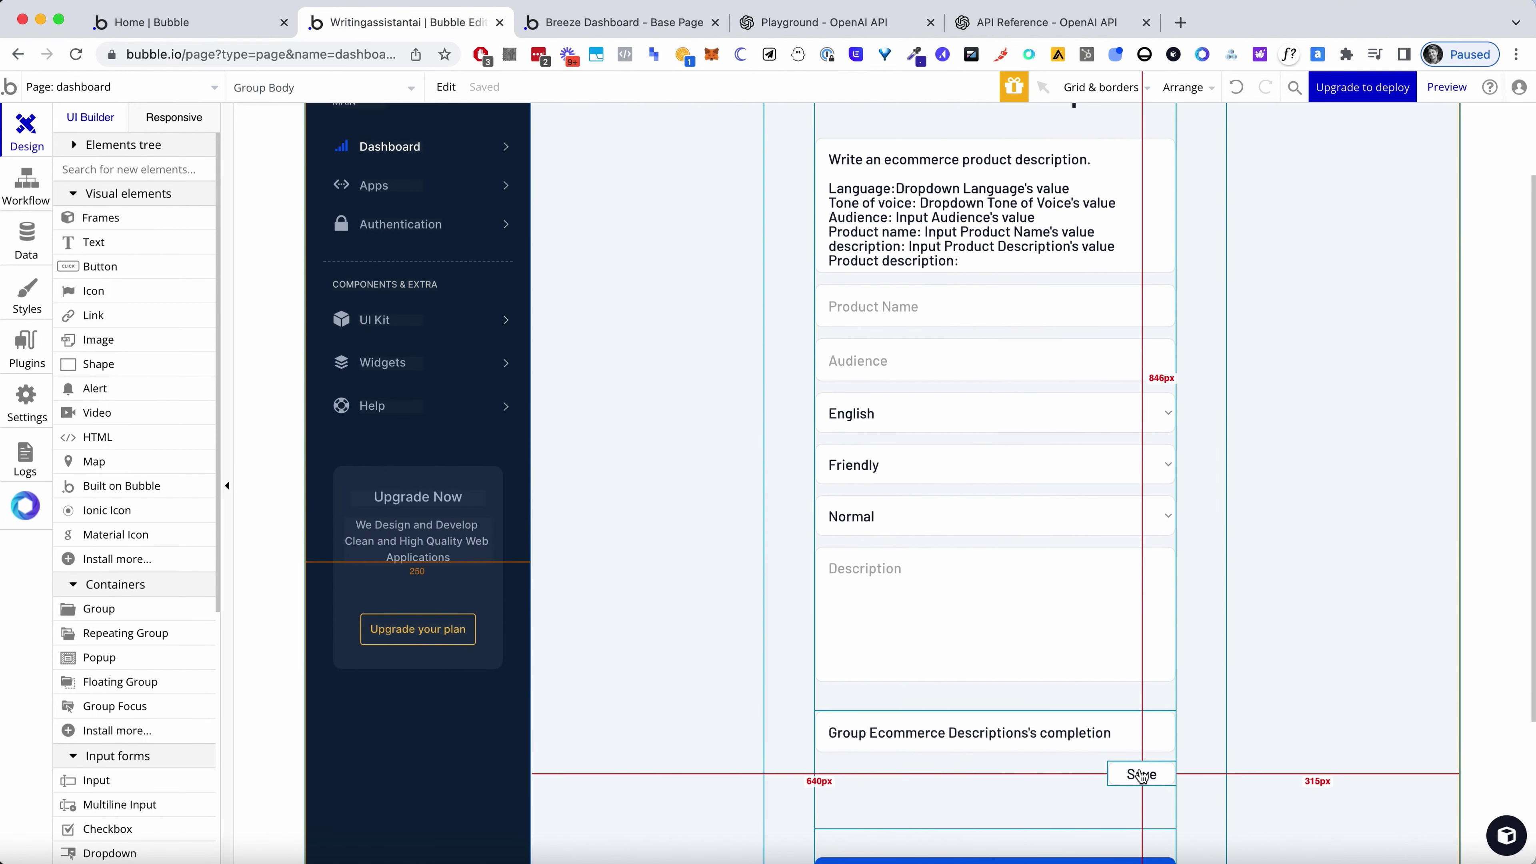
pyautogui.scroll(-2, 1406, 638)
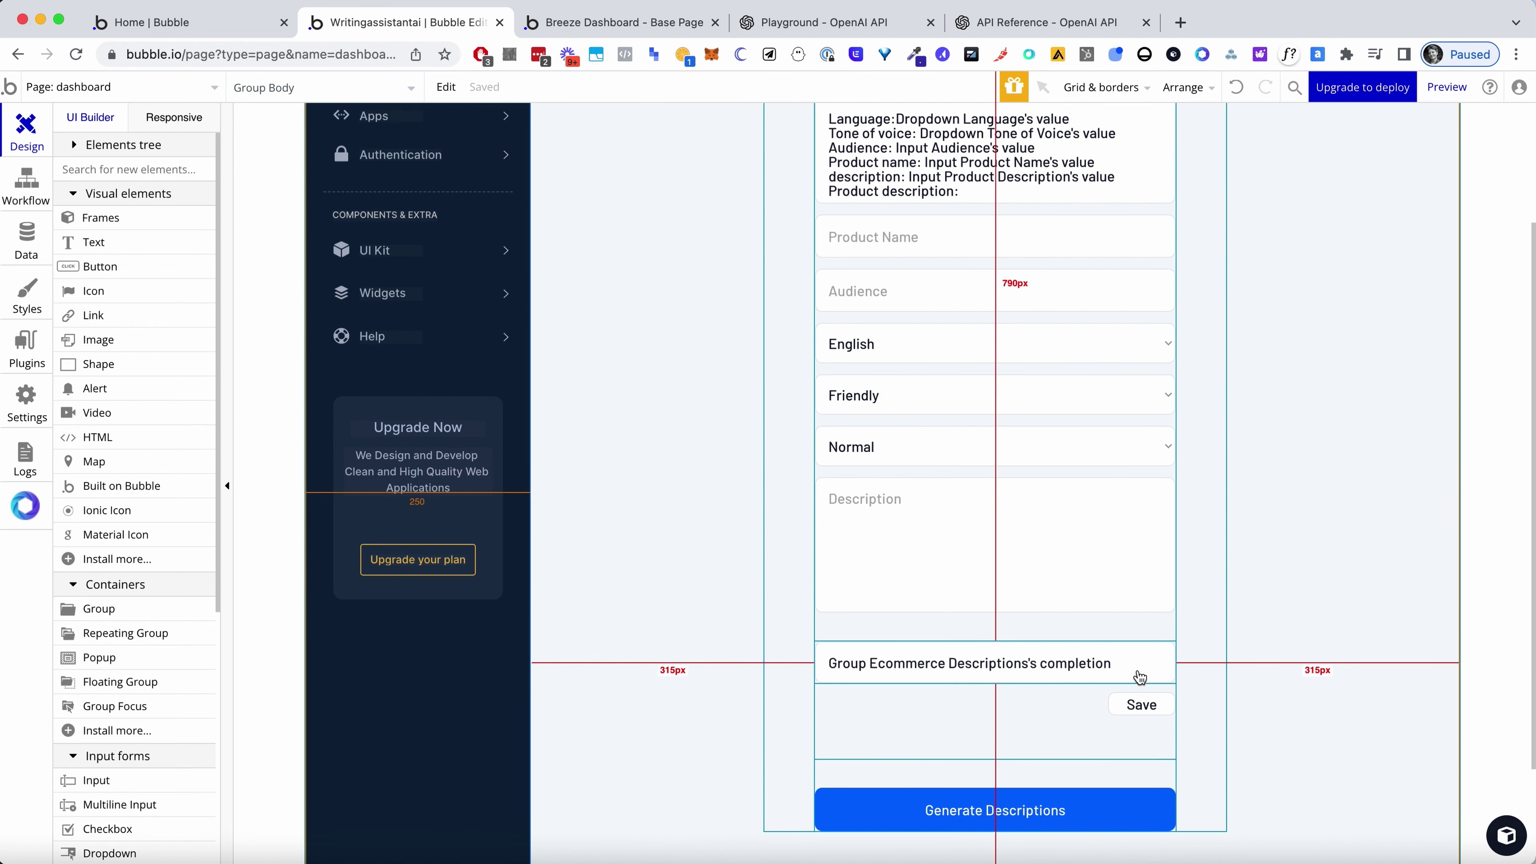
pyautogui.click(1150, 664)
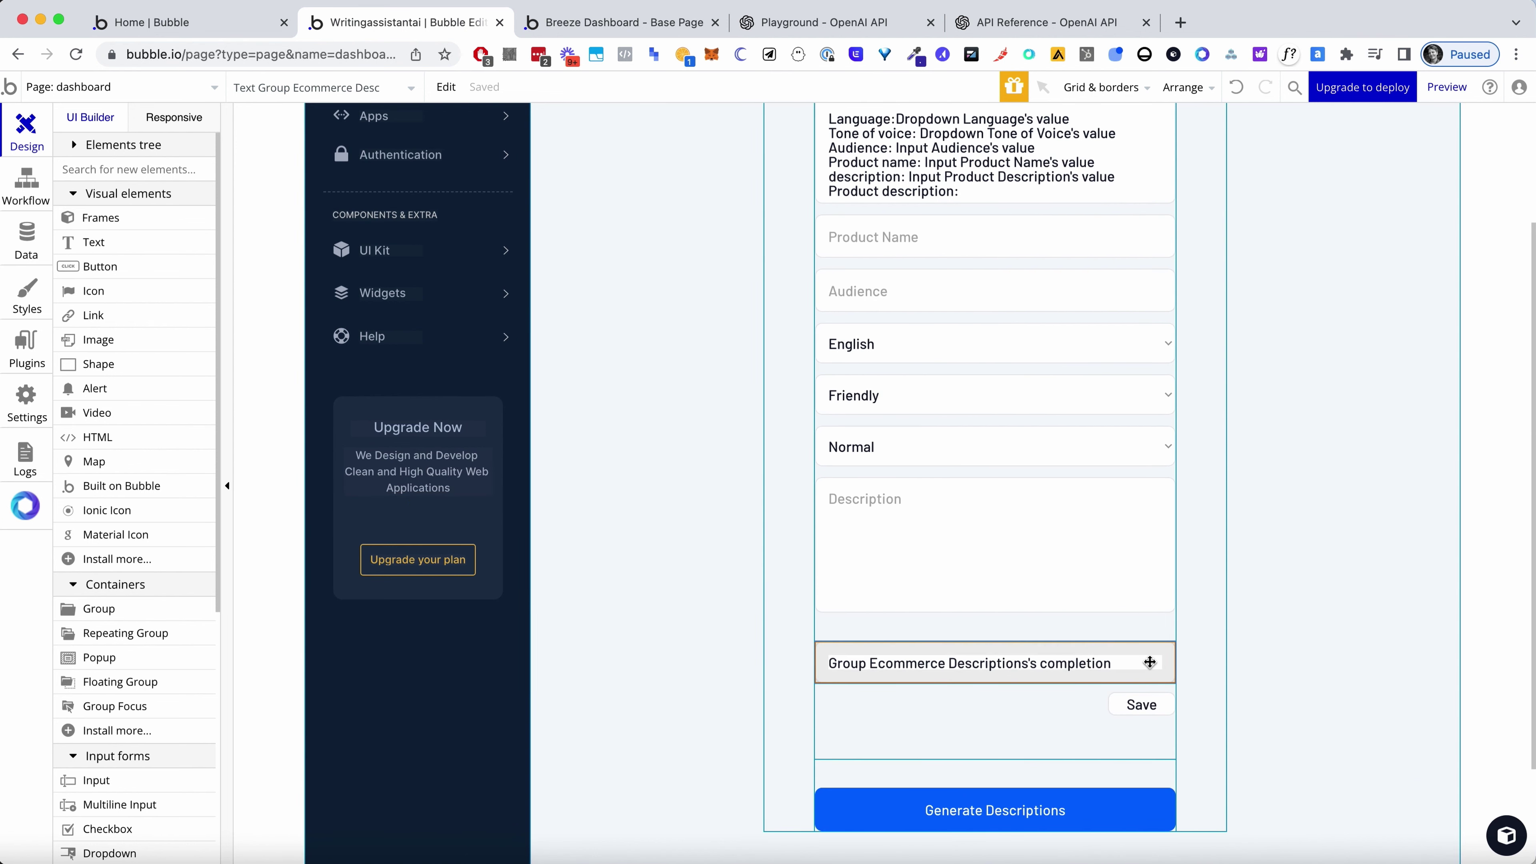
pyautogui.click(1233, 664)
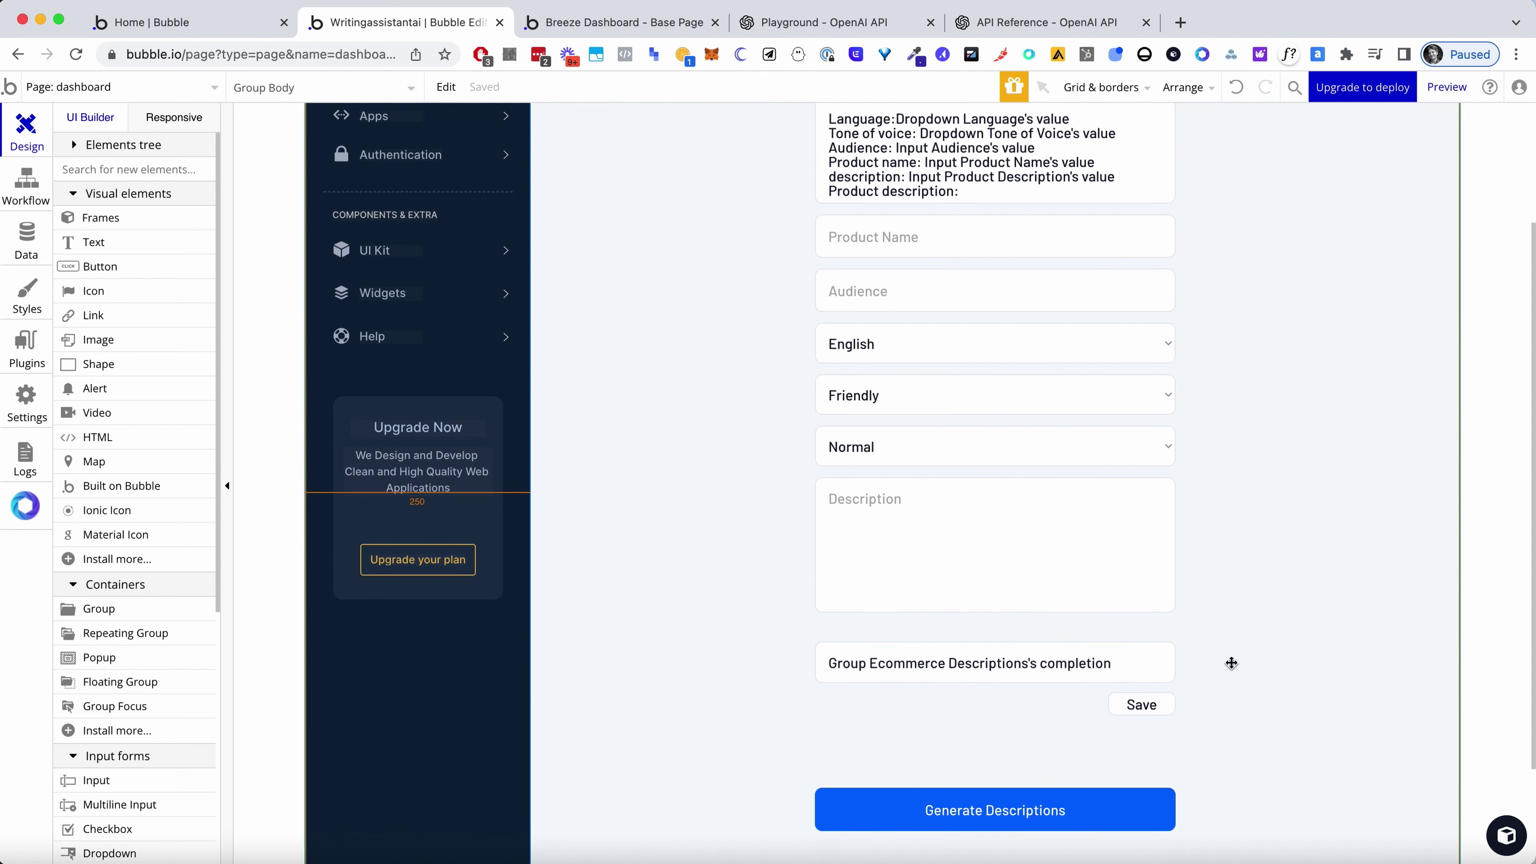
pyautogui.scroll(3, 1159, 706)
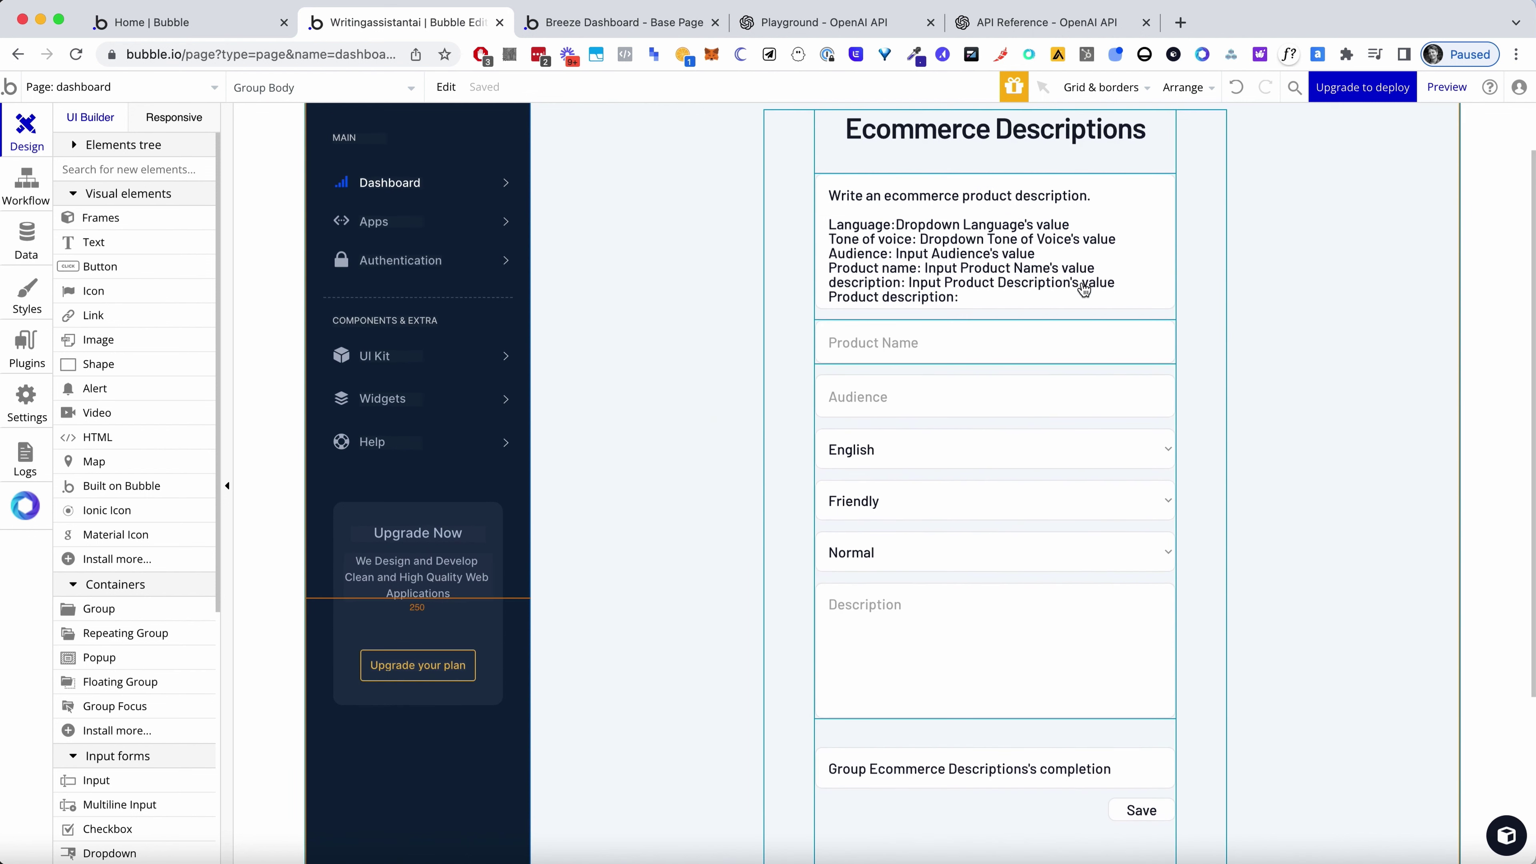
pyautogui.scroll(-2, 678, 607)
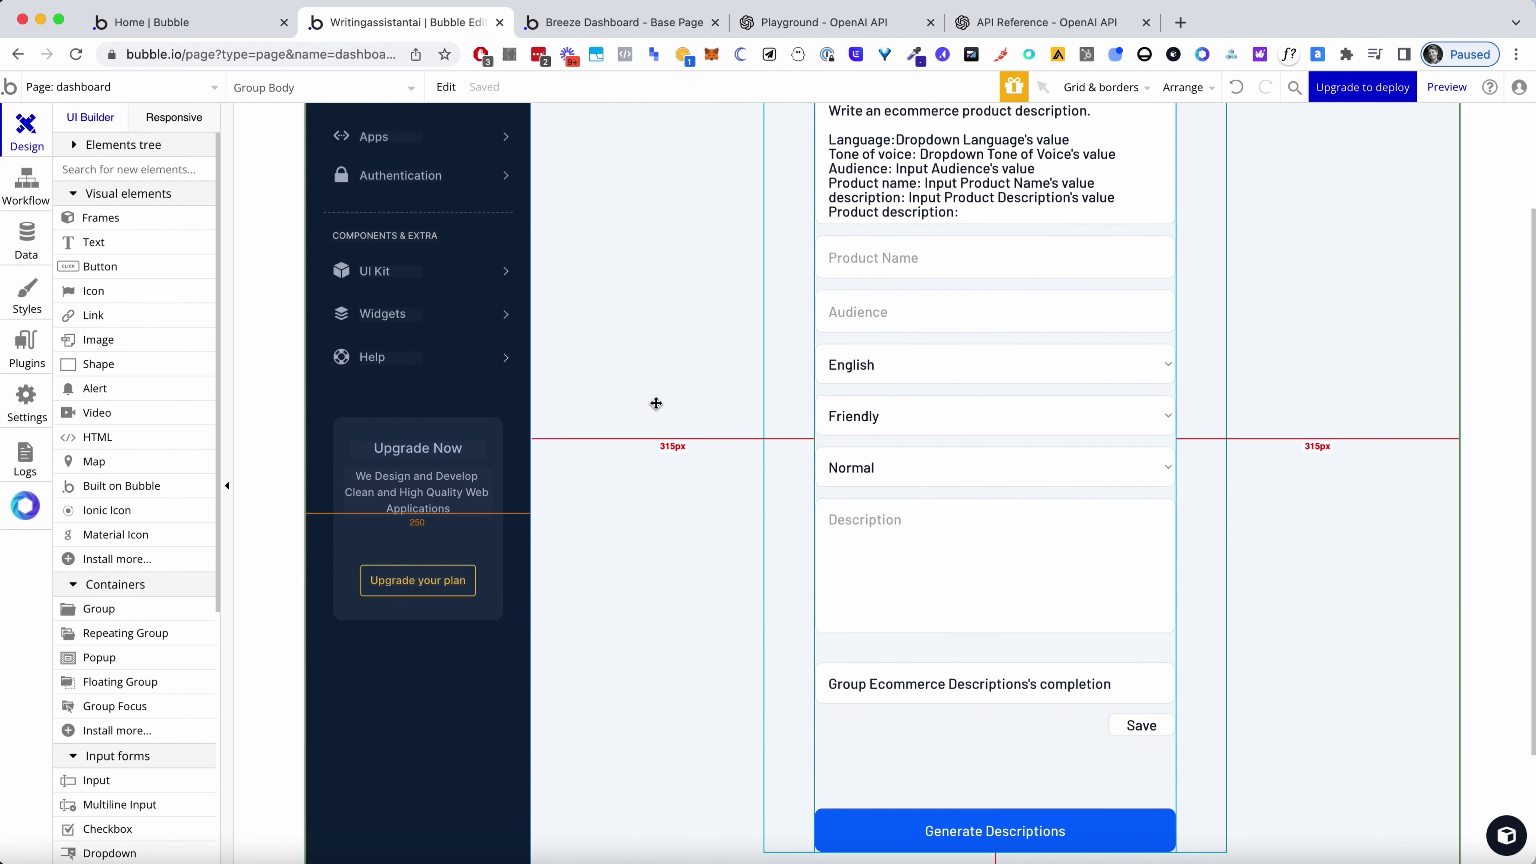
pyautogui.scroll(2, 655, 403)
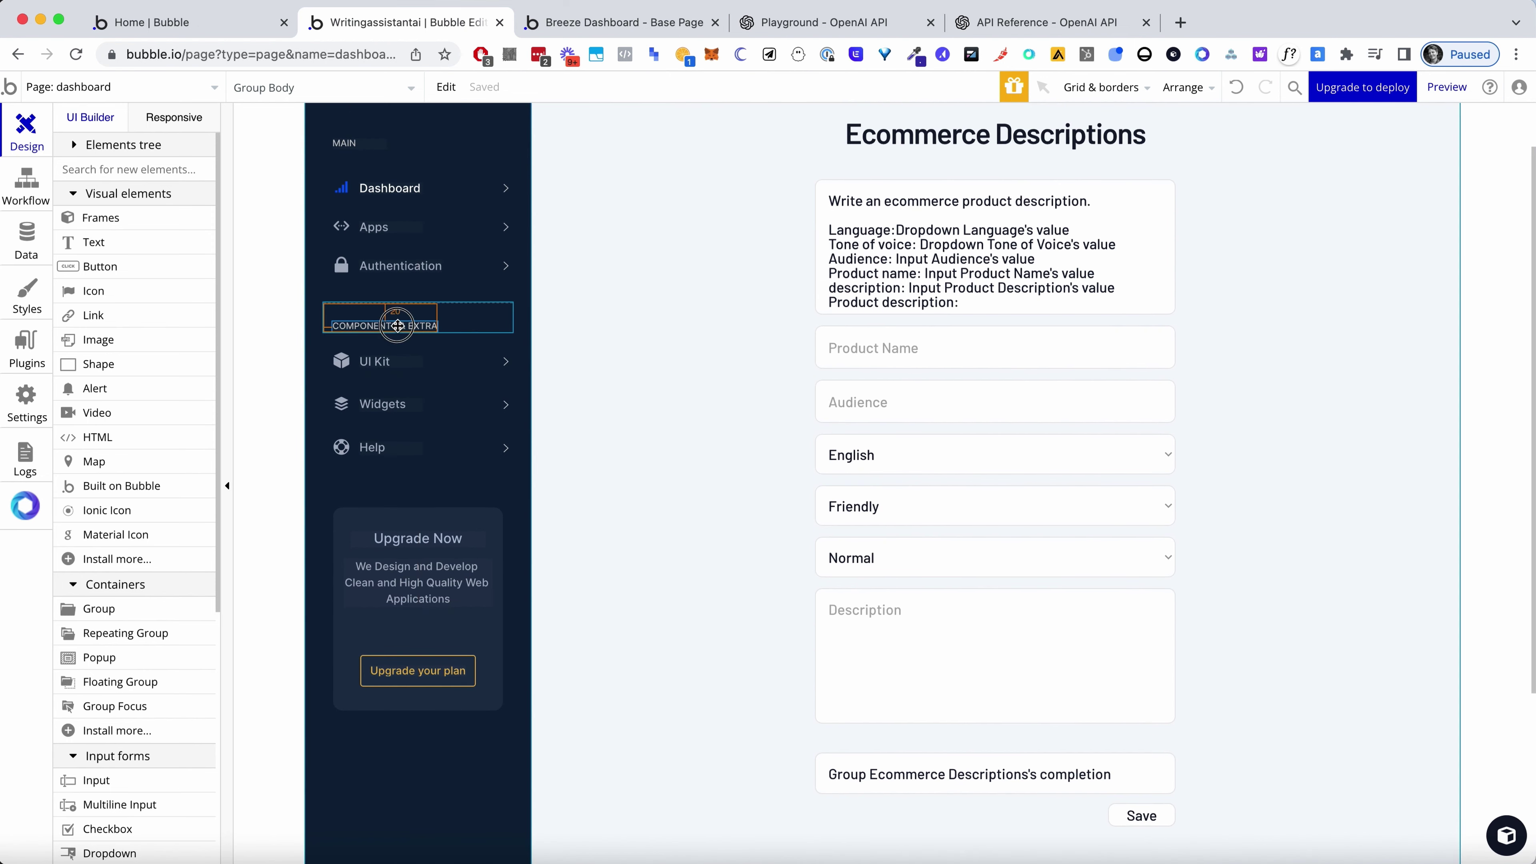
# Change the sidebar heading "COMPONENTS & EXTRA" to "LIBRARY"
pyautogui.doubleClick(399, 326)
pyautogui.write('LIBRARY')
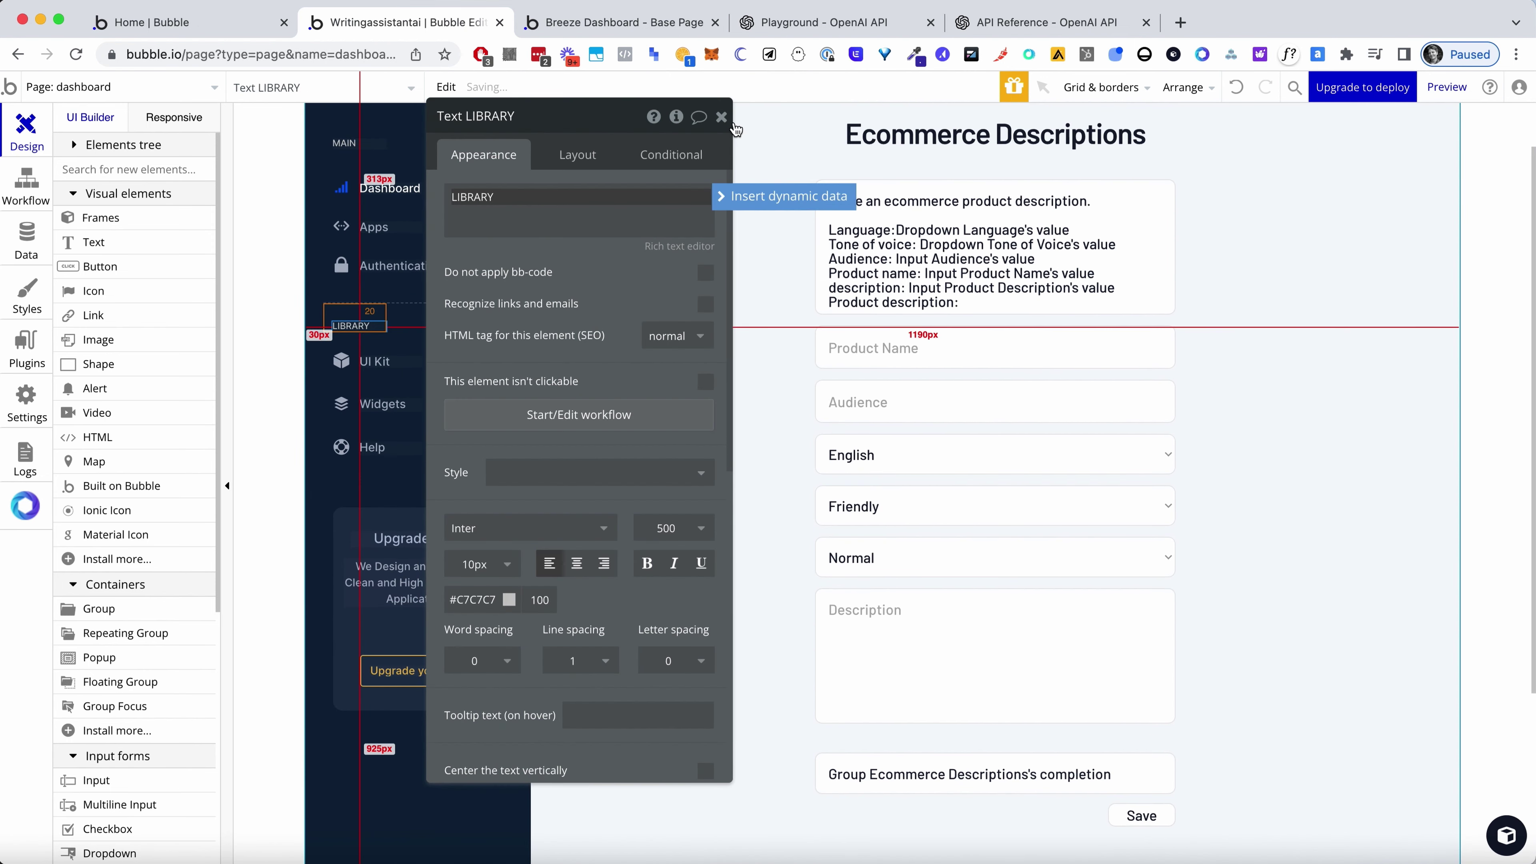
pyautogui.click(722, 116)
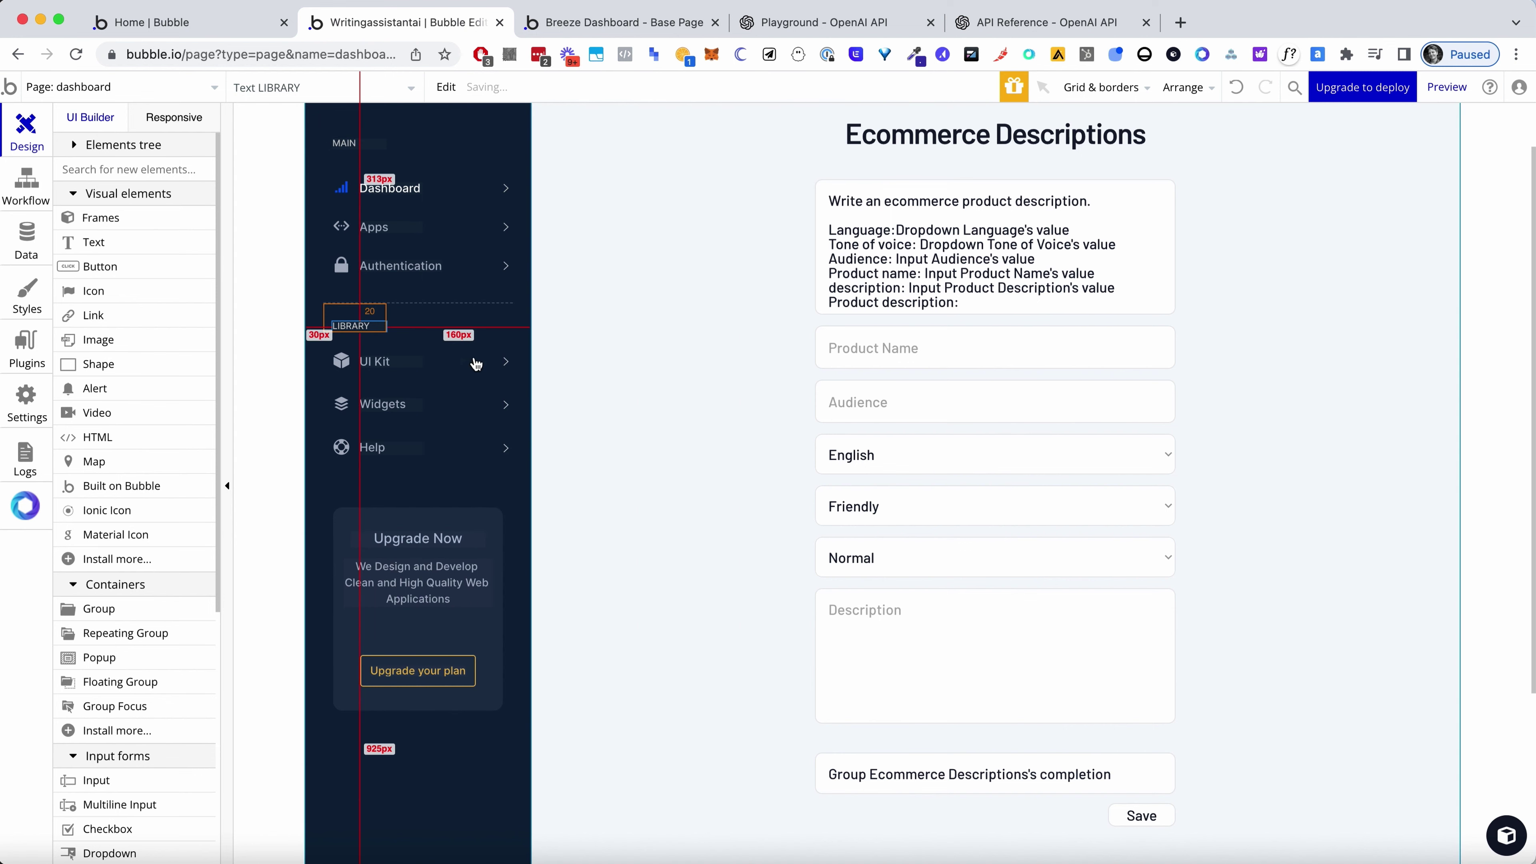
# Change the sidebar's "UI Kit" item text to "Product Descriptions" and close its property editor
pyautogui.doubleClick(394, 373)
pyautogui.write('Product Descrip')
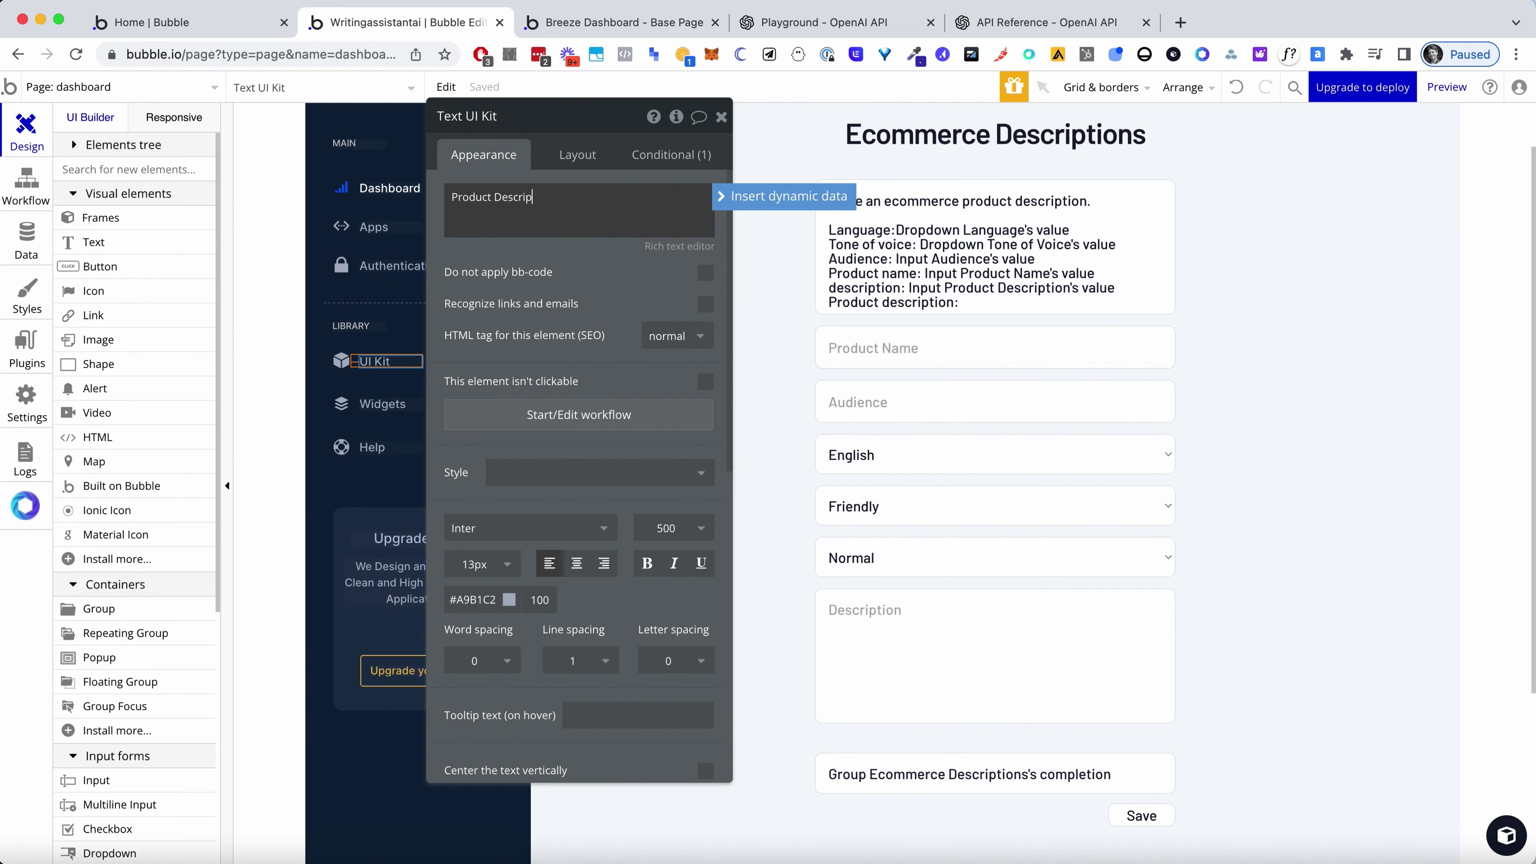
pyautogui.write('tions')
pyautogui.click(734, 62)
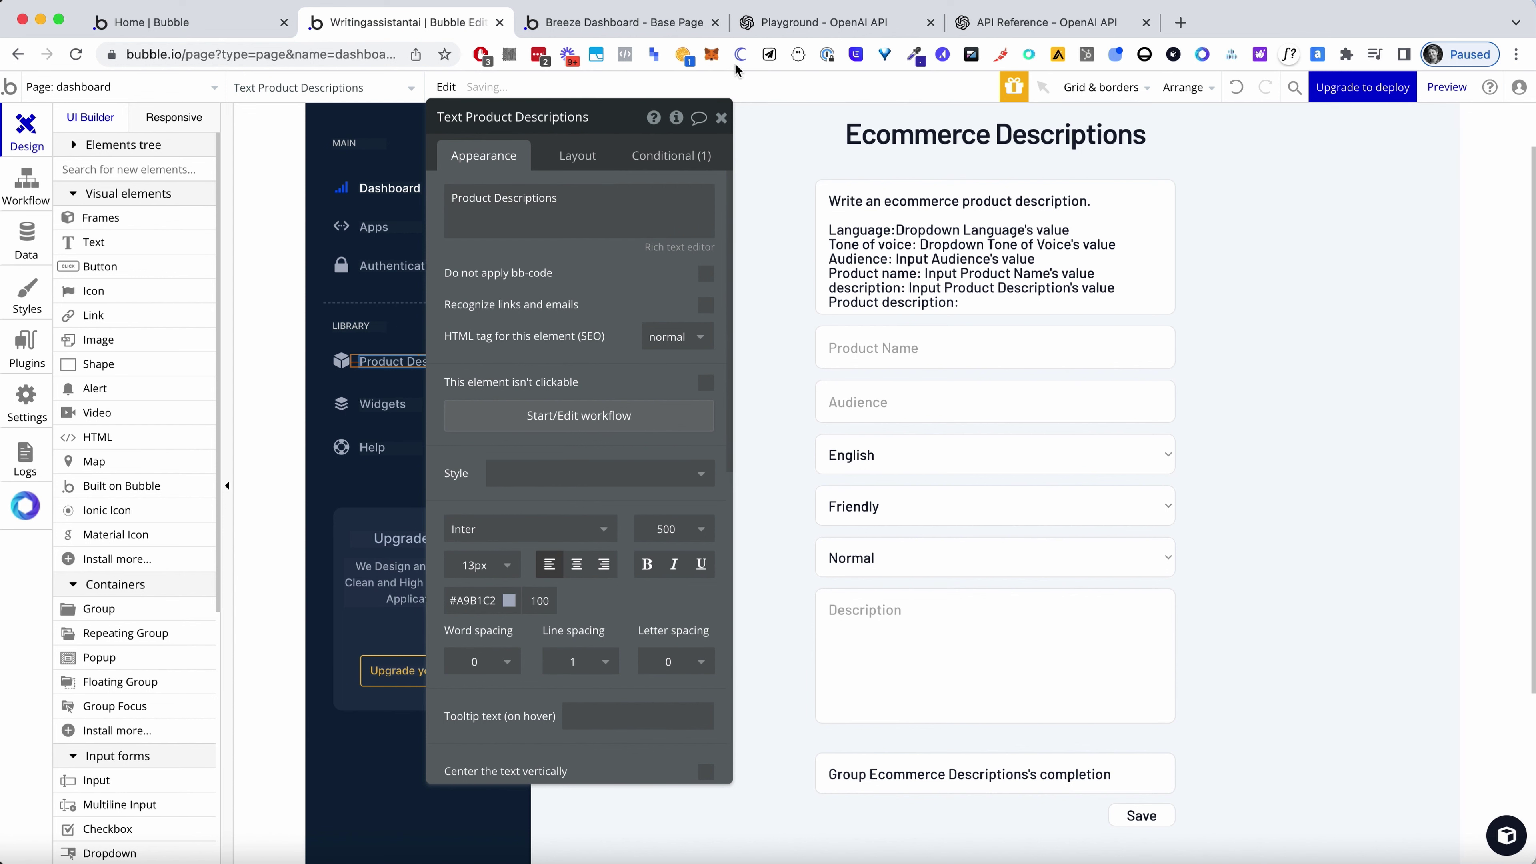
pyautogui.click(719, 116)
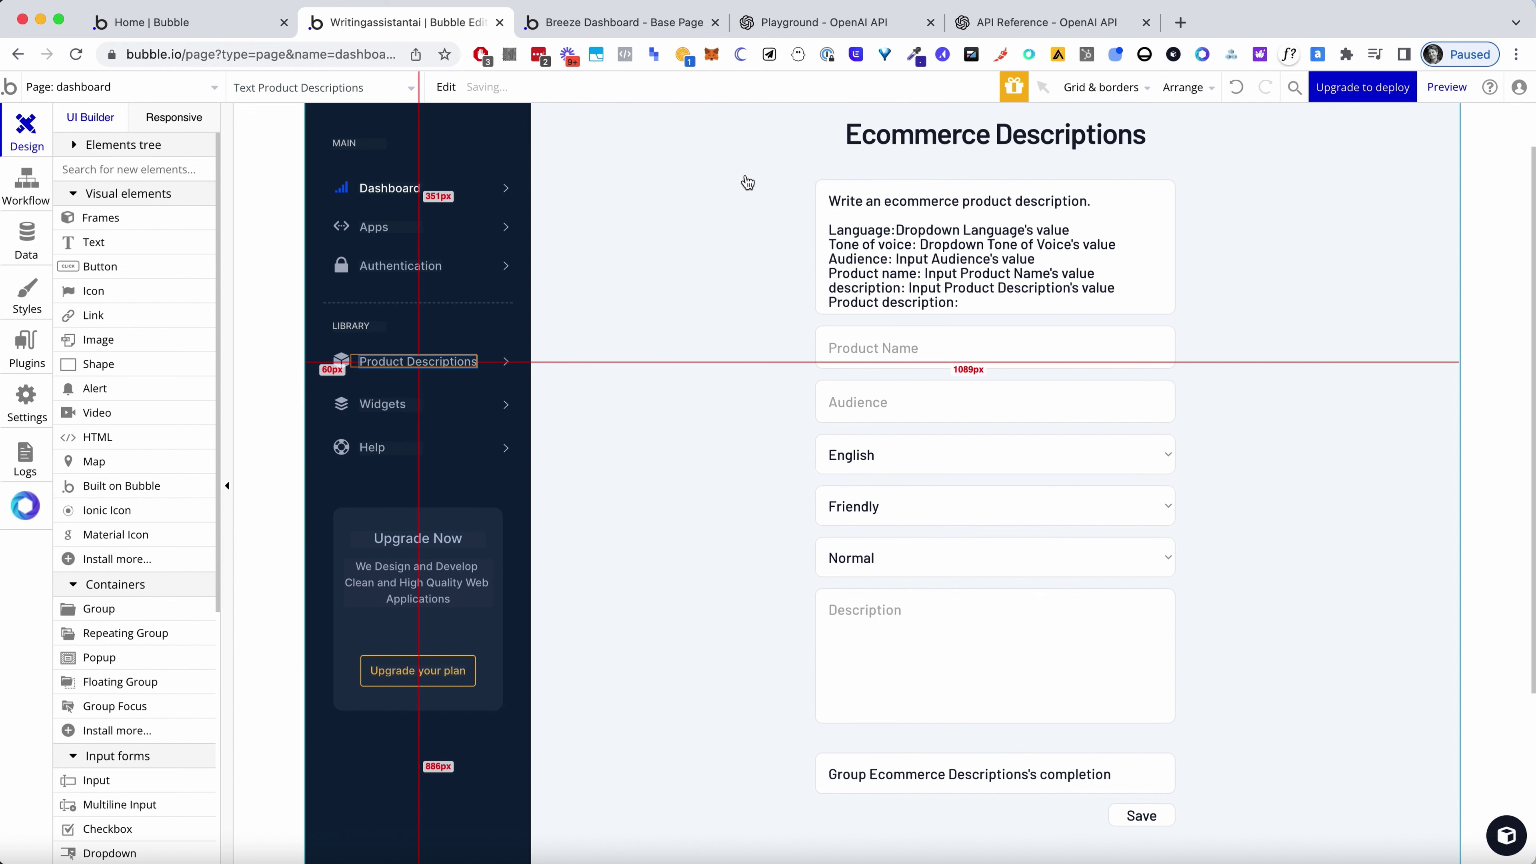
# Open the app's custom data types and begin naming a new type with "Produ"
pyautogui.click(11, 257)
pyautogui.click(348, 154)
pyautogui.click(138, 156)
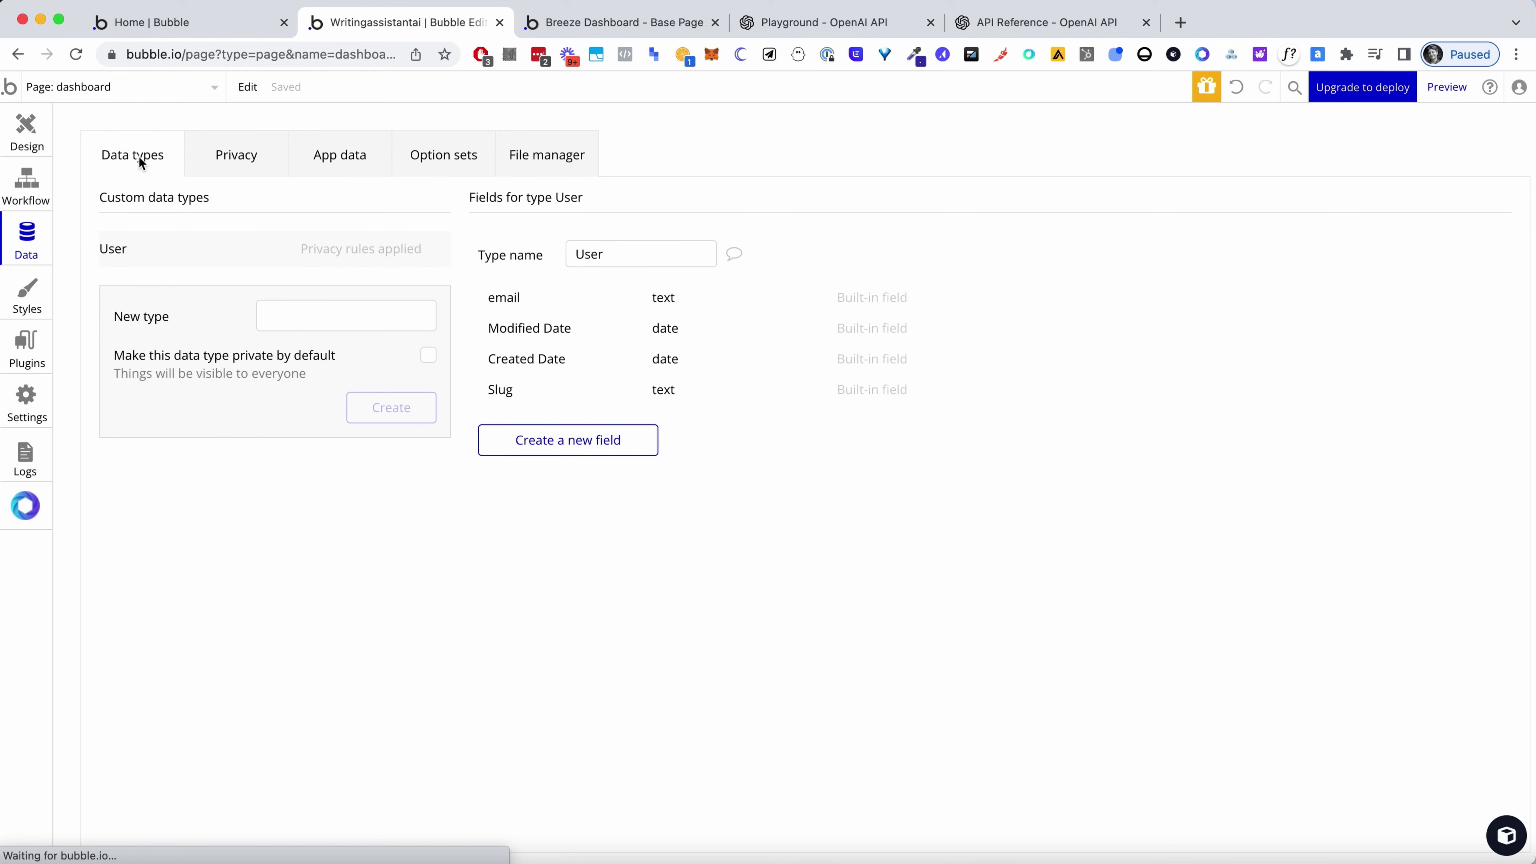
pyautogui.click(306, 311)
pyautogui.write('Produ')
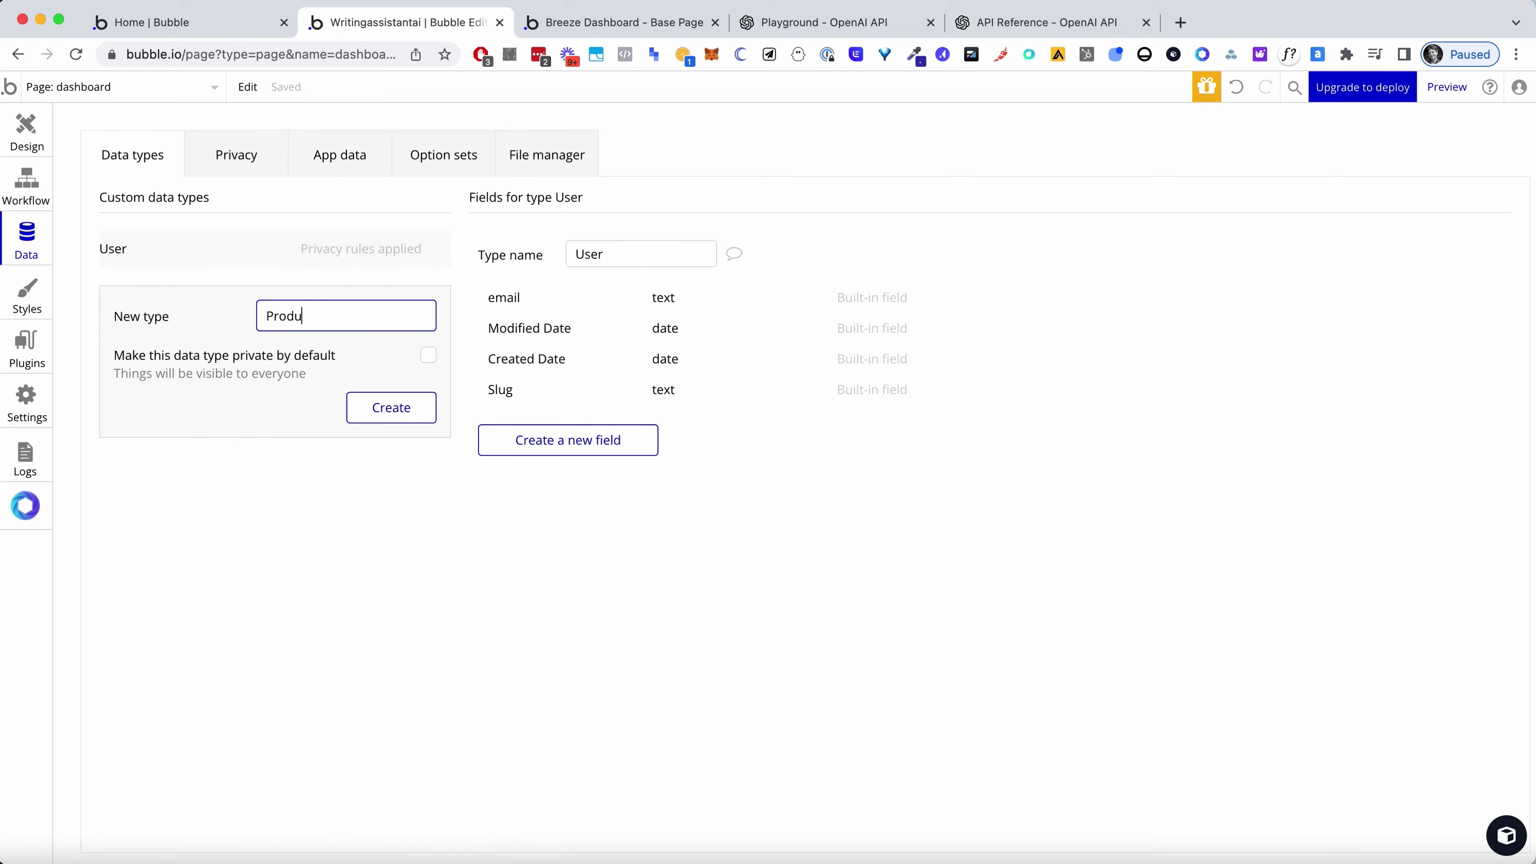
# Create a custom data type named ProductDescriptions
pyautogui.write('ctDescriptions')
pyautogui.click(400, 406)
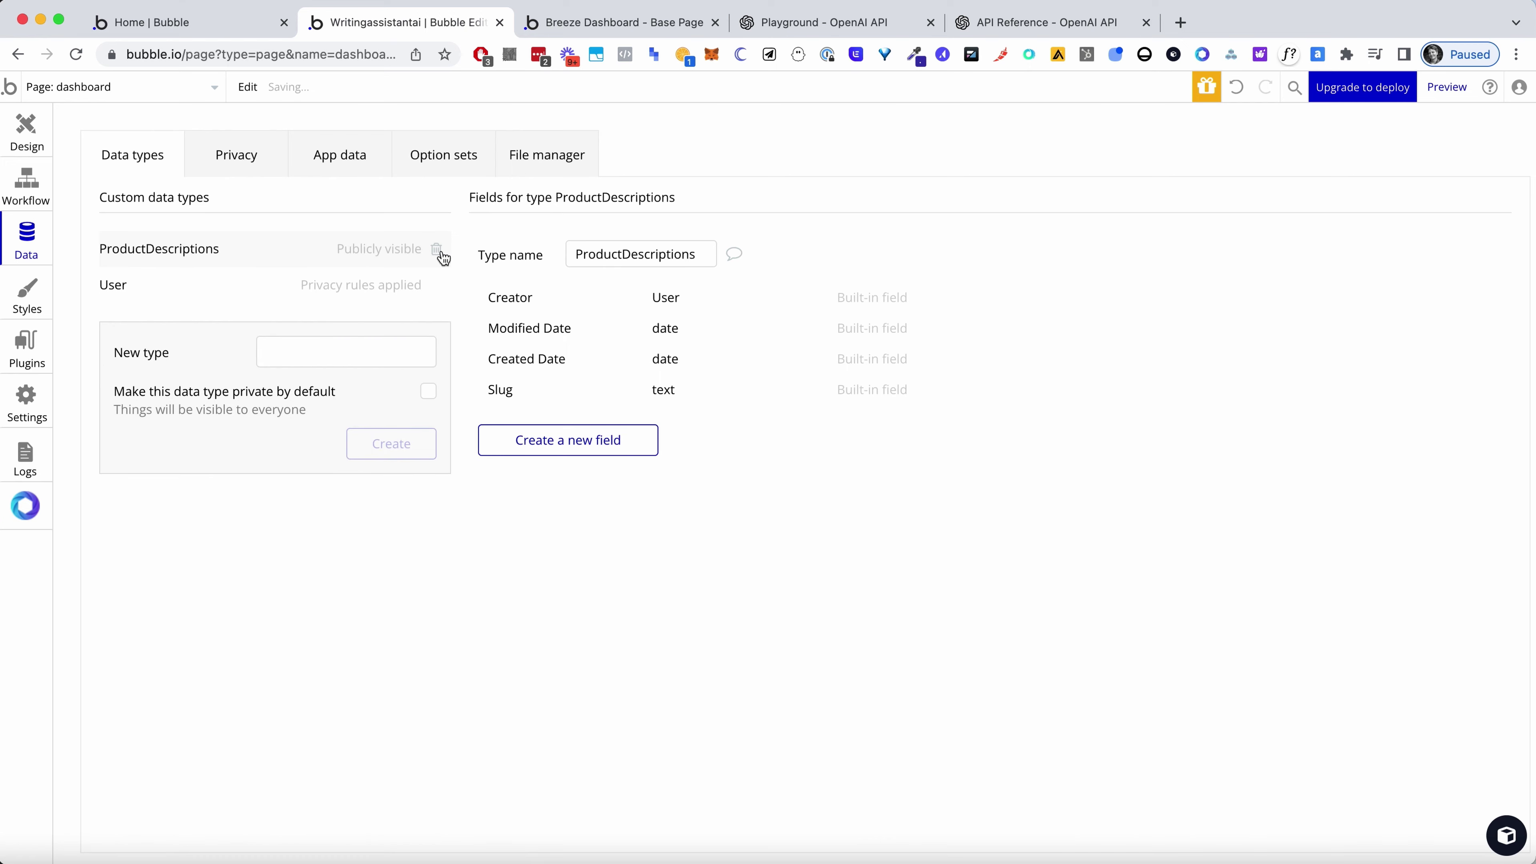
pyautogui.click(564, 441)
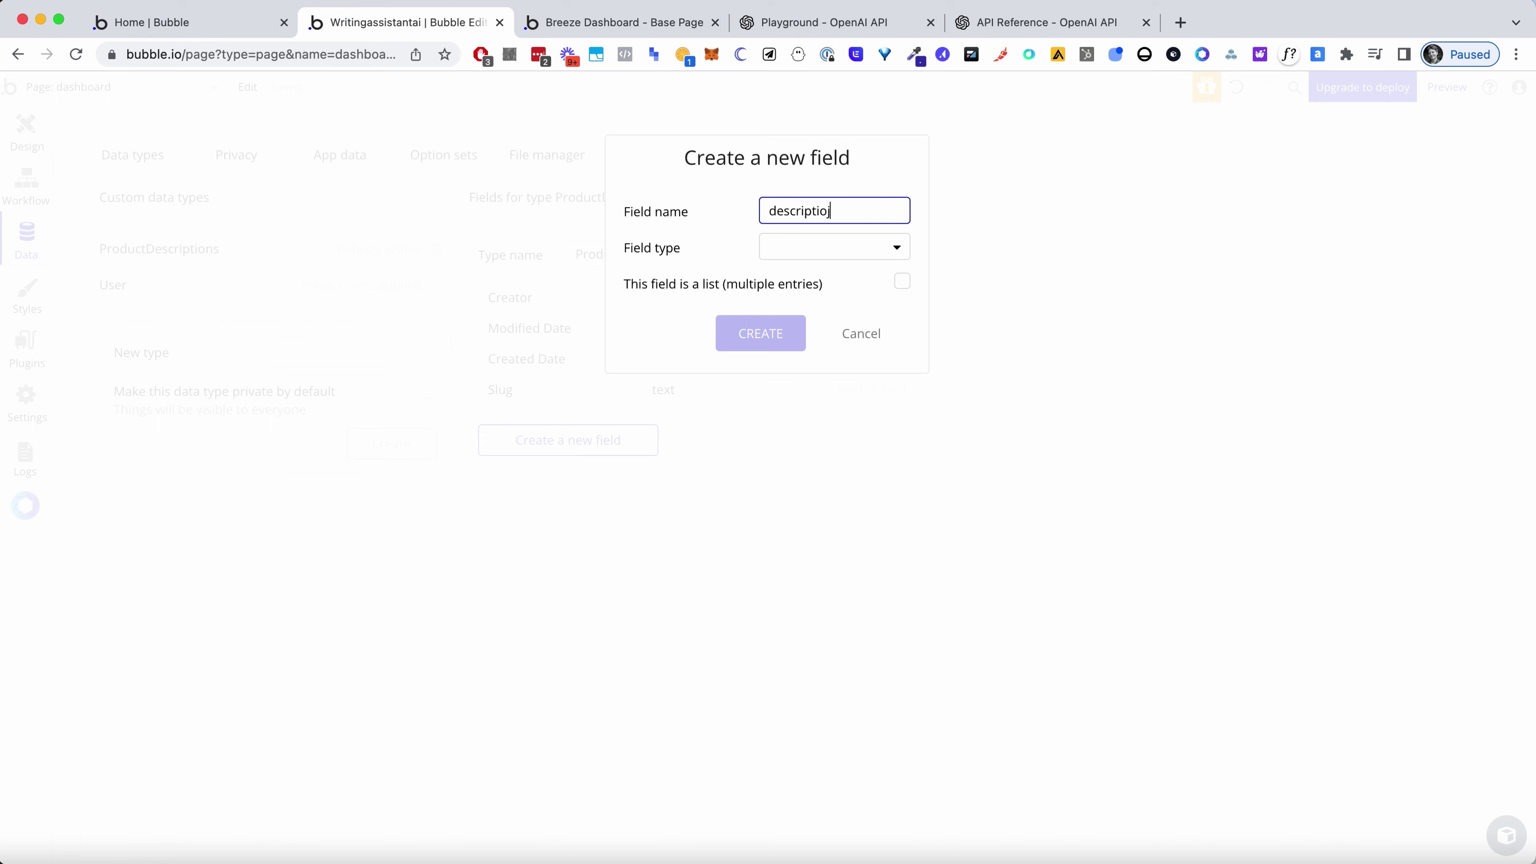
pyautogui.press('super+a')
pyautogui.write('description')
pyautogui.click(819, 246)
pyautogui.click(821, 280)
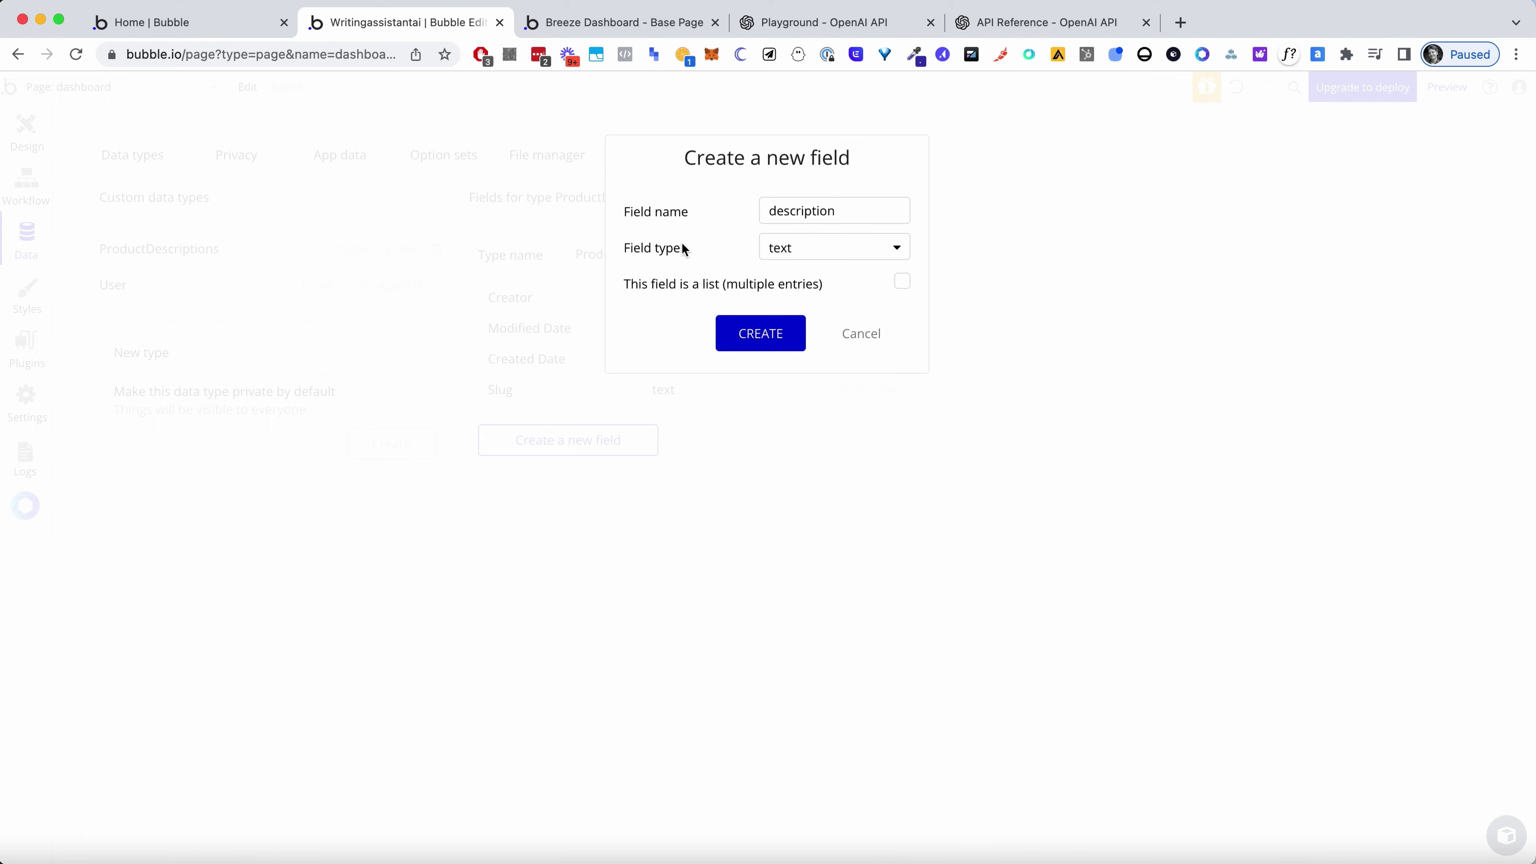
pyautogui.click(873, 346)
# Check the ecommerce prompt on the dashboard page, and add a text field named tone to the ProductDescriptions data type
pyautogui.click(36, 128)
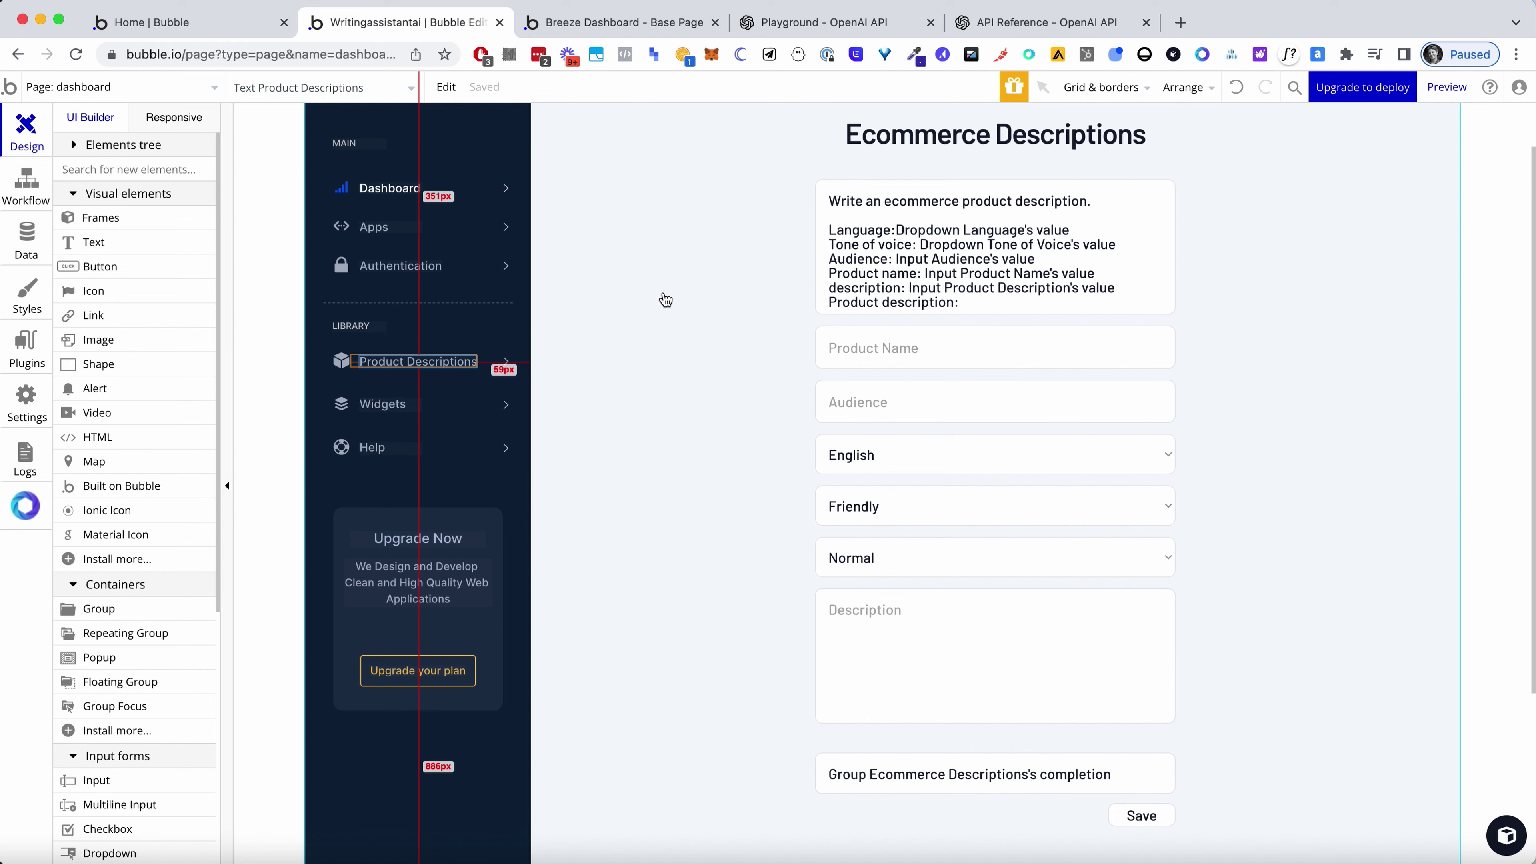
pyautogui.click(914, 280)
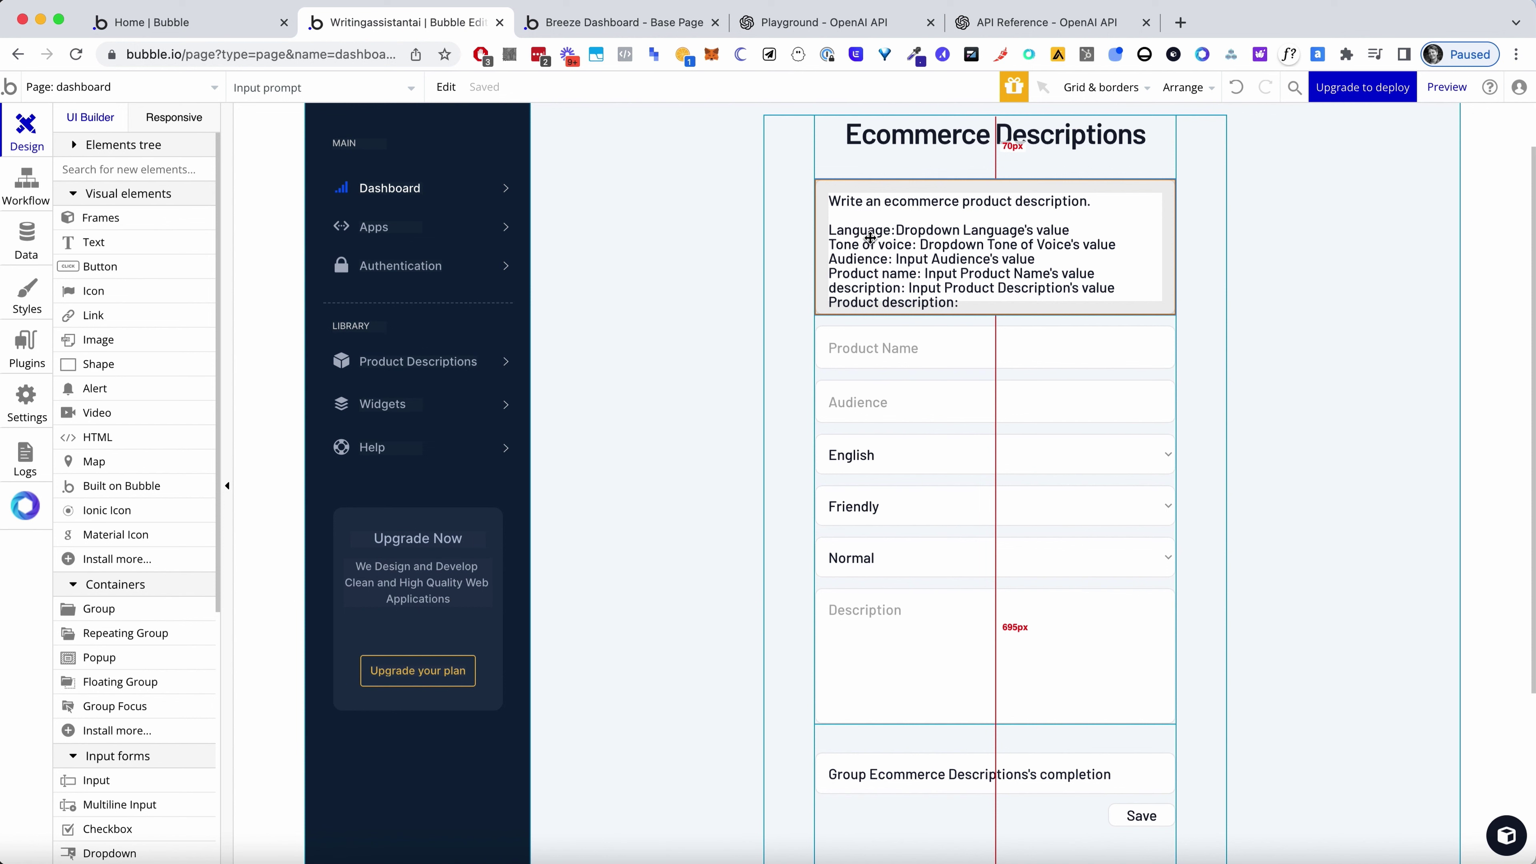
pyautogui.click(28, 211)
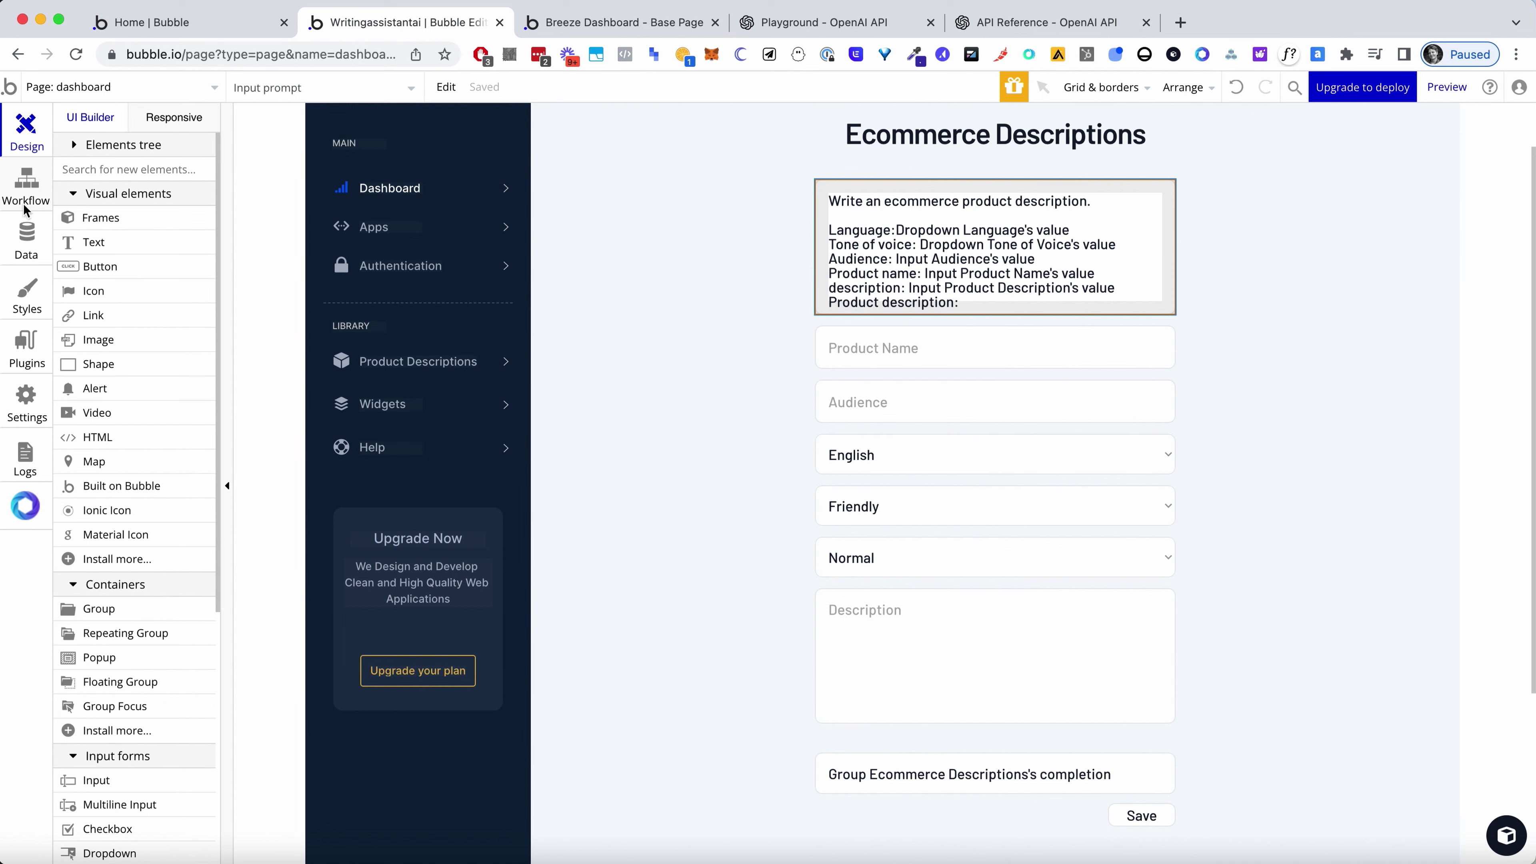
pyautogui.click(39, 152)
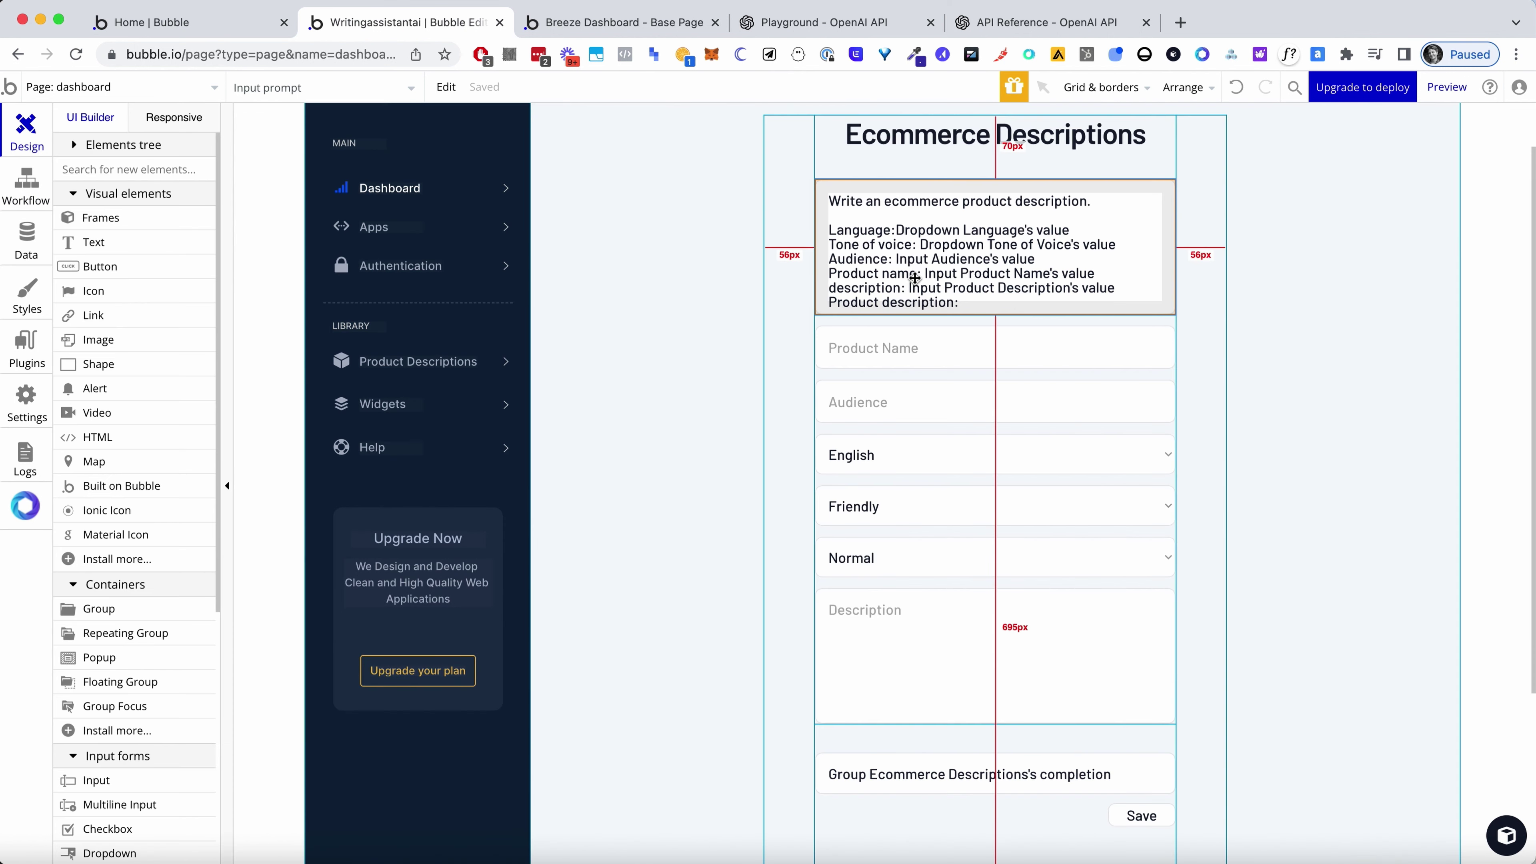
pyautogui.click(34, 189)
pyautogui.click(32, 253)
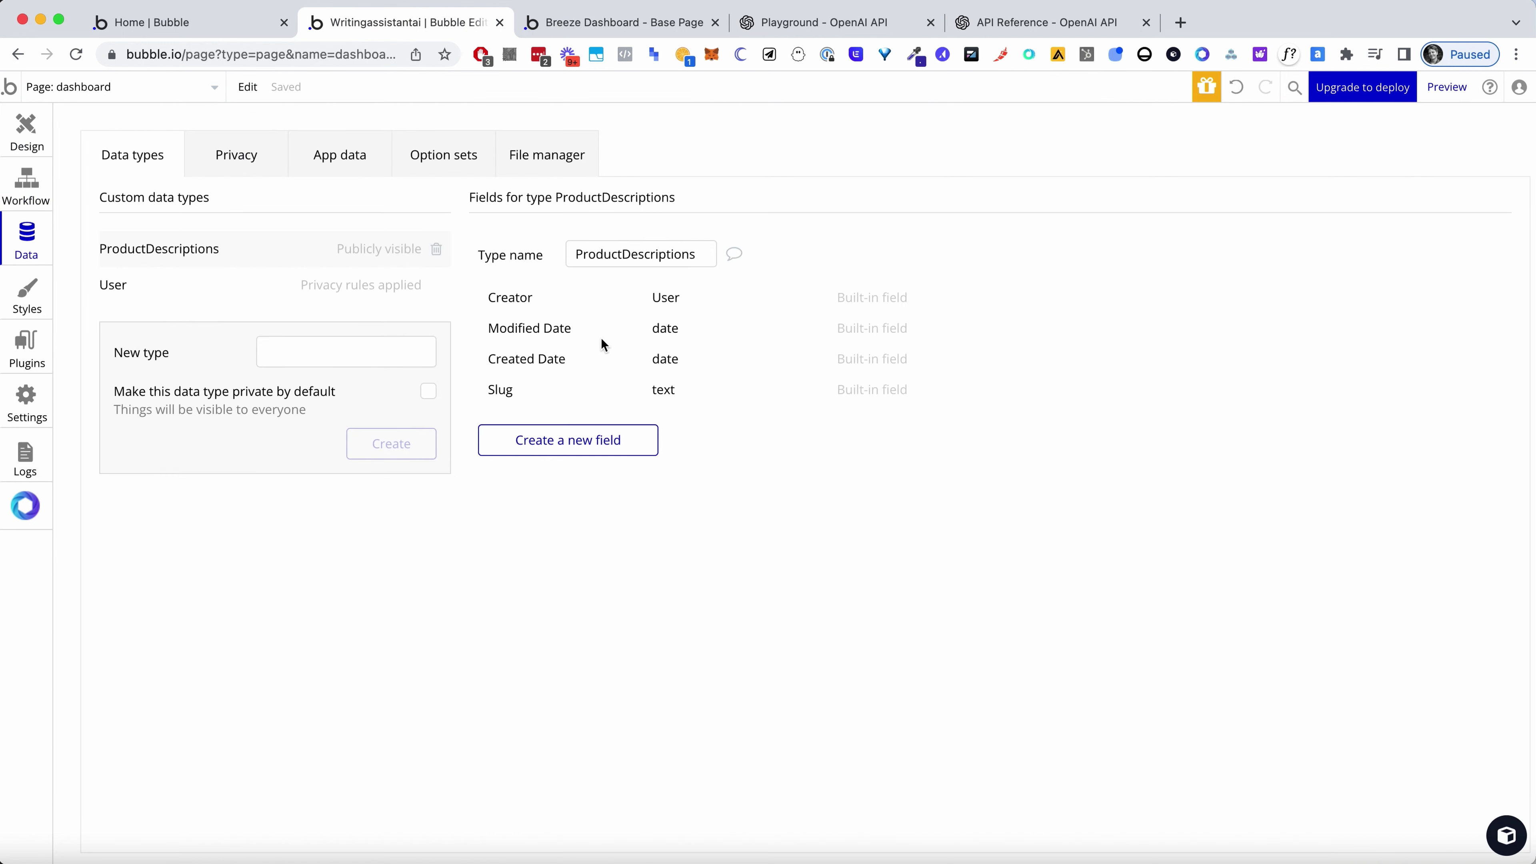
pyautogui.click(593, 441)
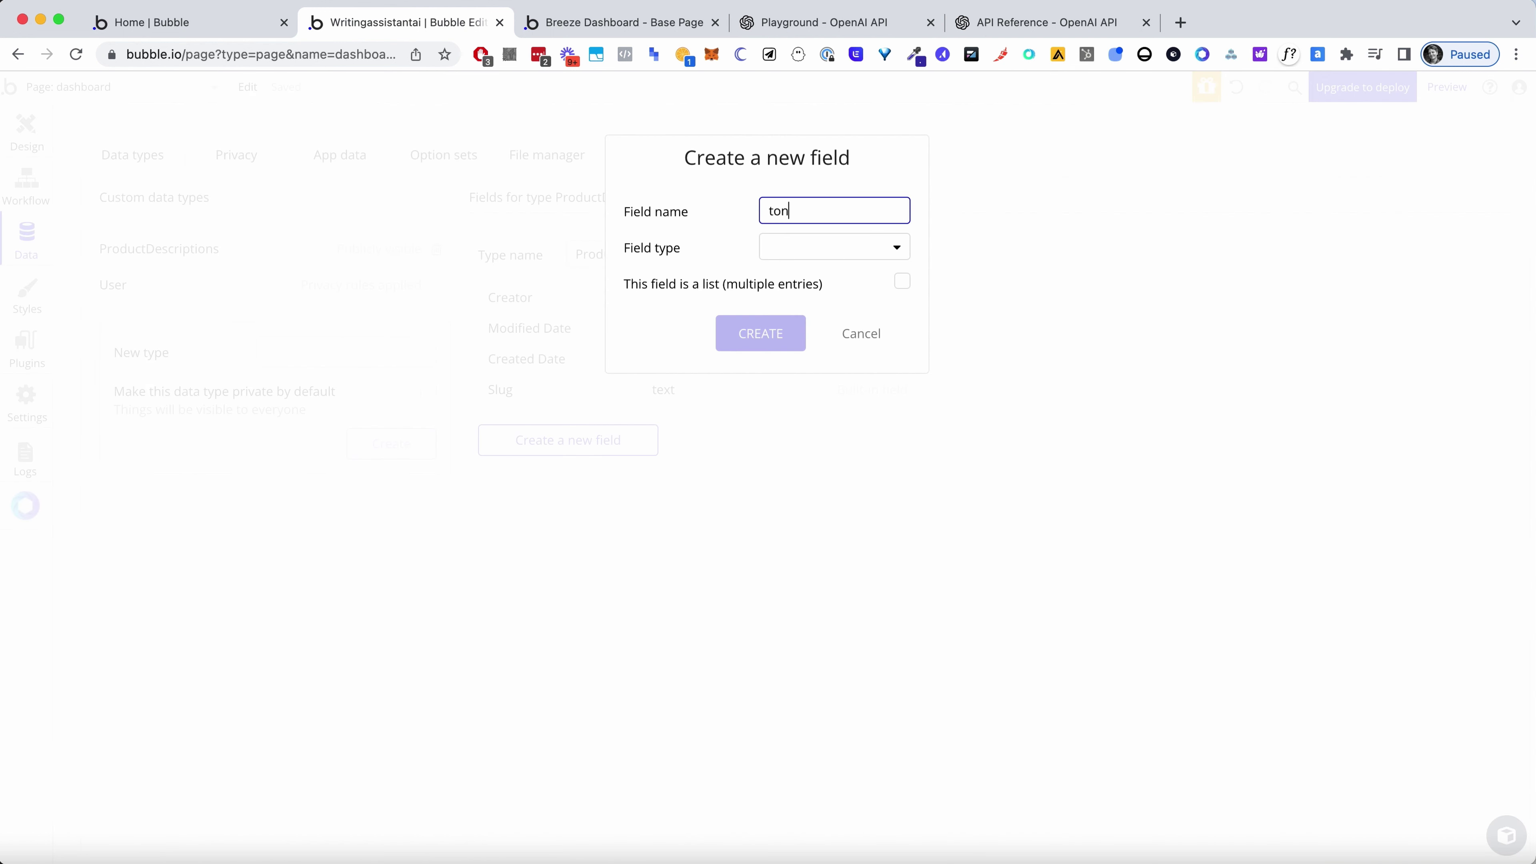
pyautogui.click(840, 246)
pyautogui.click(830, 275)
pyautogui.click(771, 332)
# Add a text field named language to the ProductDescriptions data type
pyautogui.click(624, 481)
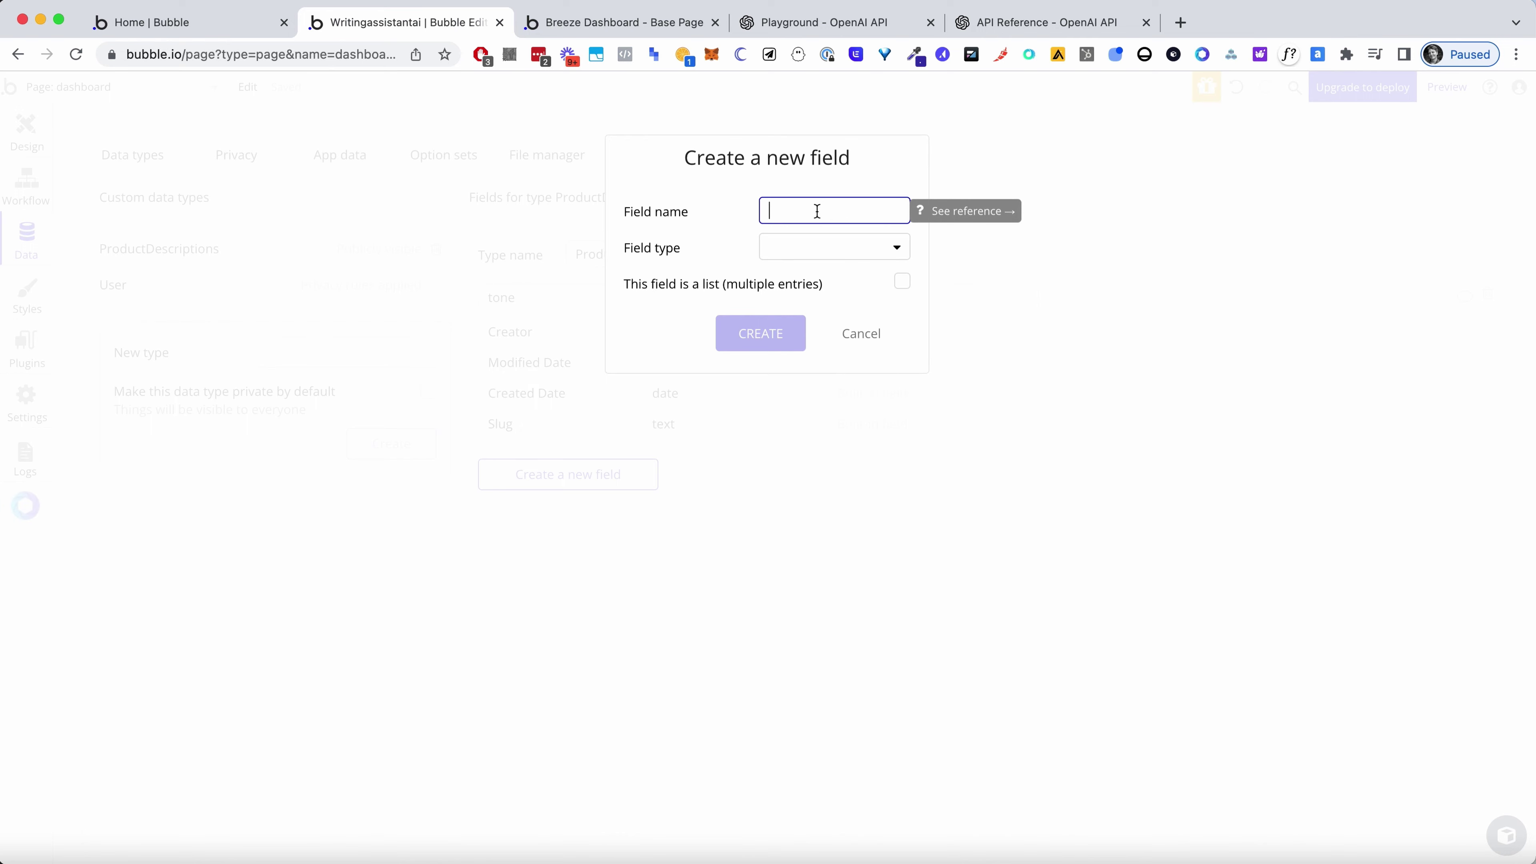
pyautogui.write('language')
pyautogui.click(810, 251)
pyautogui.click(807, 275)
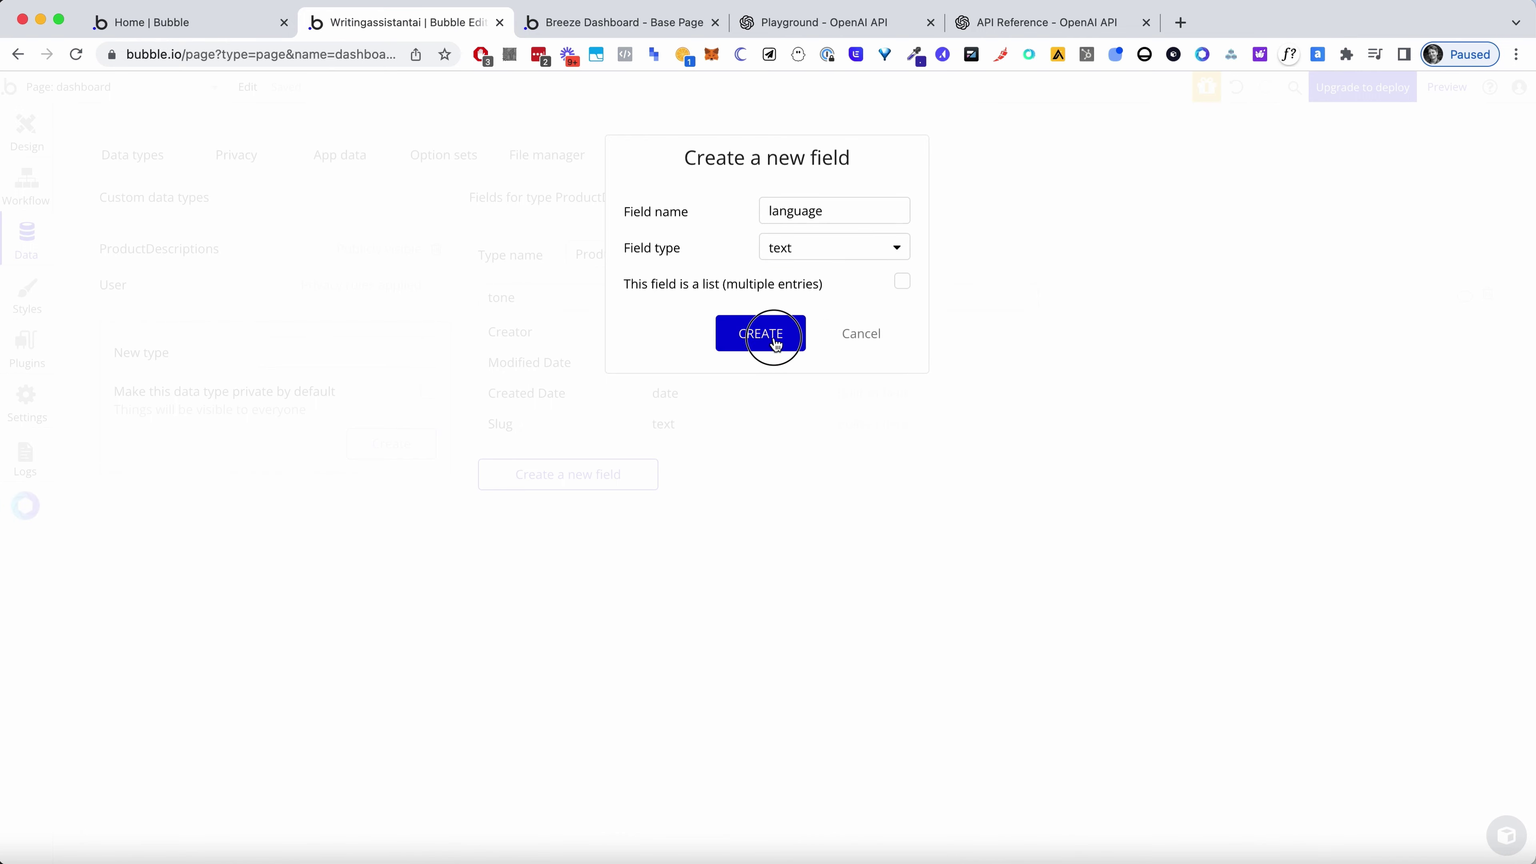
pyautogui.click(764, 336)
# Add a text field named audience to the ProductDescriptions data type
pyautogui.click(563, 521)
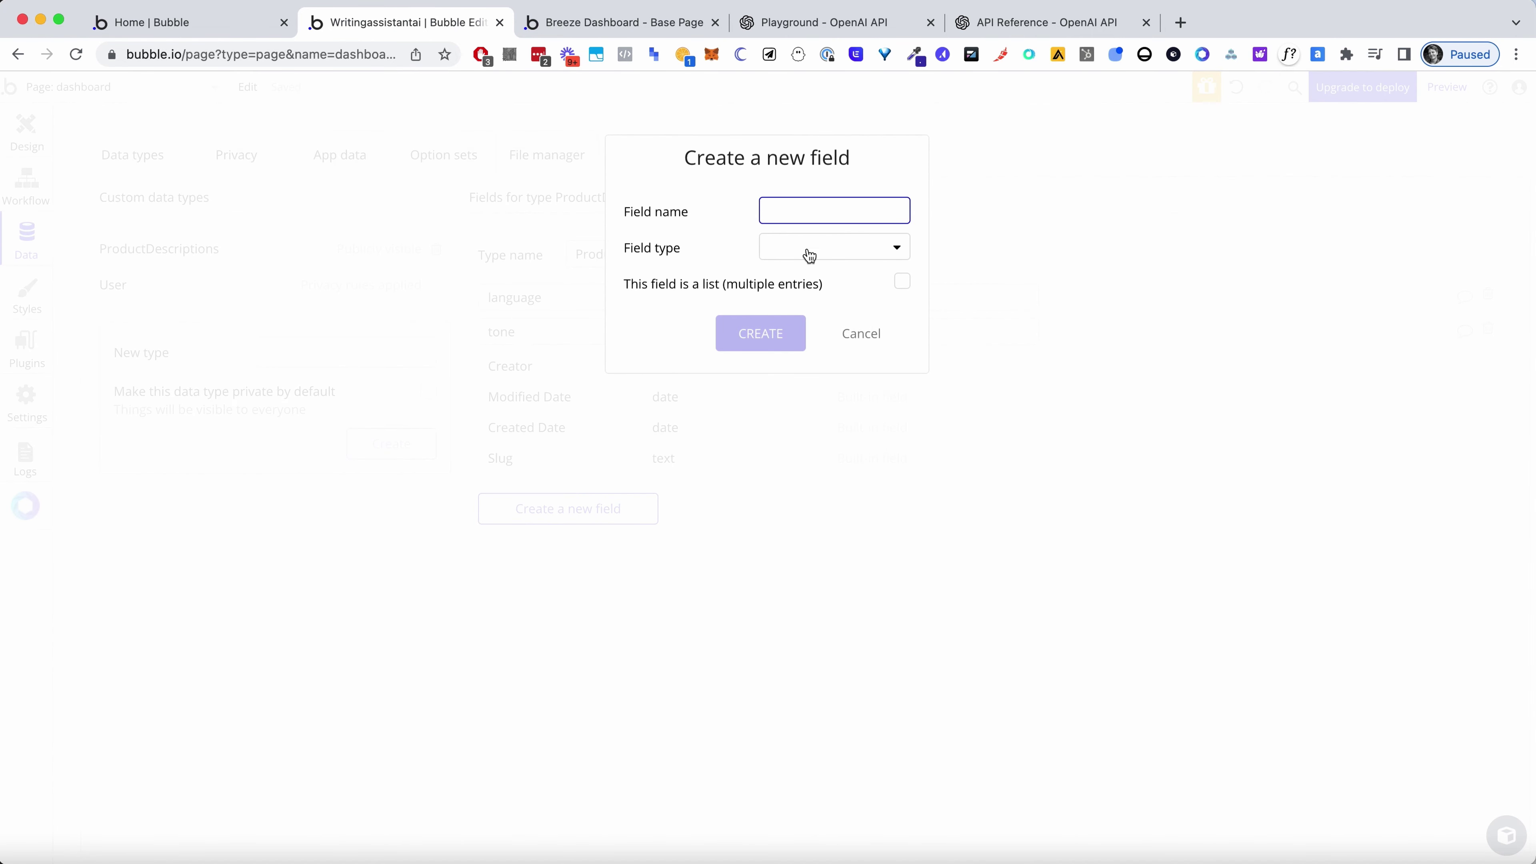
pyautogui.write('cr')
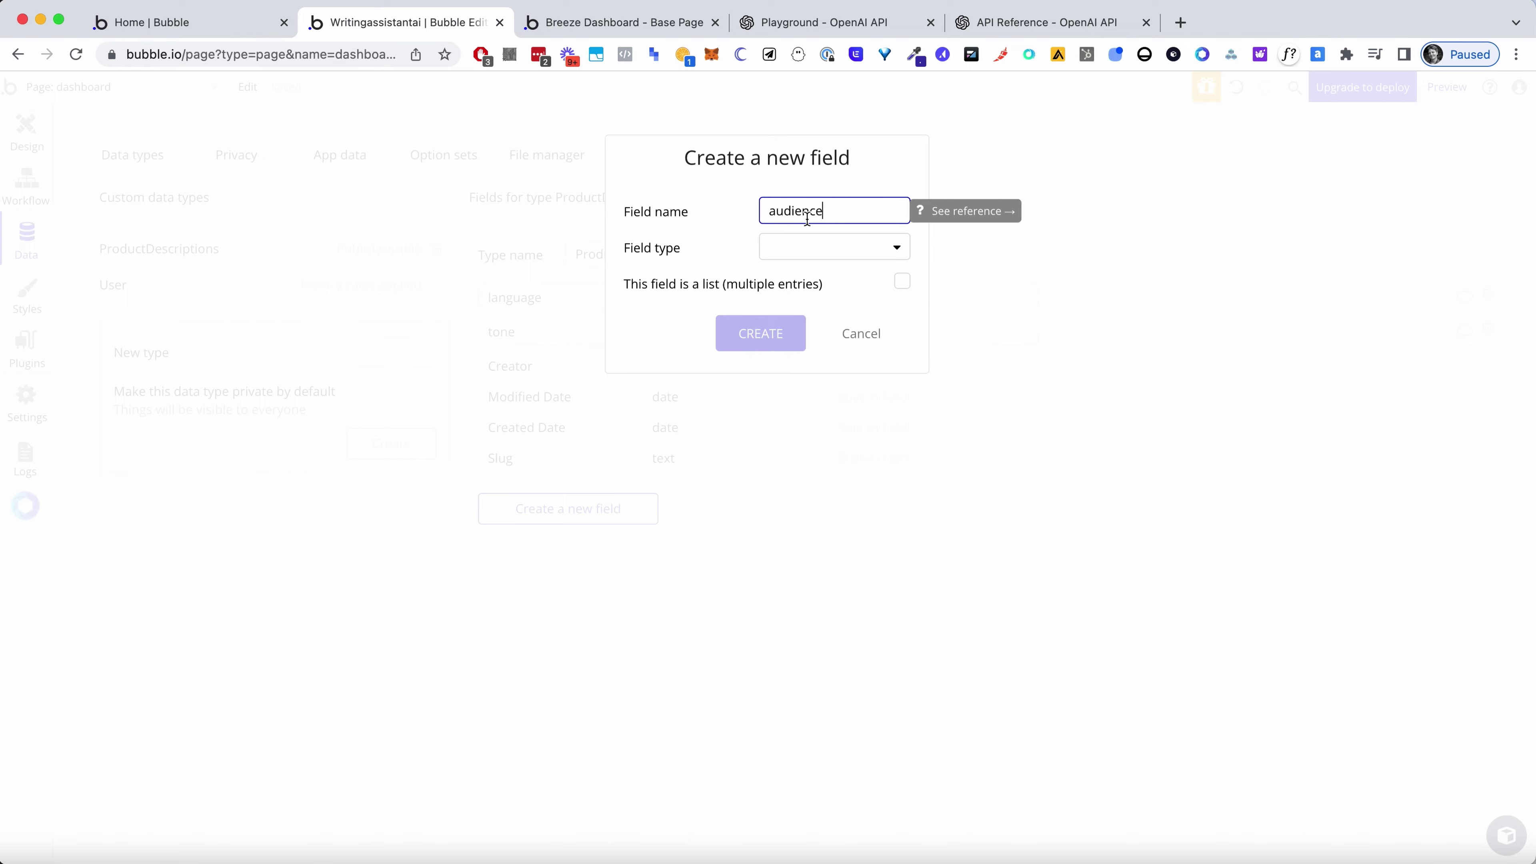
pyautogui.click(827, 247)
pyautogui.click(823, 272)
pyautogui.click(775, 333)
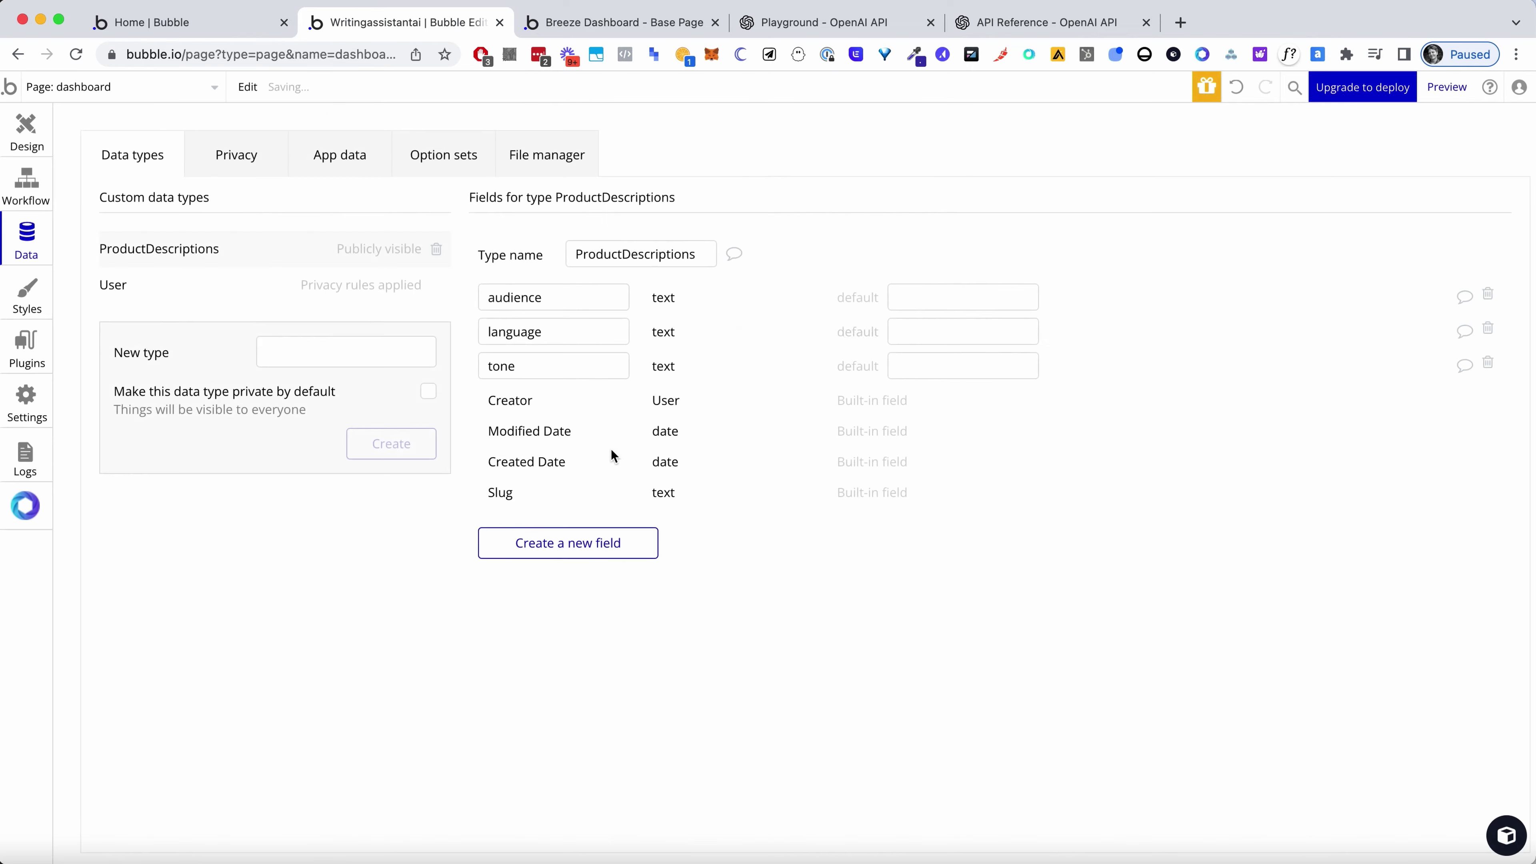
# Add a text field named product name to the ProductDescriptions data type
pyautogui.click(598, 545)
pyautogui.write('pro')
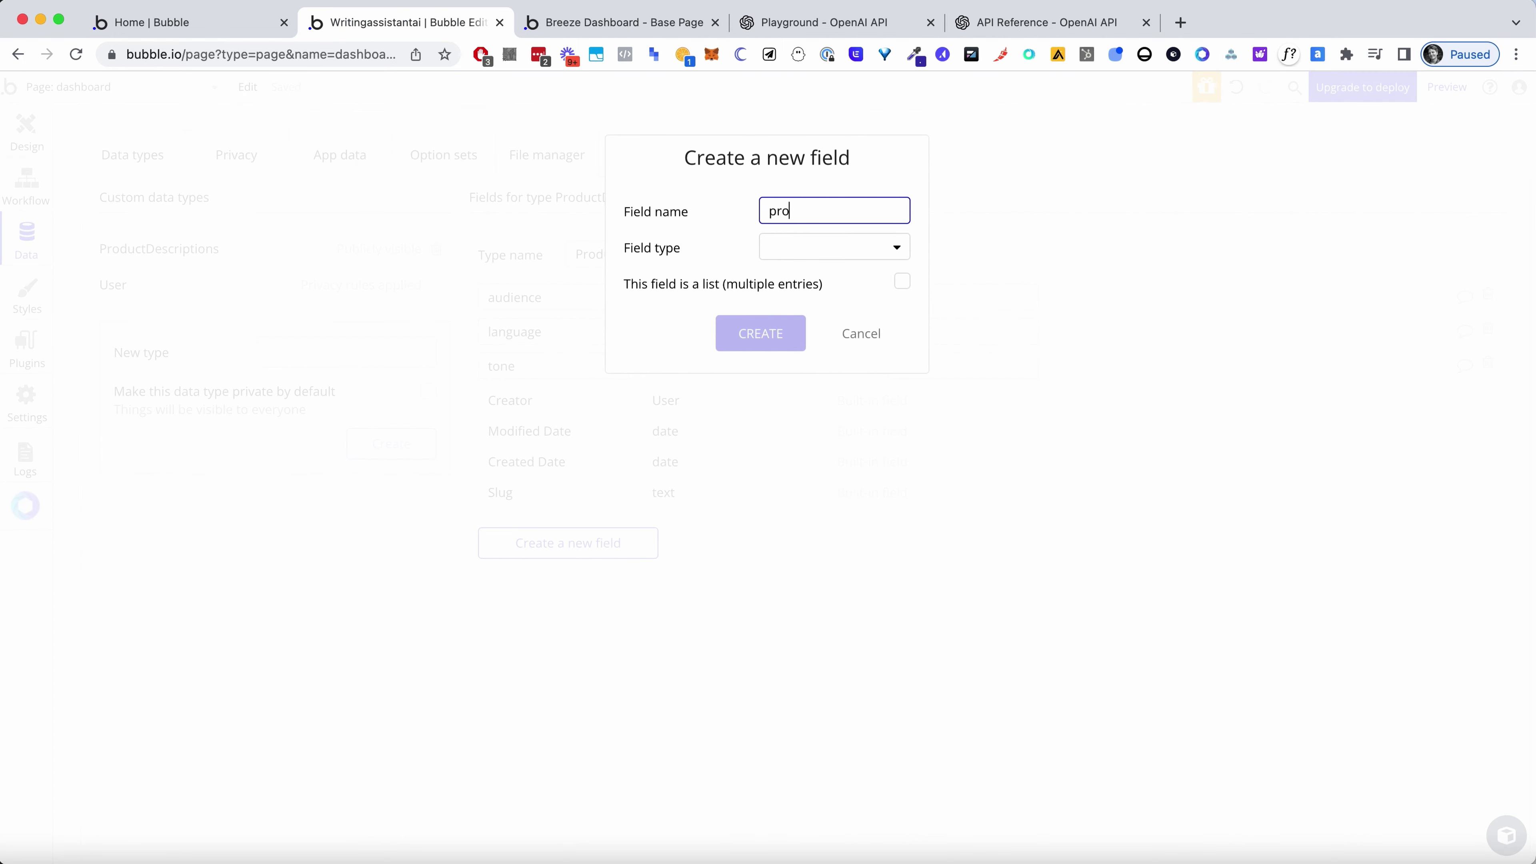
pyautogui.write('duct name')
pyautogui.click(827, 248)
pyautogui.click(809, 288)
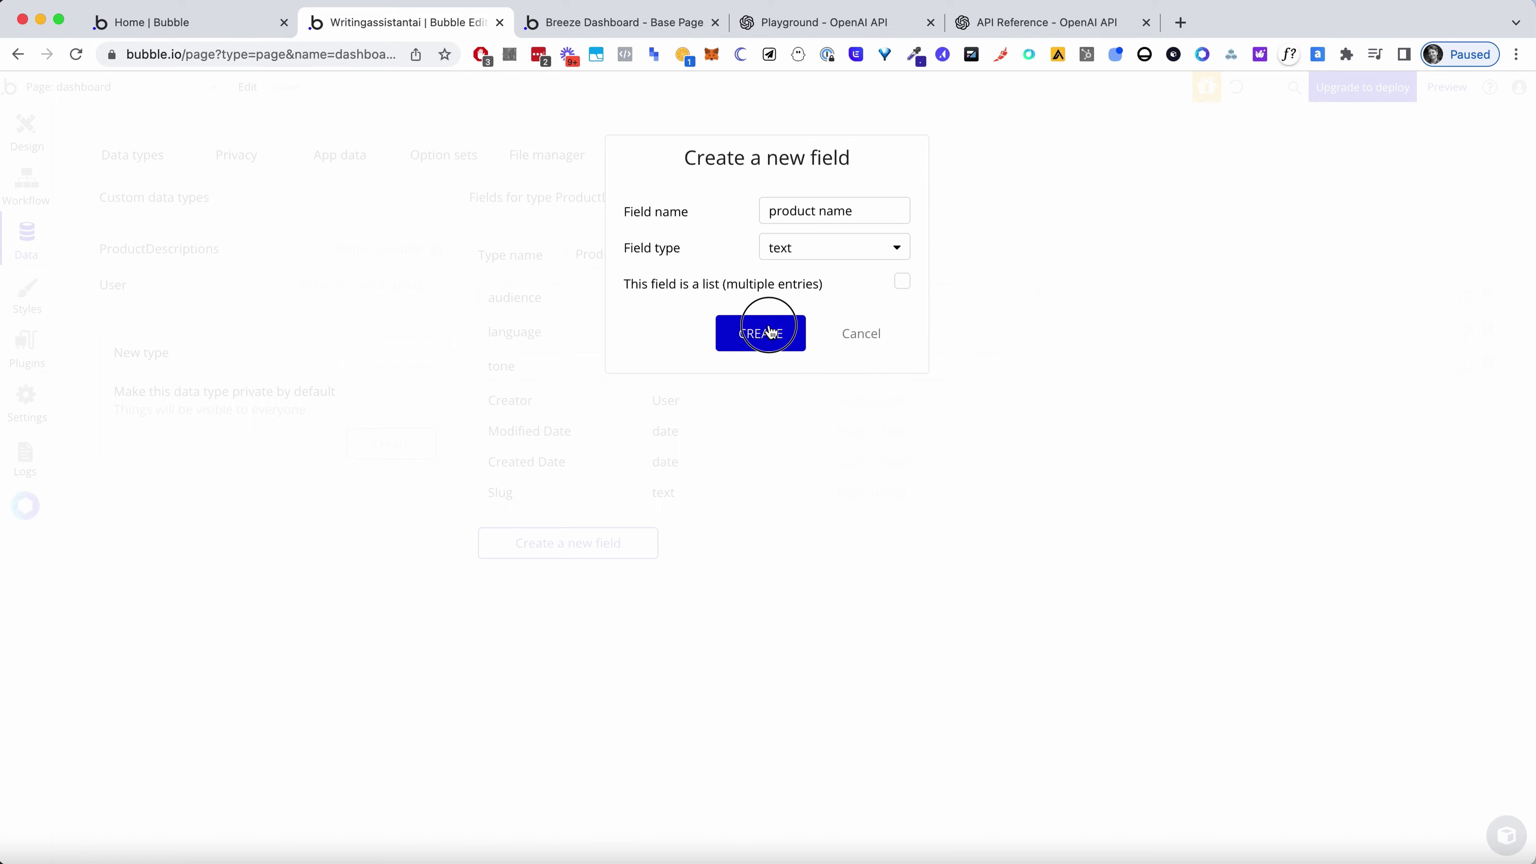
pyautogui.click(762, 332)
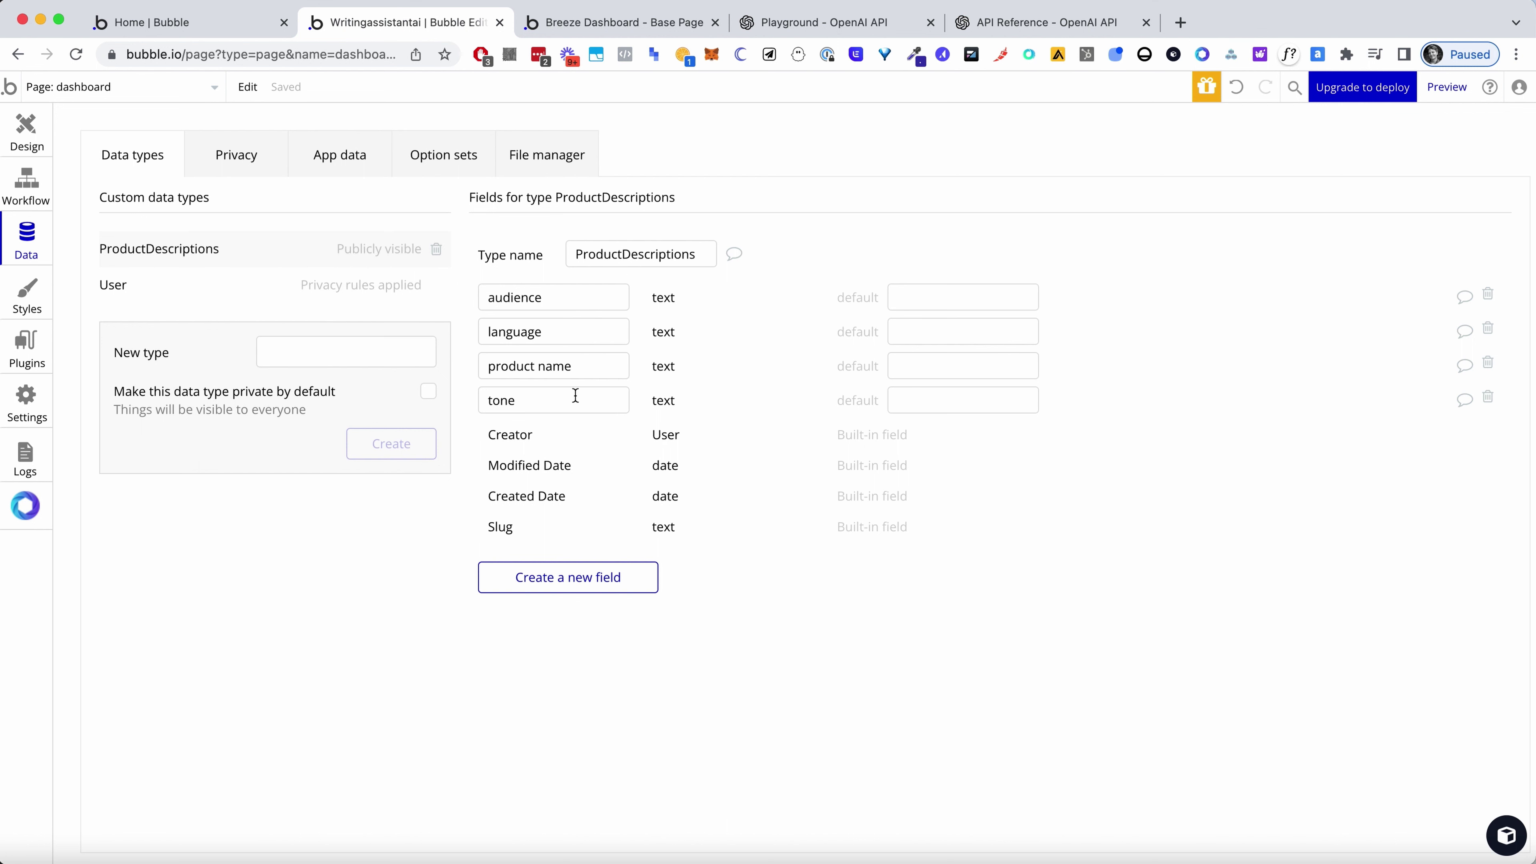
# Add a text field named descriptions to the ProductDescriptions data type and rename it description
pyautogui.click(572, 297)
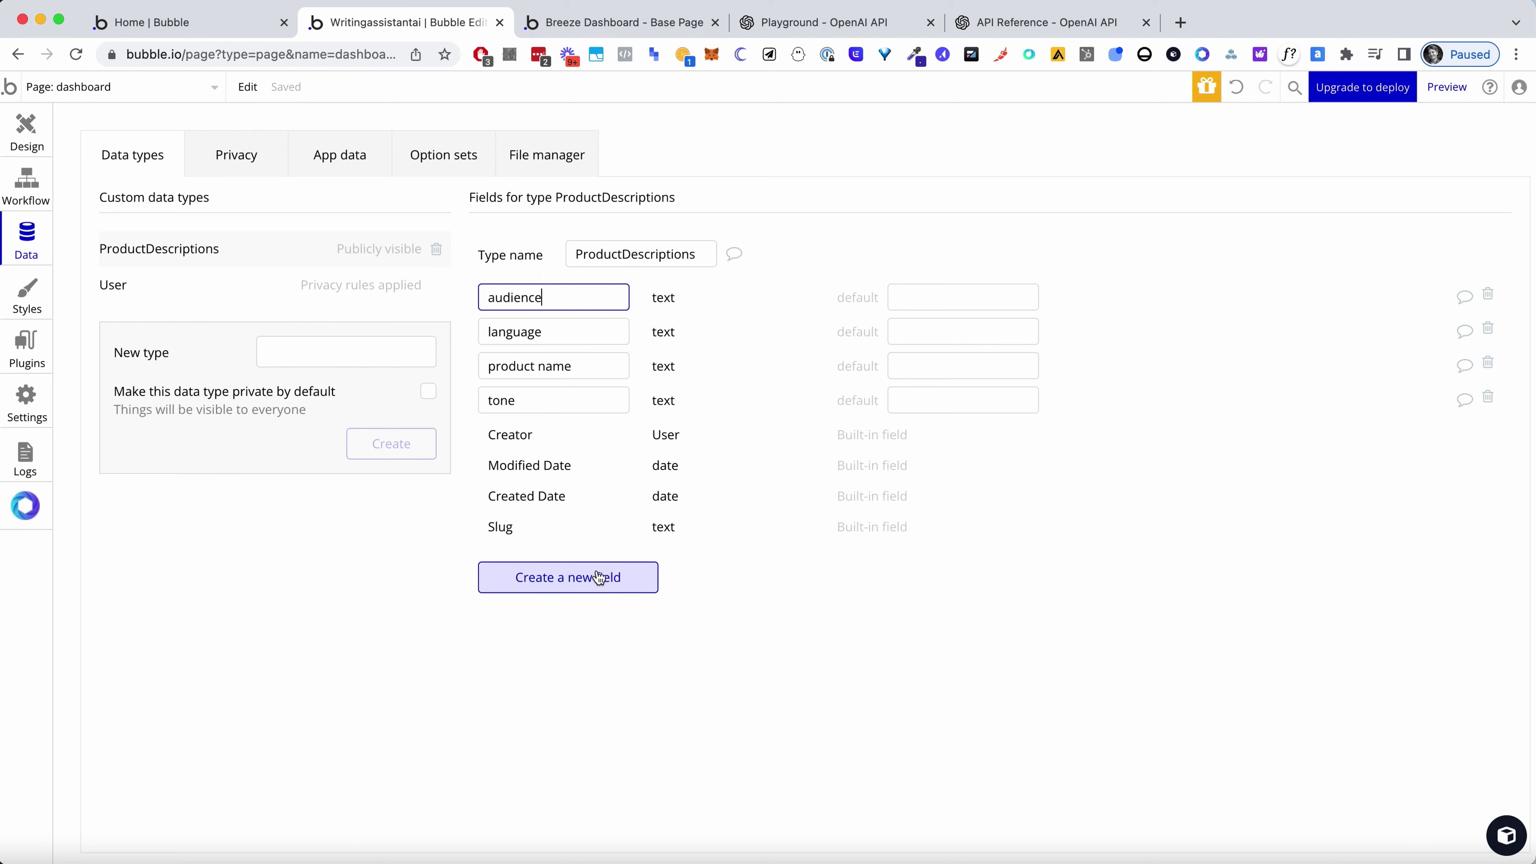
pyautogui.click(599, 579)
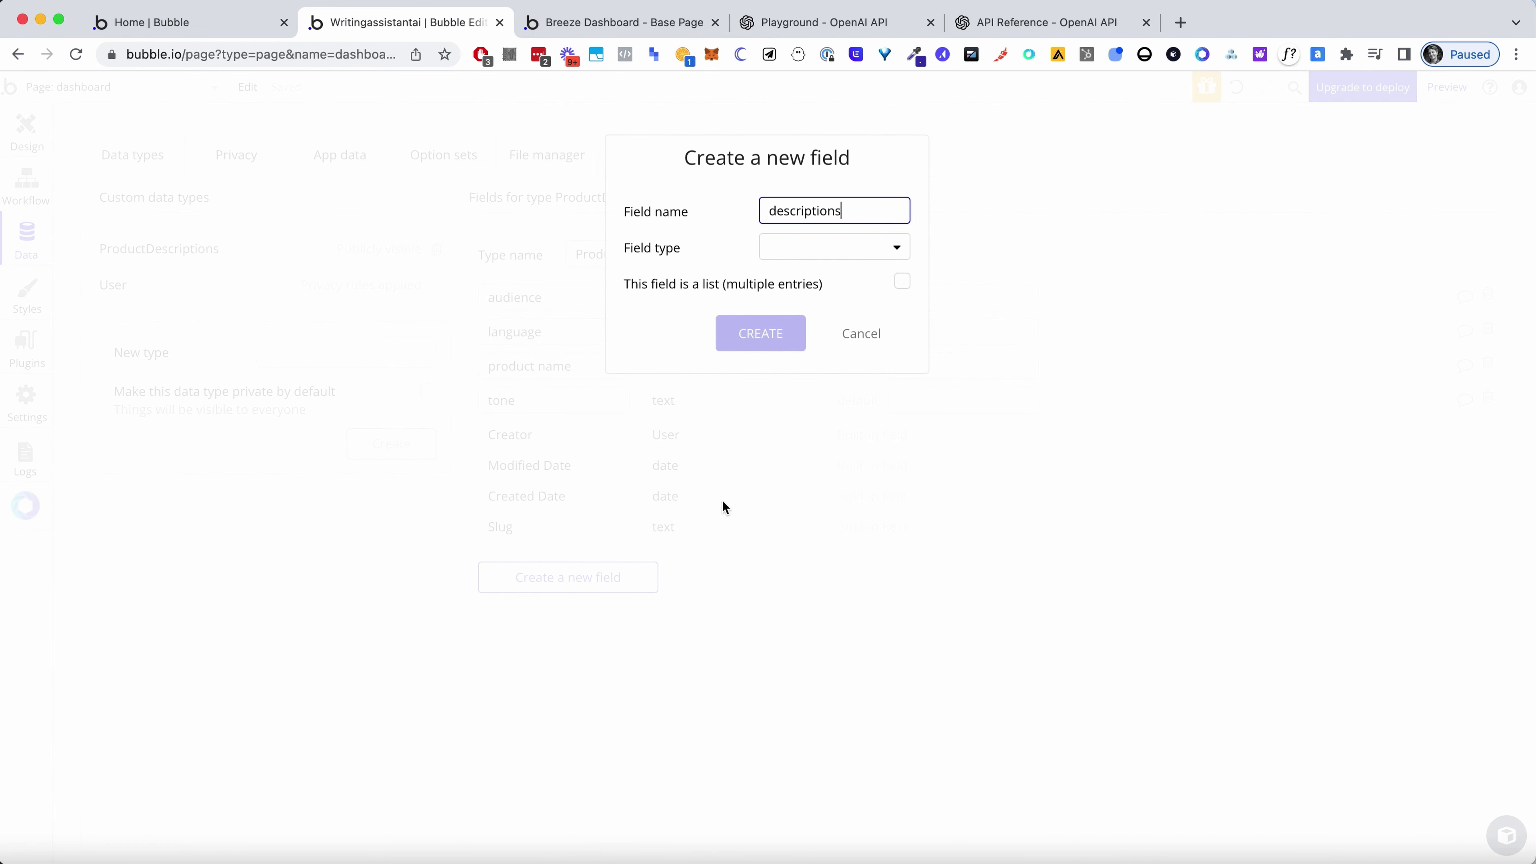
pyautogui.click(822, 259)
pyautogui.click(813, 274)
pyautogui.click(775, 337)
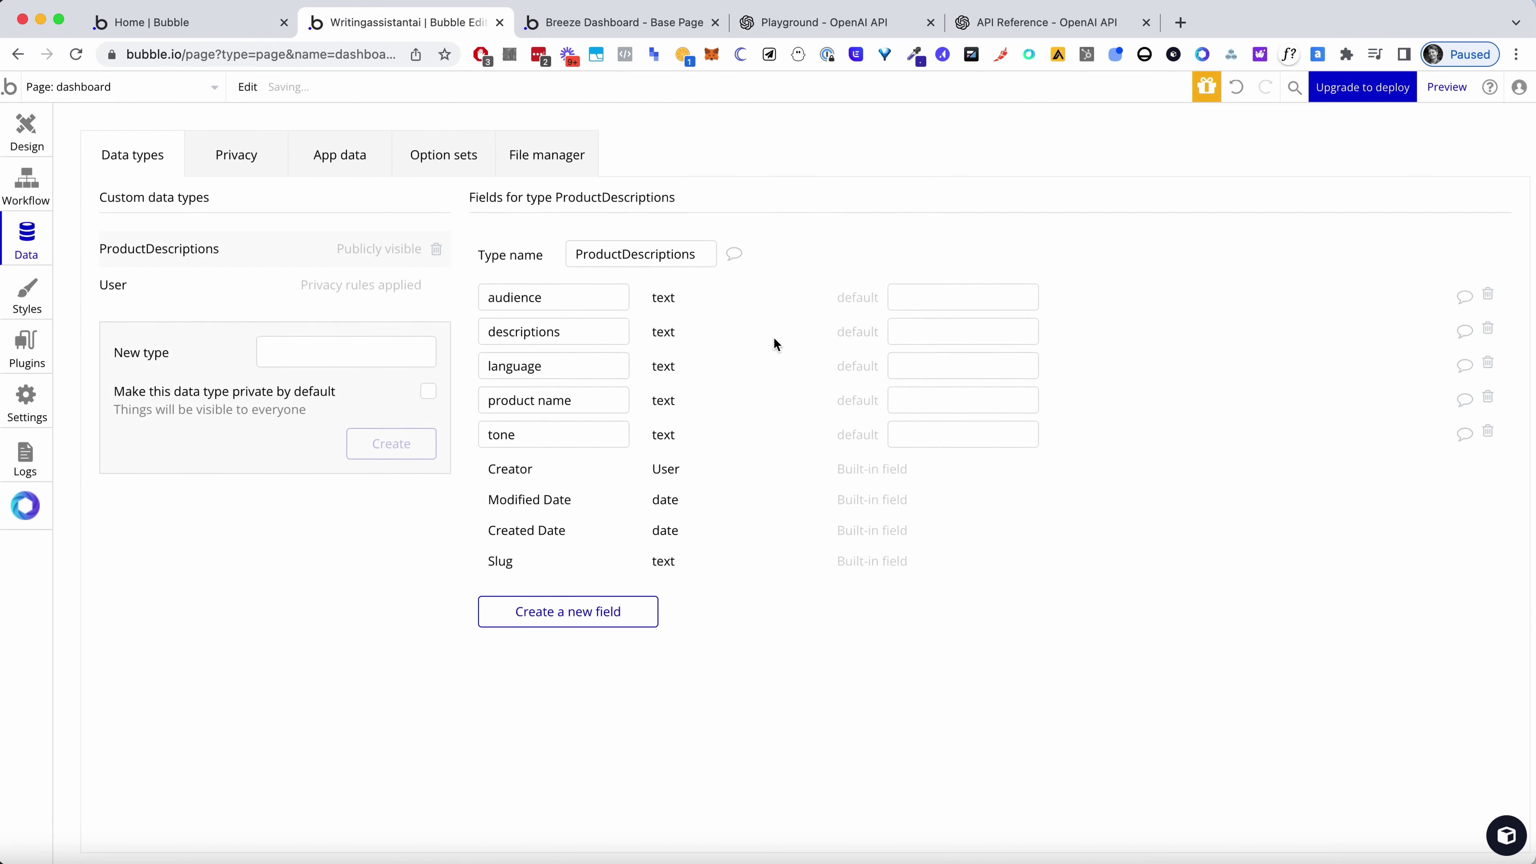
pyautogui.click(572, 331)
pyautogui.click(716, 440)
# Check the planned inputs in the text notes, and add a text field named inputdescription to ProductDescriptions
pyautogui.click(863, 855)
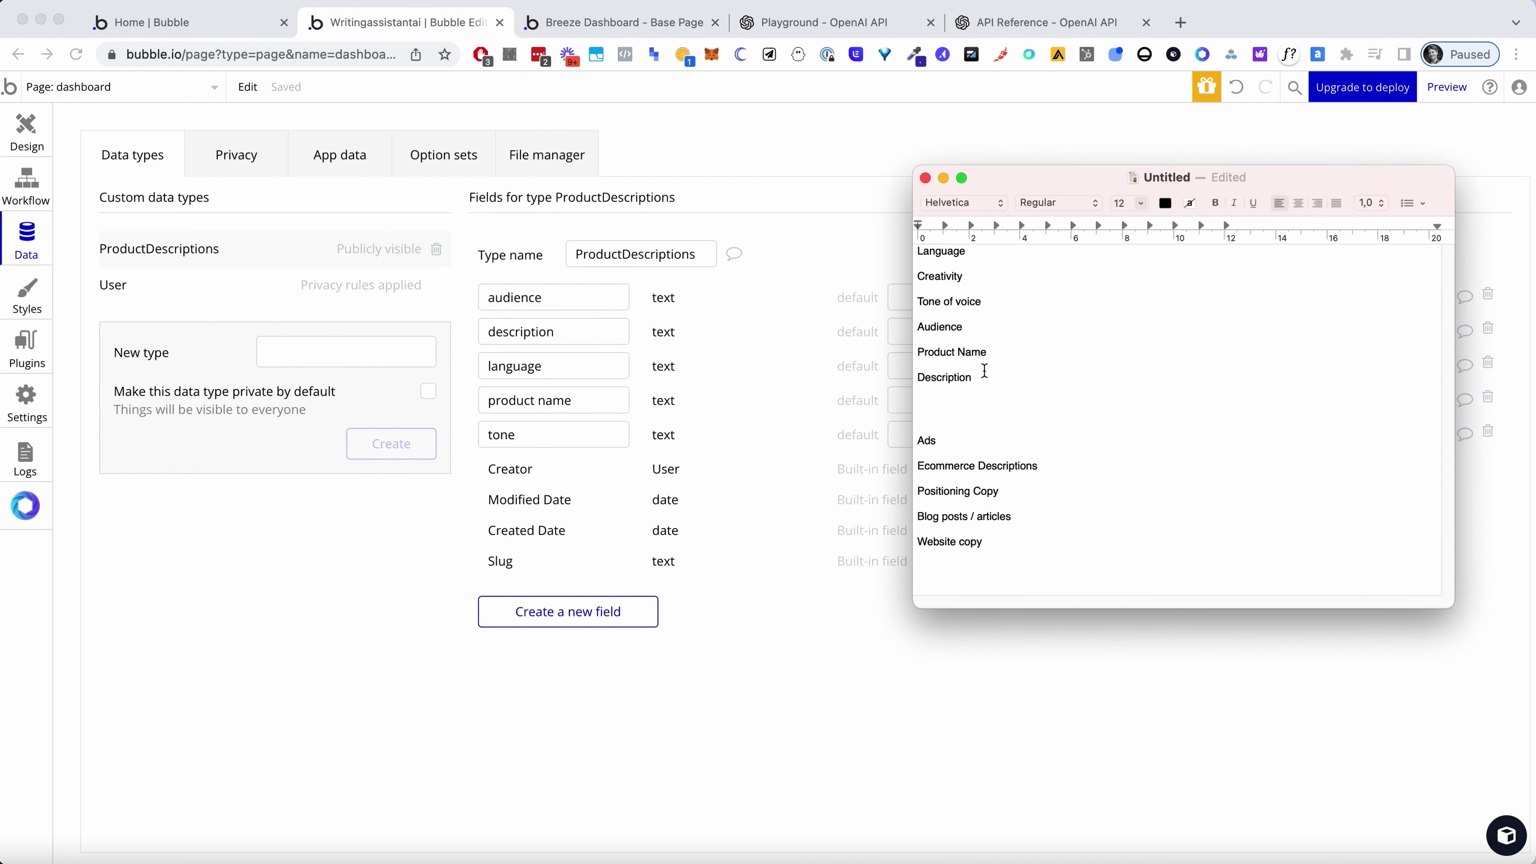
pyautogui.click(990, 263)
pyautogui.click(739, 325)
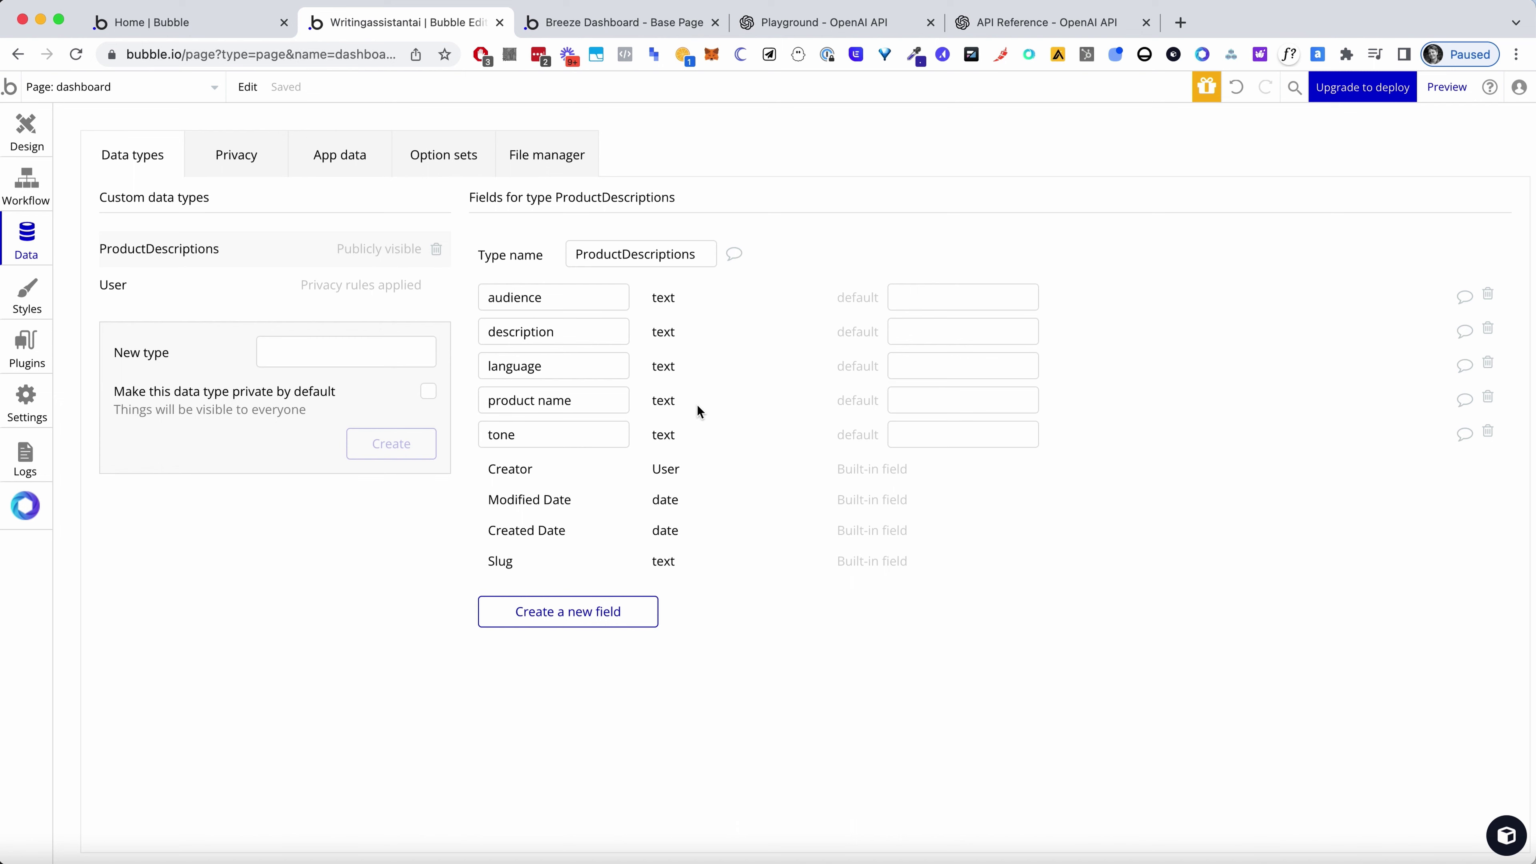
pyautogui.click(603, 613)
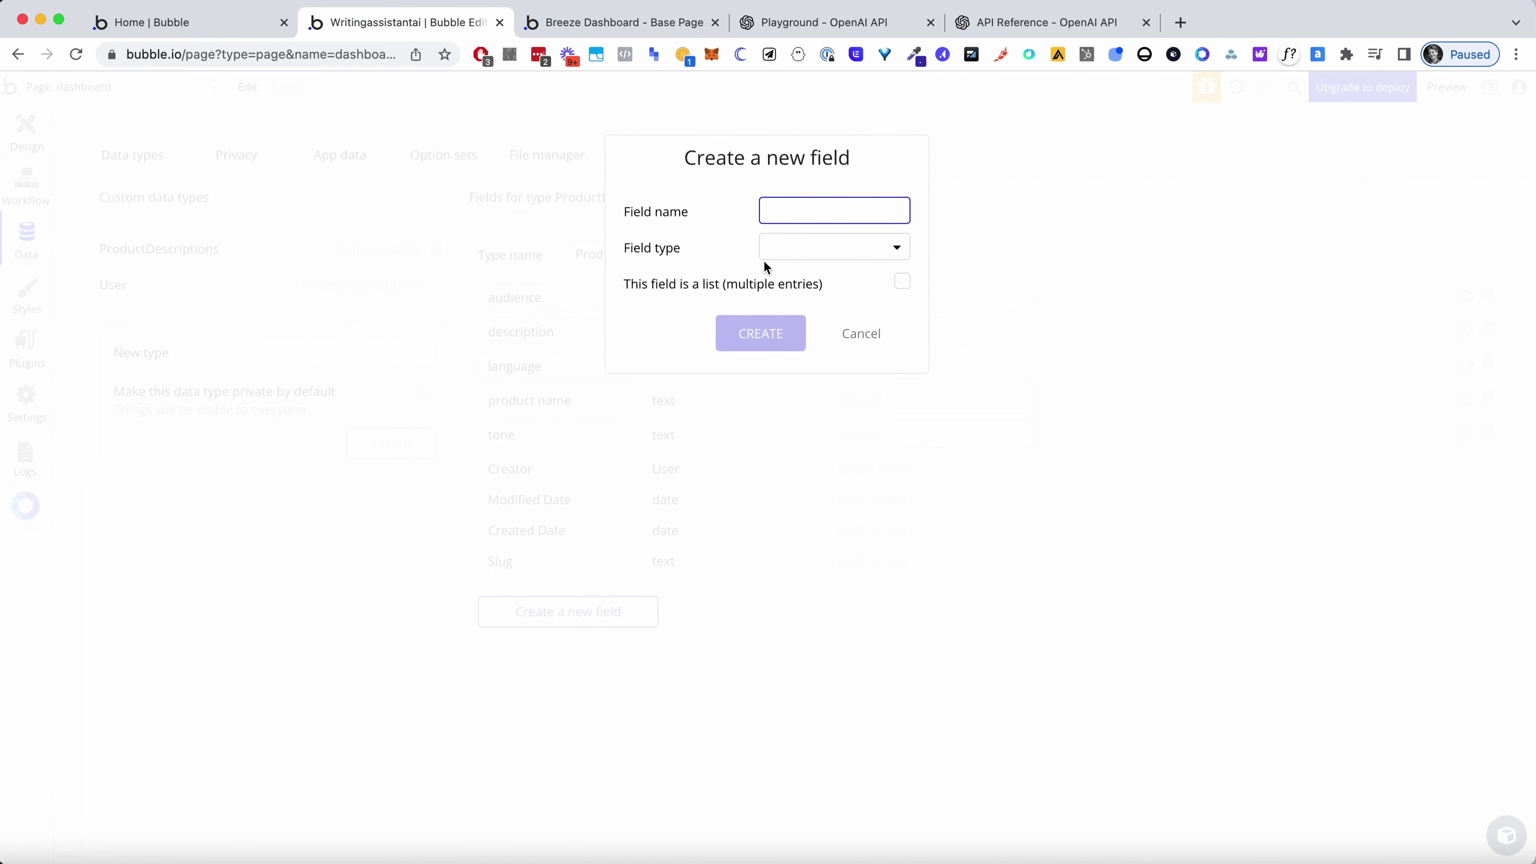
pyautogui.write('input')
pyautogui.click(799, 246)
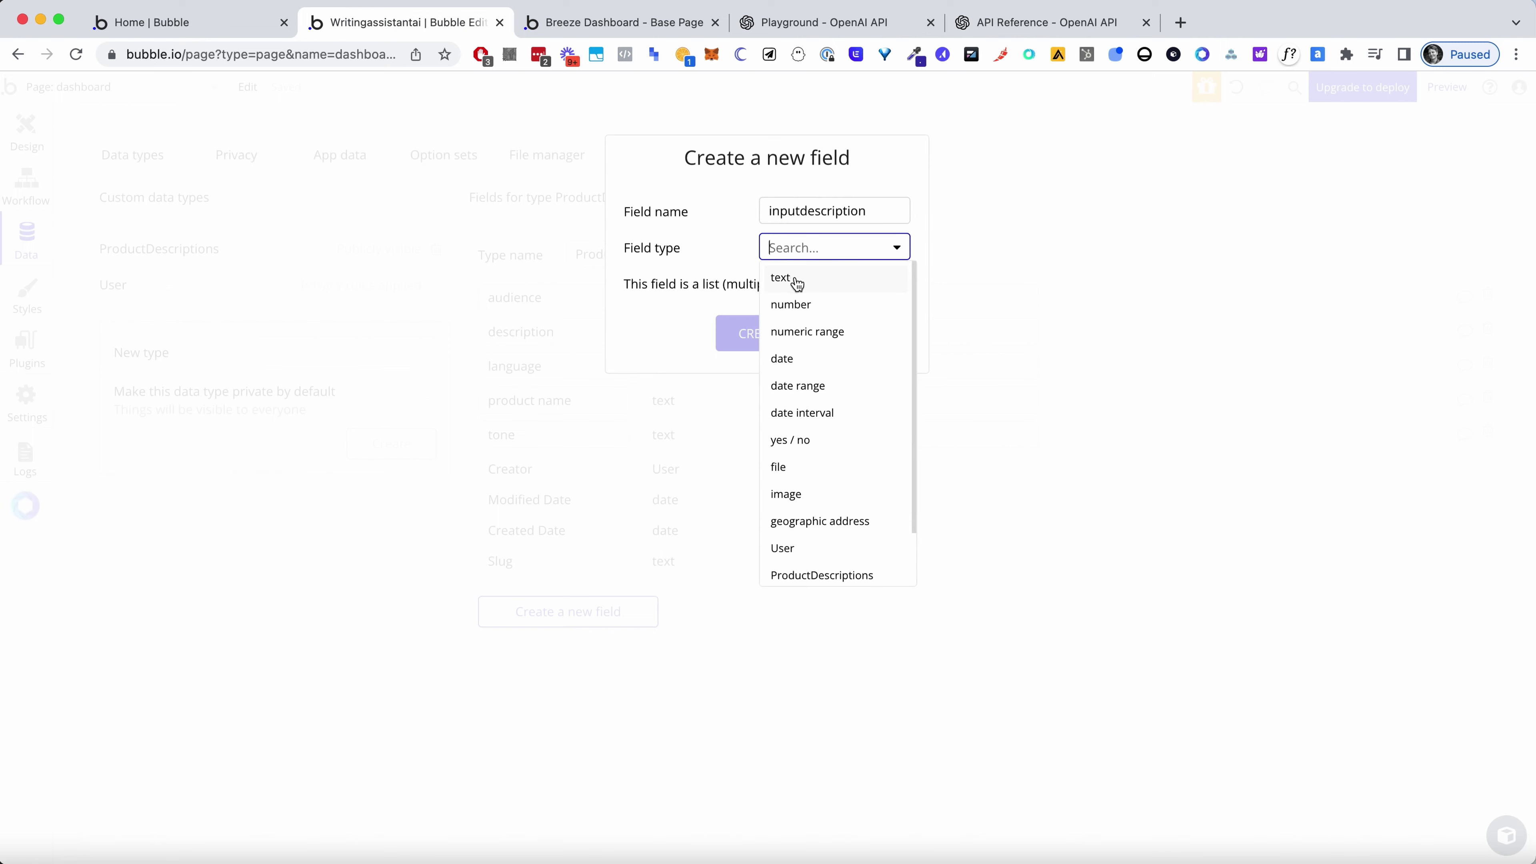
pyautogui.click(788, 282)
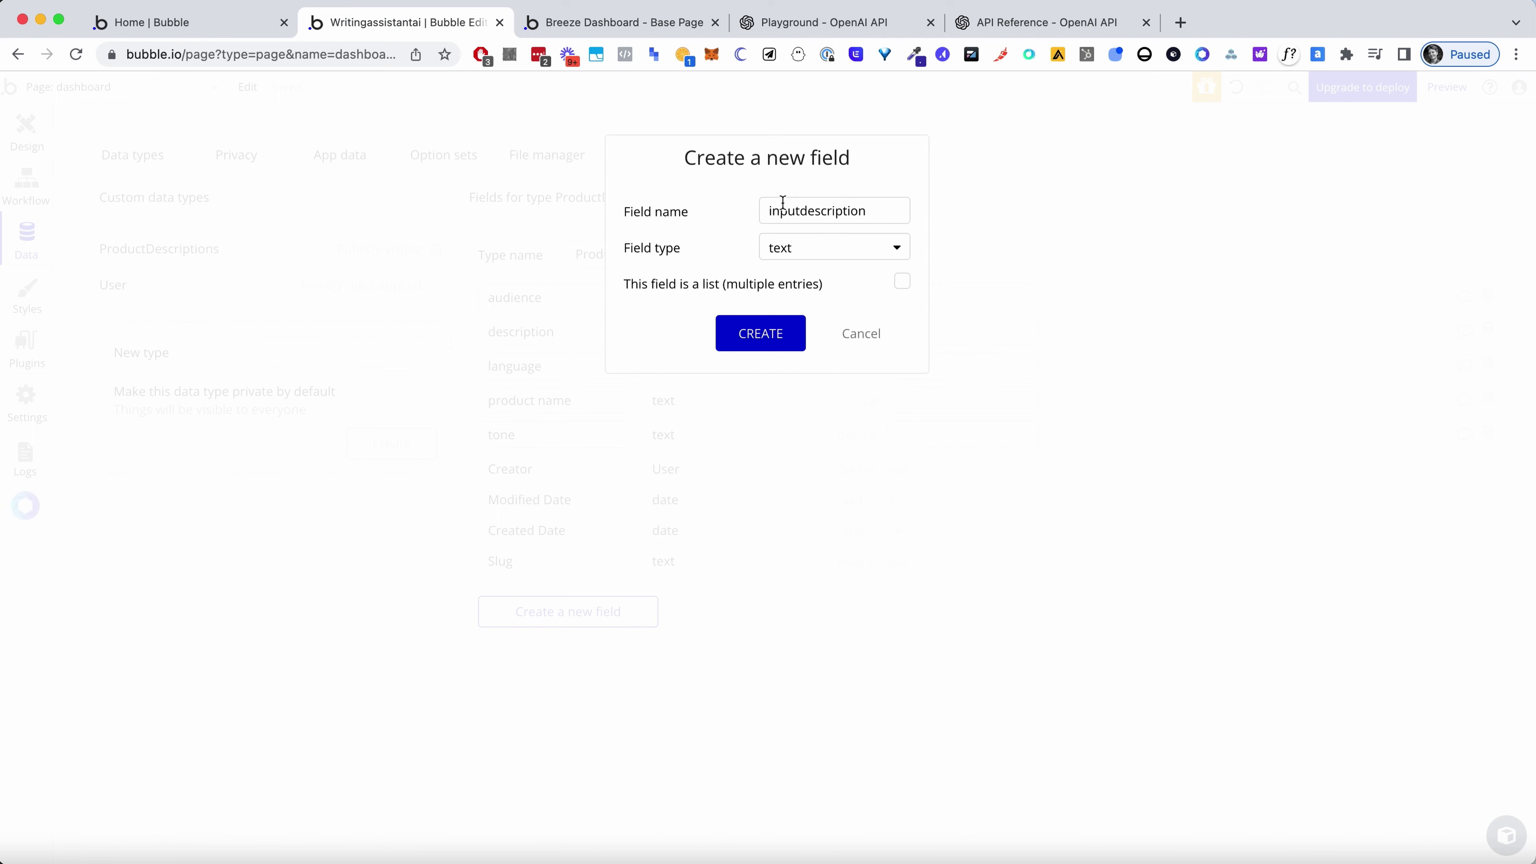
pyautogui.click(756, 332)
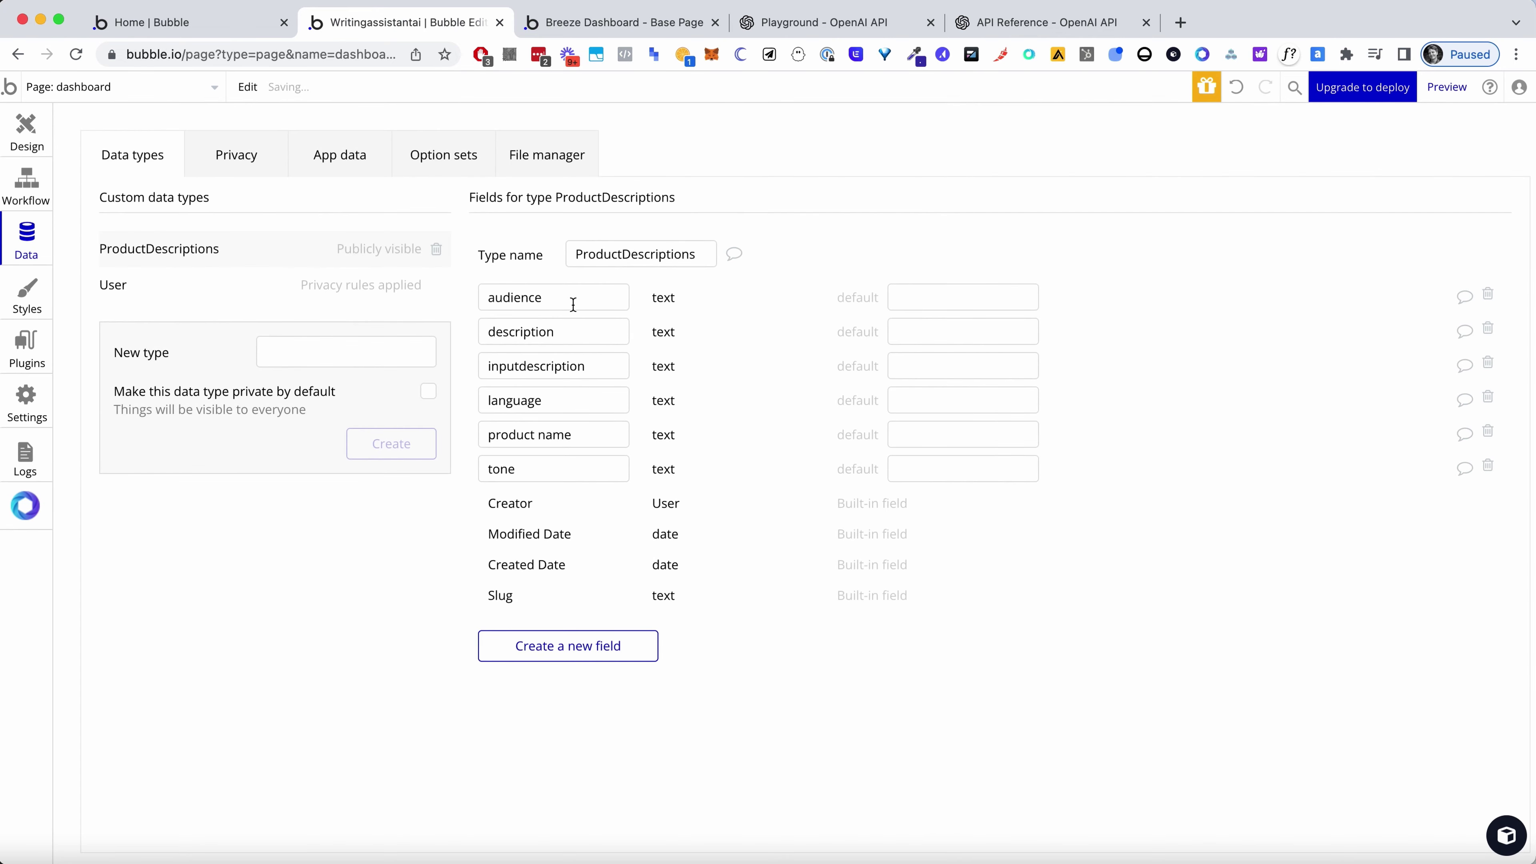
# Rename the description field of ProductDescriptions as outputdescription
pyautogui.click(488, 334)
pyautogui.write('output')
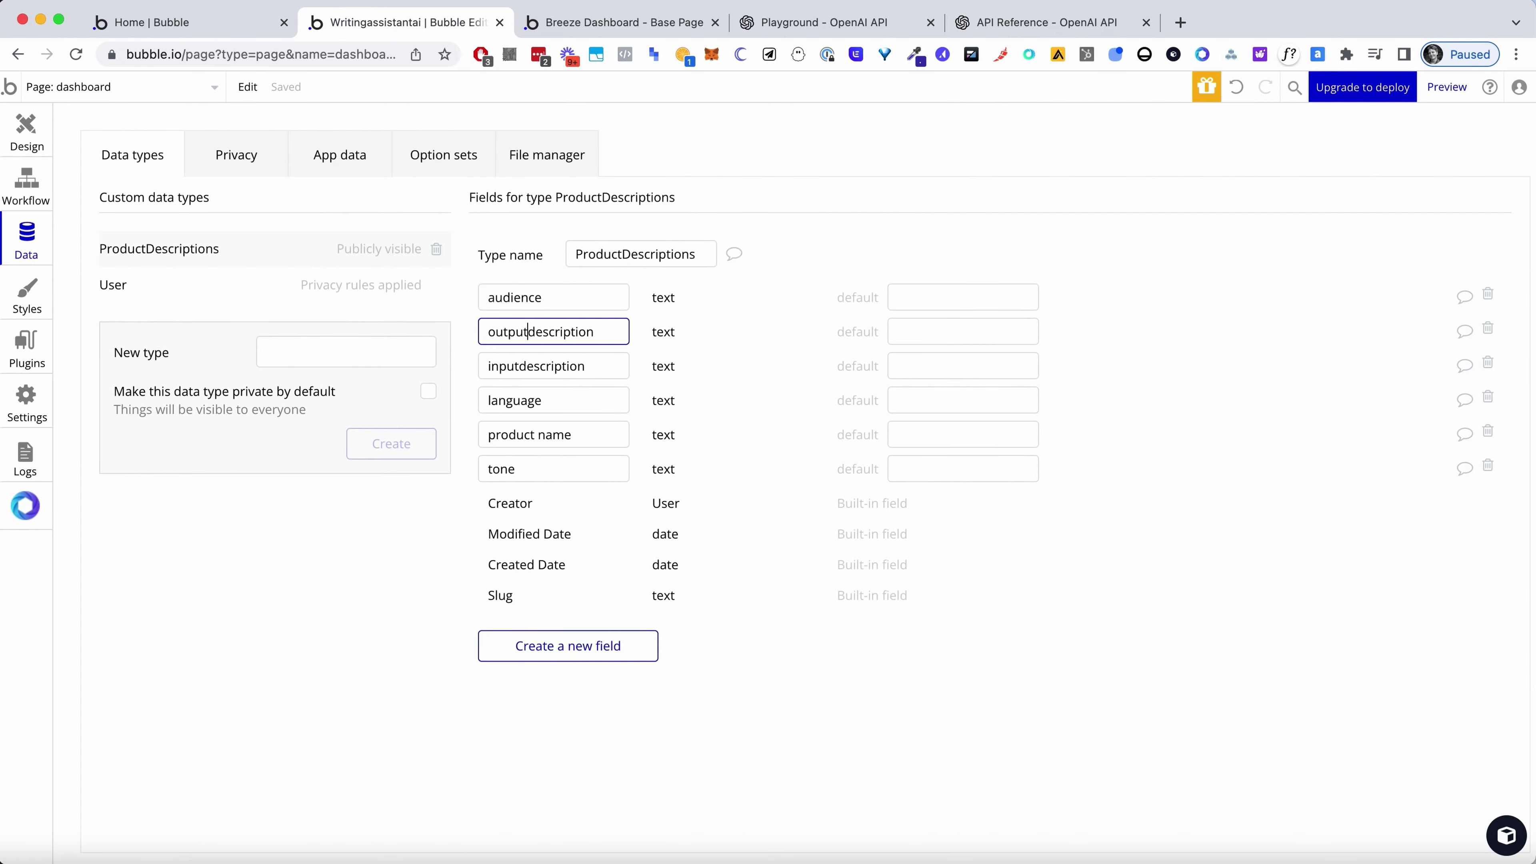
pyautogui.click(769, 573)
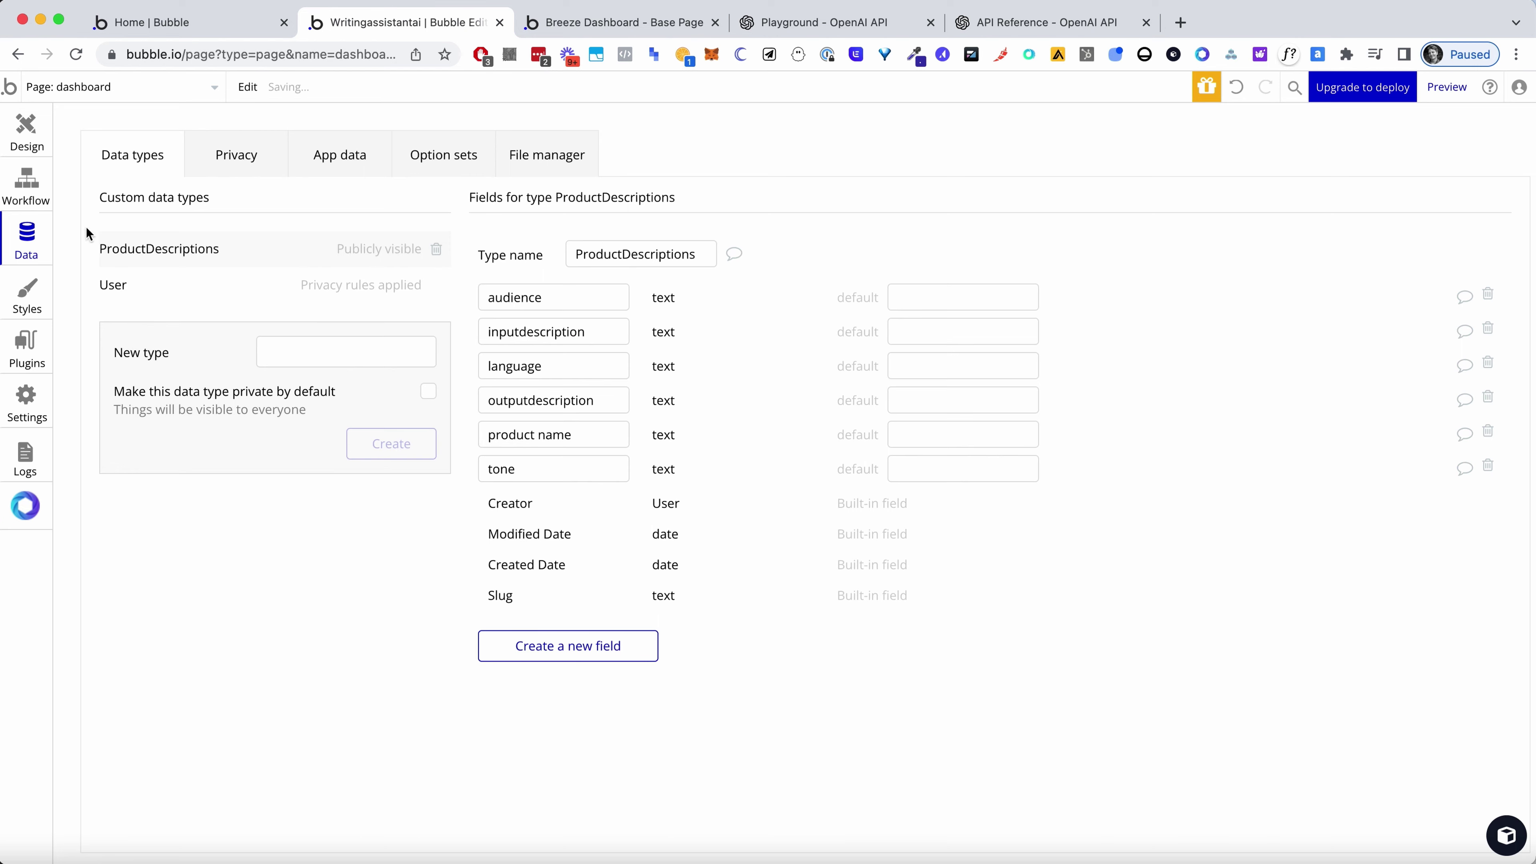
# Start a click workflow for the Save button below the completion text on the dashboard page
pyautogui.click(25, 151)
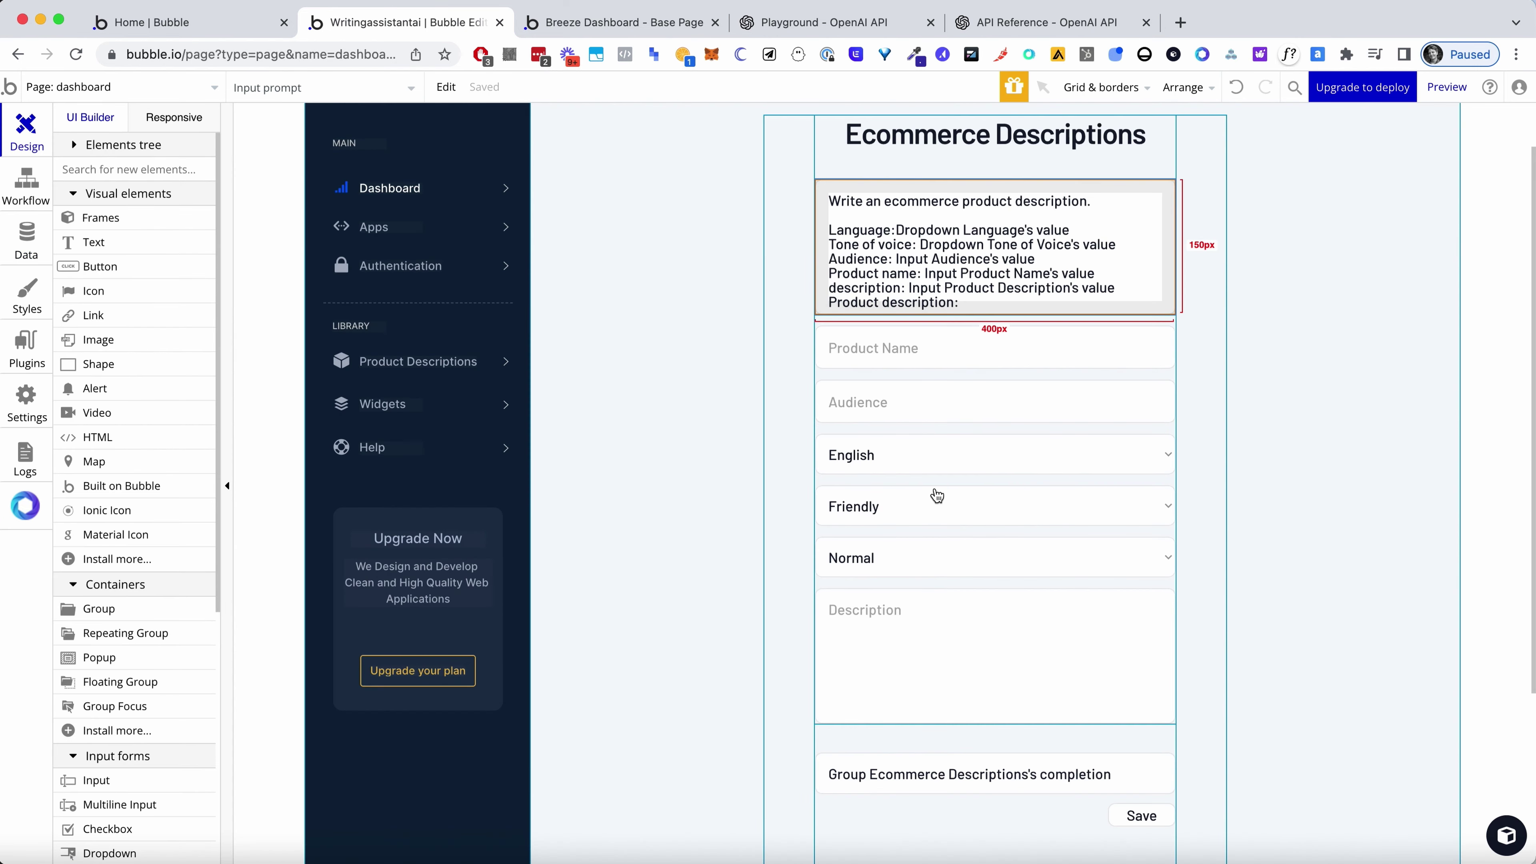
pyautogui.scroll(-2, 979, 692)
pyautogui.click(1146, 689)
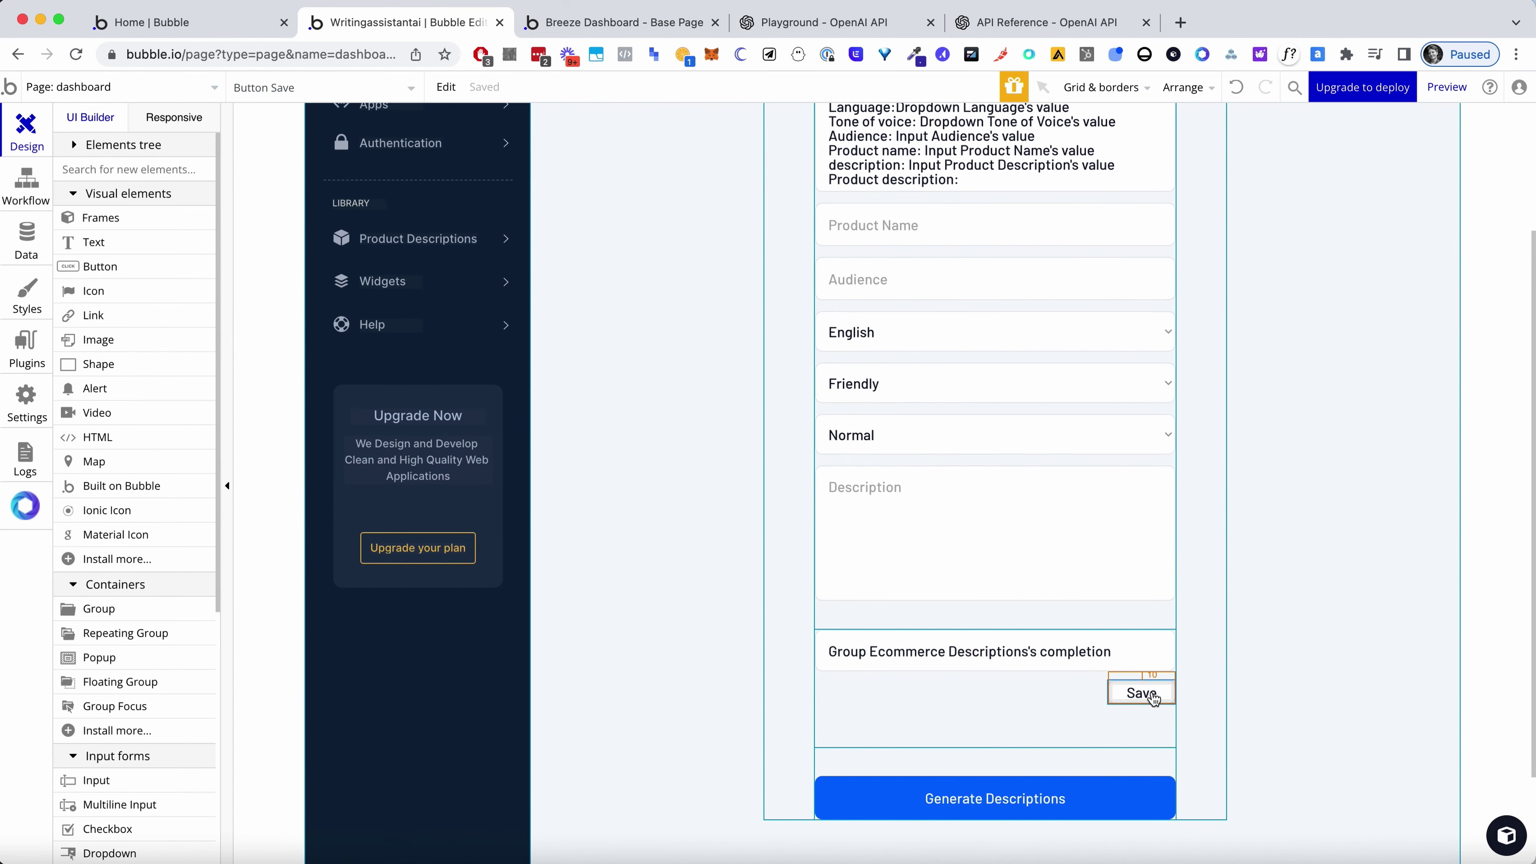
pyautogui.click(1117, 658)
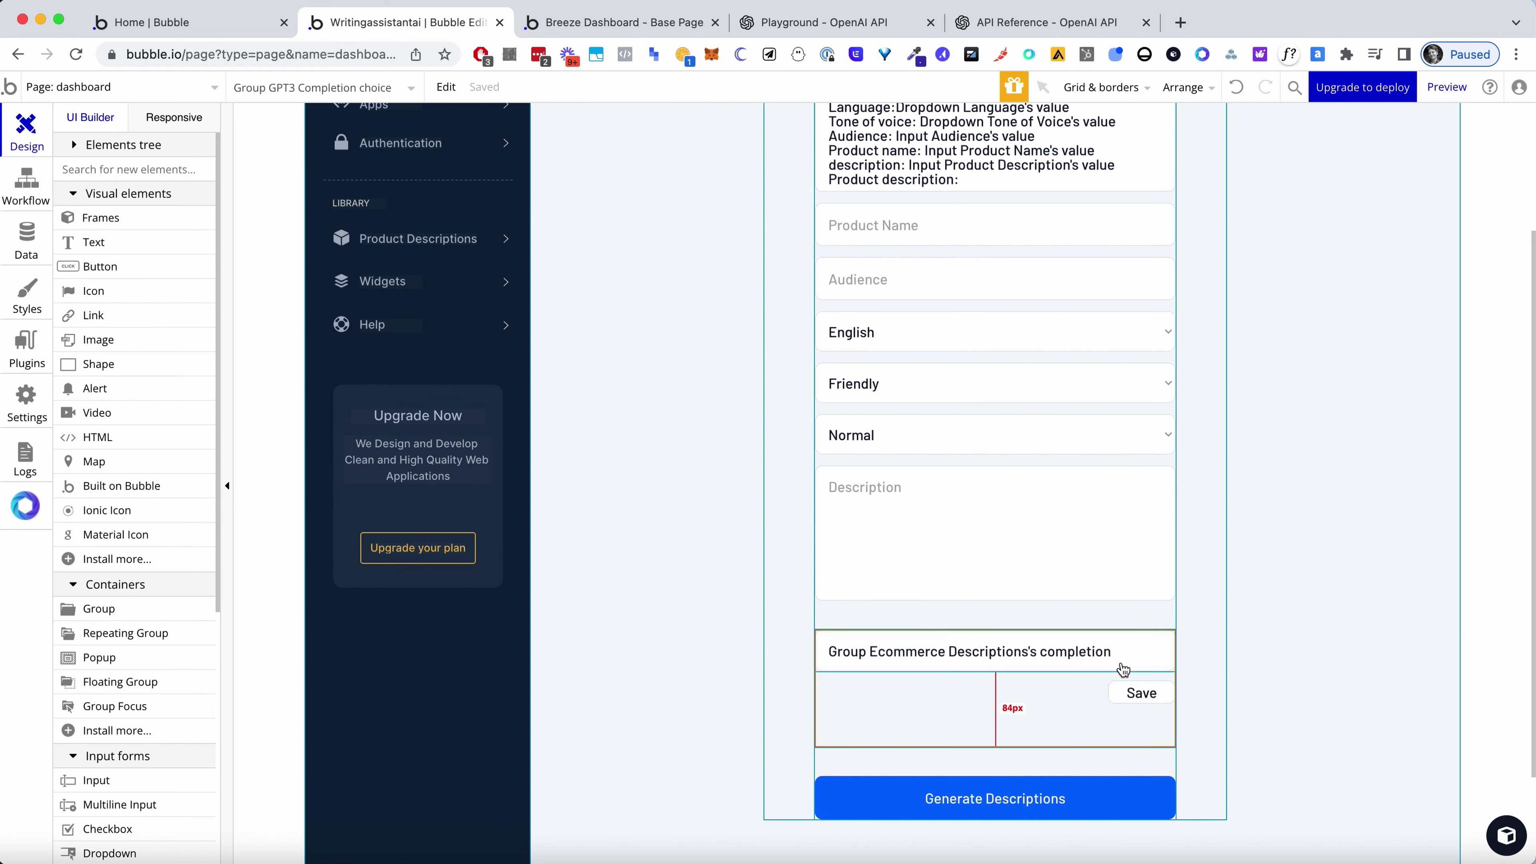
pyautogui.doubleClick(1065, 711)
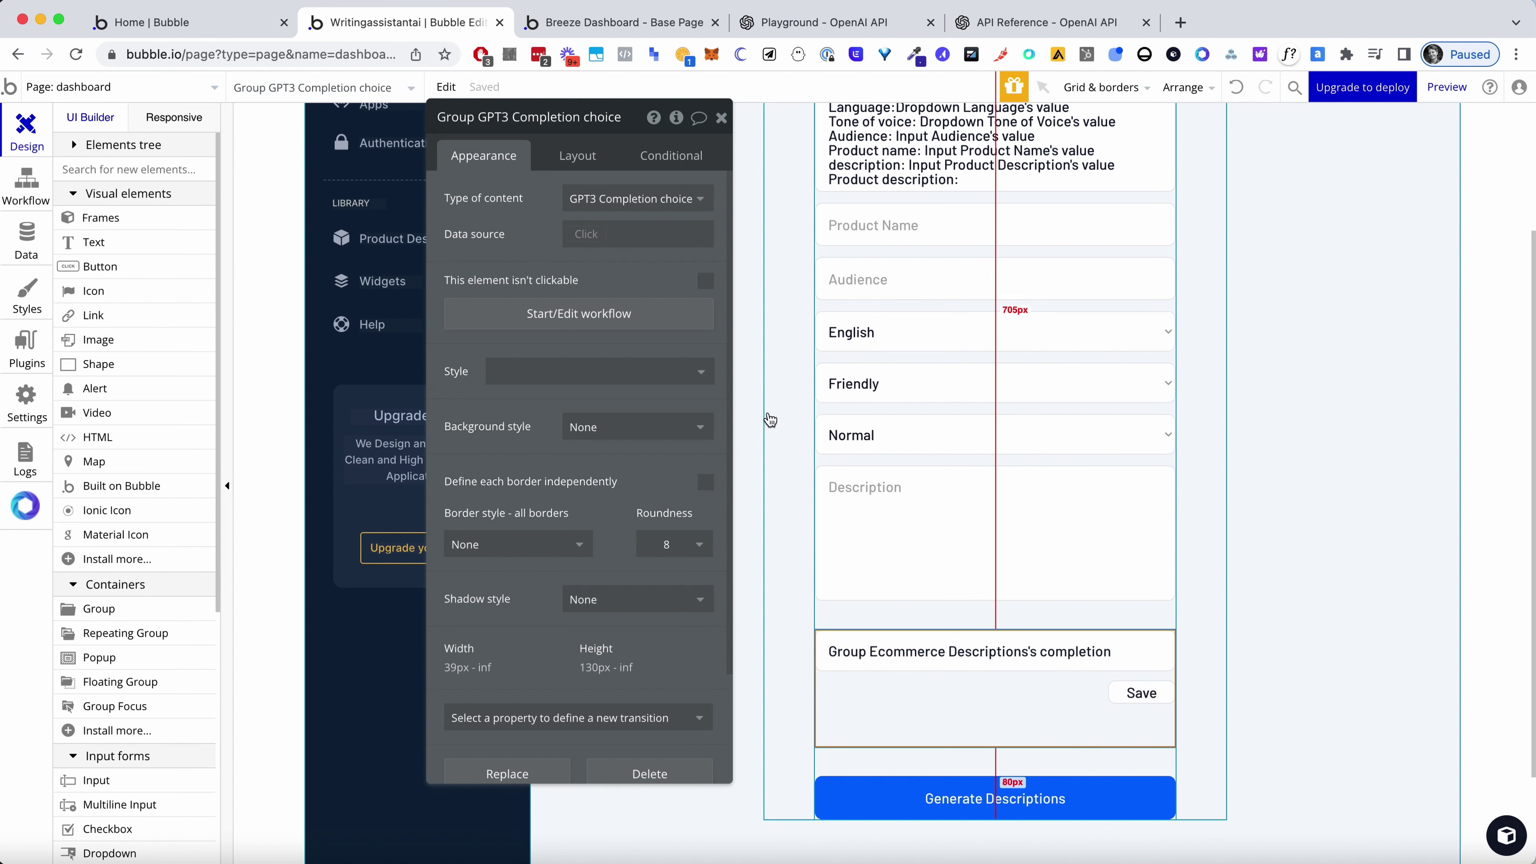
pyautogui.click(722, 117)
pyautogui.doubleClick(1137, 694)
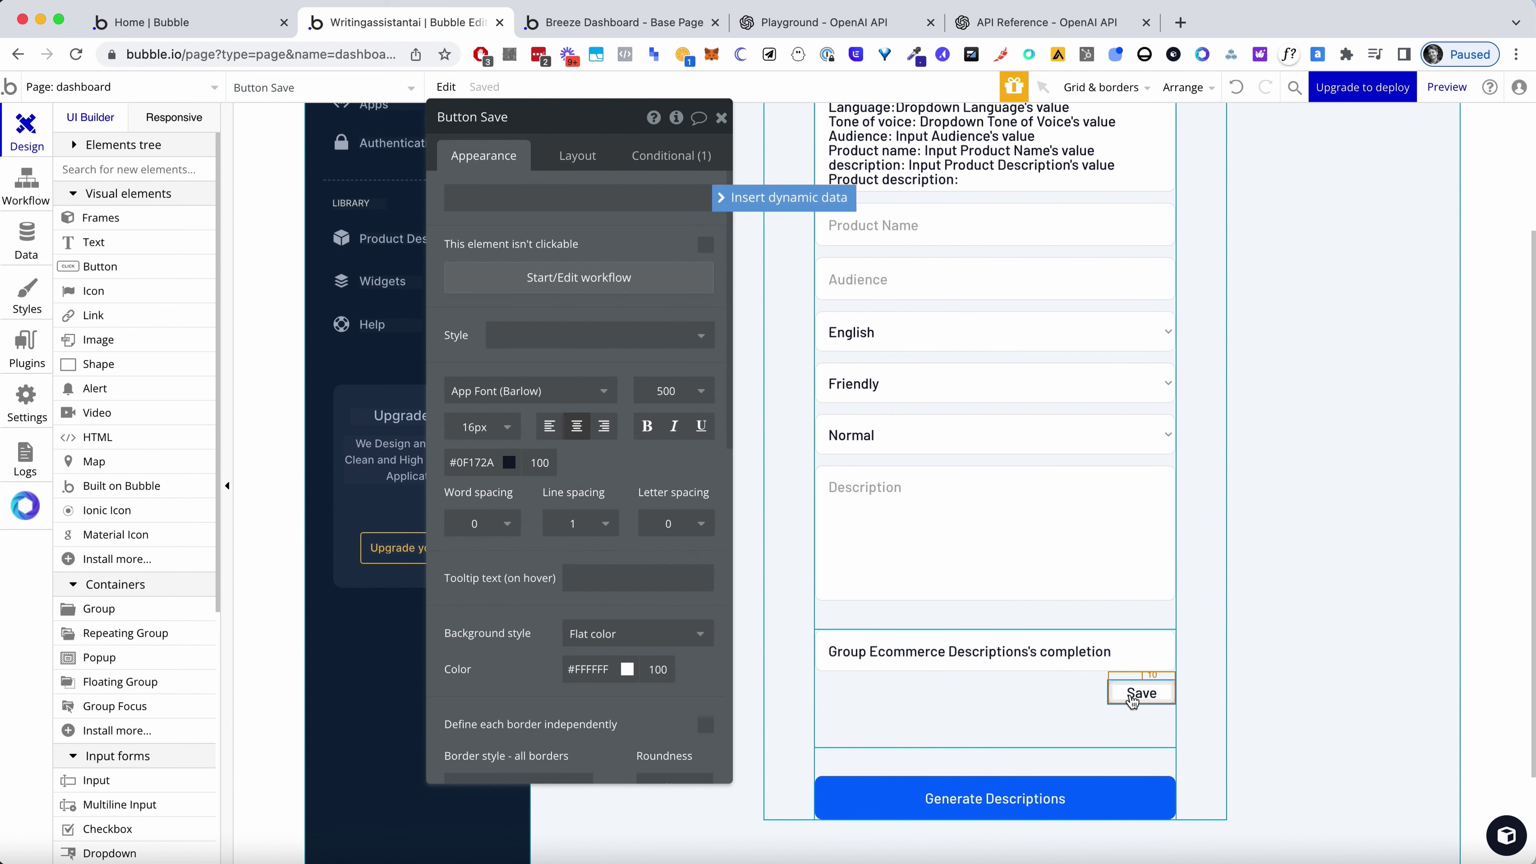
pyautogui.click(590, 291)
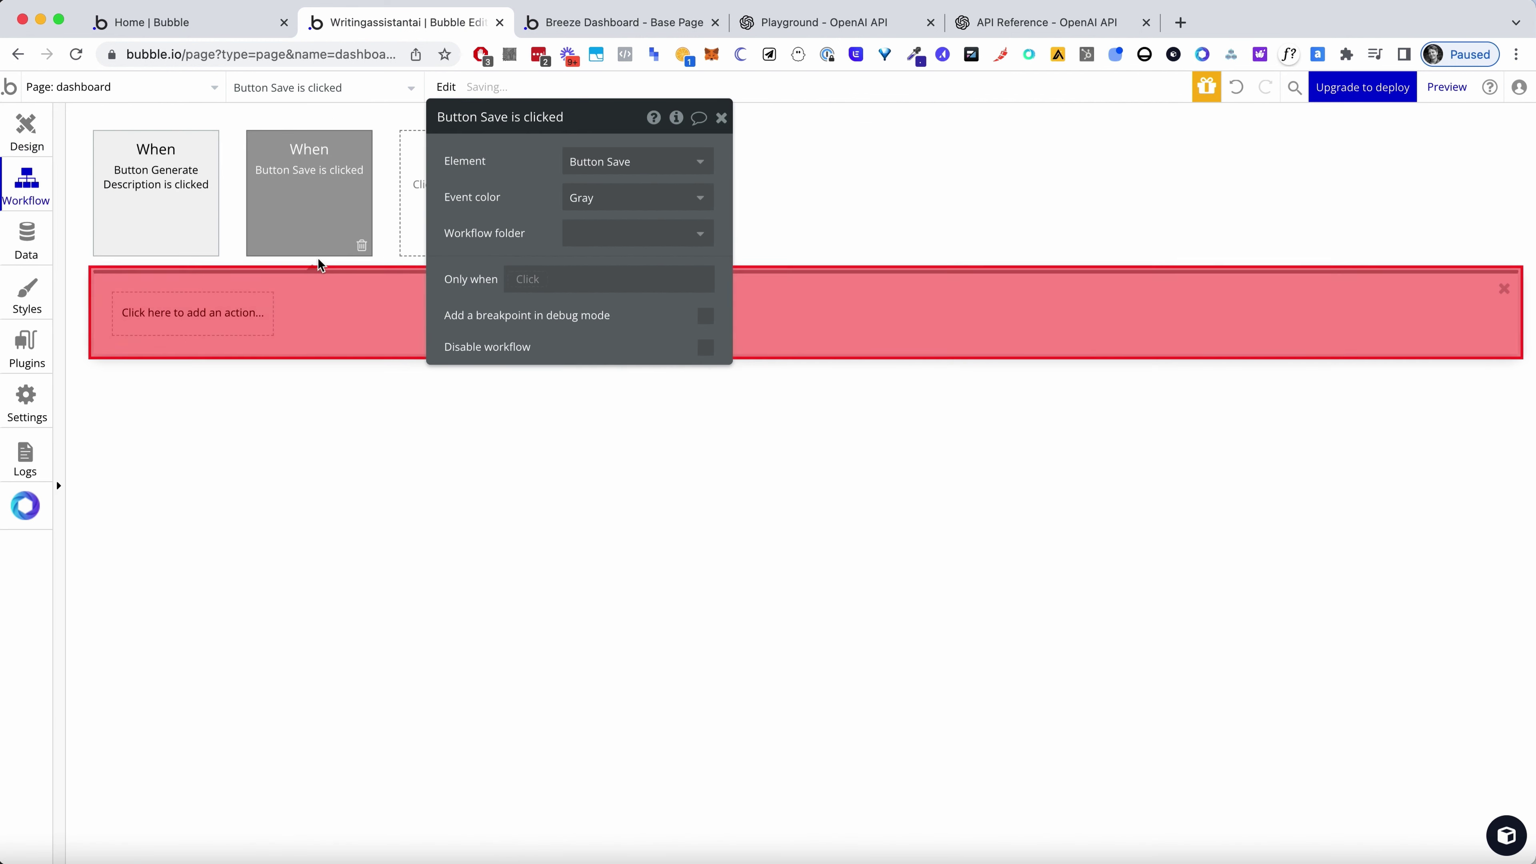
# Add a create-a-new-thing action of type ProductDescriptions to the Save button workflow, listing all its fields
pyautogui.click(232, 307)
pyautogui.write('create')
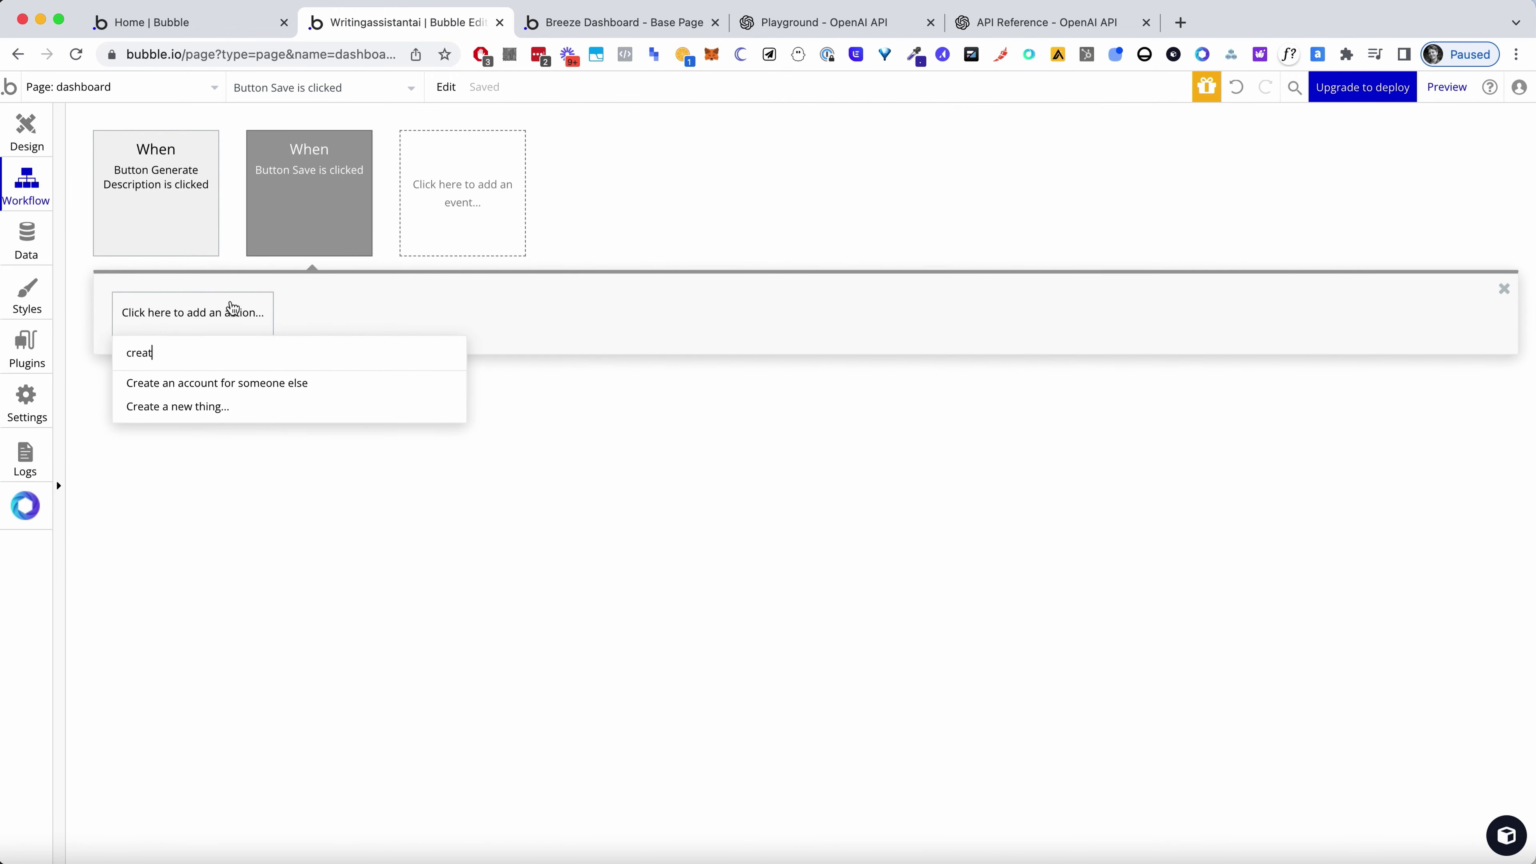
pyautogui.click(227, 404)
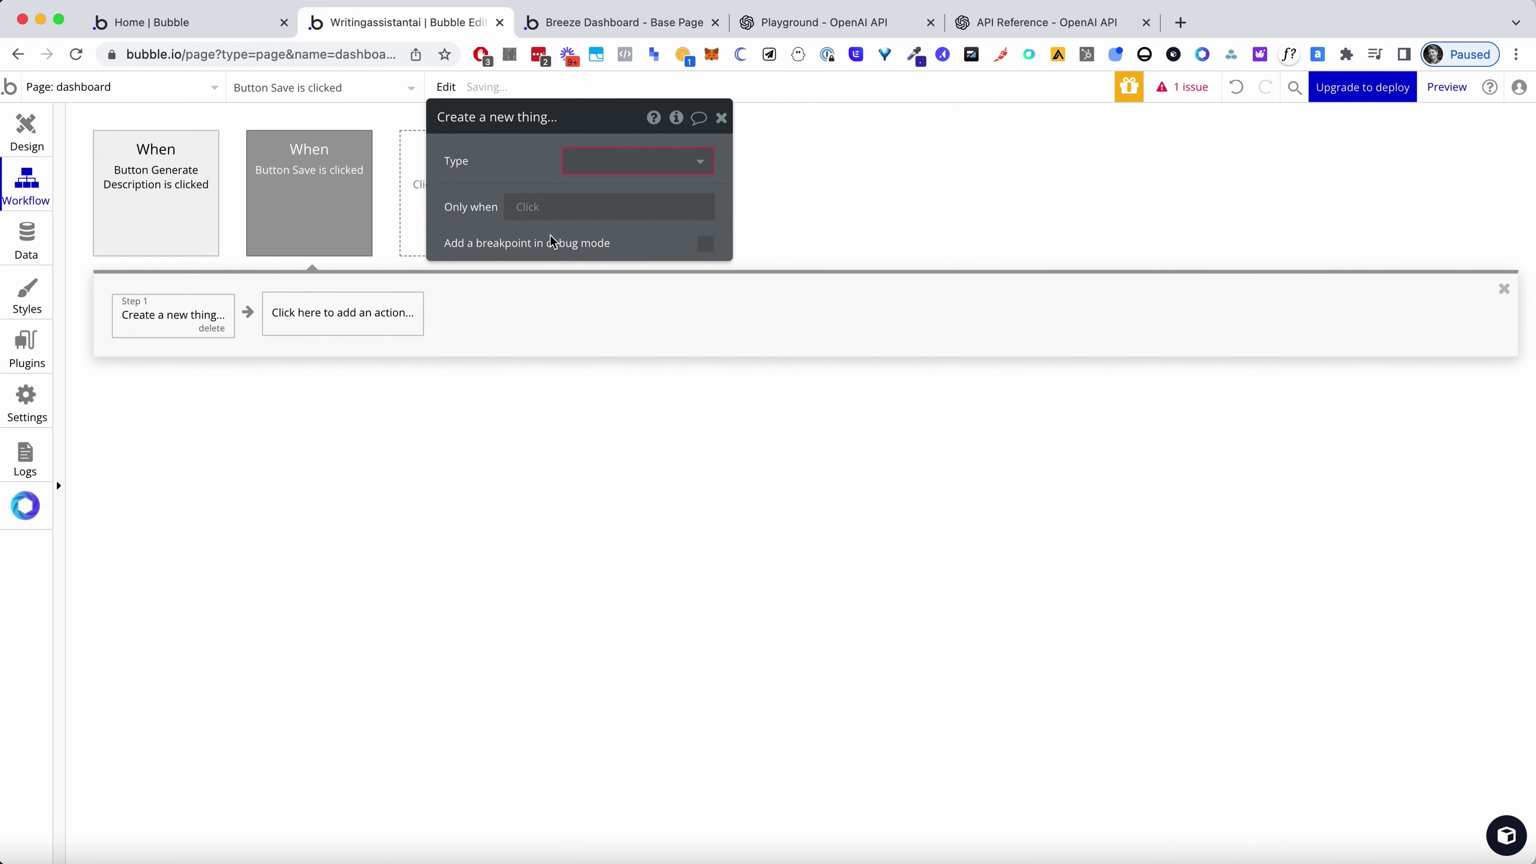
pyautogui.click(567, 160)
pyautogui.click(599, 188)
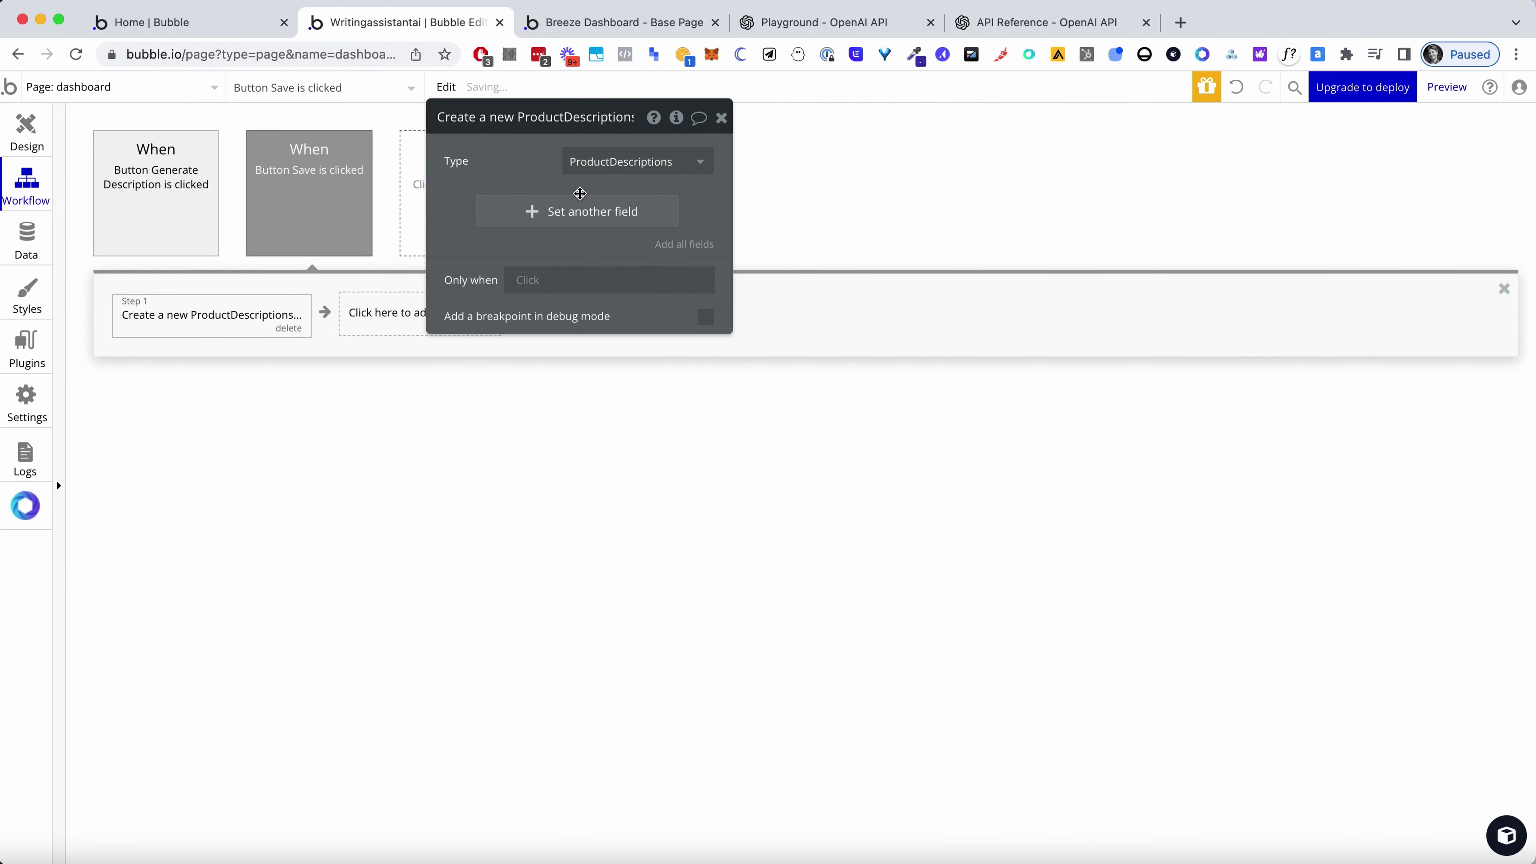
pyautogui.click(682, 243)
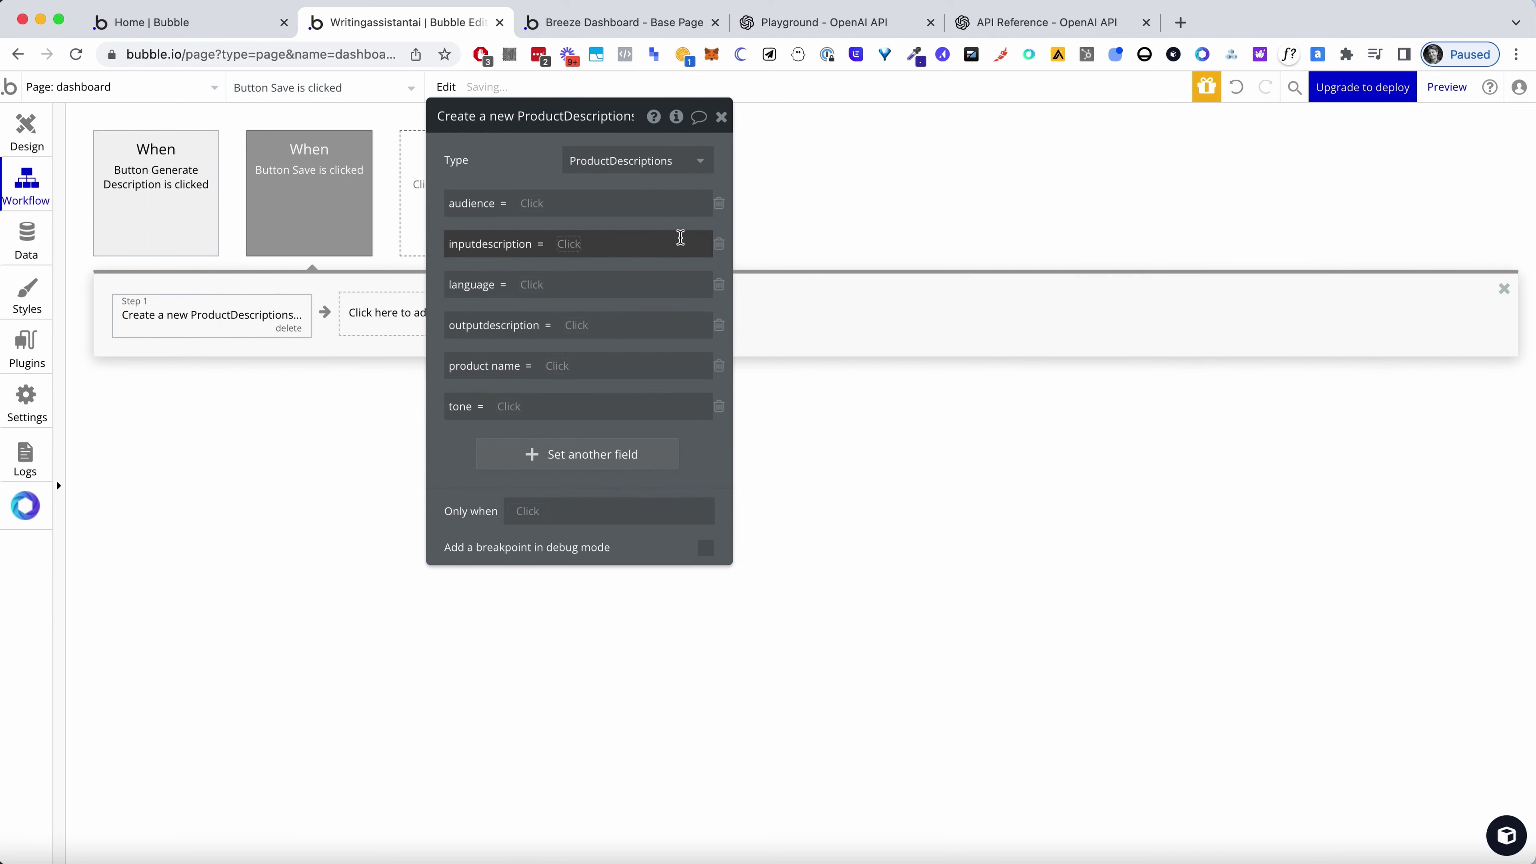
# Set the audience field of the new ProductDescriptions entry to Input Audience's value
pyautogui.click(535, 203)
pyautogui.write('aud')
pyautogui.click(565, 253)
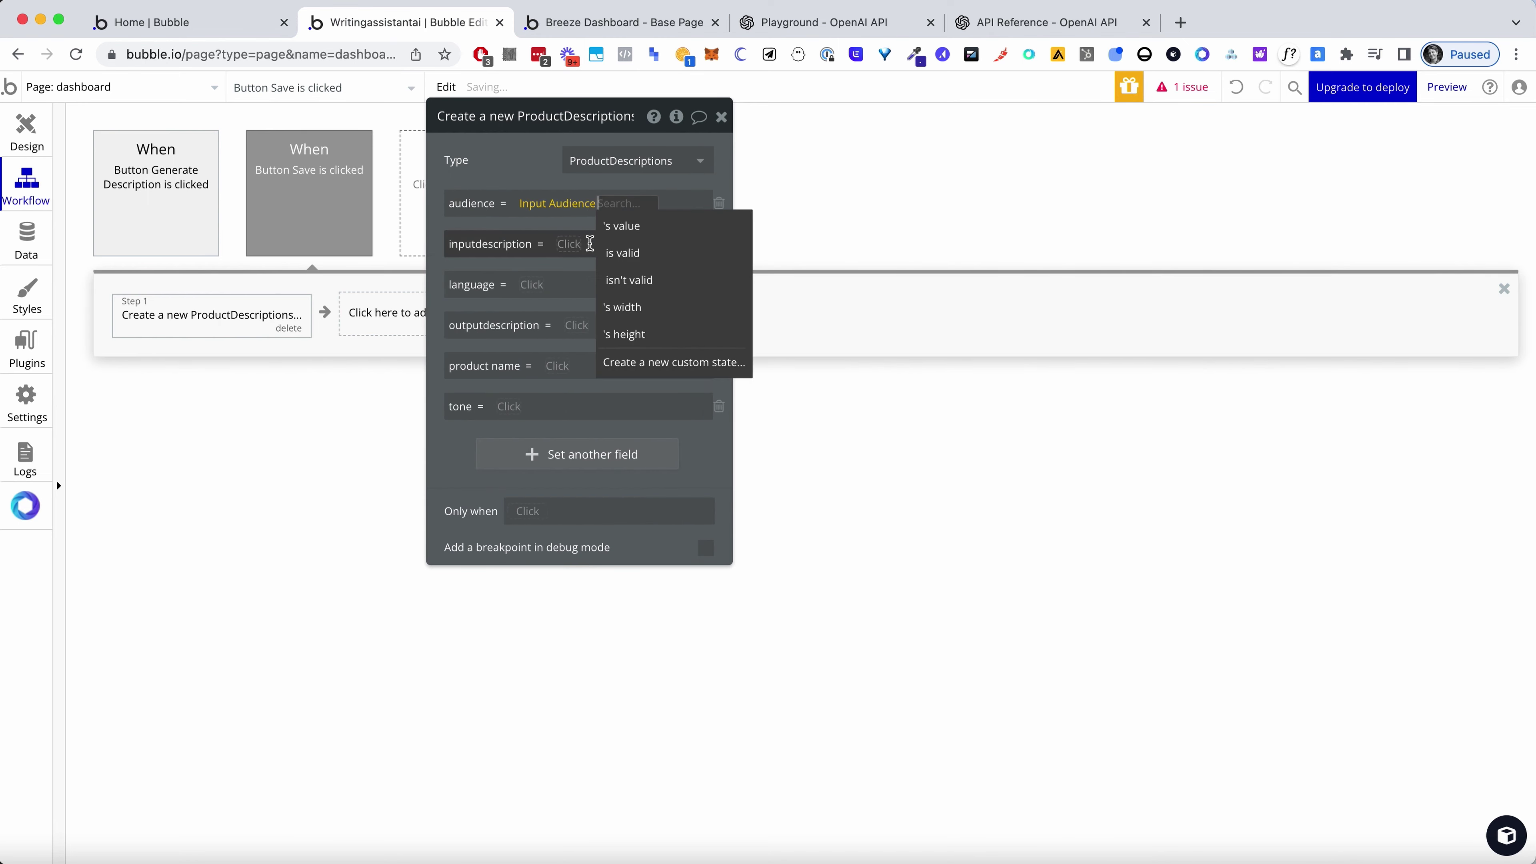
pyautogui.click(635, 229)
# Set the inputdescription field of the new entry to Input Product Description's value
pyautogui.click(569, 245)
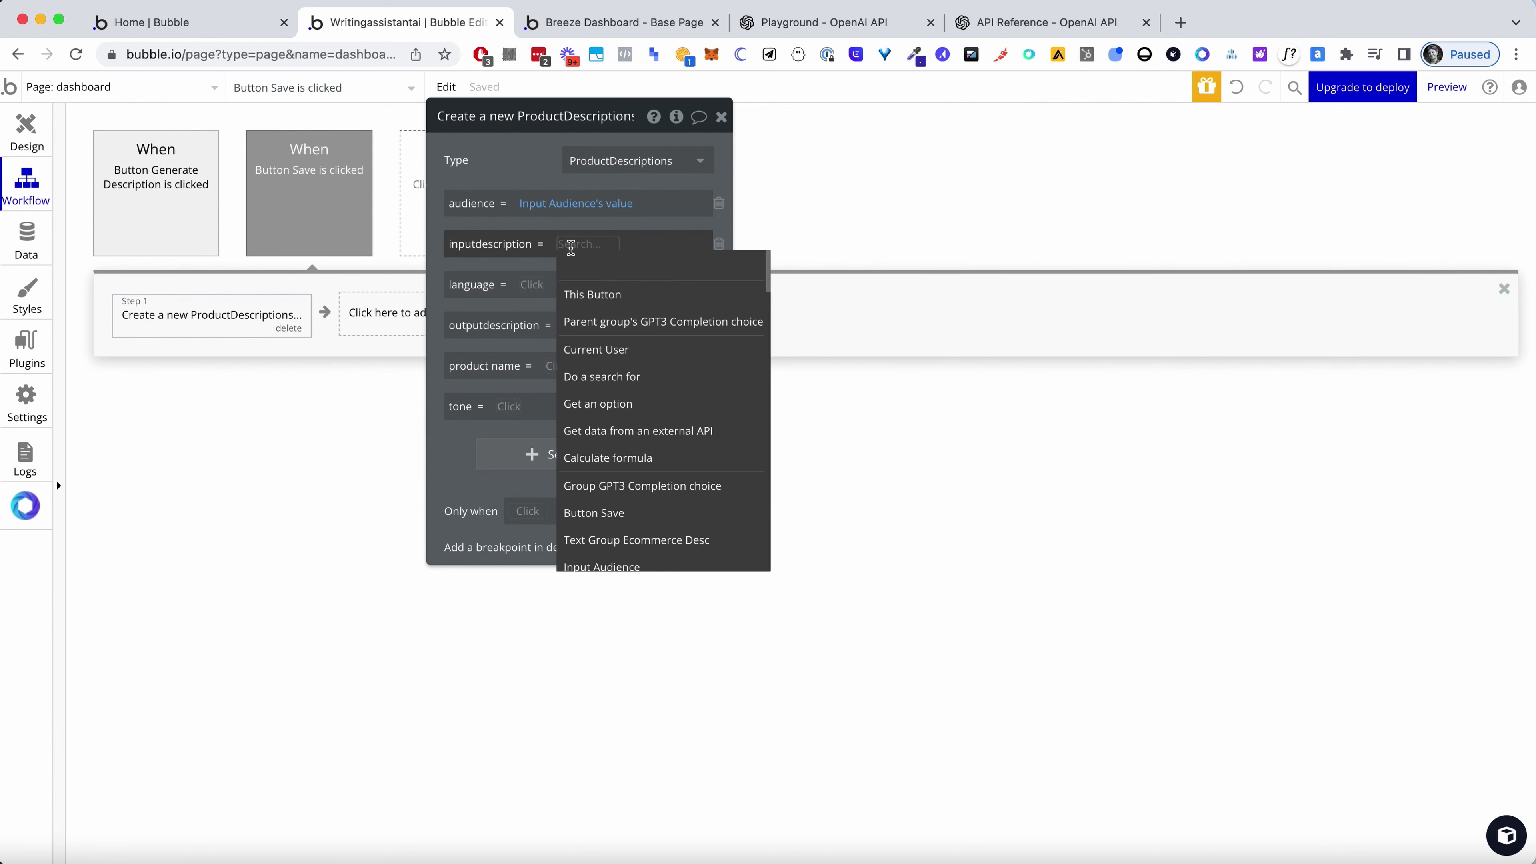
pyautogui.write('desc')
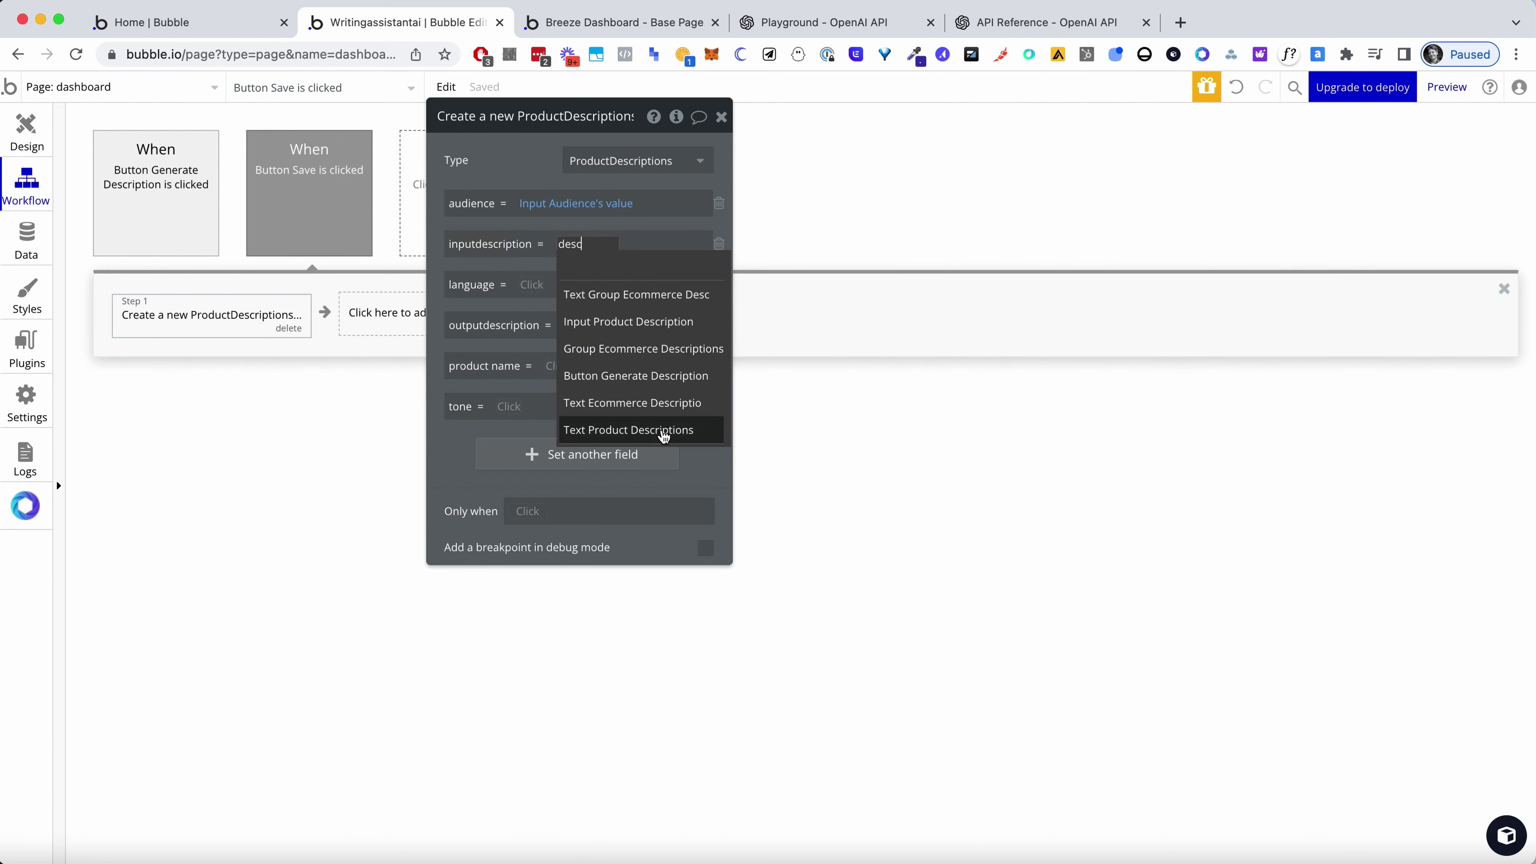
pyautogui.click(648, 431)
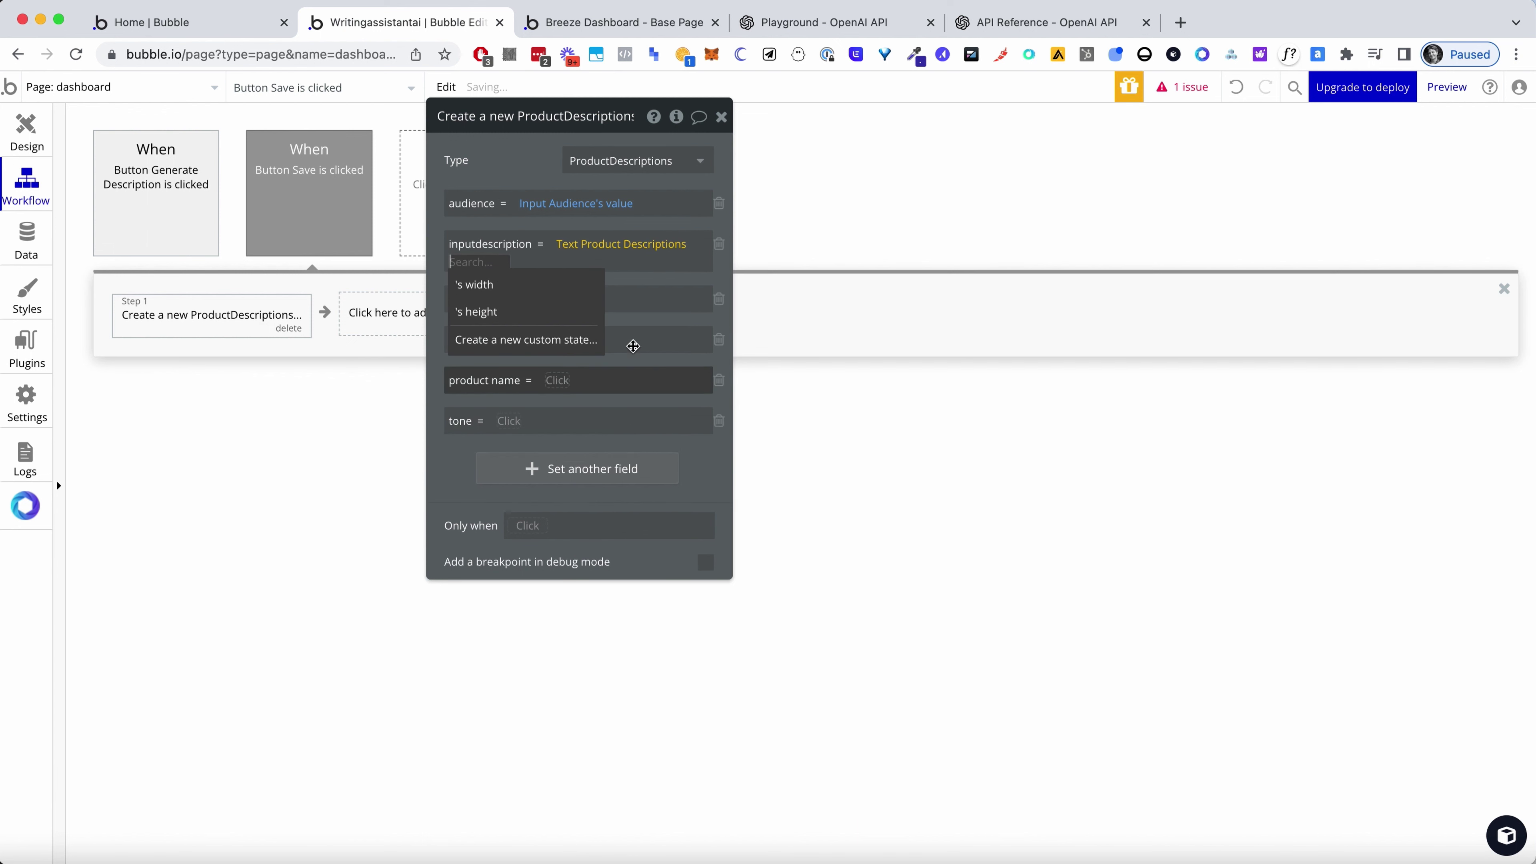
pyautogui.press('BackSpace')
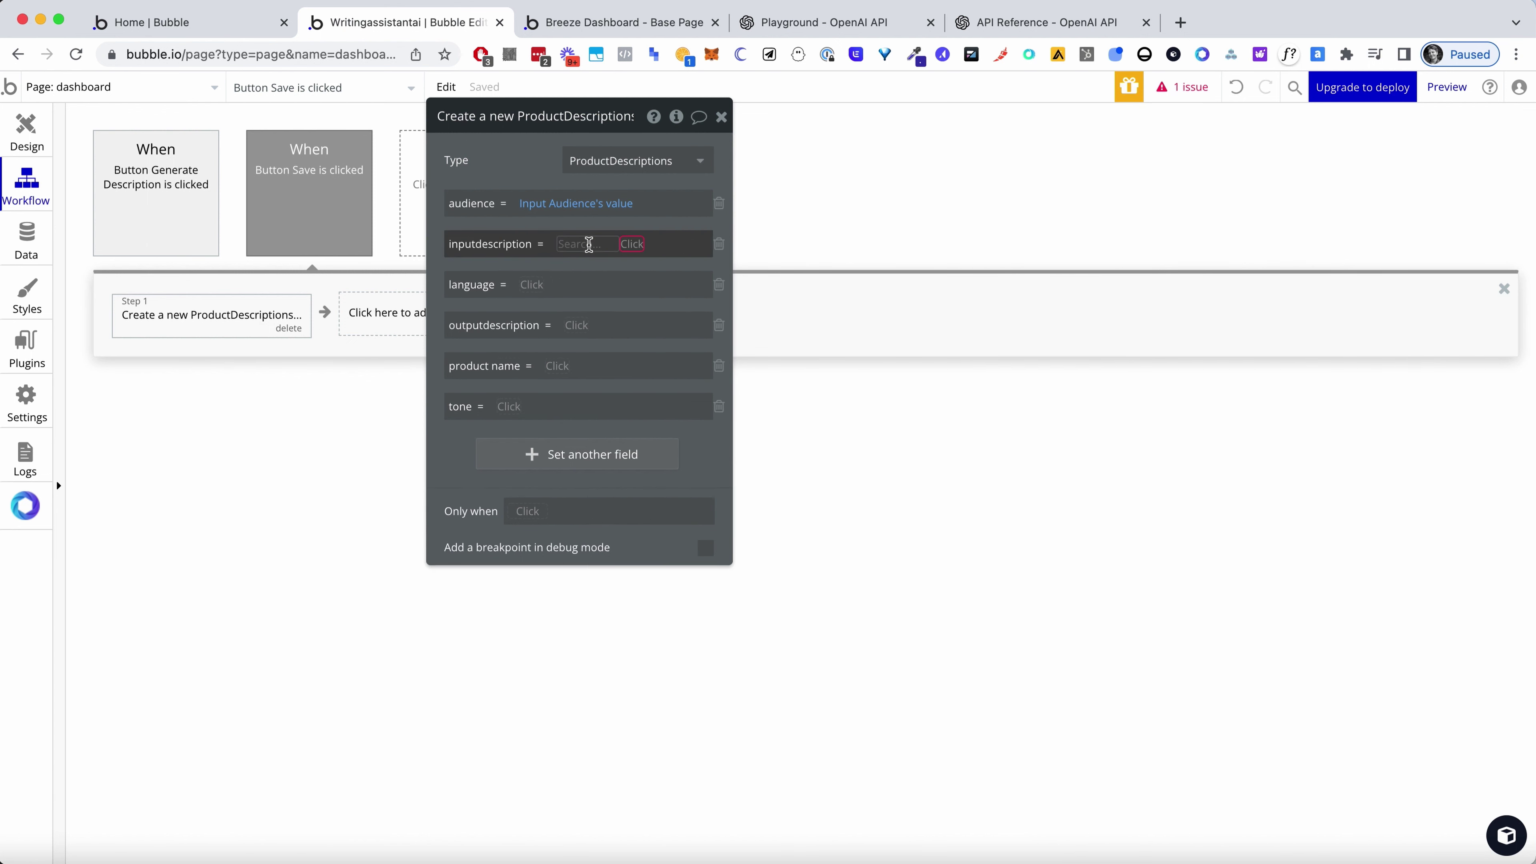
pyautogui.write('descri')
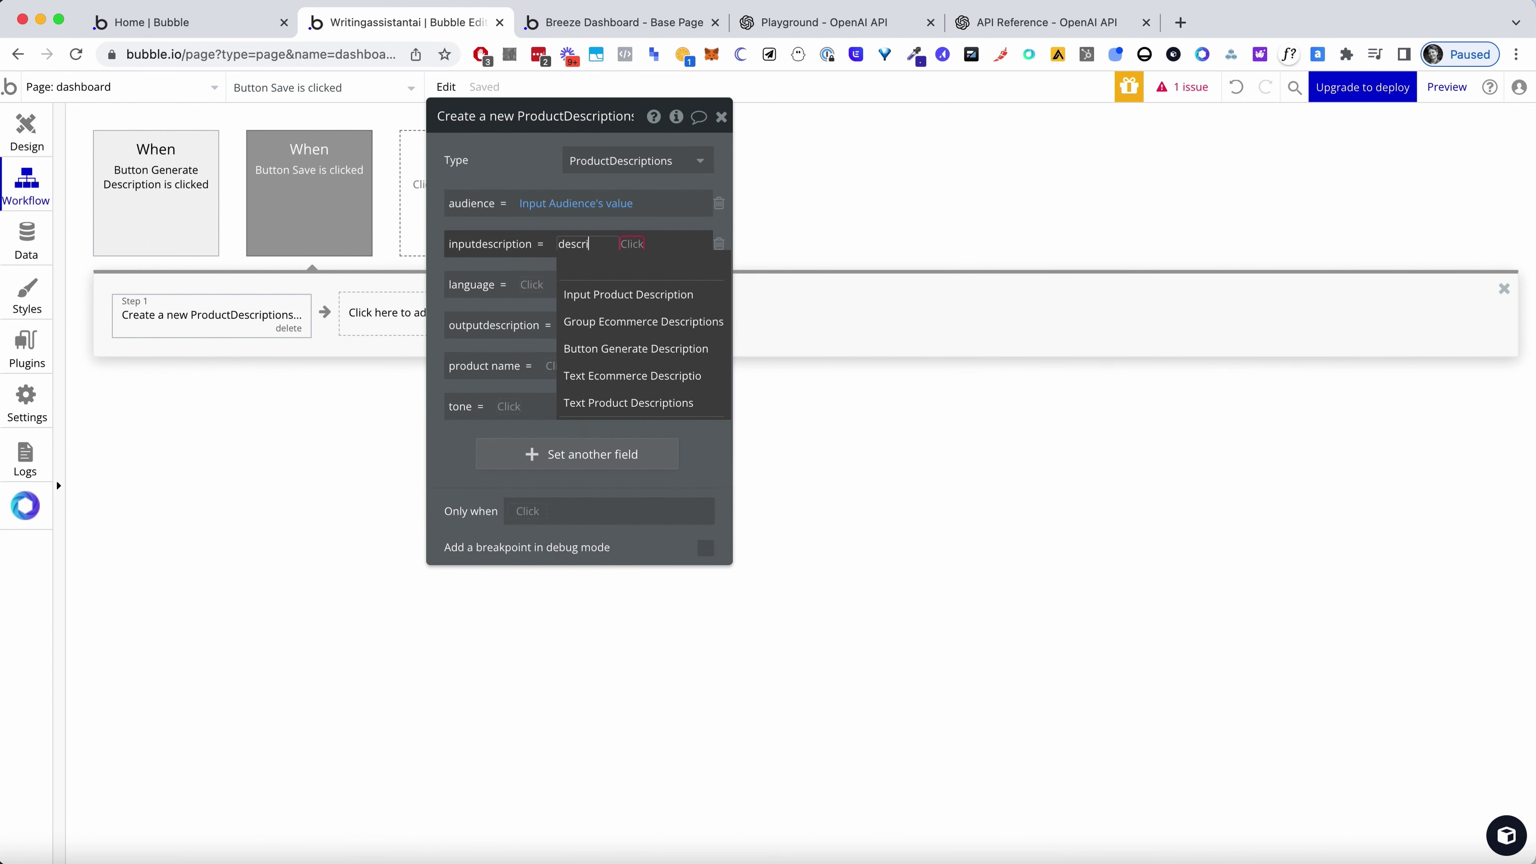
pyautogui.click(662, 295)
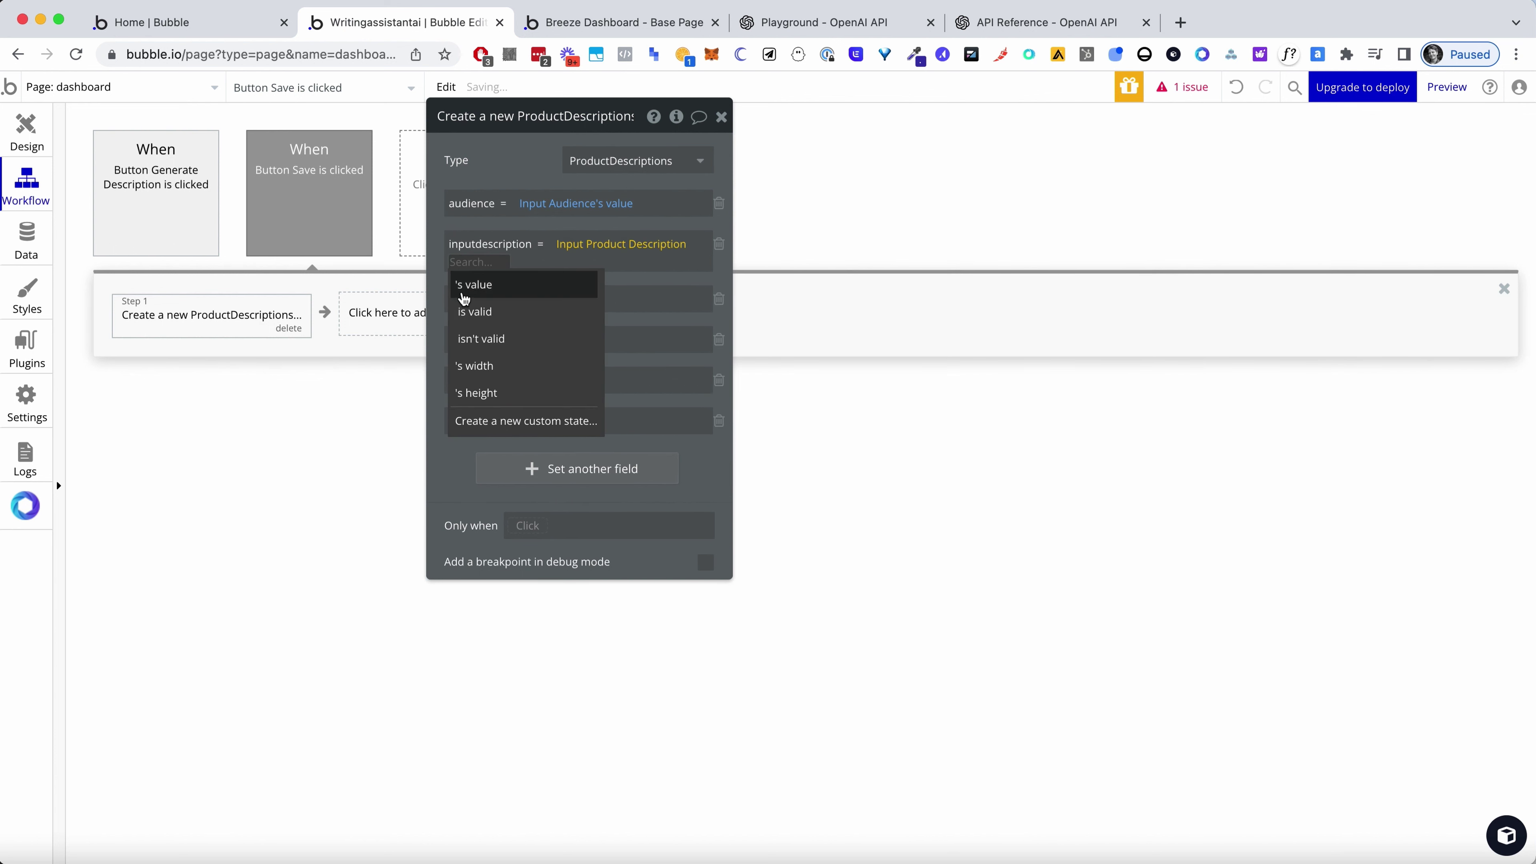
pyautogui.click(485, 286)
# Set the language field to Dropdown Language's value and outputdescription to Parent group's GPT3 Completion choice's text
pyautogui.click(532, 299)
pyautogui.write('langu')
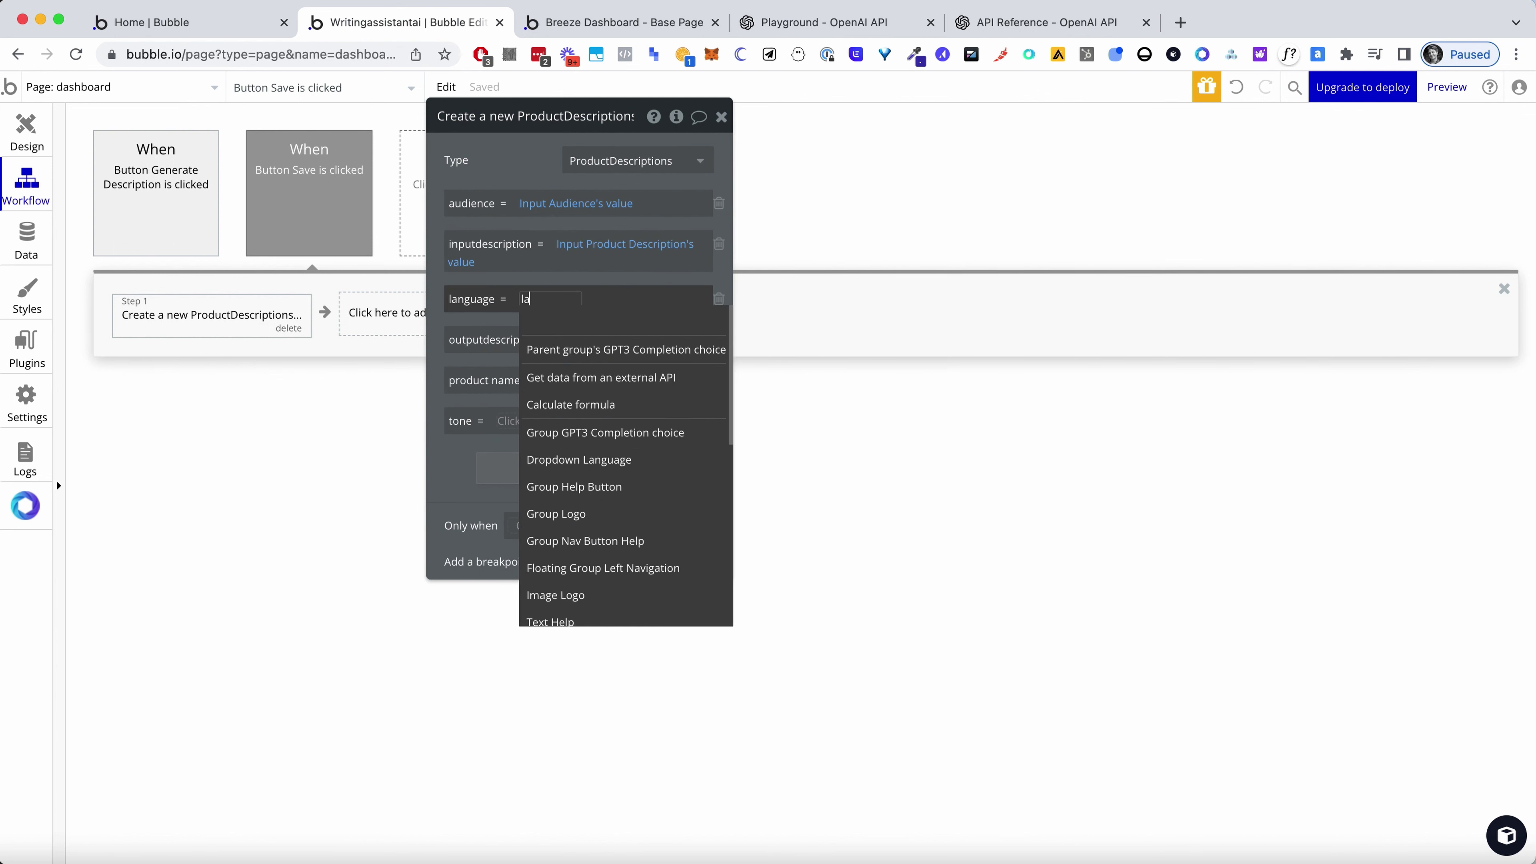
pyautogui.click(668, 351)
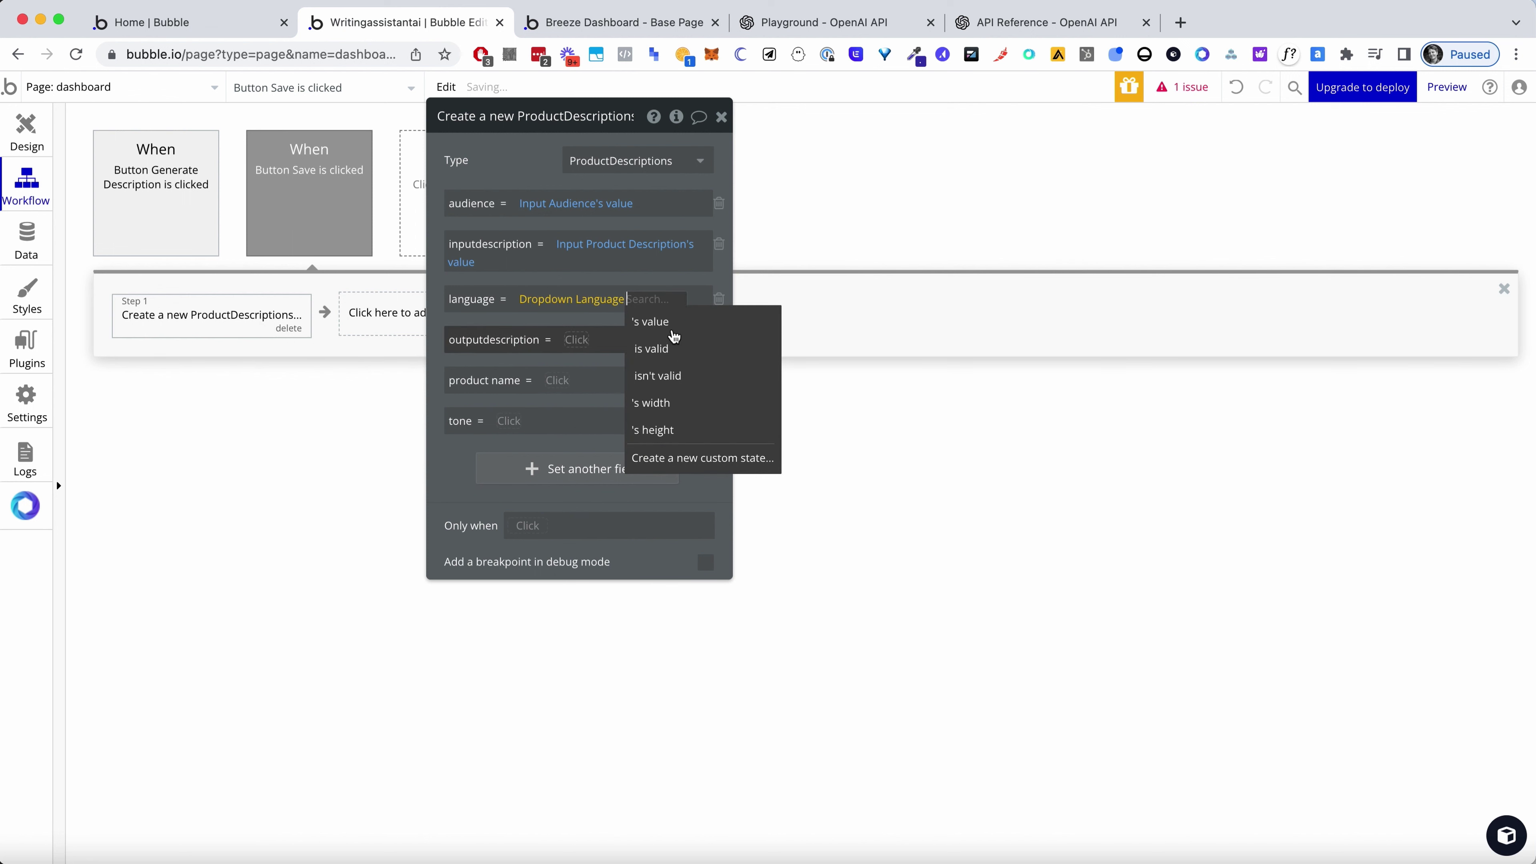
pyautogui.click(676, 327)
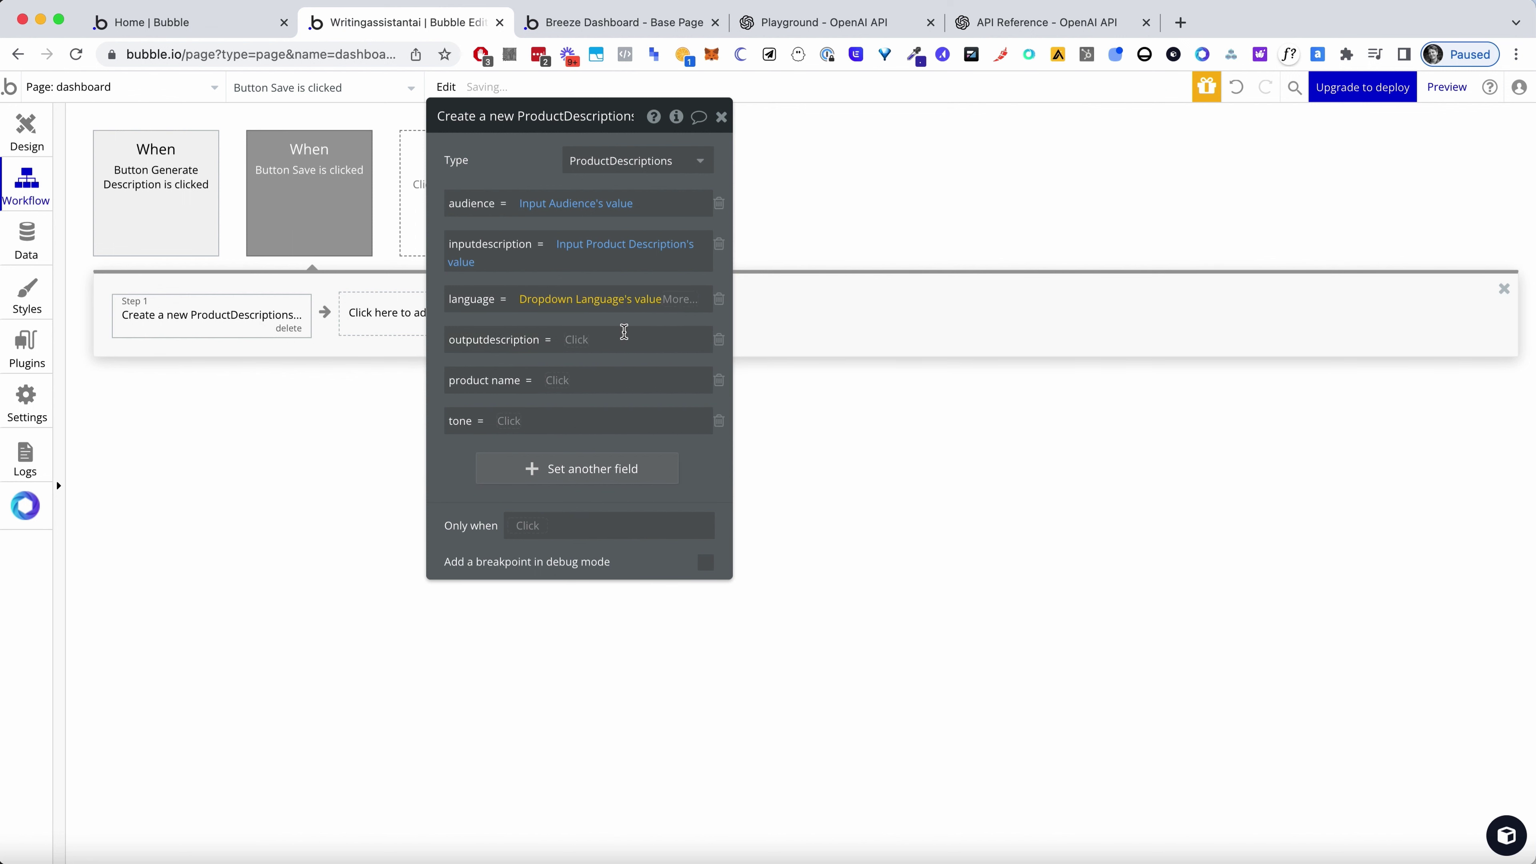
pyautogui.click(580, 344)
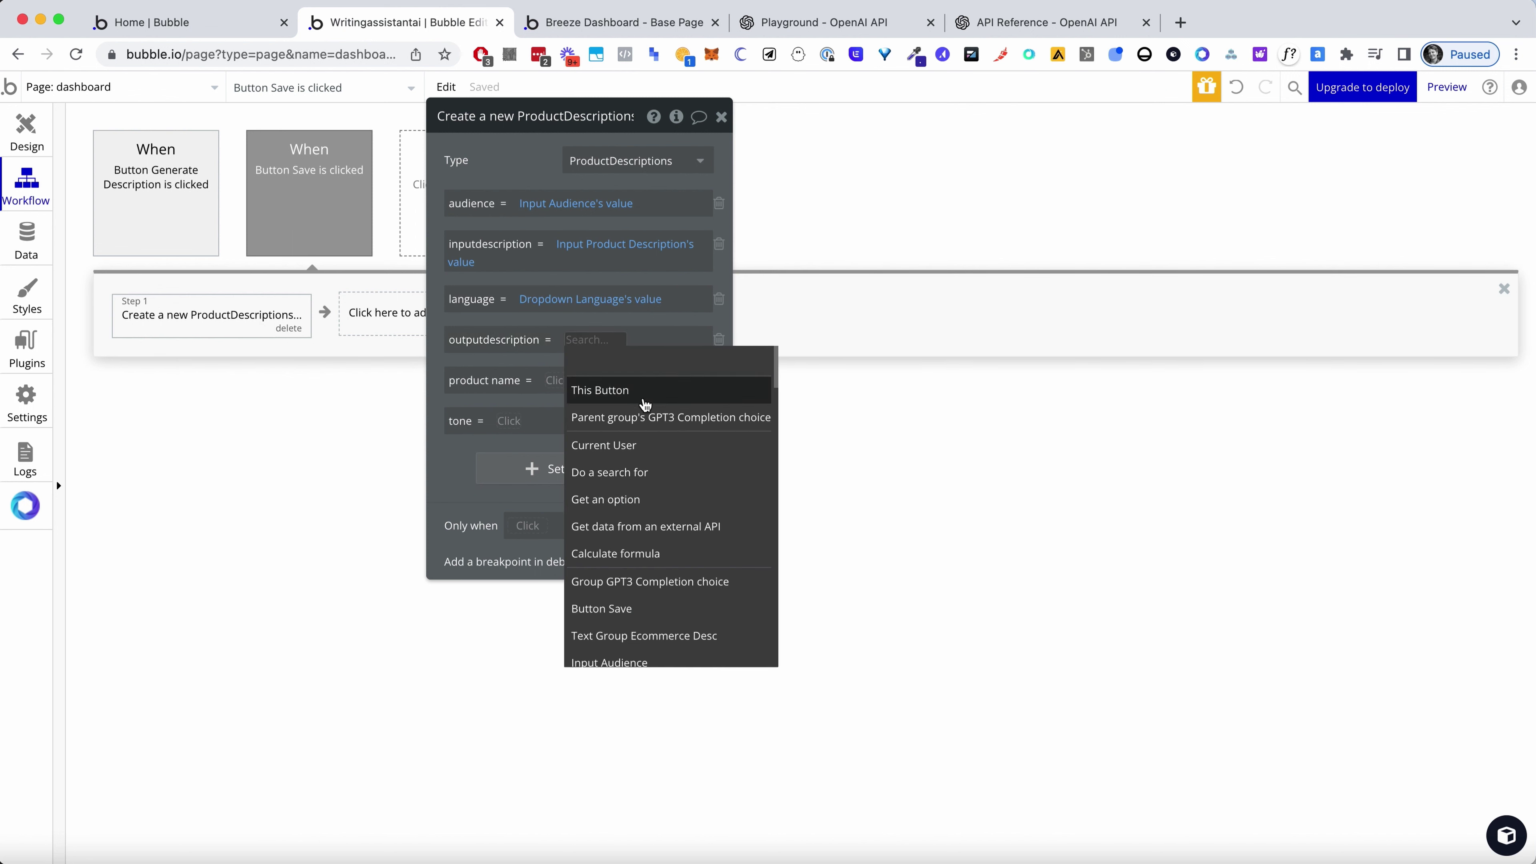
pyautogui.click(648, 414)
pyautogui.click(629, 389)
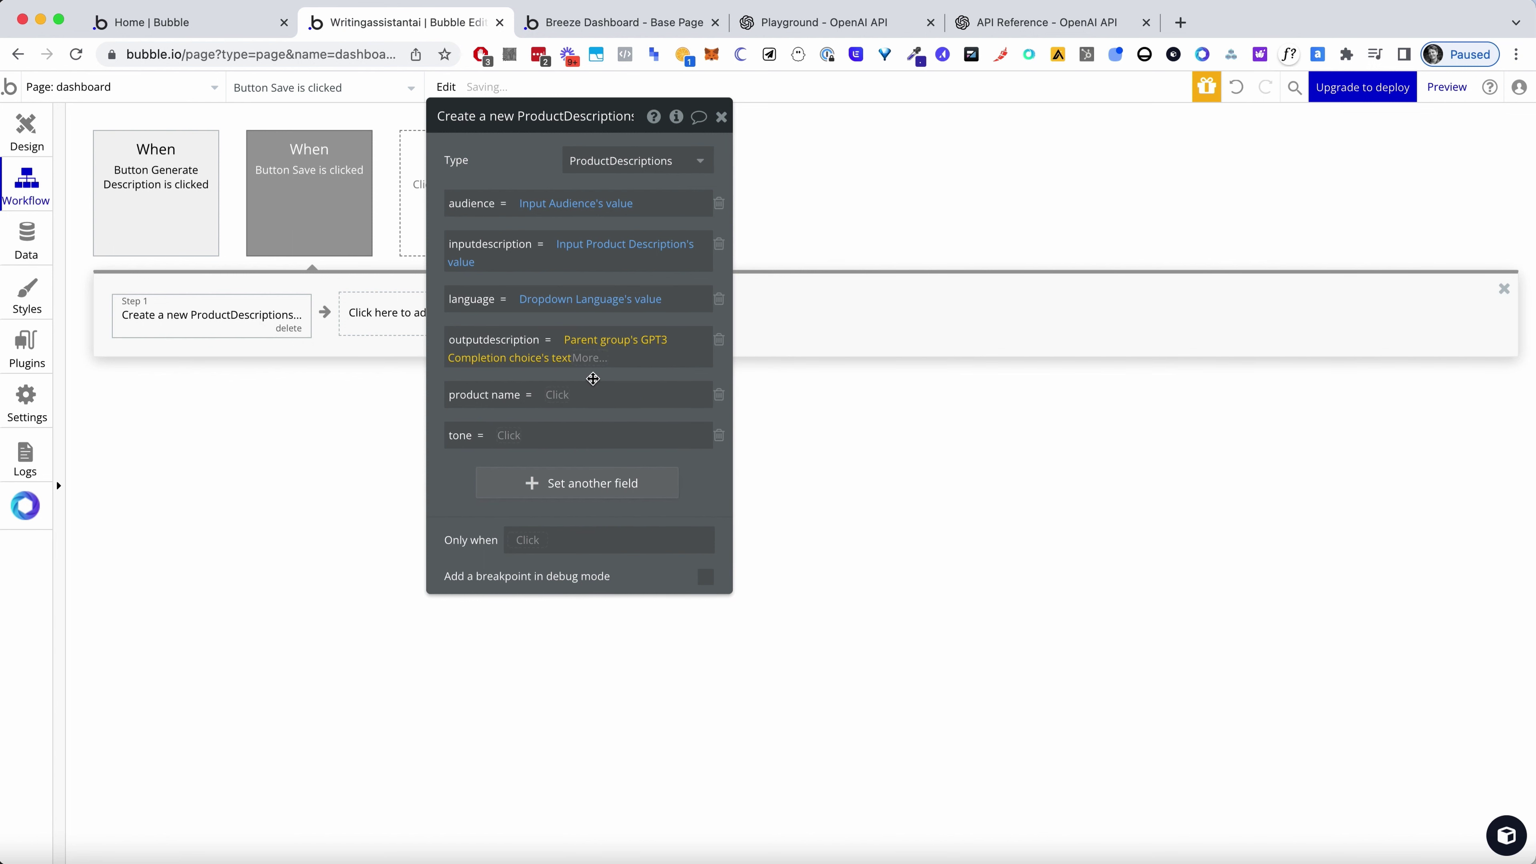
# Set the product name field to Input Product Name's value and tone to Dropdown Tone of Voice's value
pyautogui.click(562, 397)
pyautogui.write('name')
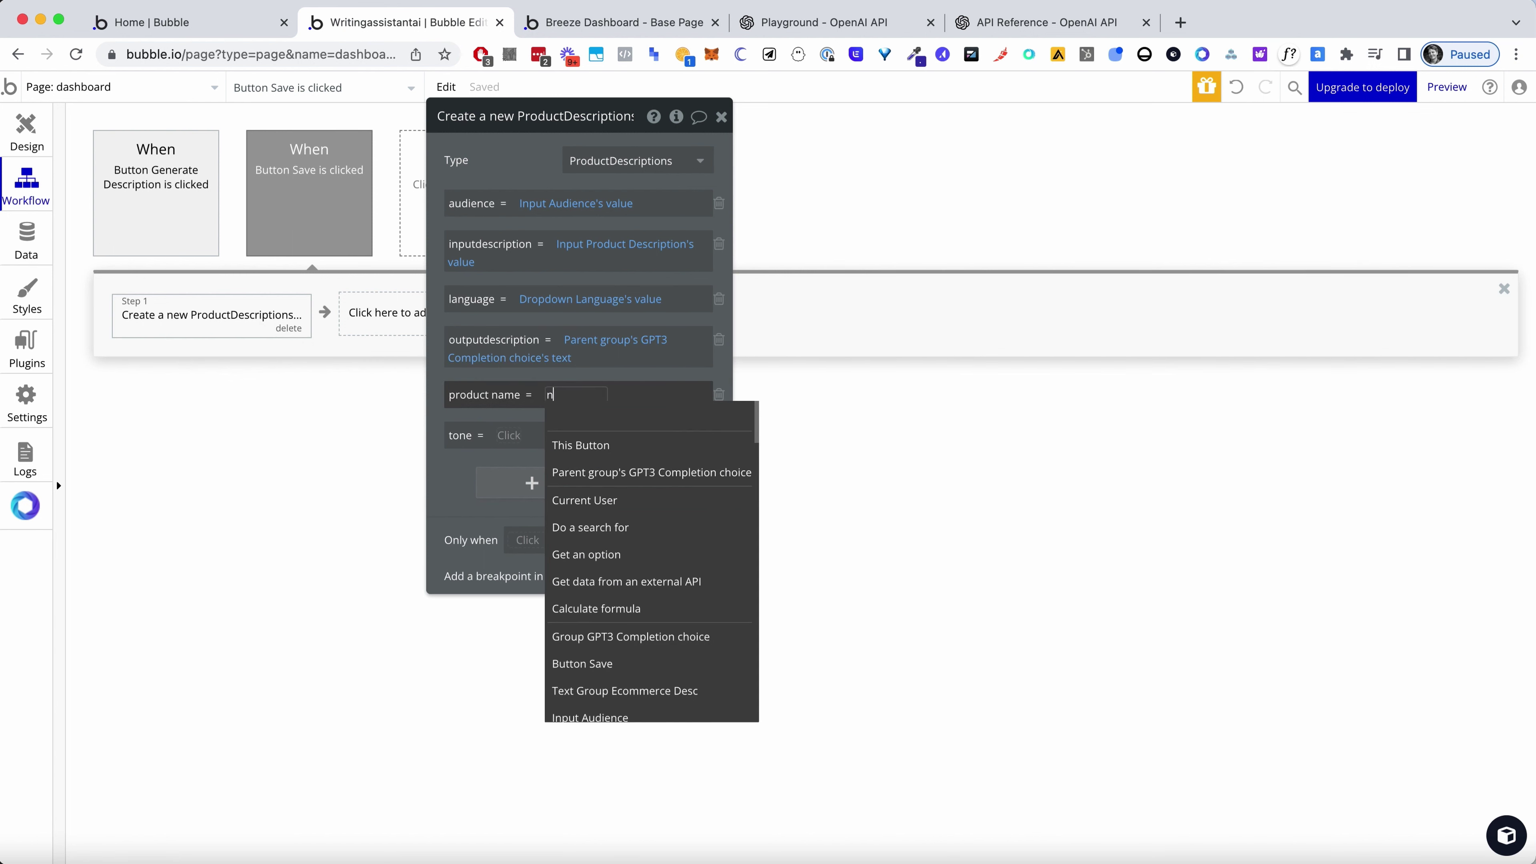
pyautogui.click(623, 446)
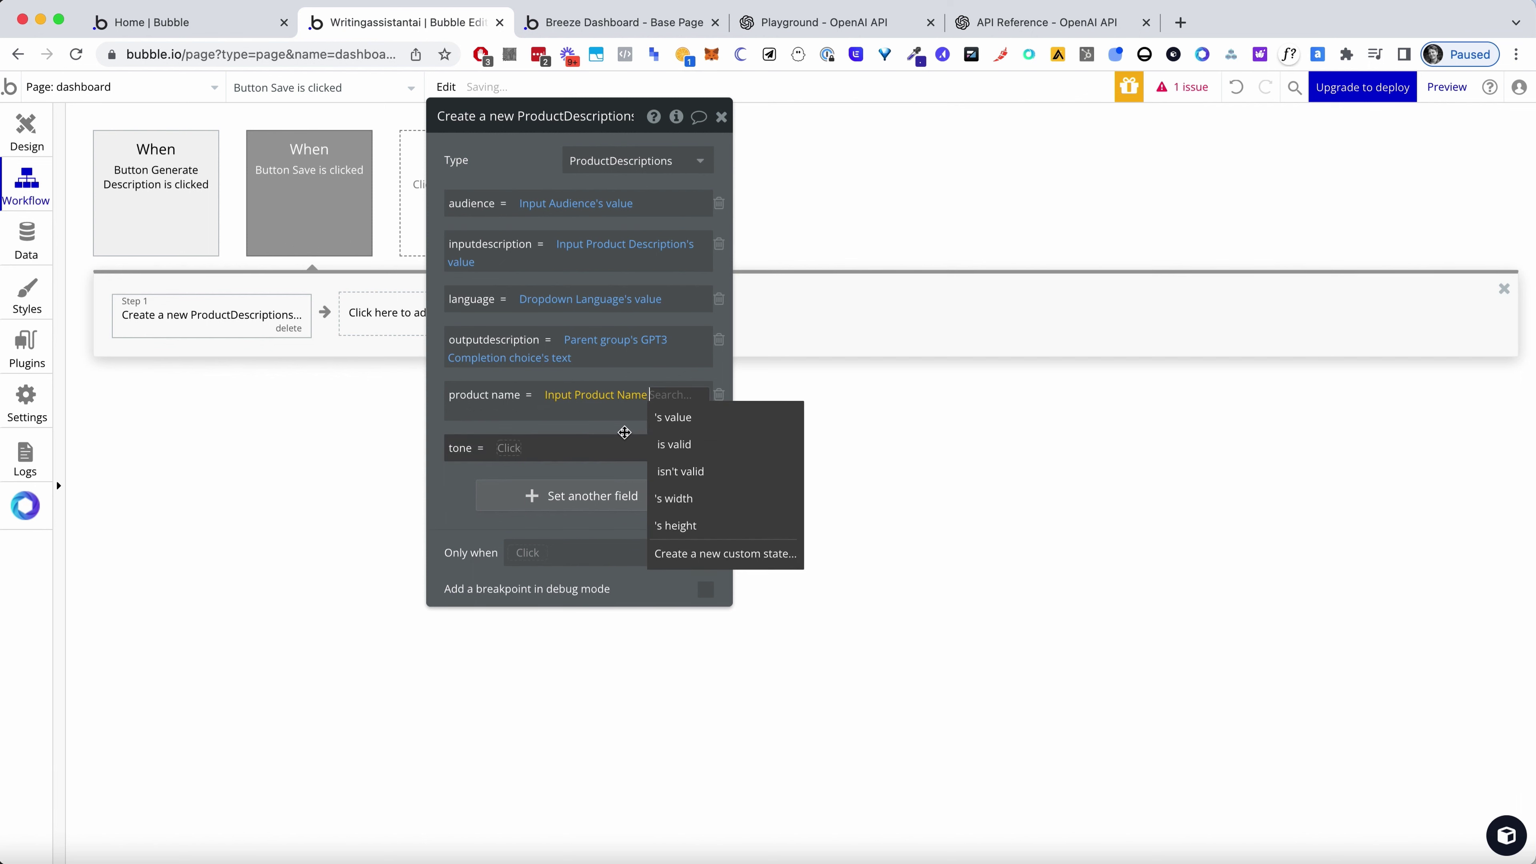
pyautogui.click(670, 419)
pyautogui.click(498, 449)
pyautogui.write('tone')
pyautogui.click(562, 484)
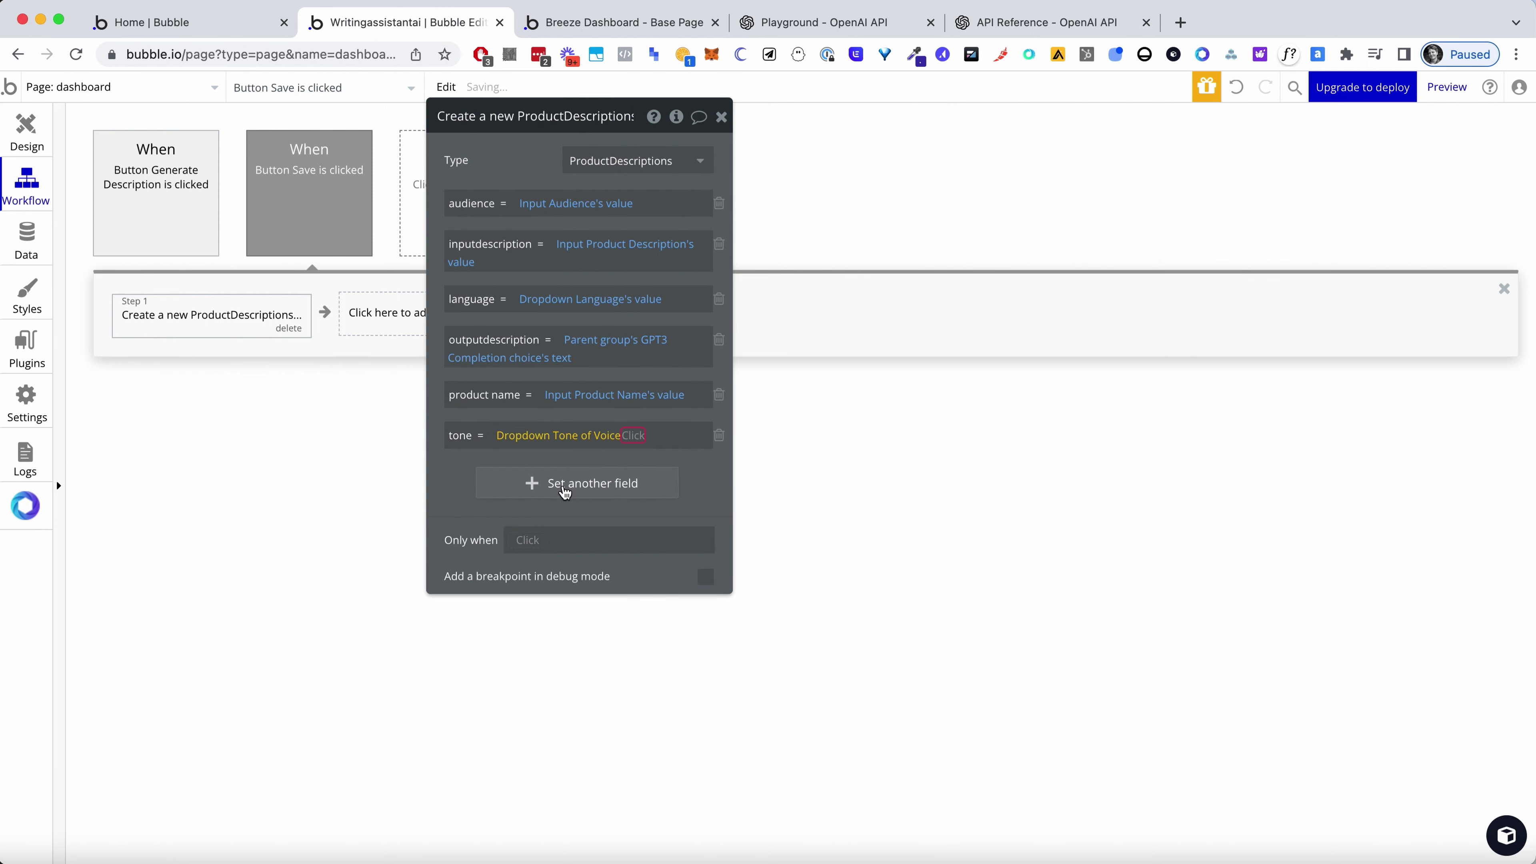
pyautogui.click(665, 457)
pyautogui.click(721, 117)
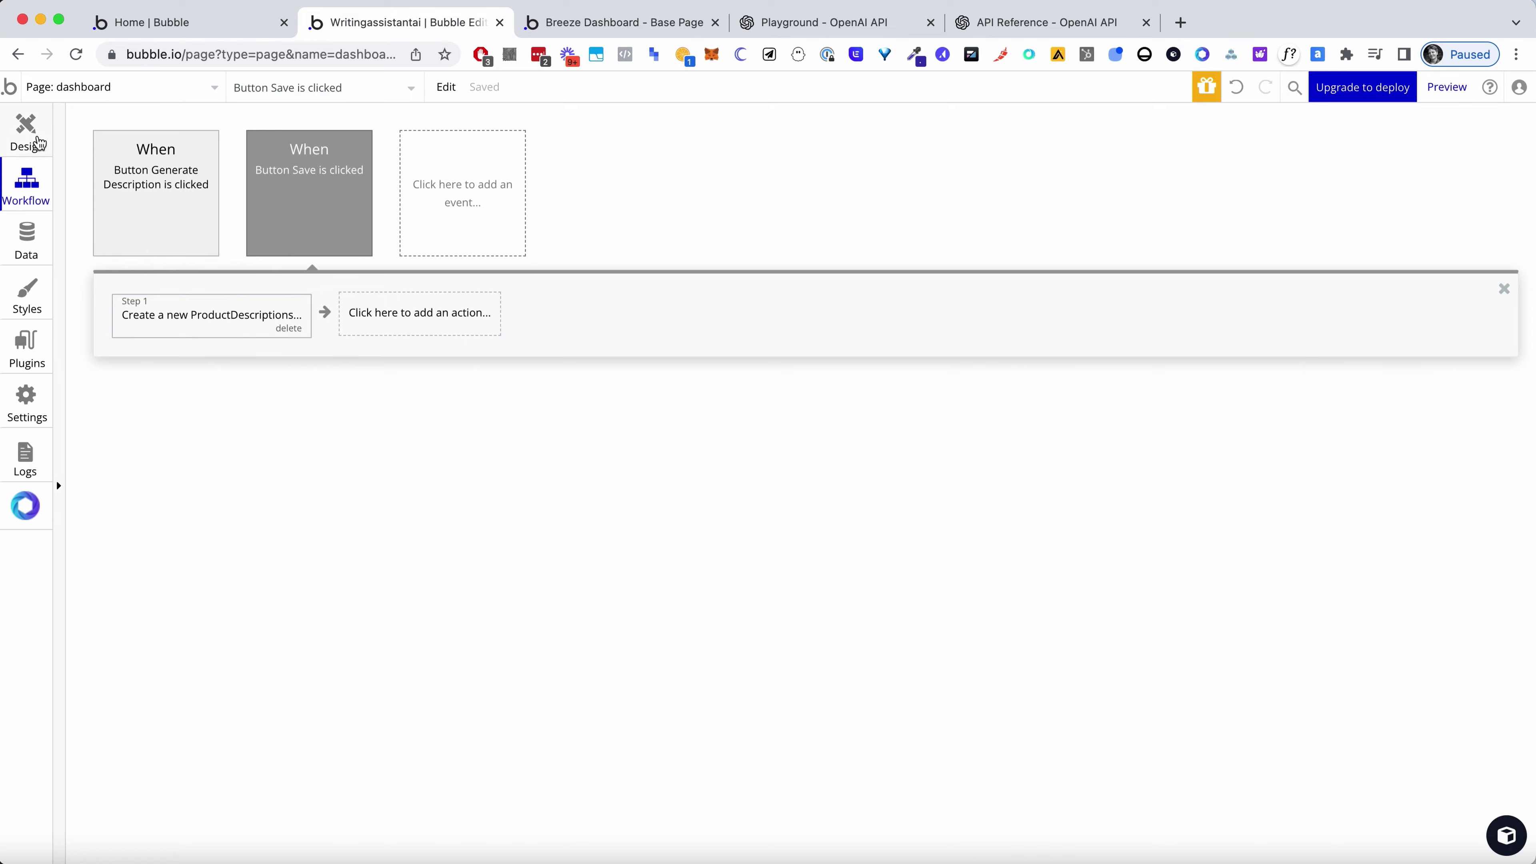
# Duplicate Group Ecommerce Descriptions below the original in the dashboard page design
pyautogui.click(56, 143)
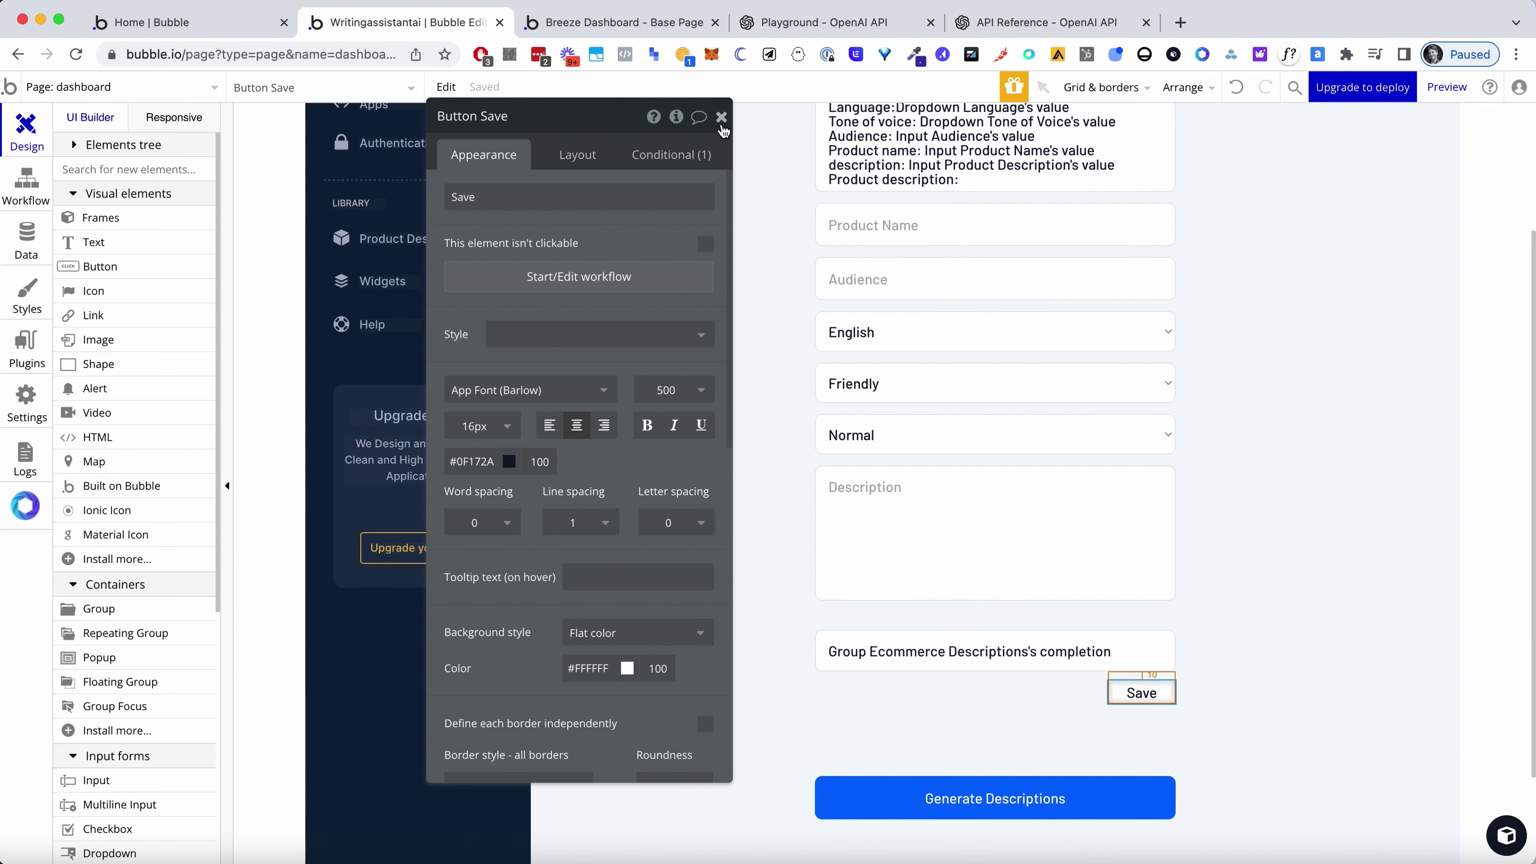
pyautogui.scroll(3, 1258, 384)
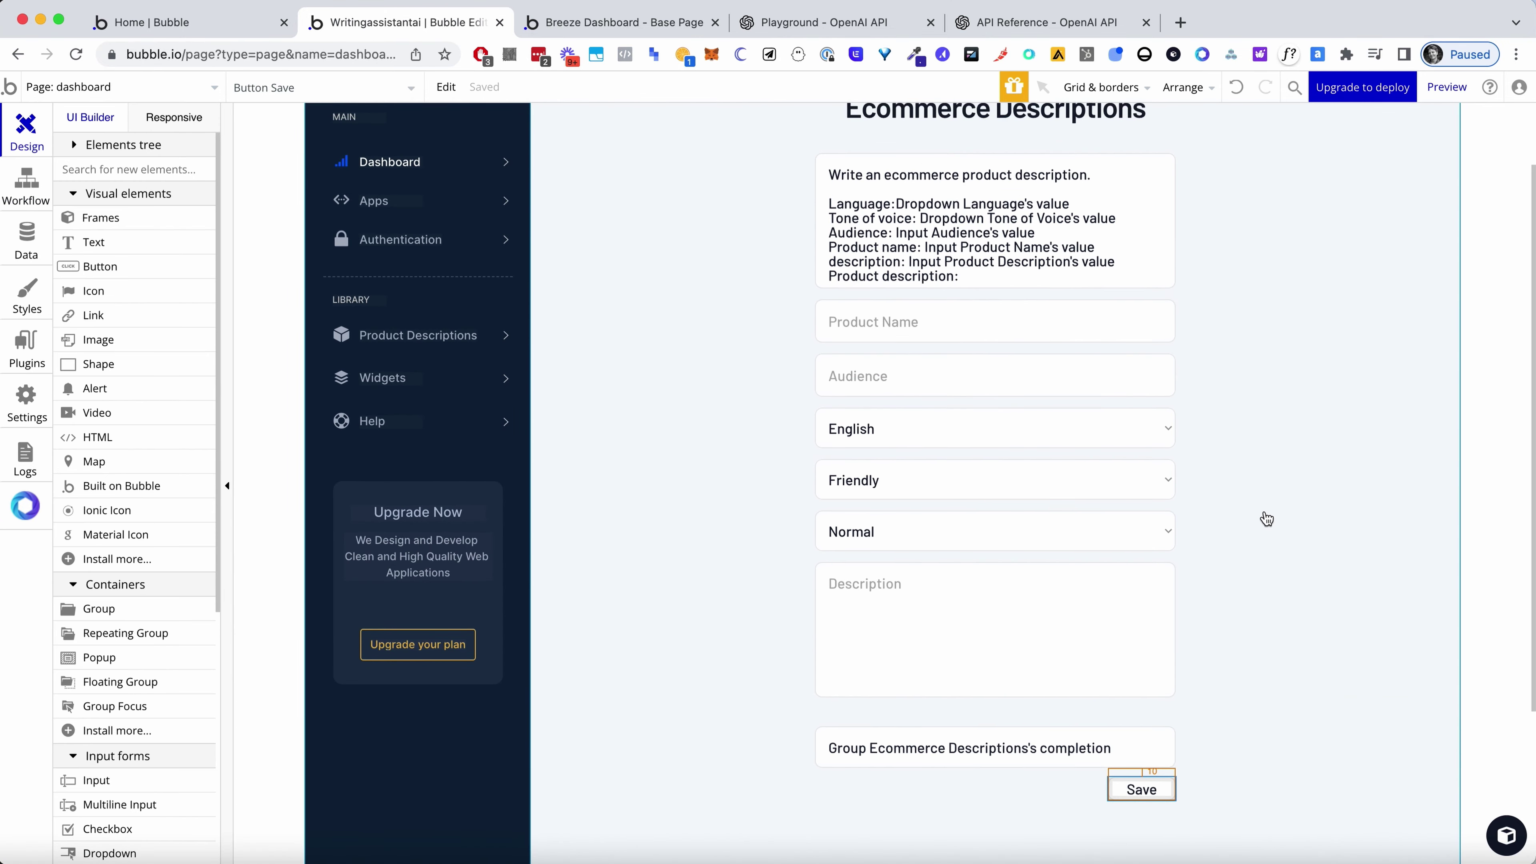
pyautogui.click(1205, 238)
pyautogui.scroll(2, 1208, 302)
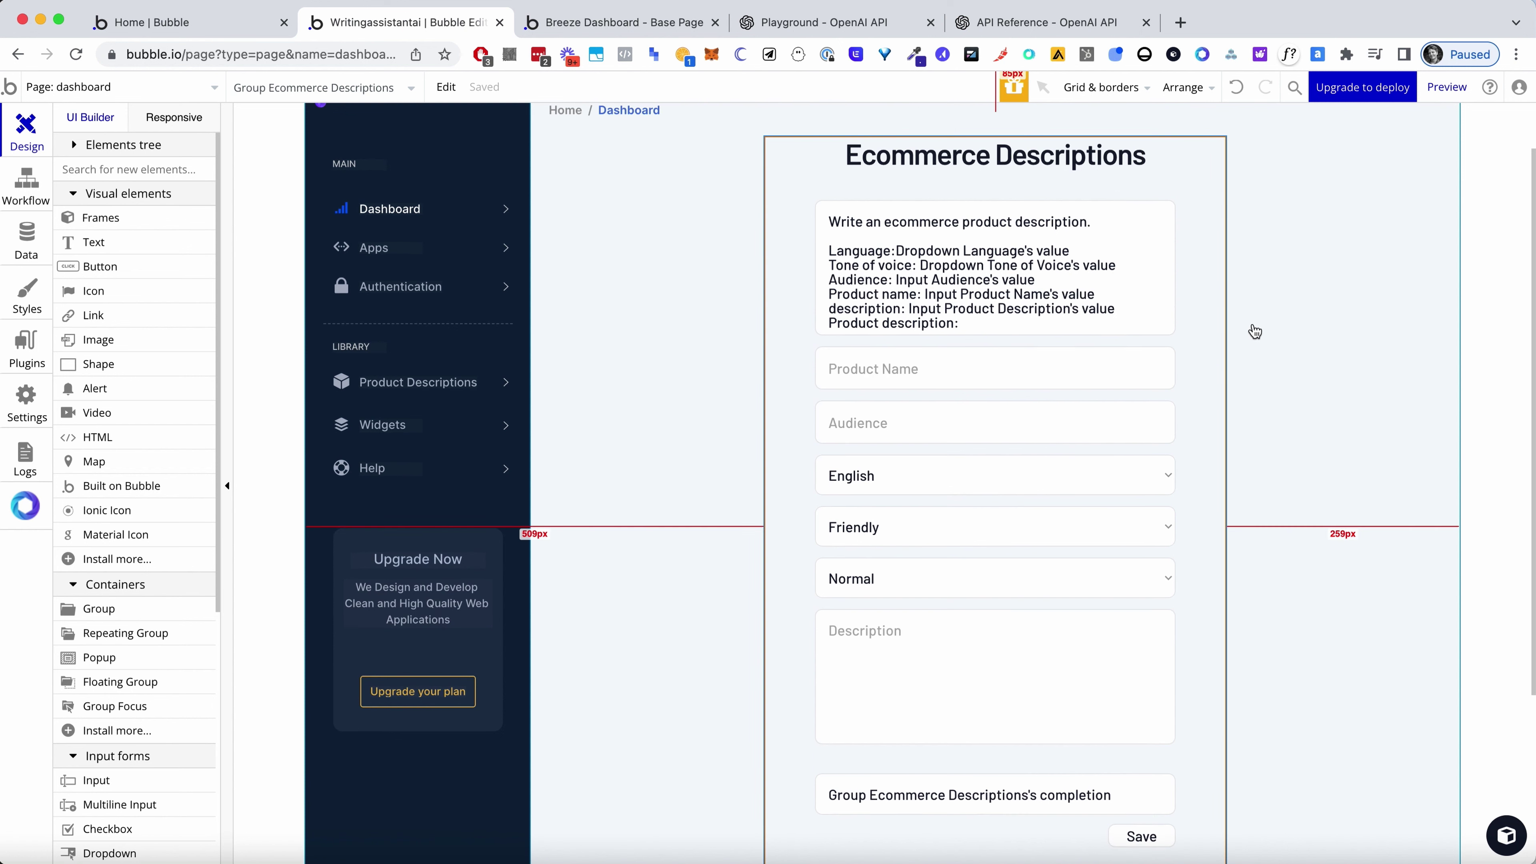
pyautogui.doubleClick(1208, 302)
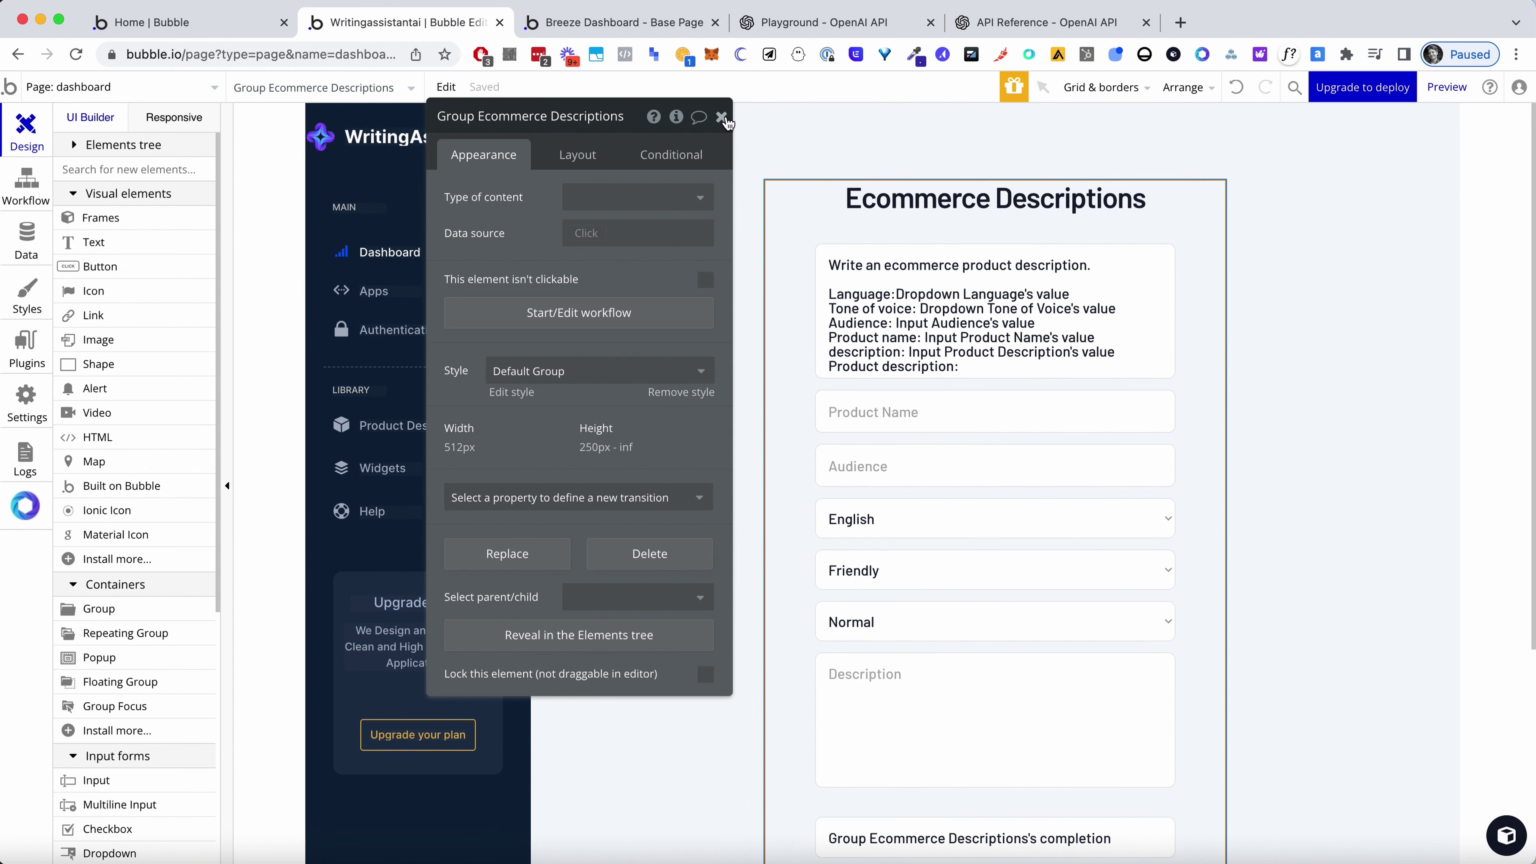
pyautogui.click(728, 124)
pyautogui.click(689, 293)
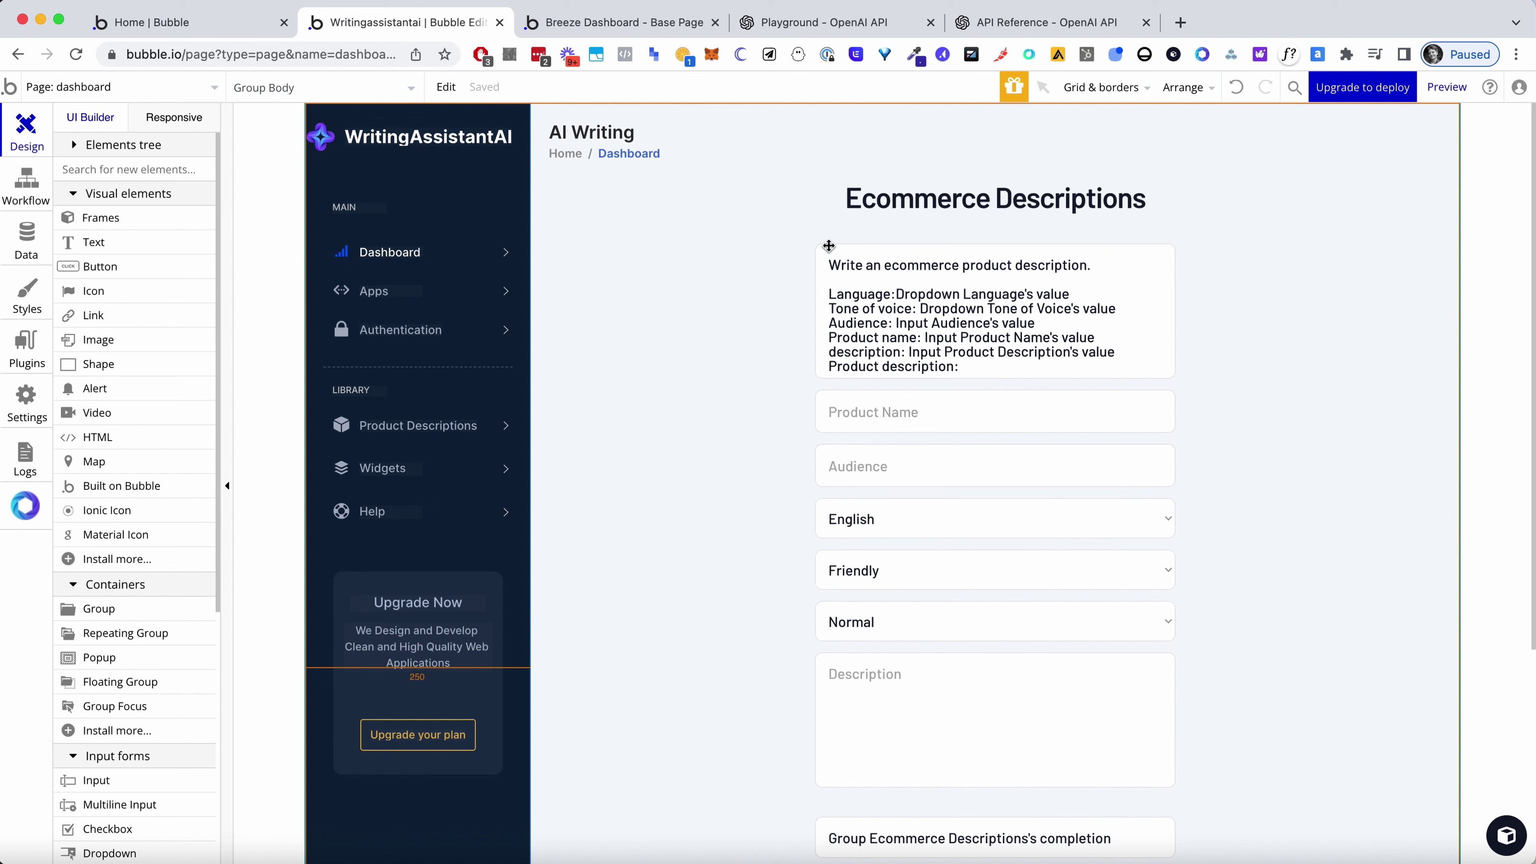
pyautogui.click(1205, 239)
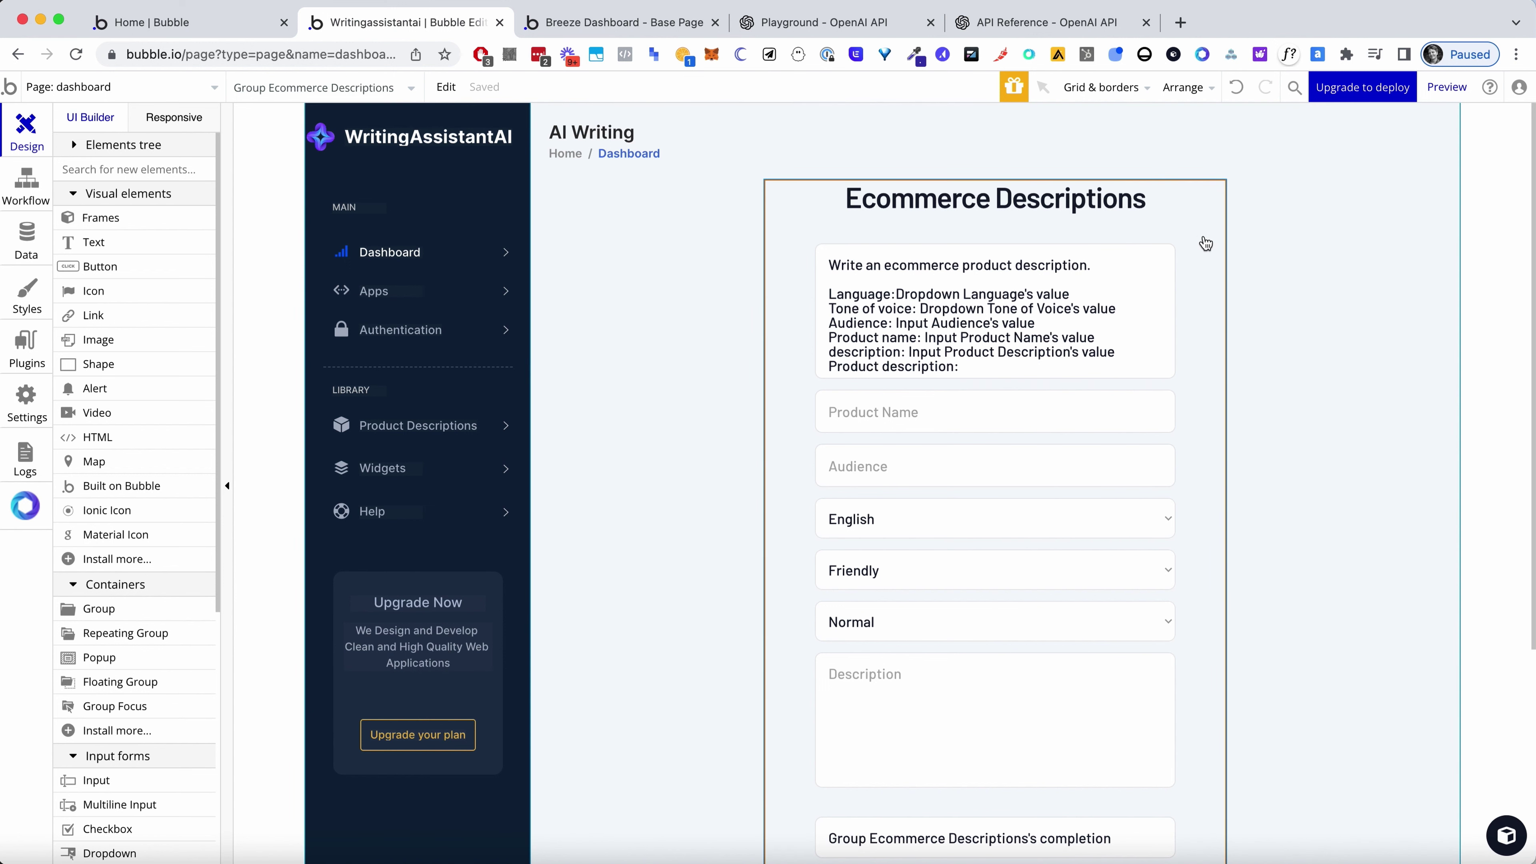
pyautogui.scroll(-4, 1293, 497)
pyautogui.click(1280, 582)
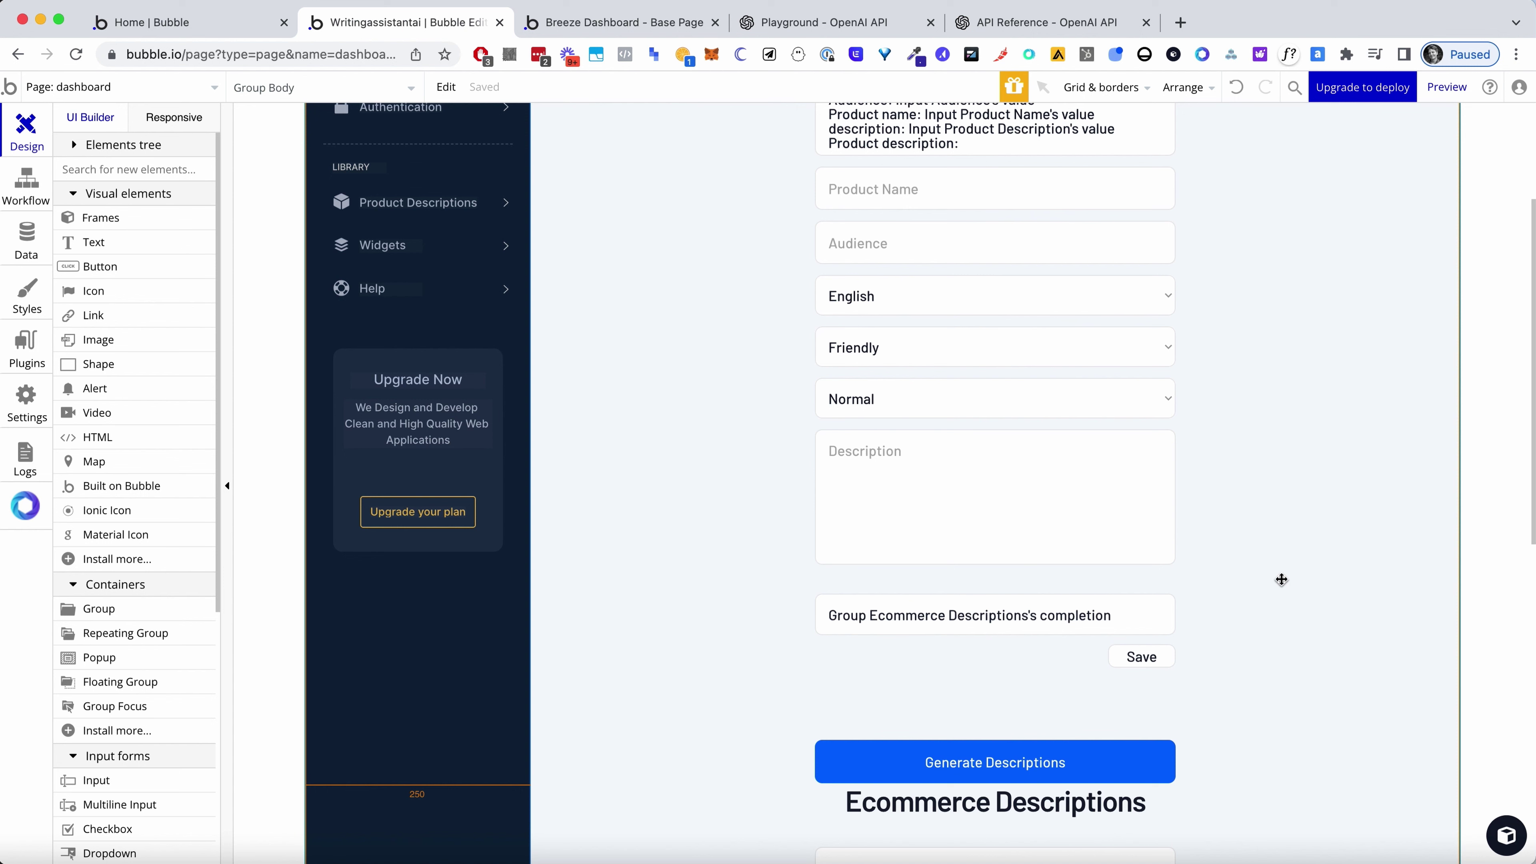
# Move the copy's inner form group into the original Group Ecommerce Descriptions, and delete the emptied copy
pyautogui.click(1214, 491)
pyautogui.click(1164, 828)
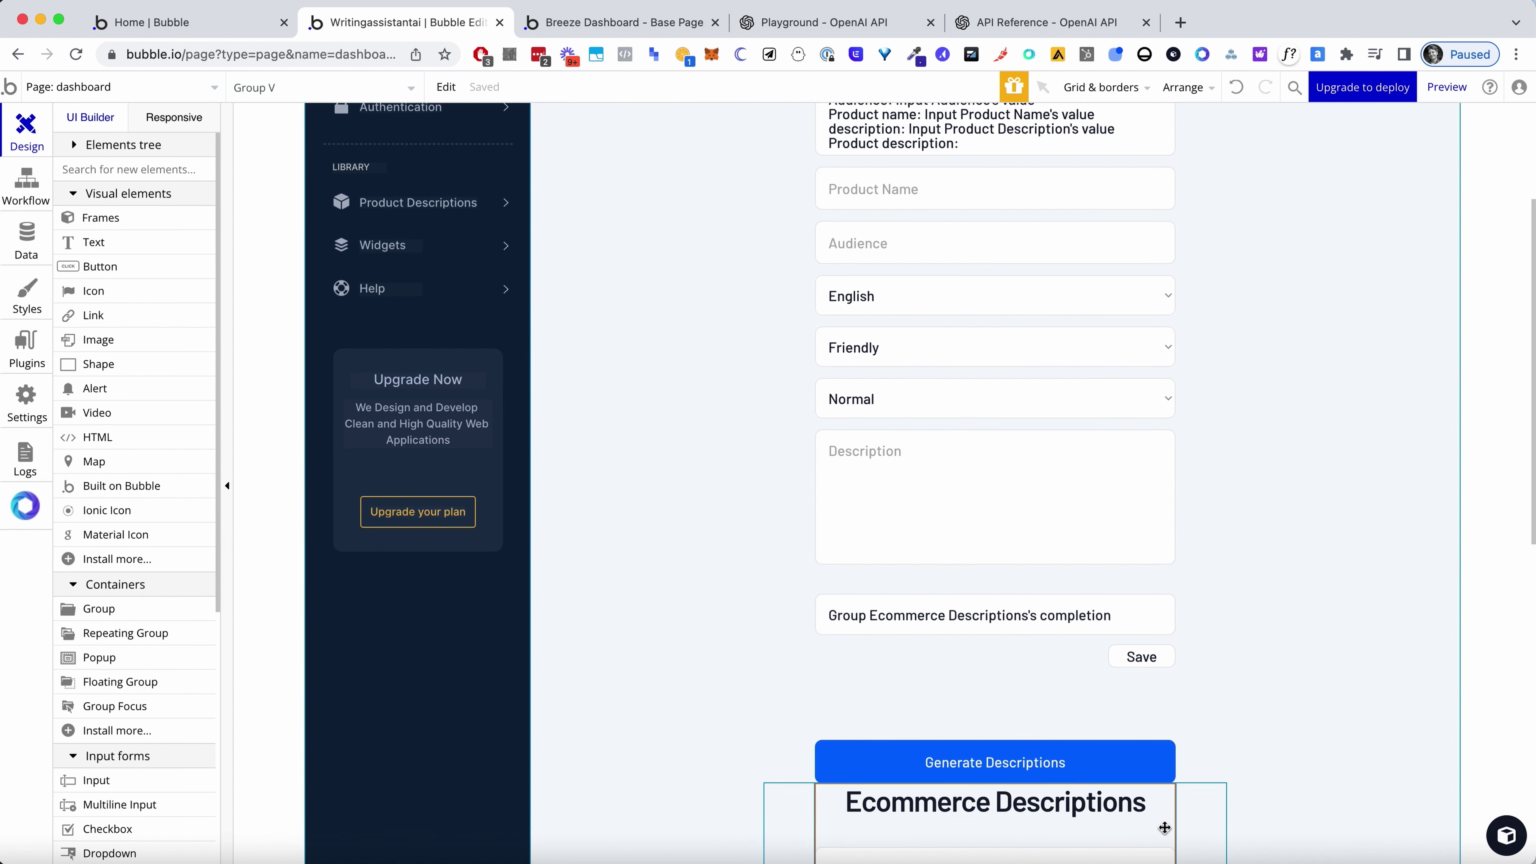
pyautogui.press('Delete')
pyautogui.hotkey('ctrl', 'v')
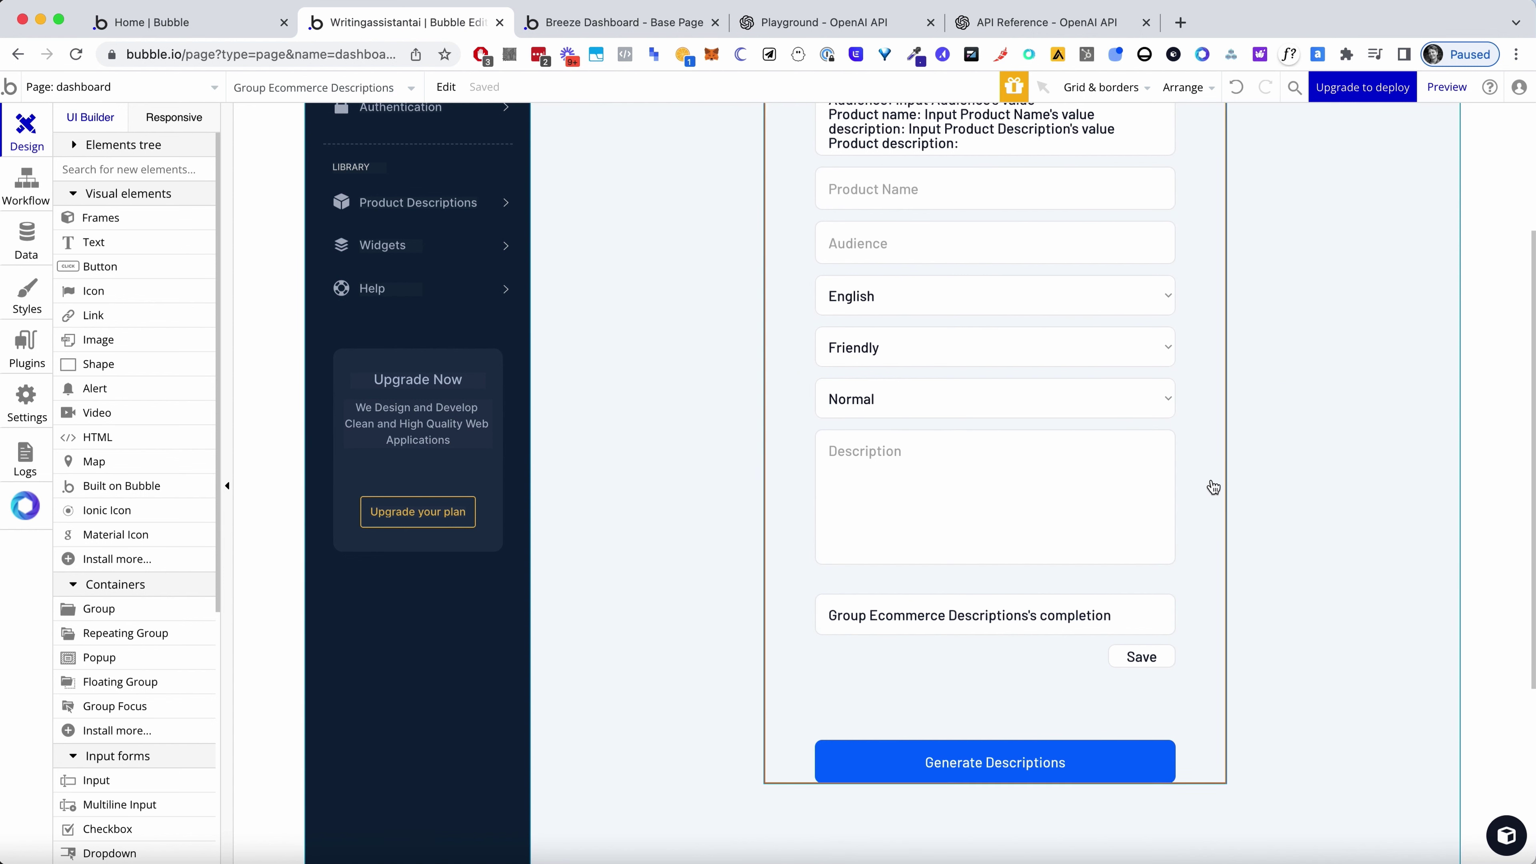
pyautogui.scroll(-9, 1221, 487)
pyautogui.scroll(-4, 1221, 608)
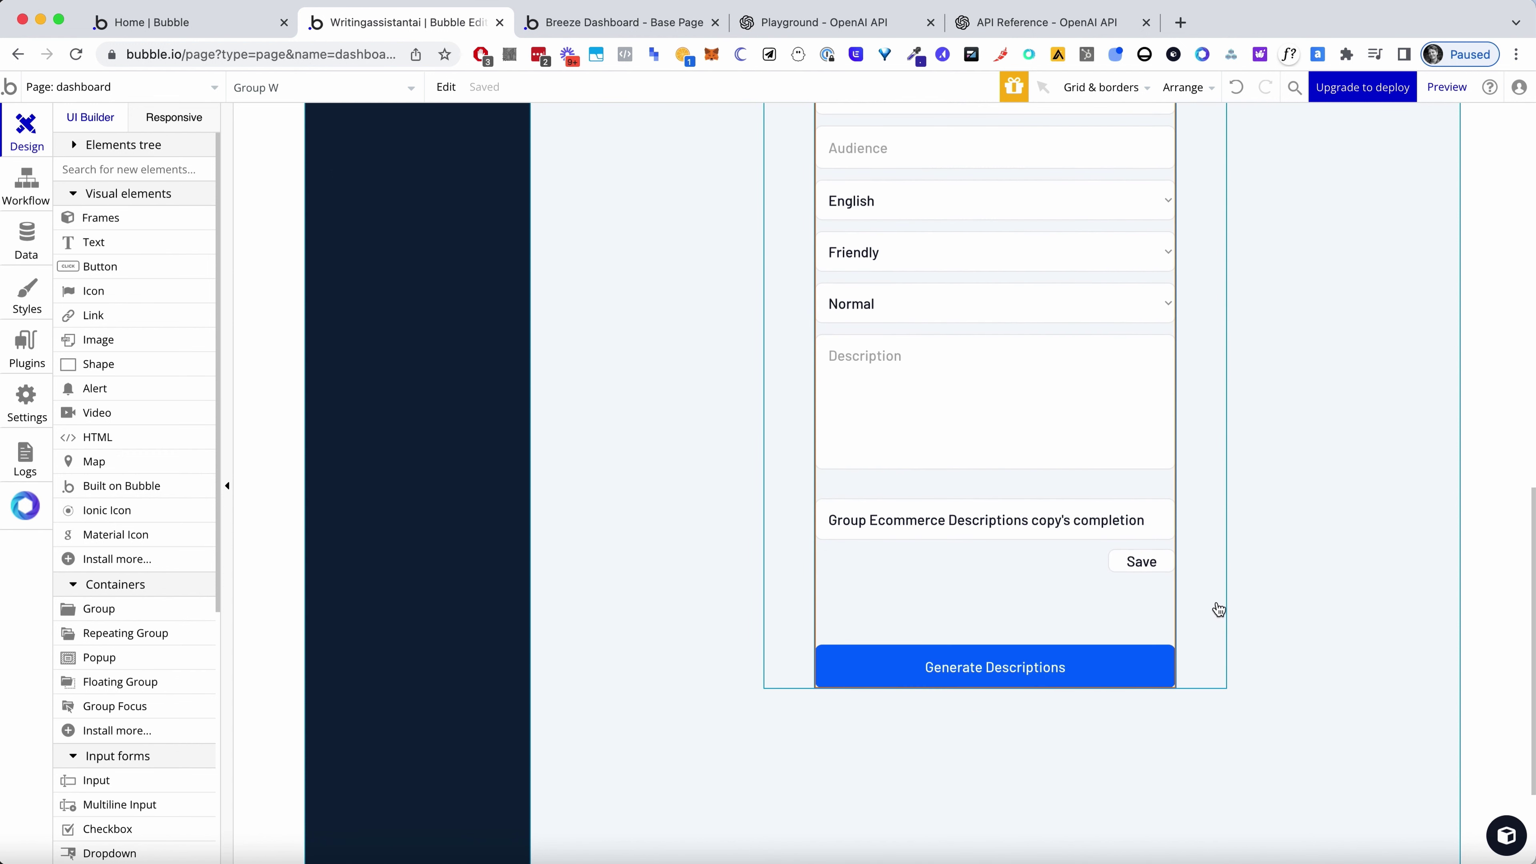
pyautogui.click(1202, 752)
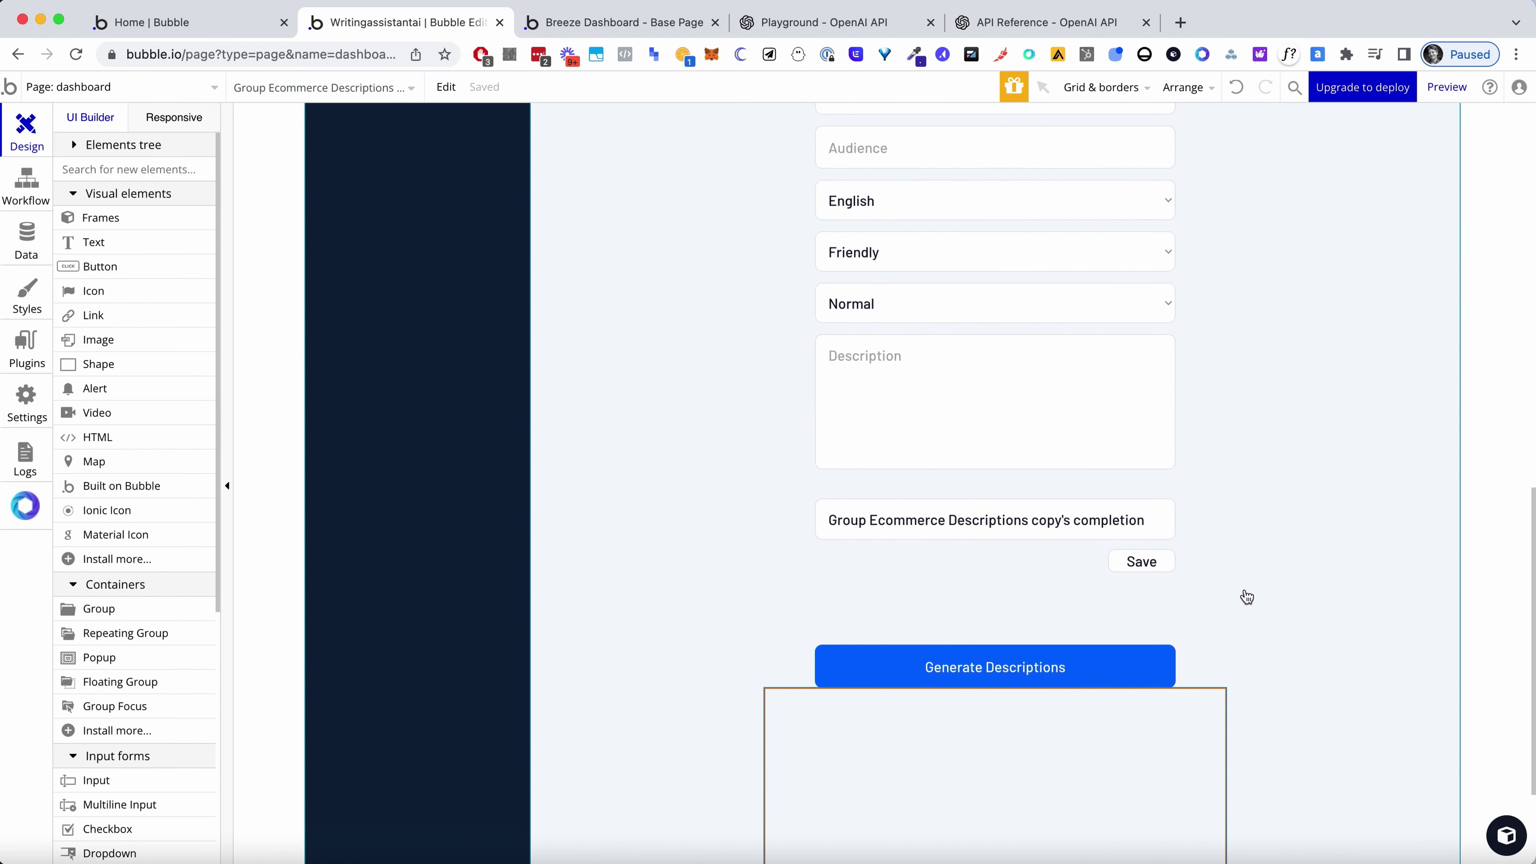
# Set the container layout of Group Ecommerce Descriptions to Column
pyautogui.doubleClick(1199, 488)
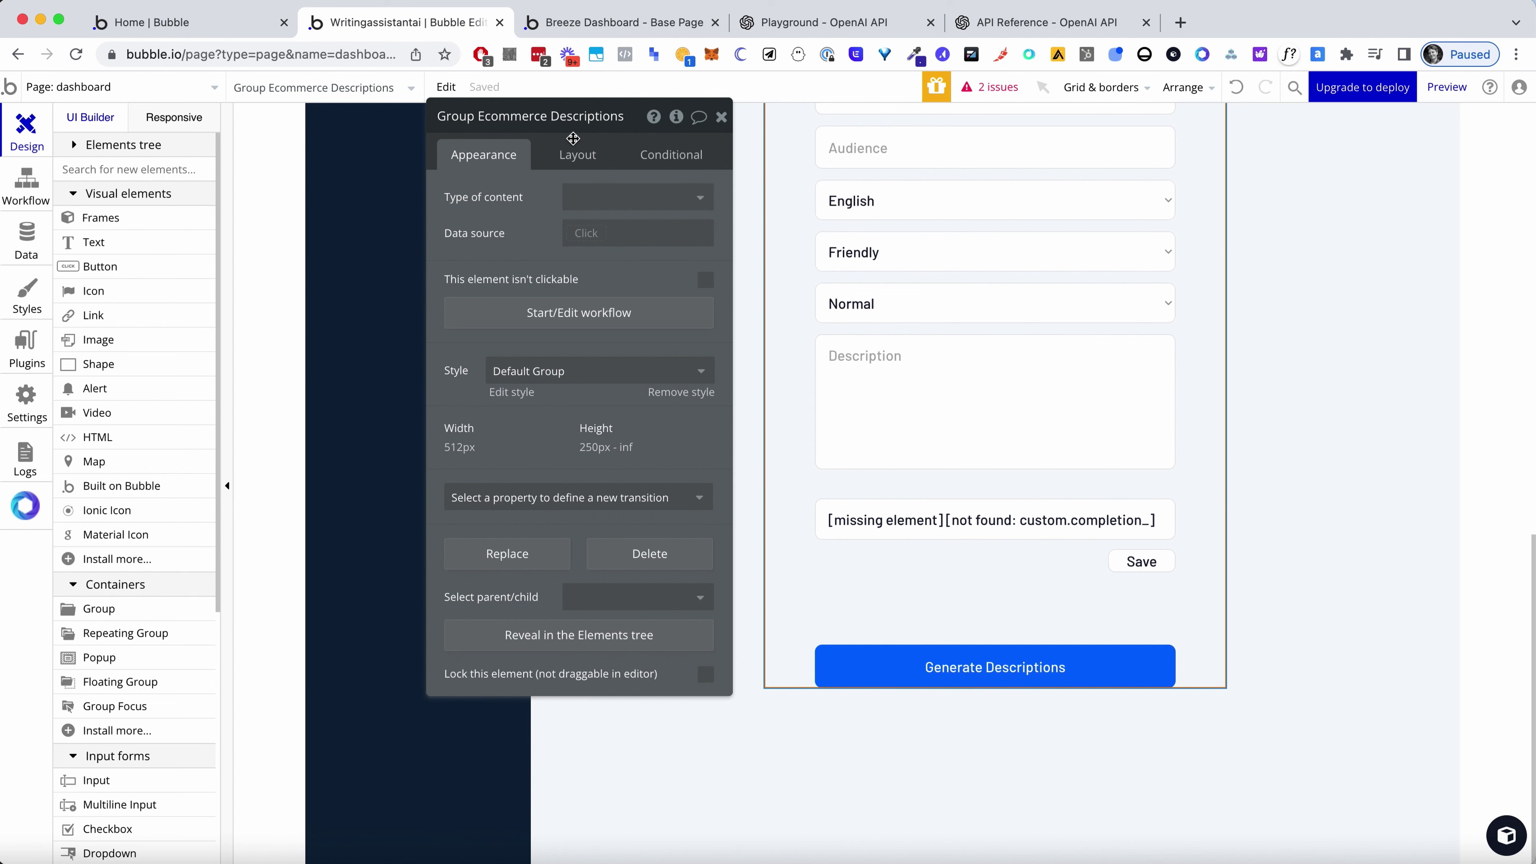
pyautogui.click(579, 160)
pyautogui.click(638, 197)
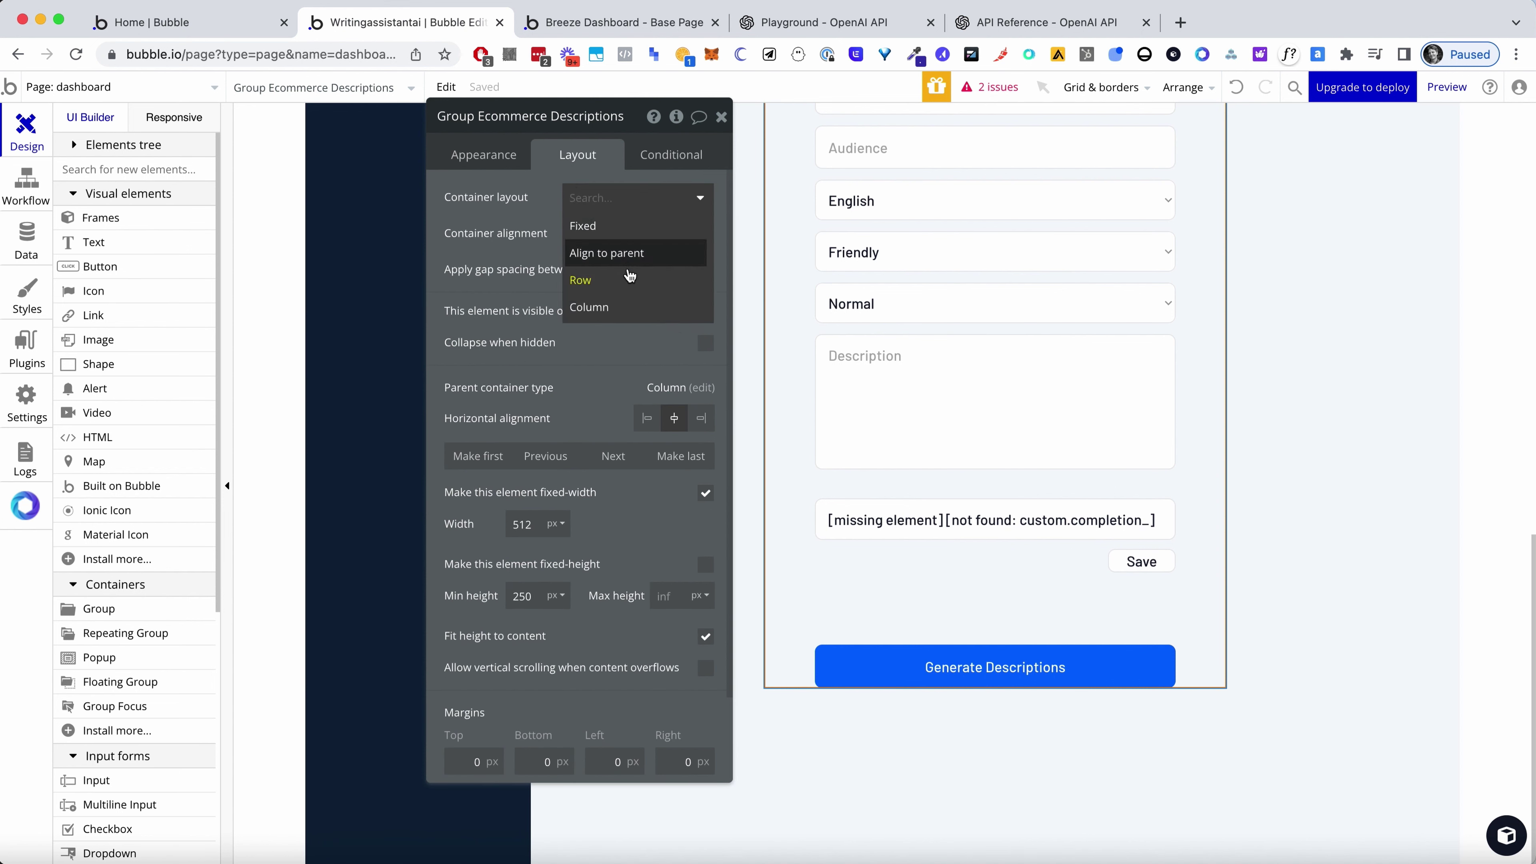
pyautogui.click(624, 308)
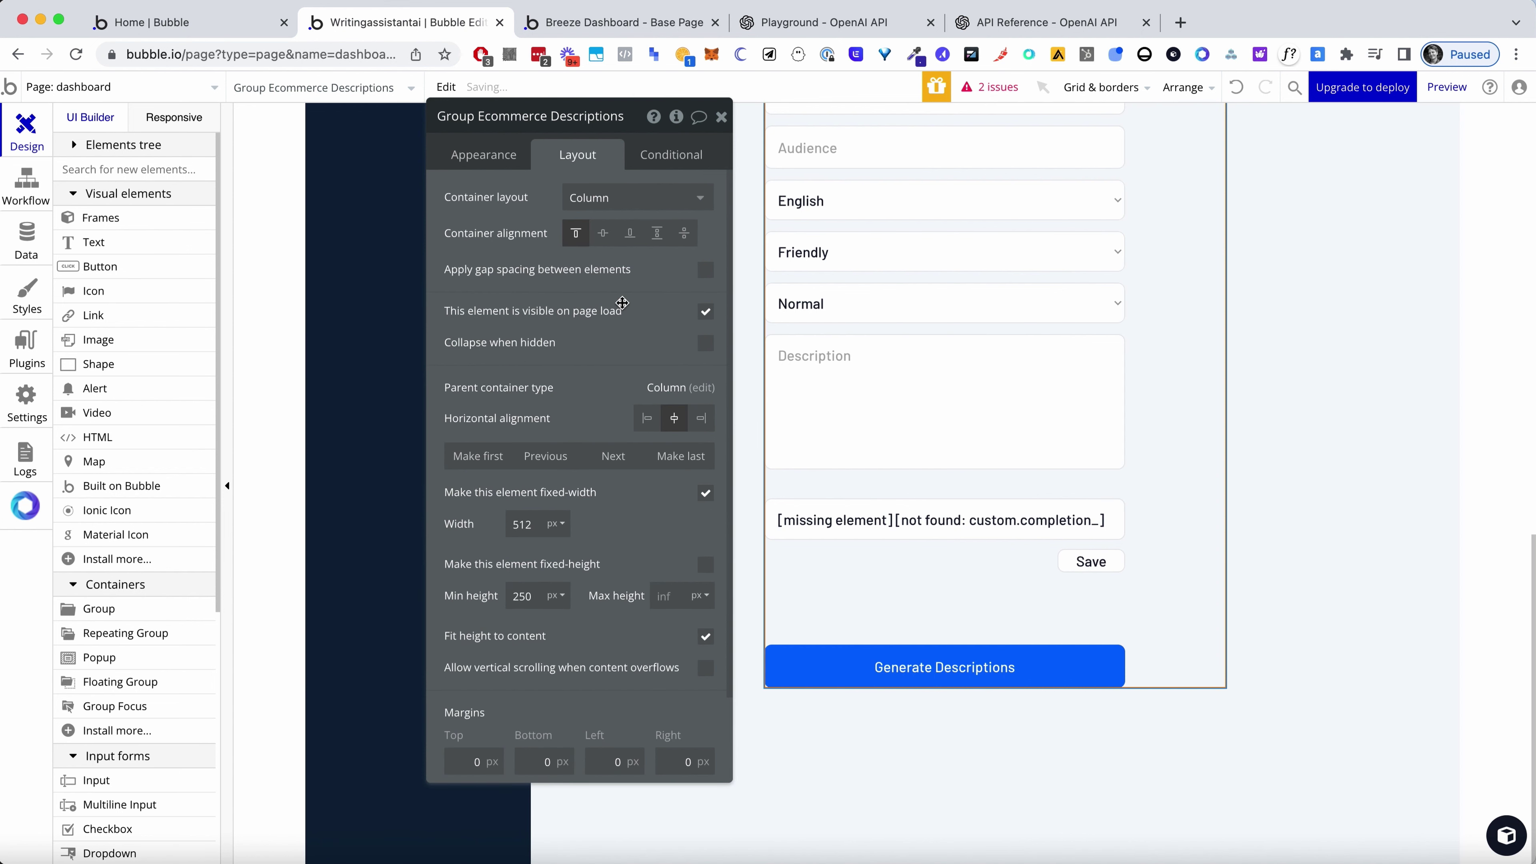
pyautogui.click(721, 121)
pyautogui.scroll(5, 694, 390)
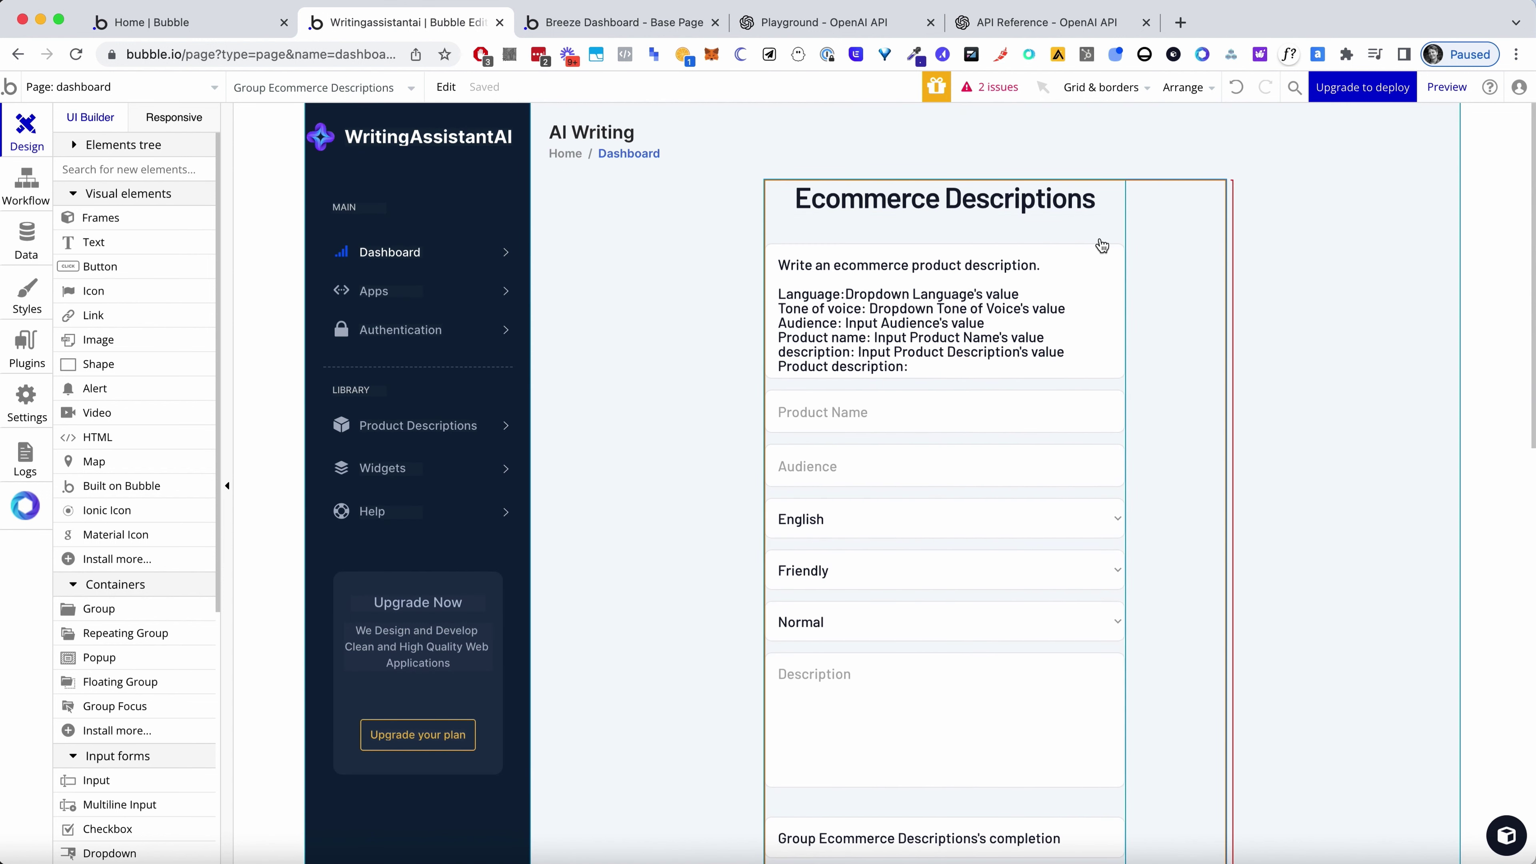
# Remove the fixed-width setting from Group Ecommerce Descriptions so that it can stretch across its parent
pyautogui.doubleClick(1199, 219)
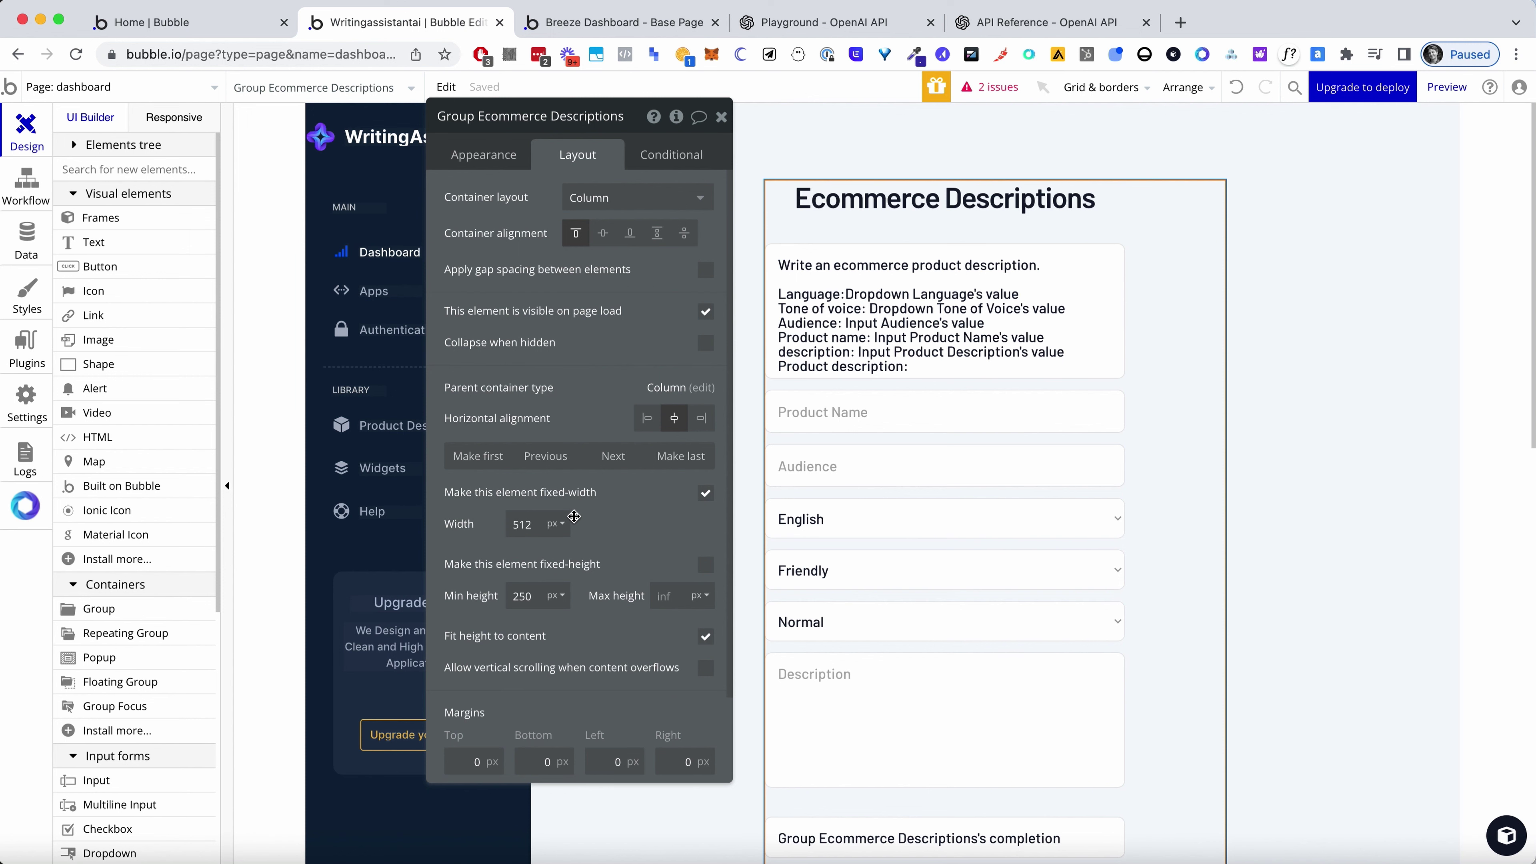
pyautogui.click(705, 494)
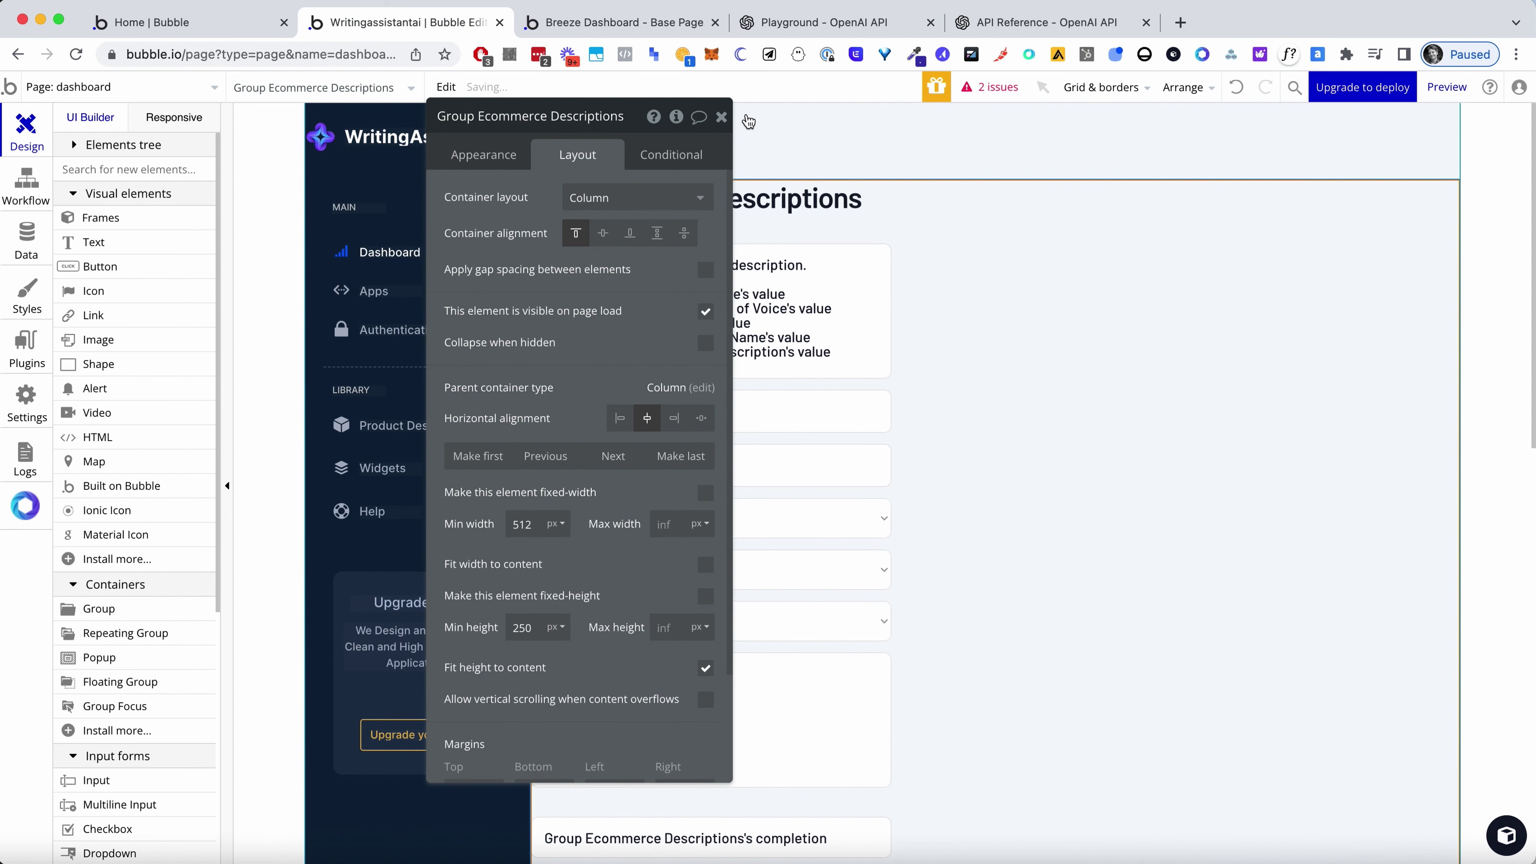
pyautogui.click(721, 116)
# Set the horizontal alignment of the duplicated form group, Group W, to right within Group Ecommerce Descriptions
pyautogui.scroll(-5, 984, 483)
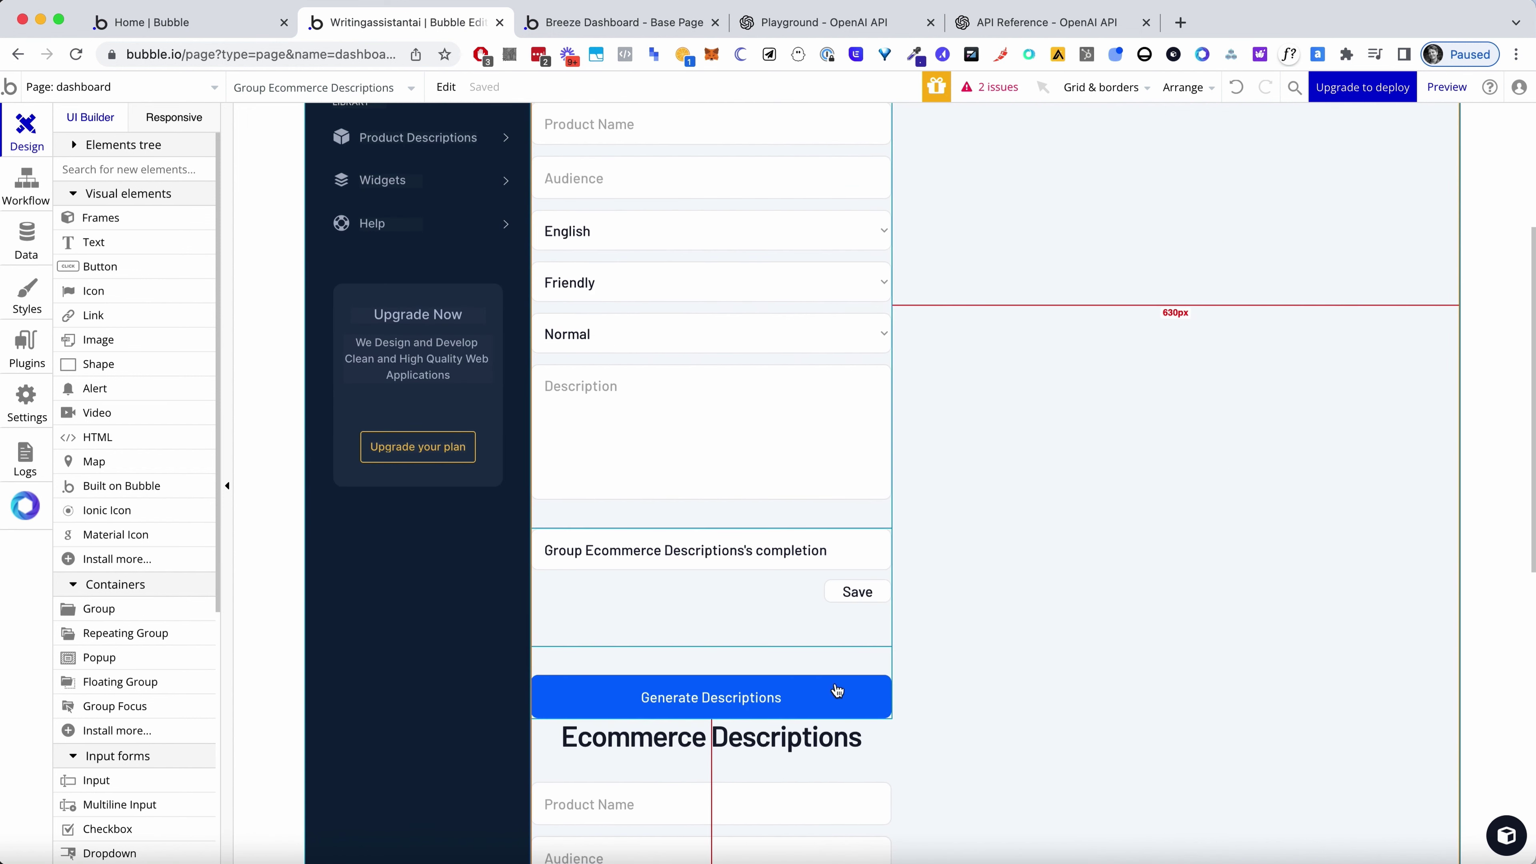
pyautogui.click(813, 777)
pyautogui.doubleClick(813, 772)
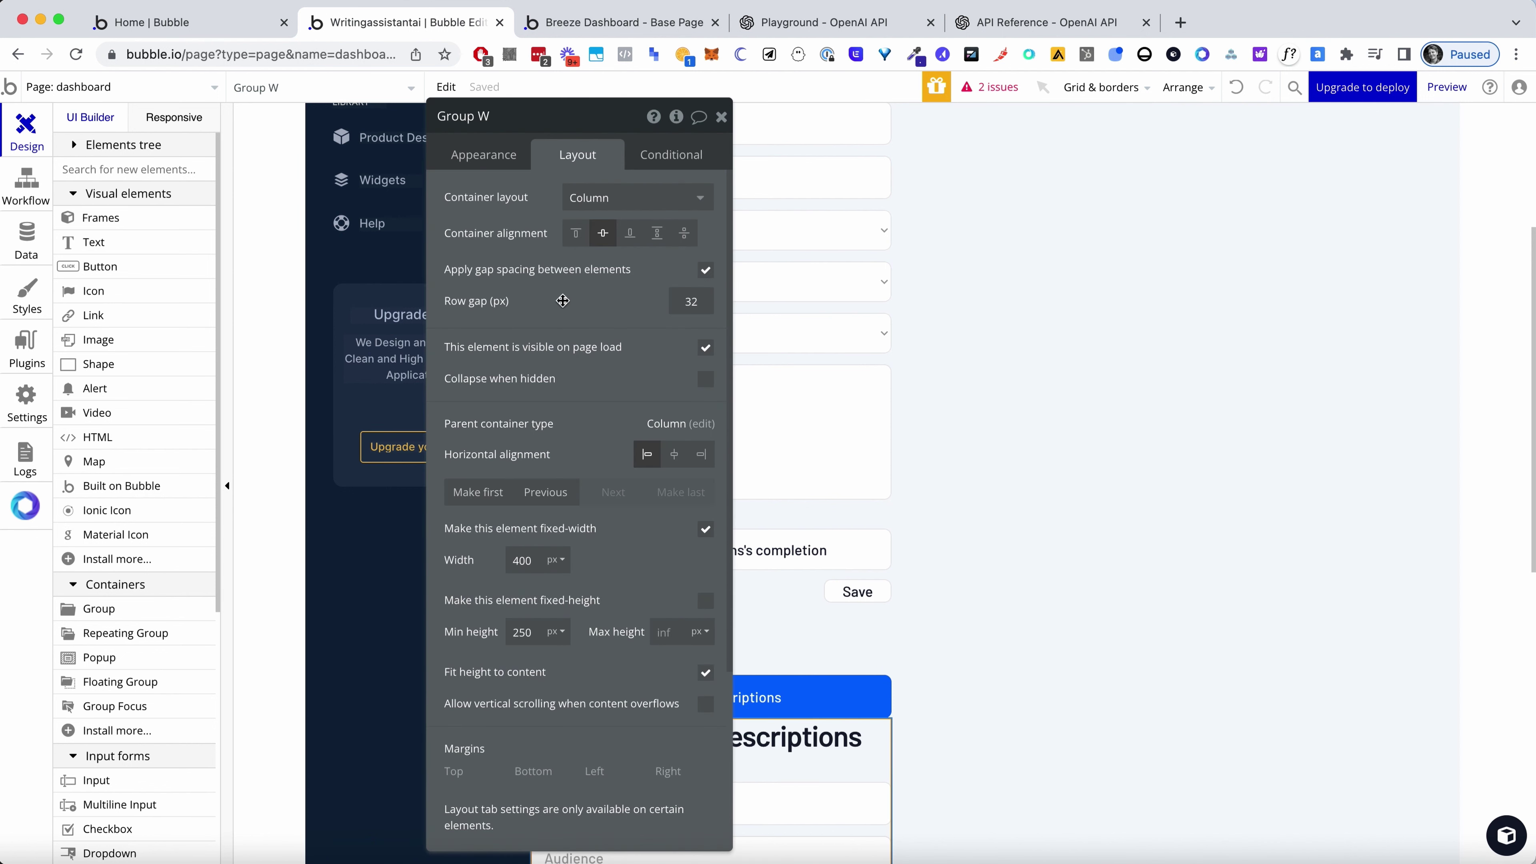
pyautogui.click(704, 459)
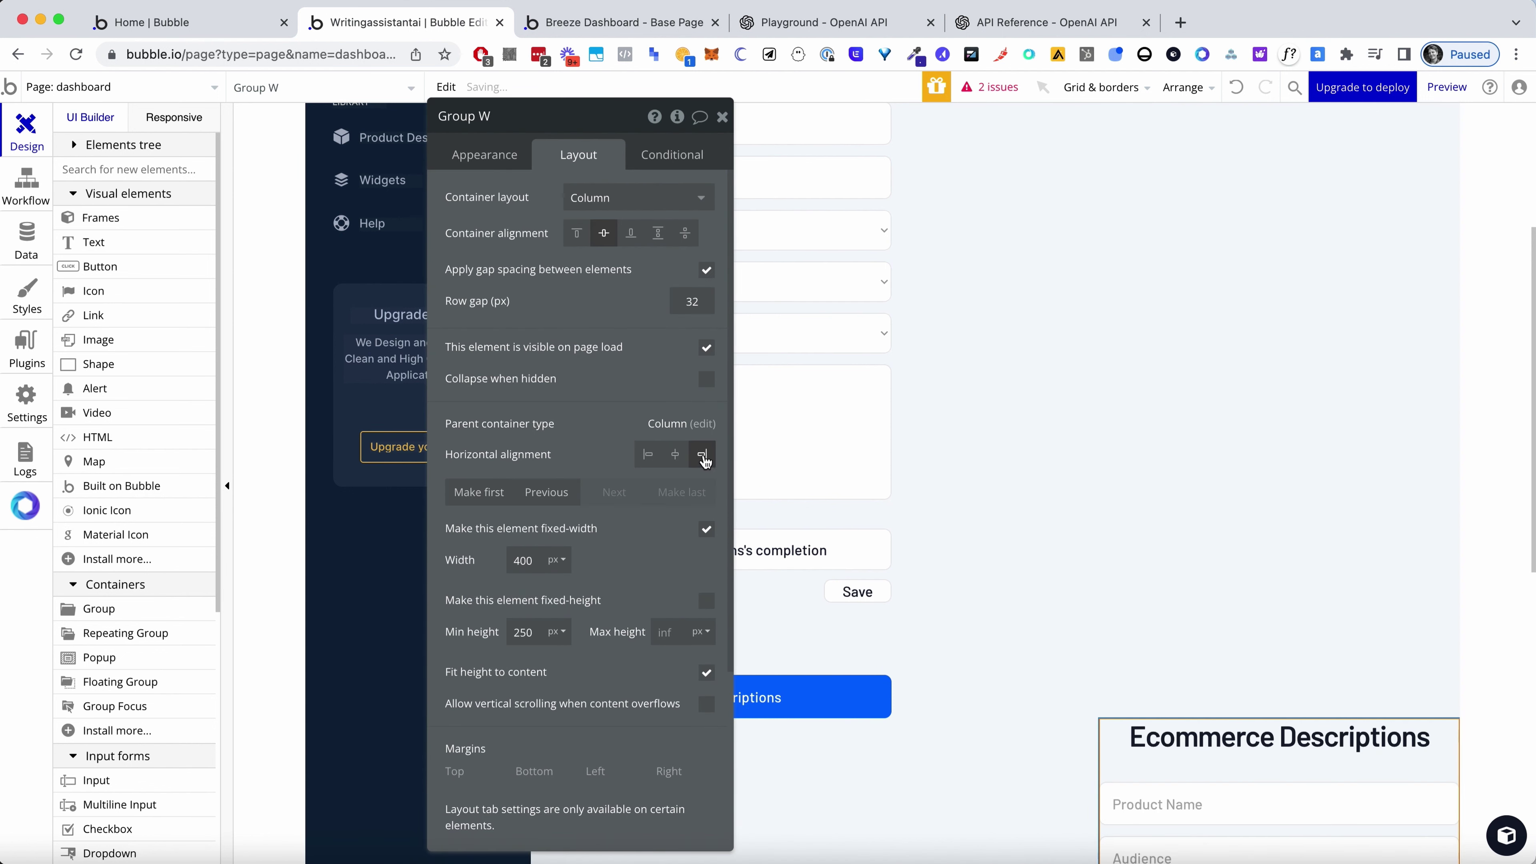
# Try the Row container layout on the duplicated Group W and restore it to Column
pyautogui.click(663, 197)
pyautogui.click(639, 281)
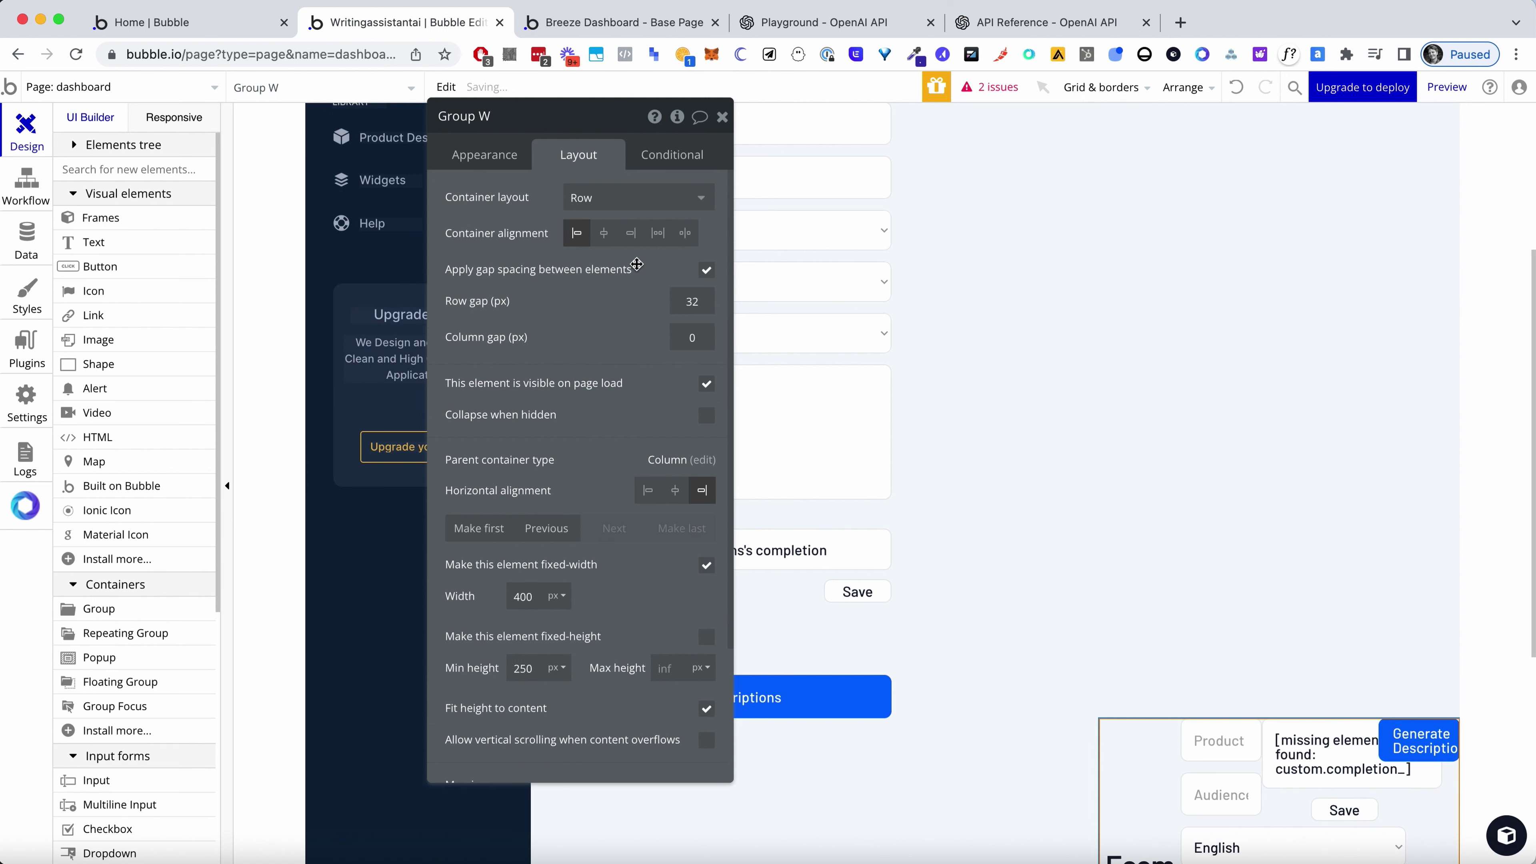
pyautogui.click(623, 200)
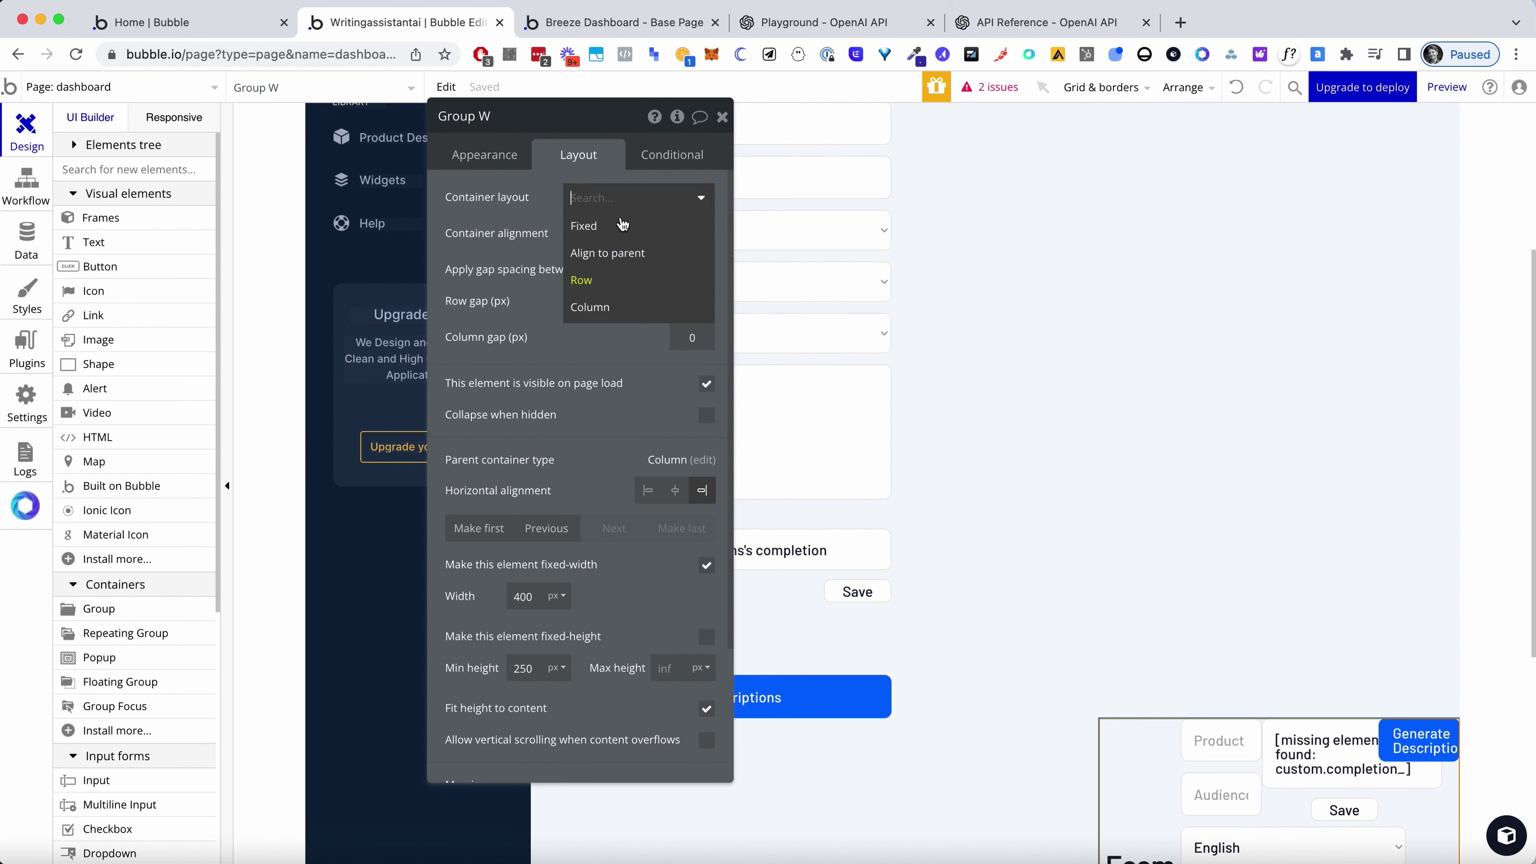
pyautogui.click(627, 310)
pyautogui.click(720, 116)
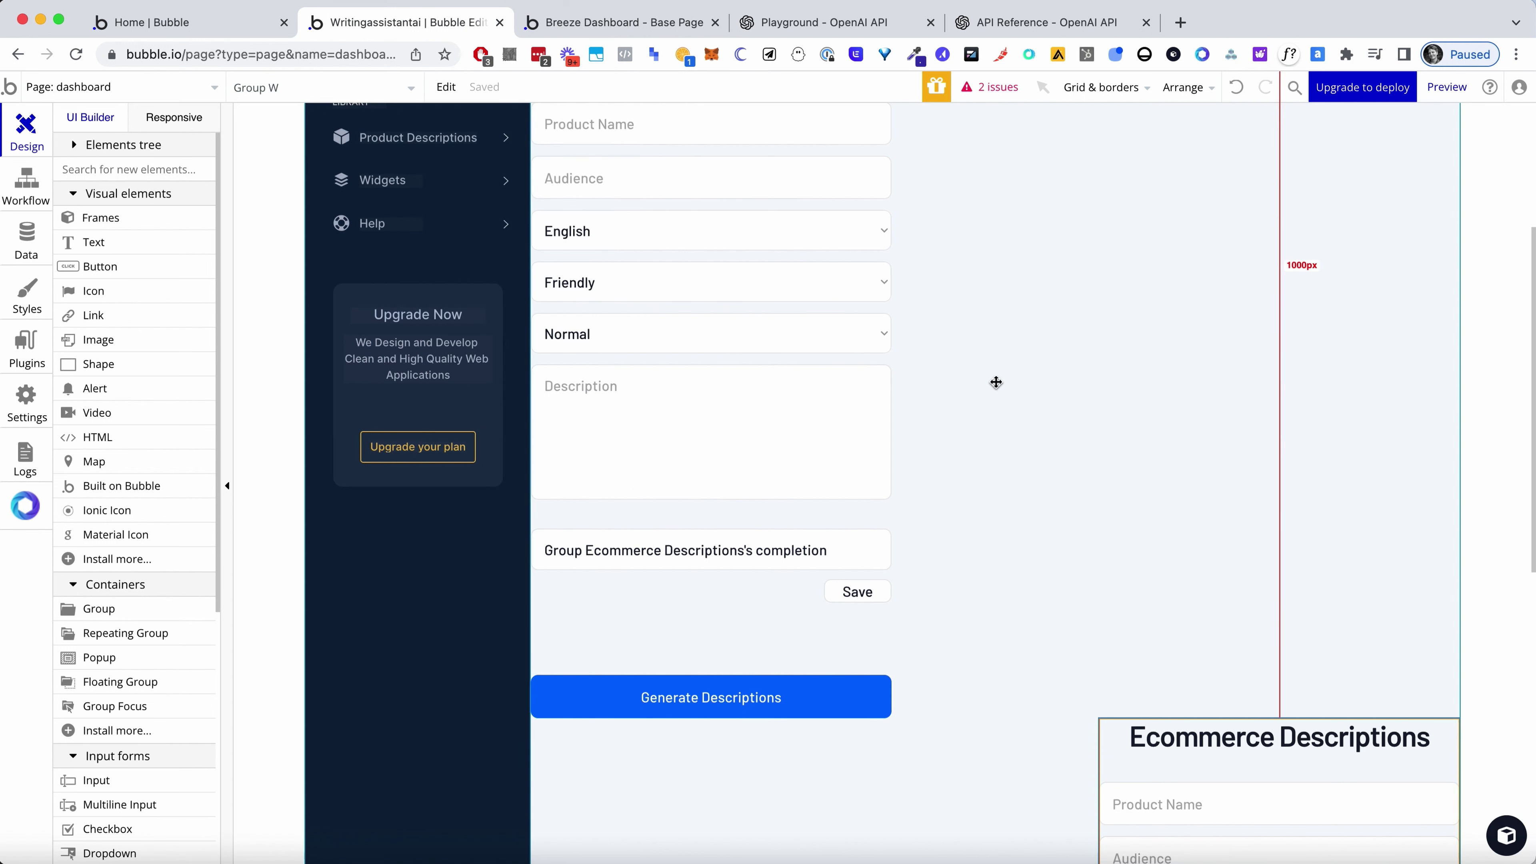
# Change the container layout of Group Ecommerce Descriptions to Align to parent
pyautogui.doubleClick(1001, 432)
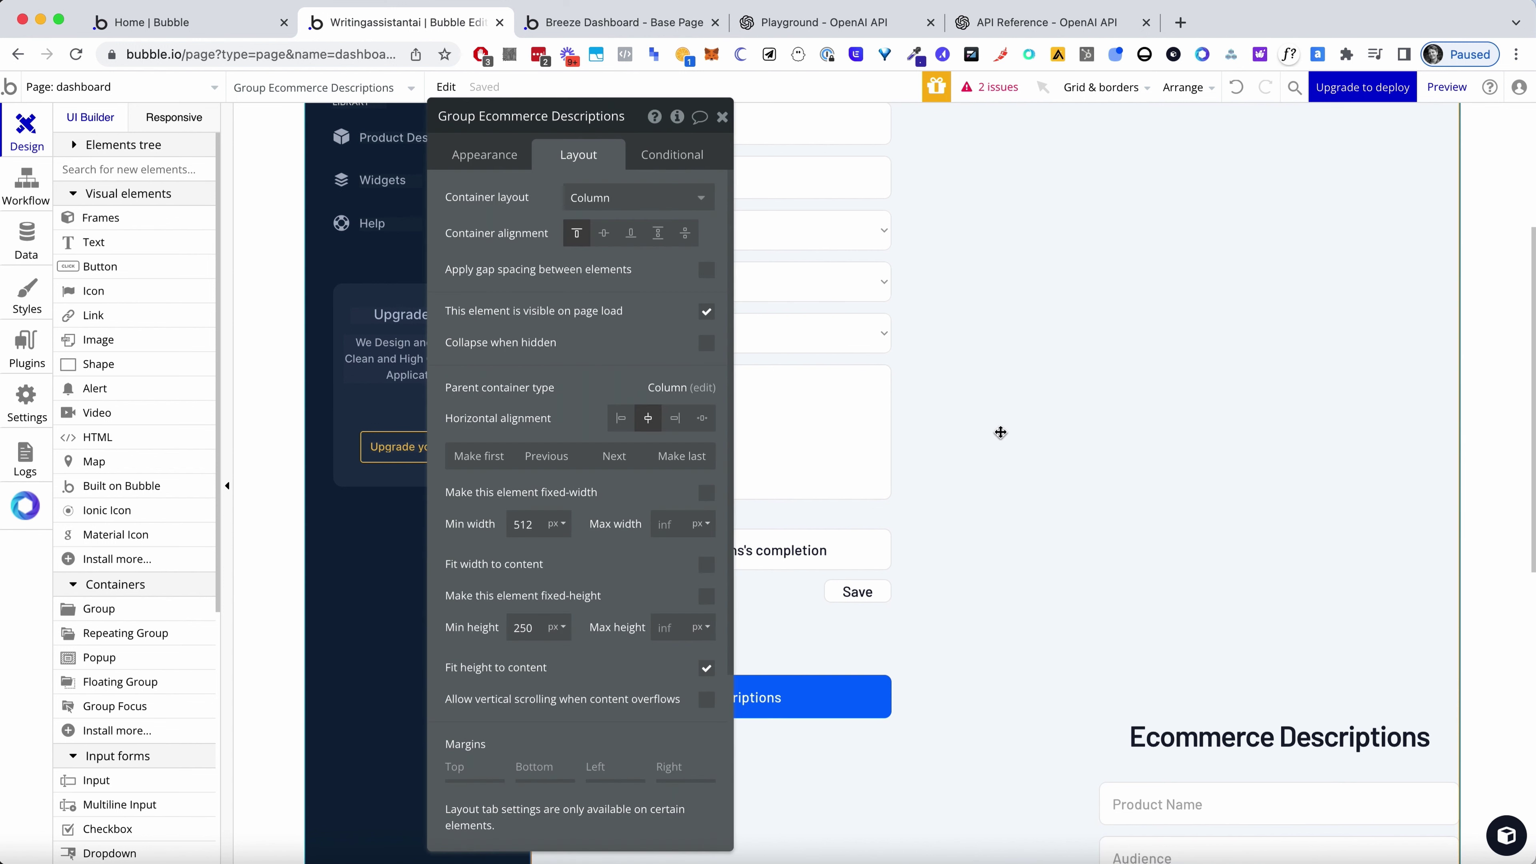
pyautogui.click(593, 196)
pyautogui.click(616, 254)
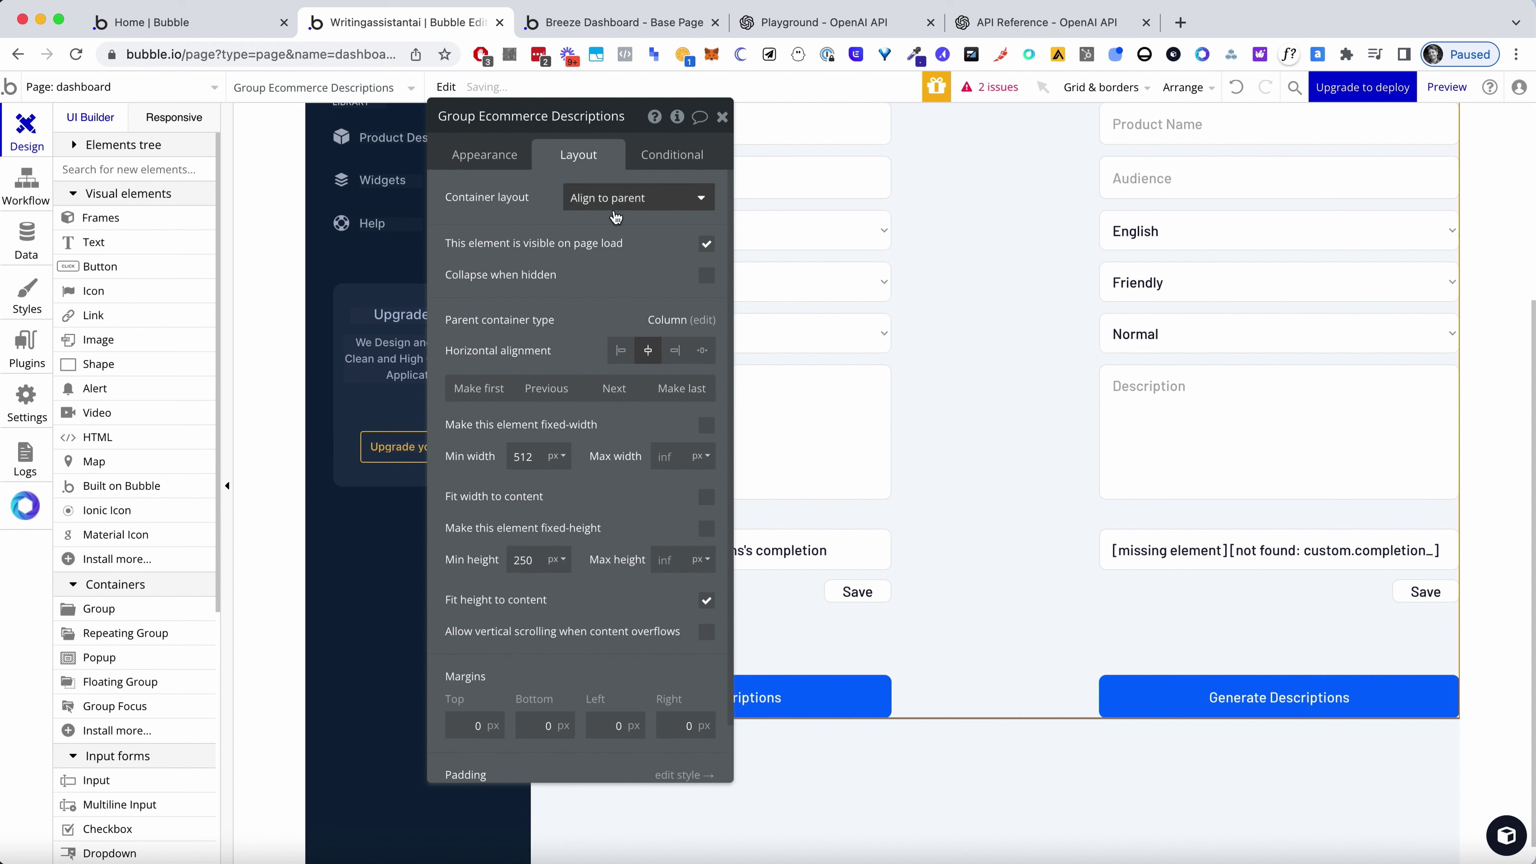
pyautogui.click(722, 116)
pyautogui.scroll(5, 786, 210)
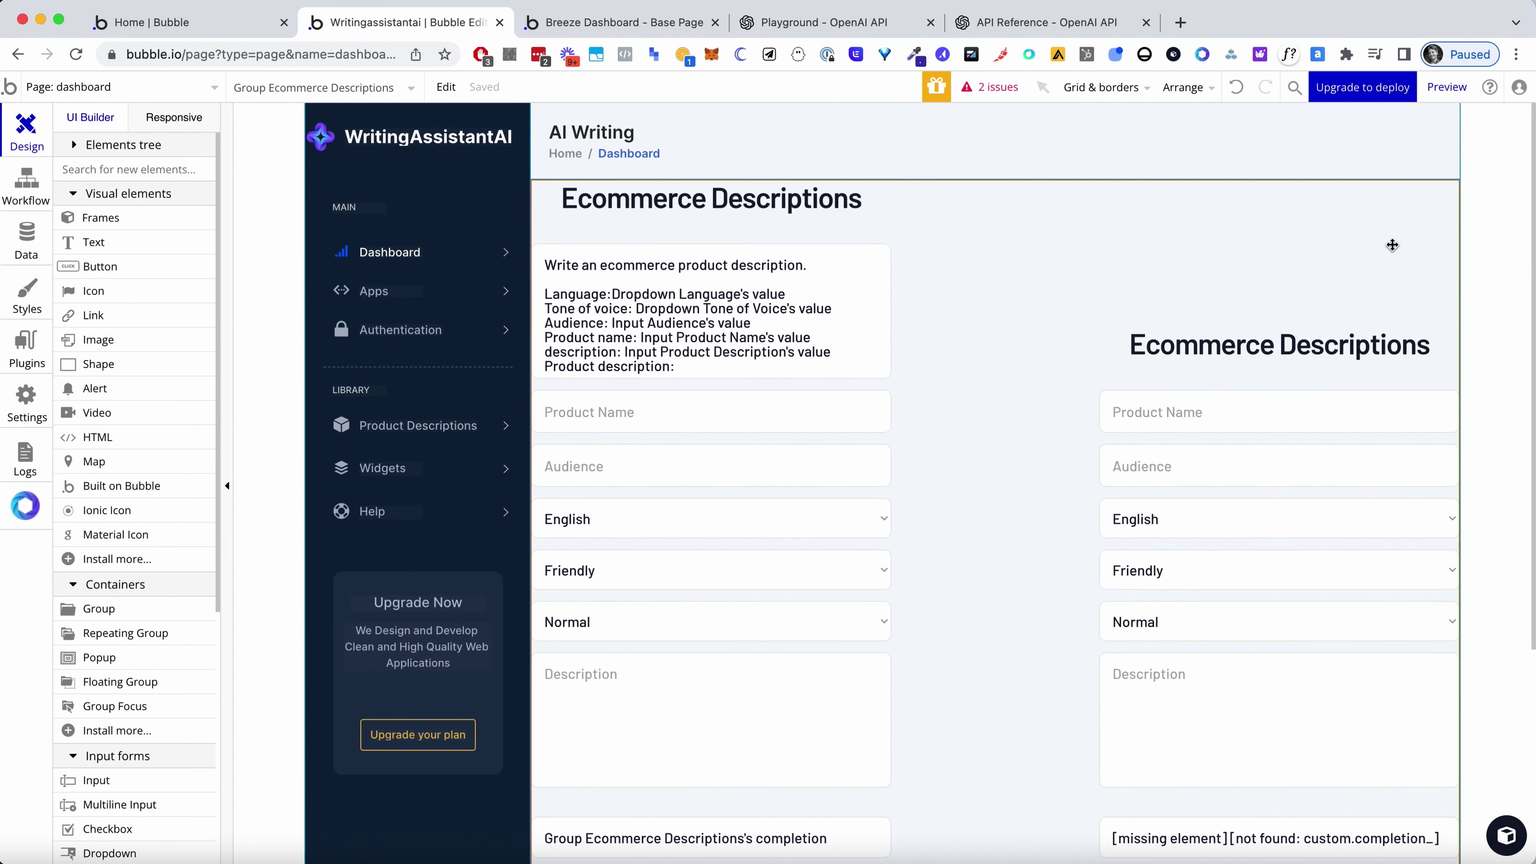
pyautogui.click(1444, 190)
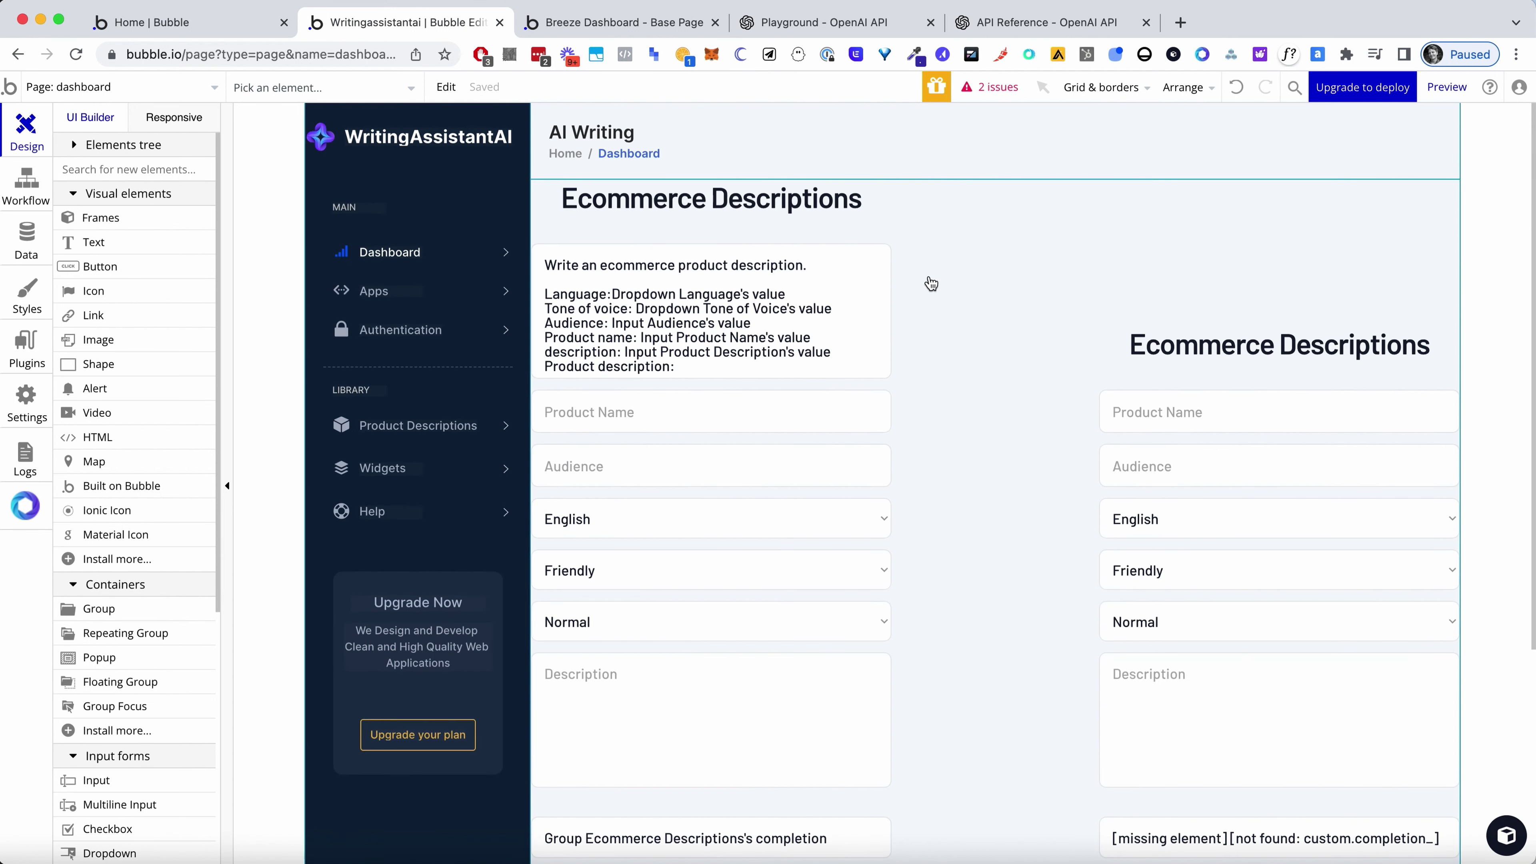
# Left-align the text of the original form's Ecommerce Descriptions heading
pyautogui.doubleClick(844, 201)
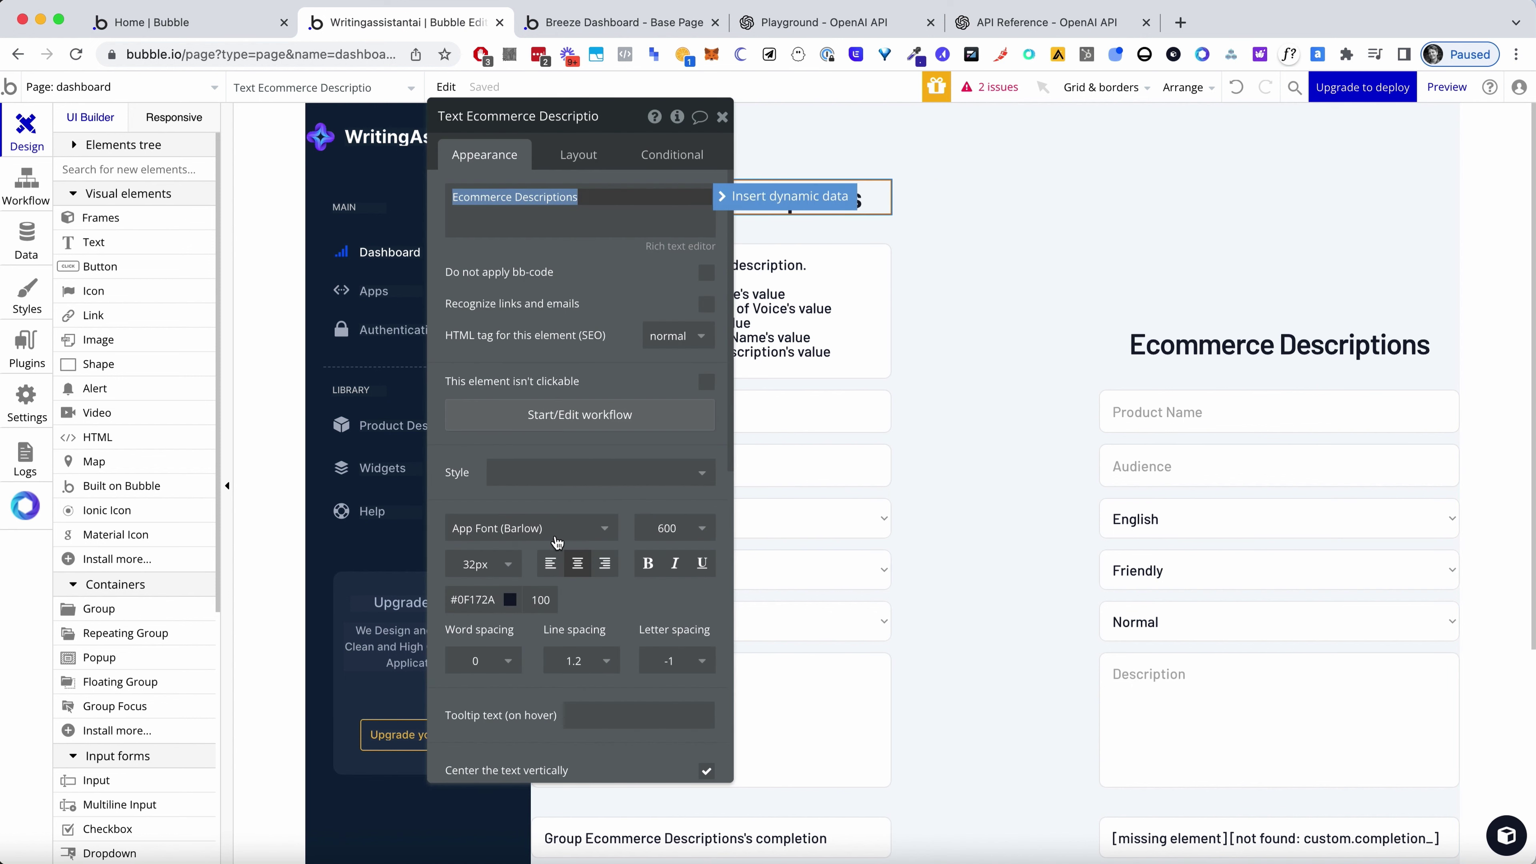
pyautogui.click(550, 563)
pyautogui.click(723, 116)
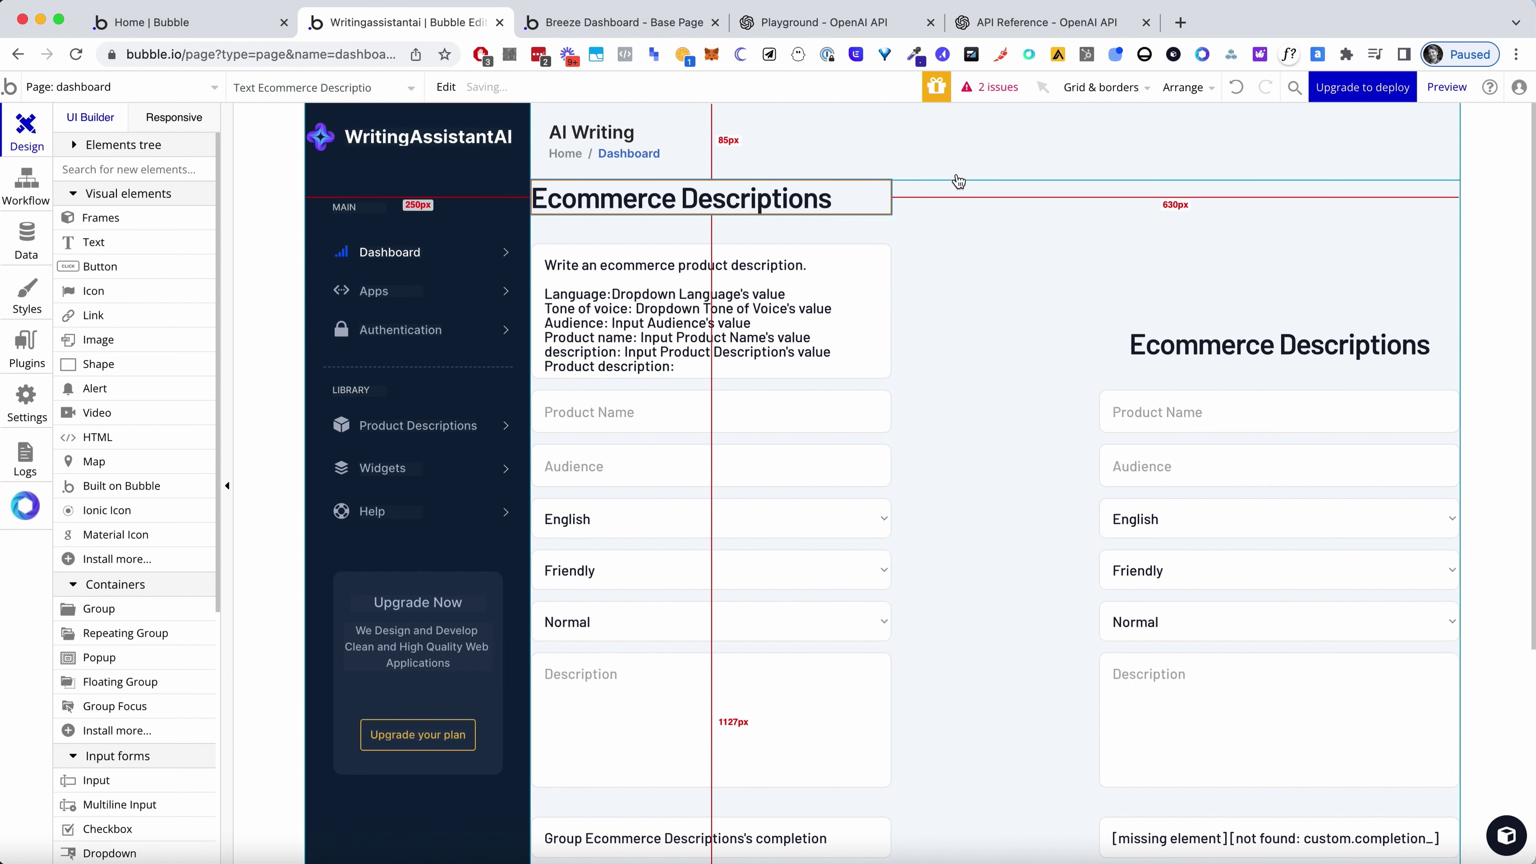
# Set the left padding of Group Ecommerce Descriptions to 40 px
pyautogui.click(1033, 189)
pyautogui.doubleClick(980, 243)
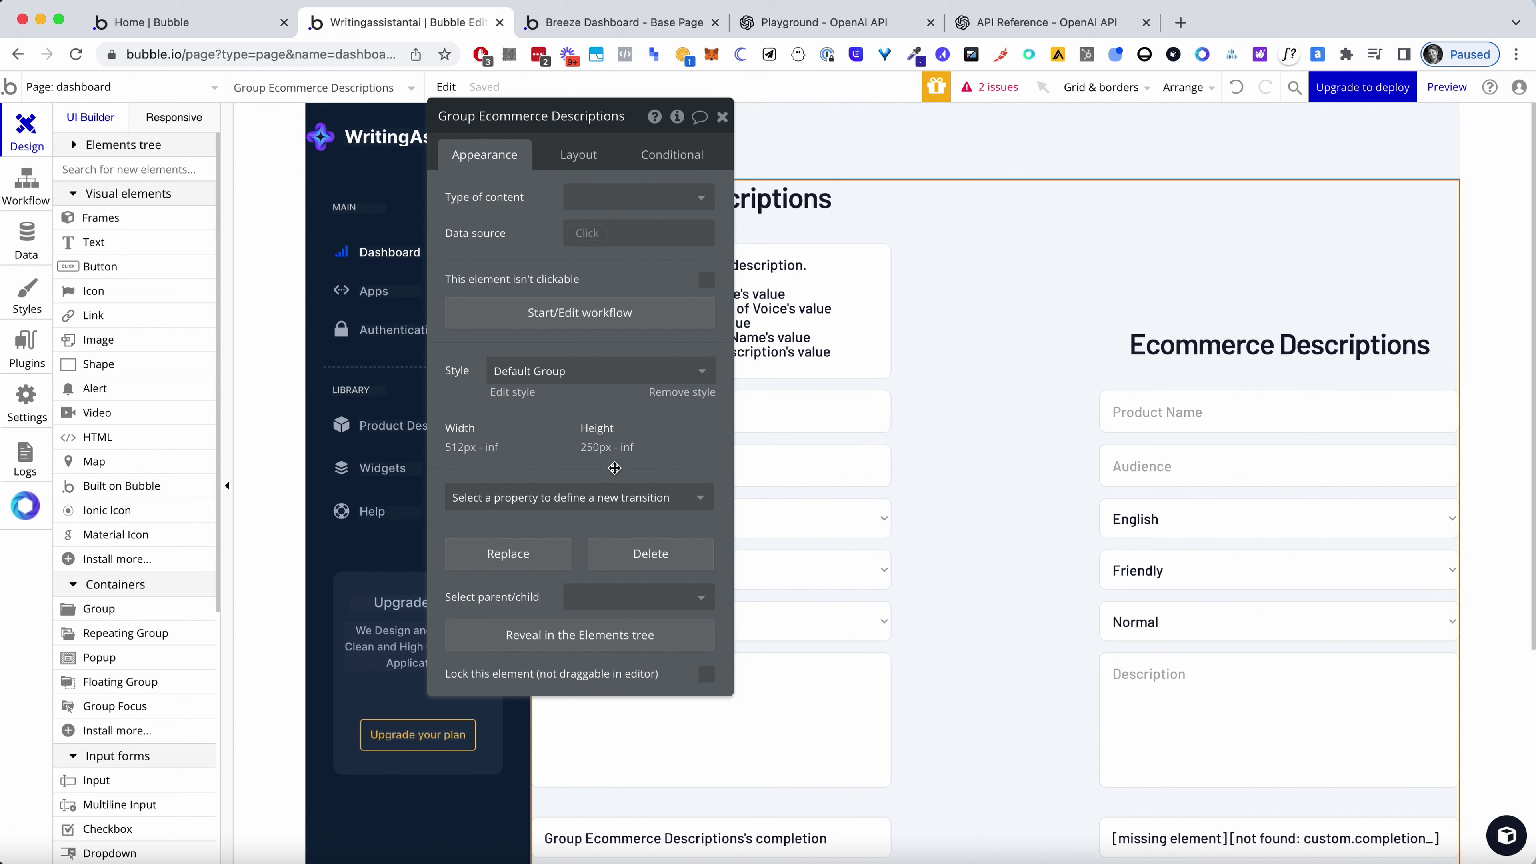
pyautogui.click(552, 161)
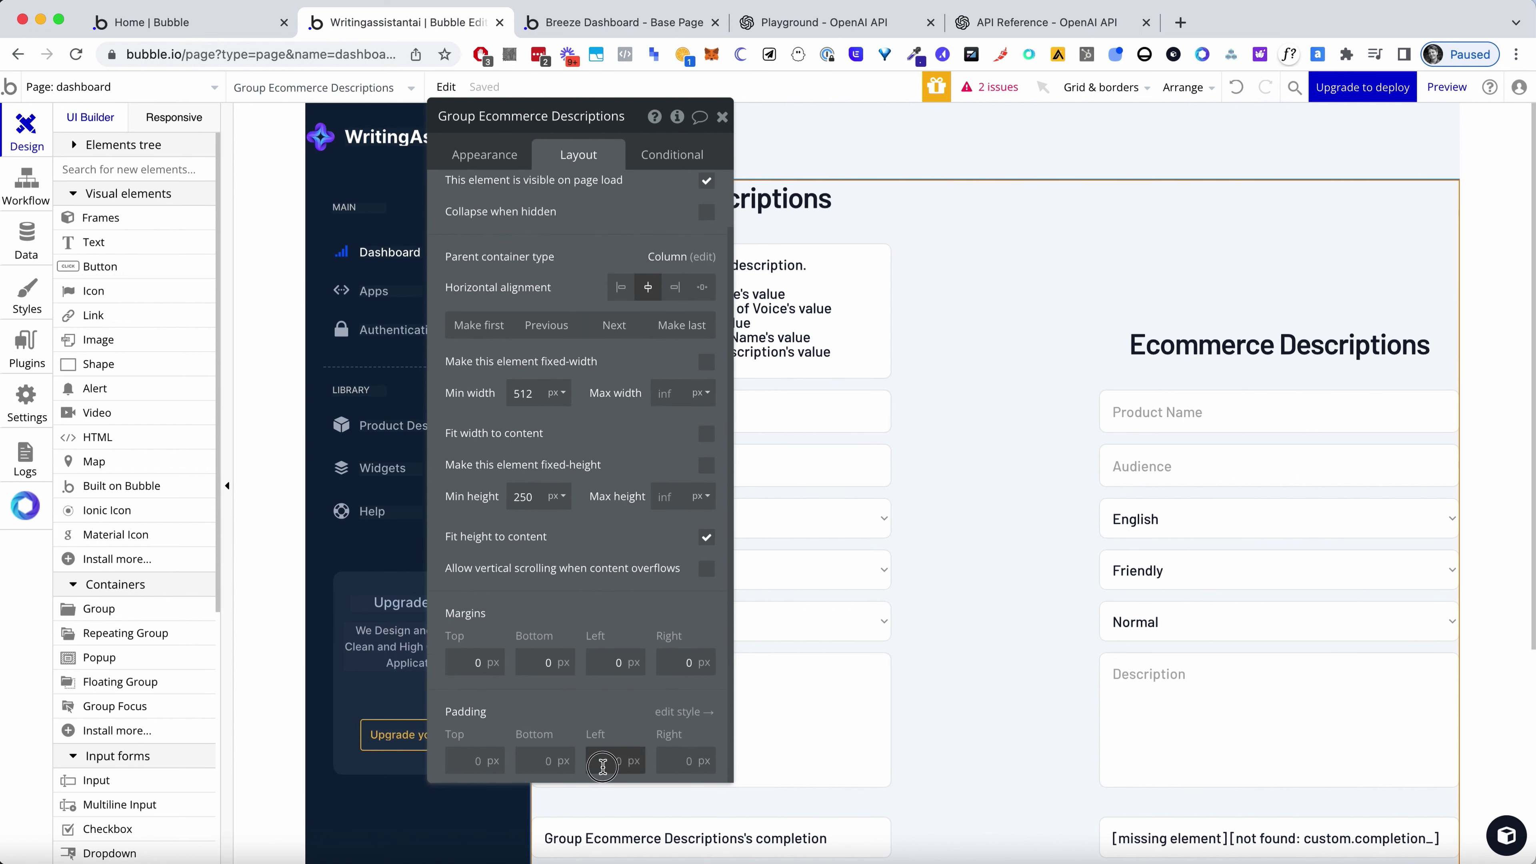
pyautogui.write('40')
pyautogui.click(728, 214)
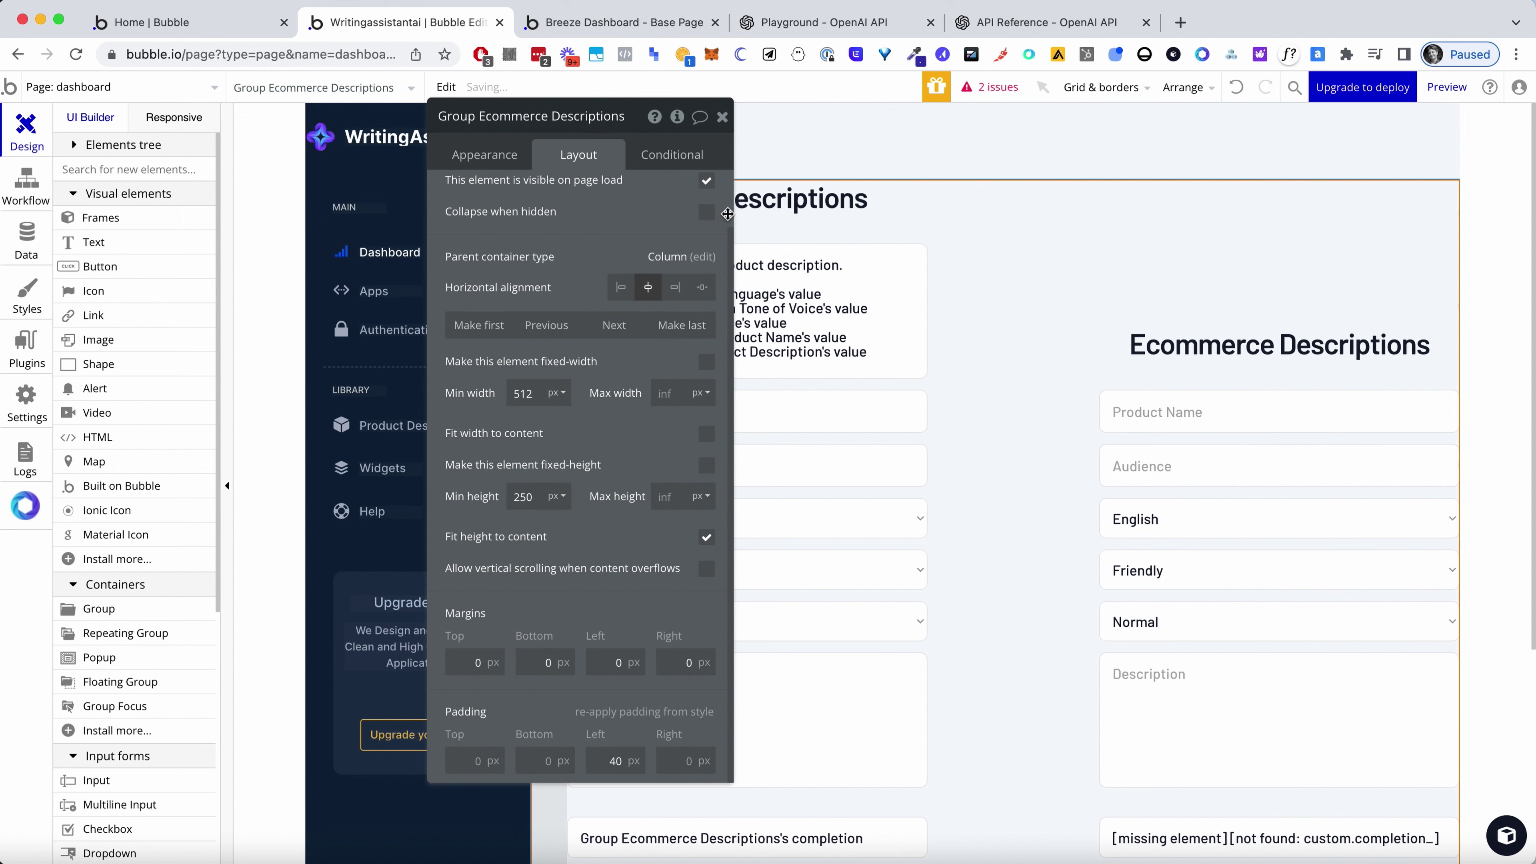
pyautogui.click(723, 117)
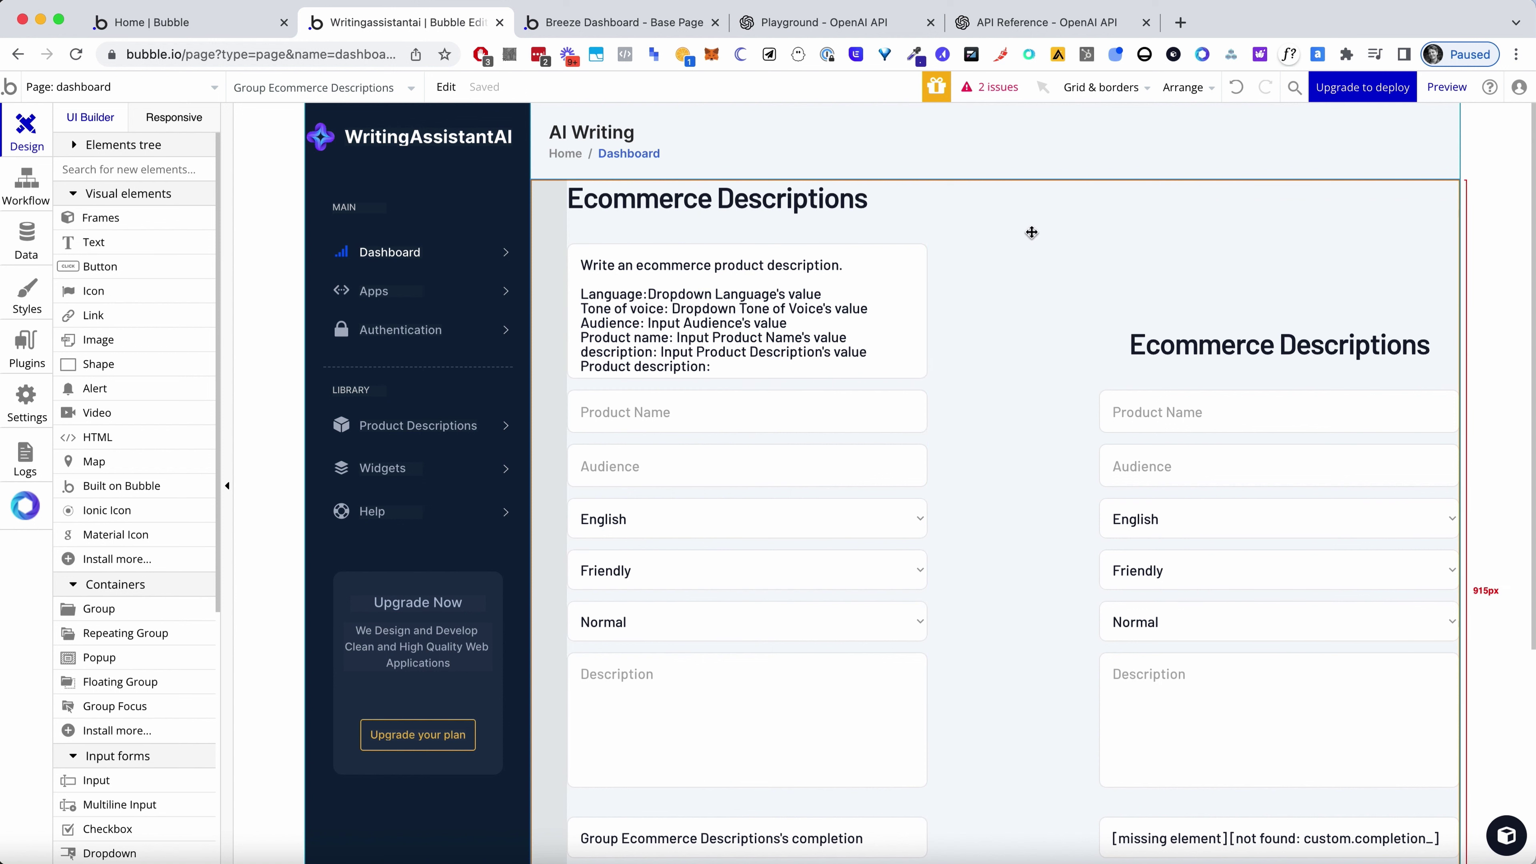
# Examine the margins and padding of Group Body Header and its nested Group Body Header Text
pyautogui.doubleClick(847, 157)
pyautogui.click(722, 117)
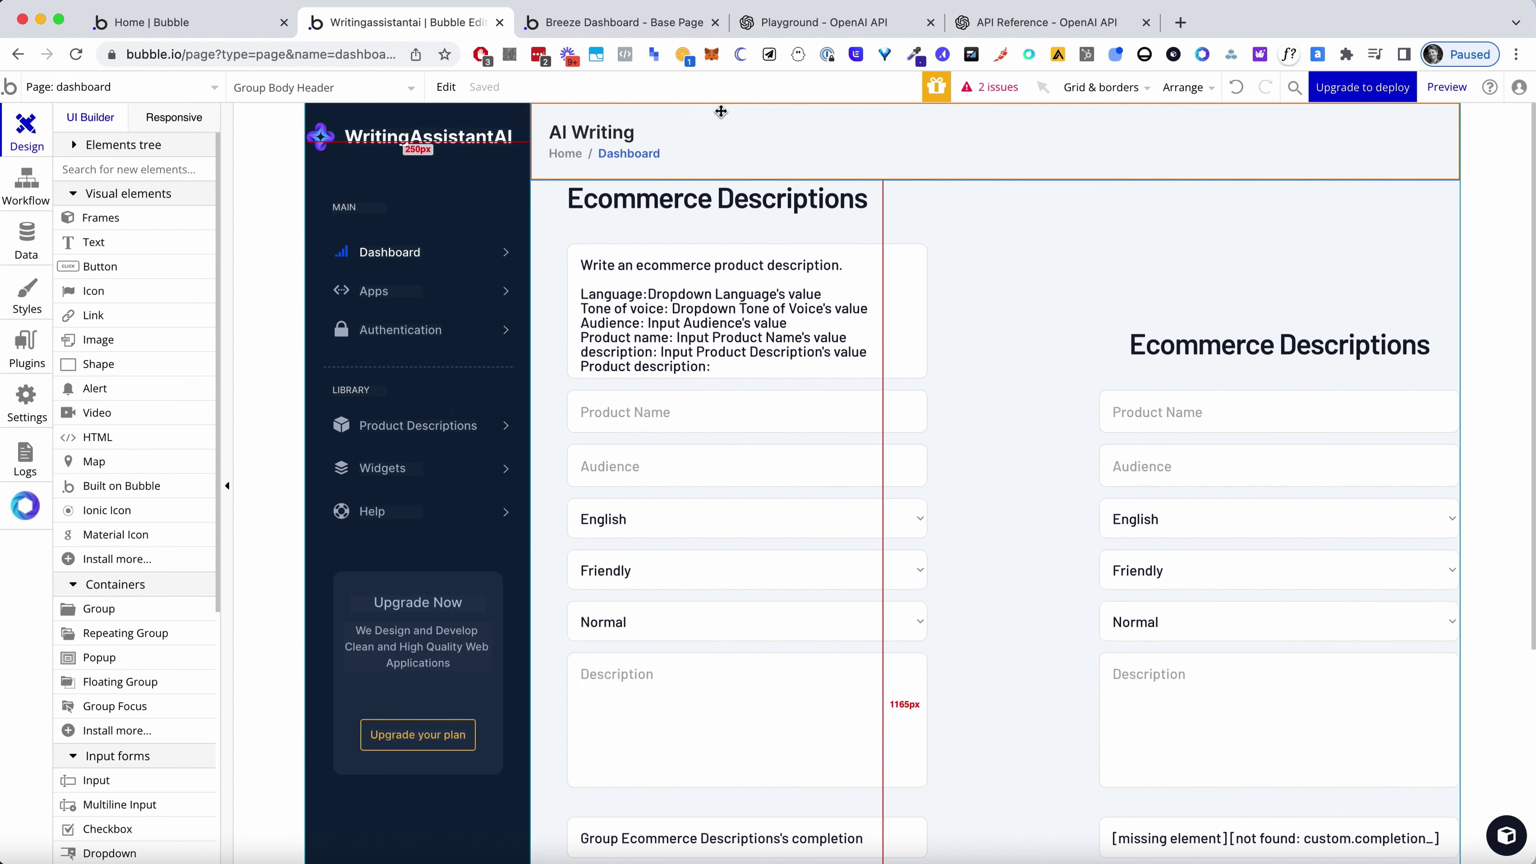
pyautogui.doubleClick(781, 141)
pyautogui.scroll(-2, 609, 462)
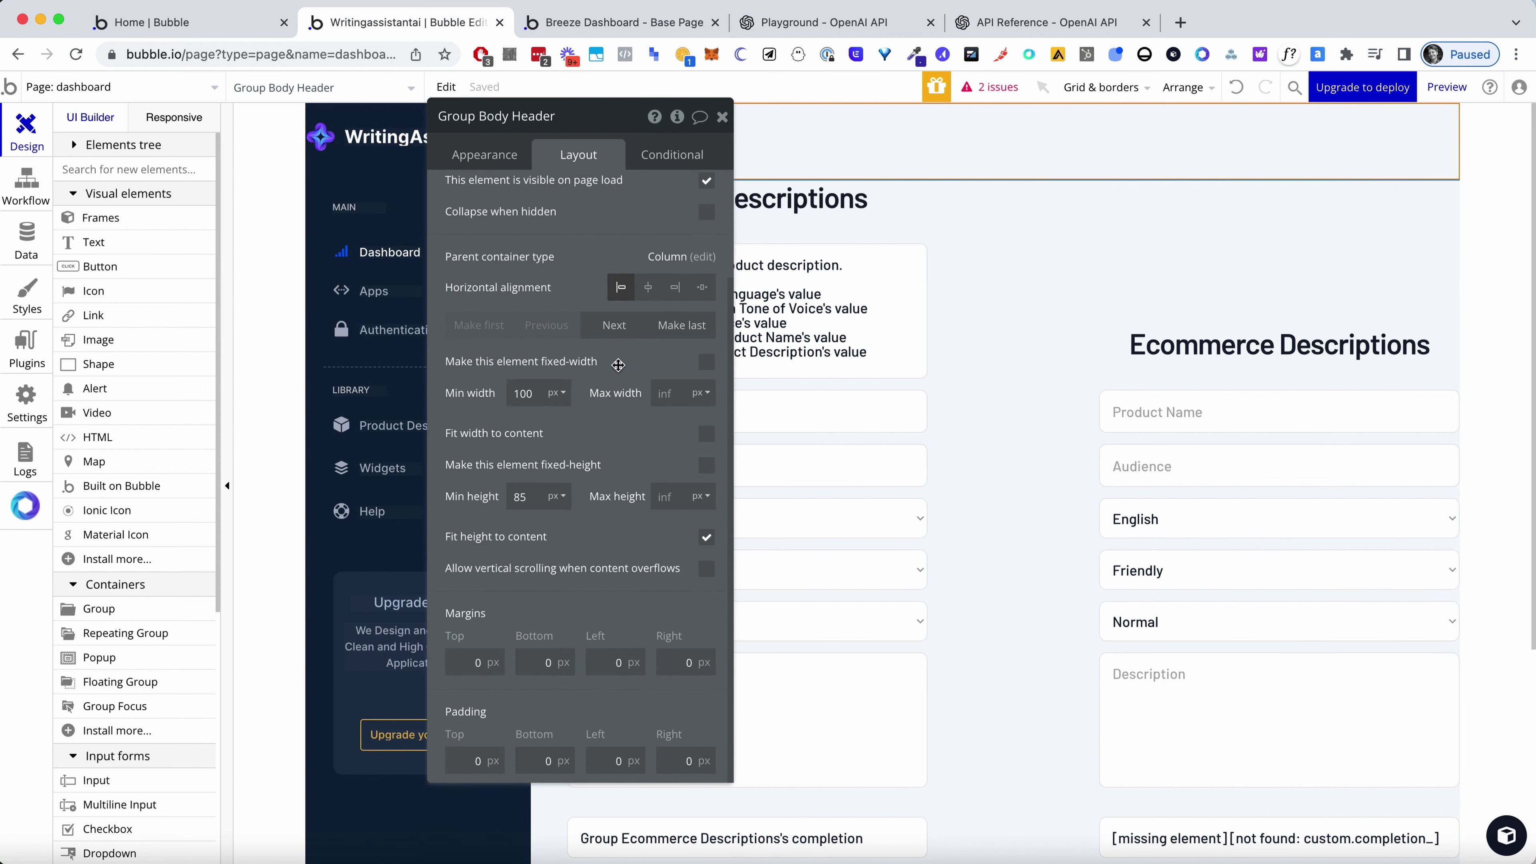
pyautogui.click(723, 117)
pyautogui.moveTo(698, 146); pyautogui.dragTo(569, 145)
pyautogui.doubleClick(570, 145)
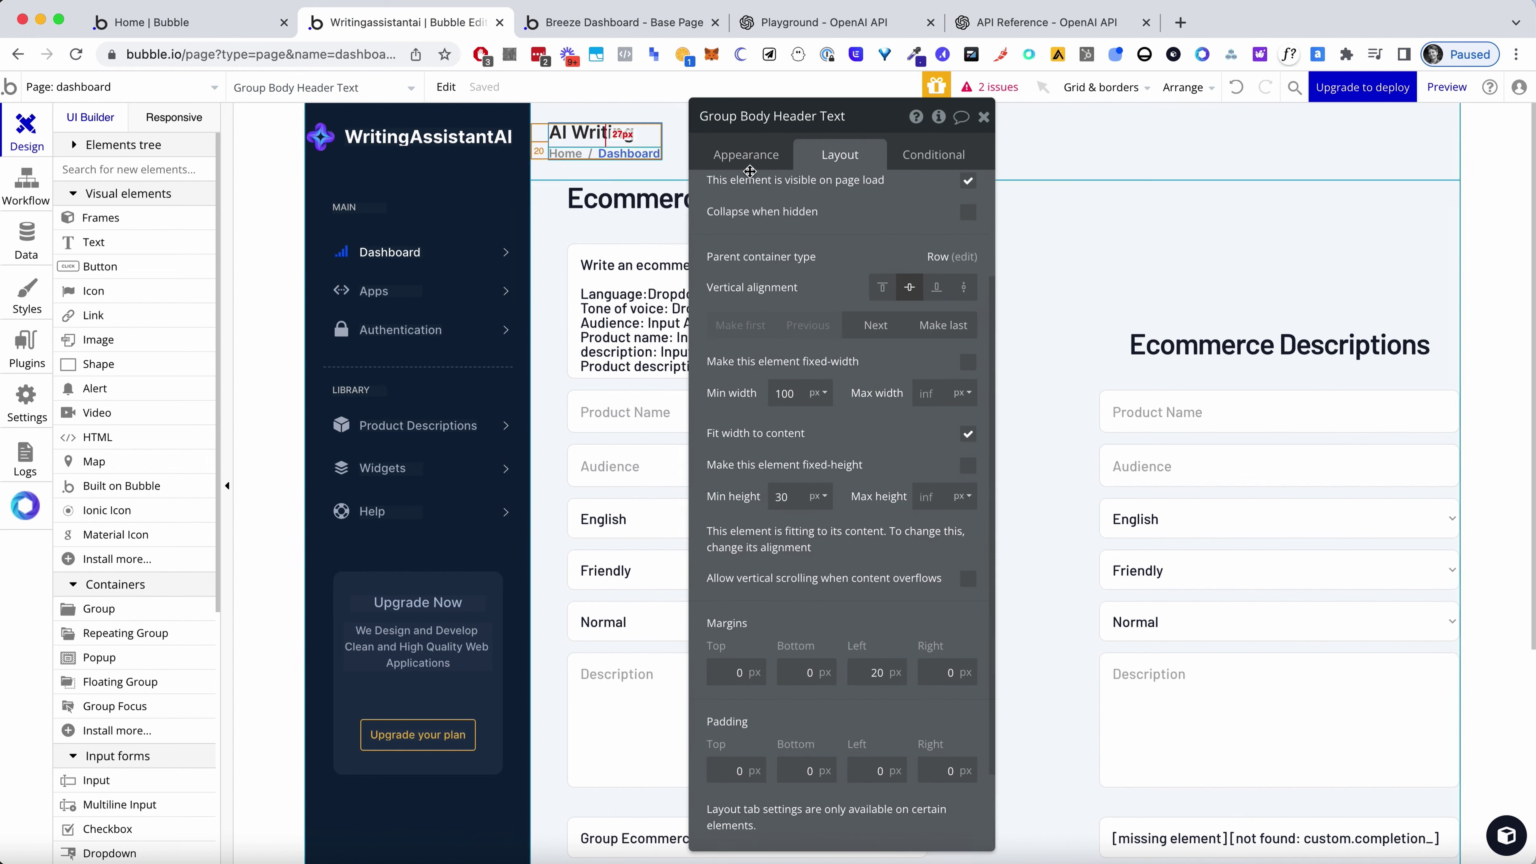
pyautogui.click(983, 116)
# Set both the left and right padding of Group Ecommerce Descriptions to 20 px
pyautogui.click(946, 308)
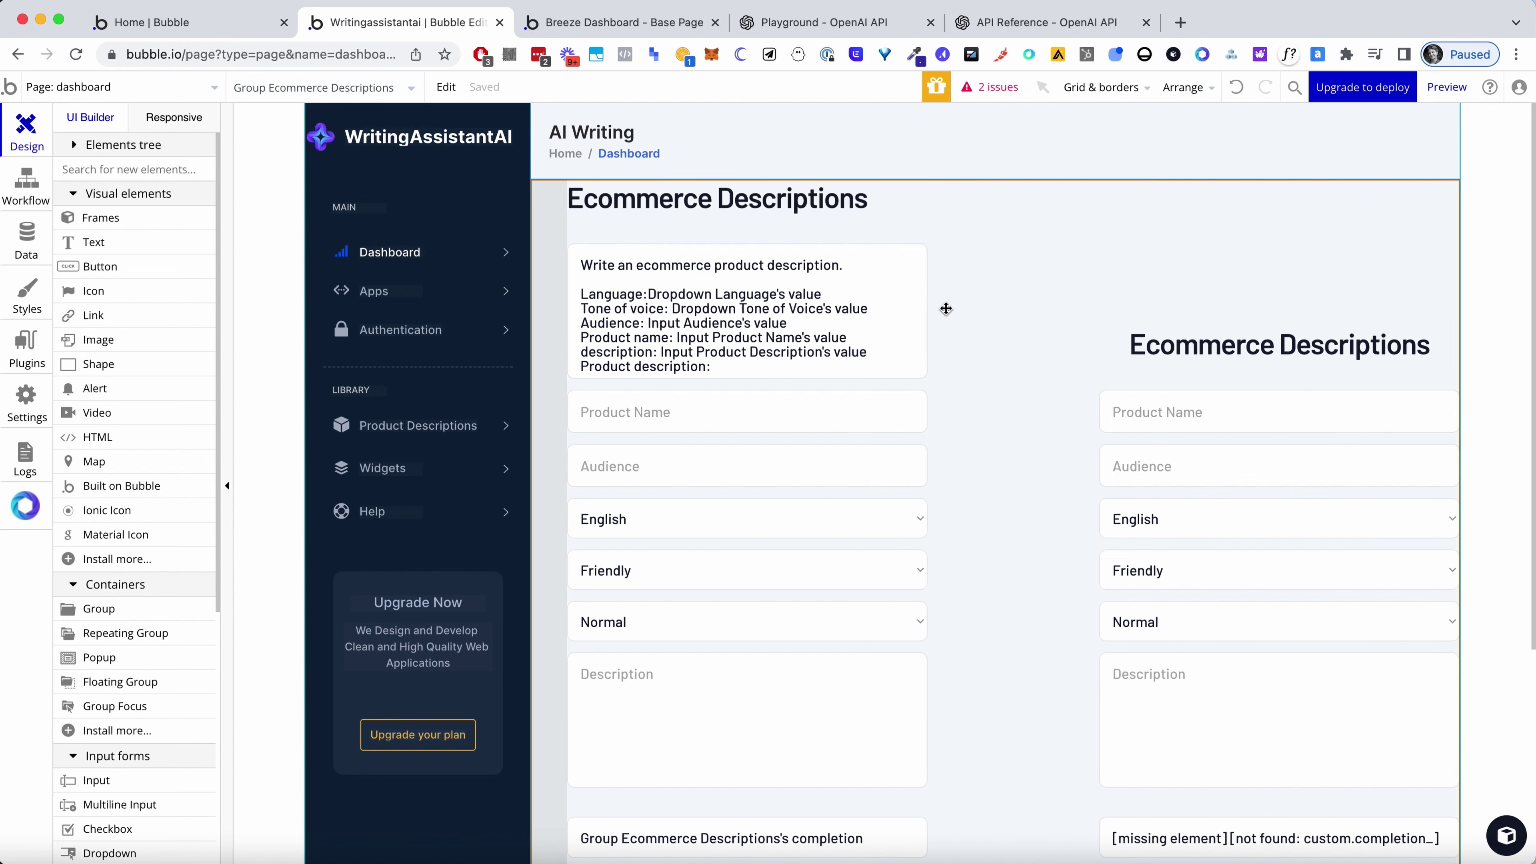
pyautogui.scroll(-5, 937, 370)
pyautogui.doubleClick(974, 415)
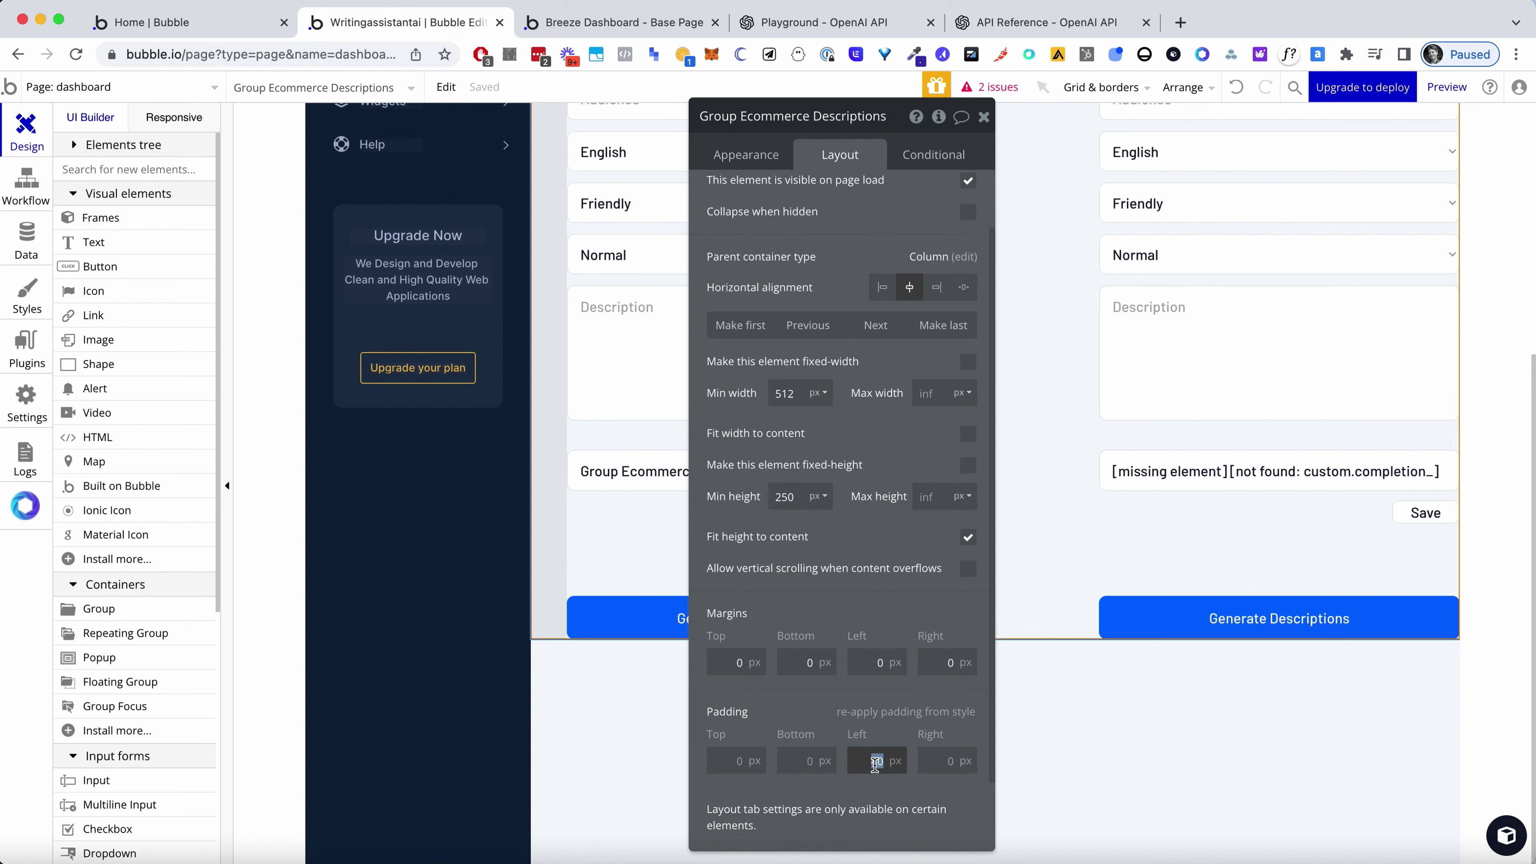
pyautogui.press('Tab')
pyautogui.write('20')
pyautogui.press('Tab')
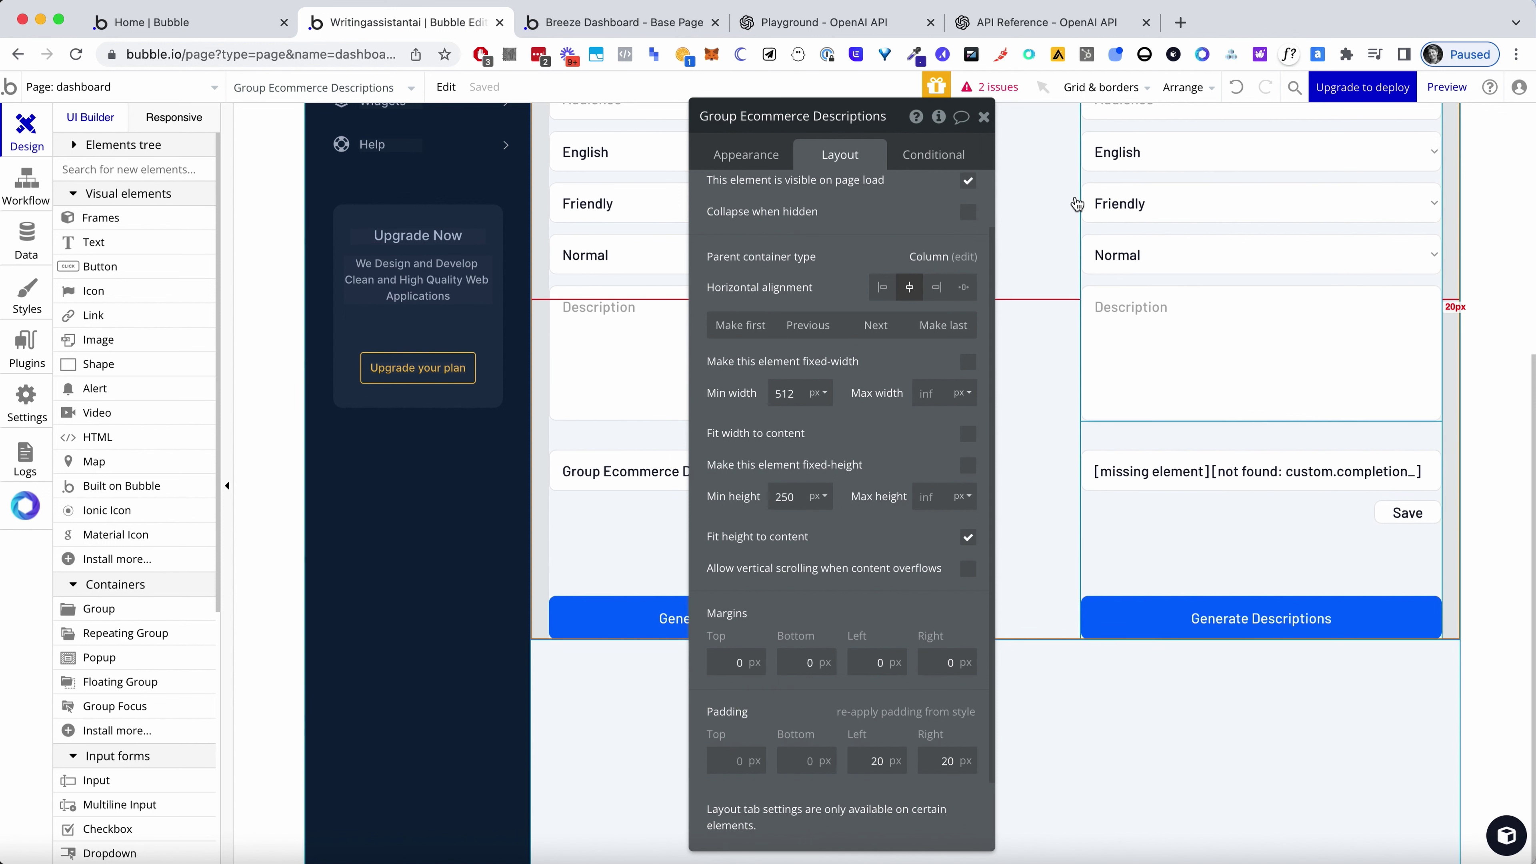
pyautogui.scroll(4, 1005, 135)
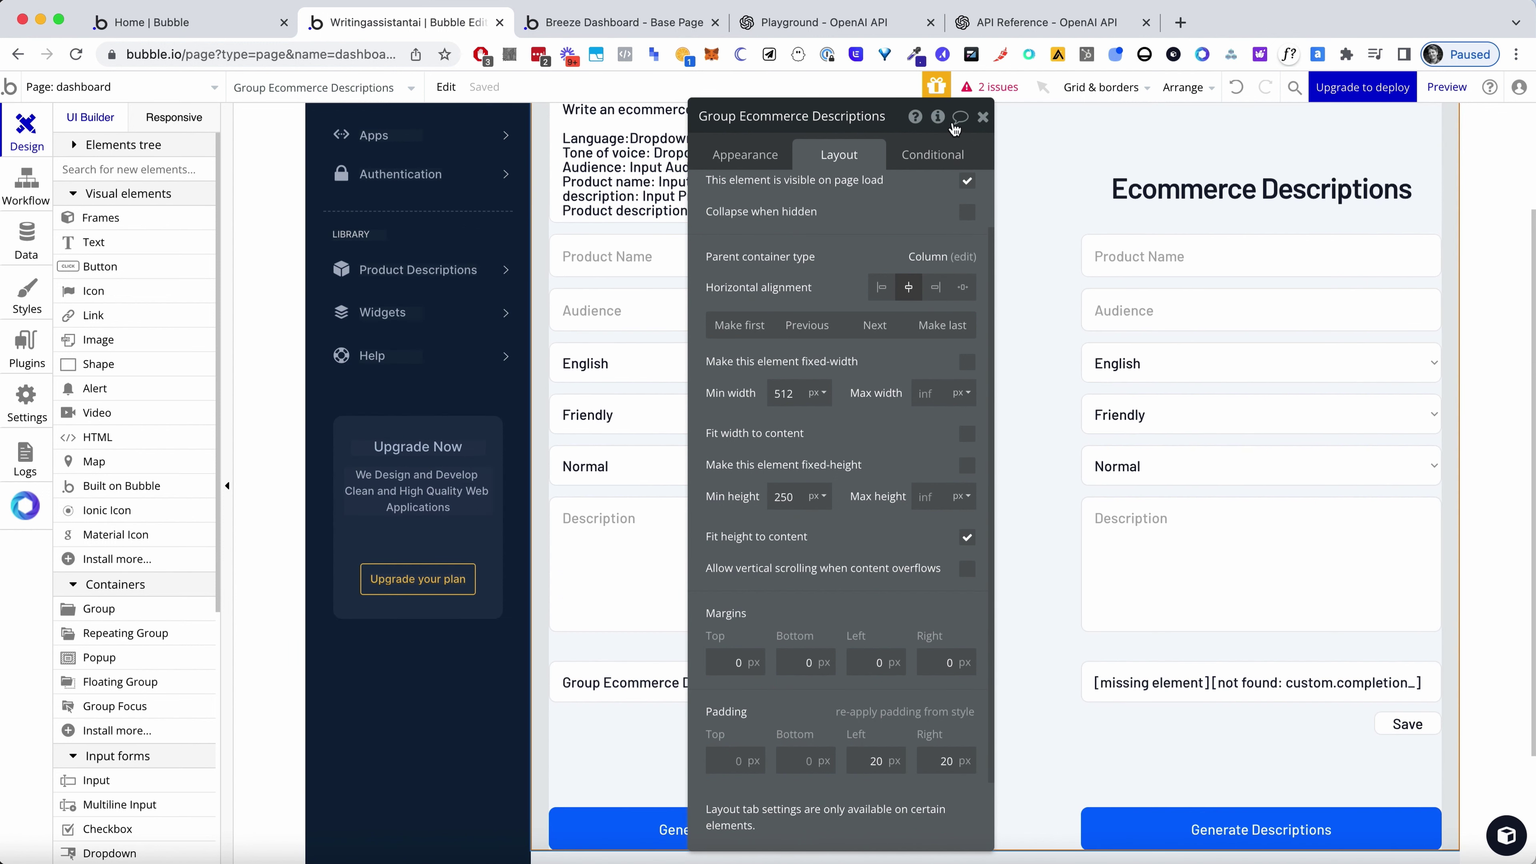
pyautogui.click(981, 117)
pyautogui.scroll(3, 982, 358)
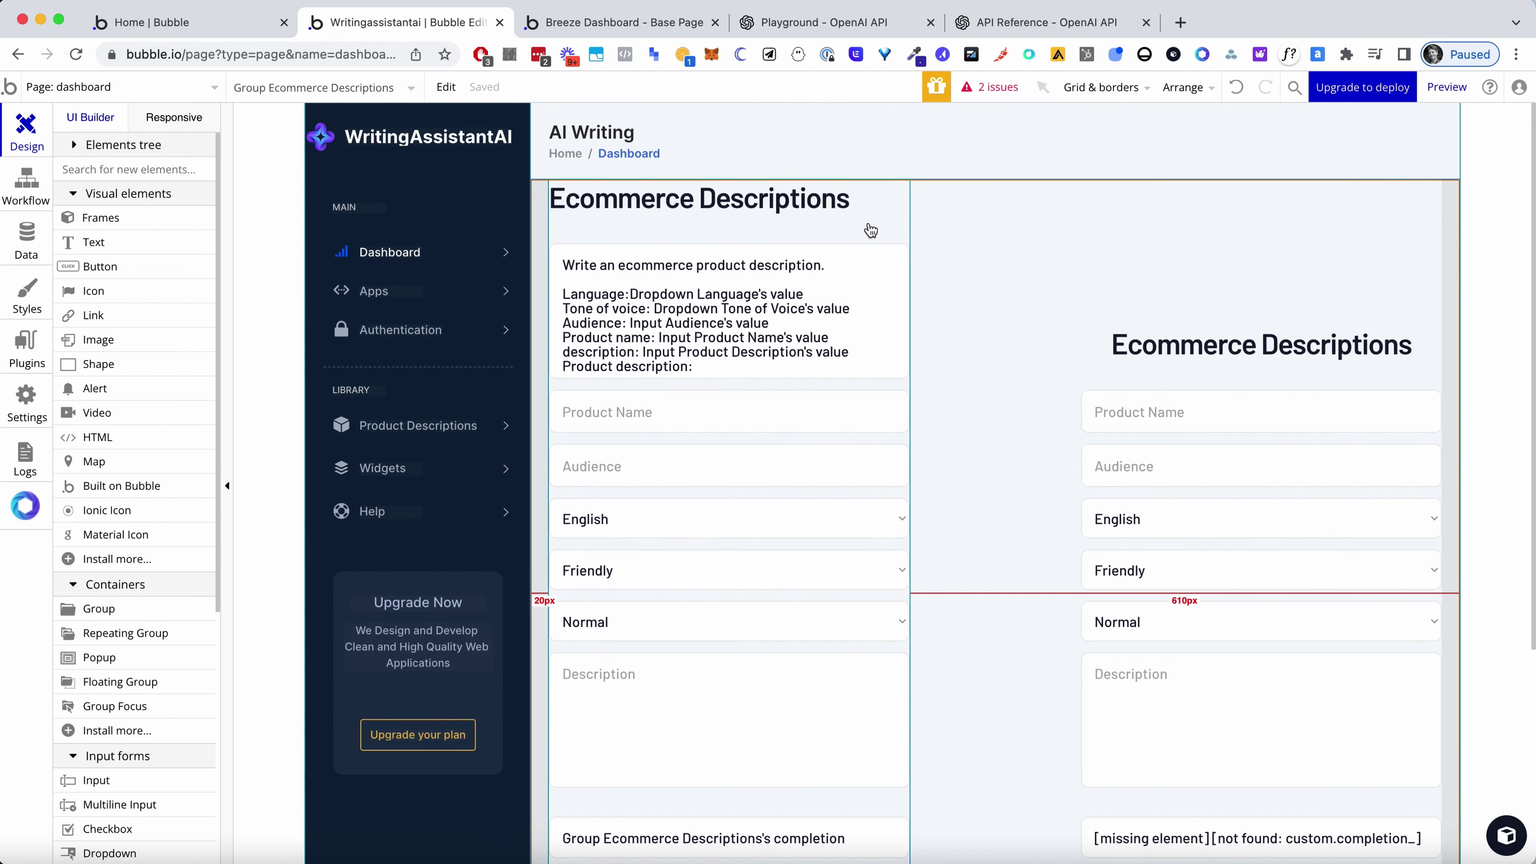
# Change the duplicated form's heading text to "Saved Descriptions" and left-align it
pyautogui.doubleClick(1184, 351)
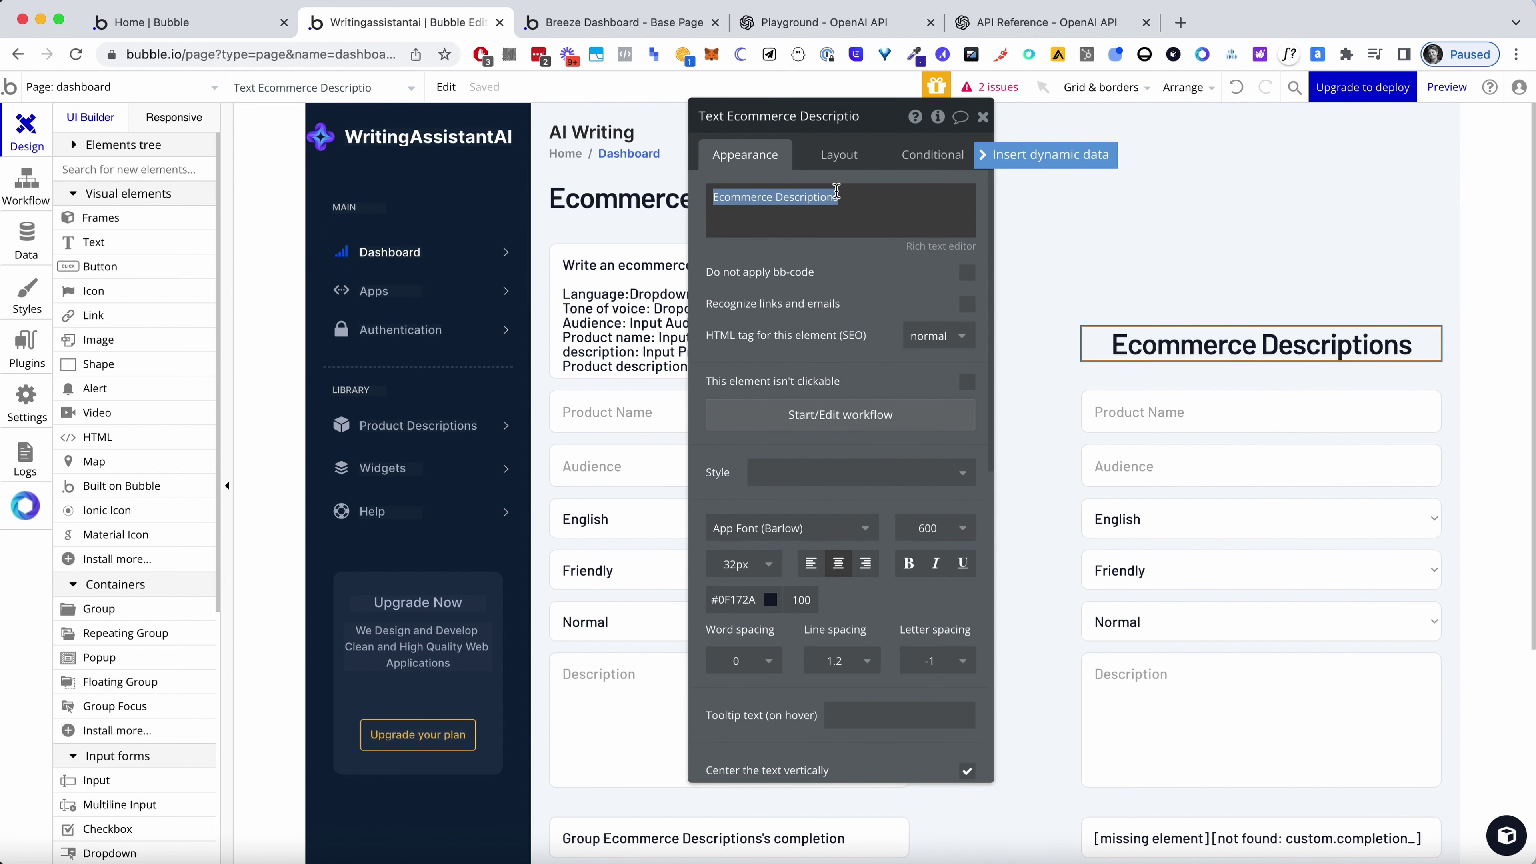
pyautogui.write('Saved')
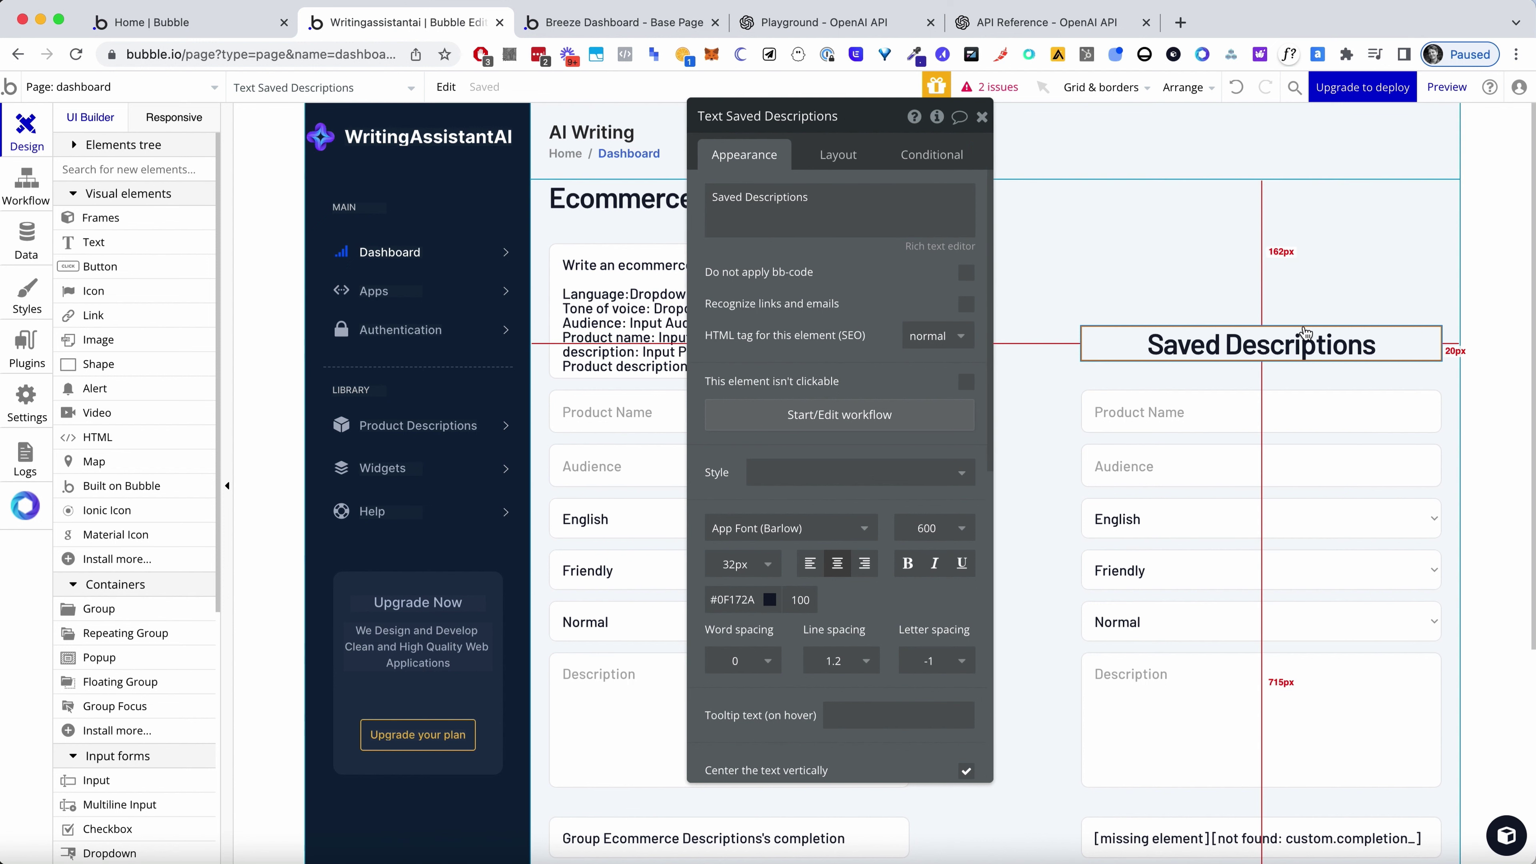
pyautogui.click(810, 564)
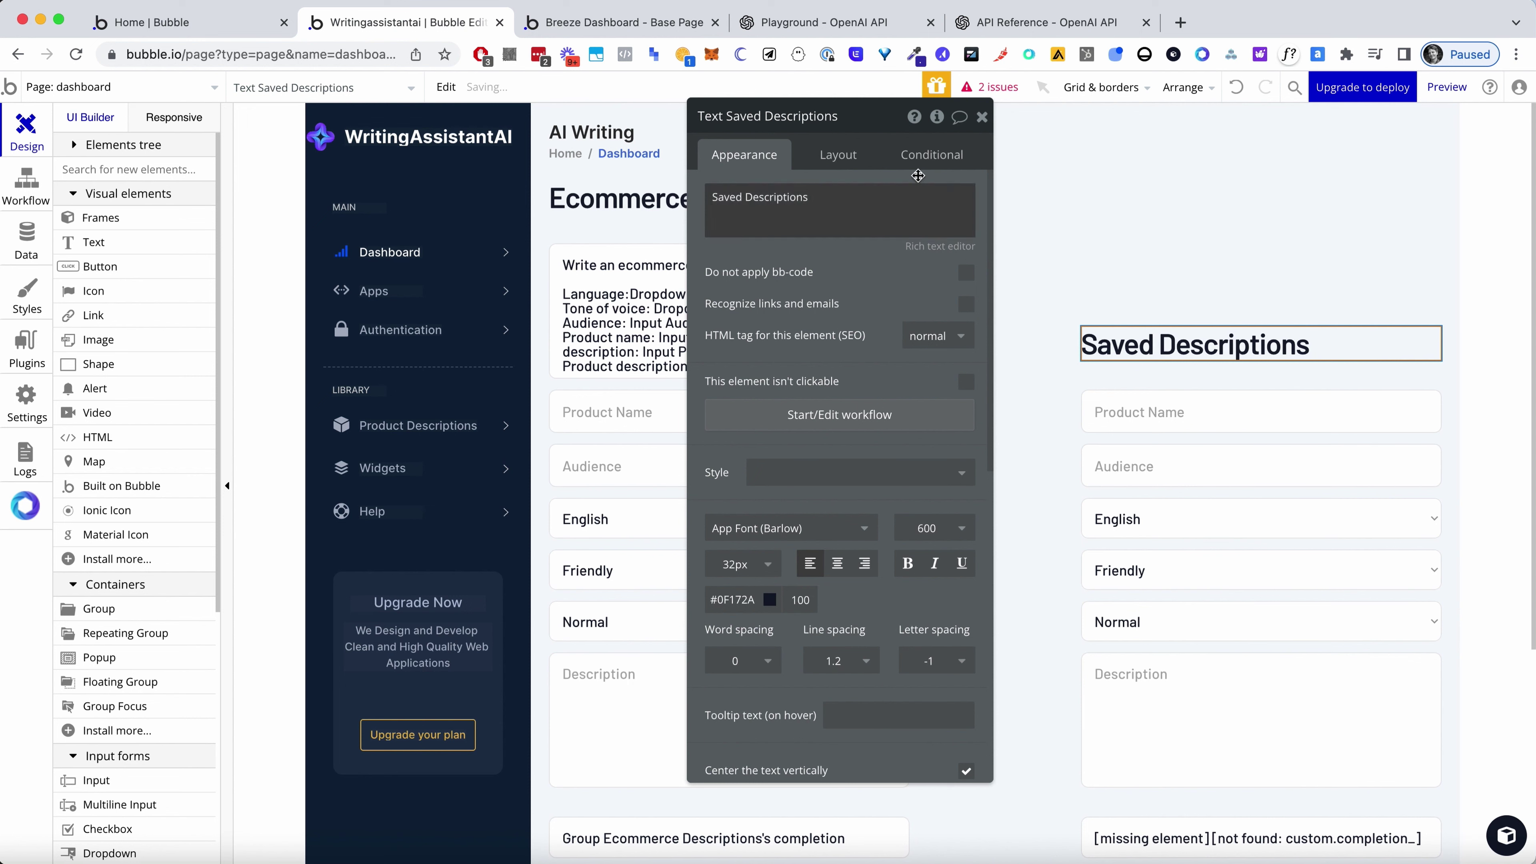
pyautogui.click(980, 118)
# Delete the input fields, dropdowns and Generate Descriptions button from the Saved Descriptions group
pyautogui.scroll(-2, 1391, 333)
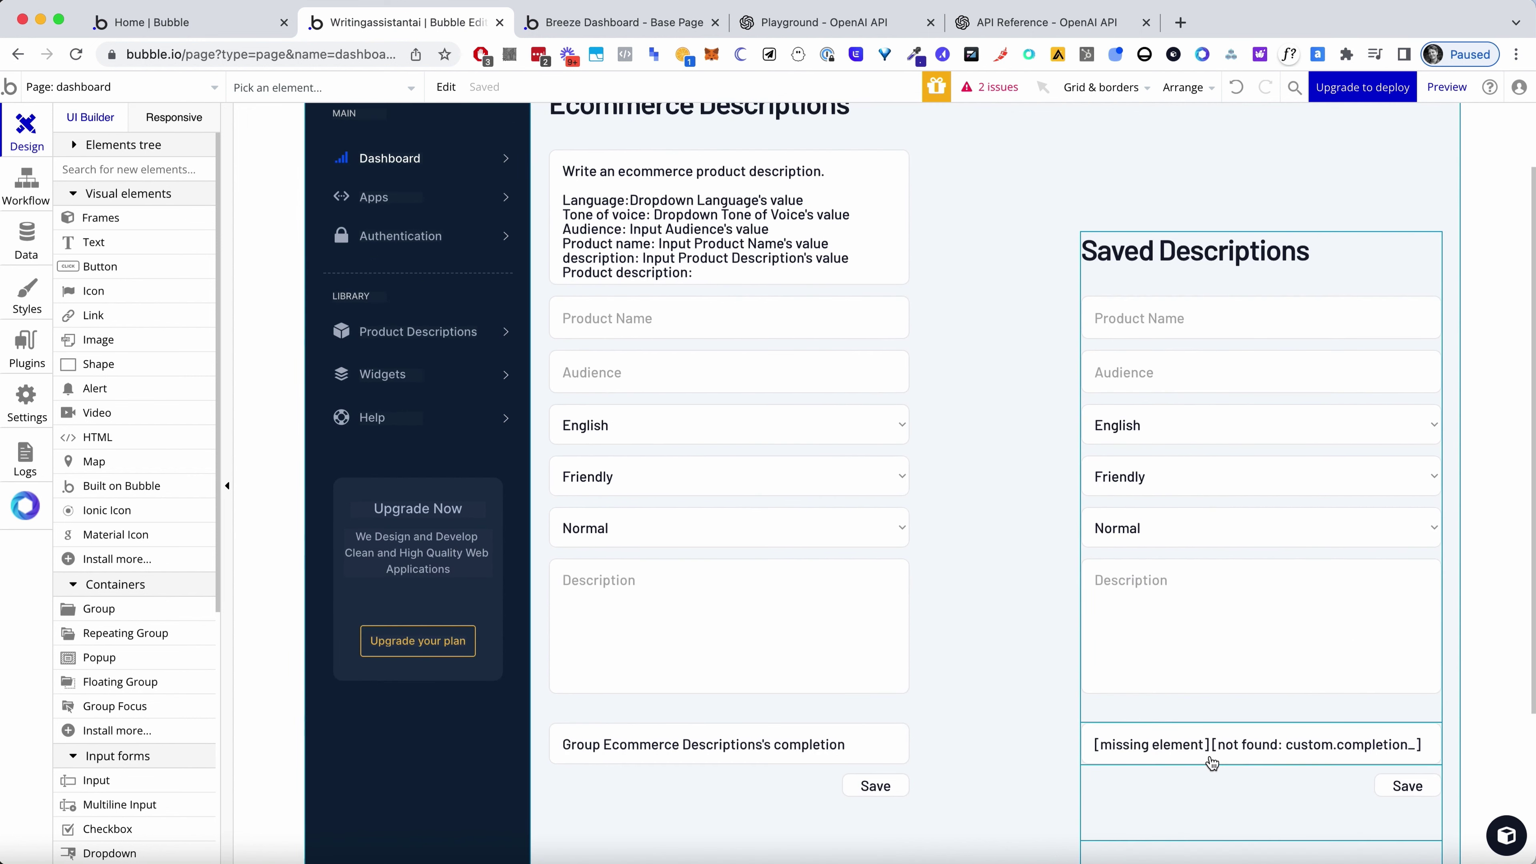
pyautogui.scroll(-1, 1213, 762)
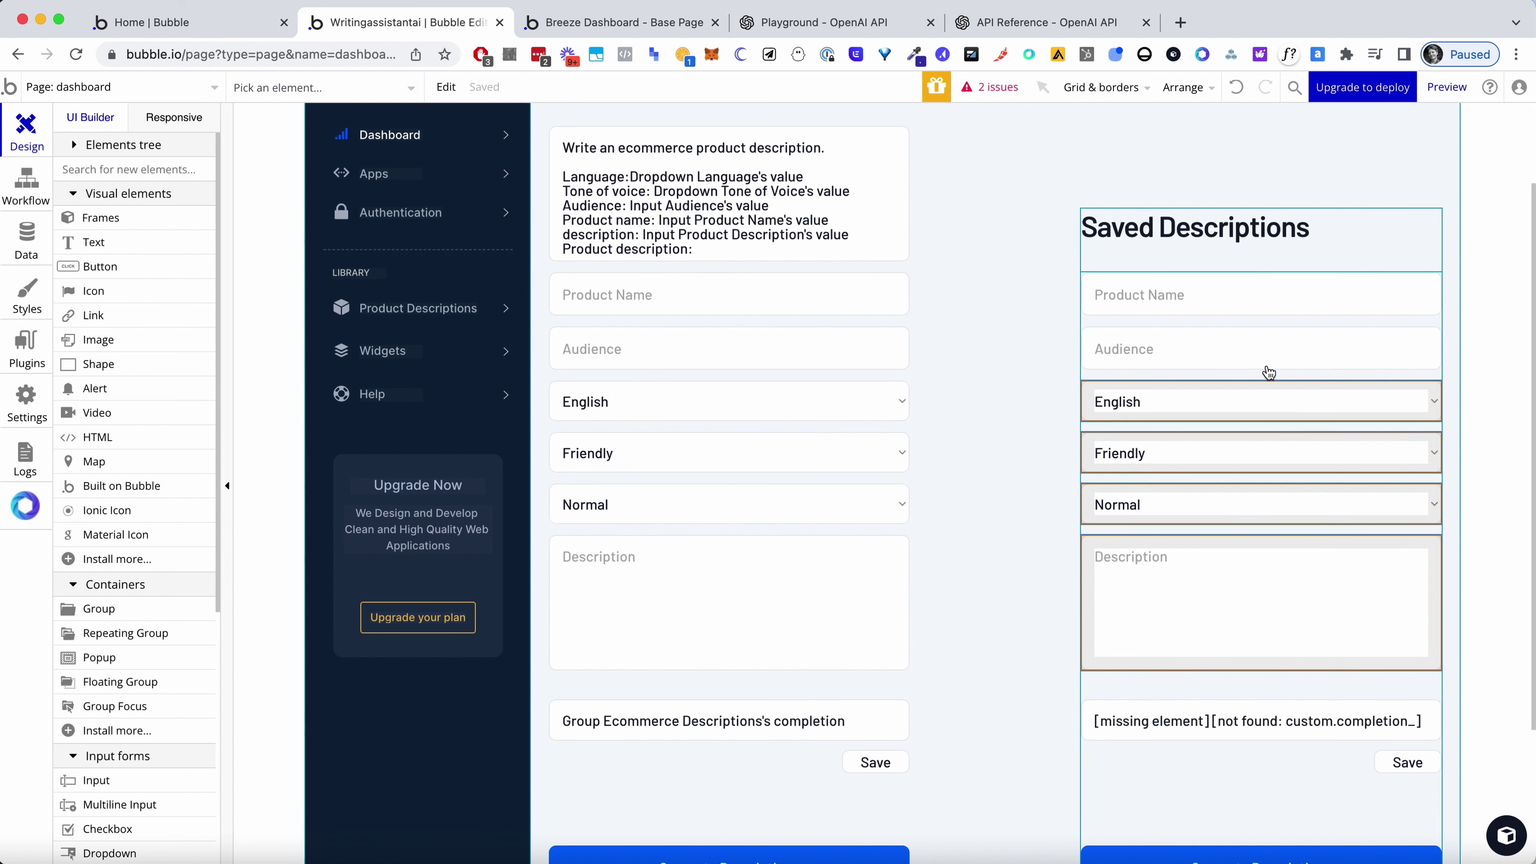
pyautogui.press('Delete')
pyautogui.scroll(-2, 1307, 696)
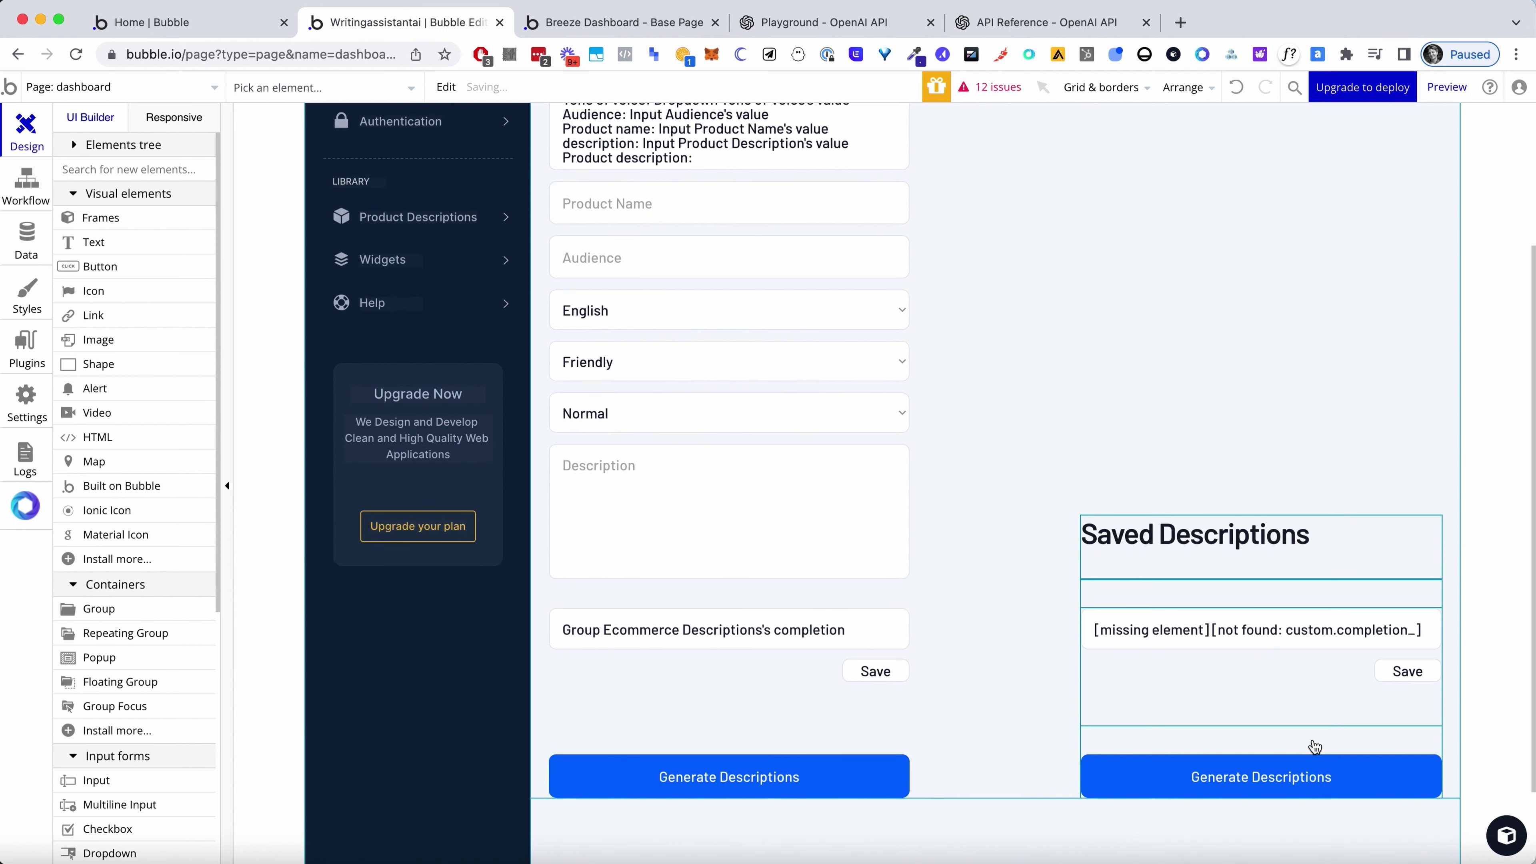
pyautogui.click(1320, 786)
pyautogui.press('Delete')
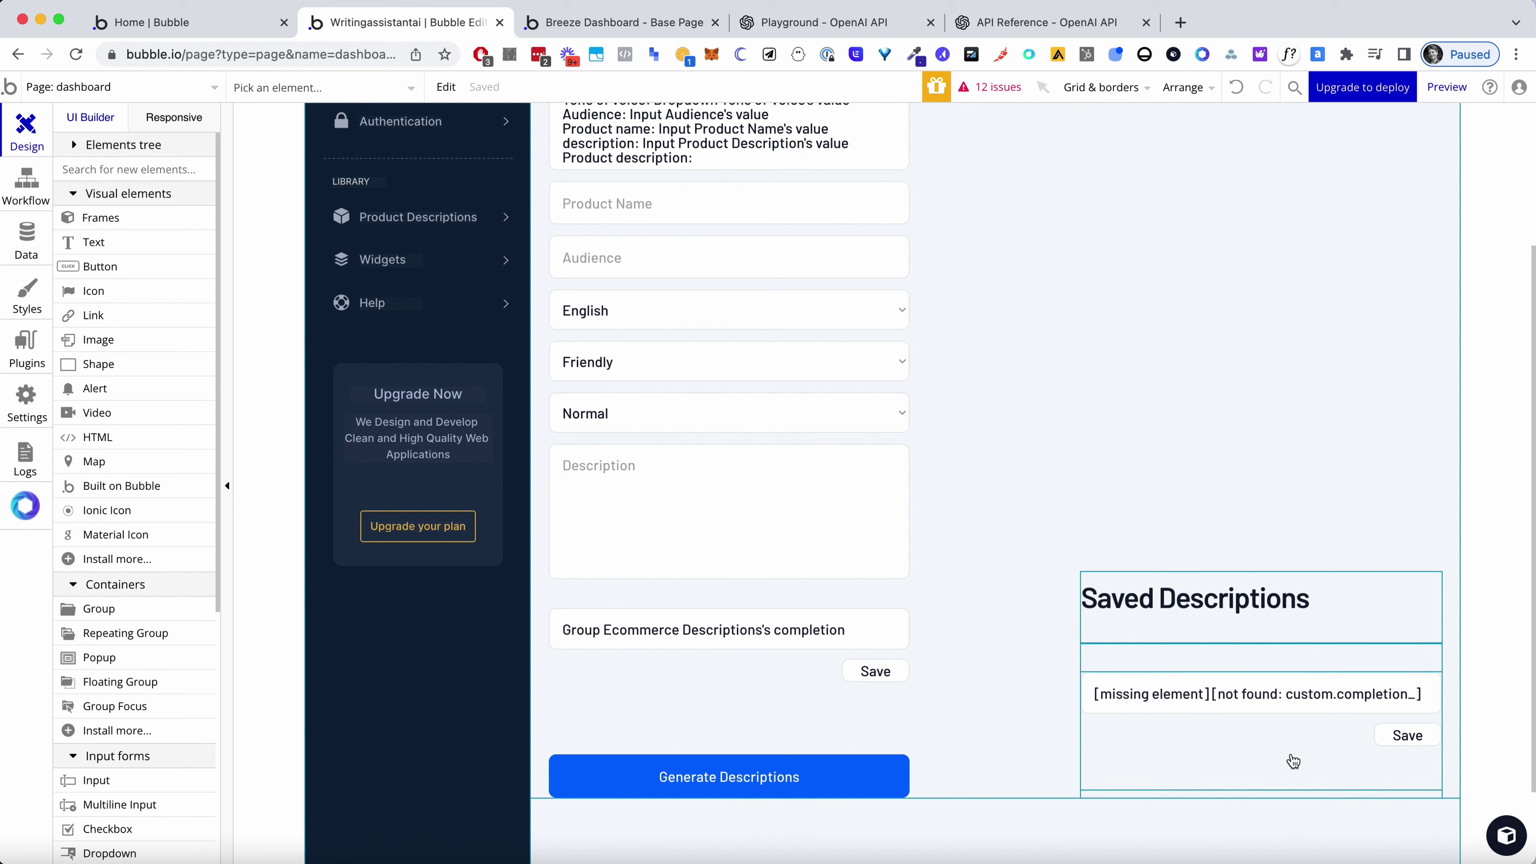
# Align the contents of the Saved Descriptions container group to its top edge
pyautogui.click(1291, 759)
pyautogui.click(1216, 799)
pyautogui.doubleClick(1215, 799)
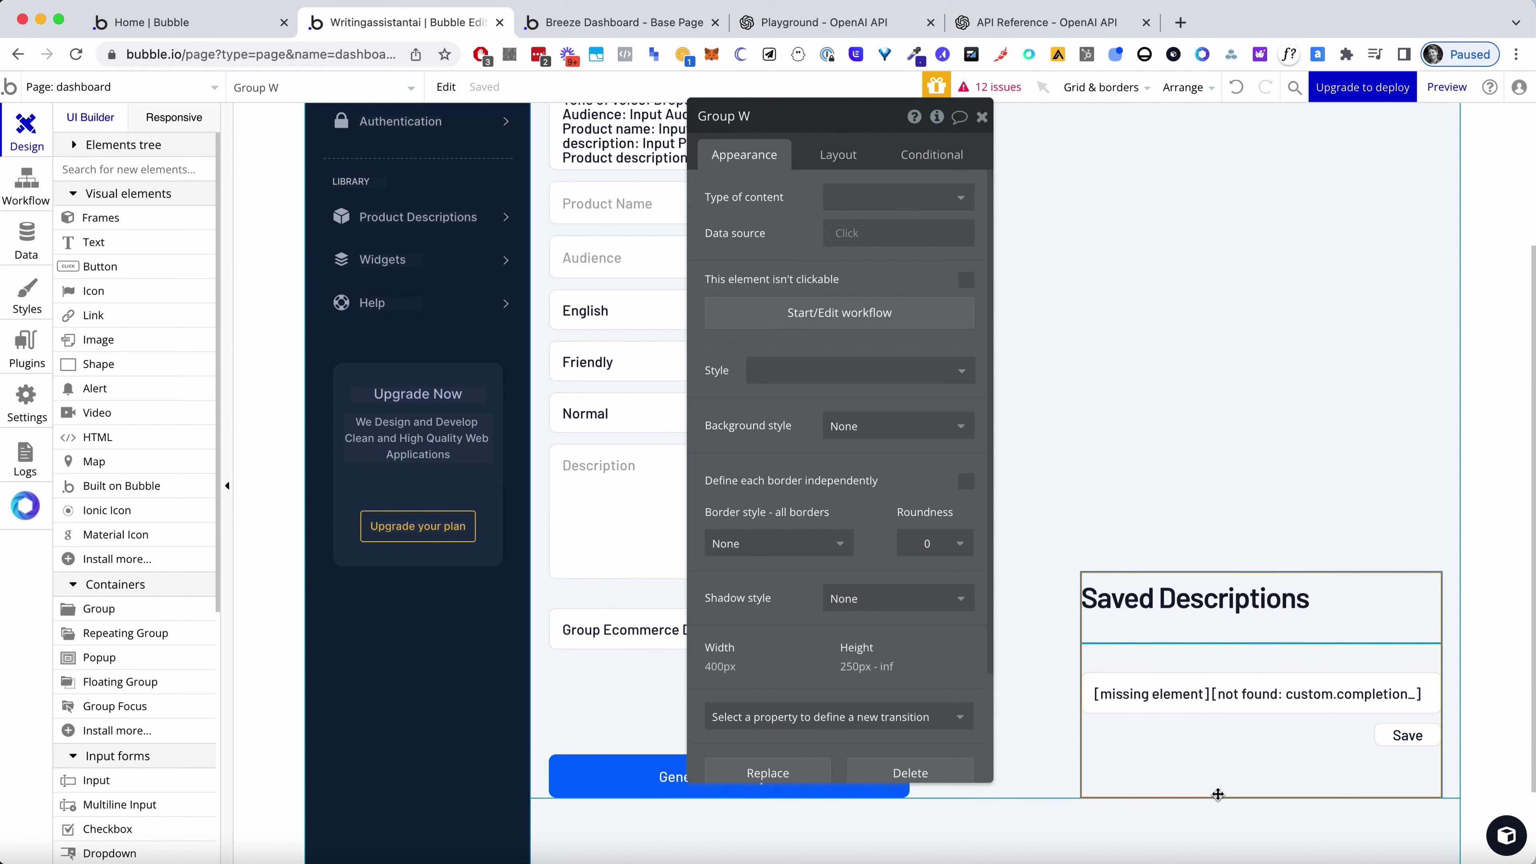
pyautogui.click(859, 156)
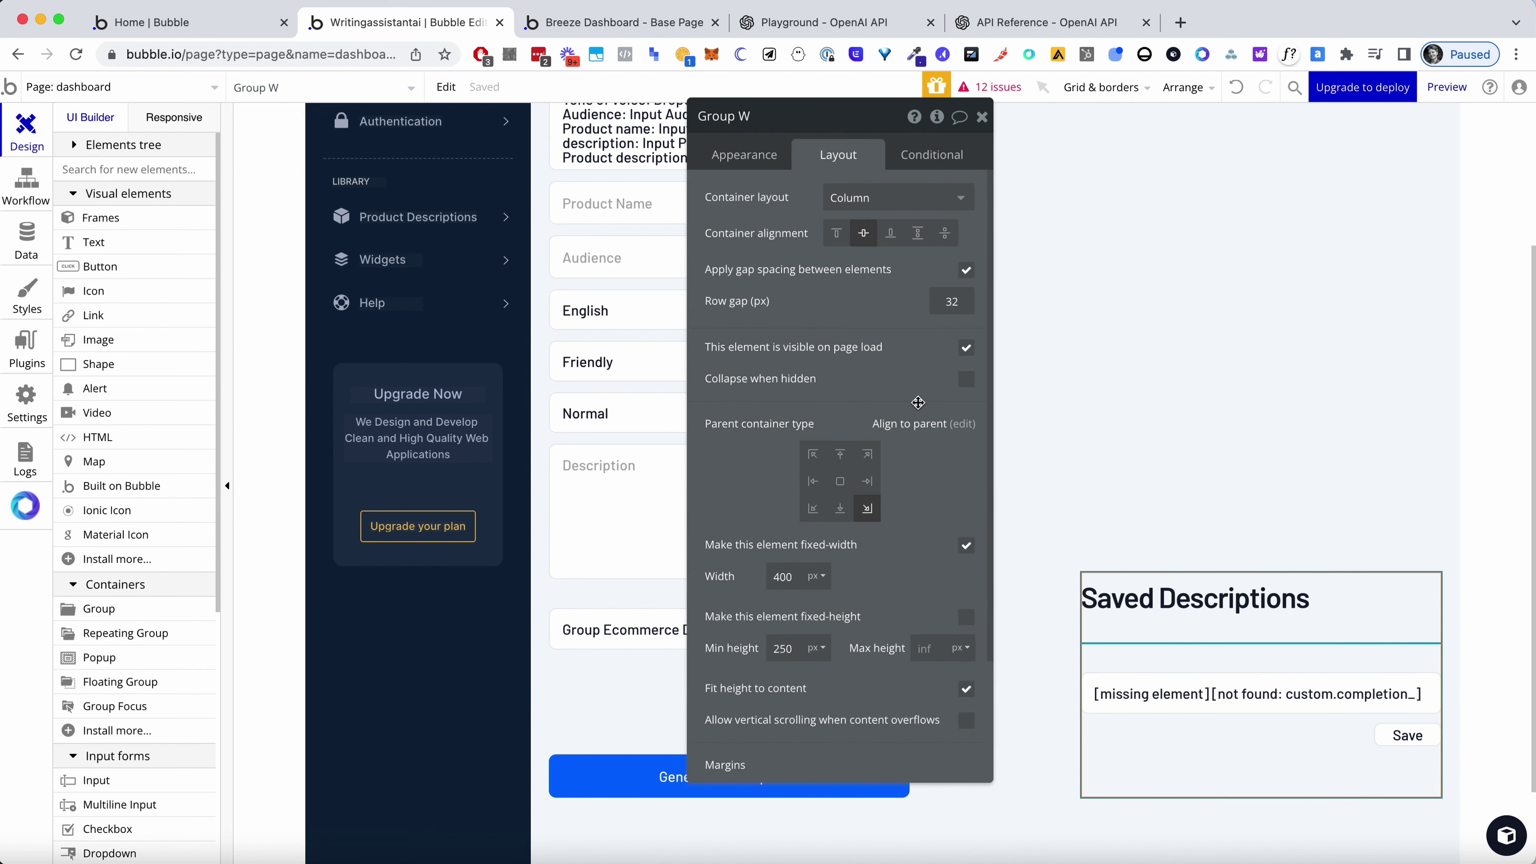
pyautogui.moveTo(820, 228); pyautogui.dragTo(824, 232)
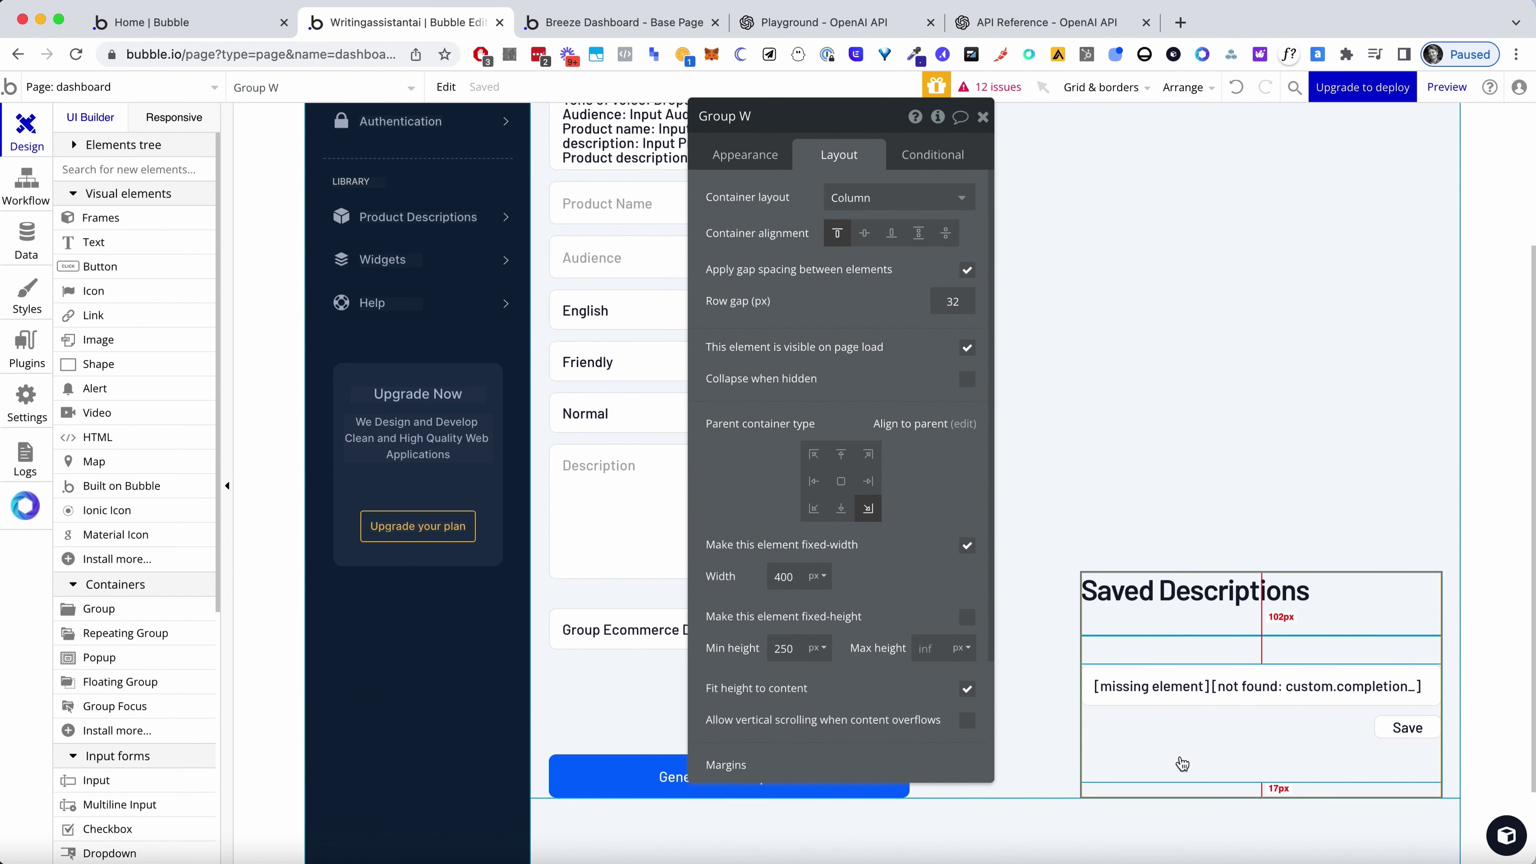
# Anchor the Saved Descriptions group to the top-right of its parent container
pyautogui.click(1463, 652)
pyautogui.click(1426, 655)
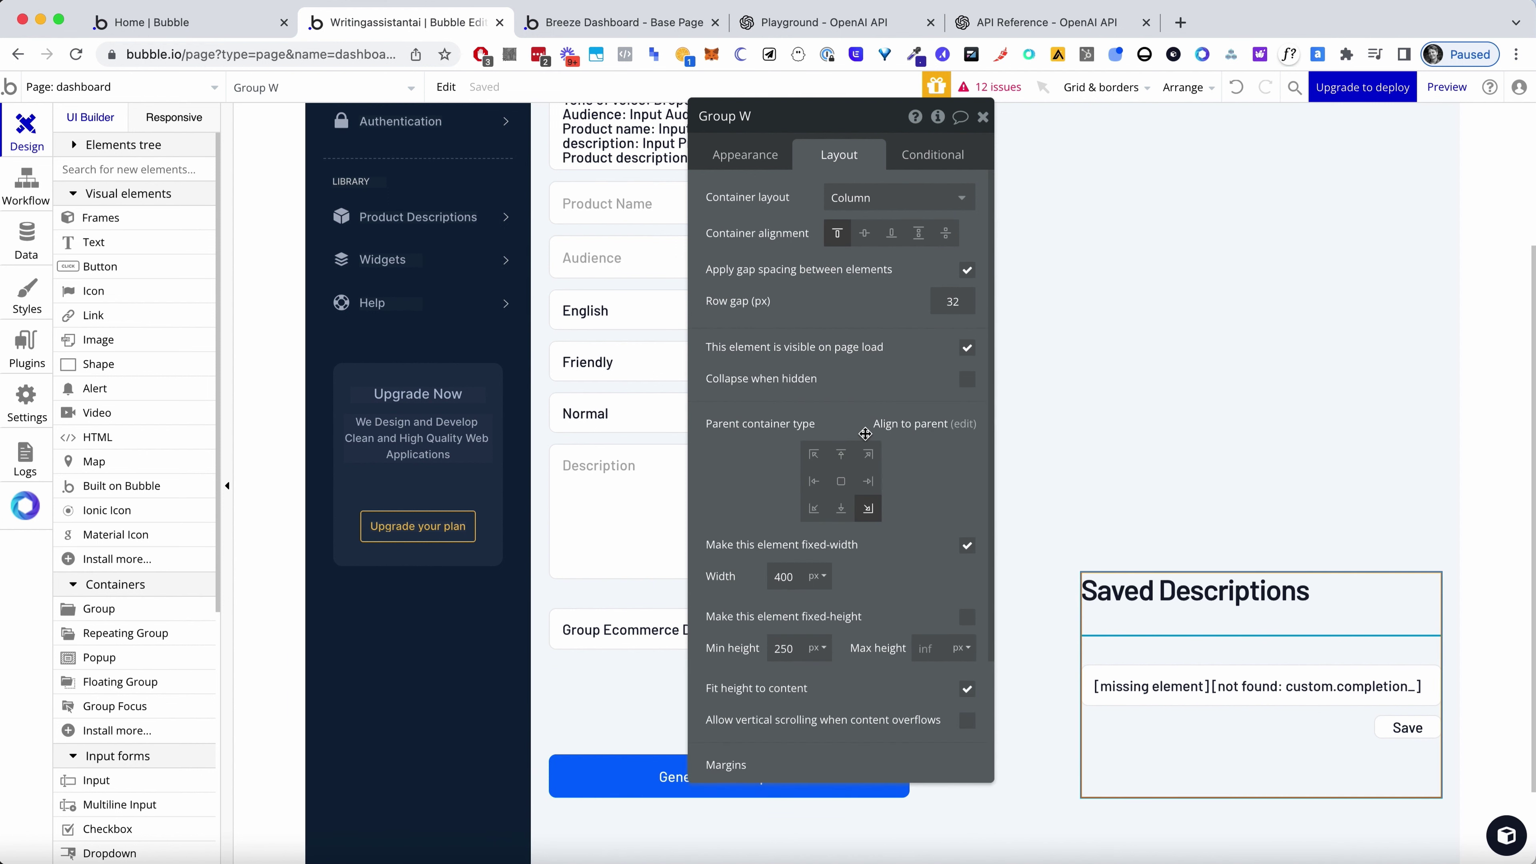
pyautogui.click(842, 457)
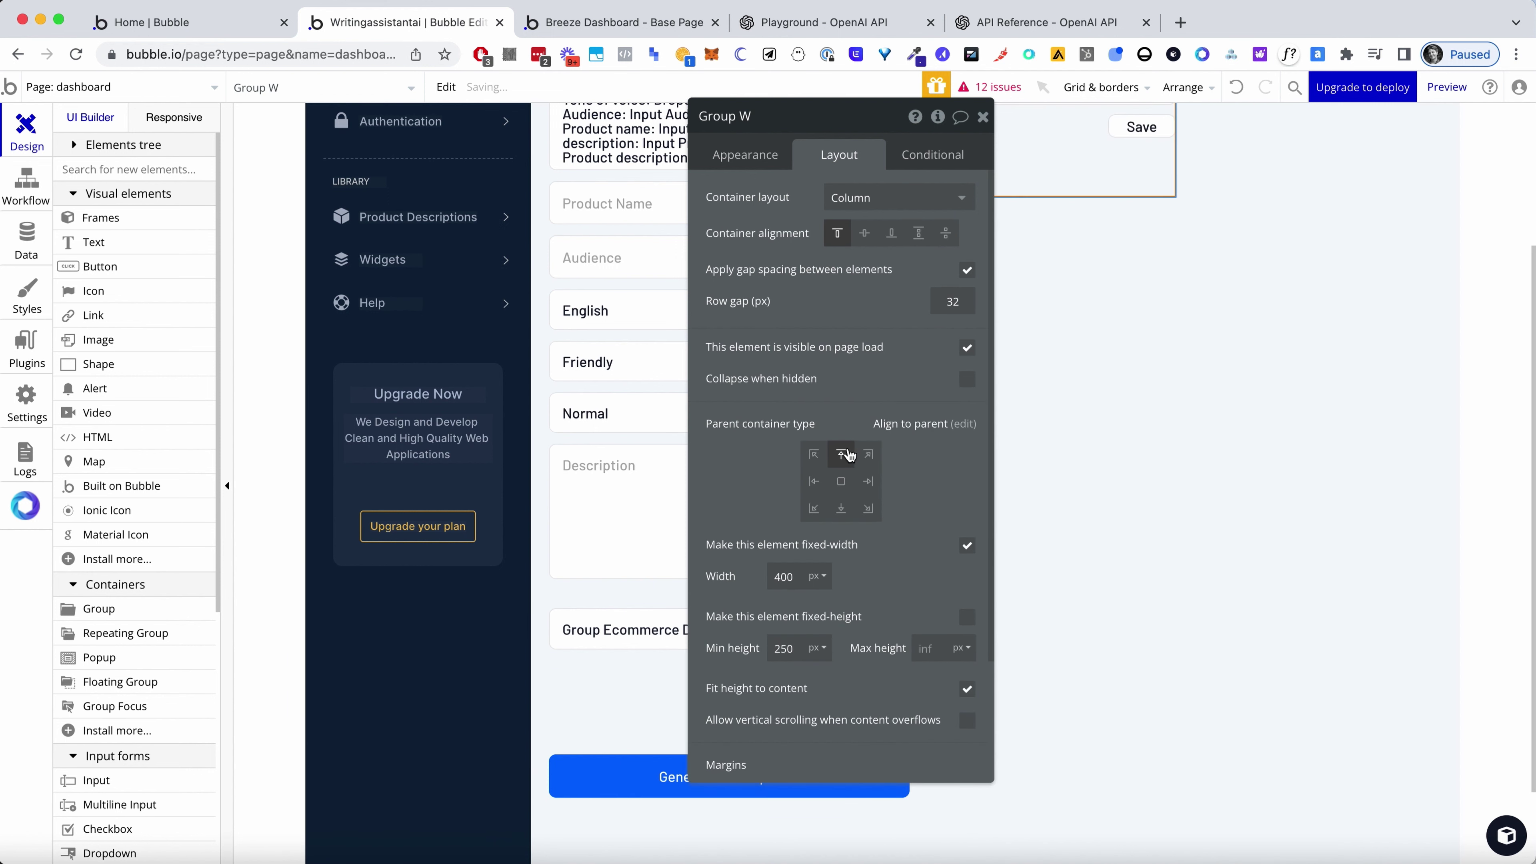
pyautogui.click(983, 117)
pyautogui.scroll(4, 1111, 487)
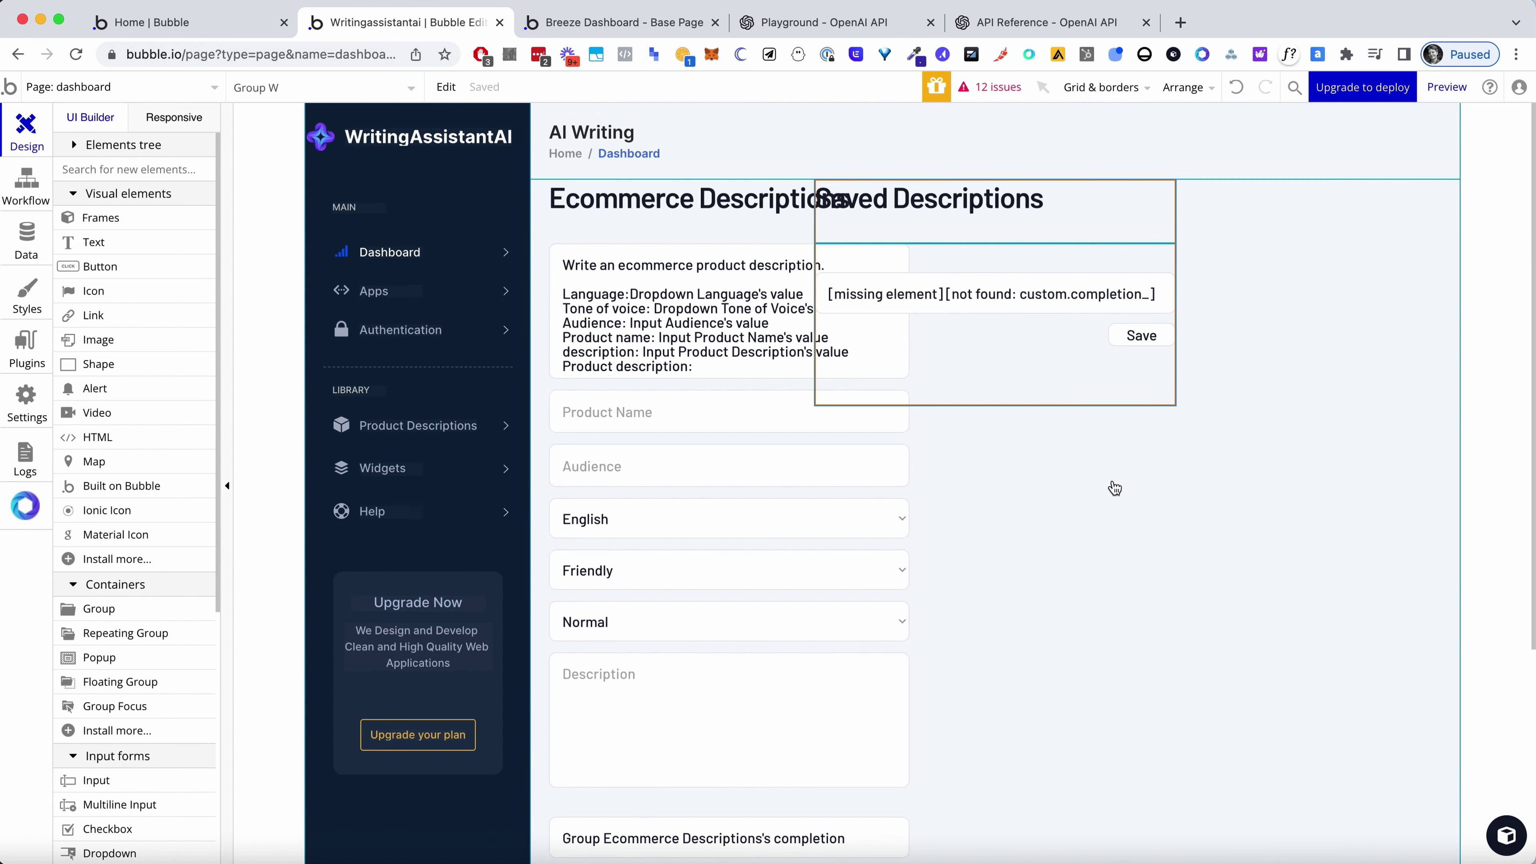
pyautogui.doubleClick(961, 397)
pyautogui.click(869, 455)
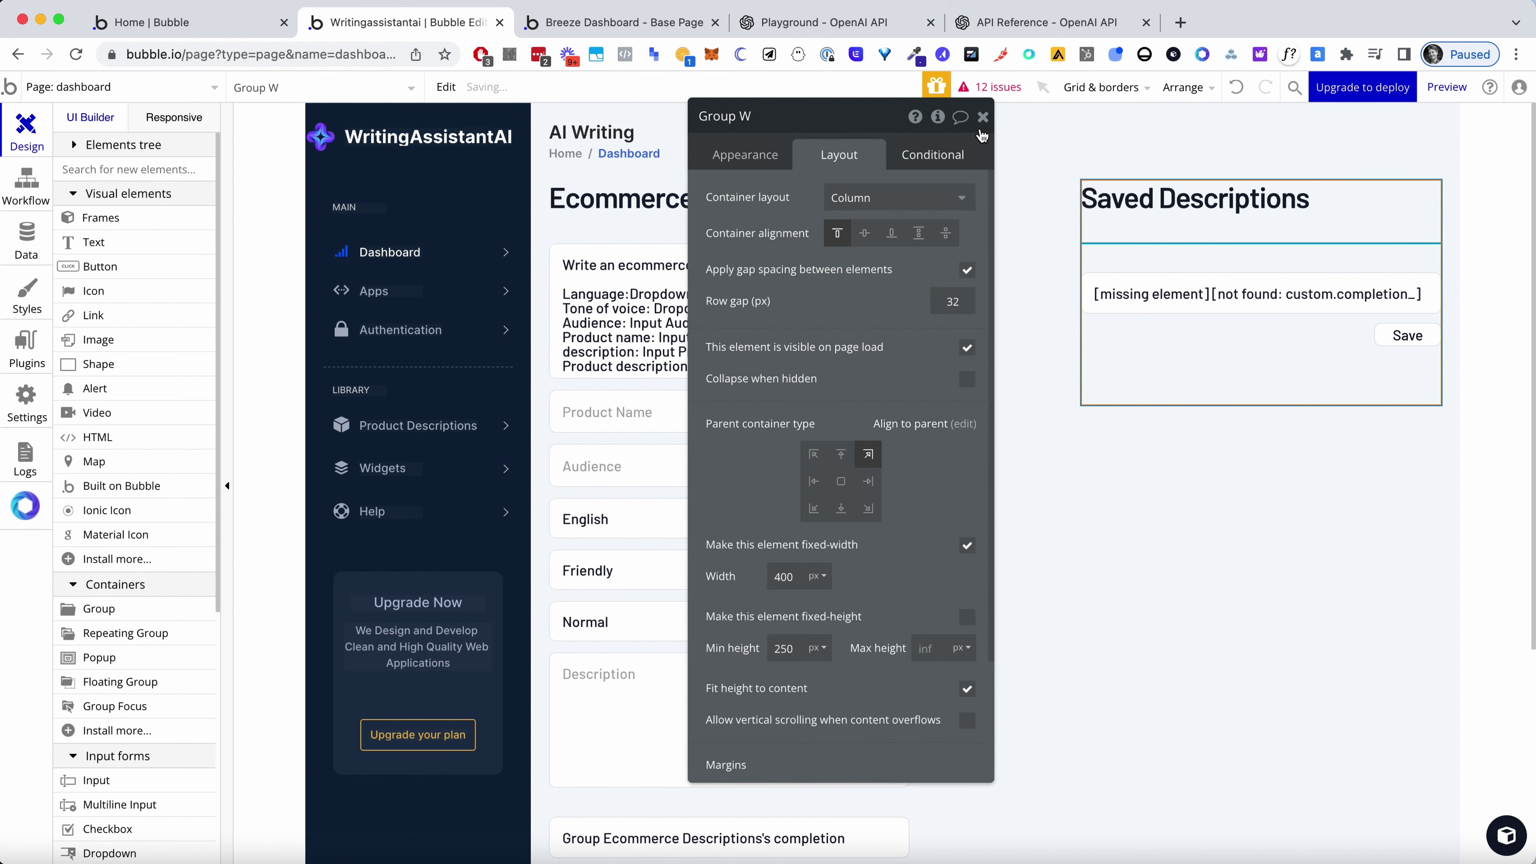
# Try centre alignment and a Row container layout on the Saved Descriptions group, and return the layout to Column
pyautogui.click(865, 234)
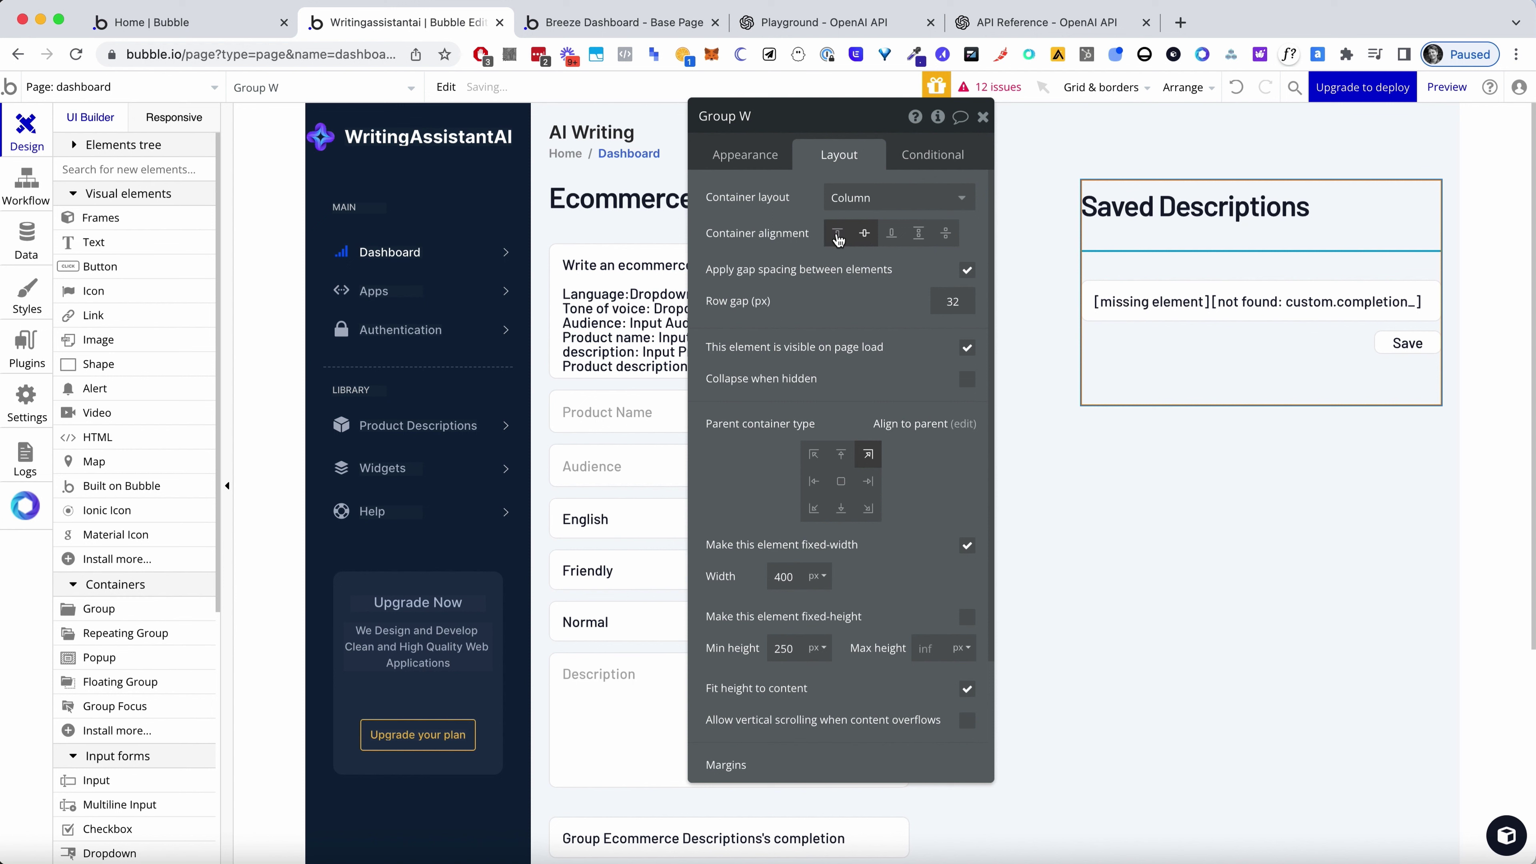
pyautogui.click(871, 200)
pyautogui.click(877, 280)
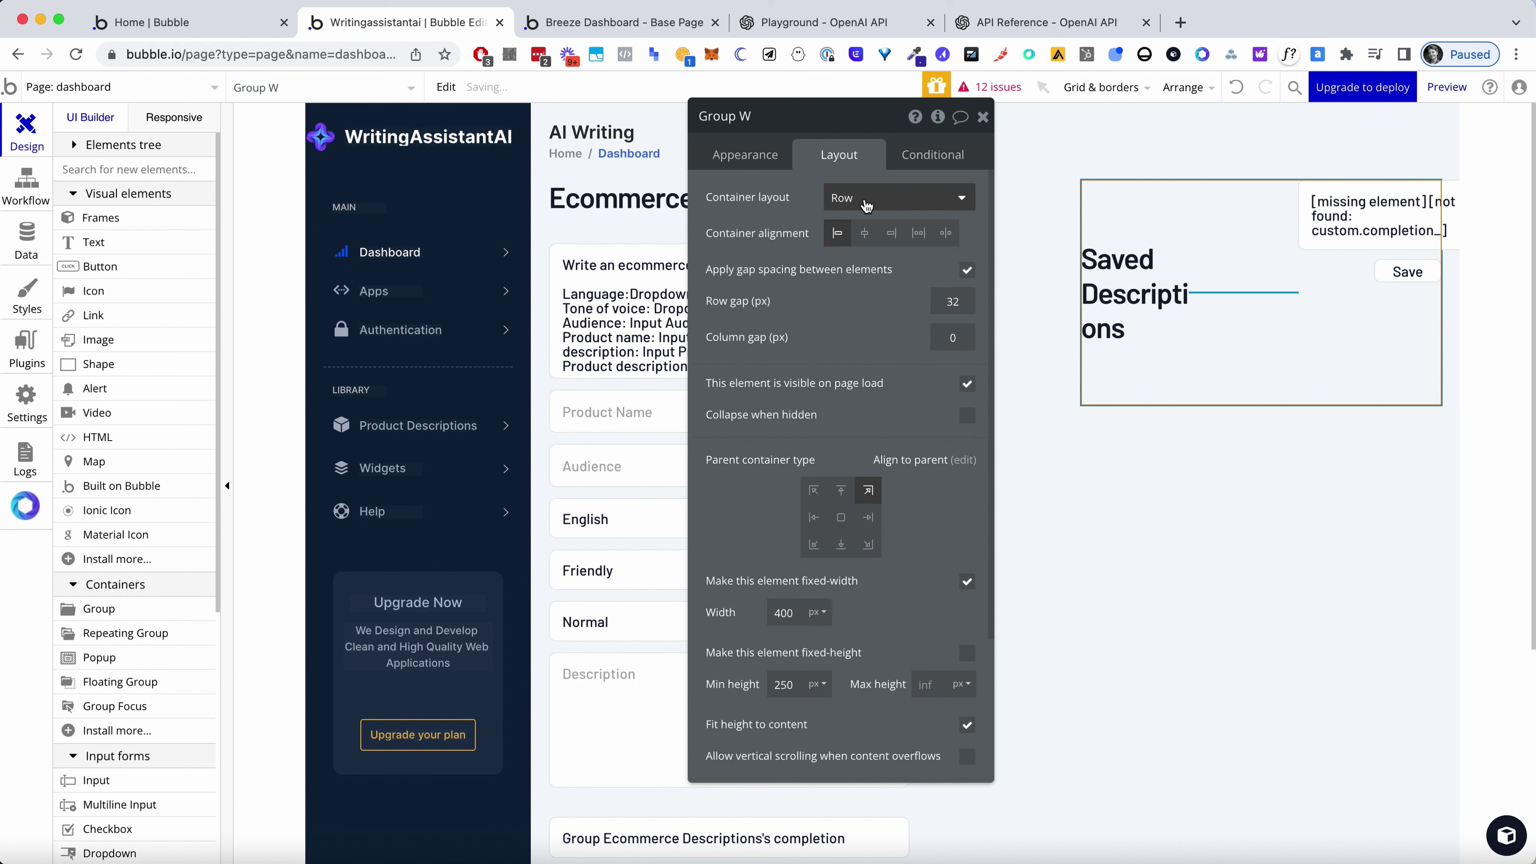
pyautogui.click(867, 205)
pyautogui.click(859, 308)
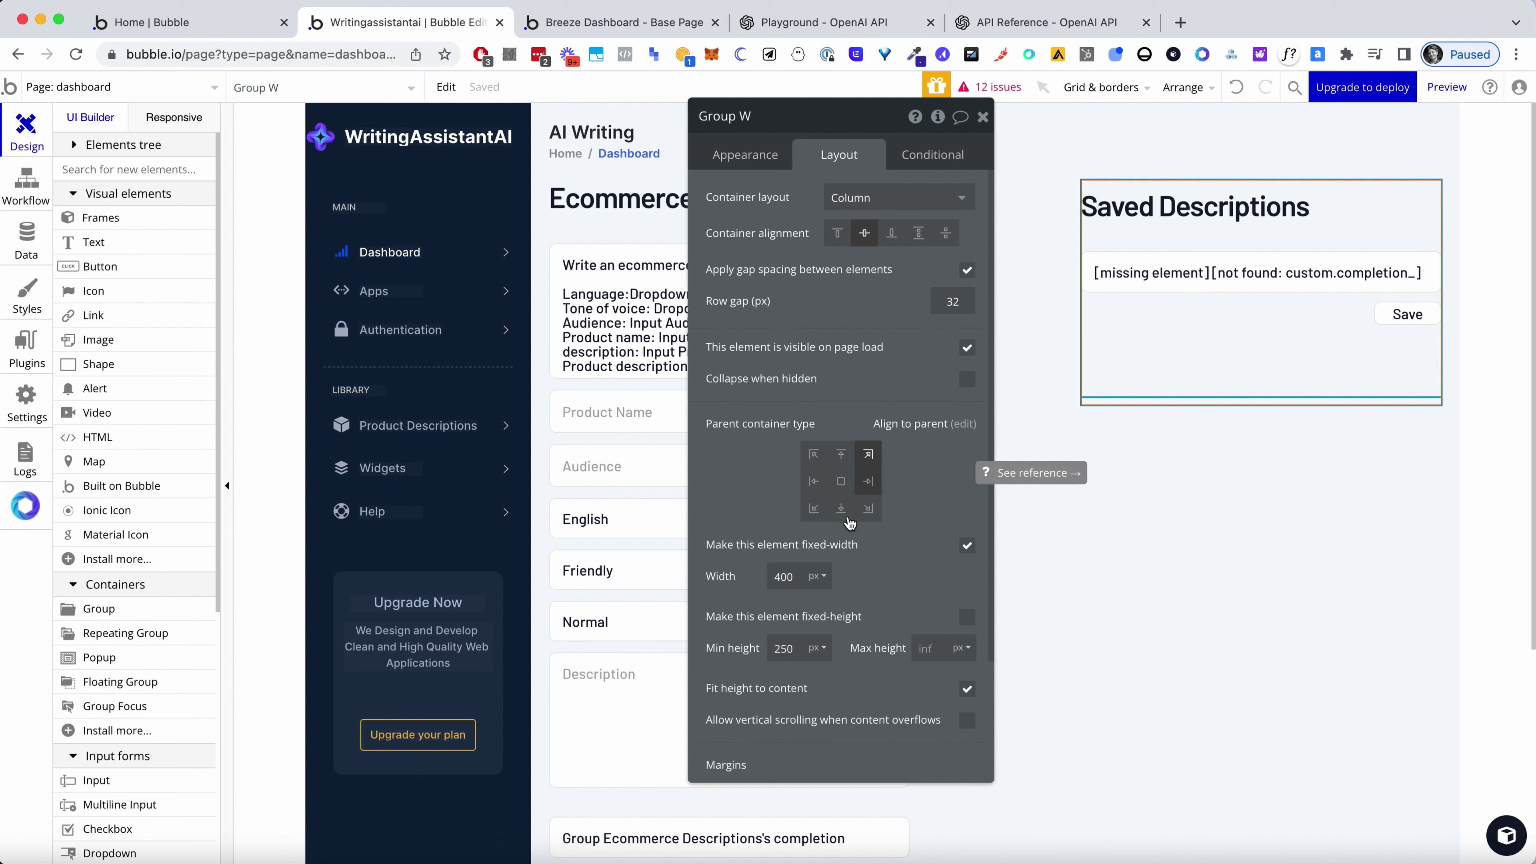
# Set the Saved Descriptions group's fixed width to 500 px
pyautogui.click(967, 545)
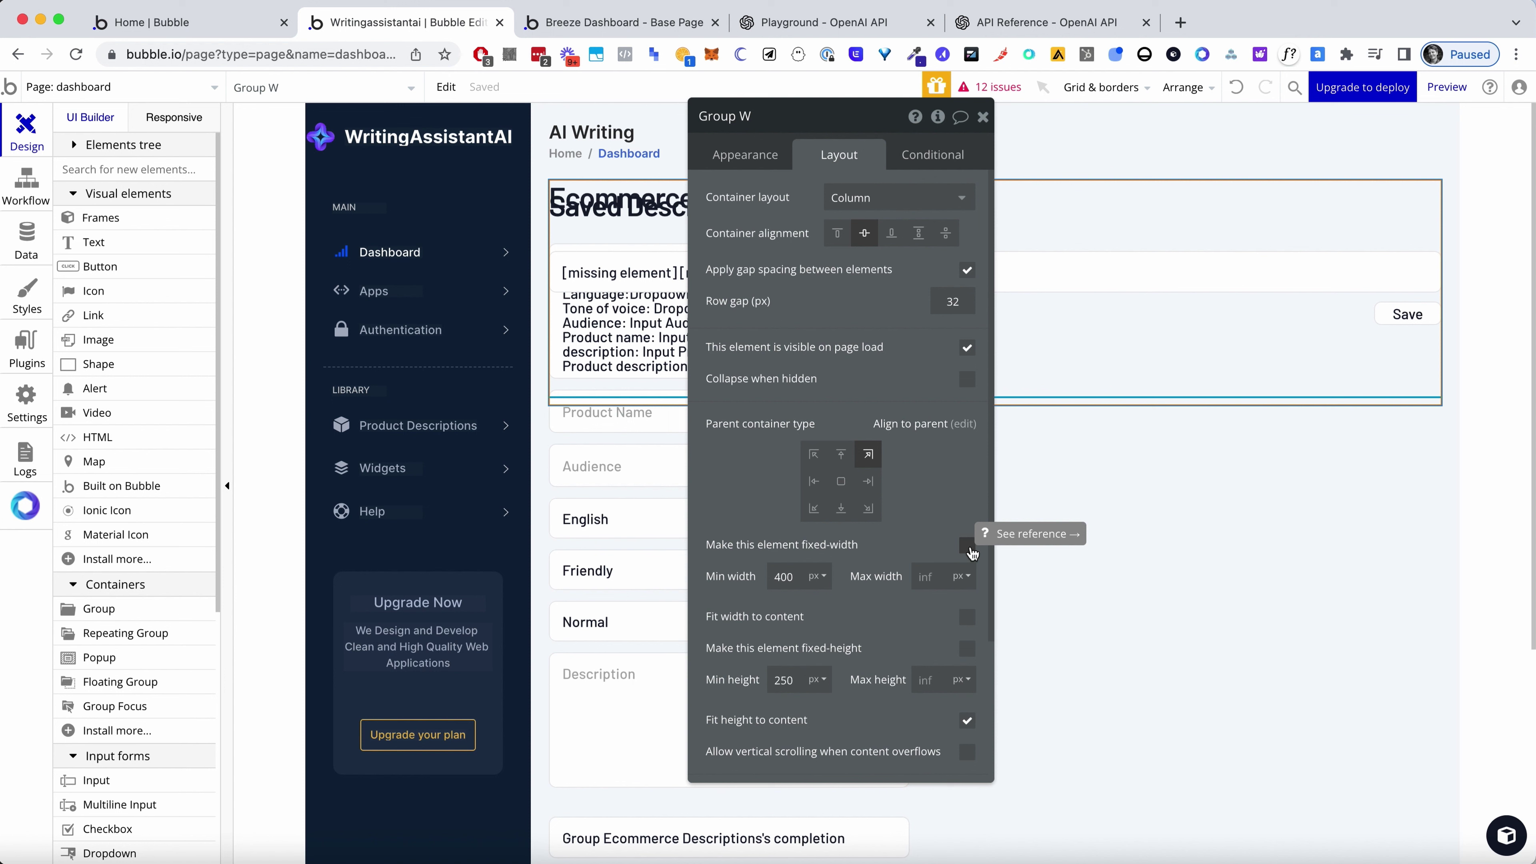
pyautogui.click(967, 546)
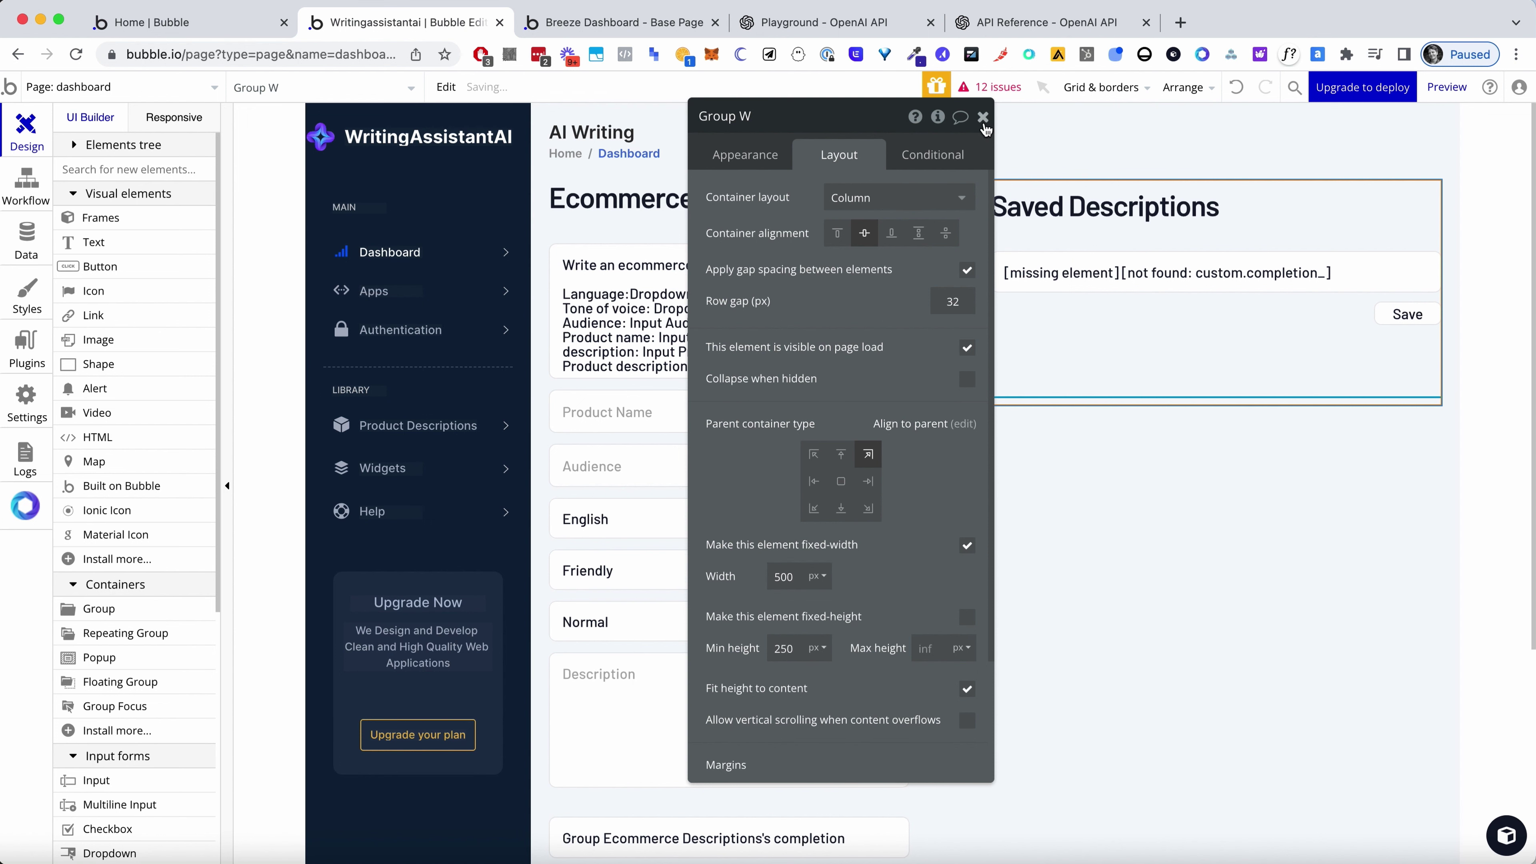
pyautogui.click(1213, 543)
# Check the Saved Descriptions heading's layout and set its container group's alignment to top
pyautogui.click(845, 215)
pyautogui.click(1067, 209)
pyautogui.doubleClick(1067, 208)
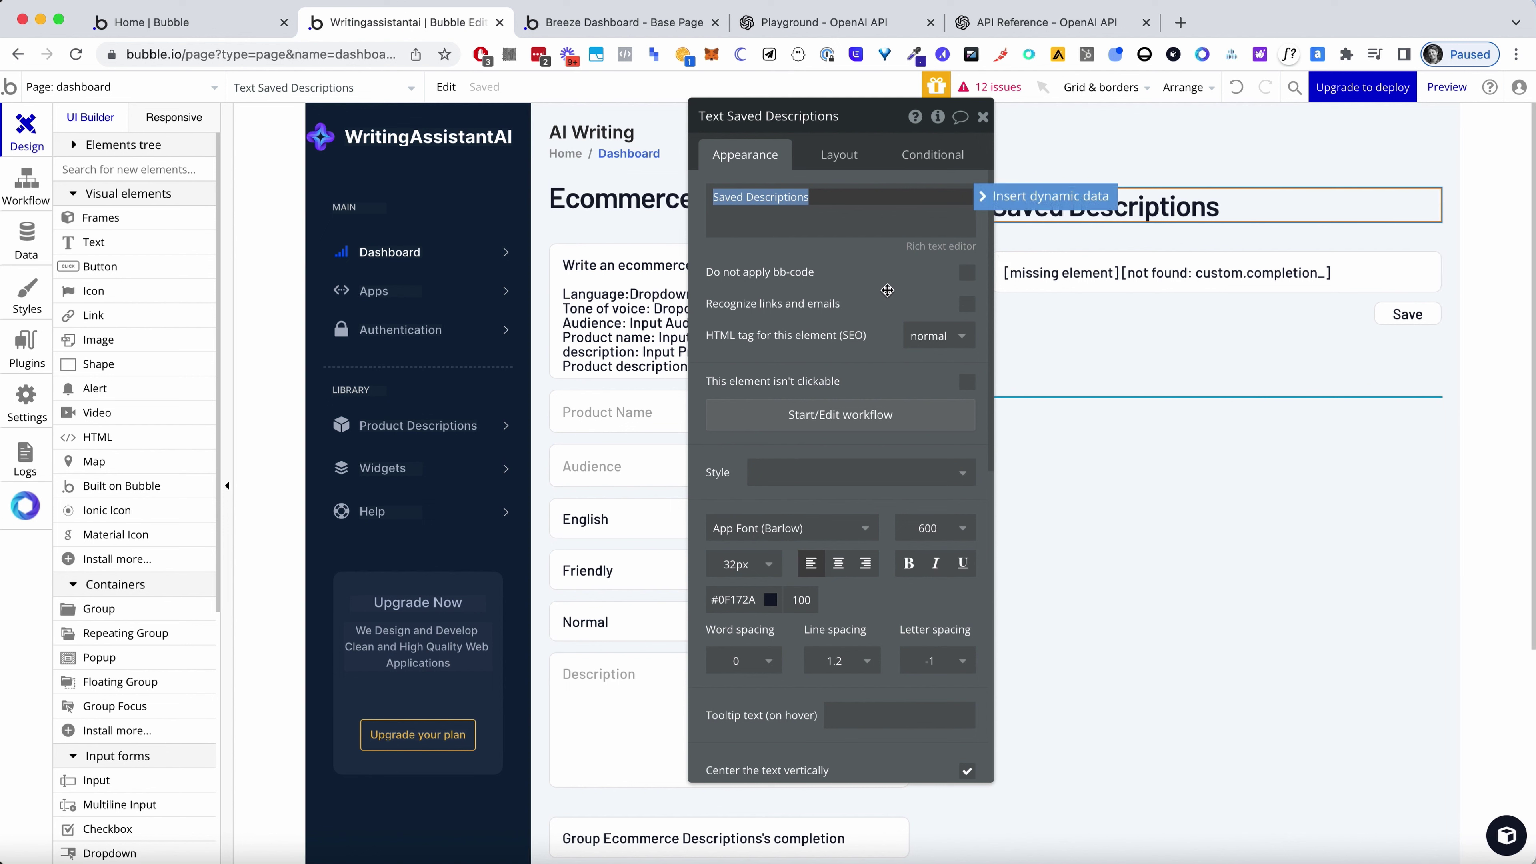
pyautogui.click(844, 151)
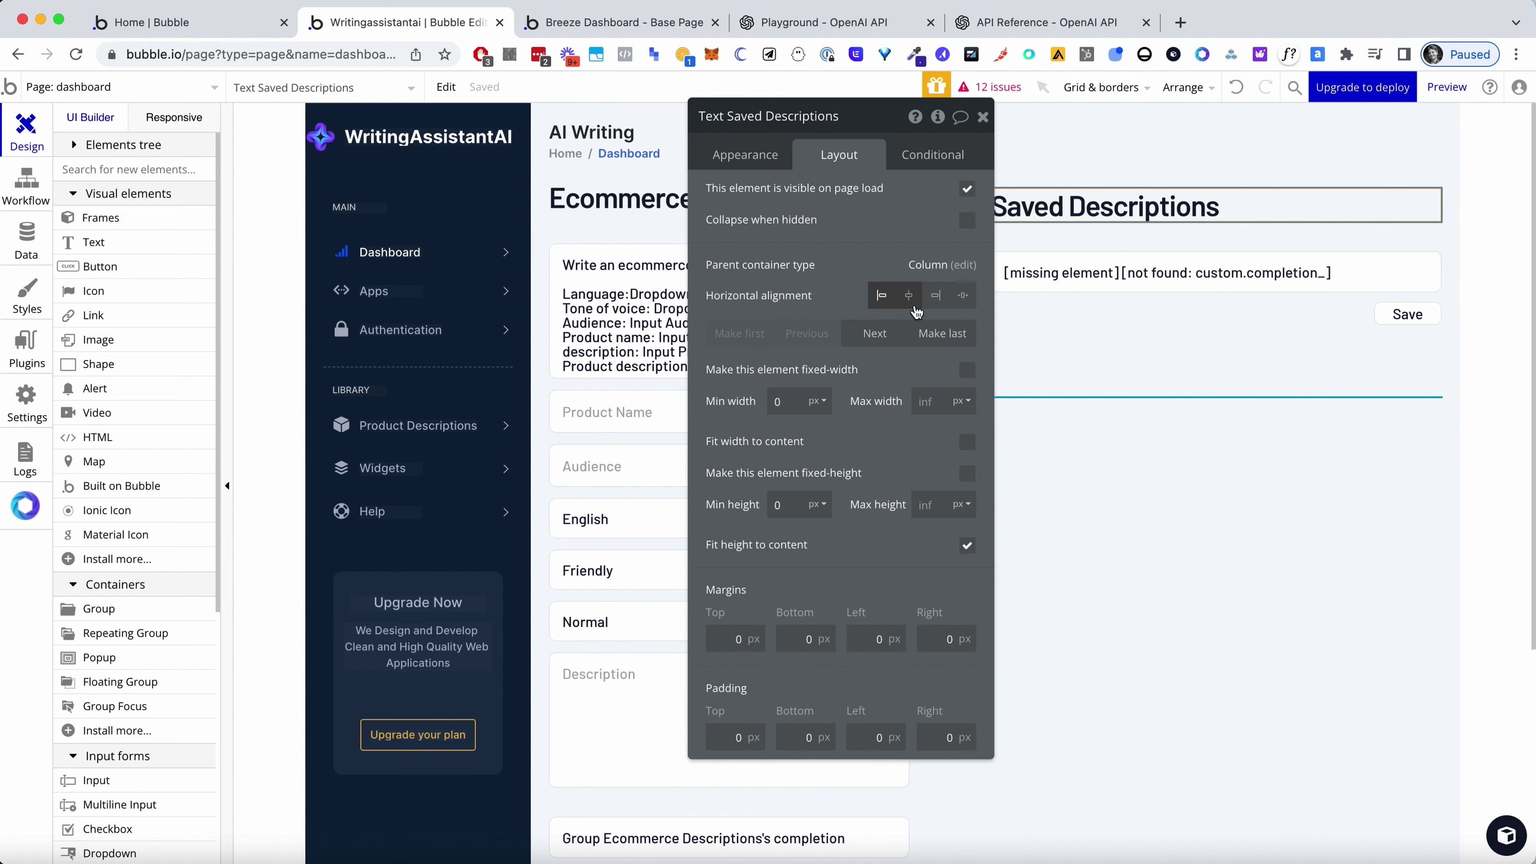
pyautogui.click(983, 119)
pyautogui.click(1049, 404)
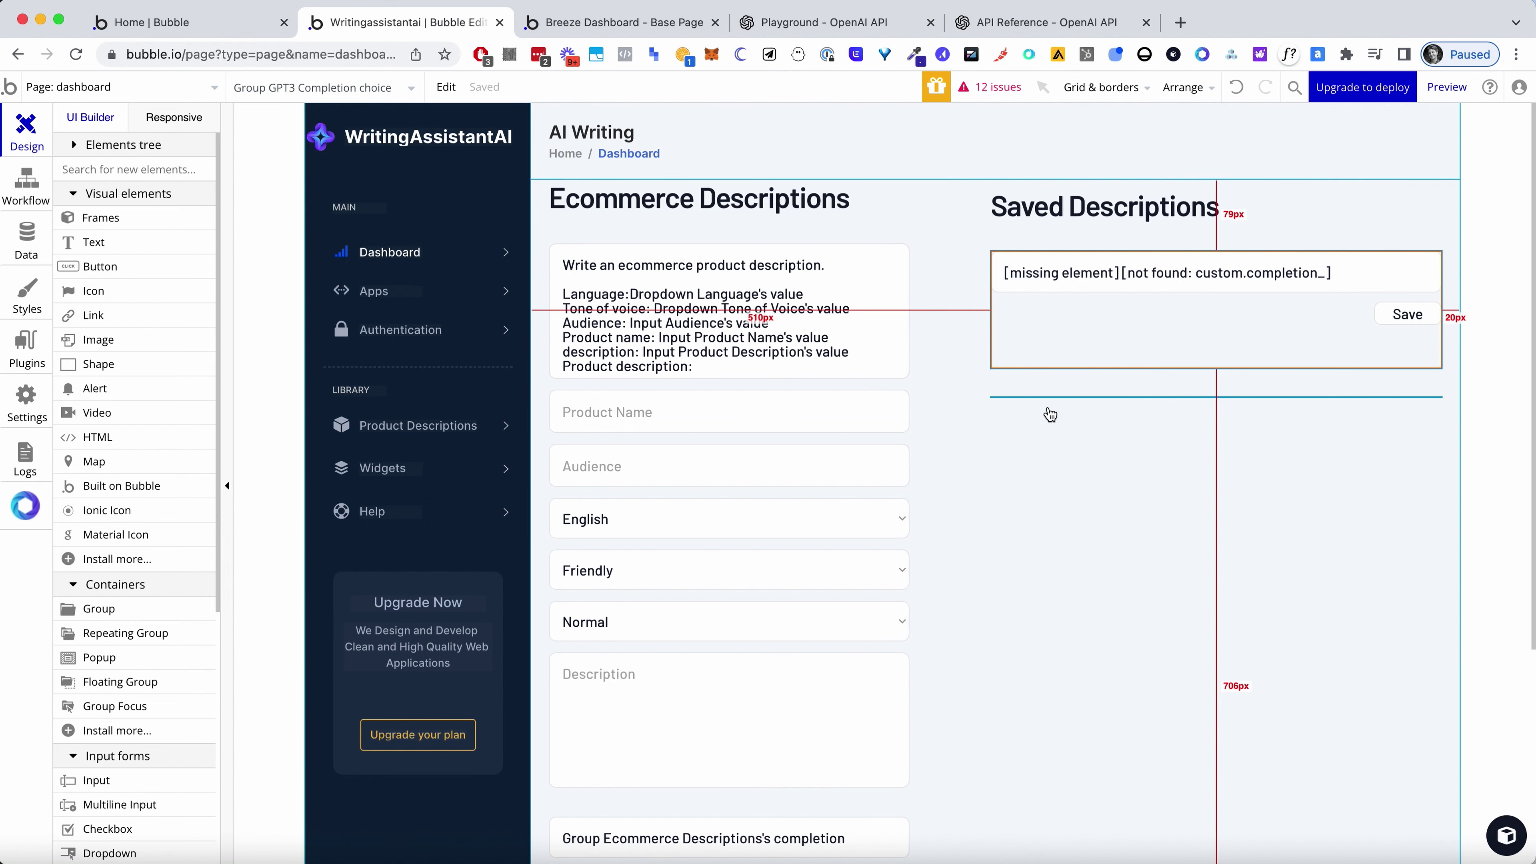
pyautogui.doubleClick(1050, 404)
pyautogui.click(837, 233)
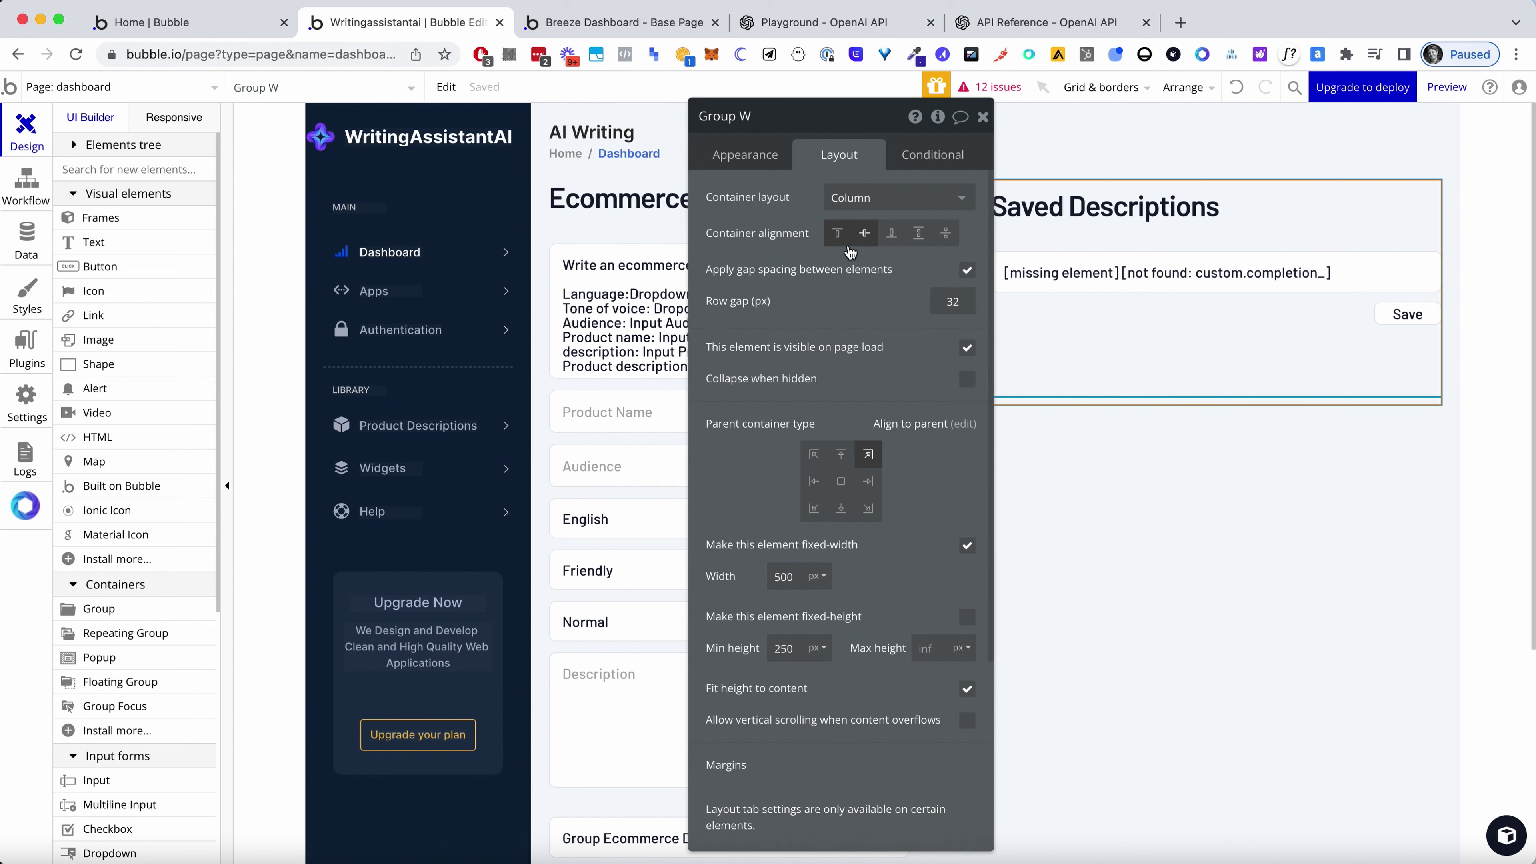
pyautogui.click(981, 119)
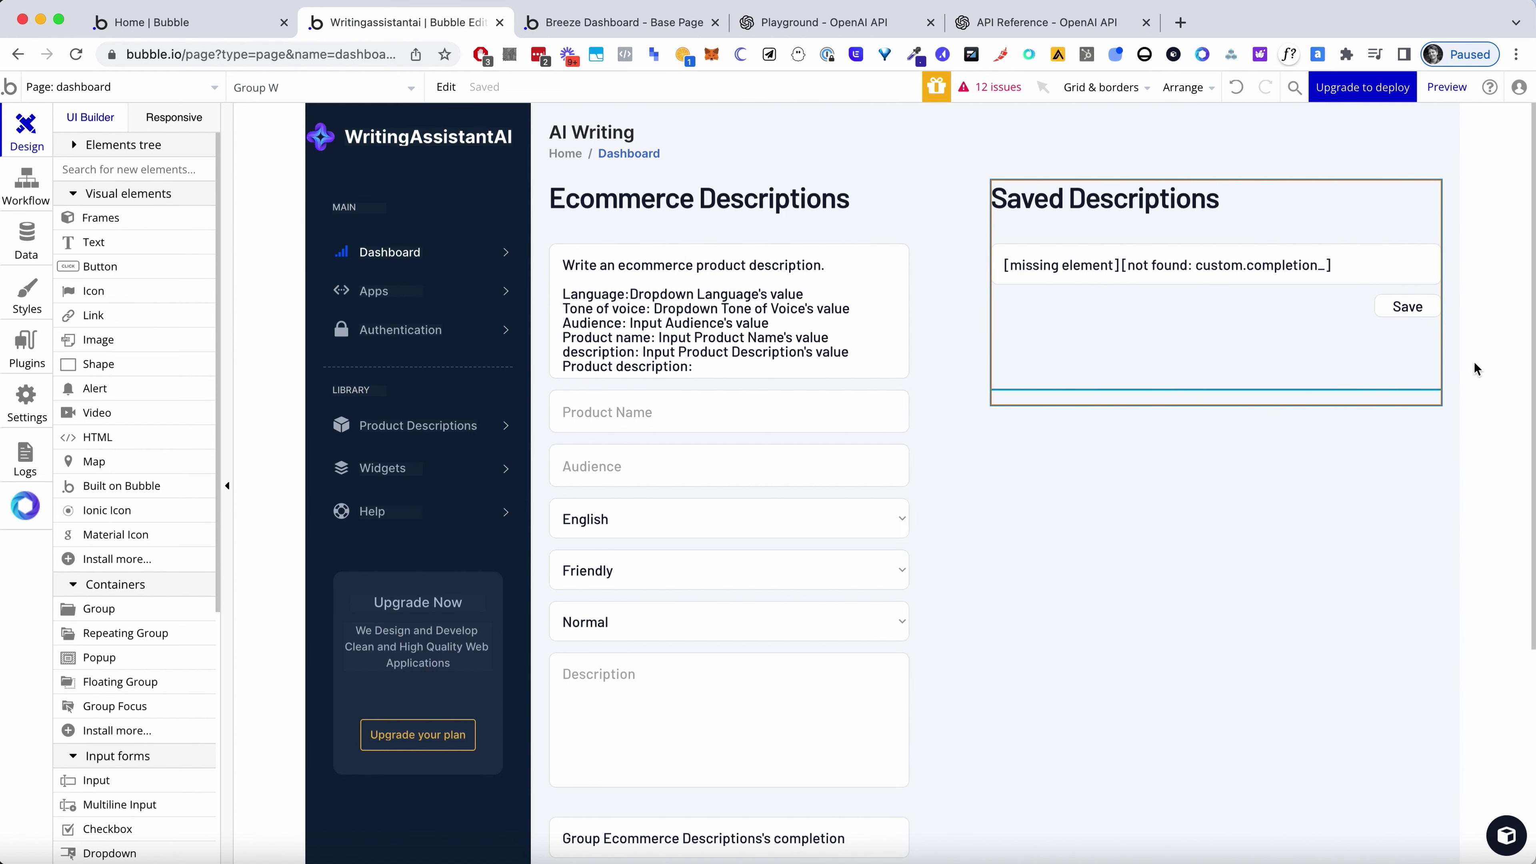
# Change the label of the Save button in the Saved Descriptions group to "Copy"
pyautogui.click(1493, 382)
pyautogui.click(1409, 309)
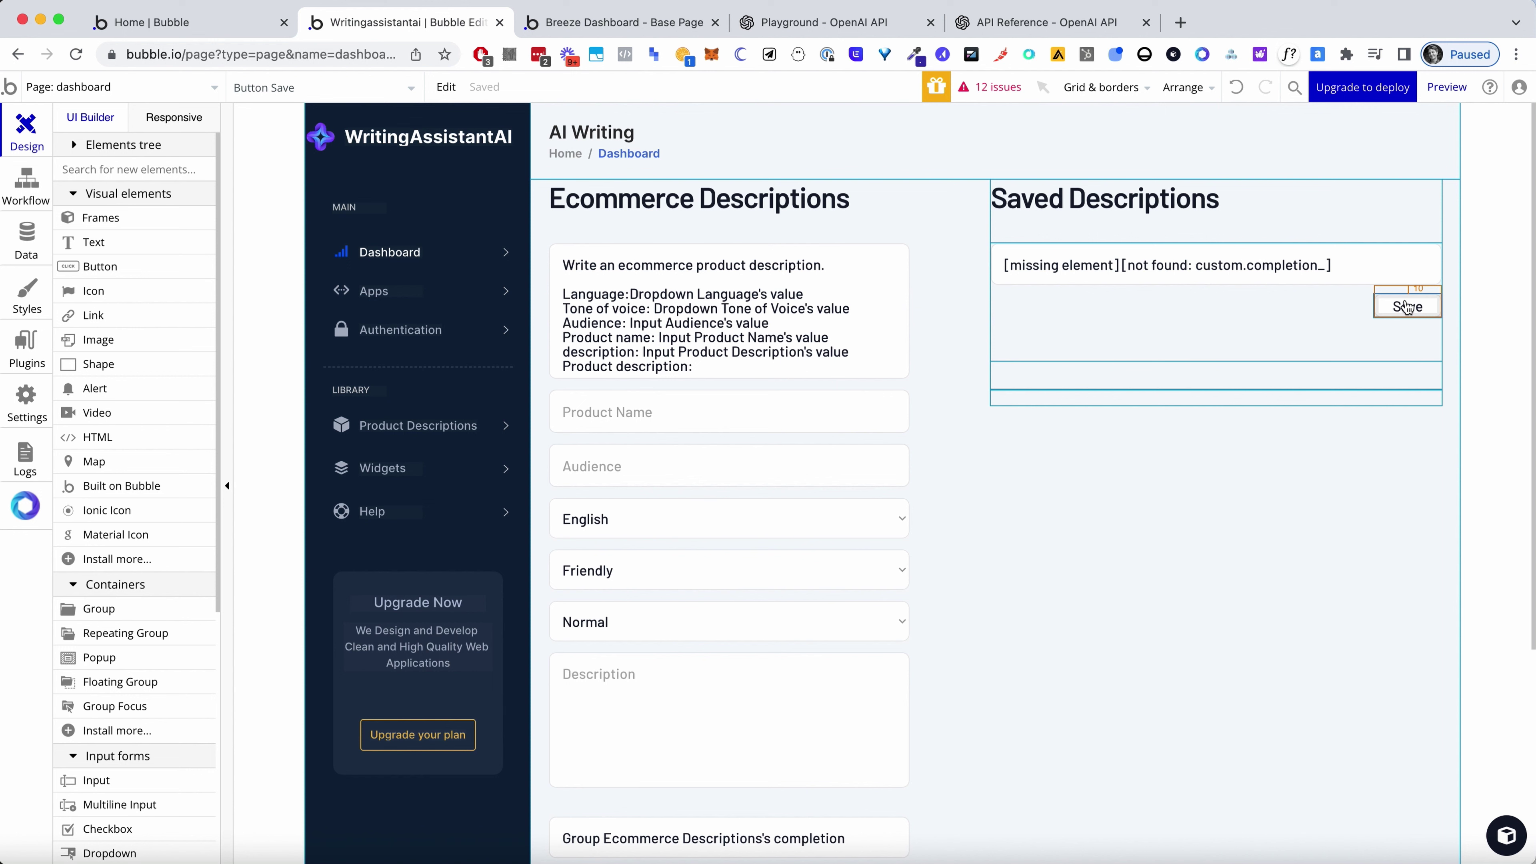
pyautogui.doubleClick(1408, 308)
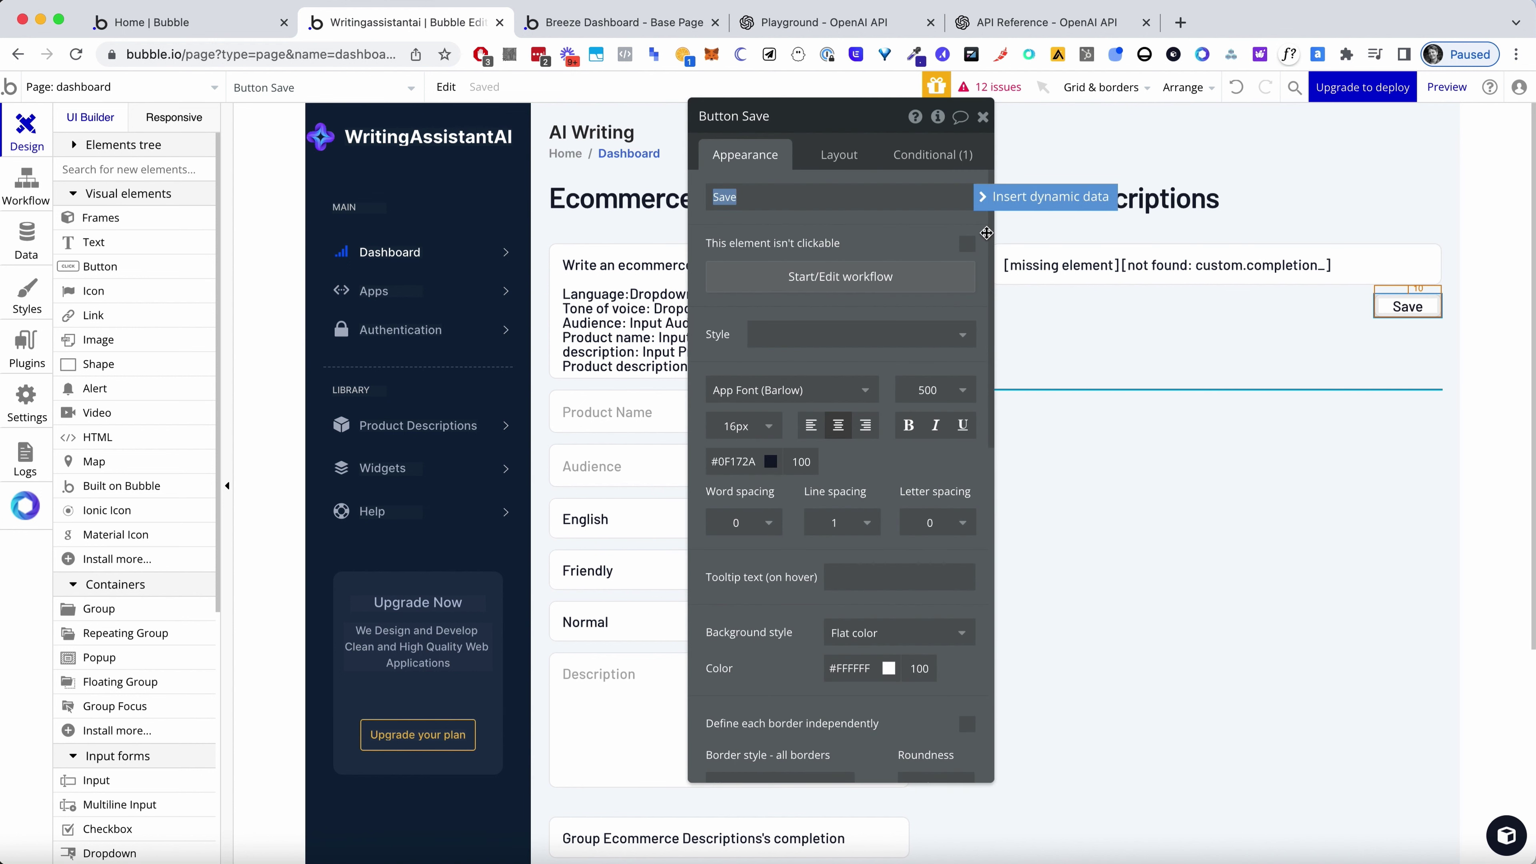
pyautogui.click(983, 117)
pyautogui.click(943, 412)
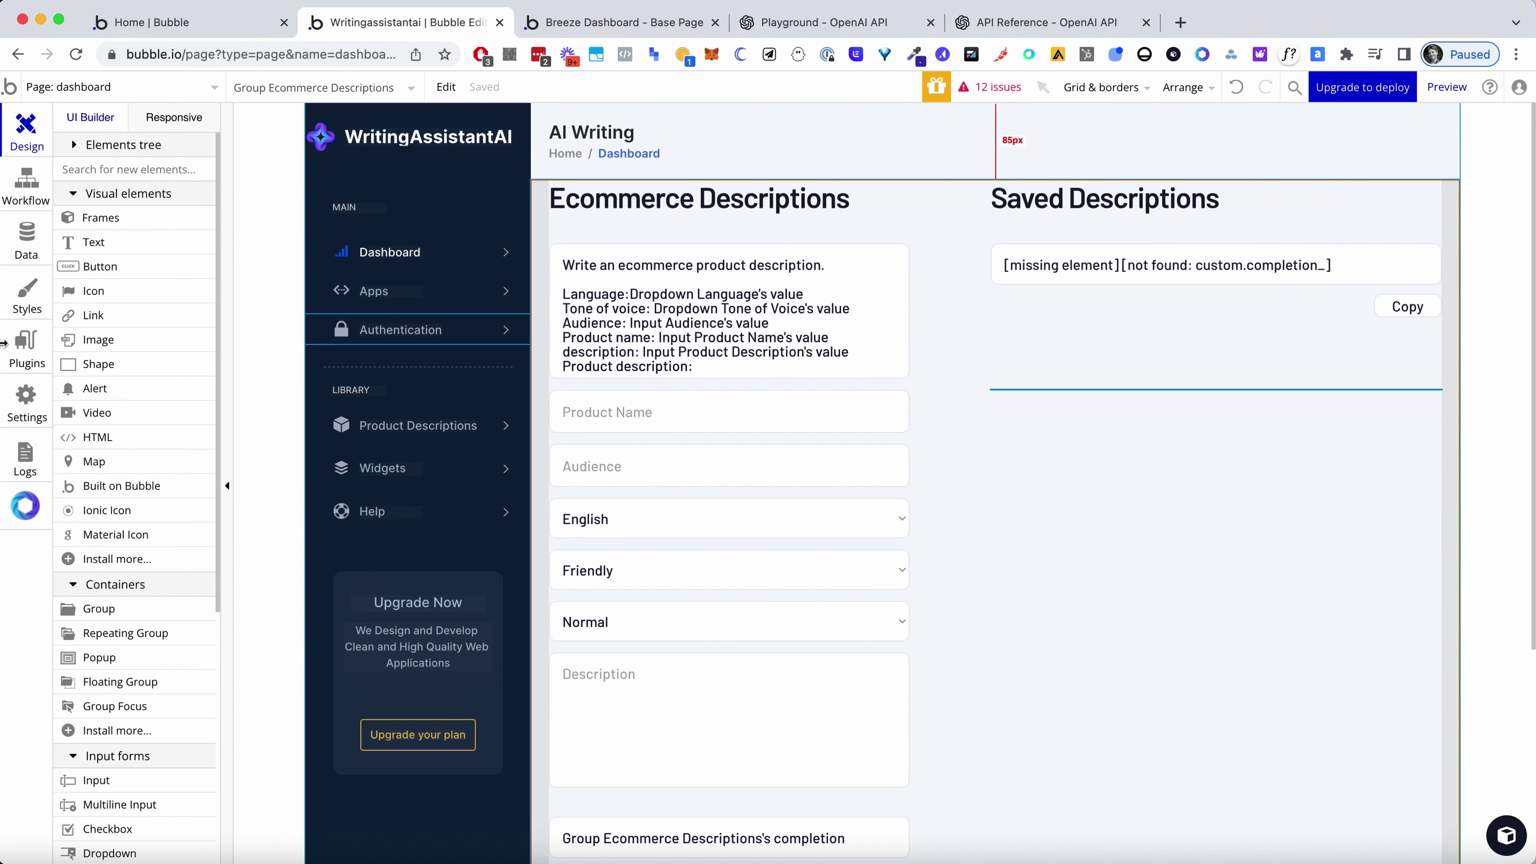
# Add a repeating group below the completion group in Saved Descriptions and name it "RepeatingGroup savedDescriptions"
pyautogui.scroll(-1, 174, 545)
pyautogui.scroll(-5, 174, 545)
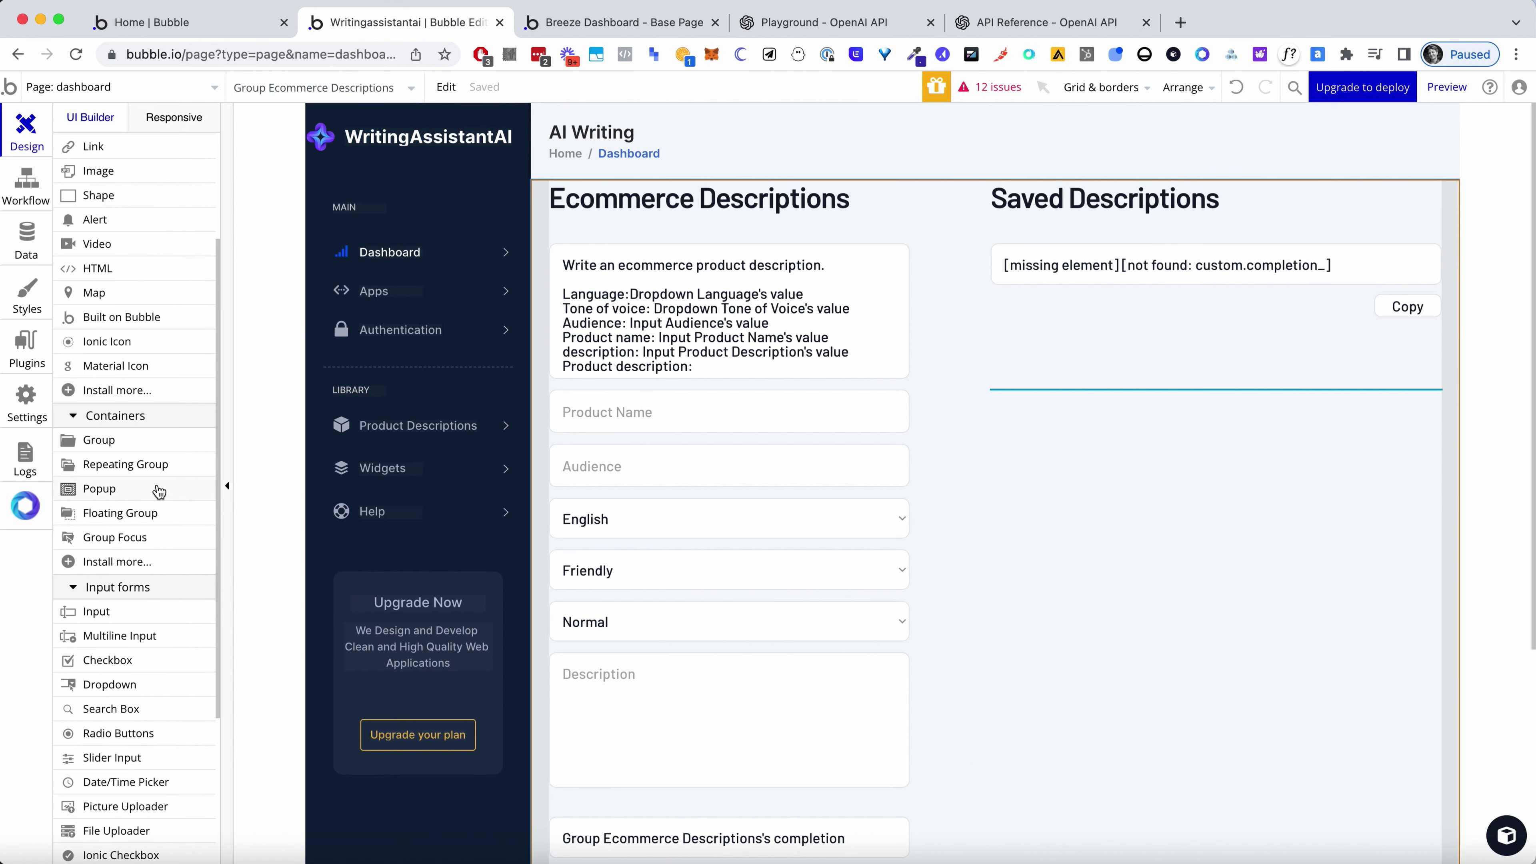
pyautogui.click(161, 465)
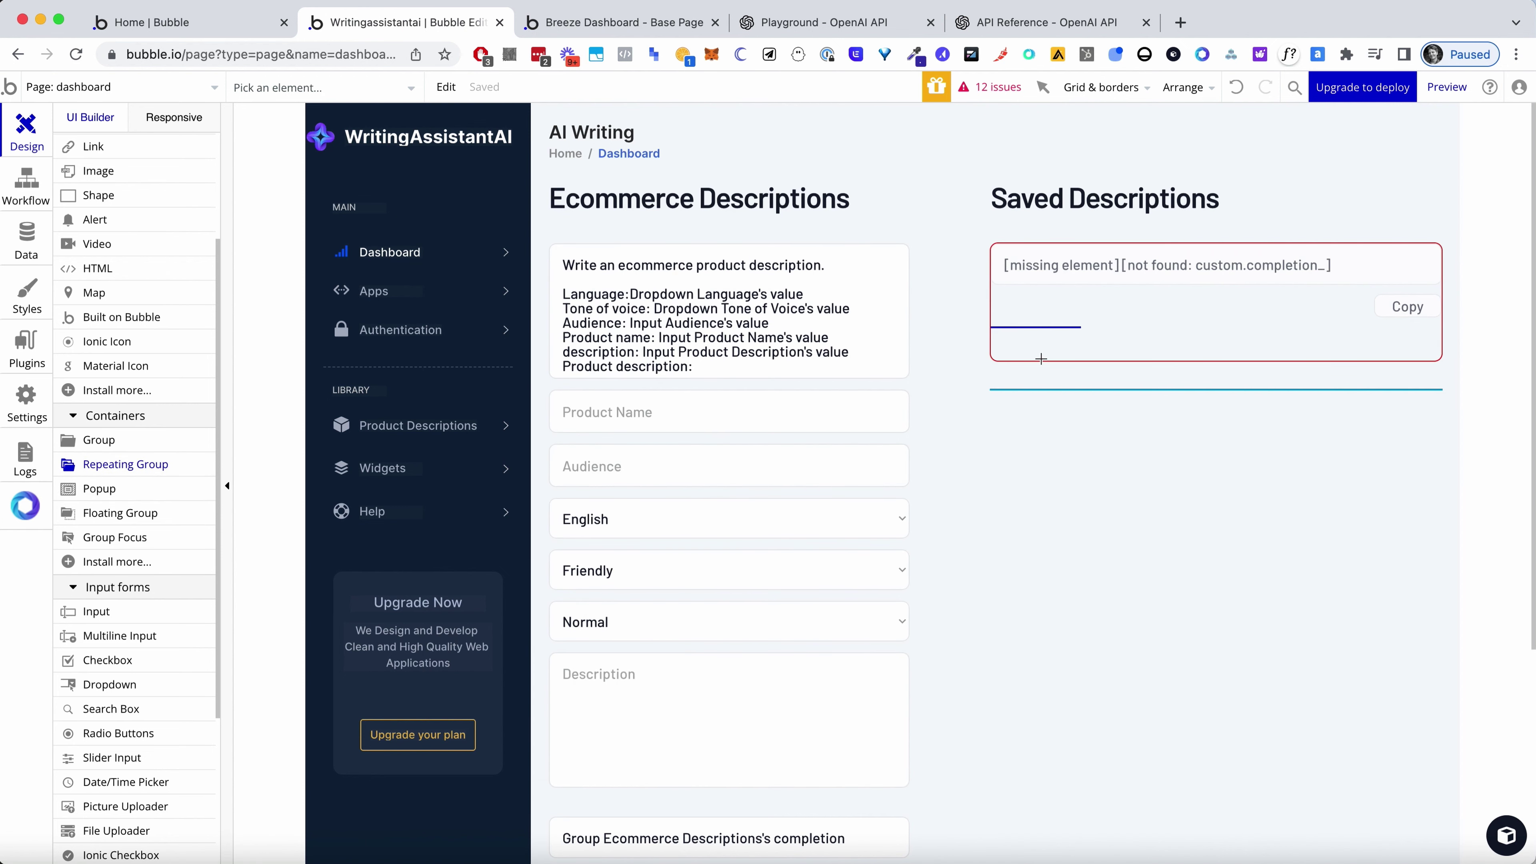
pyautogui.click(1041, 366)
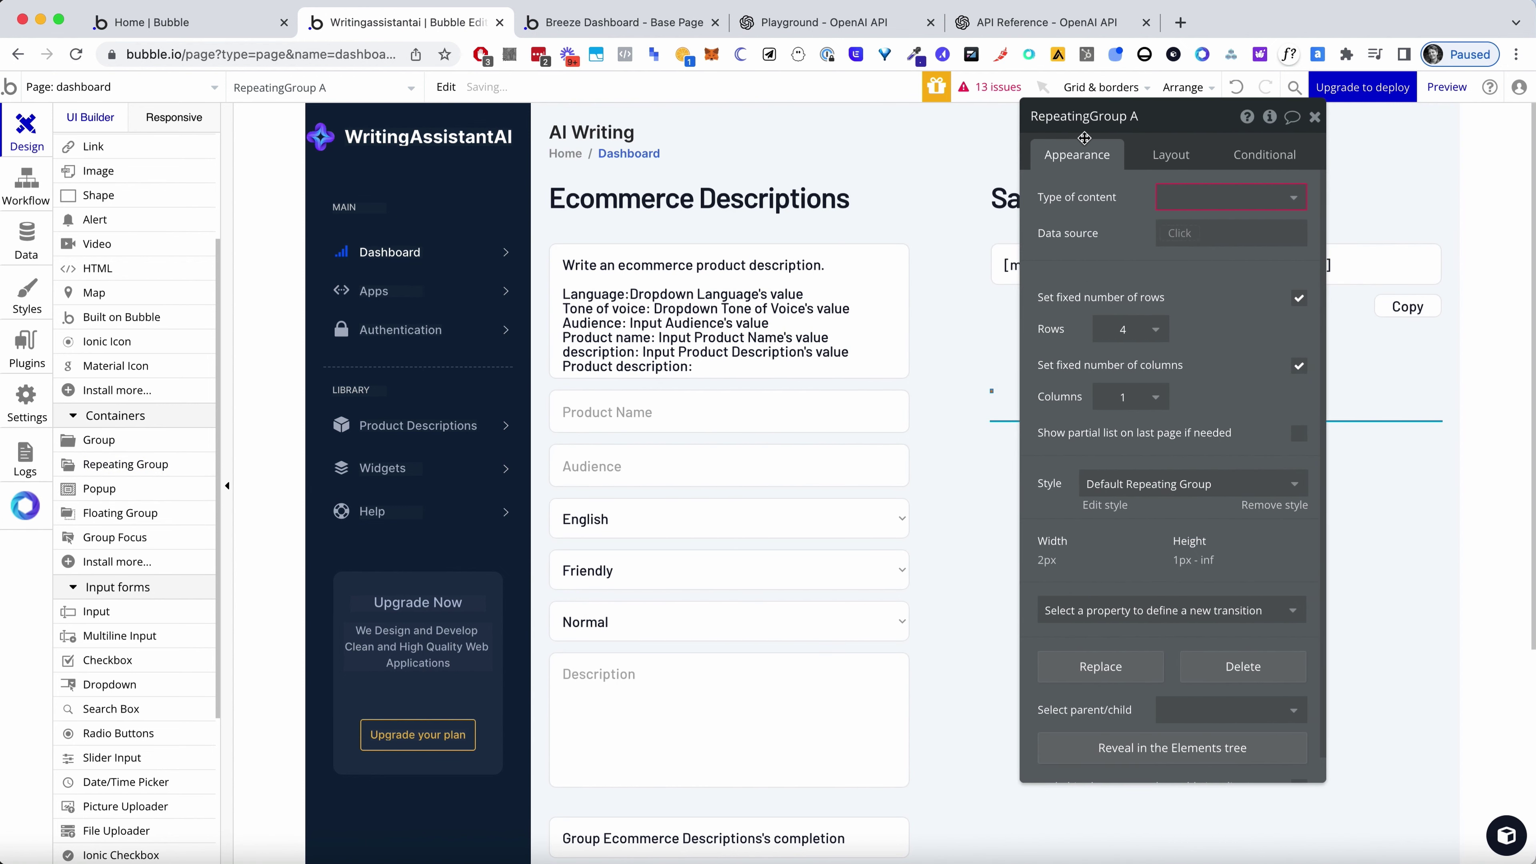
pyautogui.click(1135, 118)
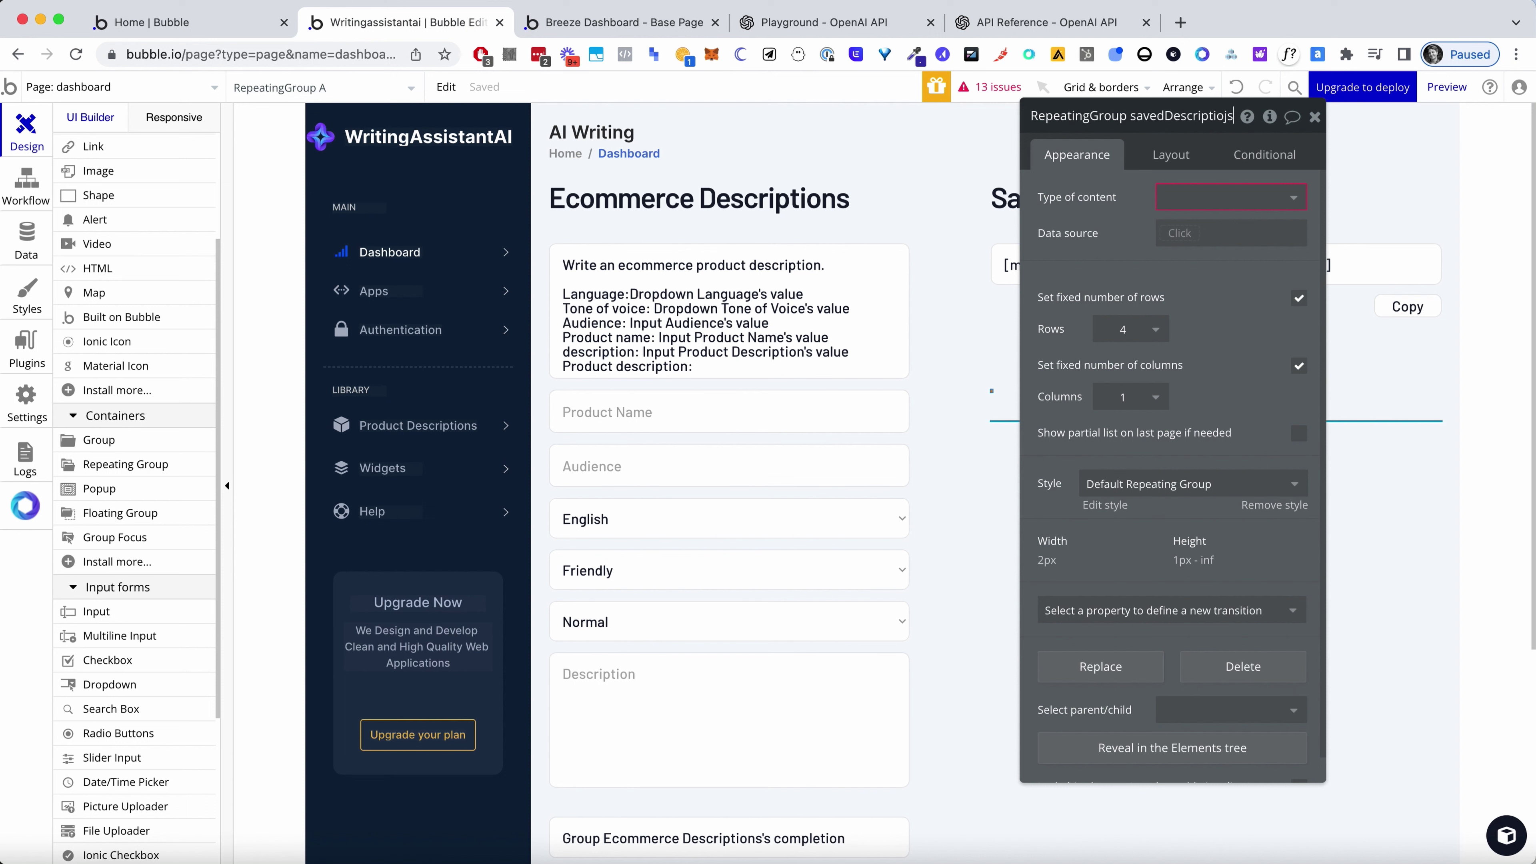
pyautogui.write('savedDescriptions')
# Set the repeating group's content type to ProductDescriptions and its data source to a search for ProductDescriptions
pyautogui.click(1180, 196)
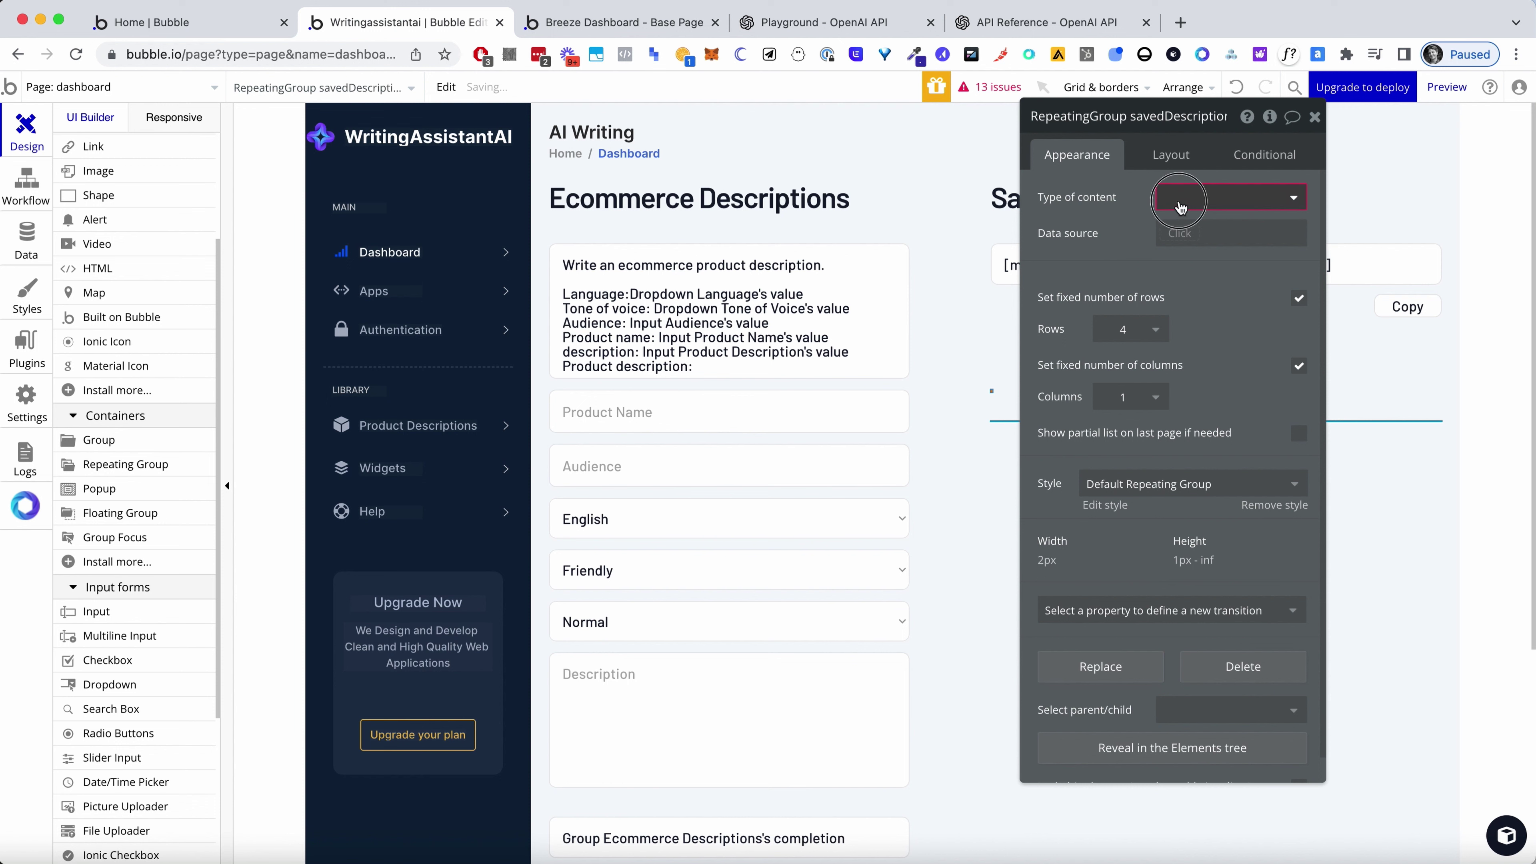
pyautogui.click(1212, 253)
pyautogui.click(1188, 231)
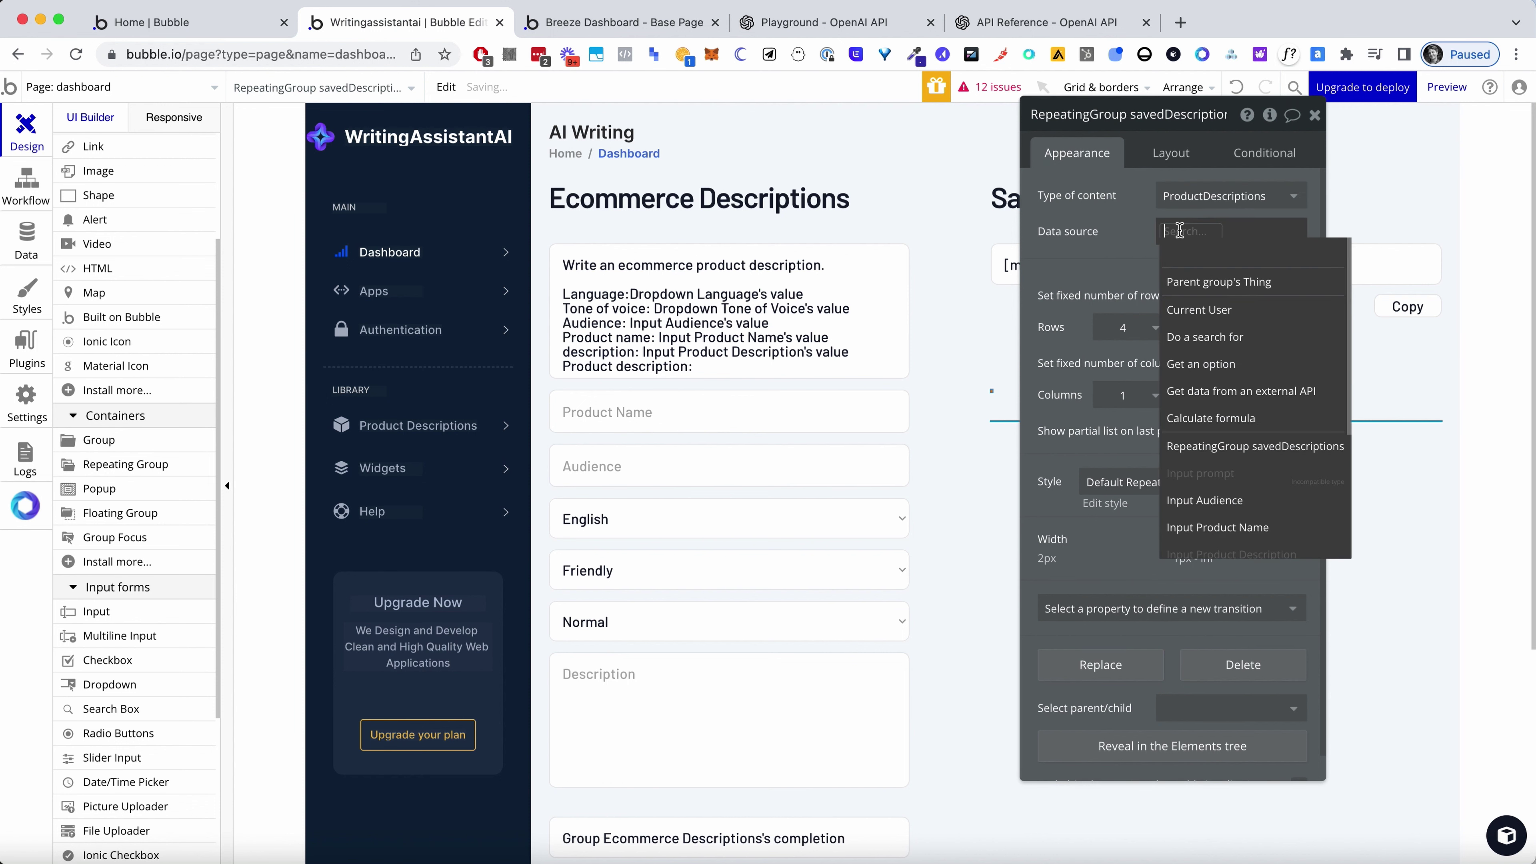
pyautogui.click(1204, 336)
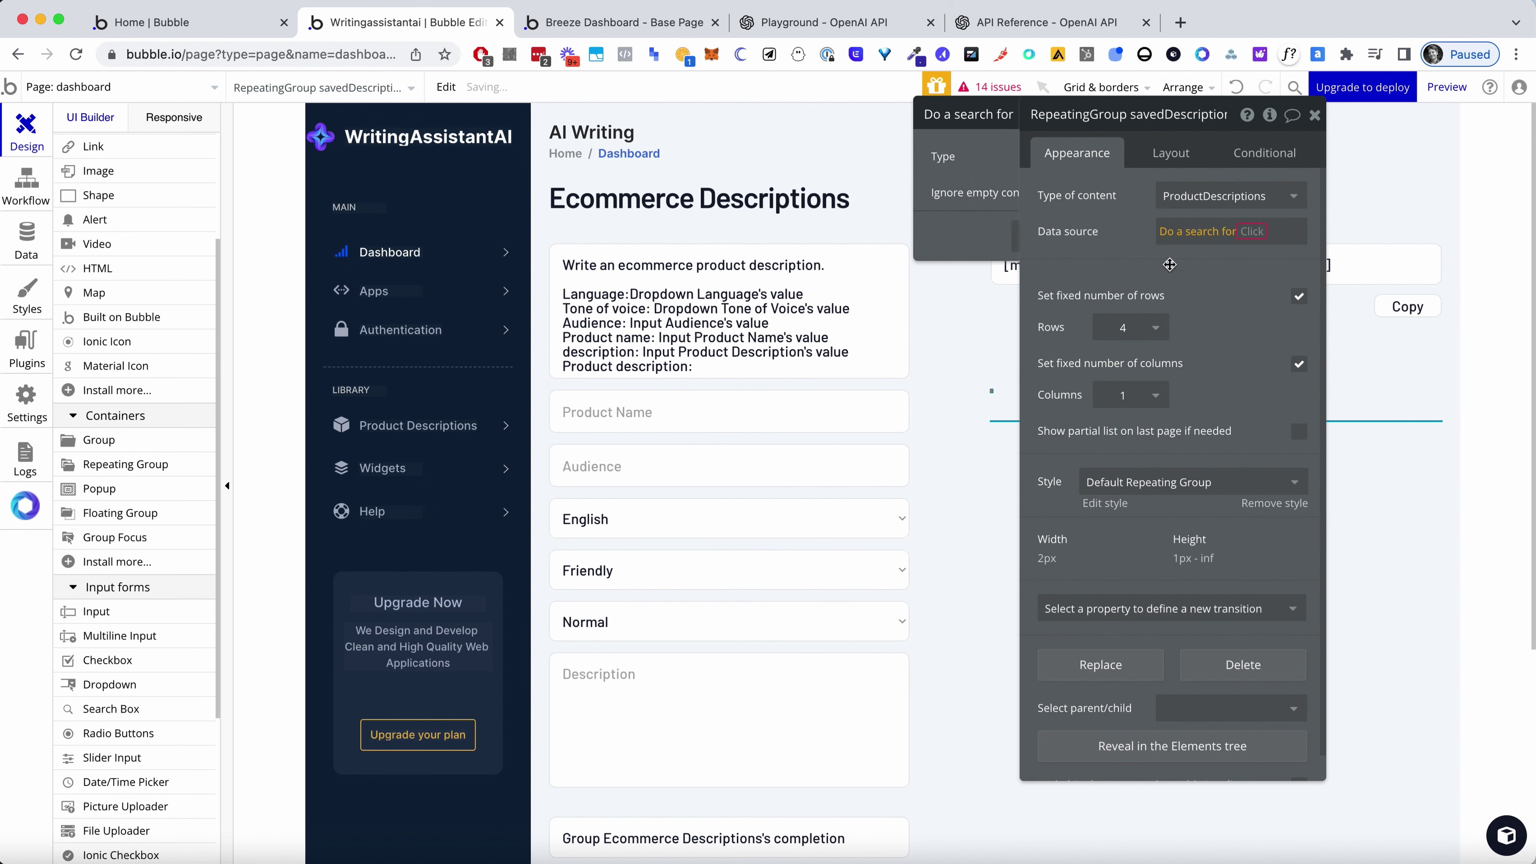
pyautogui.click(913, 157)
pyautogui.click(878, 212)
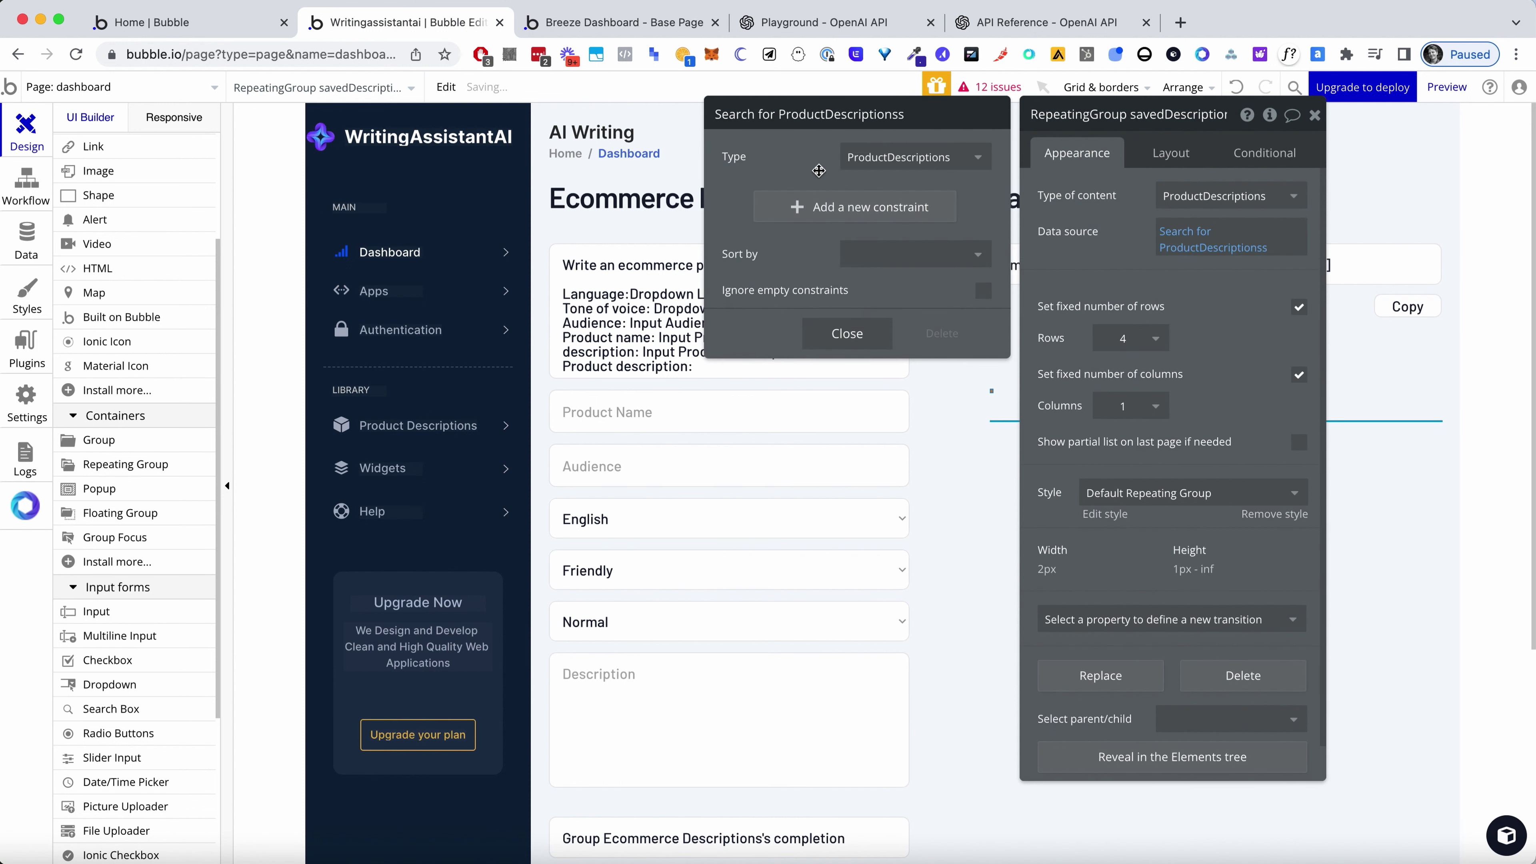
pyautogui.click(1218, 289)
pyautogui.click(1315, 114)
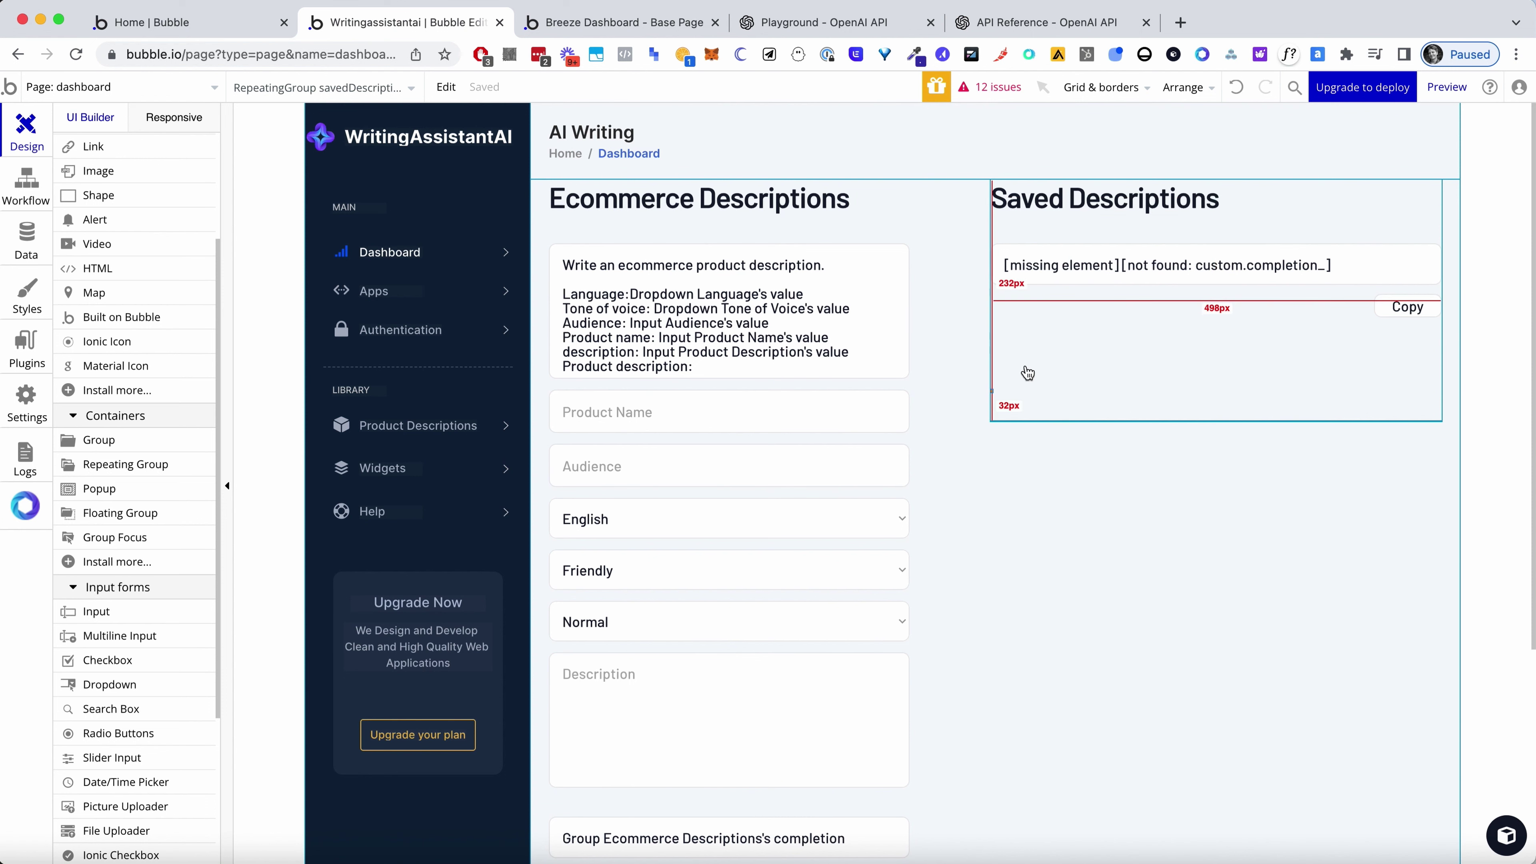
# Set the content type of Group GPT3 Completion choice in Saved Descriptions to ProductDescriptions, with Parent group's Thing as data source
pyautogui.click(1061, 349)
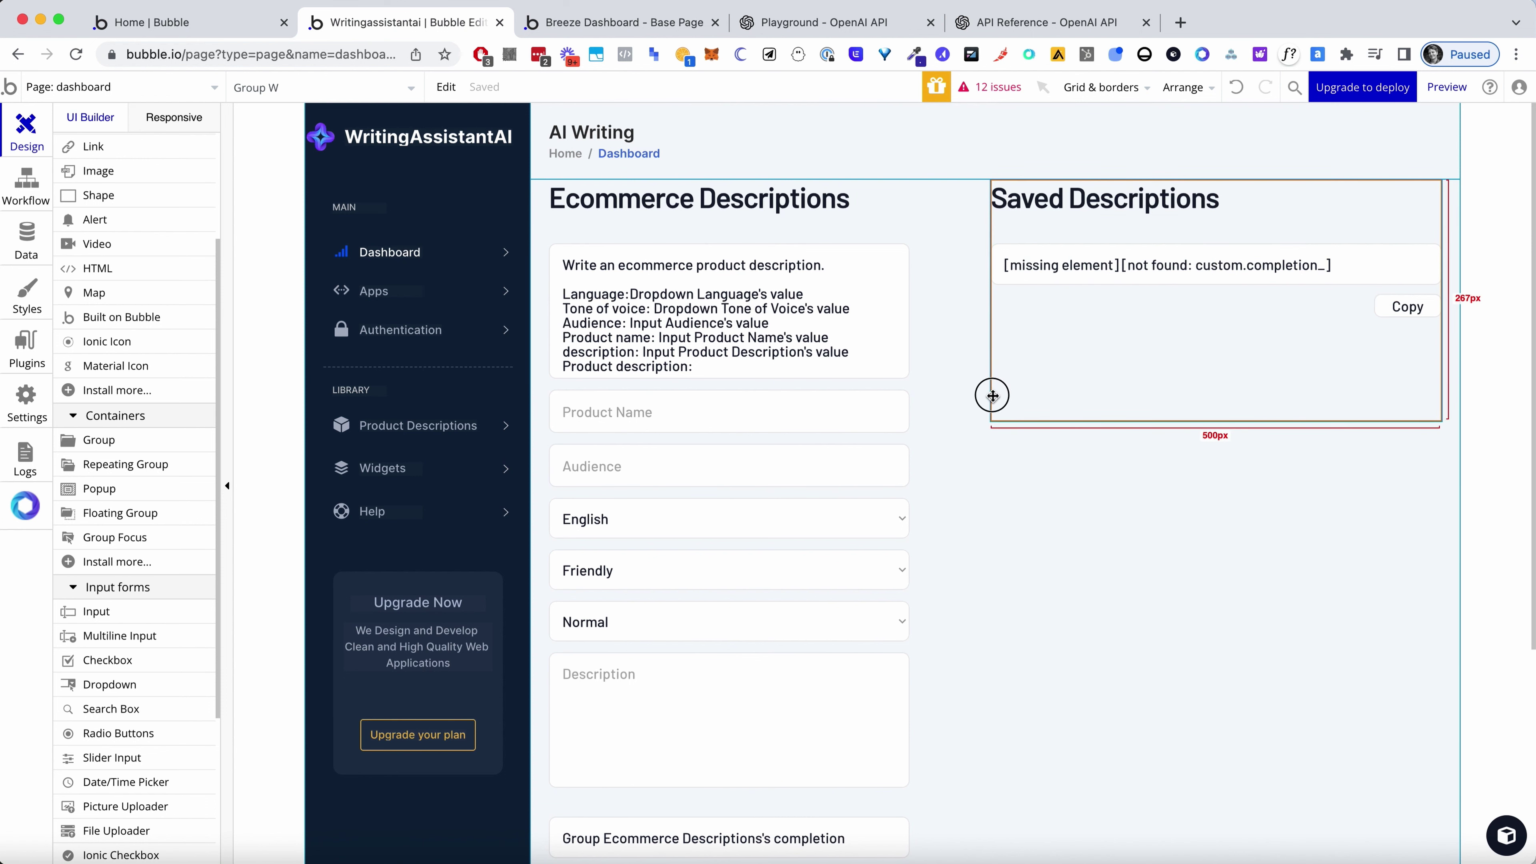
pyautogui.doubleClick(1194, 265)
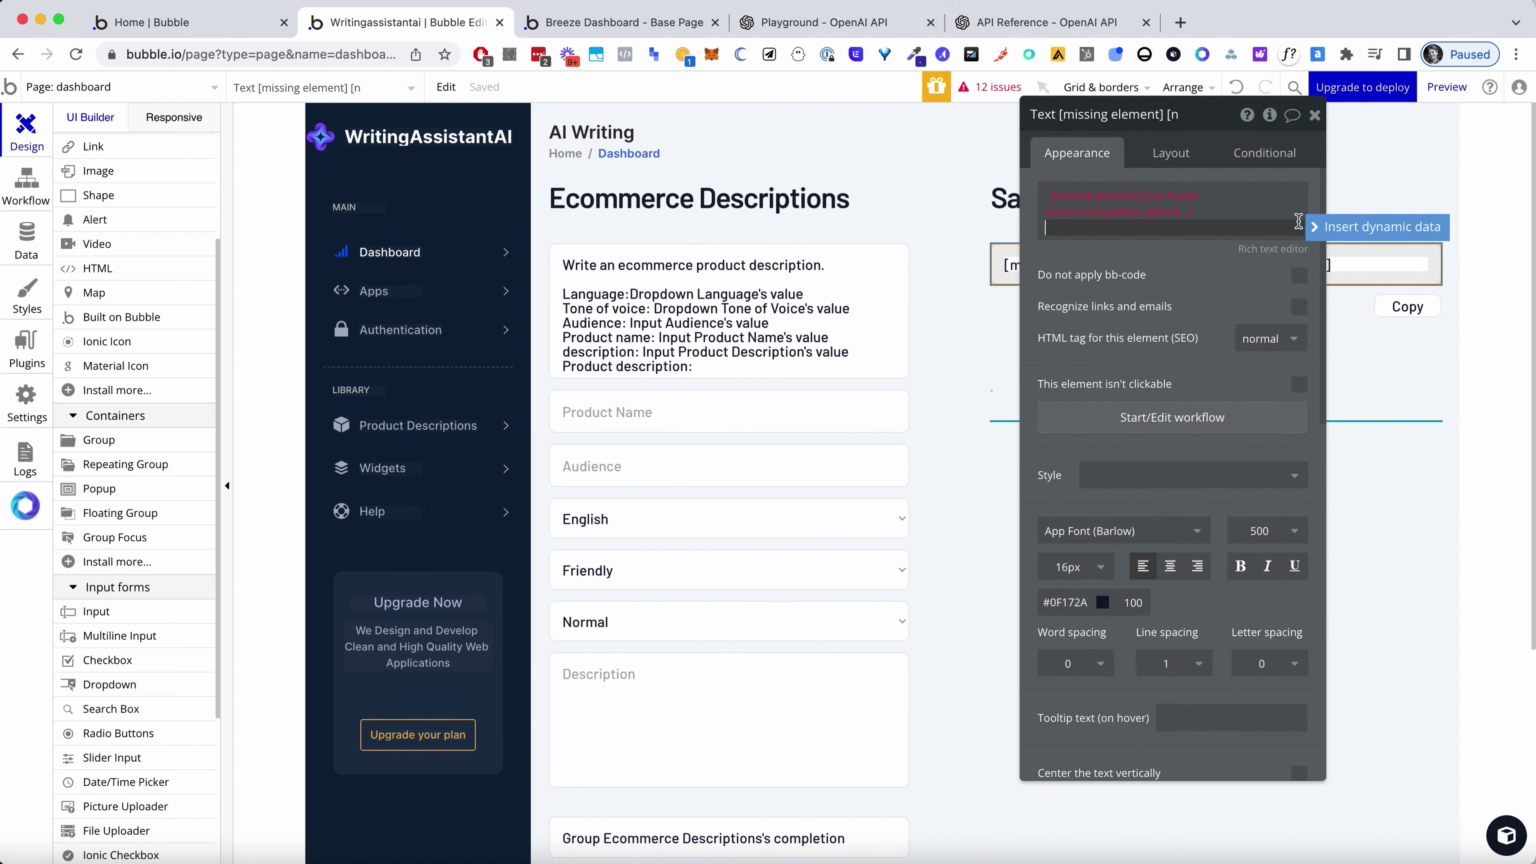
pyautogui.click(1317, 323)
pyautogui.doubleClick(1317, 323)
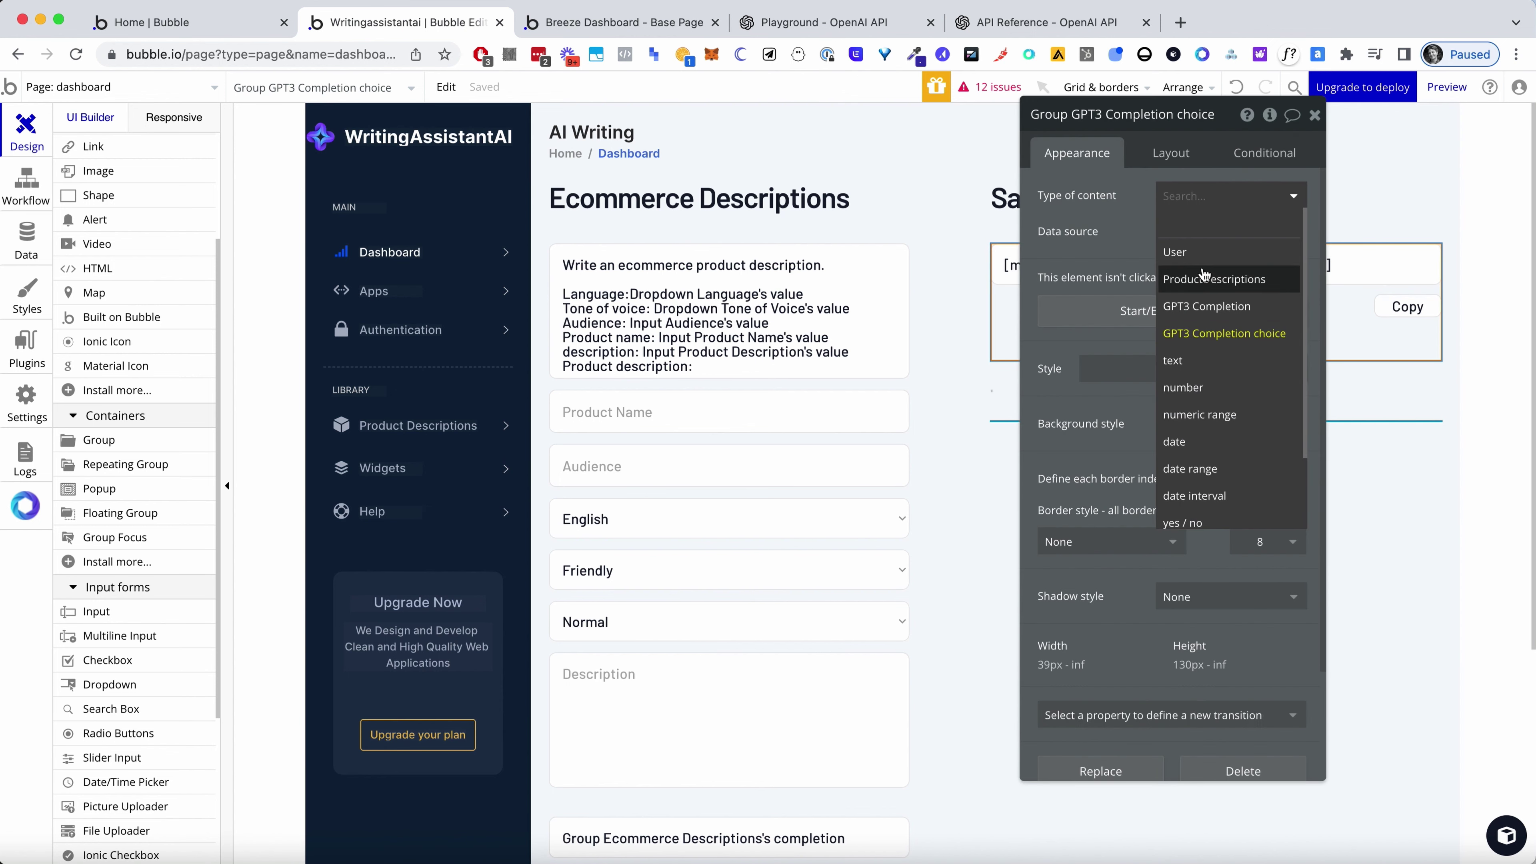
pyautogui.click(1204, 277)
pyautogui.click(1200, 279)
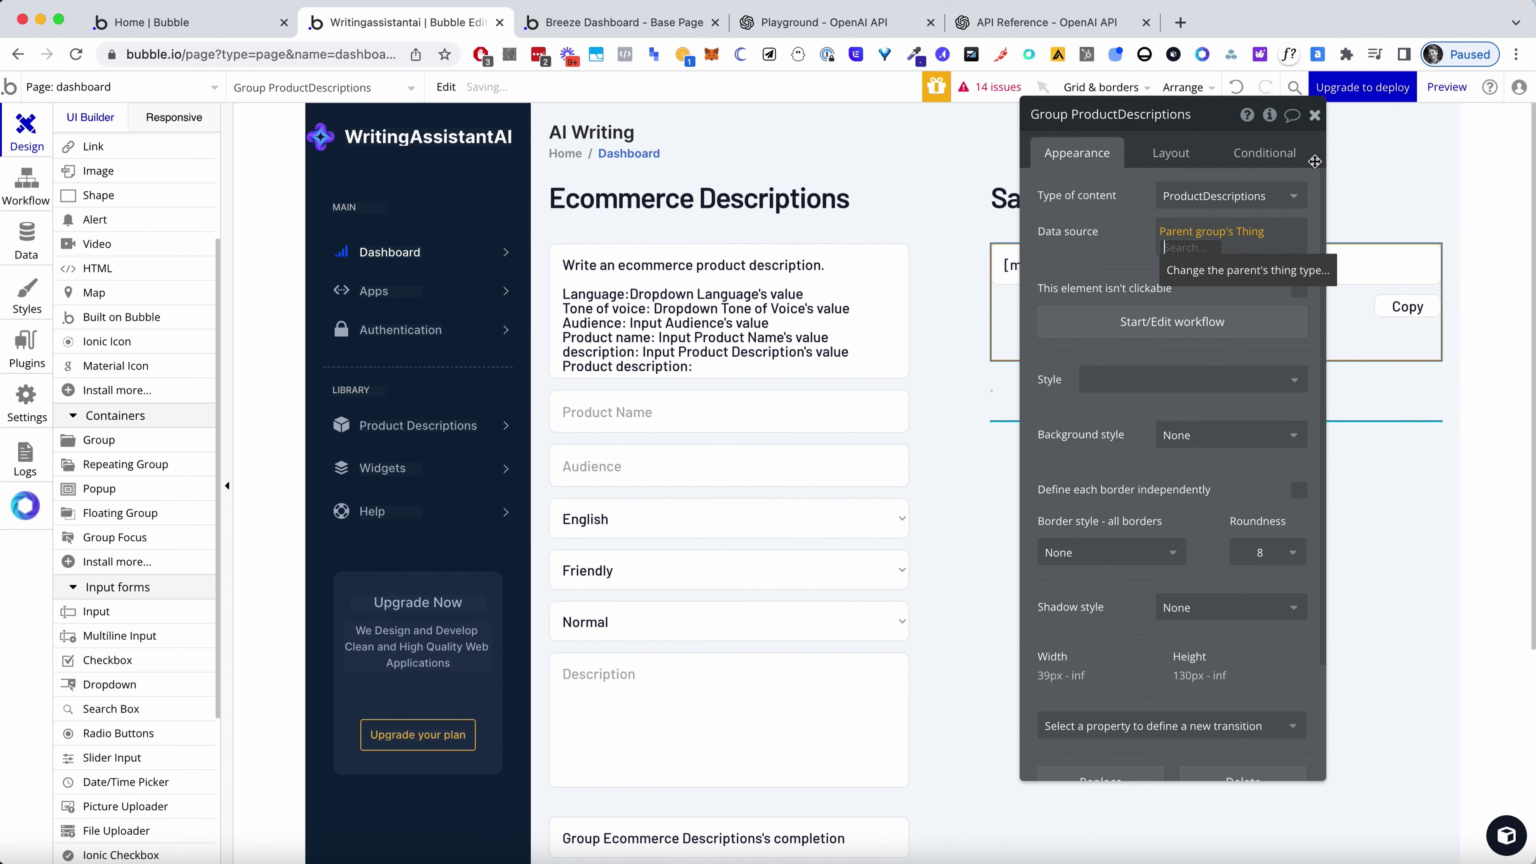
pyautogui.click(1270, 272)
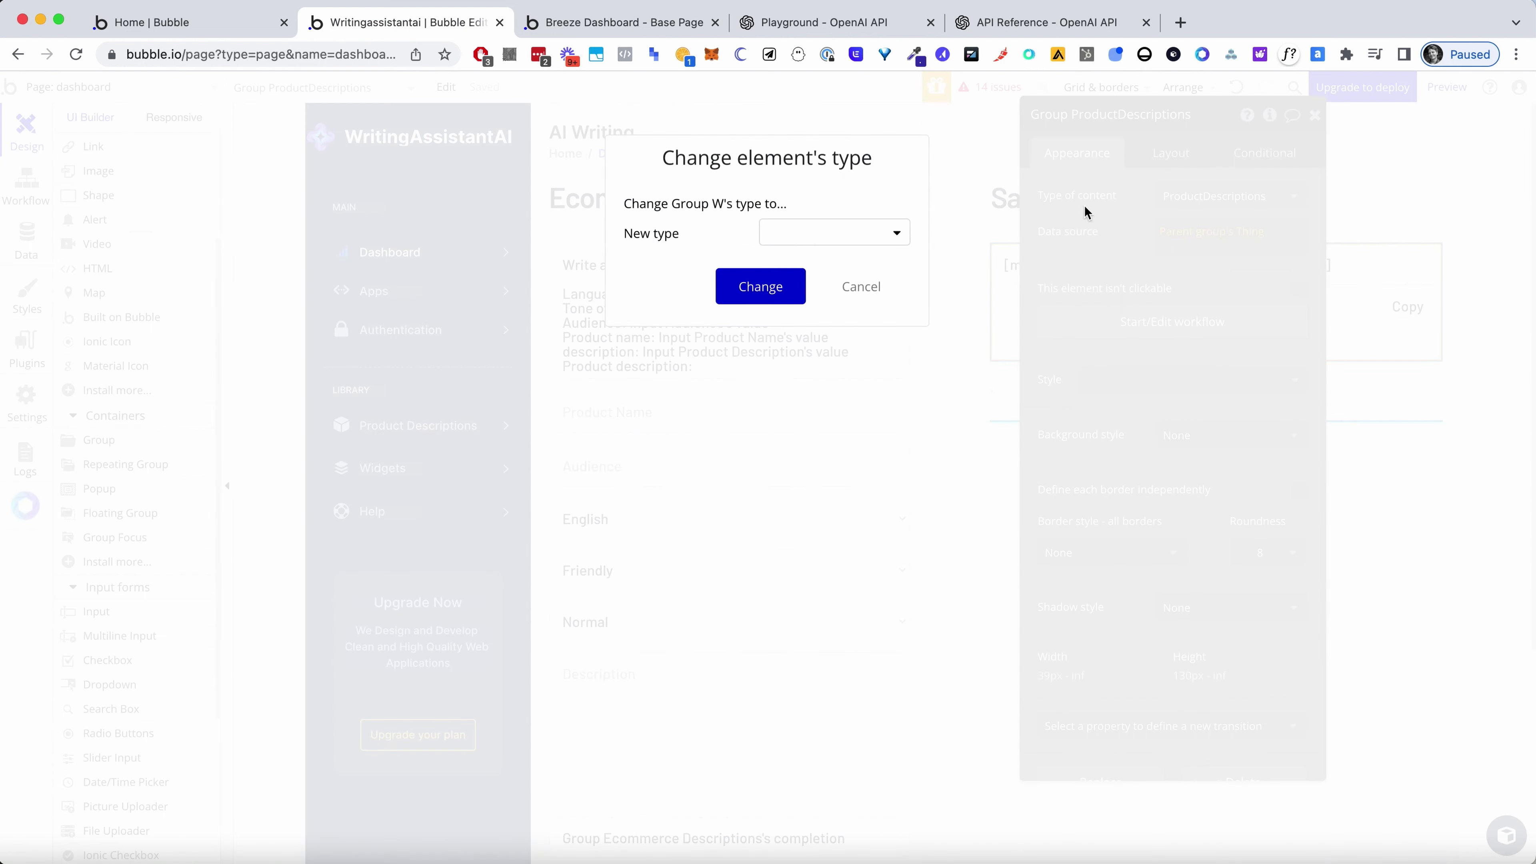
pyautogui.click(865, 289)
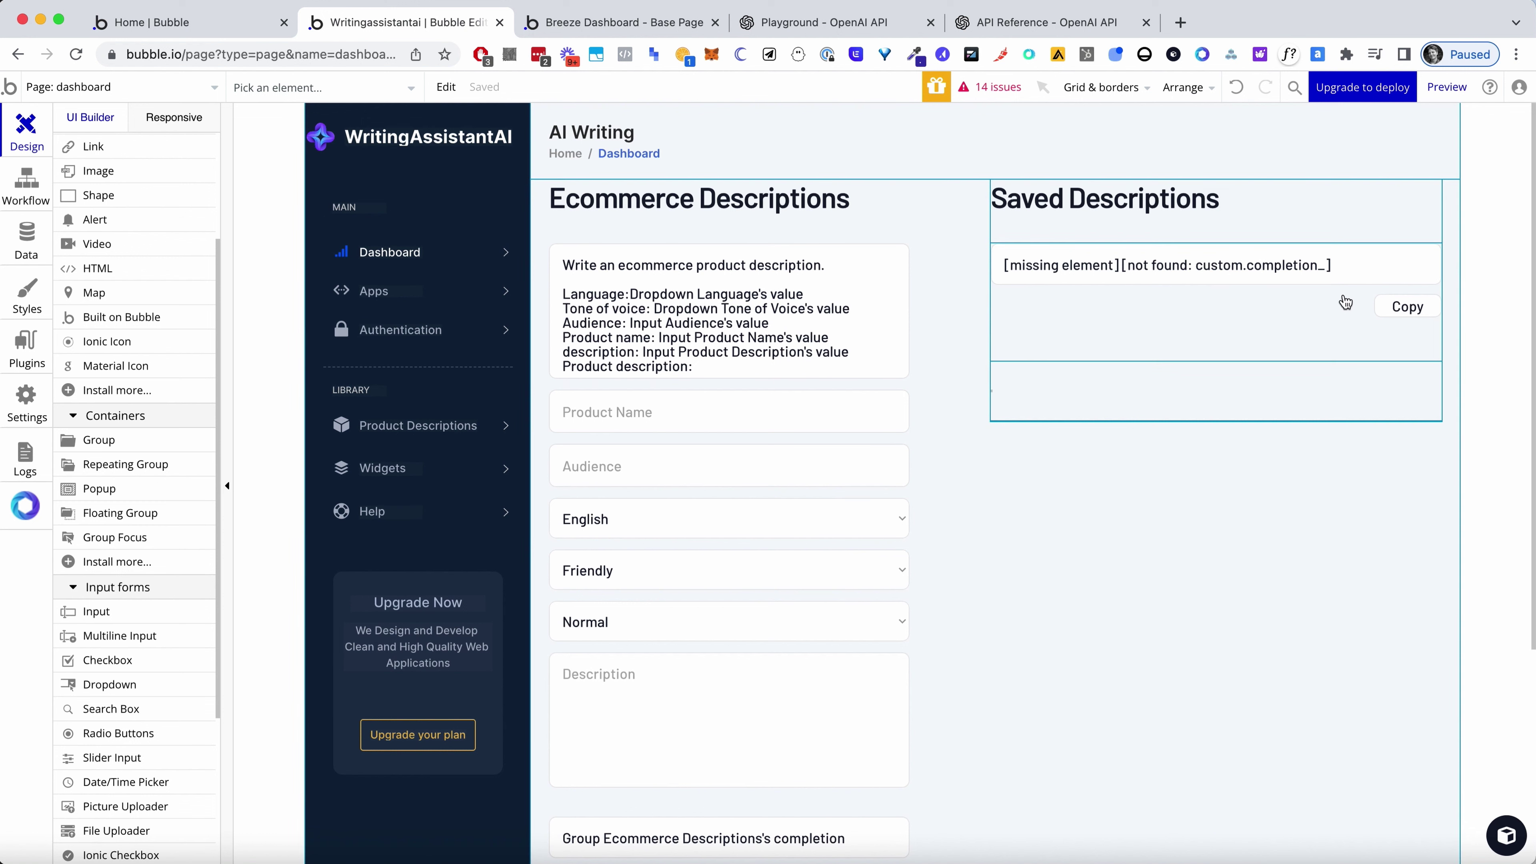
# Set the content type of Group W, the outer Saved Descriptions group, to ProductDescriptions
pyautogui.doubleClick(1340, 322)
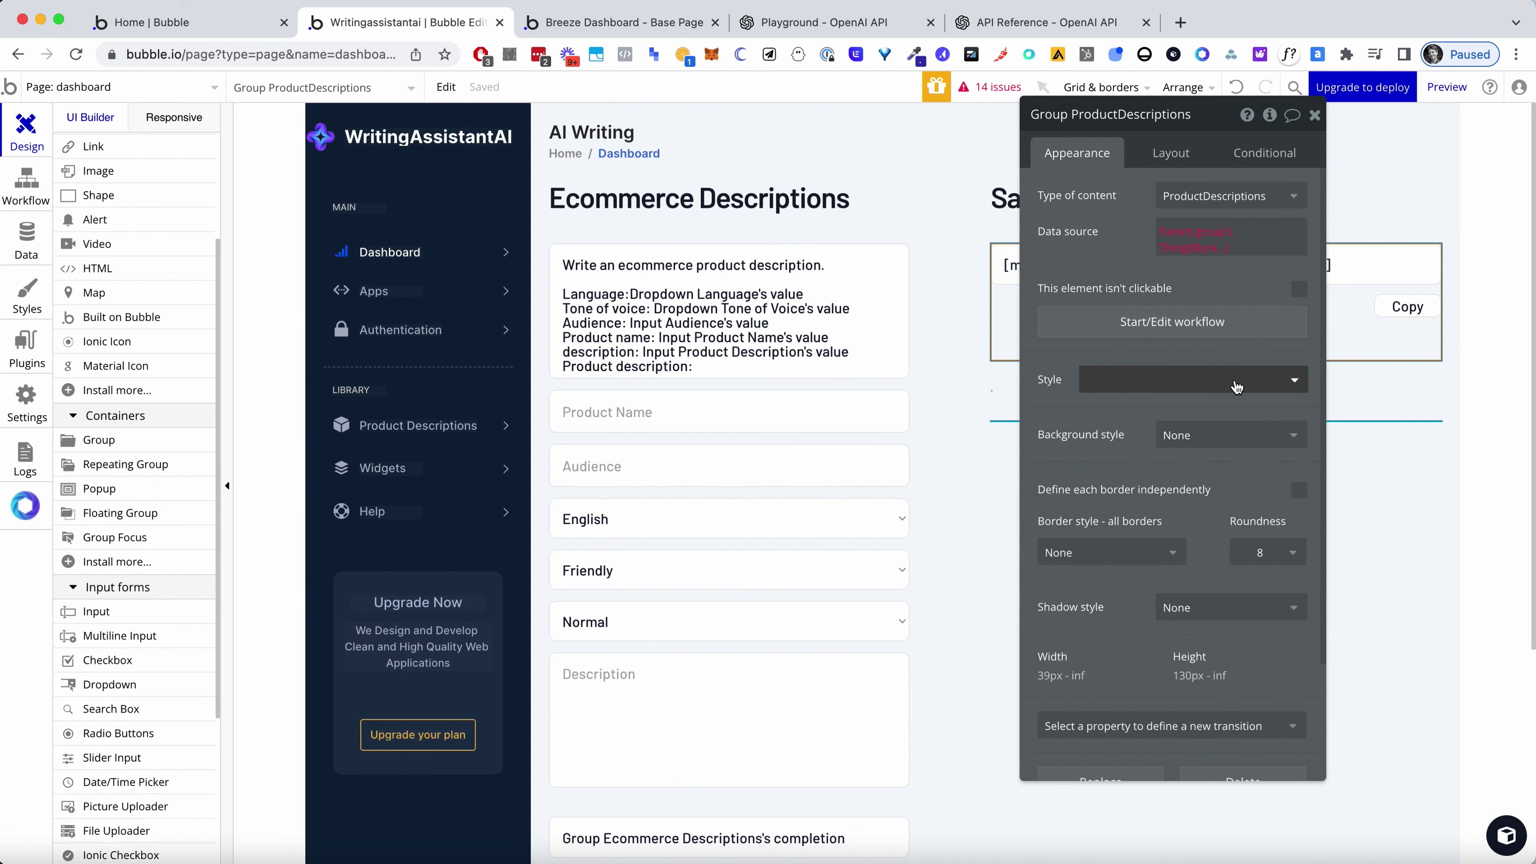
pyautogui.click(1315, 115)
pyautogui.doubleClick(1310, 380)
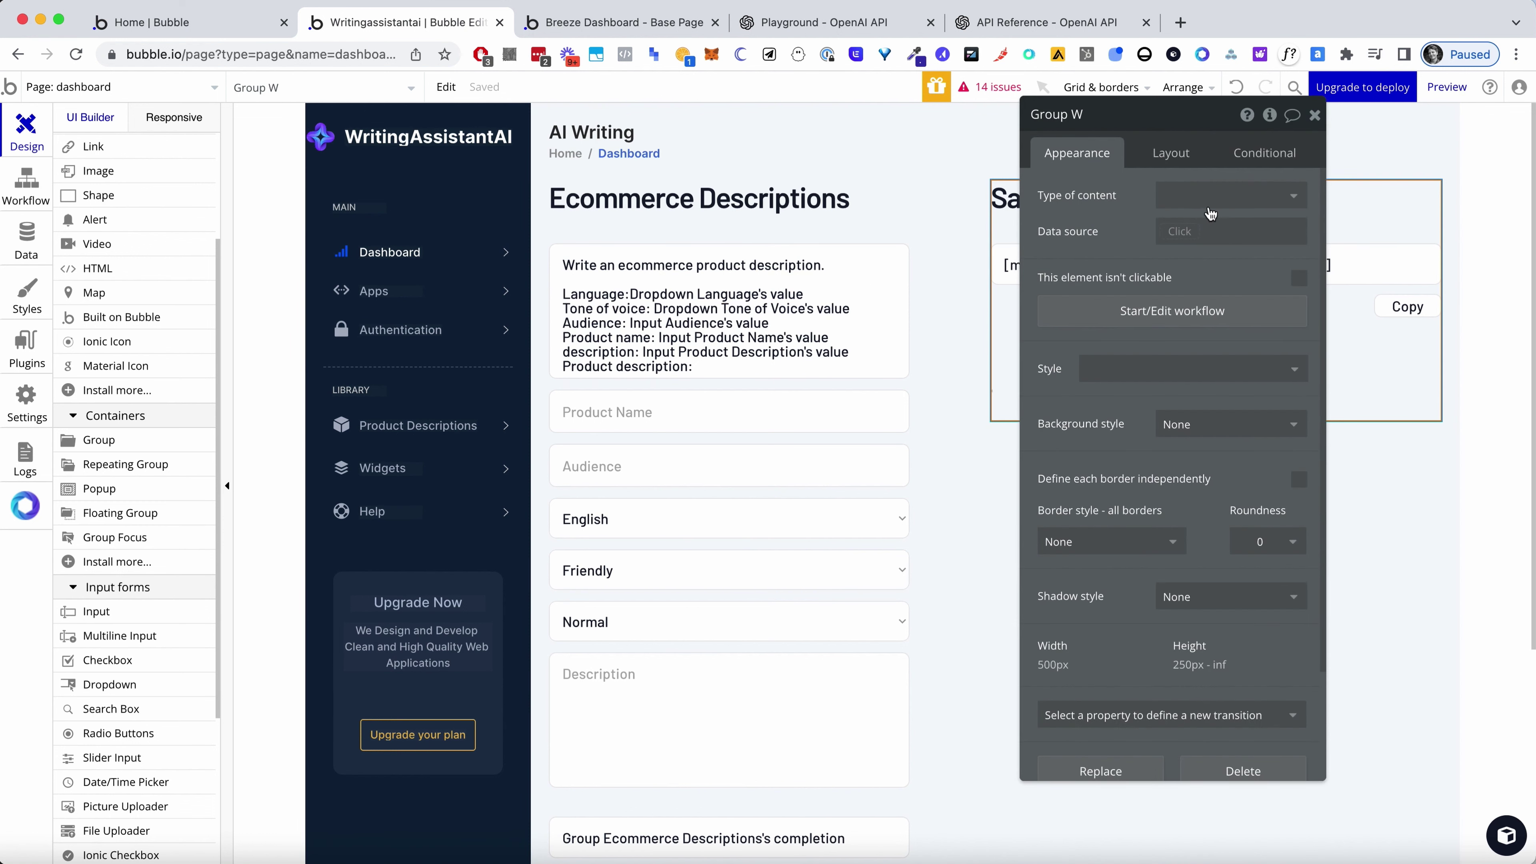
pyautogui.click(1231, 196)
pyautogui.click(1212, 281)
# Try a search for ProductDescriptions as the data source of the outer Saved Descriptions group
pyautogui.click(1207, 242)
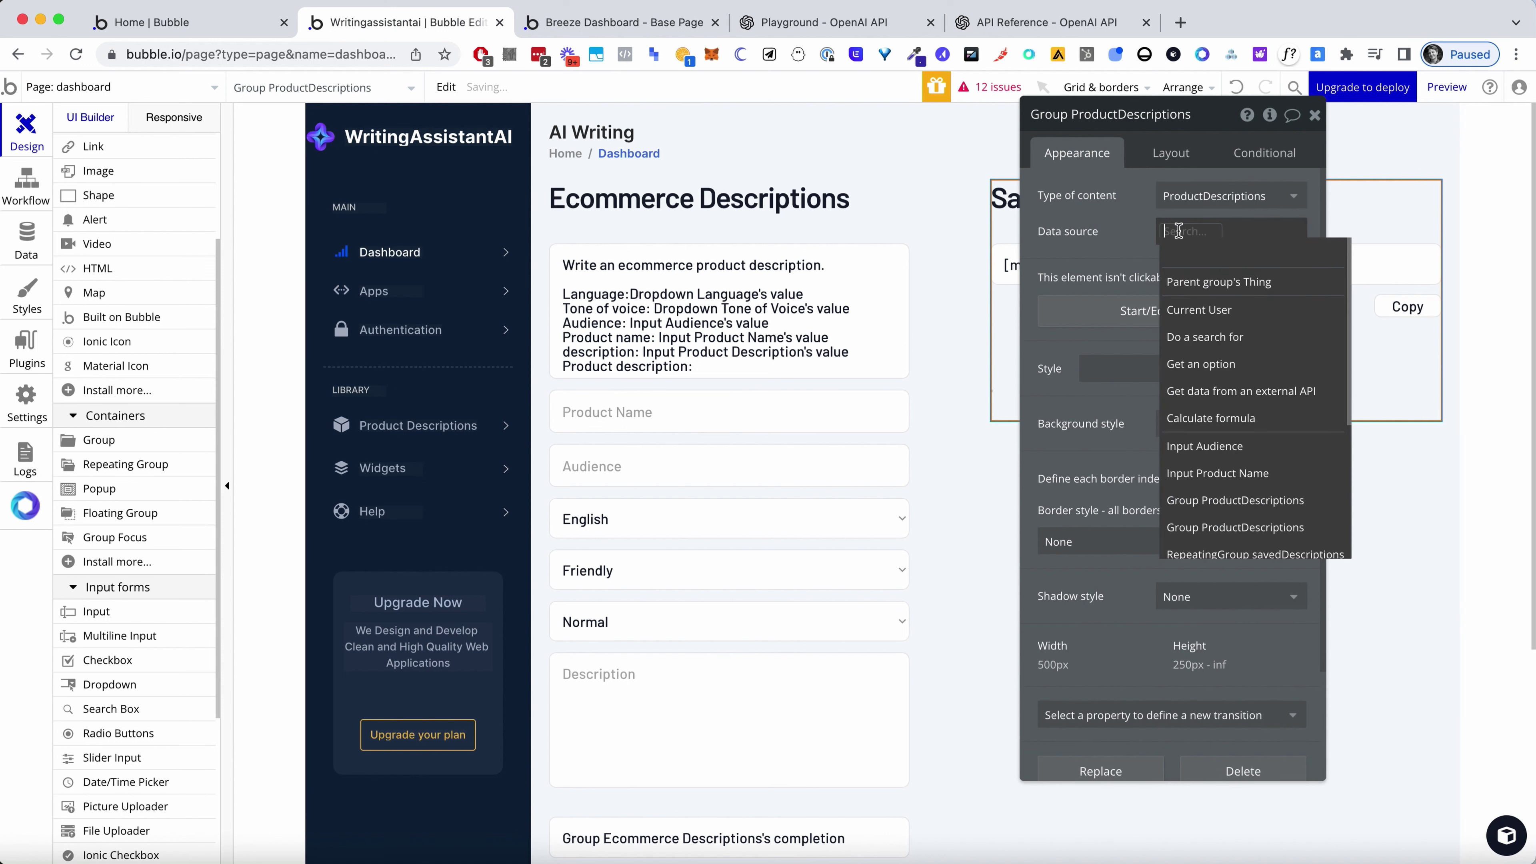
pyautogui.click(1203, 339)
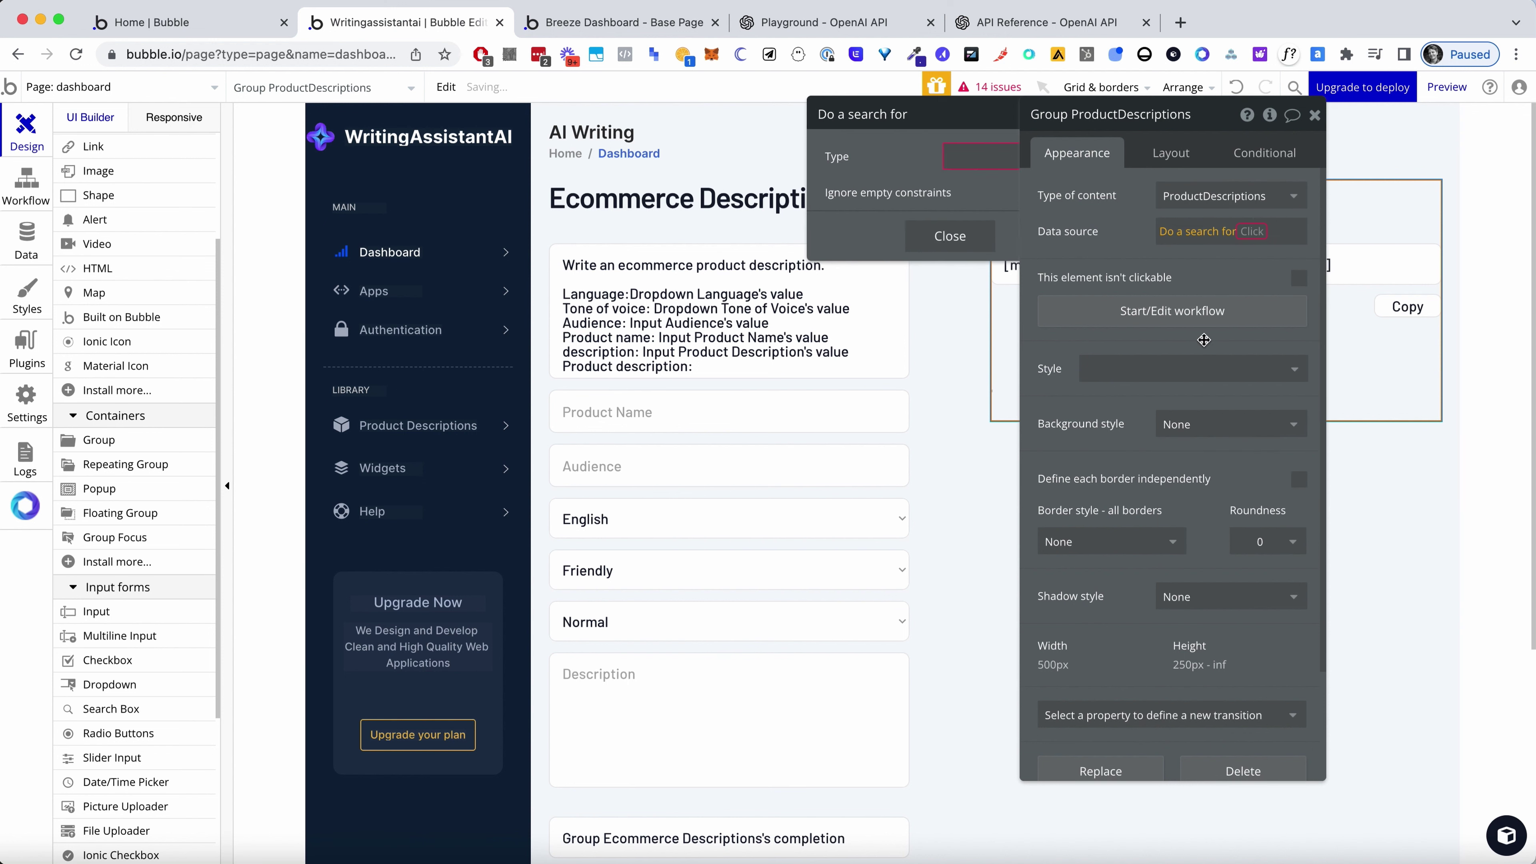
pyautogui.click(908, 157)
pyautogui.click(903, 220)
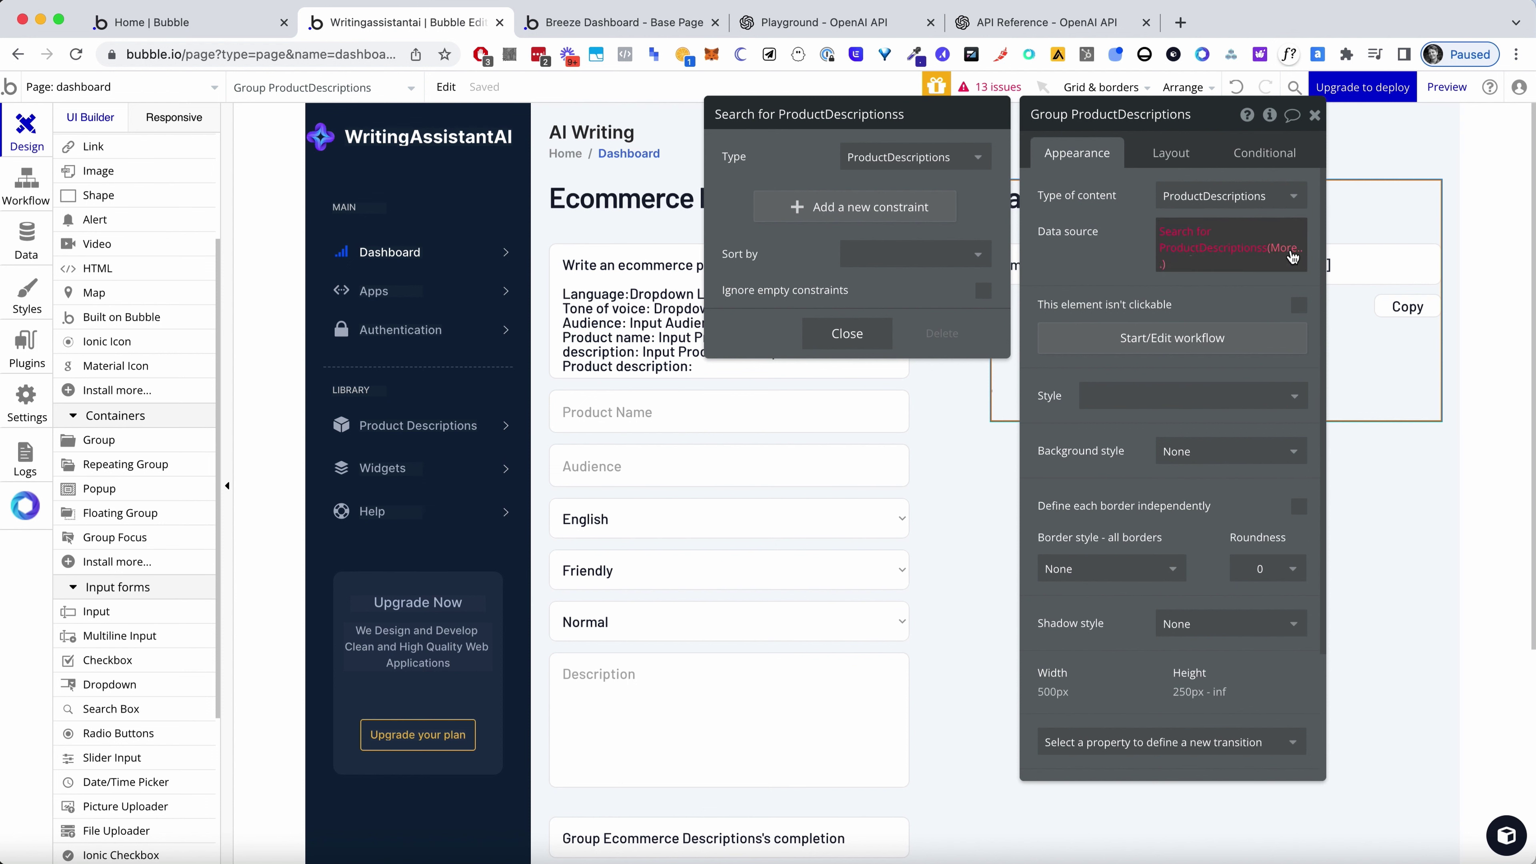
pyautogui.click(1315, 115)
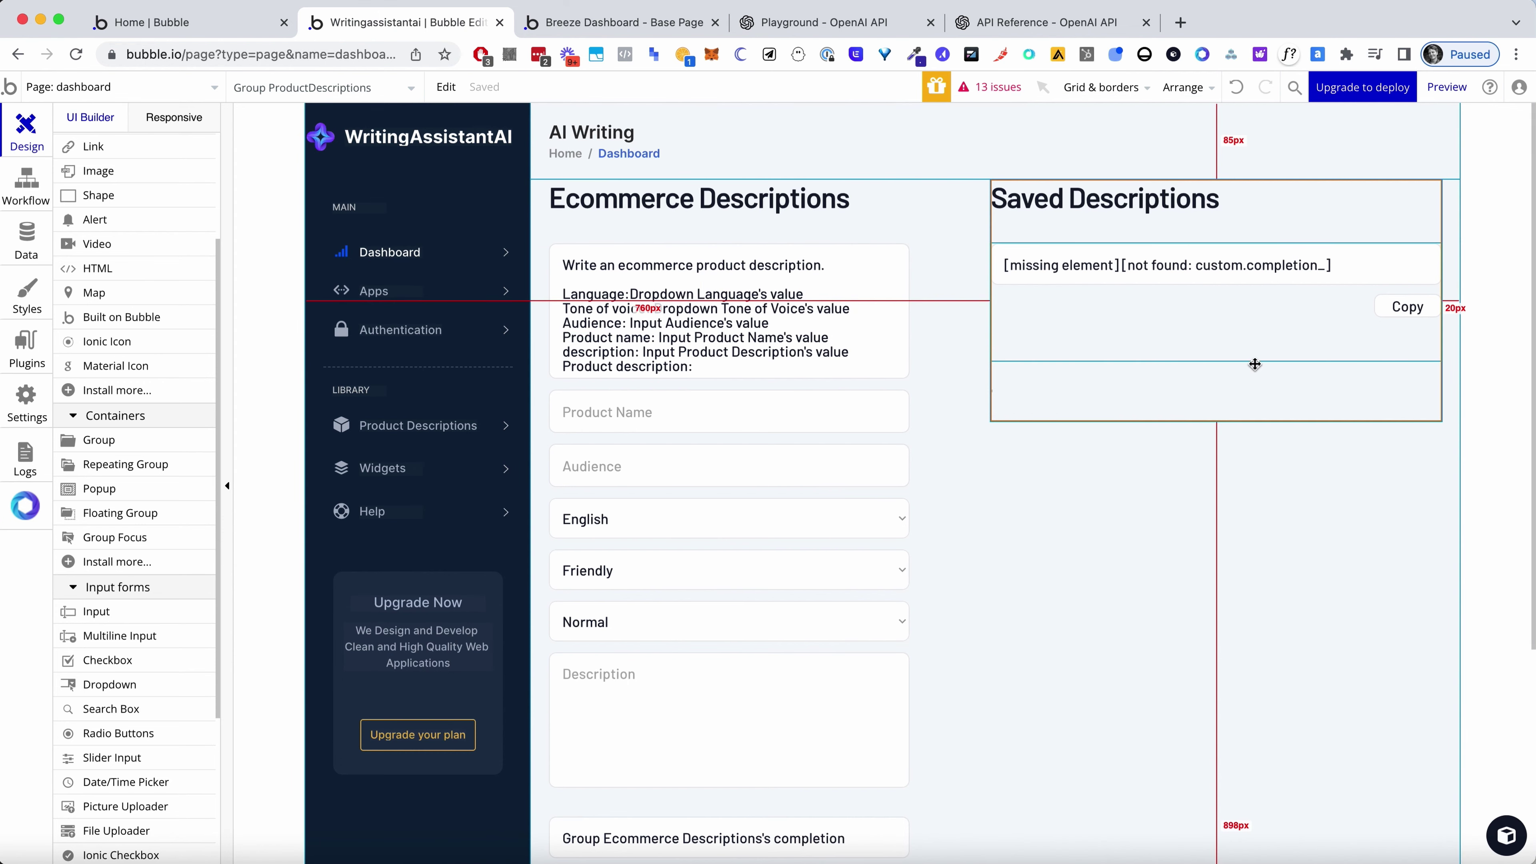
# Turn off fixed width for RepeatingGroup savedDescriptions and set its minimum height to 50 px
pyautogui.click(992, 391)
pyautogui.doubleClick(992, 391)
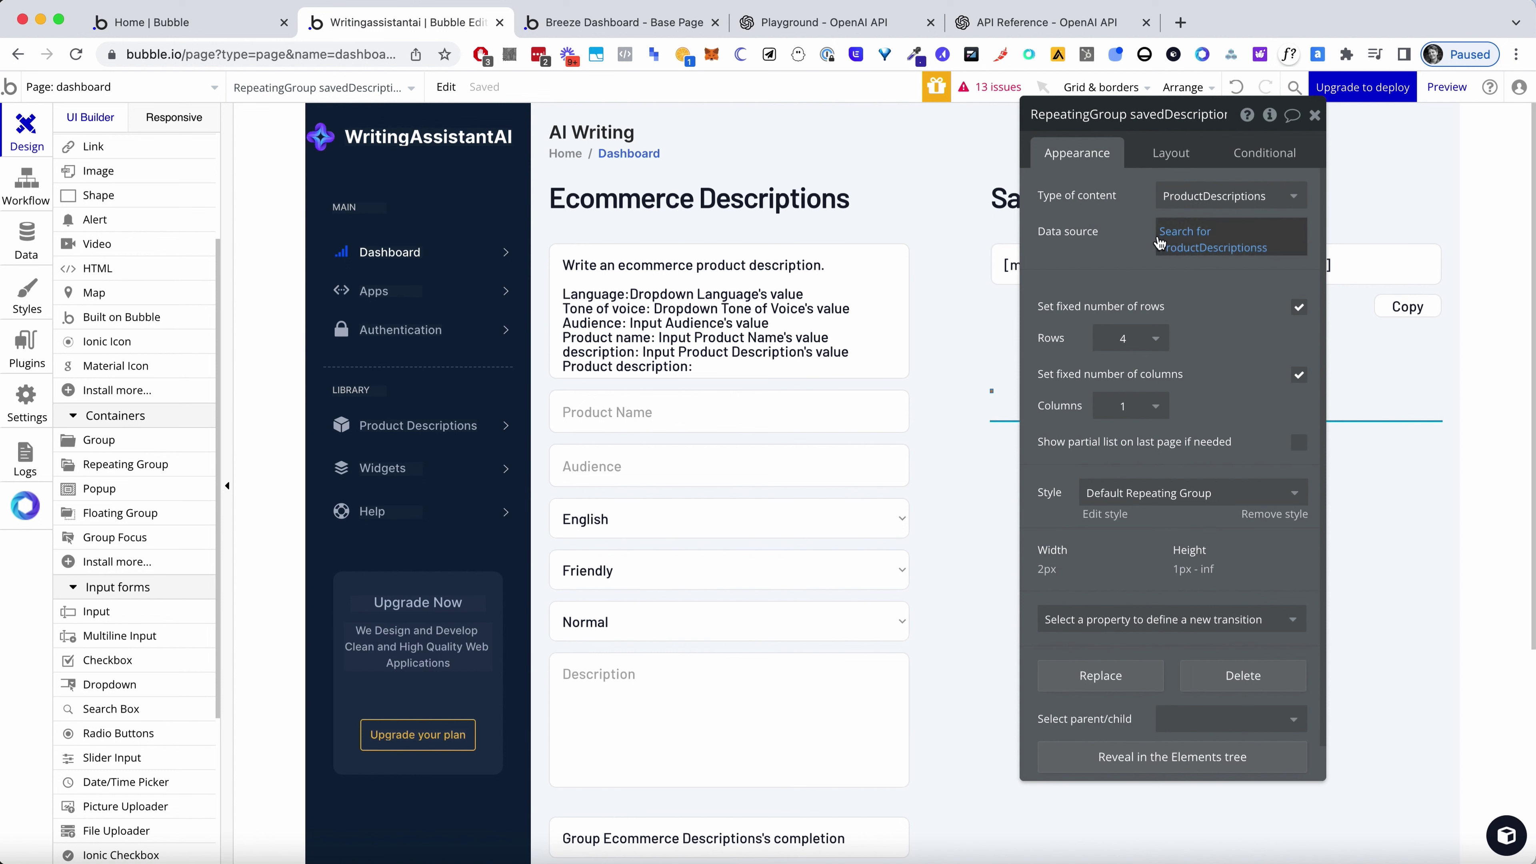
pyautogui.click(1180, 159)
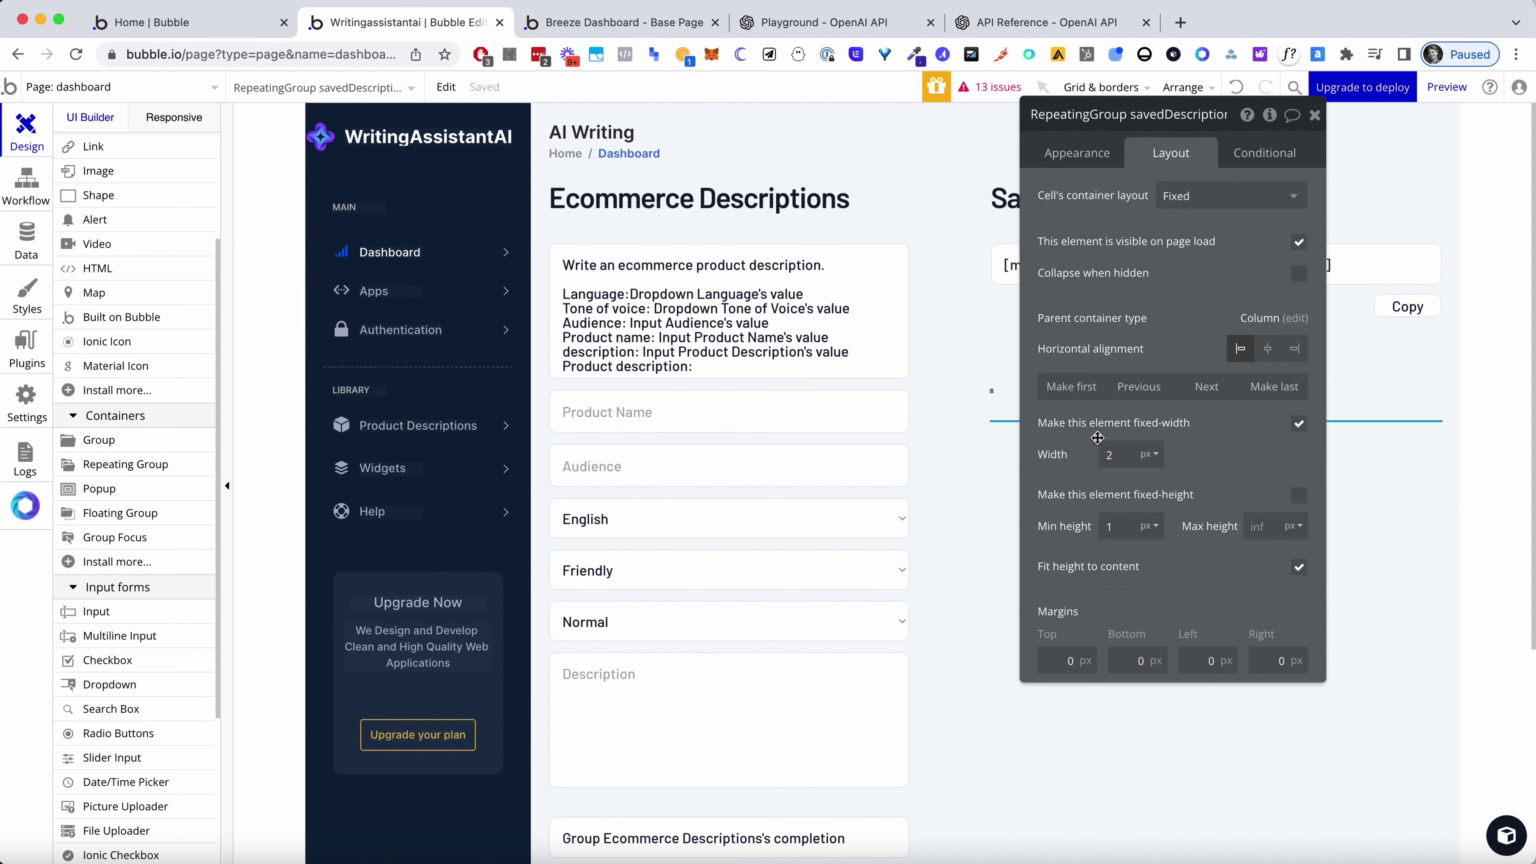
pyautogui.click(1300, 425)
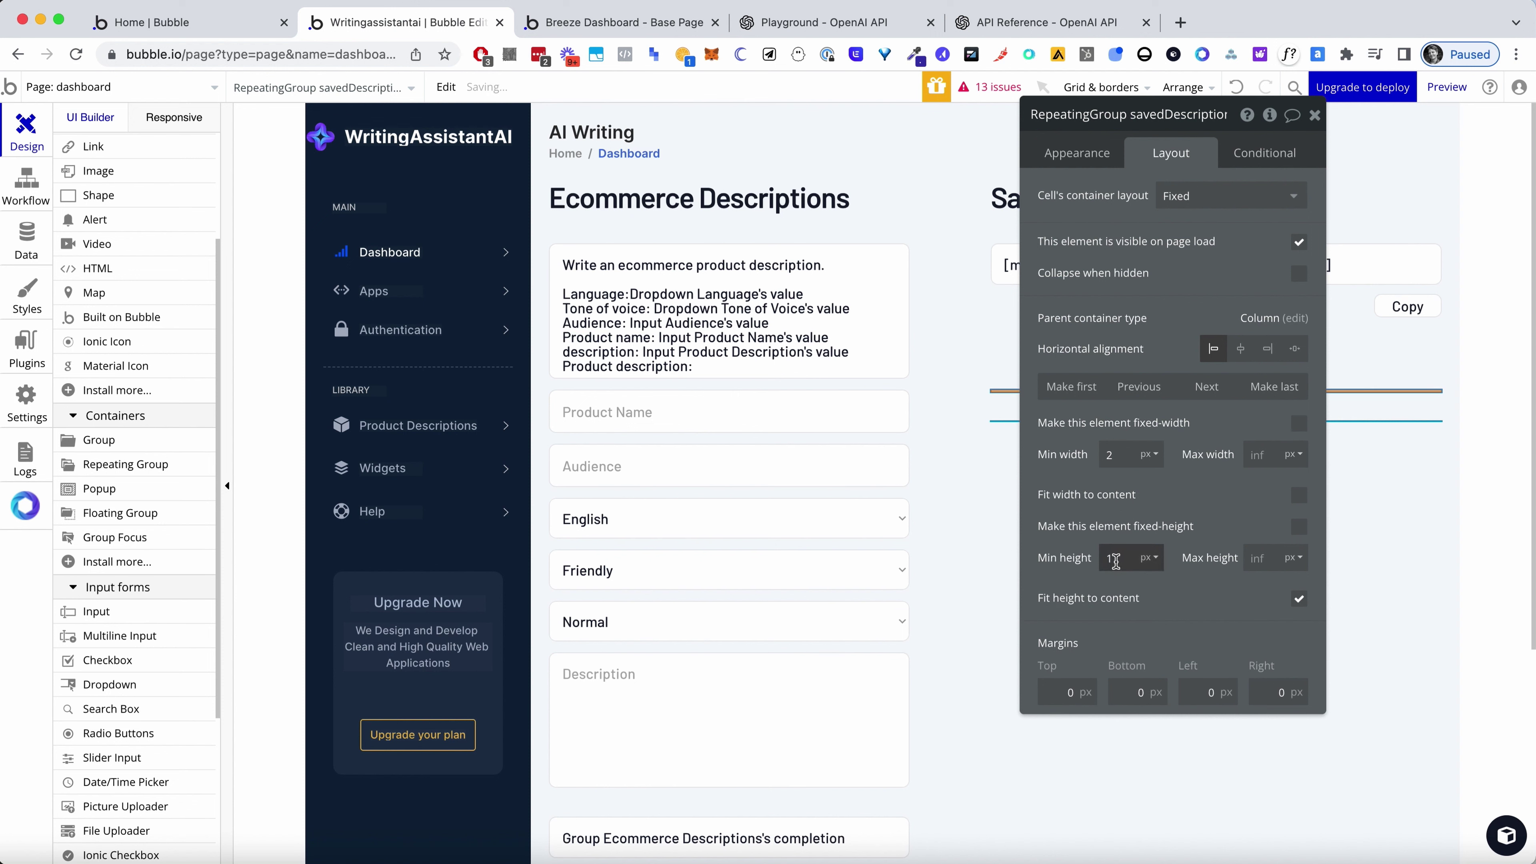
pyautogui.write('0')
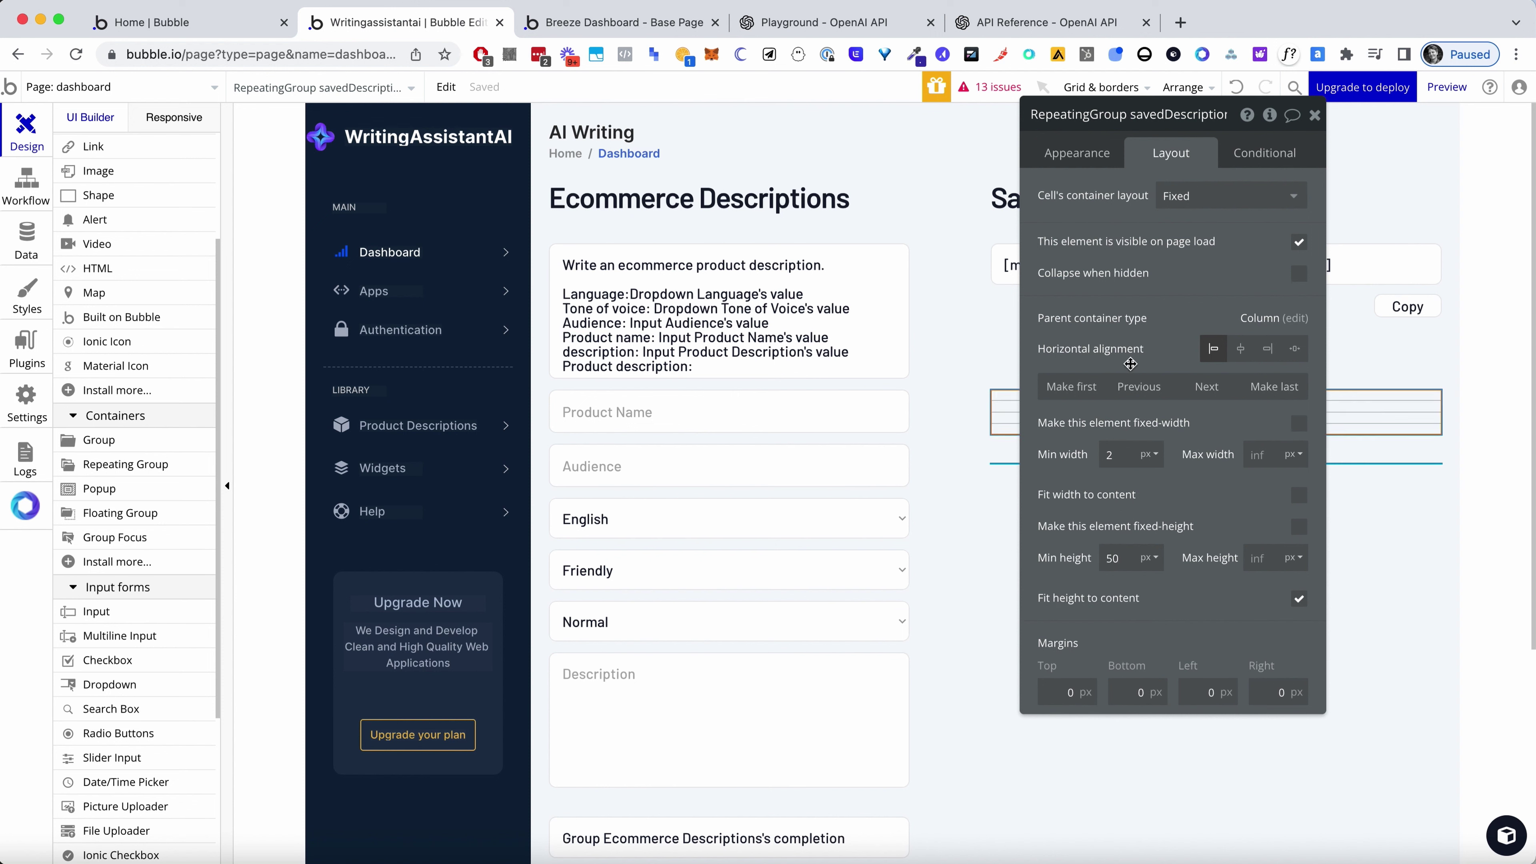
# Set RepeatingGroup savedDescriptions to a single fixed row
pyautogui.click(1118, 153)
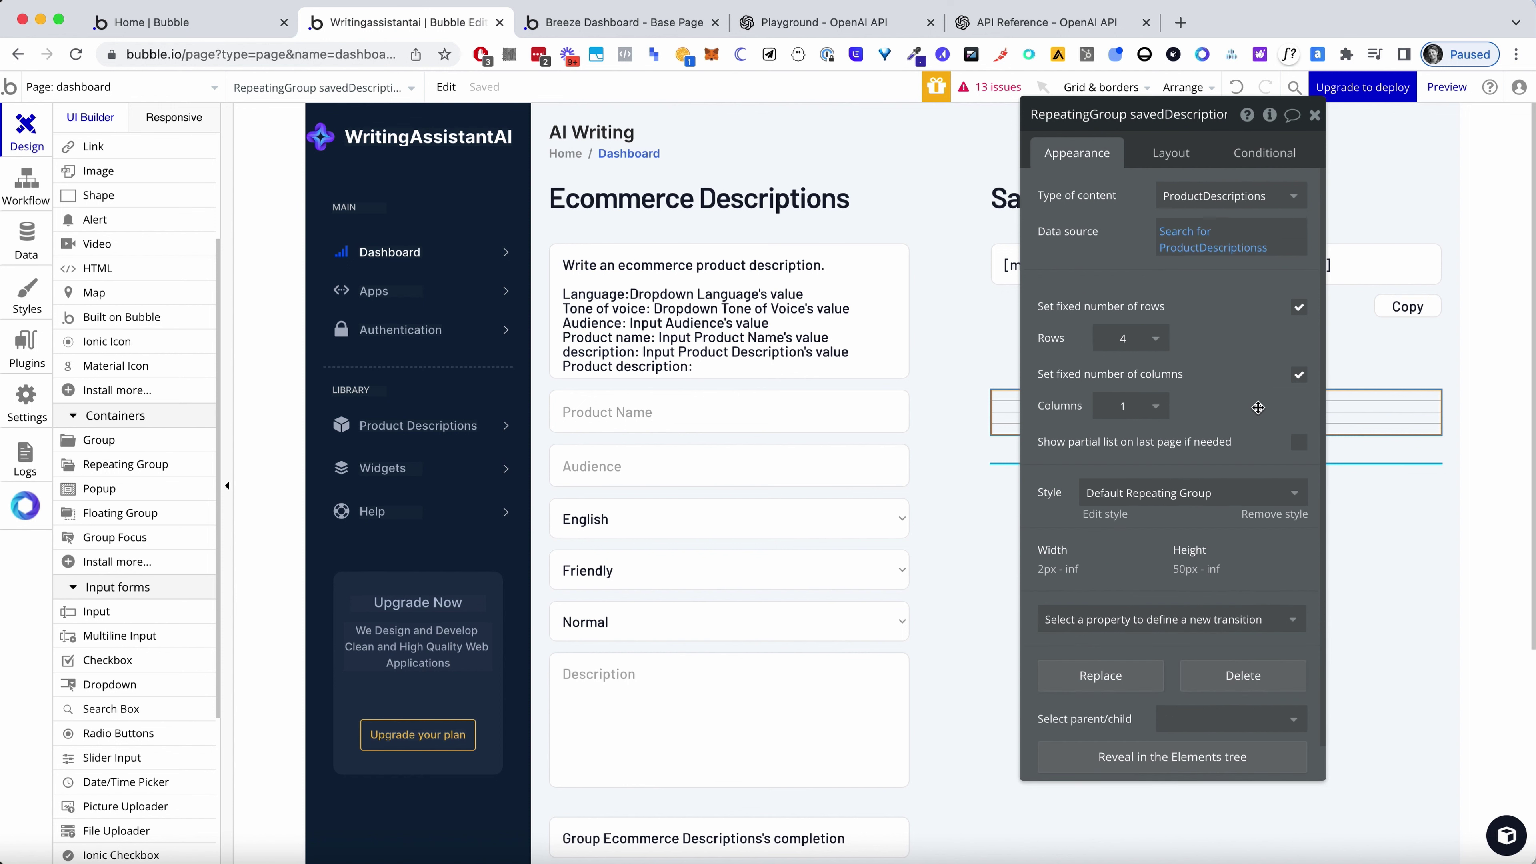
pyautogui.click(1149, 338)
pyautogui.click(1138, 389)
pyautogui.click(1146, 342)
pyautogui.click(1143, 361)
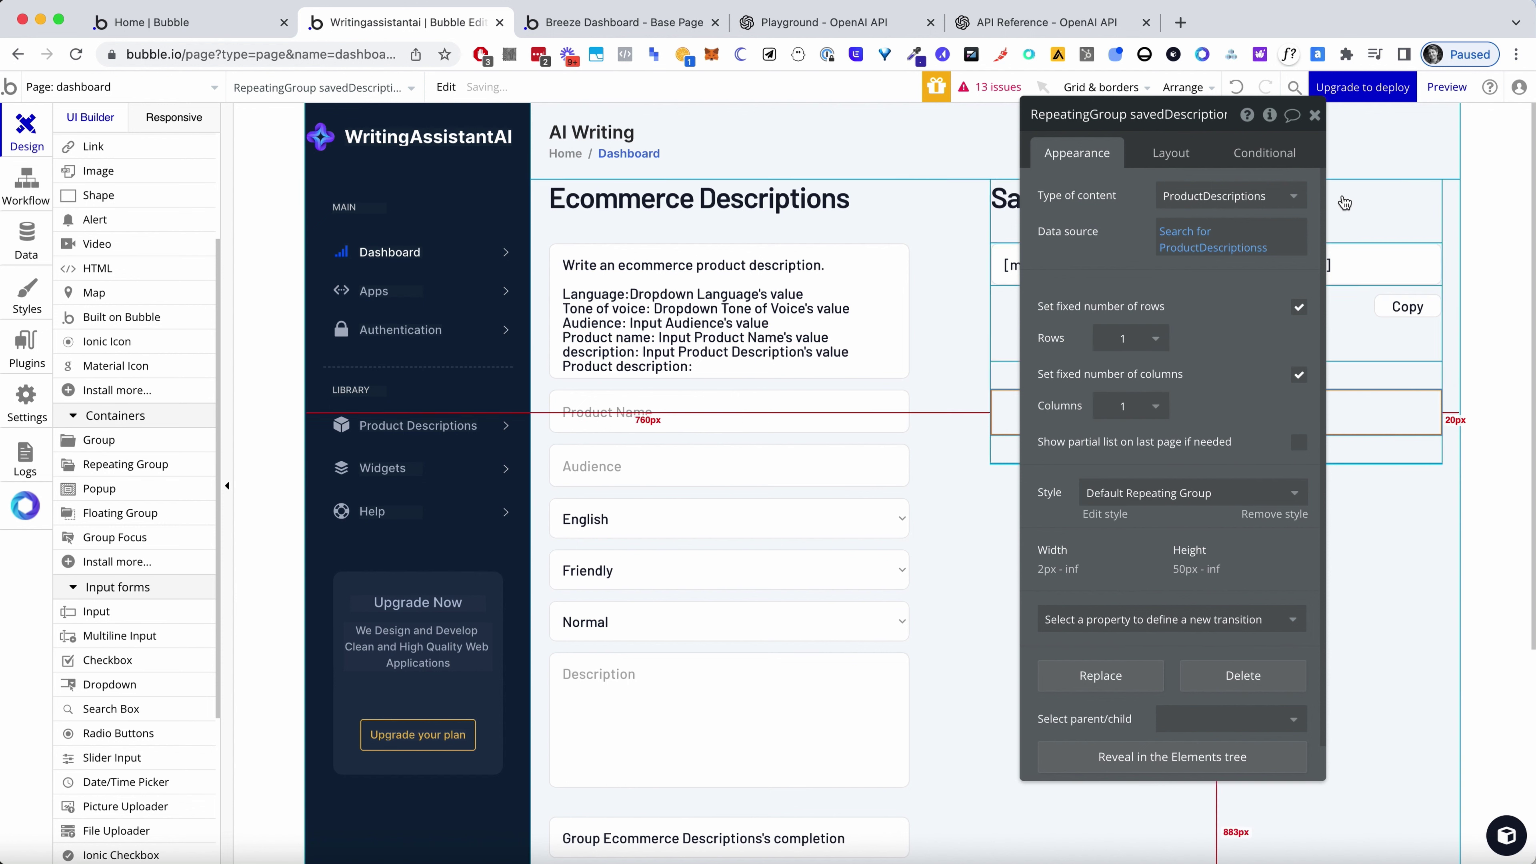
pyautogui.click(1317, 115)
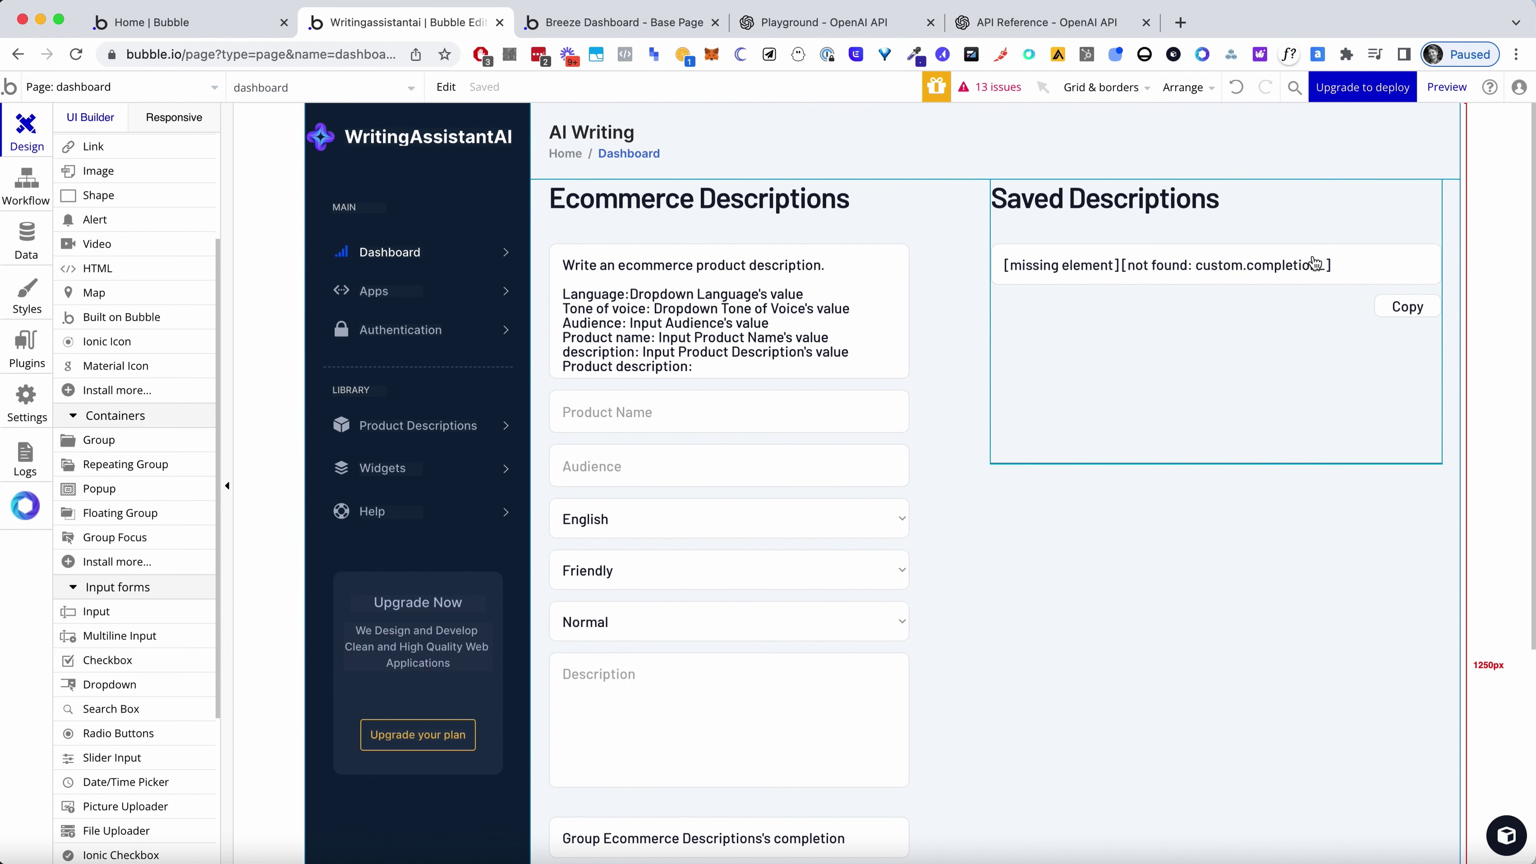
# Set the minimum height of RepeatingGroup savedDescriptions to 150 px
pyautogui.click(1331, 390)
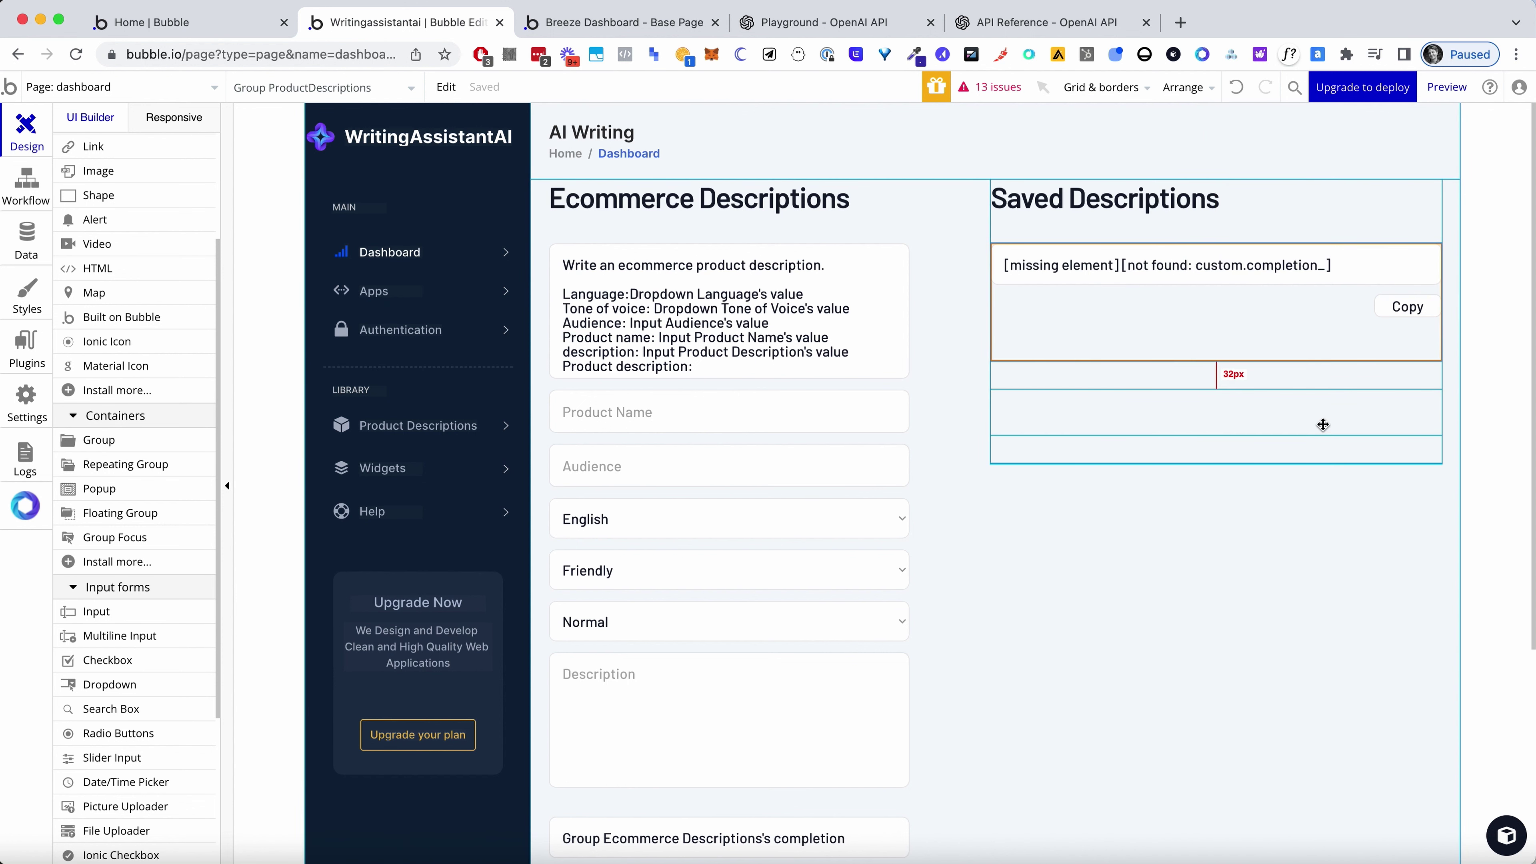
pyautogui.click(1322, 424)
pyautogui.doubleClick(1323, 417)
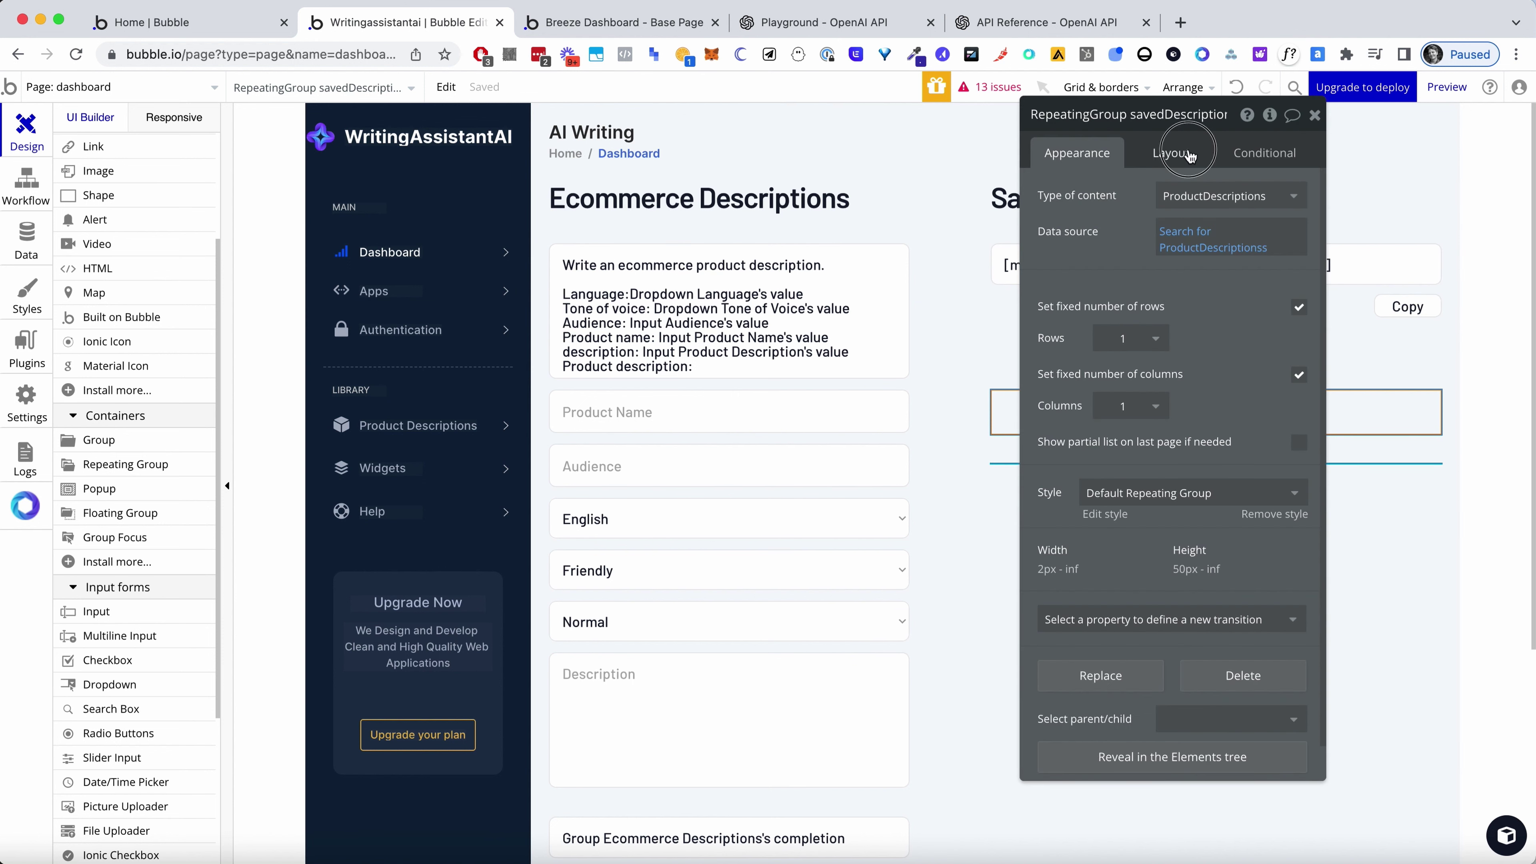
pyautogui.click(1174, 154)
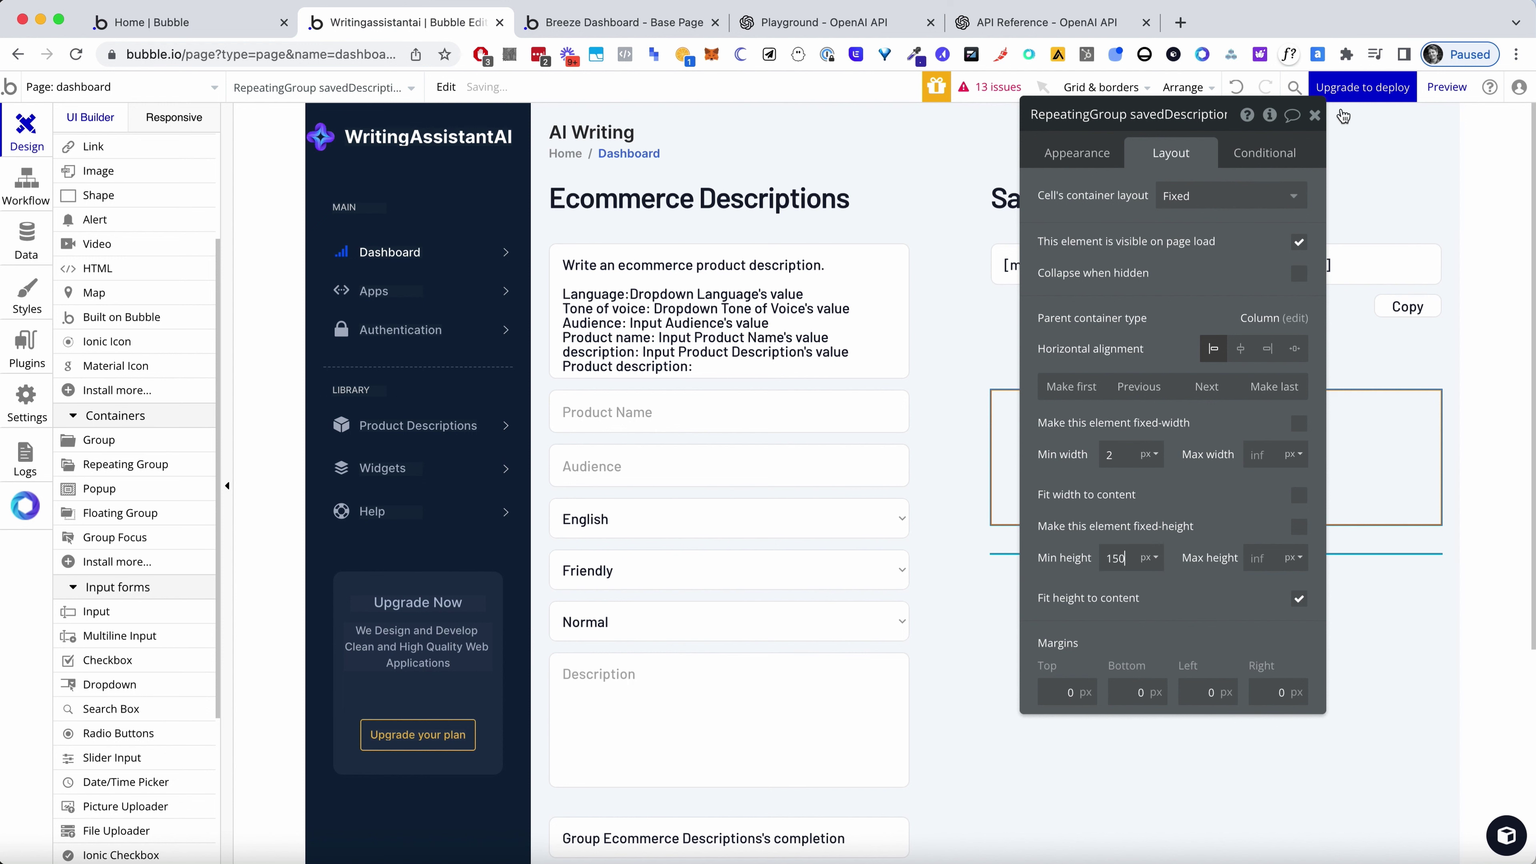
pyautogui.click(1315, 115)
# Move the completion text and the Copy button into the repeating group's cell and remove the emptied group above it
pyautogui.click(1347, 253)
pyautogui.moveTo(1347, 253); pyautogui.dragTo(1076, 412)
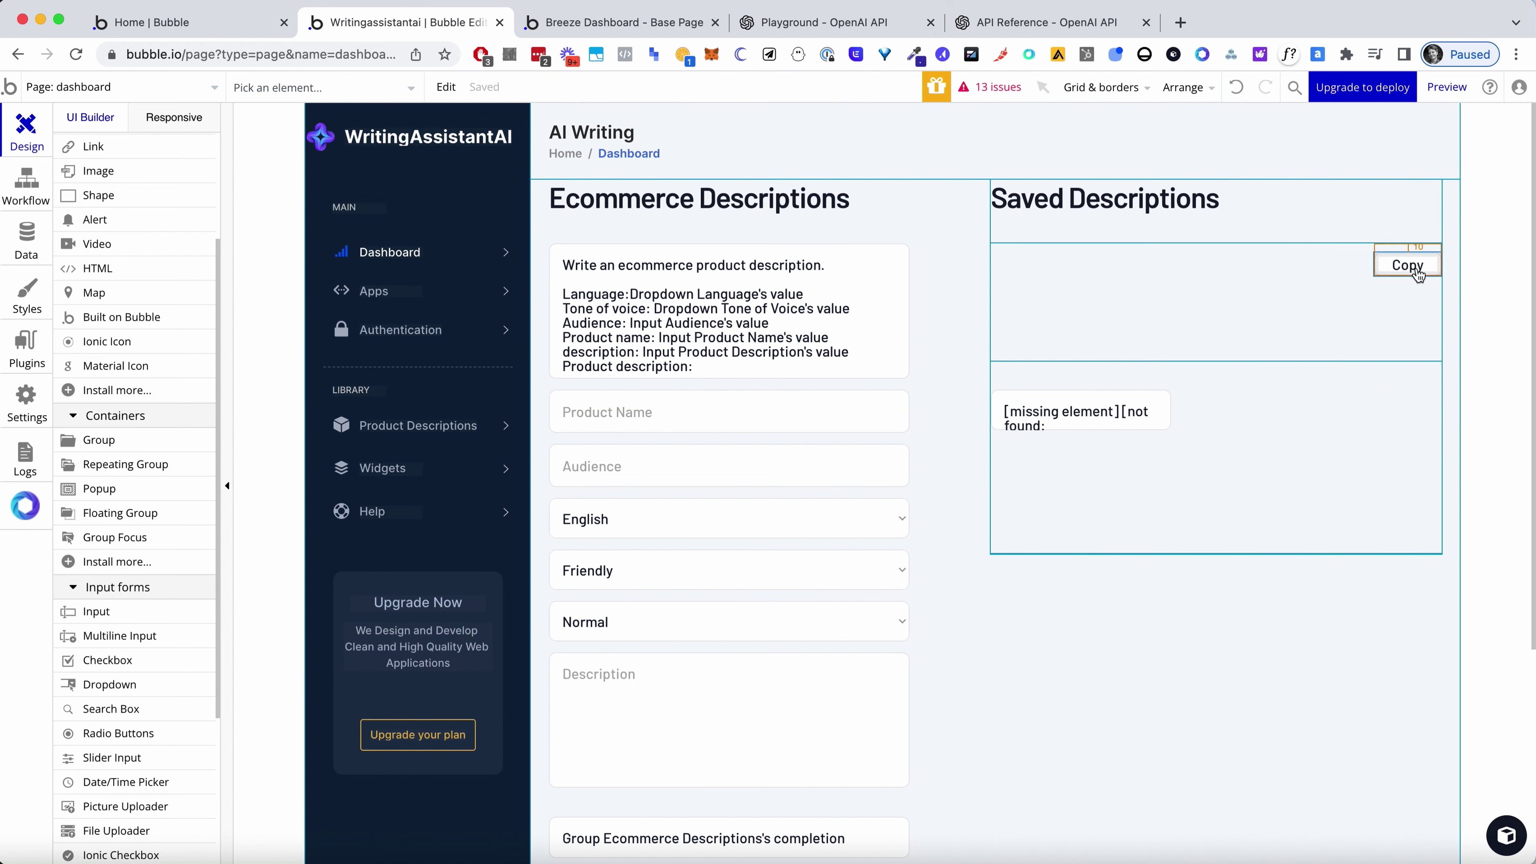
pyautogui.moveTo(1403, 265); pyautogui.dragTo(1210, 267)
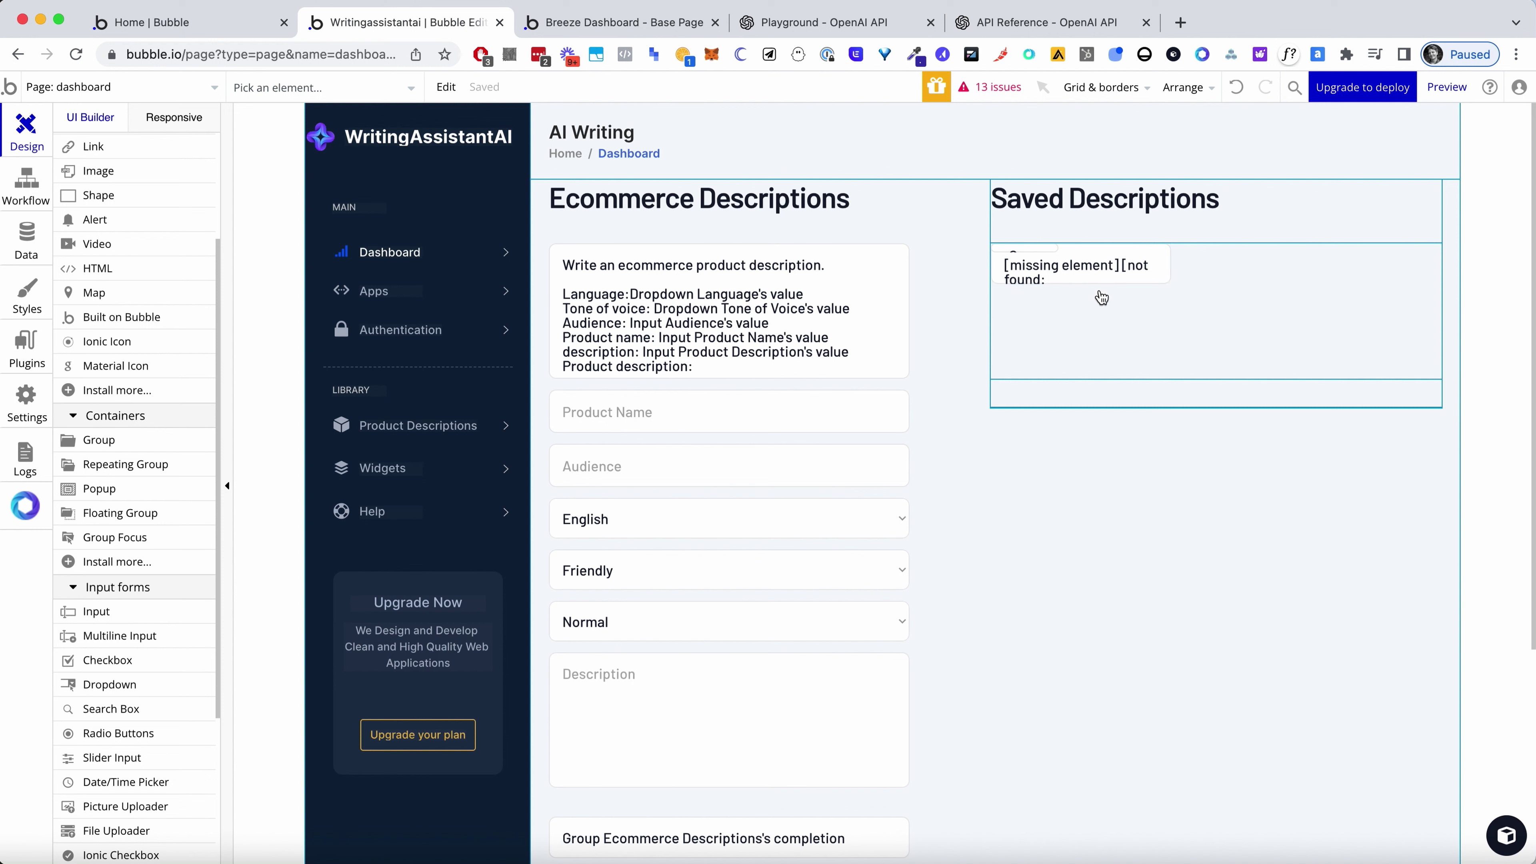
# Widen the completion text to the full cell width of about 500 px and place the Copy button beneath it
pyautogui.click(1043, 249)
pyautogui.moveTo(1045, 256); pyautogui.dragTo(1296, 295)
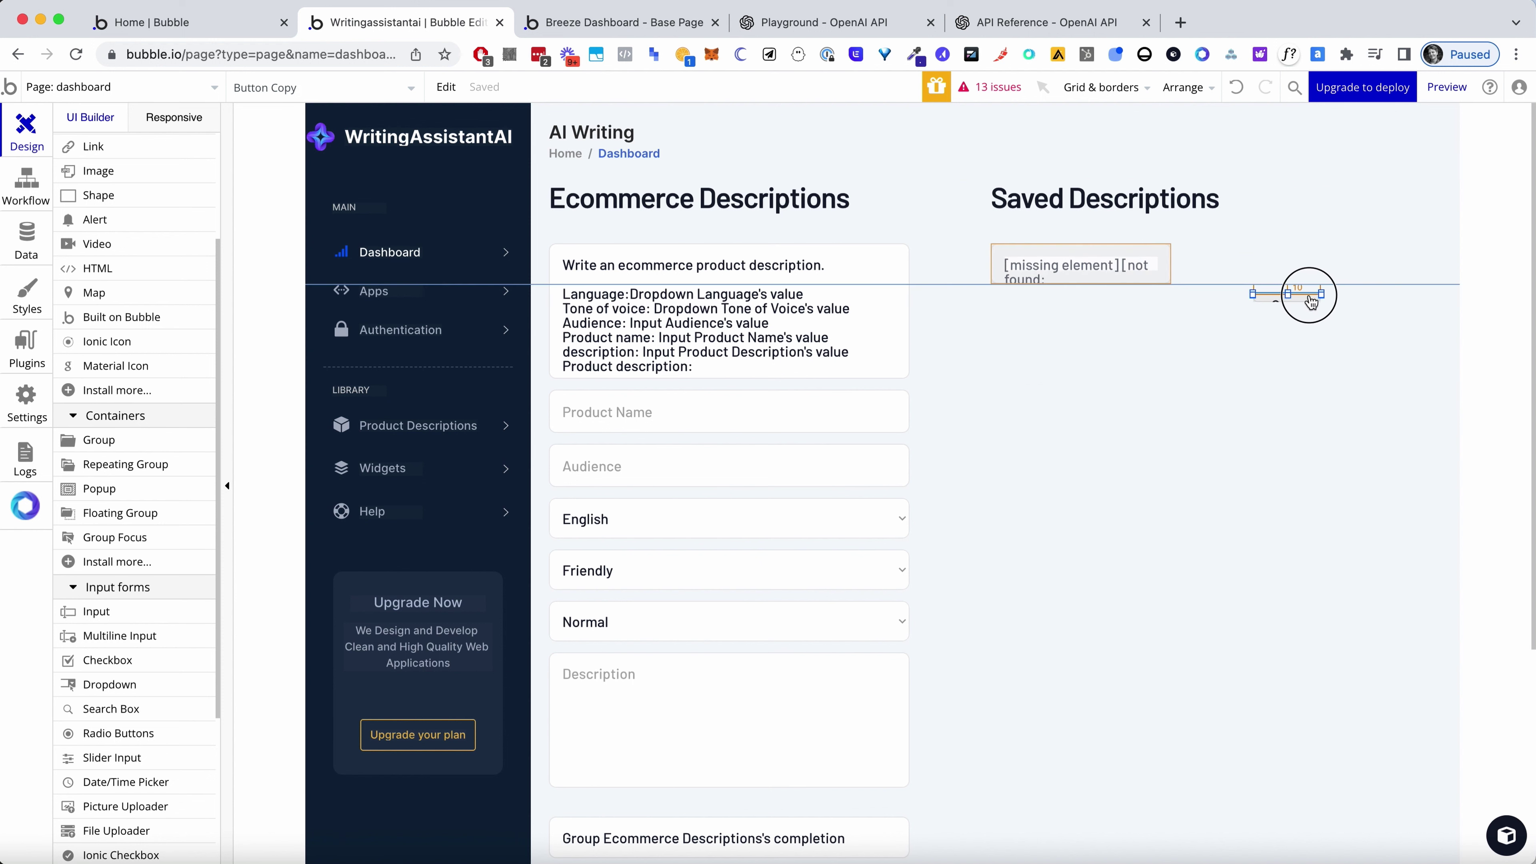
pyautogui.click(1076, 269)
pyautogui.moveTo(1171, 264); pyautogui.dragTo(1515, 262)
pyautogui.moveTo(1281, 293); pyautogui.dragTo(1402, 349)
pyautogui.click(1319, 269)
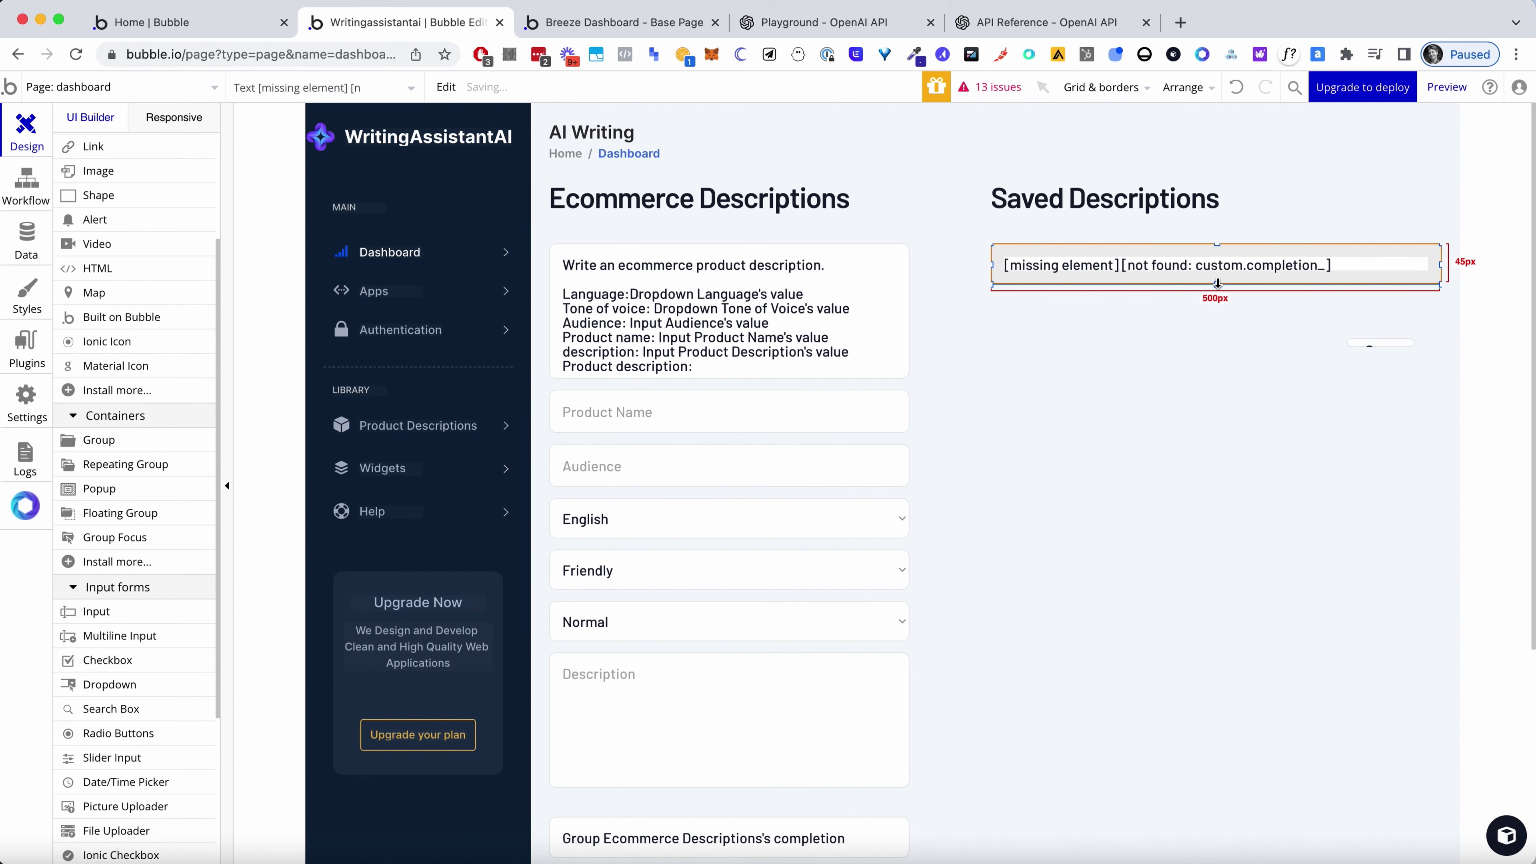
# Increase the completion text's height to fill most of the cell and enlarge the Copy button so its label fits
pyautogui.moveTo(1217, 283); pyautogui.dragTo(1210, 329)
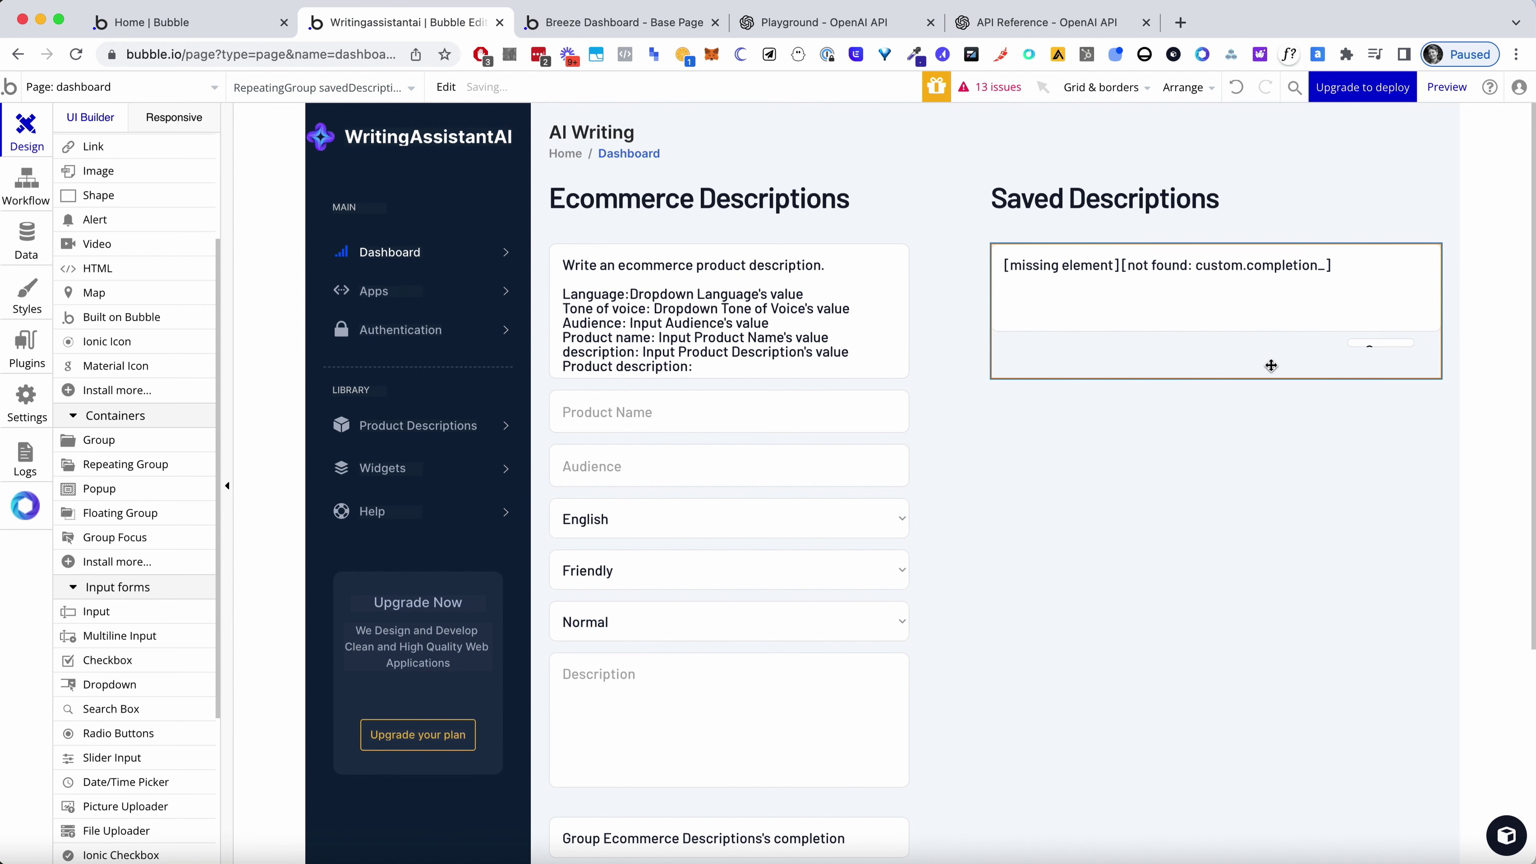
pyautogui.click(1389, 344)
pyautogui.moveTo(1416, 339); pyautogui.dragTo(1384, 357)
# Replace the broken text expression in the cell with Current cell's ProductDescriptions's outputdescription
pyautogui.click(1193, 285)
pyautogui.doubleClick(1192, 285)
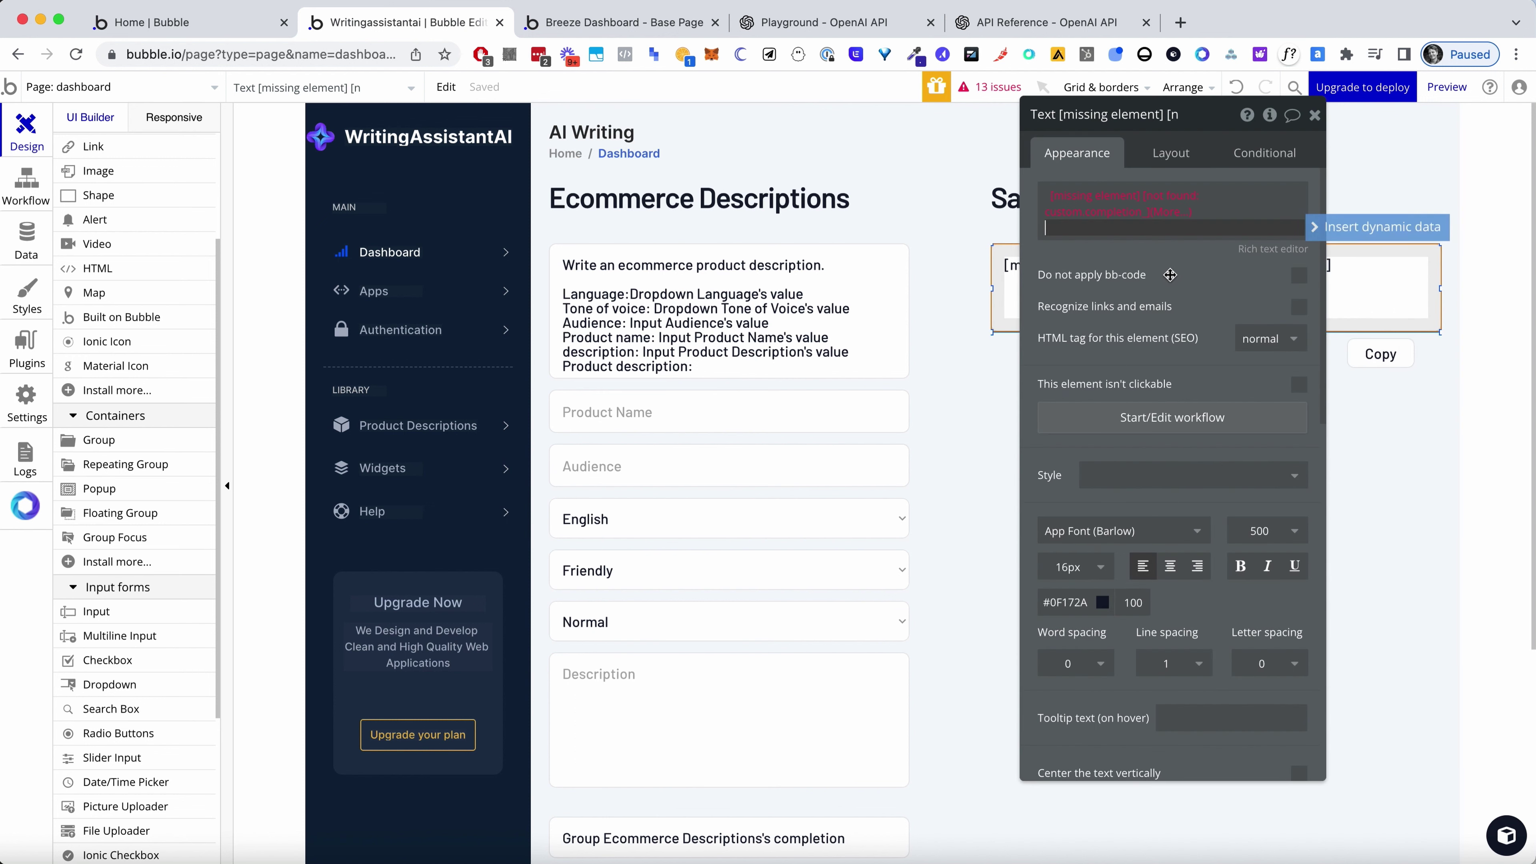
pyautogui.click(1087, 198)
pyautogui.click(1113, 245)
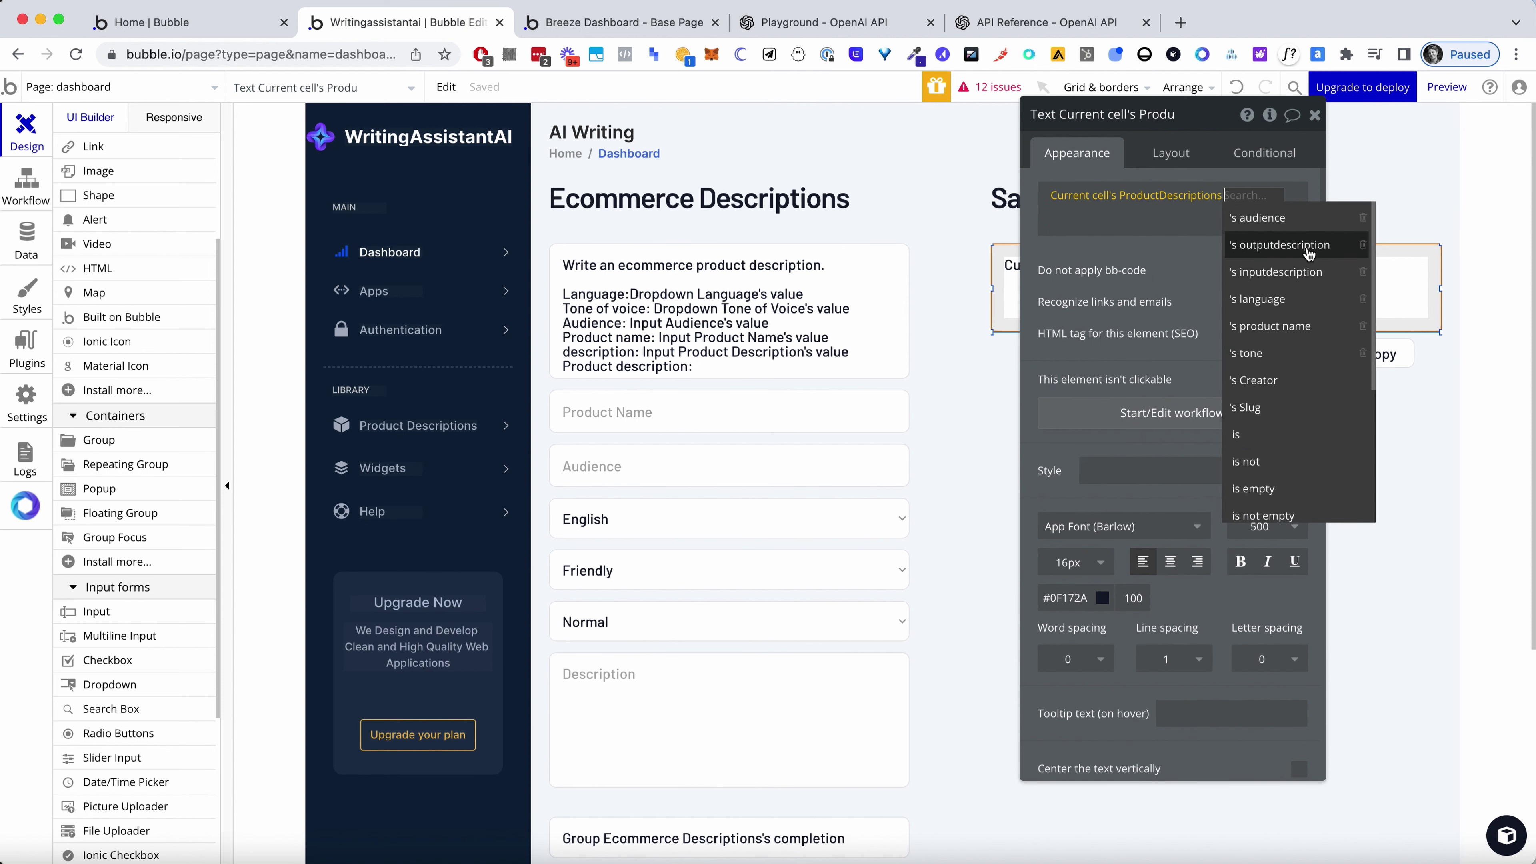
pyautogui.click(1330, 245)
pyautogui.click(1316, 116)
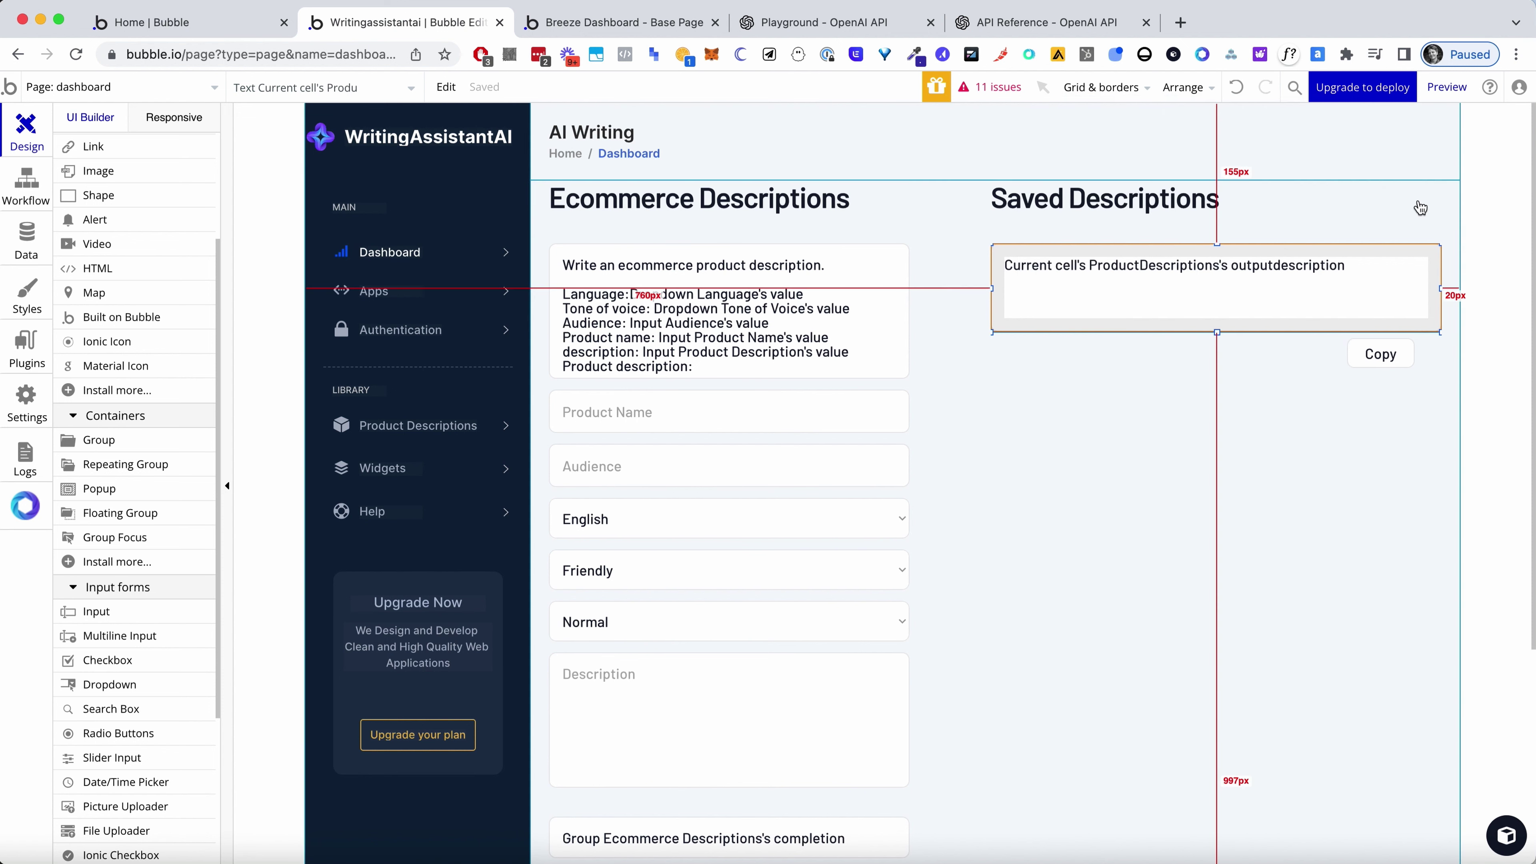
# Nudge the Copy button right until it lines up with the right edge of the description text
pyautogui.click(1387, 358)
pyautogui.press('Right')
pyautogui.press('Right')
pyautogui.press('Right')
pyautogui.press('Right')
pyautogui.press('Right')
pyautogui.press('Right')
pyautogui.press('Right')
pyautogui.press('Right')
pyautogui.press('Right')
pyautogui.press('Right')
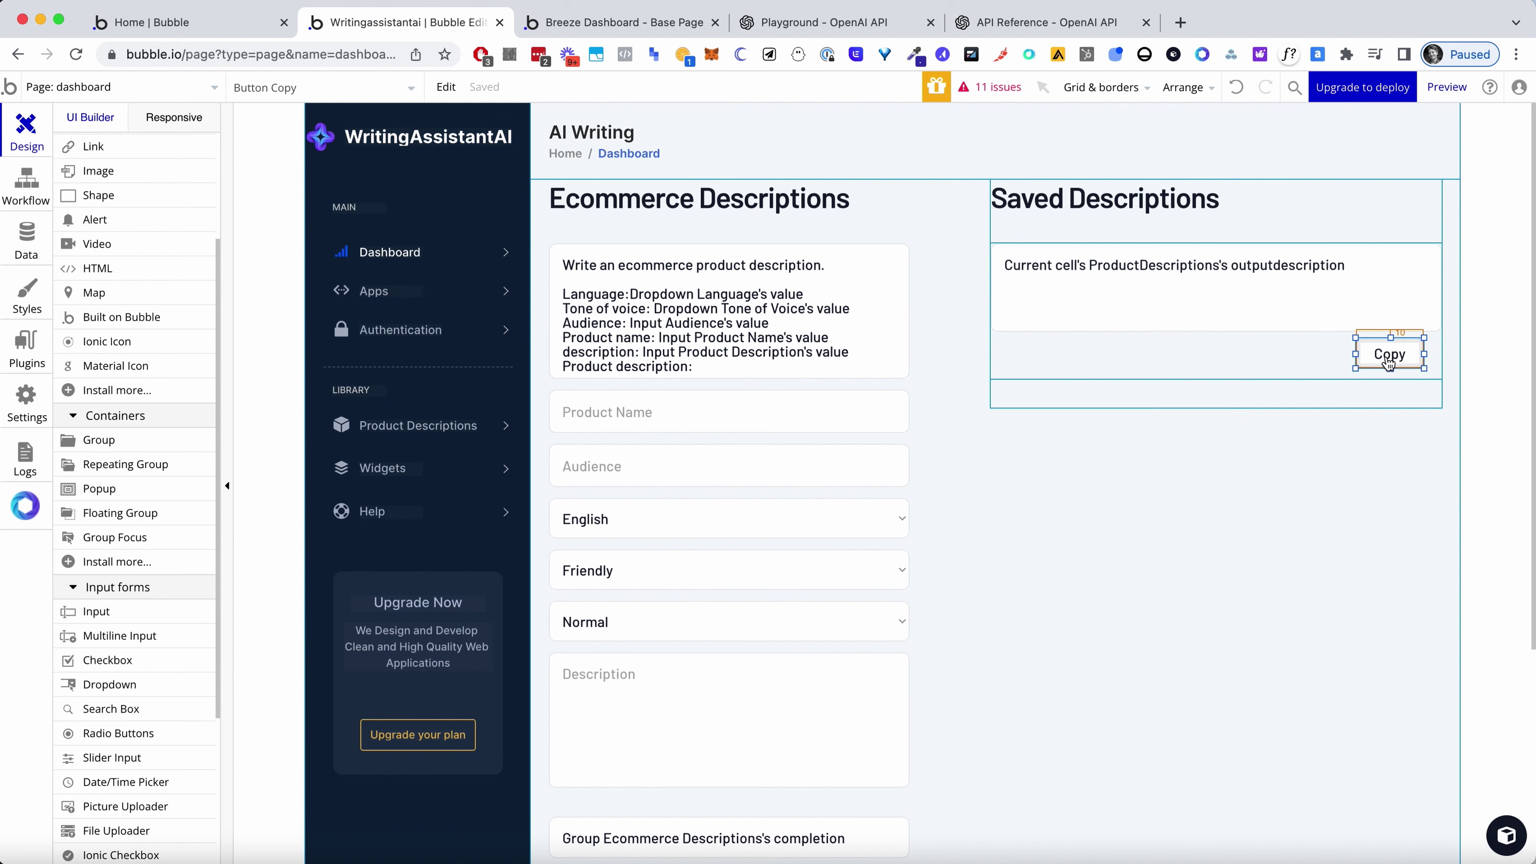
pyautogui.click(1488, 277)
# Open the outer Saved Descriptions group from the issue list and clear its mismatched data source
pyautogui.click(1007, 91)
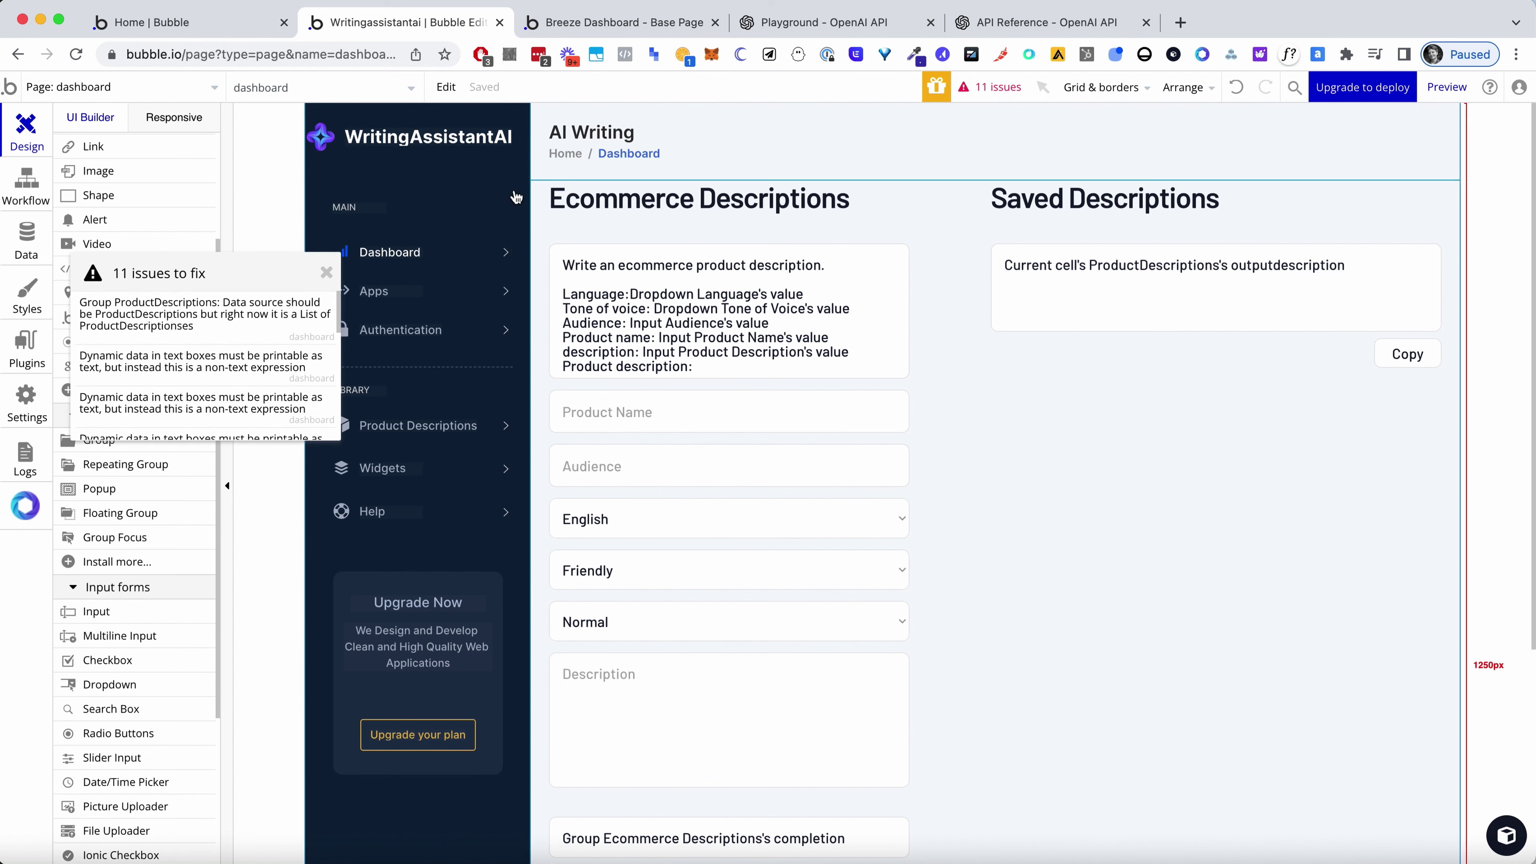
pyautogui.click(151, 311)
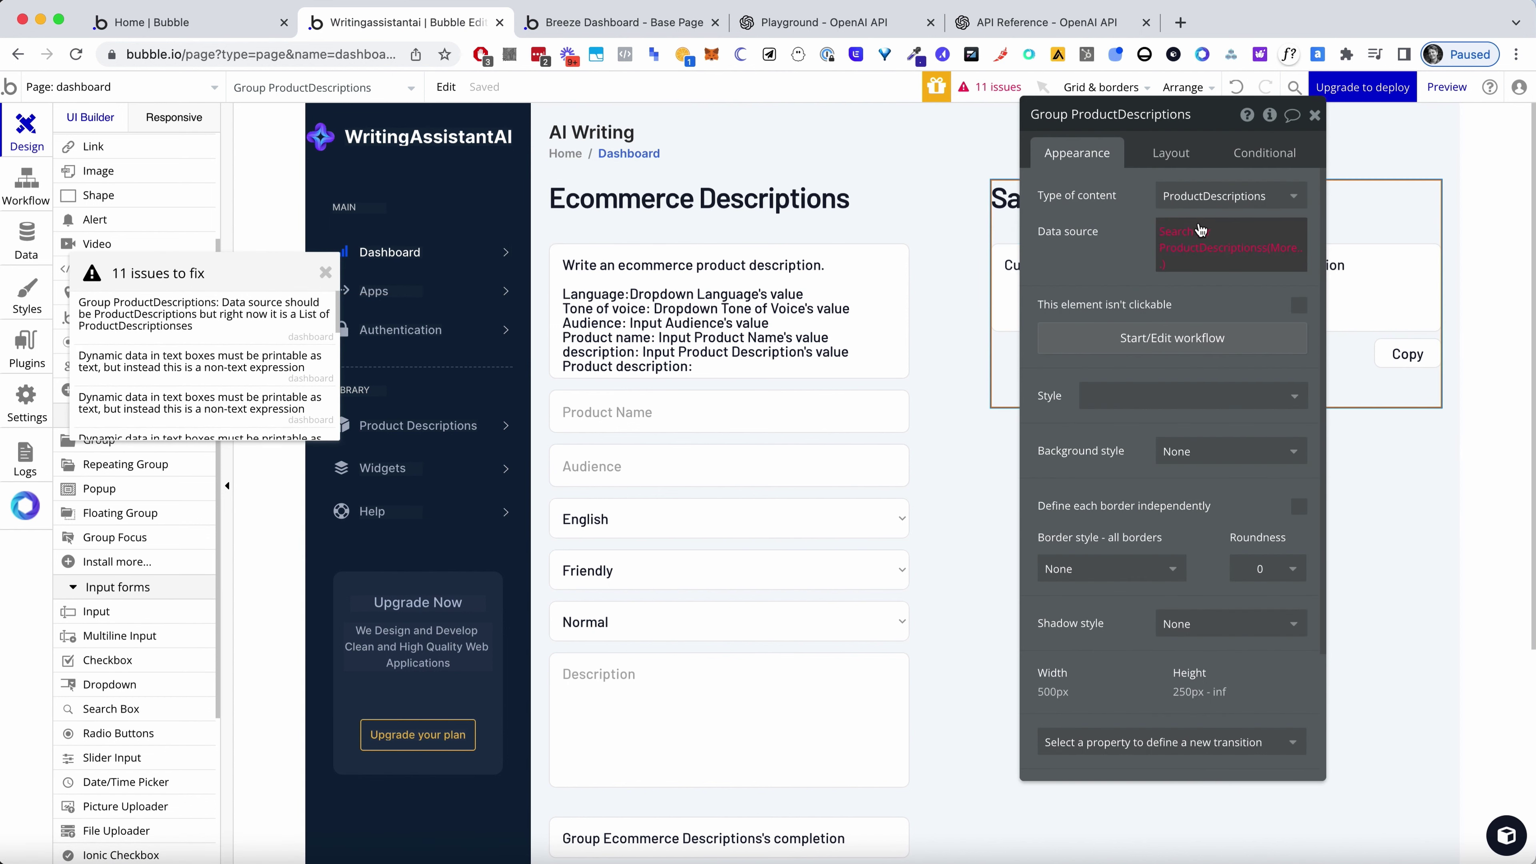
pyautogui.click(1210, 196)
pyautogui.click(1210, 197)
pyautogui.click(1169, 265)
pyautogui.click(1186, 237)
pyautogui.click(966, 89)
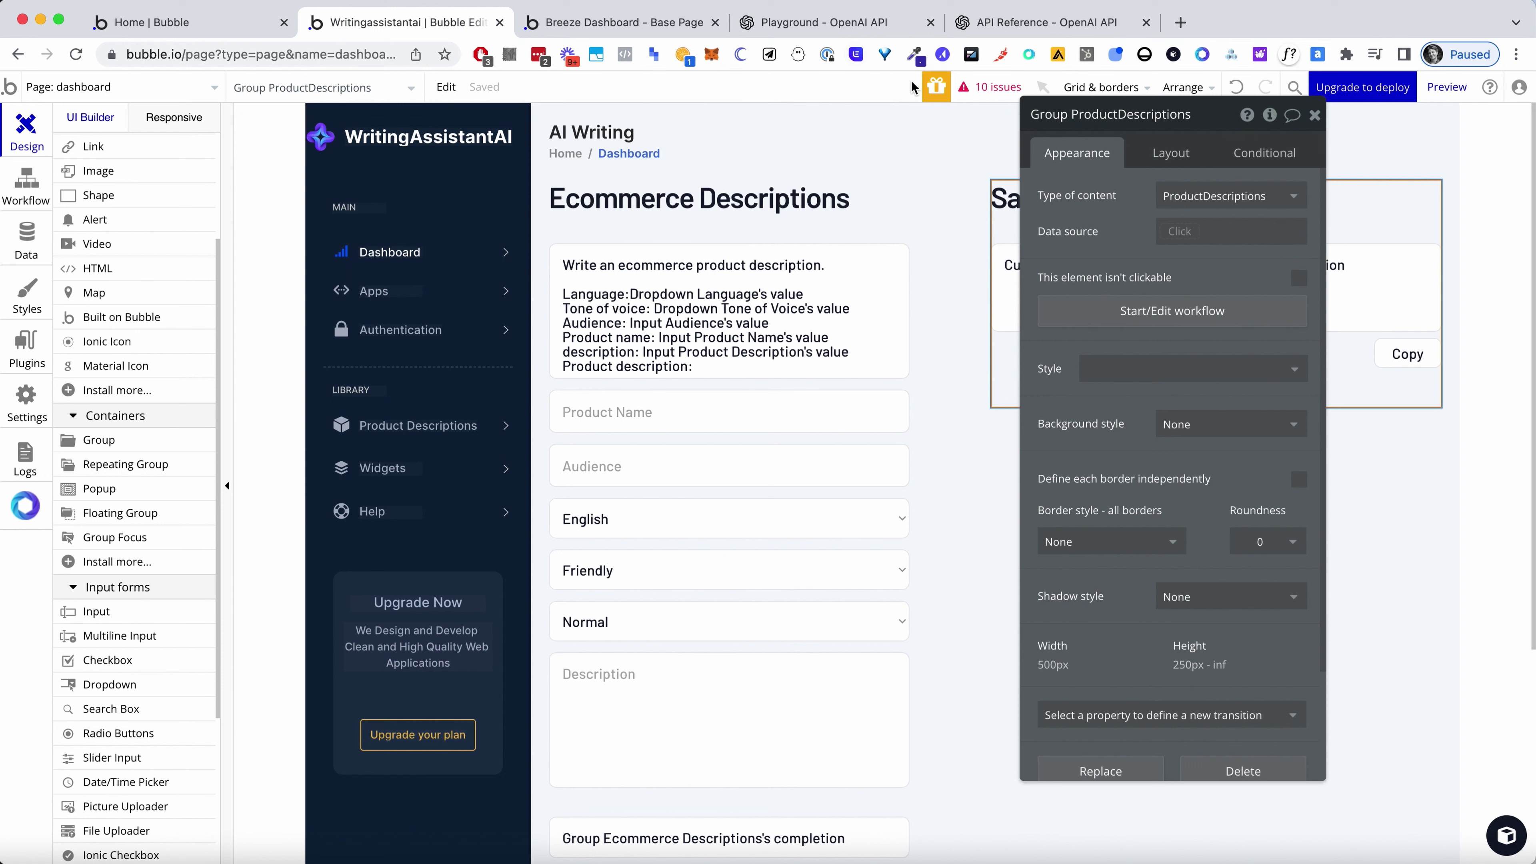
# Trace the non-text dynamic data issues to the duplicate Input prompt in Saved Descriptions and delete that element
pyautogui.click(992, 87)
pyautogui.click(192, 311)
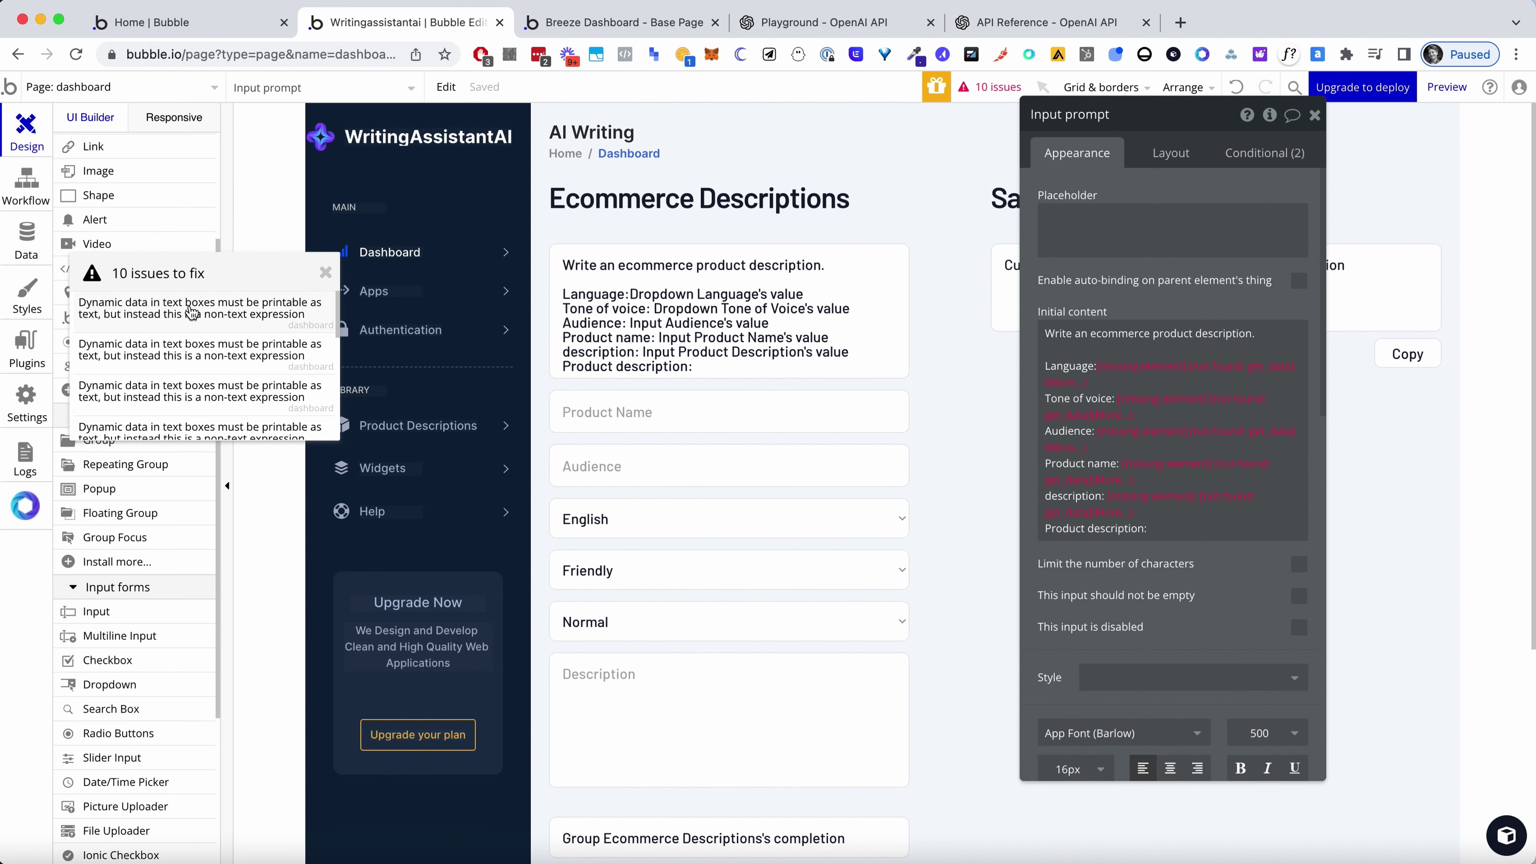
pyautogui.click(1315, 117)
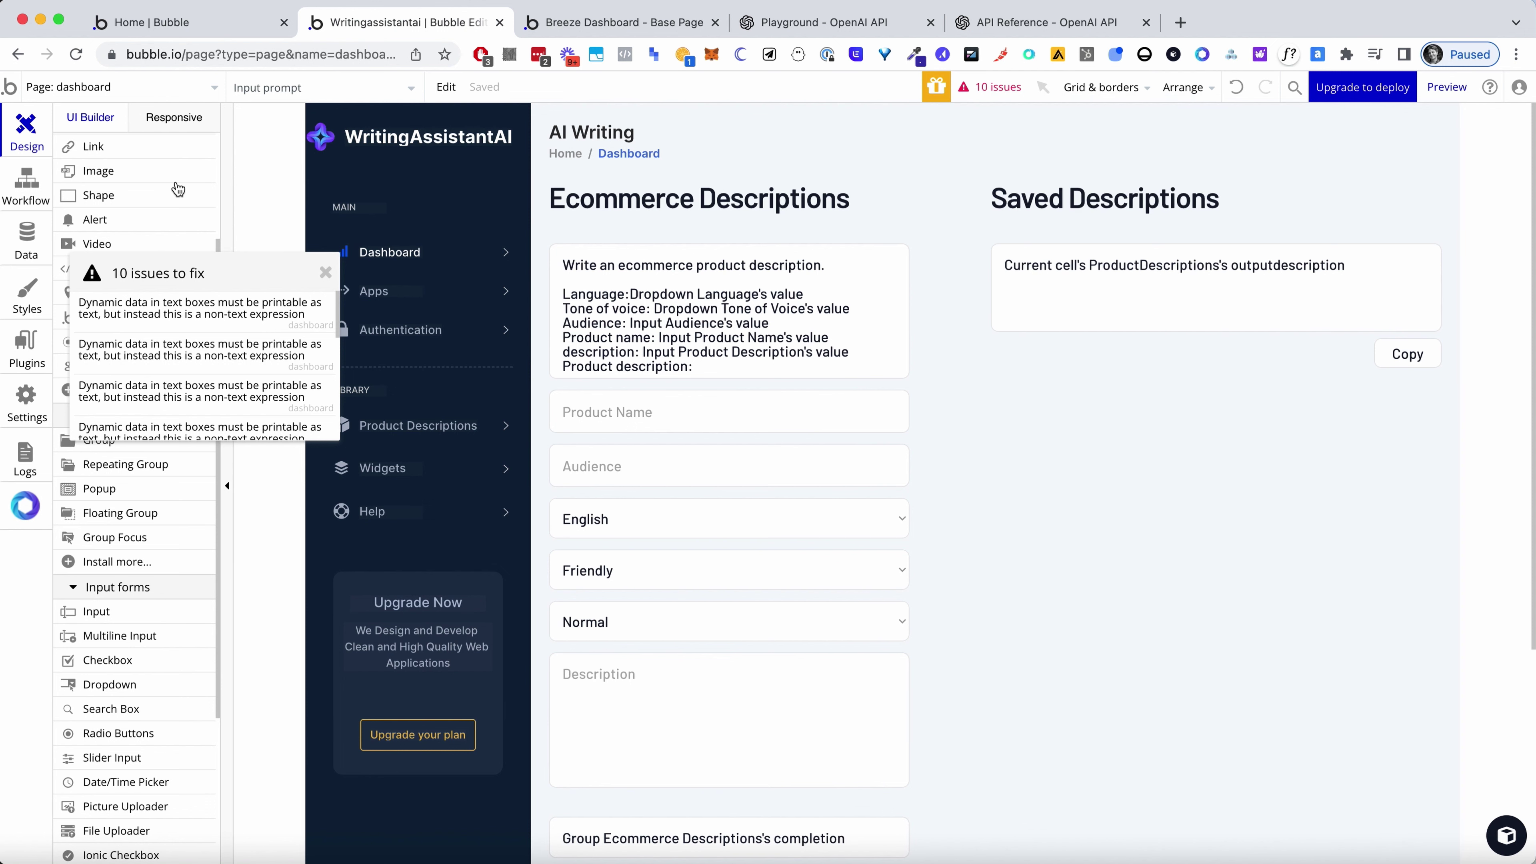
pyautogui.click(90, 117)
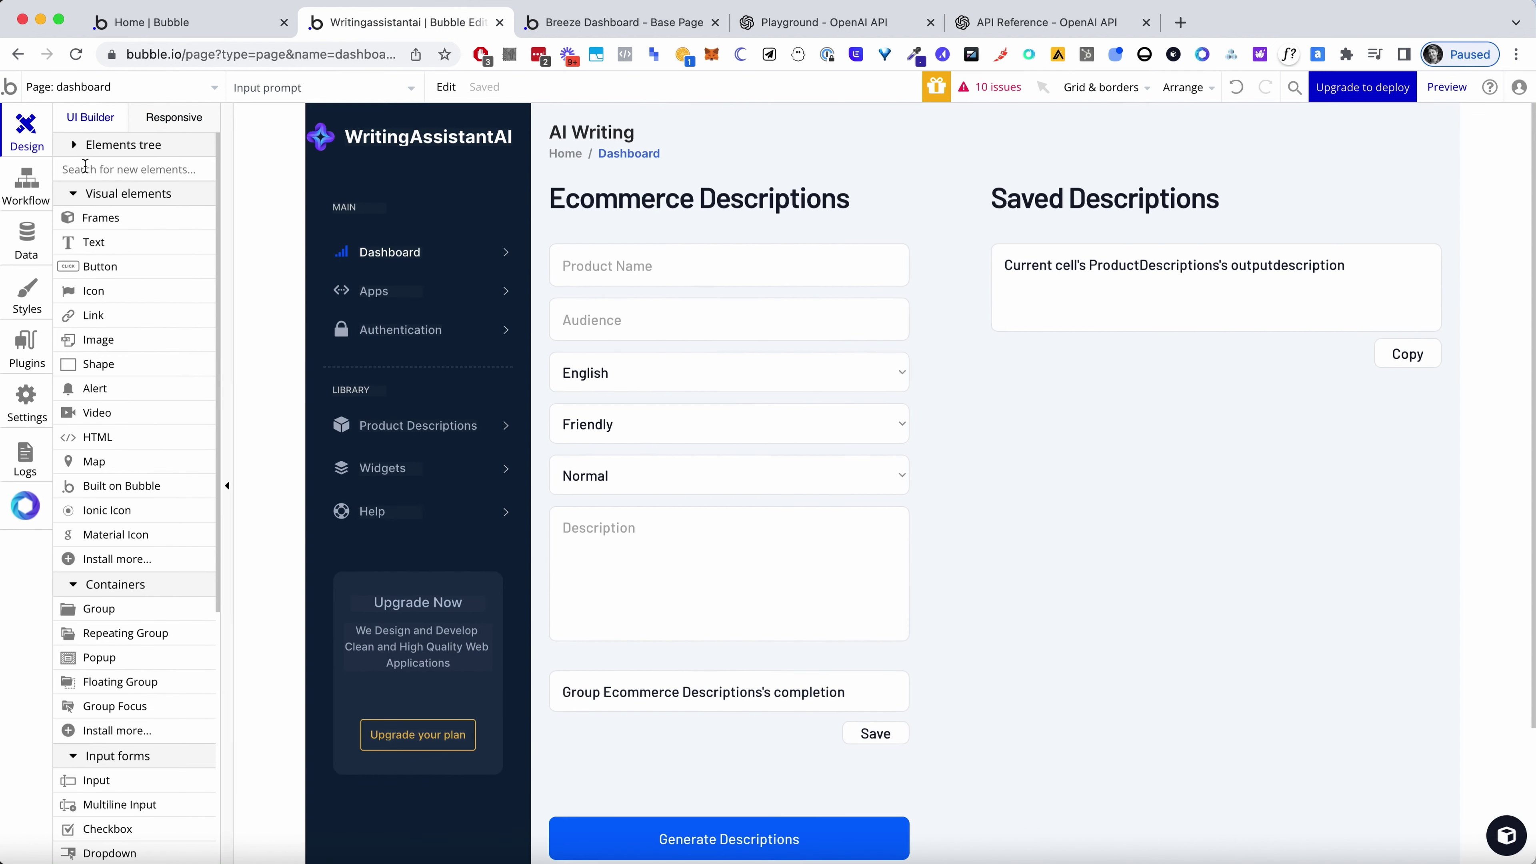
pyautogui.click(76, 148)
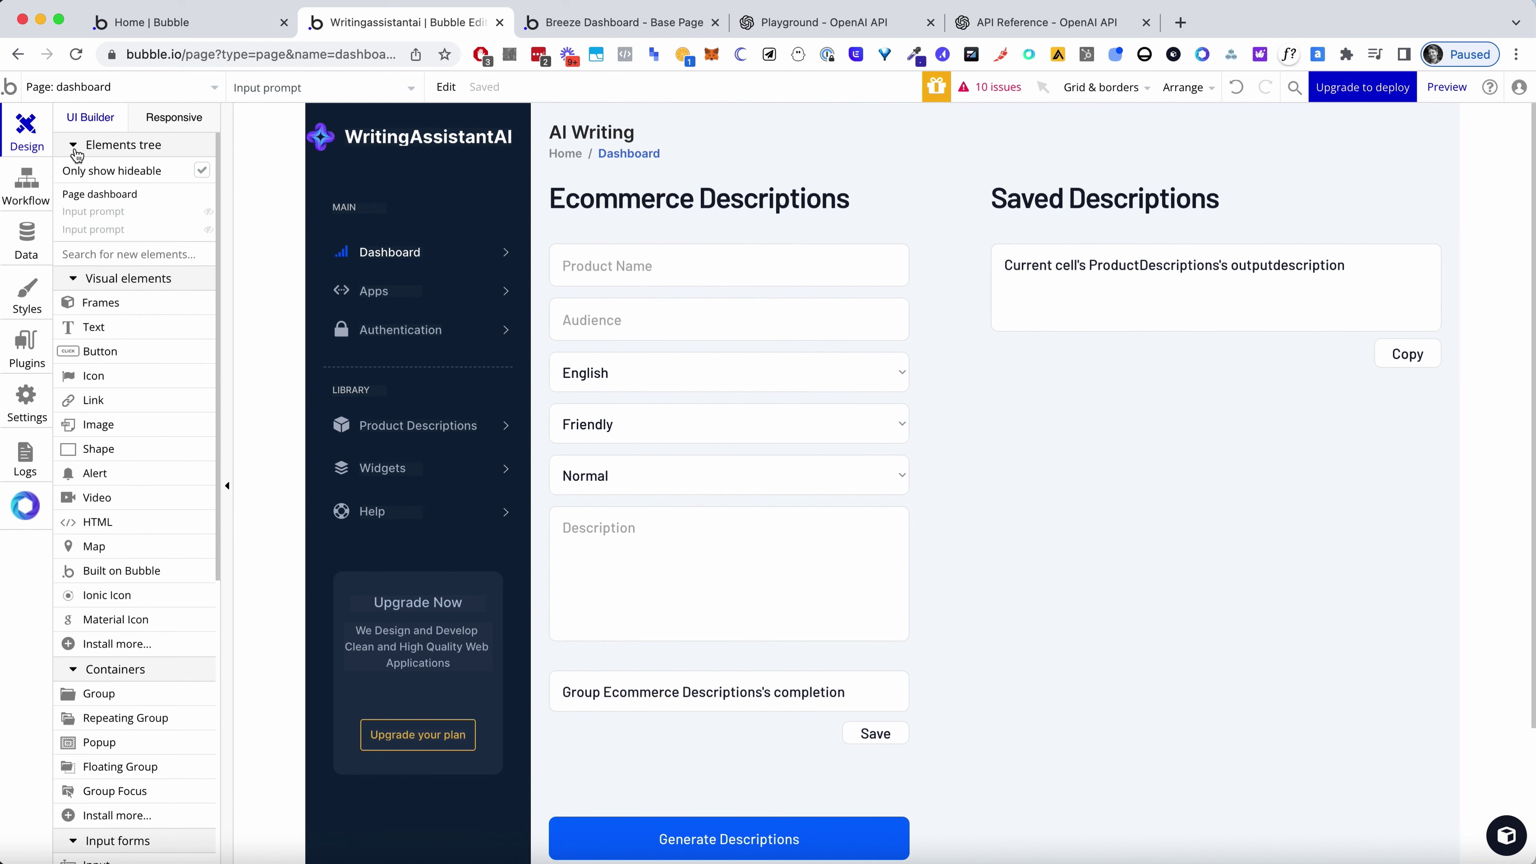
pyautogui.click(97, 212)
pyautogui.click(97, 230)
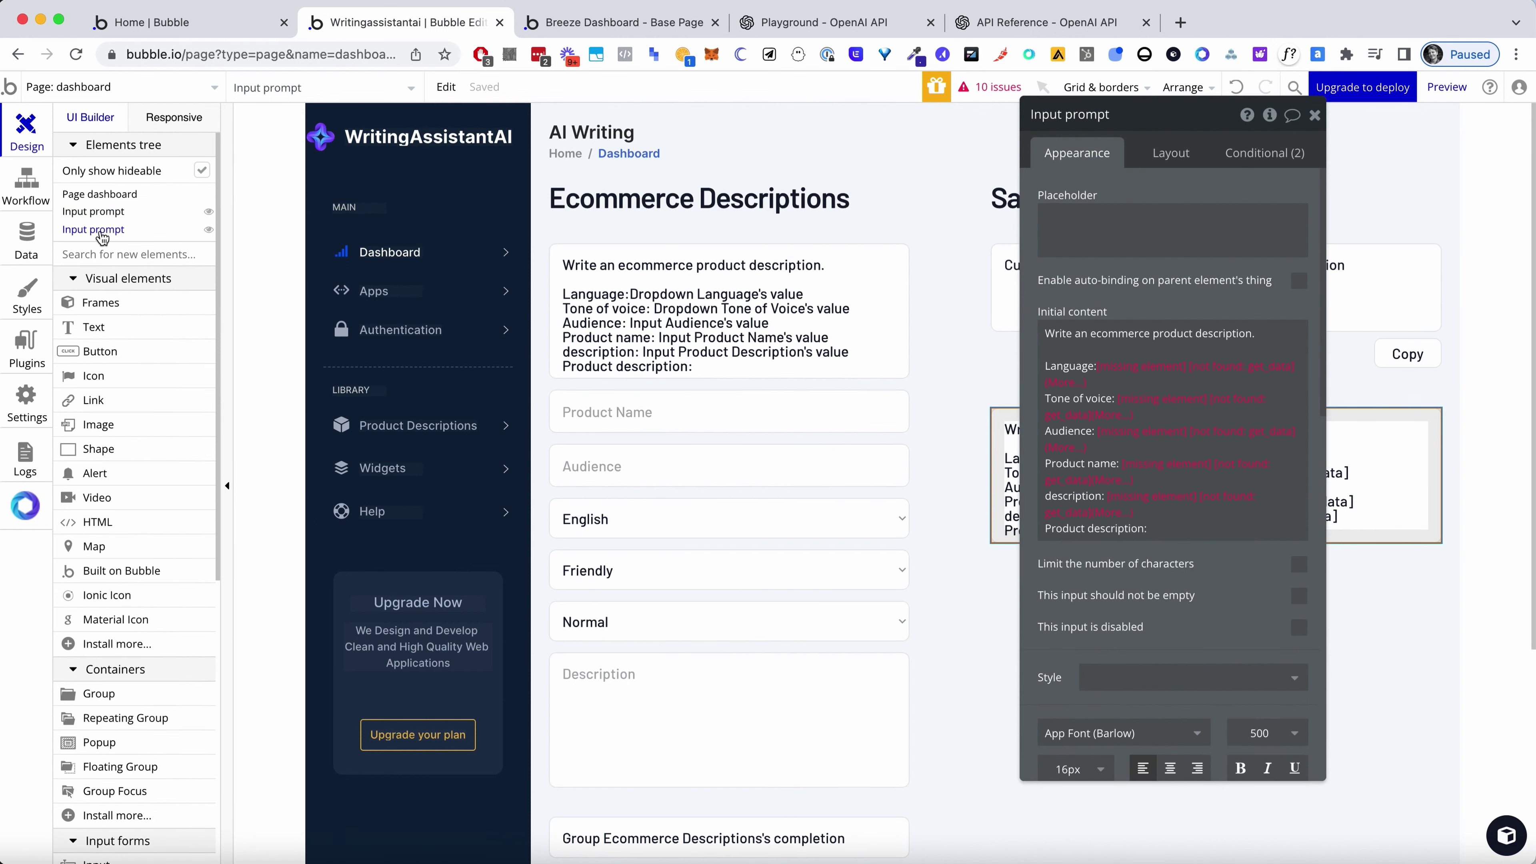
pyautogui.click(97, 230)
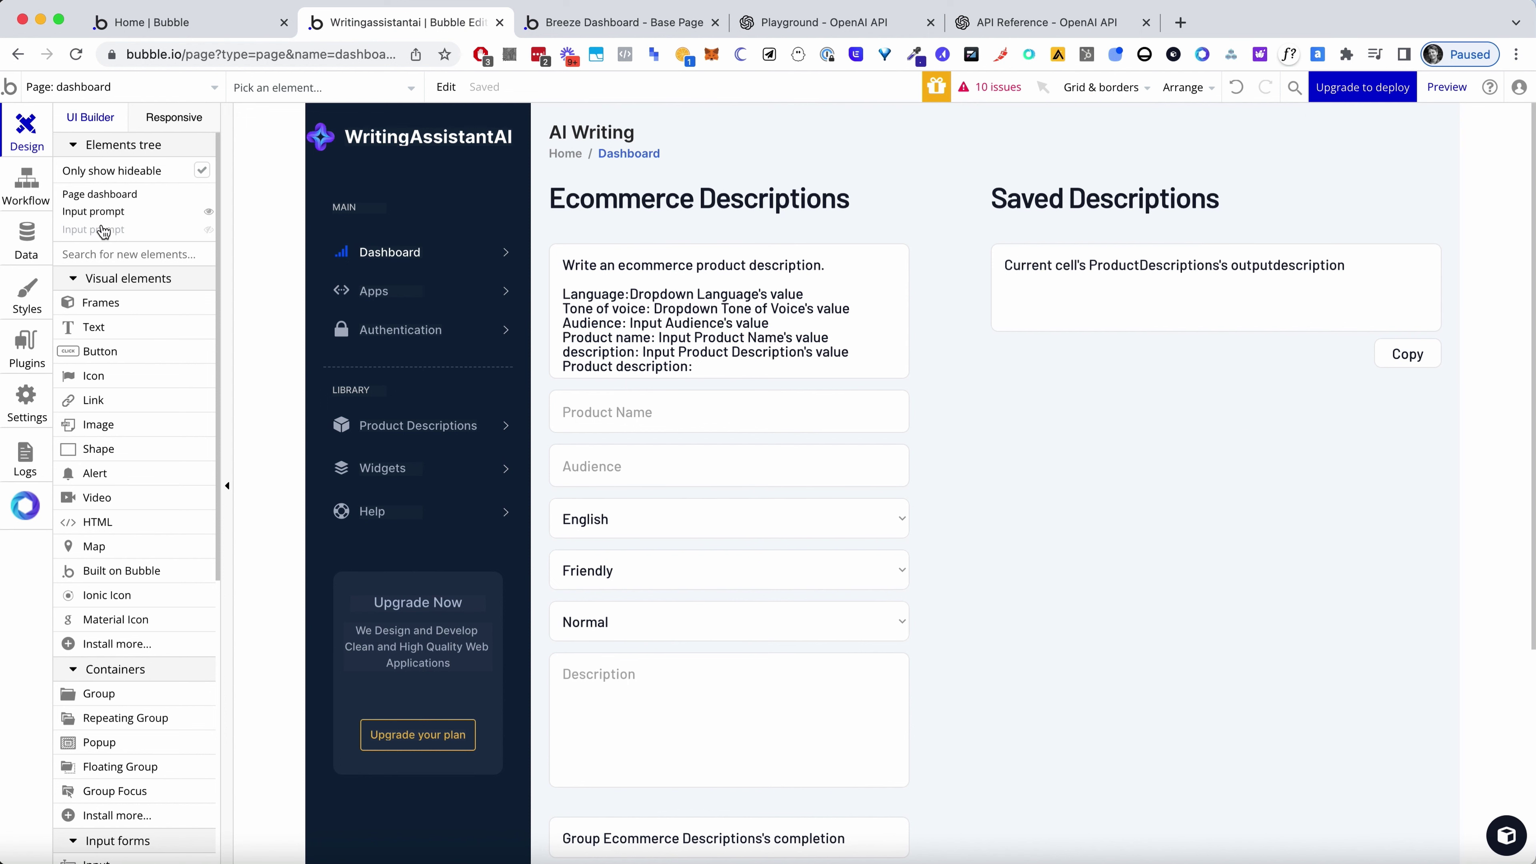
pyautogui.click(99, 231)
pyautogui.click(1315, 115)
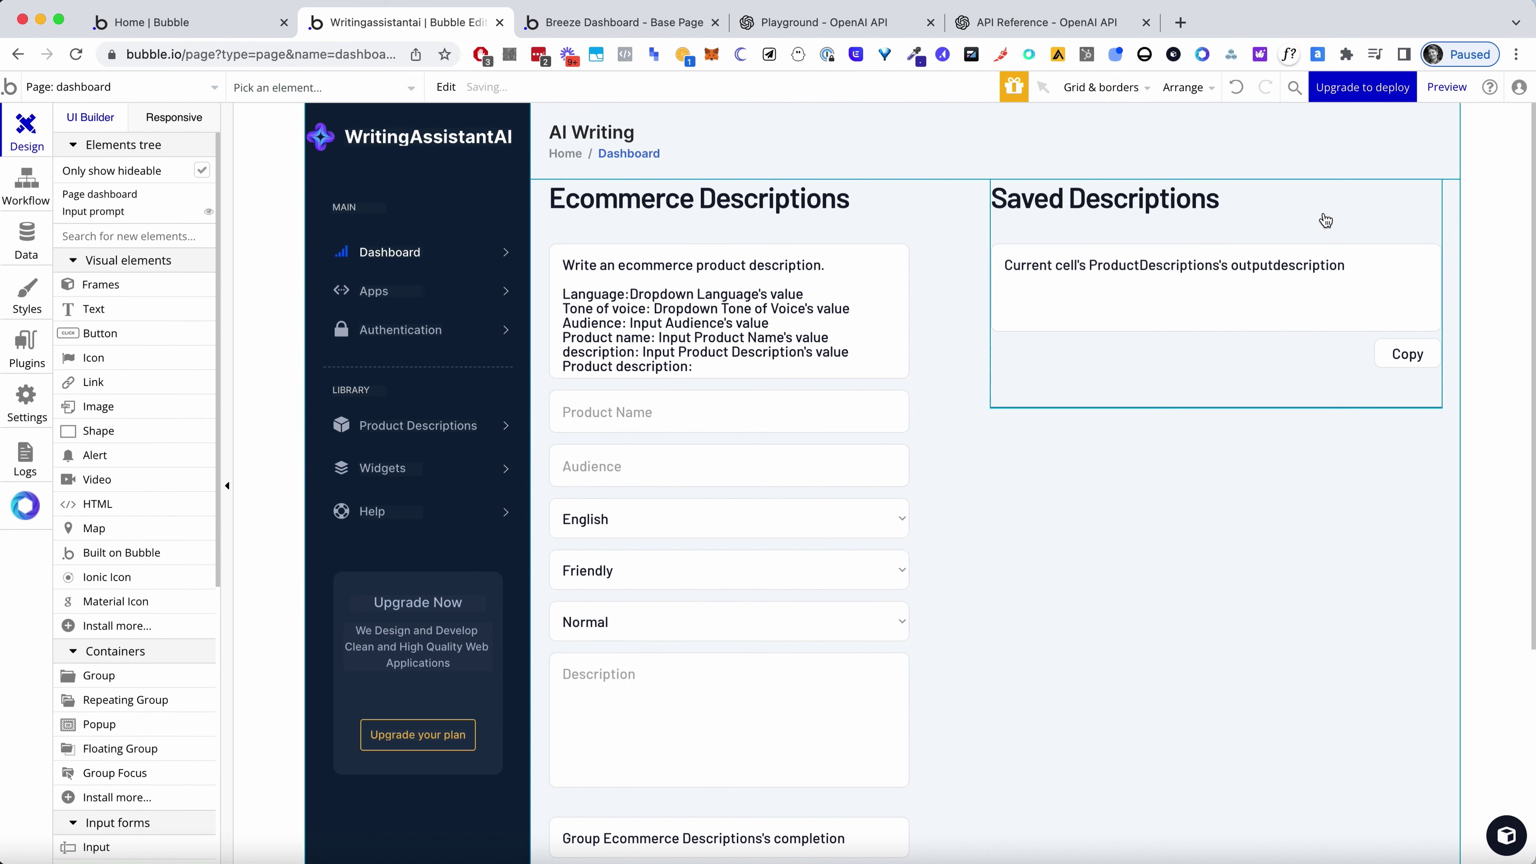
# Close the page properties, switch to the dashboard preview and reload it with the latest version
pyautogui.doubleClick(1472, 233)
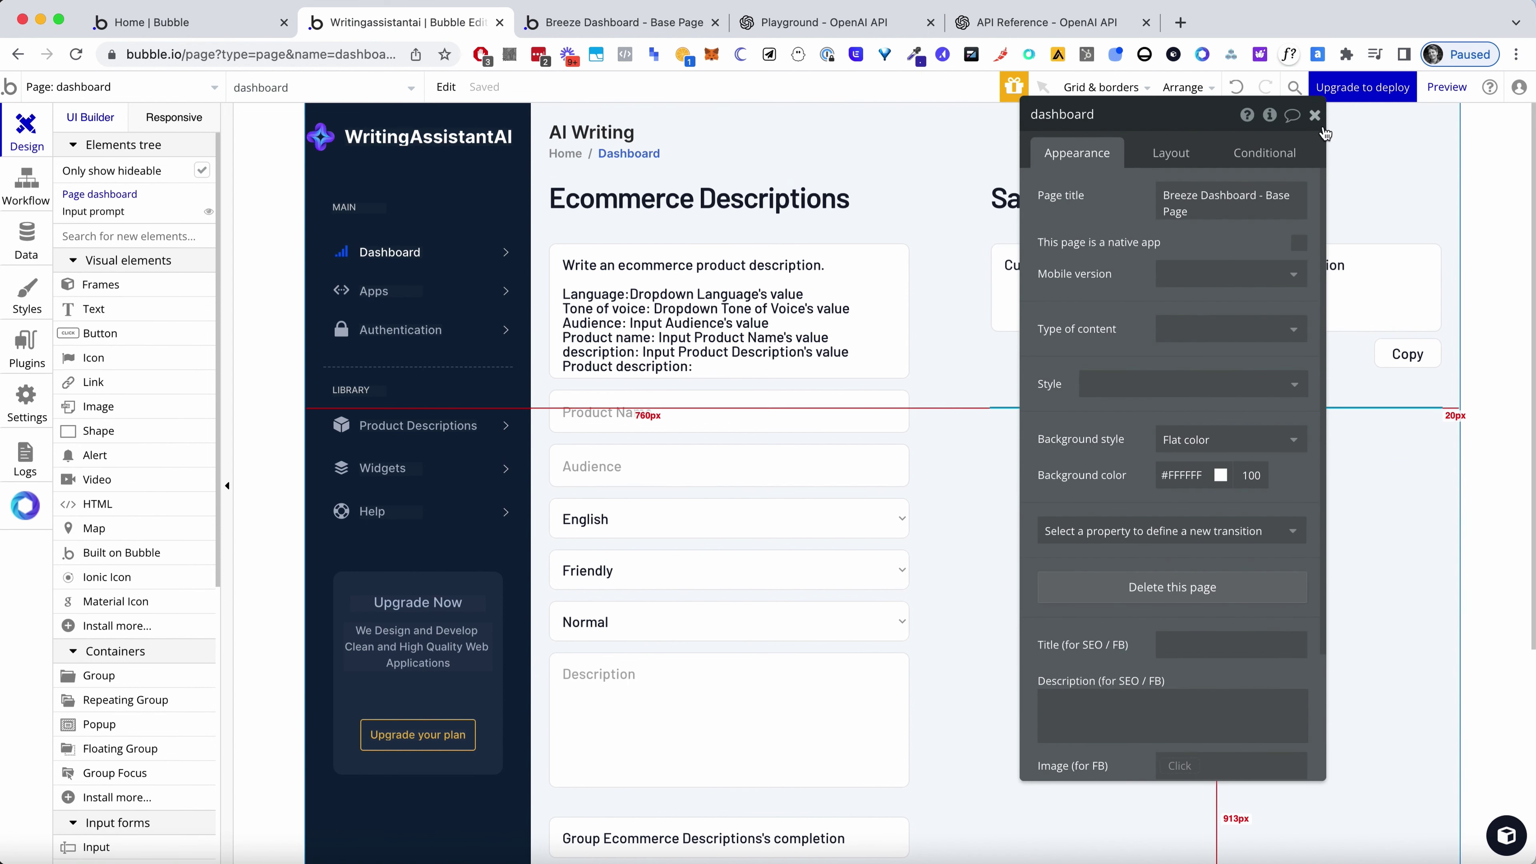
pyautogui.click(1315, 115)
pyautogui.click(623, 22)
pyautogui.click(384, 54)
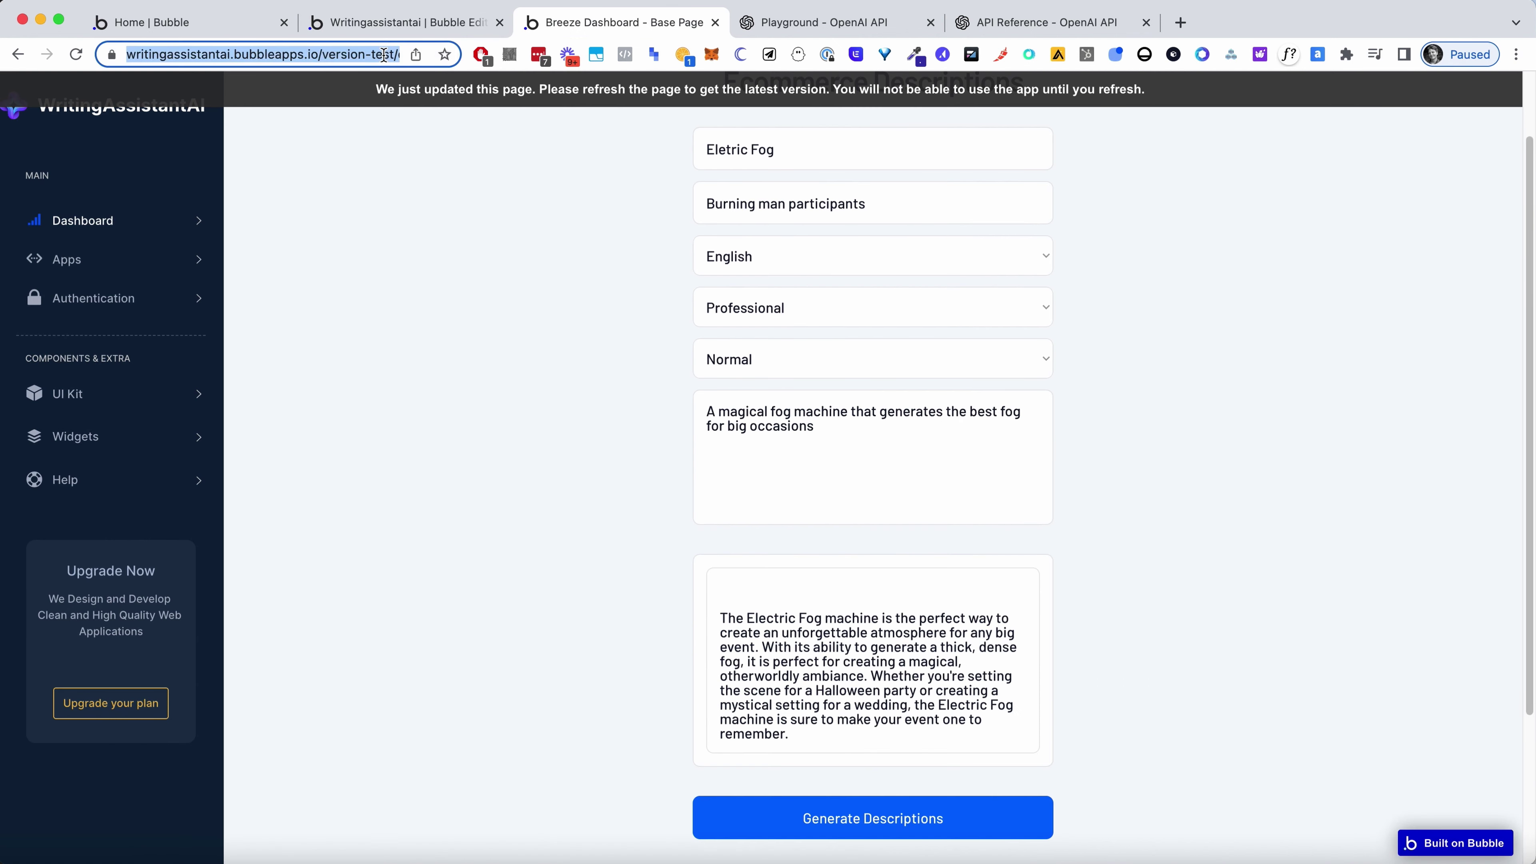
pyautogui.press('Return')
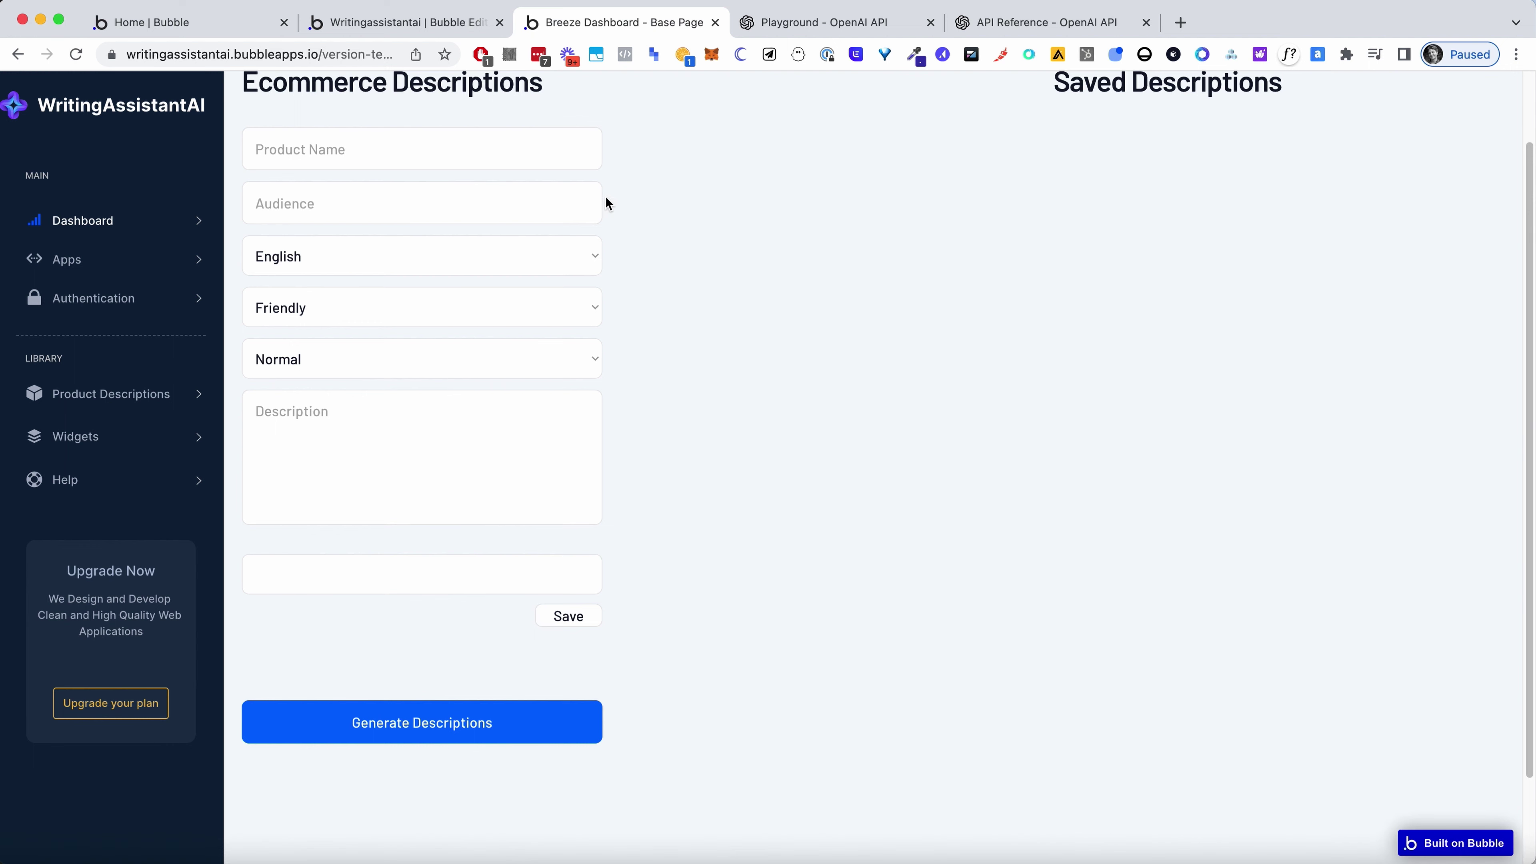
# Enter product name Footize, audience Football coaches and description "An ai powered football shoe to make you run faster" in the form
pyautogui.click(492, 225)
pyautogui.write('Footize')
pyautogui.click(421, 288)
pyautogui.write('Football coaches')
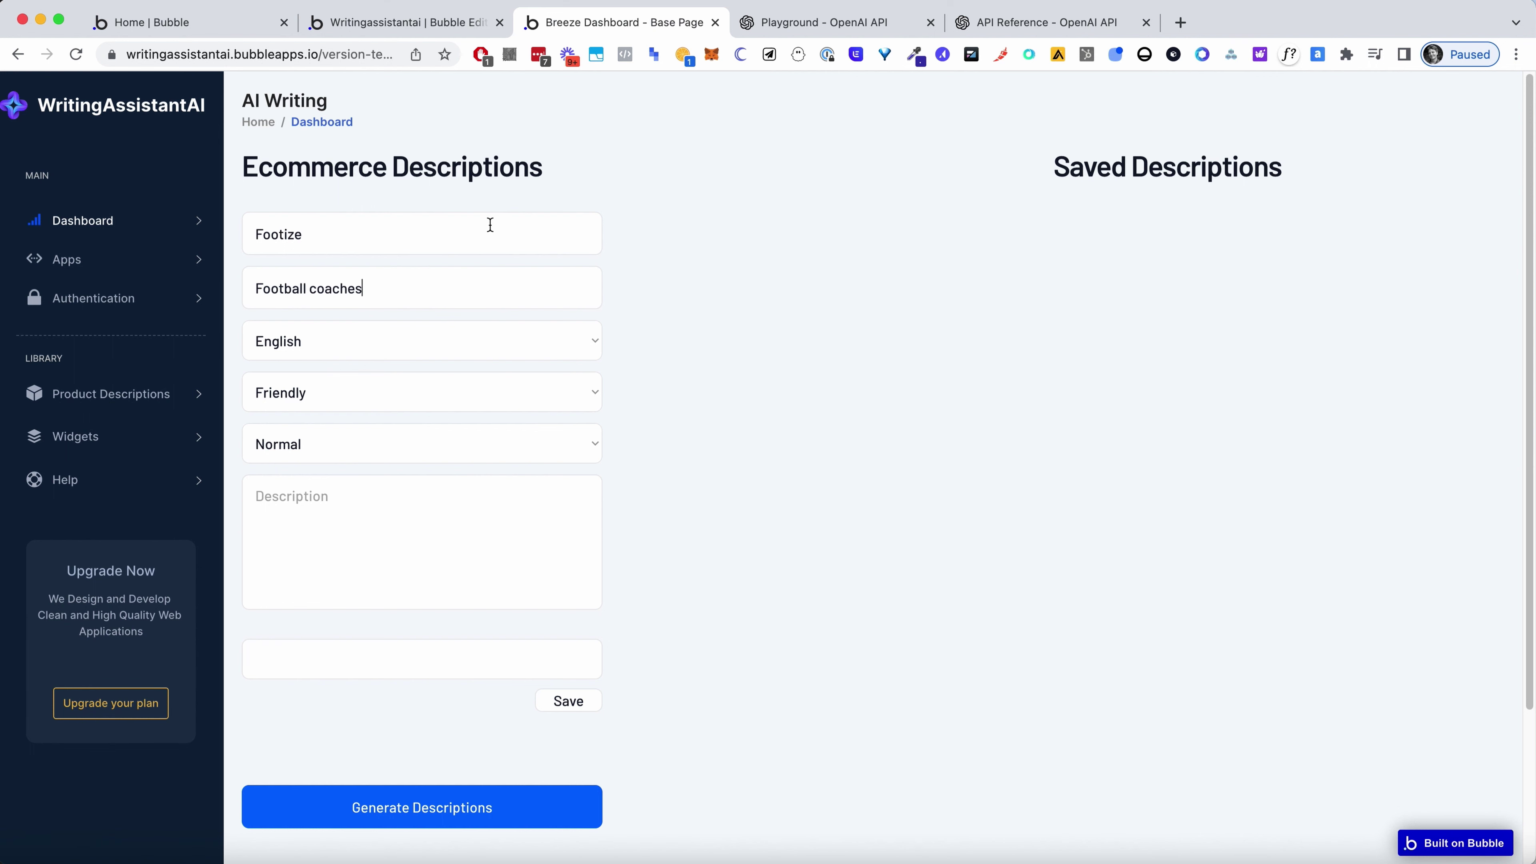
pyautogui.click(366, 532)
pyautogui.write('An')
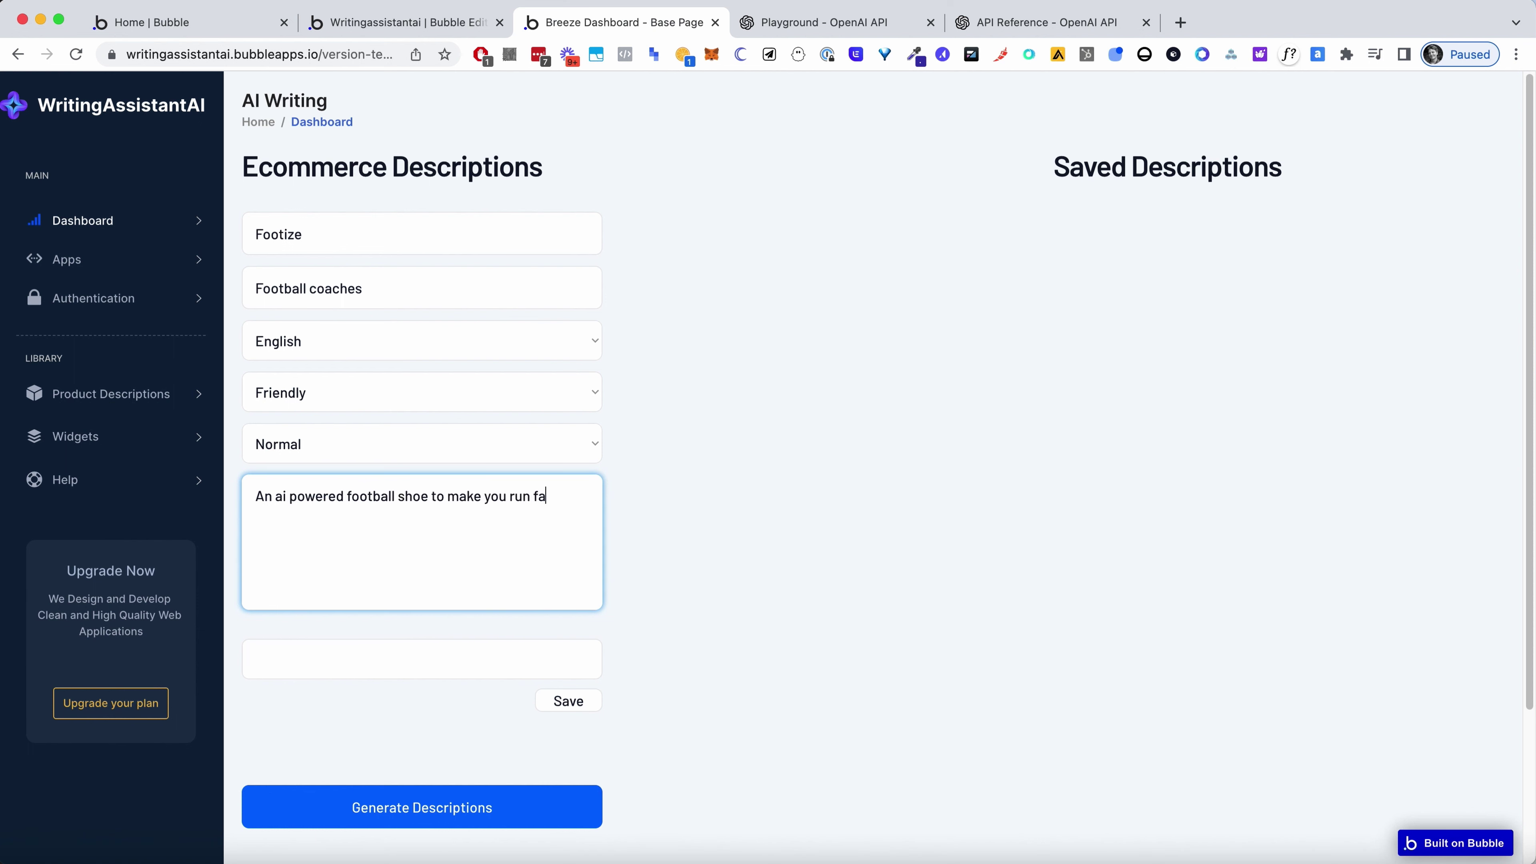
# Generate the Footize product description and save it to Saved Descriptions
pyautogui.click(491, 806)
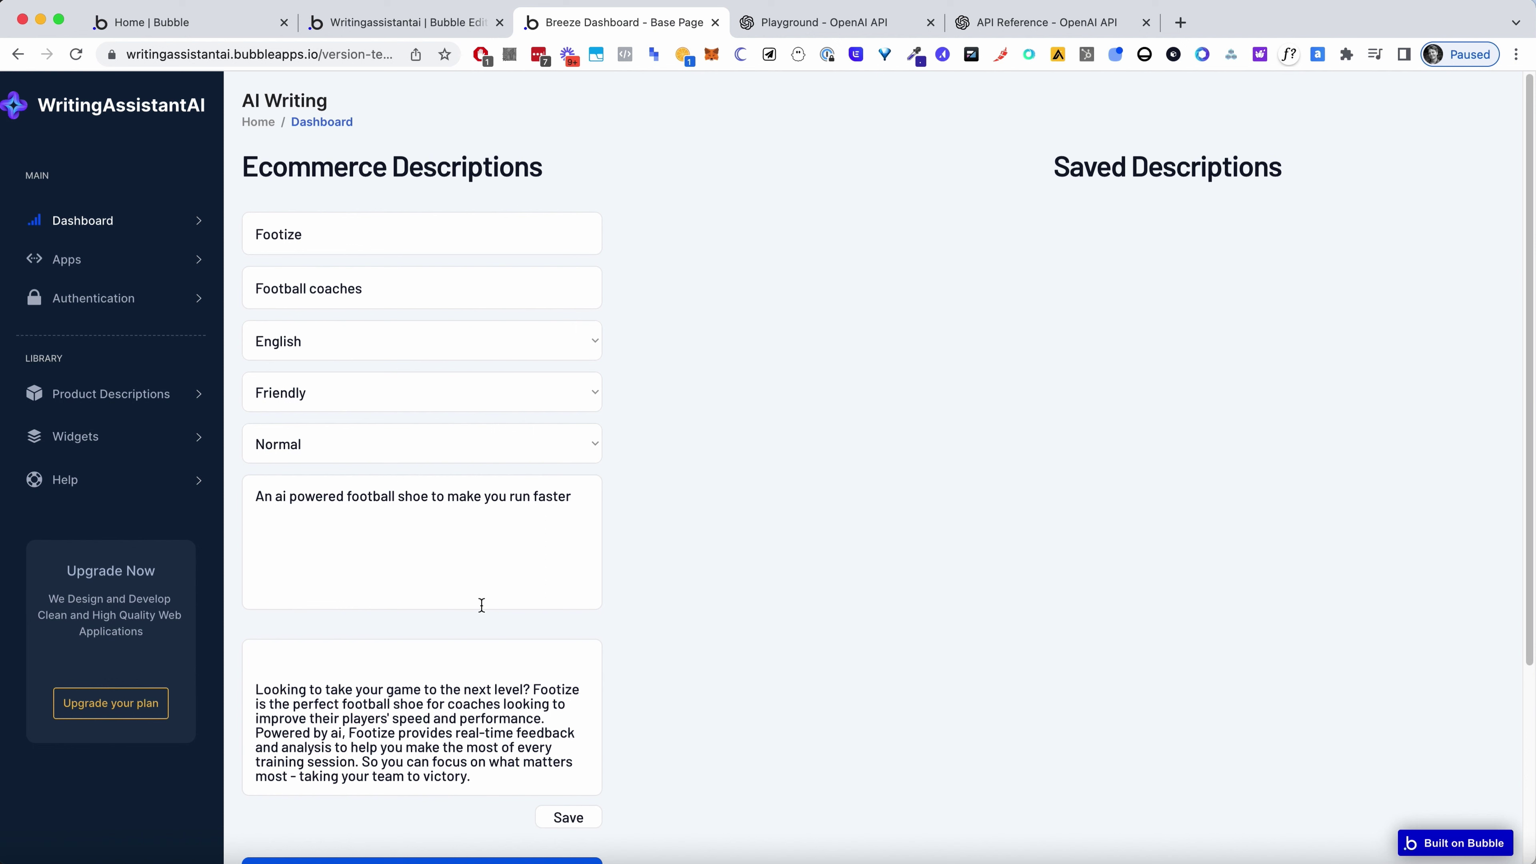
pyautogui.scroll(-1, 460, 636)
pyautogui.click(580, 782)
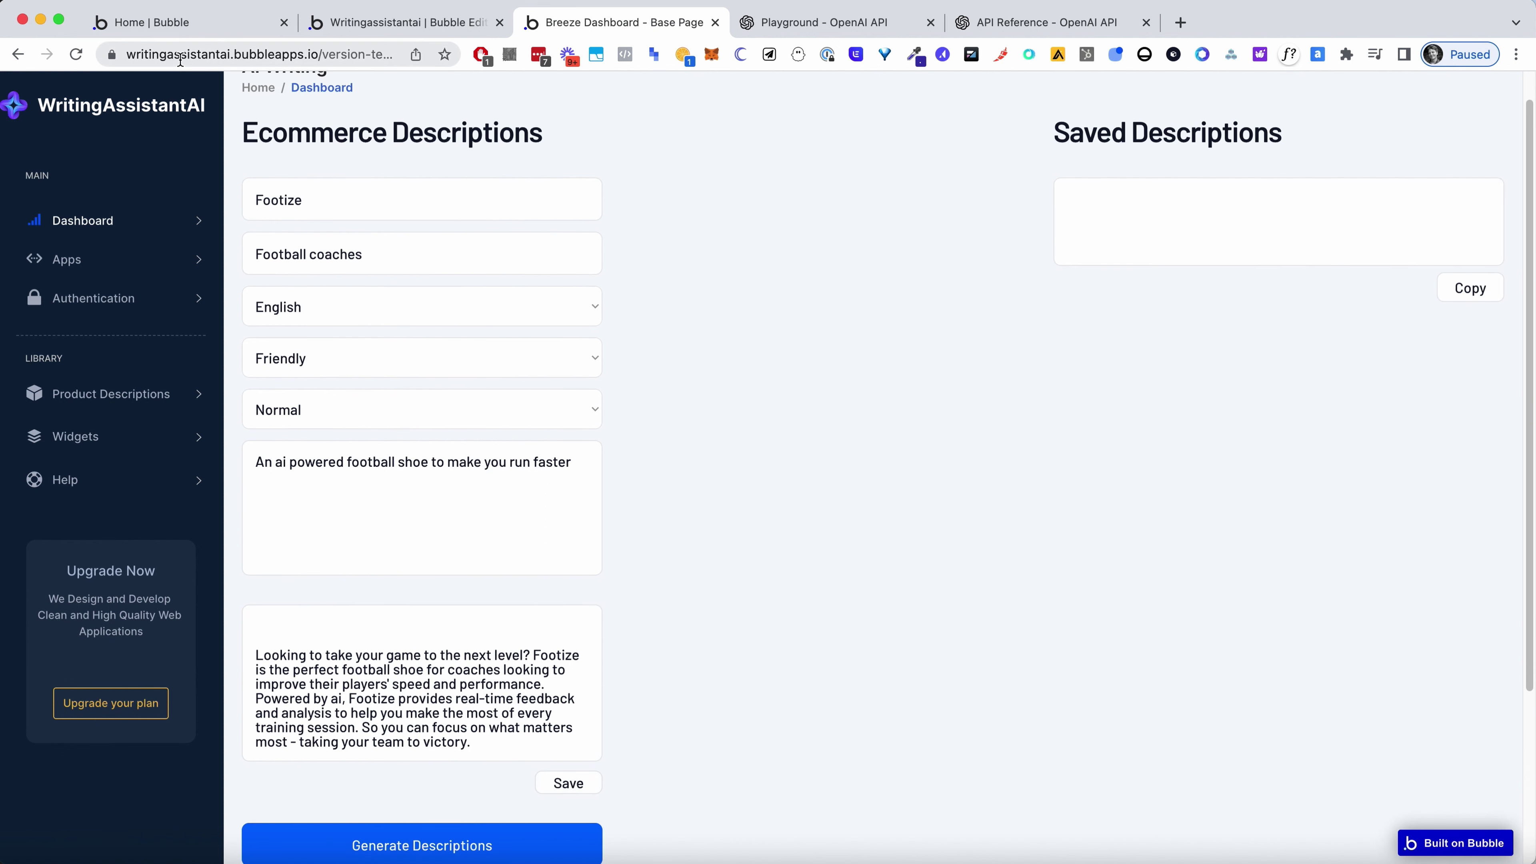
pyautogui.scroll(1, 992, 170)
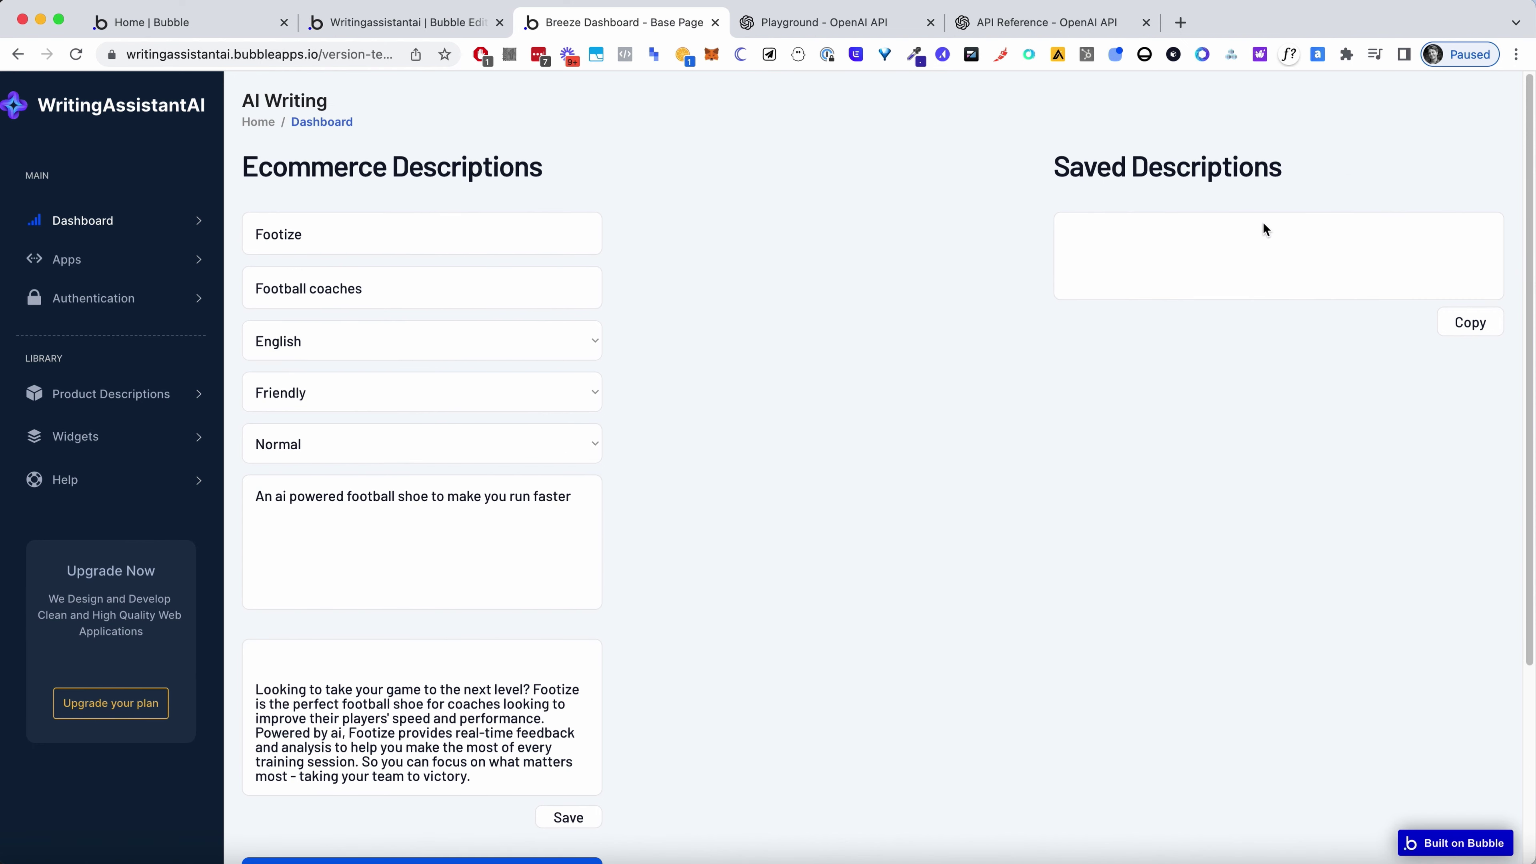
# Return to the Bubble editor and check the dynamic expression of the description text in the Saved Descriptions cell
pyautogui.click(459, 18)
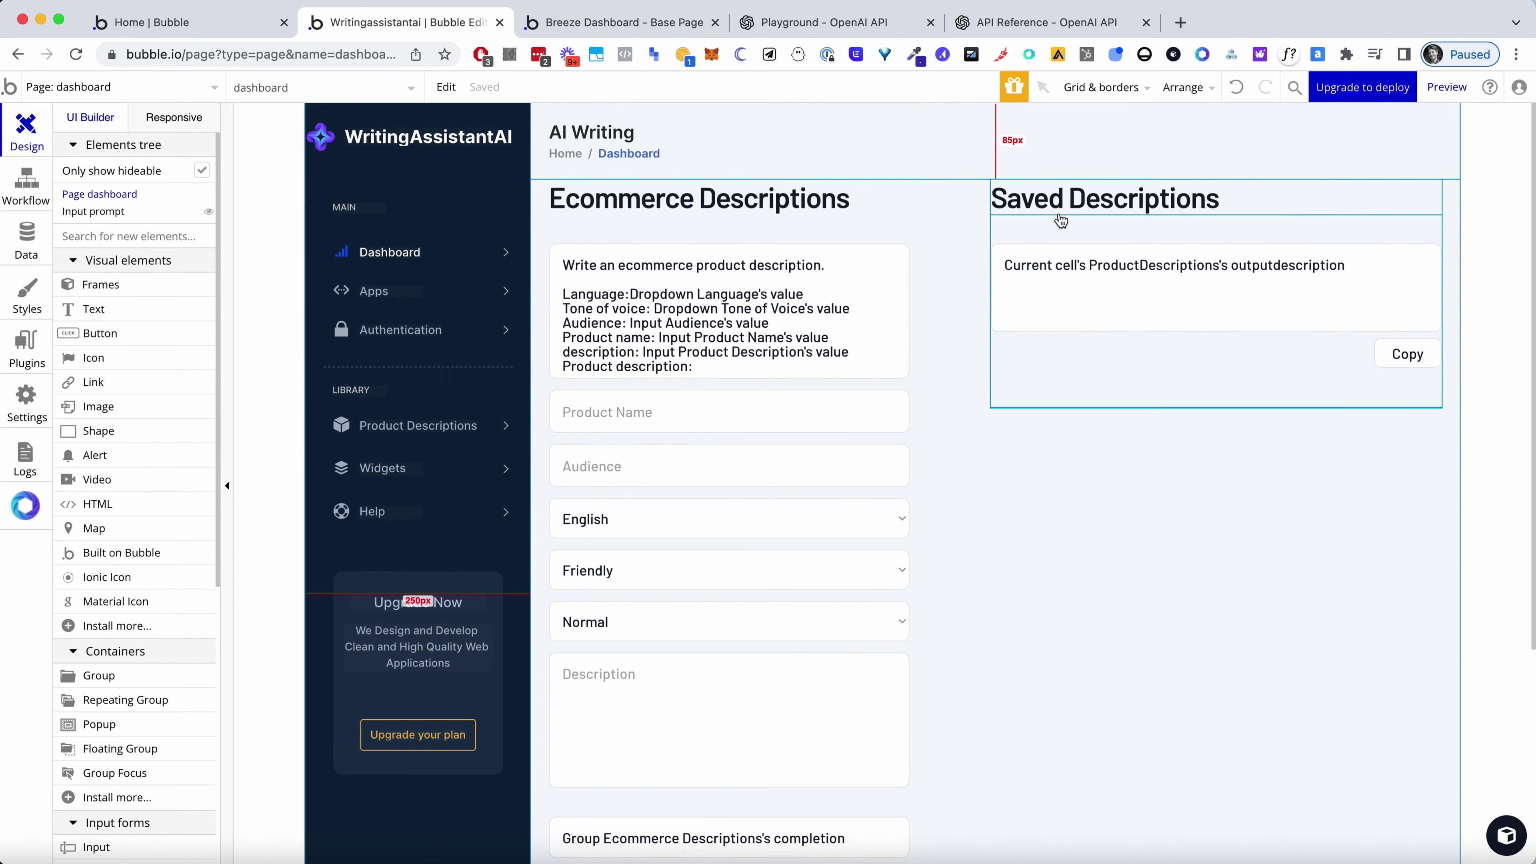
pyautogui.click(1093, 273)
pyautogui.doubleClick(1094, 272)
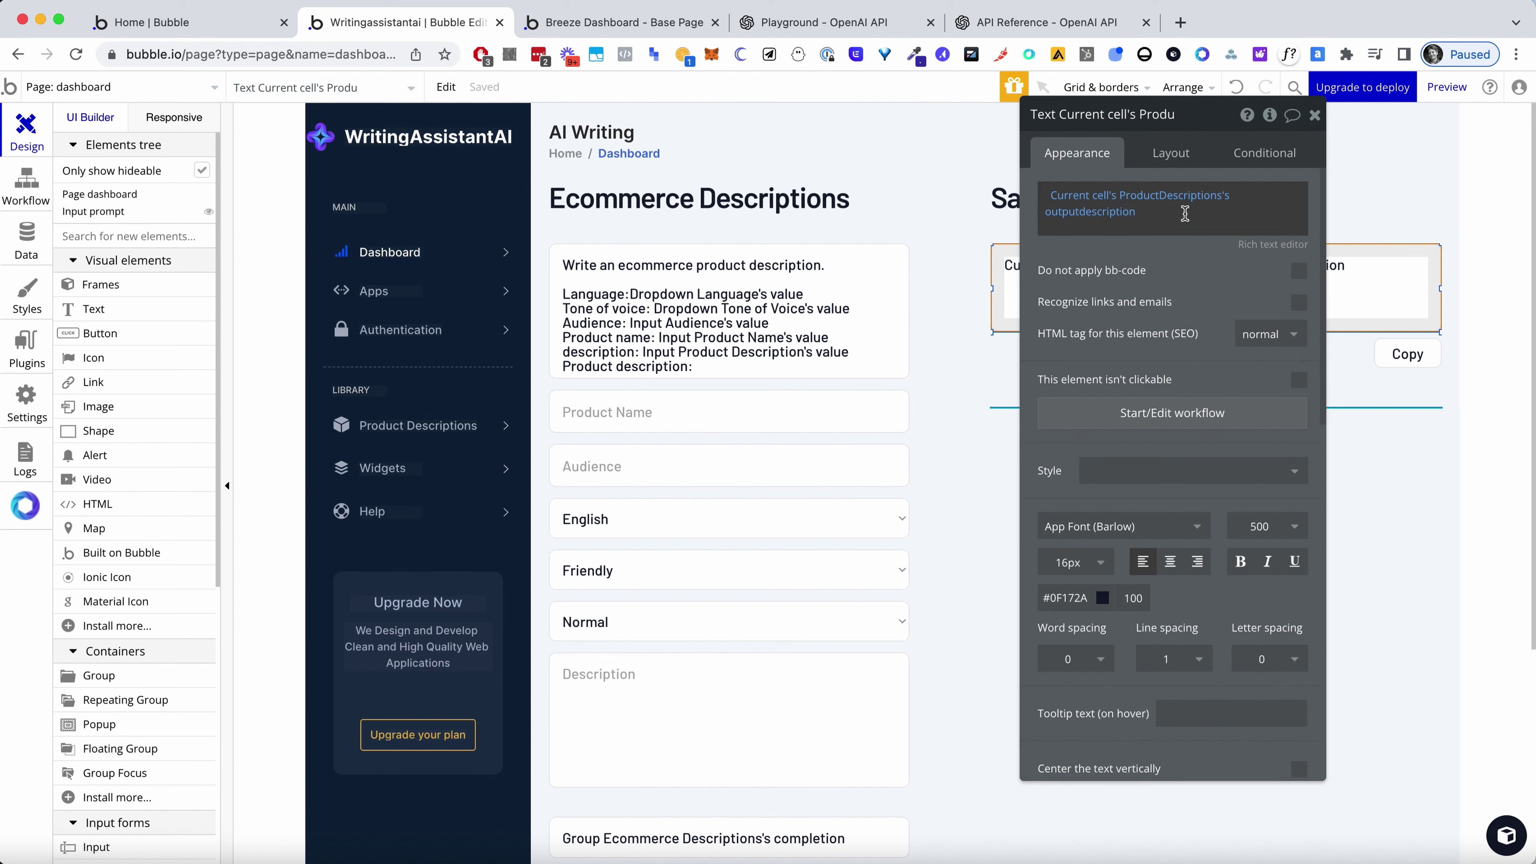
pyautogui.click(1316, 116)
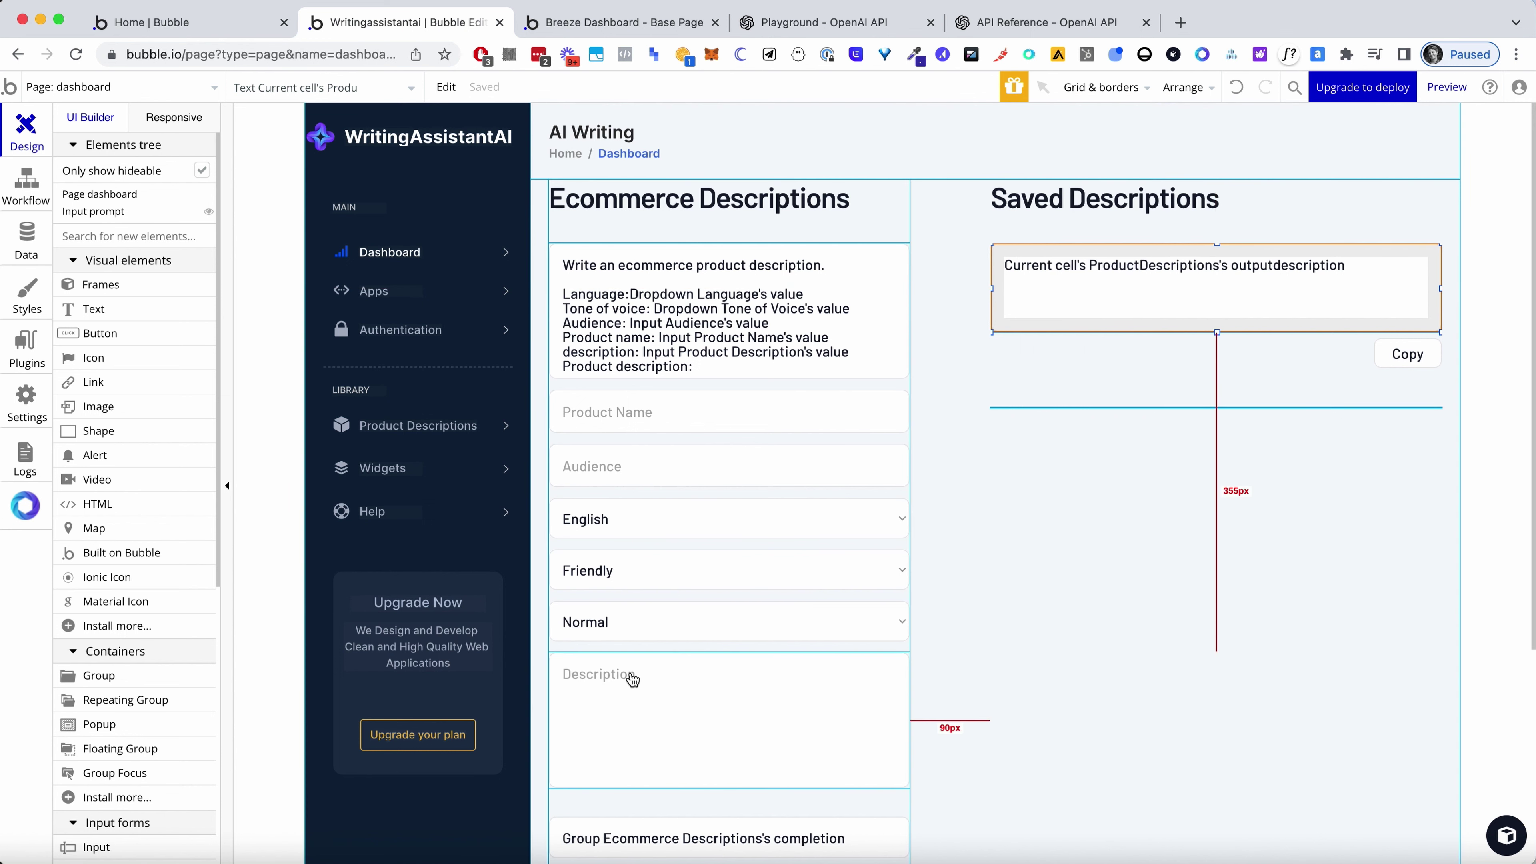
# Open the Save button's workflow and review the field mappings of its Create a new ProductDescriptions action
pyautogui.scroll(-4, 665, 684)
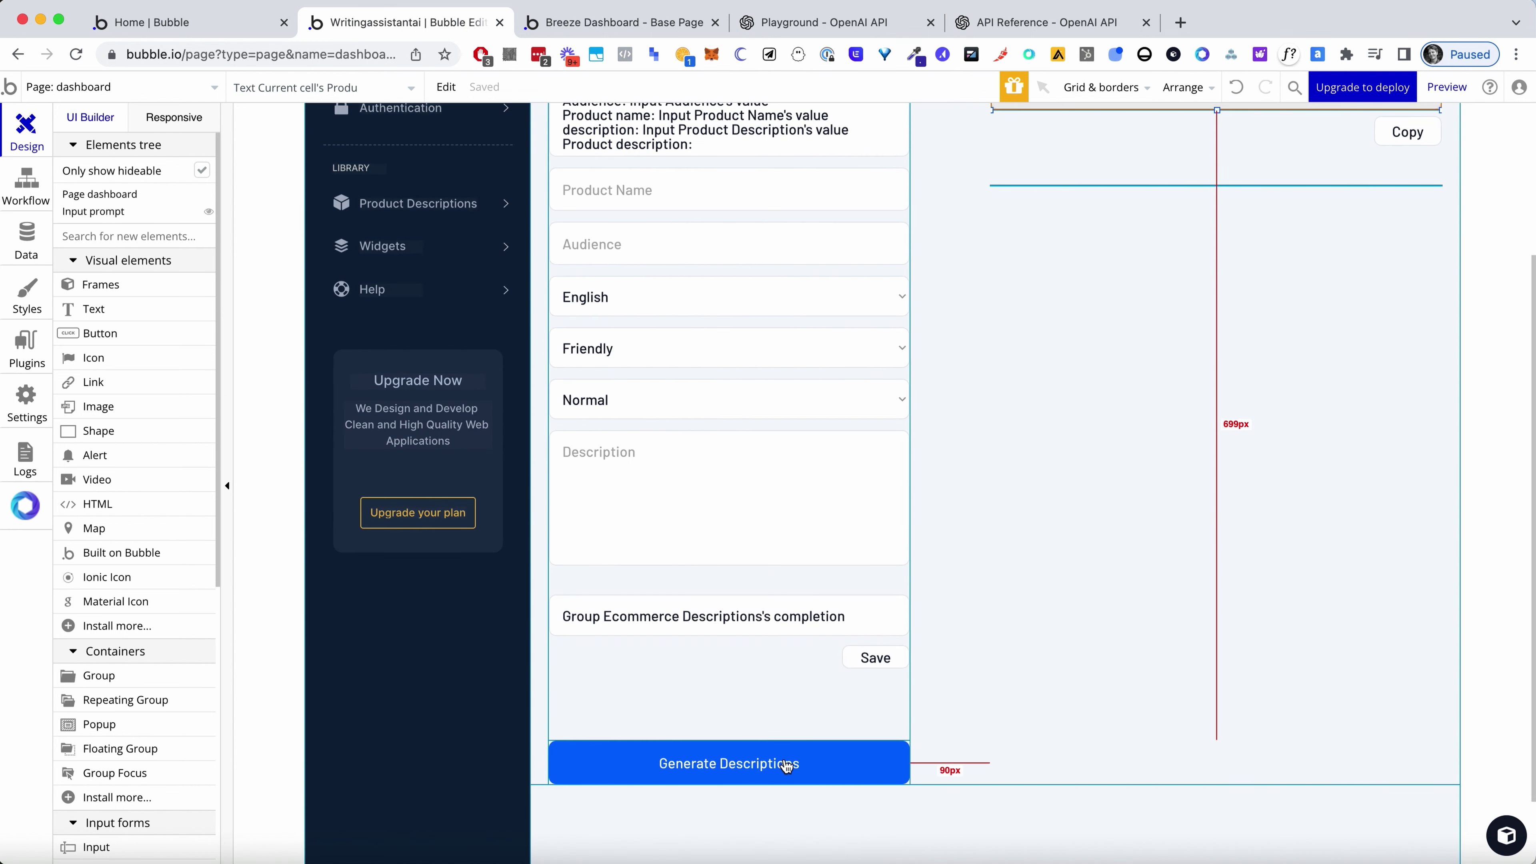
pyautogui.doubleClick(875, 658)
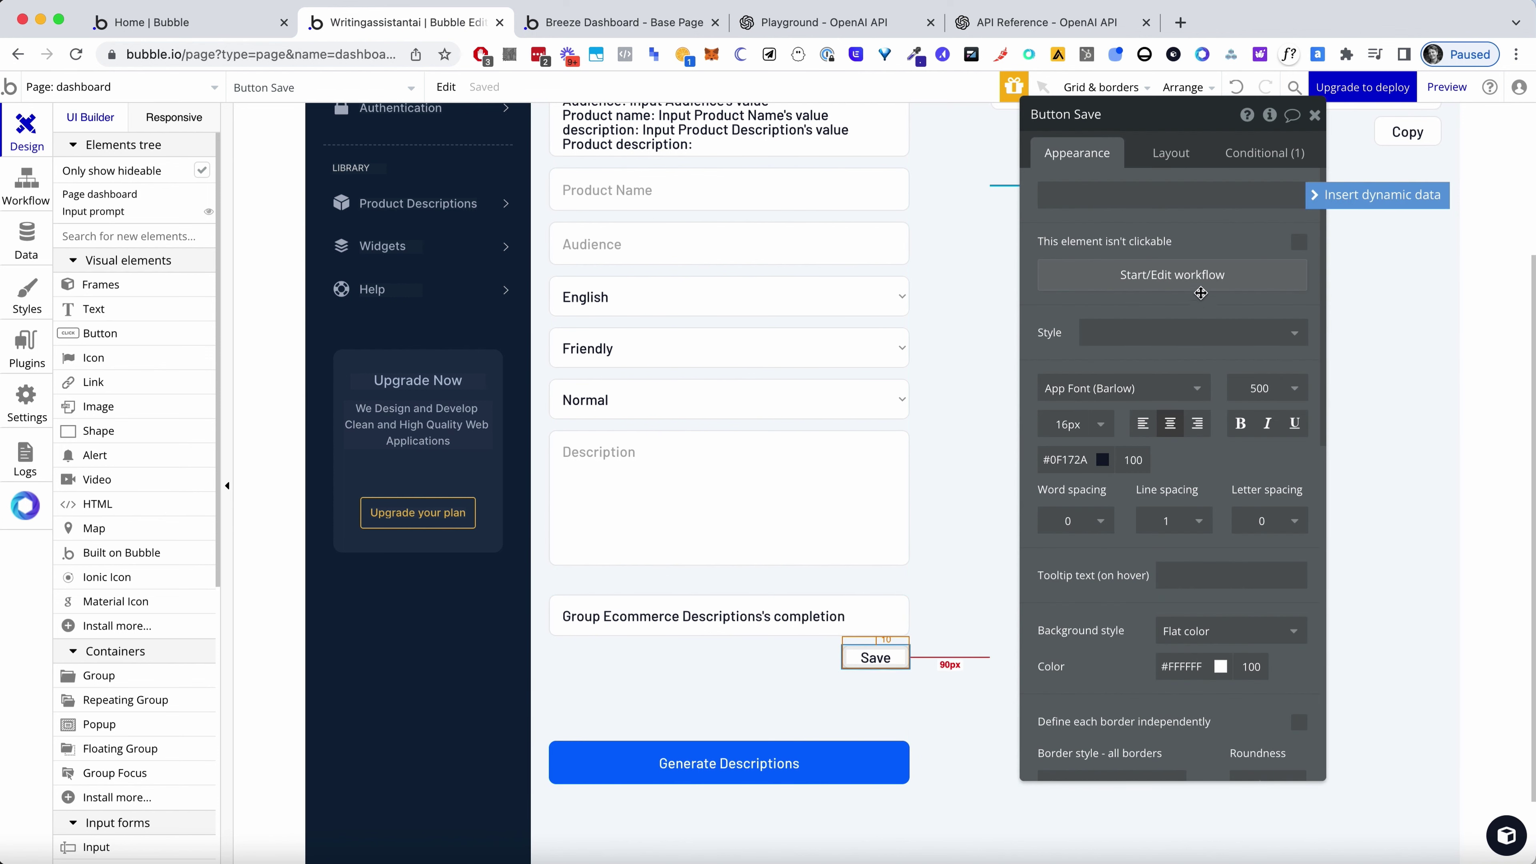
pyautogui.click(1187, 273)
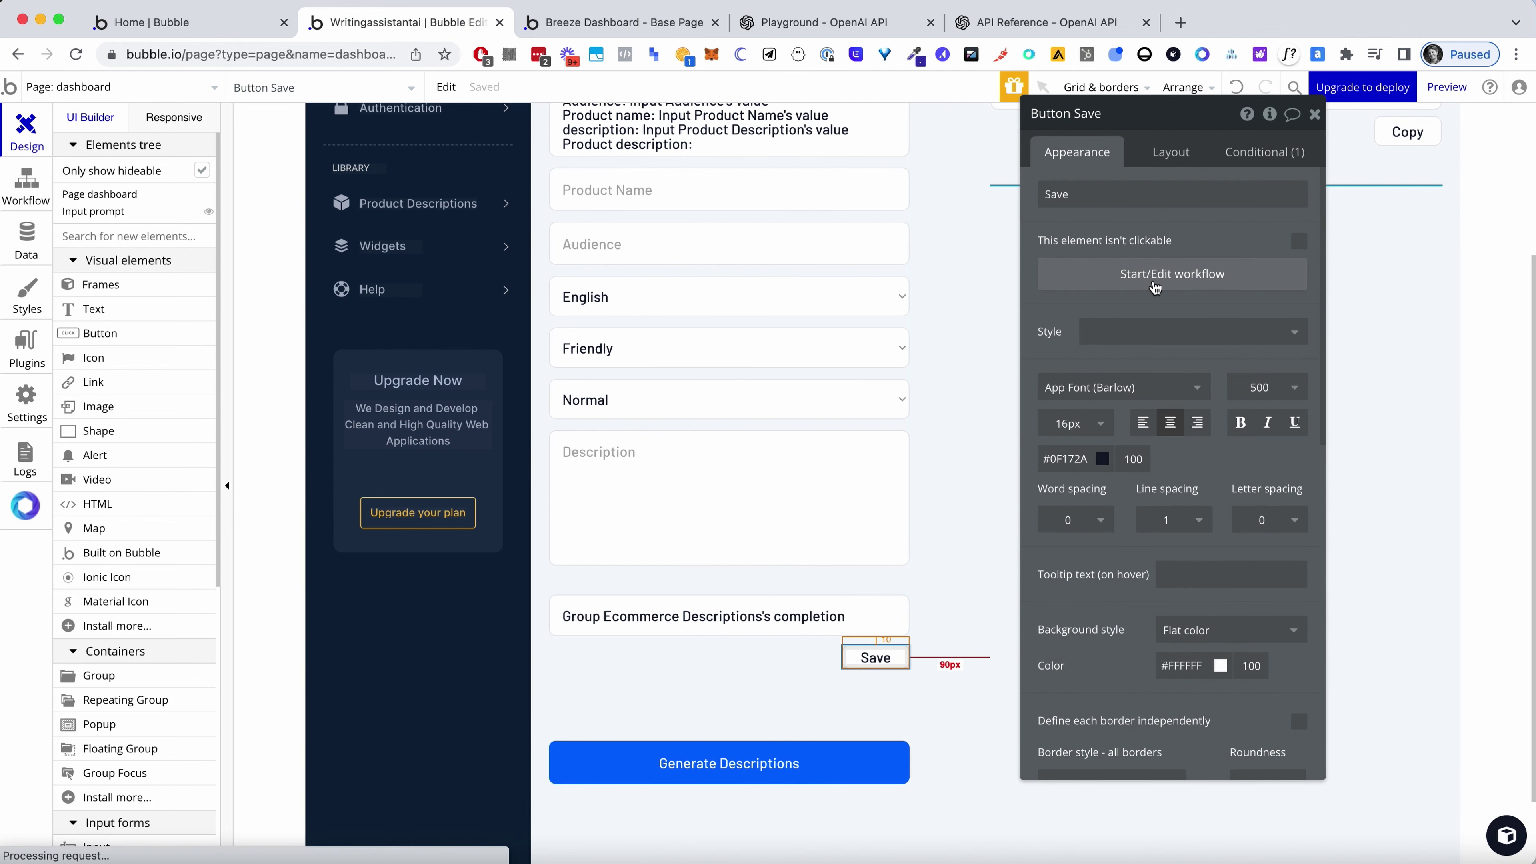
pyautogui.click(148, 314)
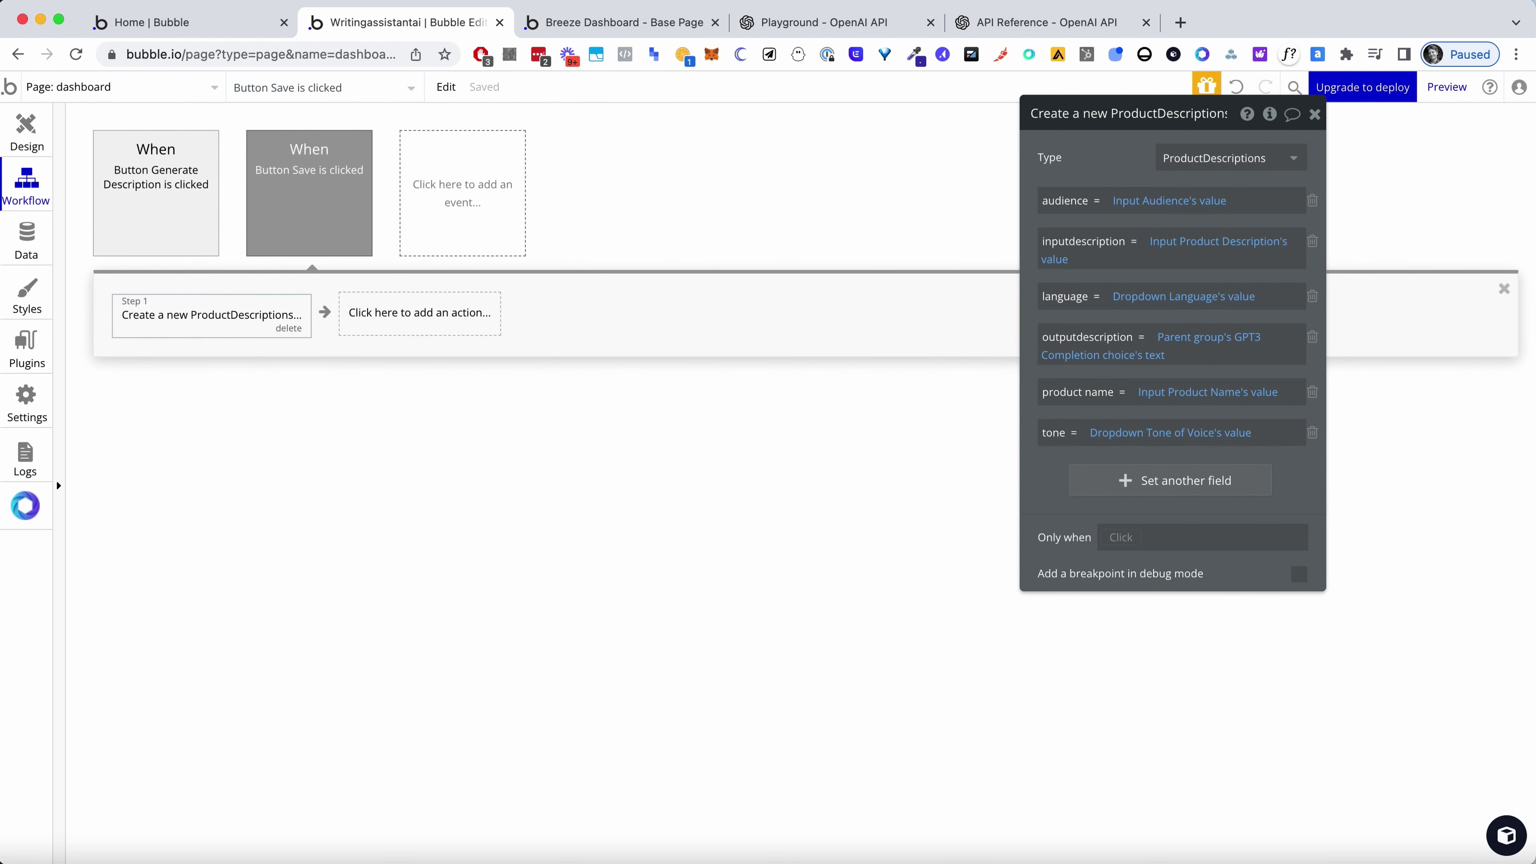
# Inspect the outputdescription column of the saved ProductDescriptions entries in the app database
pyautogui.click(26, 135)
pyautogui.click(27, 240)
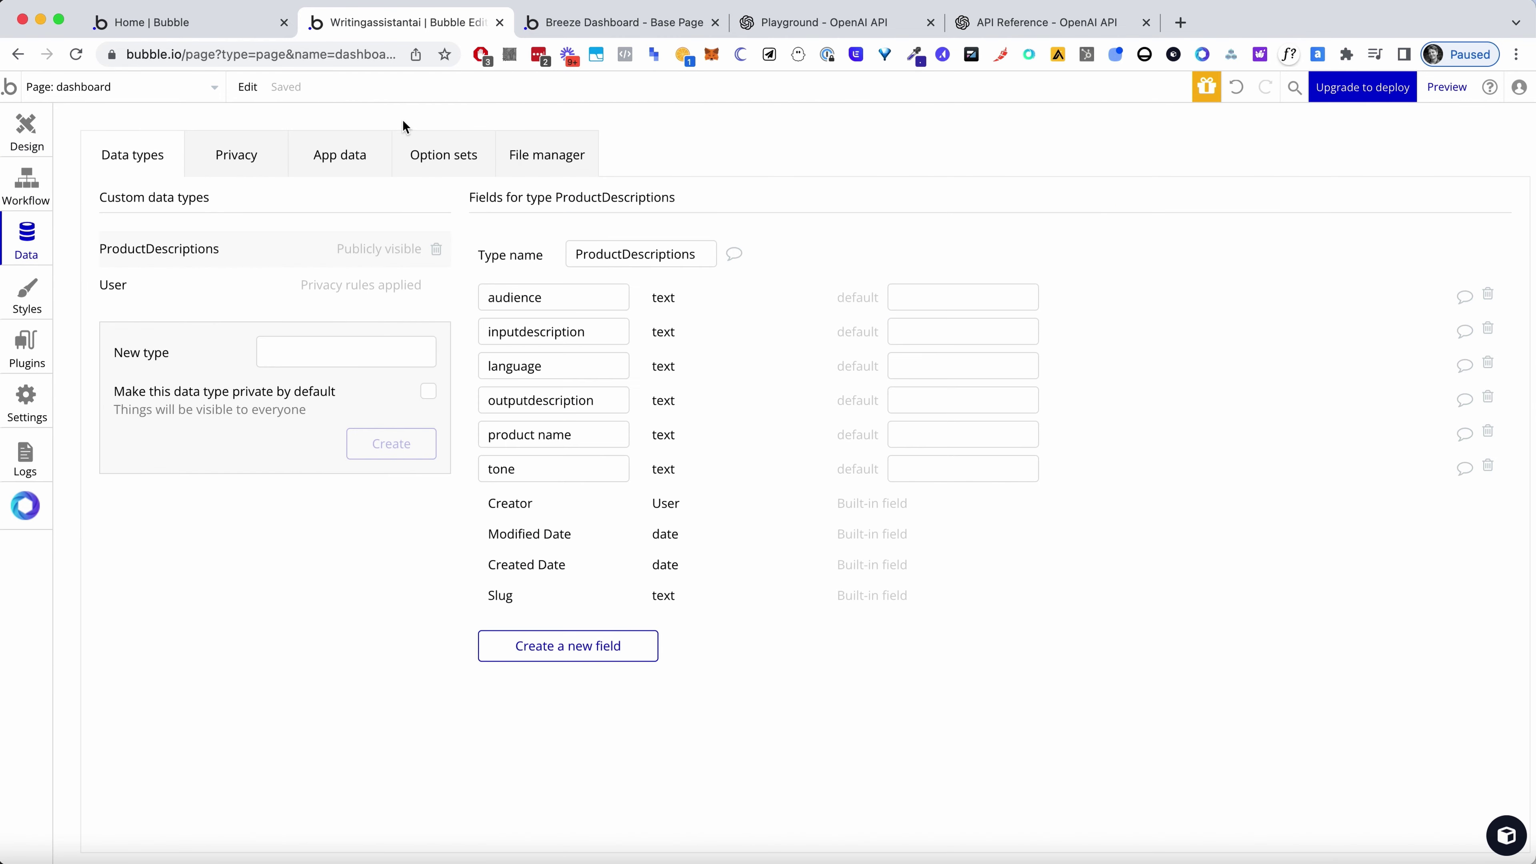
pyautogui.click(372, 163)
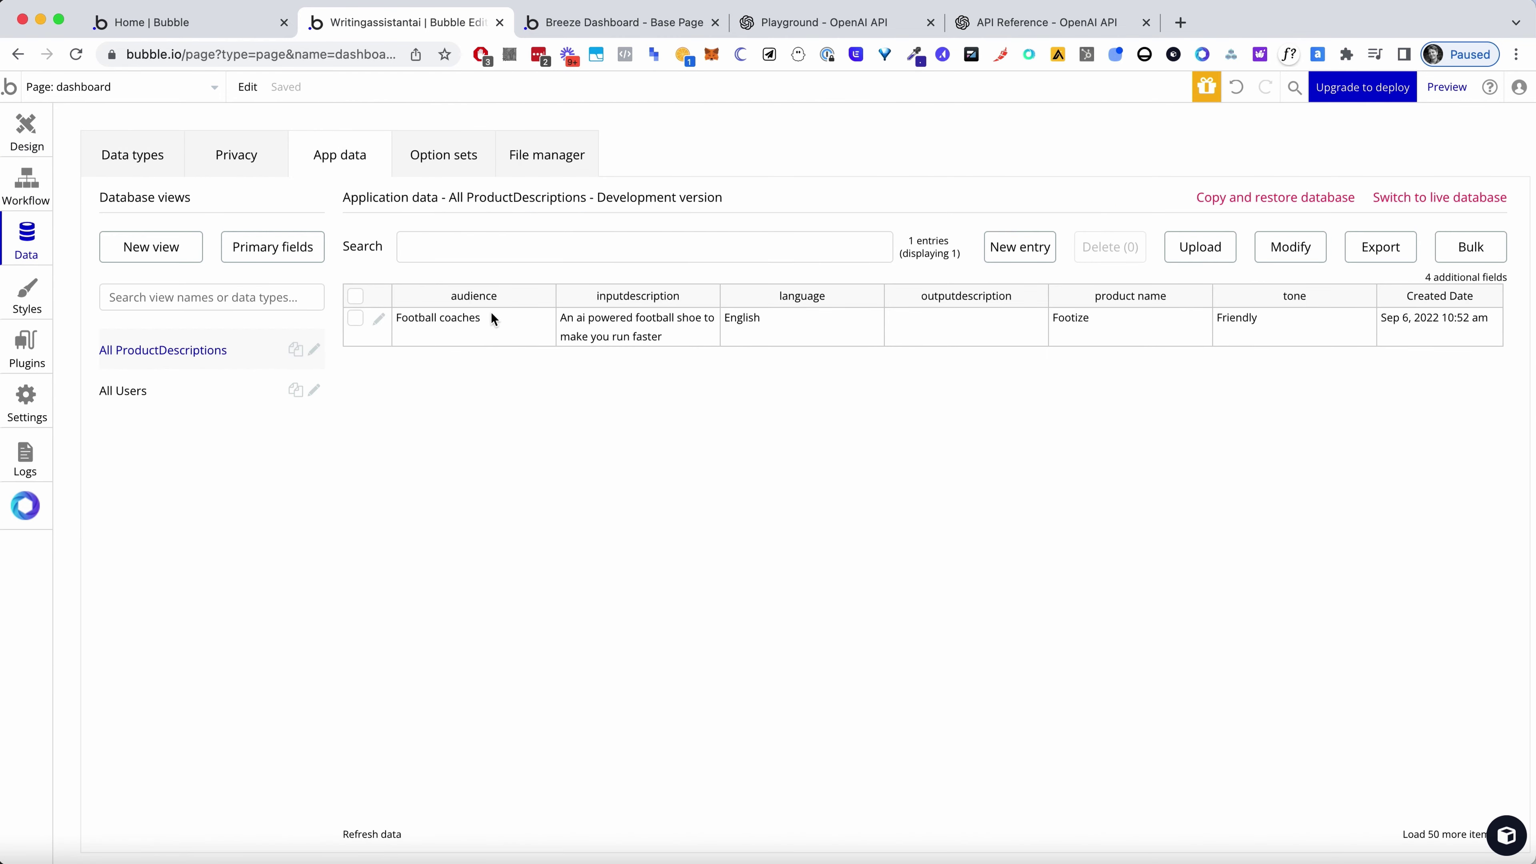
pyautogui.click(970, 303)
pyautogui.click(970, 303)
# Return to the Save button's workflow and examine the outputdescription expression and the operators available after its text value
pyautogui.click(40, 137)
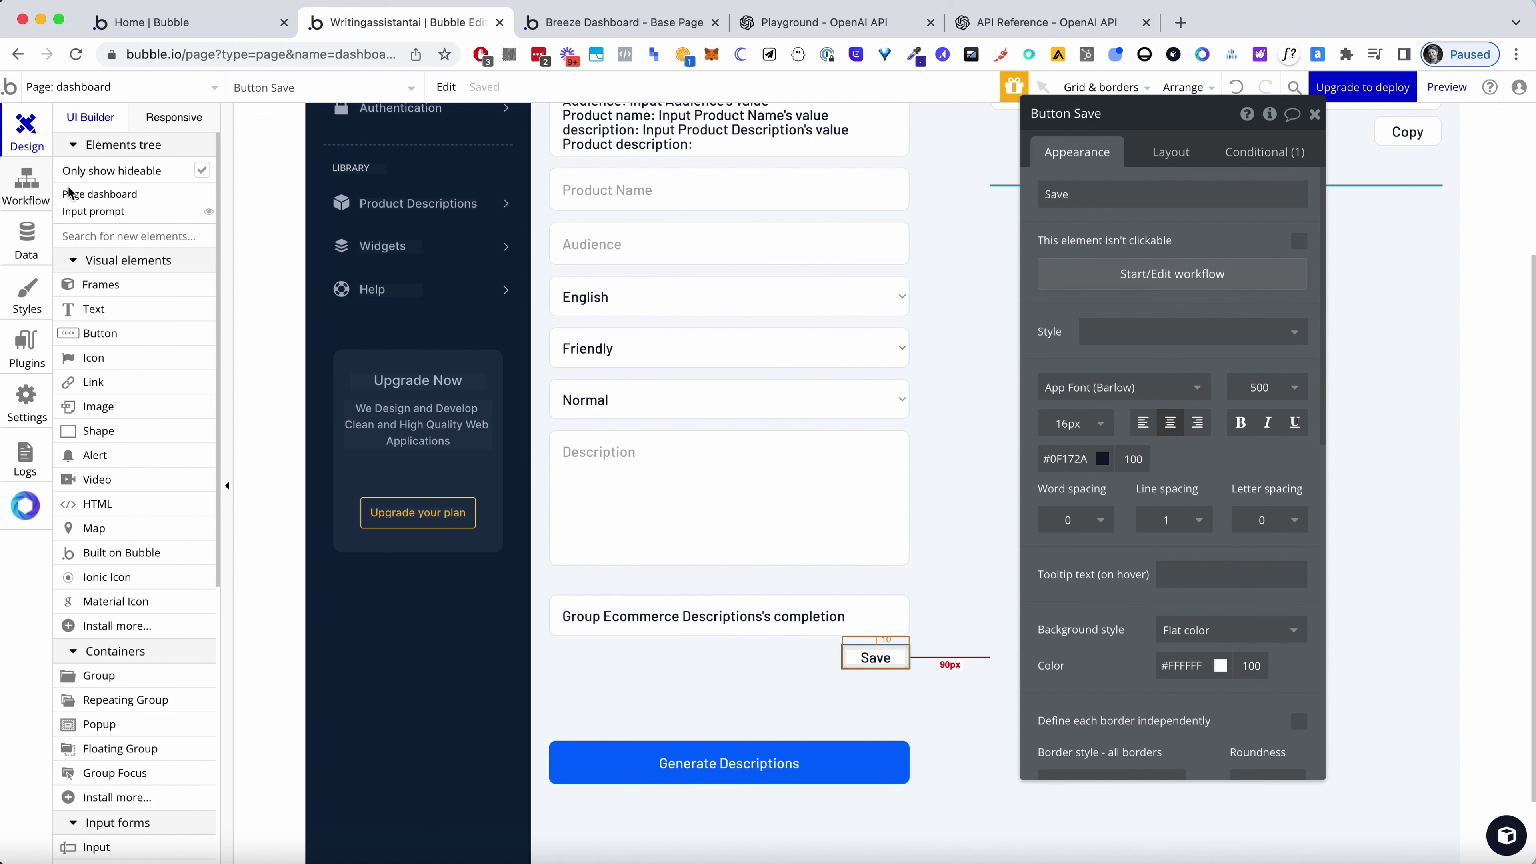
pyautogui.click(26, 182)
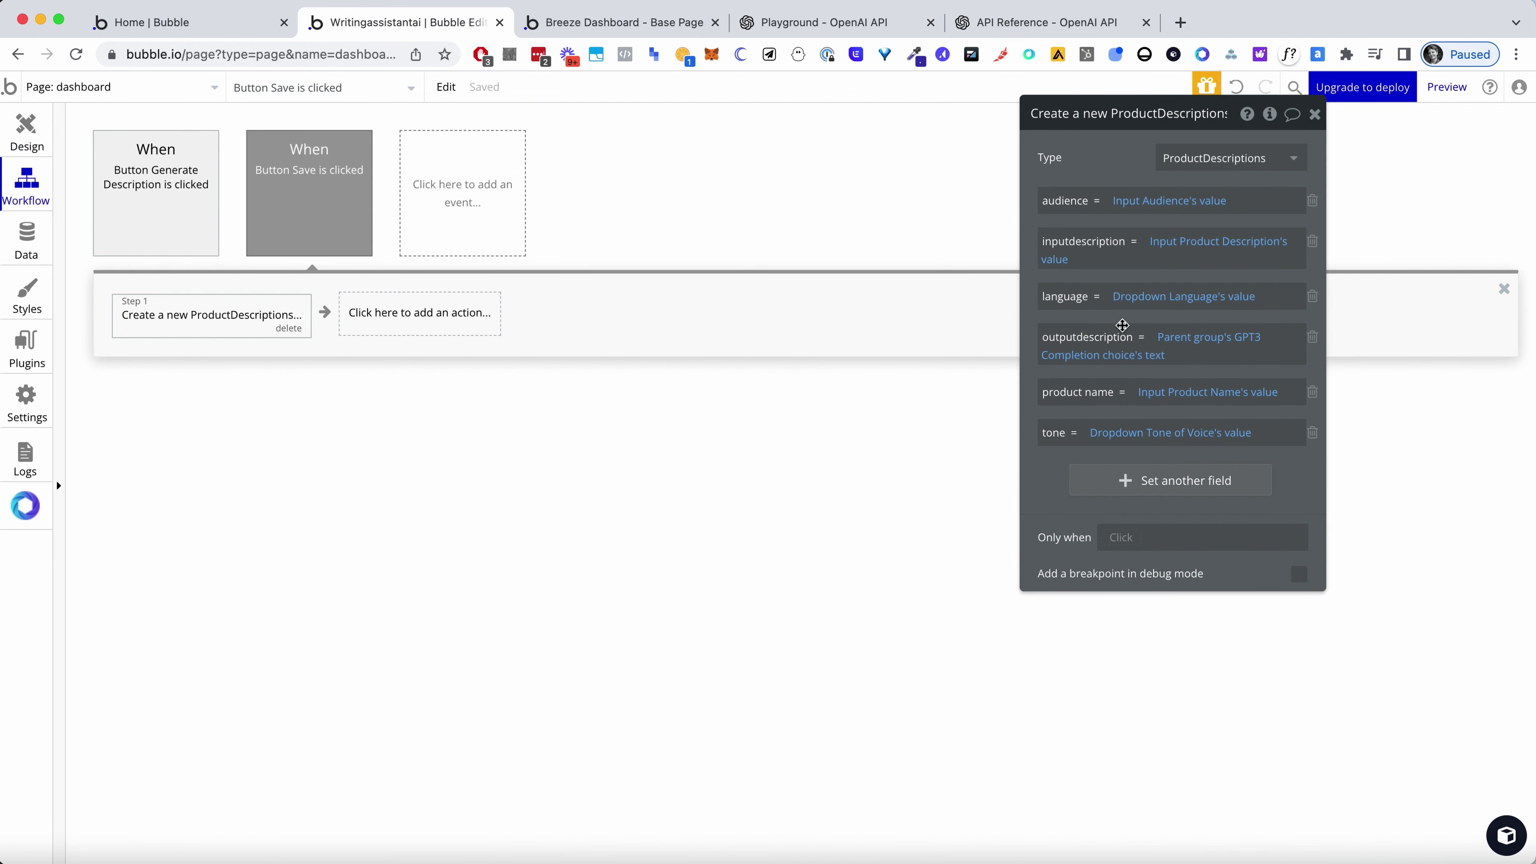
pyautogui.moveTo(1182, 346)
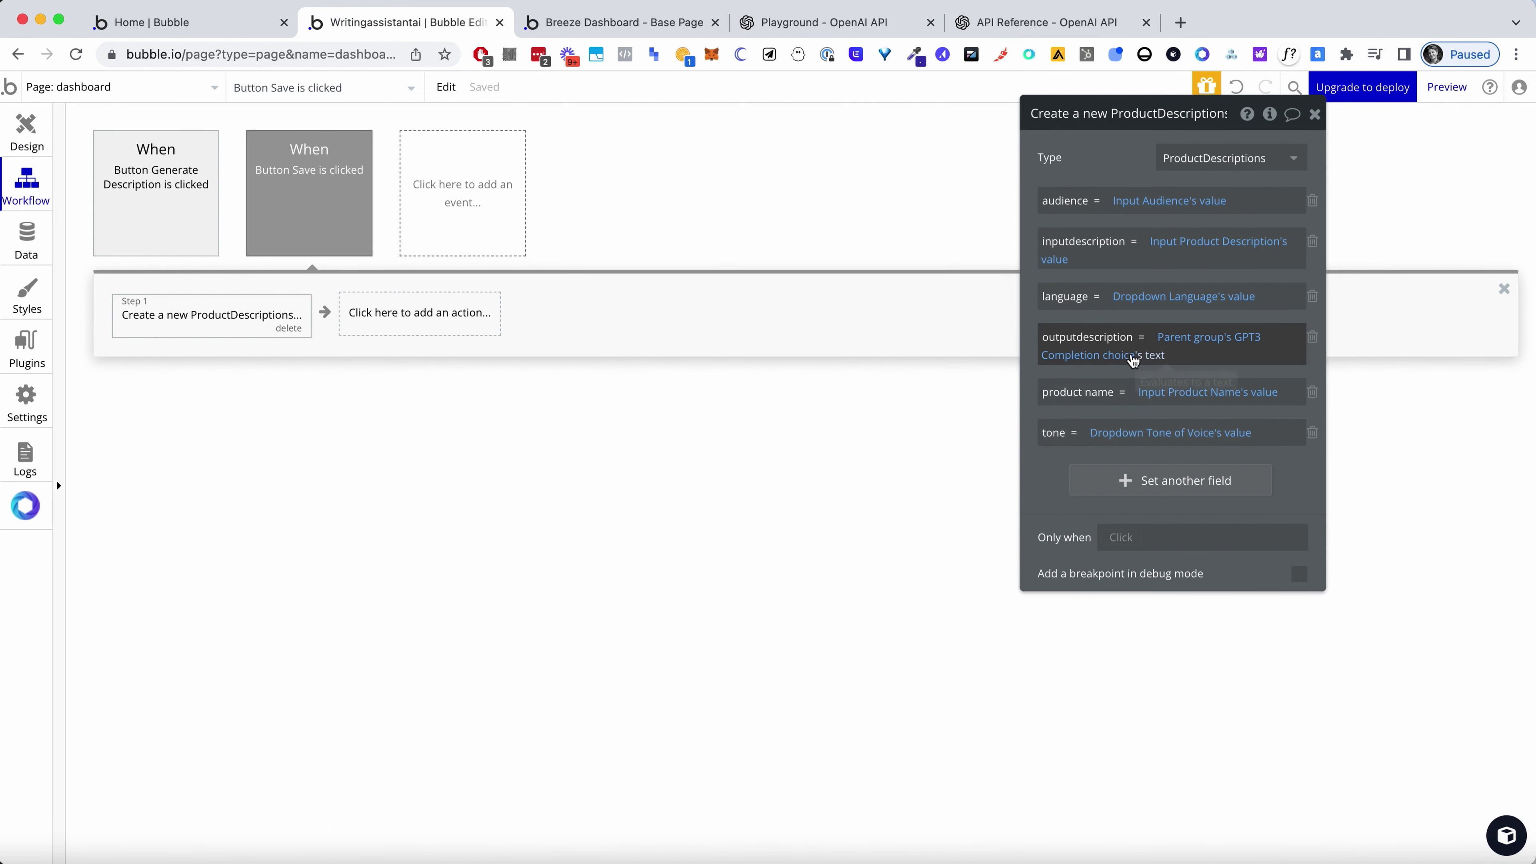
pyautogui.click(1149, 358)
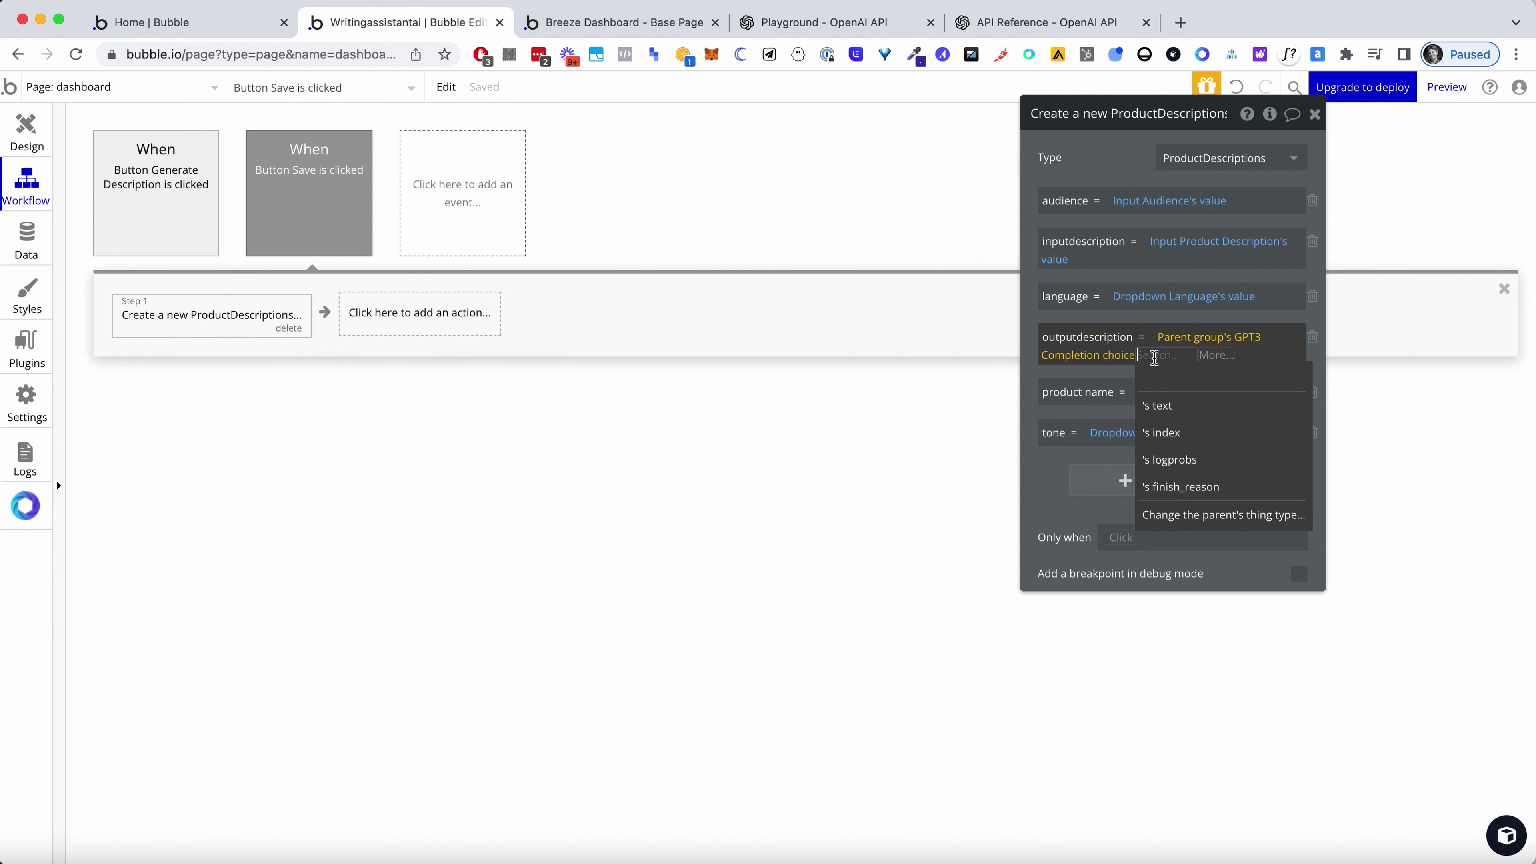
pyautogui.click(1172, 356)
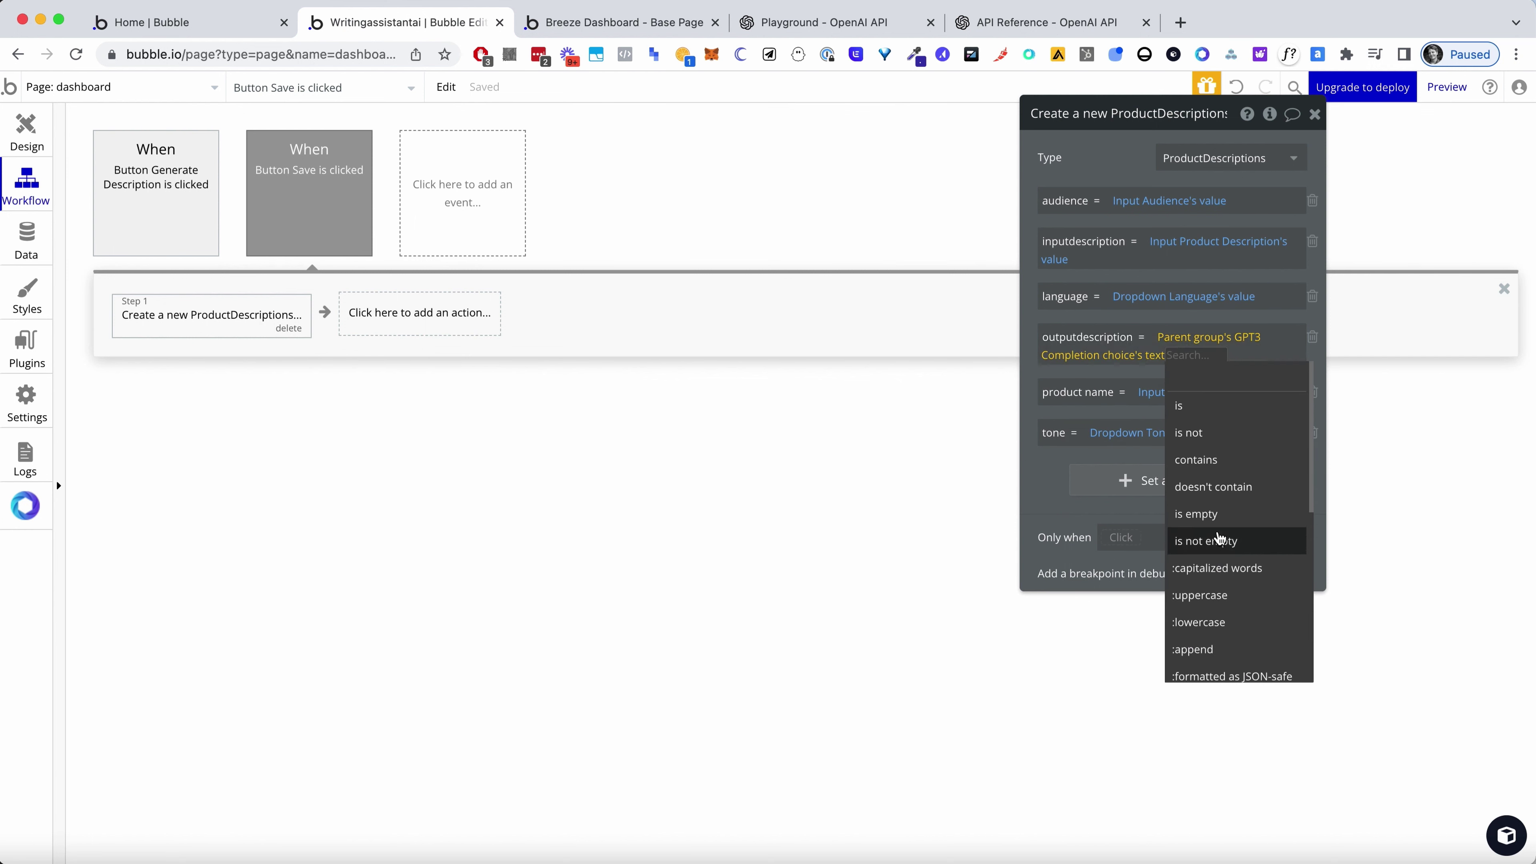
pyautogui.scroll(-5, 1222, 544)
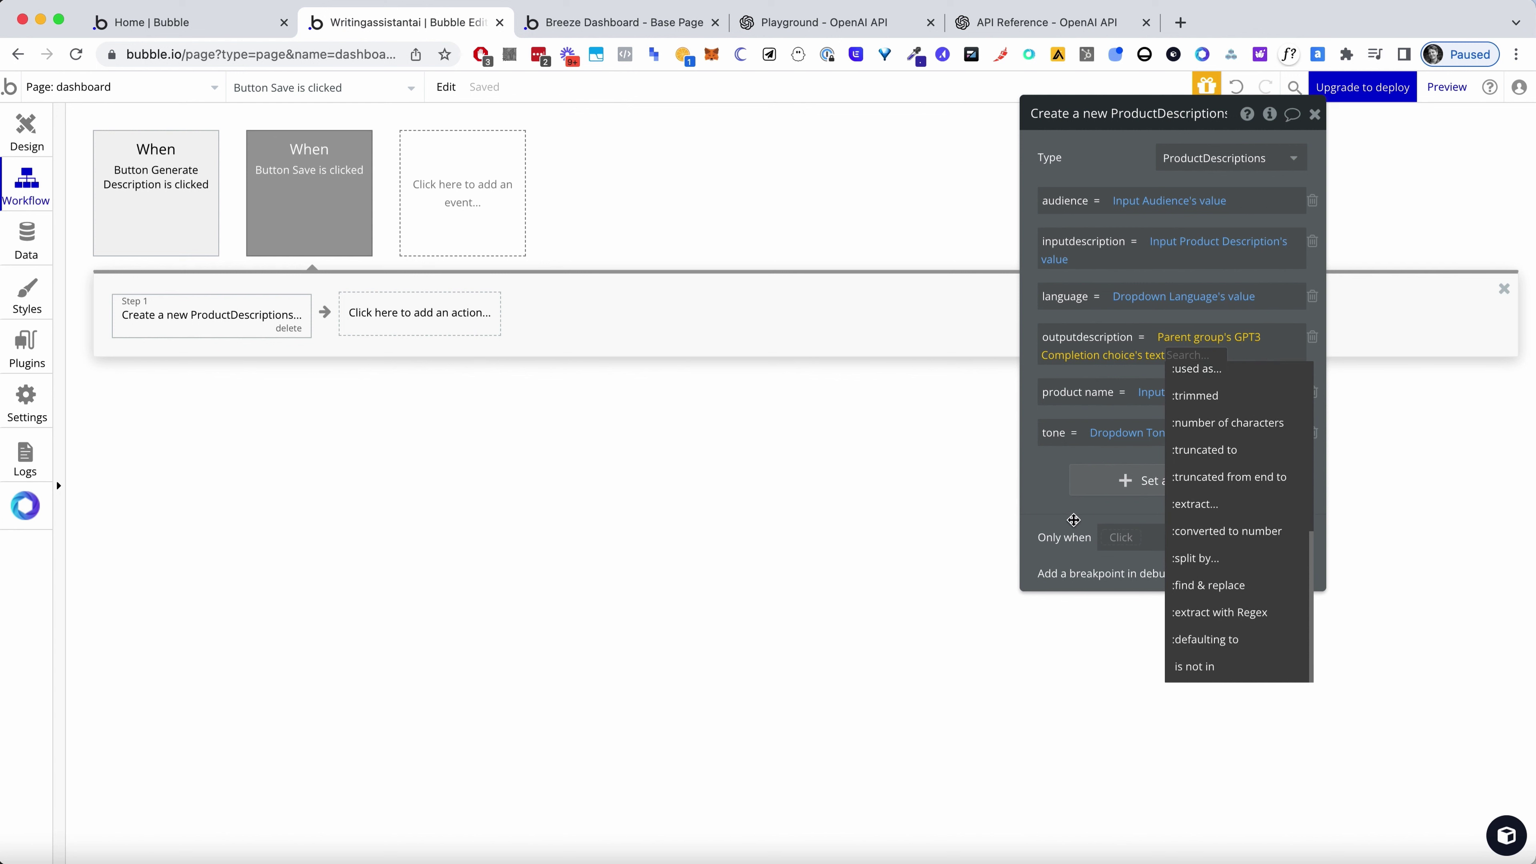
pyautogui.click(1059, 502)
# Set the outputdescription field to Group GPT3 Completion choice's GPT3 Completion choice's text
pyautogui.click(1187, 338)
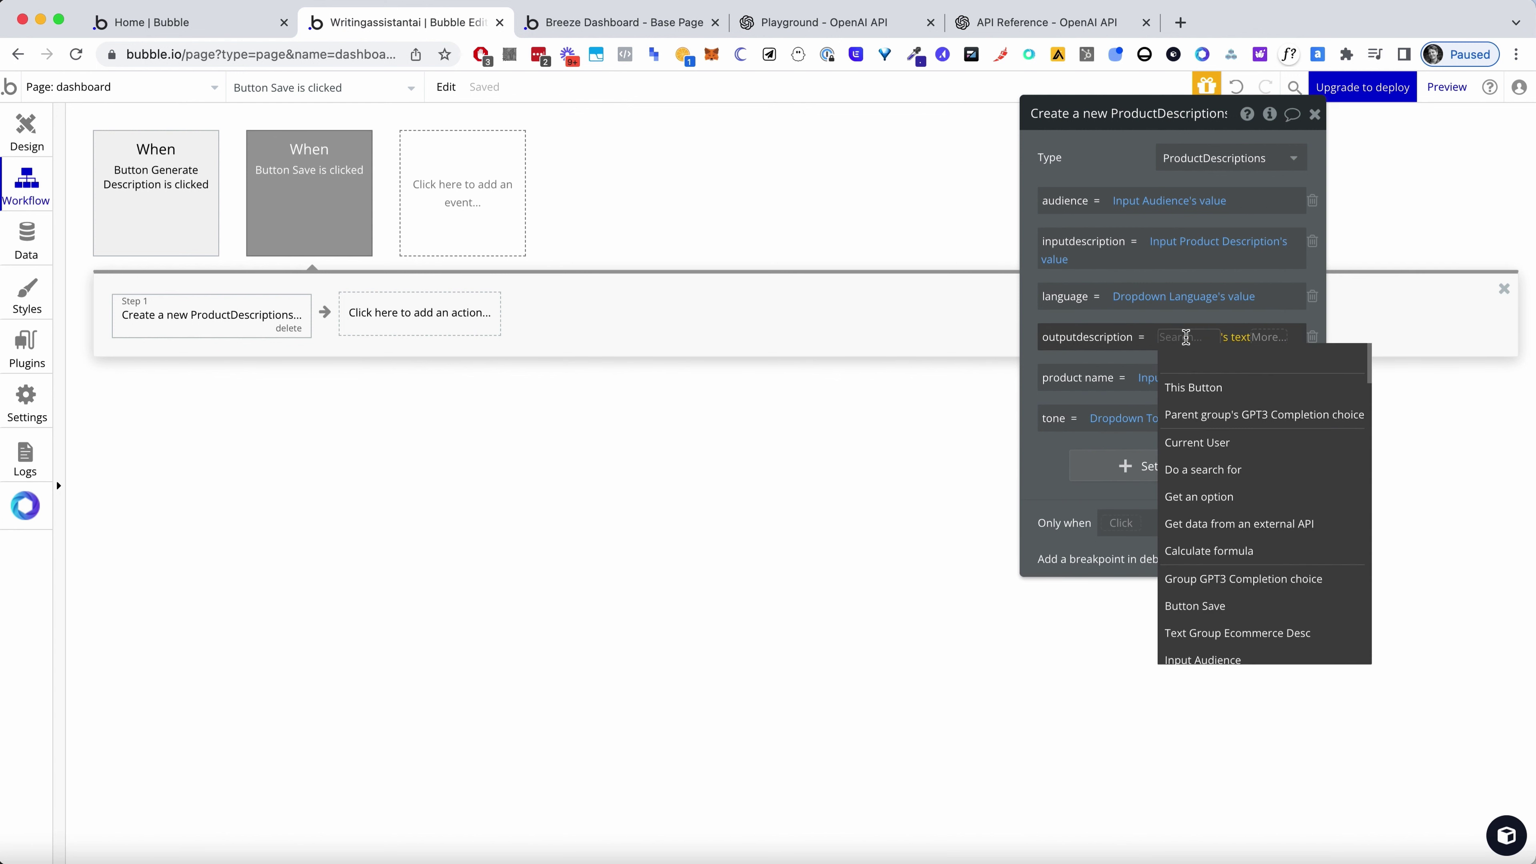
pyautogui.write('gpt')
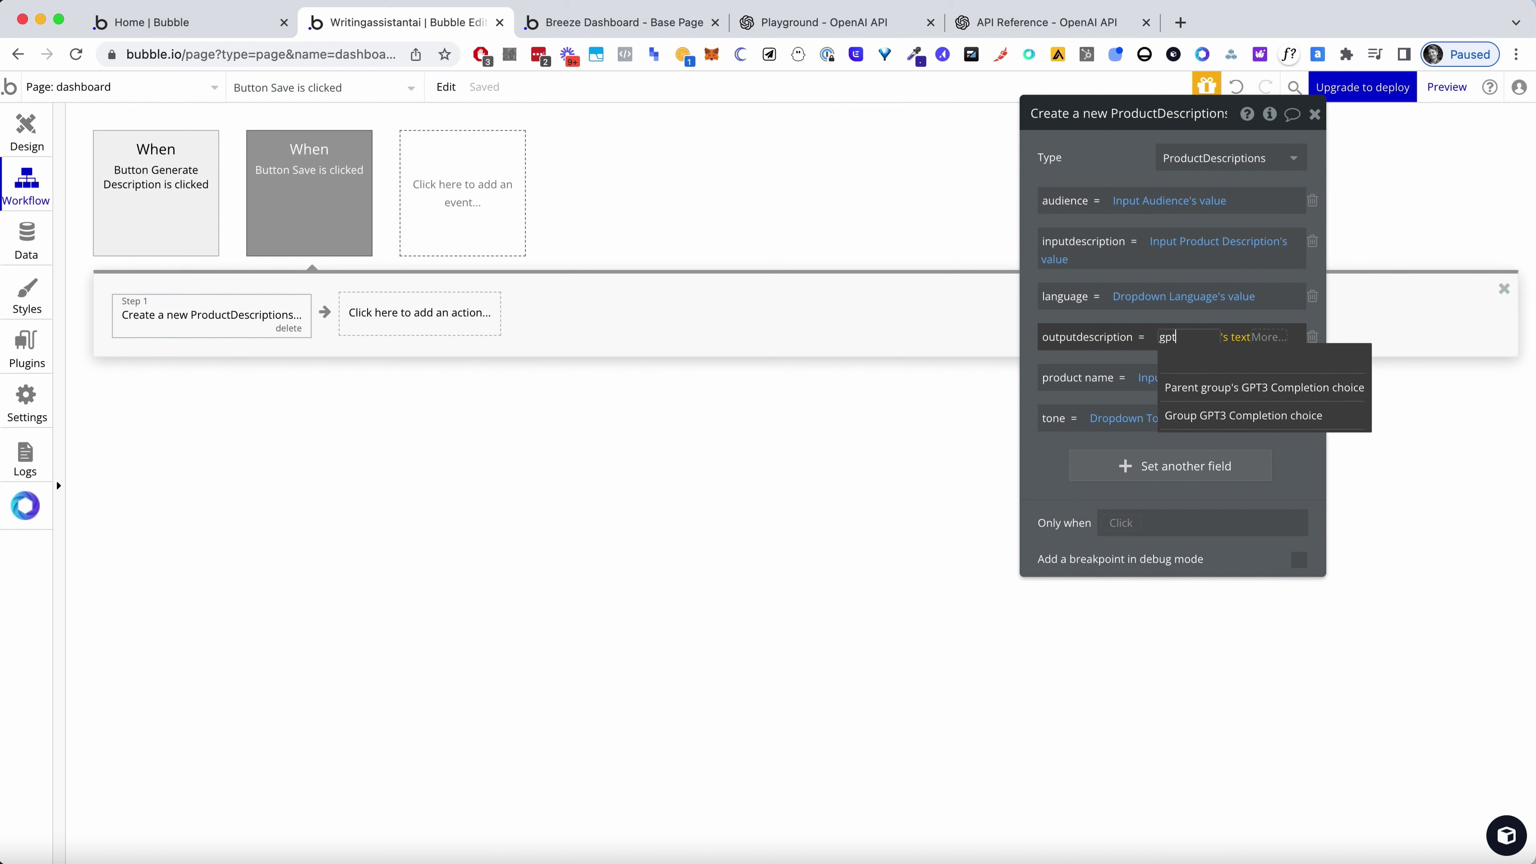
pyautogui.click(1236, 417)
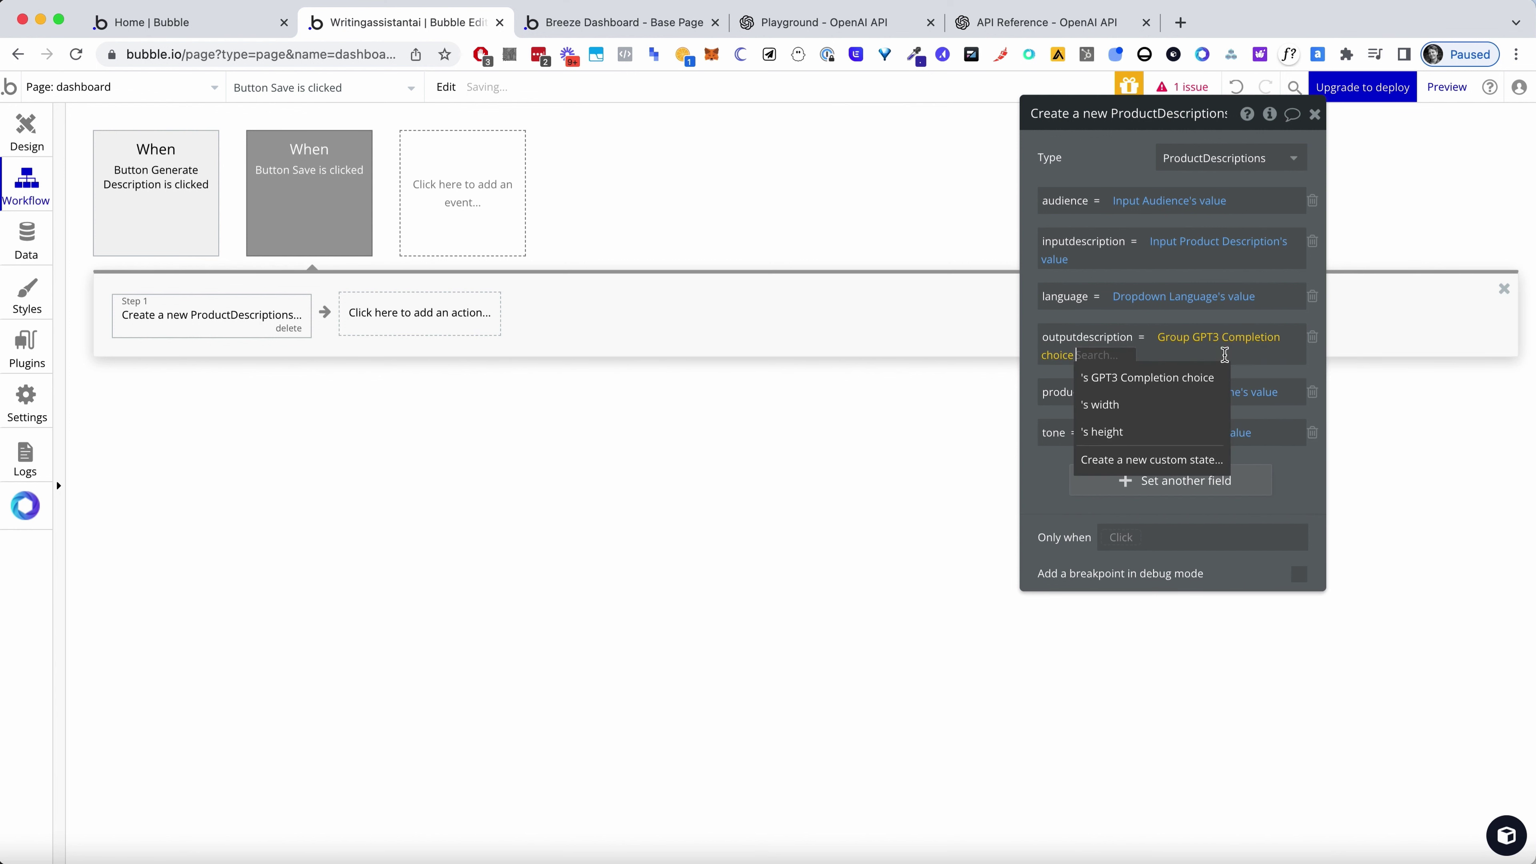
pyautogui.click(1169, 385)
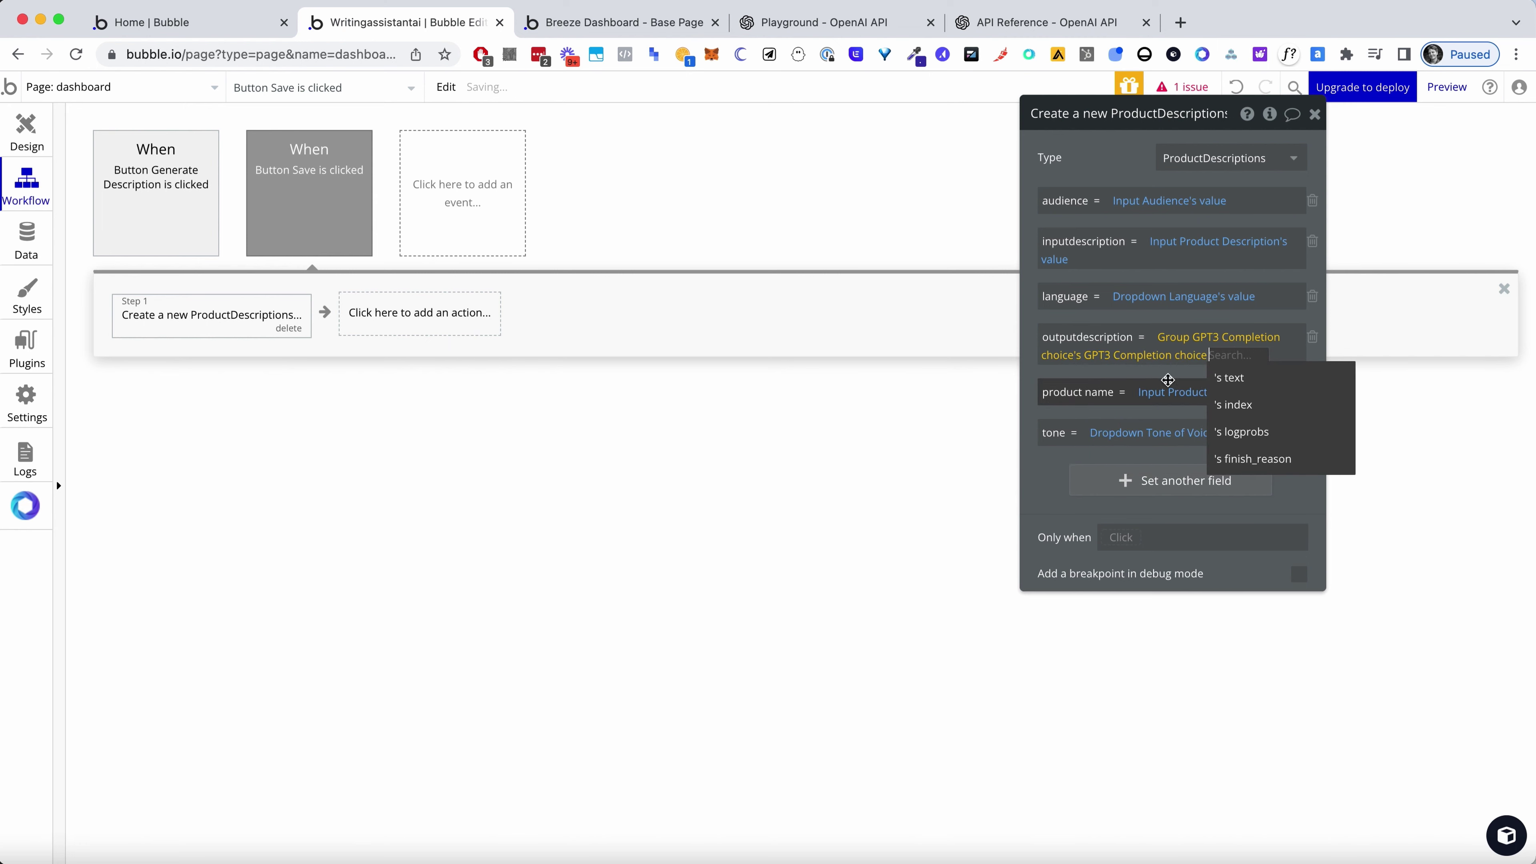
pyautogui.click(1223, 382)
# Go back to the dashboard preview and refresh it to load the changed Save workflow
pyautogui.click(622, 22)
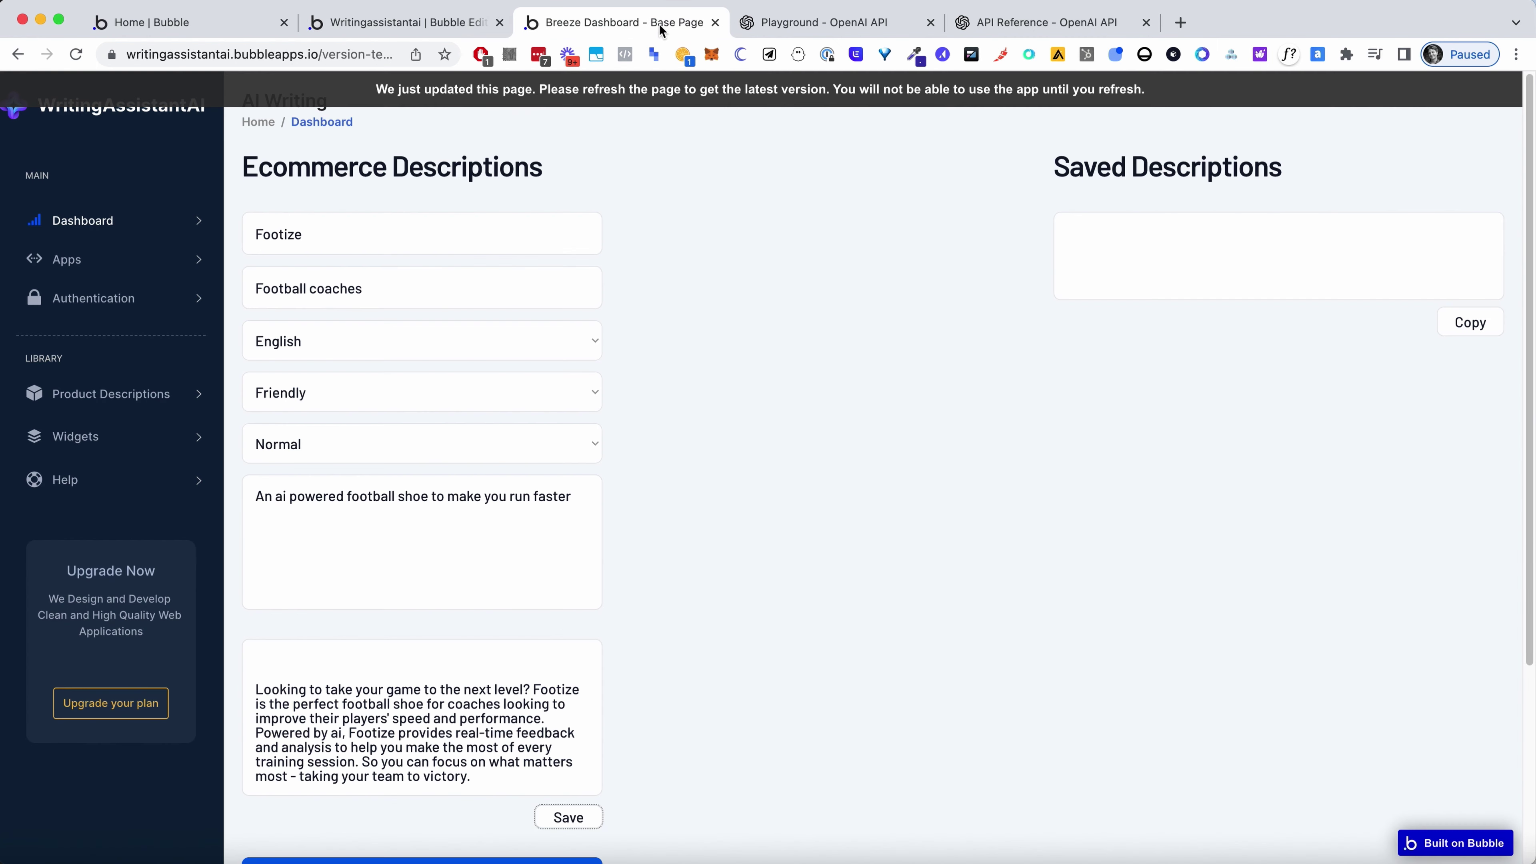
pyautogui.click(303, 57)
pyautogui.press('Return')
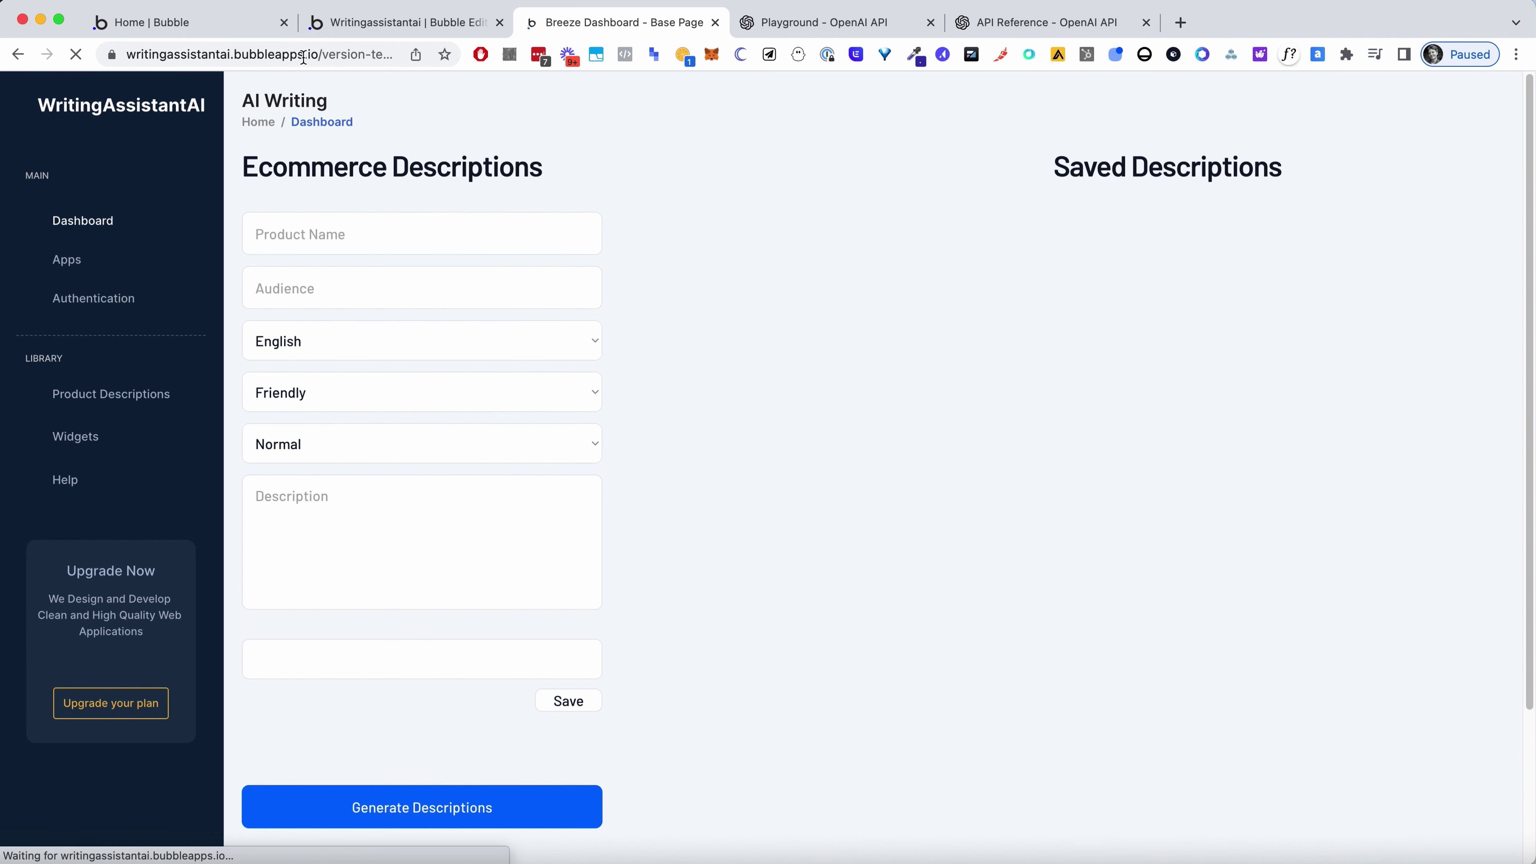
# Fill in the form with product name Footzie, audience Football coaches and description "An ai powered shoe for faster running"
pyautogui.click(375, 242)
pyautogui.write('Footzie')
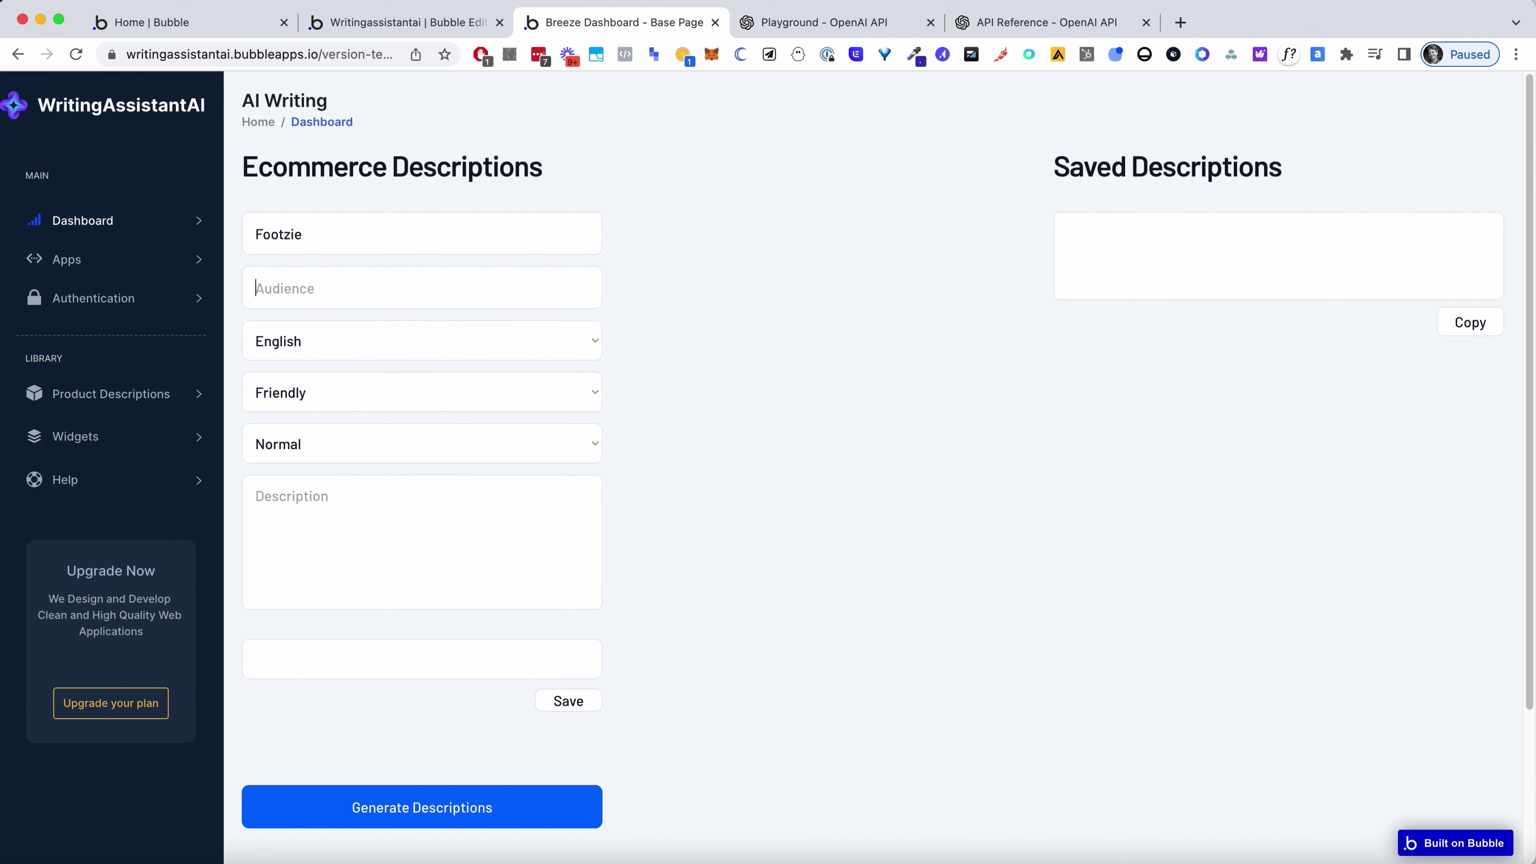
pyautogui.press('Tab')
pyautogui.write('Footba')
pyautogui.press('Tab')
pyautogui.press('Tab')
pyautogui.press('Tab')
pyautogui.press('Tab')
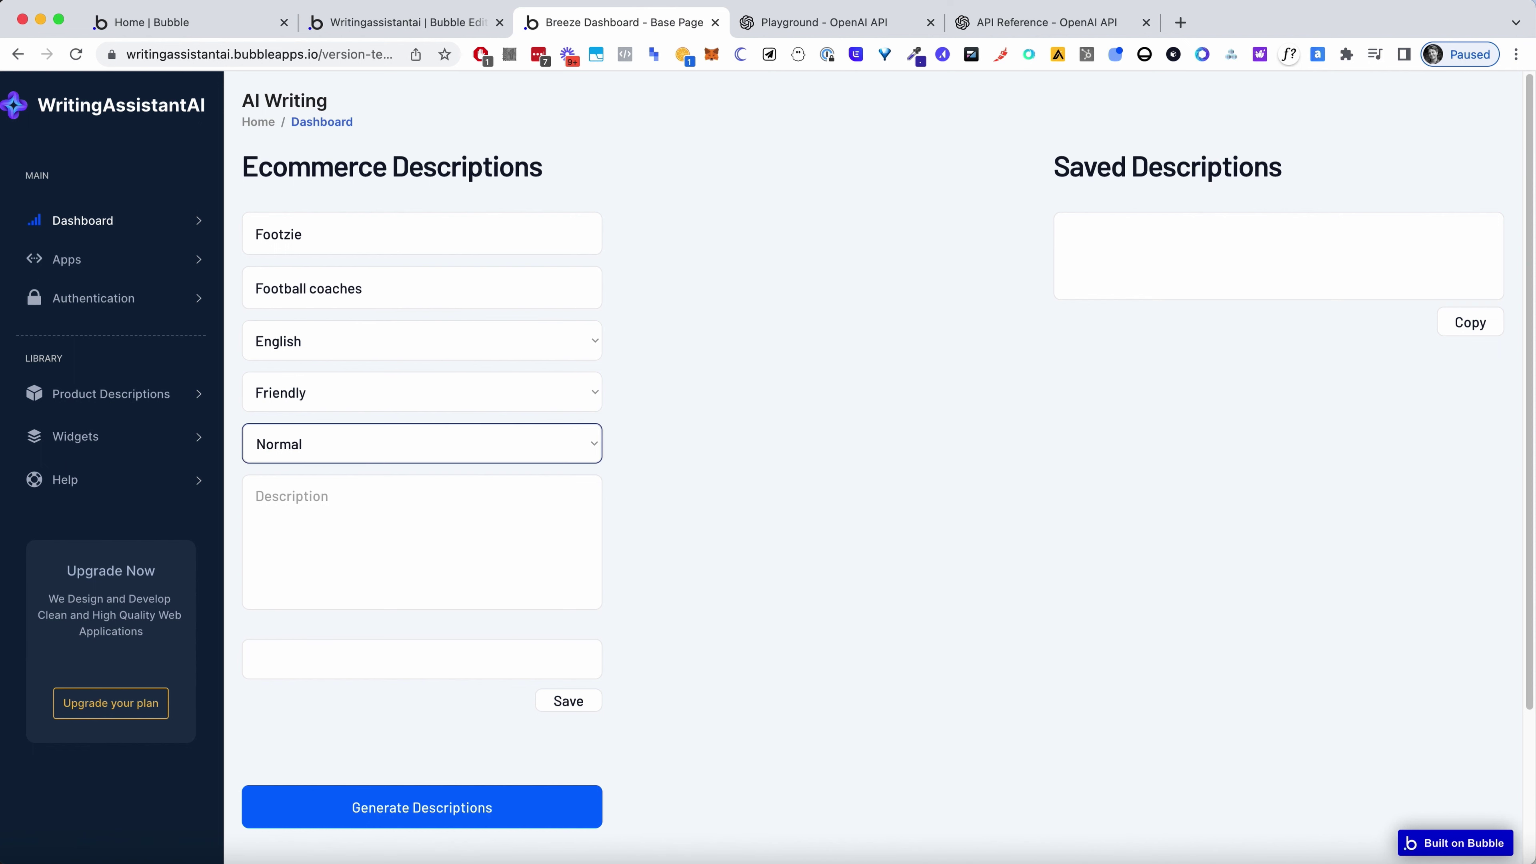
pyautogui.write('An ai powered shoe for faster running')
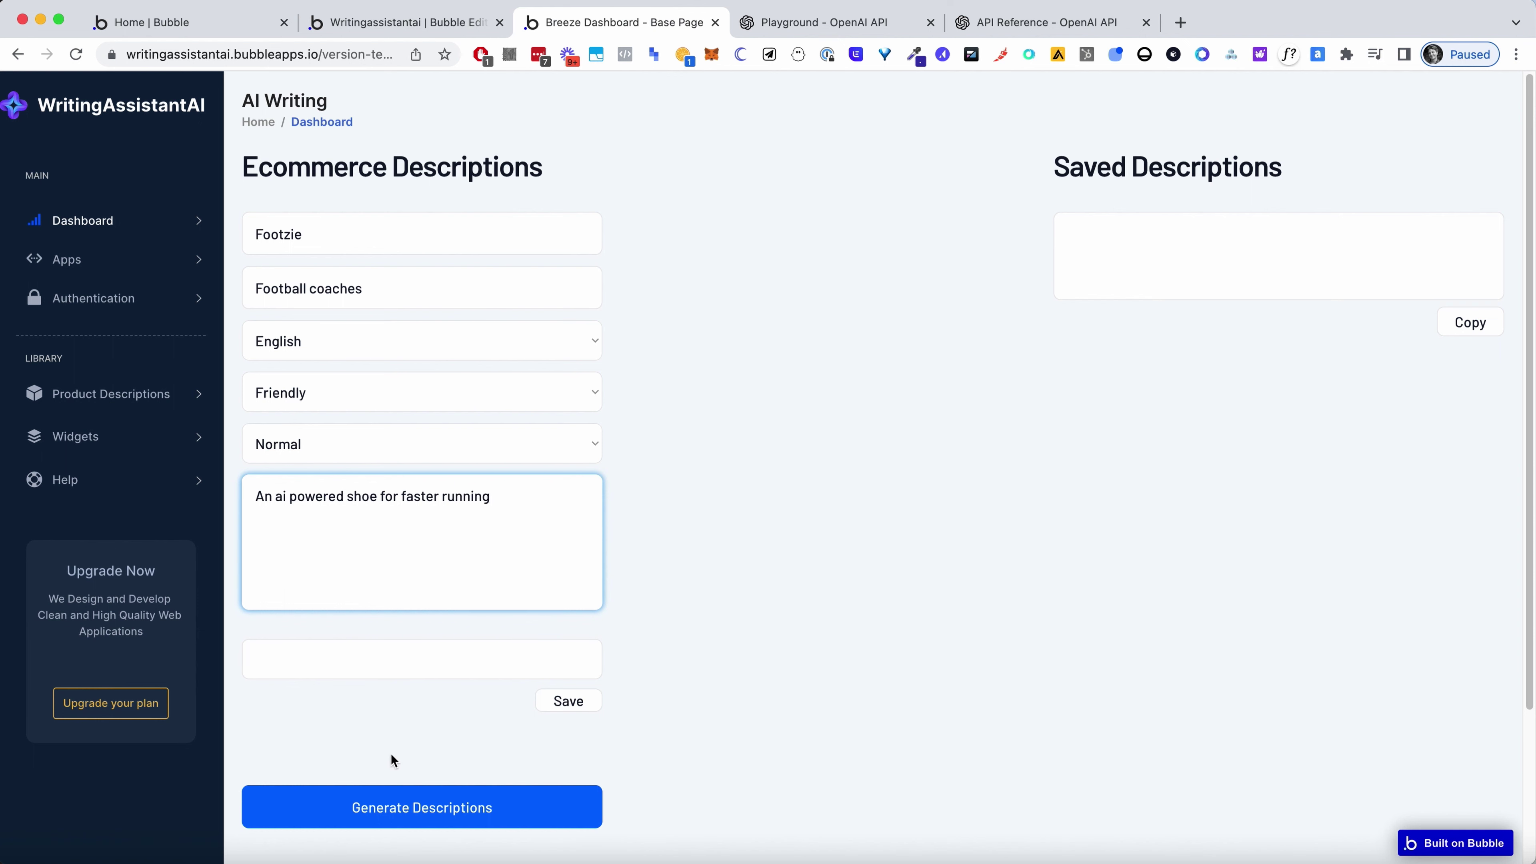
# Generate the product description for Footzie and review the output
pyautogui.click(394, 813)
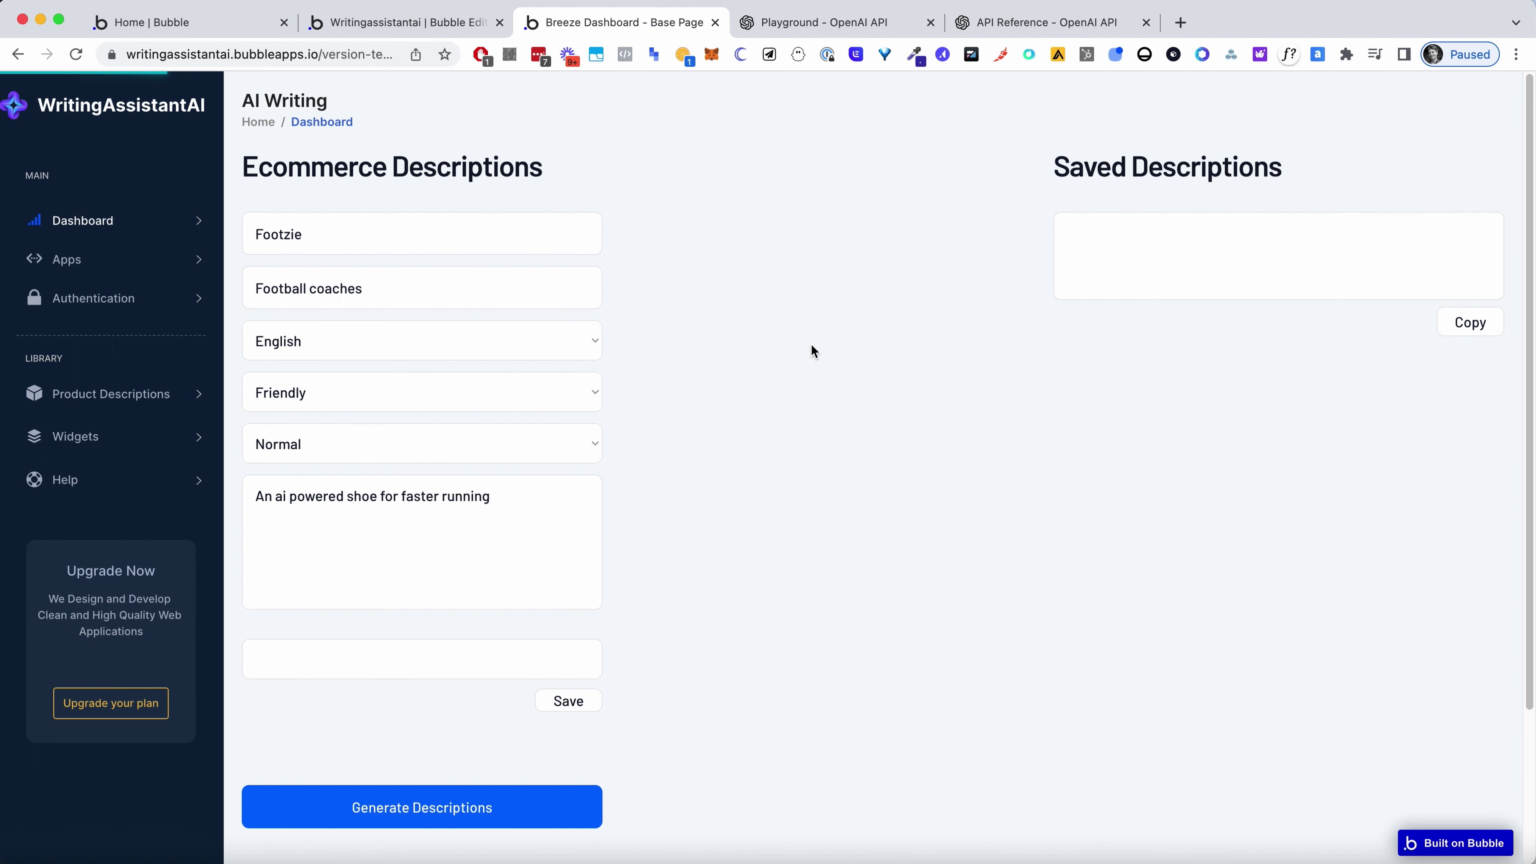
pyautogui.scroll(-3, 484, 674)
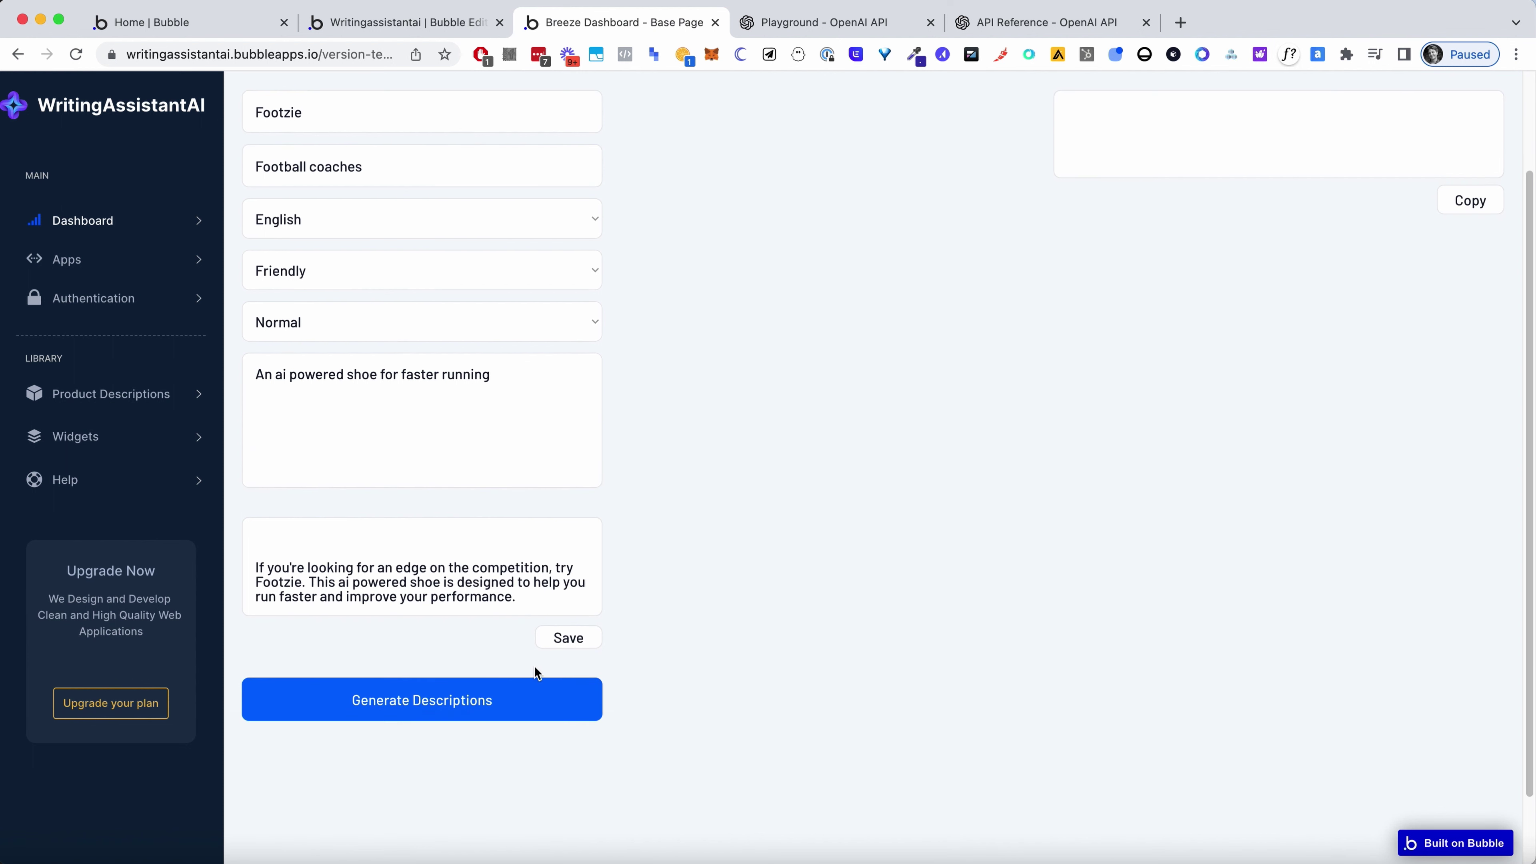
pyautogui.scroll(3, 974, 569)
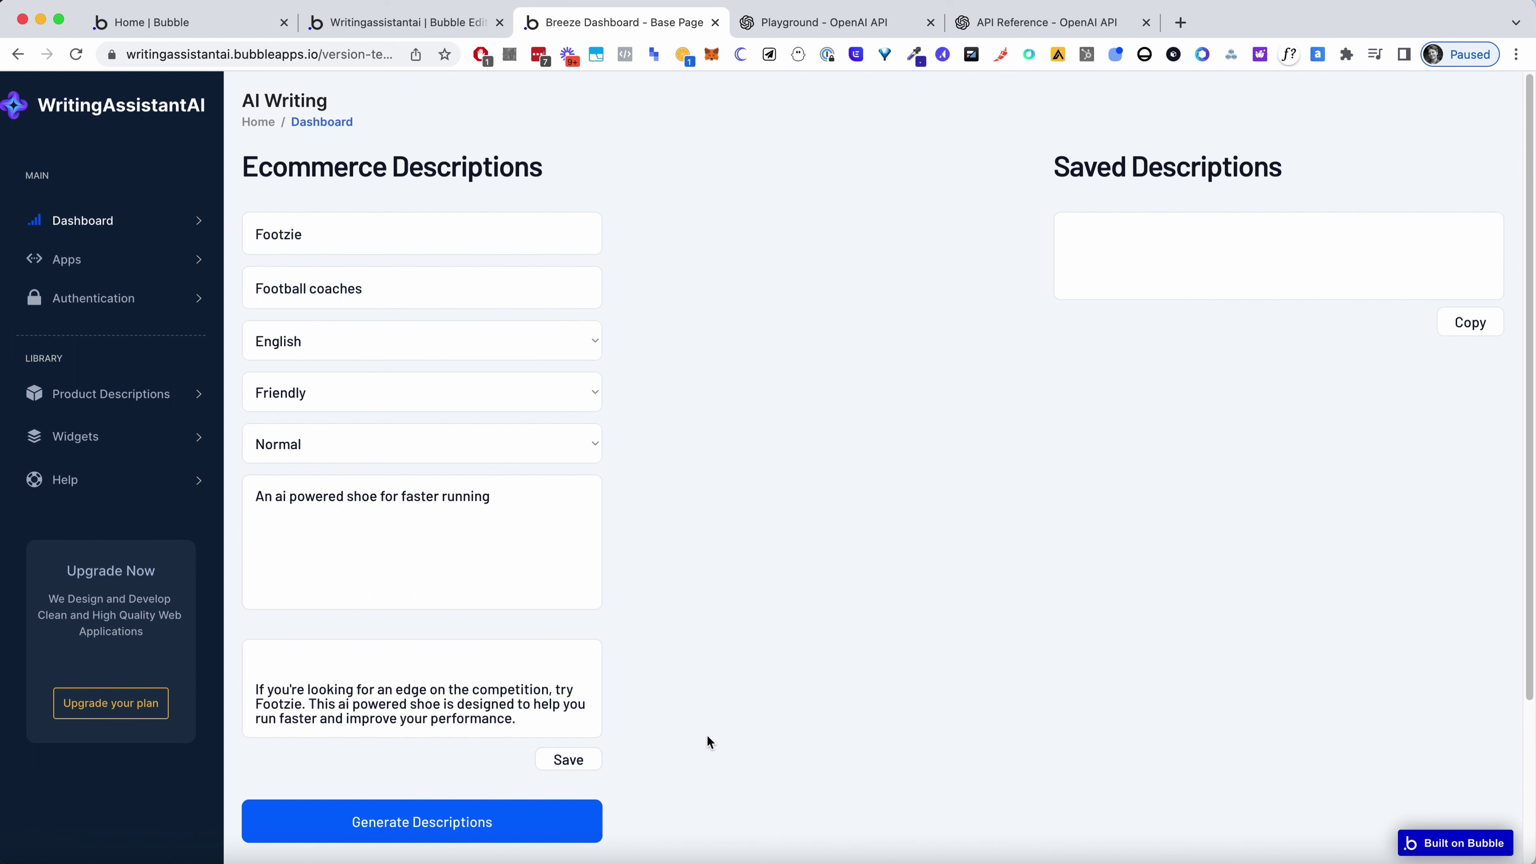
# Save the generated Footzie description and check the Saved Descriptions list
pyautogui.click(571, 761)
pyautogui.scroll(-1, 540, 711)
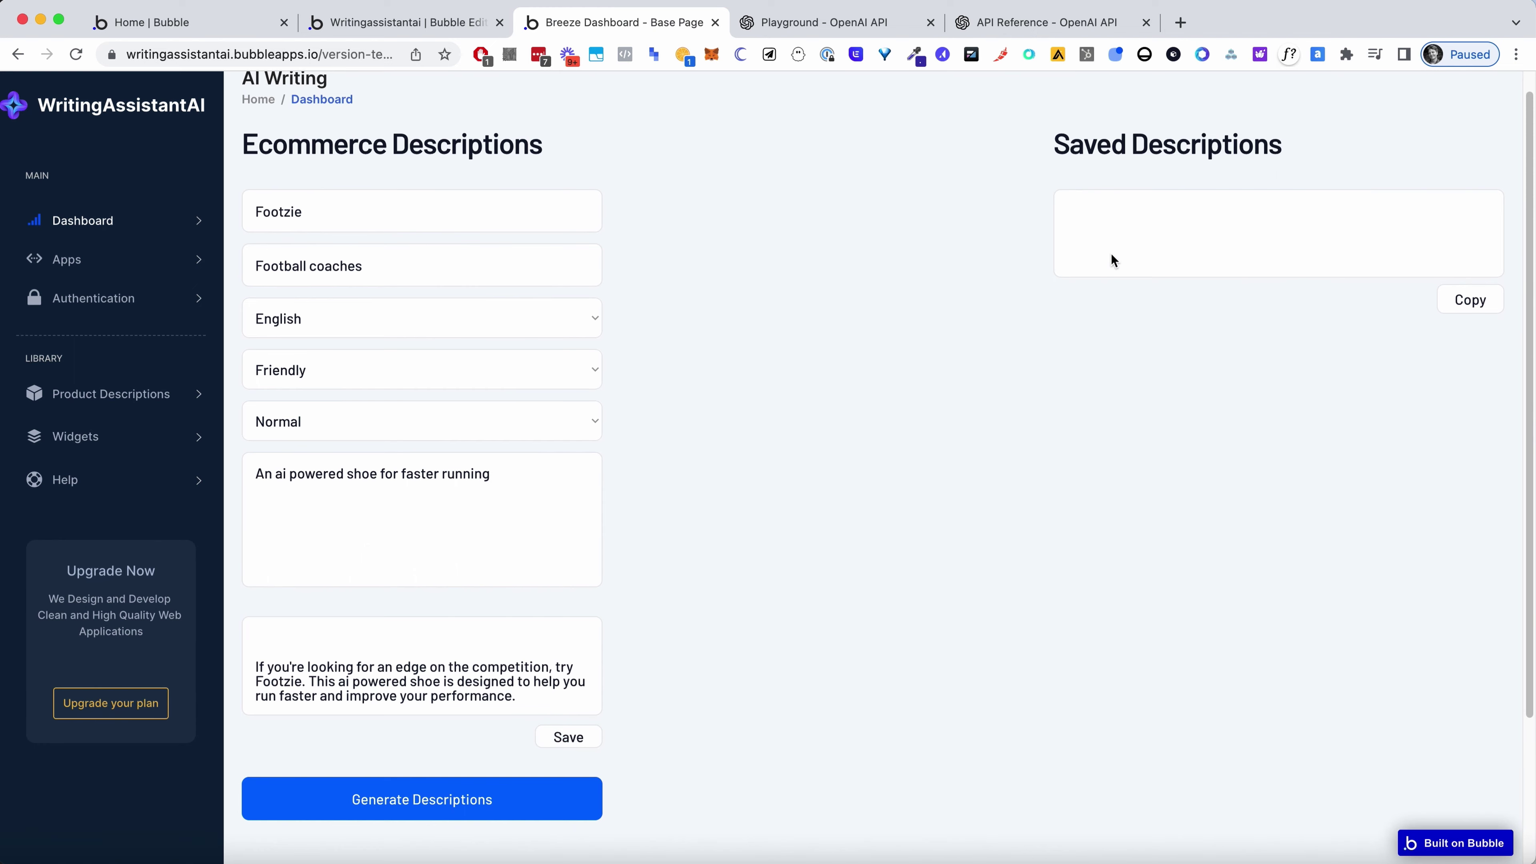
# Return to the dashboard page design in the Bubble editor and turn off the fixed number of rows for the savedDescriptions repeating group
pyautogui.click(399, 23)
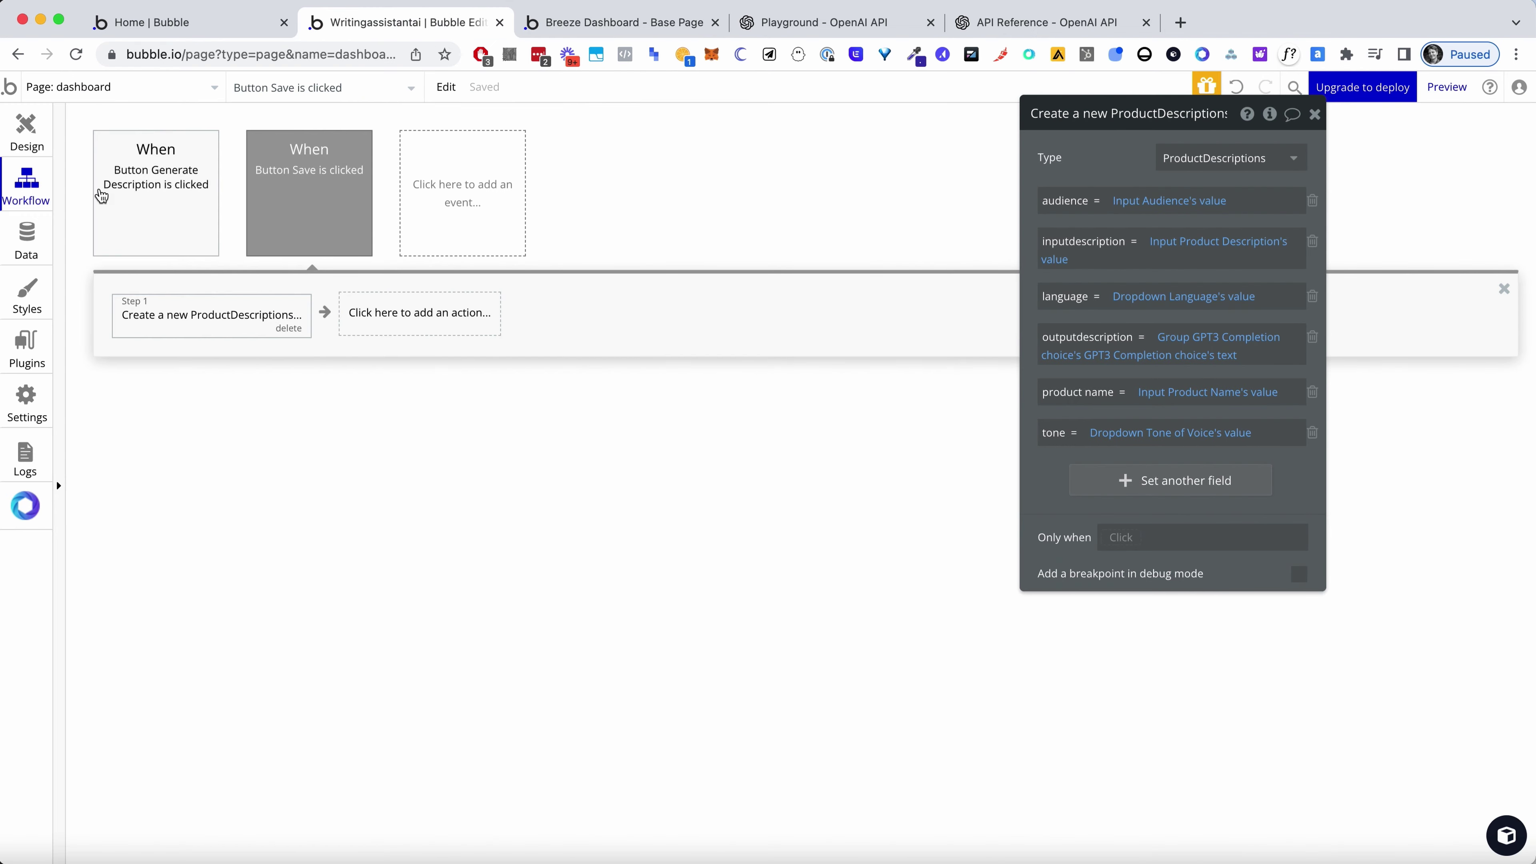
pyautogui.click(26, 130)
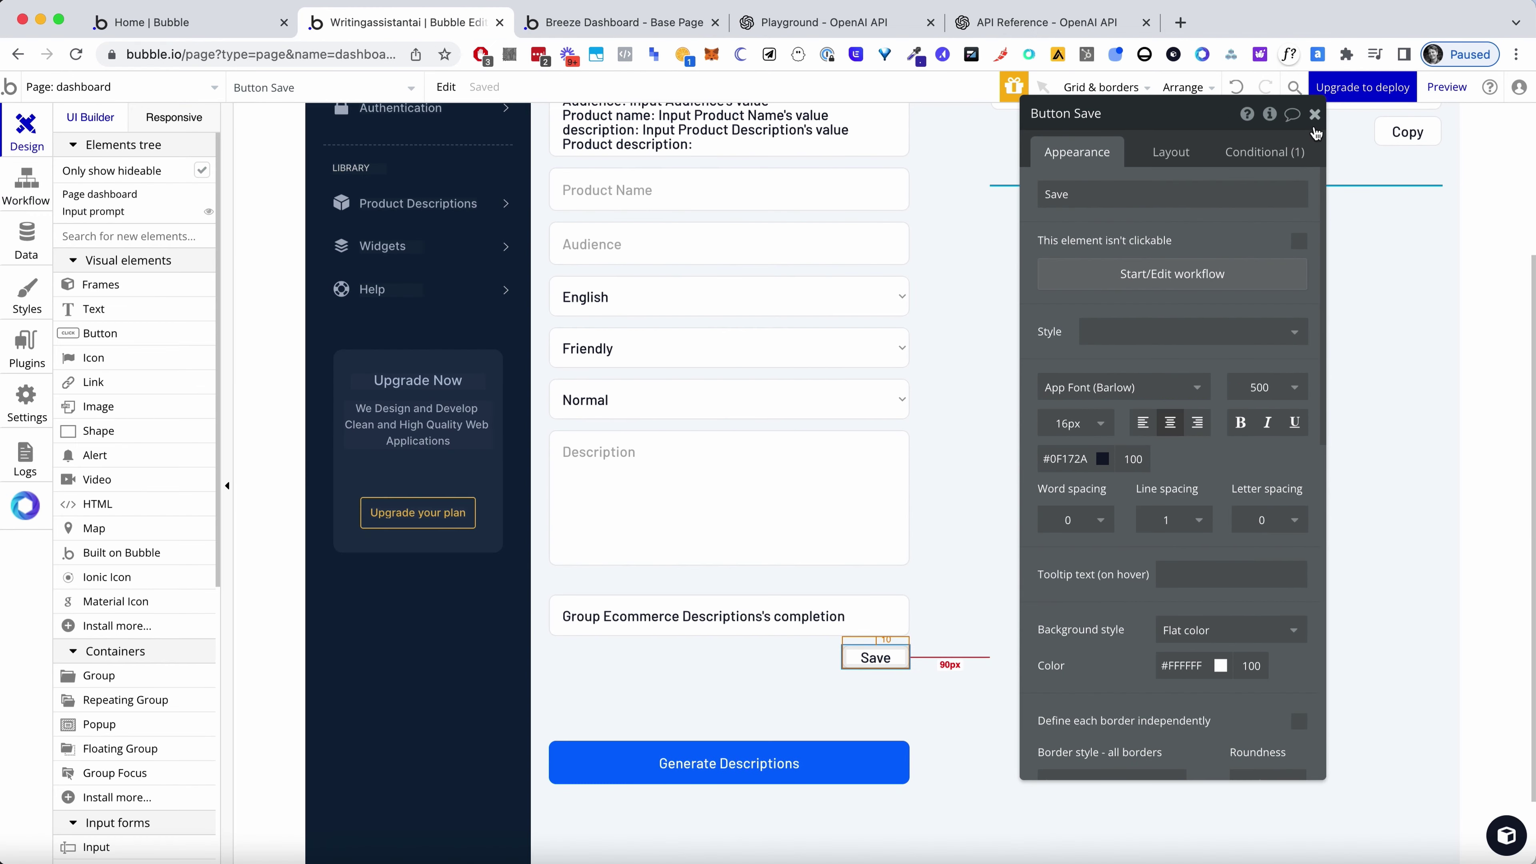
pyautogui.click(1315, 127)
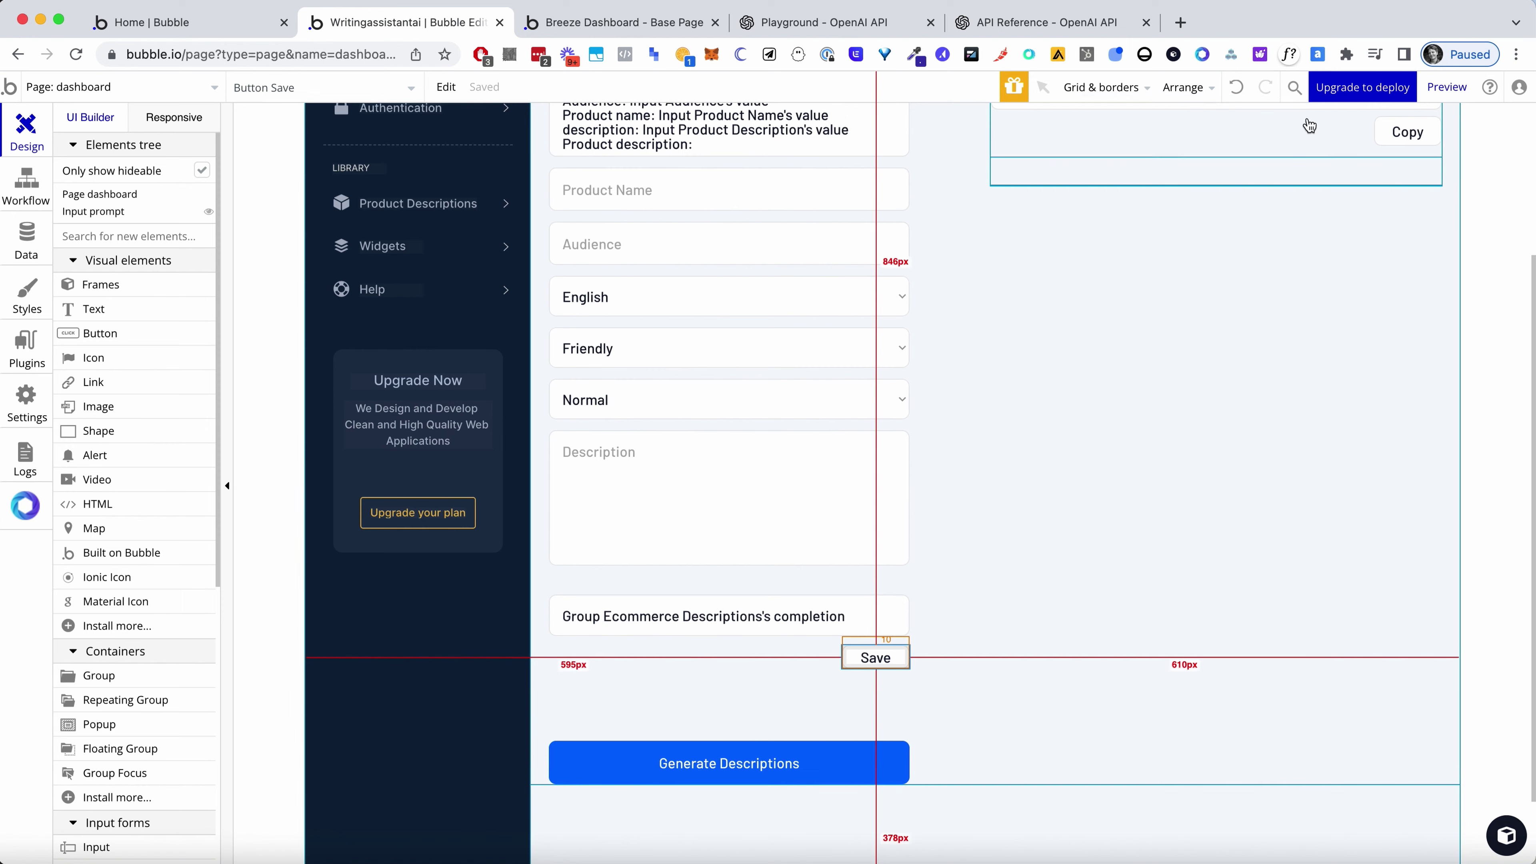
pyautogui.scroll(5, 1231, 363)
pyautogui.doubleClick(1214, 361)
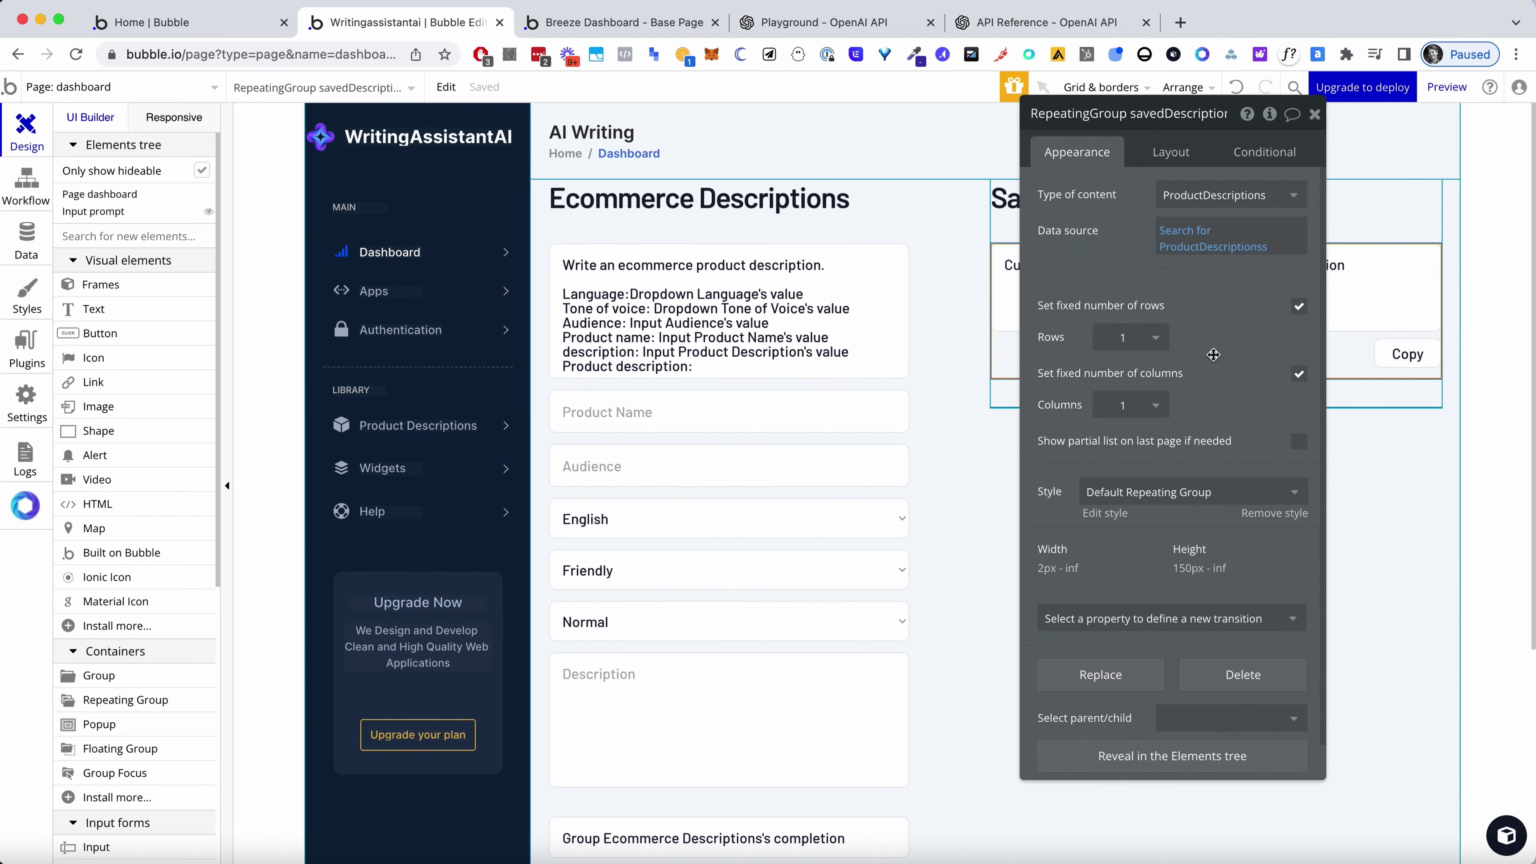
pyautogui.click(1120, 336)
pyautogui.click(1121, 337)
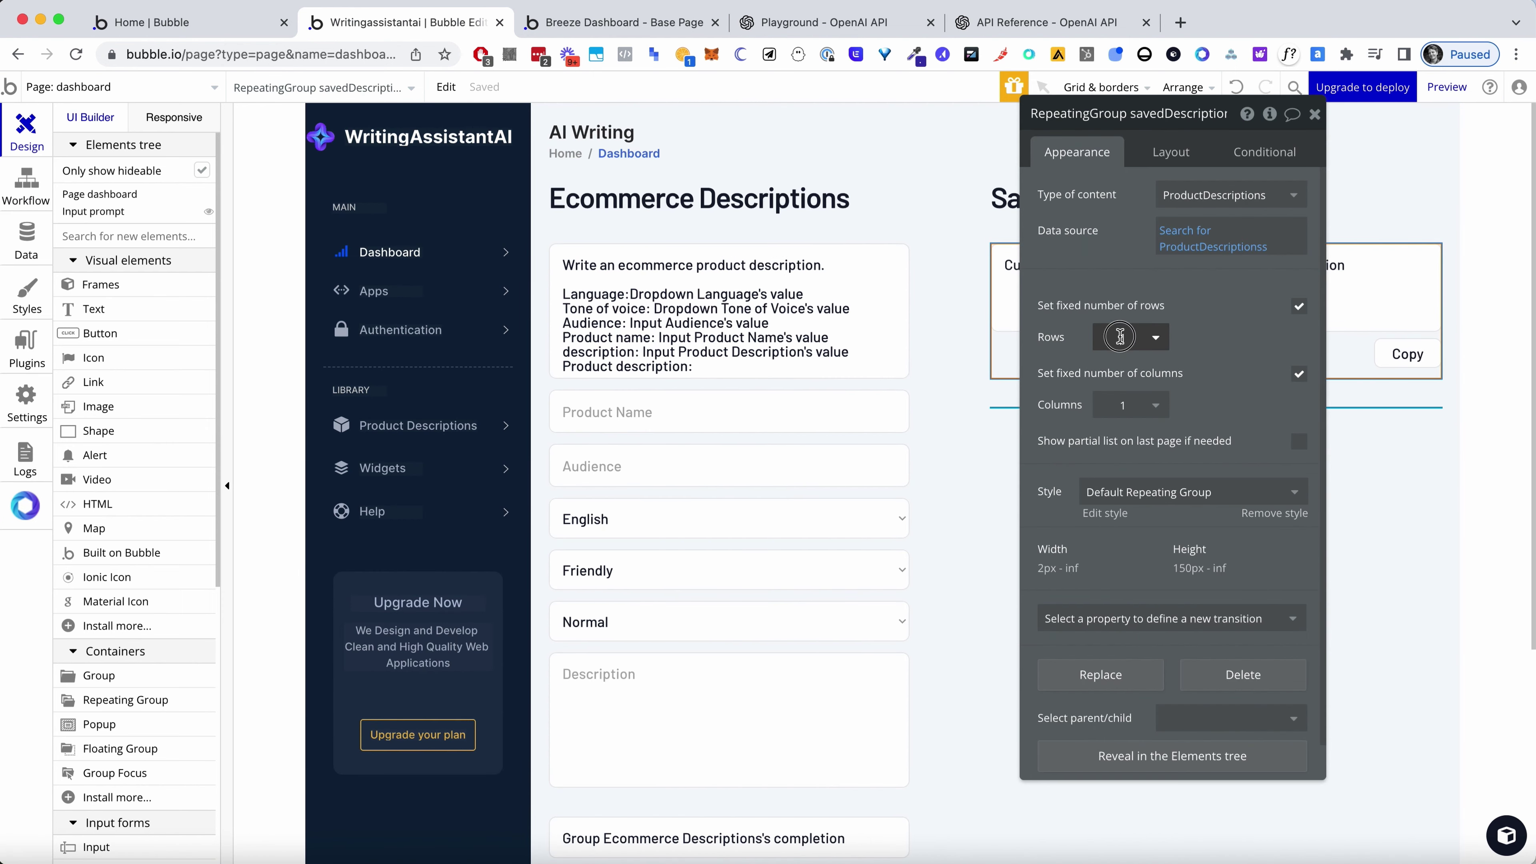
pyautogui.click(1298, 307)
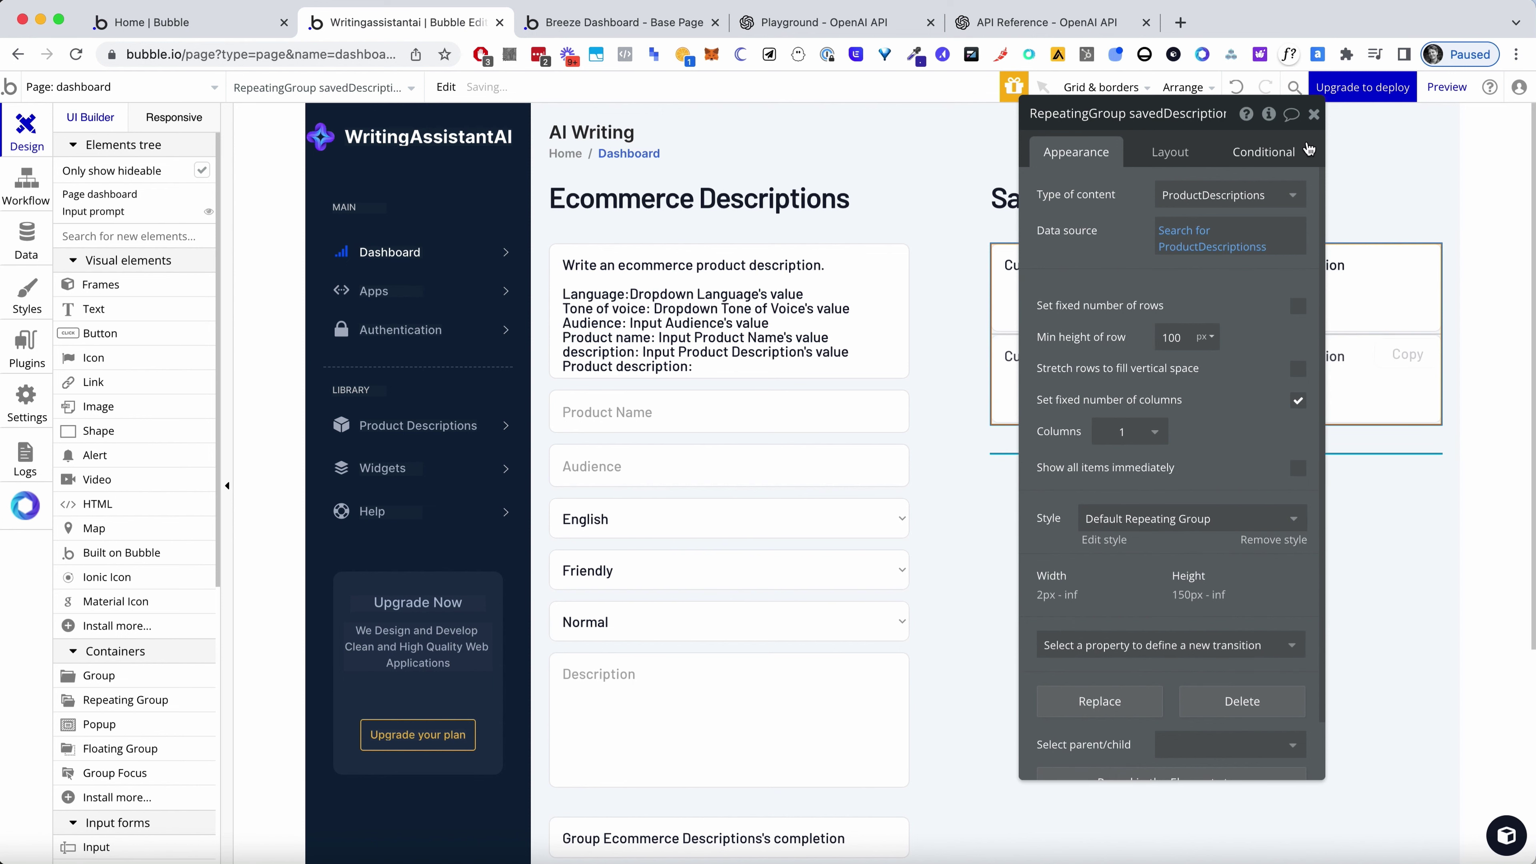
pyautogui.click(1314, 114)
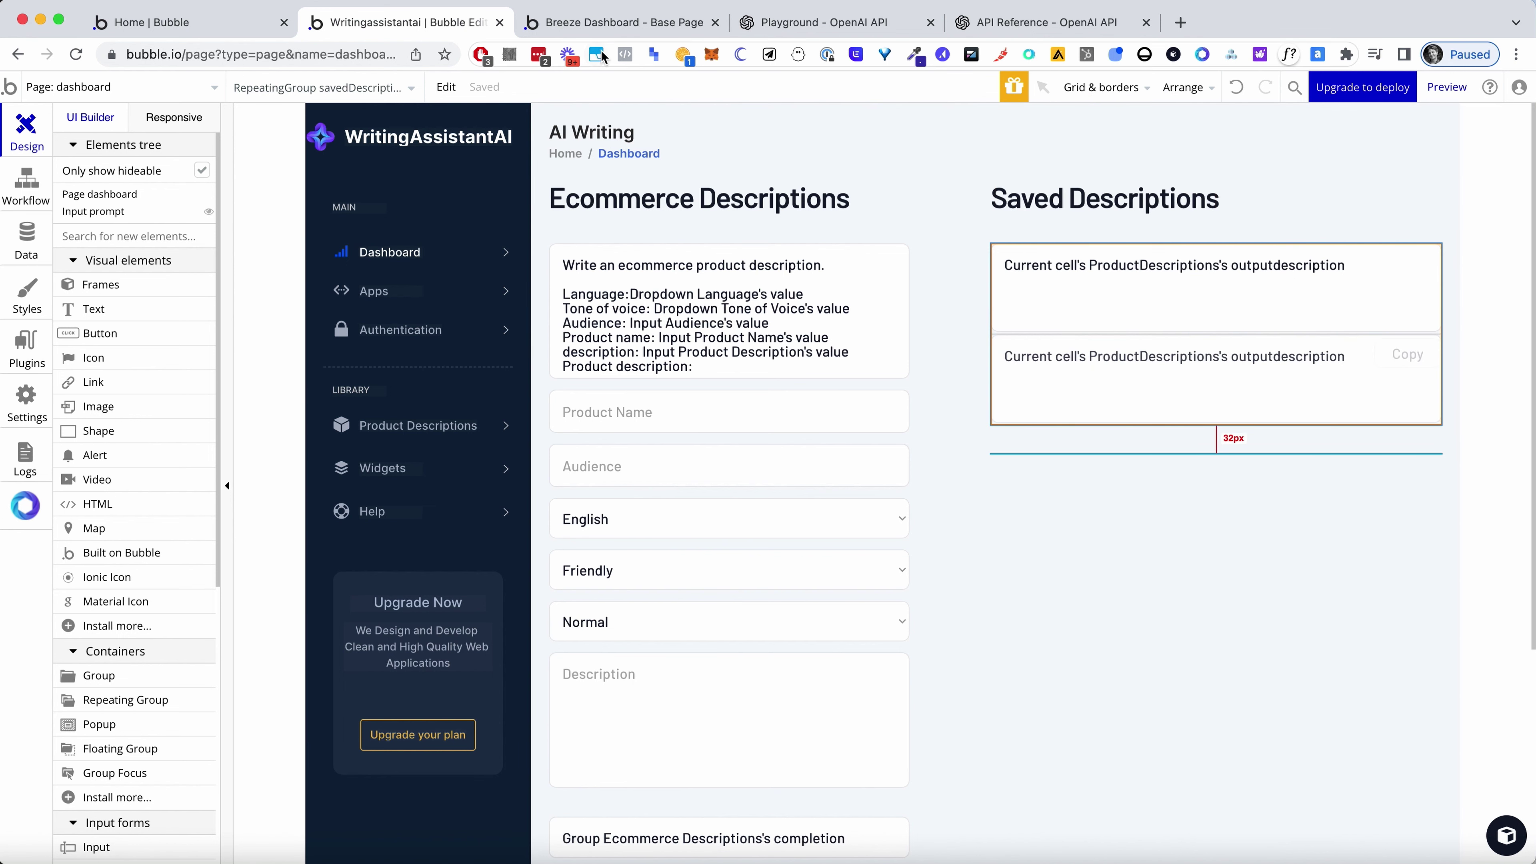
# Reload the dashboard preview and examine the whole Saved Descriptions list
pyautogui.click(620, 23)
pyautogui.click(301, 56)
pyautogui.press('Return')
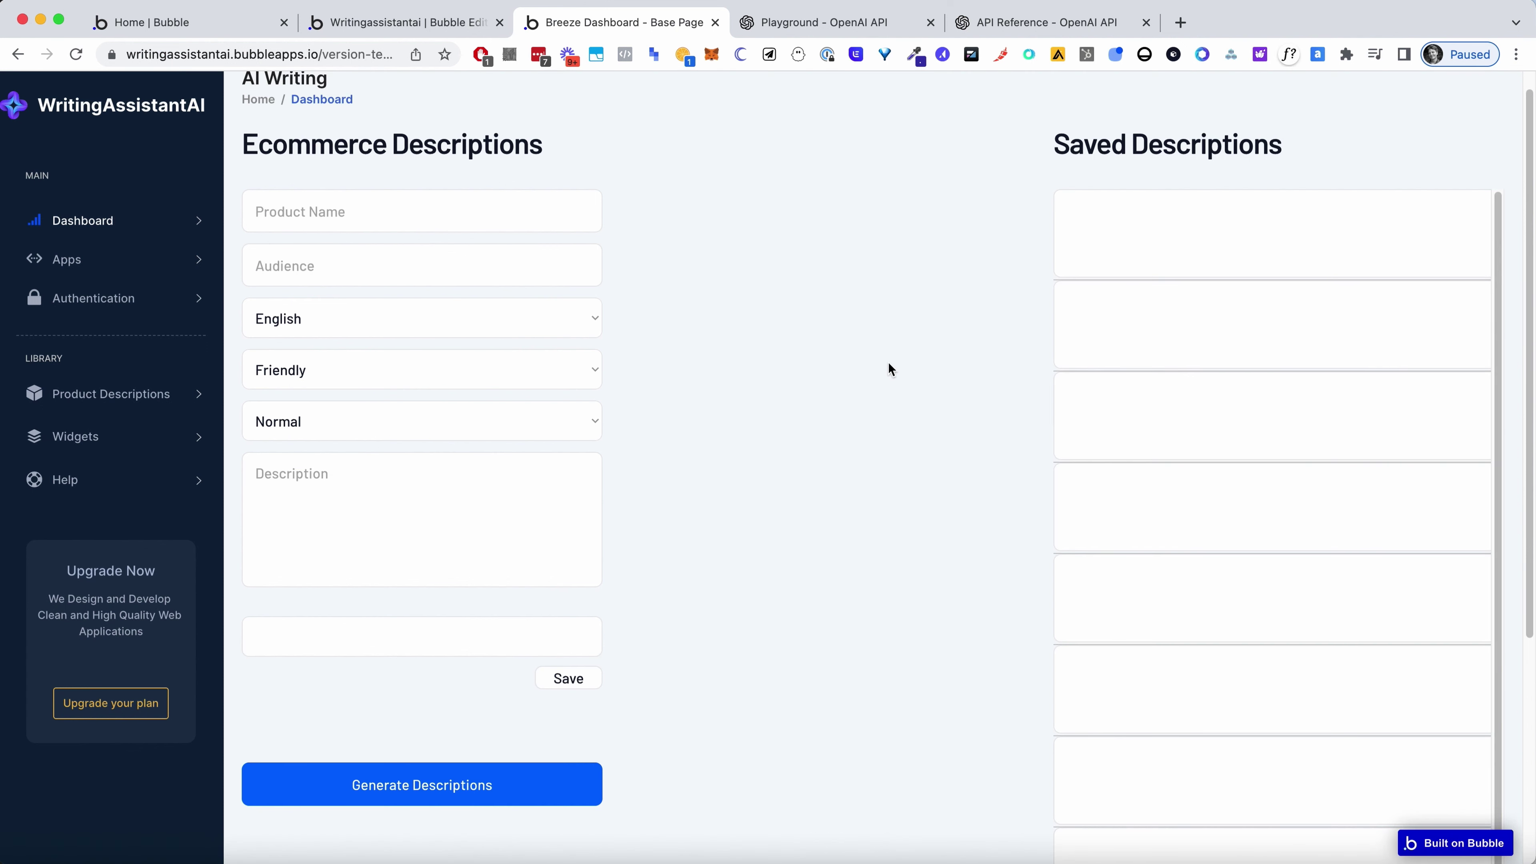
pyautogui.scroll(-5, 1313, 599)
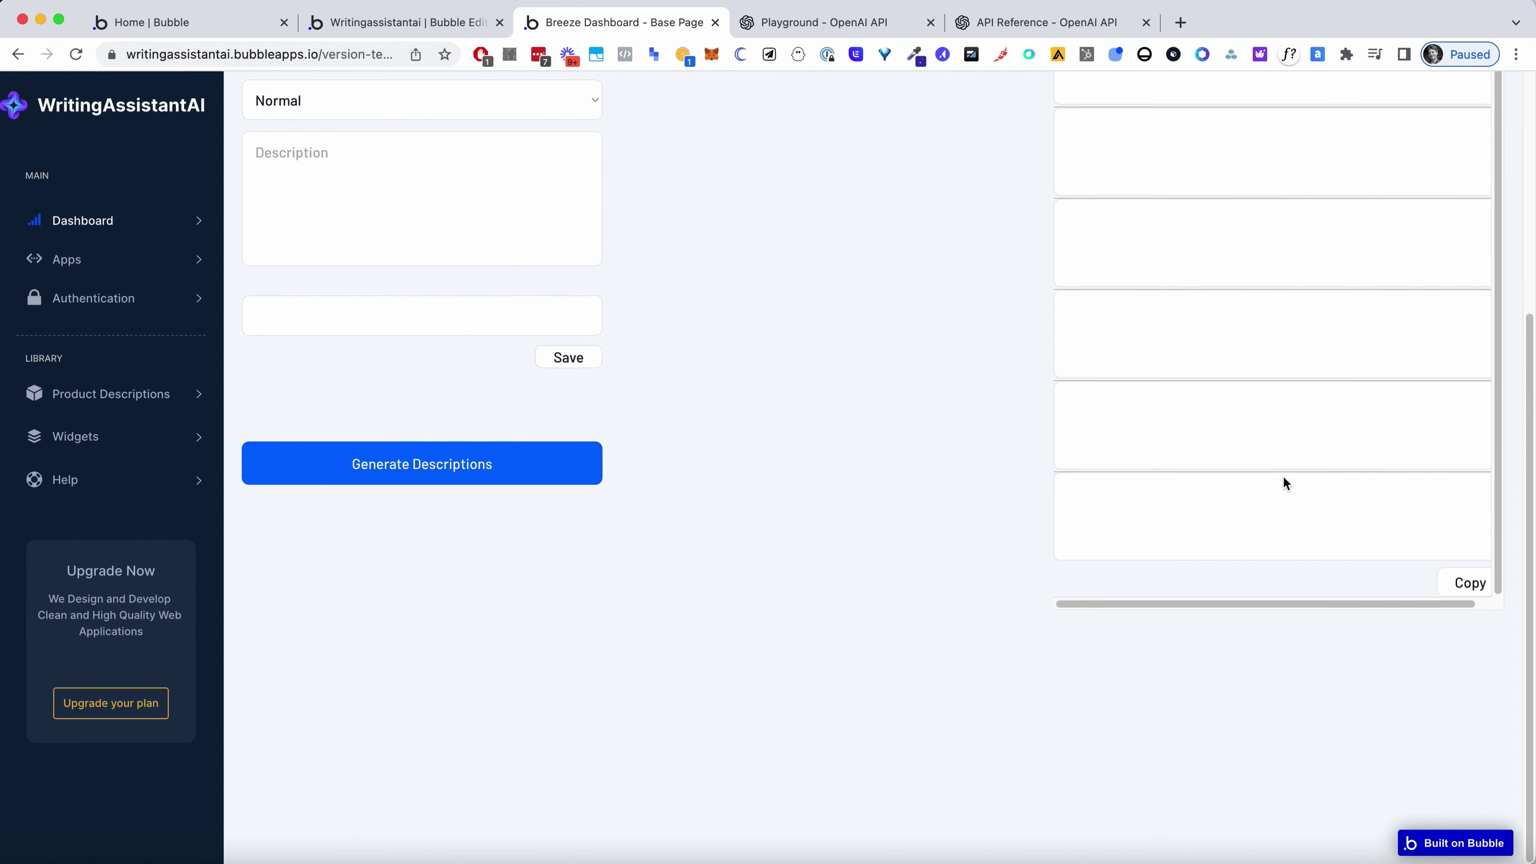
pyautogui.scroll(10, 1283, 477)
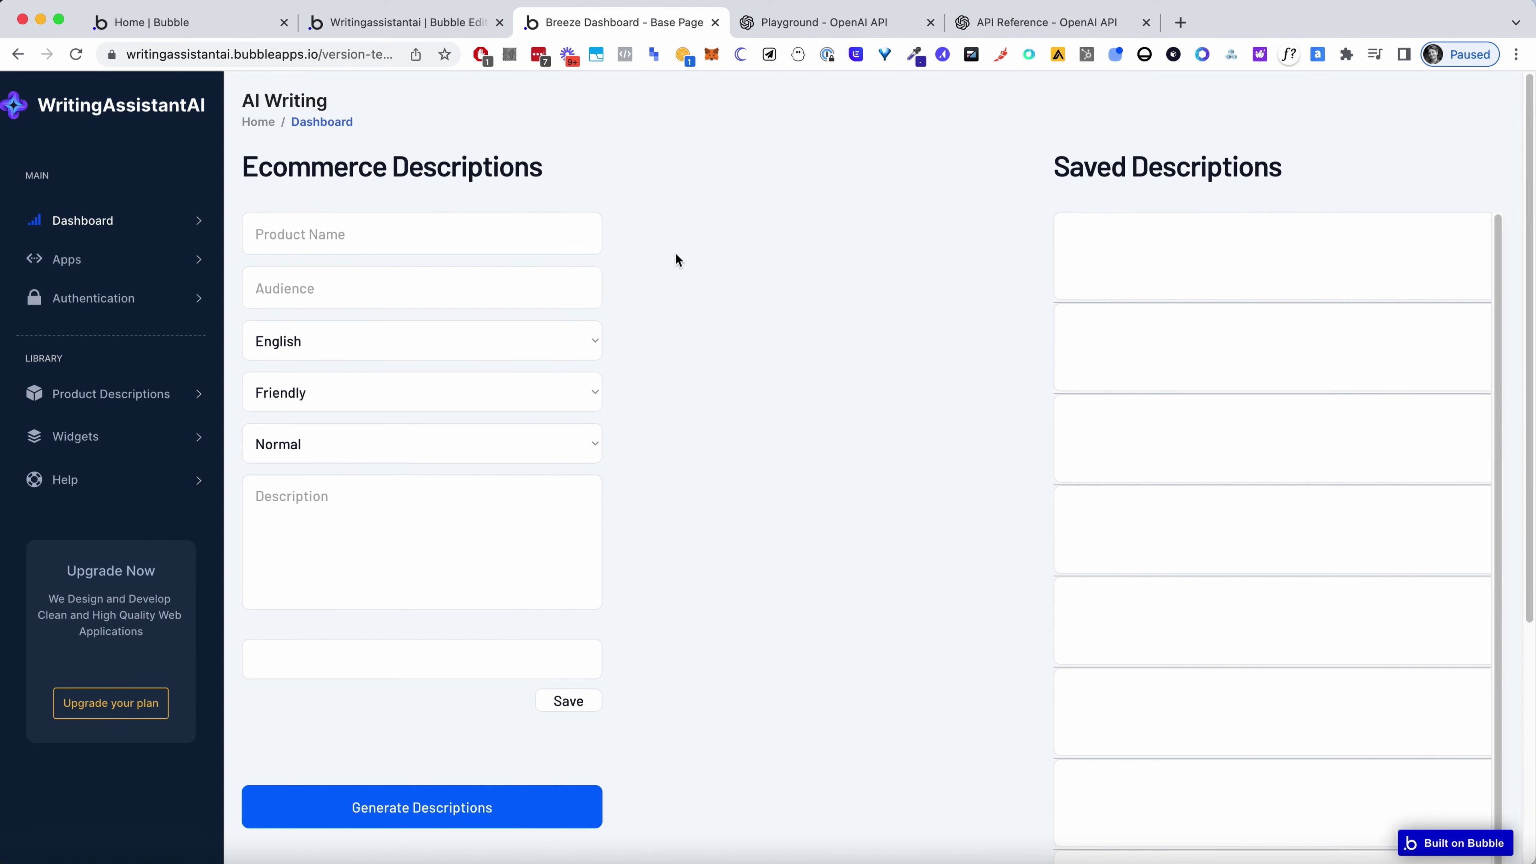
# In the Save button's workflow, set the outputdescription field to Parent group's GPT3 Completion choice's text
pyautogui.click(426, 12)
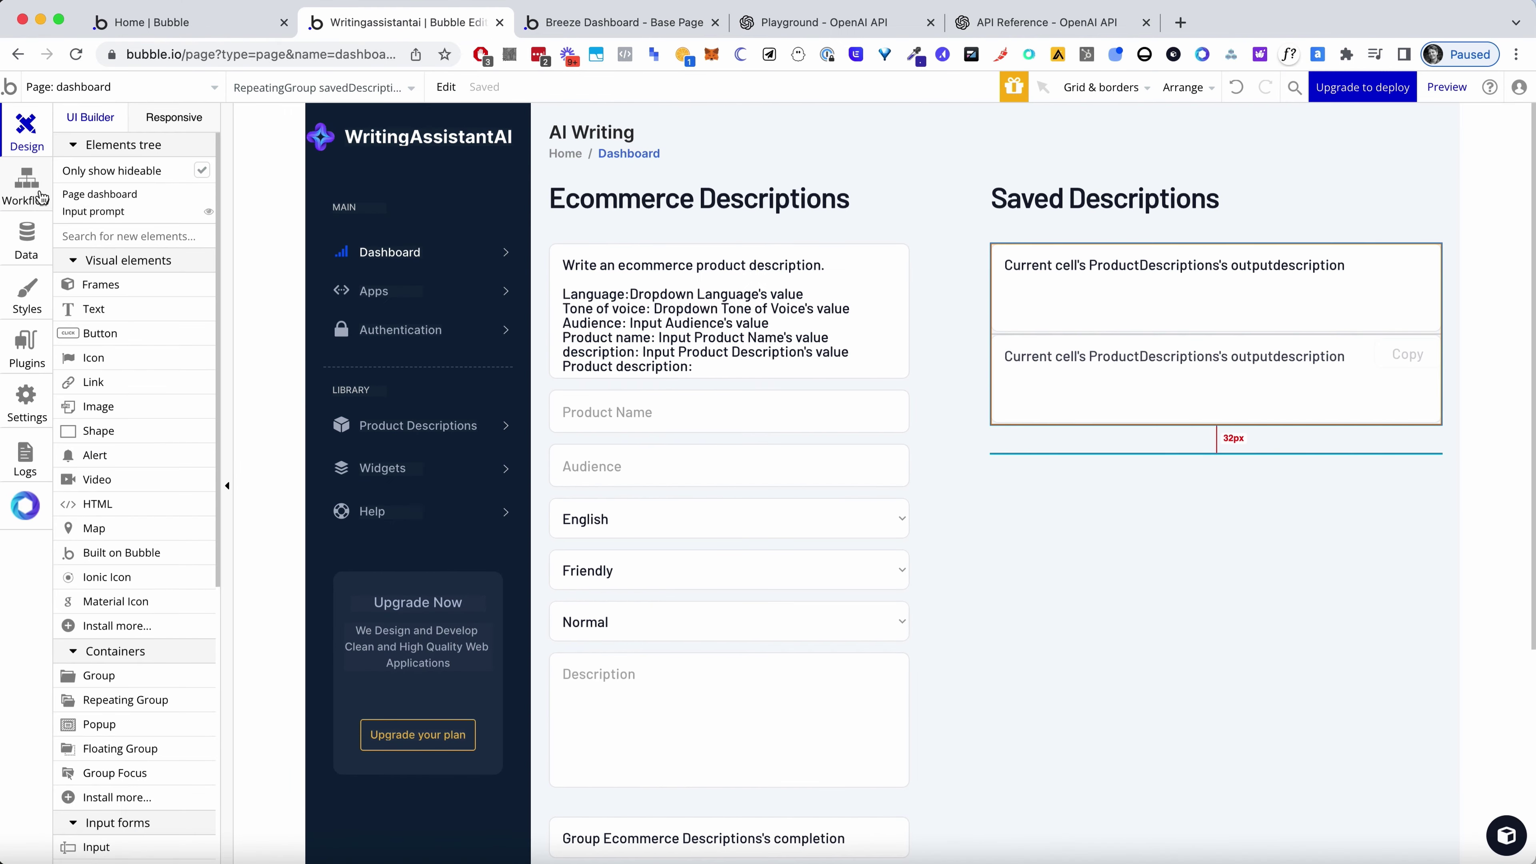
pyautogui.click(27, 185)
pyautogui.click(341, 181)
pyautogui.click(293, 246)
pyautogui.click(260, 311)
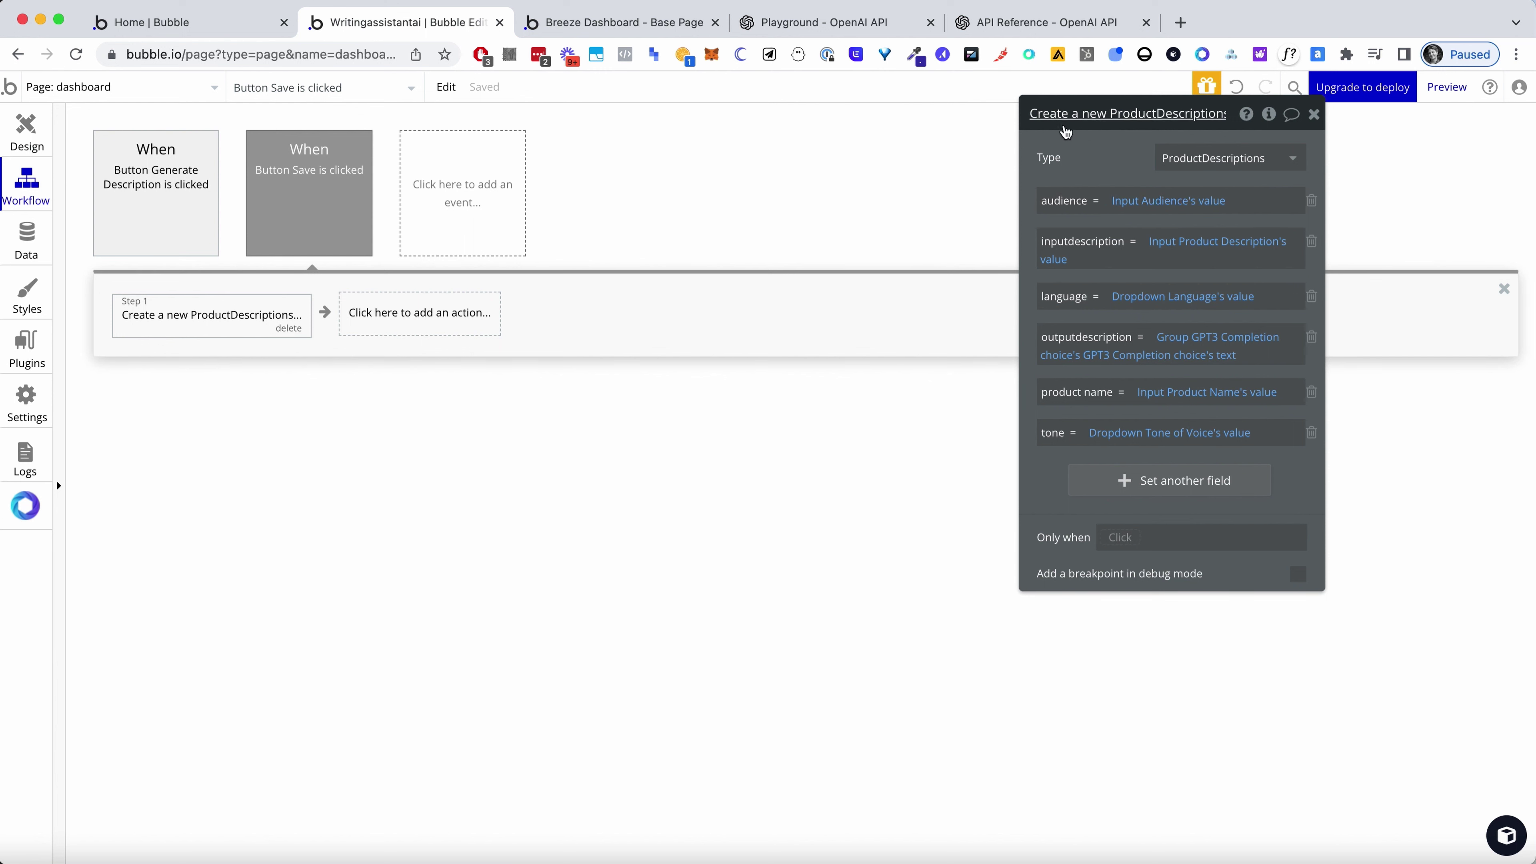
pyautogui.moveTo(1169, 346)
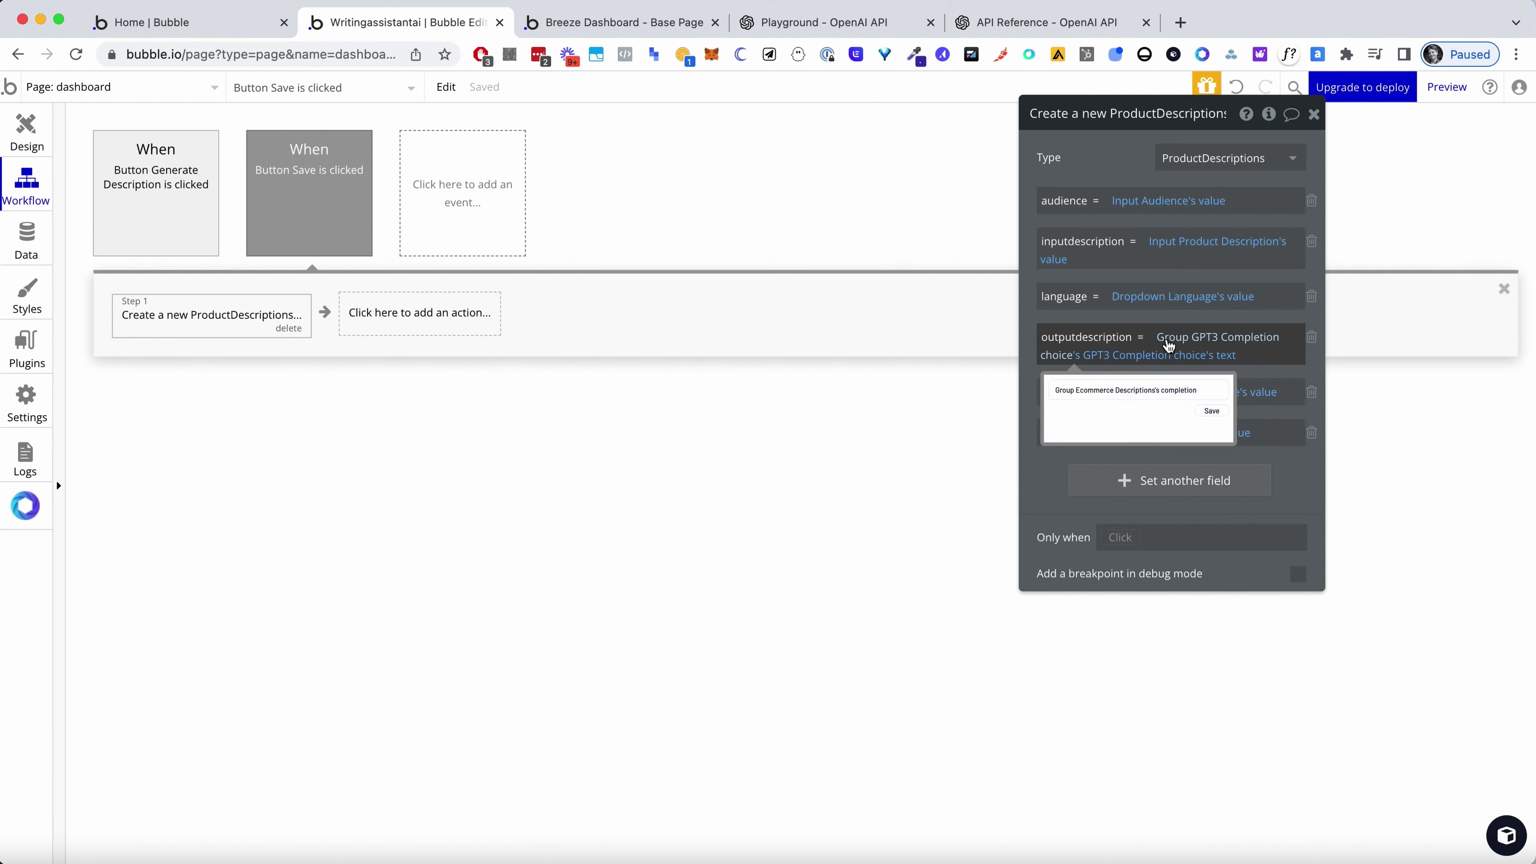
pyautogui.click(1167, 339)
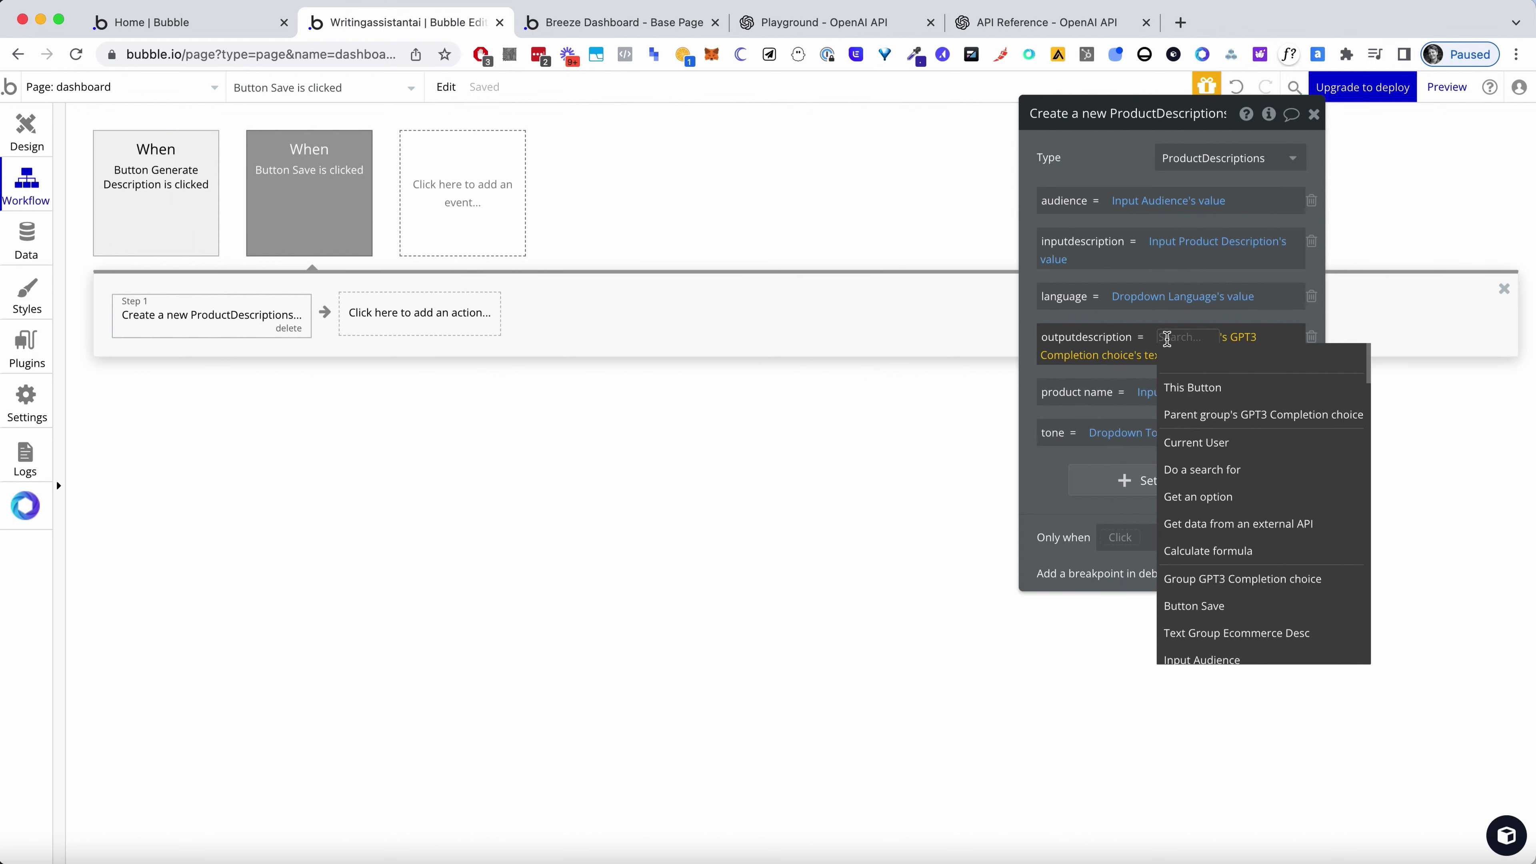
pyautogui.write('com')
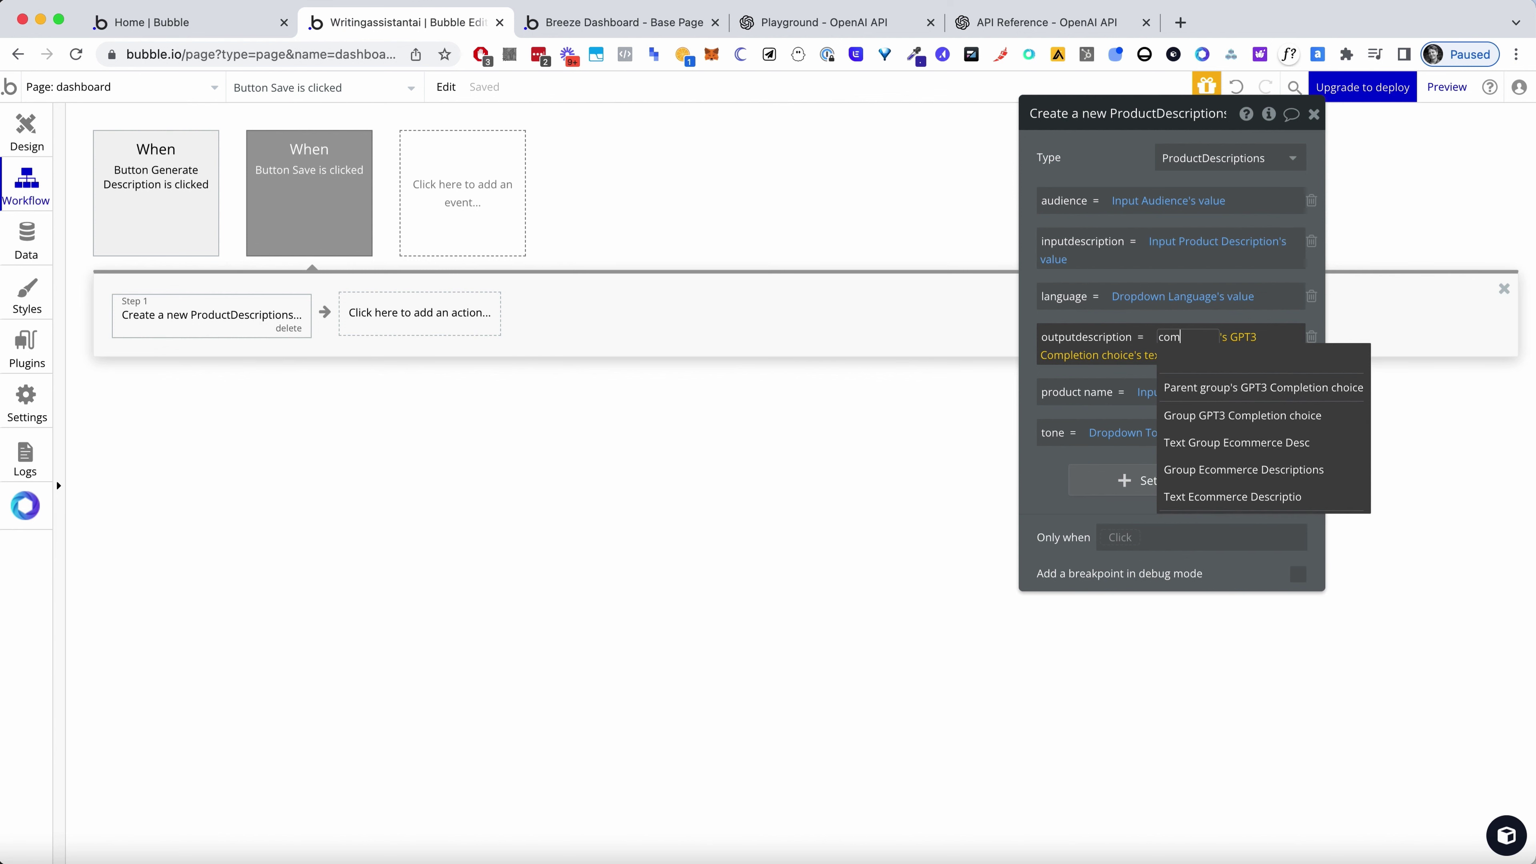
pyautogui.write('pletion')
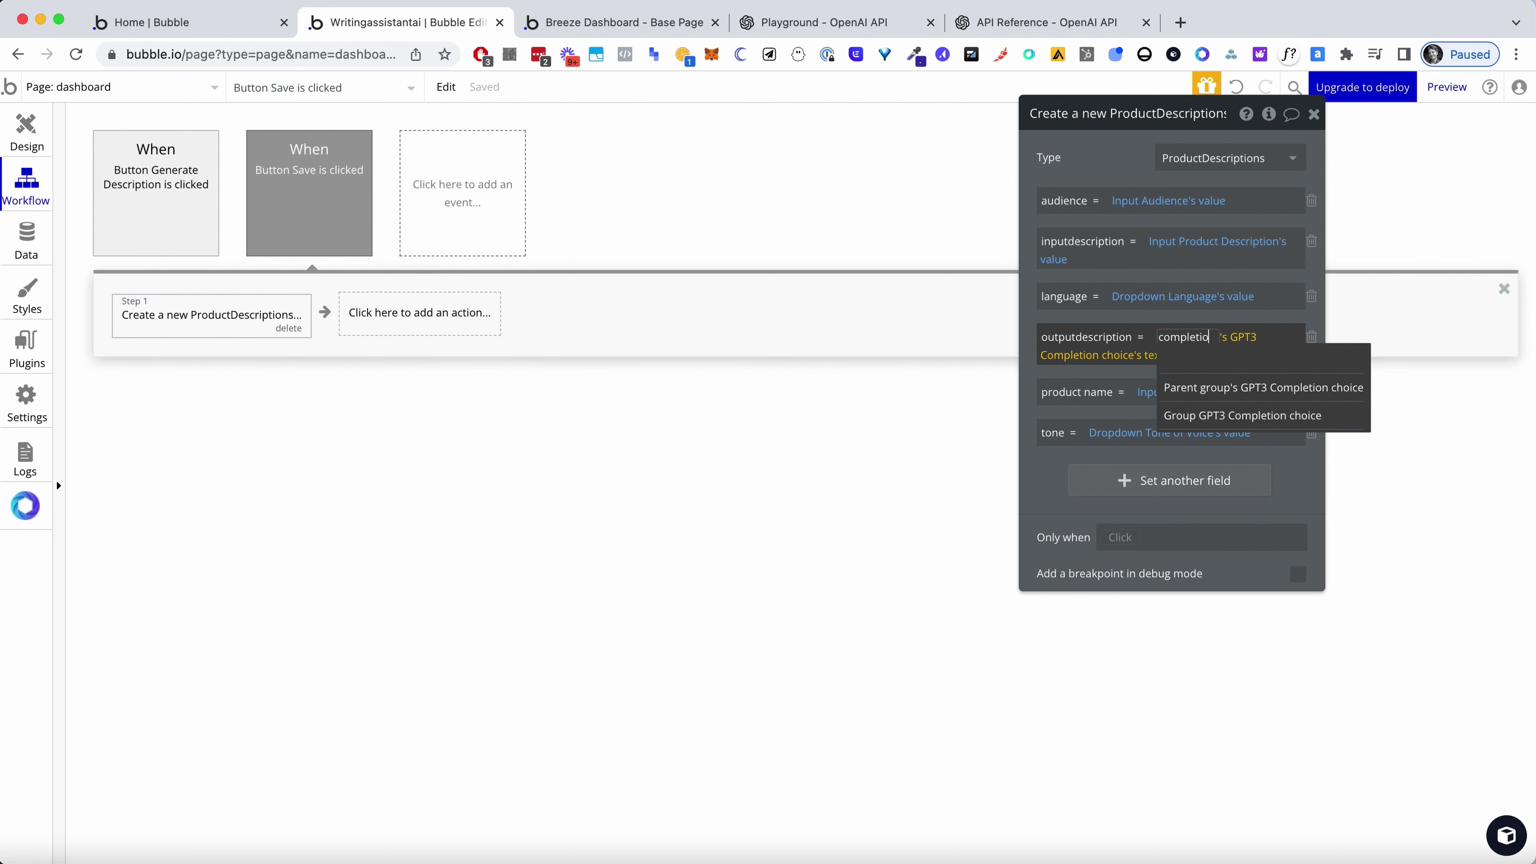
pyautogui.click(1265, 388)
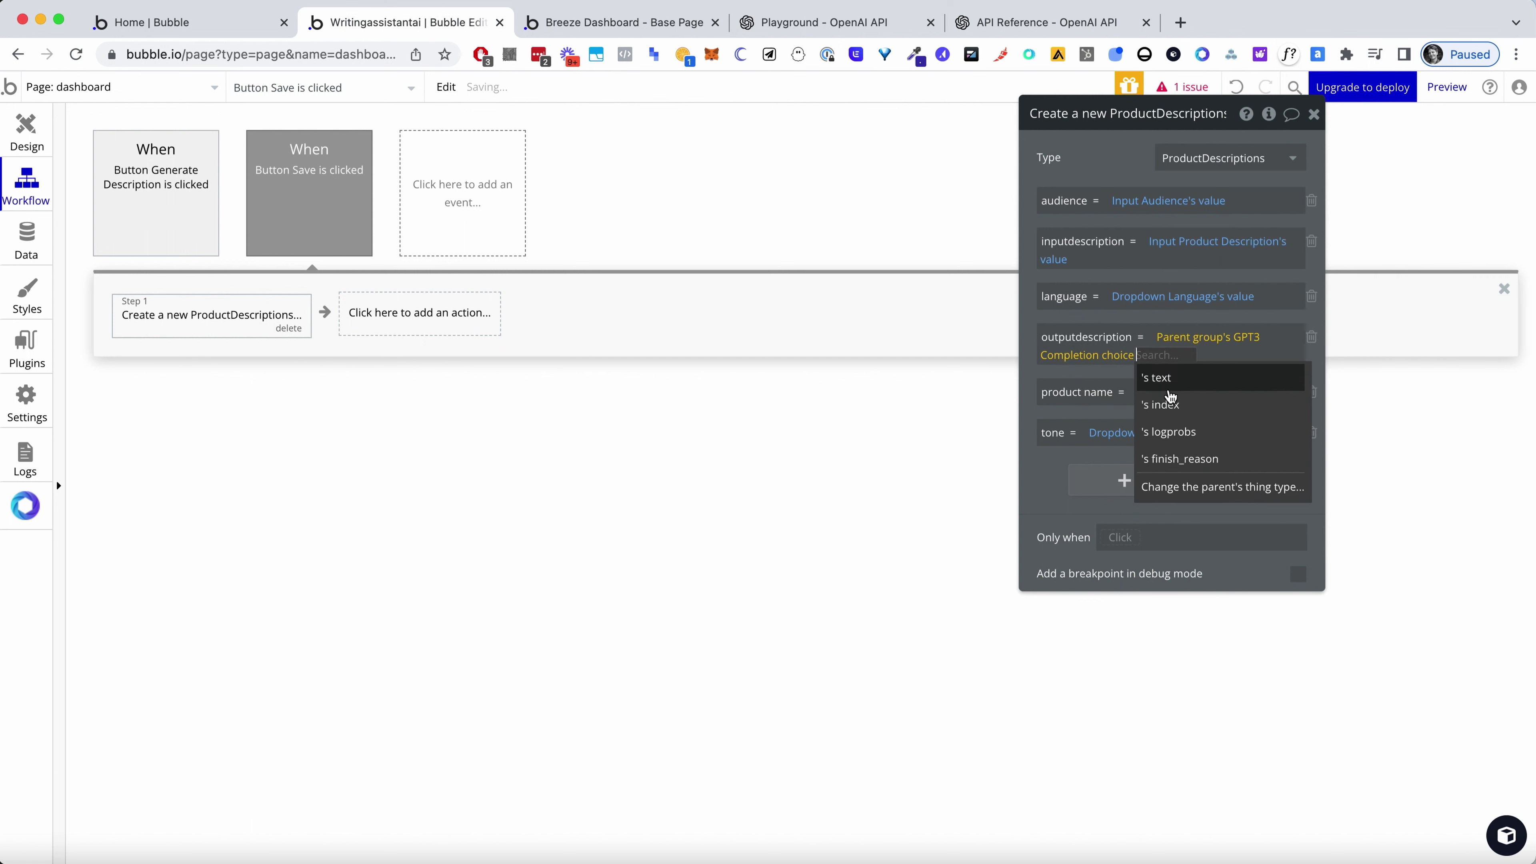
pyautogui.click(1183, 377)
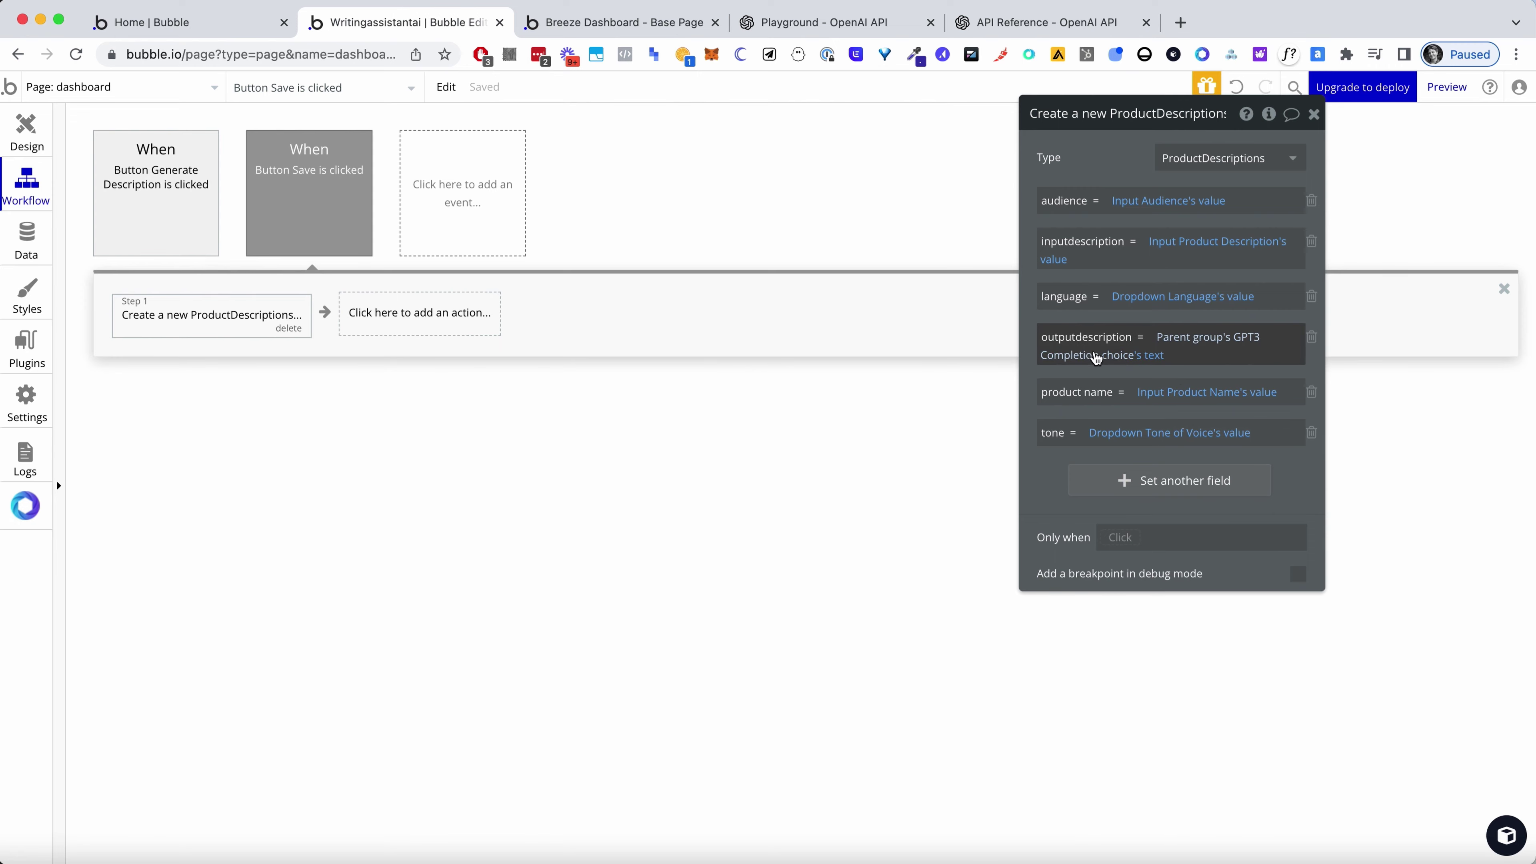
# Try to use Group GPT3 Completion choice's GPT3 Completion choice as the data source of the group containing the Save button
pyautogui.click(26, 129)
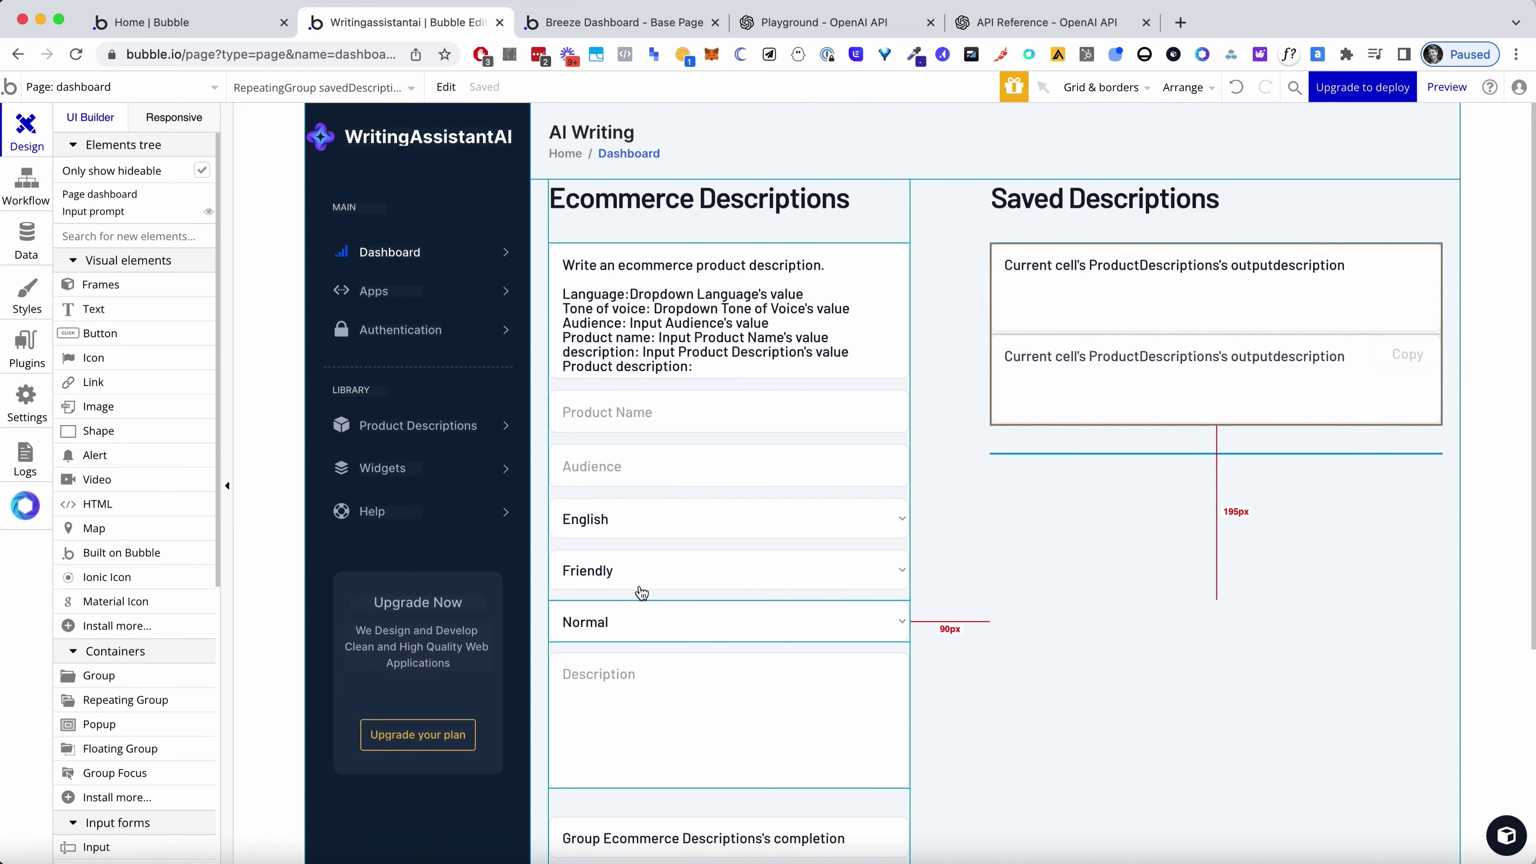
pyautogui.scroll(-2, 907, 624)
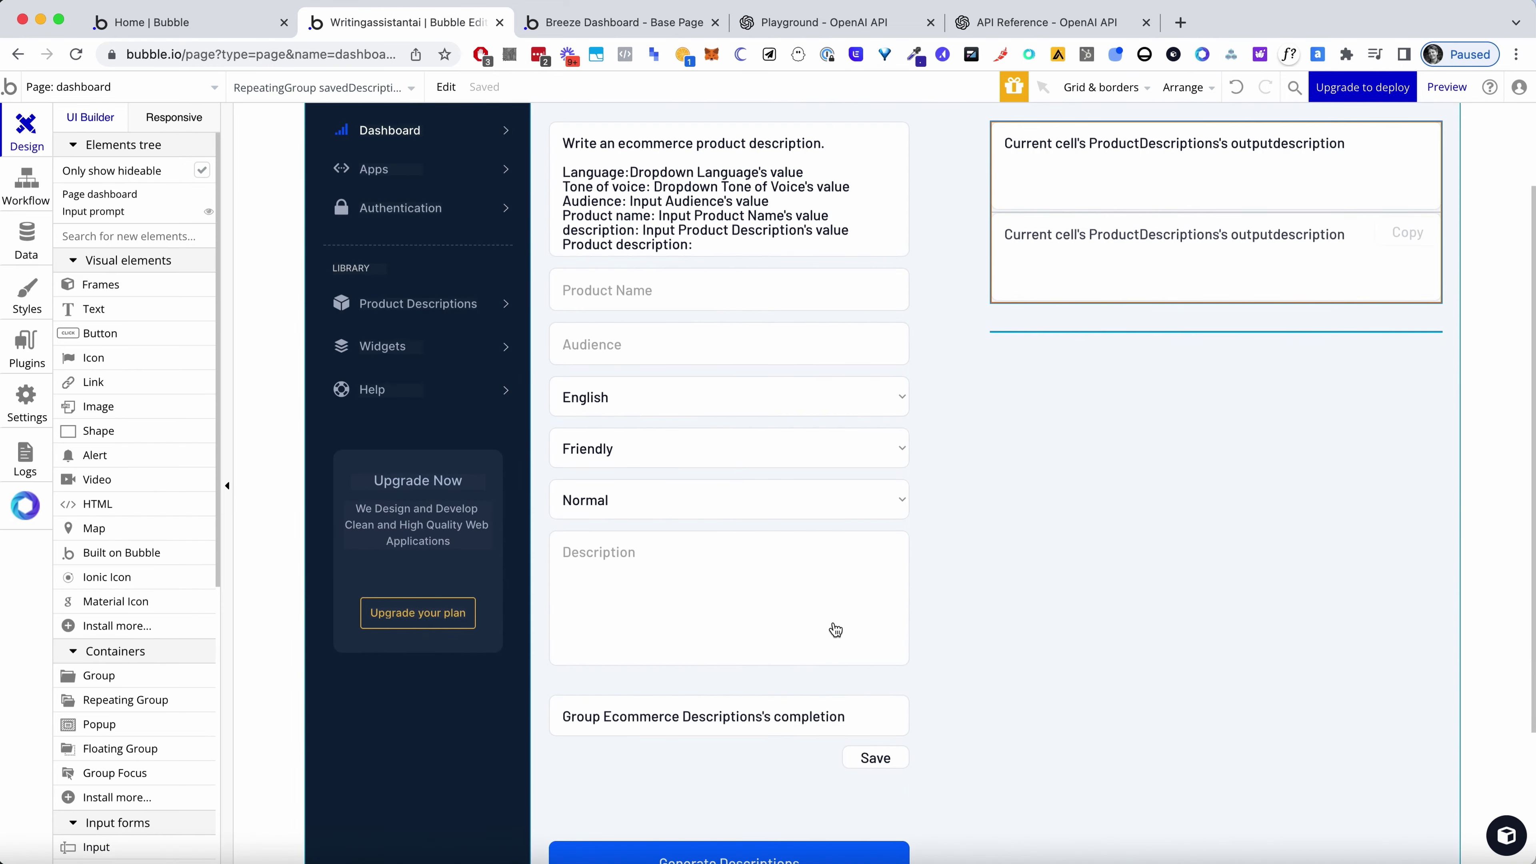
pyautogui.doubleClick(771, 759)
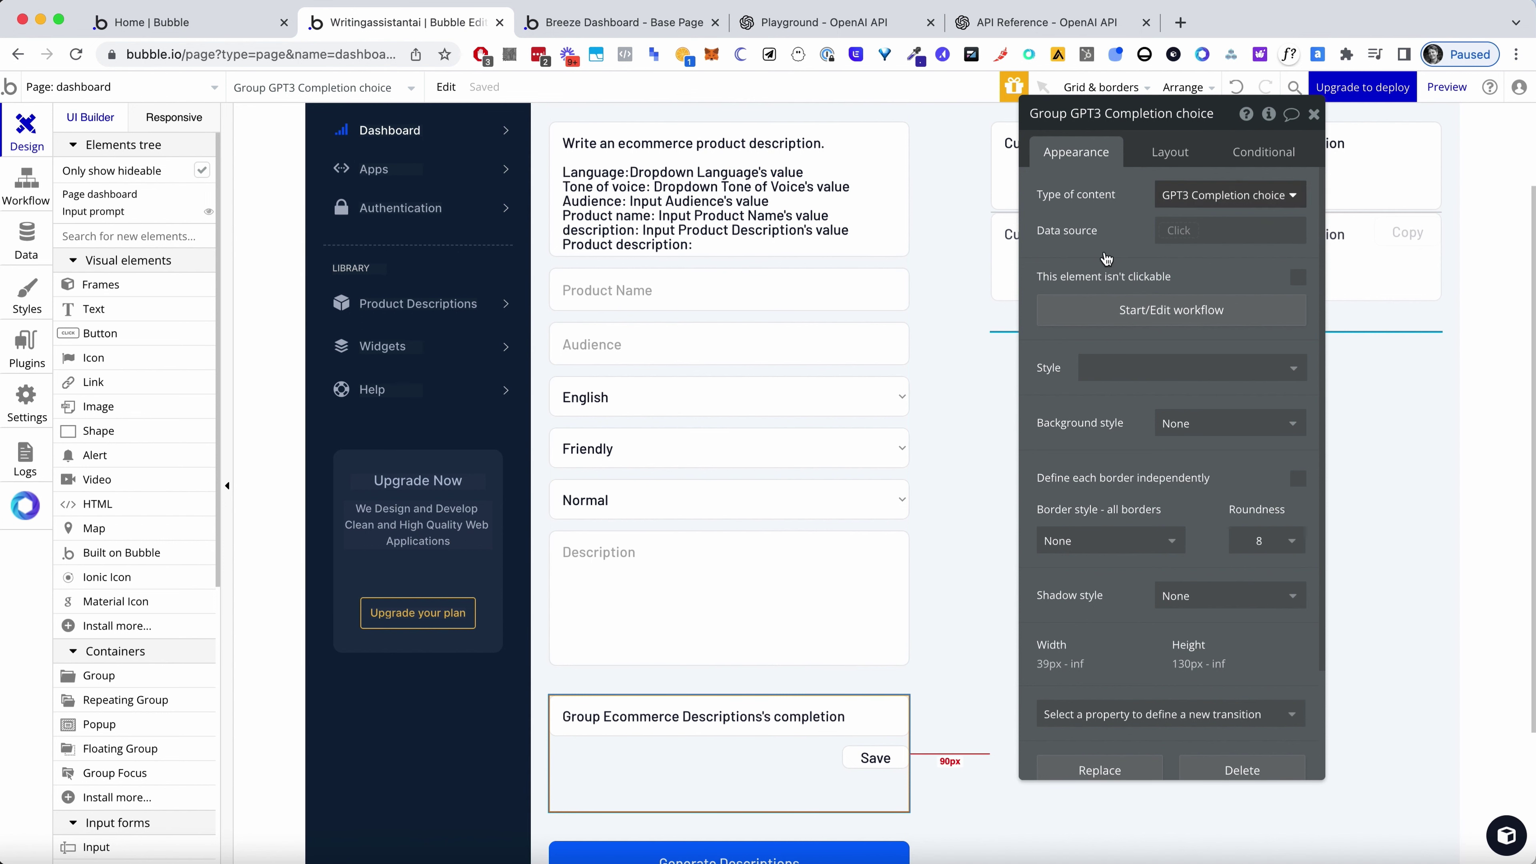
pyautogui.click(876, 757)
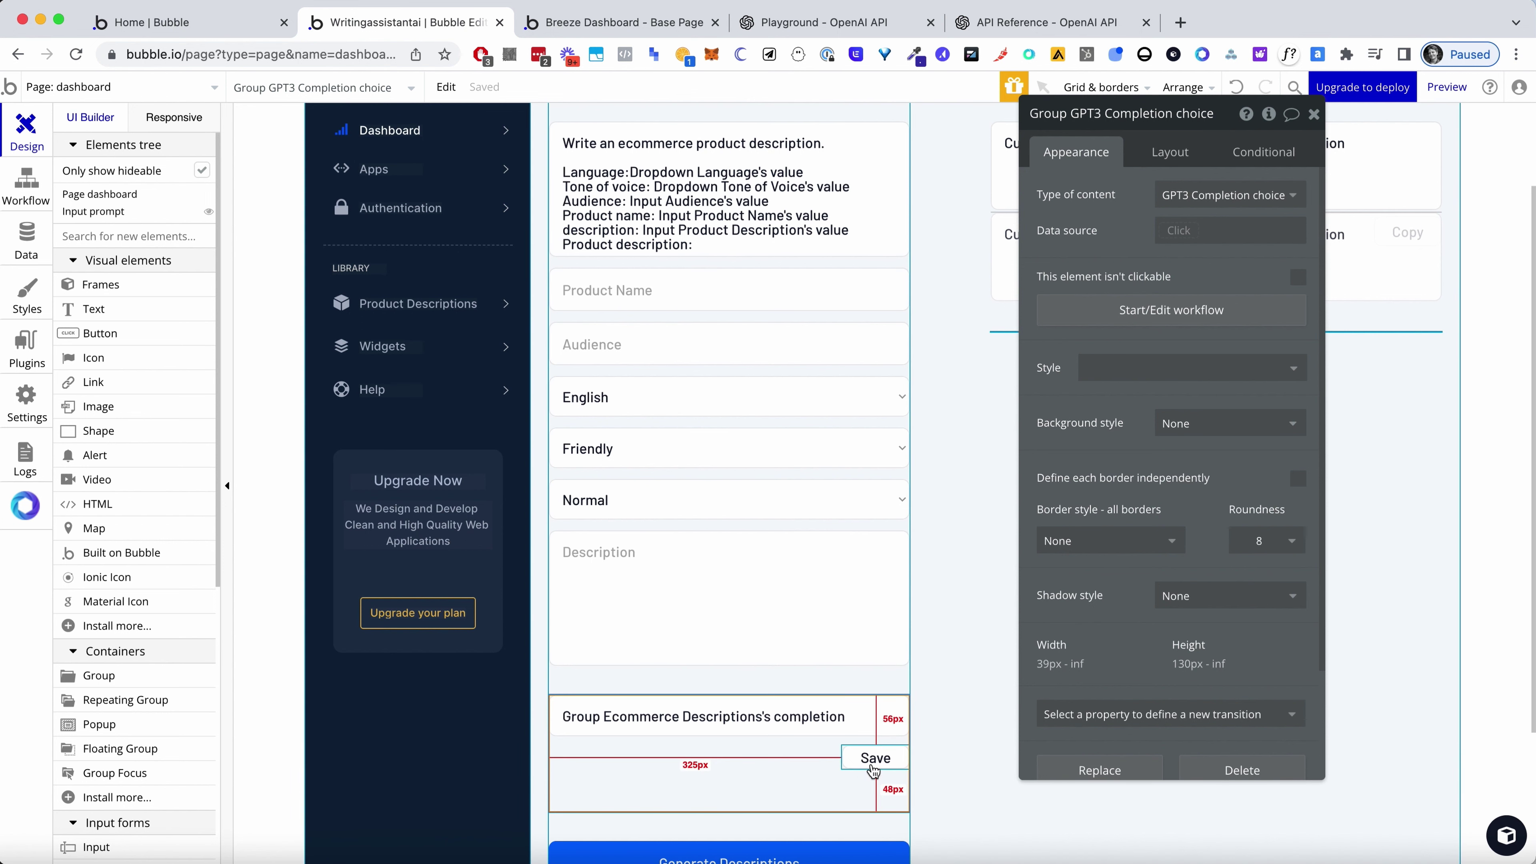
pyautogui.click(812, 750)
pyautogui.click(1162, 232)
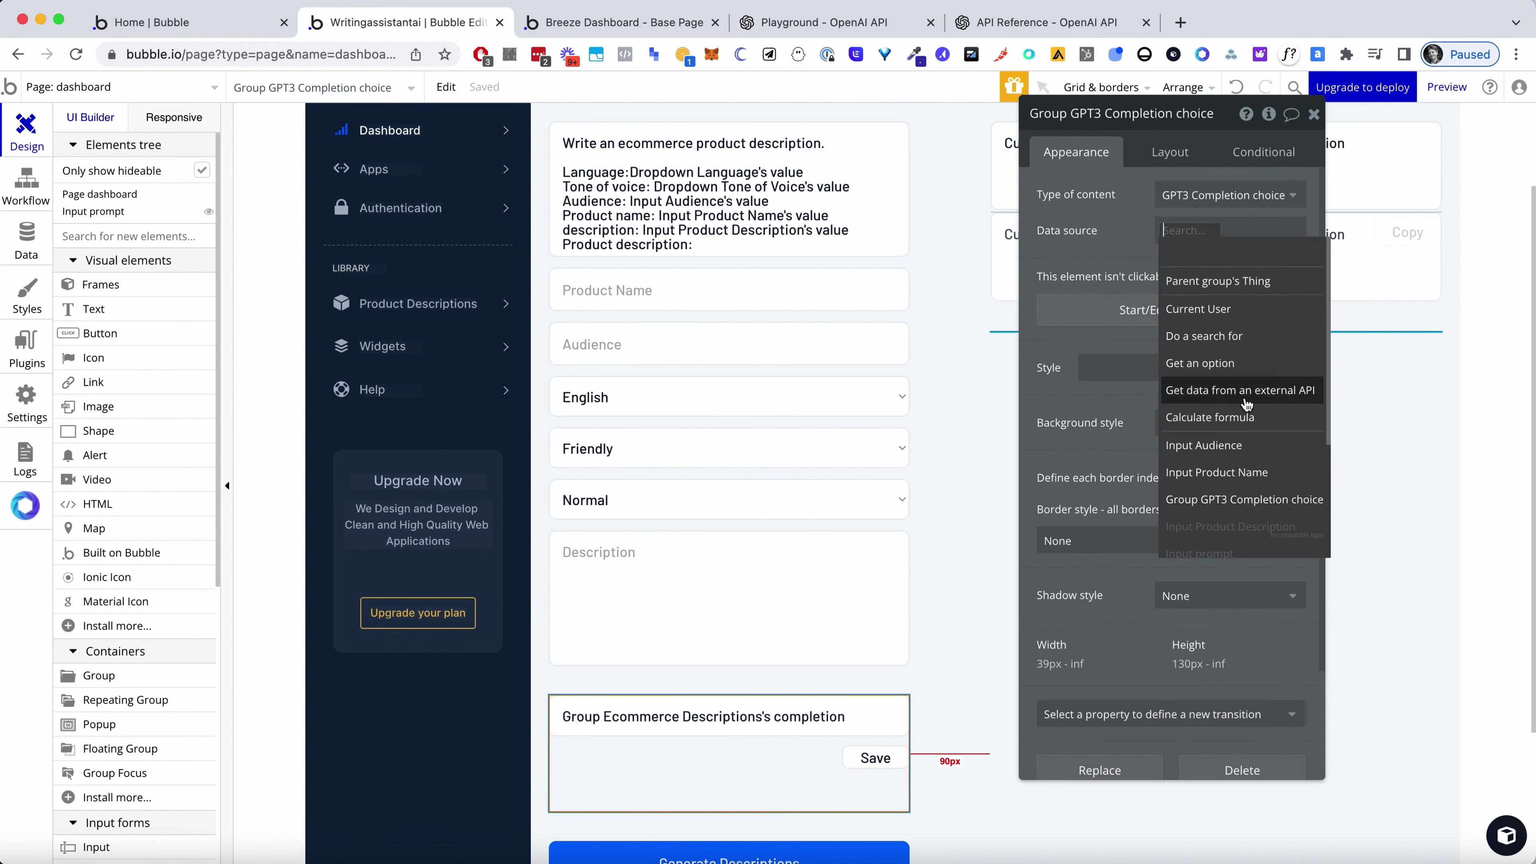
pyautogui.click(1260, 502)
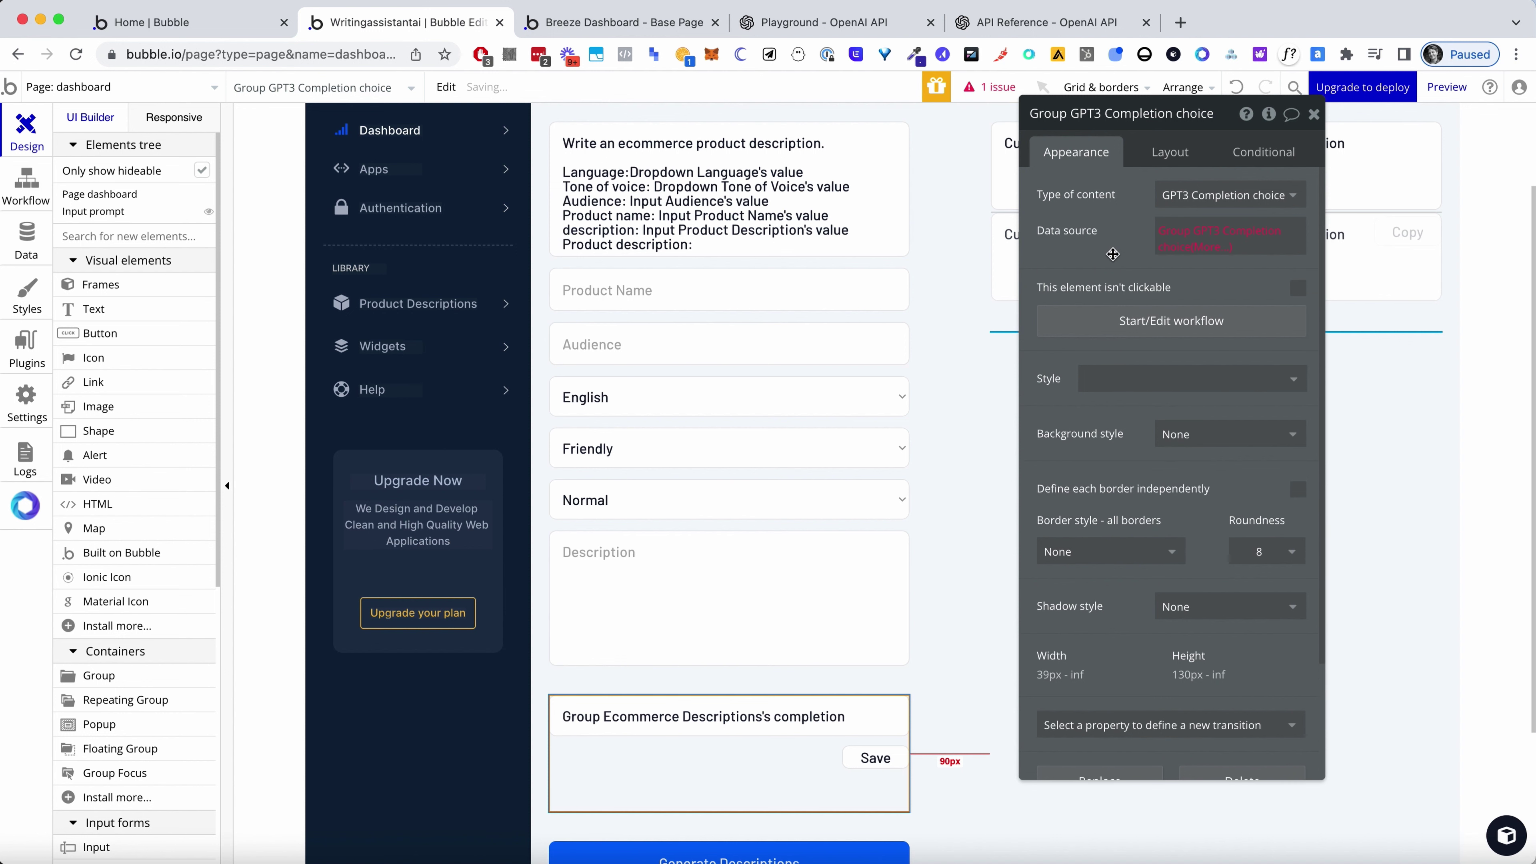
pyautogui.click(1234, 254)
pyautogui.click(1246, 272)
pyautogui.click(1241, 327)
pyautogui.click(1111, 275)
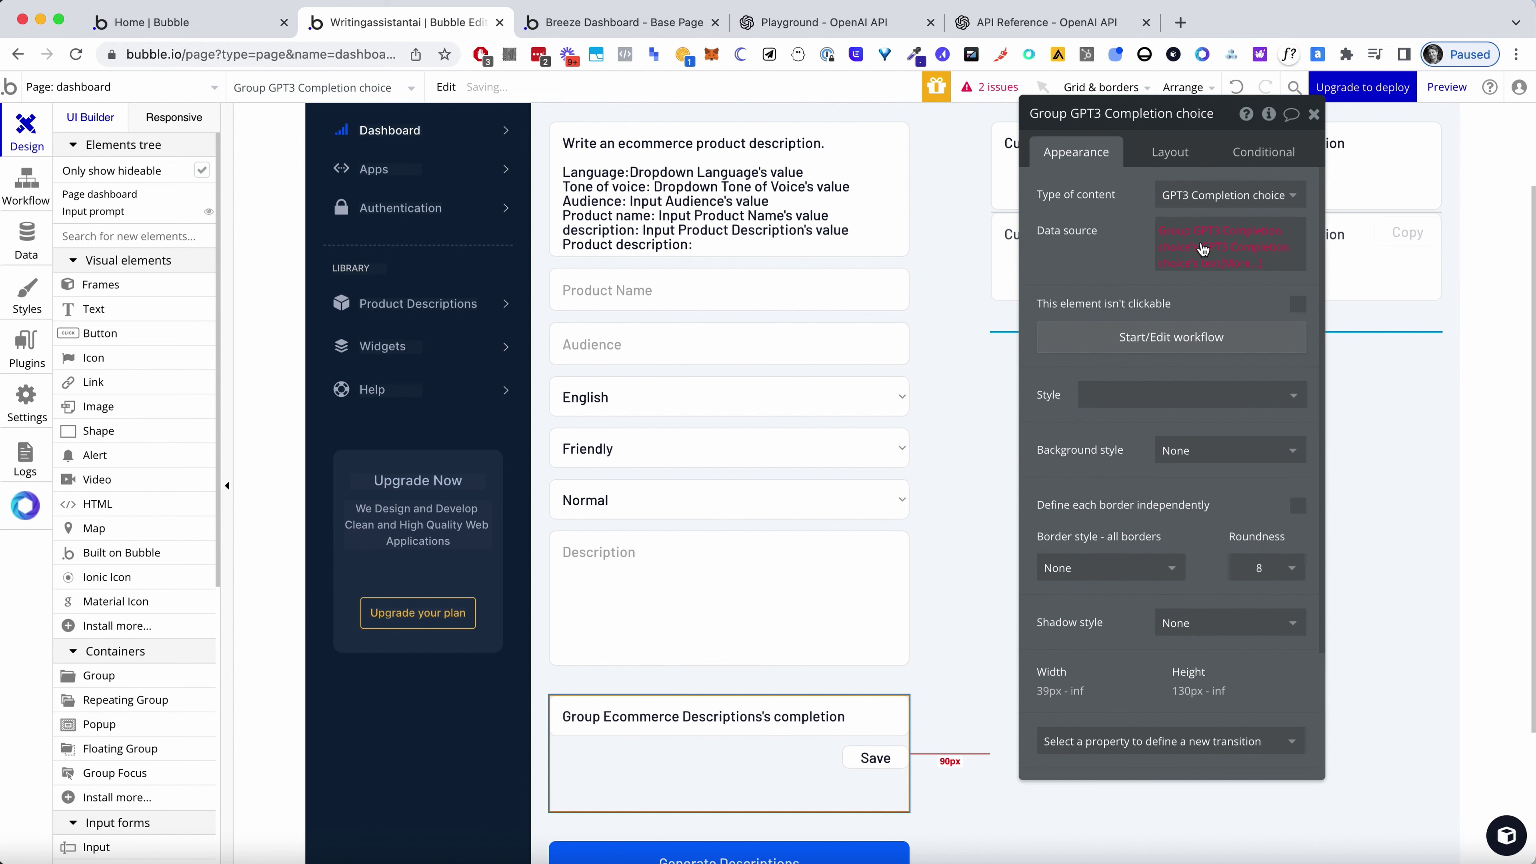
# Clear the data source expression of Group GPT3 Completion choice
pyautogui.click(1240, 263)
pyautogui.press('BackSpace')
pyautogui.press('BackSpace')
pyautogui.press('BackSpace')
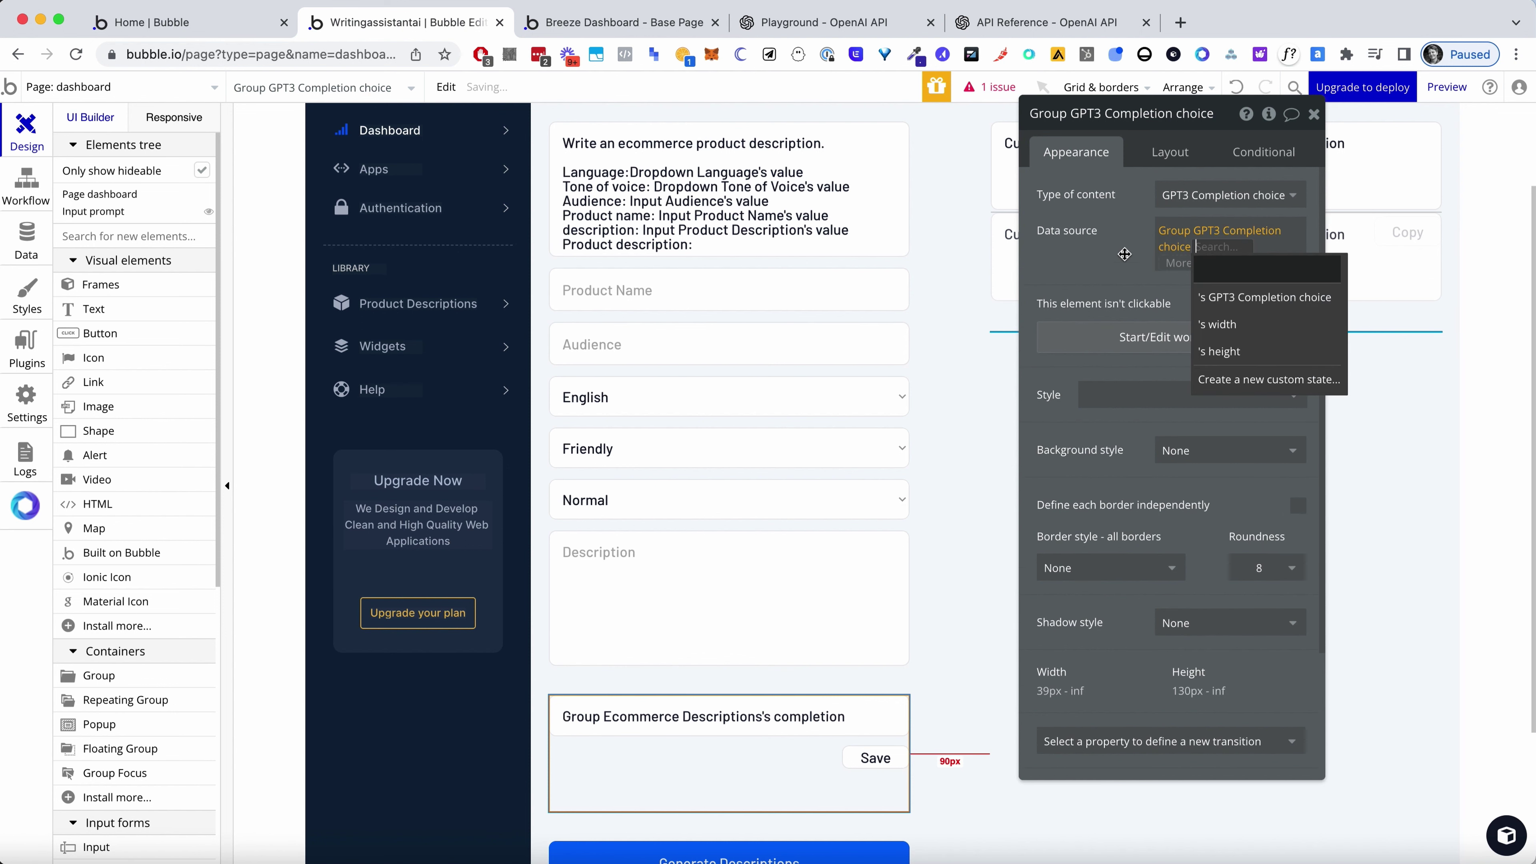
pyautogui.press('Escape')
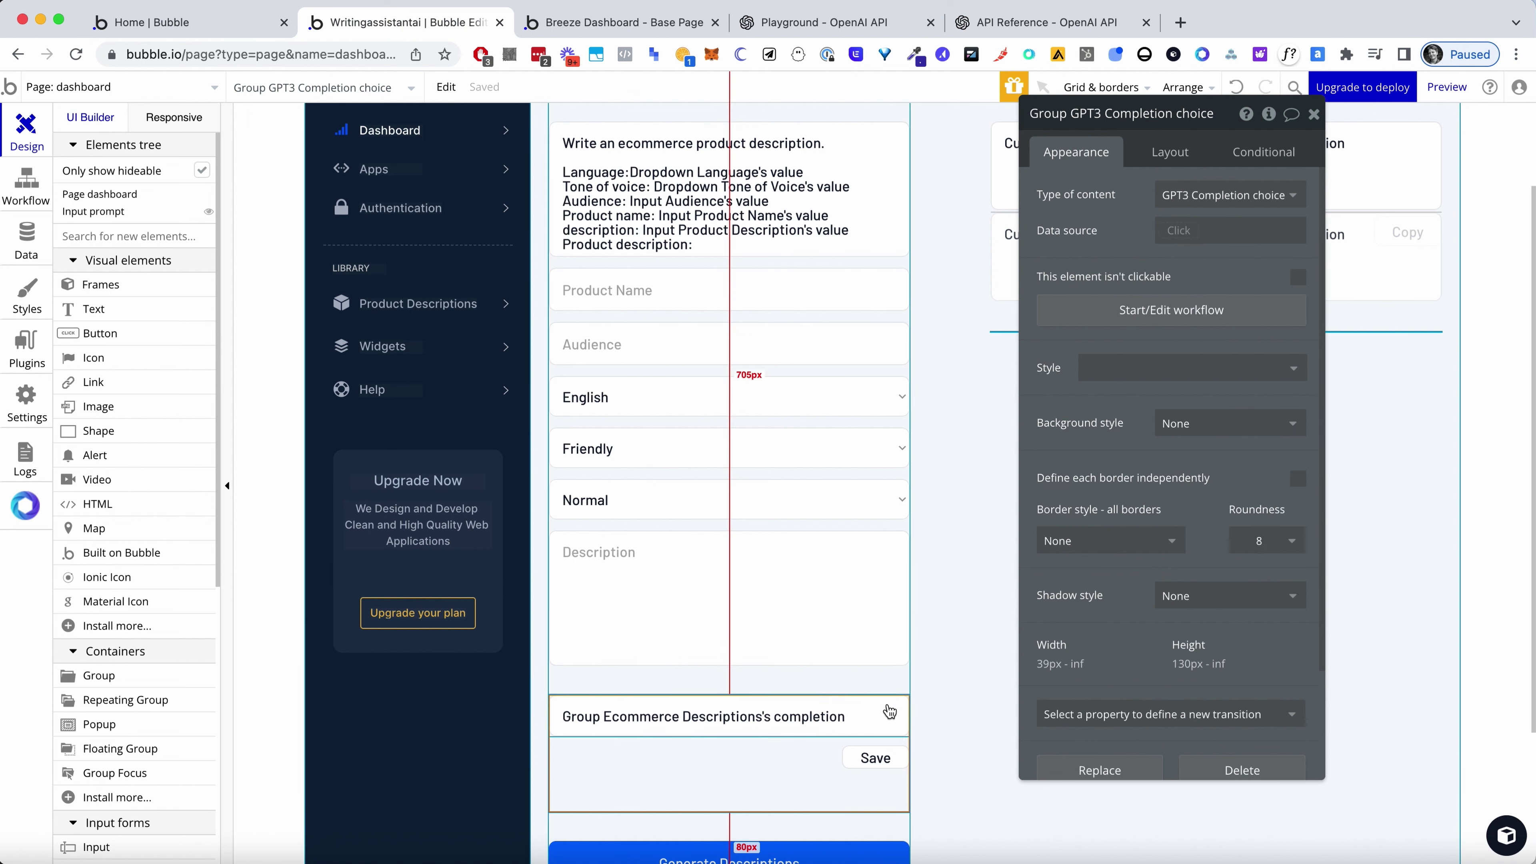
# Inspect the custom states of Group GPT3 Completion choice, Group B and Group Ecommerce Descriptions
pyautogui.click(888, 706)
pyautogui.click(799, 756)
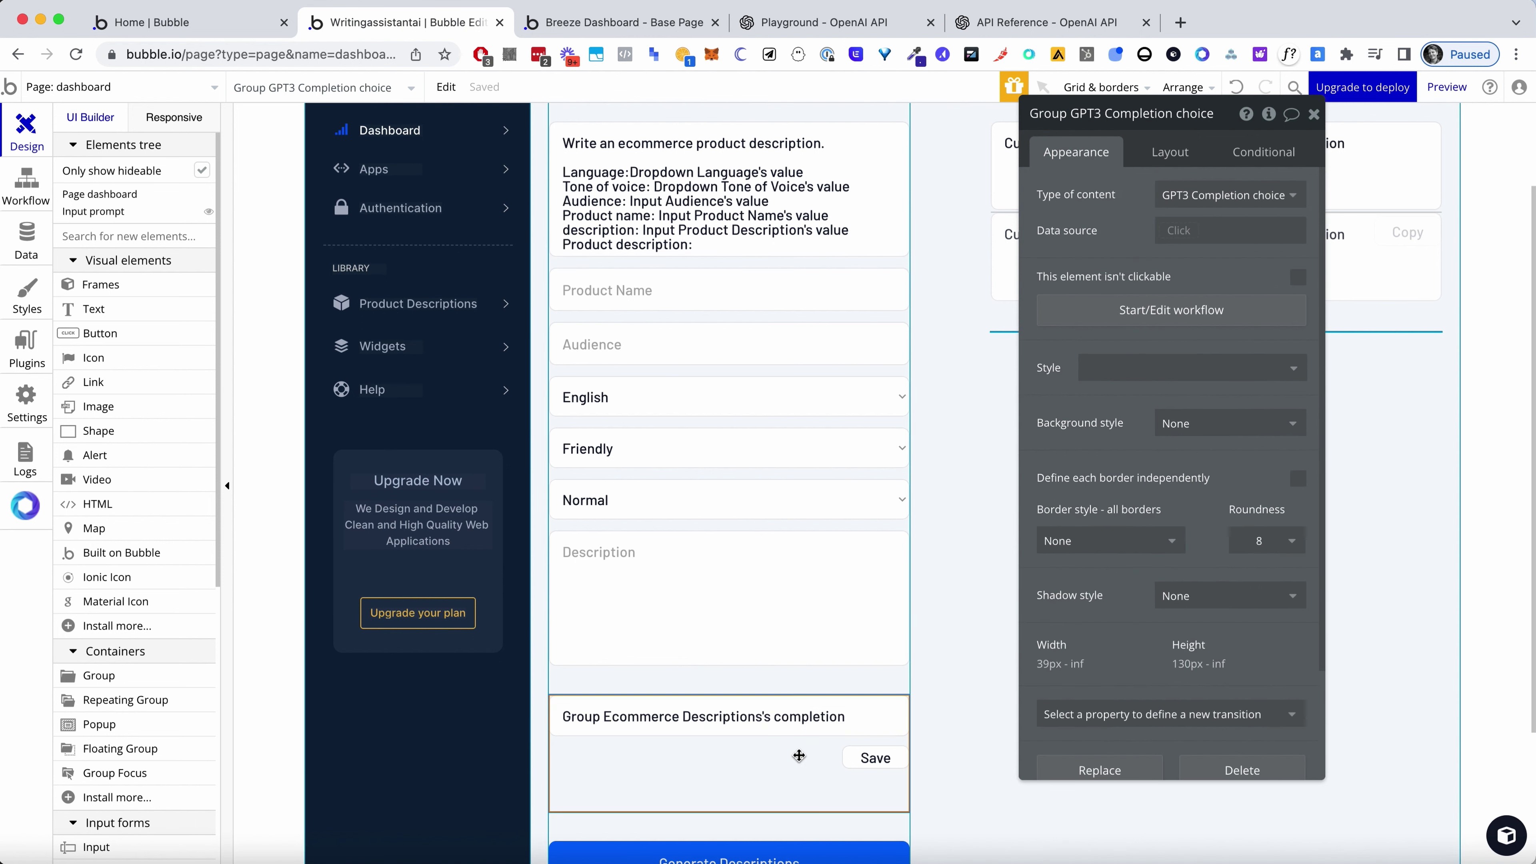
pyautogui.click(1269, 113)
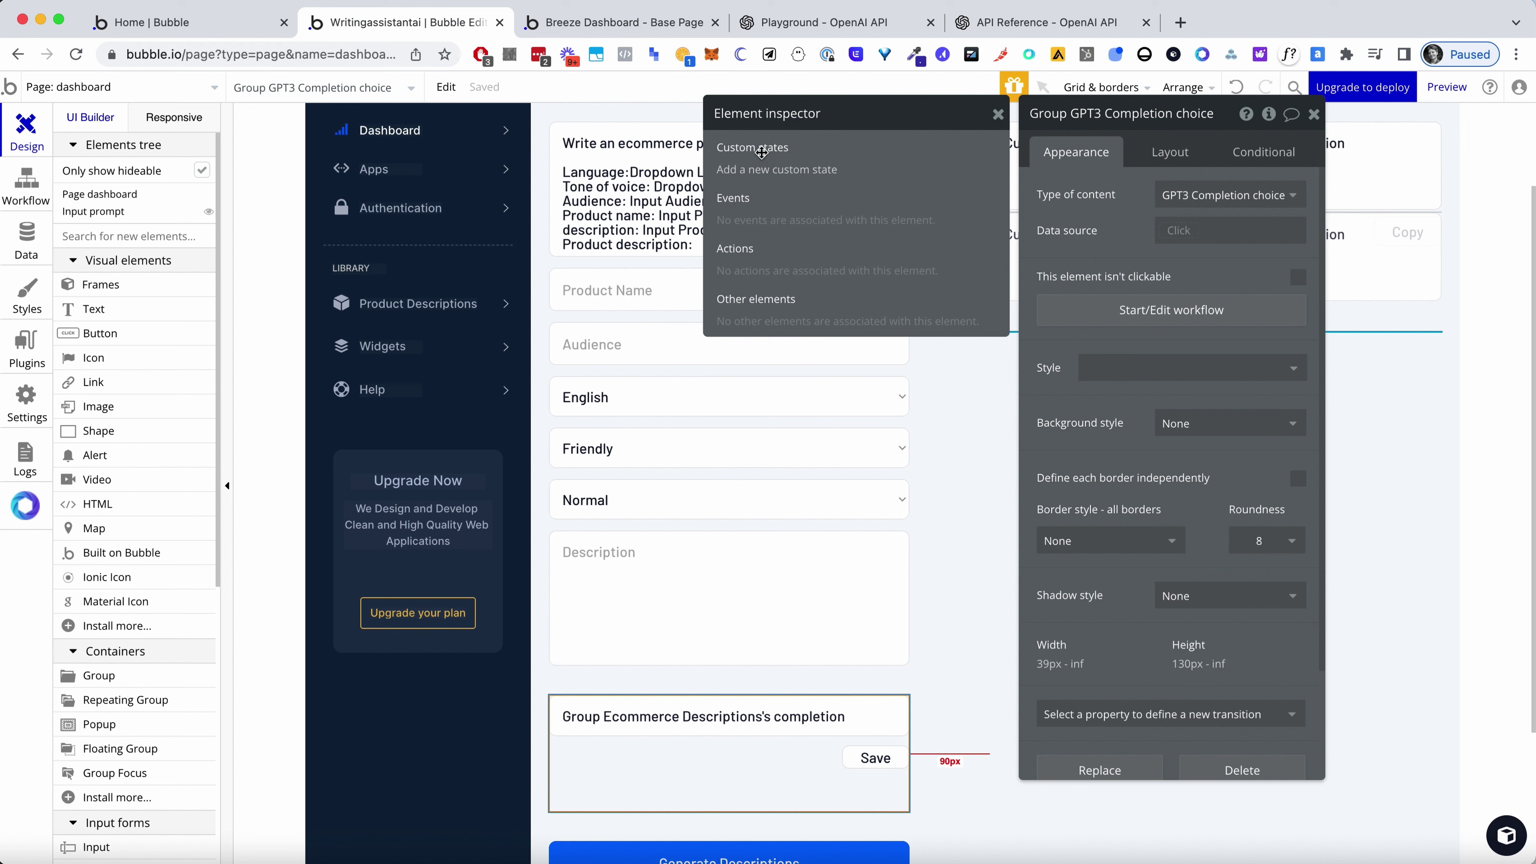
pyautogui.click(899, 819)
pyautogui.click(1268, 114)
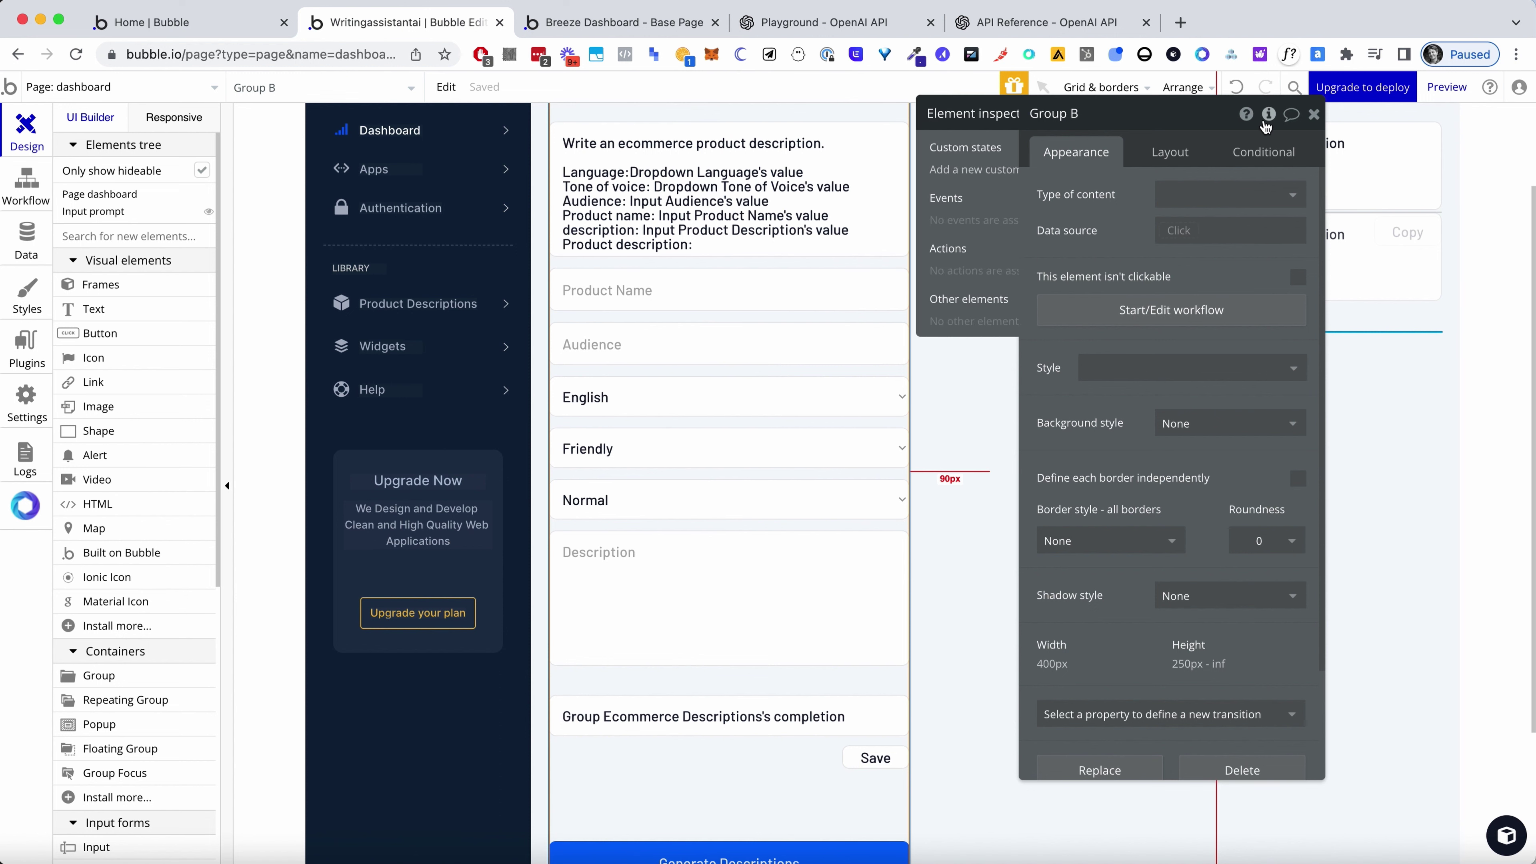
pyautogui.scroll(-1, 727, 398)
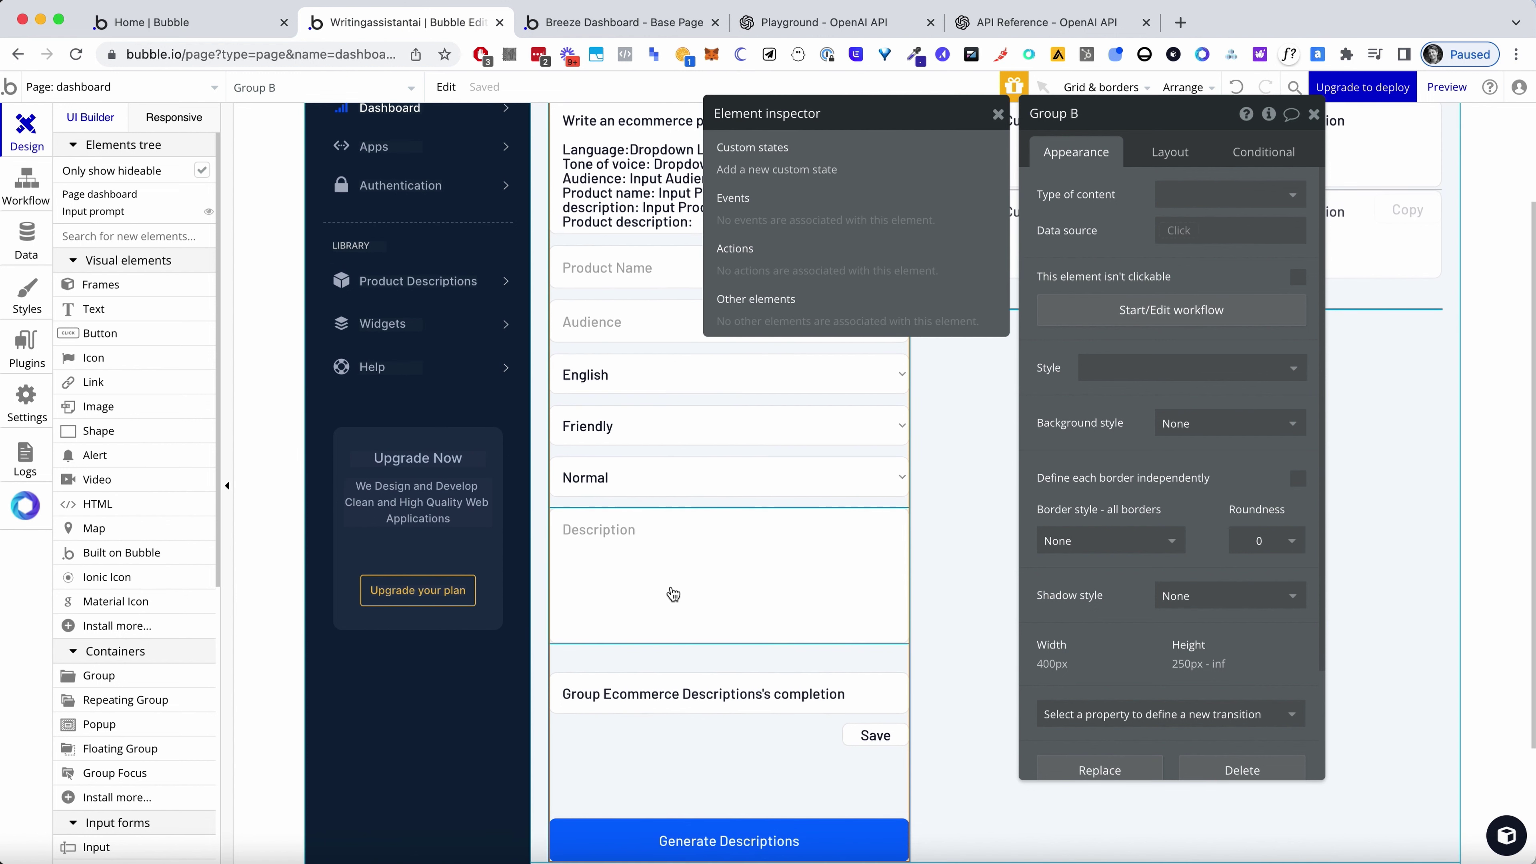
pyautogui.click(974, 515)
pyautogui.click(1291, 115)
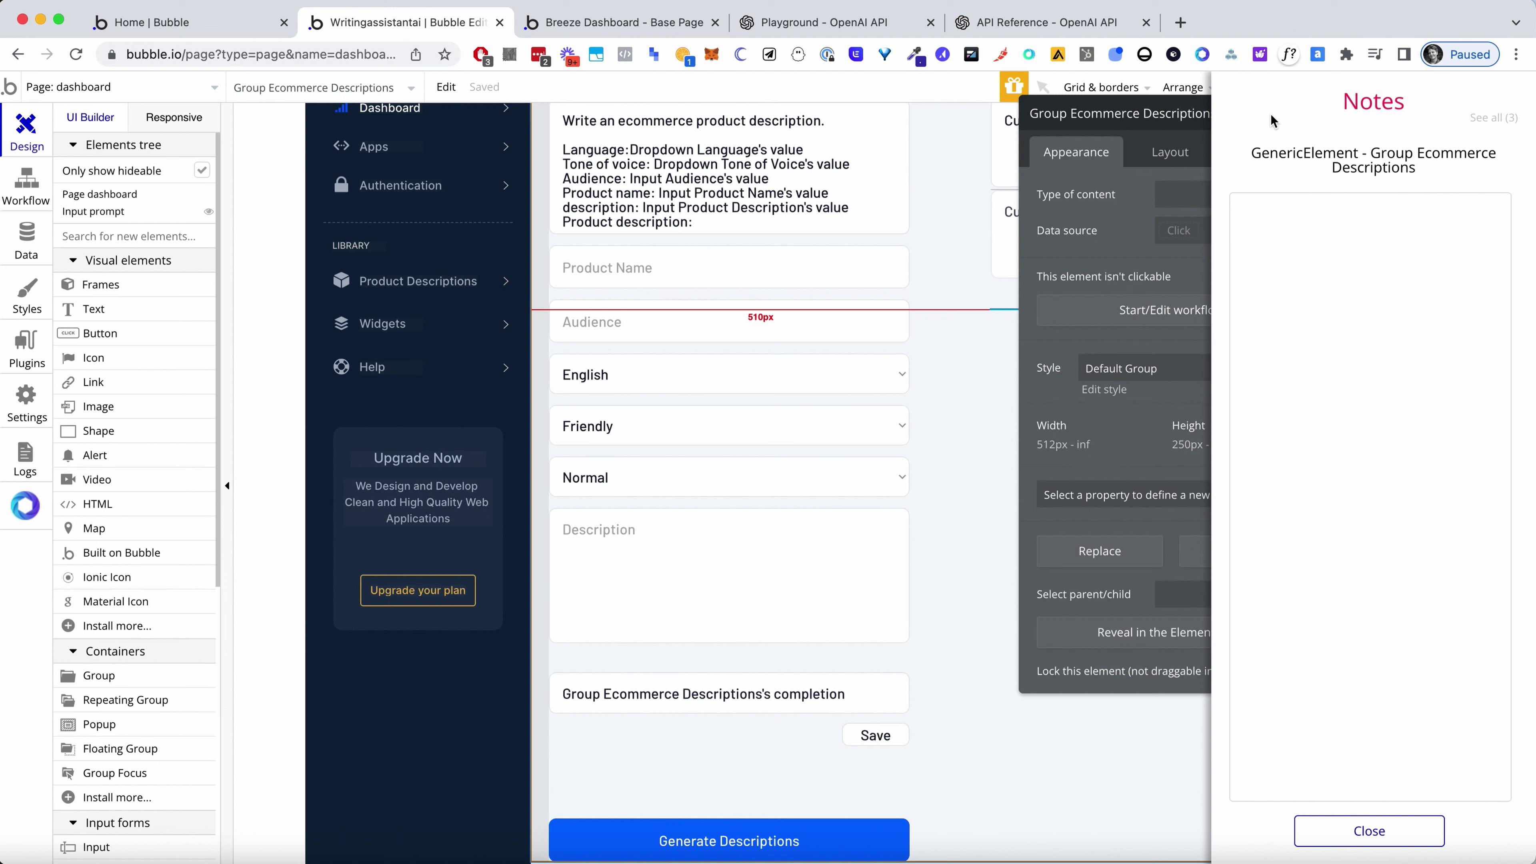
pyautogui.click(1369, 830)
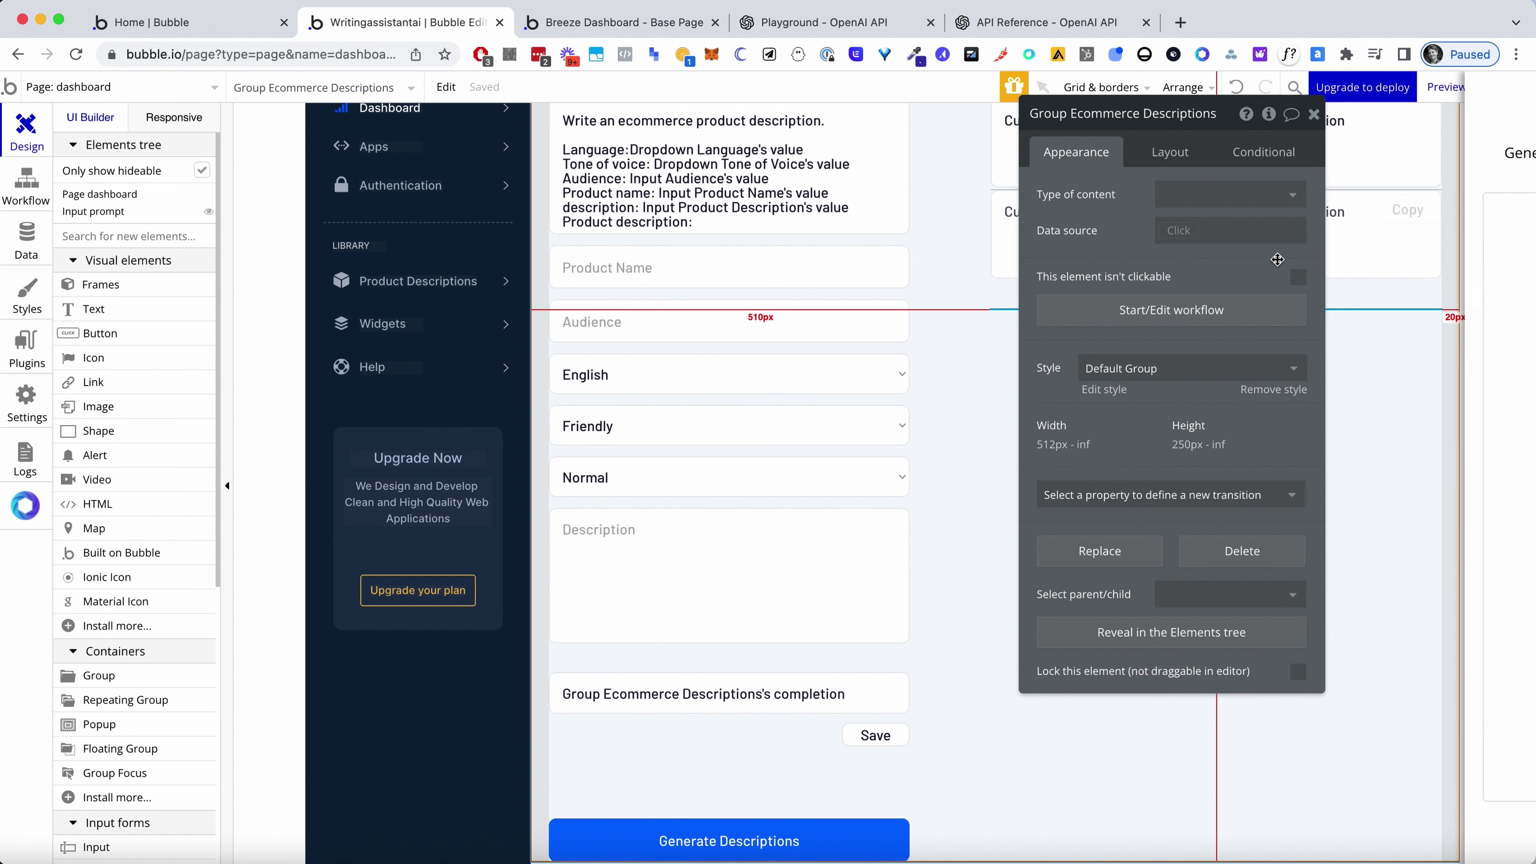
pyautogui.click(1270, 114)
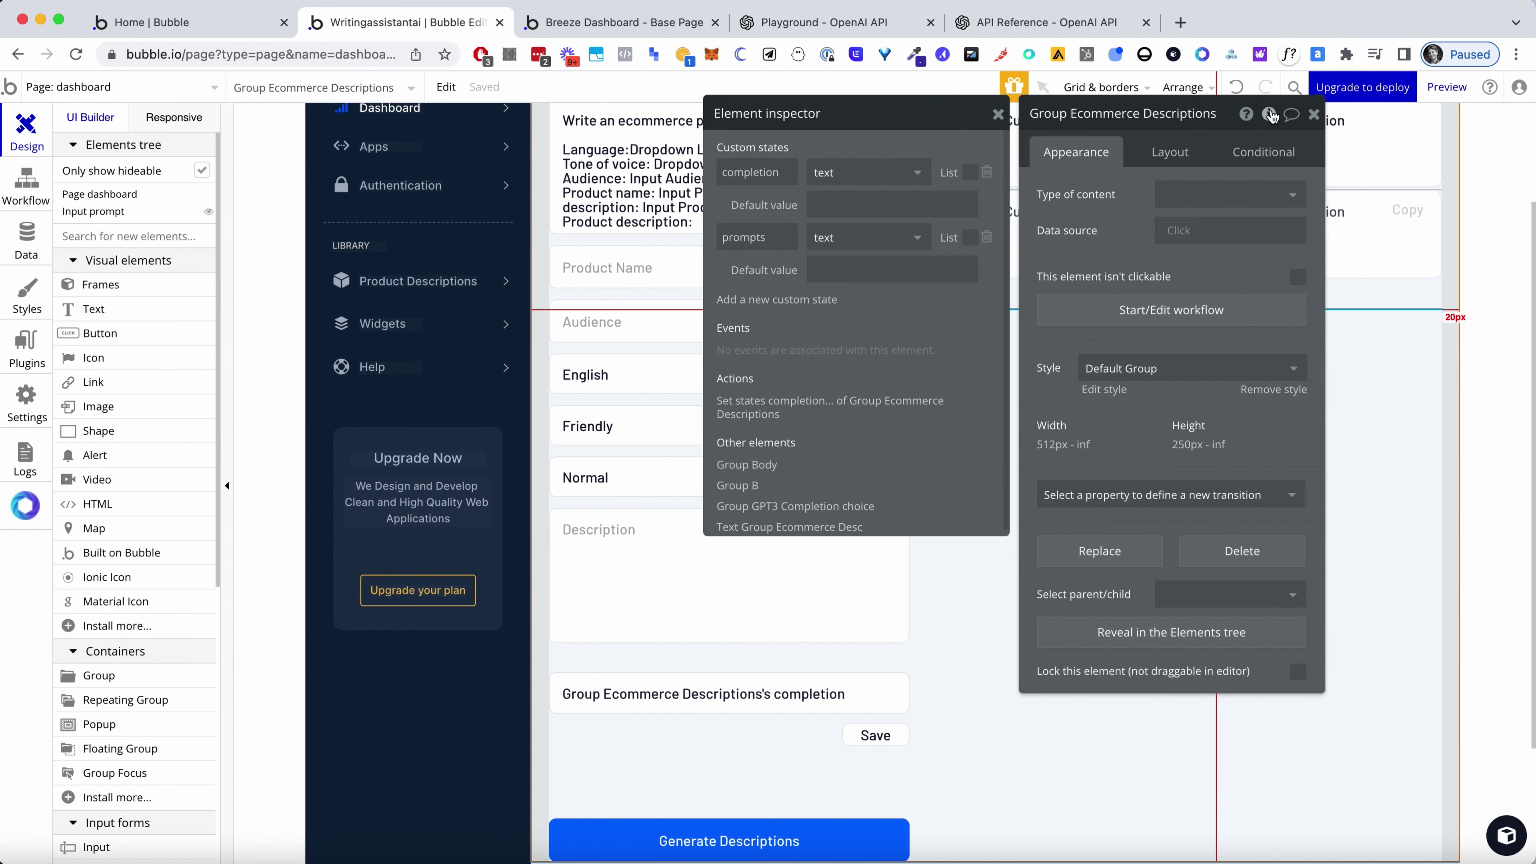
# Inspect the properties of the saved description text, Group Ecommerce Descriptions, the Save button and the generated completion text
pyautogui.click(1270, 114)
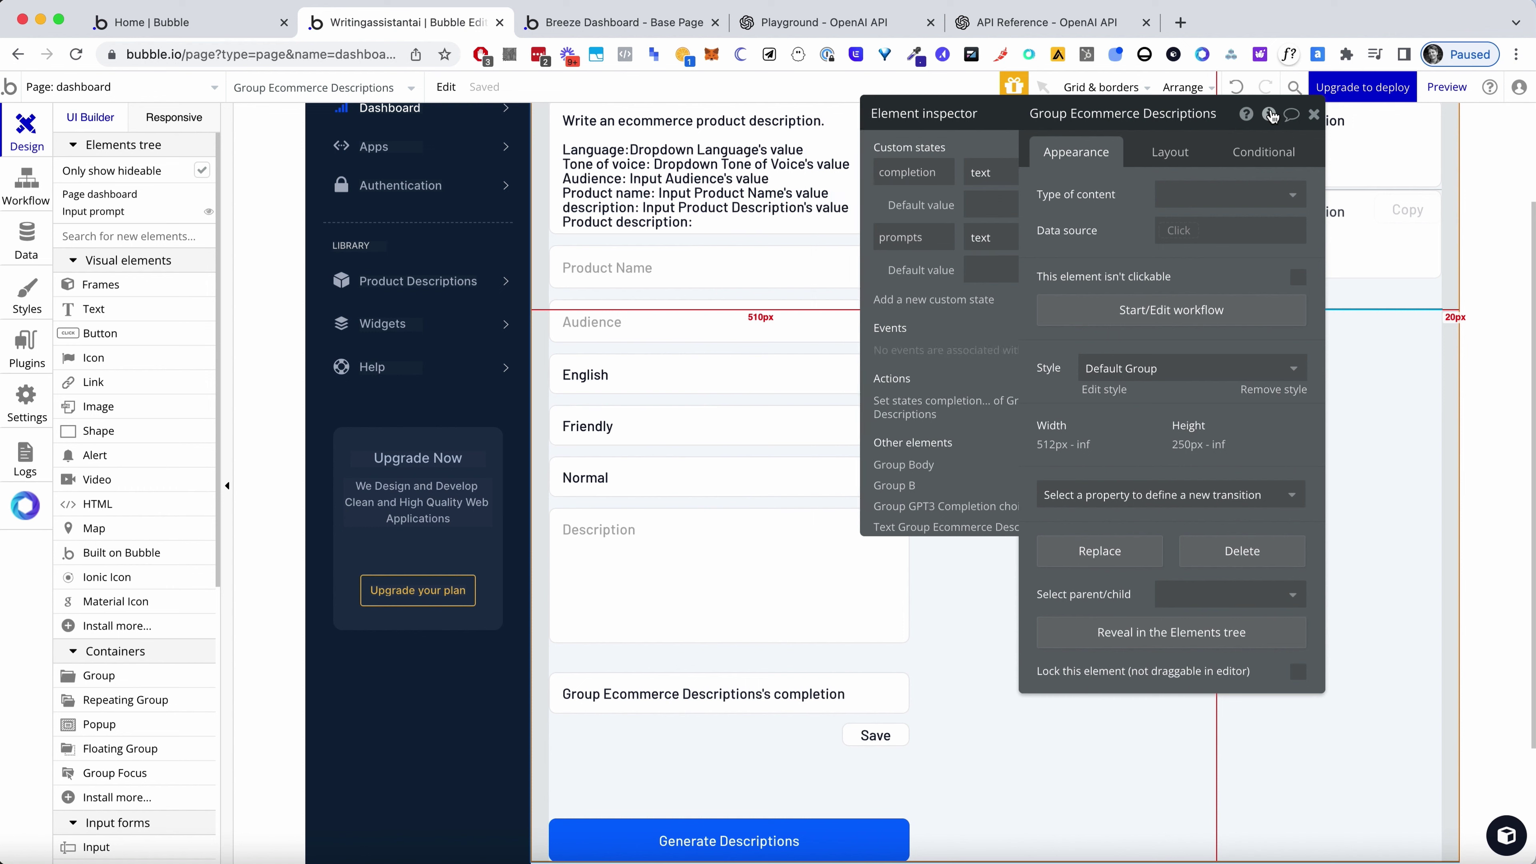
pyautogui.click(1314, 114)
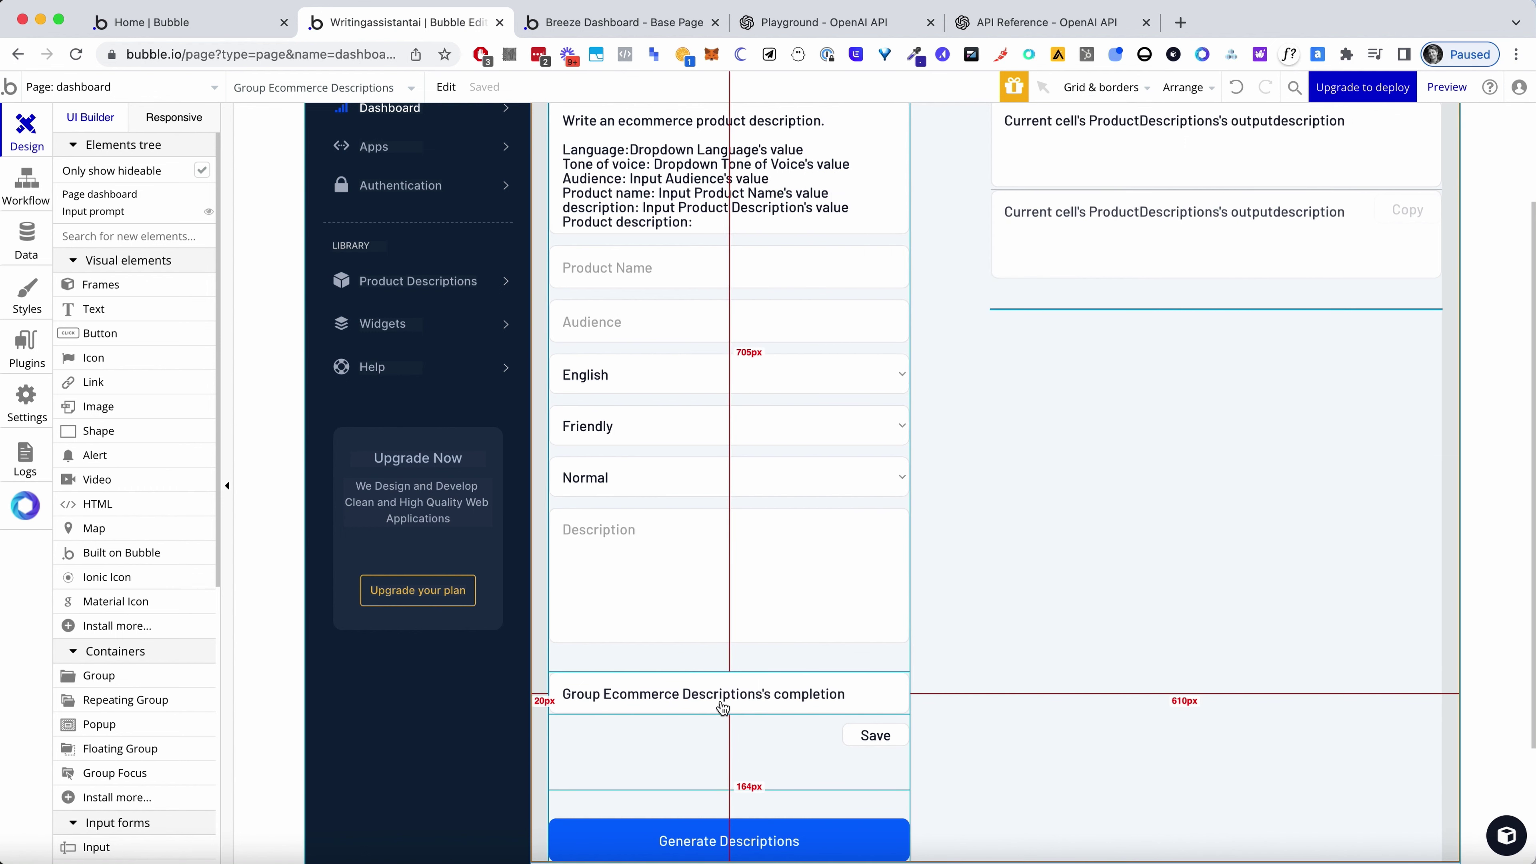
pyautogui.scroll(5, 1062, 565)
pyautogui.click(1178, 260)
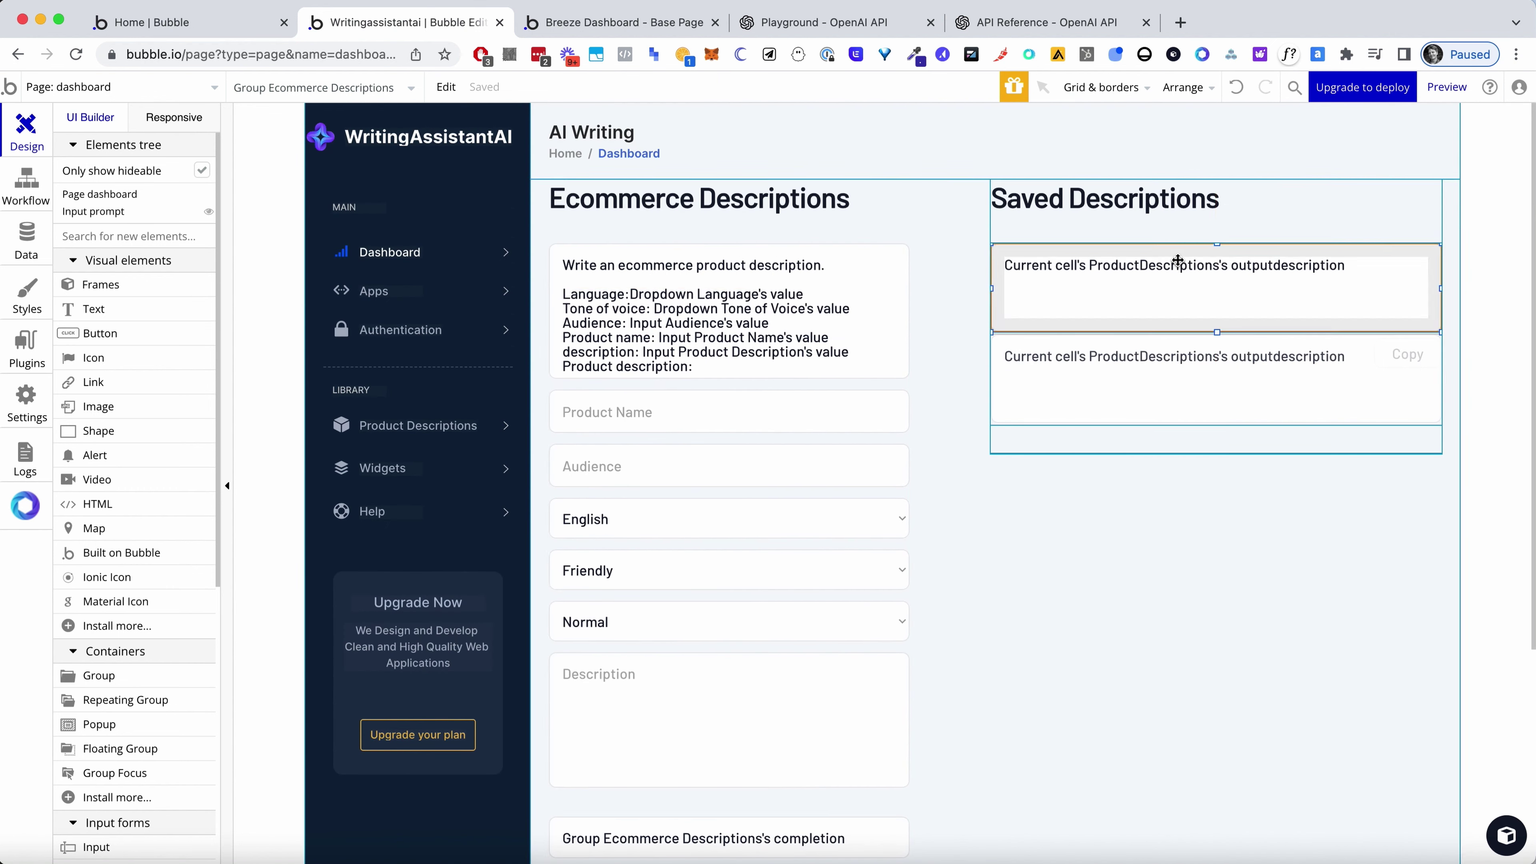
pyautogui.doubleClick(1178, 260)
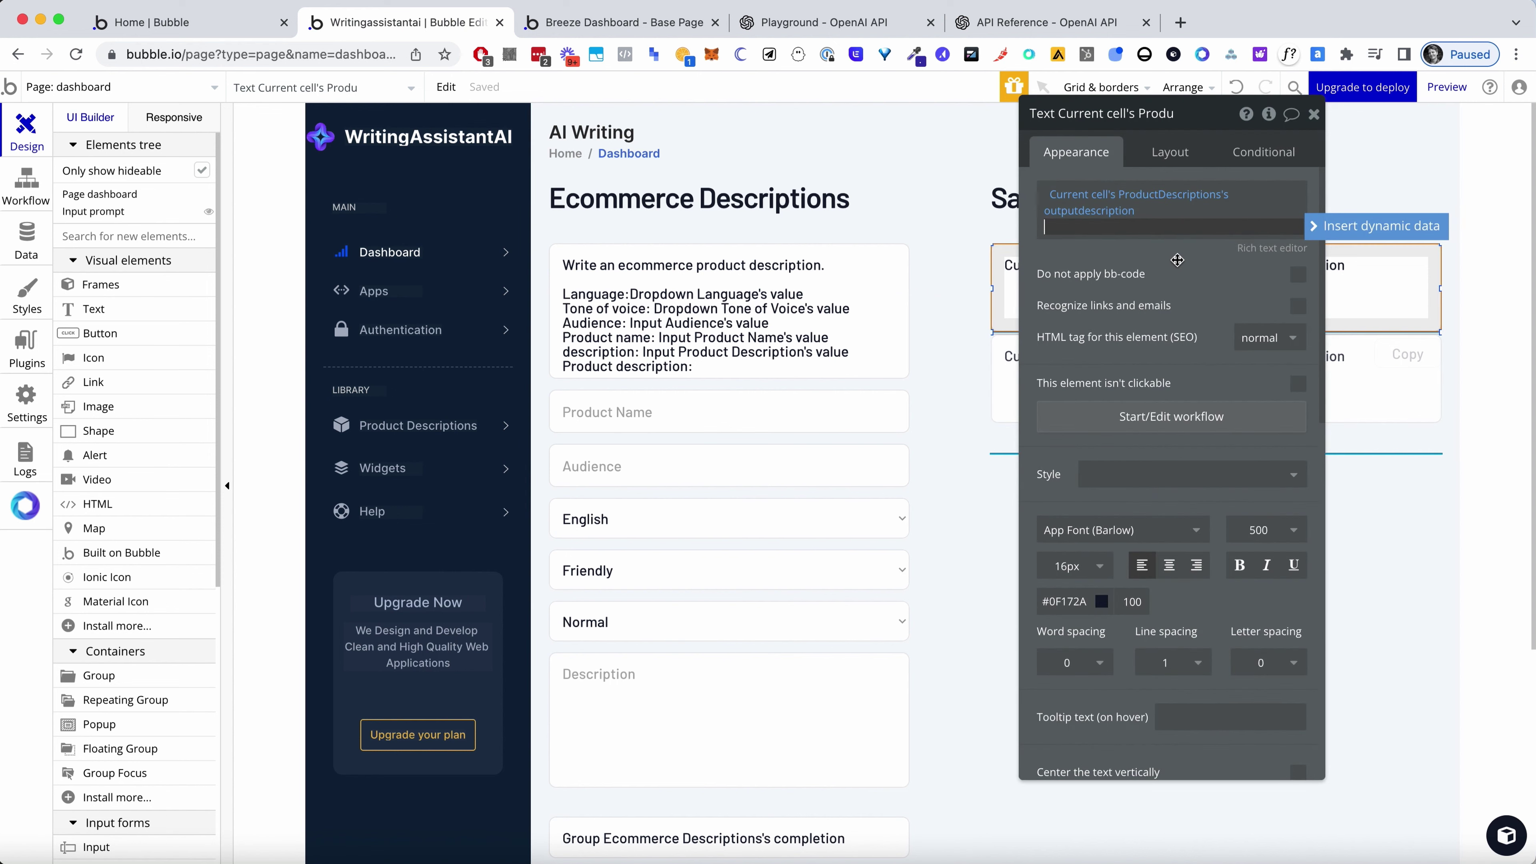
pyautogui.click(1440, 537)
pyautogui.scroll(-4, 417, 732)
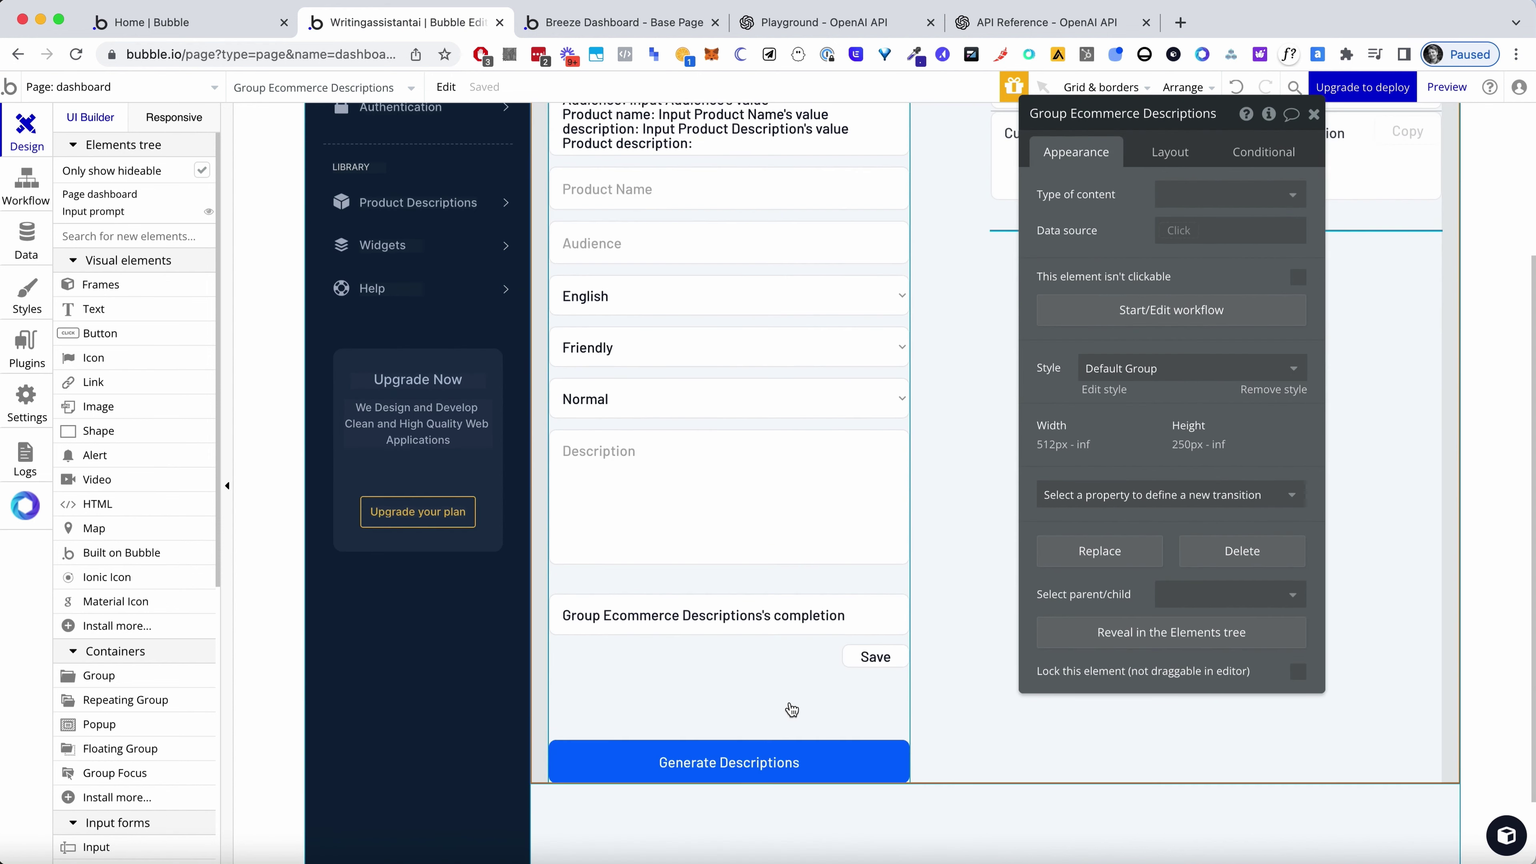
pyautogui.click(877, 658)
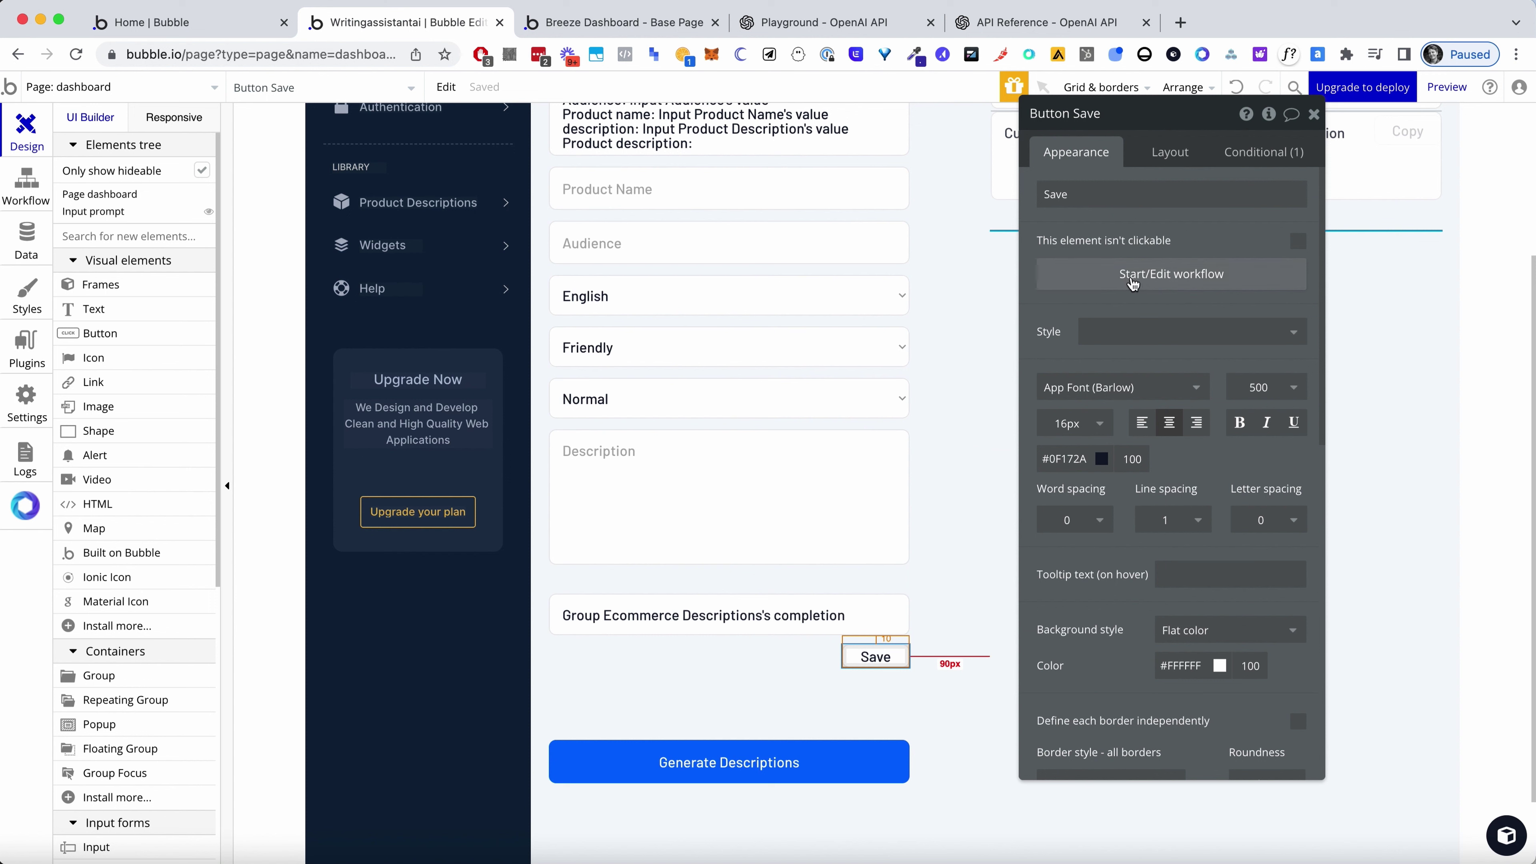
pyautogui.click(724, 622)
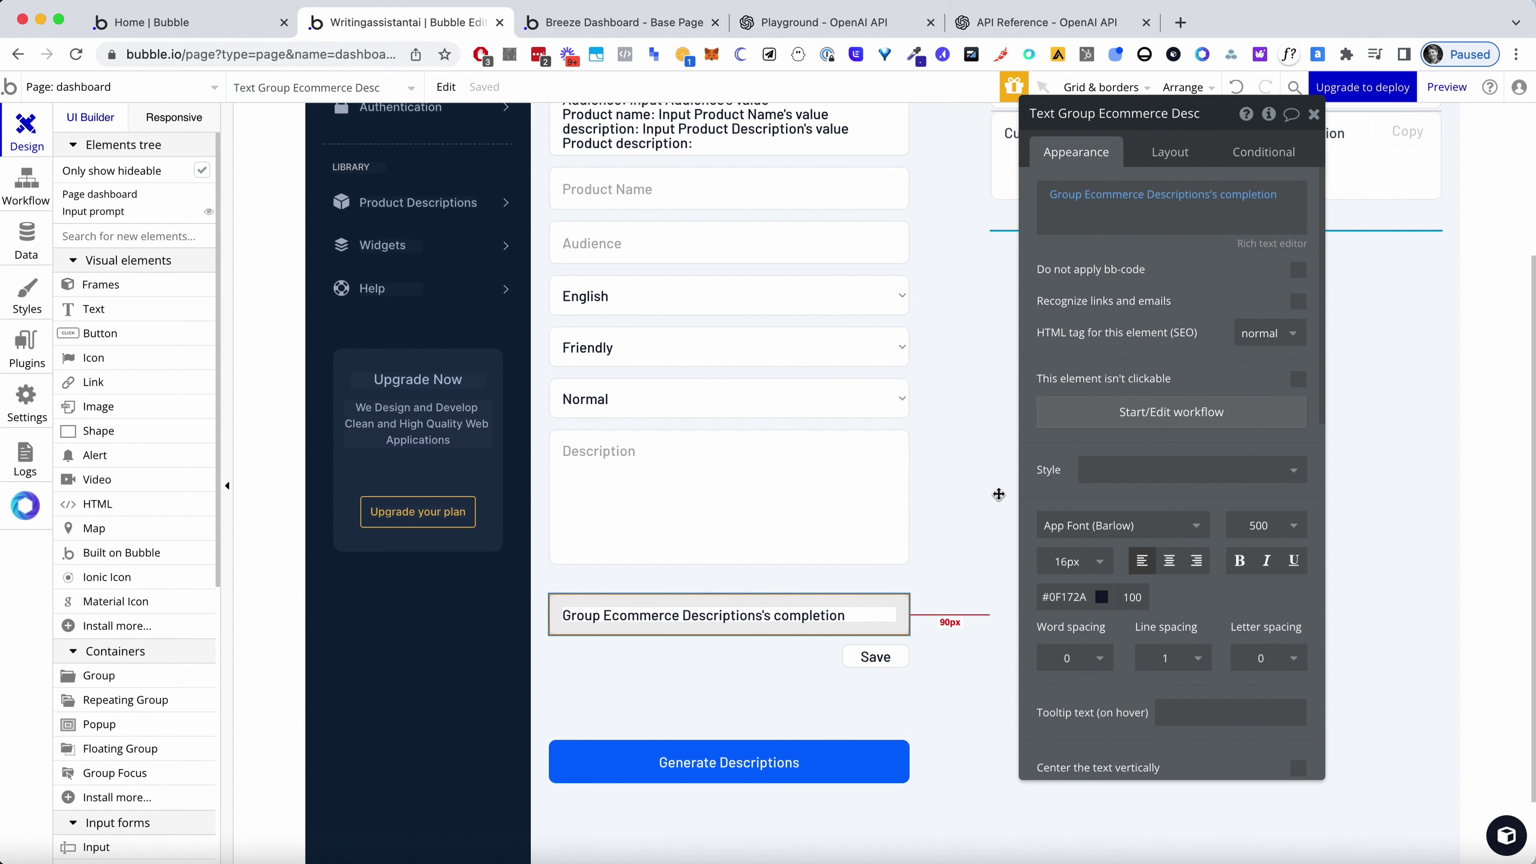
pyautogui.click(893, 667)
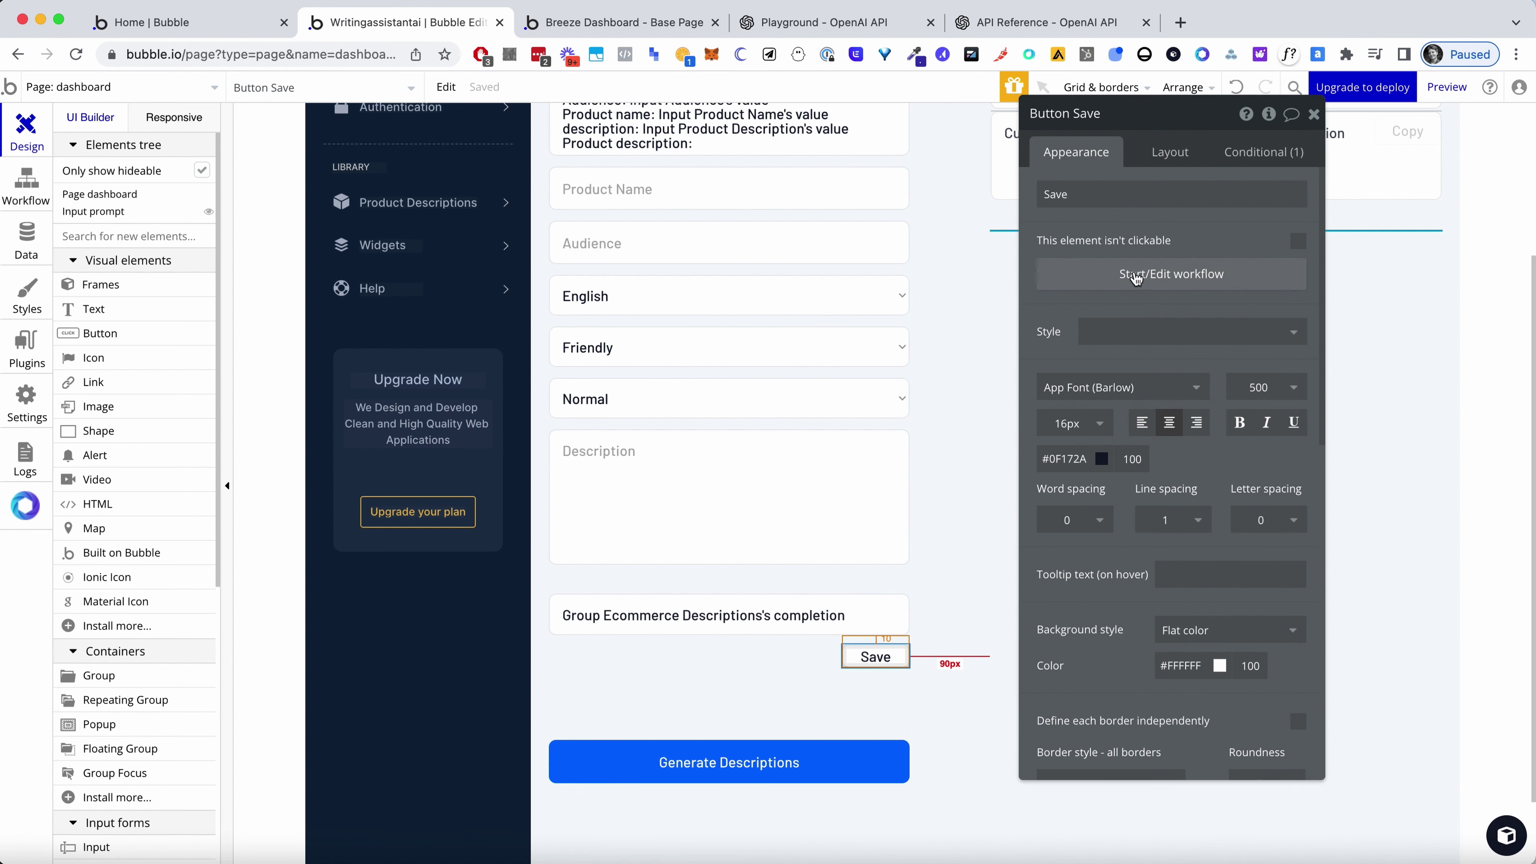
# Rename the text element showing Group Ecommerce Descriptions's completion to "Output description generation"
pyautogui.click(769, 631)
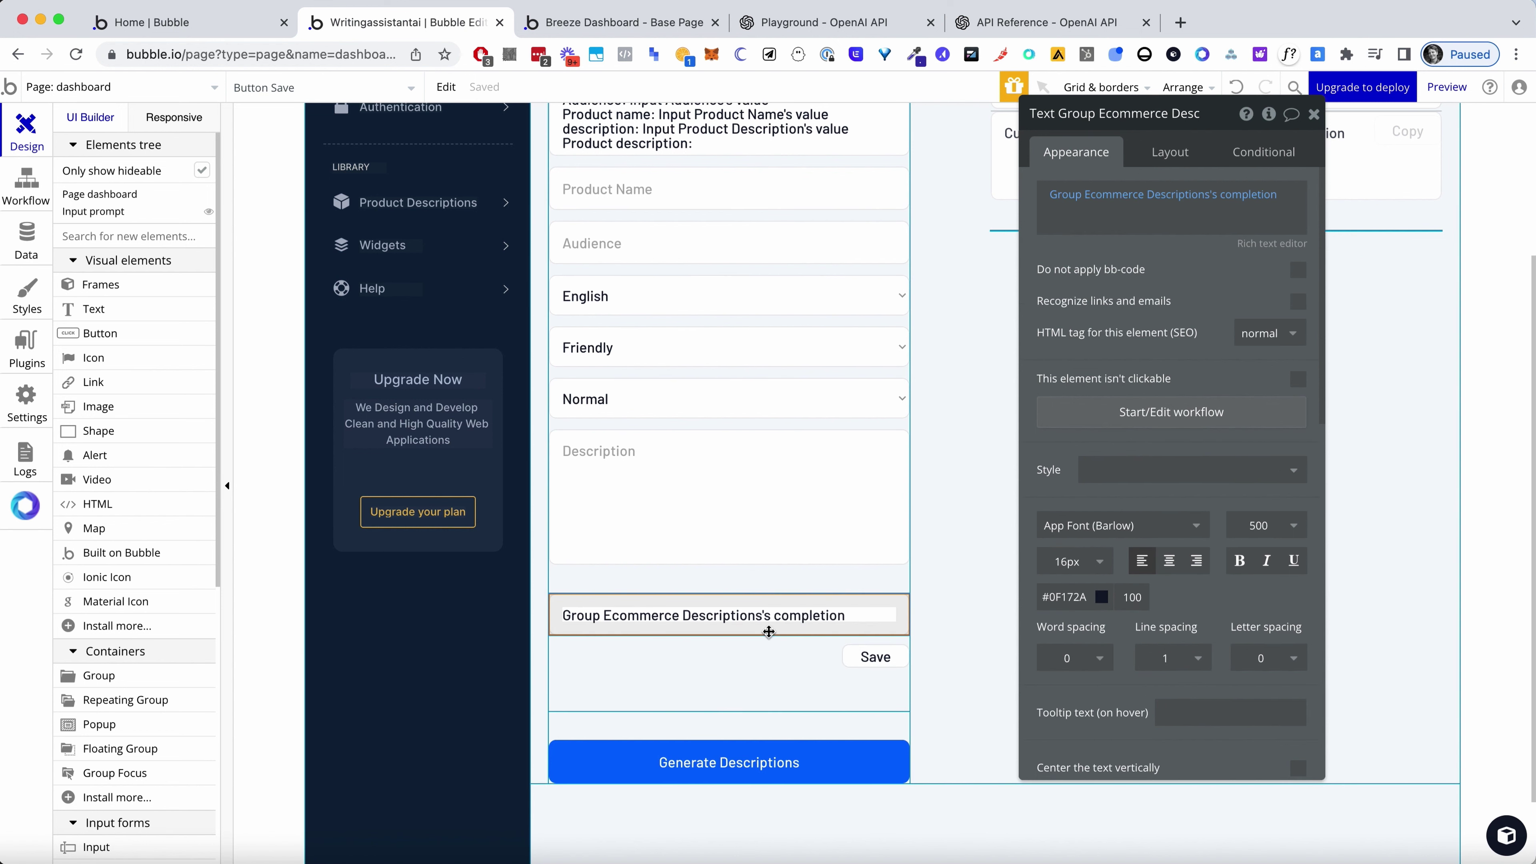
pyautogui.click(1173, 112)
pyautogui.write('Output description generation')
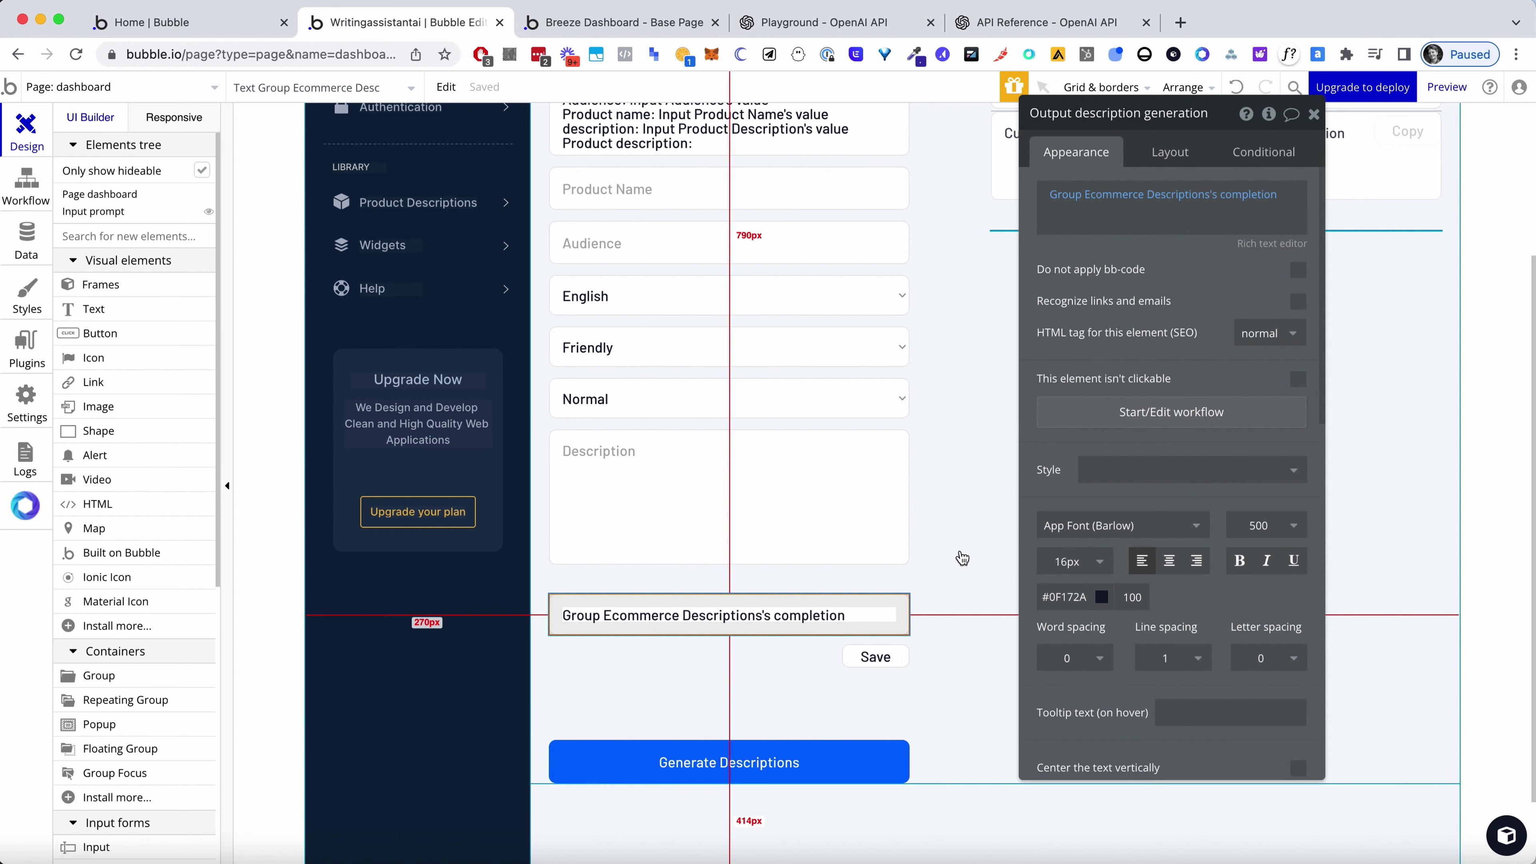
pyautogui.click(957, 630)
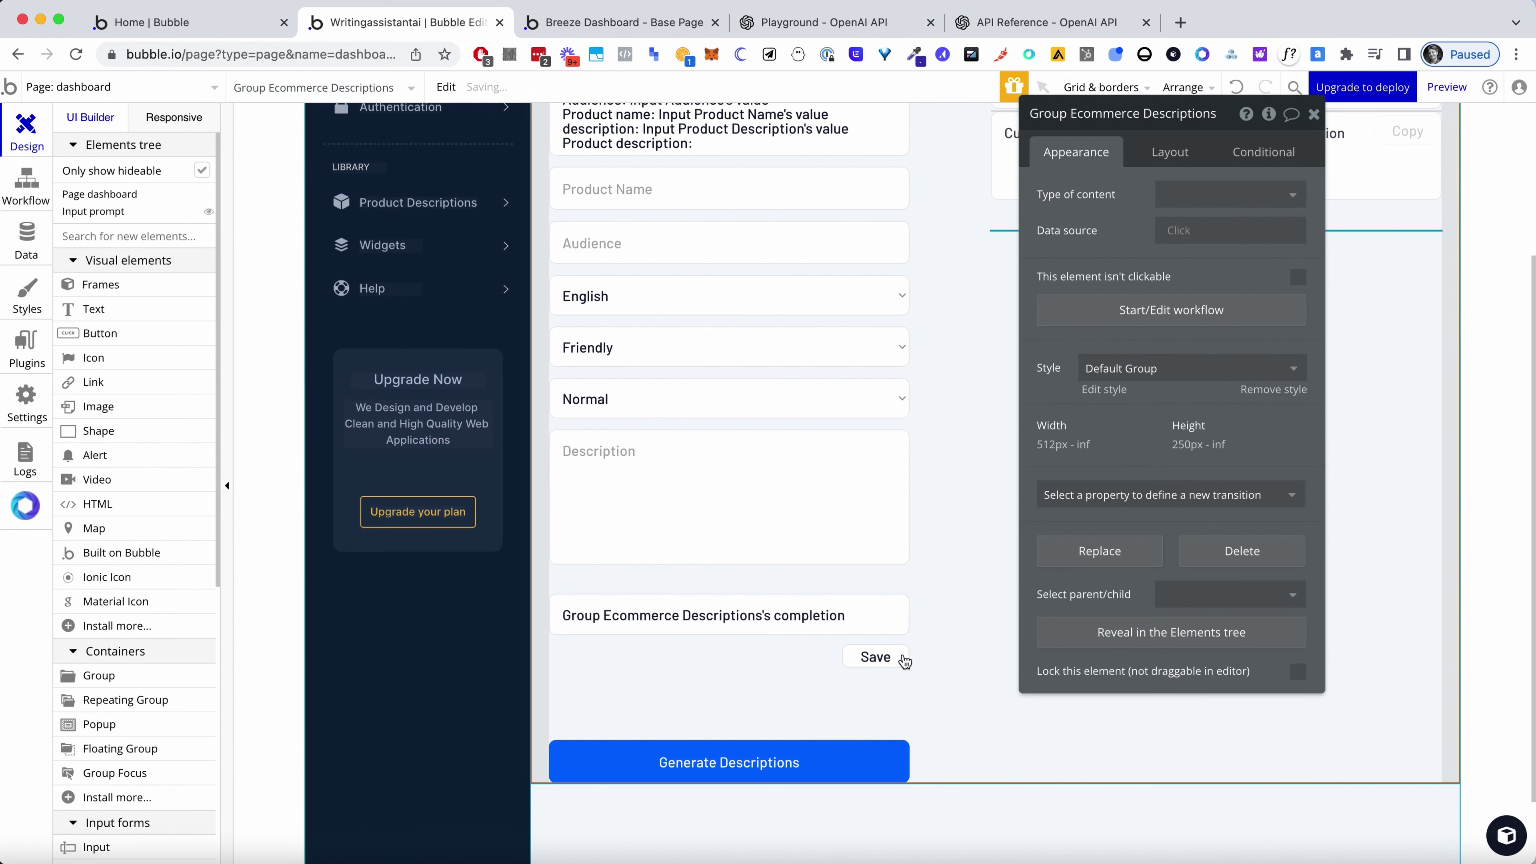
# In the Save button's workflow, try to use the Output description generation element as the source of the outputdescription field
pyautogui.click(876, 656)
pyautogui.click(1118, 290)
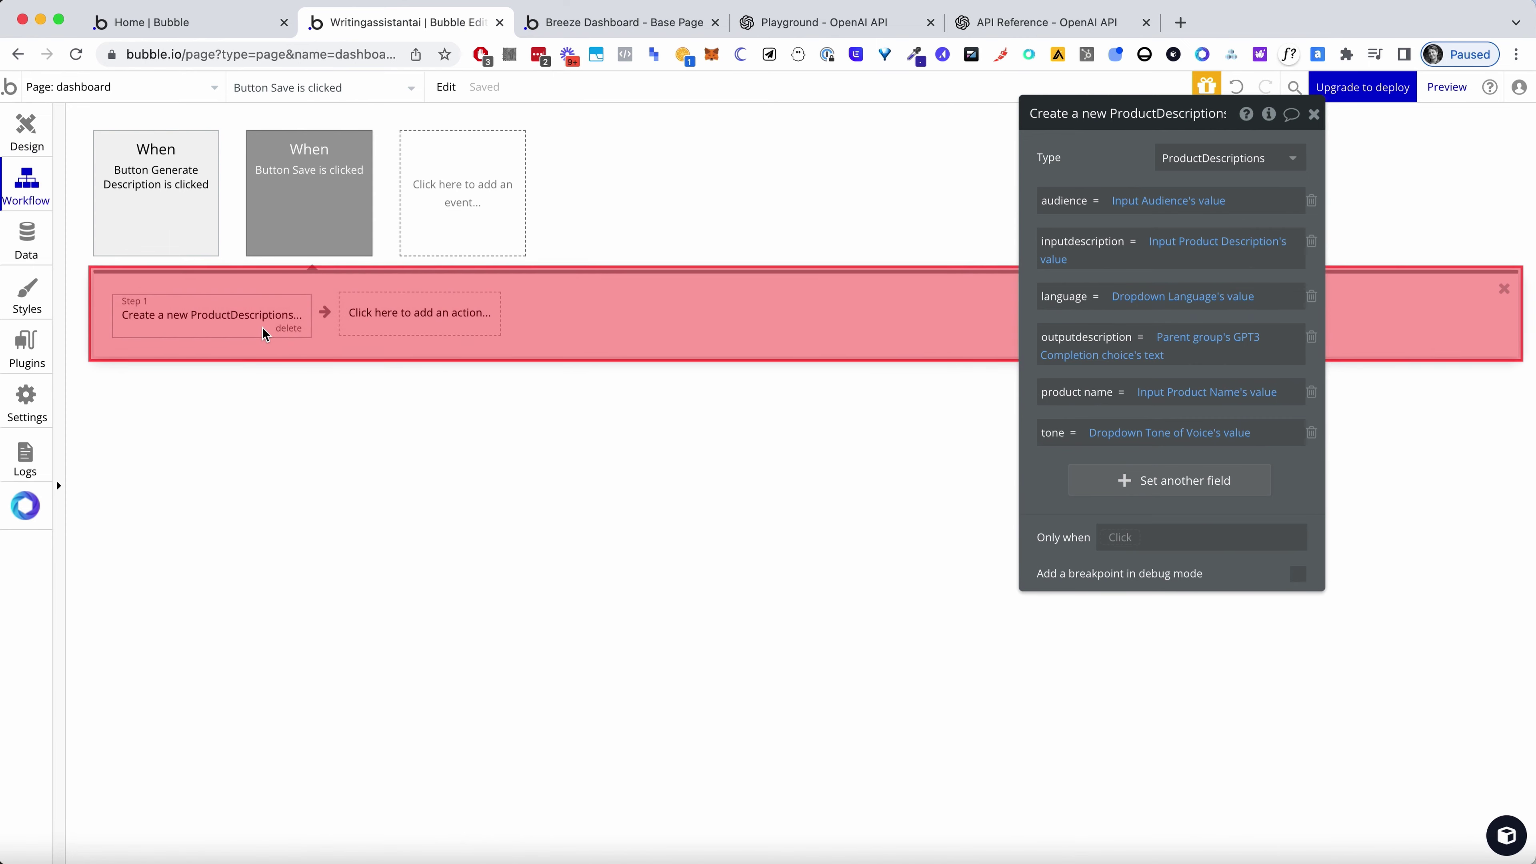
pyautogui.click(1179, 337)
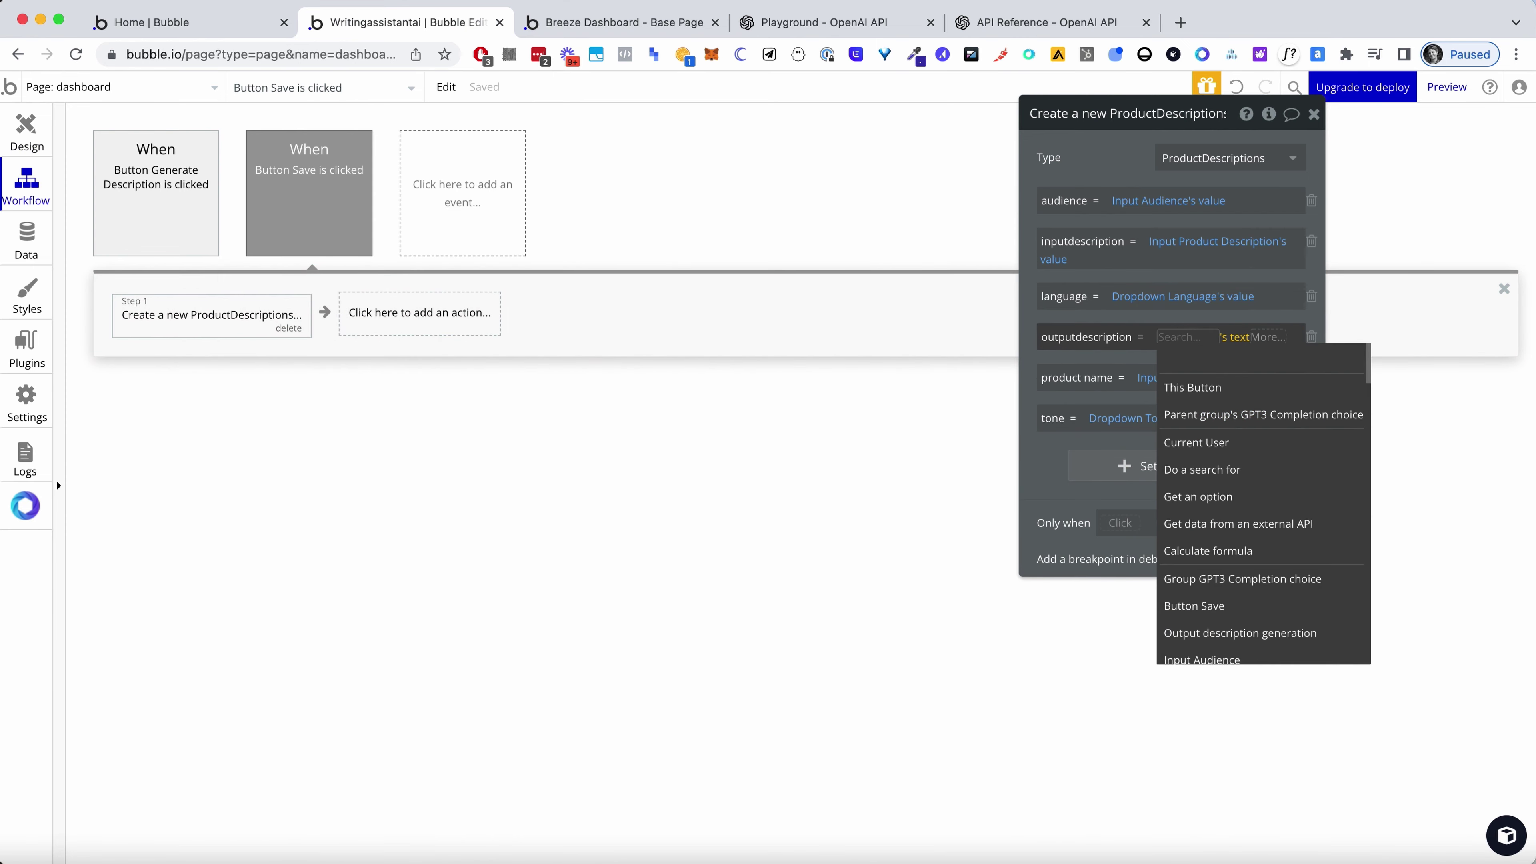
pyautogui.write('output')
pyautogui.click(1191, 383)
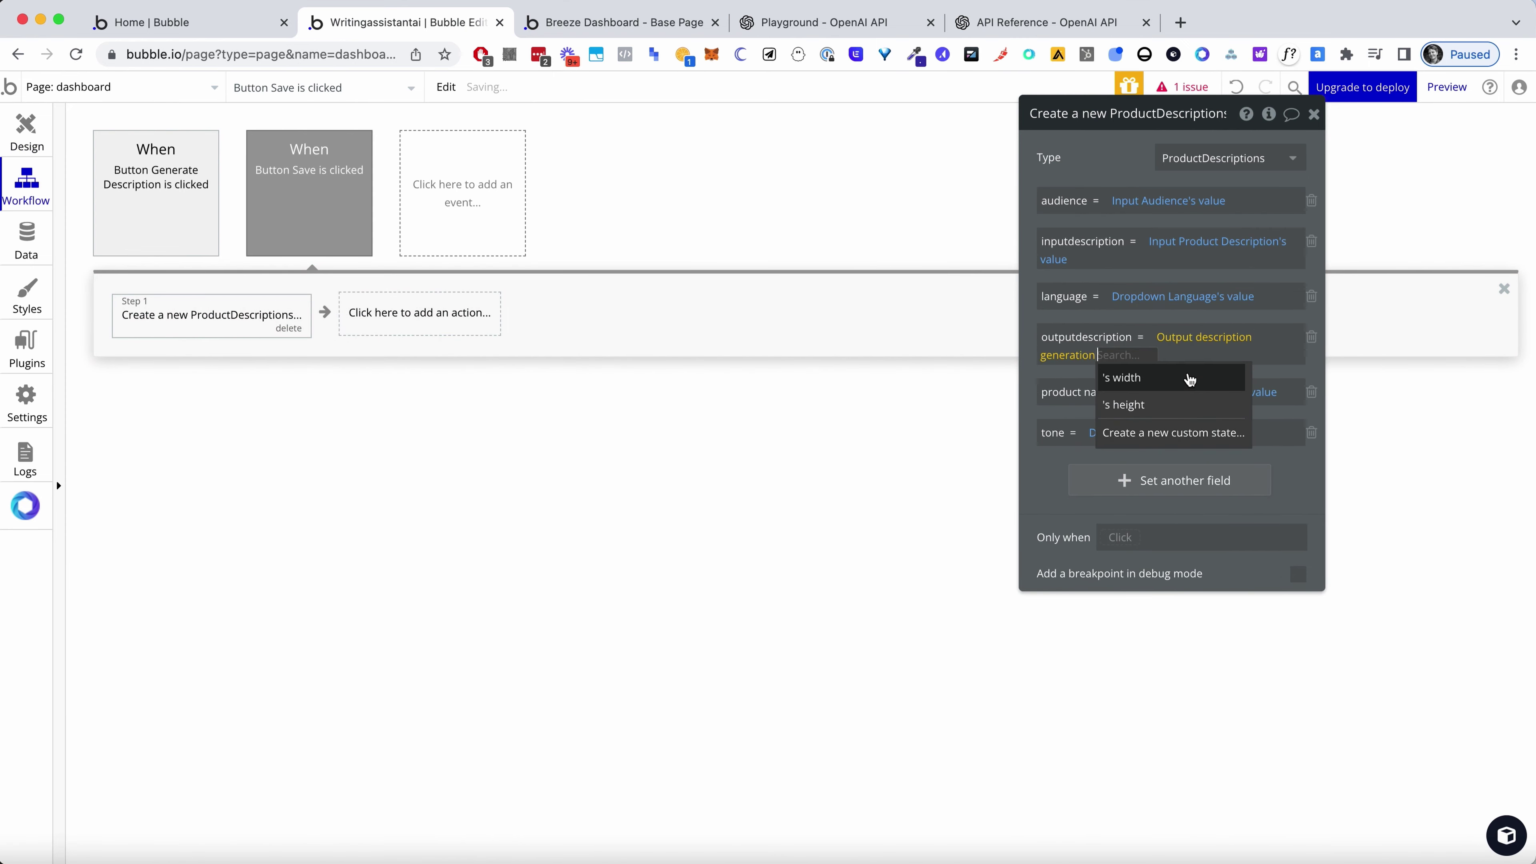
pyautogui.click(1079, 372)
pyautogui.click(1127, 358)
pyautogui.press('BackSpace')
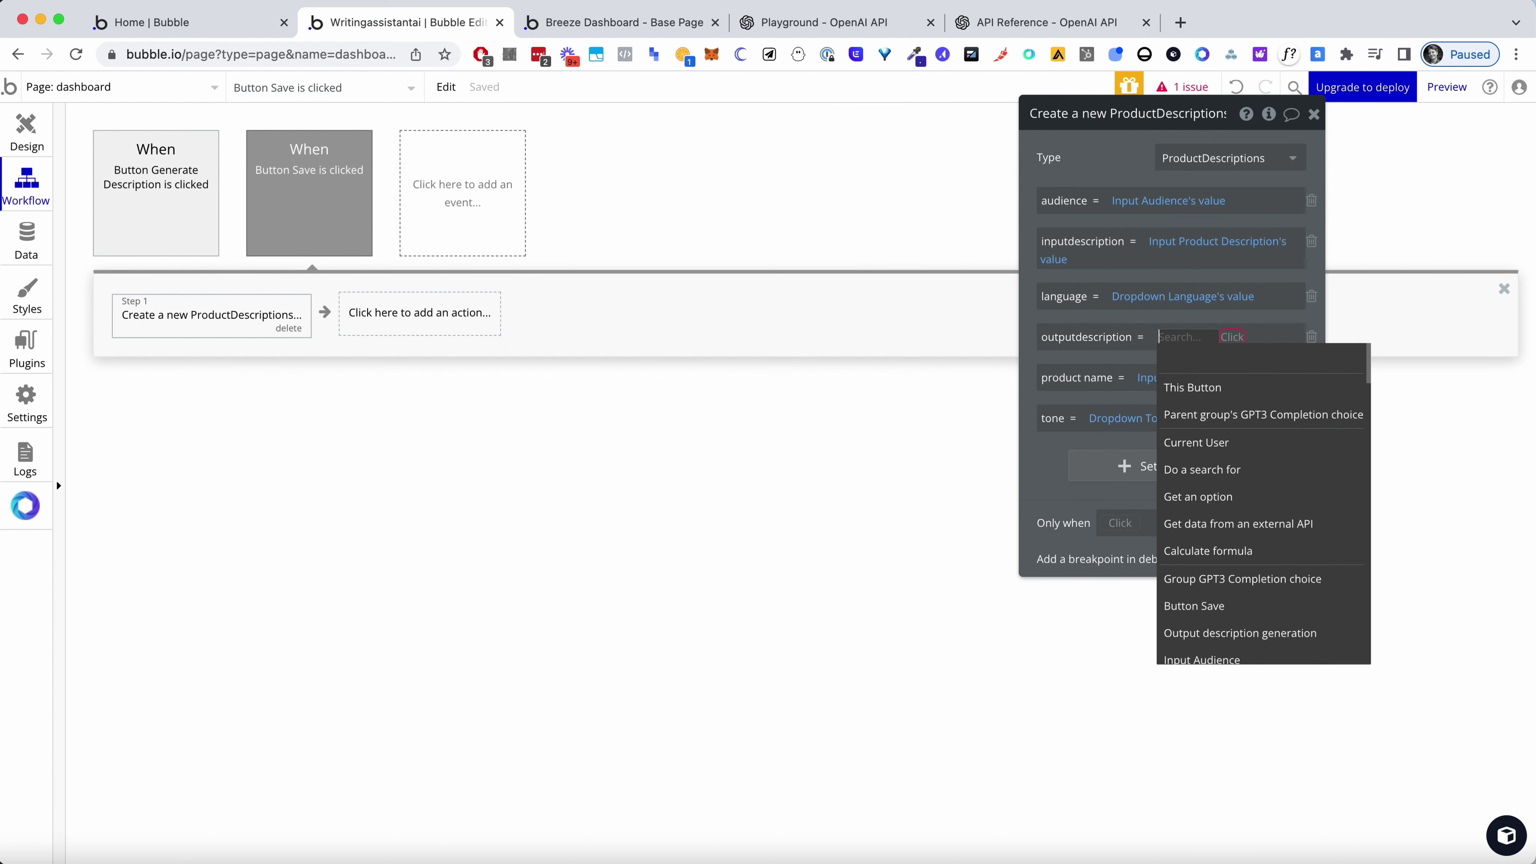
# Set the outputdescription field of the Create a new ProductDescriptions action to Group Ecommerce Descriptions's completion
pyautogui.write('ecm')
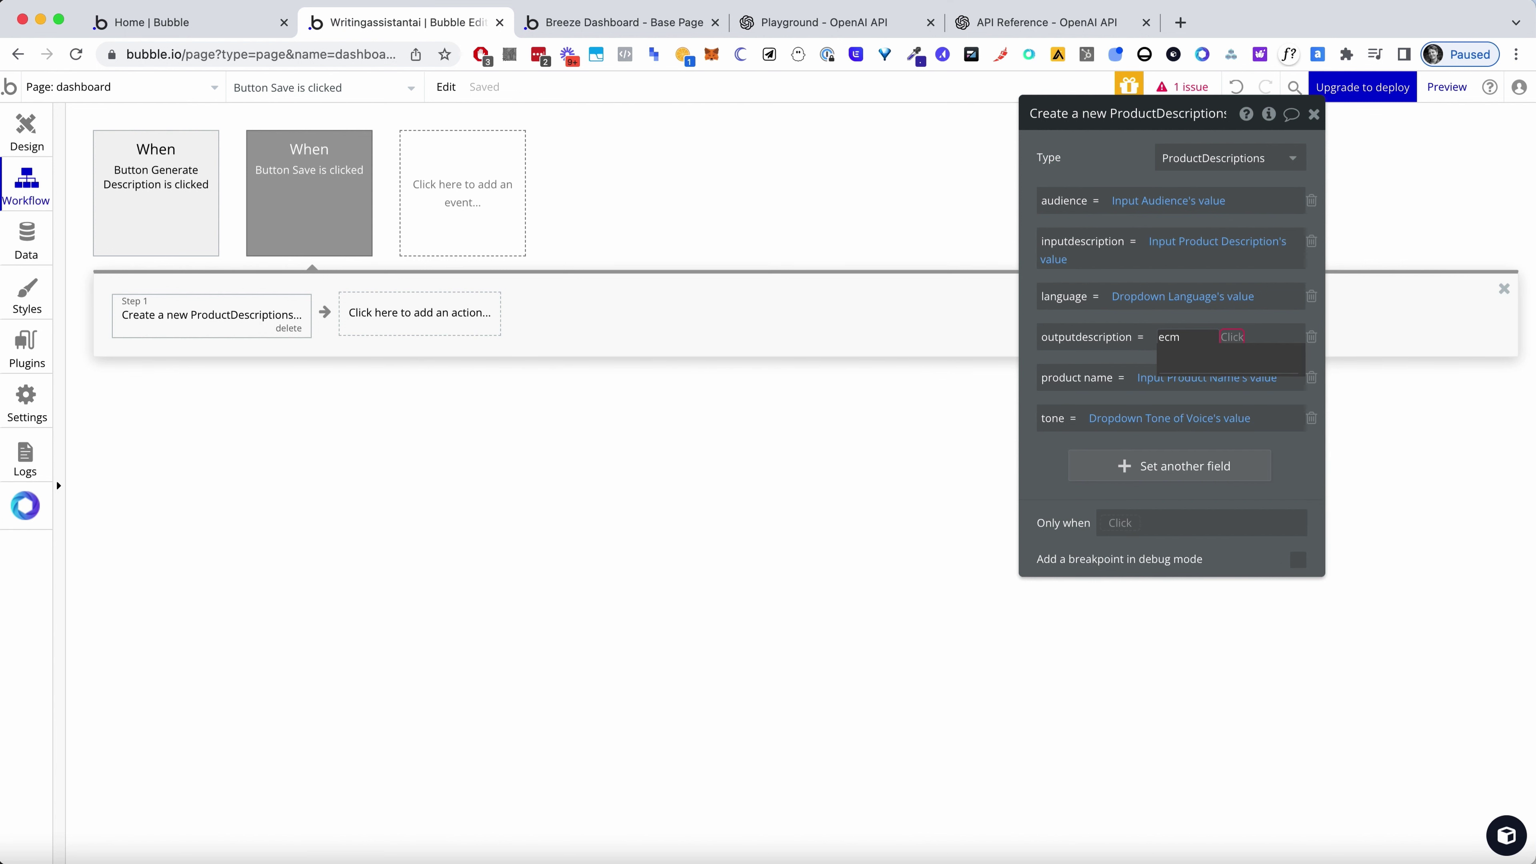
pyautogui.press('BackSpace')
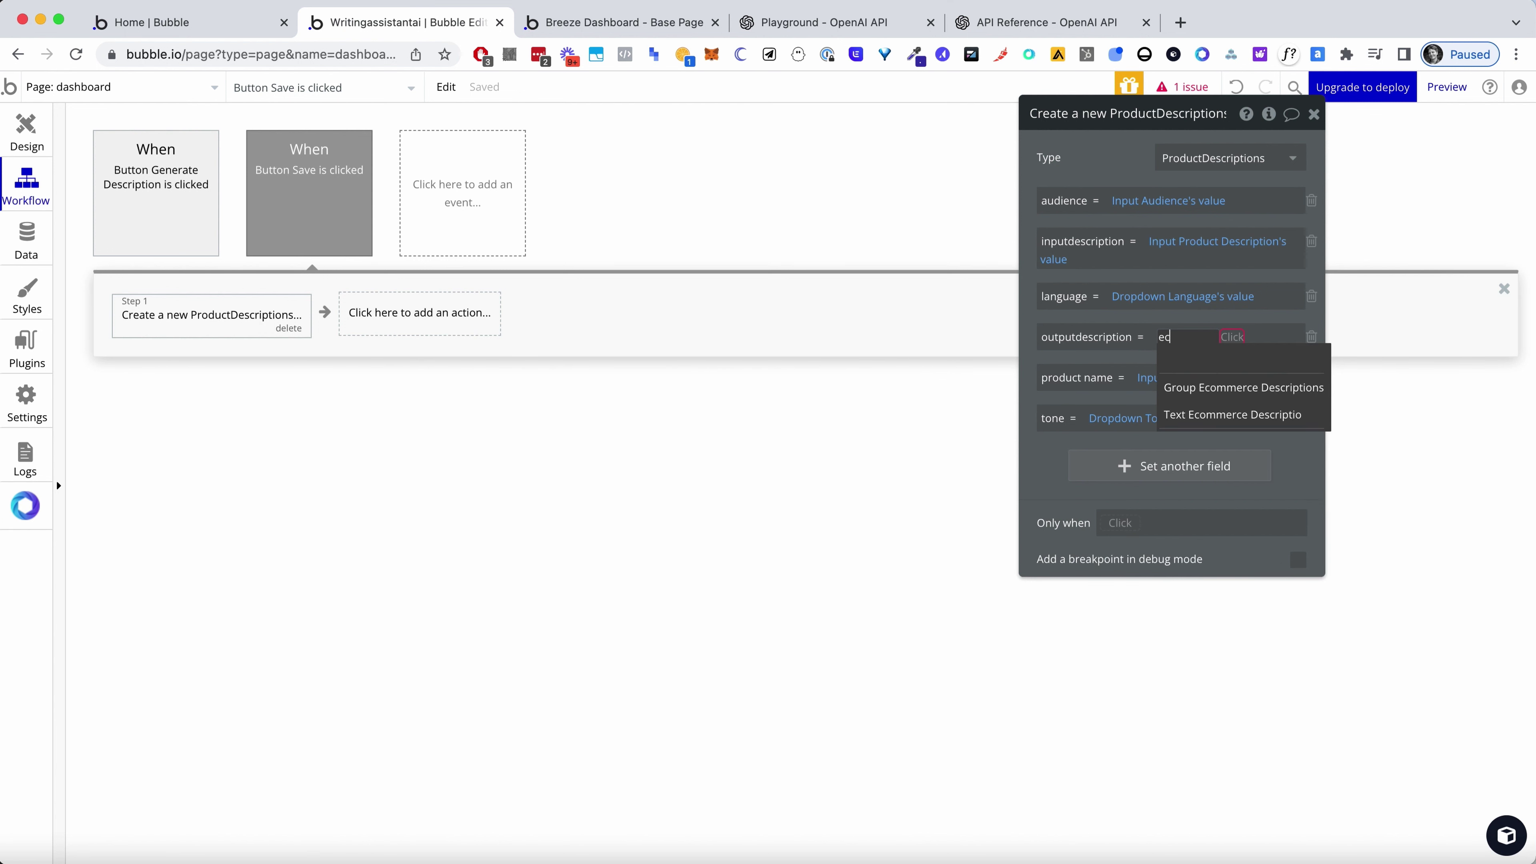
pyautogui.click(1250, 393)
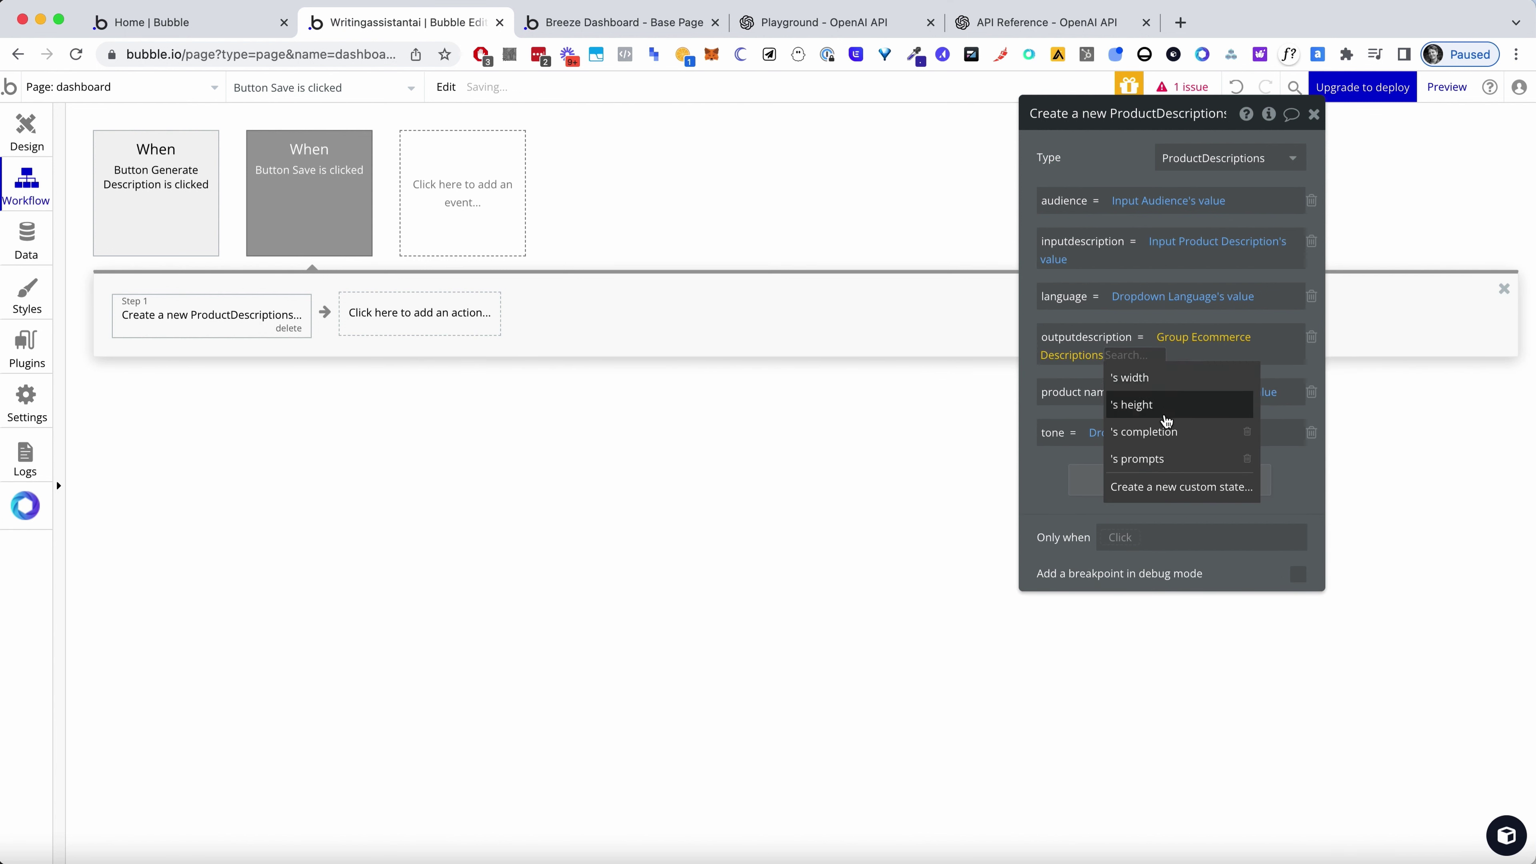
pyautogui.click(1160, 433)
pyautogui.click(1161, 370)
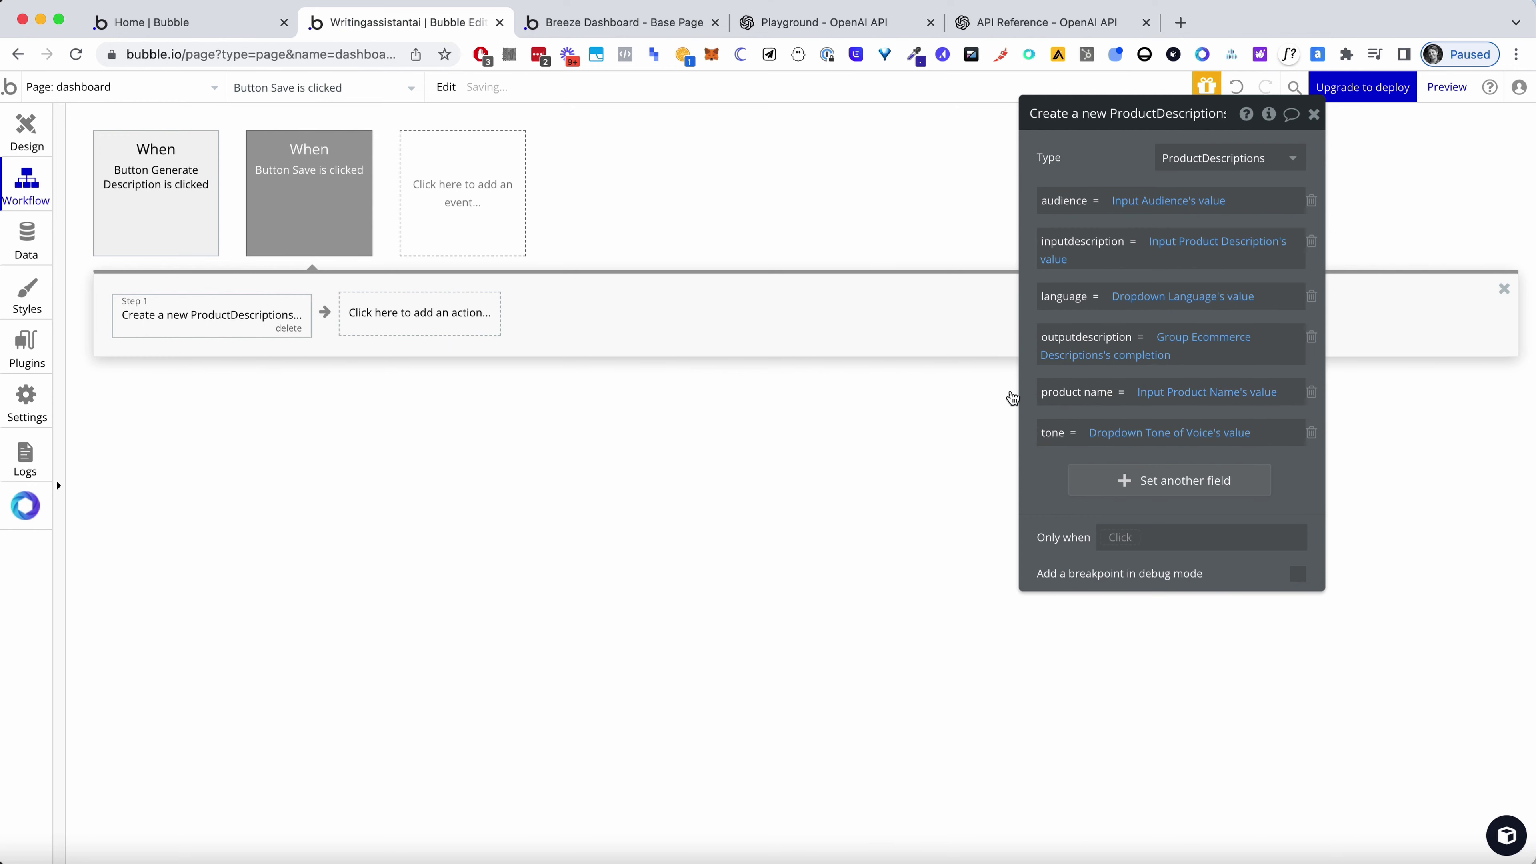
# Delete all existing ProductDescriptions entries from the development app data
pyautogui.click(24, 146)
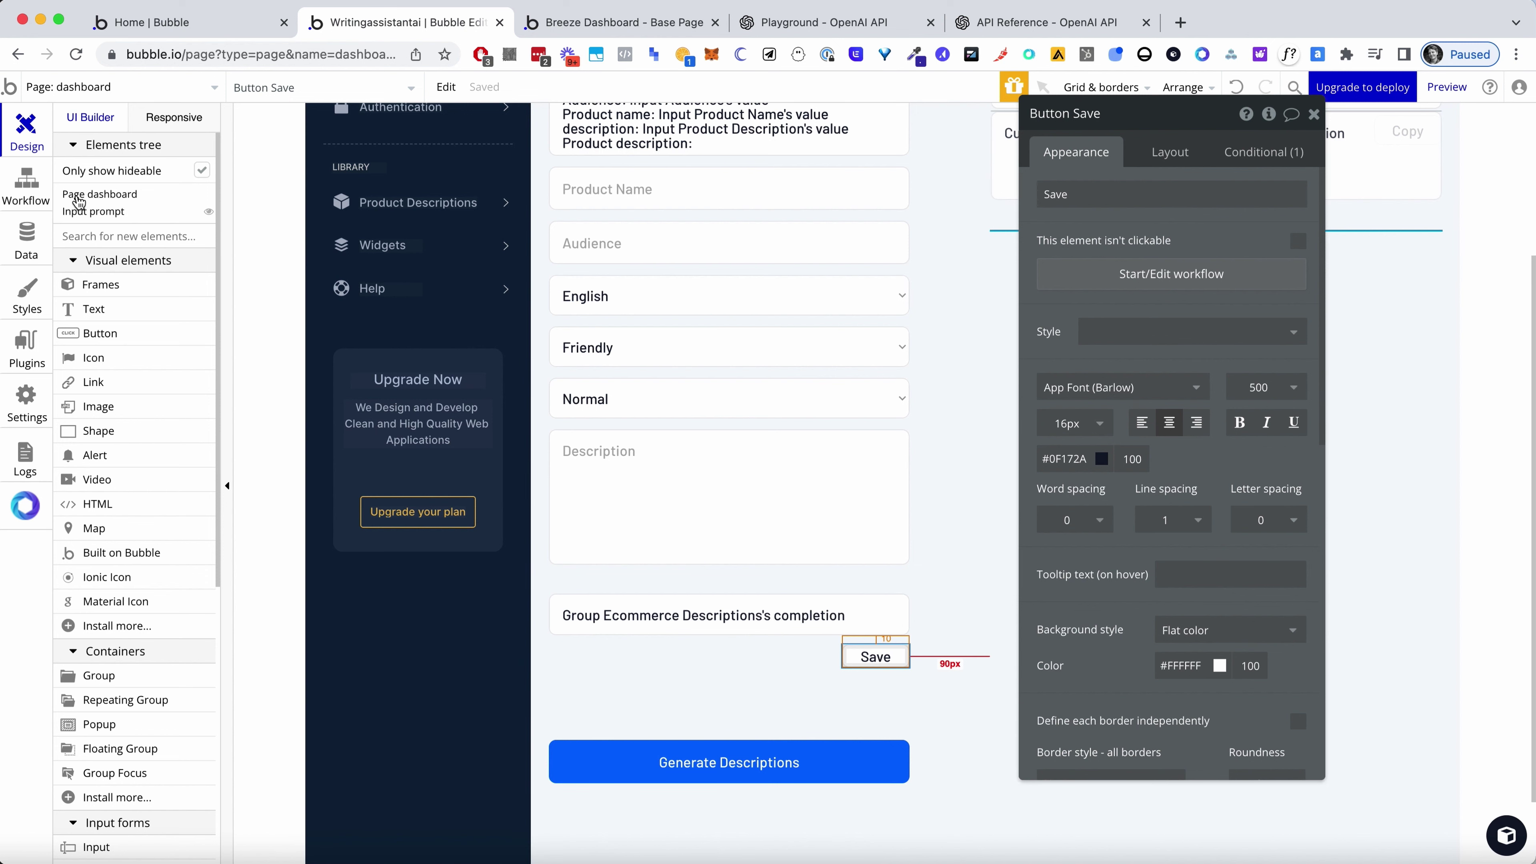
pyautogui.click(27, 245)
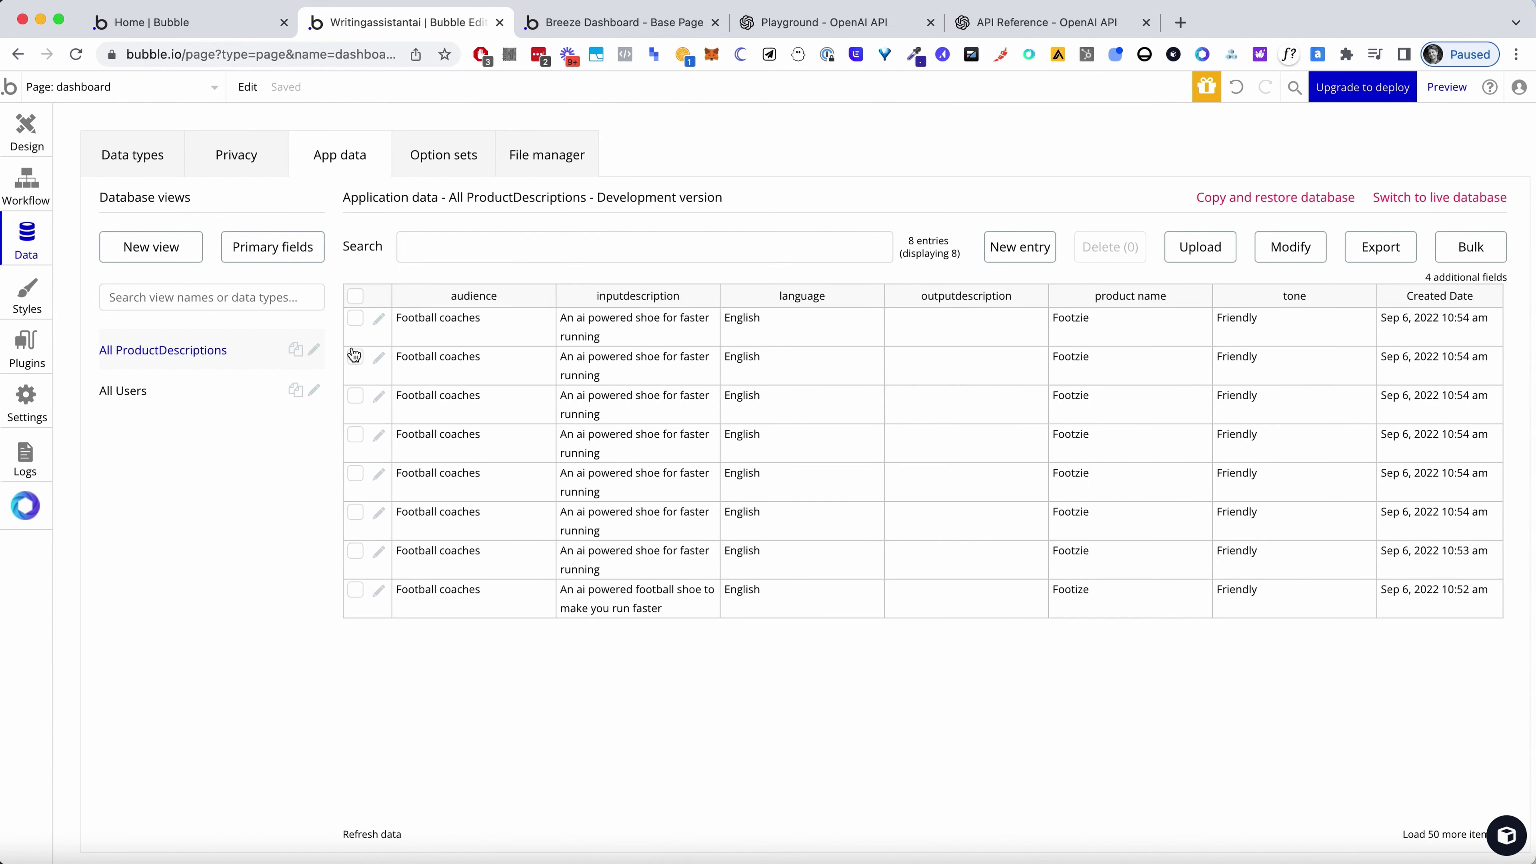
pyautogui.click(356, 296)
pyautogui.click(360, 320)
pyautogui.click(359, 358)
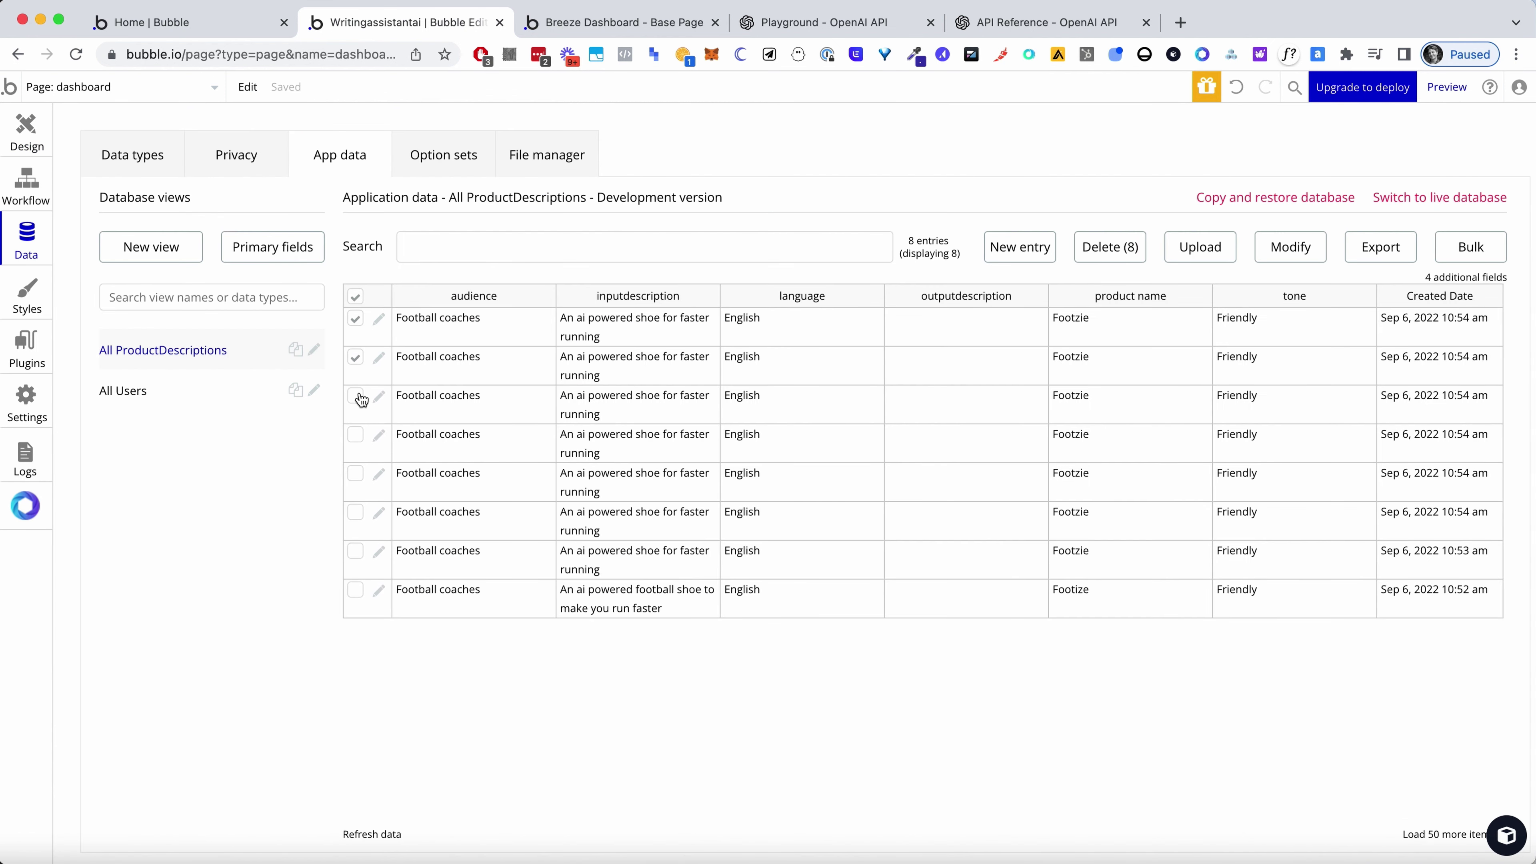
pyautogui.click(357, 474)
pyautogui.click(357, 513)
pyautogui.click(357, 594)
pyautogui.click(1085, 249)
pyautogui.click(780, 285)
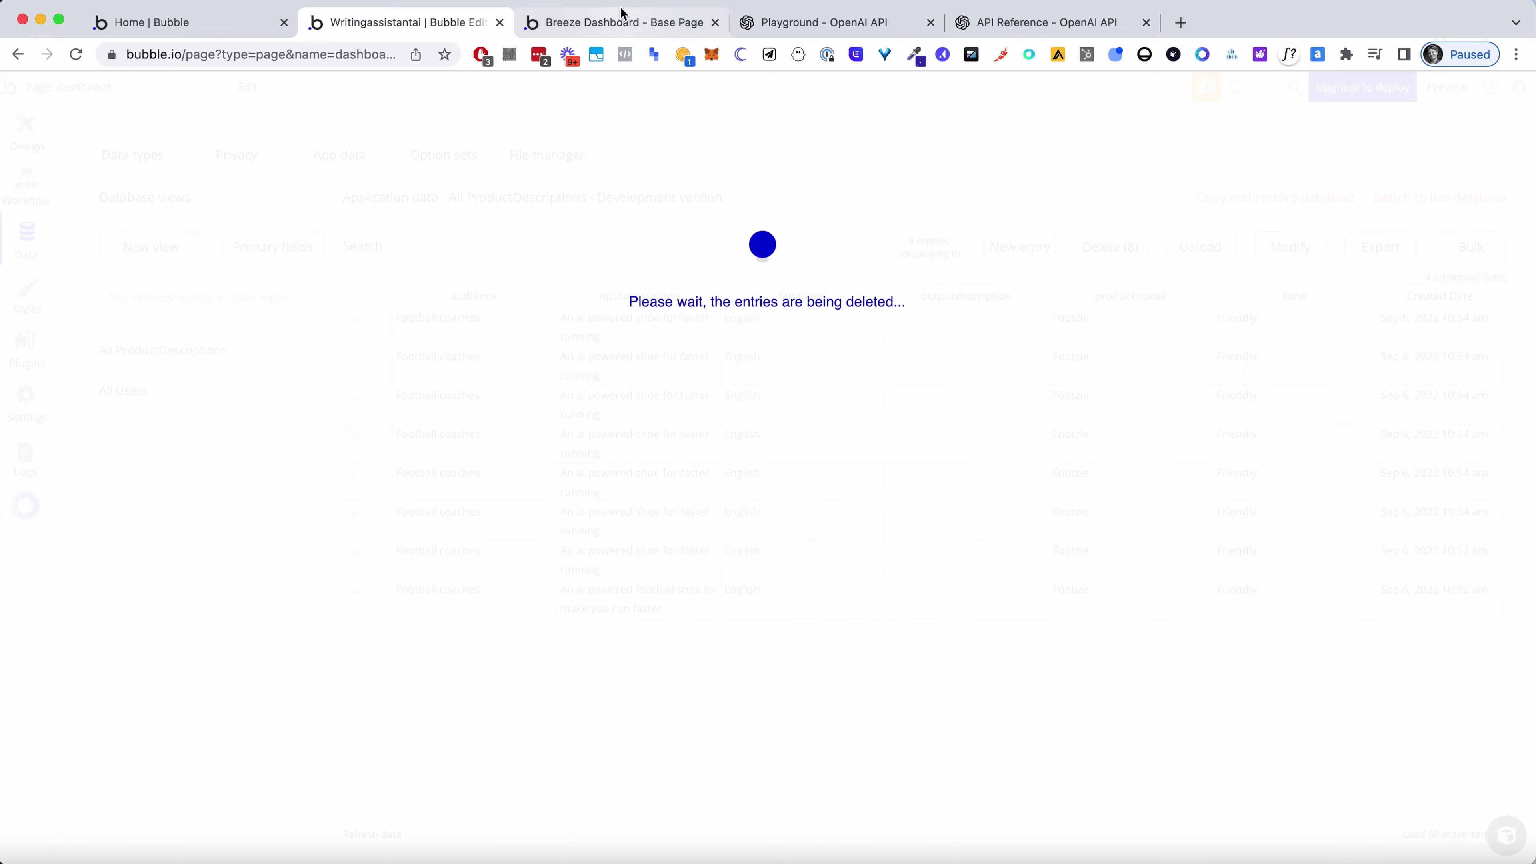
# Switch to the dashboard preview, reload it, and enter Footize as the product name and football coaches as the audience
pyautogui.click(607, 24)
pyautogui.click(367, 53)
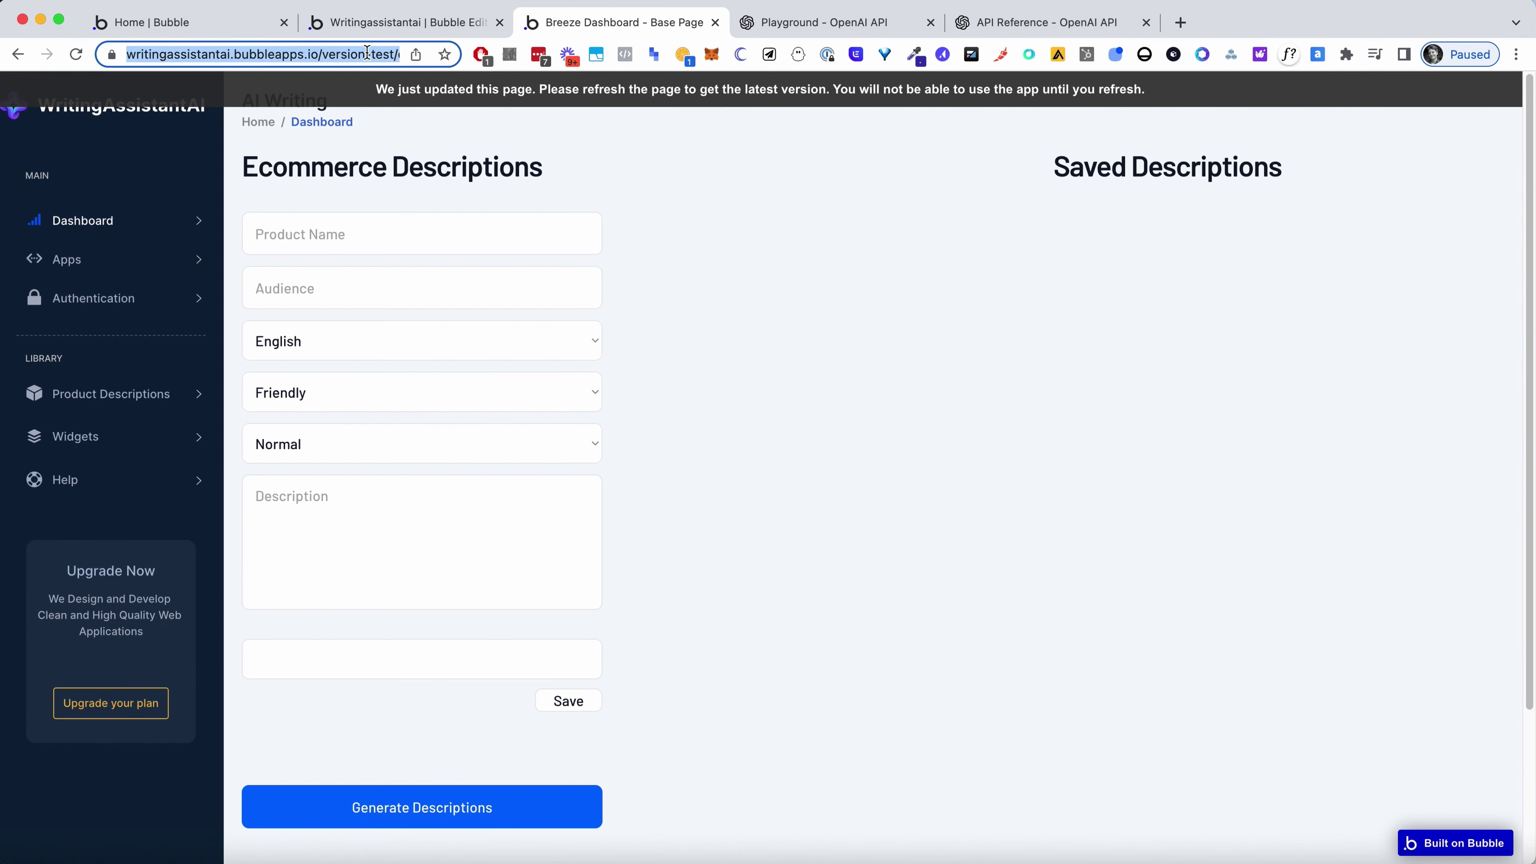
pyautogui.press('Return')
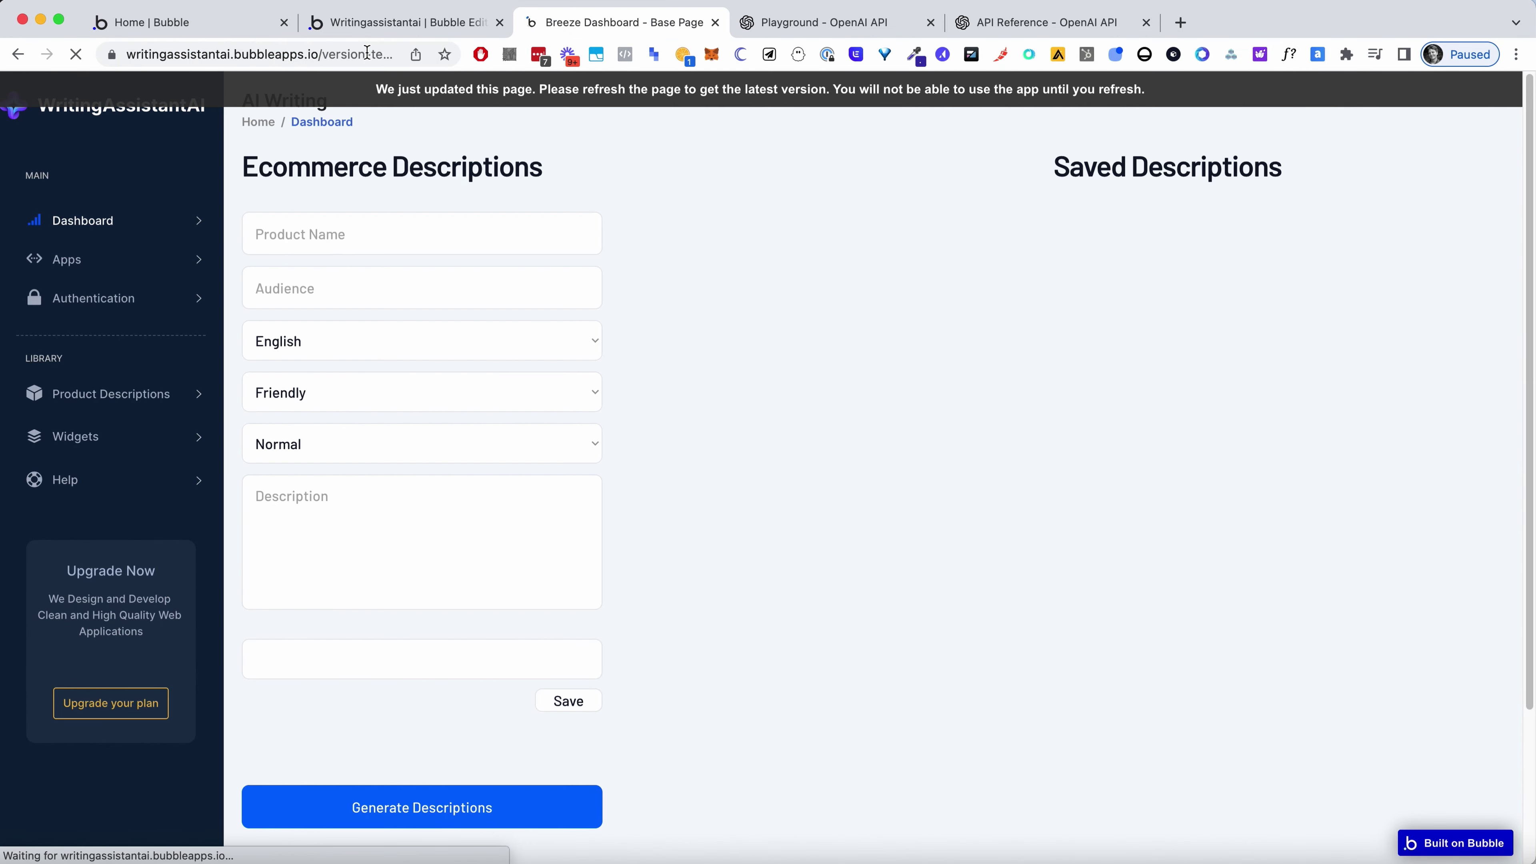
pyautogui.write('Footize')
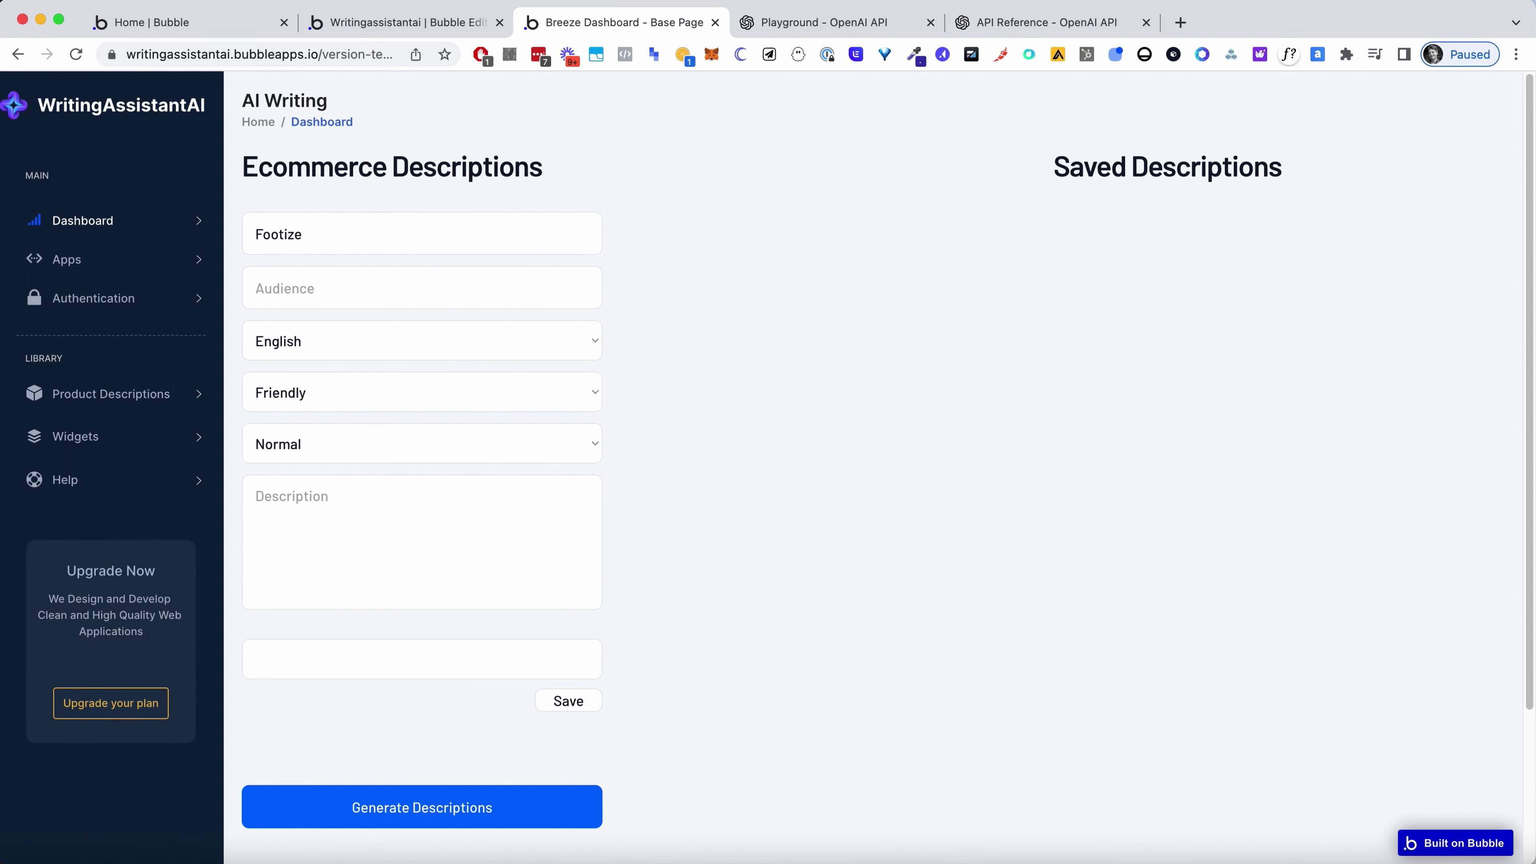
pyautogui.write('f')
pyautogui.write('hes')
pyautogui.press('Tab')
pyautogui.press('Tab')
pyautogui.press('Tab')
pyautogui.press('Tab')
# Enter "An ai powered shoe made for faster running" as the product description
pyautogui.write('ANat produ')
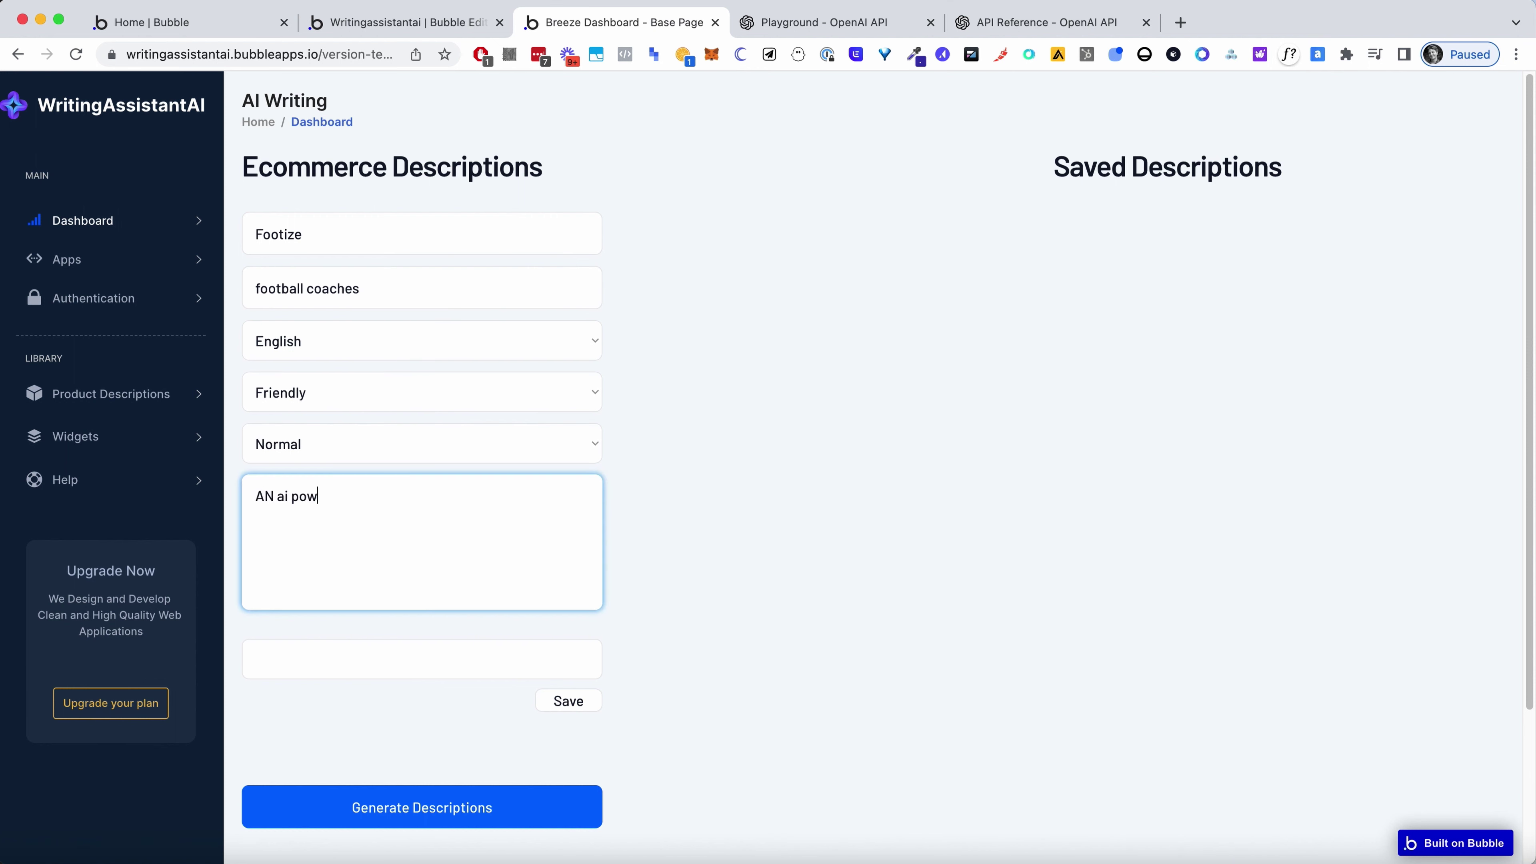
pyautogui.press('super+a')
pyautogui.write('An ao i powered shoe made for faster rrun')
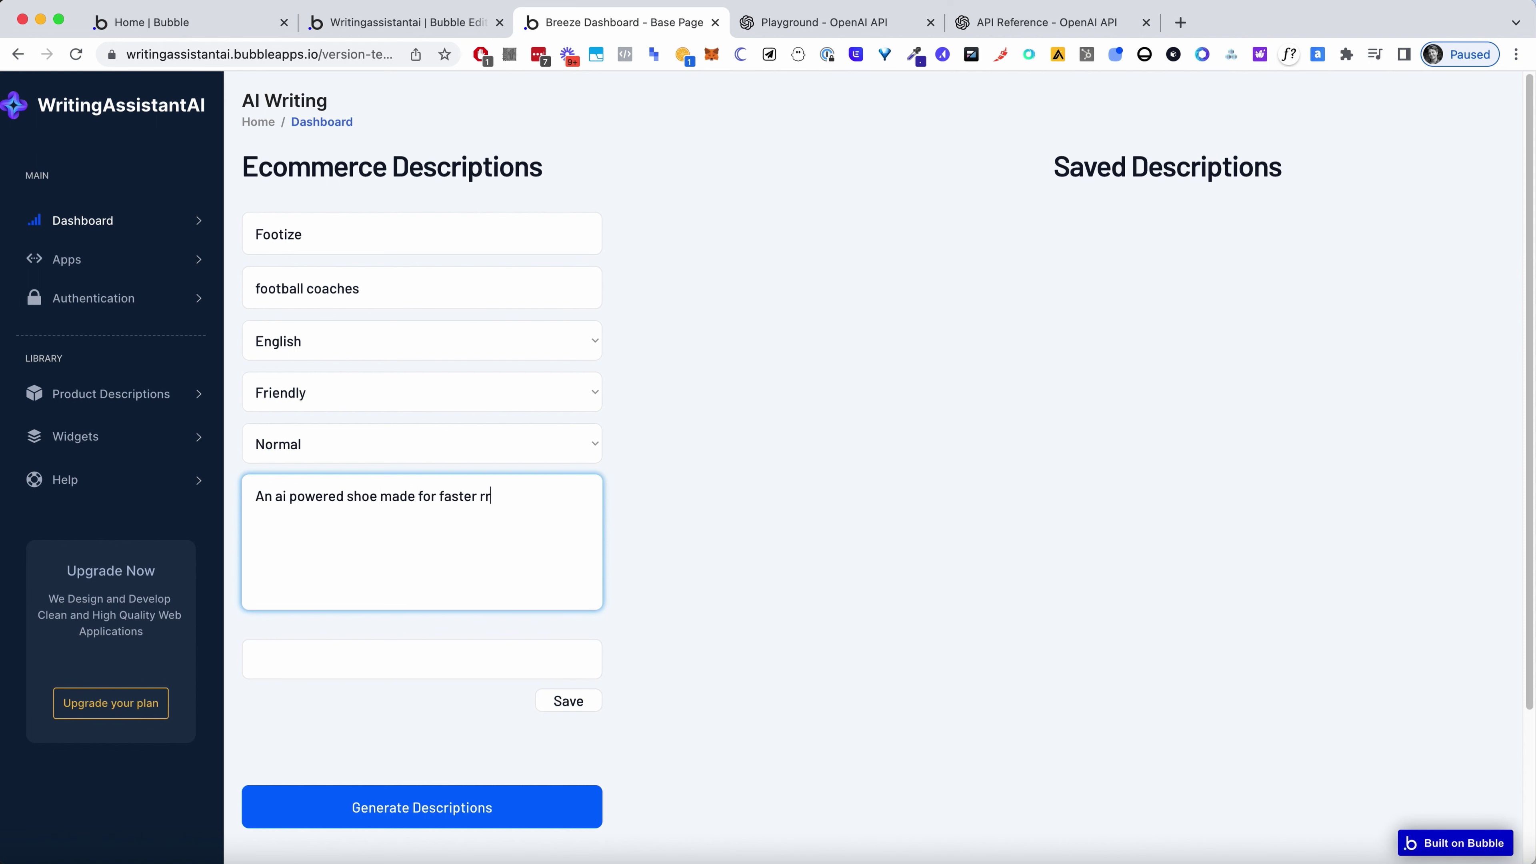
pyautogui.press('BackSpace')
pyautogui.press('BackSpace')
pyautogui.press('BackSpace')
pyautogui.write('unning')
# Generate the Footize description, save it, and review the Saved Descriptions list
pyautogui.click(412, 815)
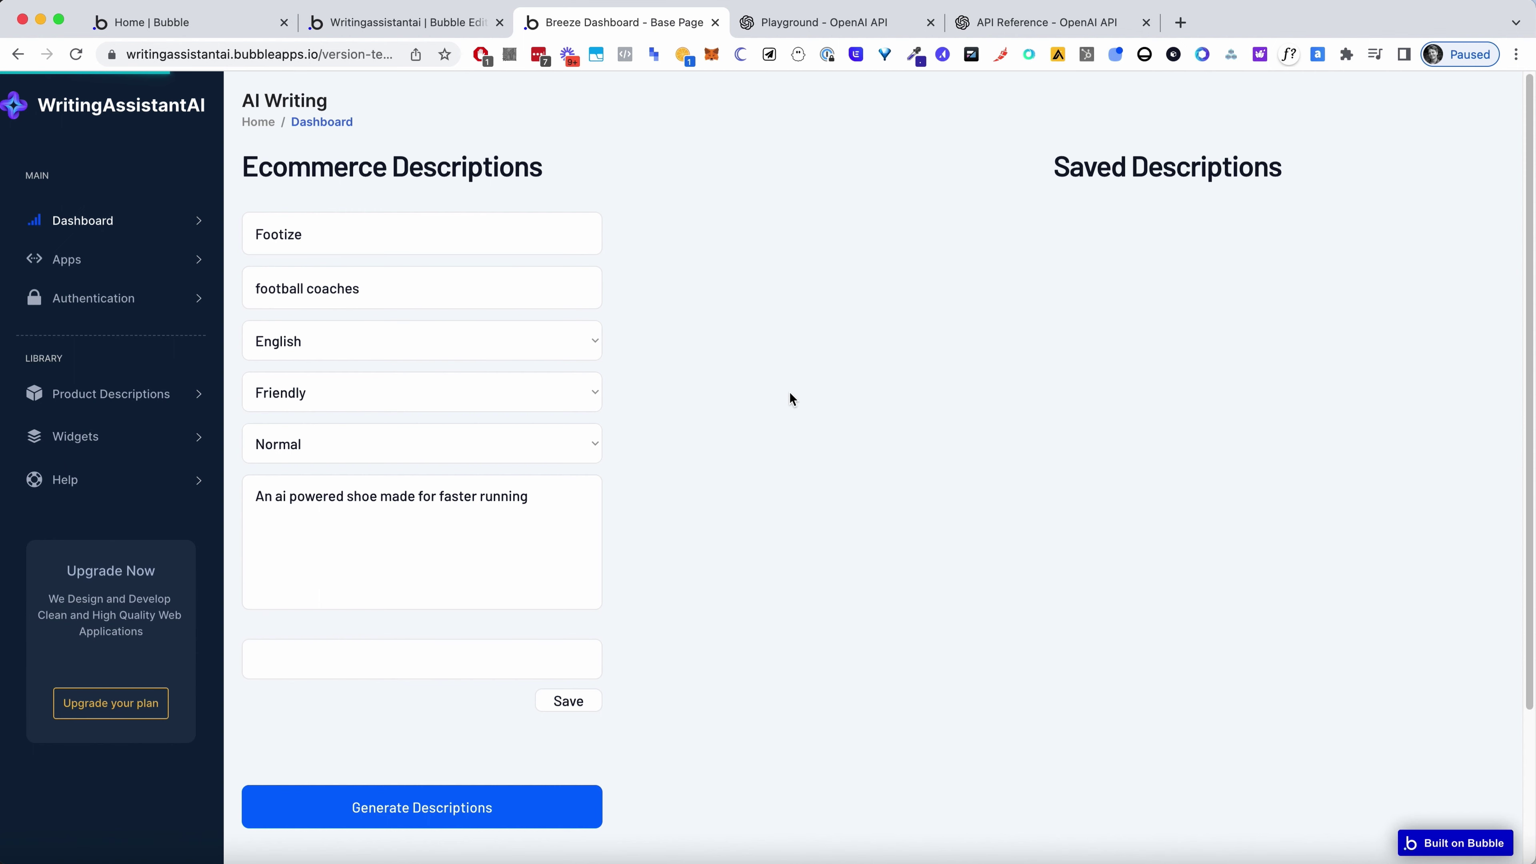
pyautogui.click(573, 776)
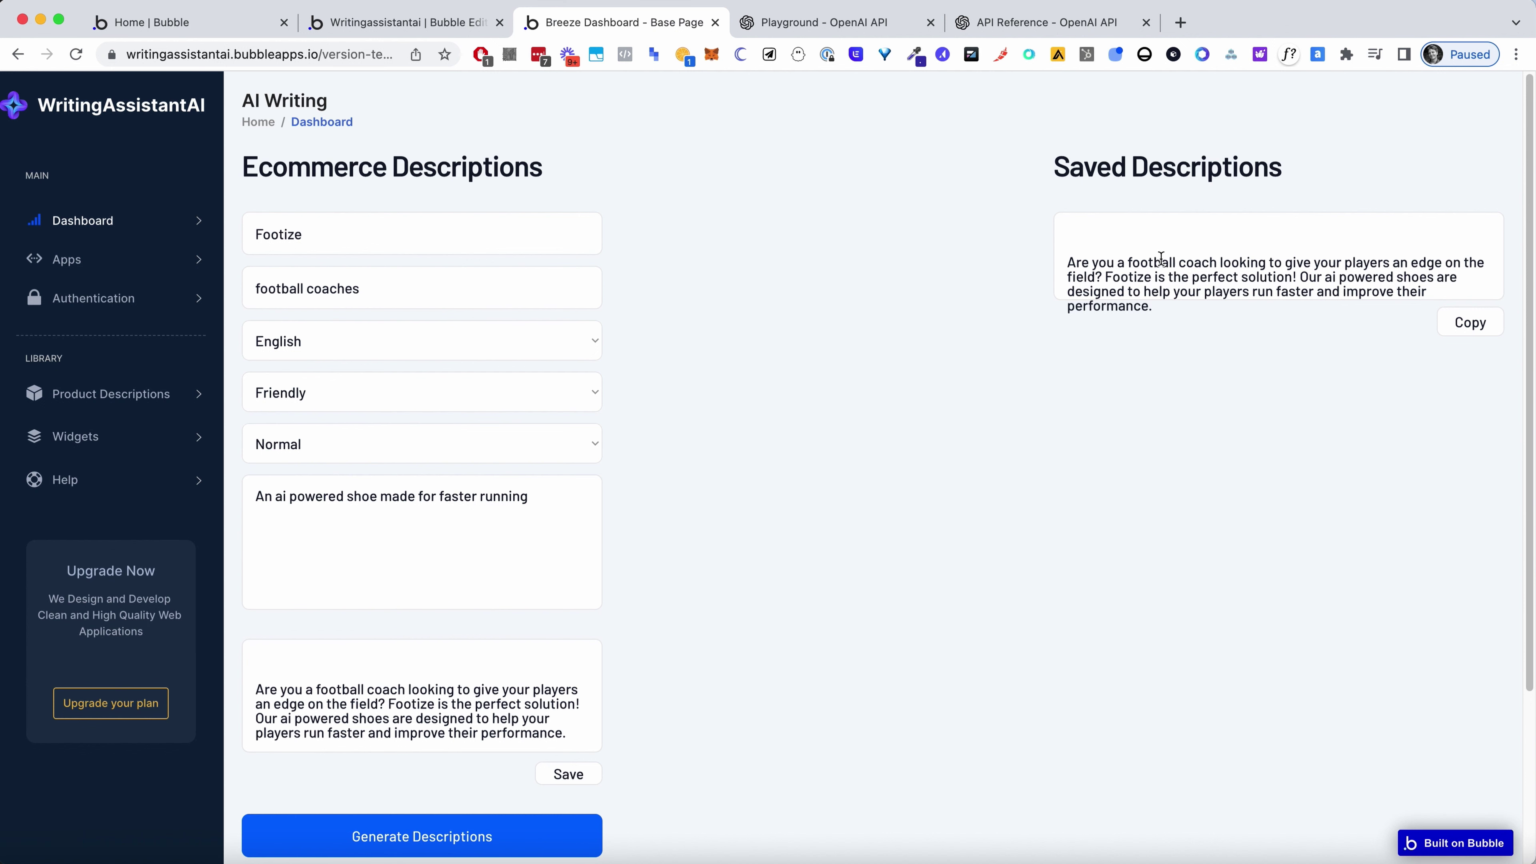
pyautogui.scroll(-2, 421, 278)
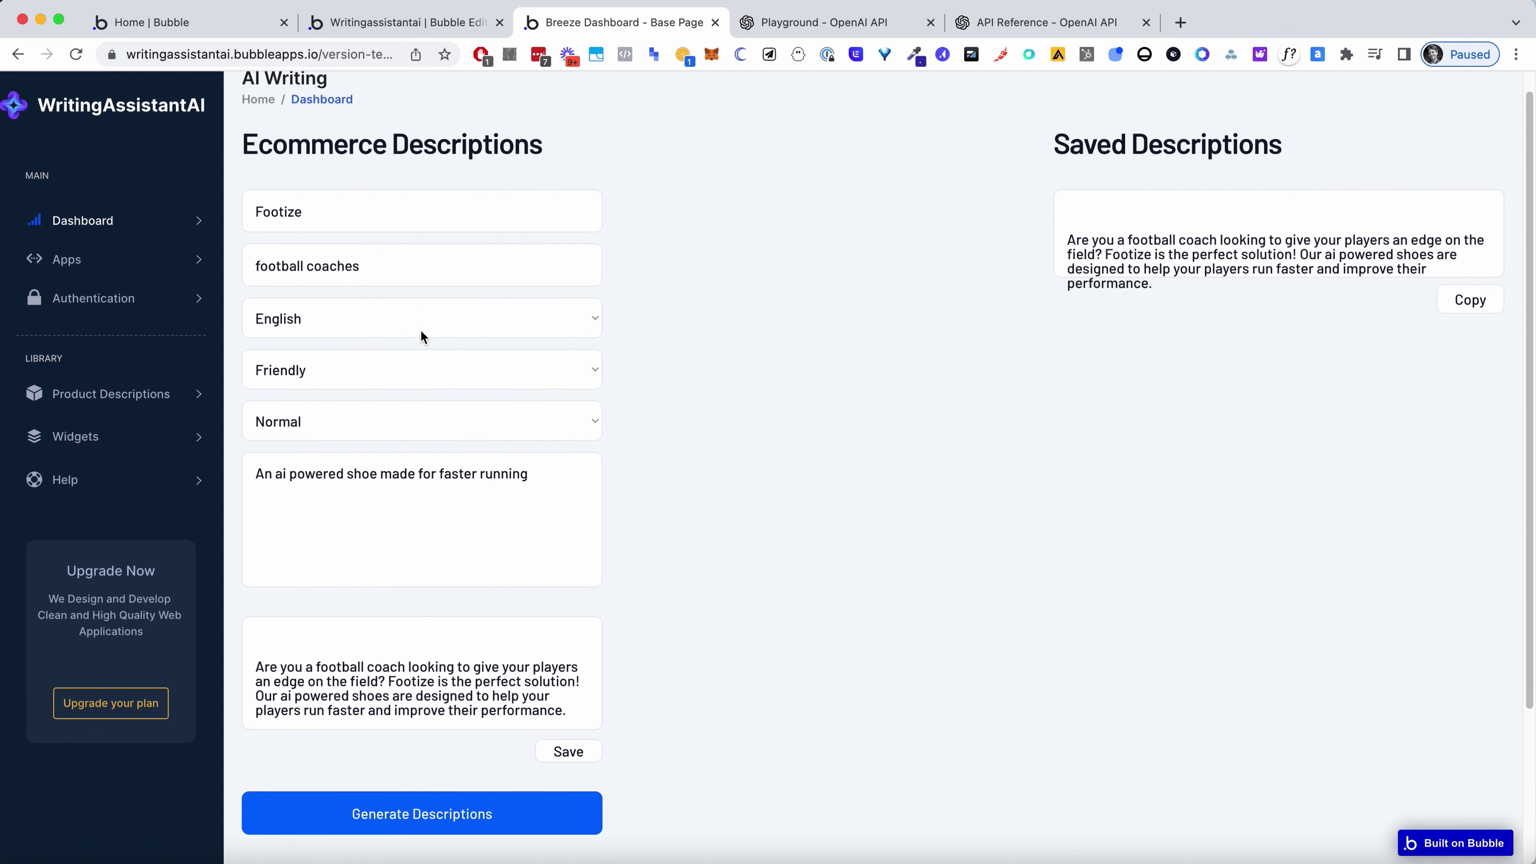
pyautogui.scroll(2, 786, 278)
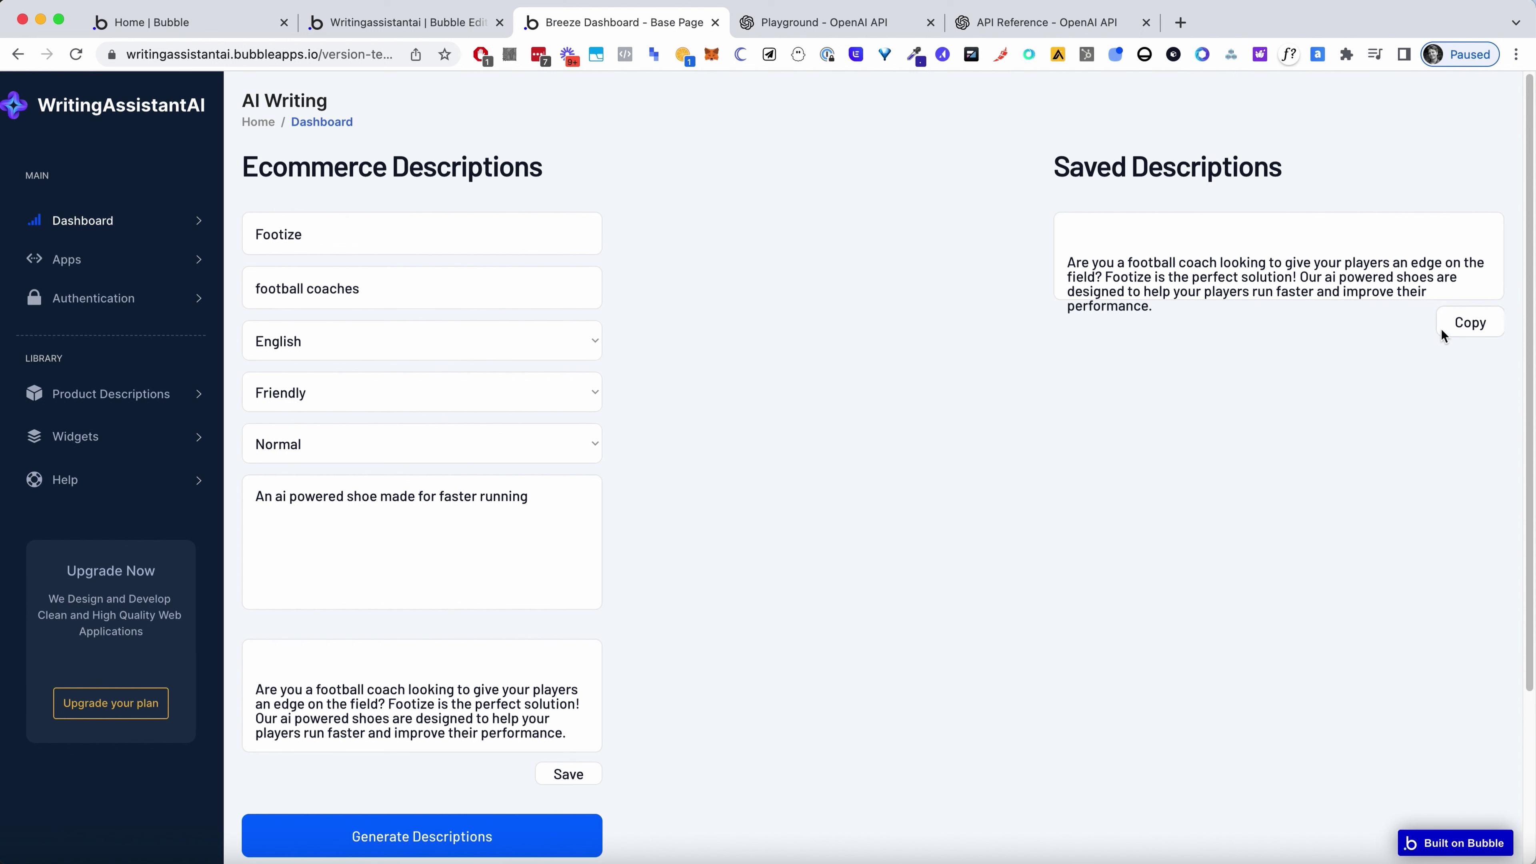
# Copy the saved Footize description using its entry in the Saved Descriptions list
pyautogui.click(1476, 322)
pyautogui.scroll(-1, 617, 588)
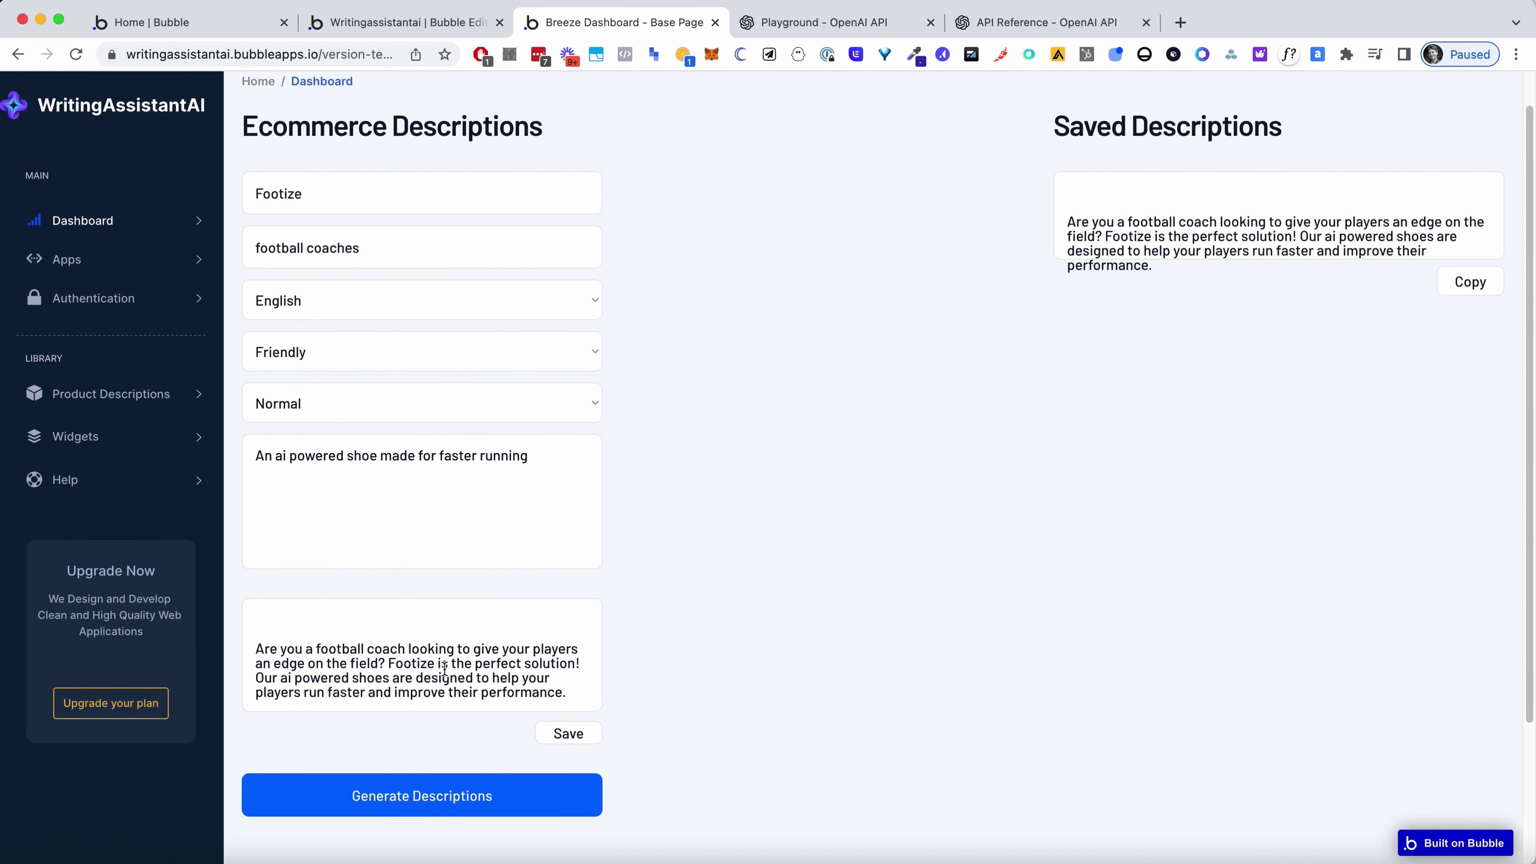
pyautogui.scroll(1, 445, 669)
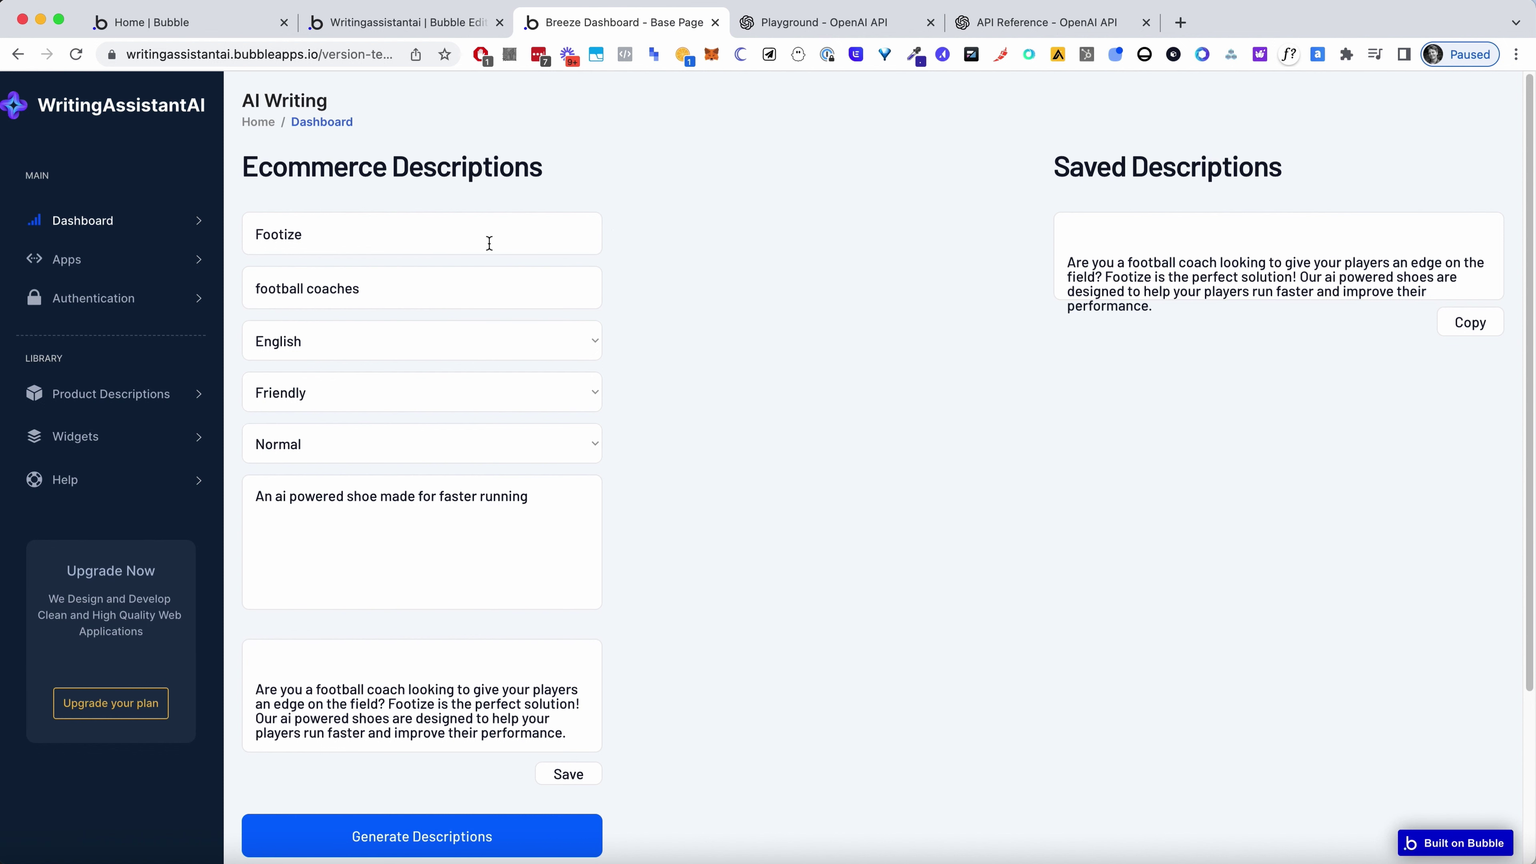
# Change the product name to Musshie, the audience to Tech workers, and the tone to Confident
pyautogui.scroll(-1, 480, 548)
pyautogui.scroll(1, 435, 707)
pyautogui.doubleClick(454, 223)
pyautogui.write('Musshie')
pyautogui.press('Tab')
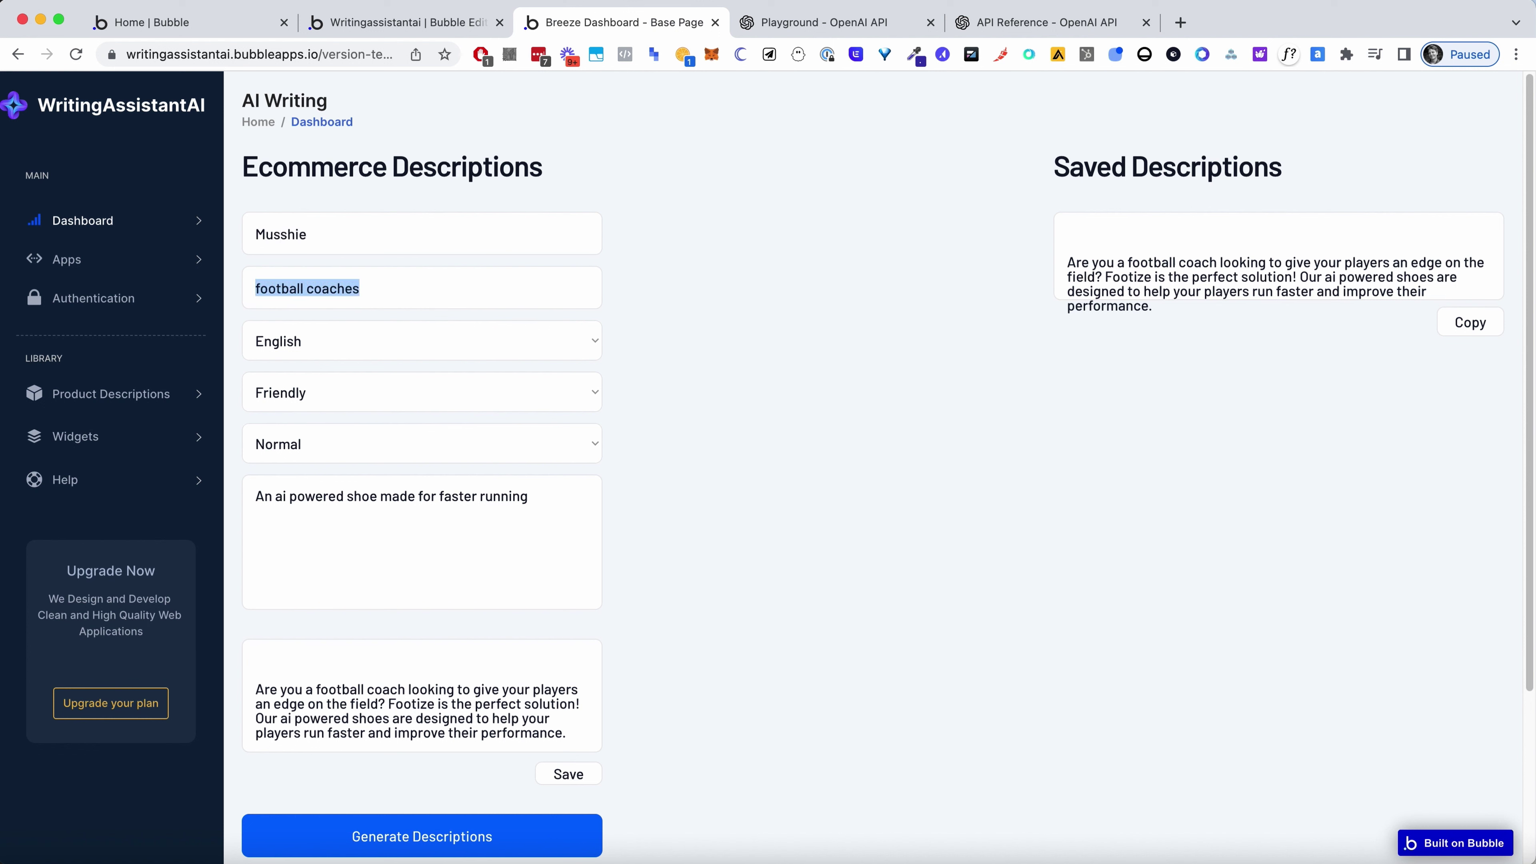
pyautogui.press('BackSpace')
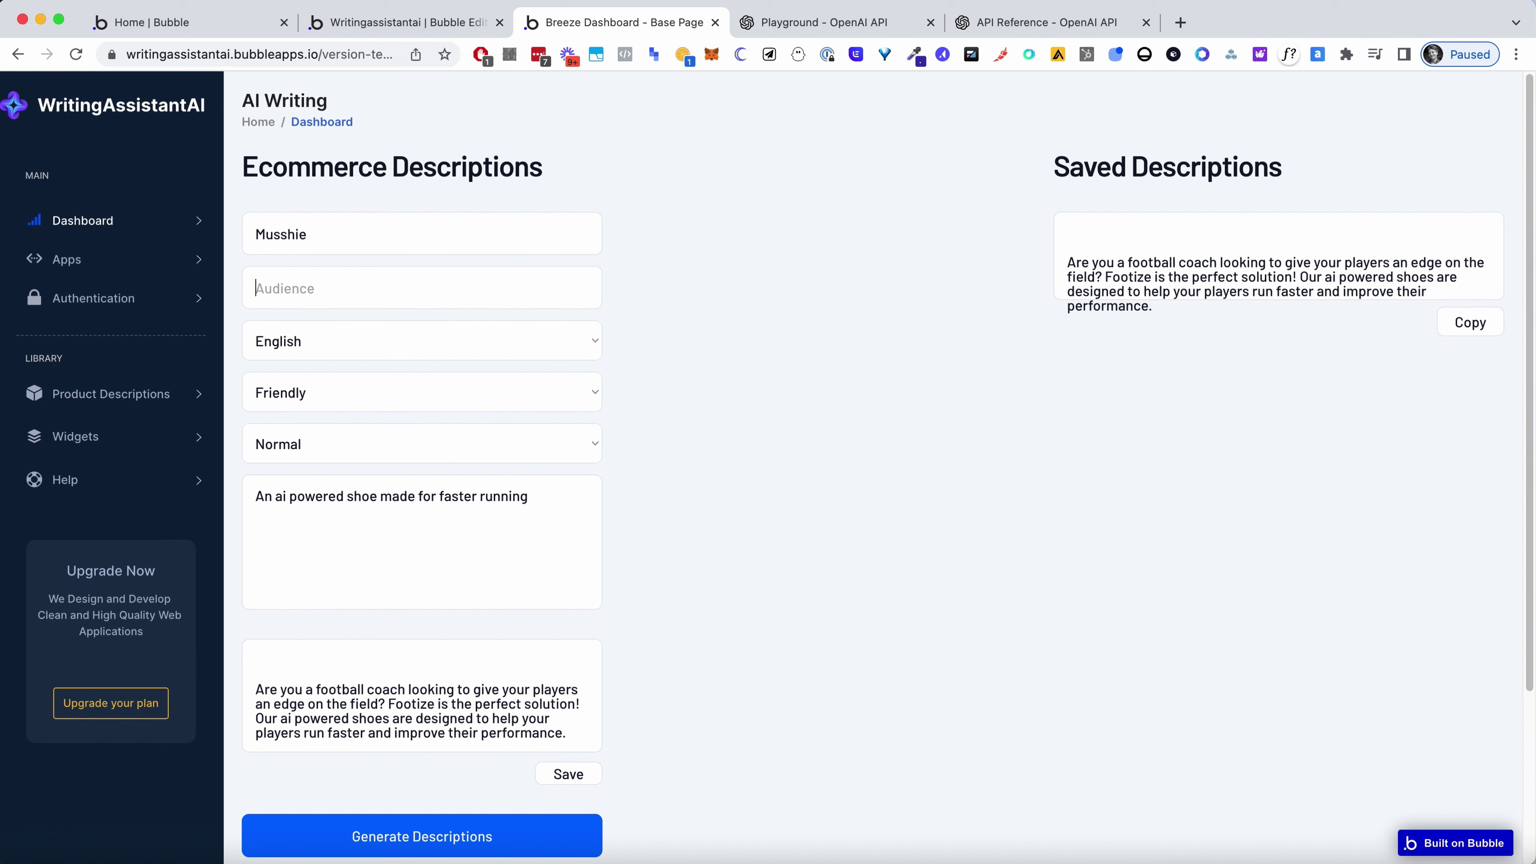
pyautogui.write('Tech')
pyautogui.write(' wr')
pyautogui.write('rkers')
pyautogui.press('Tab')
pyautogui.click(349, 392)
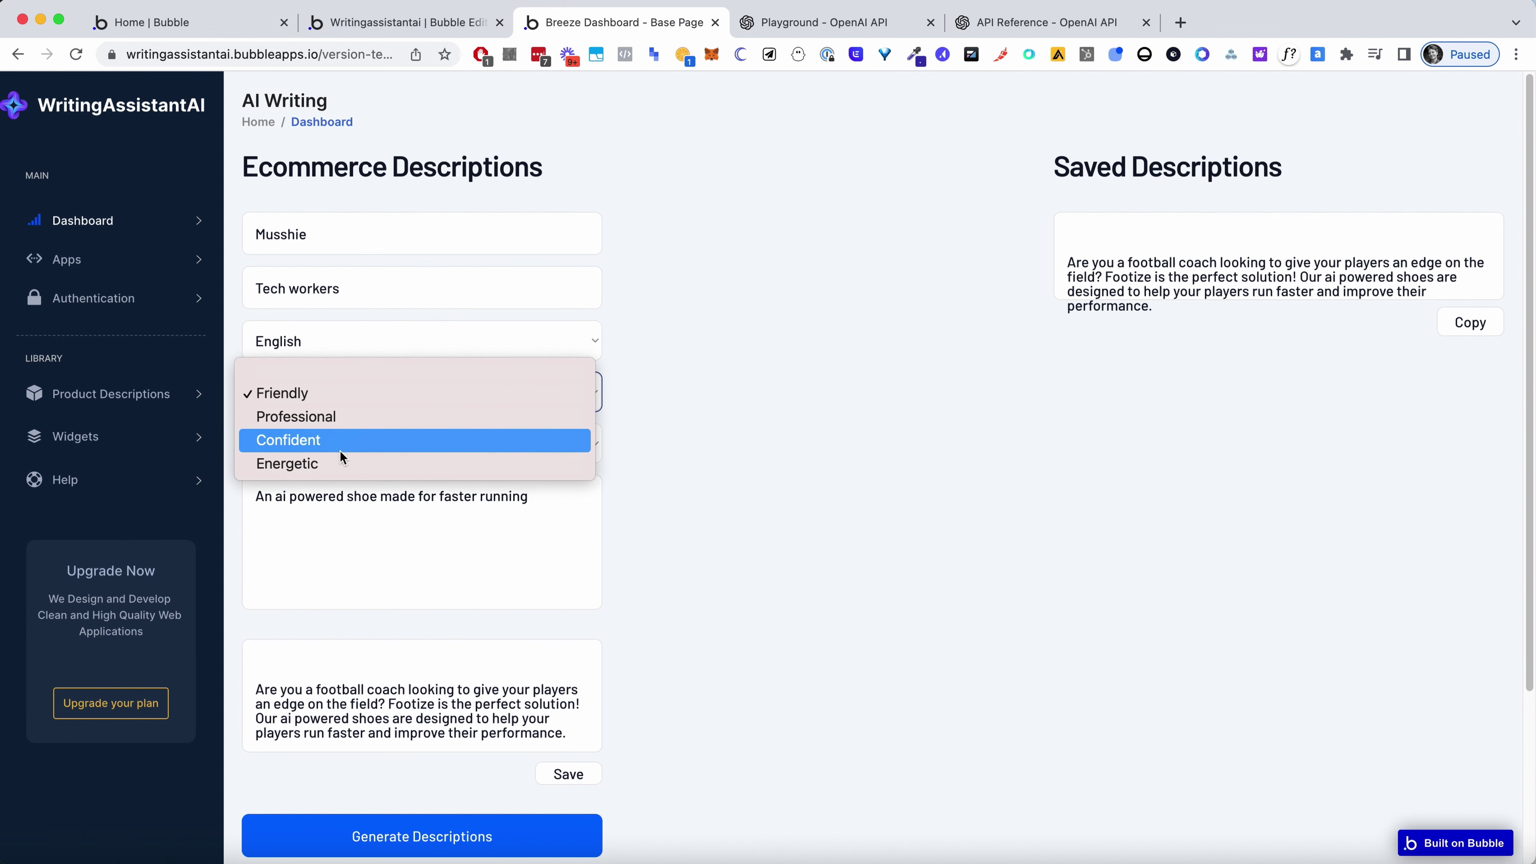
pyautogui.click(338, 445)
# Replace the product description with "A mushroom based coffe for more energy"
pyautogui.click(346, 522)
pyautogui.press('super+a')
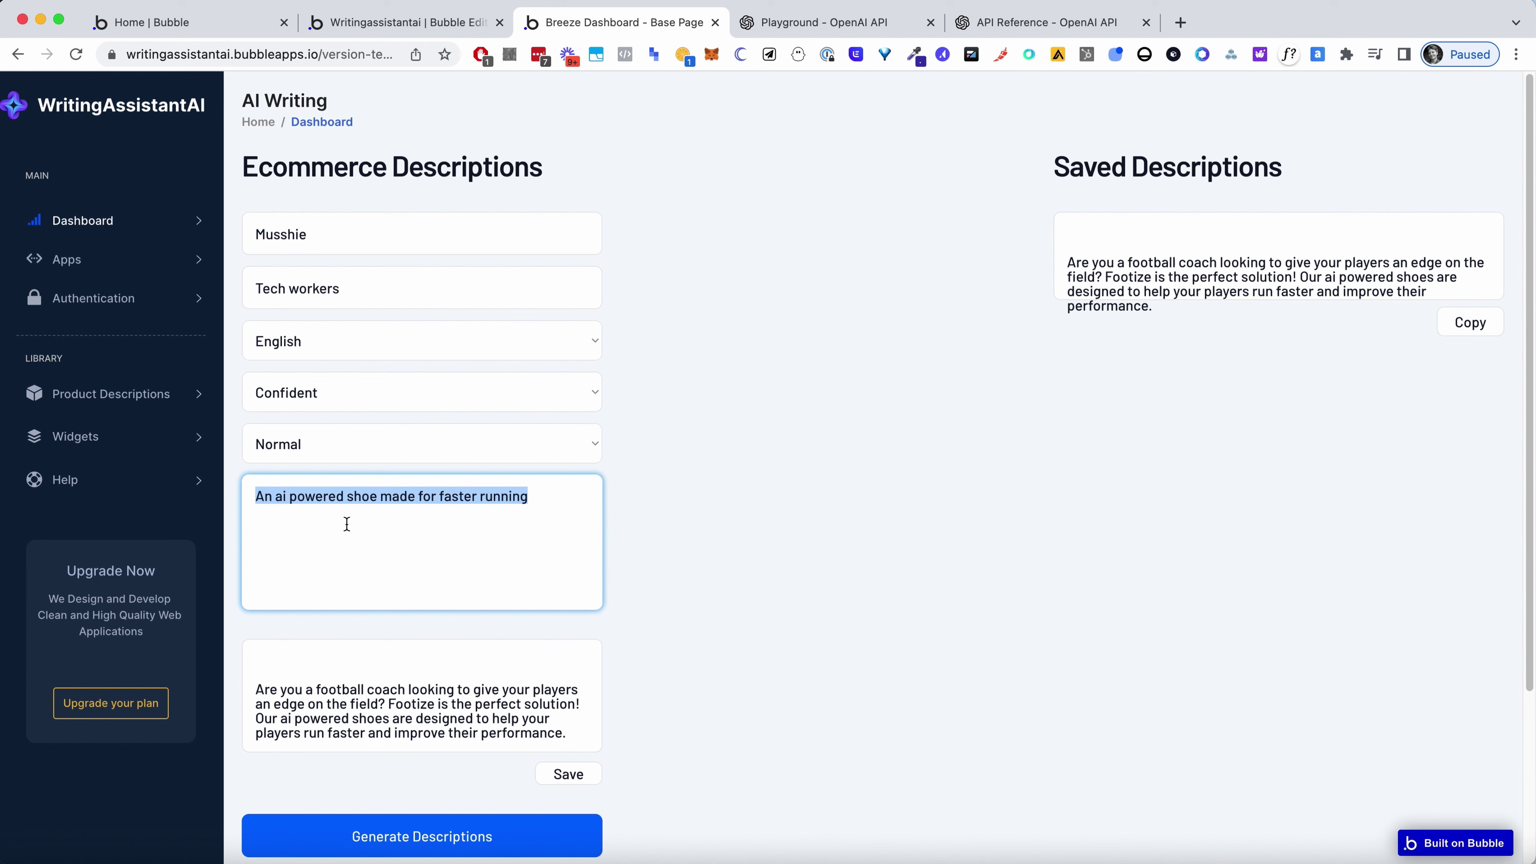
pyautogui.write('A mushrom')
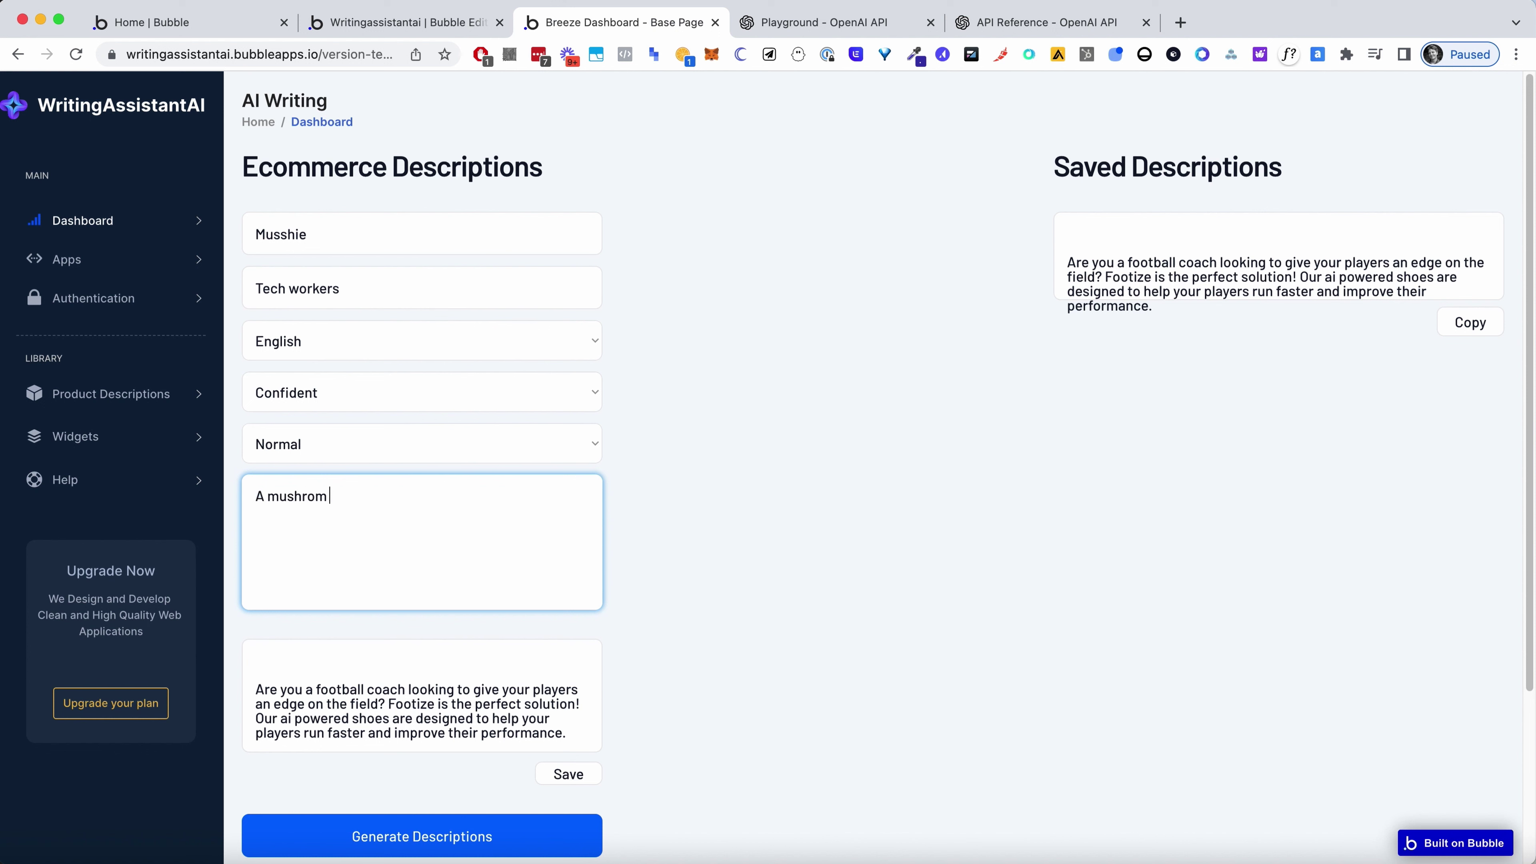
pyautogui.press('BackSpace')
pyautogui.write('om')
pyautogui.write(' ama')
pyautogui.press('BackSpace')
pyautogui.press('BackSpace')
pyautogui.press('BackSpace')
pyautogui.write('based coffy')
pyautogui.press('BackSpace')
pyautogui.write('e for mor energy')
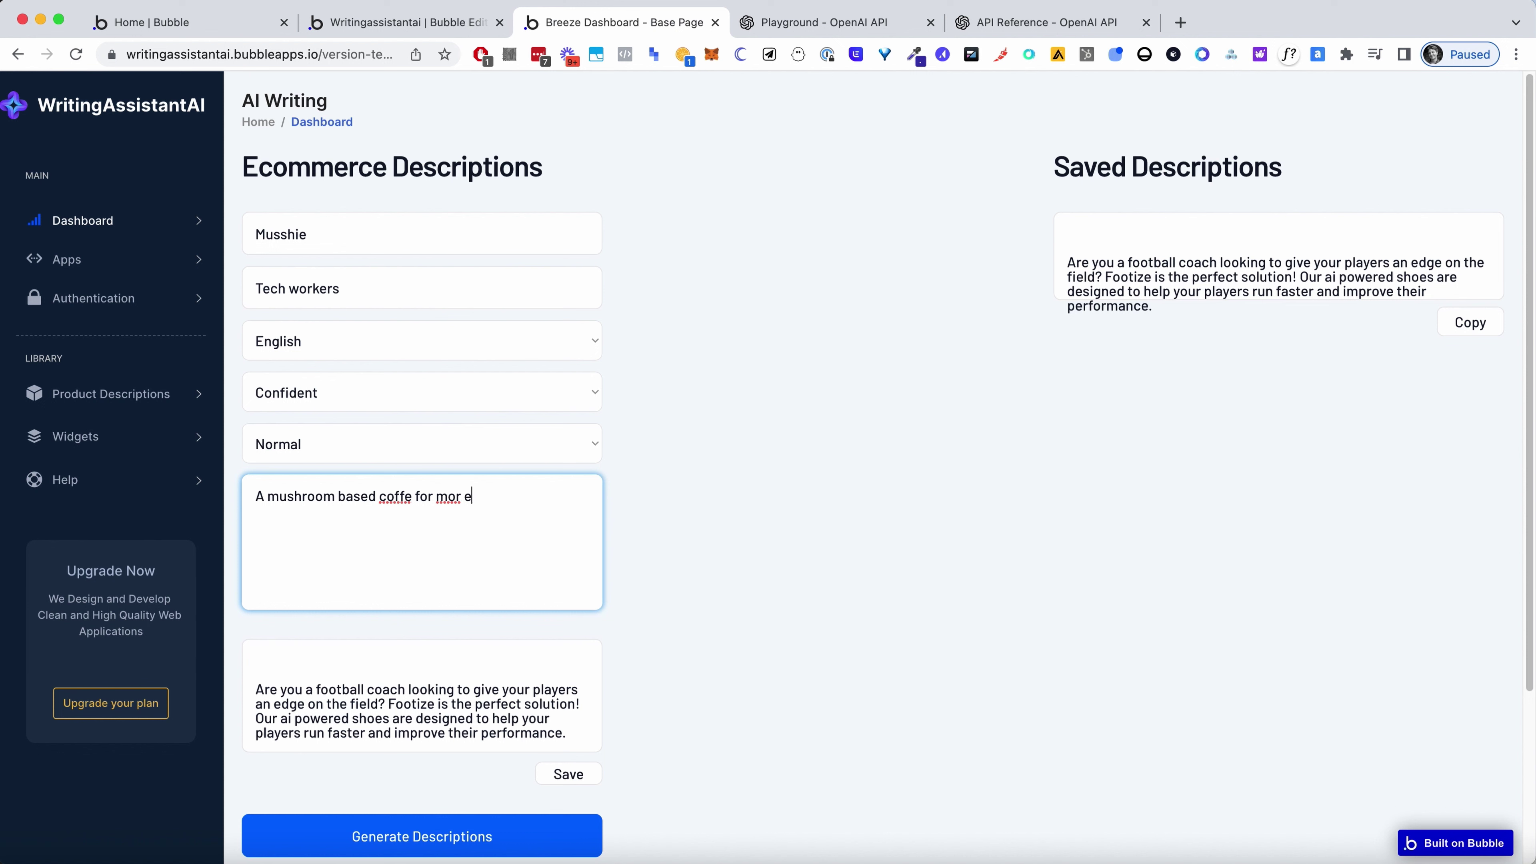
pyautogui.click(462, 496)
pyautogui.write('e')
pyautogui.rightClick(405, 496)
pyautogui.click(392, 500)
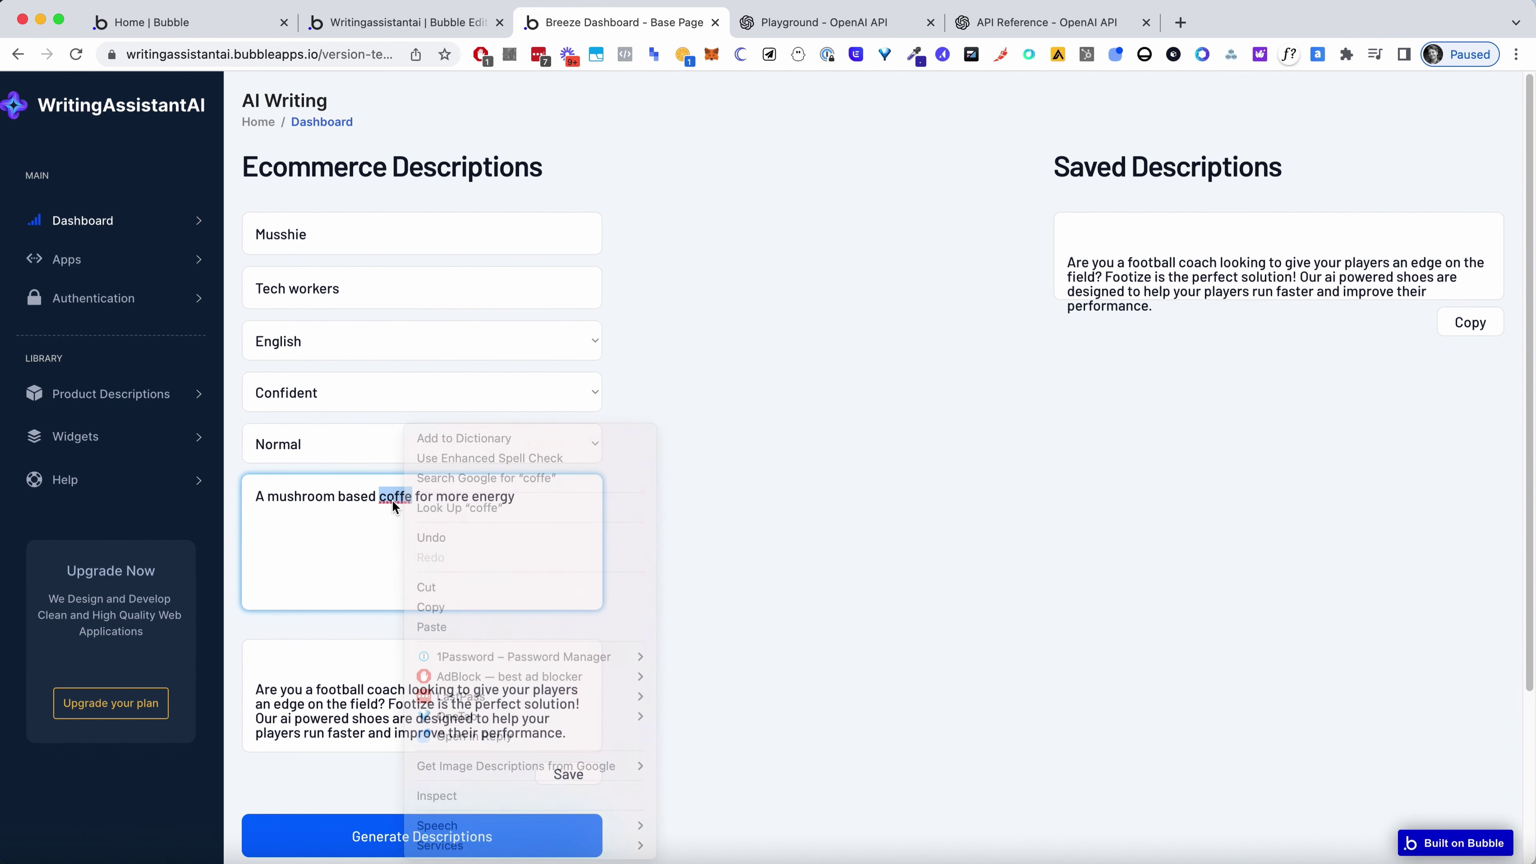
# Generate the Musshie description and save it to the Saved Descriptions list
pyautogui.scroll(-1, 454, 769)
pyautogui.click(431, 829)
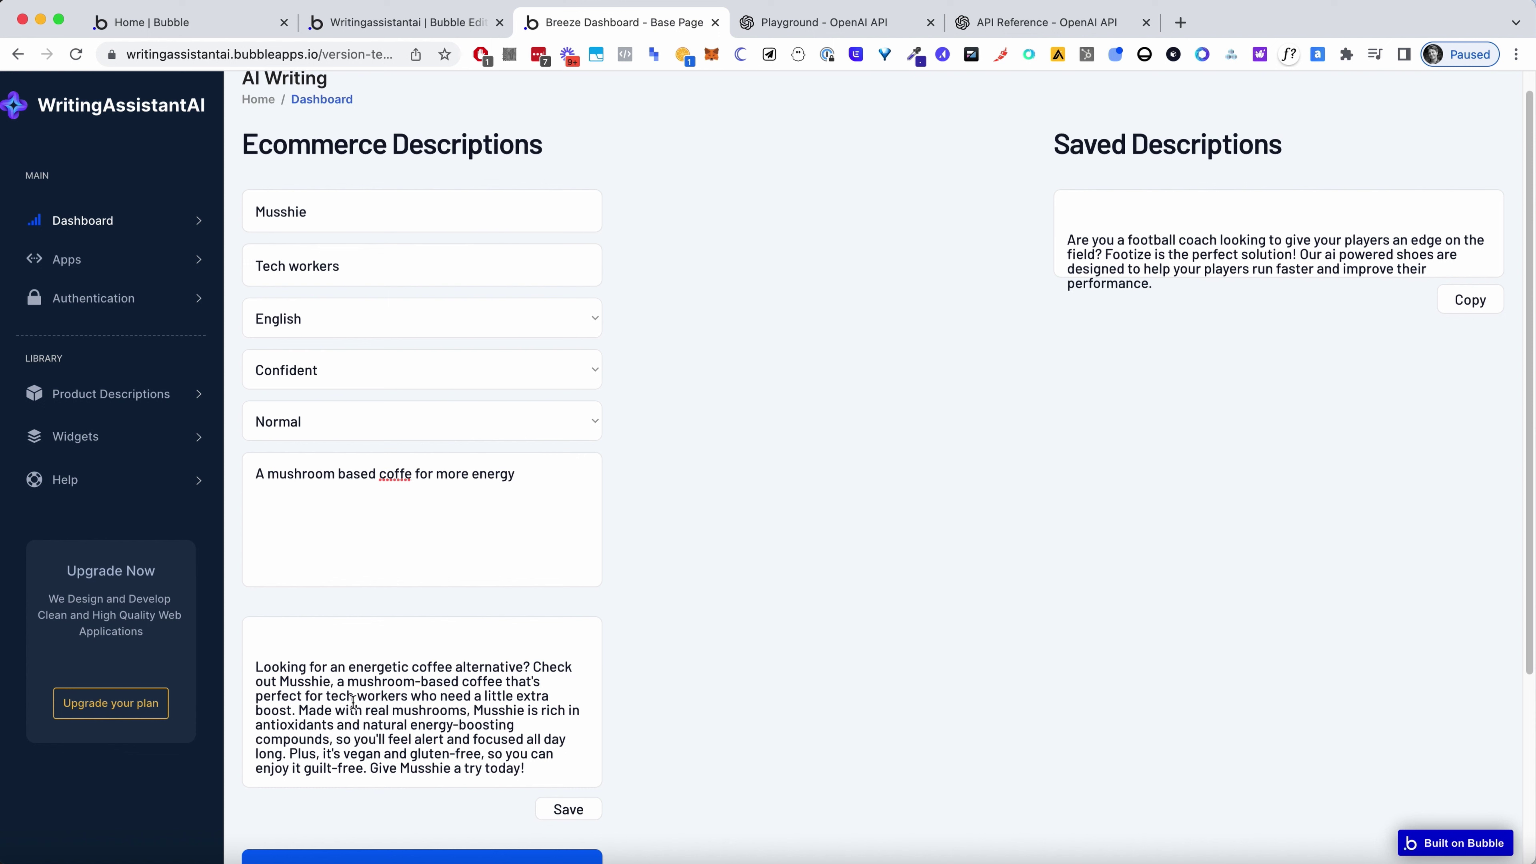
pyautogui.scroll(-2, 517, 734)
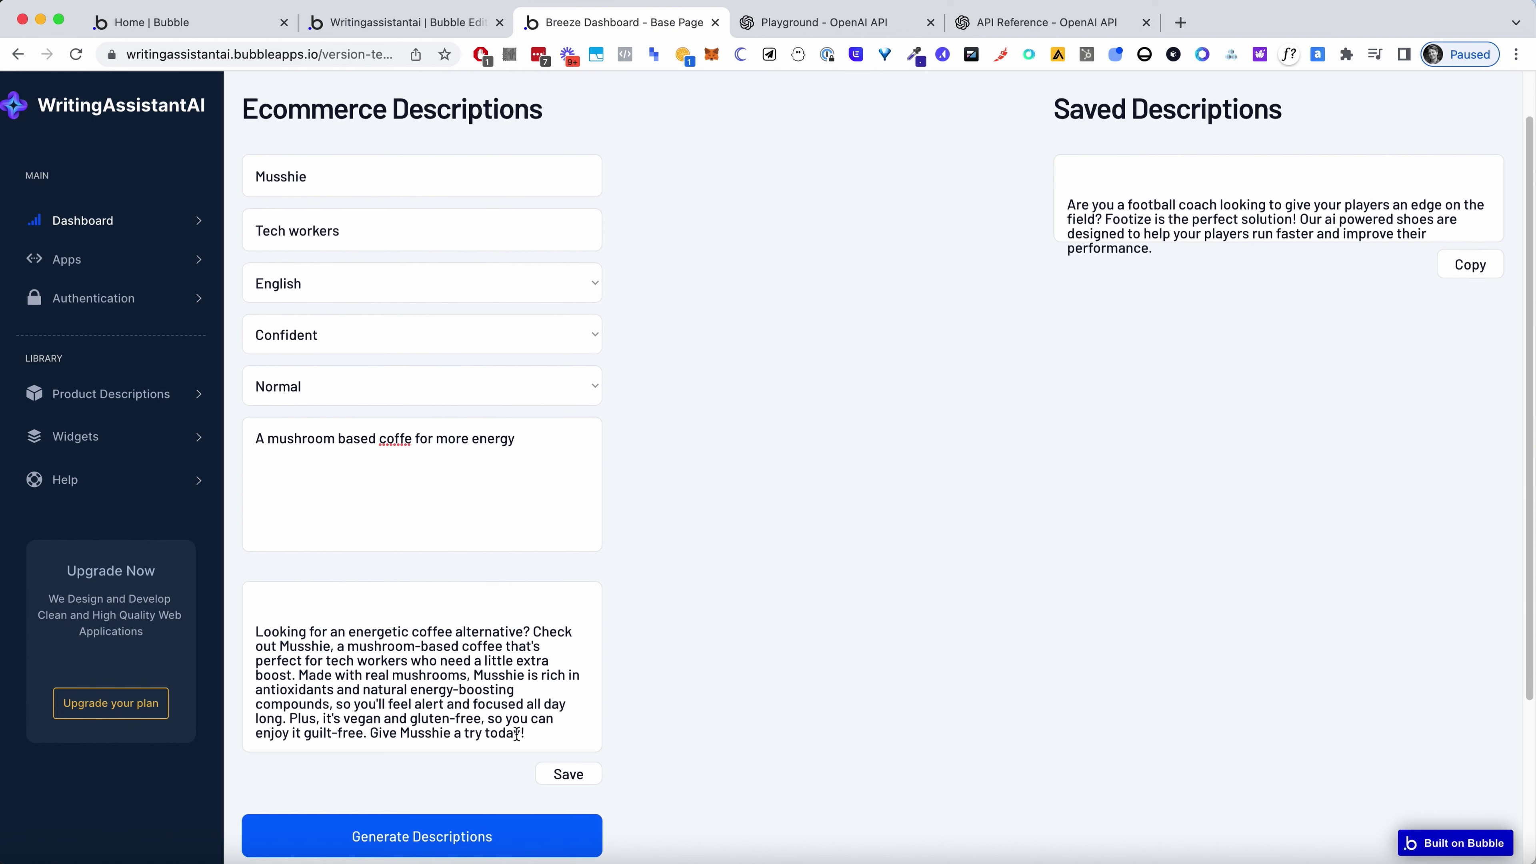
pyautogui.click(569, 775)
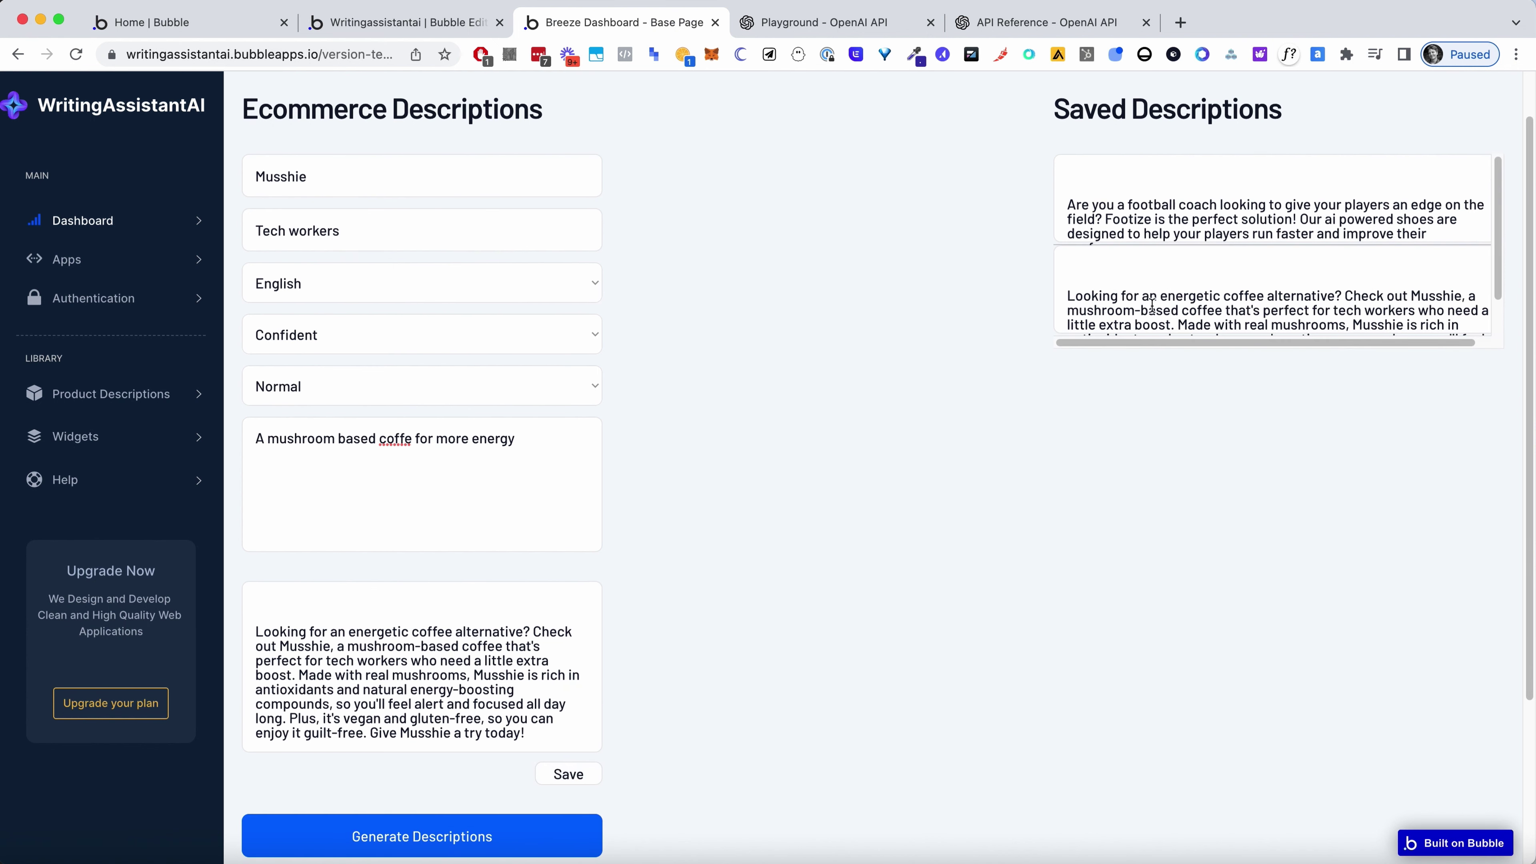
# Review the Saved Descriptions list and copy the Musshie entry with its own Copy option
pyautogui.scroll(-2, 1153, 306)
pyautogui.scroll(4, 1240, 315)
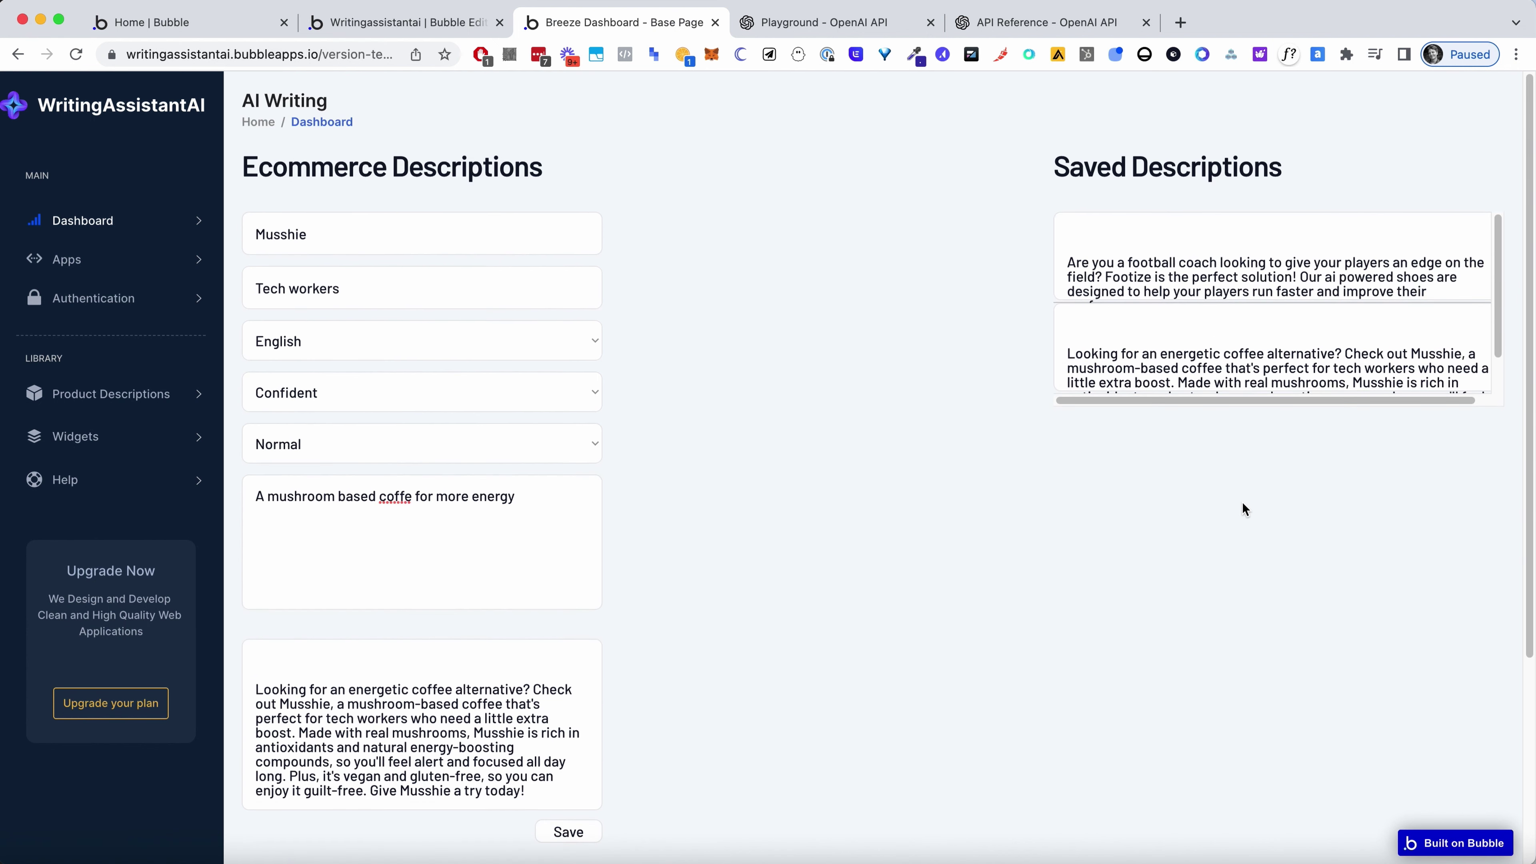
pyautogui.scroll(-2, 1256, 338)
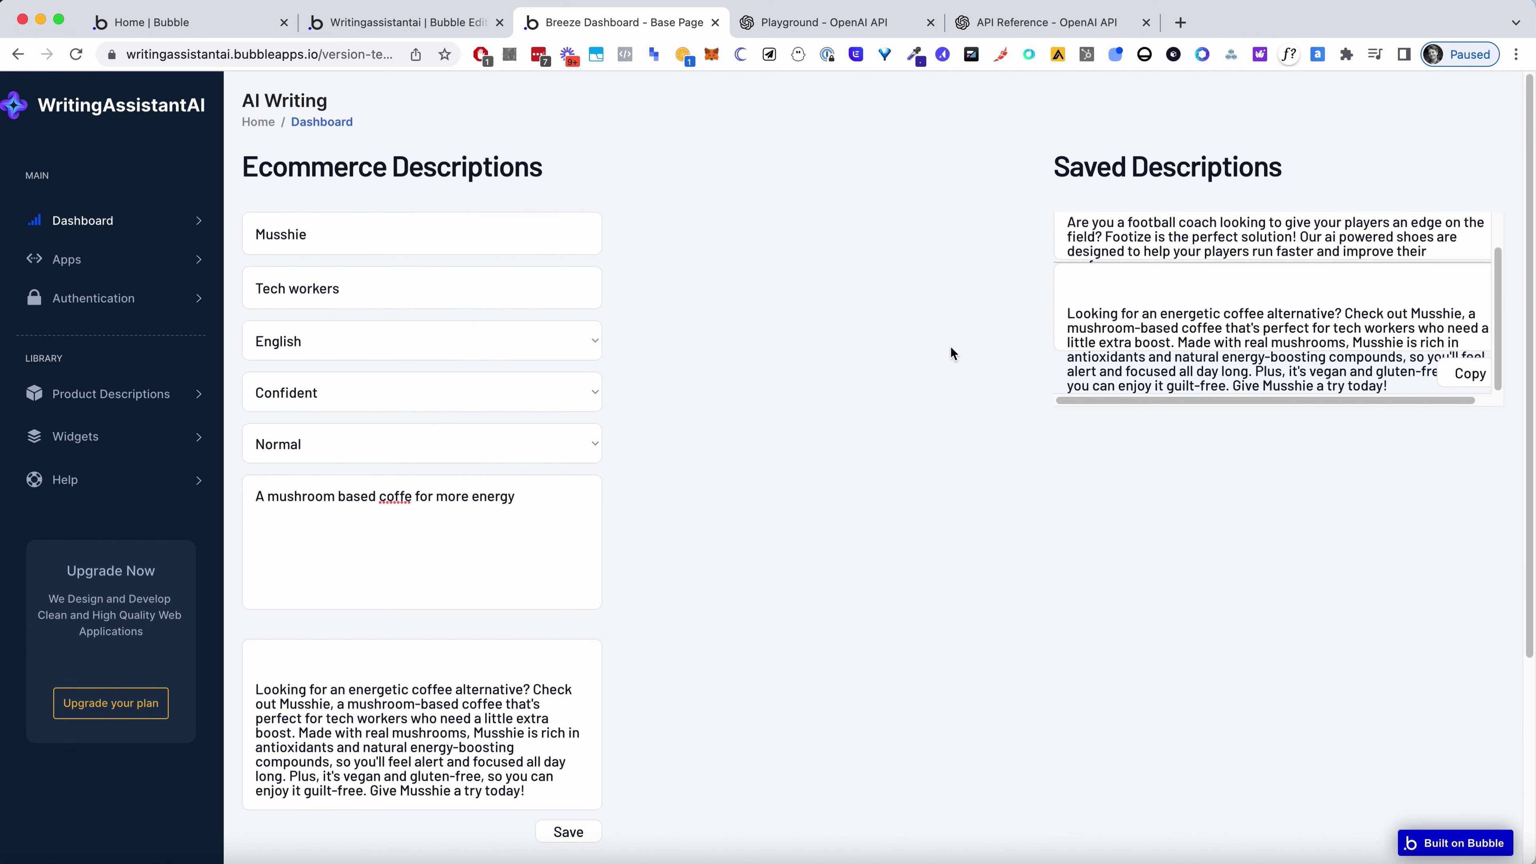
pyautogui.scroll(2, 1306, 326)
pyautogui.scroll(-5, 1485, 250)
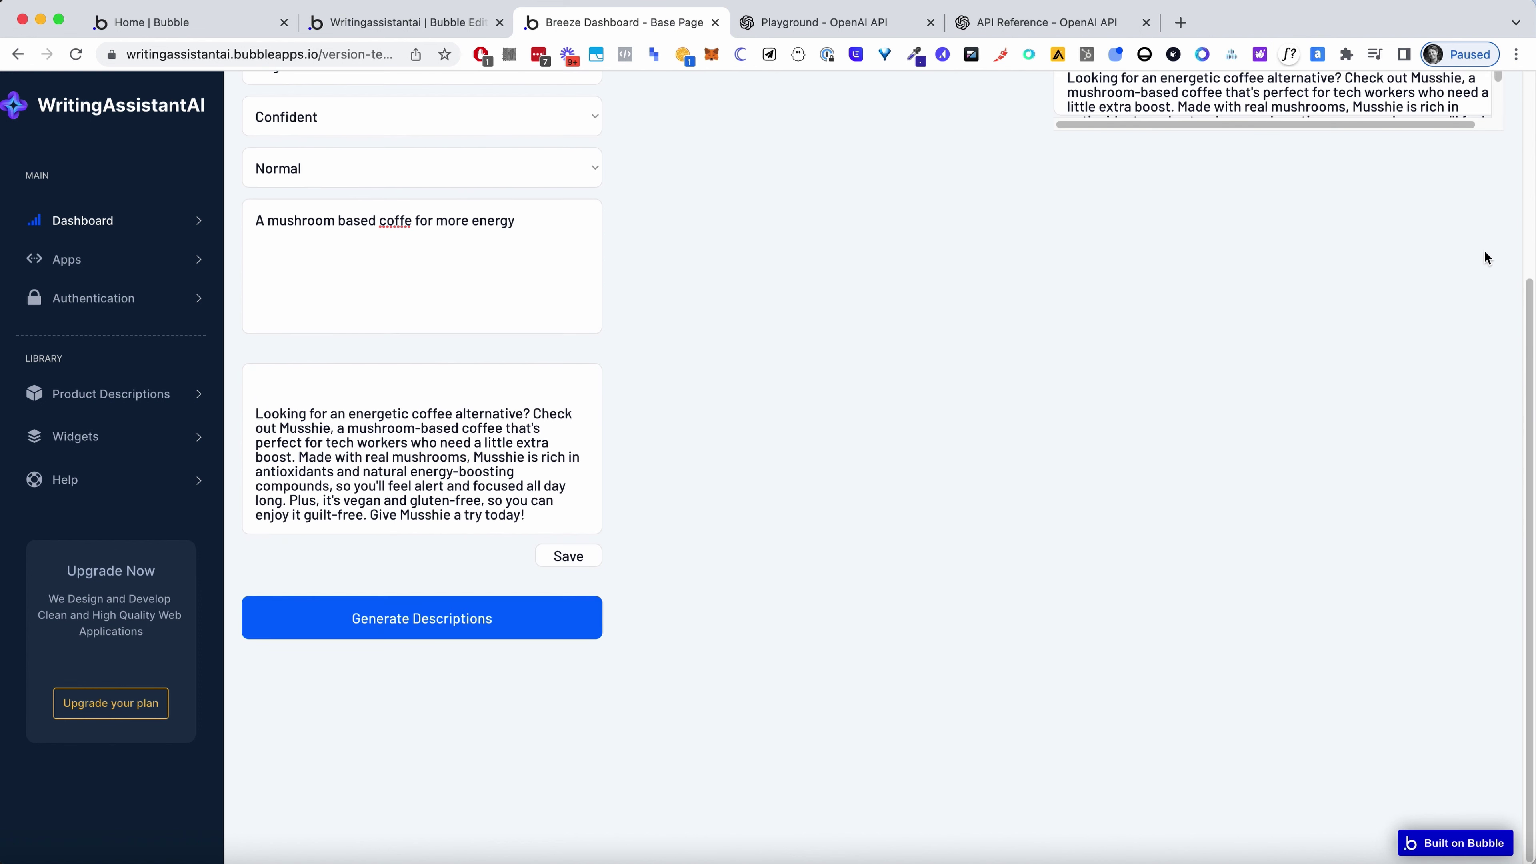
pyautogui.scroll(5, 1388, 463)
pyautogui.scroll(-2, 1447, 337)
pyautogui.click(1470, 374)
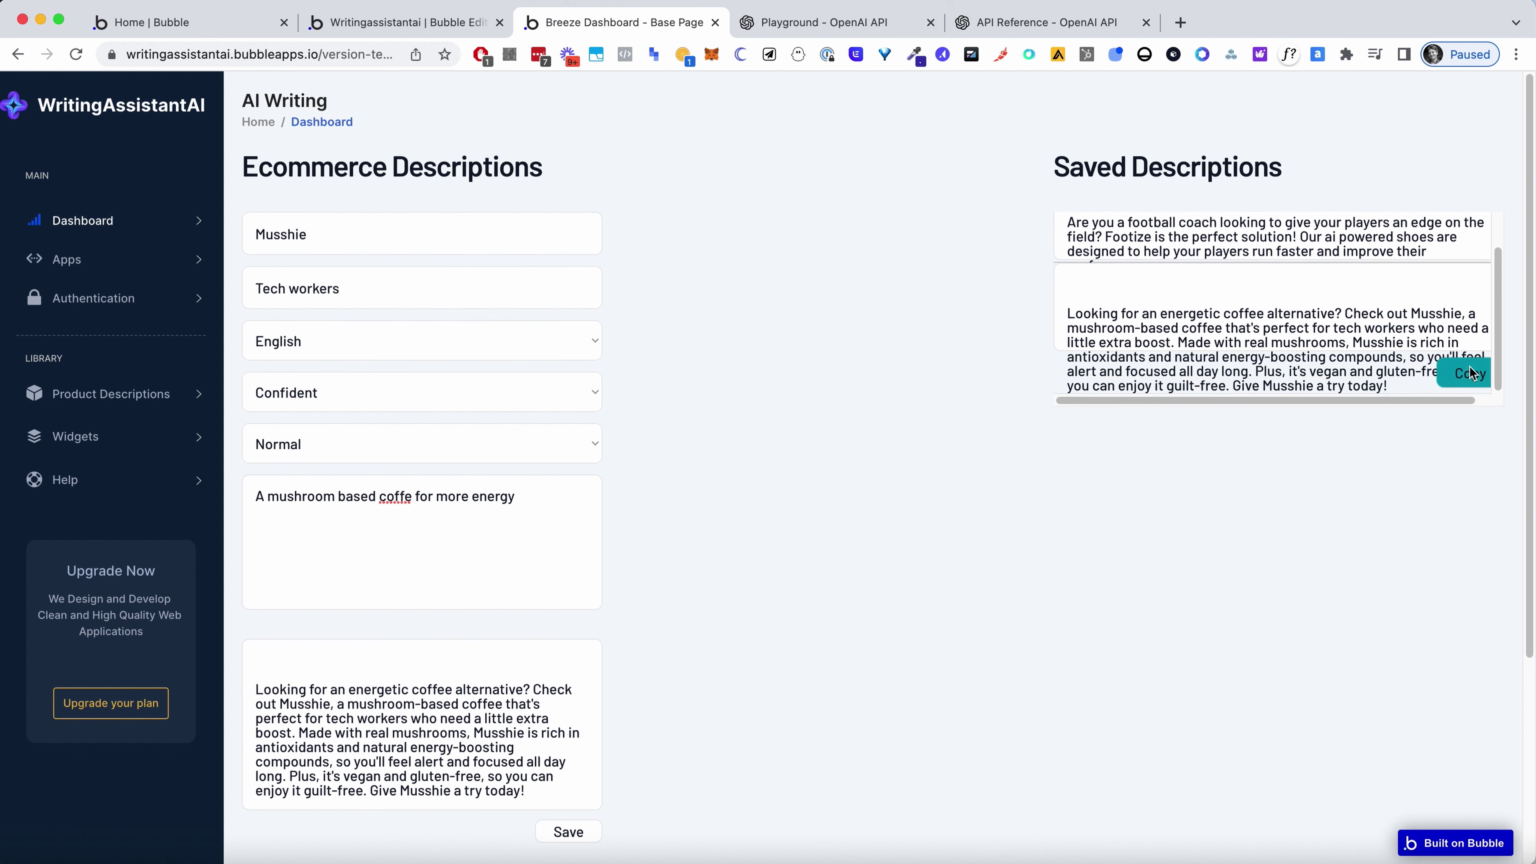
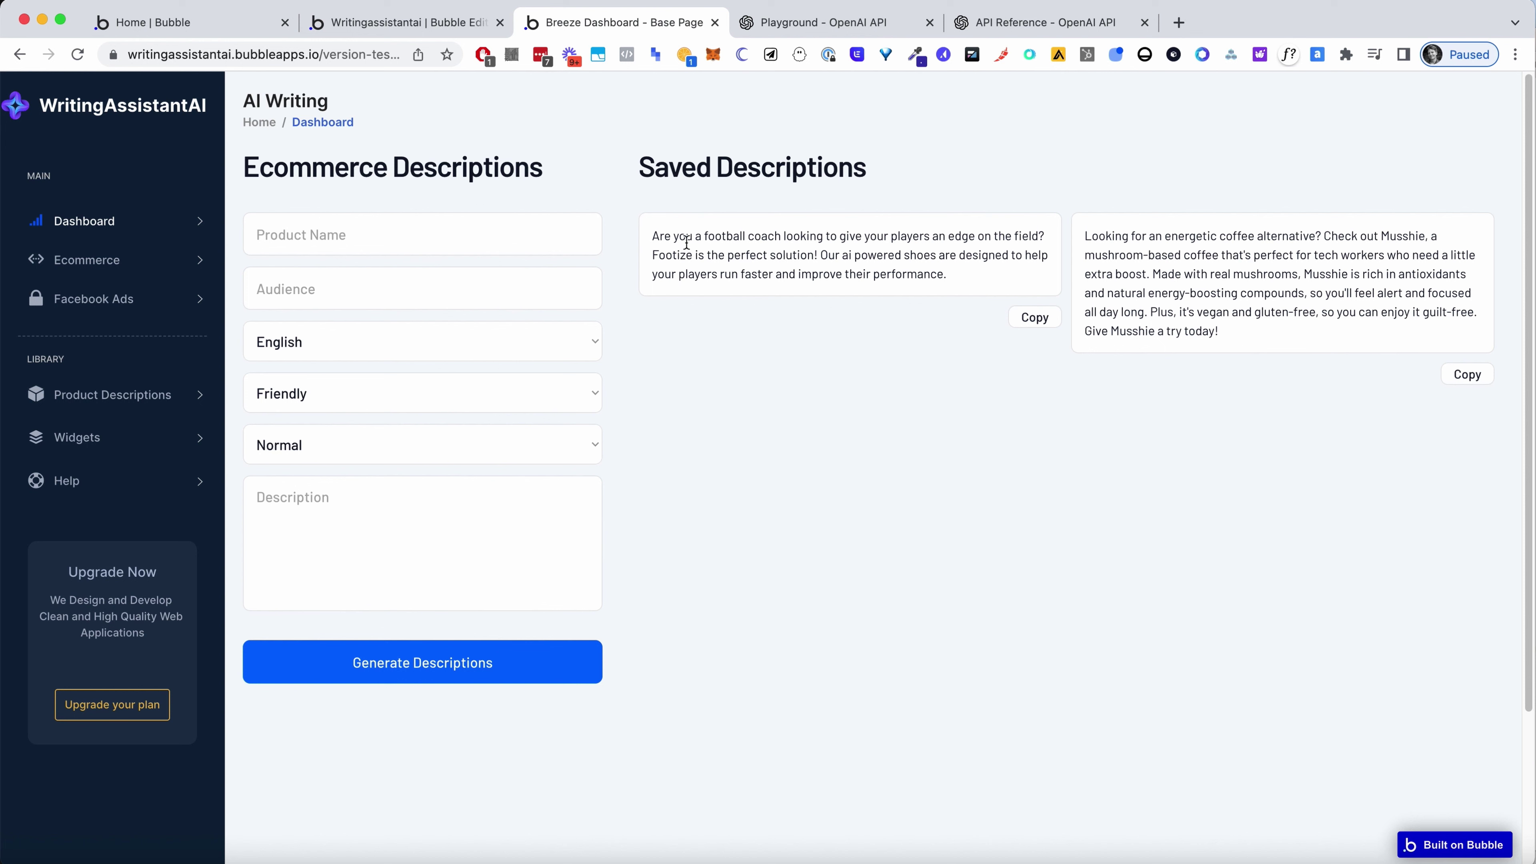
# Copy the saved Footize description and paste it into the OpenAI Playground prompt, replacing any existing text
pyautogui.moveTo(677, 240); pyautogui.dragTo(845, 269)
pyautogui.click(866, 339)
pyautogui.click(1040, 322)
pyautogui.click(1036, 318)
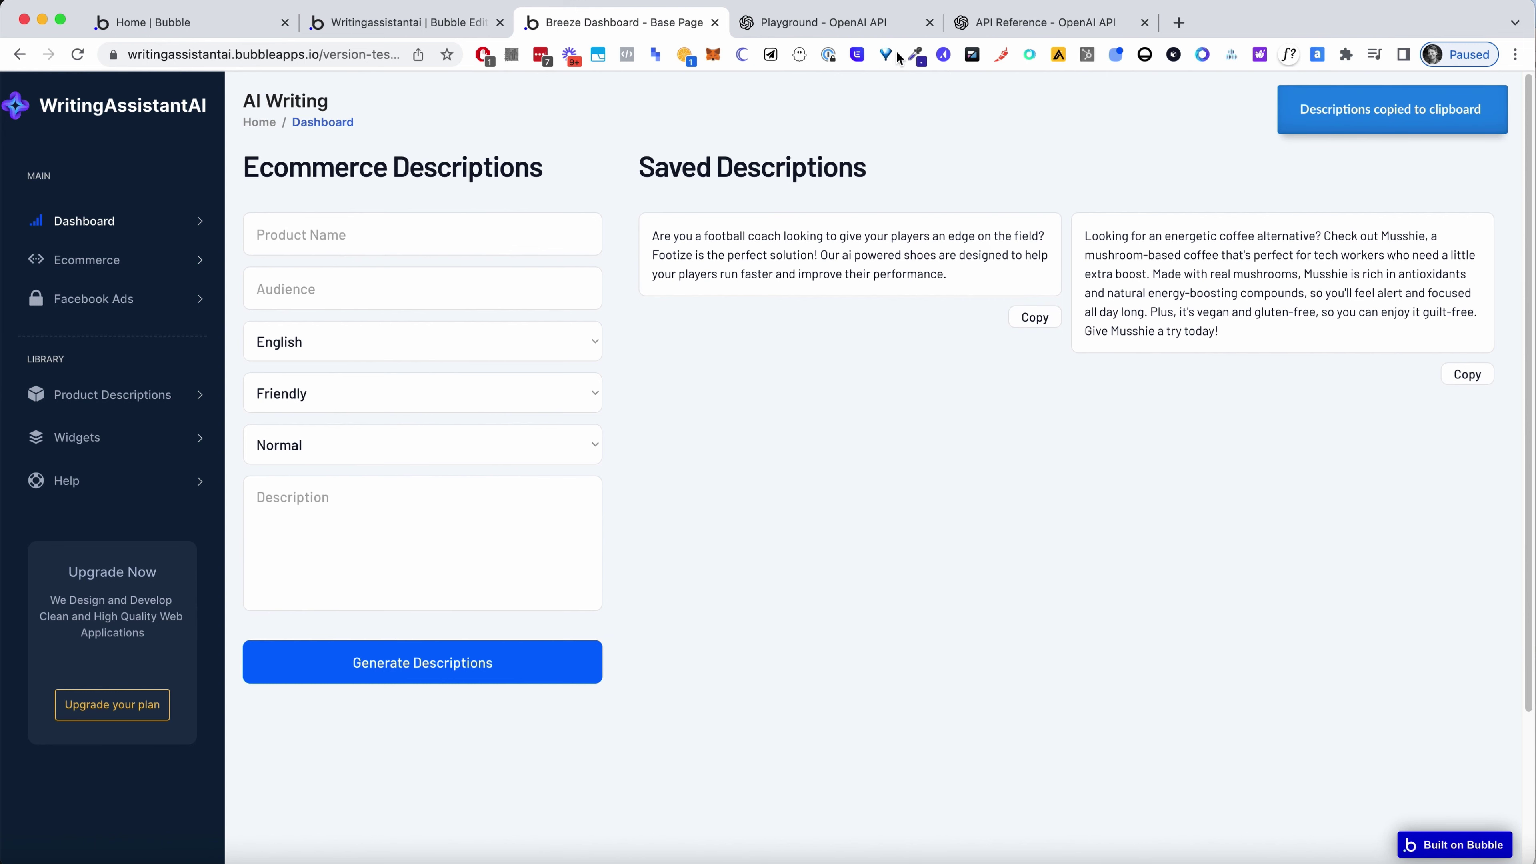
pyautogui.click(883, 22)
pyautogui.press('super+a')
pyautogui.press('super+v')
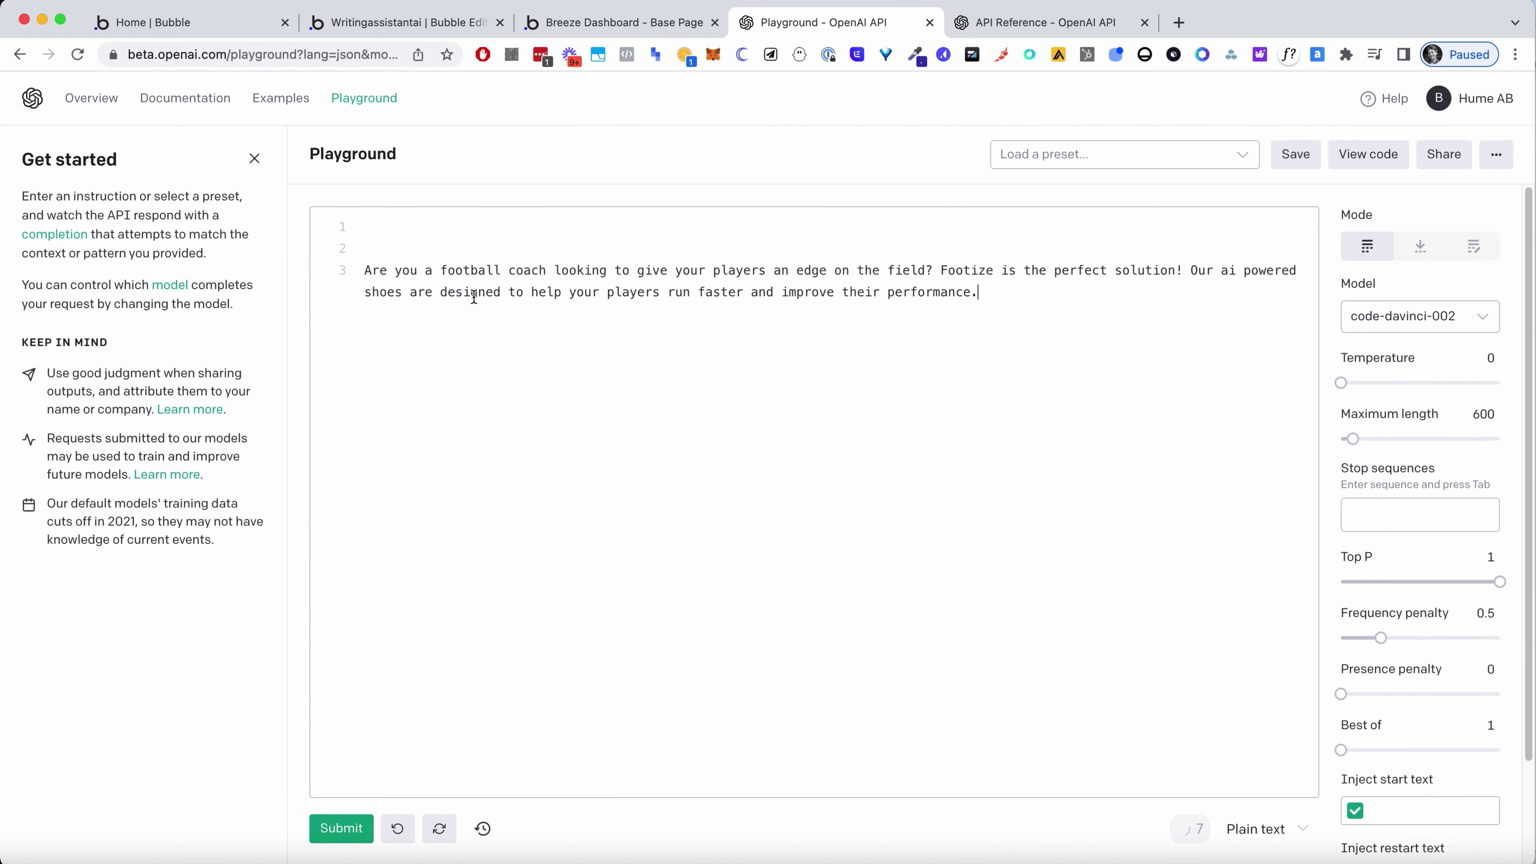
# Return to the dashboard preview and enter WritingAssistantAi as the product name and Youtube viewers as the audience
pyautogui.click(620, 22)
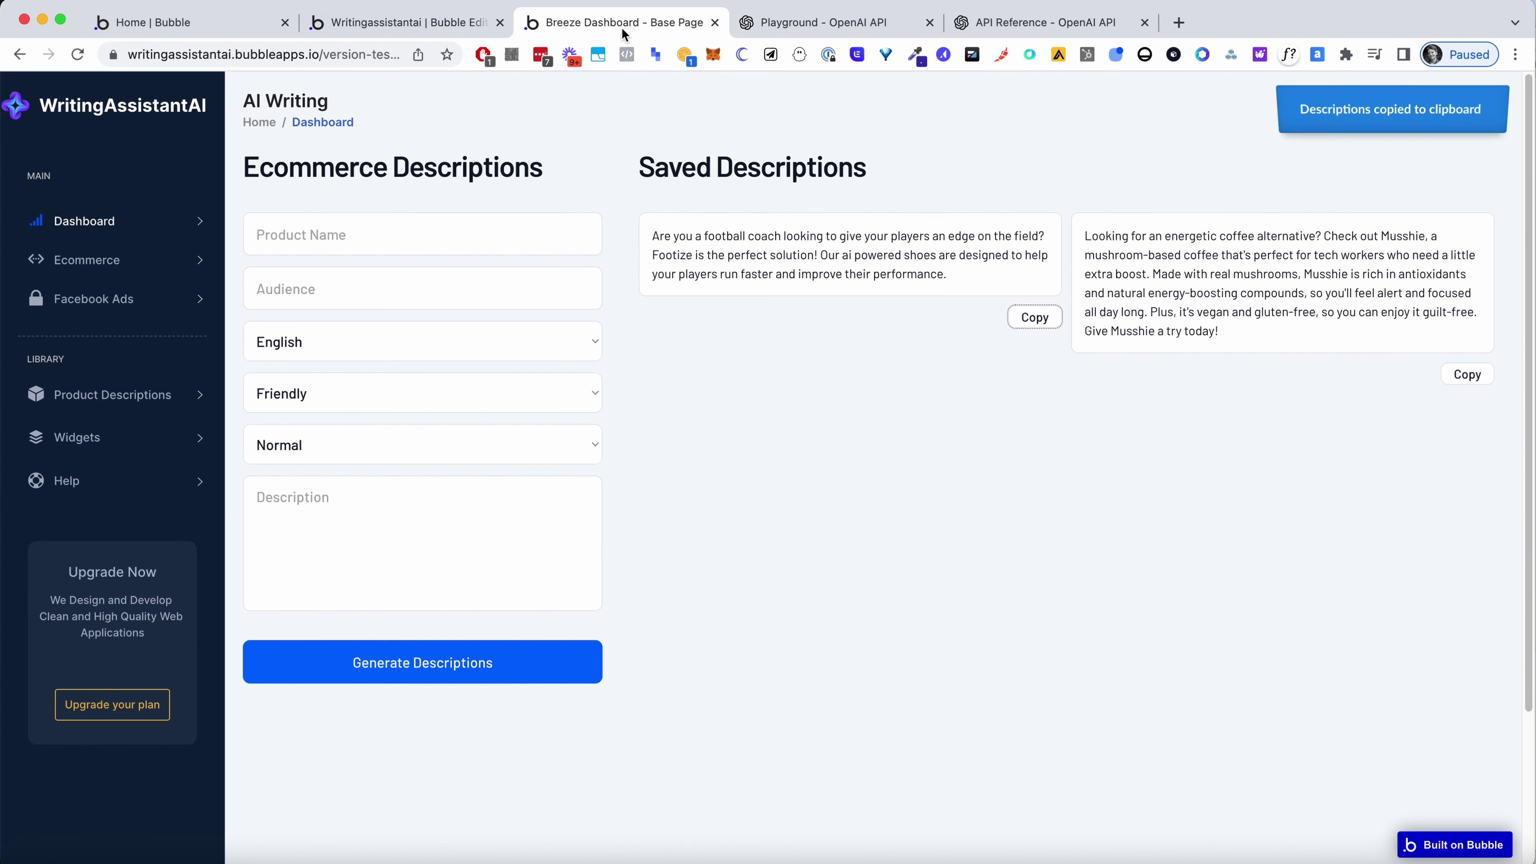
pyautogui.click(450, 245)
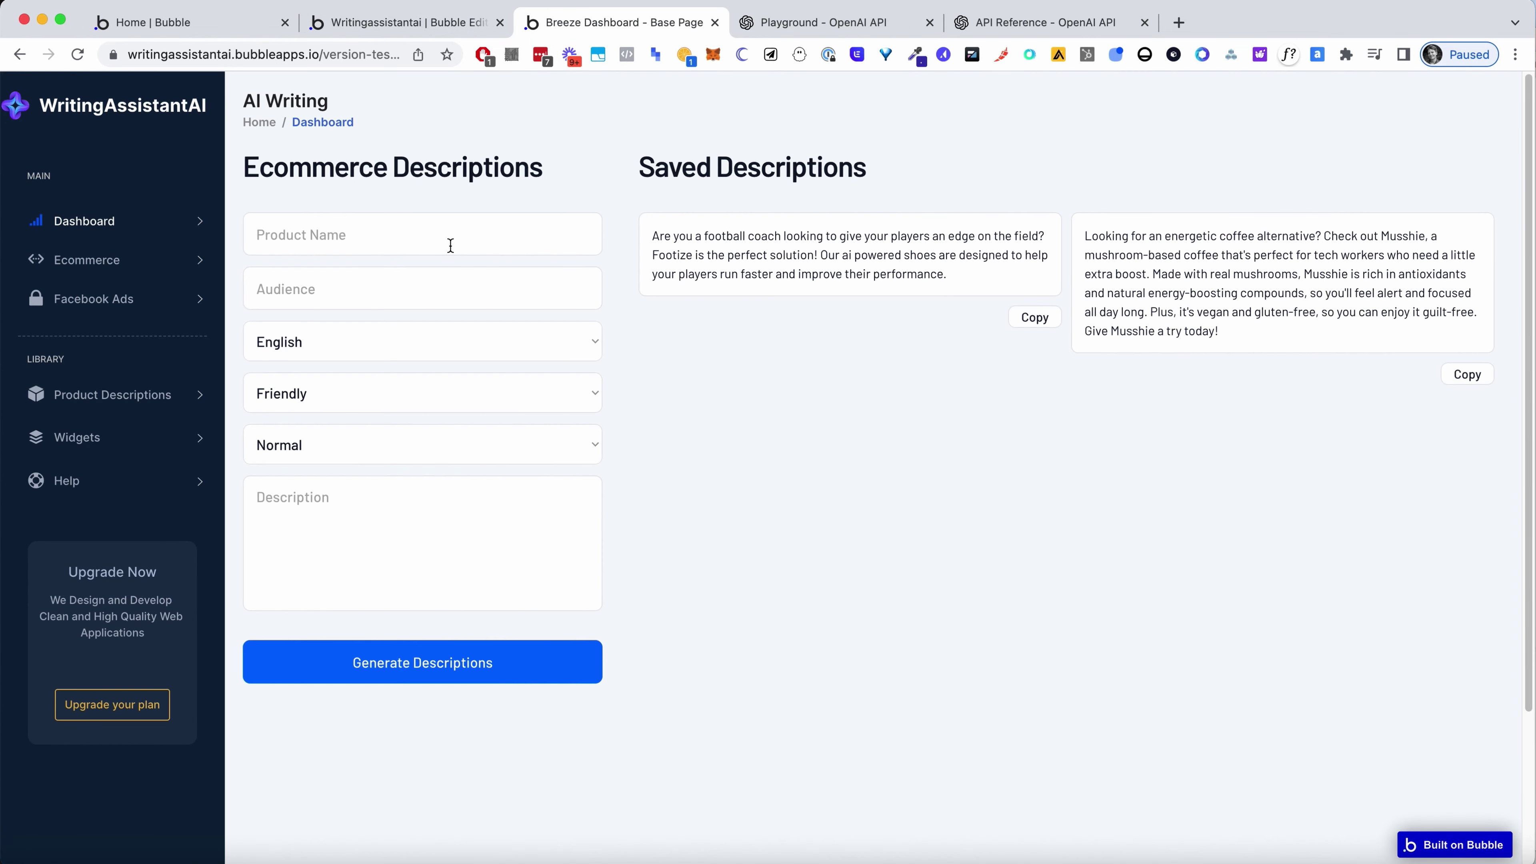
pyautogui.write('Writing')
pyautogui.press('super+a')
pyautogui.write('WritingAssistantAi')
pyautogui.press('Tab')
pyautogui.write('Youtube ')
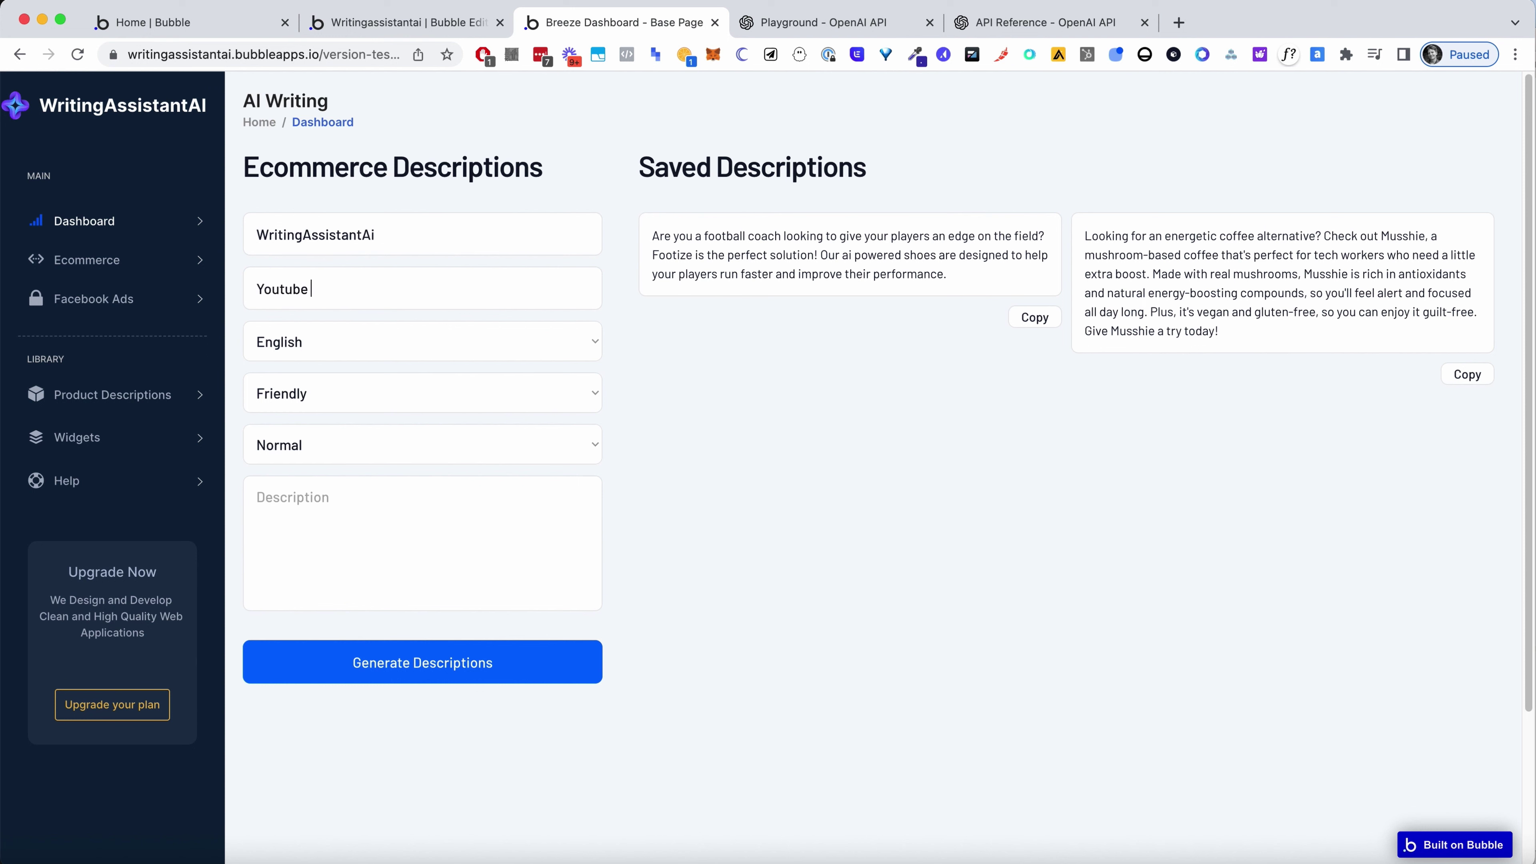
pyautogui.write('viewers')
# Enter "A video course about how to build an AI writing assistant with GPT3 and Bubble, fast" as the product description
pyautogui.press('Tab')
pyautogui.press('Tab')
pyautogui.press('Tab')
pyautogui.press('Tab')
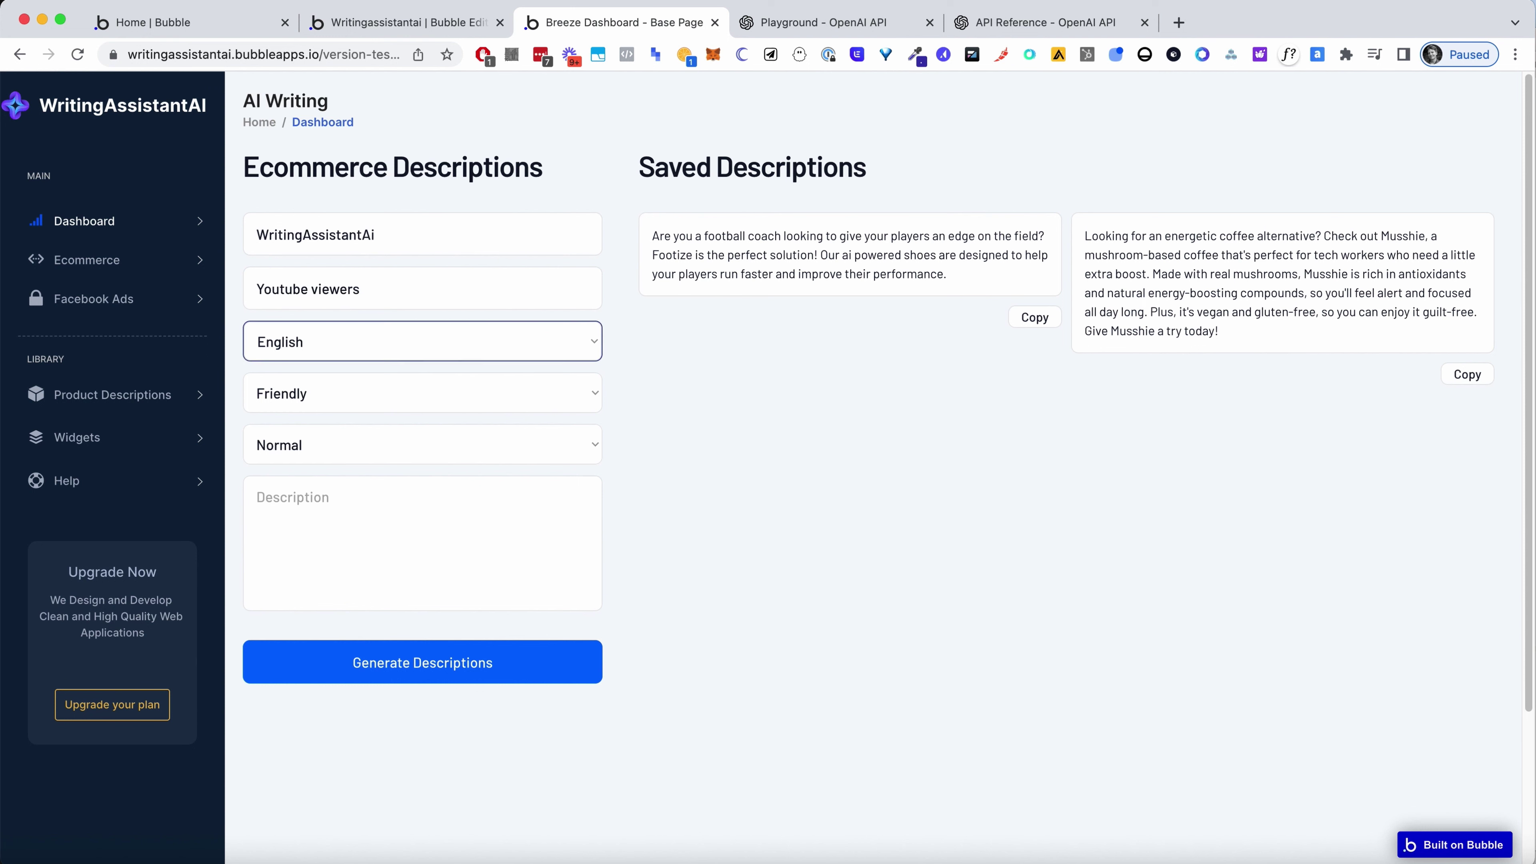
pyautogui.write('A ')
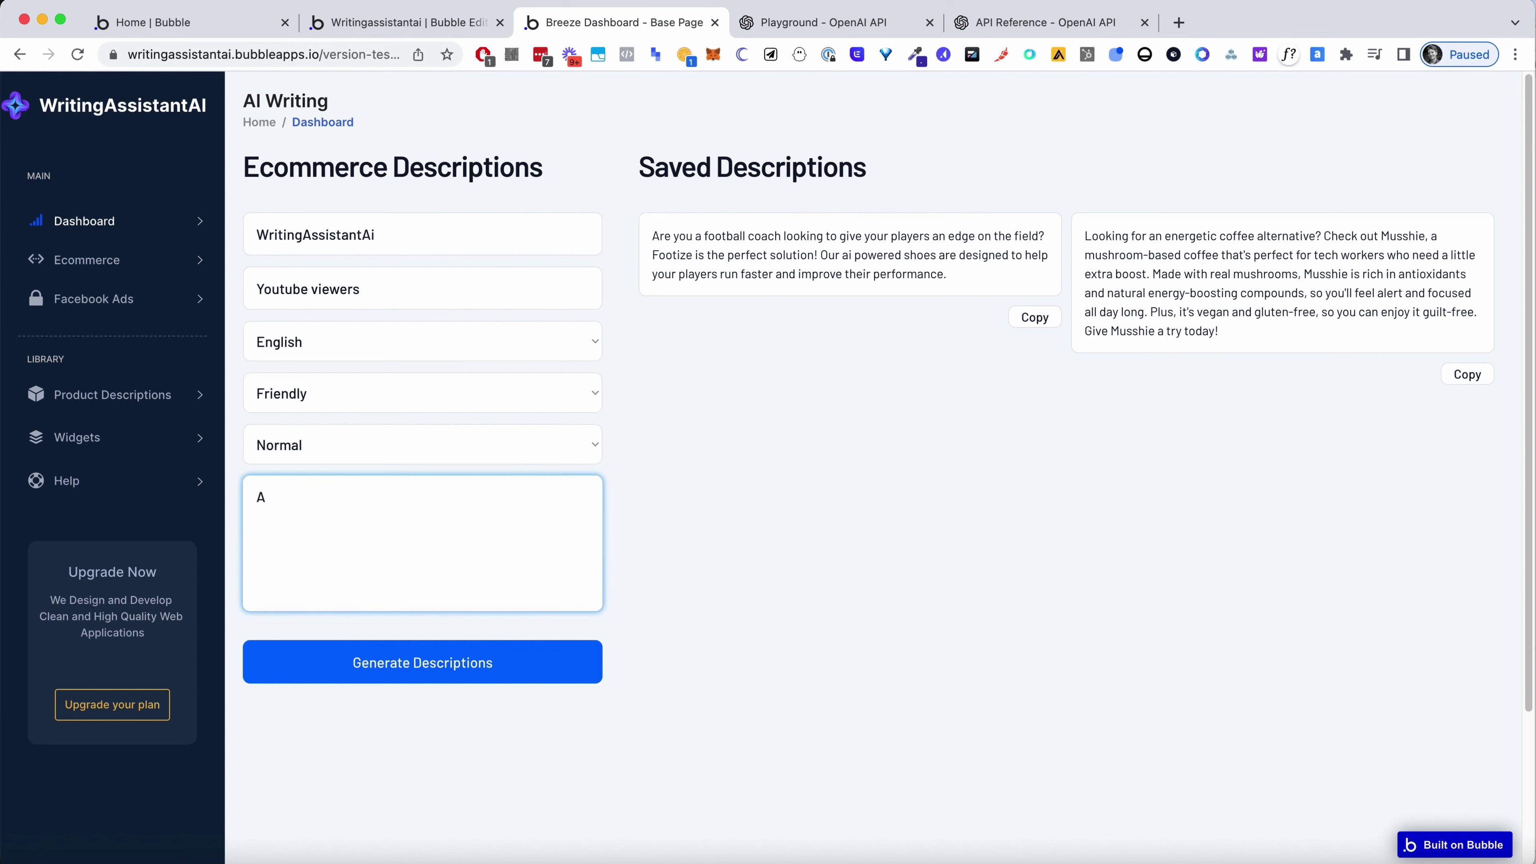
pyautogui.write('video course about how to build ')
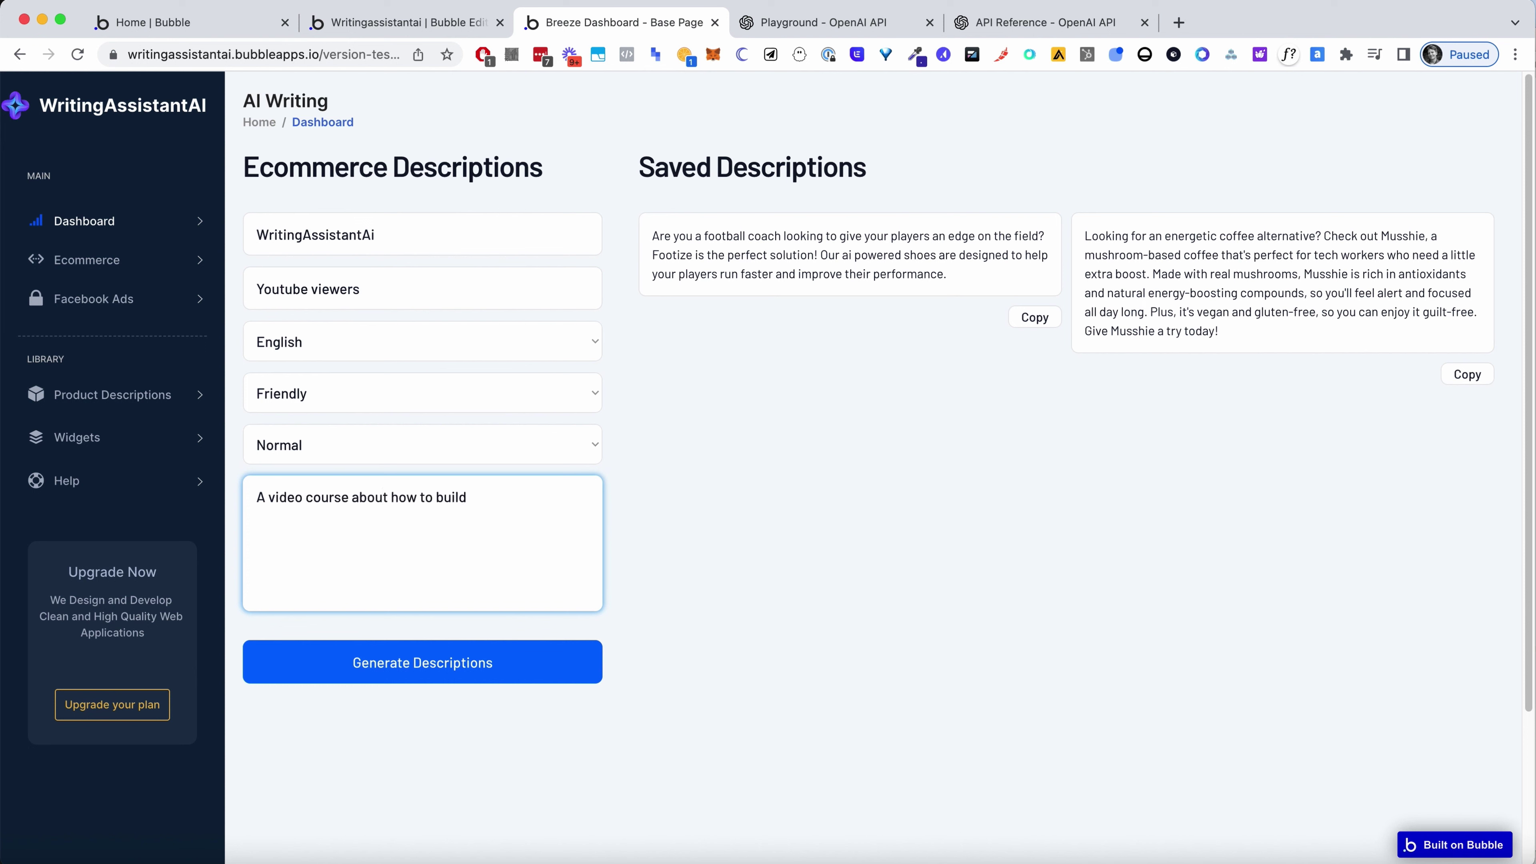
pyautogui.write('an AI writing assistant with GPT3 and Bubble')
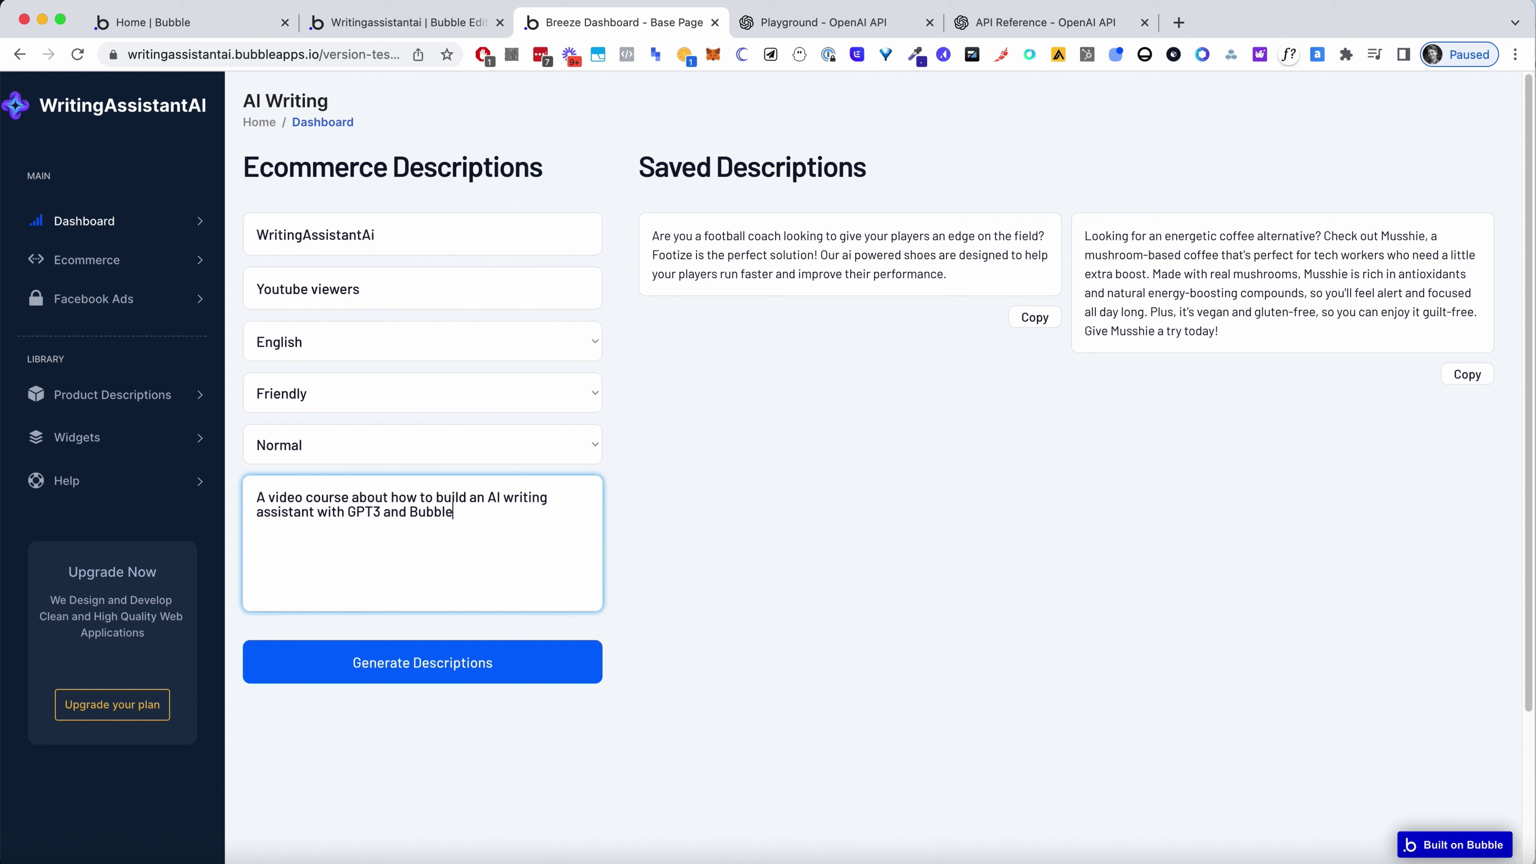
pyautogui.write(', fast')
# Generate the WritingAssistantAi description, save it, and review the Saved Descriptions list
pyautogui.click(453, 666)
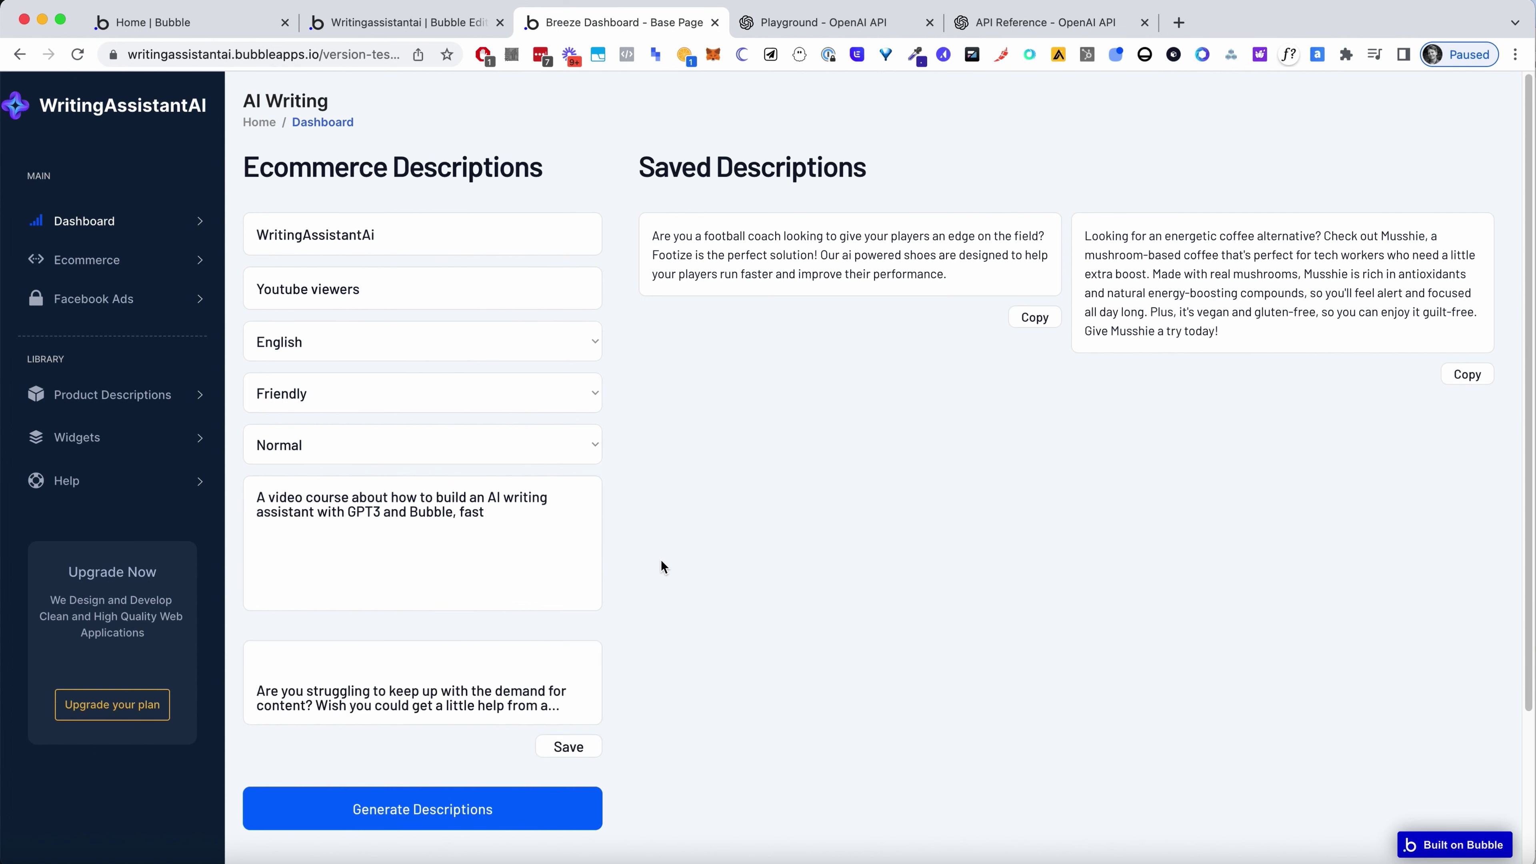
pyautogui.scroll(-1, 605, 590)
pyautogui.scroll(-1, 505, 646)
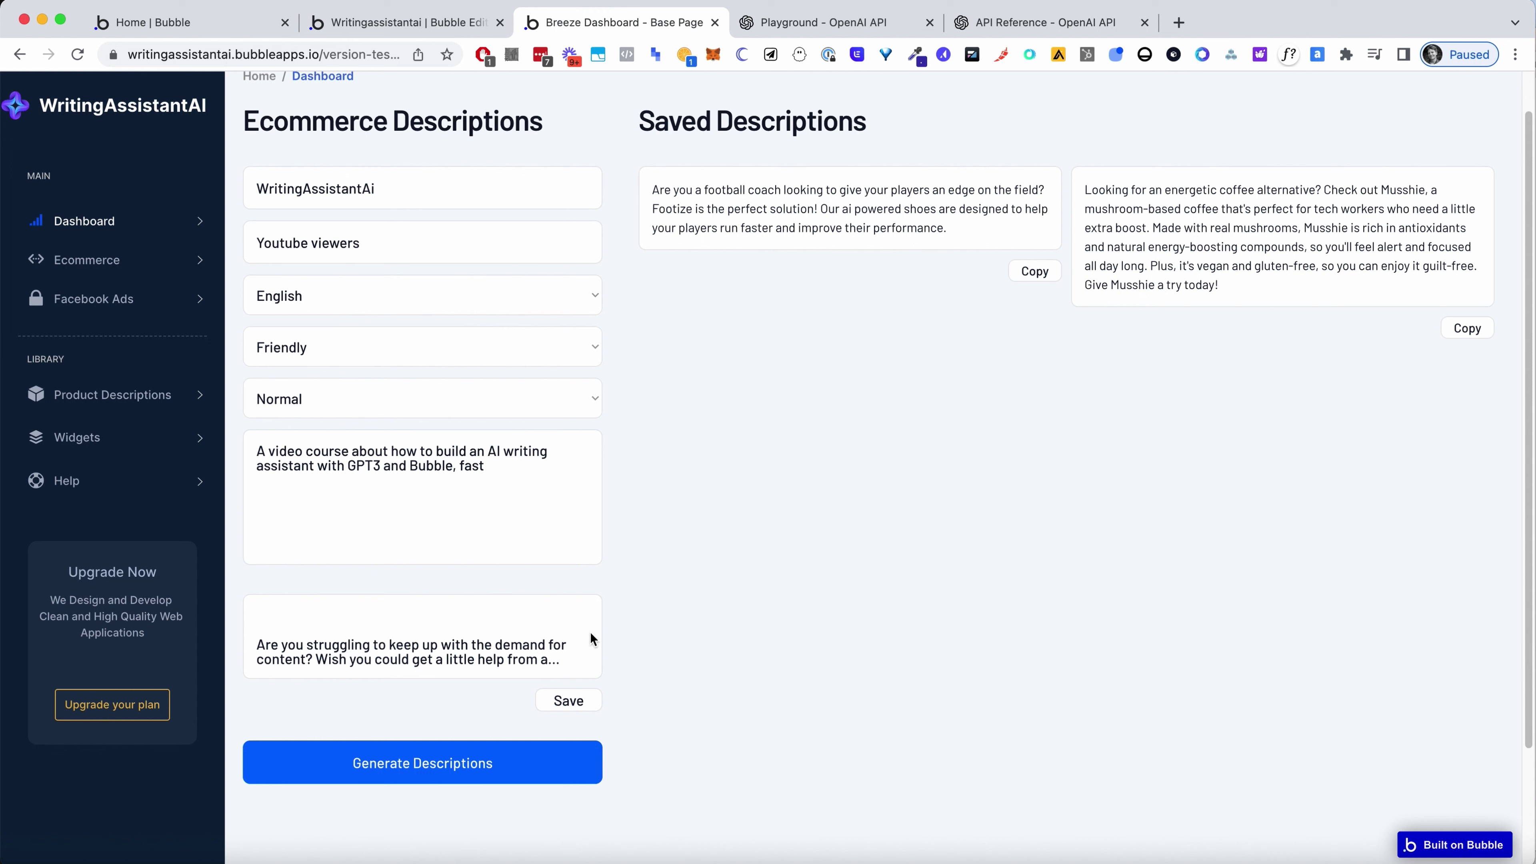
pyautogui.click(567, 701)
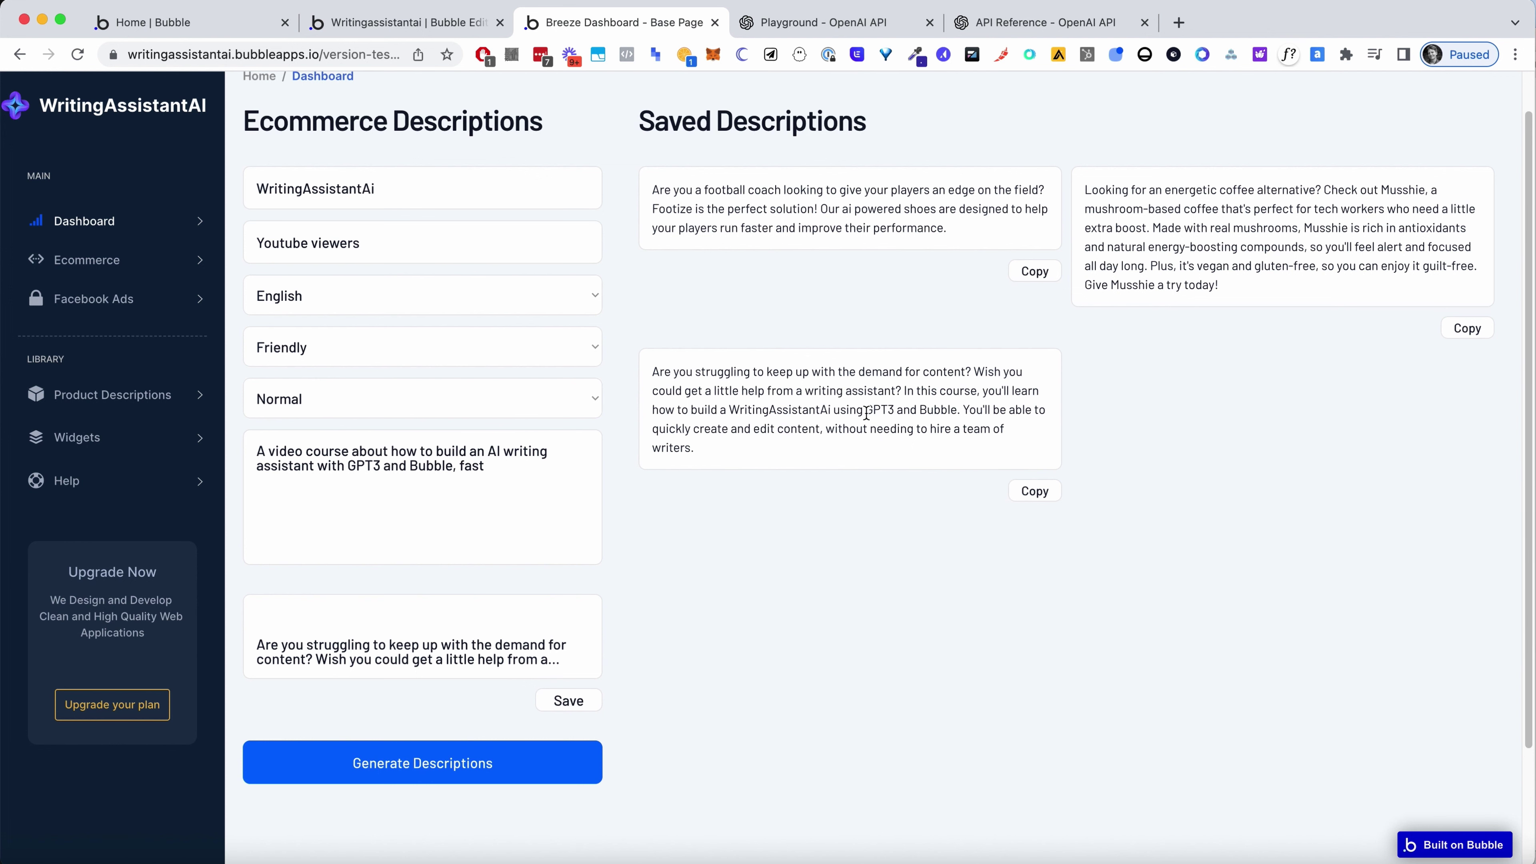
pyautogui.scroll(-1, 753, 442)
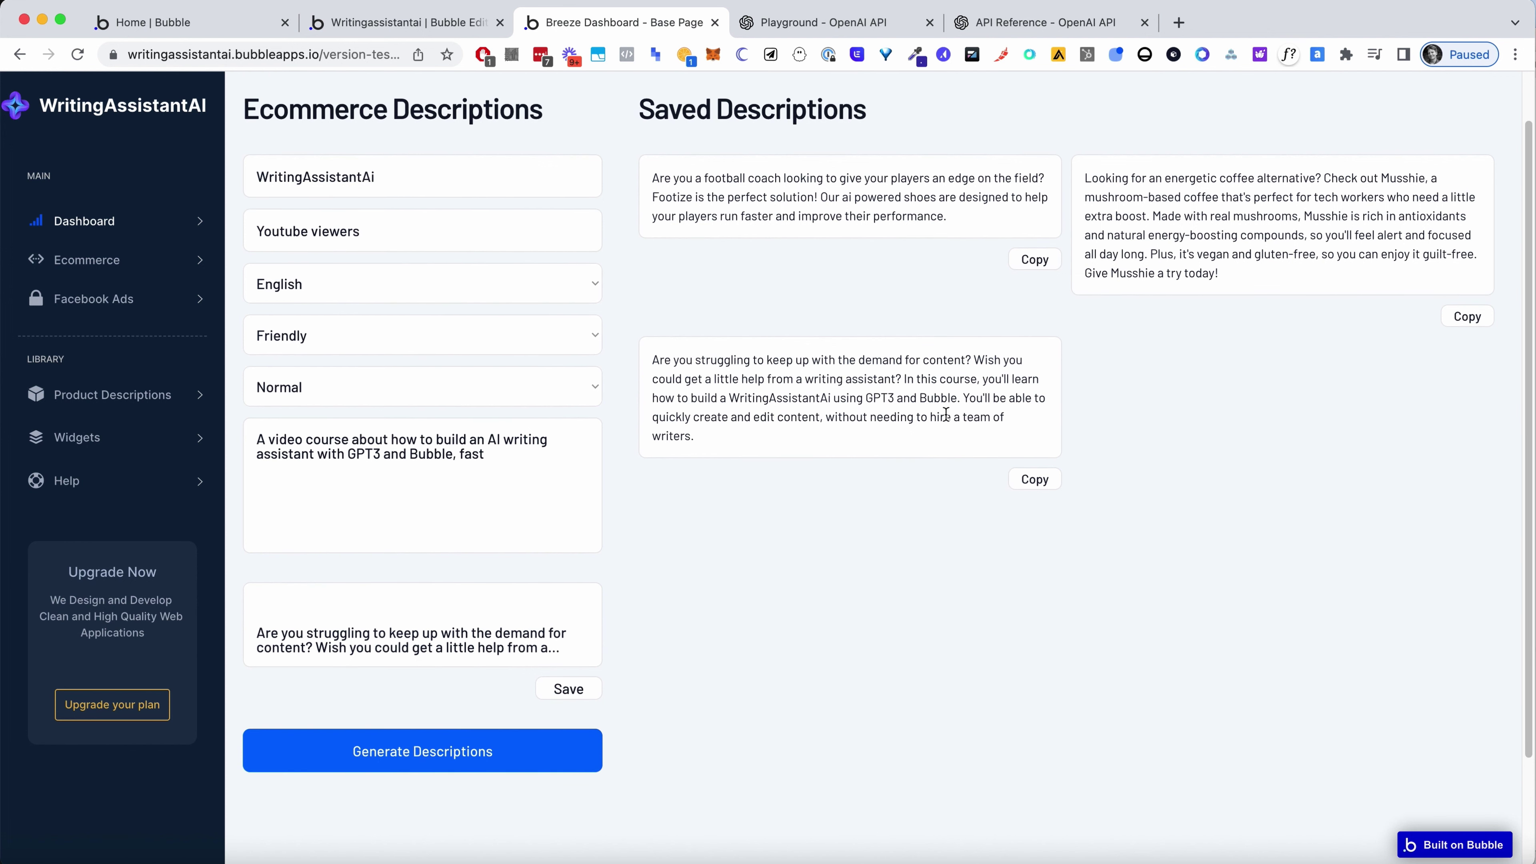
pyautogui.scroll(2, 729, 446)
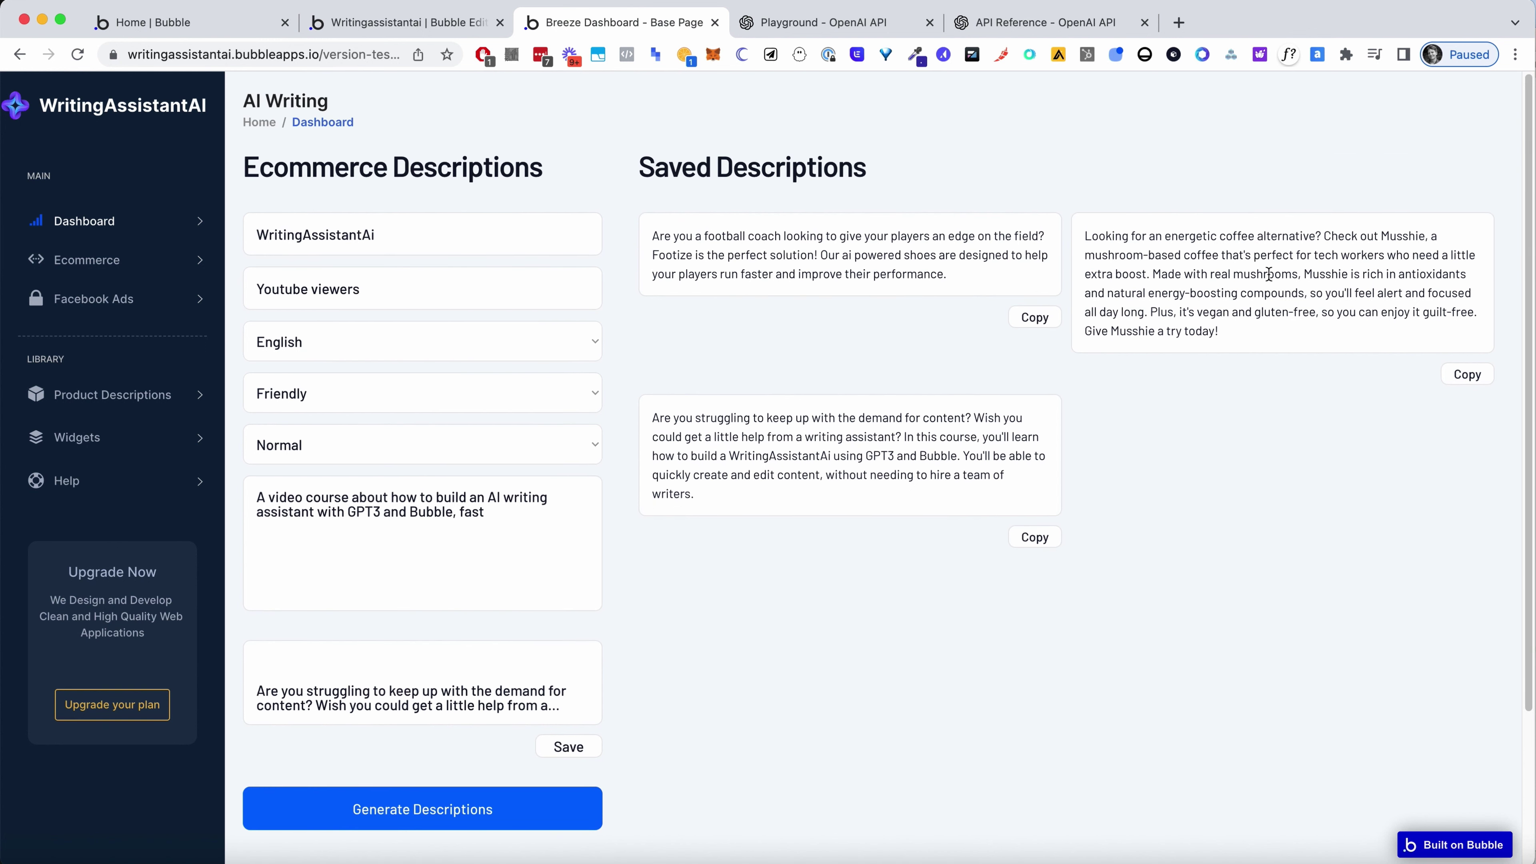
pyautogui.scroll(-1, 1192, 584)
pyautogui.scroll(1, 1172, 576)
pyautogui.tripleClick(411, 692)
pyautogui.click(723, 647)
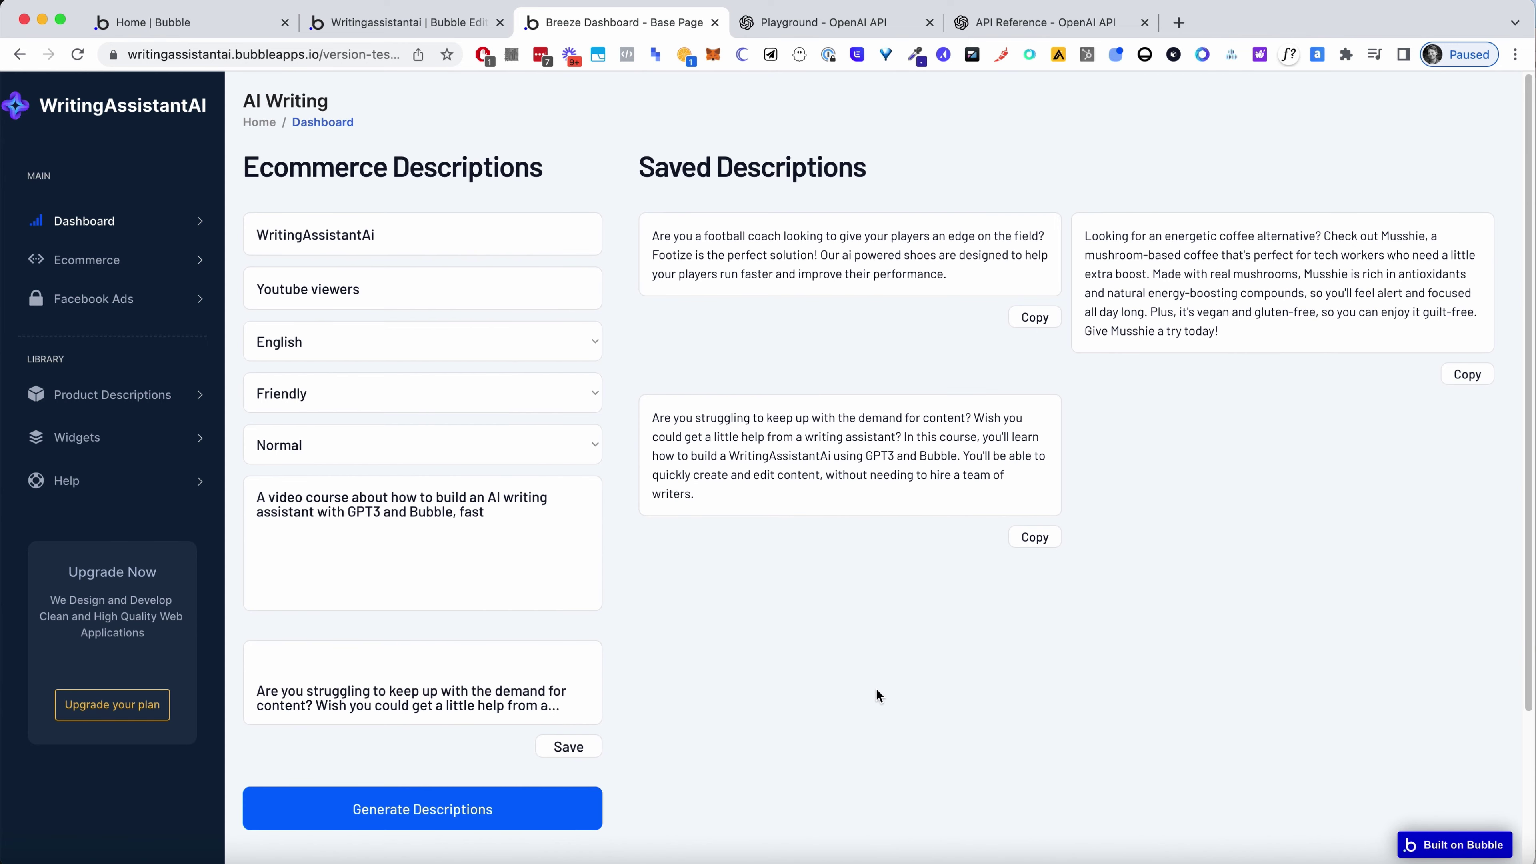